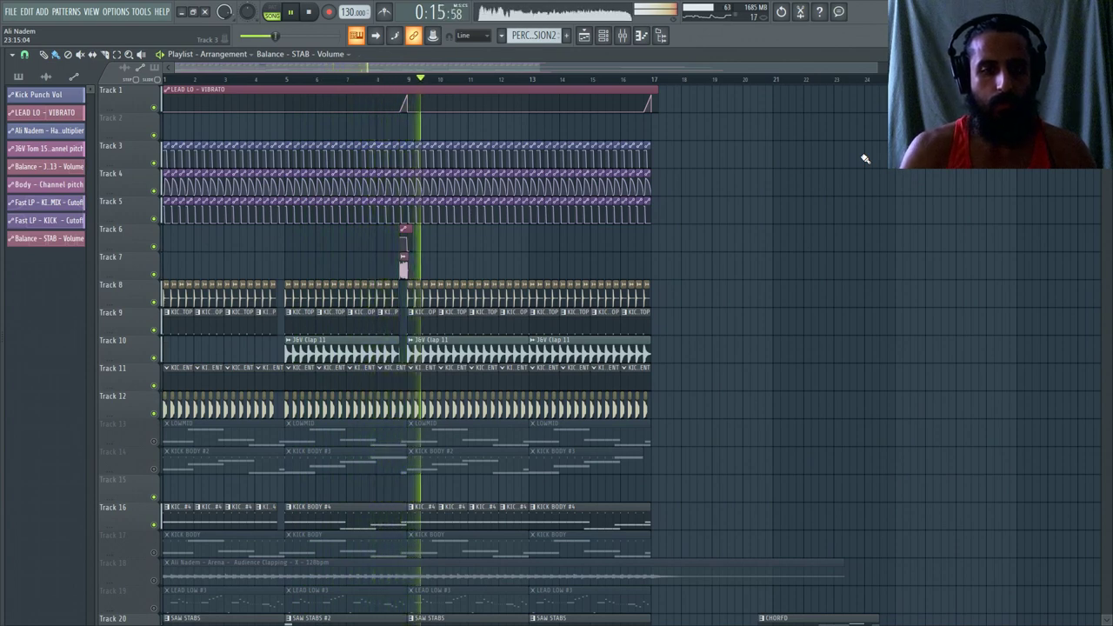
# Select the KICK + BODY MIX mixer track, play the arrangement while looking over the playlist tracks, and stop playback.
pyautogui.press('space')
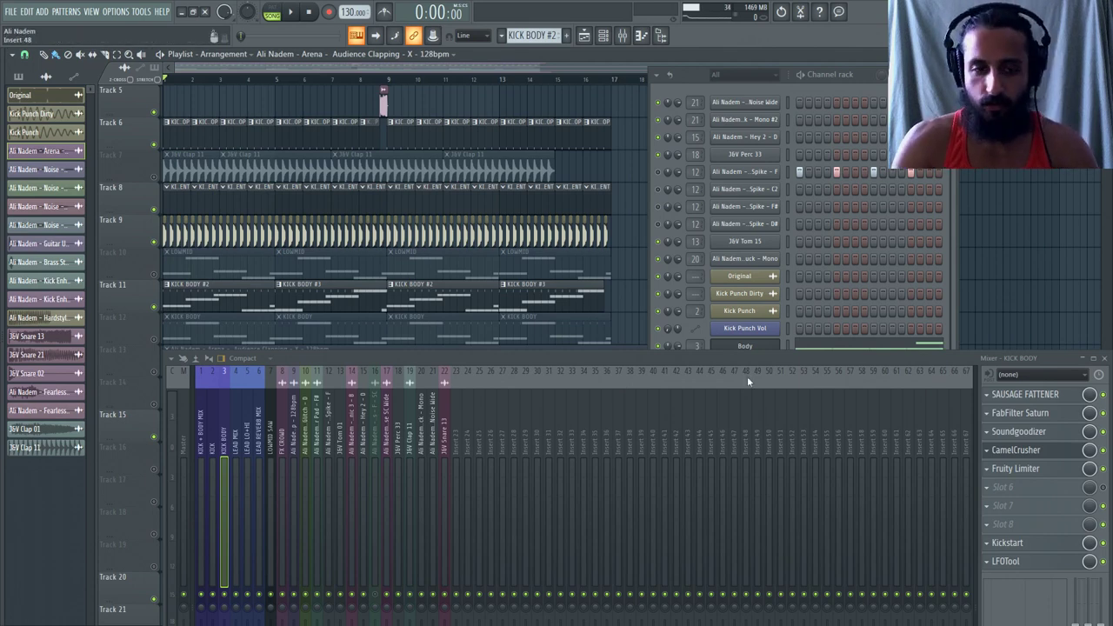
pyautogui.click(386, 412)
pyautogui.click(269, 406)
pyautogui.click(201, 409)
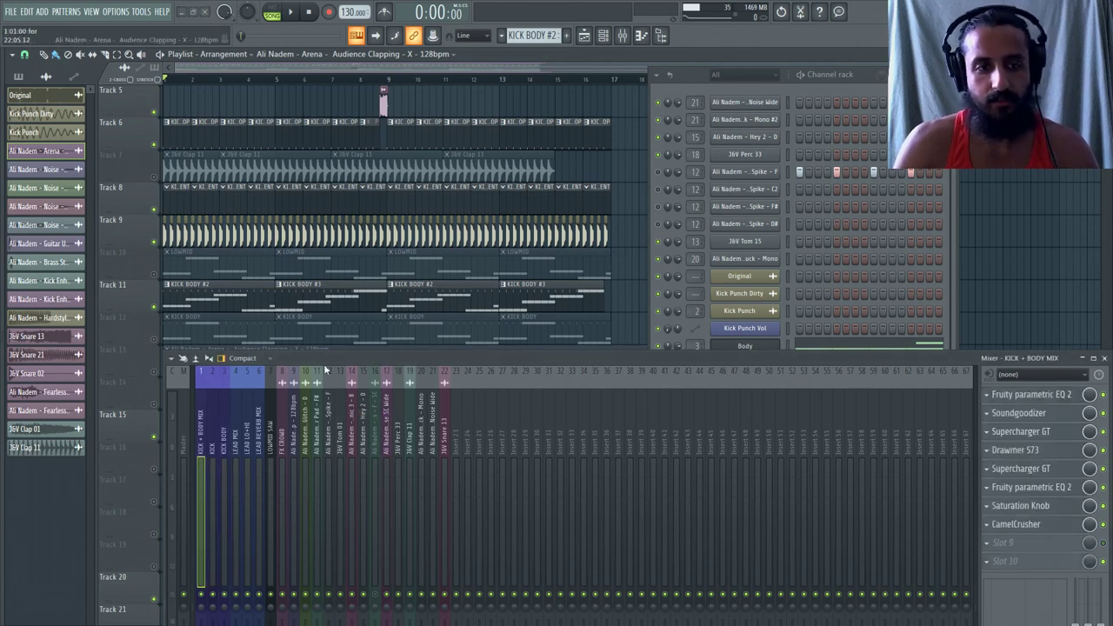
pyautogui.press('space')
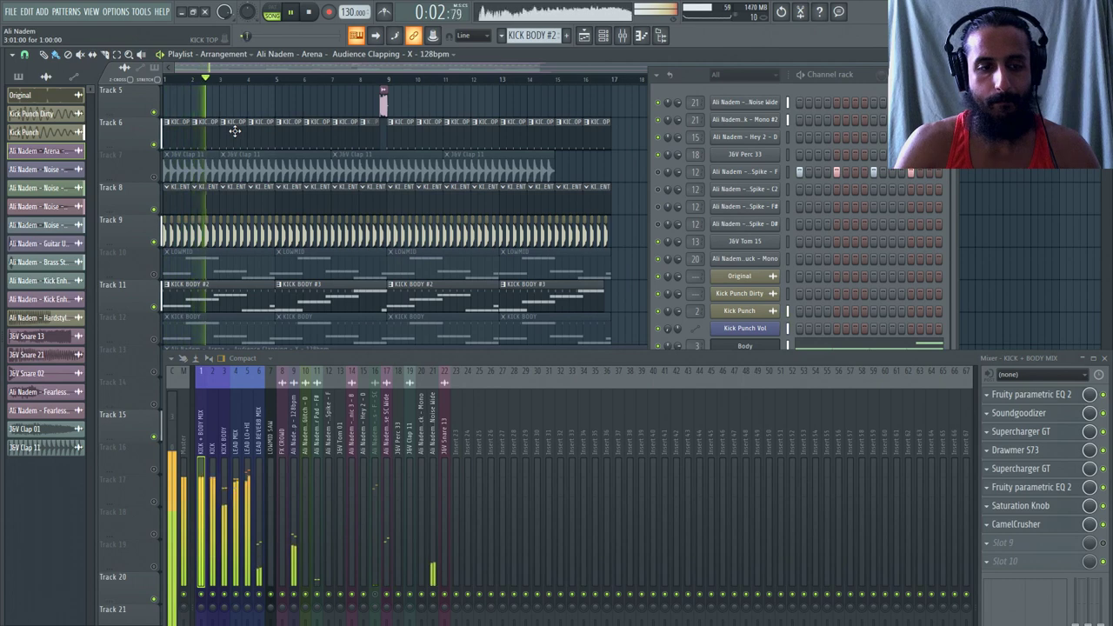
pyautogui.scroll(-6, 235, 131)
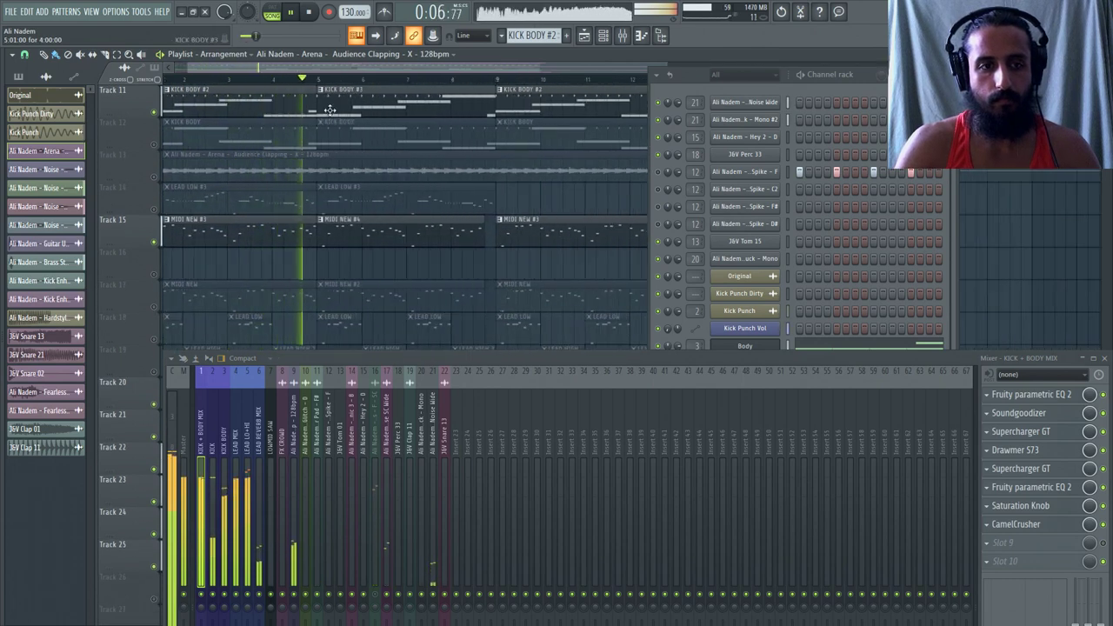
pyautogui.scroll(-2, 303, 154)
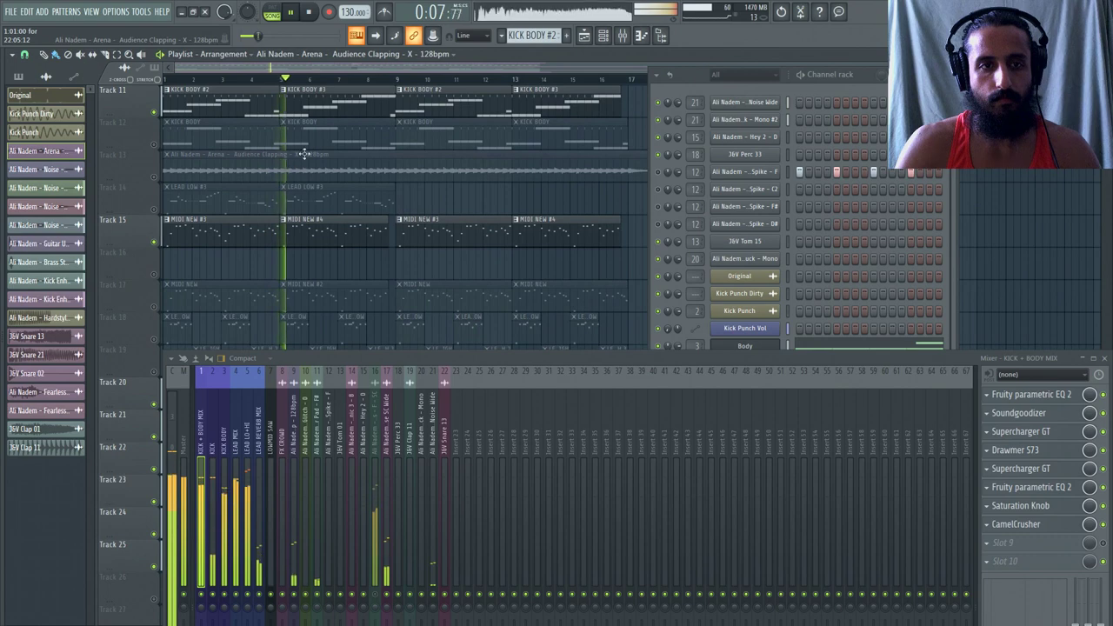
pyautogui.click(313, 14)
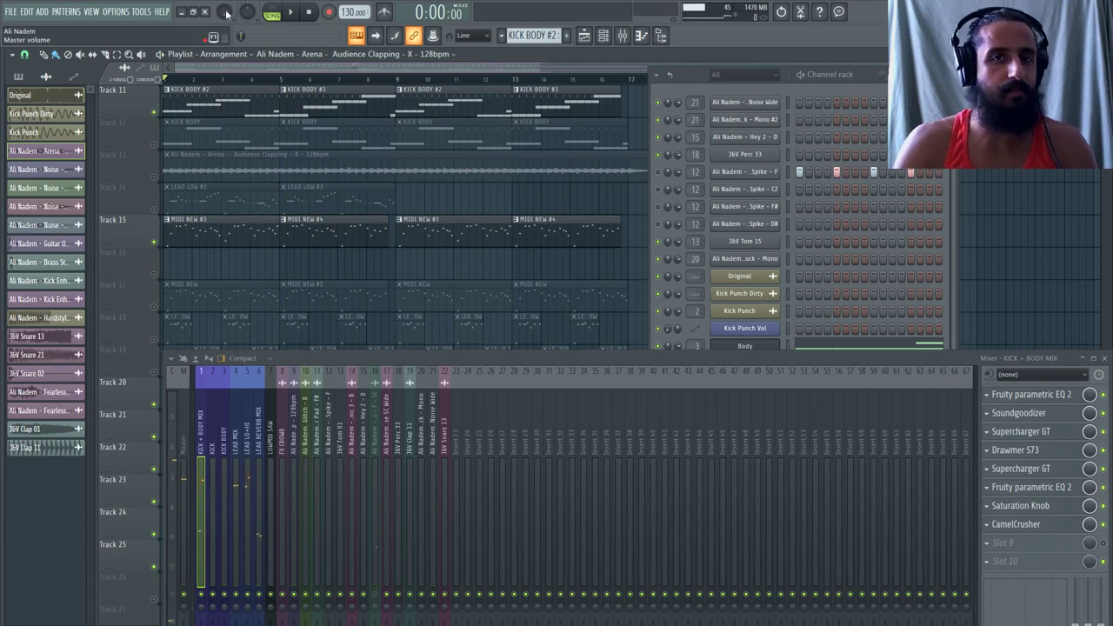
# Show the file browser, clear the mixer away from the playlist, and slightly widen the browser.
pyautogui.scroll(4, 124, 206)
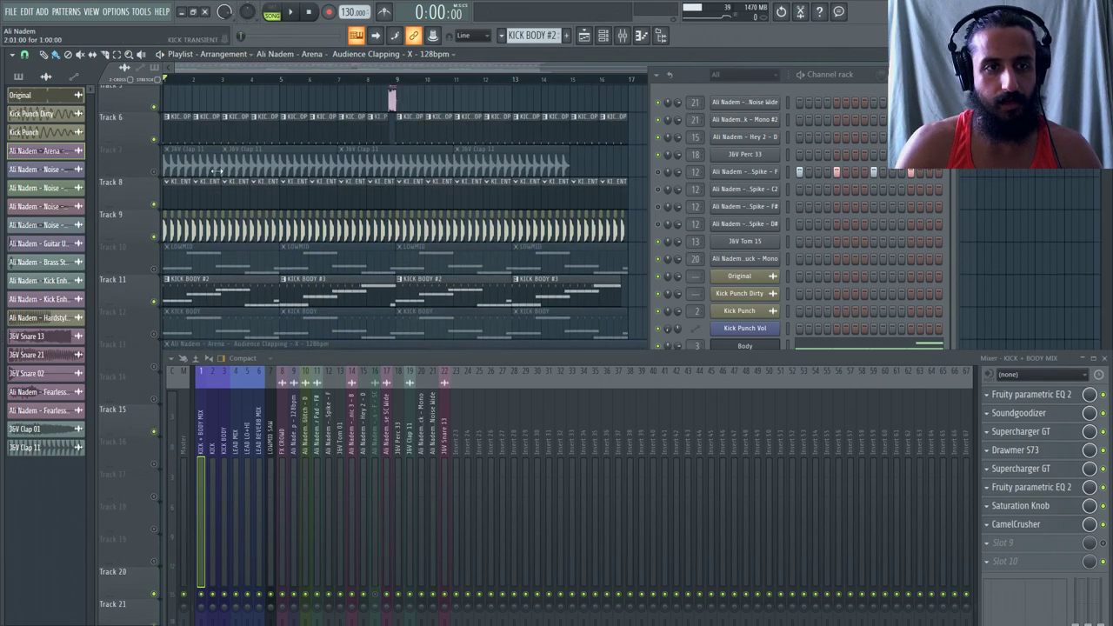
pyautogui.hotkey('alt', 'F8')
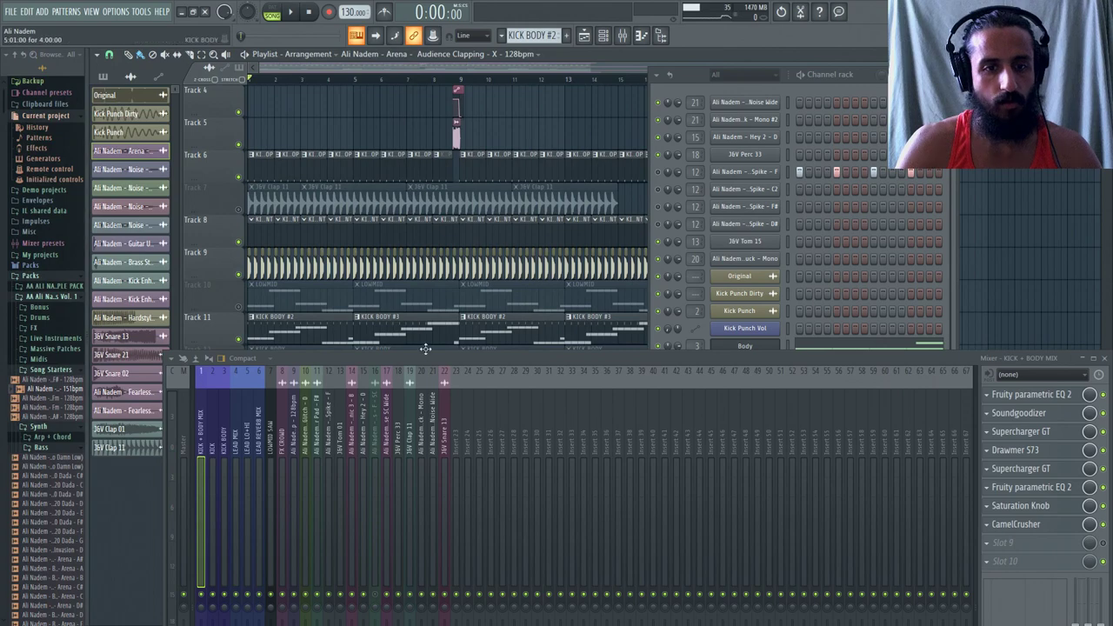
pyautogui.moveTo(428, 363); pyautogui.dragTo(588, 566)
pyautogui.click(621, 36)
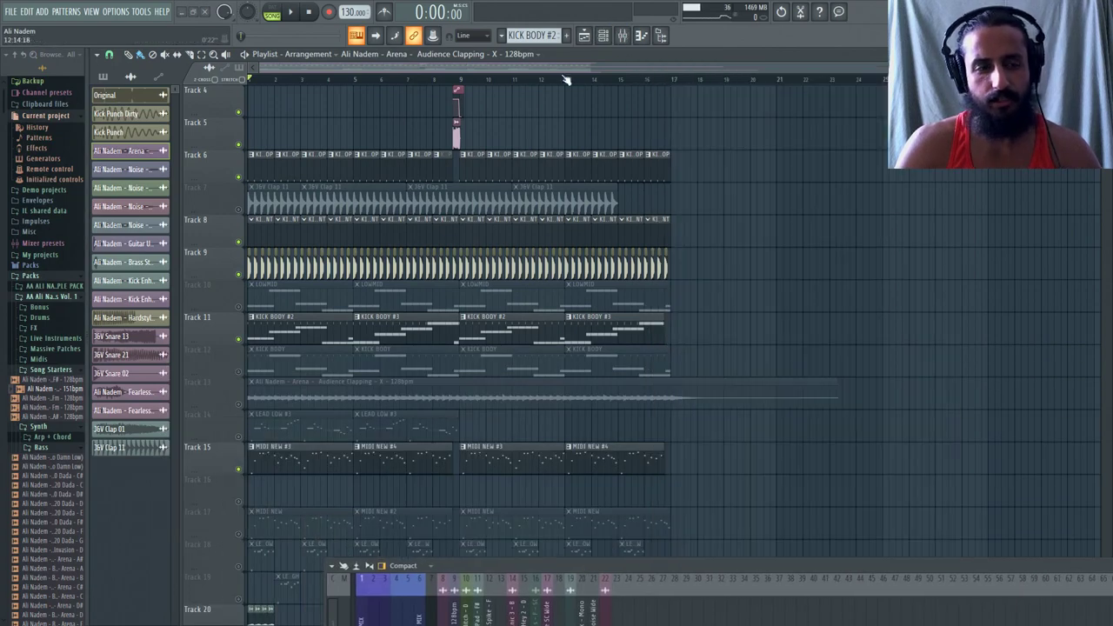
pyautogui.moveTo(87, 247)
pyautogui.mouseDown()
pyautogui.moveTo(187, 247)
pyautogui.moveTo(65, 248)
pyautogui.moveTo(96, 248)
pyautogui.mouseUp()
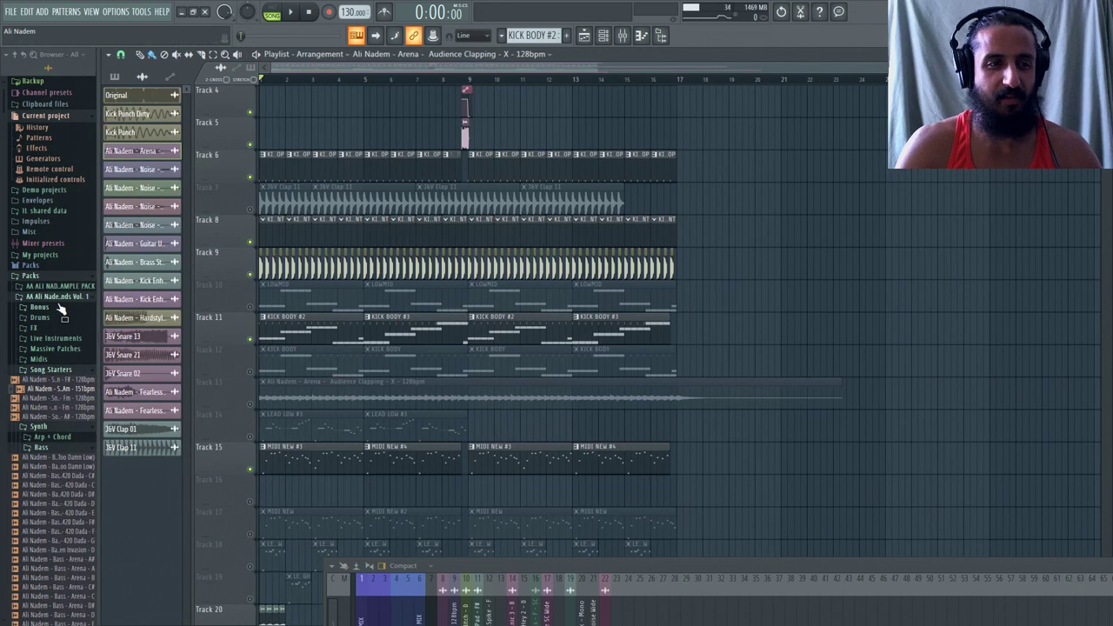
# Collapse the expanded sample pack folders, including AA Black Octopus, AA HY2ROGEN and AA Vengeance, and widen the browser to show full folder names.
pyautogui.click(64, 299)
pyautogui.click(55, 308)
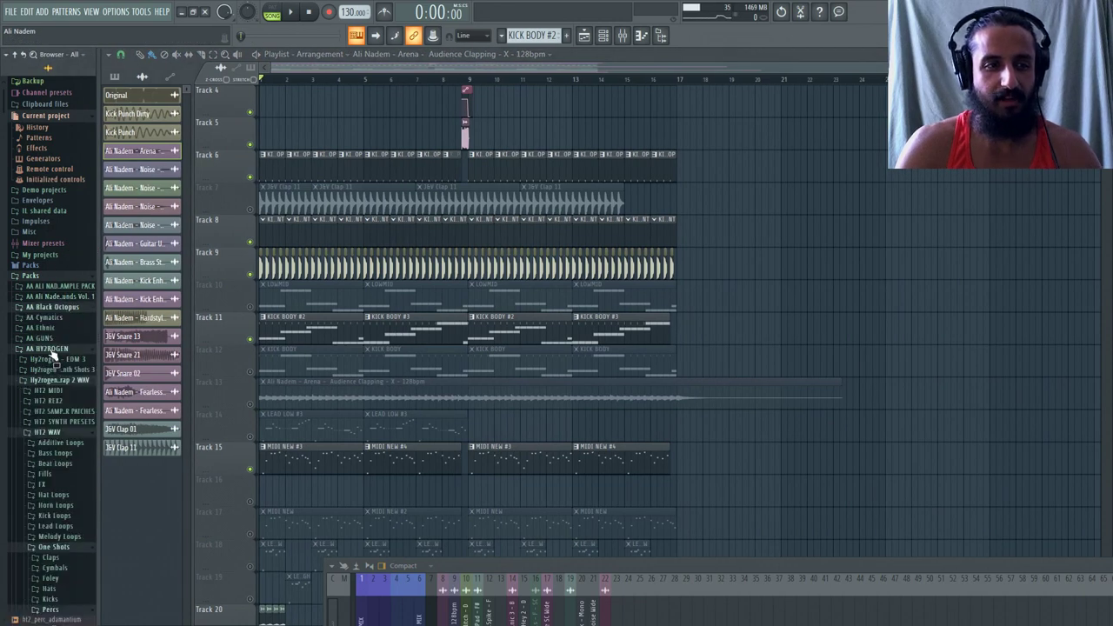
pyautogui.click(48, 349)
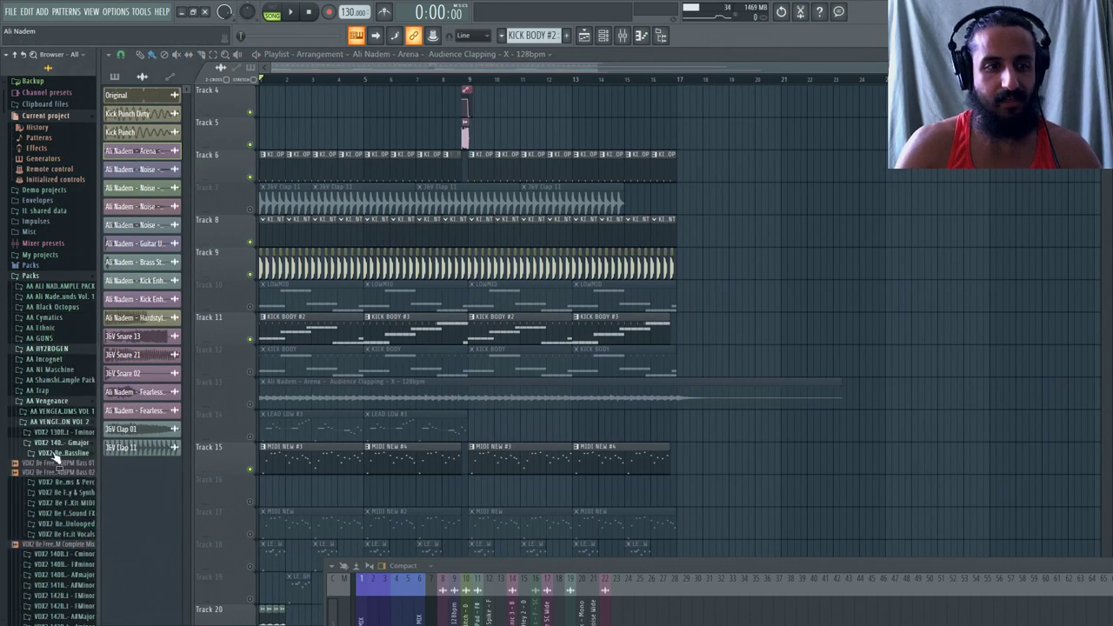
pyautogui.click(57, 403)
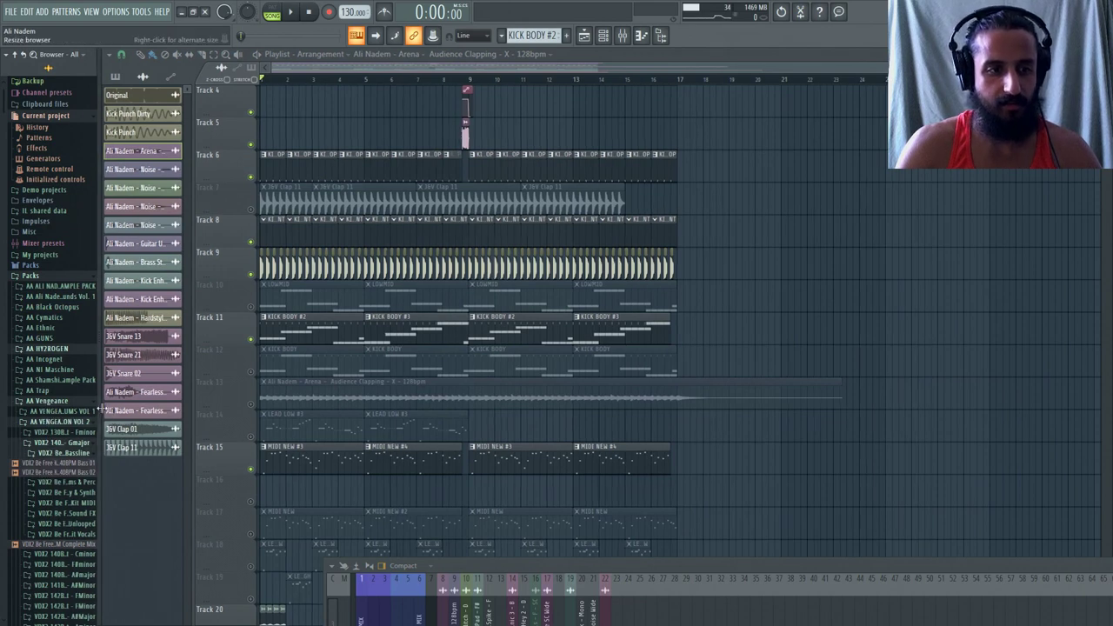
pyautogui.click(55, 503)
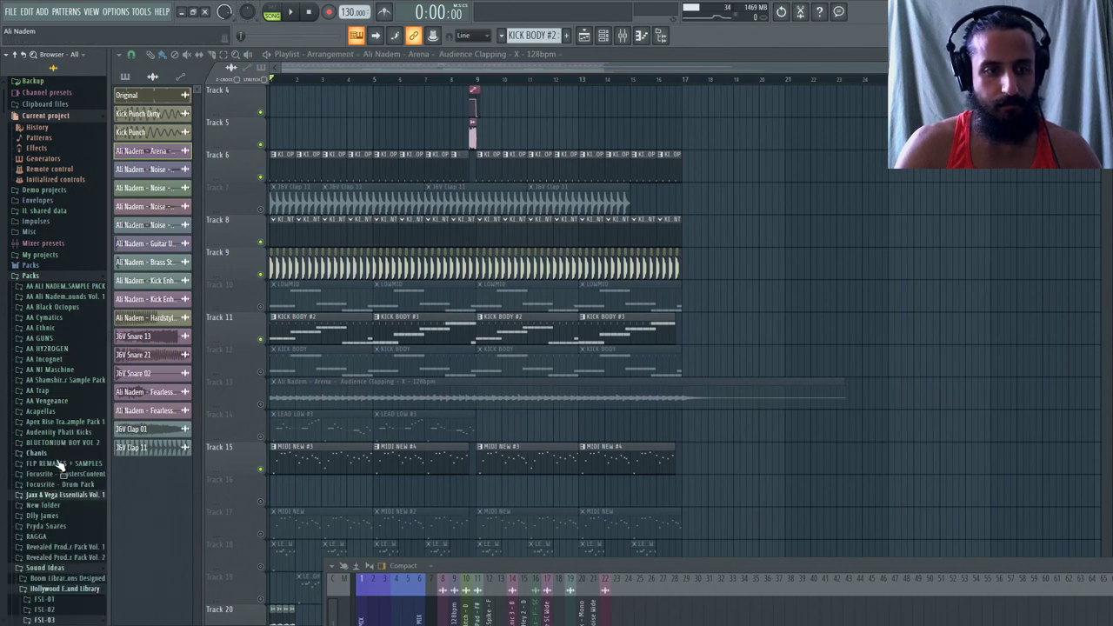
pyautogui.scroll(-5, 52, 435)
pyautogui.moveTo(109, 412); pyautogui.dragTo(163, 413)
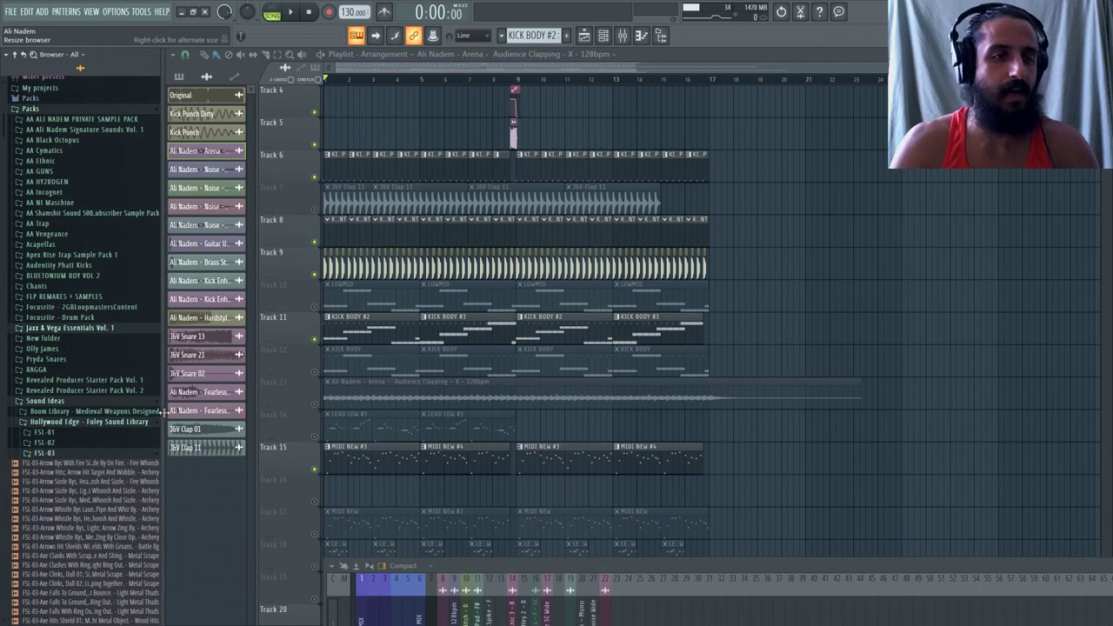
# Browse to the Top Kicks folder in Jaxx & Vega Essentials Vol. 1 and preview J&V Top Kick 03 and 04.
pyautogui.click(59, 329)
pyautogui.click(55, 380)
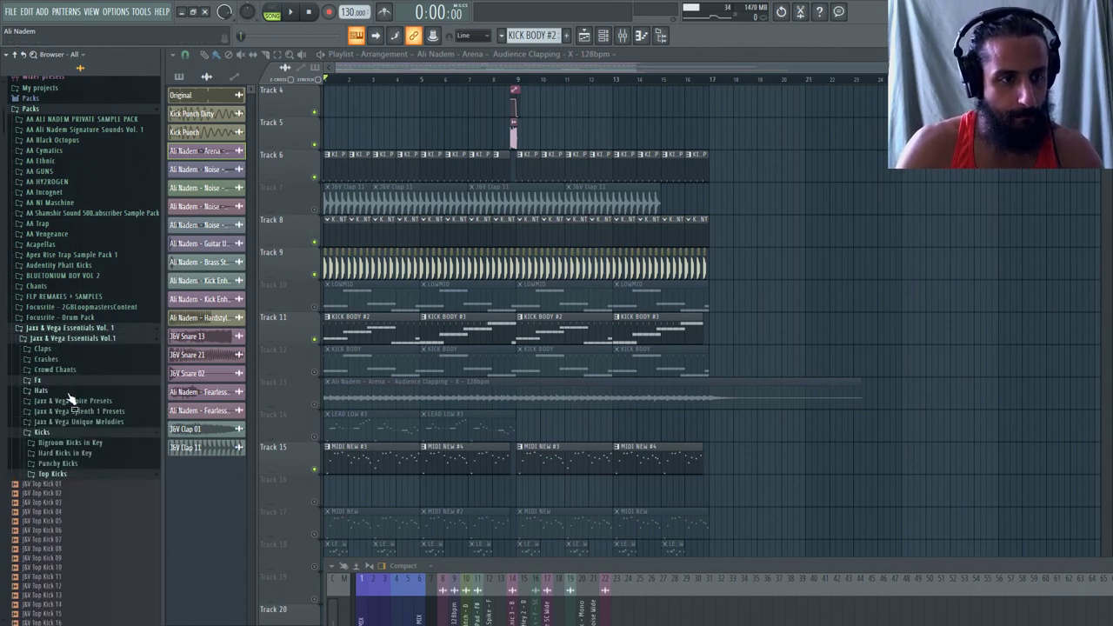
pyautogui.scroll(-2, 65, 369)
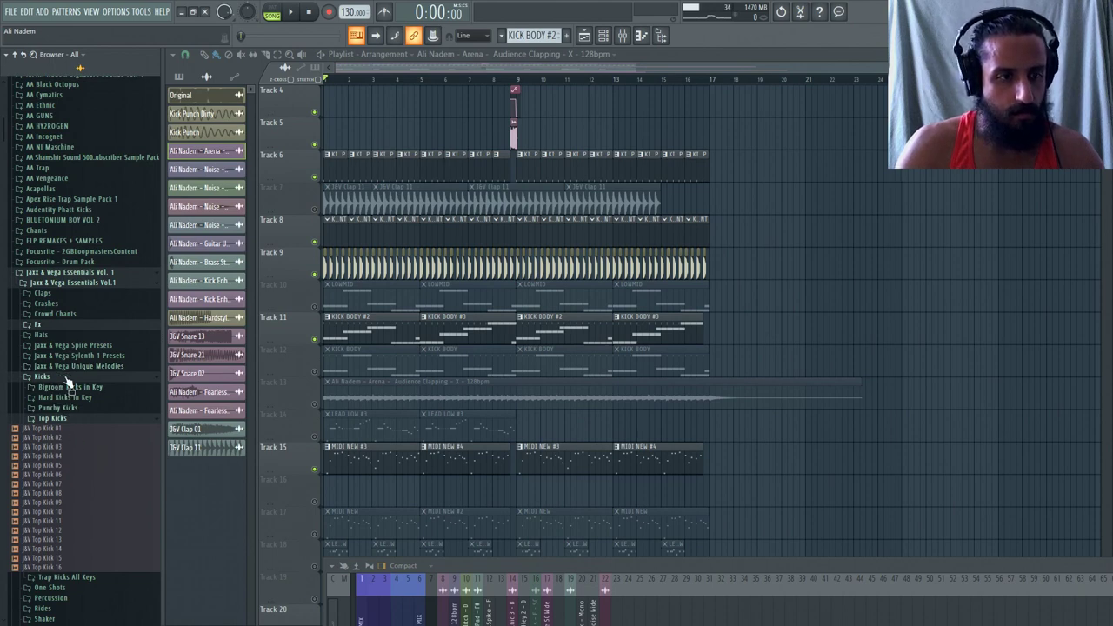
pyautogui.click(65, 379)
pyautogui.click(65, 379)
pyautogui.click(60, 446)
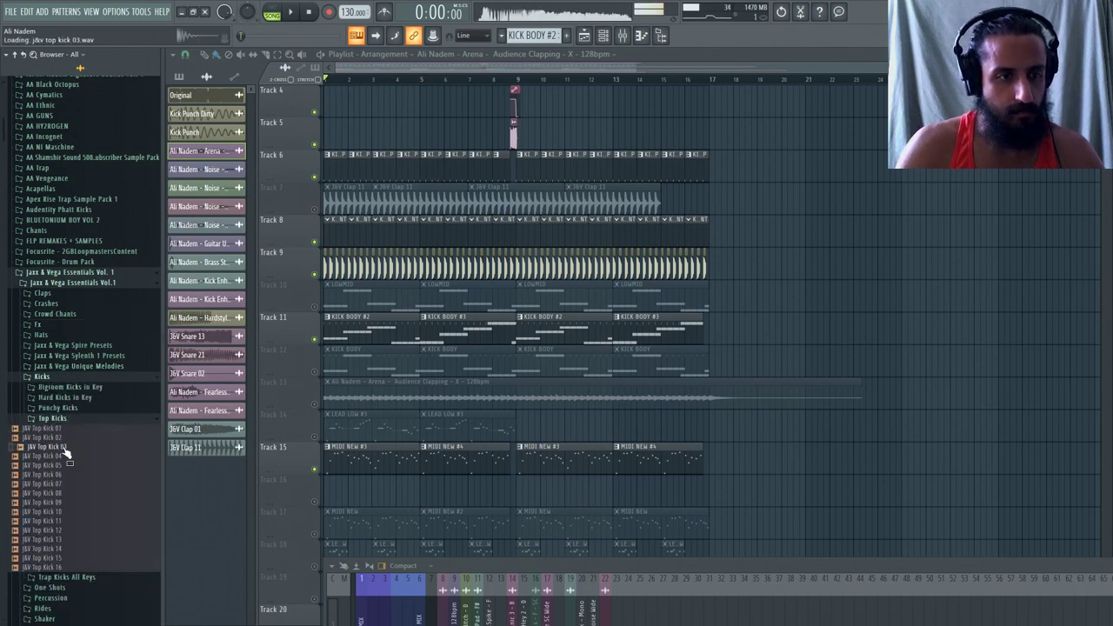
pyautogui.click(63, 455)
# Insert an empty playlist track above the KICK TOP clips and place the J&V Top Kick 06 sample on it at bar 1.
pyautogui.rightClick(298, 152)
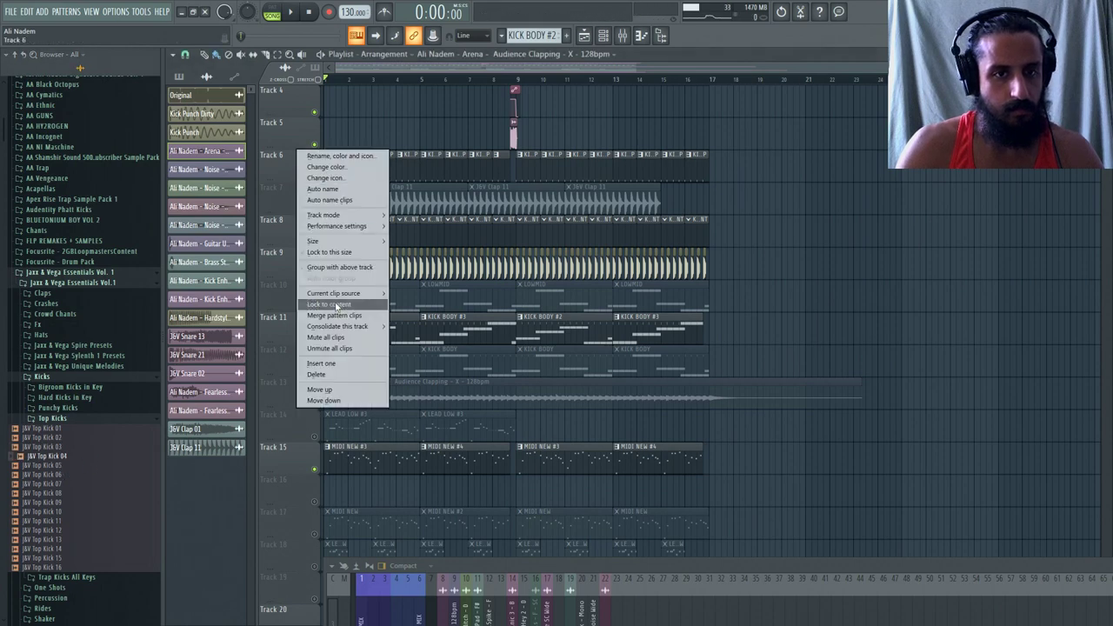
pyautogui.click(337, 366)
pyautogui.click(48, 465)
pyautogui.click(48, 475)
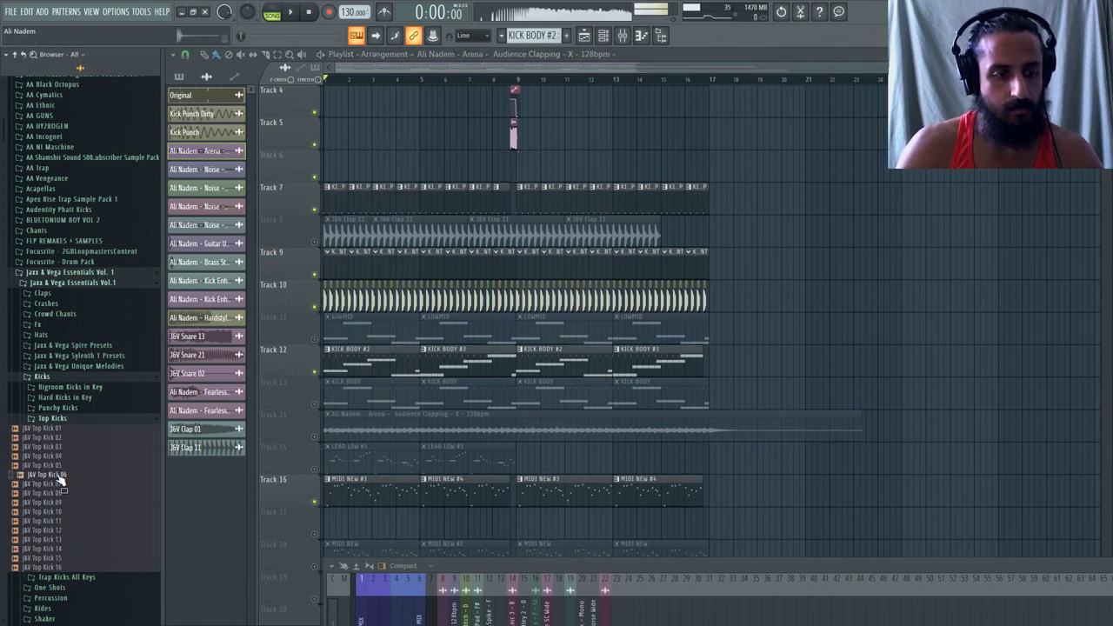
pyautogui.moveTo(61, 479); pyautogui.dragTo(330, 167)
# Repeat the J&V Top Kick 06 clip on every beat of Track 6 through bar 16, leaving the last beat of bar 8 empty.
pyautogui.scroll(5, 290, 87)
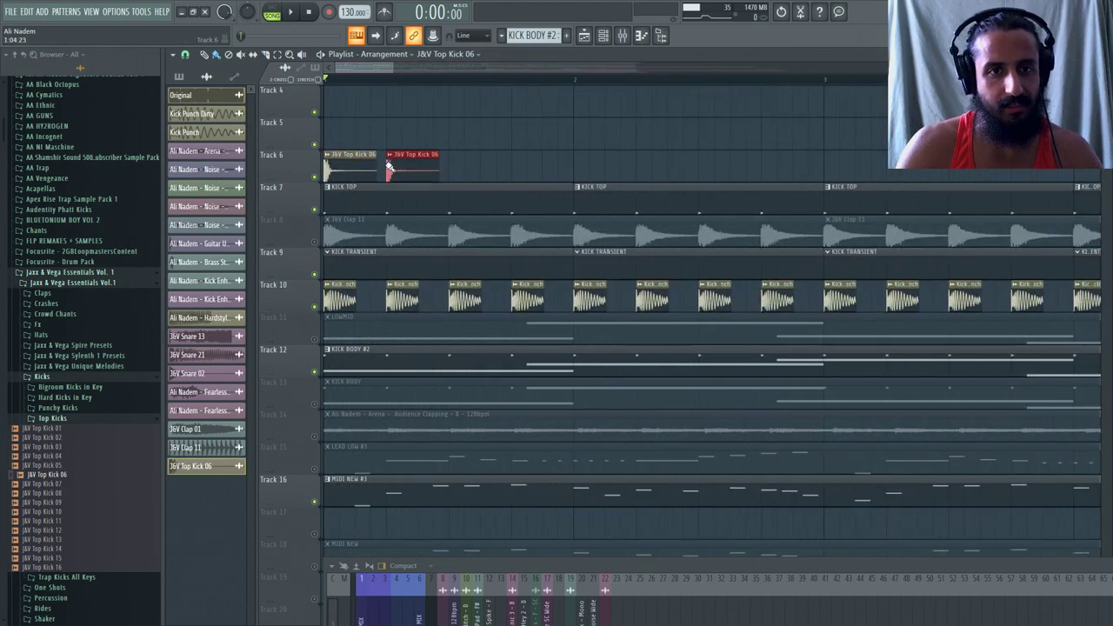
pyautogui.moveTo(389, 167); pyautogui.dragTo(745, 167)
pyautogui.scroll(-5, 745, 167)
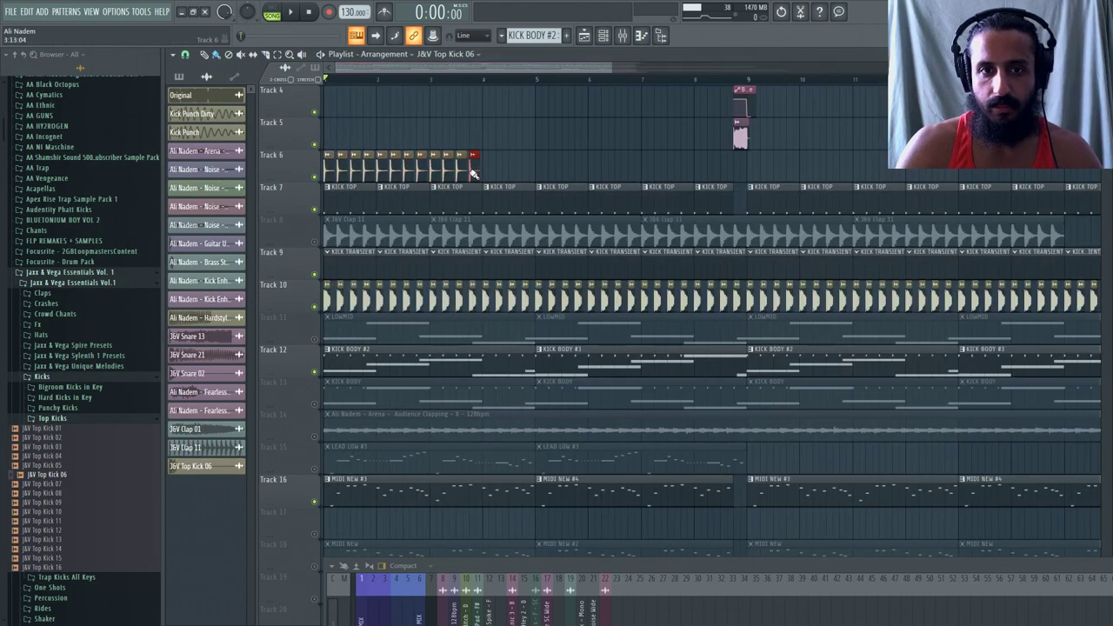
pyautogui.moveTo(473, 174); pyautogui.dragTo(693, 178)
pyautogui.hscroll(5, 735, 165)
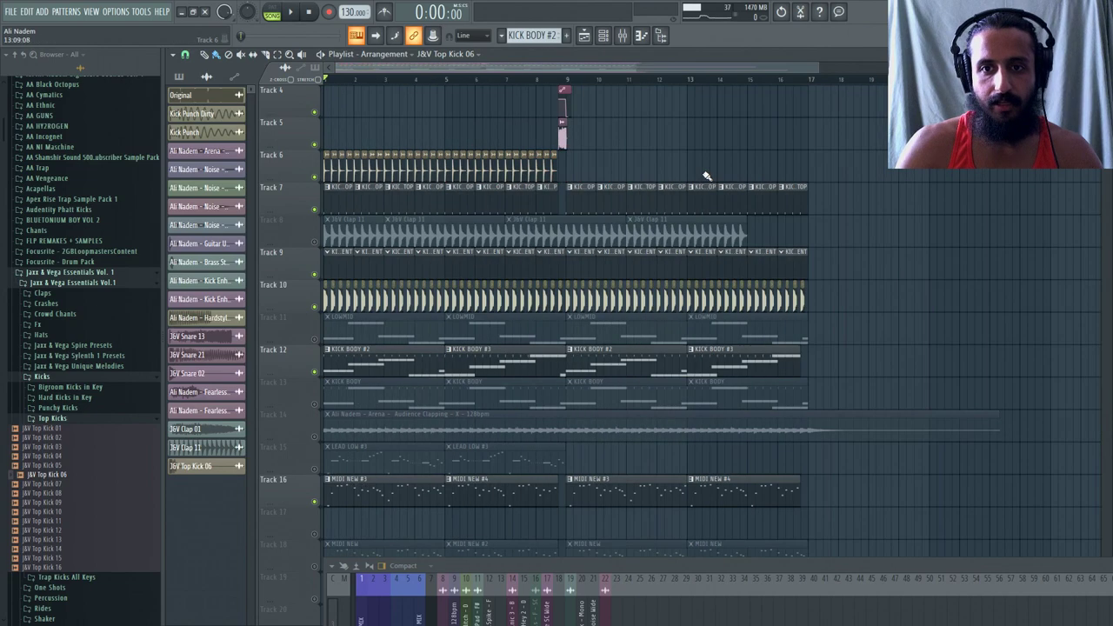
pyautogui.moveTo(497, 170)
pyautogui.mouseDown()
pyautogui.moveTo(851, 182)
pyautogui.moveTo(904, 174)
pyautogui.mouseUp()
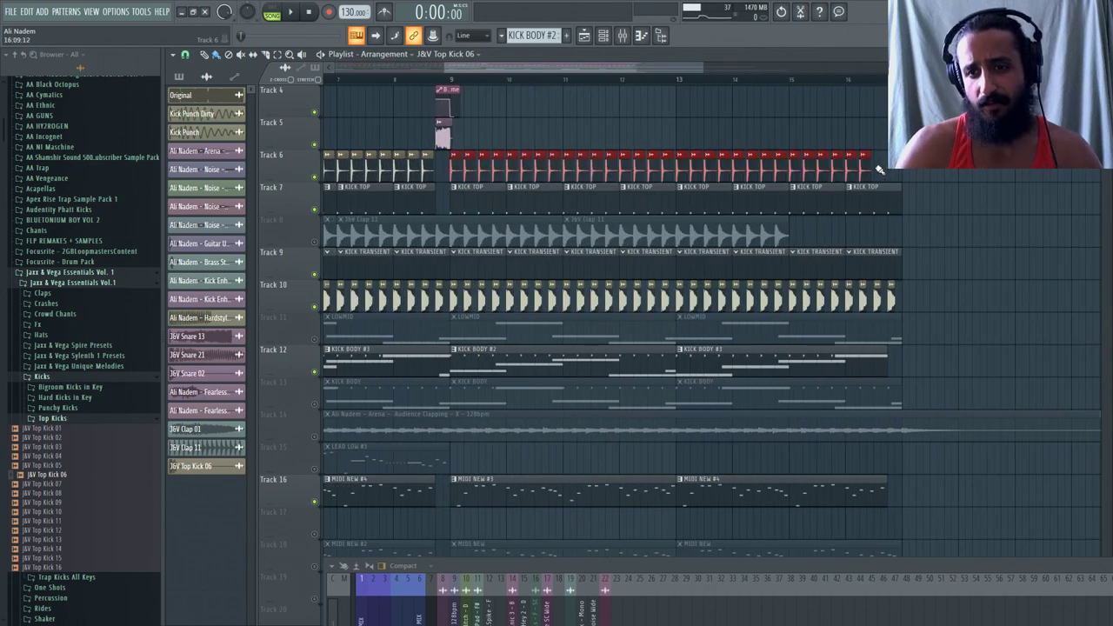
pyautogui.hscroll(-5, 896, 173)
# Open the J&V Top Kick 06 channel settings, route the channel to mixer track 23, and play the arrangement with the mixer in view.
pyautogui.doubleClick(434, 174)
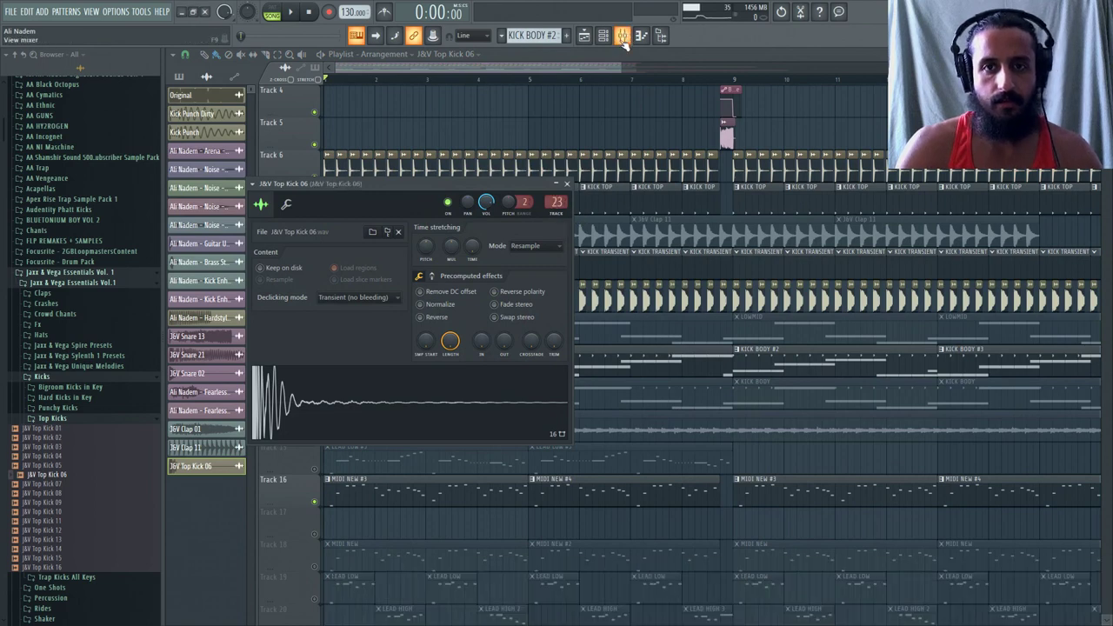
pyautogui.moveTo(774, 586); pyautogui.dragTo(655, 327)
pyautogui.press('space')
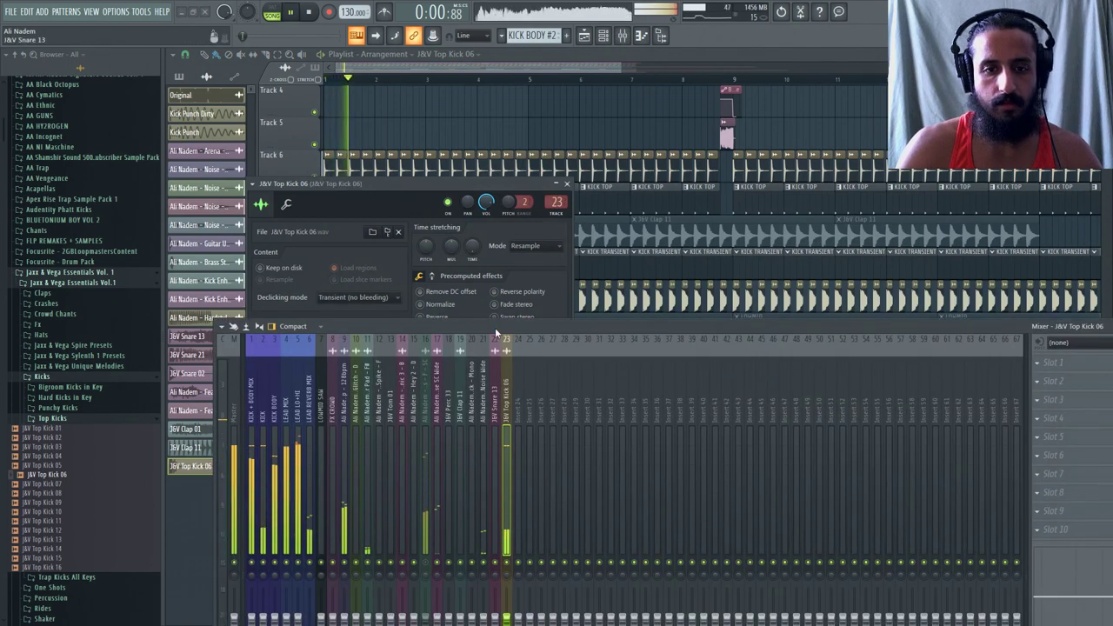
# Set the J&V Top Kick 06 levels adjustment volume to 62% during playback, moving the mixer clear of the channel settings.
pyautogui.moveTo(495, 327); pyautogui.dragTo(452, 259)
pyautogui.click(286, 206)
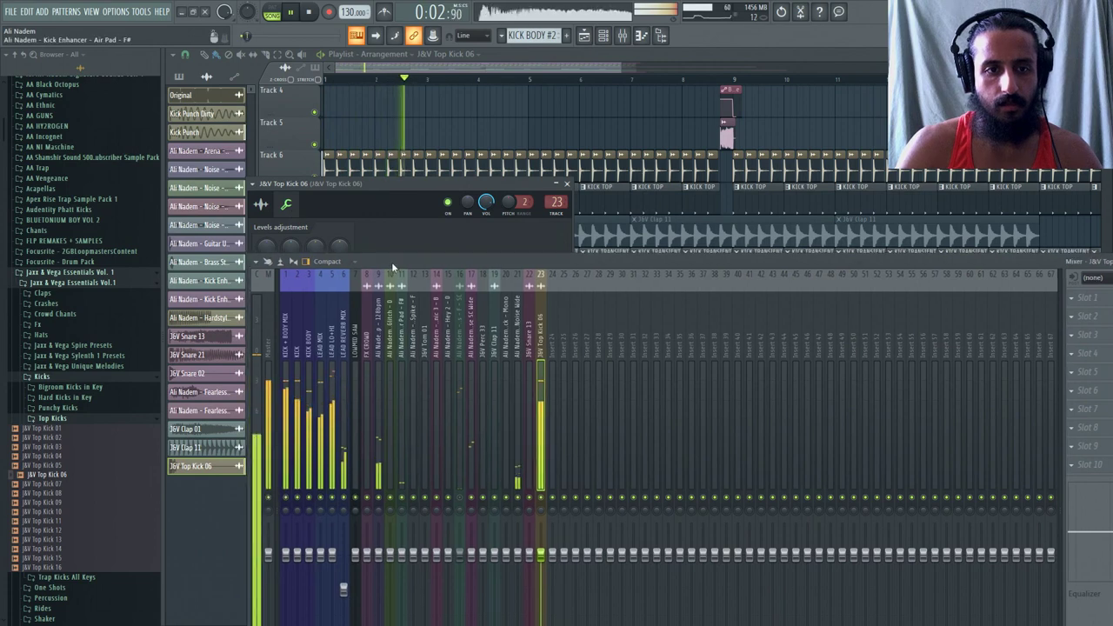
pyautogui.moveTo(348, 259); pyautogui.dragTo(468, 319)
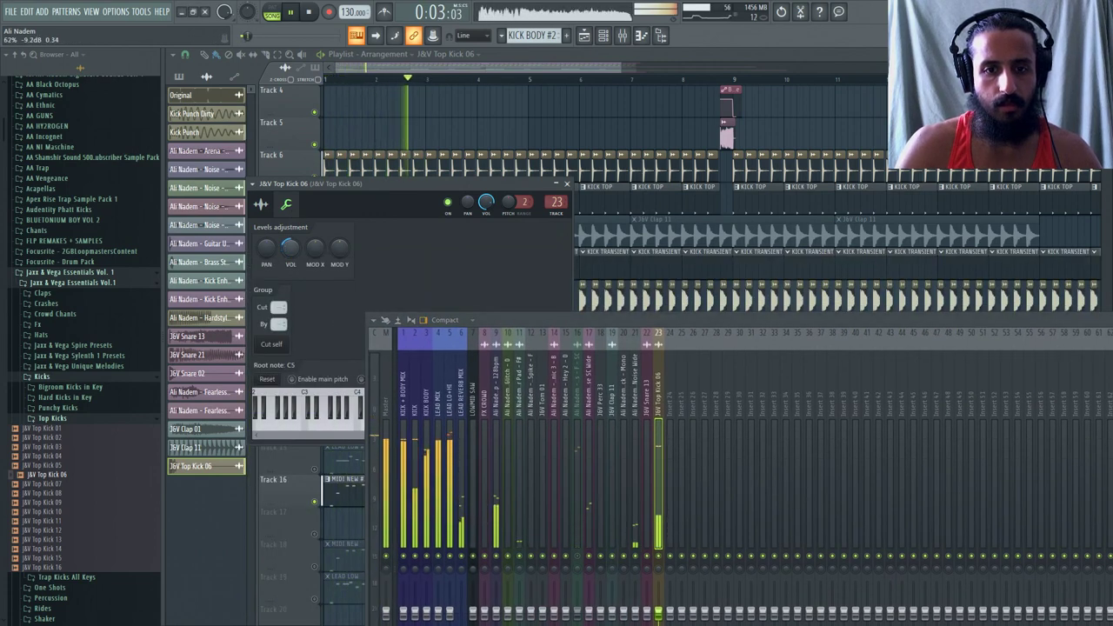
pyautogui.click(261, 204)
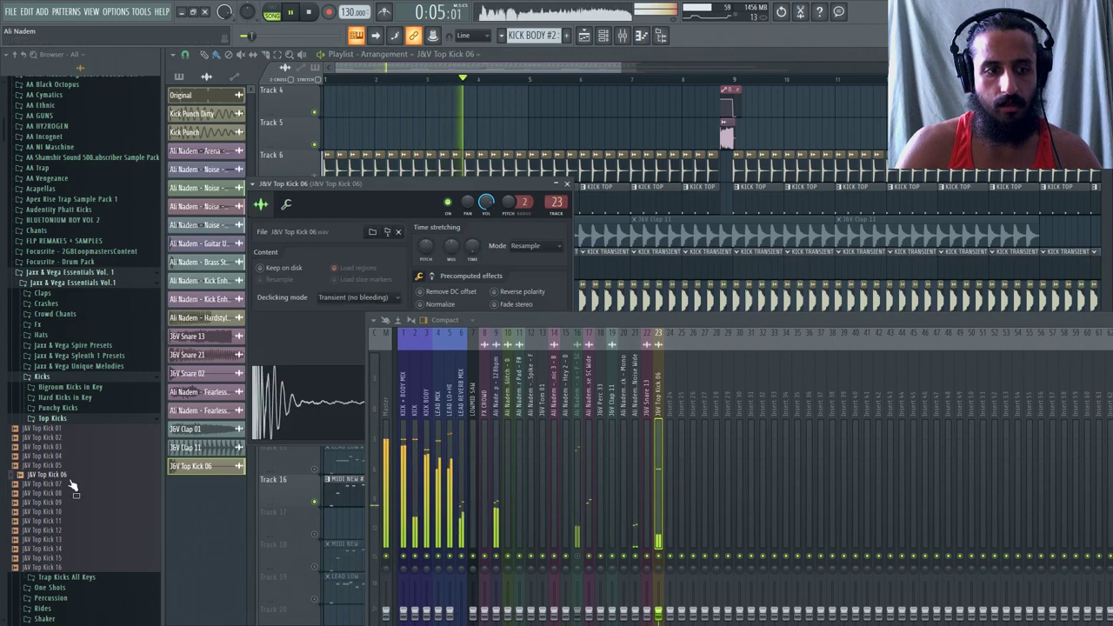
# Preview other Top Kick samples such as J&V Top Kick 14, and replay the arrangement with the J&V Top Kick 06 level controls open.
pyautogui.press('space')
pyautogui.click(43, 493)
pyautogui.click(47, 503)
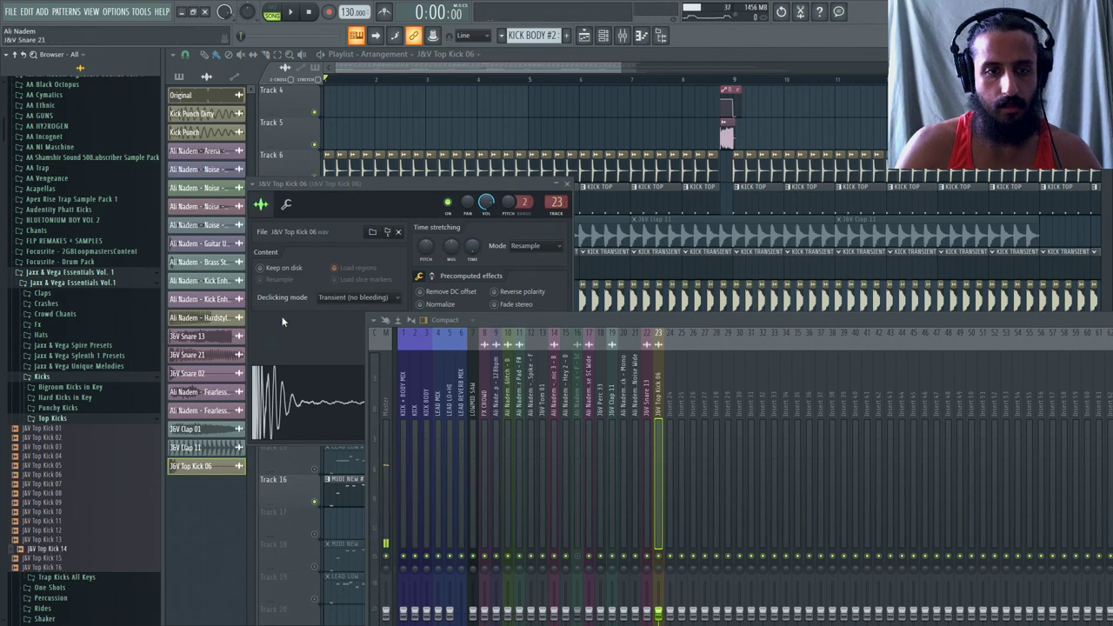
pyautogui.press('space')
pyautogui.click(286, 204)
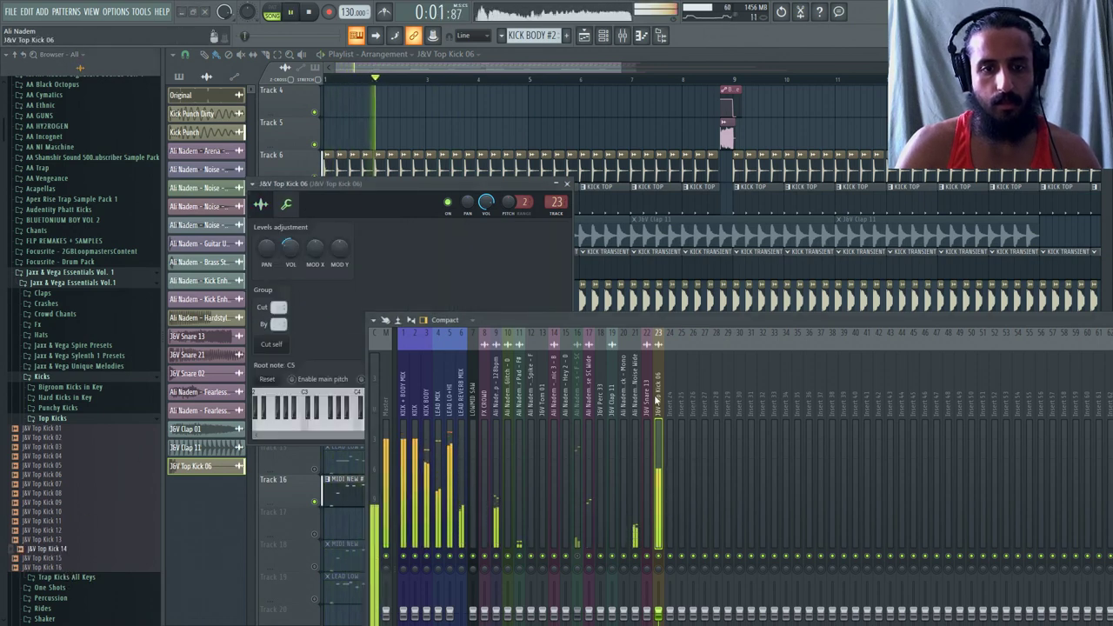
# Bring the mixer into full view, stop playback, and open the plugin list for effect slot 5 of the J&V Top Kick 06 track.
pyautogui.moveTo(515, 320); pyautogui.dragTo(369, 95)
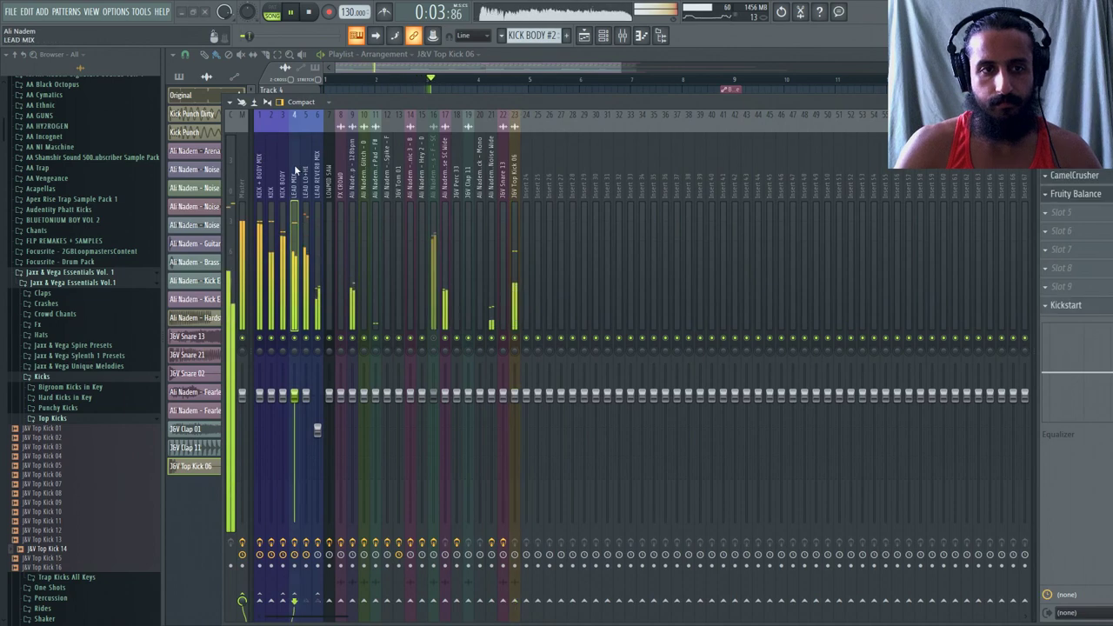
pyautogui.press('space')
pyautogui.moveTo(1037, 226); pyautogui.dragTo(1026, 220)
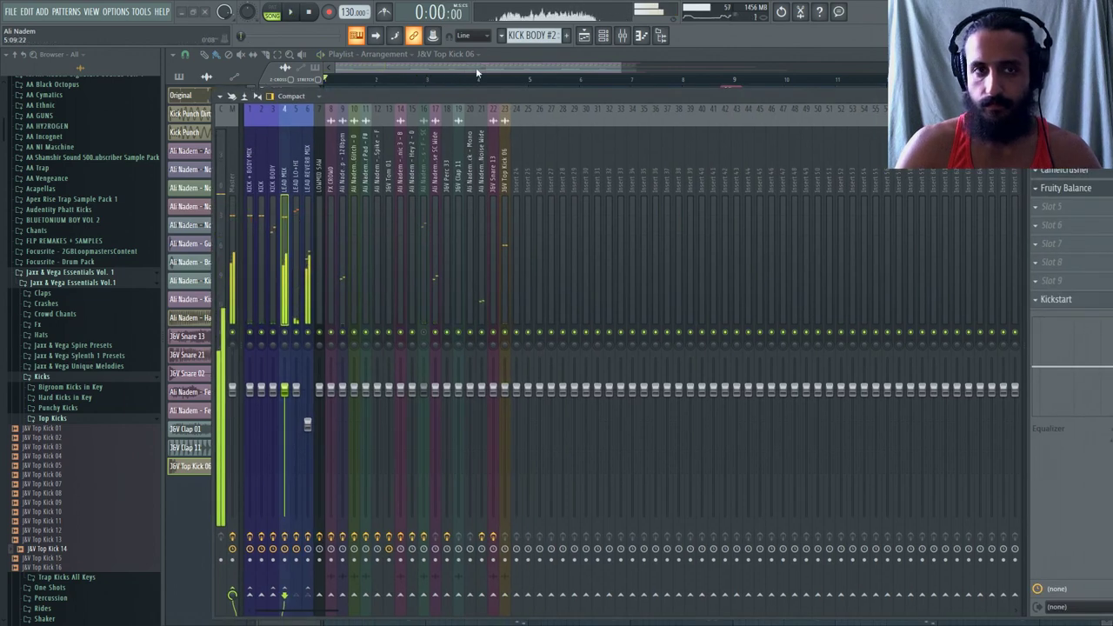
pyautogui.click(1027, 219)
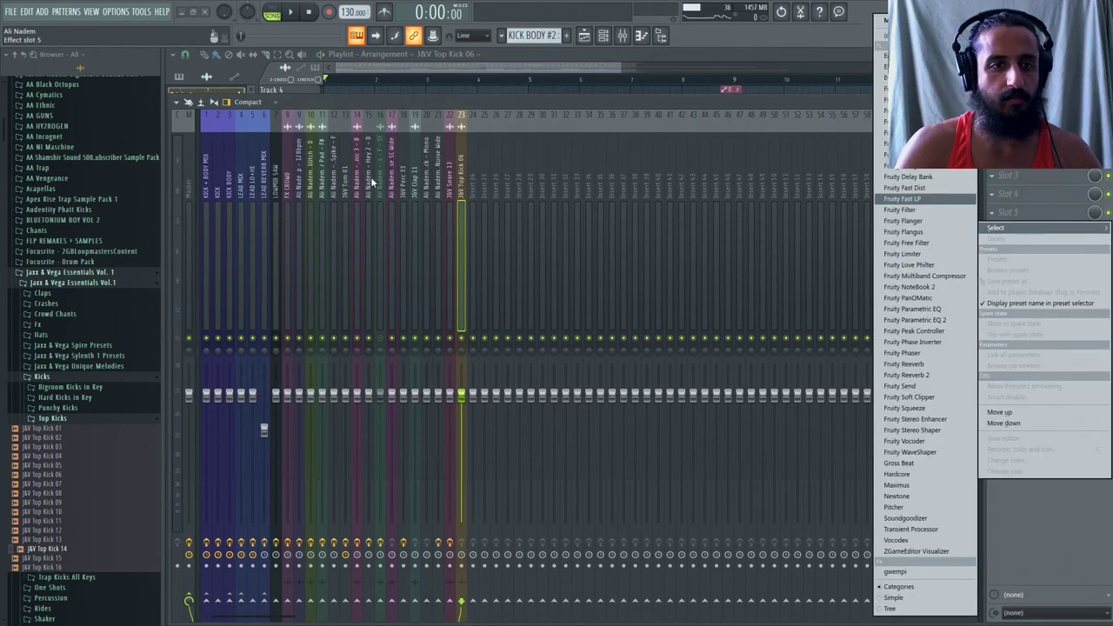
pyautogui.click(372, 180)
# Review the effect chains on the LEAD MIX, KICK BODY and KICK + BODY MIX mixer tracks.
pyautogui.click(240, 181)
pyautogui.click(228, 180)
pyautogui.click(206, 184)
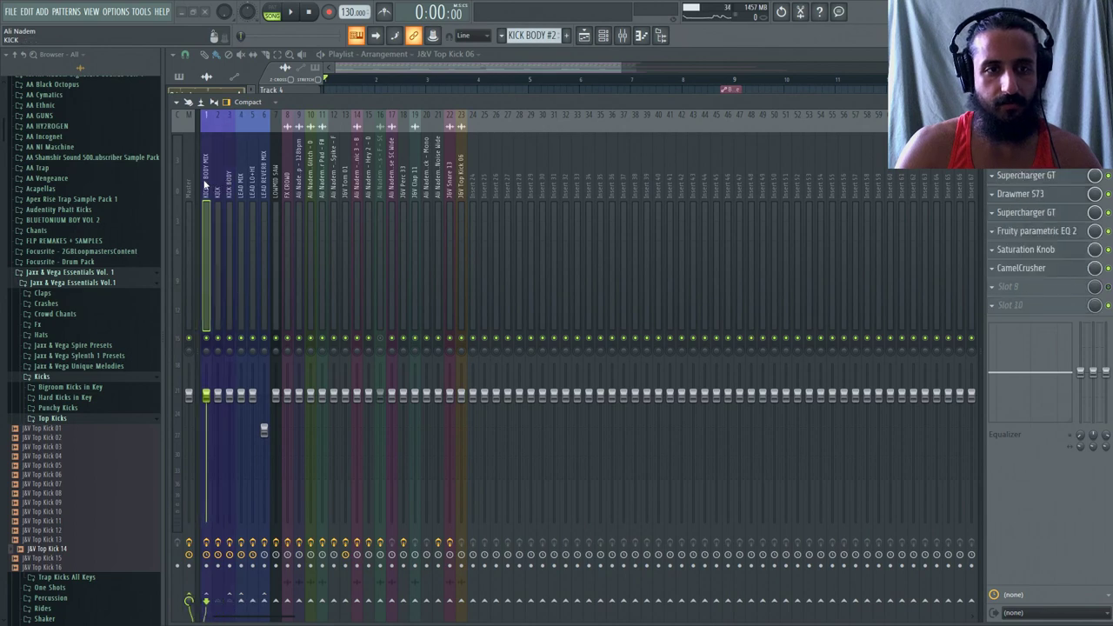
# Add a Fruity soft clipper to effect slot 9 of the KICK + BODY MIX track and move the mixer clear of it.
pyautogui.click(997, 290)
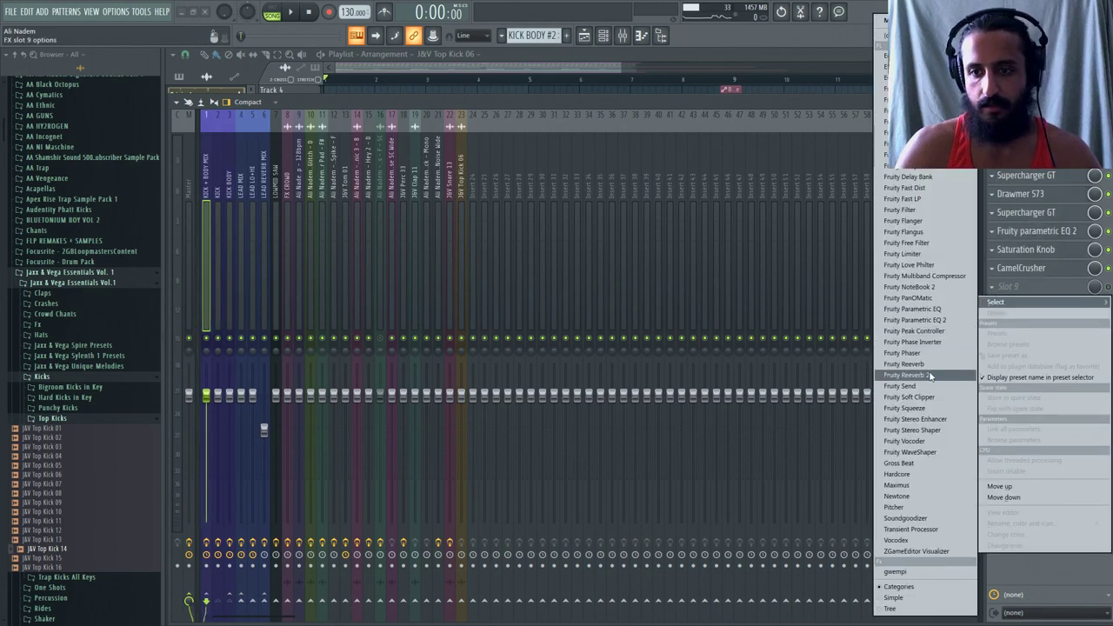
pyautogui.click(925, 401)
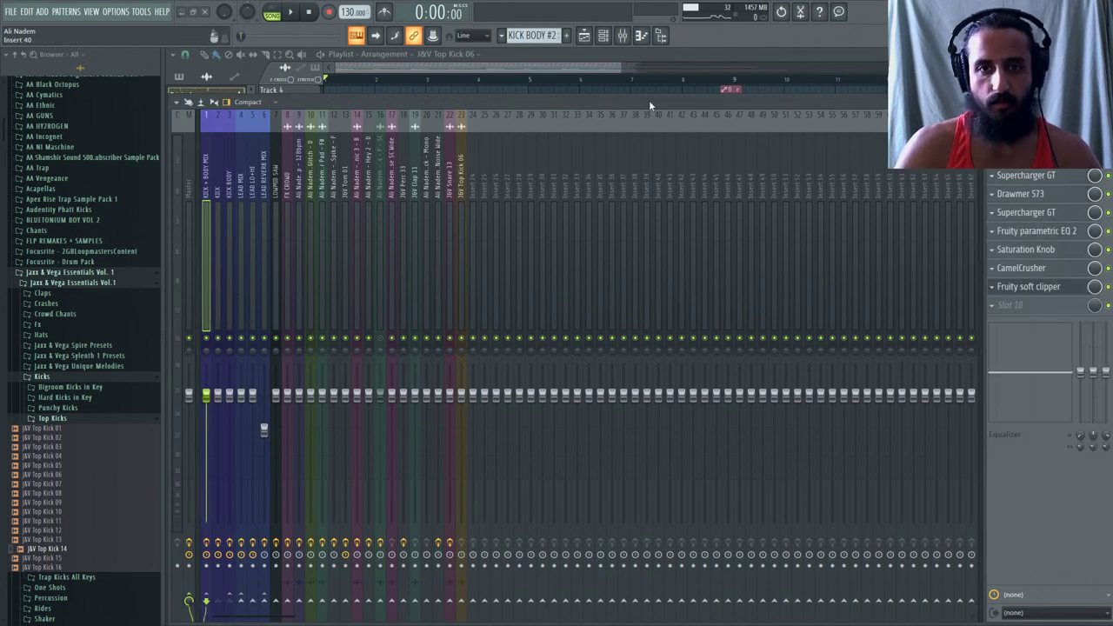
pyautogui.moveTo(648, 100); pyautogui.dragTo(584, 322)
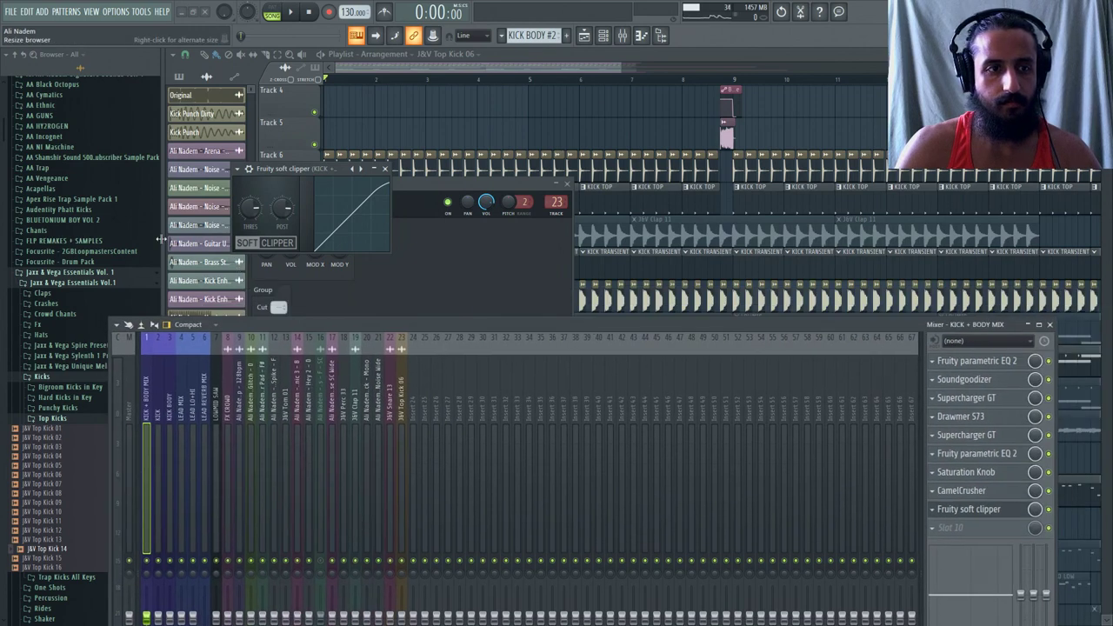
# Collapse the browser, switch the mixer to the Wide layout, and arrange the mixer and soft clipper windows apart.
pyautogui.moveTo(161, 239); pyautogui.dragTo(4, 243)
pyautogui.click(204, 324)
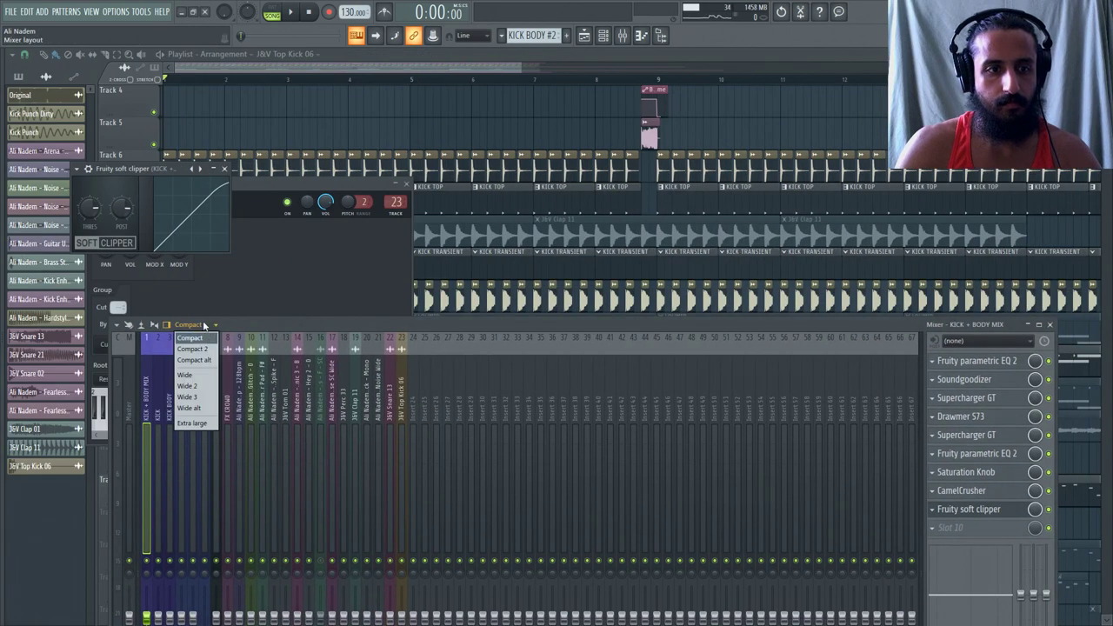
pyautogui.click(192, 375)
pyautogui.moveTo(505, 318); pyautogui.dragTo(527, 508)
pyautogui.moveTo(85, 169); pyautogui.dragTo(581, 173)
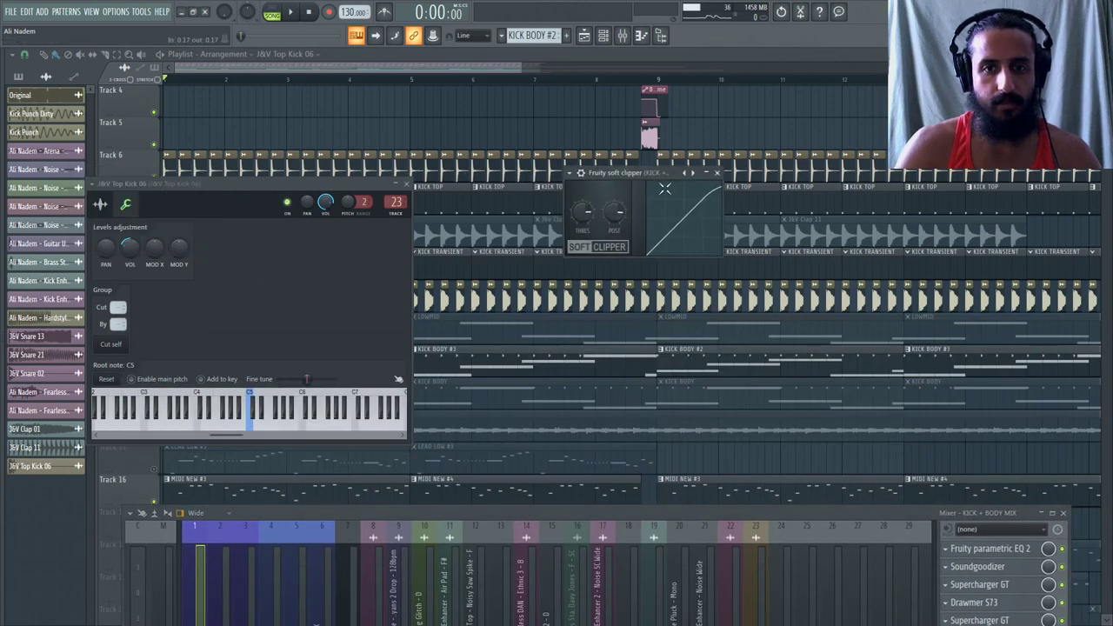
# Open the Fruity soft clipper on the LEAD MIX track and raise its threshold during playback.
pyautogui.press('space')
pyautogui.moveTo(492, 515); pyautogui.dragTo(525, 284)
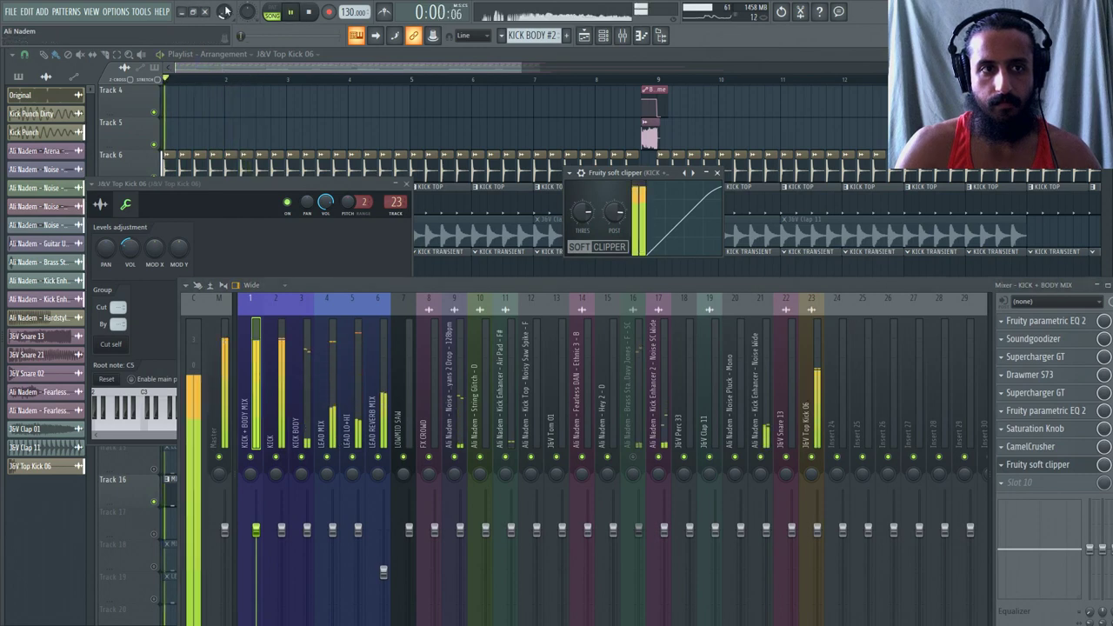
pyautogui.press('space')
pyautogui.click(327, 449)
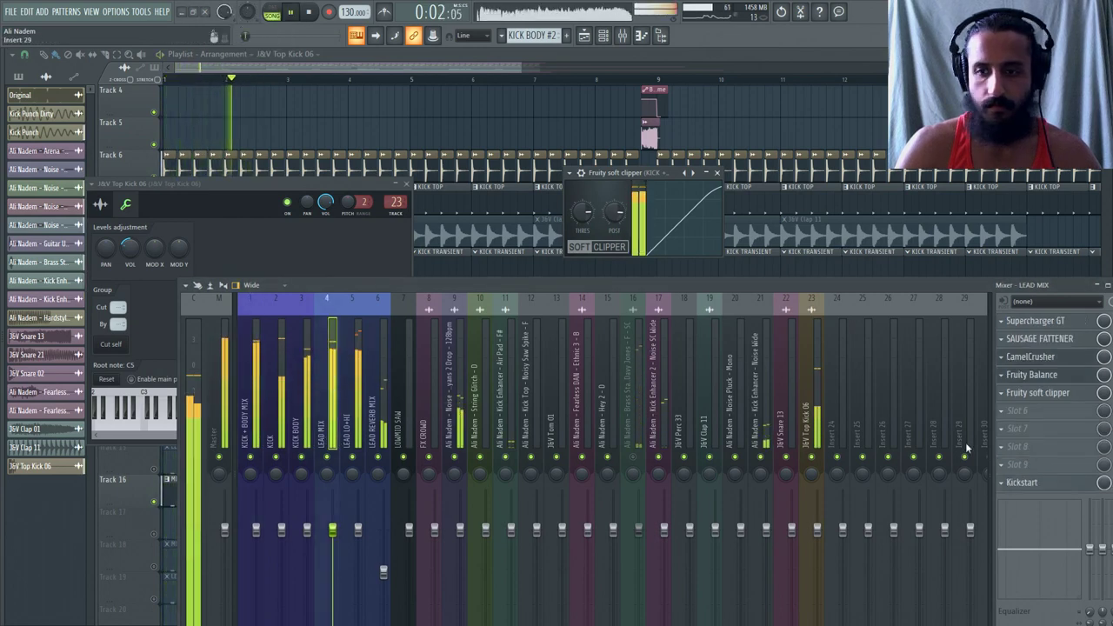
pyautogui.click(1048, 393)
pyautogui.press('space')
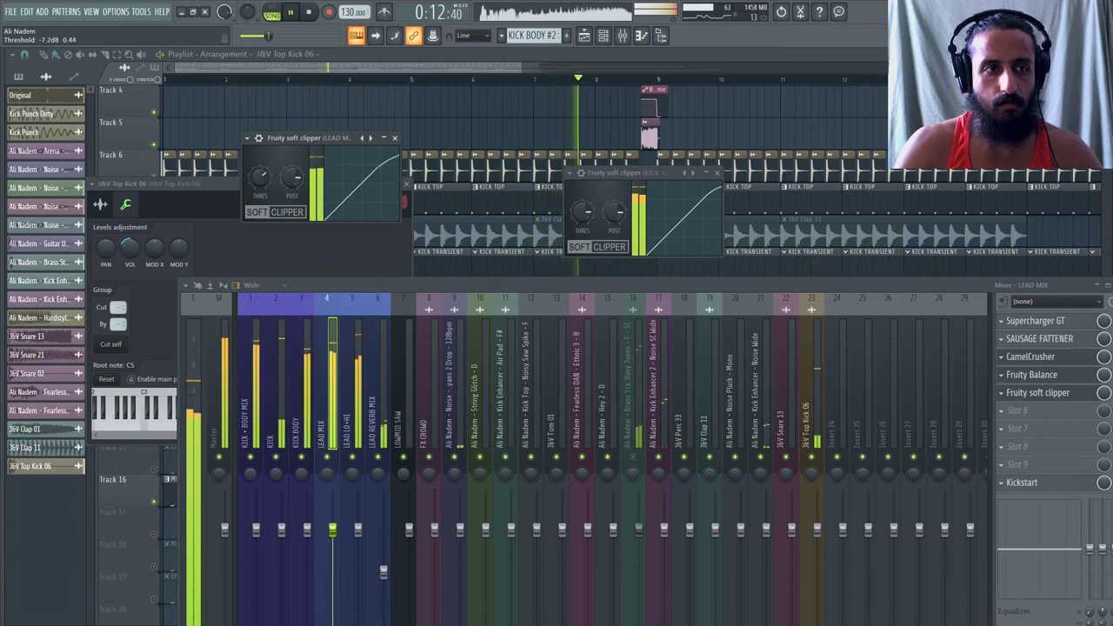
pyautogui.moveTo(260, 177); pyautogui.dragTo(266, 148)
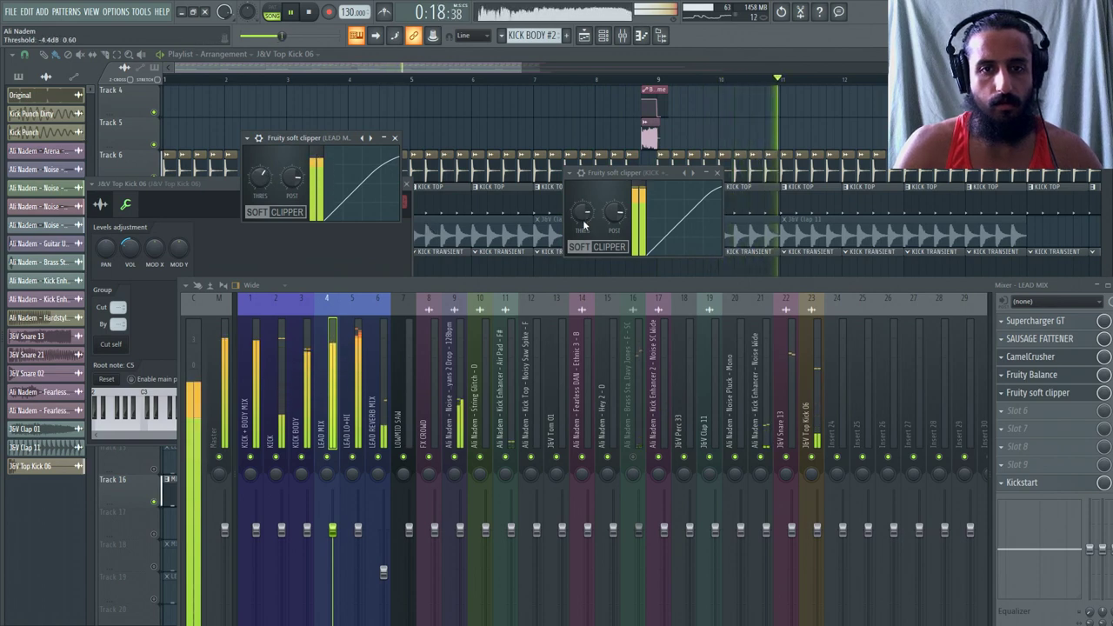
# Lower the threshold of the KICK + BODY MIX soft clipper to about 0.37 during playback.
pyautogui.moveTo(585, 225); pyautogui.dragTo(584, 228)
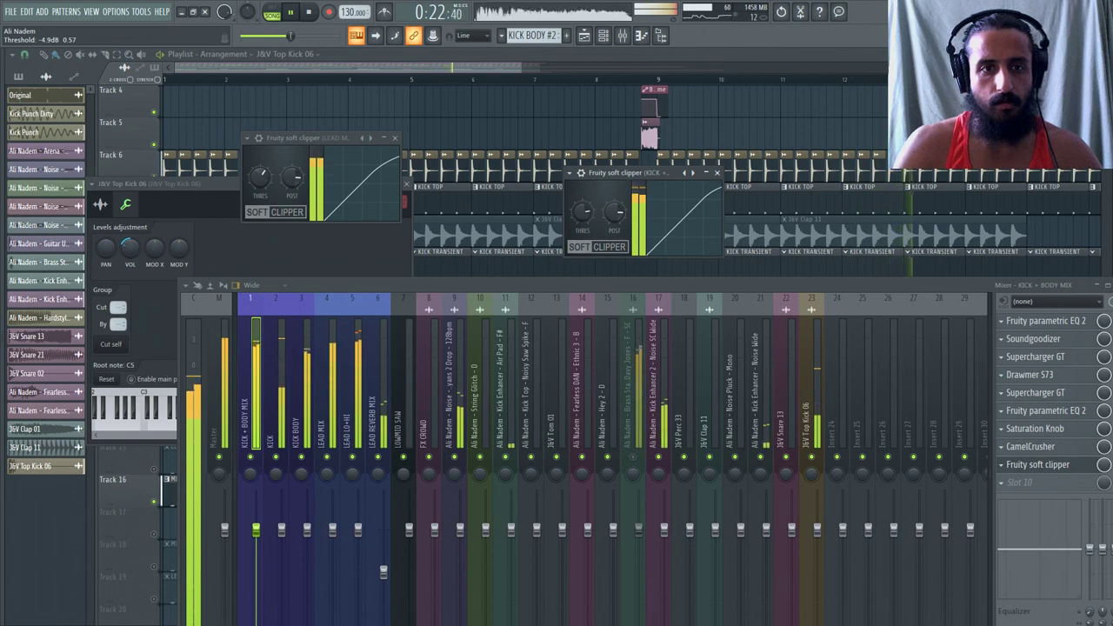
pyautogui.moveTo(584, 229); pyautogui.dragTo(585, 252)
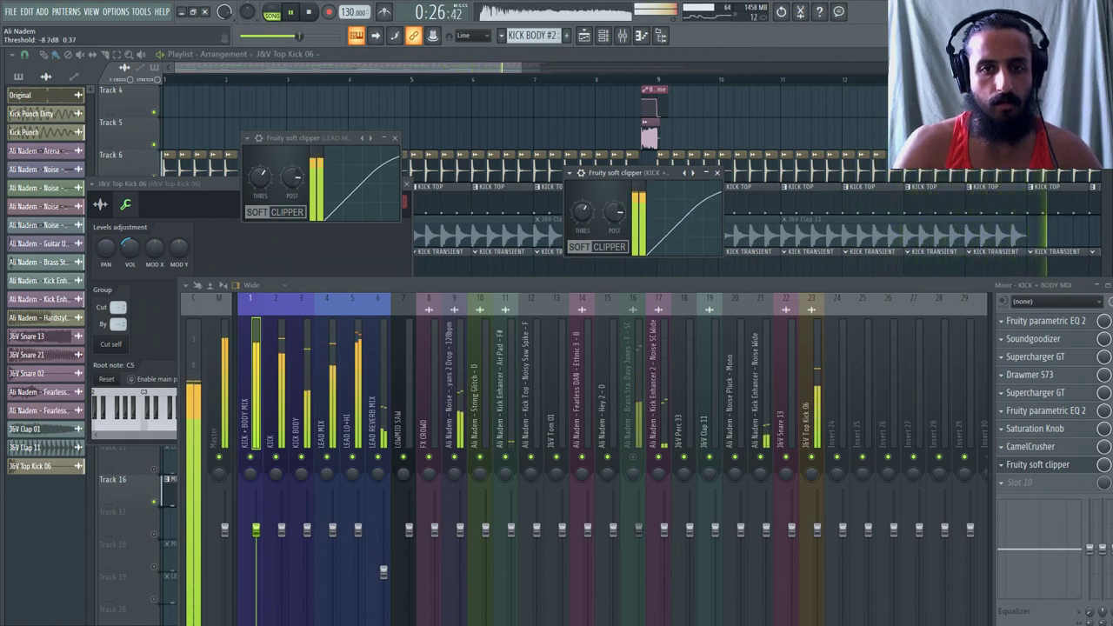
pyautogui.rightClick(579, 215)
pyautogui.press('Escape')
# Move the J&V Top Kick 06 mixer track from insert 23 to insert 2, directly after KICK + BODY MIX.
pyautogui.click(815, 381)
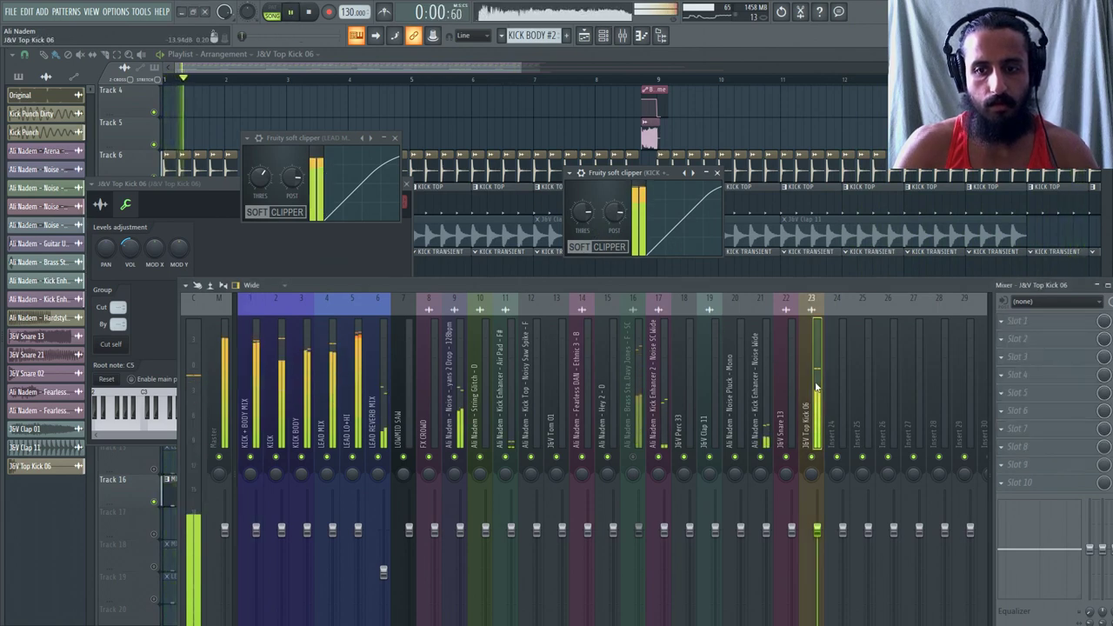
pyautogui.hotkey('alt', 'Left')
pyautogui.hotkey('alt', 'Left')
pyautogui.hotkey('alt', 'Left')
pyautogui.hotkey('alt', 'Left')
pyautogui.hotkey('alt', 'Left')
pyautogui.hotkey('alt', 'Left')
pyautogui.hotkey('alt', 'Left')
pyautogui.hotkey('alt', 'Left')
pyautogui.hotkey('alt', 'Left')
pyautogui.hotkey('alt', 'Left')
pyautogui.hotkey('alt', 'Left')
pyautogui.hotkey('alt', 'Left')
pyautogui.hotkey('alt', 'Left')
pyautogui.hotkey('alt', 'Left')
pyautogui.hotkey('alt', 'Left')
pyautogui.hotkey('alt', 'Left')
pyautogui.hotkey('alt', 'Left')
pyautogui.hotkey('alt', 'Left')
pyautogui.hotkey('alt', 'Left')
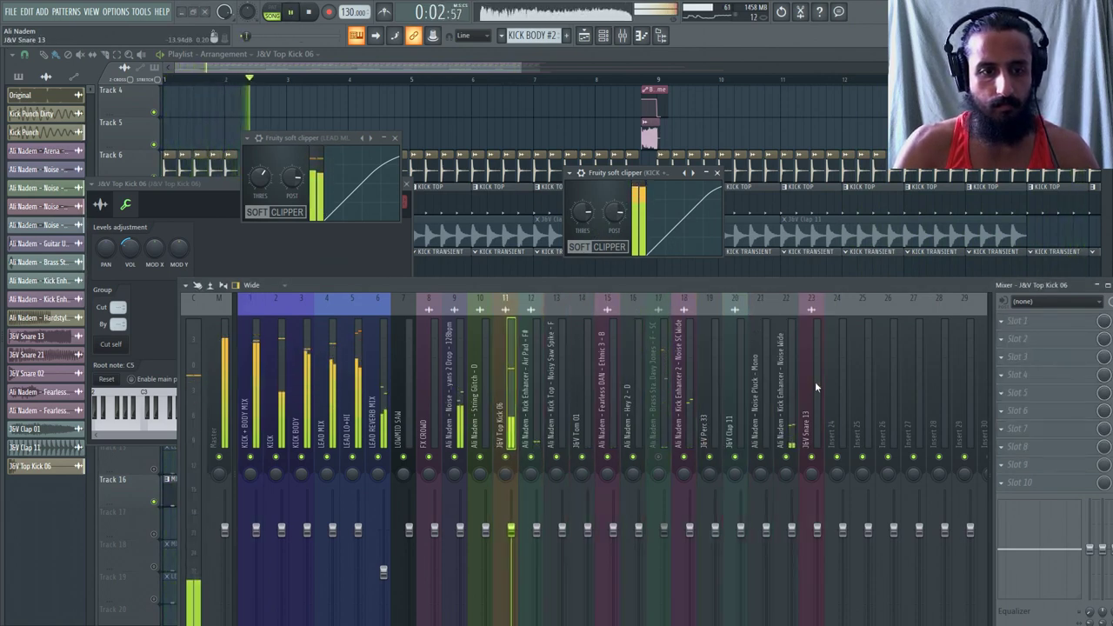
pyautogui.hotkey('alt', 'Left')
pyautogui.hotkey('alt', 'Left')
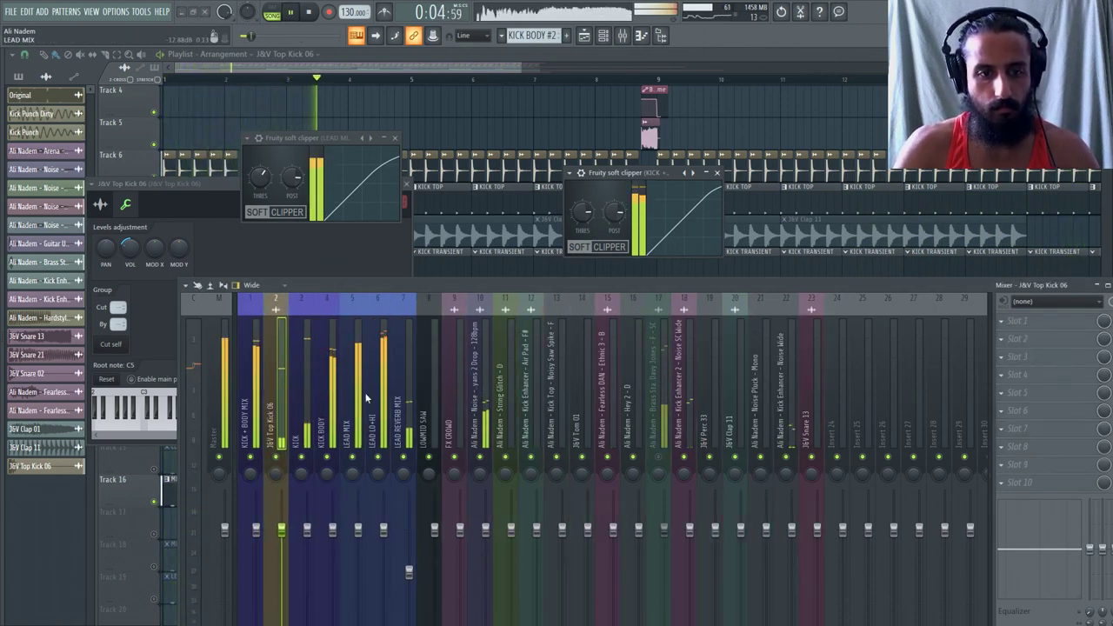
# On the LEAD MIX track, shift the Fruity soft clipper to slot 6 and add Fruity parametric EQ 2 in slot 5.
pyautogui.press('Right')
pyautogui.press('Right')
pyautogui.press('Right')
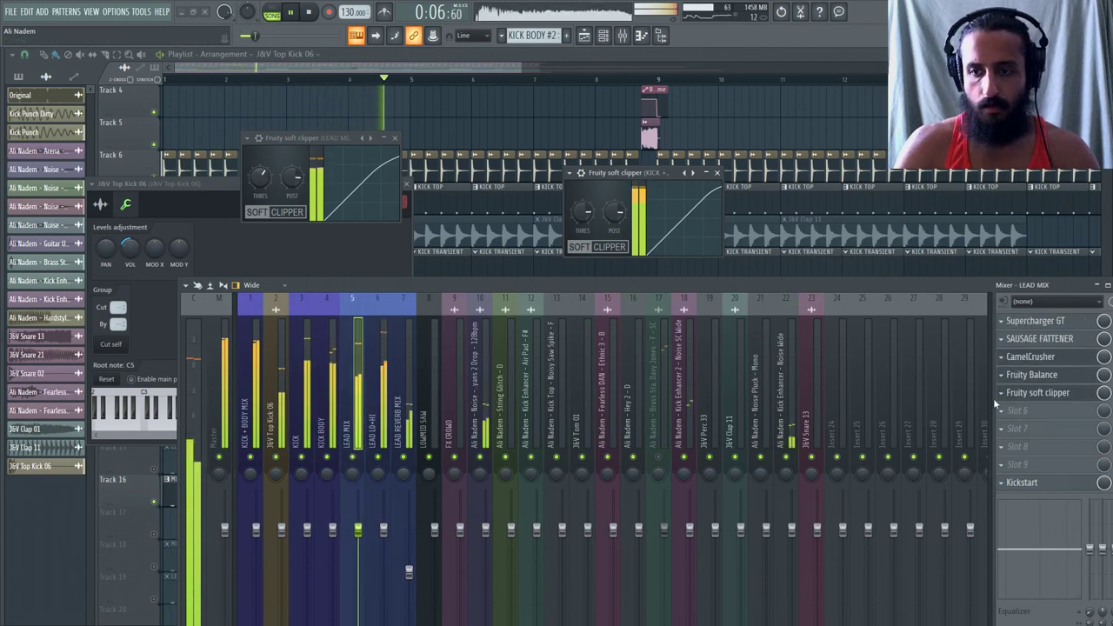
pyautogui.moveTo(1013, 392); pyautogui.dragTo(1013, 411)
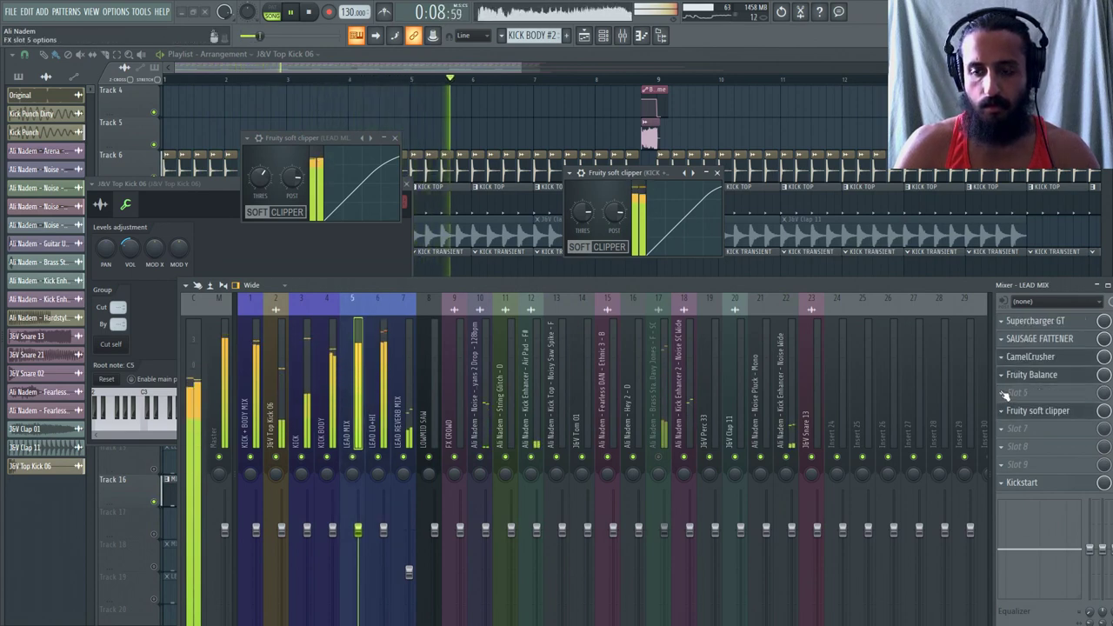
pyautogui.click(1001, 392)
pyautogui.click(940, 323)
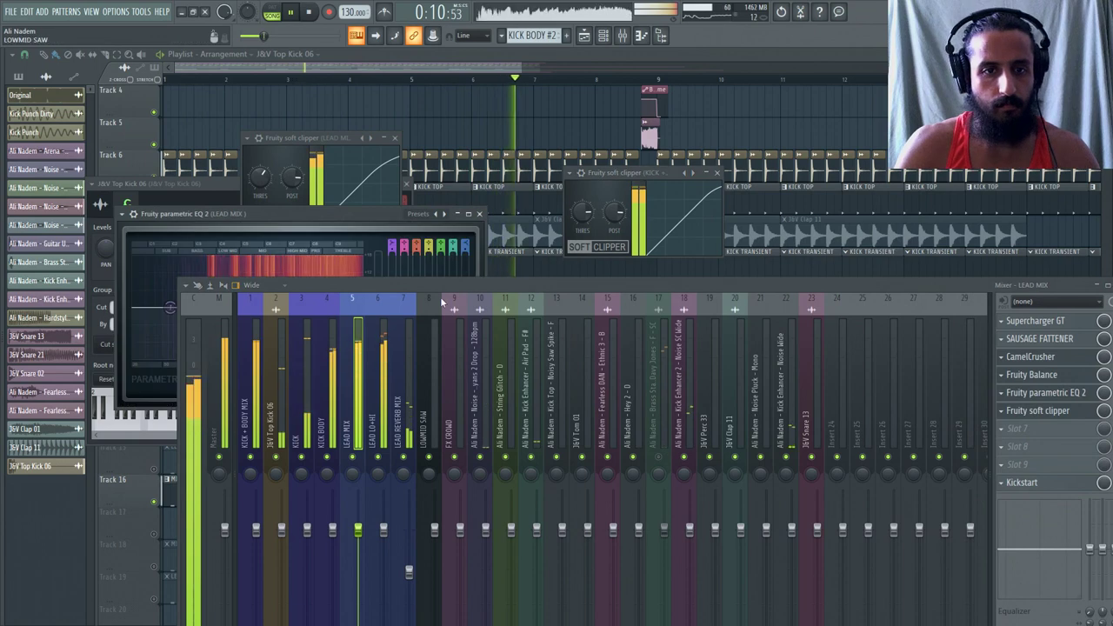
# In the LEAD MIX equalizer, cut band 6 slightly and boost band 3 by about 0.8 dB at 341 Hz.
pyautogui.moveTo(440, 296); pyautogui.dragTo(373, 445)
pyautogui.moveTo(298, 308); pyautogui.dragTo(326, 309)
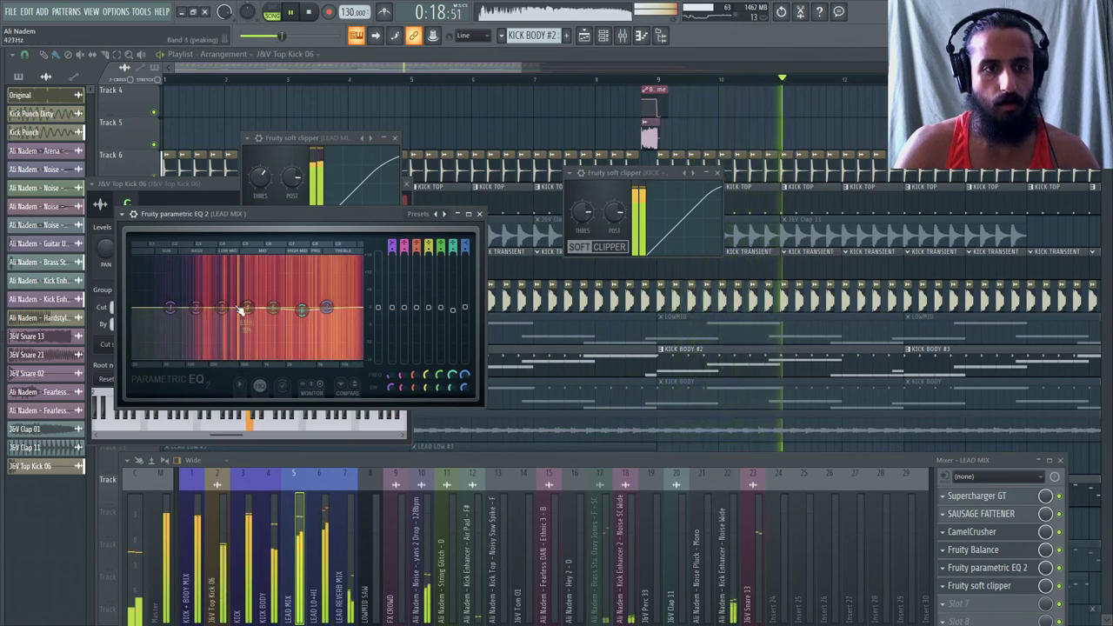
pyautogui.moveTo(240, 313); pyautogui.dragTo(222, 304)
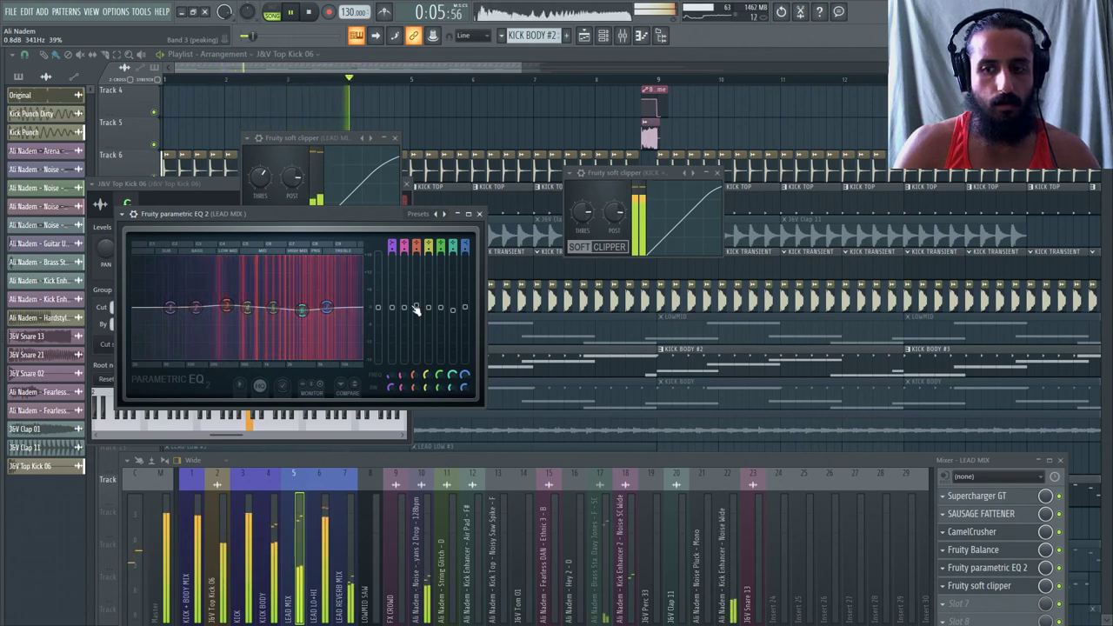
pyautogui.click(324, 526)
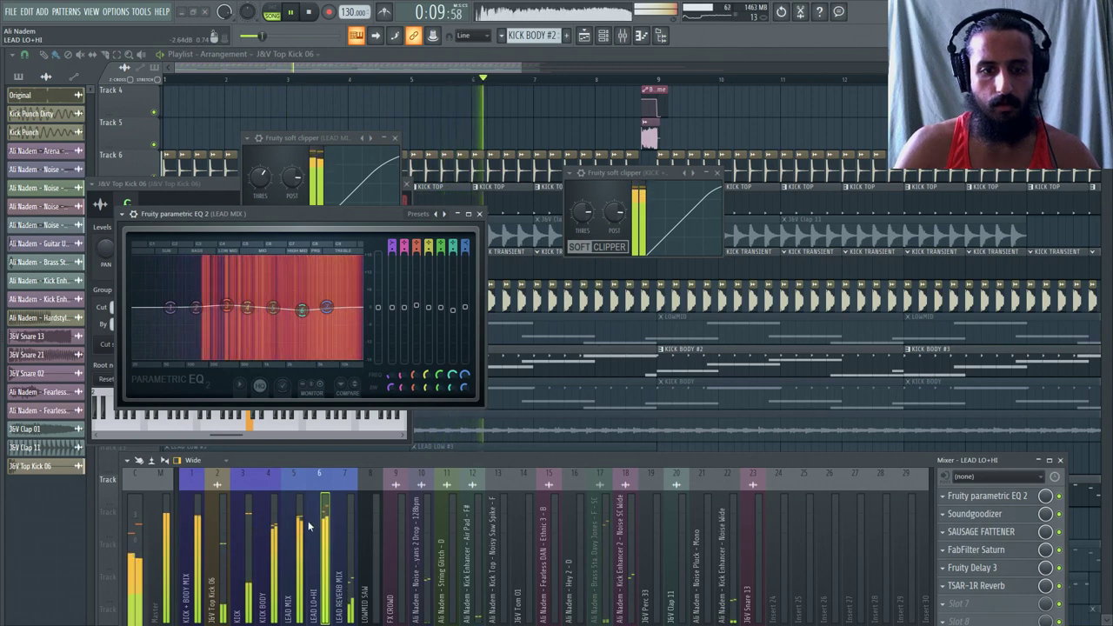
pyautogui.click(297, 522)
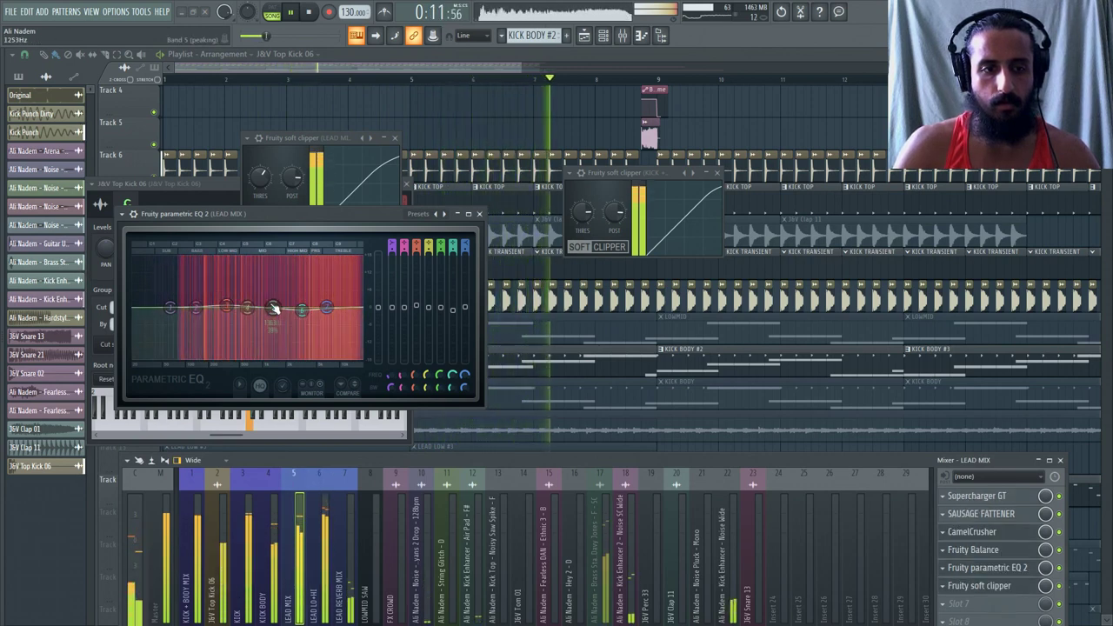
pyautogui.moveTo(273, 308)
pyautogui.mouseDown()
pyautogui.moveTo(280, 293)
pyautogui.moveTo(272, 308)
pyautogui.mouseUp()
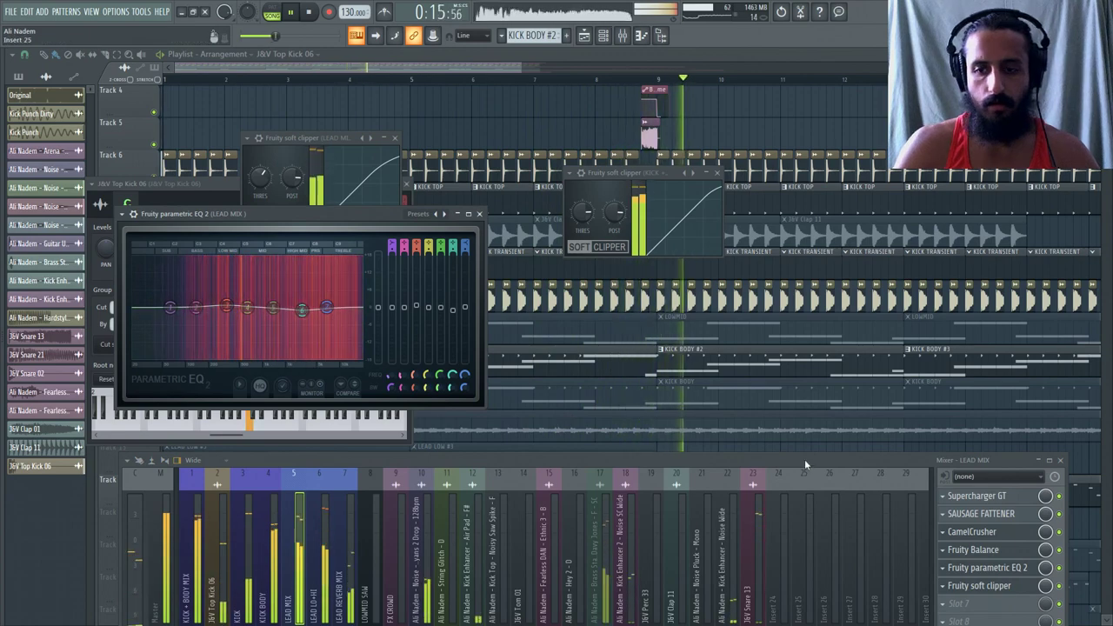
pyautogui.moveTo(804, 459); pyautogui.dragTo(794, 358)
pyautogui.press('space')
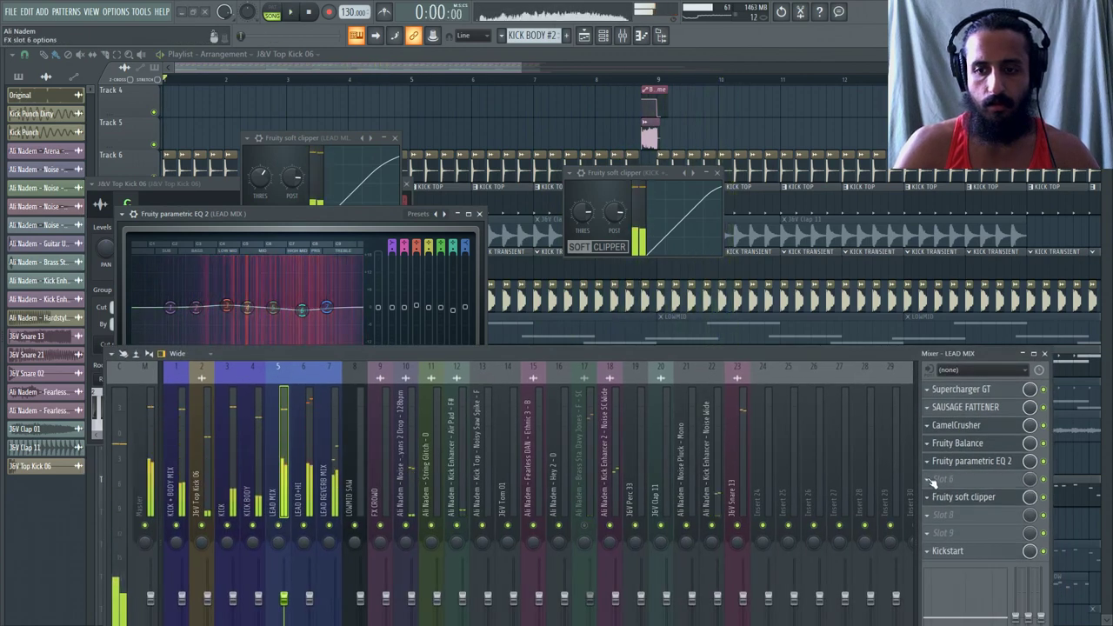
pyautogui.click(928, 481)
pyautogui.moveTo(941, 365)
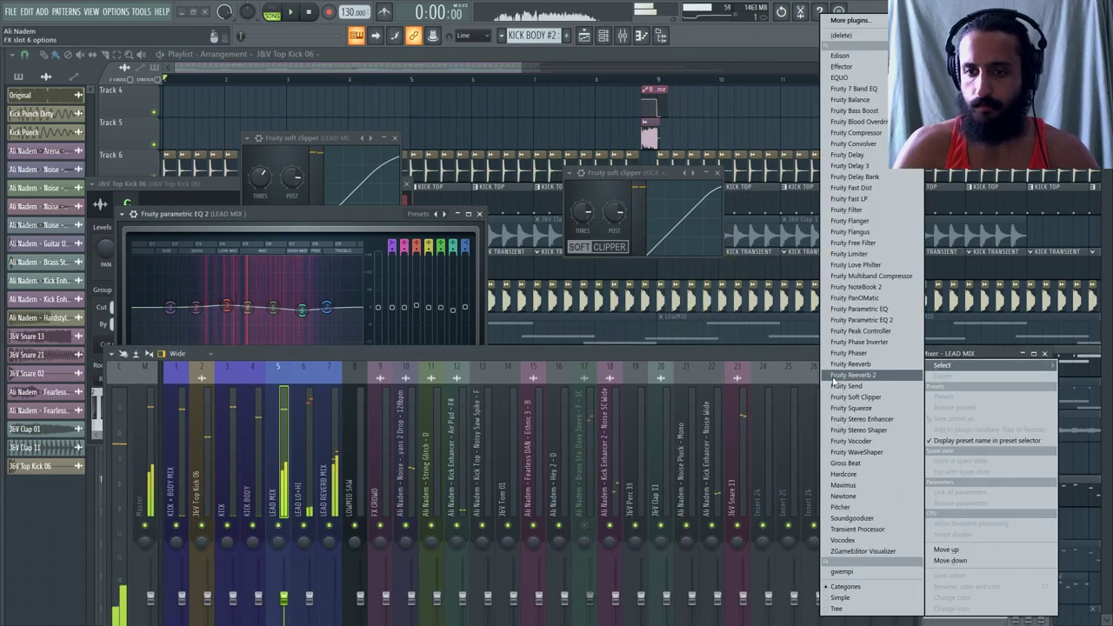
pyautogui.click(385, 476)
# Mute the LEAD REVERB MIX track during playback and reselect the LEAD MIX track.
pyautogui.moveTo(330, 353); pyautogui.dragTo(441, 157)
pyautogui.click(442, 268)
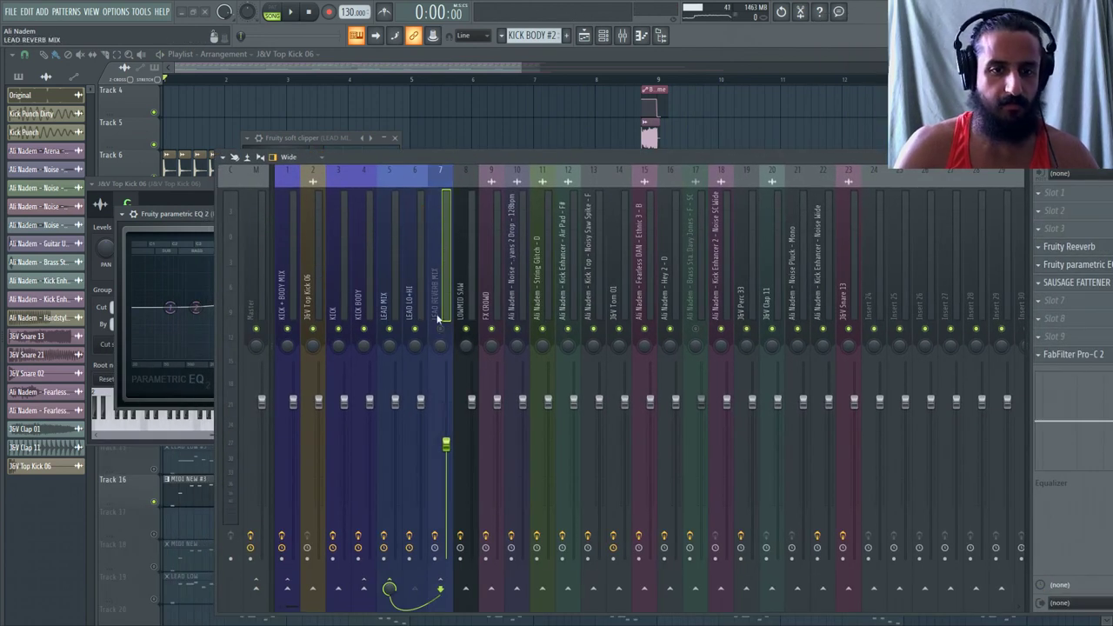
pyautogui.press('space')
pyautogui.moveTo(458, 149); pyautogui.dragTo(396, 235)
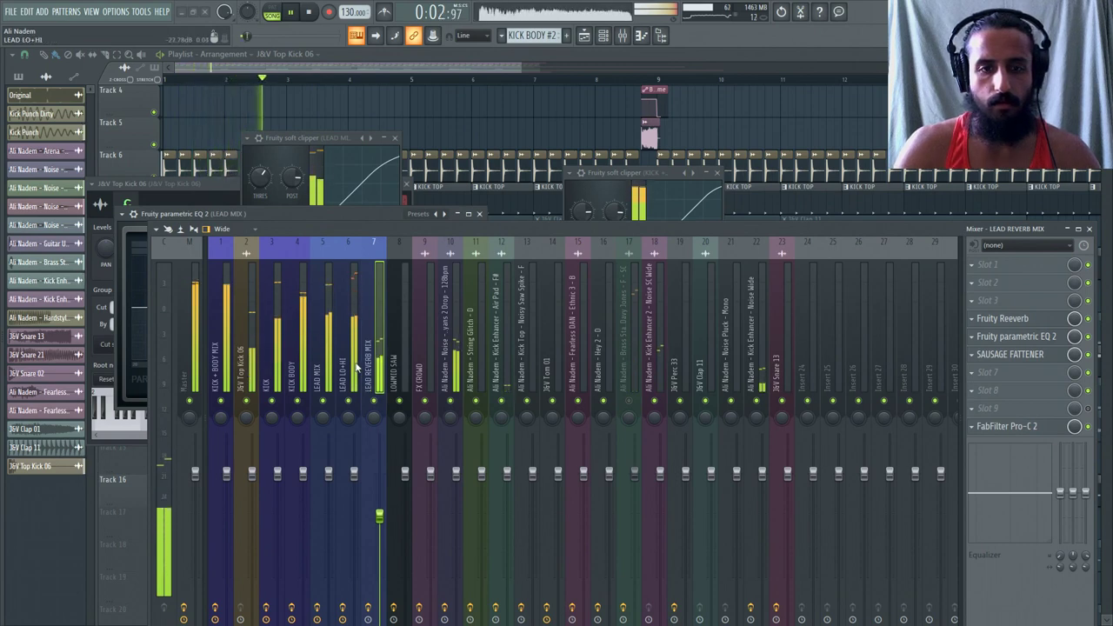
pyautogui.click(380, 402)
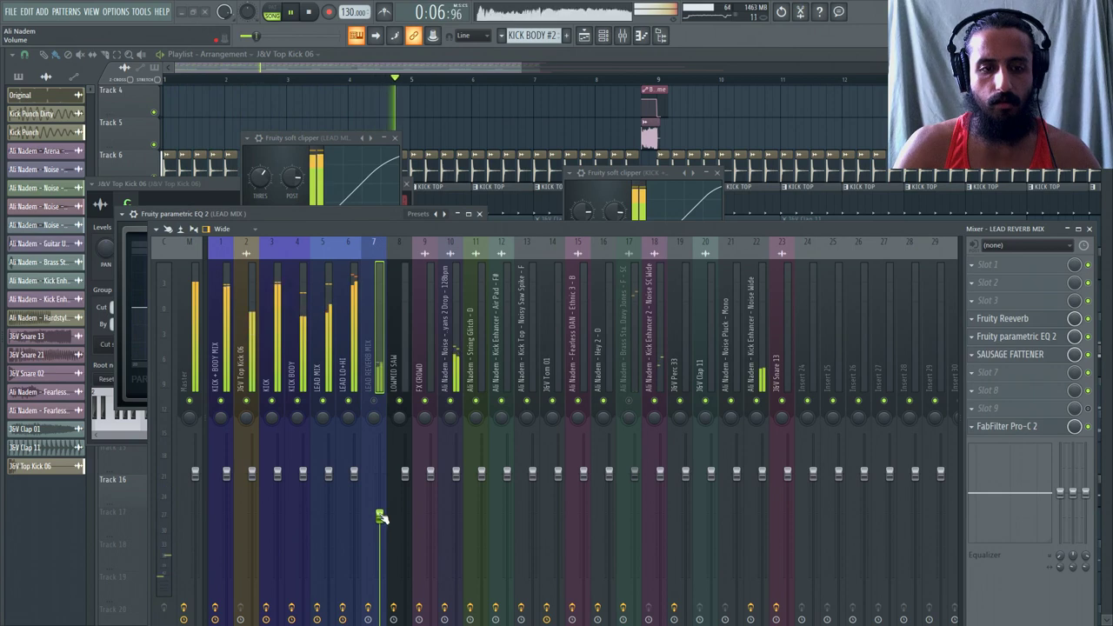
pyautogui.click(298, 365)
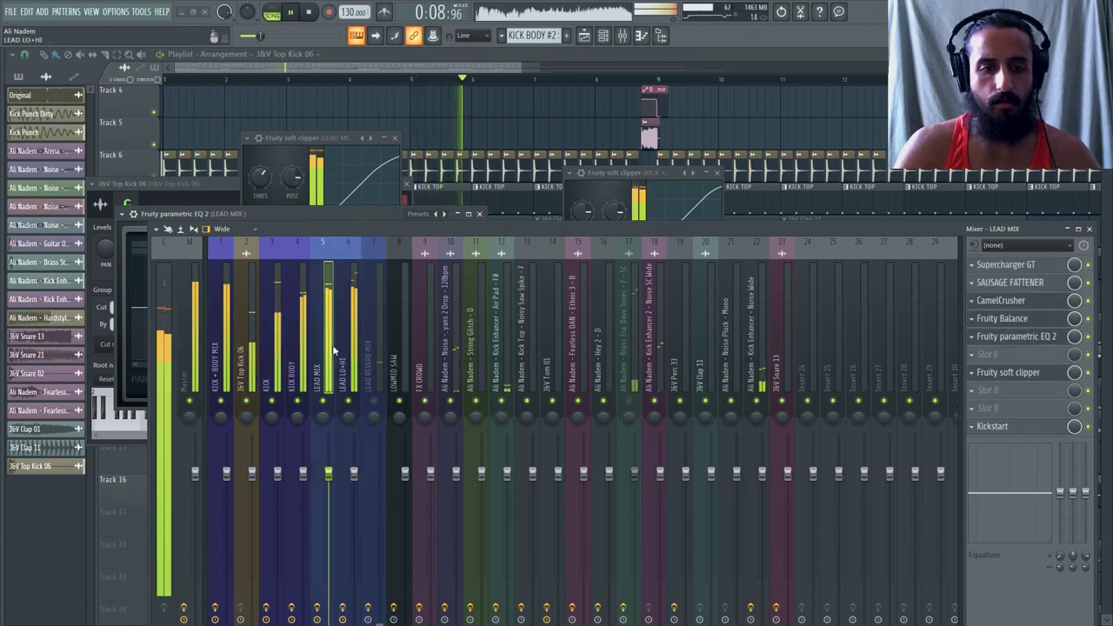
# Move the mixer off the playlist and pick the KICK TOP clip on Track 7.
pyautogui.moveTo(492, 229); pyautogui.dragTo(491, 436)
pyautogui.click(493, 224)
pyautogui.scroll(-2, 470, 261)
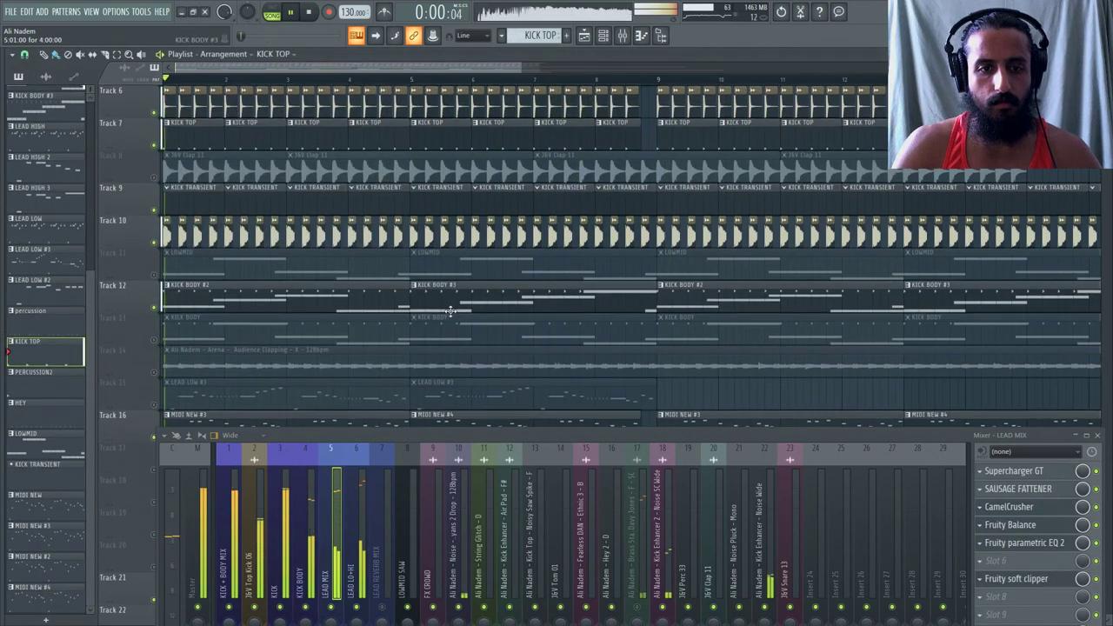
# Check the KICK and KICK BODY mixer tracks, and solo KICK + BODY MIX together with the kick tracks feeding it.
pyautogui.click(282, 522)
pyautogui.moveTo(351, 420); pyautogui.dragTo(346, 308)
pyautogui.click(298, 409)
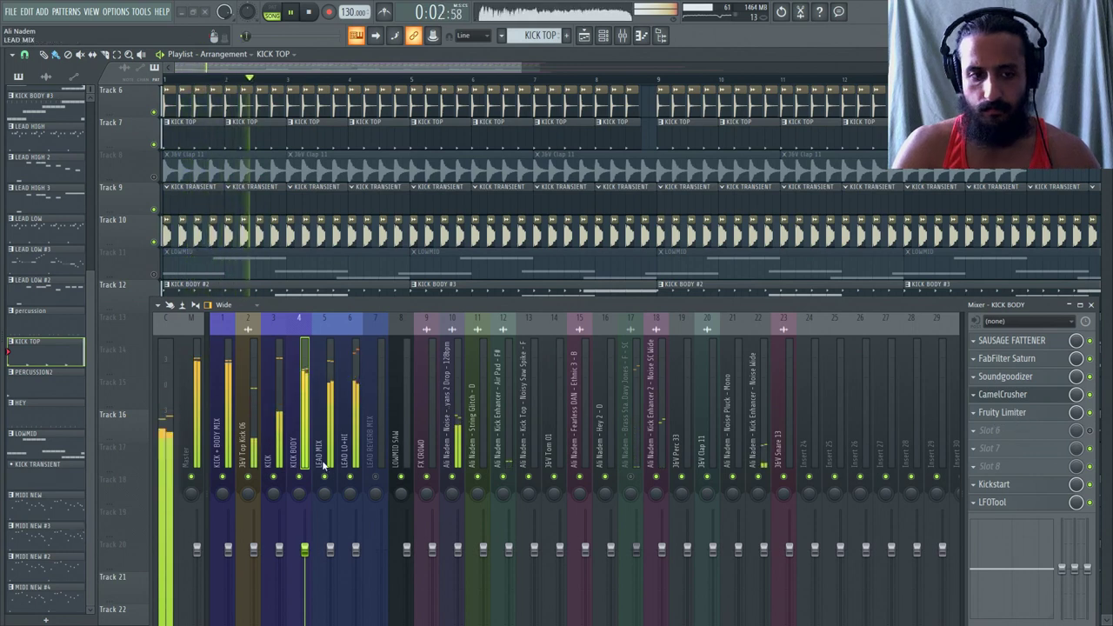
pyautogui.click(224, 479)
pyautogui.click(221, 476)
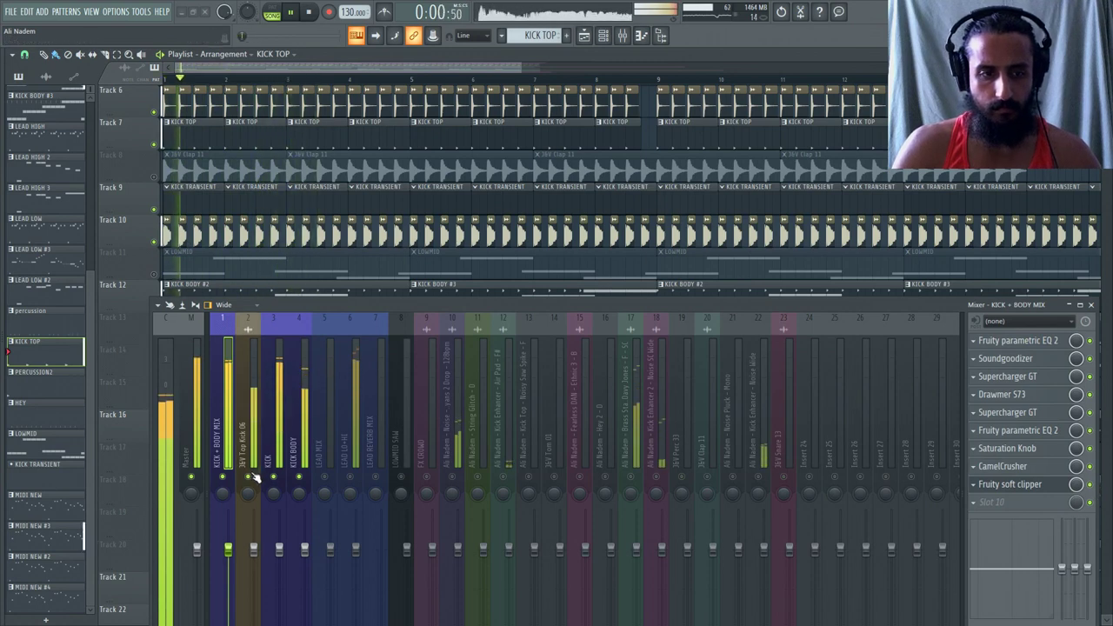
# Open the J&V Top Kick 06 sampler settings and set its precomputed Out fade to 36%.
pyautogui.doubleClick(273, 291)
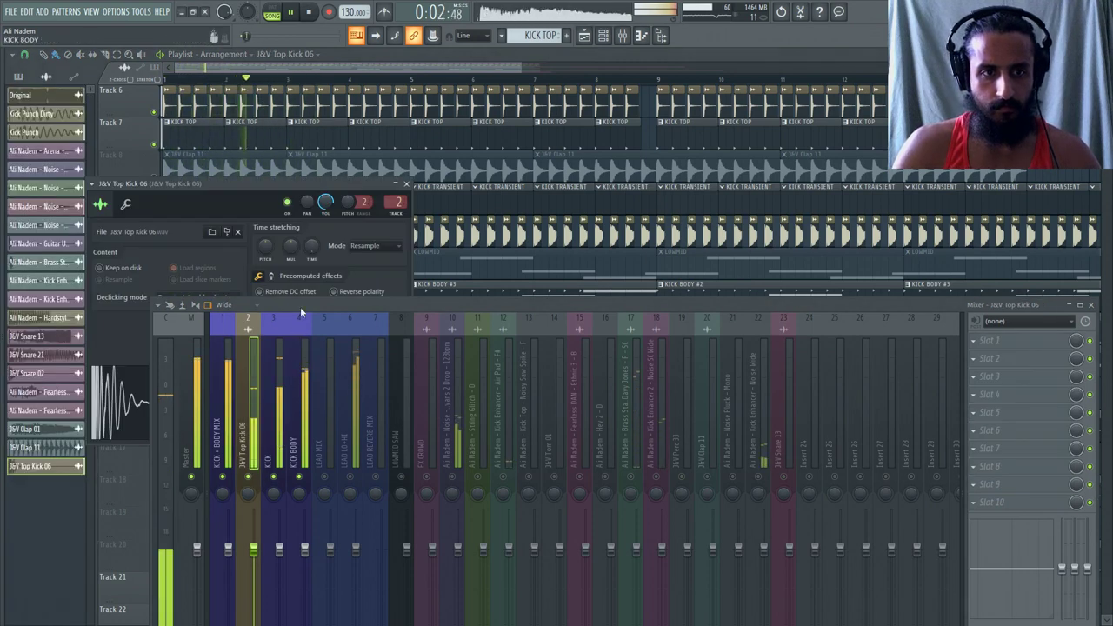
pyautogui.moveTo(344, 341); pyautogui.dragTo(343, 317)
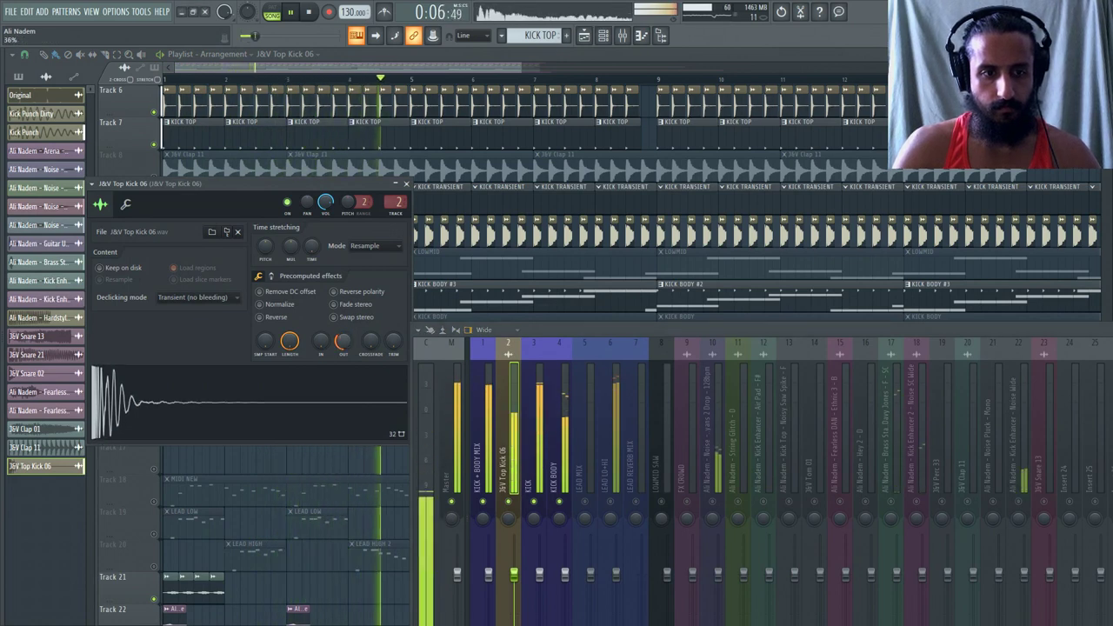
pyautogui.moveTo(606, 329); pyautogui.dragTo(309, 231)
# Load Fruity Parametric EQ 2 into the first effect slot of the J&V Top Kick 06 mixer track.
pyautogui.click(125, 204)
pyautogui.moveTo(230, 228); pyautogui.dragTo(254, 336)
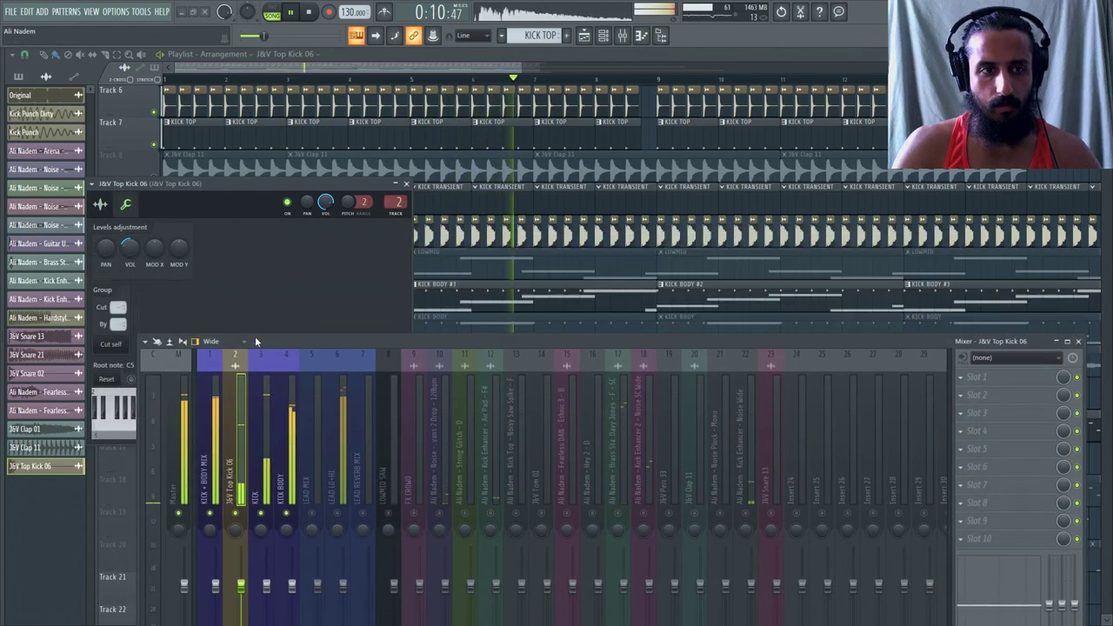
pyautogui.click(965, 378)
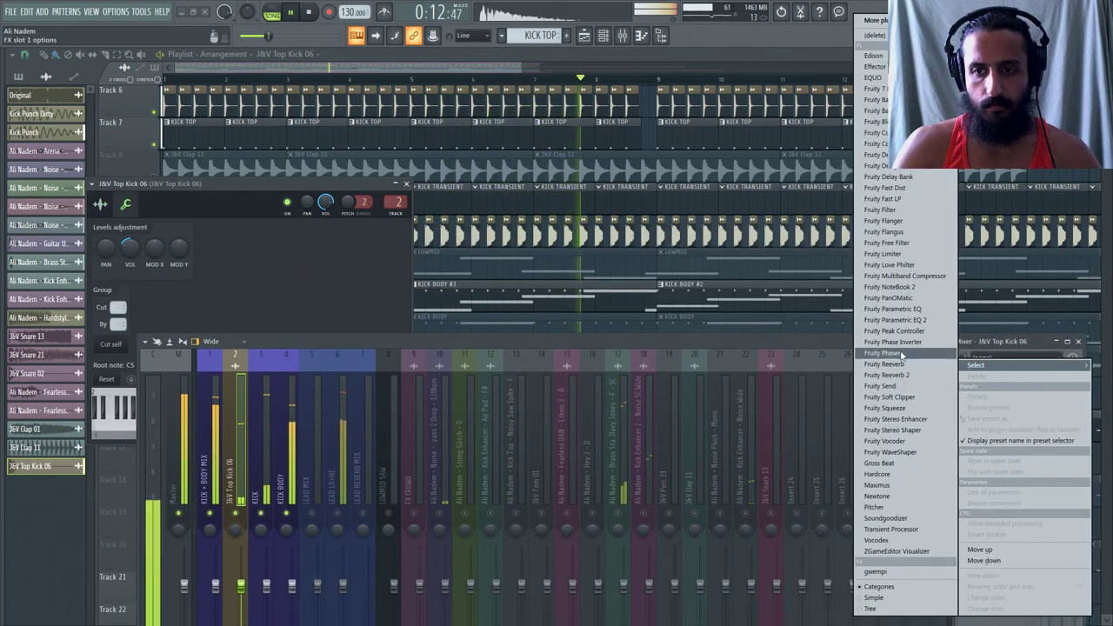
pyautogui.click(911, 319)
pyautogui.click(962, 378)
pyautogui.moveTo(978, 350)
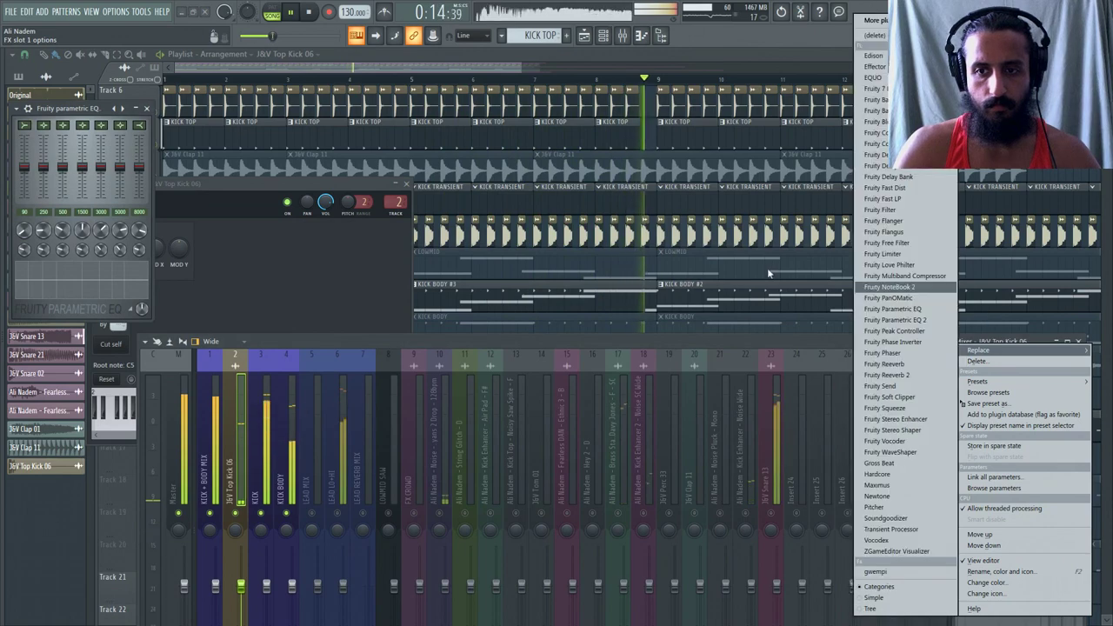
pyautogui.click(917, 321)
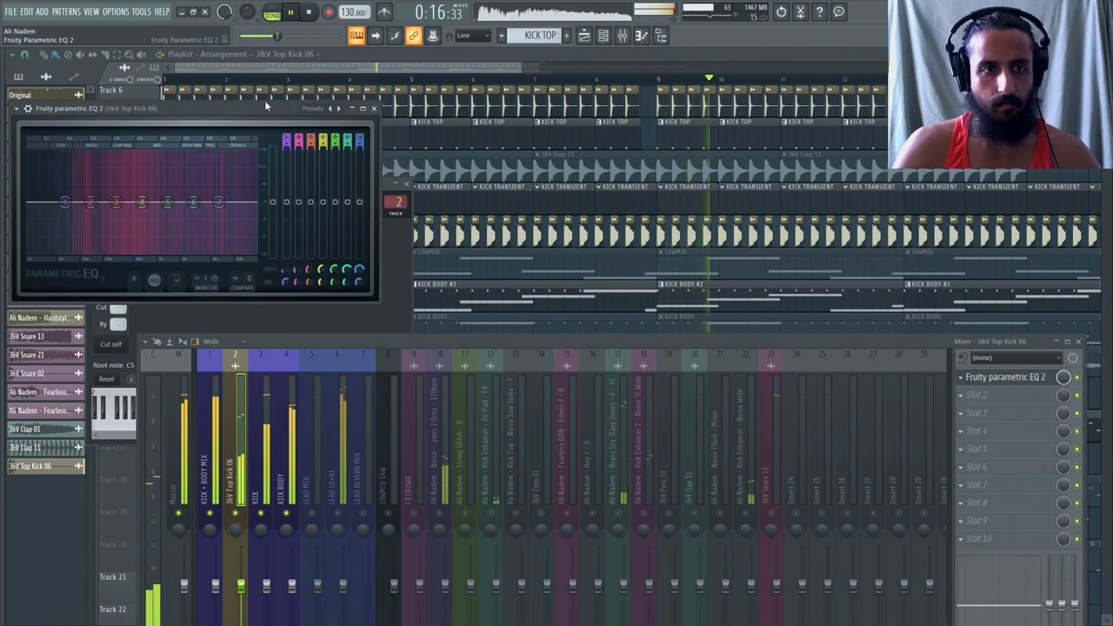
# Stop playback and apply the 20Hz + 18kHz cut preset to the top kick's Parametric EQ 2.
pyautogui.moveTo(264, 115); pyautogui.dragTo(526, 122)
pyautogui.press('space')
pyautogui.click(306, 115)
pyautogui.moveTo(374, 169)
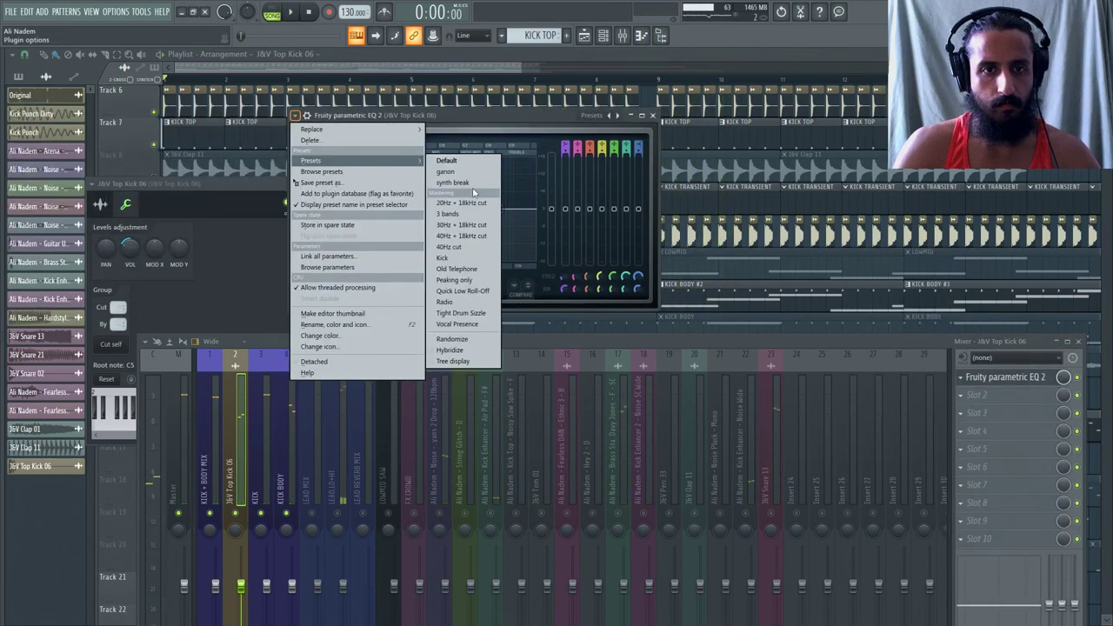
pyautogui.click(461, 198)
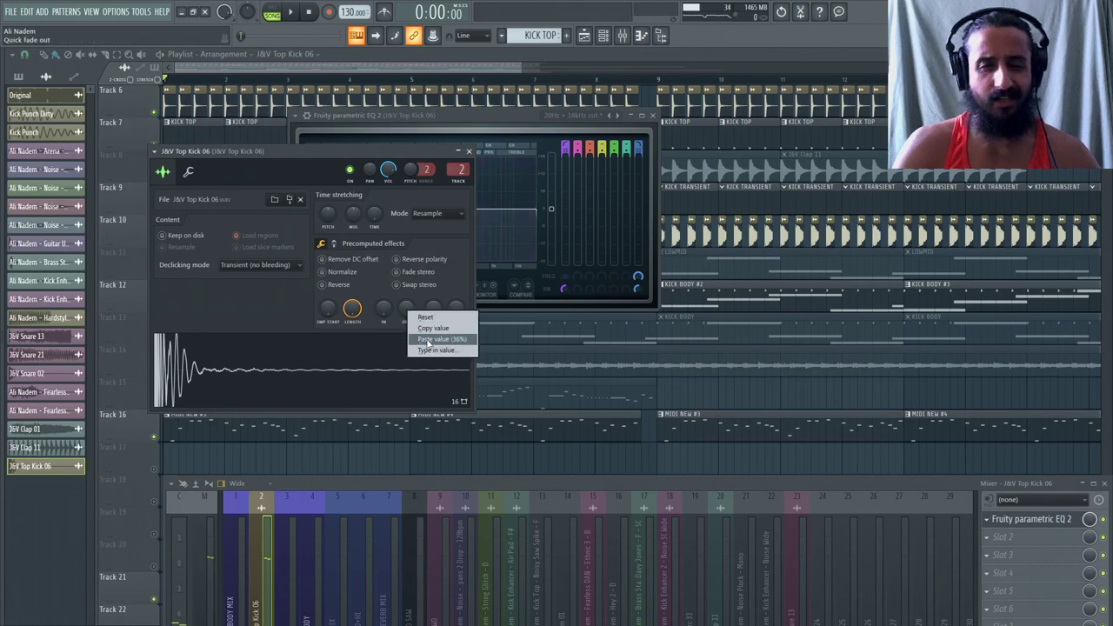
# Paste 36% as the precomputed Out fade of the J&V Top Kick 06 sample and close its sampler window.
pyautogui.click(433, 338)
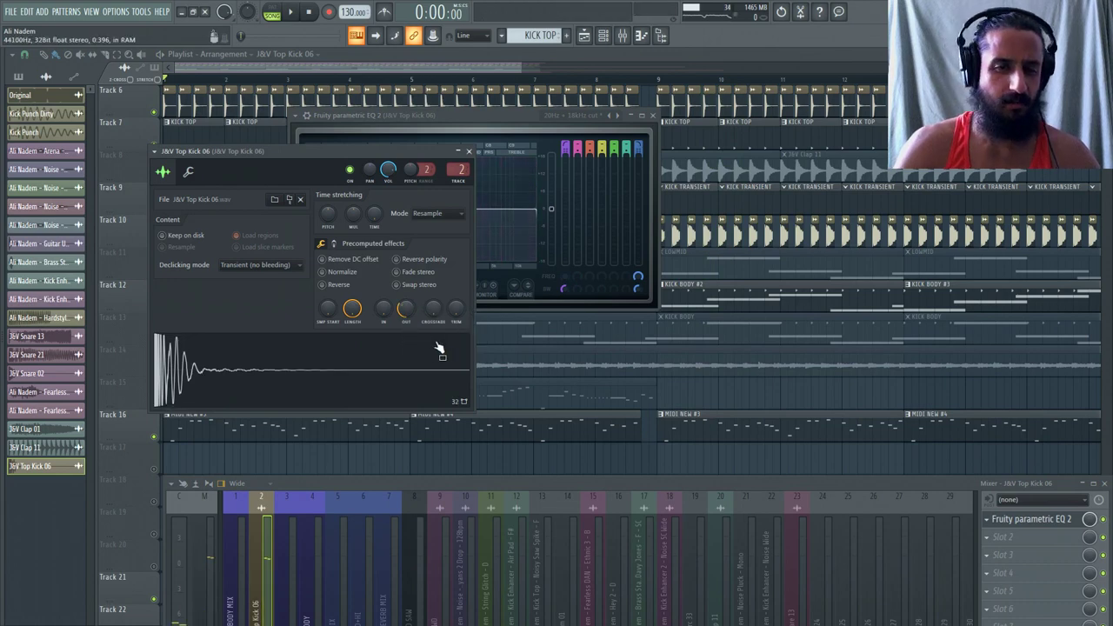
pyautogui.click(468, 152)
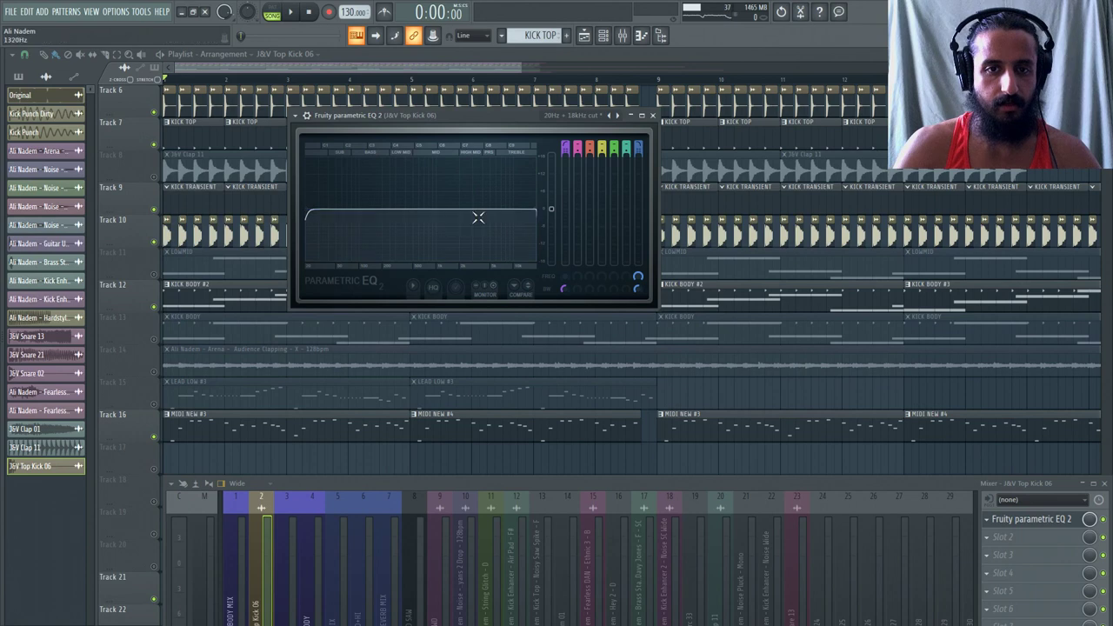
# During playback, raise the top kick EQ's low cut to between the bass and low-mid ranges, and close the EQ.
pyautogui.press('space')
pyautogui.moveTo(310, 212); pyautogui.dragTo(379, 210)
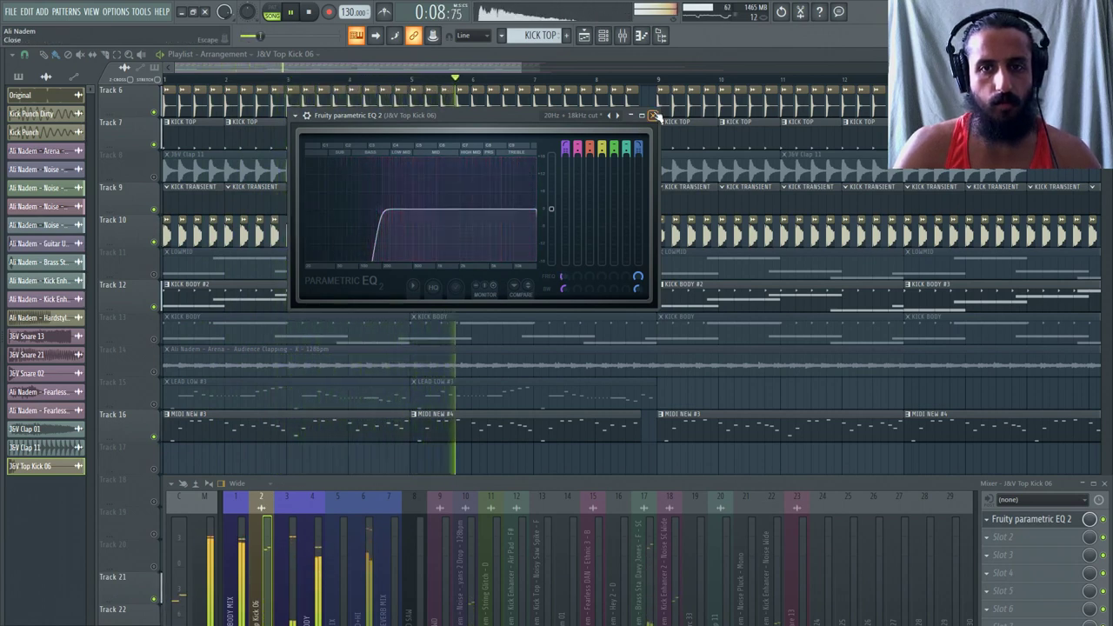
pyautogui.press('Escape')
# Insert Fruity Soft Clipper in slot 6 of the KICK BODY mixer track and lower its threshold to around -14 dB.
pyautogui.moveTo(612, 480); pyautogui.dragTo(616, 294)
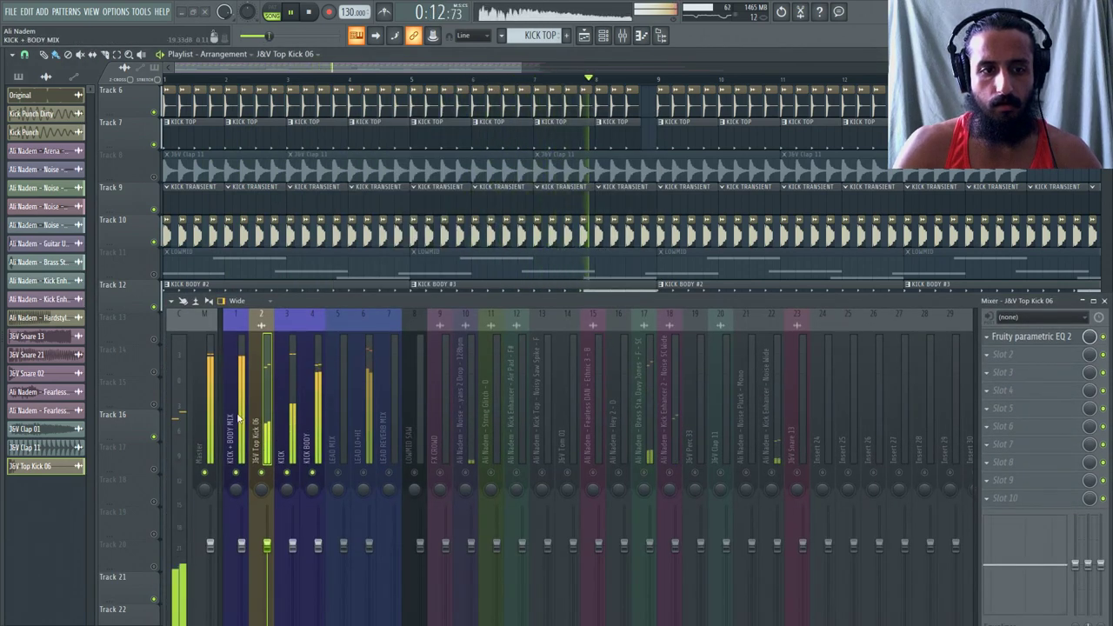
pyautogui.click(319, 416)
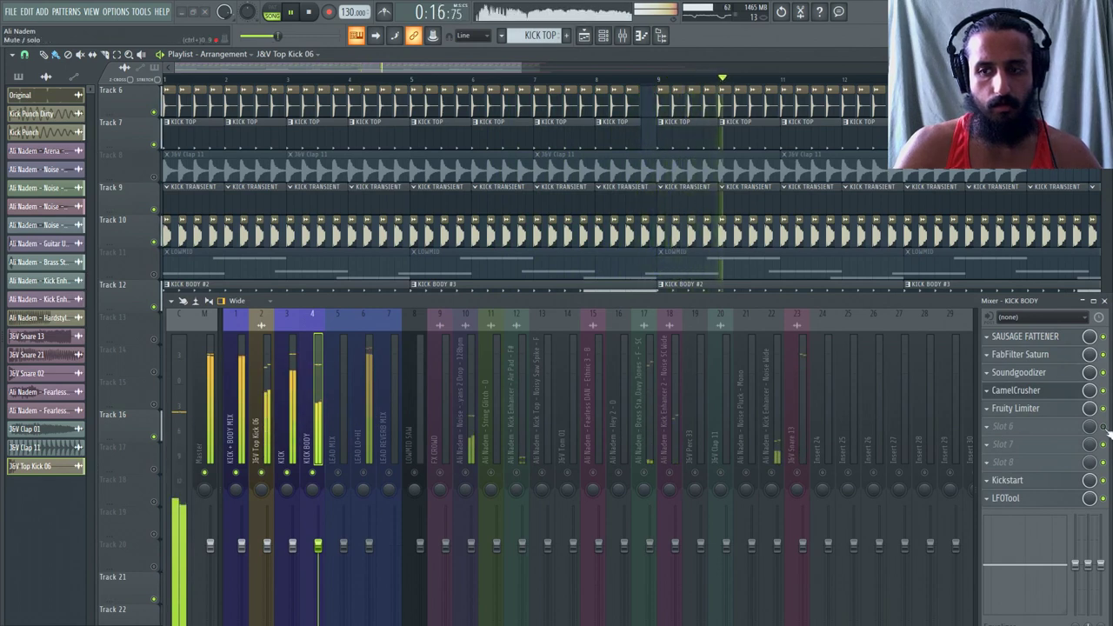
pyautogui.click(993, 426)
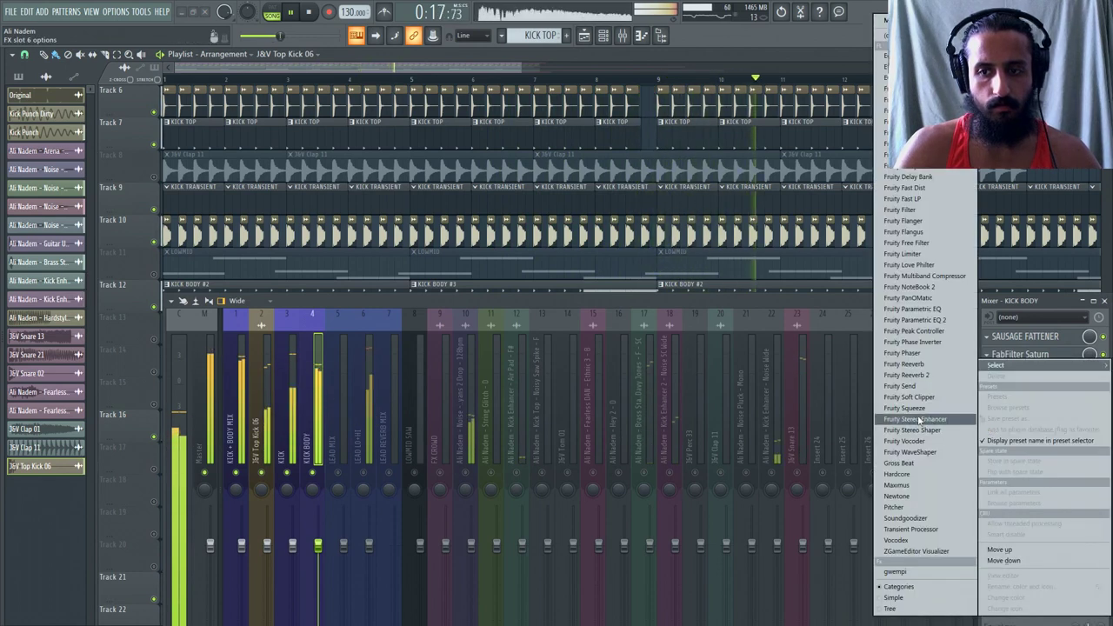
pyautogui.click(922, 405)
pyautogui.moveTo(104, 223); pyautogui.dragTo(104, 218)
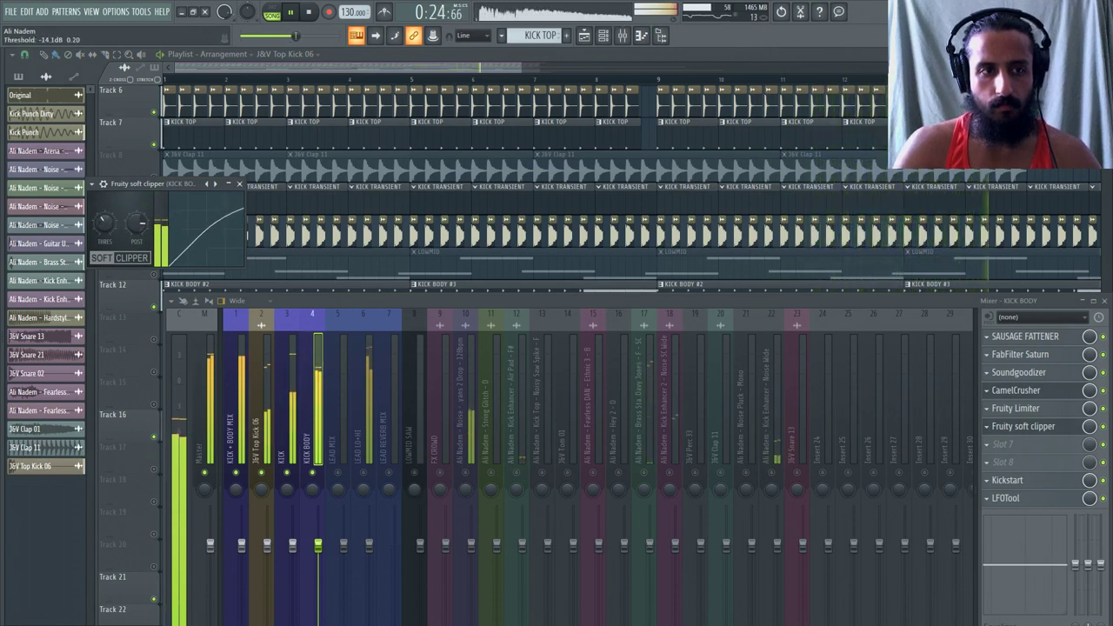
pyautogui.moveTo(105, 218); pyautogui.dragTo(104, 219)
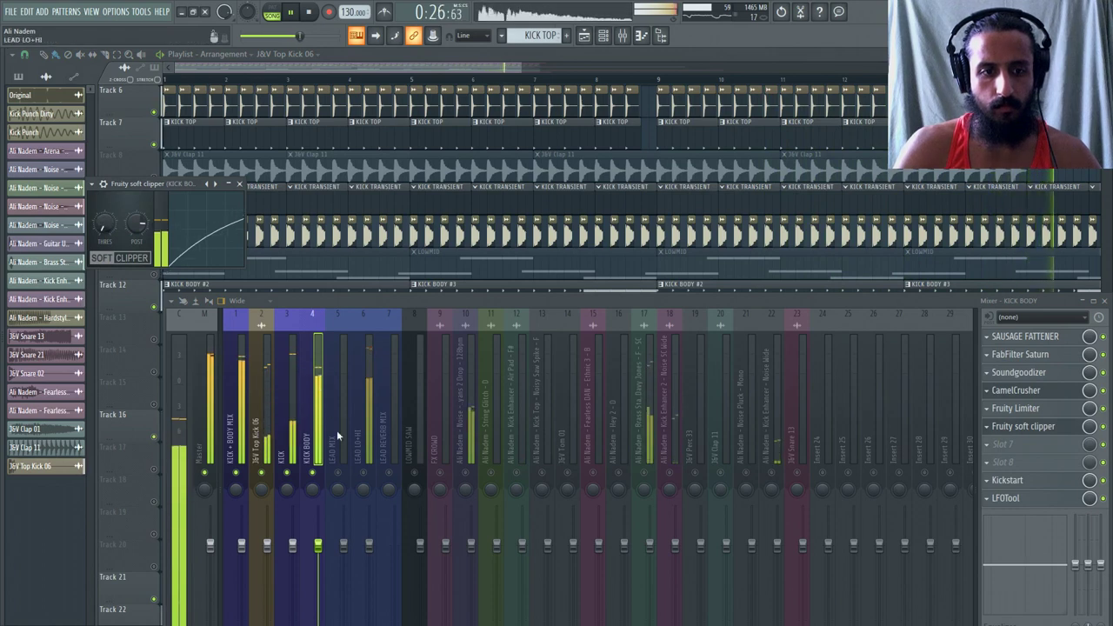
# Unsolo the kick tracks so the whole mix plays, and remove the soft clipper from KICK BODY.
pyautogui.rightClick(389, 473)
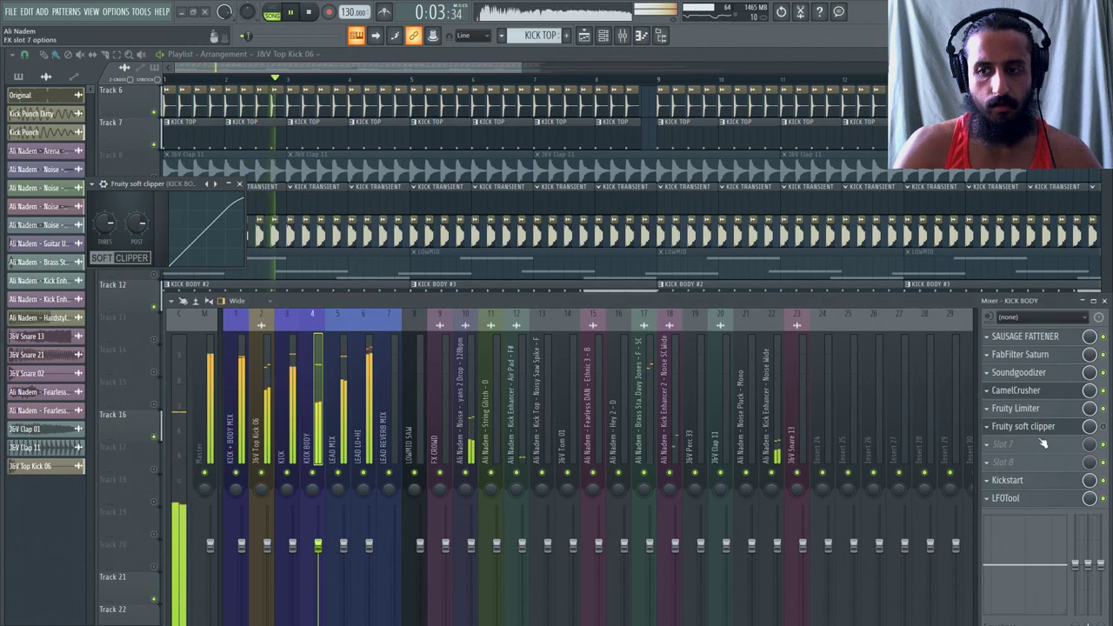
pyautogui.click(988, 336)
pyautogui.moveTo(998, 350)
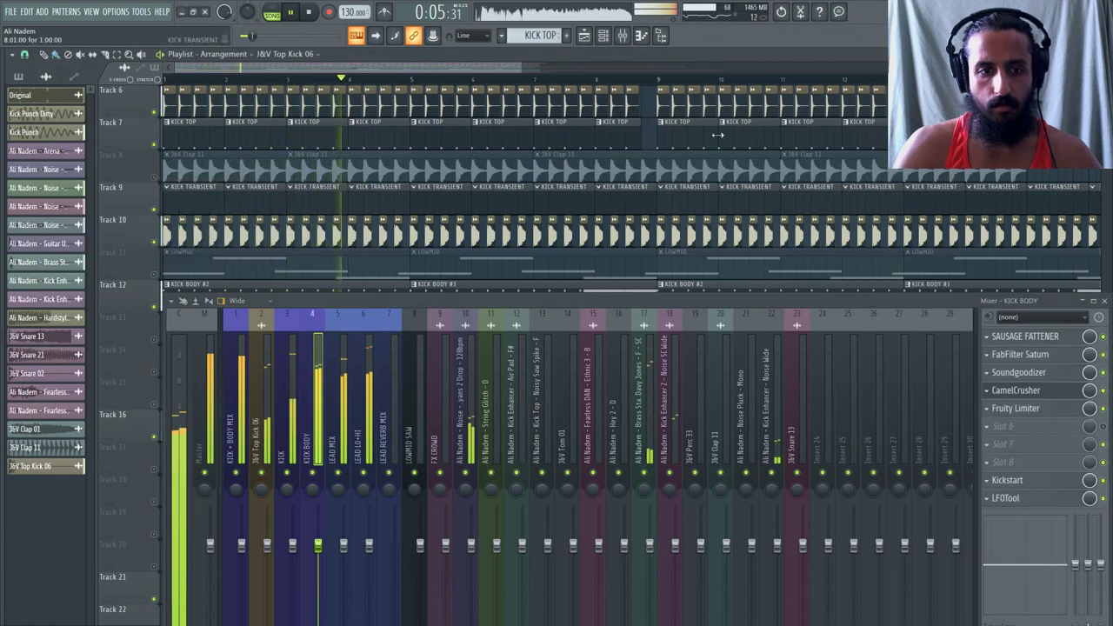
# Open the existing Parametric EQ 2 on the LEAD MIX track and move the mixer clear of its window.
pyautogui.click(737, 215)
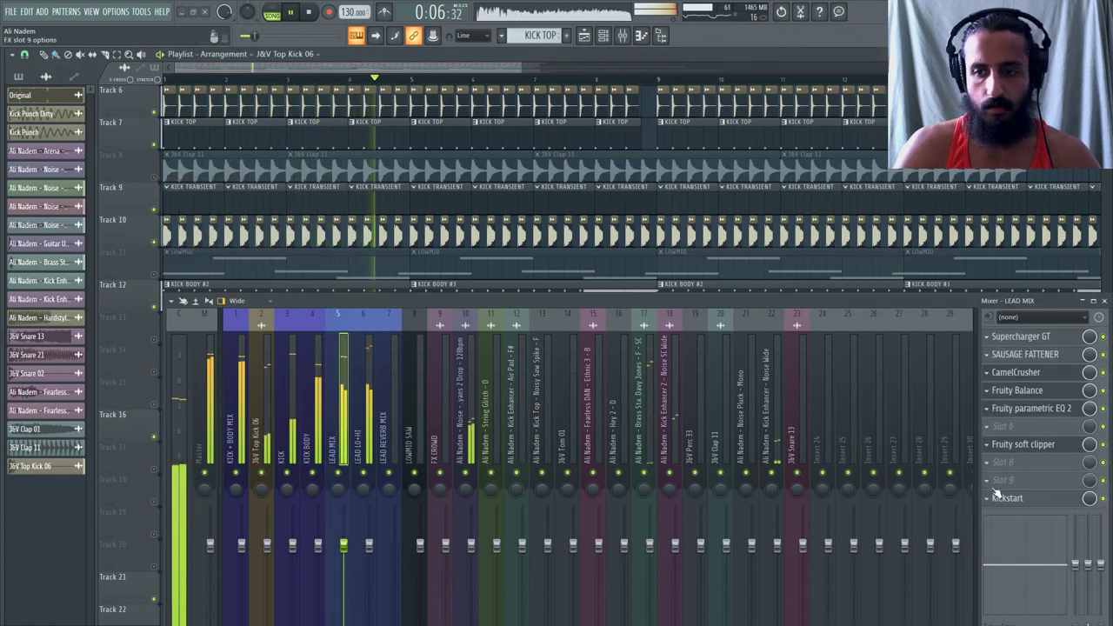
pyautogui.click(1017, 408)
pyautogui.moveTo(394, 306); pyautogui.dragTo(361, 386)
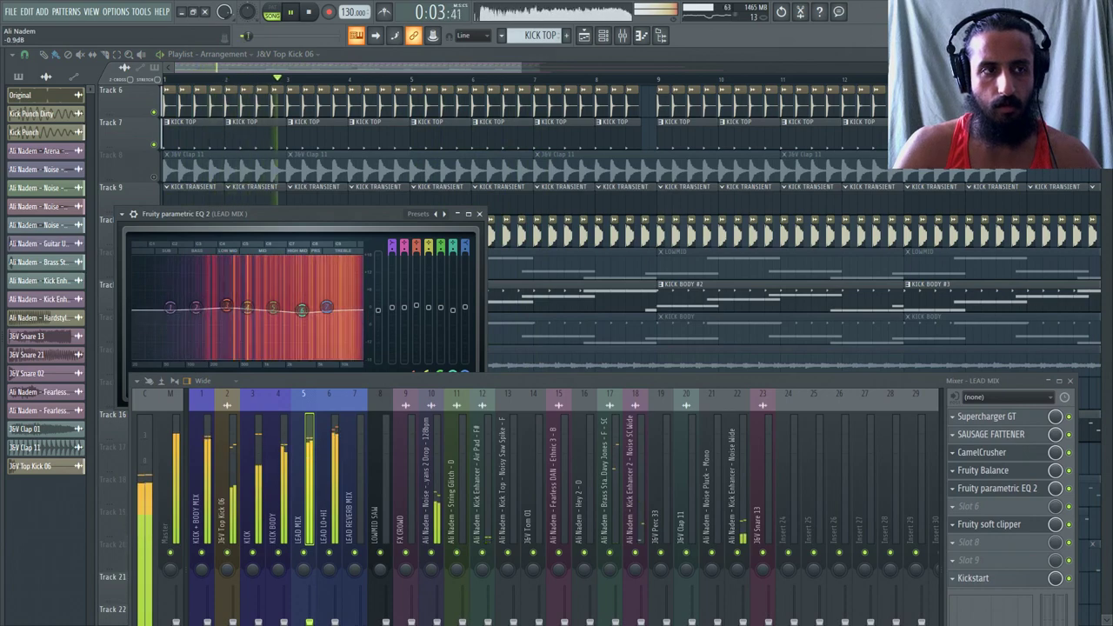
pyautogui.moveTo(395, 380); pyautogui.dragTo(425, 445)
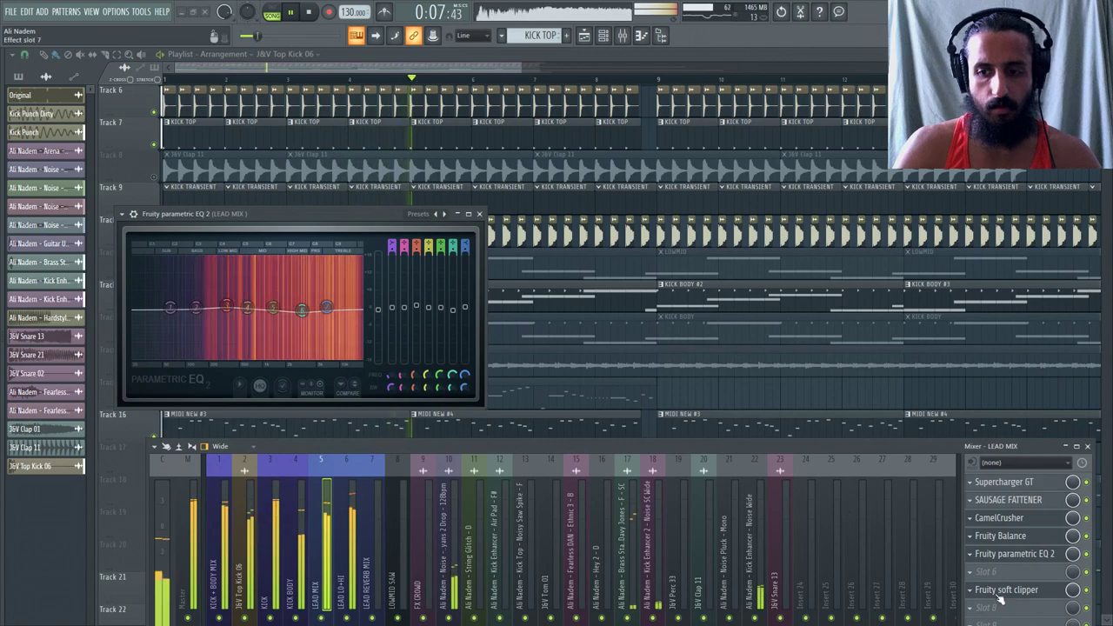
# Add a second Fruity Parametric EQ 2 in slot 6 of LEAD MIX and apply its 20Hz + 18kHz cut preset.
pyautogui.click(978, 571)
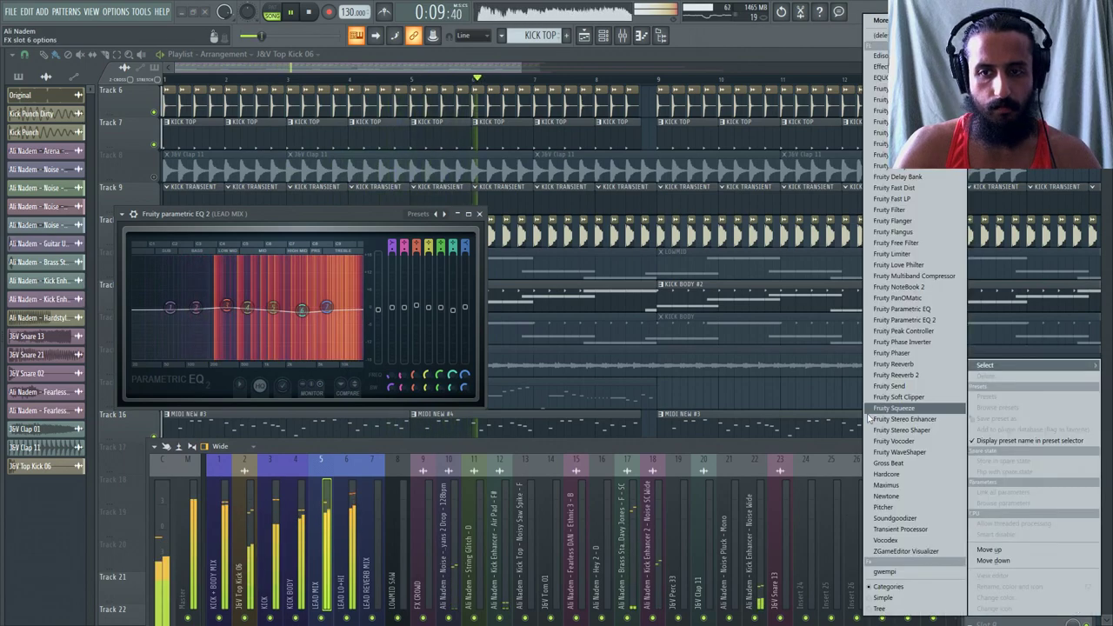
pyautogui.click(916, 320)
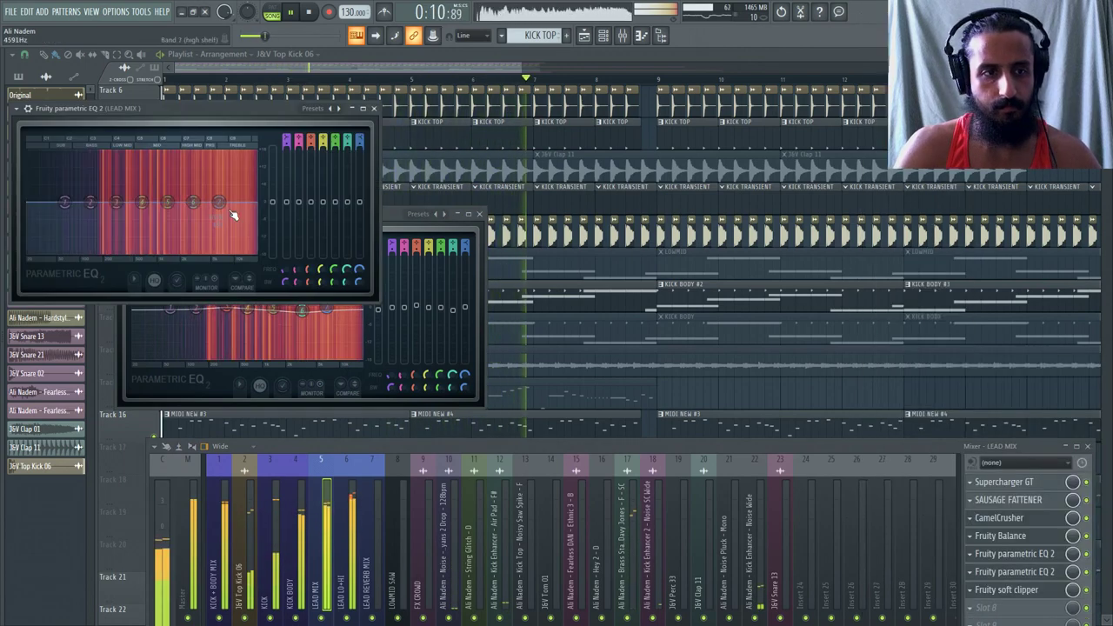
pyautogui.click(17, 108)
pyautogui.moveTo(52, 153)
pyautogui.click(184, 195)
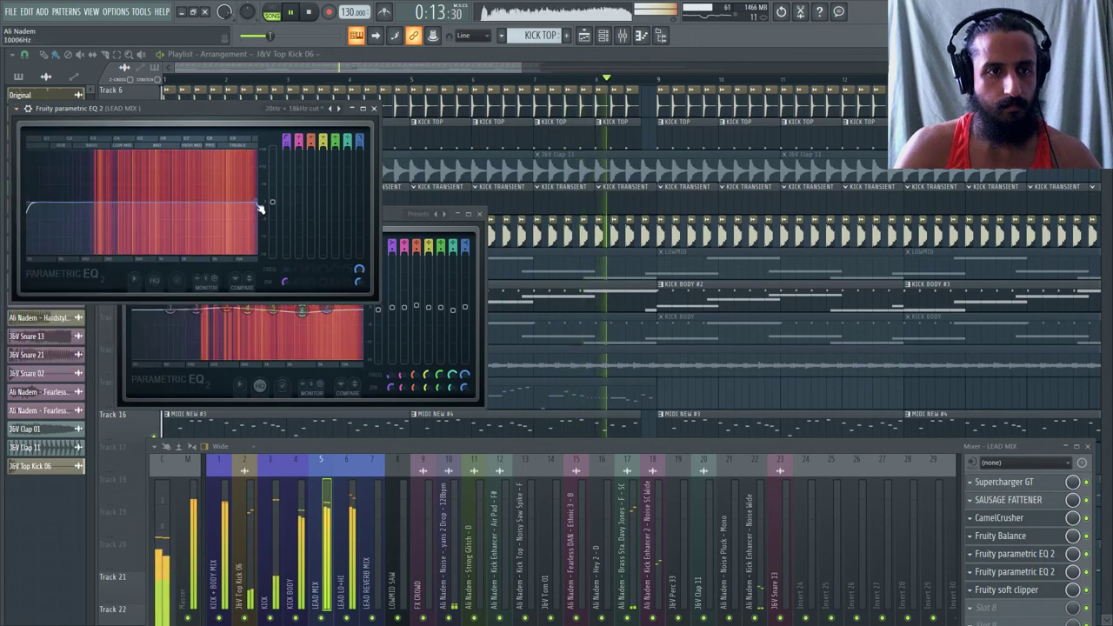
# Raise the new LEAD MIX EQ's low cut to about 151 Hz, disable its 18 kHz cut, and close both EQ windows.
pyautogui.moveTo(66, 202); pyautogui.dragTo(92, 202)
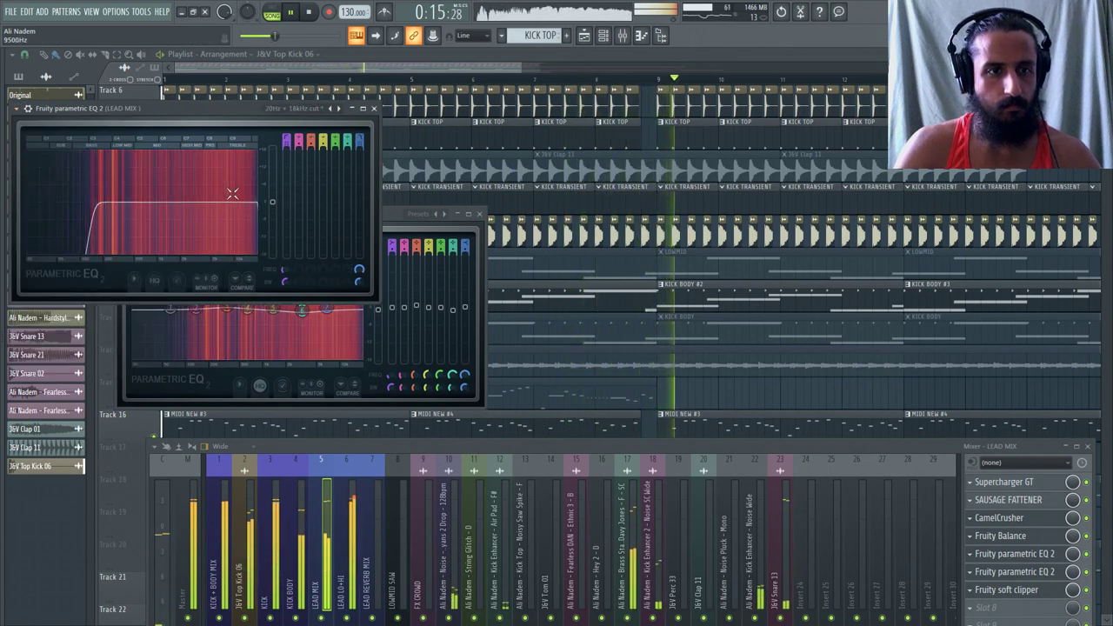
pyautogui.rightClick(259, 204)
pyautogui.click(154, 231)
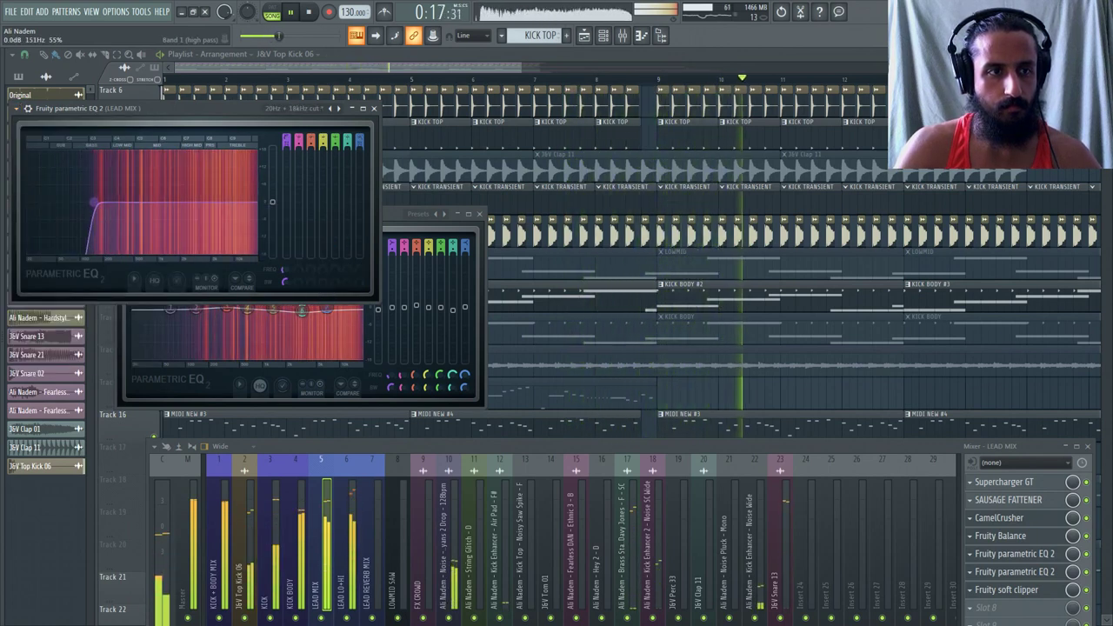
pyautogui.moveTo(93, 202); pyautogui.dragTo(94, 202)
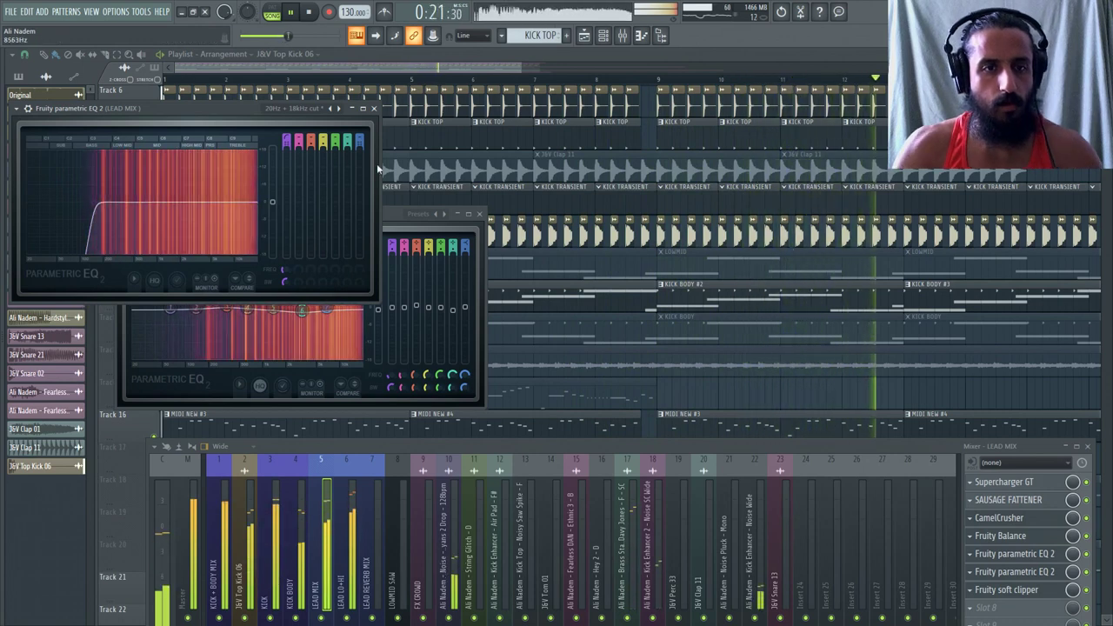
pyautogui.click(374, 108)
pyautogui.click(479, 213)
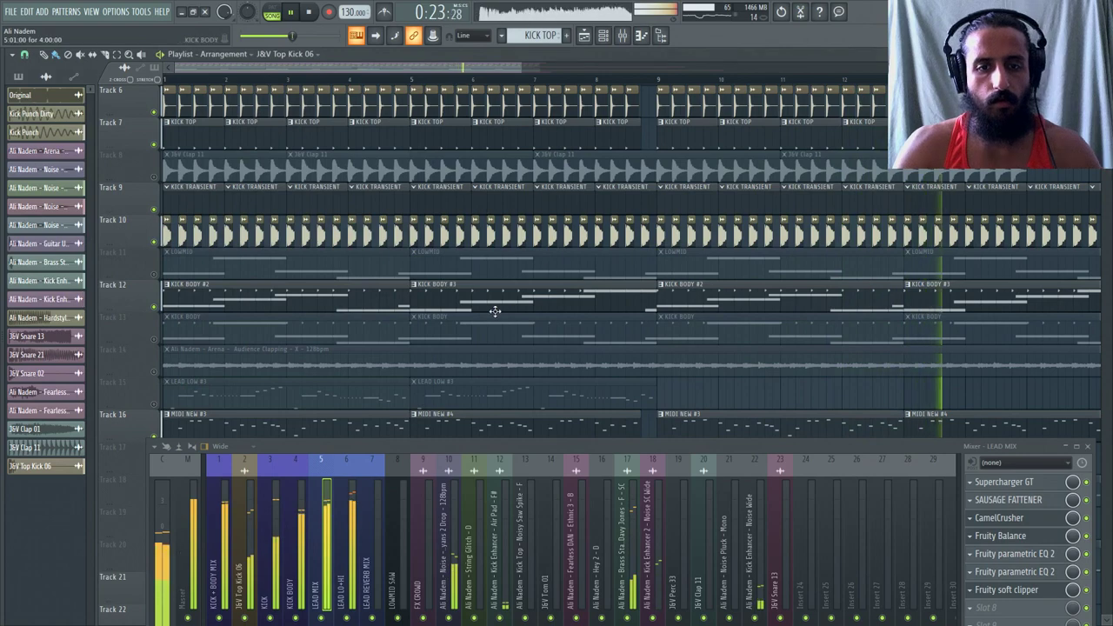
# Pick the KICK BODY #3 clip on Track 12 and move the mixer up over the playlist.
pyautogui.click(467, 309)
pyautogui.scroll(-2, 466, 309)
pyautogui.moveTo(441, 448); pyautogui.dragTo(439, 238)
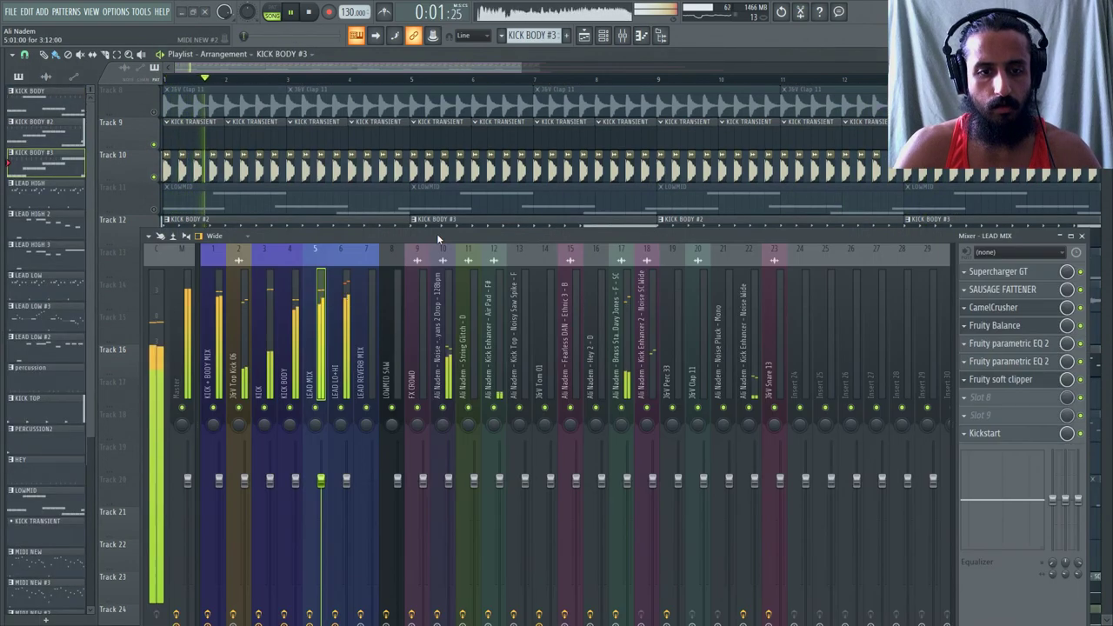
# Restart playback and solo the Kick Enhancer 2 - Noise SC Wide mixer track to audition it.
pyautogui.press('space')
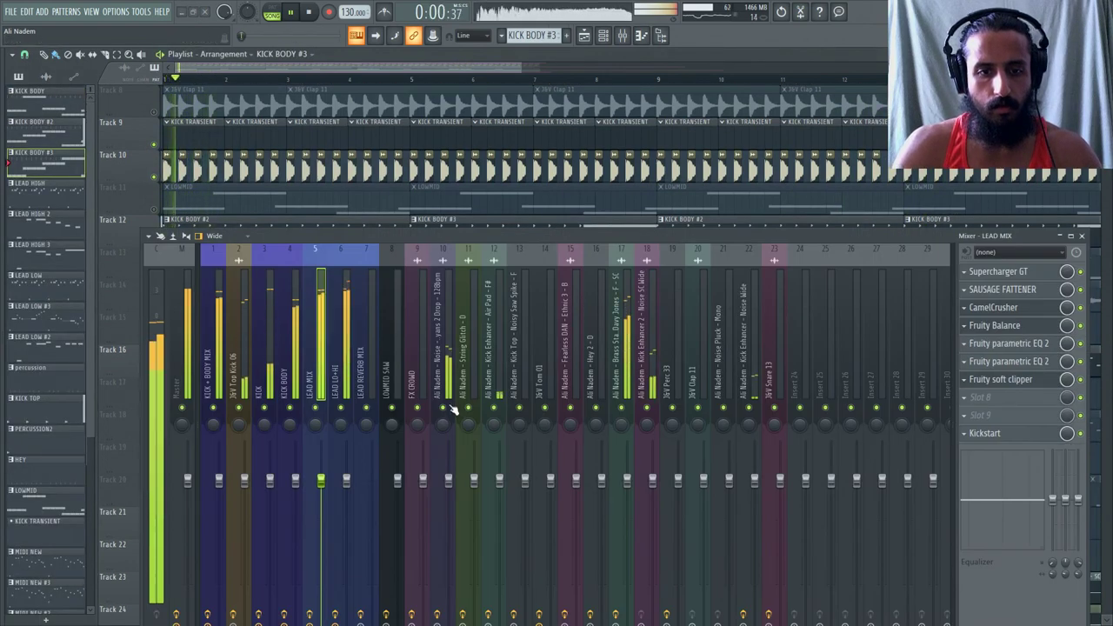
pyautogui.press('space')
pyautogui.rightClick(648, 407)
pyautogui.press('space')
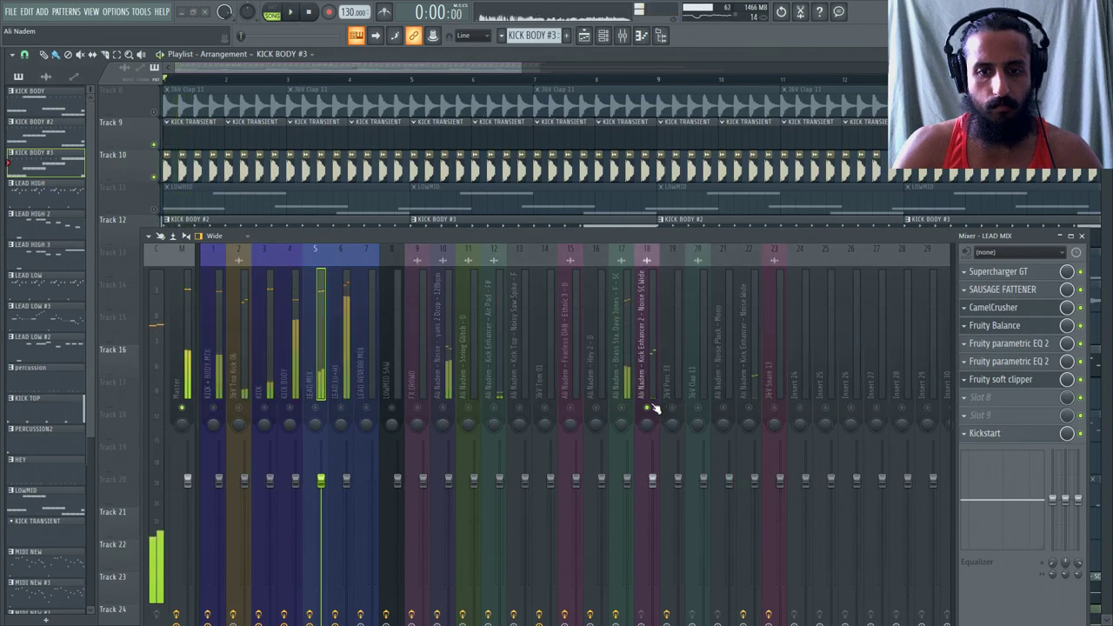
# Audition the Kick Enhancer - Noise Wide track soloed, restore all tracks, and select the Electro Saiyans 2 Drop noise track.
pyautogui.click(631, 491)
pyautogui.click(756, 383)
pyautogui.press('space')
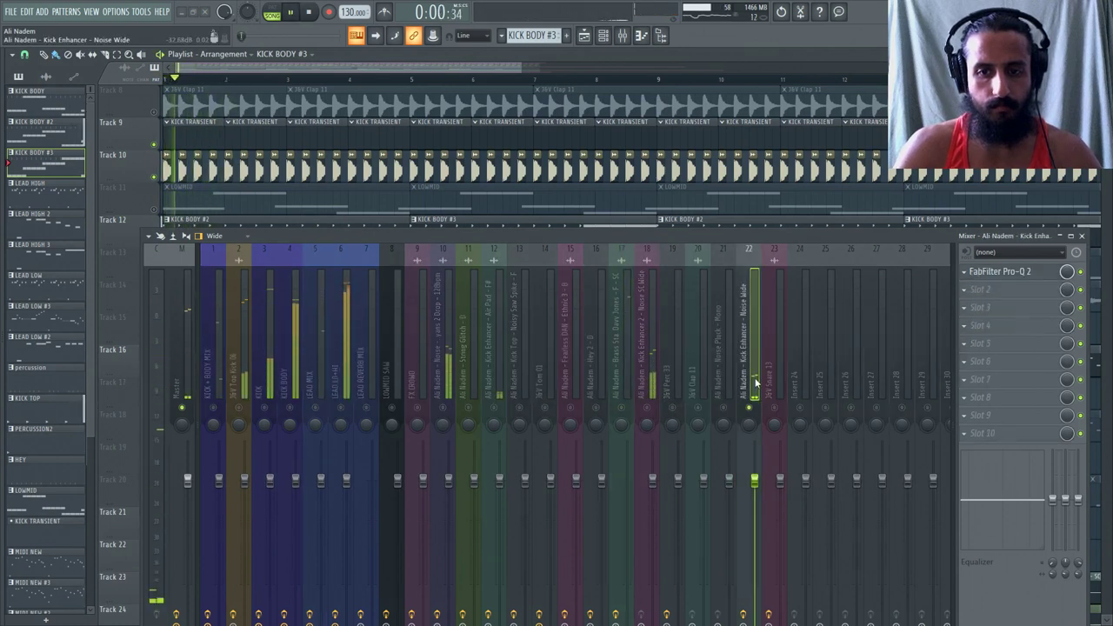
pyautogui.rightClick(753, 408)
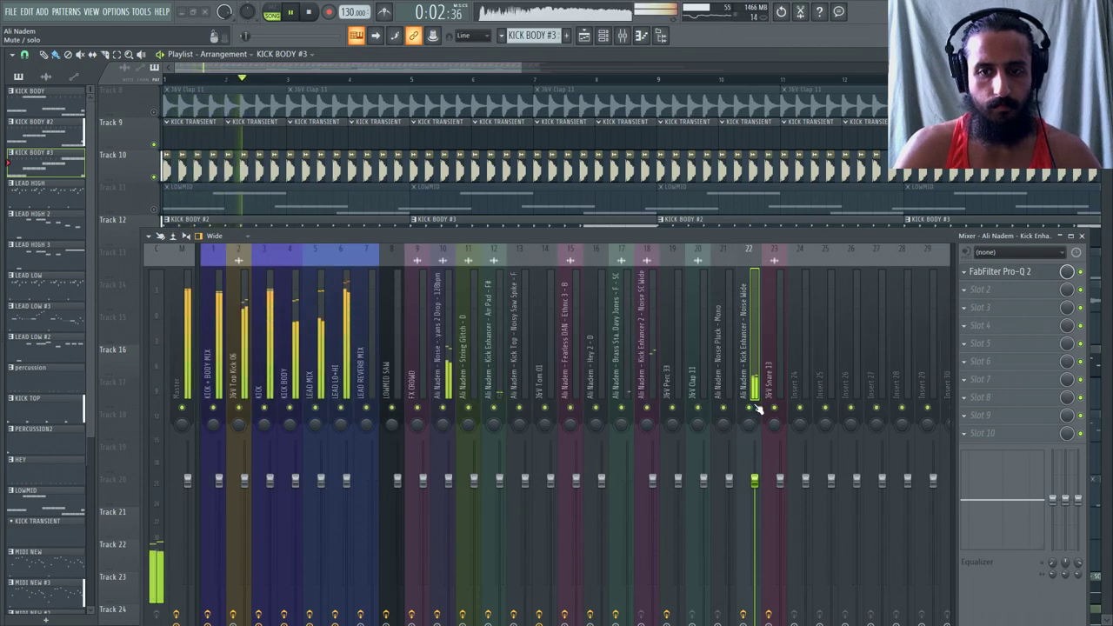
pyautogui.rightClick(445, 374)
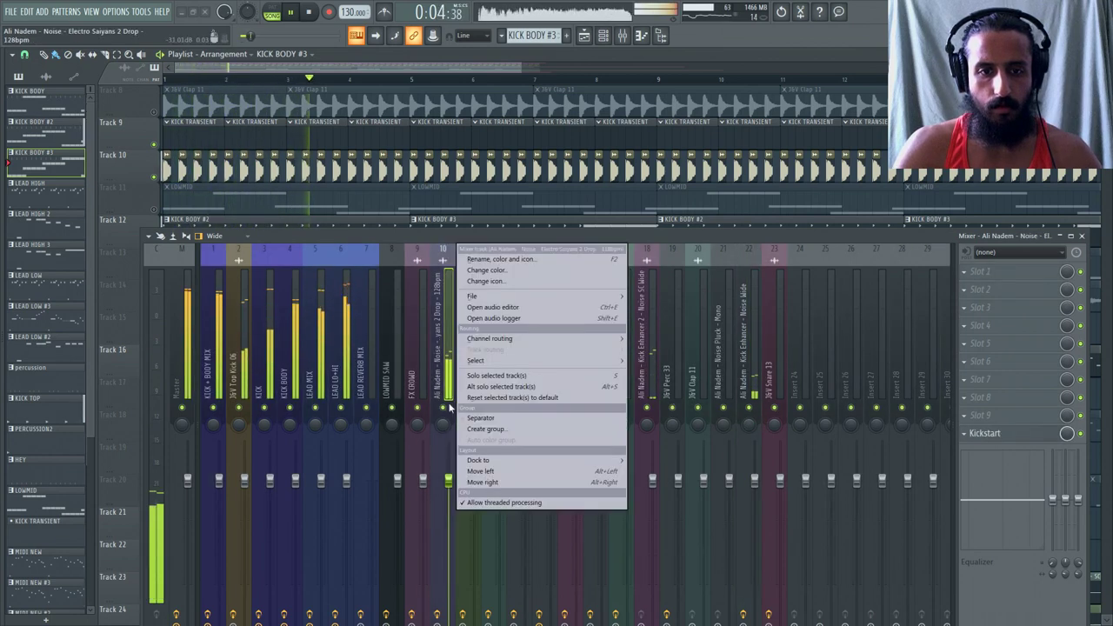
pyautogui.click(492, 405)
# Move the mixer down, select LEAD MIX, and open both of its Parametric EQ 2 windows to examine their curves.
pyautogui.moveTo(477, 236); pyautogui.dragTo(488, 353)
pyautogui.click(325, 435)
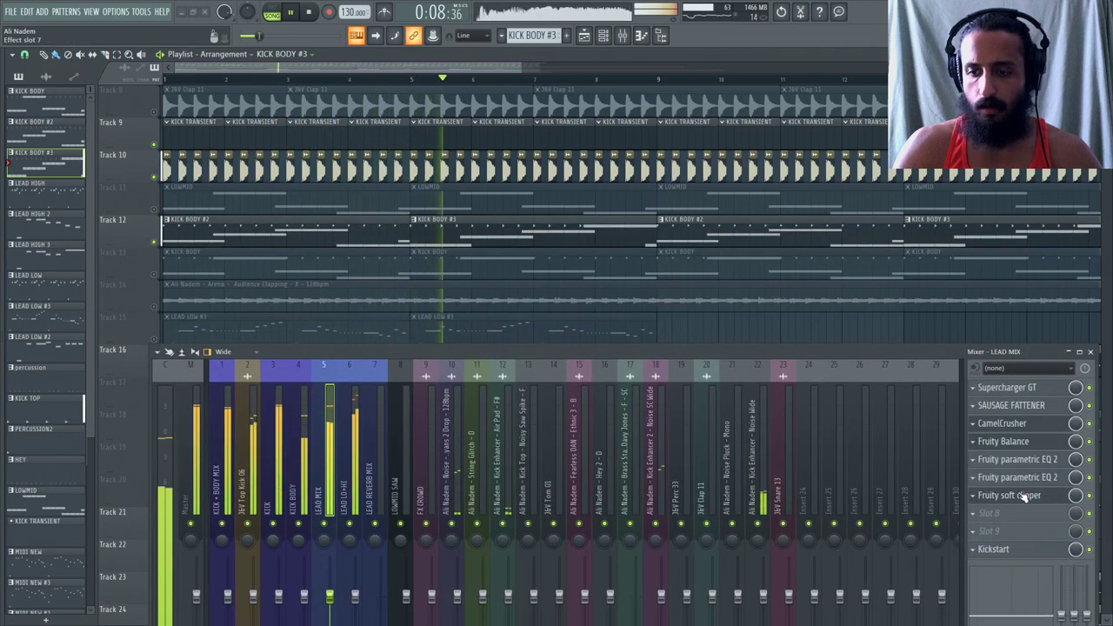
pyautogui.click(1026, 463)
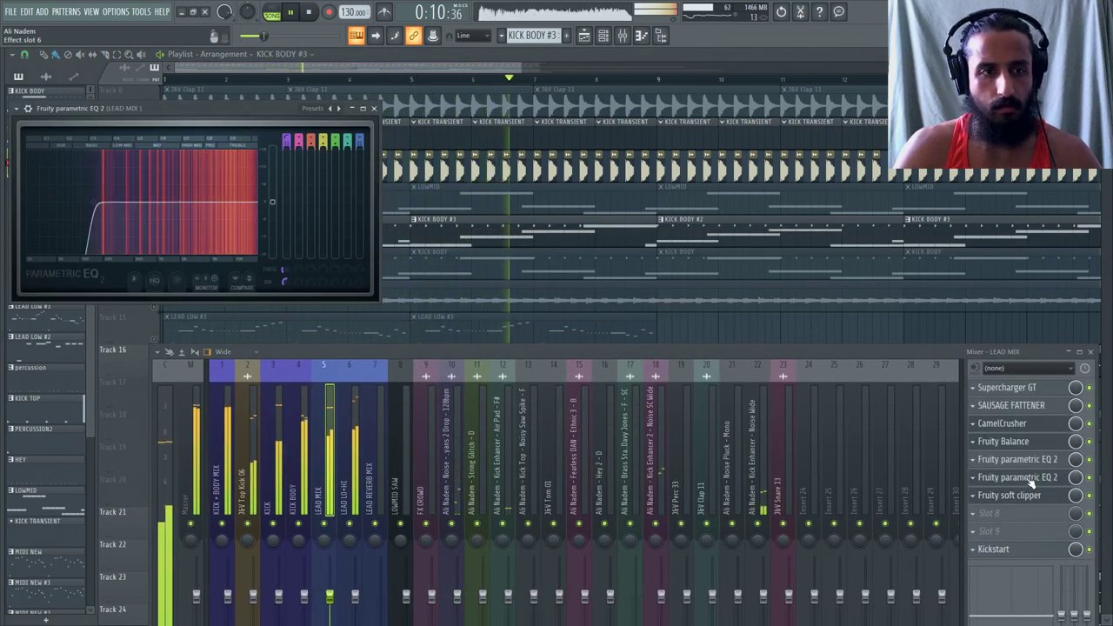
pyautogui.click(1019, 477)
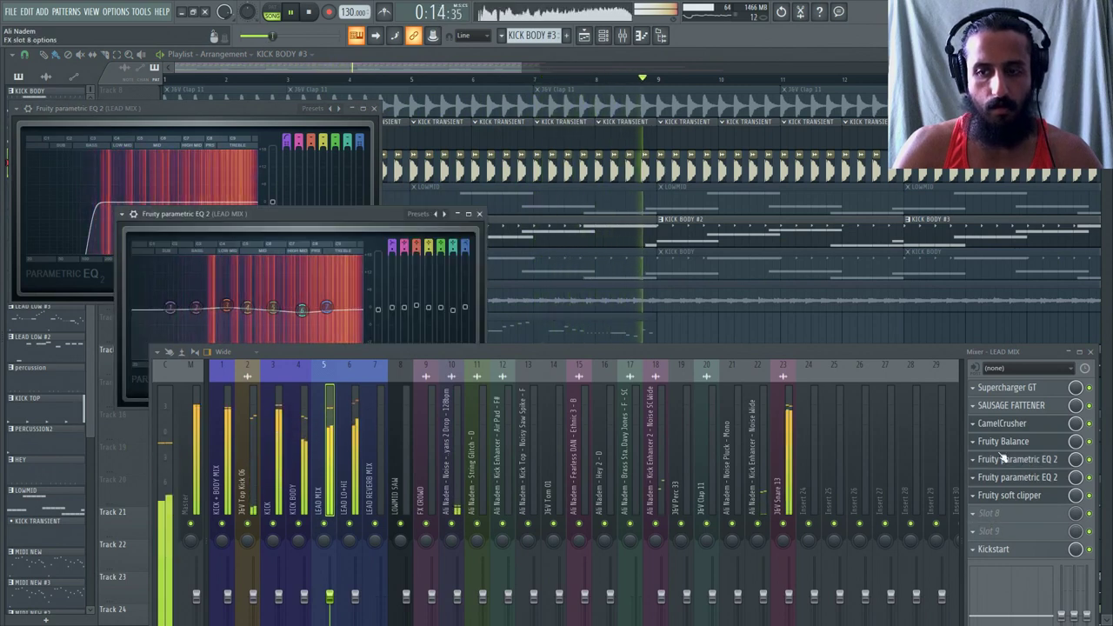
# Open Supercharger GT on LEAD MIX, adjust its compression amount while listening to the track, and close the plugin window.
pyautogui.click(1008, 387)
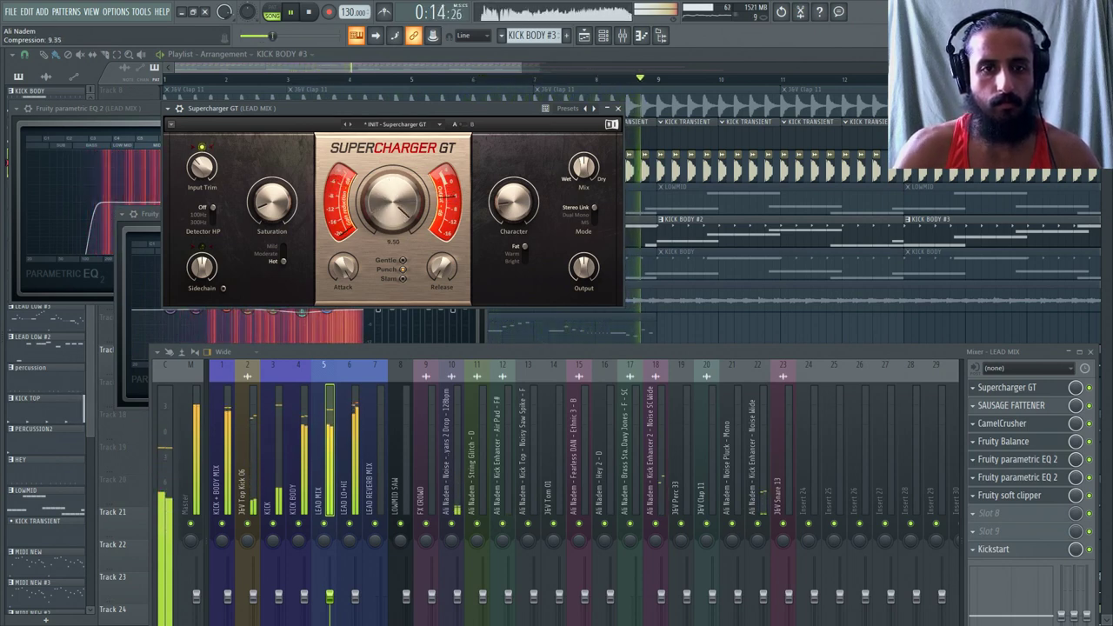
pyautogui.moveTo(393, 198); pyautogui.dragTo(393, 217)
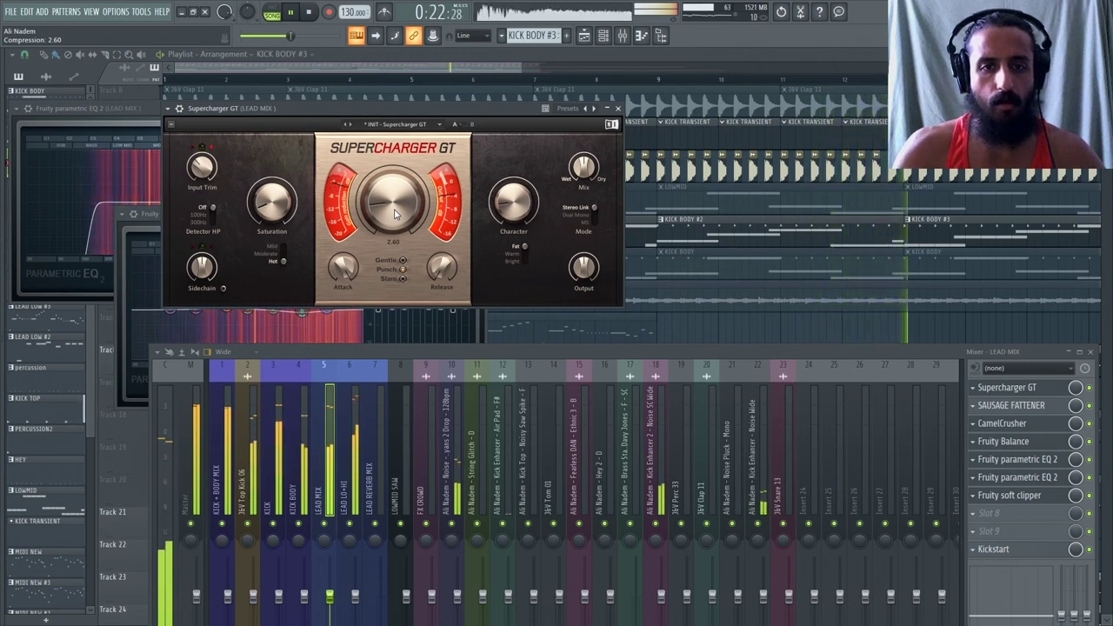
pyautogui.moveTo(396, 207); pyautogui.dragTo(396, 234)
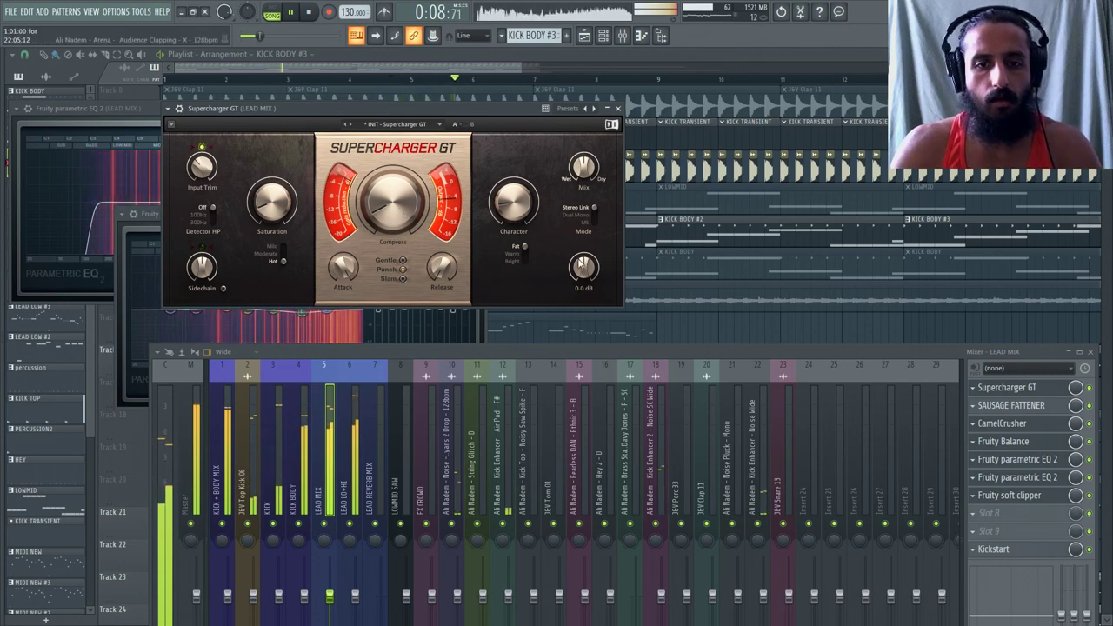
pyautogui.click(1006, 388)
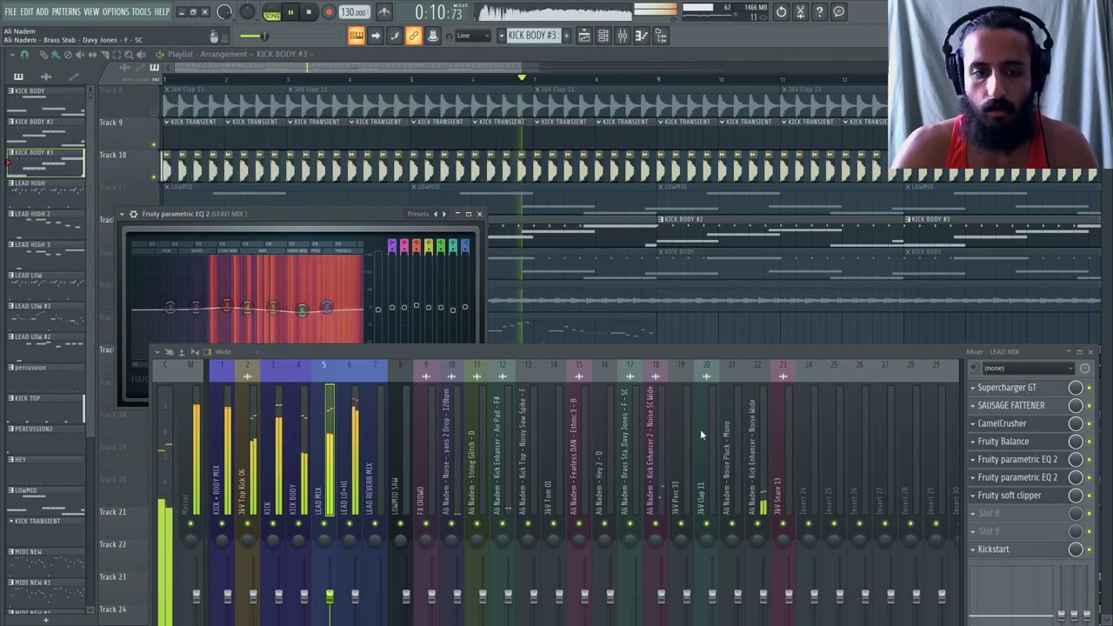
# Select the LEAD LO+HI mixer track and open the LEAD HI synth from the channel rack.
pyautogui.click(354, 452)
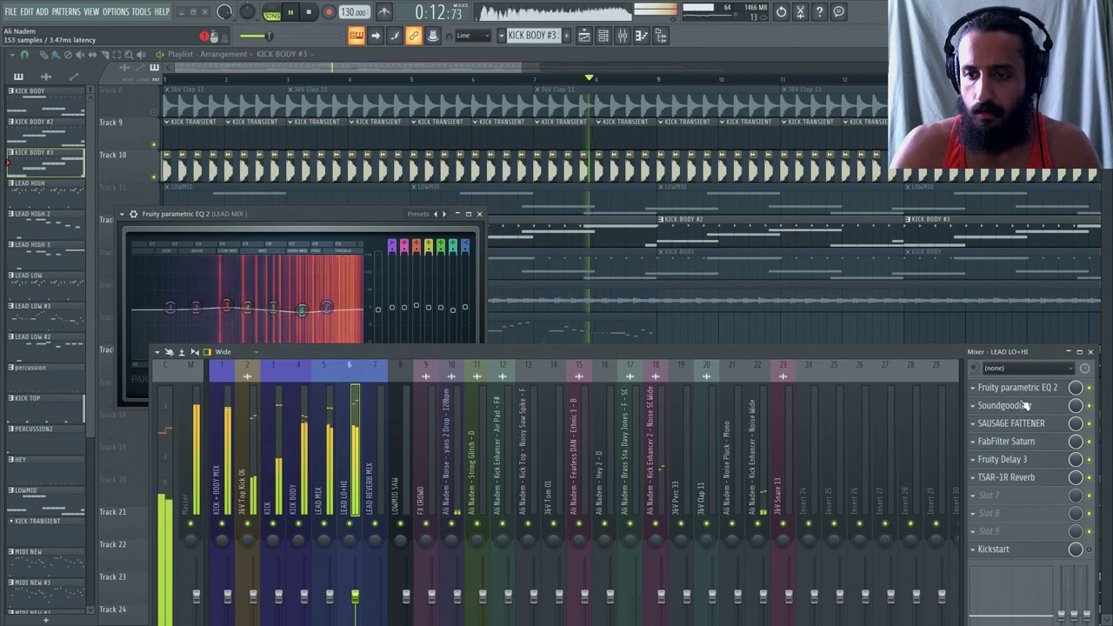
pyautogui.click(602, 35)
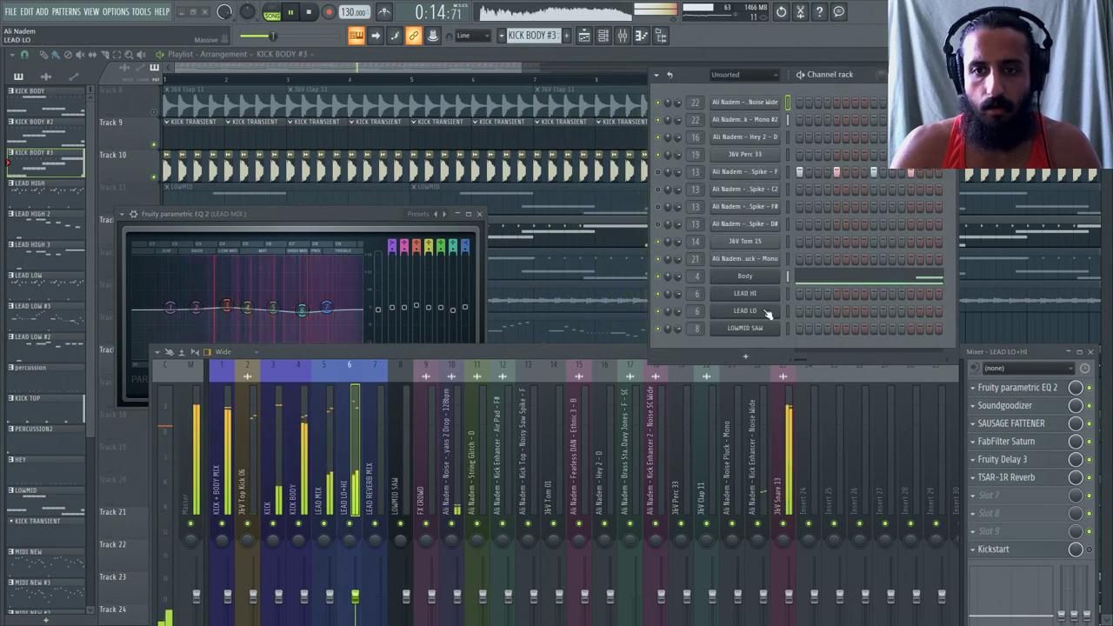
pyautogui.click(755, 296)
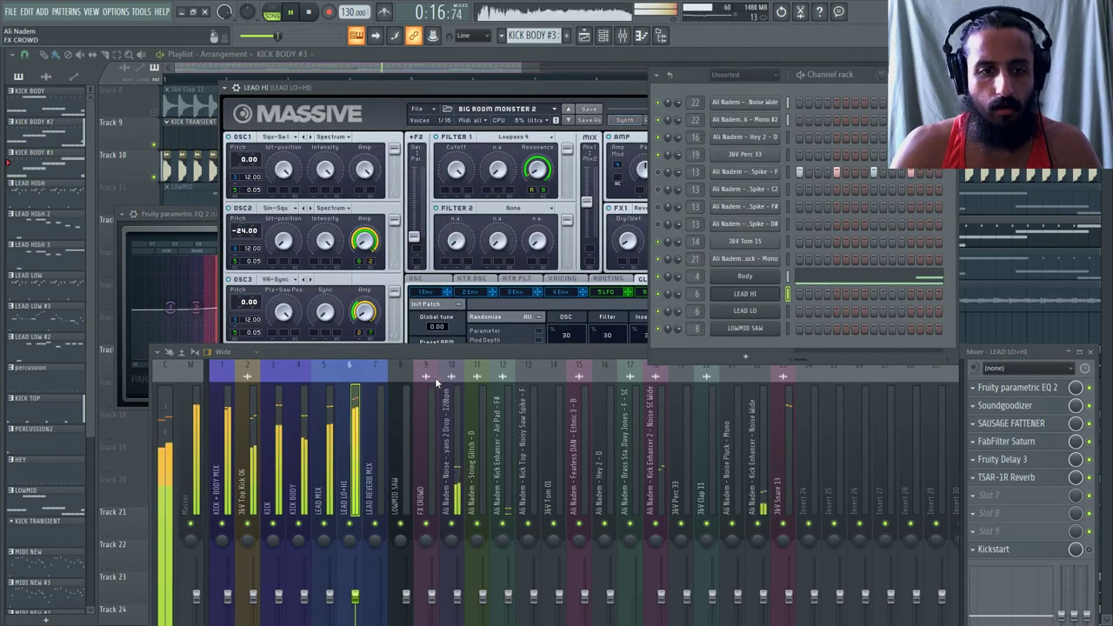
# Stop playback and compare the effect chains of the LEAD MIX and LEAD LO+HI mixer tracks.
pyautogui.click(330, 405)
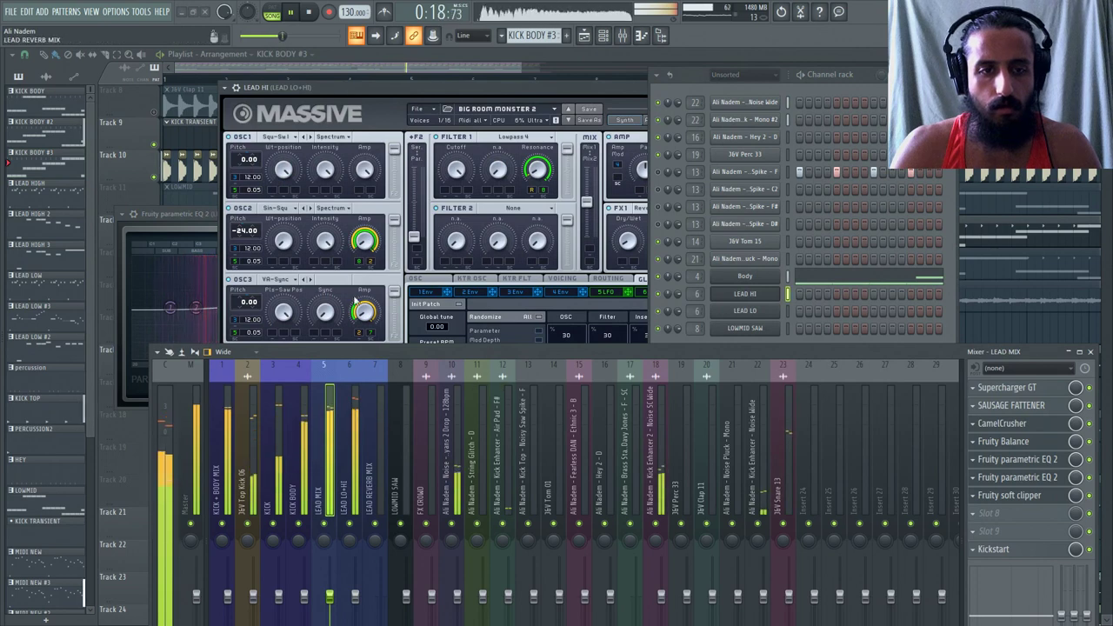
pyautogui.click(309, 12)
pyautogui.press('Right')
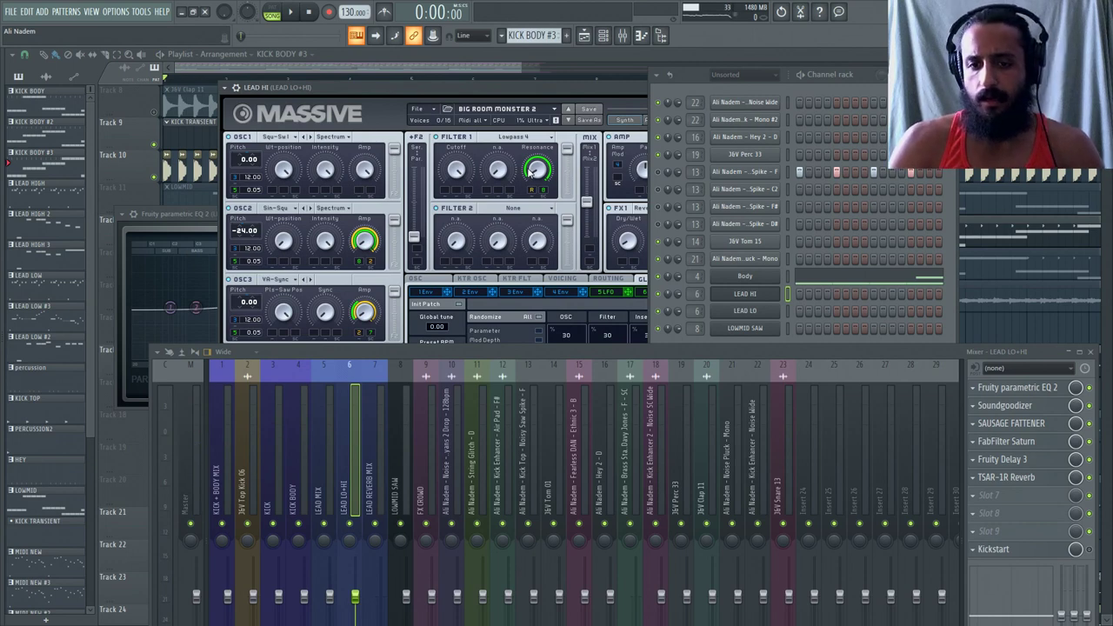
pyautogui.press('Left')
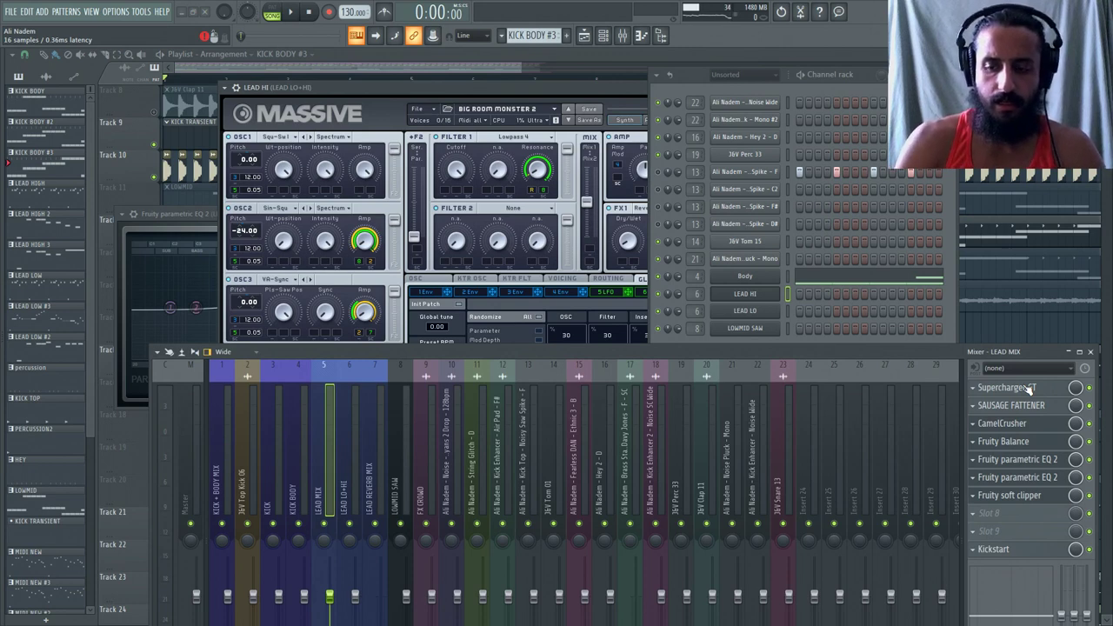
pyautogui.press('Right')
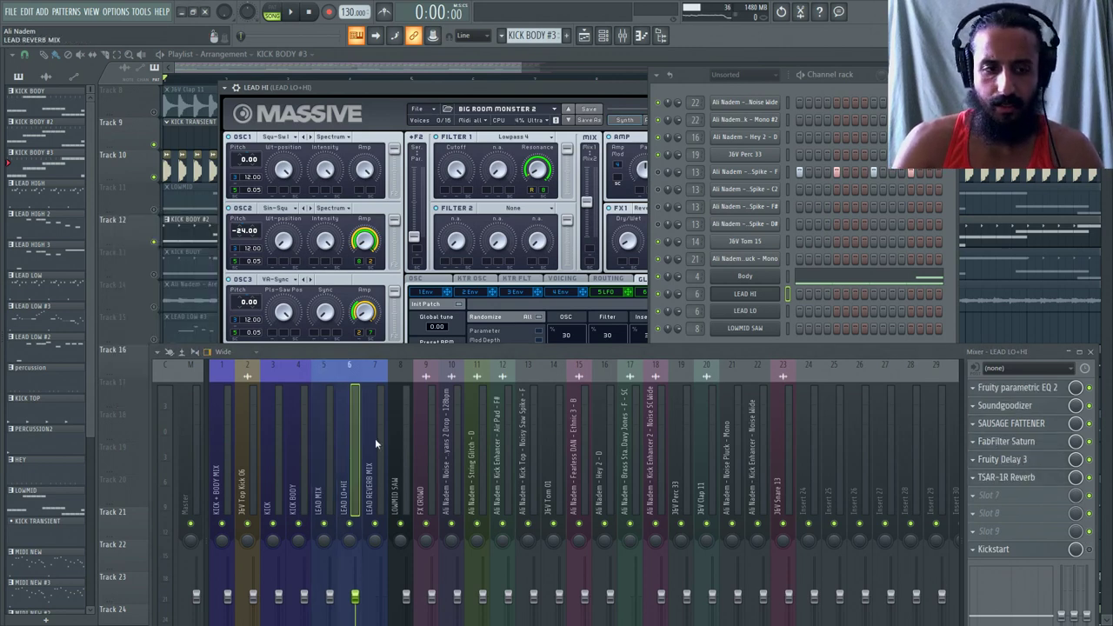
pyautogui.press('Left')
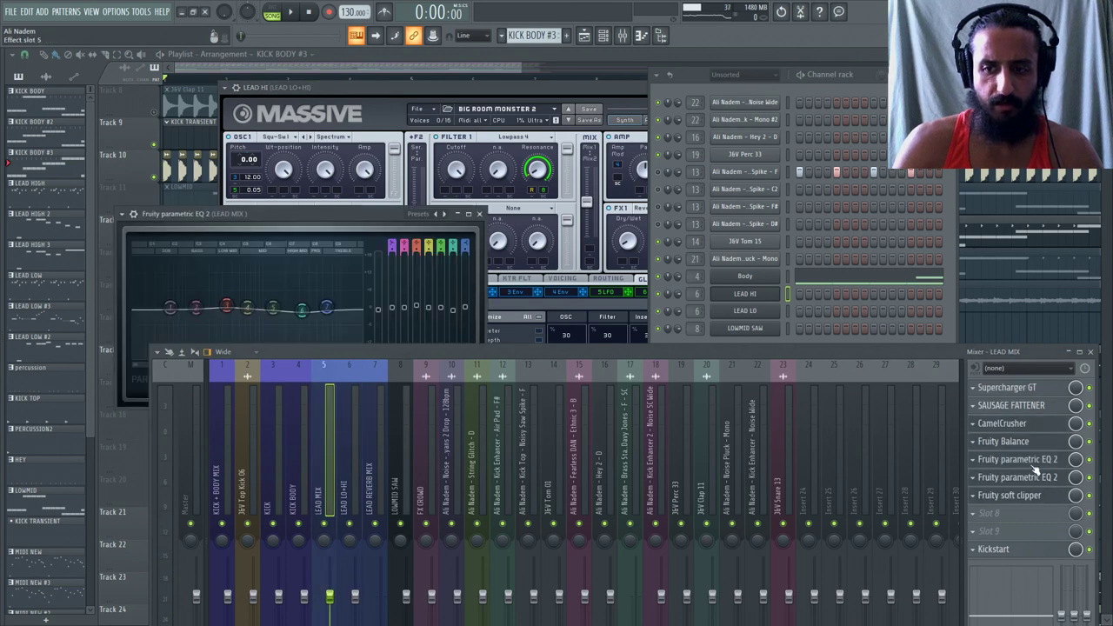
# Examine the curves of both Parametric EQ 2 instances on LEAD MIX and close their windows.
pyautogui.click(1031, 478)
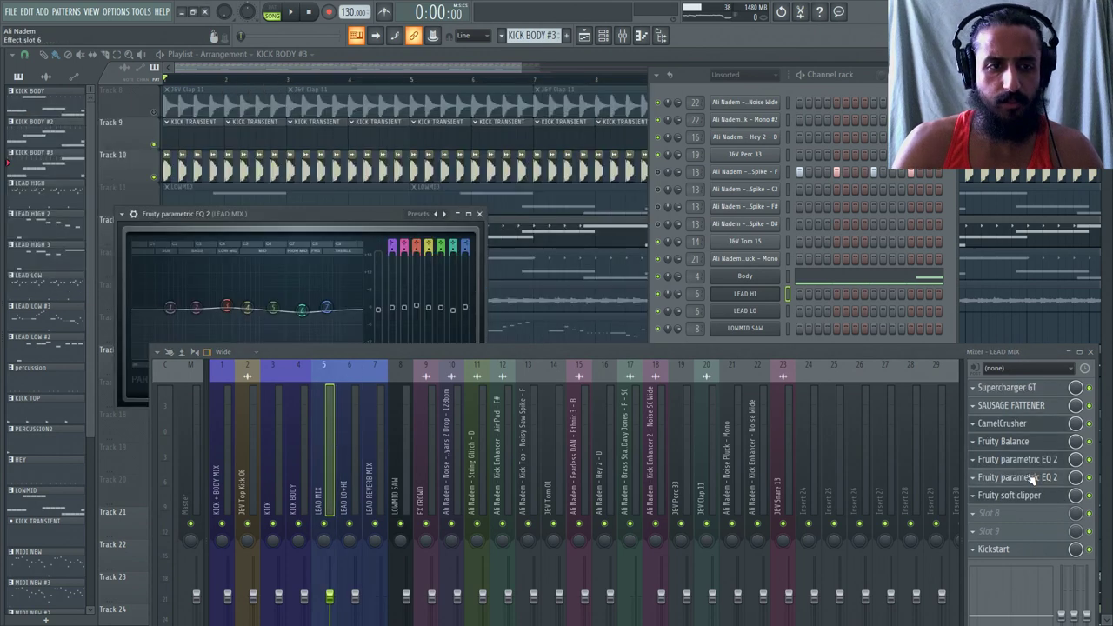
pyautogui.click(1030, 461)
pyautogui.click(1029, 460)
pyautogui.click(1025, 479)
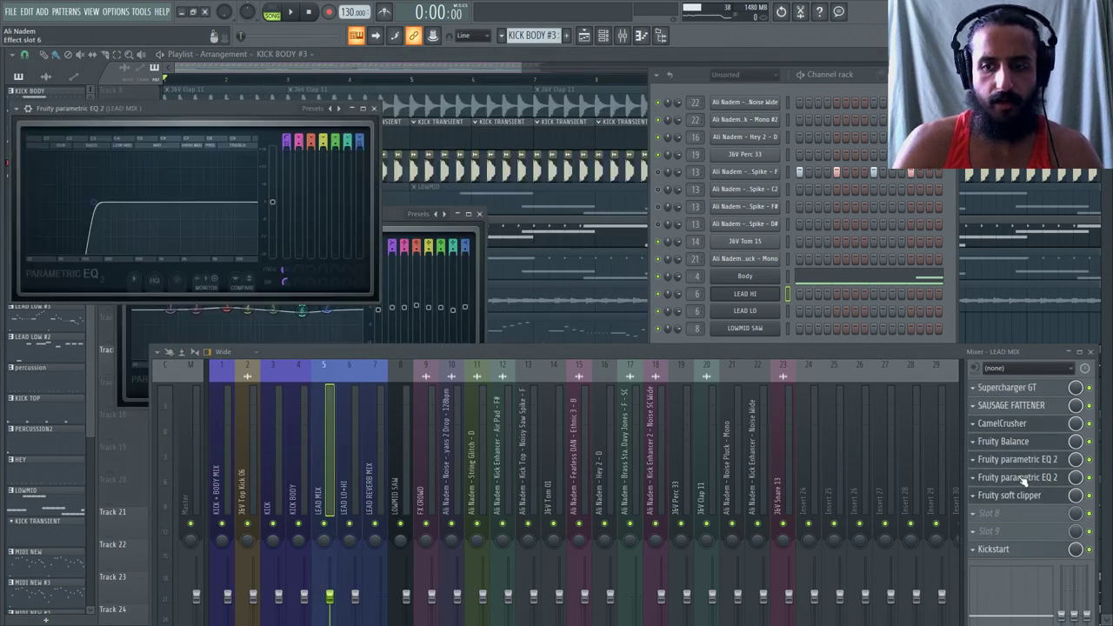
pyautogui.moveTo(129, 110); pyautogui.dragTo(422, 96)
pyautogui.click(1001, 462)
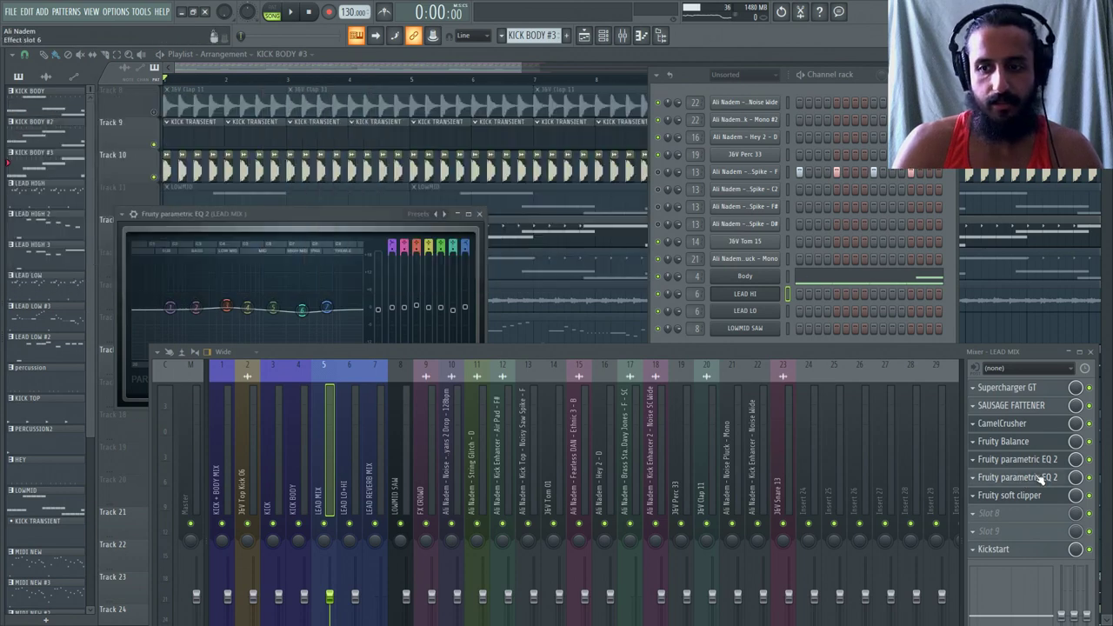
pyautogui.click(1002, 461)
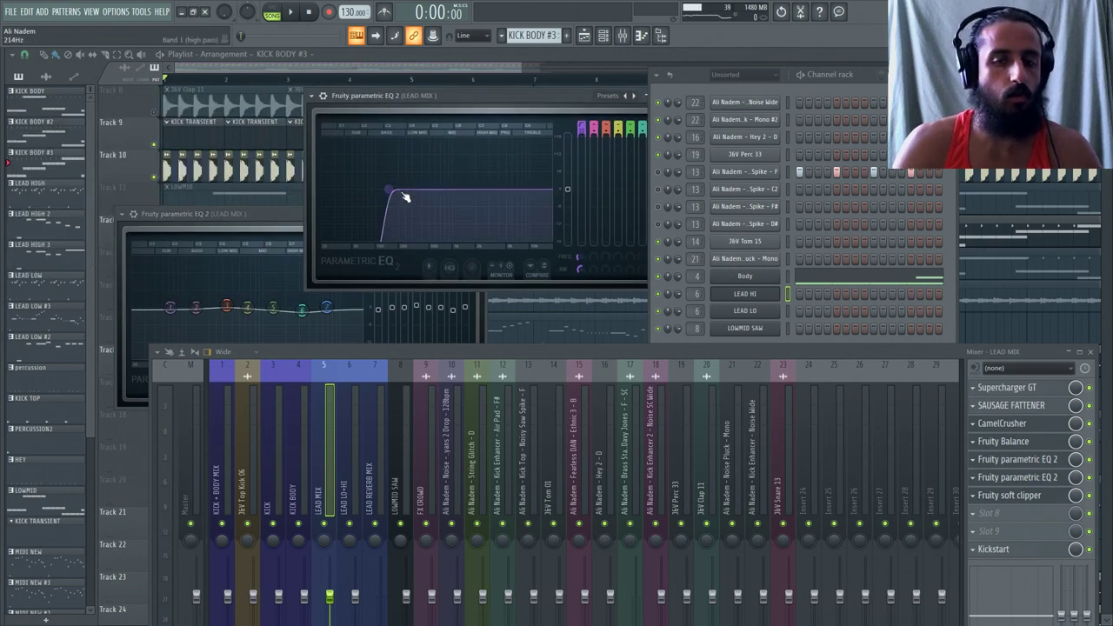
pyautogui.moveTo(454, 94); pyautogui.dragTo(236, 110)
pyautogui.click(450, 114)
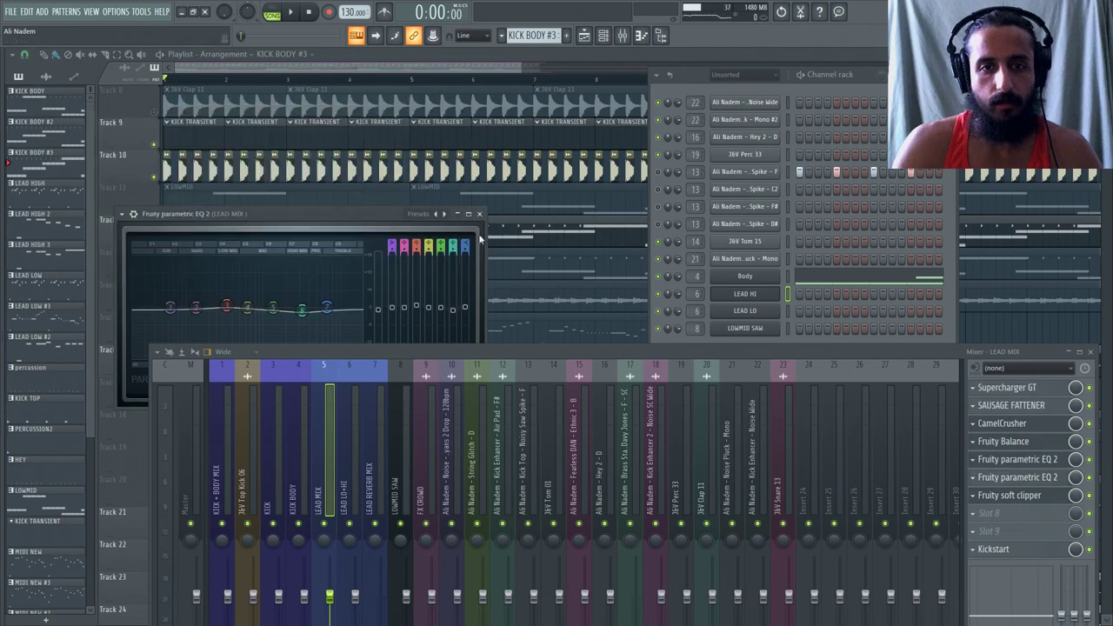
pyautogui.click(478, 213)
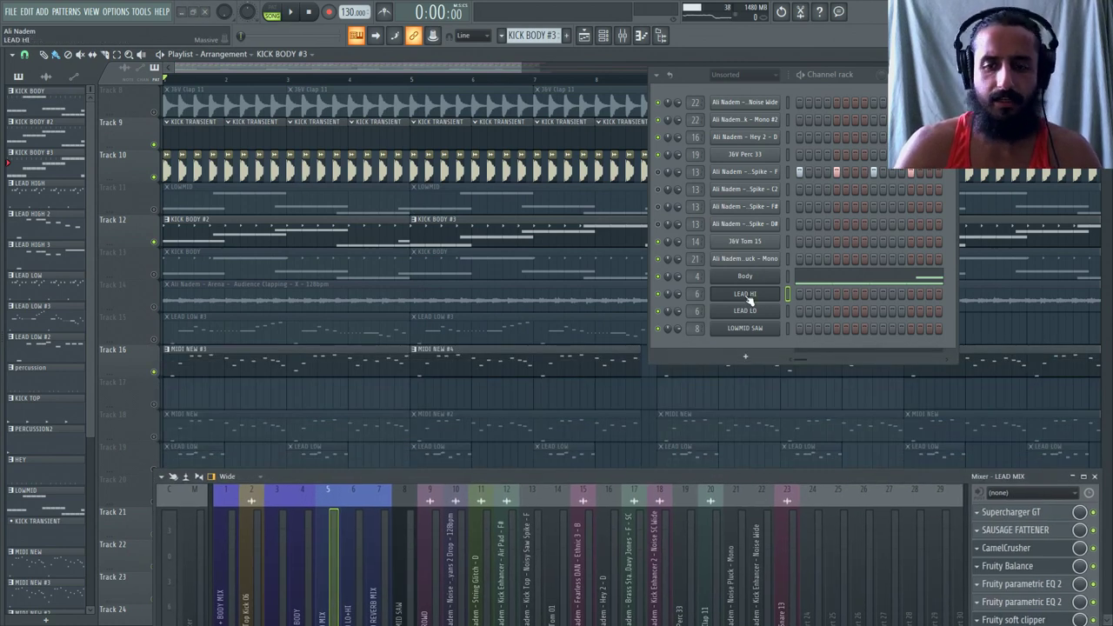
# Pick the MIDI NEW #3 pattern from Track 16 and insert an empty playlist track above it.
pyautogui.click(348, 353)
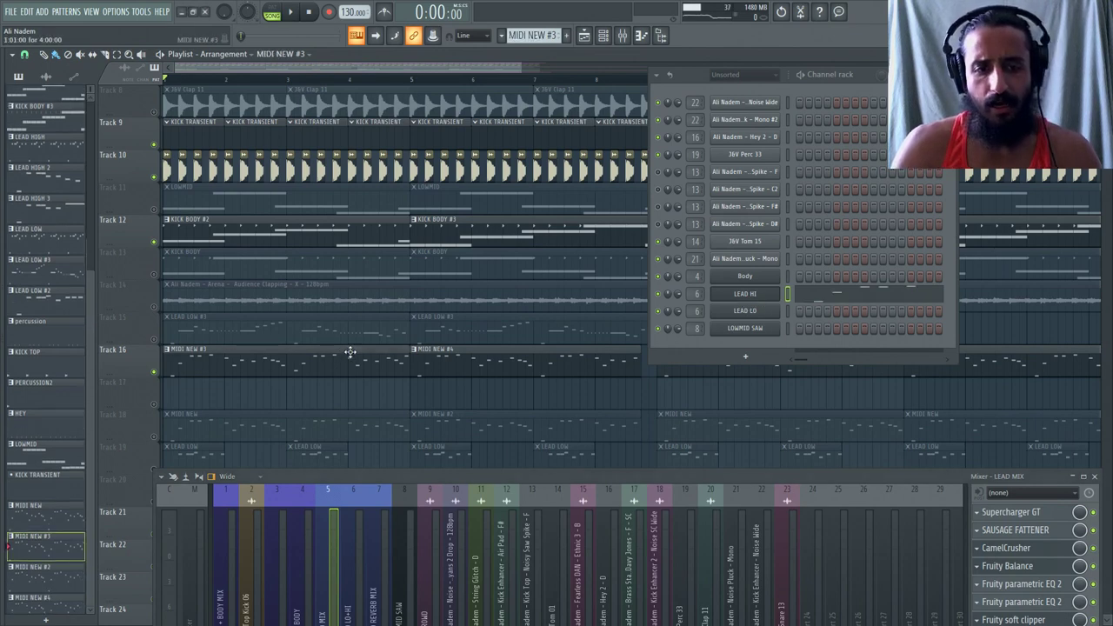
pyautogui.scroll(-3, 297, 356)
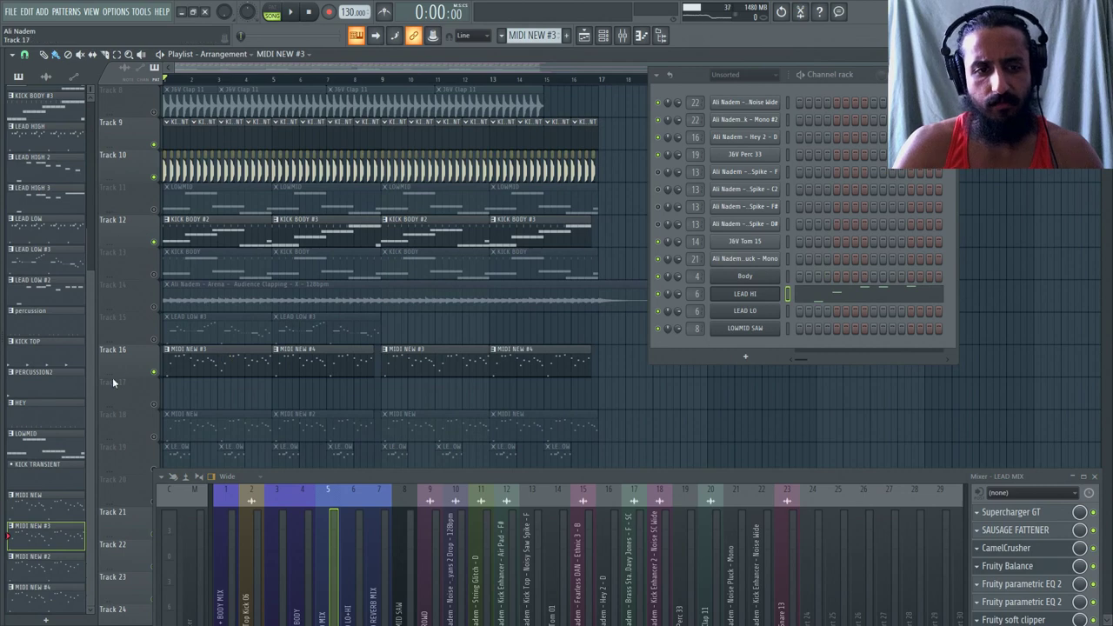
pyautogui.scroll(1, 113, 377)
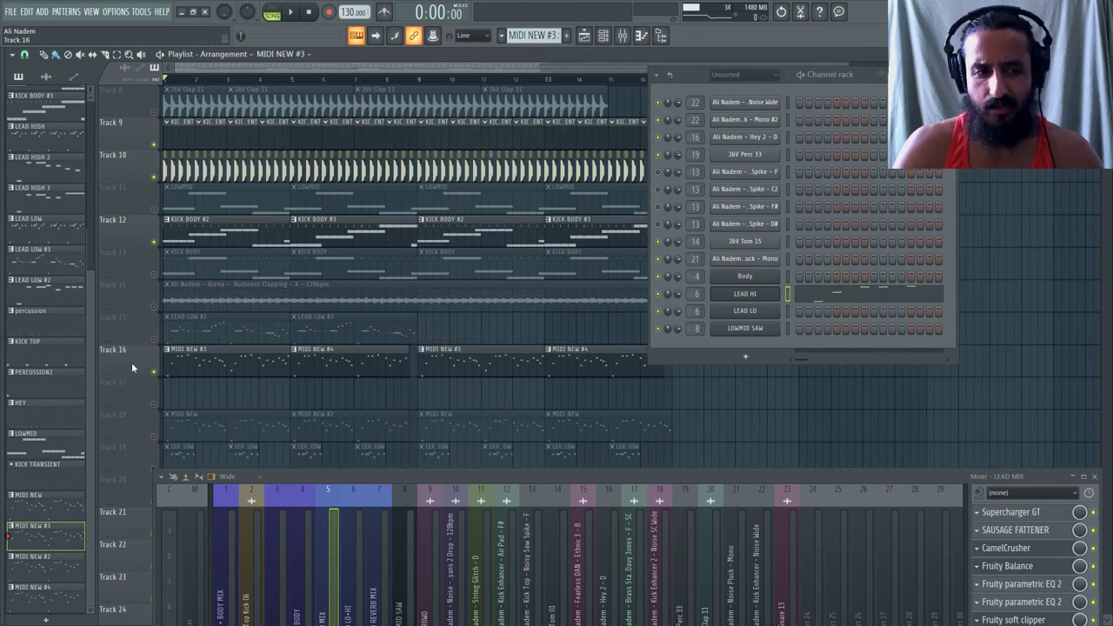
pyautogui.rightClick(132, 367)
pyautogui.click(183, 557)
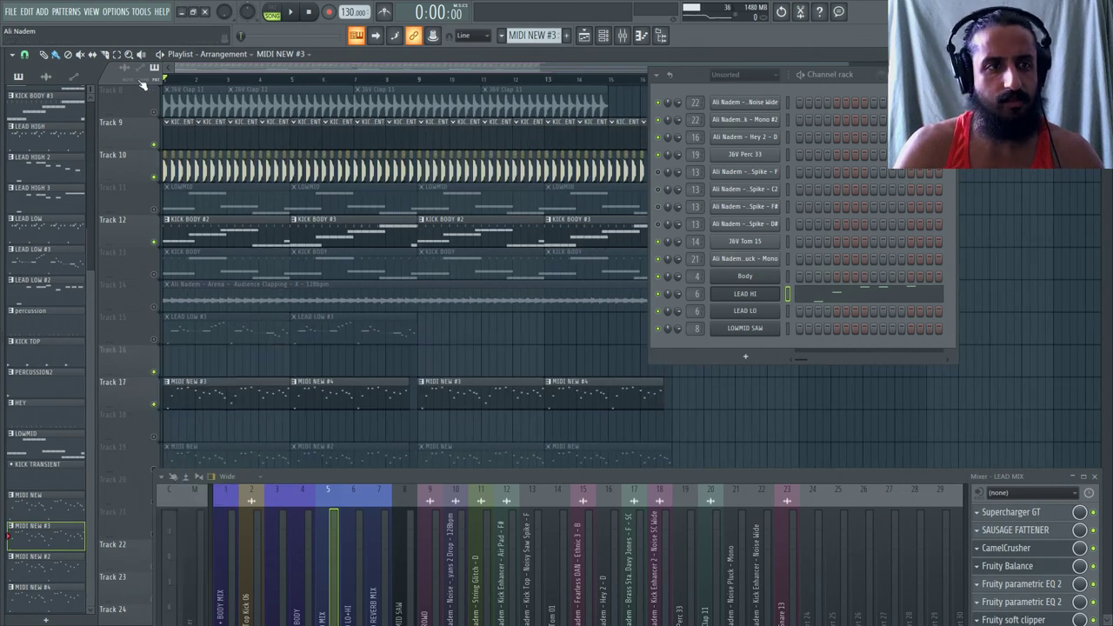
# Mute Track 17, place a MIDI NEW #3 clip at bar 1 of Track 16, and make that clip unique.
pyautogui.click(154, 404)
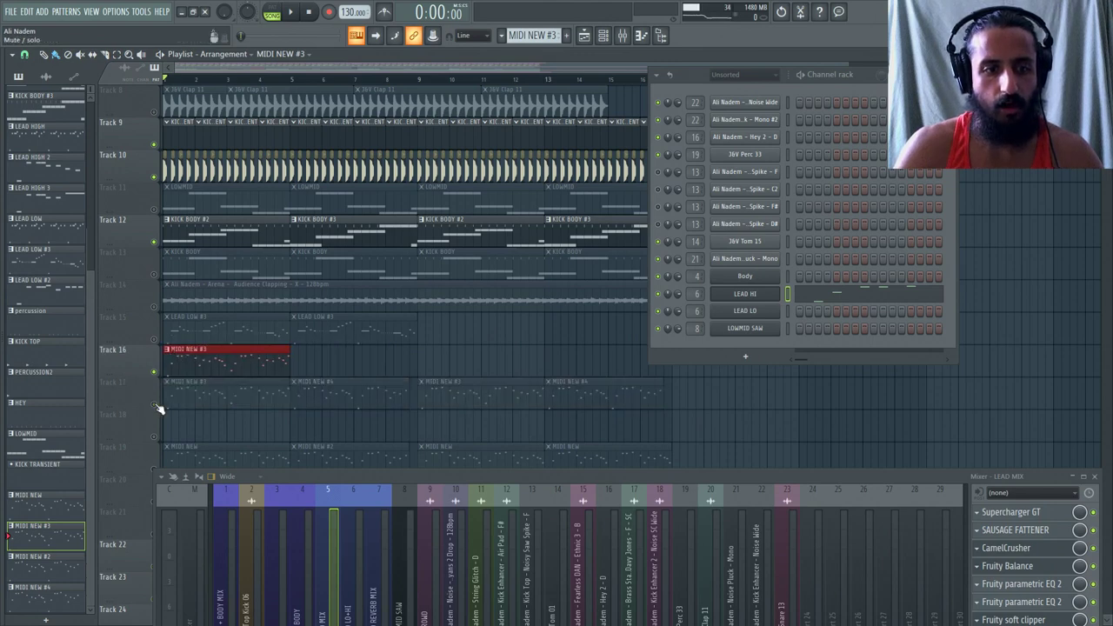
pyautogui.click(167, 351)
pyautogui.click(225, 426)
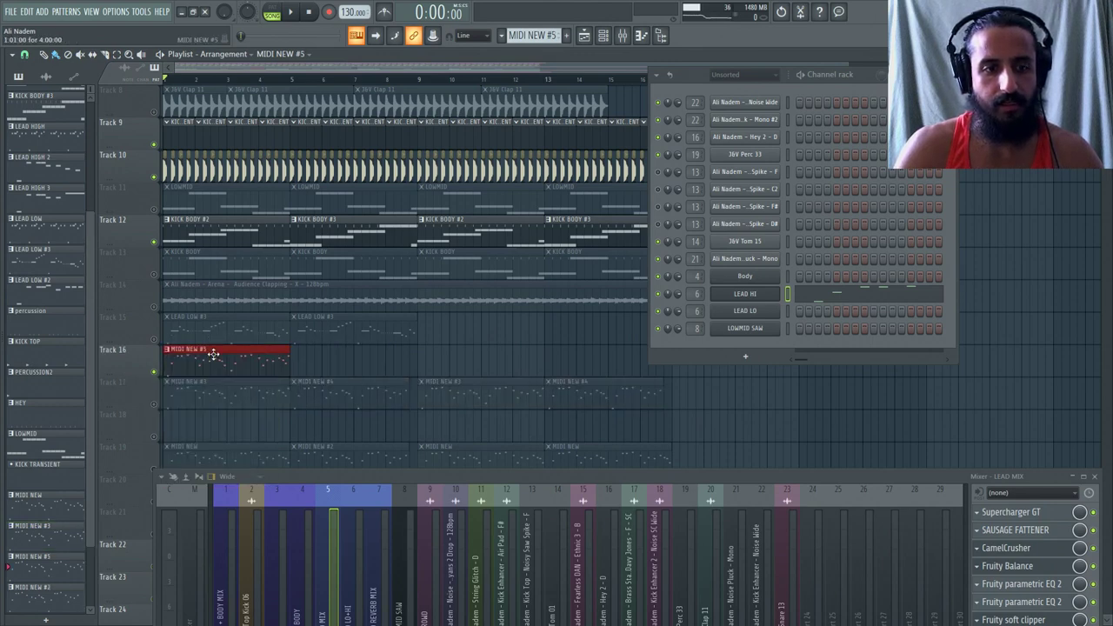
# Open the MIDI NEW #5 pattern's LEAD HI notes in the piano roll and delete all of them.
pyautogui.doubleClick(211, 353)
pyautogui.hscroll(-2, 348, 70)
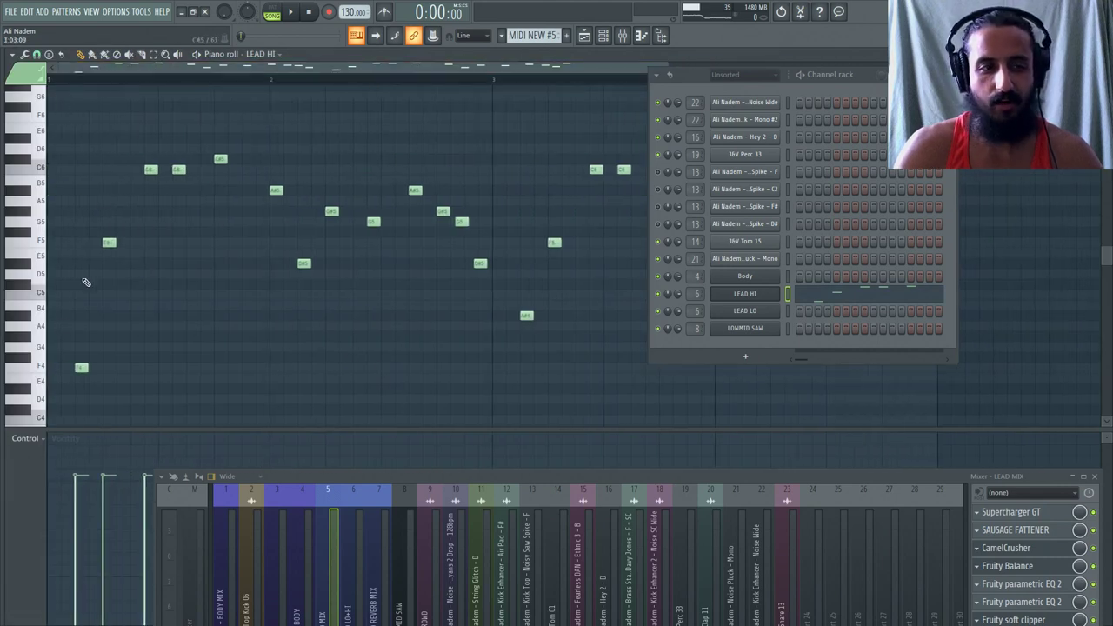
pyautogui.hotkey('ctrl', 'a')
pyautogui.scroll(-1, 72, 358)
pyautogui.scroll(-2, 72, 359)
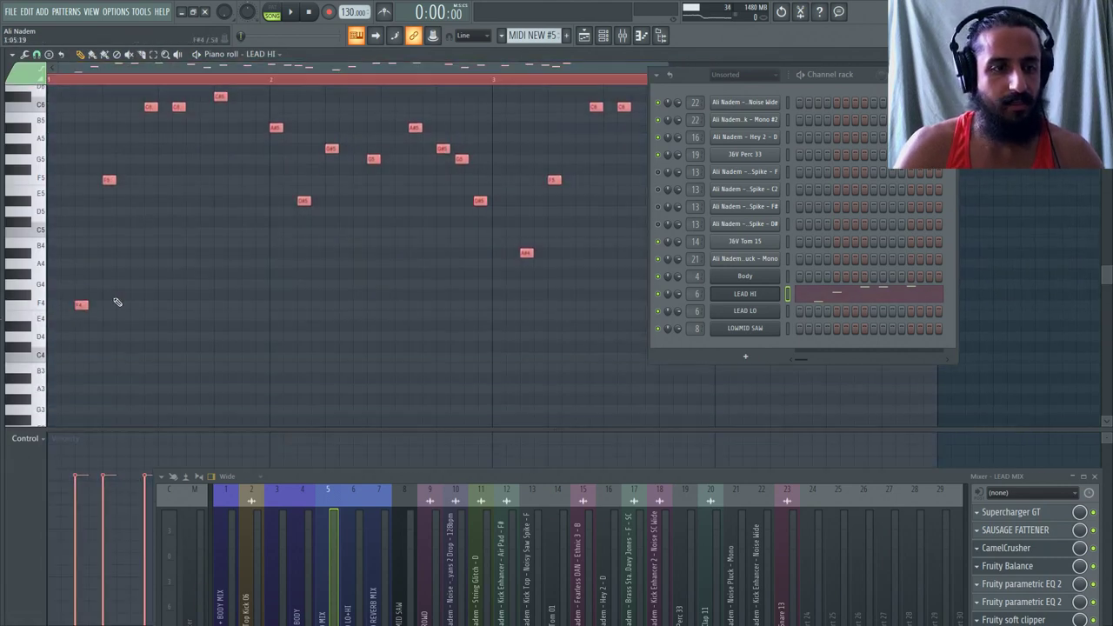
pyautogui.press('Delete')
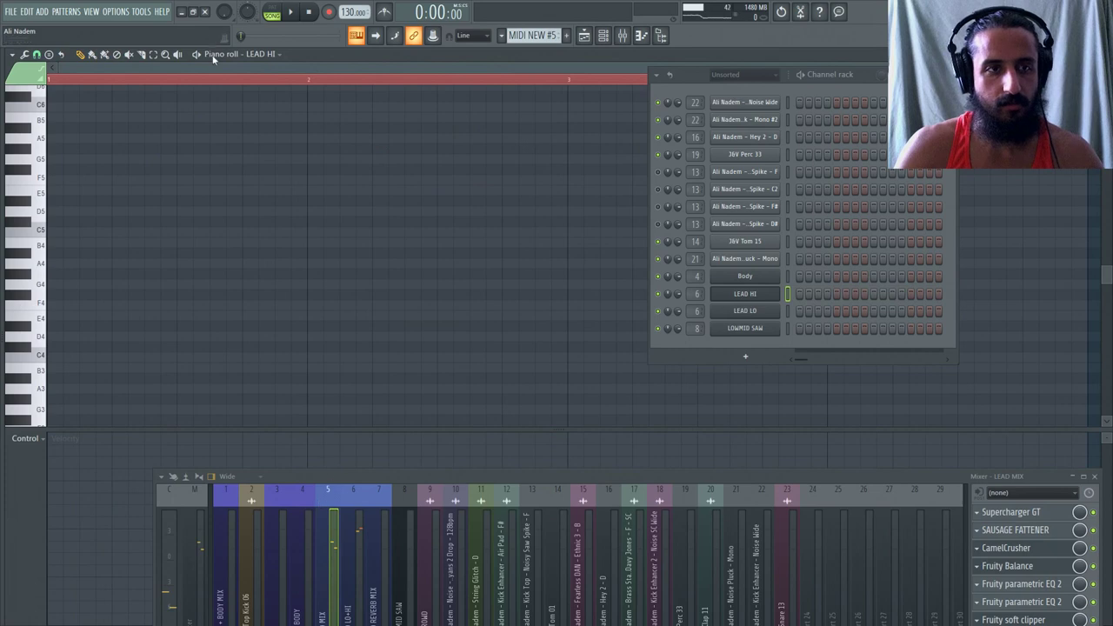
# Add a single one-step F4 note on the third step of bar 1 and briefly test playback.
pyautogui.click(87, 256)
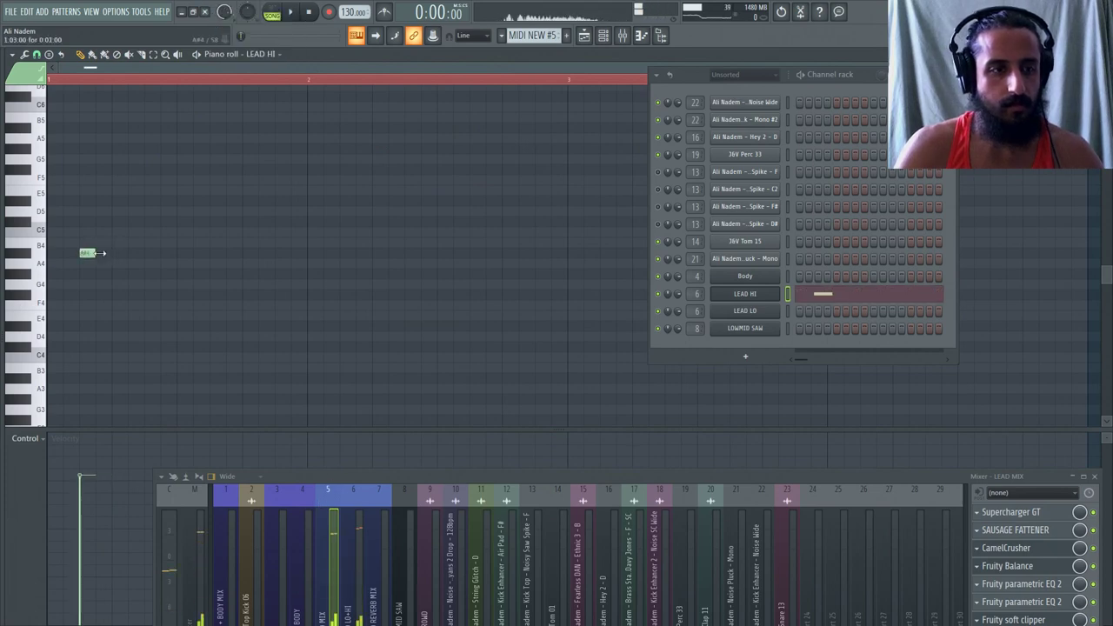
pyautogui.moveTo(87, 254); pyautogui.dragTo(84, 297)
pyautogui.press('space')
pyautogui.press('space')
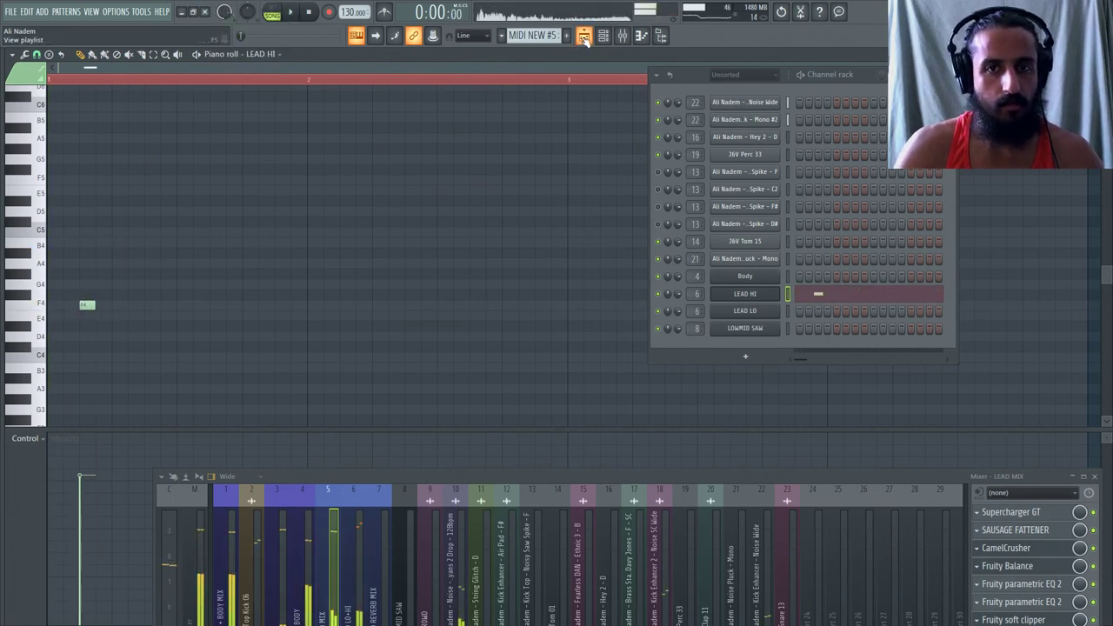
# Return to the playlist and insert an empty track above Track 13, directly below the KICK BODY #2 and #3 clips.
pyautogui.press('F5')
pyautogui.scroll(1, 230, 252)
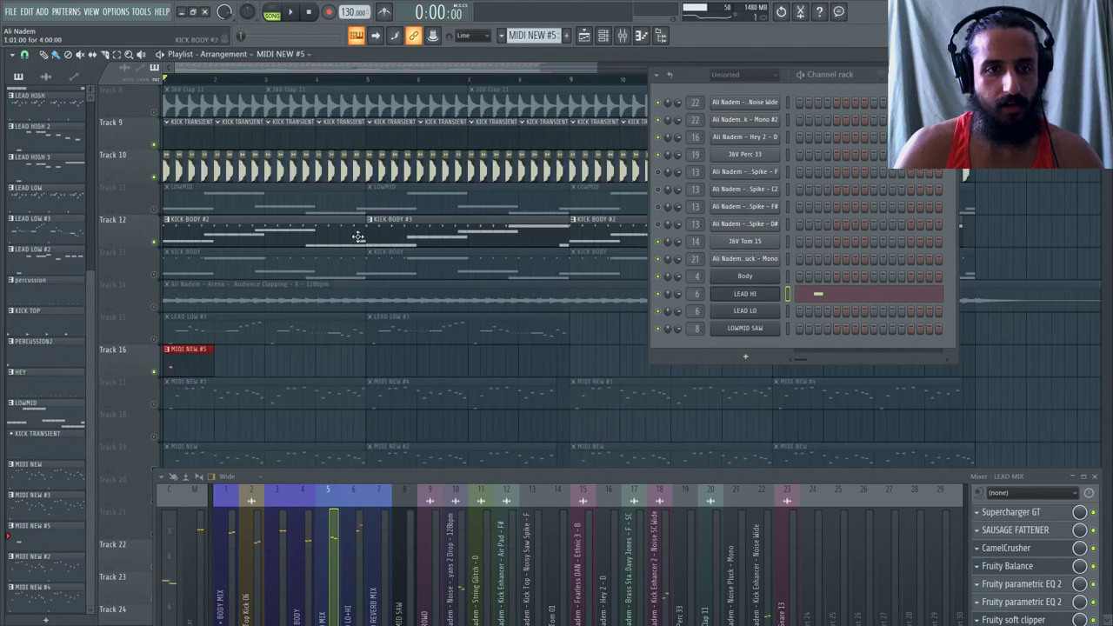
pyautogui.scroll(-2, 350, 242)
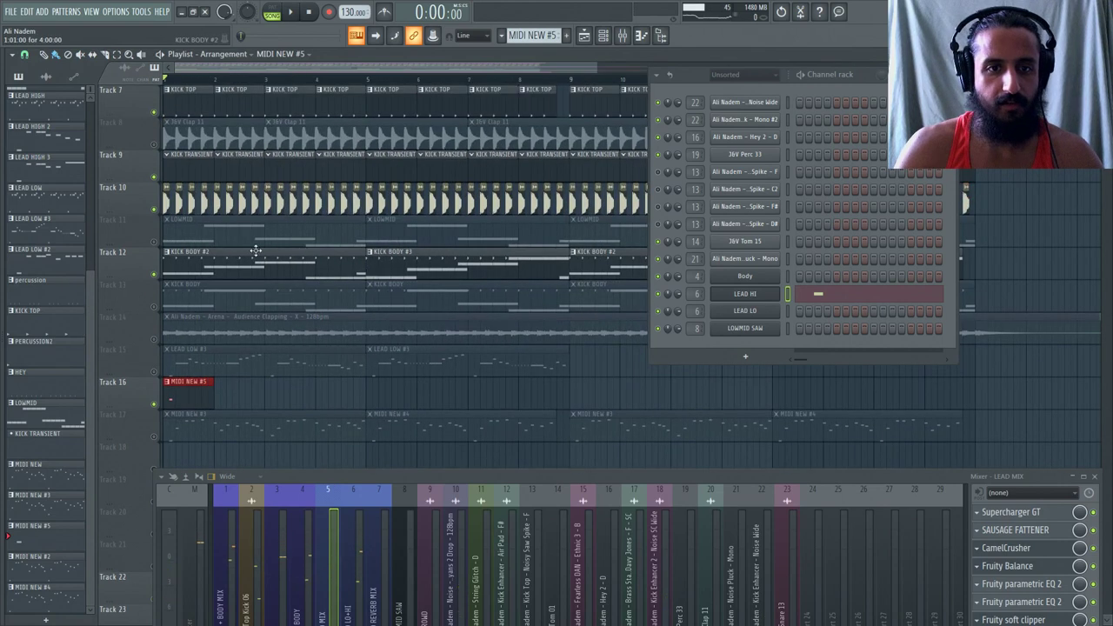
pyautogui.rightClick(143, 300)
pyautogui.click(186, 478)
pyautogui.scroll(-2, 170, 265)
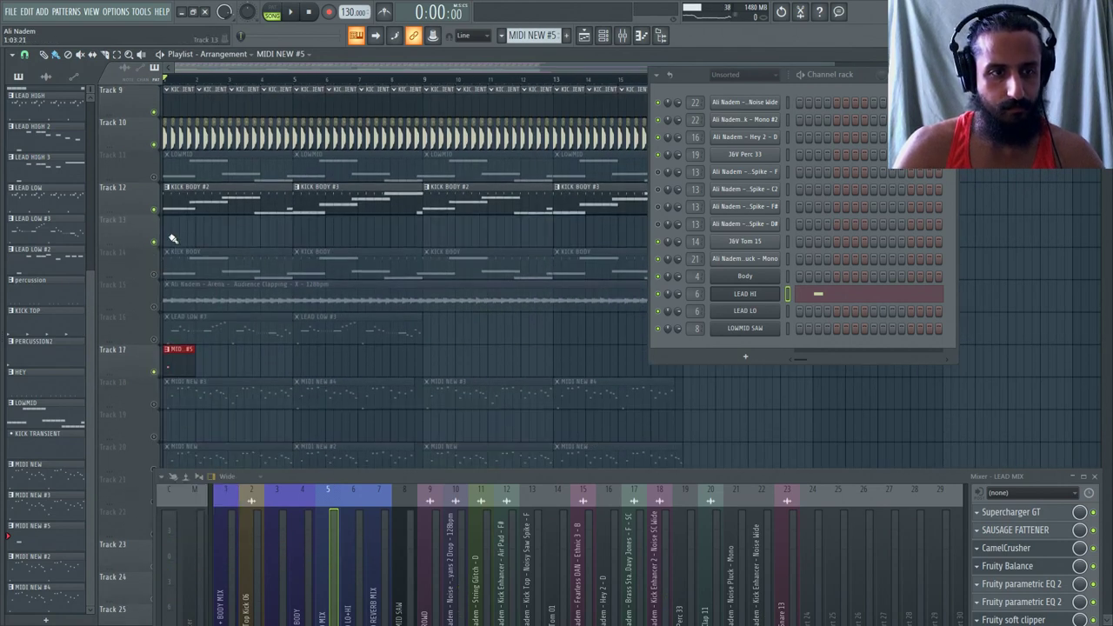
# Place a KICK BODY #2 clip at bar 1 of Track 13, start playback, and shorten the clip to half a bar.
pyautogui.moveTo(170, 208)
pyautogui.mouseDown()
pyautogui.moveTo(185, 223)
pyautogui.moveTo(167, 224)
pyautogui.mouseUp()
pyautogui.press('space')
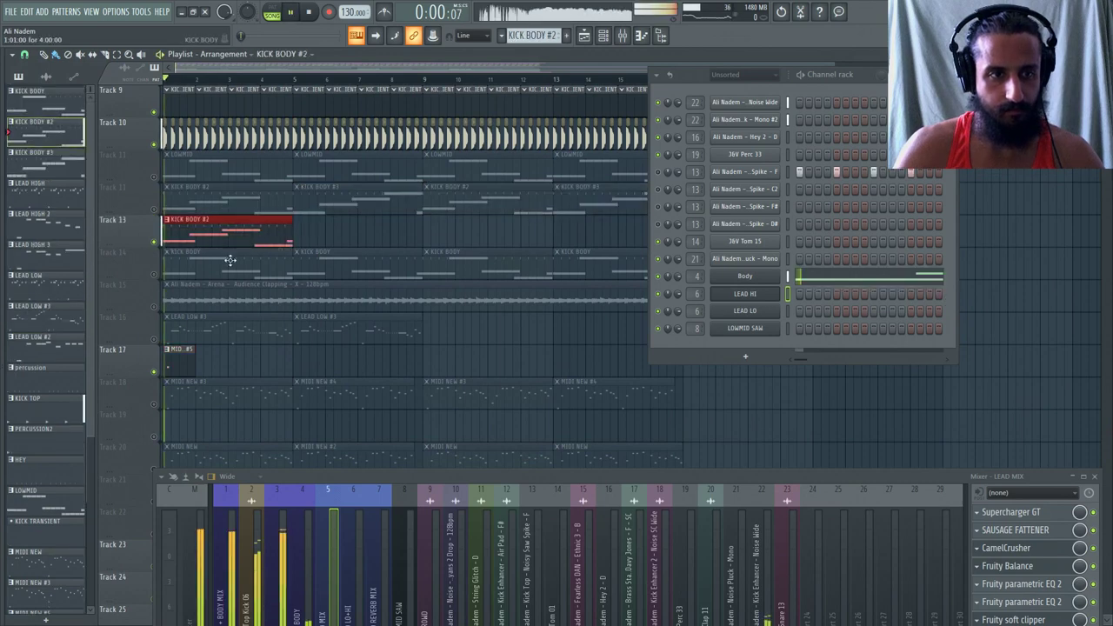
pyautogui.moveTo(289, 245); pyautogui.dragTo(174, 244)
# Stop playback and repeat the half-bar KICK BODY #2 clip along Track 13 up to bar 17.
pyautogui.press('space')
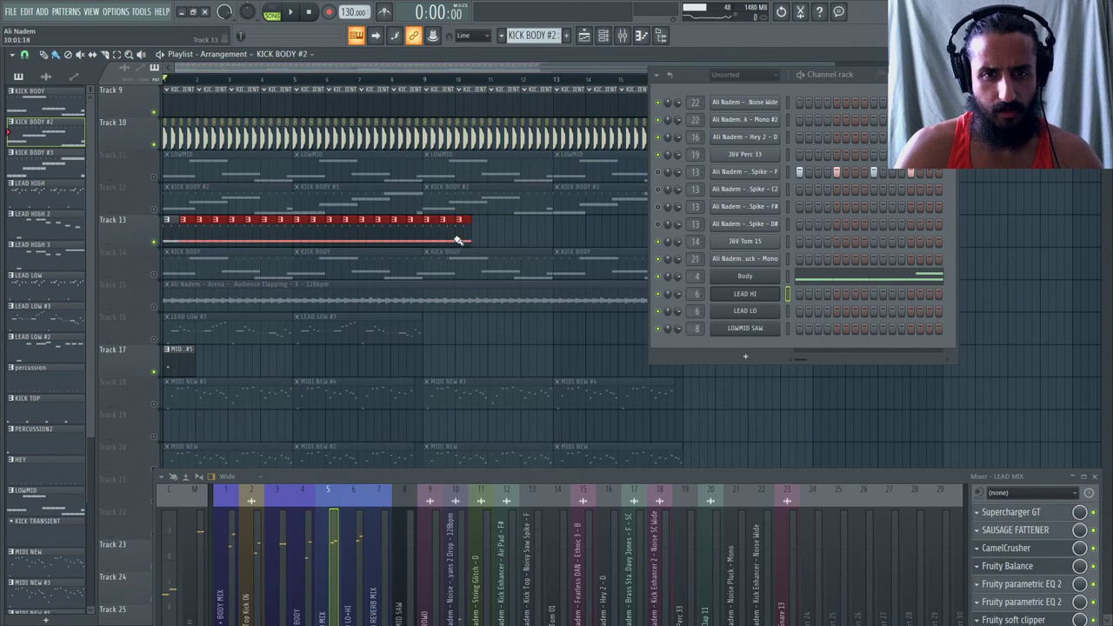
pyautogui.scroll(-2, 582, 229)
pyautogui.moveTo(508, 236); pyautogui.dragTo(534, 236)
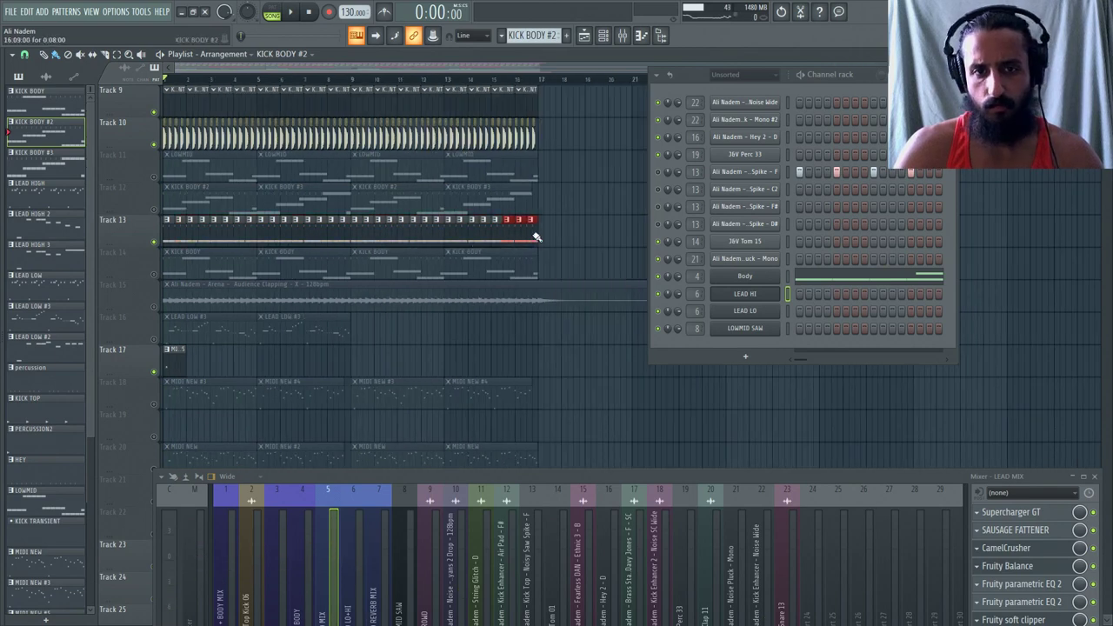
# Extend the MIDI NEW #5 clip on Track 17 to four bars and open its LEAD HI notes for editing.
pyautogui.scroll(3, 534, 236)
pyautogui.moveTo(199, 365); pyautogui.dragTo(300, 369)
pyautogui.moveTo(300, 370); pyautogui.dragTo(329, 371)
pyautogui.doubleClick(315, 368)
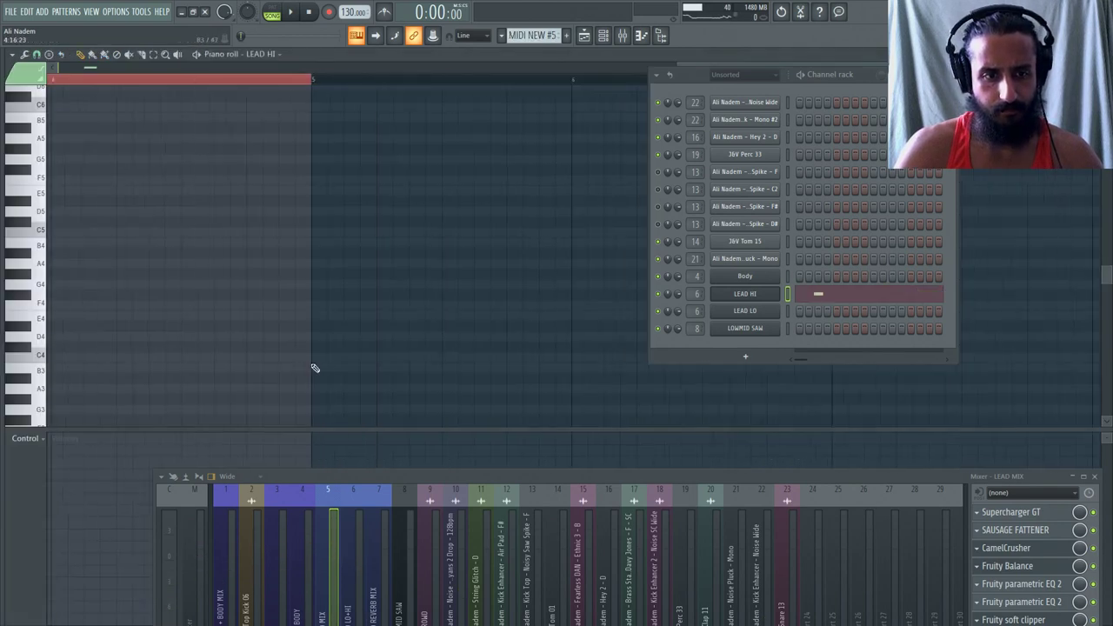
# Add one-step bar 1 lead notes after the F4 during playback: G#5 on step 5, G5 on steps 8, 10 and 12, F5 on step 15.
pyautogui.click(79, 304)
pyautogui.press('space')
pyautogui.click(105, 149)
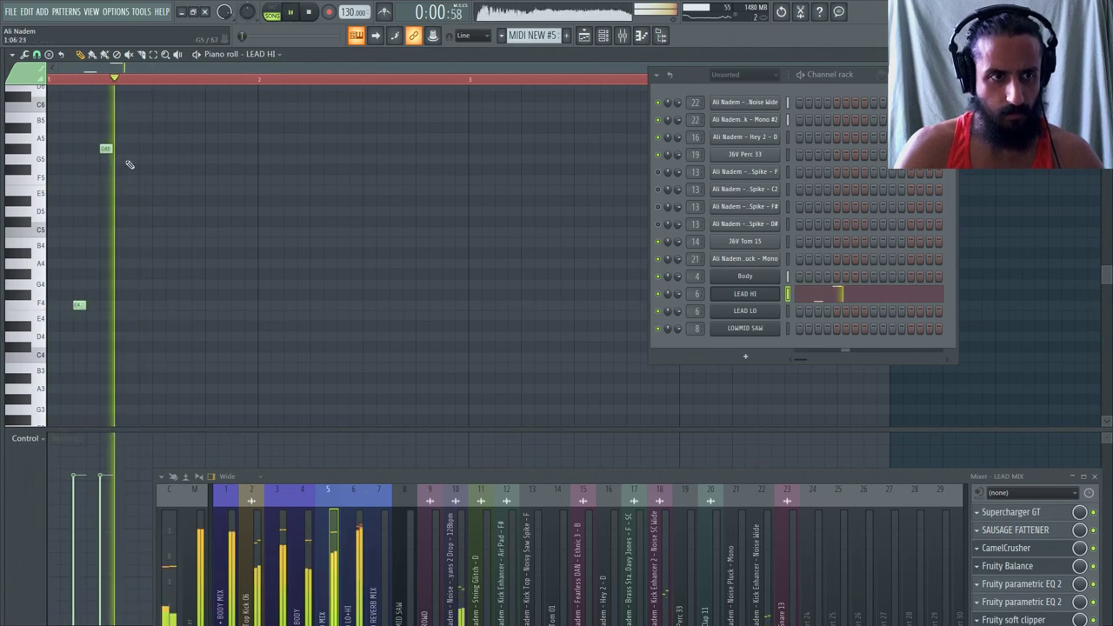
pyautogui.press('space')
pyautogui.click(144, 158)
pyautogui.press('space')
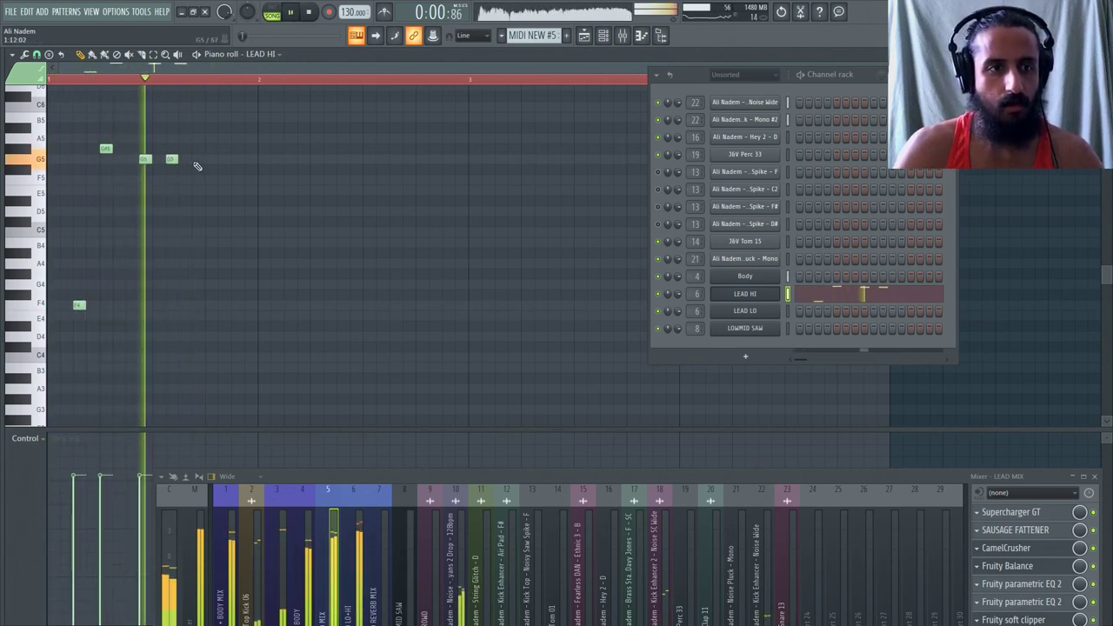
pyautogui.click(199, 158)
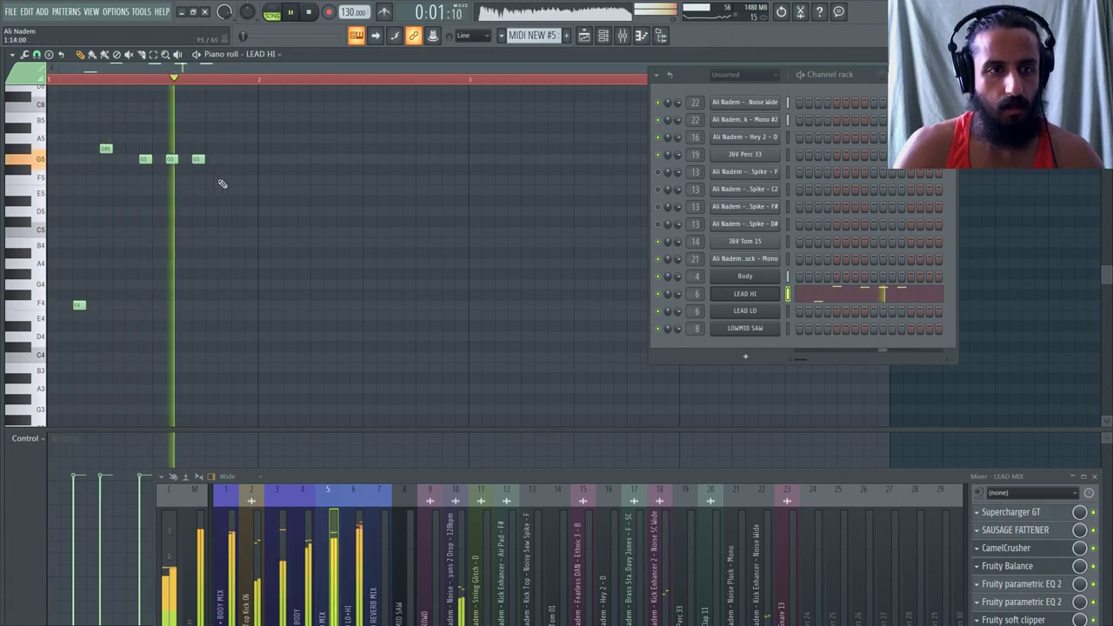
pyautogui.click(233, 180)
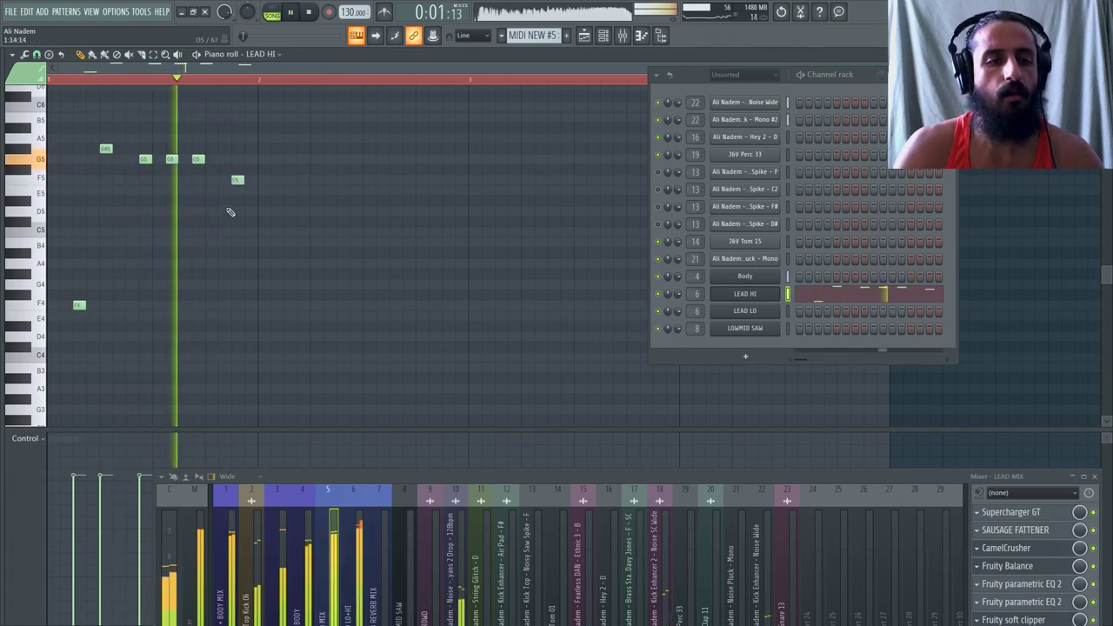
# Try a bar 1 variation with A#5 on step 7, C6 on step 9 and G#5 on step 13.
pyautogui.click(37, 54)
pyautogui.click(44, 87)
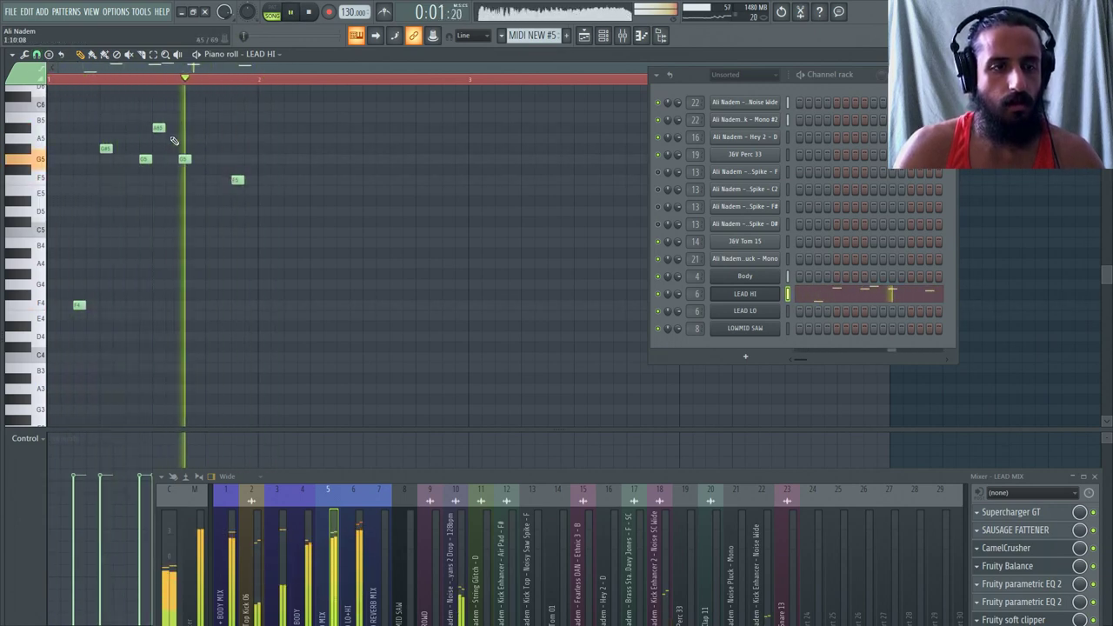
pyautogui.click(132, 128)
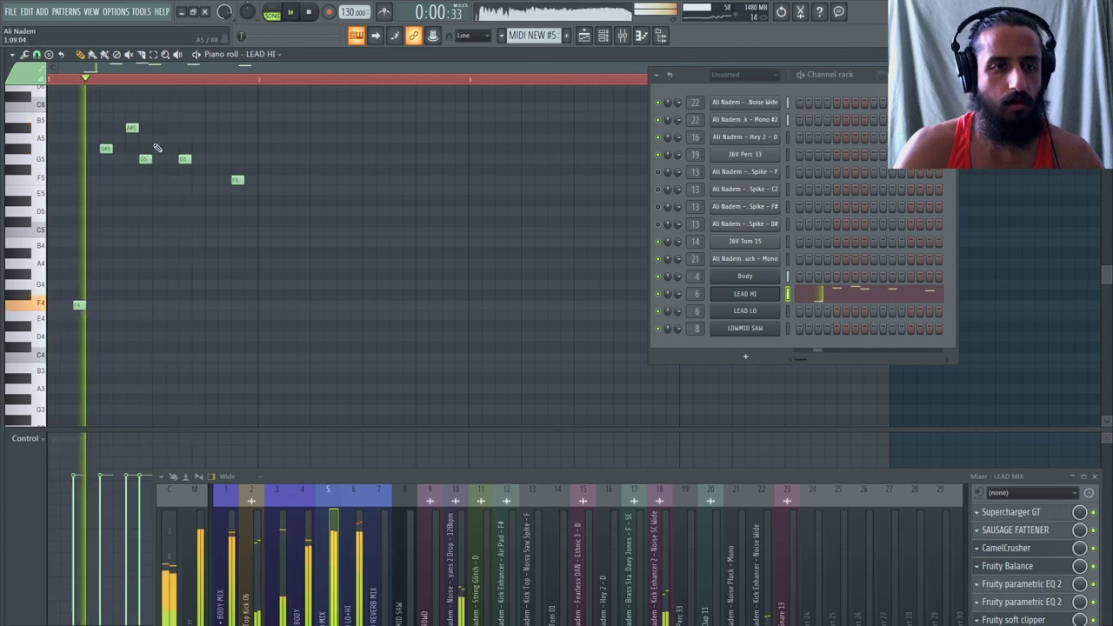
pyautogui.click(158, 106)
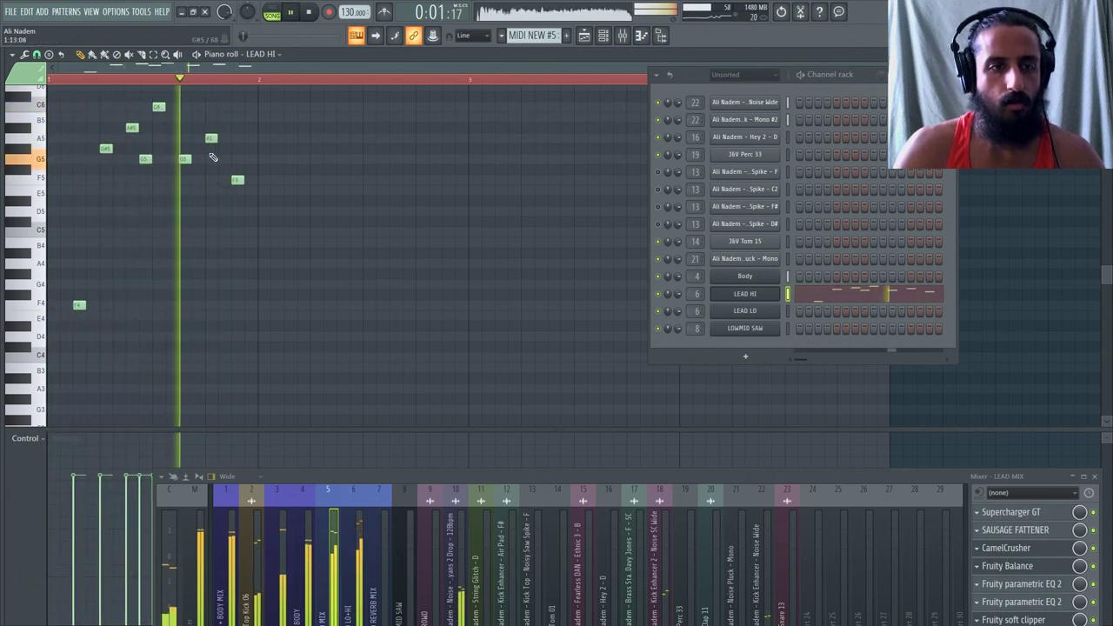
pyautogui.click(211, 148)
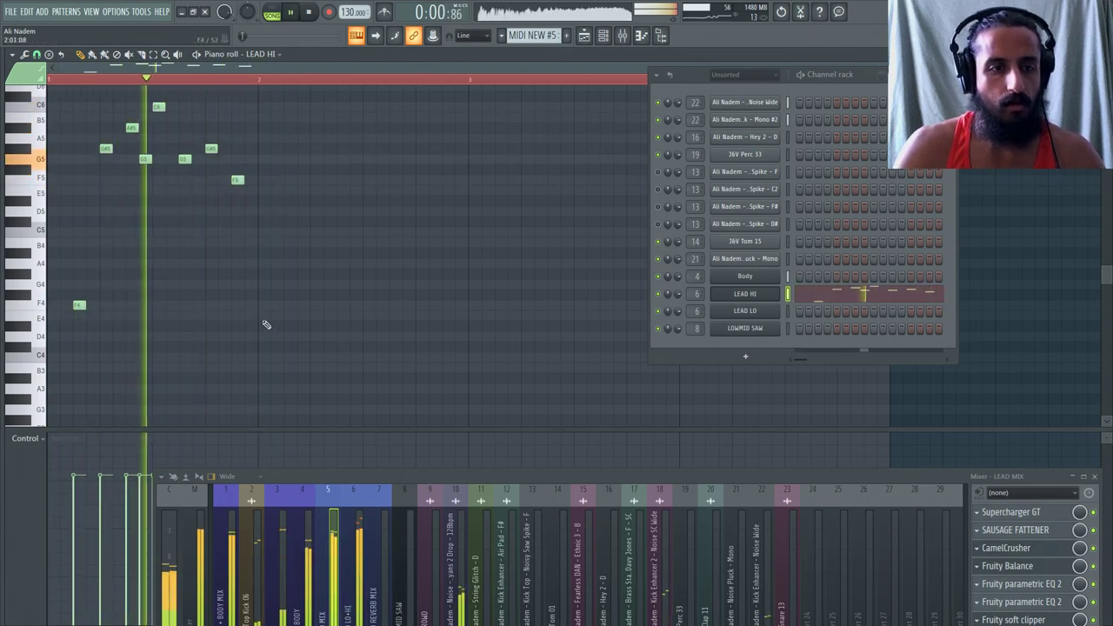
# Remove the F5, A#5, C6 and second G#5 notes from bar 1 and restart playback.
pyautogui.rightClick(240, 181)
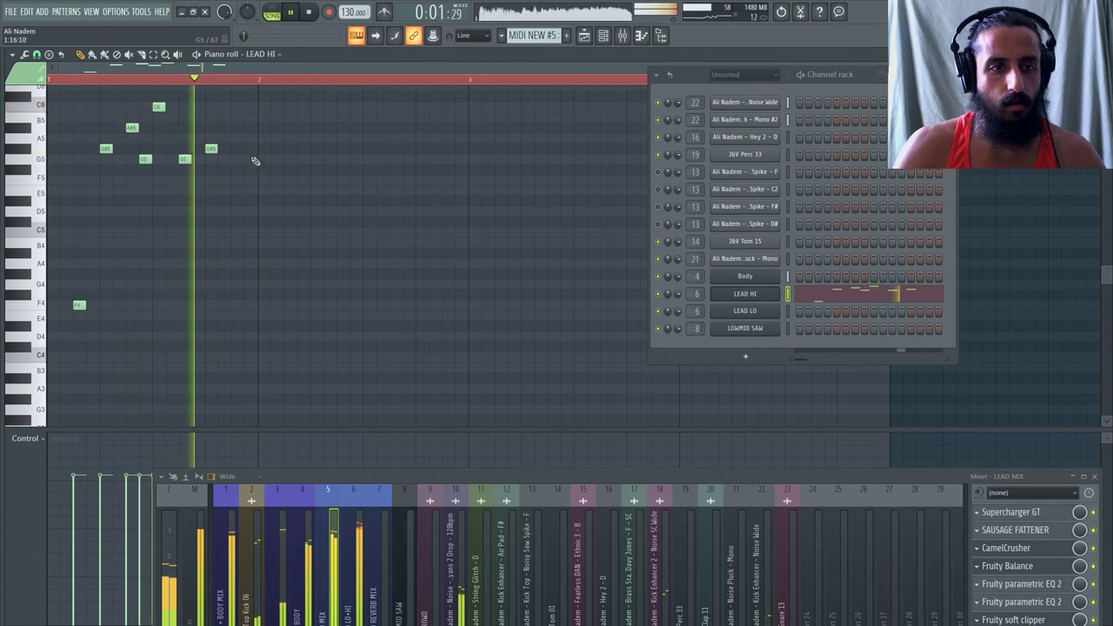
pyautogui.rightClick(212, 150)
pyautogui.rightClick(131, 130)
pyautogui.press('space')
pyautogui.press('space')
pyautogui.rightClick(159, 107)
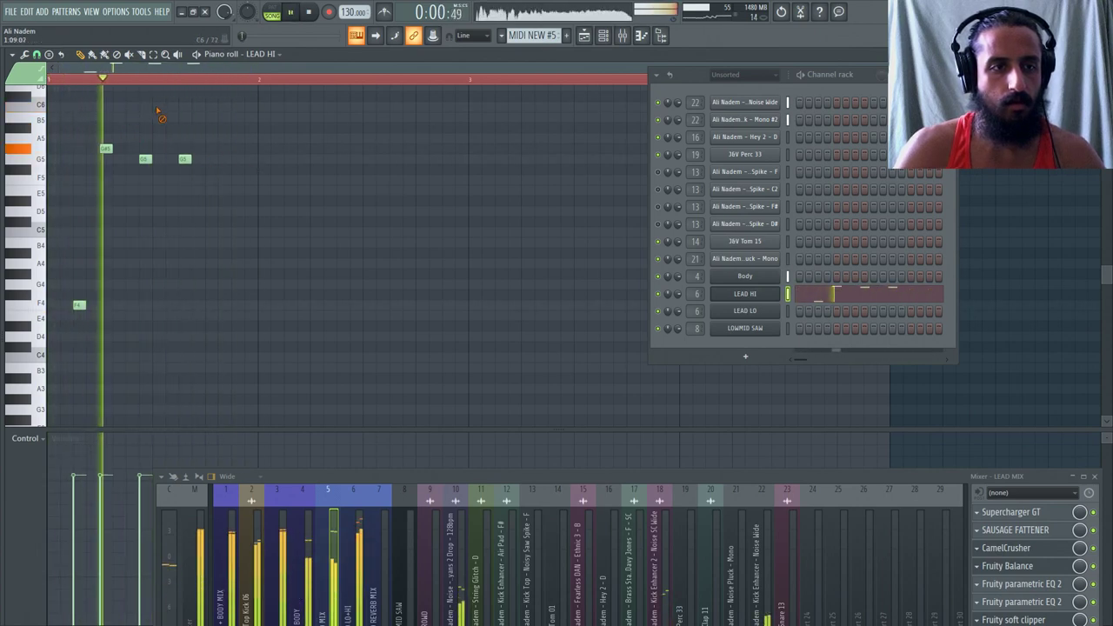
# Rework bar 1 with G5 notes on steps 9, 11 and 13 and F5 on step 15, removing the G5 on step 8.
pyautogui.moveTo(184, 159); pyautogui.dragTo(164, 157)
pyautogui.rightClick(144, 160)
pyautogui.click(209, 159)
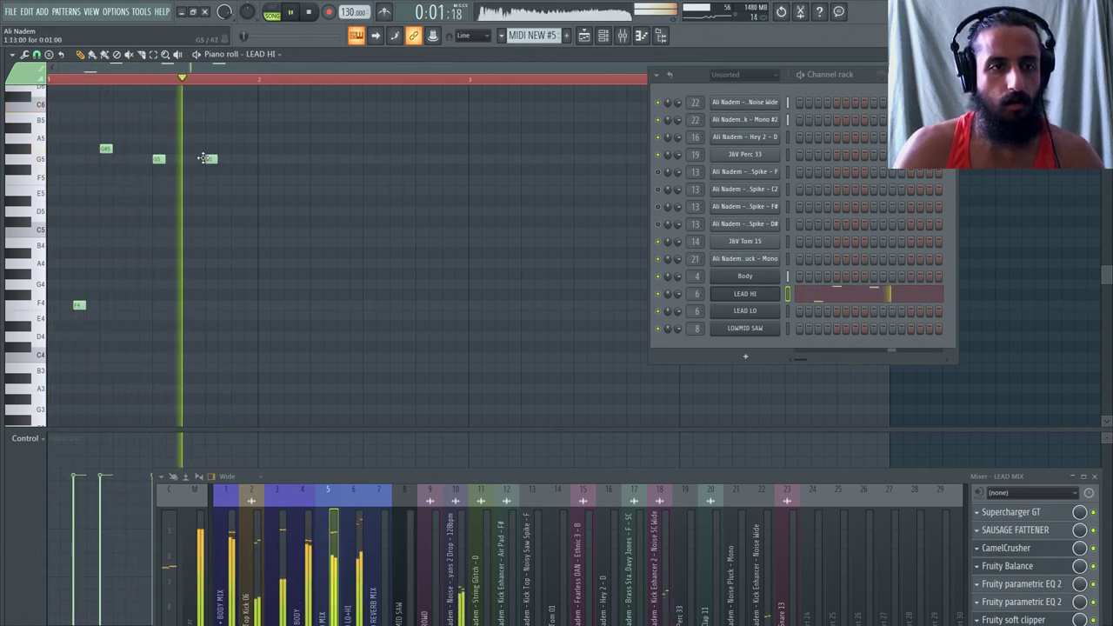
pyautogui.press('space')
pyautogui.press('space')
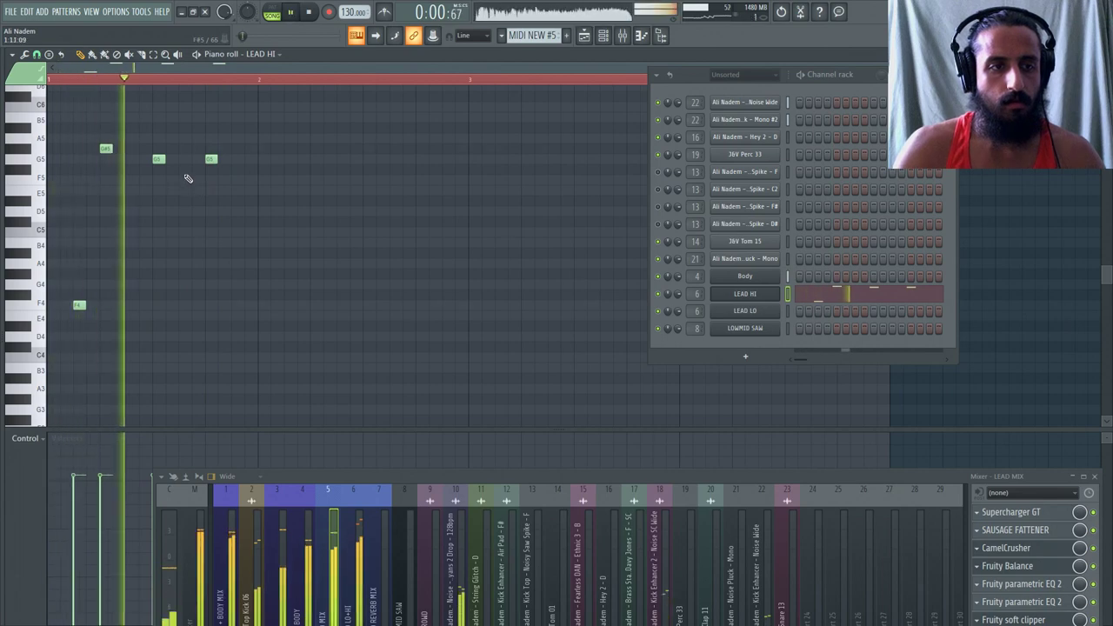
pyautogui.click(184, 159)
pyautogui.click(247, 179)
pyautogui.moveTo(239, 177); pyautogui.dragTo(227, 179)
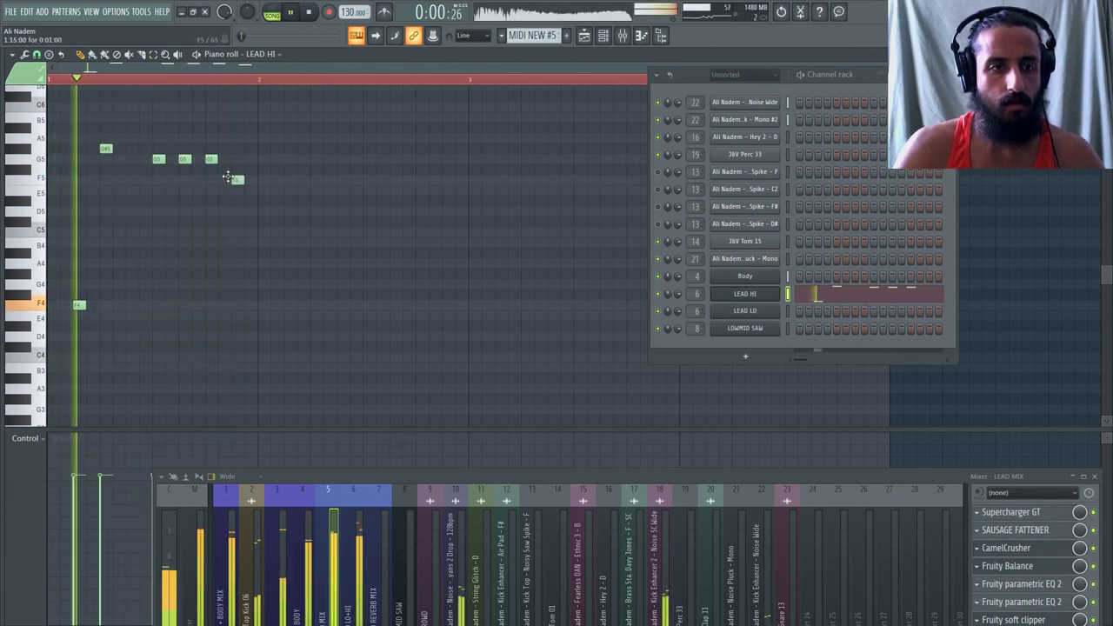
# Start repeating the phrase in bar 2 with F4 on step 3, G#5 on step 5 and G5 on steps 9 and 11.
pyautogui.click(287, 306)
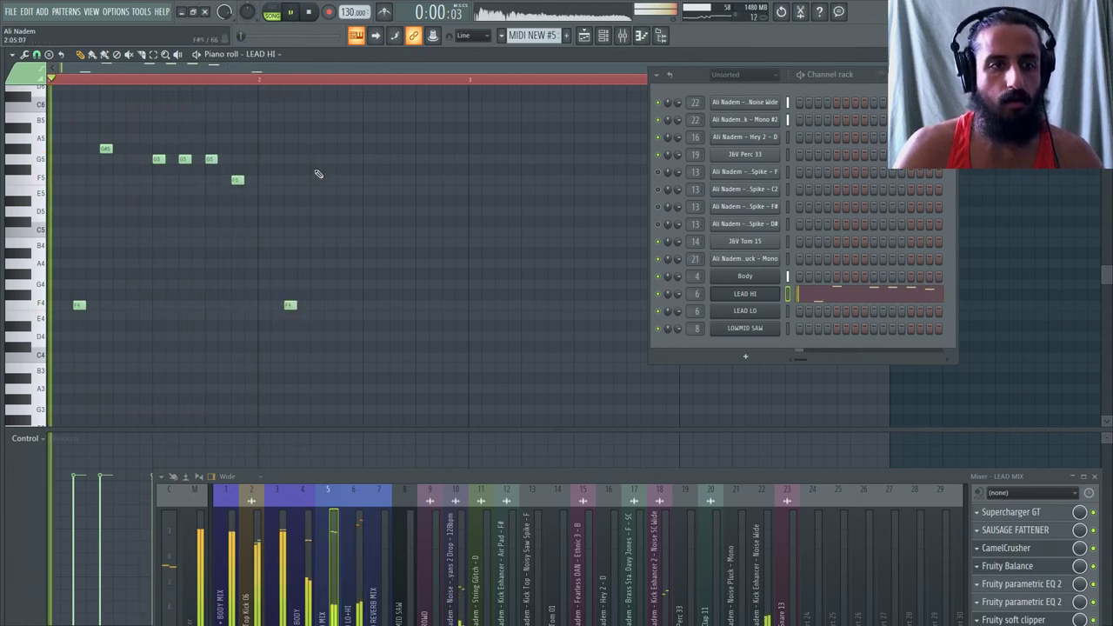
pyautogui.click(316, 149)
pyautogui.click(369, 159)
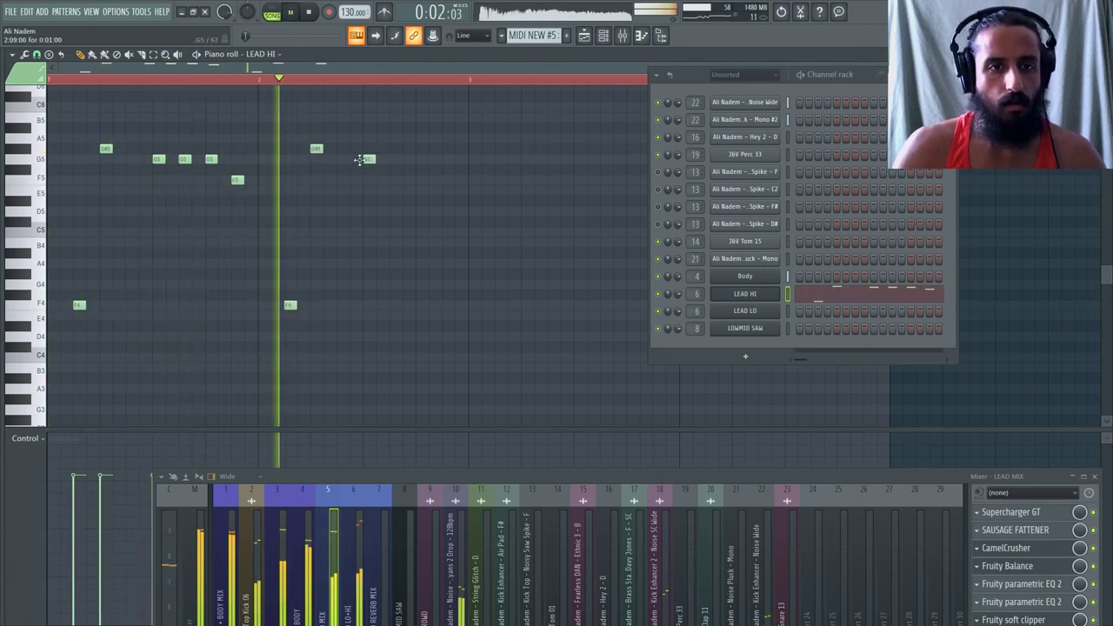
pyautogui.click(395, 159)
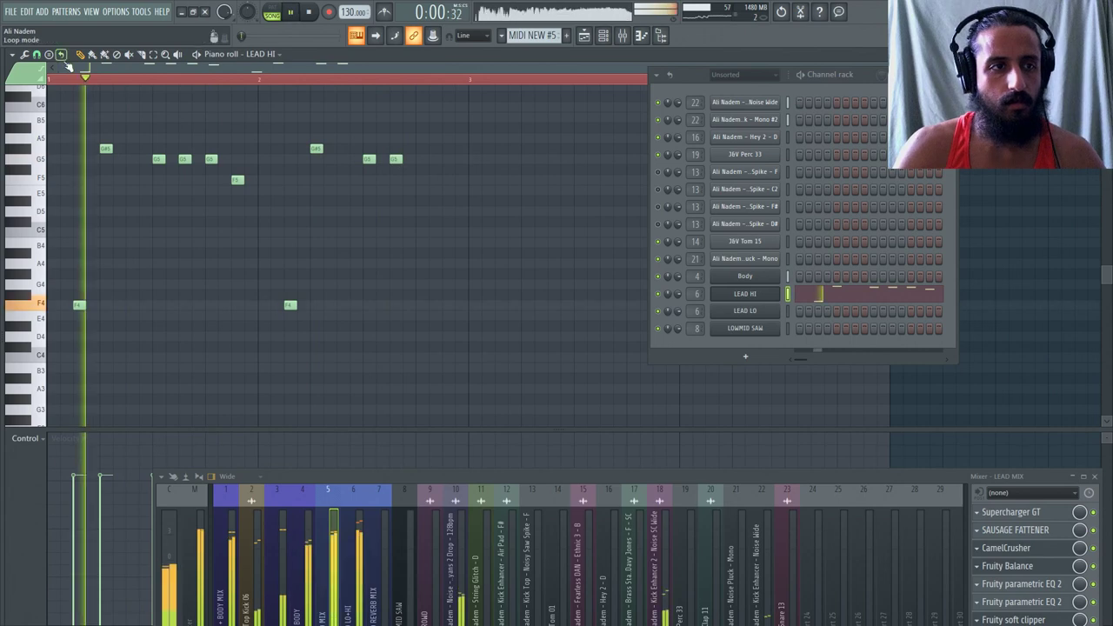
# Use a finer snap to add quarter-step G5 notes on steps 7 and 8 of both bars 1 and 2.
pyautogui.click(36, 54)
pyautogui.click(49, 131)
pyautogui.scroll(3, 129, 162)
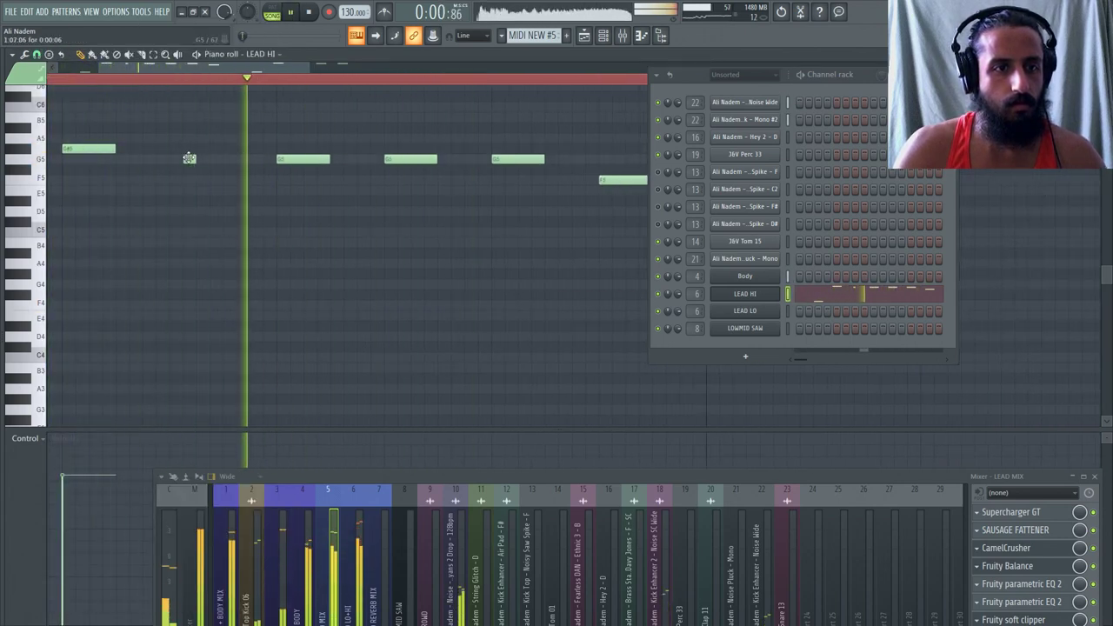
pyautogui.scroll(-3, 174, 161)
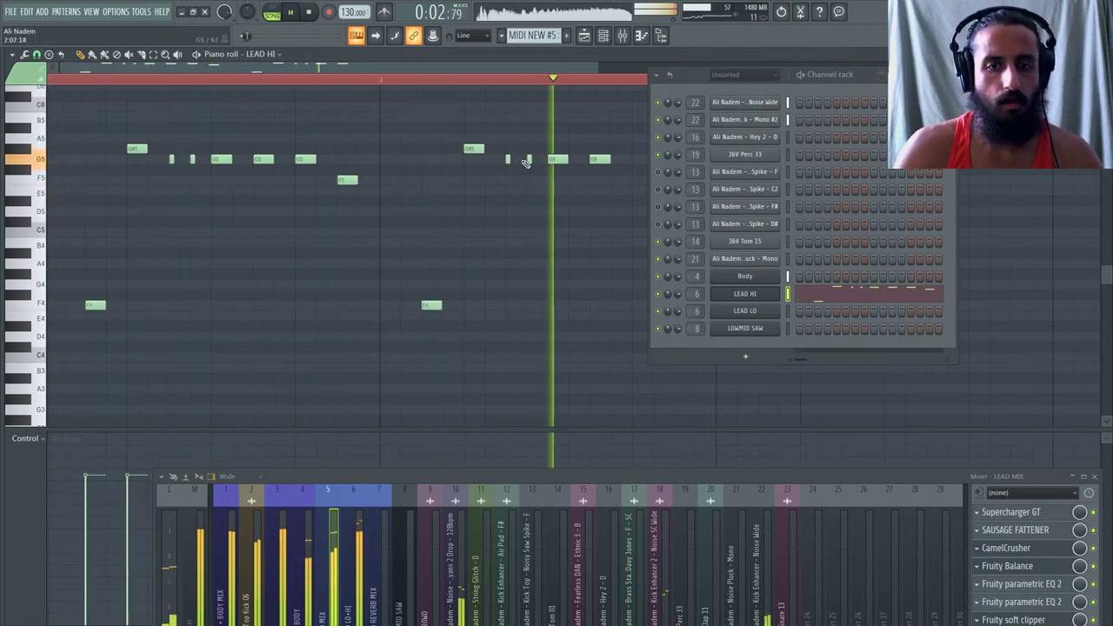
pyautogui.scroll(-2, 226, 165)
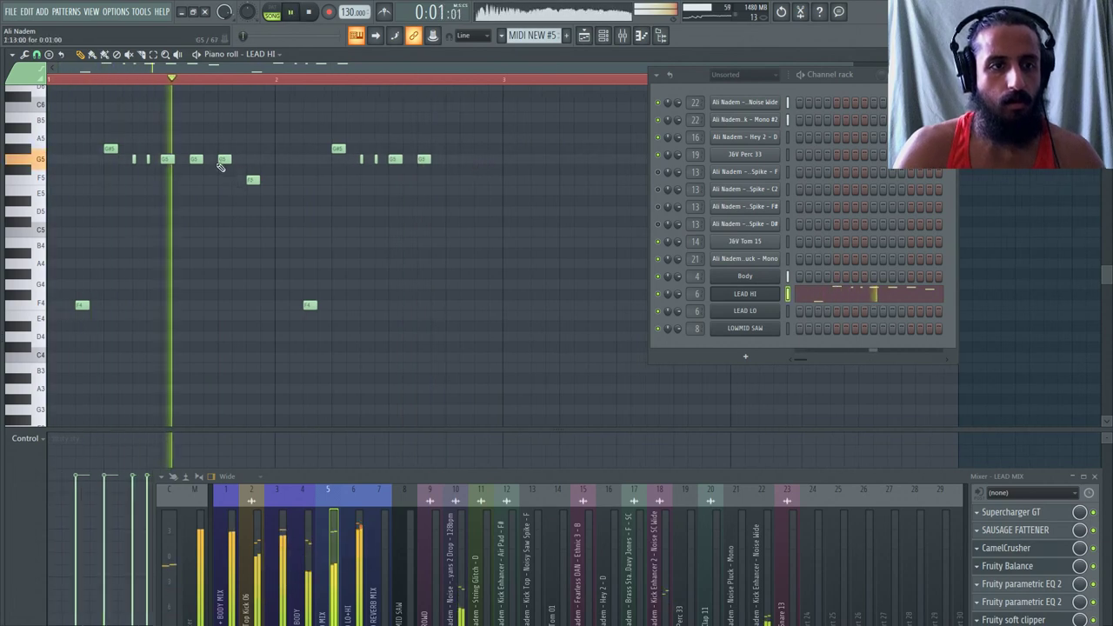
# Complete the bar 2 phrase with G5 on step 13 and A#5 on step 15, and restart playback.
pyautogui.click(453, 160)
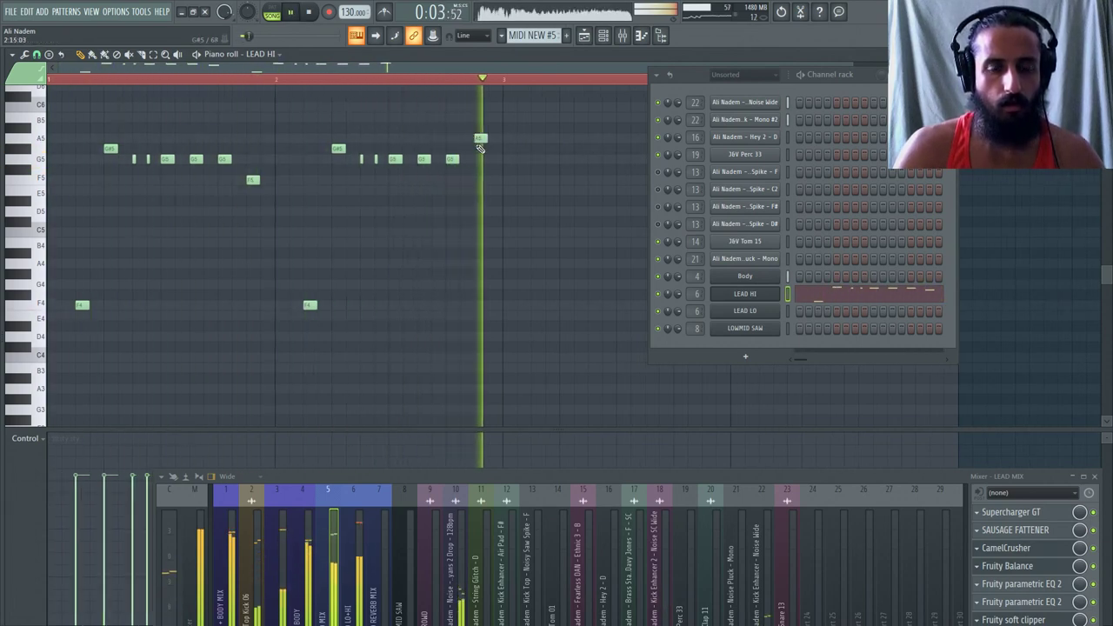
pyautogui.click(481, 138)
pyautogui.press('space')
pyautogui.press('space')
# Duplicate the two-bar lead phrase into bars 3 and 4 and stop playback.
pyautogui.scroll(-1, 214, 246)
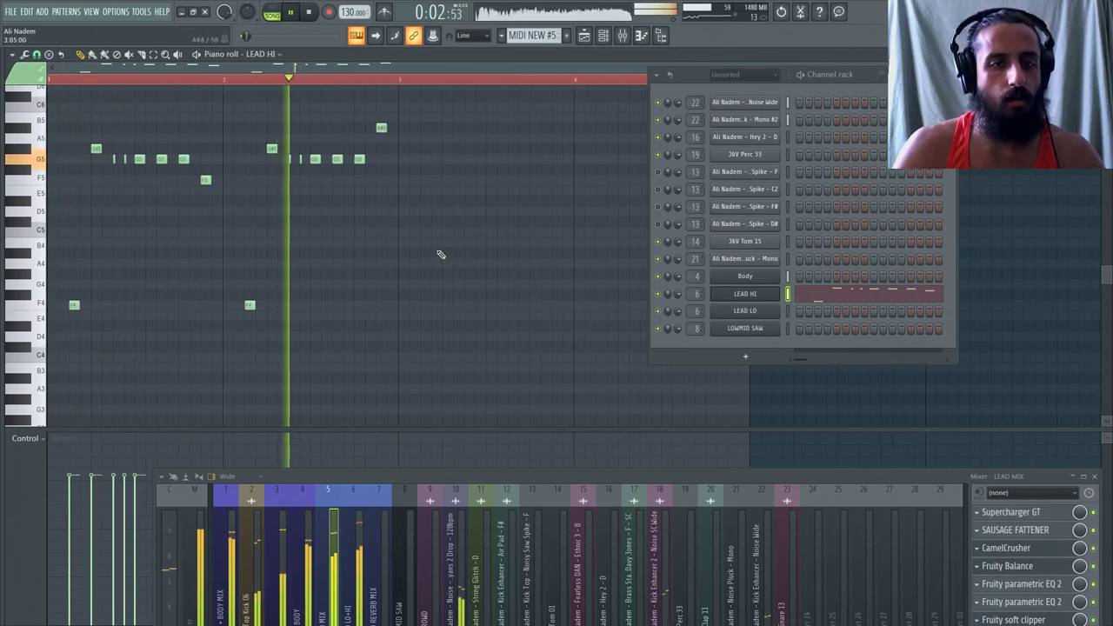
pyautogui.hotkey('ctrl', 'b')
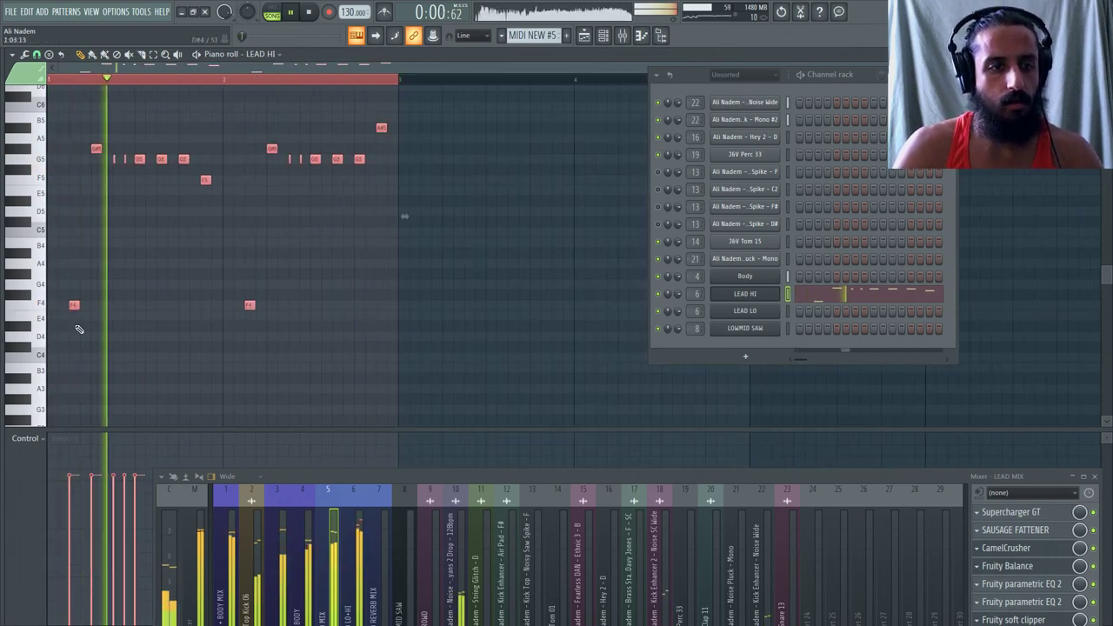
pyautogui.moveTo(414, 306); pyautogui.dragTo(424, 305)
pyautogui.click(309, 12)
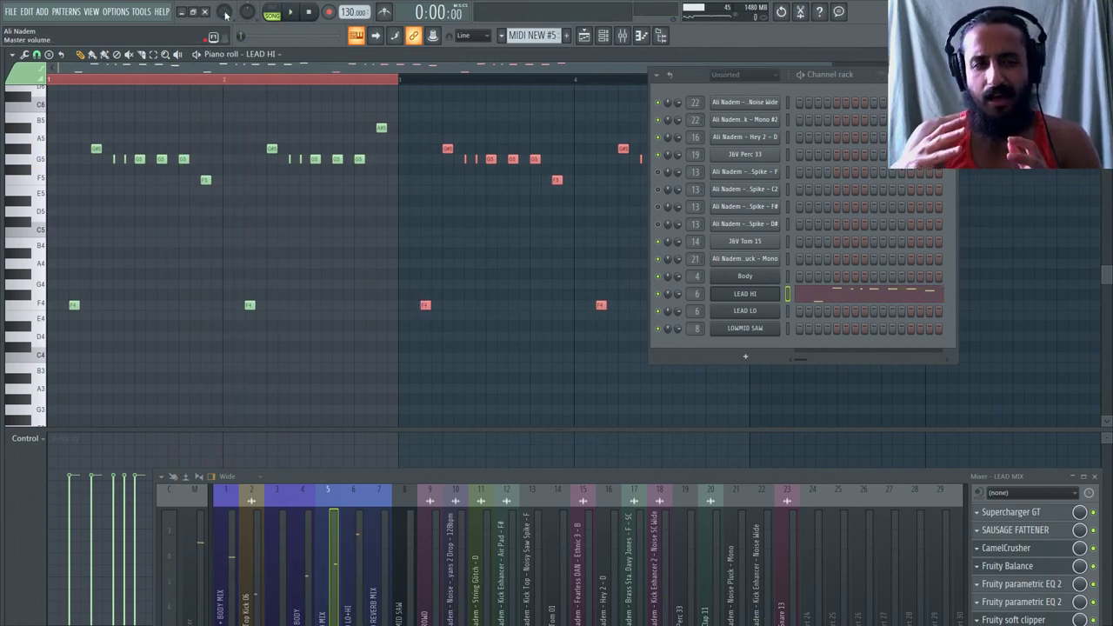
# Back in the playlist, remove the repeated KICK BODY #2 clips from Track 13 and extend the first one to four bars.
pyautogui.click(590, 39)
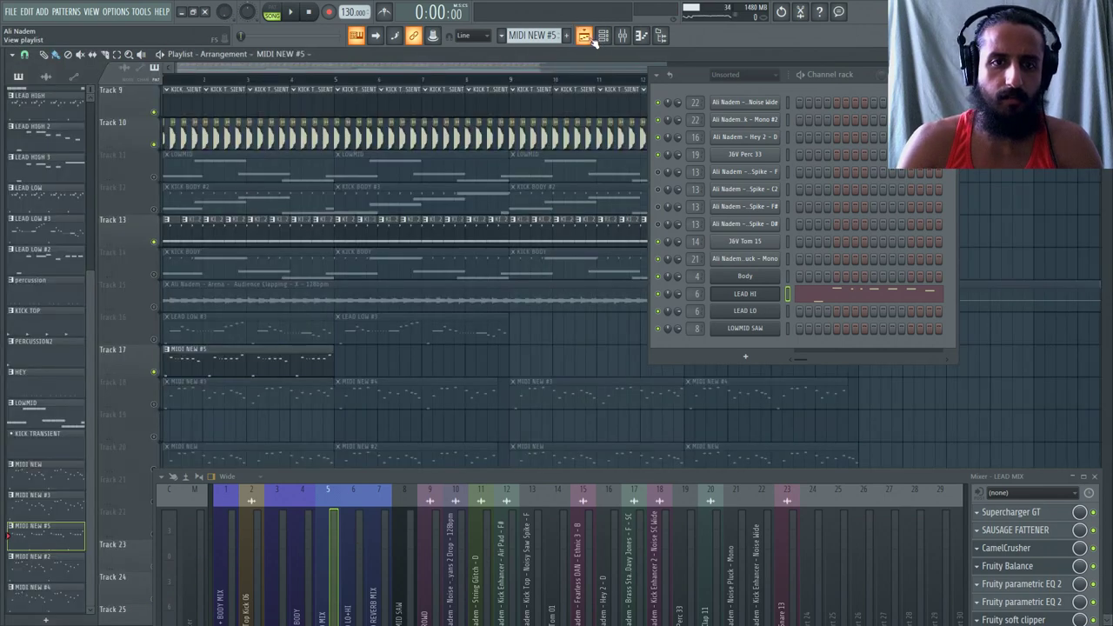
pyautogui.scroll(-3, 216, 241)
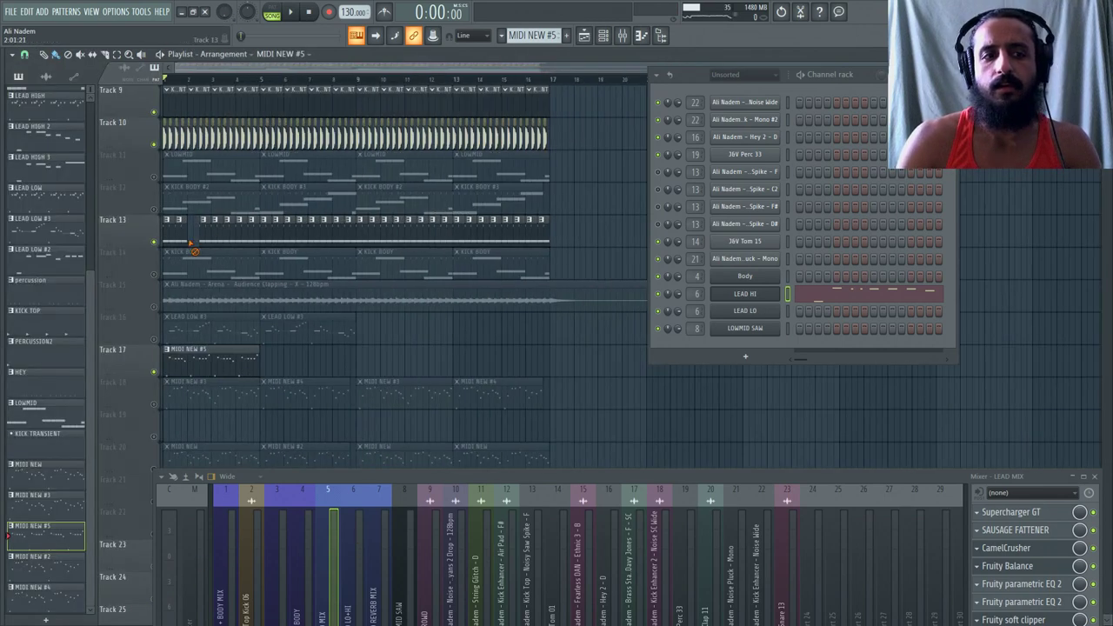
pyautogui.moveTo(304, 235); pyautogui.dragTo(533, 232)
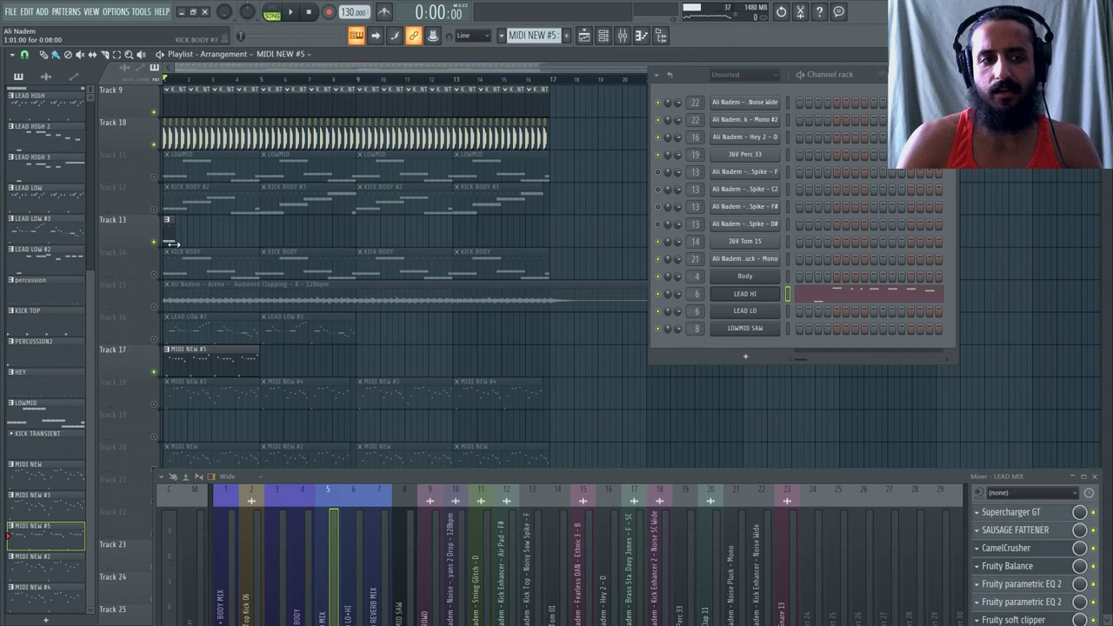
pyautogui.scroll(5, 164, 241)
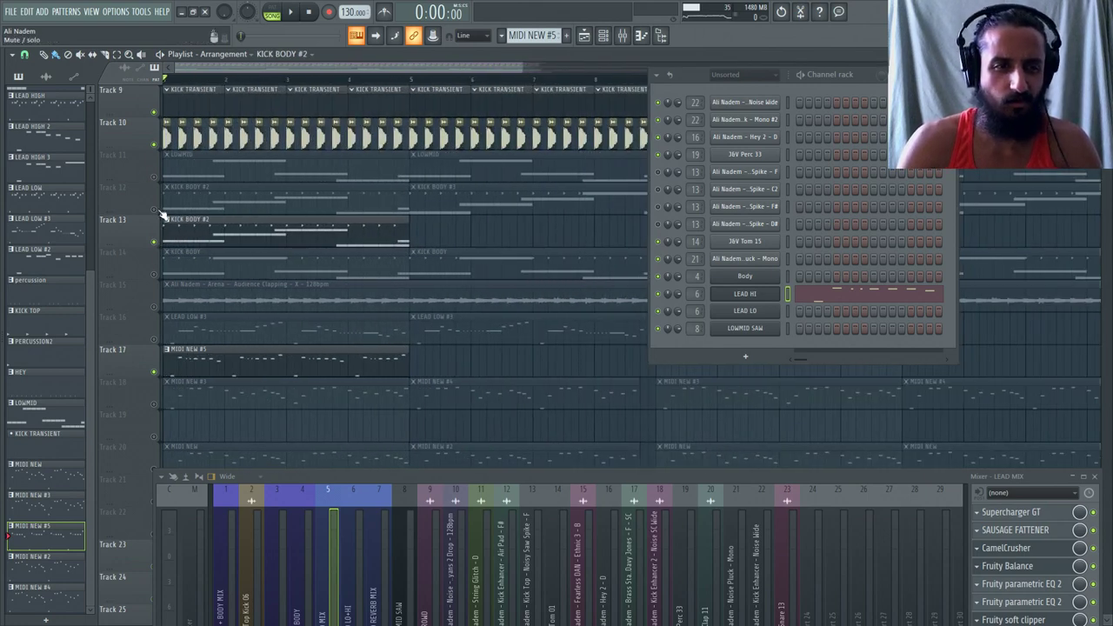
# Make the Track 13 KICK BODY #2 clip unique and open its Body notes for editing.
pyautogui.click(168, 221)
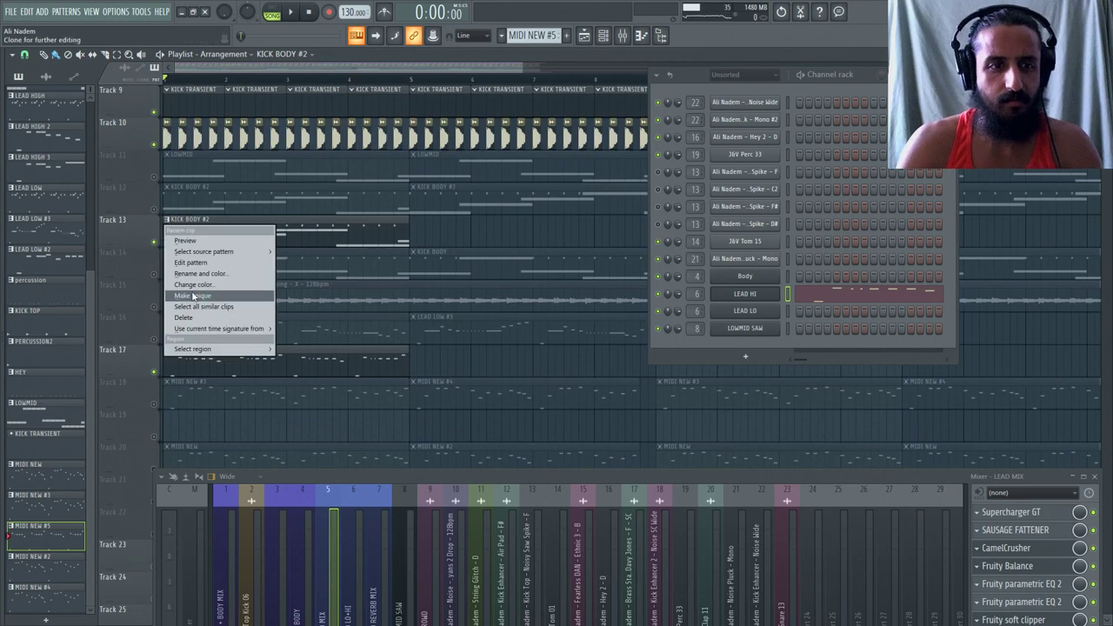
pyautogui.click(193, 297)
pyautogui.doubleClick(218, 228)
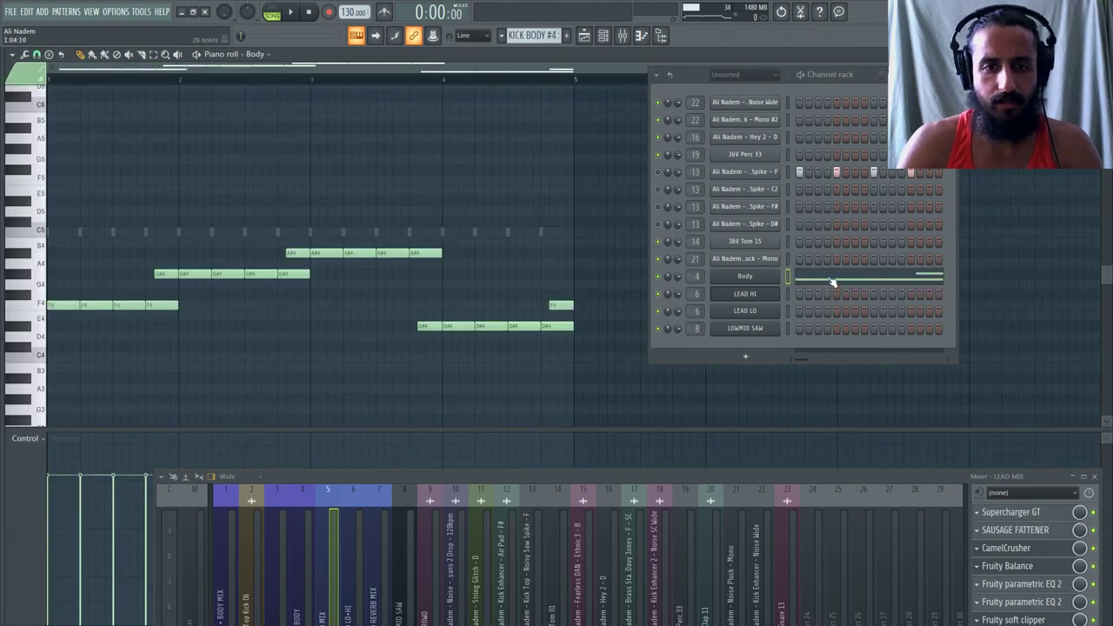
# Audition the kick pattern and delete the first G#4 note, which overlaps the end of bar 1.
pyautogui.scroll(-3, 113, 142)
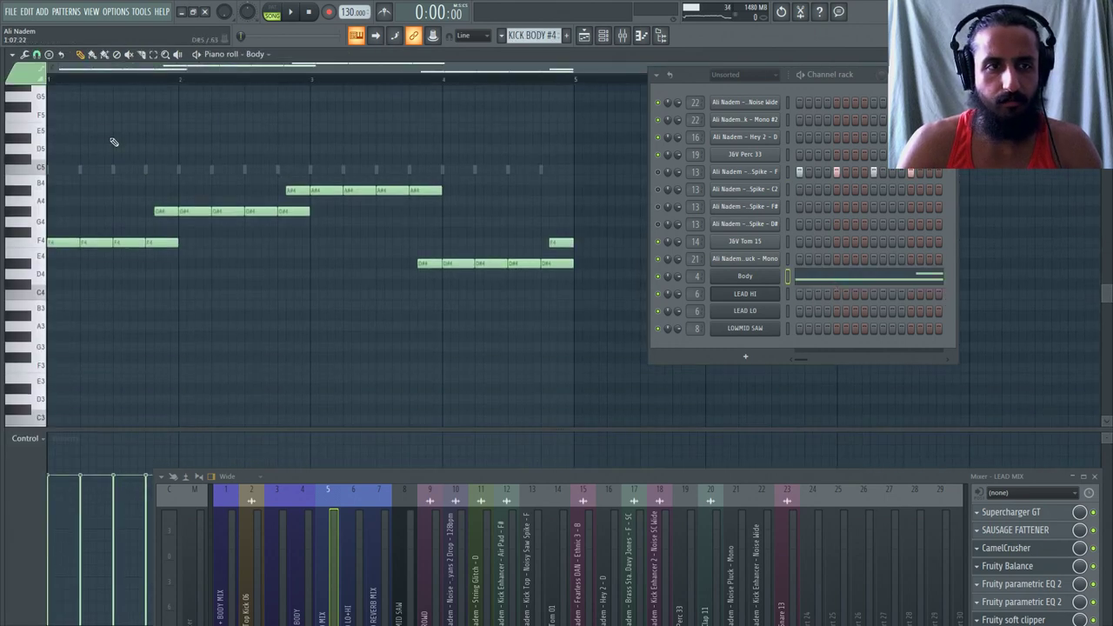
pyautogui.click(197, 54)
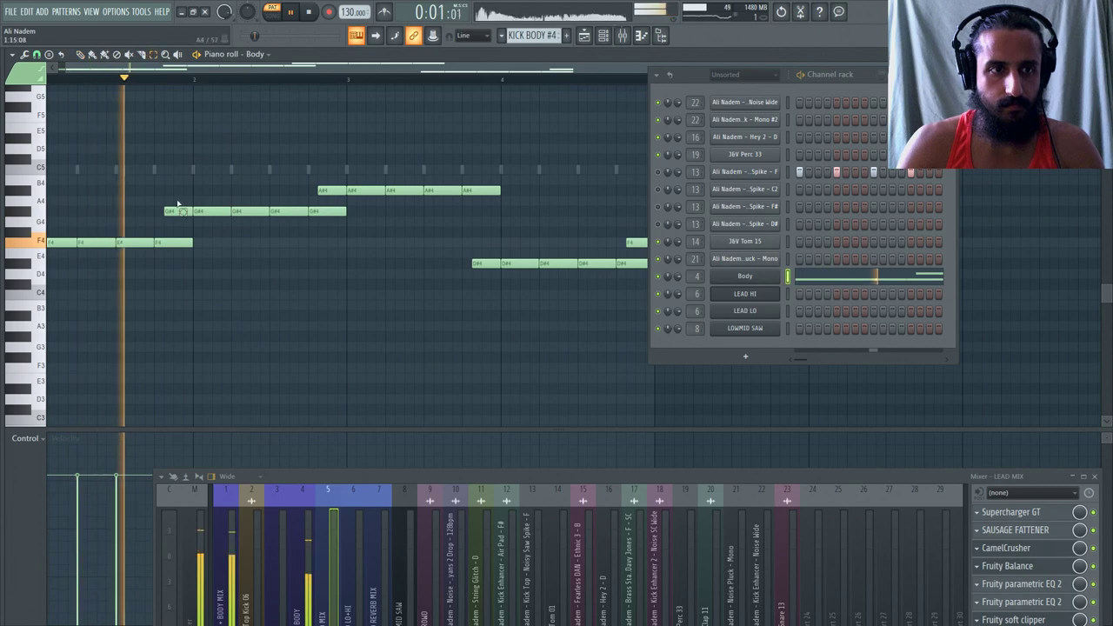
pyautogui.press('space')
pyautogui.moveTo(151, 198); pyautogui.dragTo(372, 228)
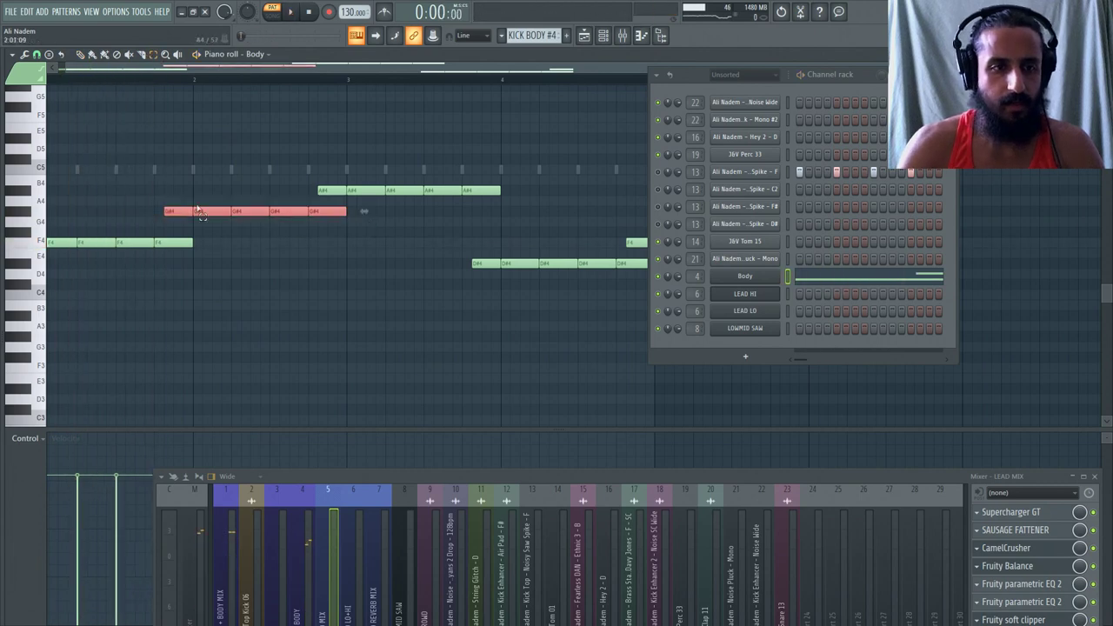
pyautogui.press('space')
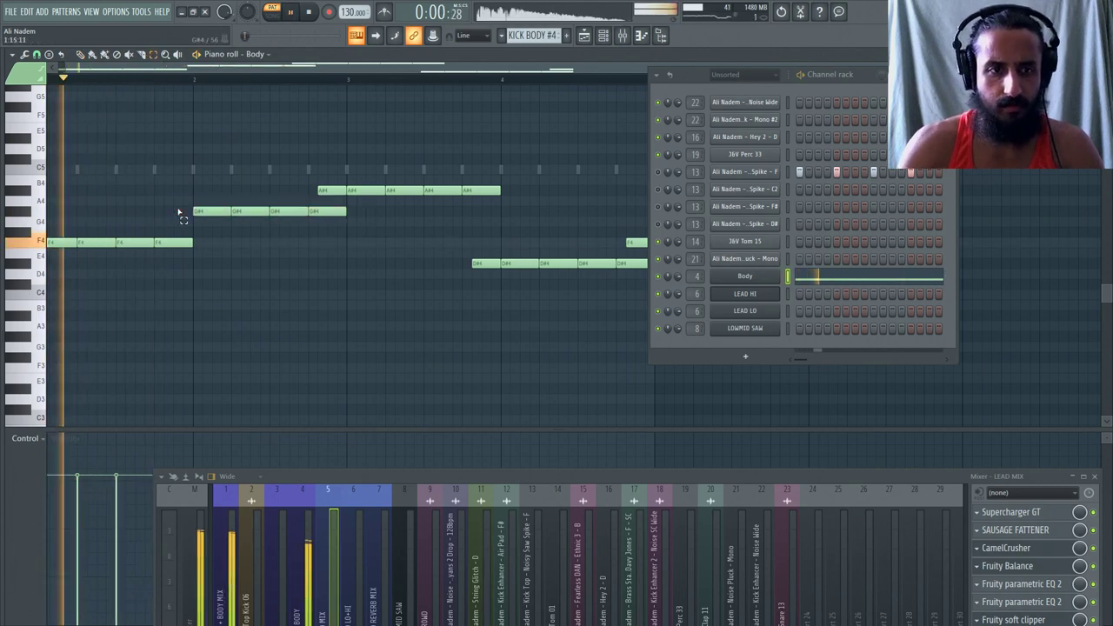
# Lower the remaining G#4 kick notes in bar 2 by three semitones to F4.
pyautogui.moveTo(181, 214); pyautogui.dragTo(348, 215)
pyautogui.press('Down')
pyautogui.press('Down')
pyautogui.press('Down')
# Lower the A#4 kick notes running from the end of bar 2 through bar 3 to D4.
pyautogui.moveTo(305, 181); pyautogui.dragTo(487, 200)
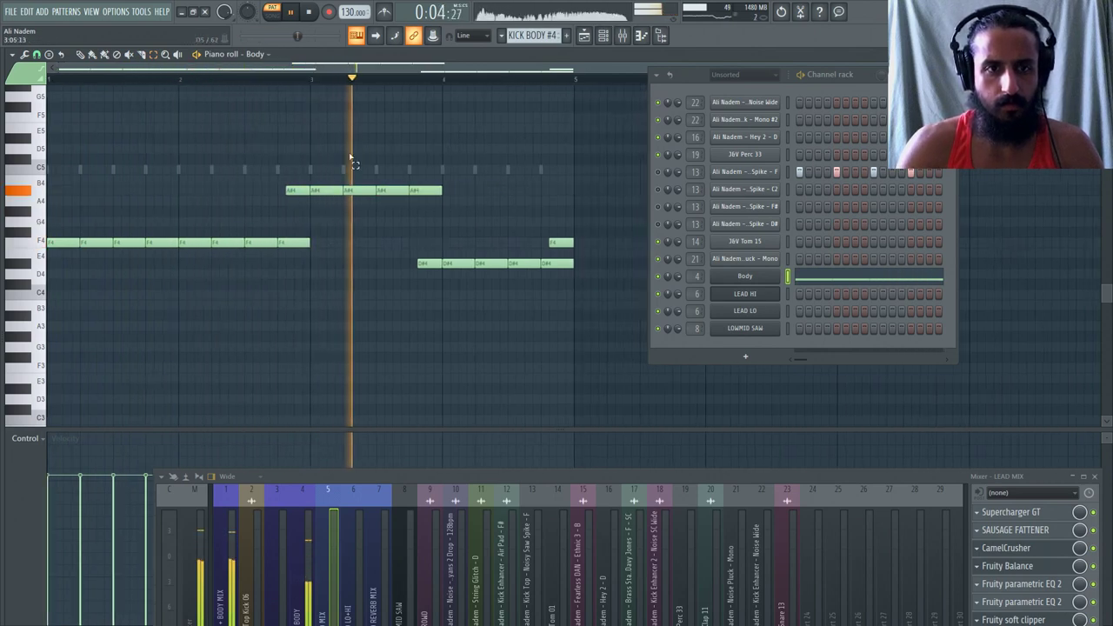
pyautogui.moveTo(270, 175); pyautogui.dragTo(444, 207)
pyautogui.moveTo(370, 239); pyautogui.dragTo(441, 287)
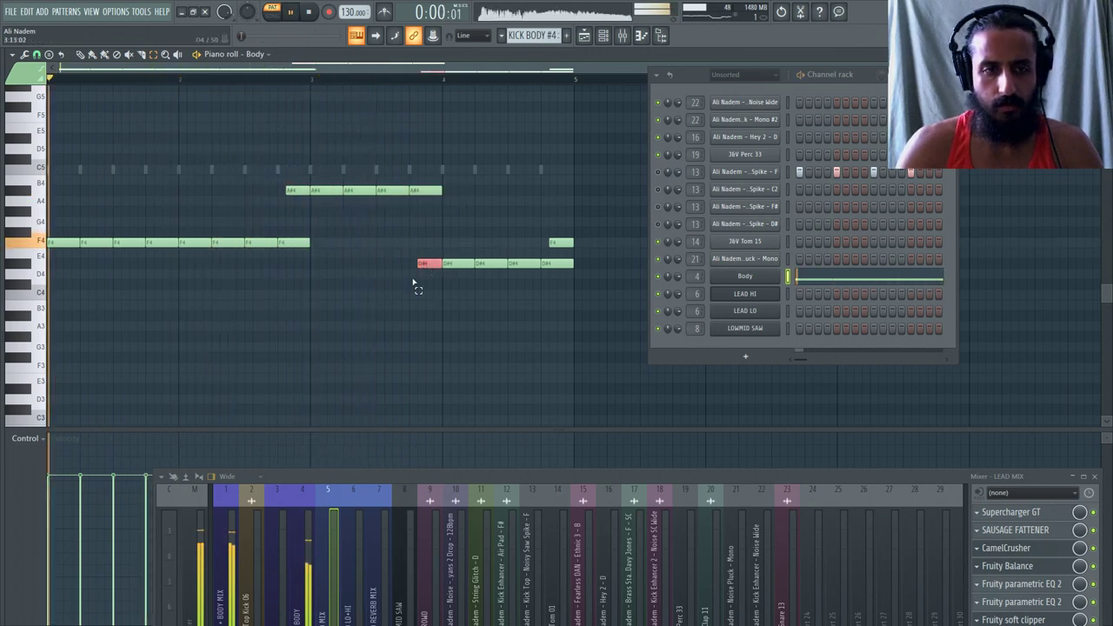
pyautogui.moveTo(280, 181); pyautogui.dragTo(449, 212)
pyautogui.hotkey('ctrl', 'Down')
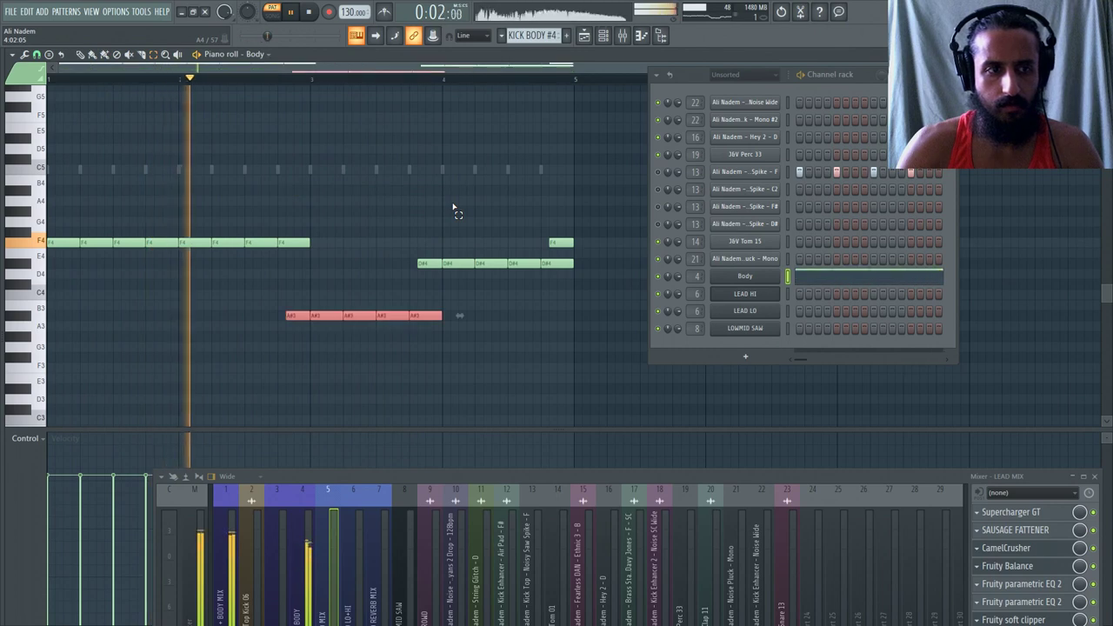
pyautogui.press('Up')
pyautogui.press('Up')
pyautogui.press('Up')
pyautogui.press('Up')
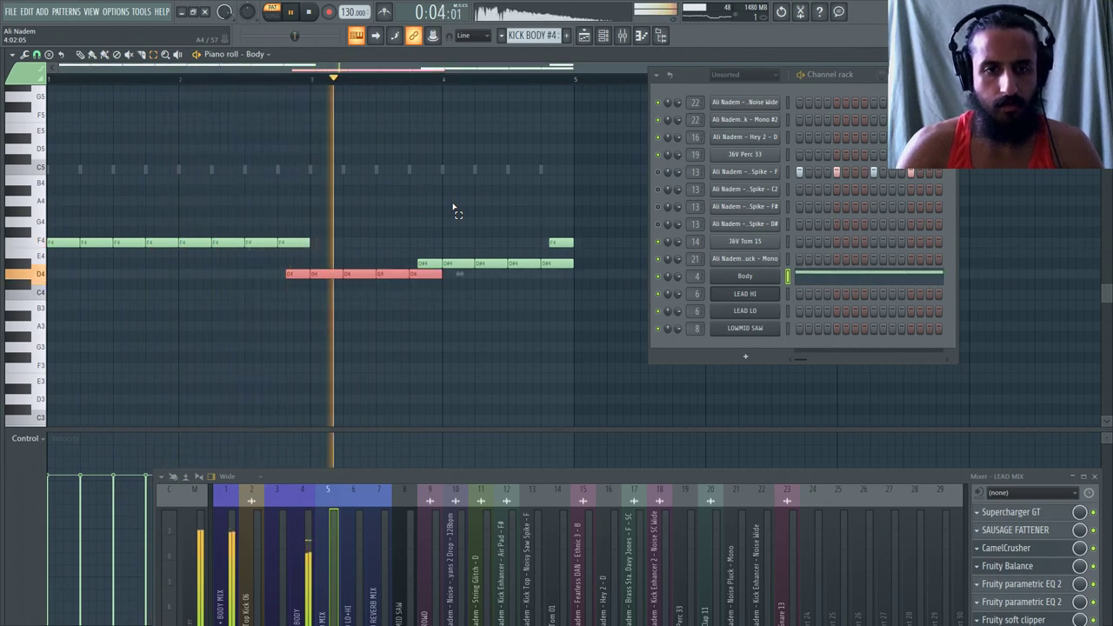
pyautogui.moveTo(397, 251); pyautogui.dragTo(584, 266)
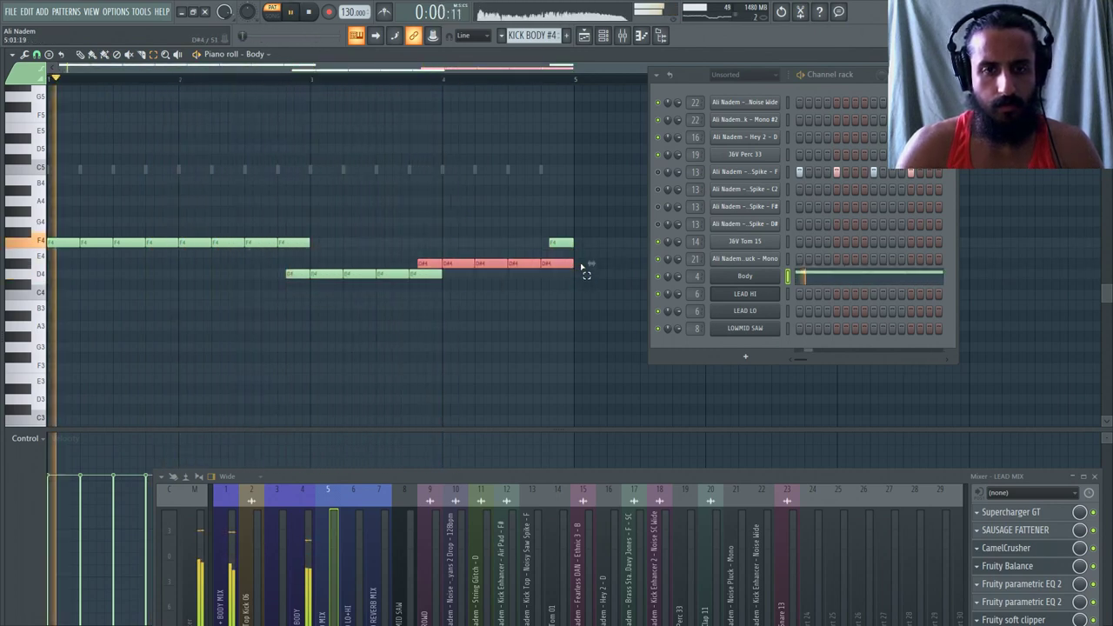
# Return to the playlist, open the MIDI NEW #5 clip's LEAD HI notes and set the grid snap to 1/4 step.
pyautogui.press('F5')
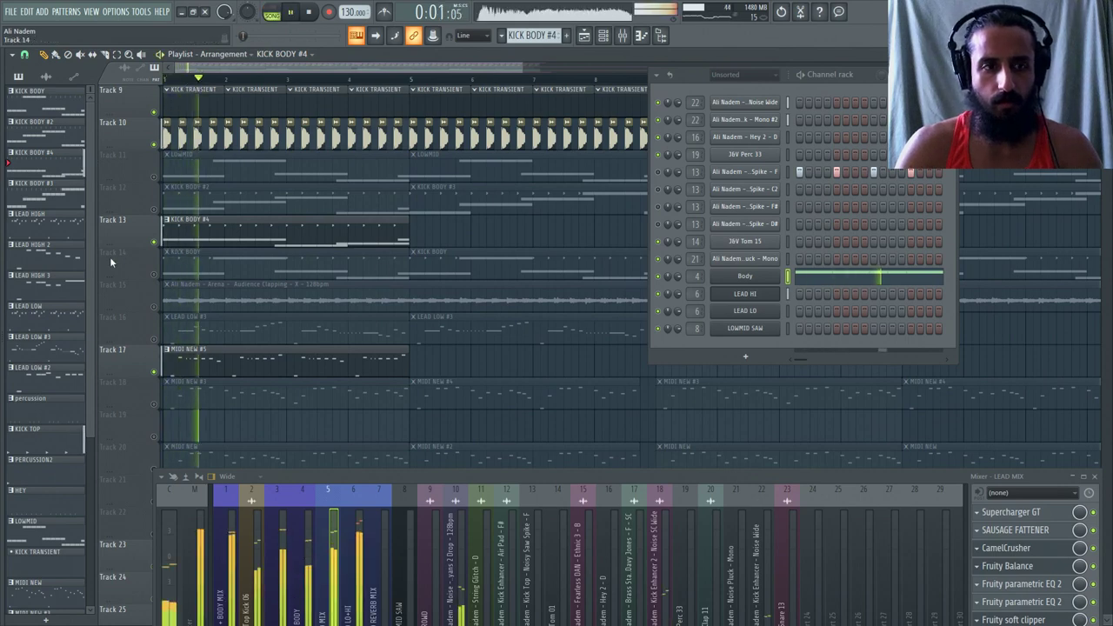
pyautogui.scroll(2, 148, 248)
pyautogui.scroll(-2, 226, 253)
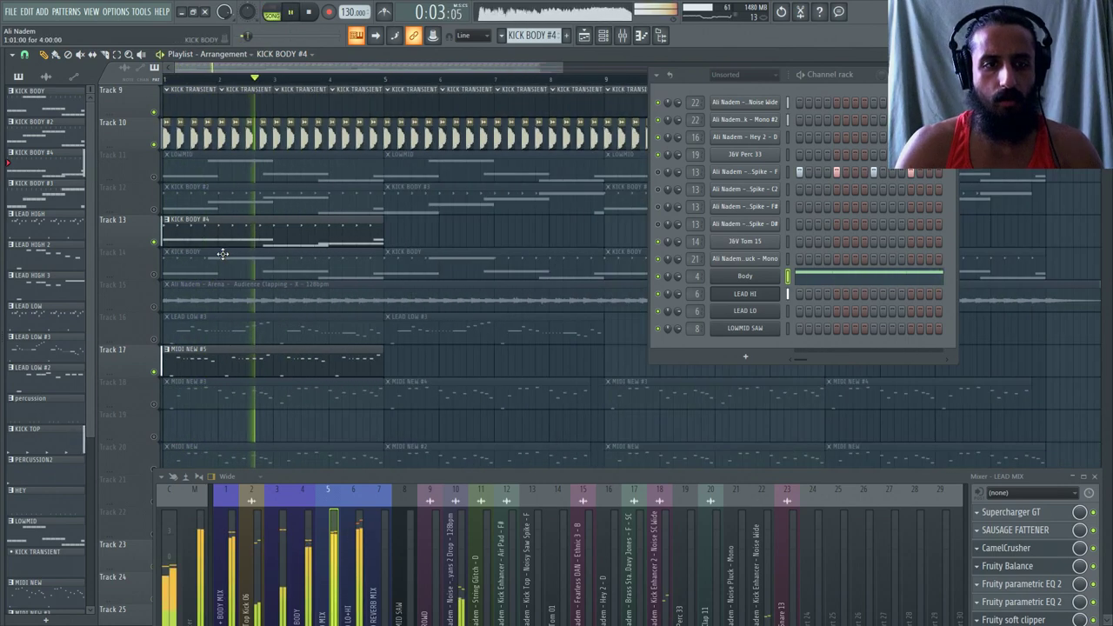
pyautogui.doubleClick(233, 359)
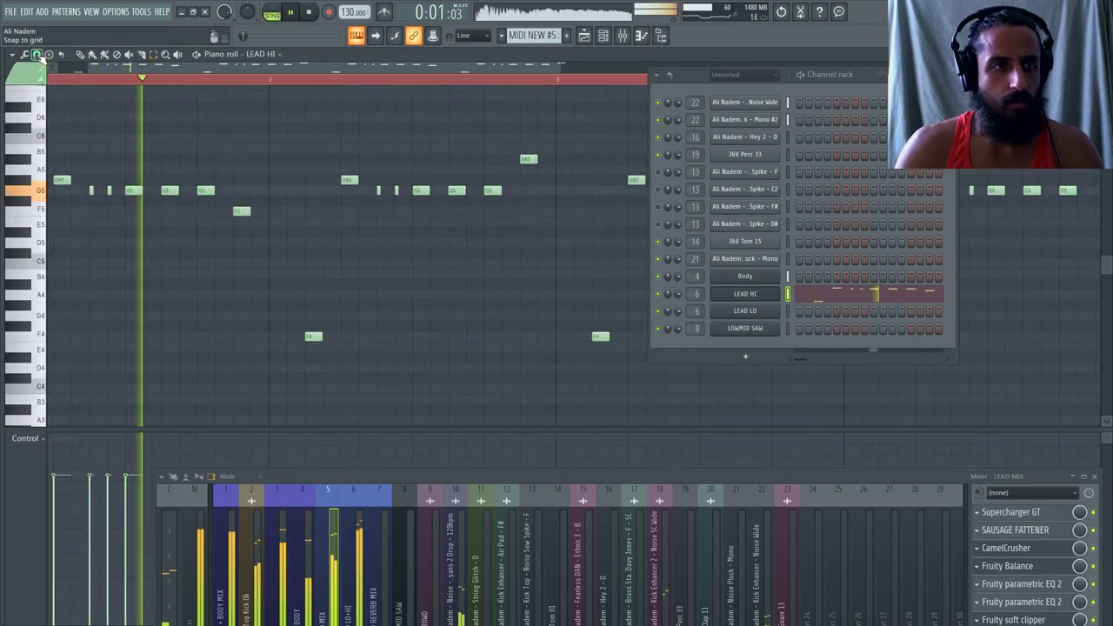
pyautogui.click(37, 54)
pyautogui.click(53, 112)
pyautogui.scroll(2, 202, 196)
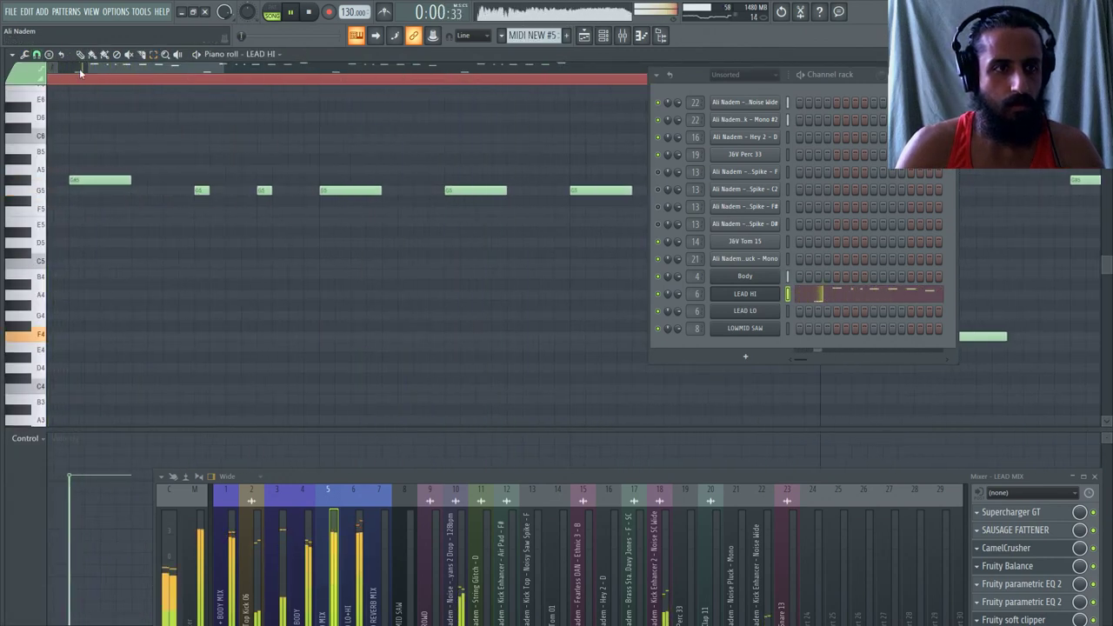
# Add a short G5 note between the two short G5 lead notes in bars 1, 2 and 3, and set the snap back to Line.
pyautogui.rightClick(225, 191)
pyautogui.press('space')
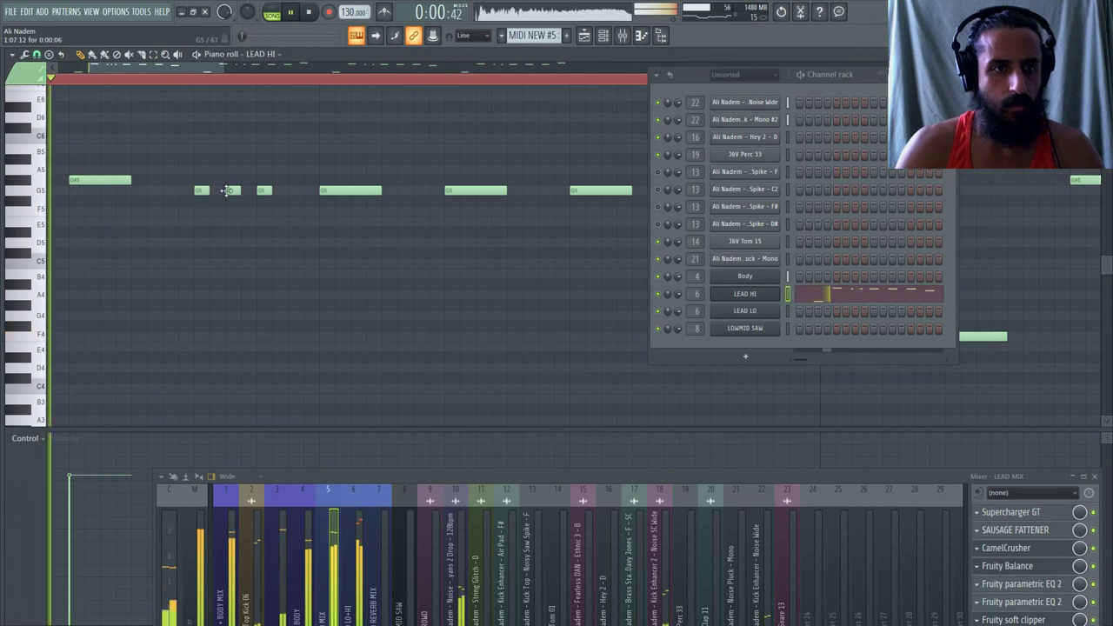
pyautogui.scroll(-3, 305, 229)
pyautogui.scroll(2, 449, 191)
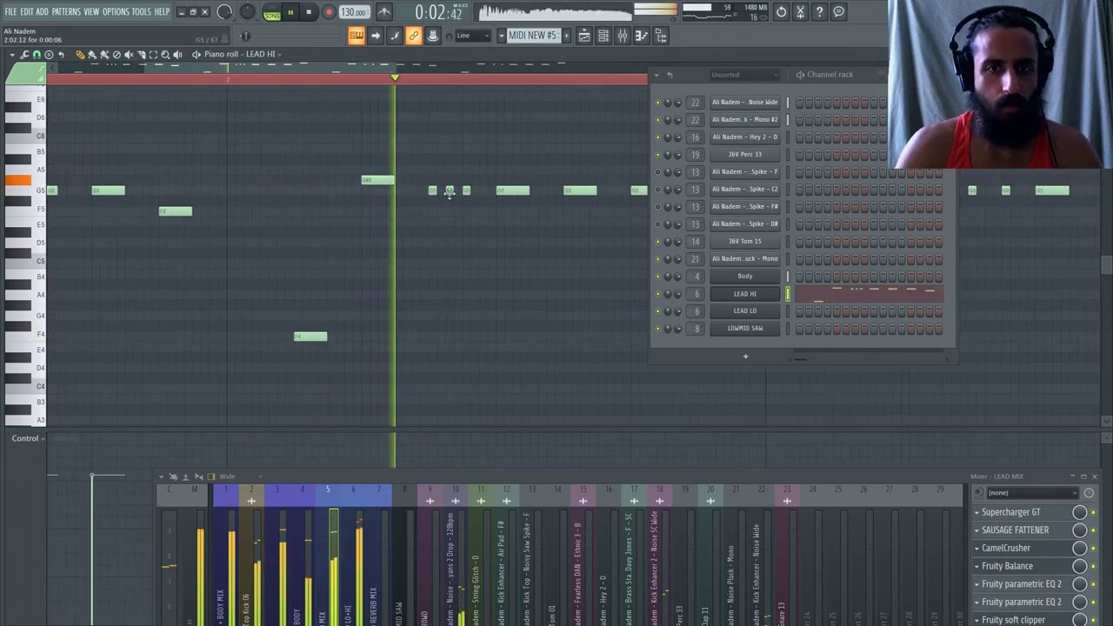
pyautogui.scroll(-3, 449, 192)
pyautogui.scroll(5, 418, 211)
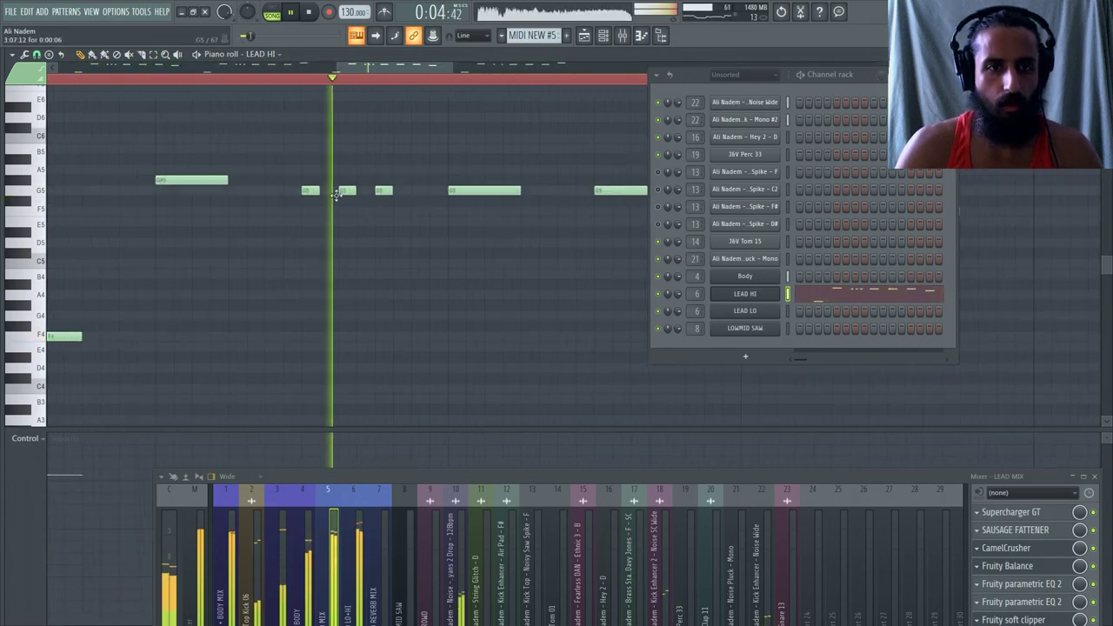
pyautogui.scroll(-3, 326, 198)
pyautogui.scroll(2, 112, 203)
pyautogui.click(36, 54)
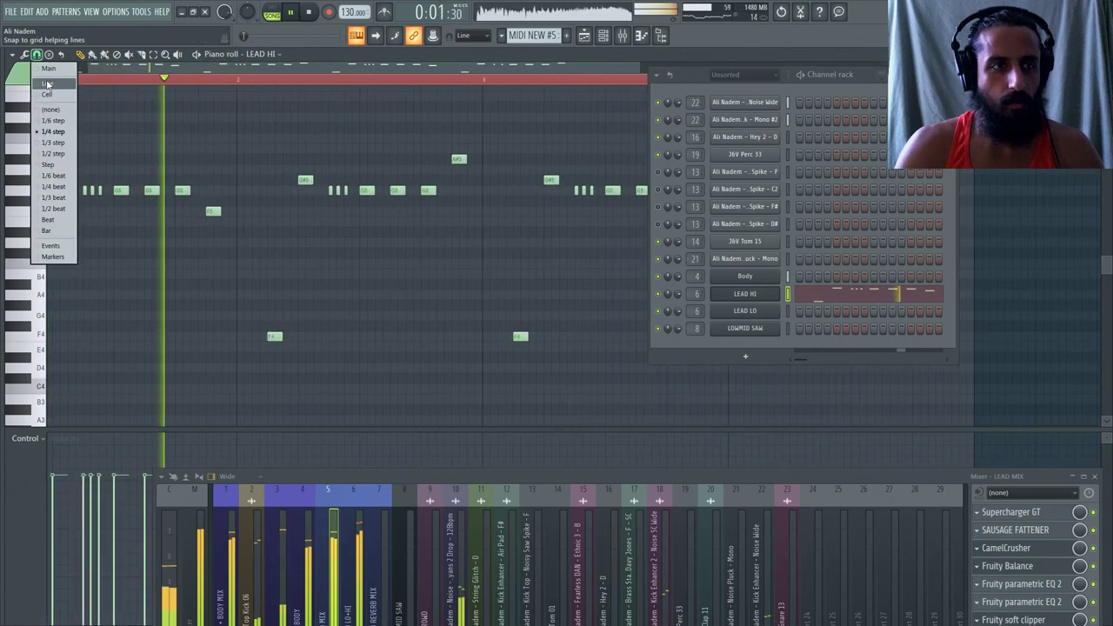
pyautogui.click(47, 83)
# Stop the song, go back through the playlist to the KICK BODY #4 clip's Body notes and audition the pattern.
pyautogui.click(355, 35)
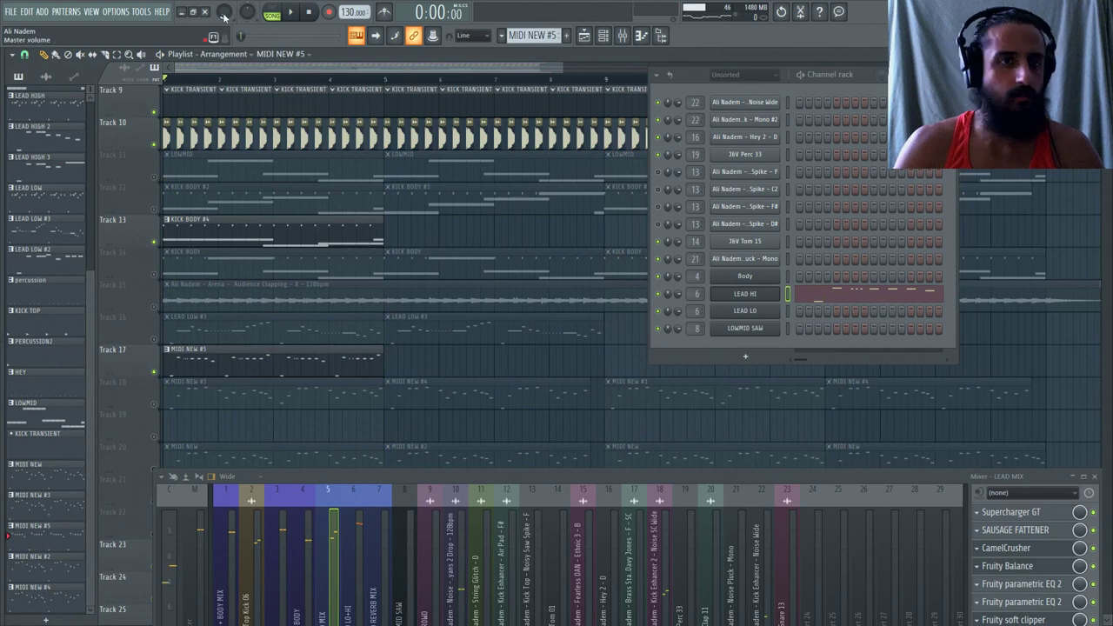
pyautogui.scroll(3, 589, 69)
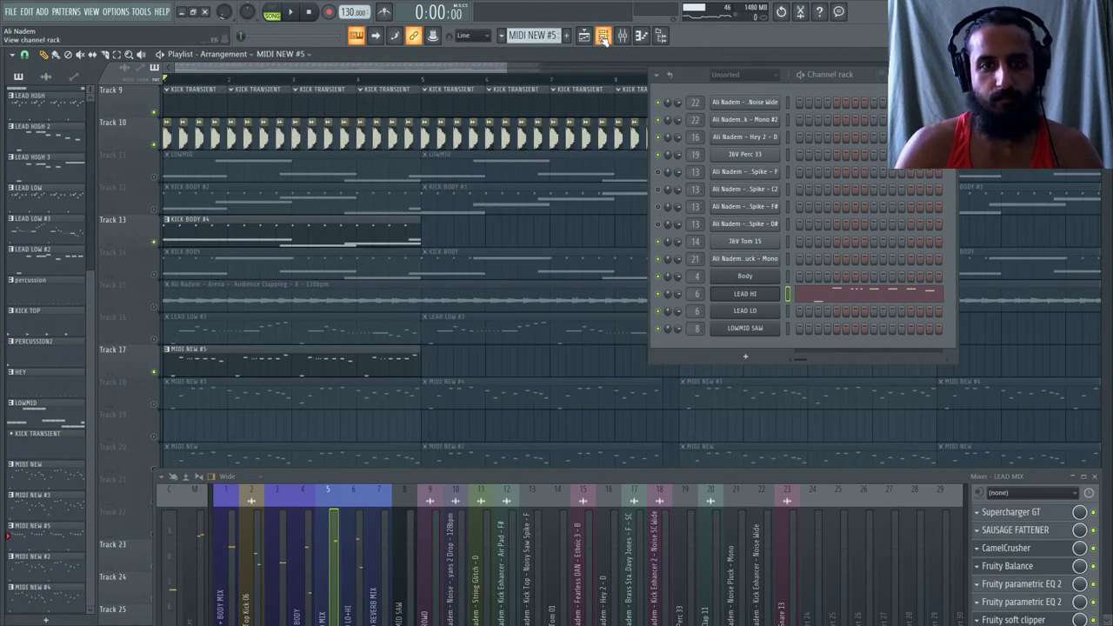
pyautogui.doubleClick(355, 360)
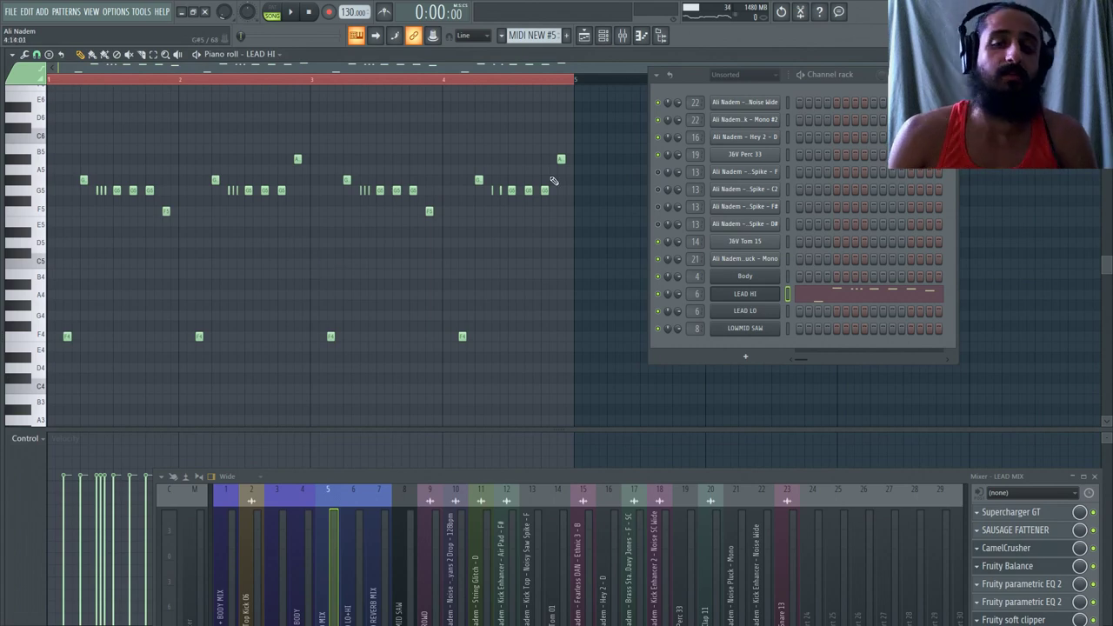
pyautogui.click(356, 35)
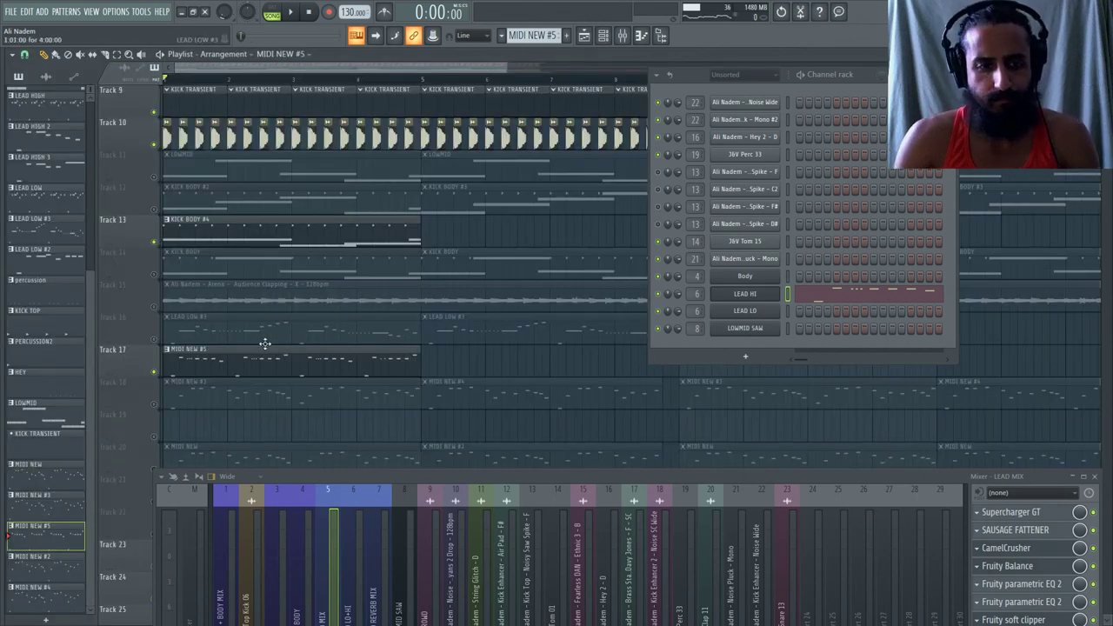
pyautogui.scroll(-2, 262, 348)
pyautogui.doubleClick(273, 169)
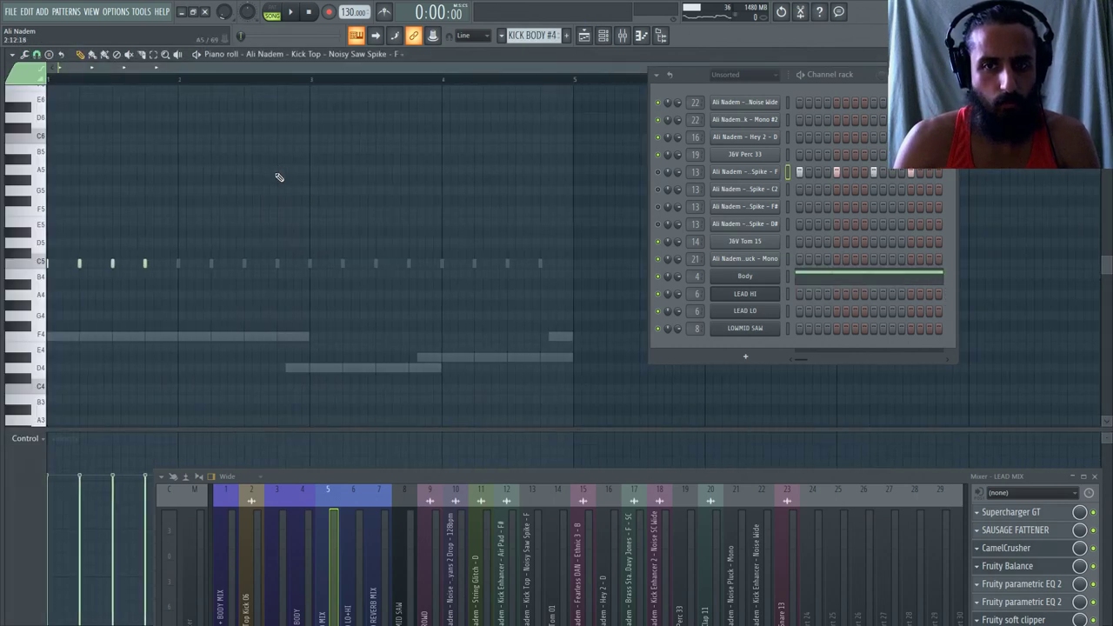
pyautogui.click(809, 277)
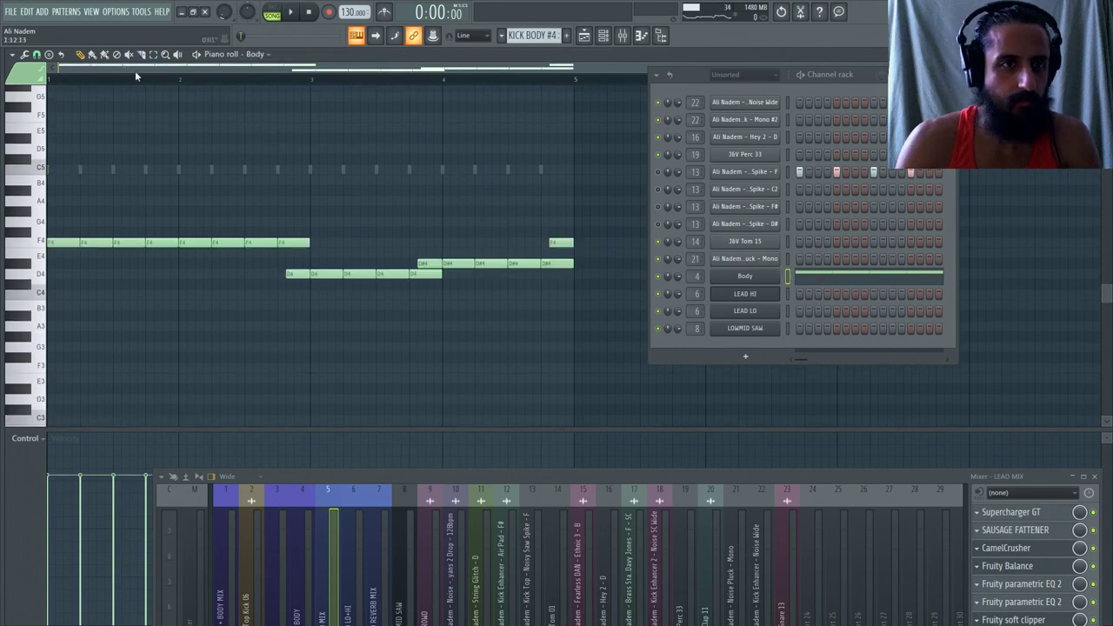
pyautogui.click(196, 54)
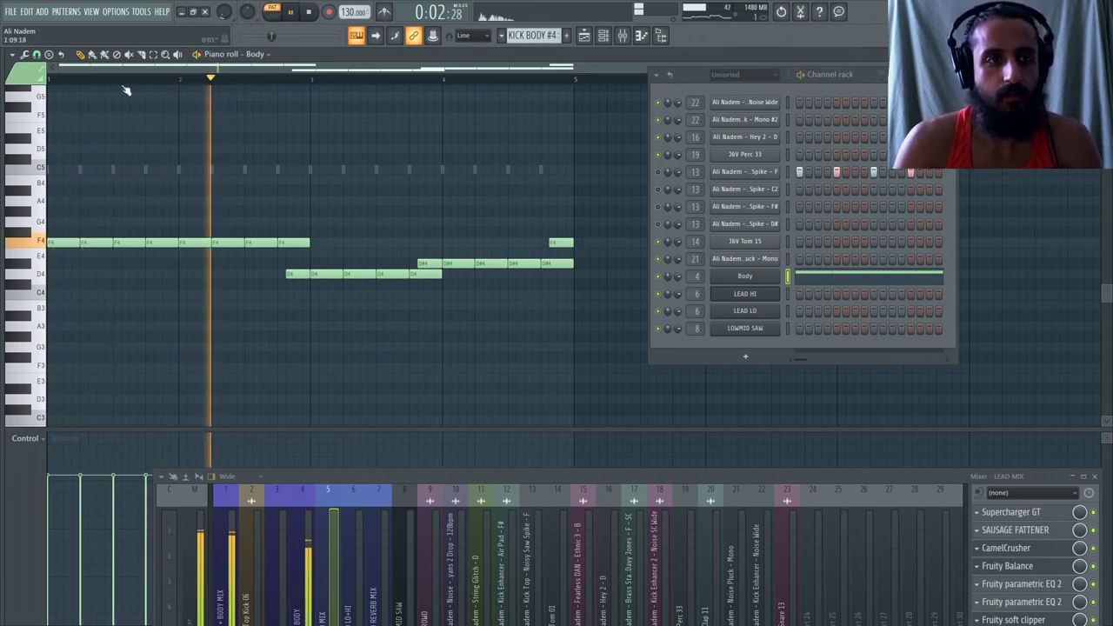
# Lower the D4 kick notes running from the end of bar 2 through bar 3 by two semitones to C4.
pyautogui.moveTo(423, 275); pyautogui.dragTo(425, 289)
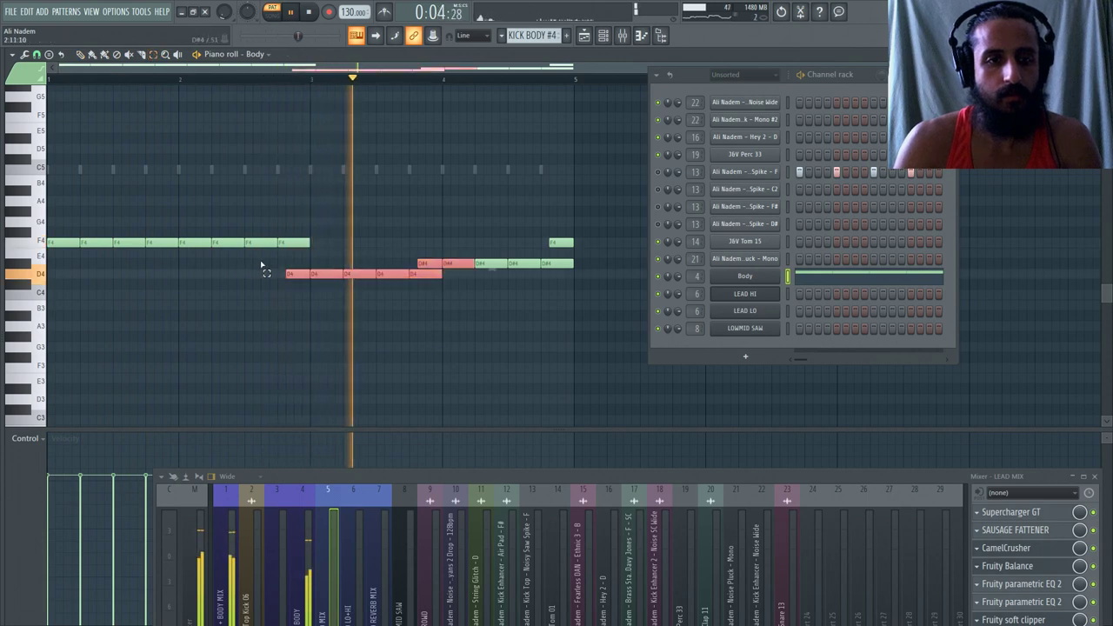
pyautogui.moveTo(276, 258); pyautogui.dragTo(233, 280)
pyautogui.hotkey('shift', 'Down')
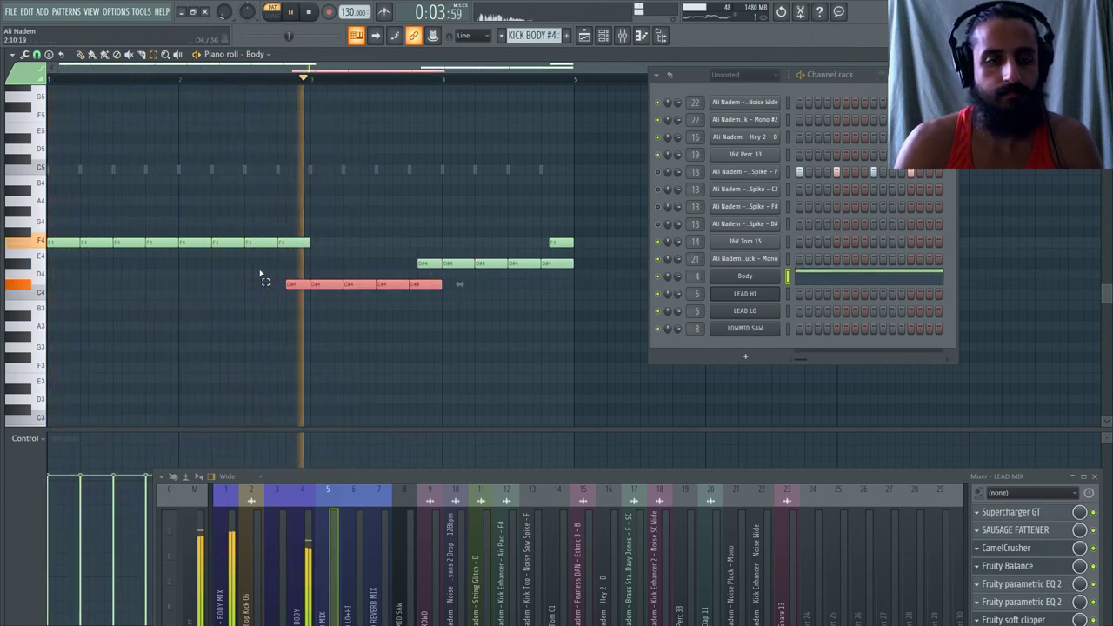
pyautogui.hotkey('shift', 'Down')
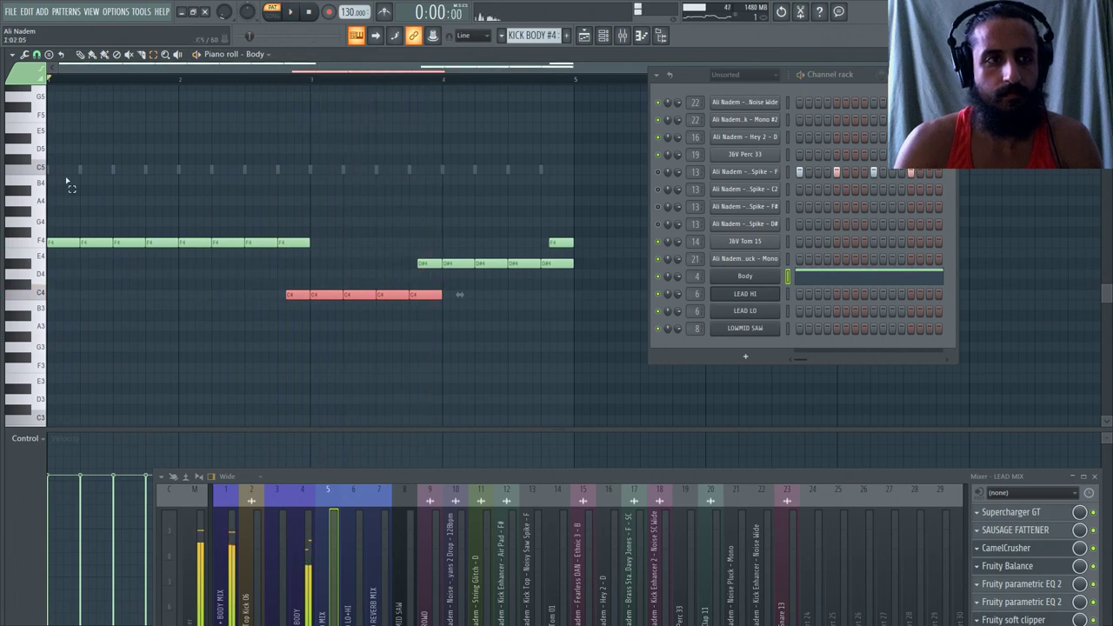
# Raise all Body kick notes by one octave.
pyautogui.hotkey('ctrl', 'a')
pyautogui.hotkey('ctrl', 'Up')
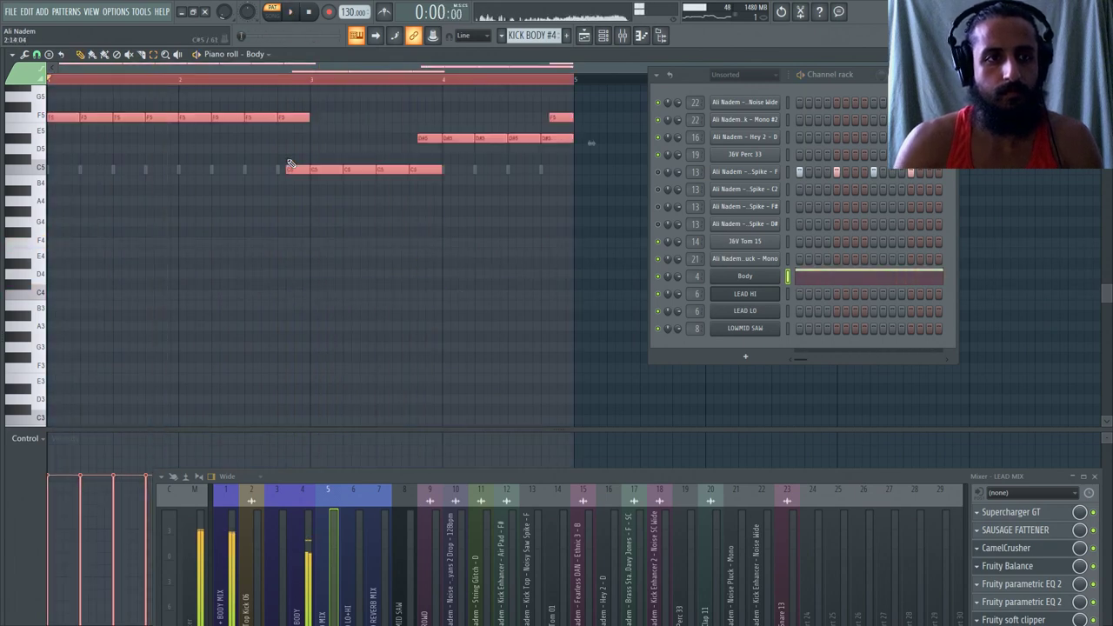
pyautogui.scroll(3, 283, 87)
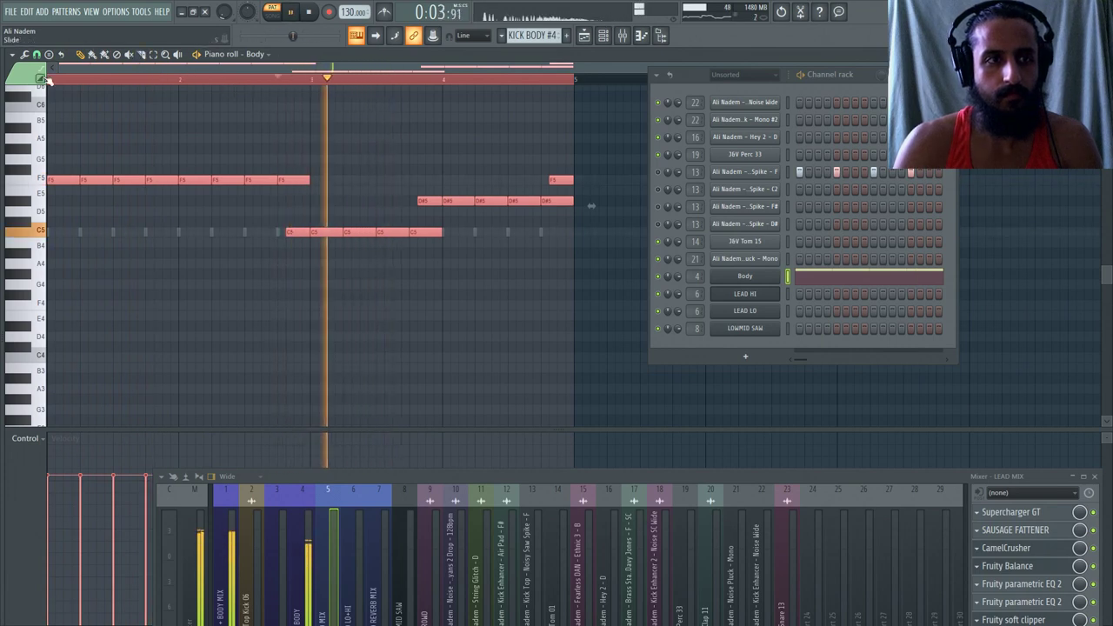
# Delete the first D#5 kick note, which overlaps the end of bar 3.
pyautogui.moveTo(311, 193); pyautogui.dragTo(202, 171)
pyautogui.moveTo(484, 226); pyautogui.dragTo(261, 232)
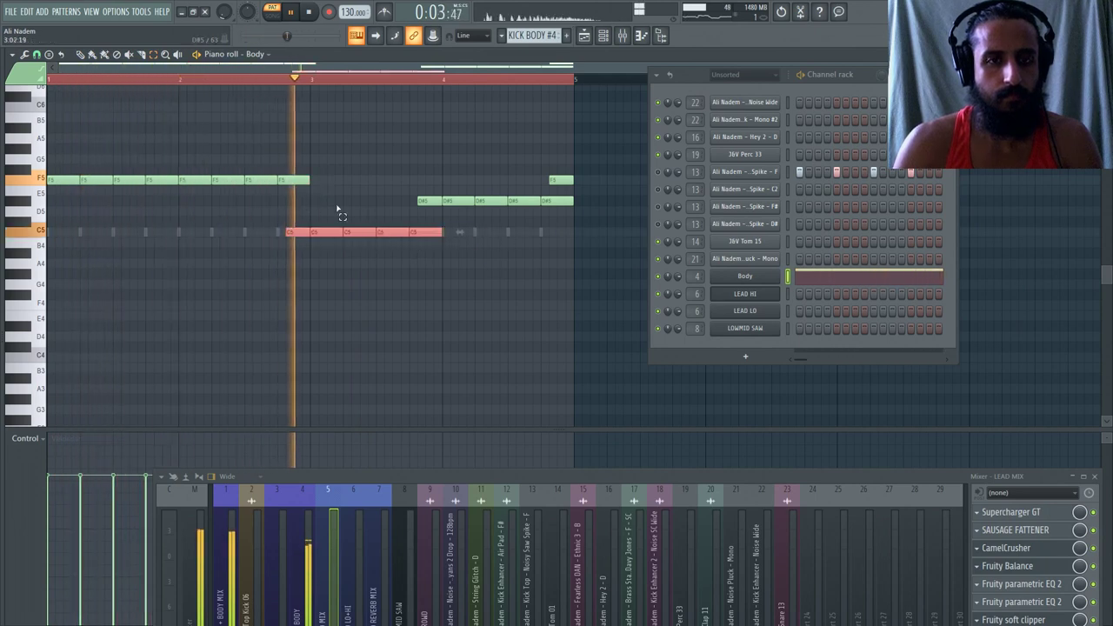
pyautogui.moveTo(366, 194); pyautogui.dragTo(587, 212)
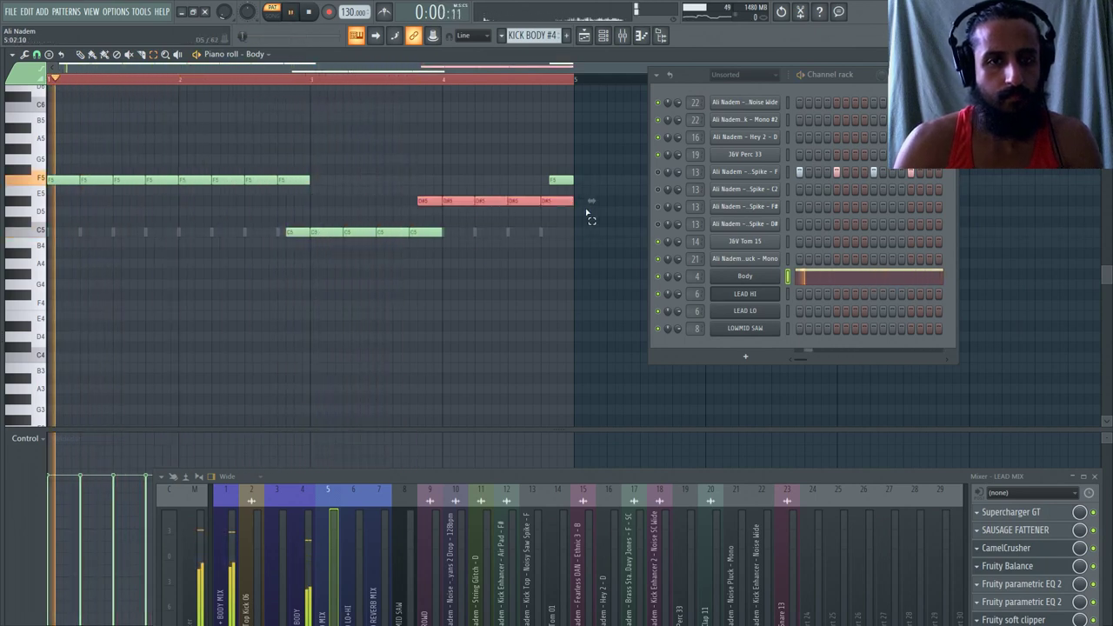
pyautogui.click(423, 203)
pyautogui.press('Delete')
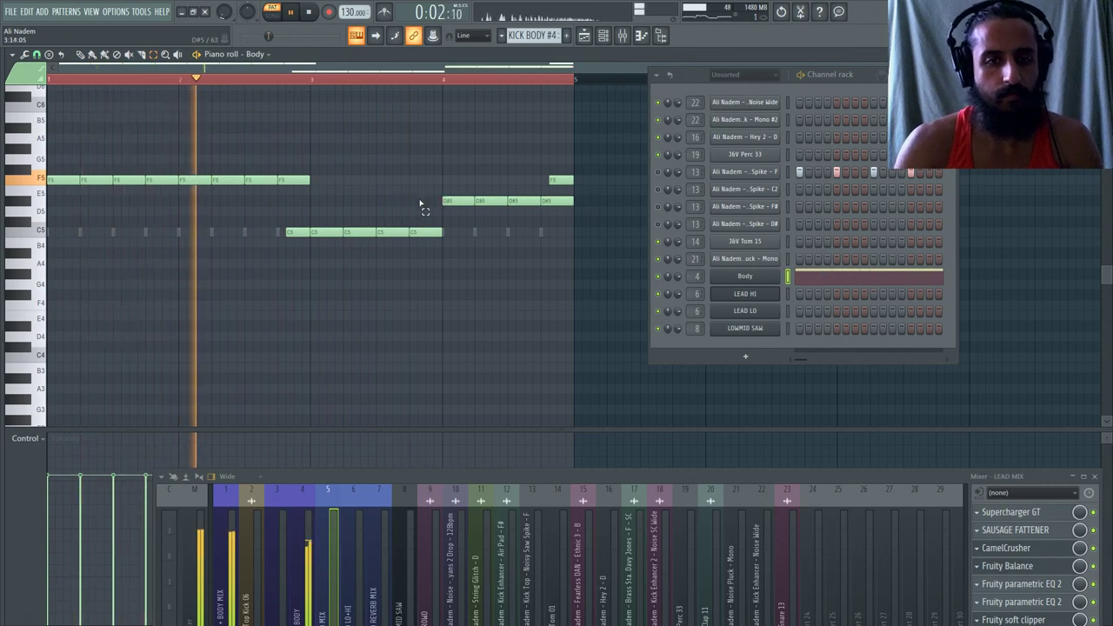
# Try the bar 4 D#5 kick notes three semitones lower at C5, audition the pattern, and move them back to D#5.
pyautogui.moveTo(421, 196); pyautogui.dragTo(560, 209)
pyautogui.press('Down')
pyautogui.press('Down')
pyautogui.press('Down')
pyautogui.click(556, 209)
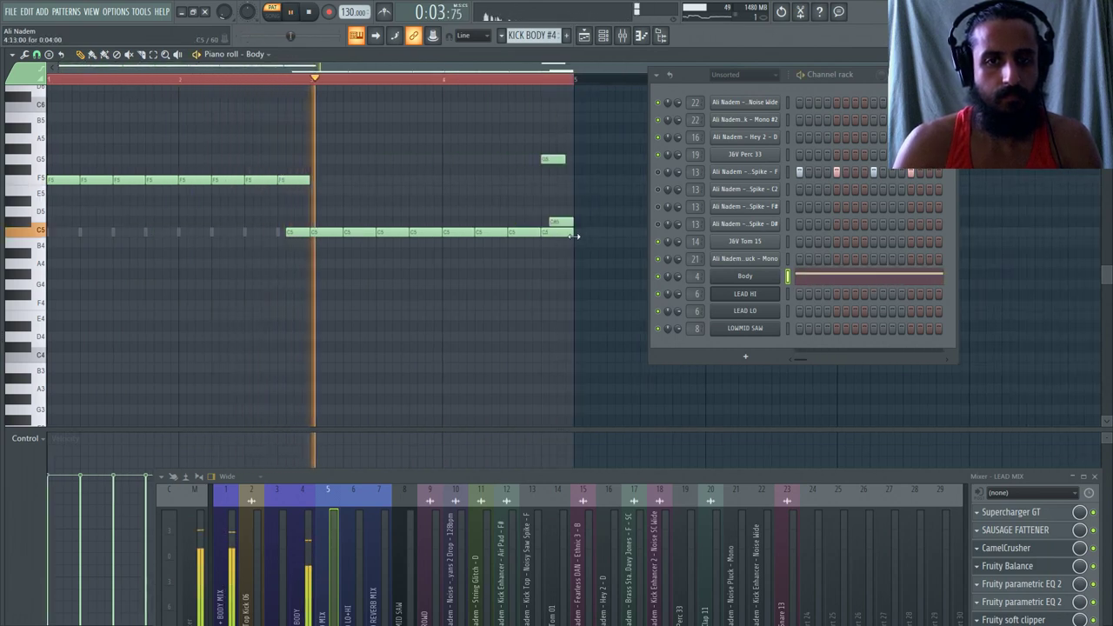
pyautogui.moveTo(574, 234); pyautogui.dragTo(560, 180)
pyautogui.press('space')
pyautogui.press('space')
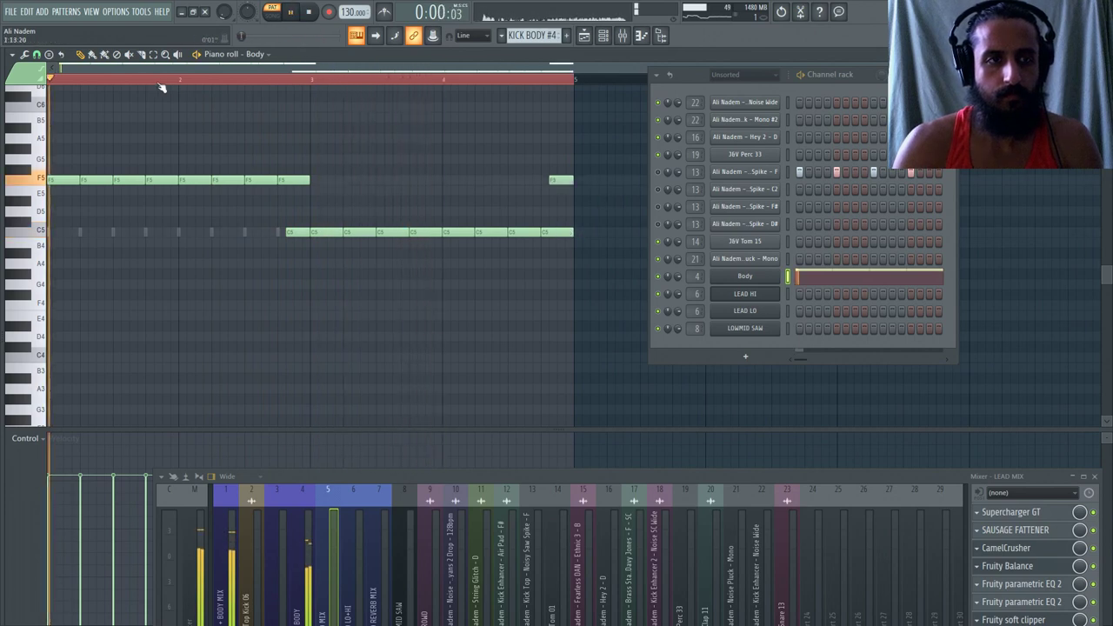
pyautogui.moveTo(446, 224)
pyautogui.mouseDown()
pyautogui.moveTo(550, 237)
pyautogui.moveTo(551, 213)
pyautogui.moveTo(574, 202)
pyautogui.moveTo(431, 210)
pyautogui.mouseUp()
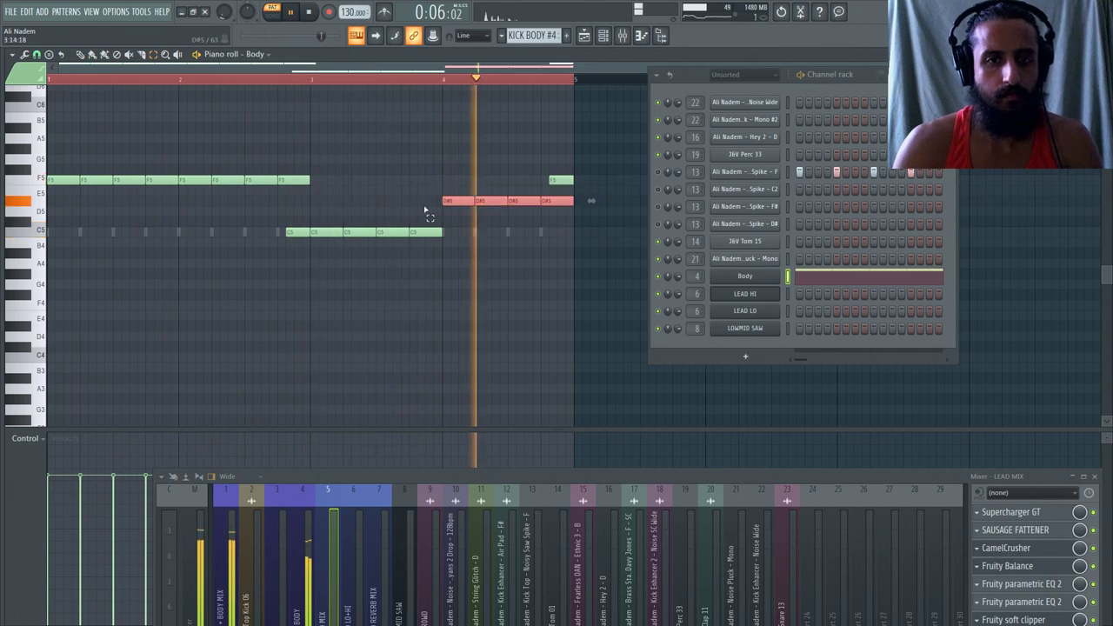
pyautogui.click(406, 162)
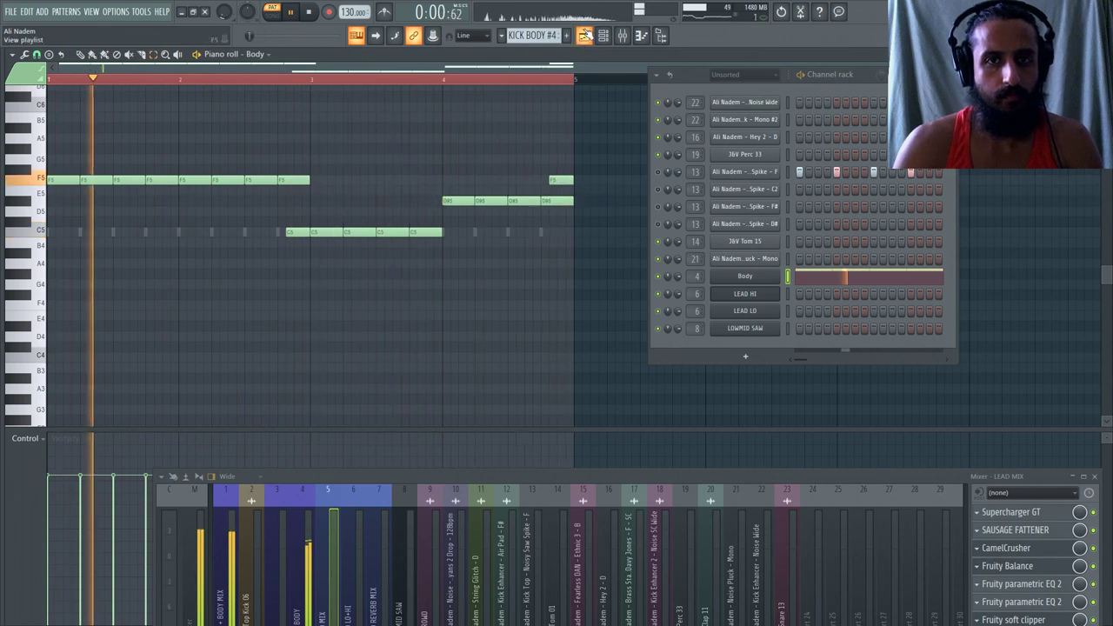
# Play the song from the playlist, reopen the KICK BODY #4 clip's Body notes and lower all of them by one octave.
pyautogui.click(586, 34)
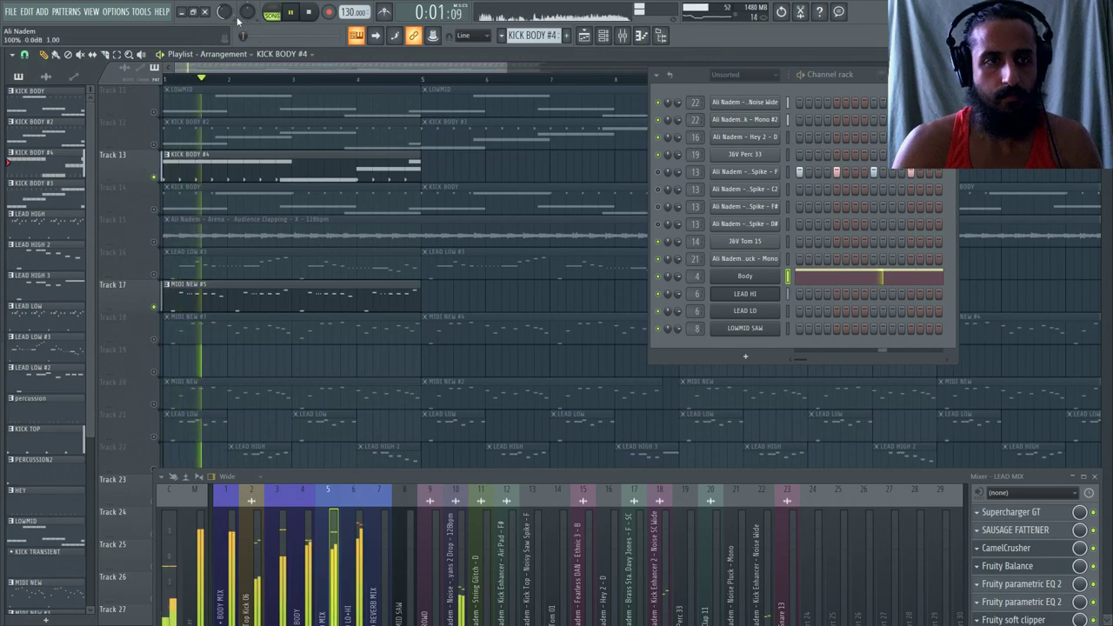
pyautogui.doubleClick(269, 165)
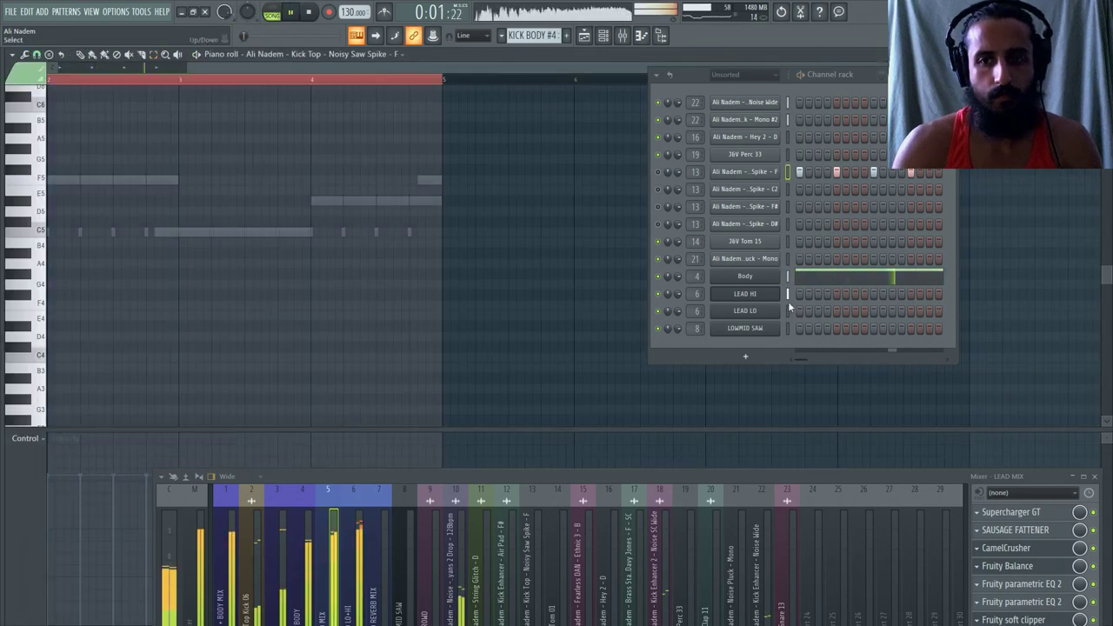
pyautogui.click(807, 278)
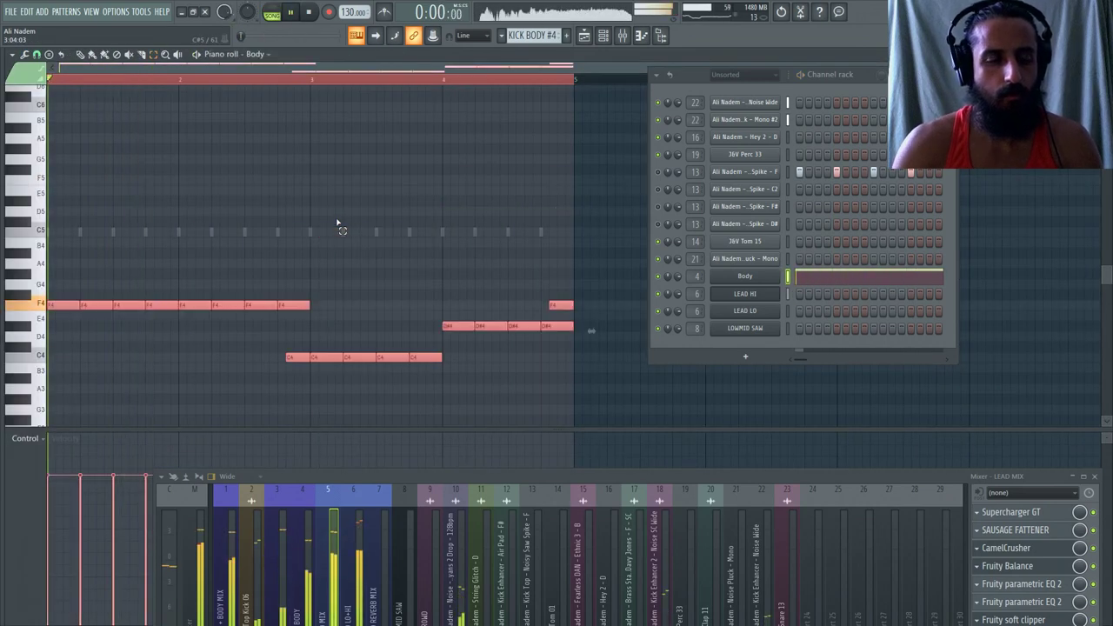
# Place second copies of the MIDI NEW #5 and KICK BODY #4 clips at bar 5, directly after the originals, during playback.
pyautogui.press('space')
pyautogui.press('F5')
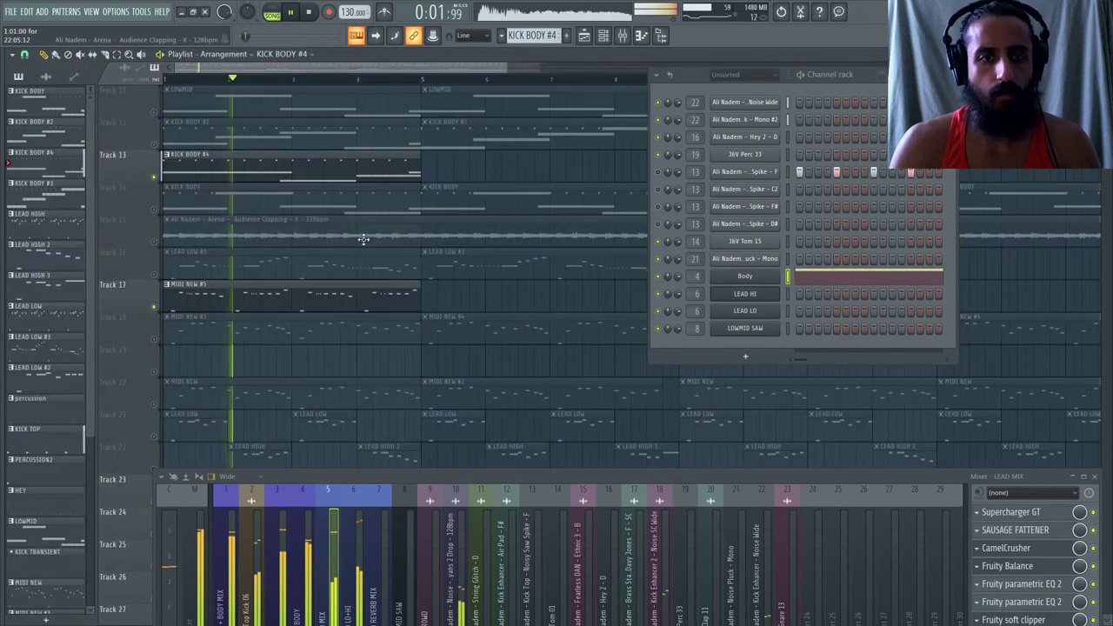
pyautogui.scroll(-2, 364, 239)
pyautogui.click(279, 292)
pyautogui.click(320, 292)
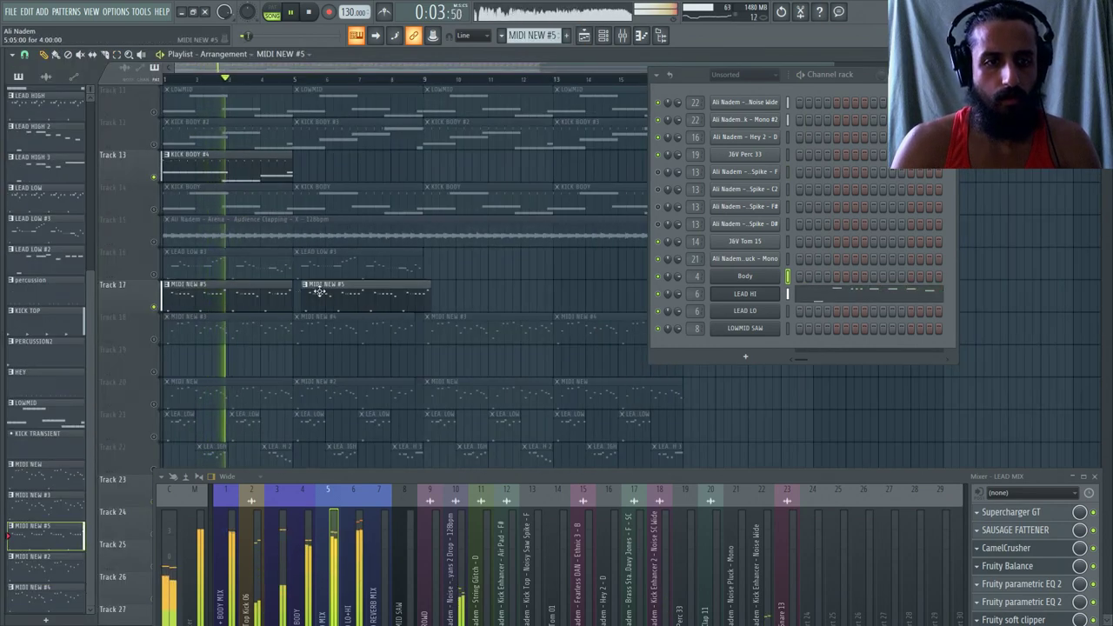
pyautogui.click(273, 158)
pyautogui.click(300, 158)
pyautogui.scroll(-2, 252, 165)
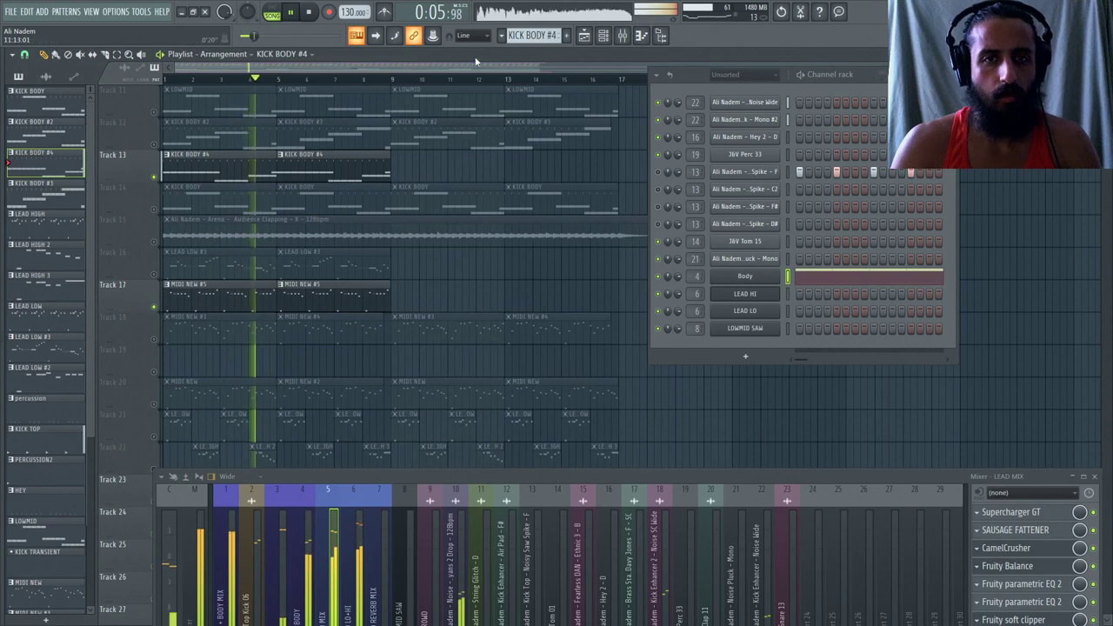
pyautogui.scroll(2, 247, 166)
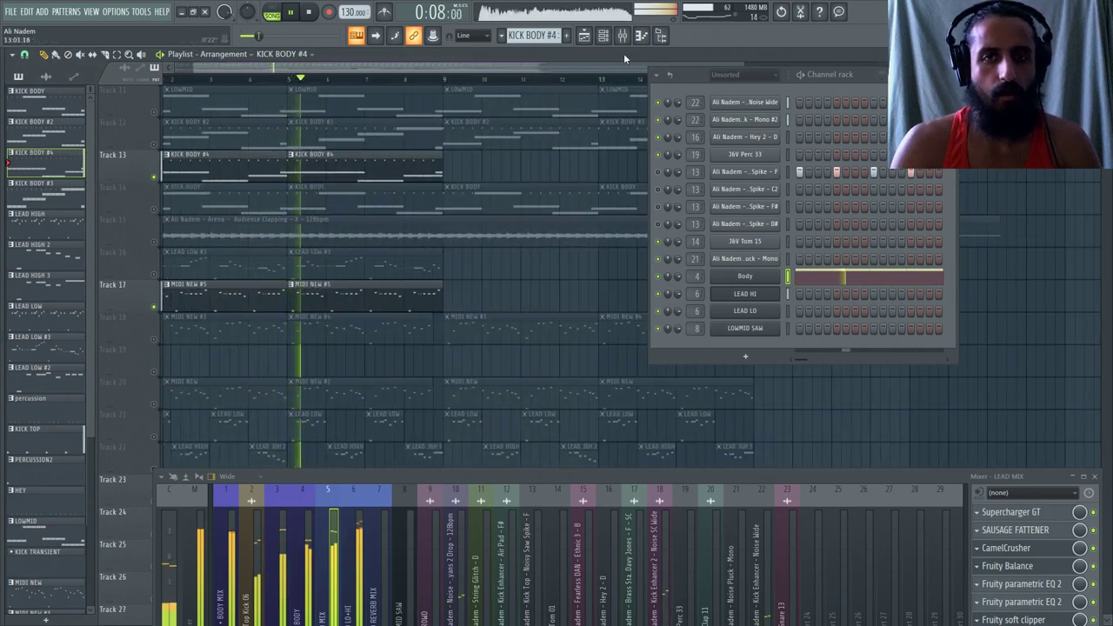
# Review the Body notes of KICK BODY #4 while replaying the song from bar 1.
pyautogui.press('F7')
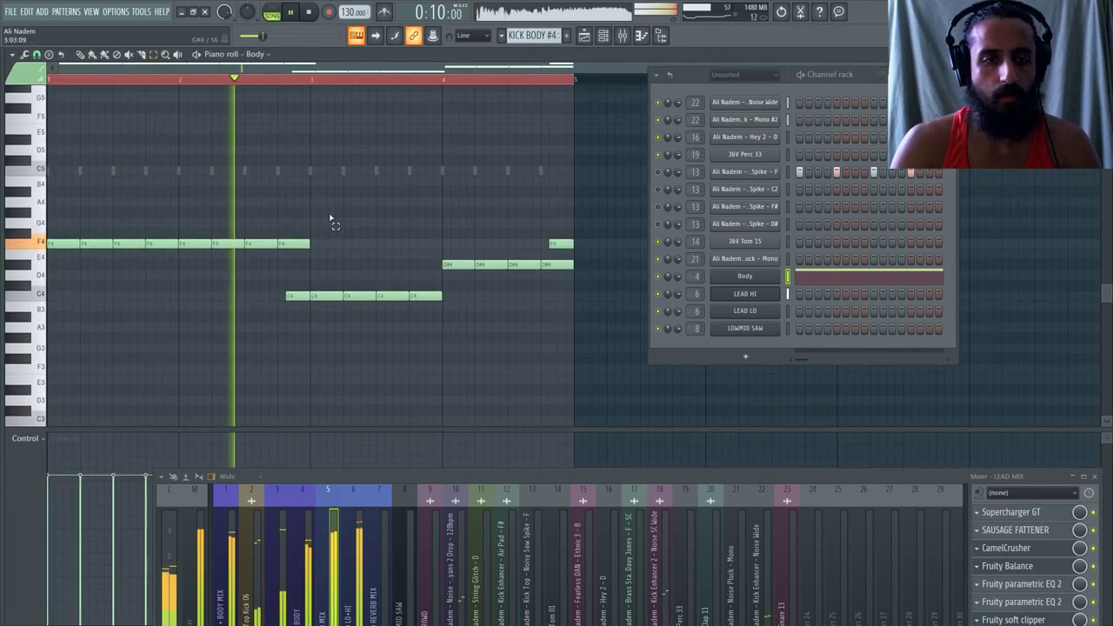
pyautogui.click(585, 36)
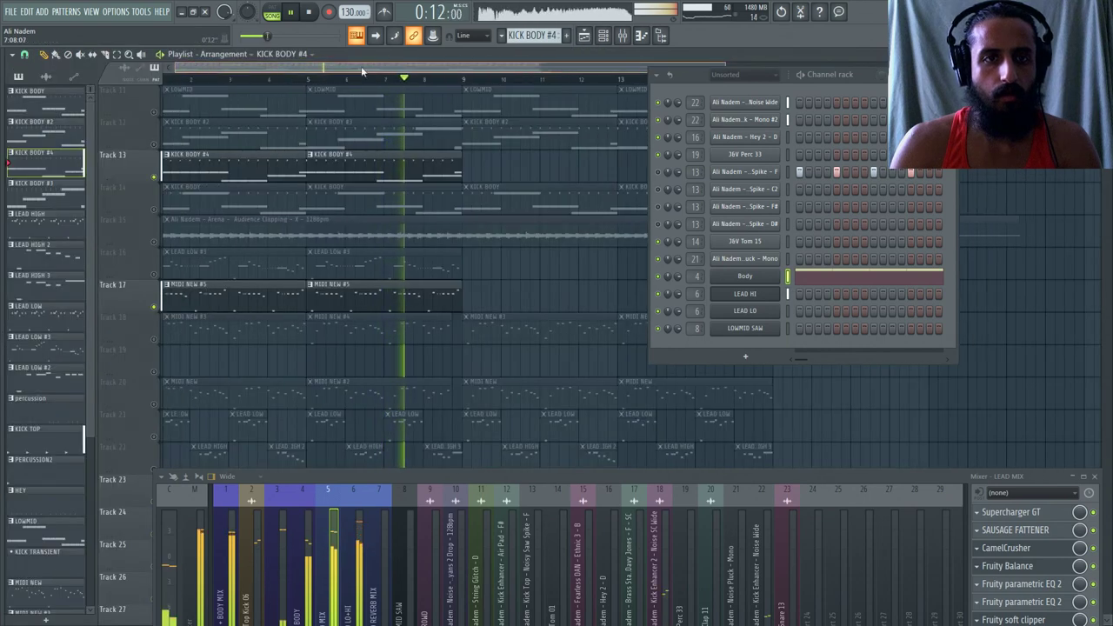
pyautogui.moveTo(361, 66); pyautogui.dragTo(167, 90)
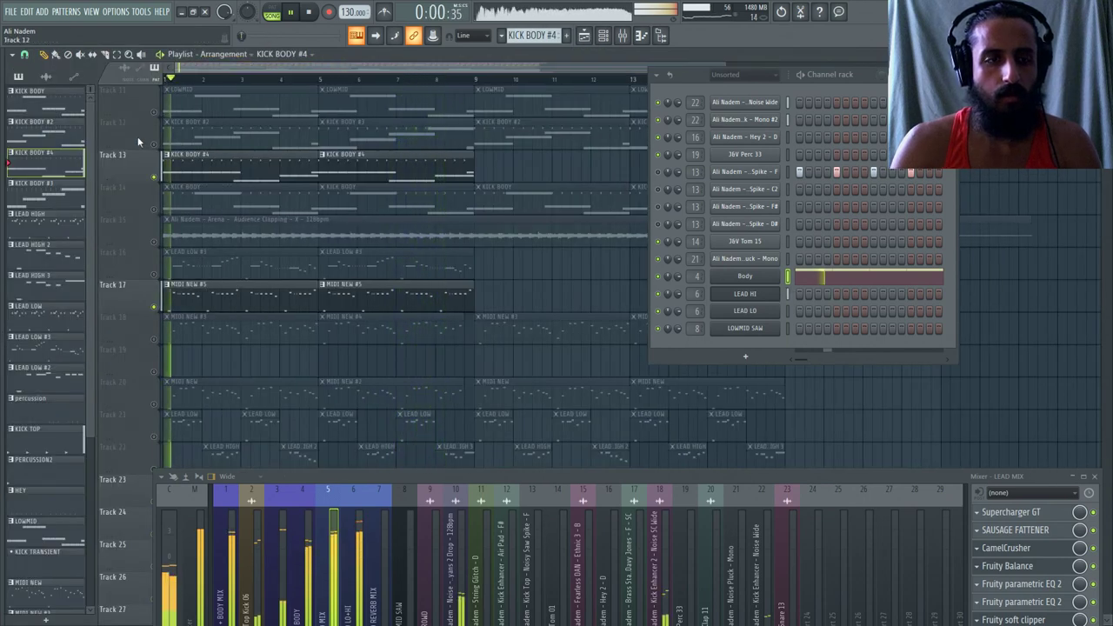
pyautogui.press('F7')
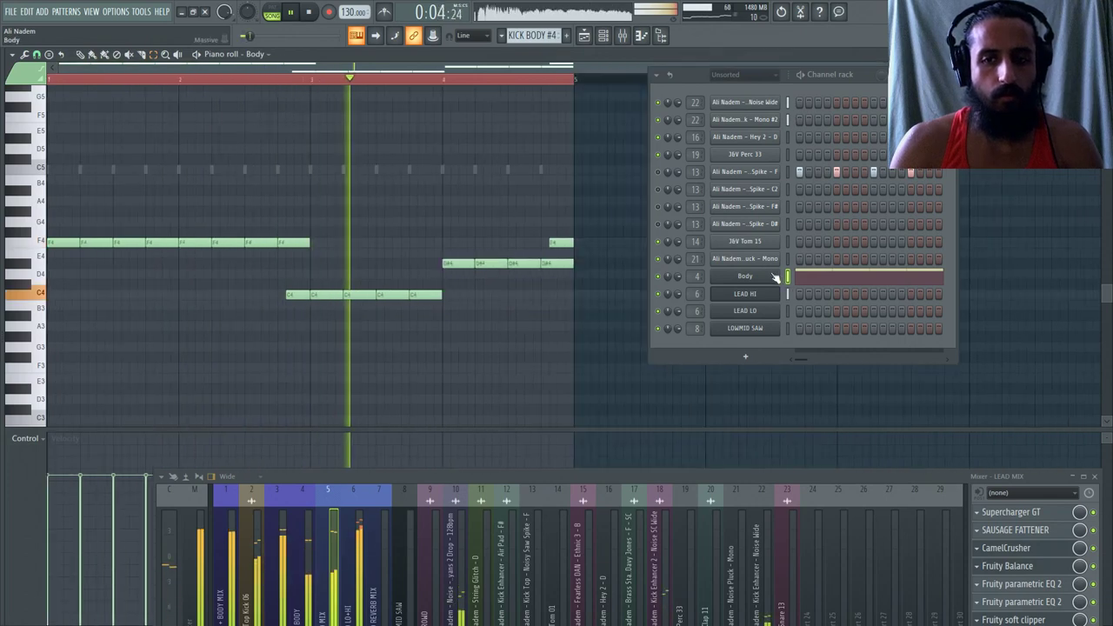
# Open the Body channel's Massive synth, stop playback and inspect its Voicing and OSC pages along with the channel pitch control.
pyautogui.click(774, 277)
pyautogui.press('space')
pyautogui.moveTo(564, 80); pyautogui.dragTo(383, 47)
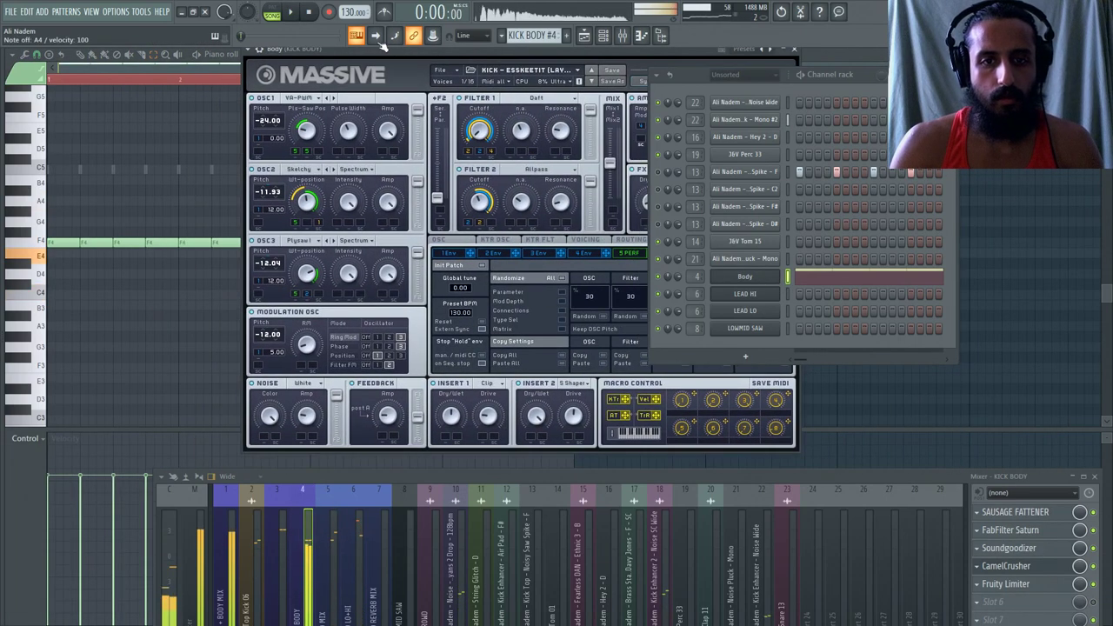
pyautogui.click(440, 240)
pyautogui.click(586, 240)
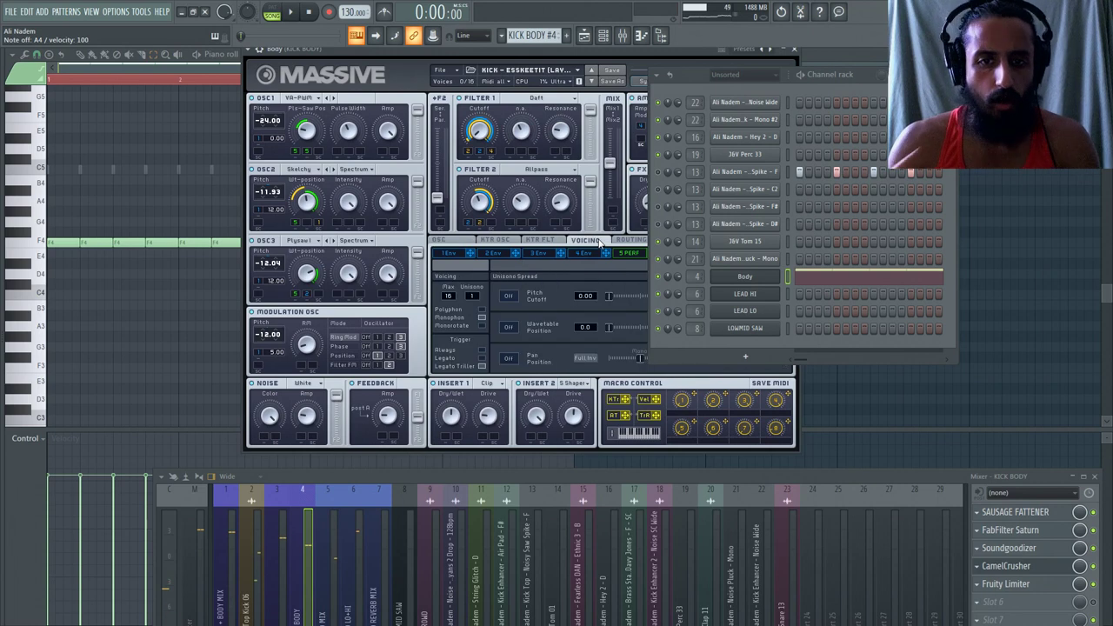
pyautogui.click(263, 53)
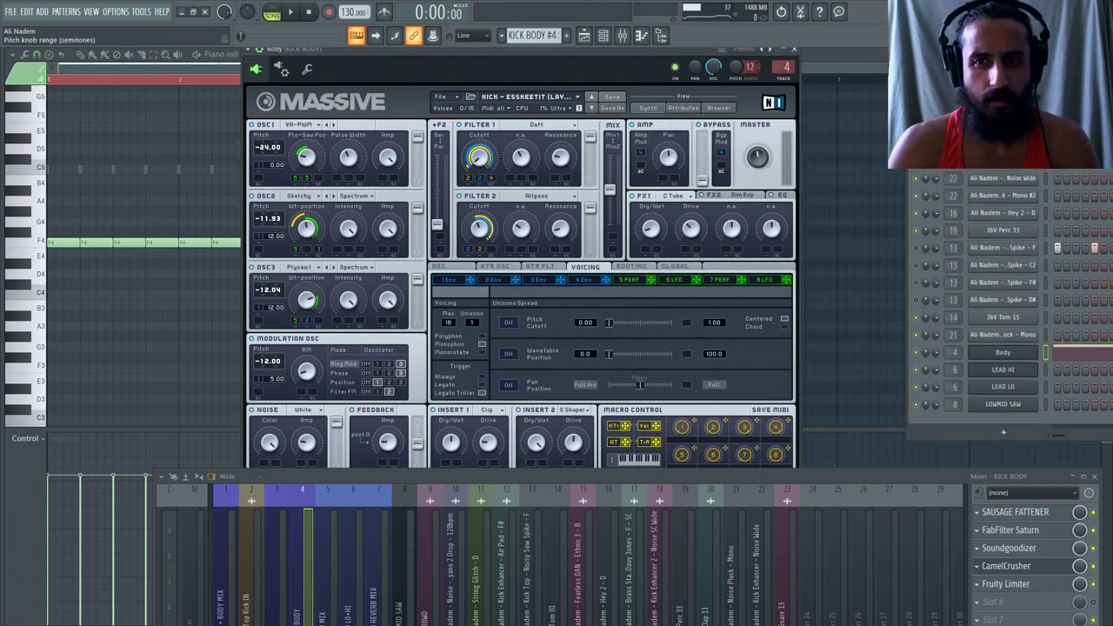
pyautogui.click(445, 265)
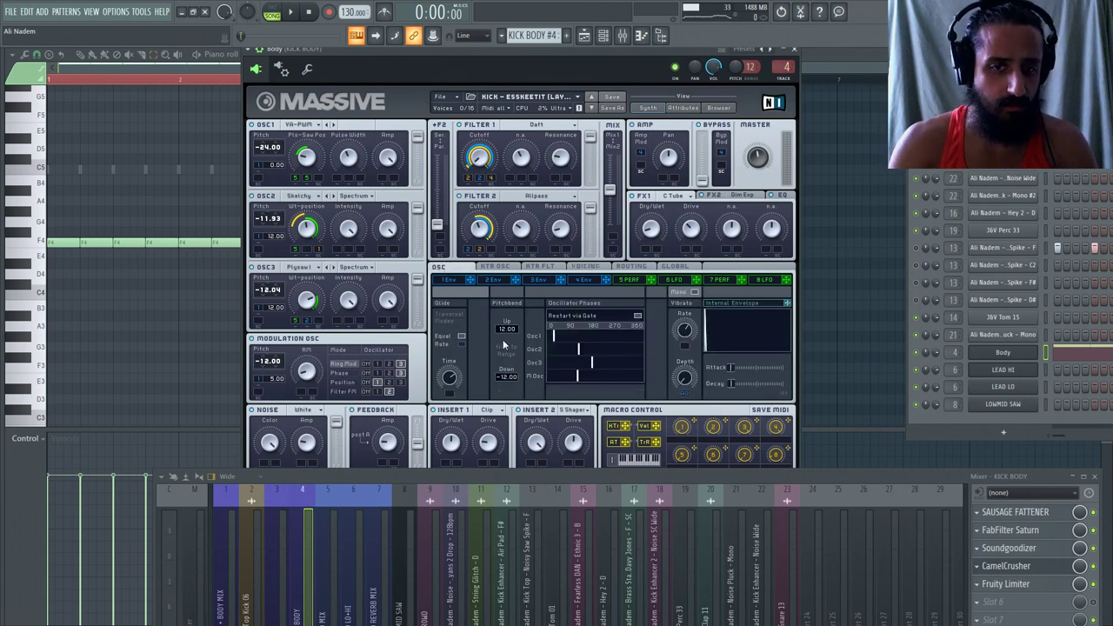
pyautogui.rightClick(732, 75)
pyautogui.click(769, 167)
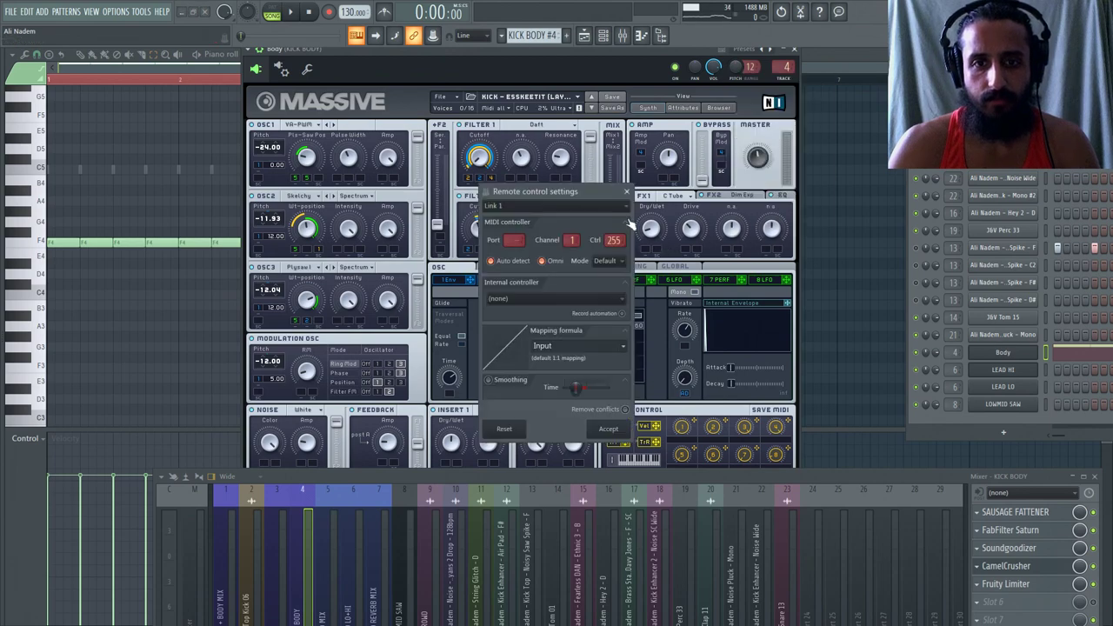
pyautogui.click(626, 191)
# Create an automation clip for the Body channel pitch and unmute its playlist track, Track 19.
pyautogui.rightClick(738, 70)
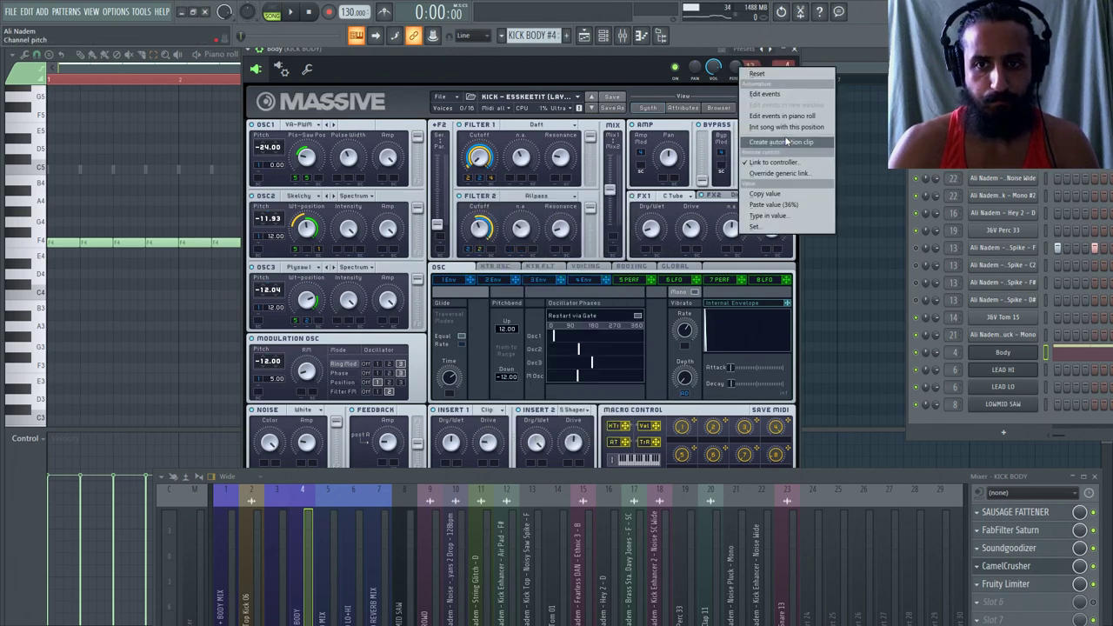
pyautogui.click(786, 141)
pyautogui.click(584, 34)
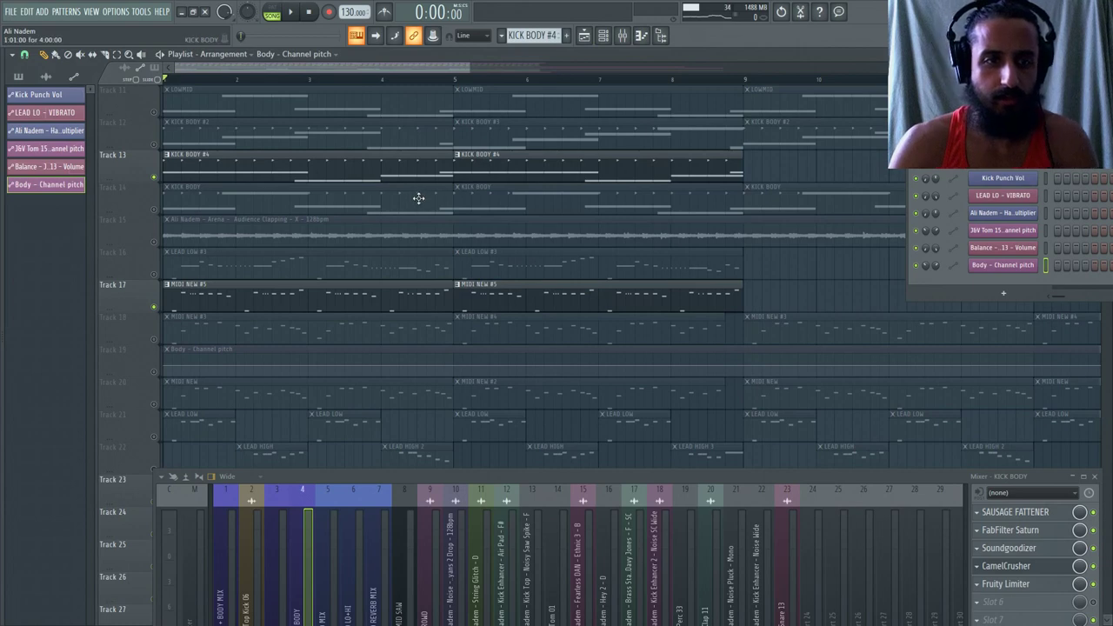
pyautogui.scroll(-3, 418, 199)
pyautogui.click(155, 242)
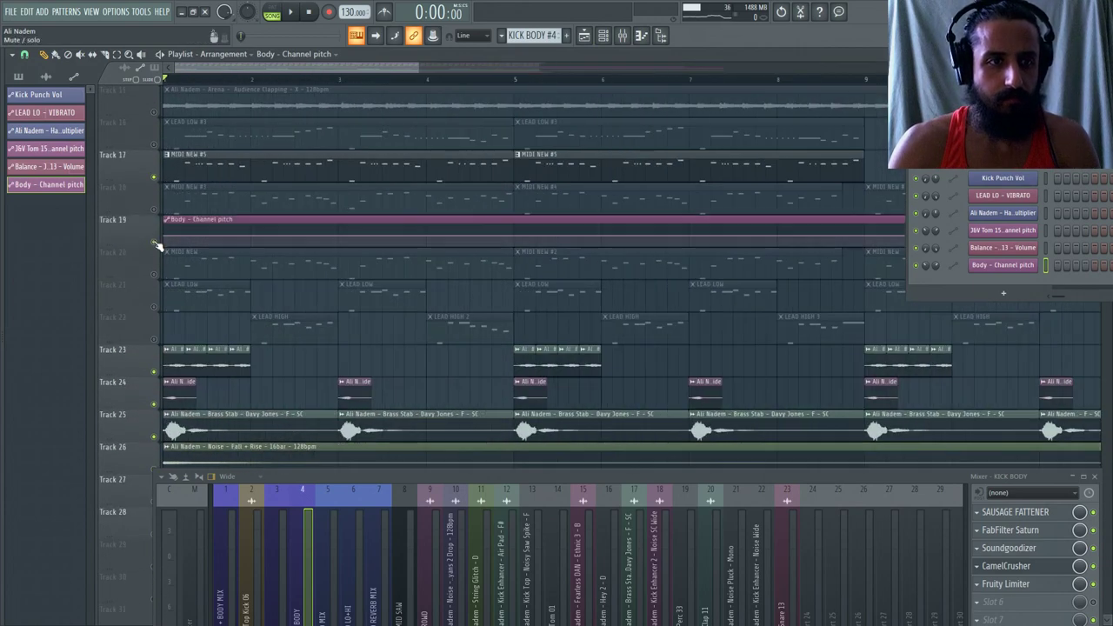
pyautogui.scroll(3, 166, 246)
pyautogui.scroll(-3, 243, 191)
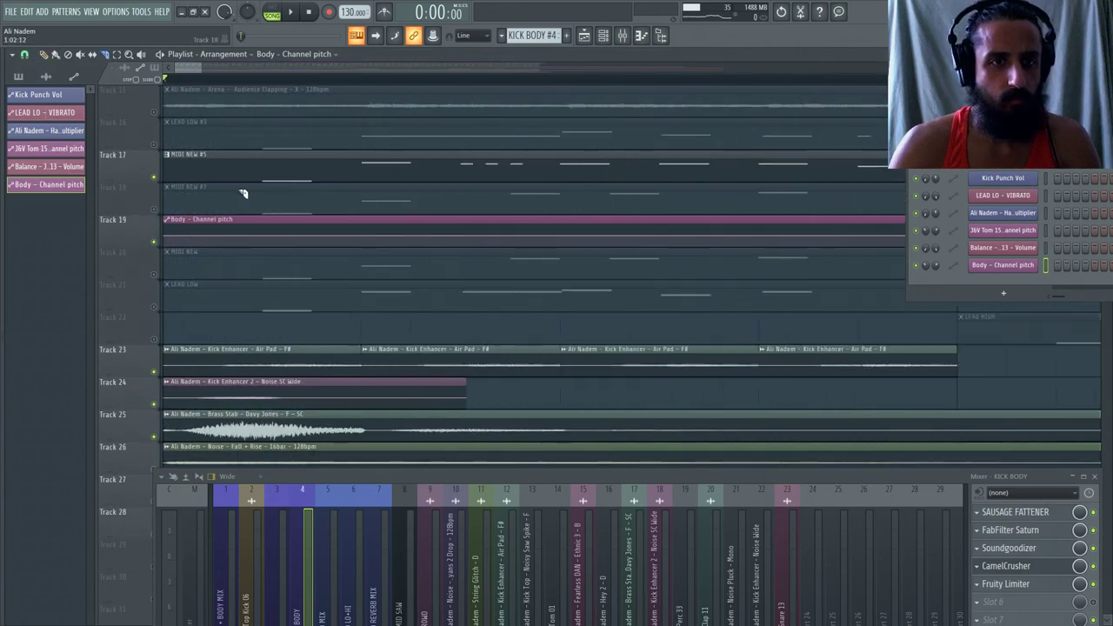
# Cut the Body channel pitch automation clip to one beat, remove the remainder and repeat the short clip along Track 19.
pyautogui.click(293, 228)
pyautogui.scroll(-3, 261, 200)
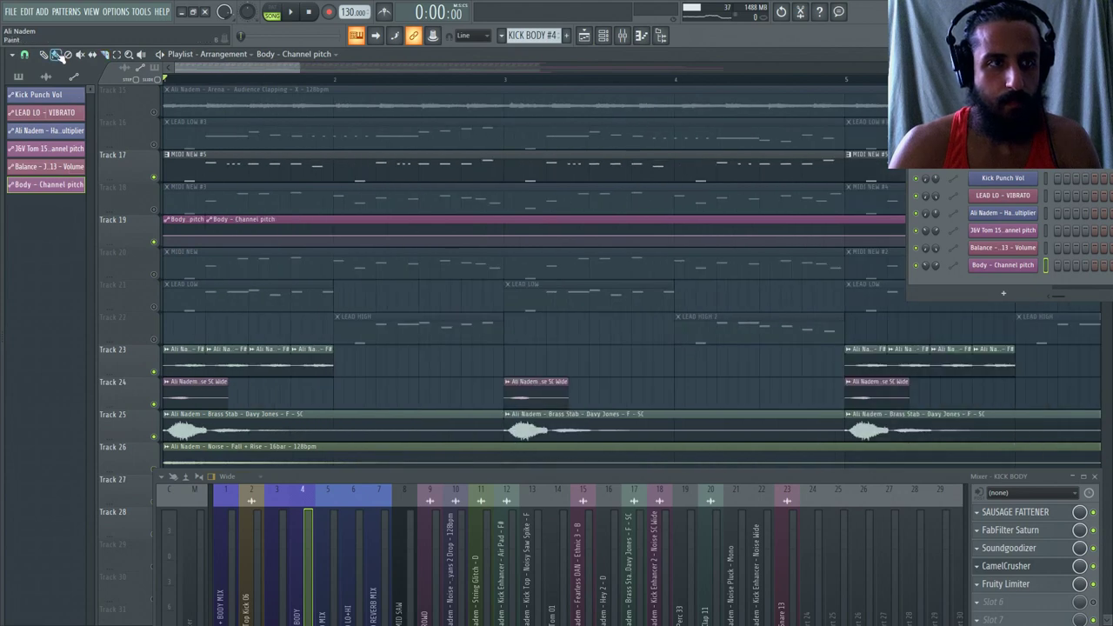
pyautogui.rightClick(187, 224)
pyautogui.hotkey('ctrl', 'z')
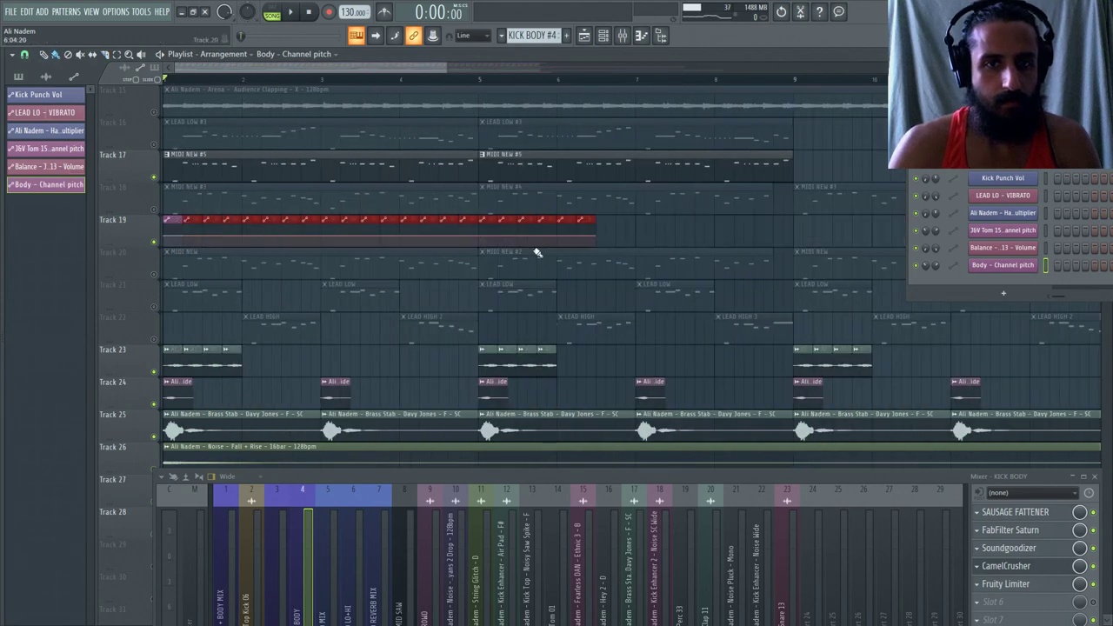
# Raise the start of the one-beat Body pitch clip and add a point a quarter beat in where the pitch drops back.
pyautogui.scroll(3, 249, 223)
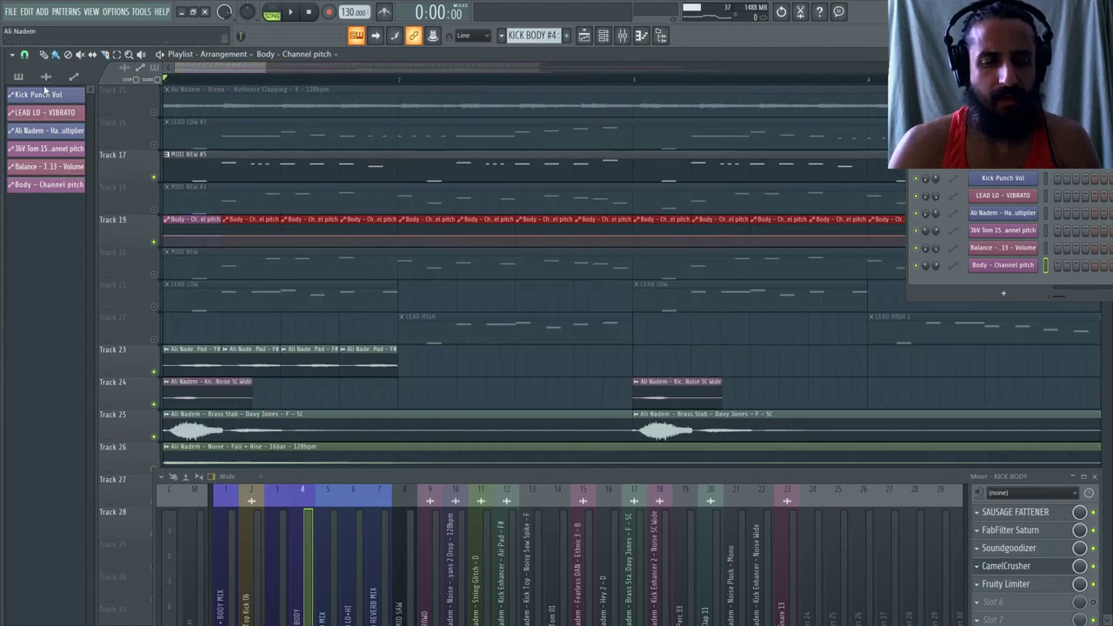
pyautogui.click(166, 237)
pyautogui.press('space')
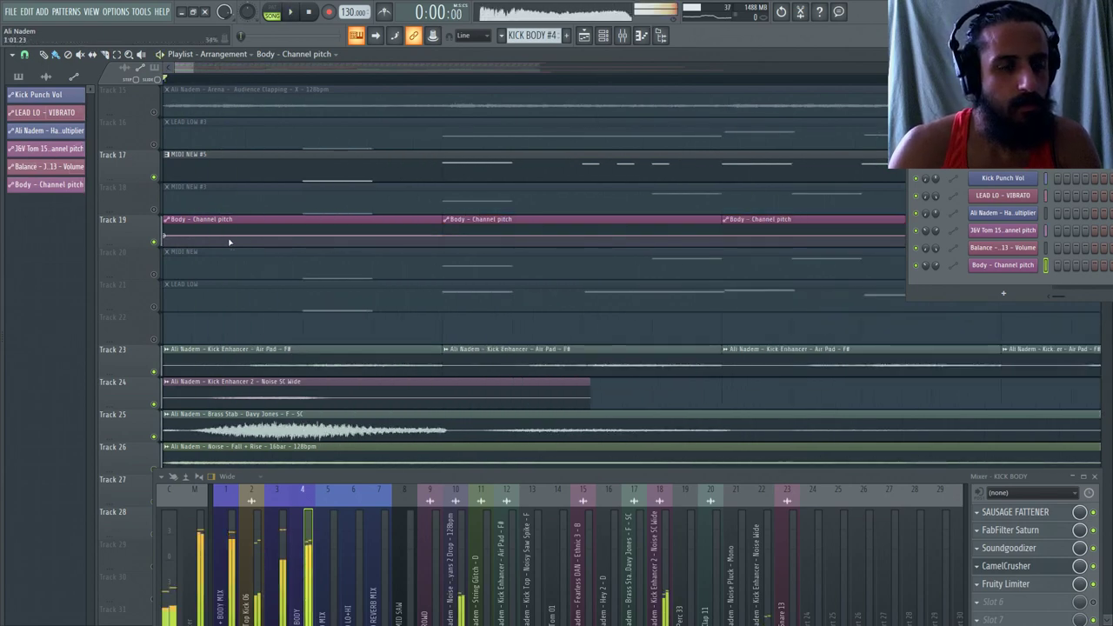
pyautogui.rightClick(232, 237)
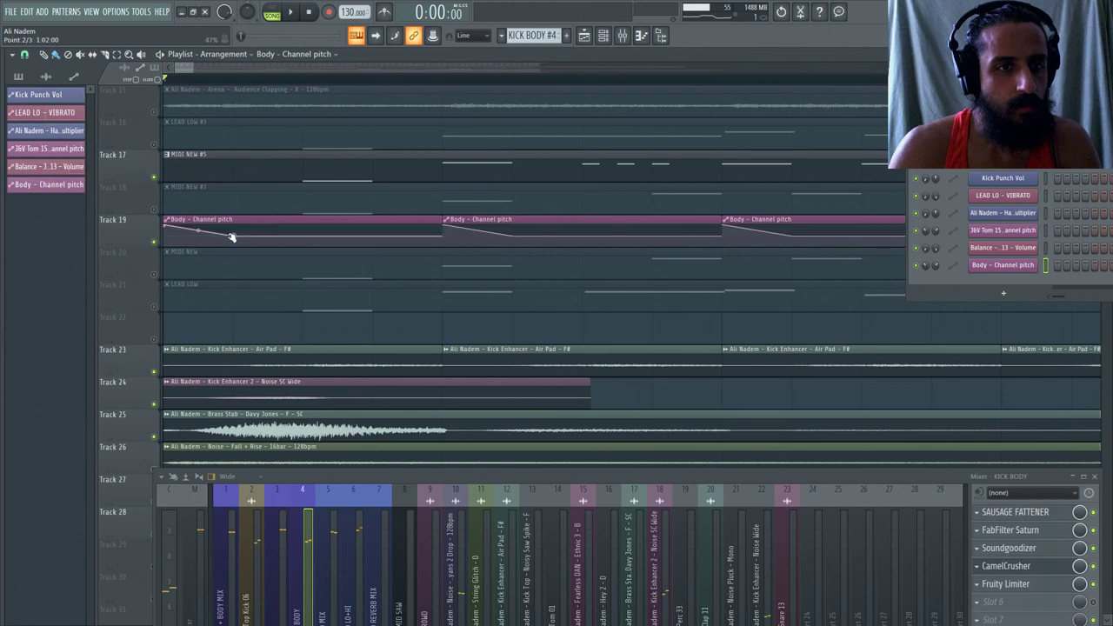
pyautogui.rightClick(232, 237)
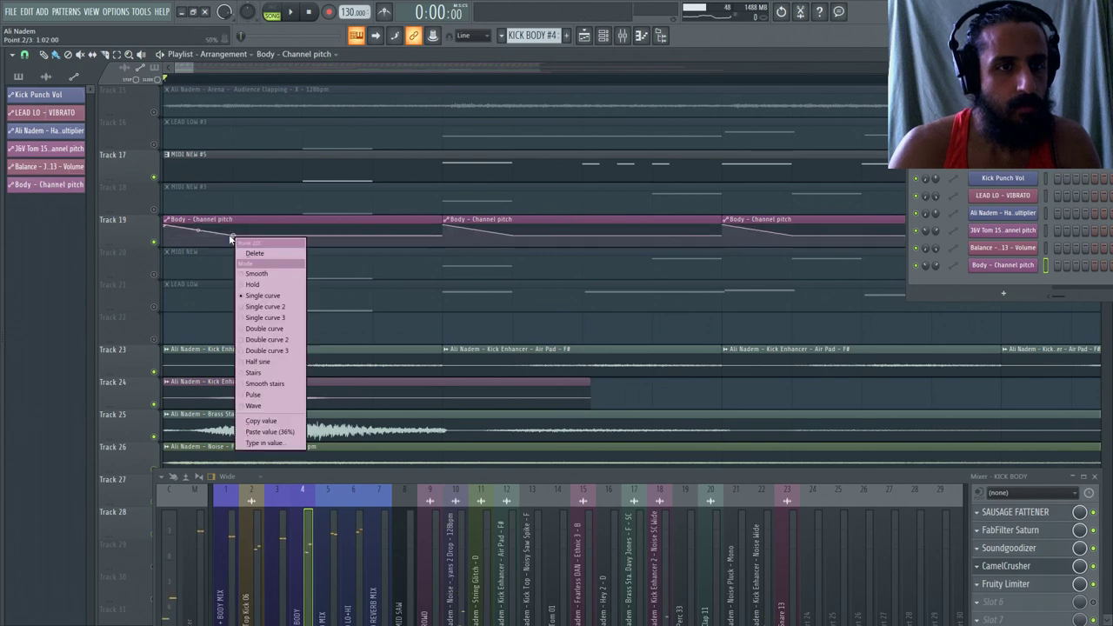
pyautogui.click(276, 424)
pyautogui.press('space')
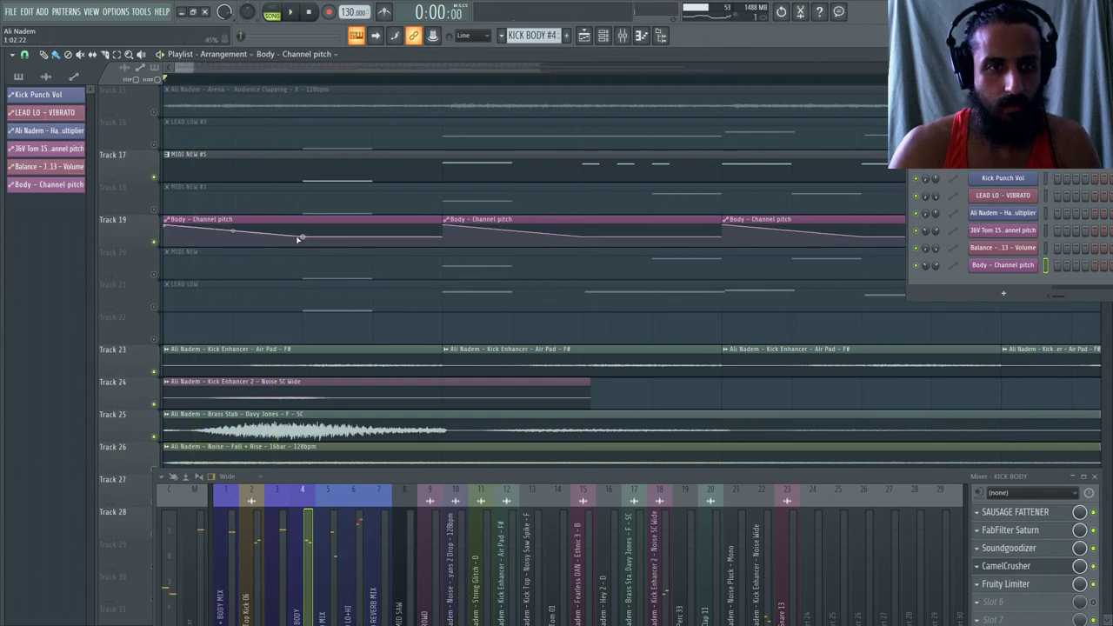
# Enter an exact value for the pitch point at half a beat, bend the drop into a steep concave decay and audition it.
pyautogui.rightClick(303, 237)
pyautogui.click(334, 444)
pyautogui.press('Return')
pyautogui.press('space')
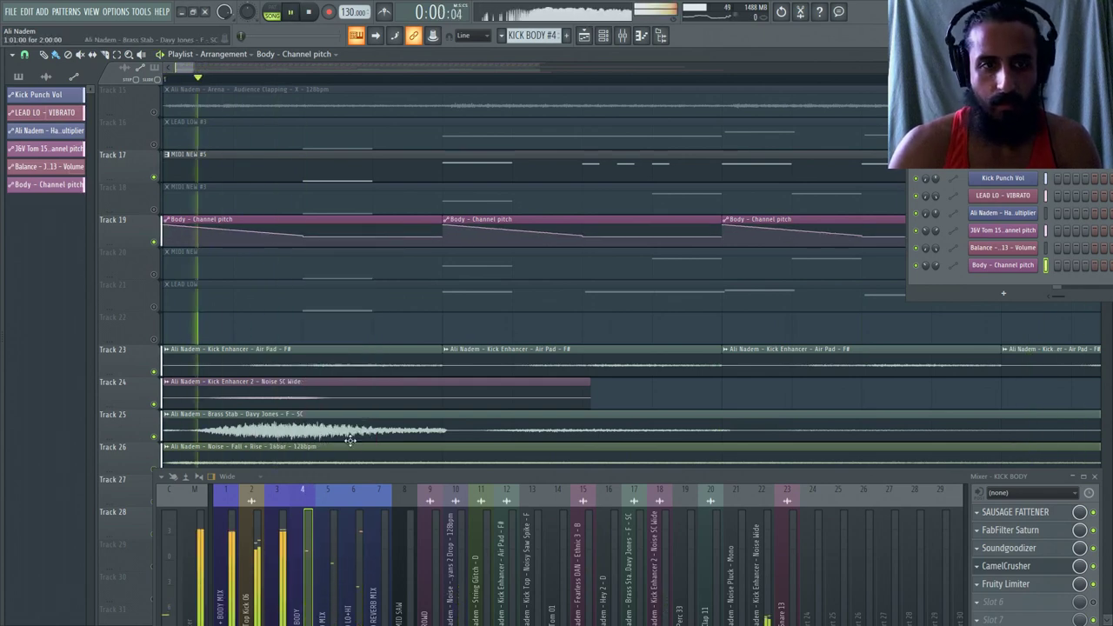
pyautogui.rightClick(306, 235)
pyautogui.click(325, 257)
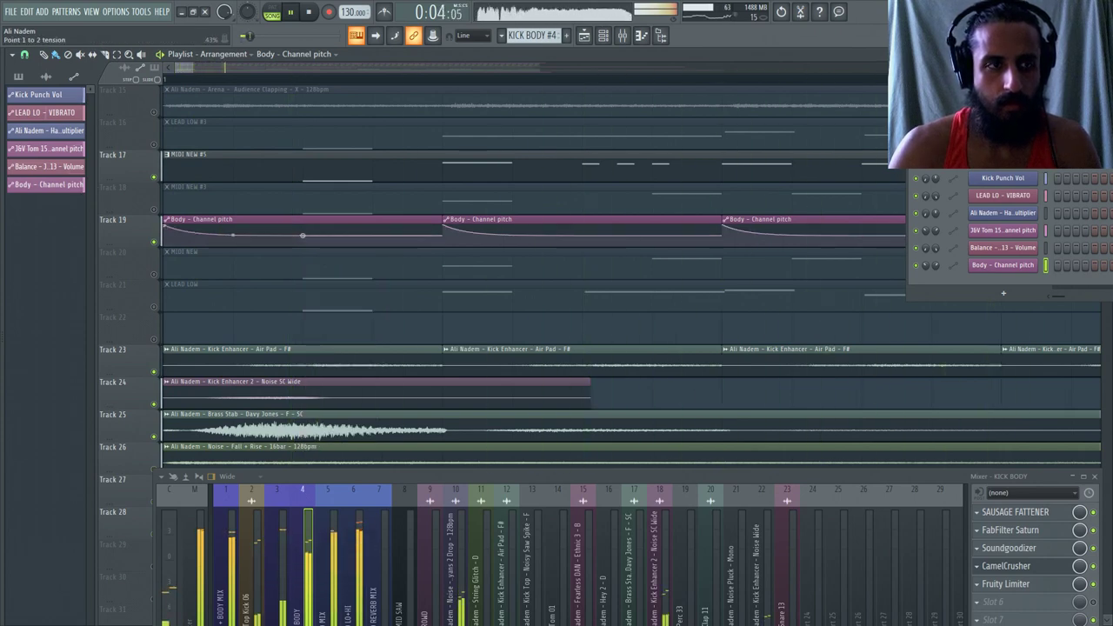
pyautogui.press('space')
pyautogui.press('space')
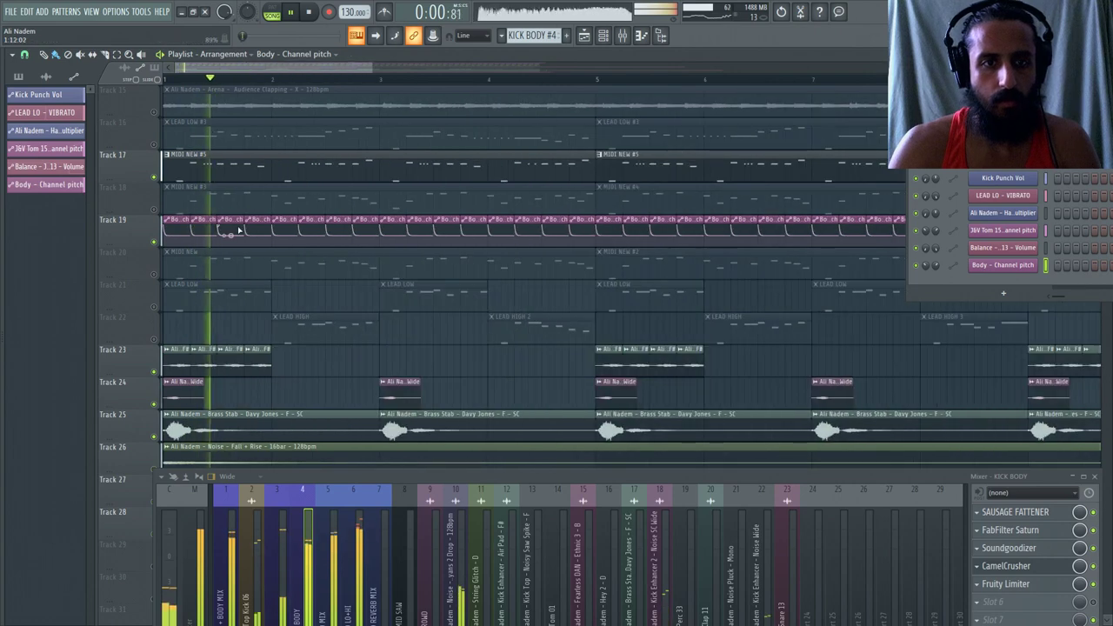
pyautogui.scroll(4, 390, 249)
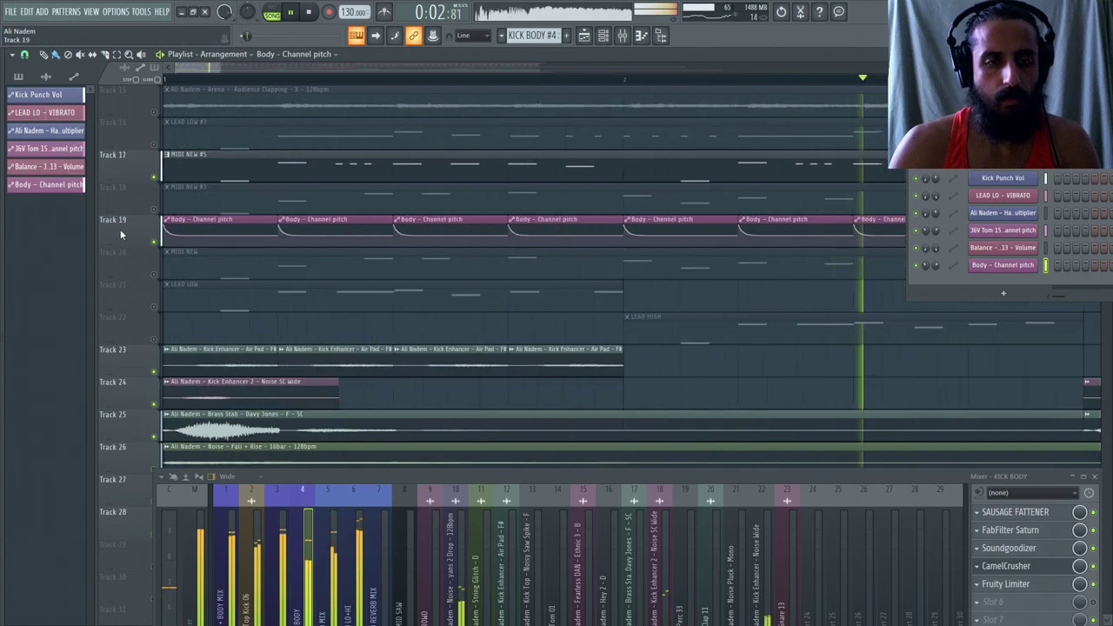
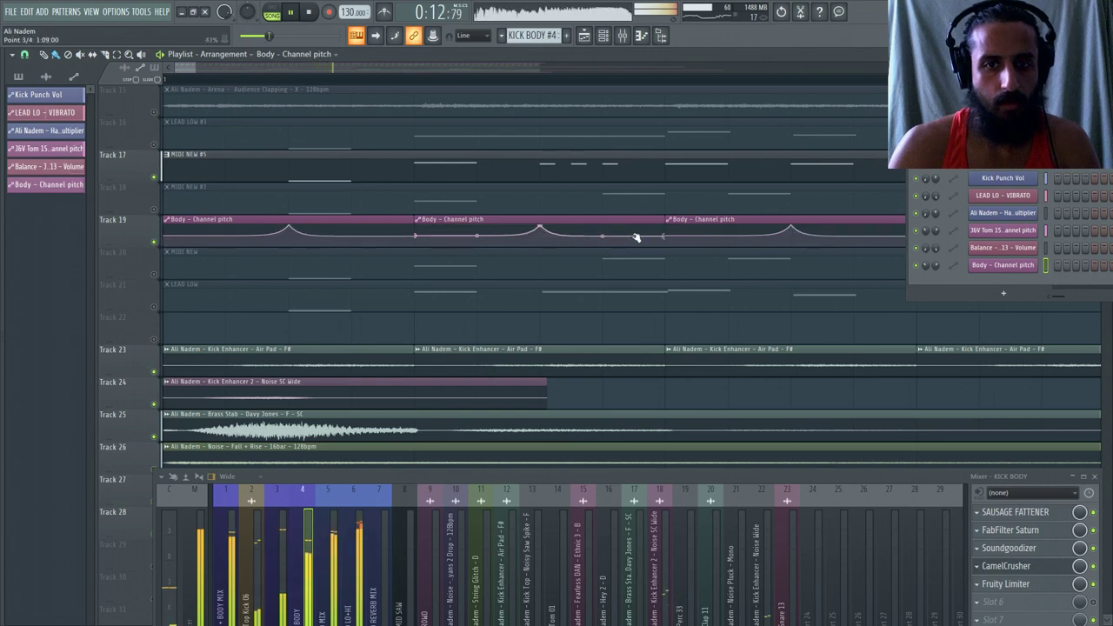
# With the pitch curve peaking mid-clip, enter exact values for its end and start points, setting the start point to 0.5.
pyautogui.rightClick(665, 237)
pyautogui.click(714, 444)
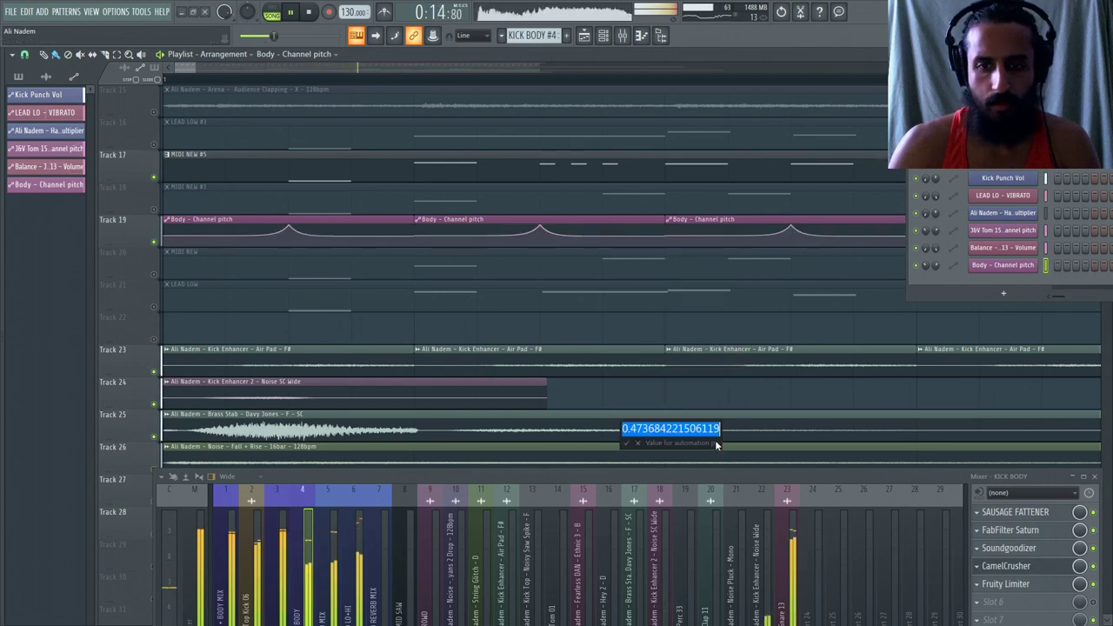
pyautogui.rightClick(424, 240)
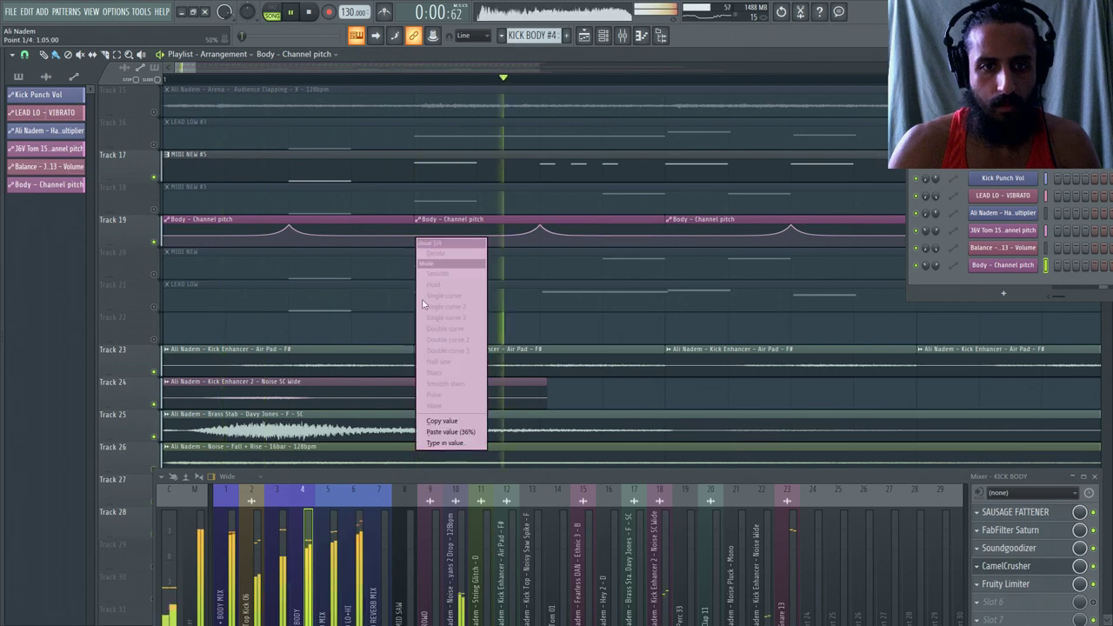
pyautogui.click(446, 444)
pyautogui.write('.5')
pyautogui.press('Return')
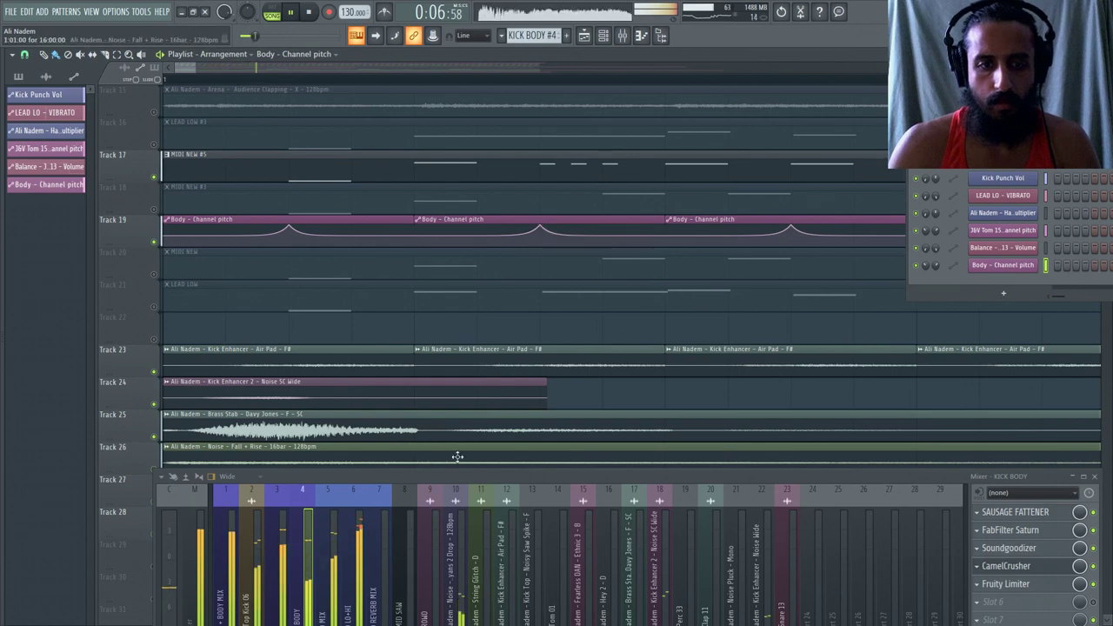
# Lower the mid-clip peak of the Body pitch curve, moving the mixer clear of Track 19, and replay the song.
pyautogui.moveTo(457, 457); pyautogui.dragTo(556, 226)
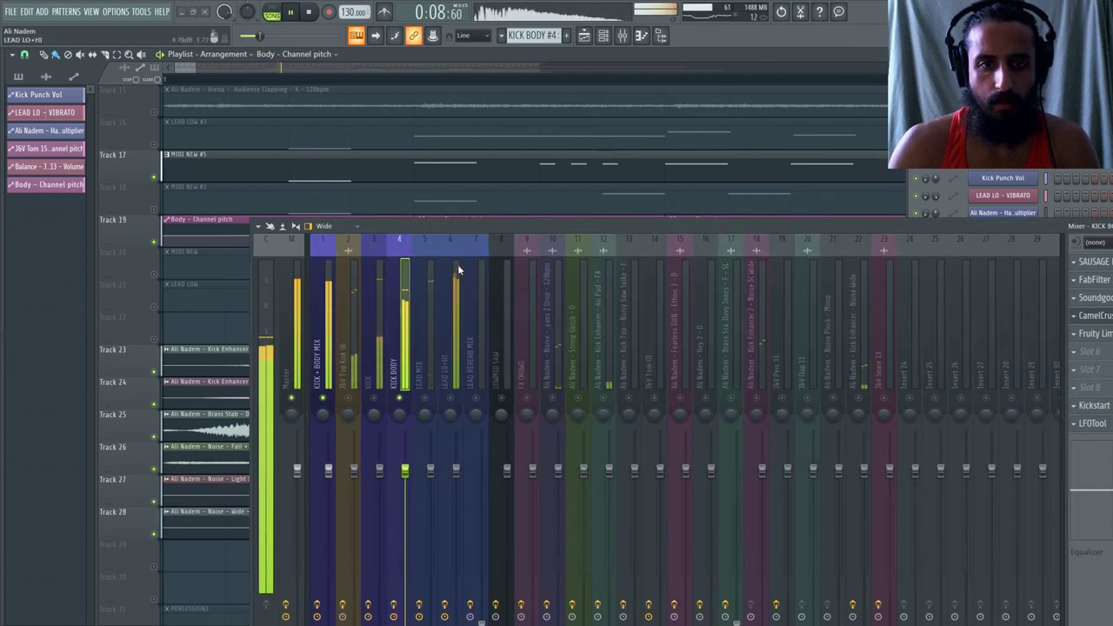
pyautogui.moveTo(457, 231); pyautogui.dragTo(459, 395)
pyautogui.press('space')
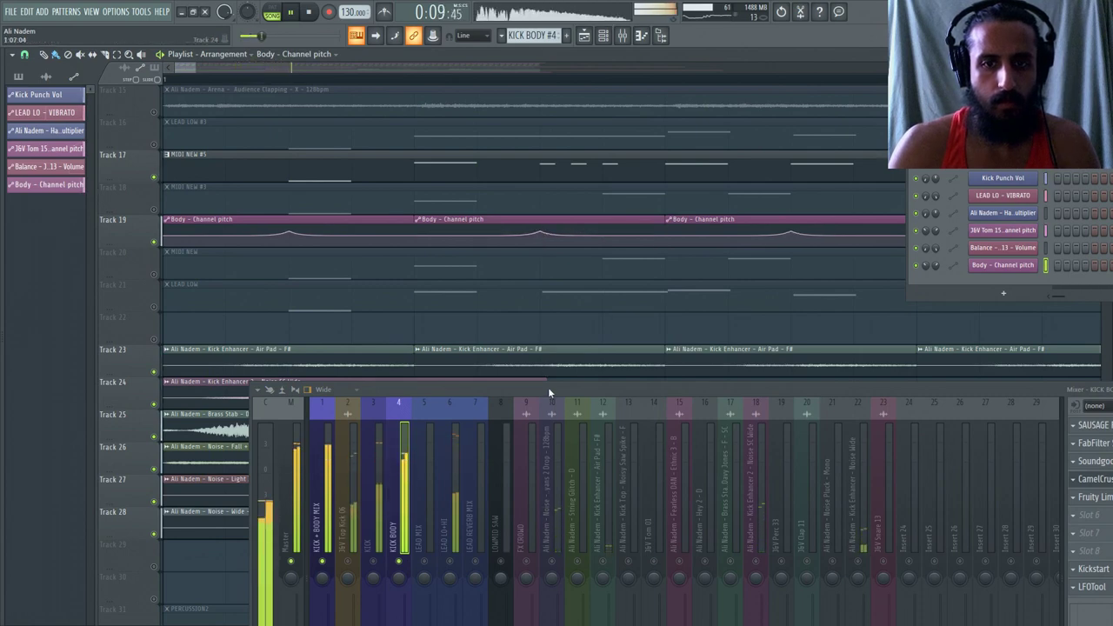
pyautogui.moveTo(547, 391); pyautogui.dragTo(559, 364)
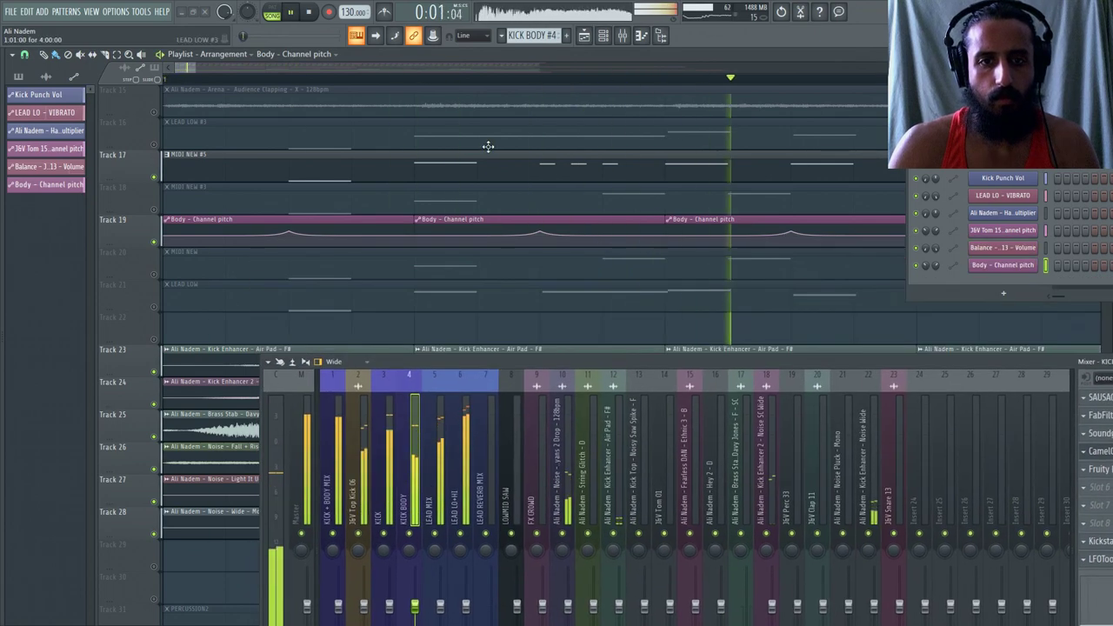
# Look over the lead and pitch automation clips during playback, and examine the notes of the KICK BODY #4 pattern.
pyautogui.click(488, 146)
pyautogui.scroll(-4, 405, 154)
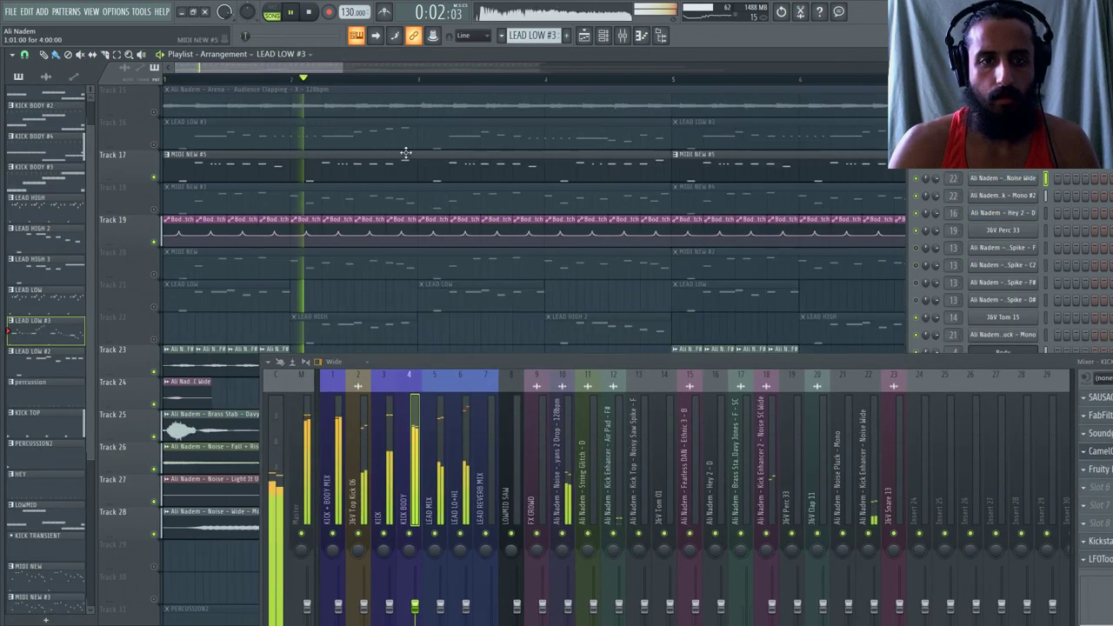
pyautogui.rightClick(307, 233)
pyautogui.click(320, 246)
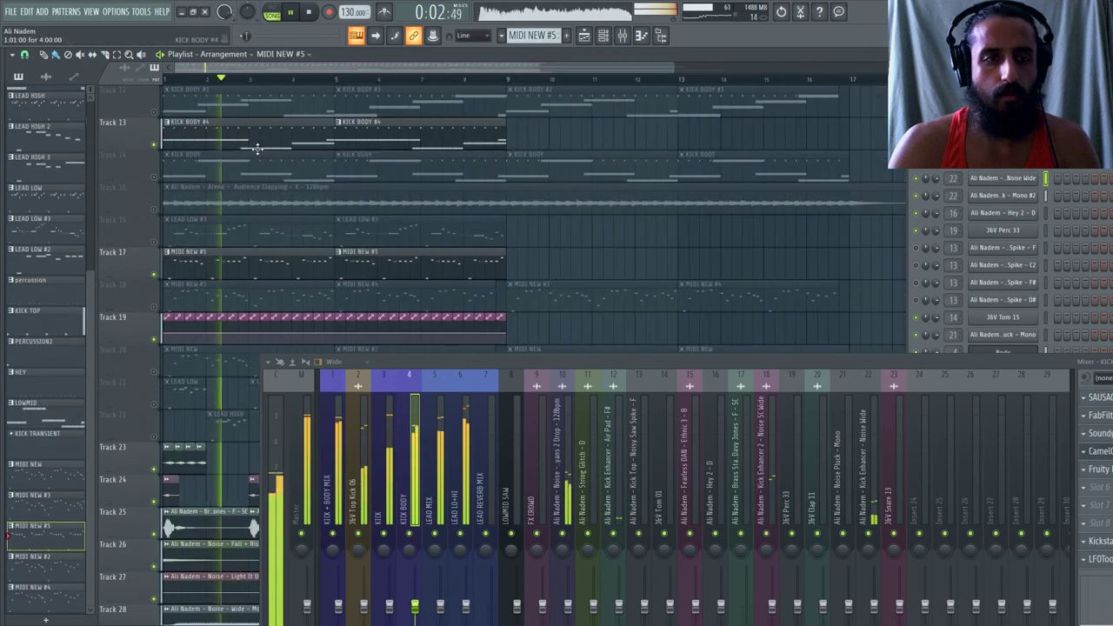
pyautogui.doubleClick(257, 157)
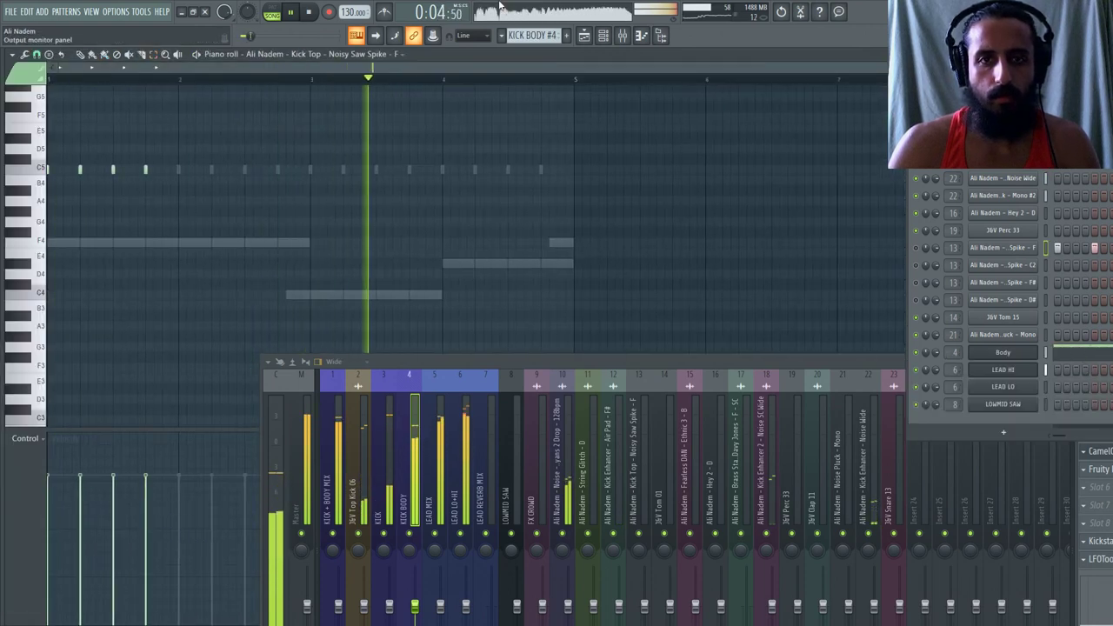
pyautogui.click(588, 36)
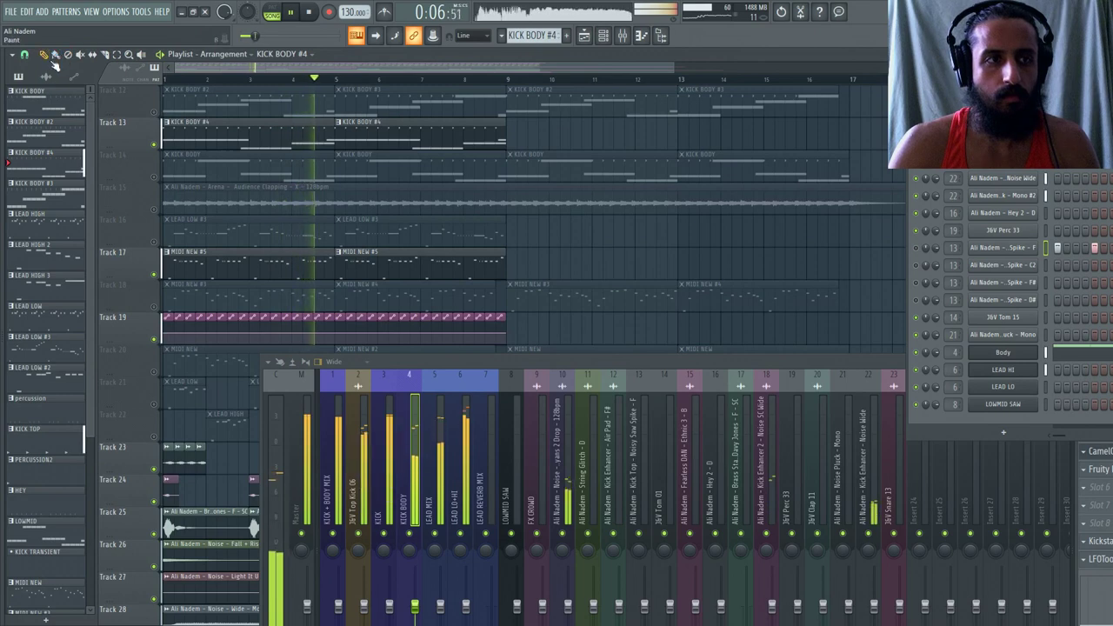
# Make the second KICK BODY #4 clip on Track 13, at bar 5, a unique pattern and open its notes.
pyautogui.scroll(2, 489, 129)
pyautogui.click(440, 80)
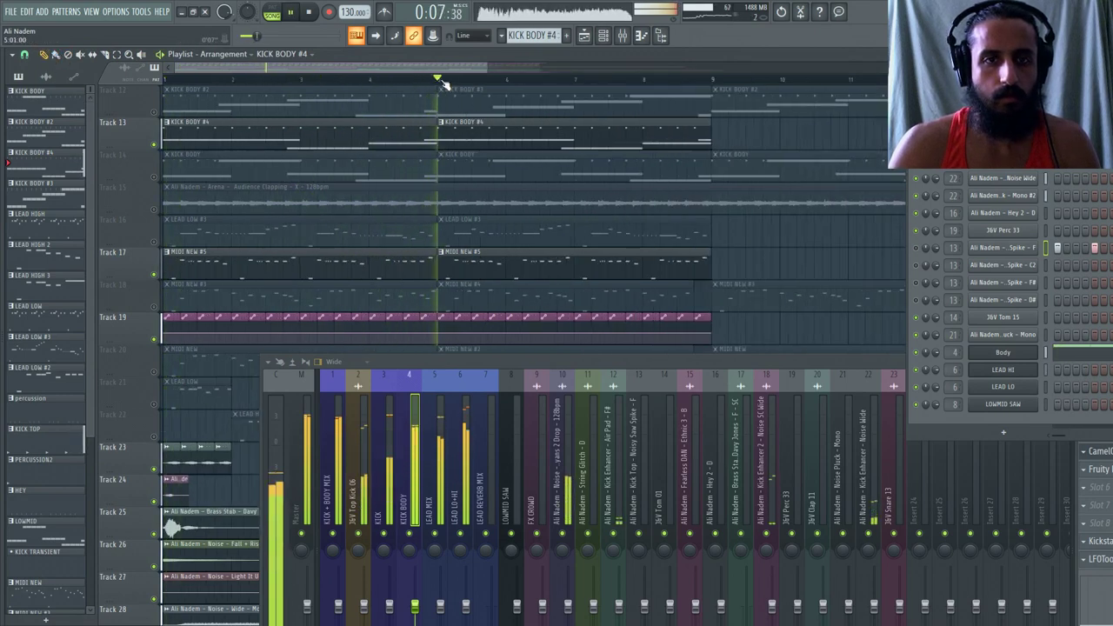
pyautogui.click(441, 122)
pyautogui.click(469, 180)
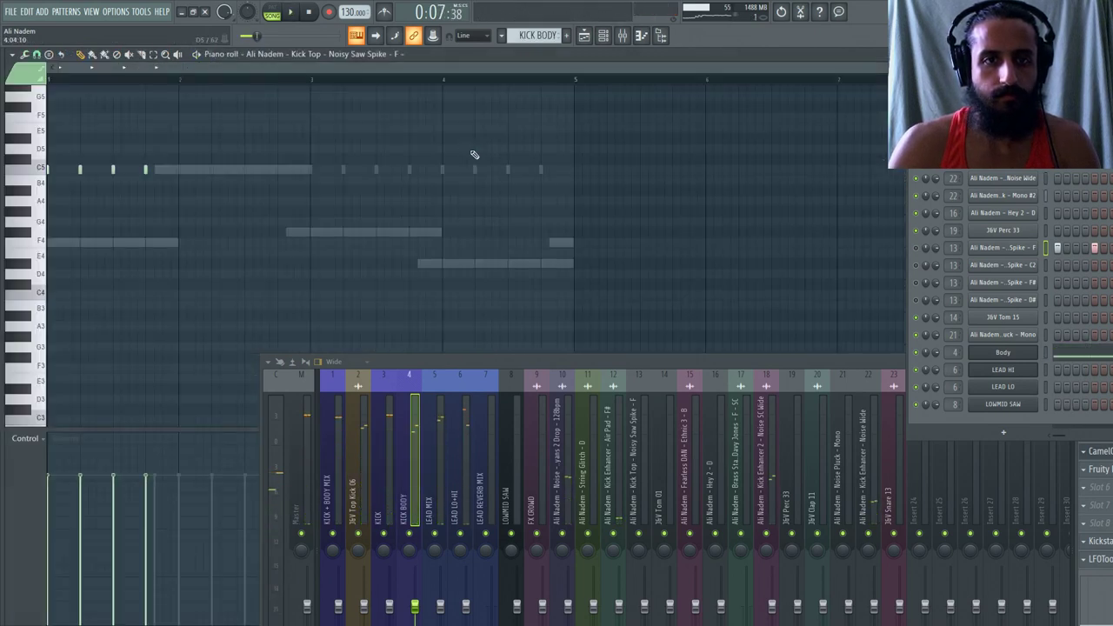
pyautogui.click(588, 36)
pyautogui.doubleClick(467, 128)
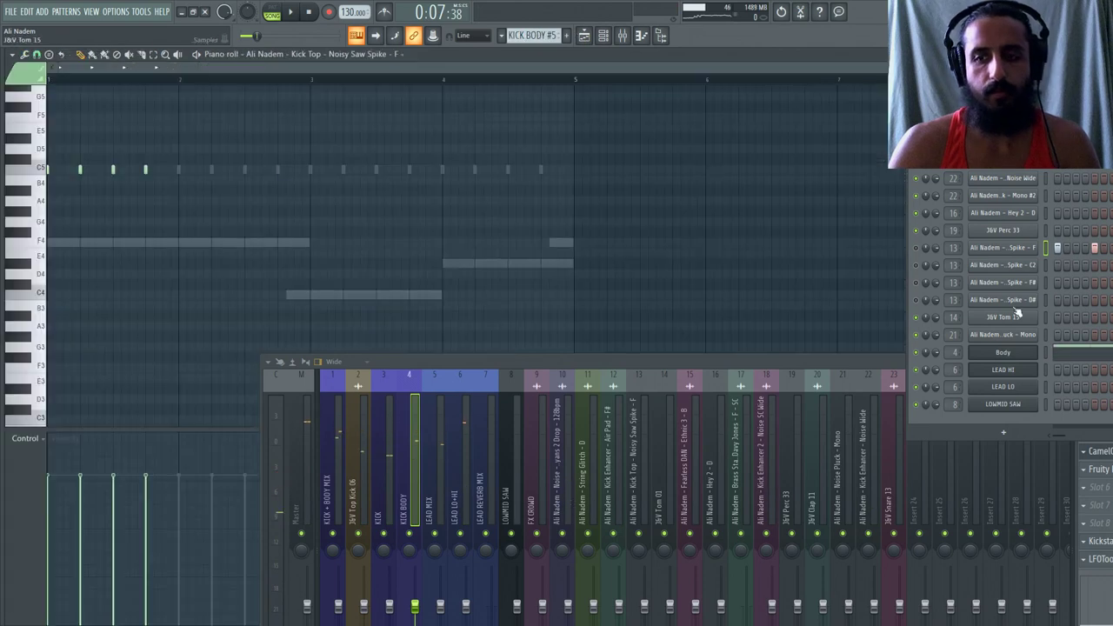
# Transpose all Body notes in KICK BODY #5 up five semitones, putting the opening run on A#4, while auditioning the pattern.
pyautogui.click(1098, 357)
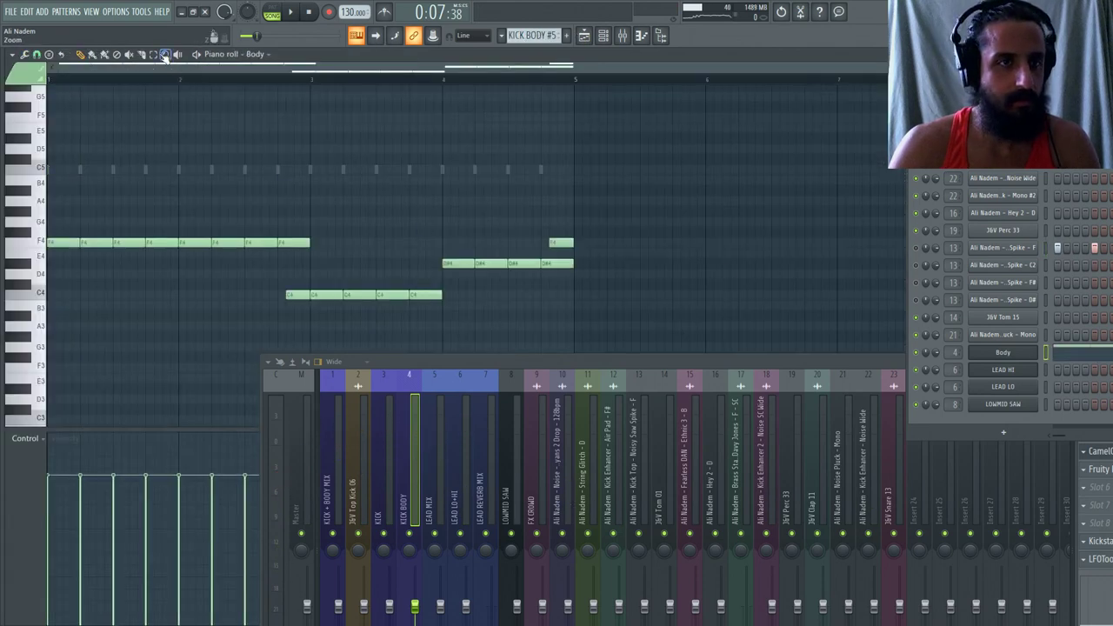
pyautogui.hotkey('ctrl', 'a')
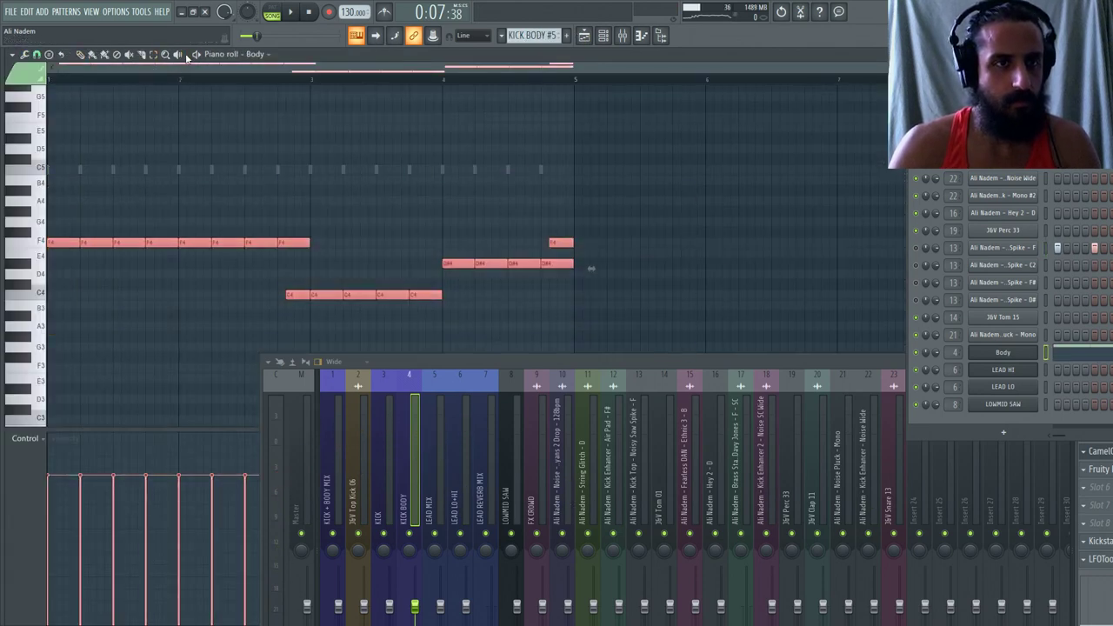
pyautogui.press('space')
pyautogui.hotkey('shift', 'Up')
pyautogui.hotkey('shift', 'Up')
pyautogui.hotkey('shift', 'Up')
pyautogui.hotkey('shift', 'Up')
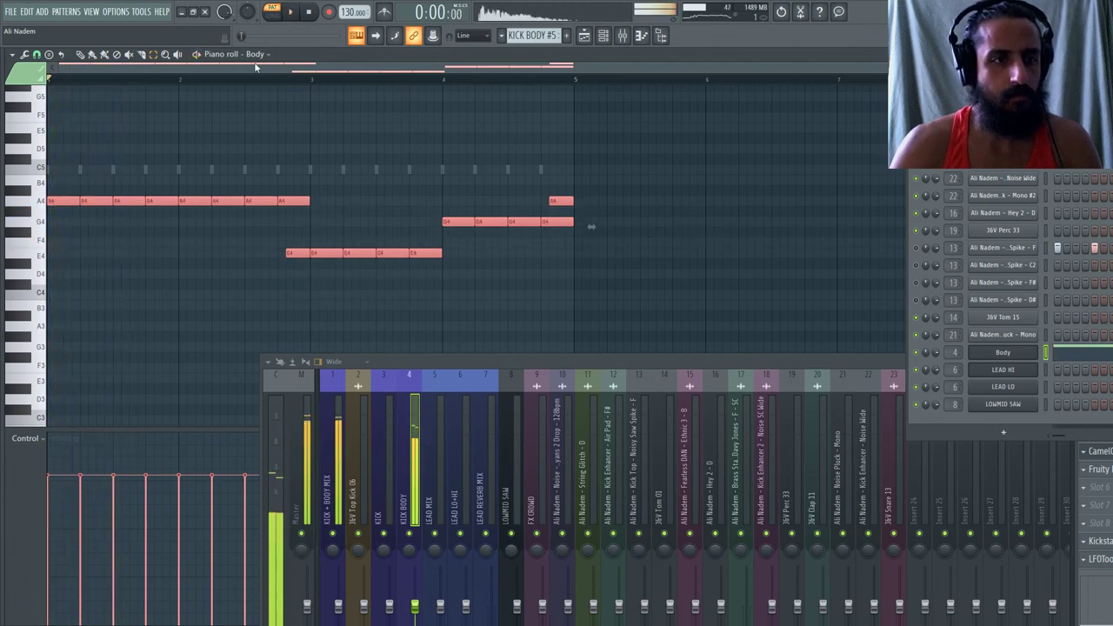
pyautogui.hotkey('shift', 'Up')
pyautogui.hotkey('shift', 'Up')
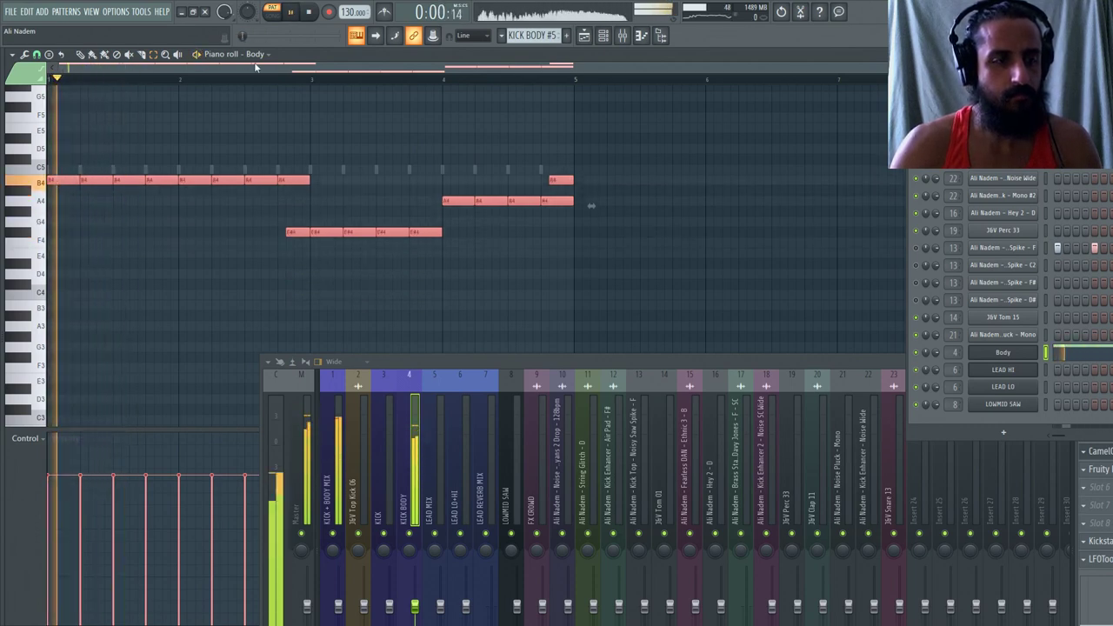
pyautogui.hotkey('shift', 'Down')
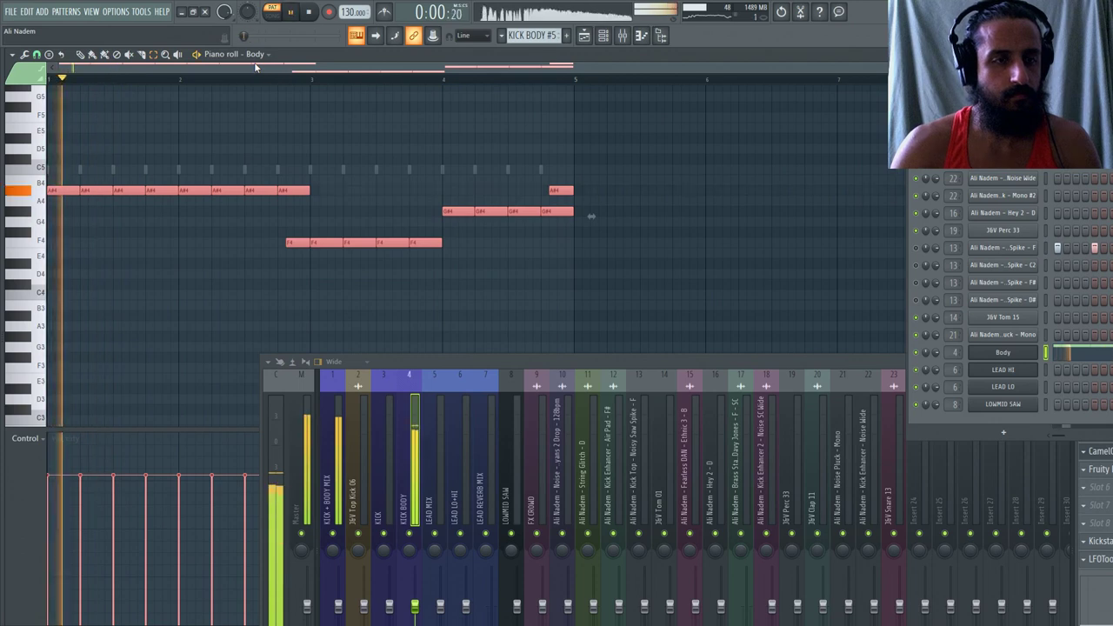
pyautogui.hotkey('ctrl', 'd')
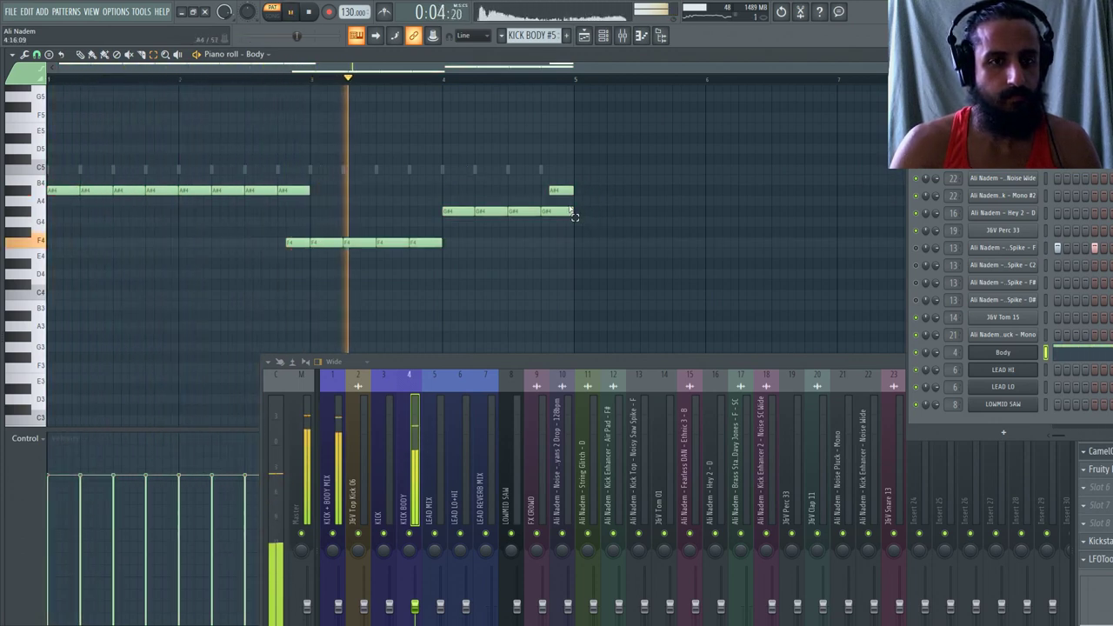
# Return to the arrangement and replay the song through the KICK BODY #4 and #5 clips to compare them.
pyautogui.press('space')
pyautogui.moveTo(468, 228); pyautogui.dragTo(287, 252)
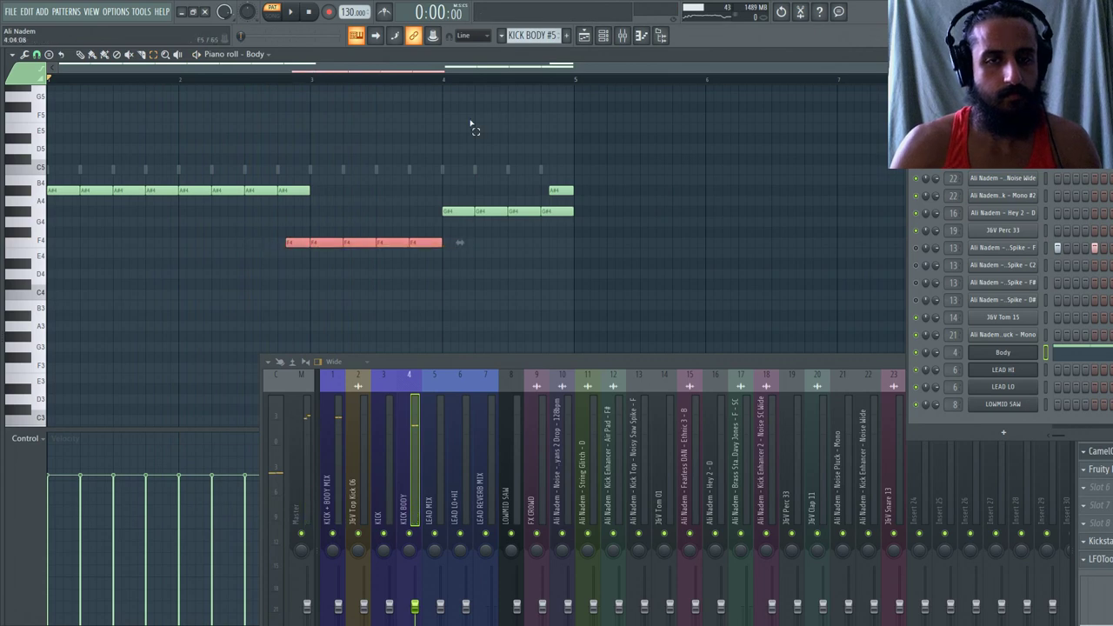
pyautogui.press('space')
pyautogui.click(583, 40)
pyautogui.press('l')
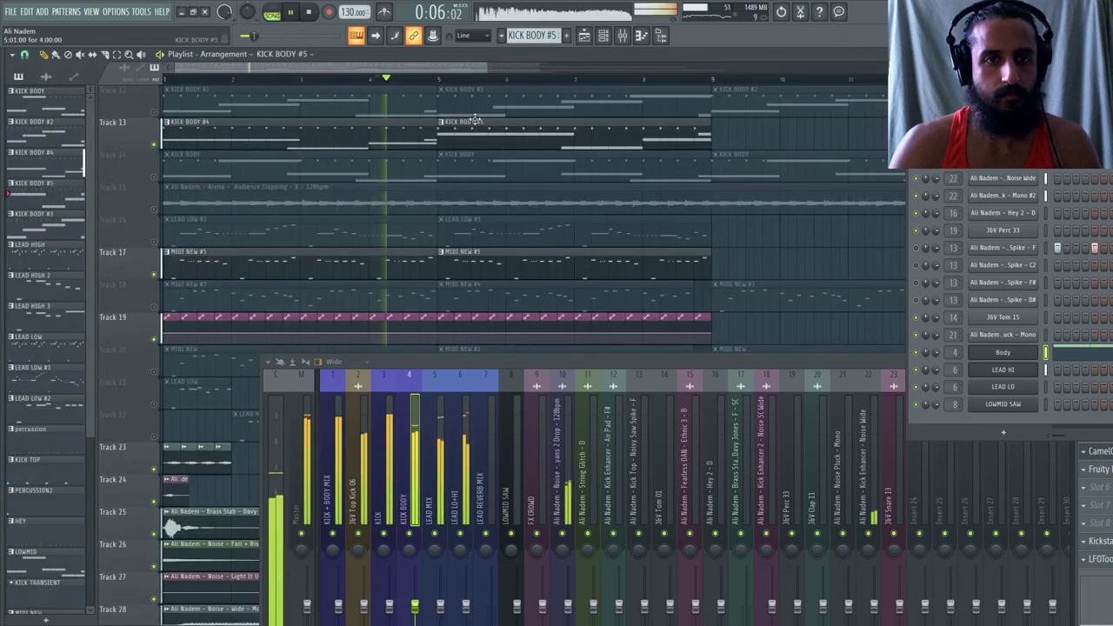
pyautogui.scroll(-1, 291, 117)
pyautogui.scroll(2, 338, 153)
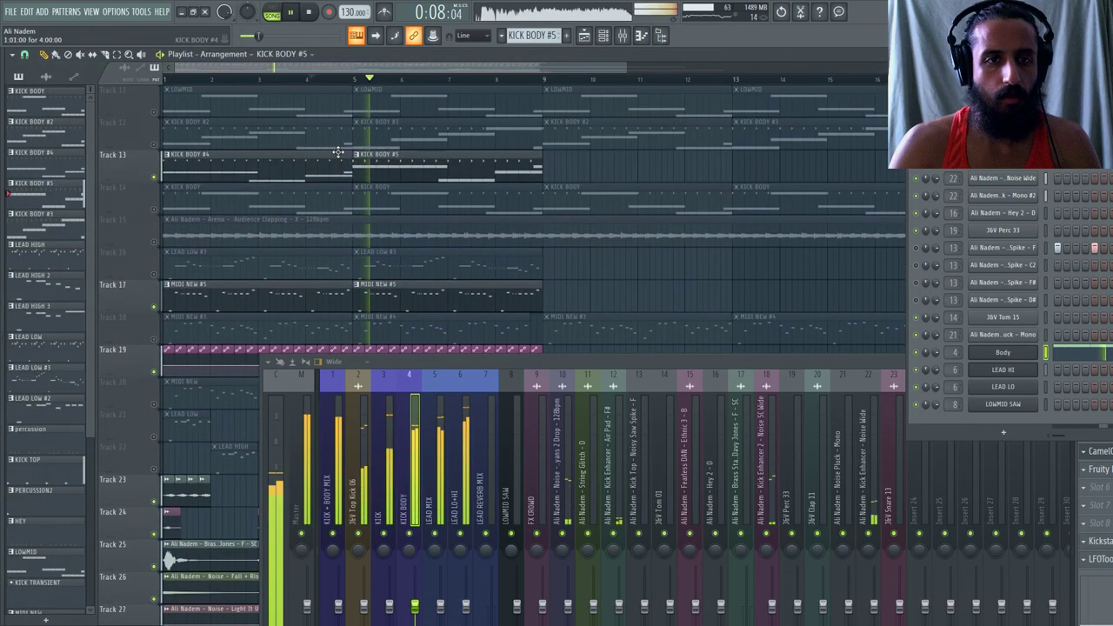
pyautogui.scroll(2, 328, 170)
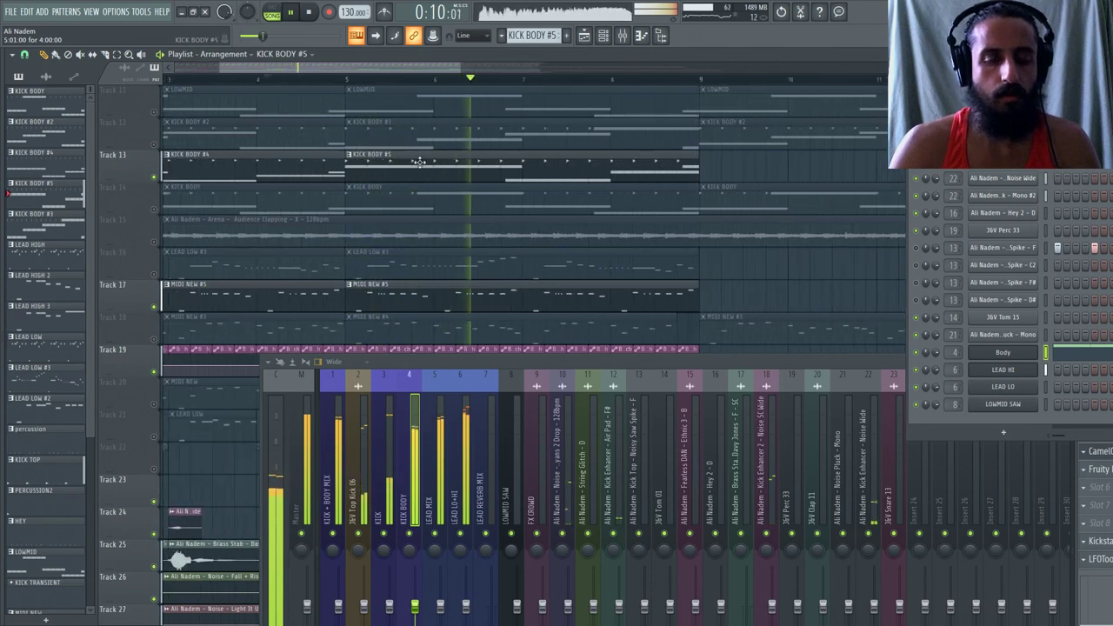
pyautogui.scroll(-2, 415, 144)
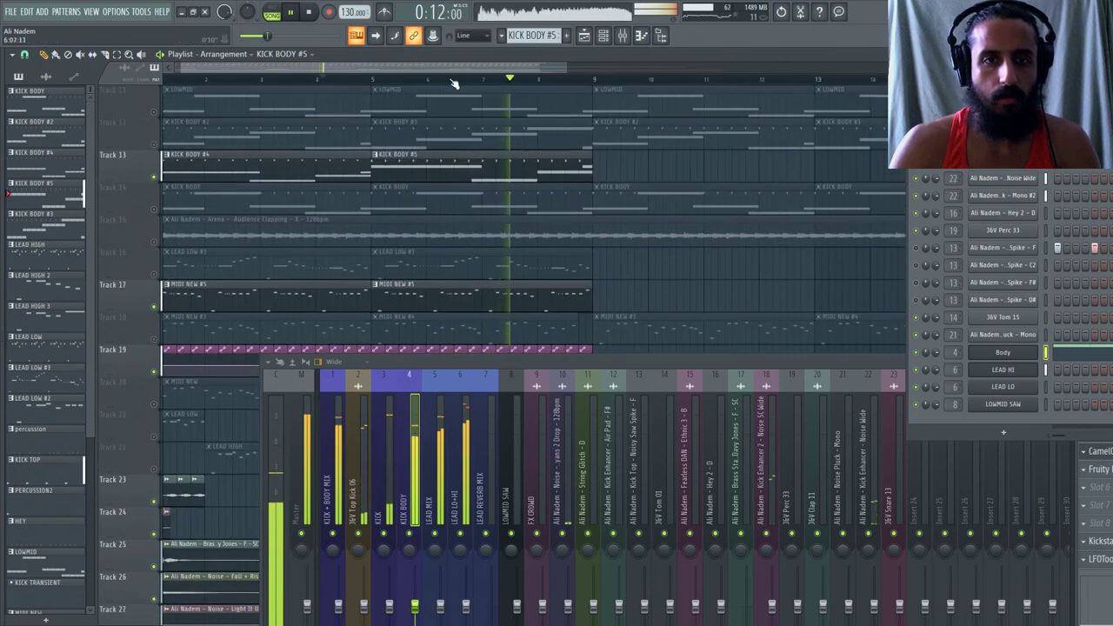
# Reopen KICK BODY #5, lower the middle run of Body notes to C4 and raise it an octave to C5.
pyautogui.doubleClick(476, 165)
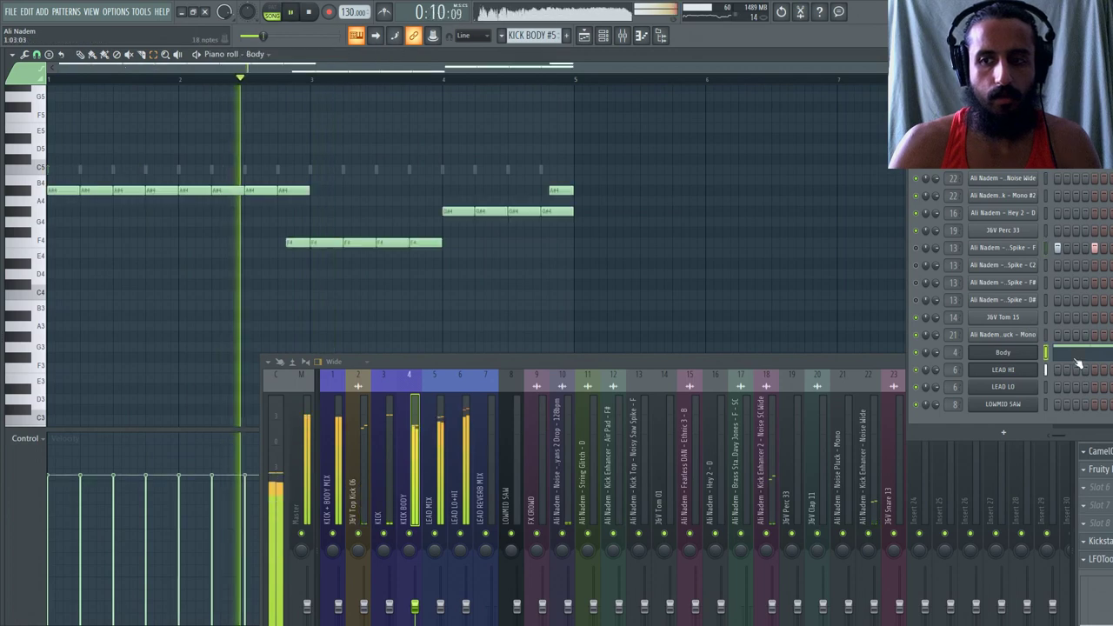
pyautogui.moveTo(463, 228); pyautogui.dragTo(236, 266)
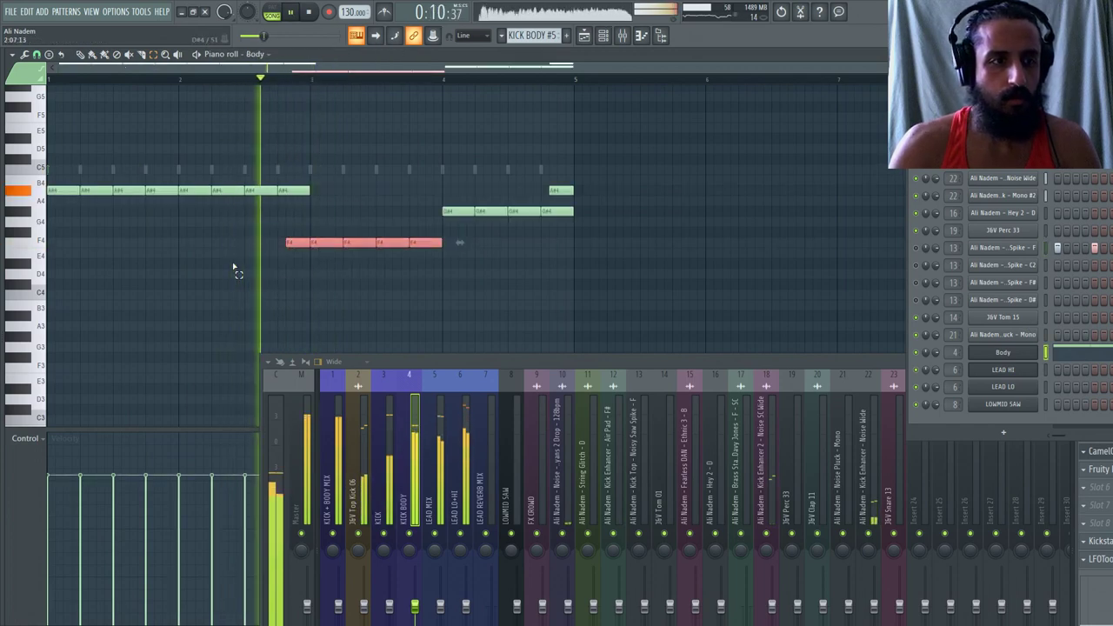
pyautogui.hotkey('shift', 'Down')
pyautogui.hotkey('shift', 'Down')
pyautogui.hotkey('shift', 'Down')
pyautogui.hotkey('shift', 'Down')
pyautogui.hotkey('shift', 'Down')
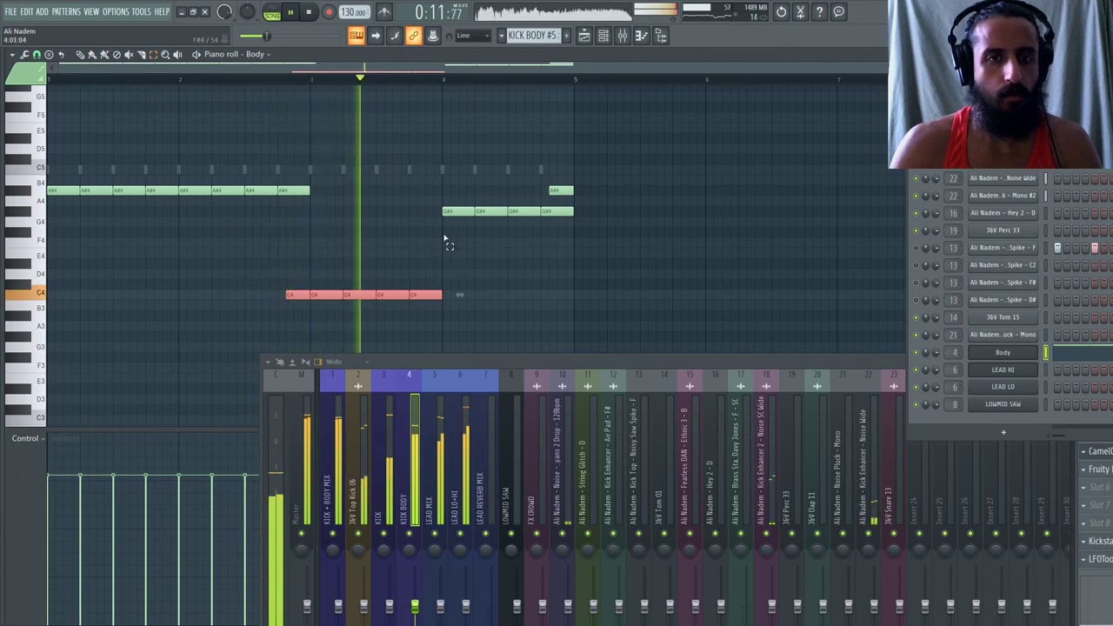
pyautogui.hotkey('ctrl', 'Up')
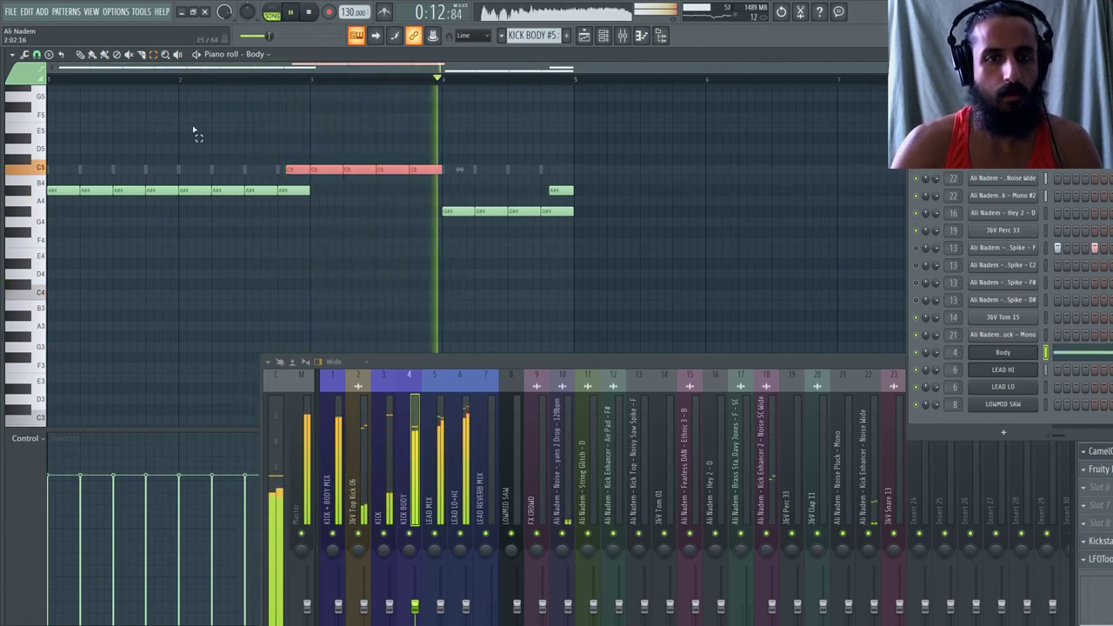
# Lower the four G#4 Body notes in bar 4 to C4 during playback.
pyautogui.moveTo(402, 198); pyautogui.dragTo(600, 225)
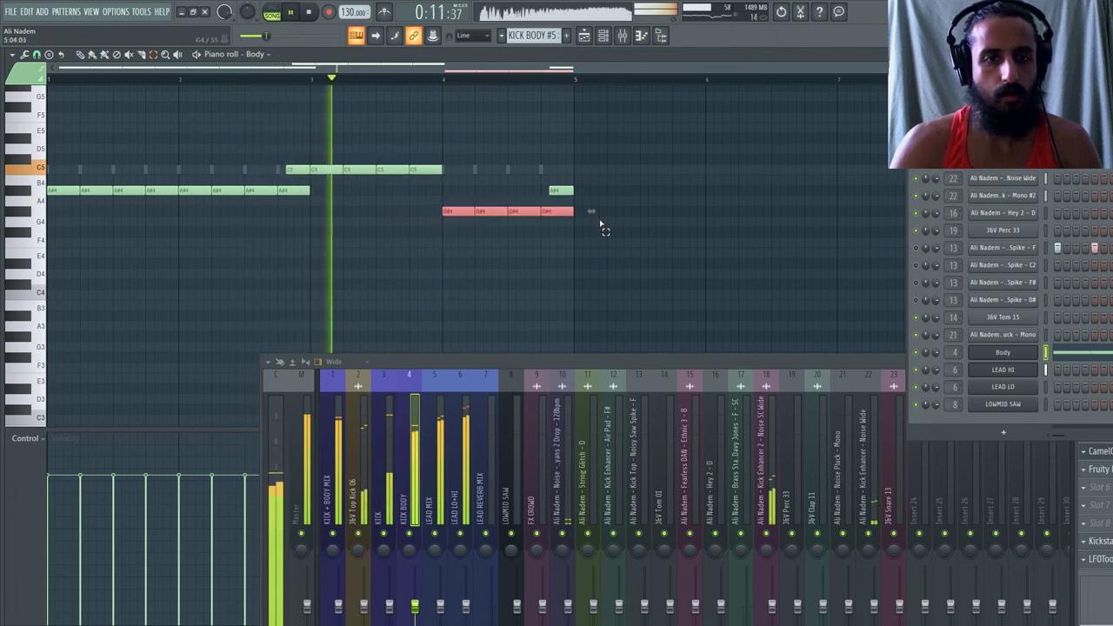
pyautogui.press('Down')
pyautogui.press('Down')
pyautogui.press('Down')
pyautogui.press('Down')
pyautogui.press('Down')
pyautogui.press('Down')
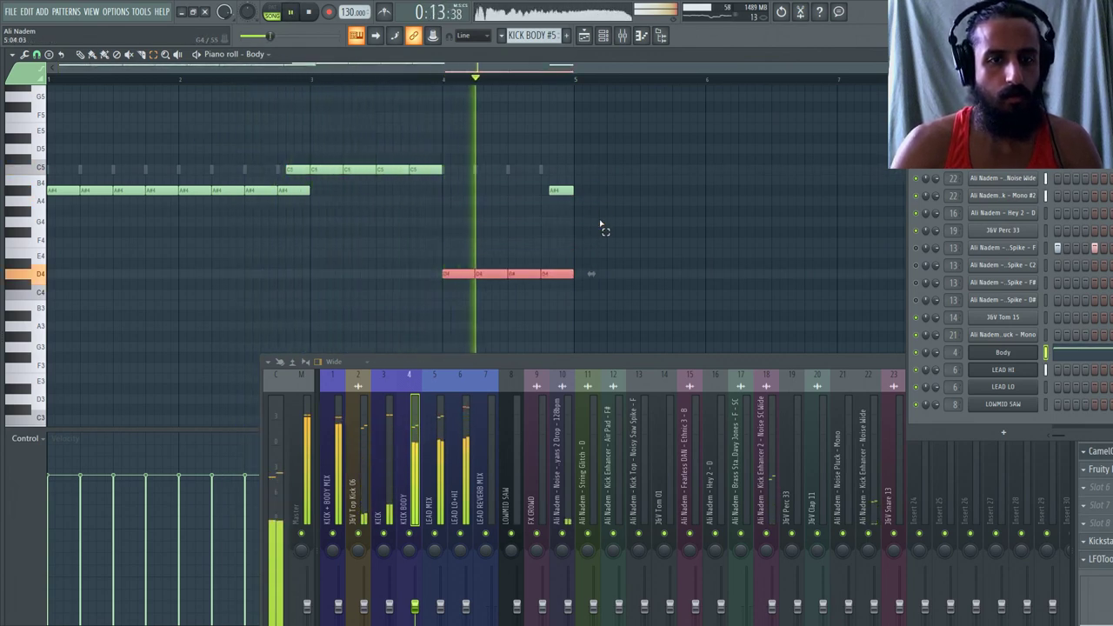
pyautogui.press('Down')
pyautogui.press('Down')
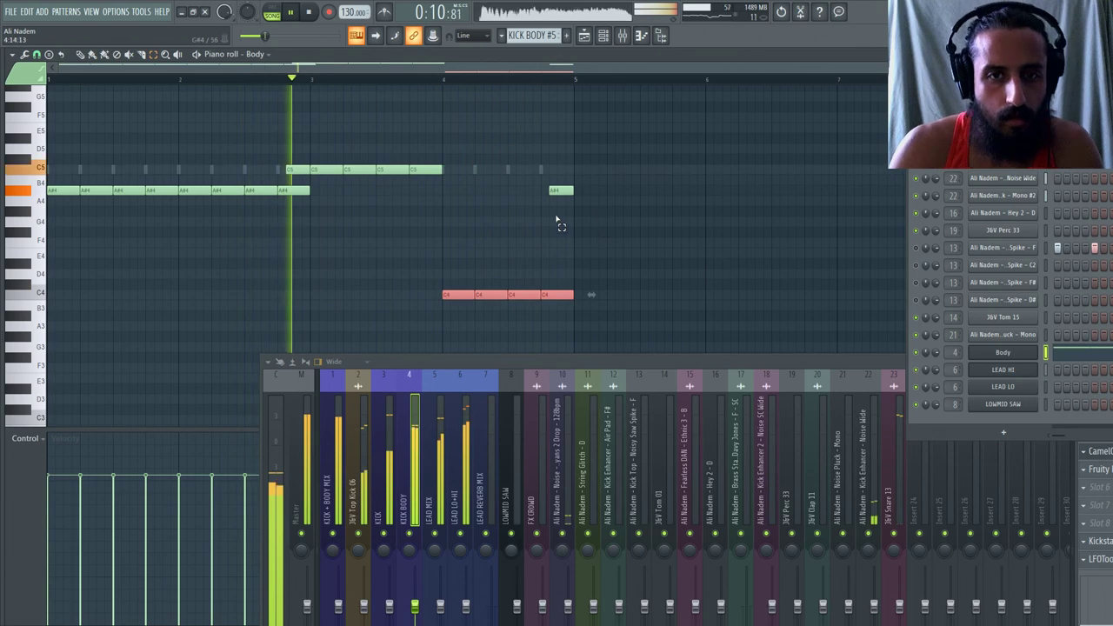
# Back in the arrangement, make the second MIDI NEW #5 clip on Track 17, at bar 5, a unique pattern.
pyautogui.press('F5')
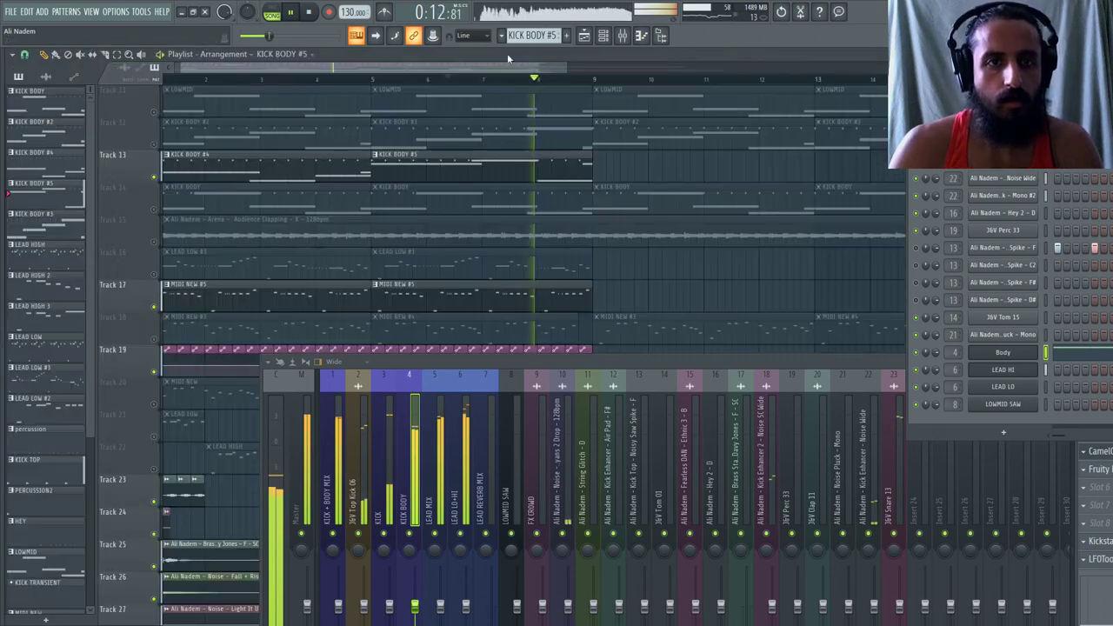
pyautogui.scroll(-5, 246, 140)
pyautogui.scroll(4, 212, 251)
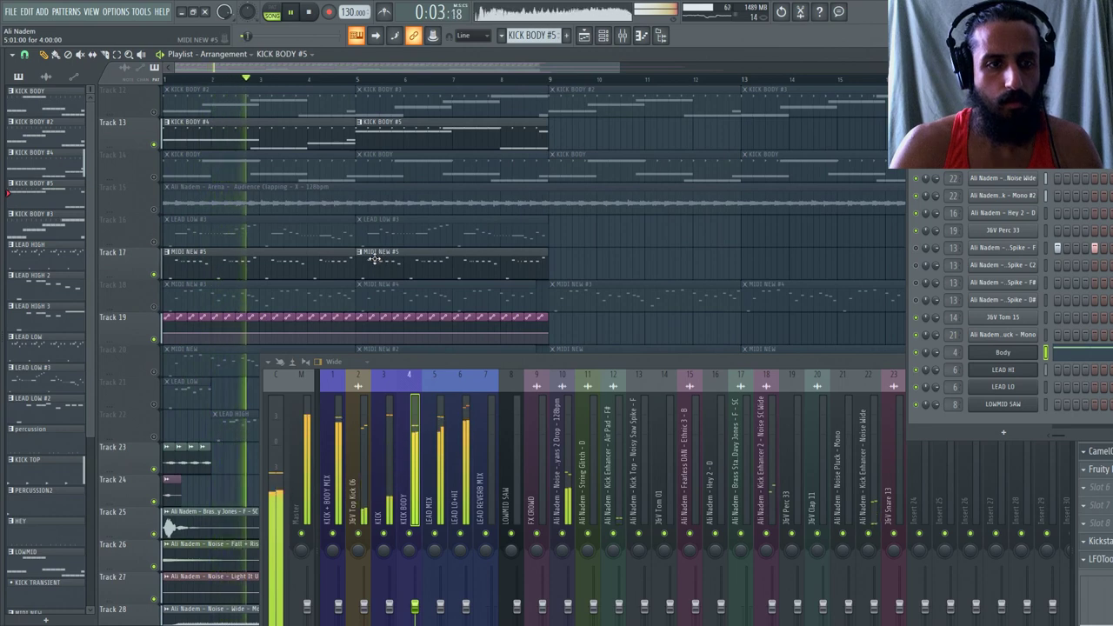
pyautogui.click(370, 258)
pyautogui.click(402, 313)
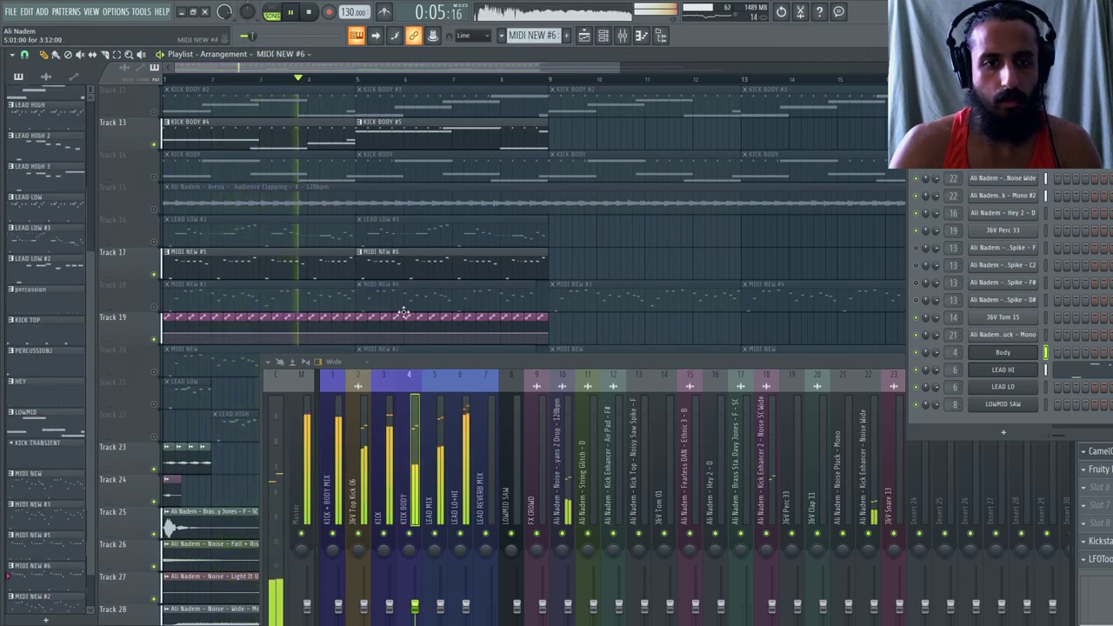
# Inspect the LEAD HI and LEAD LO notes of the MIDI NEW #6 pattern and return to the arrangement.
pyautogui.doubleClick(412, 266)
pyautogui.rightClick(1024, 369)
pyautogui.click(1032, 380)
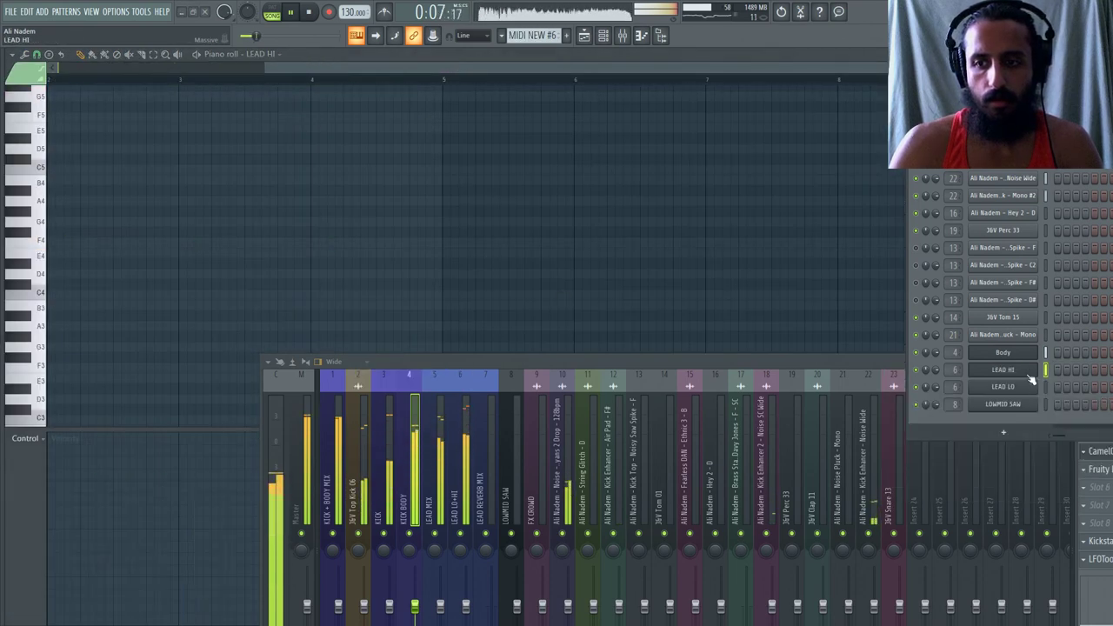
pyautogui.rightClick(1026, 383)
pyautogui.click(1043, 402)
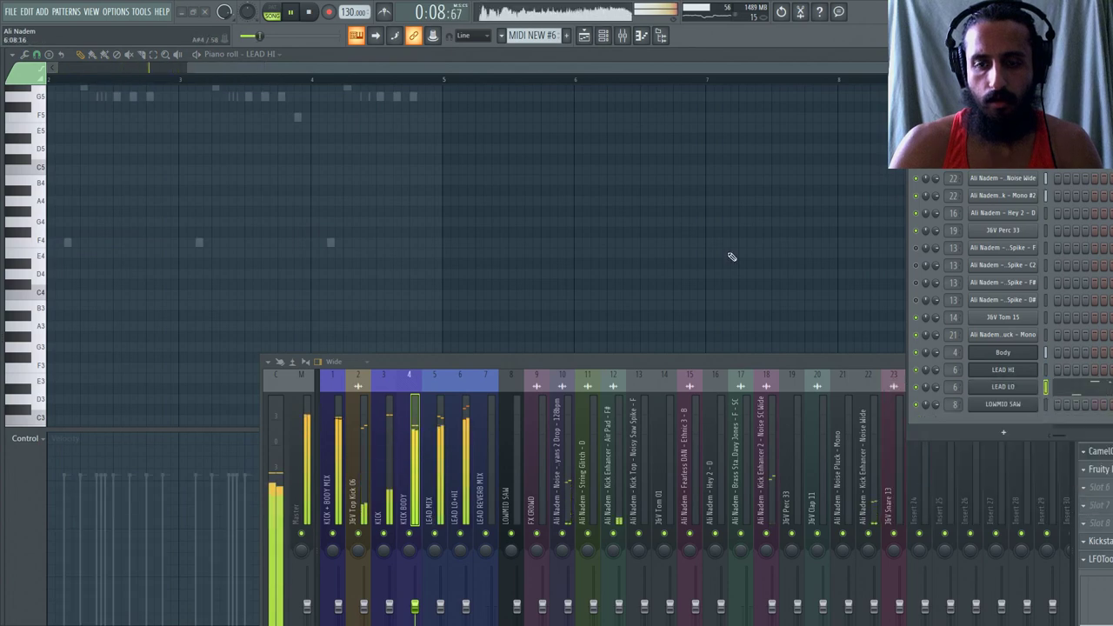
pyautogui.click(585, 38)
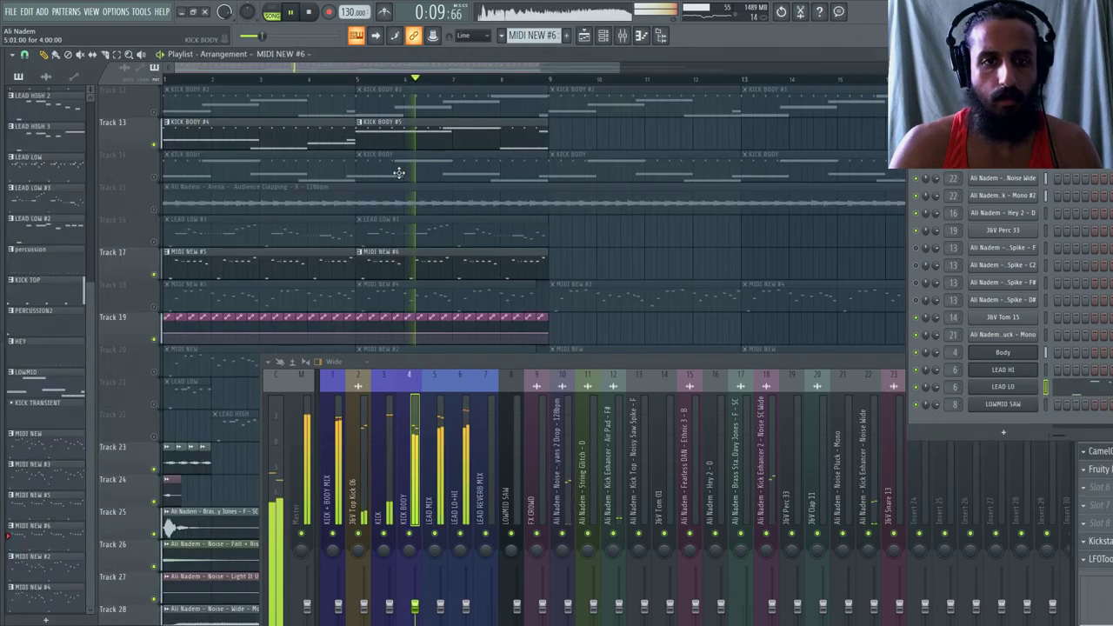
# Restart playback from bar 1 and repeat KICK BODY #4 at bar 9 and KICK BODY #5 at bar 13 on Track 13.
pyautogui.click(171, 85)
pyautogui.scroll(-2, 172, 85)
pyautogui.click(226, 131)
pyautogui.click(413, 131)
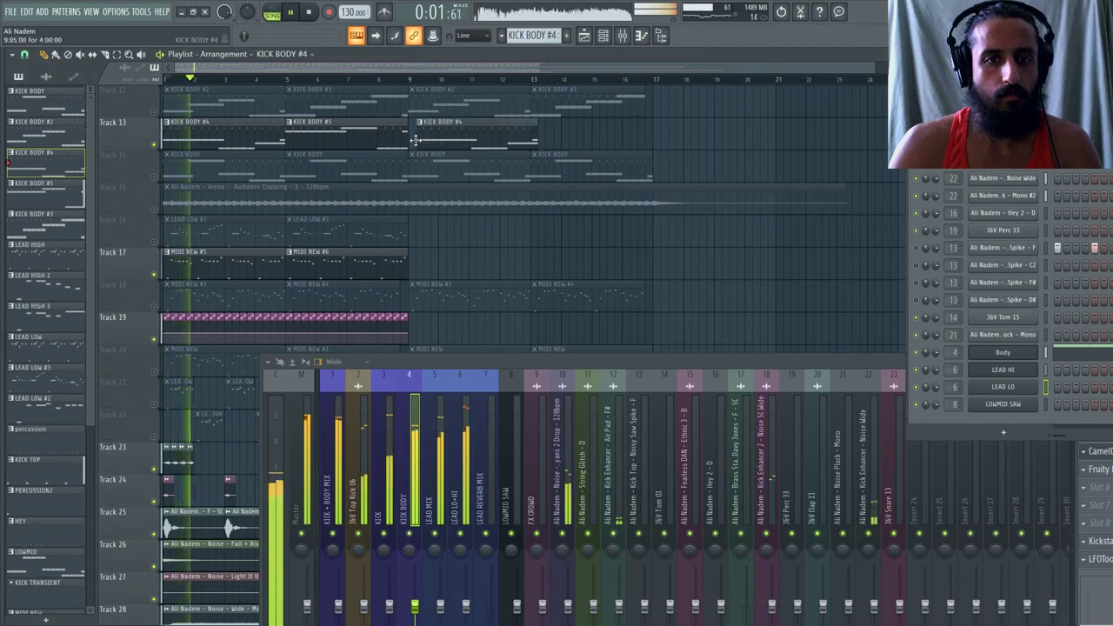
pyautogui.click(539, 132)
# Repeat MIDI NEW #5 at bar 9 and MIDI NEW #6 at bar 13 on Track 17.
pyautogui.click(260, 259)
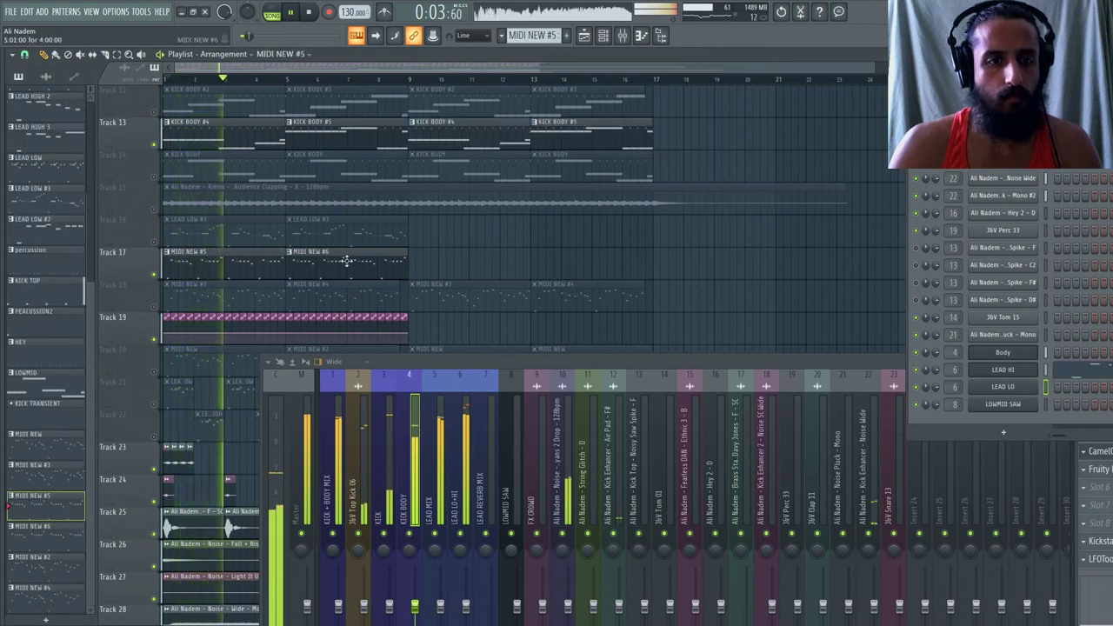
pyautogui.click(410, 258)
pyautogui.click(368, 256)
pyautogui.click(530, 258)
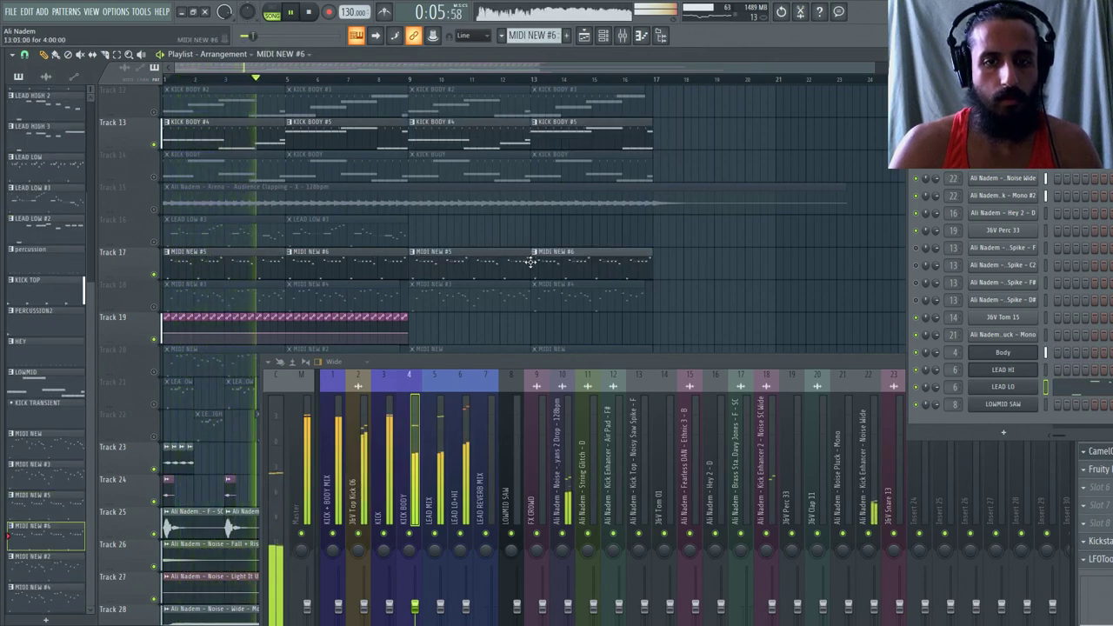
pyautogui.scroll(2, 261, 216)
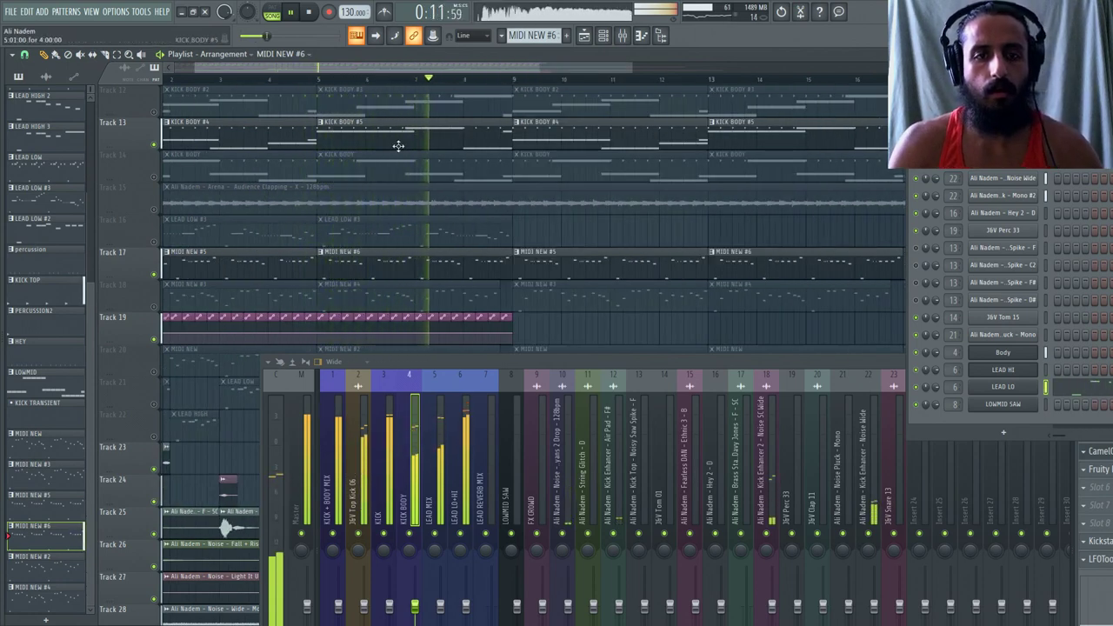
# Open the LEAD HI Massive synth, move the mixer clear of its window, and turn Macro 3 down to about 5.
pyautogui.scroll(-2, 344, 83)
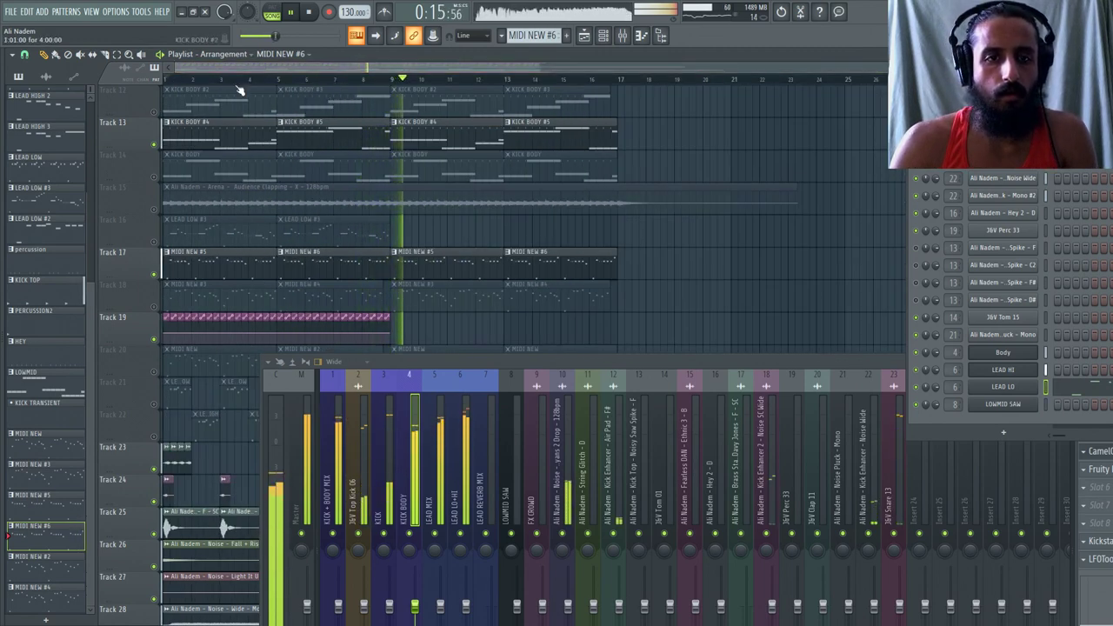
pyautogui.press('space')
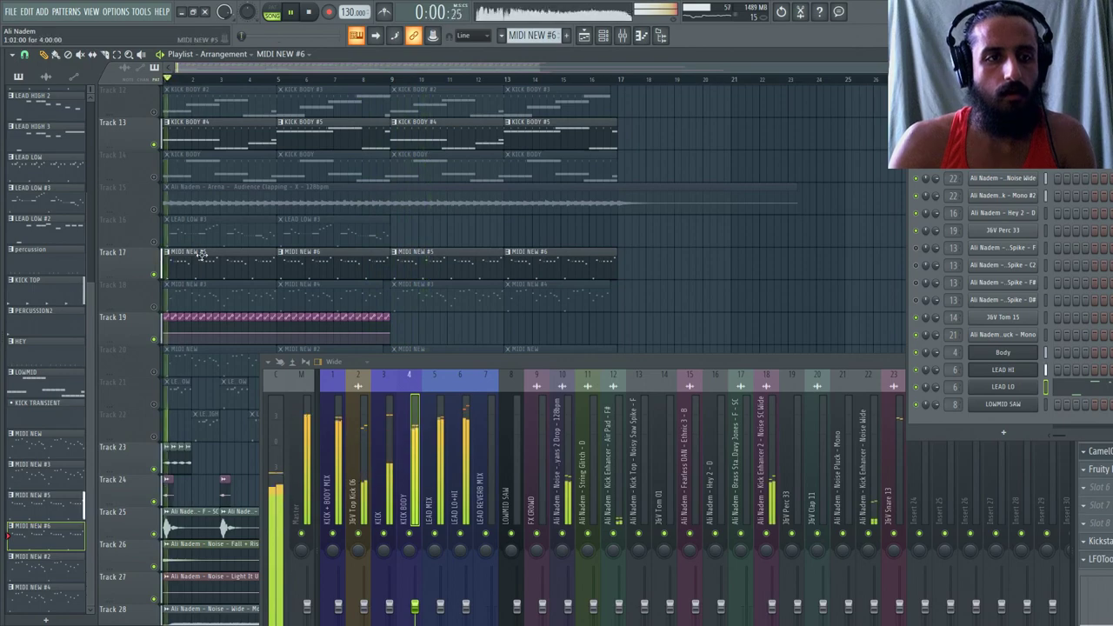
pyautogui.click(1070, 370)
pyautogui.press('space')
pyautogui.click(1033, 376)
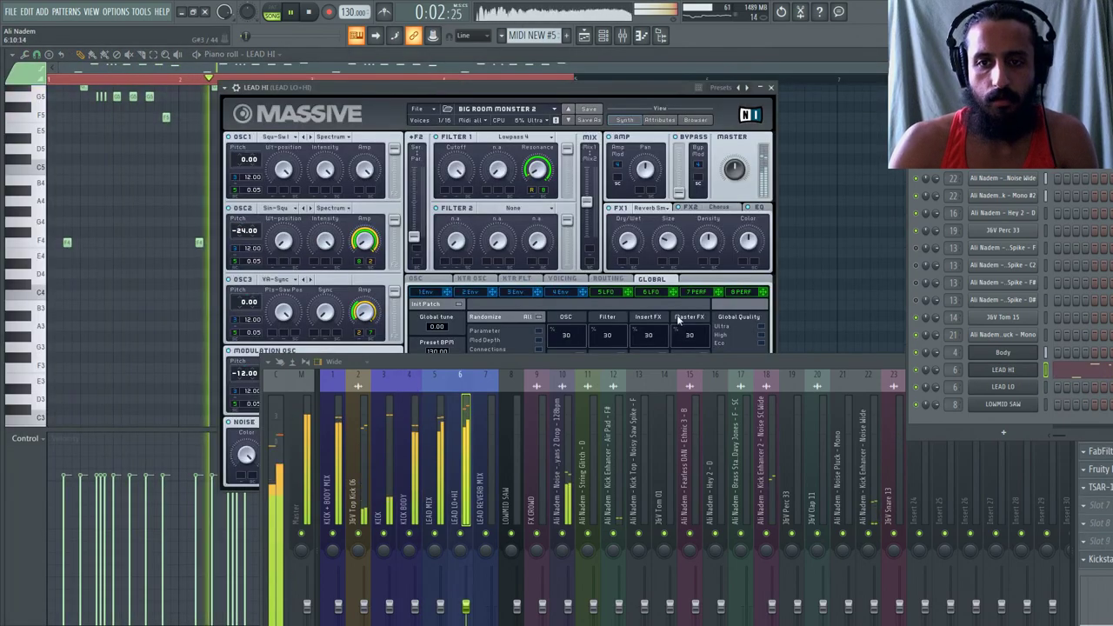
pyautogui.moveTo(752, 364); pyautogui.dragTo(745, 534)
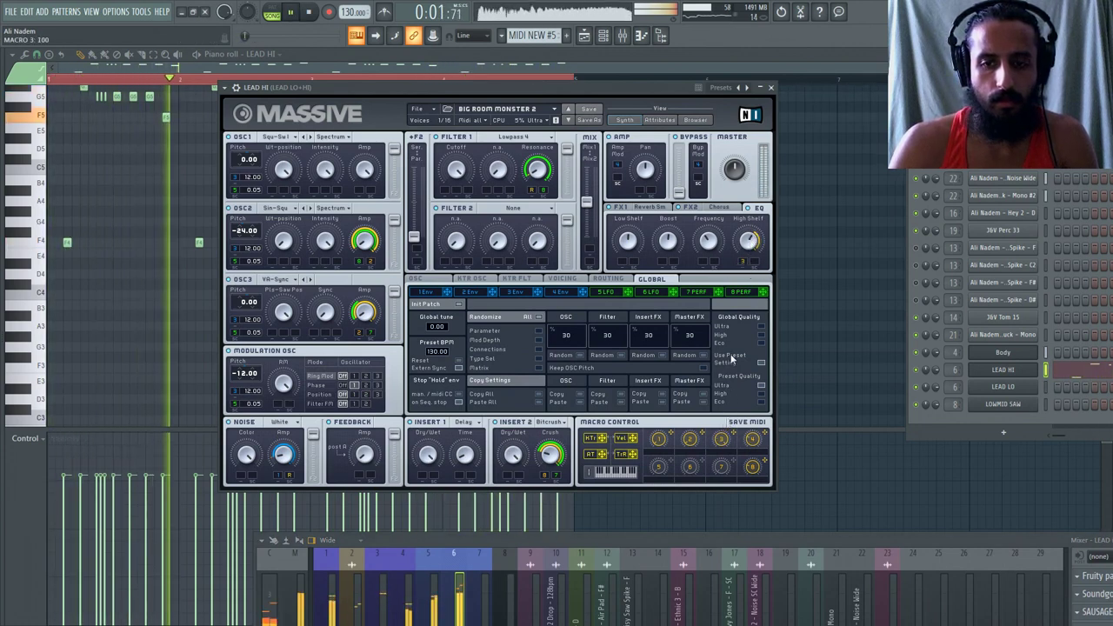
pyautogui.moveTo(721, 438); pyautogui.dragTo(716, 500)
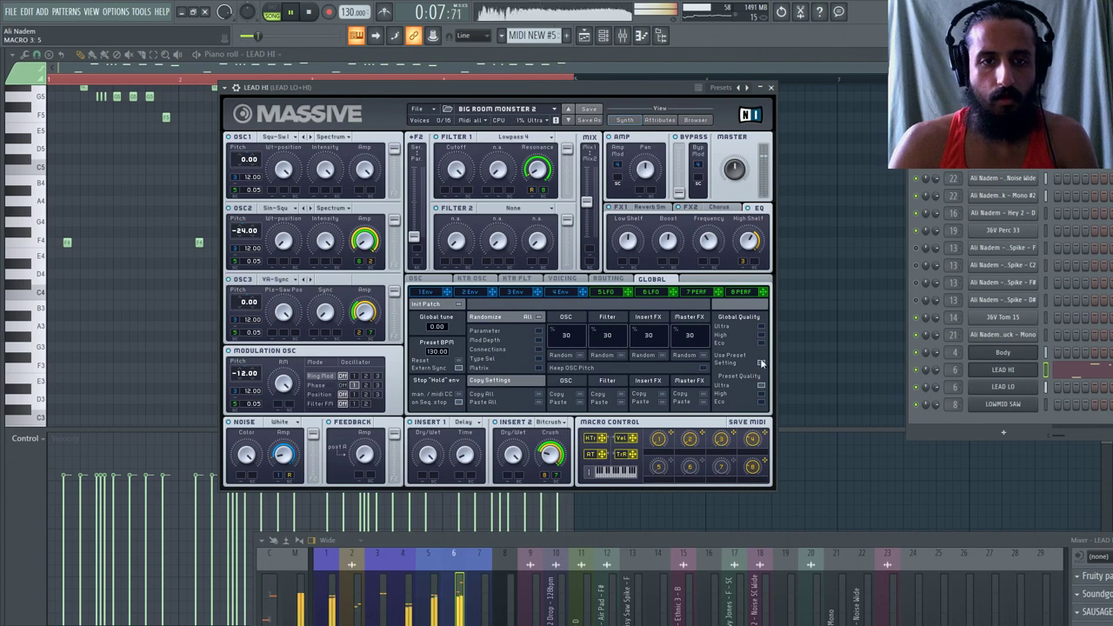
# Turn Macro 7 of the LEAD LO synth and Macro 3 of the LEAD HI synth down to 2.
pyautogui.click(1003, 386)
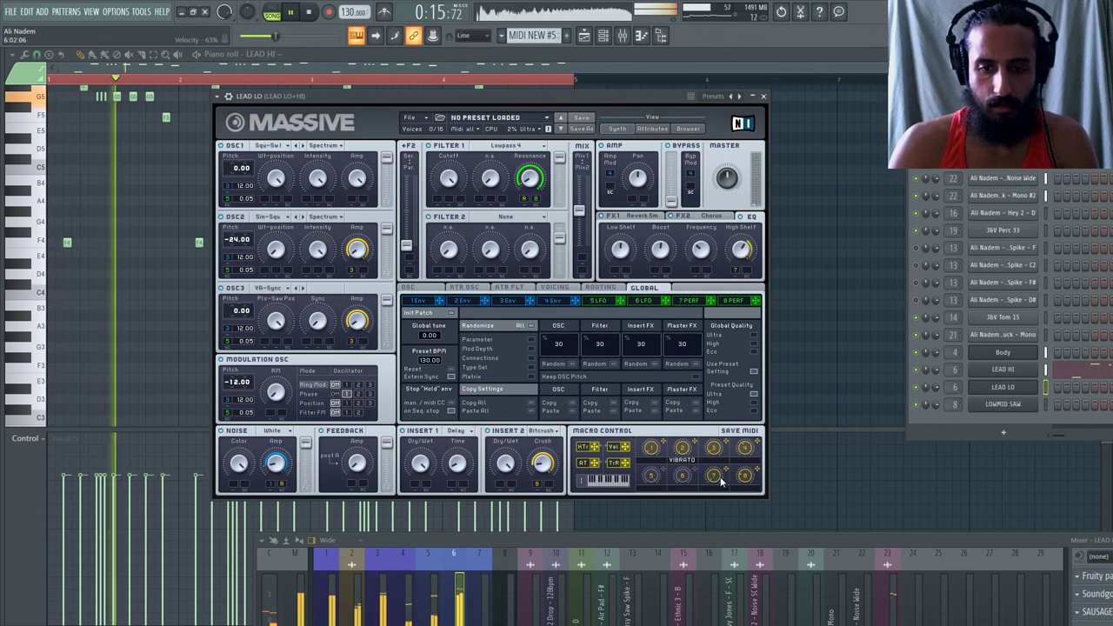
pyautogui.click(431, 289)
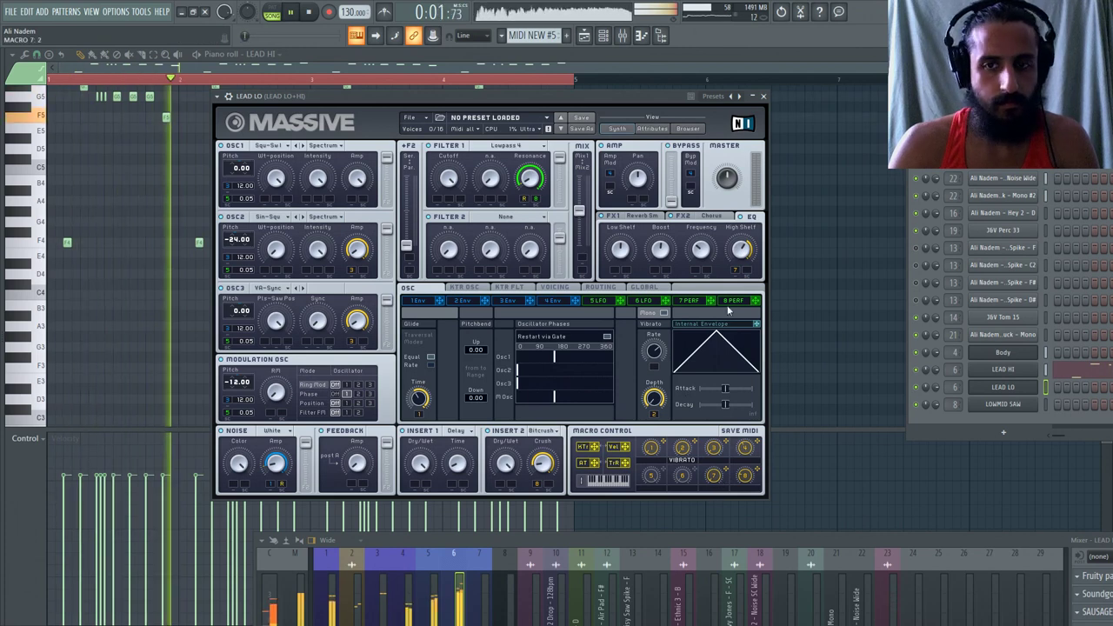
pyautogui.press('Up')
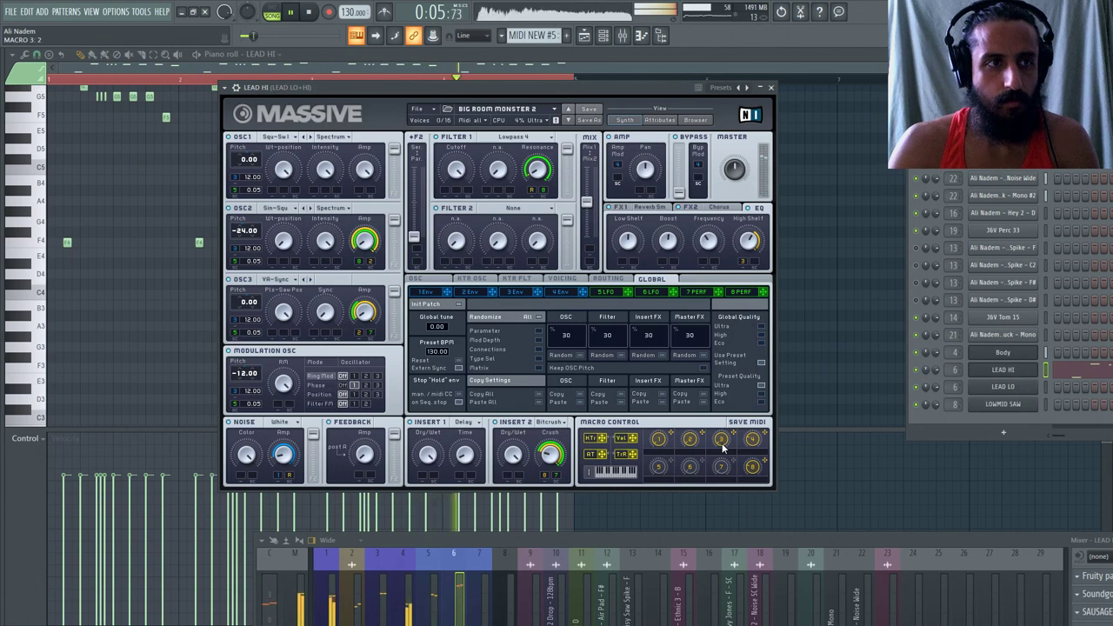
# Compare the reverb settings of the LEAD LO and LEAD HI synths and return to the arrangement.
pyautogui.click(1014, 392)
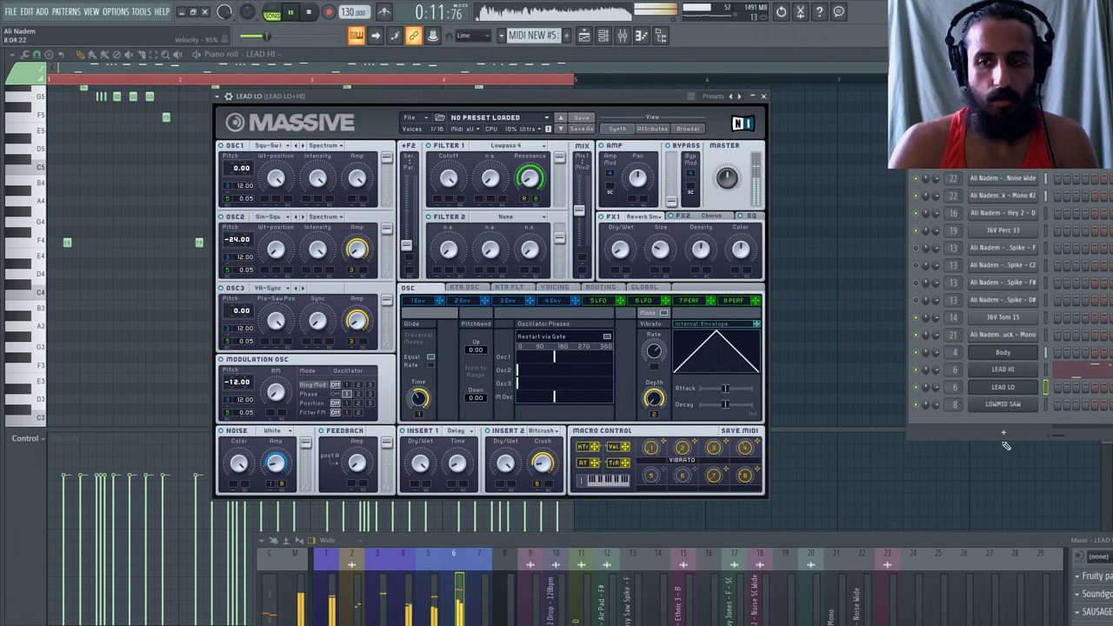
pyautogui.click(1009, 371)
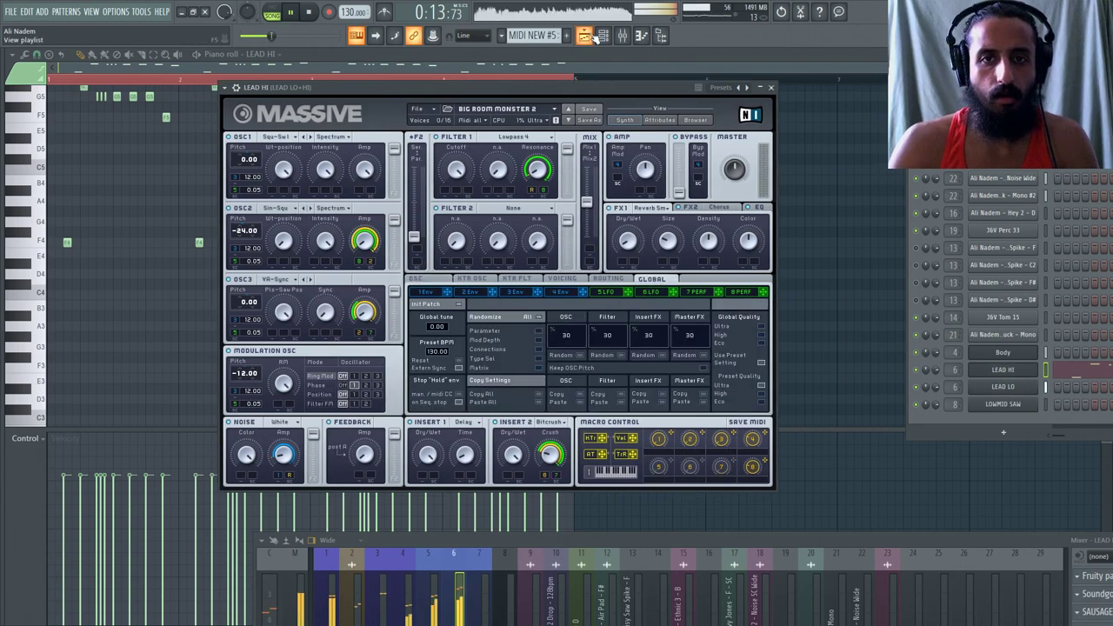
pyautogui.click(594, 40)
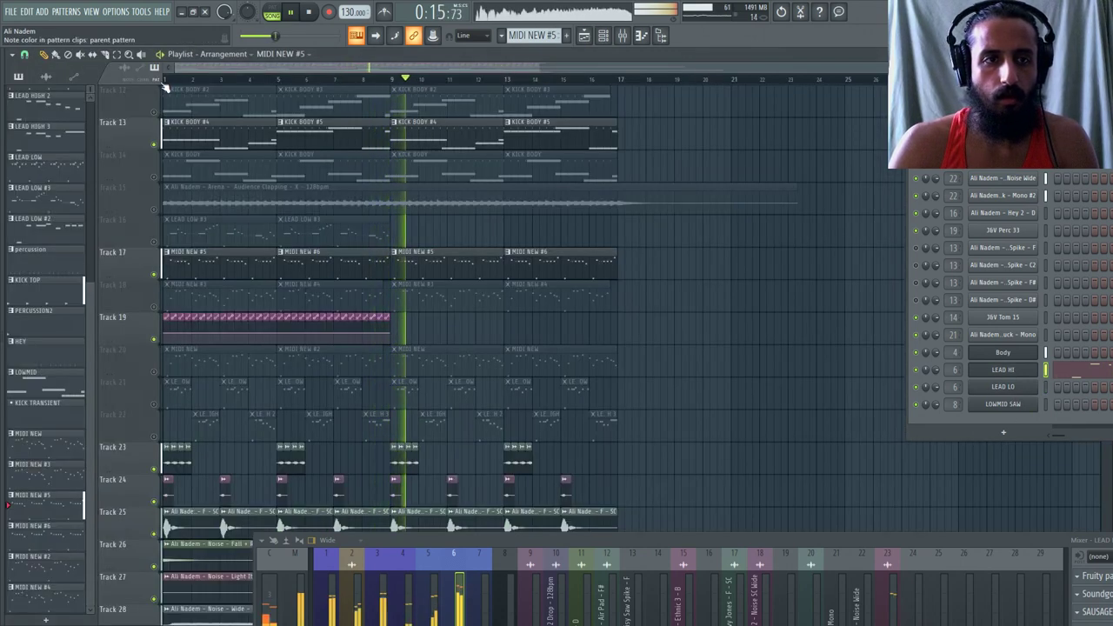
# Open the LEAD HI notes of MIDI NEW #5 and lower the F4 note in bar 3 to C#4.
pyautogui.click(165, 80)
pyautogui.click(208, 252)
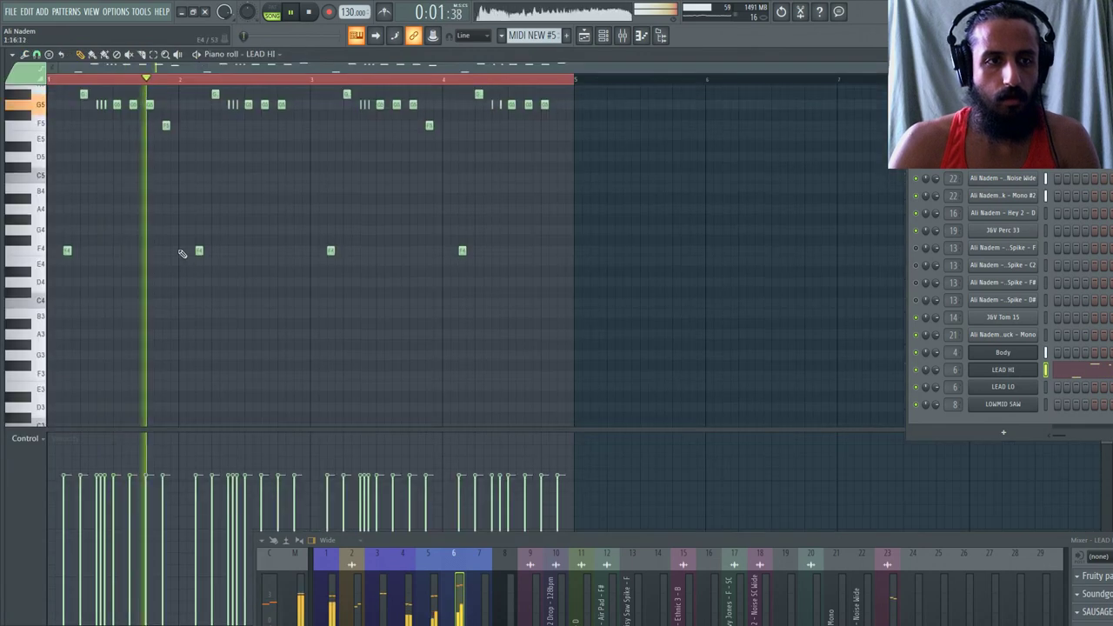
pyautogui.scroll(4, 182, 253)
pyautogui.keyDown('ctrl'); pyautogui.scroll(2, 199, 241); pyautogui.keyUp('ctrl')
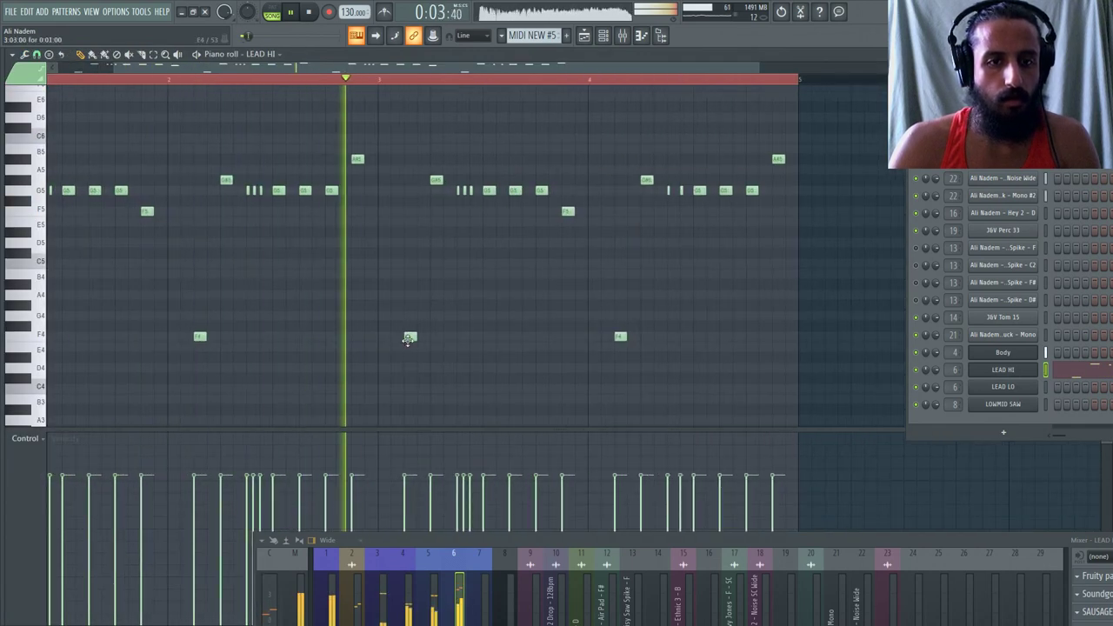
pyautogui.press('space')
pyautogui.moveTo(408, 339); pyautogui.dragTo(411, 372)
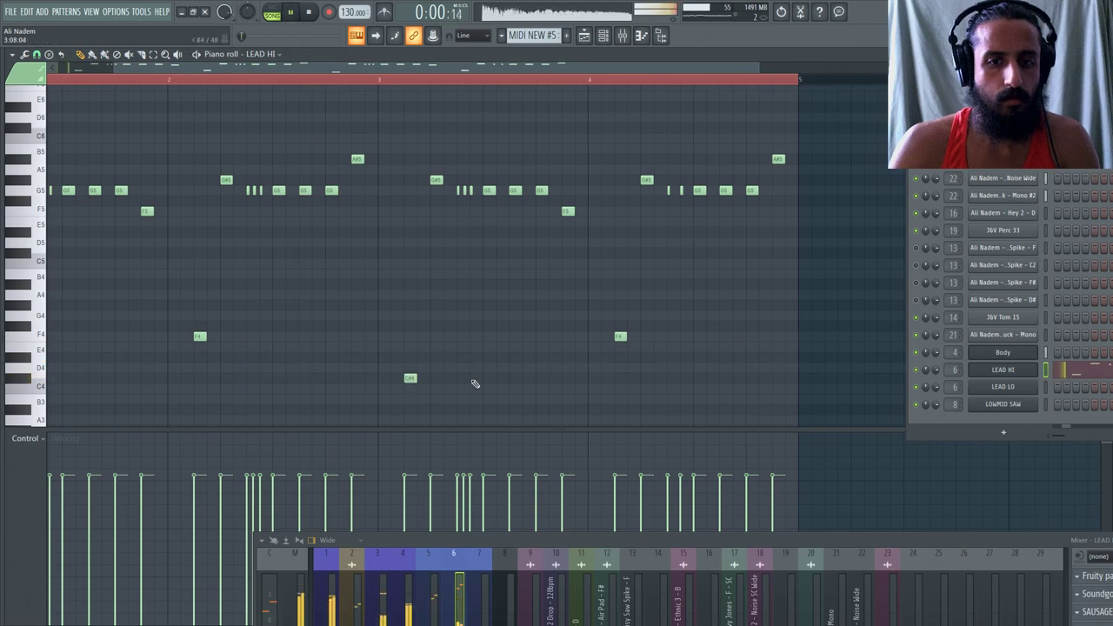
# Lower the F4 note at the start of bar 4 to D#4.
pyautogui.scroll(-1, 466, 365)
pyautogui.keyDown('ctrl'); pyautogui.scroll(-1, 457, 350); pyautogui.keyUp('ctrl')
pyautogui.click(339, 78)
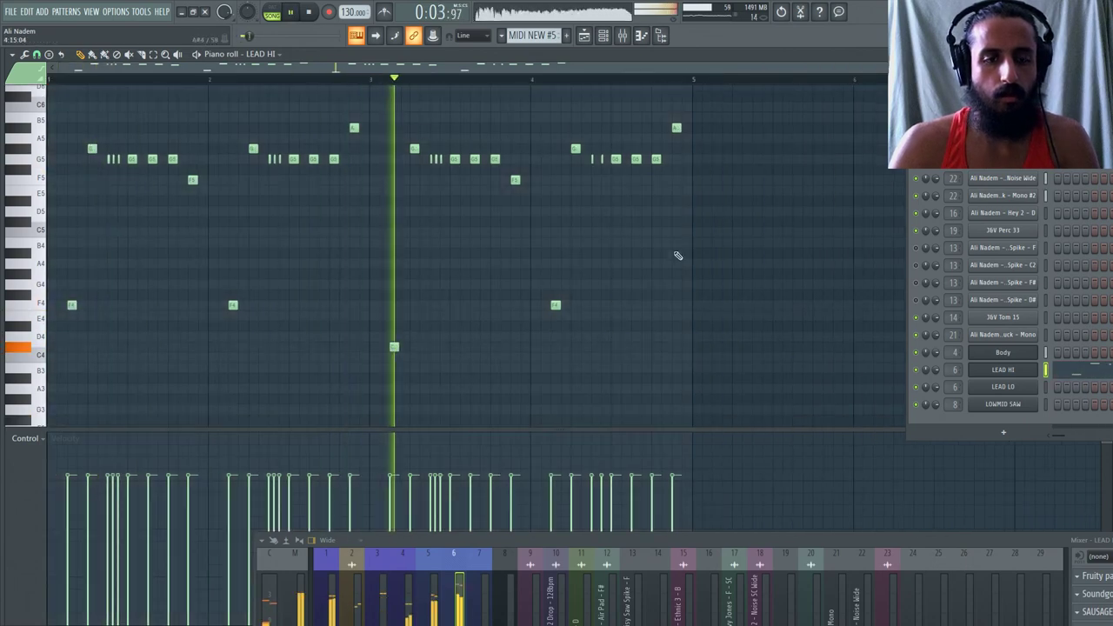
pyautogui.keyDown('ctrl'); pyautogui.scroll(1, 573, 300); pyautogui.keyUp('ctrl')
pyautogui.moveTo(559, 302); pyautogui.dragTo(561, 328)
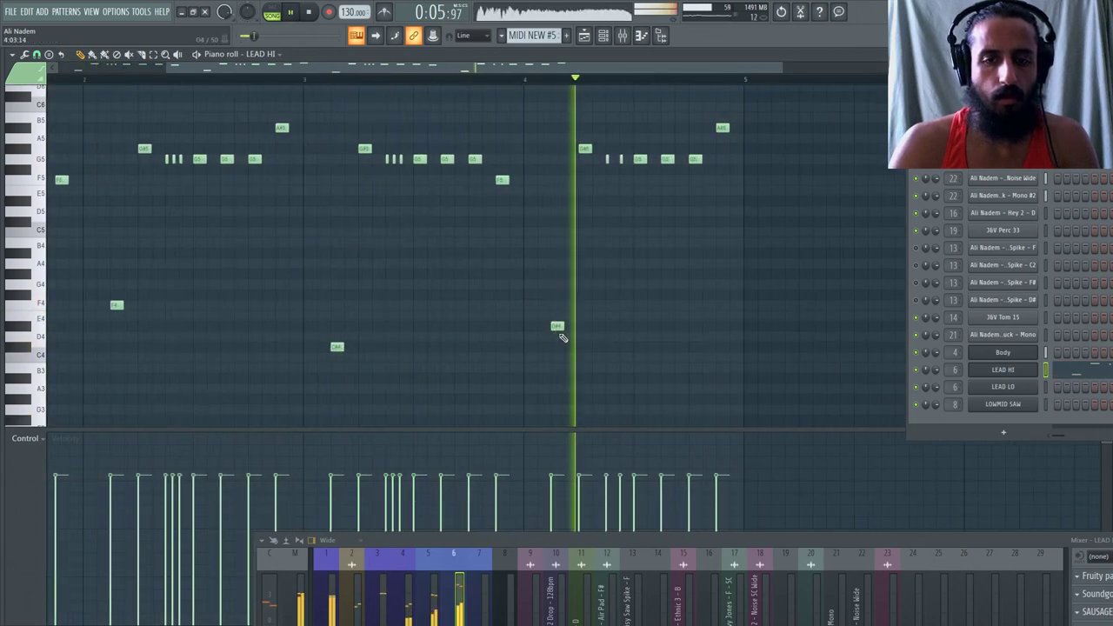
# Play back the edited LEAD HI melody repeatedly to judge the lowered notes in bars 3 and 4.
pyautogui.keyDown('ctrl'); pyautogui.scroll(-1, 561, 337); pyautogui.keyUp('ctrl')
pyautogui.click(264, 78)
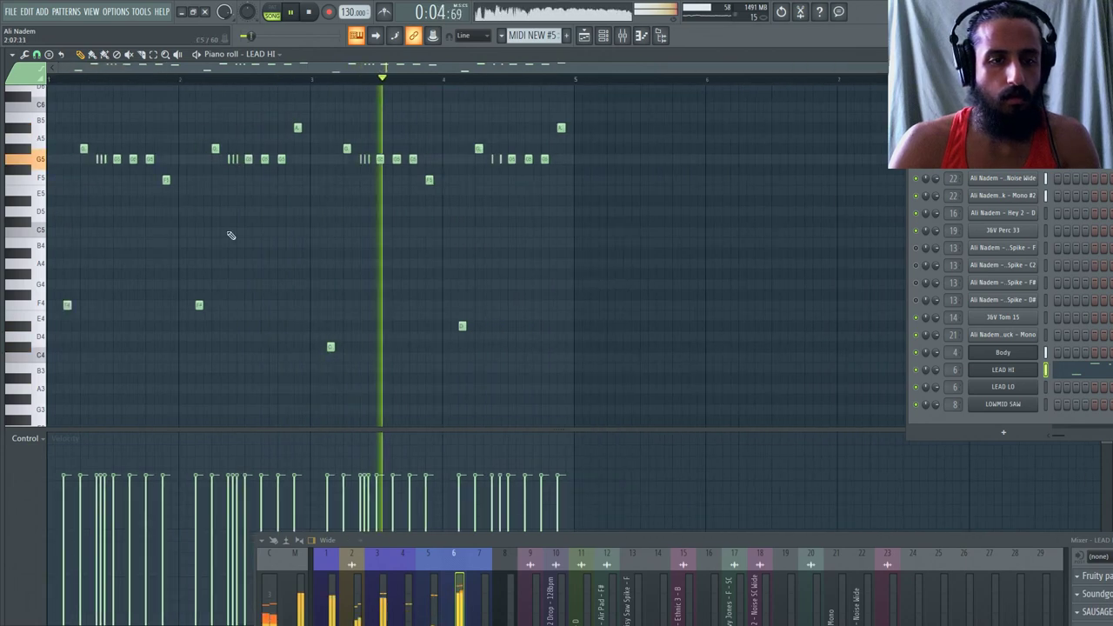
pyautogui.press('space')
pyautogui.press('space')
pyautogui.click(584, 36)
pyautogui.click(583, 36)
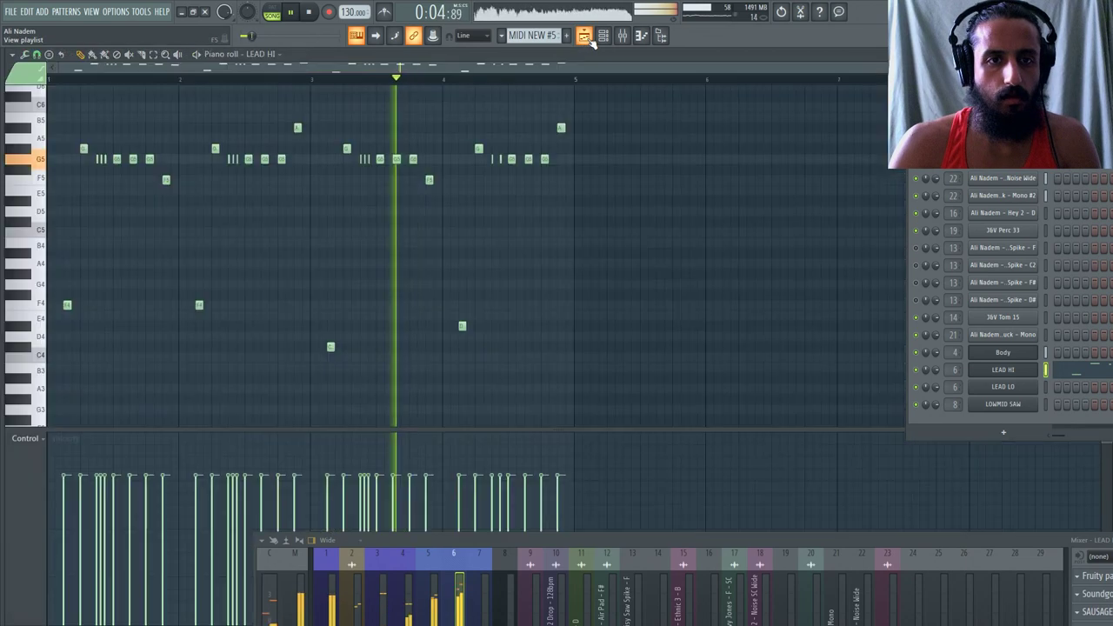
pyautogui.press('space')
pyautogui.press('space')
pyautogui.press('space')
pyautogui.press('space')
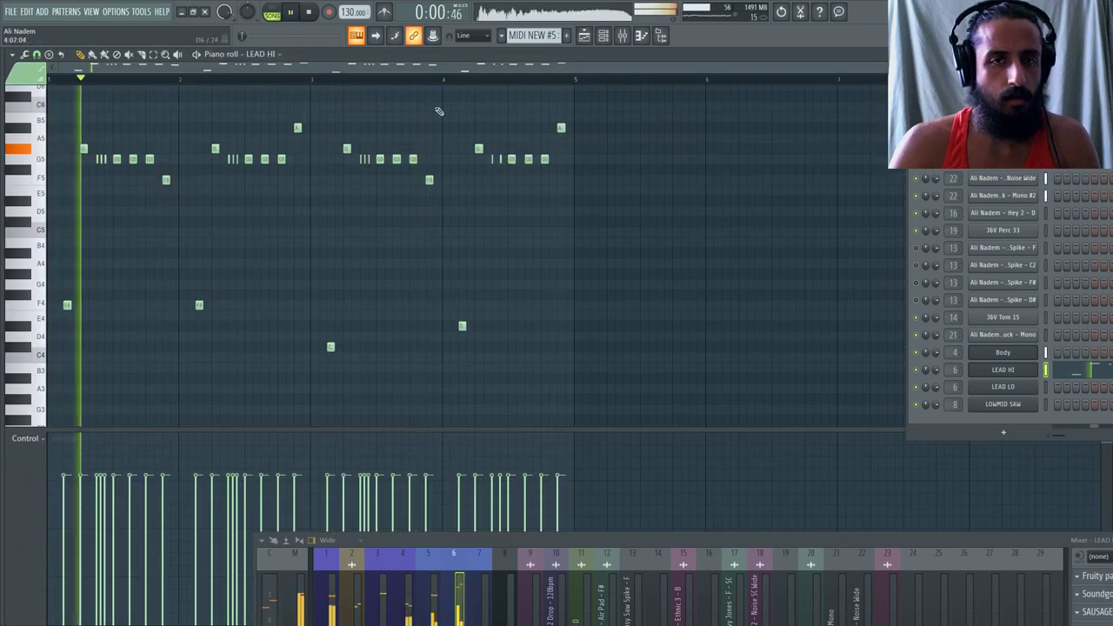
# Insert a new Track 17 holding one MIDI NEW #5 clip at bar 1, and mute the original lead track below it.
pyautogui.press('F5')
pyautogui.press('space')
pyautogui.rightClick(116, 253)
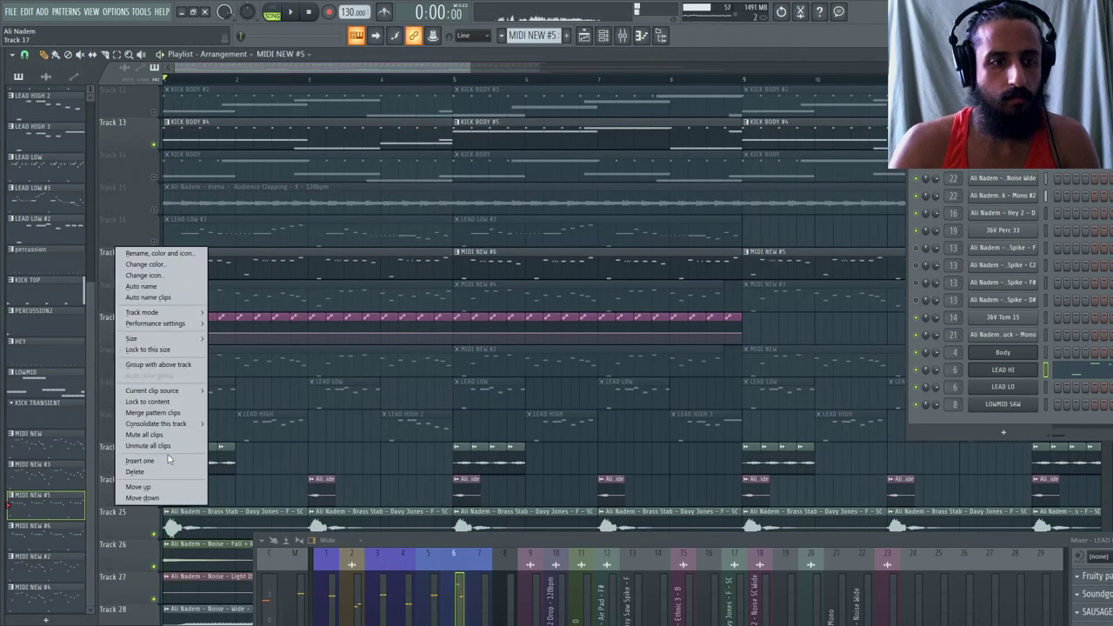
pyautogui.click(139, 460)
pyautogui.click(156, 308)
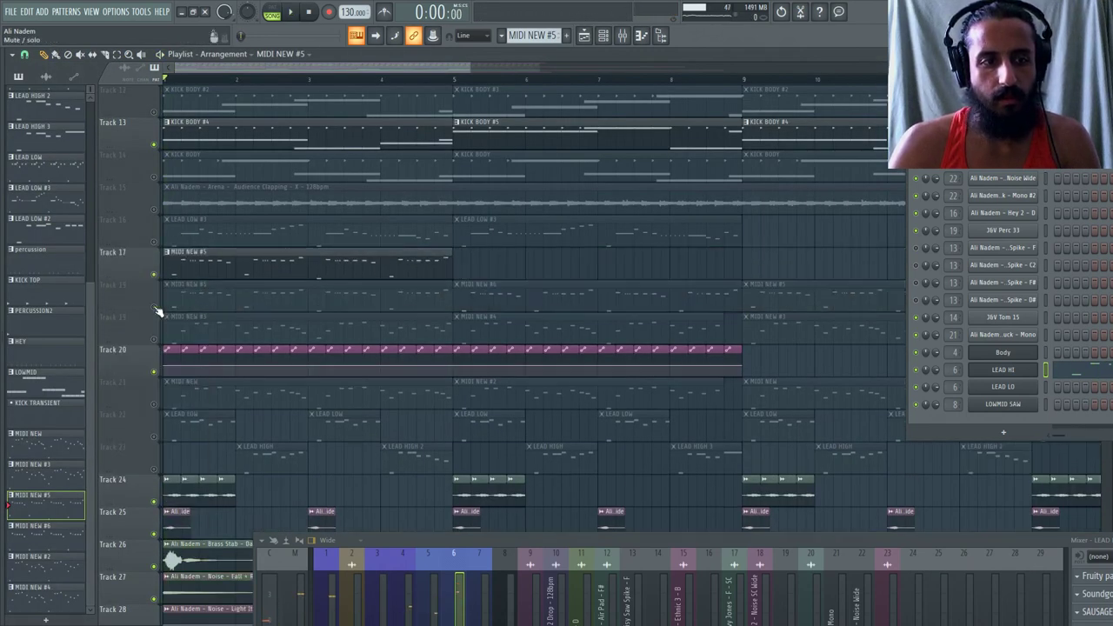
# Make the new Track 17 clip a unique pattern and open its LEAD HI notes.
pyautogui.click(163, 251)
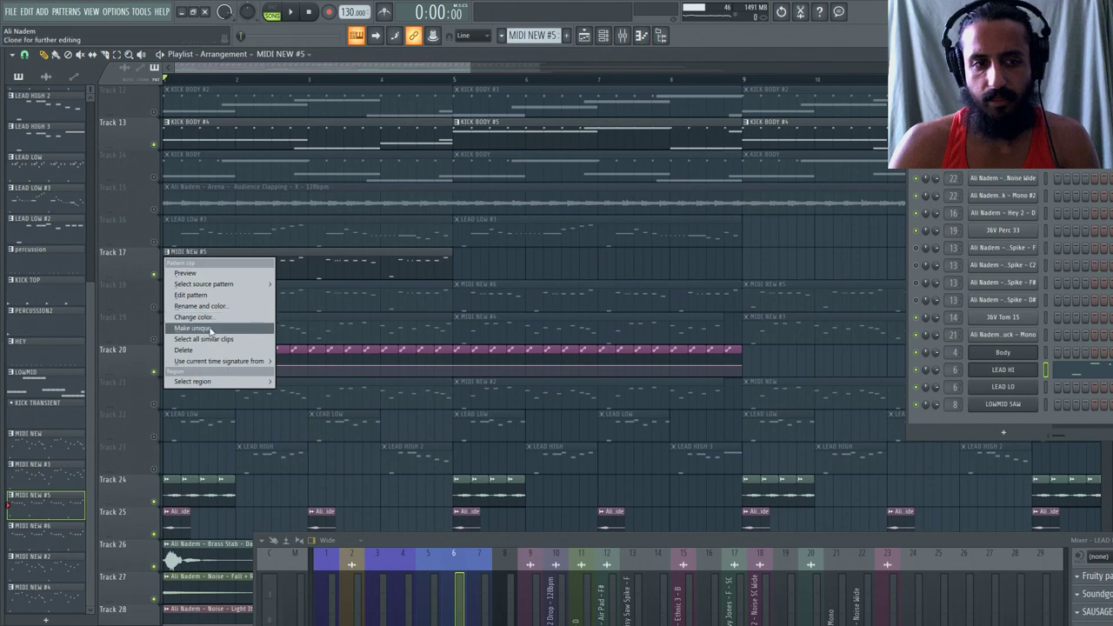
pyautogui.click(195, 331)
pyautogui.click(223, 271)
pyautogui.scroll(3, 49, 273)
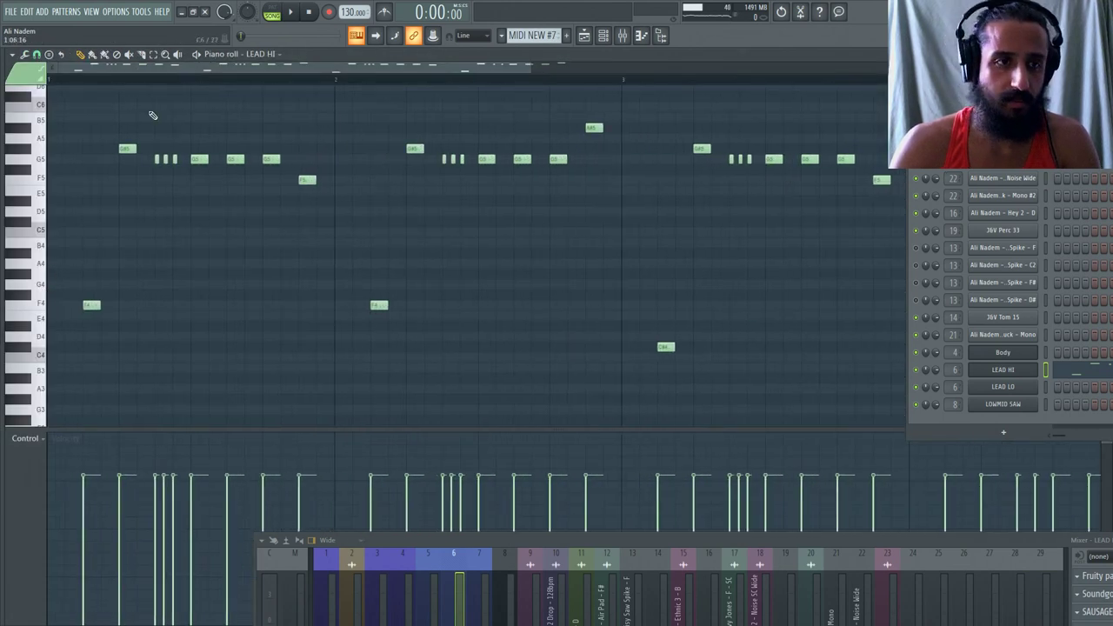
# In bar 1, move the repeated G5 notes down to F4 and delete the G#5 and F5 notes.
pyautogui.moveTo(155, 161); pyautogui.dragTo(305, 165)
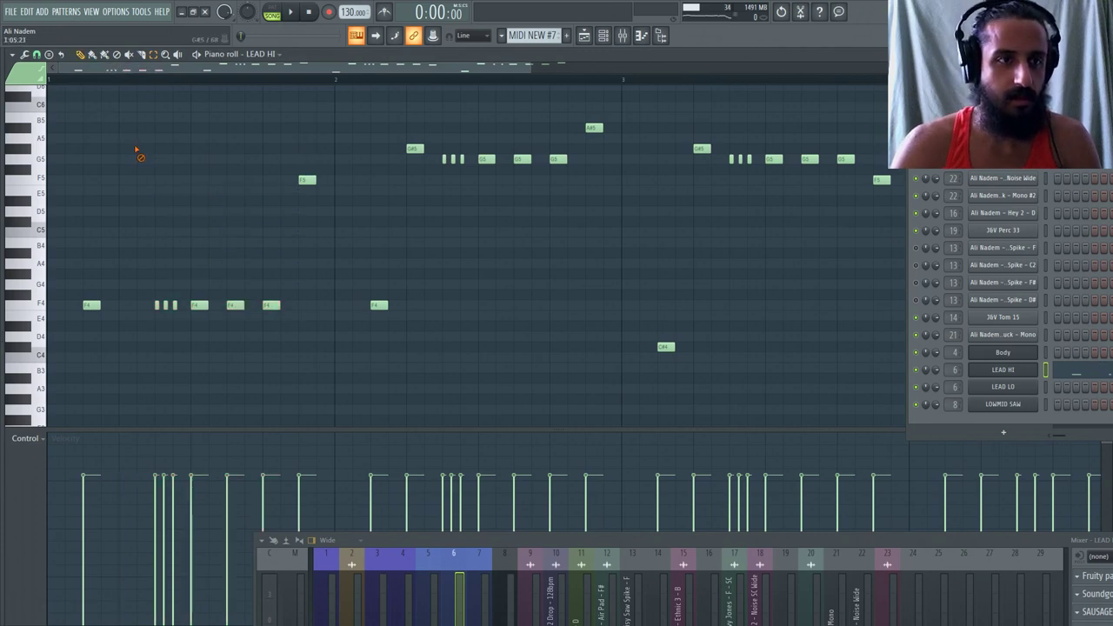
pyautogui.scroll(-2, 141, 165)
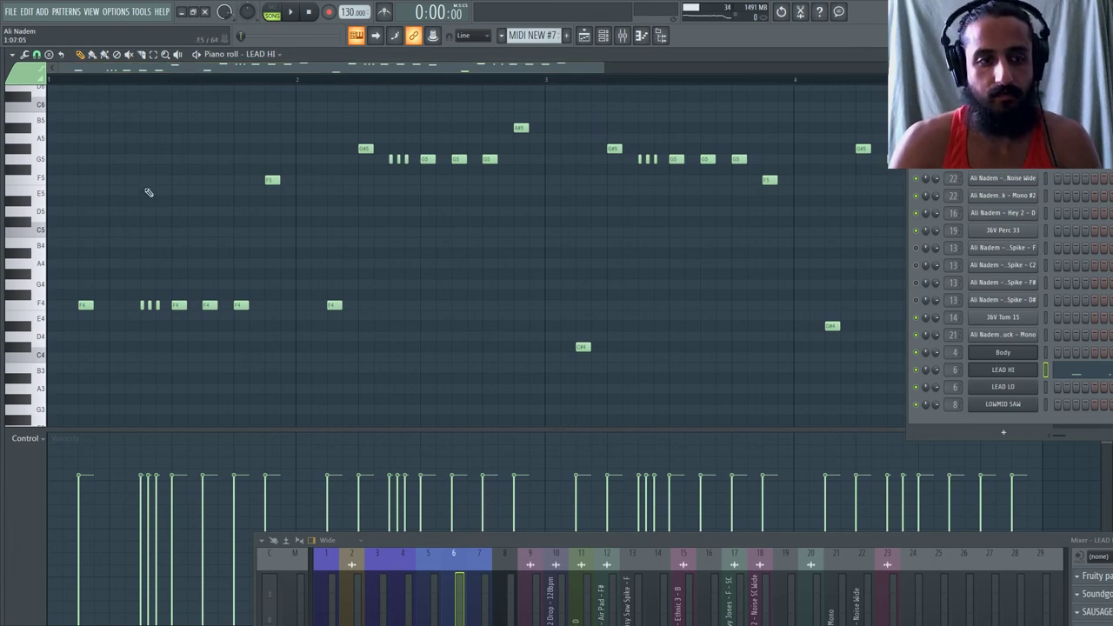
pyautogui.press('space')
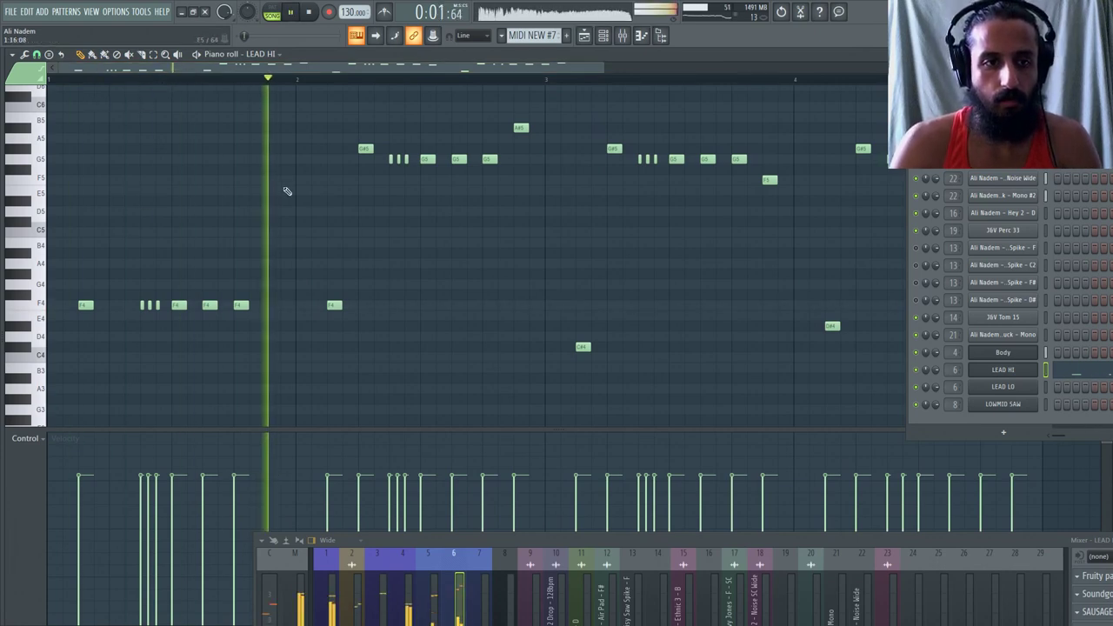
# Raise all LEAD HI notes one octave and add a D#5 and a G#5 note in bar 1.
pyautogui.hotkey('ctrl', 'a')
pyautogui.hotkey('ctrl', 'Up')
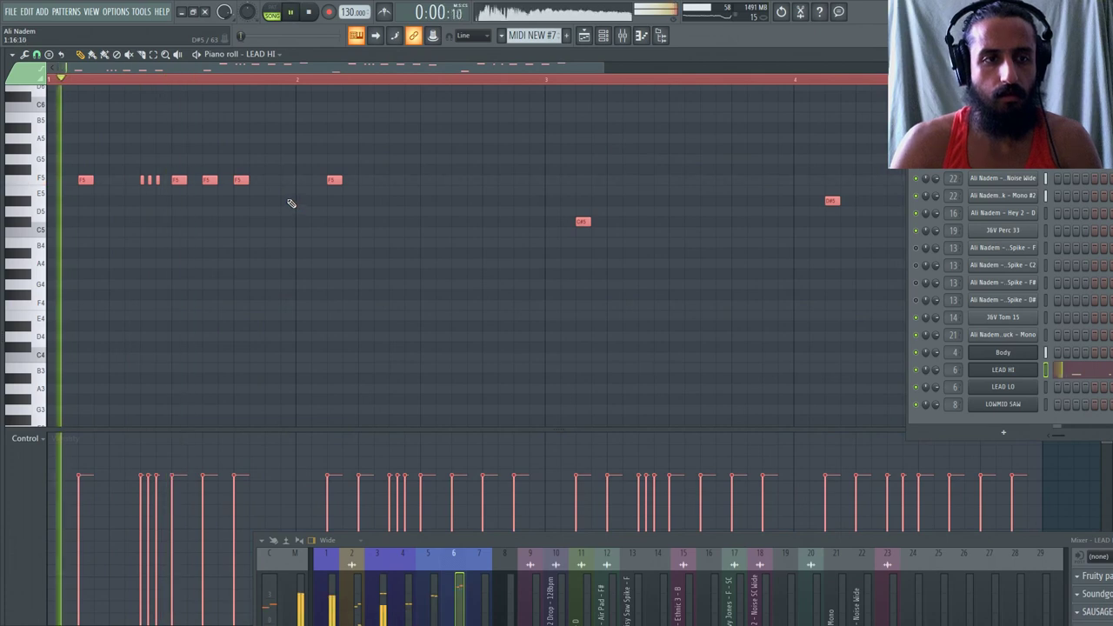
pyautogui.scroll(3, 244, 191)
pyautogui.click(113, 263)
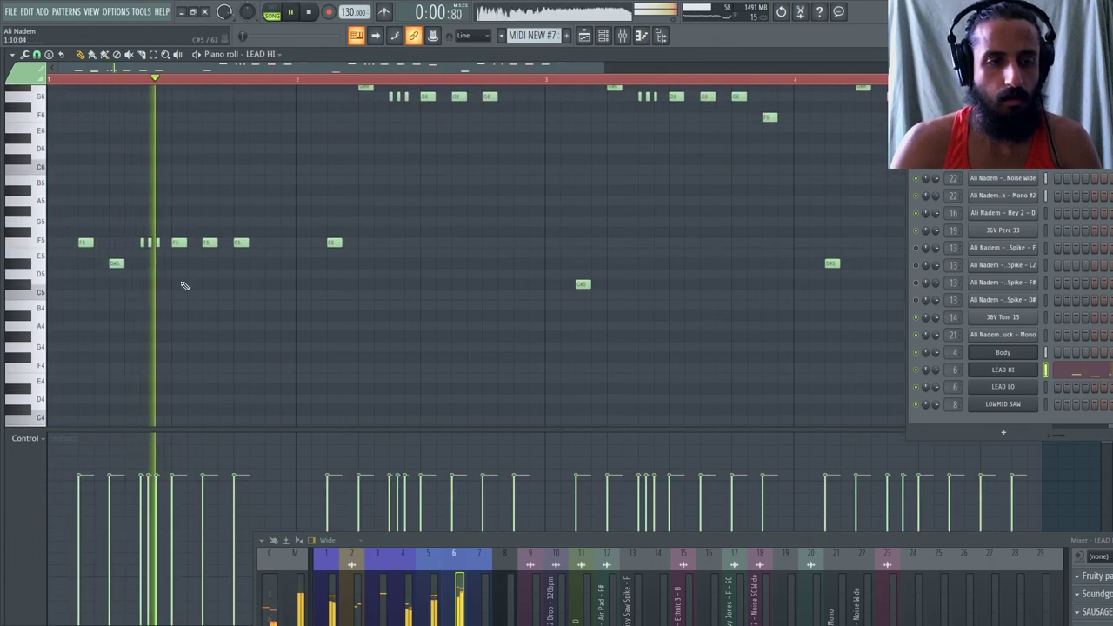
pyautogui.click(272, 232)
pyautogui.scroll(2, 266, 261)
pyautogui.moveTo(269, 296); pyautogui.dragTo(271, 275)
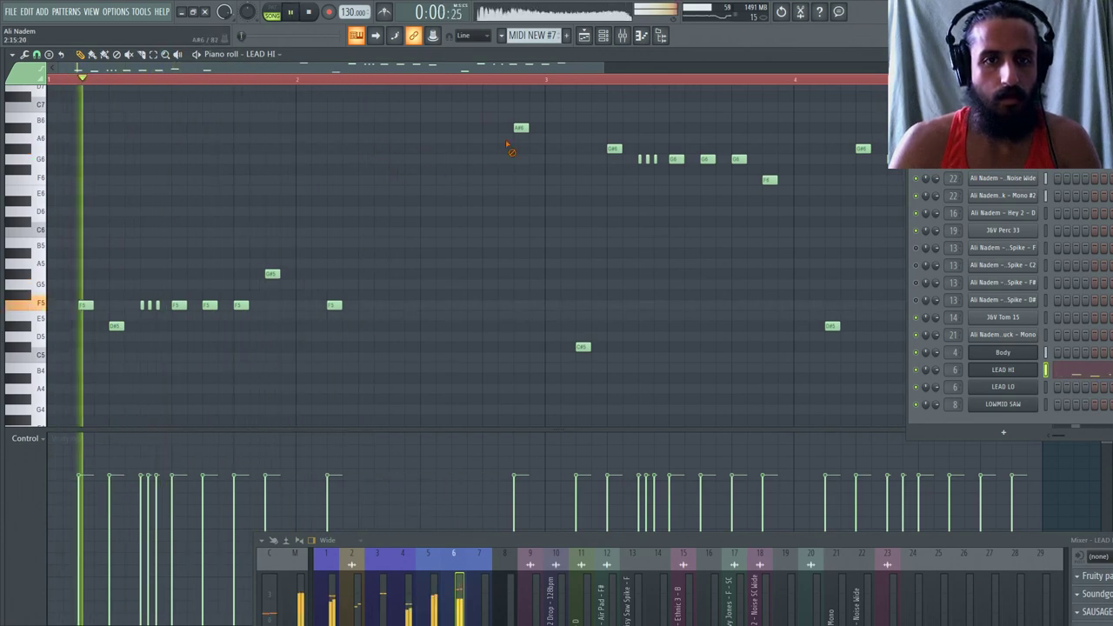
# Delete the high notes in bar 2 and replace bar 1's opening F5 and D#5 with one F5 at the D#5's position.
pyautogui.rightClick(518, 128)
pyautogui.press('space')
pyautogui.rightClick(116, 326)
pyautogui.press('space')
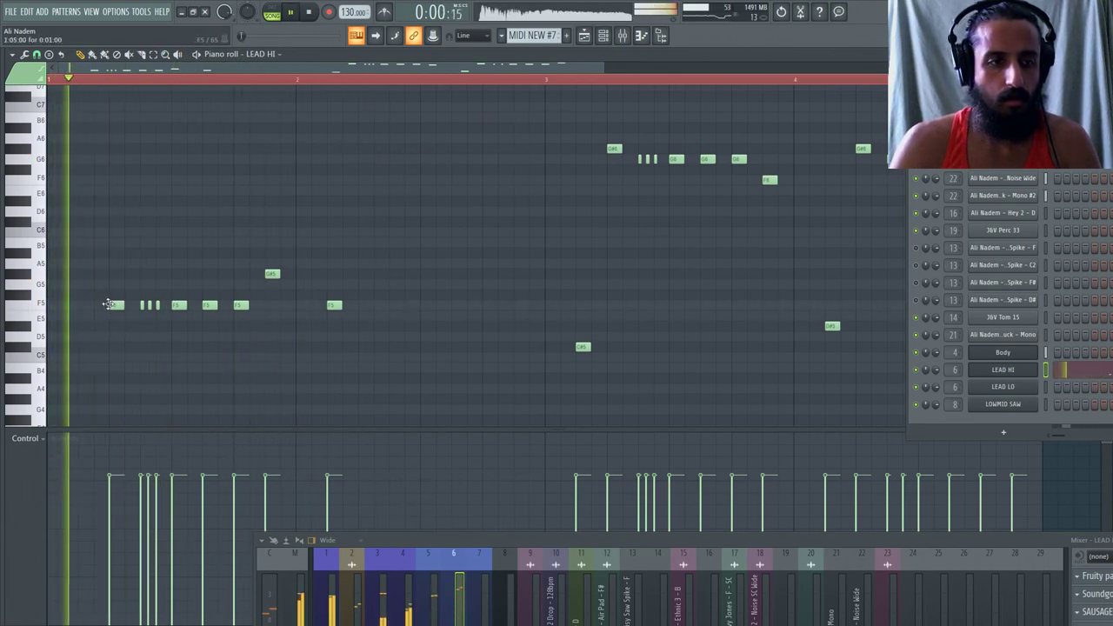
# Thin out bar 1 by deleting the three short F5 notes and the middle of the three longer ones after them.
pyautogui.rightClick(150, 304)
pyautogui.press('space')
pyautogui.press('space')
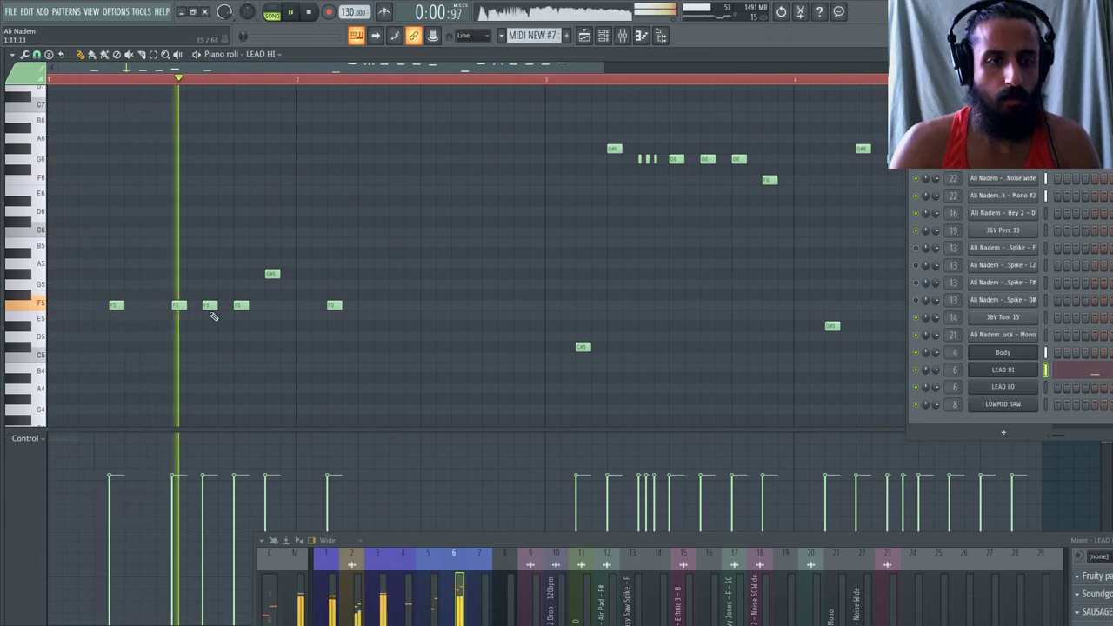
pyautogui.rightClick(209, 307)
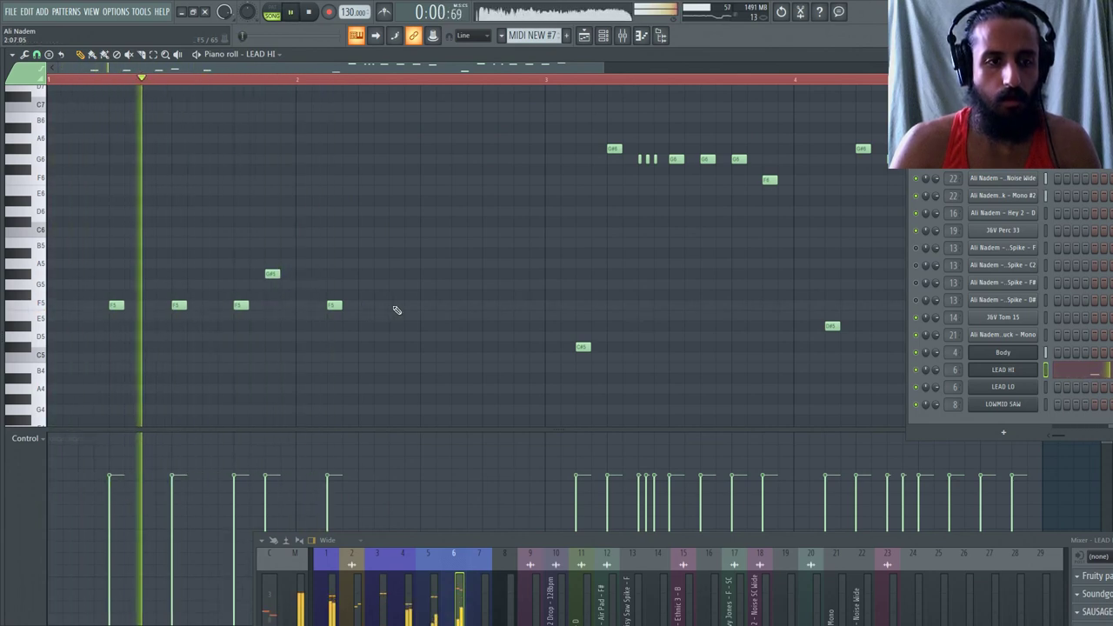
# Extend the bar 2 melody with three more F5 notes and a closing D#5.
pyautogui.click(361, 306)
pyautogui.click(427, 306)
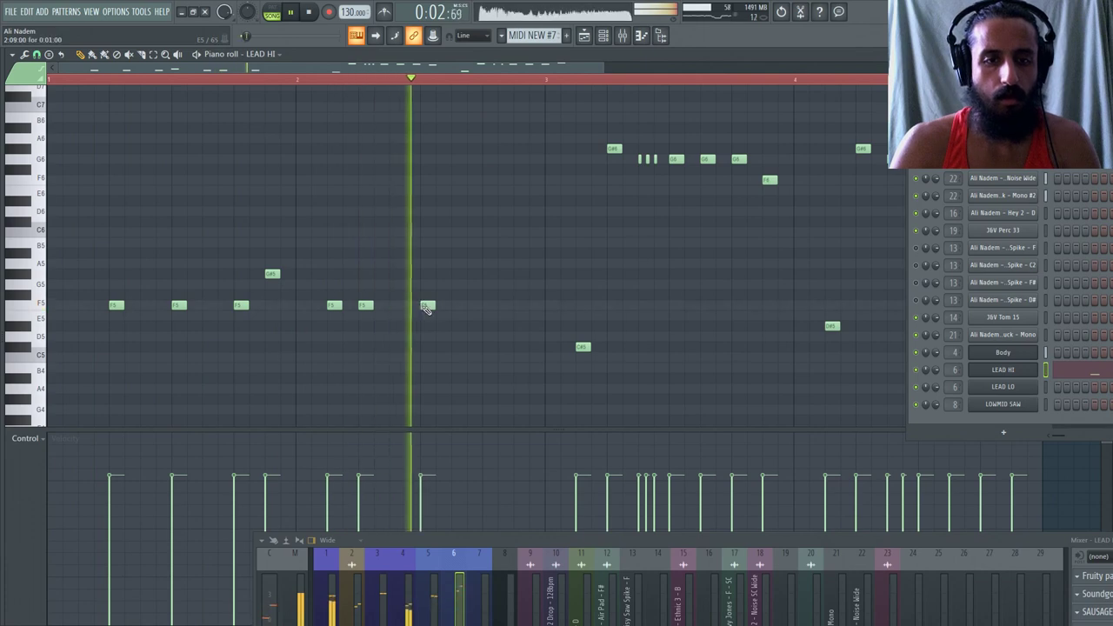
pyautogui.press('space')
pyautogui.moveTo(502, 316); pyautogui.dragTo(490, 298)
pyautogui.scroll(-3, 489, 298)
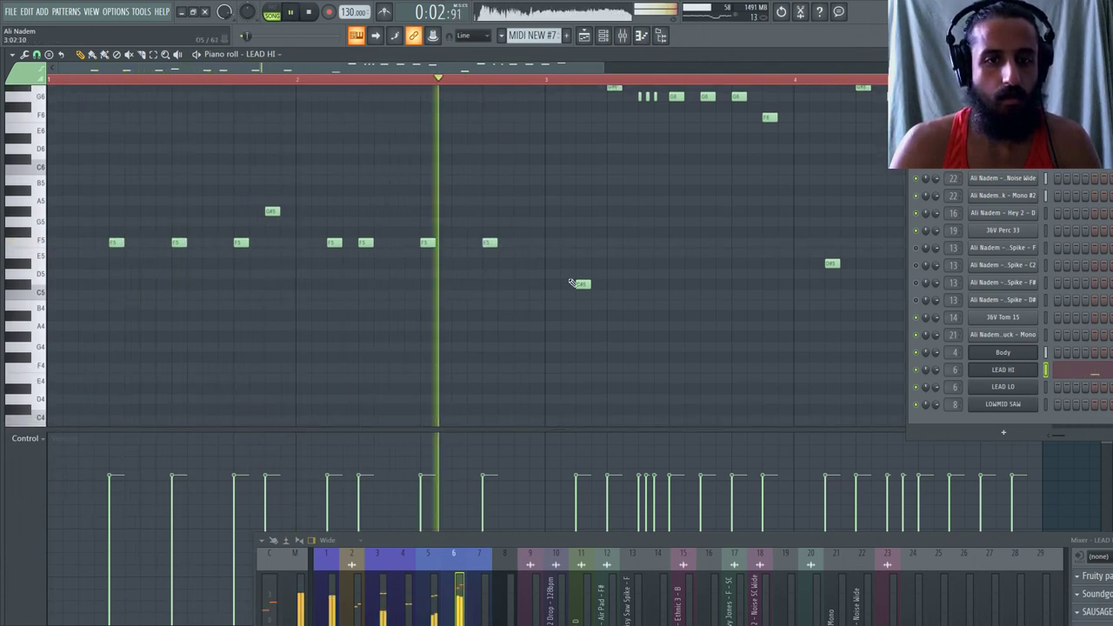
pyautogui.scroll(3, 588, 273)
pyautogui.keyDown('ctrl'); pyautogui.scroll(-2, 545, 229); pyautogui.keyUp('ctrl')
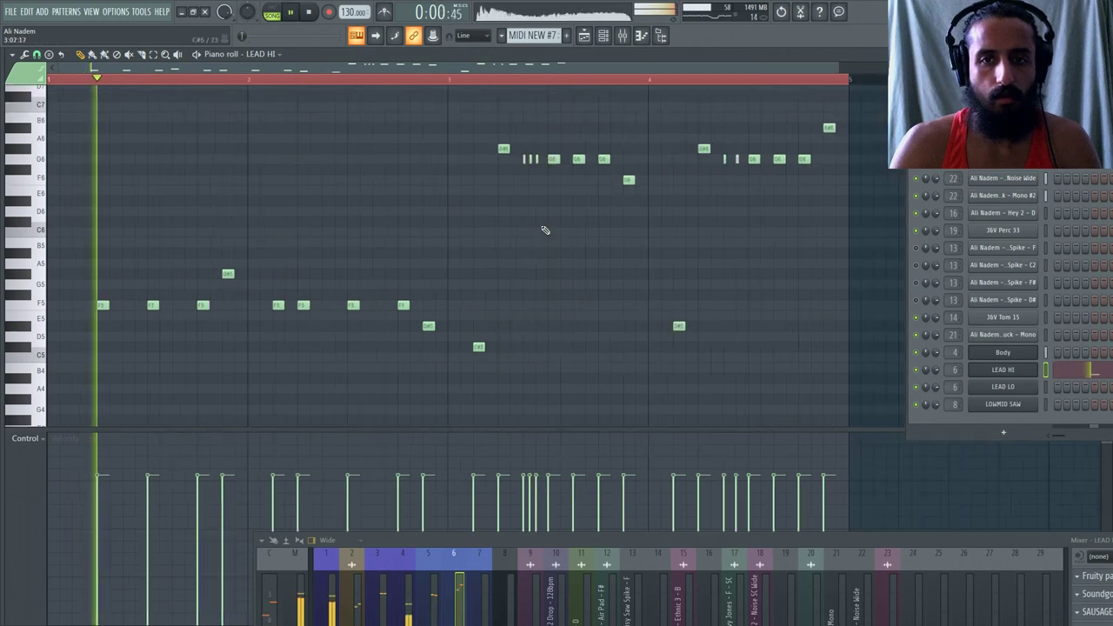
# Delete the old high notes and the leftover D#5 in bars 3 and 4 of the LEAD HI melody.
pyautogui.rightClick(530, 159)
pyautogui.rightClick(466, 159)
pyautogui.rightClick(444, 149)
pyautogui.rightClick(552, 179)
pyautogui.rightClick(596, 326)
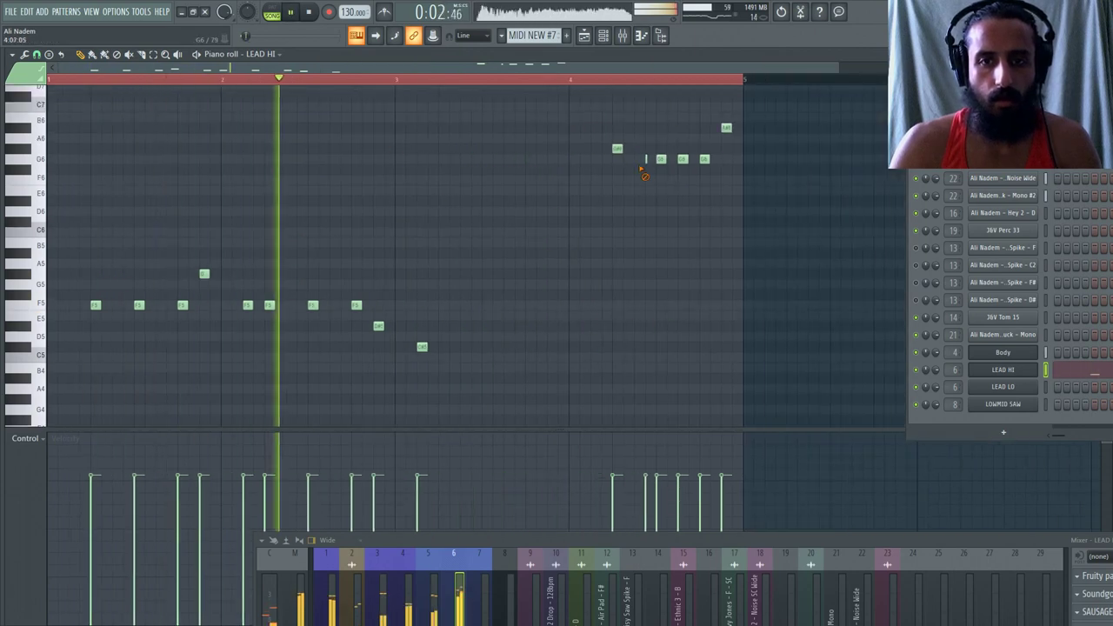
pyautogui.rightClick(727, 128)
pyautogui.rightClick(683, 159)
# Extend bar 3 with three more C#5 notes and a closing G5, and place a D#5 at the start of bar 4.
pyautogui.keyDown('ctrl'); pyautogui.scroll(2, 477, 338); pyautogui.keyUp('ctrl')
pyautogui.click(420, 347)
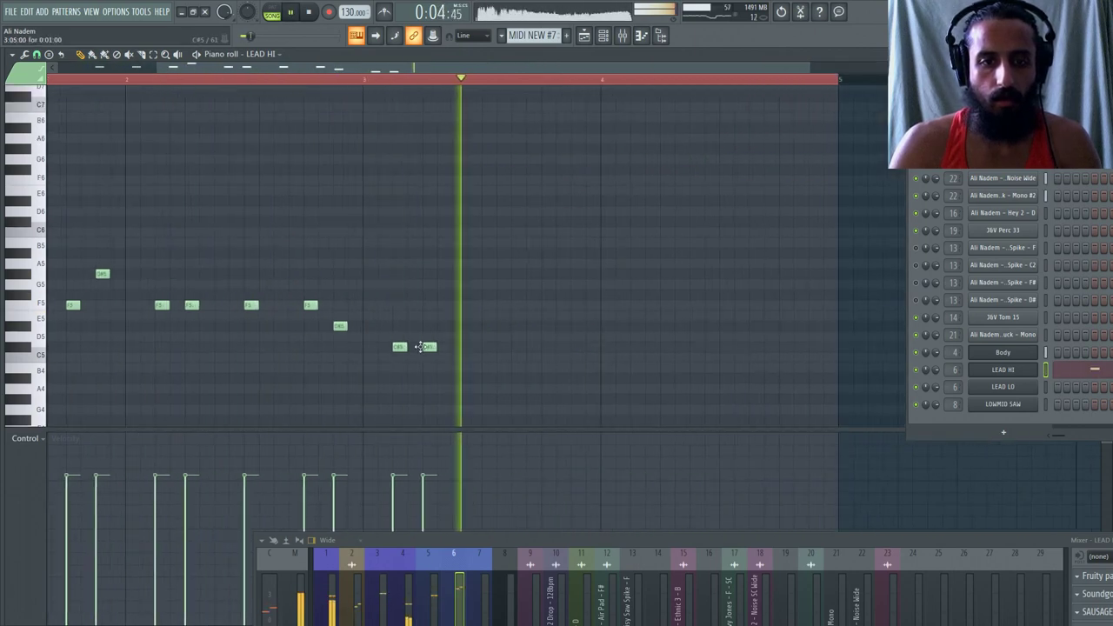
pyautogui.keyDown('ctrl'); pyautogui.scroll(-1, 452, 347); pyautogui.keyUp('ctrl')
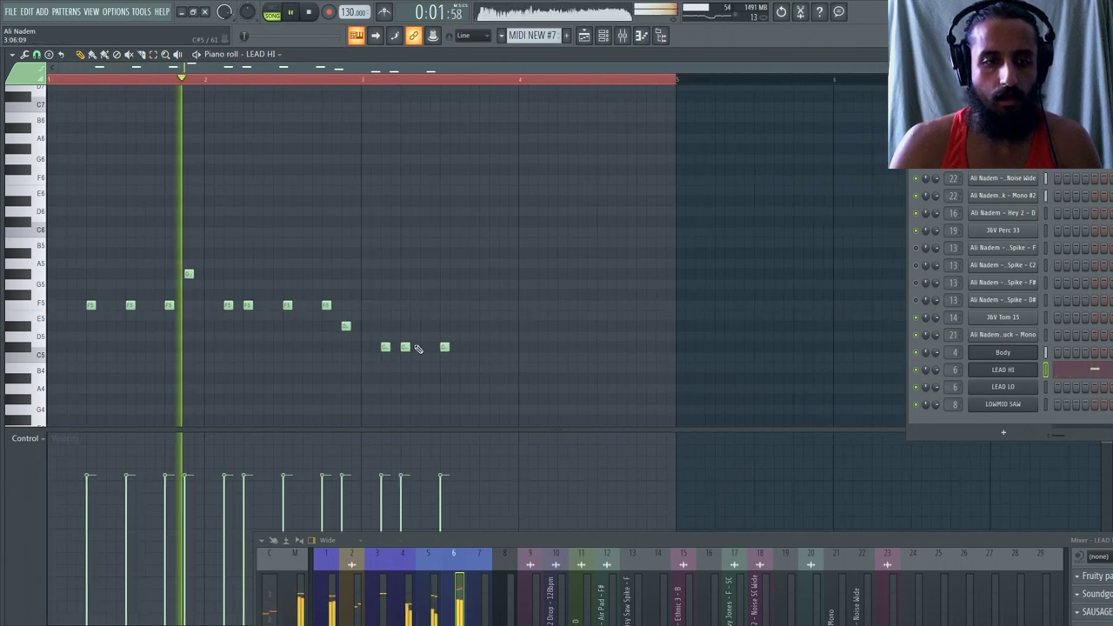
pyautogui.keyDown('ctrl'); pyautogui.scroll(1, 378, 346); pyautogui.keyUp('ctrl')
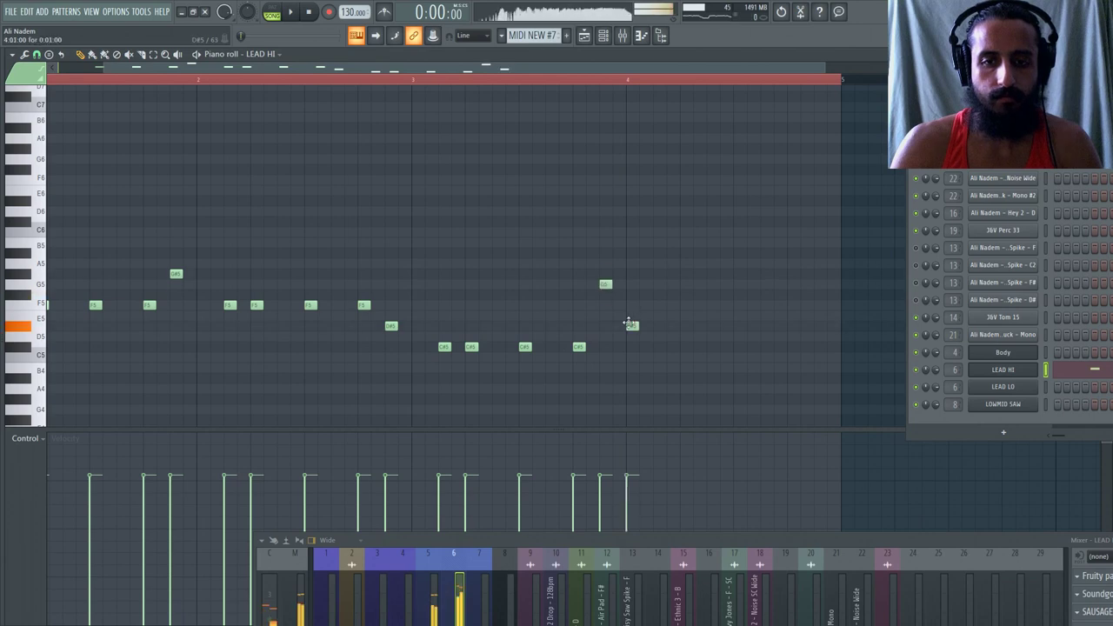
# Raise bar 3's closing note to A#5 and rework bar 4 into three D#5 notes that start after a short gap.
pyautogui.click(417, 79)
pyautogui.click(686, 326)
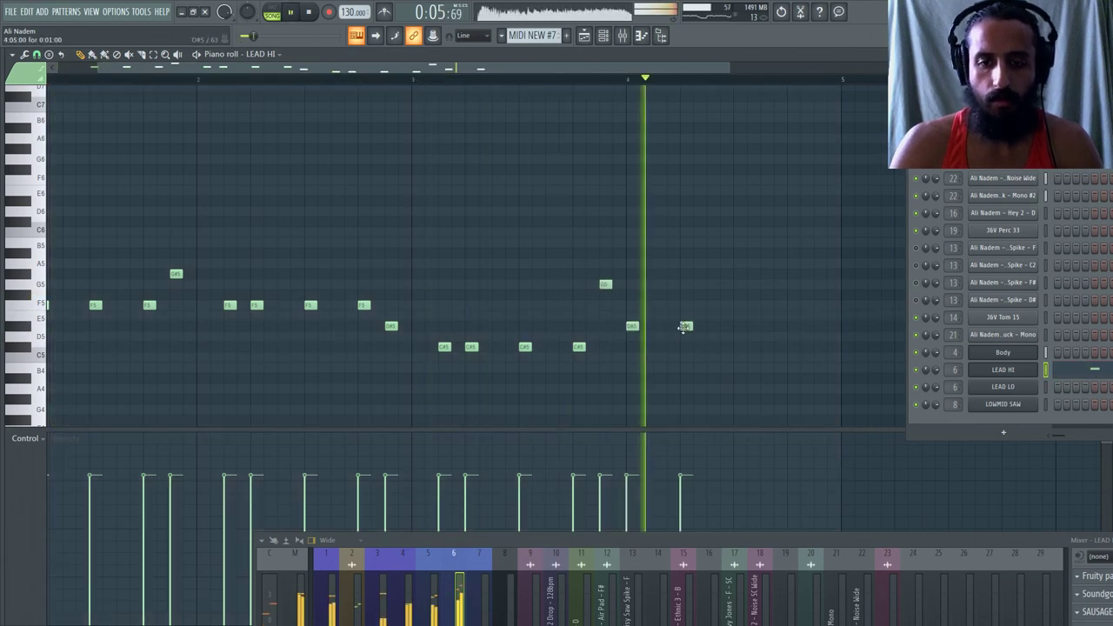
pyautogui.moveTo(644, 331); pyautogui.dragTo(654, 332)
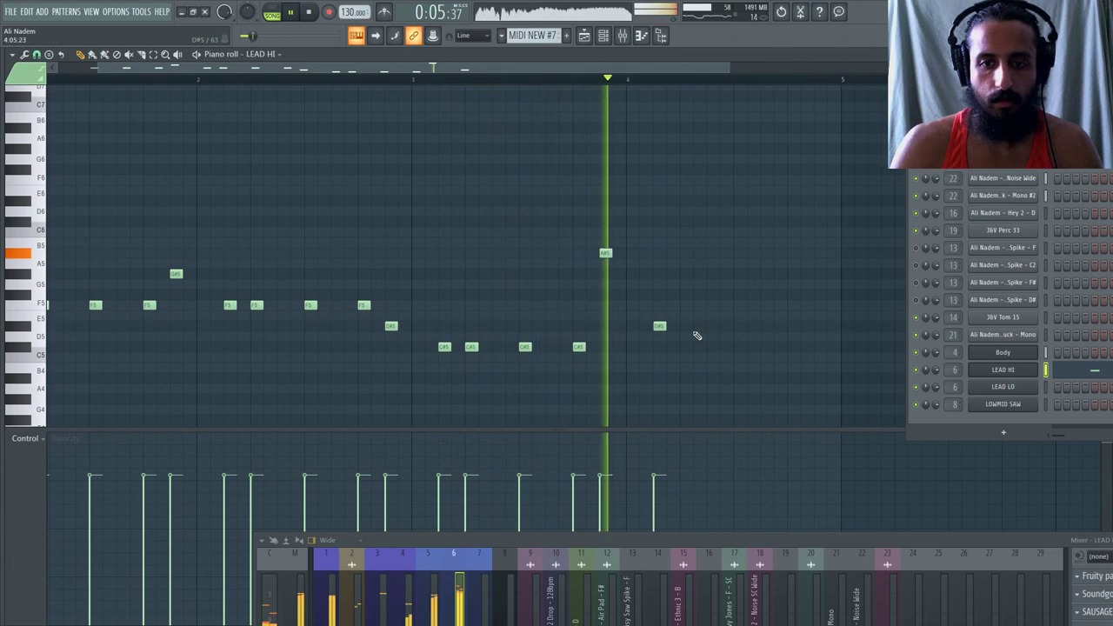
pyautogui.click(694, 333)
pyautogui.click(744, 333)
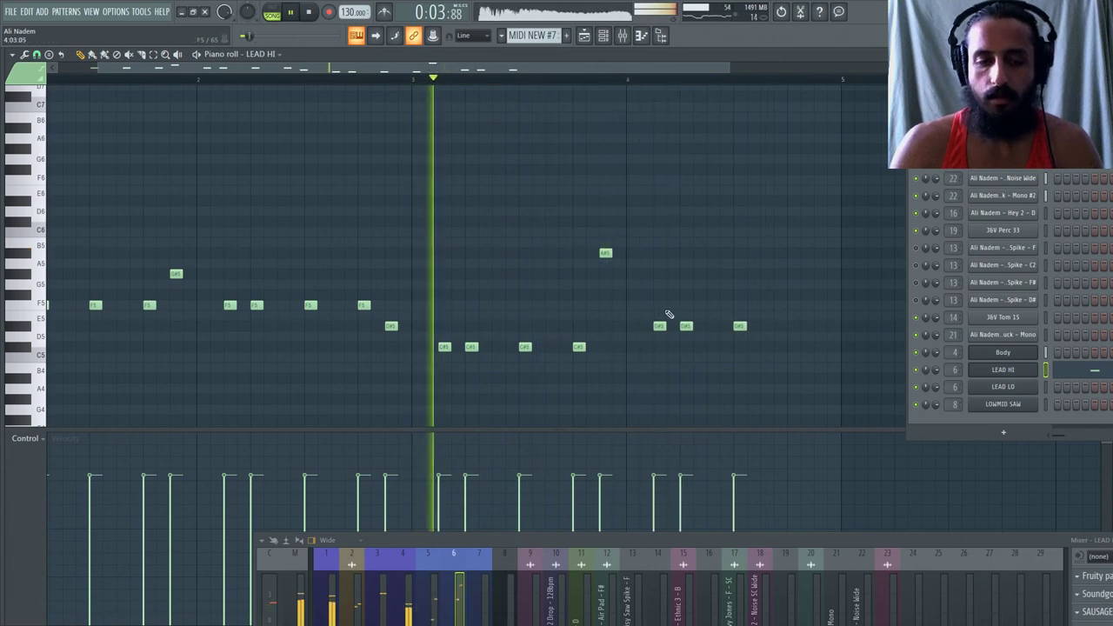
# Try a low F4 at the start of bar 1 and a low F#4 at the start of bar 2.
pyautogui.keyDown('ctrl'); pyautogui.scroll(-3, 669, 315); pyautogui.keyUp('ctrl')
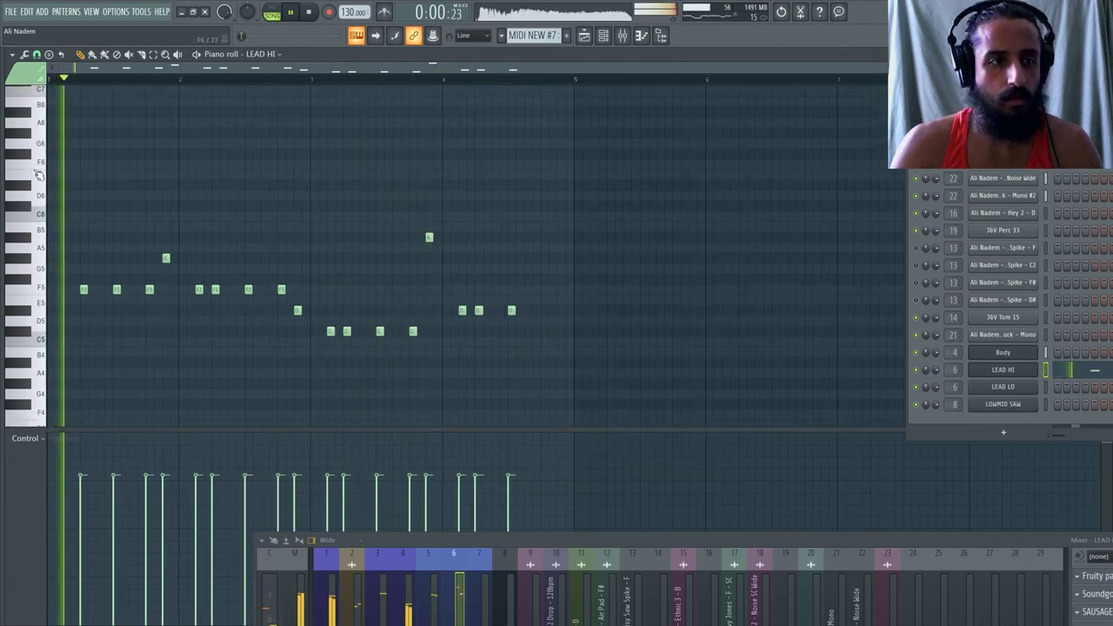
pyautogui.scroll(-3, 73, 373)
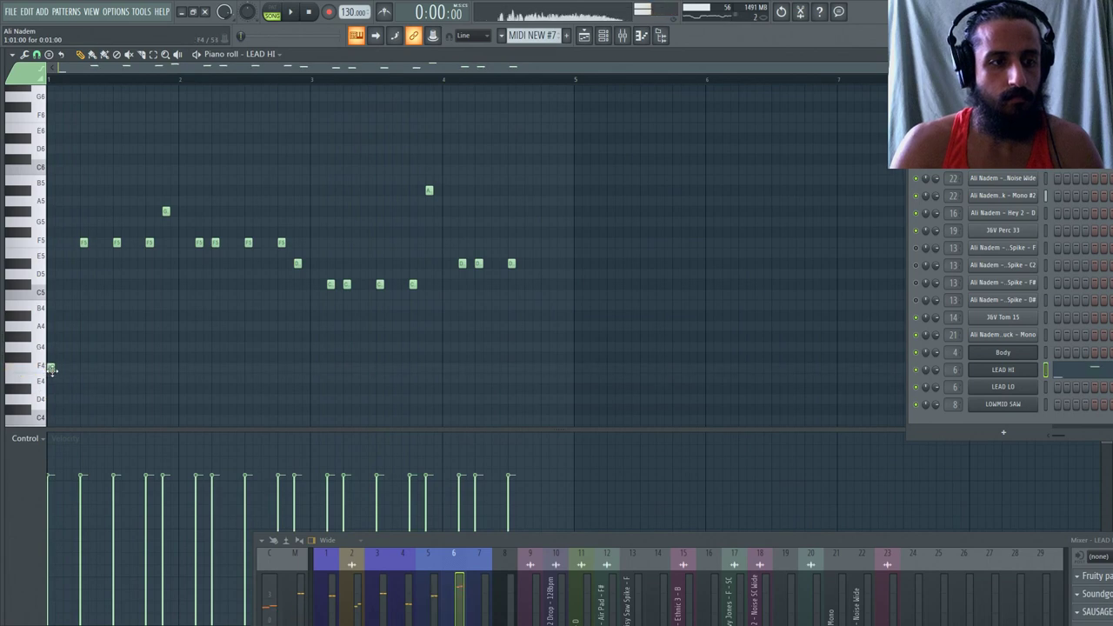
pyautogui.keyDown('ctrl'); pyautogui.scroll(3, 70, 369); pyautogui.keyUp('ctrl')
pyautogui.press('space')
pyautogui.click(346, 358)
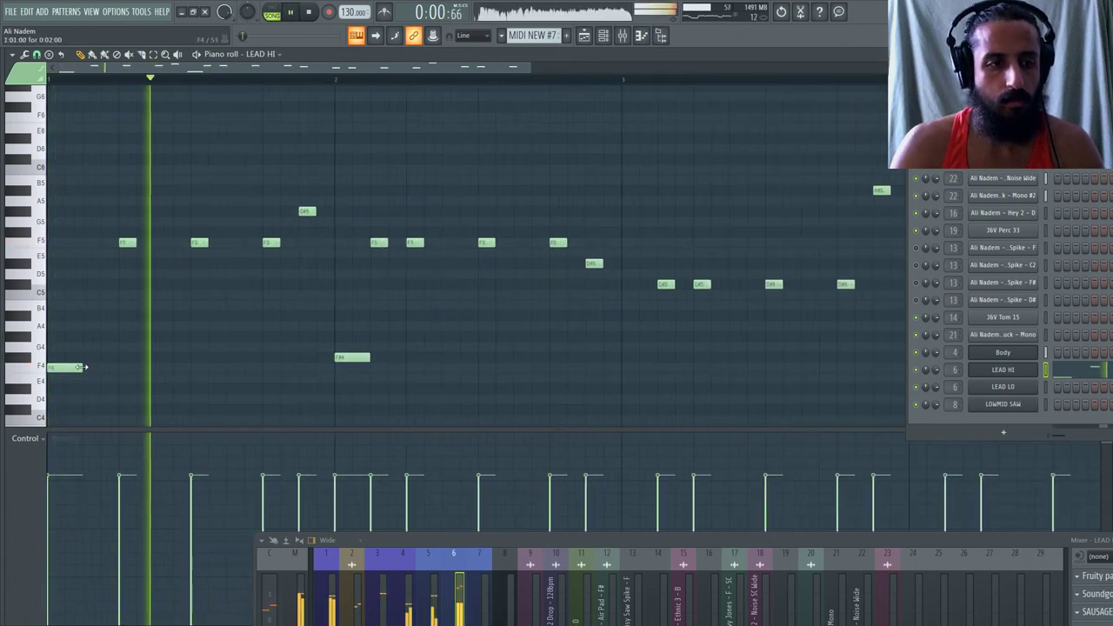
# Change the snap setting and shorten the low F4 in bar 1 to a very short note.
pyautogui.click(37, 54)
pyautogui.click(53, 122)
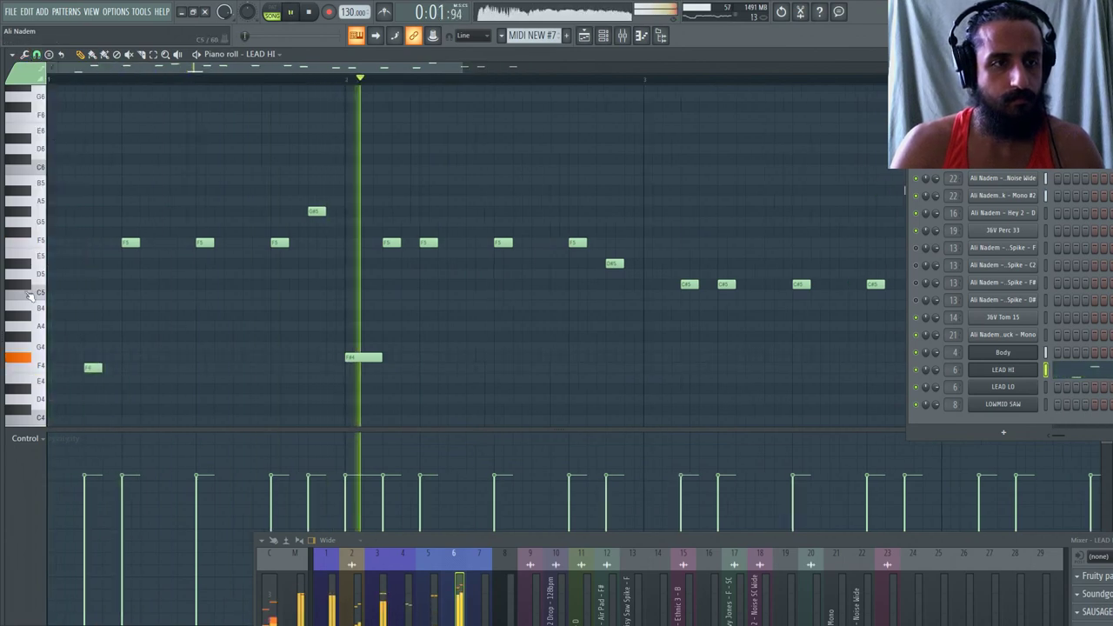
pyautogui.scroll(3, 186, 377)
pyautogui.moveTo(159, 371); pyautogui.dragTo(149, 370)
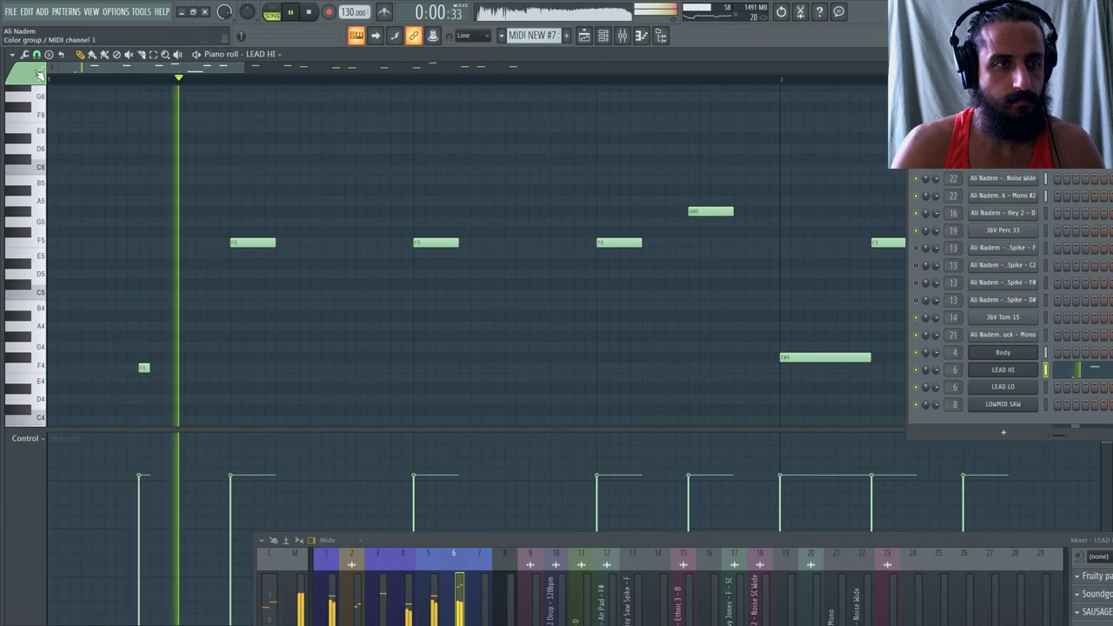
# Replace the low F4 with two short F5 notes between the first two longer F5 notes in bar 1.
pyautogui.click(37, 54)
pyautogui.click(54, 101)
pyautogui.rightClick(150, 385)
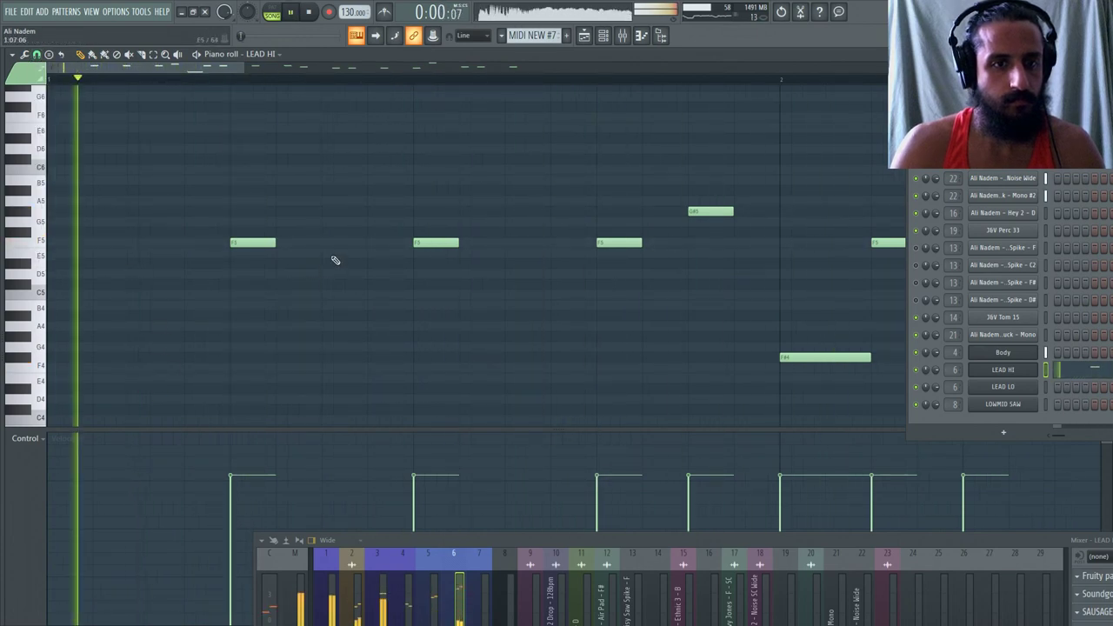
pyautogui.click(327, 253)
pyautogui.click(373, 253)
pyautogui.click(370, 245)
pyautogui.scroll(-2, 378, 252)
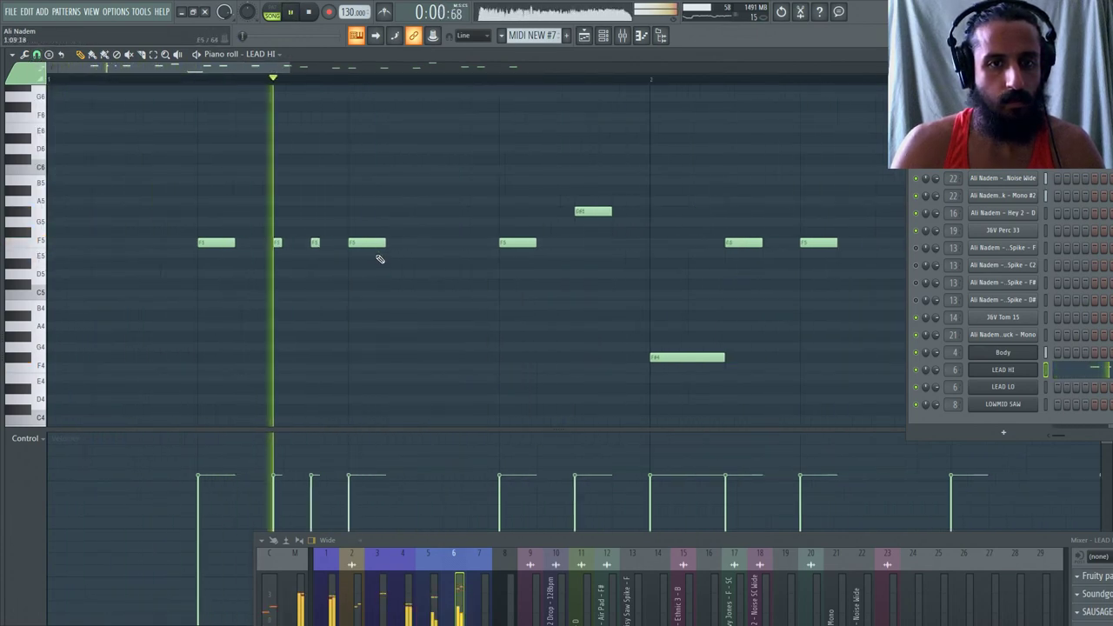
# Add a short F5 before bar 1's third longer F5 and delete the low F#4 in bar 2.
pyautogui.click(417, 245)
pyautogui.click(453, 245)
pyautogui.scroll(-2, 448, 218)
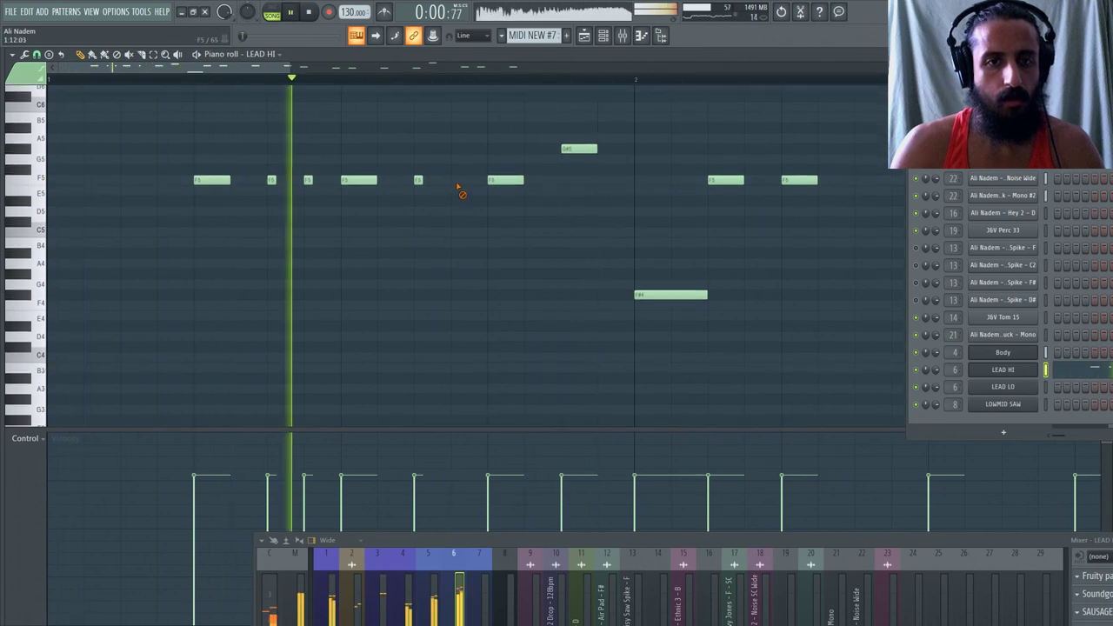
pyautogui.scroll(-2, 448, 230)
pyautogui.scroll(2, 427, 296)
pyautogui.rightClick(405, 326)
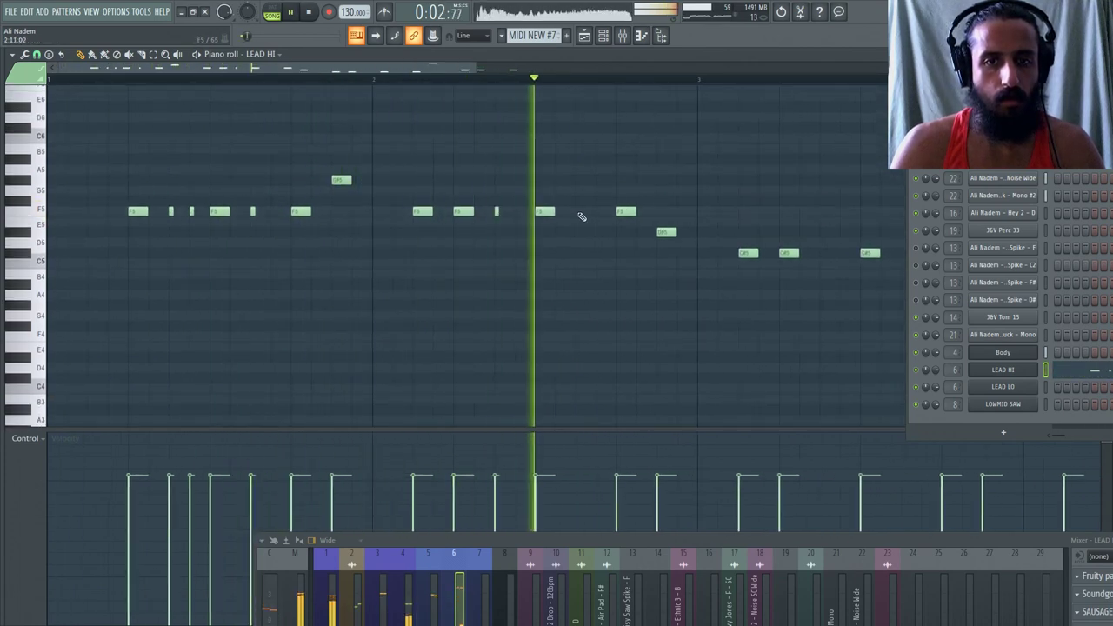
# Delete the second short F5 in bar 1 and fill gaps in bars 2 and 3 with short F5 and C#5 notes.
pyautogui.rightClick(192, 211)
pyautogui.scroll(-2, 174, 217)
pyautogui.scroll(2, 195, 231)
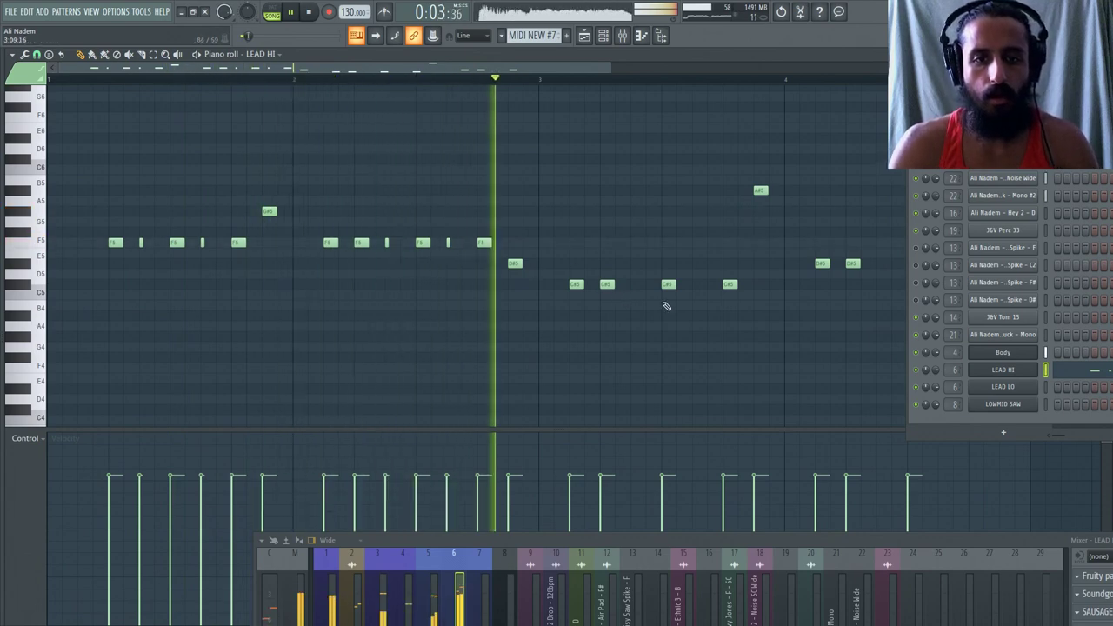
pyautogui.click(692, 285)
pyautogui.scroll(-1, 664, 276)
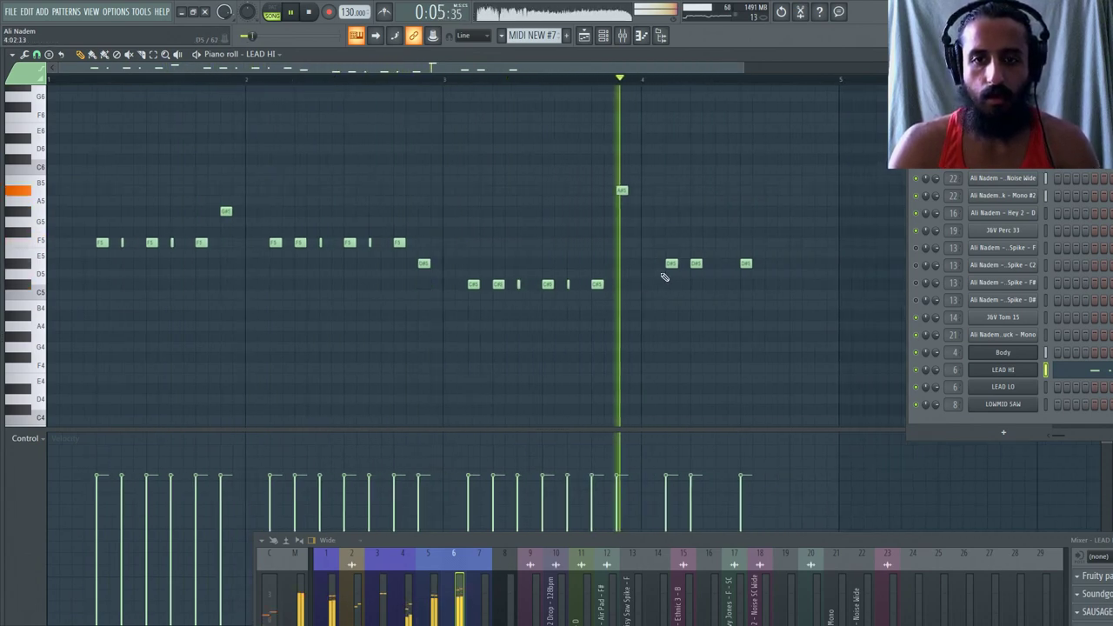
# Add a short F5 lead-in note to bar 1 of the LEAD HI melody and replace bar 2's opening F5 with a short one.
pyautogui.scroll(2, 125, 248)
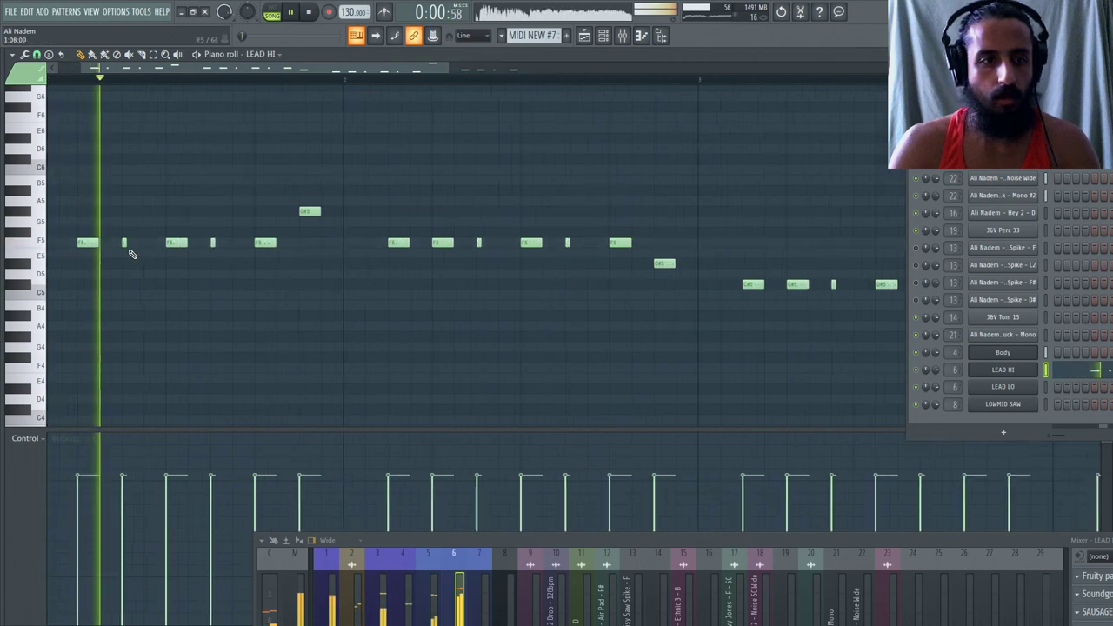
pyautogui.scroll(-1, 260, 263)
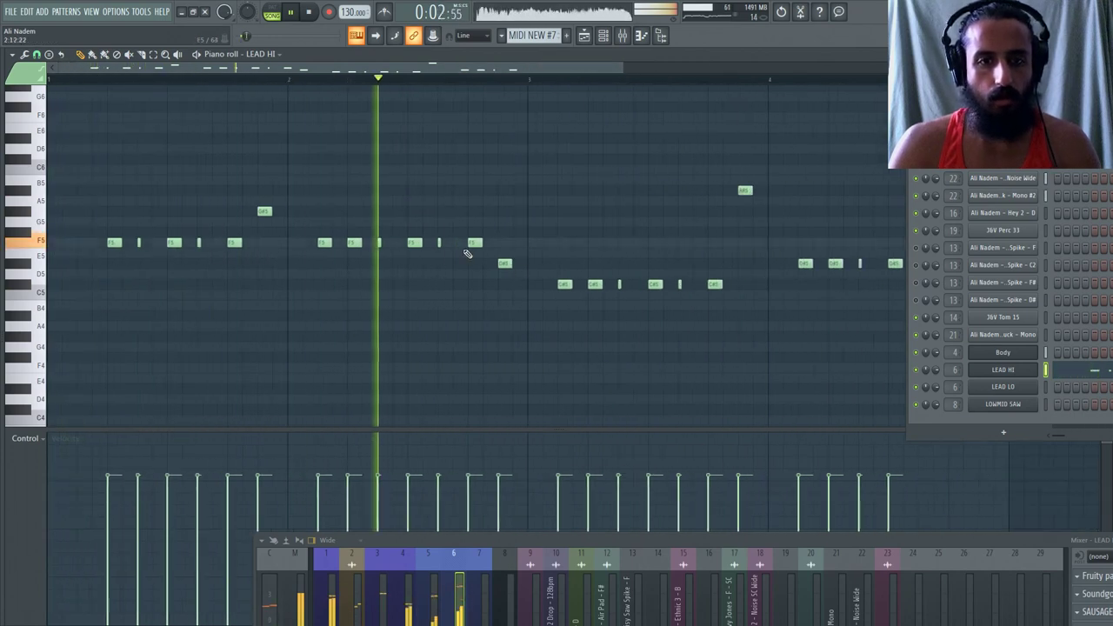
pyautogui.scroll(-1, 412, 256)
pyautogui.press('space')
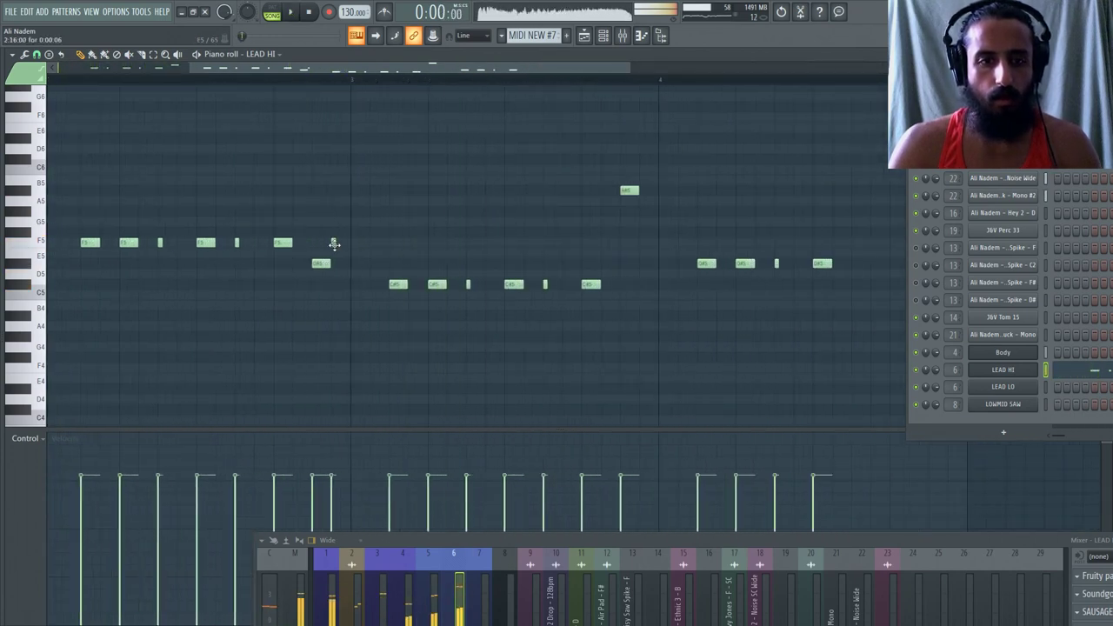
pyautogui.scroll(-2, 92, 257)
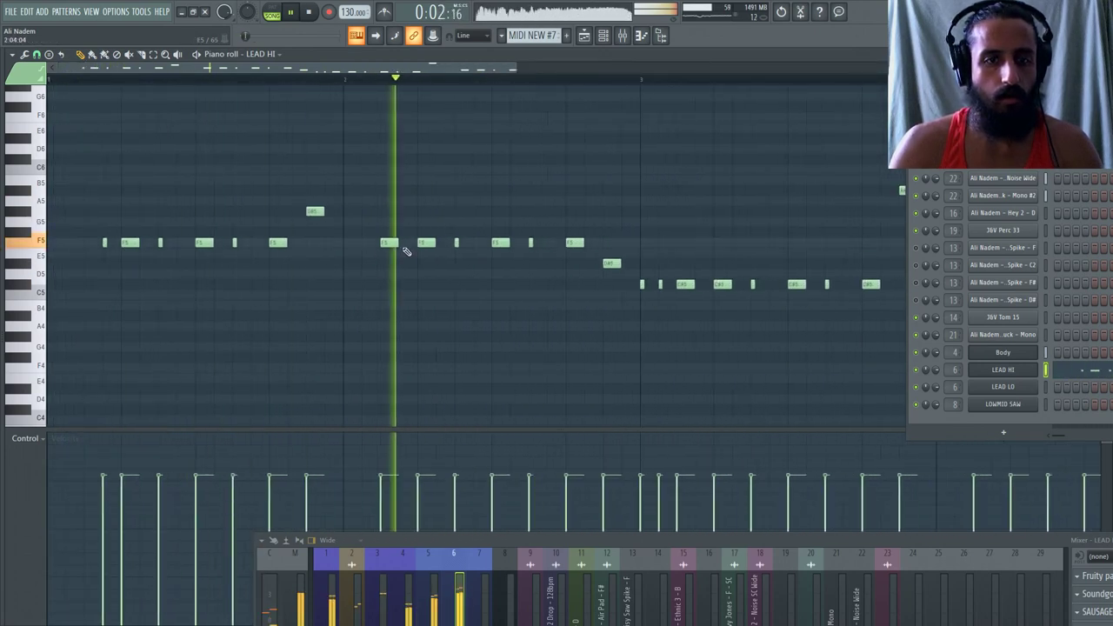
pyautogui.scroll(-1, 521, 287)
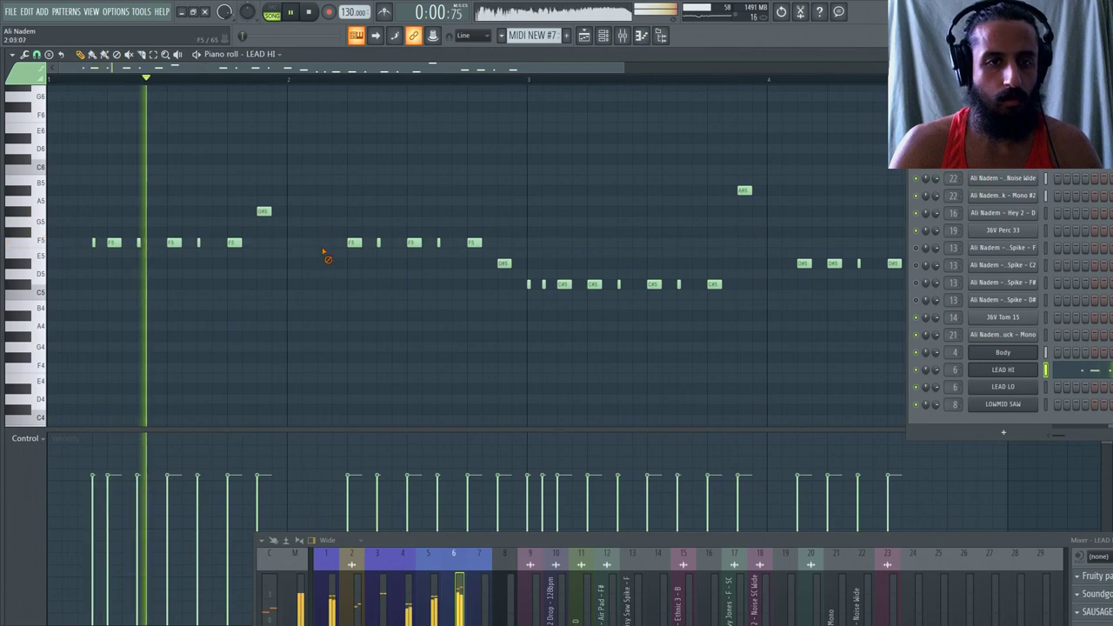
pyautogui.moveTo(323, 248); pyautogui.dragTo(330, 244)
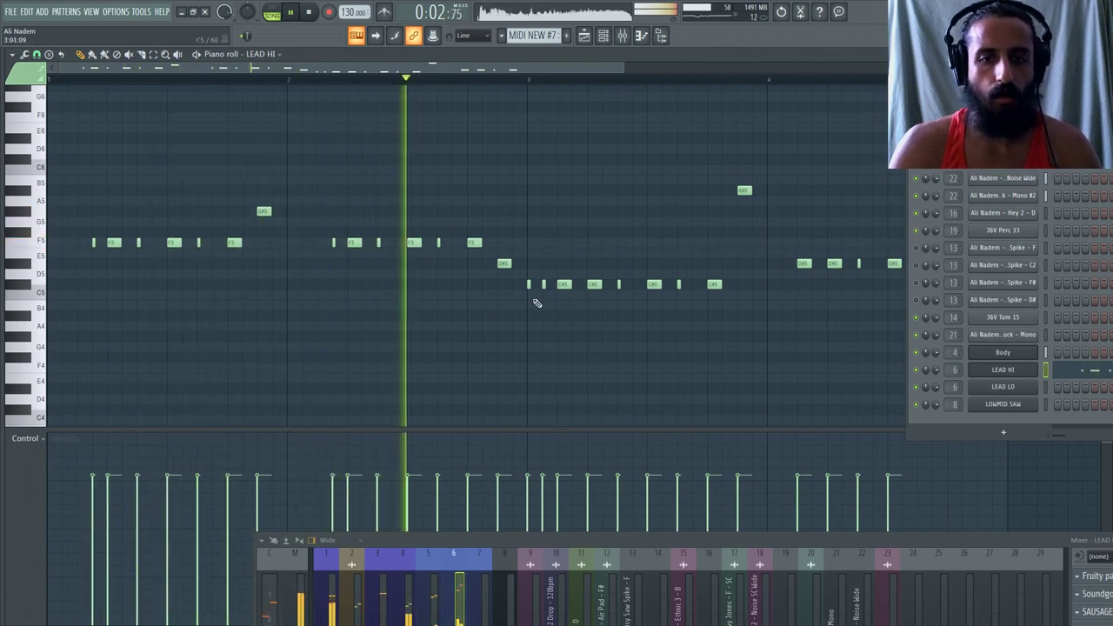
# Replace the opening C#5 notes of bar 3 with one short C#5 note just ahead of a longer C#5 note.
pyautogui.rightClick(528, 285)
pyautogui.rightClick(544, 286)
pyautogui.rightClick(563, 285)
pyautogui.rightClick(594, 285)
pyautogui.click(573, 285)
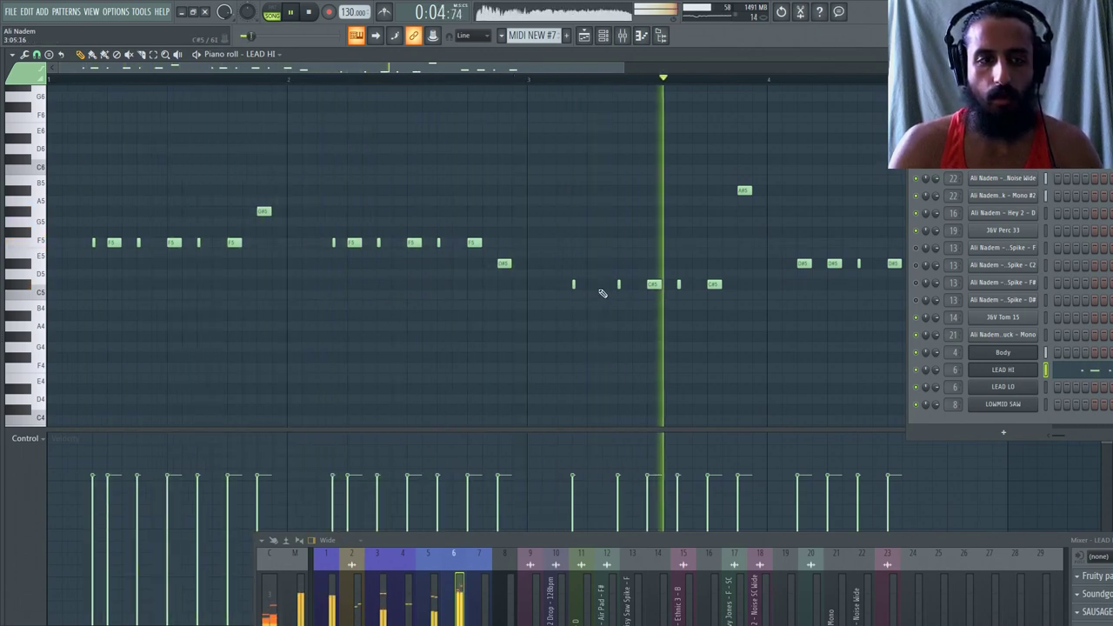
pyautogui.rightClick(573, 285)
pyautogui.click(528, 286)
pyautogui.moveTo(537, 284); pyautogui.dragTo(568, 287)
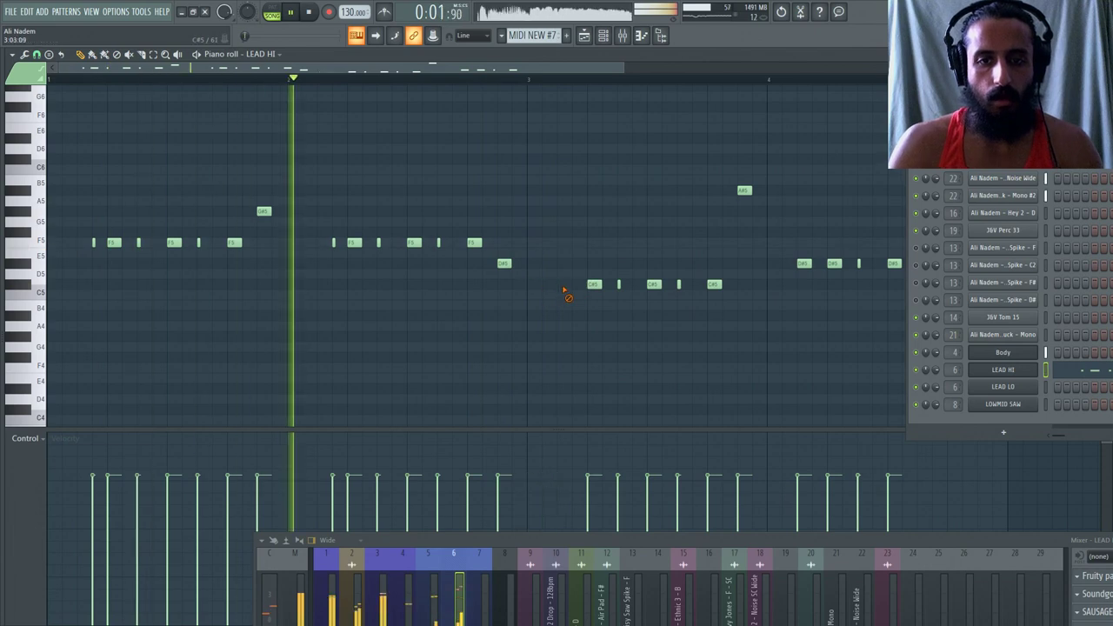
pyautogui.click(573, 284)
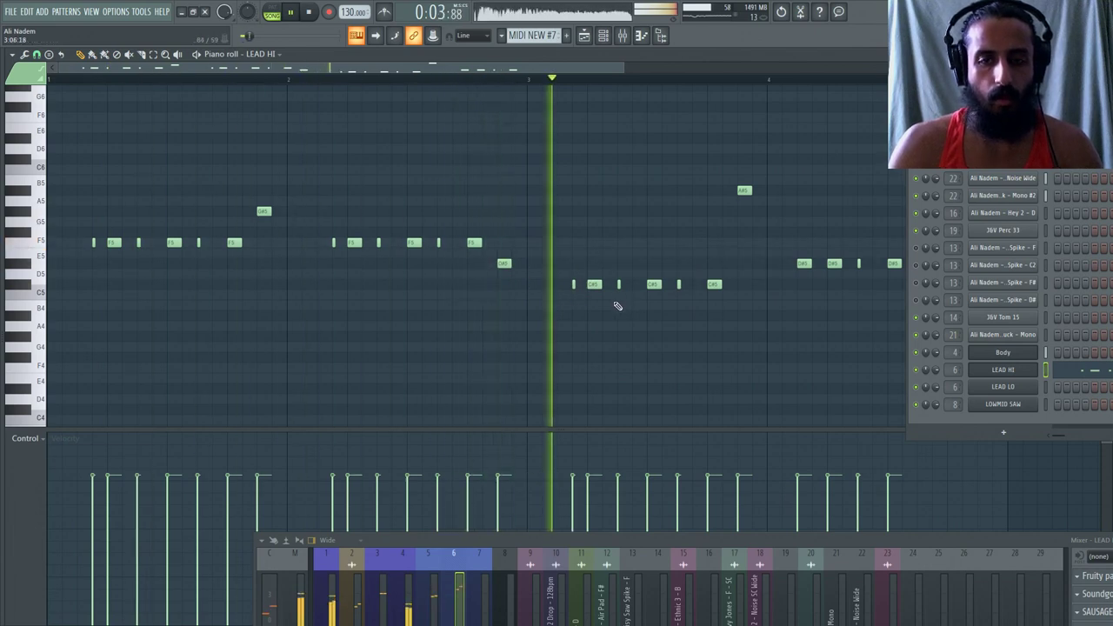
# Replace the first long D#5 note of bar 4 with a short D#5 note just ahead of the next one.
pyautogui.scroll(-2, 594, 246)
pyautogui.scroll(4, 507, 251)
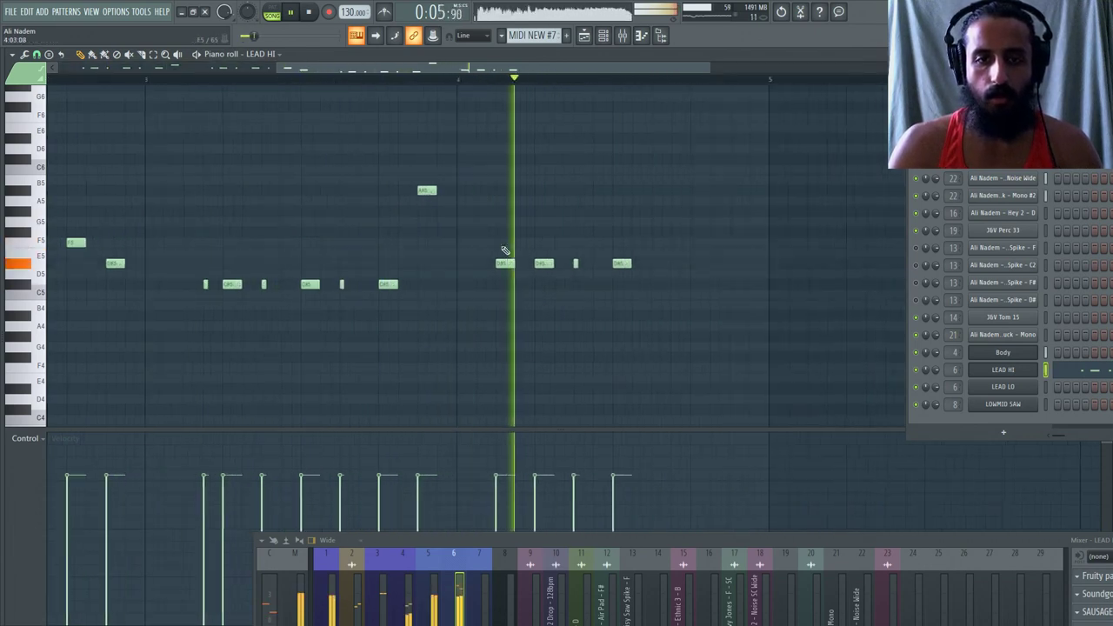
pyautogui.rightClick(509, 263)
pyautogui.press('space')
pyautogui.scroll(-2, 514, 265)
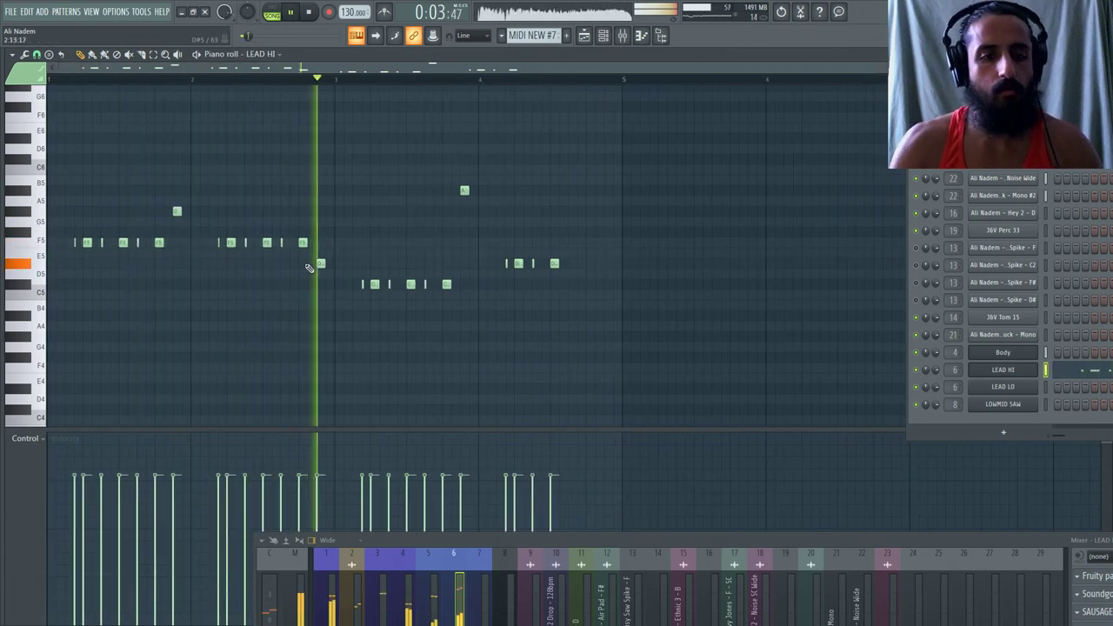
# Extend the bar 4 phrase with further D#5 notes and a short rising run up to A#5.
pyautogui.scroll(2, 609, 243)
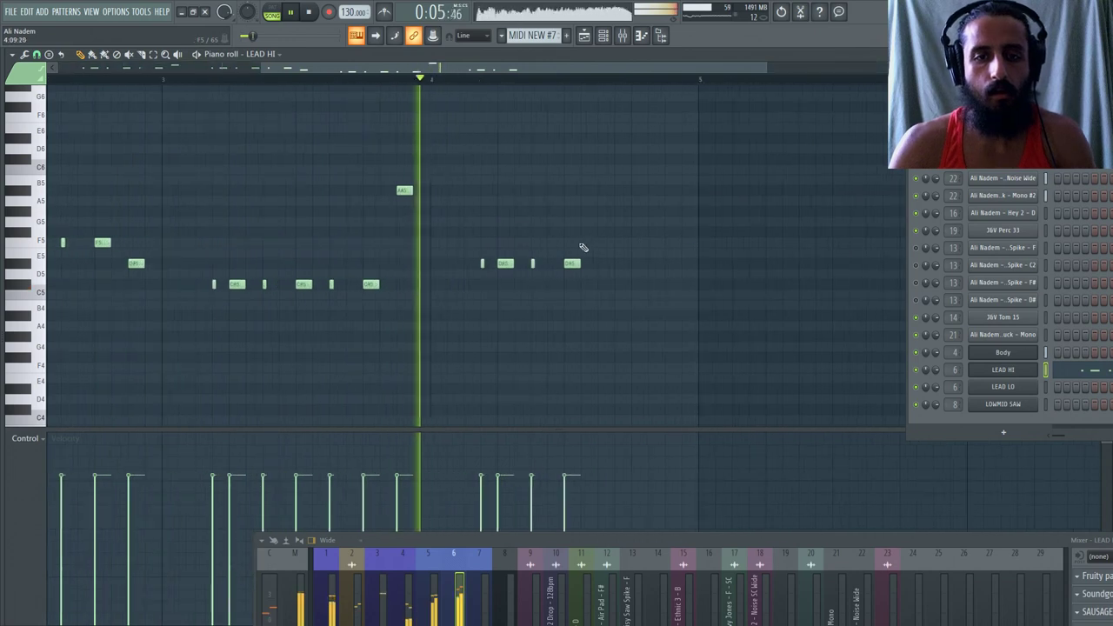
pyautogui.click(614, 263)
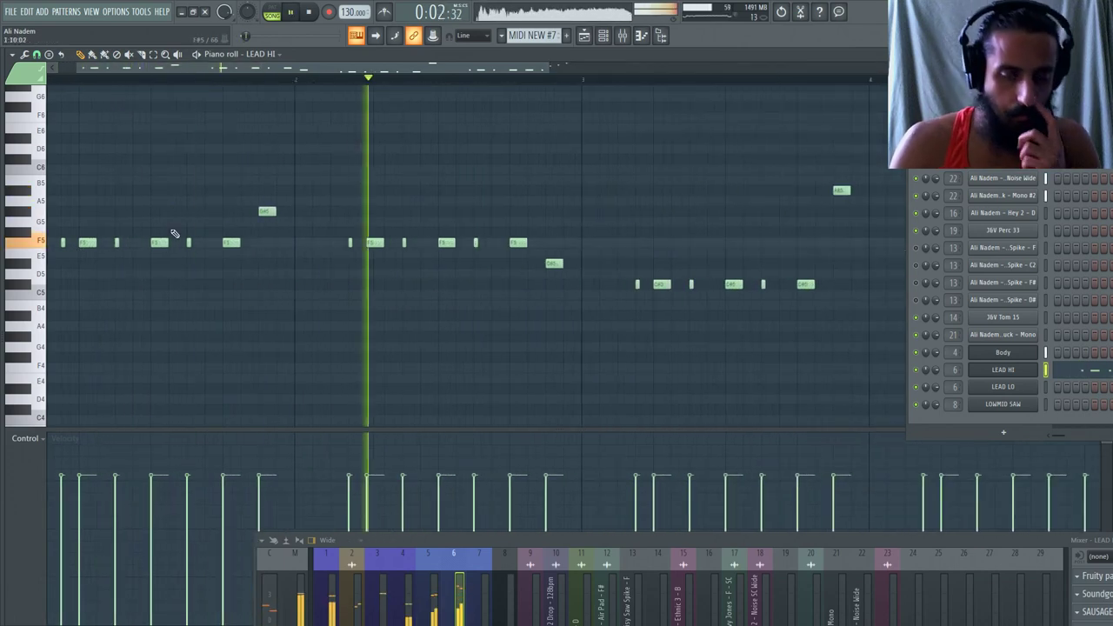
pyautogui.keyDown('ctrl'); pyautogui.scroll(-2, 475, 224); pyautogui.keyUp('ctrl')
pyautogui.scroll(1, 472, 224)
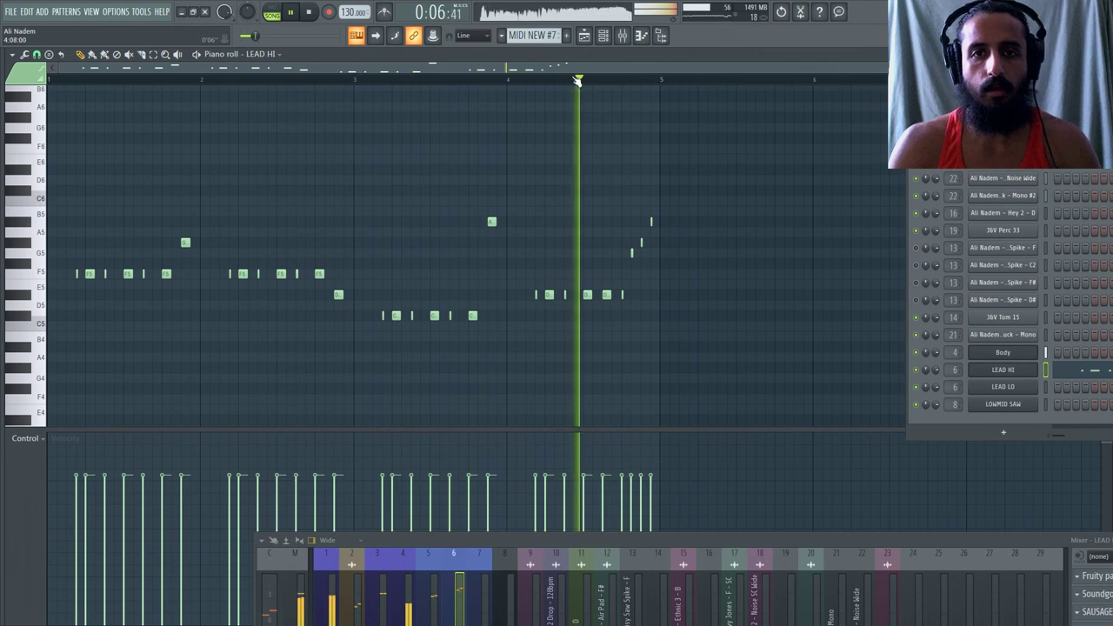
# Undo the rising run at the end of bar 4 and lengthen the last D#5 note.
pyautogui.keyDown('ctrl'); pyautogui.scroll(2, 626, 256); pyautogui.keyUp('ctrl')
pyautogui.hotkey('ctrl', 'z')
pyautogui.press('space')
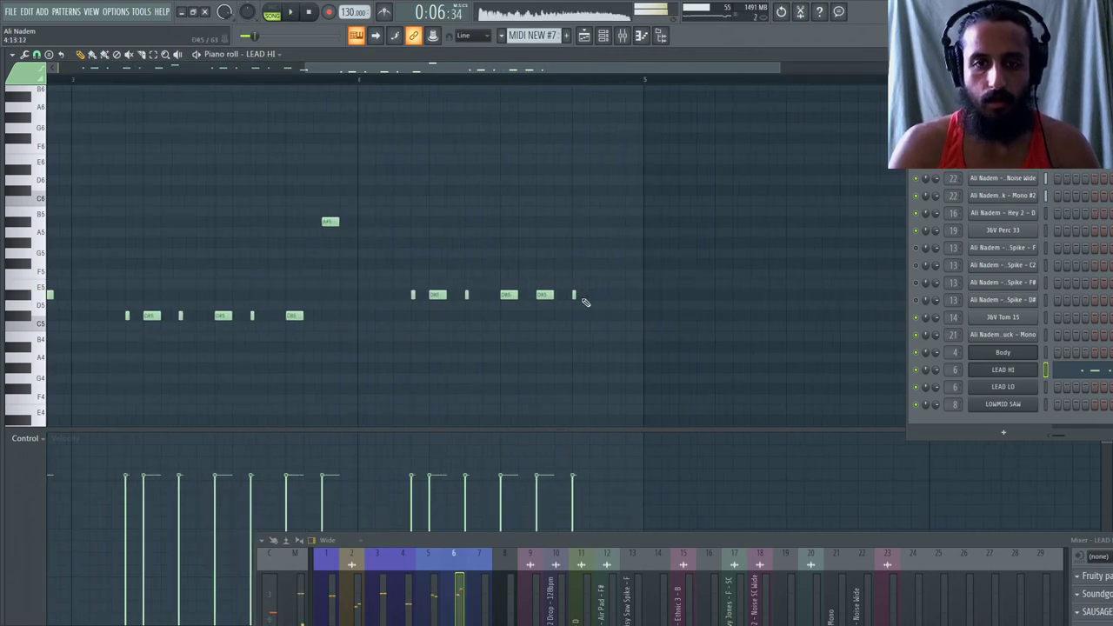
pyautogui.click(573, 296)
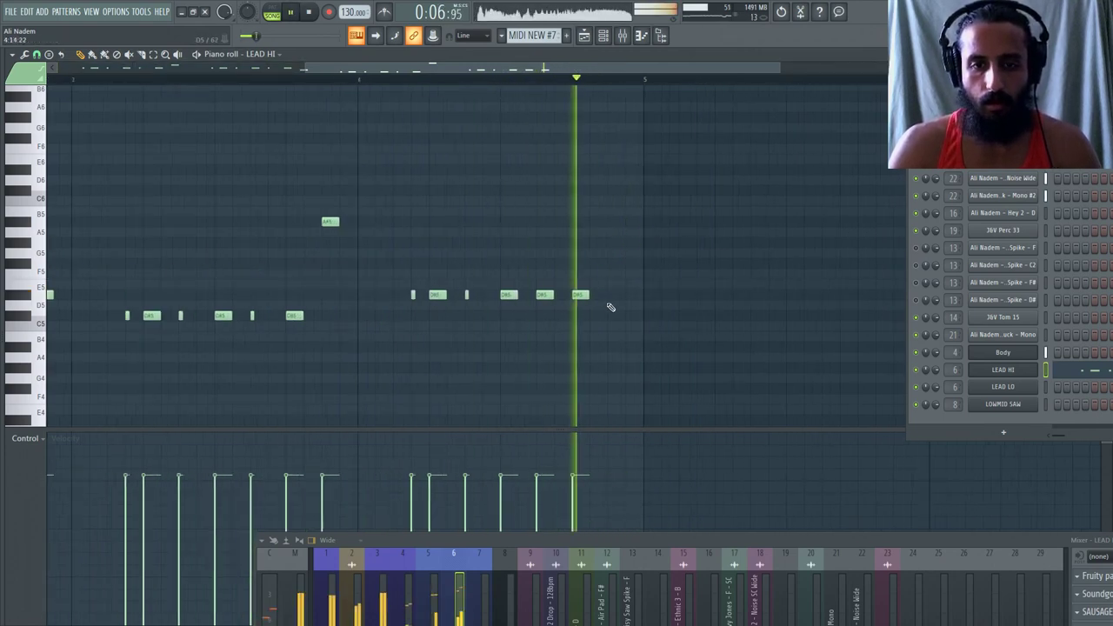
pyautogui.keyDown('ctrl'); pyautogui.scroll(-3, 557, 296); pyautogui.keyUp('ctrl')
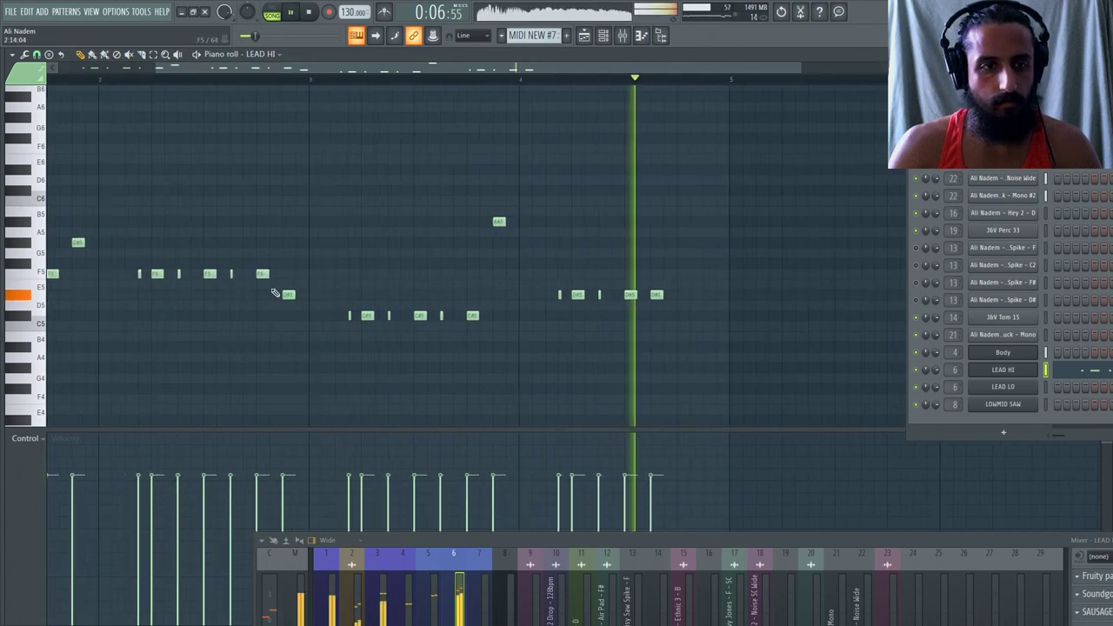
# Shorten the last D#5 note of bar 4 and close the phrase with a longer D#5 and a G#5 note.
pyautogui.click(213, 80)
pyautogui.press('space')
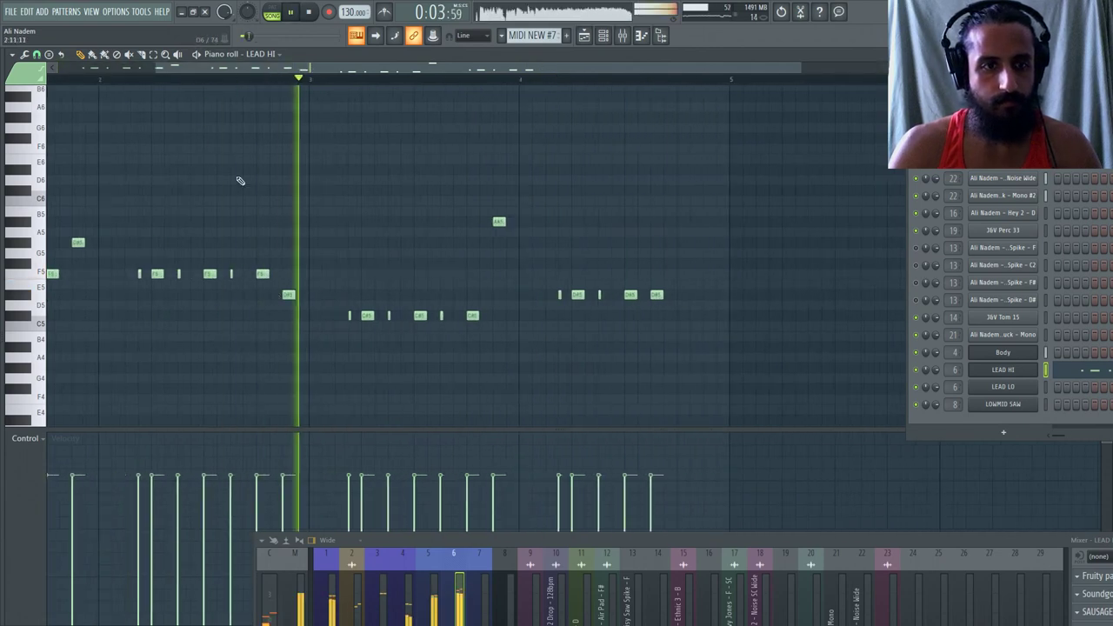
pyautogui.moveTo(665, 295); pyautogui.dragTo(653, 295)
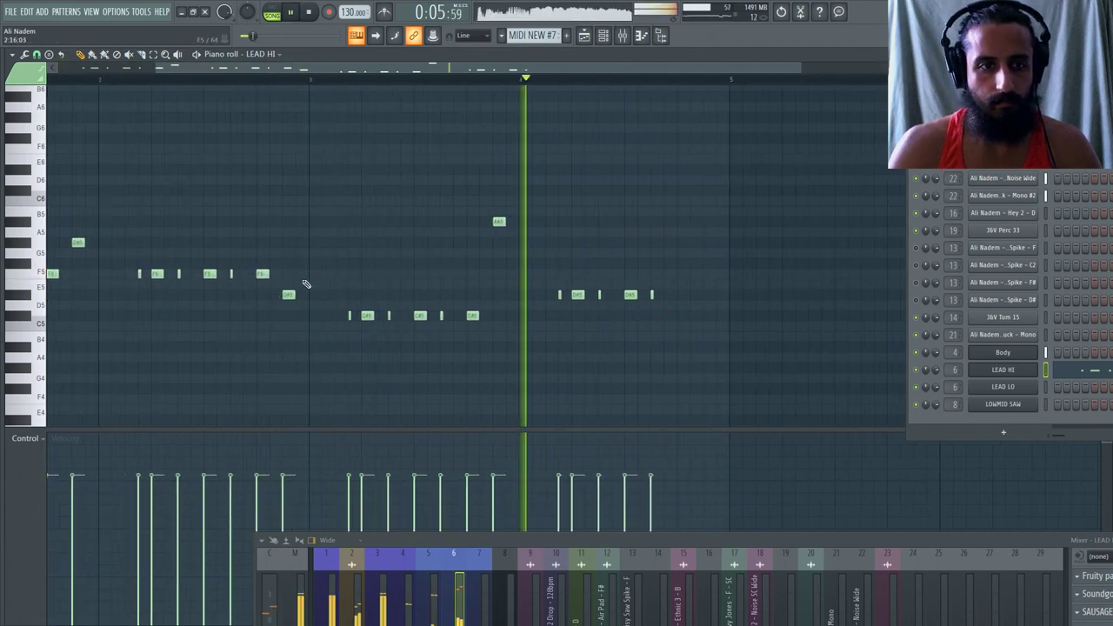
pyautogui.click(682, 296)
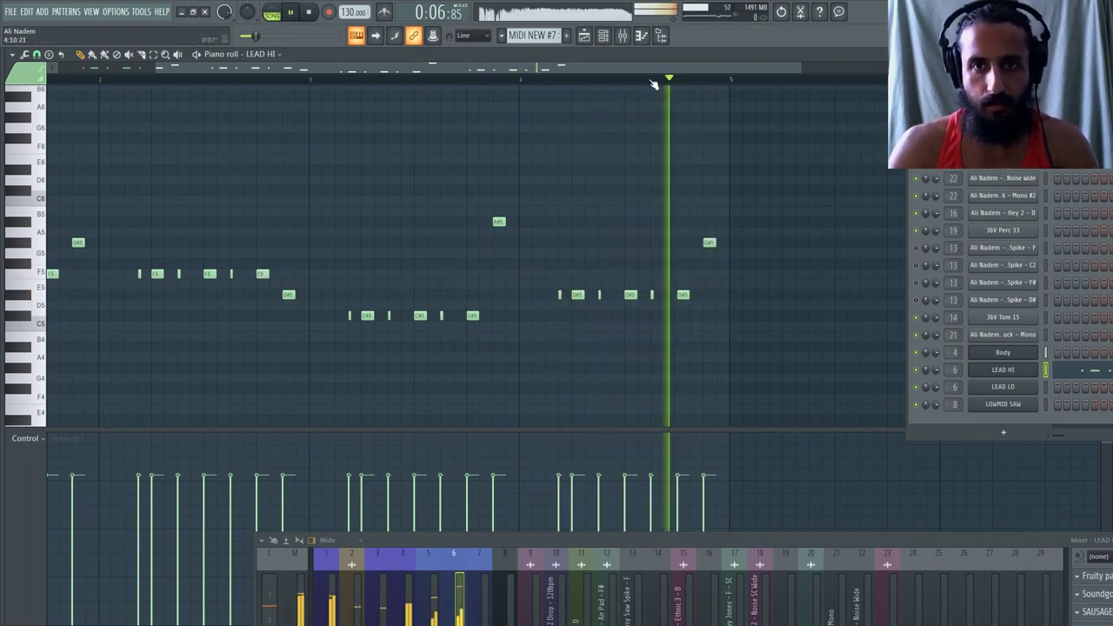
# Review the MIDI NEW #7 clip on Track 17 in the arrangement and reopen its notes in the piano roll.
pyautogui.click(584, 35)
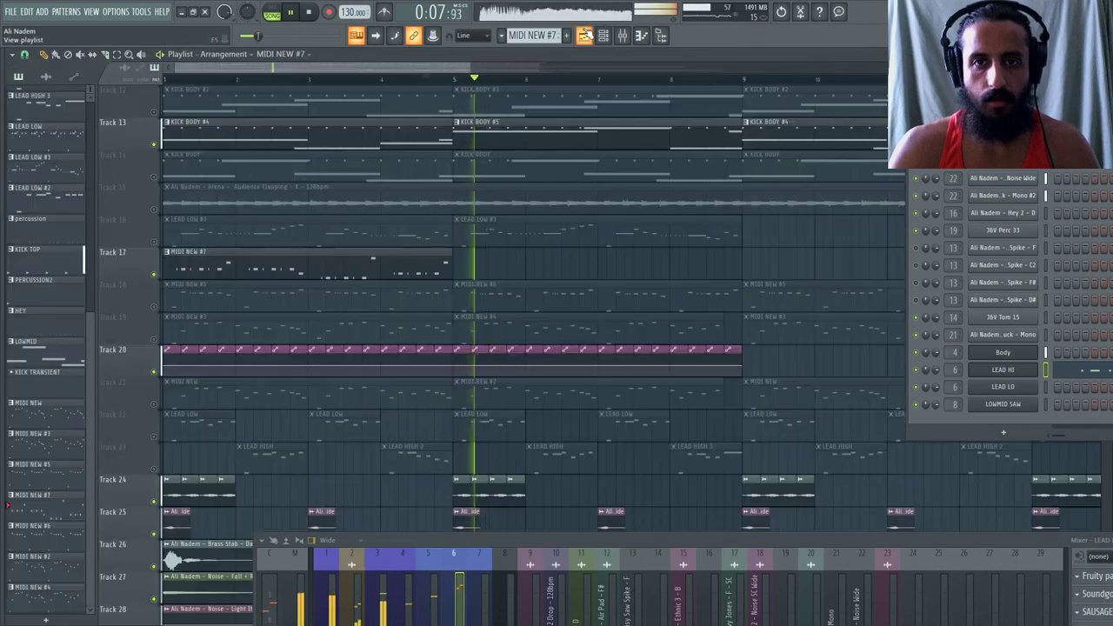
pyautogui.scroll(-2, 174, 102)
pyautogui.scroll(1, 168, 82)
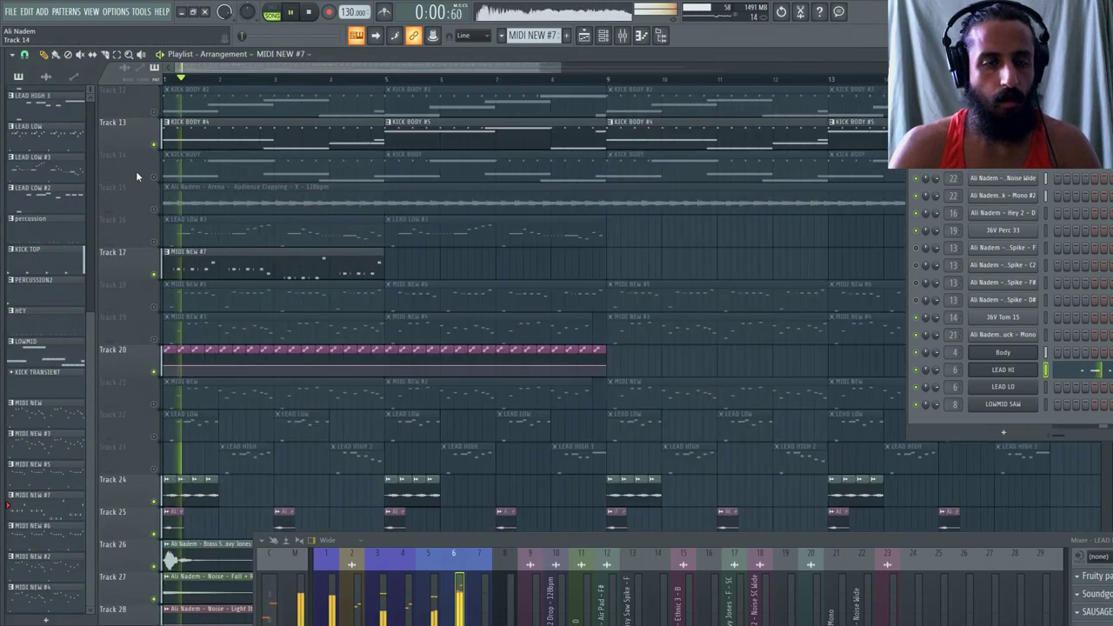
pyautogui.scroll(1, 184, 221)
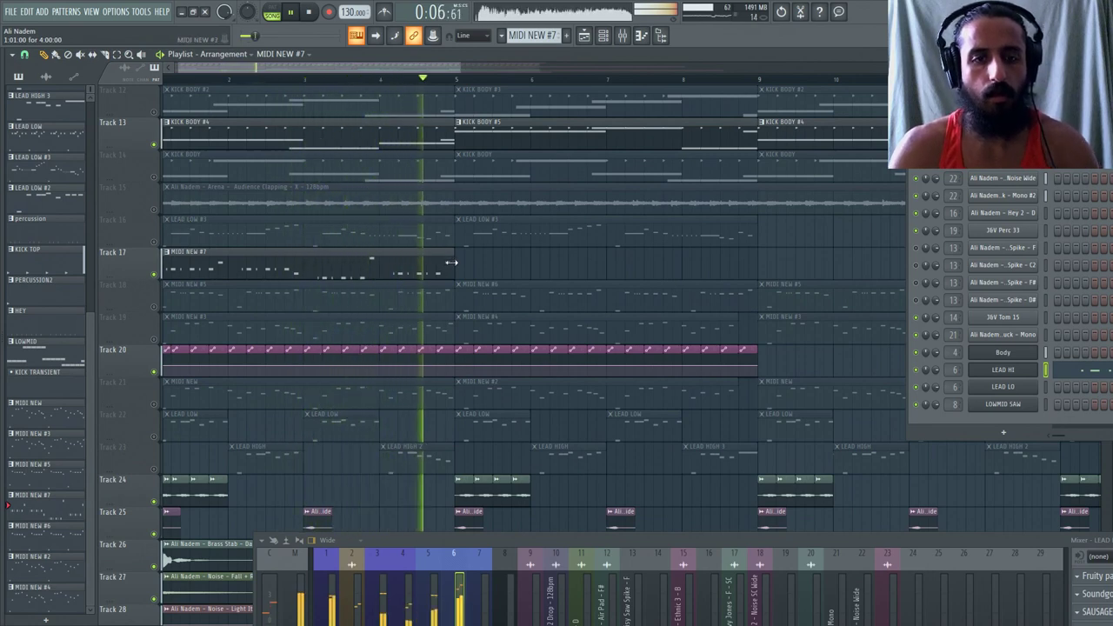
pyautogui.doubleClick(399, 265)
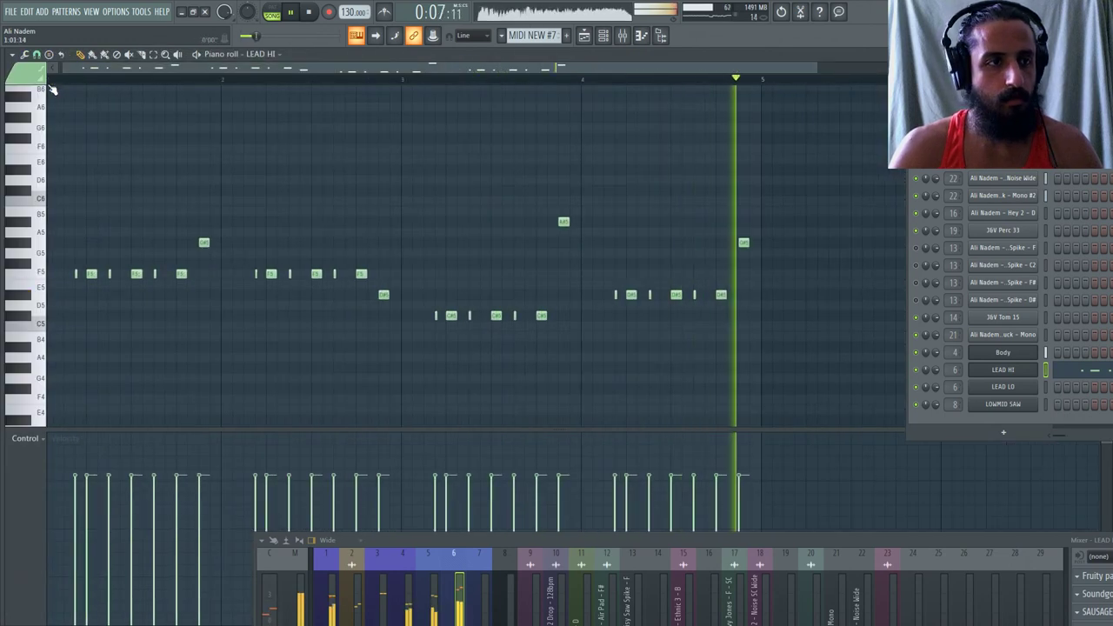
# Try an extra short F5 note ahead of the second long F5 in bar 1, adjusting the snap and moving the note slightly earlier.
pyautogui.scroll(3, 54, 113)
pyautogui.click(236, 274)
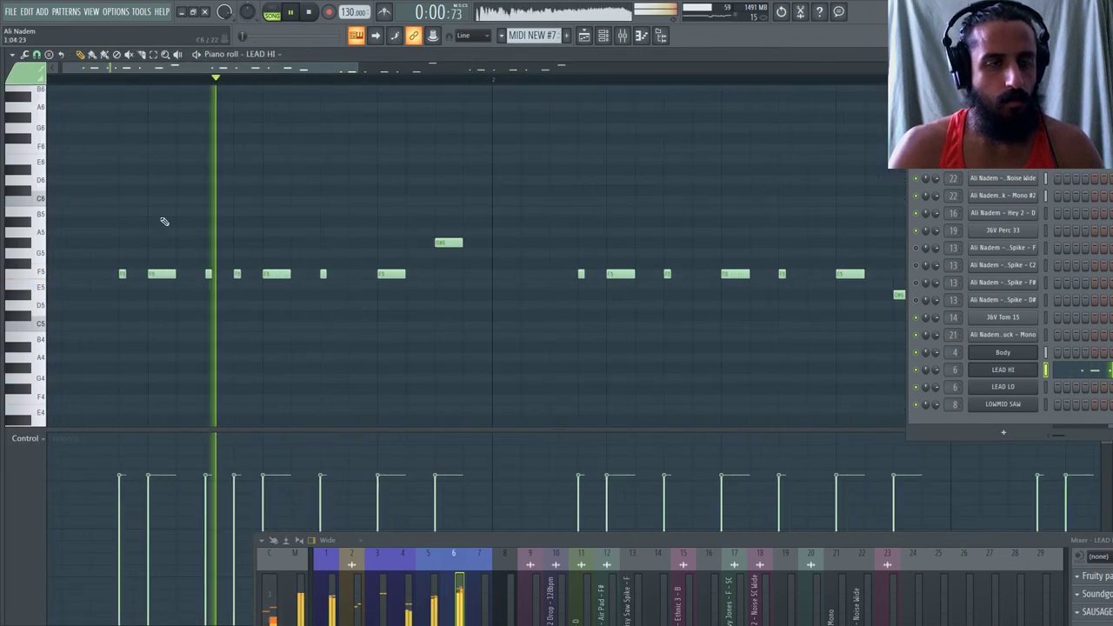
pyautogui.click(36, 53)
pyautogui.click(54, 123)
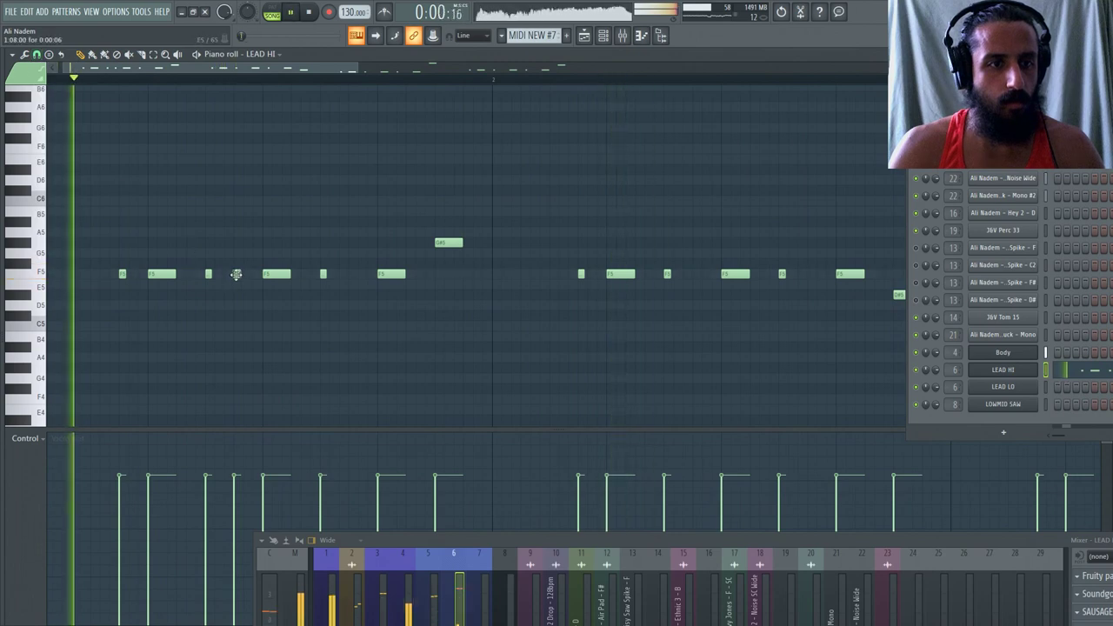
pyautogui.moveTo(237, 274); pyautogui.dragTo(227, 274)
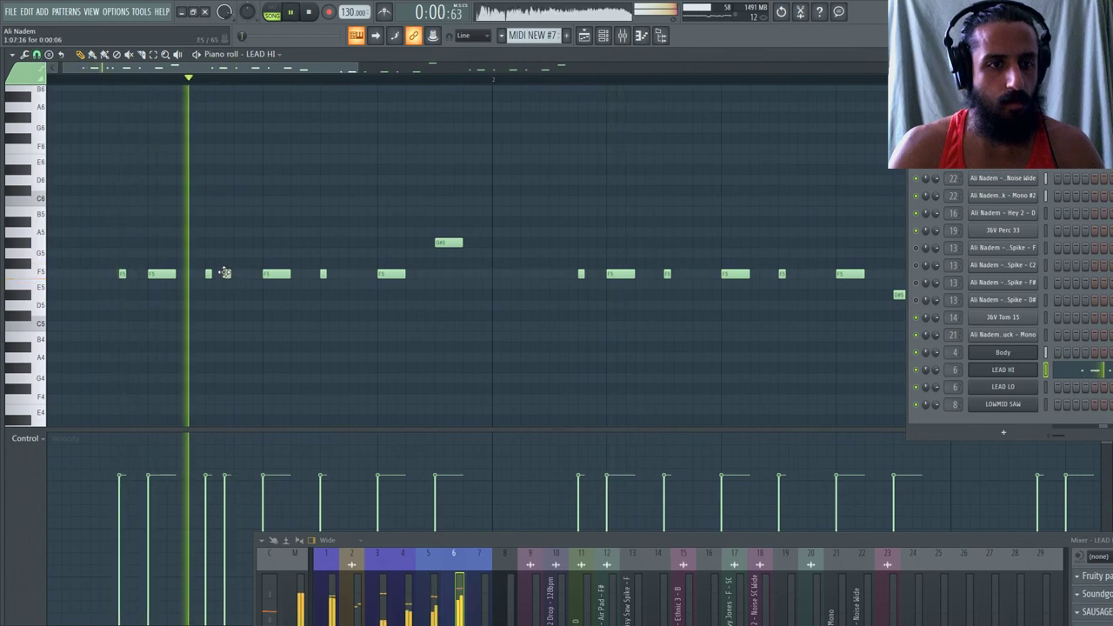
# Try an even shorter extra F5 note at the same spot in bars 1 and 2, and remove both extra notes.
pyautogui.click(684, 274)
pyautogui.rightClick(685, 274)
pyautogui.moveTo(227, 274); pyautogui.dragTo(217, 274)
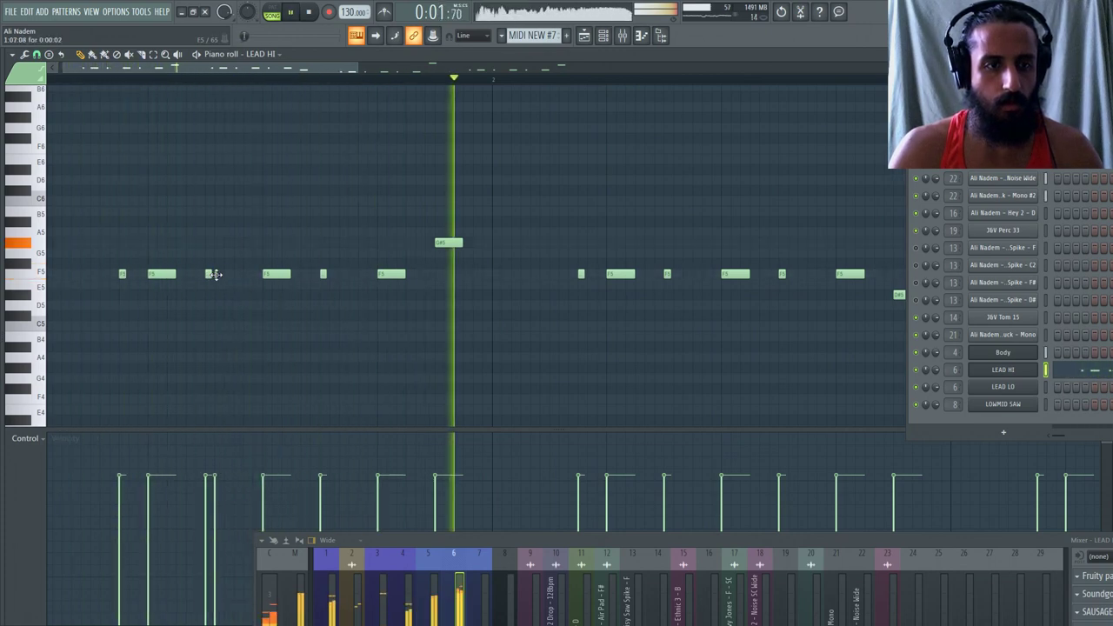
pyautogui.moveTo(217, 274); pyautogui.dragTo(224, 275)
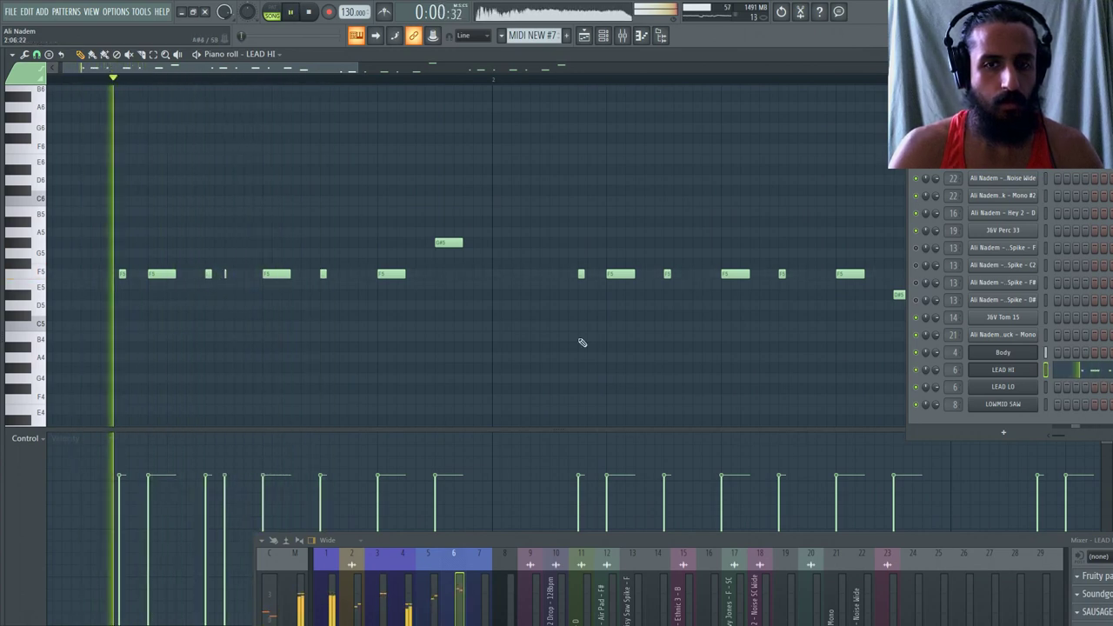
pyautogui.click(683, 274)
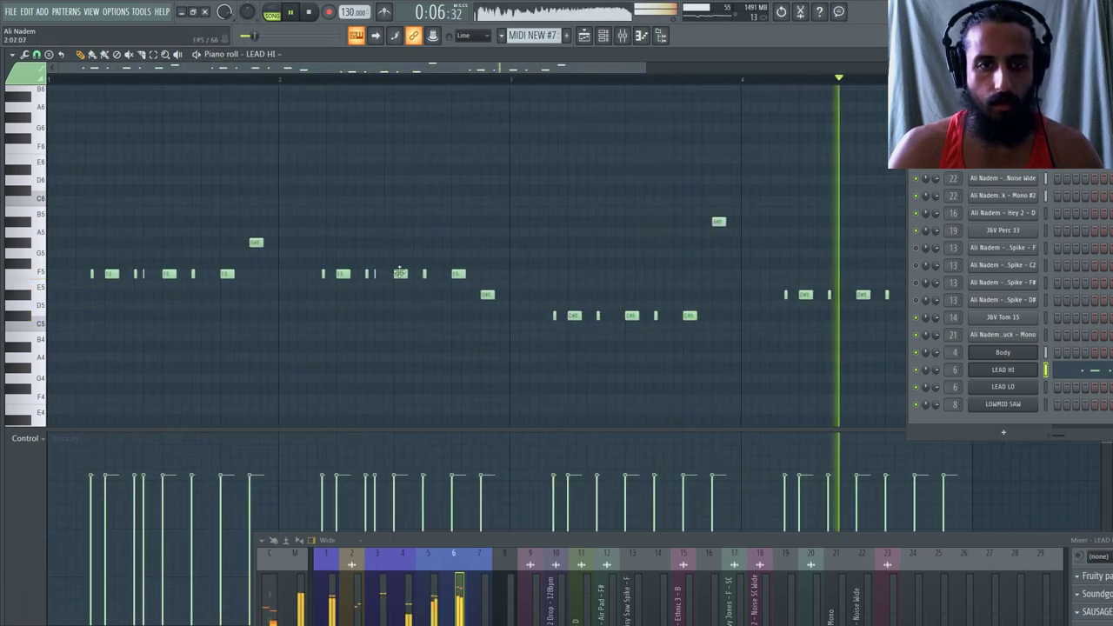
pyautogui.rightClick(375, 274)
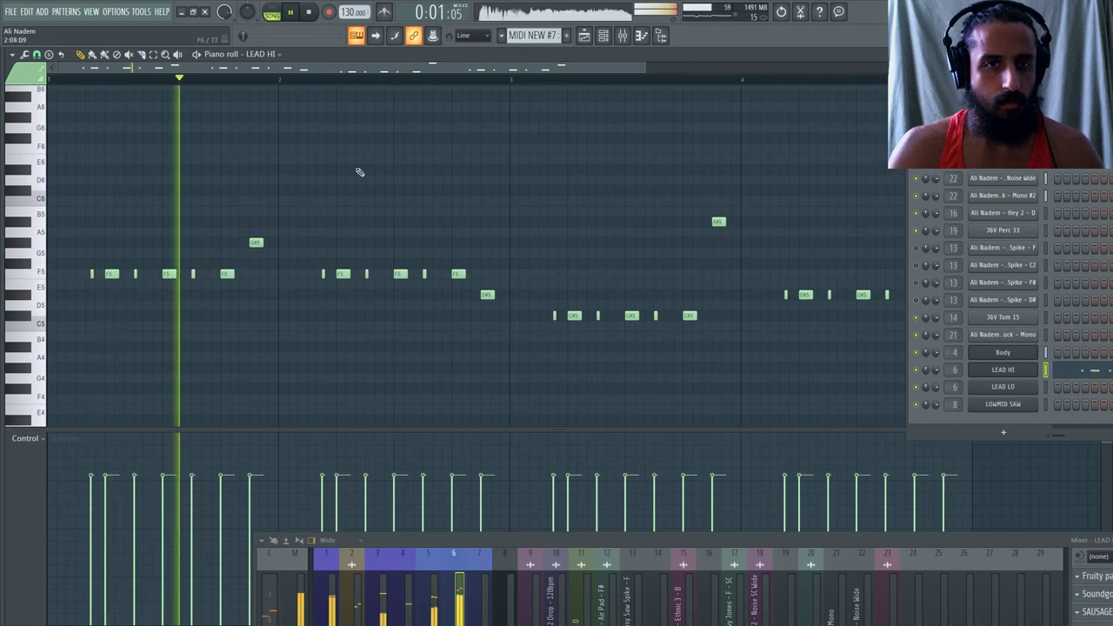
# Load Fruity Parametric EQ 2 into effect slot 6 of the KICK BODY mixer track.
pyautogui.press('F5')
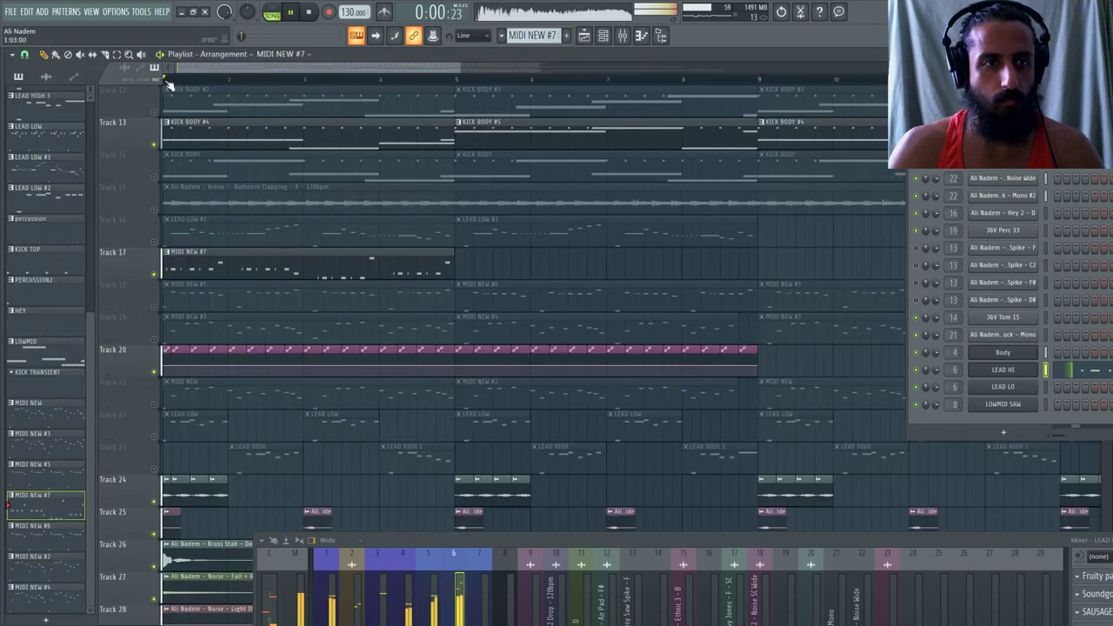
pyautogui.moveTo(513, 544); pyautogui.dragTo(305, 299)
pyautogui.click(303, 409)
pyautogui.press('space')
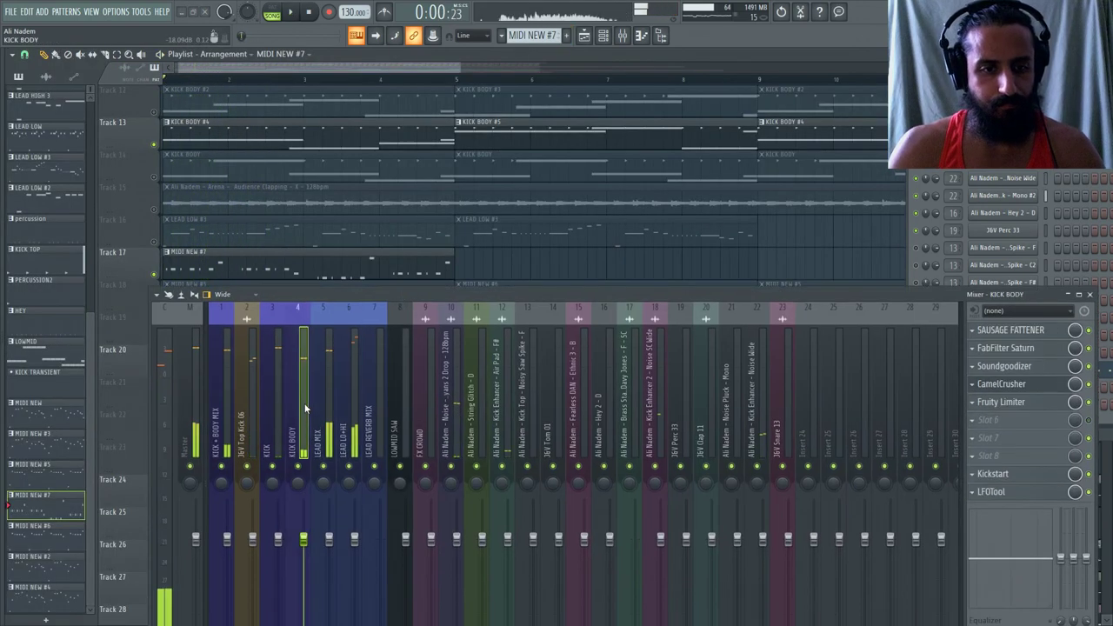
pyautogui.click(974, 423)
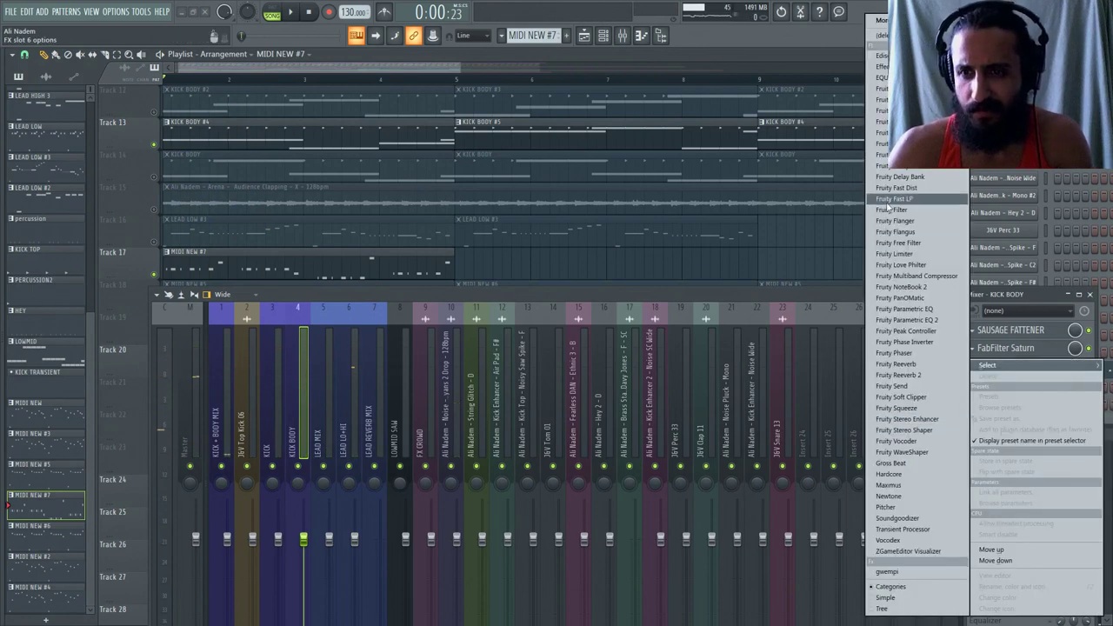
pyautogui.click(909, 320)
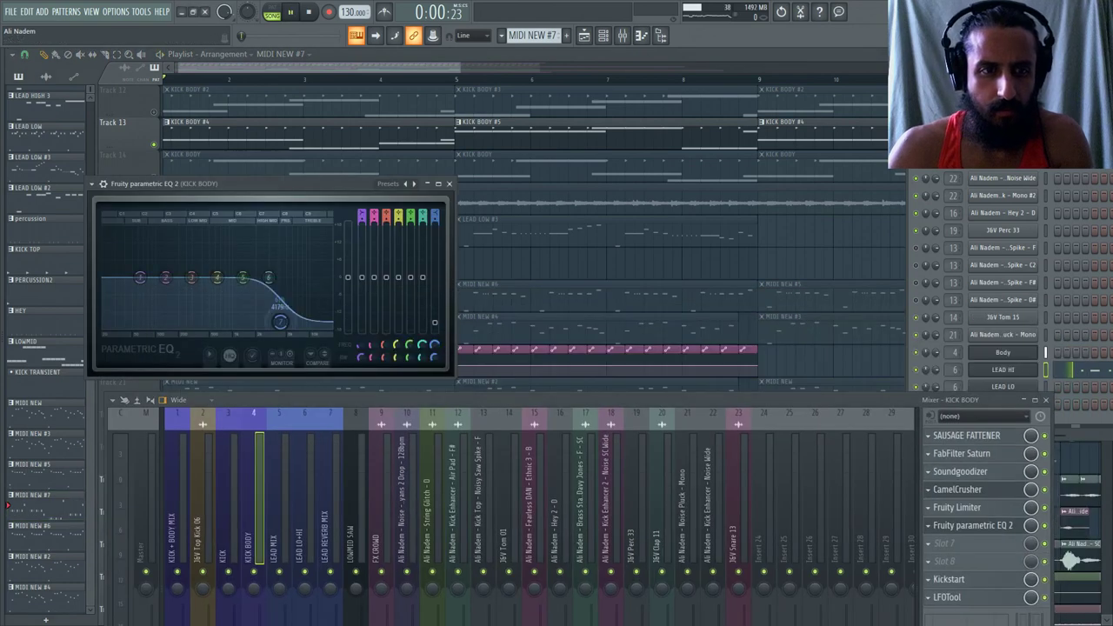
# Shift the band 7 high shelf of the KICK BODY Parametric EQ 2 down to about 1022 Hz during playback.
pyautogui.press('space')
pyautogui.moveTo(280, 322); pyautogui.dragTo(235, 327)
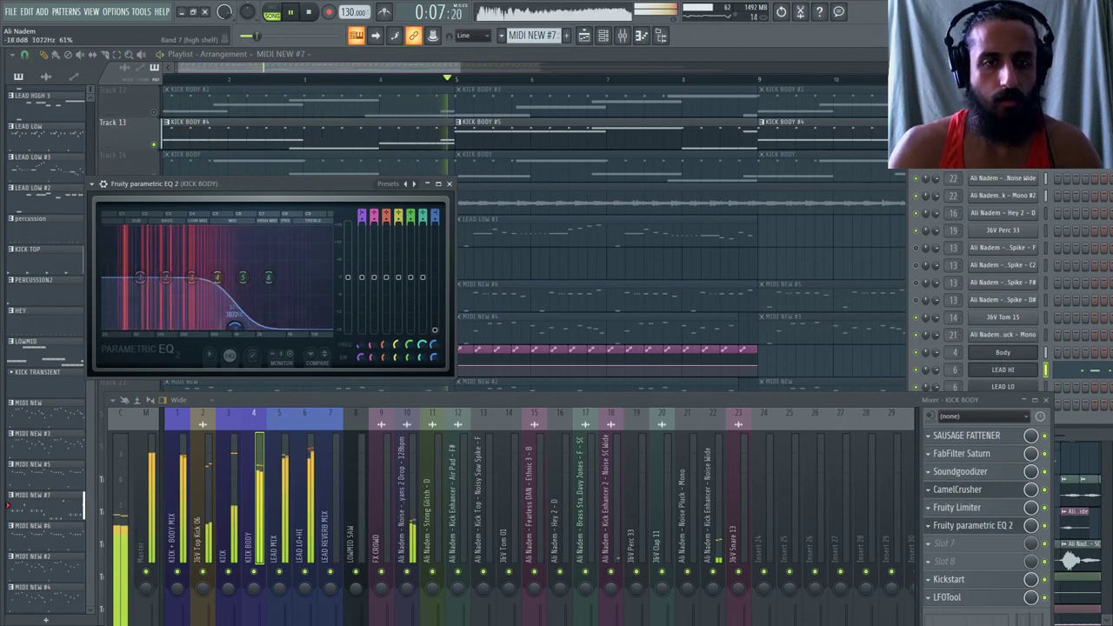
pyautogui.click(467, 124)
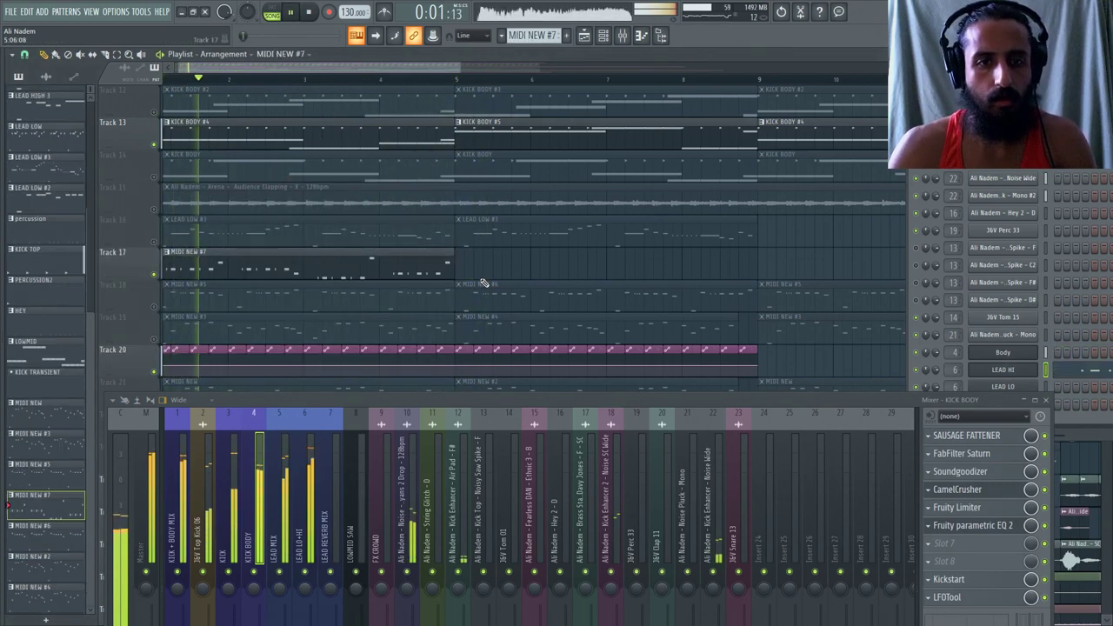
# Add a second MIDI NEW #7 clip at bar 5 on Track 17 and open the LEAD LO channel in the piano roll.
pyautogui.doubleClick(412, 270)
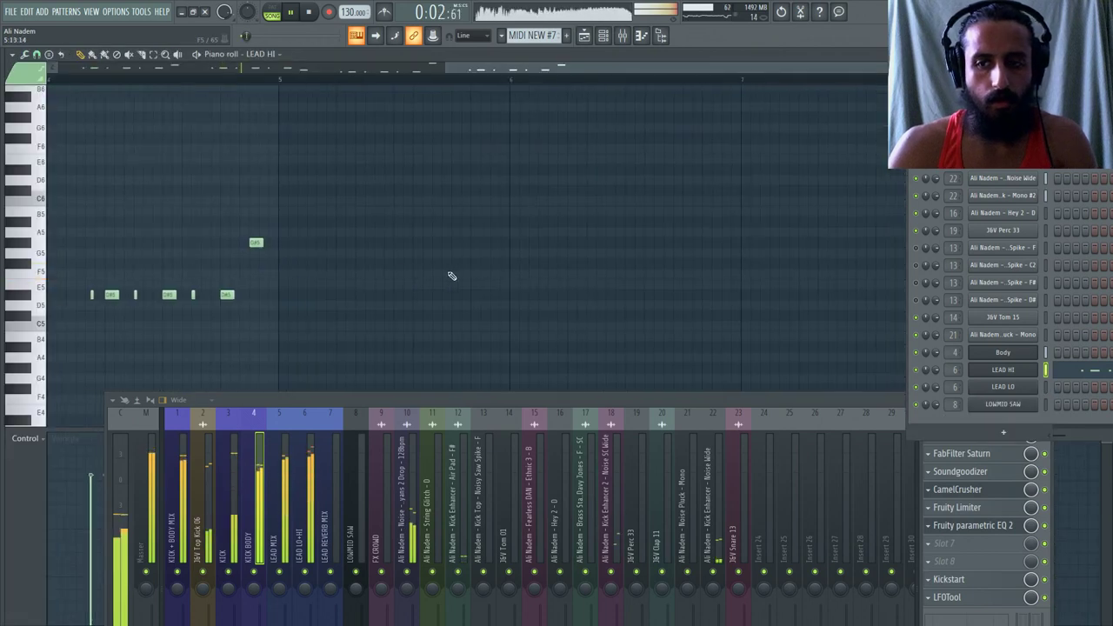
pyautogui.rightClick(1013, 388)
pyautogui.click(922, 387)
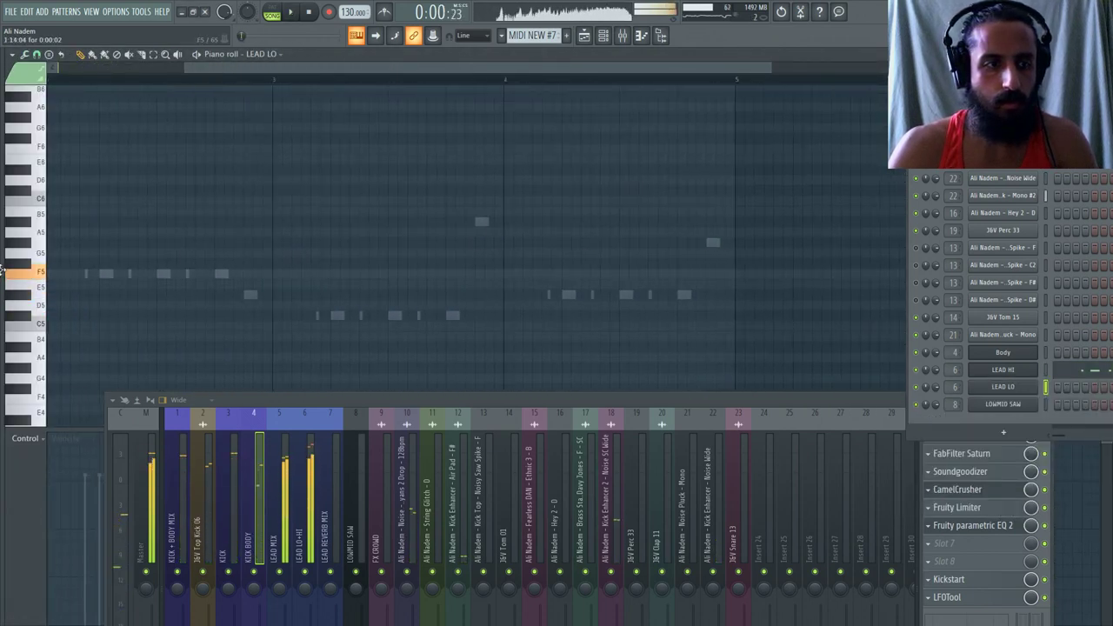
pyautogui.press('space')
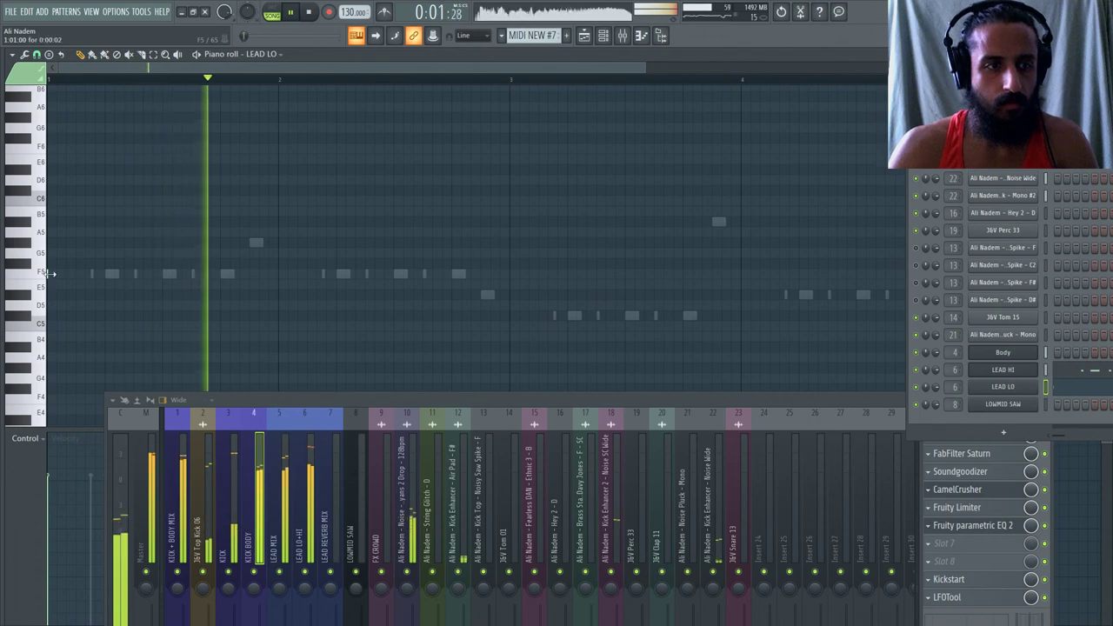
# Try an extra F5 note in LEAD LO just before the third long F5 of bar 1, and adjust the snap.
pyautogui.moveTo(240, 289); pyautogui.dragTo(210, 274)
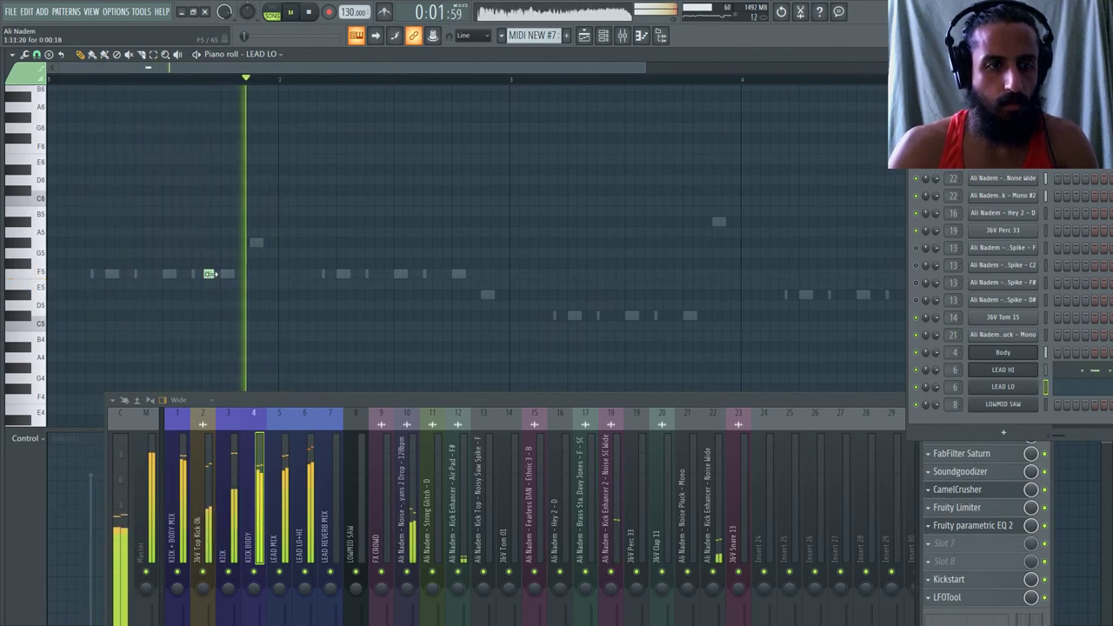
pyautogui.click(36, 54)
pyautogui.click(52, 87)
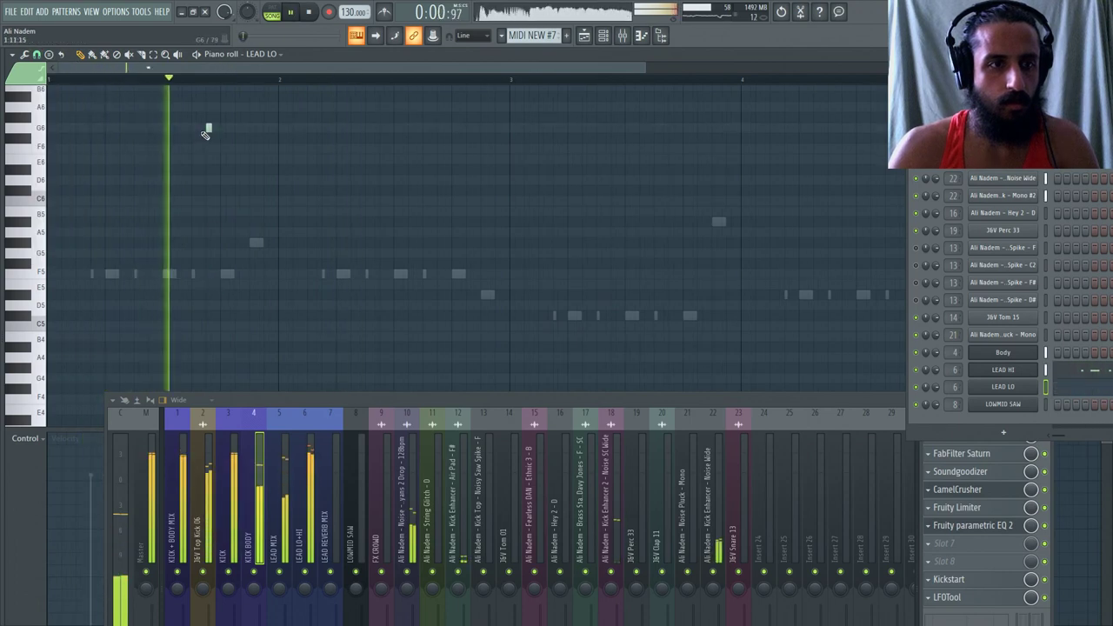
# Try short LEAD LO notes ahead of the opening notes in bars 1, 2 and 3, and remove them while replaying.
pyautogui.moveTo(92, 277); pyautogui.dragTo(79, 276)
pyautogui.press('space')
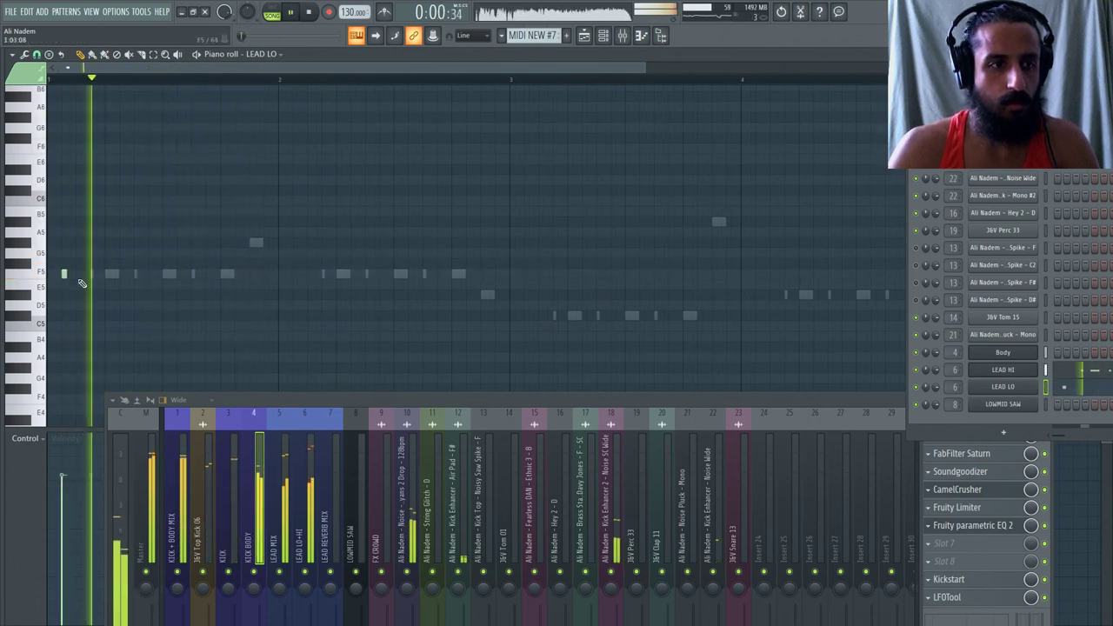
pyautogui.click(54, 80)
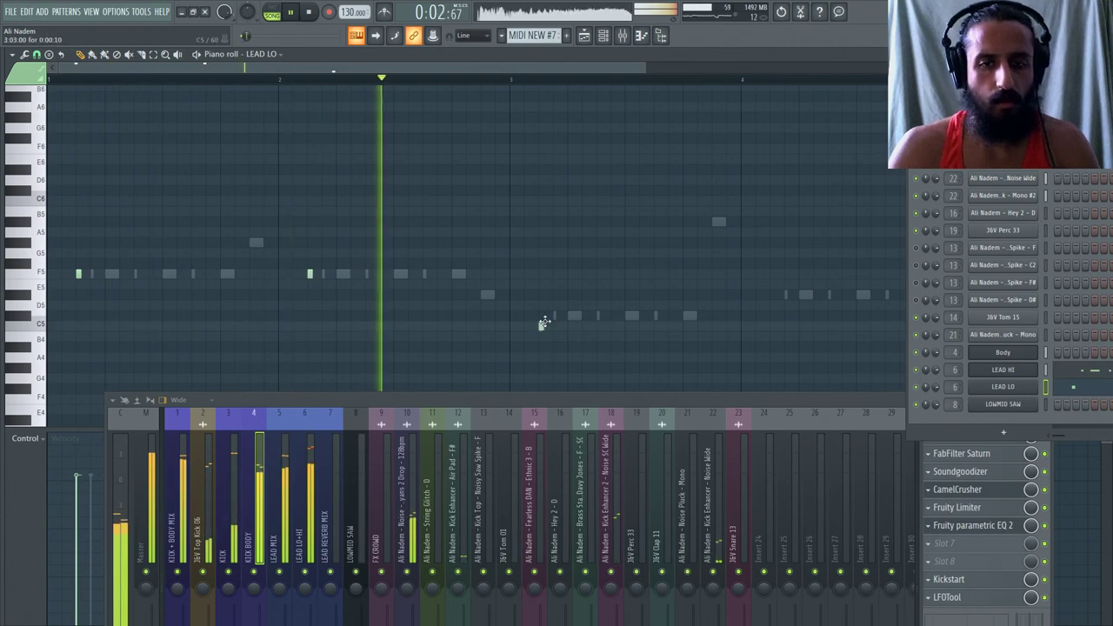
pyautogui.scroll(-3, 522, 311)
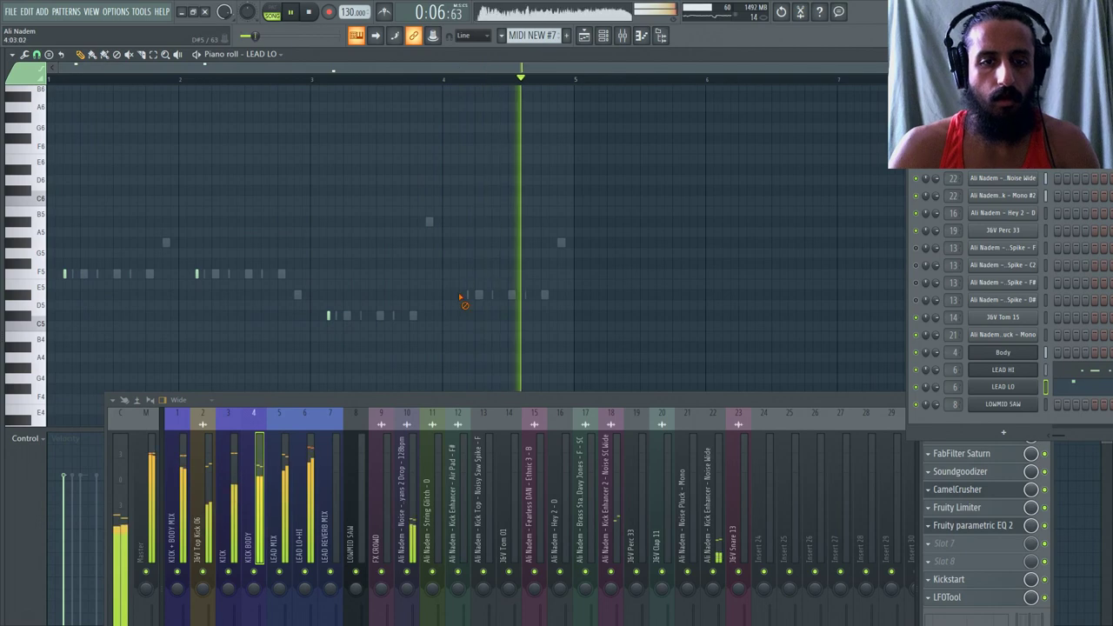
pyautogui.press('space')
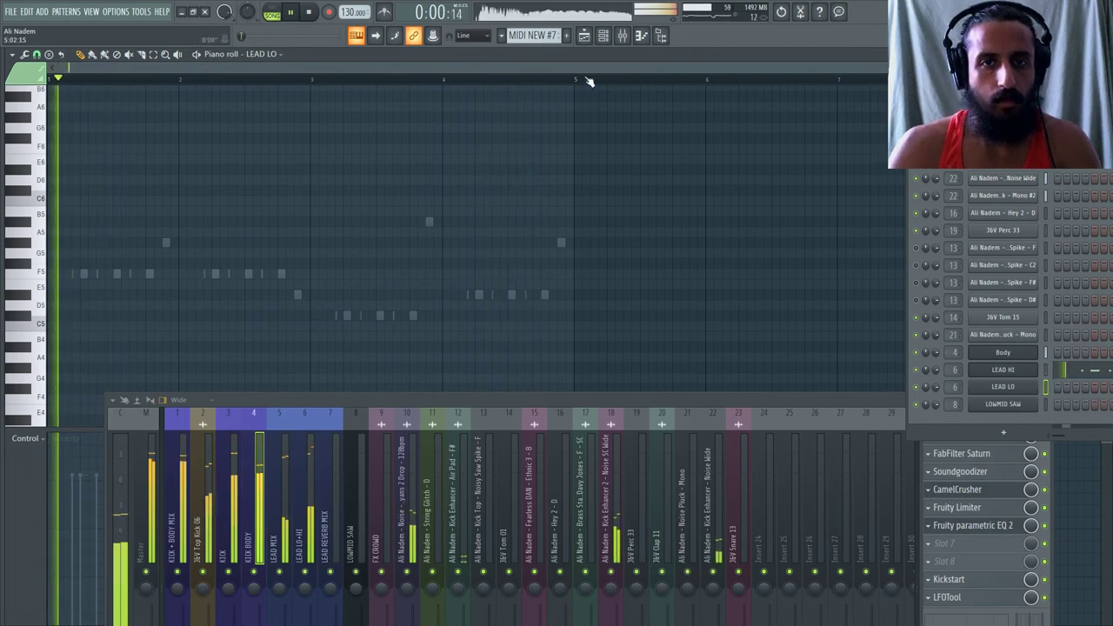
# Fine-tune the band 7 high shelf of the KICK BODY Parametric EQ 2 during playback, look through its presets, and close it.
pyautogui.press('F5')
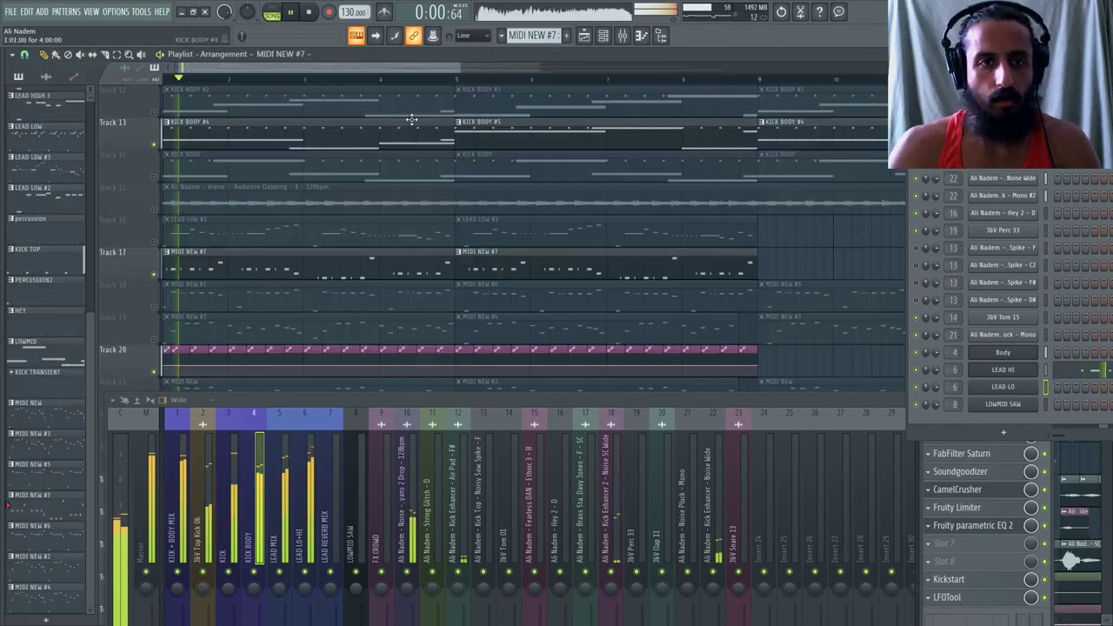
pyautogui.click(972, 527)
pyautogui.press('space')
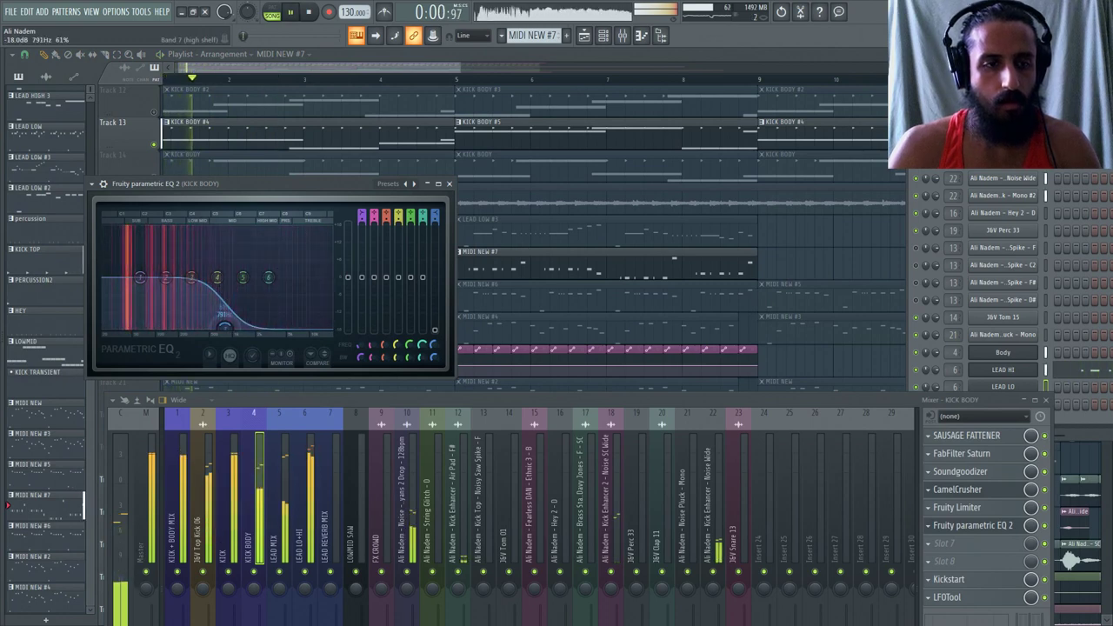
pyautogui.moveTo(225, 326); pyautogui.dragTo(223, 334)
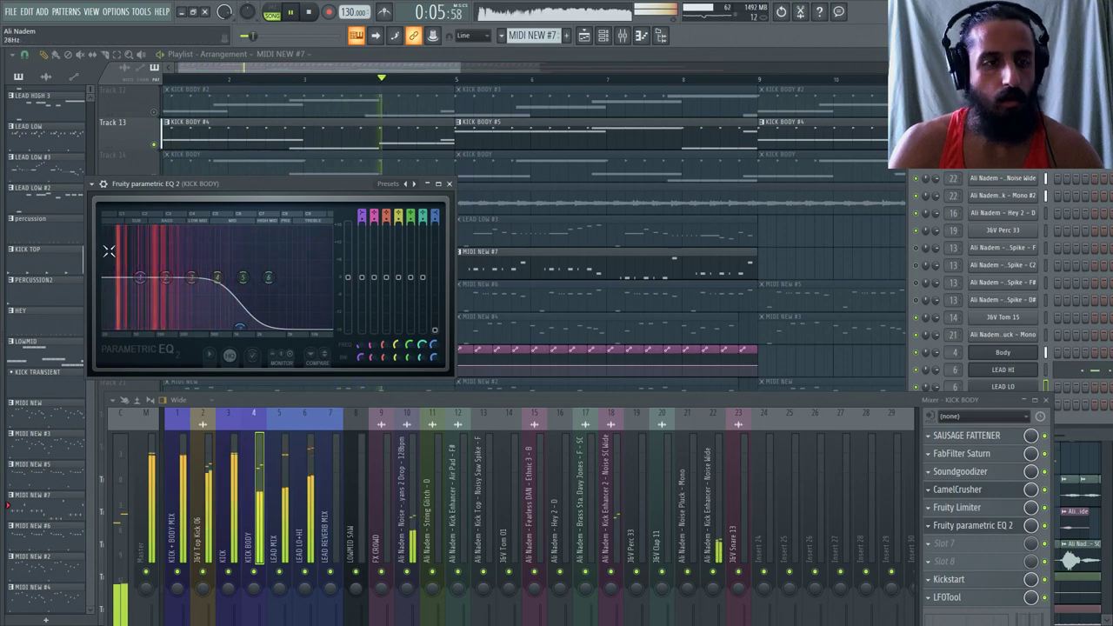
pyautogui.click(91, 184)
pyautogui.moveTo(122, 230)
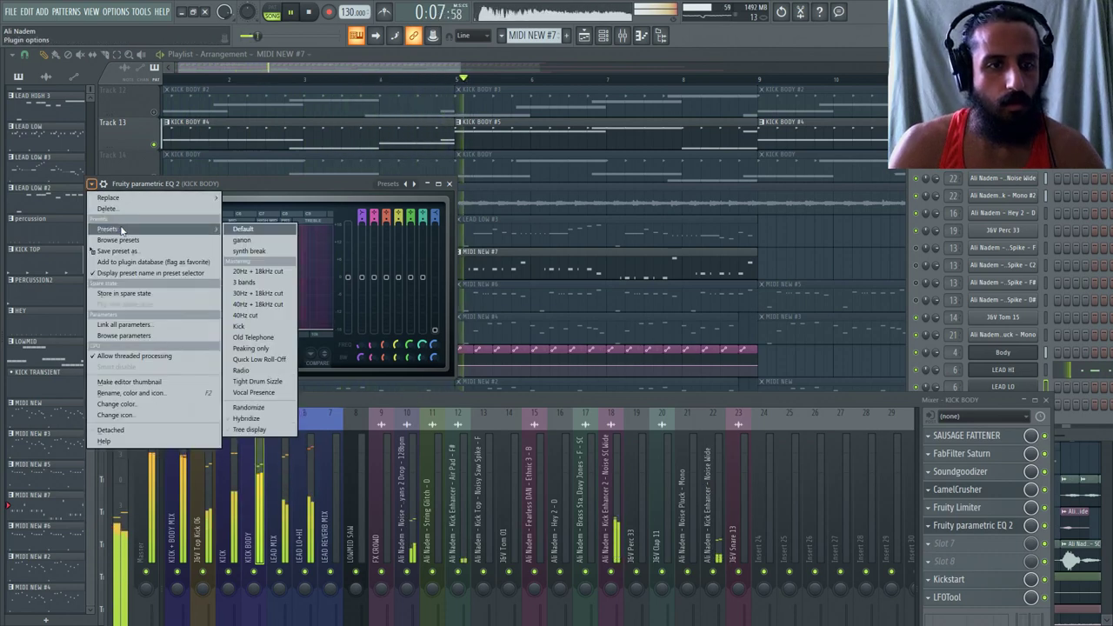
pyautogui.click(992, 534)
pyautogui.click(972, 529)
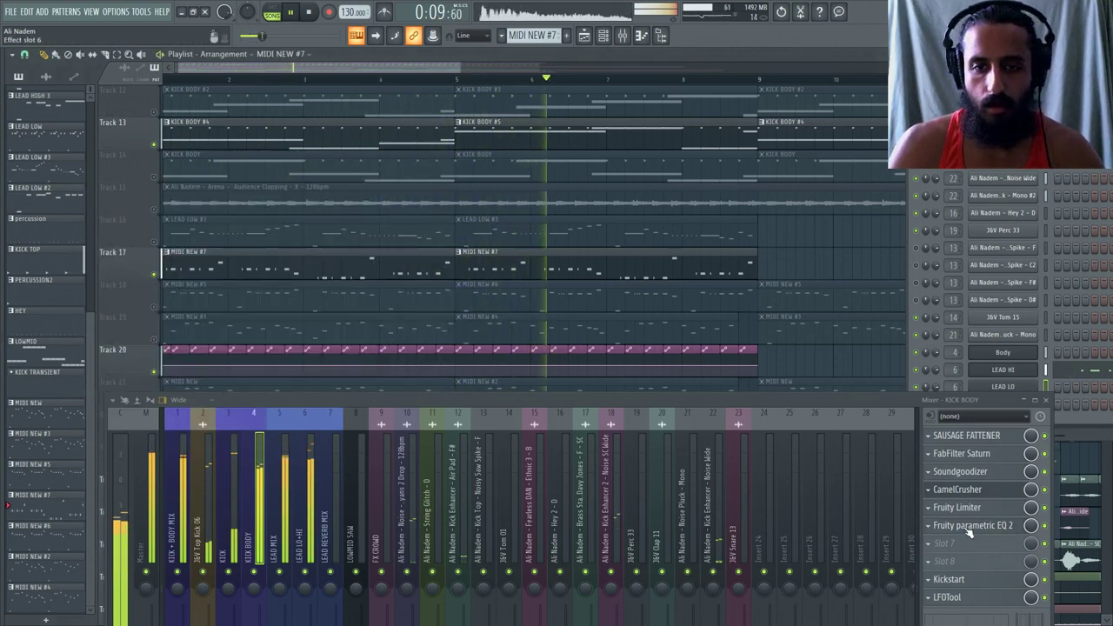
# Open the LEAD HI Massive synth, show its EQ page, and move the mixer clear of the macro controls.
pyautogui.doubleClick(373, 267)
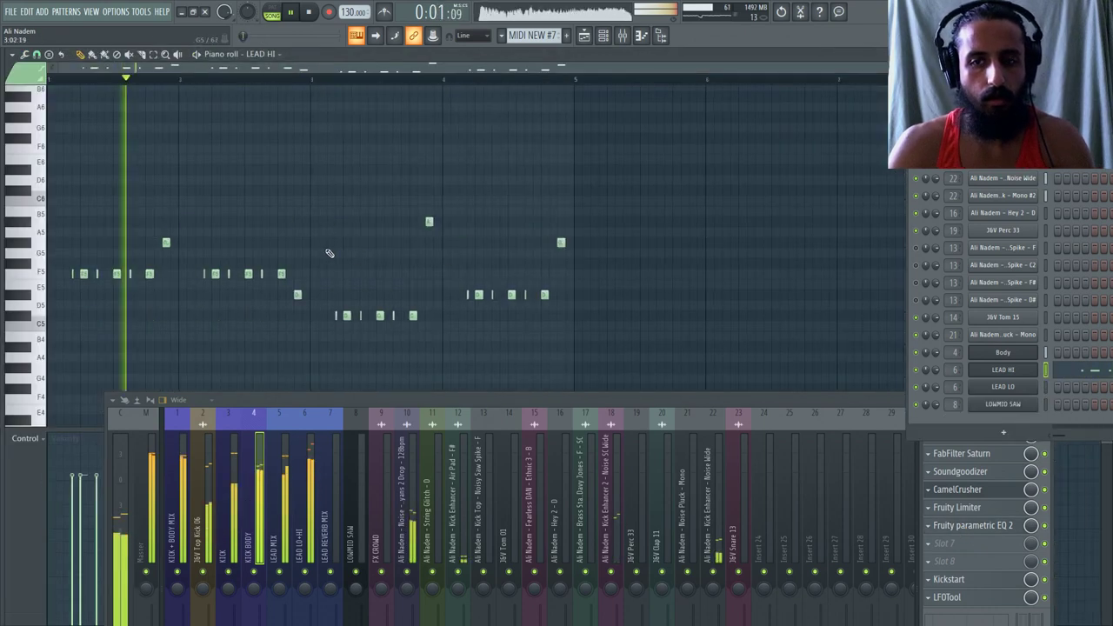
pyautogui.click(1009, 369)
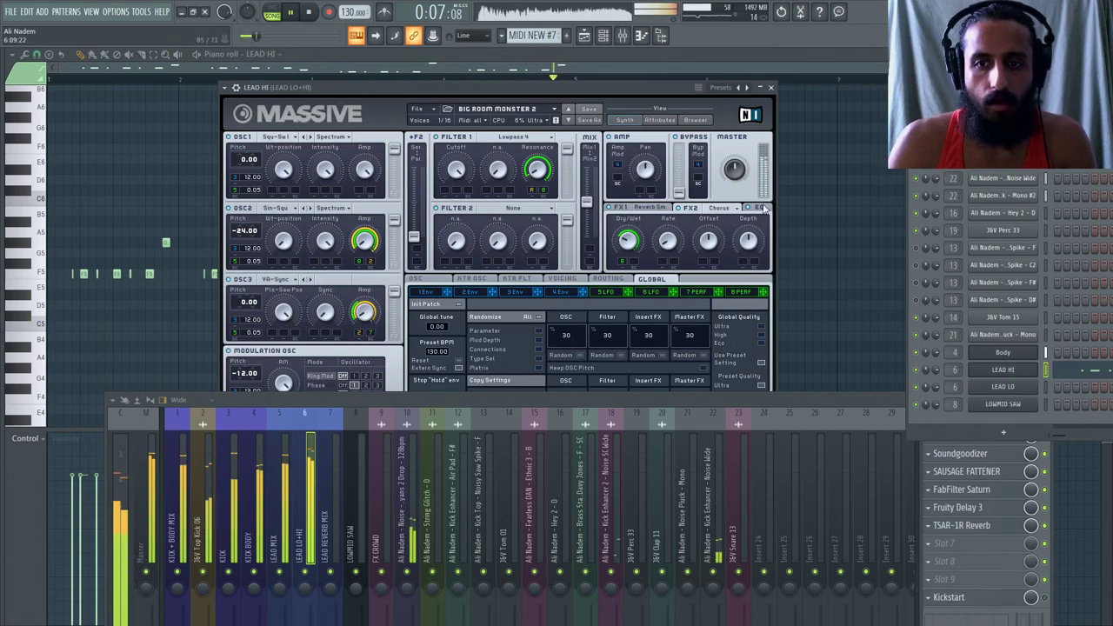
pyautogui.moveTo(710, 398); pyautogui.dragTo(708, 537)
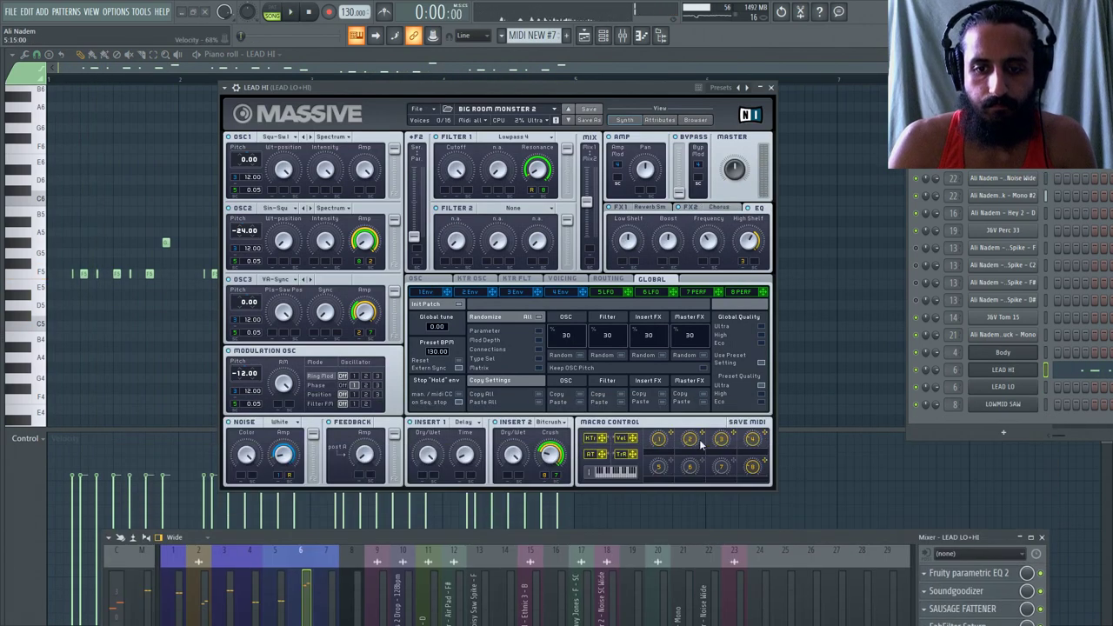
pyautogui.press('space')
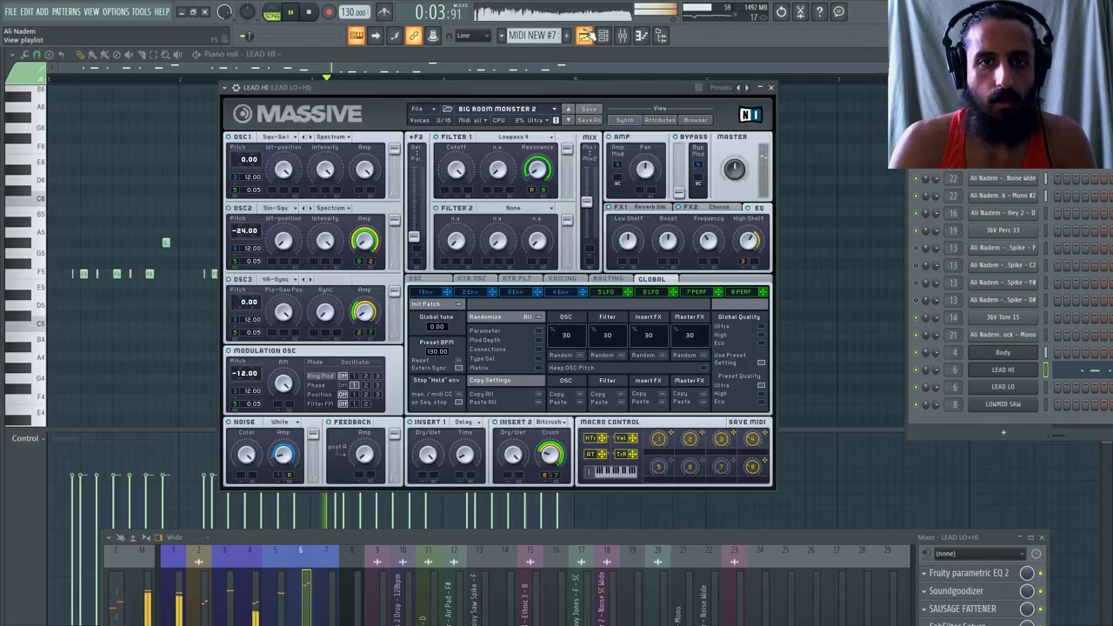
# Replay the arrangement in the playlist, raise the mixer again, and adjust Macro 3 in the LEAD HI Massive synth.
pyautogui.click(585, 35)
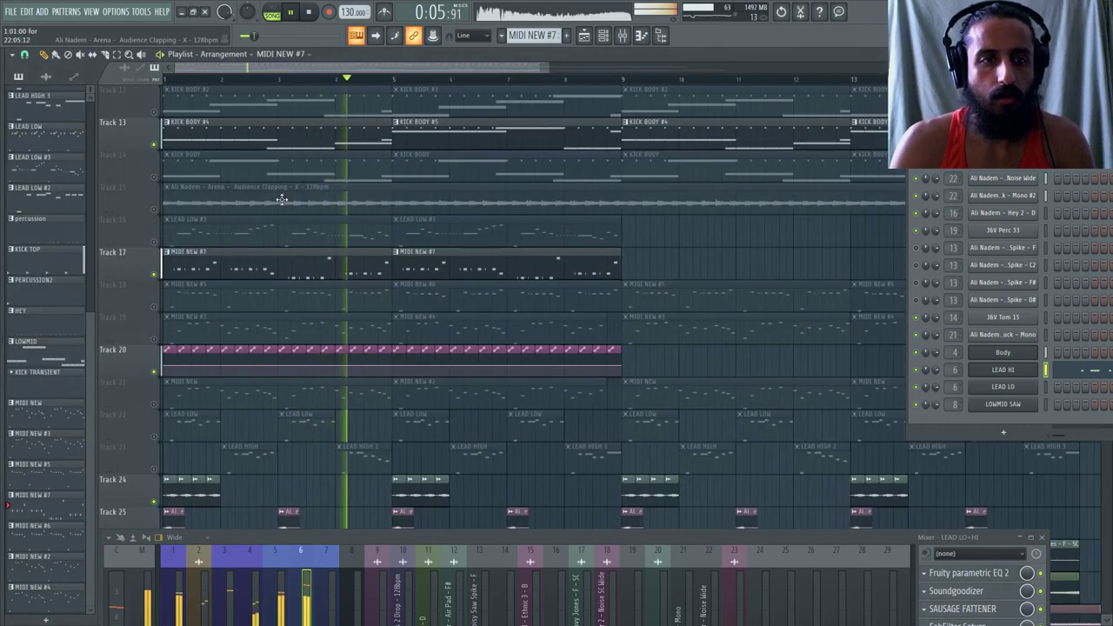
pyautogui.press('space')
pyautogui.press('space')
pyautogui.moveTo(568, 540); pyautogui.dragTo(561, 474)
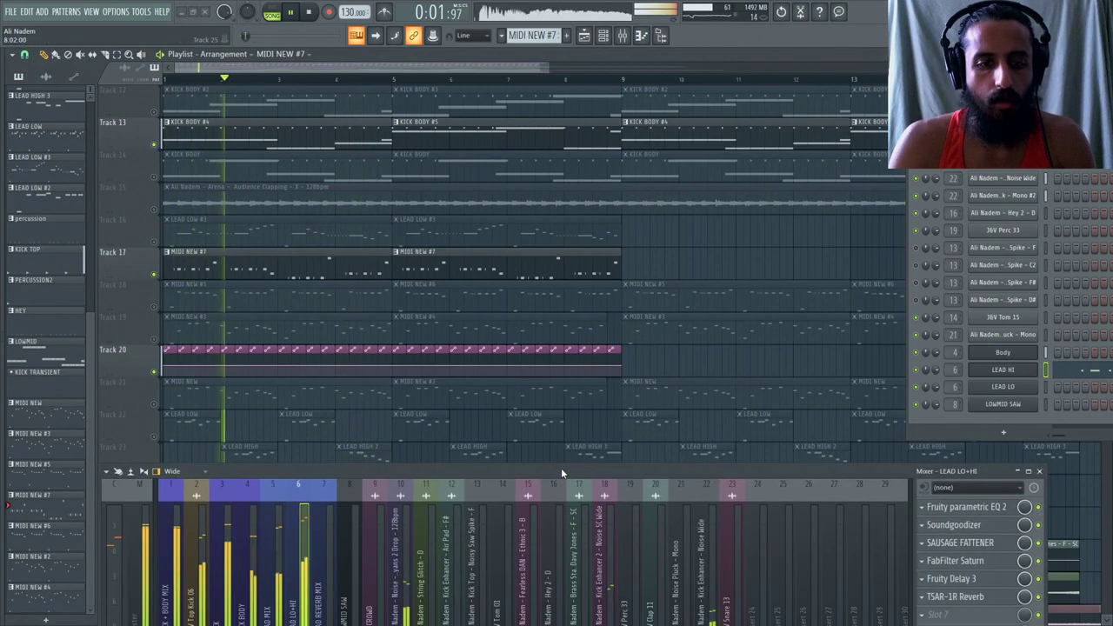
pyautogui.click(1003, 370)
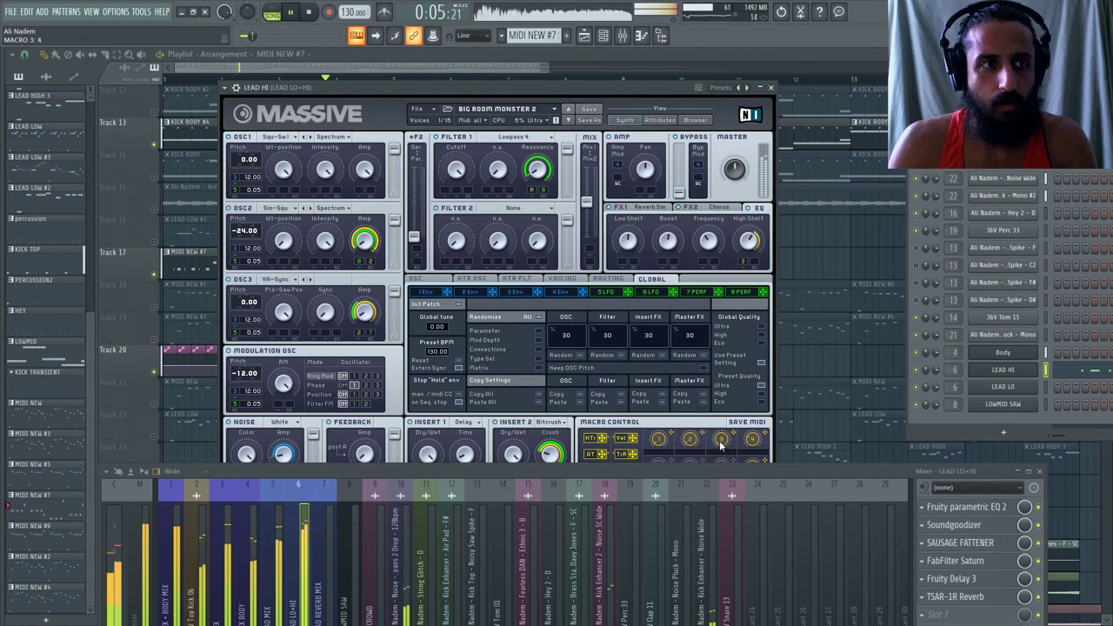
pyautogui.click(196, 206)
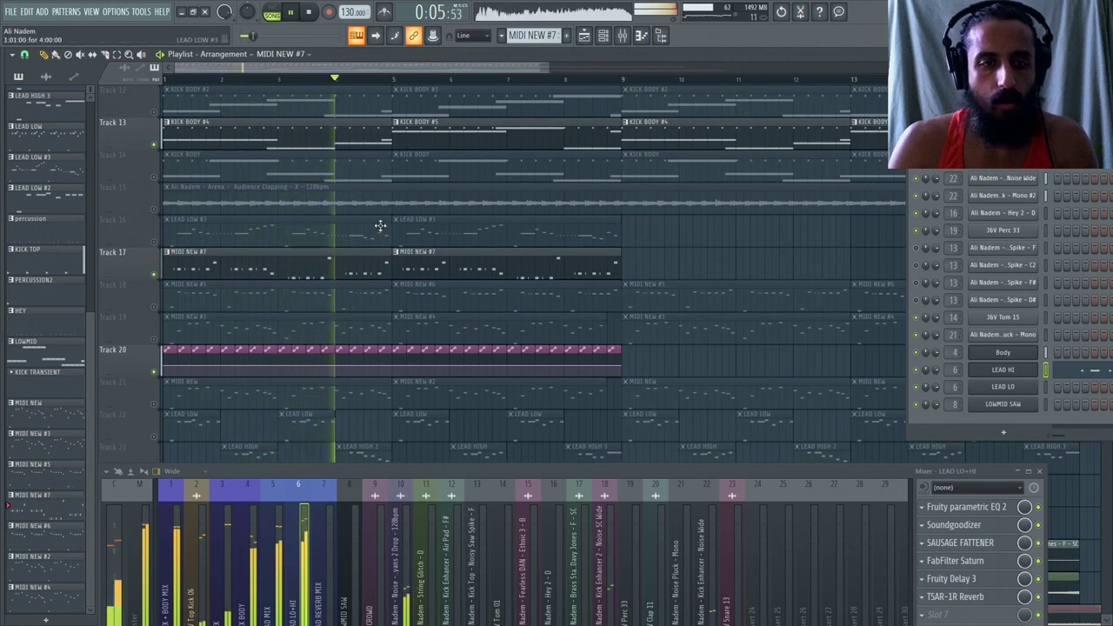
# Reopen the LEAD HI notes of MIDI NEW #7 and try two short F5 notes in place of bar 1's closing G#5.
pyautogui.doubleClick(307, 261)
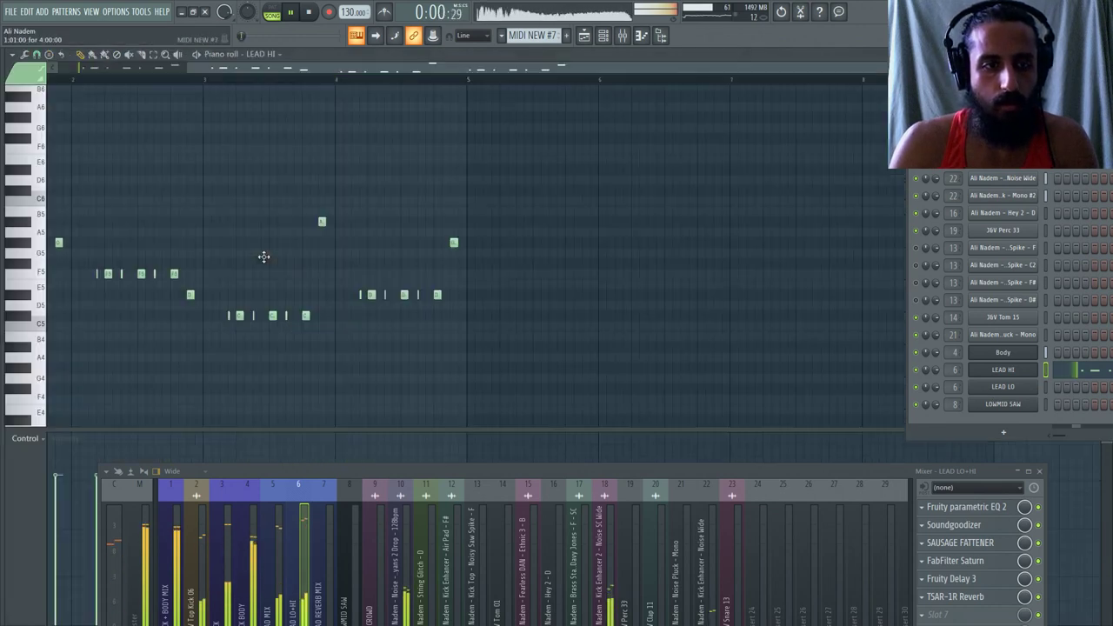
pyautogui.press('space')
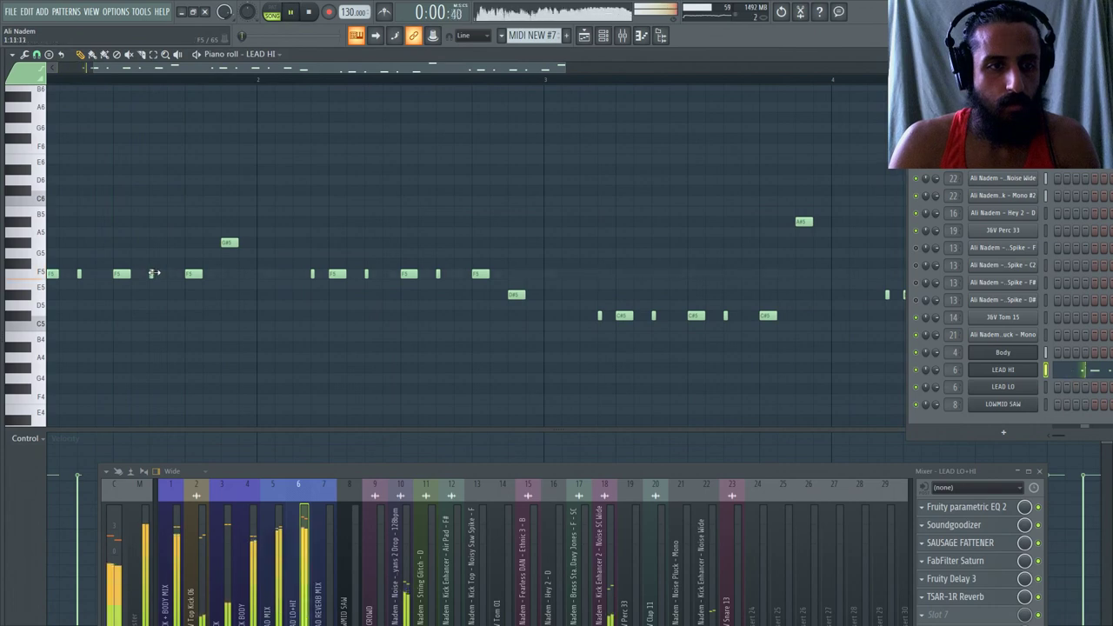
pyautogui.scroll(-2, 229, 278)
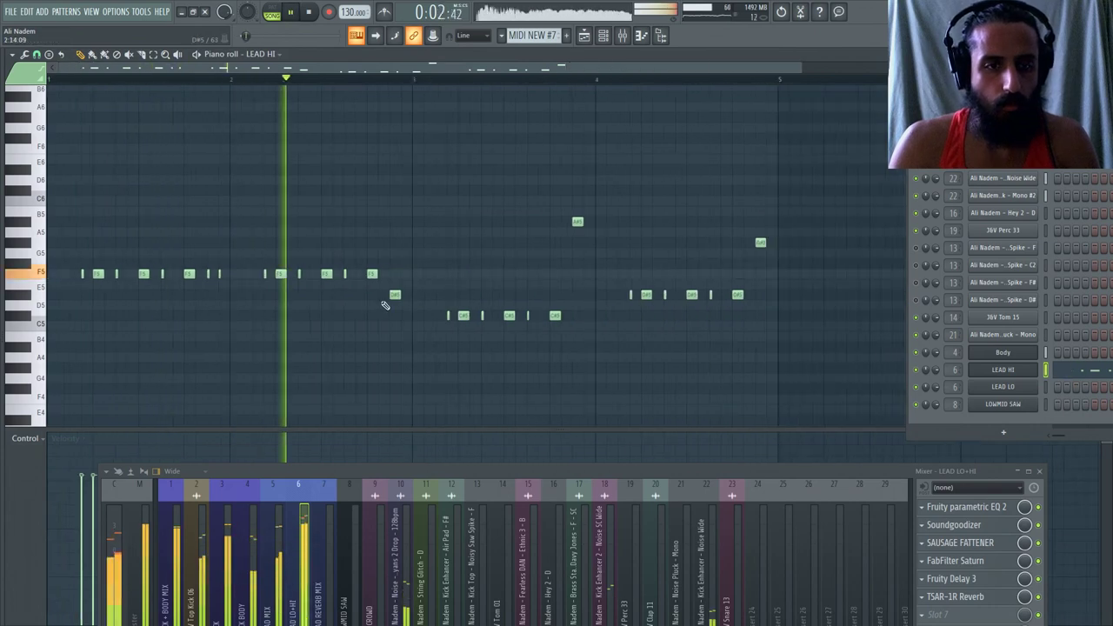
# Try a short F5 note in place of the closing D#5 in bar 2 while replaying the pattern.
pyautogui.press('space')
pyautogui.press('space')
pyautogui.scroll(2, 220, 284)
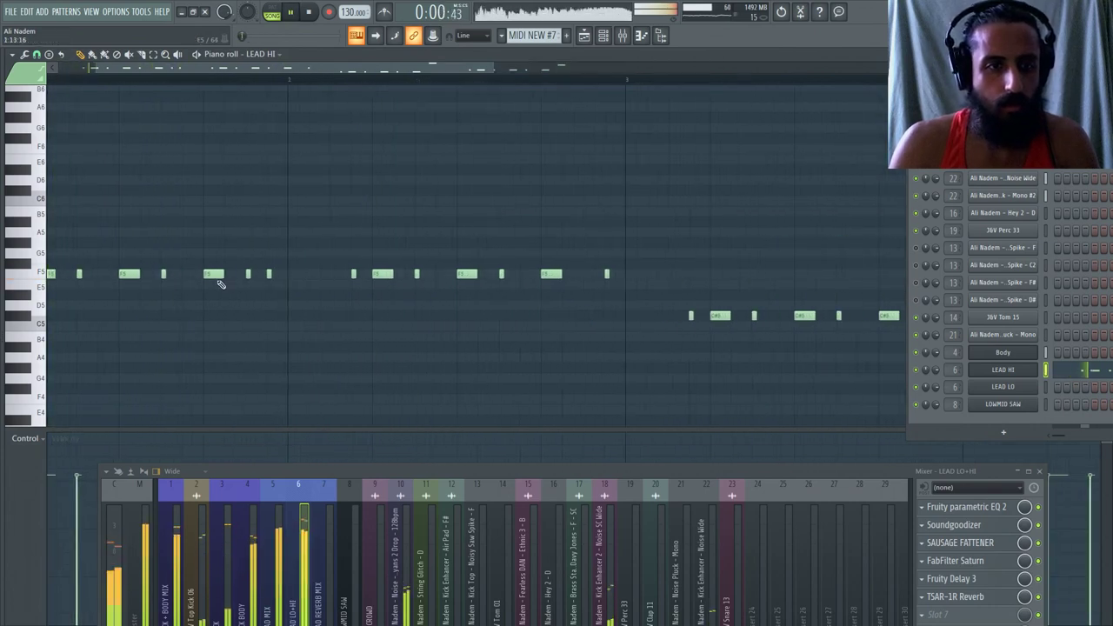
# Try removing the third long F5 and the trailing short notes in bars 1 and 2, and undo the removal.
pyautogui.scroll(-2, 296, 273)
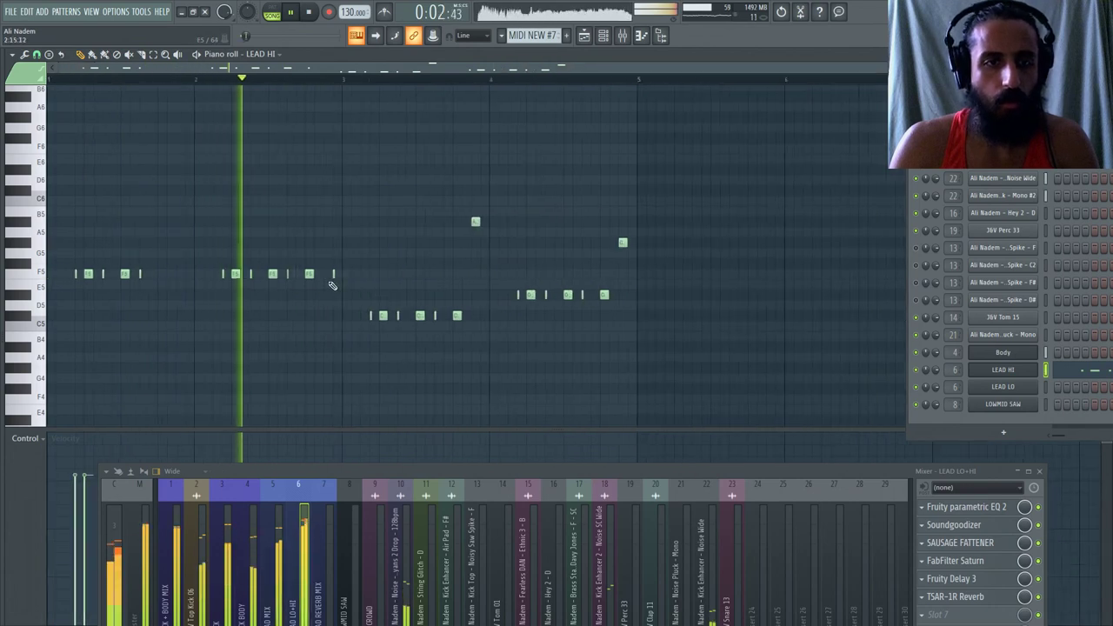
pyautogui.rightClick(310, 275)
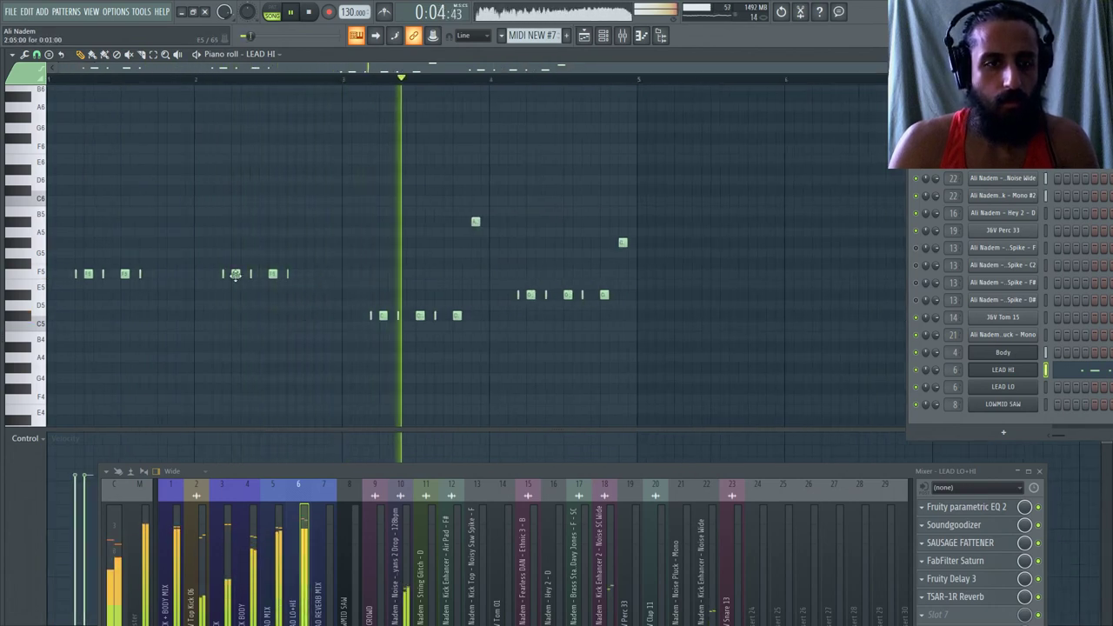
pyautogui.hotkey('ctrl', 'z')
pyautogui.hotkey('ctrl', 'z')
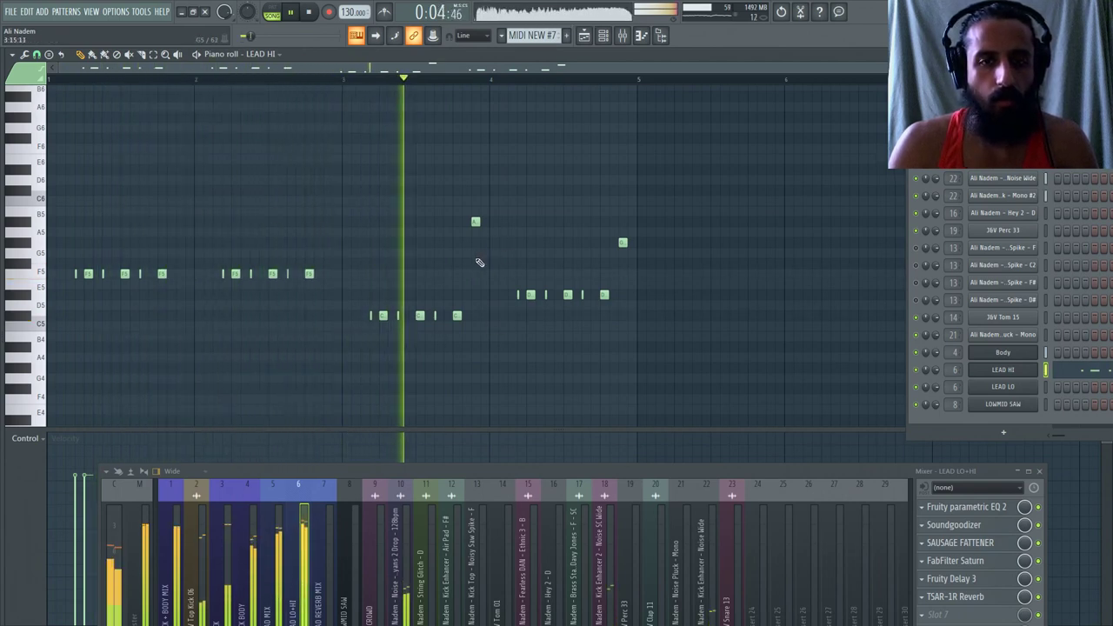
# Try removing the closing A#5 in bar 3 and closing G#5 in bar 4, and undo both deletions.
pyautogui.rightClick(476, 221)
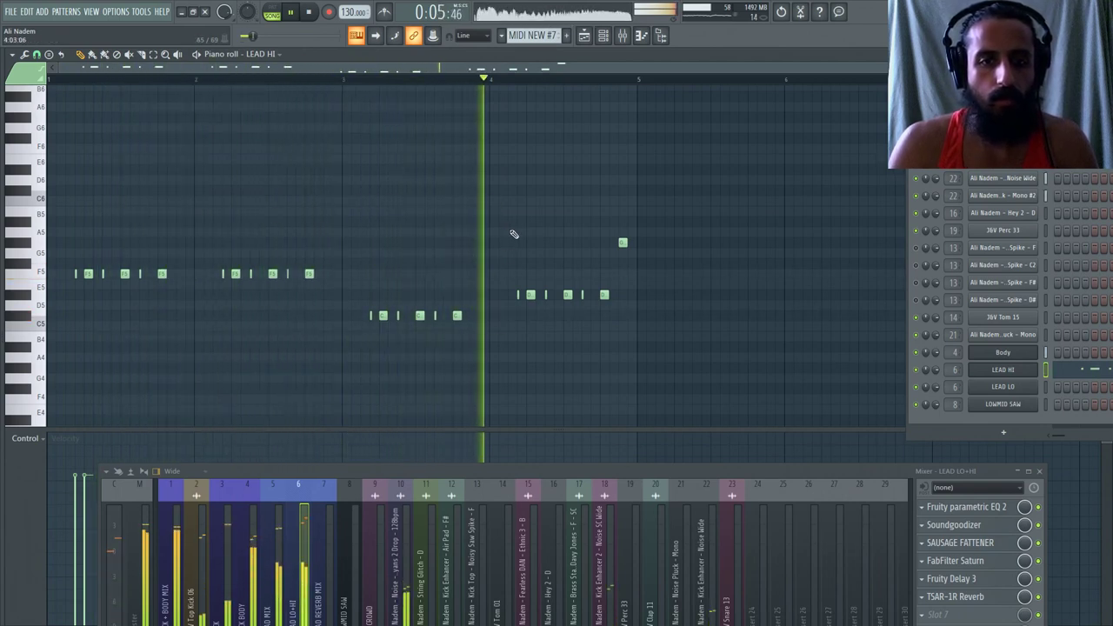
pyautogui.rightClick(623, 242)
pyautogui.hotkey('ctrl', 'z')
pyautogui.hotkey('ctrl', 'z')
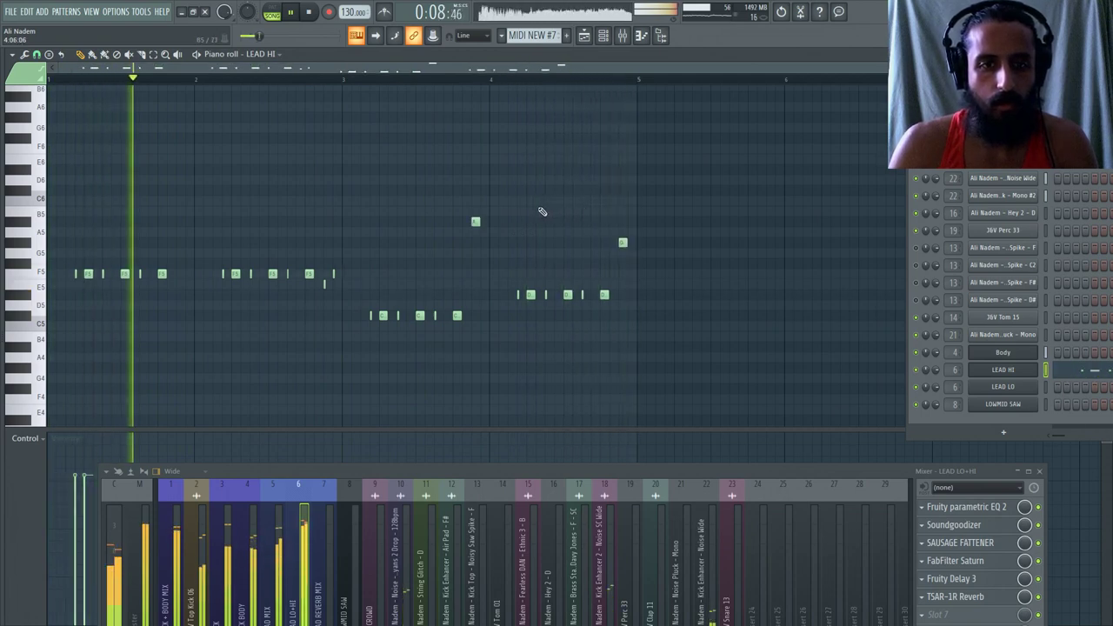
# Replay the pattern, restore the closing G#5 in bar 1 in place of the short F5 notes, and change the snap.
pyautogui.press('space')
pyautogui.press('space')
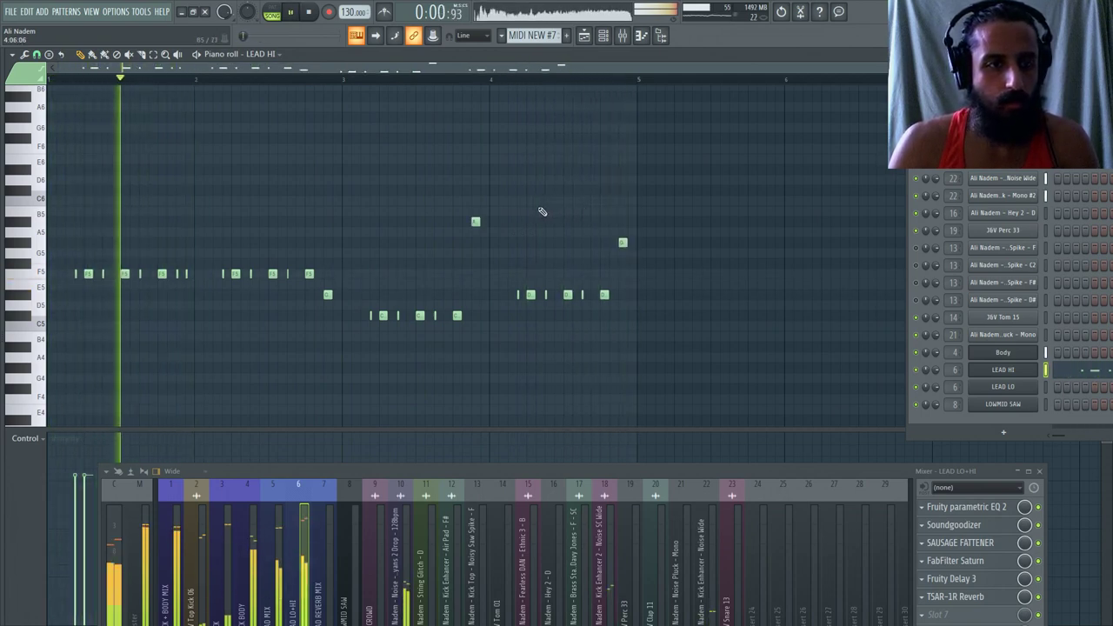
pyautogui.click(37, 54)
pyautogui.click(45, 85)
pyautogui.scroll(2, 435, 304)
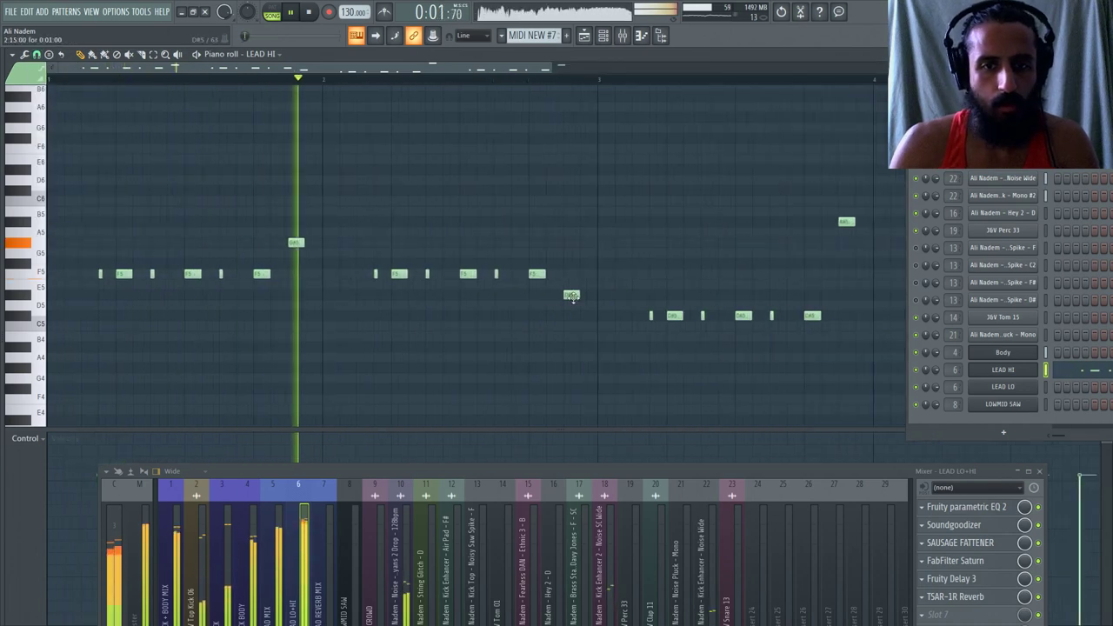
# Try A#5 and C6 in place of the closing D#5 in bar 2 of the LEAD HI melody.
pyautogui.moveTo(570, 294); pyautogui.dragTo(568, 222)
pyautogui.scroll(-2, 333, 206)
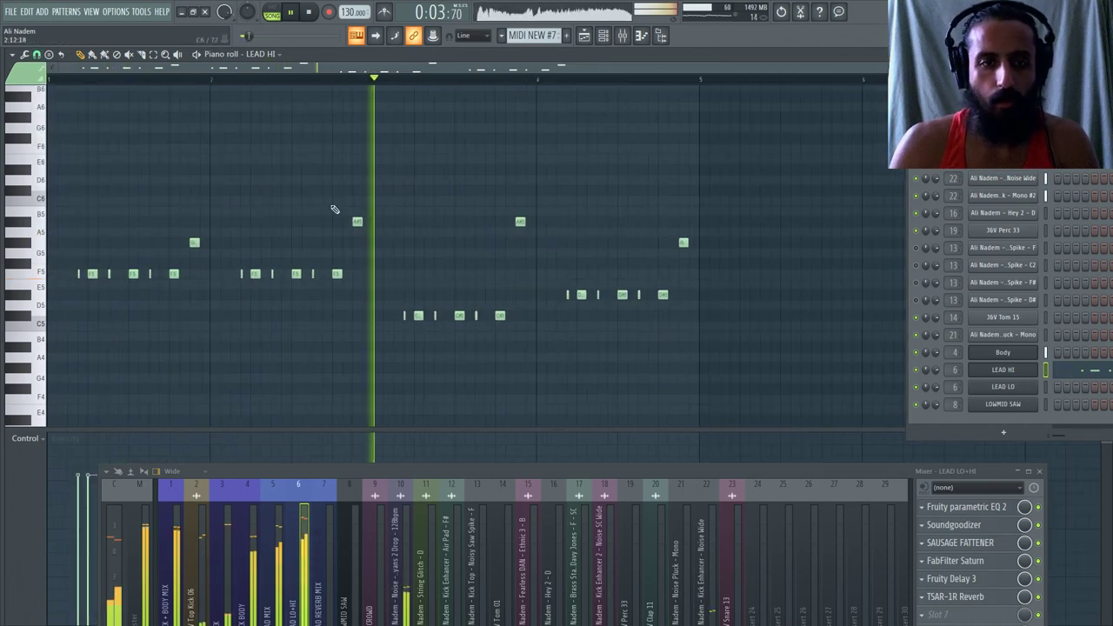
pyautogui.scroll(3, 330, 209)
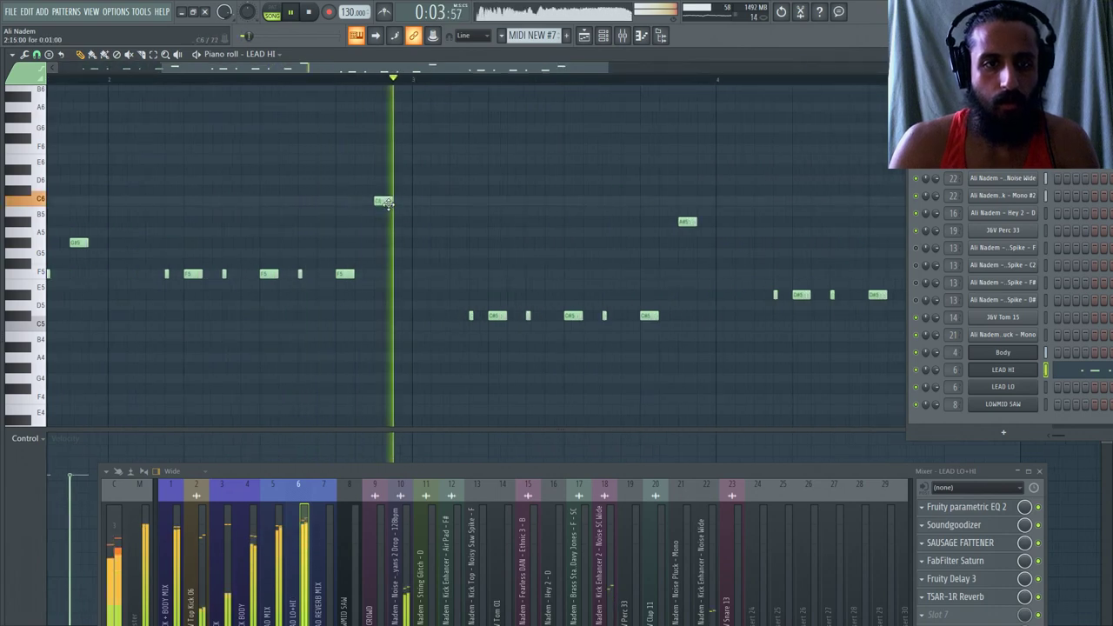
# Raise the four F4 notes in bar 2 of the KICK BODY #4 pattern to G#4.
pyautogui.press('F5')
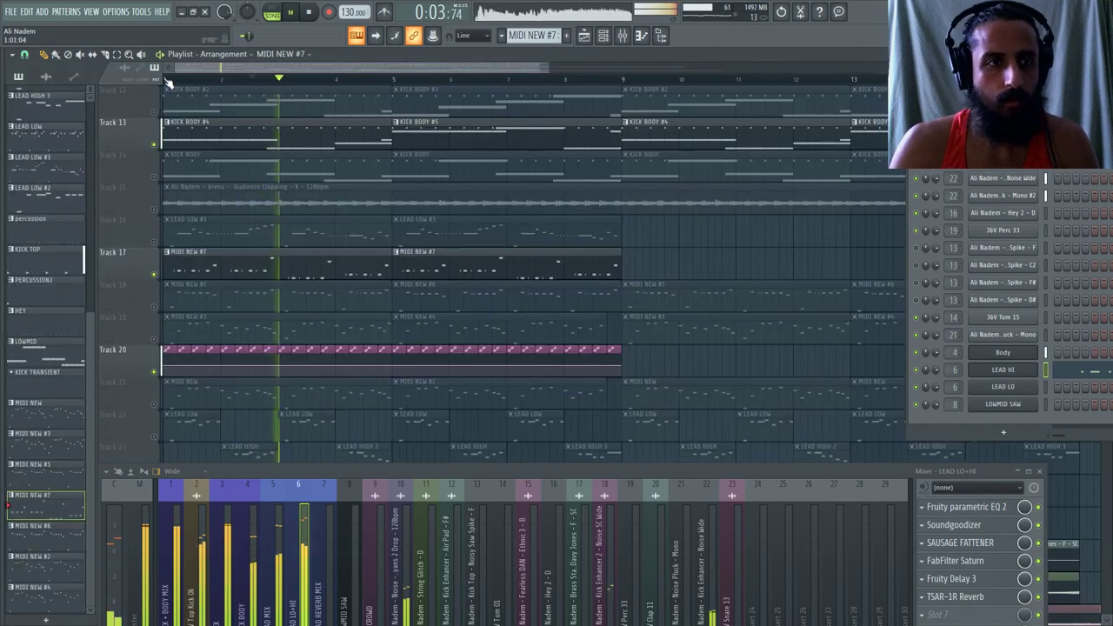
pyautogui.doubleClick(170, 126)
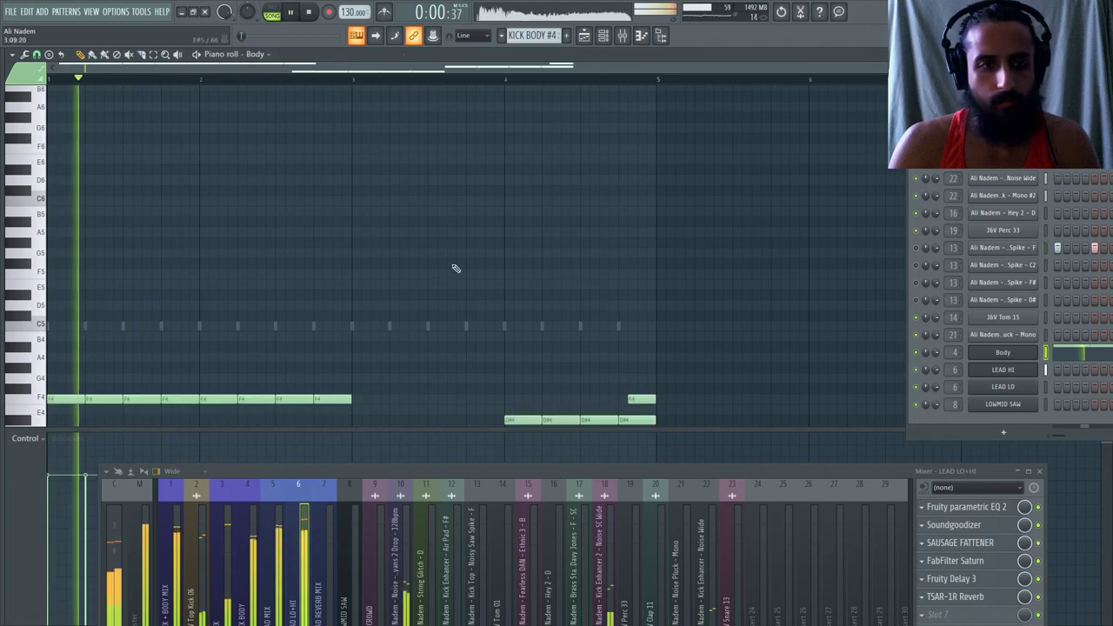
pyautogui.scroll(-5, 456, 268)
pyautogui.moveTo(218, 274); pyautogui.dragTo(228, 233)
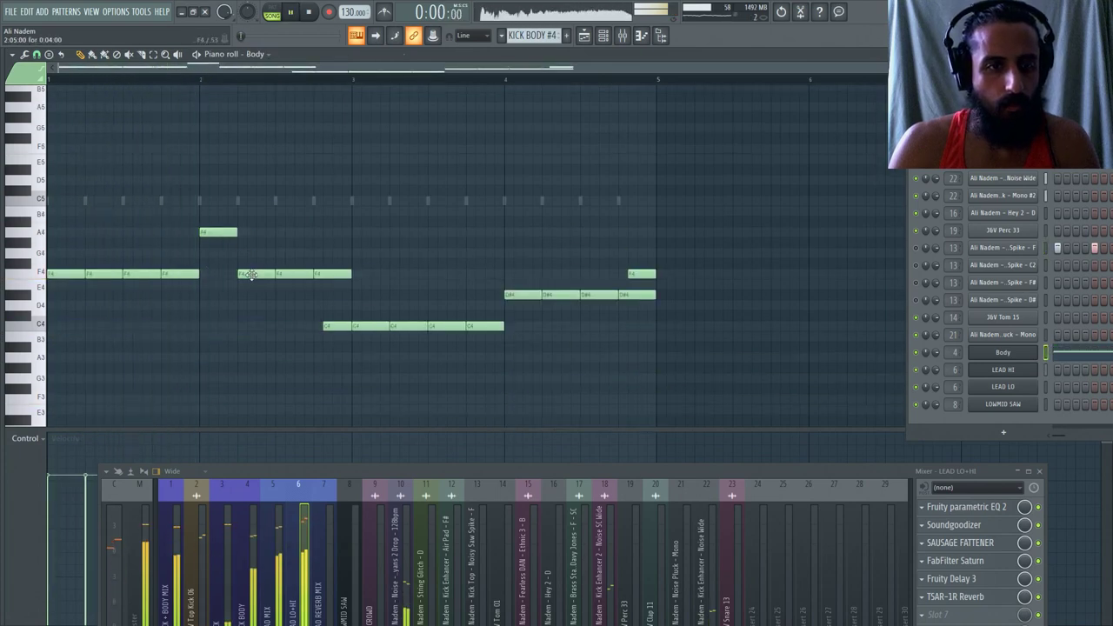
pyautogui.moveTo(250, 274); pyautogui.dragTo(254, 244)
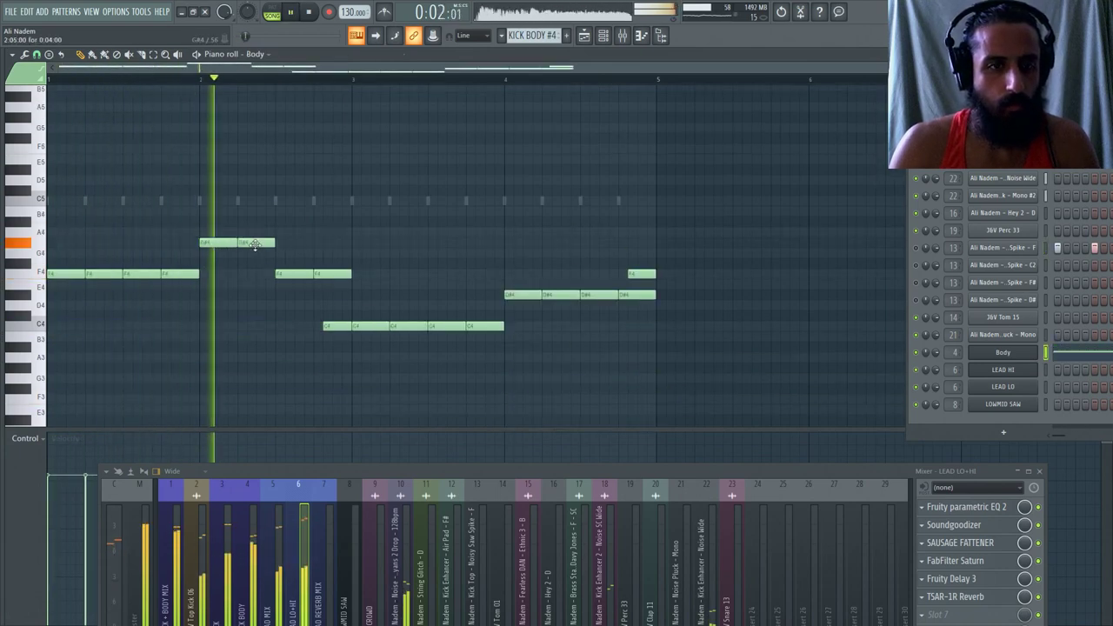
pyautogui.moveTo(323, 274); pyautogui.dragTo(323, 243)
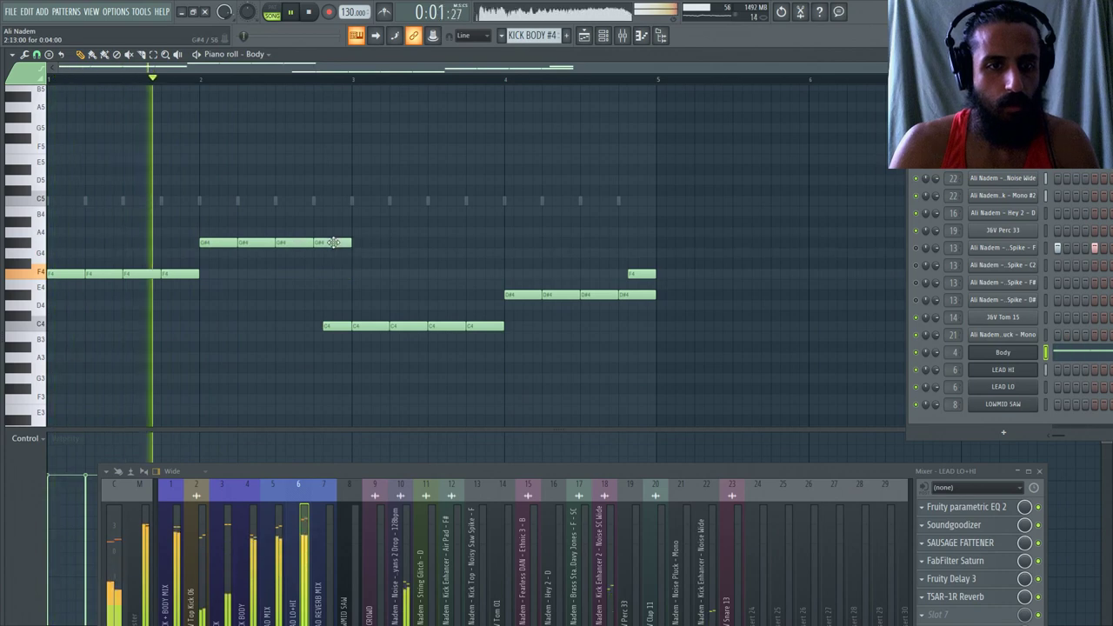
pyautogui.scroll(2, 162, 203)
pyautogui.scroll(-3, 165, 208)
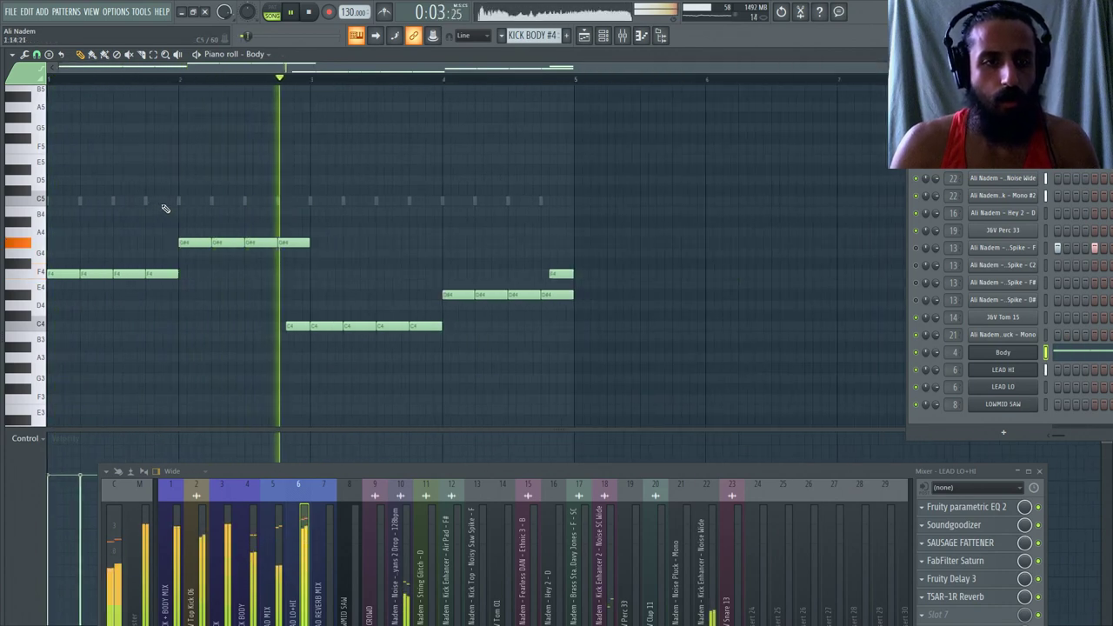
# Review the arrangement and the LEAD HI melody of MIDI NEW #7 during playback.
pyautogui.click(586, 36)
pyautogui.click(585, 35)
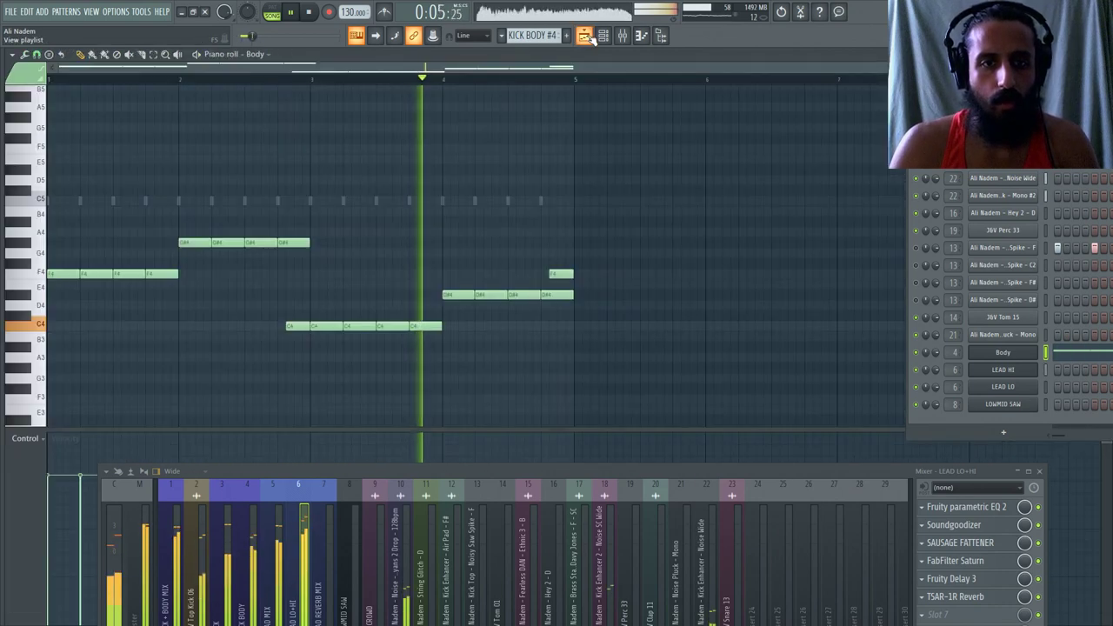
pyautogui.click(585, 35)
pyautogui.click(586, 36)
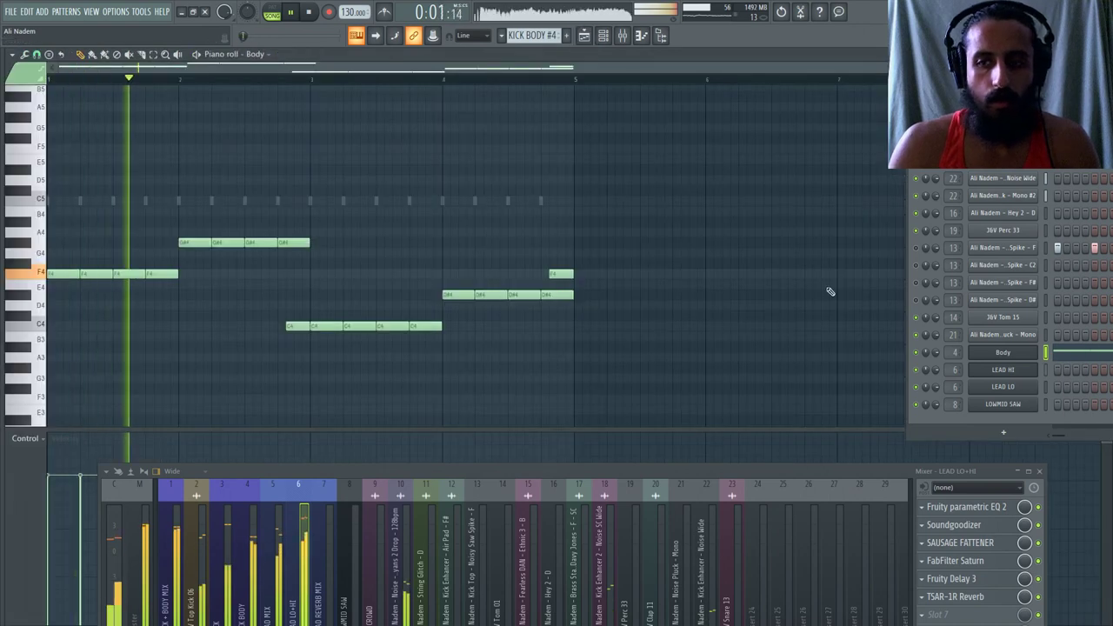
pyautogui.click(586, 35)
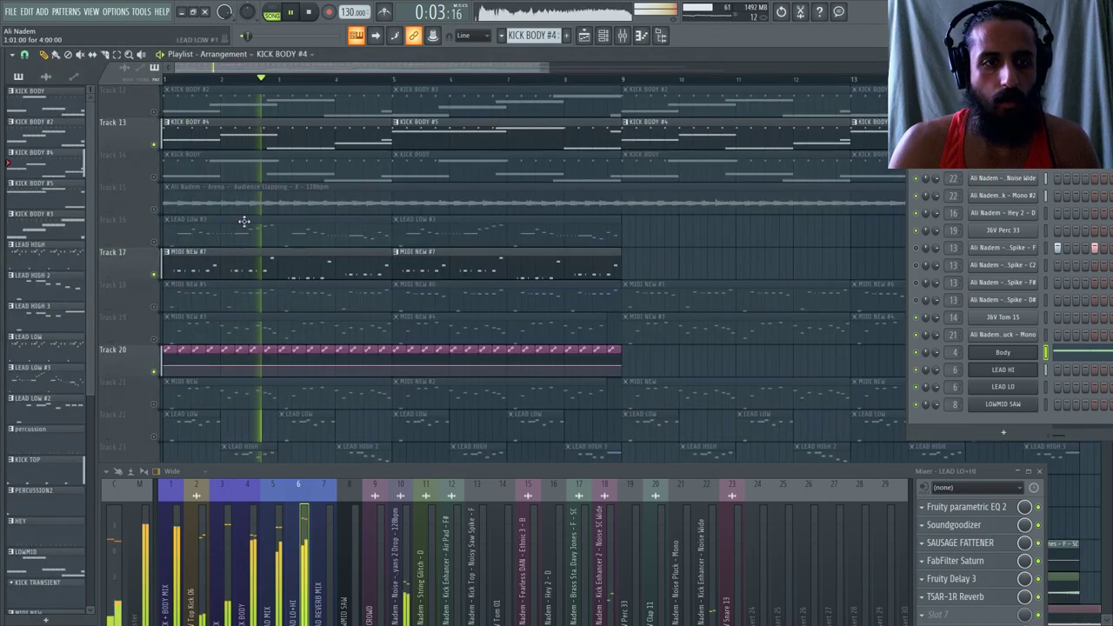
pyautogui.doubleClick(260, 265)
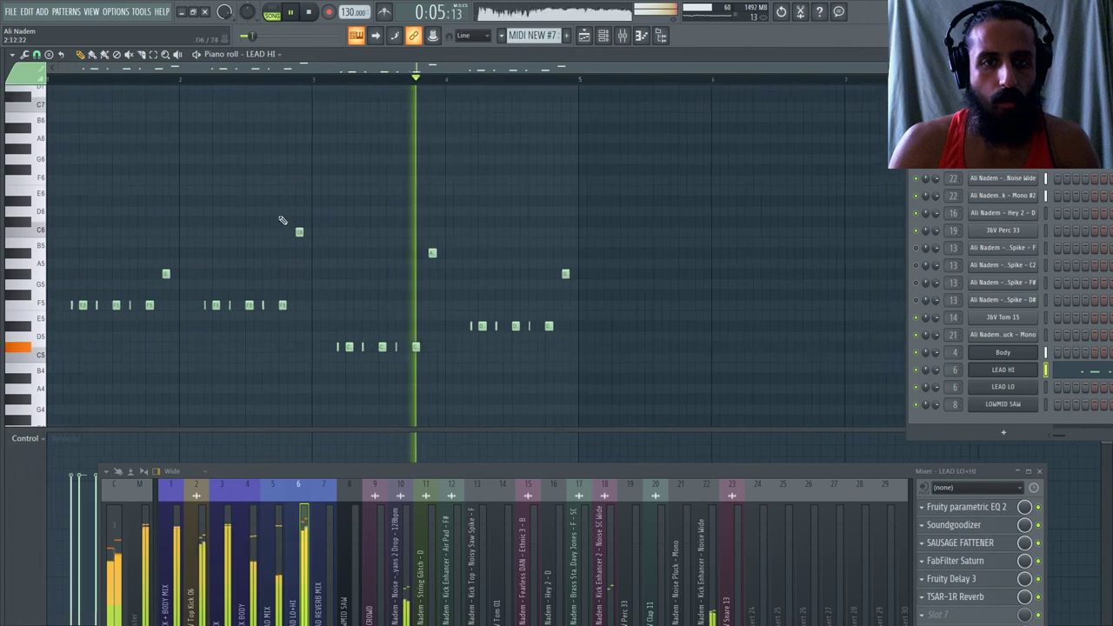
pyautogui.scroll(2, 565, 323)
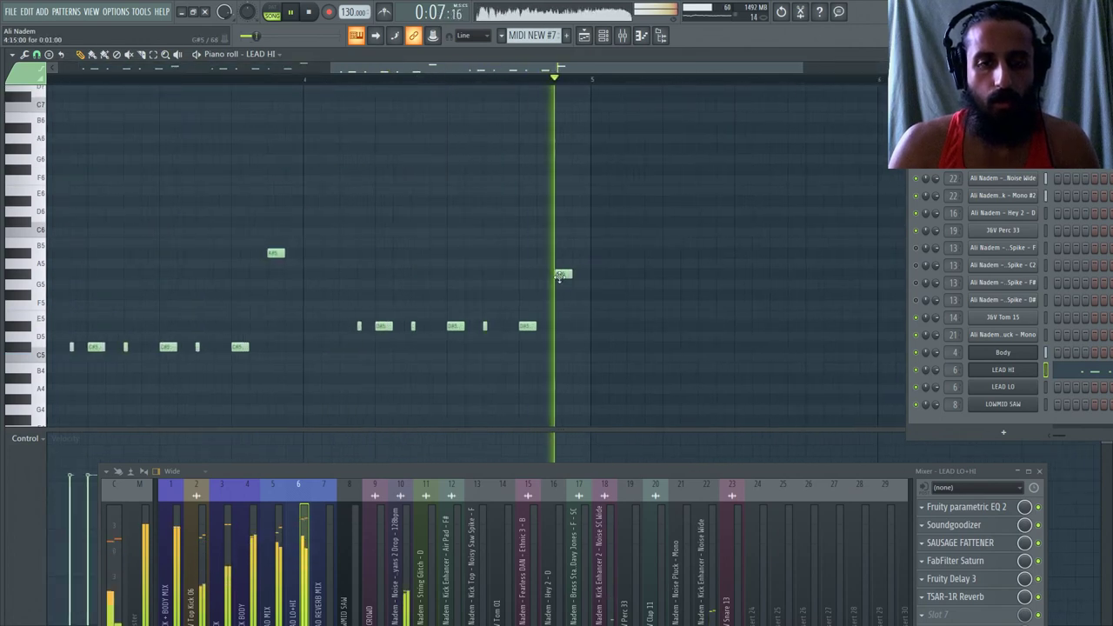
# Add a short G#4 at the end of bar 1 and a short D#4 at the end of bar 3 in KICK BODY #4.
pyautogui.click(585, 35)
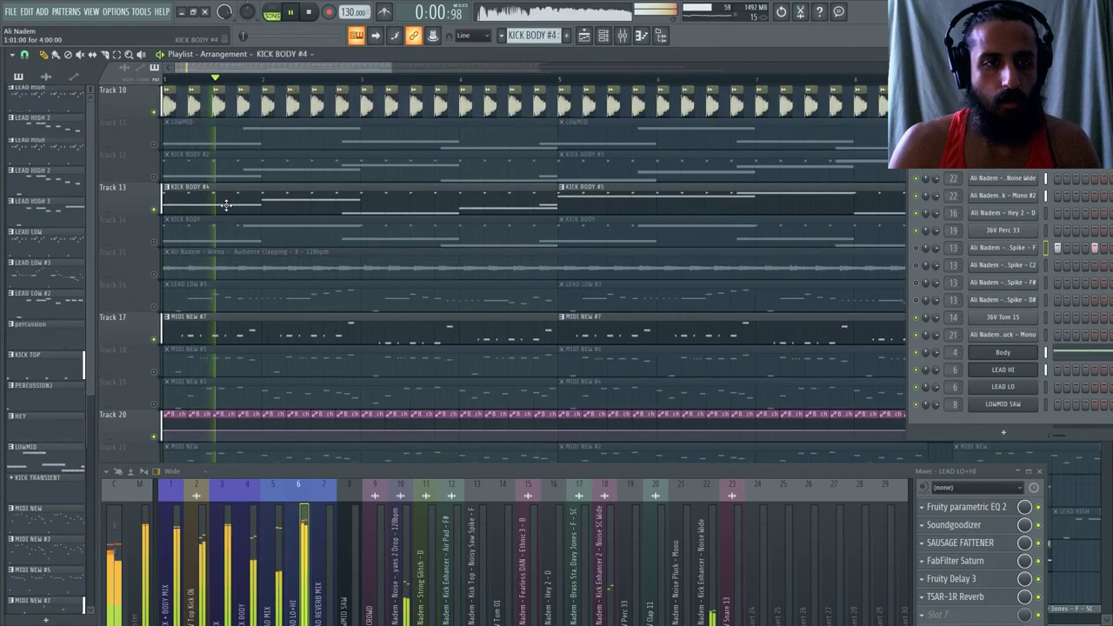
pyautogui.doubleClick(191, 207)
pyautogui.press('F5')
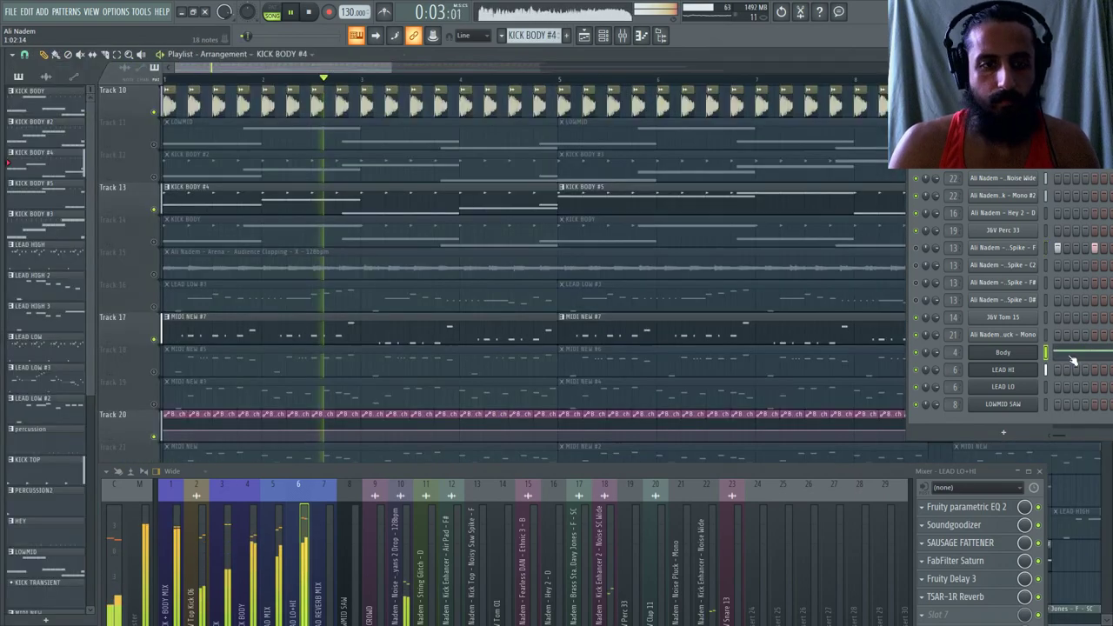
pyautogui.doubleClick(441, 340)
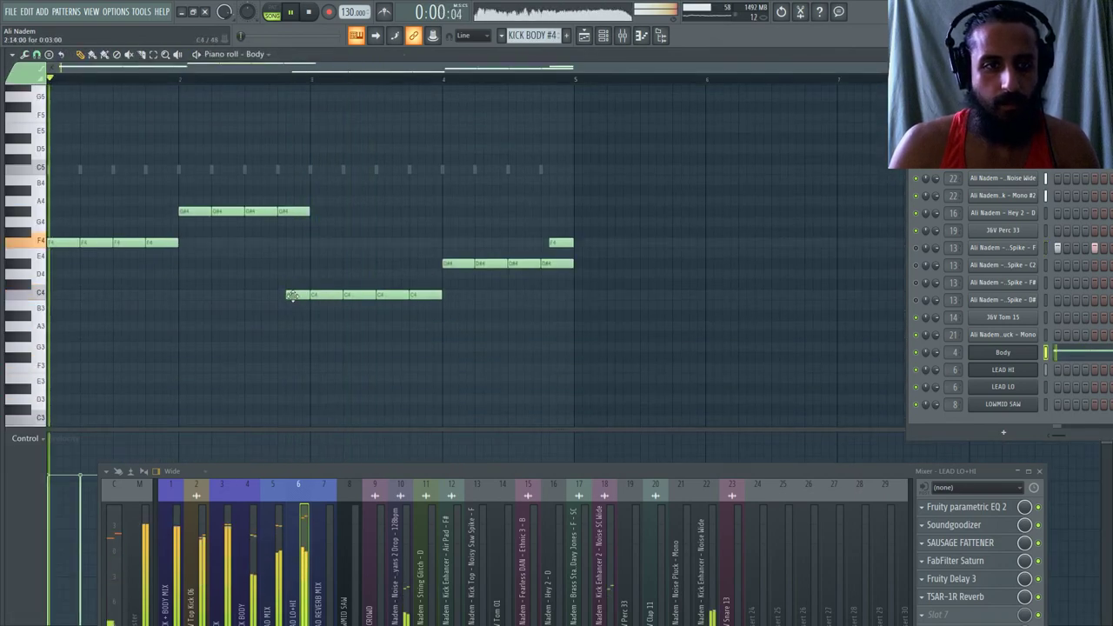
pyautogui.scroll(2, 122, 242)
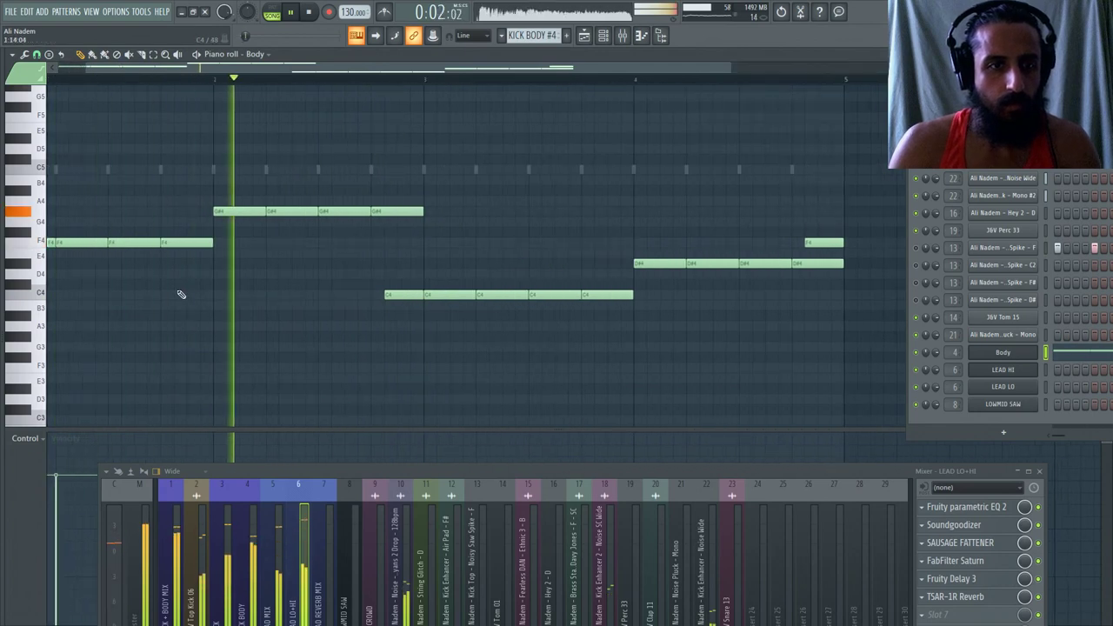
pyautogui.scroll(2, 173, 220)
pyautogui.scroll(-4, 327, 220)
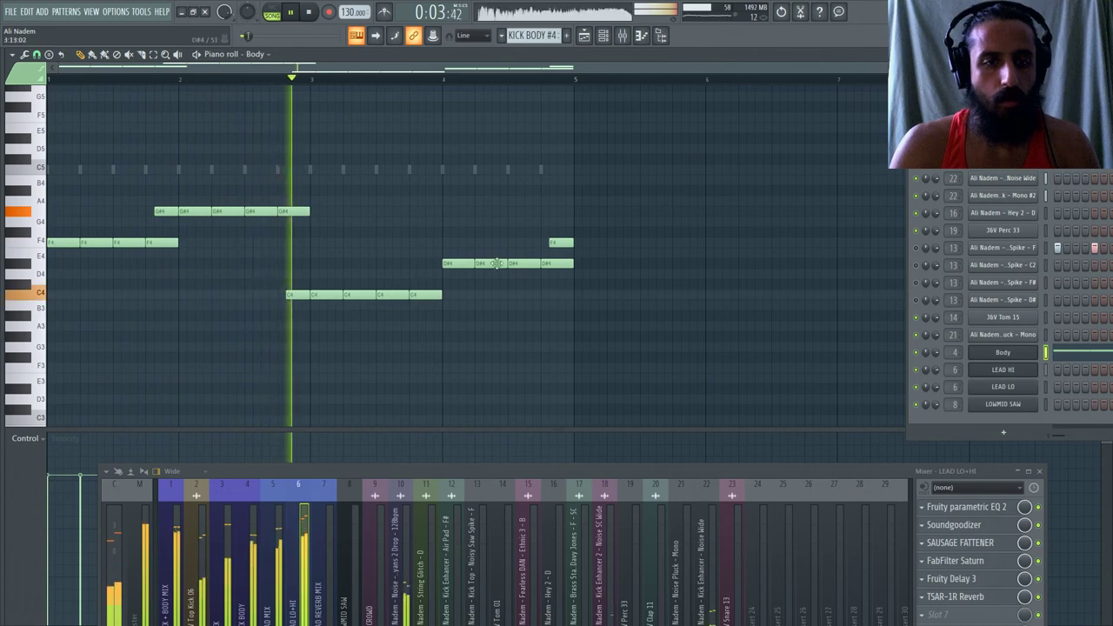
pyautogui.scroll(2, 422, 266)
pyautogui.scroll(-2, 402, 235)
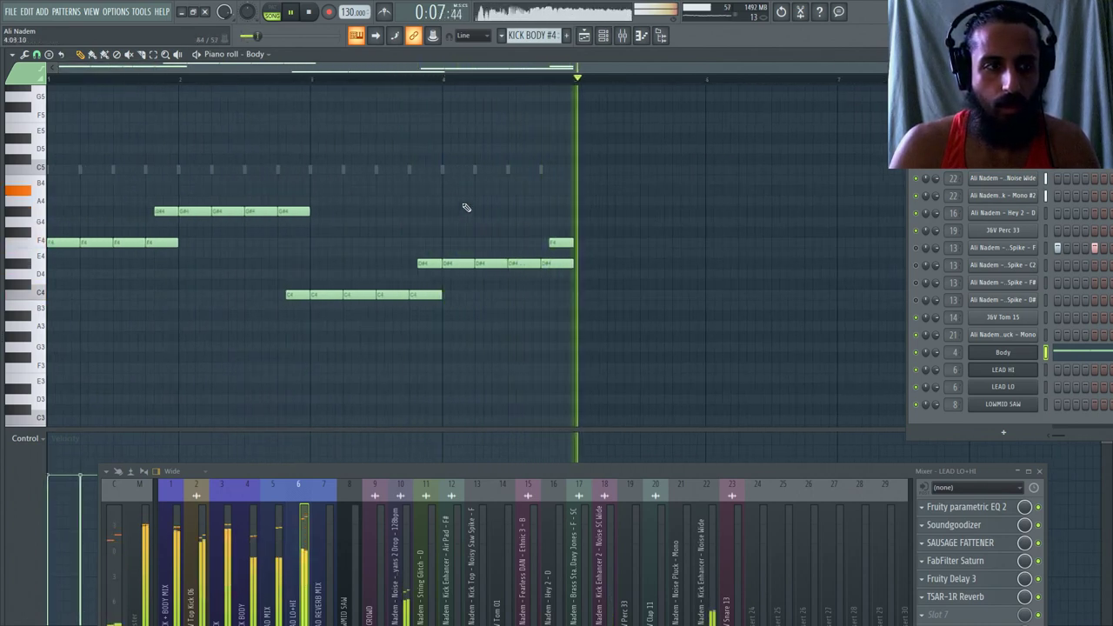
# Raise the closing F4 in bar 4 of KICK BODY #4 to A#4 and replay the arrangement.
pyautogui.press('space')
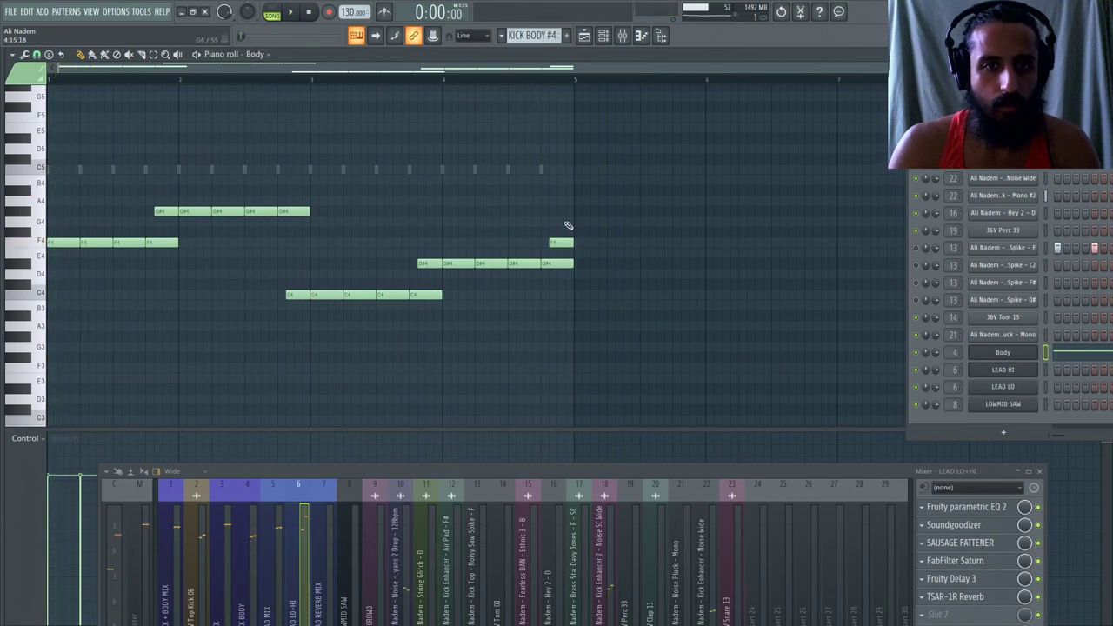
pyautogui.press('space')
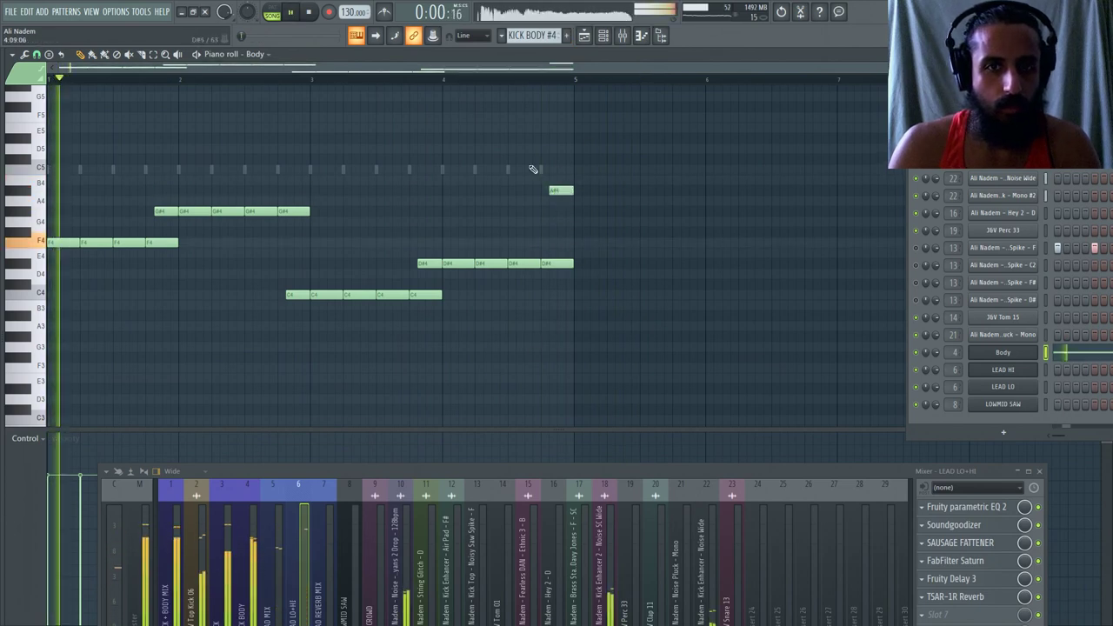
pyautogui.press('F5')
pyautogui.scroll(2, 216, 163)
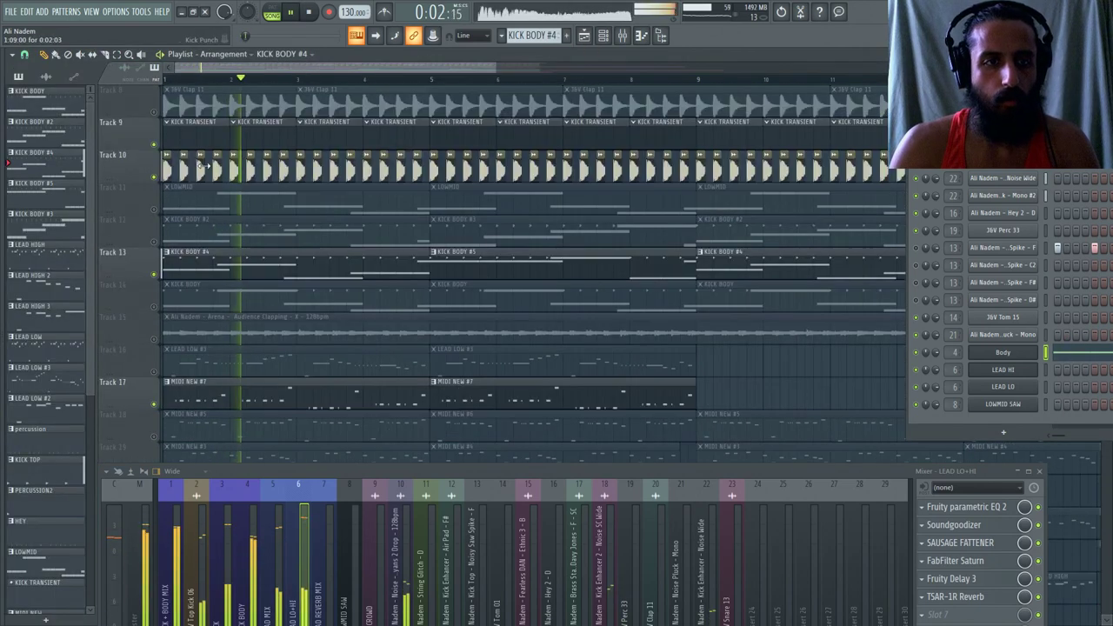
pyautogui.scroll(-2, 201, 166)
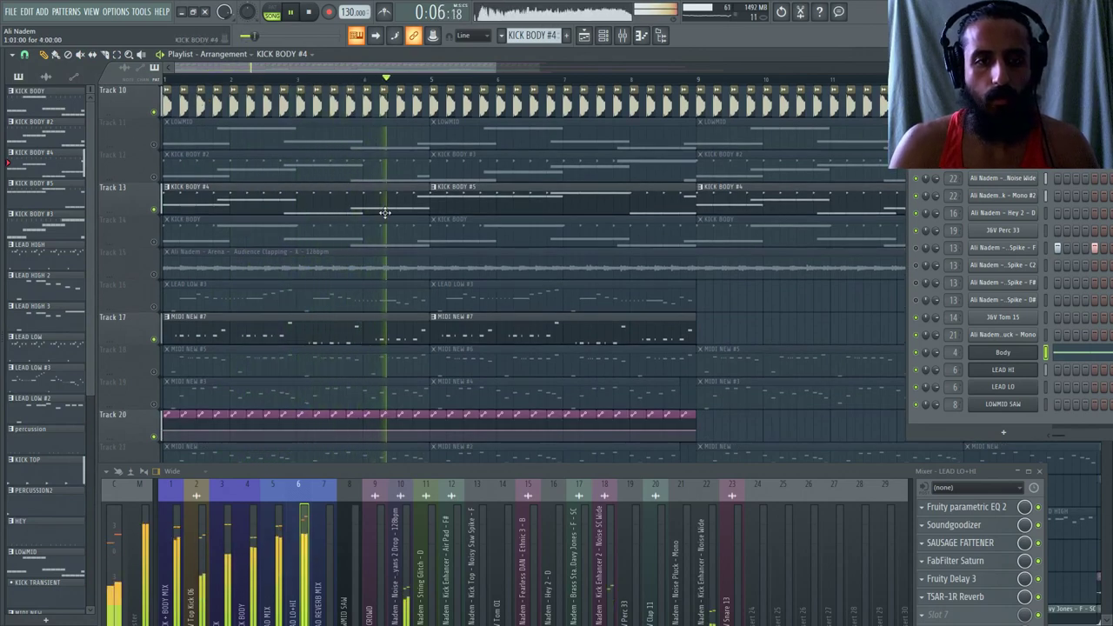
pyautogui.scroll(-2, 432, 206)
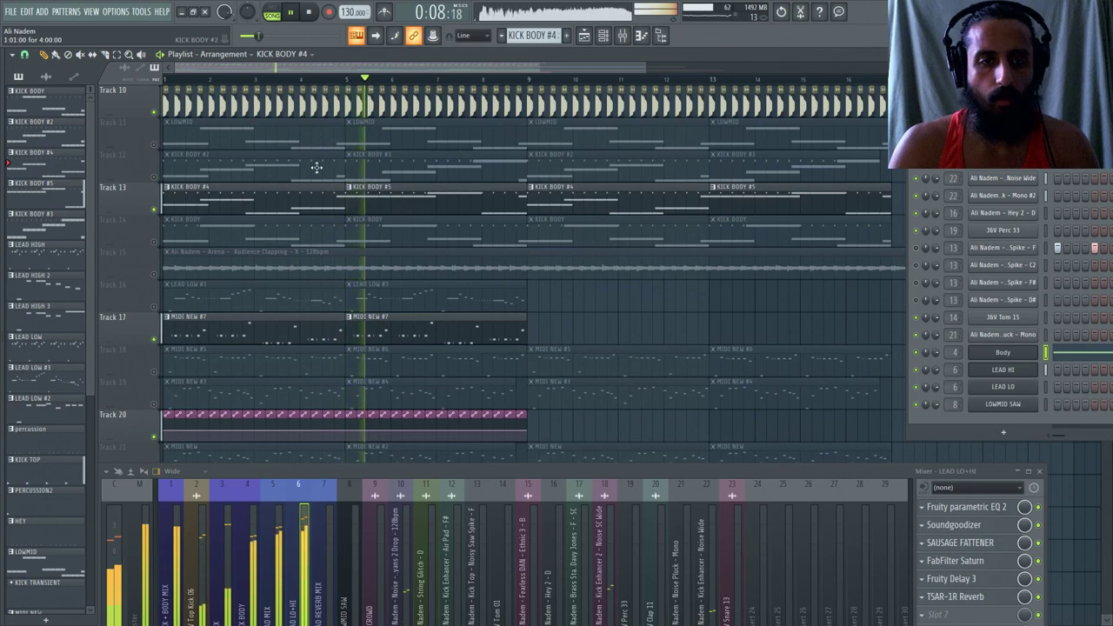
pyautogui.scroll(2, 316, 167)
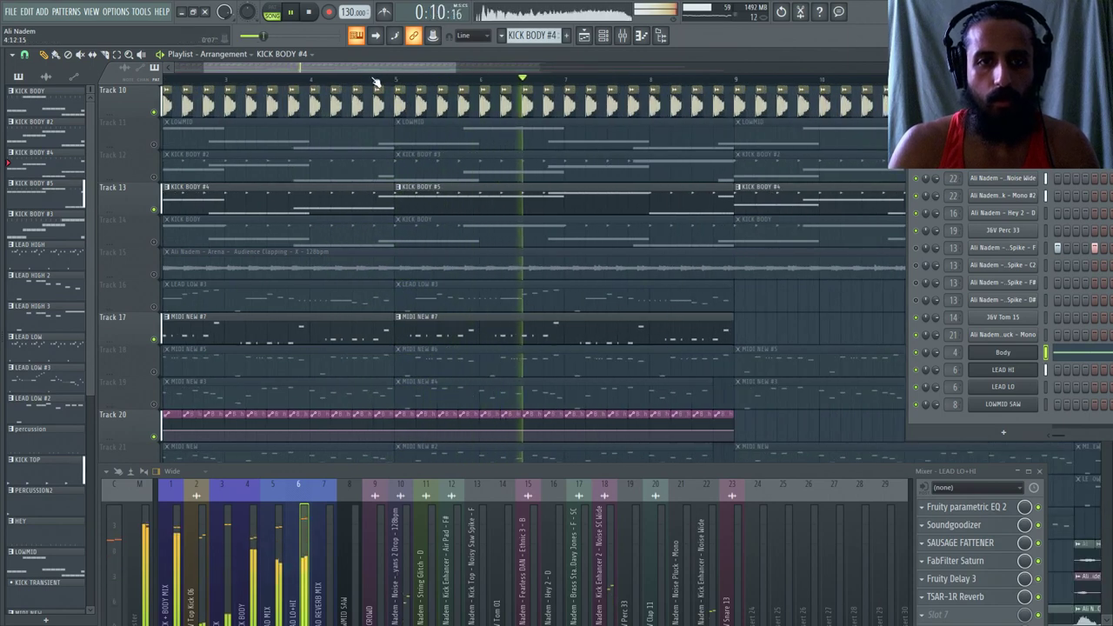
# Replace the KICK BODY #5 clip at bar 5 on Track 13 with KICK BODY #4.
pyautogui.rightClick(423, 202)
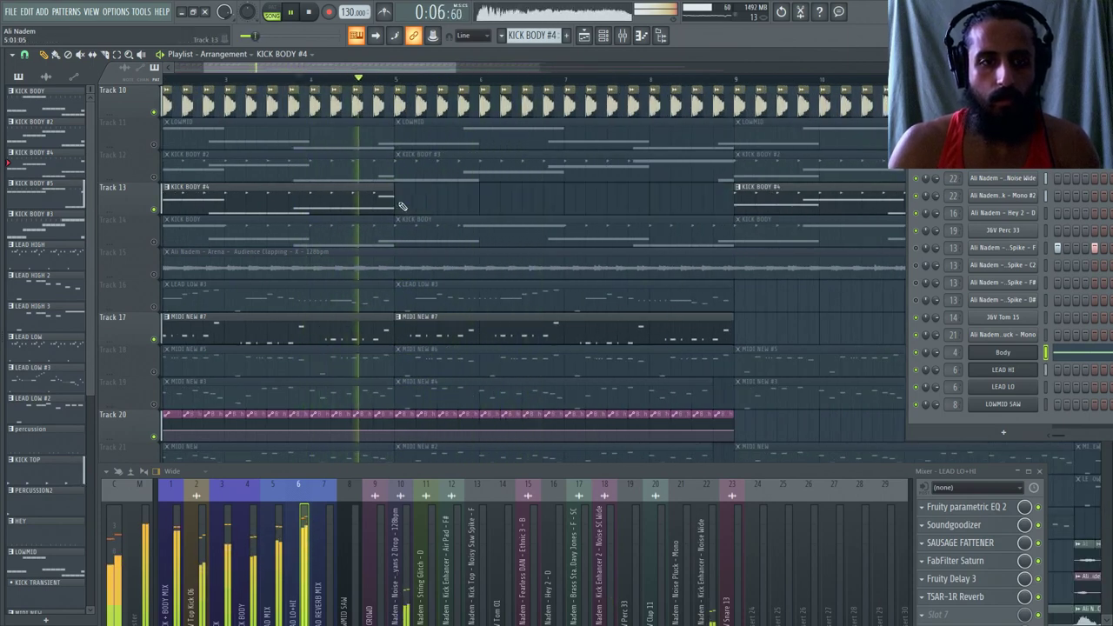
pyautogui.click(423, 203)
pyautogui.scroll(-2, 235, 113)
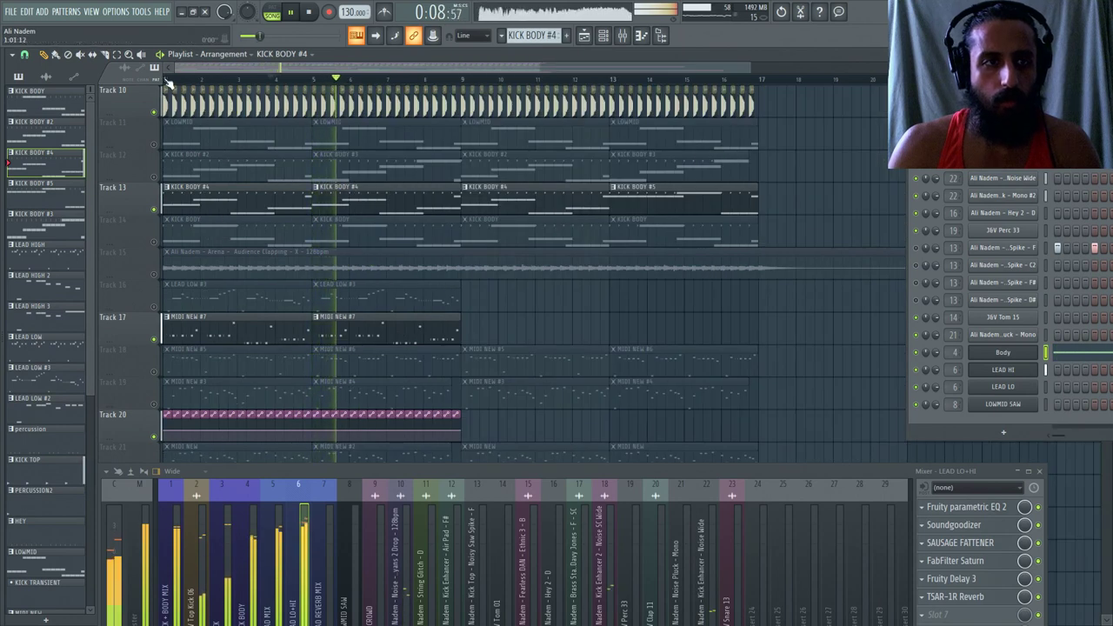
# Lower the closing C6 in bar 2 of MIDI NEW #7 to C#5 and replay the melody.
pyautogui.doubleClick(266, 332)
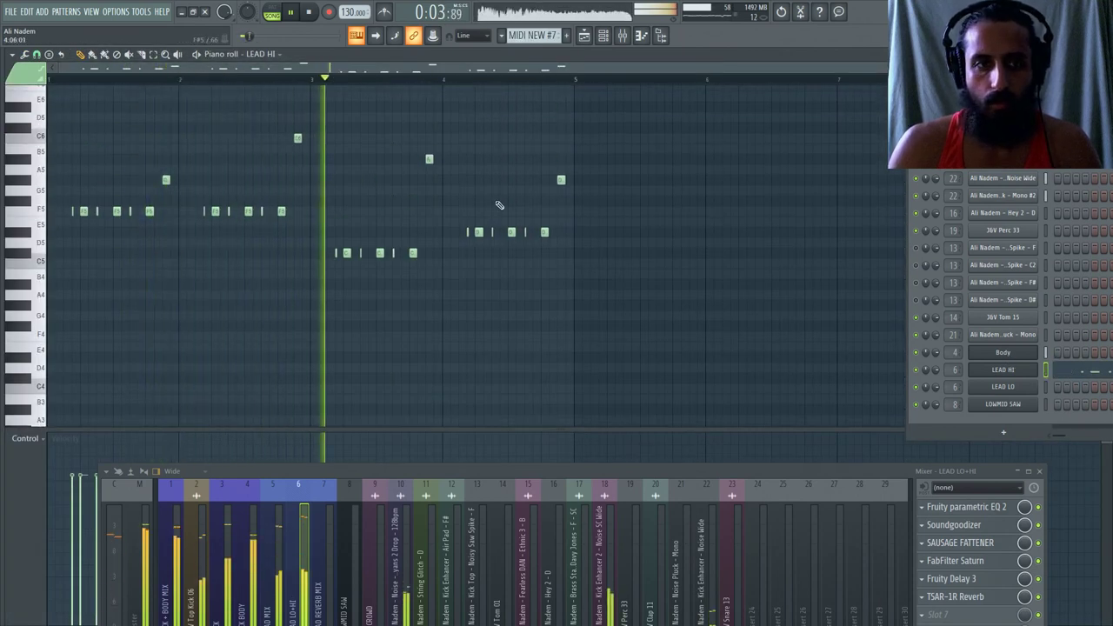
pyautogui.scroll(3, 355, 186)
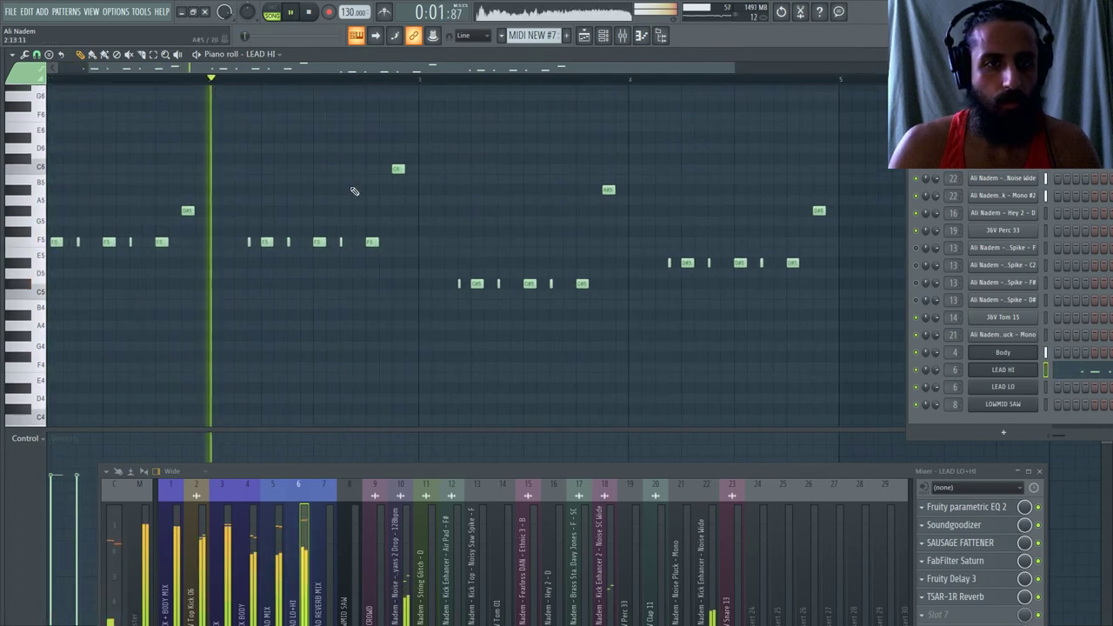
pyautogui.moveTo(397, 169); pyautogui.dragTo(398, 288)
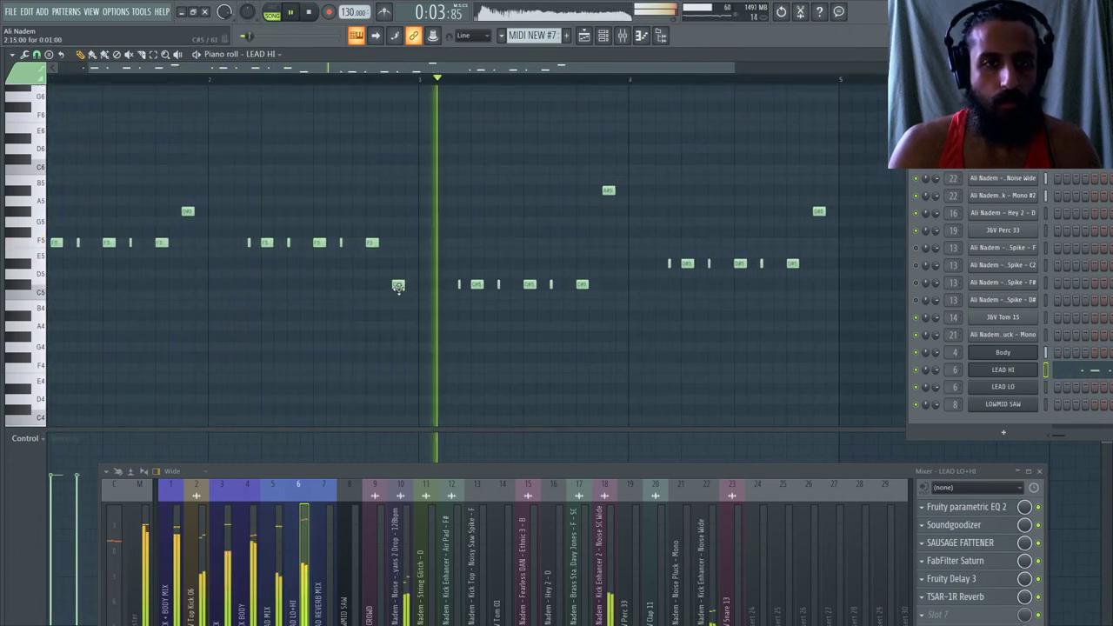
pyautogui.press('space')
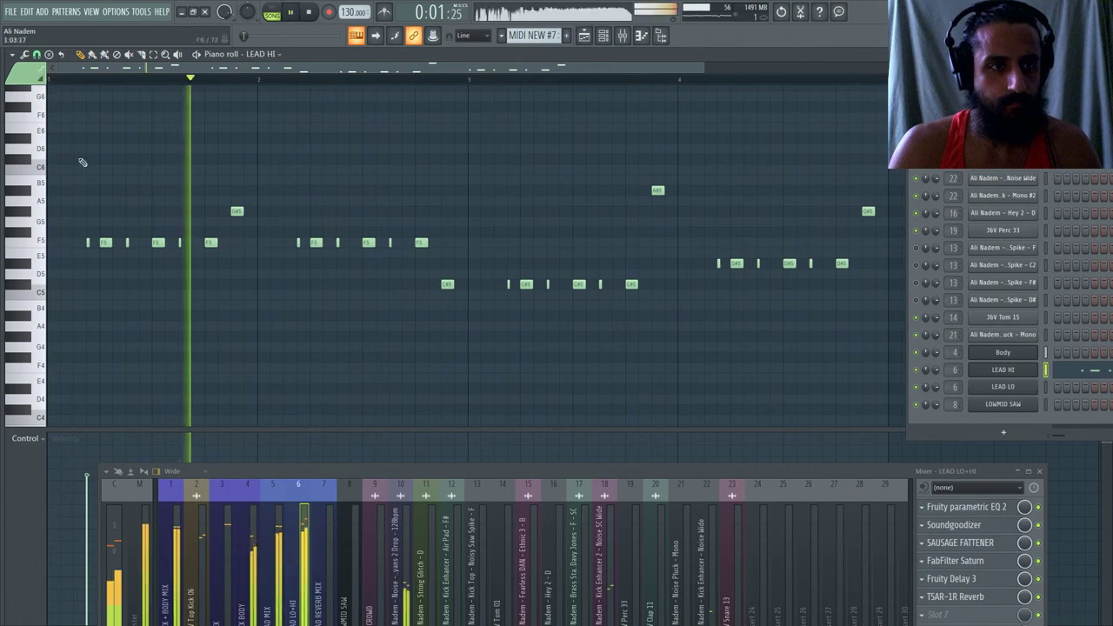
# Try an extra short F5 before the first long F5 in bars 1 and 2, and remove both extra notes.
pyautogui.scroll(3, 54, 106)
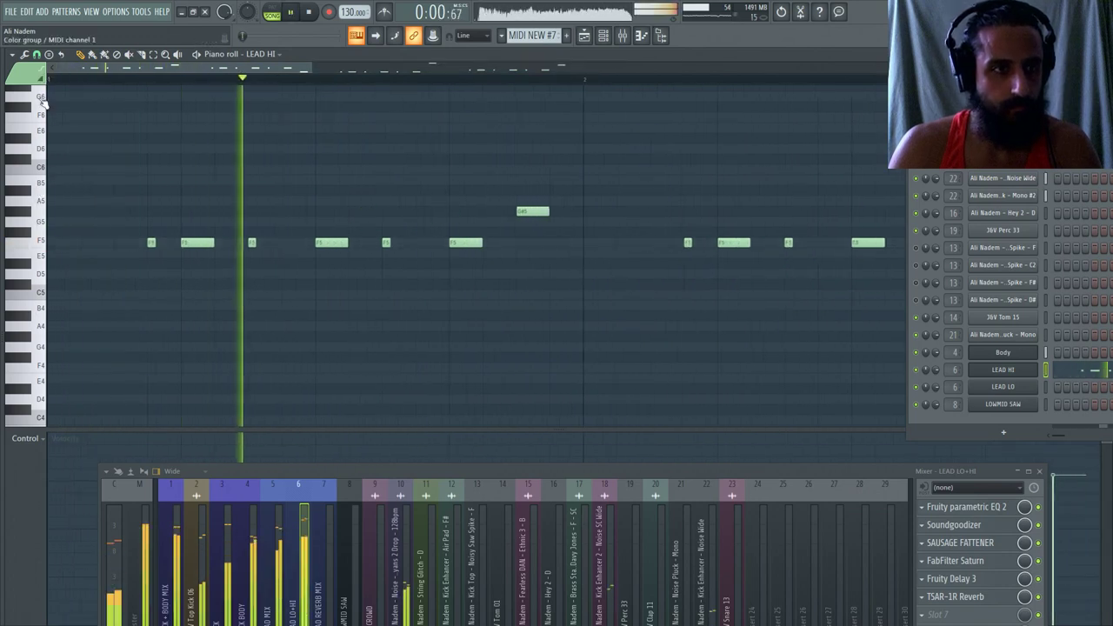
pyautogui.click(37, 55)
pyautogui.click(53, 248)
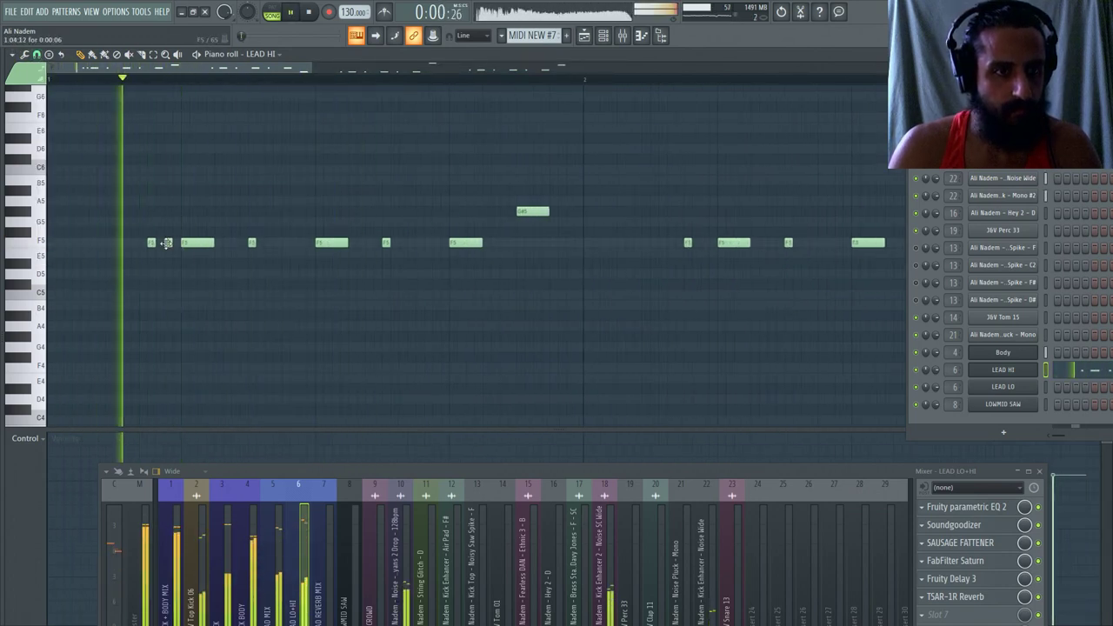
pyautogui.scroll(-2, 669, 232)
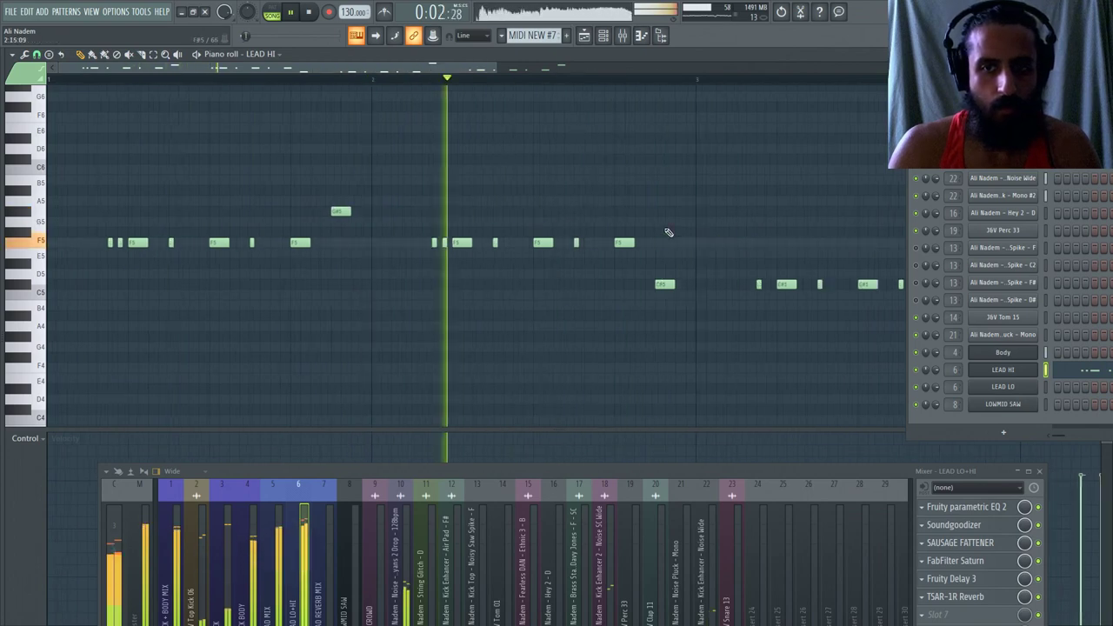
pyautogui.scroll(-1, 459, 270)
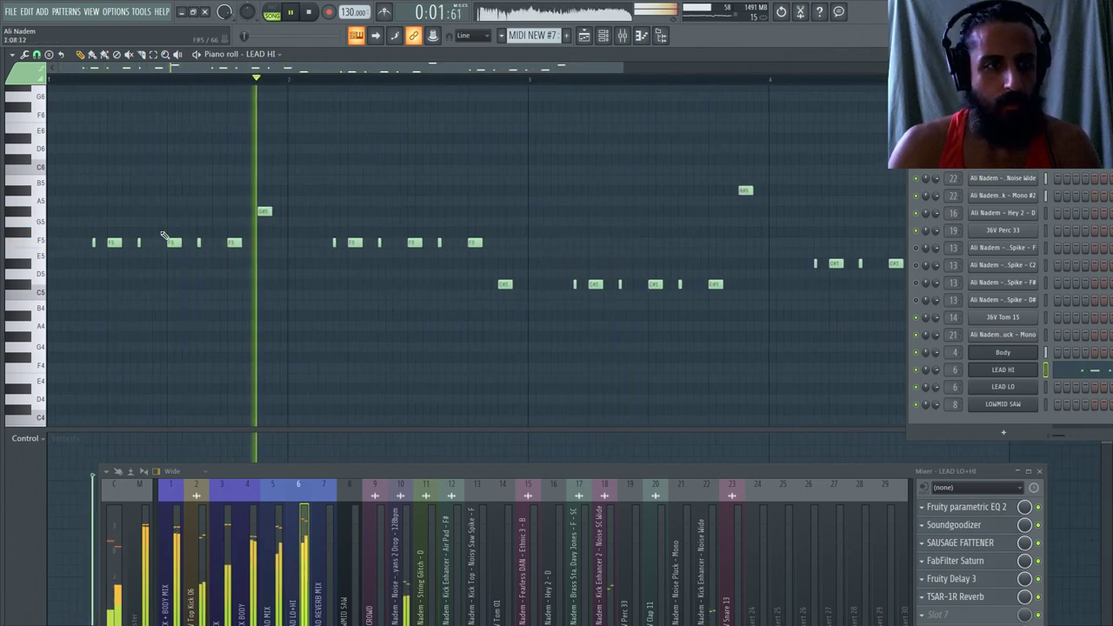
# Try a high F6 at the start of bars 1 and 2 and a D6 at the end of bar 2, and remove these notes.
pyautogui.press('space')
pyautogui.press('space')
pyautogui.press('space')
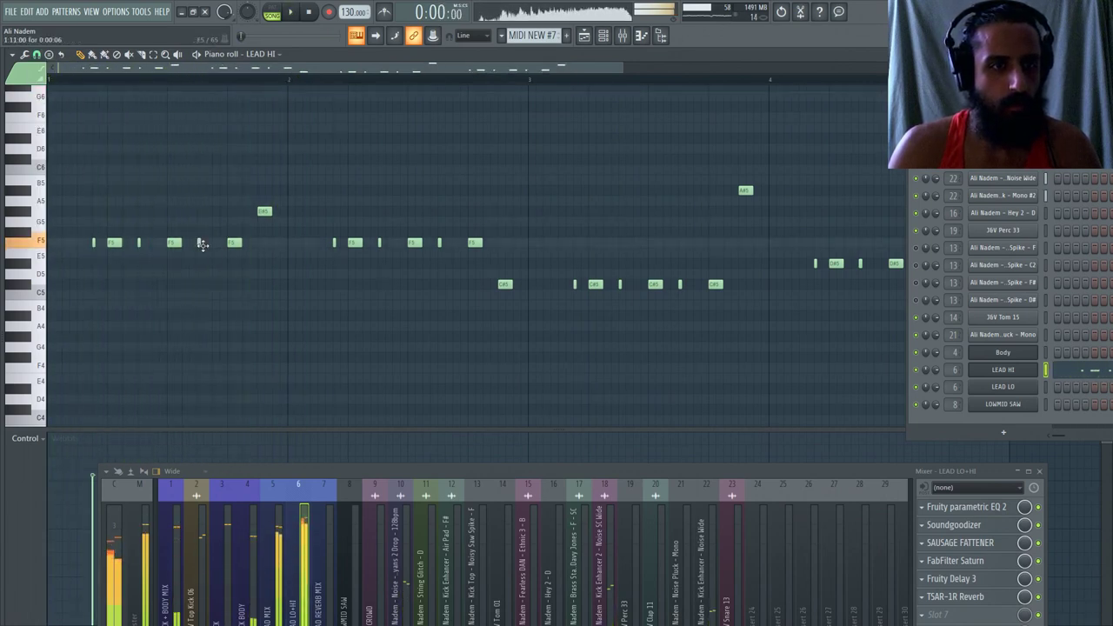
pyautogui.moveTo(230, 243)
pyautogui.mouseDown()
pyautogui.moveTo(223, 126)
pyautogui.moveTo(234, 129)
pyautogui.moveTo(234, 242)
pyautogui.mouseUp()
pyautogui.click(84, 357)
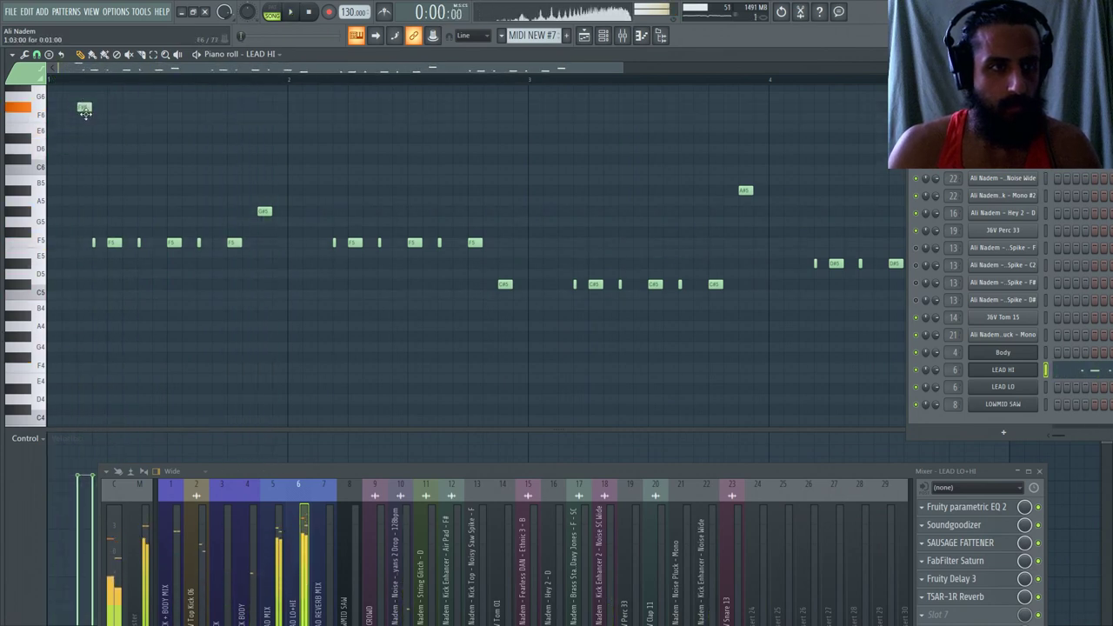
pyautogui.press('space')
pyautogui.scroll(2, 87, 128)
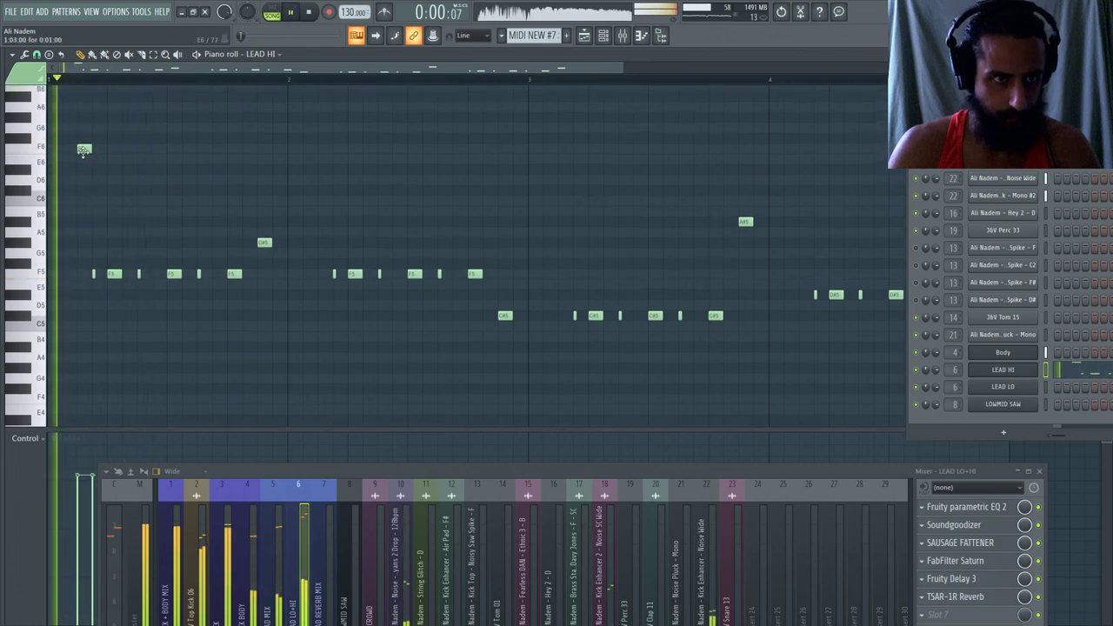
pyautogui.moveTo(84, 149); pyautogui.dragTo(147, 149)
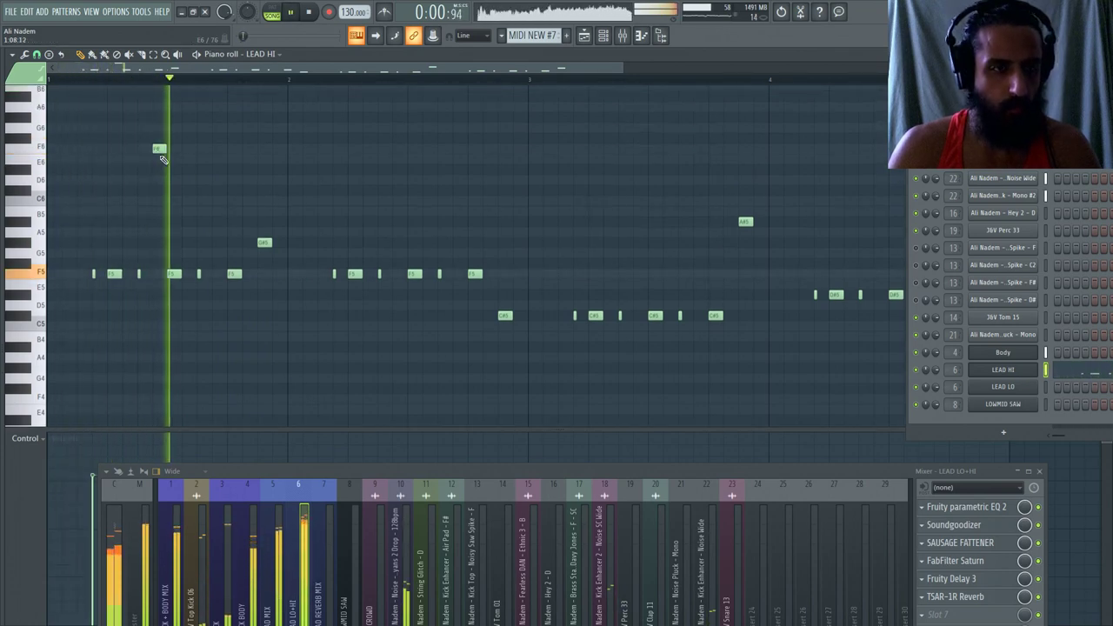
pyautogui.moveTo(157, 149); pyautogui.dragTo(283, 140)
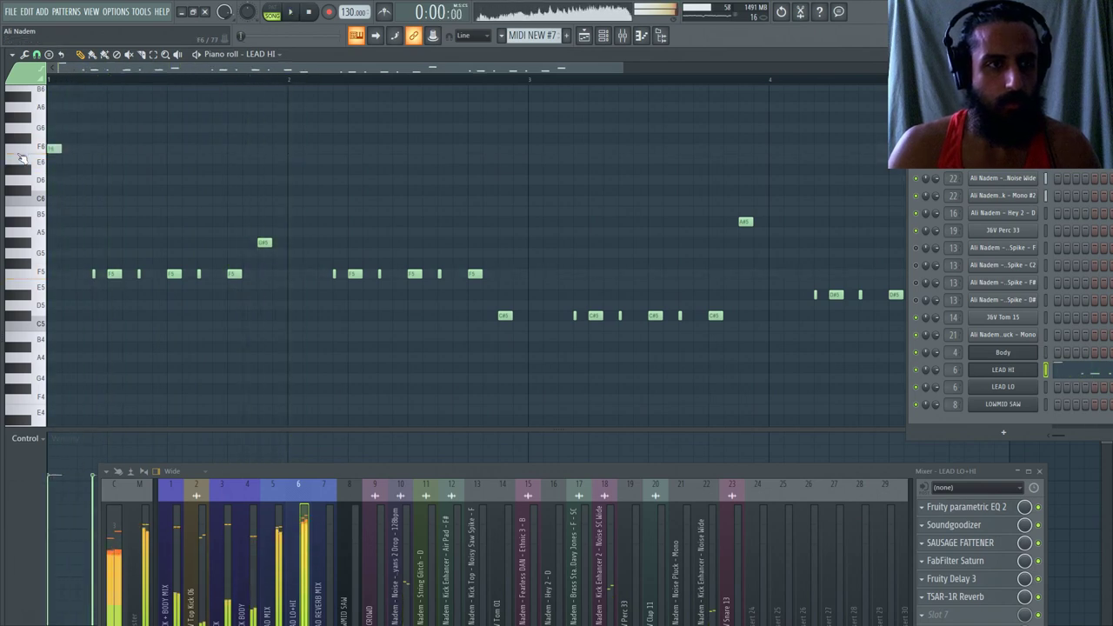
pyautogui.click(294, 147)
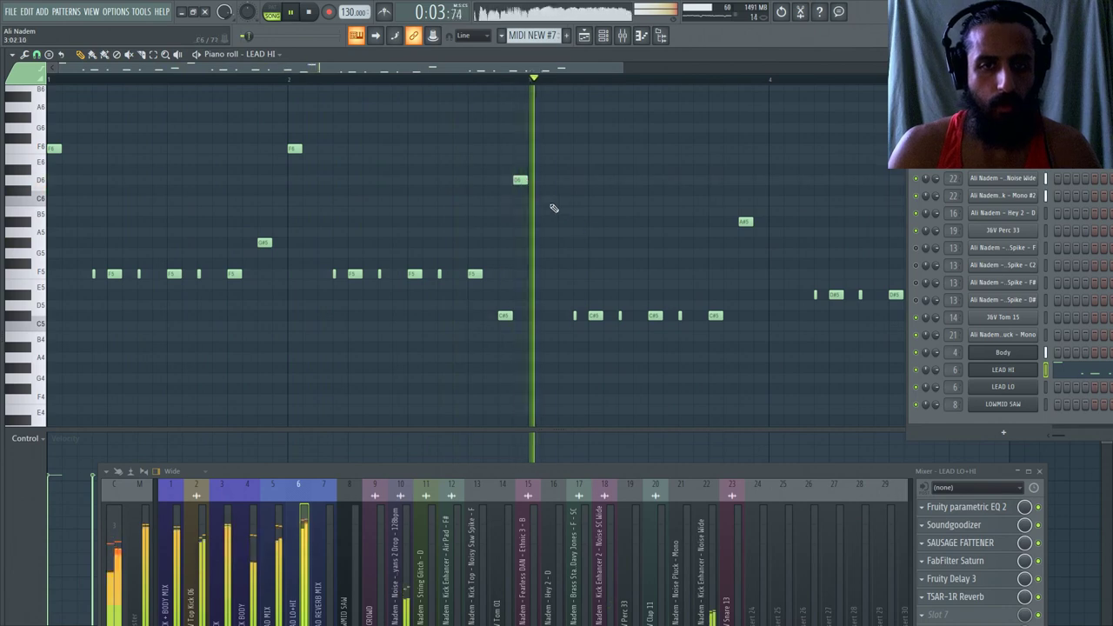
pyautogui.press('space')
pyautogui.press('space')
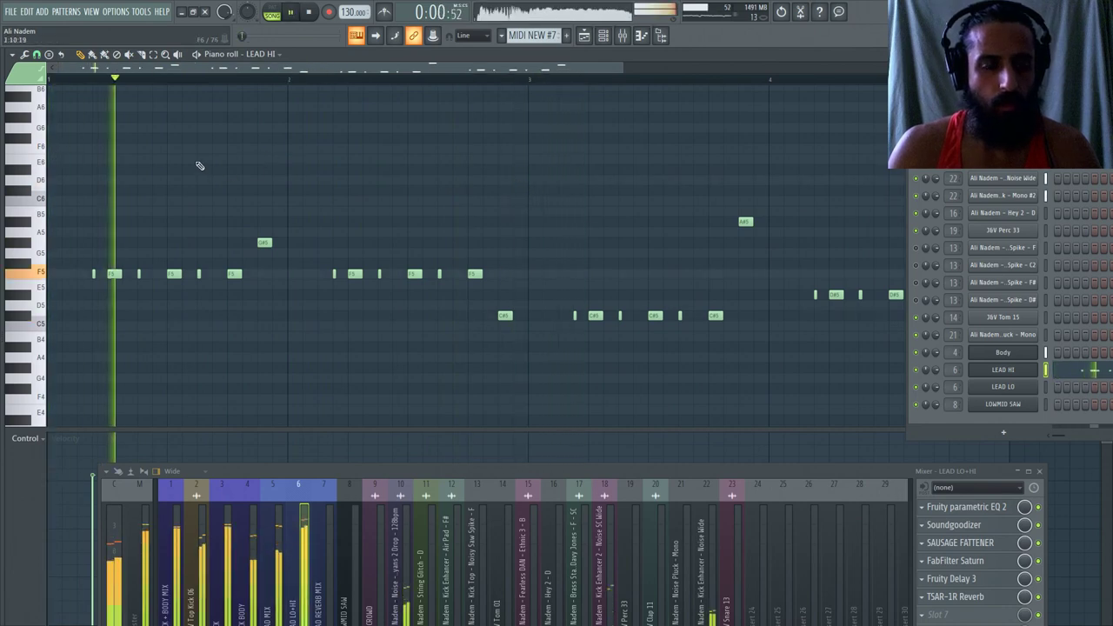
# Insert an empty track above the MIDI NEW #7 clips in the arrangement, at Track 17.
pyautogui.scroll(2, 78, 172)
pyautogui.click(35, 56)
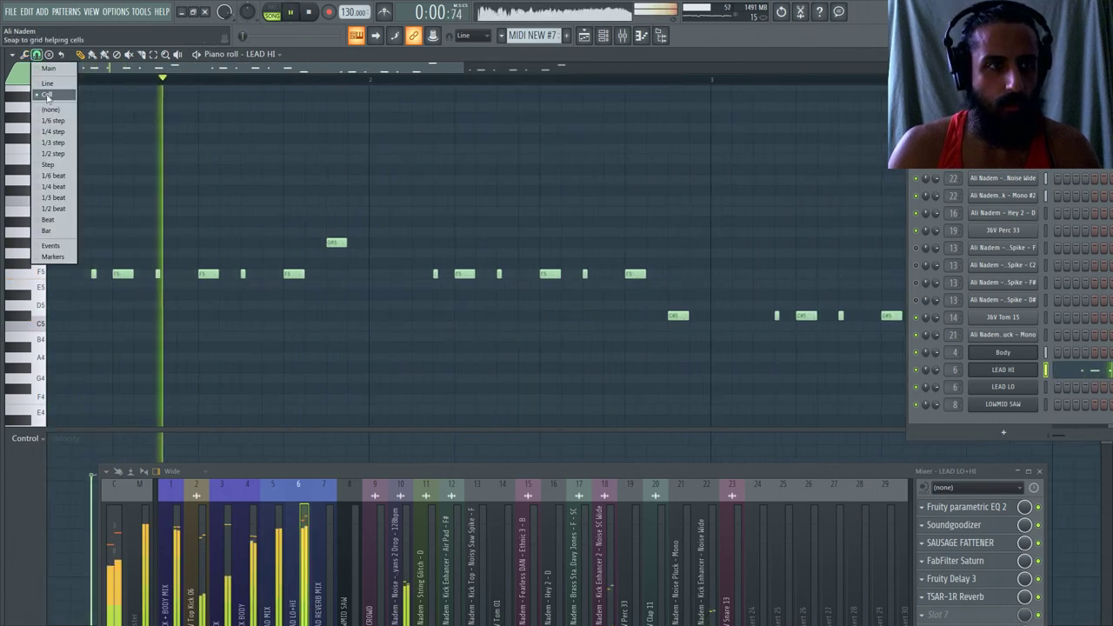
pyautogui.click(585, 35)
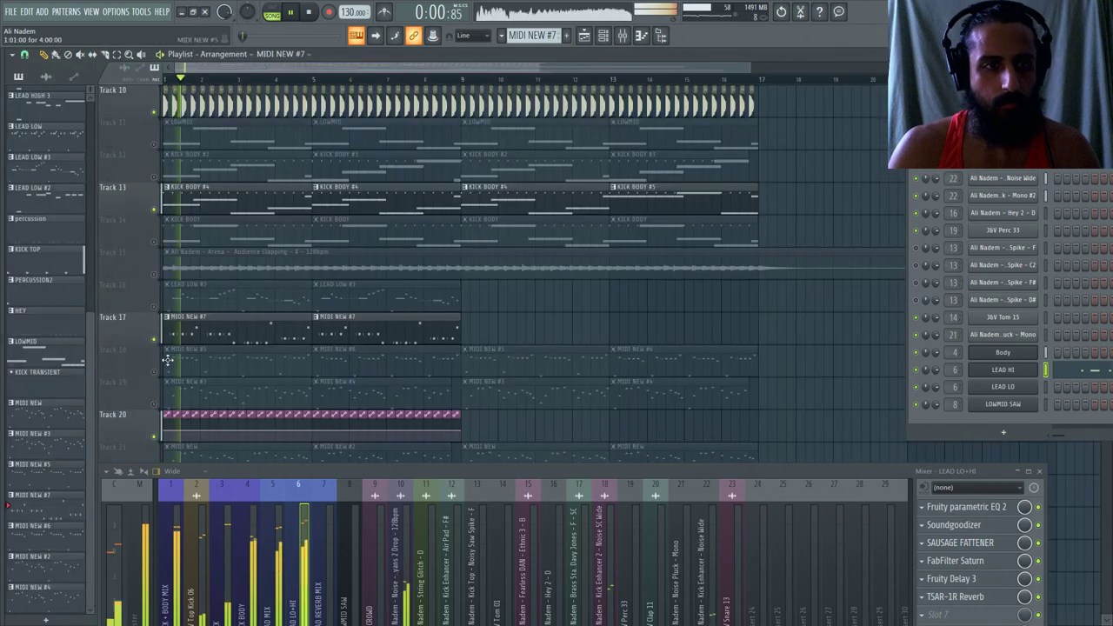
pyautogui.rightClick(135, 327)
pyautogui.press('space')
pyautogui.click(196, 523)
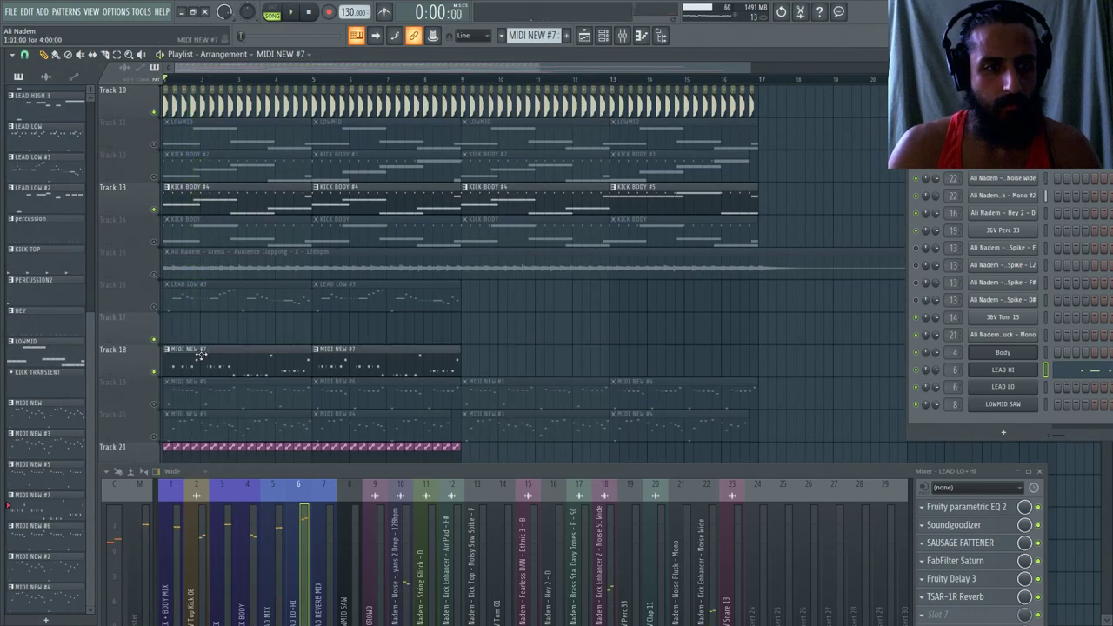
# Place a MIDI NEW #7 clip at bar 1 of Track 17 and make it unique.
pyautogui.doubleClick(159, 374)
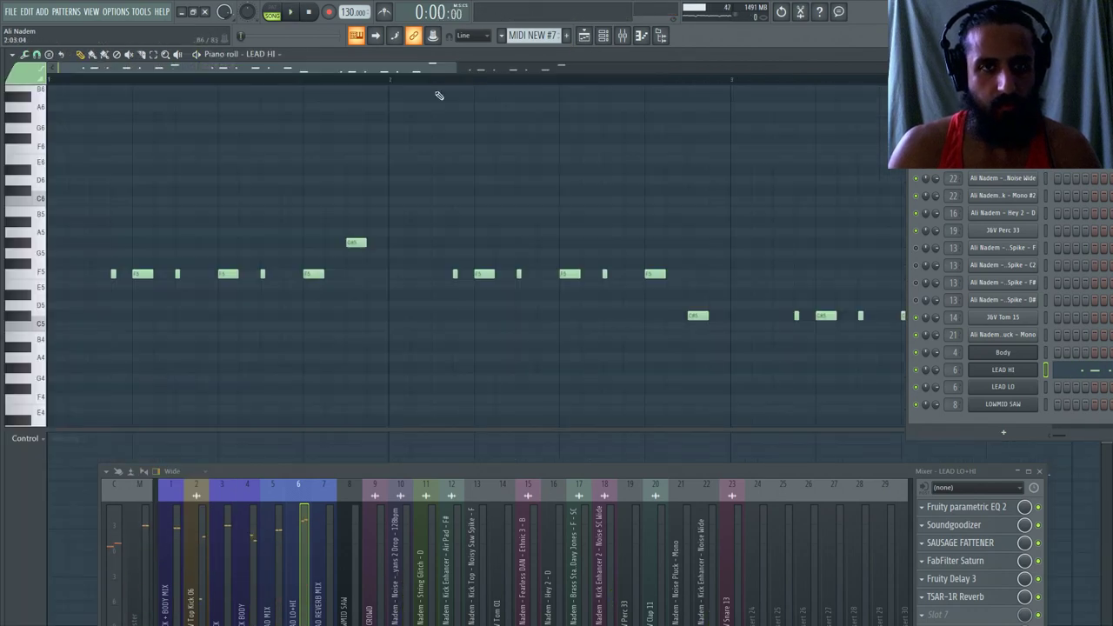
pyautogui.click(587, 39)
pyautogui.click(169, 318)
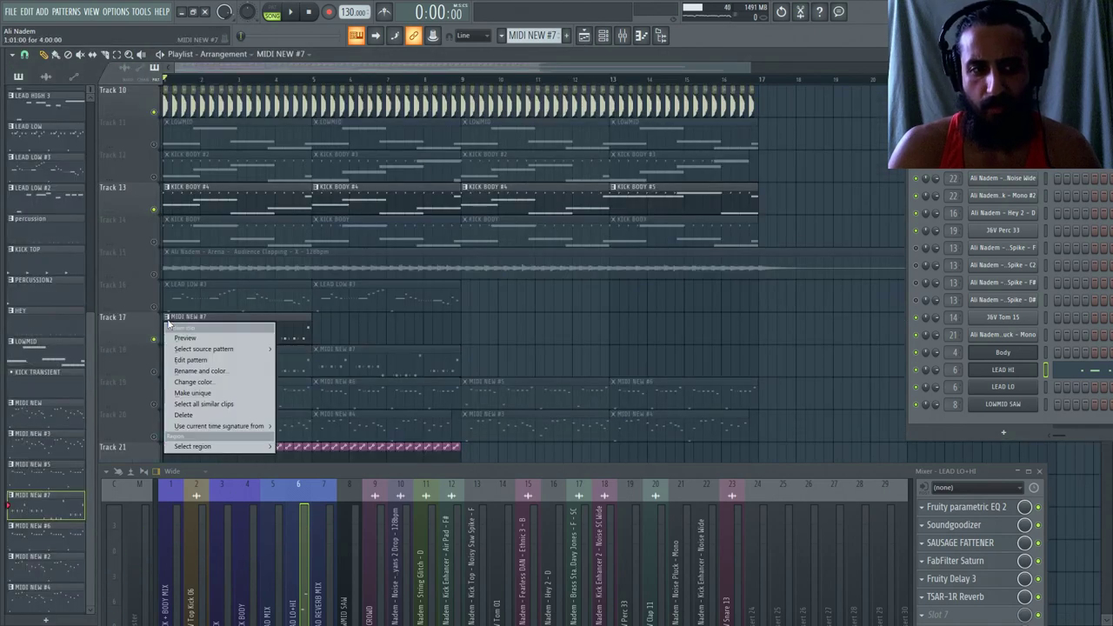
pyautogui.click(193, 392)
# In MIDI NEW #8, replace the opening F5 notes of bar 1 with an A#5 on beat 2.
pyautogui.doubleClick(211, 321)
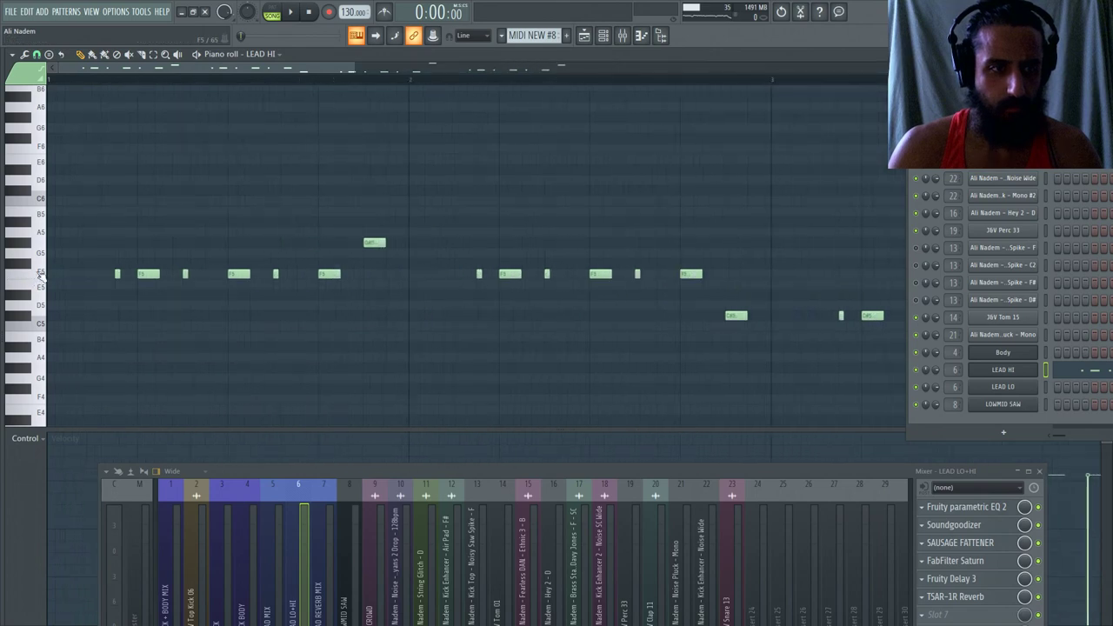
pyautogui.click(146, 244)
pyautogui.moveTo(147, 255); pyautogui.dragTo(147, 202)
pyautogui.press('space')
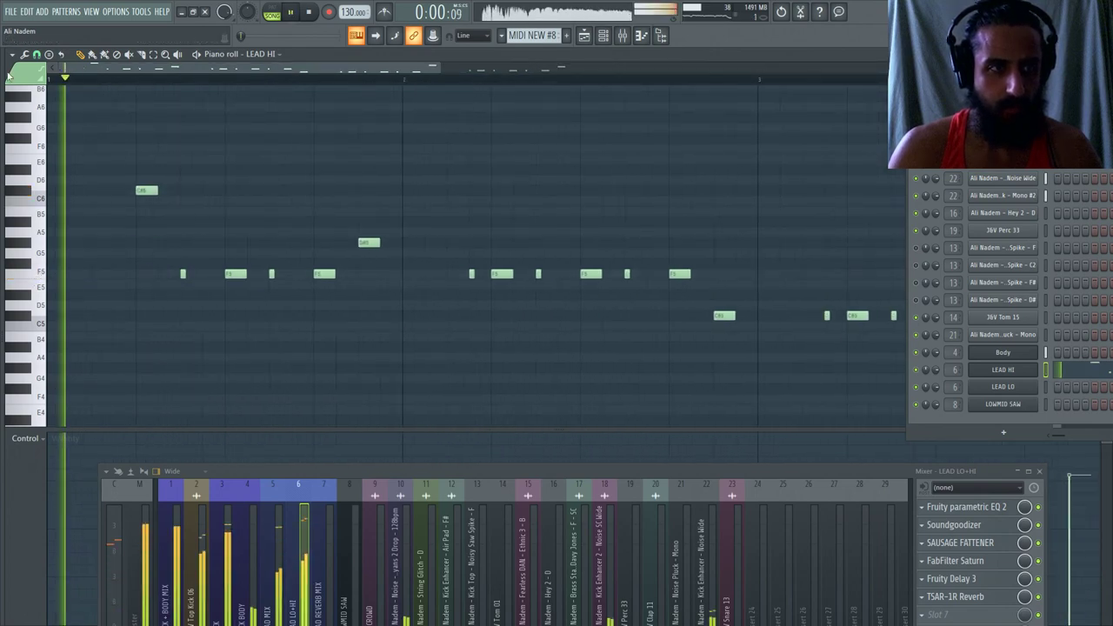
pyautogui.click(36, 54)
pyautogui.click(50, 95)
pyautogui.press('space')
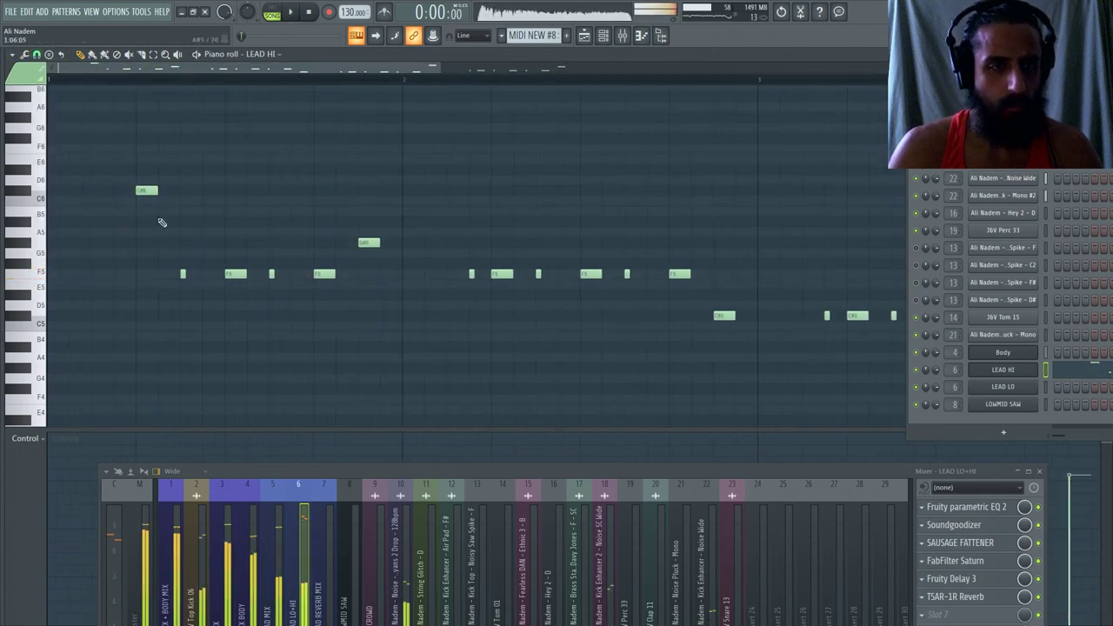
pyautogui.moveTo(146, 193); pyautogui.dragTo(148, 225)
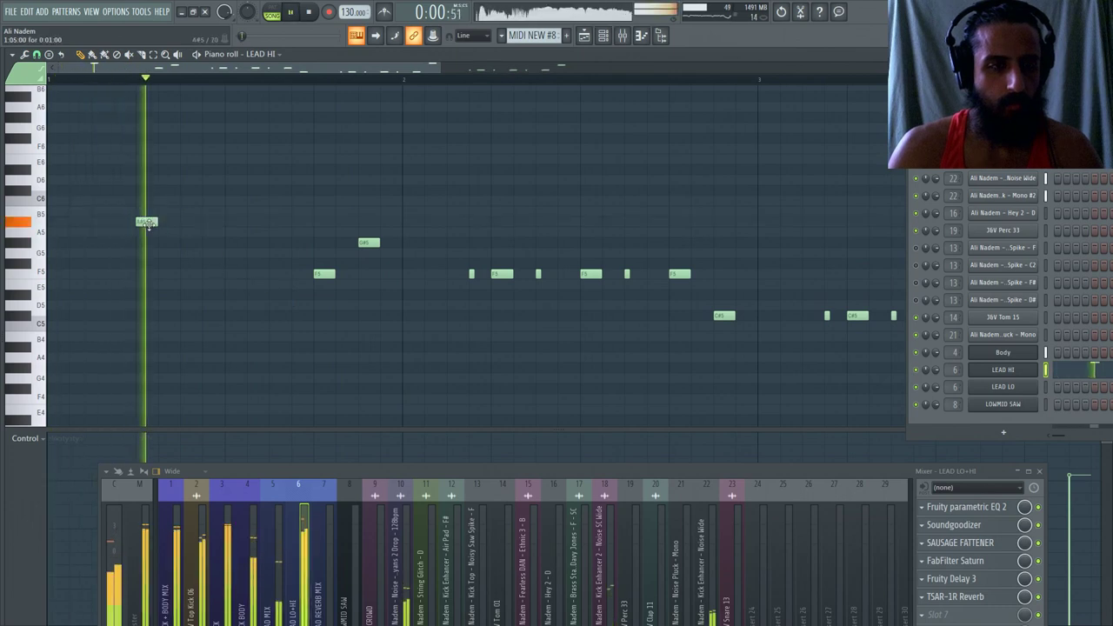
# Continue bar 1 downward with G#5 on step 7 and F5 on step 9, and move the remaining F5 to step 11.
pyautogui.click(186, 242)
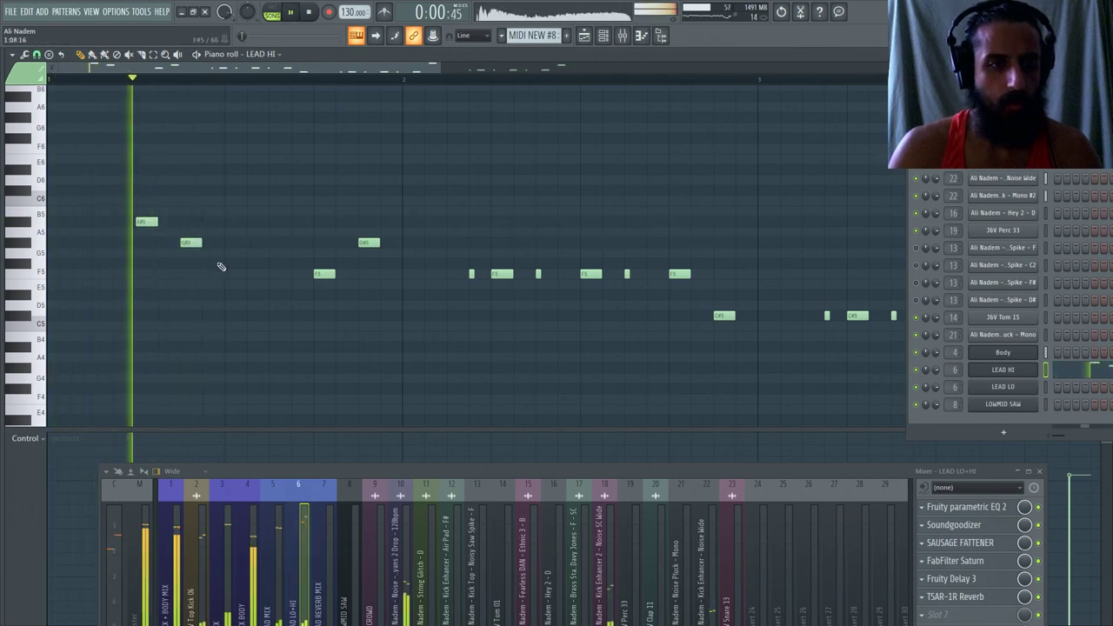
pyautogui.click(231, 253)
pyautogui.moveTo(236, 253); pyautogui.dragTo(235, 274)
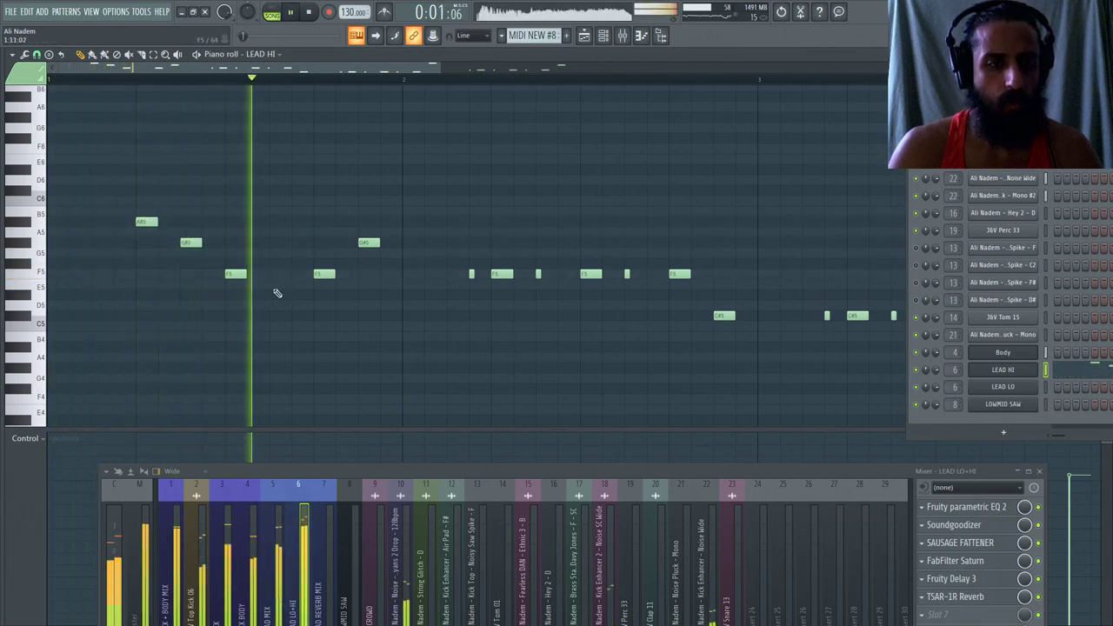
pyautogui.press('space')
pyautogui.moveTo(315, 274); pyautogui.dragTo(270, 272)
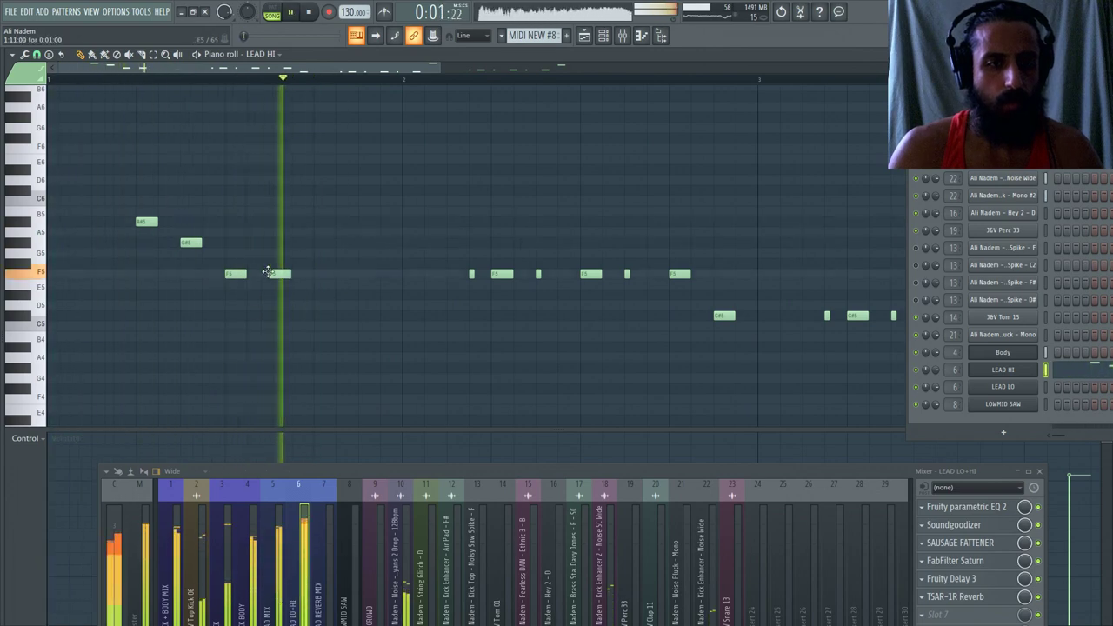
# Try a low F4 after each F5 in bar 1, and raise the second low note to F#4.
pyautogui.click(236, 368)
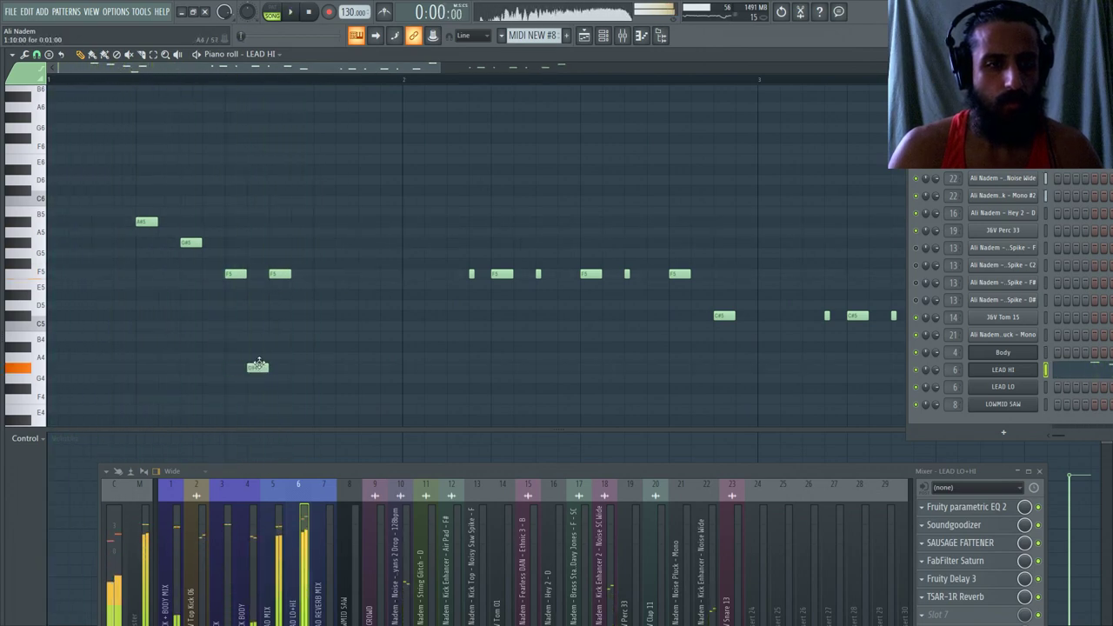
pyautogui.press('space')
pyautogui.click(301, 399)
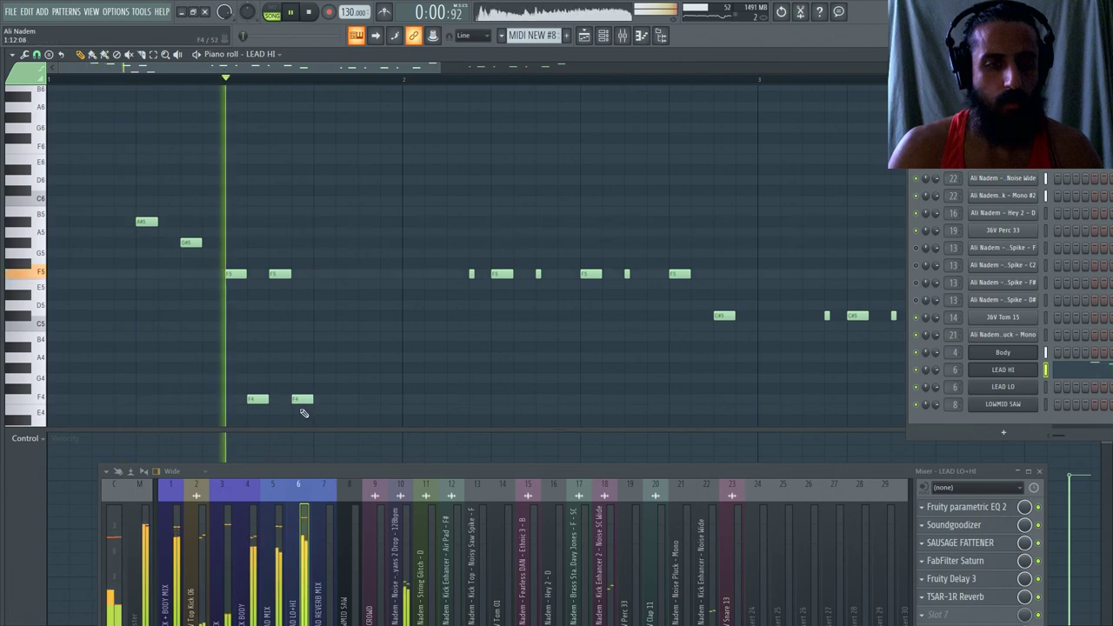
pyautogui.click(302, 389)
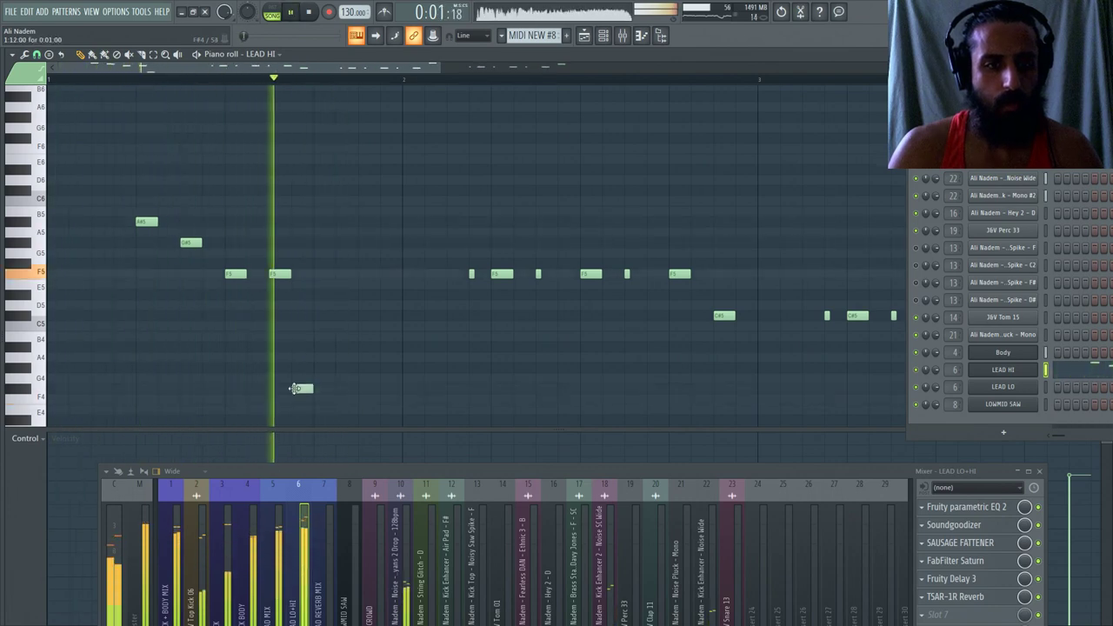
# Remove the second F5 in bar 1 and put low F4 notes on steps 3 and 12.
pyautogui.rightClick(280, 274)
pyautogui.moveTo(296, 390); pyautogui.dragTo(97, 398)
pyautogui.click(298, 399)
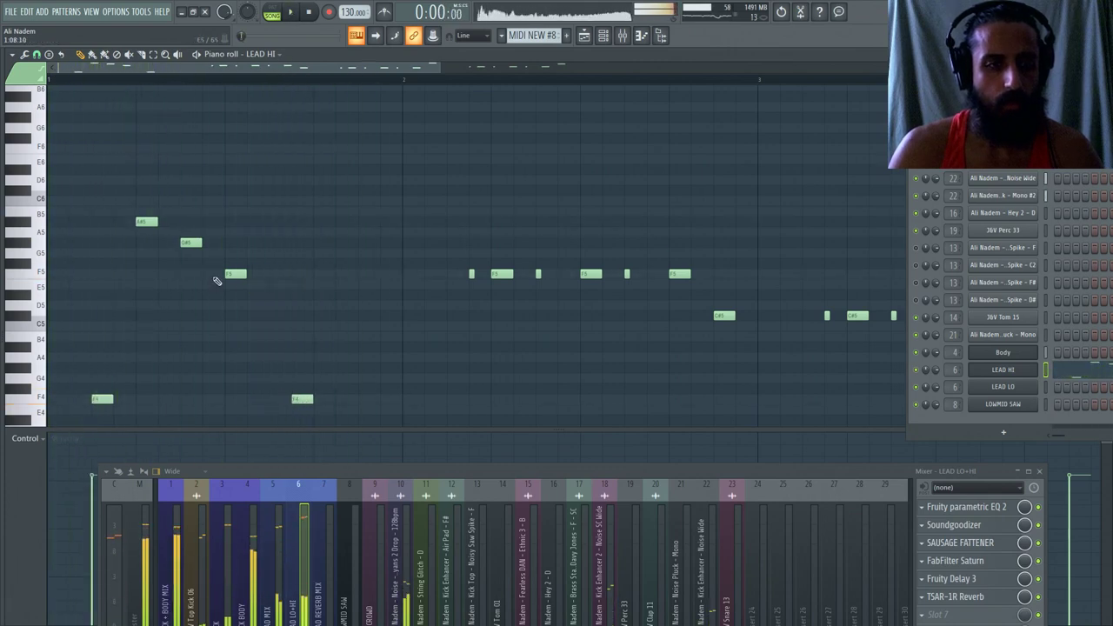
# Raise the G#5 in bar 1 to A5 and replace the F5 on beat 3 with an F#5.
pyautogui.moveTo(191, 242); pyautogui.dragTo(191, 233)
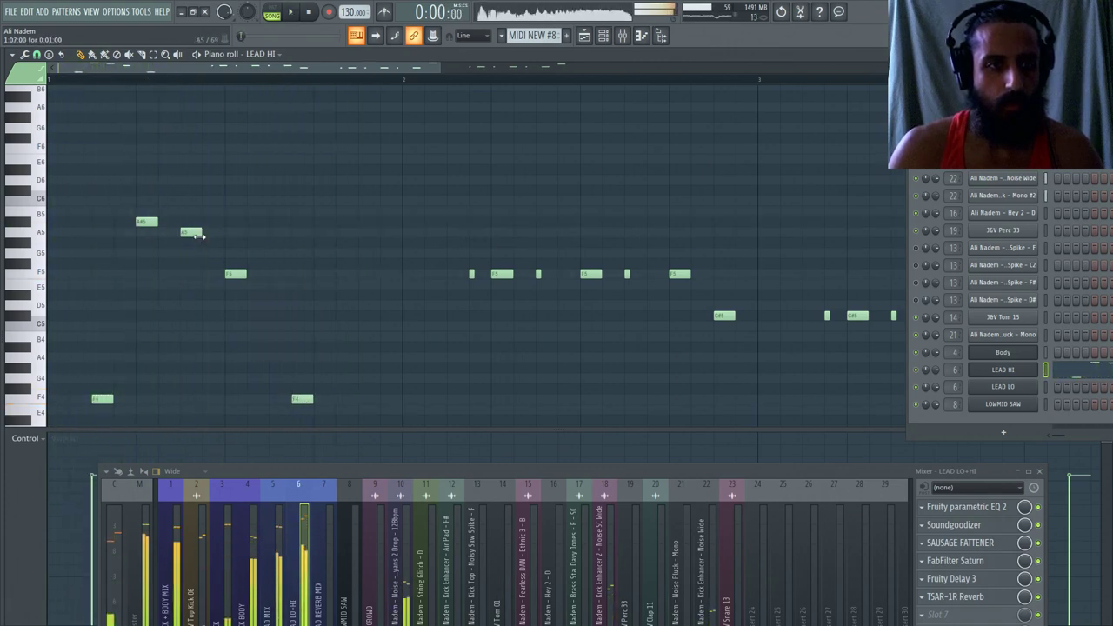
pyautogui.rightClick(236, 274)
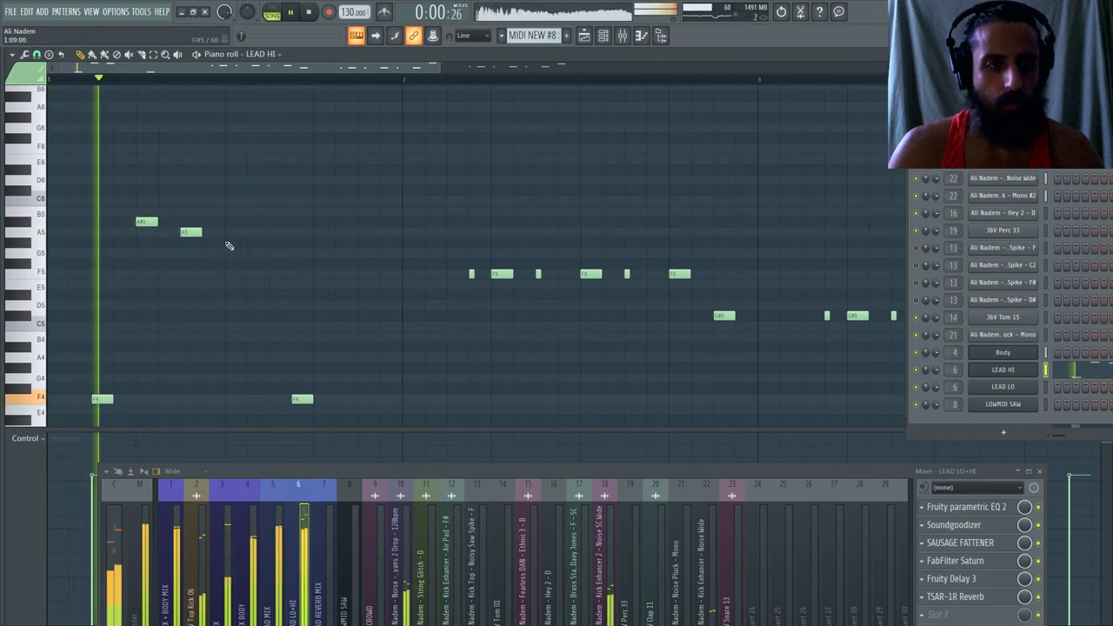
pyautogui.click(231, 253)
pyautogui.moveTo(233, 253); pyautogui.dragTo(236, 264)
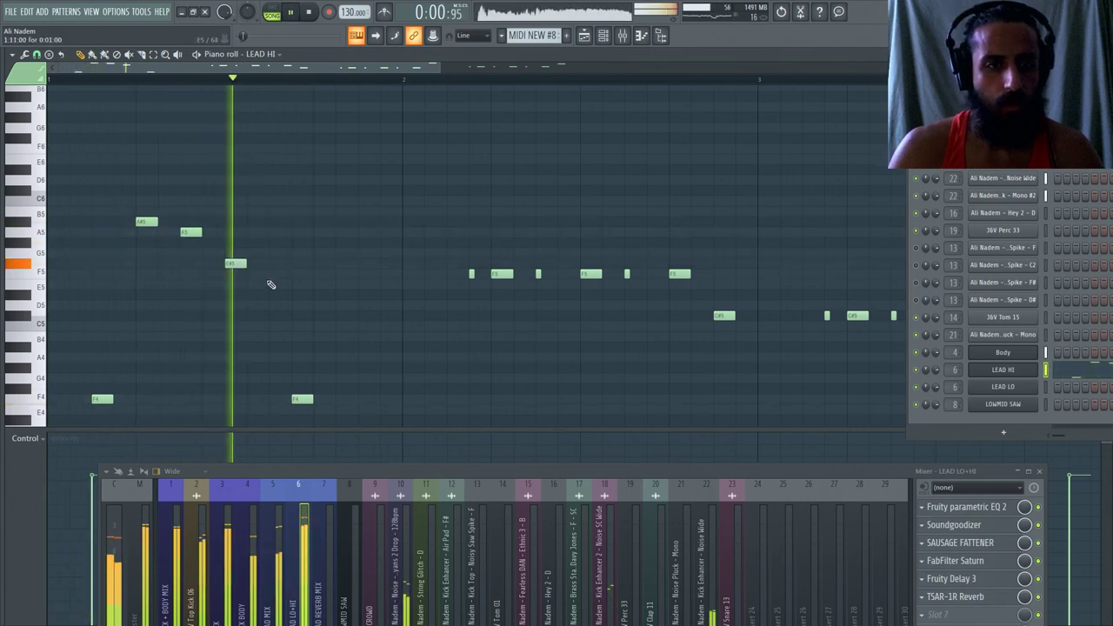
# Replace the low F4 on step 12 of bar 1 with an F5.
pyautogui.click(269, 284)
pyautogui.rightClick(302, 399)
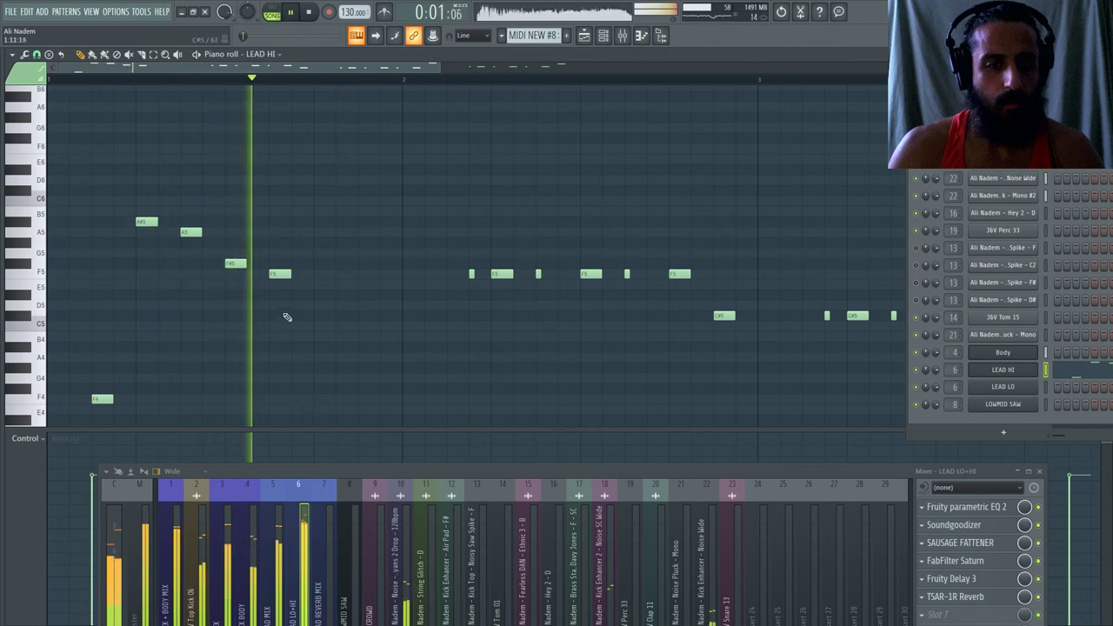
pyautogui.moveTo(283, 274); pyautogui.dragTo(305, 274)
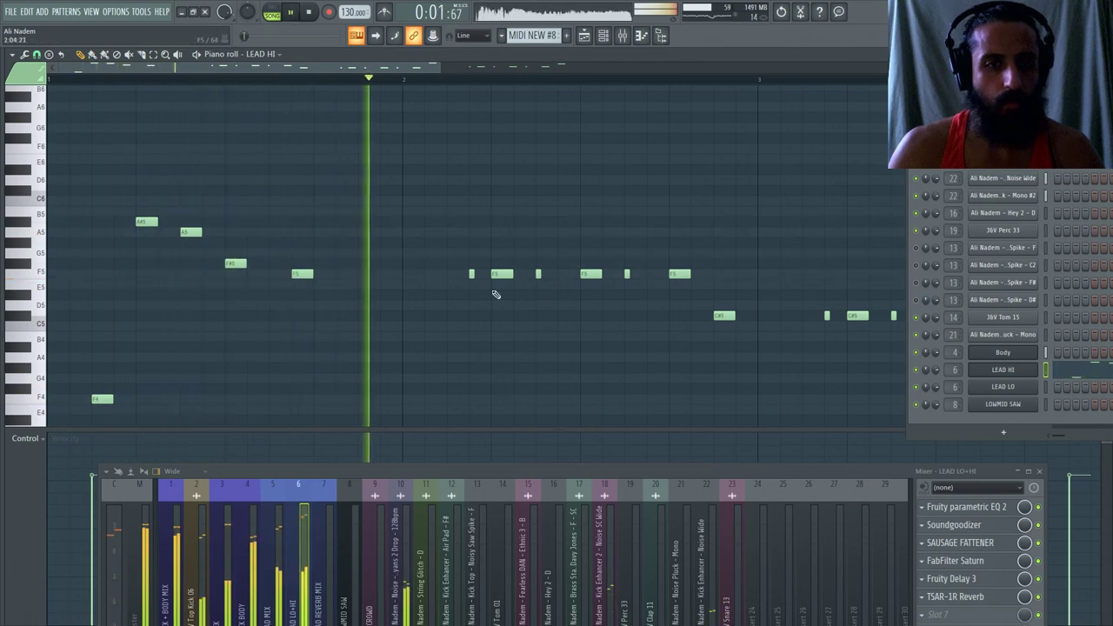
# Add short F#5 and F5 notes before the long F#5 and F5 in bar 1, trying and removing a short G#5 before the A5.
pyautogui.click(160, 242)
pyautogui.click(204, 263)
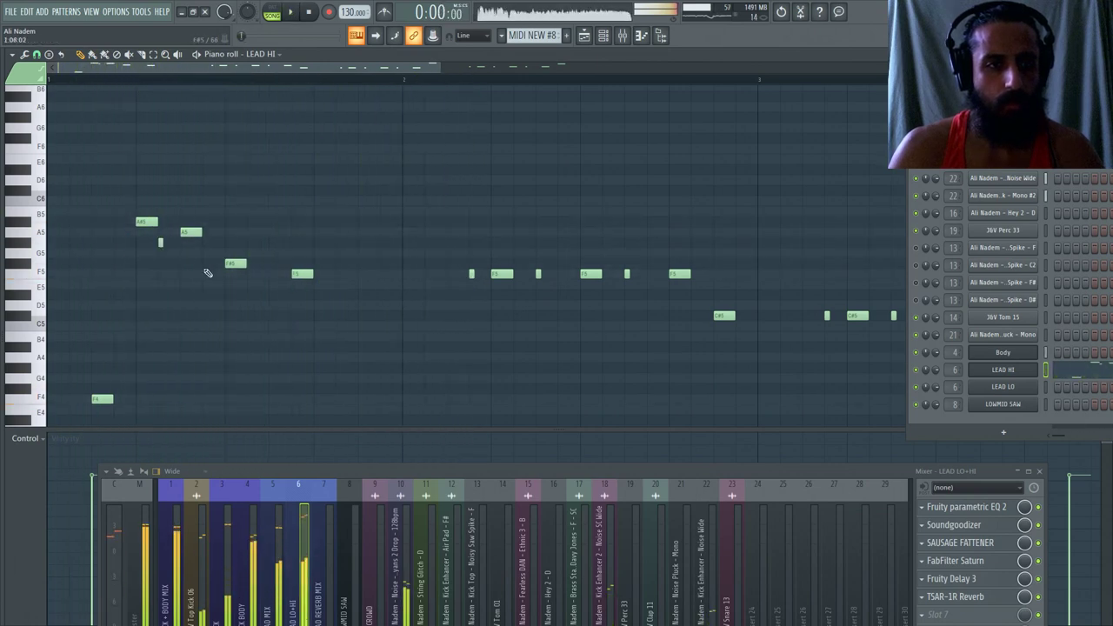
pyautogui.click(272, 274)
pyautogui.rightClick(160, 242)
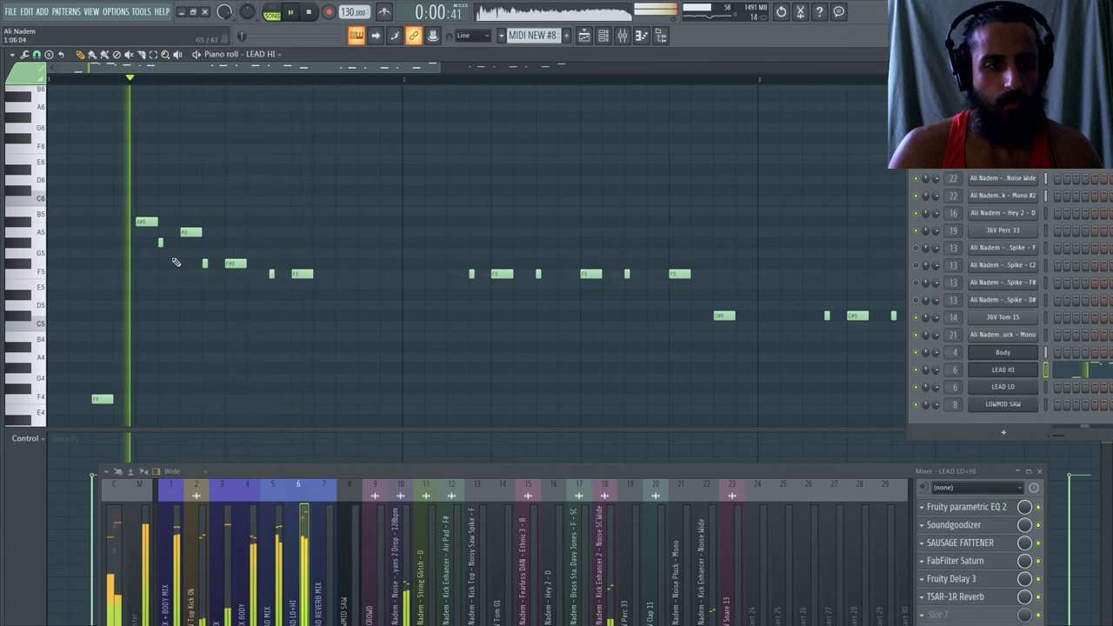
pyautogui.rightClick(205, 264)
pyautogui.click(205, 264)
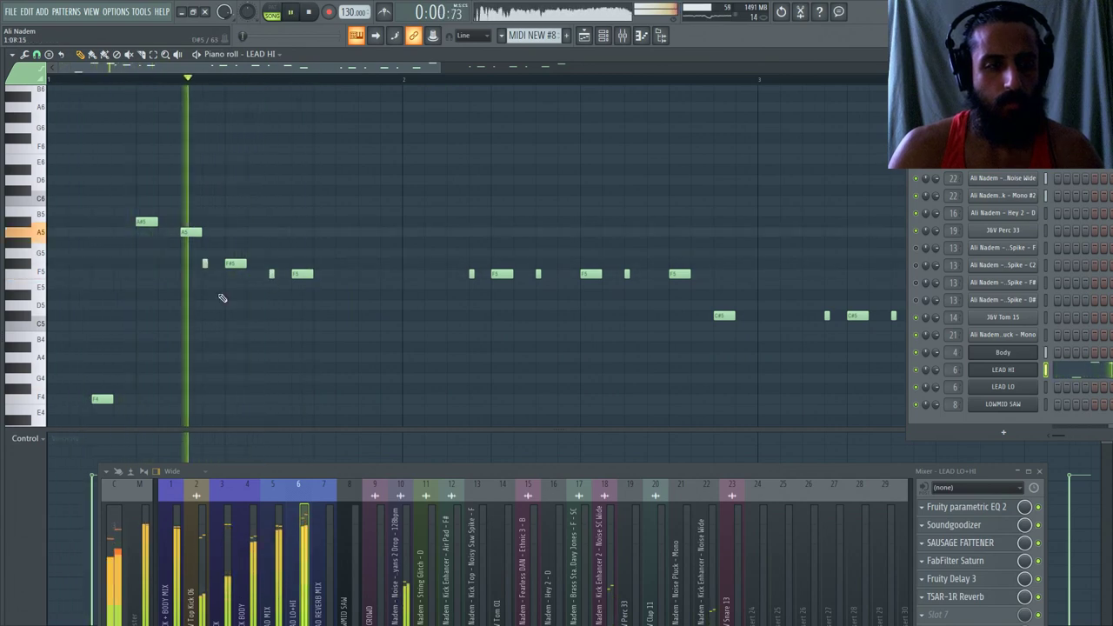
# Lower the G#4 notes in bars 1 and 2 of KICK BODY #4's Body part to F4 and play it back.
pyautogui.press('F5')
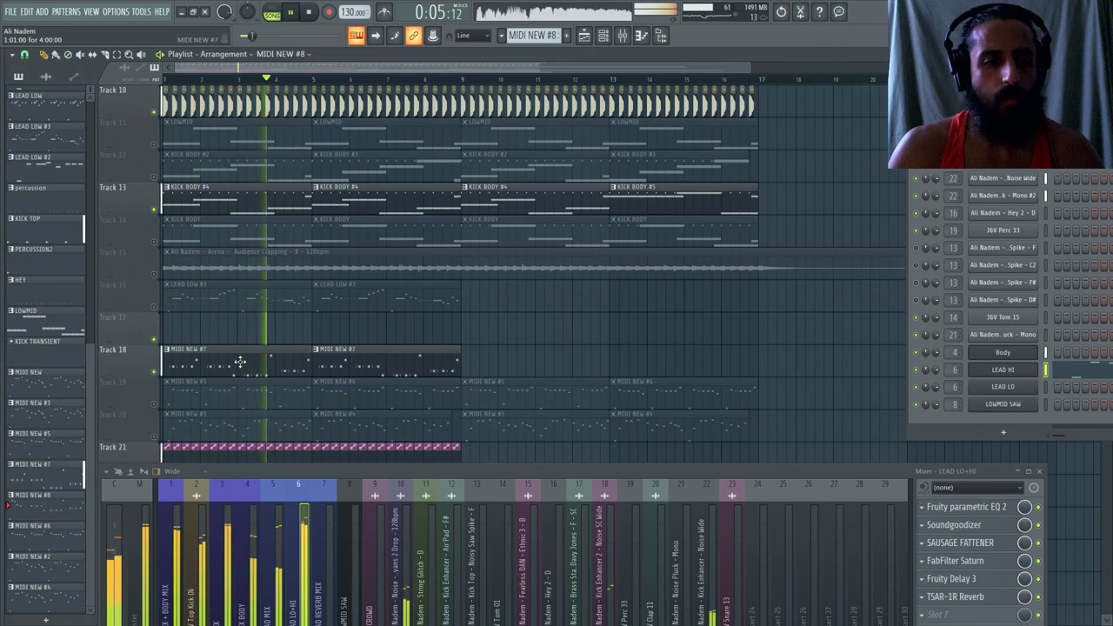
pyautogui.doubleClick(254, 238)
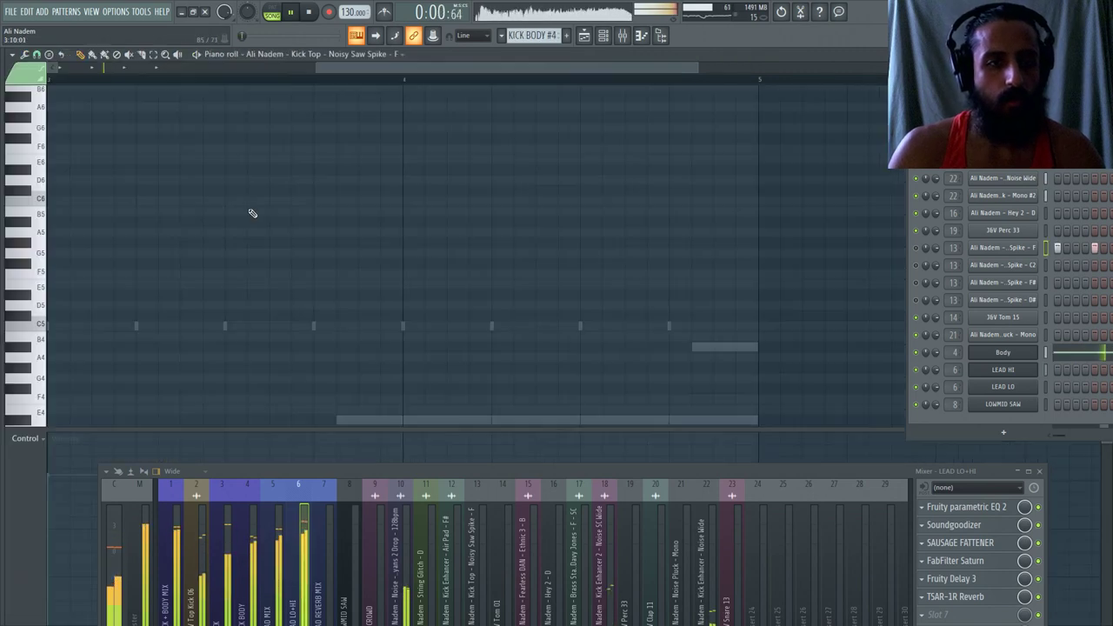
pyautogui.click(1086, 363)
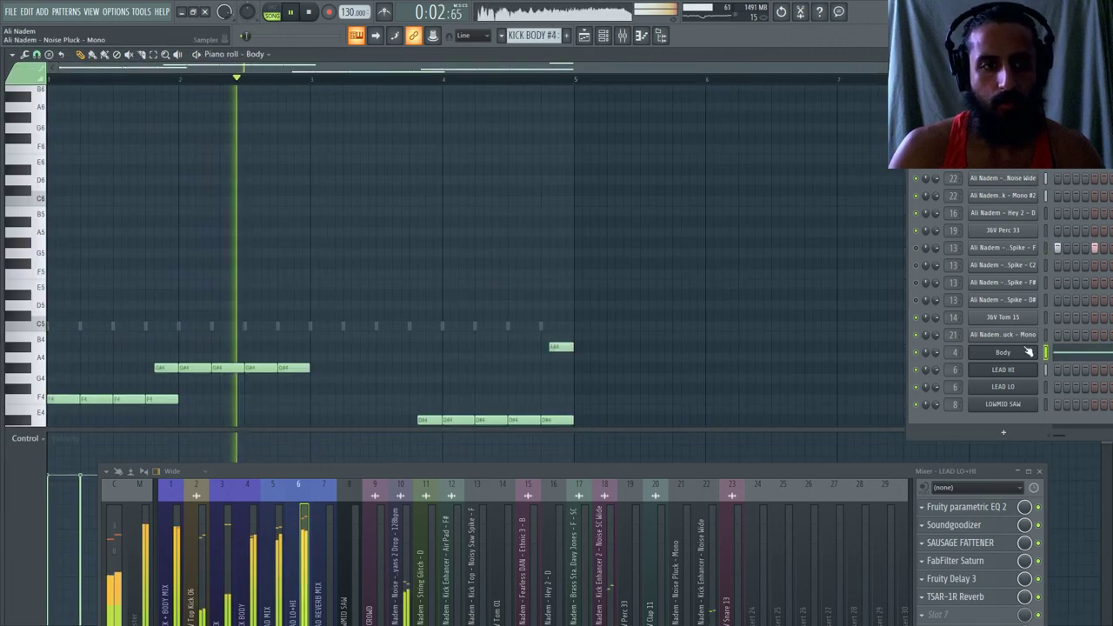
pyautogui.moveTo(363, 207); pyautogui.dragTo(147, 253)
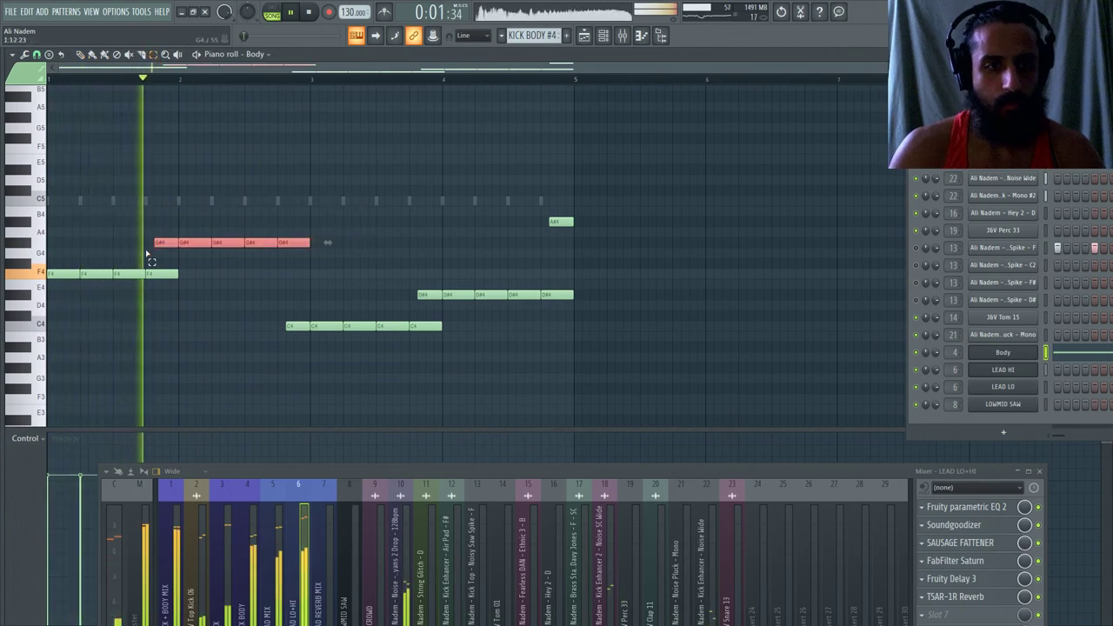
pyautogui.press('space')
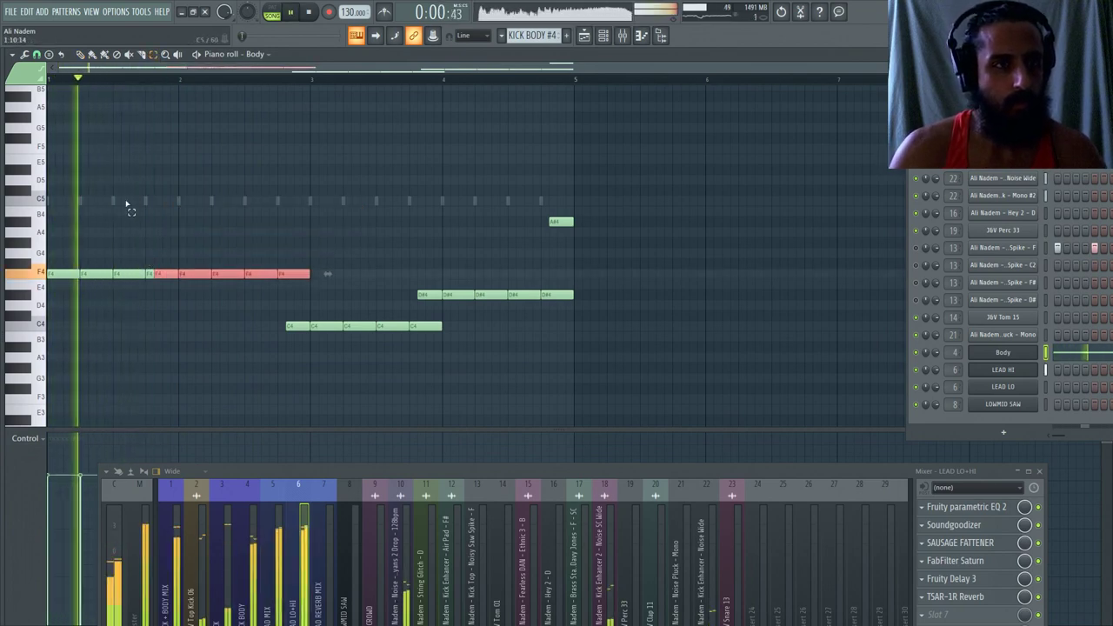
pyautogui.click(165, 252)
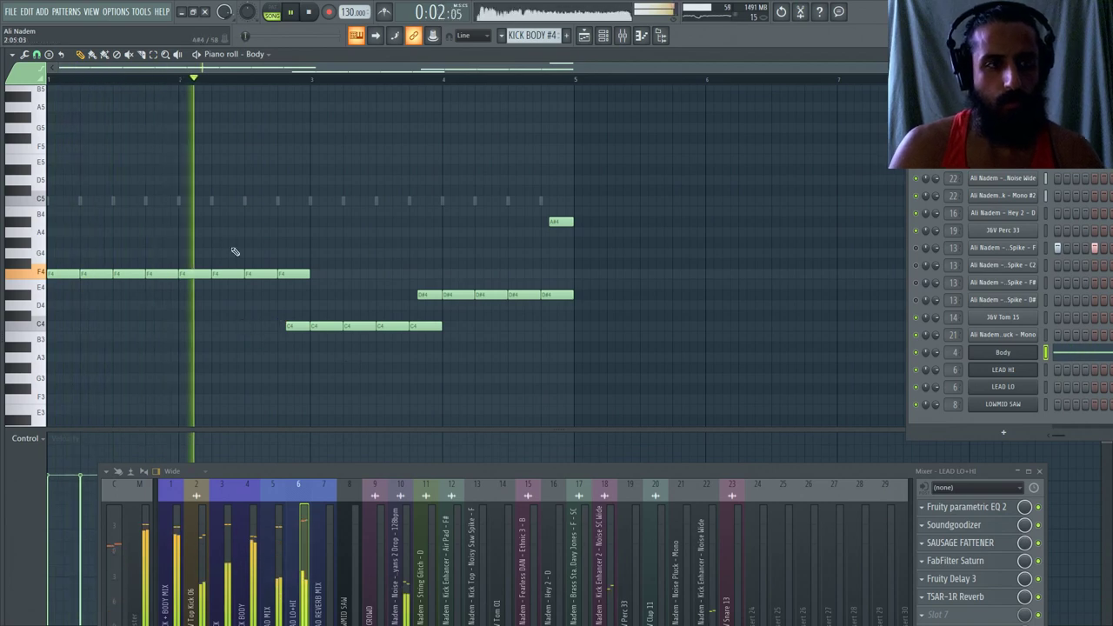
pyautogui.press('space')
pyautogui.press('space')
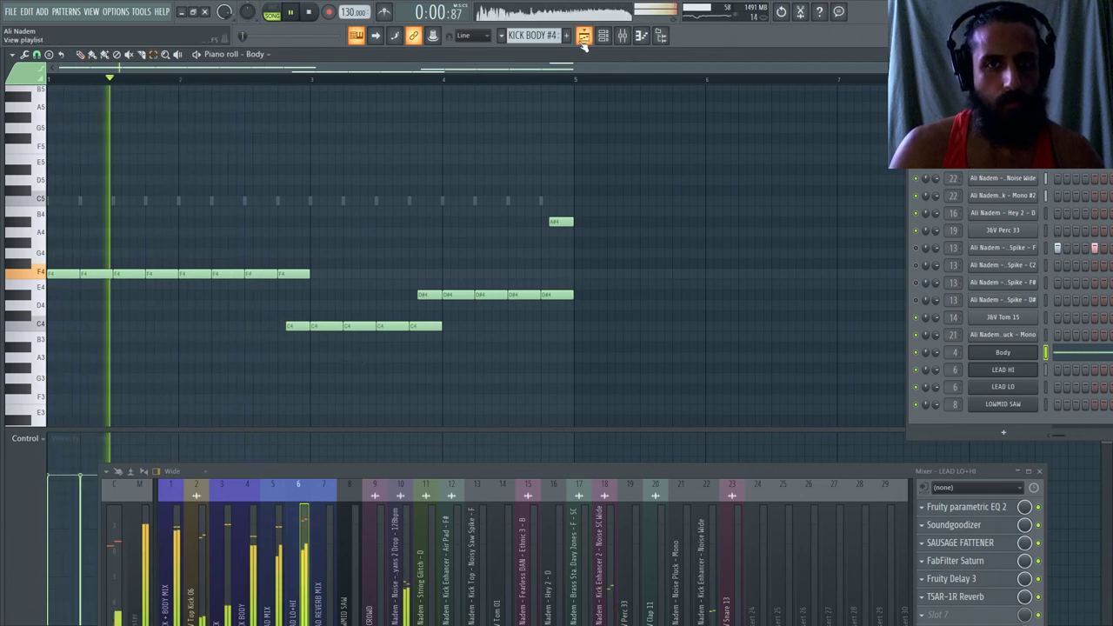
# On Track 13, fill bars 1 to 4 with one-bar KICK BODY #4 clips, place the full clip at bar 5 and clear bars 9 to 16.
pyautogui.press('F5')
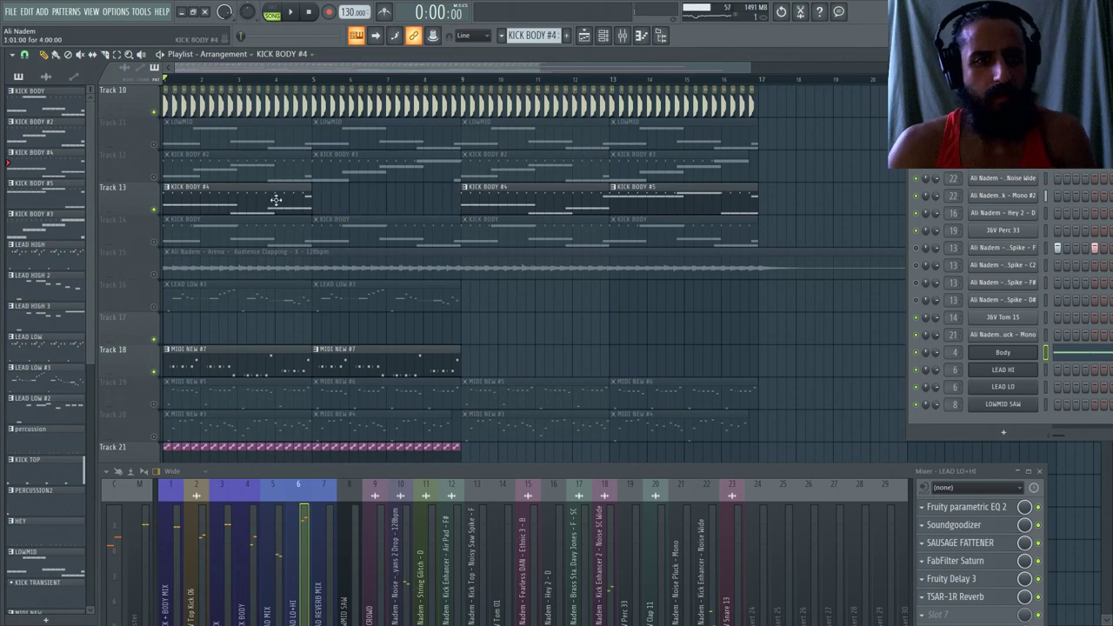
pyautogui.moveTo(275, 200); pyautogui.dragTo(432, 210)
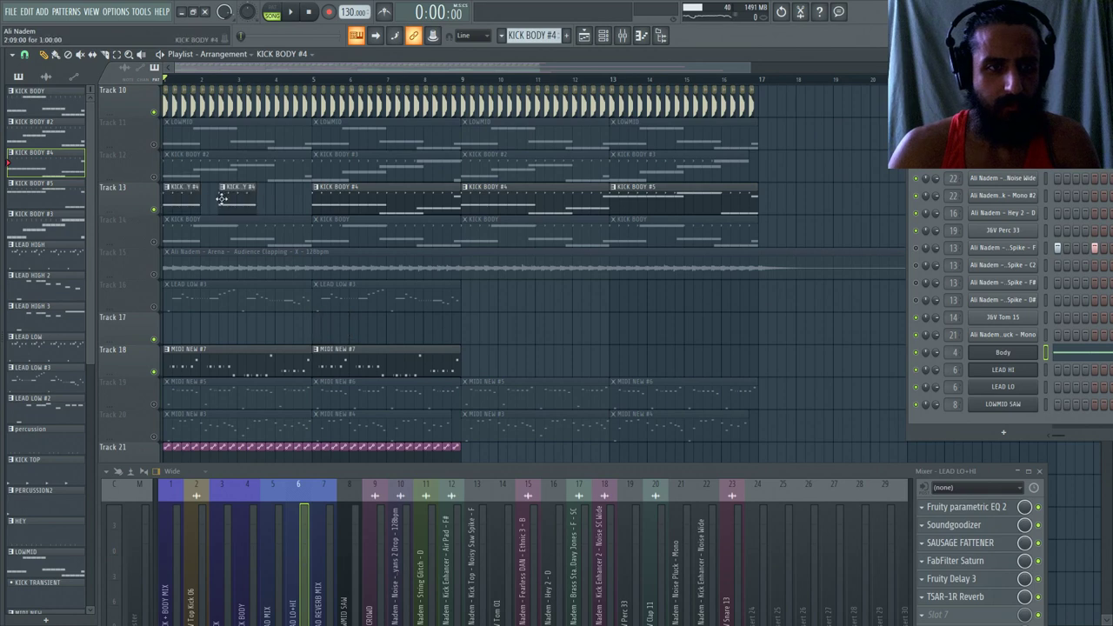
pyautogui.scroll(-1, 309, 218)
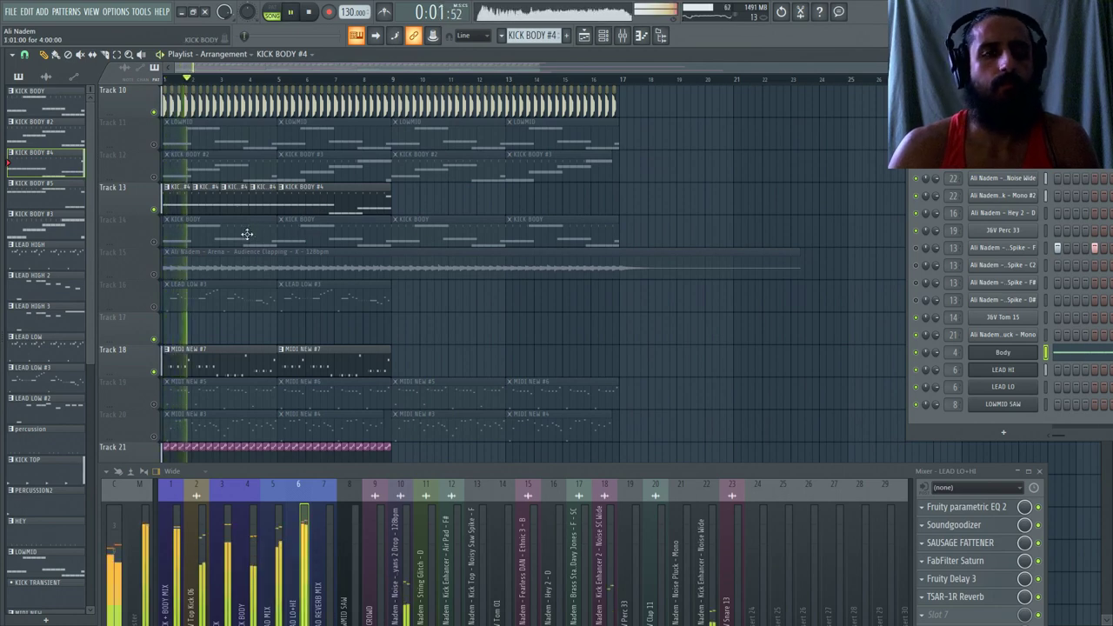
# Try filling bars 1 to 4 of Track 18 with one-bar MIDI NEW #7 clips.
pyautogui.scroll(1, 173, 217)
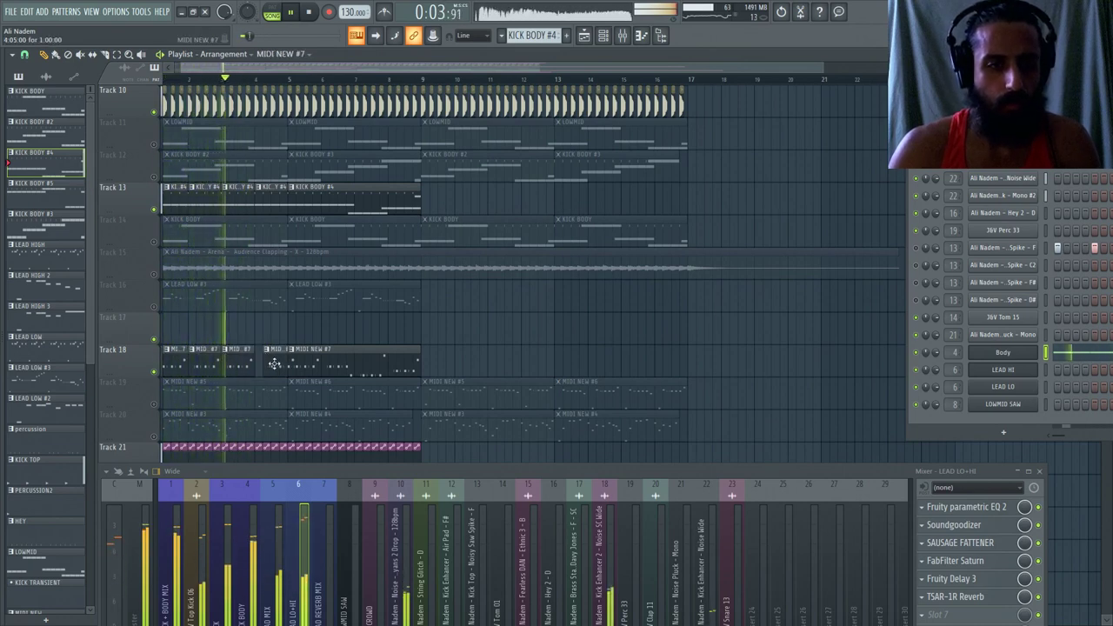
pyautogui.click(274, 364)
pyautogui.scroll(1, 177, 348)
pyautogui.rightClick(290, 354)
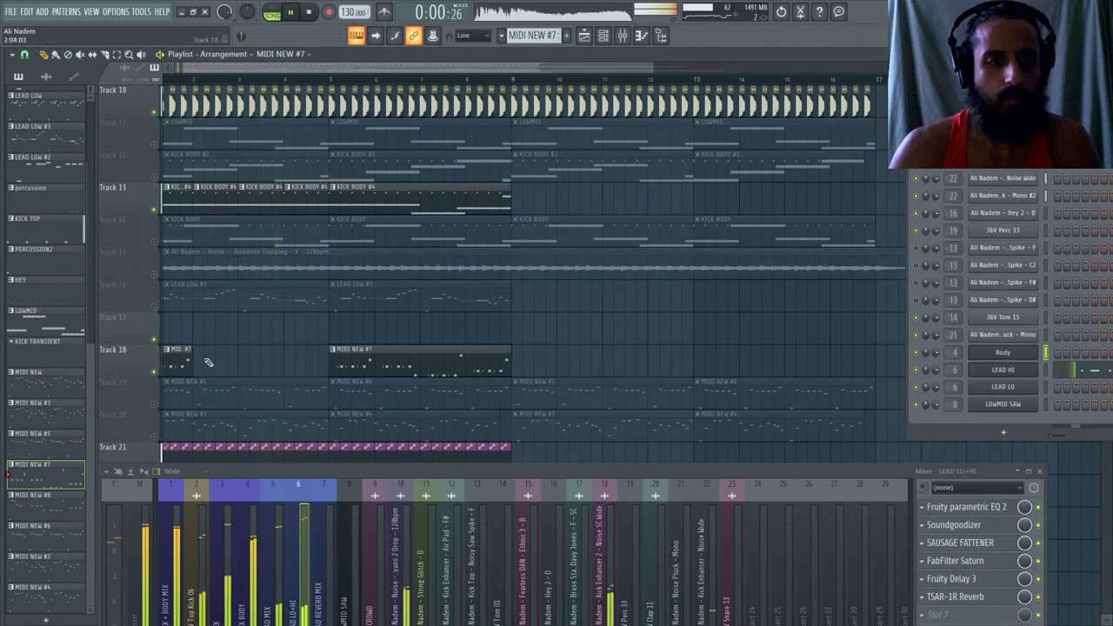
# Open the LEAD HI notes of MIDI NEW #7, play them against the new bass from the start and return to the playlist.
pyautogui.doubleClick(321, 365)
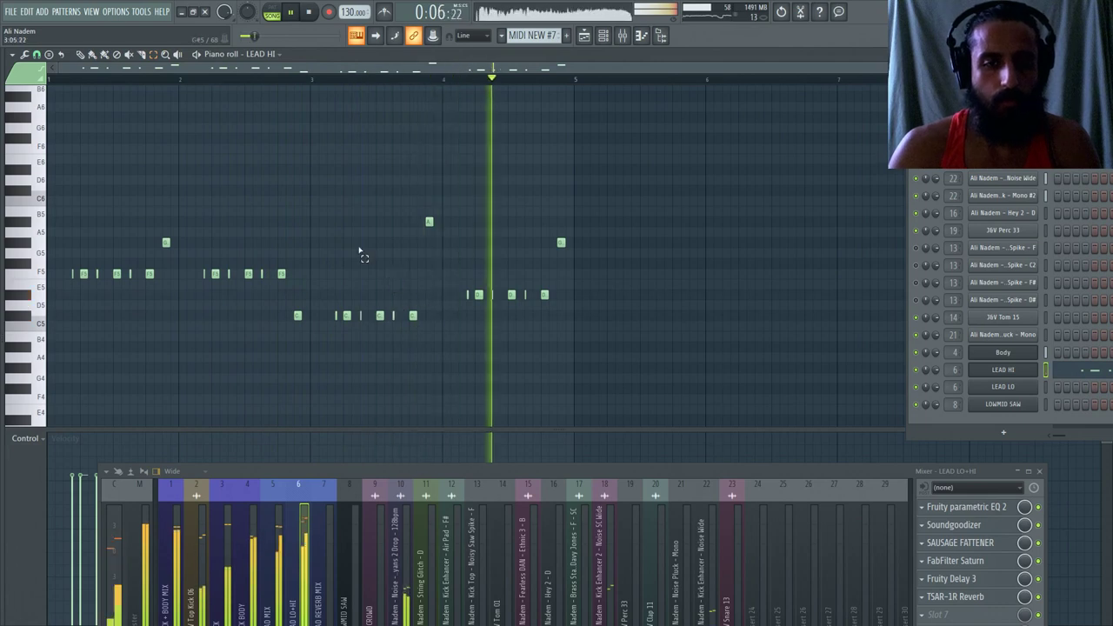
pyautogui.click(584, 36)
pyautogui.click(584, 36)
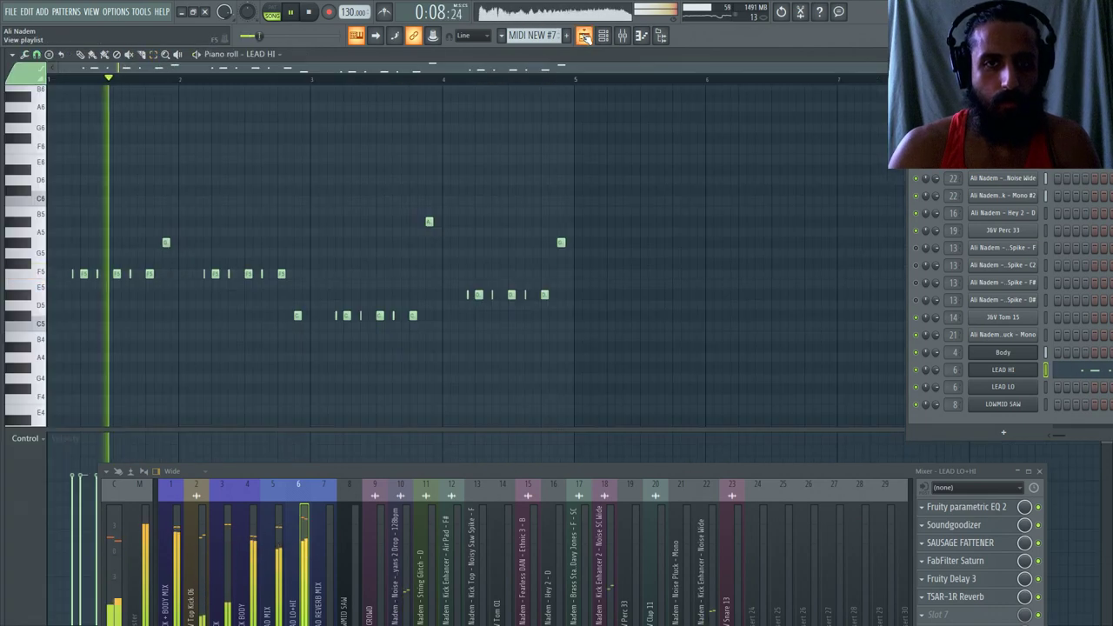
pyautogui.press('space')
pyautogui.rightClick(1006, 369)
pyautogui.press('Escape')
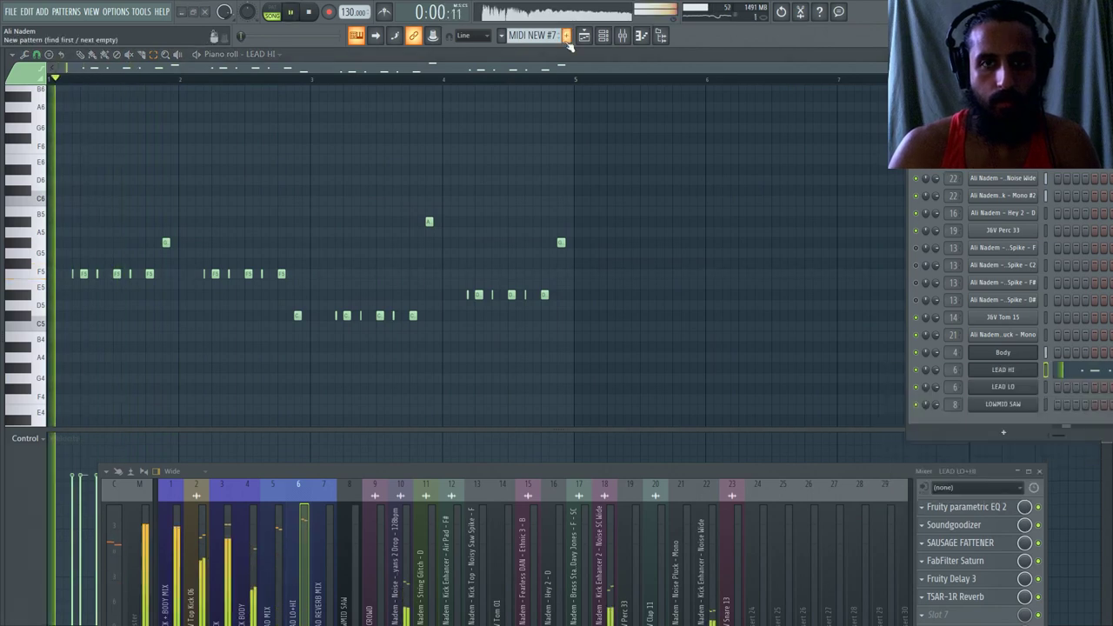
pyautogui.press('space')
pyautogui.click(583, 35)
pyautogui.press('space')
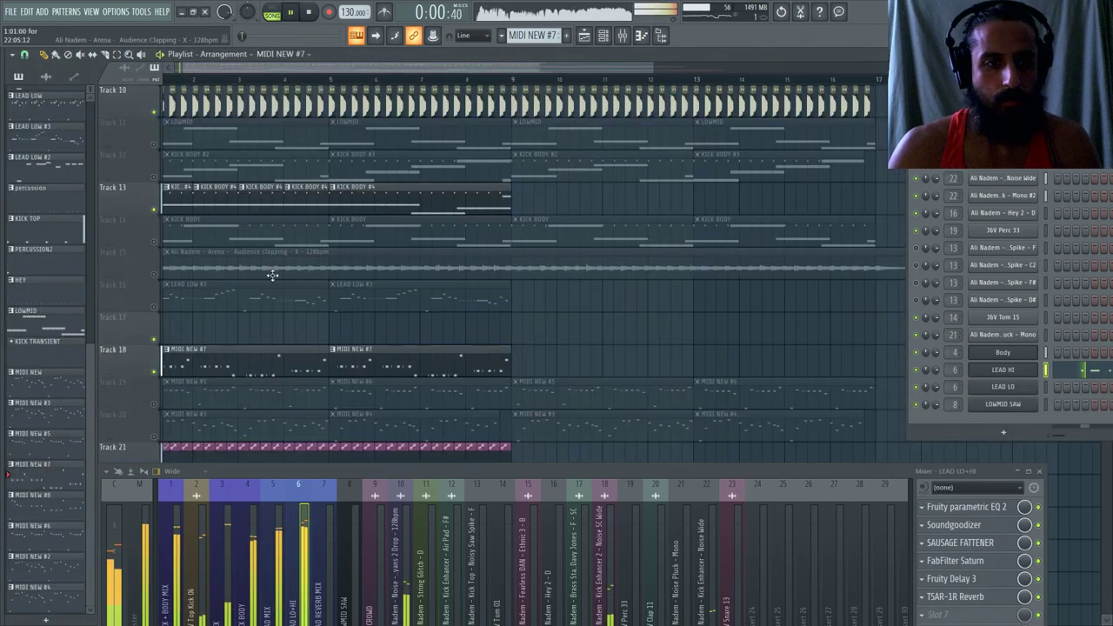
# Add a playlist track above the MIDI NEW #7 clips with a copy of the first clip and make that copy unique.
pyautogui.keyDown('ctrl'); pyautogui.scroll(2, 240, 326); pyautogui.keyUp('ctrl')
pyautogui.rightClick(148, 357)
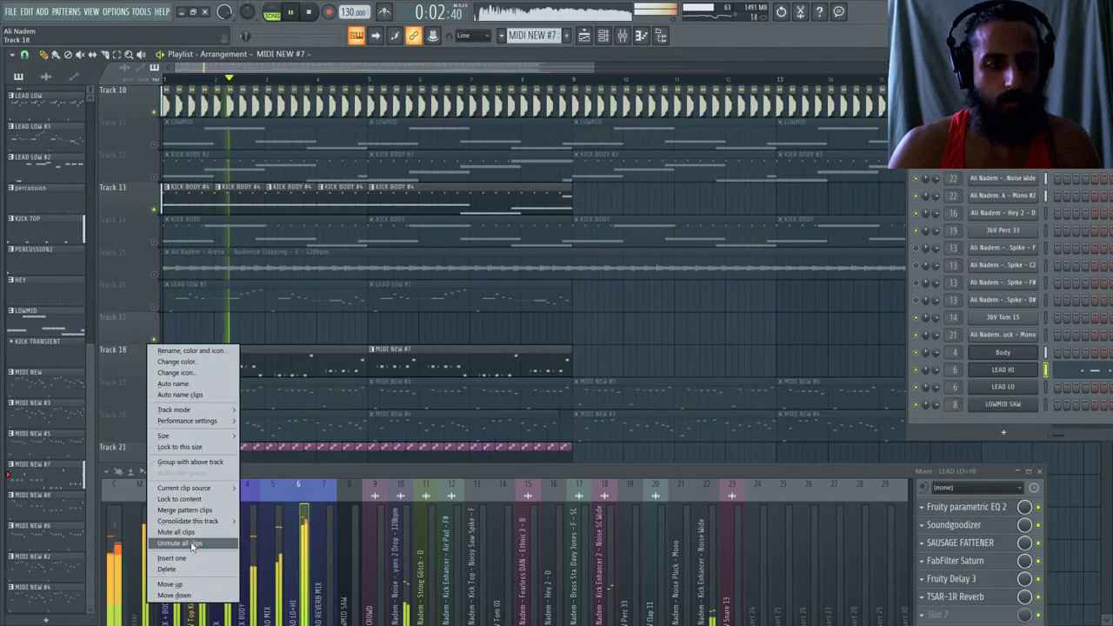
pyautogui.click(197, 488)
pyautogui.click(205, 372)
pyautogui.click(168, 349)
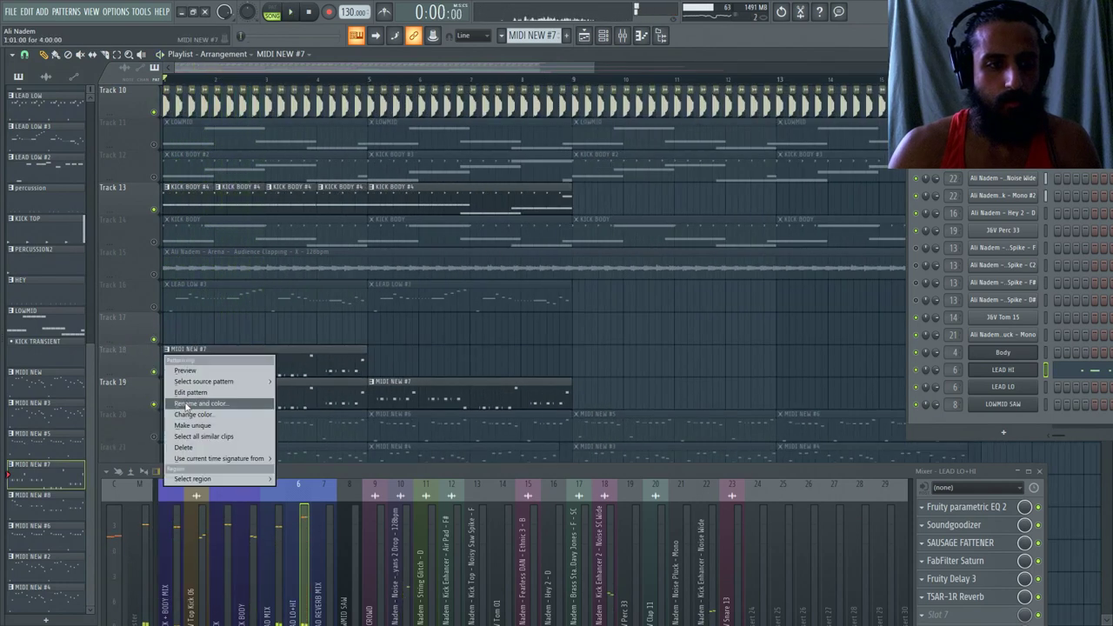
pyautogui.click(193, 425)
# In the unique copy's bar 1, delete the G#5 and the early short F5 notes, and add short F5 notes on steps 12, 15 and 16.
pyautogui.doubleClick(174, 365)
pyautogui.press('space')
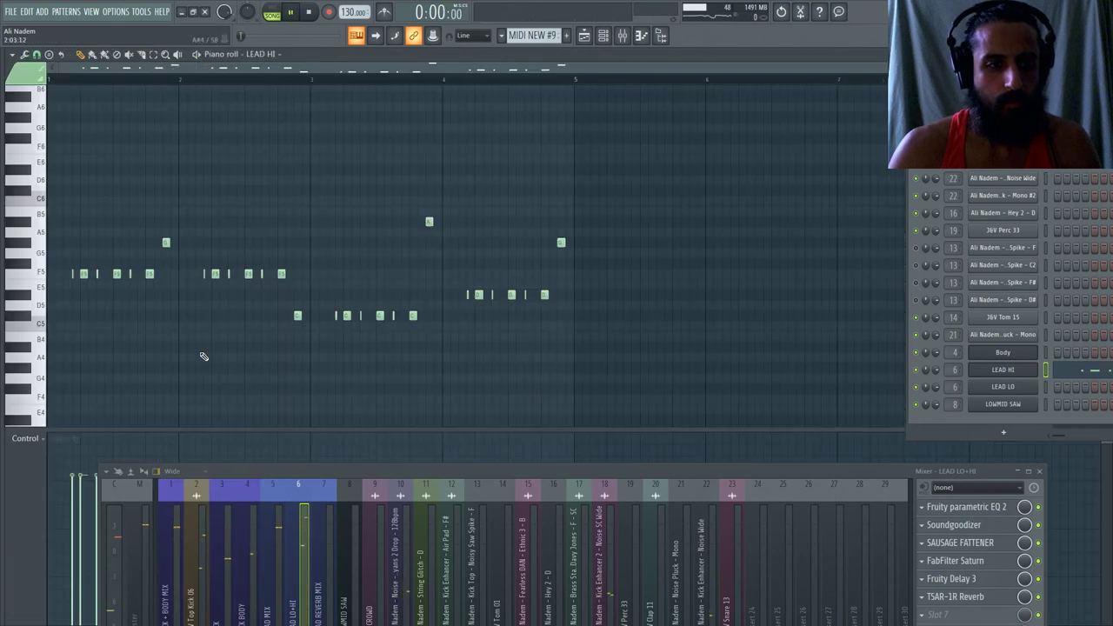
pyautogui.scroll(3, 107, 295)
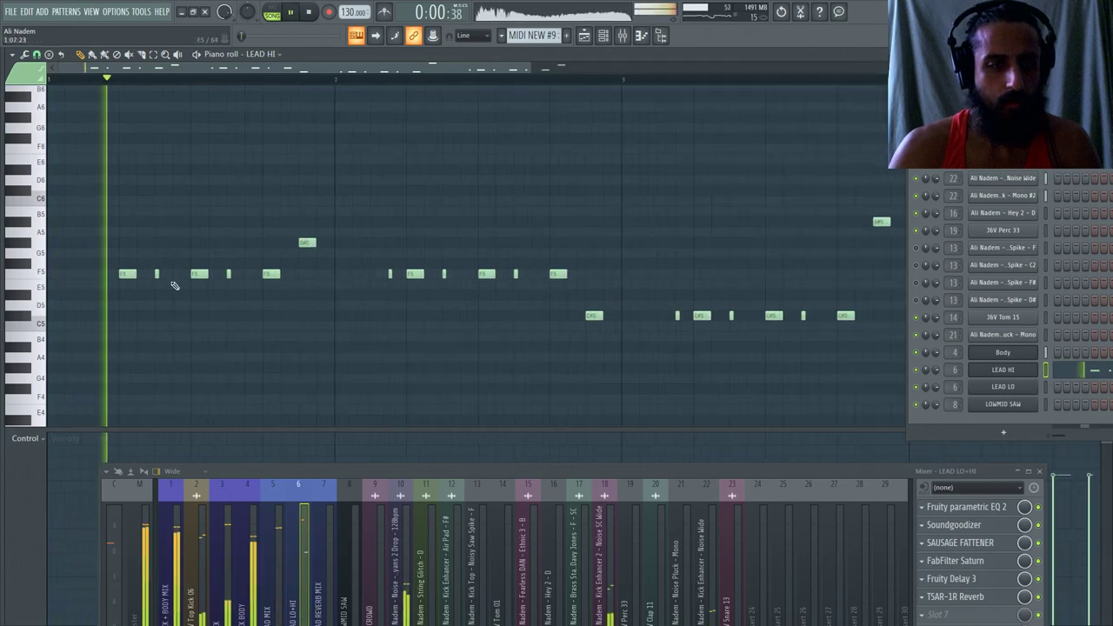
pyautogui.click(246, 274)
pyautogui.rightClick(307, 241)
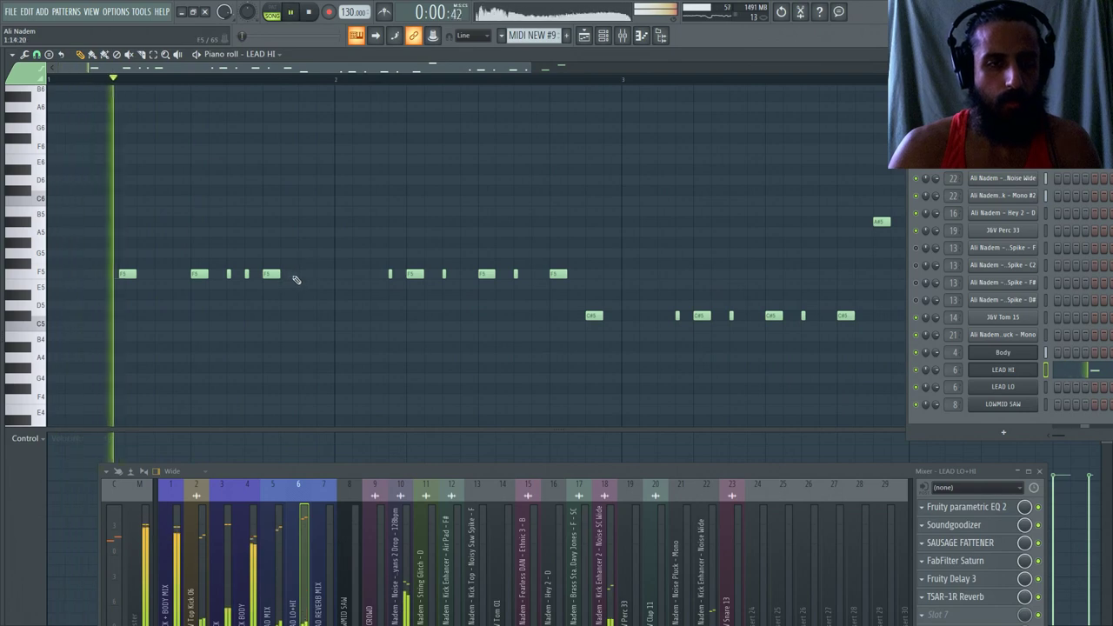
pyautogui.click(300, 274)
pyautogui.click(316, 275)
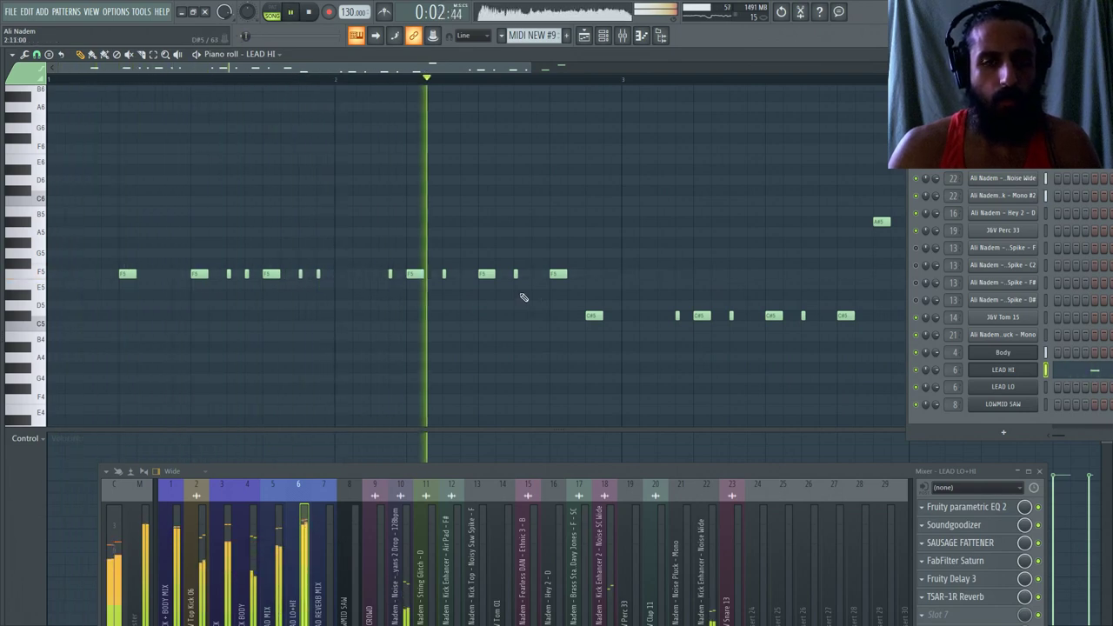
# Add a short F5 on step 12 of bar 2, try another on step 8, and delete the short F5 on step 16 of bar 1.
pyautogui.click(462, 275)
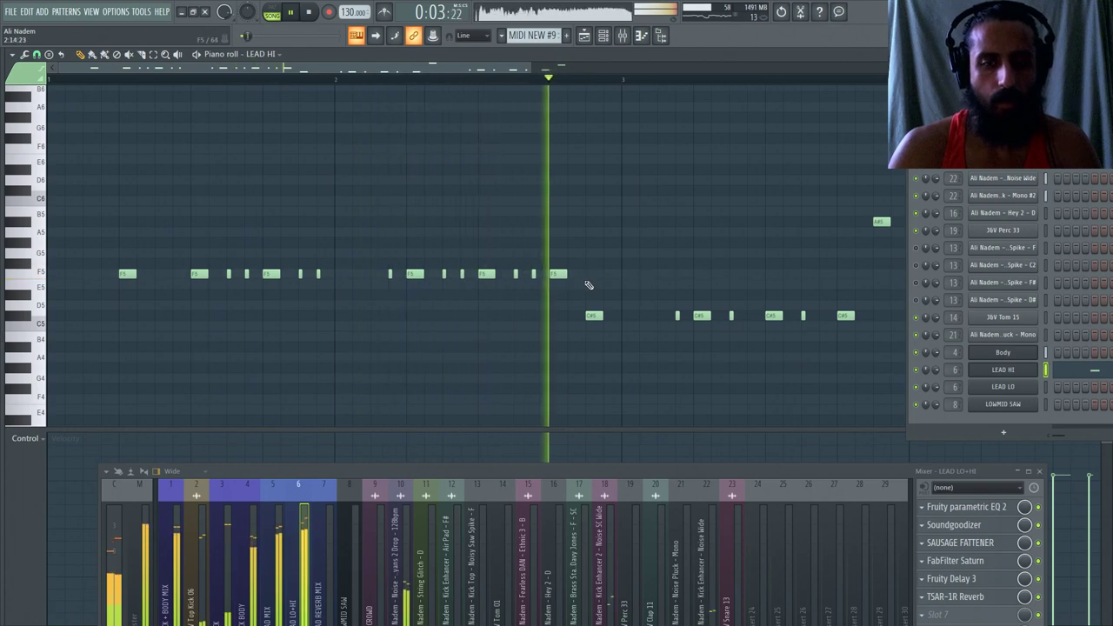
pyautogui.rightClick(462, 274)
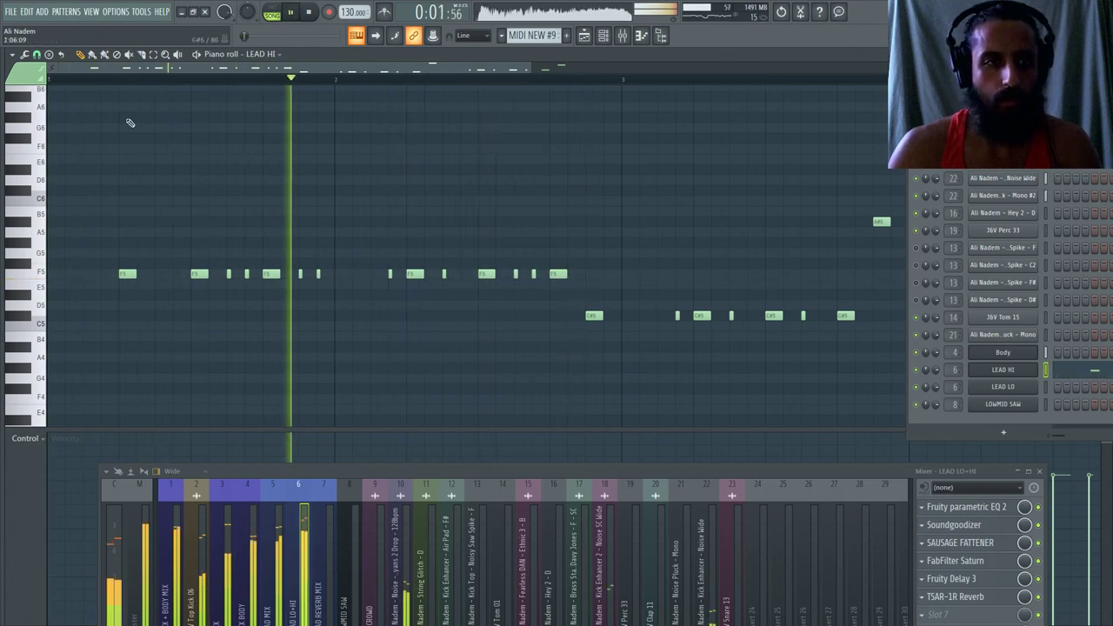
pyautogui.rightClick(318, 274)
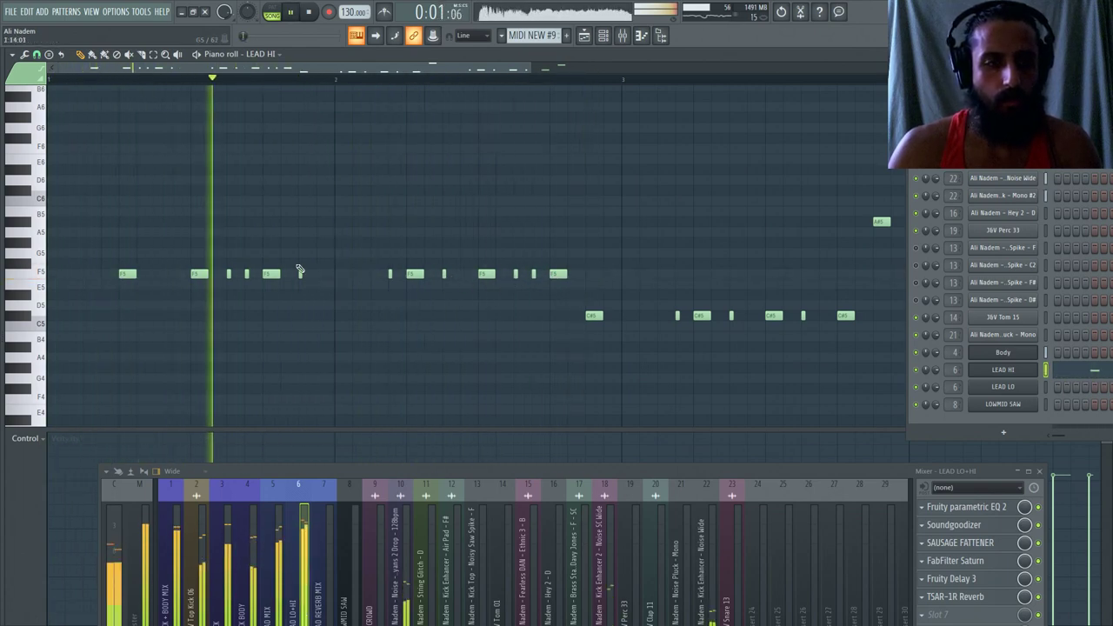
# Shift the first short F5 in bar 2 one step earlier and replace the short F5 on step 12 of bar 1 with a D#5.
pyautogui.click(372, 275)
pyautogui.rightClick(389, 275)
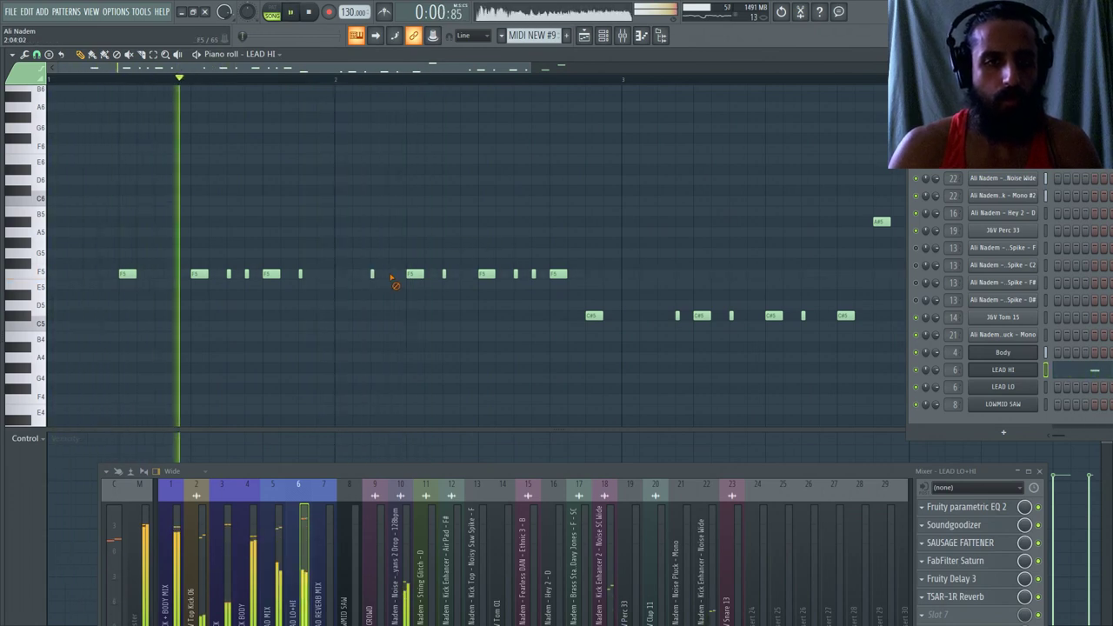
pyautogui.rightClick(246, 275)
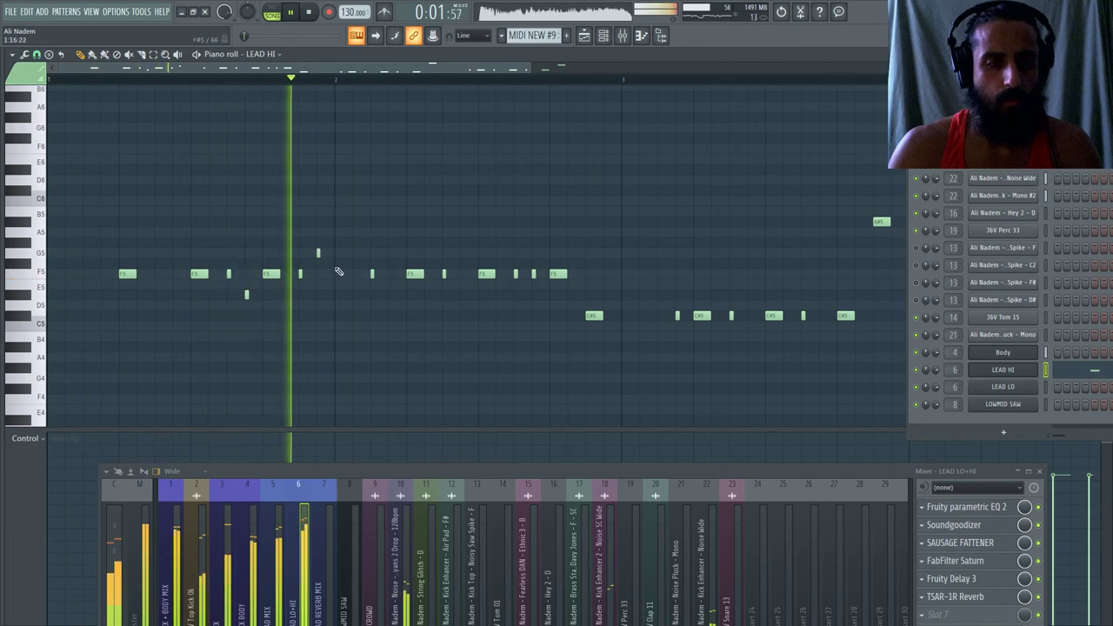
pyautogui.rightClick(318, 253)
# Set the piano roll snap to 1/3 beat and replace the opening short F5 of bar 2 with three short F5 triplets on the first beat.
pyautogui.click(37, 54)
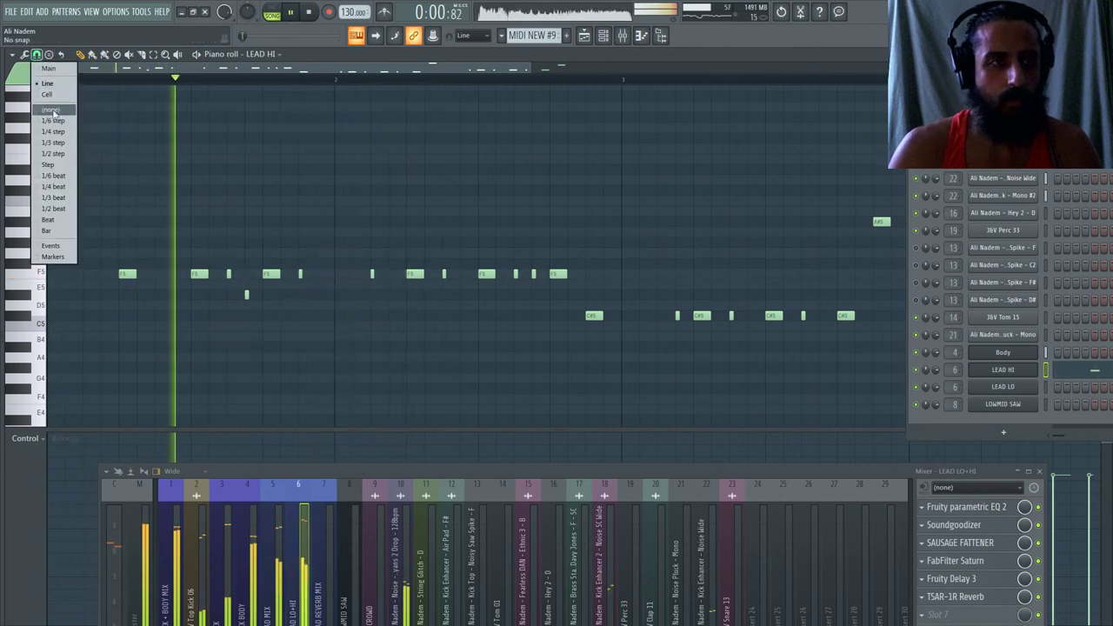
pyautogui.click(52, 111)
pyautogui.scroll(3, 231, 236)
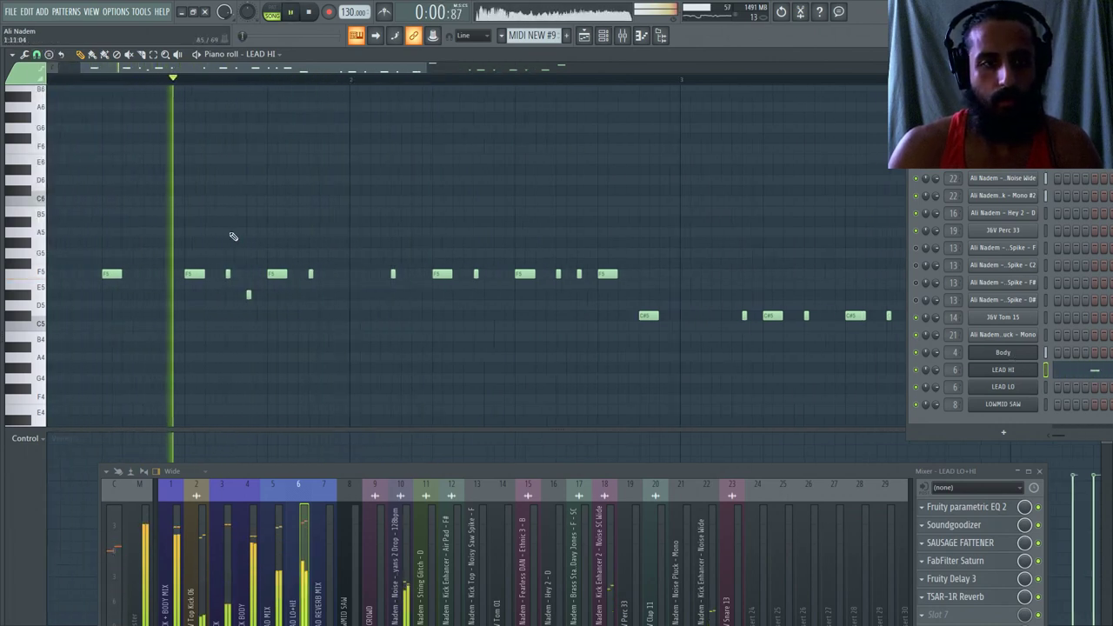
pyautogui.click(38, 54)
pyautogui.click(67, 131)
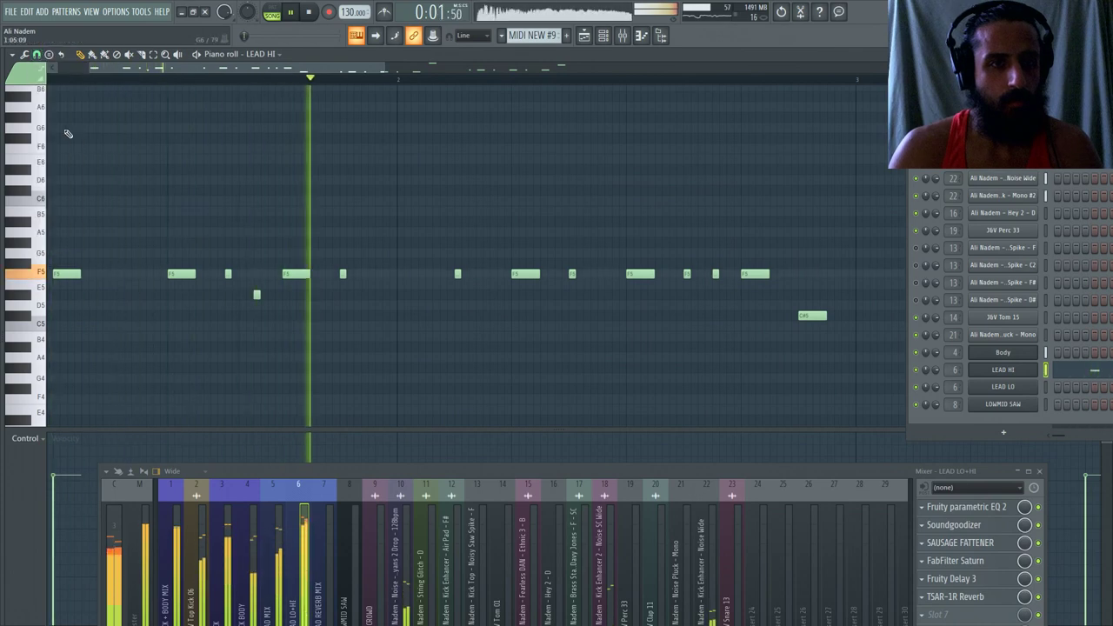
pyautogui.click(37, 53)
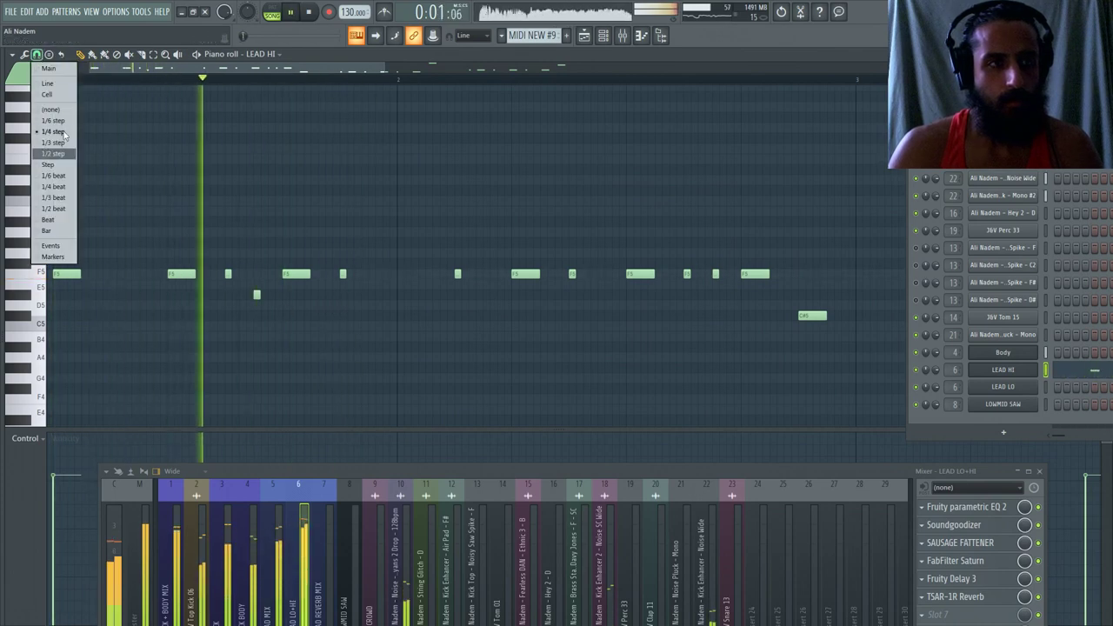
pyautogui.click(53, 194)
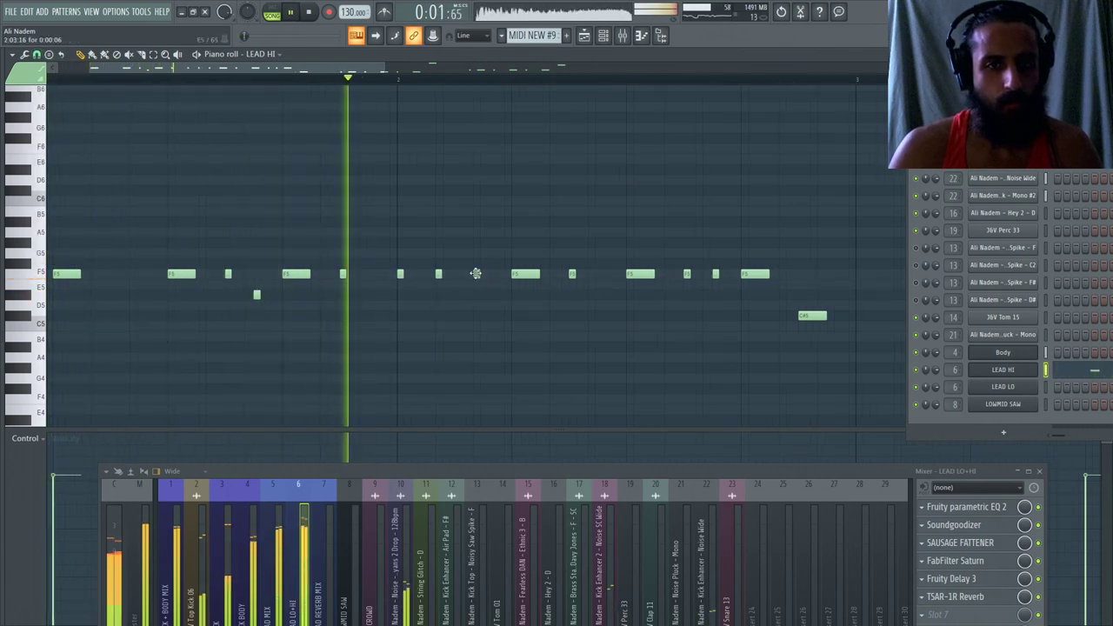
# Change the short F5 on step 12 of bar 2 to D#5 and remove the bar's closing C#5 after trying it at F5.
pyautogui.scroll(-2, 435, 276)
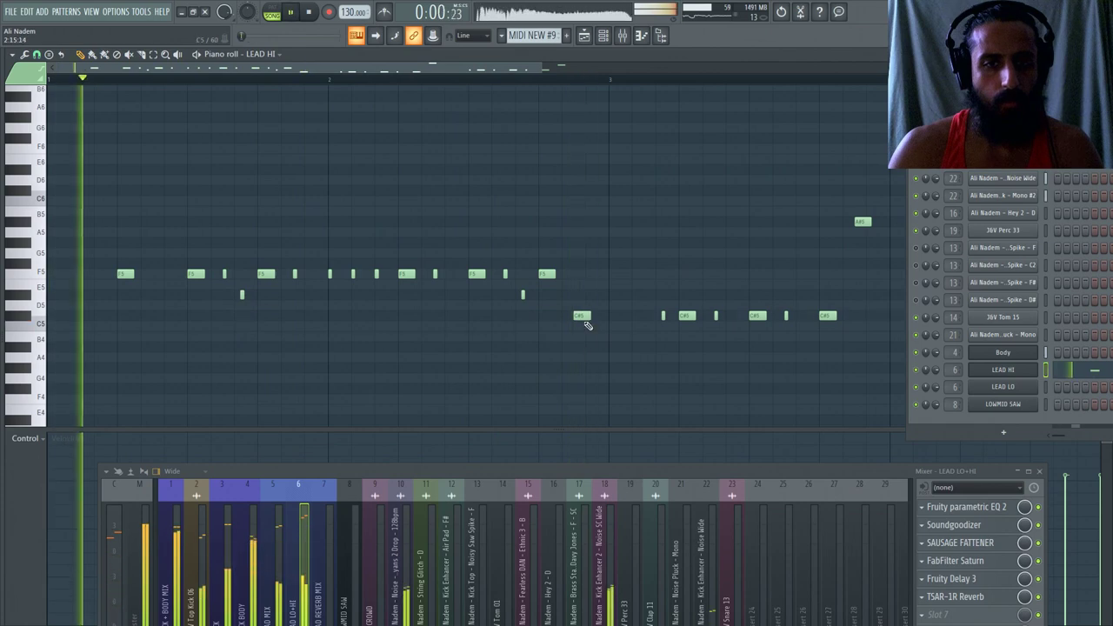
pyautogui.scroll(-1, 452, 253)
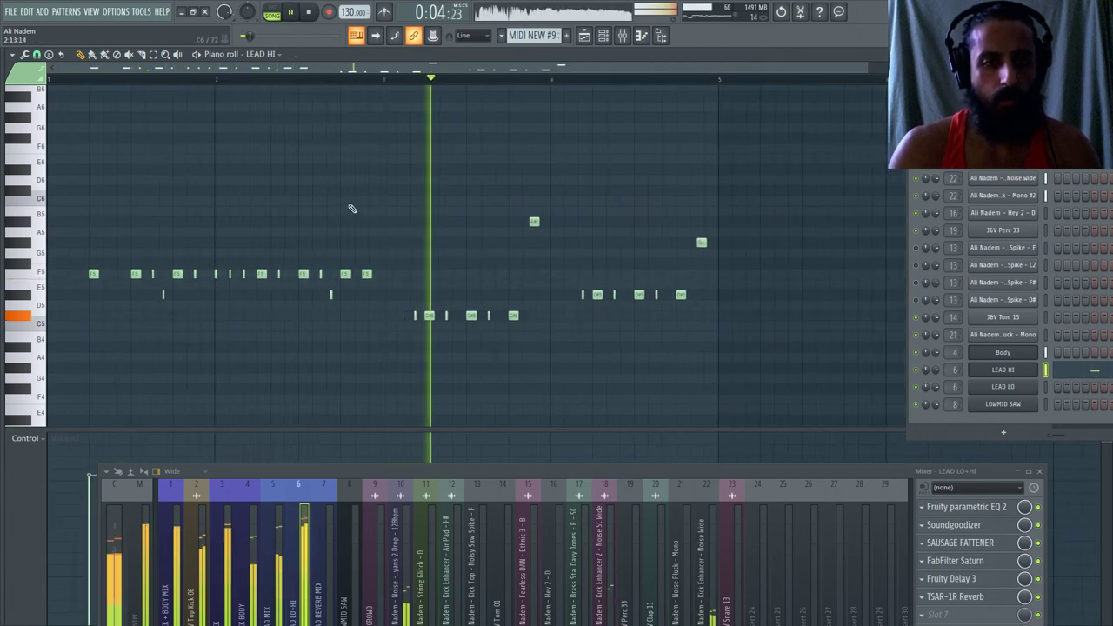
pyautogui.scroll(3, 186, 232)
pyautogui.click(51, 79)
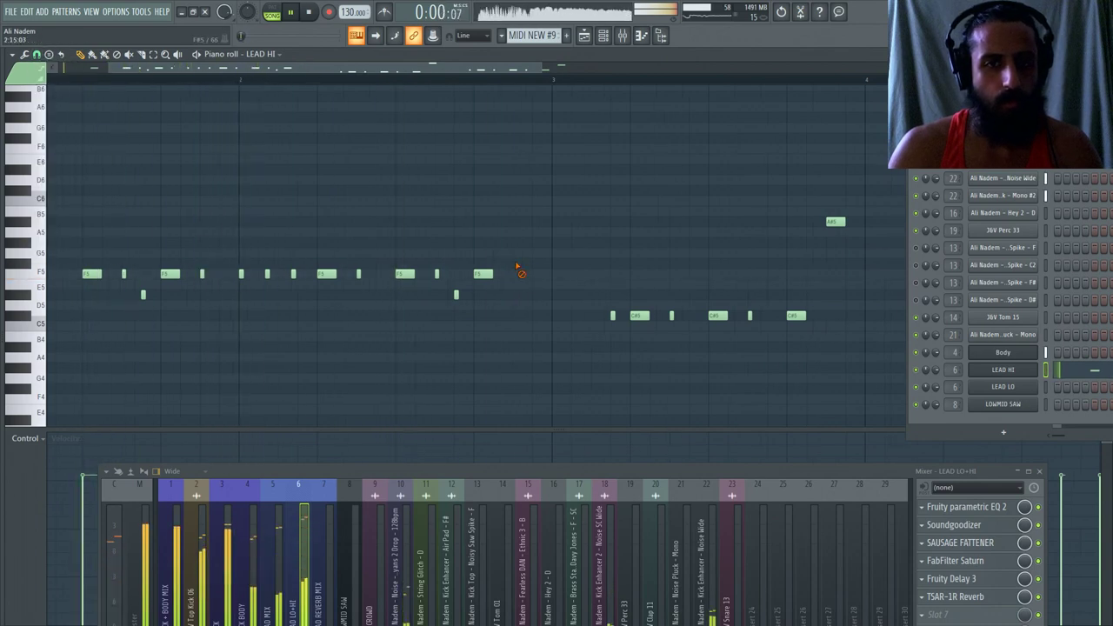
# Delete all the leftover LEAD HI notes in bars 3 and 4, leaving only the two-bar melody.
pyautogui.scroll(-2, 517, 270)
pyautogui.rightClick(405, 314)
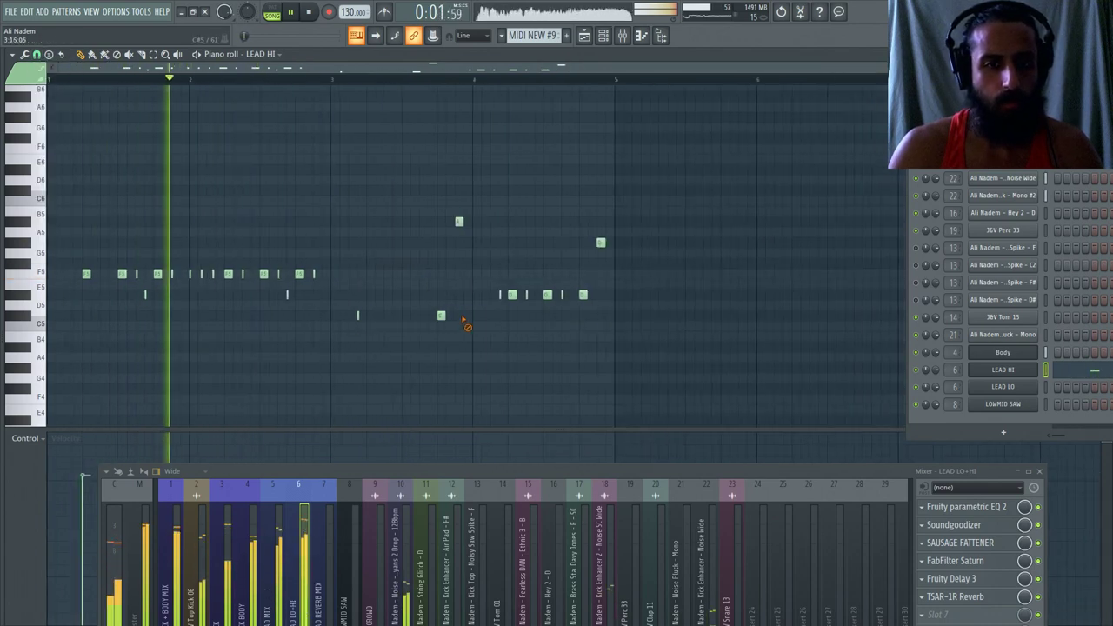
pyautogui.rightClick(459, 221)
pyautogui.rightClick(512, 294)
pyautogui.rightClick(600, 244)
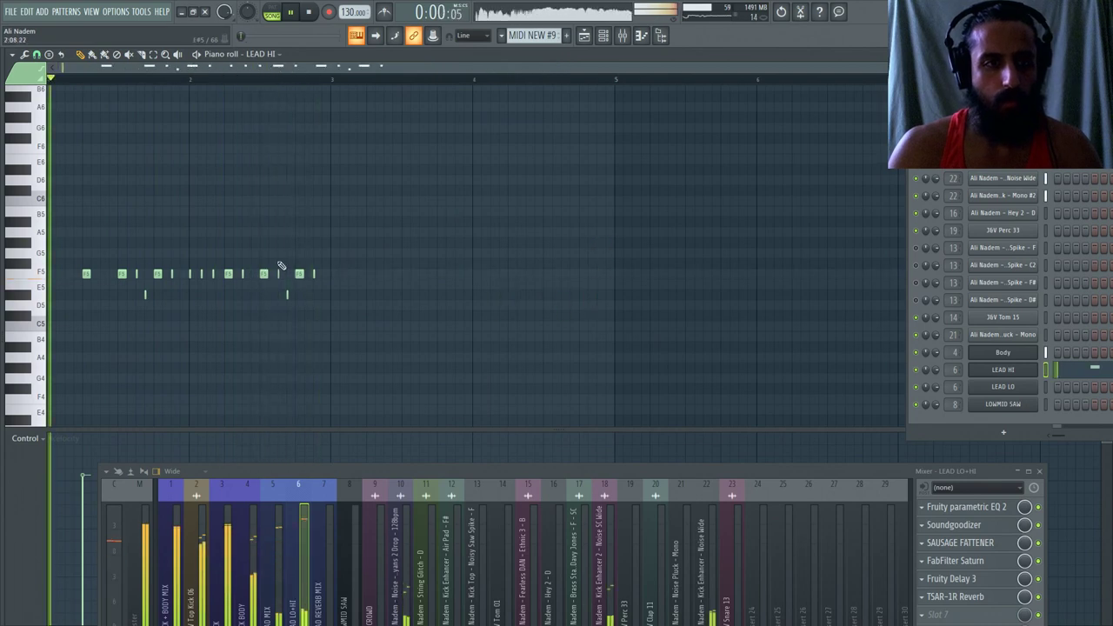
# Duplicate the two-bar LEAD HI melody into bars 3 and 4 and return to the playlist.
pyautogui.hotkey('ctrl', 'a')
pyautogui.hotkey('ctrl', 'b')
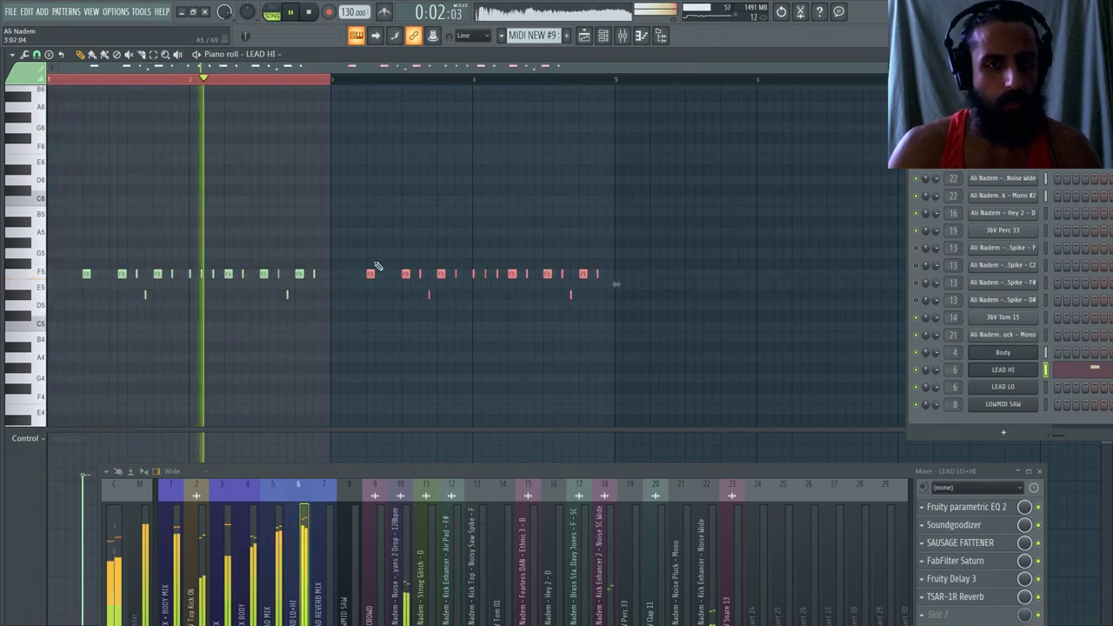
pyautogui.press('F5')
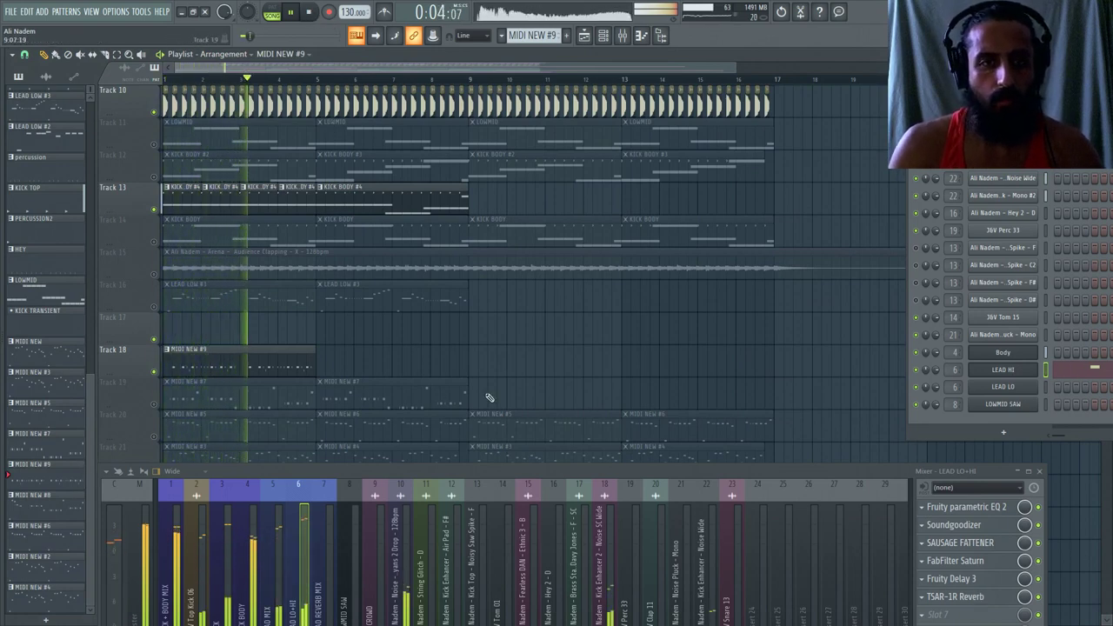
# Open the TSAR-1R Reverb on the LEAD LO+HI mixer track and raise its reverb time to 1.21 s.
pyautogui.moveTo(501, 472); pyautogui.dragTo(495, 324)
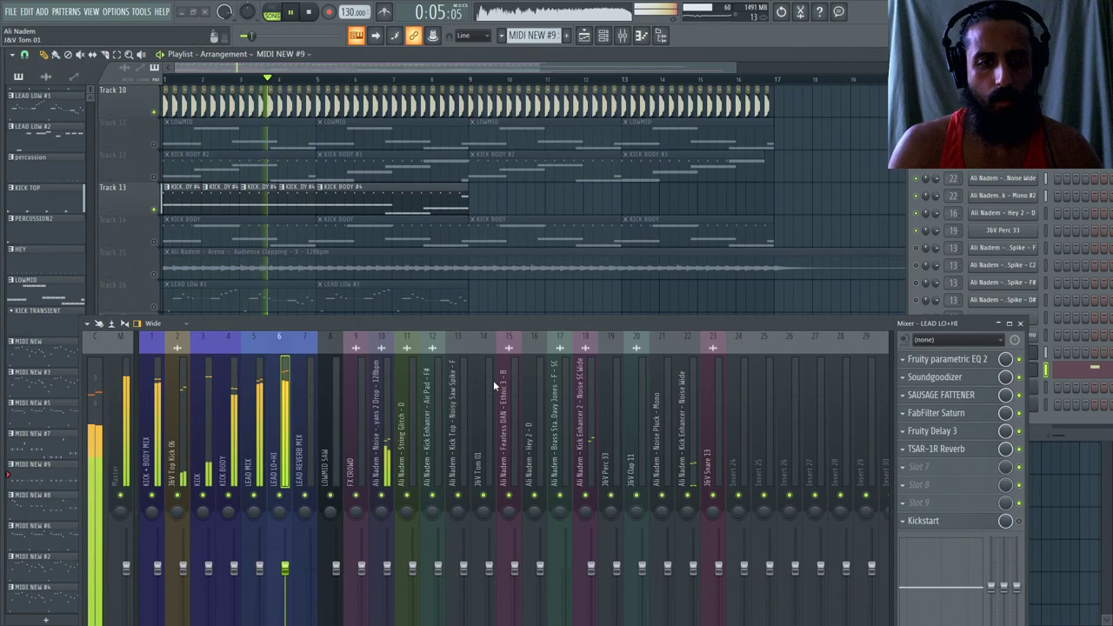
pyautogui.click(939, 450)
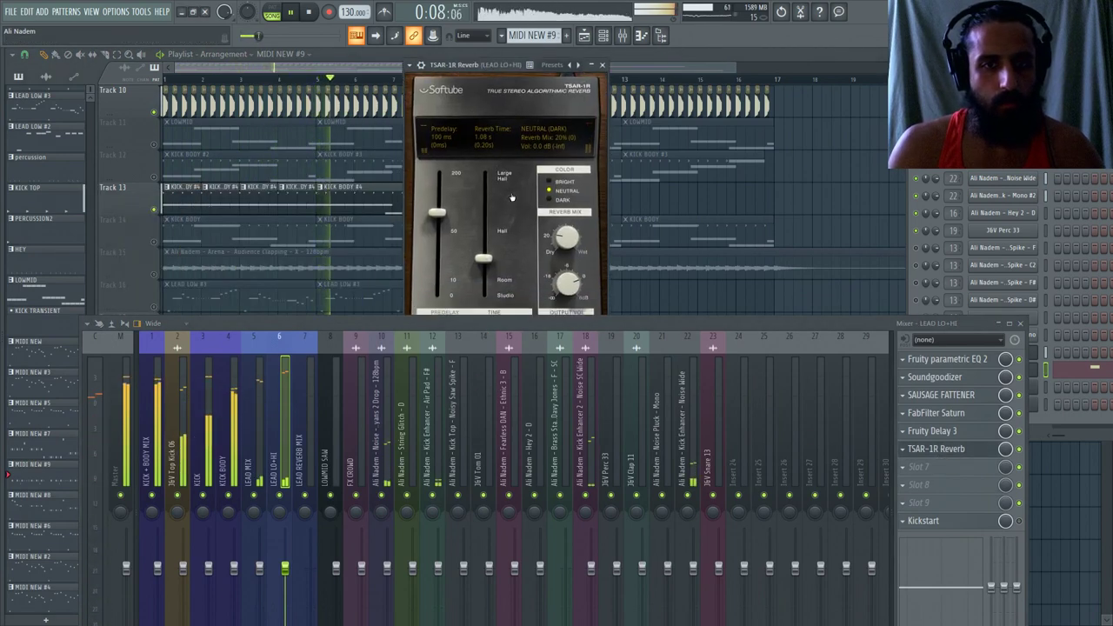
pyautogui.moveTo(498, 324); pyautogui.dragTo(487, 368)
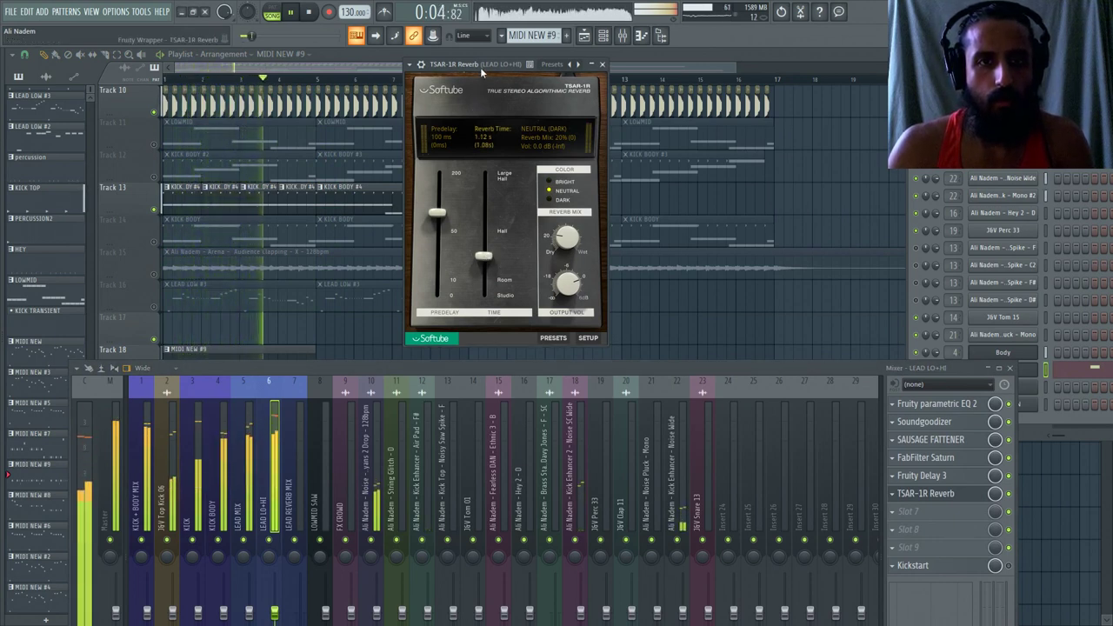
pyautogui.moveTo(476, 68); pyautogui.dragTo(482, 68)
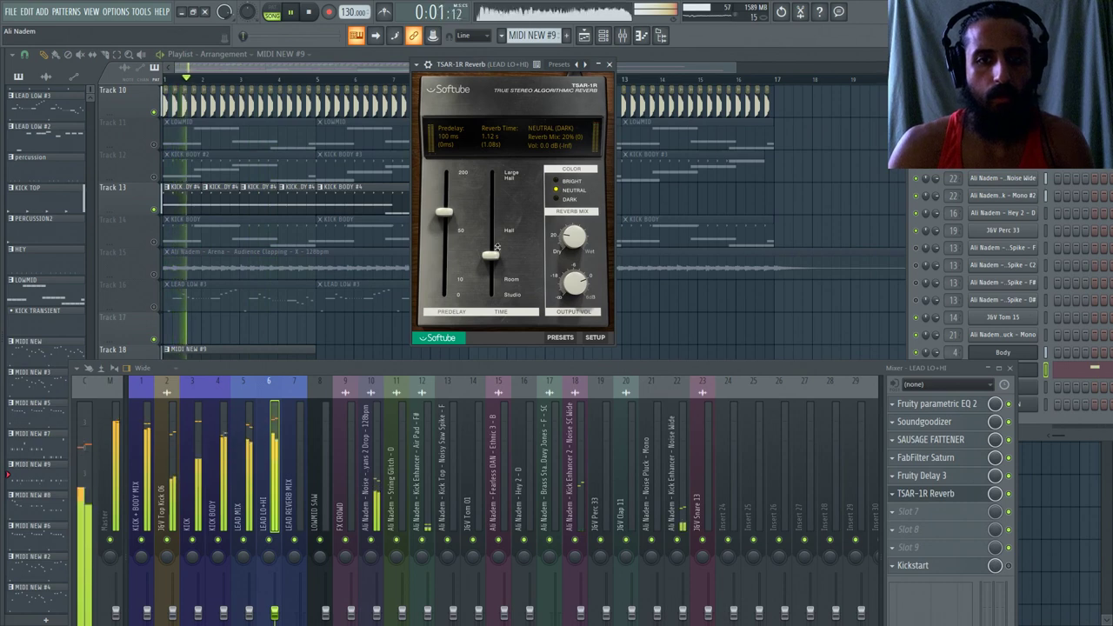
pyautogui.moveTo(491, 255); pyautogui.dragTo(491, 256)
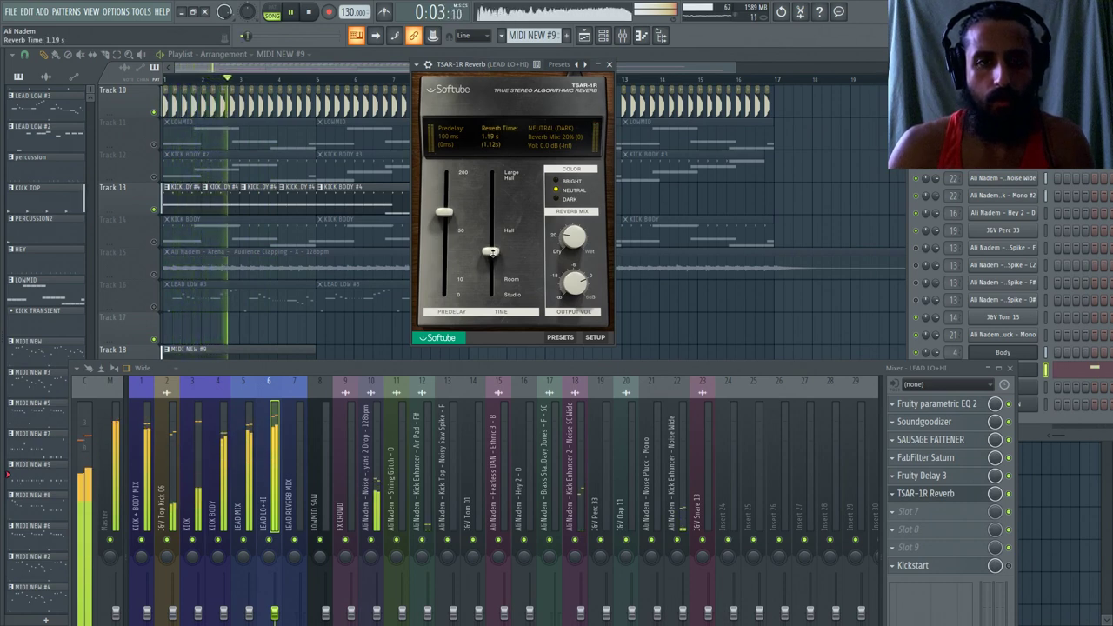
pyautogui.moveTo(492, 255)
pyautogui.mouseDown()
pyautogui.moveTo(492, 211)
pyautogui.moveTo(493, 249)
pyautogui.mouseUp()
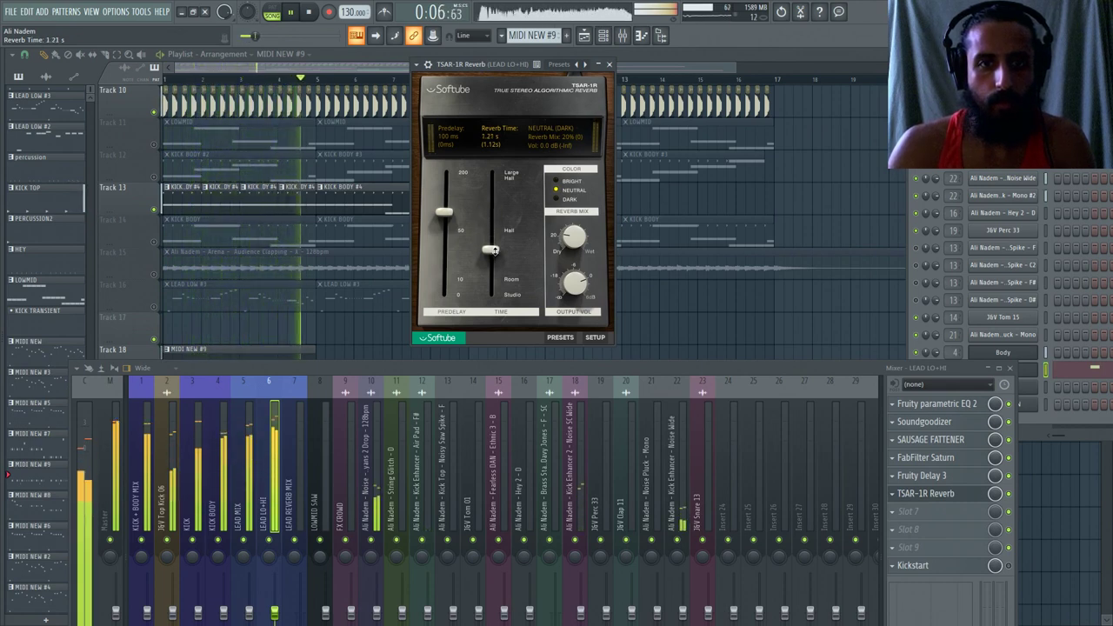
pyautogui.press('space')
pyautogui.moveTo(479, 69); pyautogui.dragTo(486, 70)
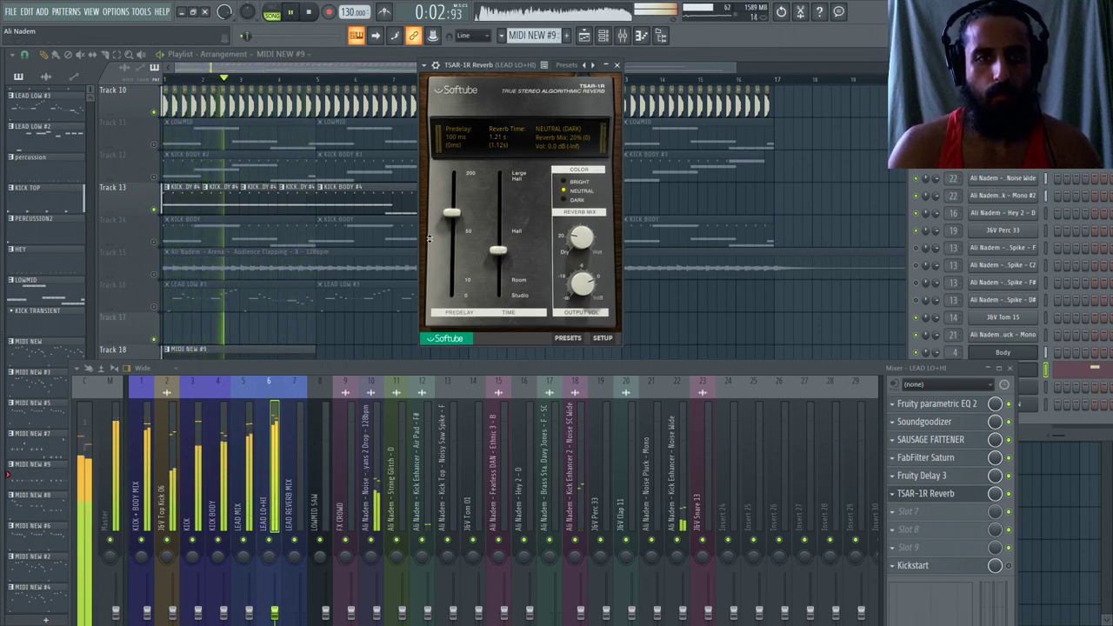
# Set the TSAR-1R reverb time to 1.11 s and close the reverb.
pyautogui.moveTo(498, 251); pyautogui.dragTo(502, 256)
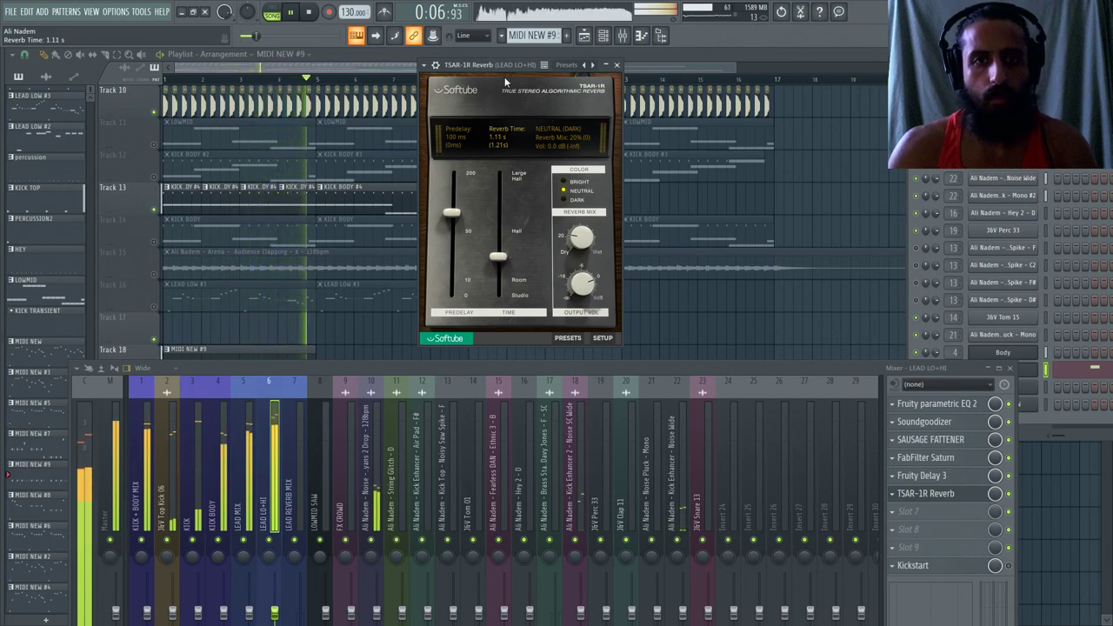
pyautogui.moveTo(499, 256)
pyautogui.mouseDown()
pyautogui.moveTo(502, 282)
pyautogui.moveTo(501, 256)
pyautogui.mouseUp()
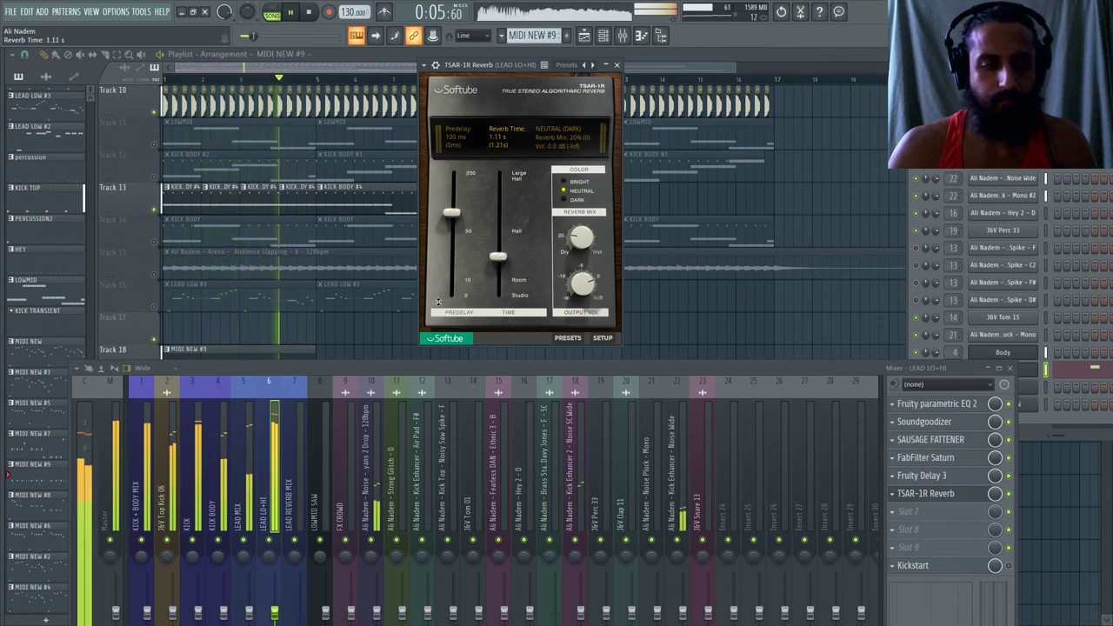
pyautogui.moveTo(513, 364); pyautogui.dragTo(511, 296)
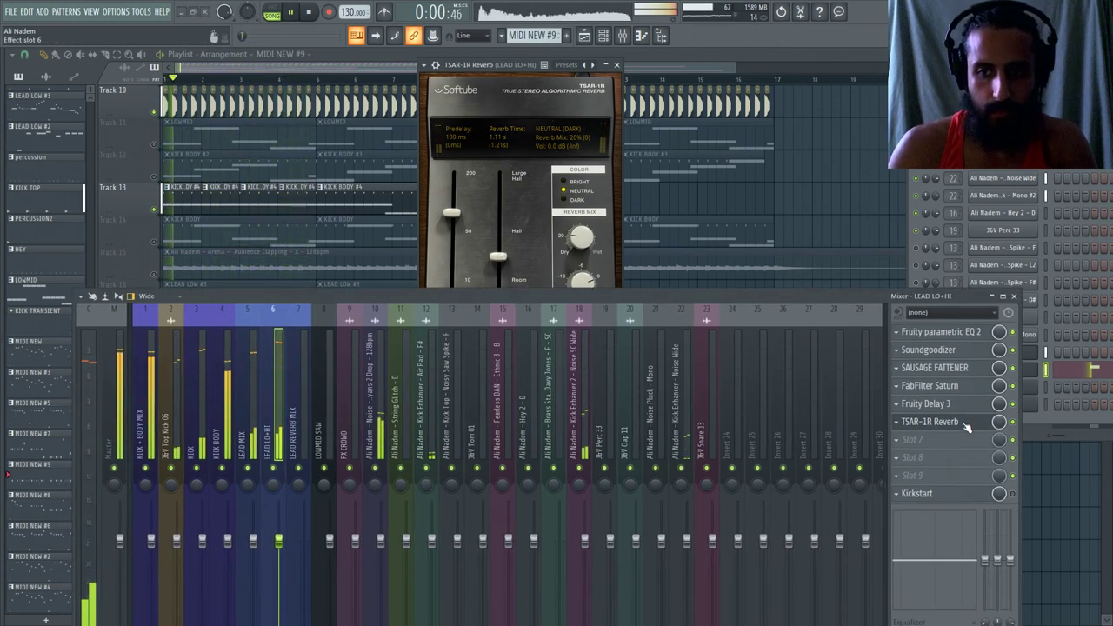
pyautogui.click(964, 423)
# View the LEAD MIX effect chain, close the mixer and open the LEAD HI channel's Massive synth.
pyautogui.click(240, 417)
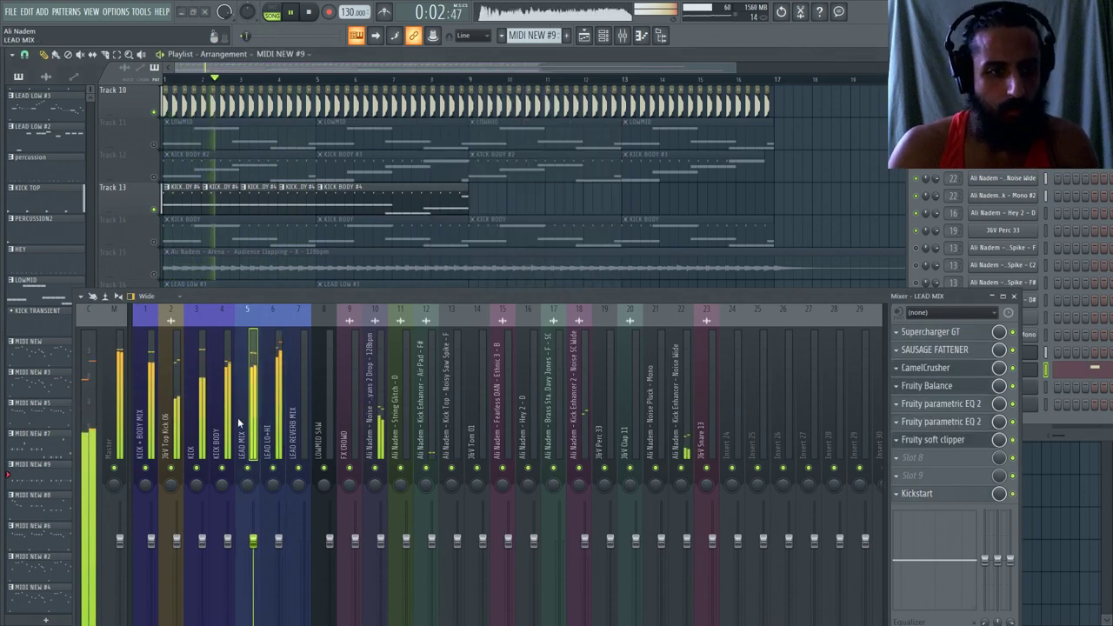
pyautogui.click(232, 417)
pyautogui.click(1014, 295)
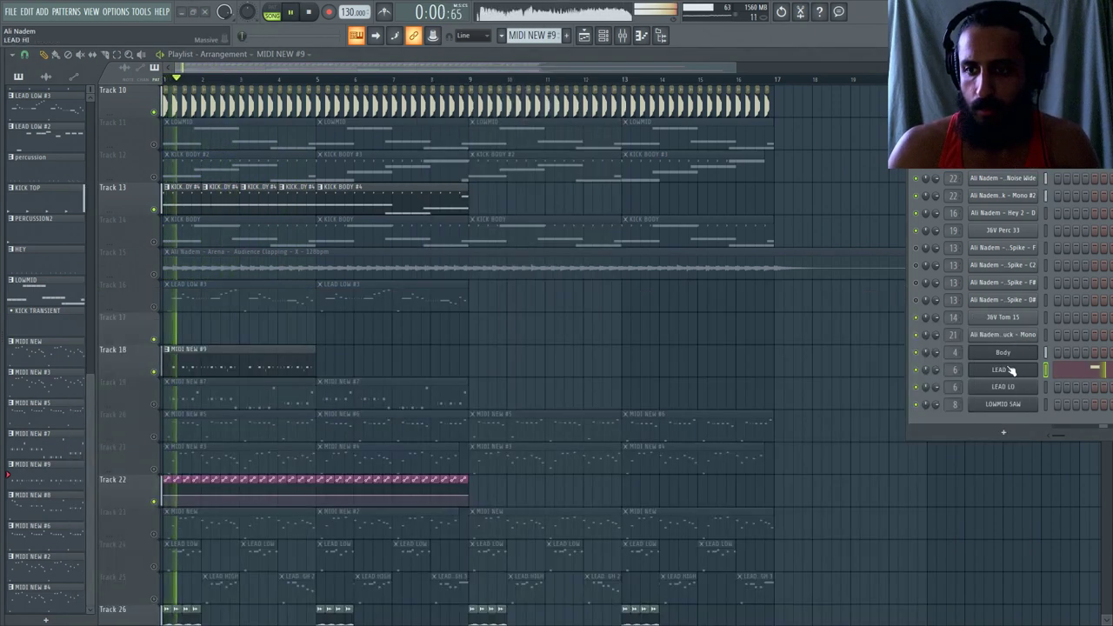
pyautogui.click(1002, 370)
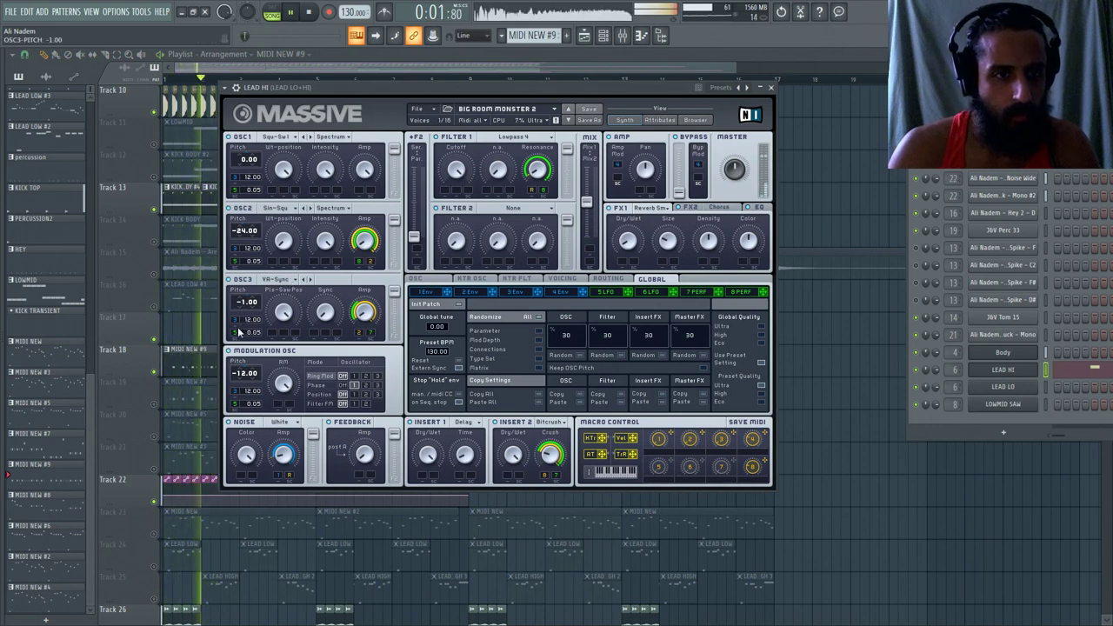
# Try OSC3 pitch at -12.00 and OSC1 pitch at -13.00, resetting each to 0.00.
pyautogui.moveTo(248, 302); pyautogui.dragTo(245, 319)
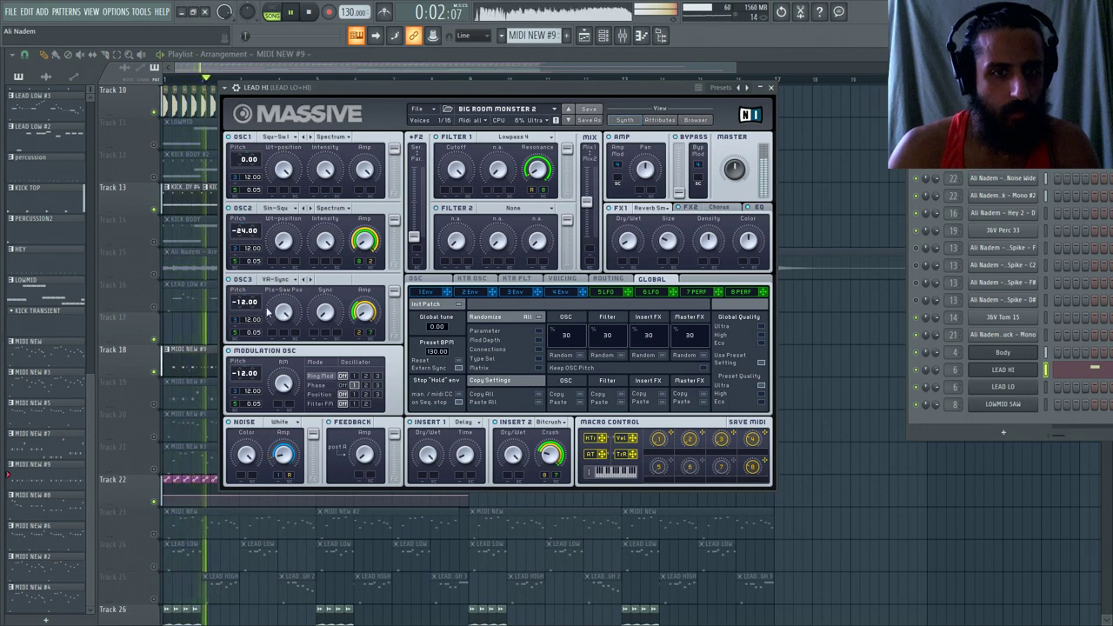
pyautogui.rightClick(238, 301)
pyautogui.click(248, 306)
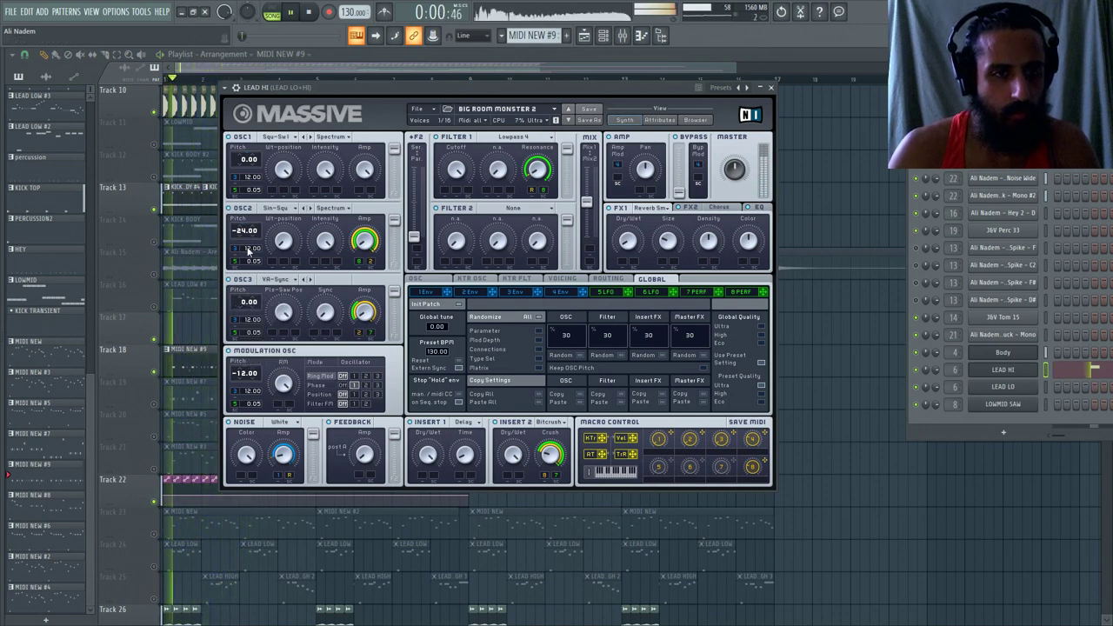
pyautogui.moveTo(246, 159); pyautogui.dragTo(246, 177)
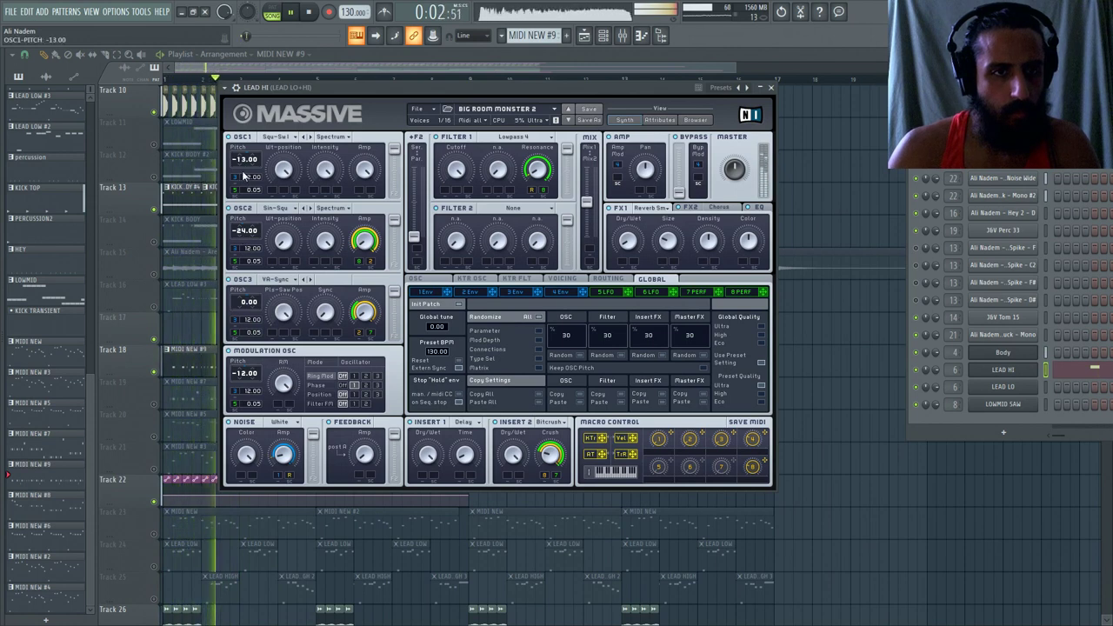
pyautogui.doubleClick(246, 159)
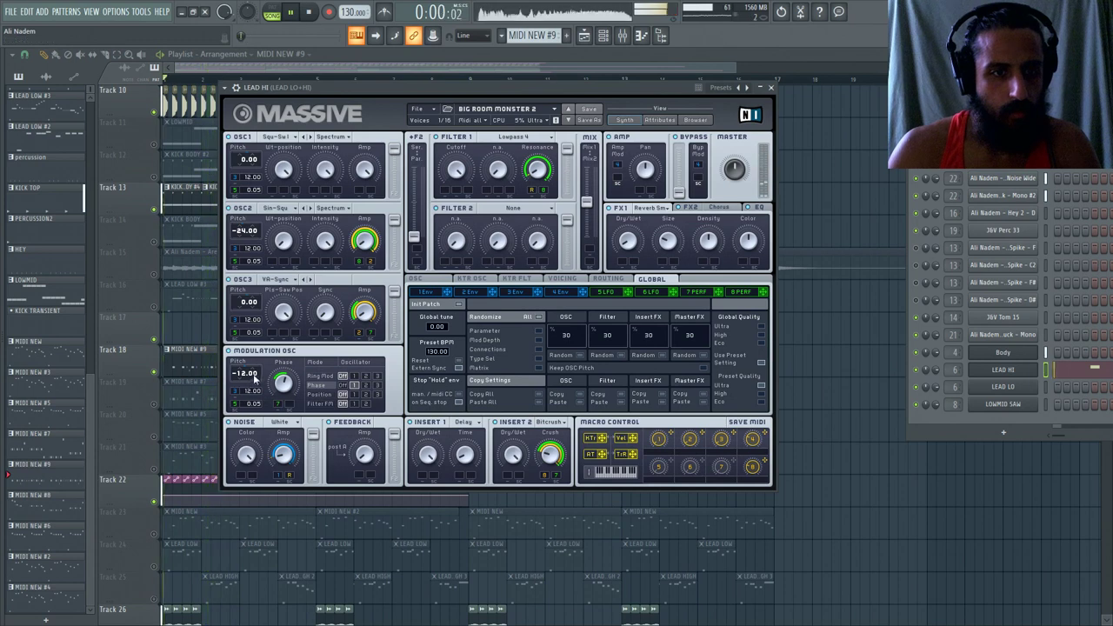
# Detune the modulation oscillator pitch to -12.02 and the OSC1 pitch to 0.02.
pyautogui.moveTo(246, 385); pyautogui.dragTo(261, 374)
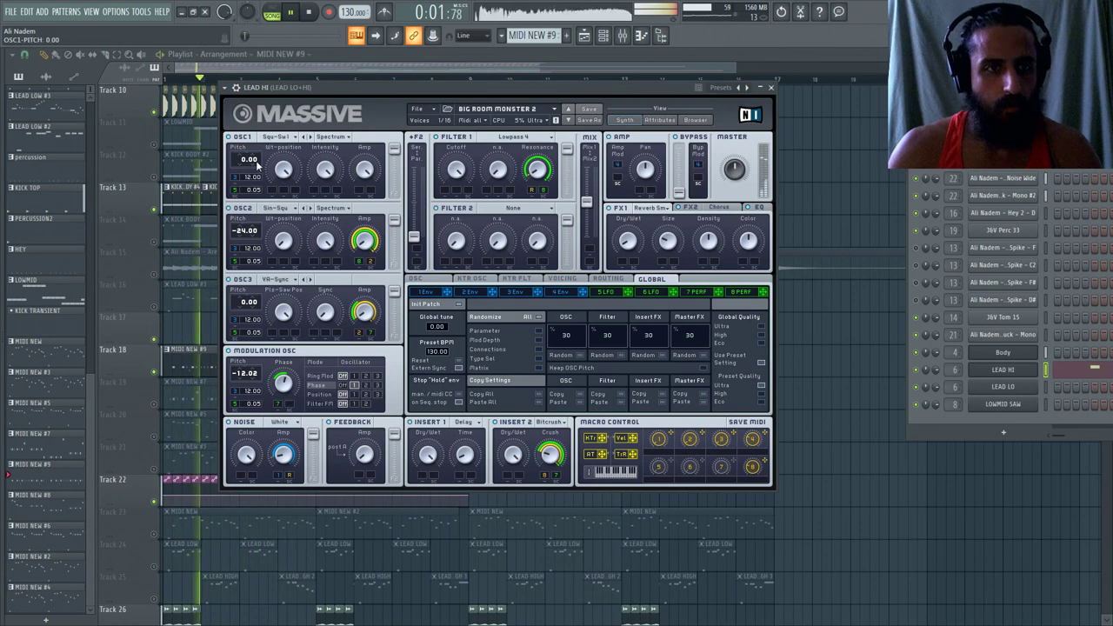
pyautogui.scroll(1, 256, 162)
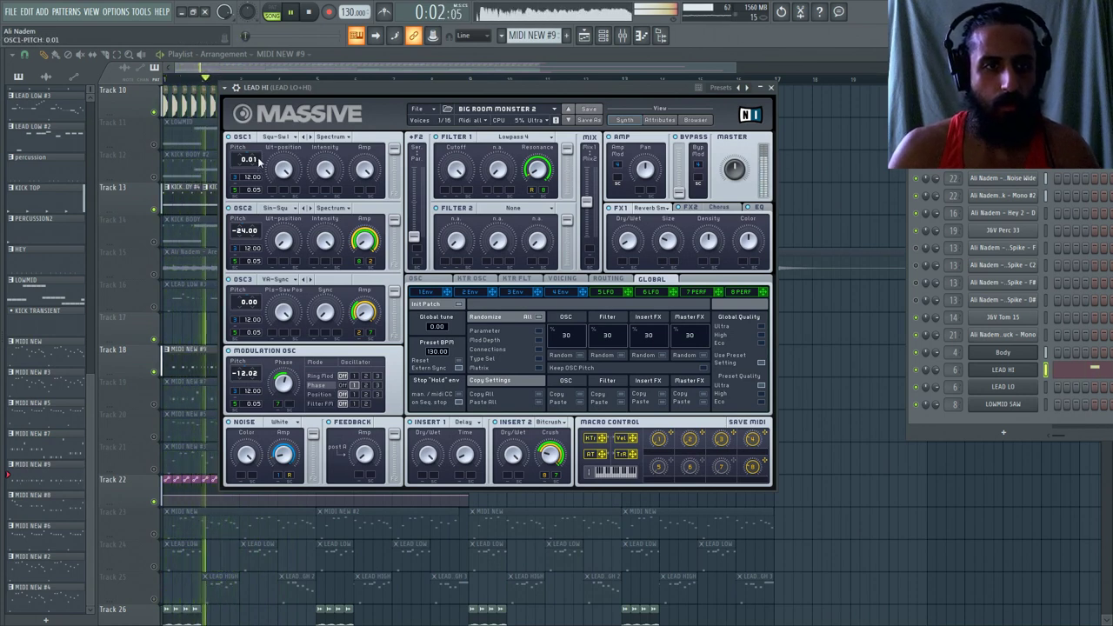
pyautogui.scroll(1, 259, 161)
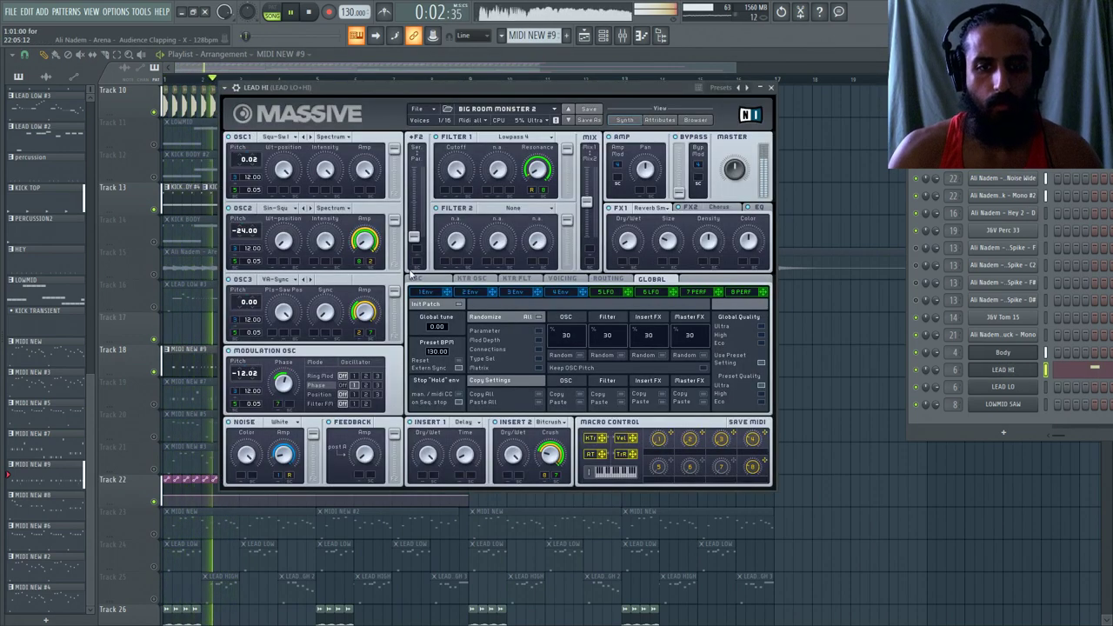
# Return to the playlist and place a second MIDI NEW #9 clip at bar 5 on Track 18.
pyautogui.click(546, 77)
pyautogui.doubleClick(269, 369)
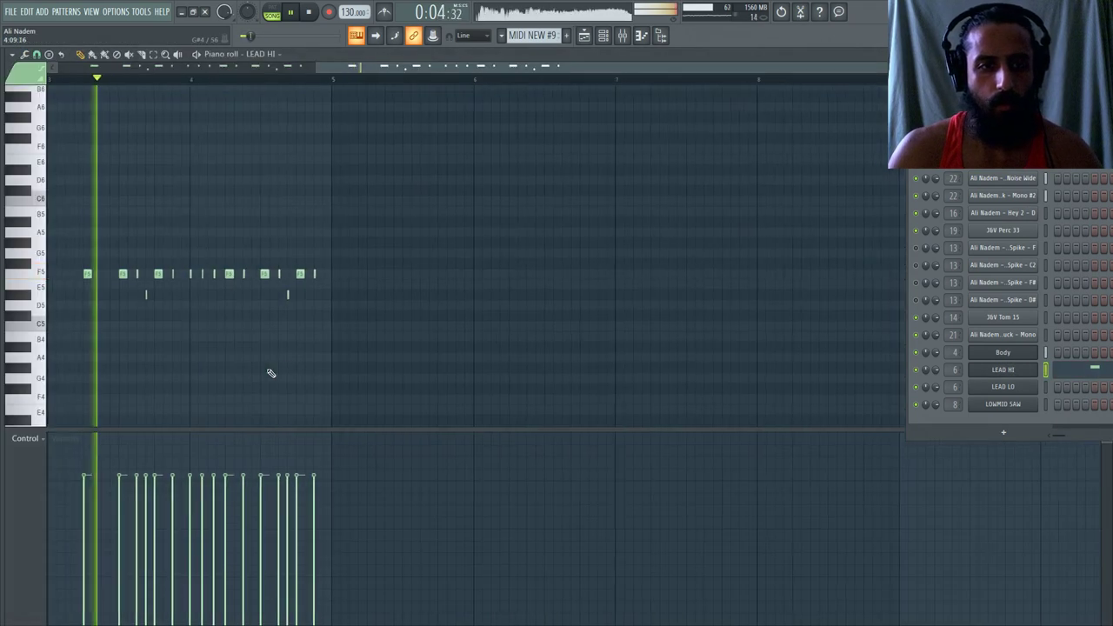
pyautogui.press('F5')
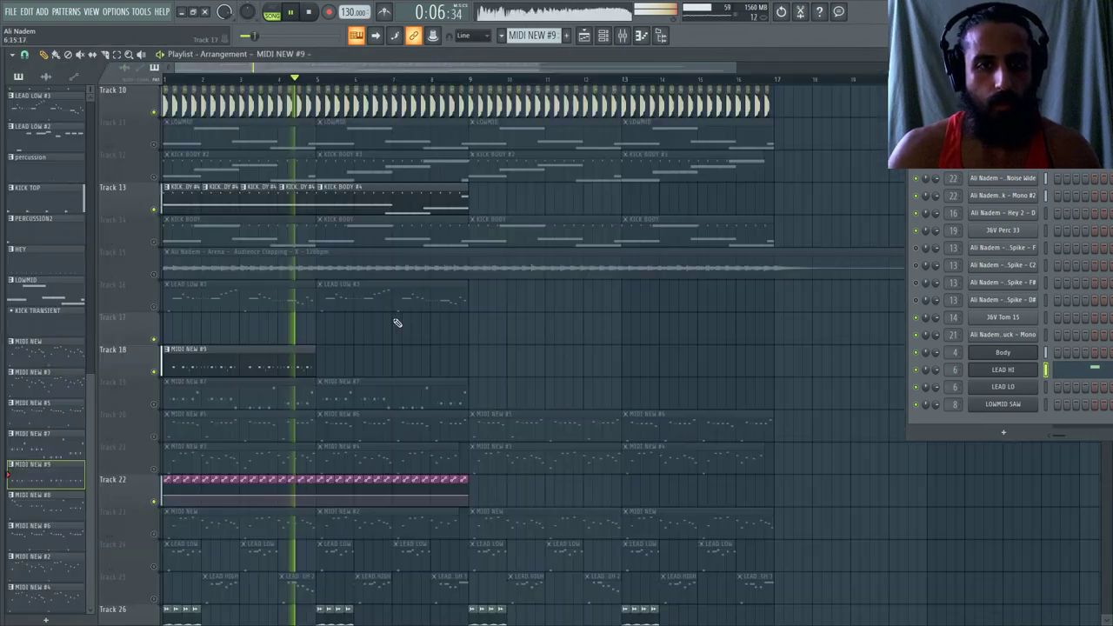
pyautogui.scroll(-4, 238, 310)
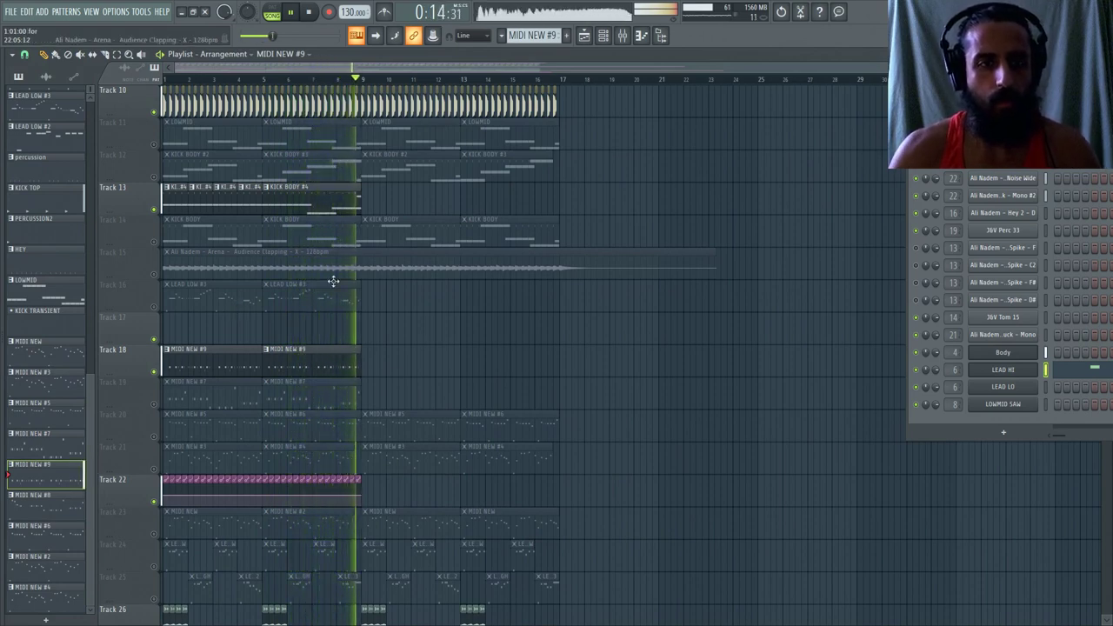
# Lower the closing A#4 note in bar 4 of the KICK BODY #4 bass and return to the playlist.
pyautogui.click(324, 197)
pyautogui.doubleClick(354, 203)
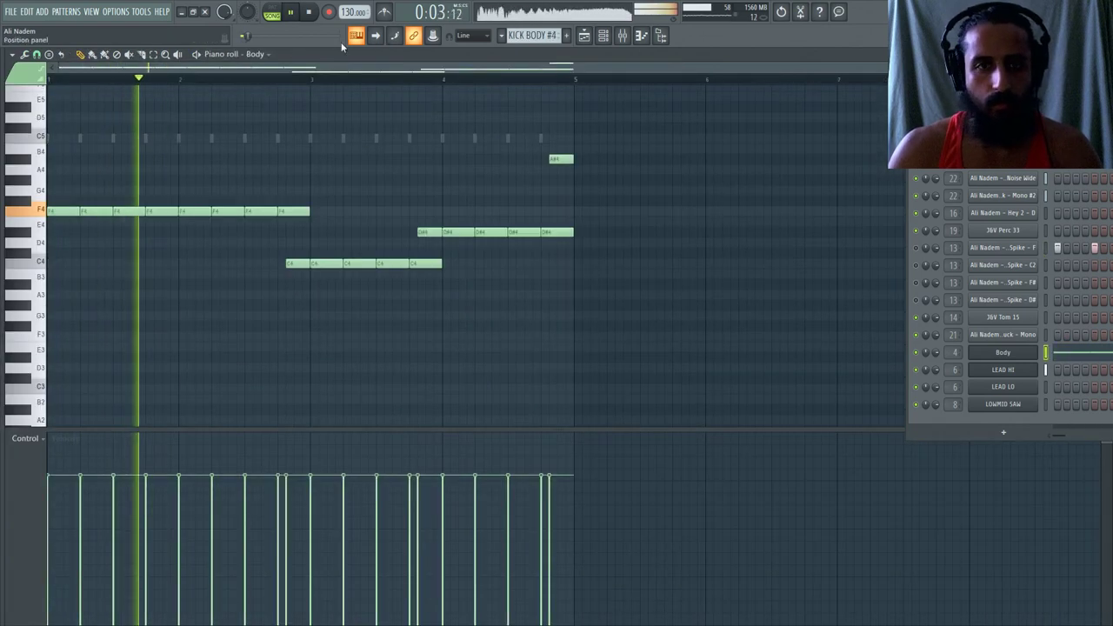
pyautogui.click(560, 160)
pyautogui.press('Down')
pyautogui.press('Down')
pyautogui.press('Down')
pyautogui.press('Down')
pyautogui.press('Down')
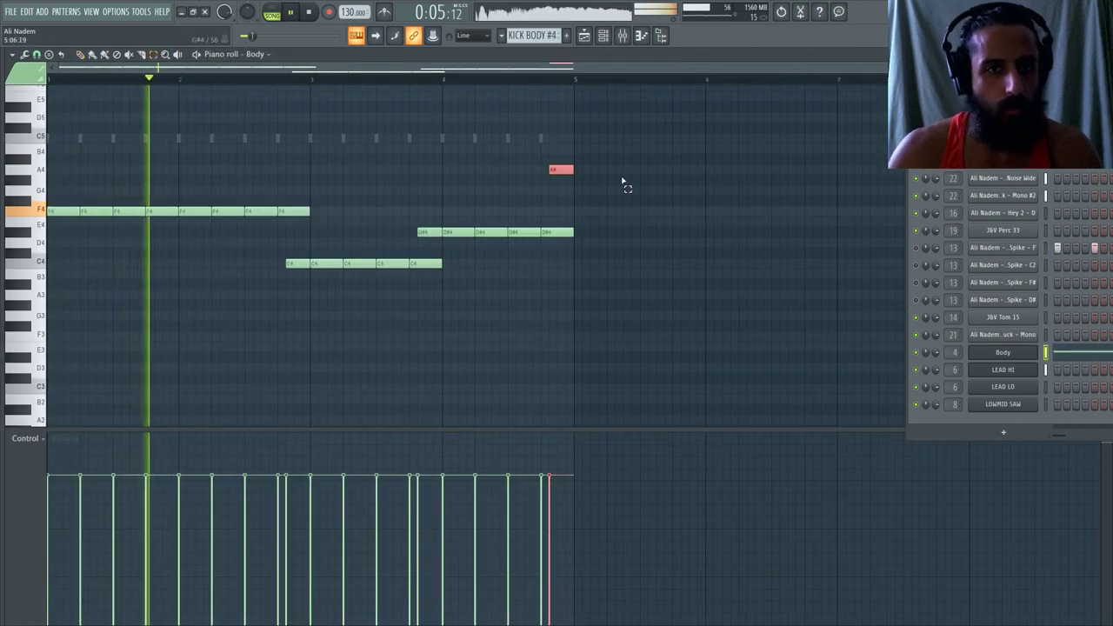
pyautogui.click(593, 42)
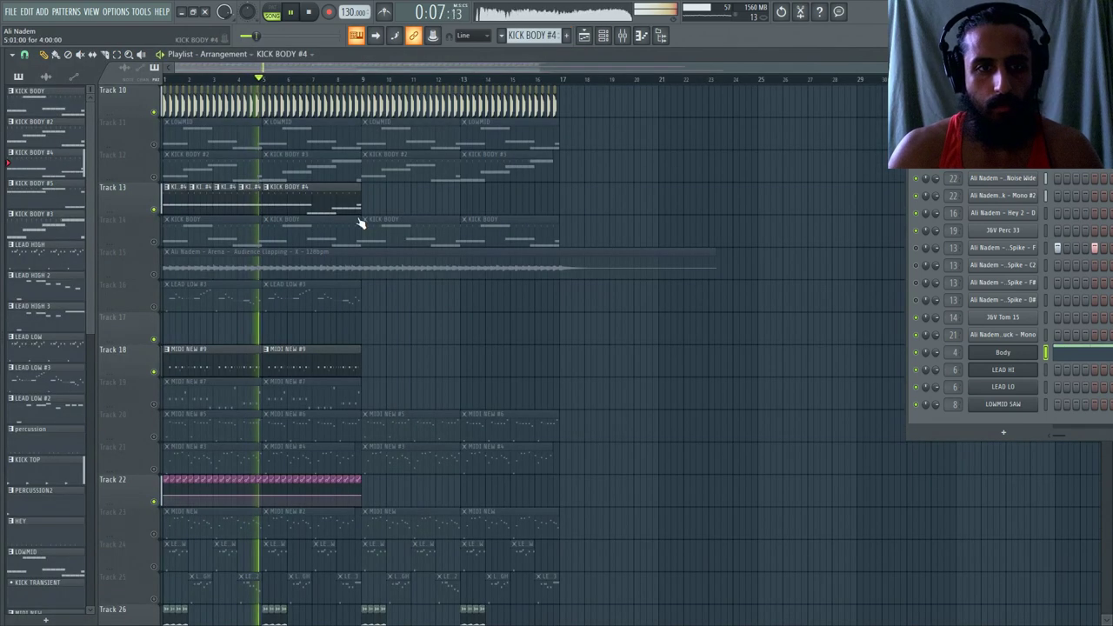
# Copy the KICK BODY #4 clips on Track 13 and the MIDI NEW #9 clips on Track 18 into bars 9 to 16.
pyautogui.click(468, 205)
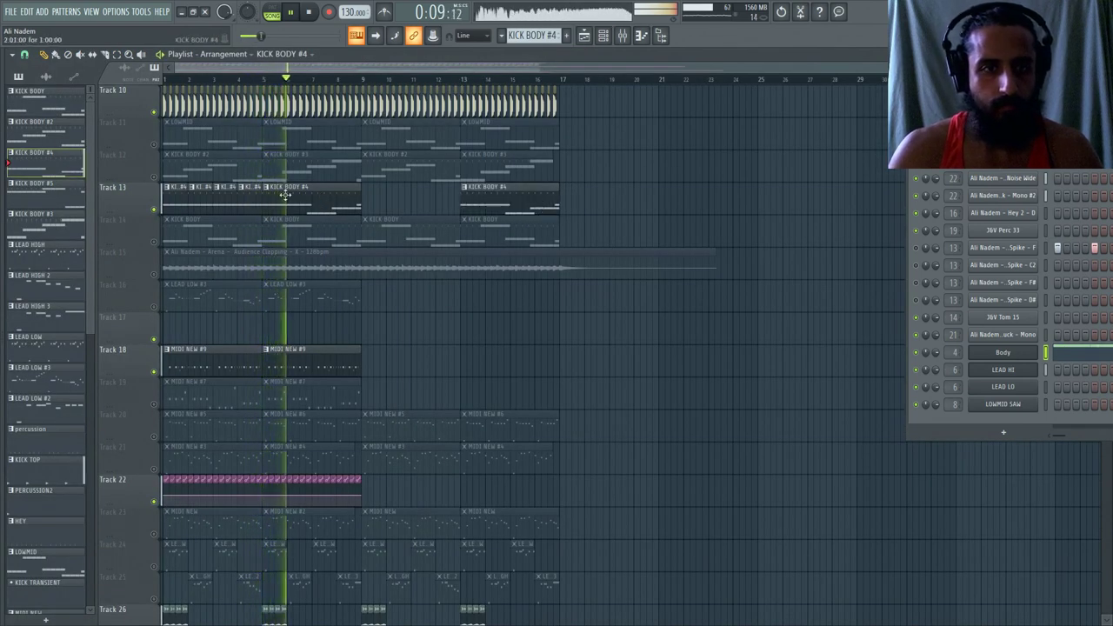
pyautogui.moveTo(417, 208); pyautogui.dragTo(461, 208)
pyautogui.click(356, 362)
pyautogui.click(370, 362)
pyautogui.click(504, 364)
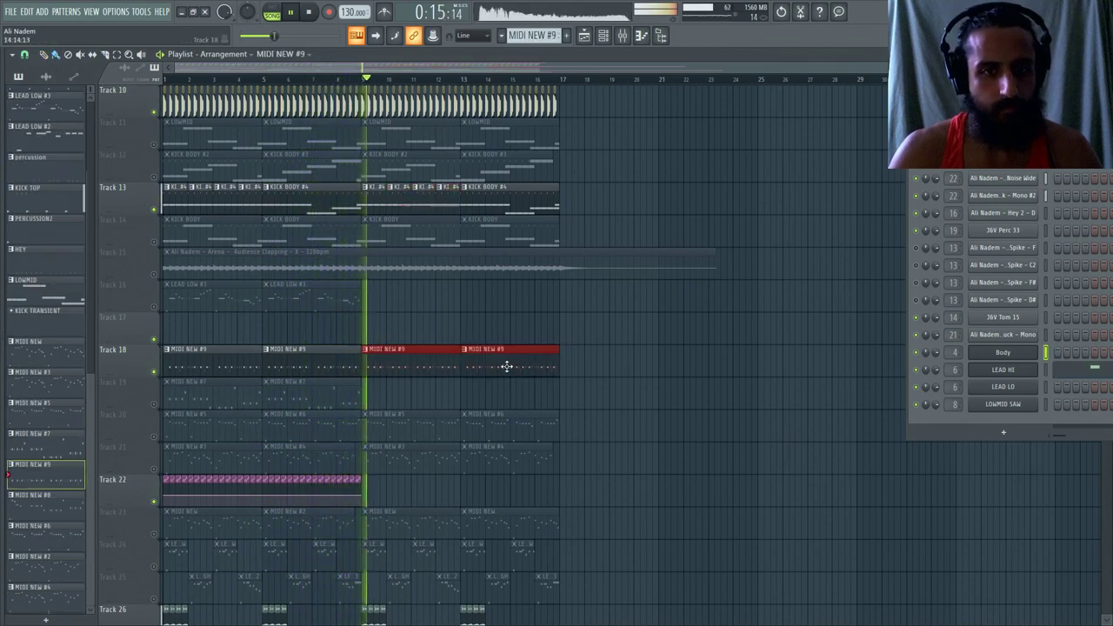
# Open the LEAD HI channel in Massive and shift the Osc3 start phase to about 240 in the oscillator phase settings.
pyautogui.click(1019, 372)
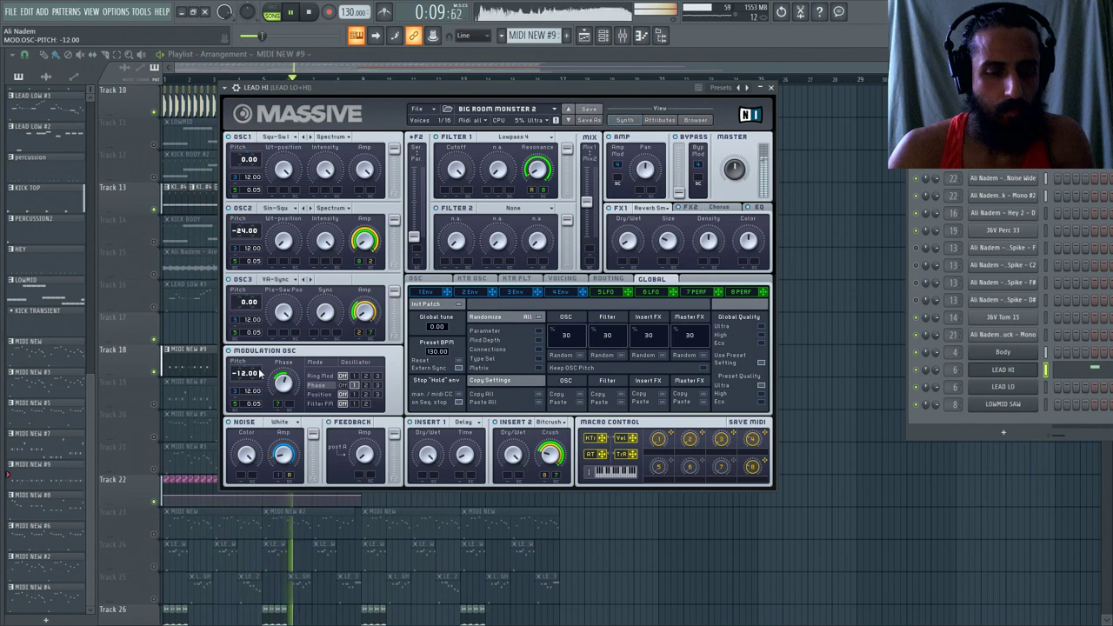
pyautogui.click(415, 279)
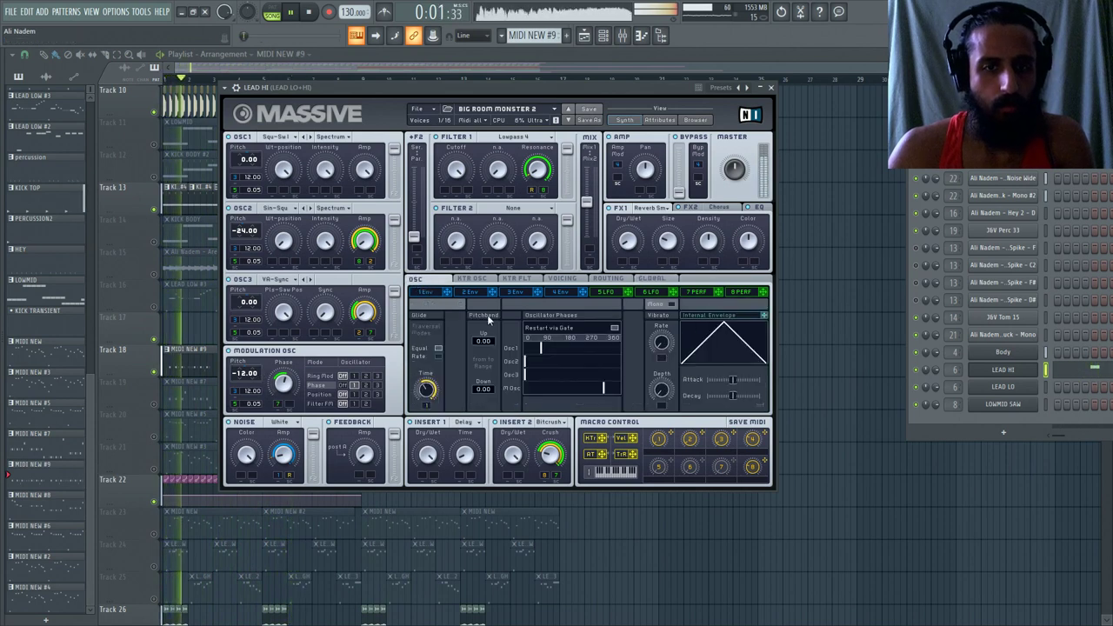
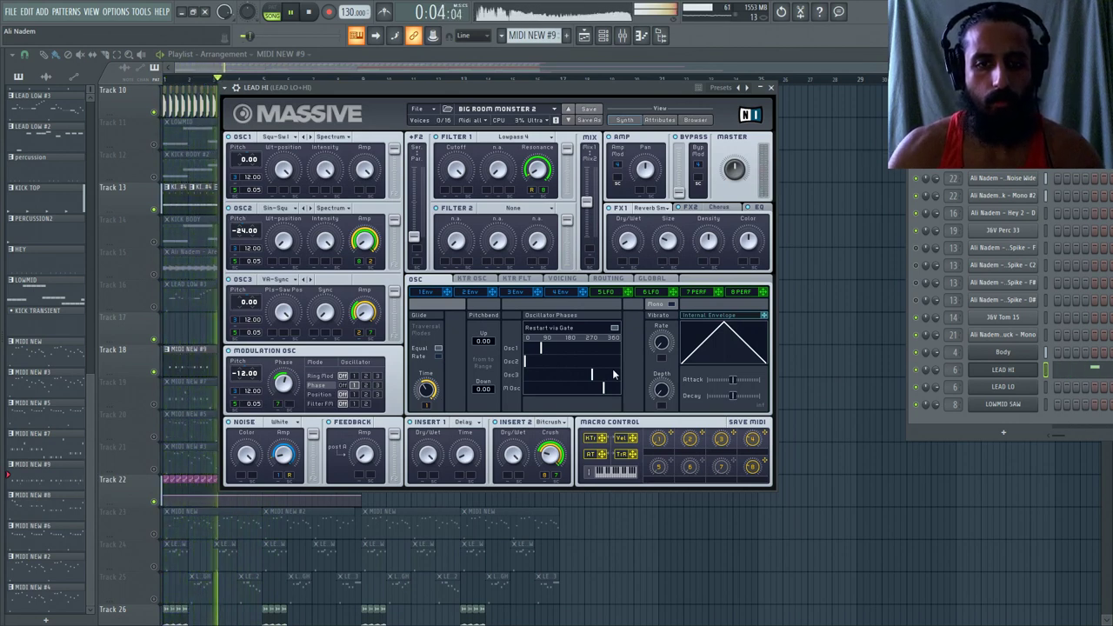
pyautogui.moveTo(585, 359); pyautogui.dragTo(626, 354)
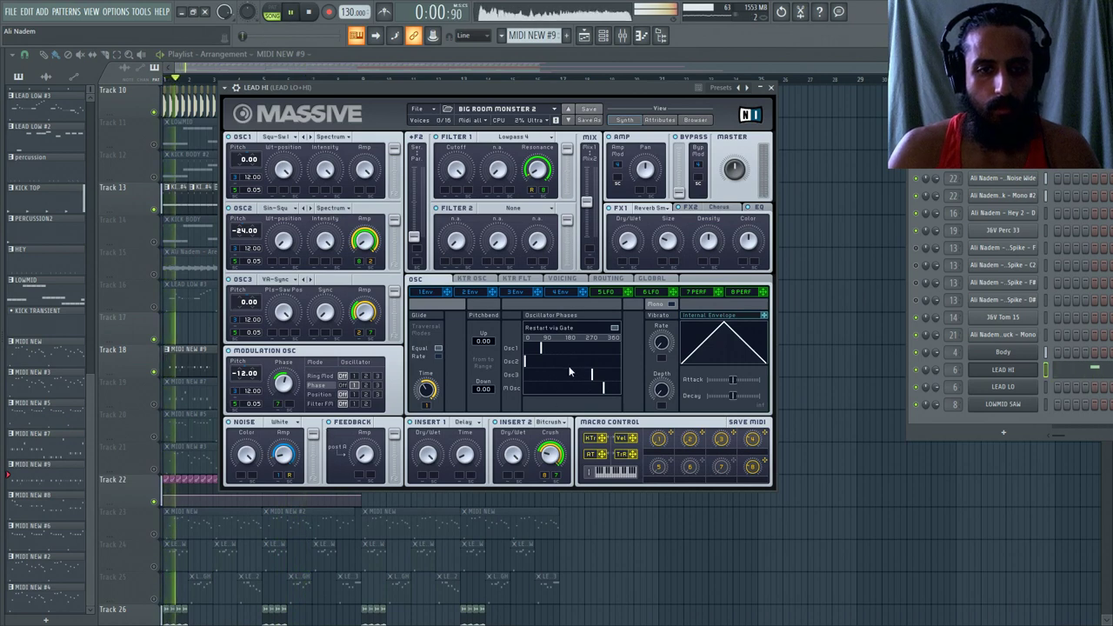
pyautogui.moveTo(569, 372); pyautogui.dragTo(542, 375)
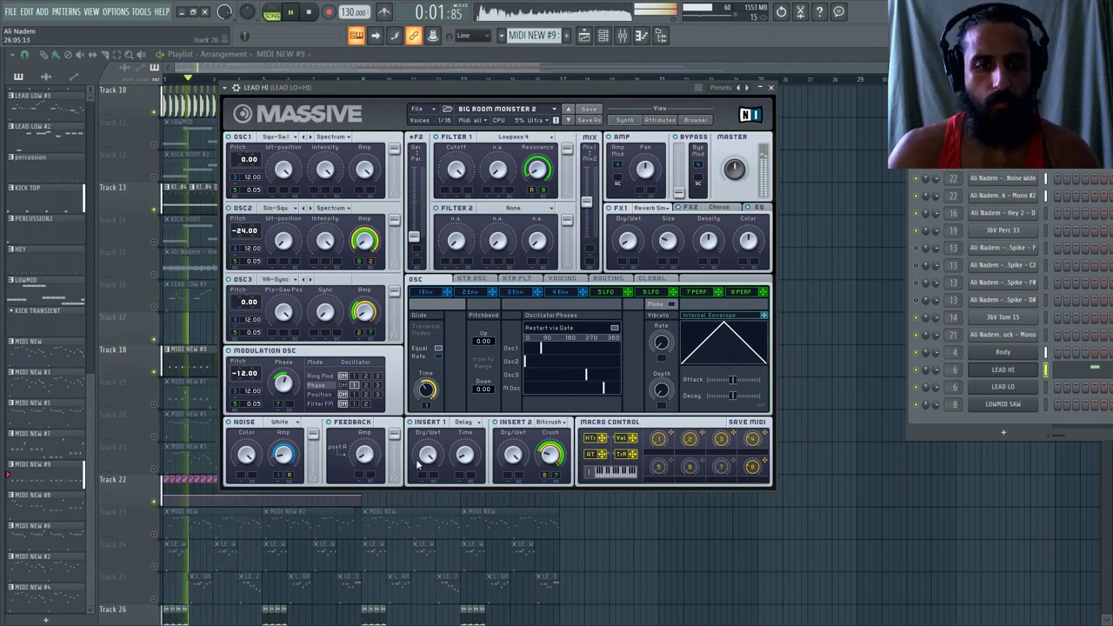
# Adjust Massive's feedback amp and set the EQ high shelf boost to 62.
pyautogui.moveTo(375, 462); pyautogui.dragTo(385, 463)
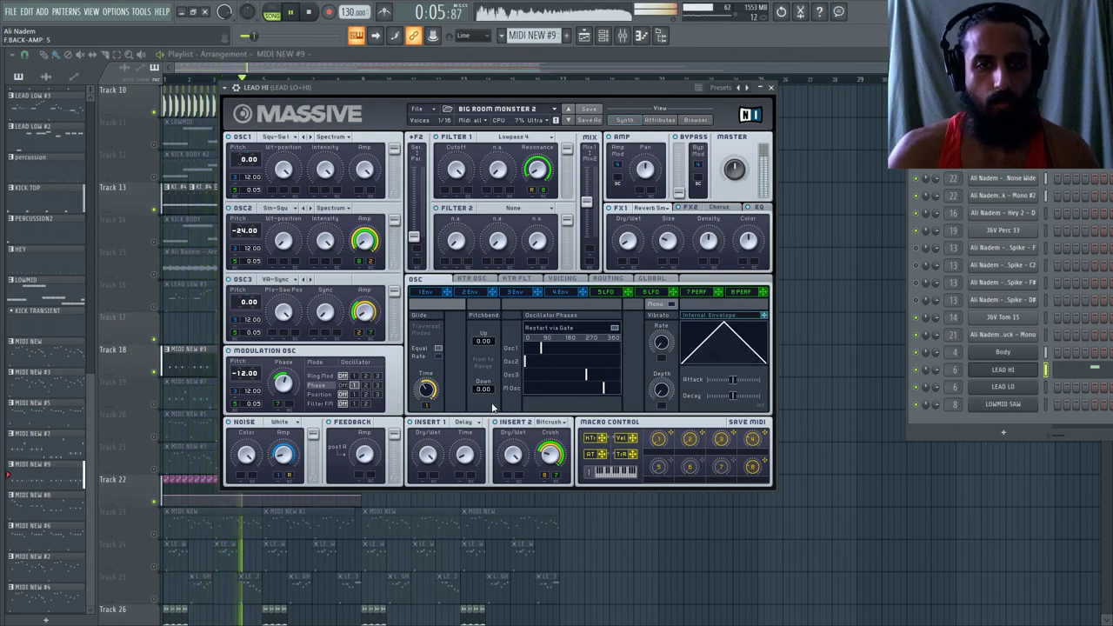
pyautogui.moveTo(376, 424)
pyautogui.mouseDown()
pyautogui.moveTo(389, 371)
pyautogui.moveTo(376, 423)
pyautogui.mouseUp()
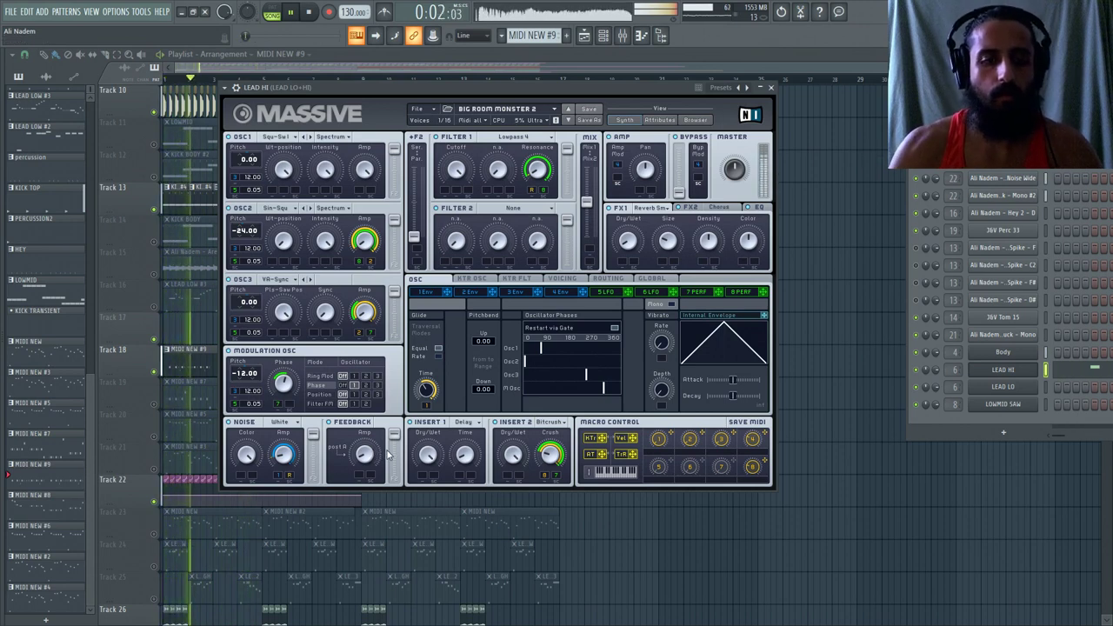
pyautogui.moveTo(373, 453); pyautogui.dragTo(371, 463)
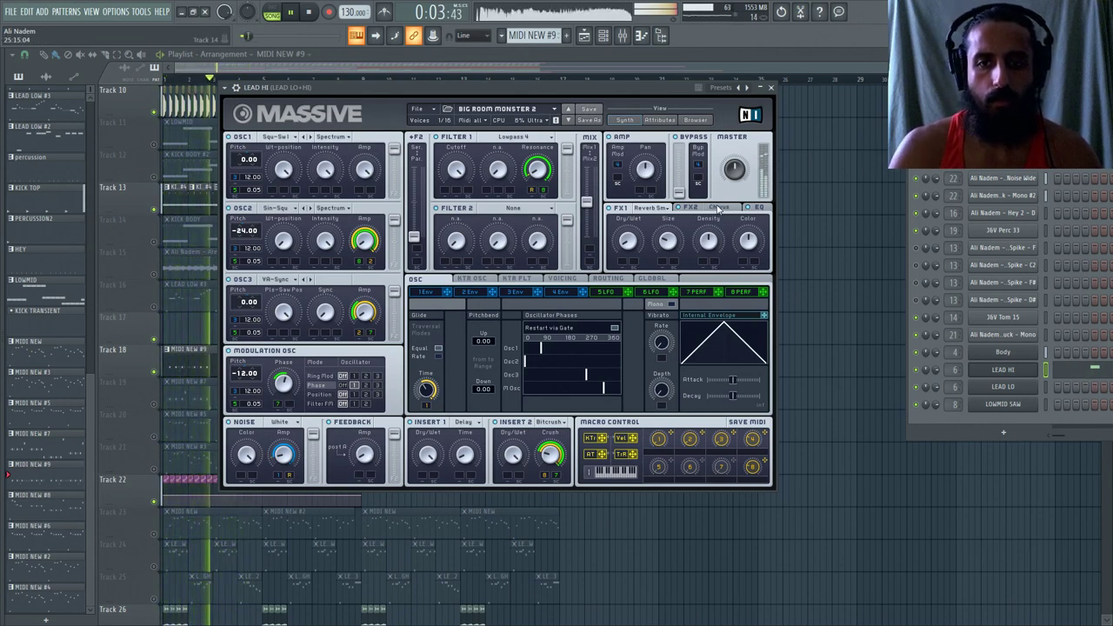
pyautogui.click(690, 207)
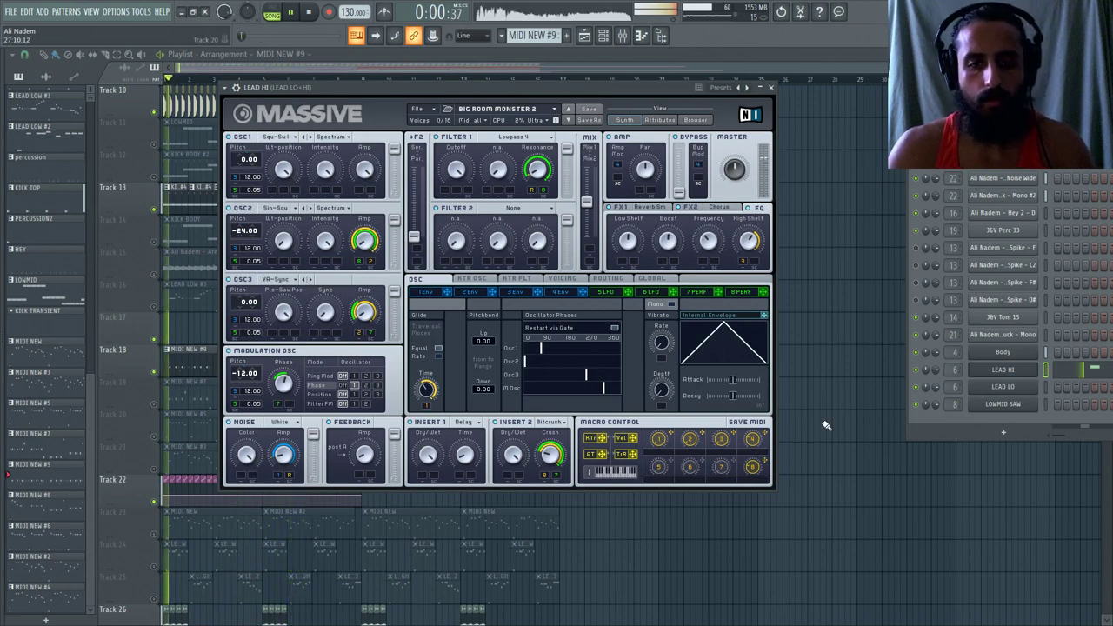
pyautogui.moveTo(747, 243); pyautogui.dragTo(746, 250)
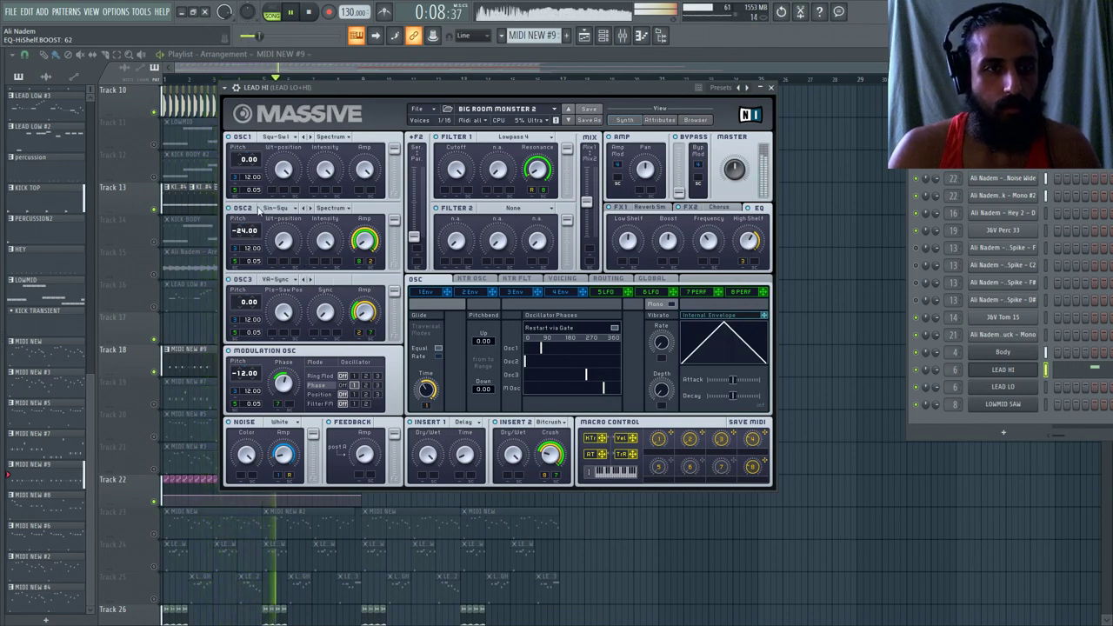
# Try detuning OSC1 to 0.15 and applying the modulation oscillator's ring mod, position and filter FM modes.
pyautogui.moveTo(257, 164); pyautogui.dragTo(257, 163)
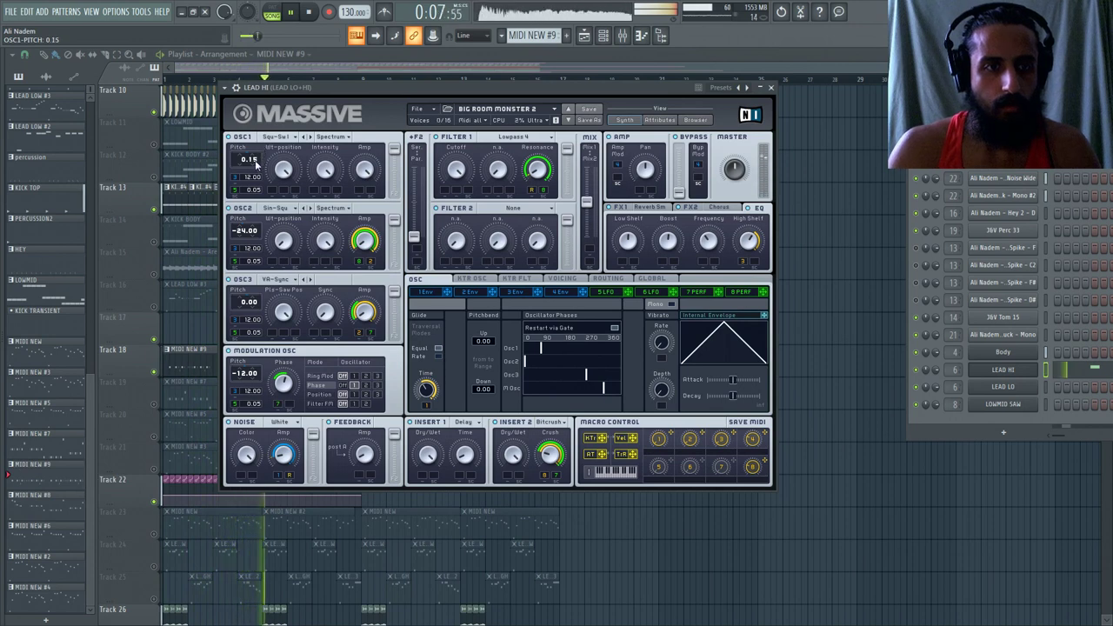
pyautogui.click(608, 296)
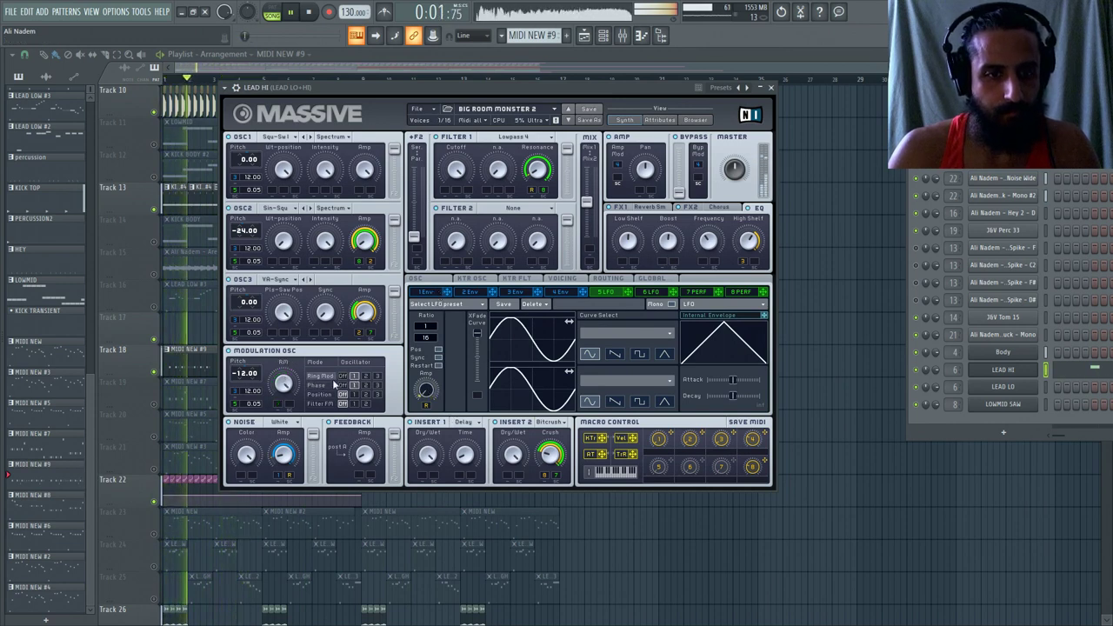
pyautogui.click(377, 376)
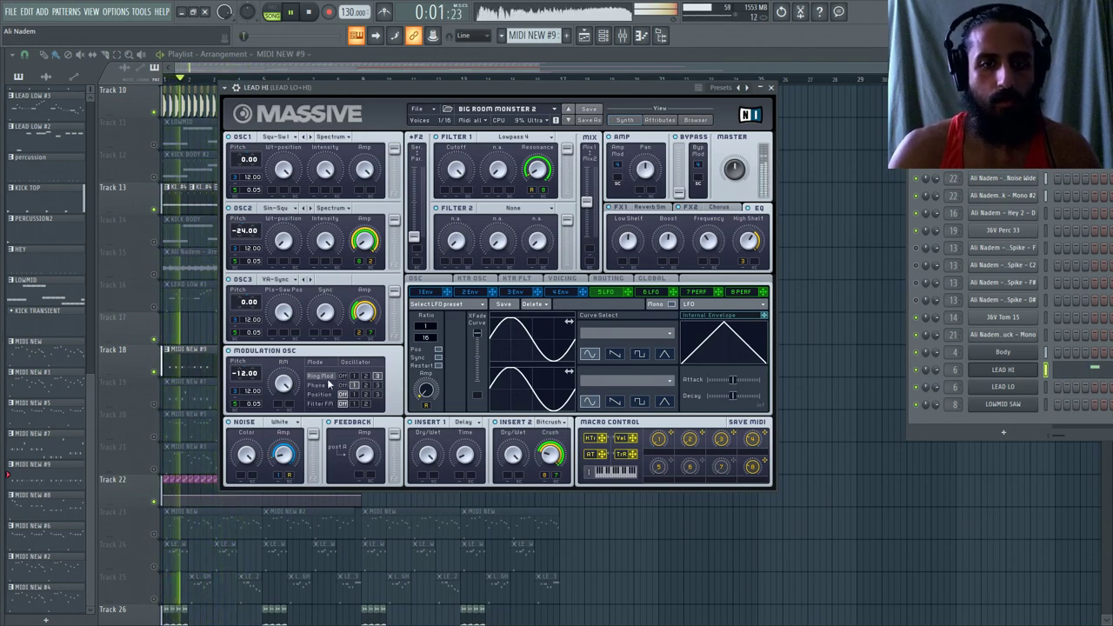
pyautogui.click(343, 376)
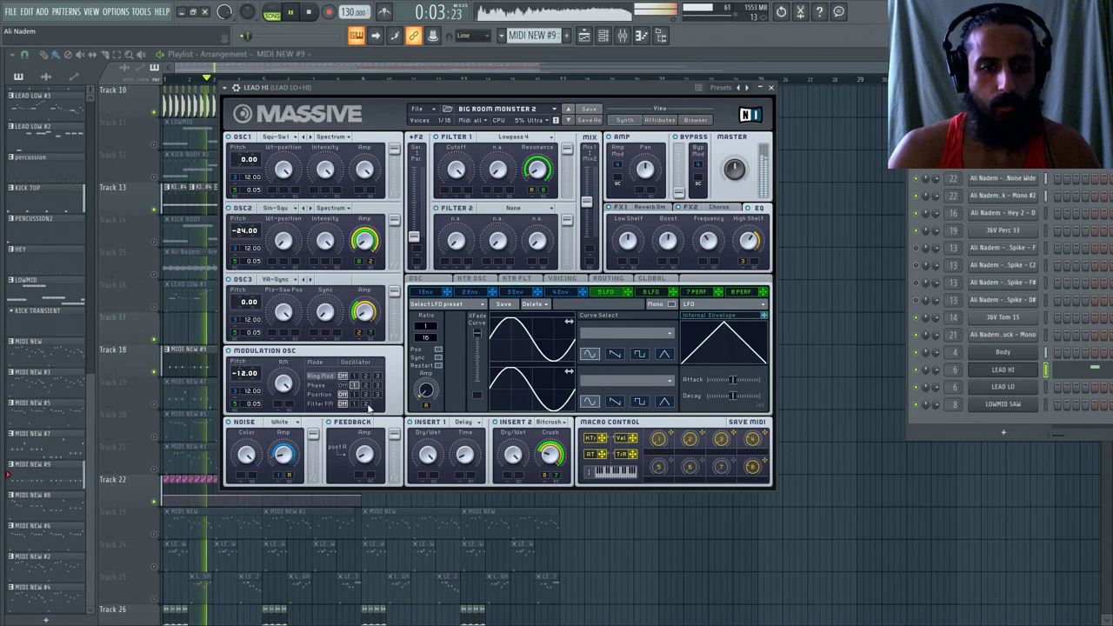
pyautogui.click(354, 394)
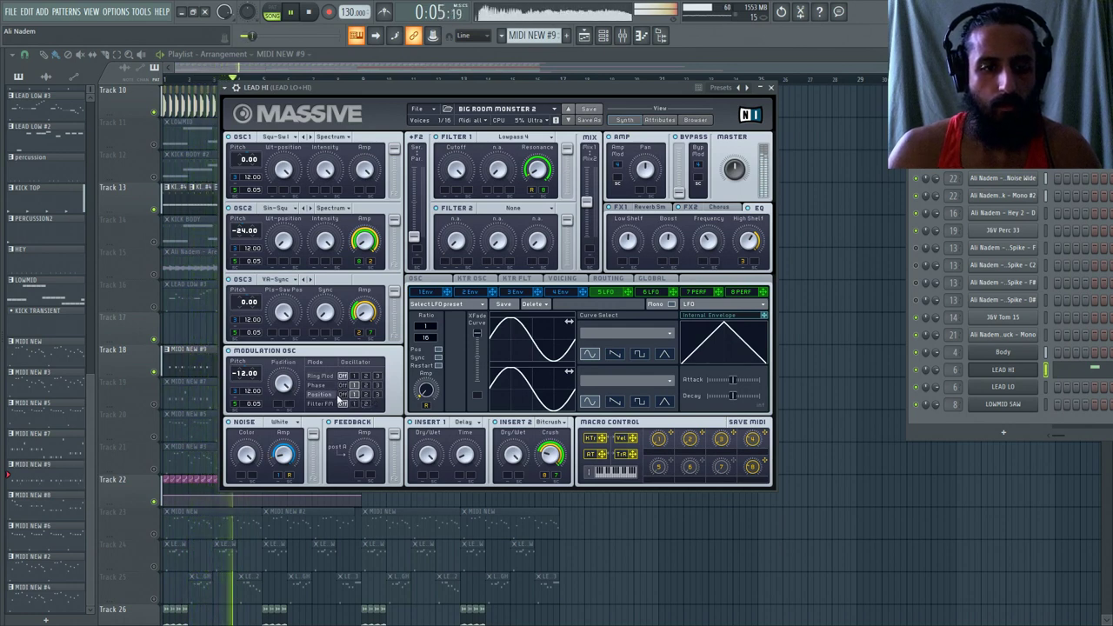
pyautogui.press('space')
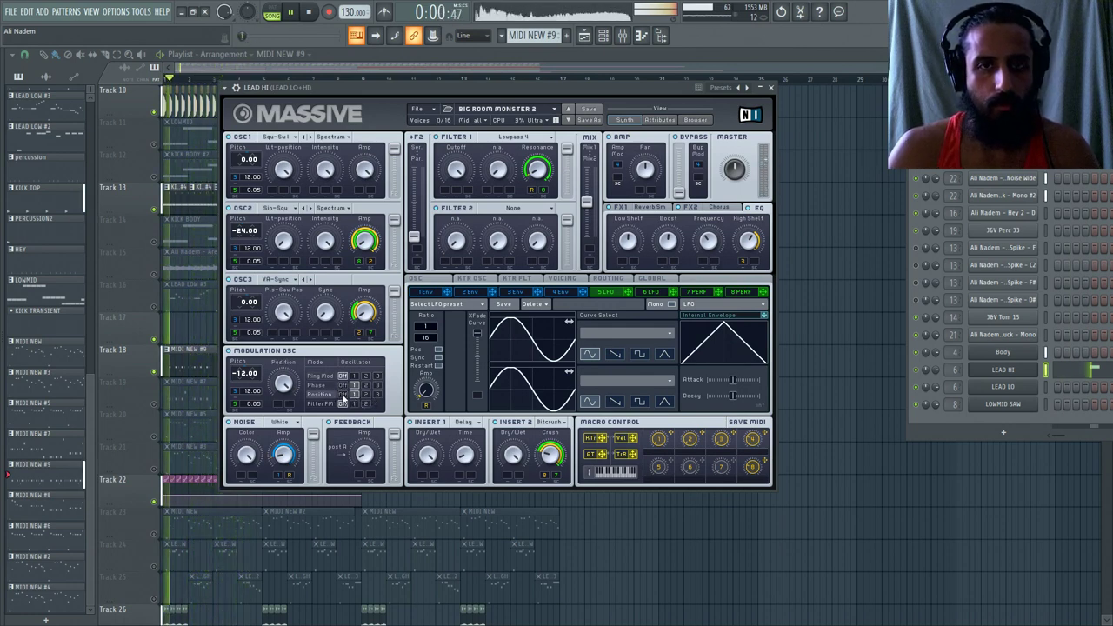
pyautogui.click(365, 394)
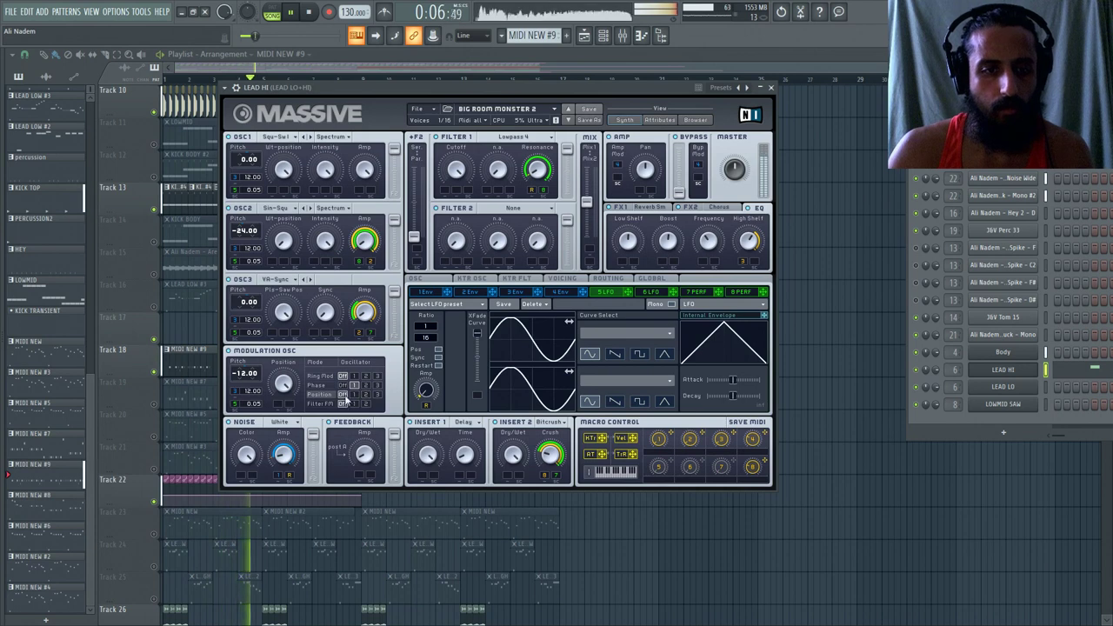
pyautogui.click(354, 402)
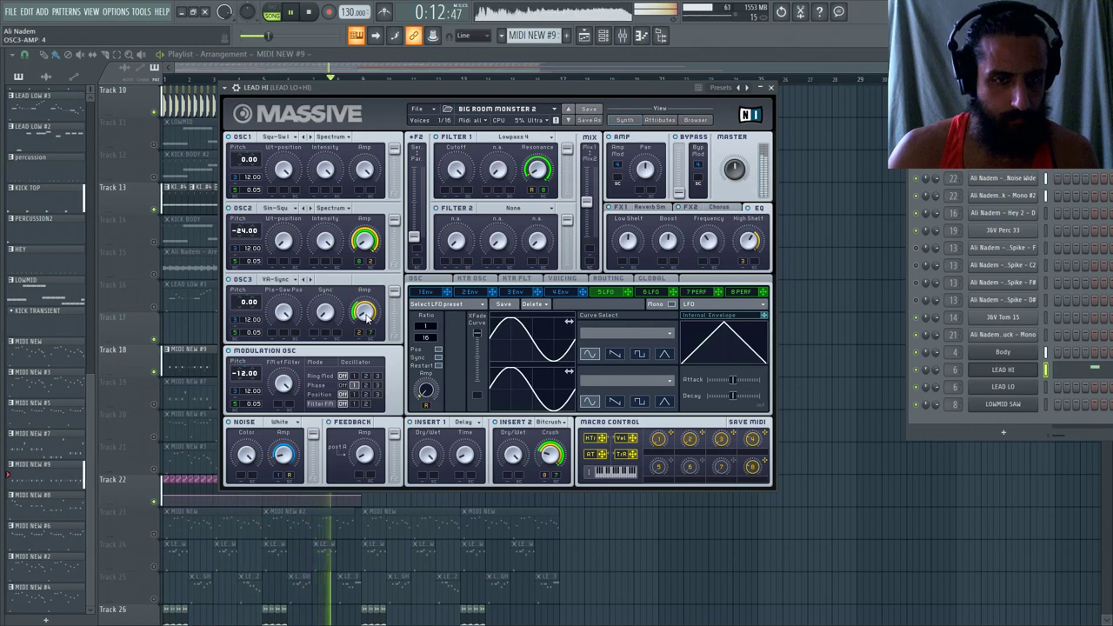
# Try raising the OSC3 amp to 14 and lowering the OSC3 pitch to -5.00 while auditioning the melody.
pyautogui.press('space')
pyautogui.moveTo(366, 317)
pyautogui.mouseDown()
pyautogui.moveTo(365, 277)
pyautogui.moveTo(367, 315)
pyautogui.mouseUp()
pyautogui.press('space')
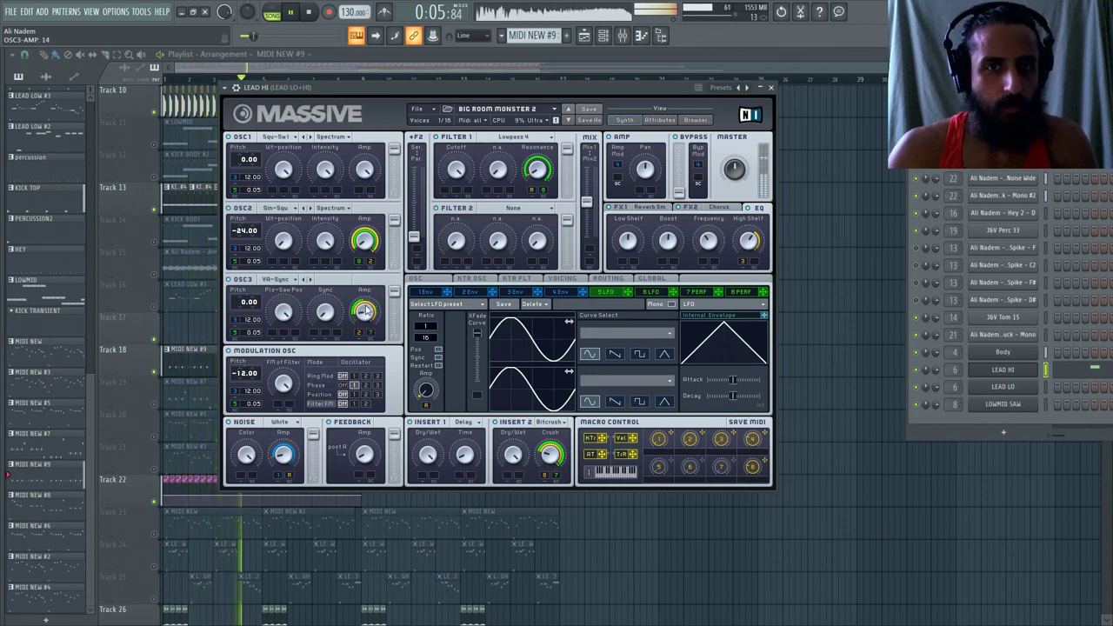
pyautogui.moveTo(365, 295); pyautogui.dragTo(365, 297)
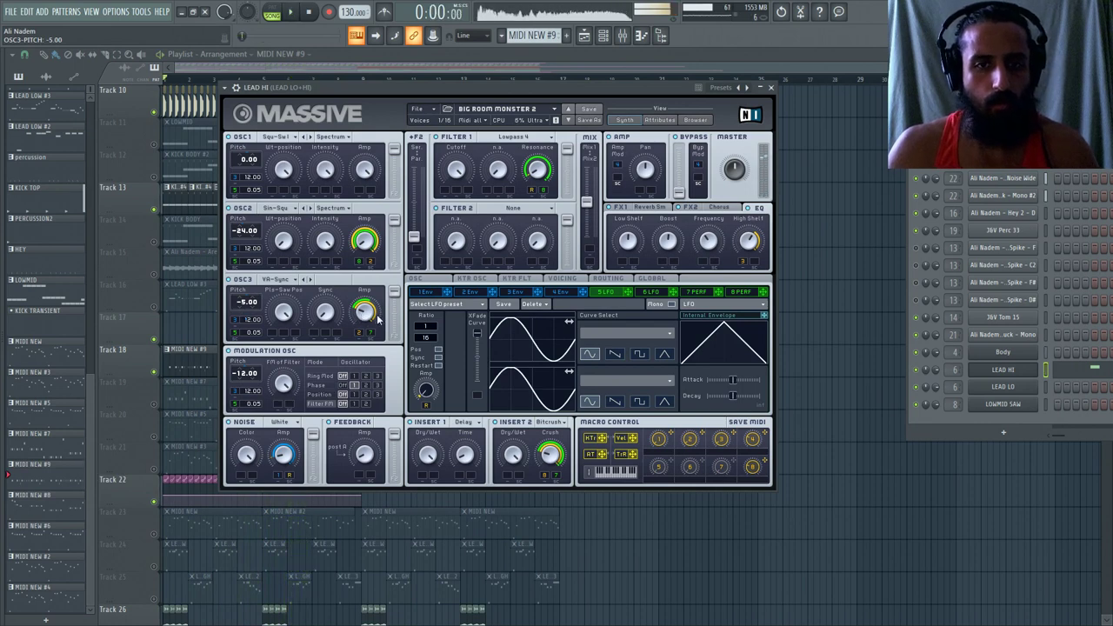
pyautogui.press('space')
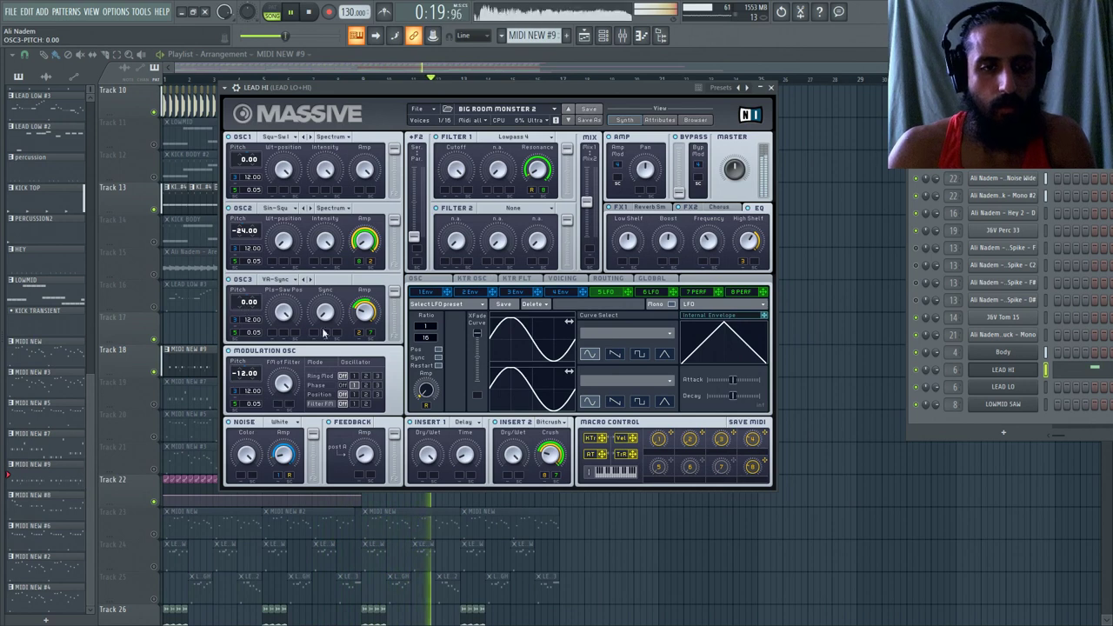
# Reset the OSC3 pitch to 0.00 after trying -6.00, and lower the OSC3 amp.
pyautogui.moveTo(254, 308)
pyautogui.mouseDown()
pyautogui.moveTo(247, 321)
pyautogui.moveTo(243, 303)
pyautogui.moveTo(246, 315)
pyautogui.mouseUp()
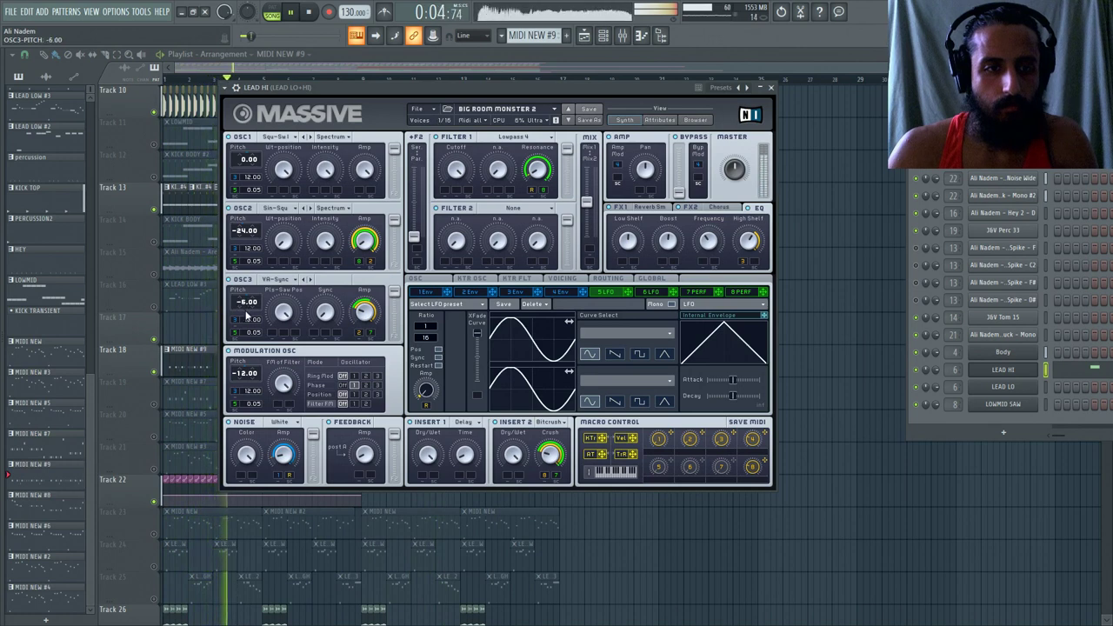
pyautogui.click(365, 316)
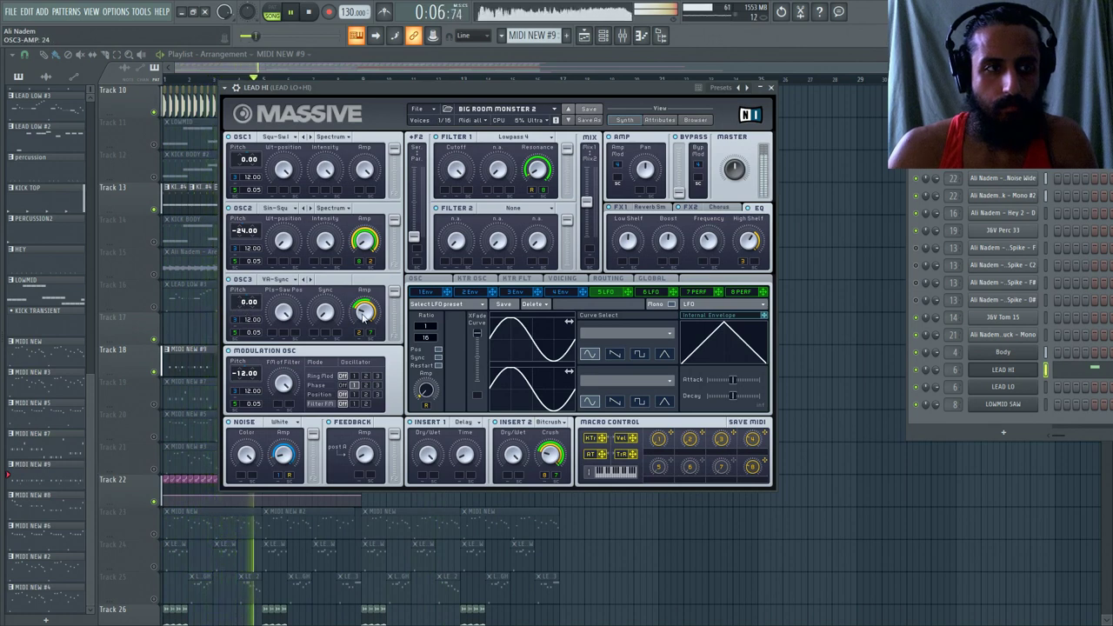
pyautogui.moveTo(365, 317); pyautogui.dragTo(365, 318)
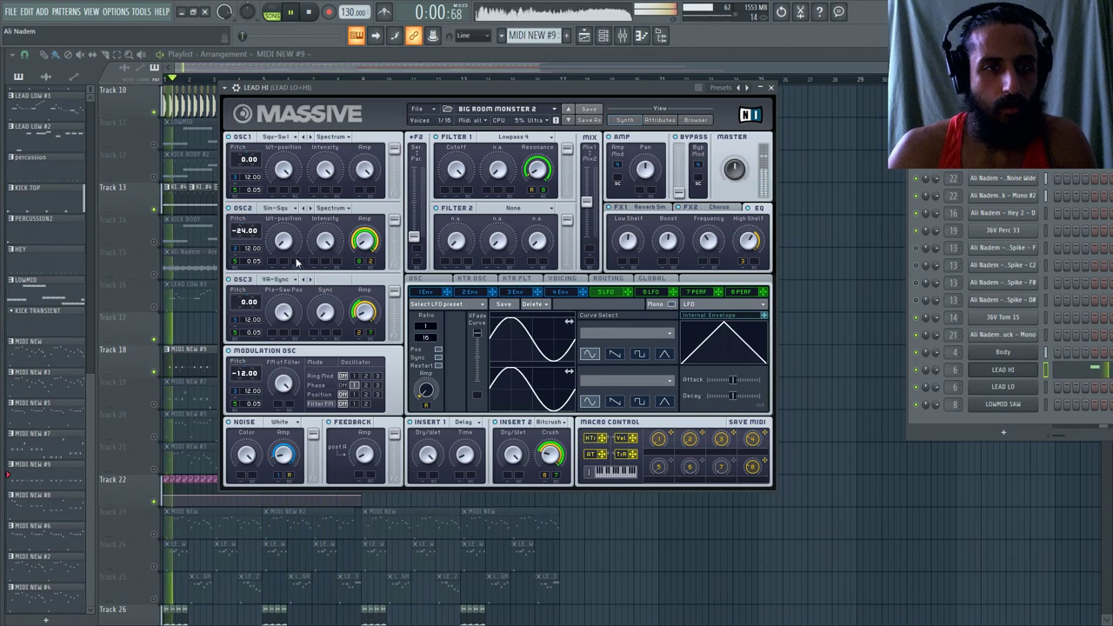
# Fine-tune the OSC2 amp against the playing melody and set it to 3.
pyautogui.click(363, 244)
pyautogui.scroll(5, 364, 243)
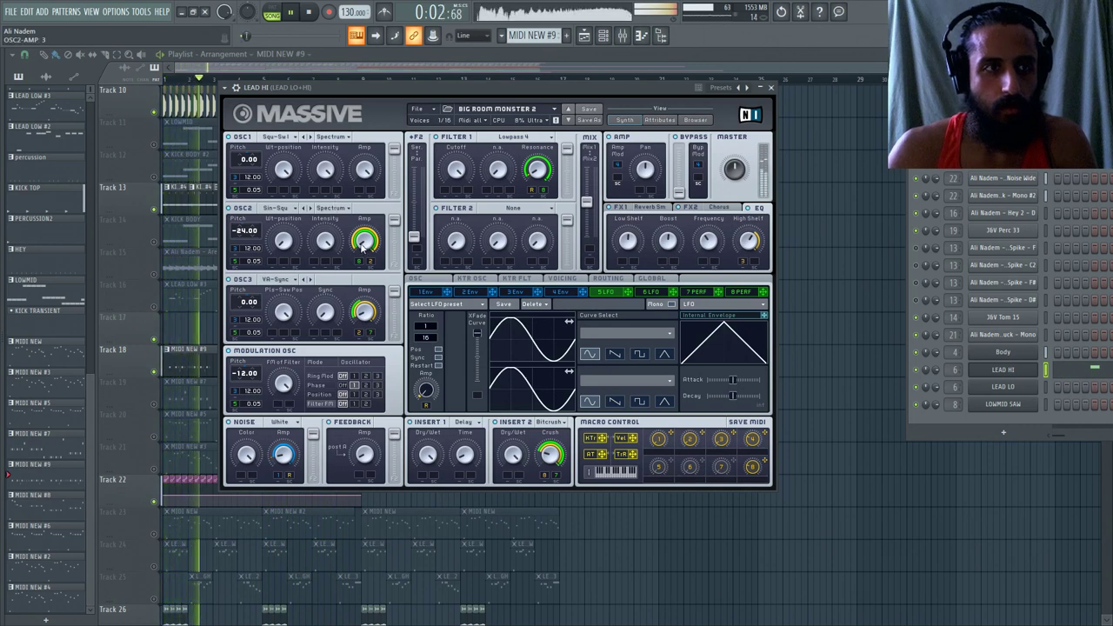
pyautogui.moveTo(363, 237)
pyautogui.mouseDown()
pyautogui.moveTo(363, 193)
pyautogui.moveTo(374, 247)
pyautogui.mouseUp()
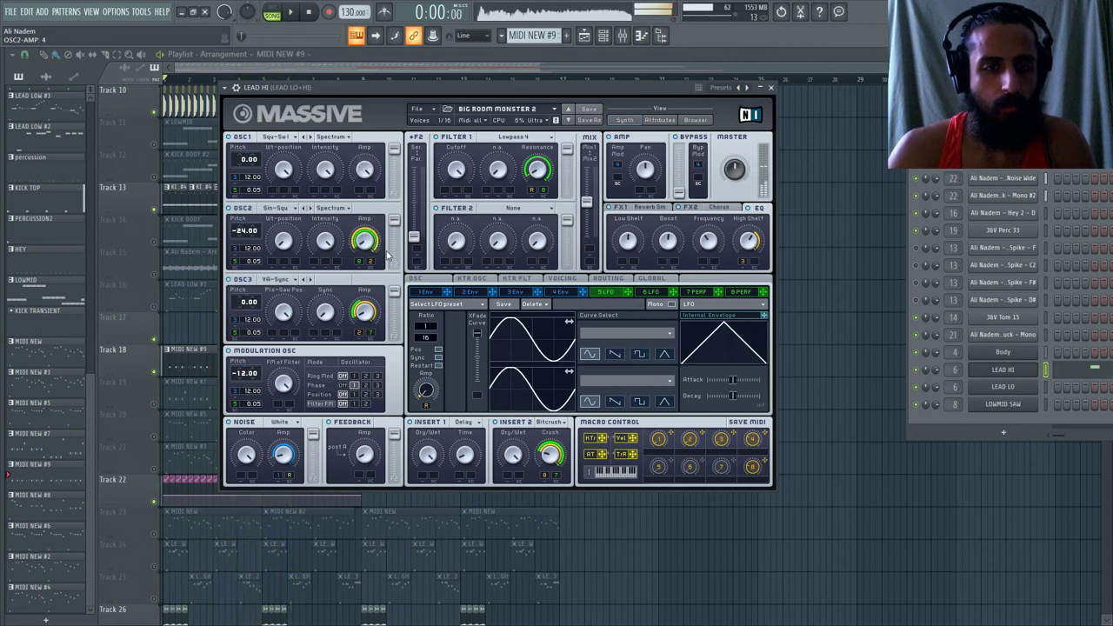
pyautogui.press('space')
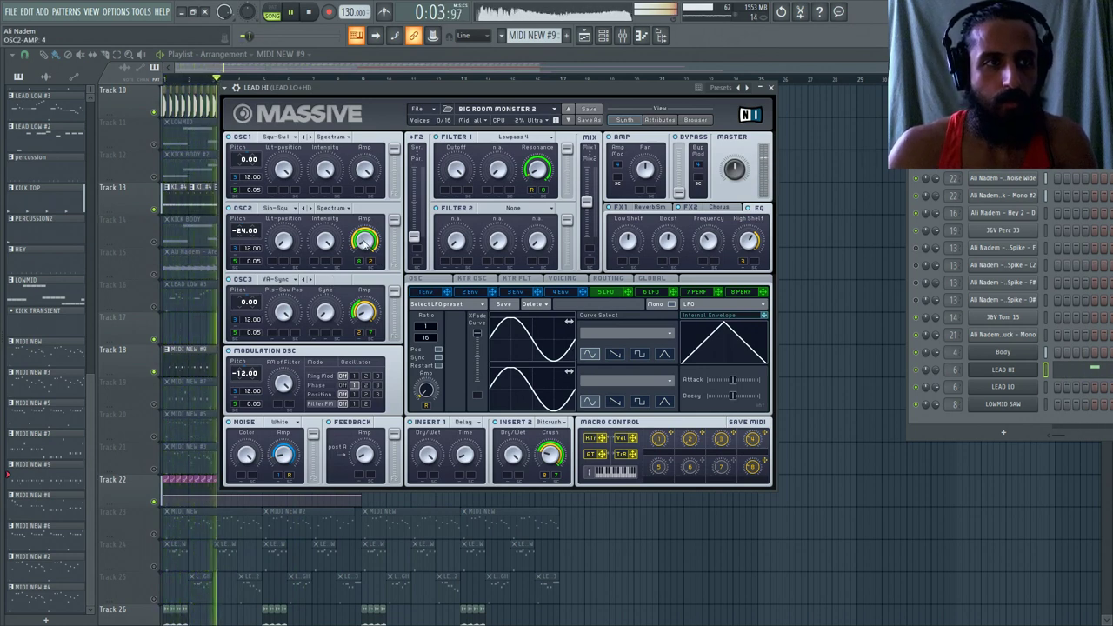
pyautogui.scroll(-1, 365, 241)
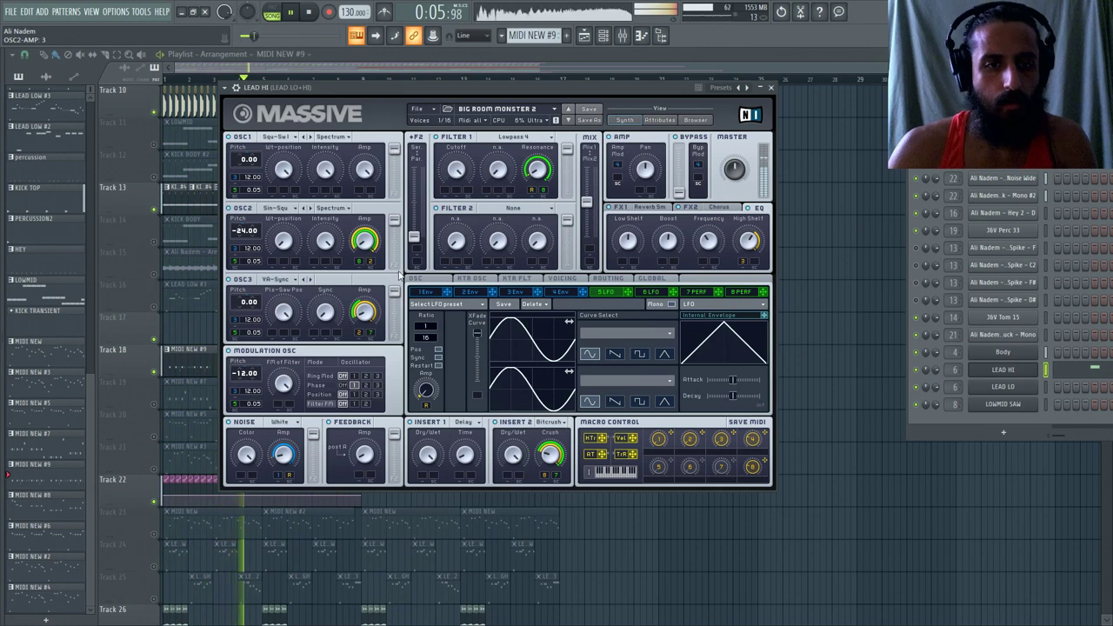
# Assign macro 5 to the decay of envelope 1 and set the macro to 5.
pyautogui.click(423, 292)
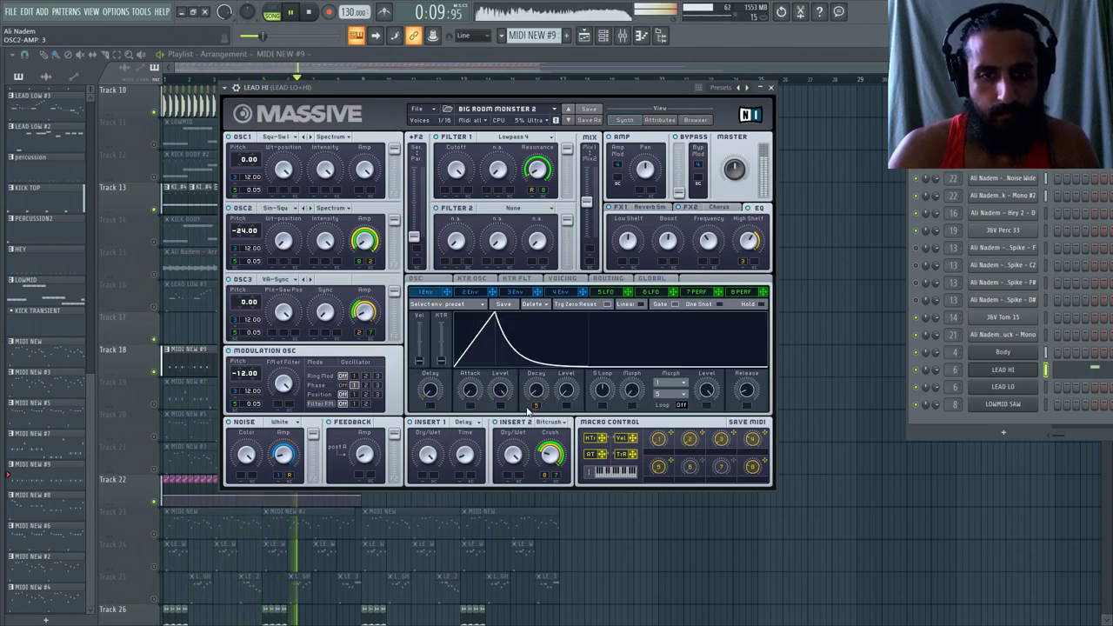
pyautogui.press('space')
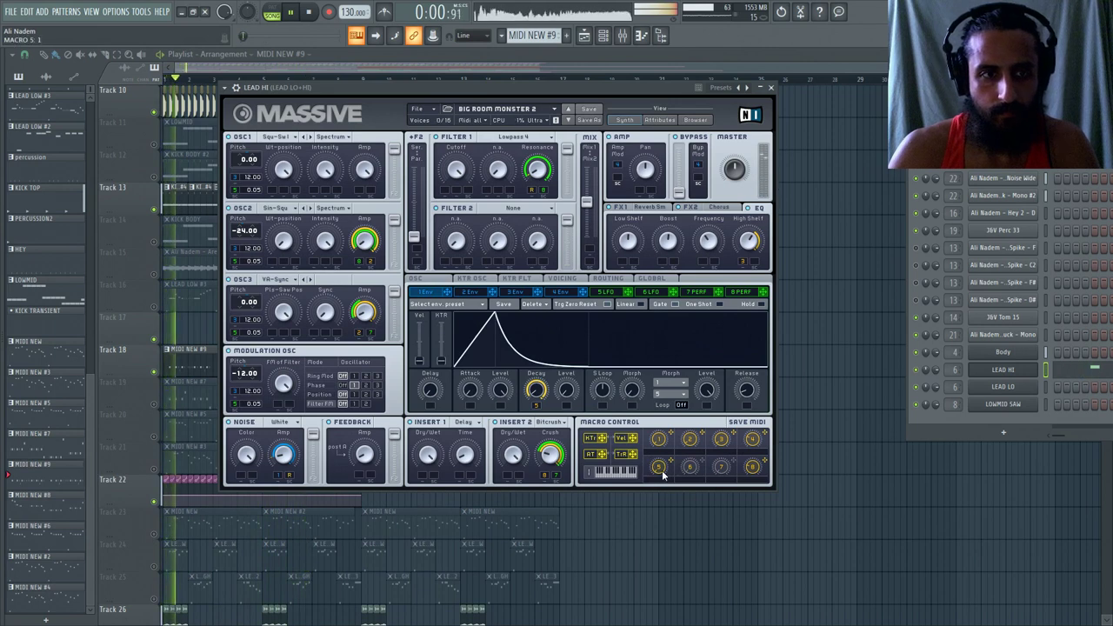
pyautogui.moveTo(663, 467); pyautogui.dragTo(662, 465)
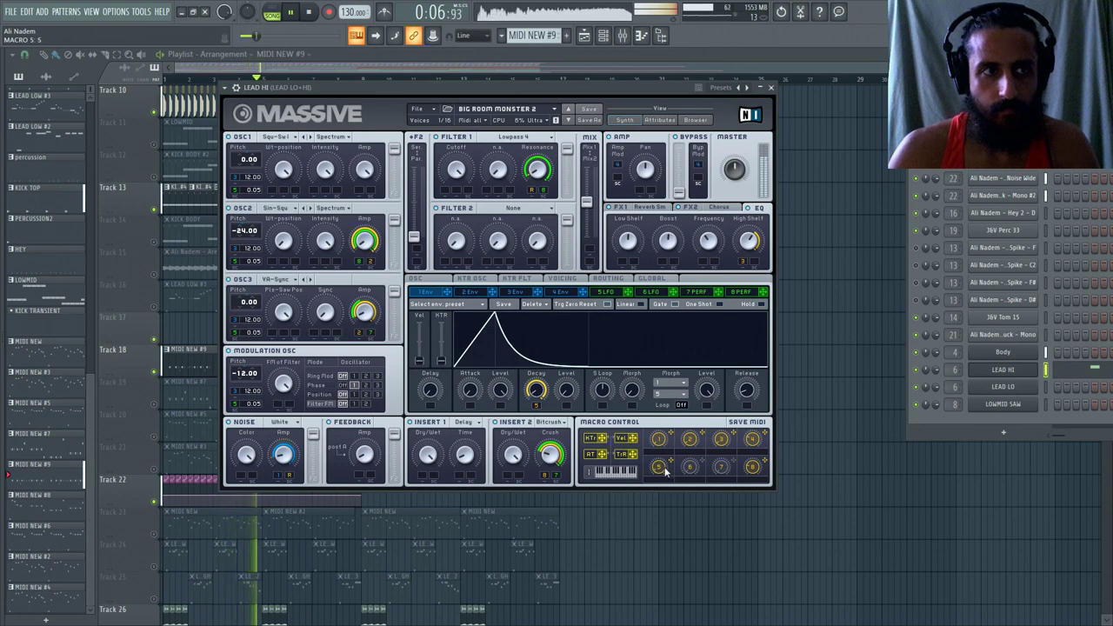
pyautogui.press('space')
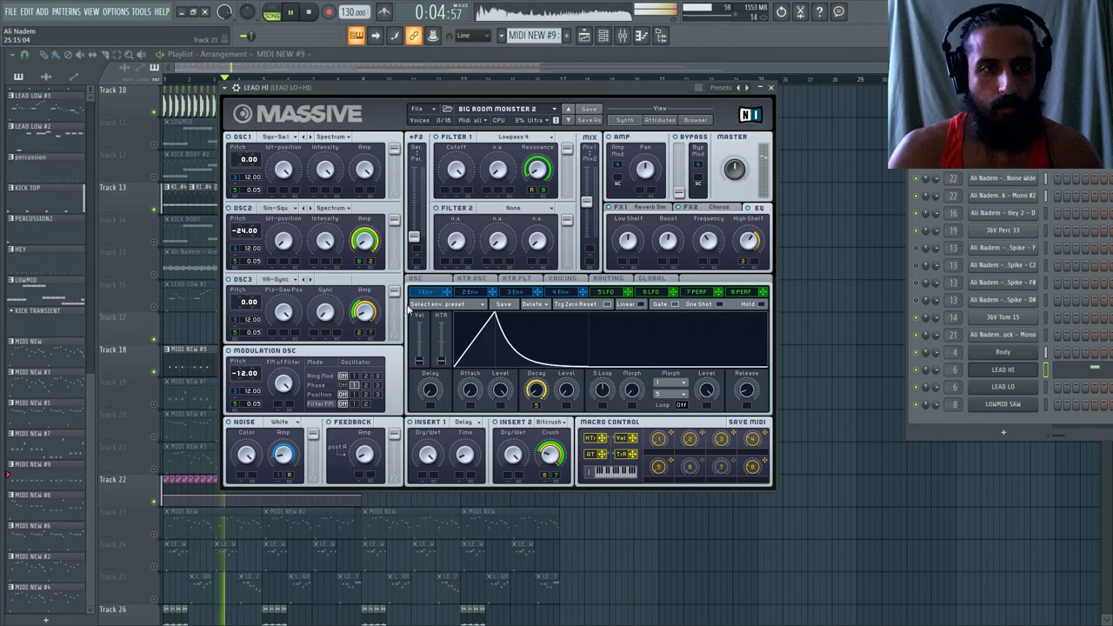
# Assign macro 6 to the decay of envelope 3 and set the macro to 1.
pyautogui.click(507, 294)
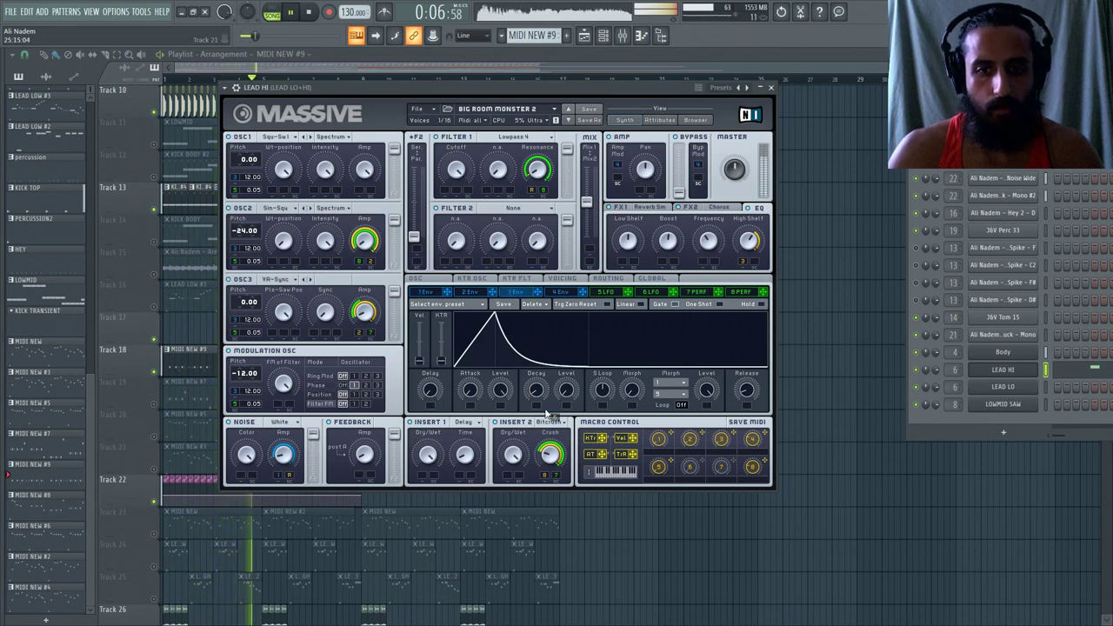
pyautogui.moveTo(539, 407); pyautogui.dragTo(537, 405)
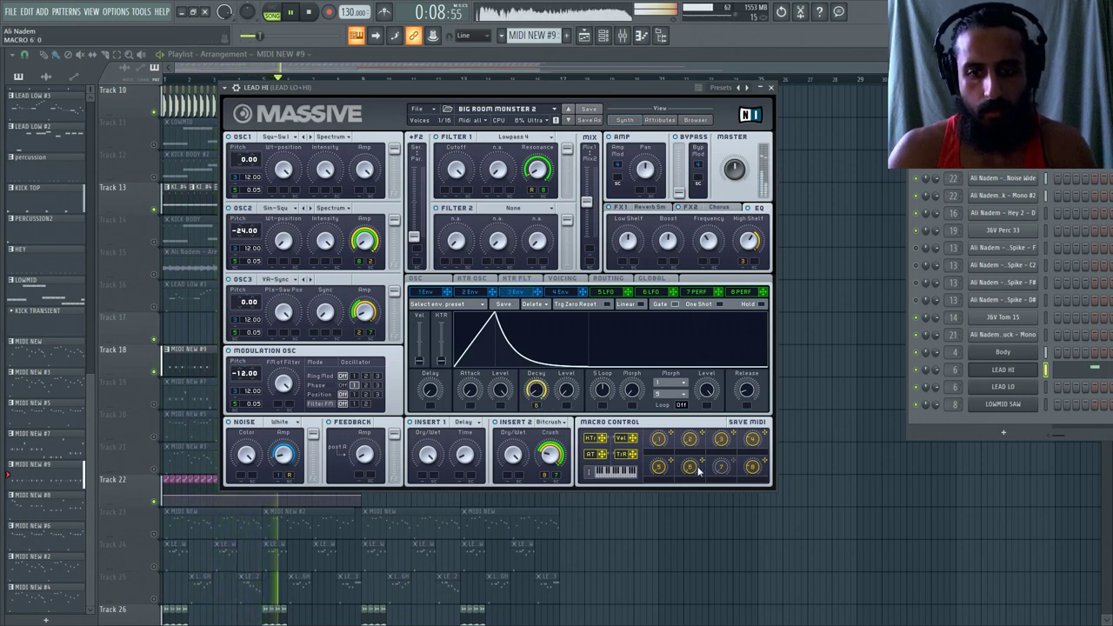
pyautogui.scroll(1, 697, 466)
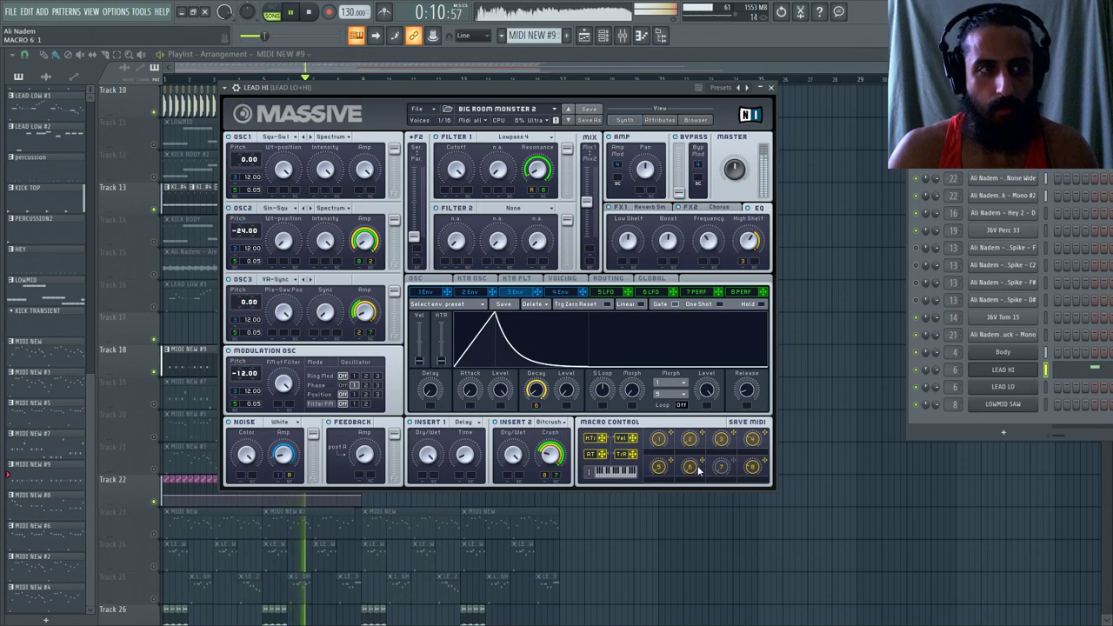
# Raise macro 6 to 2.
pyautogui.scroll(1, 697, 465)
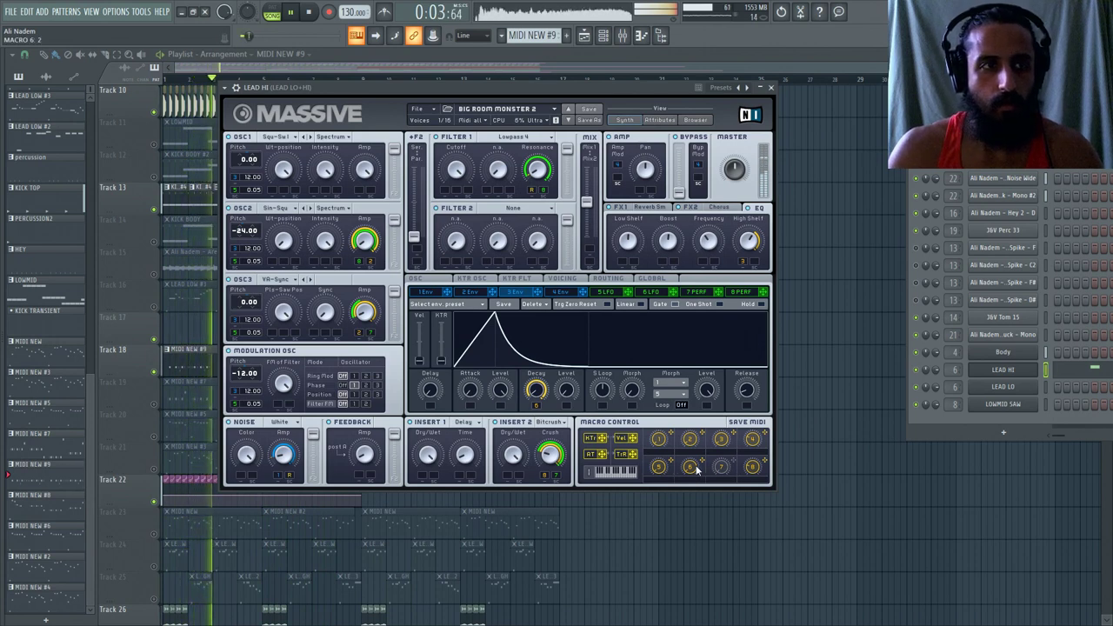
pyautogui.moveTo(696, 470)
pyautogui.mouseDown()
pyautogui.moveTo(695, 449)
pyautogui.moveTo(696, 469)
pyautogui.mouseUp()
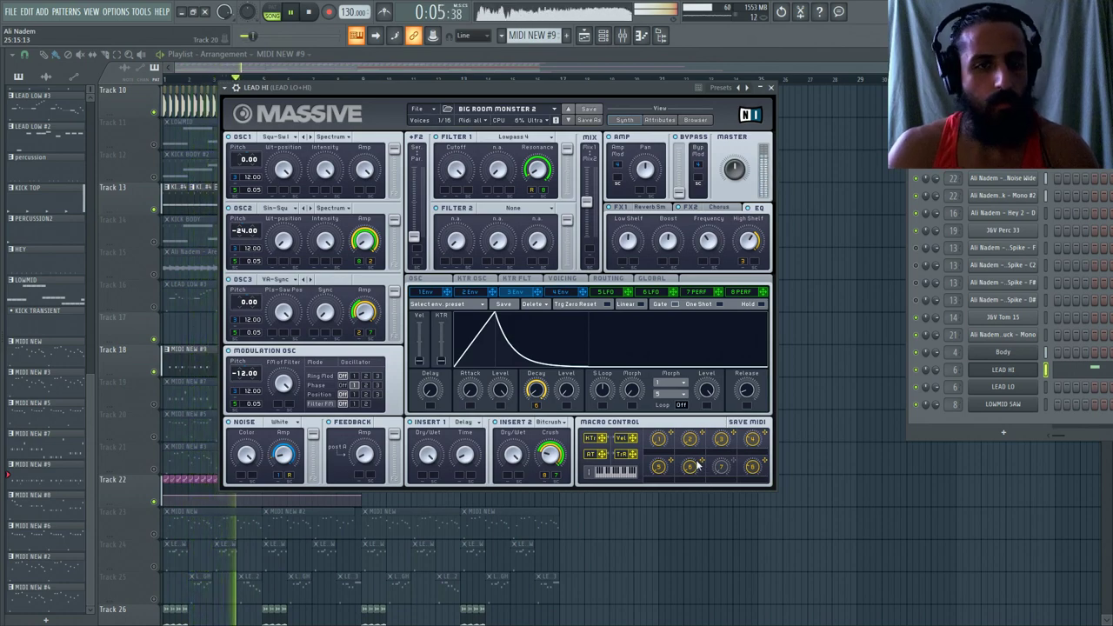
# Stop playback and load Fruity Fast LP into effect slot 10 of the KICK + BODY MIX mixer track.
pyautogui.press('F9')
pyautogui.press('space')
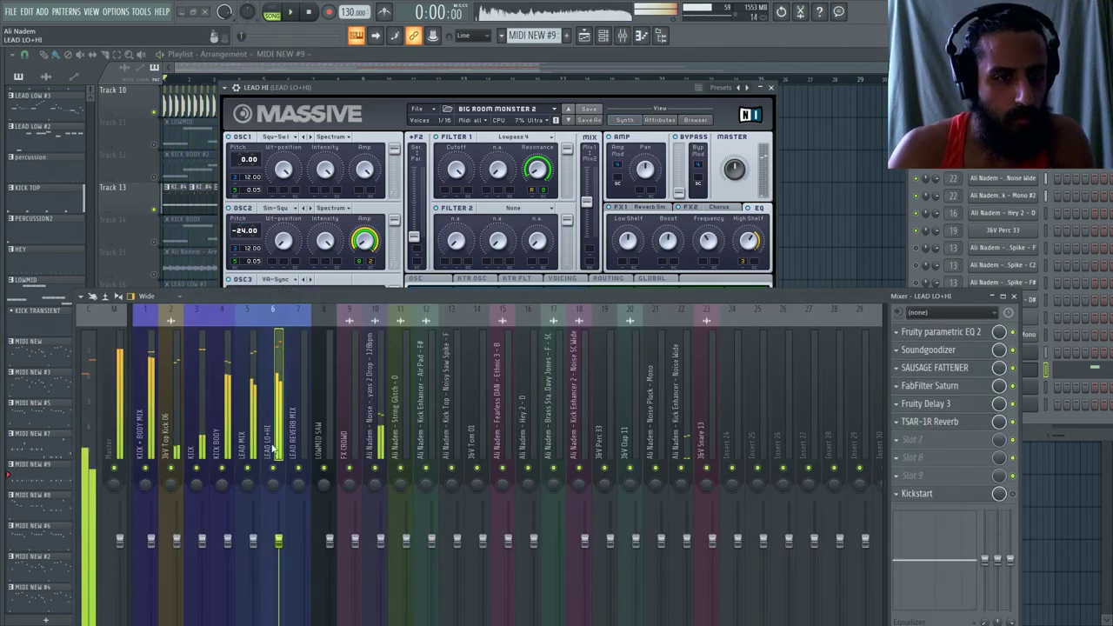
pyautogui.click(150, 426)
pyautogui.click(903, 496)
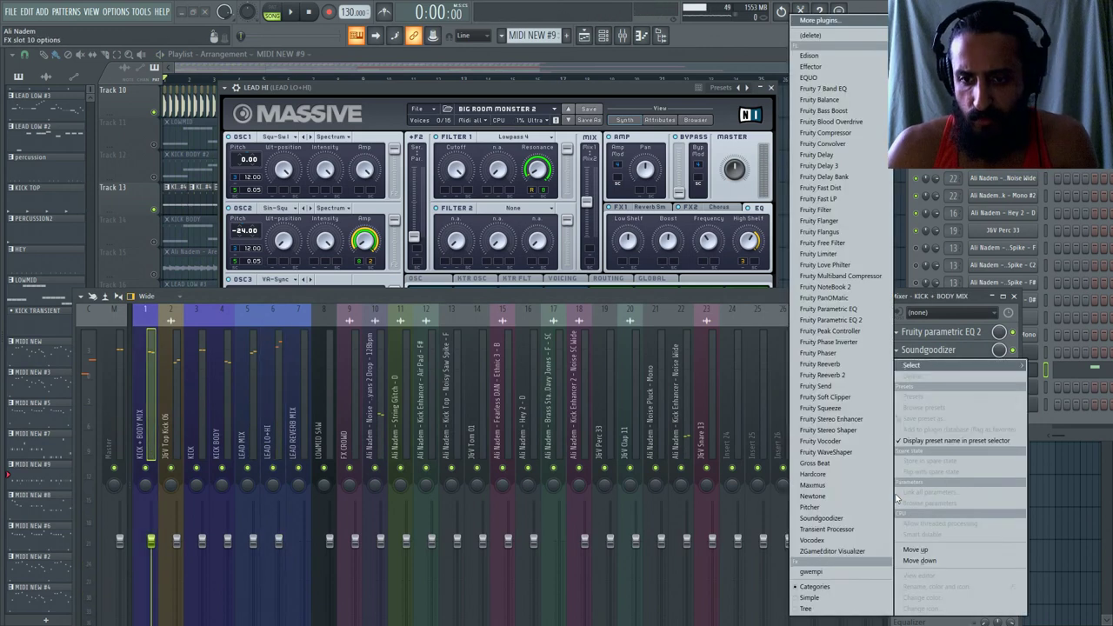
pyautogui.click(839, 200)
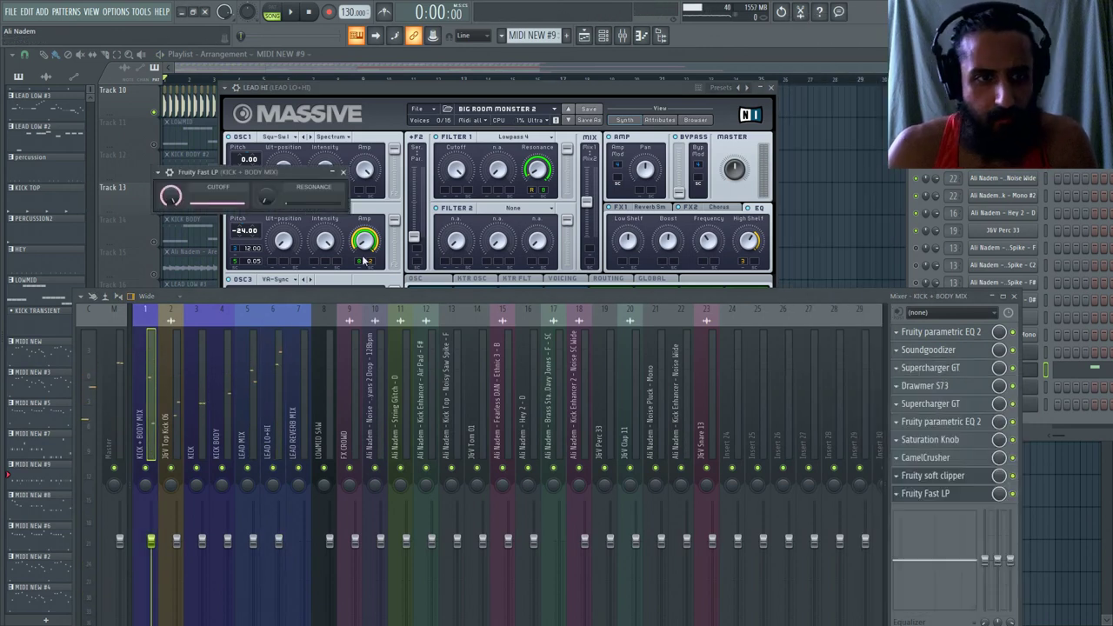
# Select the first beat of bar 1 in the playlist and create an automation clip for the Fruity Fast LP cutoff there.
pyautogui.click(402, 68)
pyautogui.scroll(5, 128, 120)
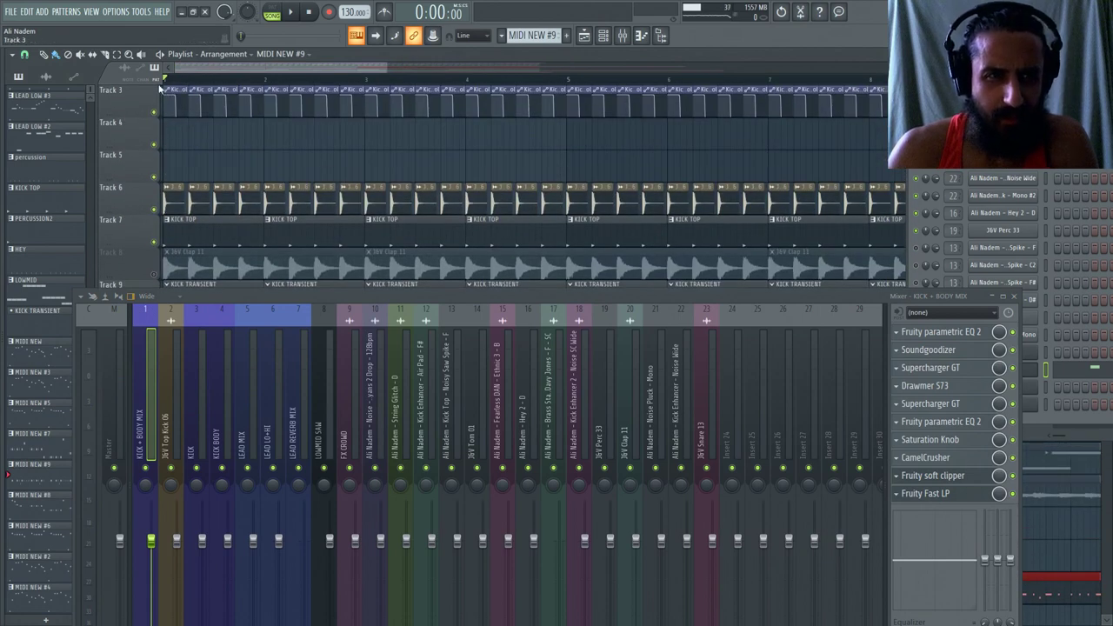
pyautogui.scroll(3, 174, 87)
pyautogui.moveTo(222, 84); pyautogui.dragTo(165, 84)
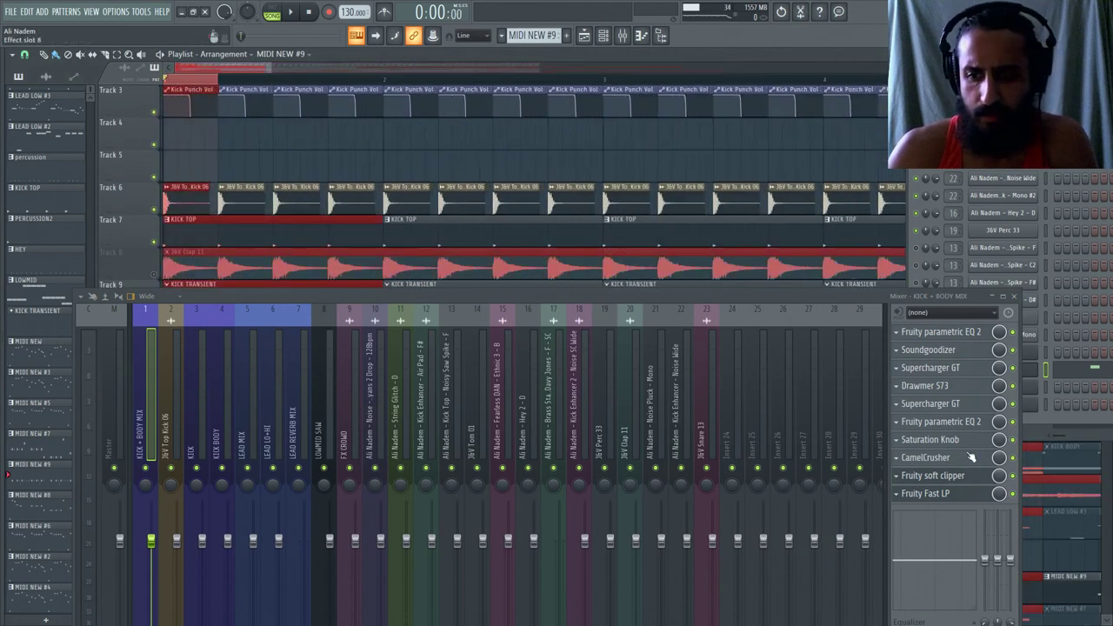
pyautogui.click(947, 493)
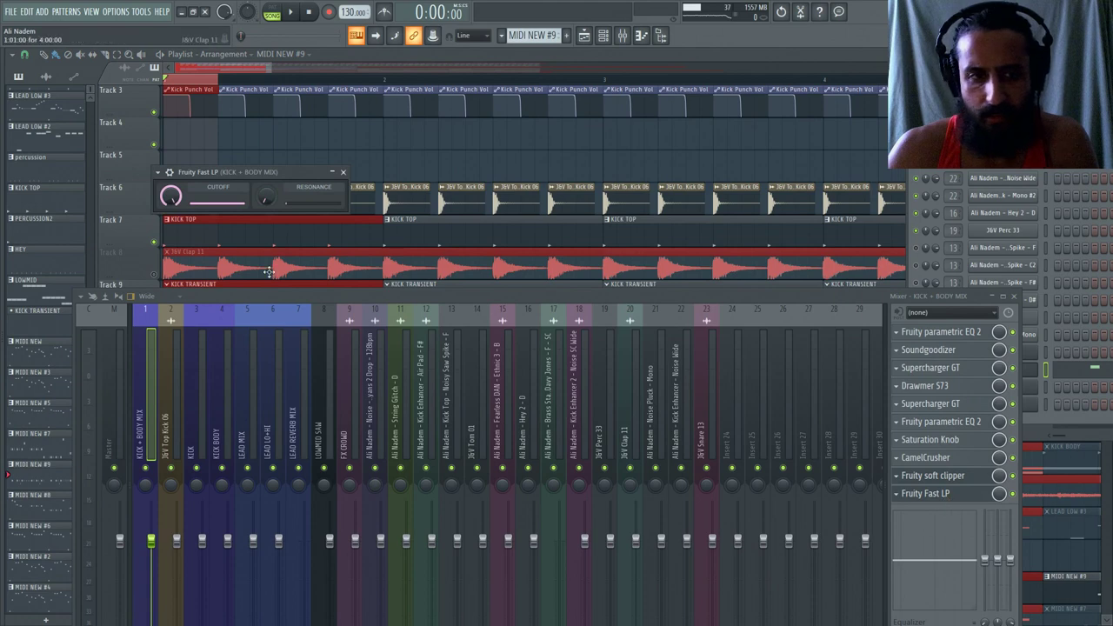
pyautogui.rightClick(171, 197)
pyautogui.click(209, 276)
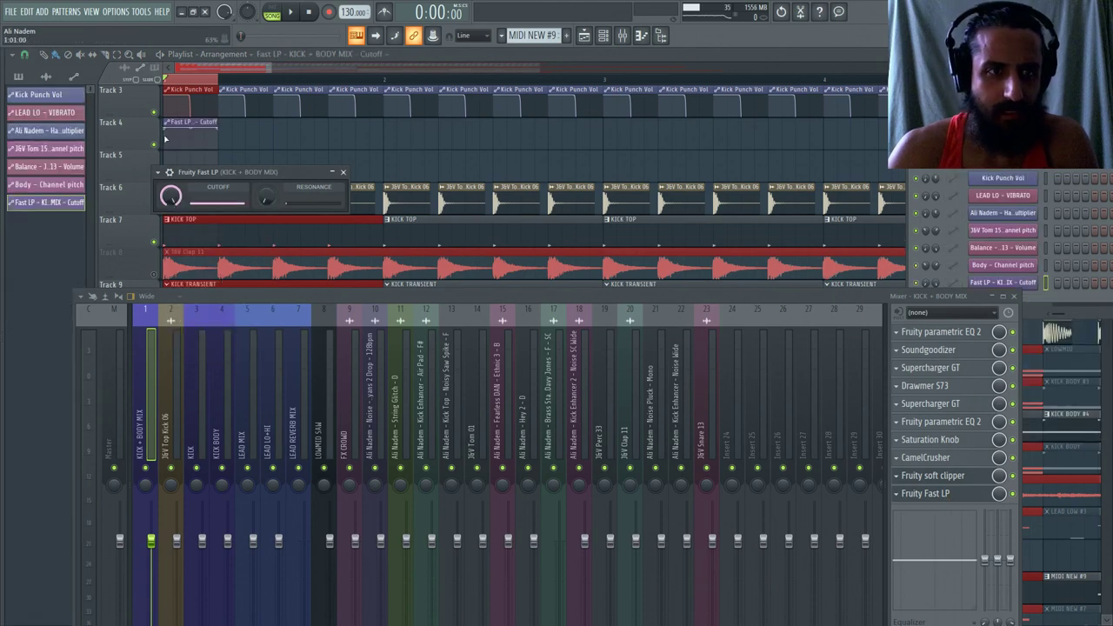
# Pull the end point of the Fast LP cutoff automation down to the minimum so the cutoff falls across the beat.
pyautogui.press('Escape')
pyautogui.scroll(5, 165, 139)
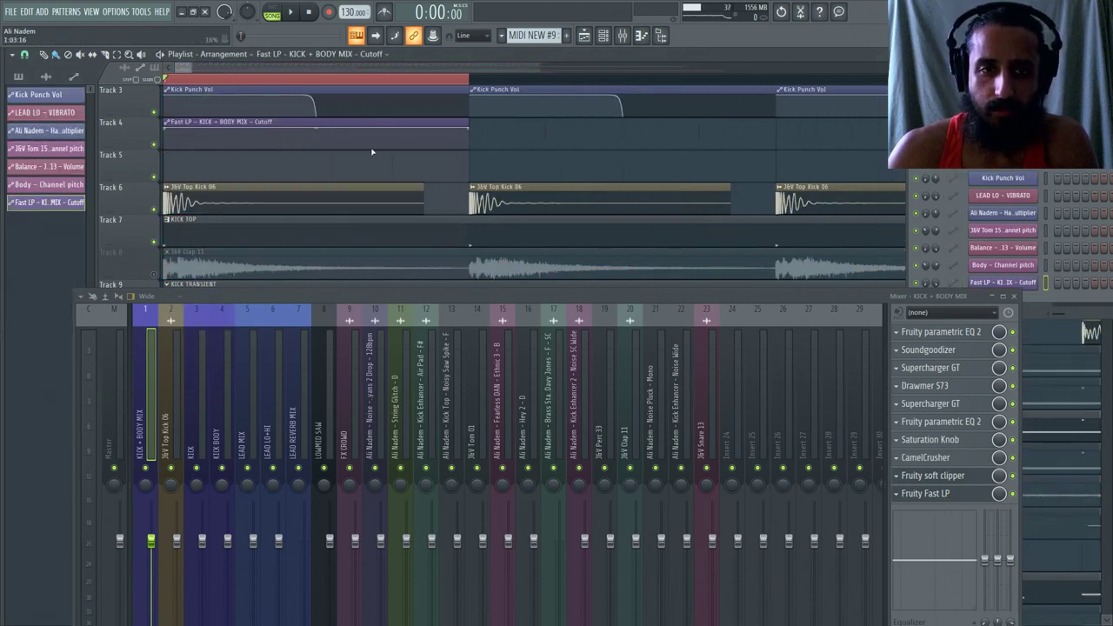
pyautogui.moveTo(470, 131); pyautogui.dragTo(462, 182)
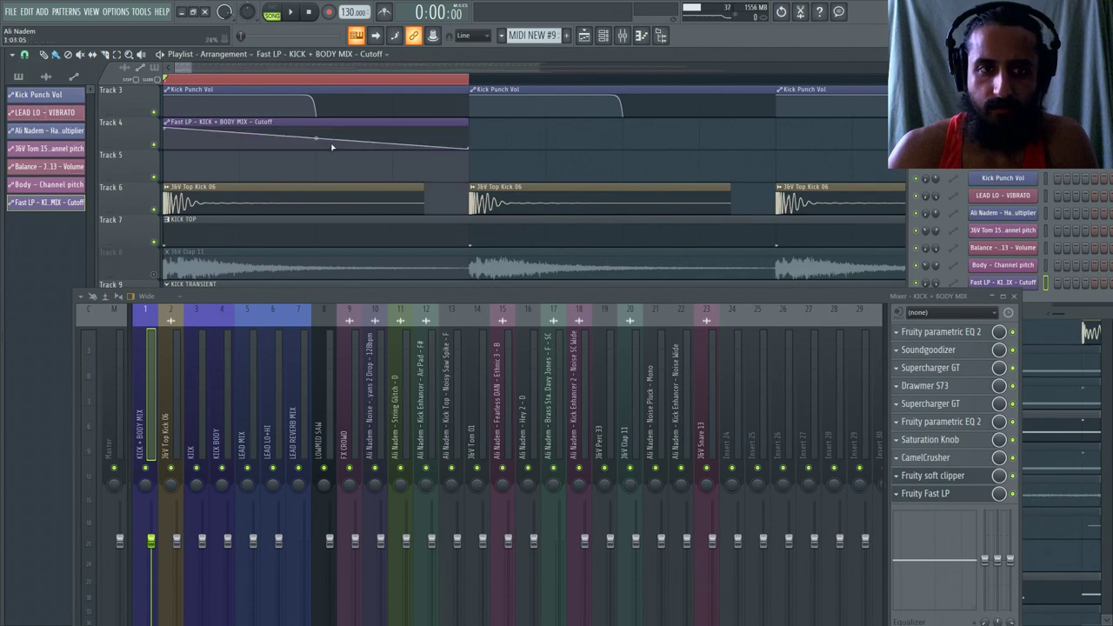
# Paint copies of the cutoff automation clip along Track 4 for each beat up to the existing volume clip near bar 9.
pyautogui.scroll(-5, 286, 136)
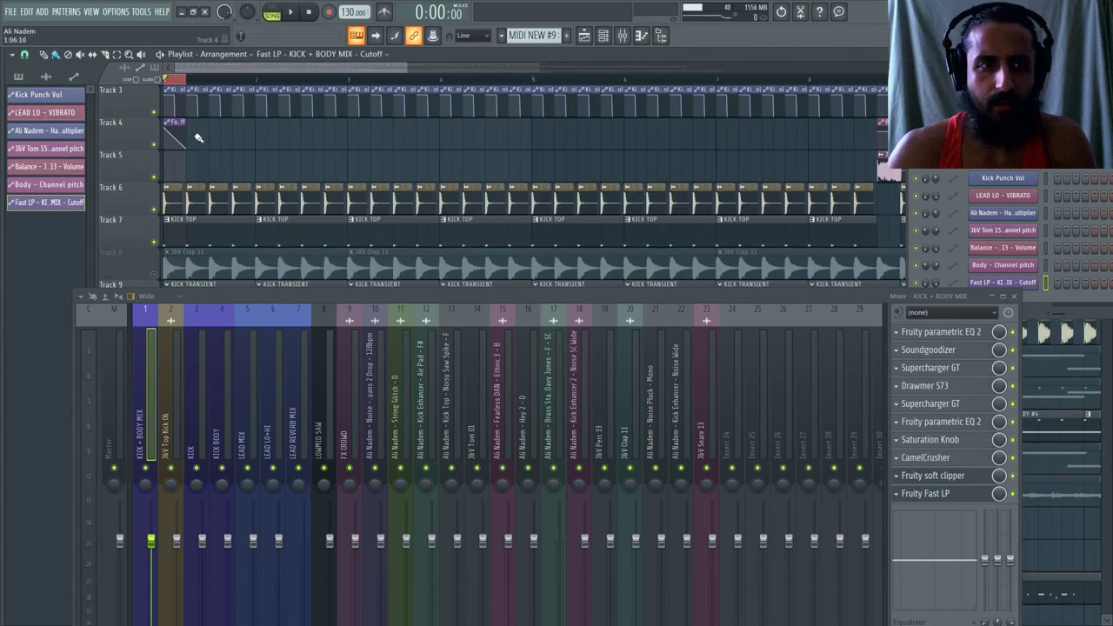
pyautogui.moveTo(194, 136); pyautogui.dragTo(832, 154)
pyautogui.scroll(-2, 645, 138)
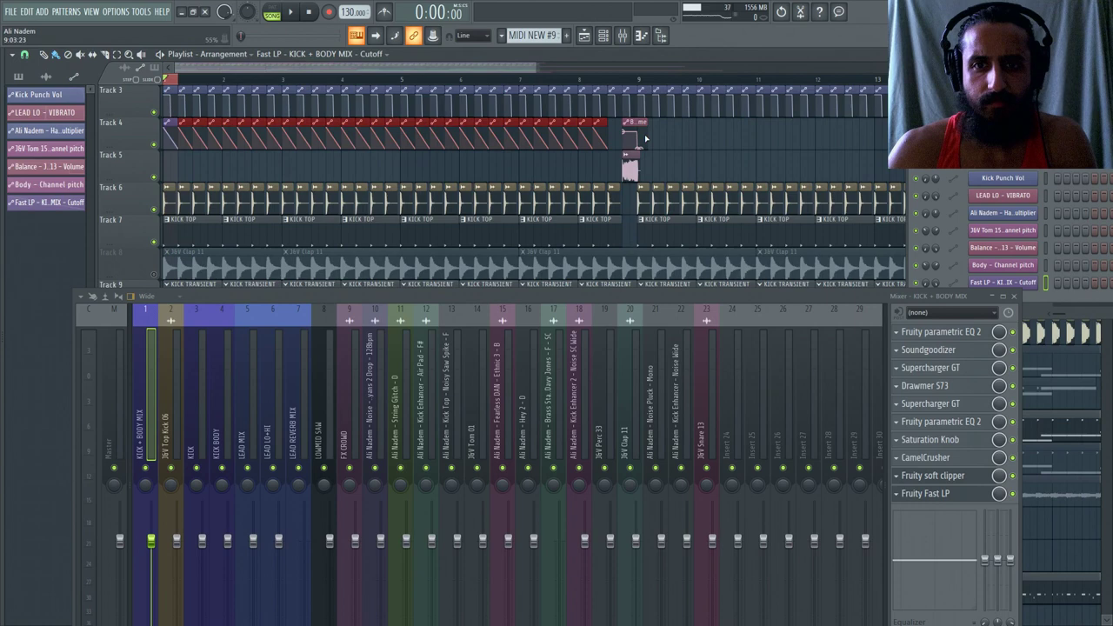
# Insert an empty track at Track 4 and move the painted cutoff automation clips up onto it.
pyautogui.rightClick(152, 135)
pyautogui.click(207, 330)
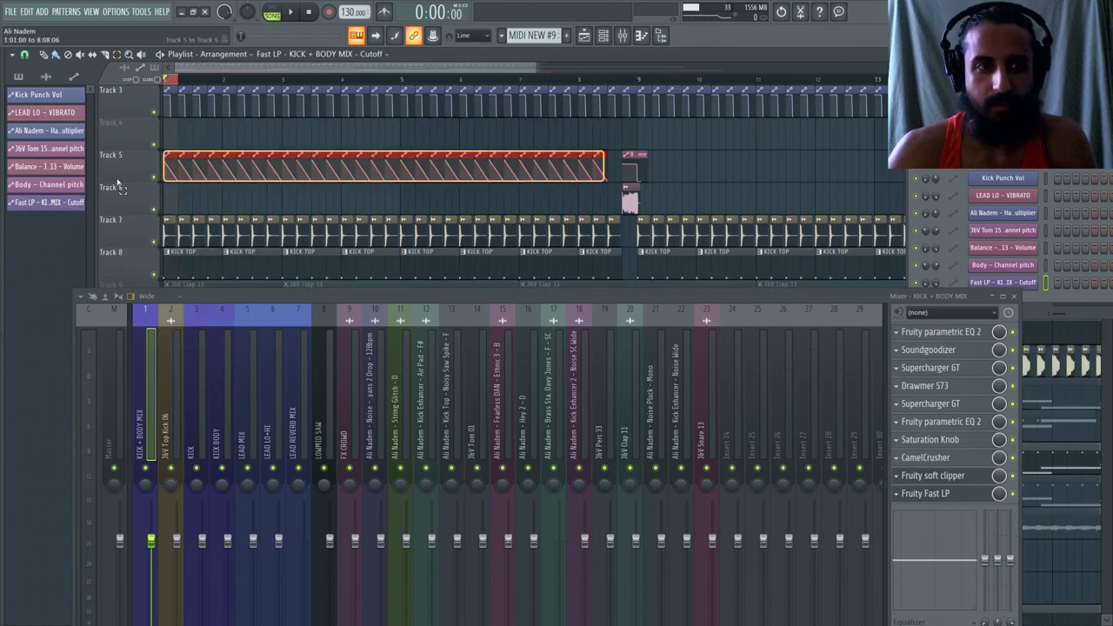
pyautogui.moveTo(596, 178); pyautogui.dragTo(598, 146)
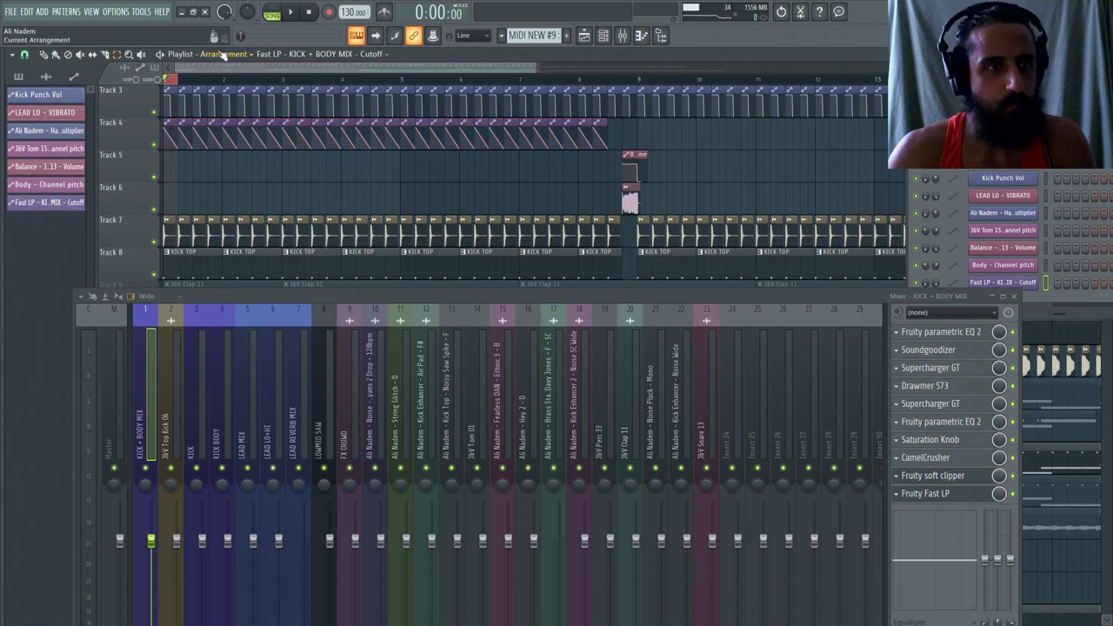
# Continue painting the cutoff automation clips along Track 4 from the last beats of bar 8 up to bar 17.
pyautogui.click(55, 54)
pyautogui.scroll(4, 621, 186)
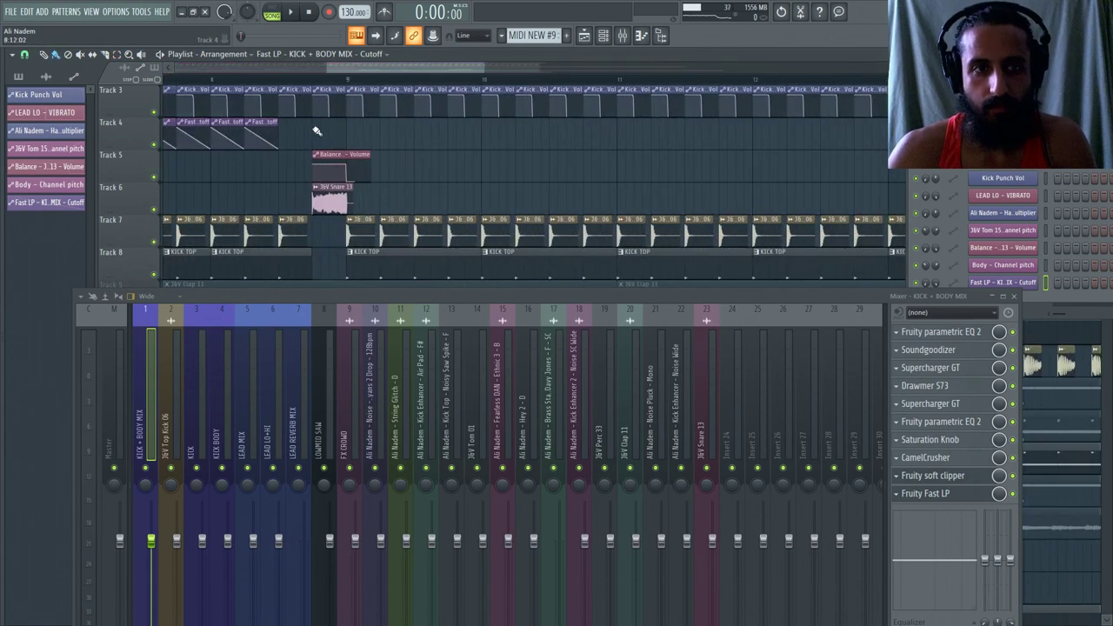
pyautogui.moveTo(284, 135); pyautogui.dragTo(817, 138)
pyautogui.scroll(-3, 781, 150)
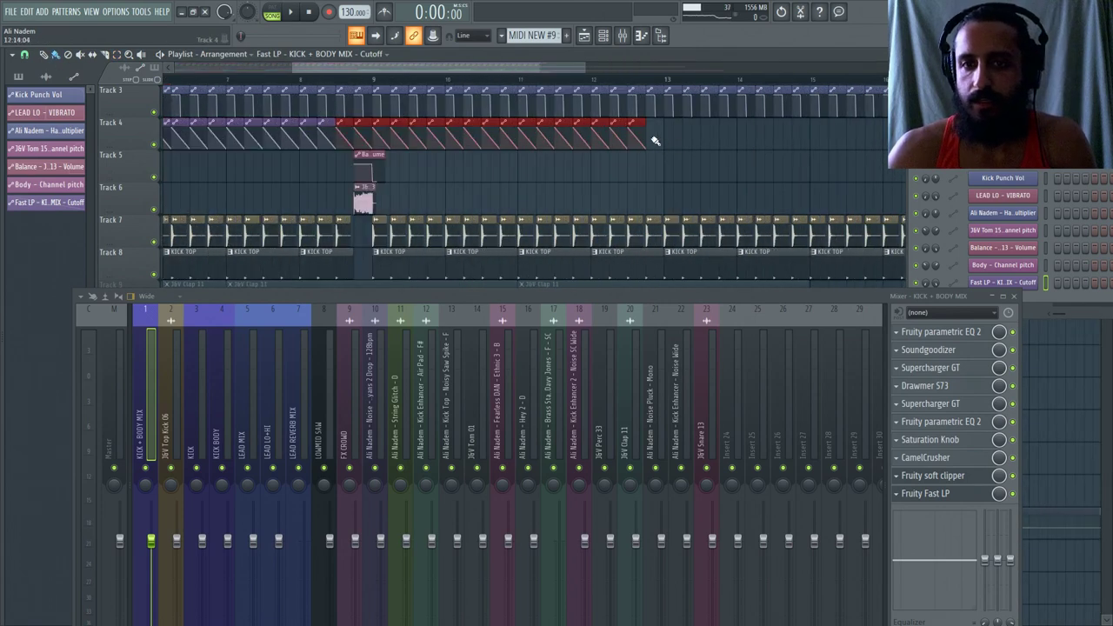
pyautogui.moveTo(656, 141); pyautogui.dragTo(885, 137)
pyautogui.press('Escape')
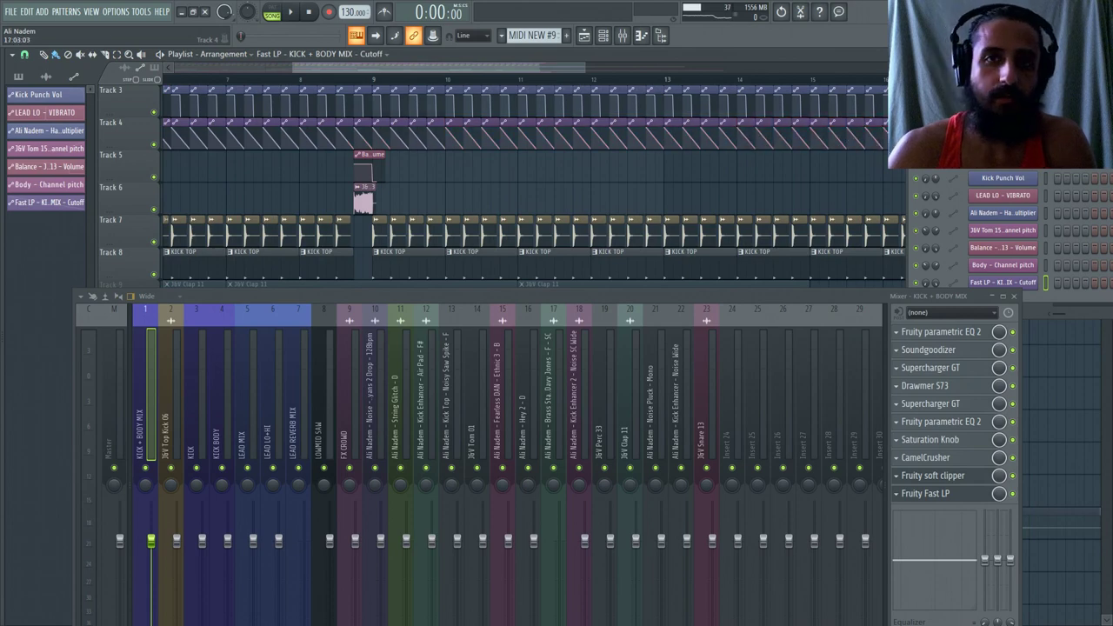
# Reshape the cutoff automation so it stays high and curves down to its lowest point at the end of each beat.
pyautogui.moveTo(575, 71); pyautogui.dragTo(306, 57)
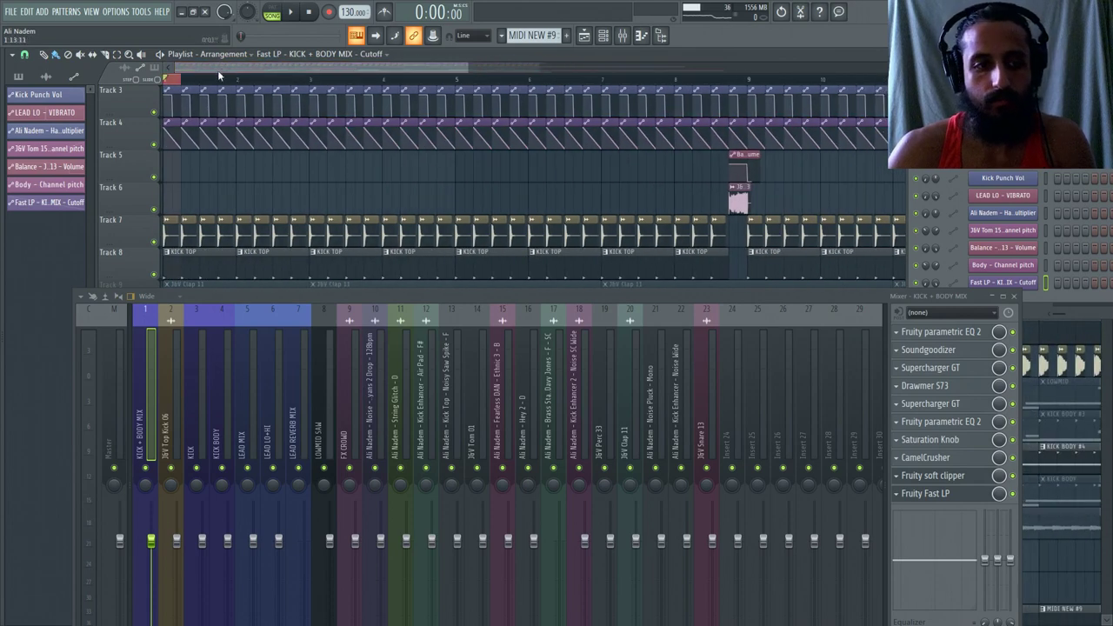
pyautogui.scroll(8, 315, 161)
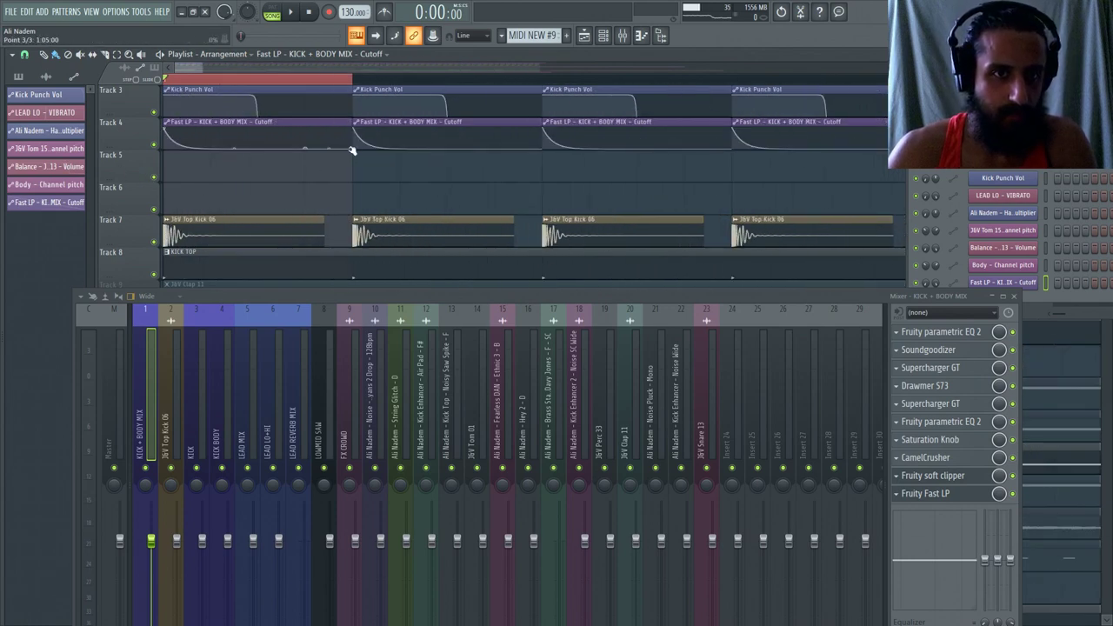
pyautogui.moveTo(352, 150); pyautogui.dragTo(354, 131)
pyautogui.moveTo(234, 147); pyautogui.dragTo(234, 126)
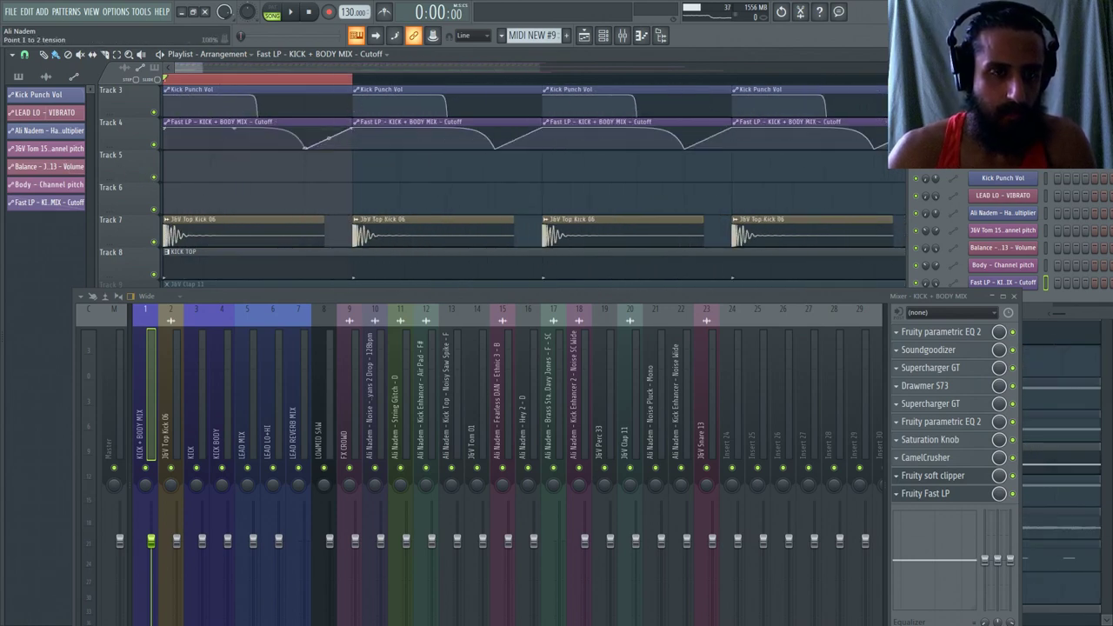
pyautogui.moveTo(311, 145); pyautogui.dragTo(336, 174)
# Play the arrangement and soften the tension of the cutoff curve so the filter starts closing earlier in each beat.
pyautogui.press('space')
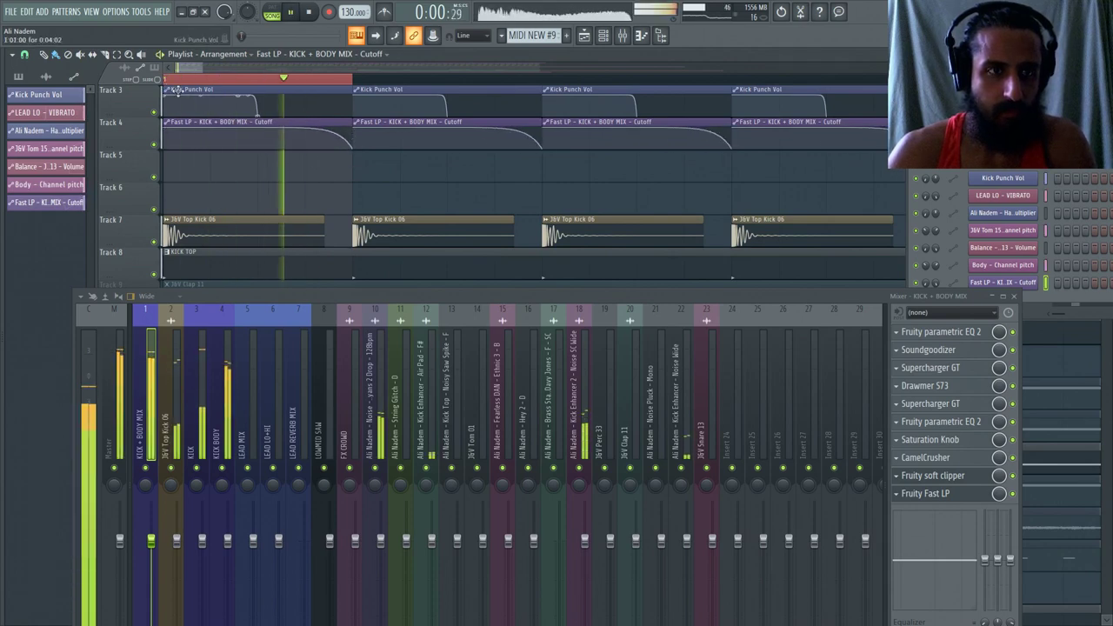
pyautogui.rightClick(259, 129)
pyautogui.click(263, 139)
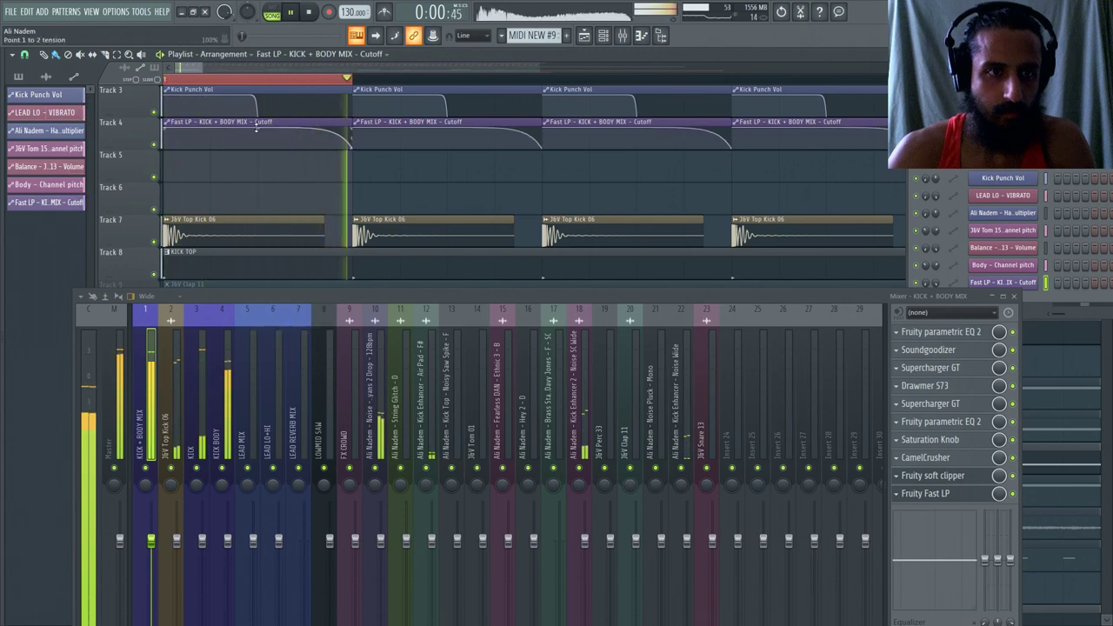
pyautogui.moveTo(259, 135); pyautogui.dragTo(252, 122)
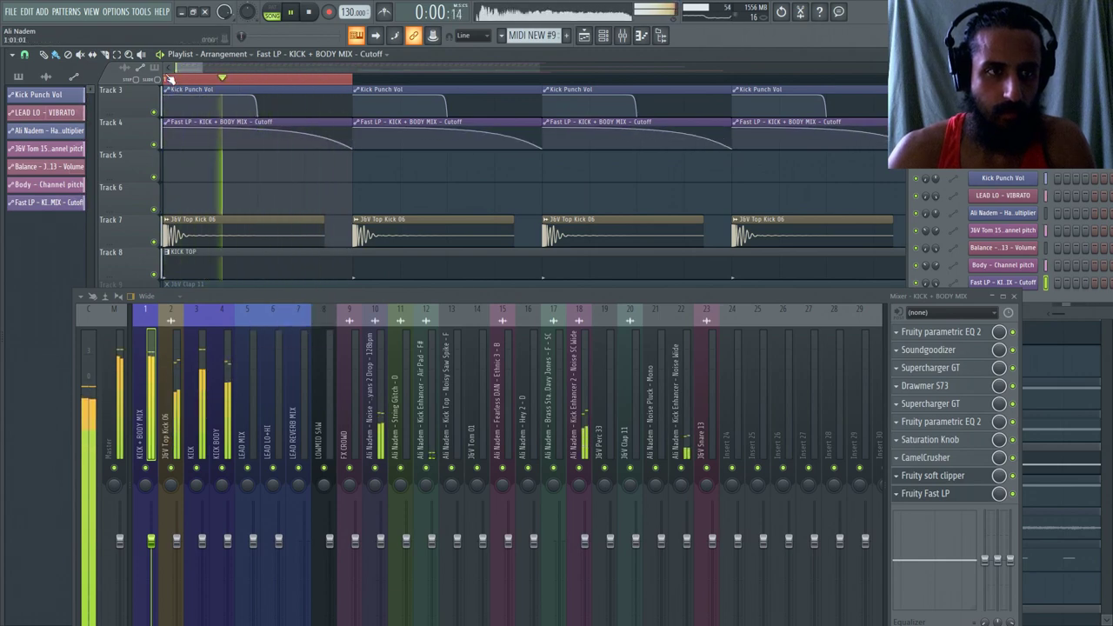
pyautogui.scroll(-5, 288, 174)
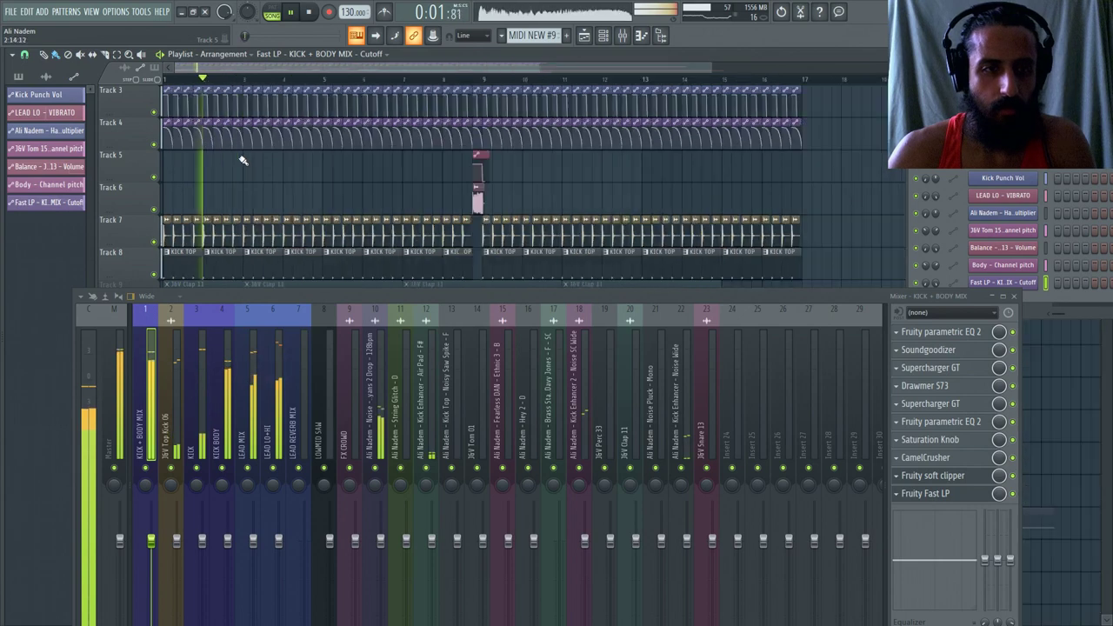
pyautogui.scroll(-2, 208, 161)
pyautogui.scroll(2, 200, 165)
# Try a cutoff curve that bottoms out before the end of the beat and rises back up to its end.
pyautogui.scroll(5, 194, 188)
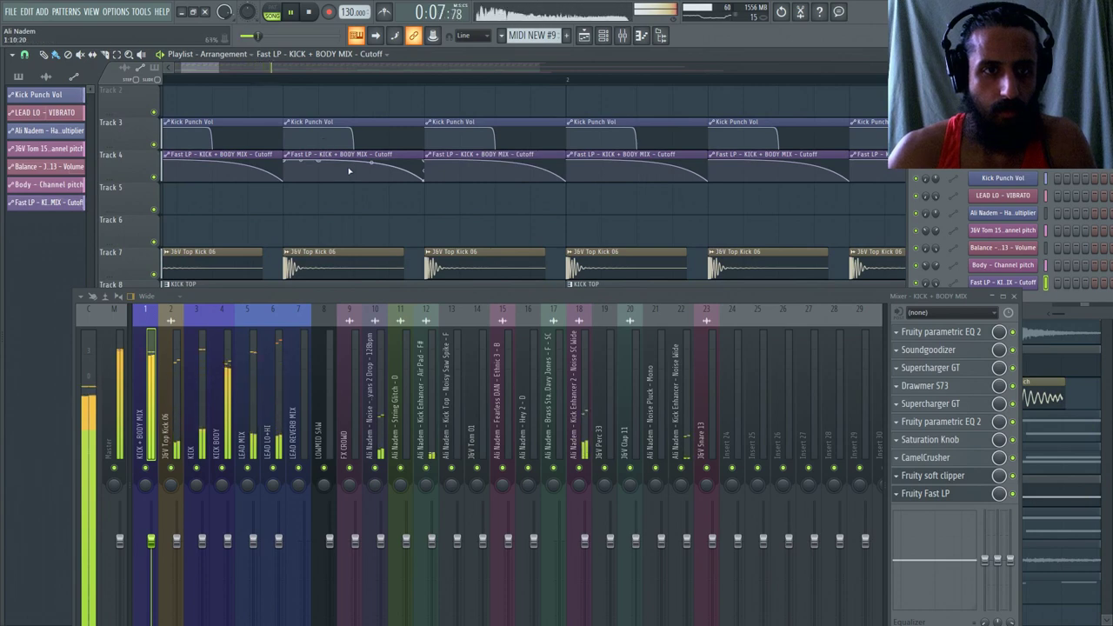
pyautogui.moveTo(372, 171)
pyautogui.mouseDown()
pyautogui.moveTo(360, 200)
pyautogui.moveTo(389, 195)
pyautogui.moveTo(391, 163)
pyautogui.mouseUp()
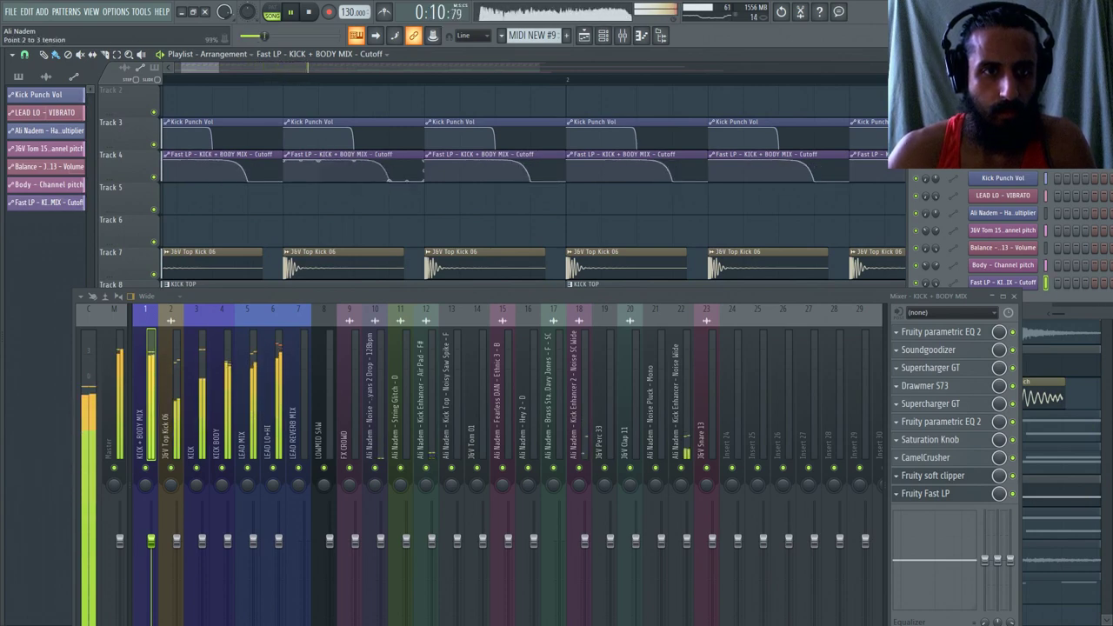
pyautogui.rightClick(418, 185)
pyautogui.click(443, 205)
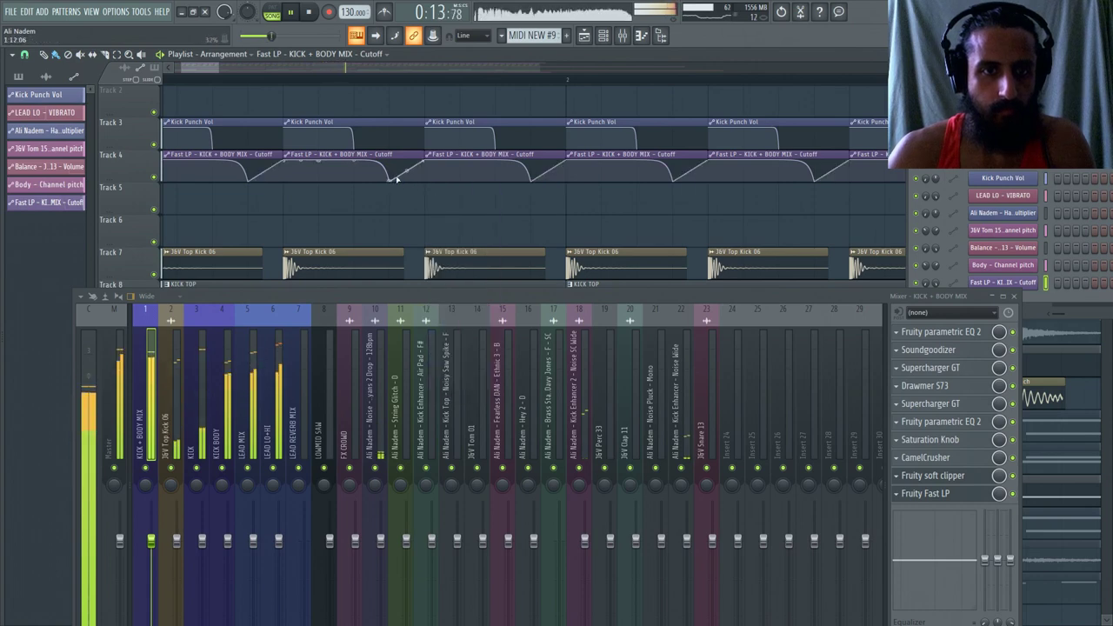
pyautogui.moveTo(396, 179); pyautogui.dragTo(380, 181)
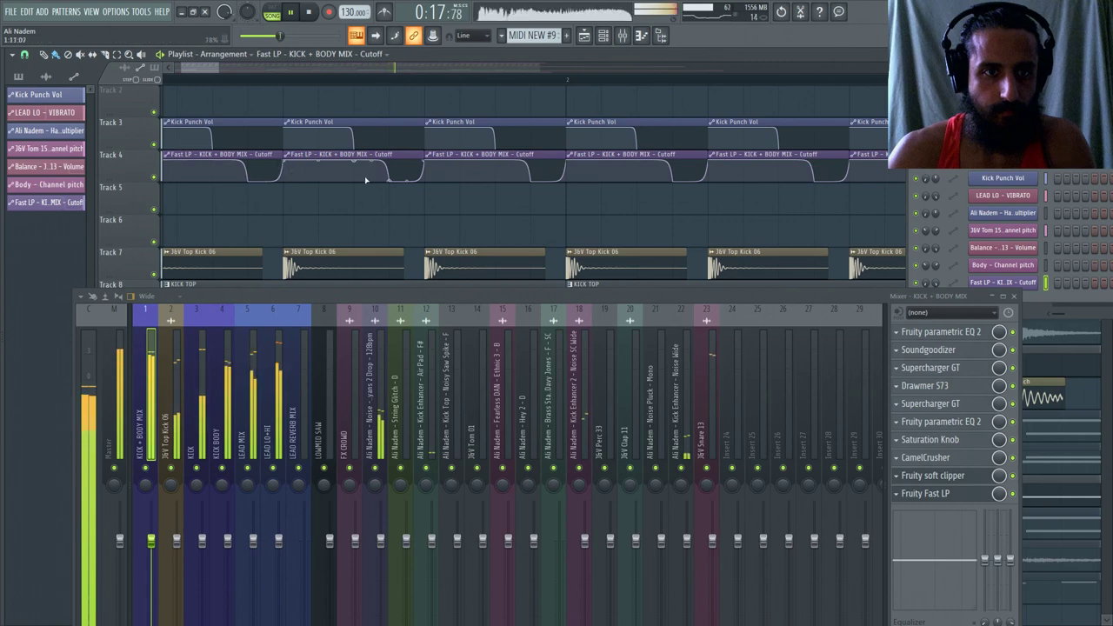
# Move the cutoff curve's low point back to the end of the beat, replay, and ease its tension into a gentler fall.
pyautogui.moveTo(393, 182); pyautogui.dragTo(443, 203)
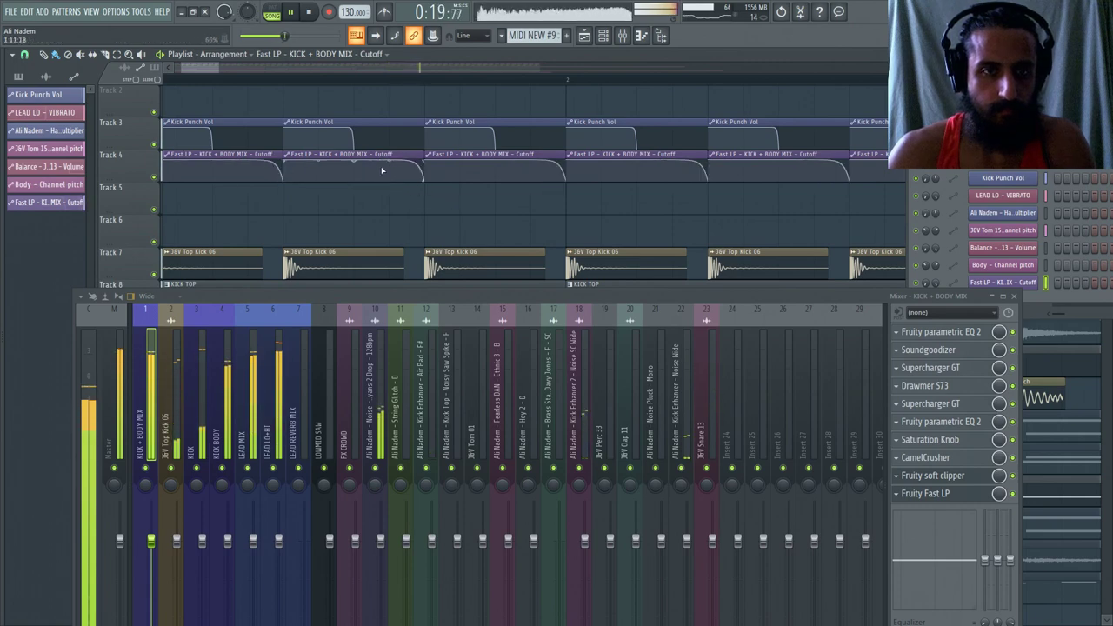
pyautogui.press('space')
pyautogui.press('space')
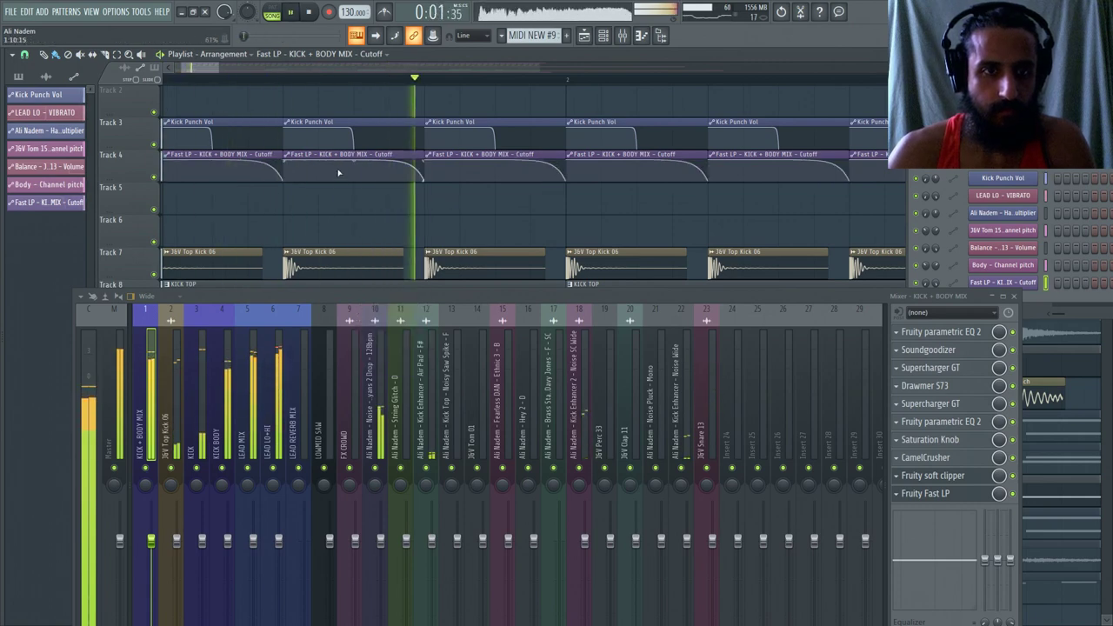
pyautogui.moveTo(338, 173); pyautogui.dragTo(372, 148)
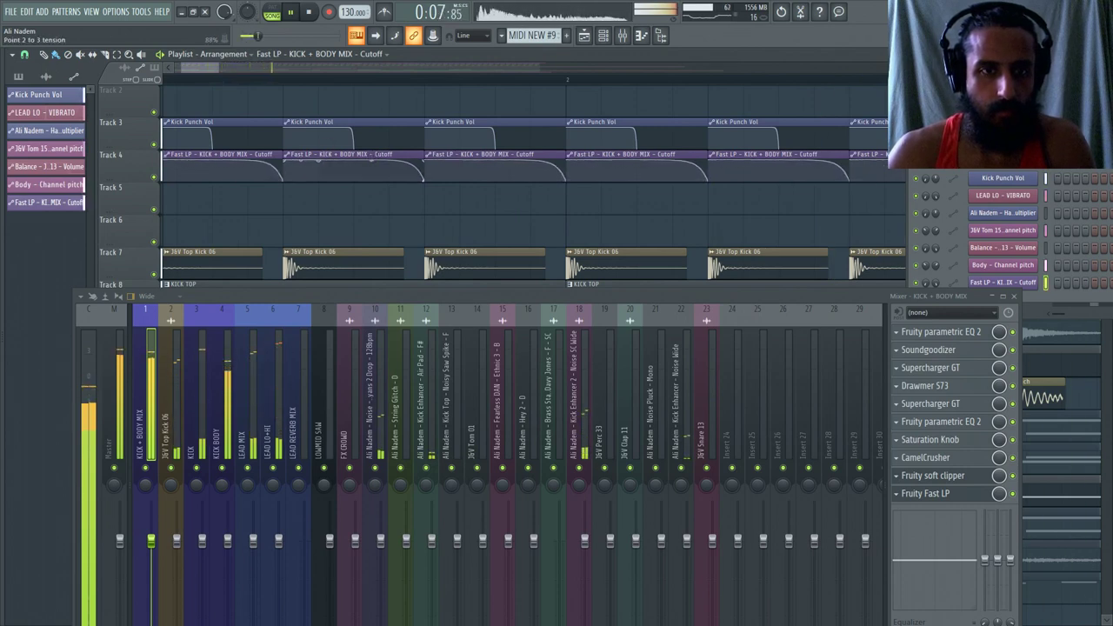
# Play the arrangement again from bar 1 to check the filtered kick and body against the leads.
pyautogui.scroll(-3, 293, 102)
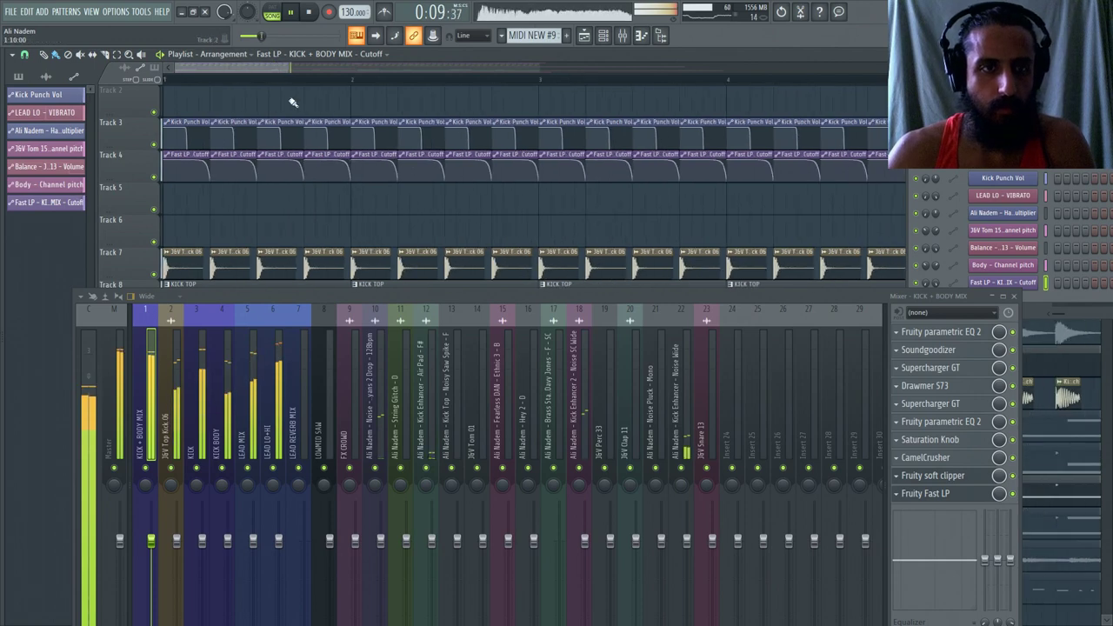
pyautogui.click(170, 83)
pyautogui.scroll(-2, 223, 113)
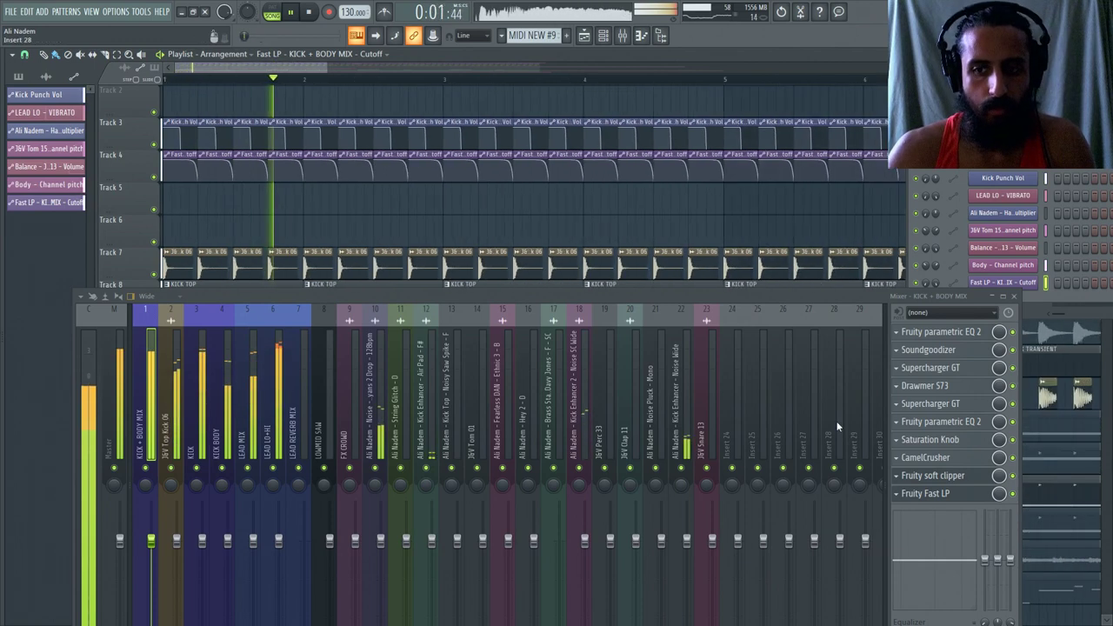
pyautogui.scroll(-3, 467, 199)
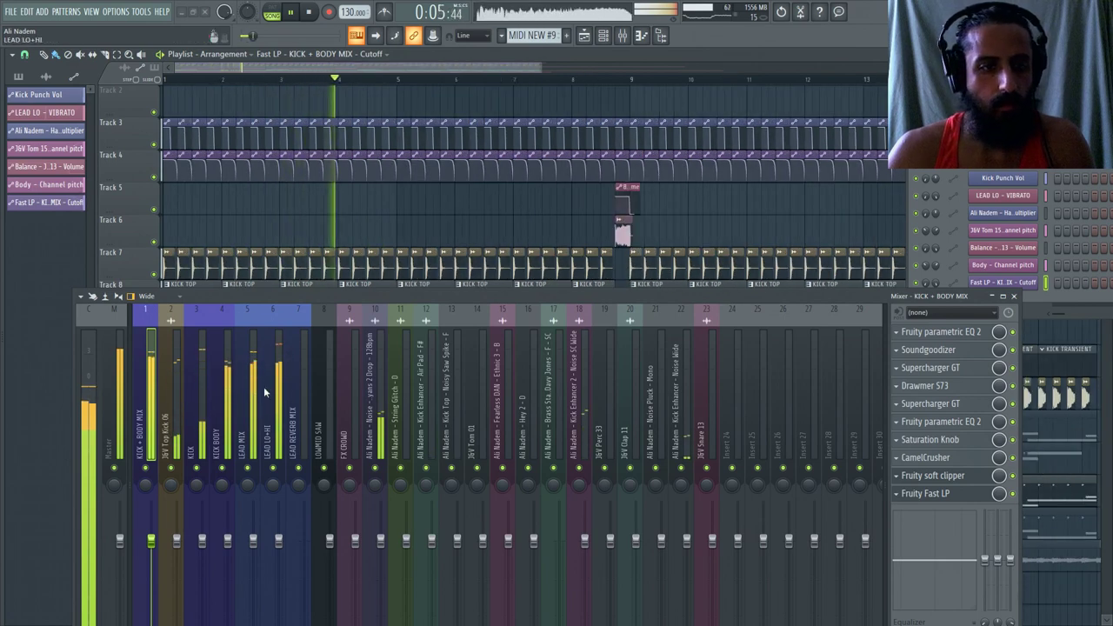
# Open the LEAD HI channel's Massive instrument and move the mixer down clear of it.
pyautogui.scroll(-2, 346, 200)
pyautogui.scroll(-2, 346, 200)
pyautogui.click(1000, 218)
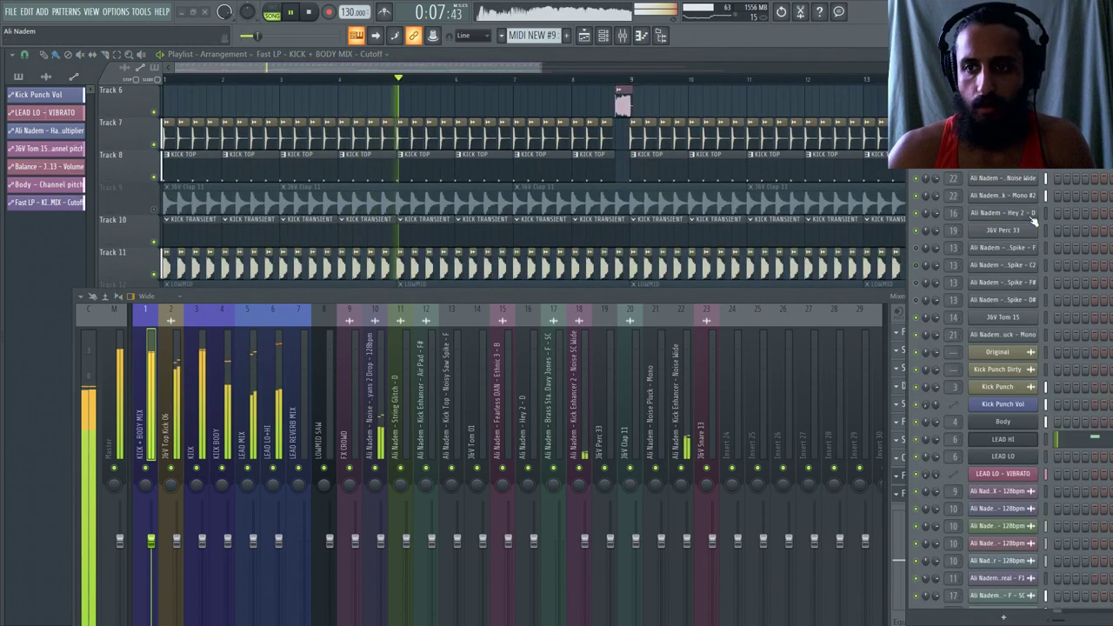
pyautogui.click(1007, 442)
pyautogui.moveTo(539, 290); pyautogui.dragTo(558, 571)
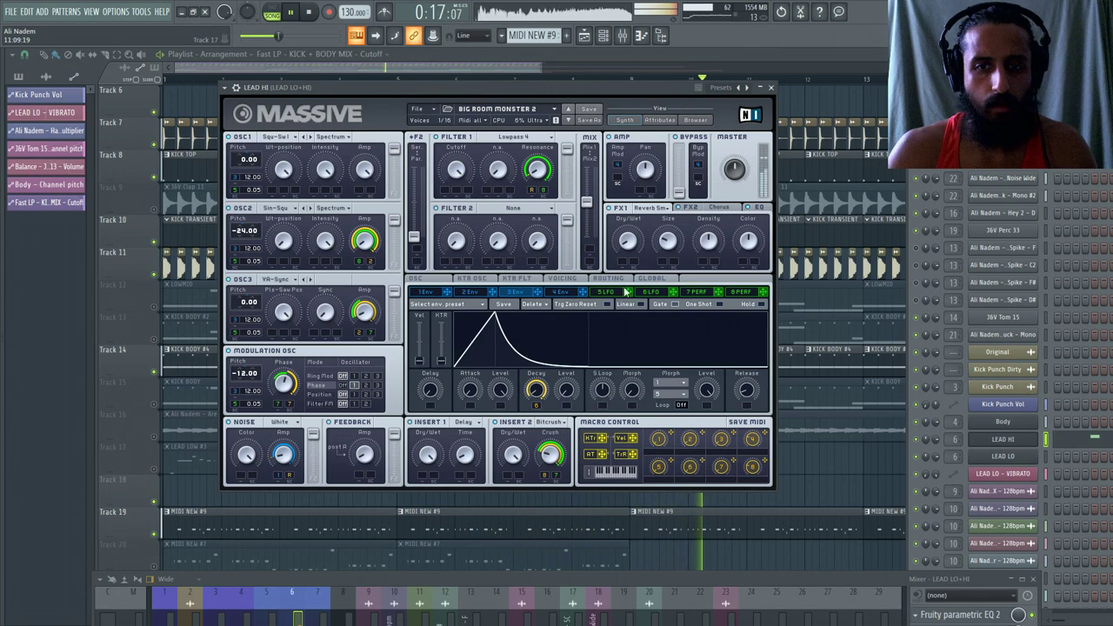
# Look through the performer, LFO 5 and envelopes while trying lower Filter 1 cutoff values, and return the cutoff to 100.
pyautogui.click(733, 295)
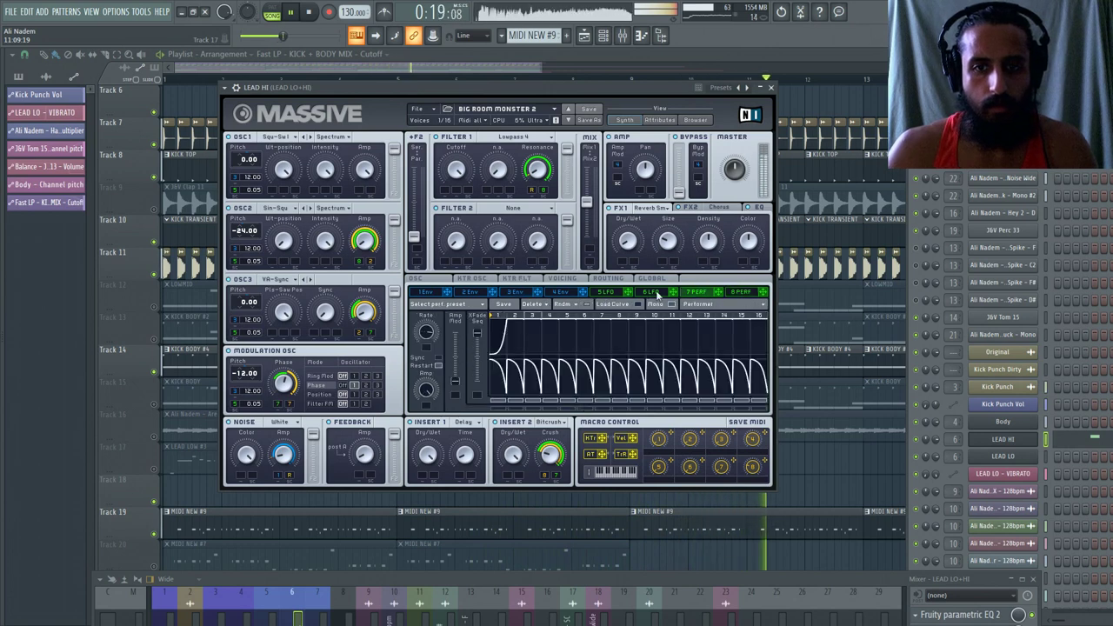
pyautogui.click(609, 293)
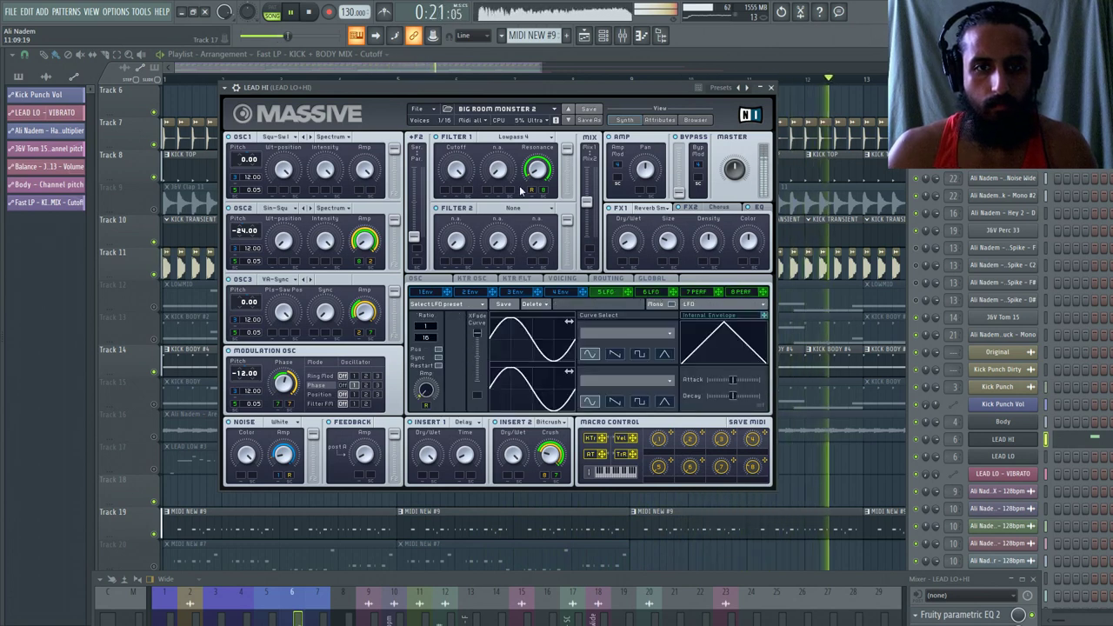
pyautogui.click(457, 171)
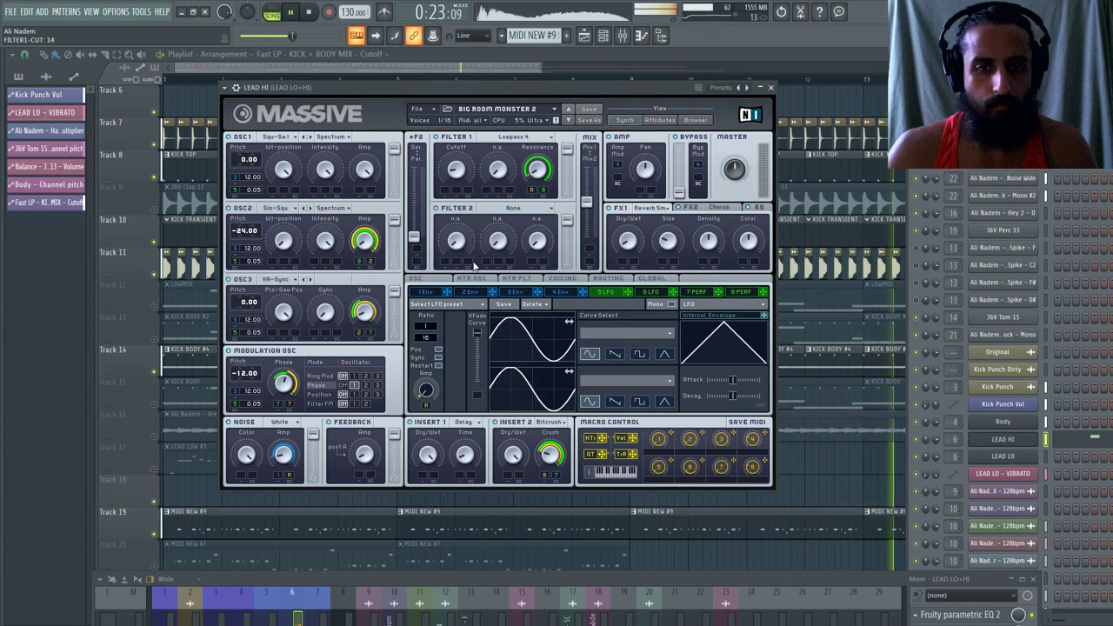
pyautogui.click(489, 294)
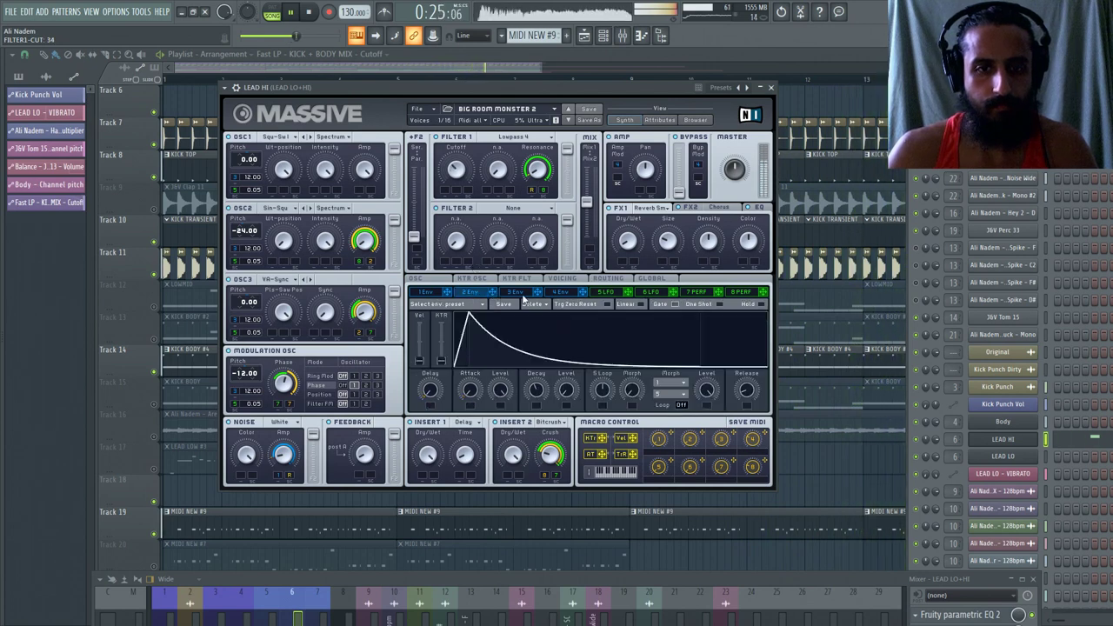
pyautogui.click(520, 293)
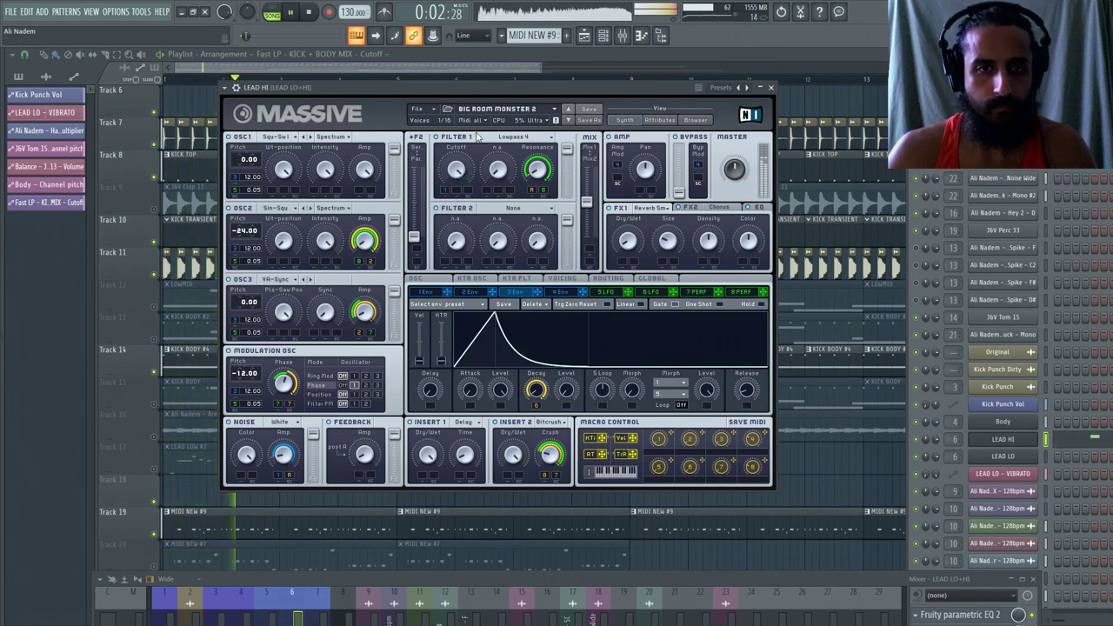
pyautogui.moveTo(447, 195); pyautogui.dragTo(448, 157)
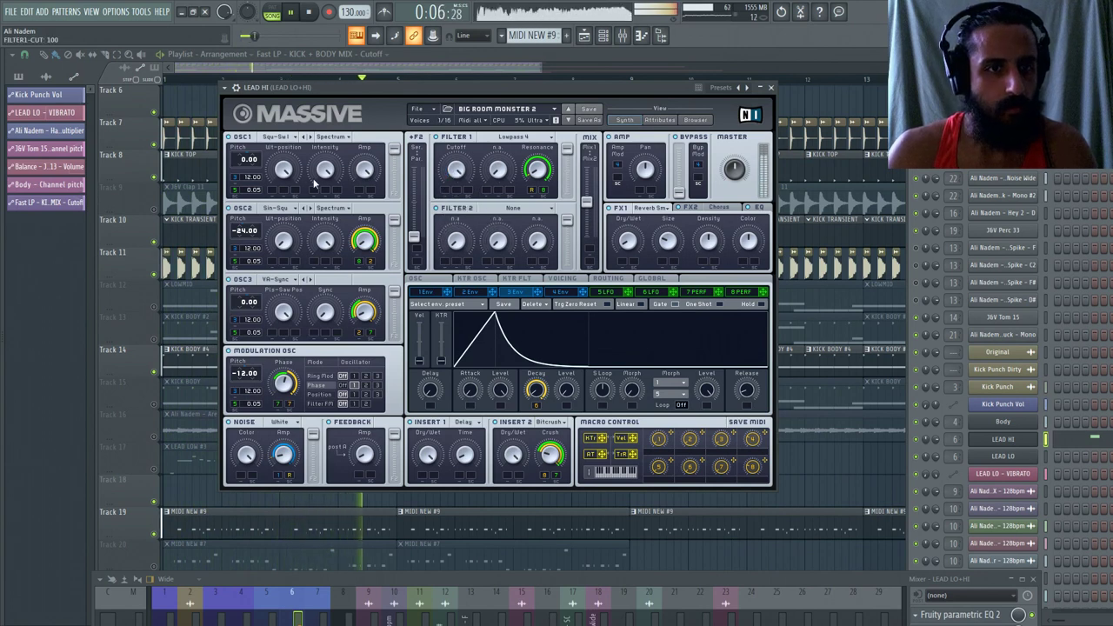
# Try a different wavetable such as Polysaw I on OSC2 and return it to Sin-Square.
pyautogui.press('space')
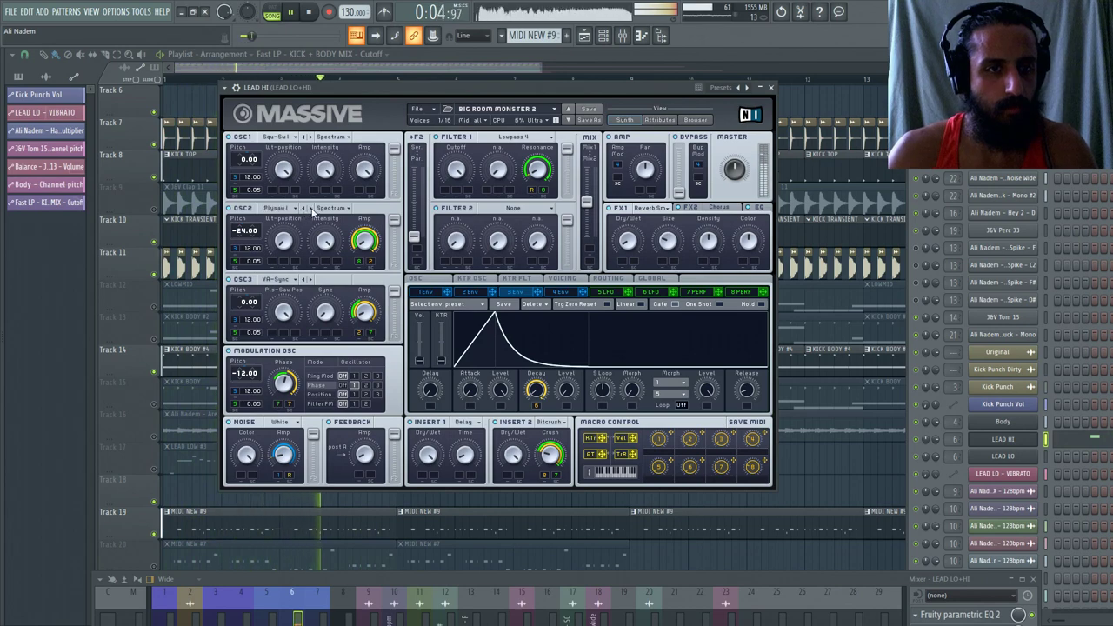
pyautogui.click(304, 210)
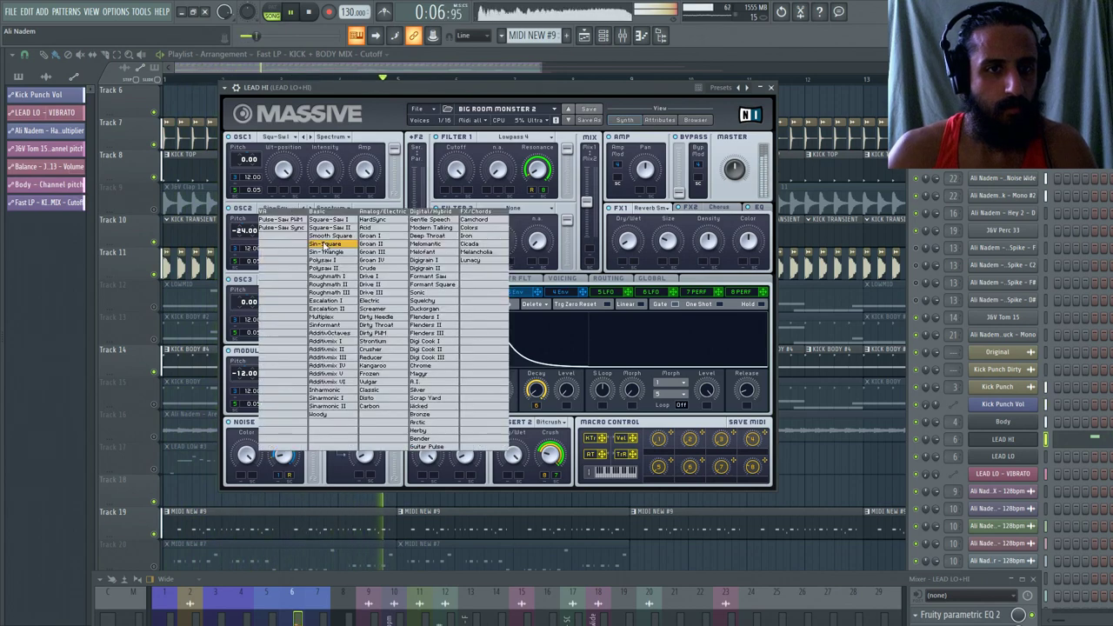
pyautogui.click(328, 227)
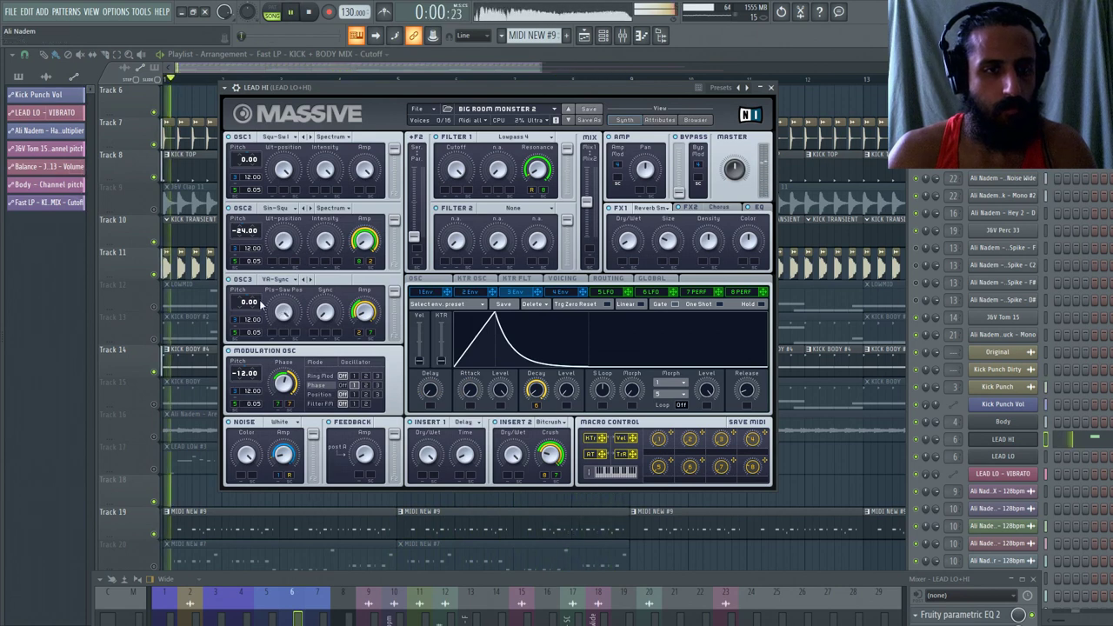
# Try OSC3 at a pitch of -7.00 and return it to 0.00.
pyautogui.moveTo(253, 375); pyautogui.dragTo(248, 374)
pyautogui.press('space')
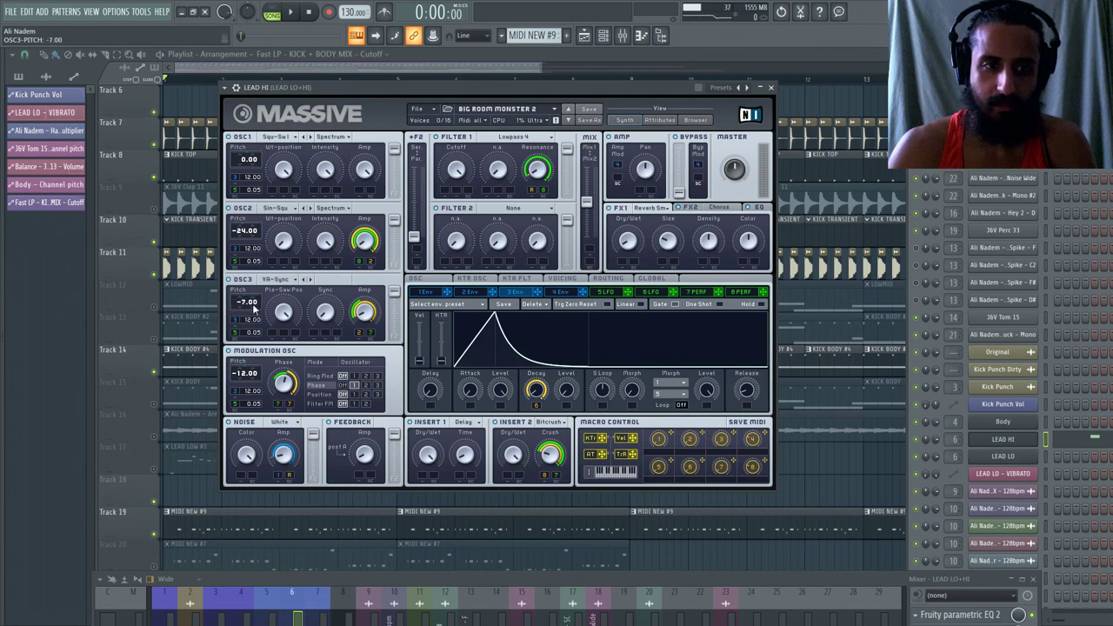
pyautogui.moveTo(250, 311); pyautogui.dragTo(244, 305)
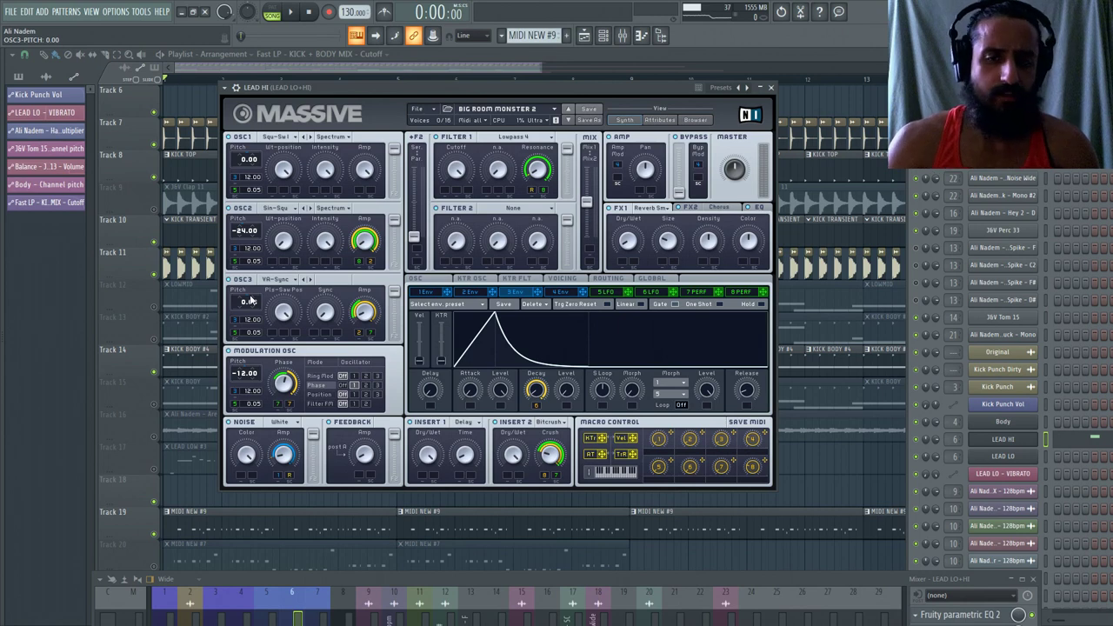
# View Massive's voicing settings, raise the mixer to check the levels during playback, and lower it again.
pyautogui.click(561, 279)
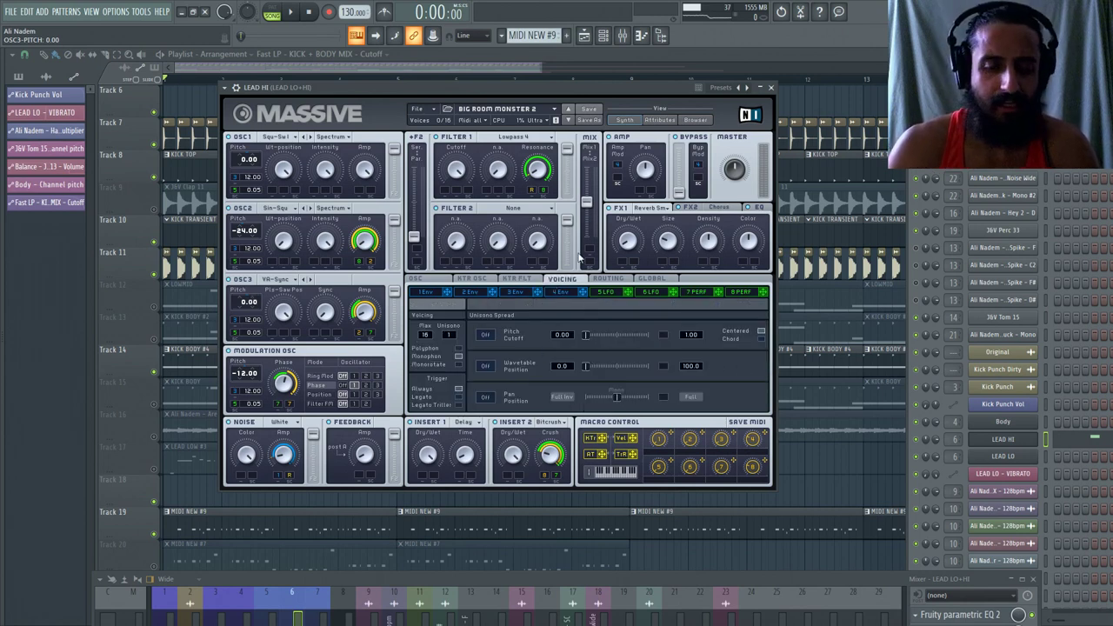
pyautogui.moveTo(604, 574); pyautogui.dragTo(570, 535)
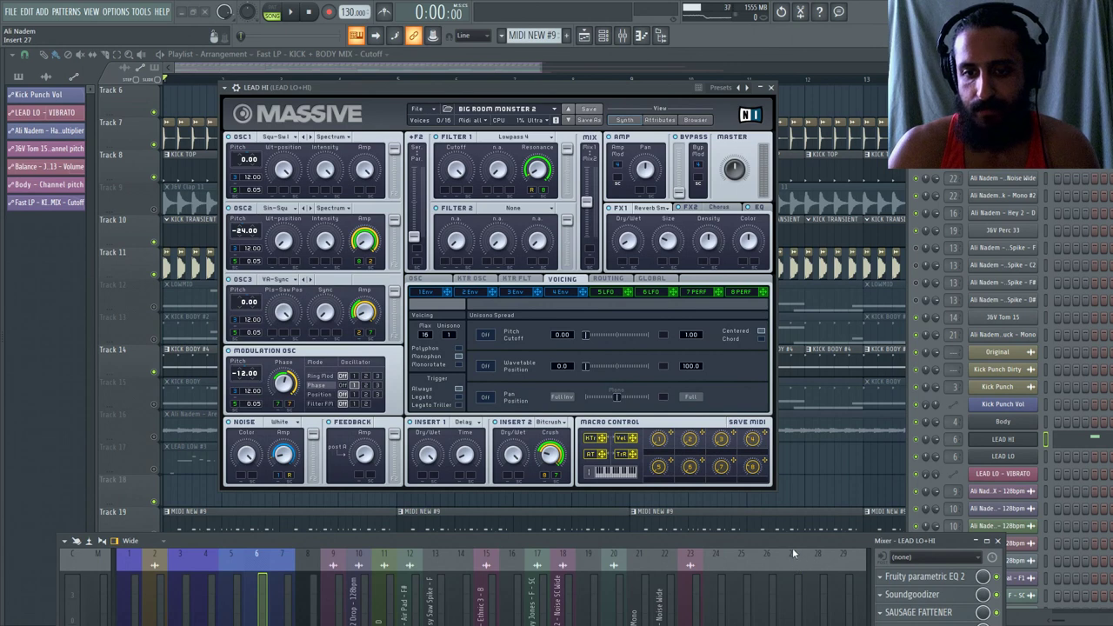
pyautogui.moveTo(792, 550); pyautogui.dragTo(791, 530)
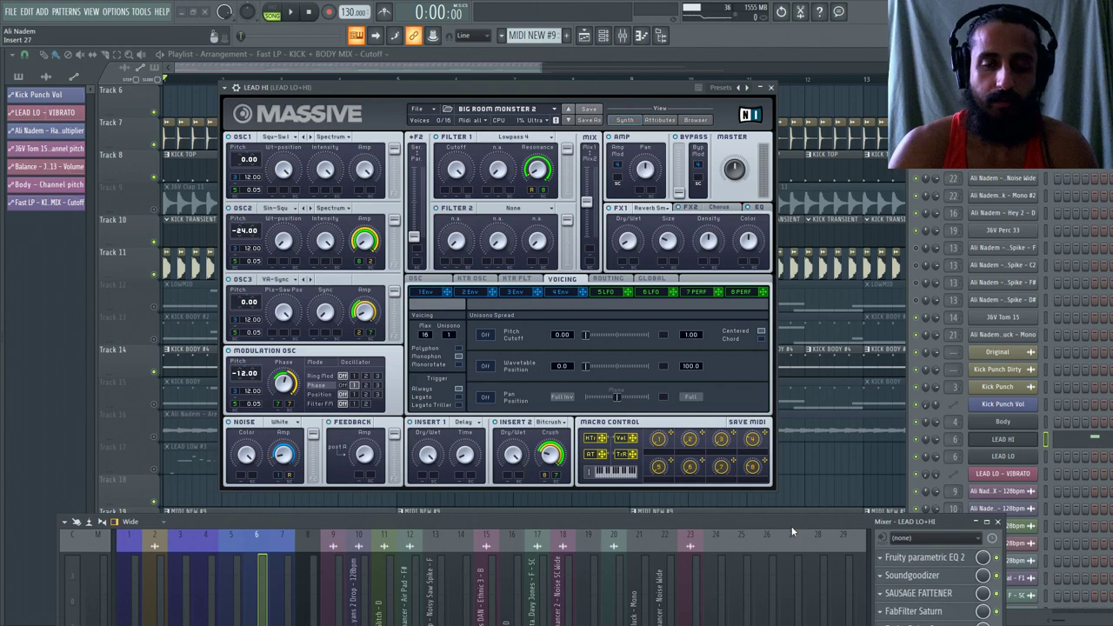
pyautogui.moveTo(792, 530); pyautogui.dragTo(826, 360)
pyautogui.press('space')
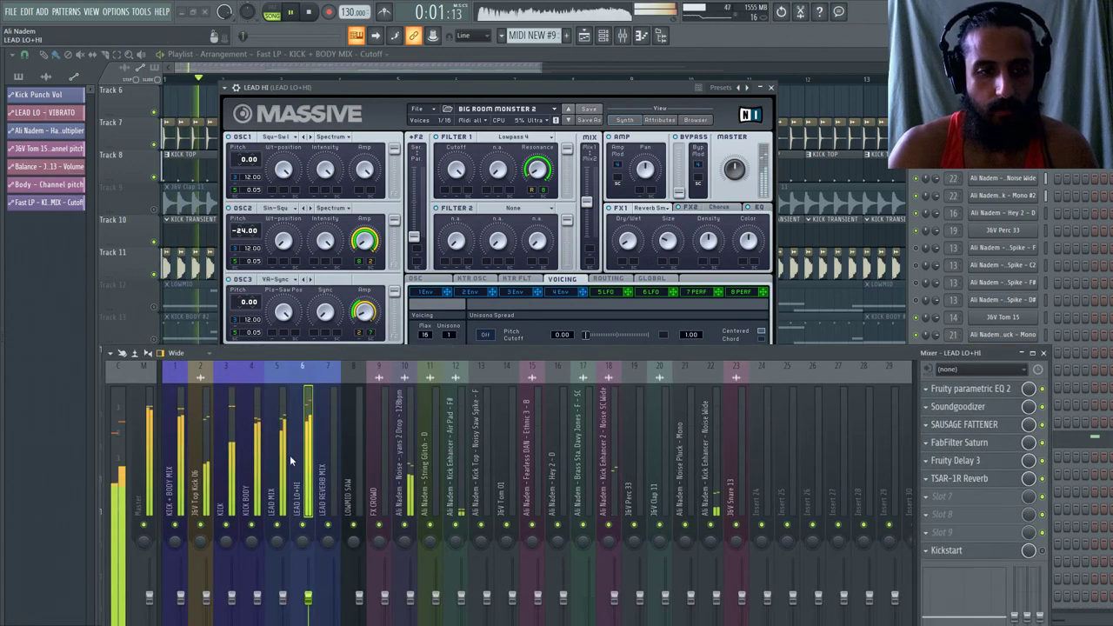
pyautogui.moveTo(405, 353); pyautogui.dragTo(375, 503)
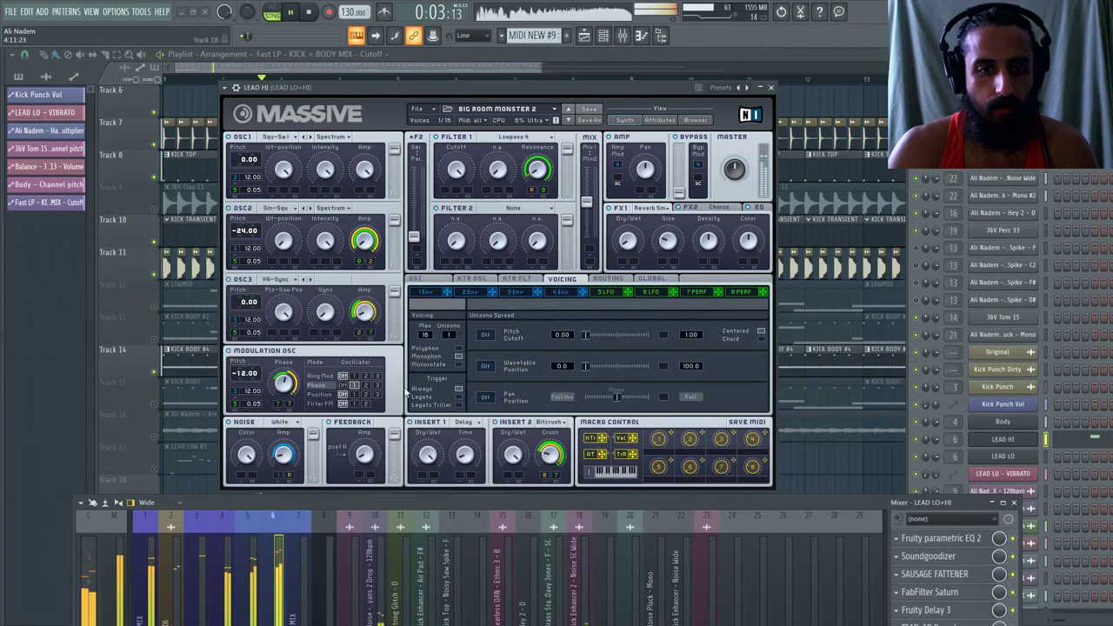
# Shift the modulation oscillator's restart phase during playback and settle it between 270 and 360 degrees.
pyautogui.click(416, 279)
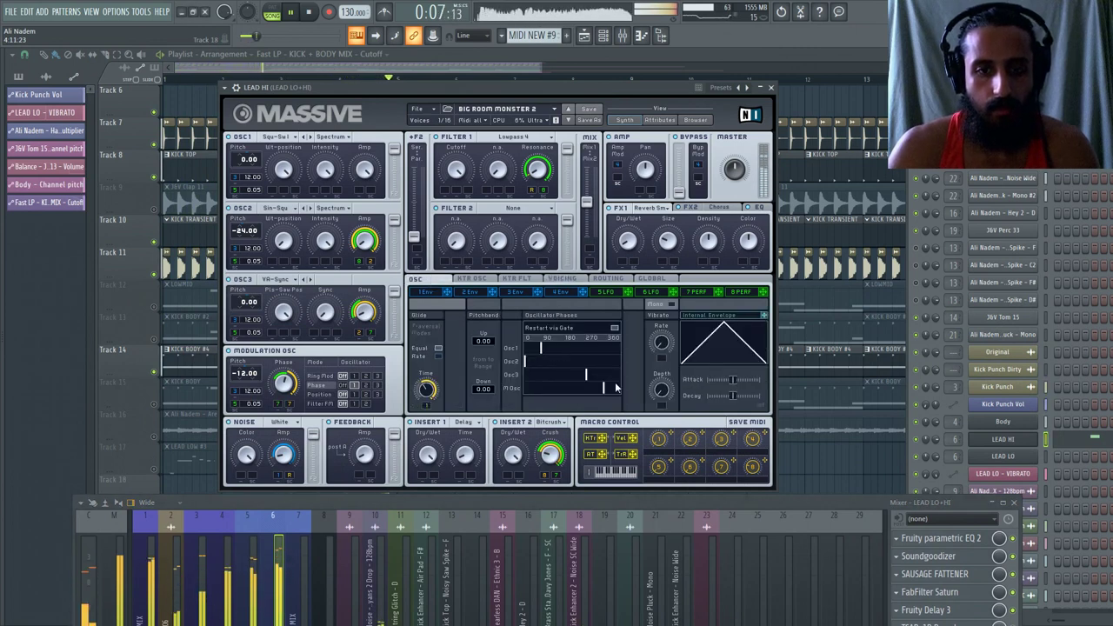
pyautogui.moveTo(614, 388); pyautogui.dragTo(612, 388)
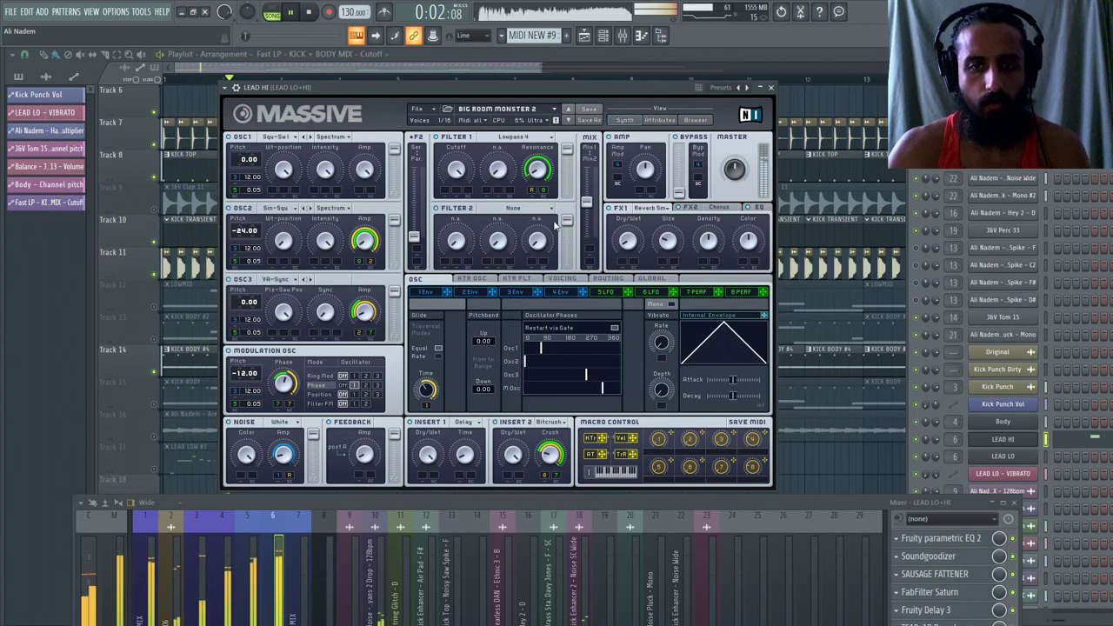
pyautogui.click(566, 296)
pyautogui.click(562, 279)
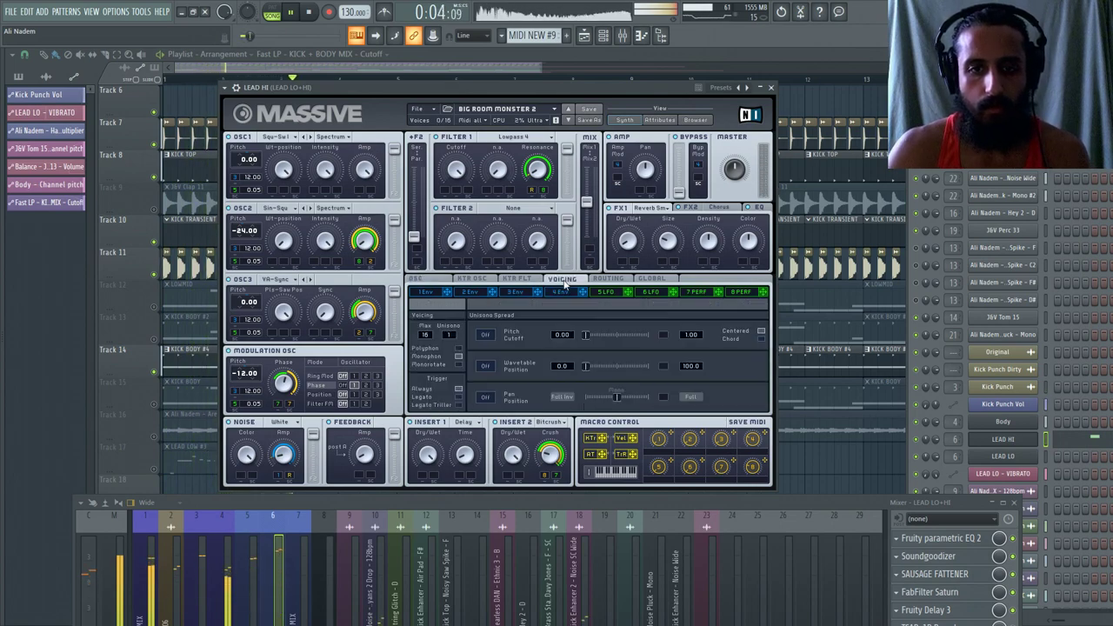
pyautogui.click(443, 279)
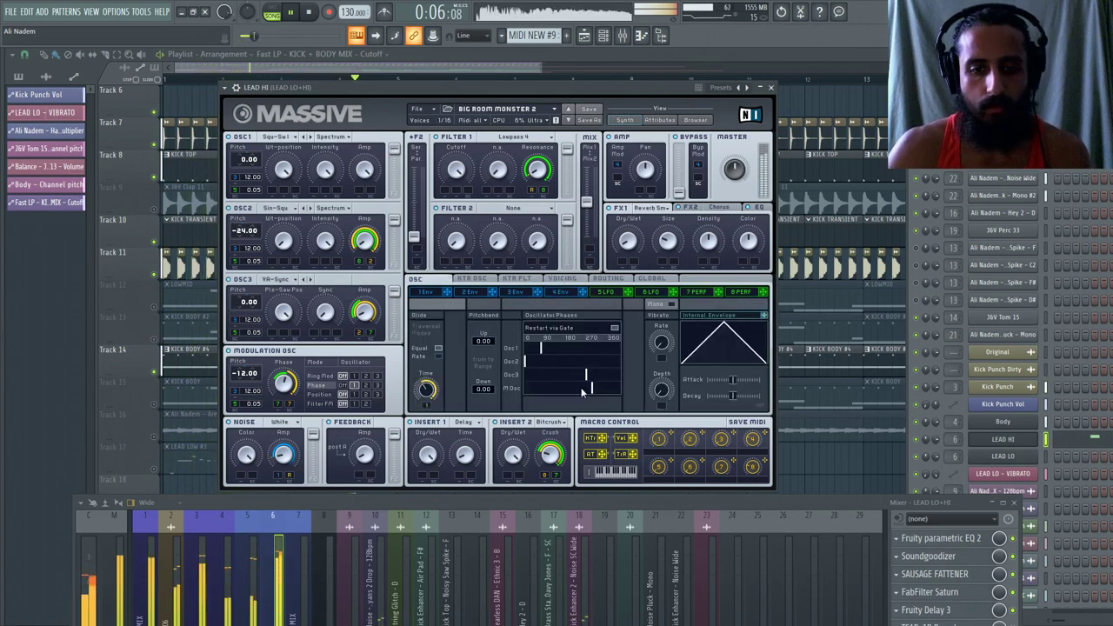
pyautogui.moveTo(537, 391); pyautogui.dragTo(545, 392)
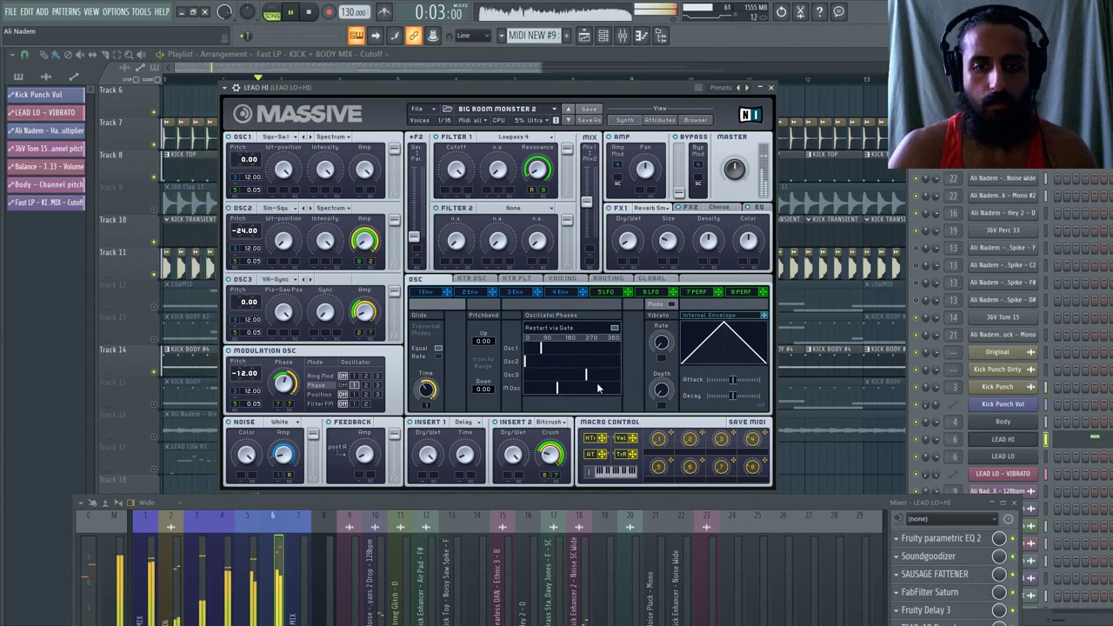
pyautogui.moveTo(603, 384); pyautogui.dragTo(646, 373)
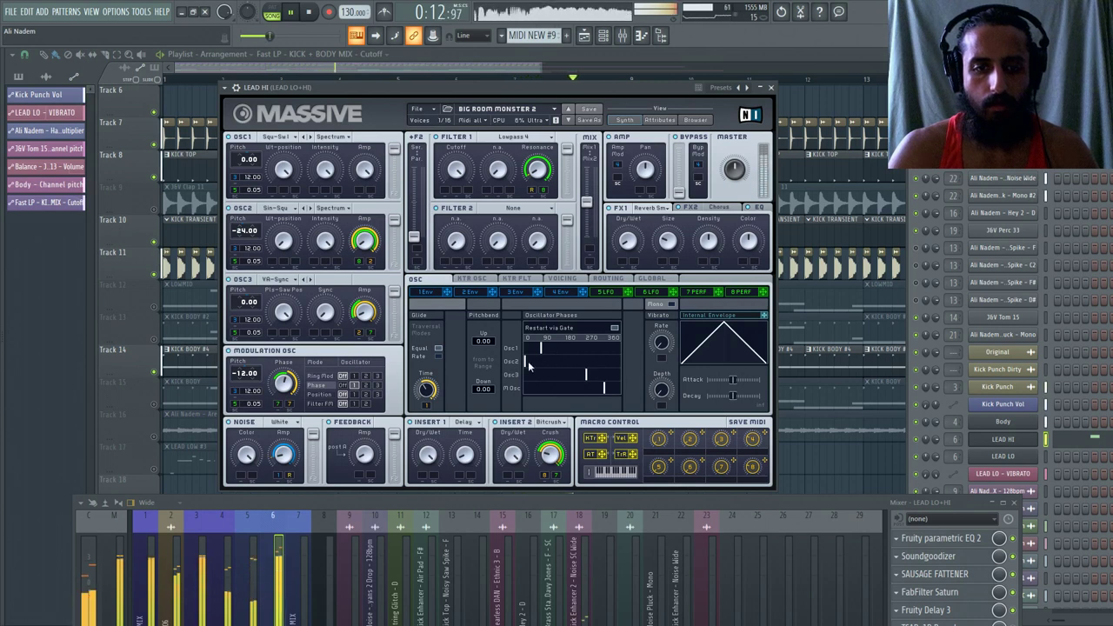
# Set Envelope 4's decay level to 0 and fine-tune its decay time by ear, viewing the FX2 chorus settings along the way.
pyautogui.click(561, 292)
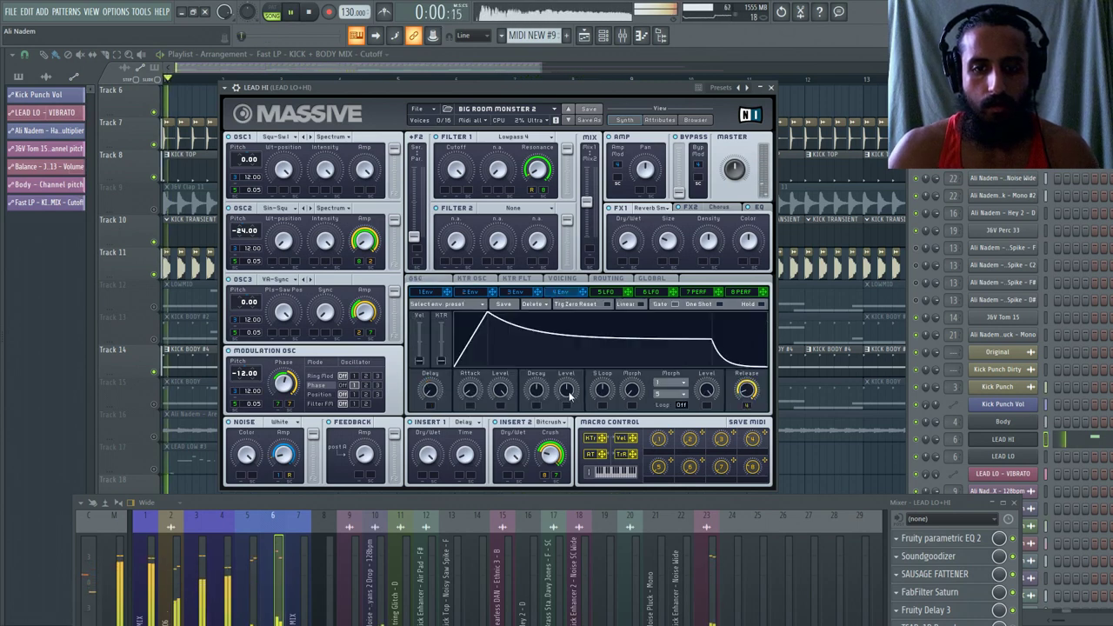
pyautogui.moveTo(570, 395); pyautogui.dragTo(570, 426)
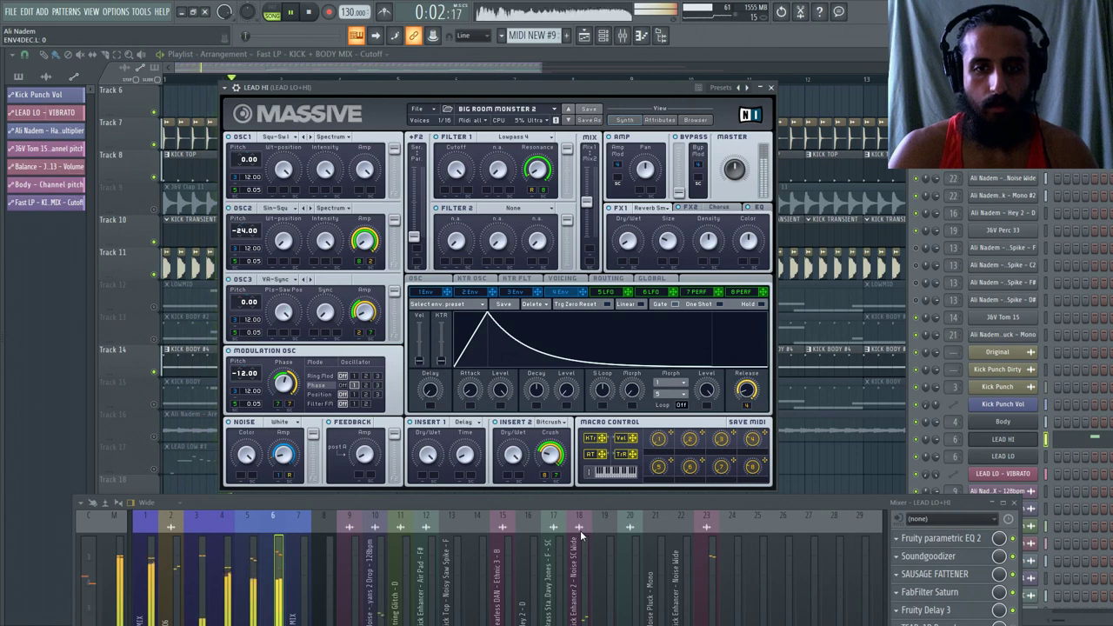
pyautogui.moveTo(537, 393); pyautogui.dragTo(542, 402)
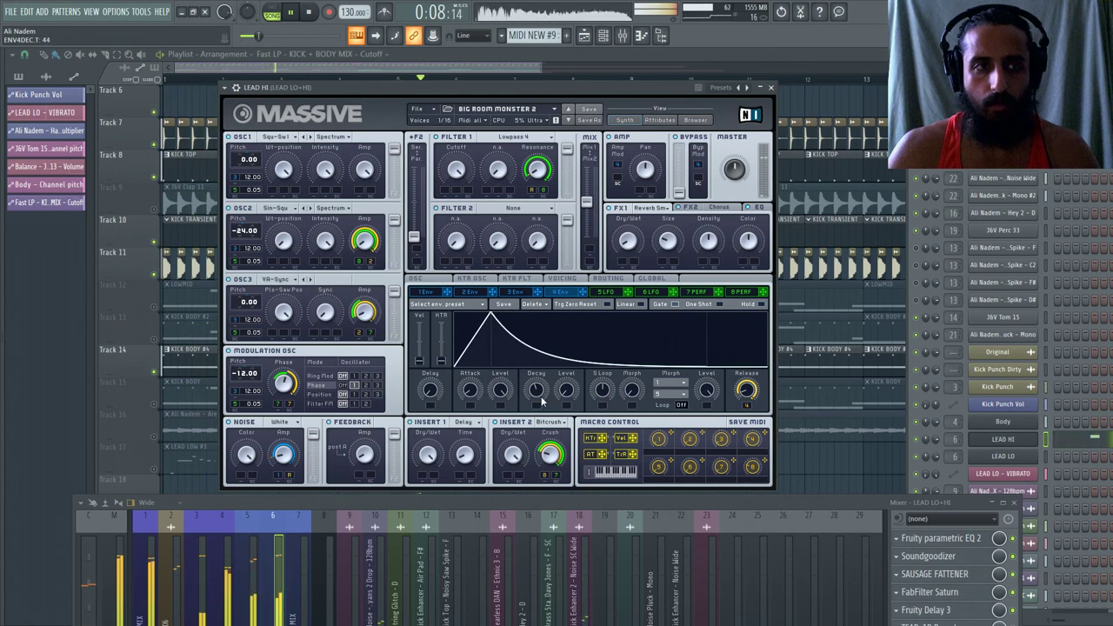
pyautogui.moveTo(542, 400); pyautogui.dragTo(541, 399)
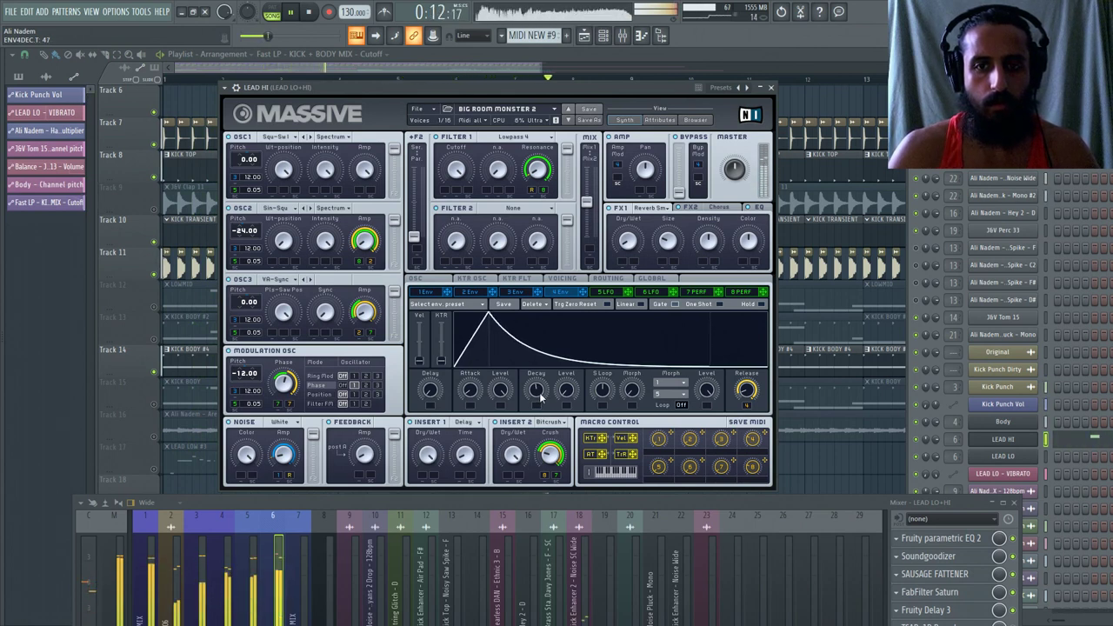
pyautogui.moveTo(533, 380); pyautogui.dragTo(536, 390)
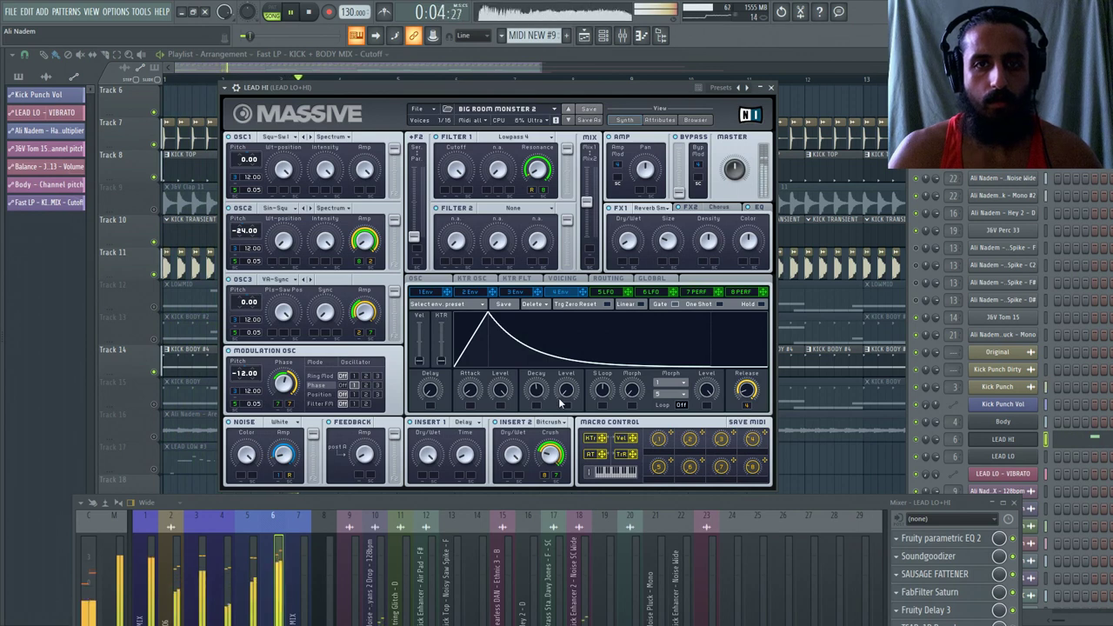
pyautogui.click(720, 210)
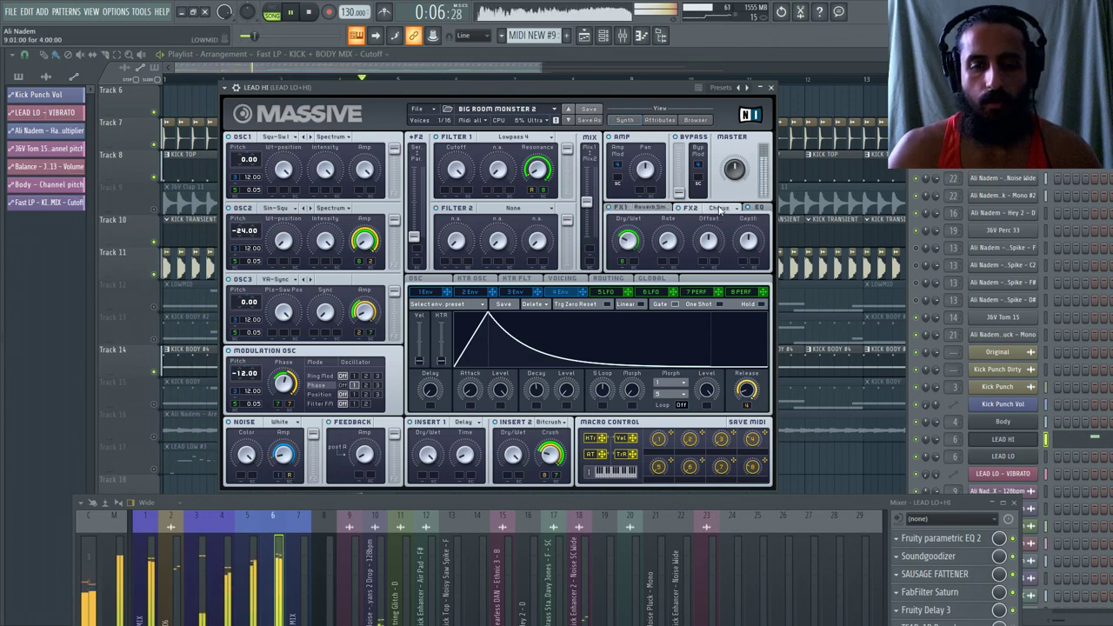
pyautogui.moveTo(535, 400); pyautogui.dragTo(535, 395)
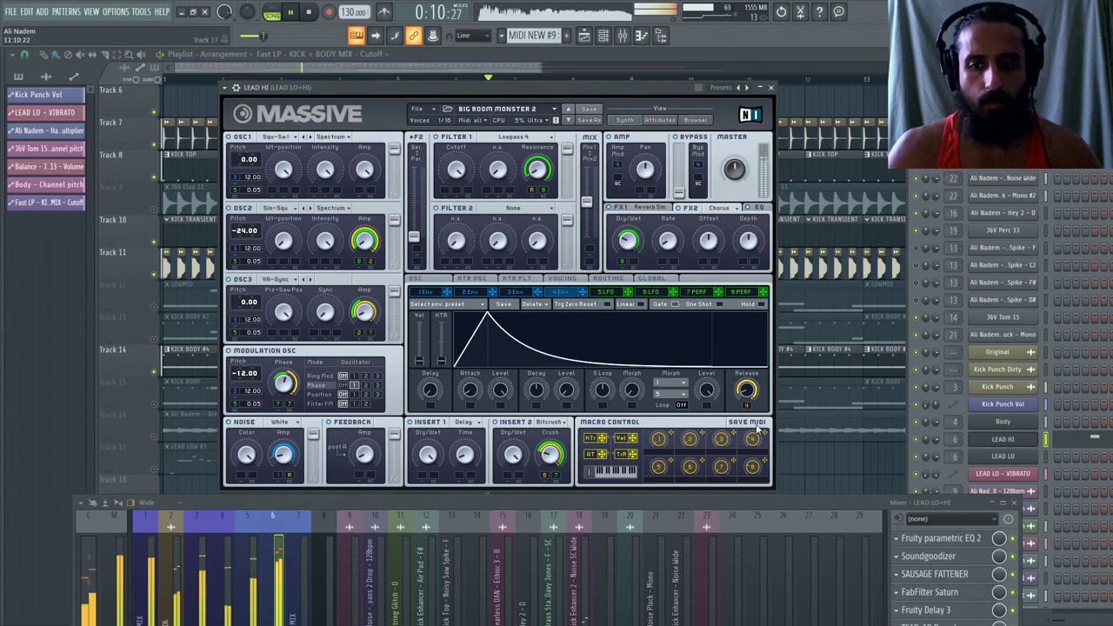
# Fine-tune Envelope 4's release time while replaying from the start, and look through Envelopes 3, 2 and 1.
pyautogui.moveTo(746, 393); pyautogui.dragTo(746, 392)
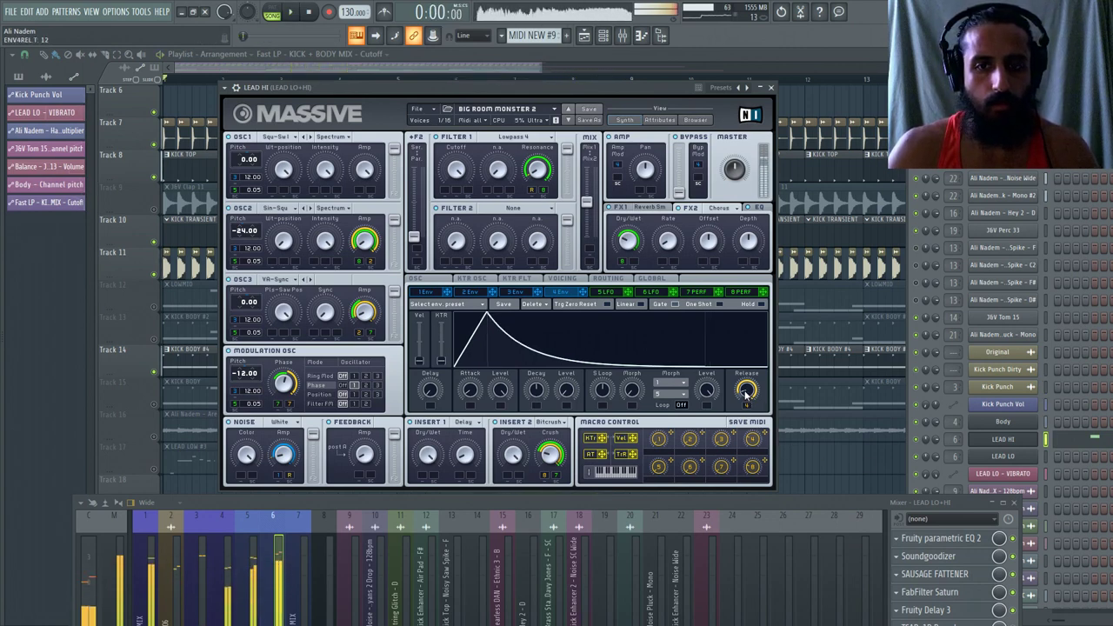
pyautogui.press('space')
pyautogui.moveTo(746, 393)
pyautogui.mouseDown()
pyautogui.moveTo(746, 382)
pyautogui.moveTo(743, 393)
pyautogui.mouseUp()
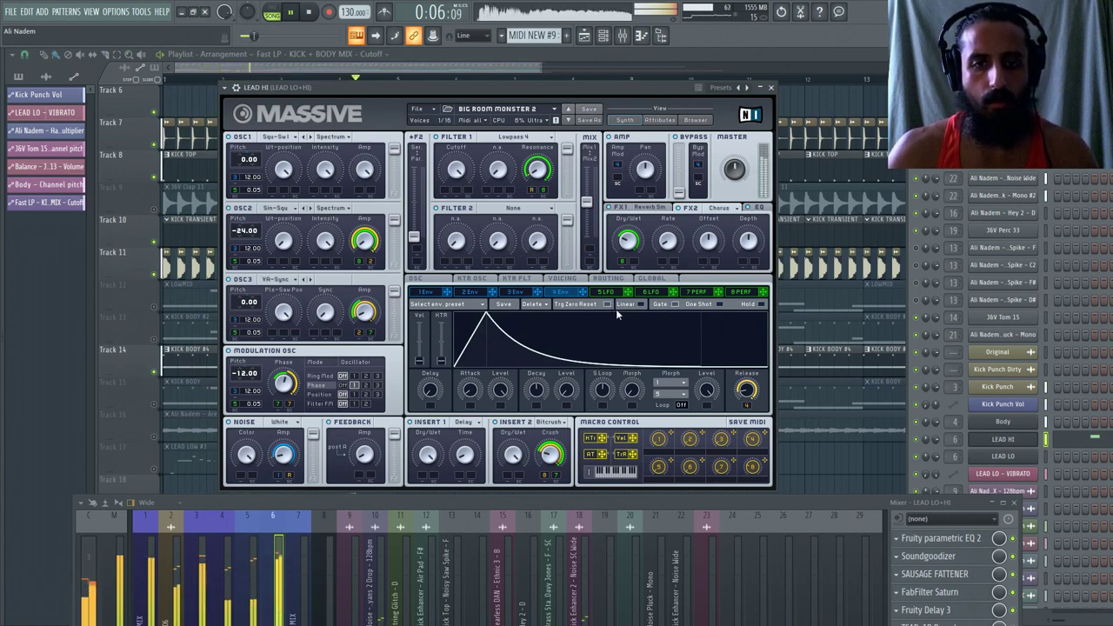
pyautogui.click(516, 292)
pyautogui.click(470, 292)
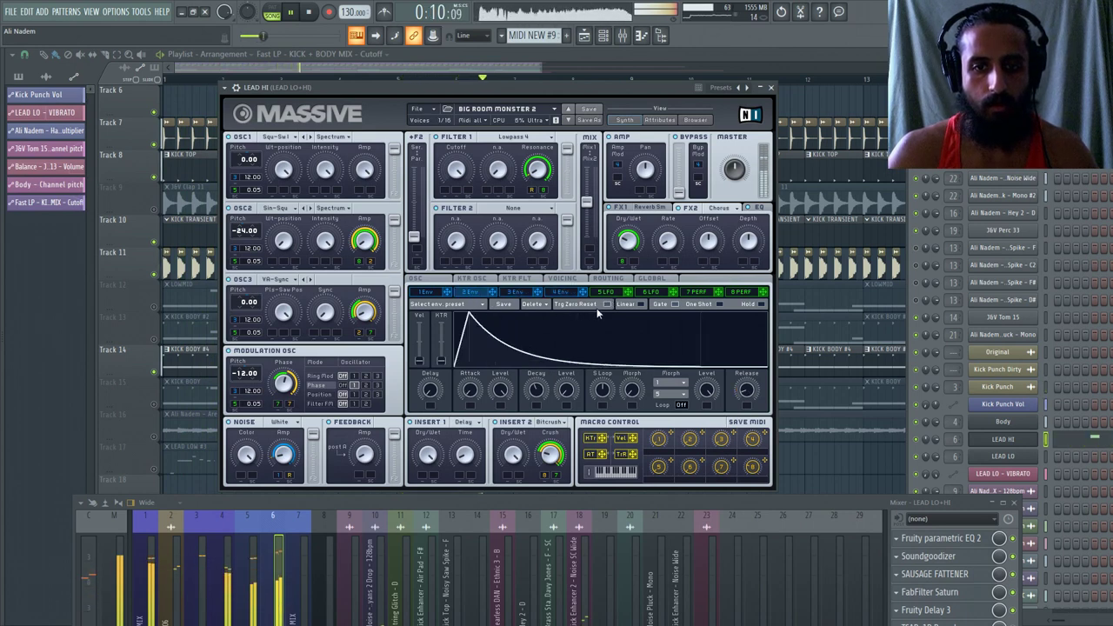
pyautogui.click(424, 294)
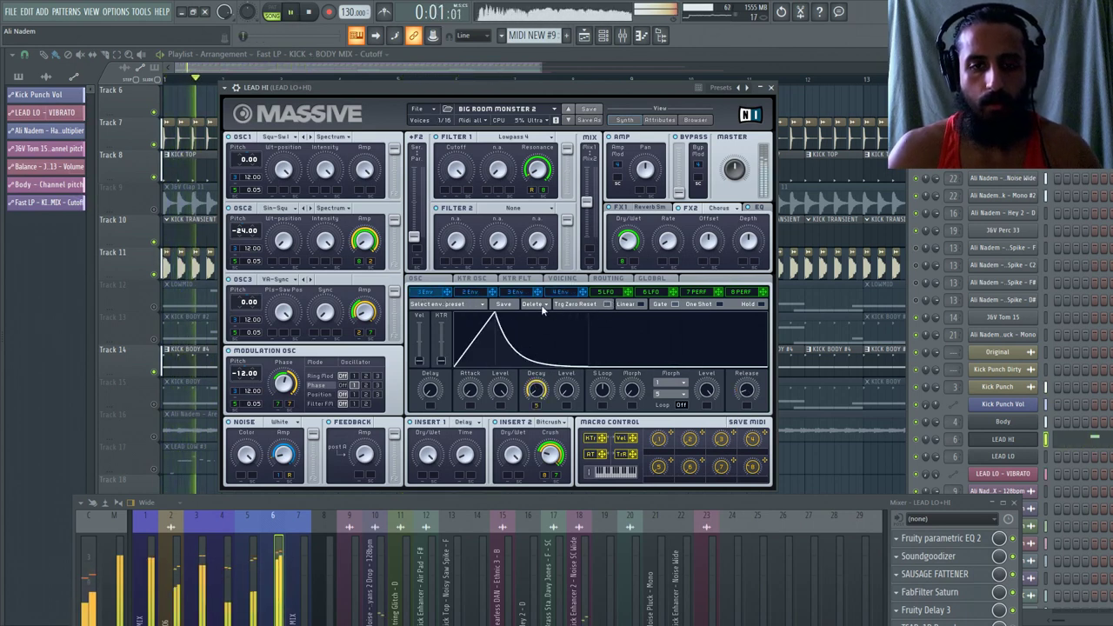
# Check Envelope 4, return to Massive's oscillator settings, and fine-tune oscillator 3's amp by ear during playback, settling it at 8.
pyautogui.click(562, 294)
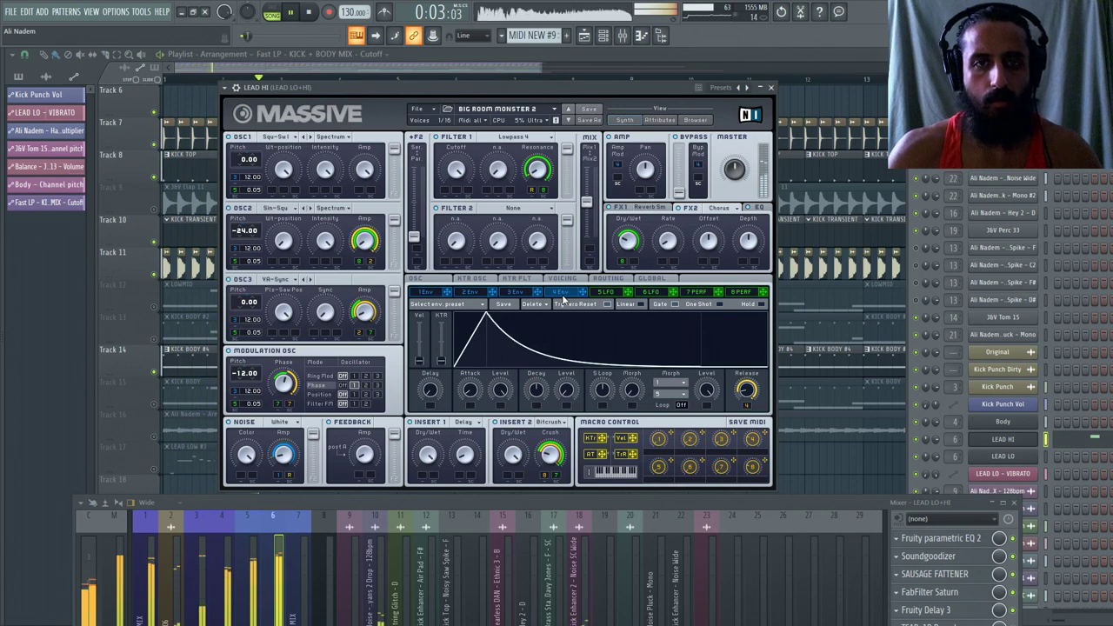
pyautogui.click(445, 280)
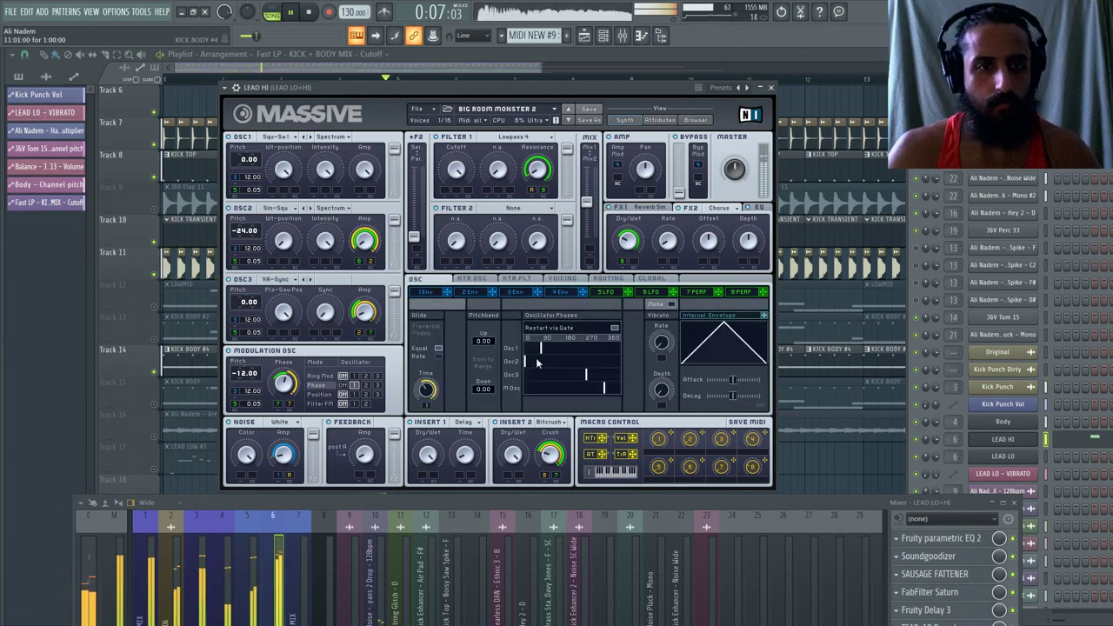
pyautogui.moveTo(250, 231); pyautogui.dragTo(254, 223)
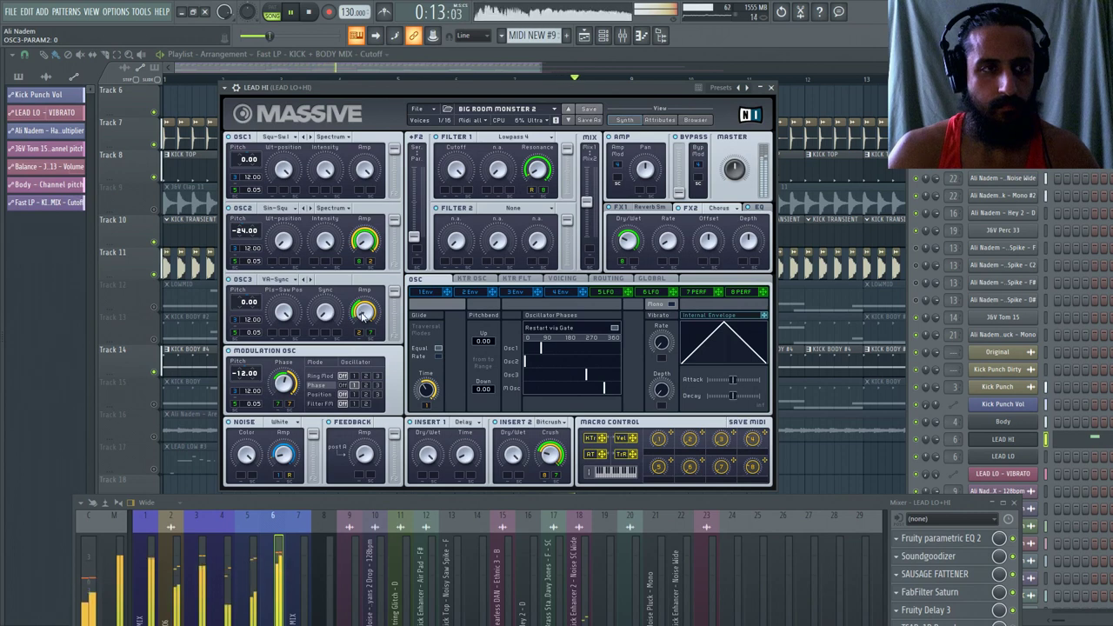
pyautogui.moveTo(364, 315); pyautogui.dragTo(361, 280)
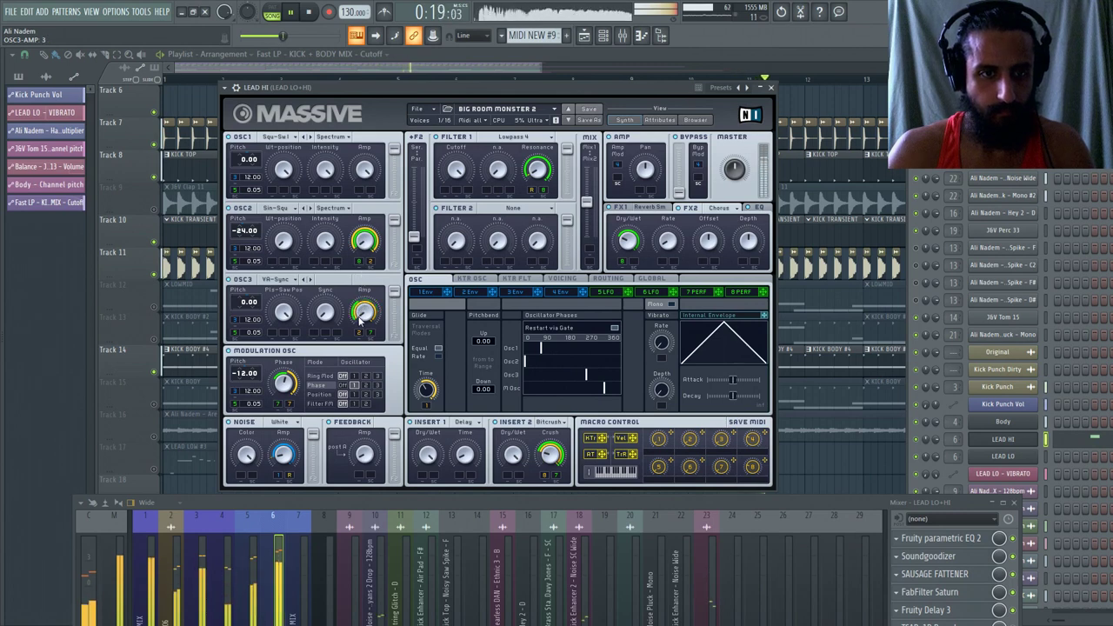
pyautogui.moveTo(363, 318); pyautogui.dragTo(367, 352)
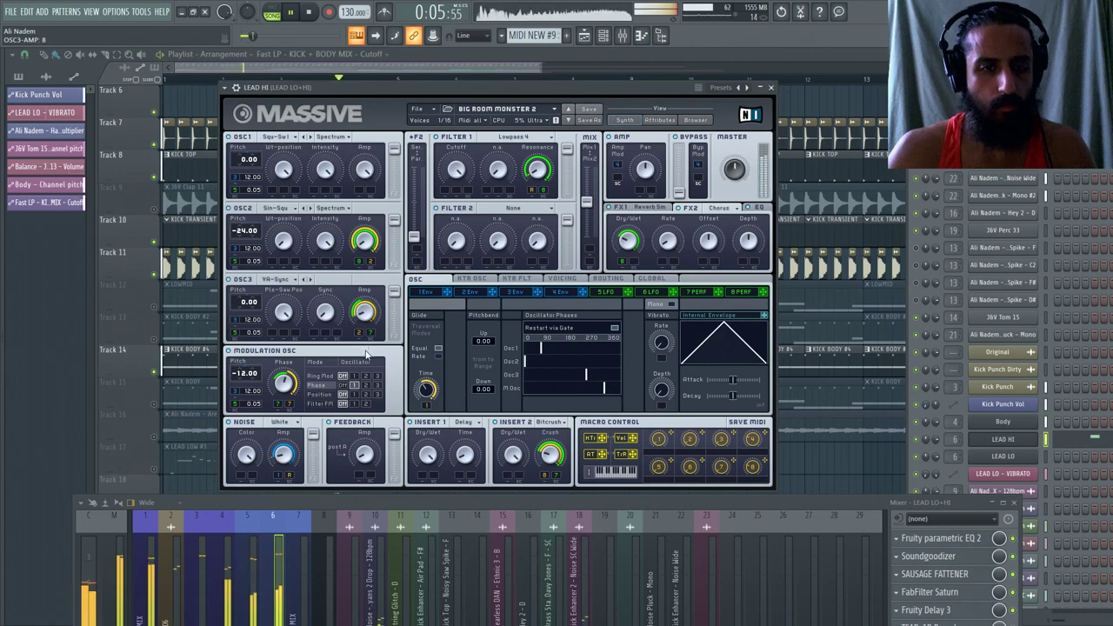
pyautogui.press('space')
# Load the OTT compressor into effect slot 7 of the LEAD MIX mixer track.
pyautogui.moveTo(379, 511); pyautogui.dragTo(379, 306)
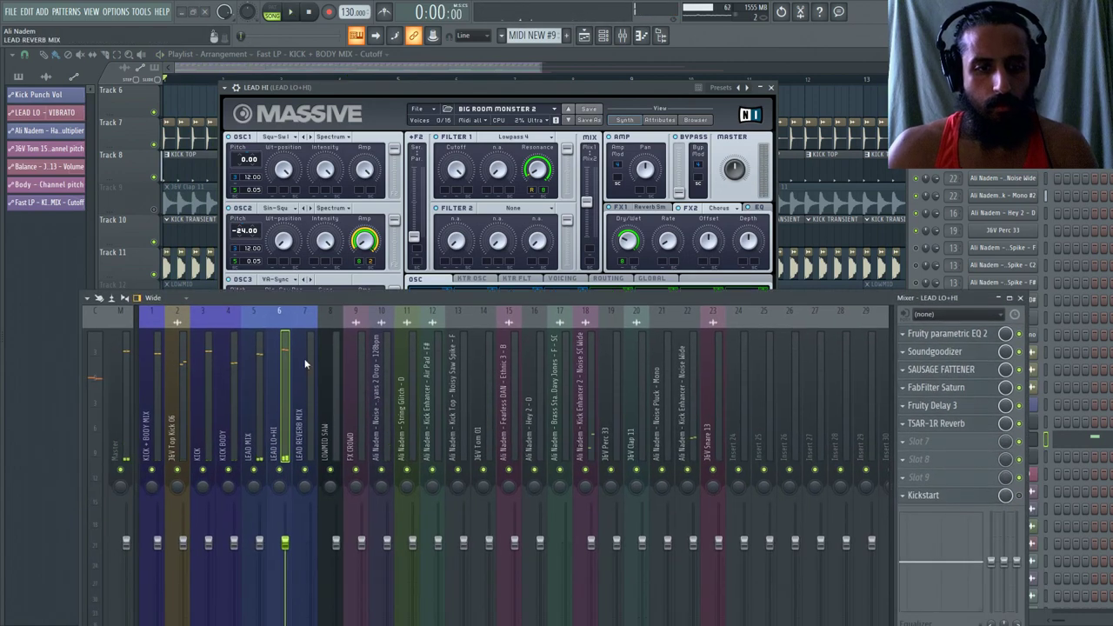
pyautogui.click(254, 406)
pyautogui.moveTo(904, 440); pyautogui.dragTo(907, 460)
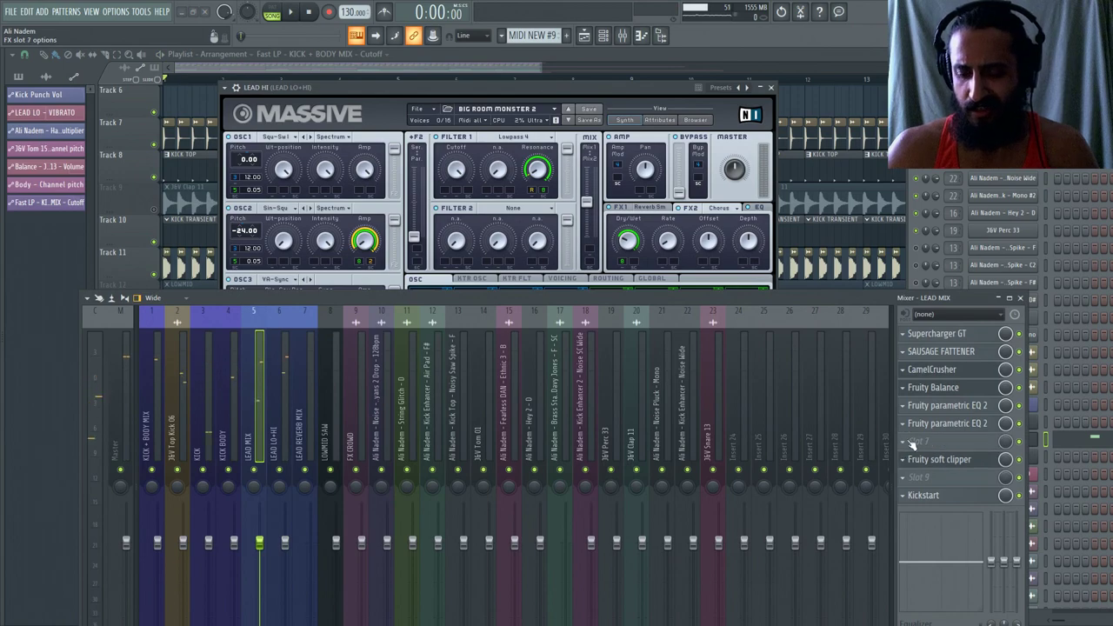
pyautogui.click(906, 443)
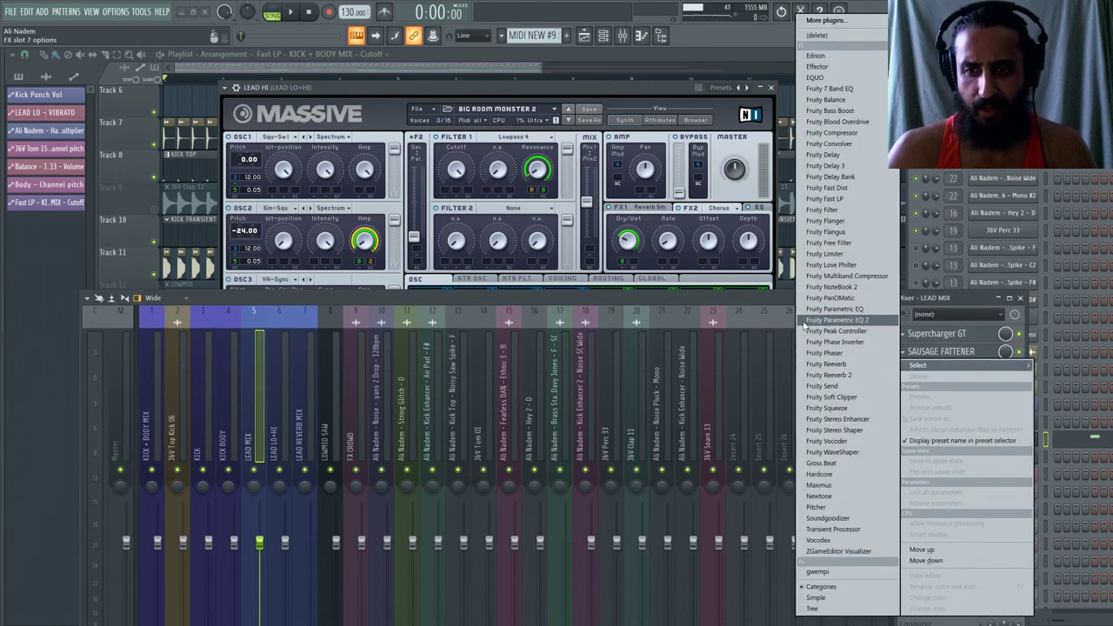
pyautogui.click(823, 20)
pyautogui.click(600, 200)
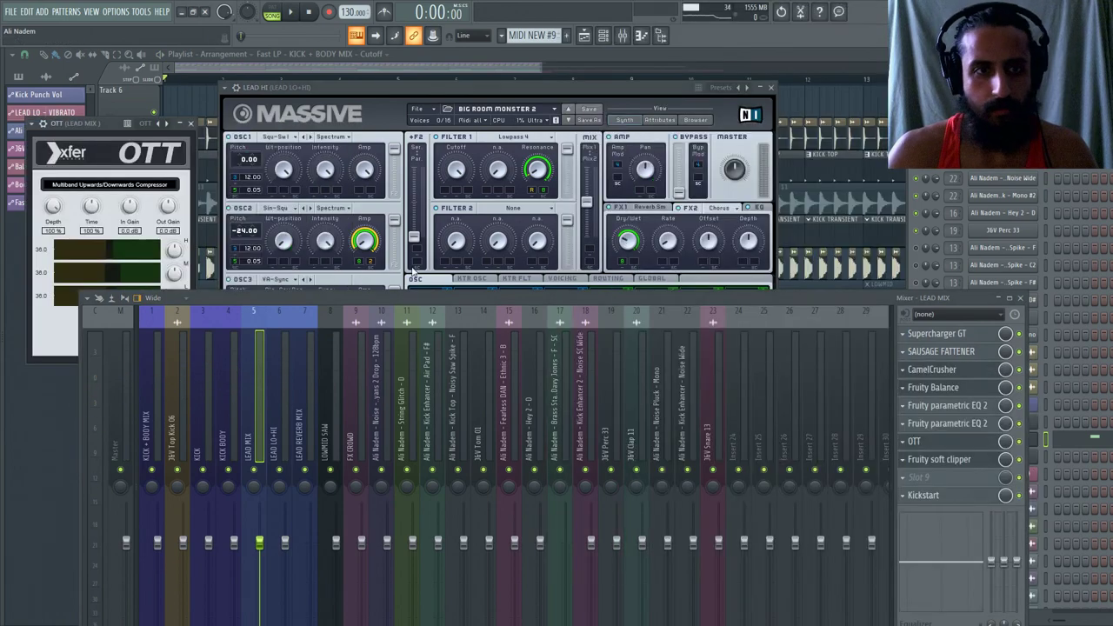
# Set OTT's depth to 0% and its time to 49%, and solo the lead mixer tracks.
pyautogui.moveTo(281, 298); pyautogui.dragTo(288, 348)
pyautogui.moveTo(56, 209); pyautogui.dragTo(381, 190)
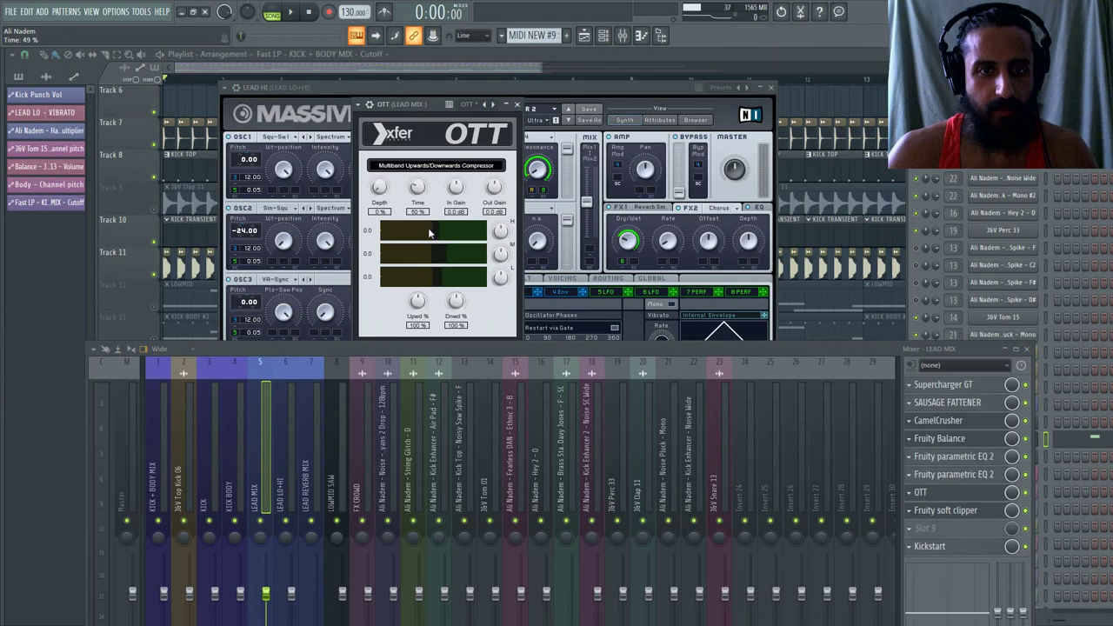
pyautogui.moveTo(505, 348); pyautogui.dragTo(442, 277)
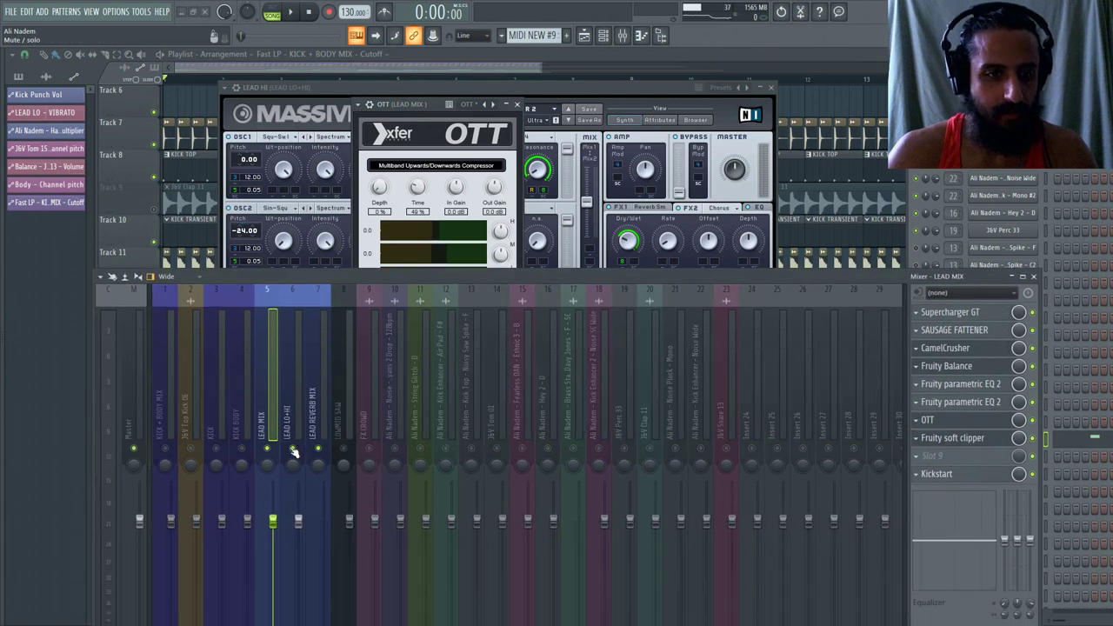
# Raise OTT's depth by ear on the soloed leads, then refine it to 5% while replaying the full mix.
pyautogui.press('space')
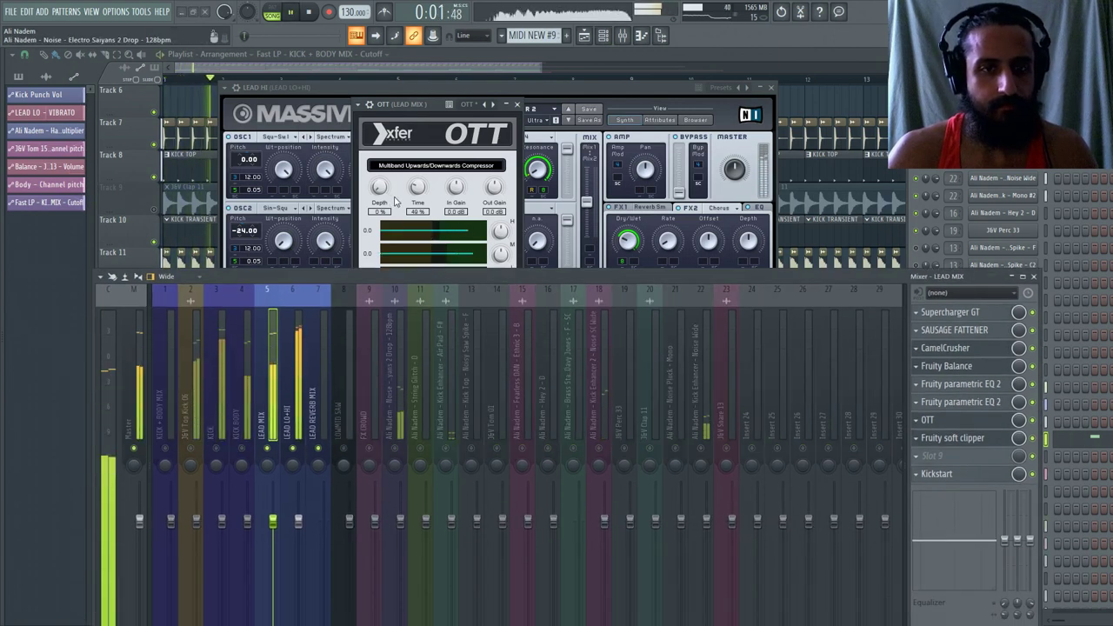
pyautogui.moveTo(380, 188); pyautogui.dragTo(377, 180)
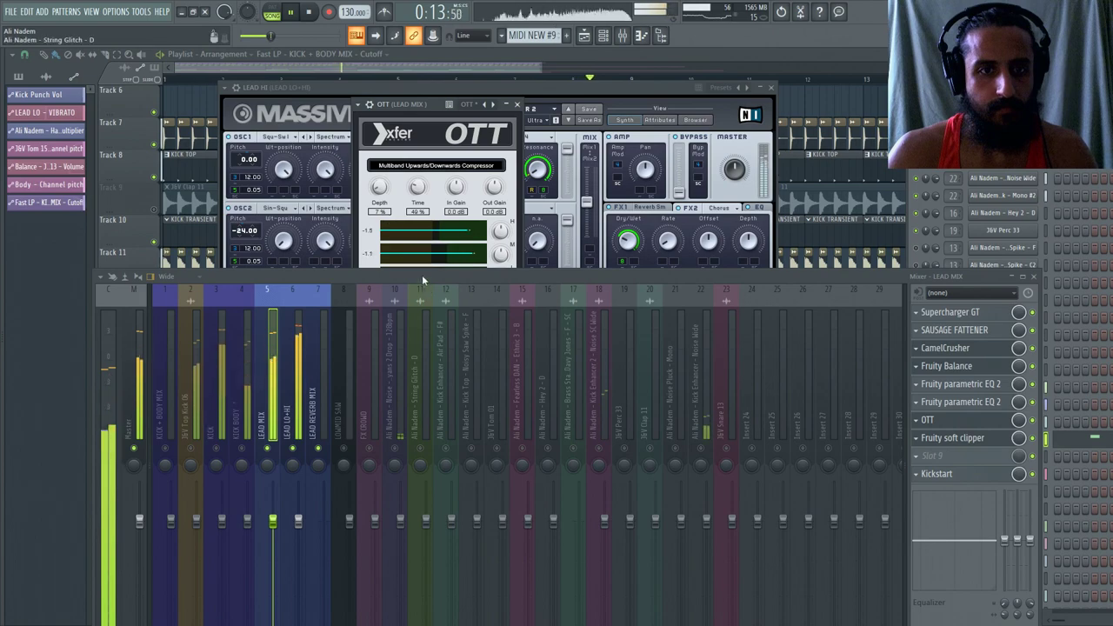
pyautogui.moveTo(422, 275); pyautogui.dragTo(397, 444)
pyautogui.press('space')
pyautogui.press('space')
pyautogui.moveTo(380, 191); pyautogui.dragTo(383, 197)
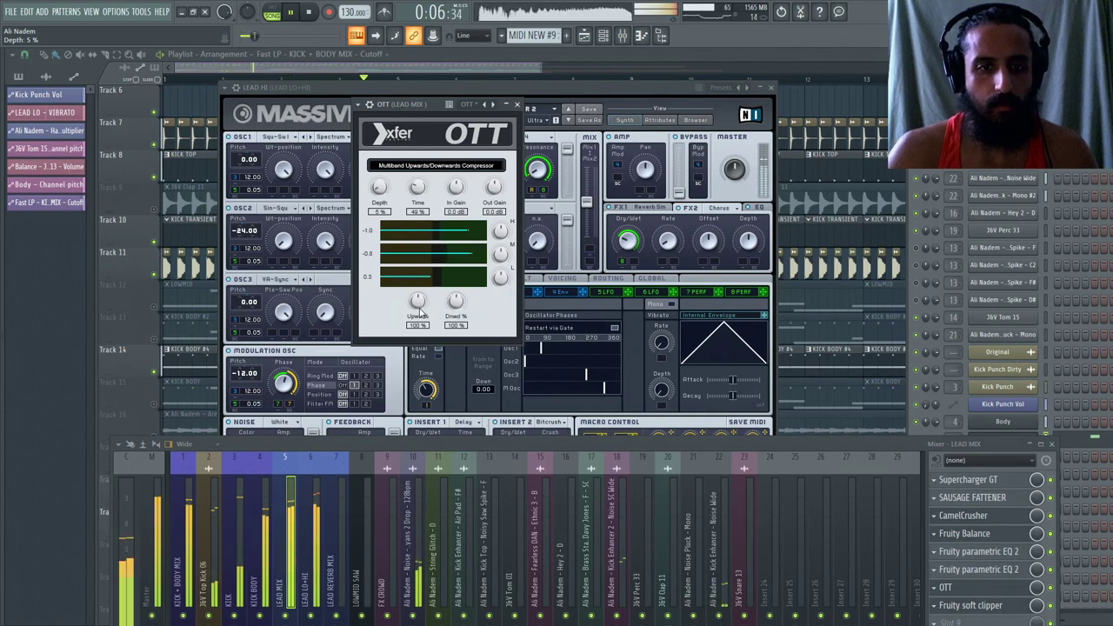
# Try a steeper falloff in the kick and body mix cutoff automation on Track 4 during playback, and restore the gentler curve.
pyautogui.moveTo(463, 443); pyautogui.dragTo(473, 343)
pyautogui.click(204, 131)
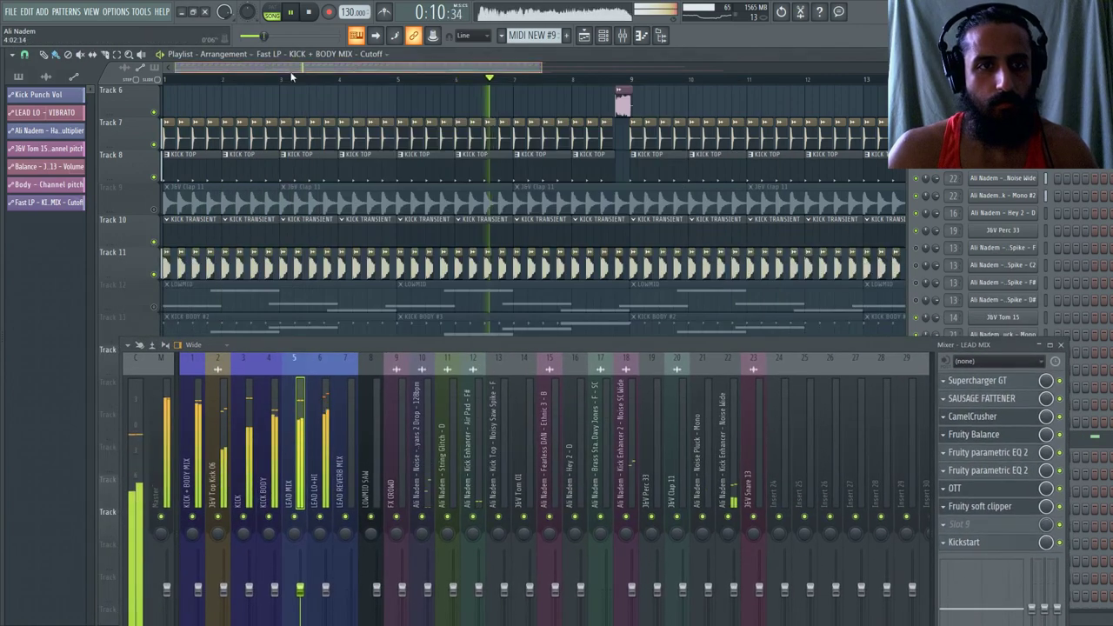
pyautogui.scroll(5, 214, 134)
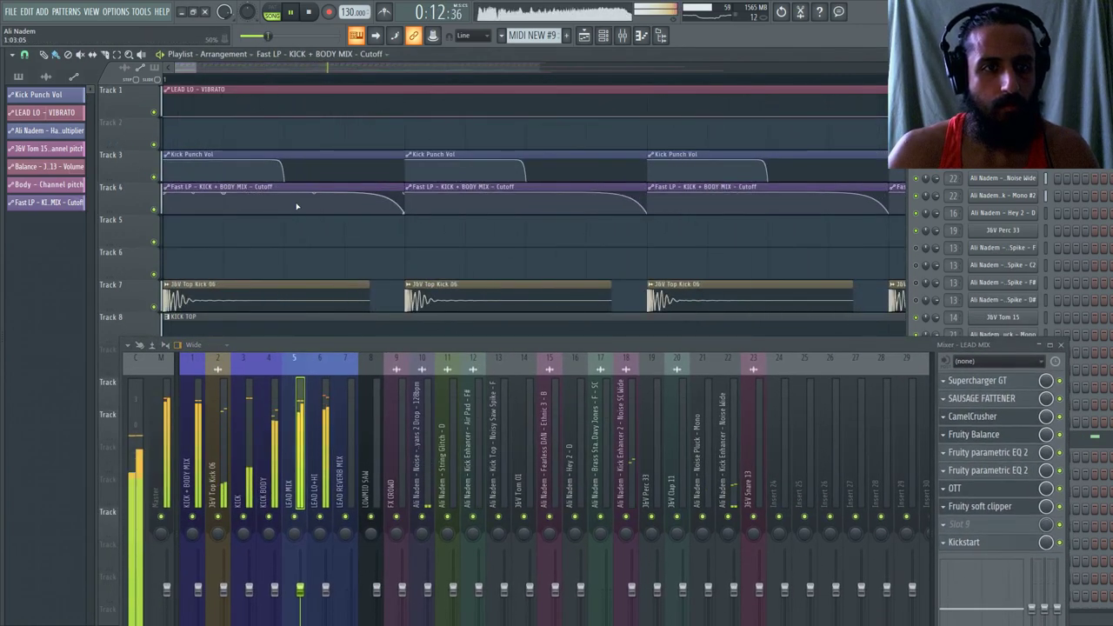
pyautogui.moveTo(313, 195); pyautogui.dragTo(268, 224)
pyautogui.scroll(-2, 304, 215)
pyautogui.scroll(-2, 219, 214)
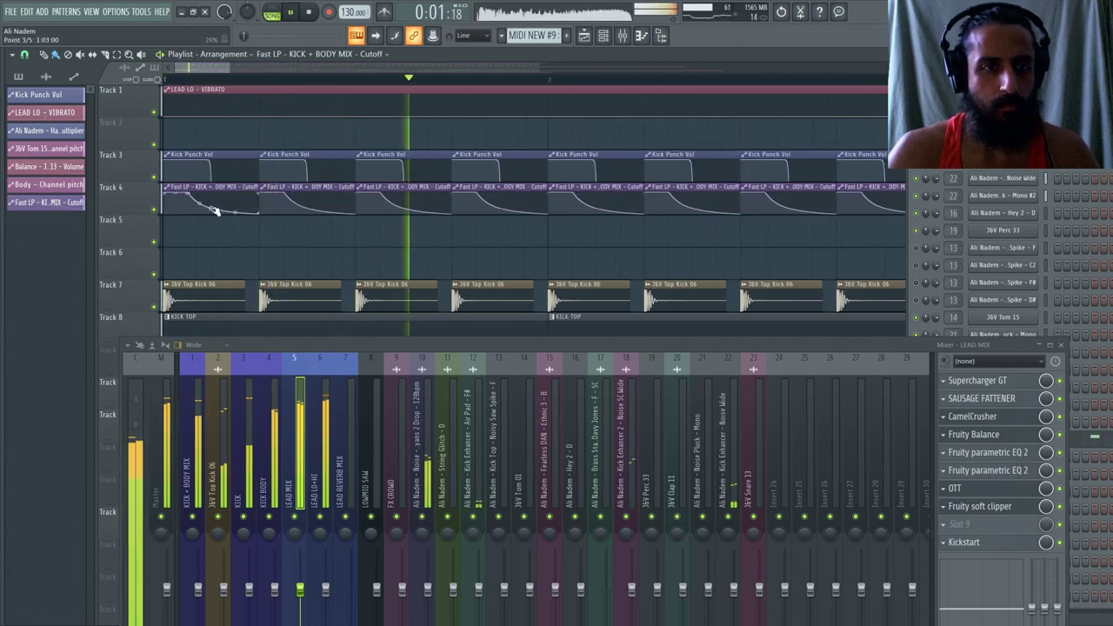
pyautogui.moveTo(216, 213); pyautogui.dragTo(216, 187)
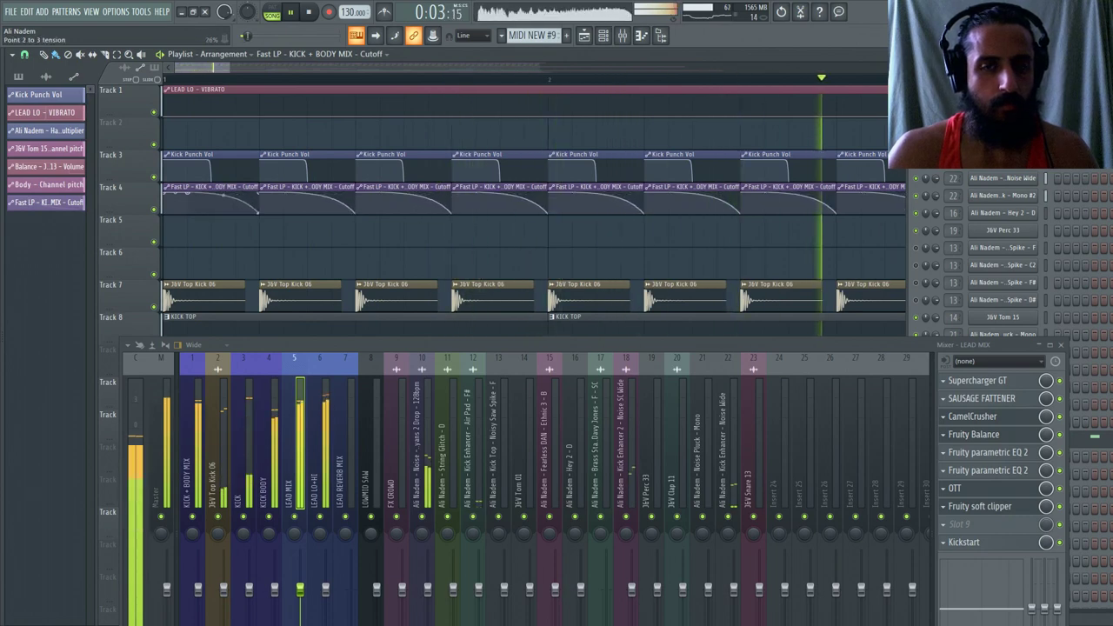
pyautogui.scroll(-2, 259, 216)
pyautogui.scroll(5, 273, 206)
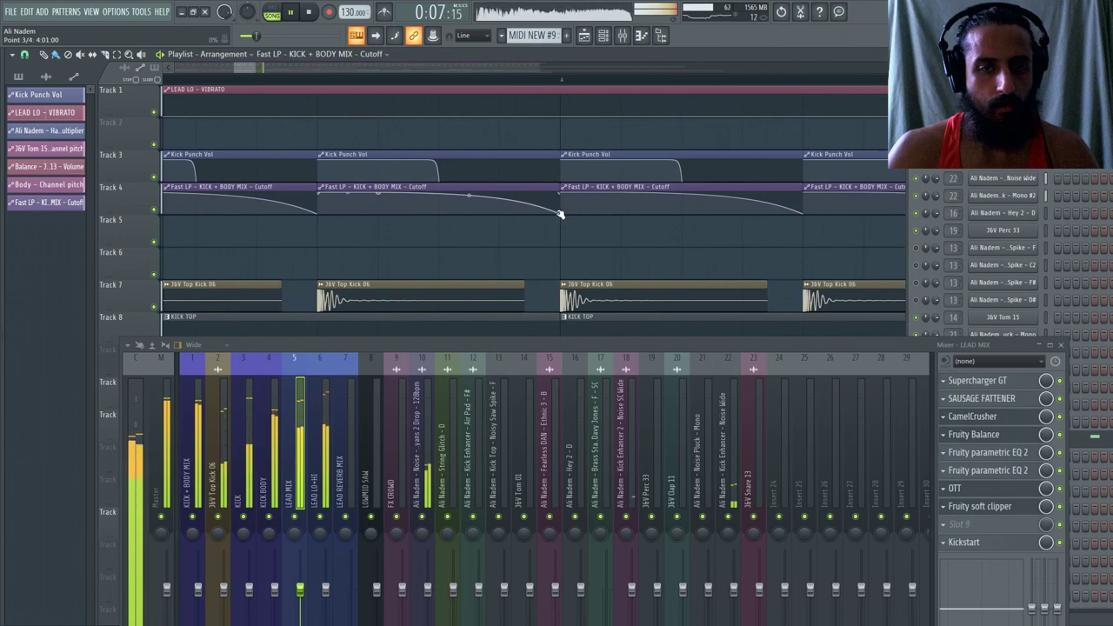
# Stop playback and examine the effect chains of the KICK BODY, KICK and LEAD MIX mixer tracks.
pyautogui.press('space')
pyautogui.click(275, 470)
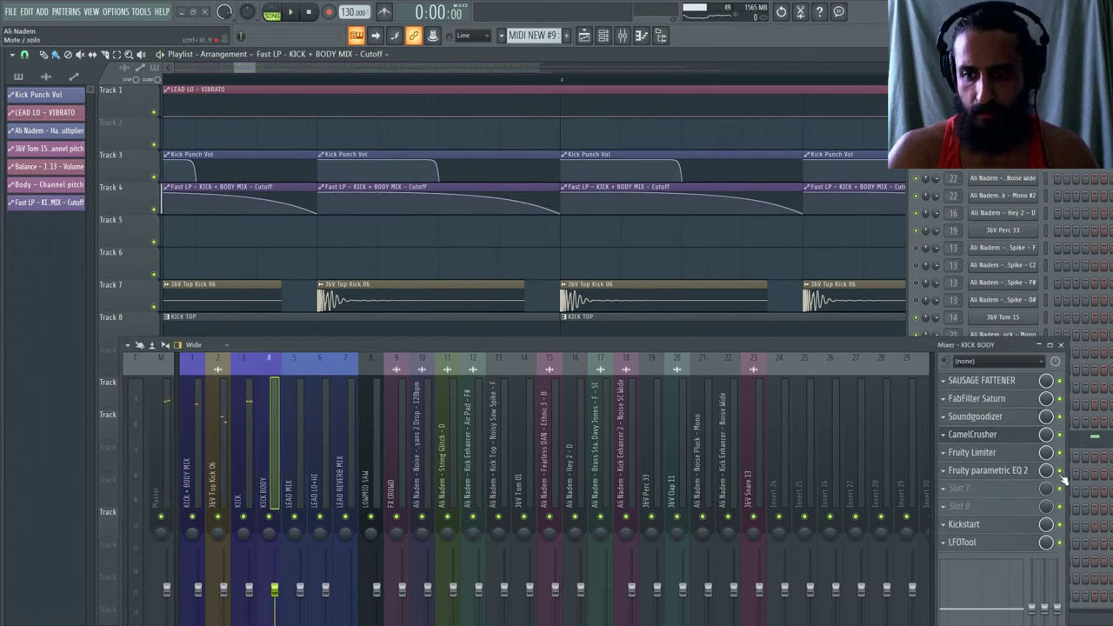
pyautogui.click(244, 470)
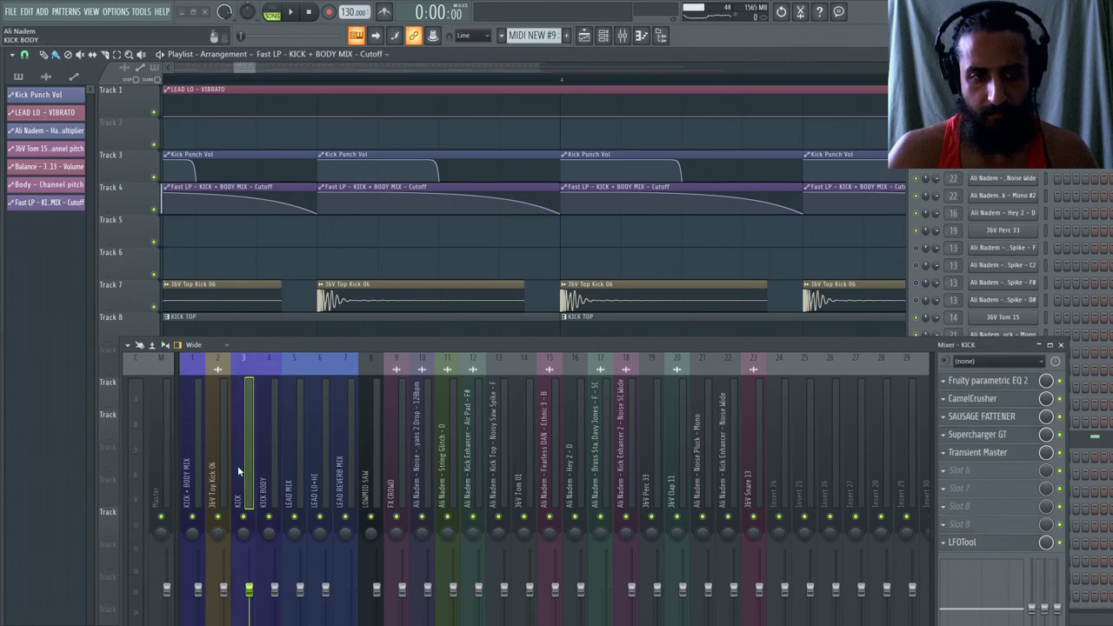
pyautogui.click(285, 465)
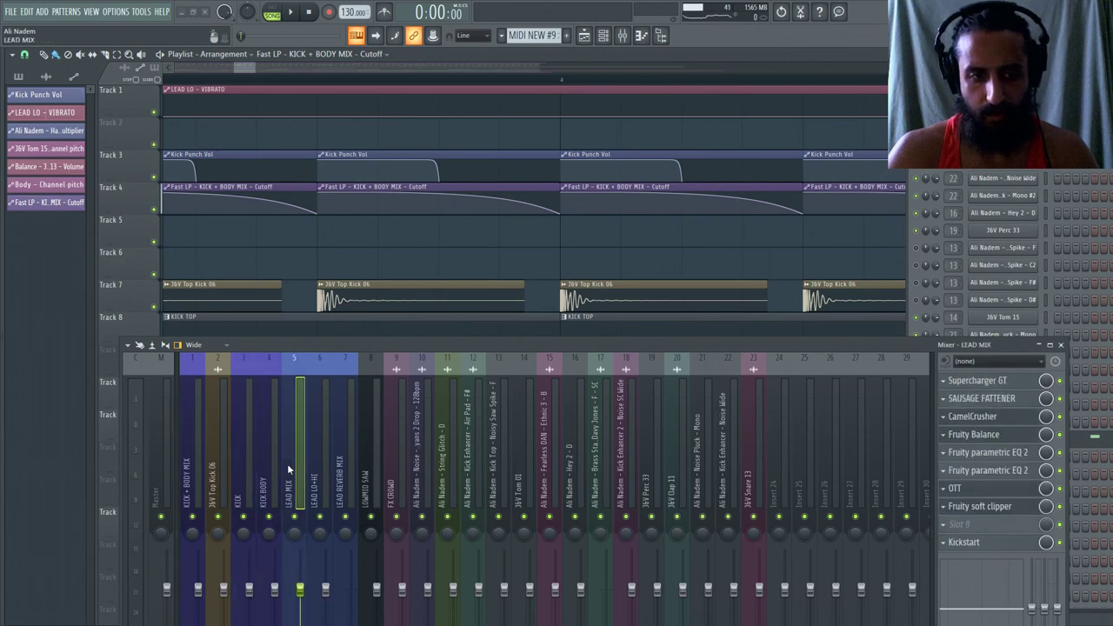
# Play the song briefly and inspect the effect chains of the KICK and KICK + BODY MIX mixer tracks.
pyautogui.click(249, 471)
pyautogui.press('space')
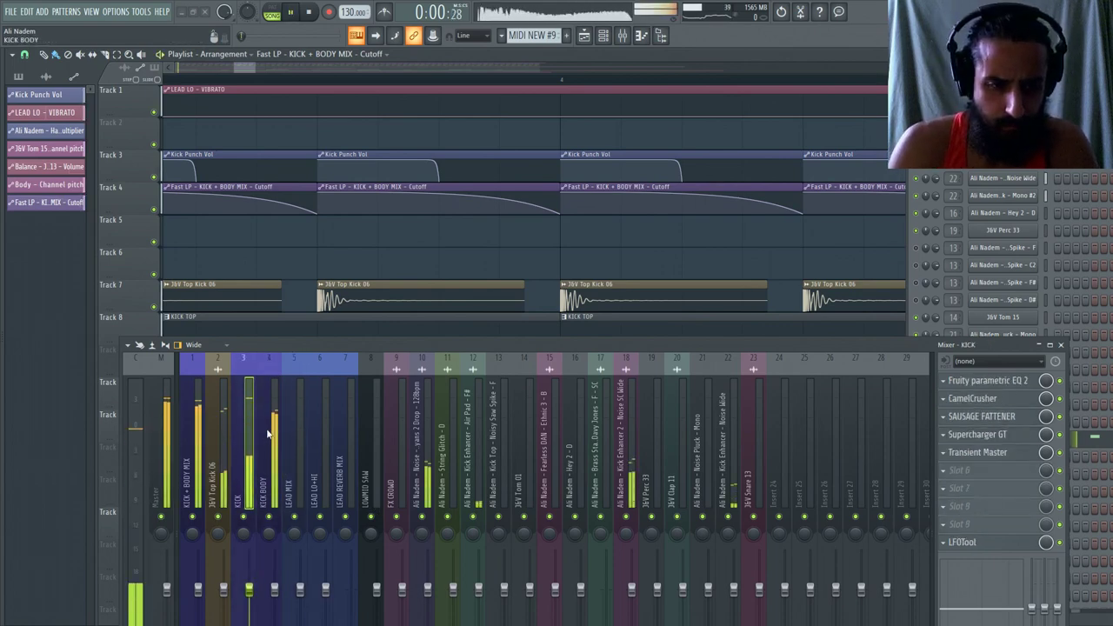
pyautogui.click(202, 444)
pyautogui.press('space')
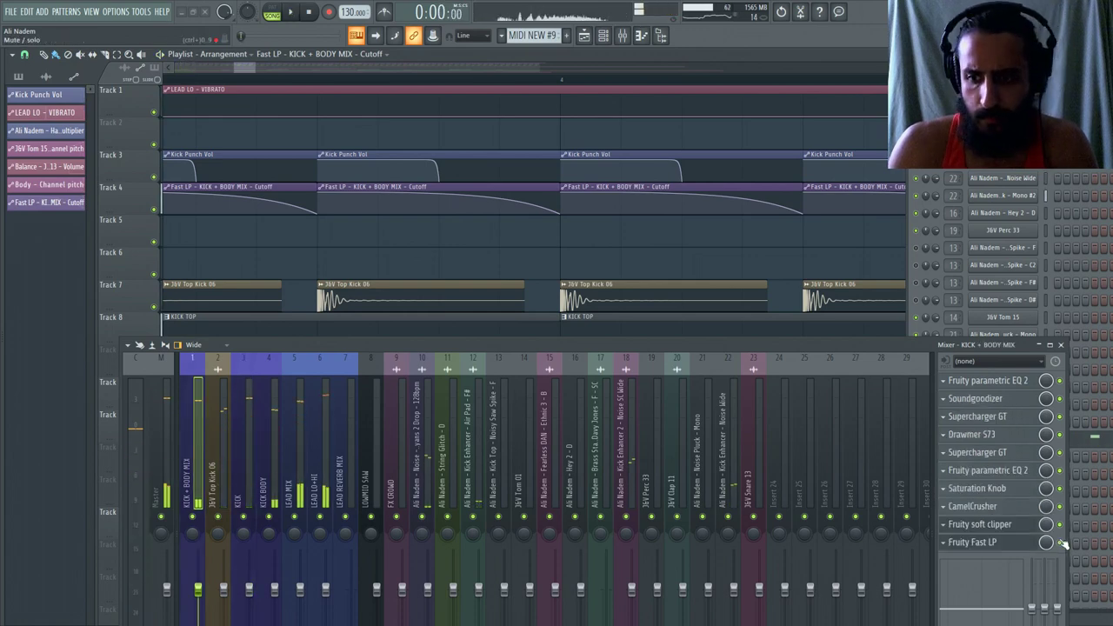
# Add Fruity Fast LP to effect slot 7 of the KICK BODY mixer track.
pyautogui.click(268, 445)
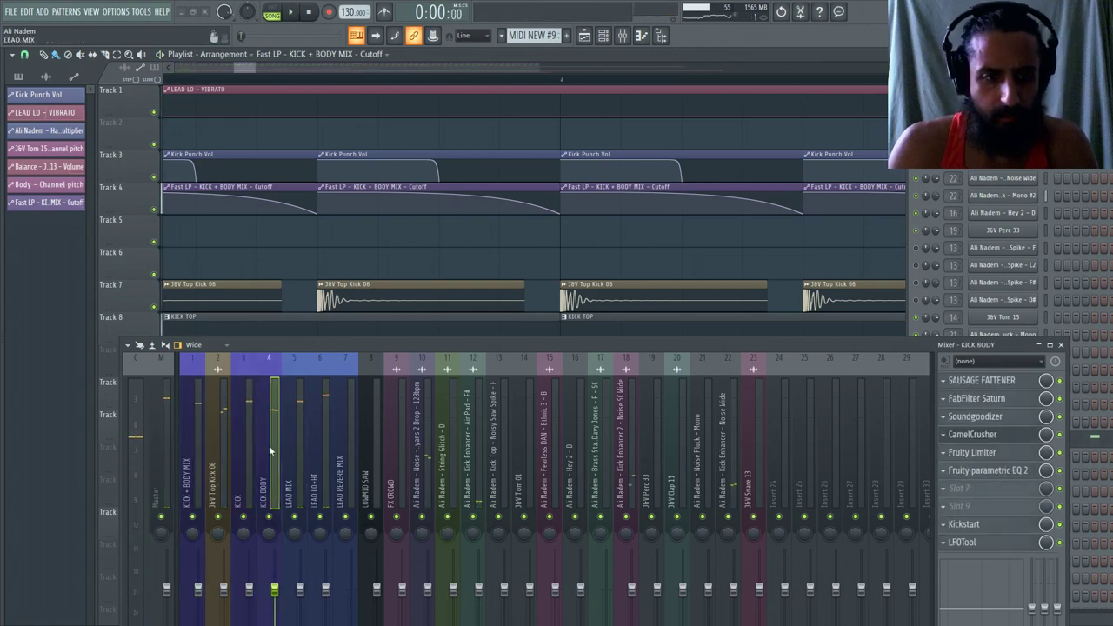
pyautogui.click(951, 493)
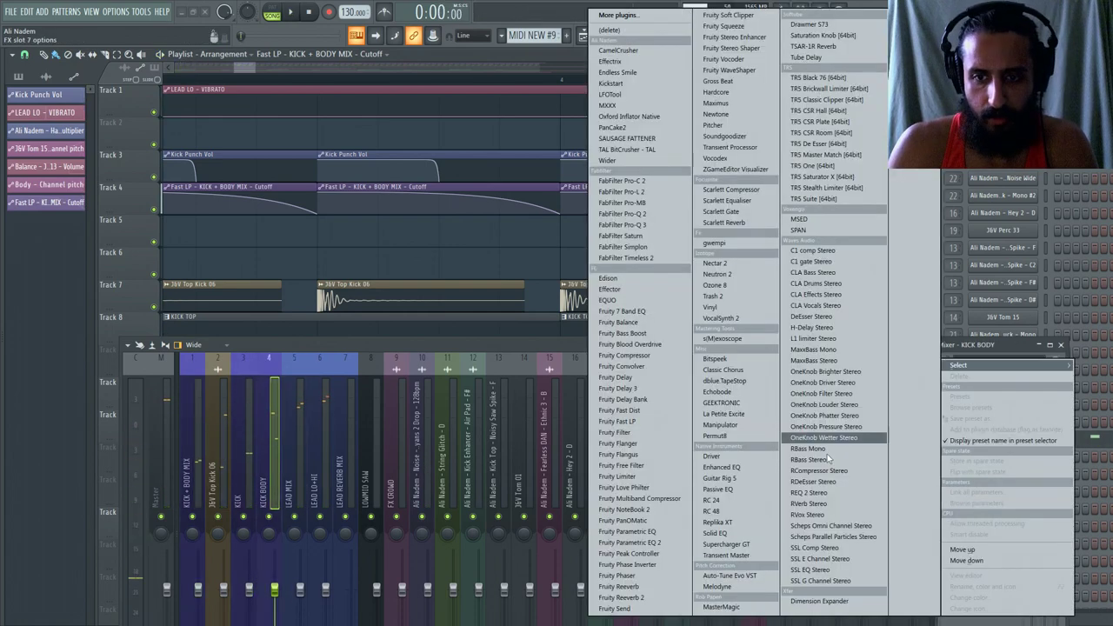
pyautogui.click(619, 421)
# Link the new filter's cutoff to the existing automation clip Fast LP - KICK + BODY MIX - Cutoff.
pyautogui.rightClick(118, 220)
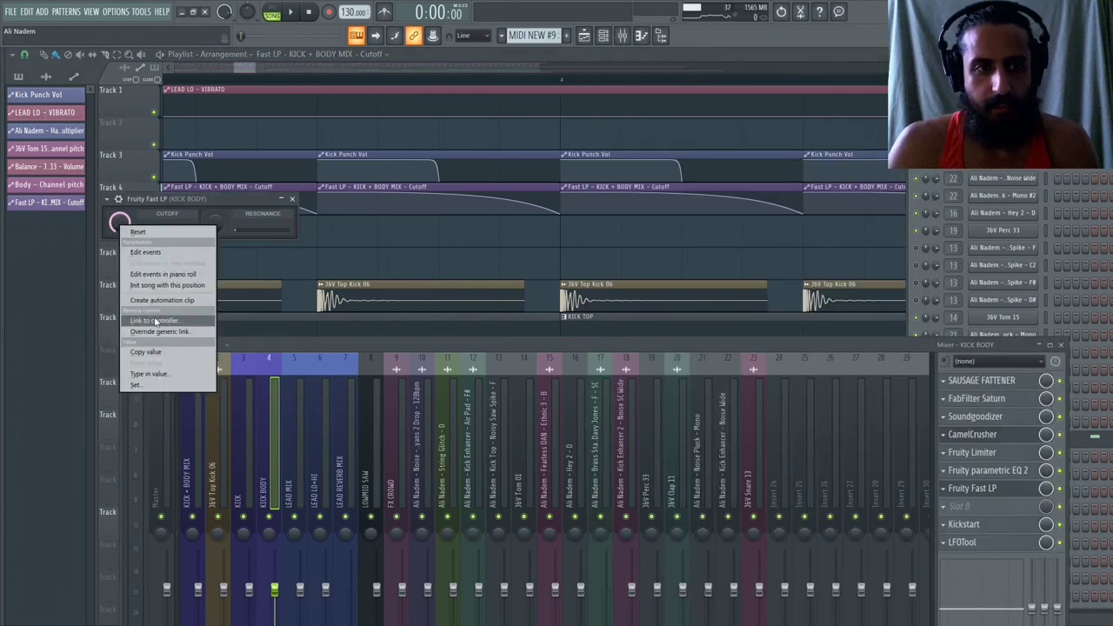
pyautogui.click(148, 320)
pyautogui.click(593, 290)
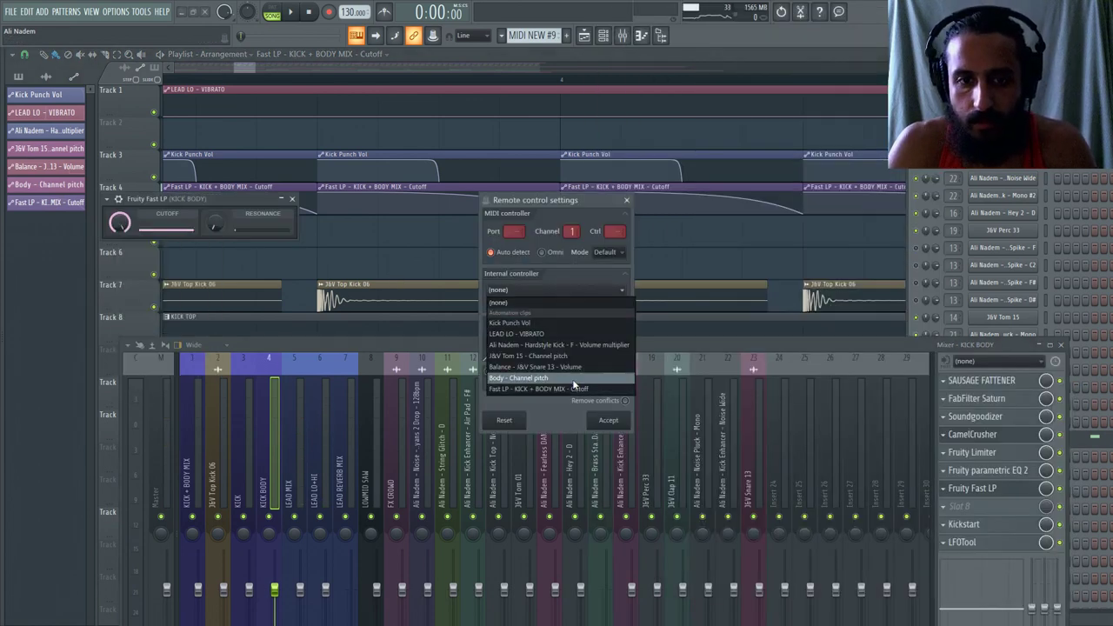
pyautogui.click(575, 392)
pyautogui.click(607, 421)
# During playback, reshape the Track 4 cutoff automation to start low and curve up to full about a quarter of the way through each clip.
pyautogui.press('space')
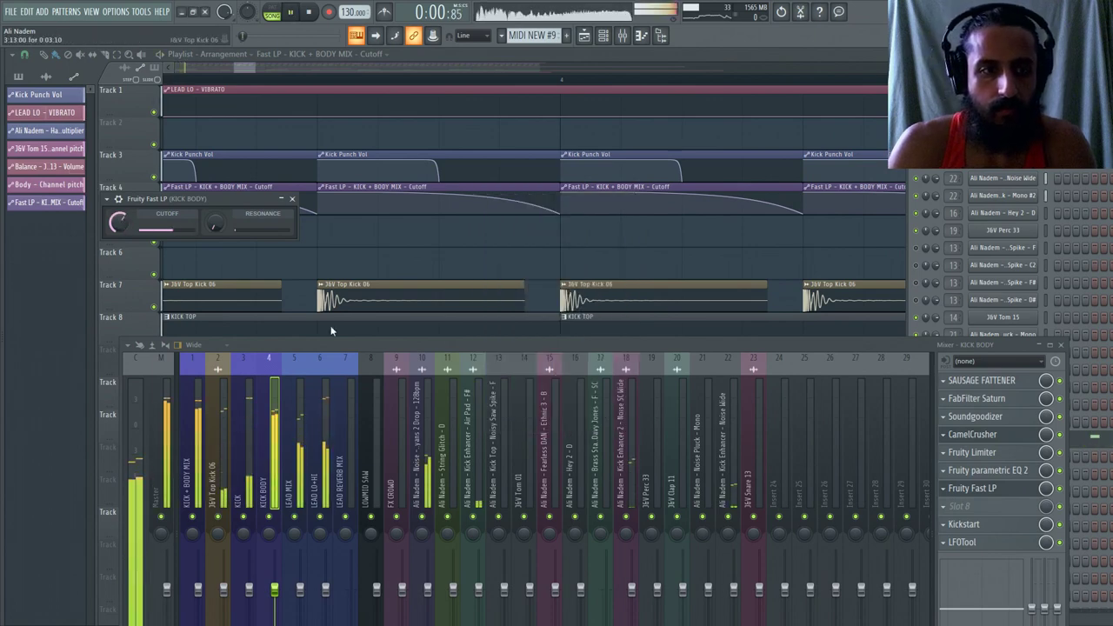
pyautogui.moveTo(470, 197); pyautogui.dragTo(468, 202)
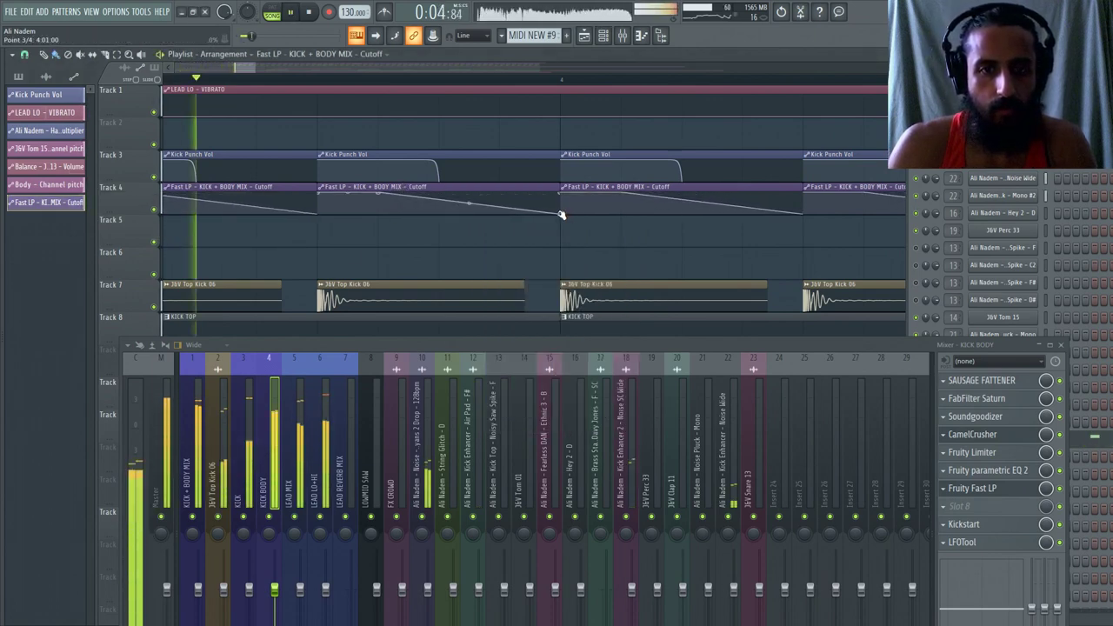
pyautogui.moveTo(561, 215); pyautogui.dragTo(510, 217)
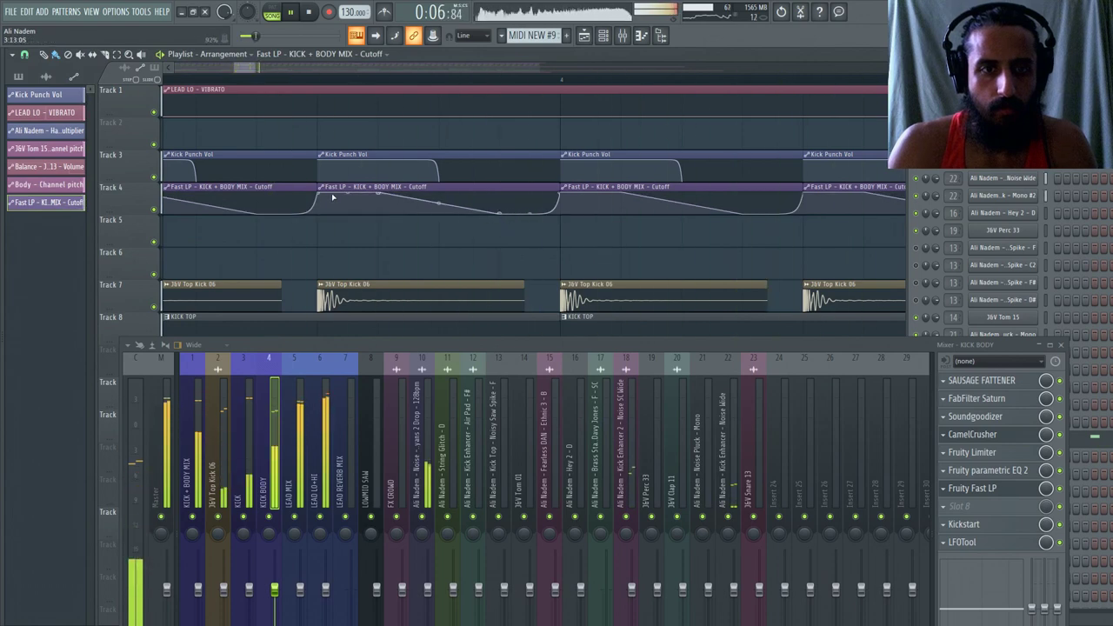
pyautogui.moveTo(320, 193); pyautogui.dragTo(435, 188)
pyautogui.rightClick(501, 216)
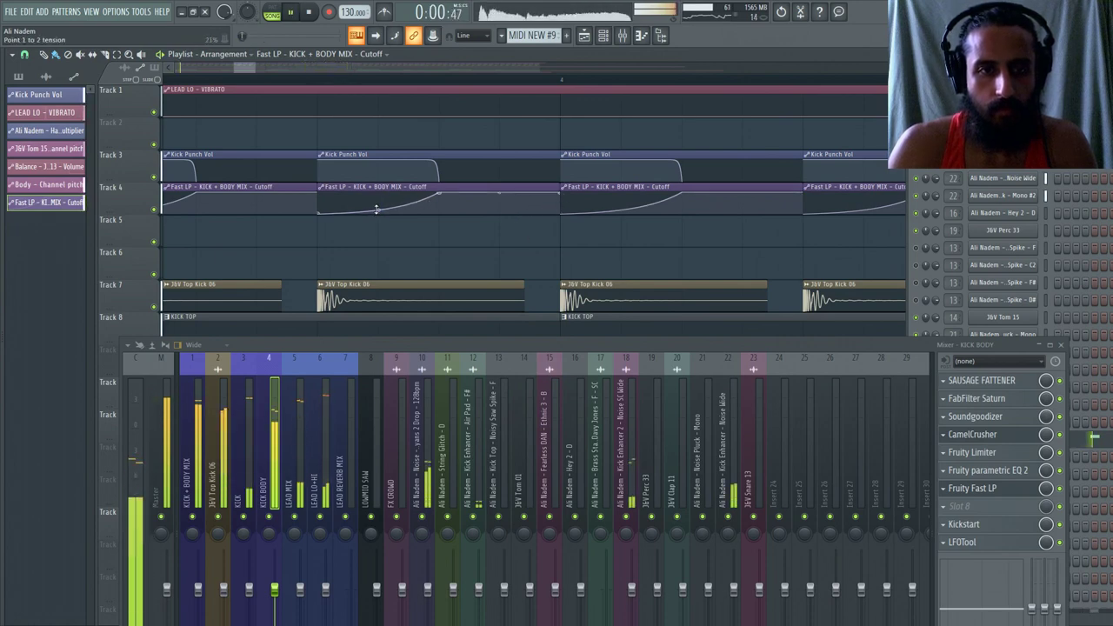
pyautogui.moveTo(376, 209); pyautogui.dragTo(379, 211)
pyautogui.moveTo(438, 192); pyautogui.dragTo(381, 191)
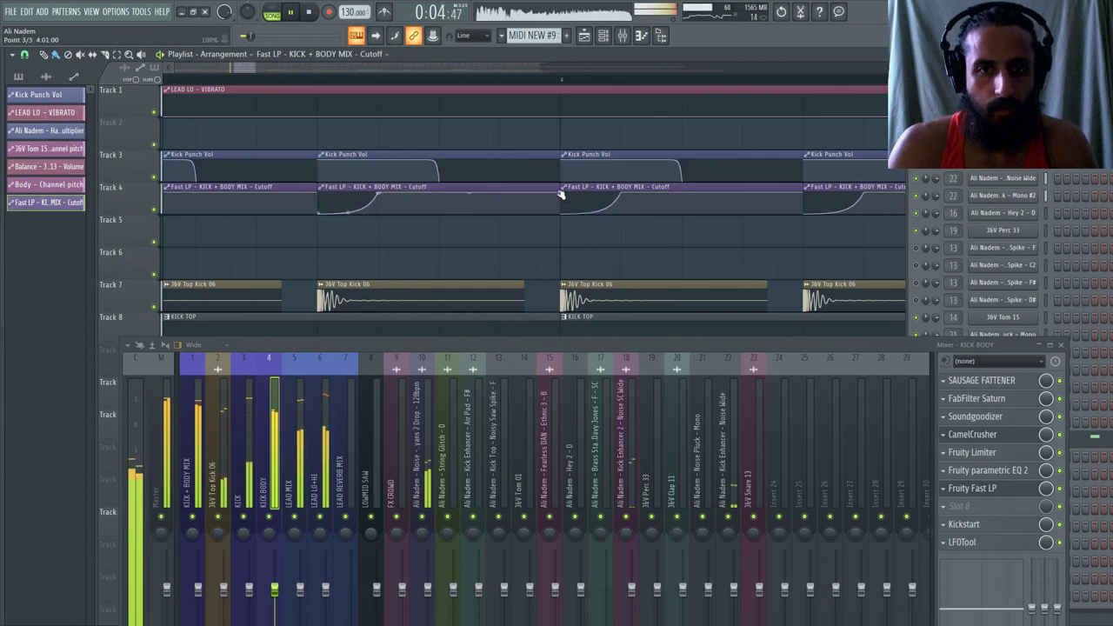
# Play the arrangement past the snare at the end of bar 8 and set the J&V Snare 13 channel's levels adjustment volume to 94%.
pyautogui.scroll(-4, 534, 223)
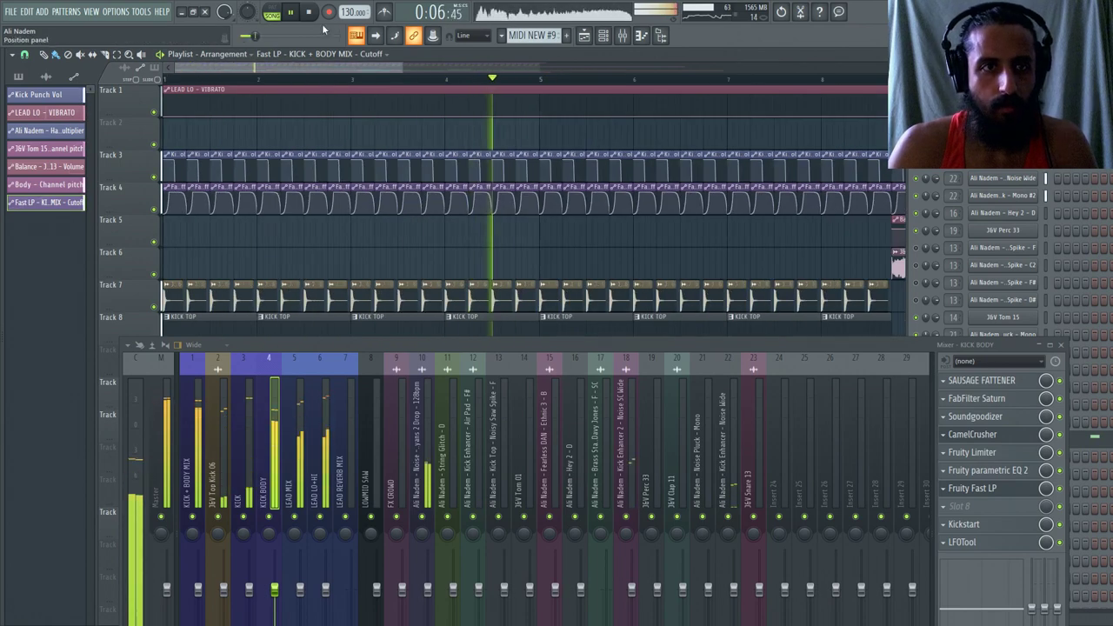
pyautogui.press('space')
pyautogui.press('space')
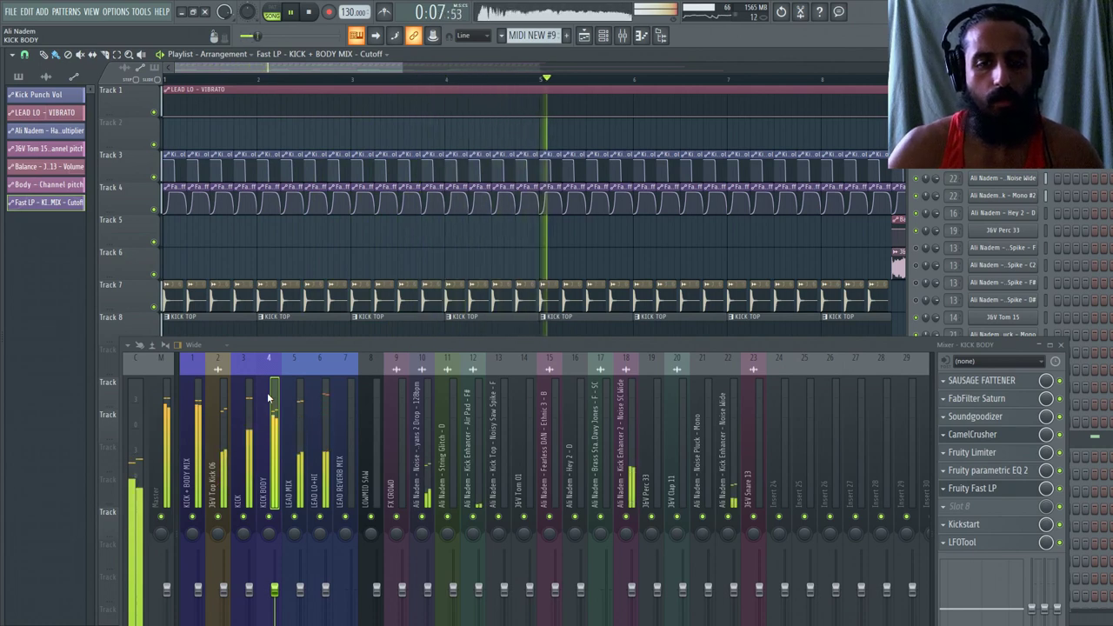
pyautogui.scroll(-3, 372, 257)
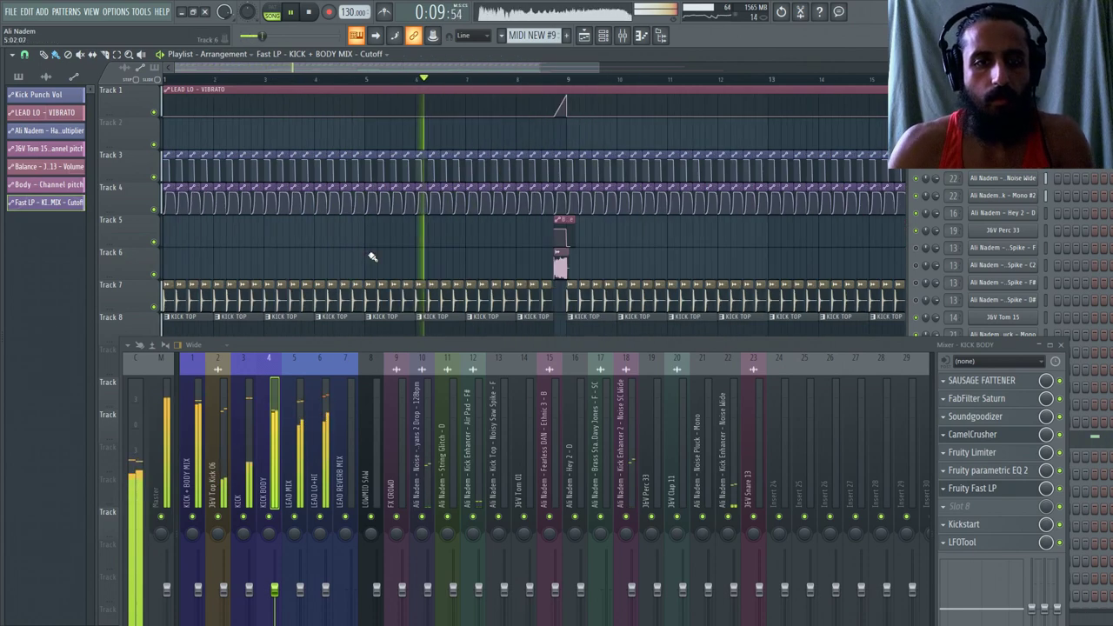
pyautogui.scroll(4, 491, 263)
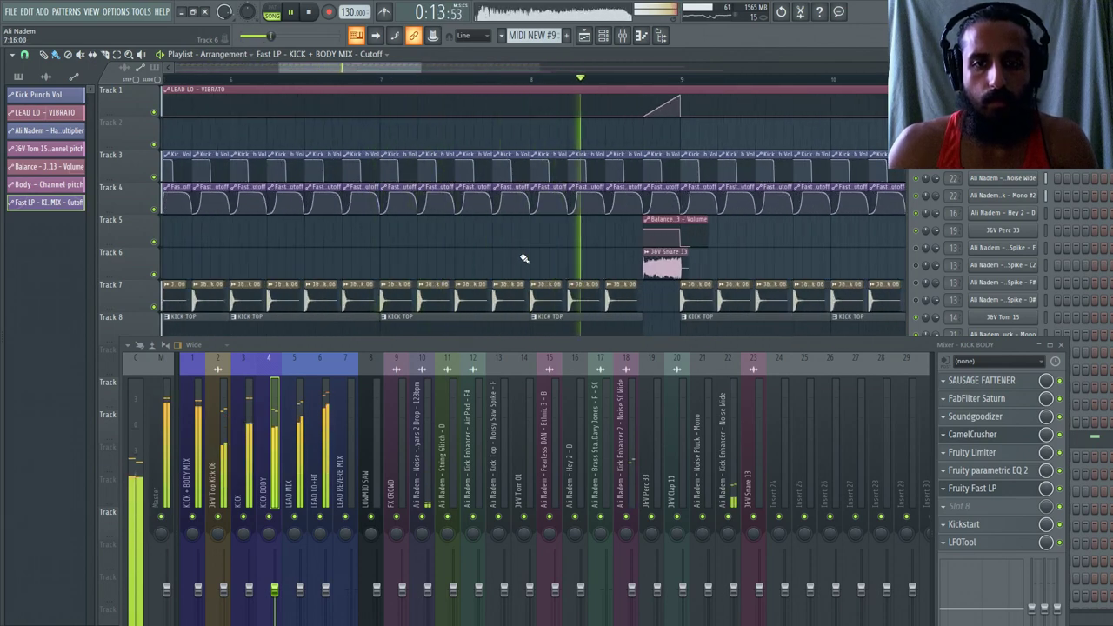
pyautogui.scroll(-3, 524, 258)
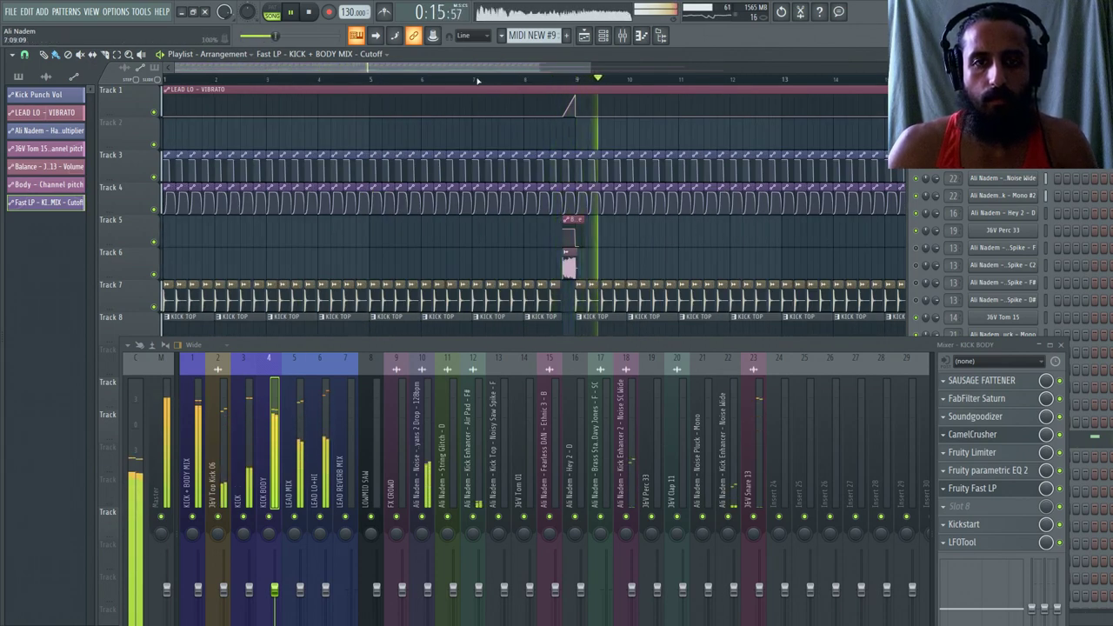
pyautogui.doubleClick(568, 261)
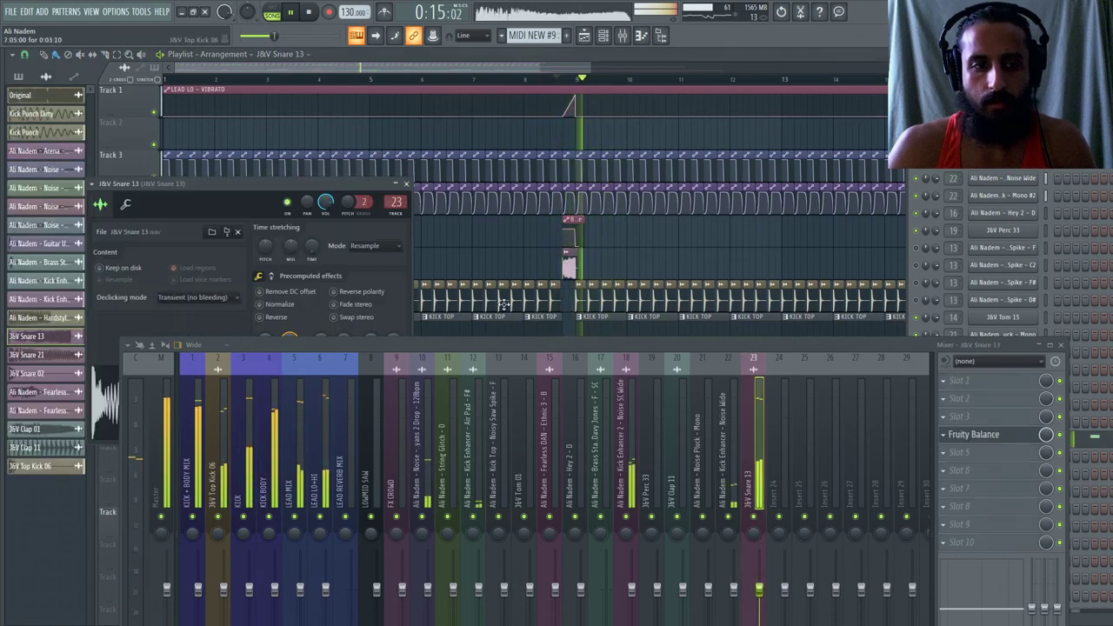
pyautogui.click(125, 203)
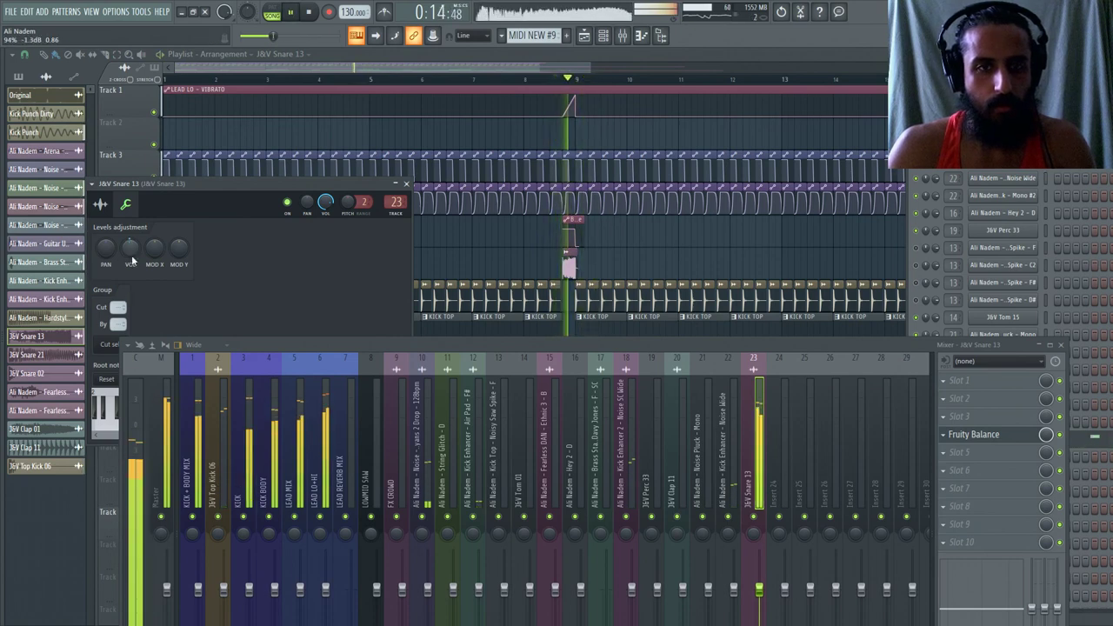
pyautogui.press('Escape')
# Try the Hold curve mode on the mid-clip point of the Track 4 Fast LP cutoff automation.
pyautogui.scroll(3, 193, 187)
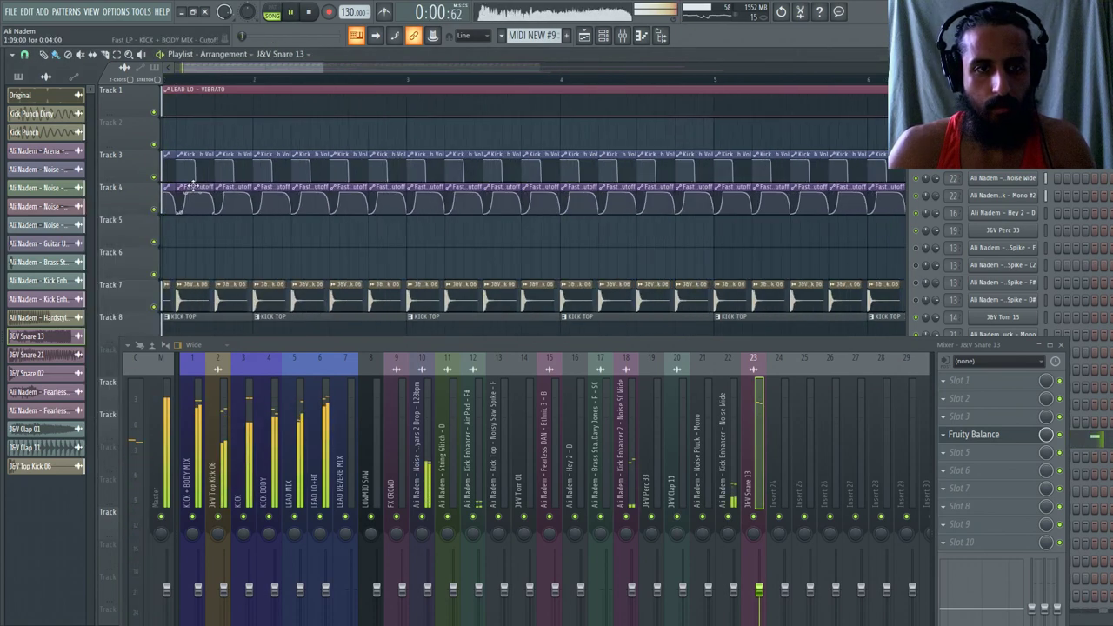
pyautogui.scroll(3, 193, 187)
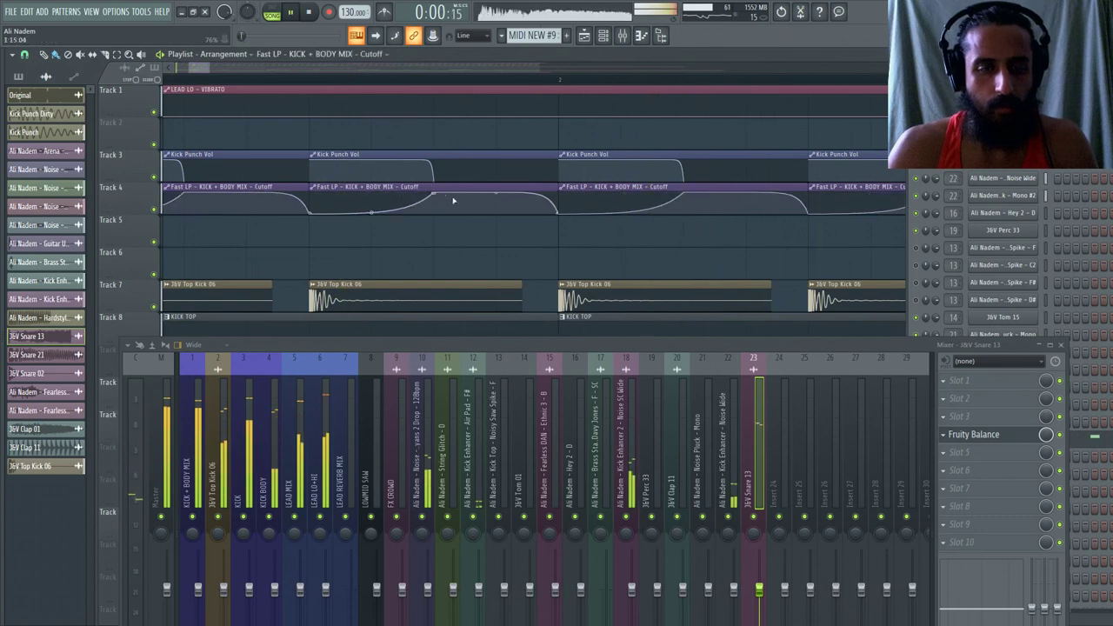
pyautogui.scroll(-4, 356, 211)
pyautogui.scroll(5, 366, 211)
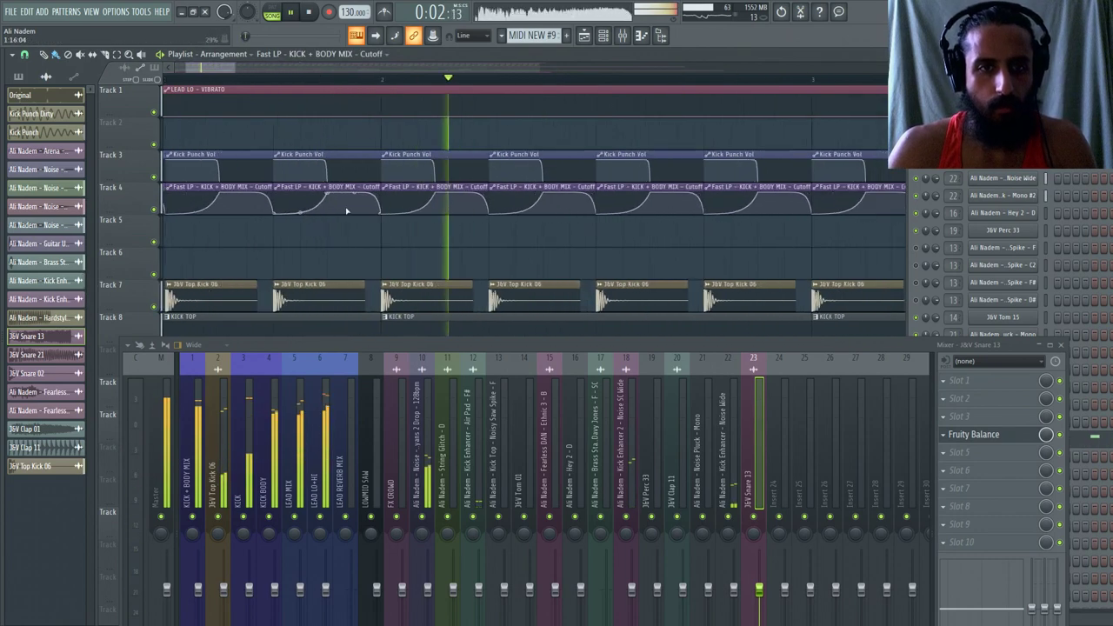
pyautogui.scroll(-4, 369, 214)
pyautogui.scroll(4, 369, 216)
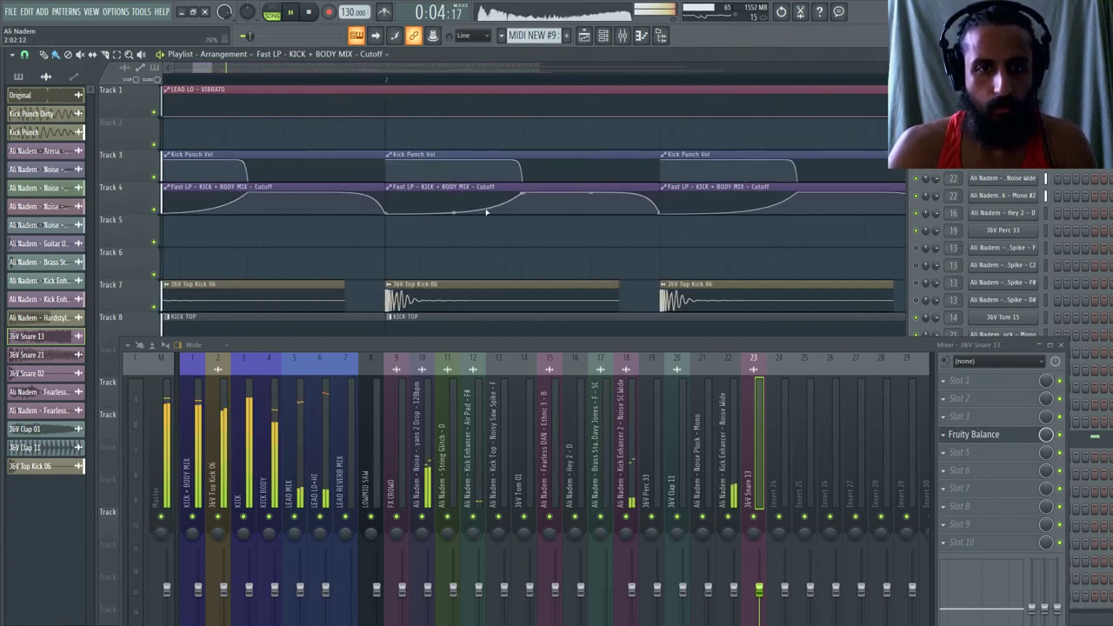
pyautogui.rightClick(525, 193)
pyautogui.click(568, 243)
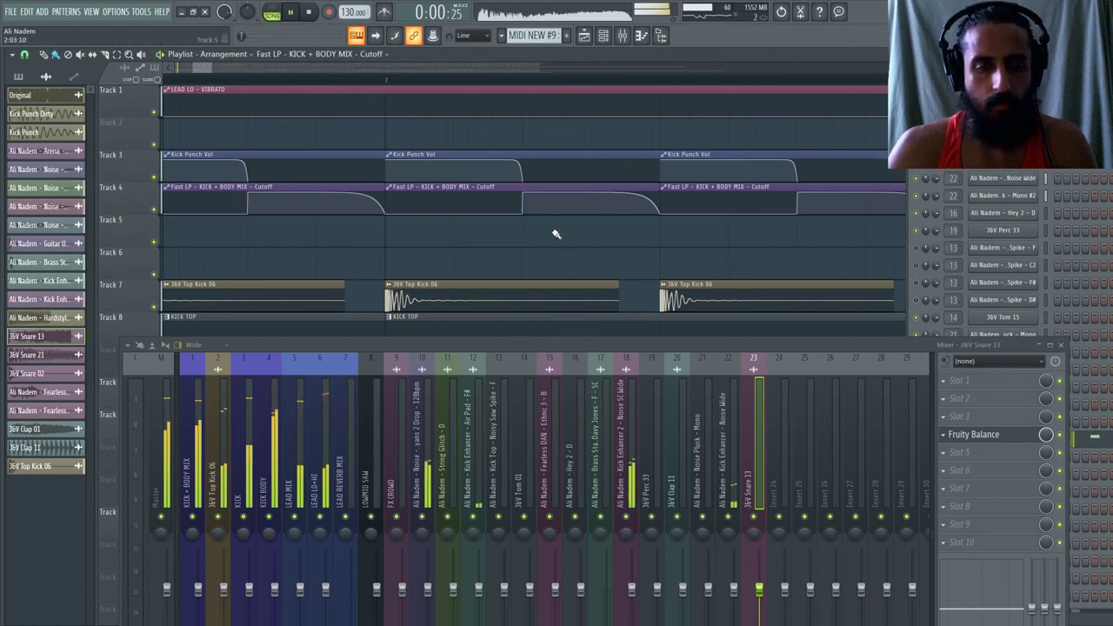
# Set the mid-clip cutoff automation point to Single curve and bend it to stay low until a steep rise just before that point.
pyautogui.rightClick(526, 196)
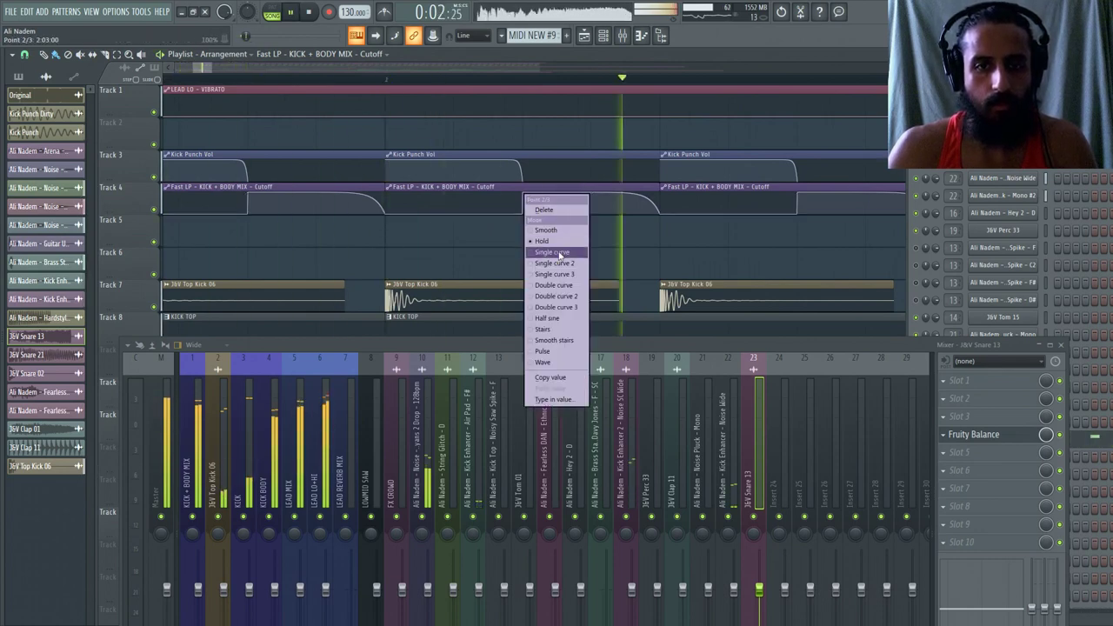
pyautogui.rightClick(501, 187)
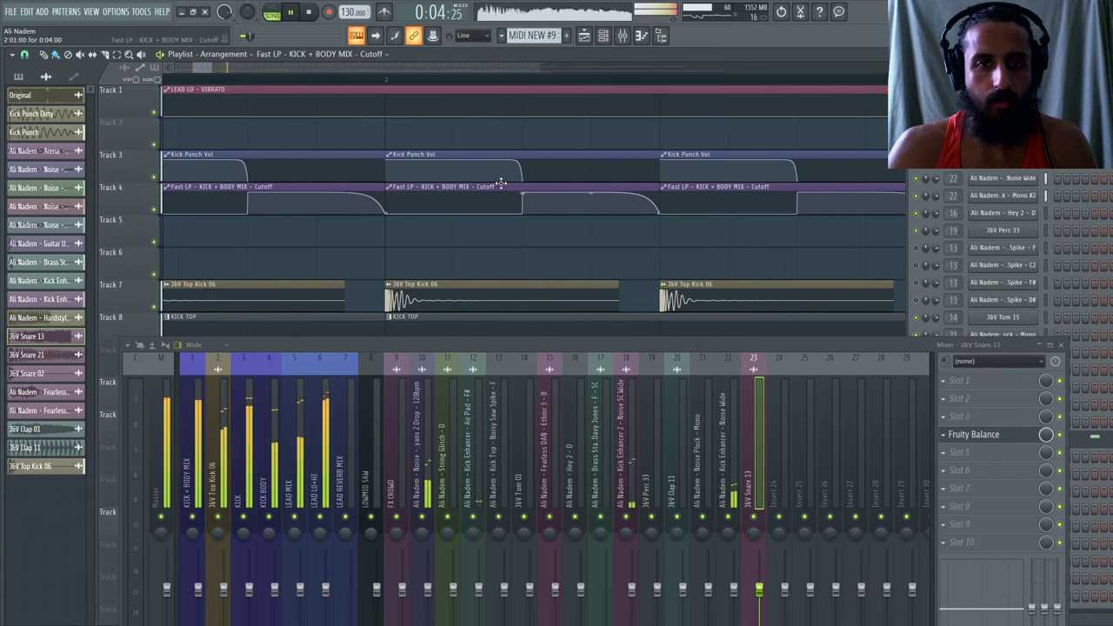
pyautogui.rightClick(502, 184)
pyautogui.hotkey('ctrl', 'z')
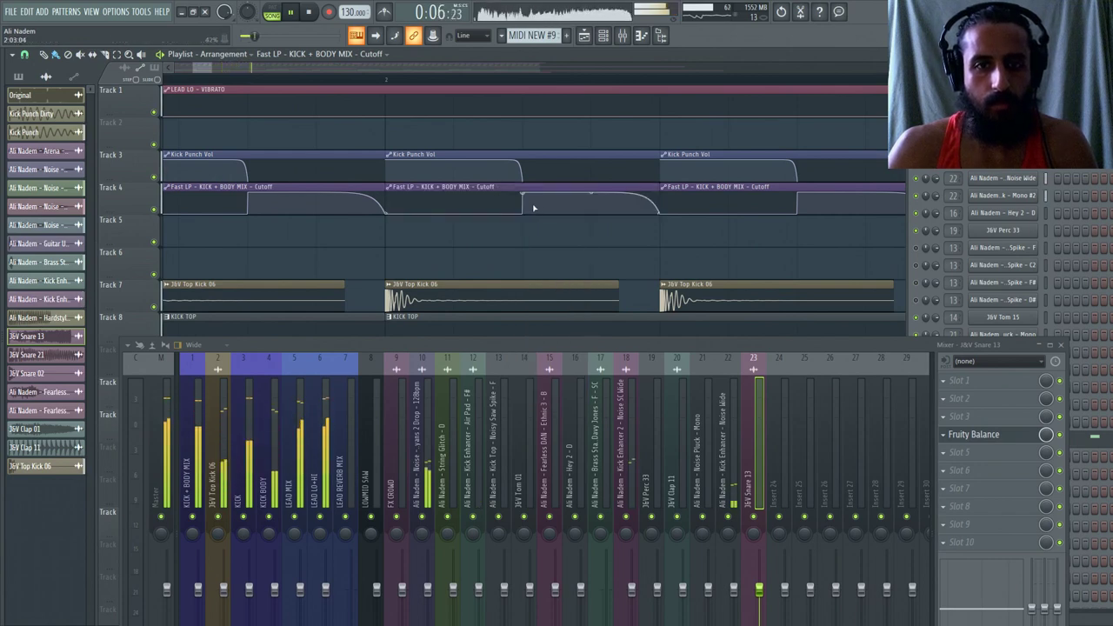
pyautogui.rightClick(525, 199)
pyautogui.click(551, 253)
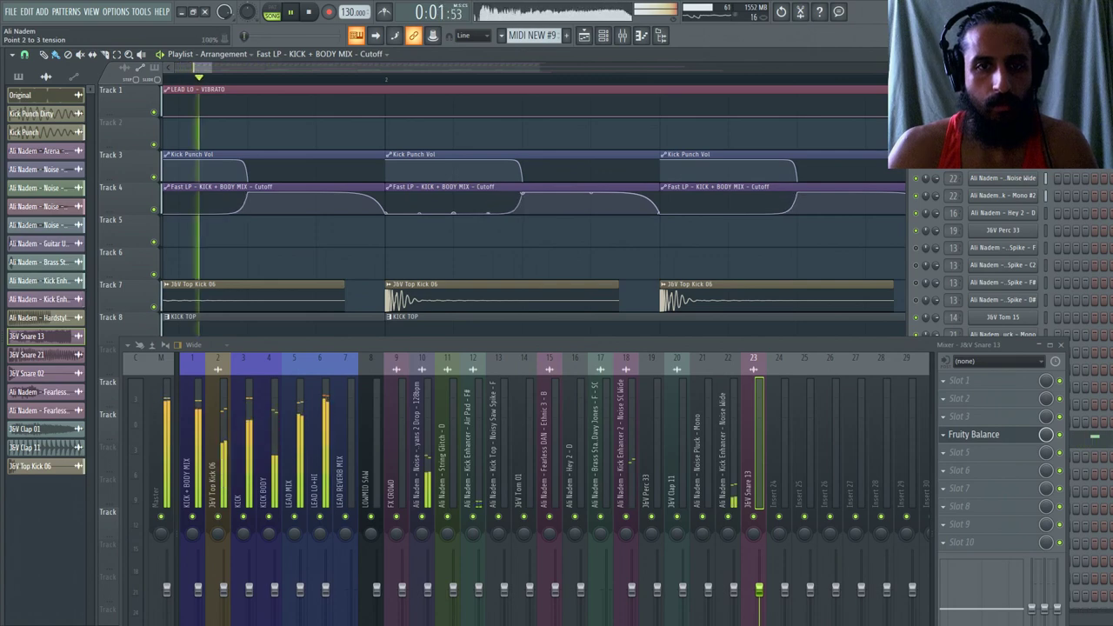
# Add an intermediate point to the cutoff automation a quarter of the way into the clip, at about 32%.
pyautogui.scroll(-3, 608, 206)
pyautogui.scroll(4, 312, 213)
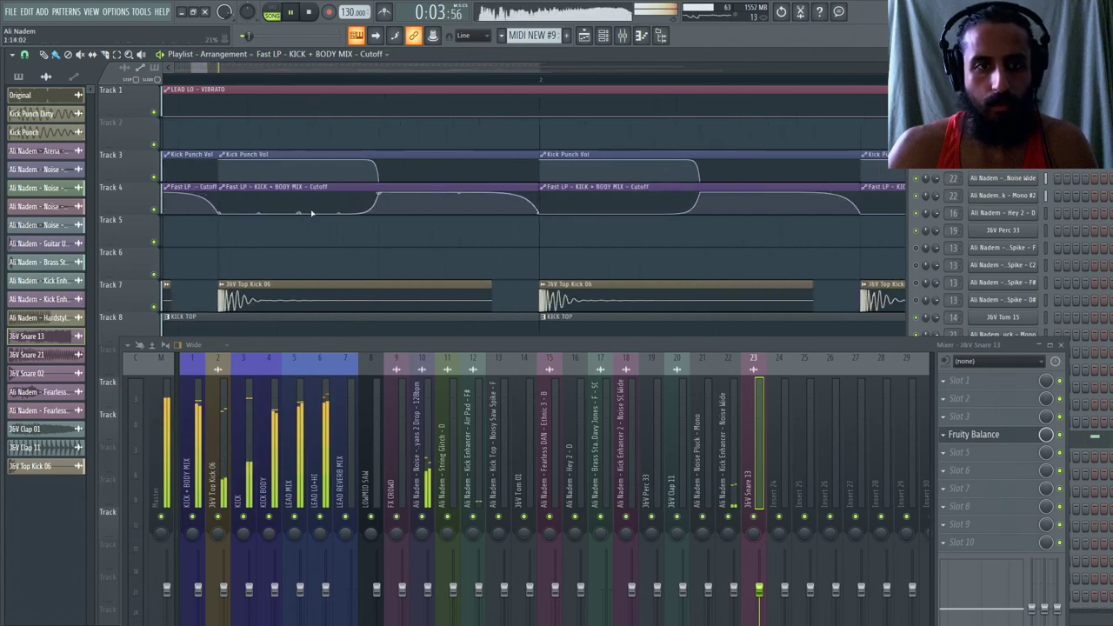
pyautogui.scroll(1, 258, 218)
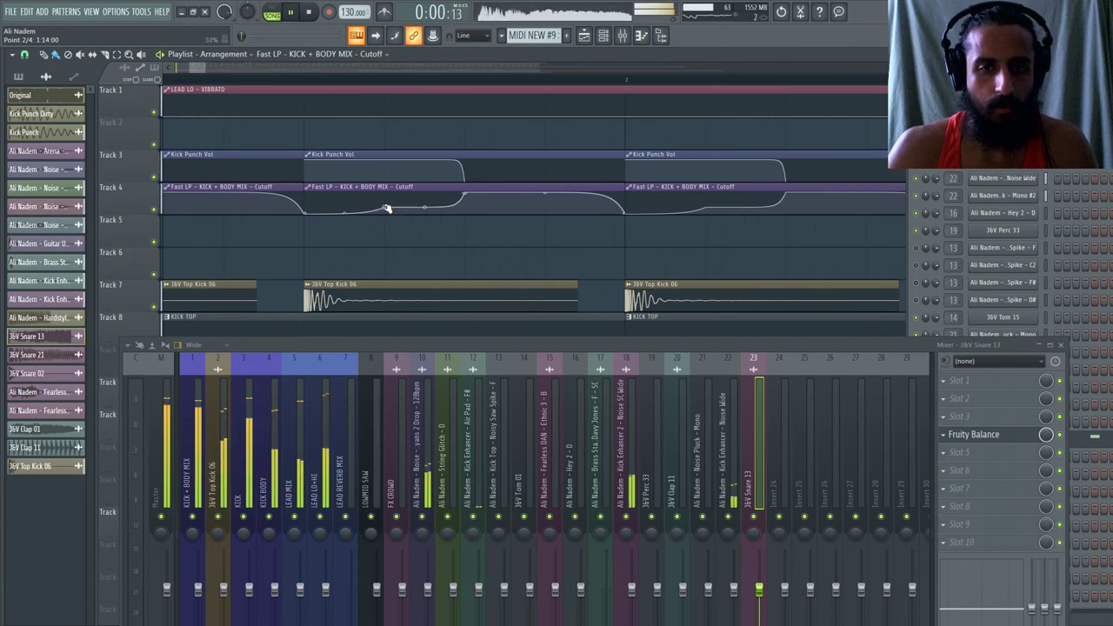
# Bypass and re-enable Fruity parametric EQ 2 on the KICK BODY mixer track to compare the sound during playback.
pyautogui.scroll(-5, 382, 211)
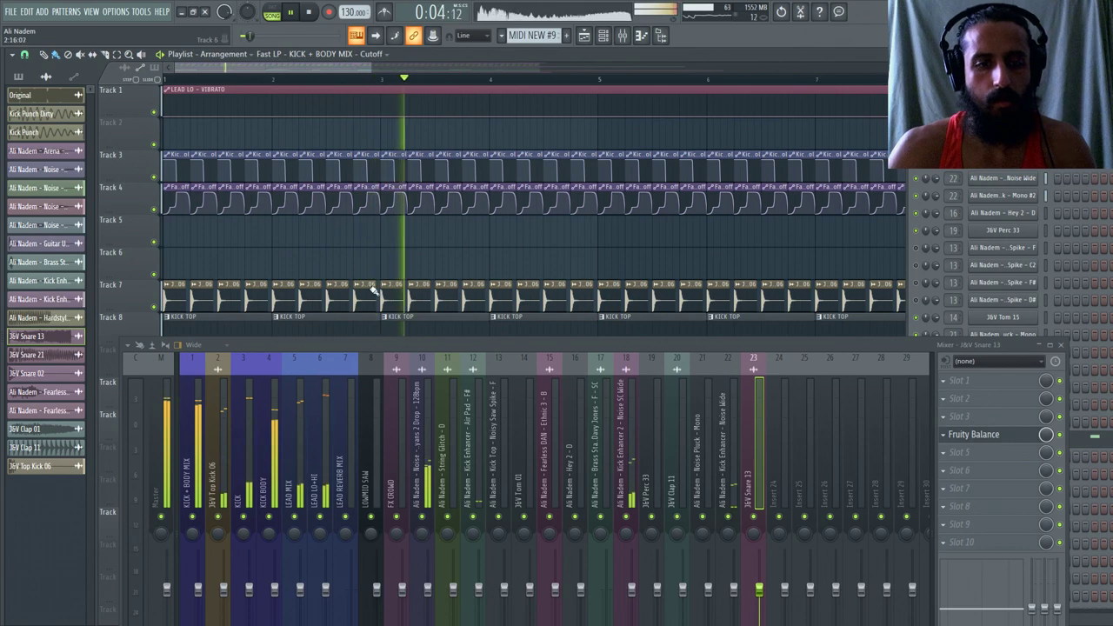
pyautogui.click(275, 476)
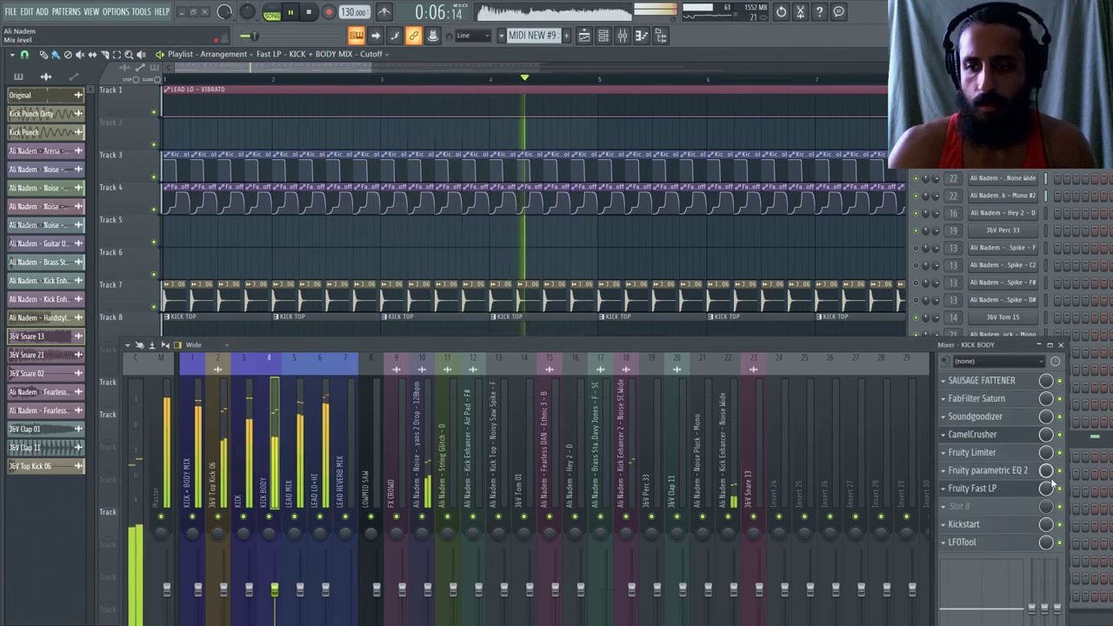
pyautogui.click(991, 471)
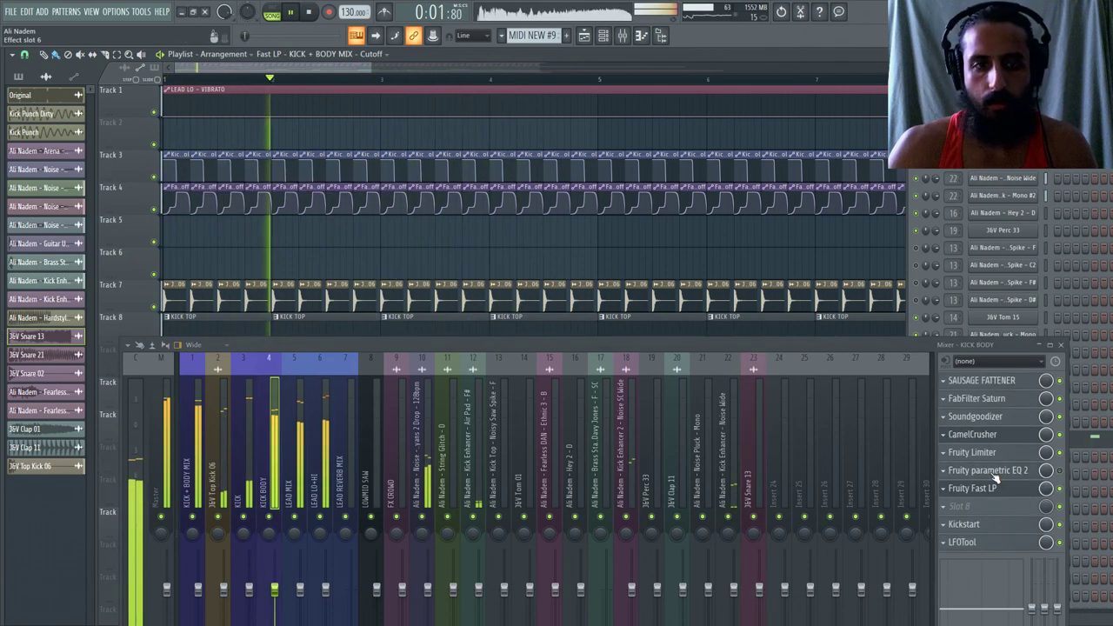
pyautogui.click(992, 471)
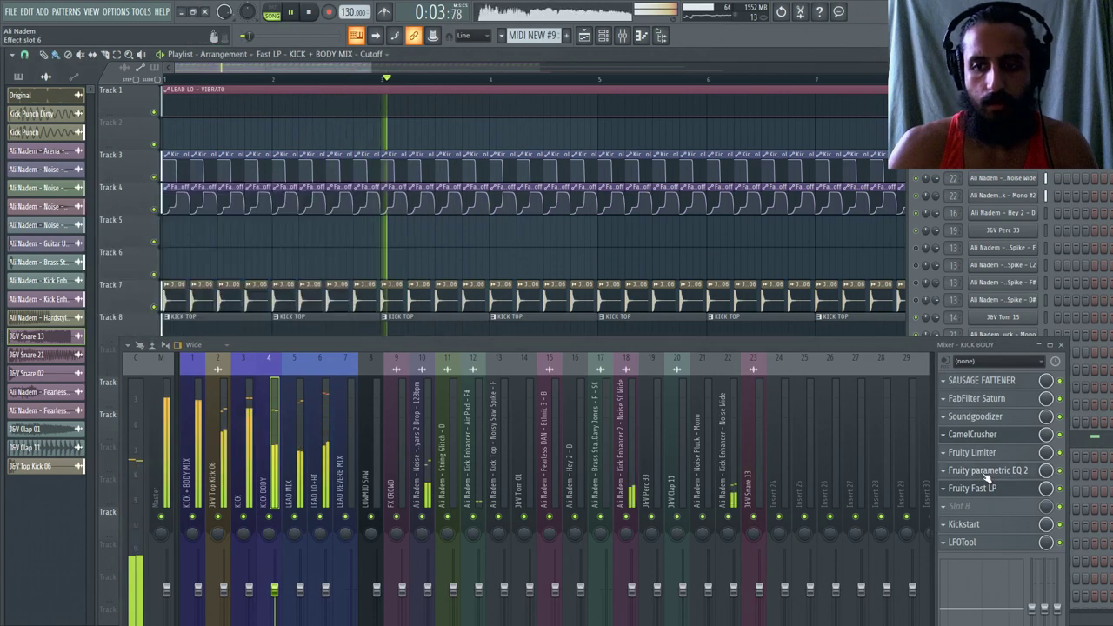
# Flatten the intermediate shelf in the Track 4 cutoff automation so the curve rises steeply from low to full.
pyautogui.scroll(5, 463, 191)
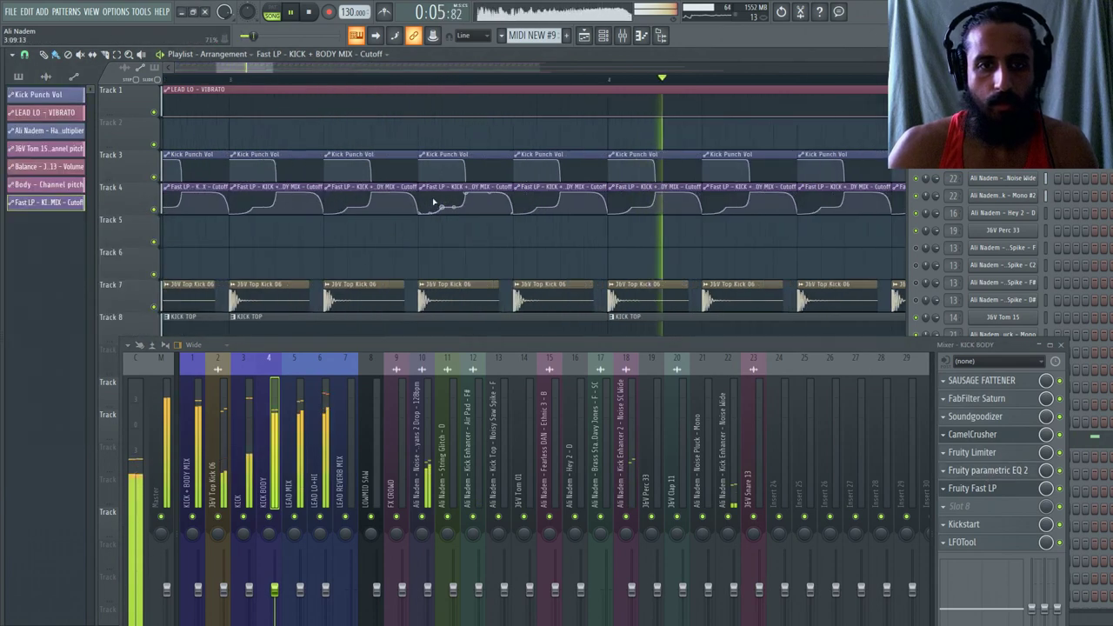
pyautogui.scroll(-6, 447, 204)
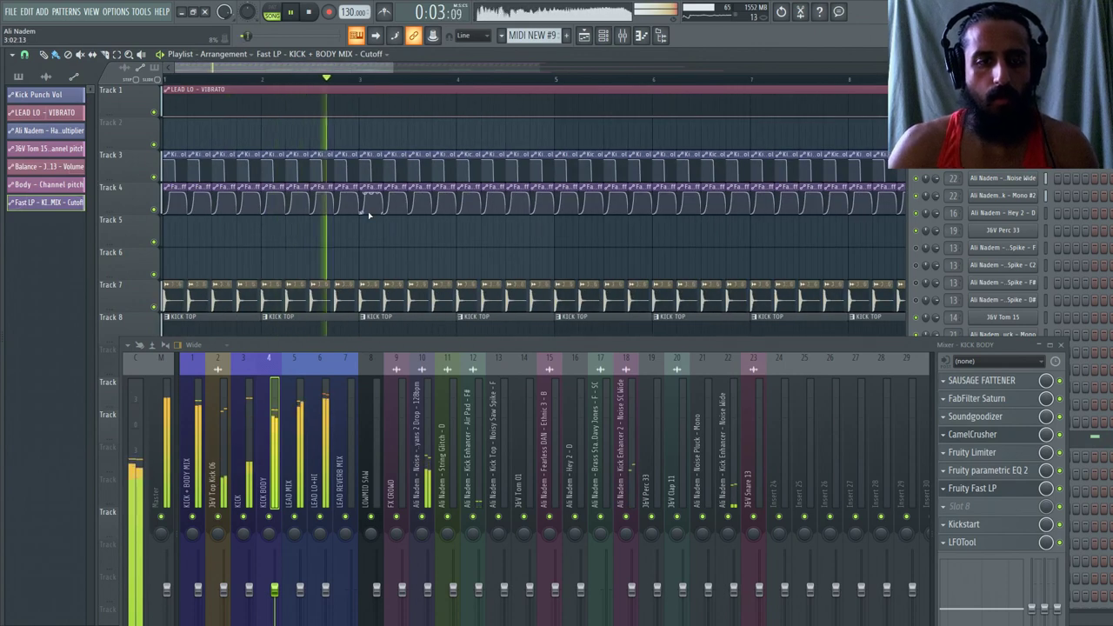
# Remove the extra plateau point from the Track 4 cutoff automation and straighten the fall from the peak to the clip's end.
pyautogui.scroll(5, 400, 209)
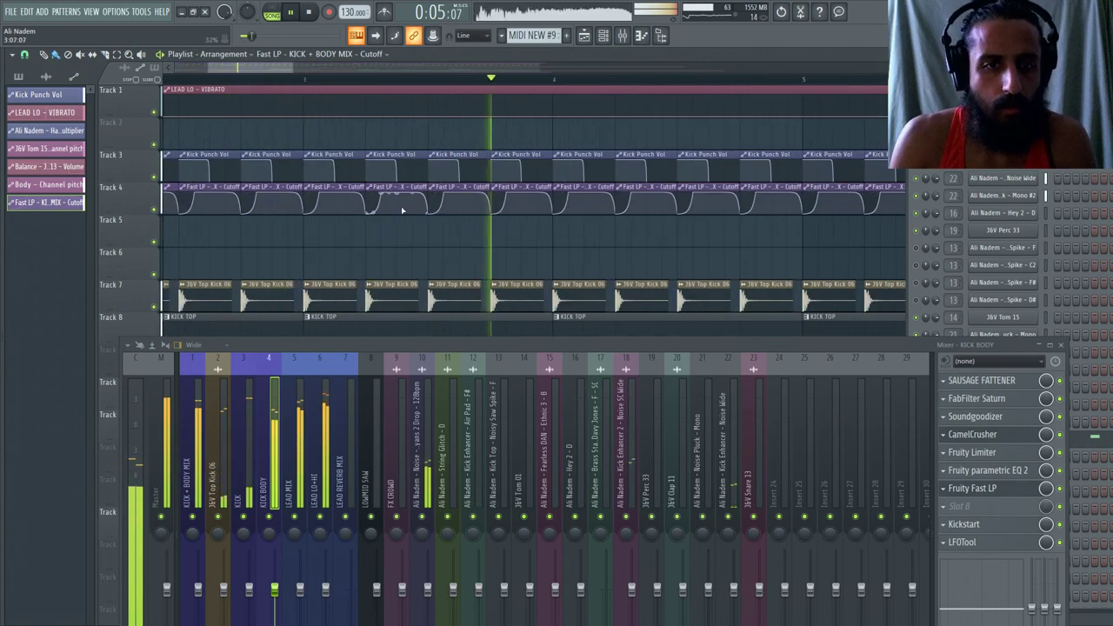
pyautogui.moveTo(412, 196); pyautogui.dragTo(429, 231)
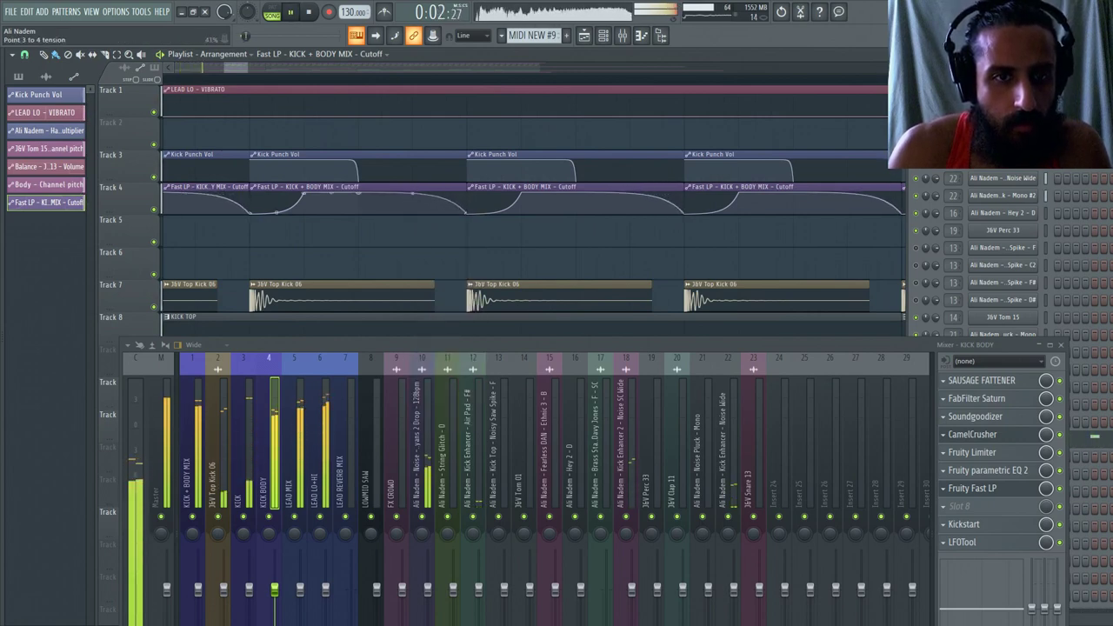
pyautogui.rightClick(386, 198)
pyautogui.click(382, 207)
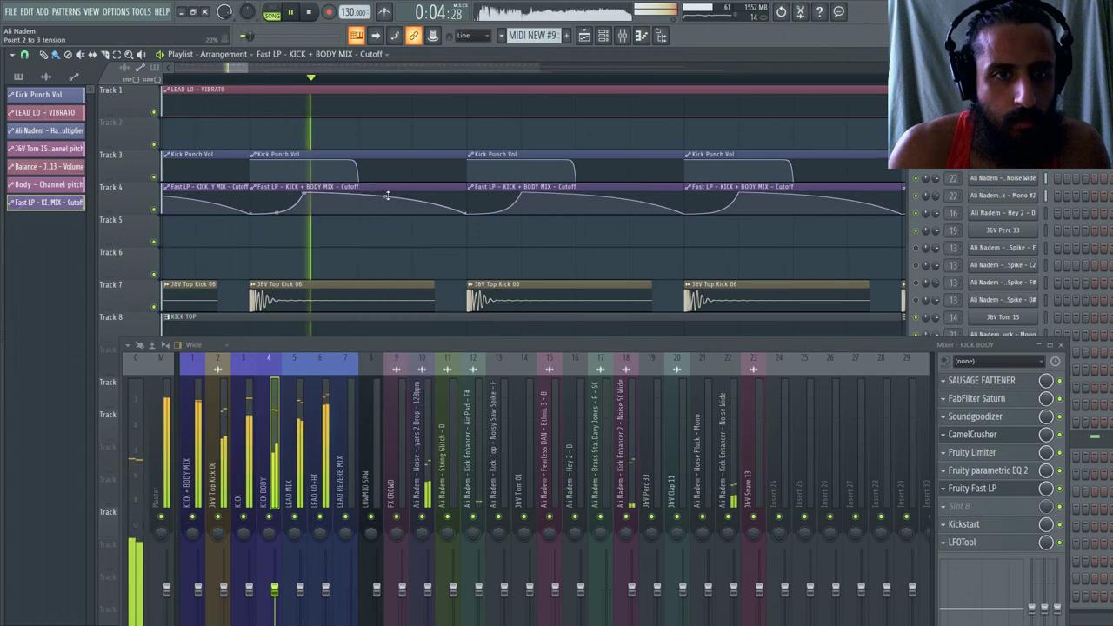
pyautogui.scroll(-3, 313, 134)
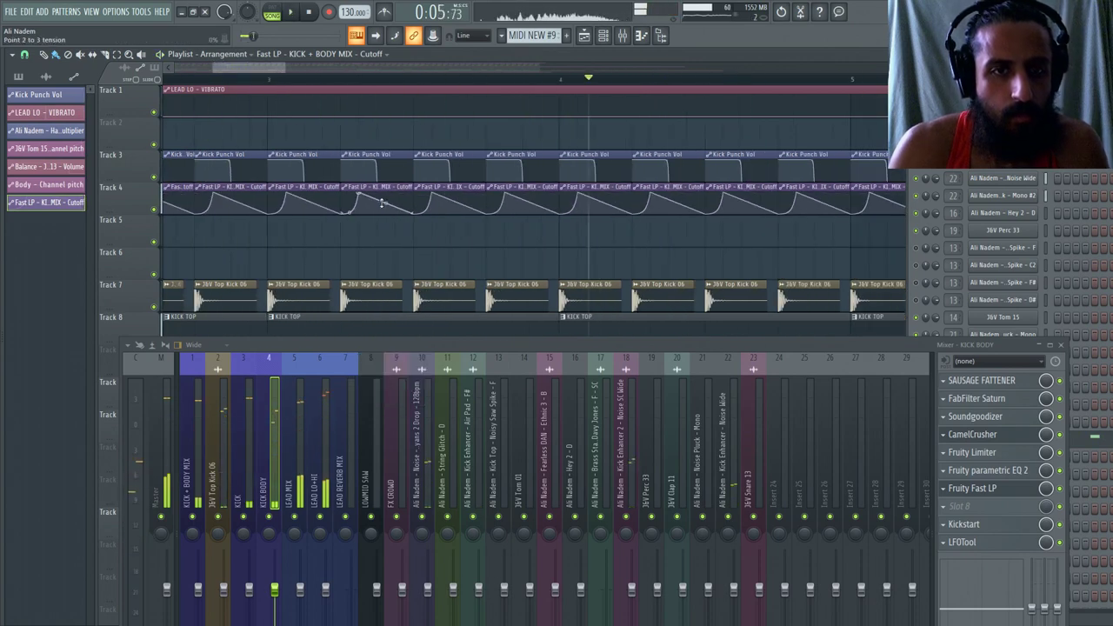
# Bend the falling segment of the Track 4 cutoff automation outward so it stays high before dropping to the clip's end.
pyautogui.scroll(3, 255, 229)
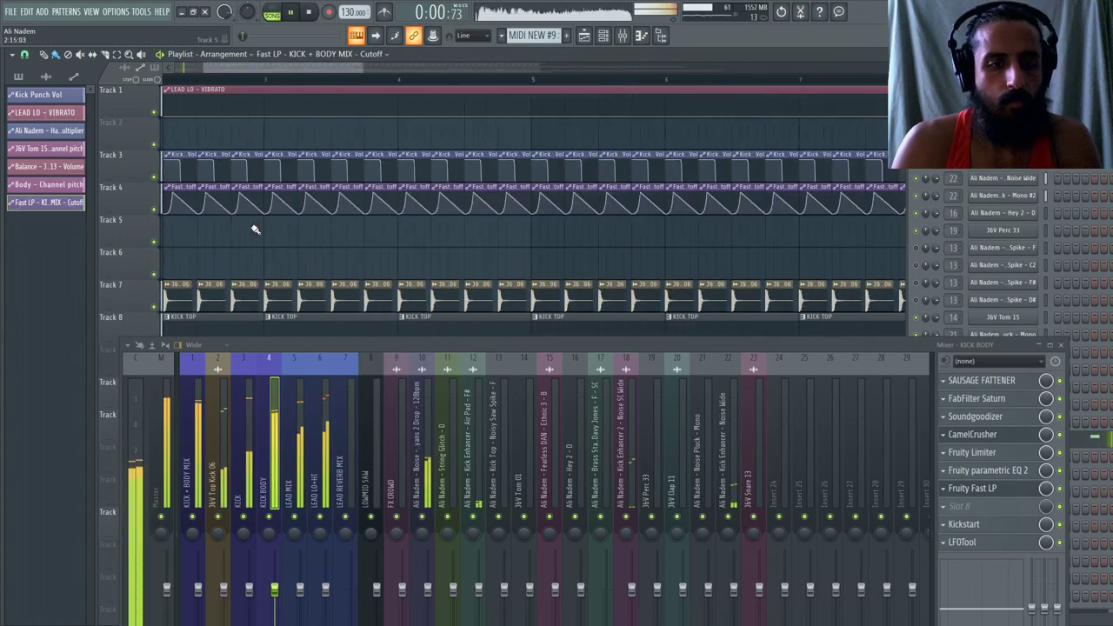
pyautogui.scroll(2, 427, 218)
pyautogui.scroll(-5, 400, 215)
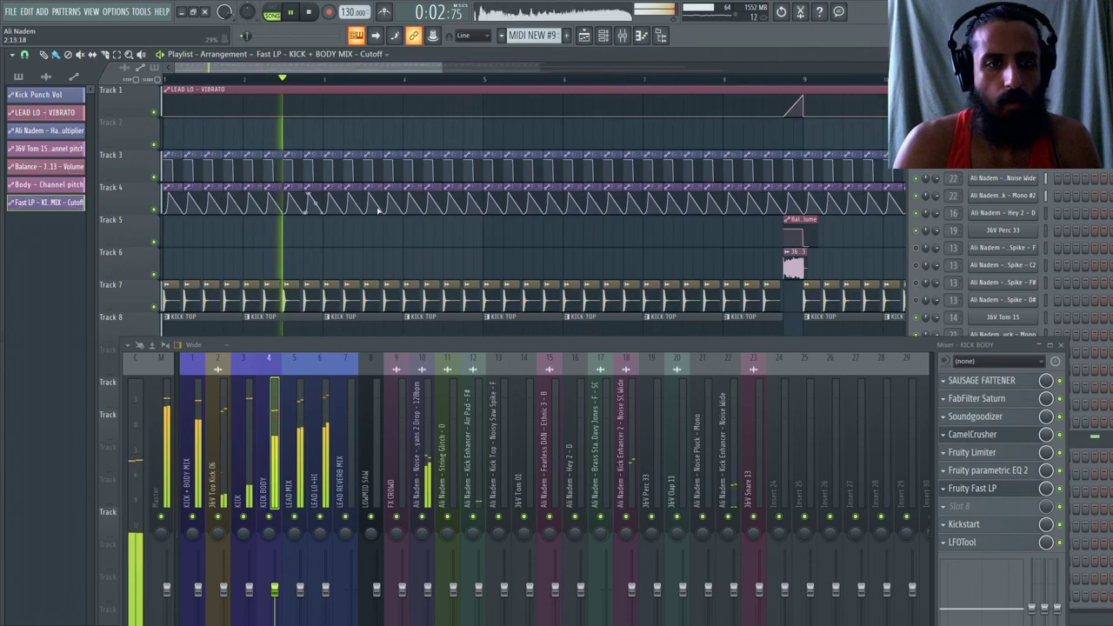
pyautogui.scroll(4, 383, 209)
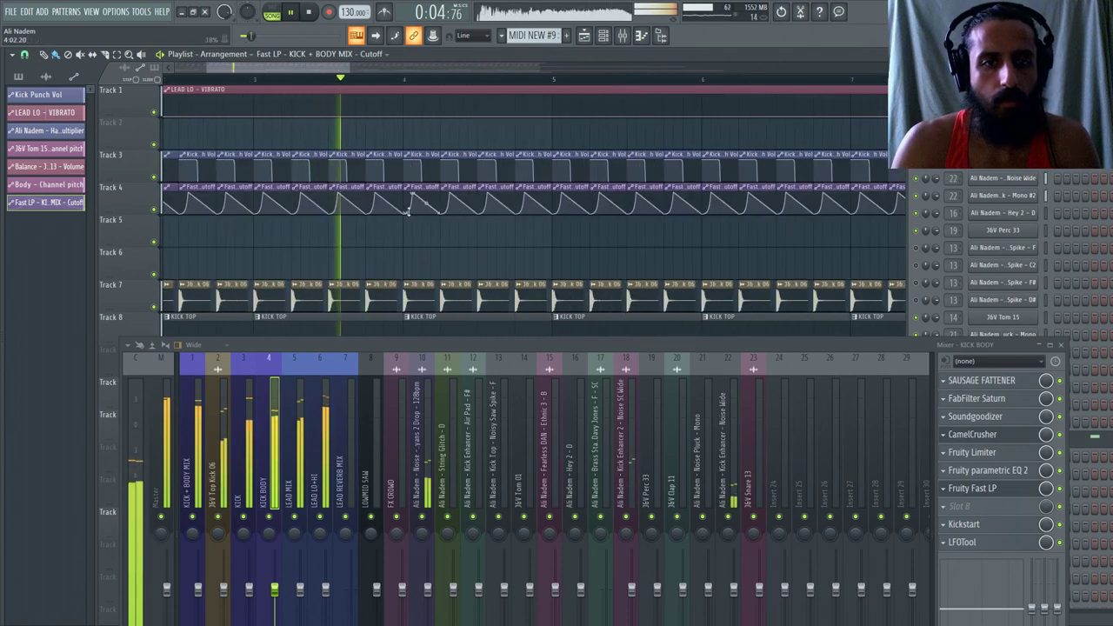
pyautogui.moveTo(458, 203); pyautogui.dragTo(458, 178)
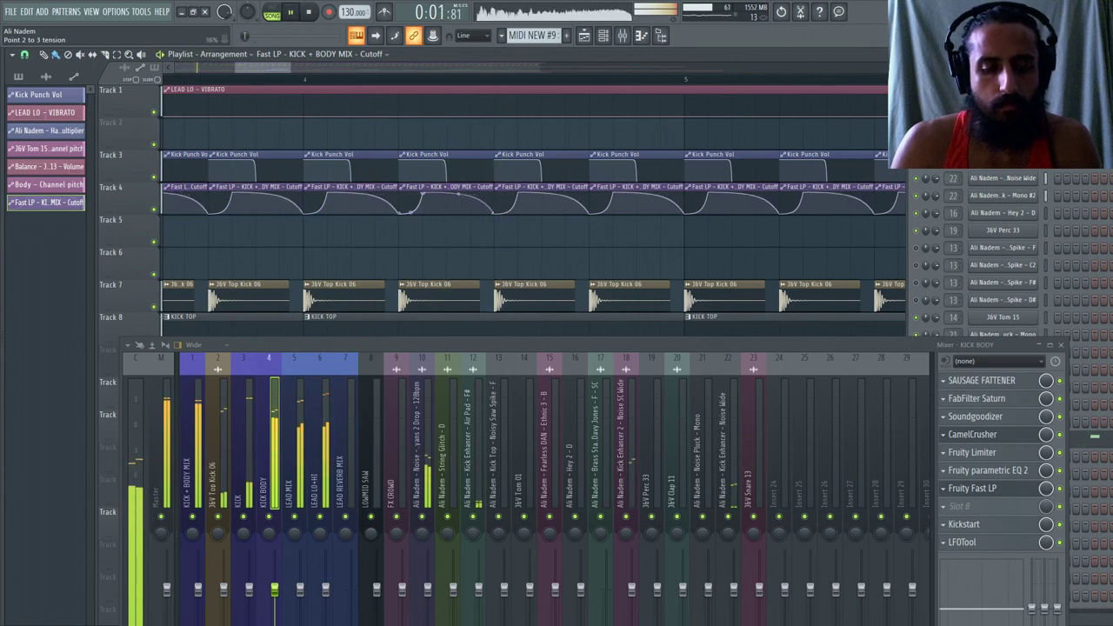
# Play back the arrangement and examine the reshaped cutoff curve on Track 4.
pyautogui.scroll(-5, 366, 229)
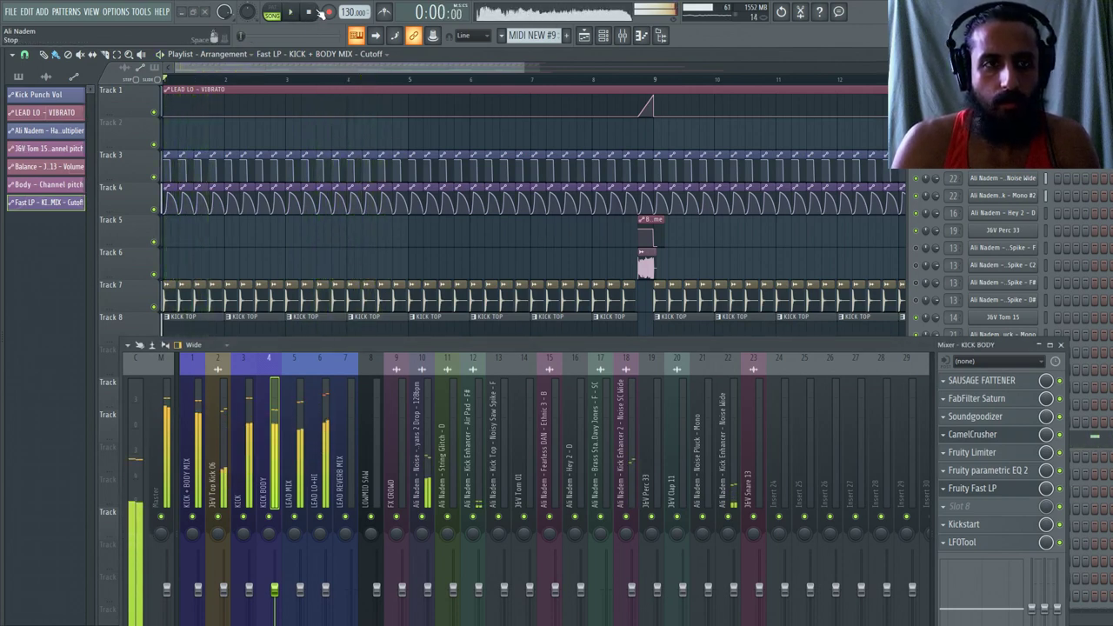
pyautogui.press('space')
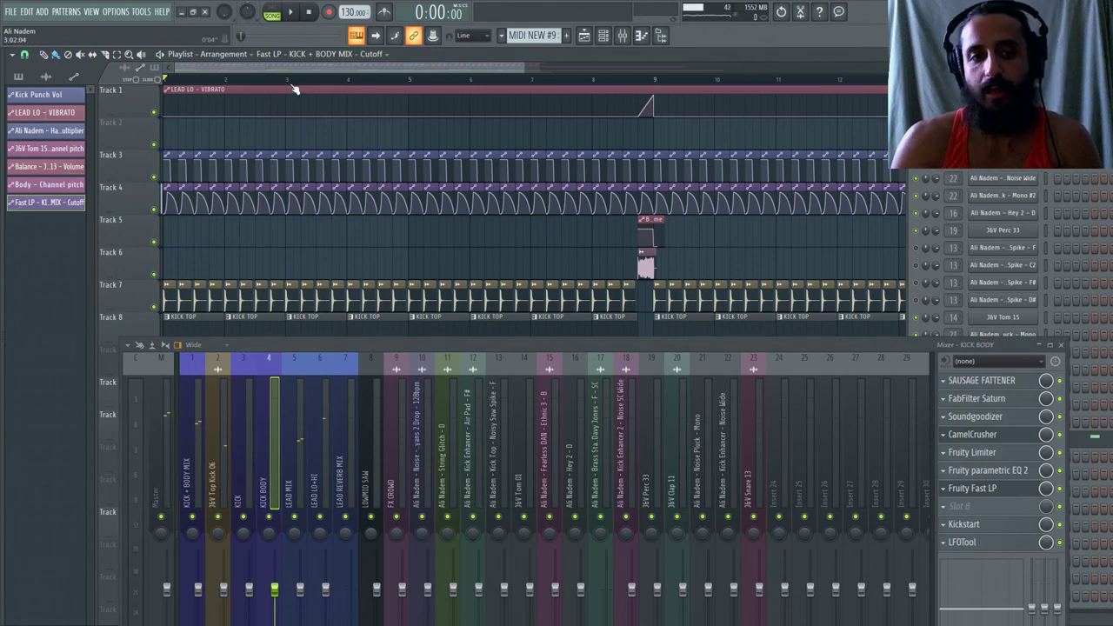
pyautogui.scroll(4, 302, 163)
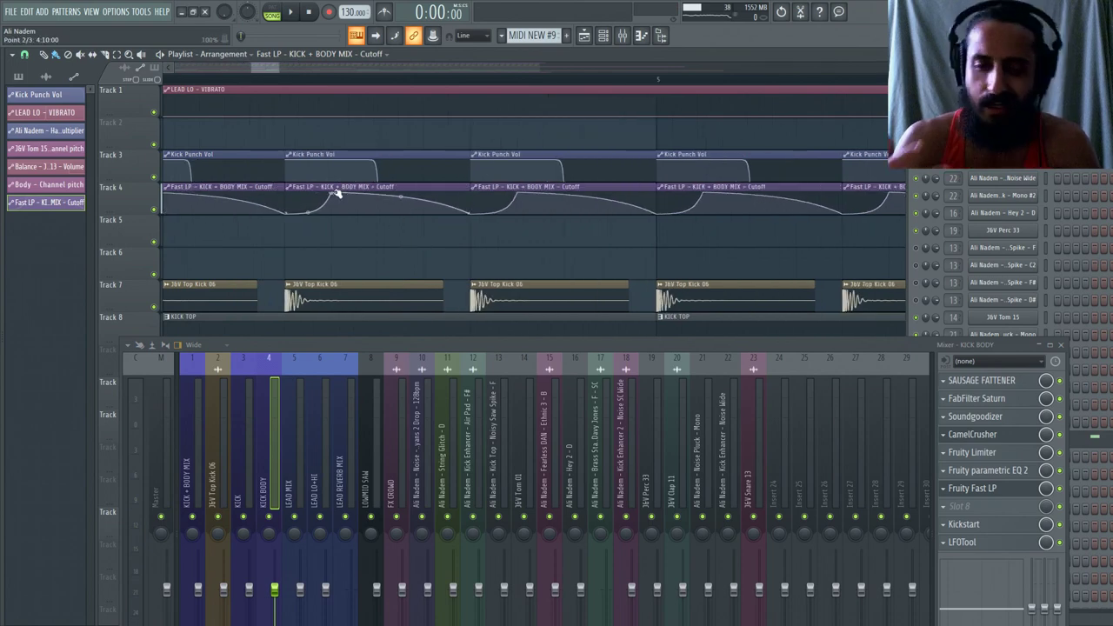
pyautogui.scroll(-6, 337, 193)
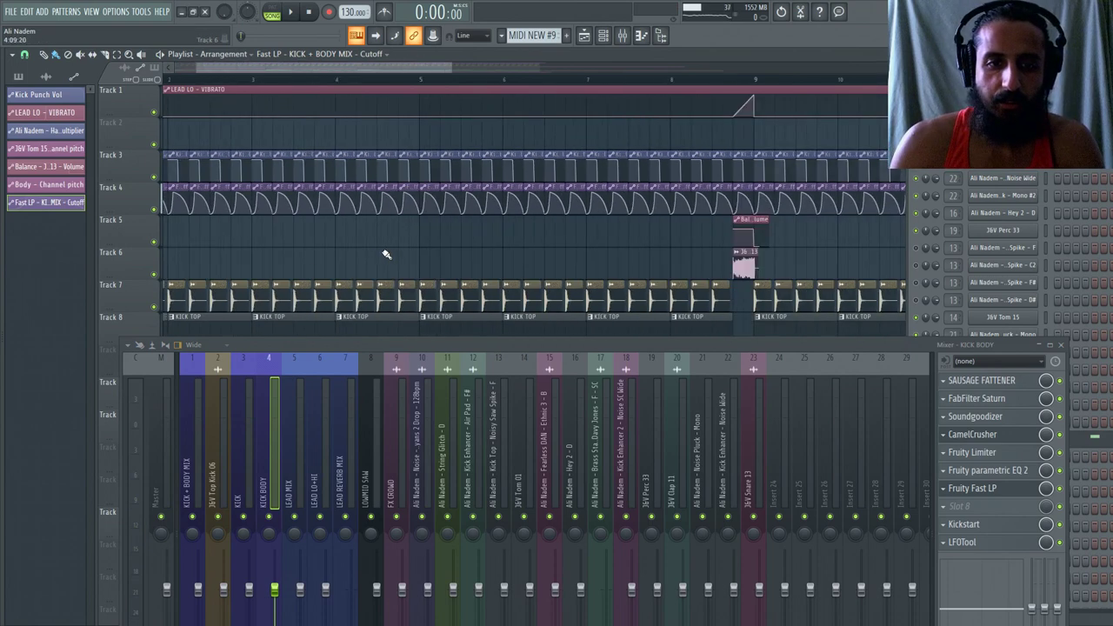
pyautogui.press('space')
pyautogui.press('space')
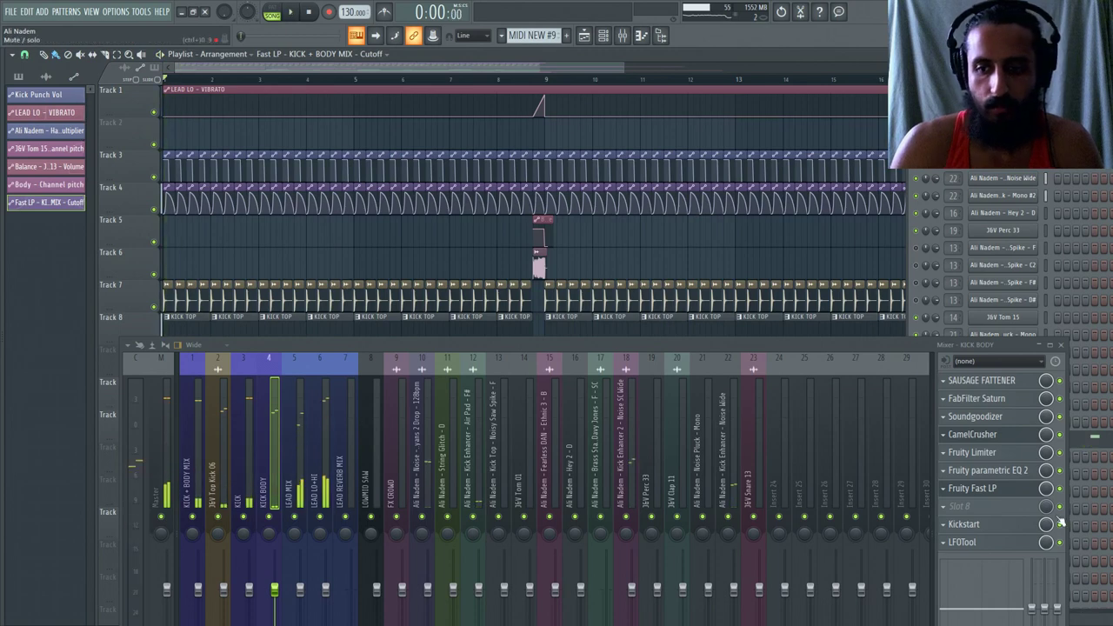
# Reset the cutoff of the Fruity Fast LP on the KICK + BODY MIX mixer track and delete that plugin from its slot.
pyautogui.click(219, 474)
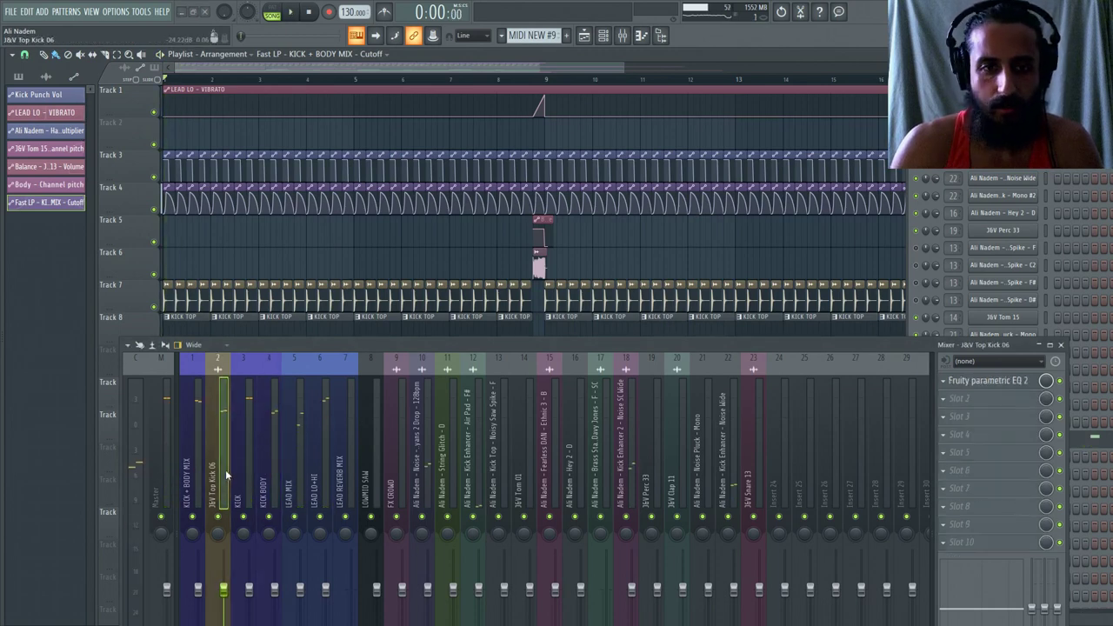
pyautogui.scroll(8, 233, 202)
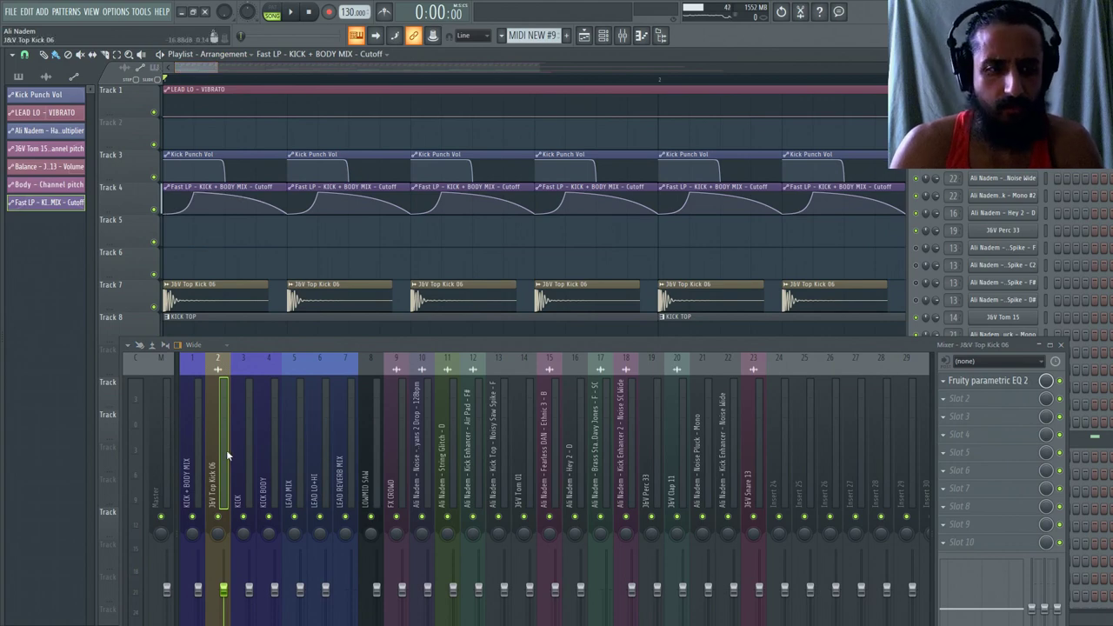
pyautogui.press('Left')
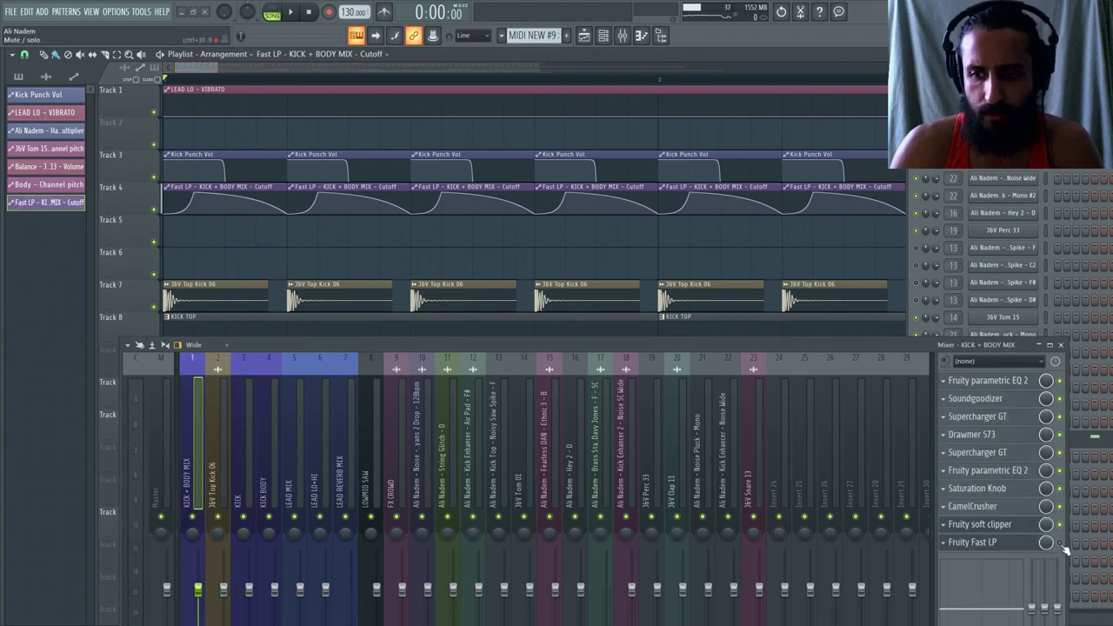
pyautogui.click(972, 541)
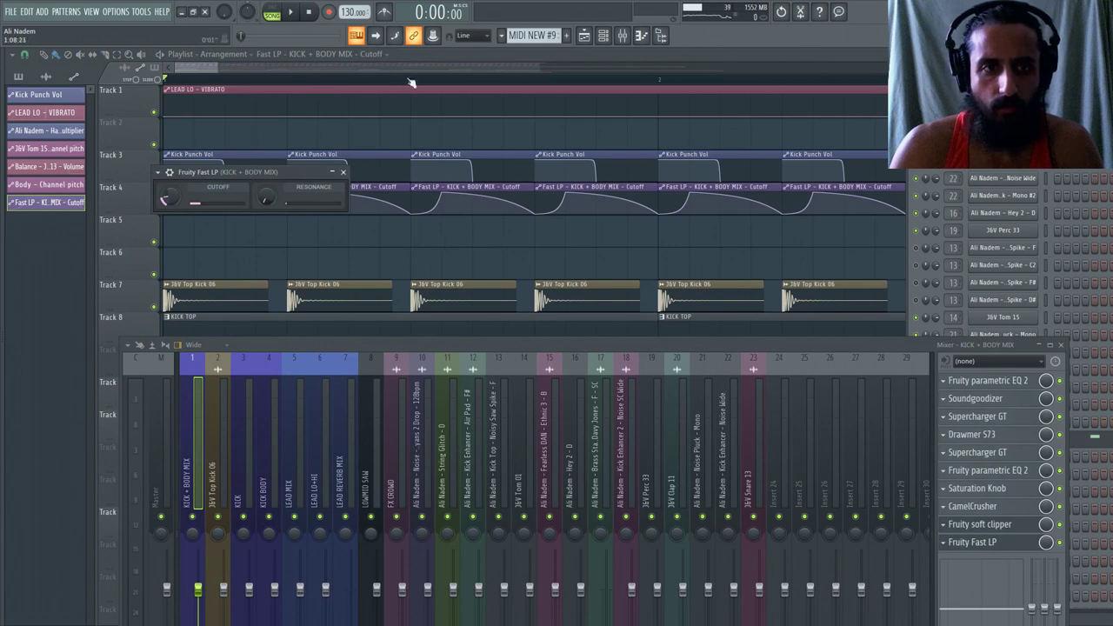
pyautogui.press('Escape')
pyautogui.click(974, 542)
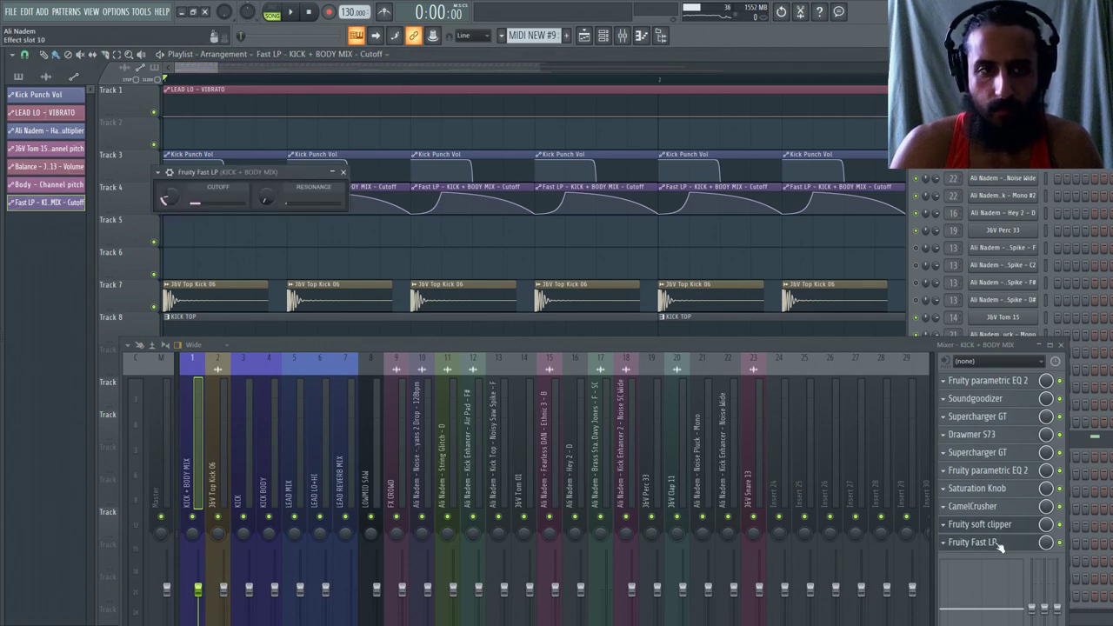
pyautogui.rightClick(170, 196)
pyautogui.click(271, 224)
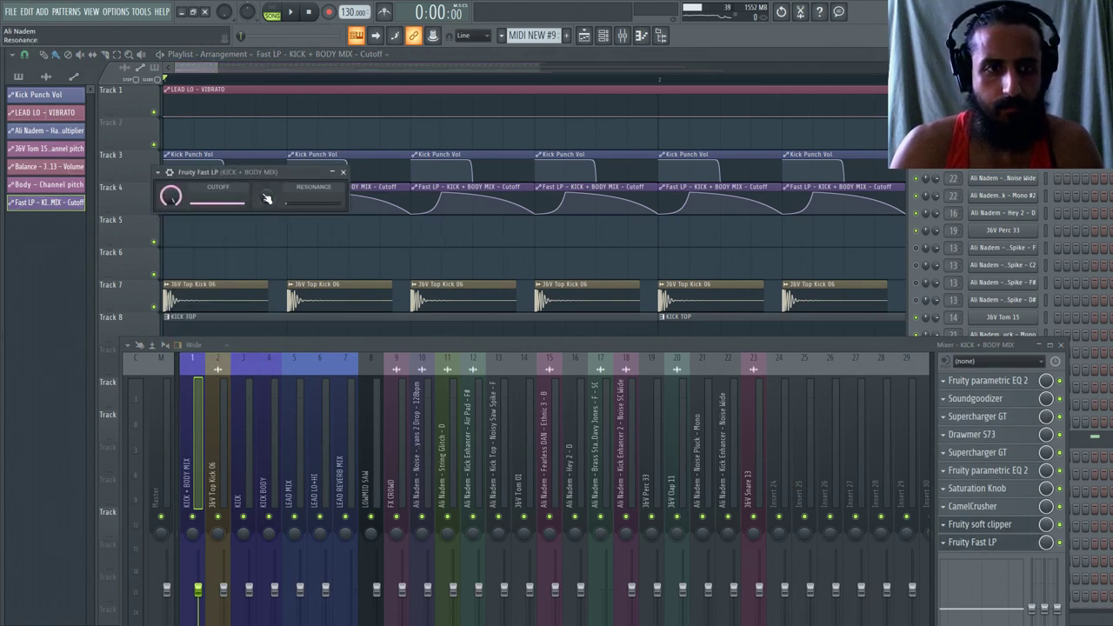
pyautogui.click(958, 557)
pyautogui.moveTo(965, 363)
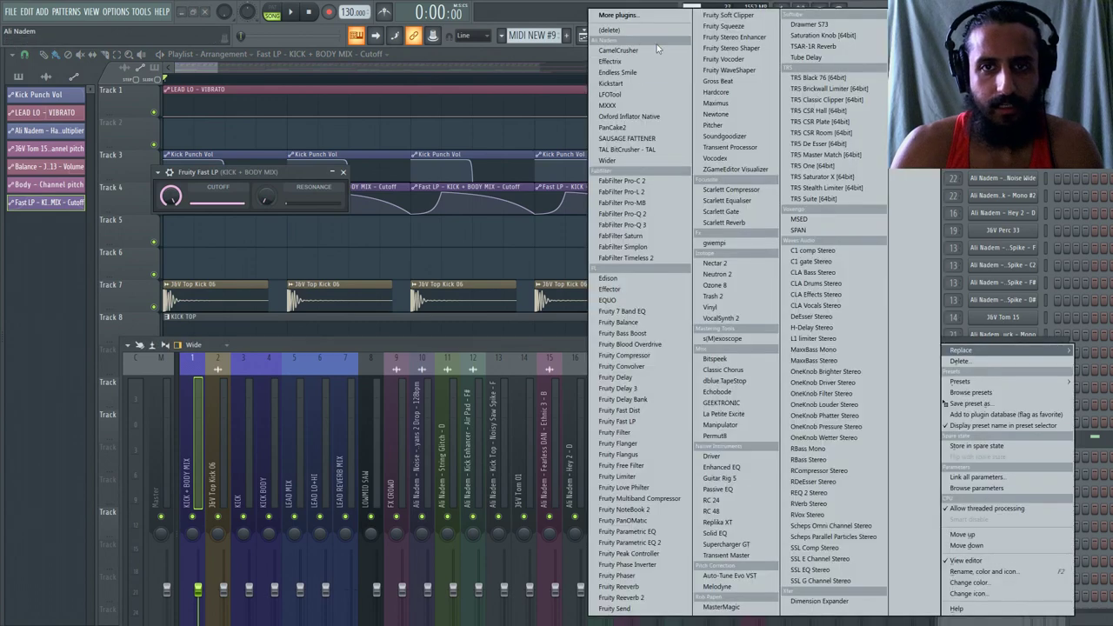
pyautogui.click(643, 36)
# Load Fruity Fast LP into effect slot 6 of the KICK mixer track and close its window.
pyautogui.click(249, 456)
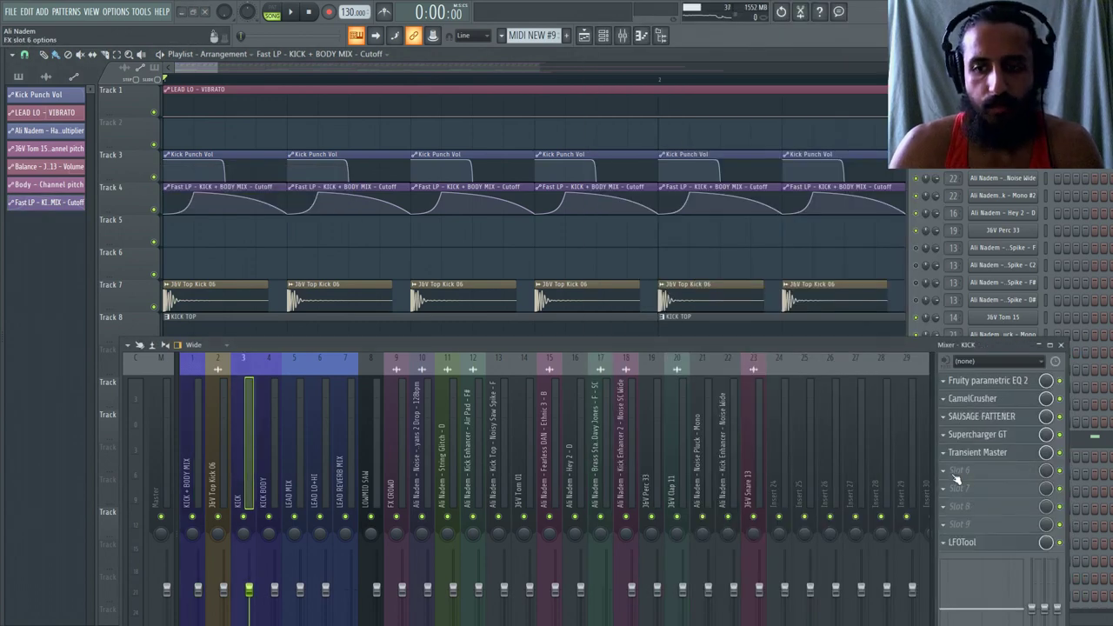
pyautogui.click(957, 479)
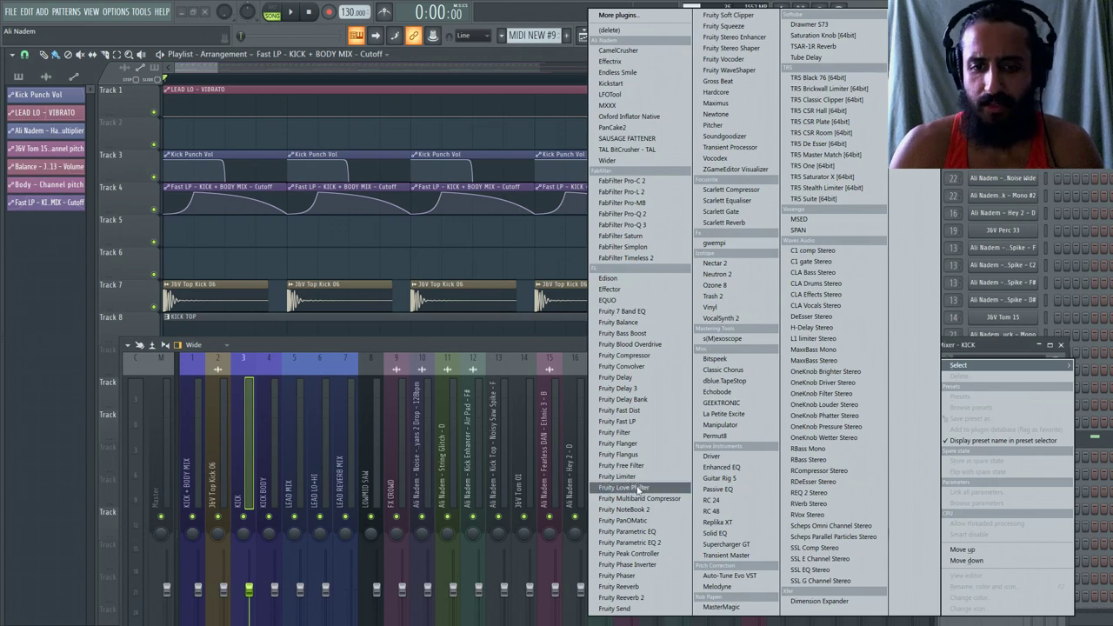
pyautogui.click(619, 421)
pyautogui.click(198, 66)
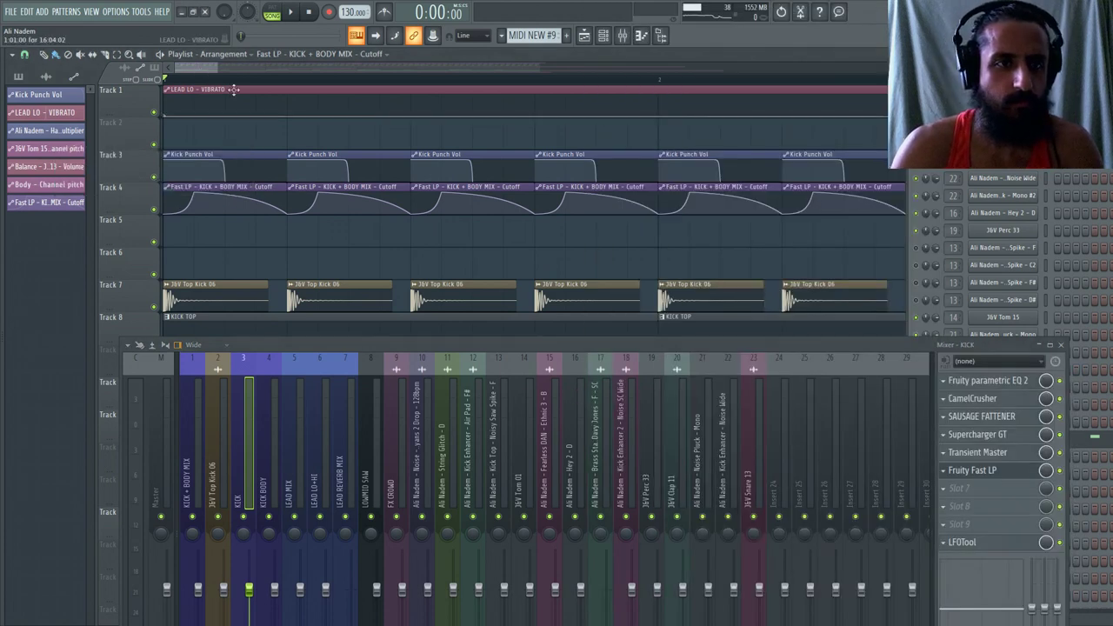
# Create a one-beat automation clip at the song's start for the KICK track's Fruity Fast LP cutoff and place it on Track 5.
pyautogui.moveTo(286, 91); pyautogui.dragTo(164, 91)
pyautogui.click(985, 474)
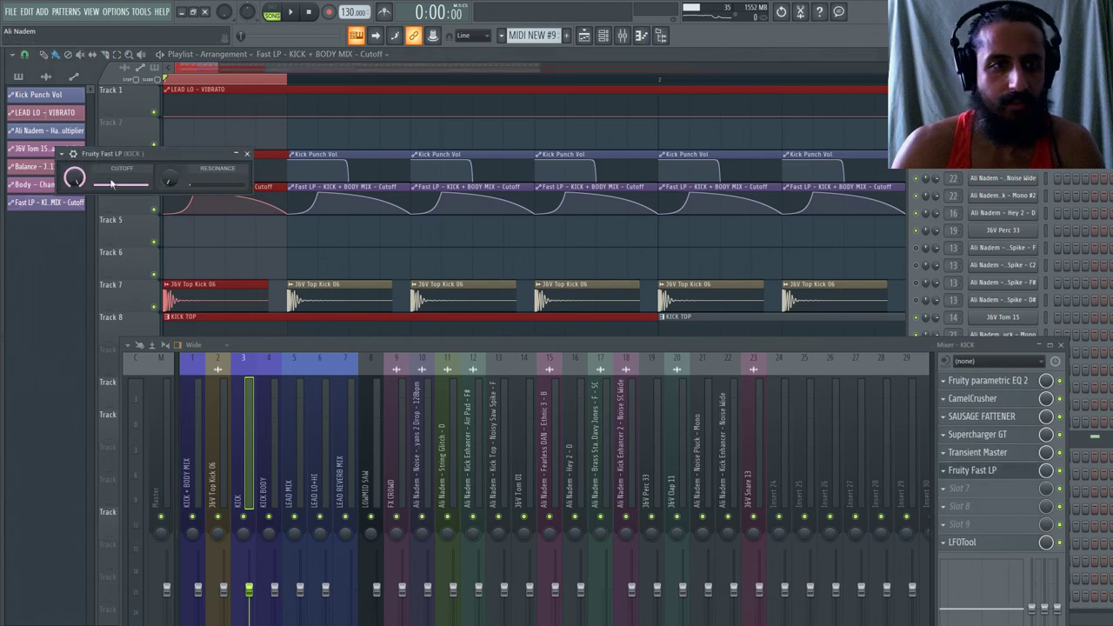
pyautogui.rightClick(76, 180)
pyautogui.click(113, 243)
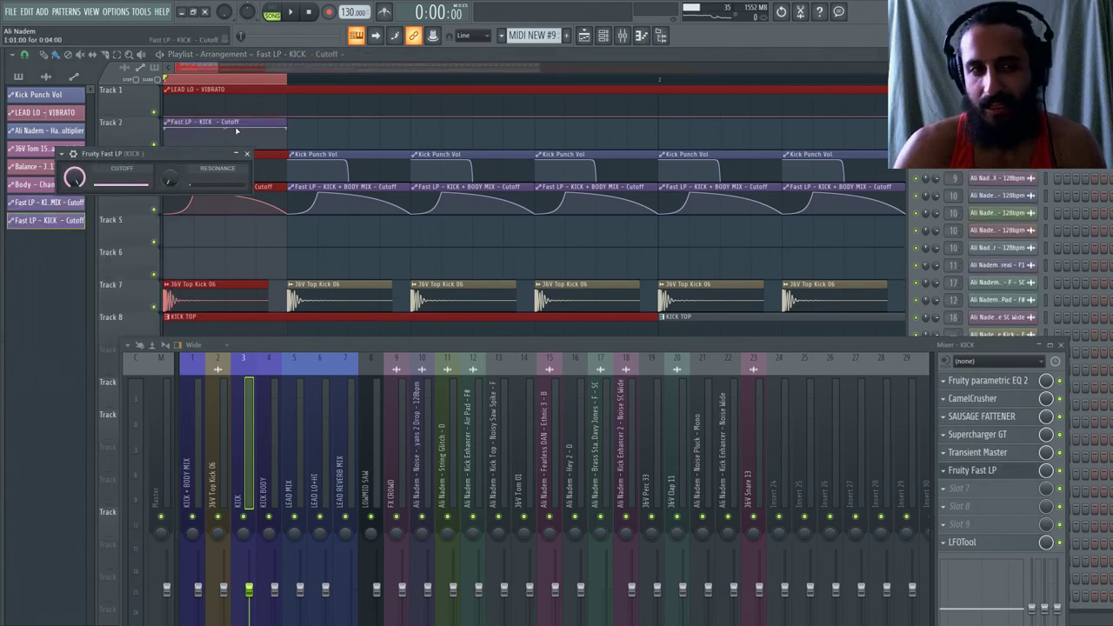
pyautogui.moveTo(235, 121); pyautogui.dragTo(223, 214)
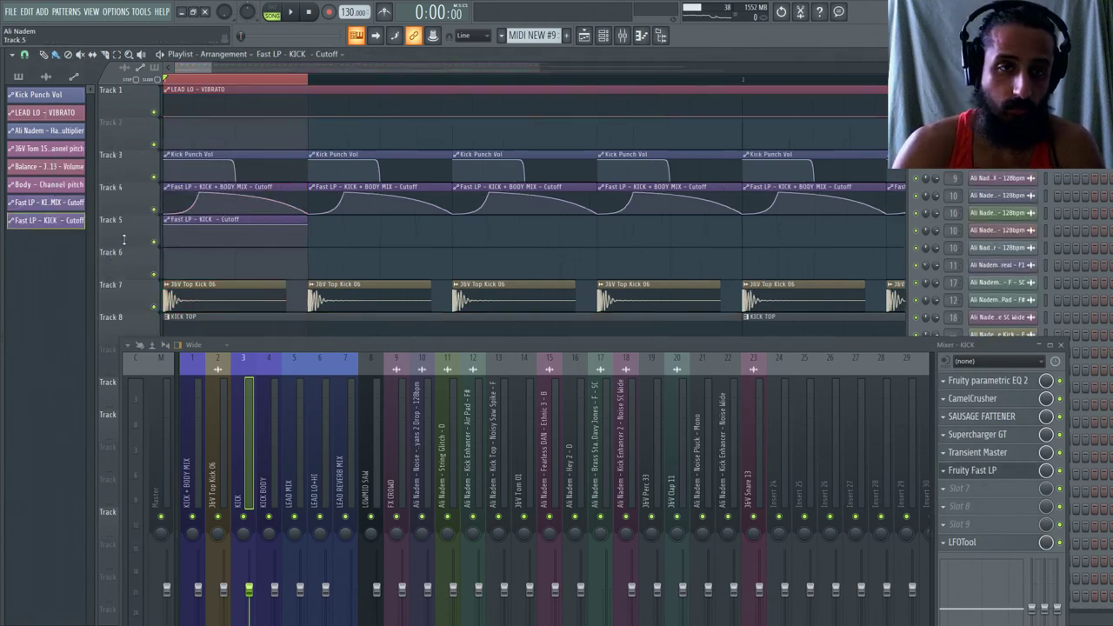
# Shape the KICK cutoff clip to start high, drop to minimum a quarter of the way in and stay low, and play it back.
pyautogui.scroll(3, 127, 238)
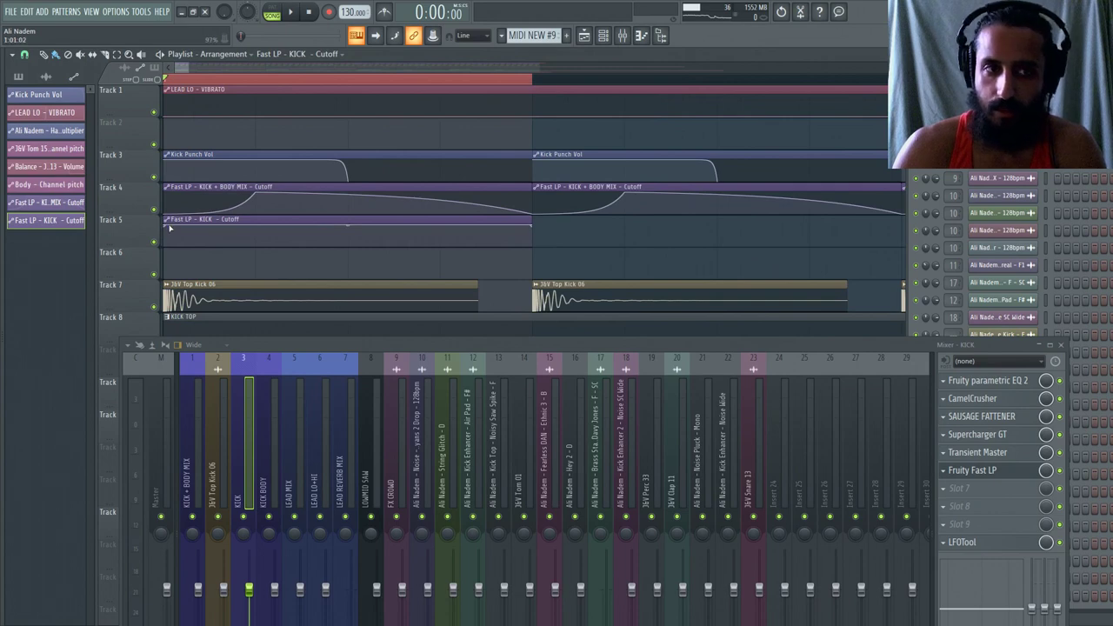
pyautogui.moveTo(166, 224); pyautogui.dragTo(225, 262)
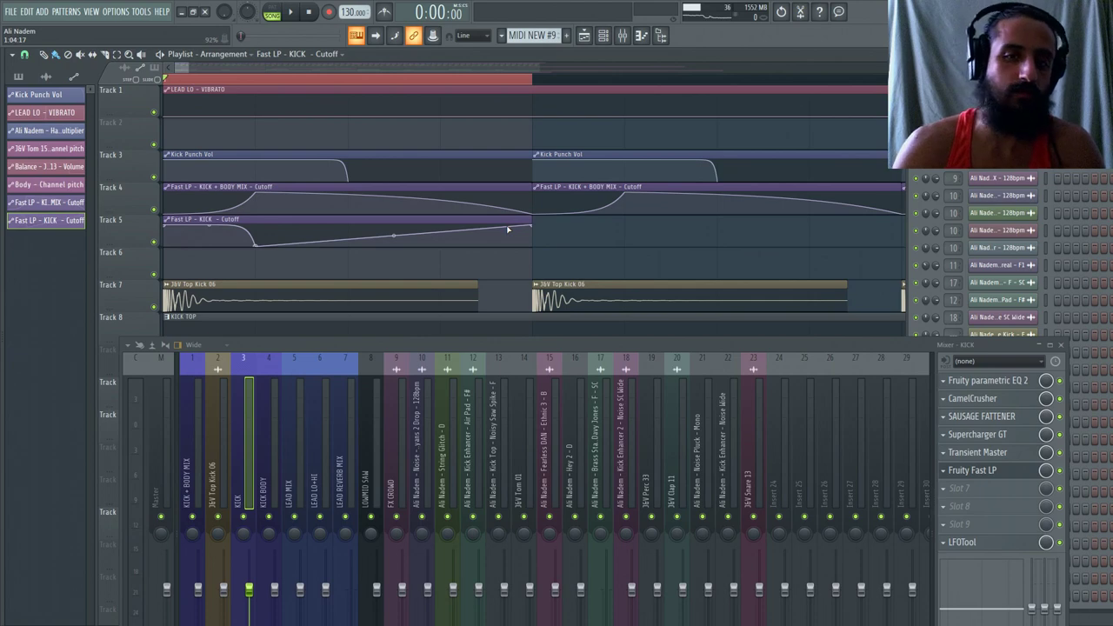
pyautogui.scroll(-2, 508, 229)
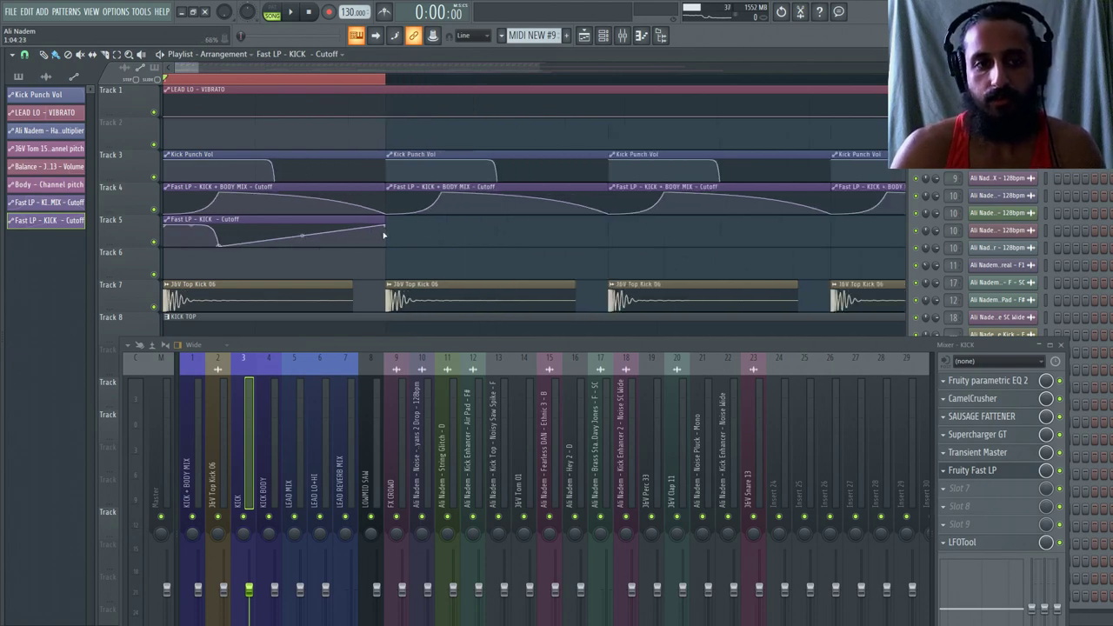
pyautogui.moveTo(384, 233); pyautogui.dragTo(387, 262)
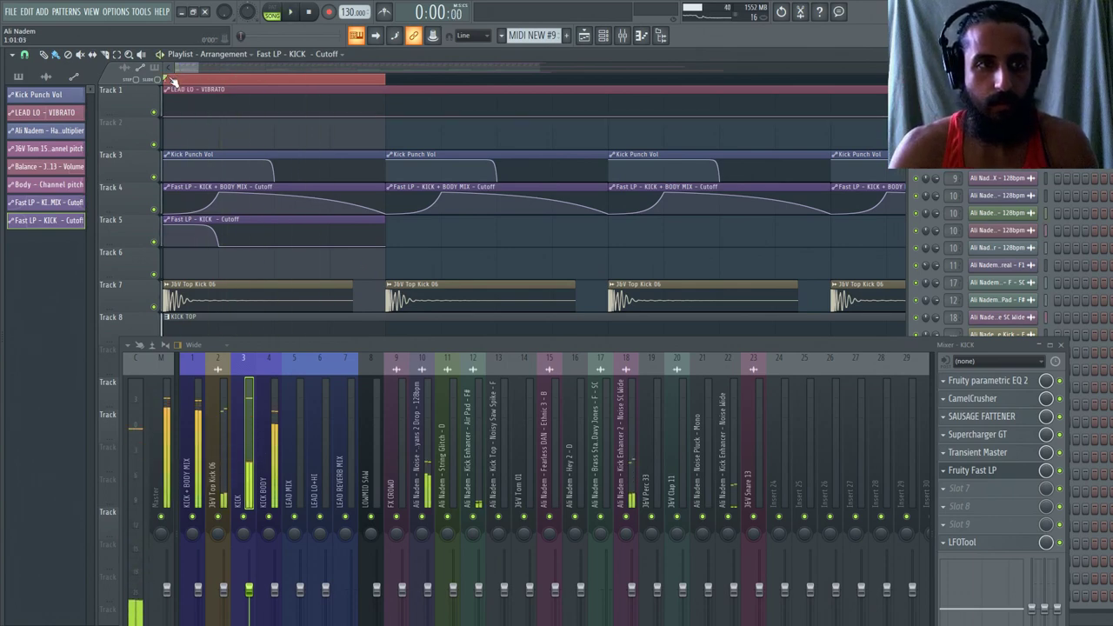
pyautogui.press('space')
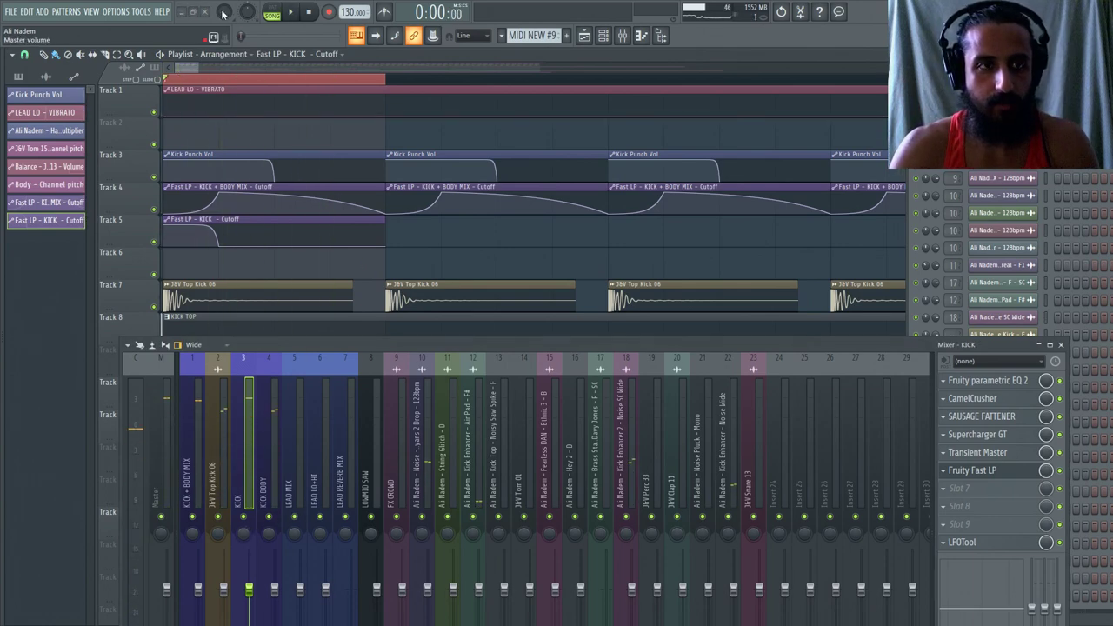
pyautogui.press('space')
# Duplicate the KICK cutoff automation clip six times in a row along Track 5.
pyautogui.scroll(-2, 338, 246)
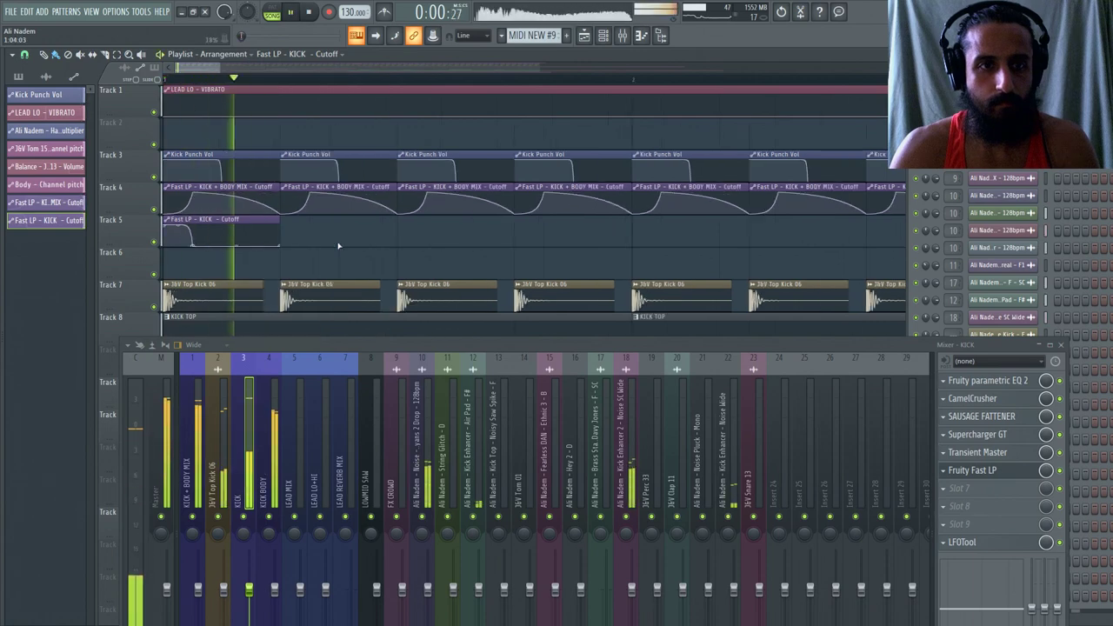
pyautogui.keyDown('ctrl'); pyautogui.click(273, 223); pyautogui.keyUp('ctrl')
pyautogui.hotkey('ctrl', 'b')
pyautogui.hotkey('ctrl', 'b')
pyautogui.hotkey('ctrl', 'b')
pyautogui.hotkey('ctrl', 'b')
pyautogui.hotkey('ctrl', 'b')
pyautogui.hotkey('ctrl', 'b')
pyautogui.scroll(-2, 463, 251)
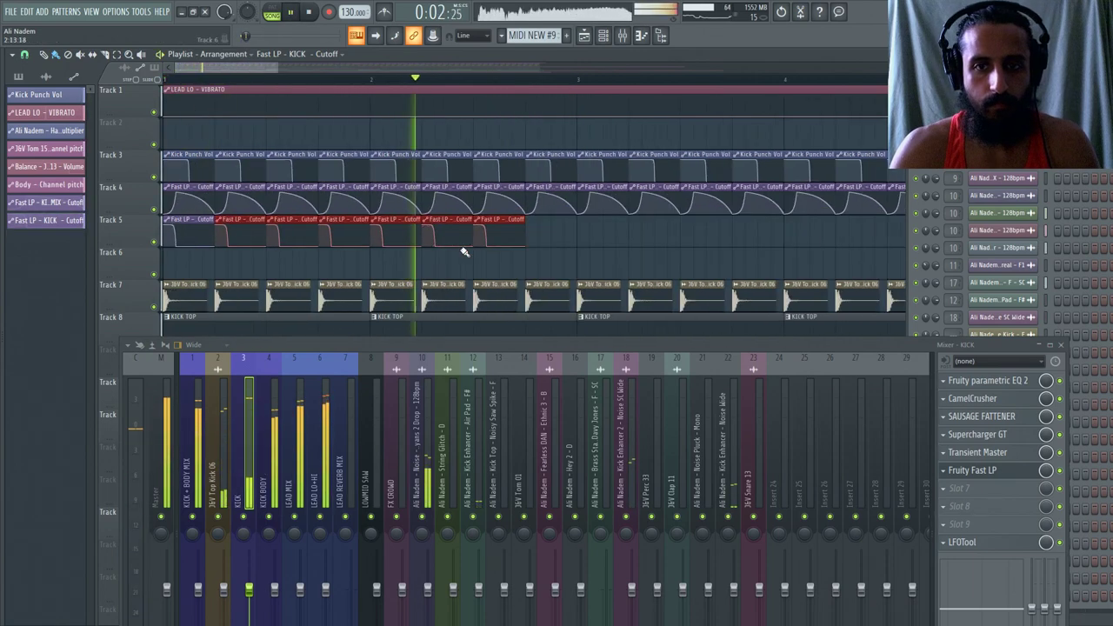
# Stop playback and insert a playlist track at Track 5 to give the KICK cutoff clips their own track.
pyautogui.scroll(-3, 463, 251)
pyautogui.press('space')
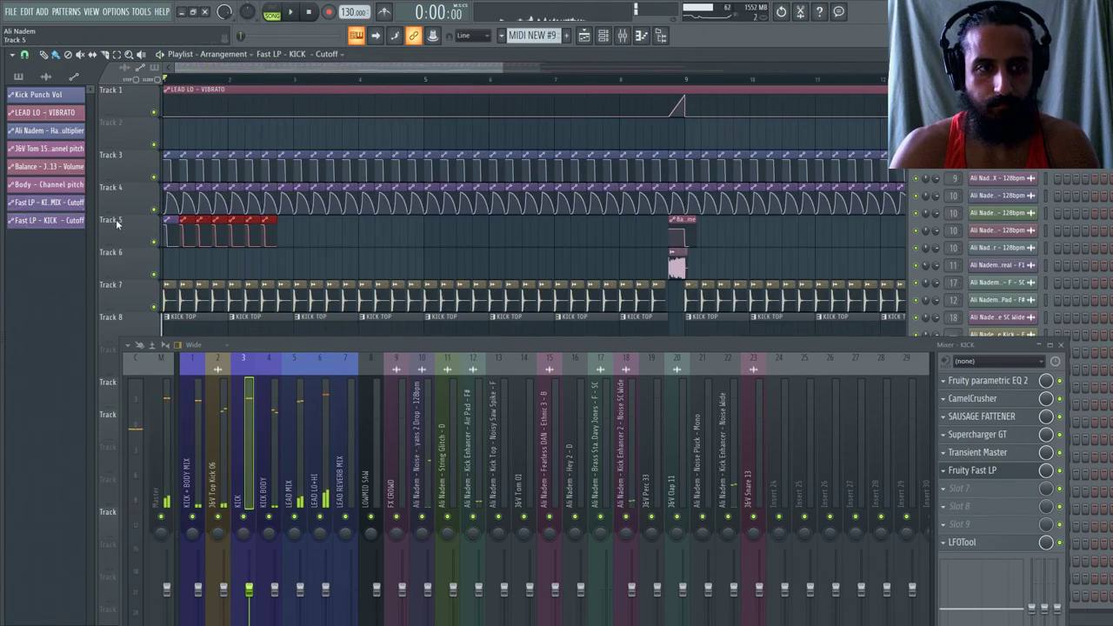
pyautogui.rightClick(115, 220)
pyautogui.click(166, 423)
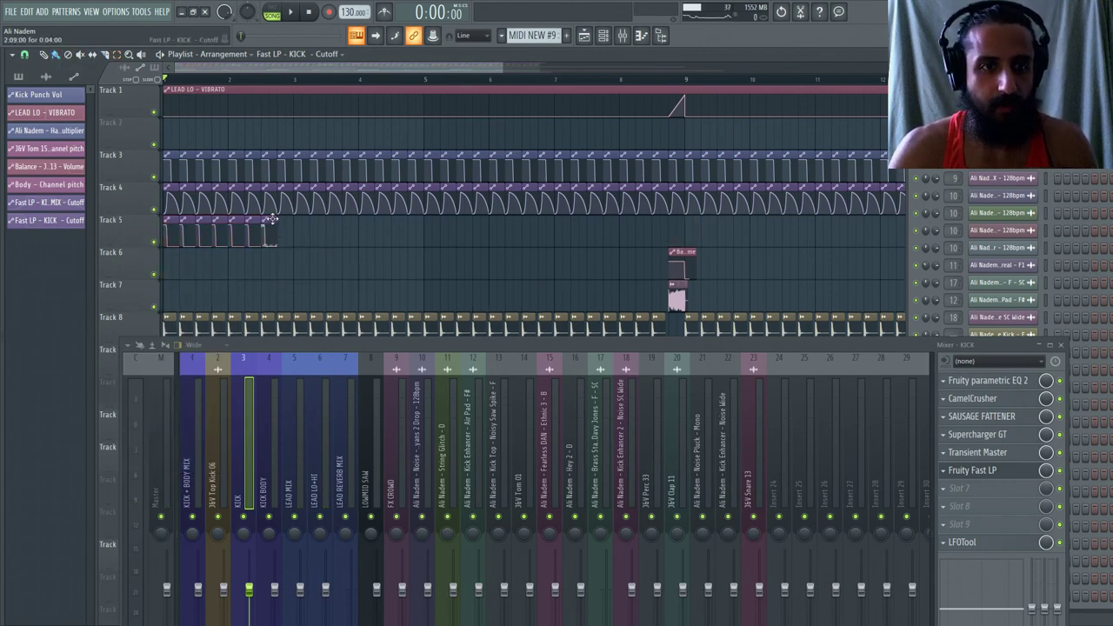
# Repeat the KICK cutoff automation clips along Track 5 up to bar 17.
pyautogui.moveTo(283, 224); pyautogui.dragTo(735, 236)
pyautogui.hscroll(4, 634, 235)
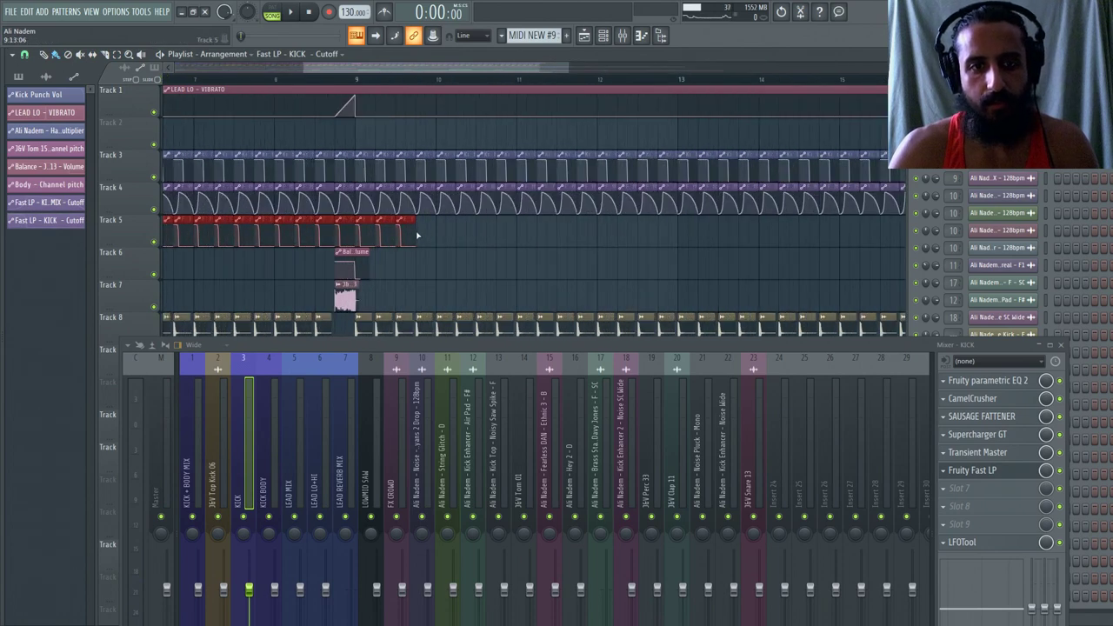
pyautogui.moveTo(417, 235); pyautogui.dragTo(695, 252)
pyautogui.scroll(-2, 728, 261)
pyautogui.hscroll(3, 380, 249)
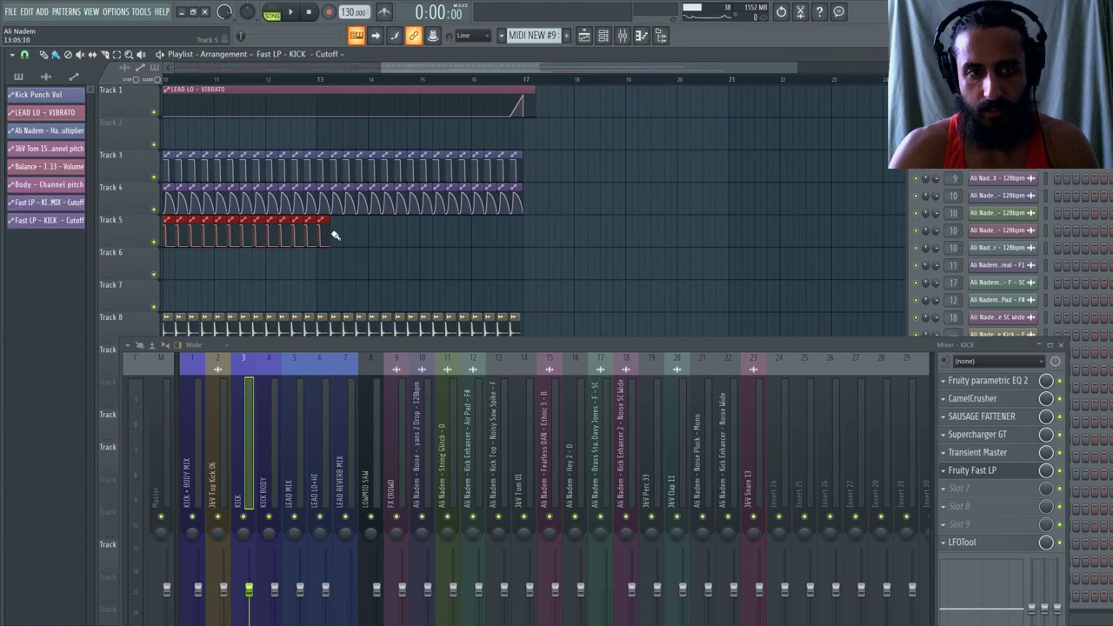
pyautogui.moveTo(335, 235); pyautogui.dragTo(401, 238)
pyautogui.scroll(-3, 292, 268)
# Play the arrangement and examine the kick clips and automation across the playlist tracks.
pyautogui.press('space')
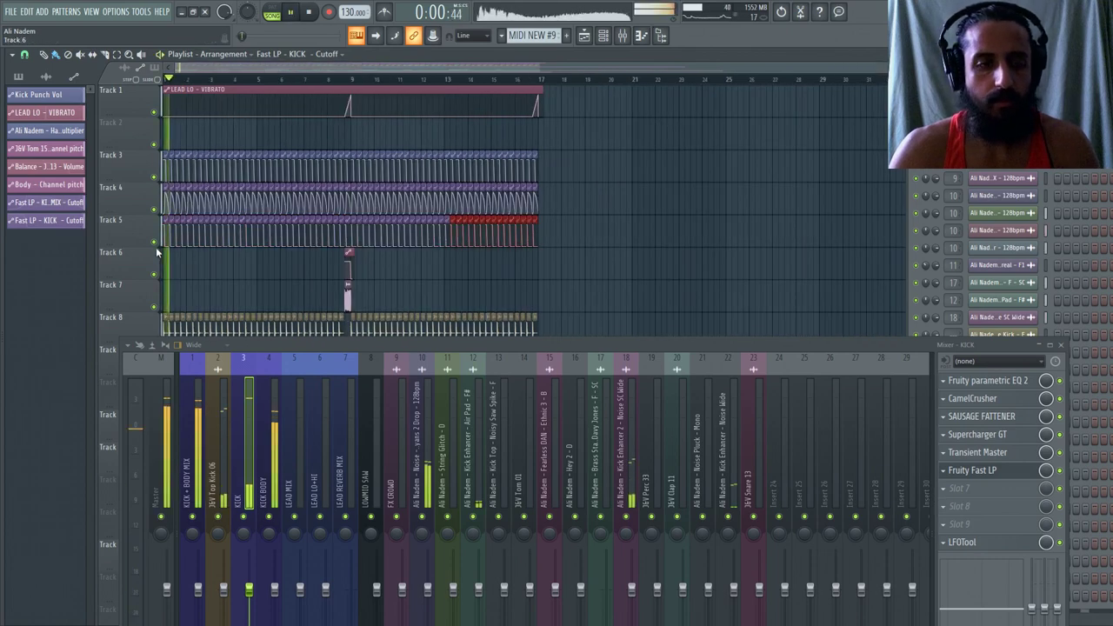
pyautogui.scroll(4, 166, 249)
pyautogui.scroll(-2, 283, 313)
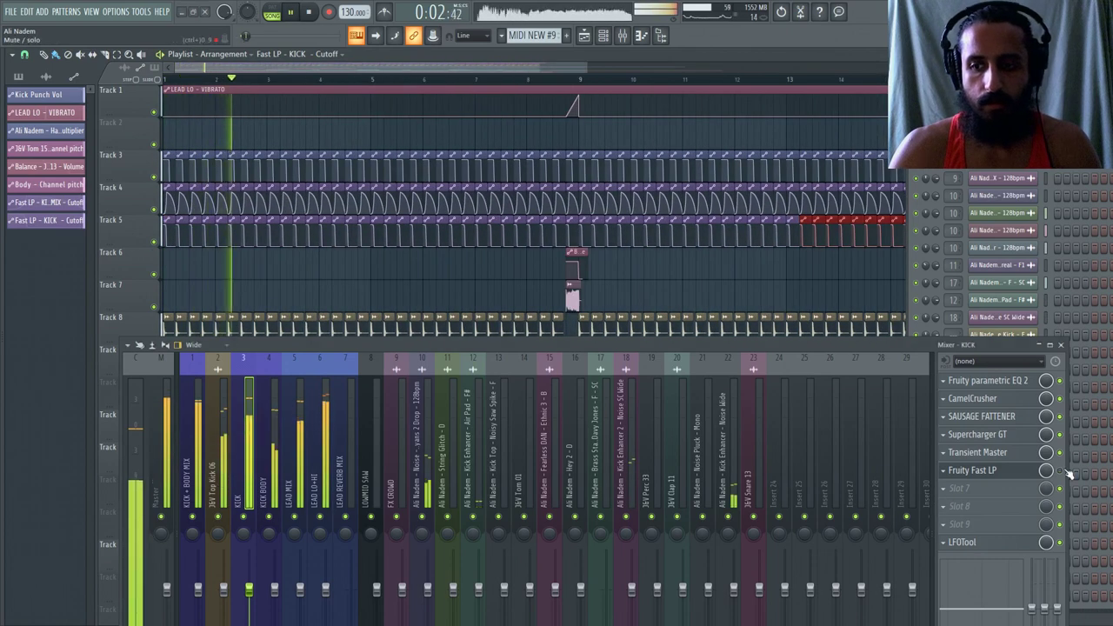
pyautogui.scroll(5, 335, 268)
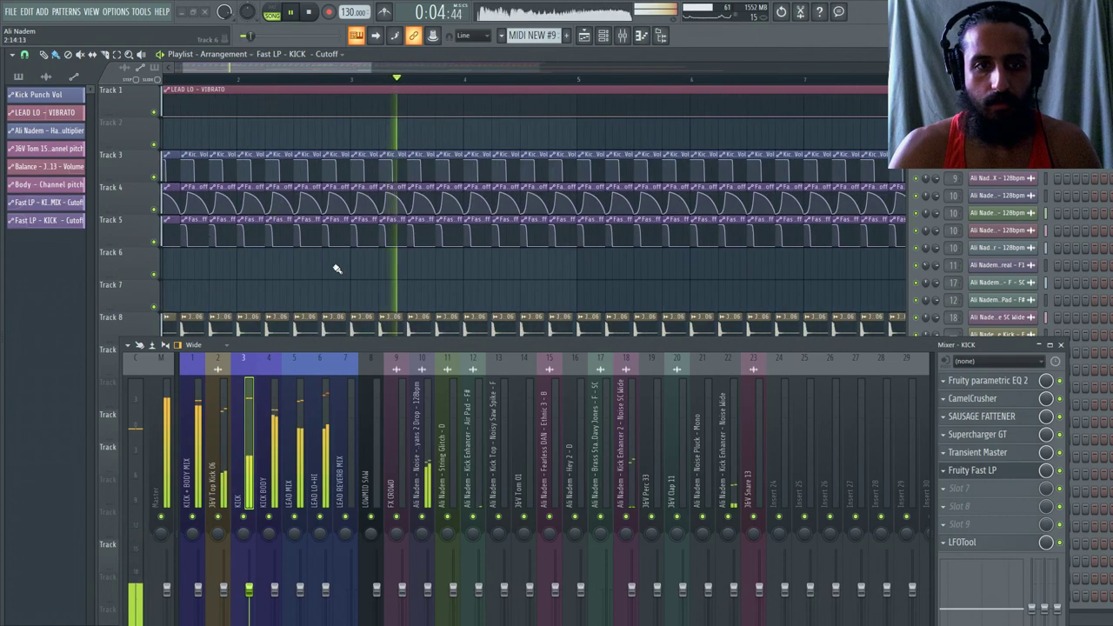
pyautogui.scroll(-6, 527, 252)
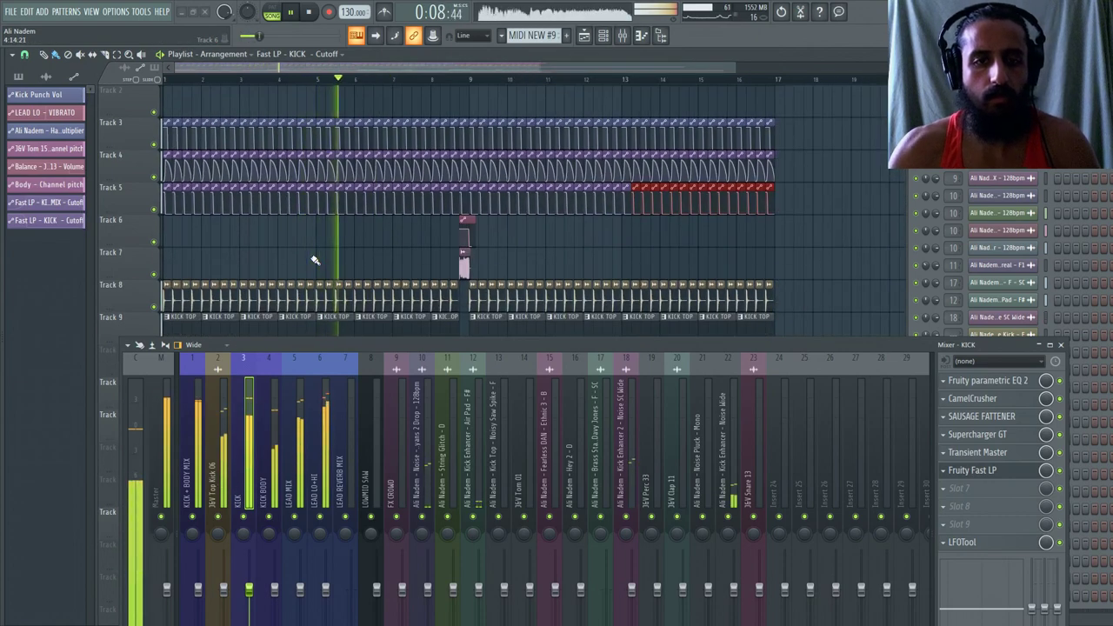
pyautogui.scroll(-1, 313, 259)
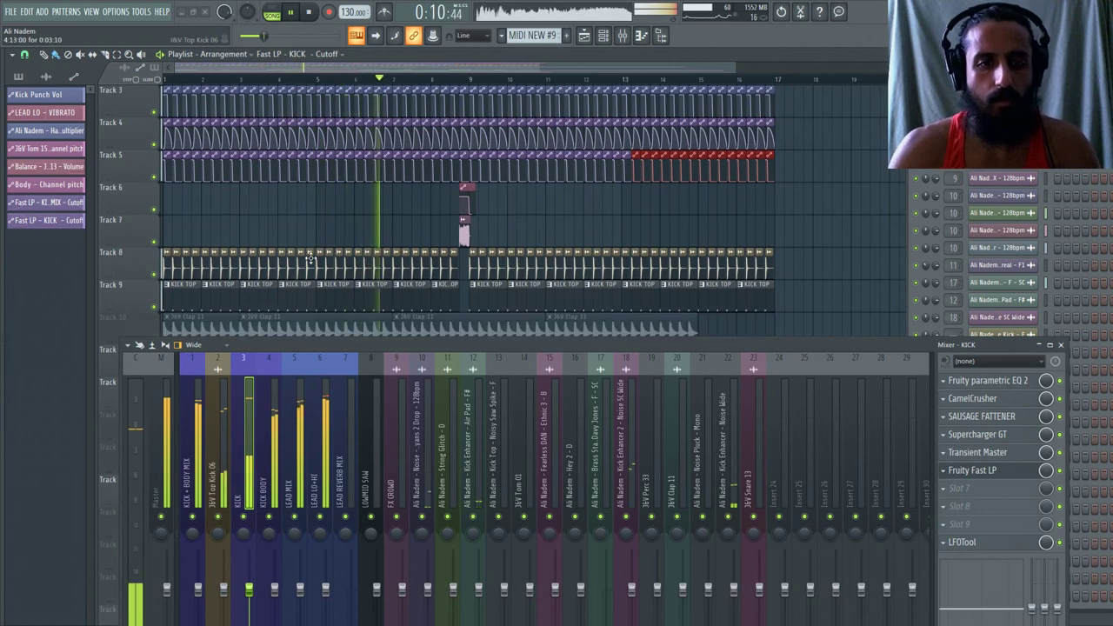
pyautogui.scroll(-1, 281, 231)
pyautogui.scroll(2, 281, 230)
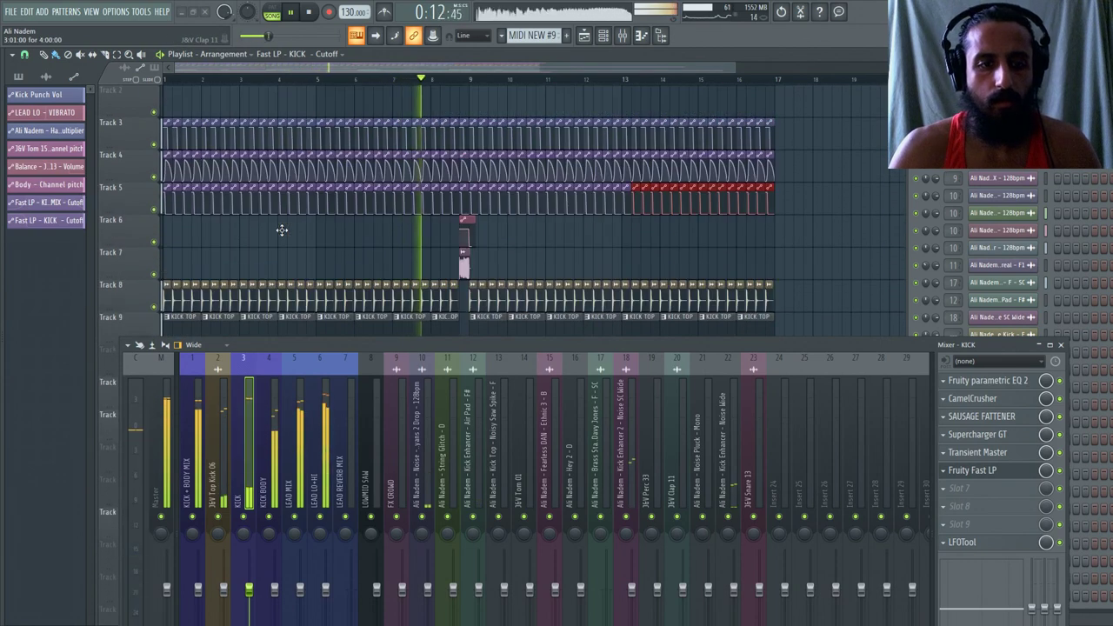
pyautogui.scroll(-7, 287, 222)
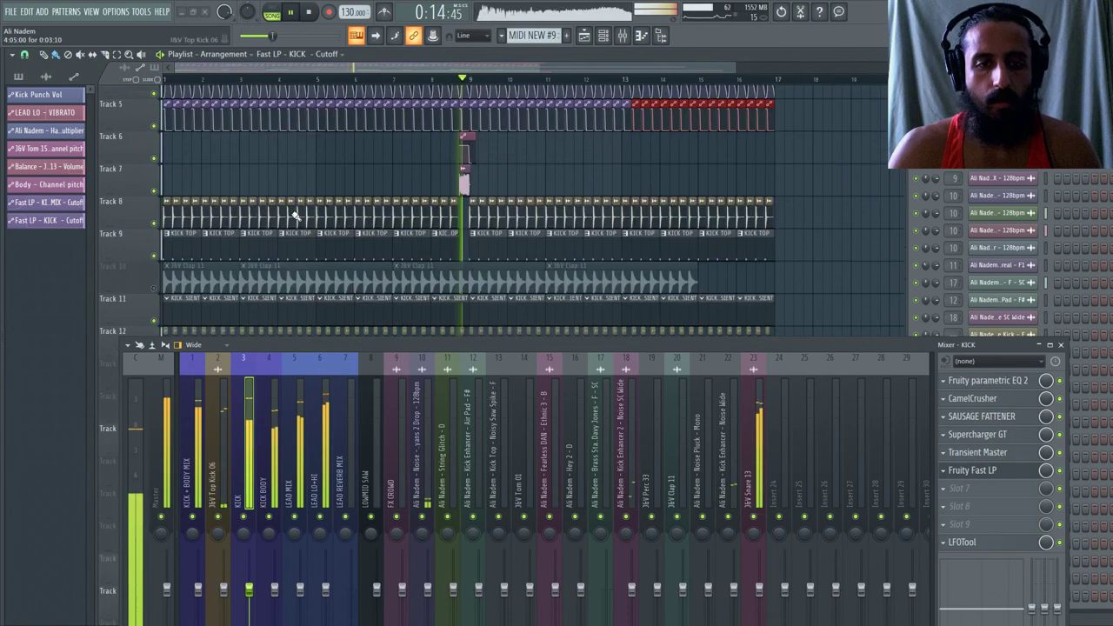
pyautogui.scroll(5, 522, 211)
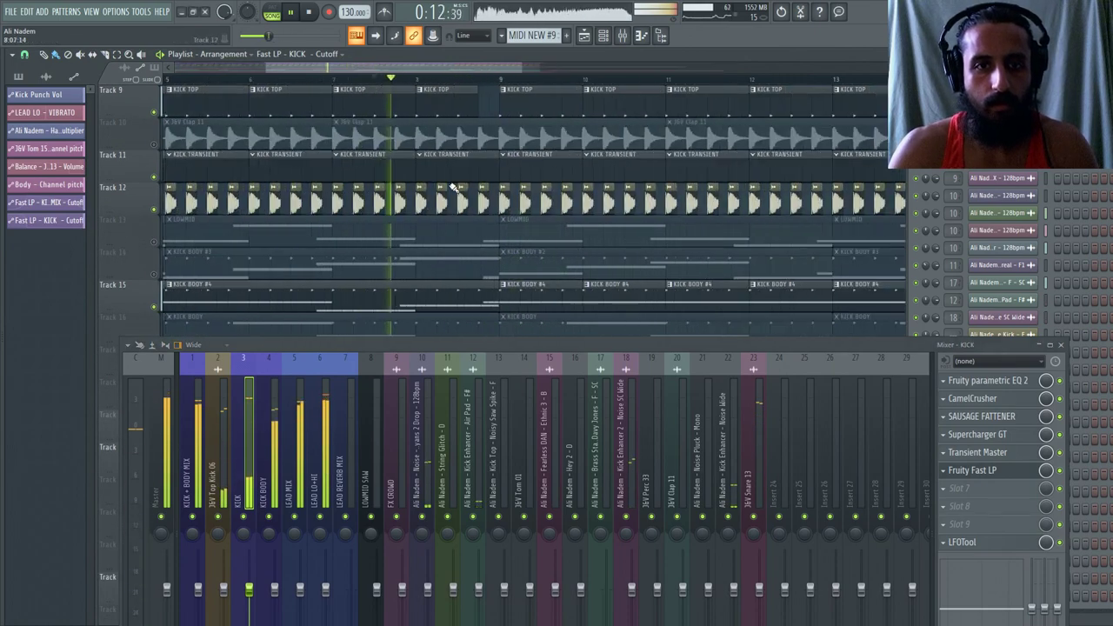
pyautogui.scroll(-3, 522, 226)
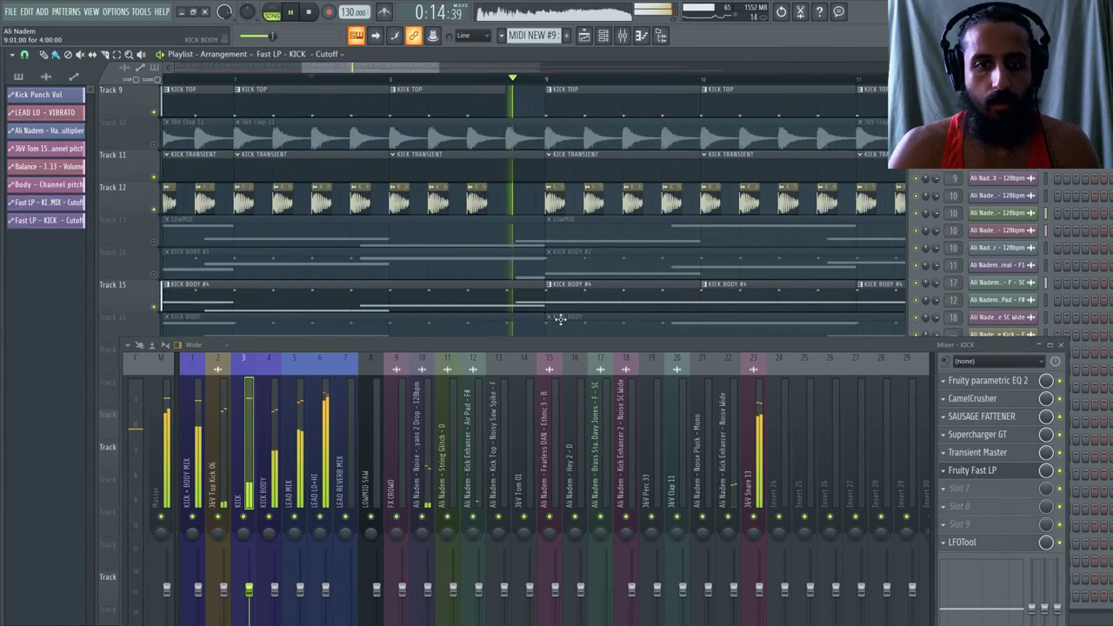
pyautogui.scroll(4, 532, 292)
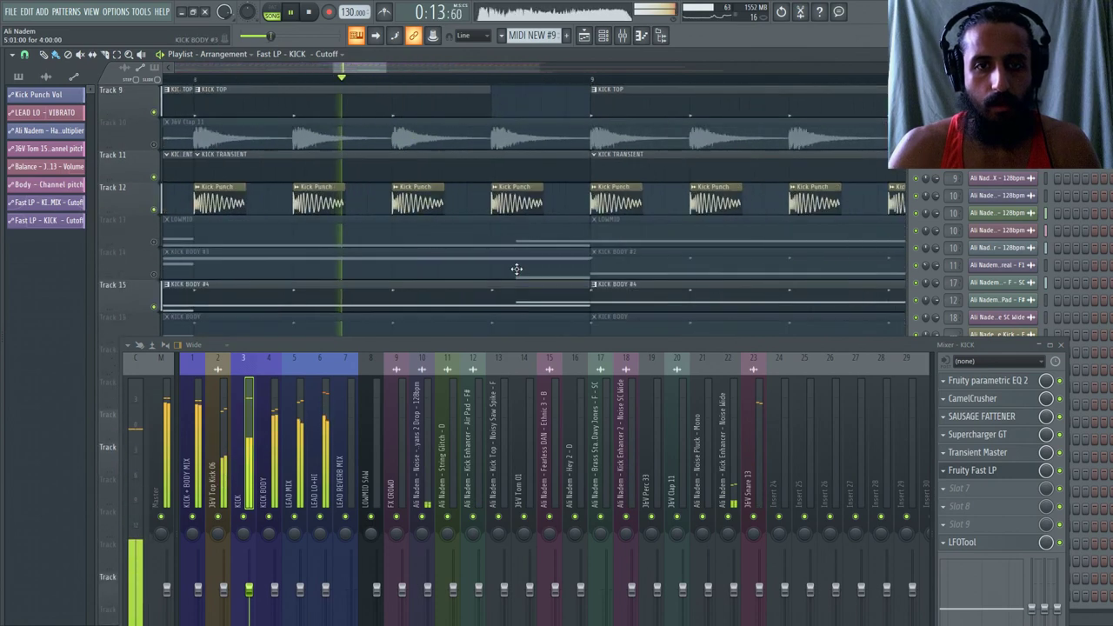
# Open the Kick Punch channel's settings and rename the J&V Top Kick 06 mixer track as TOP KICK.
pyautogui.doubleClick(493, 196)
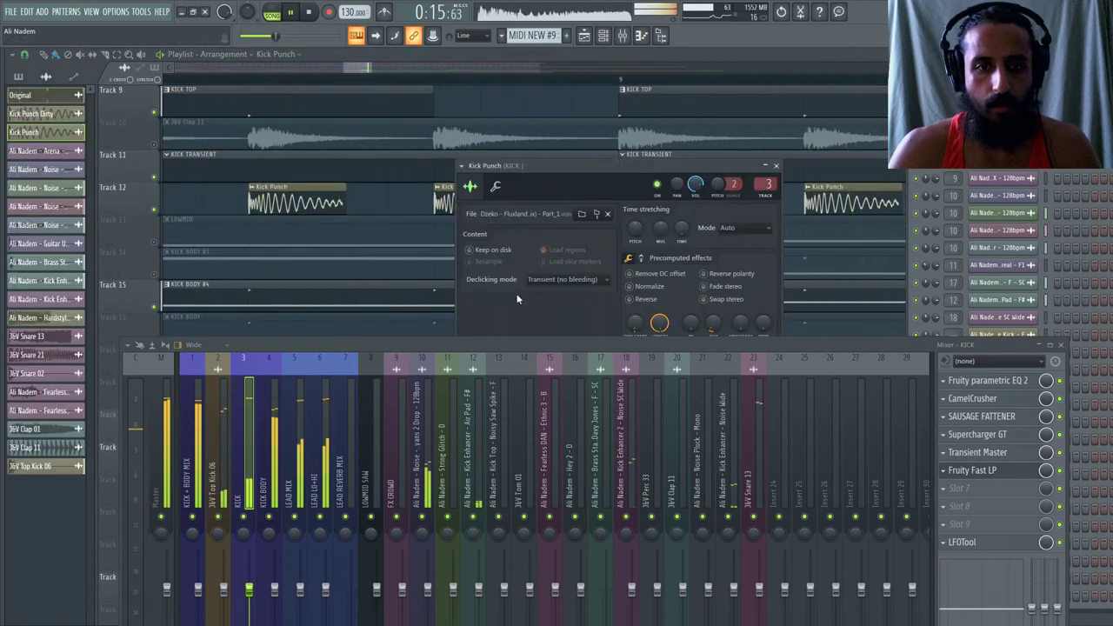
pyautogui.click(217, 435)
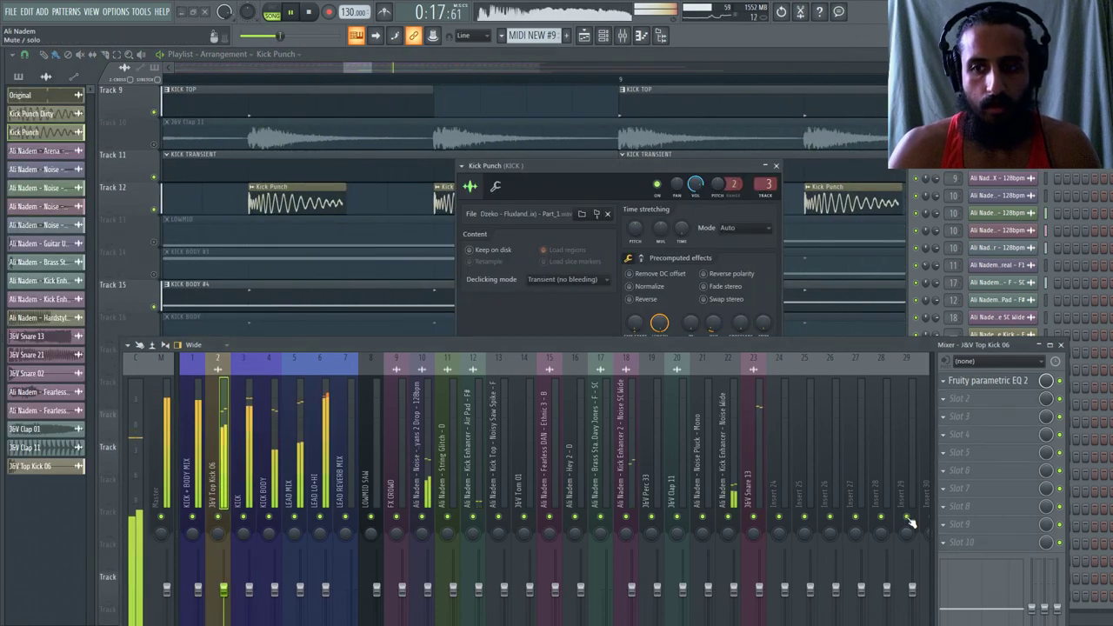
pyautogui.click(948, 542)
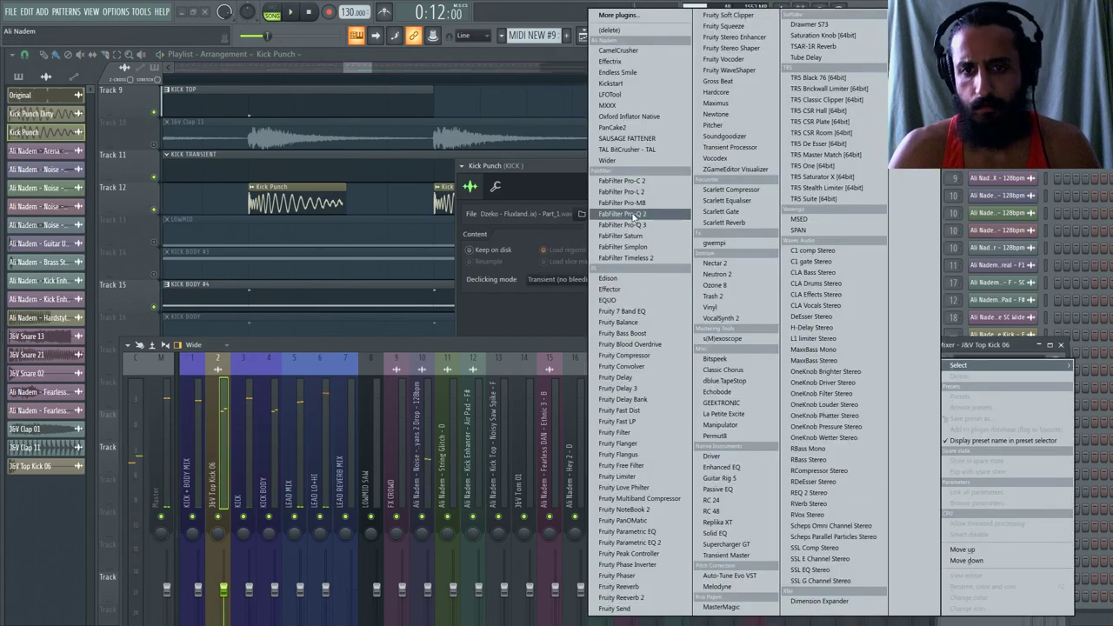
pyautogui.moveTo(316, 341); pyautogui.dragTo(326, 137)
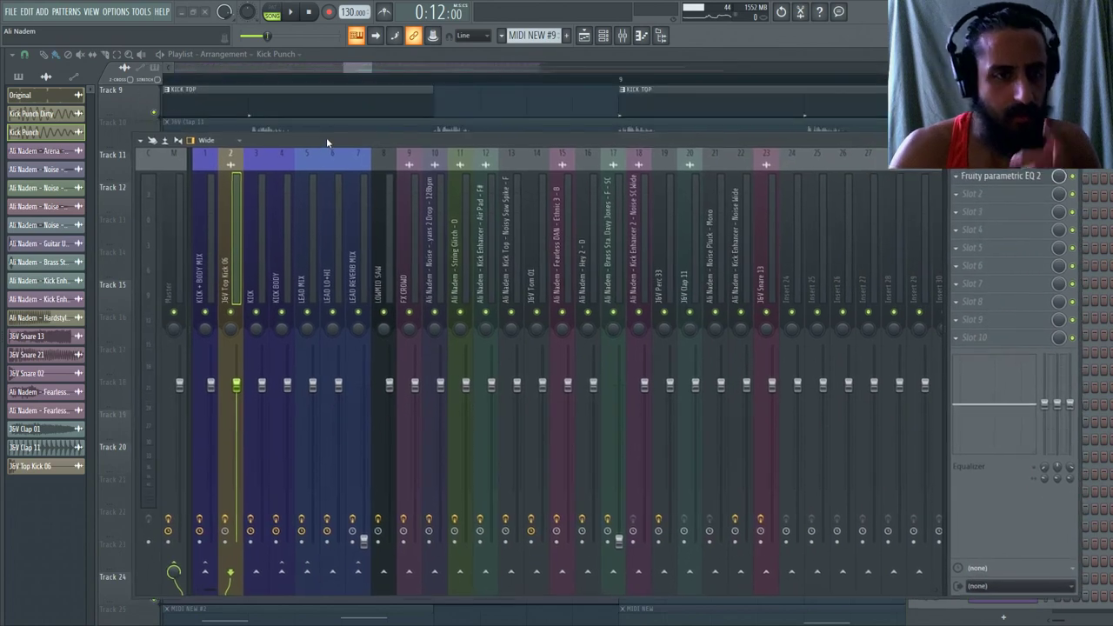
pyautogui.doubleClick(223, 252)
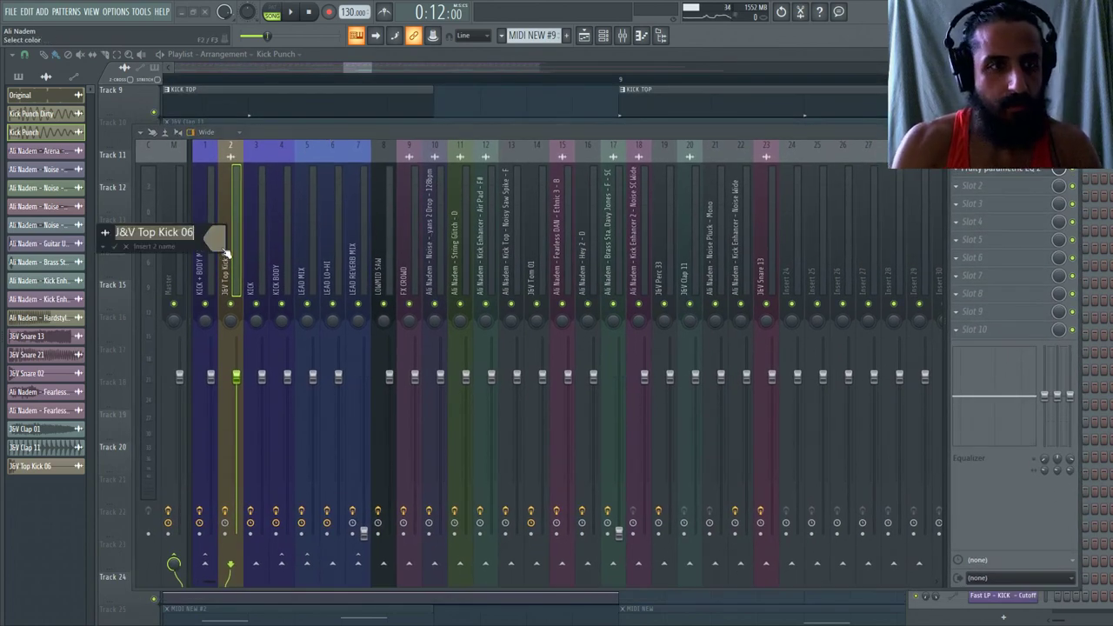
pyautogui.write('TOP KICK')
pyautogui.press('Return')
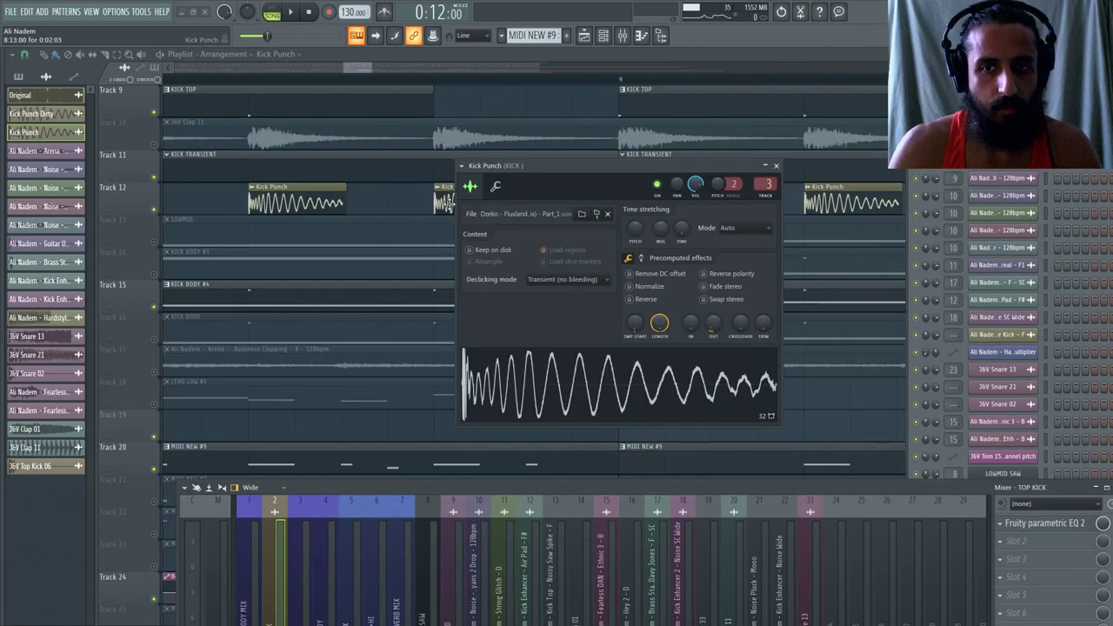
# Preview the Kick Punch sample, close its settings and look over the kick clips in the playlist.
pyautogui.moveTo(488, 484); pyautogui.dragTo(487, 428)
pyautogui.click(606, 400)
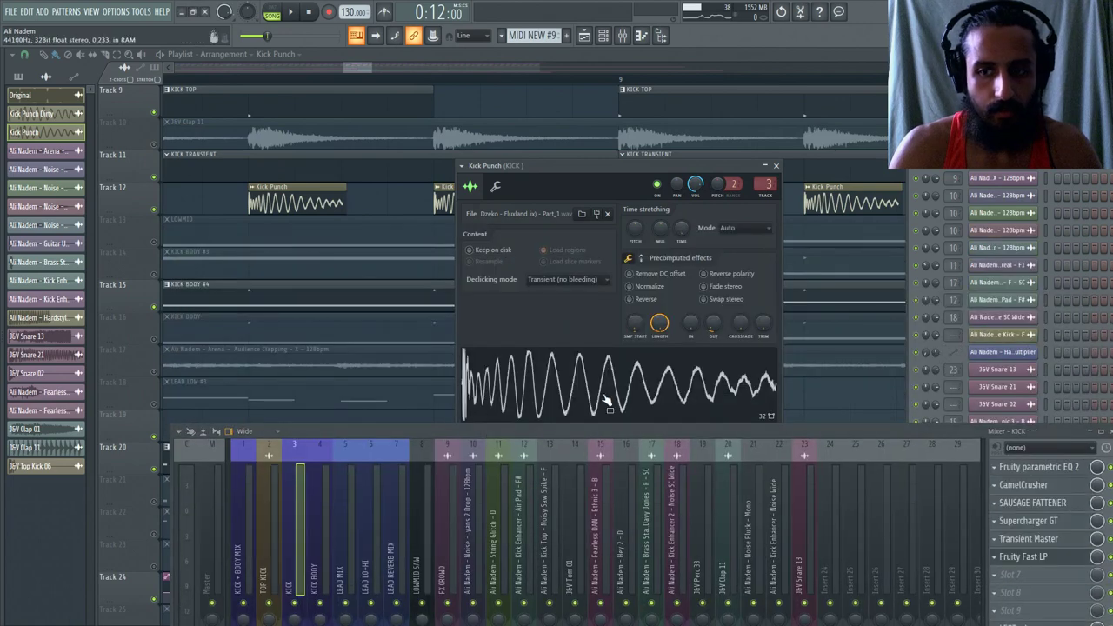
pyautogui.press('Escape')
pyautogui.scroll(-3, 306, 235)
pyautogui.scroll(2, 306, 235)
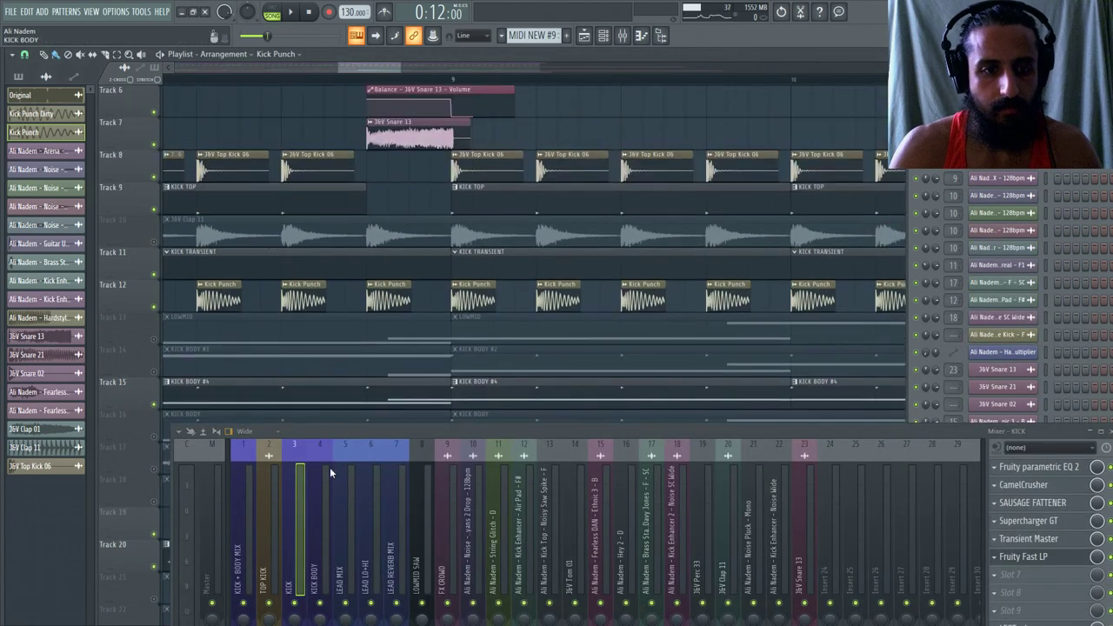
# Move the Kick Enhancer - Noise Wide mixer track from insert 22 to insert 3, directly after TOP KICK.
pyautogui.click(781, 594)
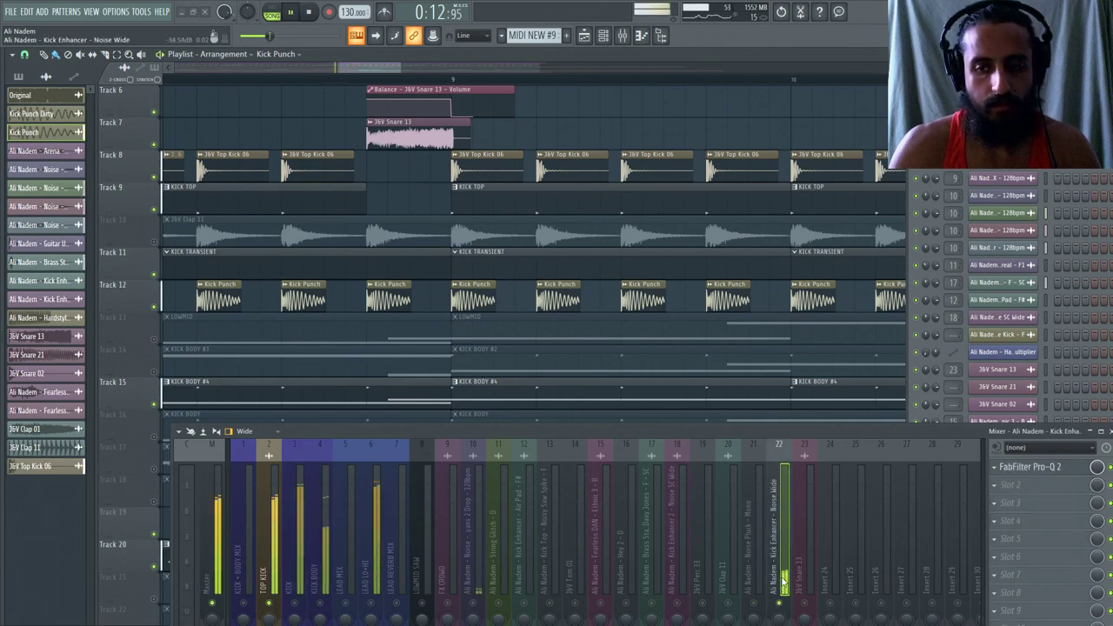
pyautogui.hotkey('alt', 'Left')
pyautogui.hotkey('alt', 'Left')
pyautogui.hotkey('alt', 'Left')
pyautogui.hotkey('alt', 'Left')
pyautogui.hotkey('alt', 'Left')
pyautogui.hotkey('alt', 'Left')
pyautogui.hotkey('alt', 'Left')
pyautogui.hotkey('alt', 'Left')
pyautogui.hotkey('alt', 'Left')
pyautogui.hotkey('alt', 'Left')
pyautogui.hotkey('alt', 'Left')
pyautogui.hotkey('alt', 'Left')
pyautogui.hotkey('alt', 'Left')
pyautogui.hotkey('alt', 'Left')
pyautogui.hotkey('alt', 'Left')
pyautogui.hotkey('alt', 'Left')
pyautogui.hotkey('alt', 'Left')
pyautogui.hotkey('alt', 'Left')
pyautogui.hotkey('alt', 'Left')
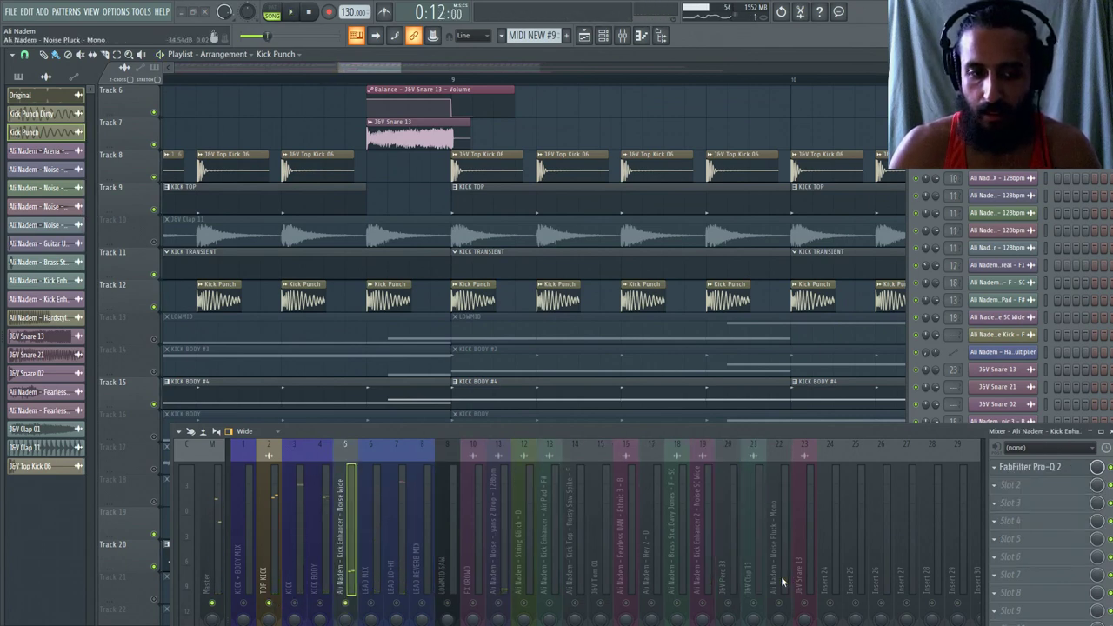
# Add Fruity Fast LP to slot 10 of both the Kick Enhancer - Noise Wide and TOP KICK mixer tracks.
pyautogui.moveTo(785, 442); pyautogui.dragTo(770, 257)
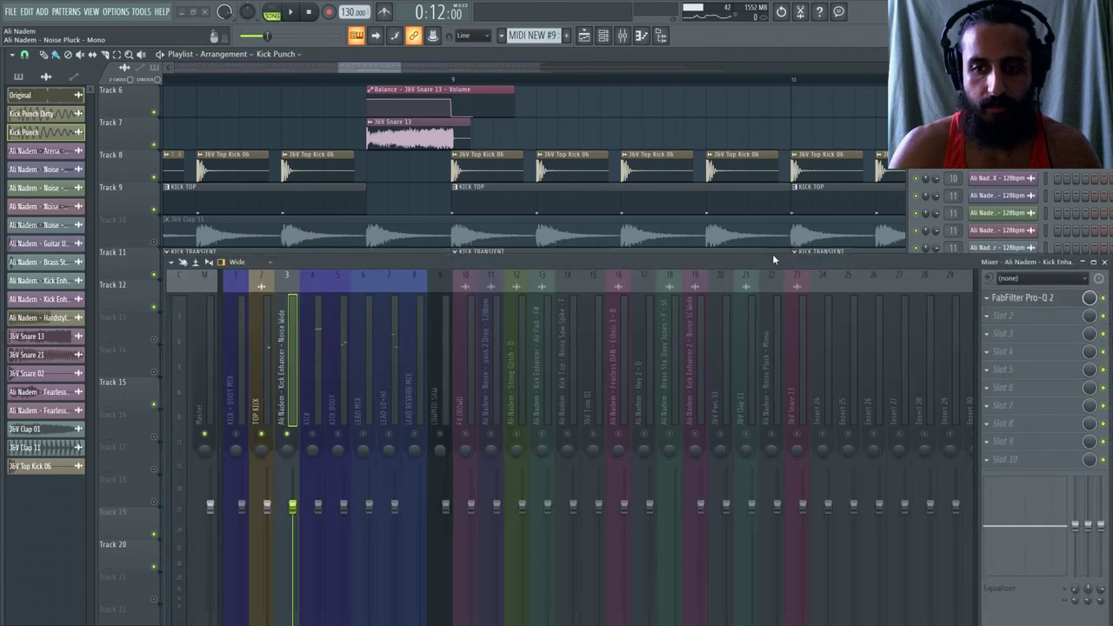
pyautogui.click(985, 445)
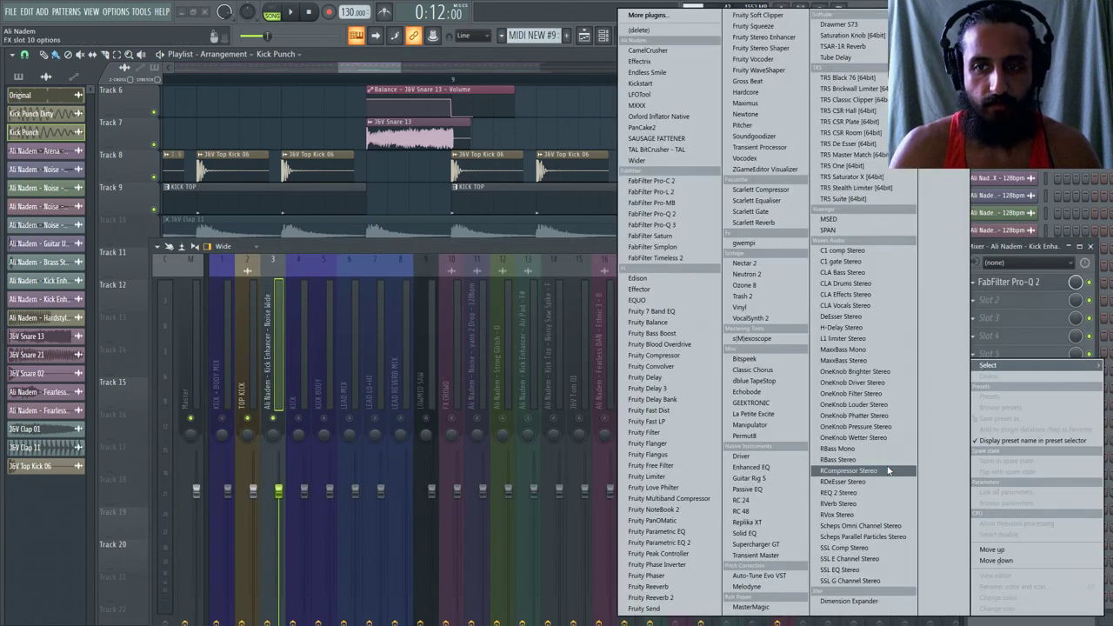
pyautogui.click(670, 424)
pyautogui.click(257, 343)
pyautogui.click(981, 446)
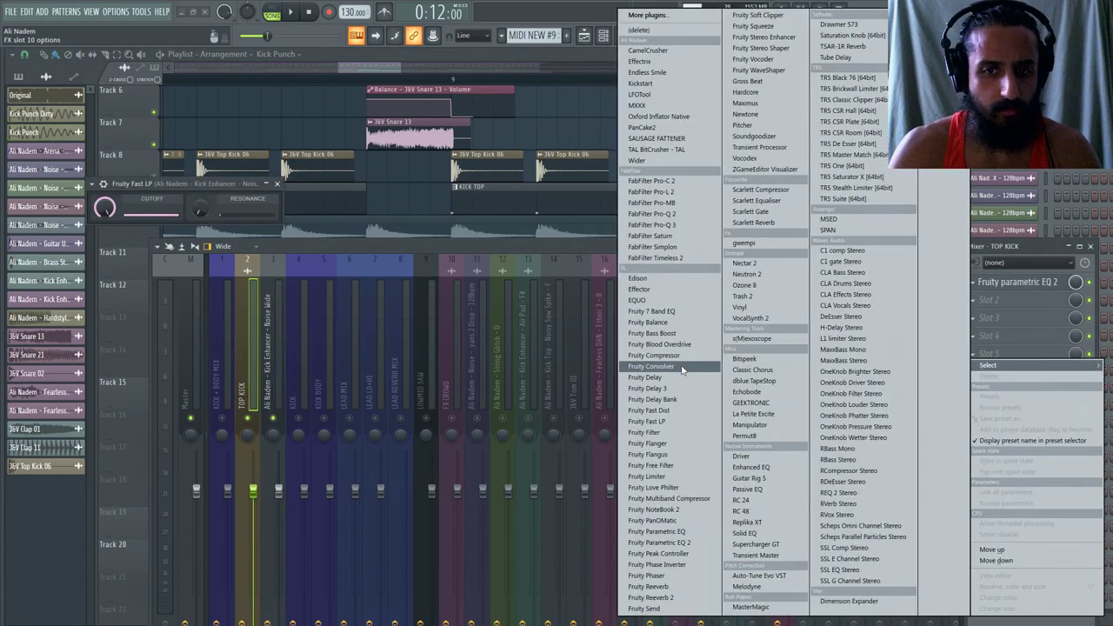
pyautogui.click(668, 423)
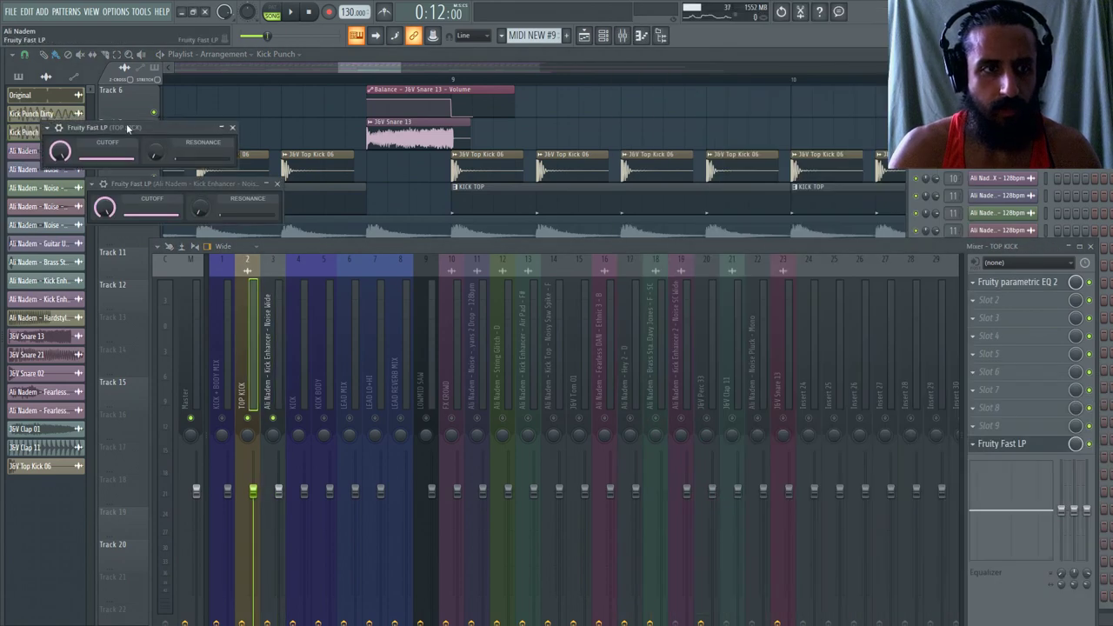
# Link the TOP KICK track's Fruity Fast LP cutoff to the Fast LP - KICK - Cutoff automation clip.
pyautogui.moveTo(126, 123); pyautogui.dragTo(263, 106)
pyautogui.rightClick(197, 128)
pyautogui.click(239, 221)
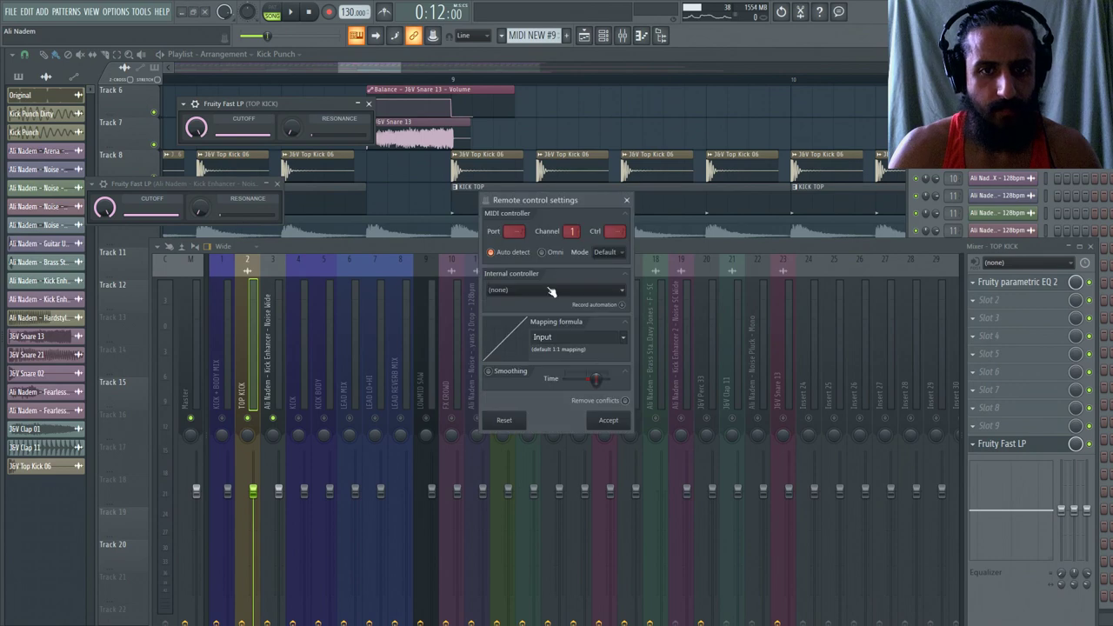
pyautogui.click(553, 290)
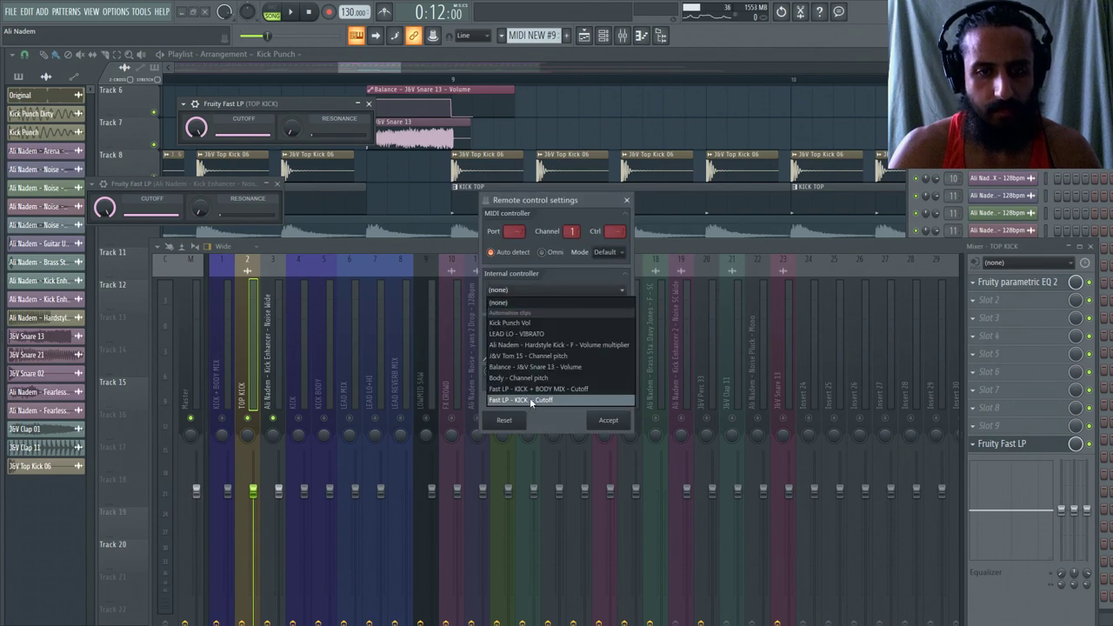
pyautogui.click(530, 398)
pyautogui.click(608, 420)
# Link the Kick Enhancer - Noise Wide track's Fruity Fast LP cutoff to the Fast LP - KICK - Cutoff automation clip.
pyautogui.rightClick(104, 207)
pyautogui.click(151, 308)
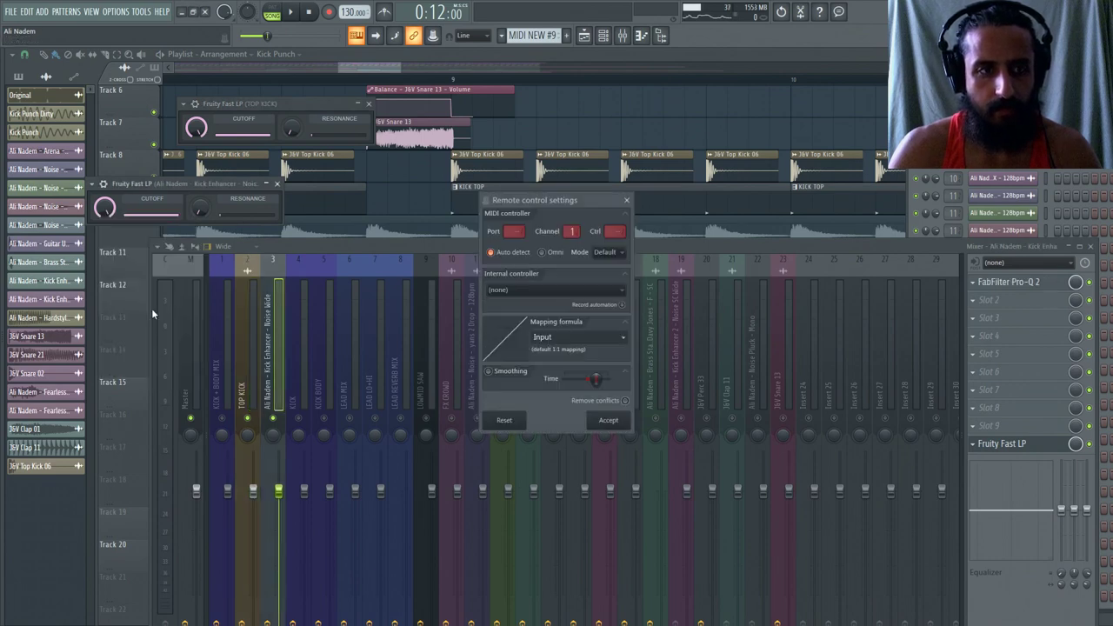
pyautogui.click(550, 291)
pyautogui.click(556, 397)
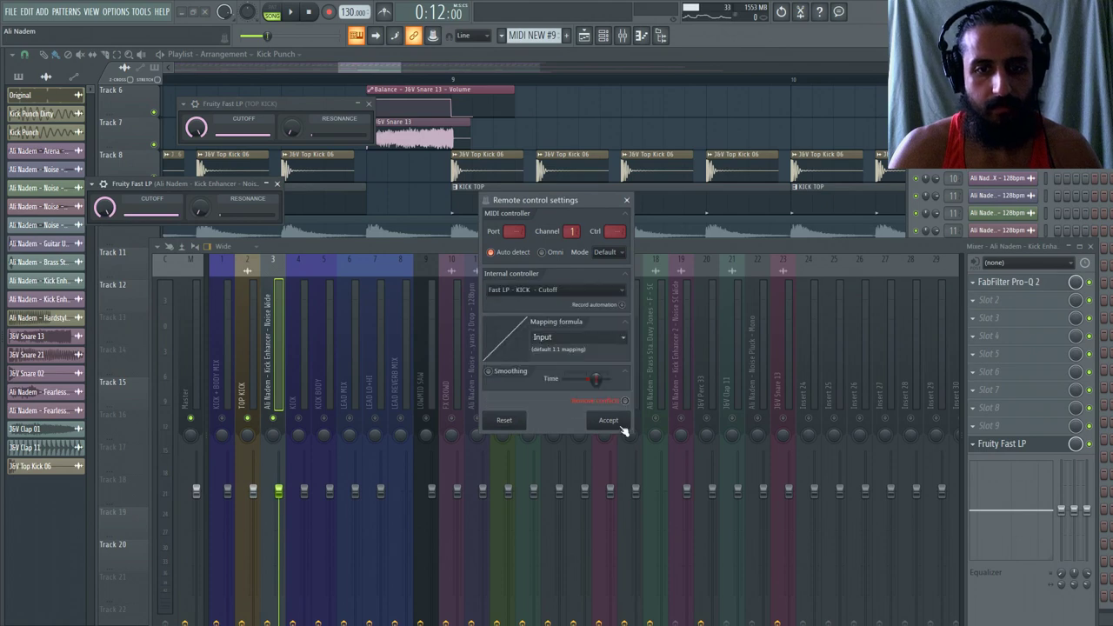
pyautogui.click(613, 420)
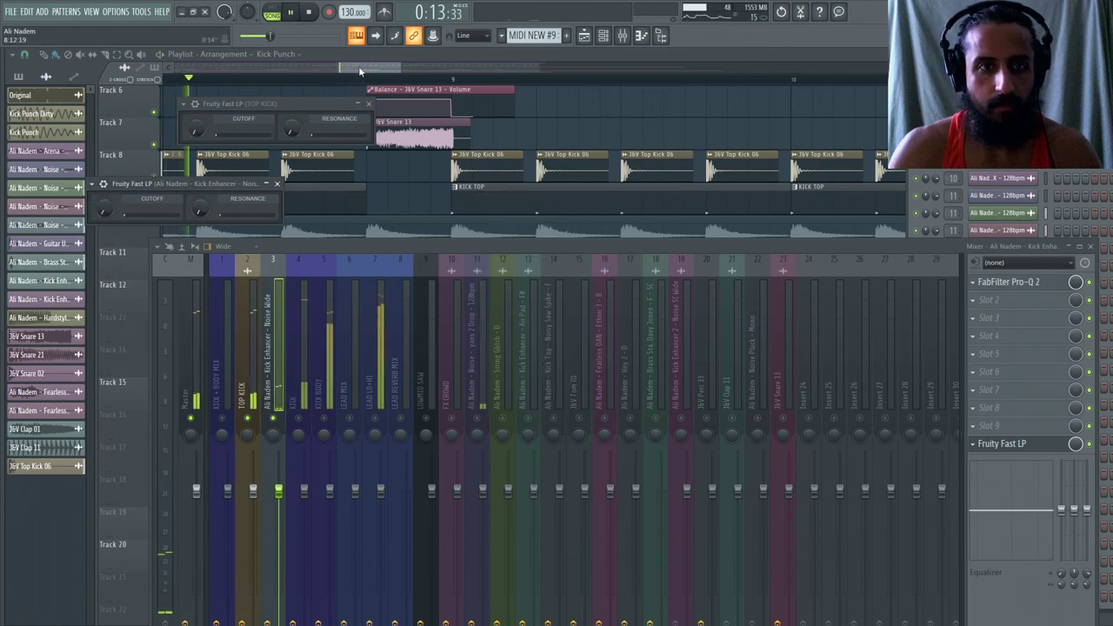
# Play the arrangement from the start to hear the filtered kick layers in the full mix.
pyautogui.moveTo(369, 68); pyautogui.dragTo(257, 69)
pyautogui.scroll(-3, 256, 69)
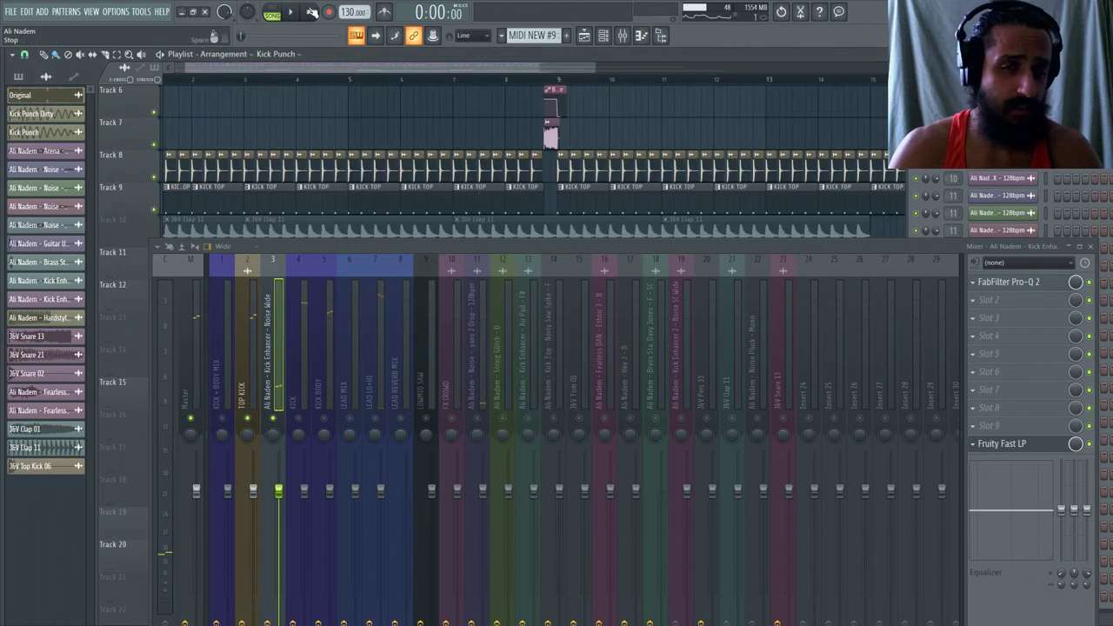
pyautogui.press('space')
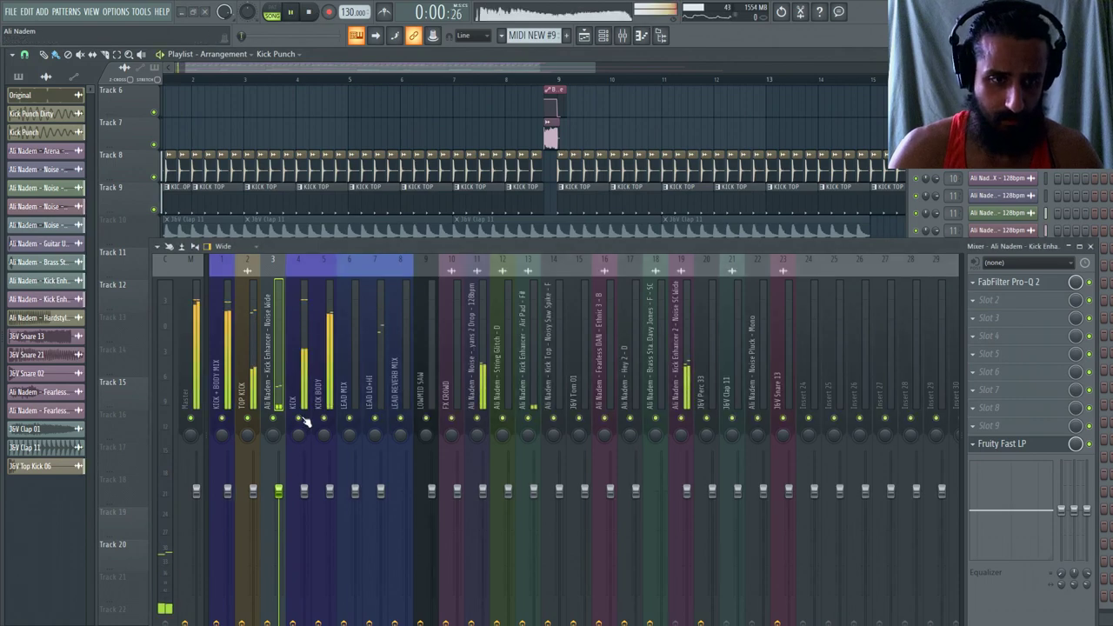
pyautogui.scroll(5, 313, 157)
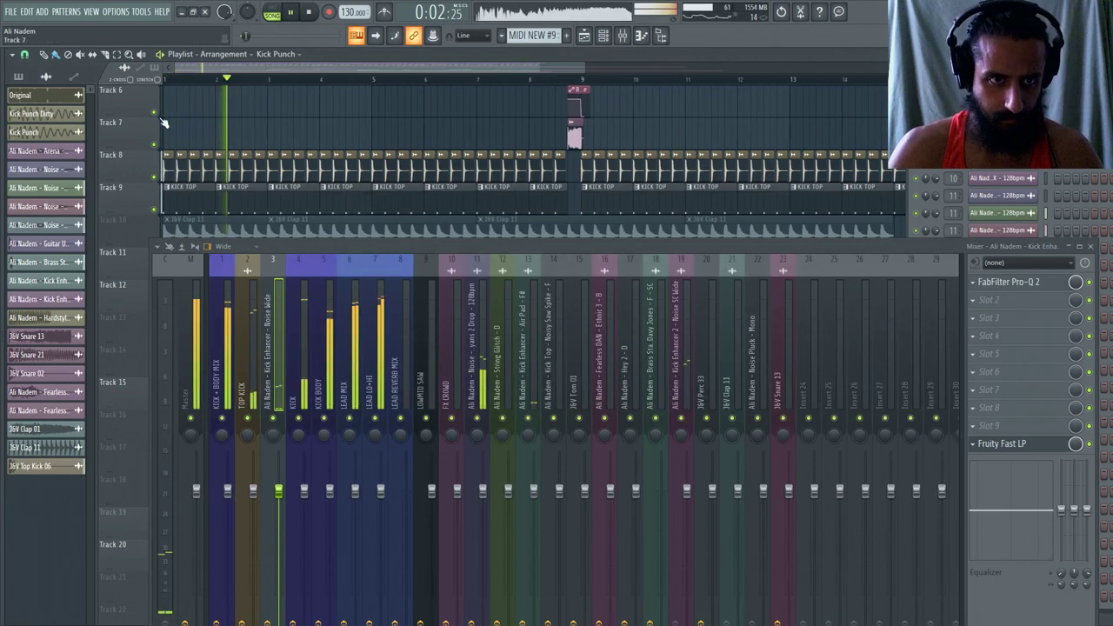
pyautogui.scroll(-5, 334, 148)
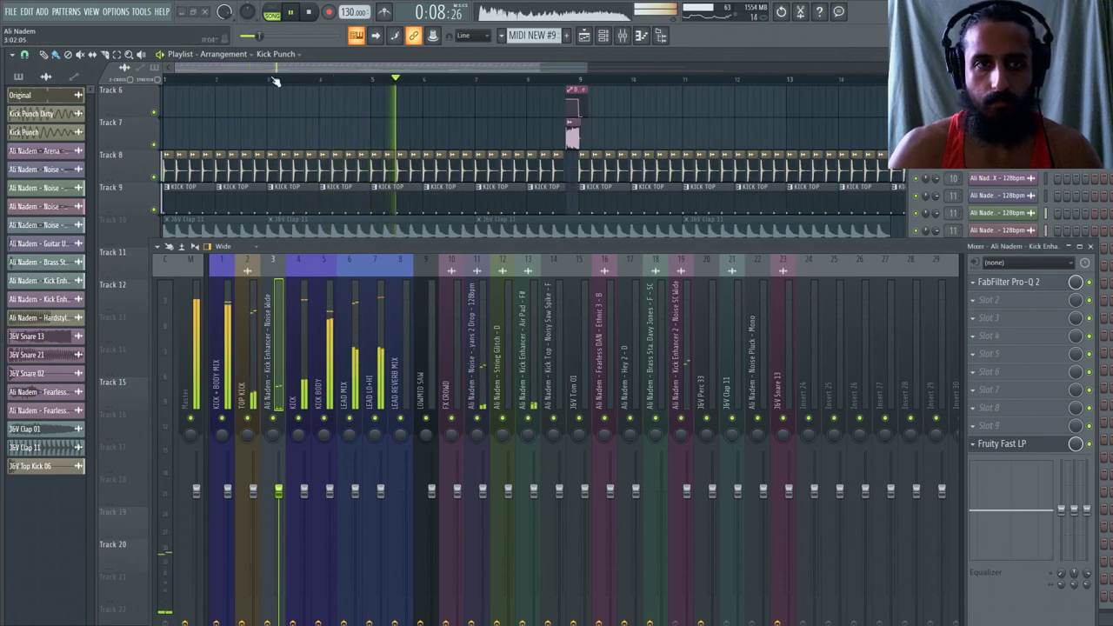
# Stop playback and recolor the TOP KICK mixer track purple-blue to match the neighbouring kick tracks.
pyautogui.click(309, 14)
pyautogui.click(244, 383)
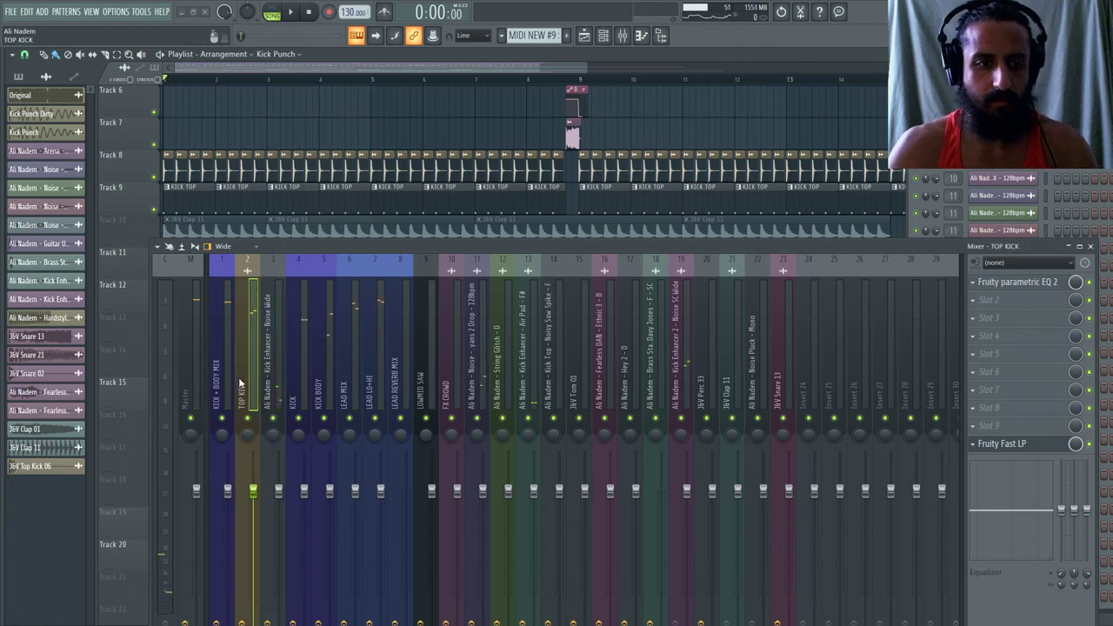
pyautogui.press('F2')
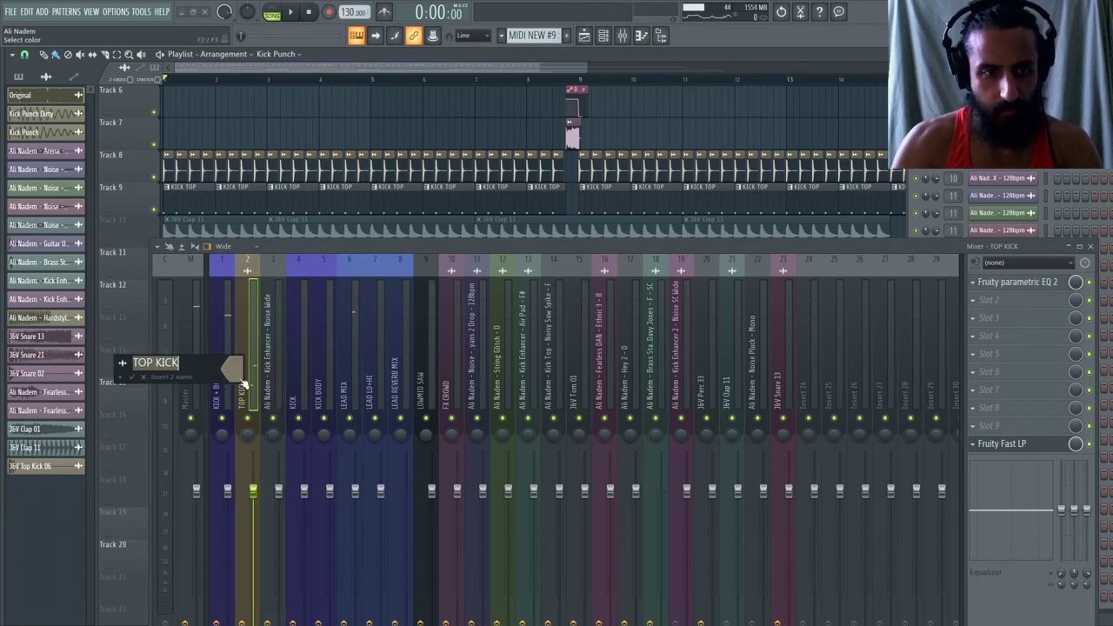
pyautogui.click(246, 381)
pyautogui.click(331, 365)
pyautogui.press('Return')
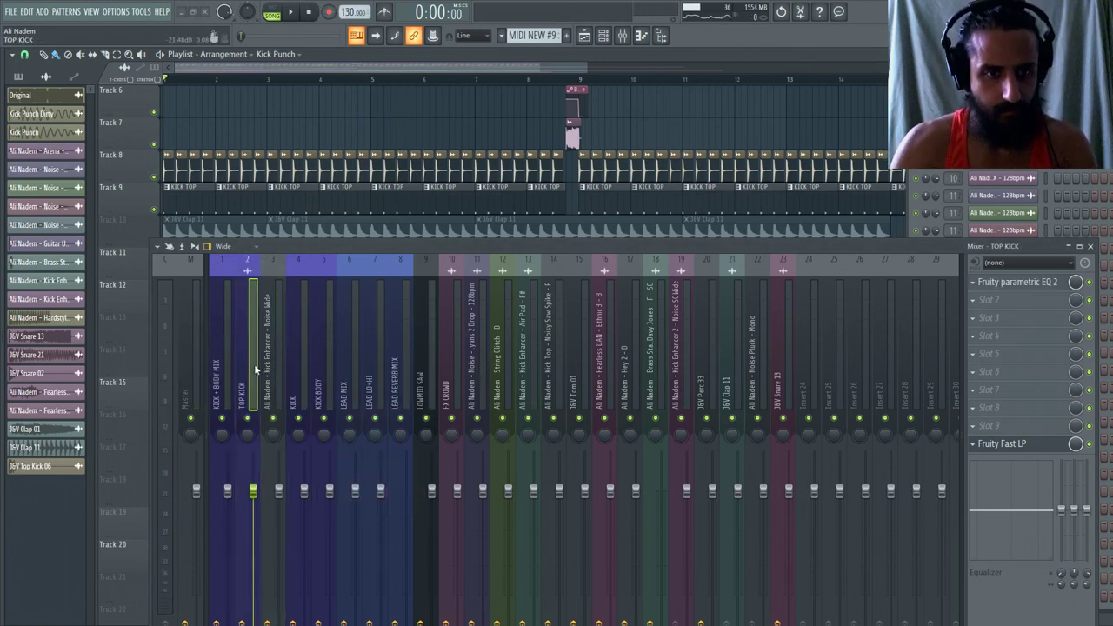
# Move the Kick Enhancer - Noise Wide mixer track before TOP KICK, rename it TOP KICK NOISE and recolor it purple-blue.
pyautogui.press('Right')
pyautogui.hotkey('alt', 'Left')
pyautogui.press('F2')
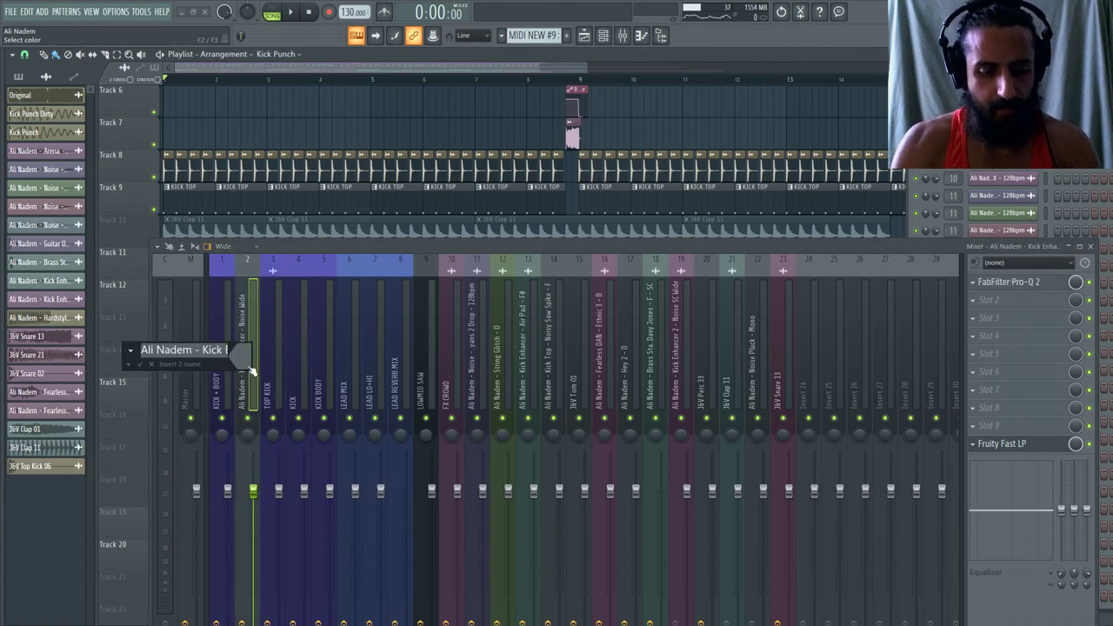
pyautogui.write('TOP KICK NOIS')
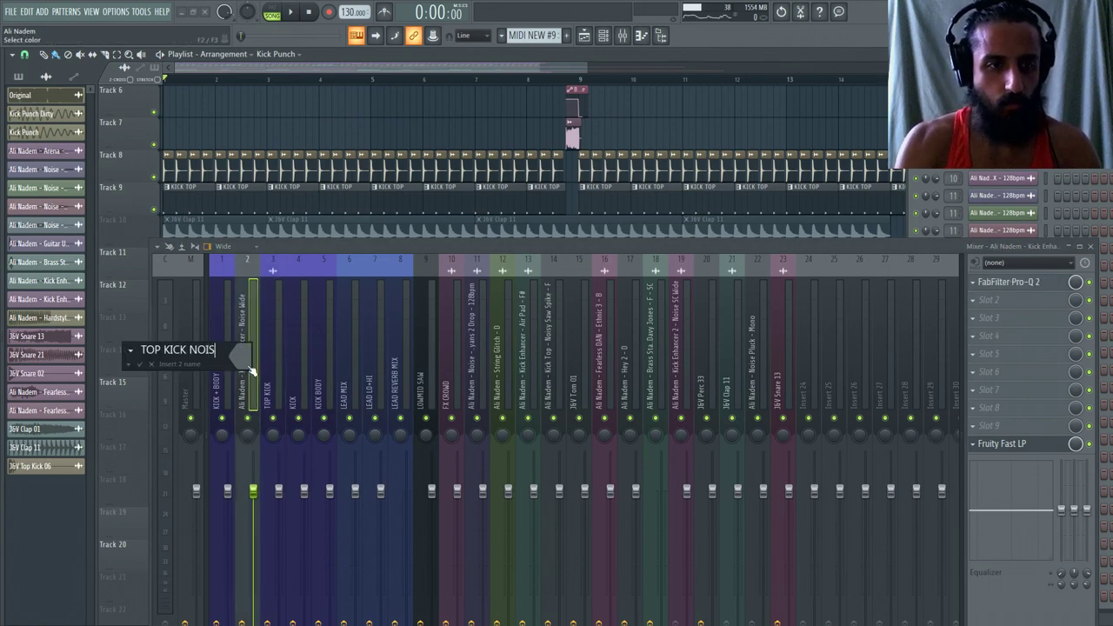
pyautogui.write('E')
pyautogui.press('Return')
pyautogui.press('F2')
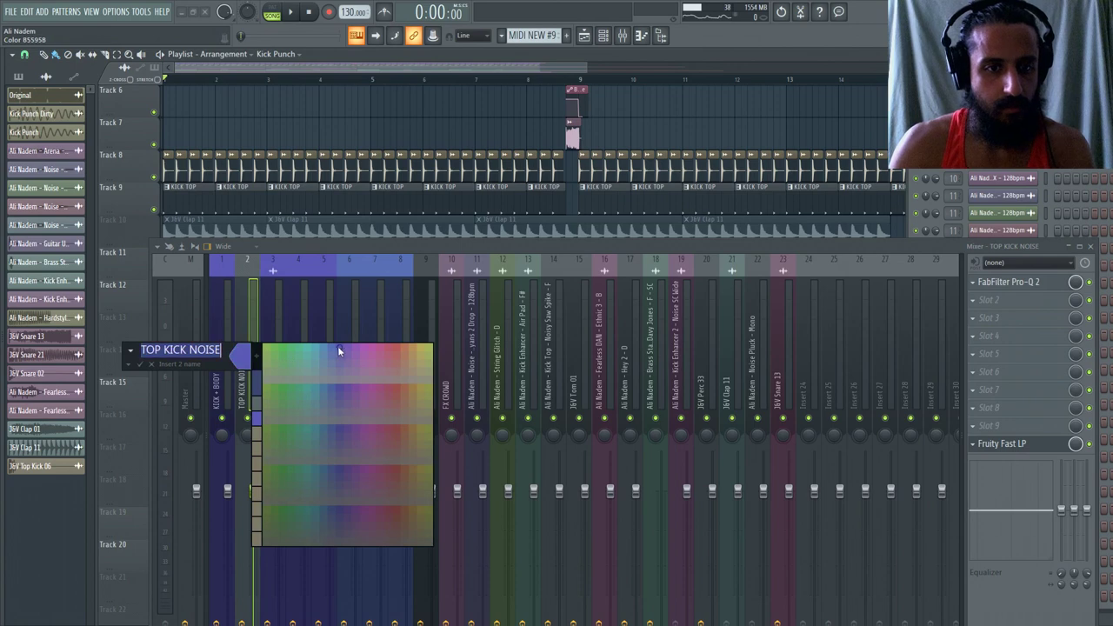
pyautogui.press('Escape')
# Reorder the mixer tracks so KICK is followed by TOP KICK and TOP KICK NOISE, and uncover the playlist.
pyautogui.hotkey('alt', 'Right')
pyautogui.hotkey('alt', 'Right')
pyautogui.press('Left')
pyautogui.press('Left')
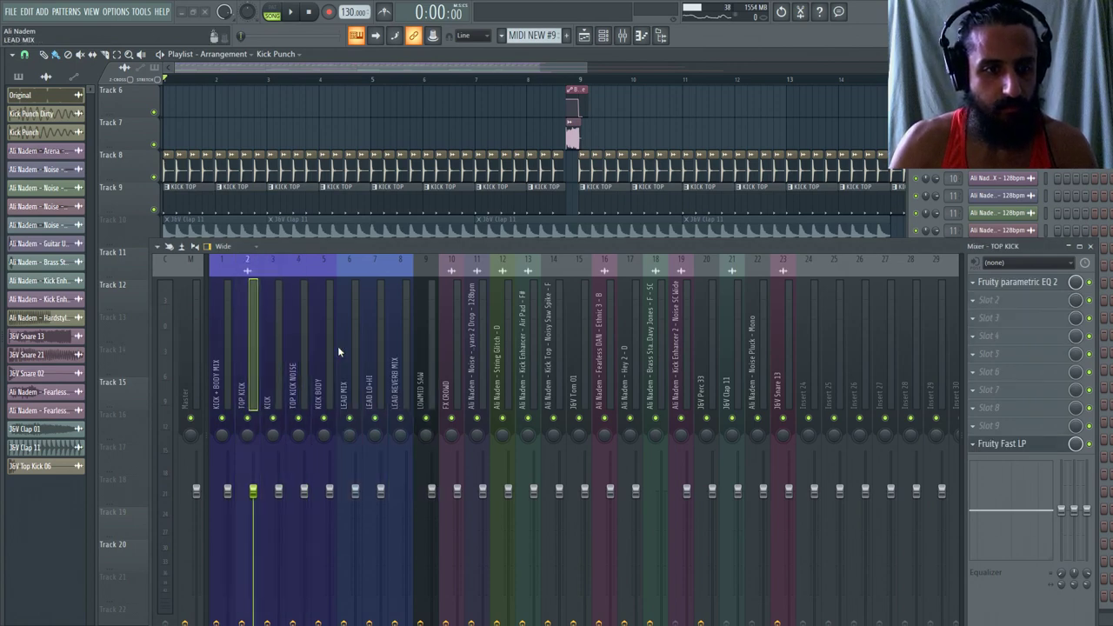
pyautogui.hotkey('alt', 'Right')
pyautogui.moveTo(327, 254); pyautogui.dragTo(518, 443)
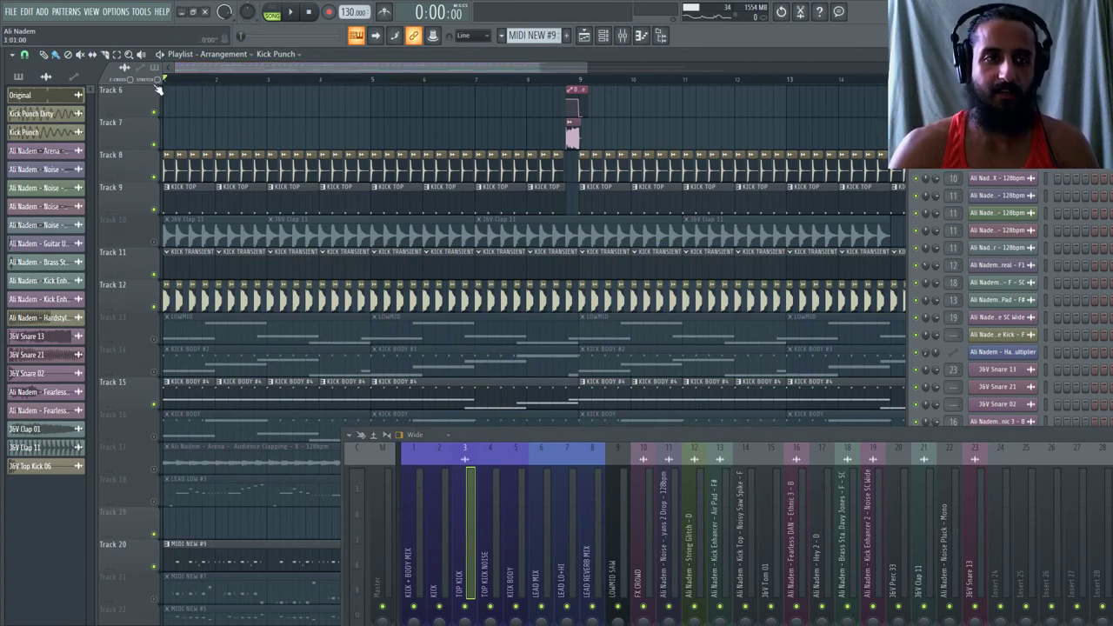
# Play the arrangement from the start and open Fruity Fast LP on the KICK BODY mixer track.
pyautogui.scroll(-3, 502, 150)
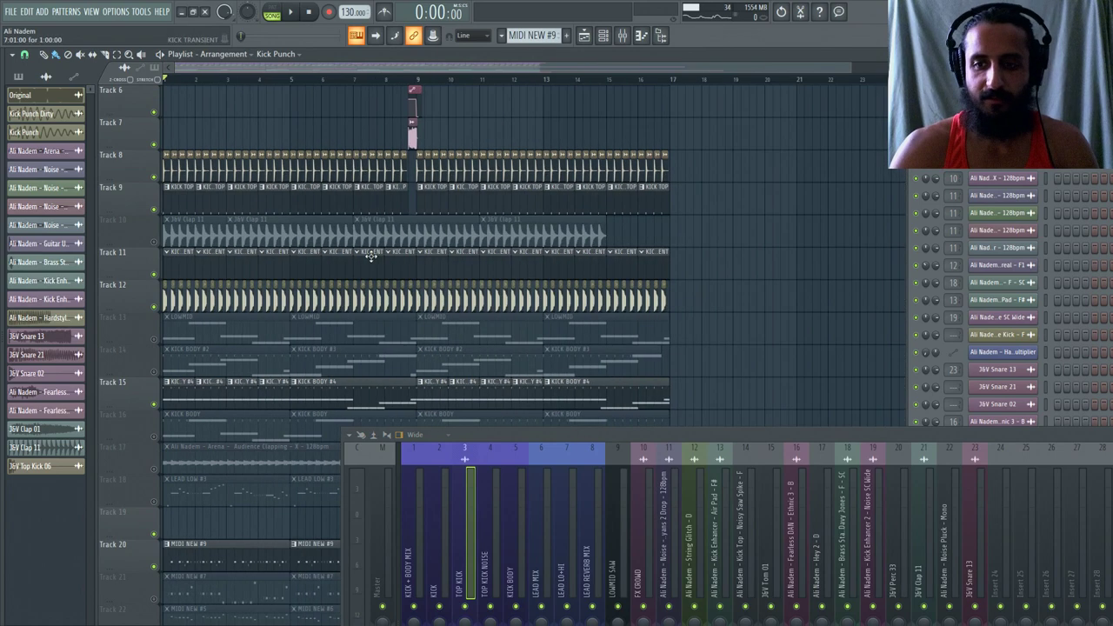
pyautogui.press('space')
pyautogui.moveTo(653, 434); pyautogui.dragTo(493, 192)
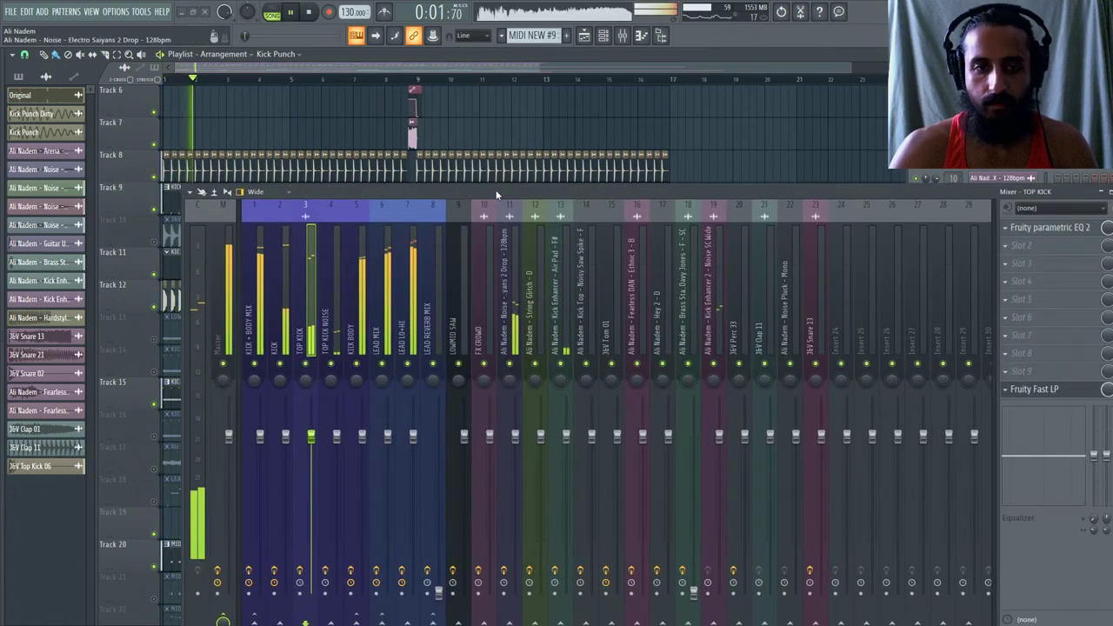
pyautogui.click(363, 282)
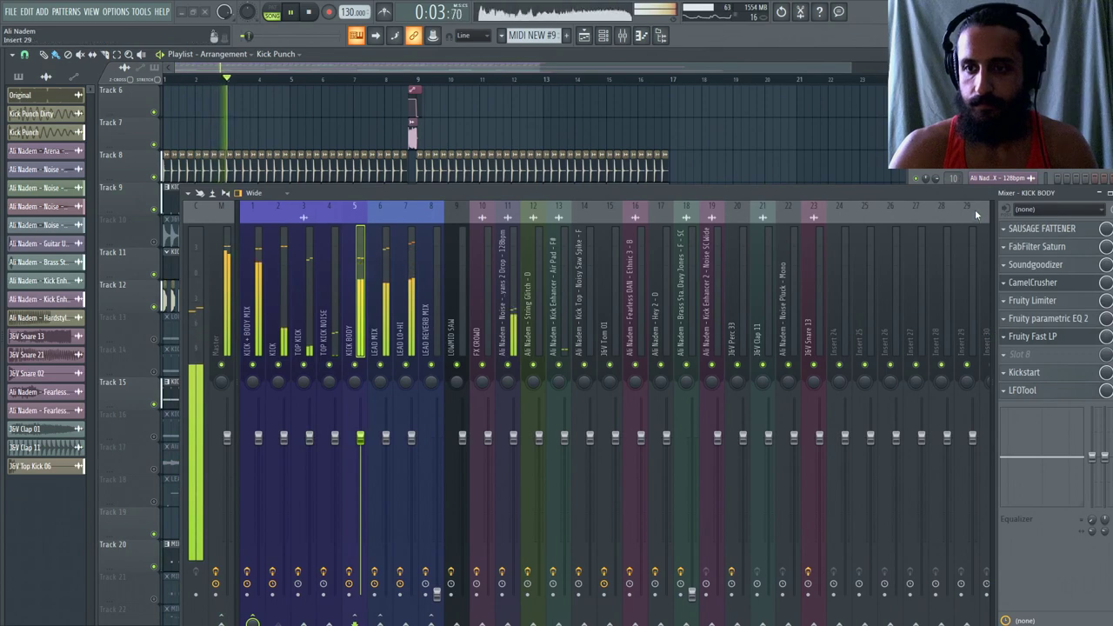
pyautogui.moveTo(975, 209); pyautogui.dragTo(891, 215)
pyautogui.moveTo(775, 193); pyautogui.dragTo(780, 359)
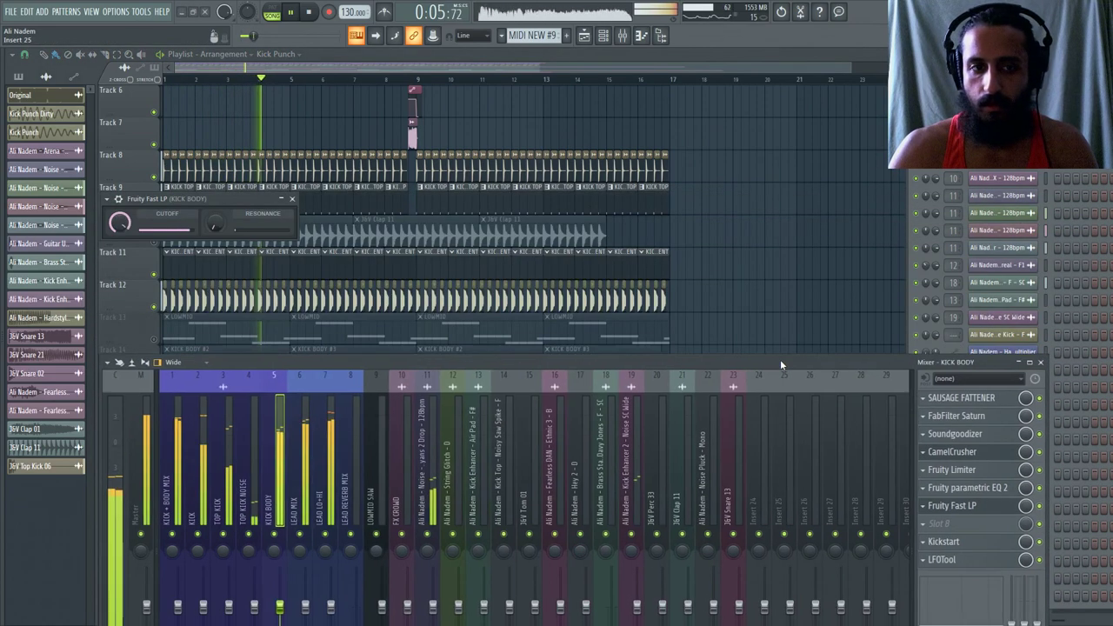
# Try Fruity Blood Overdrive before Fruity Fast LP on KICK BODY, with Color and PostFilter at 1 and x100 on.
pyautogui.click(929, 528)
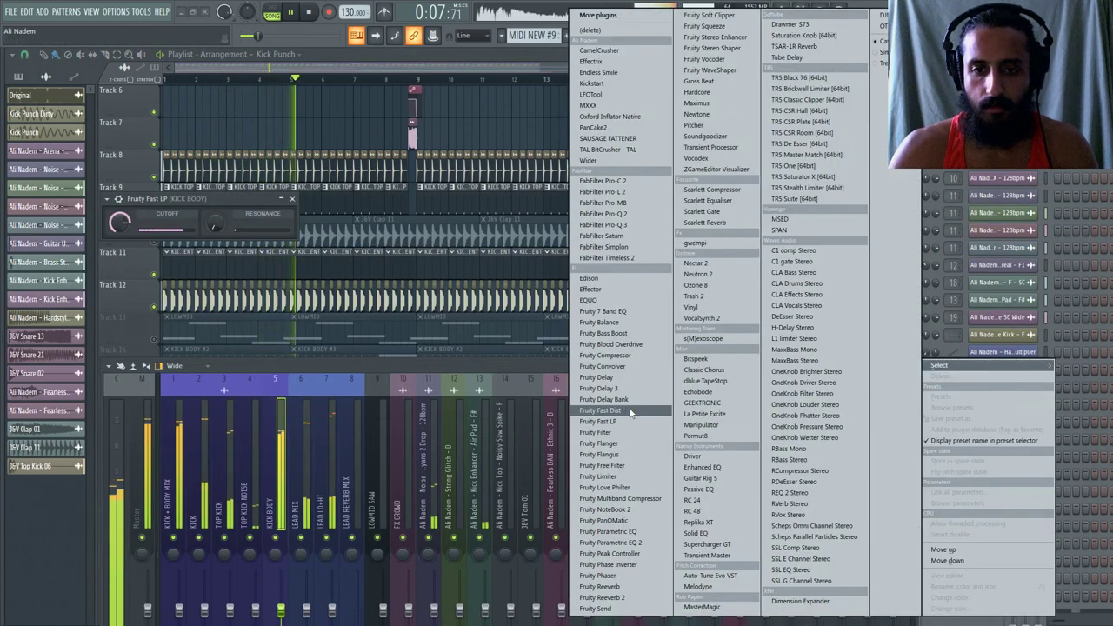
pyautogui.click(620, 368)
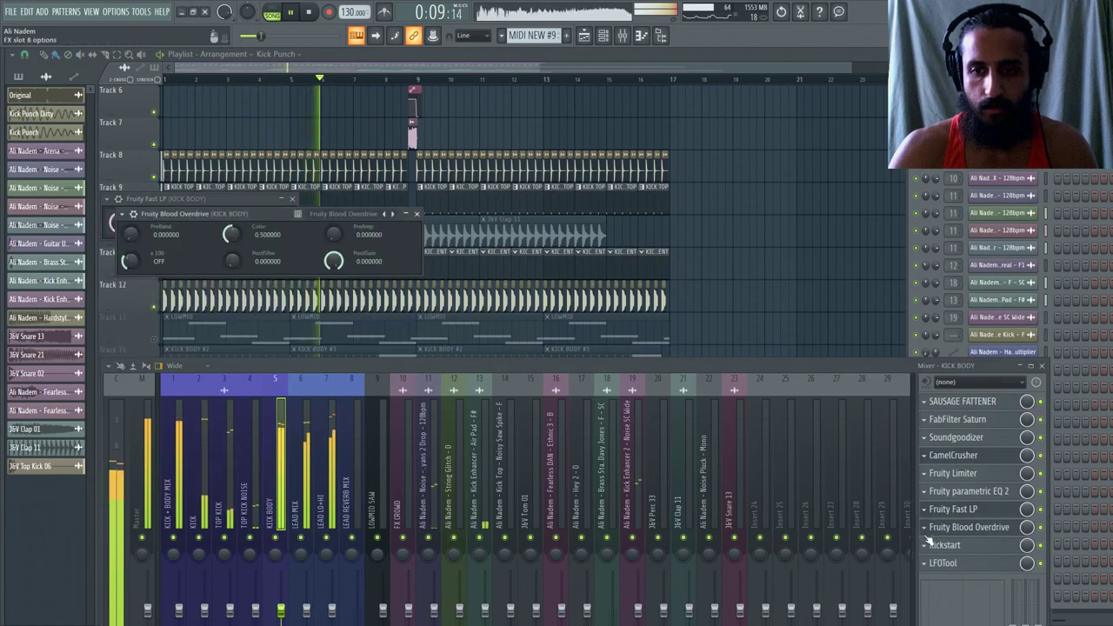
pyautogui.moveTo(231, 233); pyautogui.dragTo(232, 205)
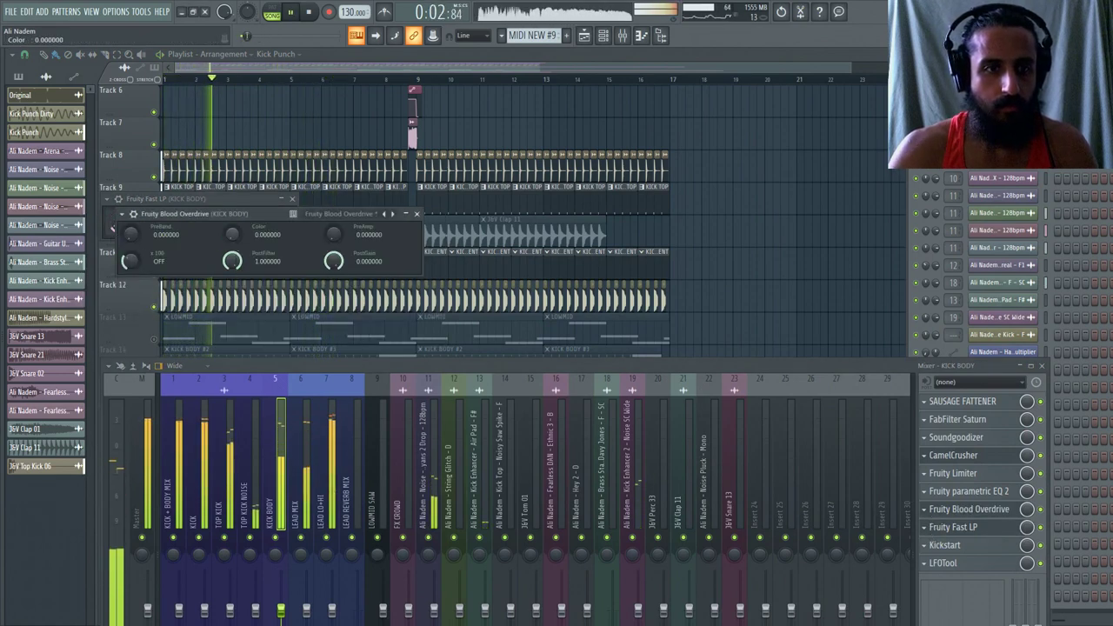
pyautogui.moveTo(231, 261); pyautogui.dragTo(231, 271)
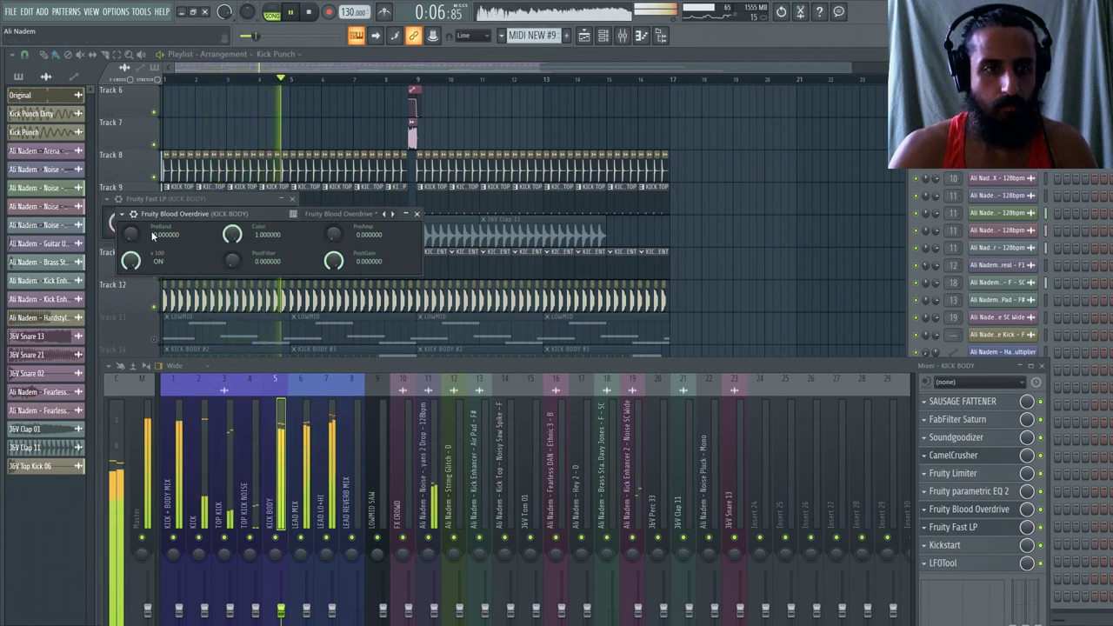
pyautogui.moveTo(131, 234); pyautogui.dragTo(130, 242)
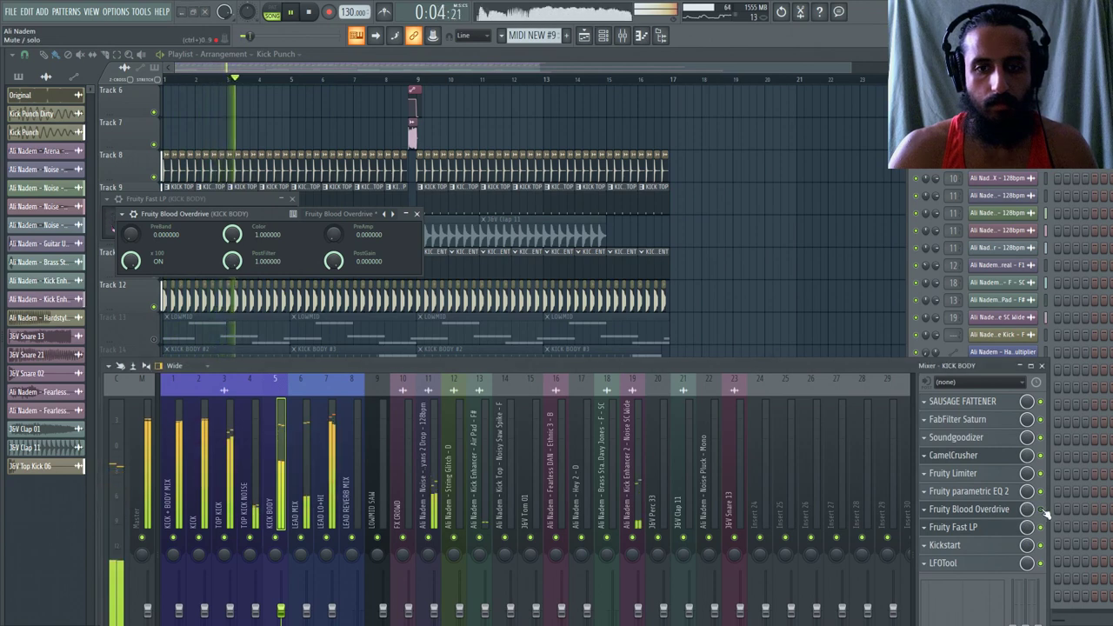
# Remove Fruity Blood Overdrive from the KICK BODY mixer track.
pyautogui.click(929, 513)
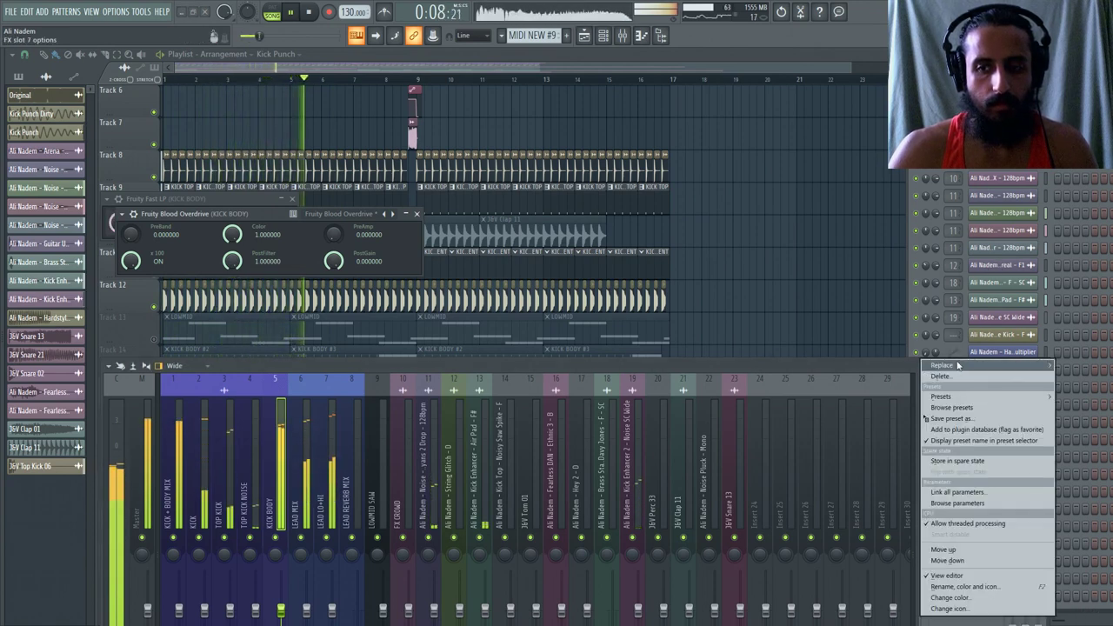
pyautogui.moveTo(941, 365)
pyautogui.click(601, 36)
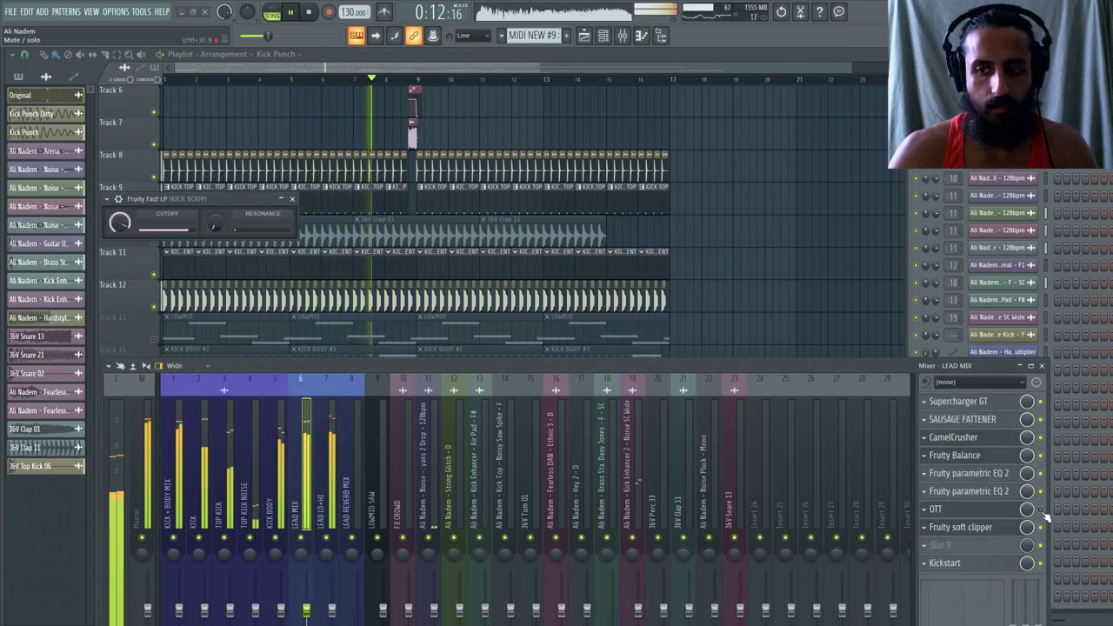
# Replay the arrangement and set the Depth of OTT on the LEAD MIX track to 7%.
pyautogui.press('space')
pyautogui.press('space')
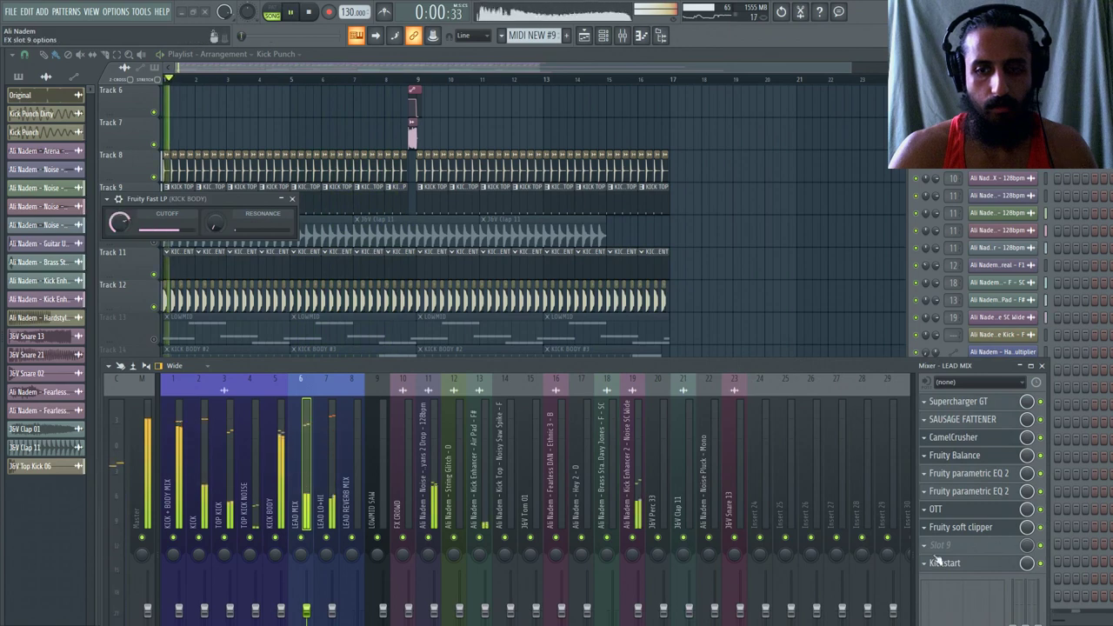
pyautogui.press('Left')
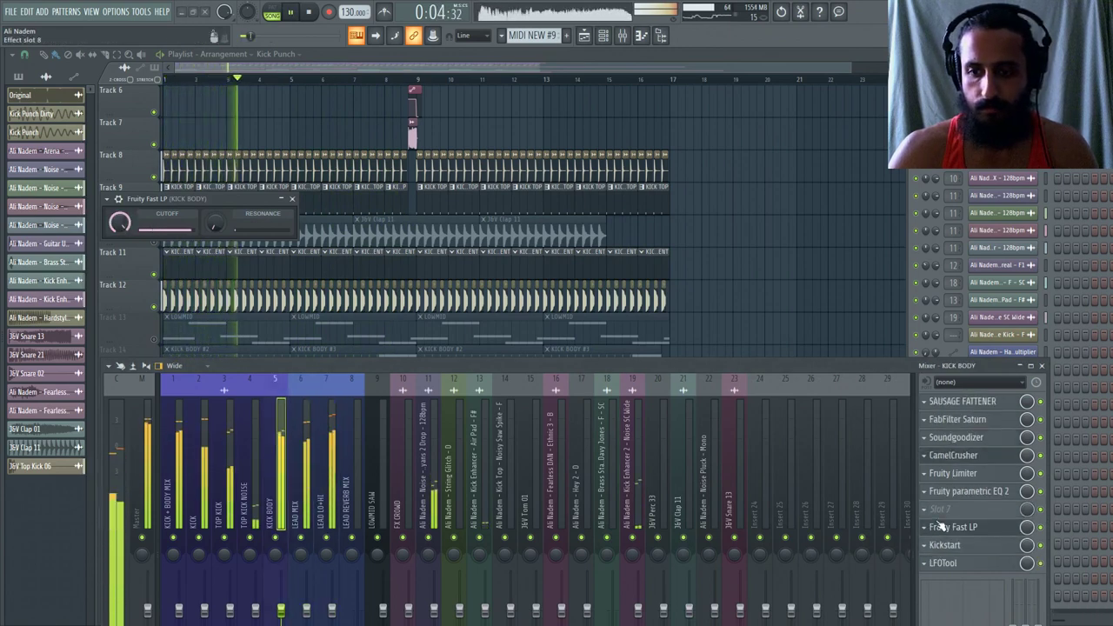
pyautogui.press('Right')
pyautogui.click(938, 509)
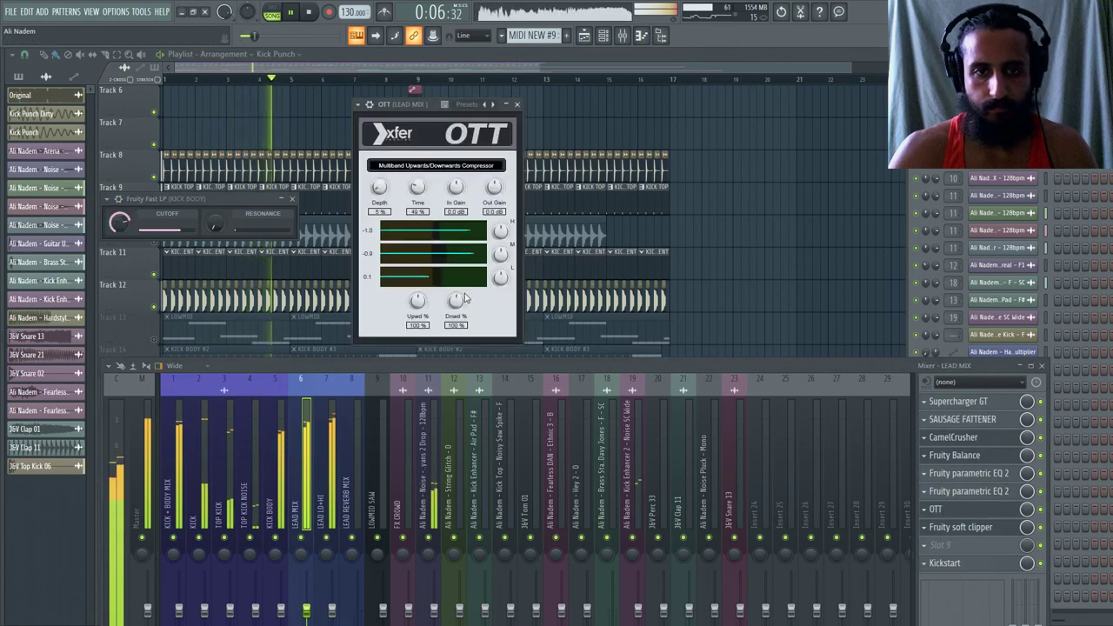
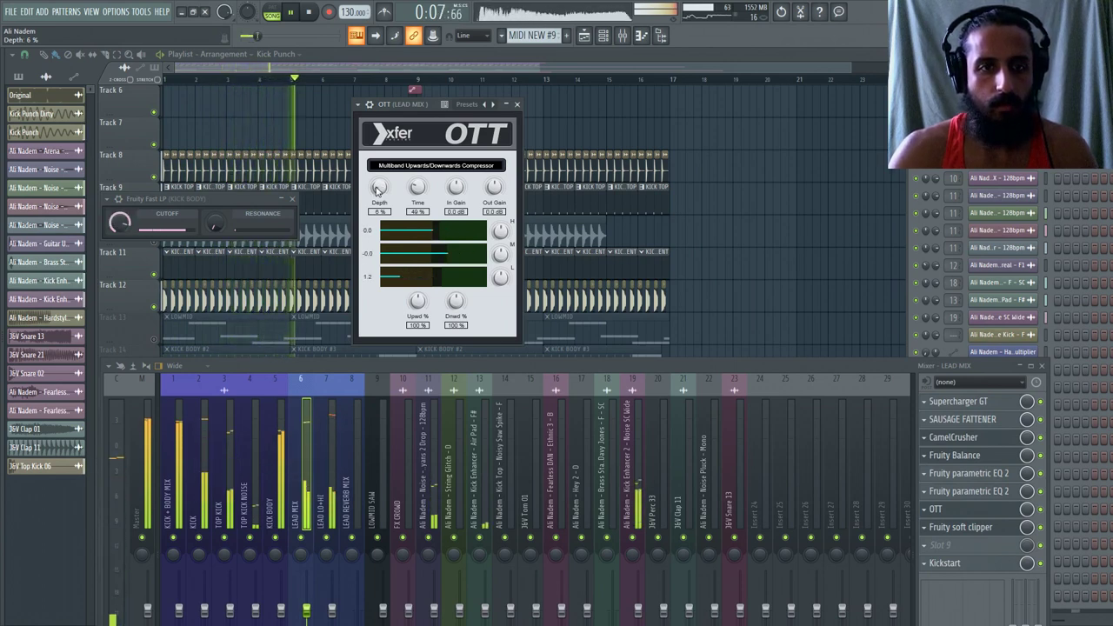
pyautogui.moveTo(377, 190); pyautogui.dragTo(378, 192)
pyautogui.scroll(1, 377, 191)
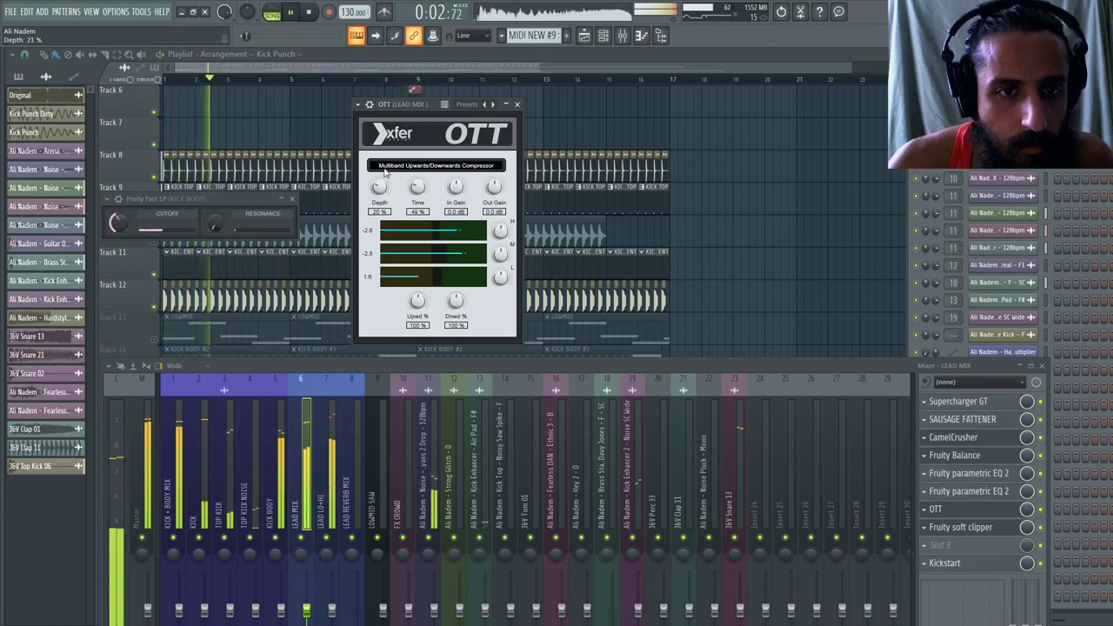
pyautogui.moveTo(383, 142); pyautogui.dragTo(386, 193)
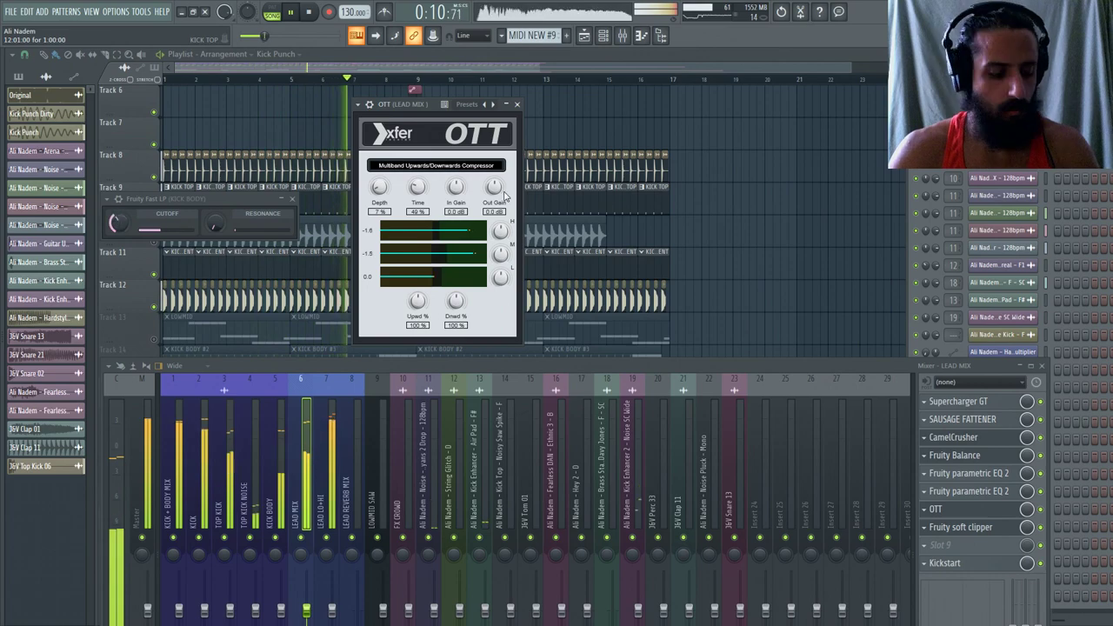
pyautogui.click(516, 105)
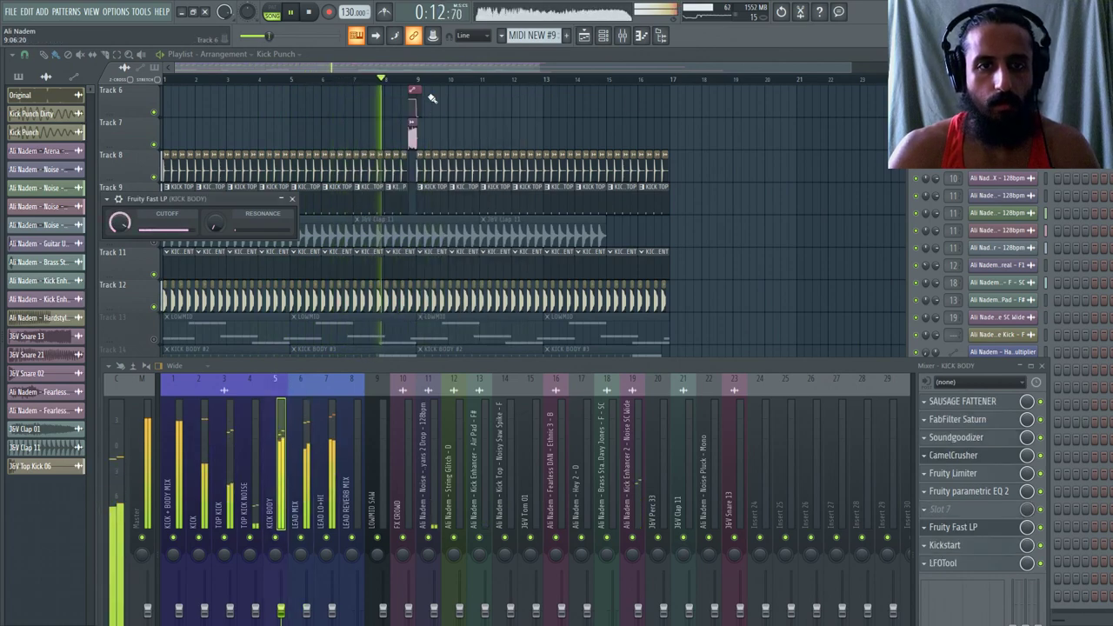
# Replay the arrangement from the start and compare the LEAD MIX and KICK BODY tracks' levels and effect chains.
pyautogui.press('Escape')
pyautogui.click(172, 80)
pyautogui.scroll(3, 171, 80)
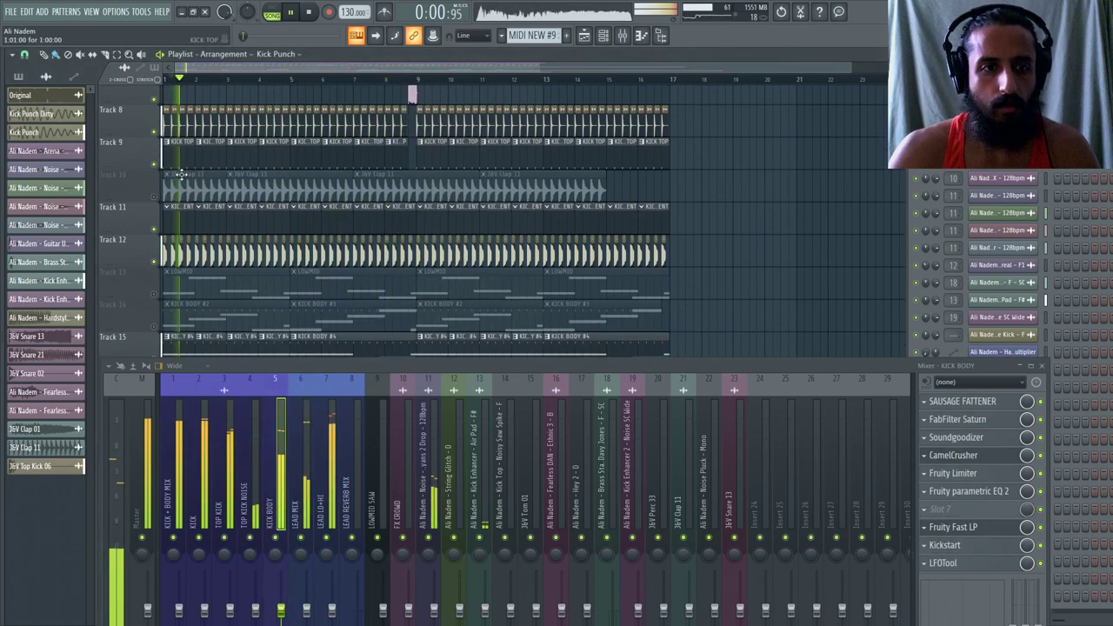
pyautogui.scroll(-4, 177, 186)
pyautogui.scroll(-3, 178, 186)
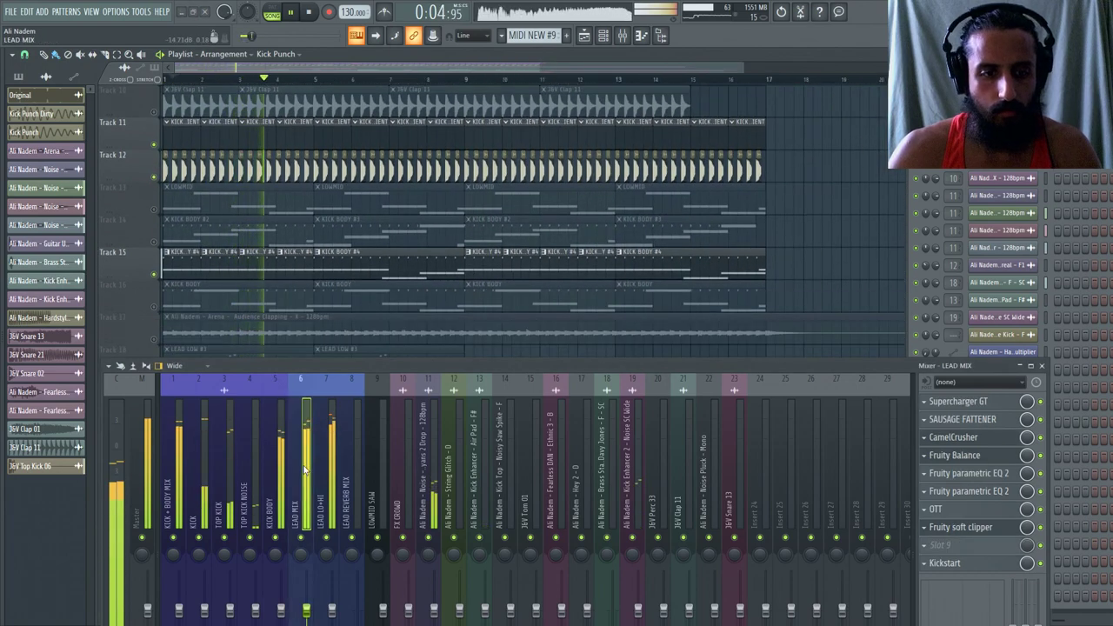
pyautogui.rightClick(314, 470)
pyautogui.click(281, 465)
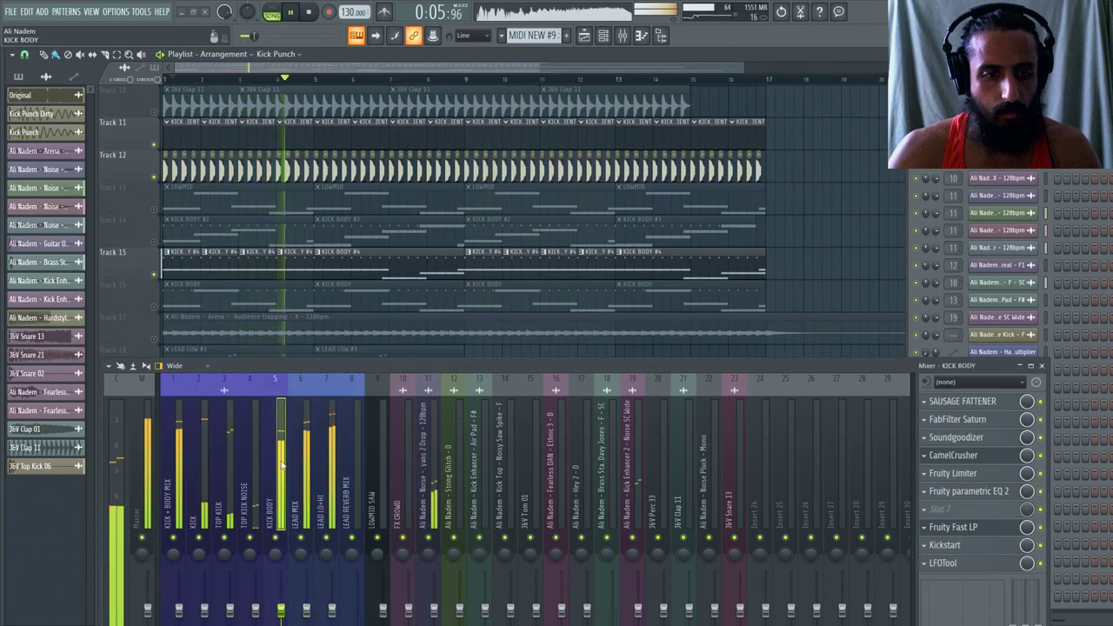
# Add OTT to the KICK + BODY MIX track, move it ahead of Fruity soft clipper and set its Depth to 6%.
pyautogui.click(178, 470)
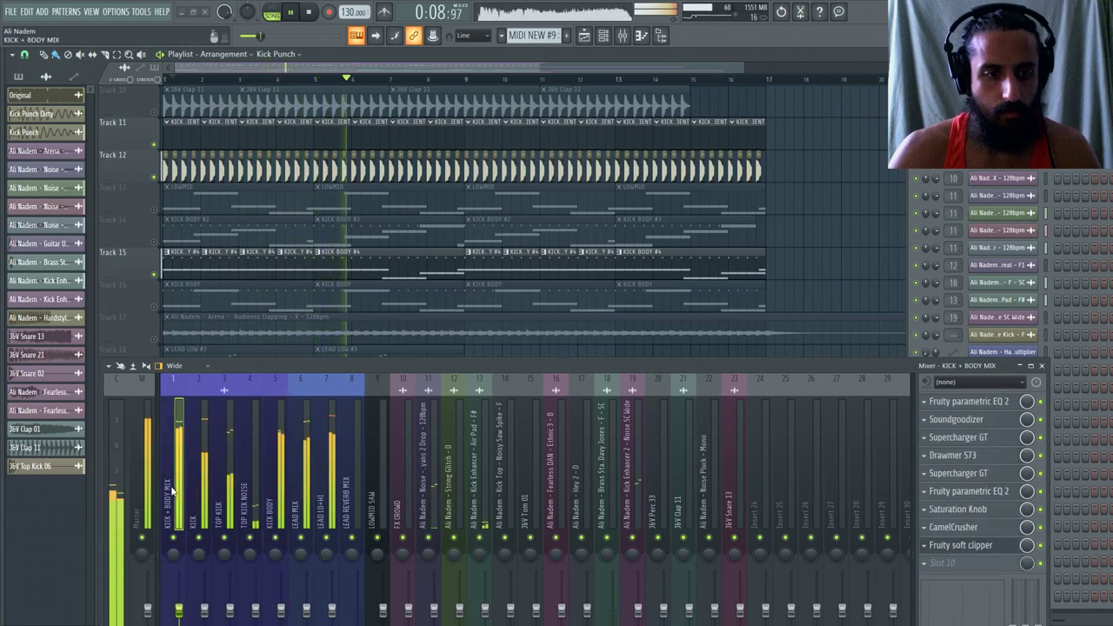
pyautogui.click(927, 362)
pyautogui.moveTo(943, 365)
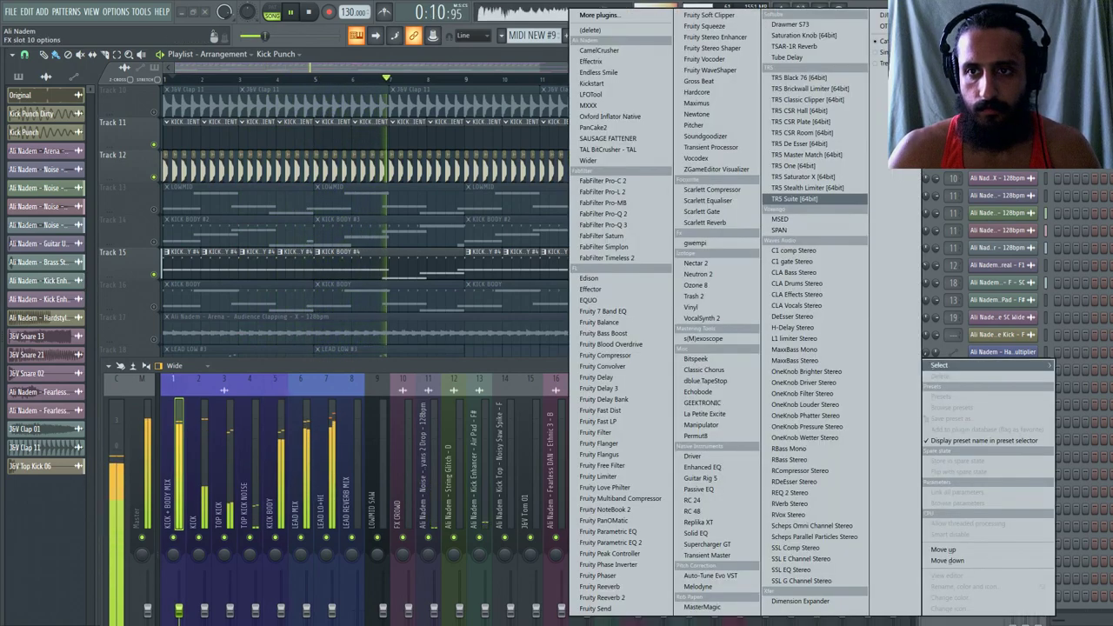
pyautogui.click(896, 25)
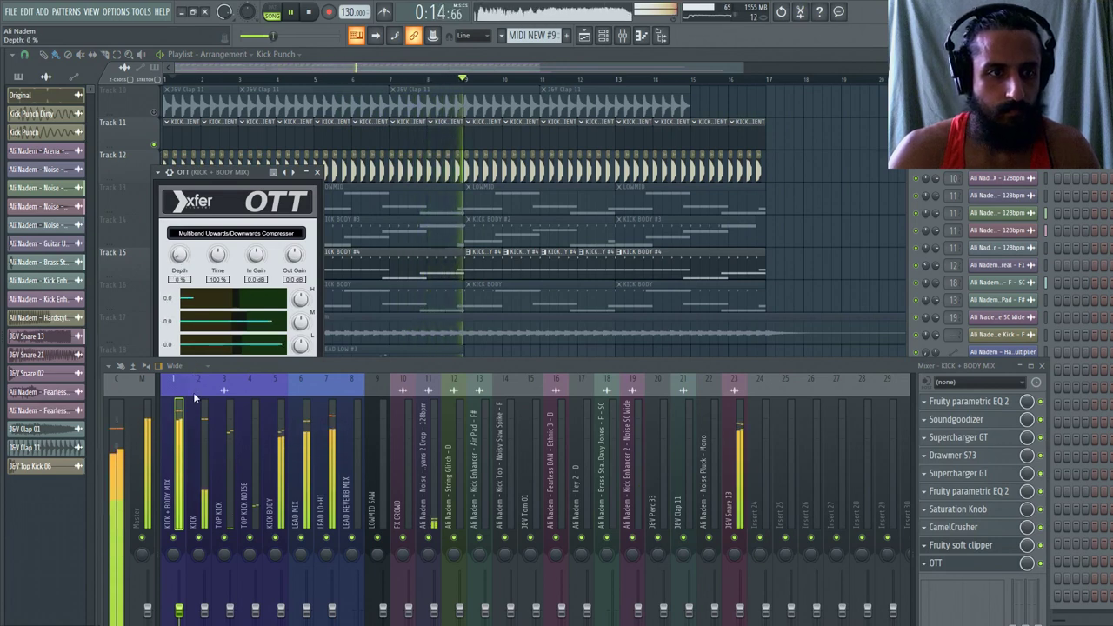
pyautogui.click(928, 567)
pyautogui.click(956, 550)
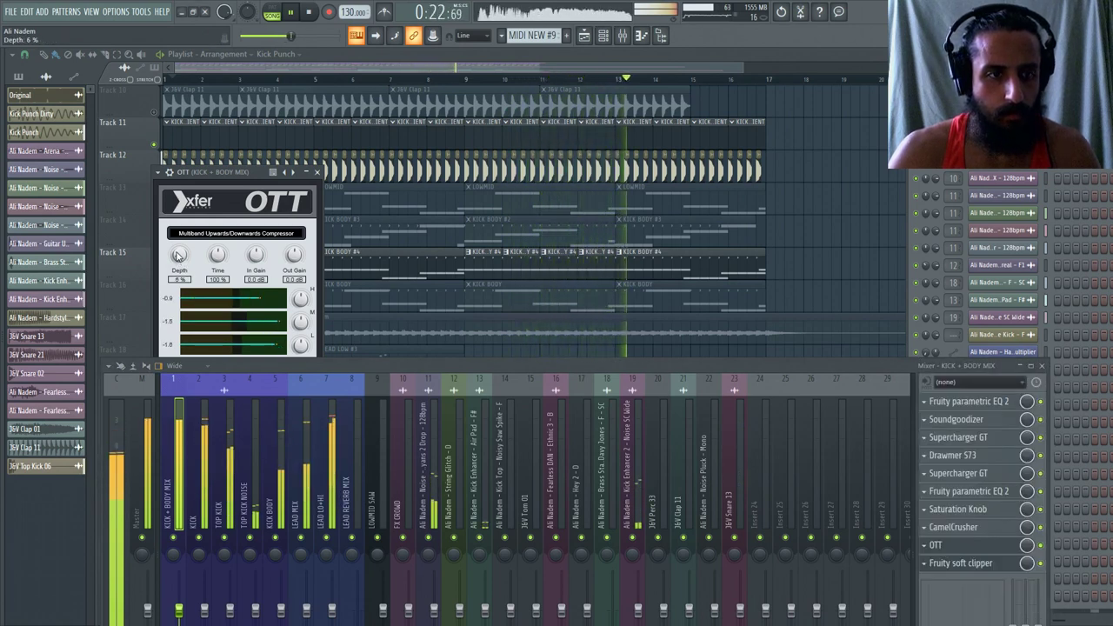
pyautogui.moveTo(389, 383); pyautogui.dragTo(685, 299)
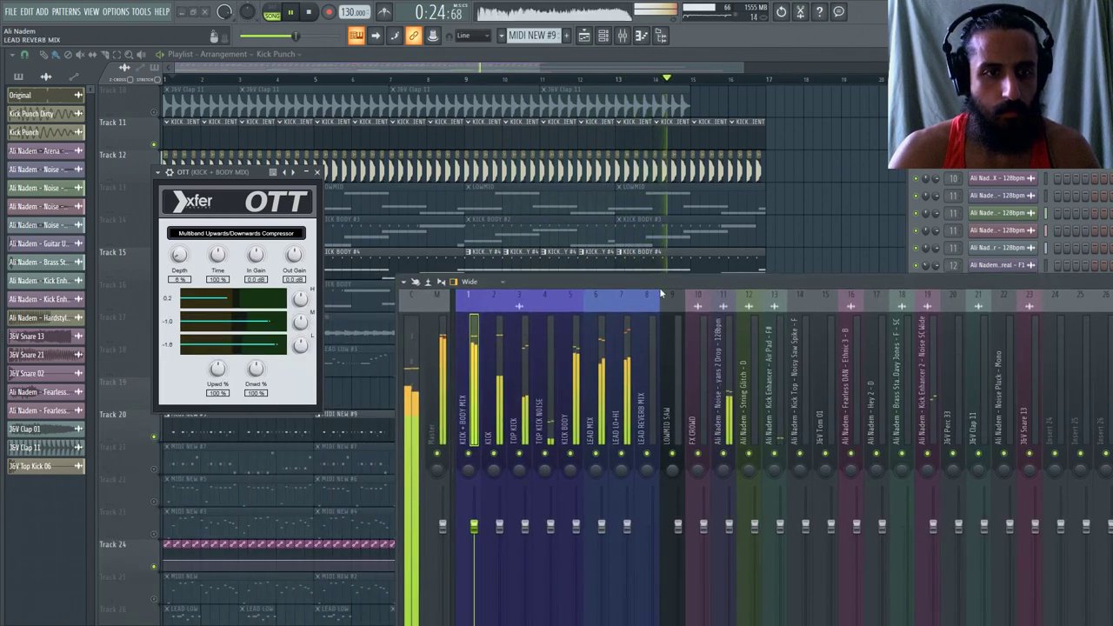
pyautogui.moveTo(558, 282); pyautogui.dragTo(335, 235)
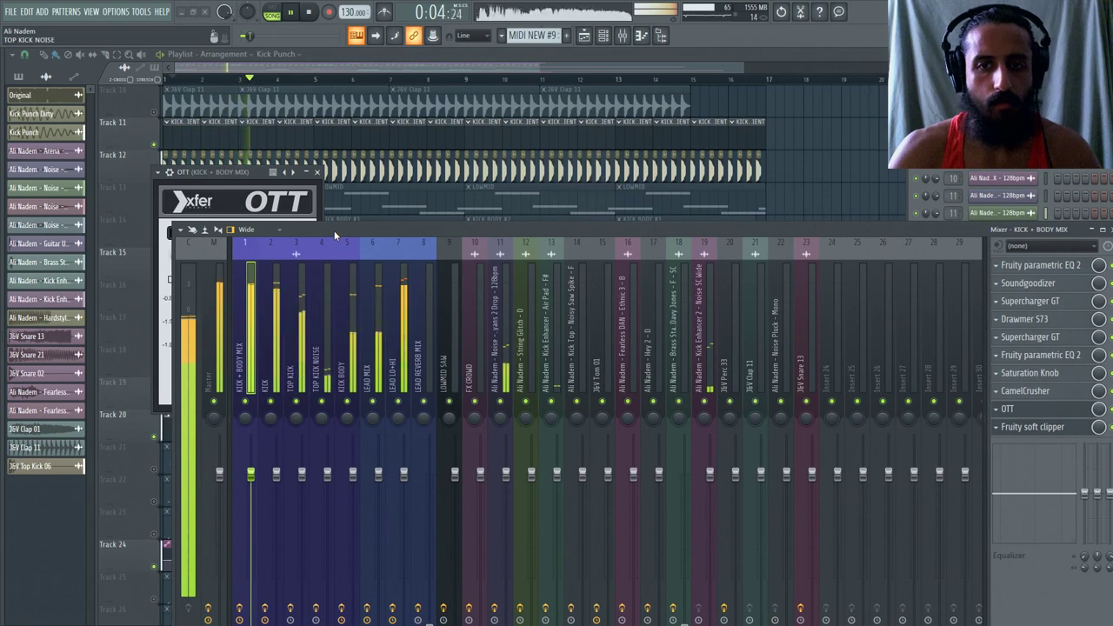
# Try OTT's Time at 58% on the KICK + BODY MIX track and remove OTT from that track.
pyautogui.moveTo(361, 230); pyautogui.dragTo(335, 432)
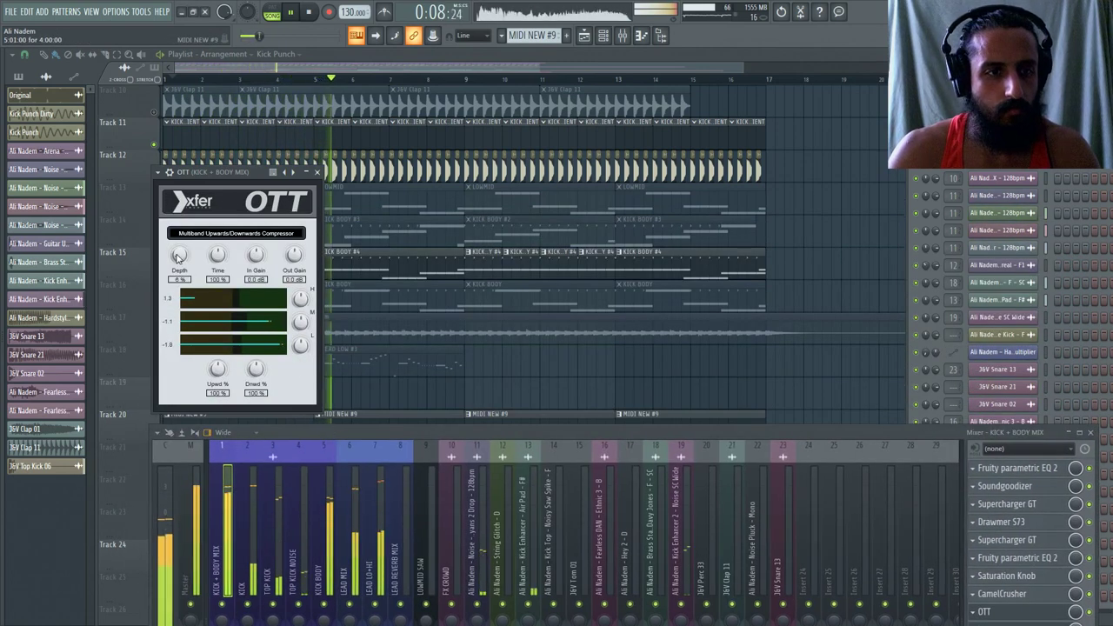
pyautogui.moveTo(219, 254); pyautogui.dragTo(232, 294)
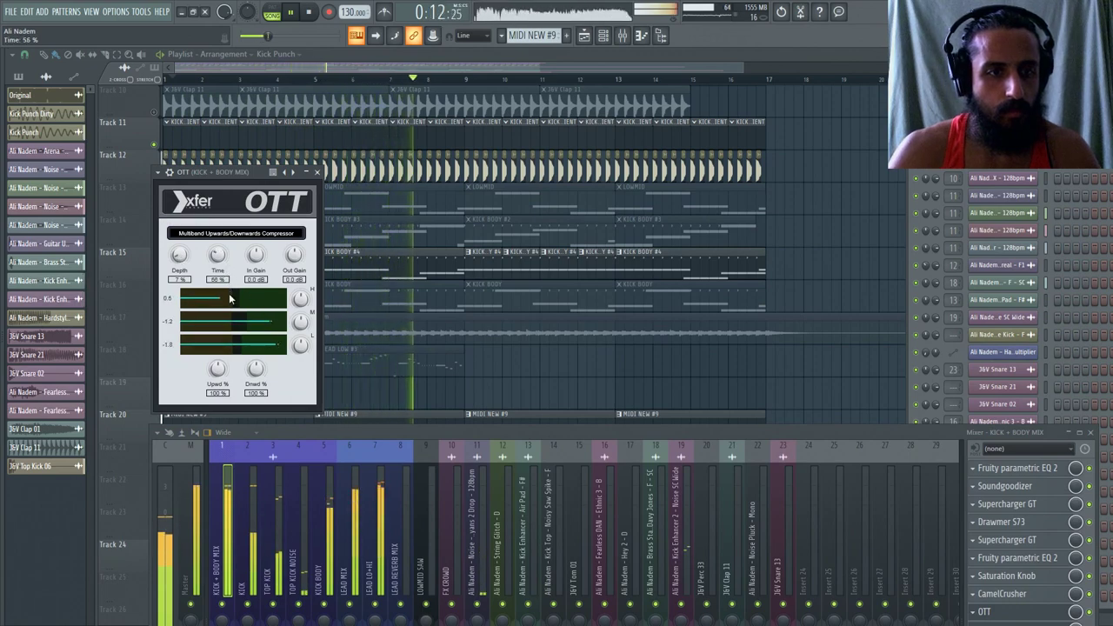
pyautogui.moveTo(349, 432); pyautogui.dragTo(283, 266)
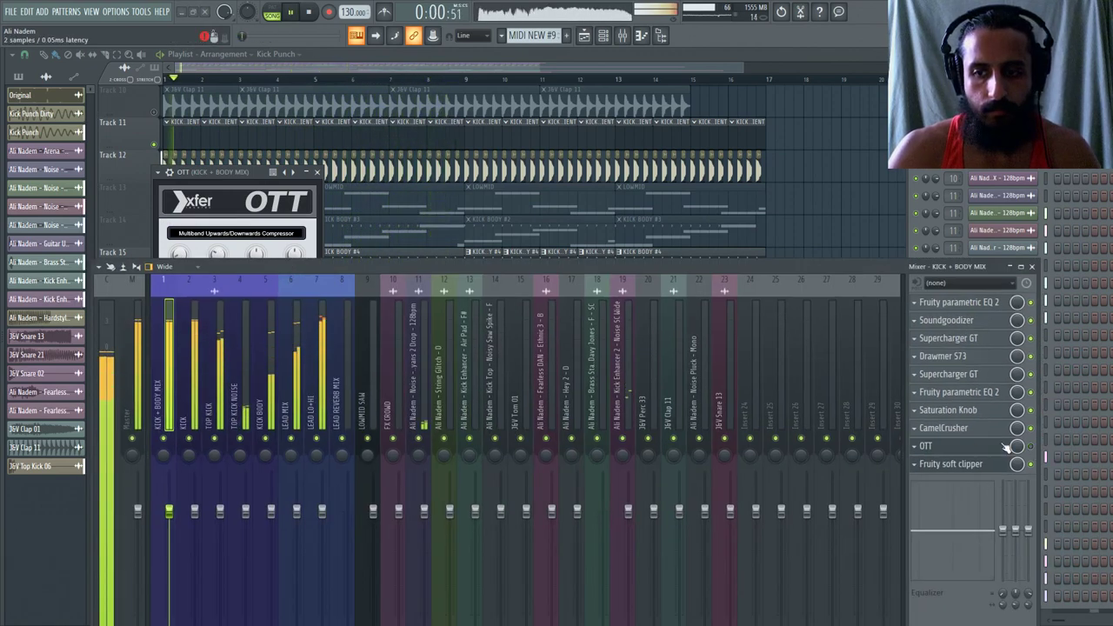
pyautogui.rightClick(924, 449)
pyautogui.moveTo(974, 365)
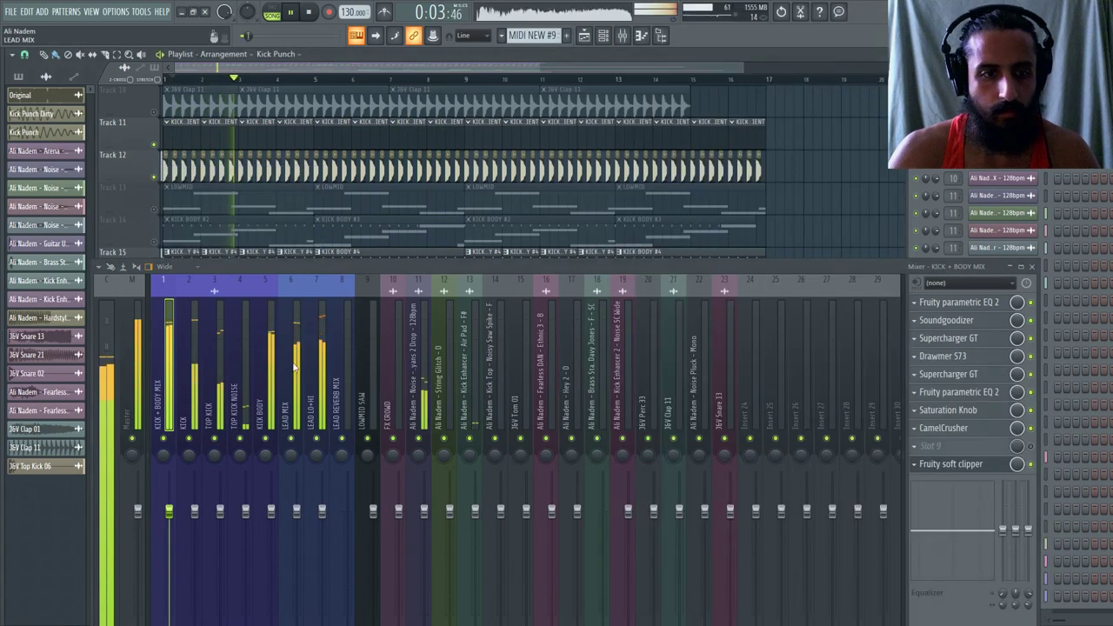
# Open Supercharger GT on the LEAD MIX track, set its Character to 2.55 and replay the arrangement.
pyautogui.click(302, 373)
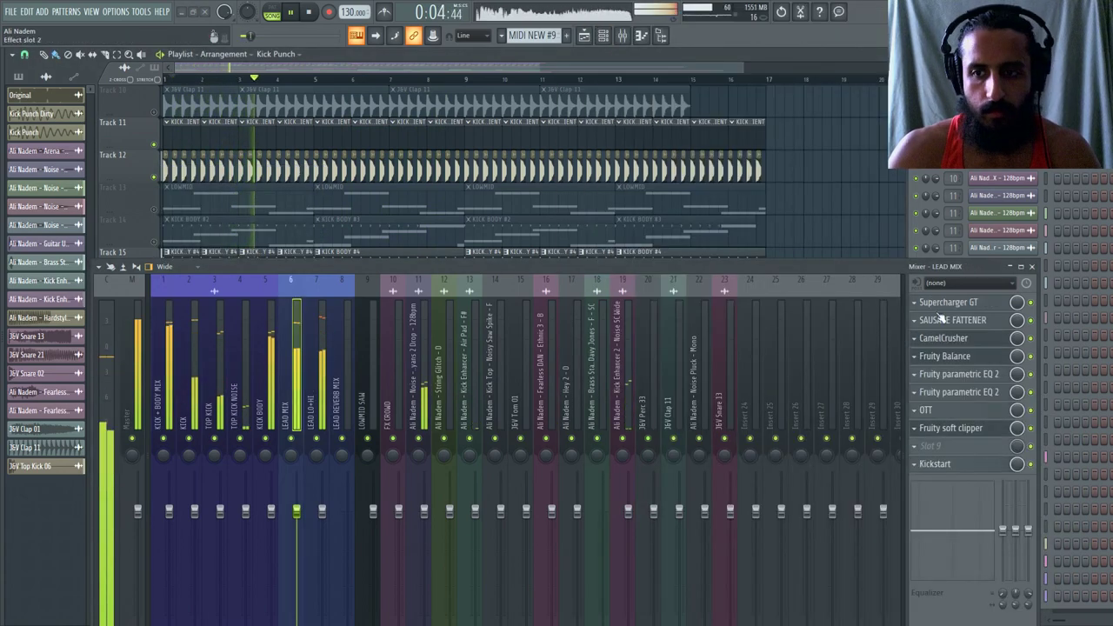
pyautogui.click(961, 300)
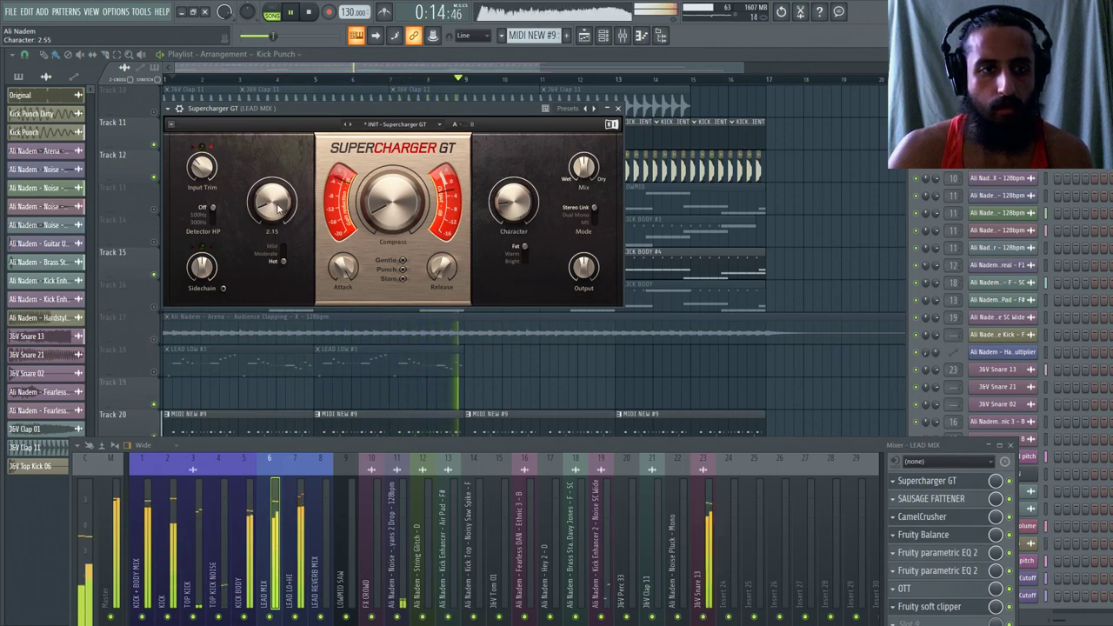
pyautogui.click(343, 67)
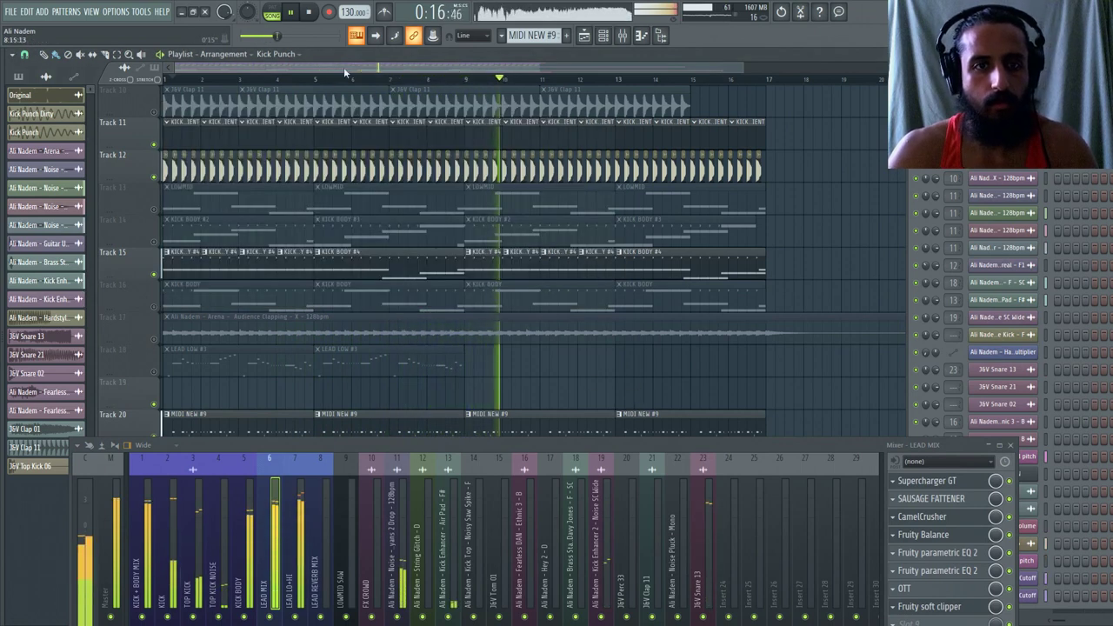
pyautogui.press('space')
pyautogui.press('space')
# Try a longer-holding falling curve in the Fast LP - KICK + BODY MIX - Cutoff automation clips on Track 4 during playback.
pyautogui.scroll(8, 265, 235)
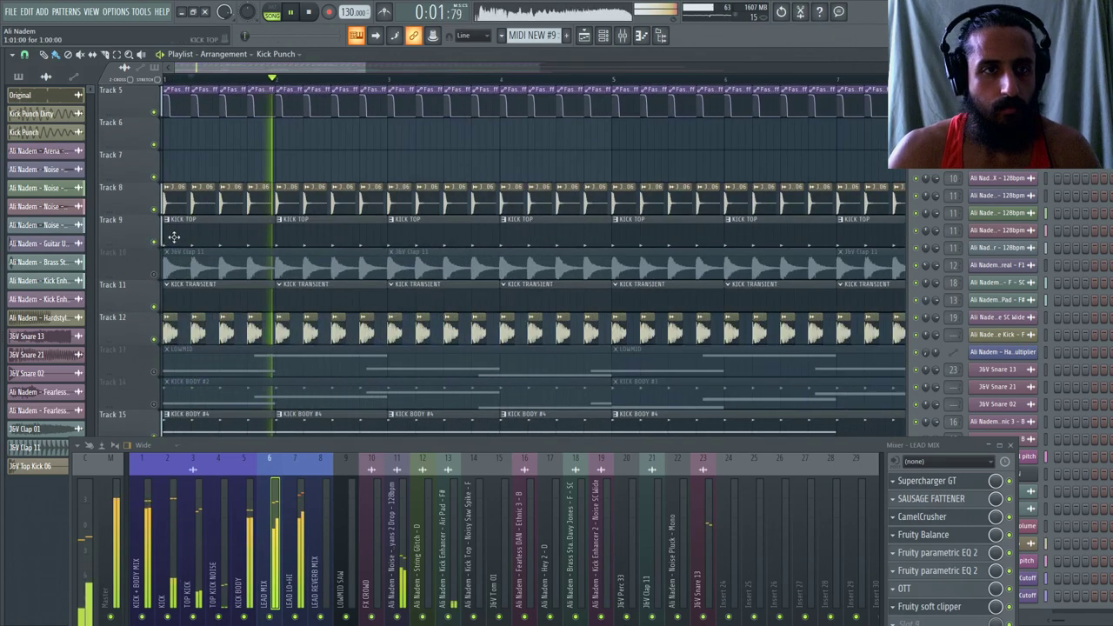
pyautogui.scroll(5, 402, 243)
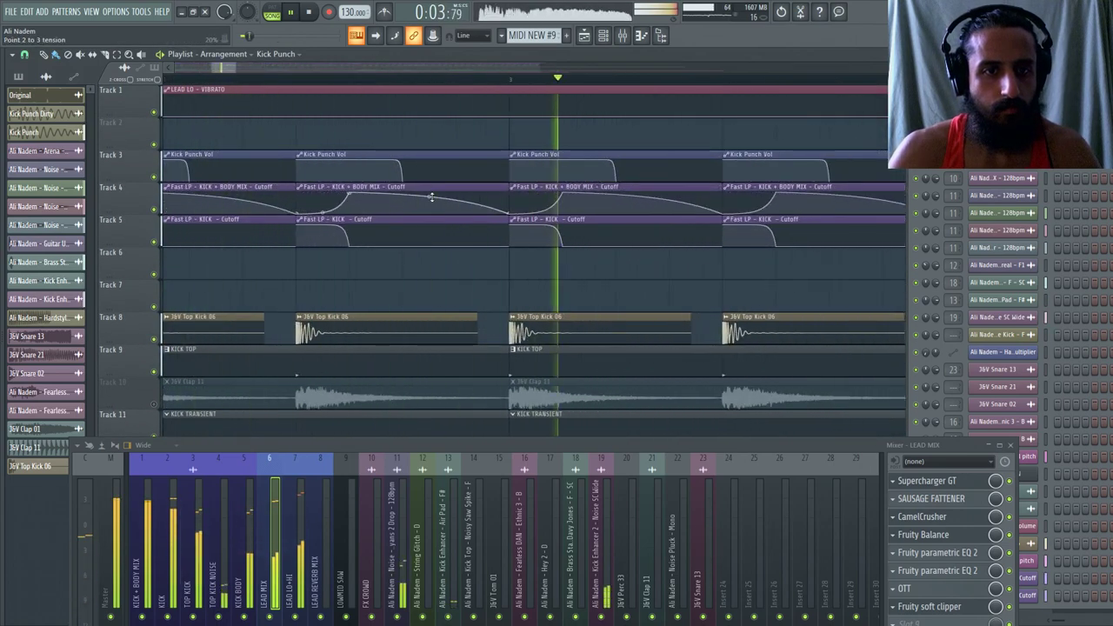
pyautogui.scroll(-4, 426, 204)
pyautogui.scroll(3, 417, 215)
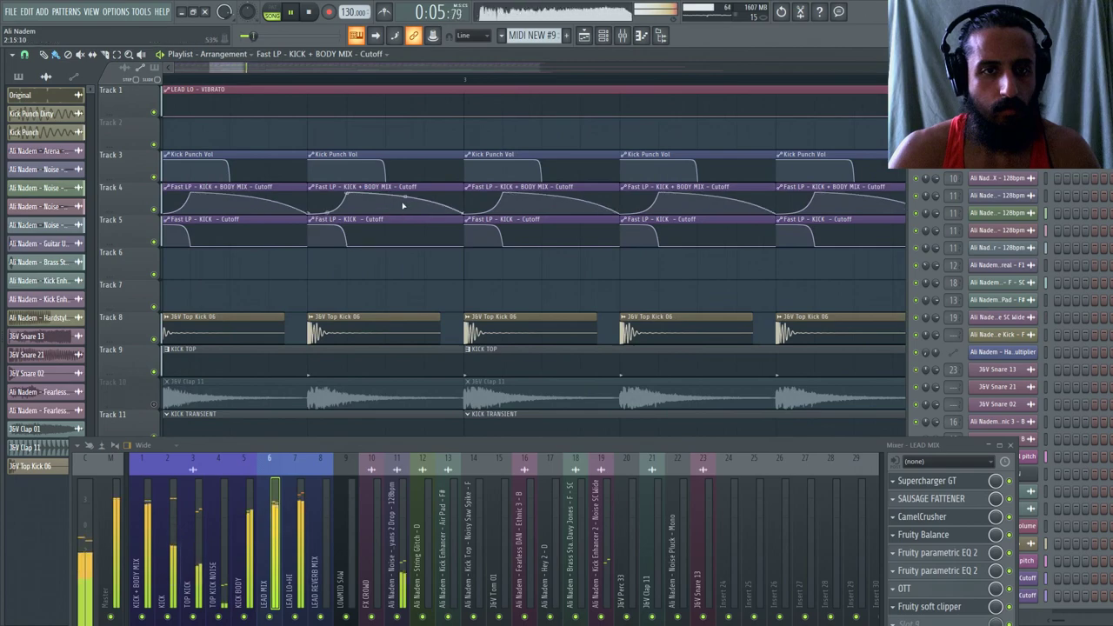
pyautogui.moveTo(412, 201); pyautogui.dragTo(413, 192)
pyautogui.scroll(-4, 333, 246)
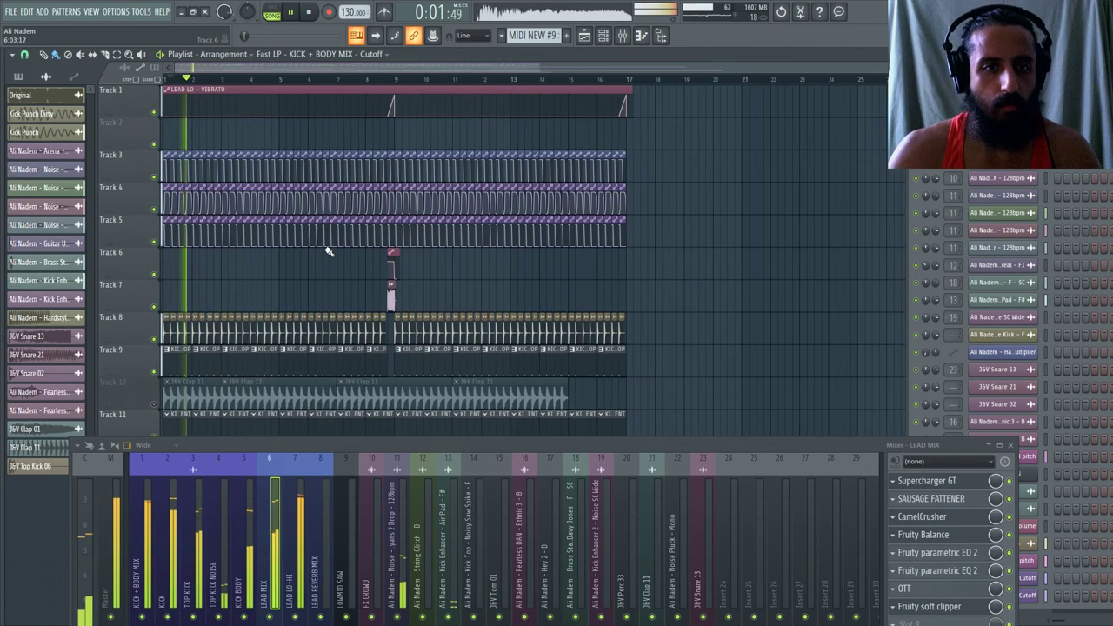
pyautogui.scroll(5, 533, 249)
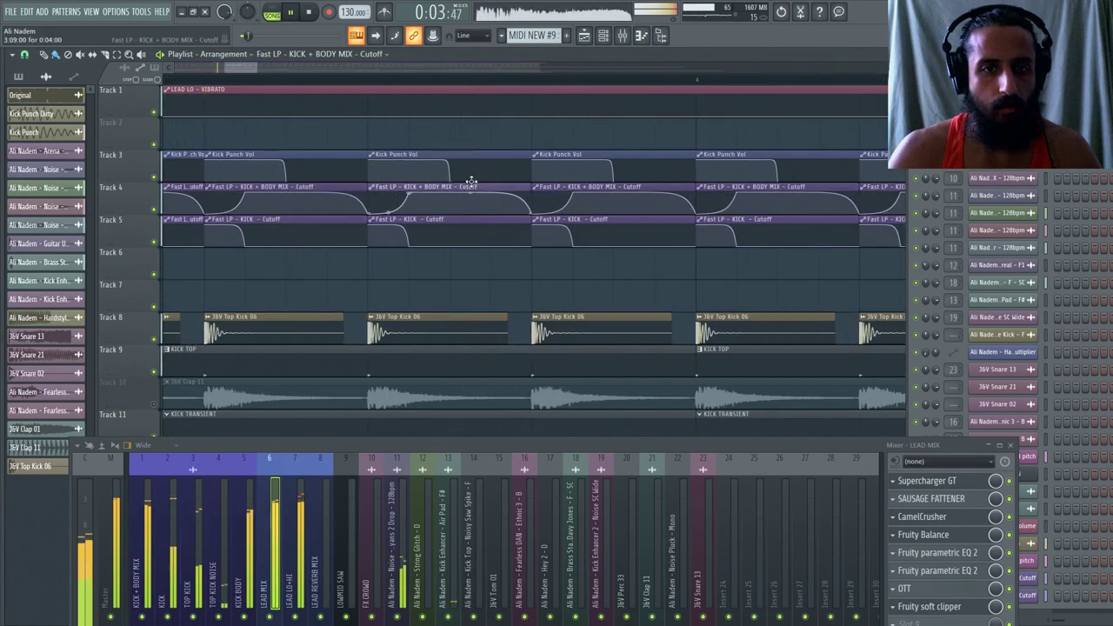
pyautogui.scroll(-2, 431, 256)
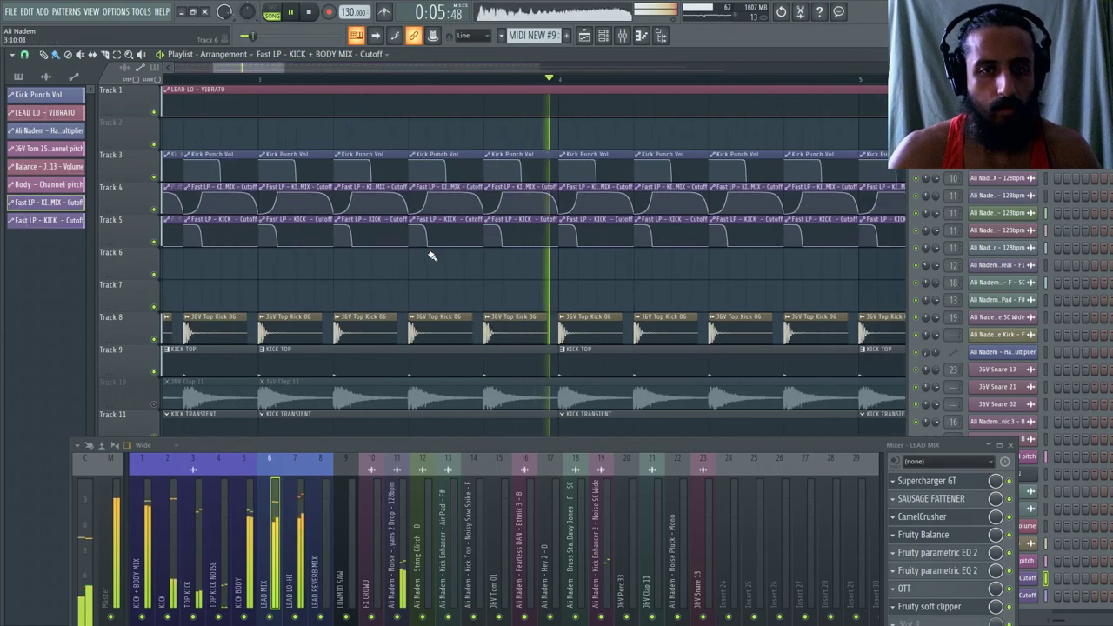
pyautogui.scroll(-3, 432, 255)
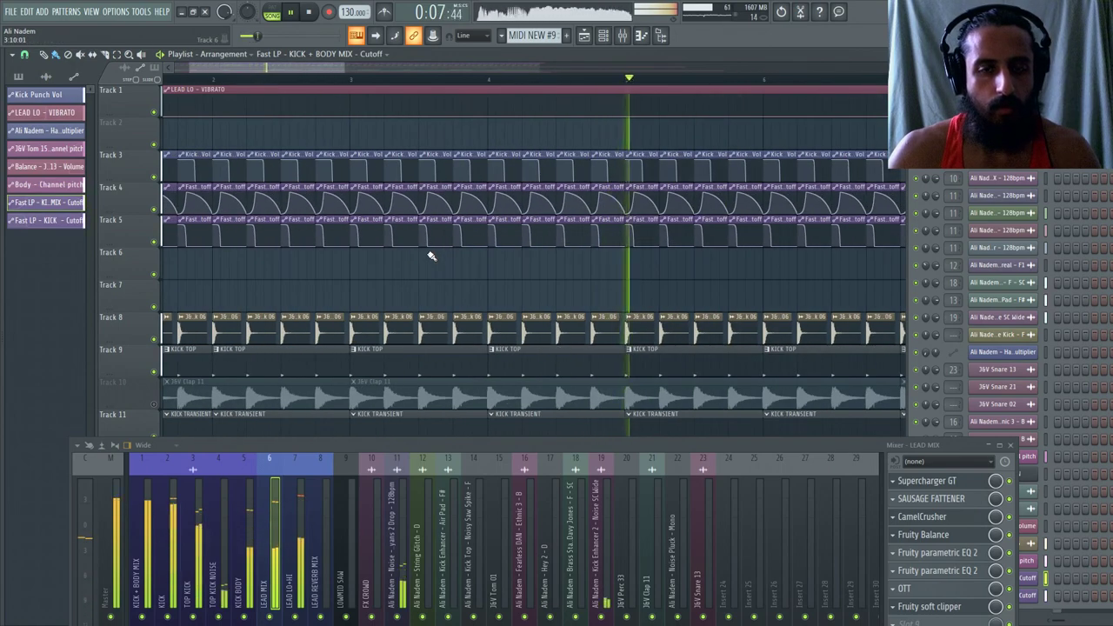
# Unmute Track 10 and delete its J&V Clap 11 clips at bars 1 and 3.
pyautogui.scroll(-2, 431, 256)
pyautogui.scroll(-2, 487, 265)
pyautogui.scroll(-3, 444, 267)
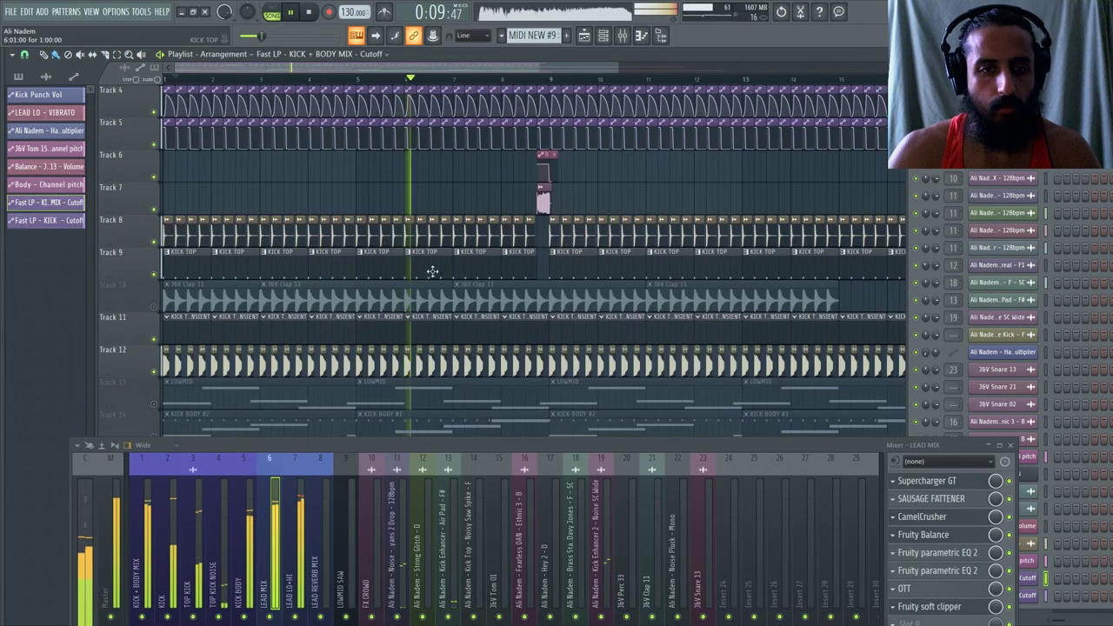
pyautogui.click(155, 307)
pyautogui.doubleClick(454, 301)
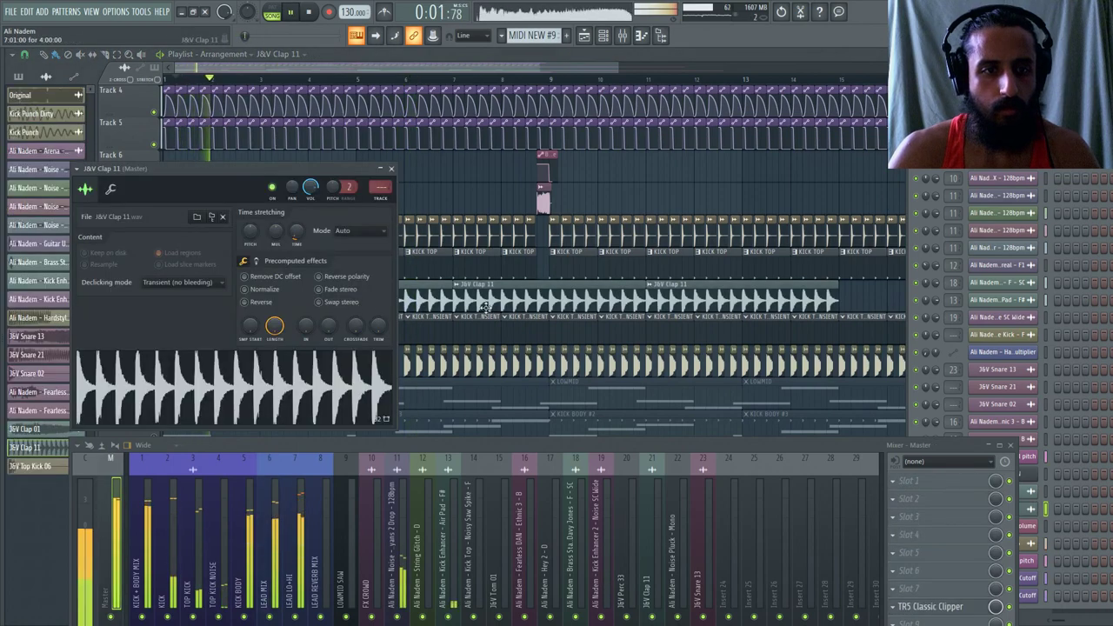
pyautogui.rightClick(454, 301)
pyautogui.rightClick(219, 301)
pyautogui.scroll(2, 185, 292)
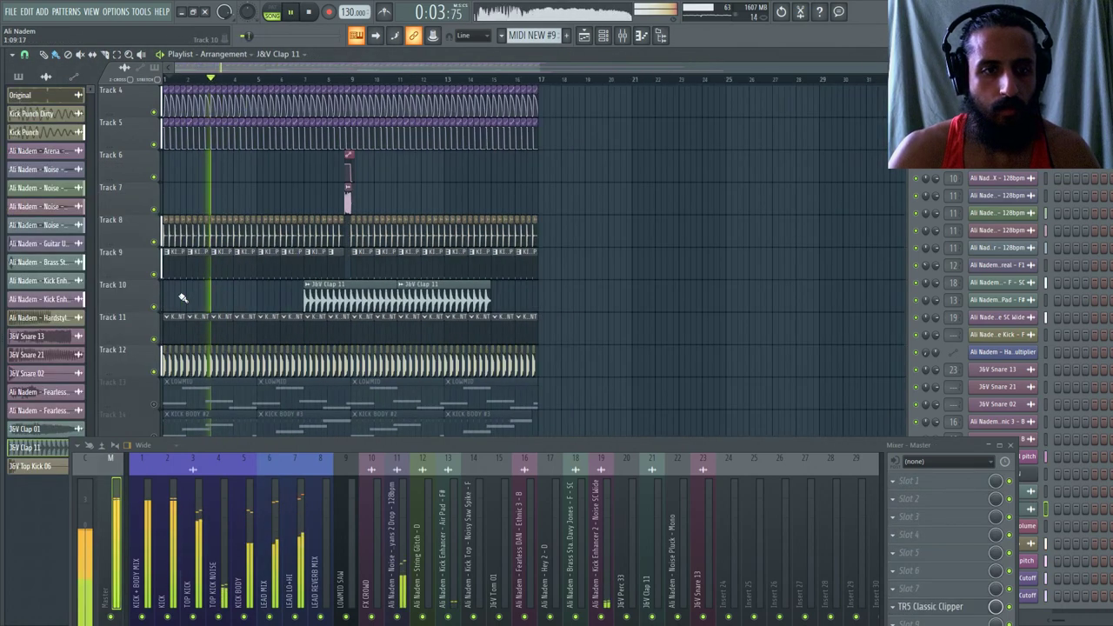
# Move the J&V Clap 11 clip on Track 10 from bar 7 to bar 5 and delete the clip at bar 11.
pyautogui.moveTo(485, 295); pyautogui.dragTo(384, 293)
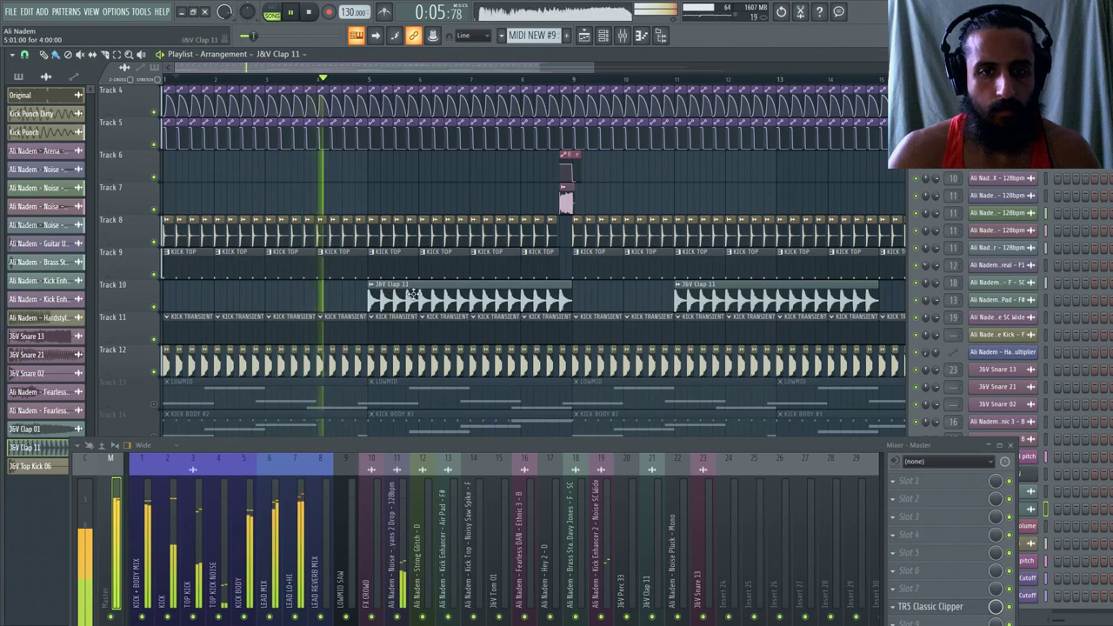
pyautogui.scroll(-3, 414, 294)
pyautogui.rightClick(716, 198)
# Adjust the J&V Clap 11 channel's volume multiplier and replay from bar 4 to hear the clap come in.
pyautogui.doubleClick(482, 200)
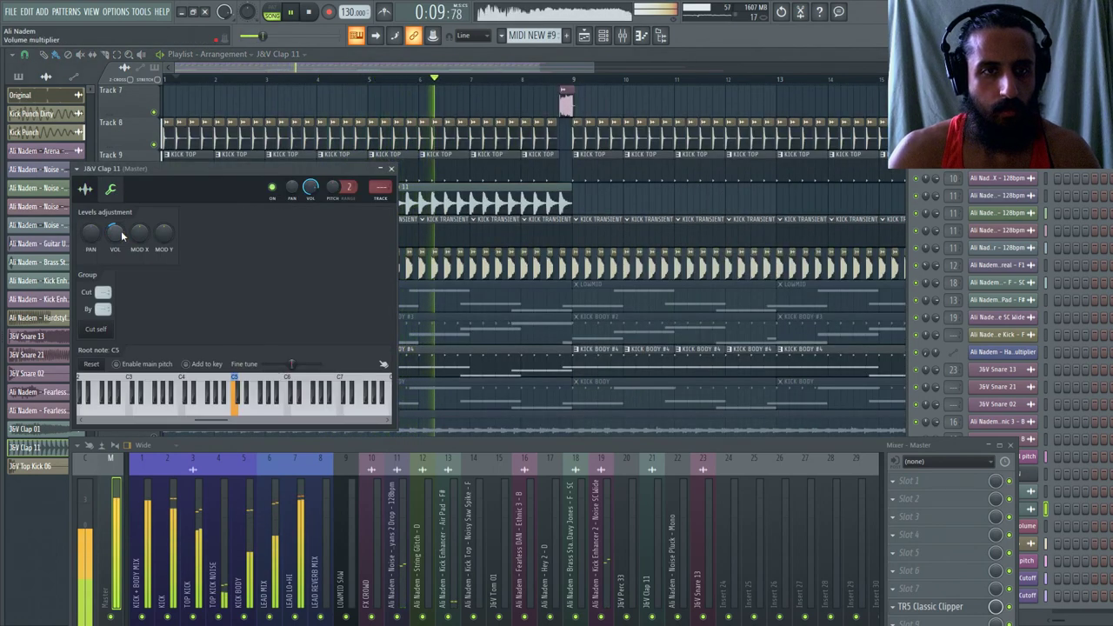
pyautogui.click(332, 83)
pyautogui.scroll(-3, 334, 162)
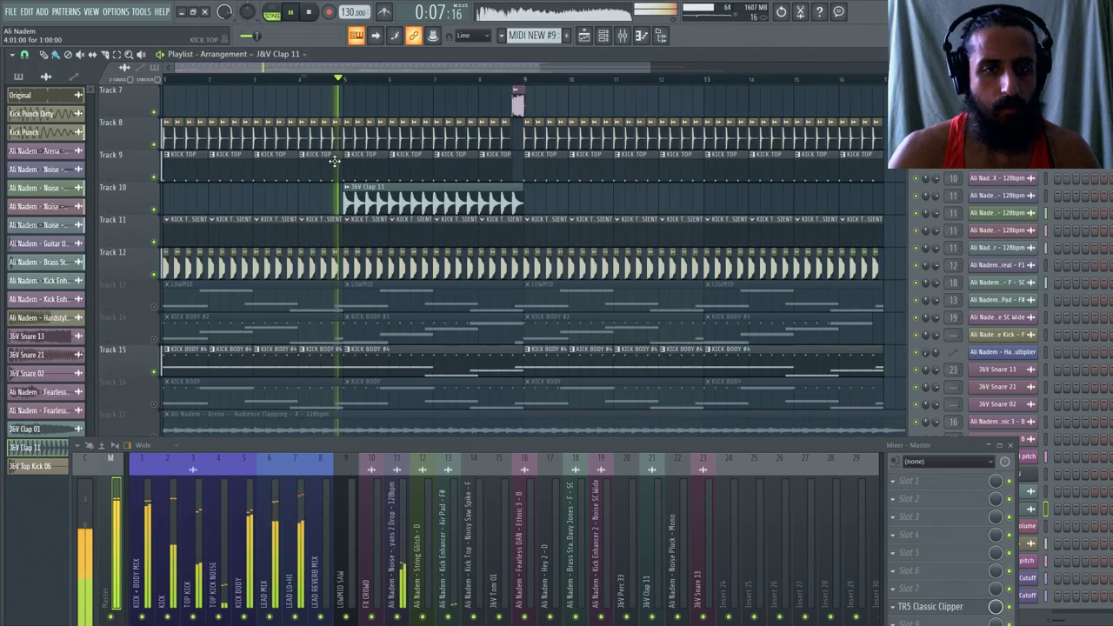
# Add a second J&V Clap 11 clip at bar 13 on Track 10, deleting the extra one at bar 9.
pyautogui.scroll(-2, 411, 216)
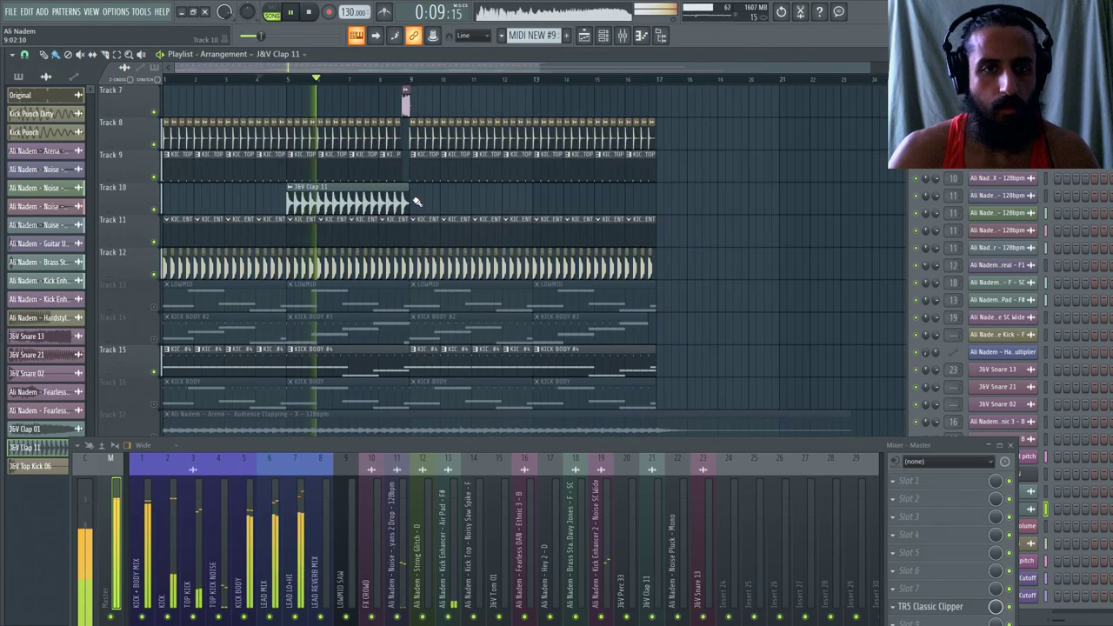
pyautogui.moveTo(409, 199); pyautogui.dragTo(543, 205)
pyautogui.scroll(2, 439, 199)
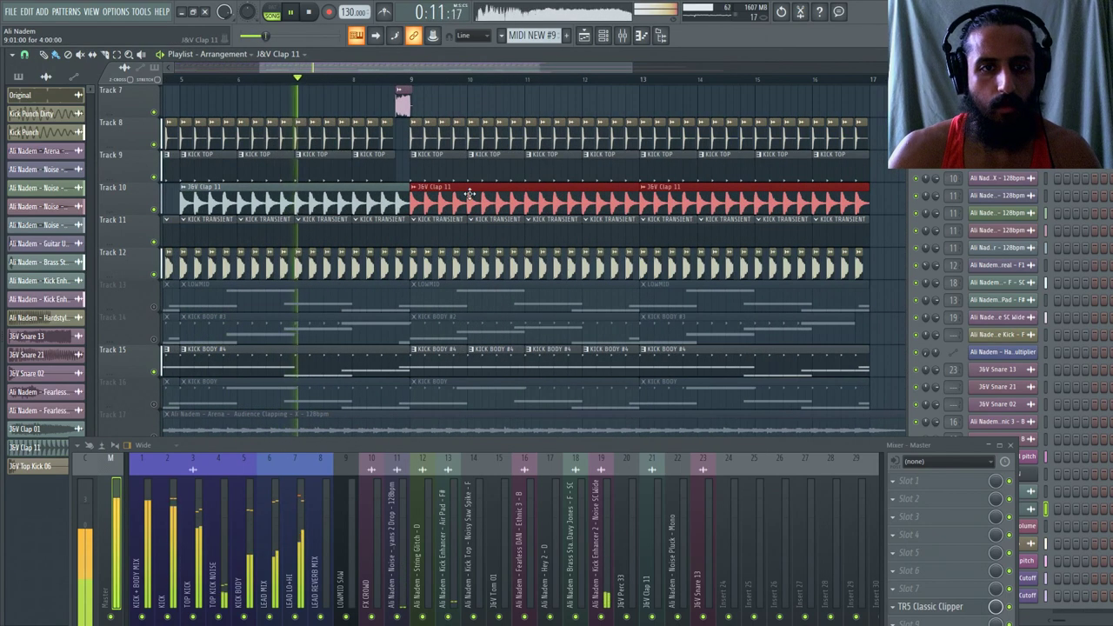
pyautogui.rightClick(459, 194)
pyautogui.moveTo(325, 68); pyautogui.dragTo(217, 68)
# Open the LEAD HI notes of the MIDI NEW #9 pattern and select the notes from bar 3 onward.
pyautogui.scroll(-2, 202, 94)
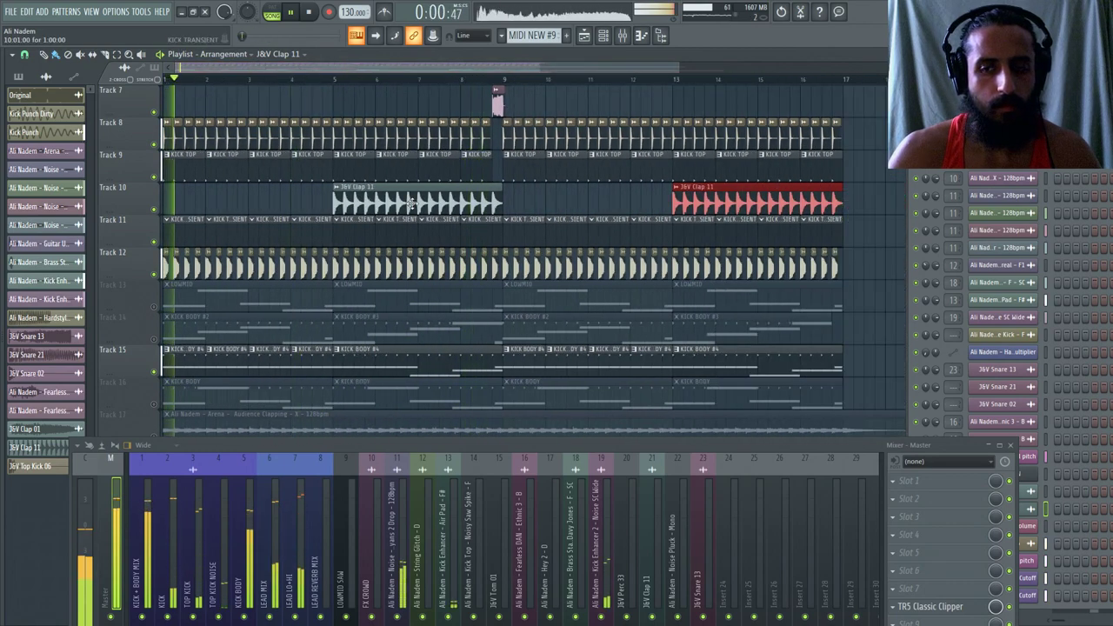
pyautogui.scroll(-3, 286, 318)
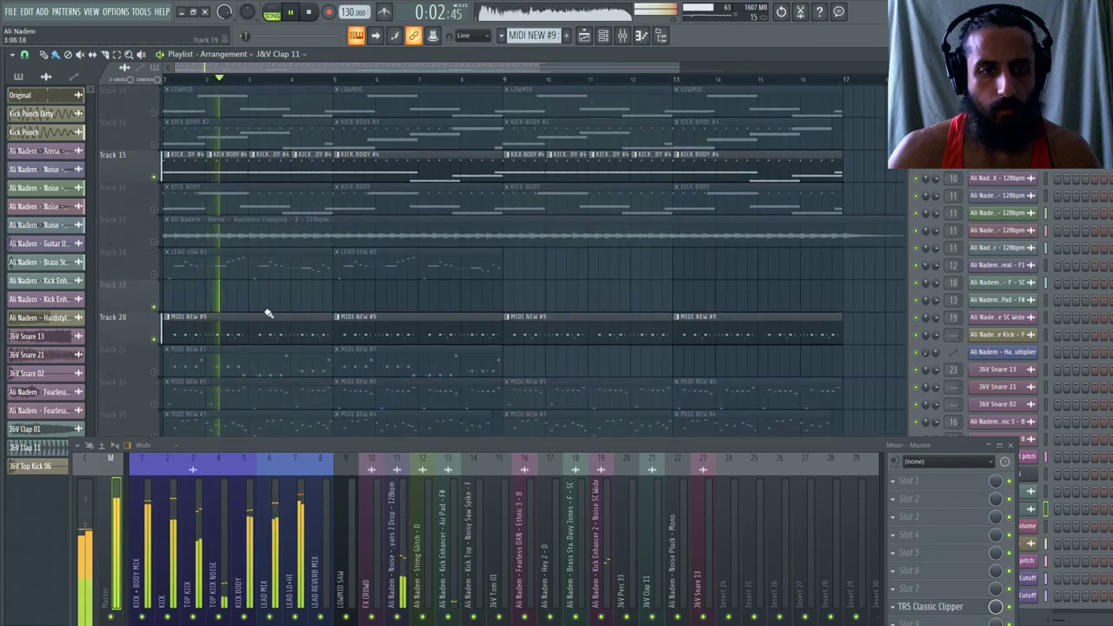
pyautogui.doubleClick(266, 314)
pyautogui.rightClick(63, 81)
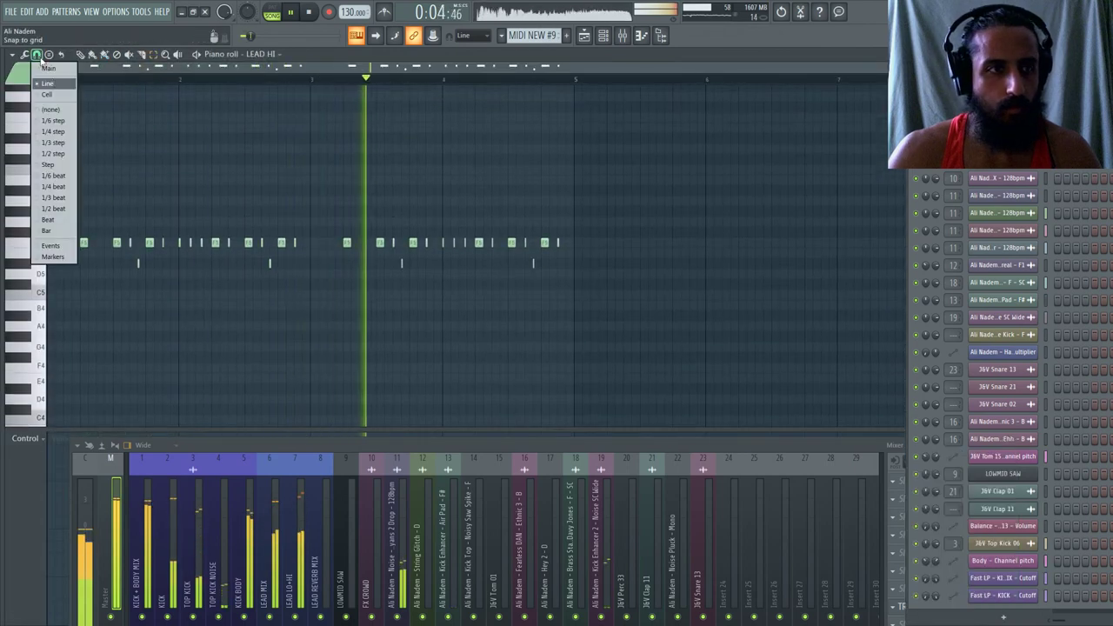
pyautogui.click(275, 105)
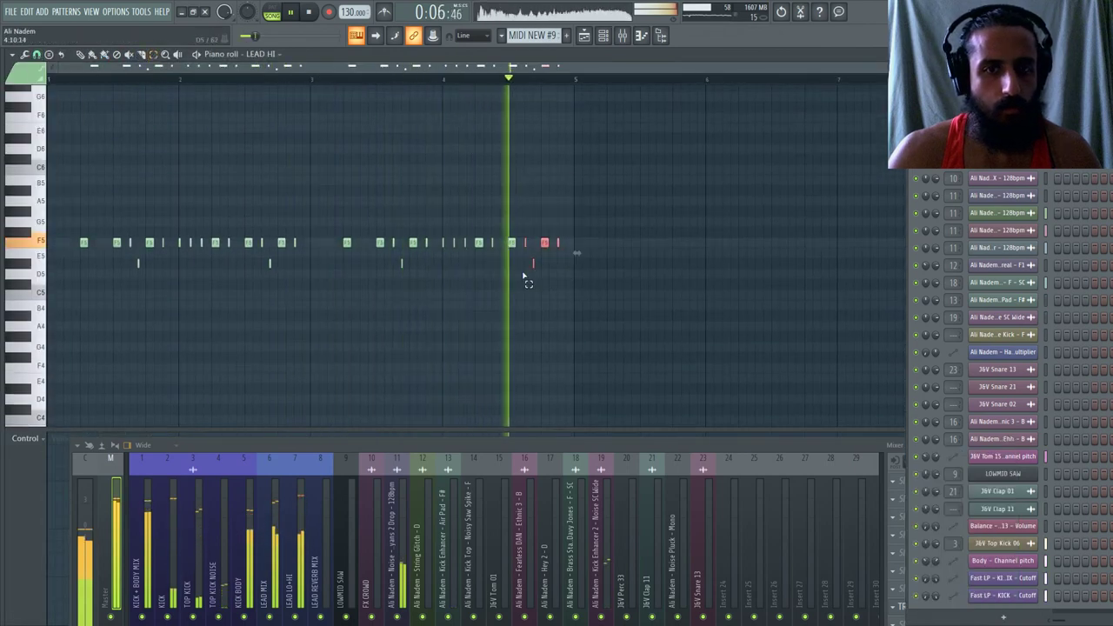
pyautogui.moveTo(584, 224); pyautogui.dragTo(340, 295)
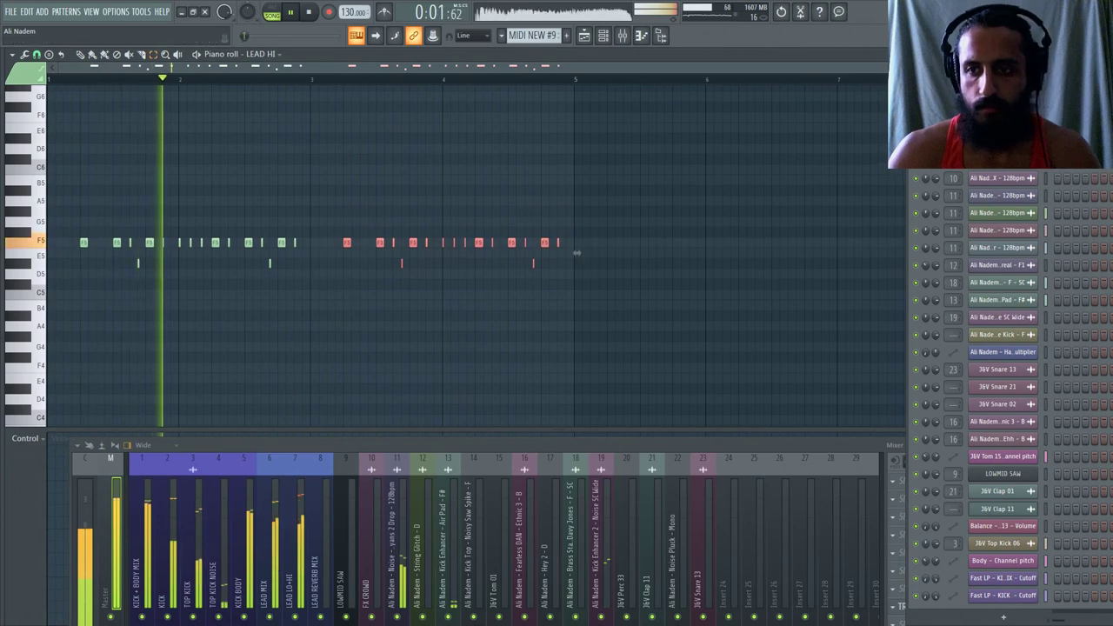
# Open LEAD LO's piano roll for the same pattern, stop playback and try a short F5 note at bar 3.
pyautogui.press('F6')
pyautogui.scroll(5, 944, 311)
pyautogui.rightClick(904, 338)
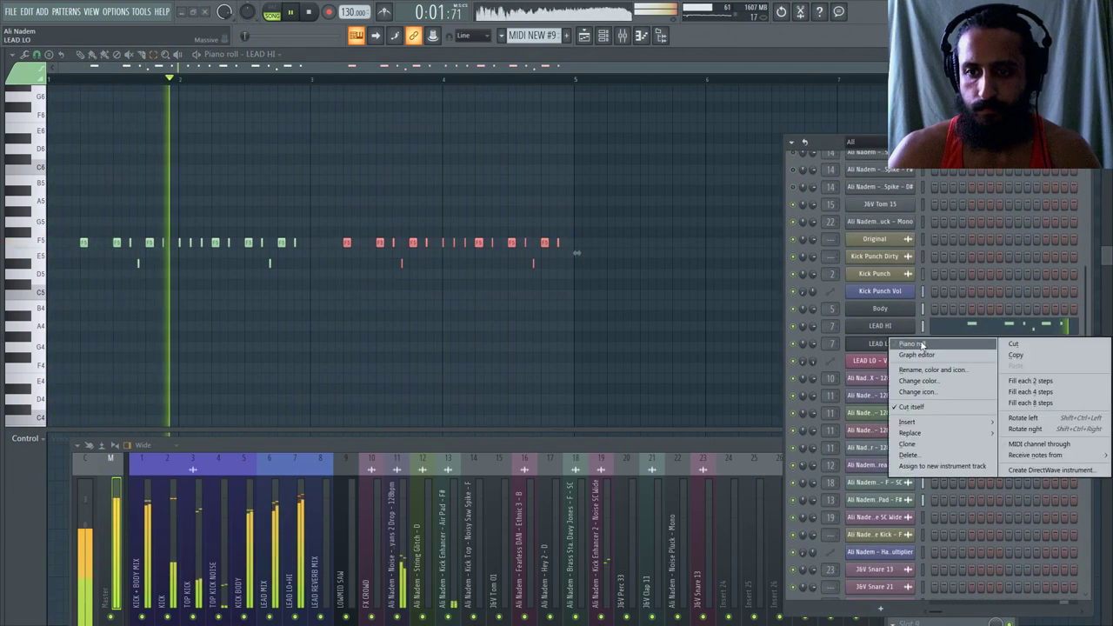
pyautogui.click(917, 344)
pyautogui.press('space')
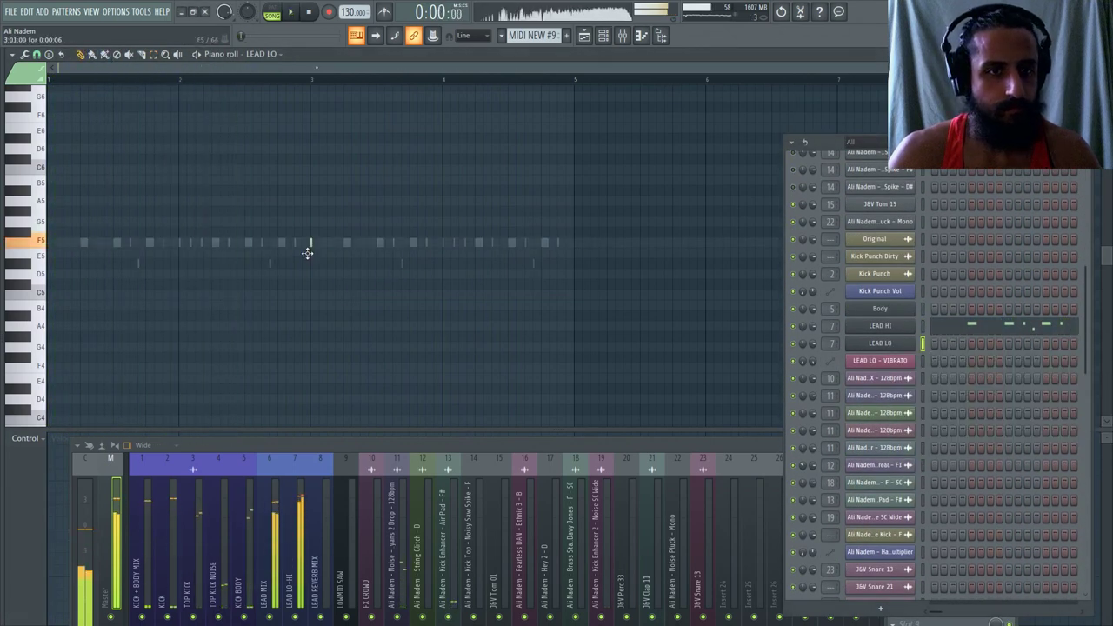
pyautogui.moveTo(307, 254); pyautogui.dragTo(312, 241)
pyautogui.rightClick(316, 241)
# Place LEAD LO notes about three steps long on F4 at the start of bars 1 and 3.
pyautogui.click(52, 295)
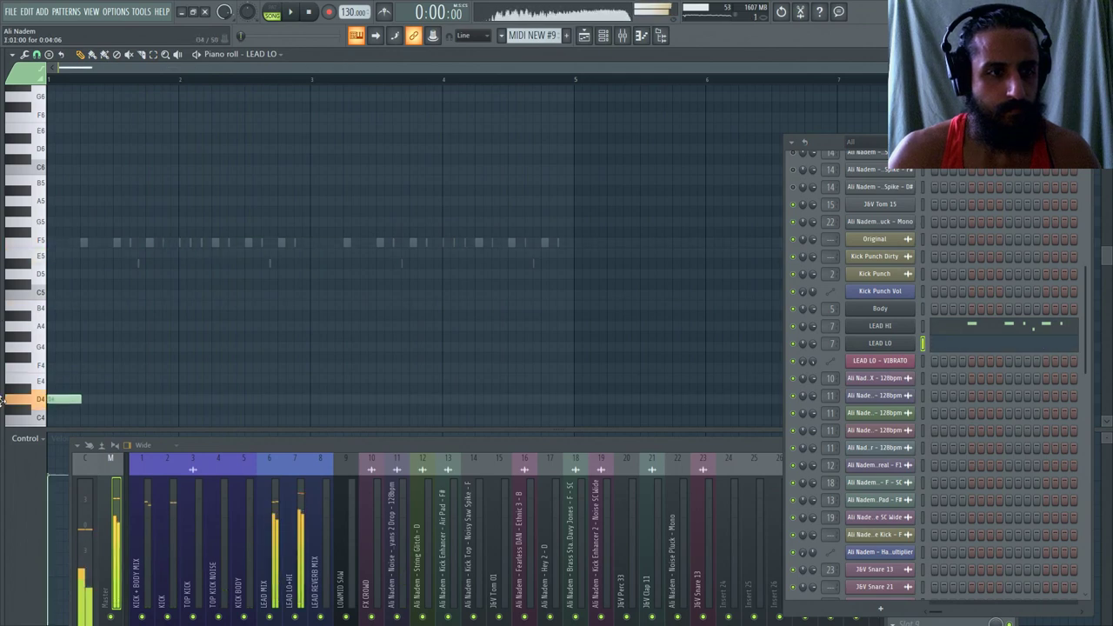
pyautogui.press('space')
pyautogui.moveTo(81, 365)
pyautogui.mouseDown()
pyautogui.moveTo(116, 368)
pyautogui.moveTo(73, 365)
pyautogui.mouseUp()
pyautogui.scroll(-1, 198, 368)
pyautogui.click(314, 338)
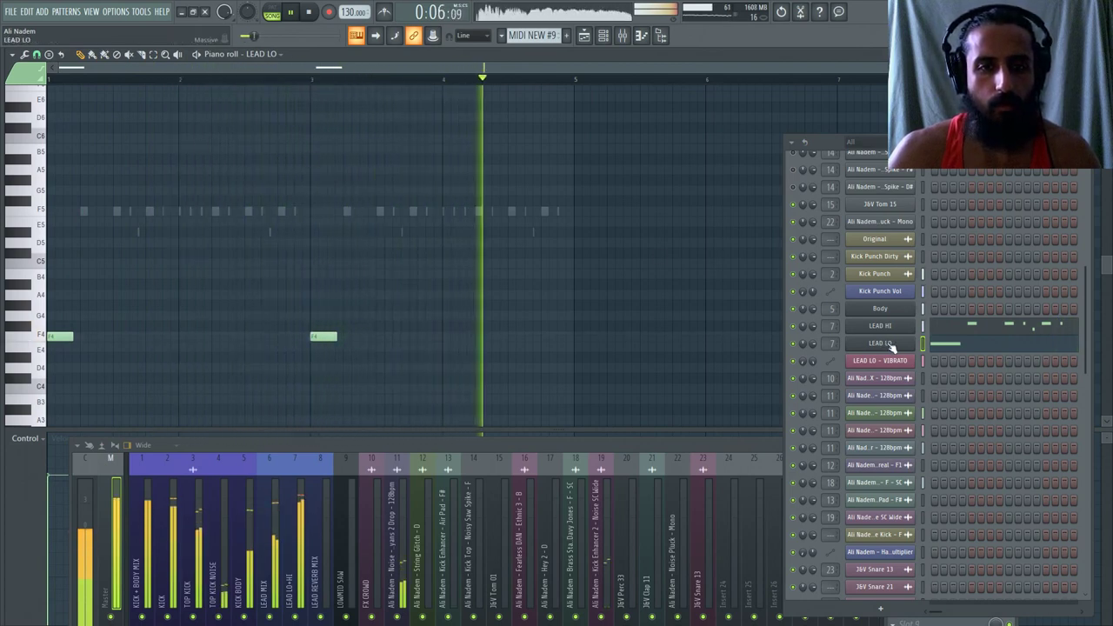
# Mute the LEAD LO channel, open LEAD HI's Massive synth and replay the arrangement.
pyautogui.click(583, 36)
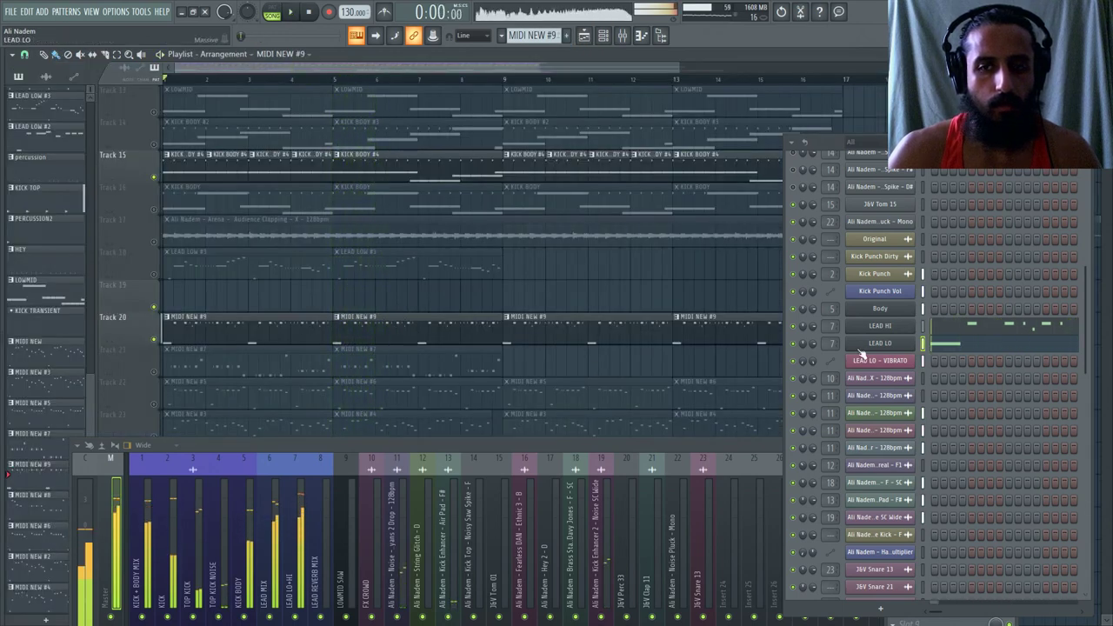
pyautogui.click(970, 345)
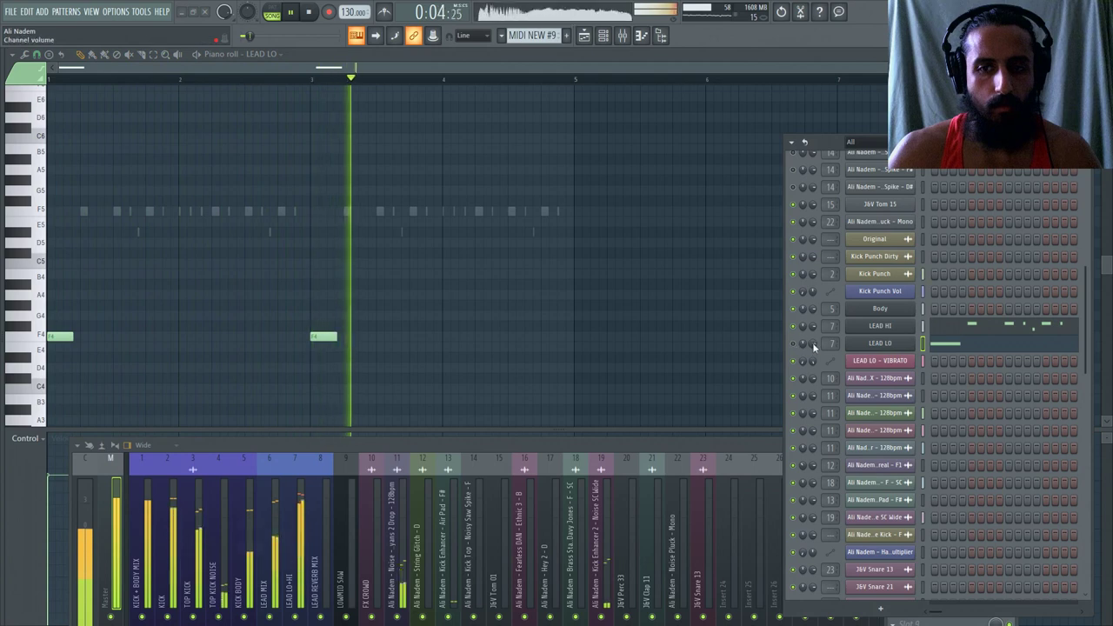
pyautogui.click(909, 326)
pyautogui.click(595, 477)
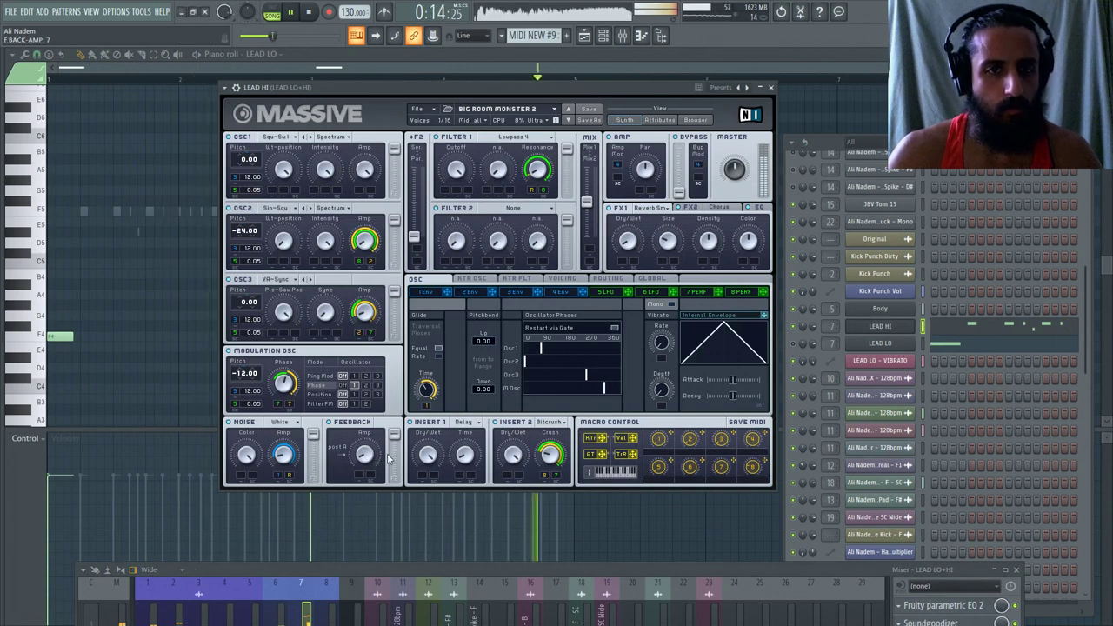
pyautogui.press('space')
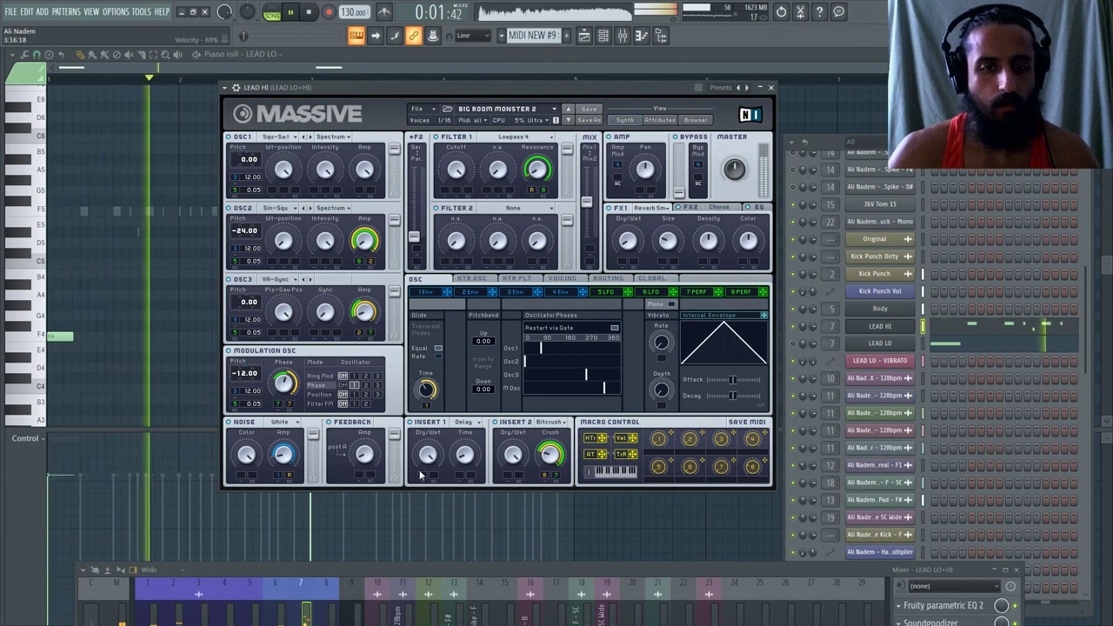
# Check the voicing settings of LEAD HI's Massive synth and route the J&V Clap 11 sample to free mixer track 24.
pyautogui.click(562, 278)
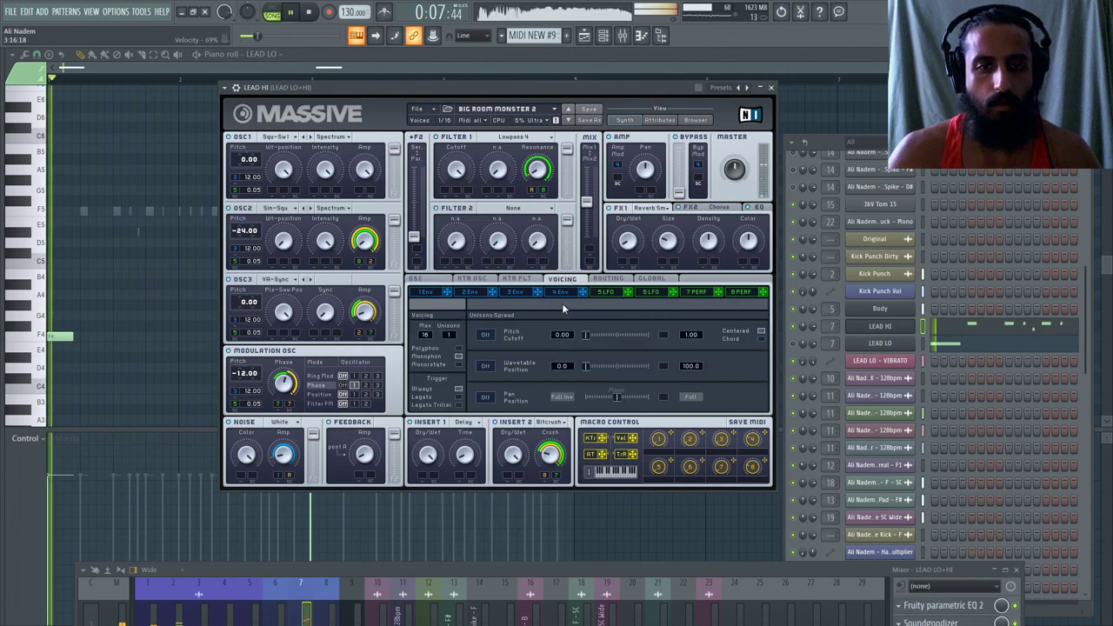
pyautogui.click(583, 36)
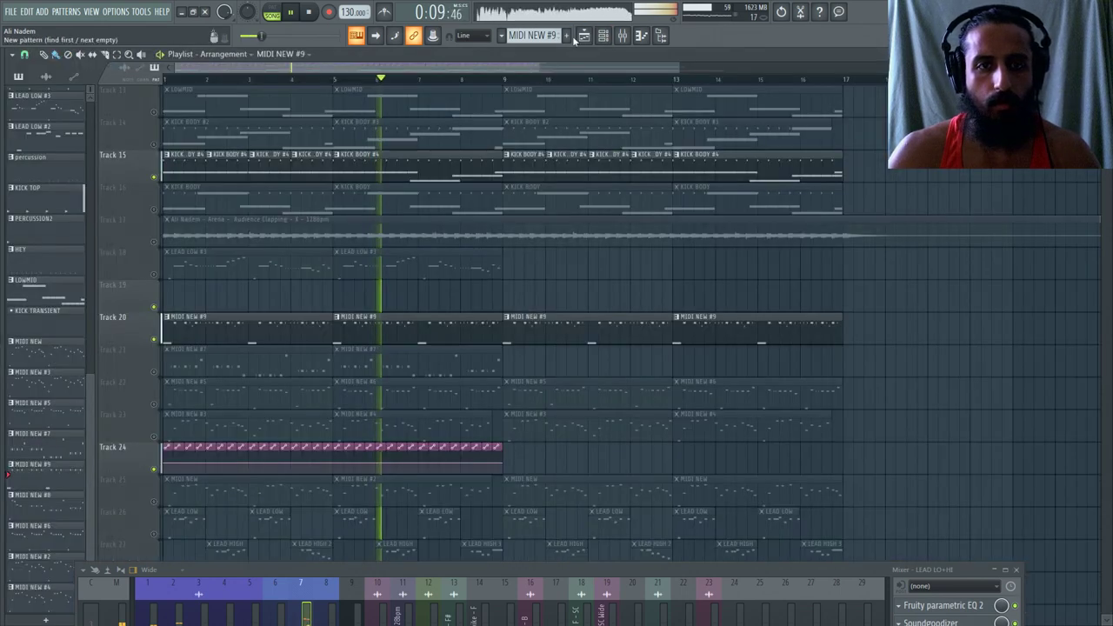
pyautogui.scroll(10, 509, 435)
pyautogui.click(496, 224)
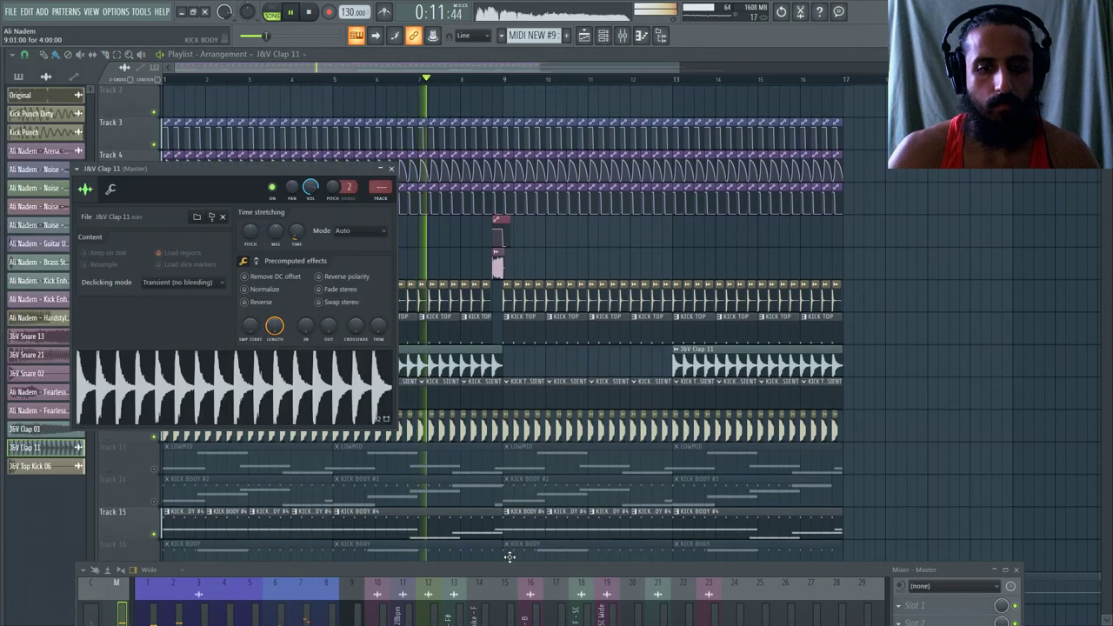
pyautogui.moveTo(509, 556); pyautogui.dragTo(509, 313)
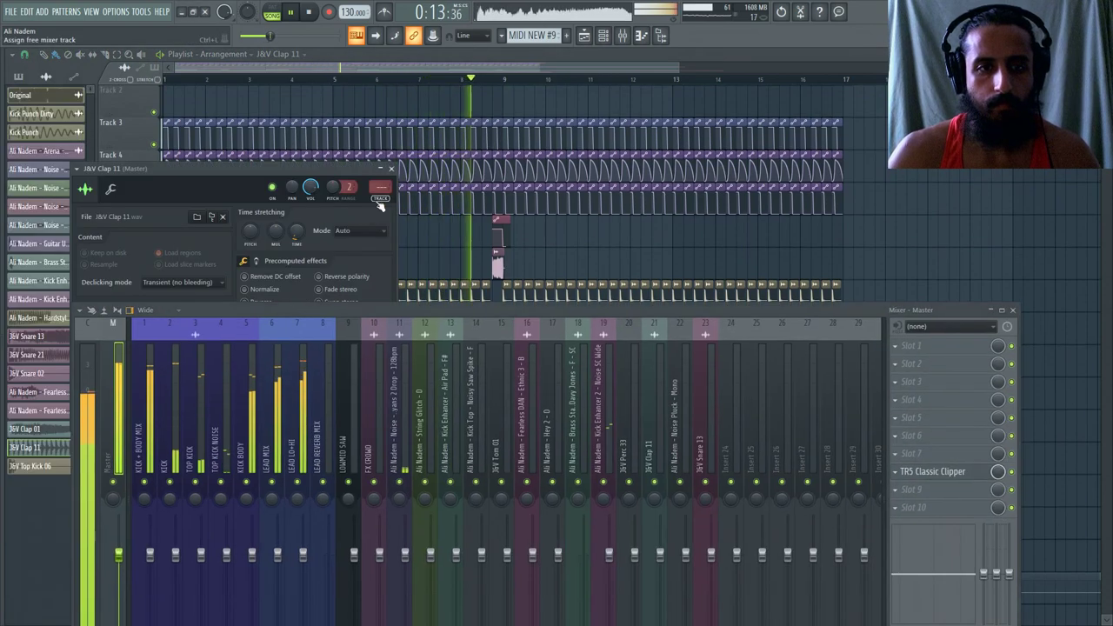
pyautogui.hotkey('ctrl', 'l')
# Insert Fruity parametric EQ 2 in slot 3 of the J&V Clap 11 track and cut the lows with a band 1 high pass.
pyautogui.click(897, 348)
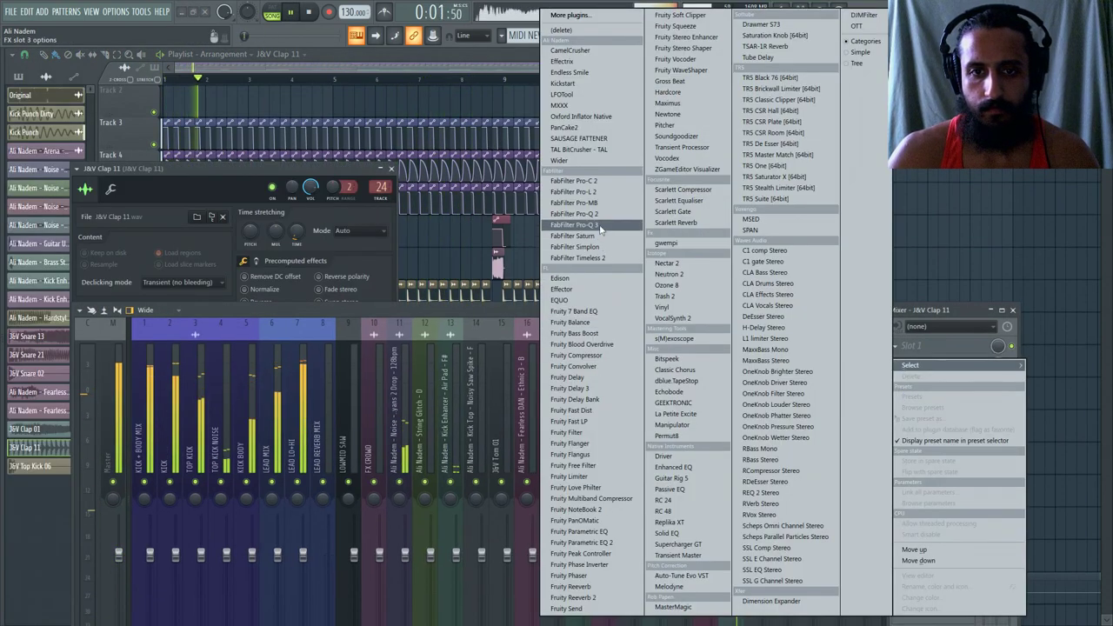
pyautogui.click(581, 542)
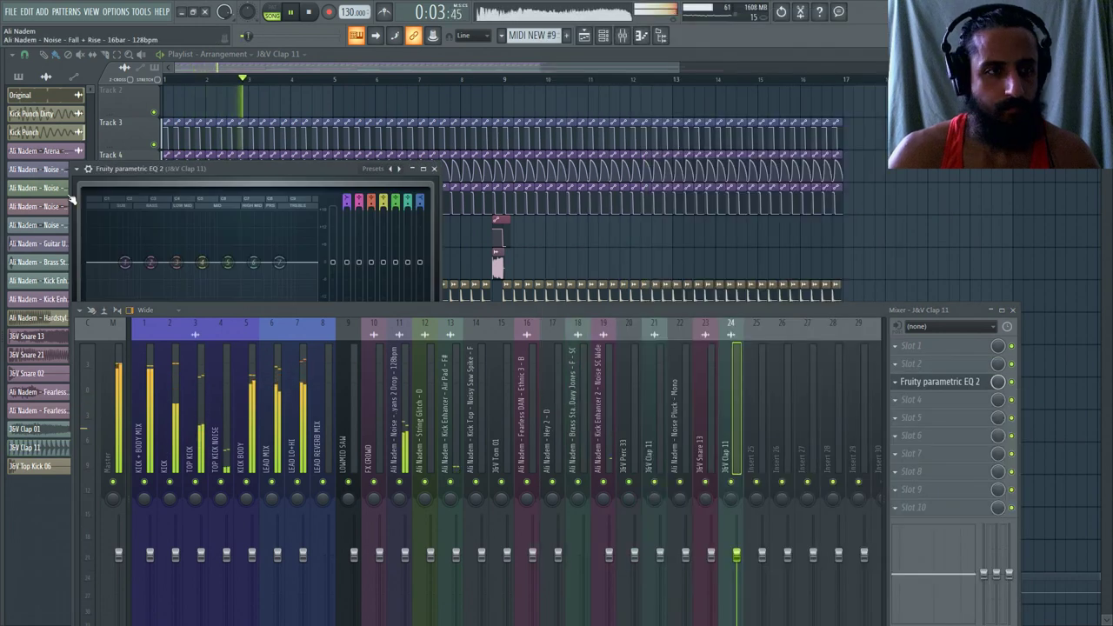
pyautogui.click(78, 168)
pyautogui.moveTo(95, 214)
pyautogui.click(234, 243)
pyautogui.moveTo(261, 167); pyautogui.dragTo(508, 48)
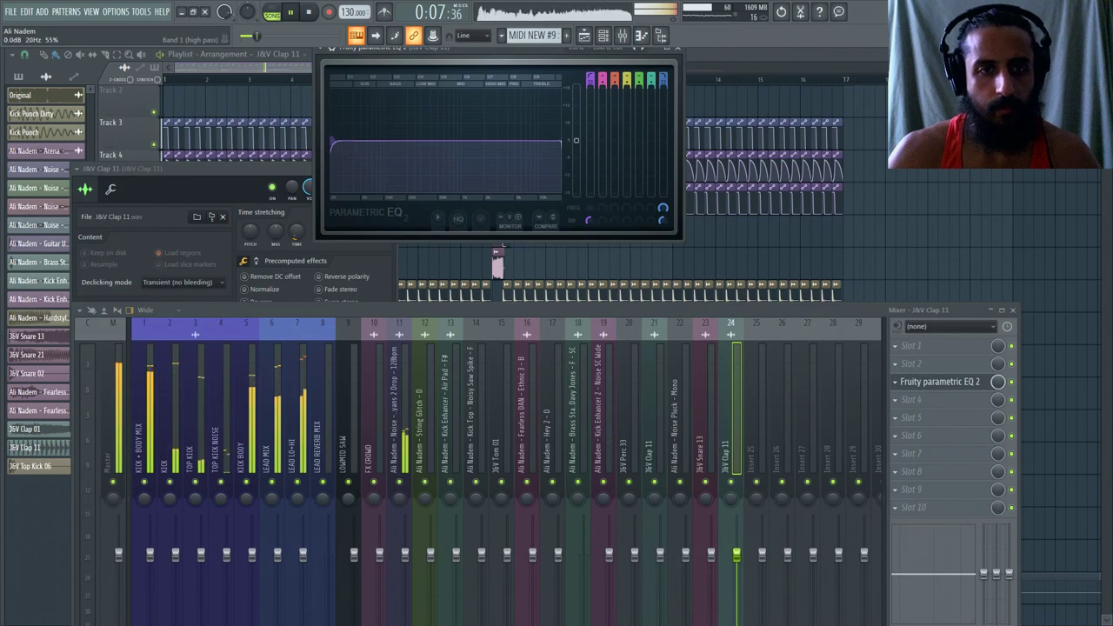
pyautogui.moveTo(333, 140); pyautogui.dragTo(416, 140)
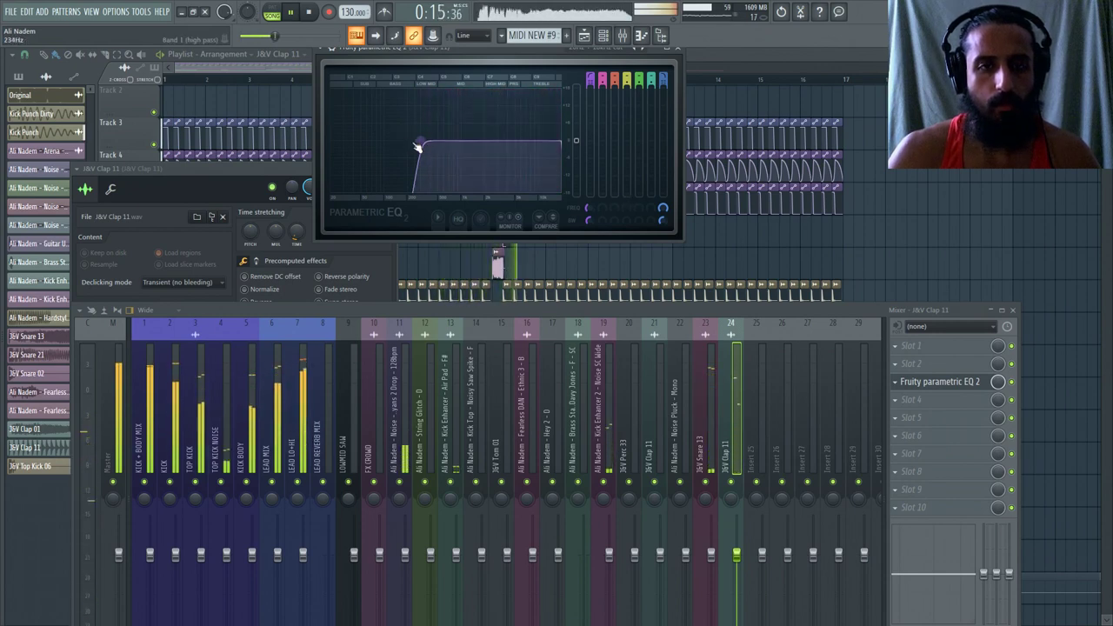
# Replay the arrangement with the clap clips in view and tune the clap EQ's band 1 high pass to about 304 Hz.
pyautogui.press('space')
pyautogui.press('F5')
pyautogui.scroll(-4, 336, 174)
pyautogui.press('space')
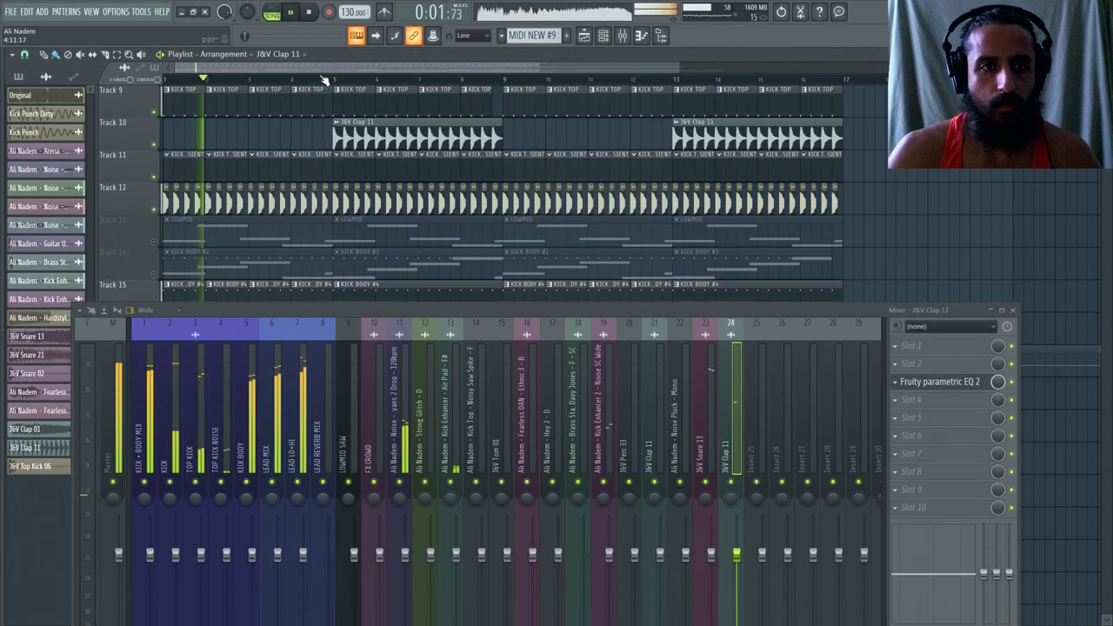
pyautogui.click(940, 382)
pyautogui.moveTo(425, 150); pyautogui.dragTo(398, 141)
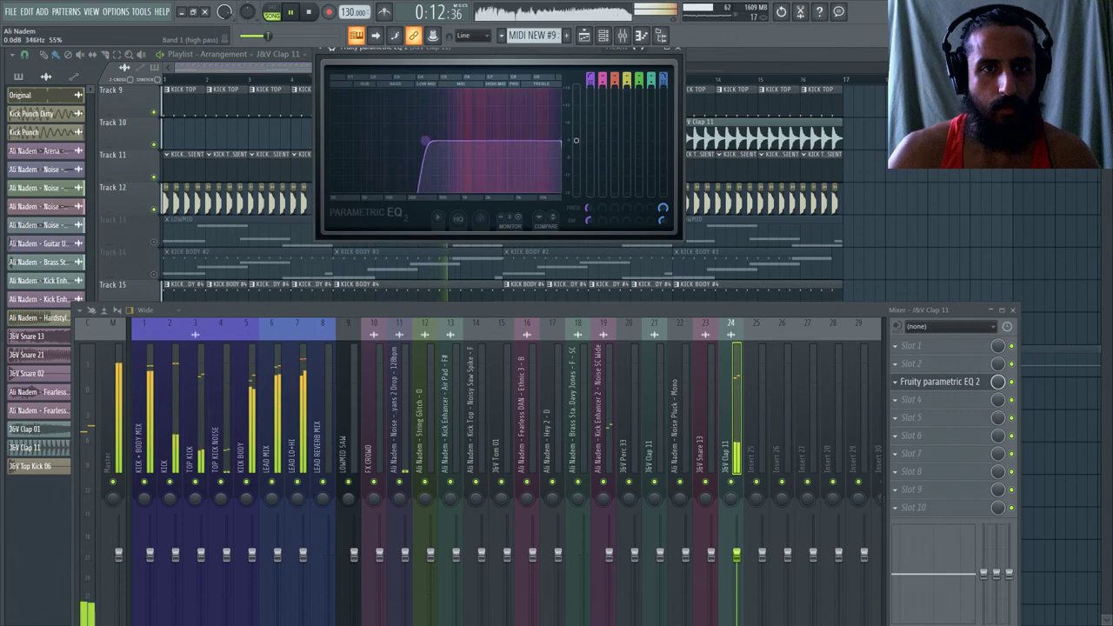
pyautogui.moveTo(425, 141); pyautogui.dragTo(421, 141)
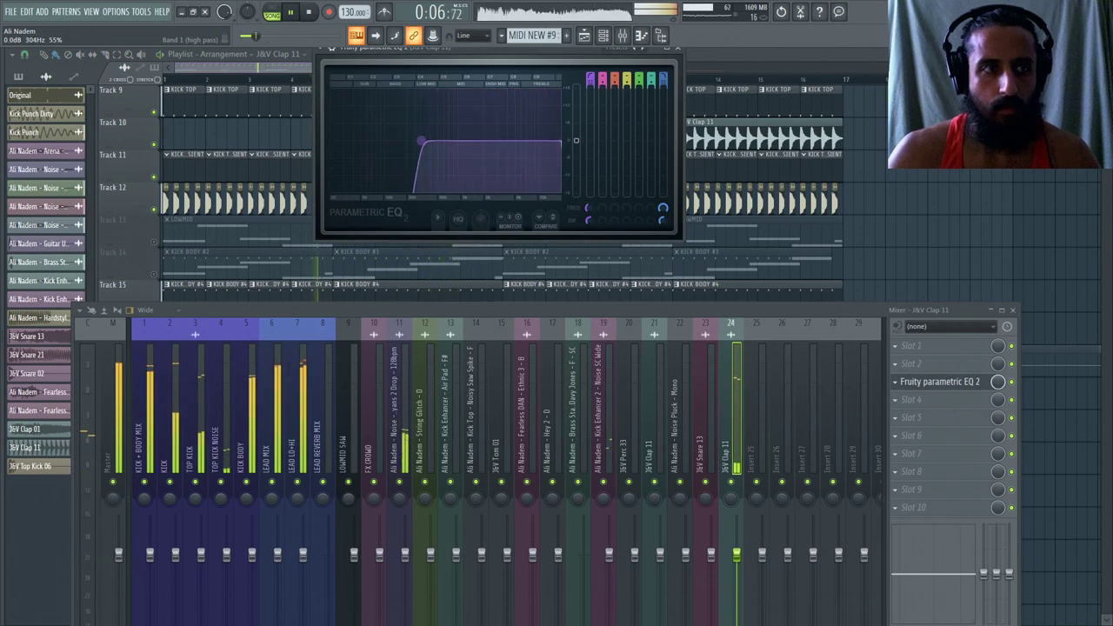
pyautogui.click(677, 47)
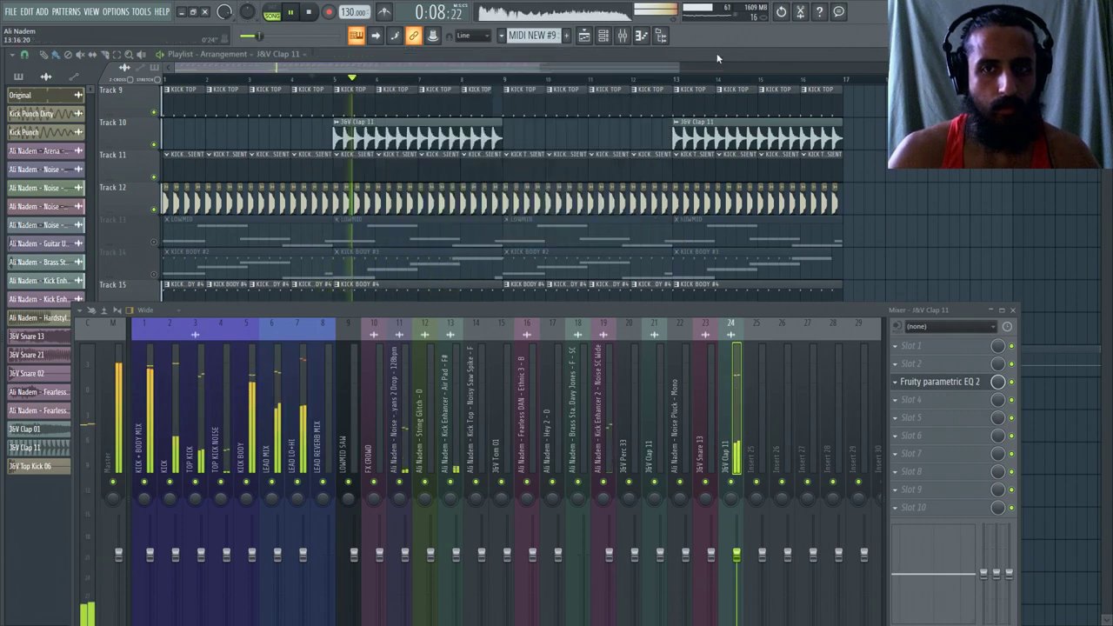
# Set J&V Clap 11's level volume to 66% and boost its treble with band 7 of a second Fruity parametric EQ 2 in slot 2.
pyautogui.doubleClick(431, 149)
pyautogui.click(112, 192)
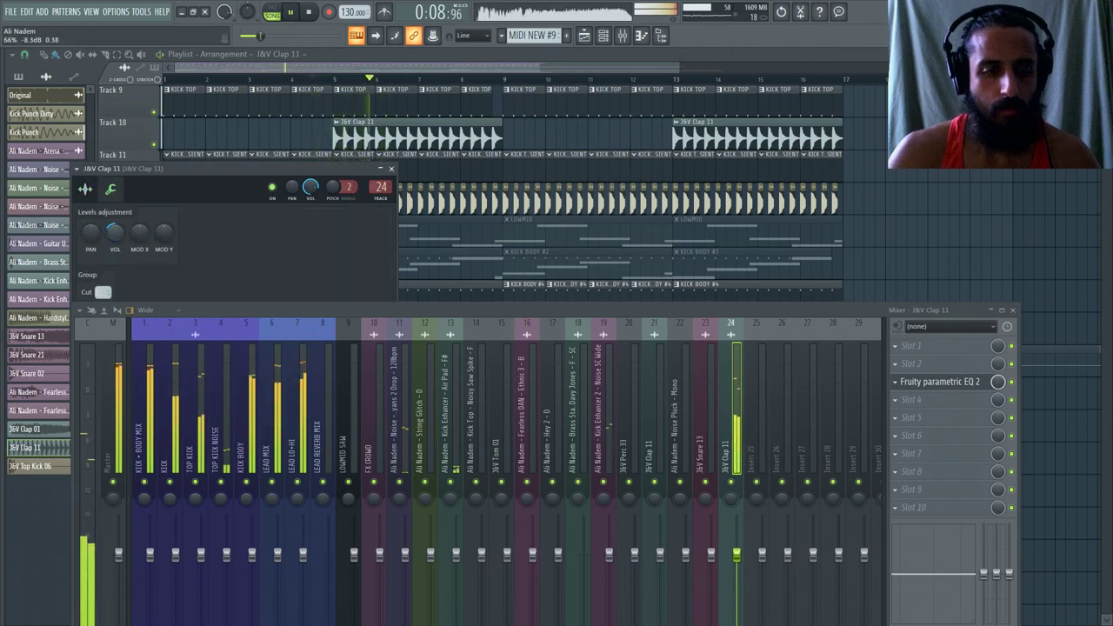
pyautogui.click(905, 364)
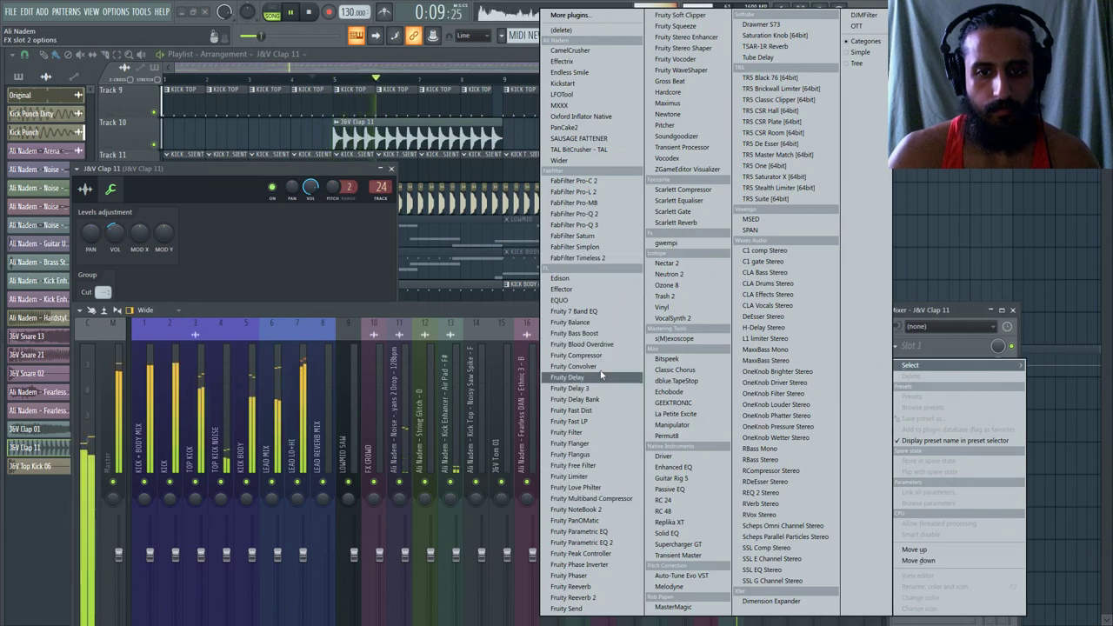
pyautogui.click(580, 543)
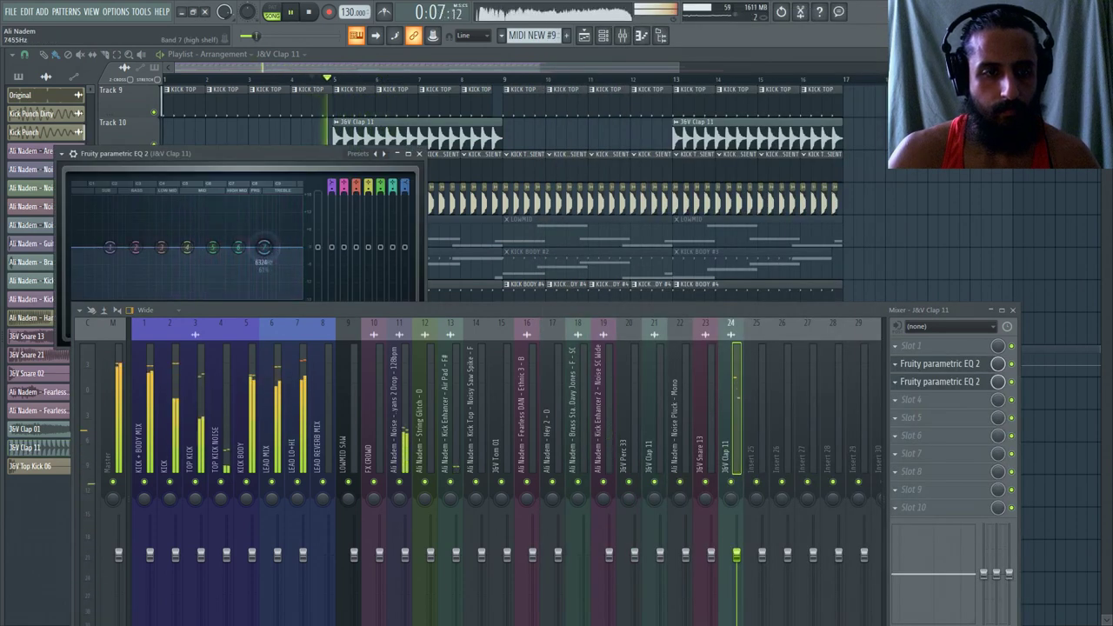
pyautogui.moveTo(264, 248); pyautogui.dragTo(262, 237)
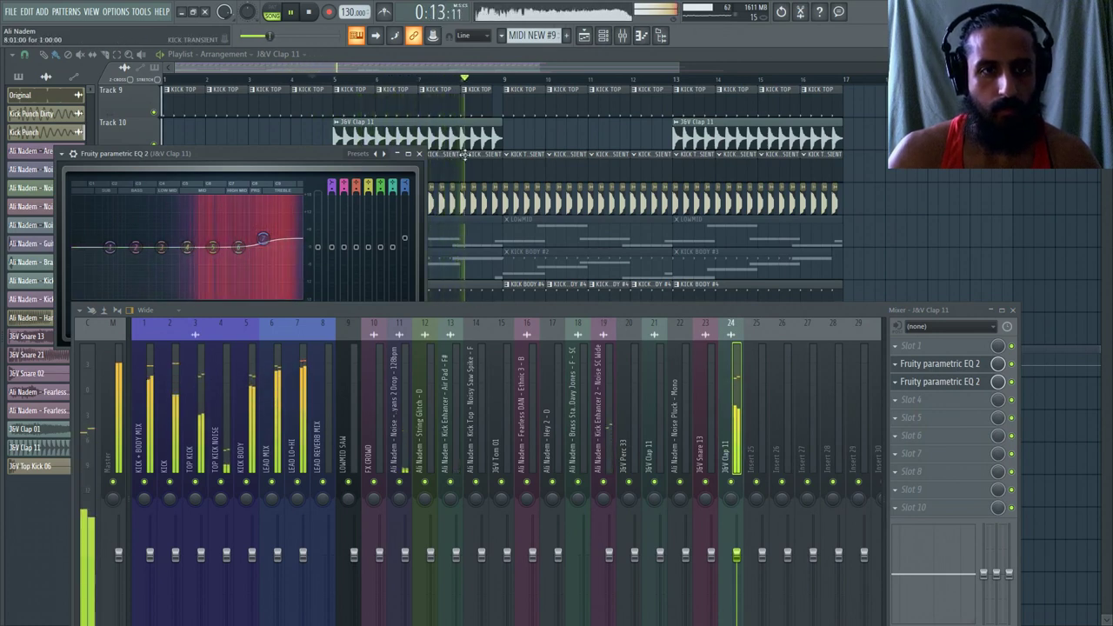
pyautogui.click(419, 153)
# Restart the arrangement from the beginning and open the LEAD HI notes of the MIDI NEW #9 pattern.
pyautogui.scroll(-2, 463, 155)
pyautogui.click(310, 11)
pyautogui.press('space')
pyautogui.scroll(6, 1078, 261)
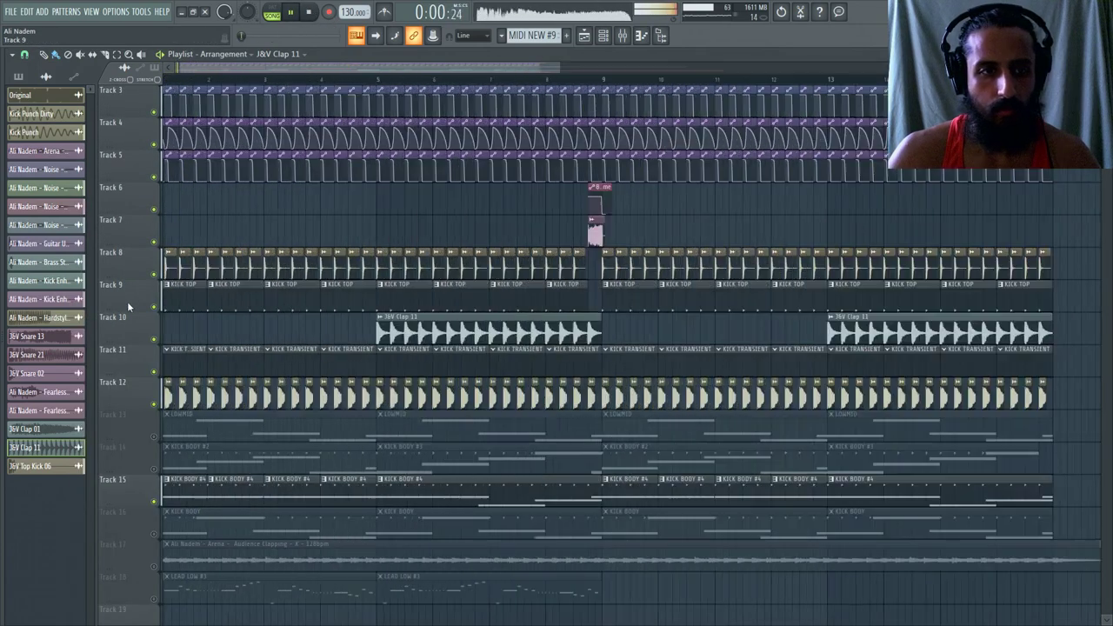
pyautogui.scroll(-6, 168, 330)
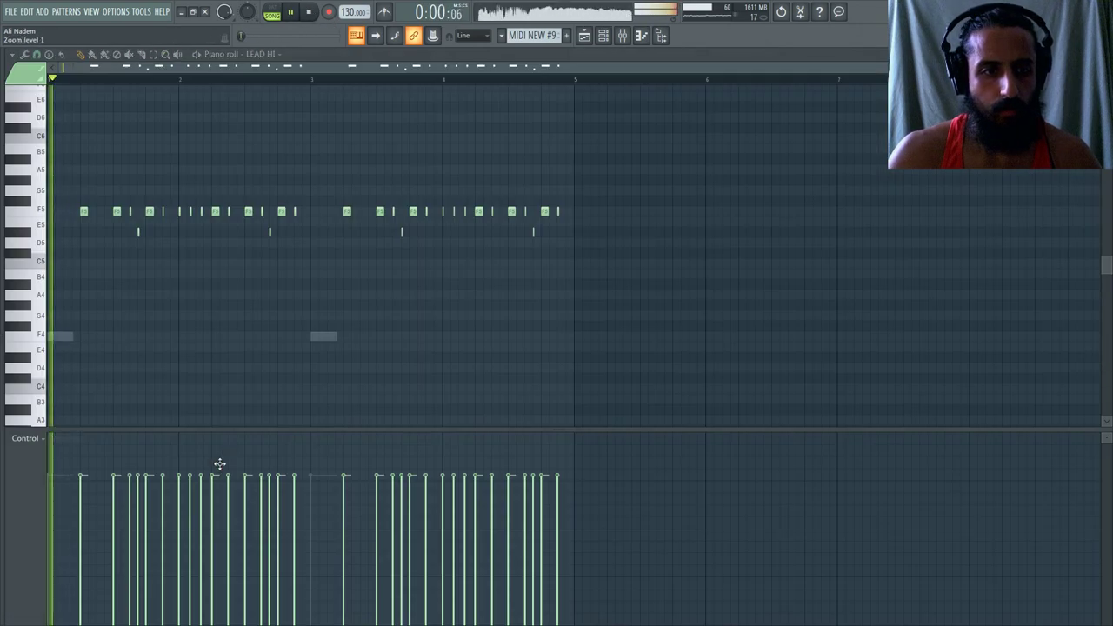
# Try G#5 for the last short note of bar 1 and D5 for the last one of bar 2, and restore both to F5.
pyautogui.keyDown('ctrl'); pyautogui.scroll(3, 206, 328); pyautogui.keyUp('ctrl')
pyautogui.click(339, 155)
pyautogui.press('space')
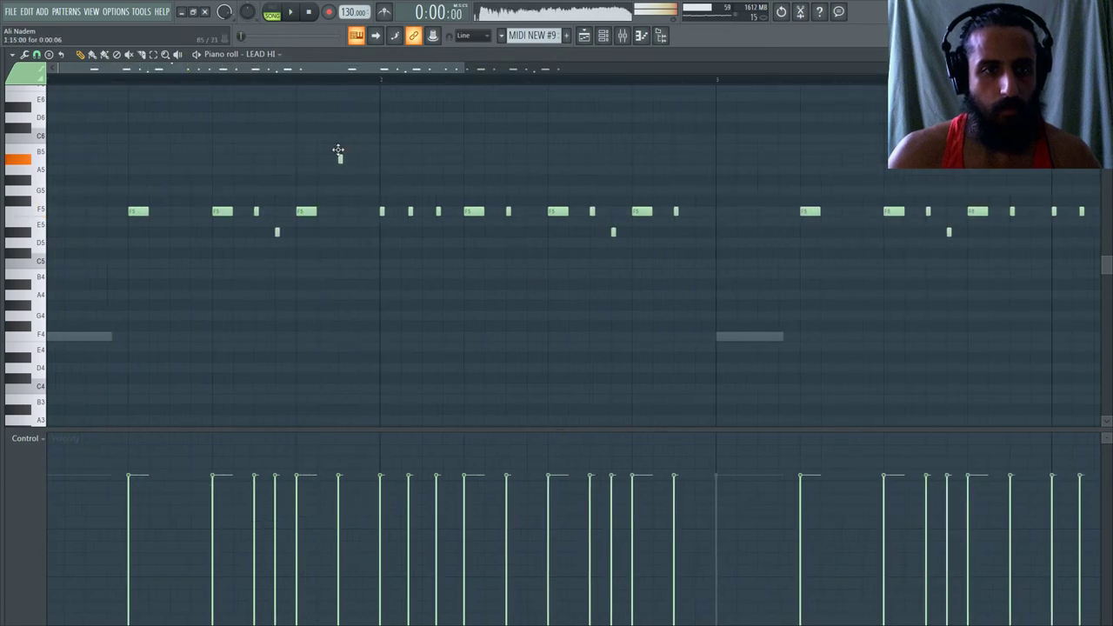
pyautogui.press('space')
pyautogui.moveTo(338, 150); pyautogui.dragTo(340, 179)
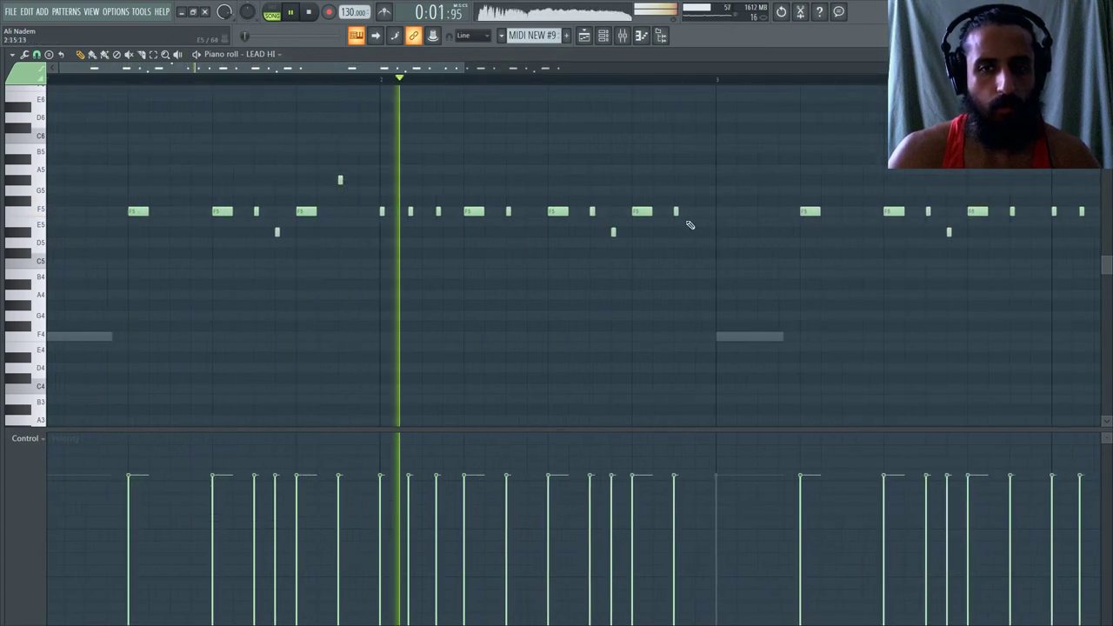
pyautogui.moveTo(675, 212); pyautogui.dragTo(675, 246)
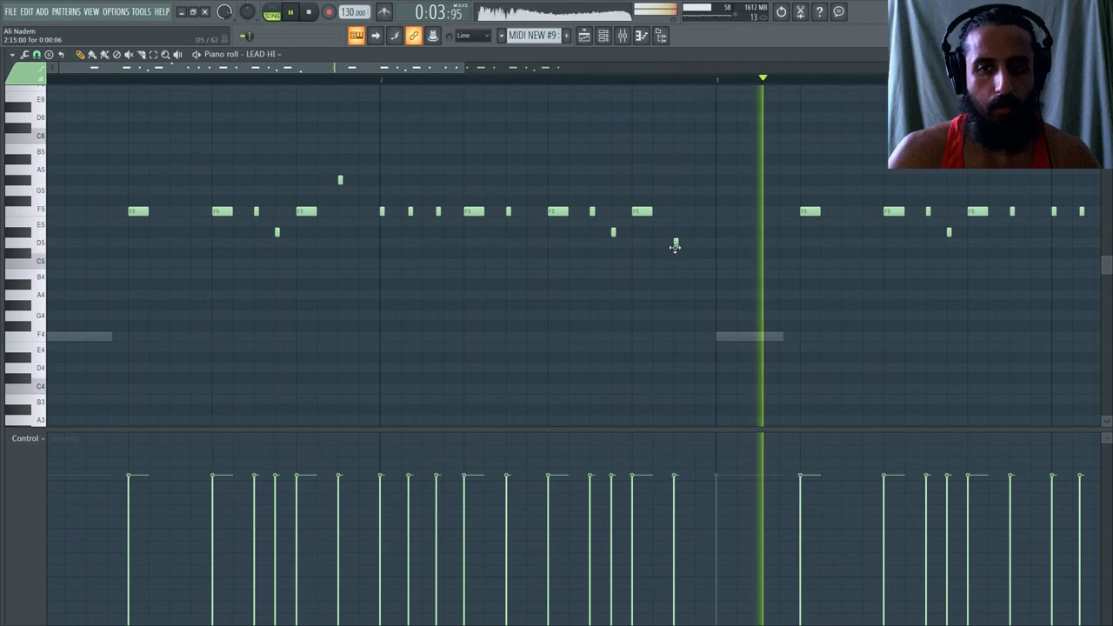
pyautogui.press('space')
pyautogui.keyDown('ctrl'); pyautogui.scroll(-2, 547, 224); pyautogui.keyUp('ctrl')
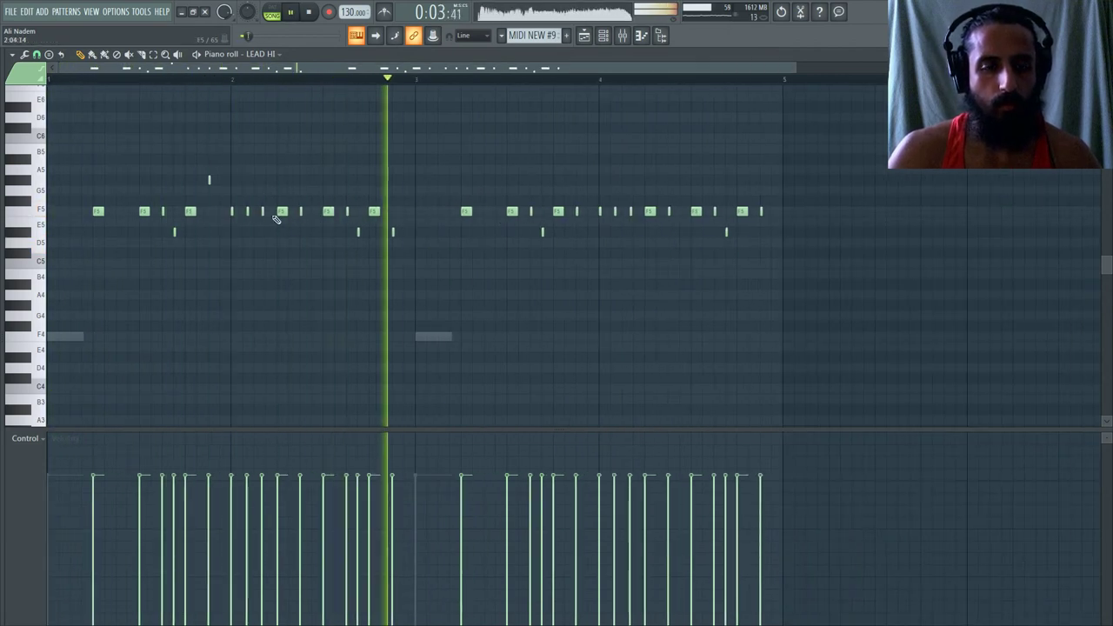
pyautogui.moveTo(208, 181); pyautogui.dragTo(209, 211)
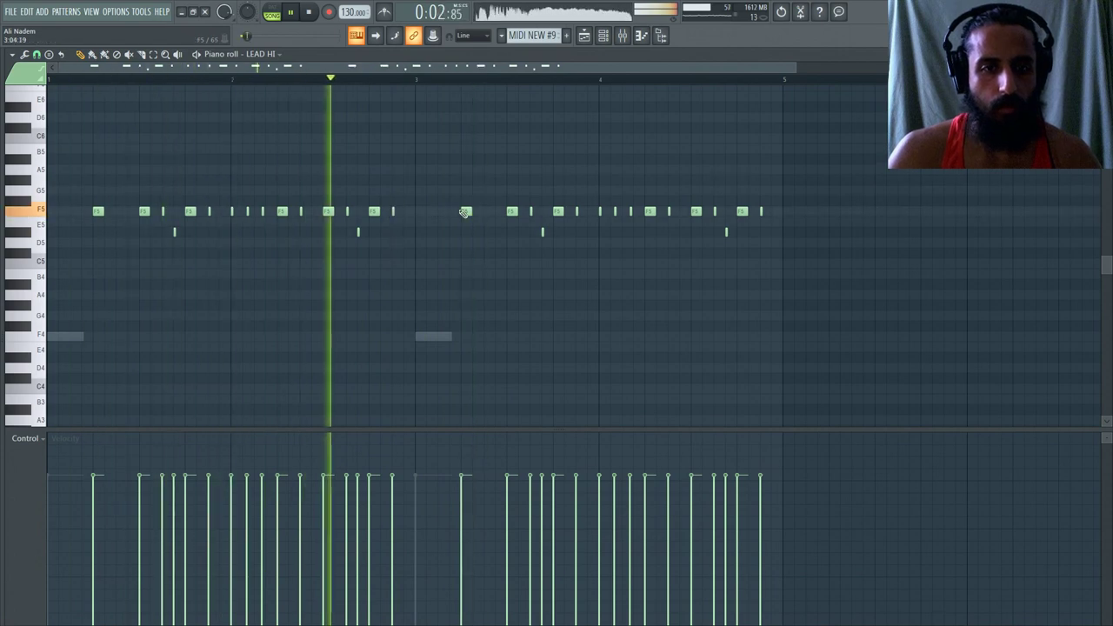
# Change the note snap and place three short, triplet-spaced F5 notes across the first beat of bar 3 in LEAD HI.
pyautogui.scroll(1, 469, 183)
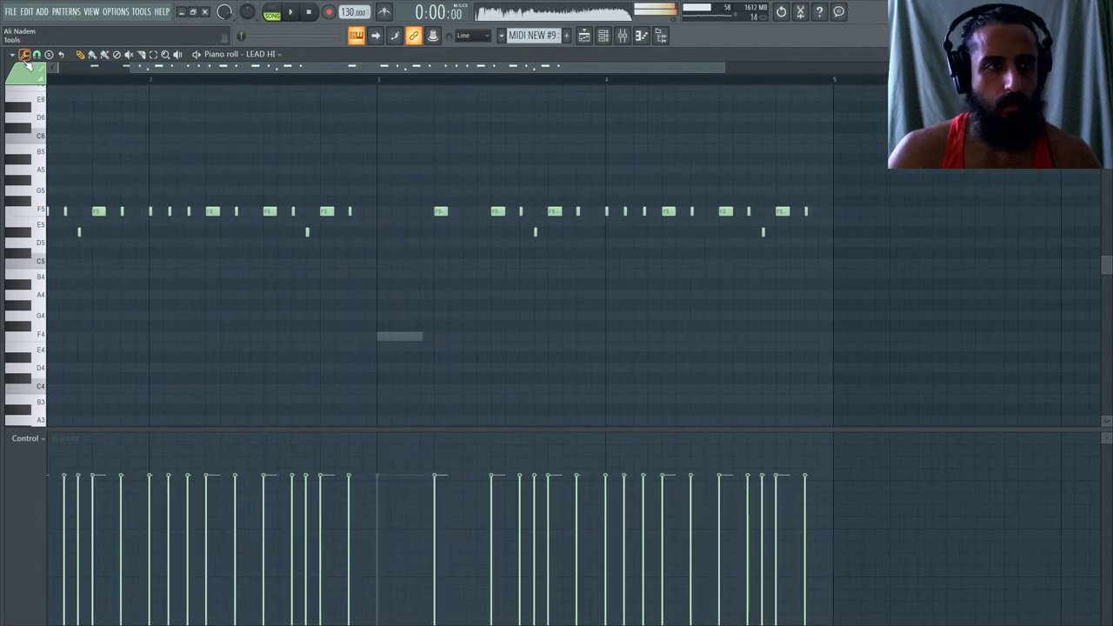
pyautogui.click(37, 54)
pyautogui.click(54, 193)
pyautogui.scroll(1, 359, 219)
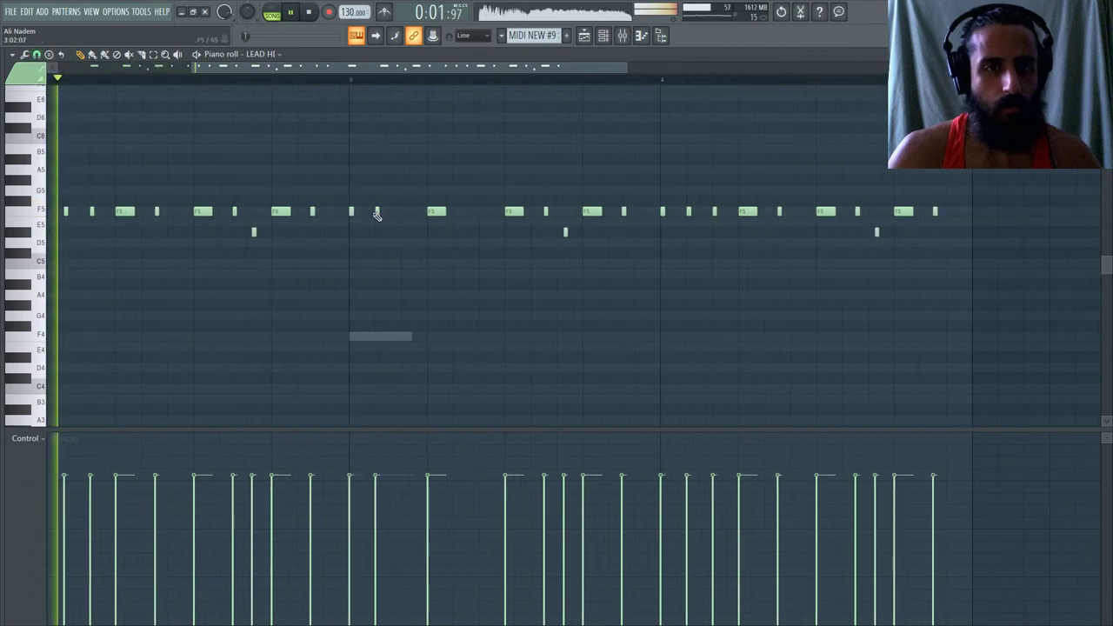
pyautogui.scroll(-2, 383, 199)
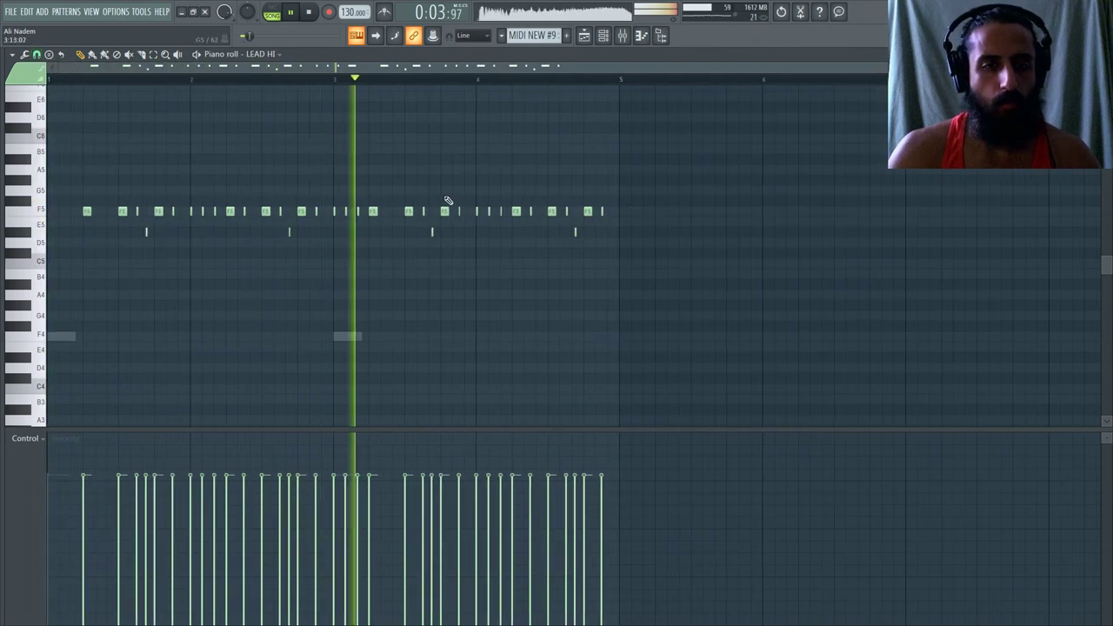
pyautogui.scroll(2, 371, 213)
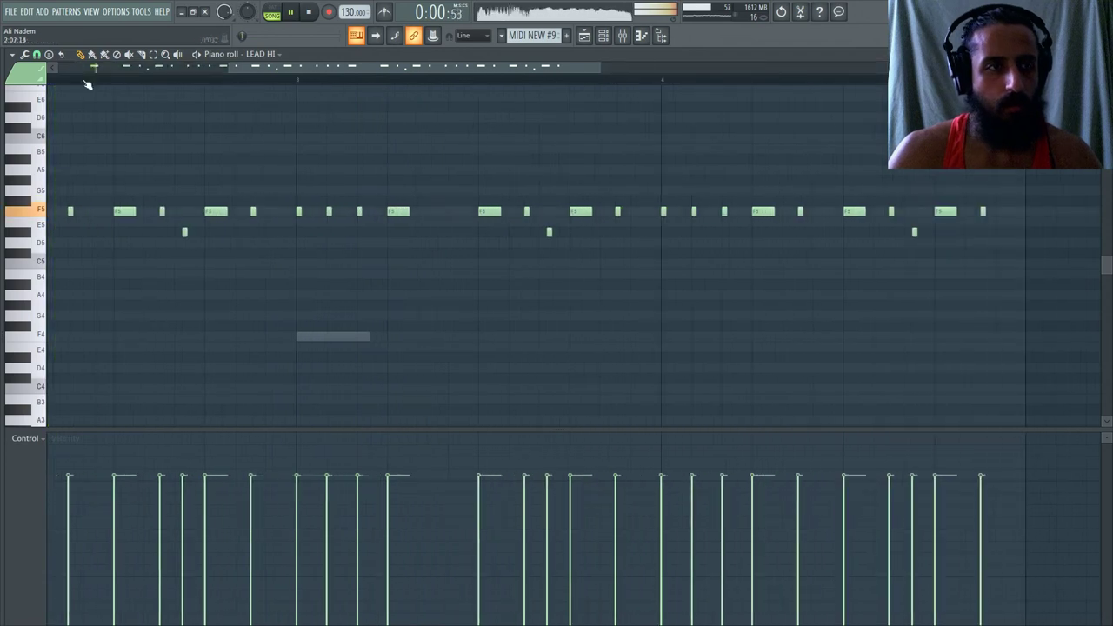
# Switch to a finer snap and replace the longer F5 note on beat 2 of bar 3 with six evenly spaced short F5 notes.
pyautogui.click(36, 54)
pyautogui.click(50, 138)
pyautogui.scroll(2, 367, 216)
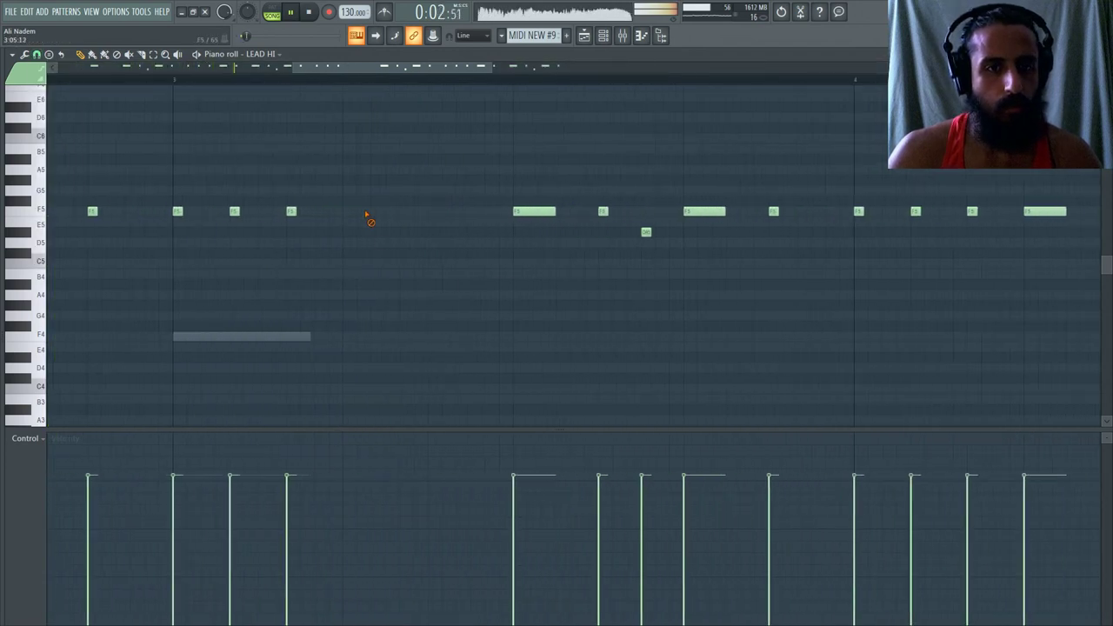
pyautogui.click(376, 212)
pyautogui.click(405, 212)
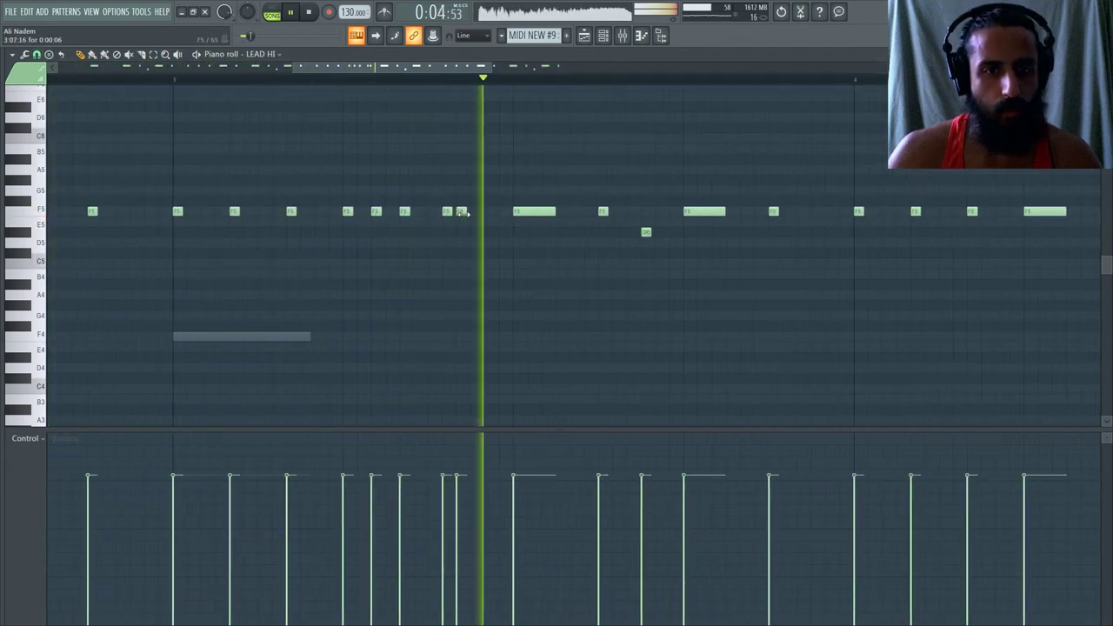
pyautogui.press('space')
pyautogui.scroll(-4, 287, 189)
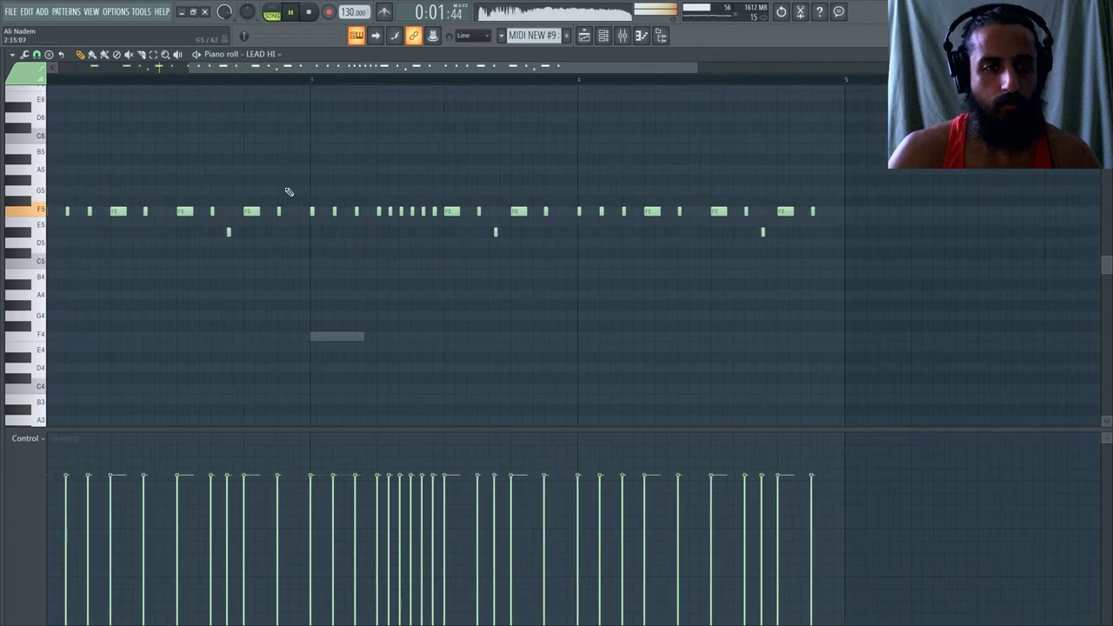
# Play back the arrangement and review how the edited MIDI NEW #9 lead sits with the kick and clap tracks in the playlist.
pyautogui.scroll(1, 172, 154)
pyautogui.scroll(-1, 209, 139)
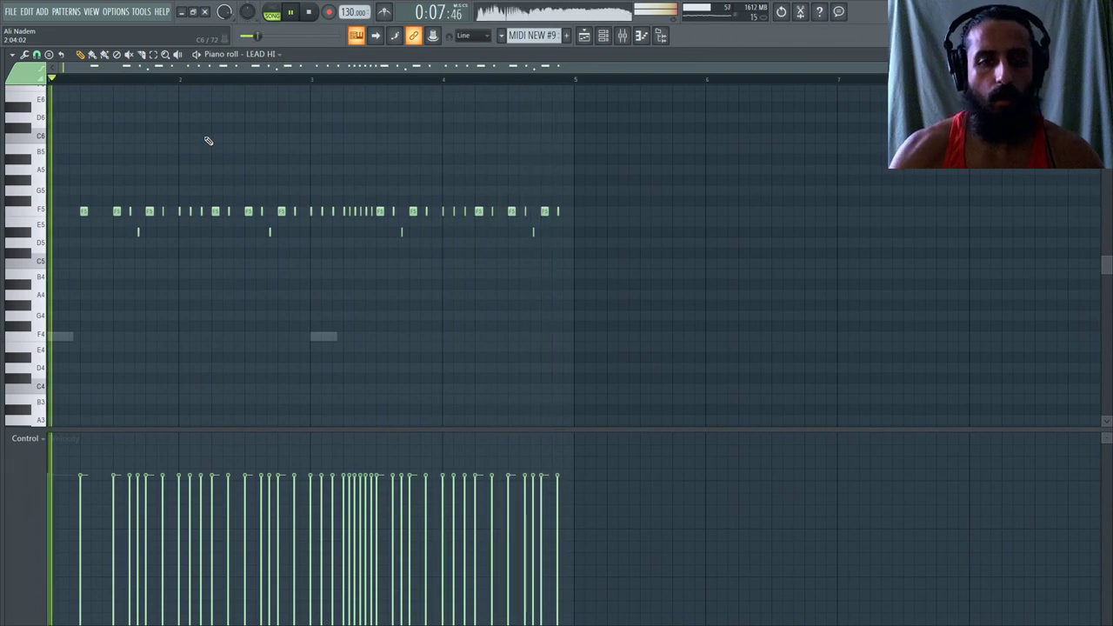
pyautogui.click(584, 36)
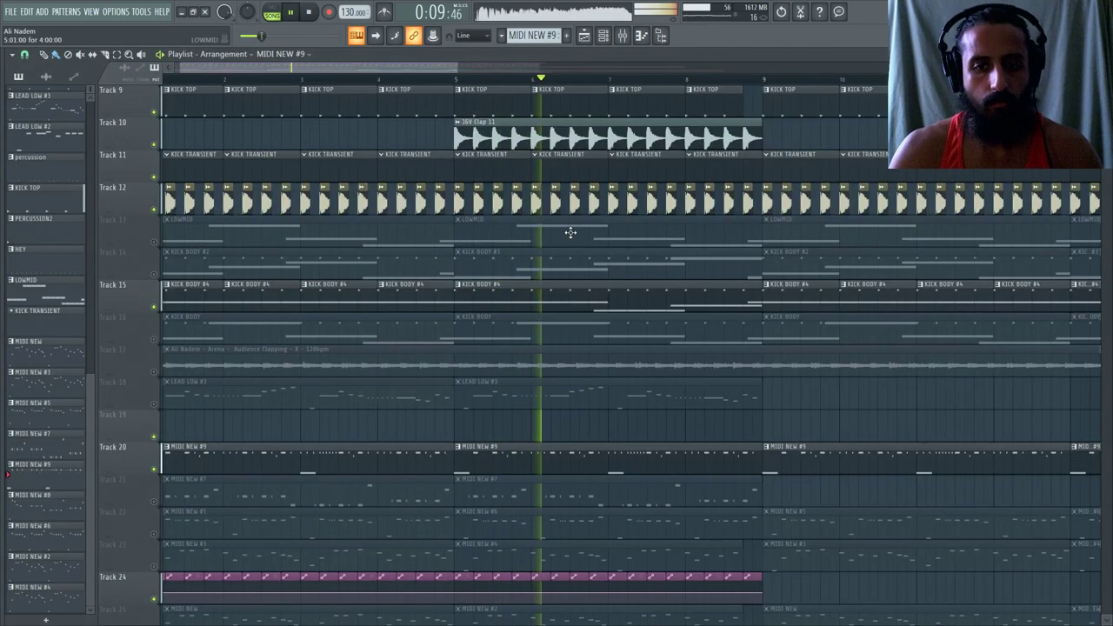
pyautogui.scroll(-2, 415, 256)
pyautogui.scroll(1, 348, 263)
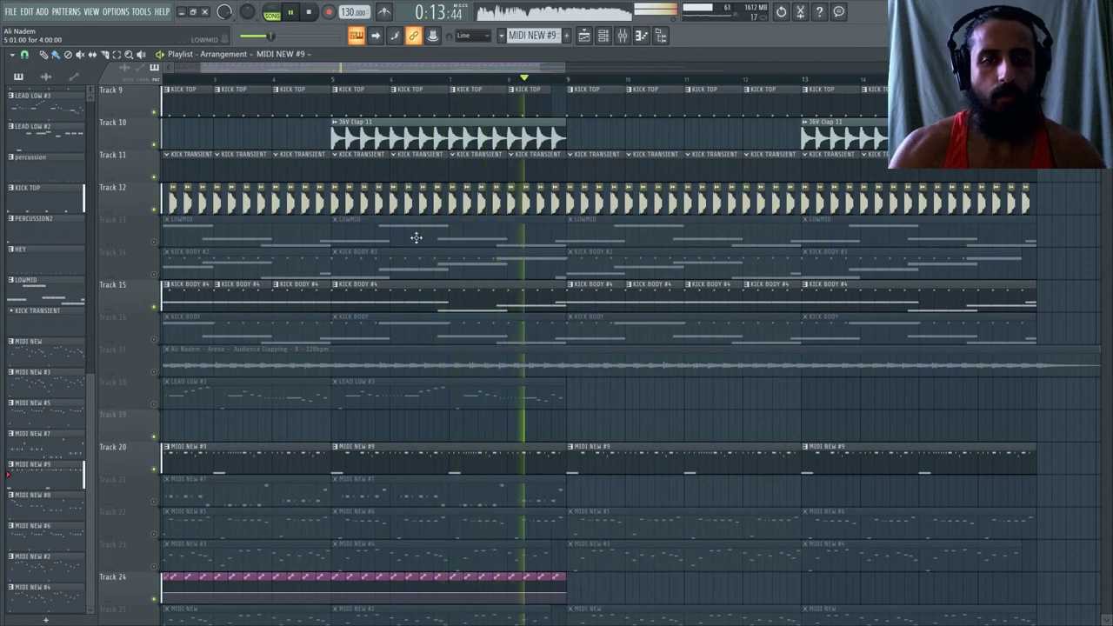
pyautogui.hscroll(-2, 438, 74)
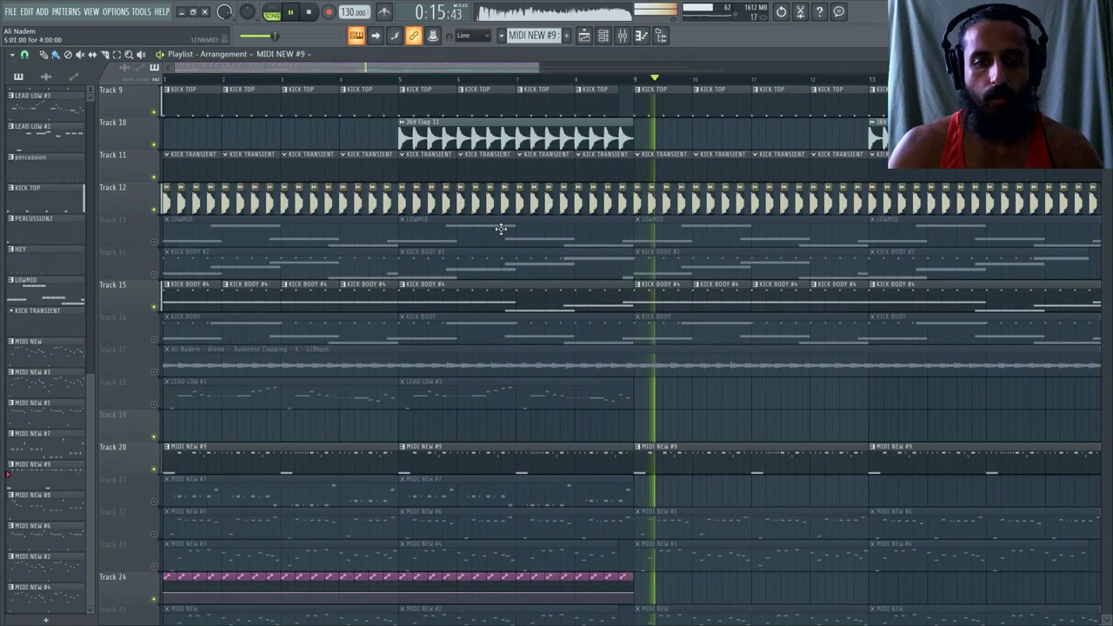
pyautogui.click(603, 35)
pyautogui.click(584, 35)
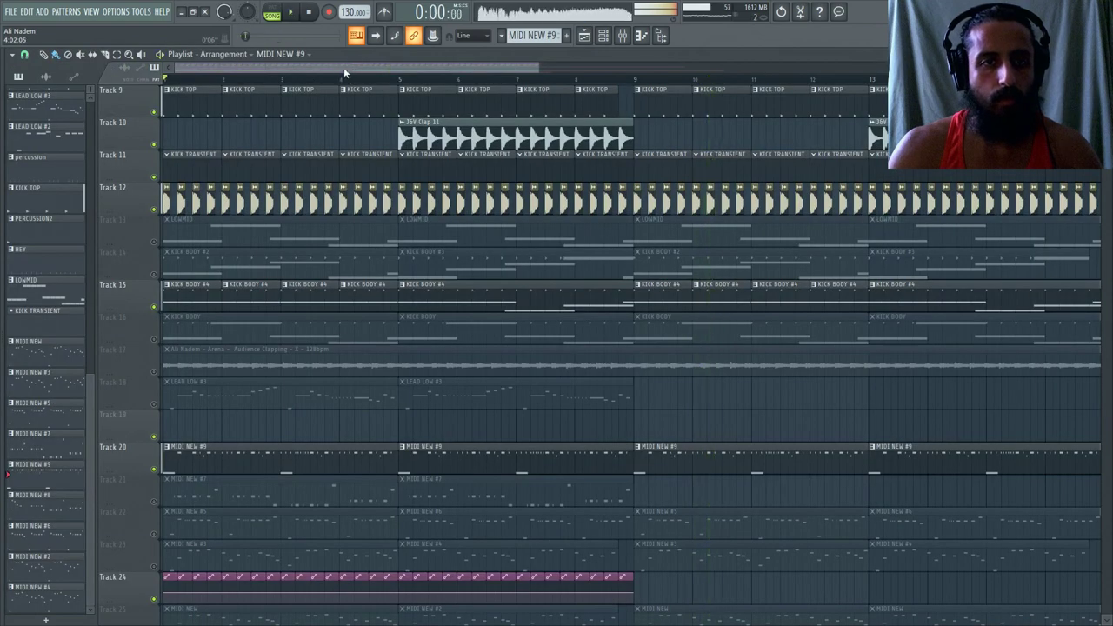
# Turn off note snapping in LEAD HI and shorten the six short F5 notes on beat 2 of bar 3.
pyautogui.press('F7')
pyautogui.scroll(5, 387, 185)
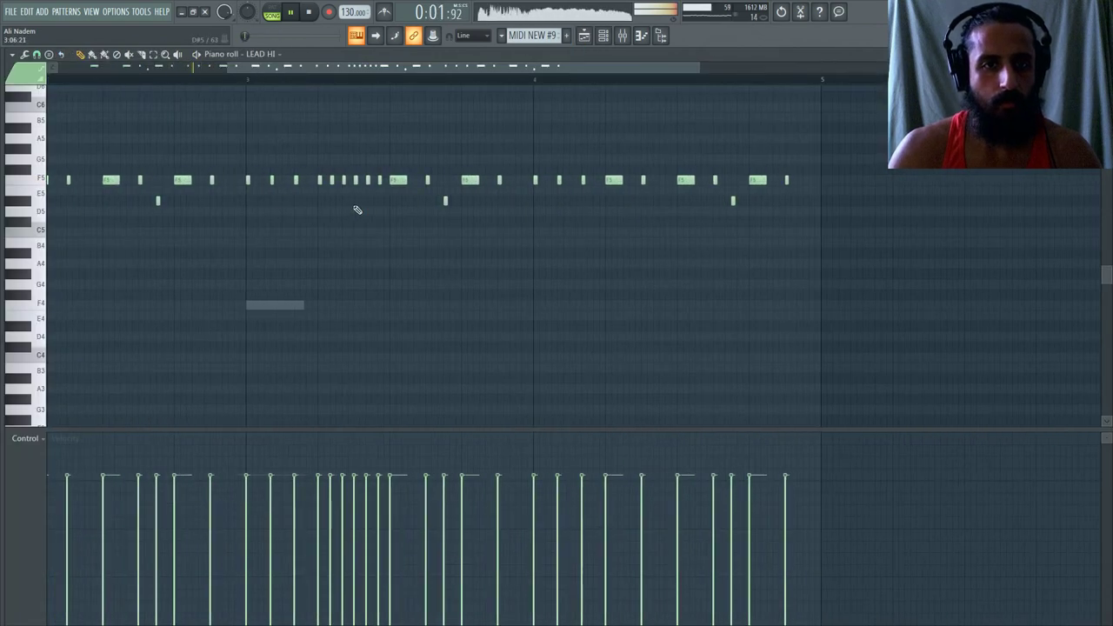
pyautogui.click(36, 54)
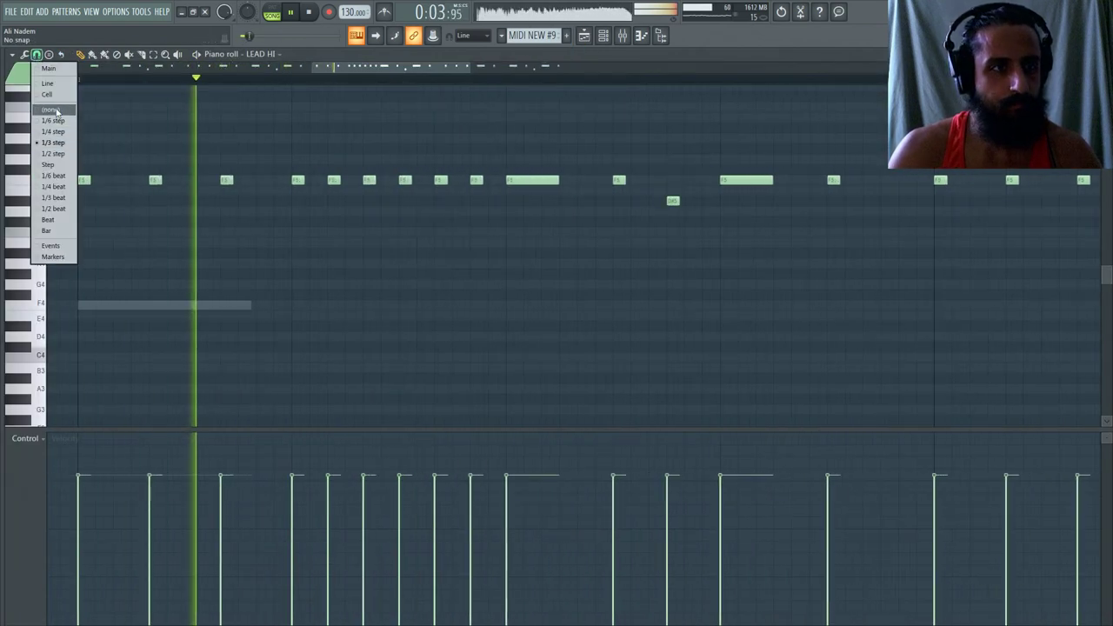
pyautogui.click(50, 106)
pyautogui.moveTo(283, 176); pyautogui.dragTo(483, 189)
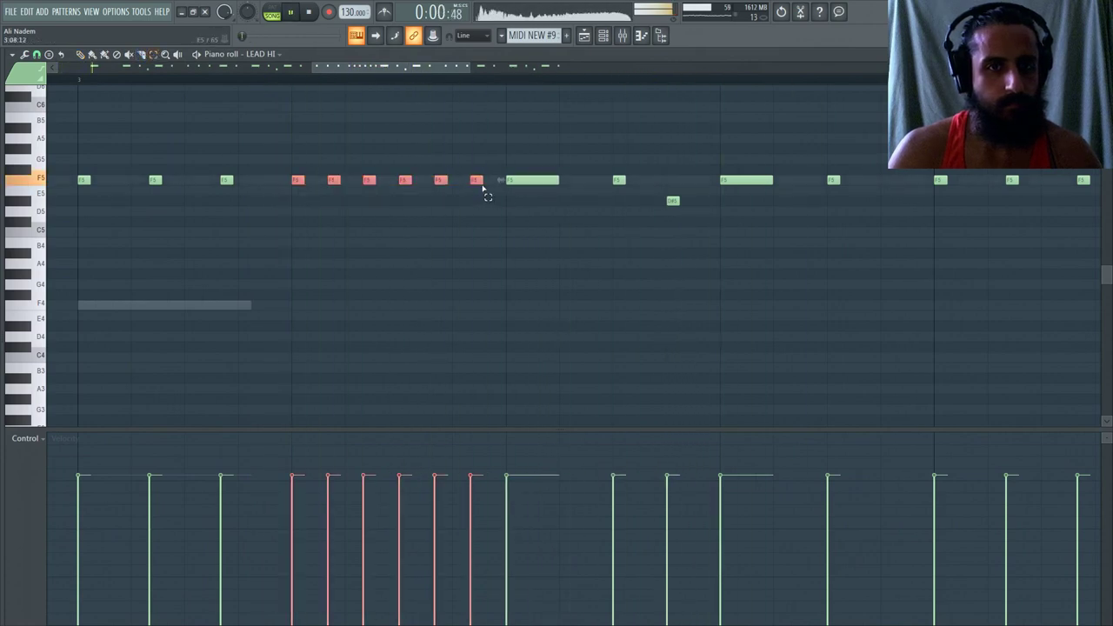
pyautogui.click(49, 54)
pyautogui.click(92, 55)
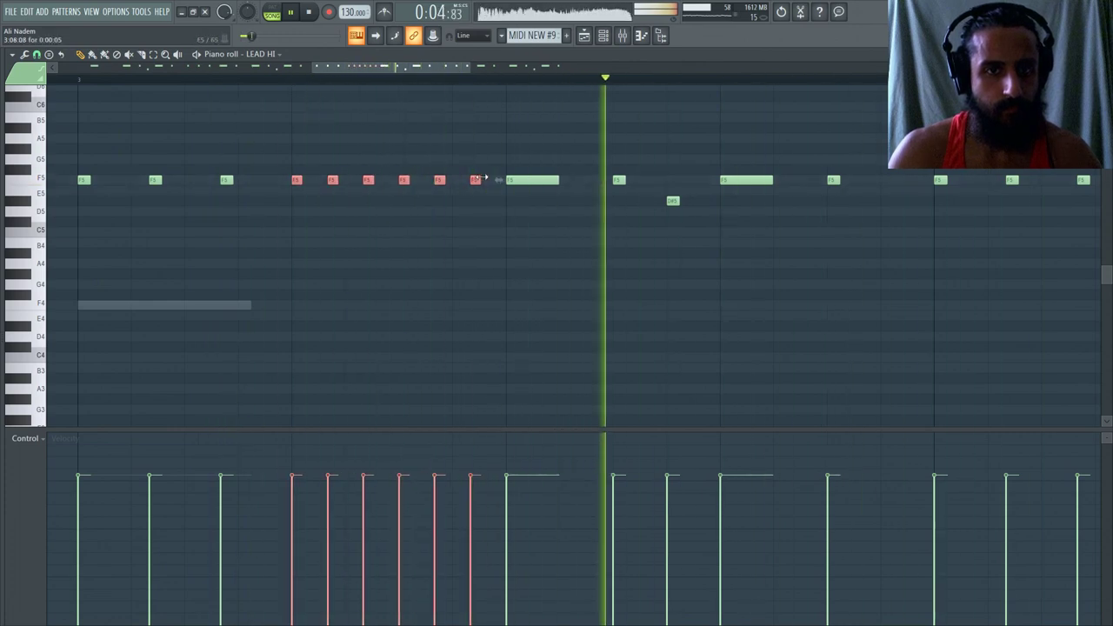
pyautogui.moveTo(480, 180); pyautogui.dragTo(472, 179)
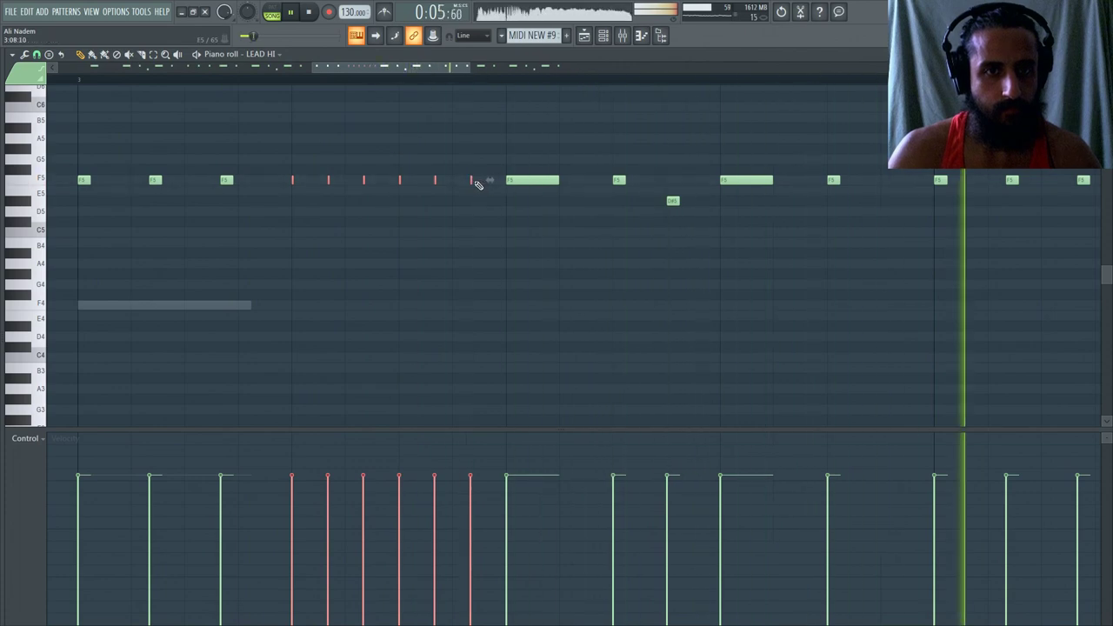
pyautogui.moveTo(472, 180); pyautogui.dragTo(476, 180)
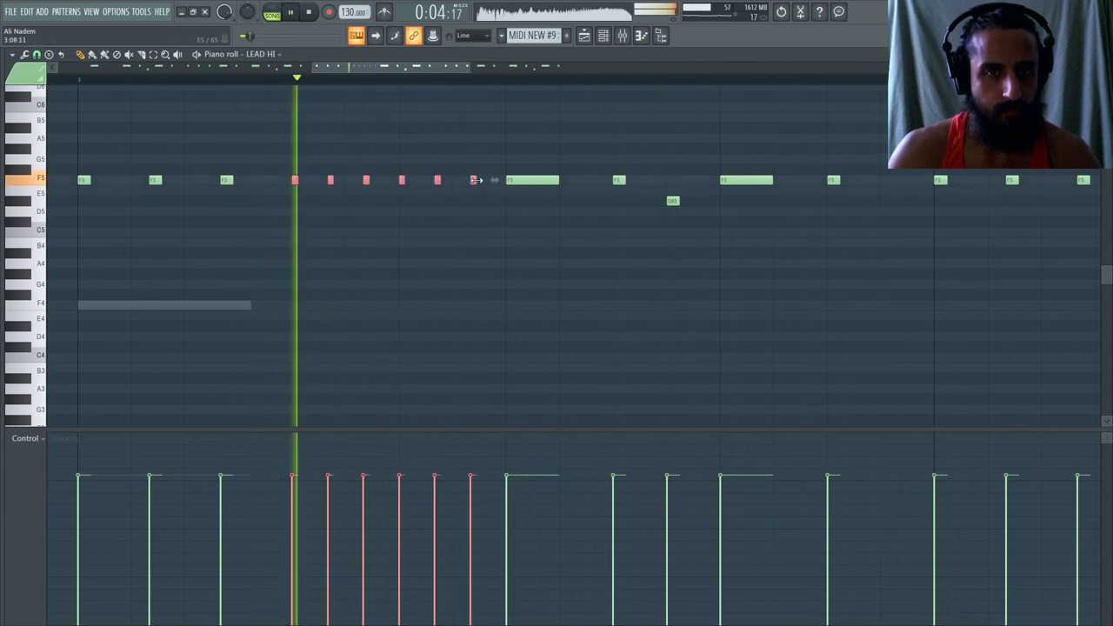
# Set the snap to 1/3 beat and replace the six F5 notes on beat 2 of bar 3 with three triplet-spaced ones.
pyautogui.rightClick(472, 180)
pyautogui.rightClick(435, 180)
pyautogui.rightClick(401, 180)
pyautogui.rightClick(365, 180)
pyautogui.rightClick(329, 180)
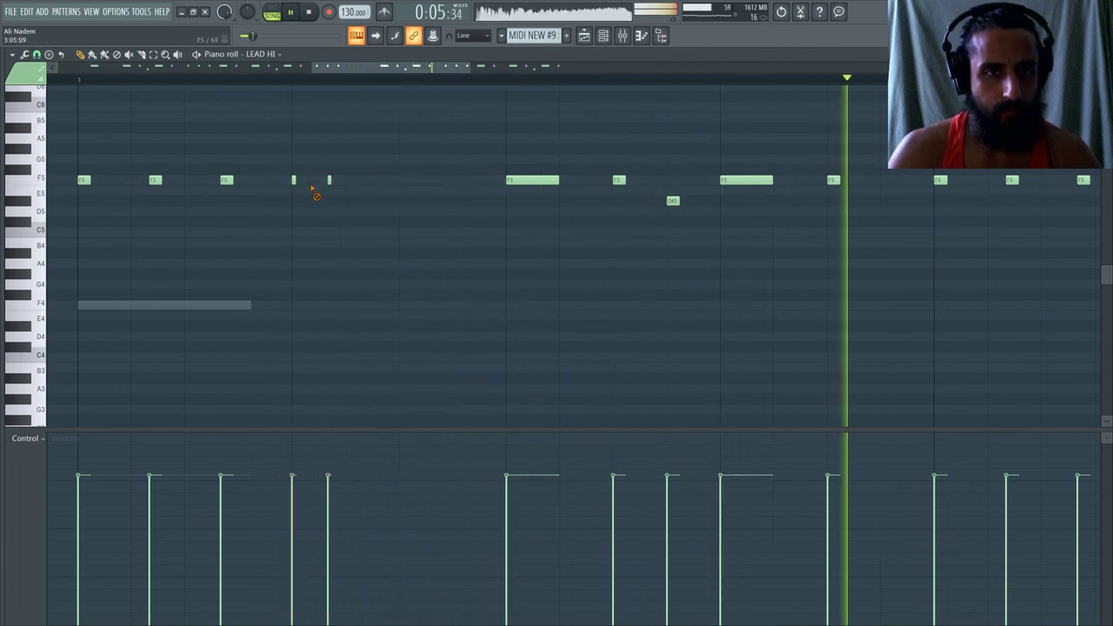
pyautogui.rightClick(293, 180)
pyautogui.click(32, 75)
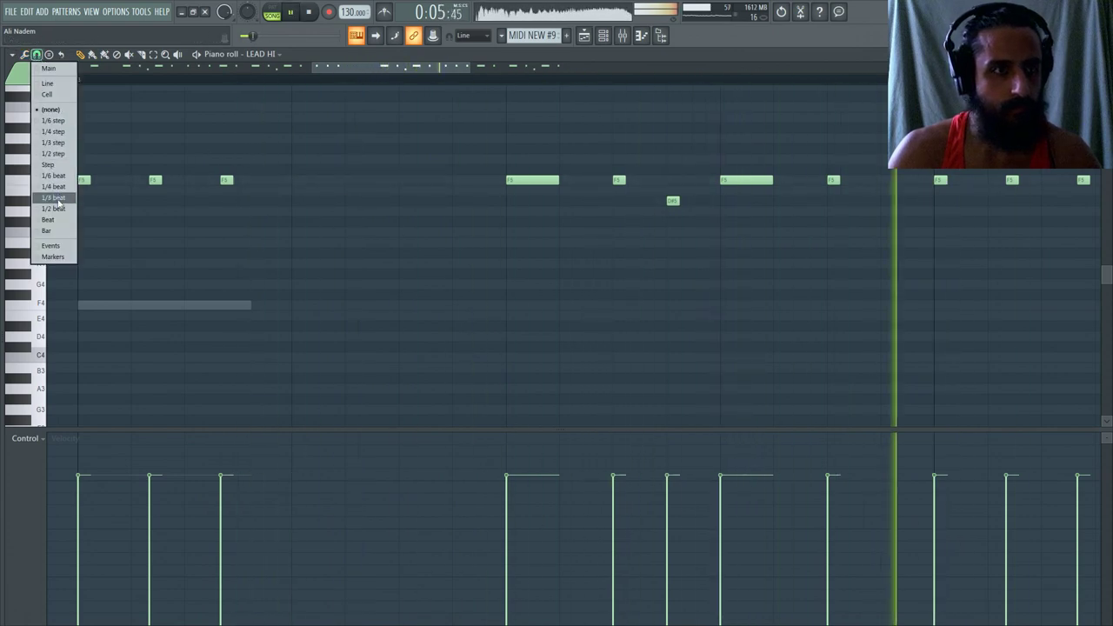
pyautogui.click(39, 91)
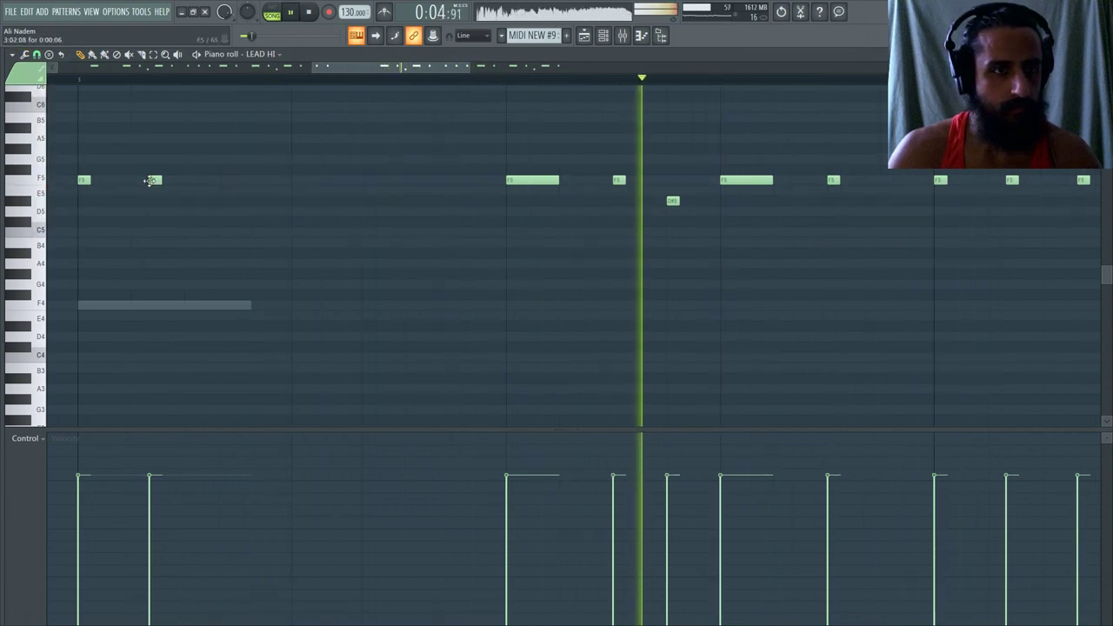
pyautogui.press('space')
pyautogui.click(304, 181)
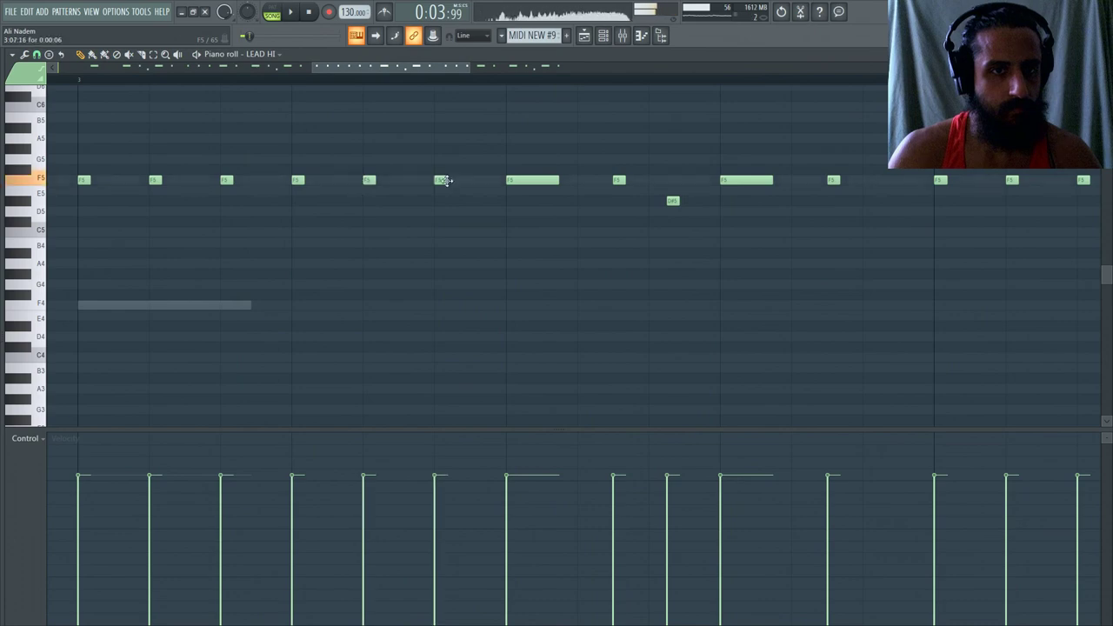
# Play back the arrangement and compare the revised LEAD HI fill against the playlist tracks.
pyautogui.press('space')
pyautogui.scroll(-5, 318, 171)
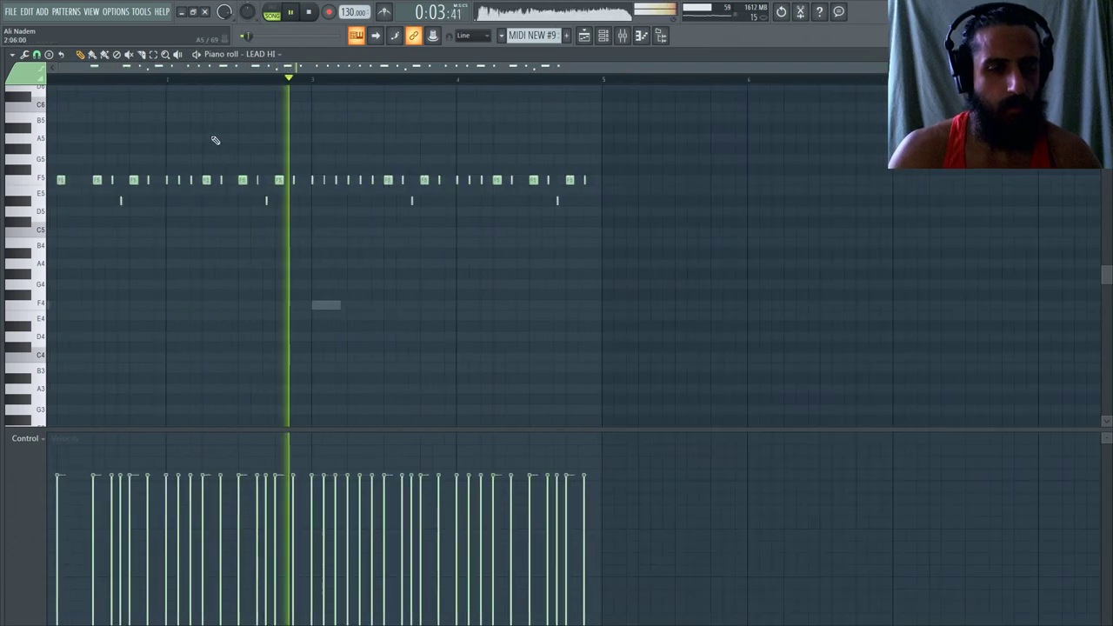
pyautogui.click(599, 37)
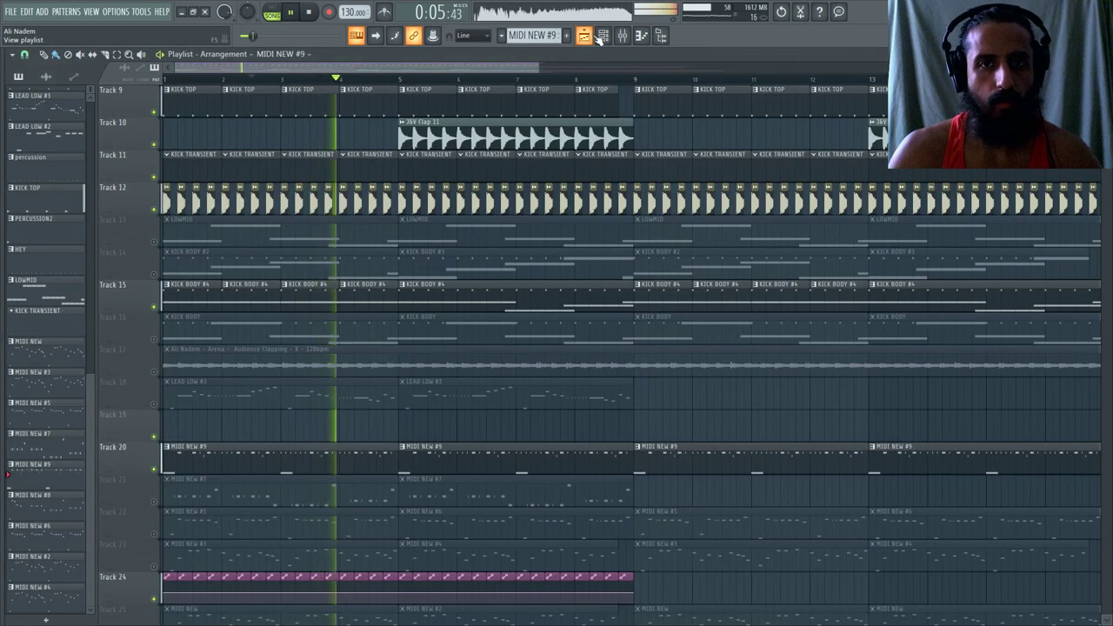
pyautogui.click(597, 37)
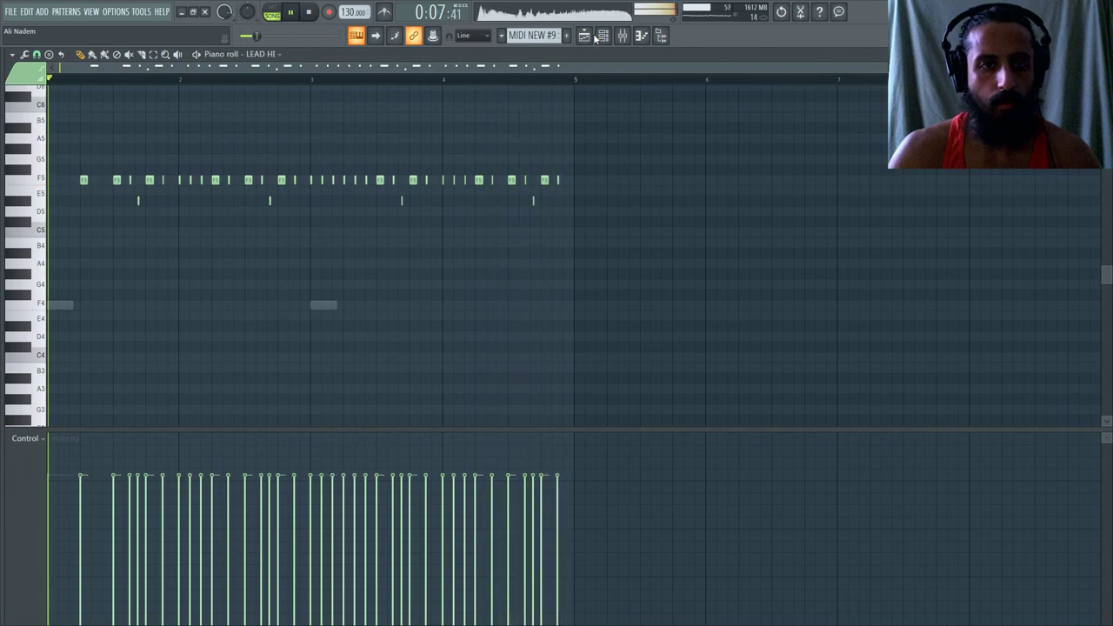
# Clear the short F5 notes from the first two beats of bar 3 and try a new run of short F5 notes there.
pyautogui.scroll(1, 329, 191)
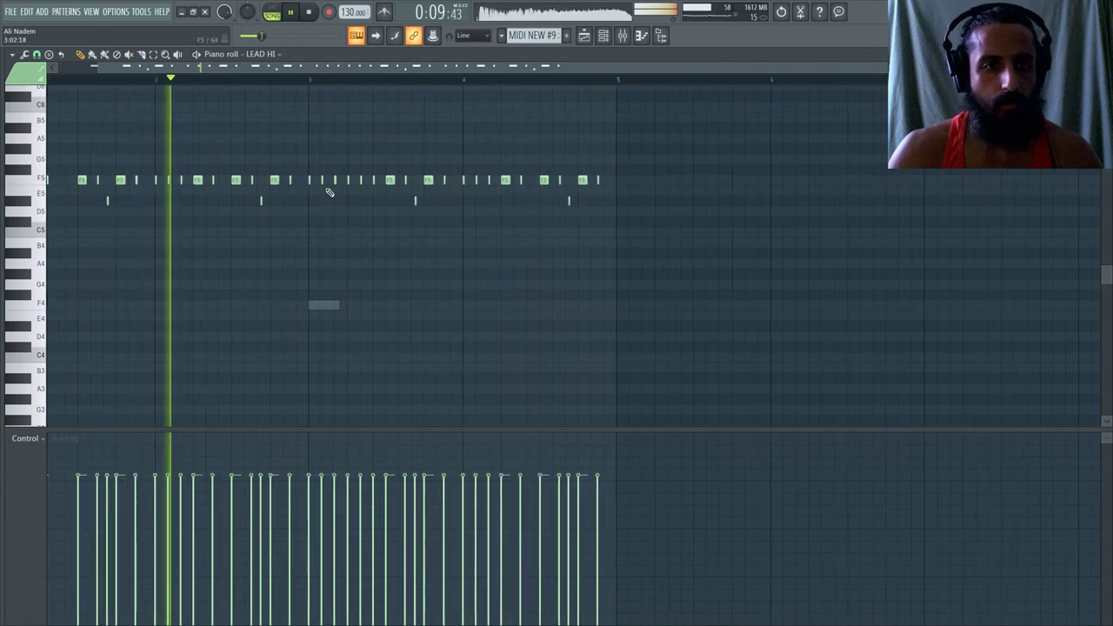
pyautogui.scroll(2, 328, 191)
pyautogui.rightClick(375, 180)
pyautogui.rightClick(411, 181)
pyautogui.press('space')
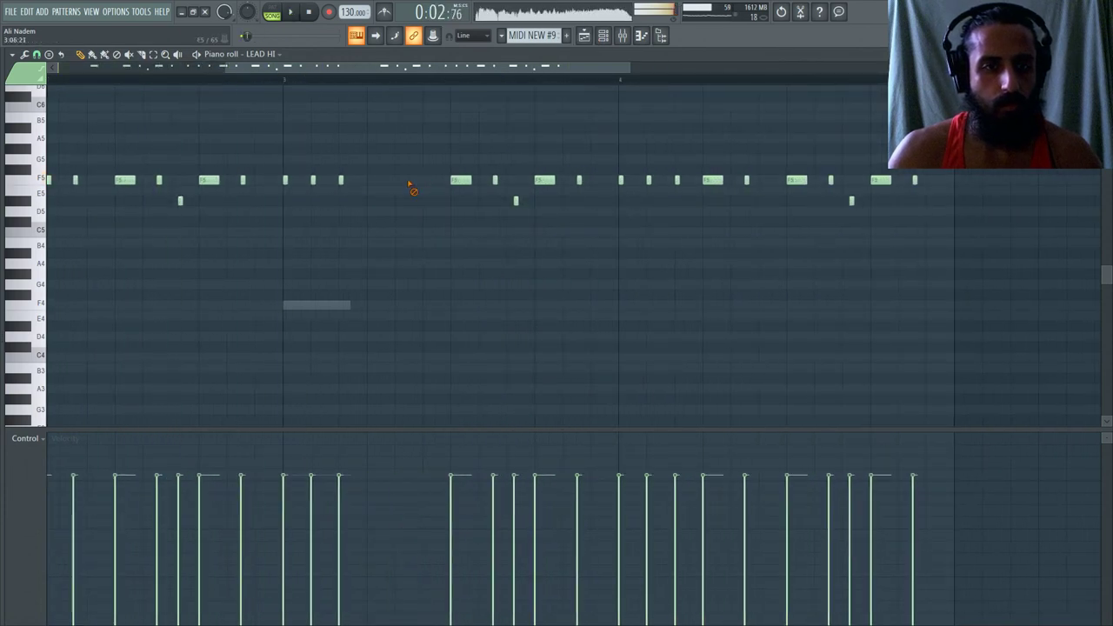
pyautogui.press('space')
pyautogui.scroll(-2, 348, 184)
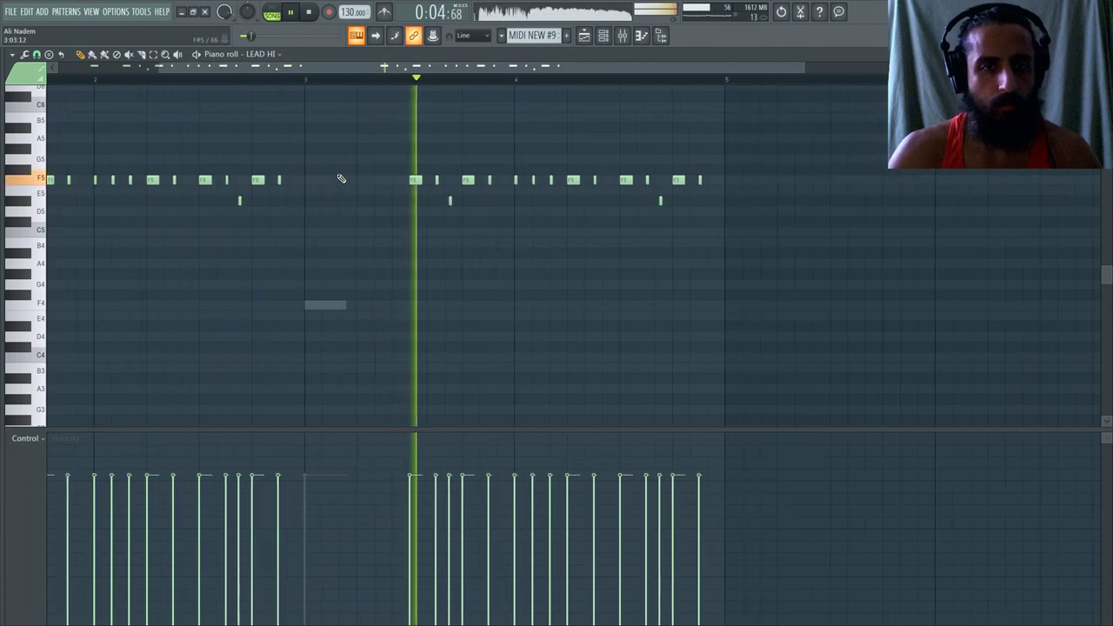
pyautogui.click(311, 180)
pyautogui.click(330, 180)
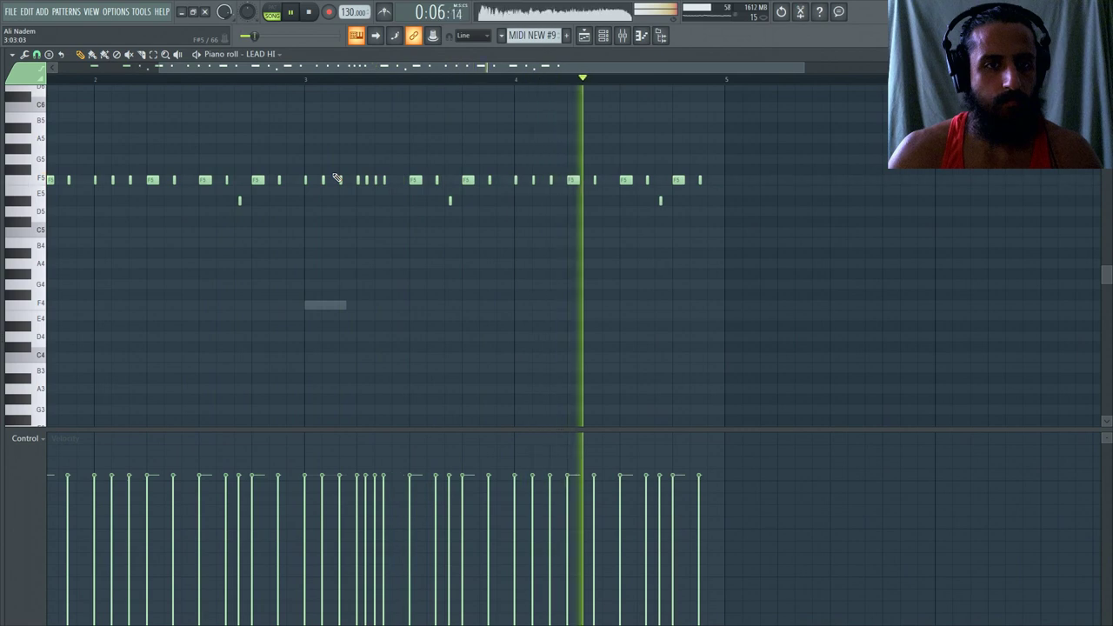
# Undo the bar 3 fill edits in LEAD HI and raise the last short note of bar 2 to F5.
pyautogui.hotkey('ctrl', 'z')
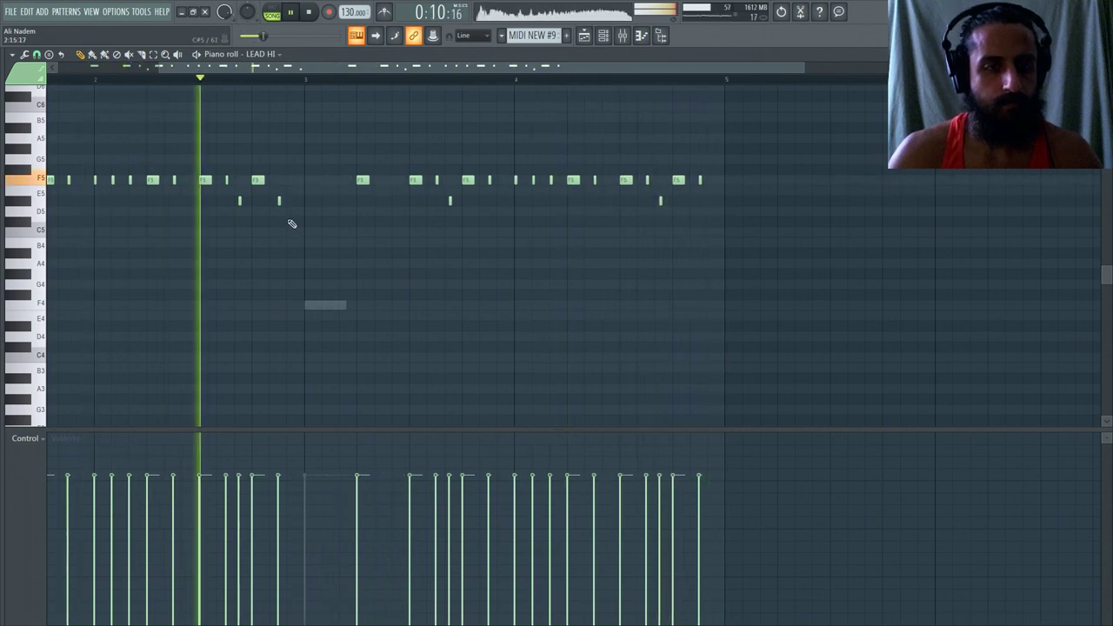
pyautogui.moveTo(279, 202); pyautogui.dragTo(279, 192)
pyautogui.scroll(-1, 280, 183)
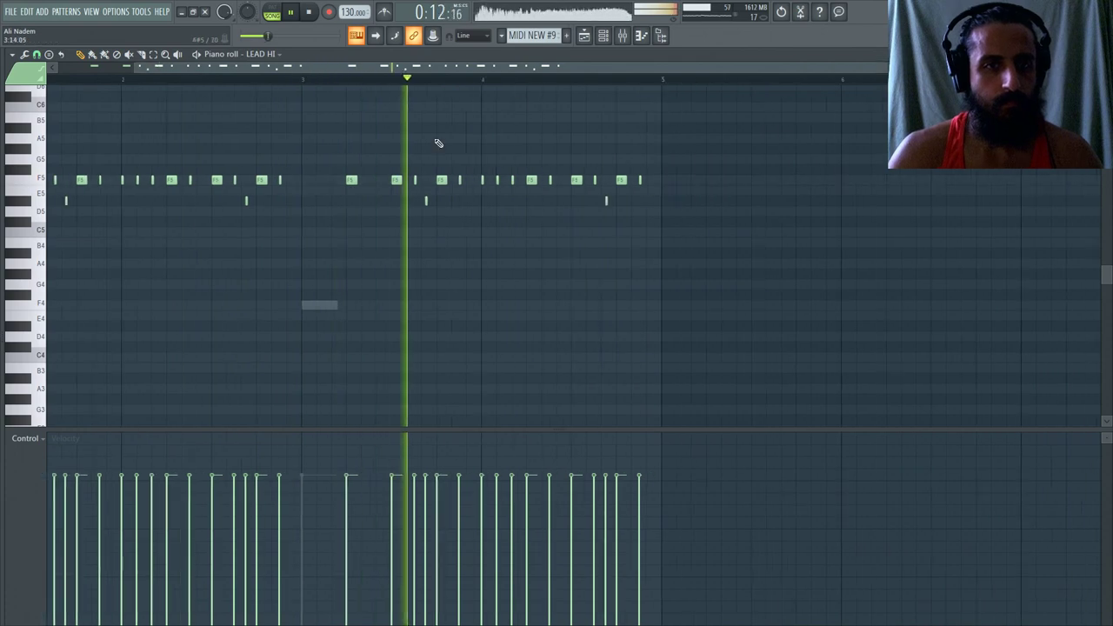
# Play back the arrangement, then inspect the LEAD HI and LEAD LO channels and the effects on the LEAD LO+HI mixer track.
pyautogui.click(584, 38)
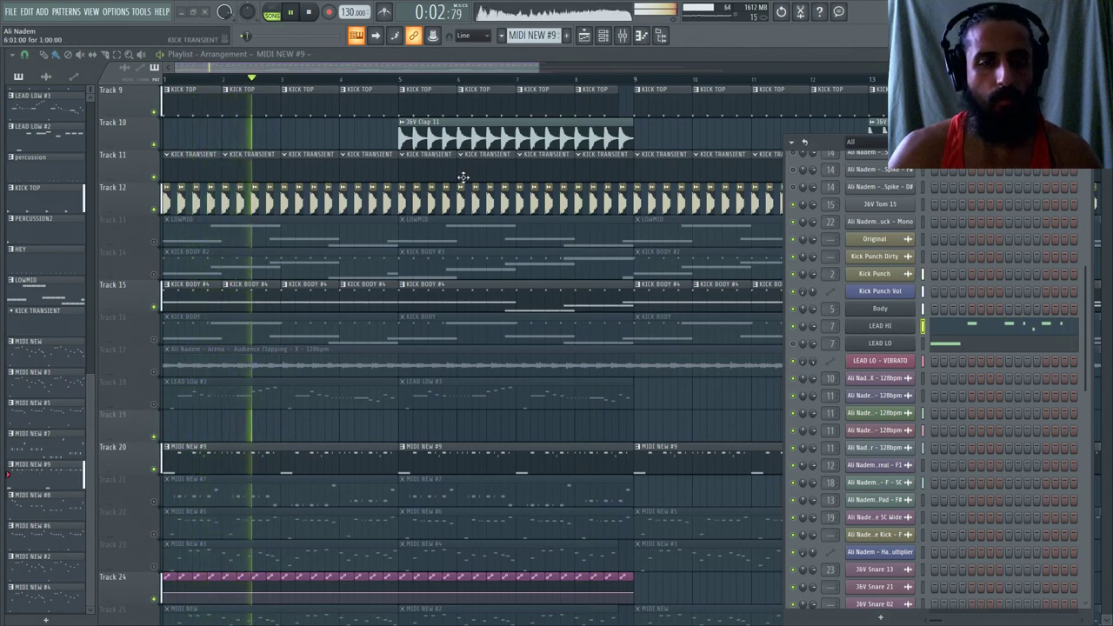
pyautogui.press('space')
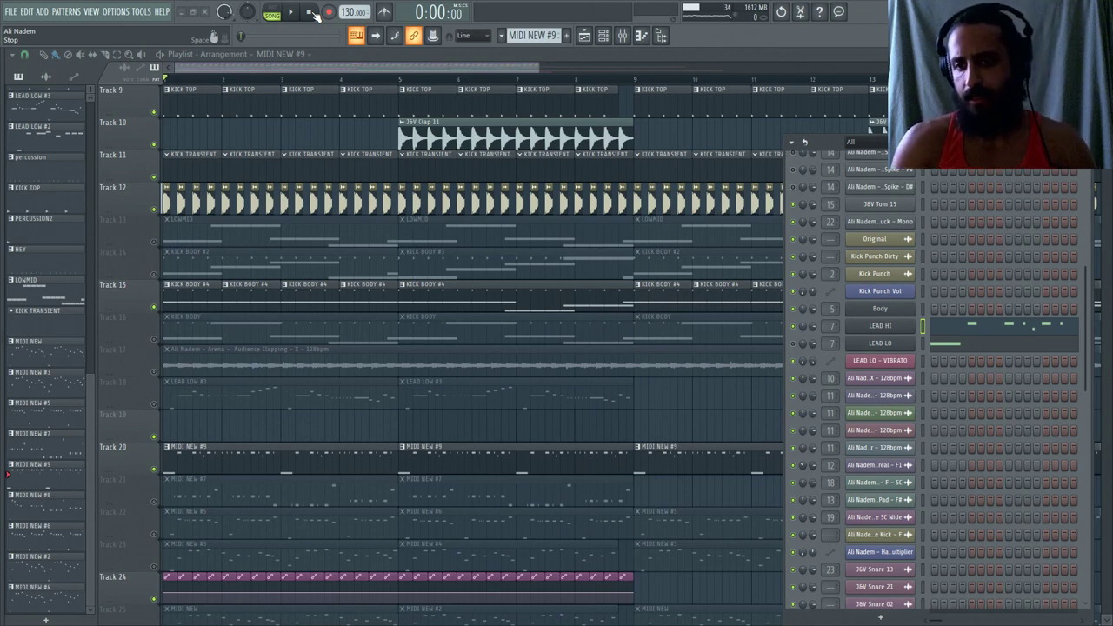
pyautogui.click(905, 346)
pyautogui.click(903, 342)
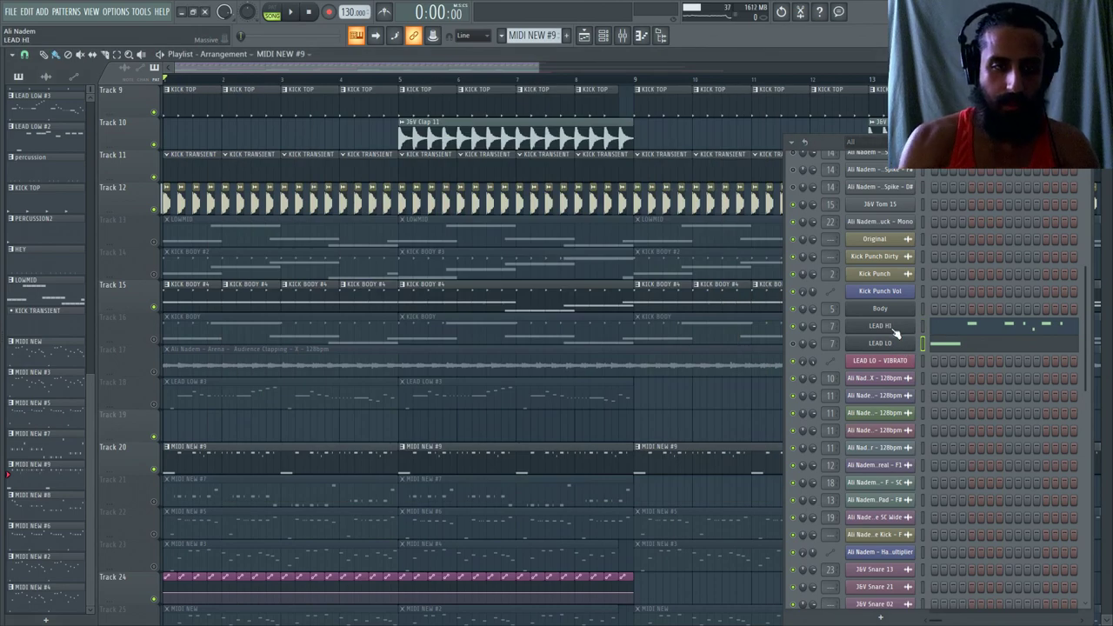
pyautogui.click(623, 35)
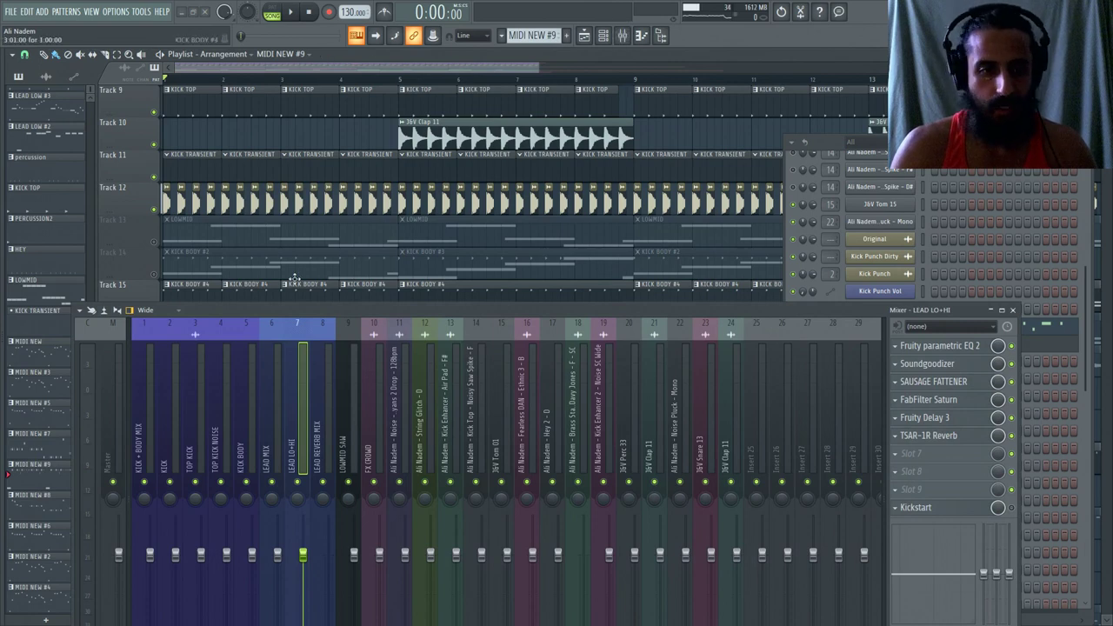
# Add a new Massive synth channel and route it to free mixer track 25.
pyautogui.click(41, 10)
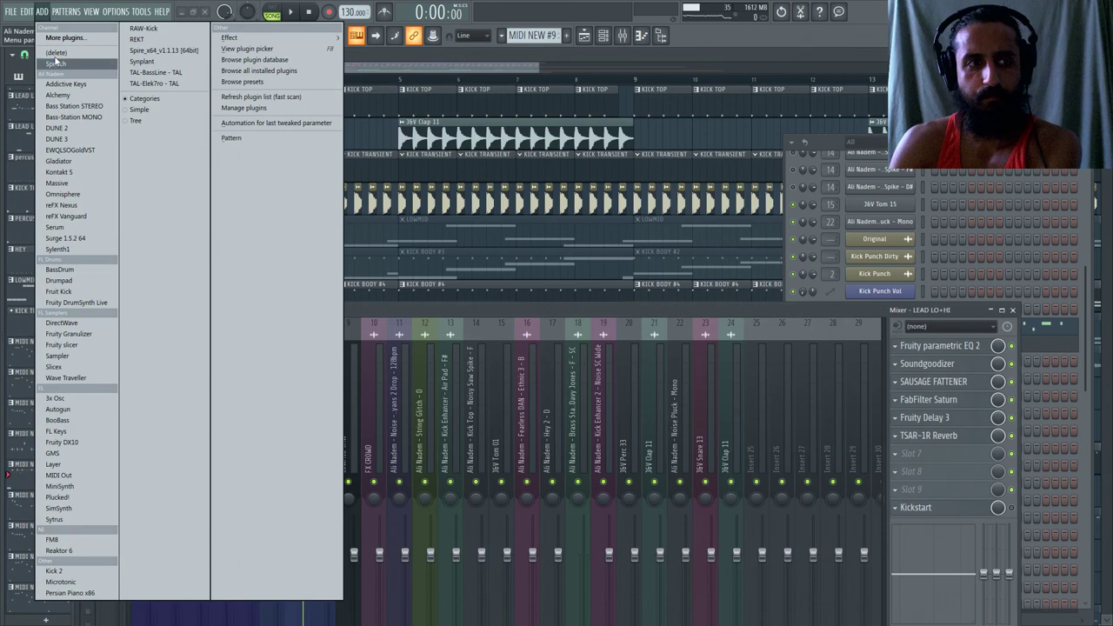
pyautogui.click(96, 183)
pyautogui.click(1011, 309)
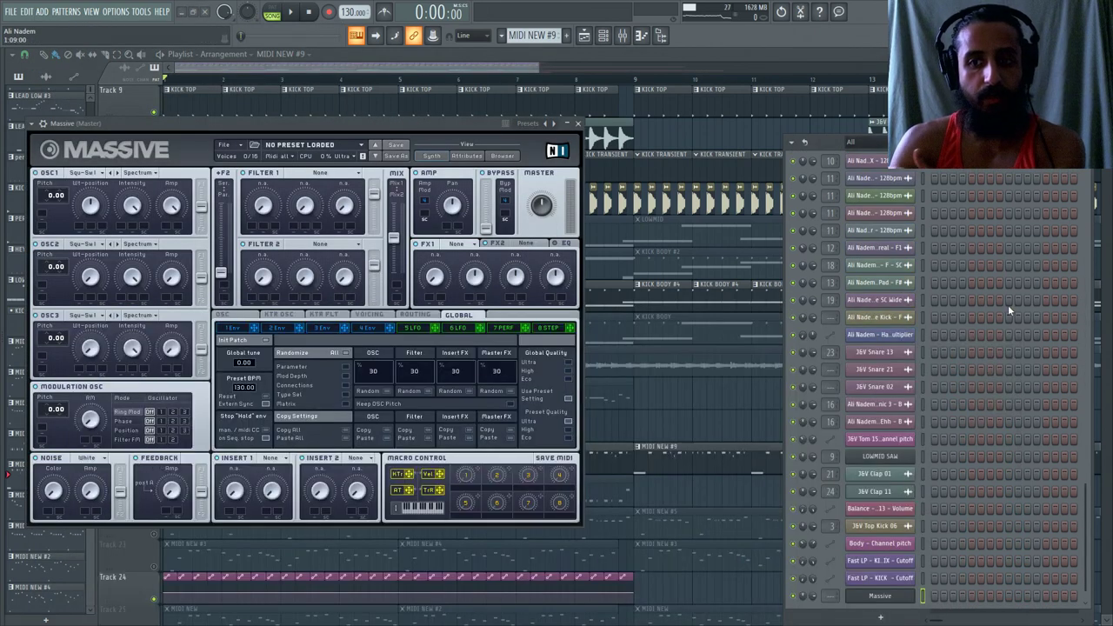
pyautogui.click(37, 125)
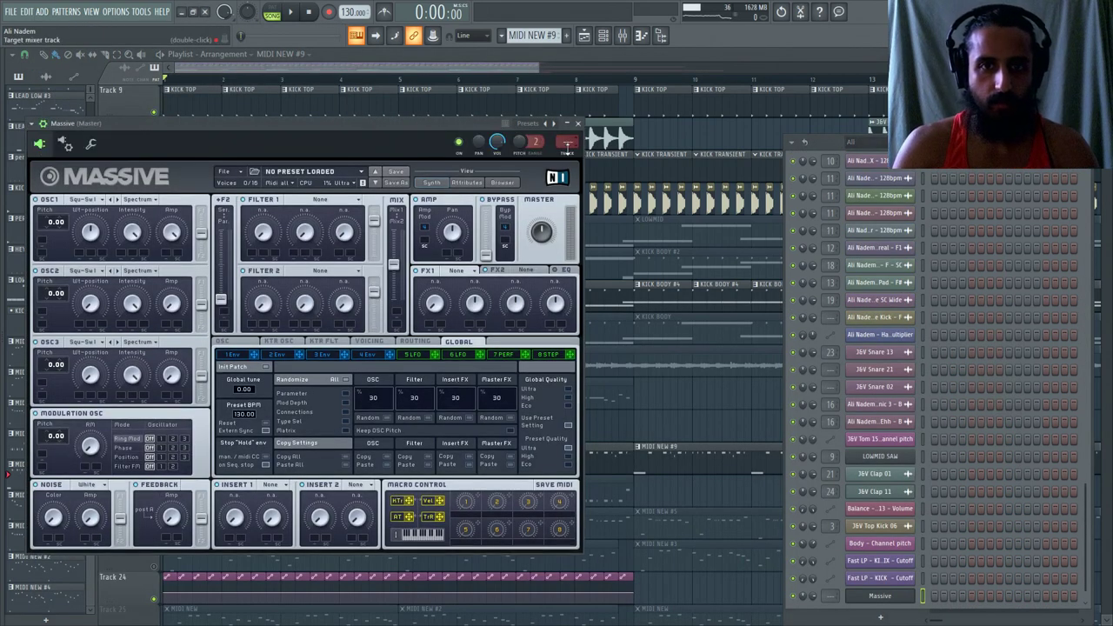
pyautogui.doubleClick(567, 146)
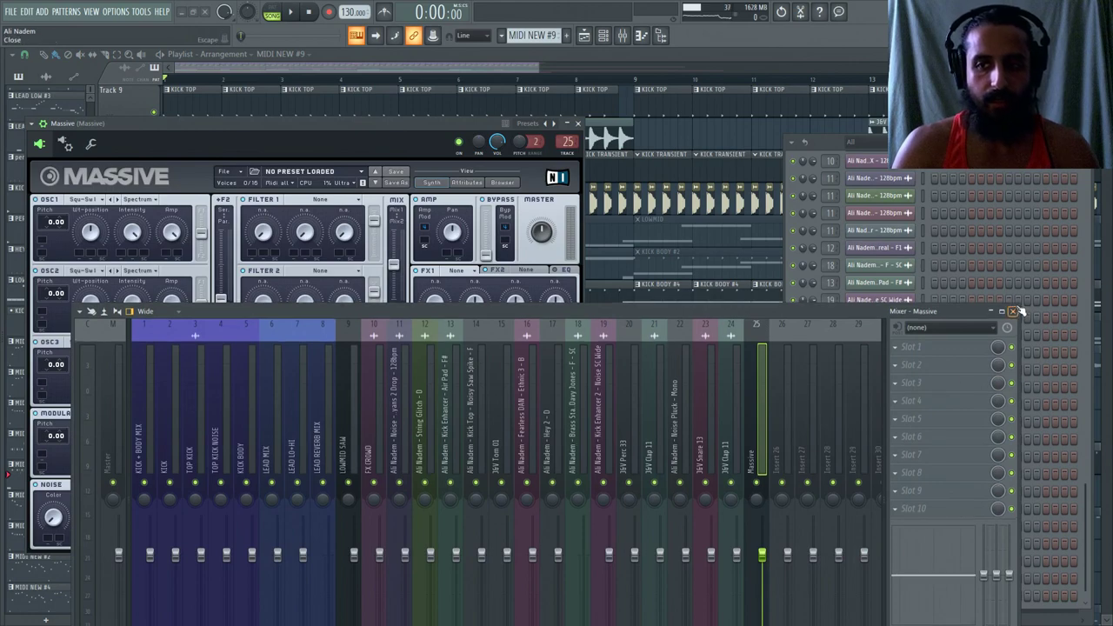
pyautogui.click(1016, 309)
pyautogui.scroll(1, 948, 394)
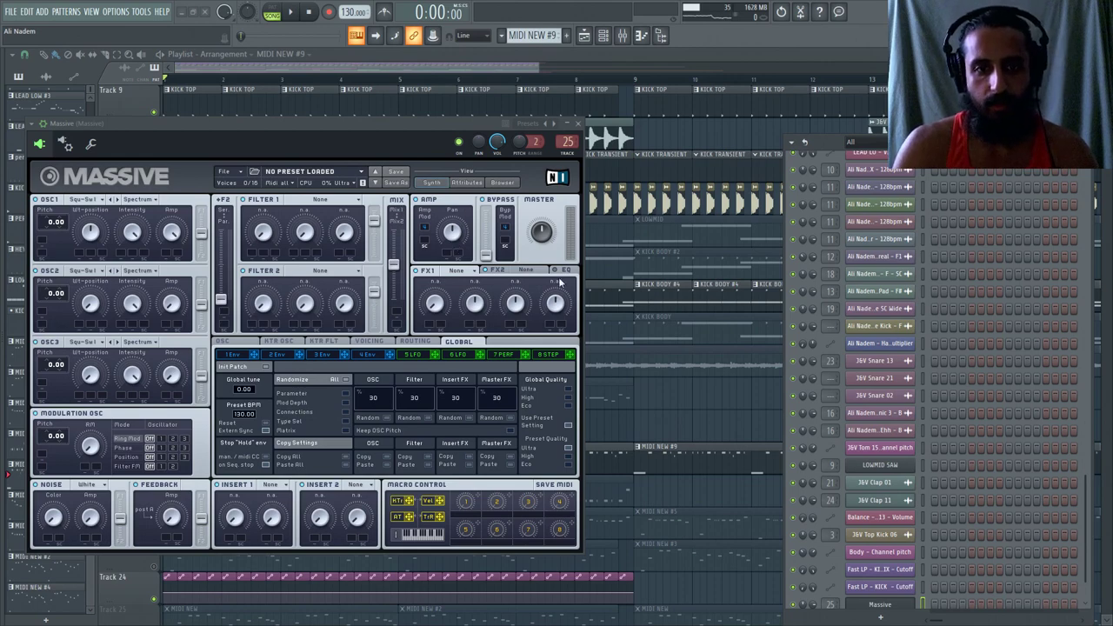
# In Massive, set OSC1's pitch to -12.00 and use Monophon voicing with 2 unison voices and the pan position spread at 100.
pyautogui.click(374, 343)
pyautogui.click(251, 342)
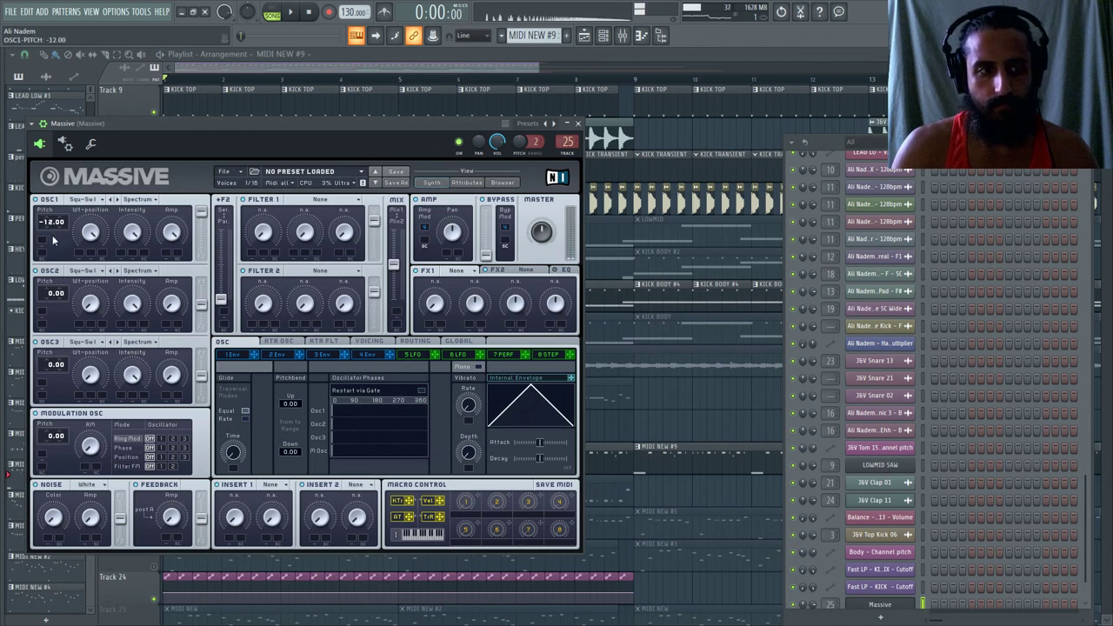
pyautogui.click(364, 342)
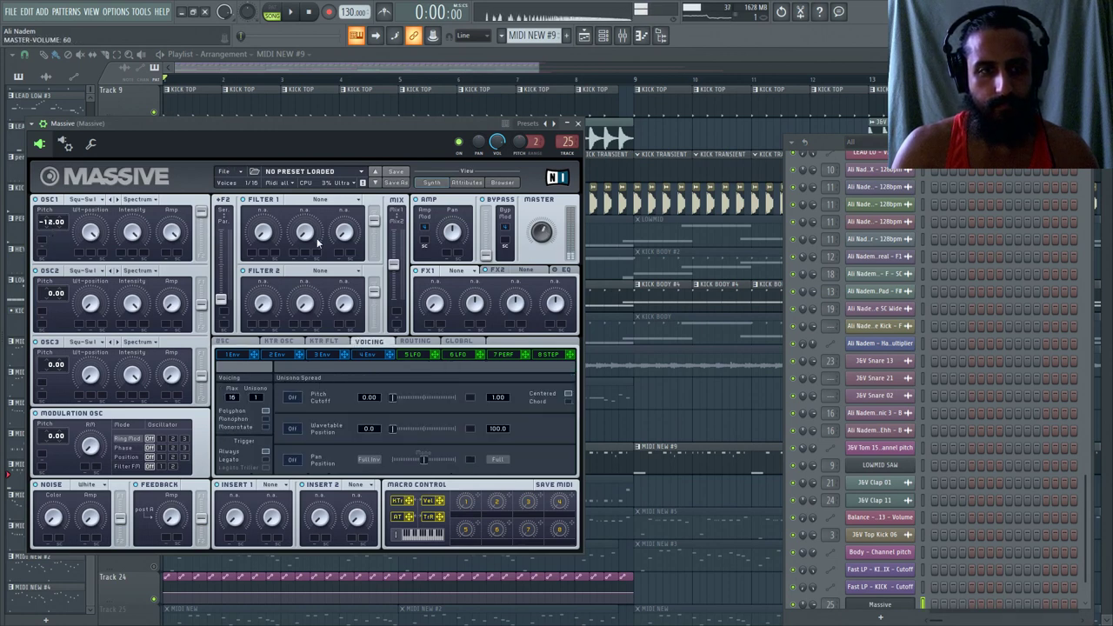
pyautogui.click(235, 345)
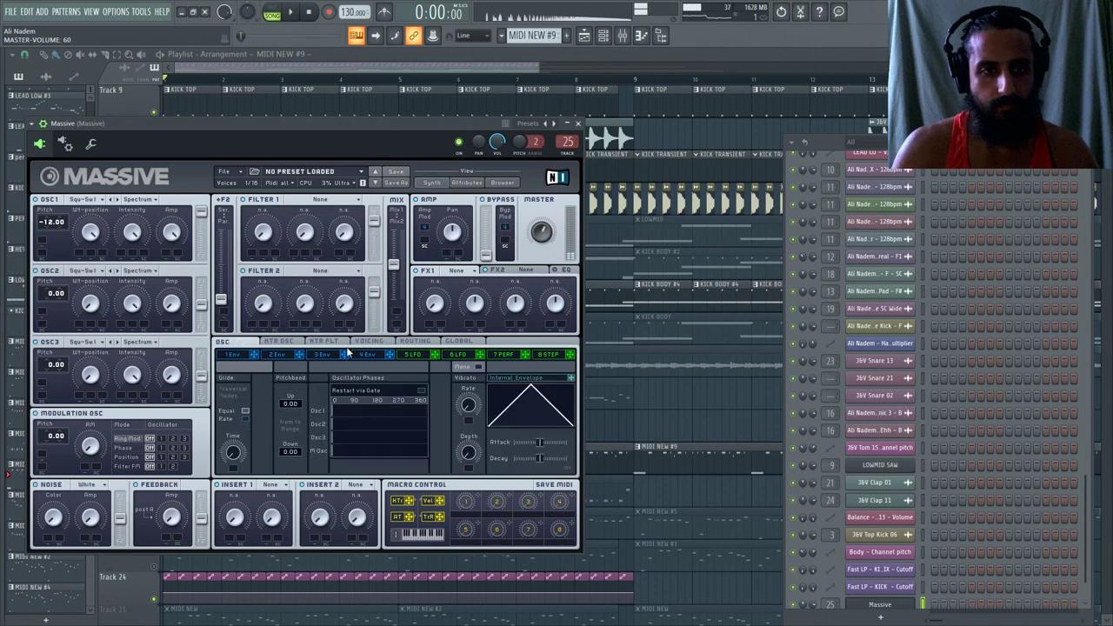
pyautogui.click(354, 342)
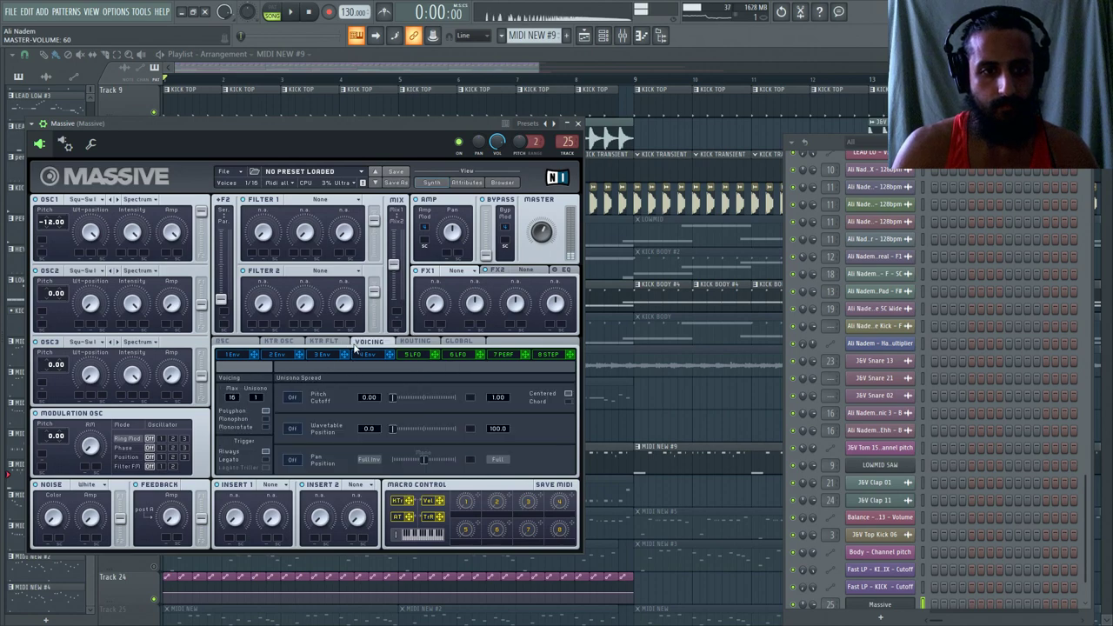
pyautogui.click(266, 419)
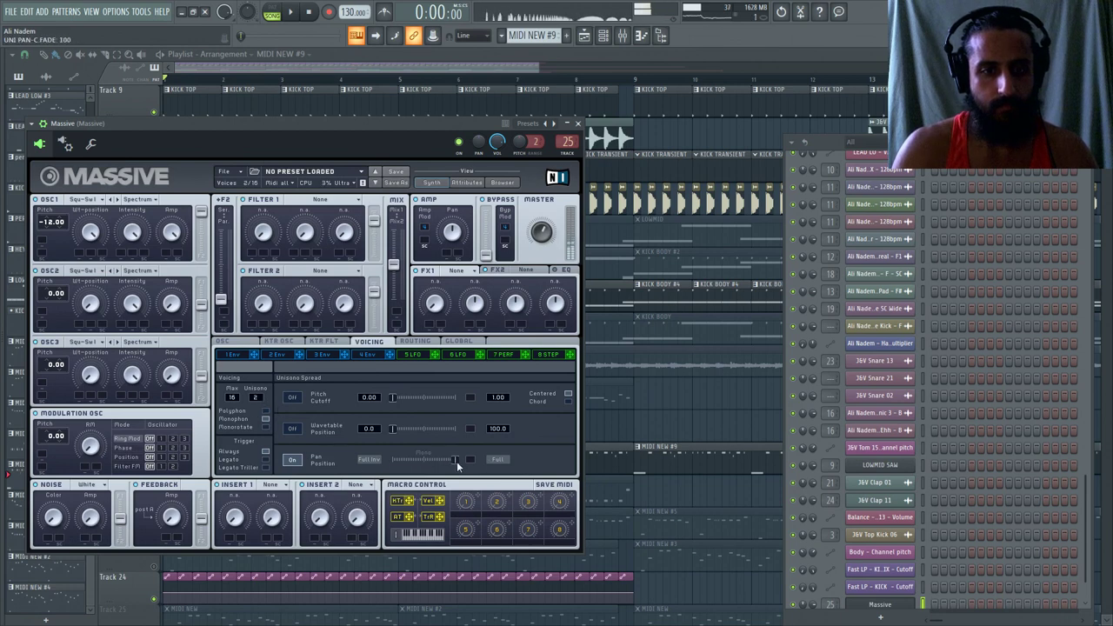
# Raise the decay level of Massive's envelope 4 to 100.
pyautogui.moveTo(384, 131); pyautogui.dragTo(479, 113)
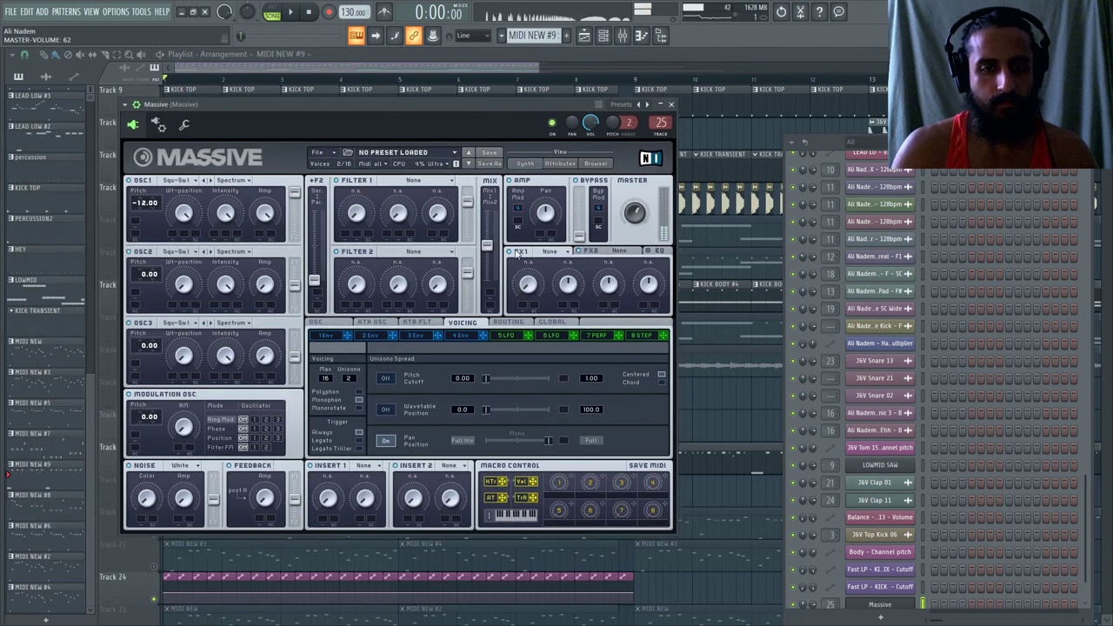
pyautogui.click(456, 338)
pyautogui.moveTo(466, 433); pyautogui.dragTo(497, 380)
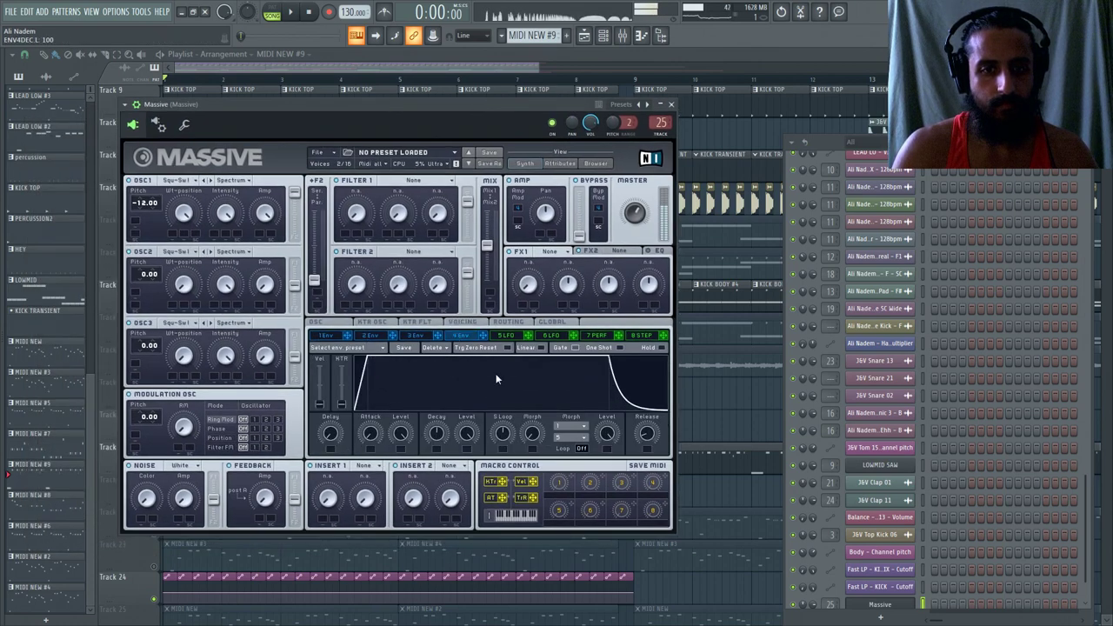
# Load the Kickstart effect on Massive's mixer track.
pyautogui.click(624, 36)
pyautogui.click(897, 506)
pyautogui.click(708, 234)
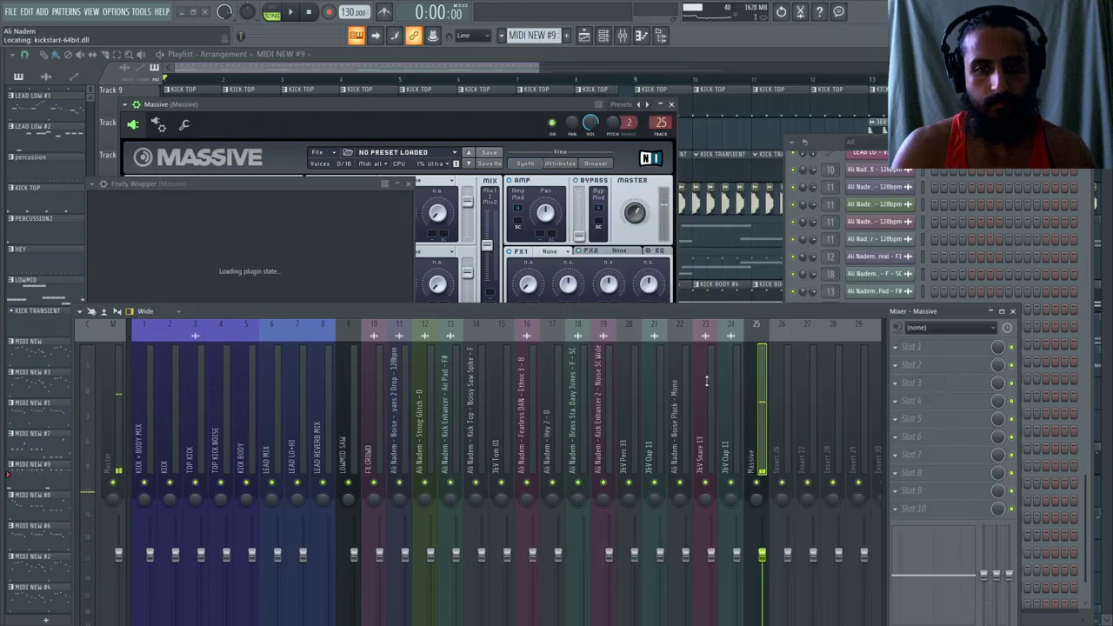
# Play back the arrangement and examine the MIDI NEW #9 and neighbouring tracks in the playlist, with the mixer closed.
pyautogui.moveTo(831, 151); pyautogui.dragTo(755, 117)
pyautogui.press('space')
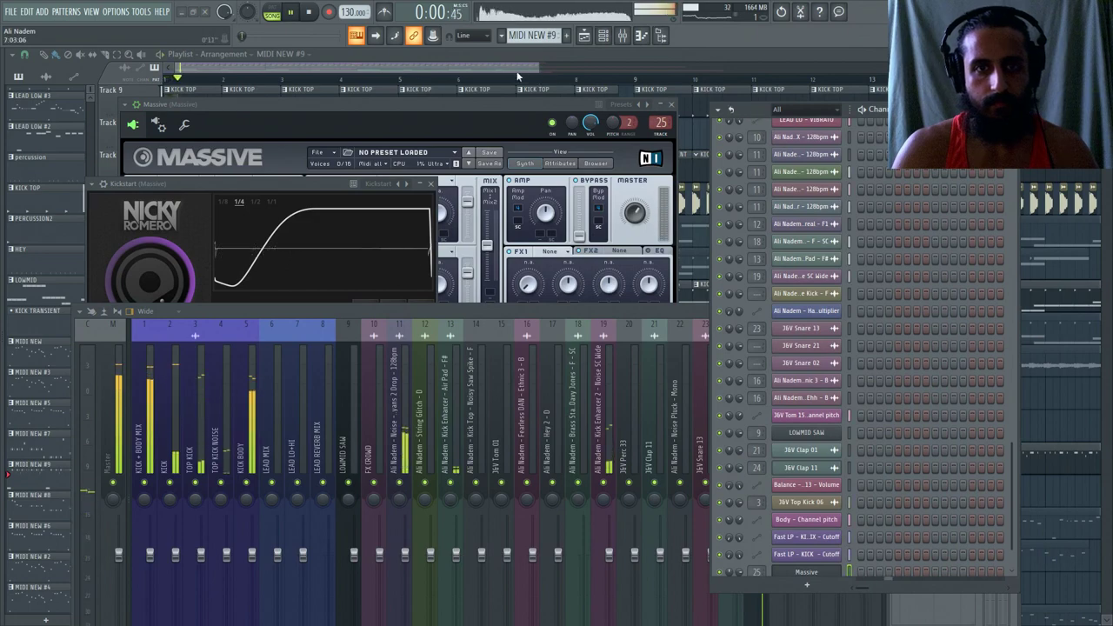
pyautogui.click(263, 310)
pyautogui.moveTo(264, 310); pyautogui.dragTo(277, 466)
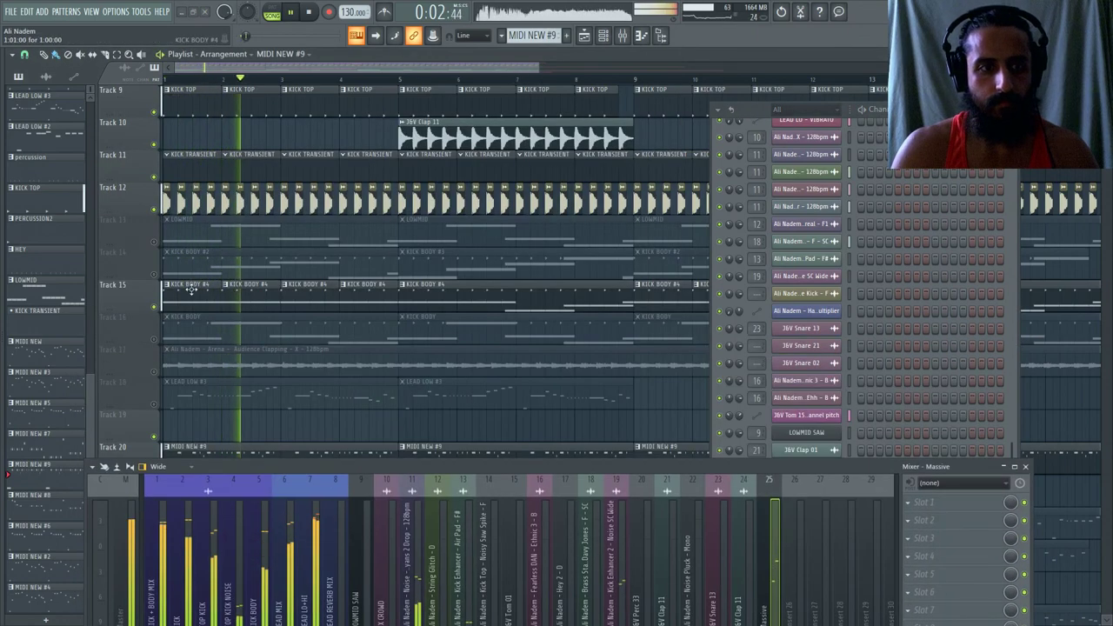
pyautogui.scroll(-5, 442, 87)
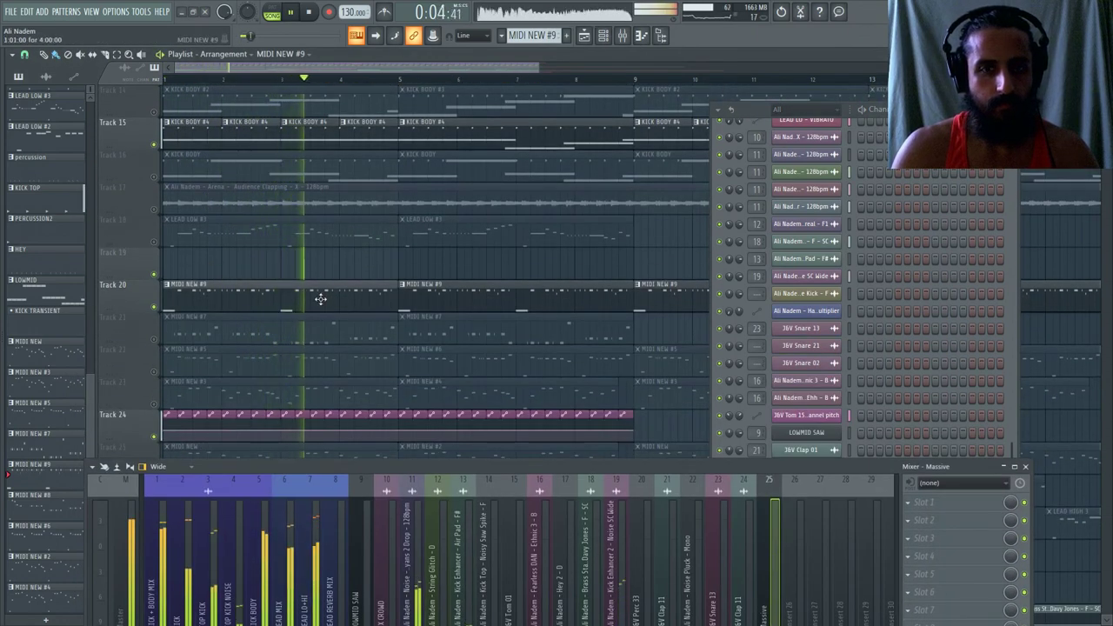
pyautogui.click(1027, 466)
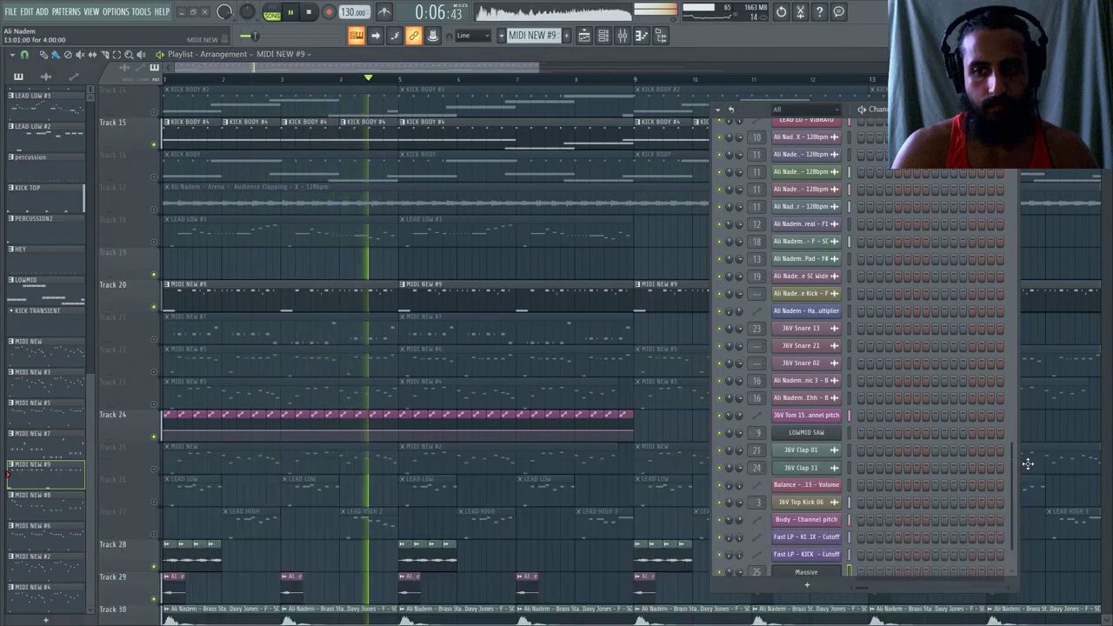
pyautogui.scroll(-1, 884, 504)
pyautogui.press('space')
# In Massive's piano roll for MIDI NEW #9, draw F4 notes at the starts of bars 1 and 3.
pyautogui.rightClick(809, 556)
pyautogui.click(859, 483)
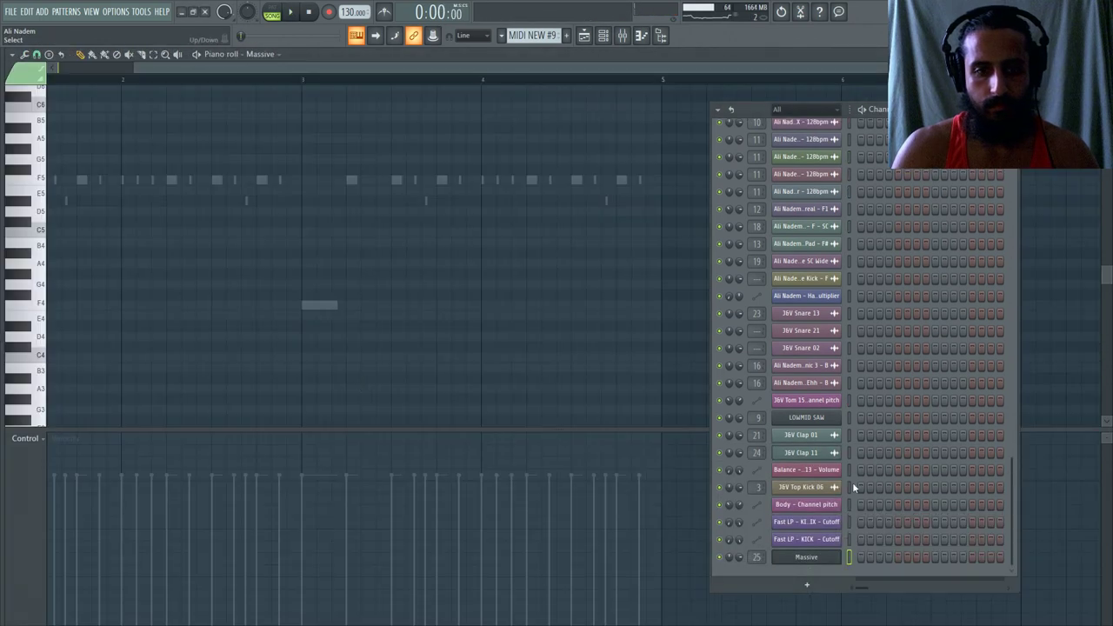
pyautogui.hscroll(-3, 52, 173)
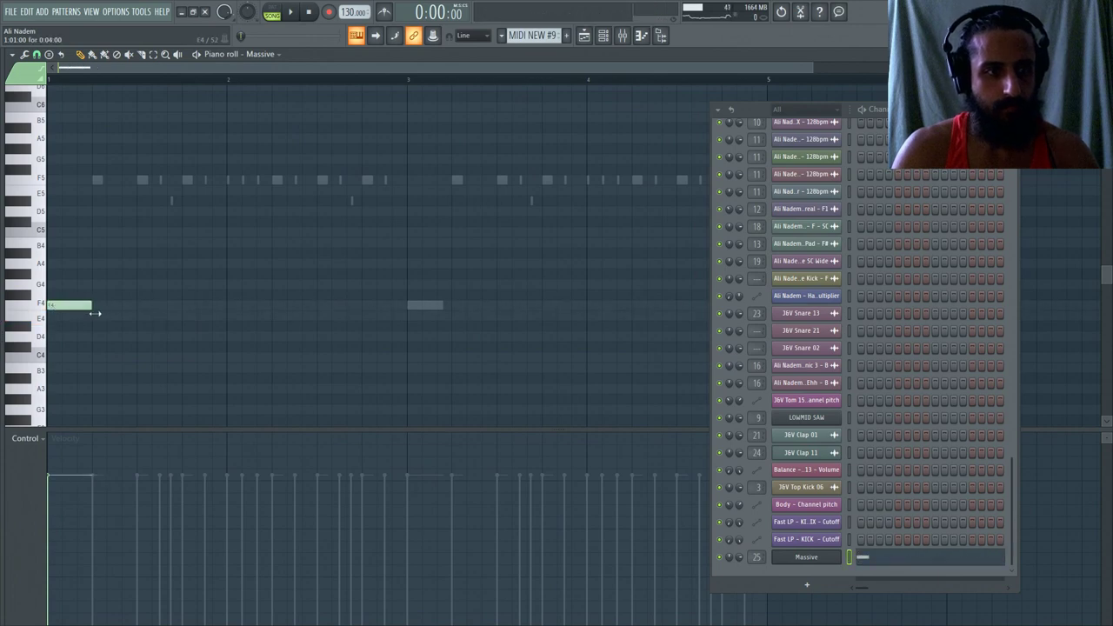
pyautogui.press('space')
pyautogui.scroll(-2, 214, 313)
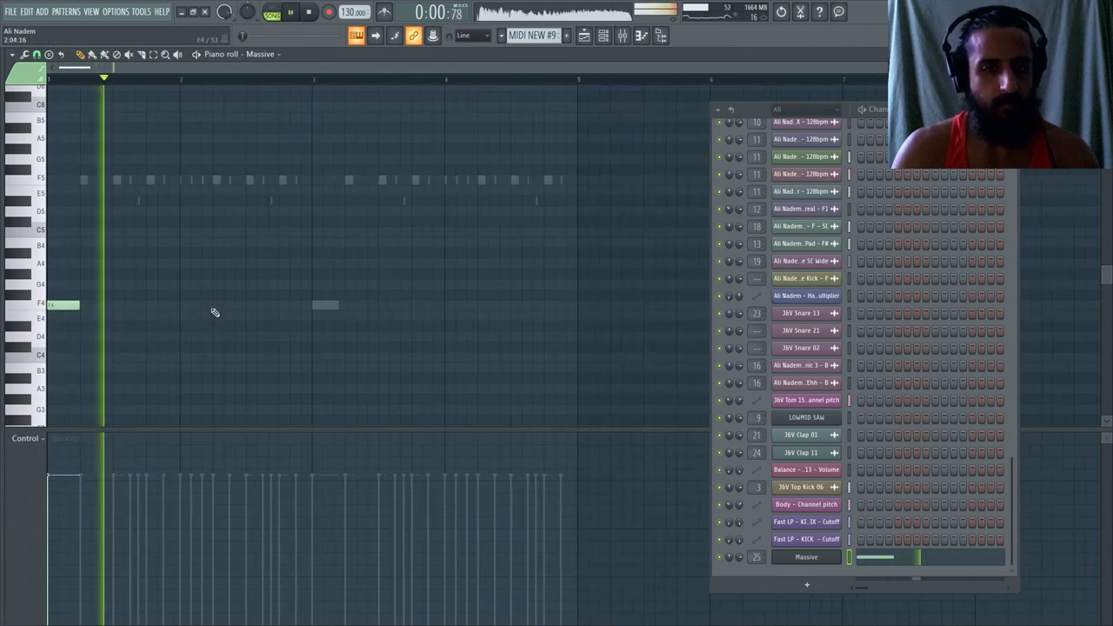
pyautogui.click(313, 303)
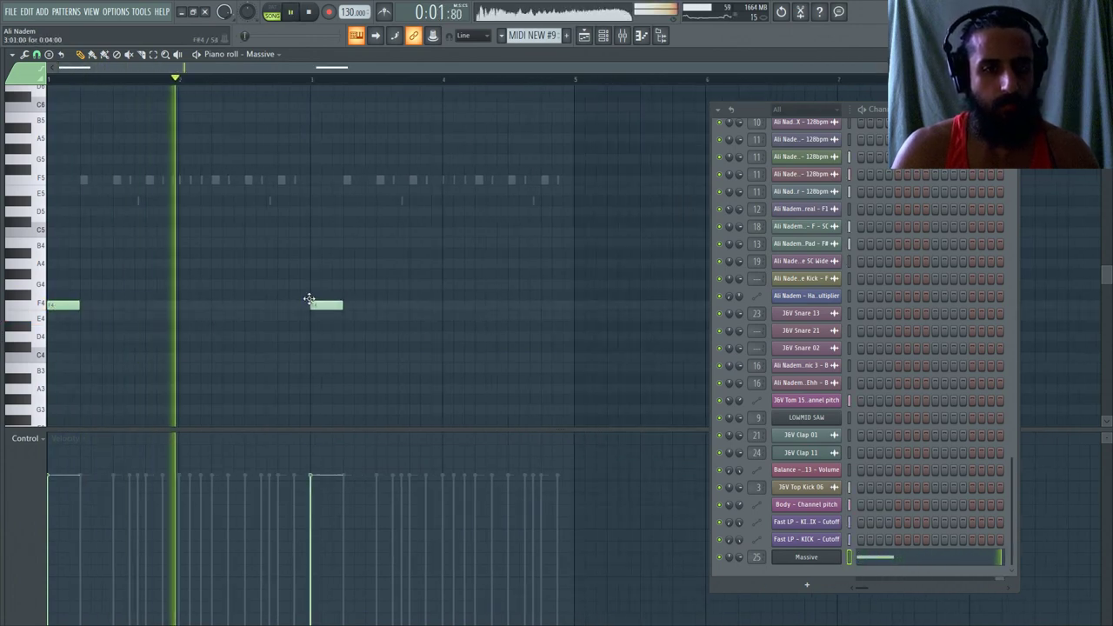
# In Massive, set Filter 1 to Lowpass 4 and the EQ high-shelf boost to 58.
pyautogui.click(810, 555)
pyautogui.press('space')
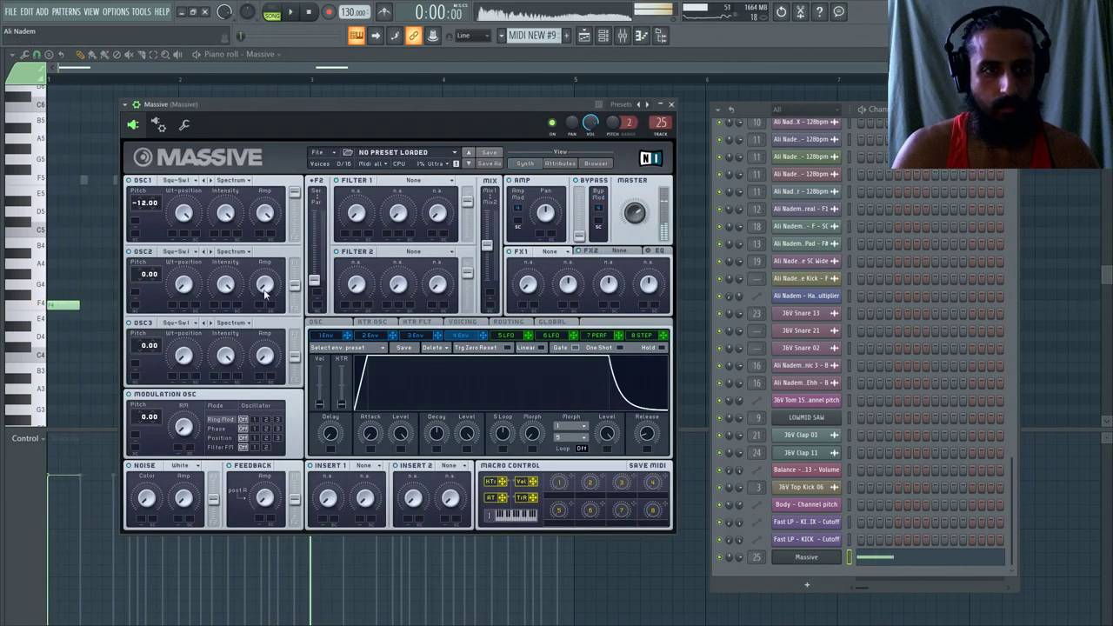
pyautogui.press('space')
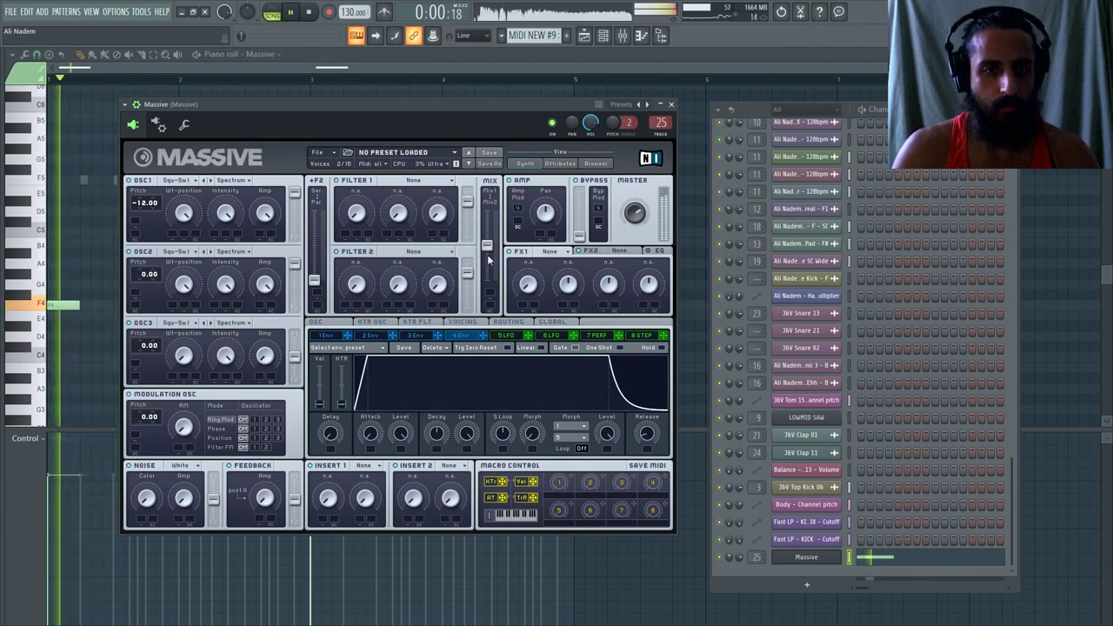
pyautogui.press('space')
pyautogui.click(413, 180)
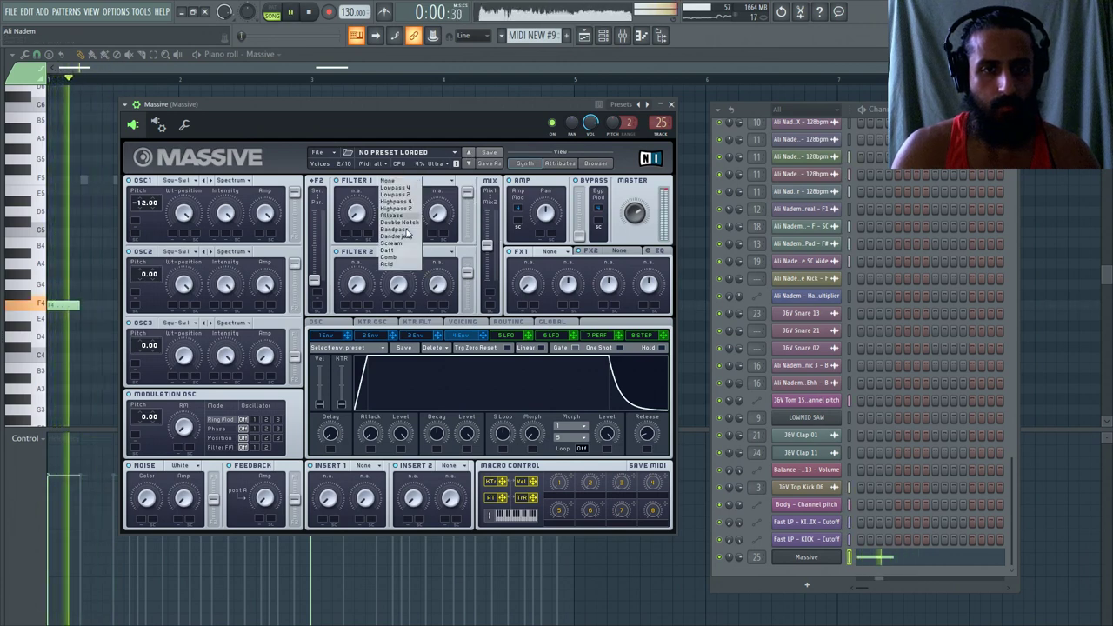
pyautogui.click(395, 188)
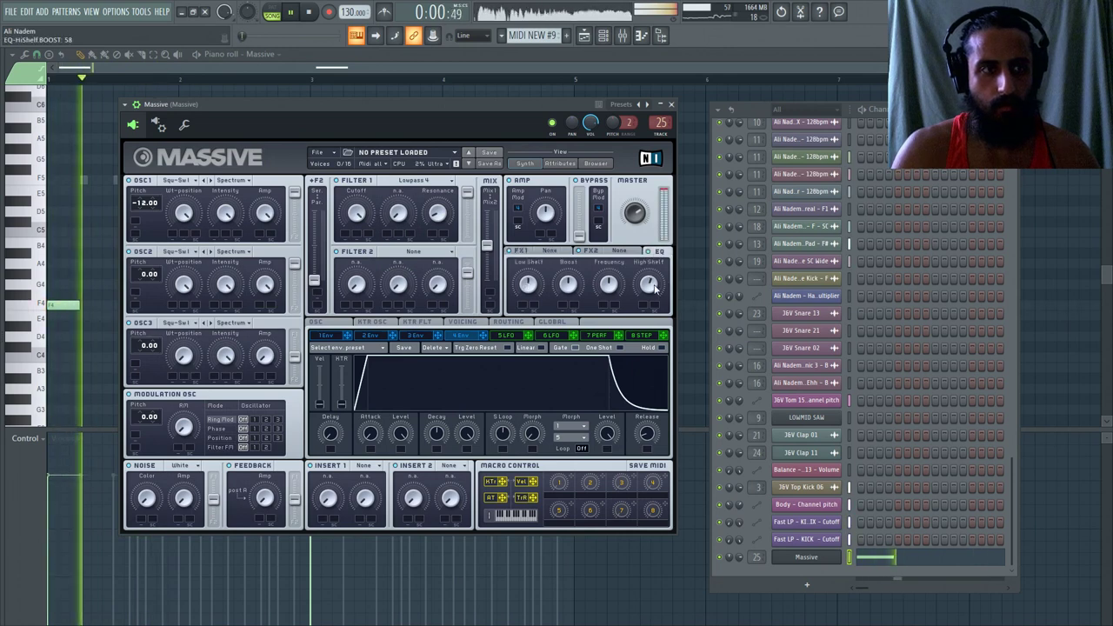
pyautogui.press('Escape')
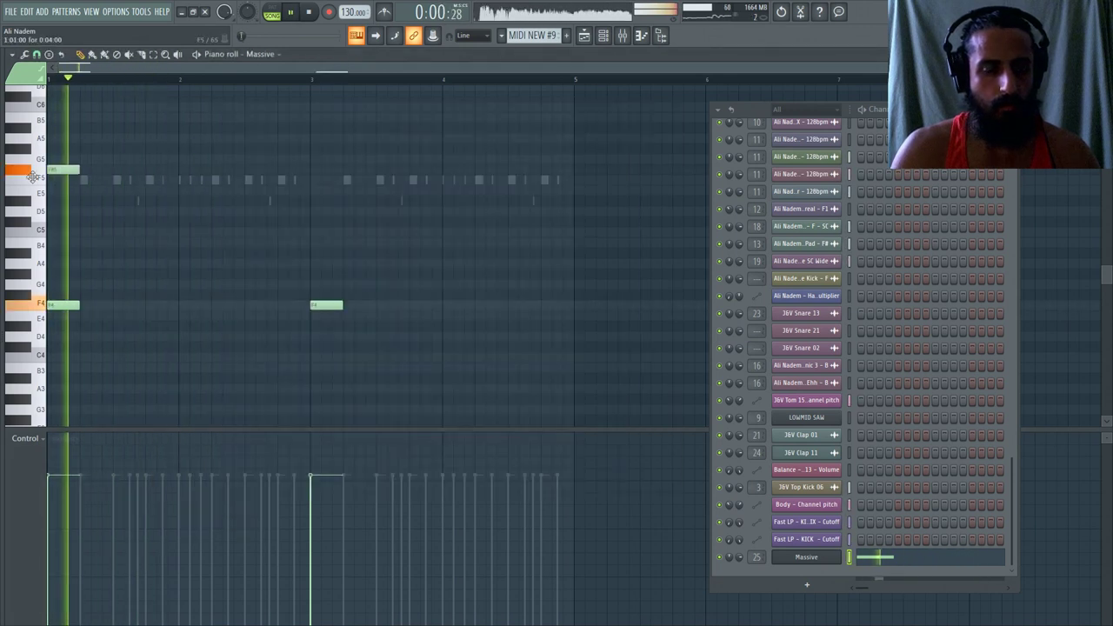
# Switch Massive's voicing to Polyphon and add F5 notes above the F4 notes at bars 1 and 3.
pyautogui.click(816, 561)
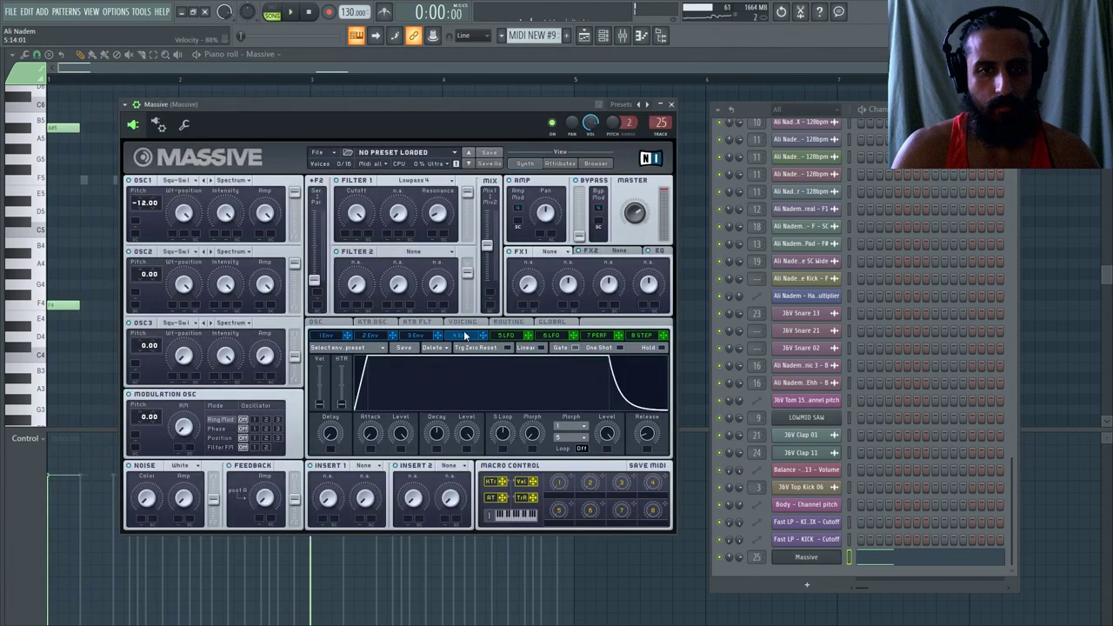
pyautogui.click(463, 322)
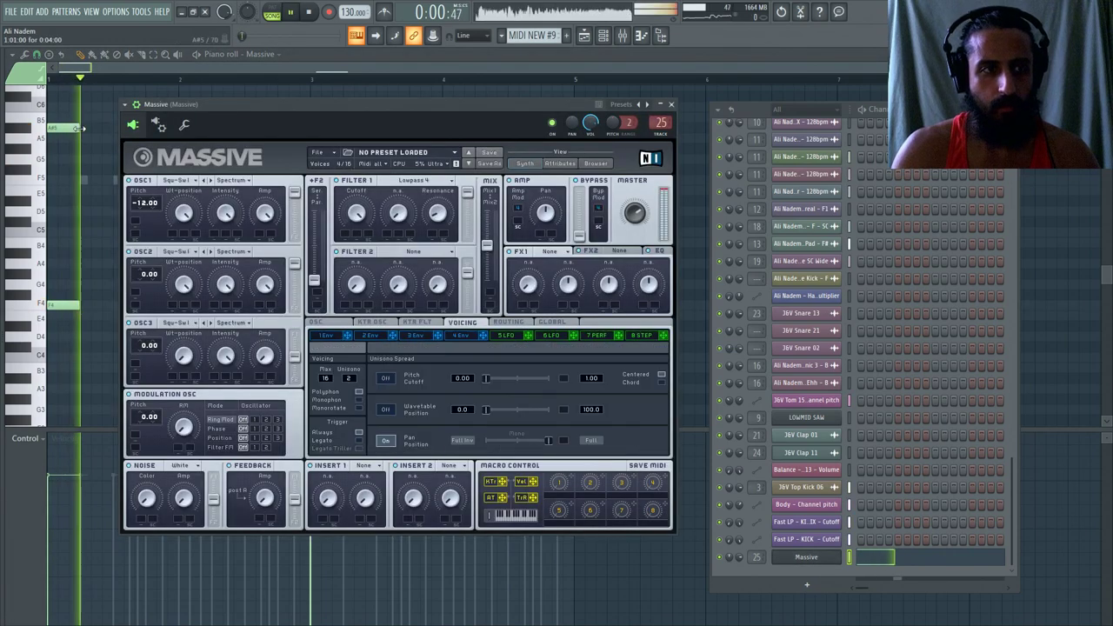
pyautogui.press('Escape')
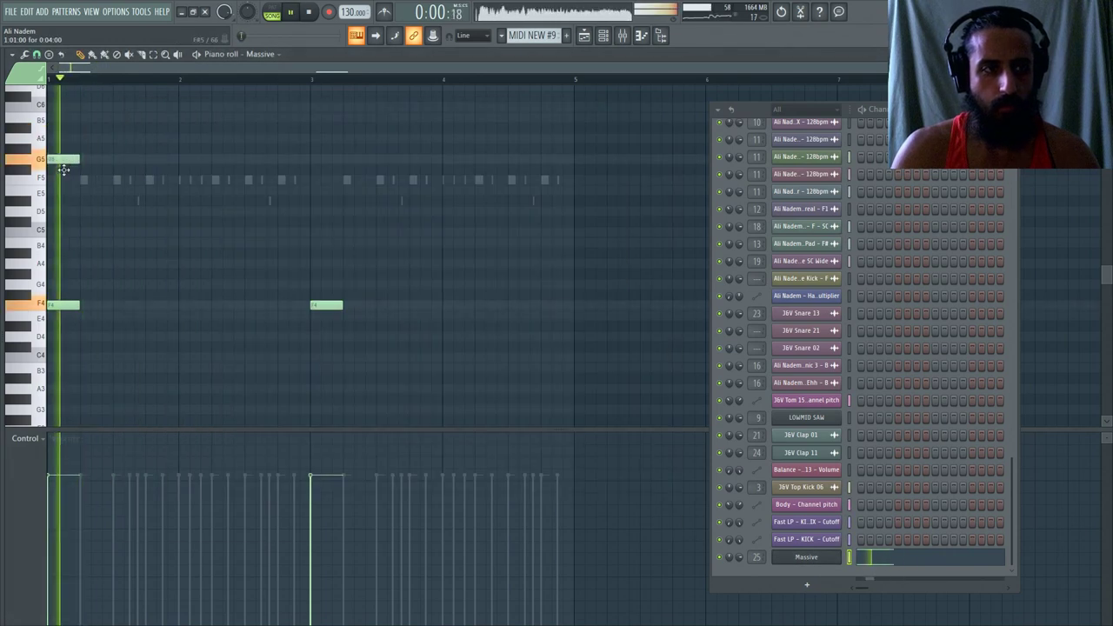
pyautogui.click(315, 180)
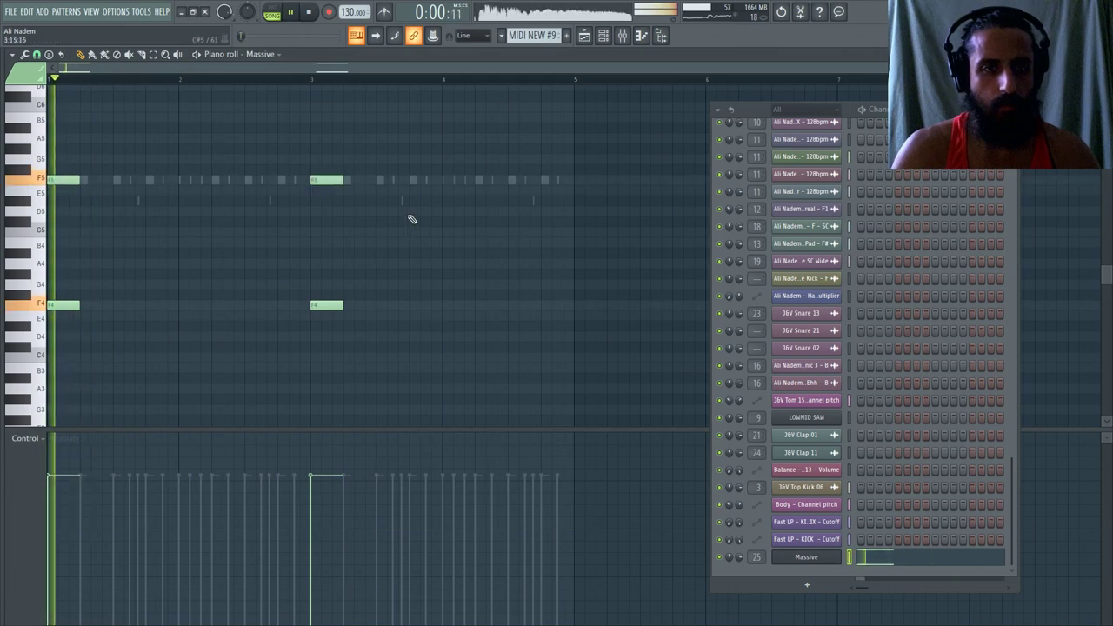
# Set Massive's FX2 to Reverb with a dry/wet value of 21.
pyautogui.click(813, 557)
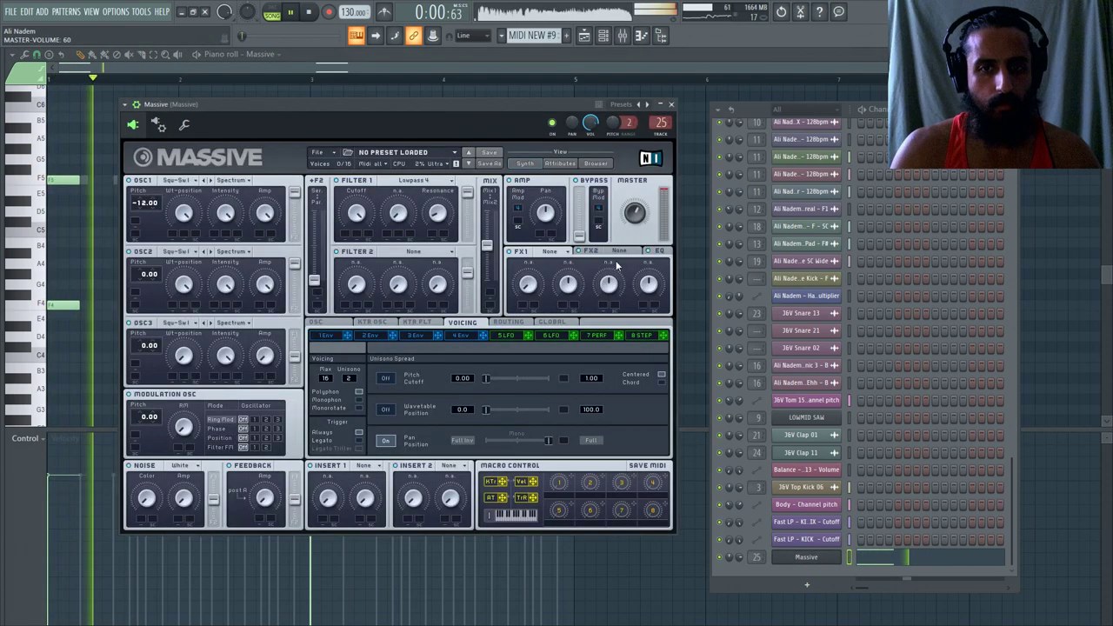
pyautogui.click(616, 252)
pyautogui.click(648, 252)
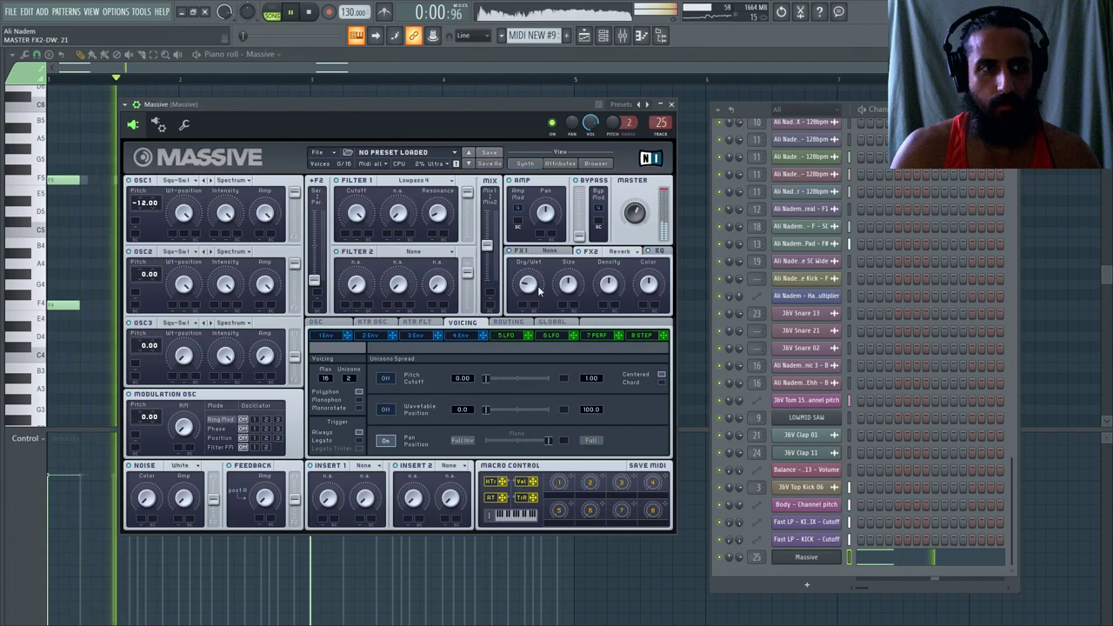
# Raise the upper note at bar 3 to G5 and lower the F4 note at bar 1 to C#4.
pyautogui.press('Escape')
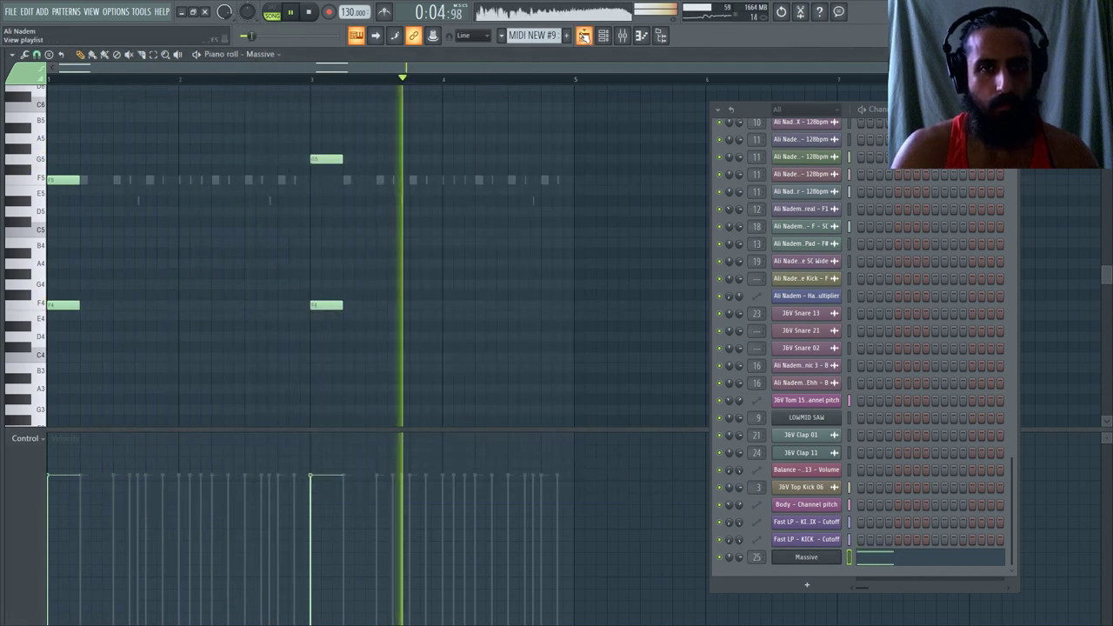
pyautogui.click(583, 35)
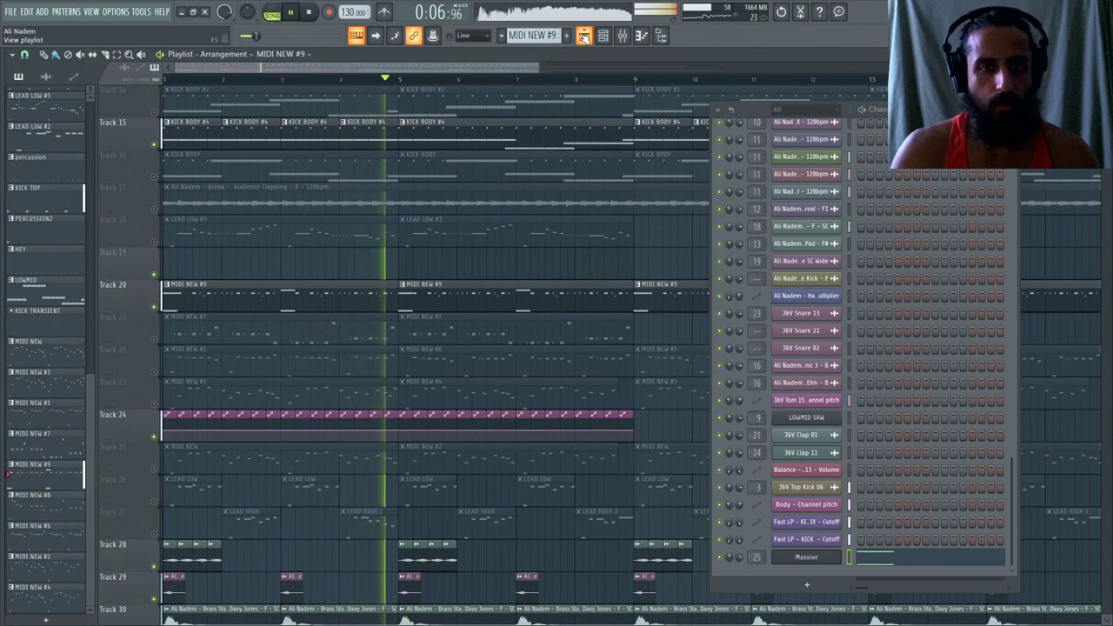
pyautogui.click(584, 35)
pyautogui.press('space')
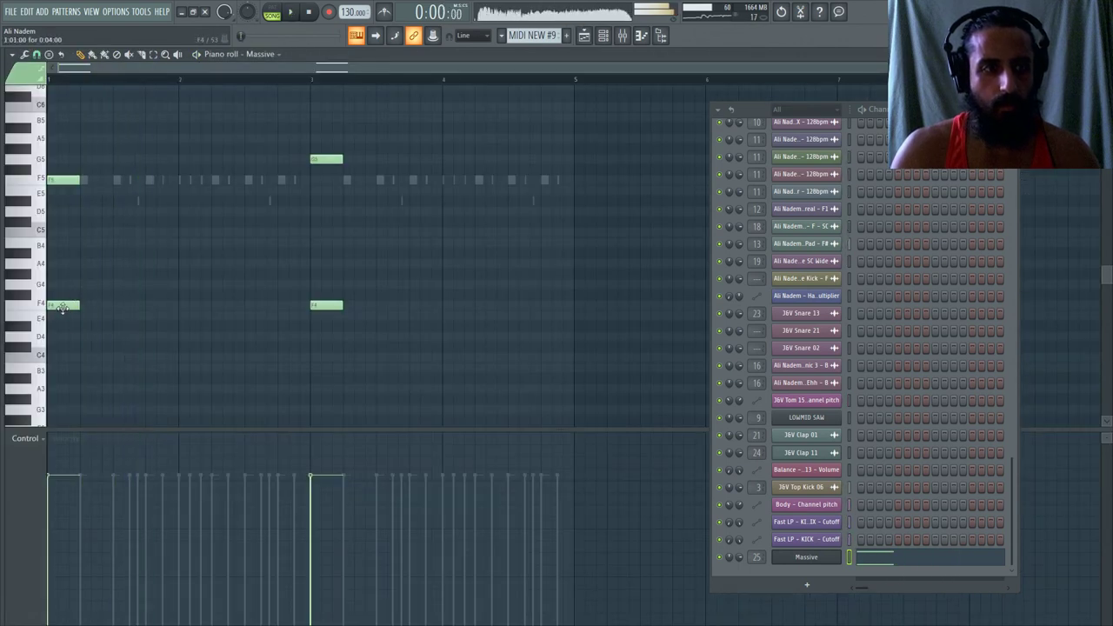
pyautogui.press('space')
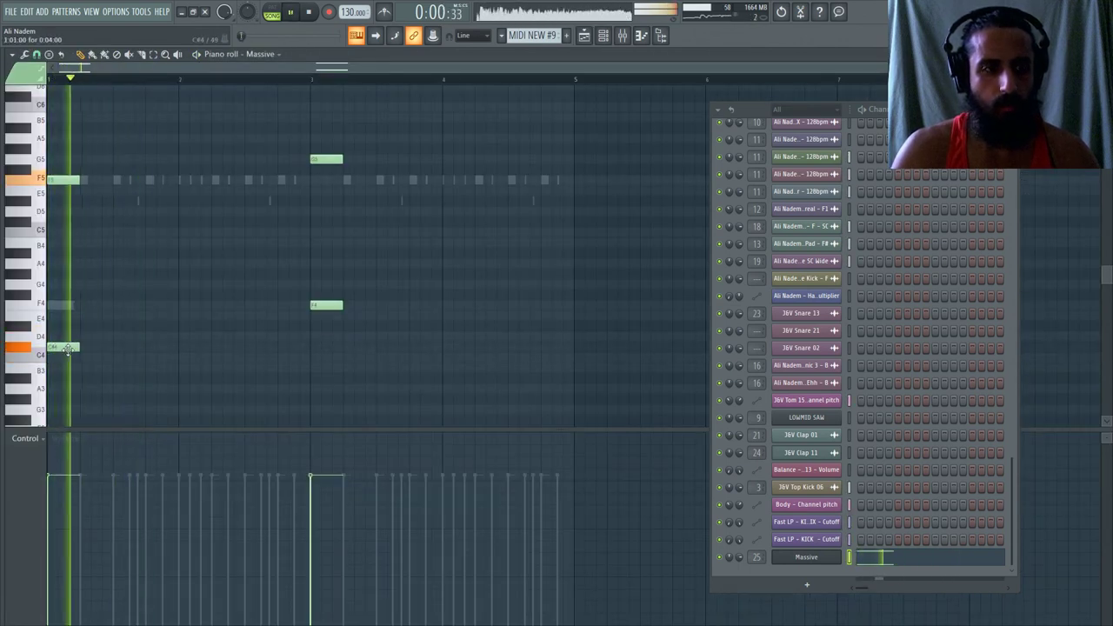
pyautogui.press('space')
pyautogui.press('space')
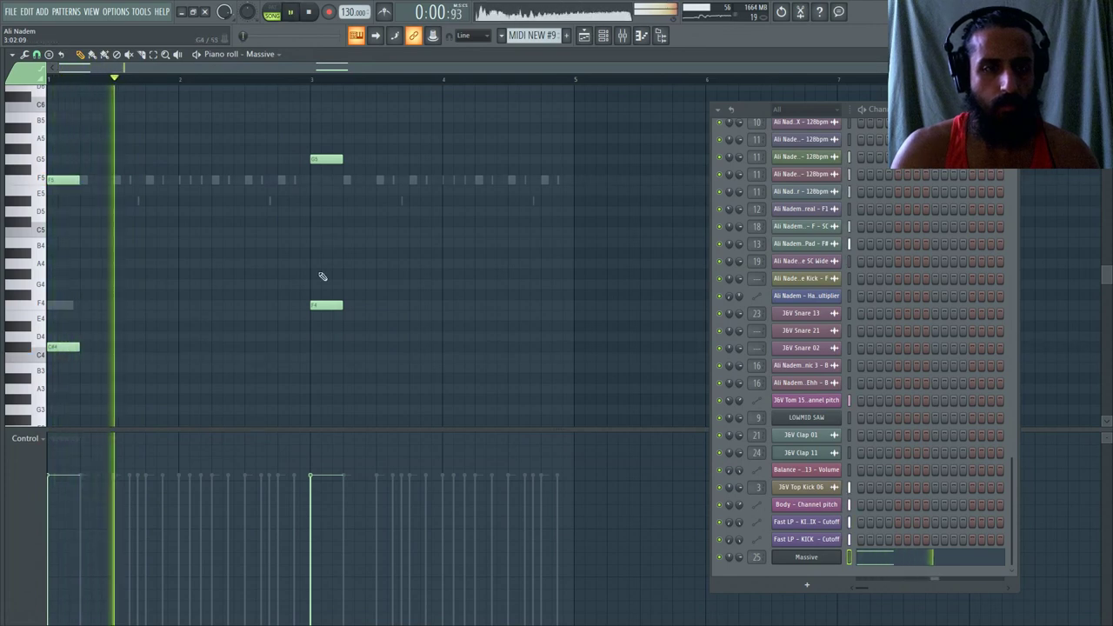
# Move the two bar 3 notes to the start of bar 2, placing them on D#4 and G5.
pyautogui.moveTo(321, 304); pyautogui.dragTo(175, 351)
pyautogui.press('space')
pyautogui.press('space')
pyautogui.moveTo(322, 159); pyautogui.dragTo(190, 159)
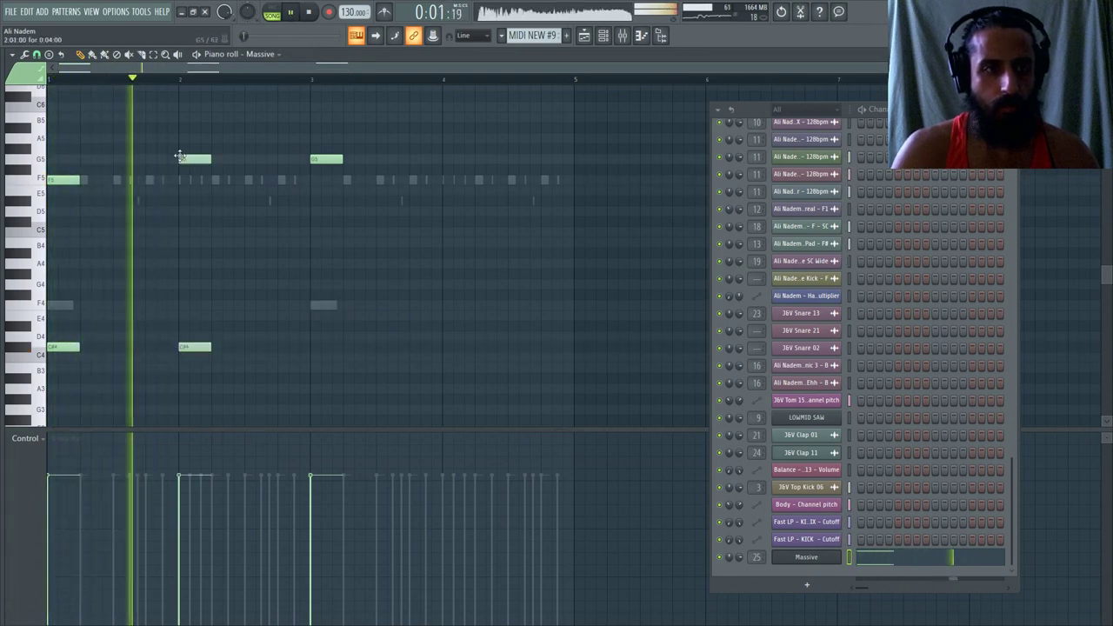
pyautogui.press('space')
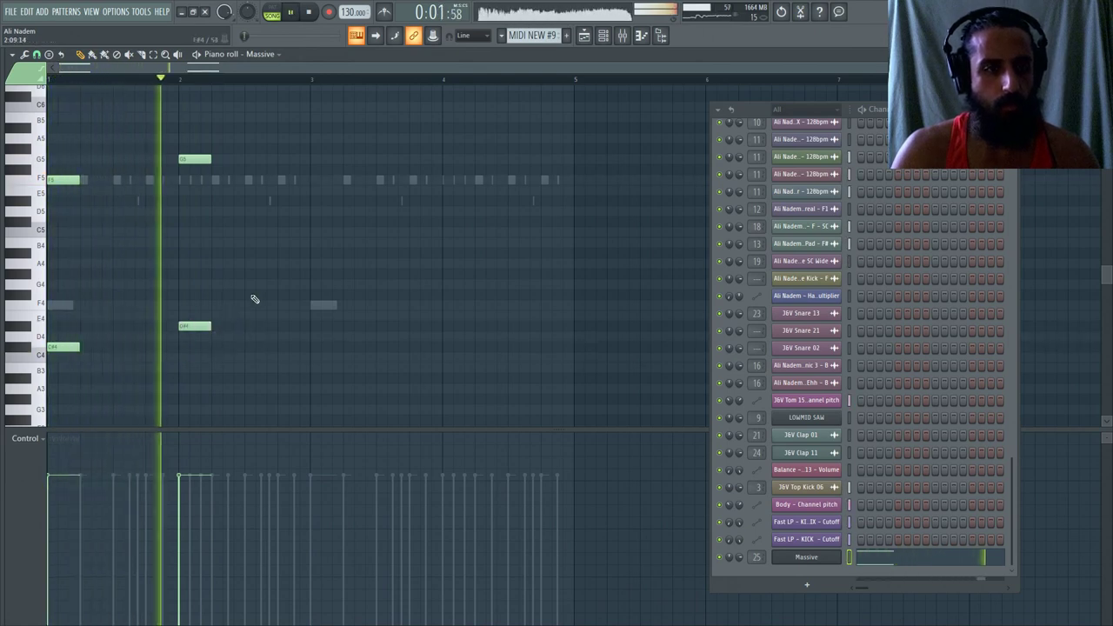
# Add notes on F4 and G#5 at the start of bar 3 and play back the pattern.
pyautogui.click(319, 305)
pyautogui.click(320, 179)
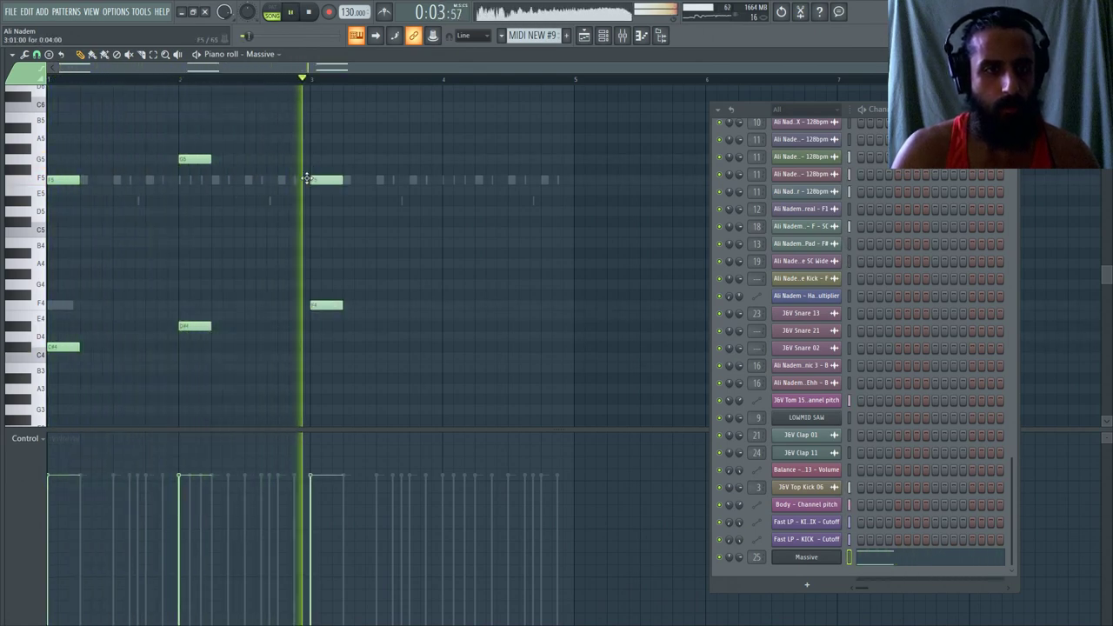
pyautogui.press('space')
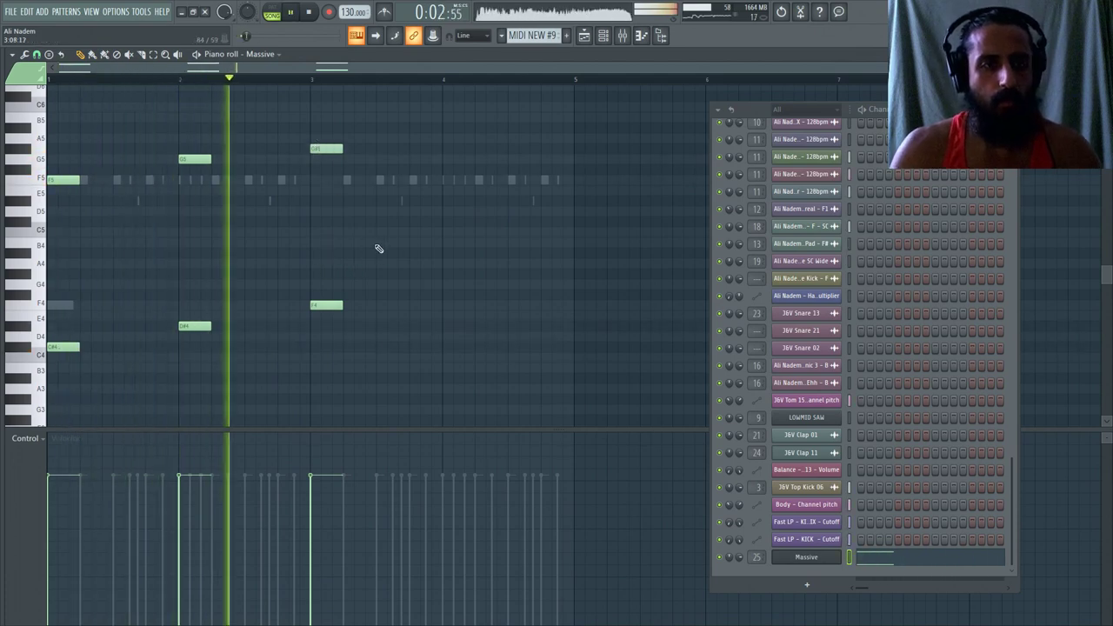
# Add notes on G4 and A#5 at the start of bar 4 and play them back.
pyautogui.click(447, 295)
pyautogui.press('space')
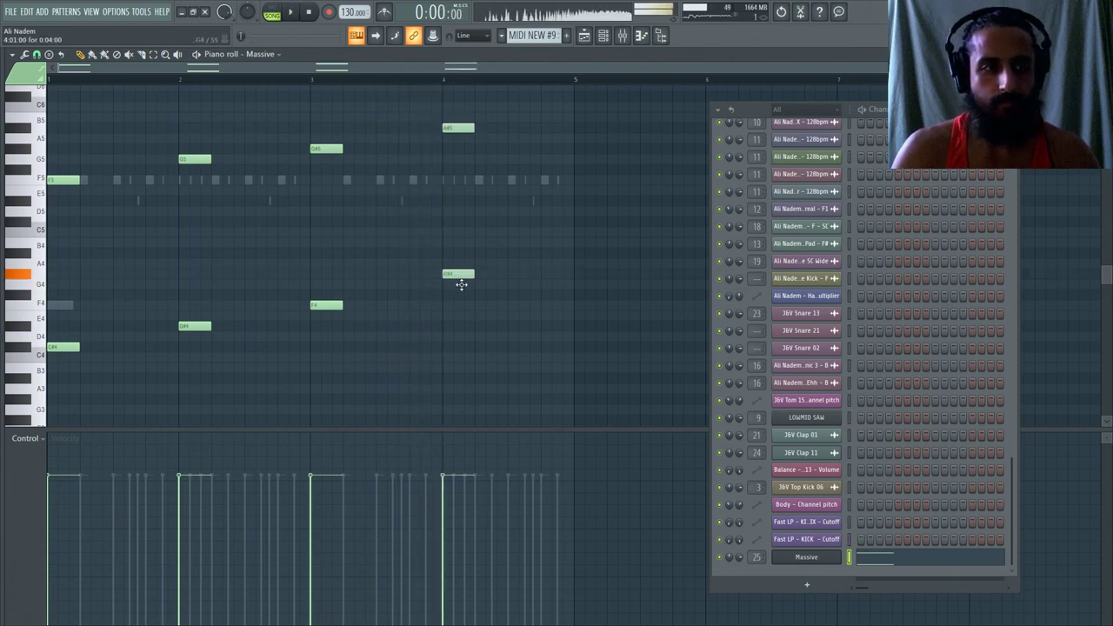
pyautogui.moveTo(462, 287); pyautogui.dragTo(460, 296)
pyautogui.press('space')
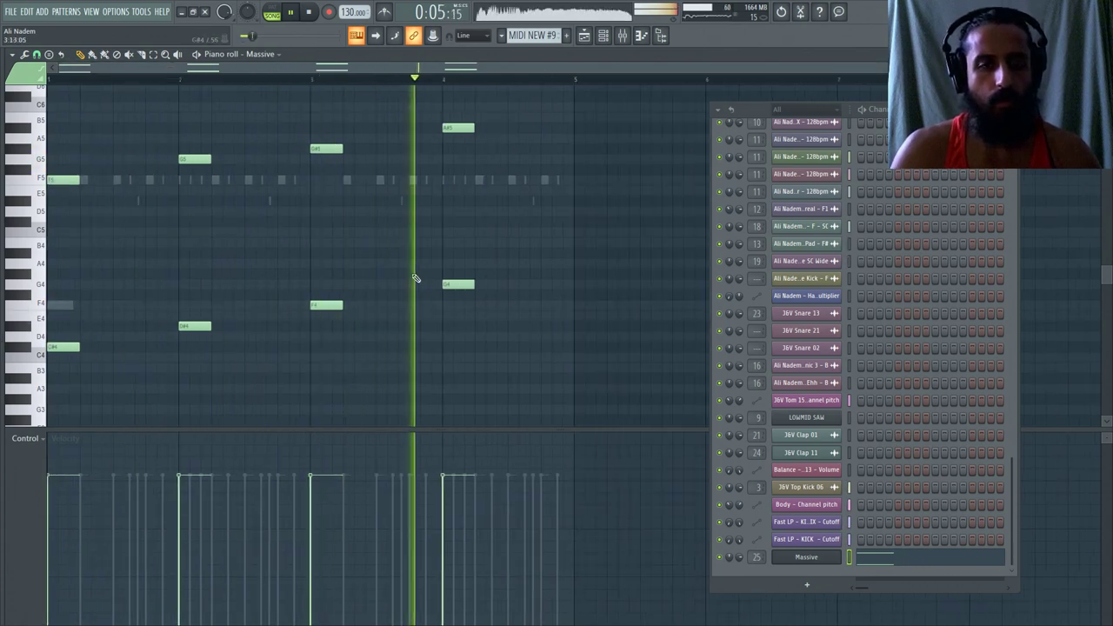
# Raise bar 4's first lower note to G#4 and add G4/G5 and G#4/G#5 pairs in the second half of the bar.
pyautogui.press('space')
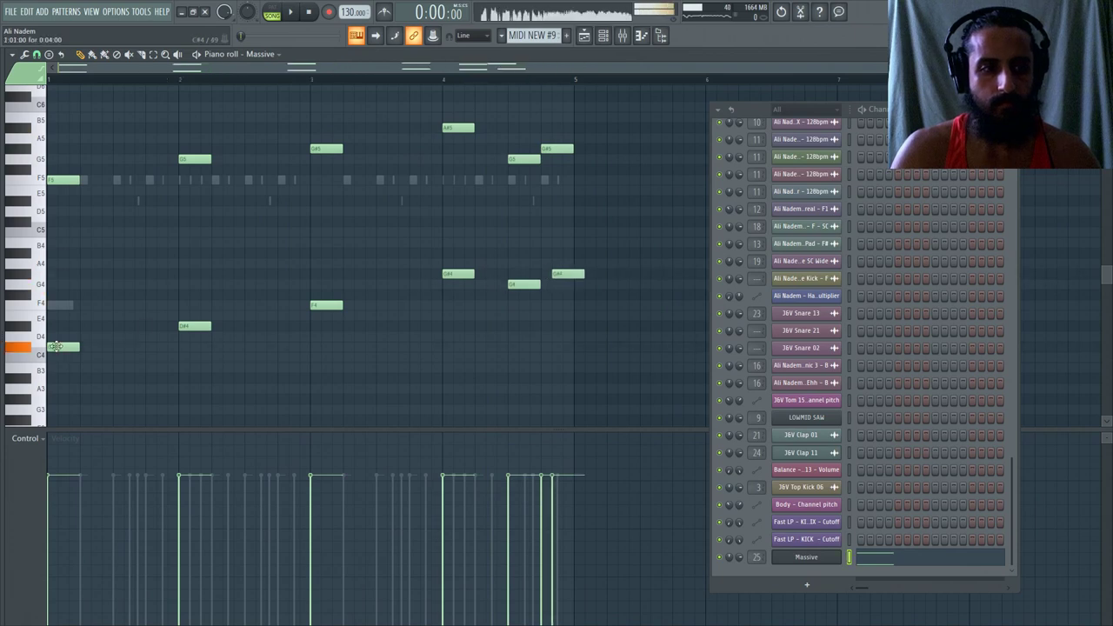
pyautogui.press('space')
pyautogui.moveTo(558, 274); pyautogui.dragTo(545, 274)
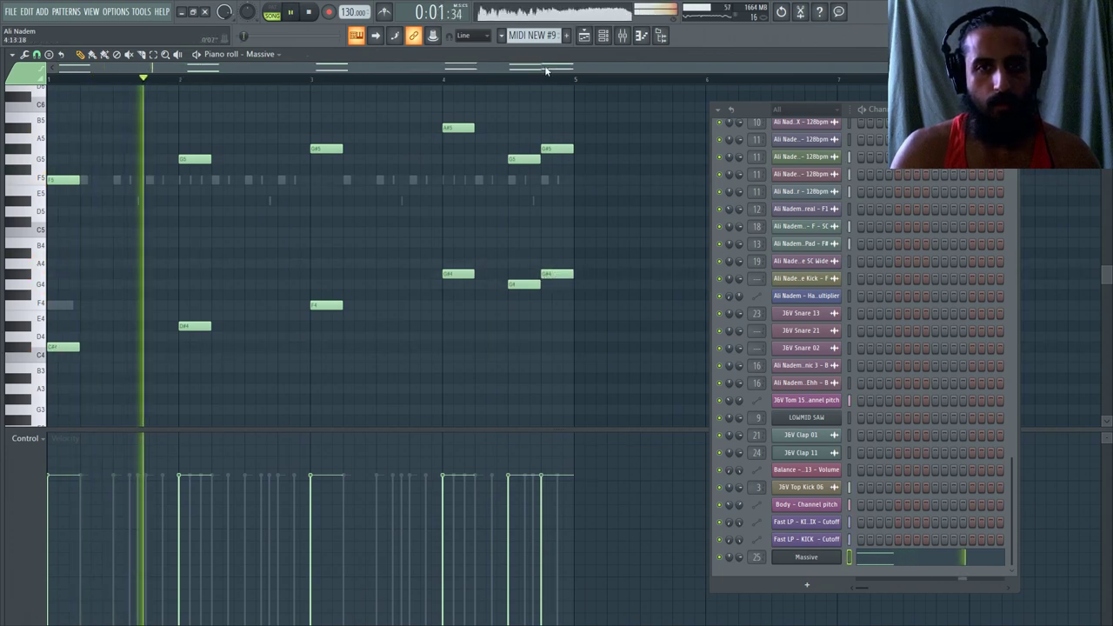
# Extend the C#4 note at bar 1 to the start of bar 2.
pyautogui.click(814, 562)
pyautogui.click(816, 566)
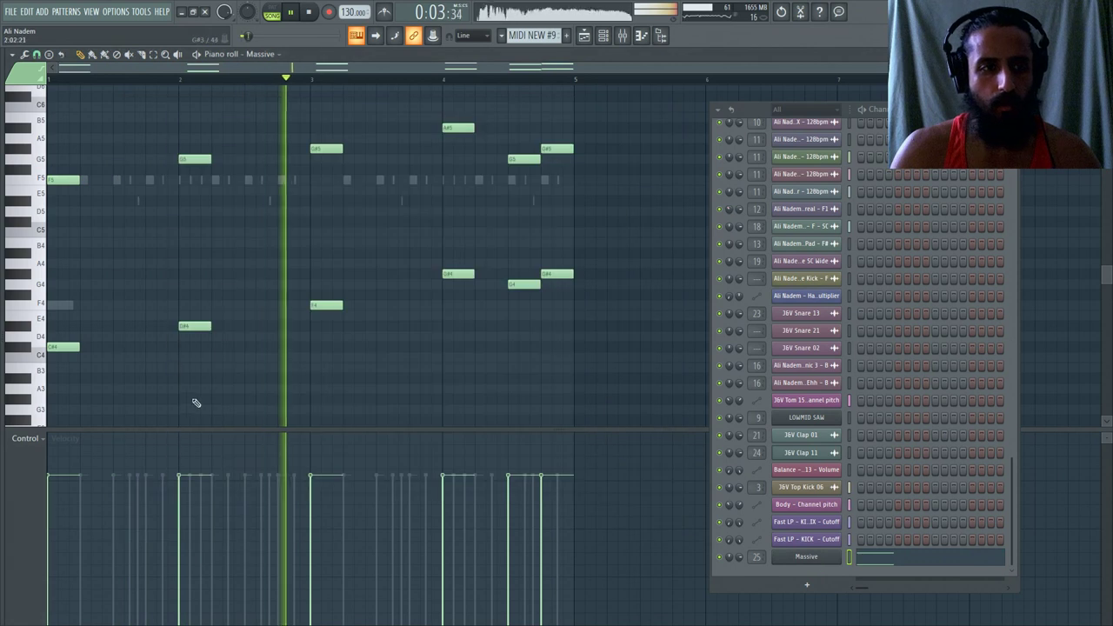
pyautogui.moveTo(79, 347); pyautogui.dragTo(178, 348)
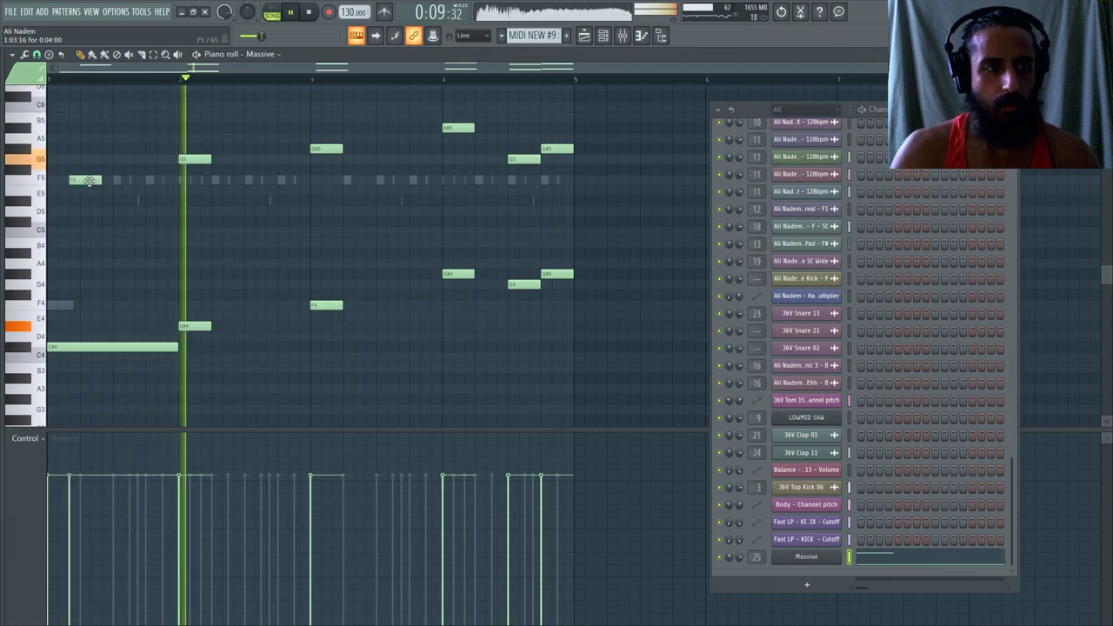
# Extend the notes in bars 1 to 3 to full bars and bar 4's A#5/G#4 pair to half a bar, and transpose everything up an octave.
pyautogui.moveTo(78, 181); pyautogui.dragTo(308, 160)
pyautogui.moveTo(209, 326); pyautogui.dragTo(441, 306)
pyautogui.moveTo(329, 149); pyautogui.dragTo(507, 129)
pyautogui.rightClick(451, 275)
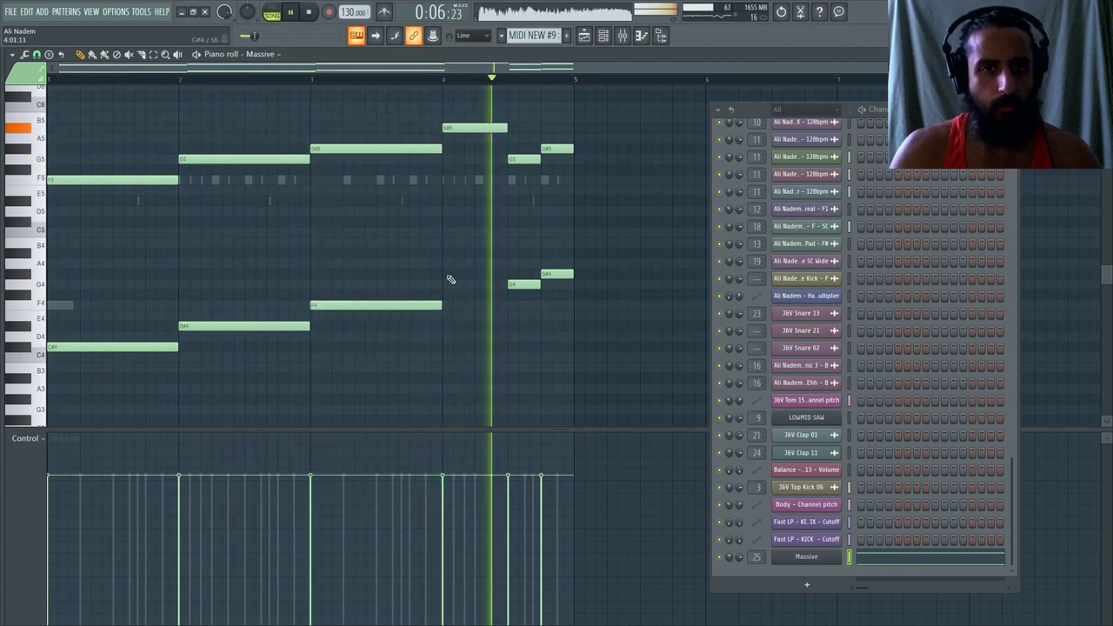
pyautogui.hotkey('ctrl', 'a')
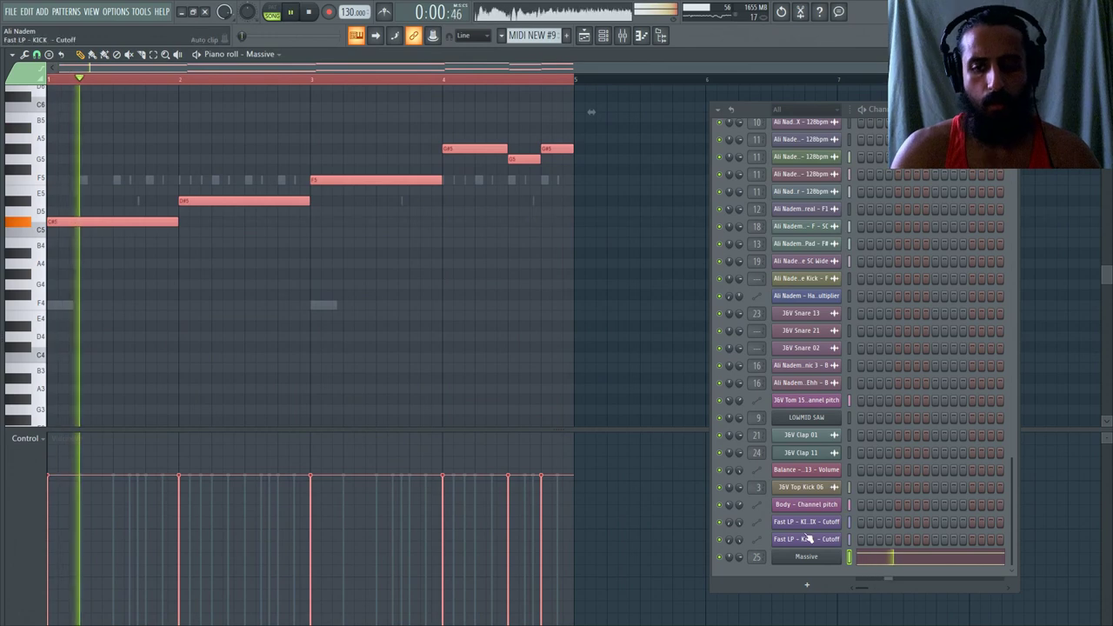
# Set Massive's master volume to 41 and open its FX2 reverb settings during playback.
pyautogui.click(835, 557)
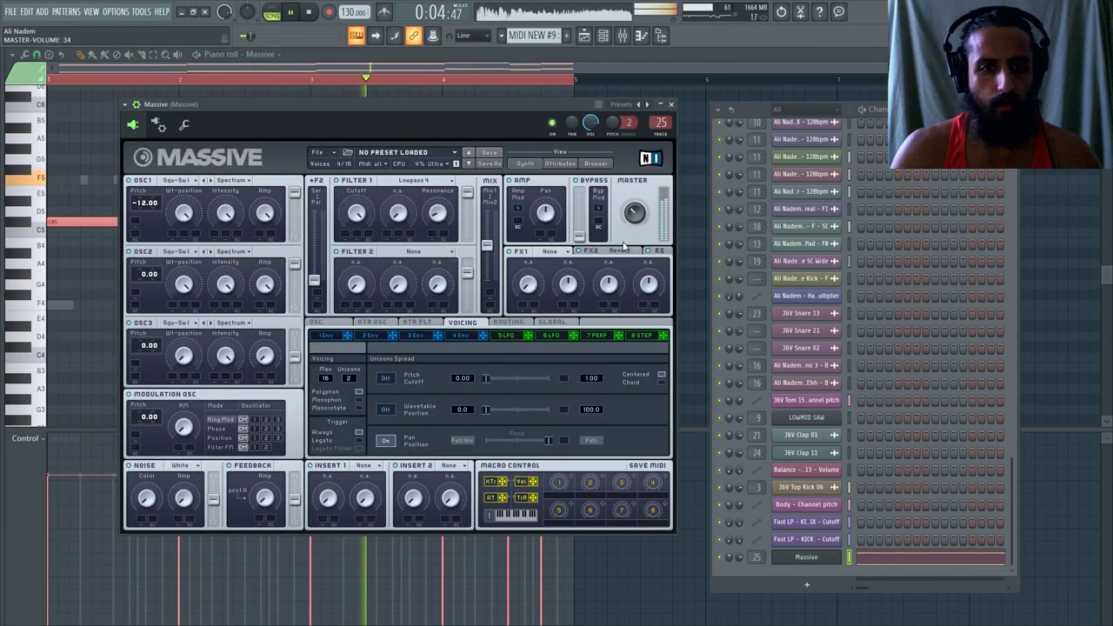
pyautogui.press('space')
pyautogui.click(612, 252)
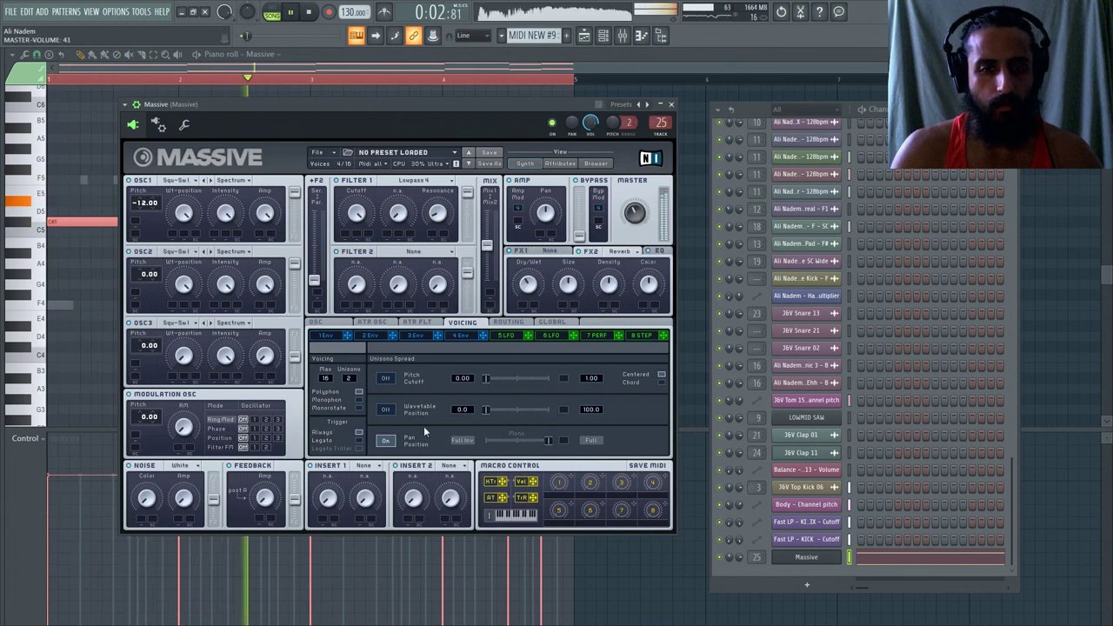
pyautogui.click(363, 63)
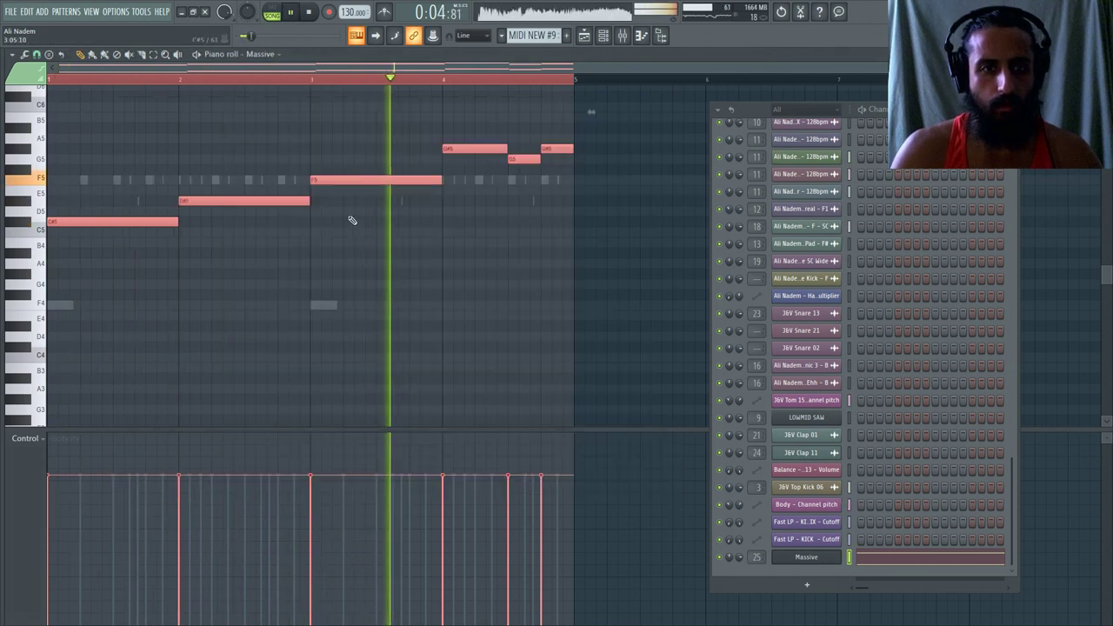
pyautogui.press('space')
# Create a CHORFD pattern holding a copy of the chord notes and place it on Track 19 of the playlist.
pyautogui.click(566, 35)
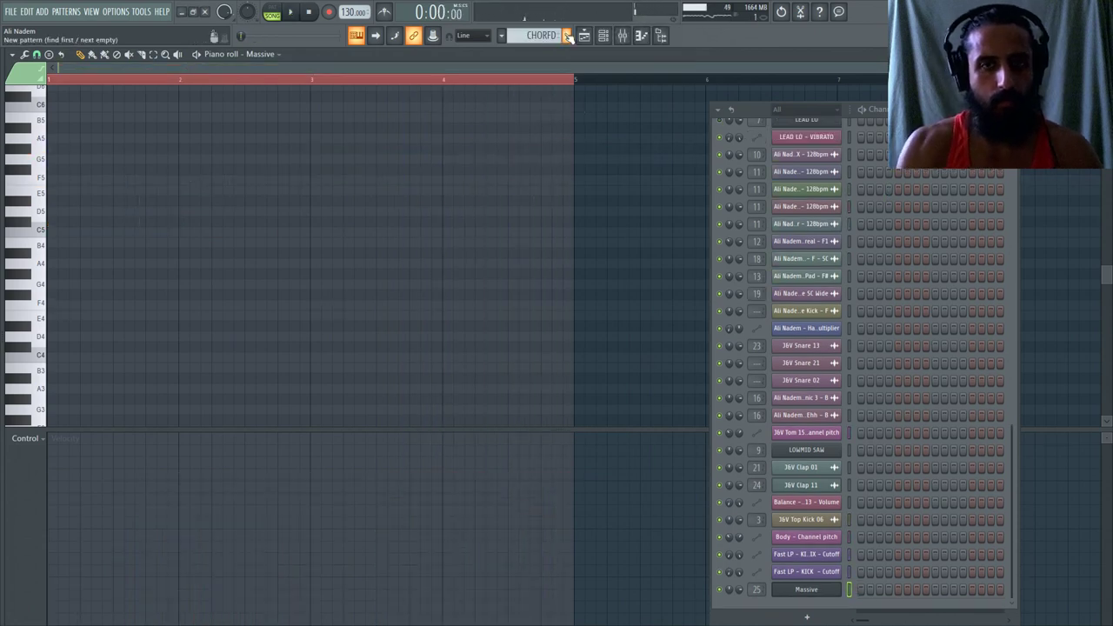
pyautogui.hotkey('ctrl', 'v')
pyautogui.click(600, 36)
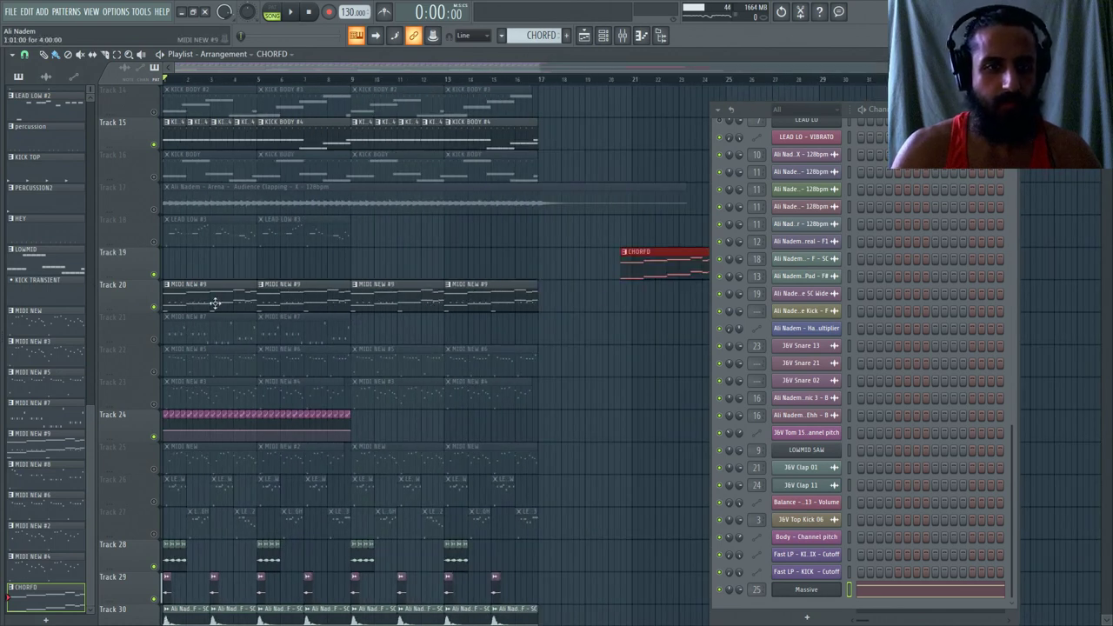
# Reopen the Massive notes of the MIDI NEW #9 pattern and transpose them all down one octave.
pyautogui.rightClick(809, 591)
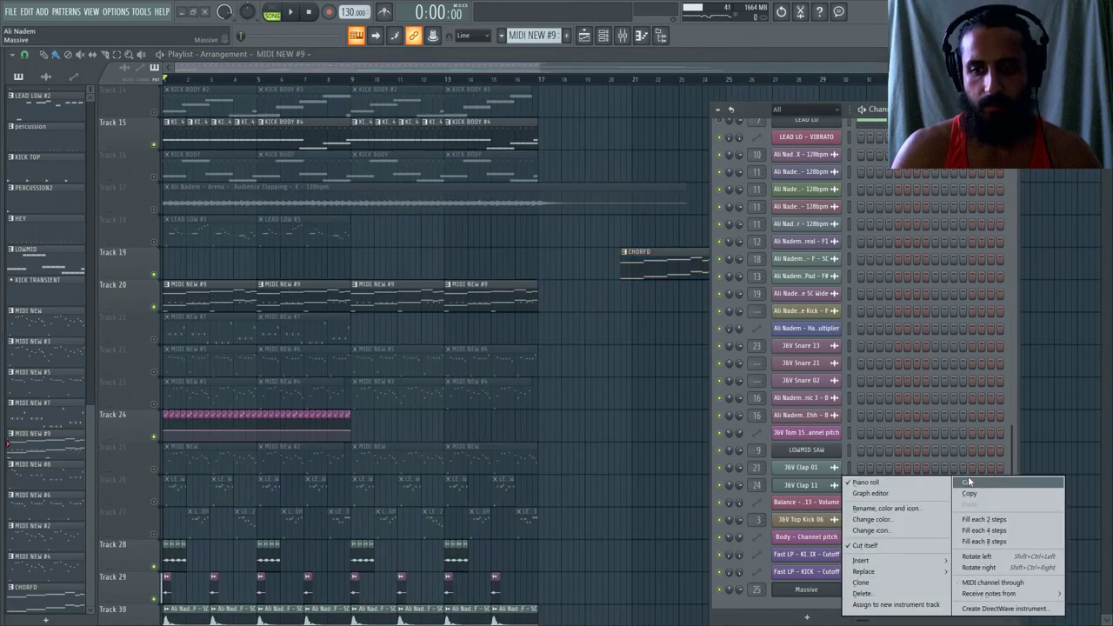
pyautogui.rightClick(846, 533)
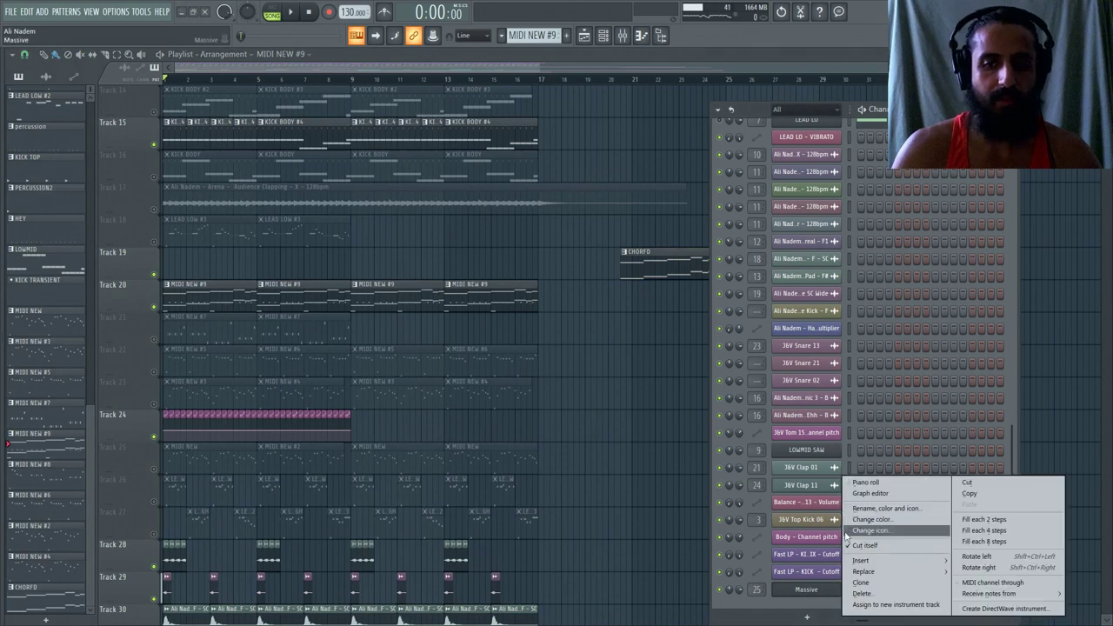
pyautogui.click(865, 483)
pyautogui.scroll(4, 211, 174)
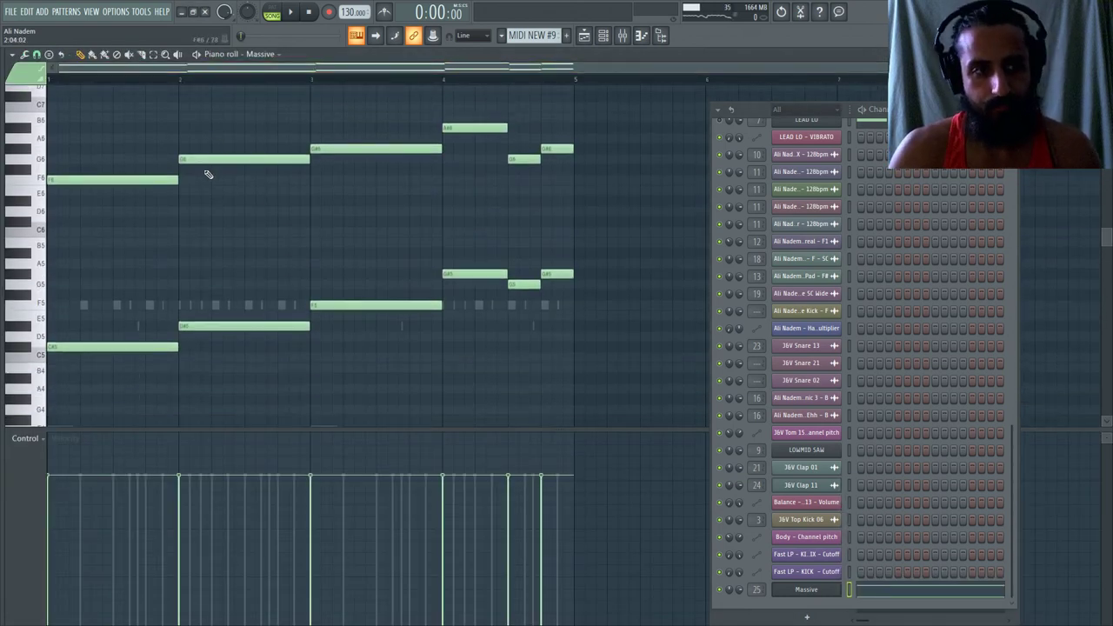
pyautogui.press('space')
pyautogui.hotkey('ctrl', 'a')
pyautogui.hotkey('ctrl', 'Down')
pyautogui.scroll(-4, 202, 171)
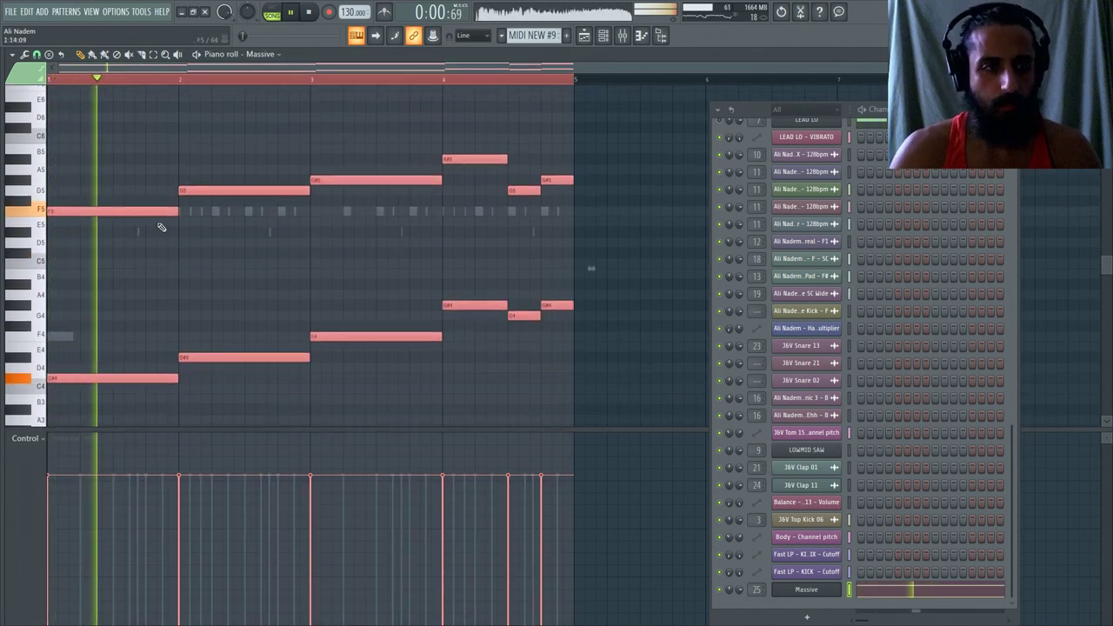
# Shorten the note pairs at the start of bars 1, 2, 3 and 4 to one beat each.
pyautogui.click(193, 201)
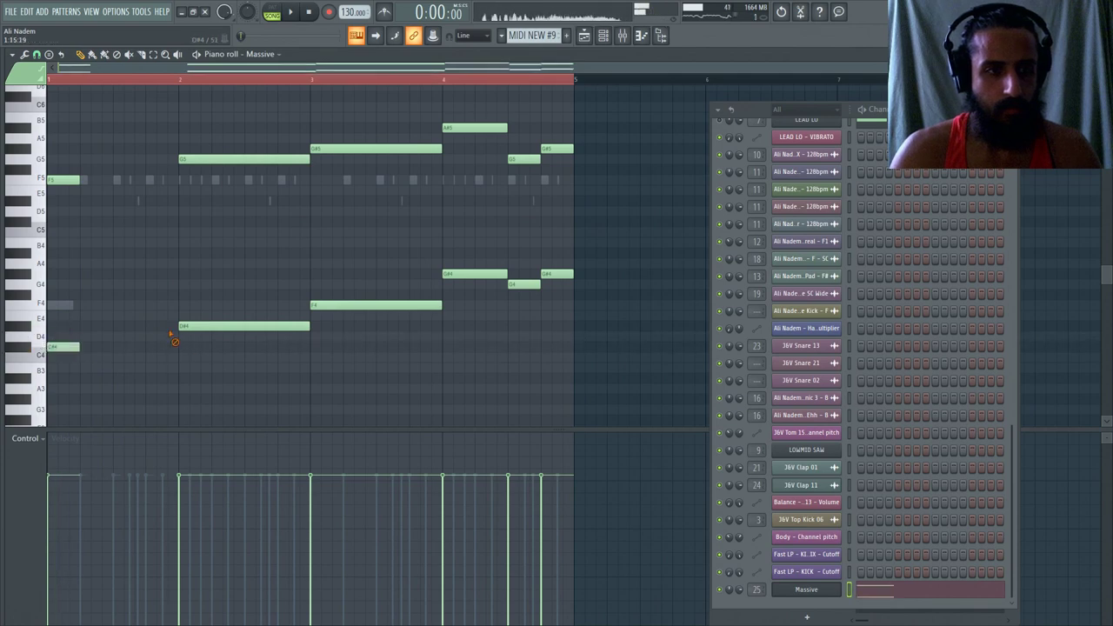
pyautogui.moveTo(161, 165)
pyautogui.mouseDown()
pyautogui.moveTo(323, 154)
pyautogui.moveTo(442, 166)
pyautogui.moveTo(451, 139)
pyautogui.mouseUp()
pyautogui.click(449, 129)
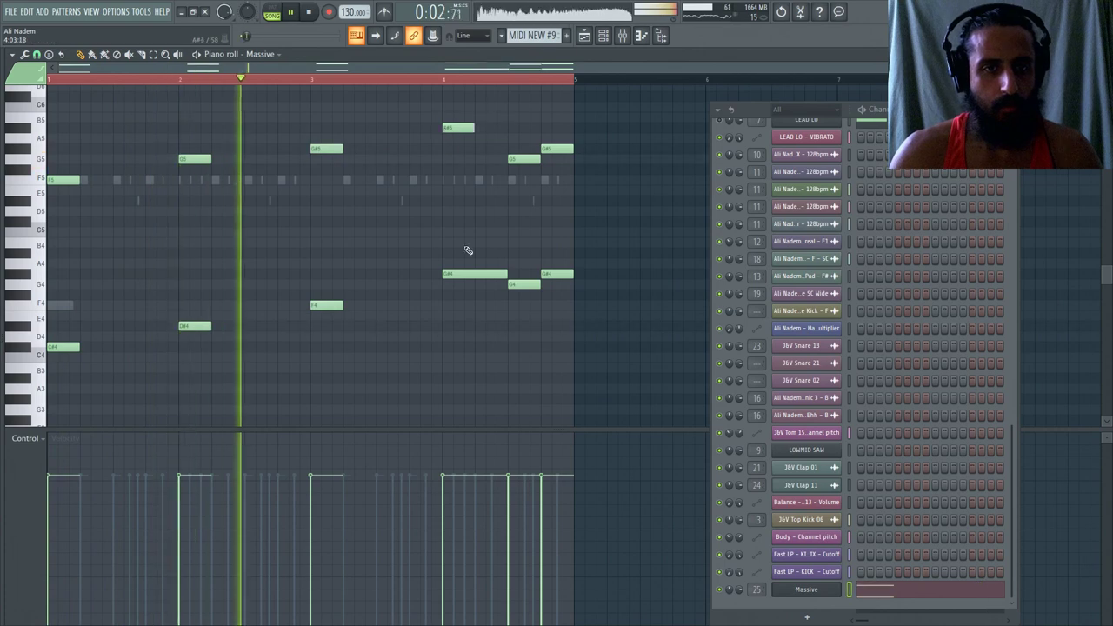
pyautogui.click(450, 275)
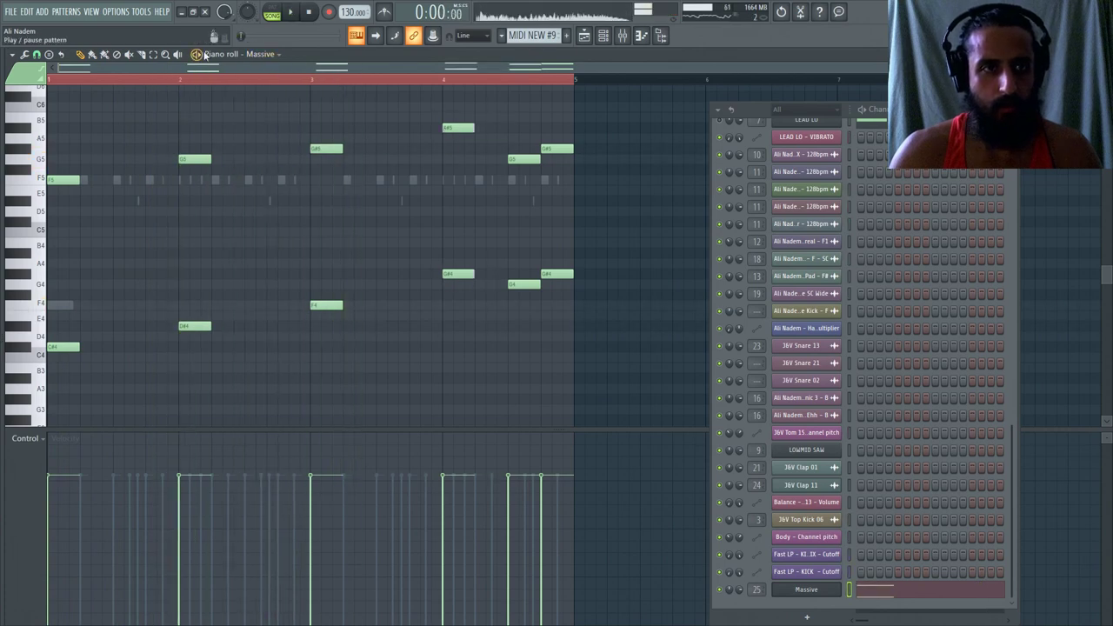
# Raise Massive's master volume to 57 while auditioning the pattern on its own.
pyautogui.click(805, 589)
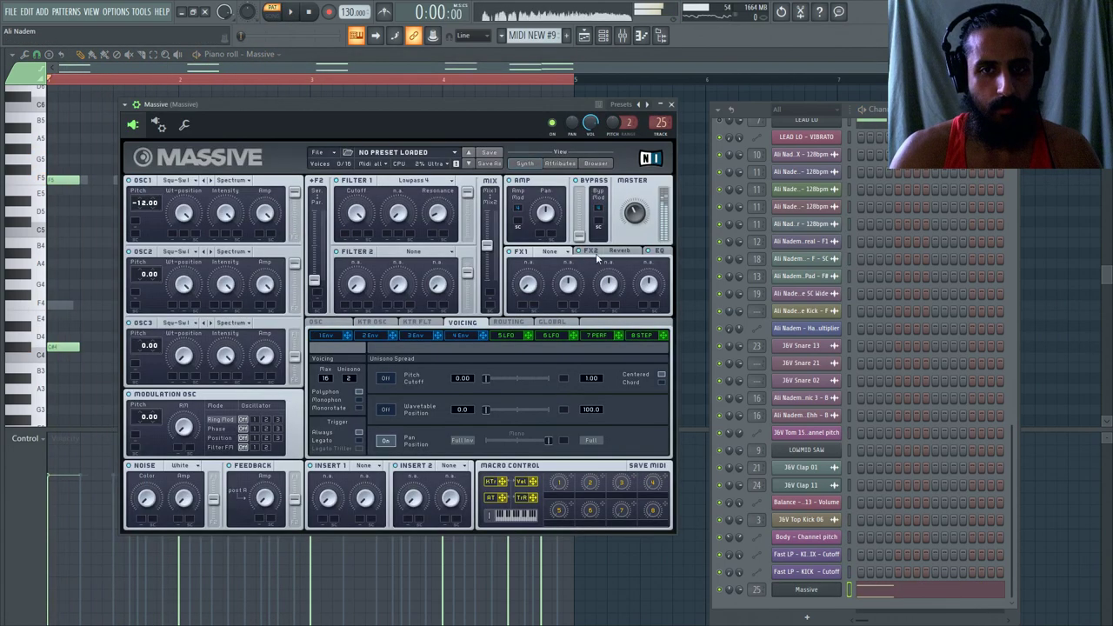
pyautogui.press('space')
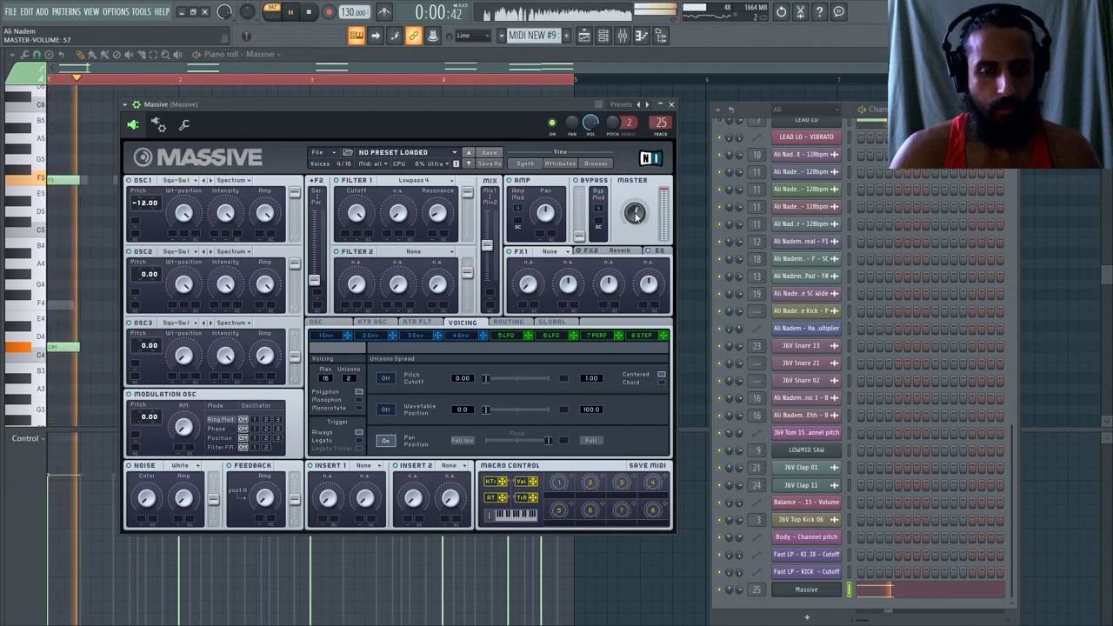
pyautogui.press('space')
pyautogui.press('space')
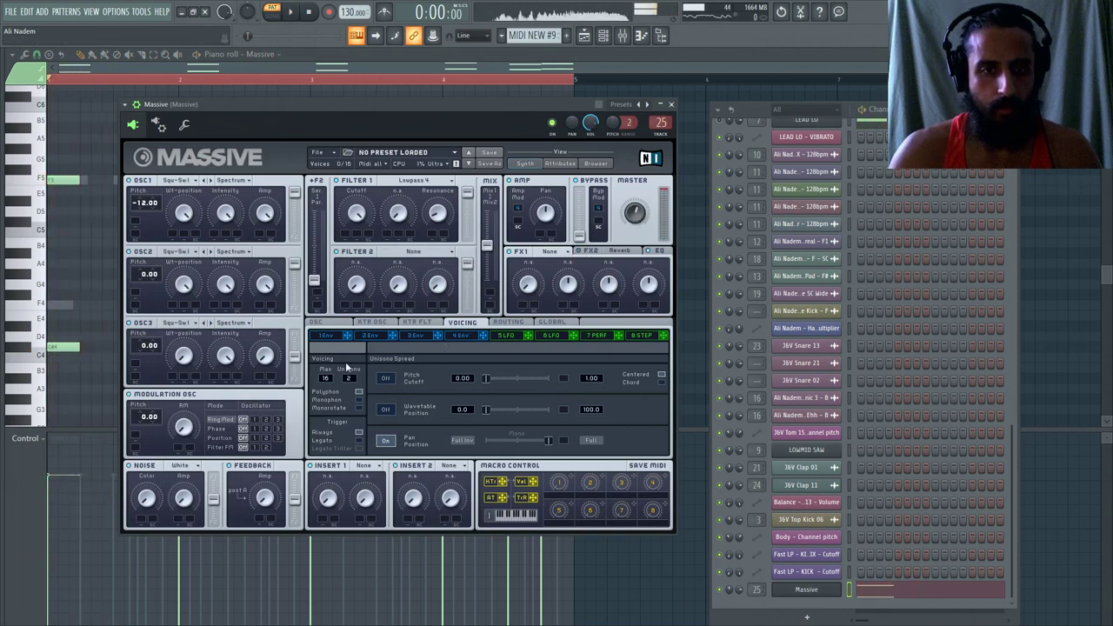
pyautogui.press('space')
# Lengthen the release of Massive's envelope 4 and set the noise filter routing to 0/100.
pyautogui.click(63, 347)
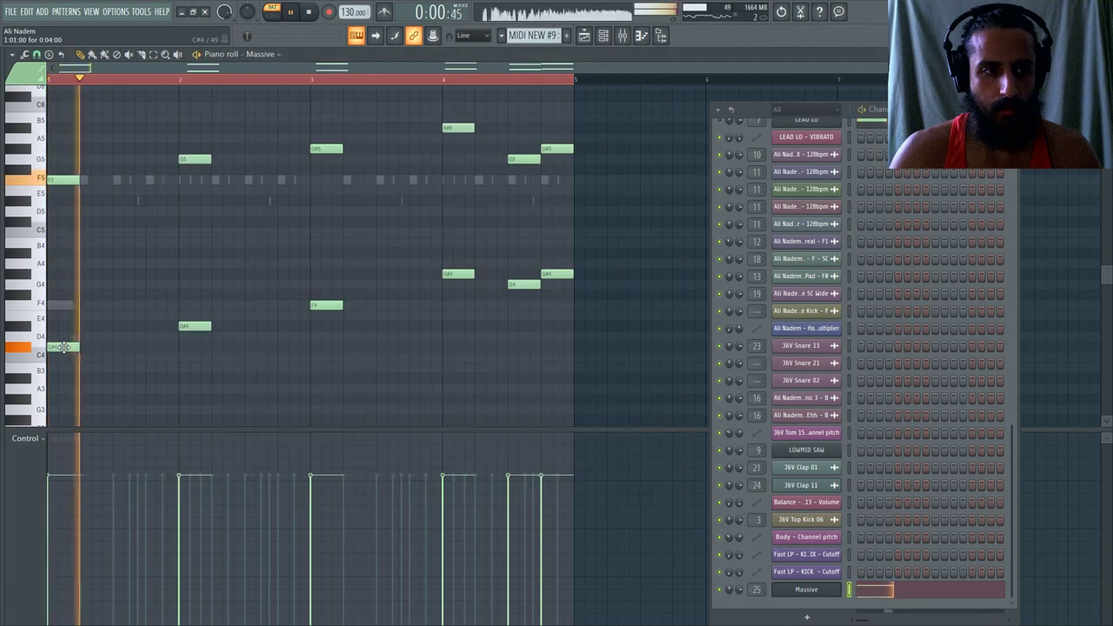
pyautogui.click(369, 376)
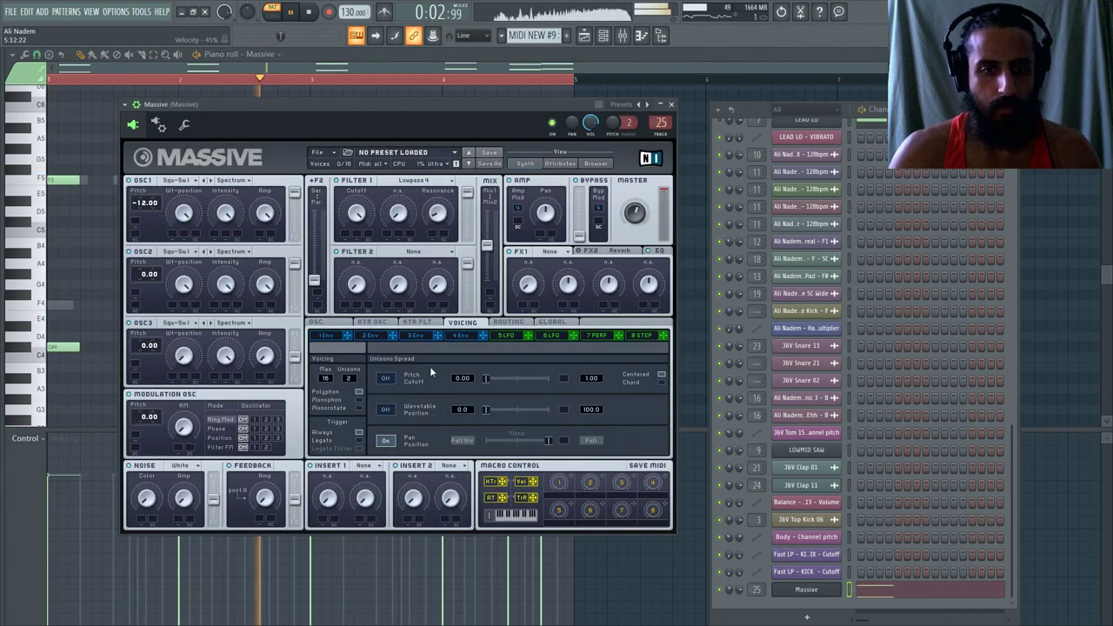
pyautogui.click(461, 336)
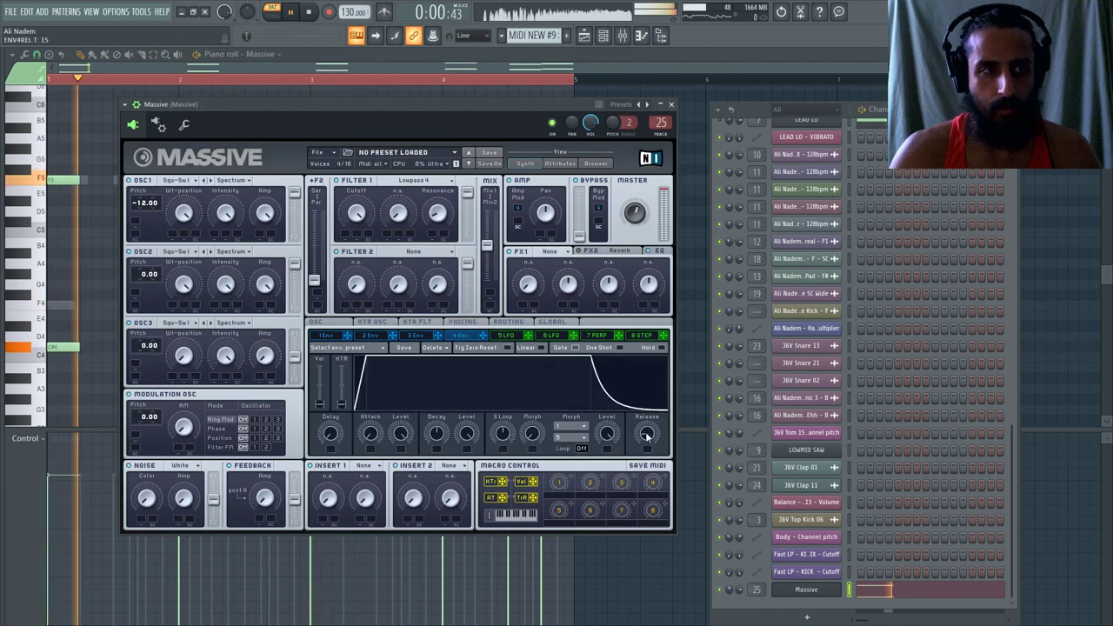
pyautogui.scroll(2, 644, 432)
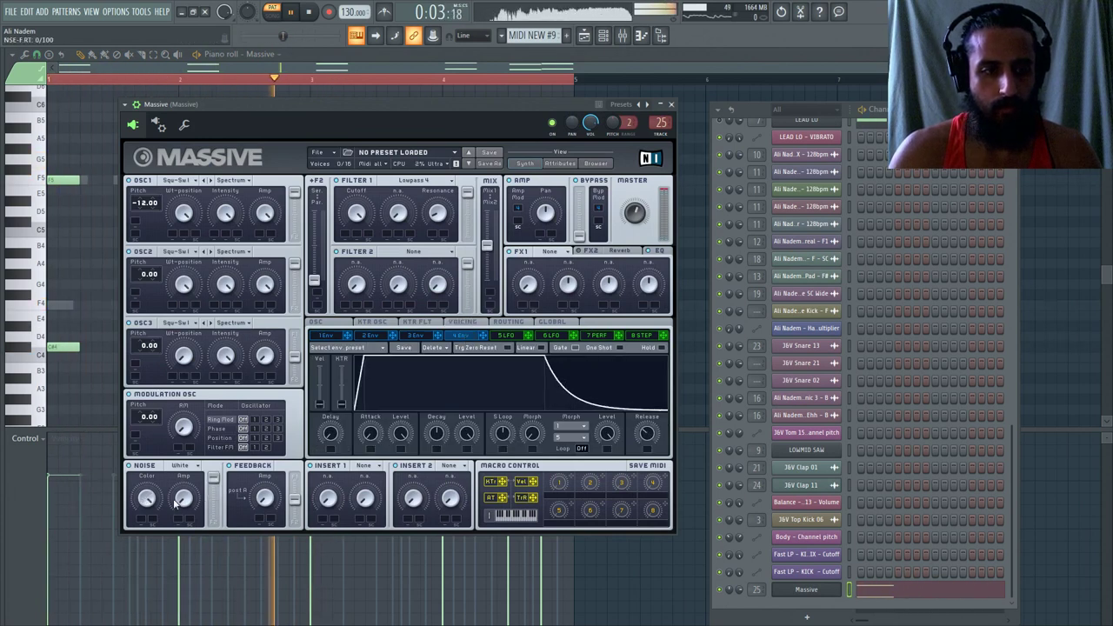
# Add Fruity parametric EQ 2 to slot 2 of the Massive mixer track.
pyautogui.click(623, 37)
pyautogui.click(926, 522)
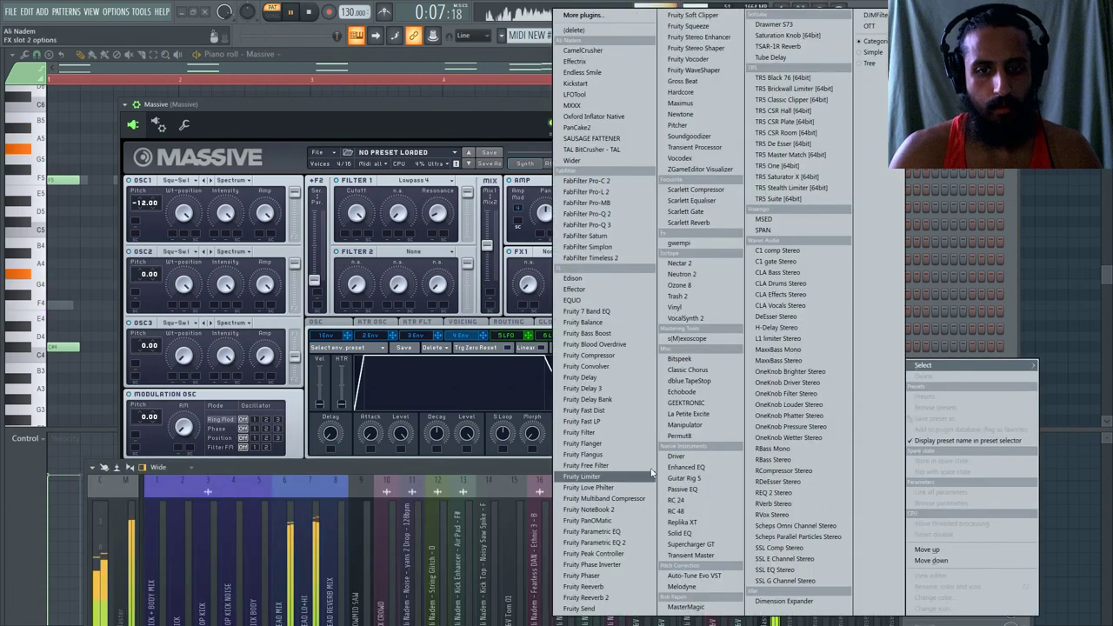
pyautogui.click(599, 542)
# Try the 30Hz + 18kHz cut preset in Fruity parametric EQ 2.
pyautogui.click(93, 185)
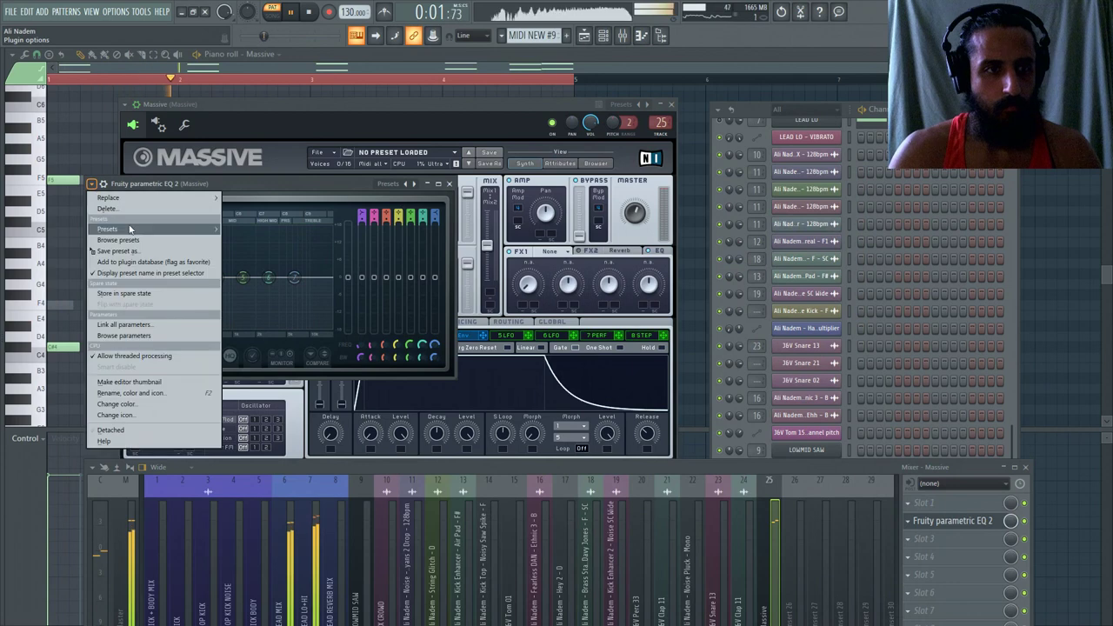
pyautogui.moveTo(130, 229)
pyautogui.click(263, 299)
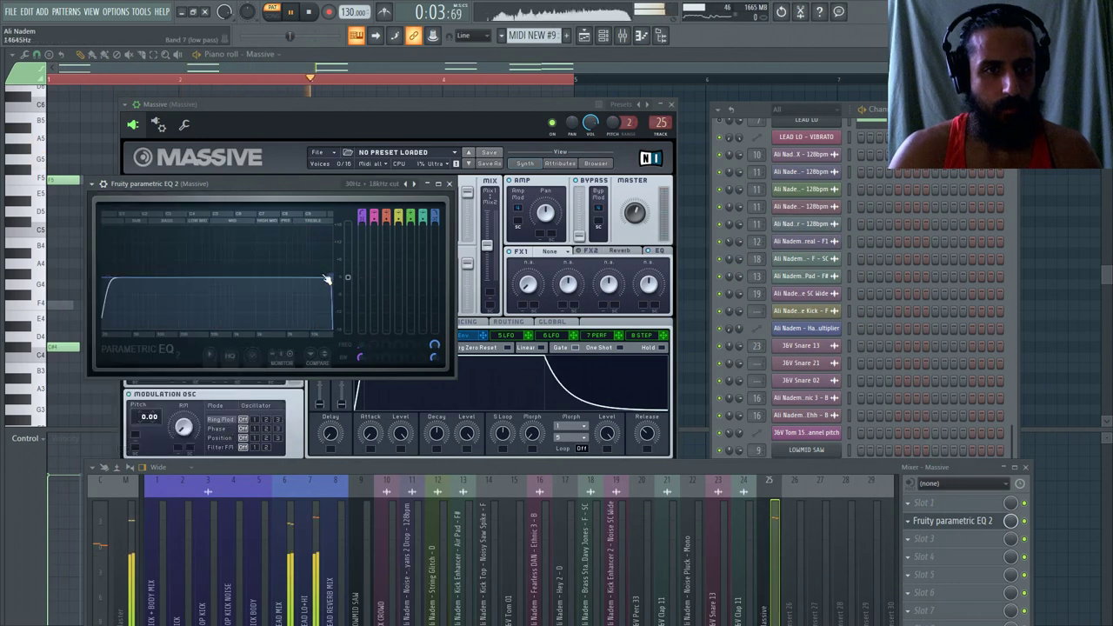
# Load the 20Hz + 18kHz cut preset in the EQ, with the low pass at 20000 Hz and the high pass at 142 Hz.
pyautogui.click(94, 186)
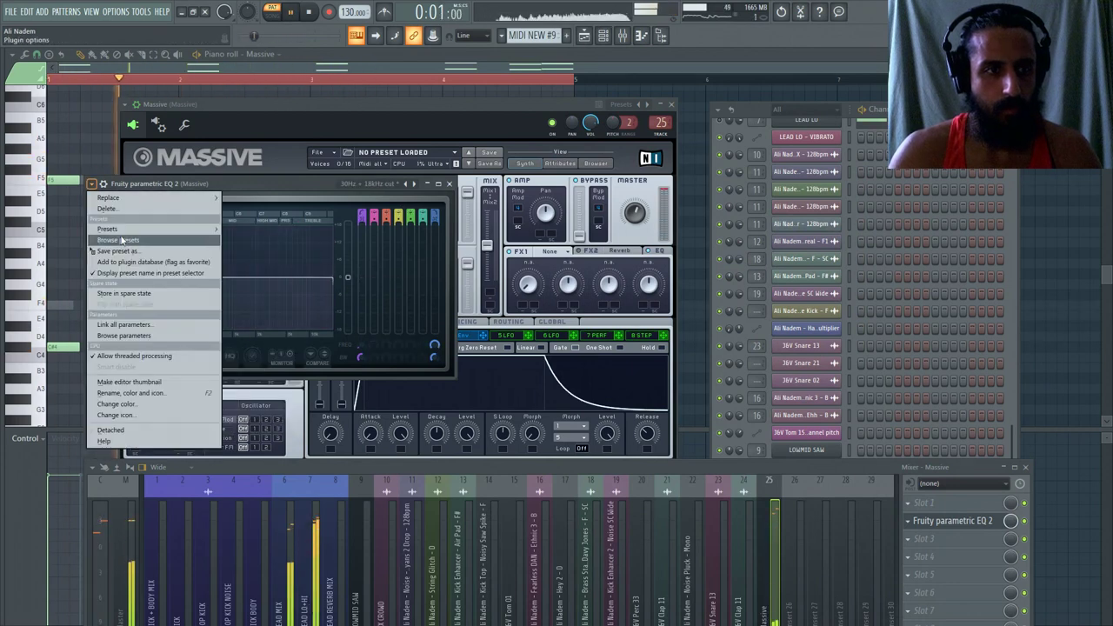
pyautogui.moveTo(127, 230)
pyautogui.click(248, 274)
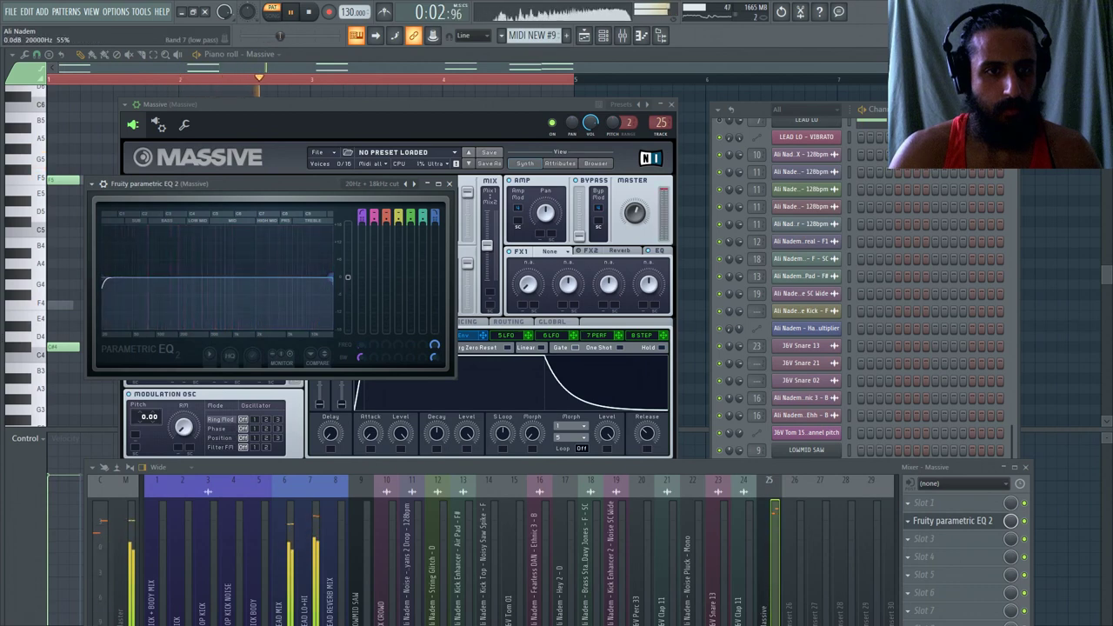
pyautogui.moveTo(105, 280); pyautogui.dragTo(167, 278)
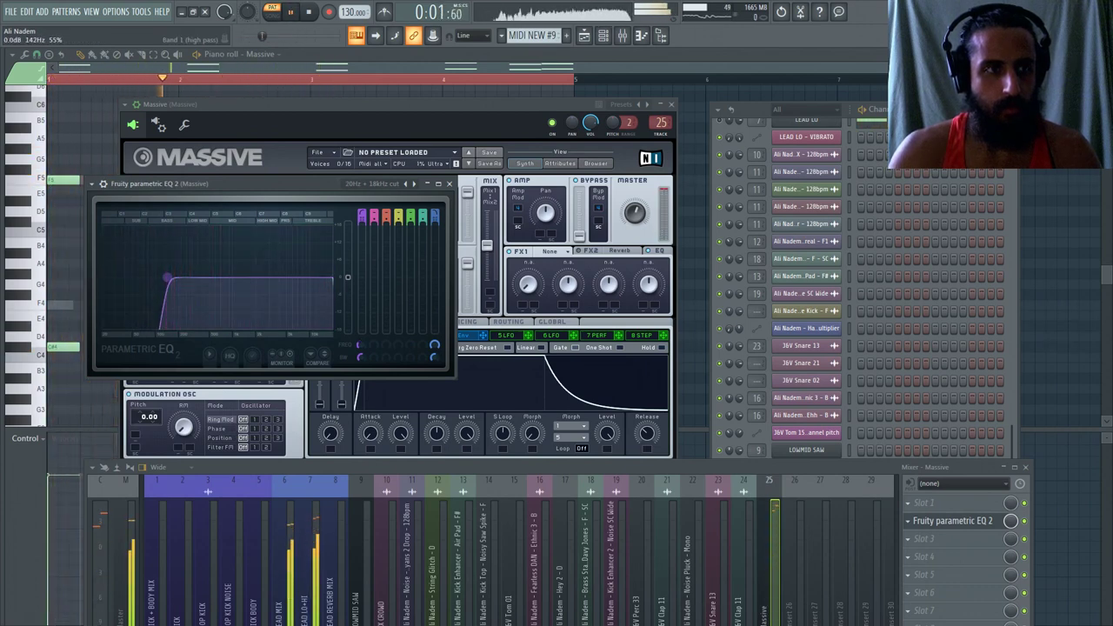
# Add Fruity soft clipper to slot 3 of the Massive mixer track and move the mixer up to reveal its lower slots.
pyautogui.click(913, 550)
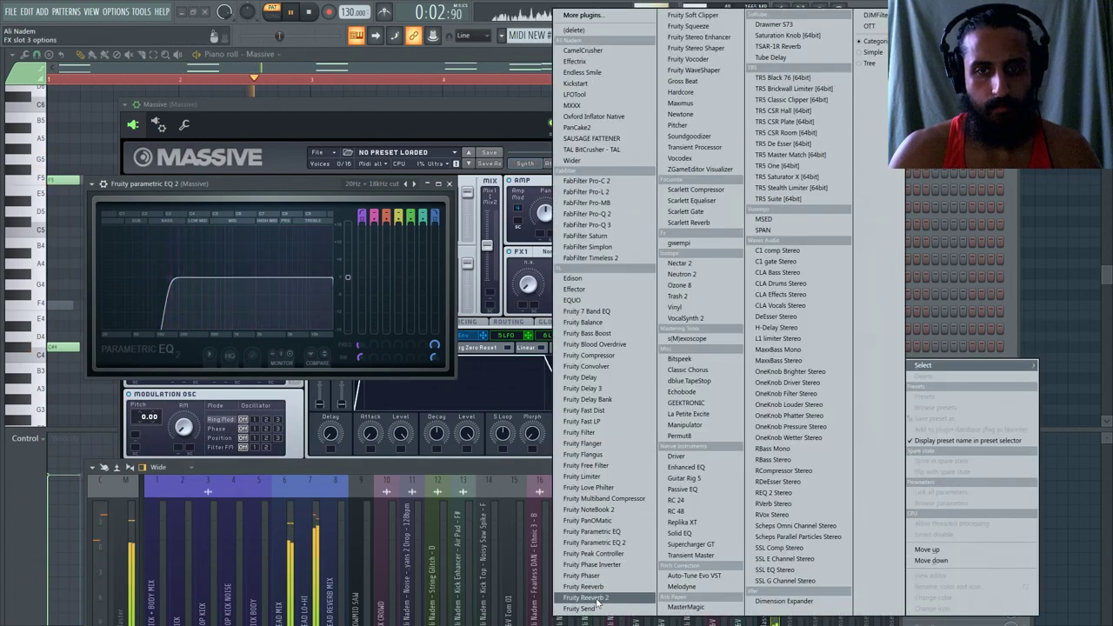
pyautogui.click(693, 14)
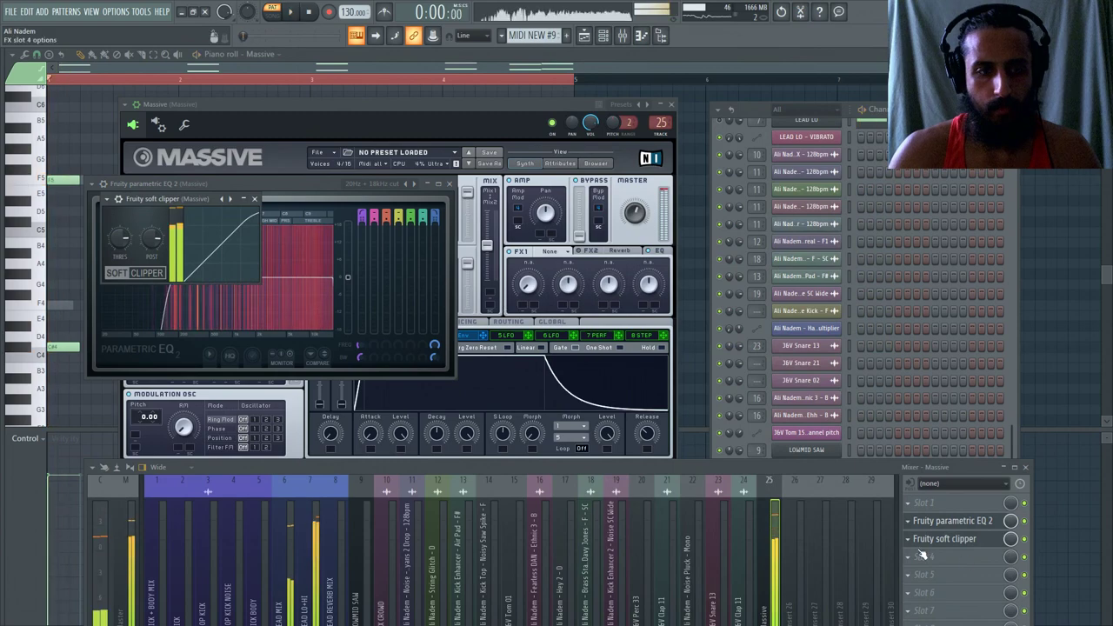
pyautogui.moveTo(500, 468); pyautogui.dragTo(499, 320)
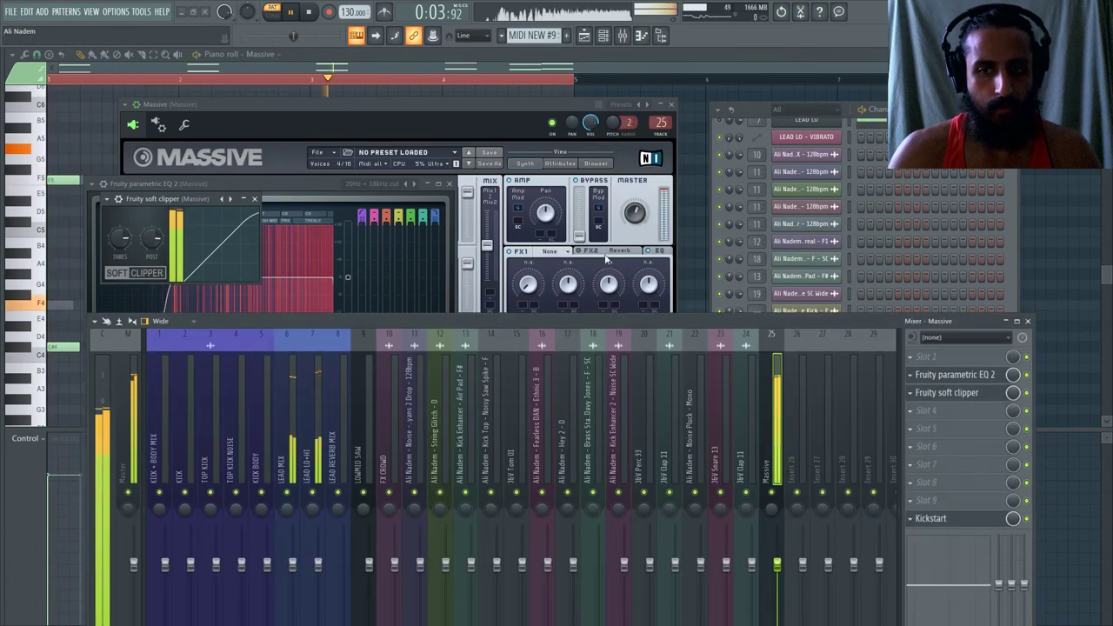
# Bring up the playlist and rearrange the mixer and channel rack around it while playing the full song.
pyautogui.click(584, 35)
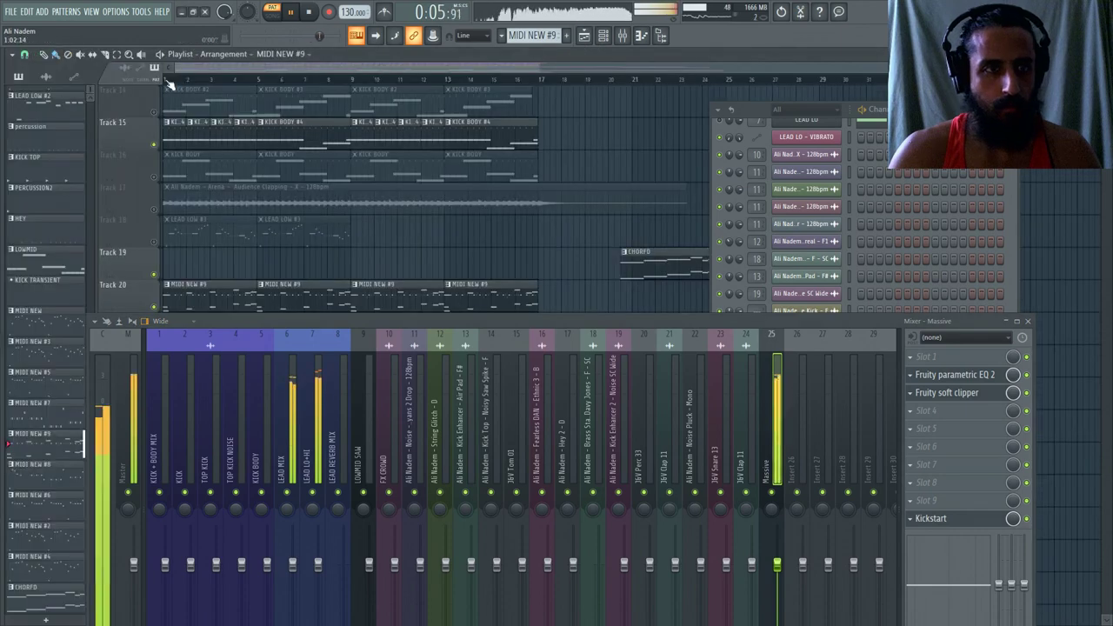
pyautogui.scroll(-3, 204, 142)
pyautogui.moveTo(673, 323); pyautogui.dragTo(682, 287)
pyautogui.moveTo(749, 103); pyautogui.dragTo(610, 56)
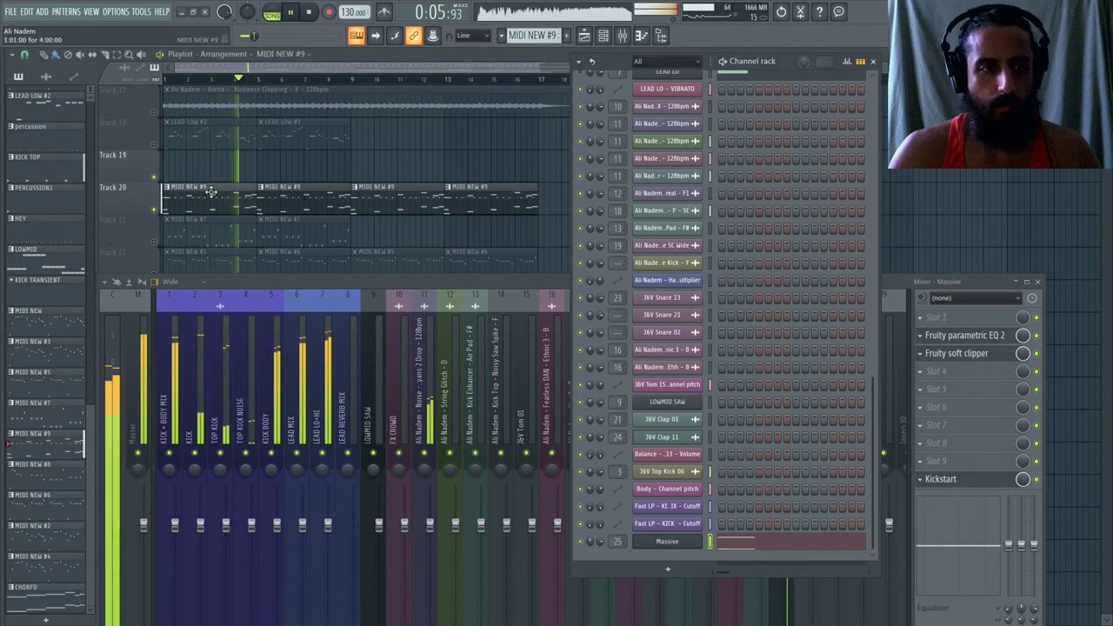
# Open the Body notes of the KICK BODY #4 clip for editing and minimize the mixer out of the way.
pyautogui.scroll(4, 172, 193)
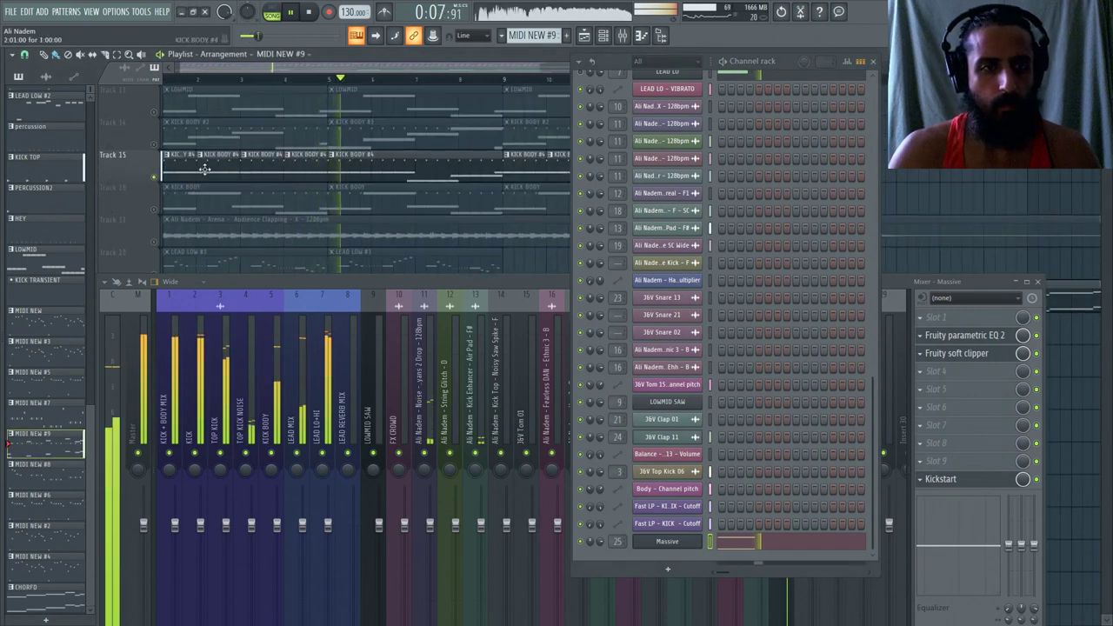
pyautogui.doubleClick(375, 178)
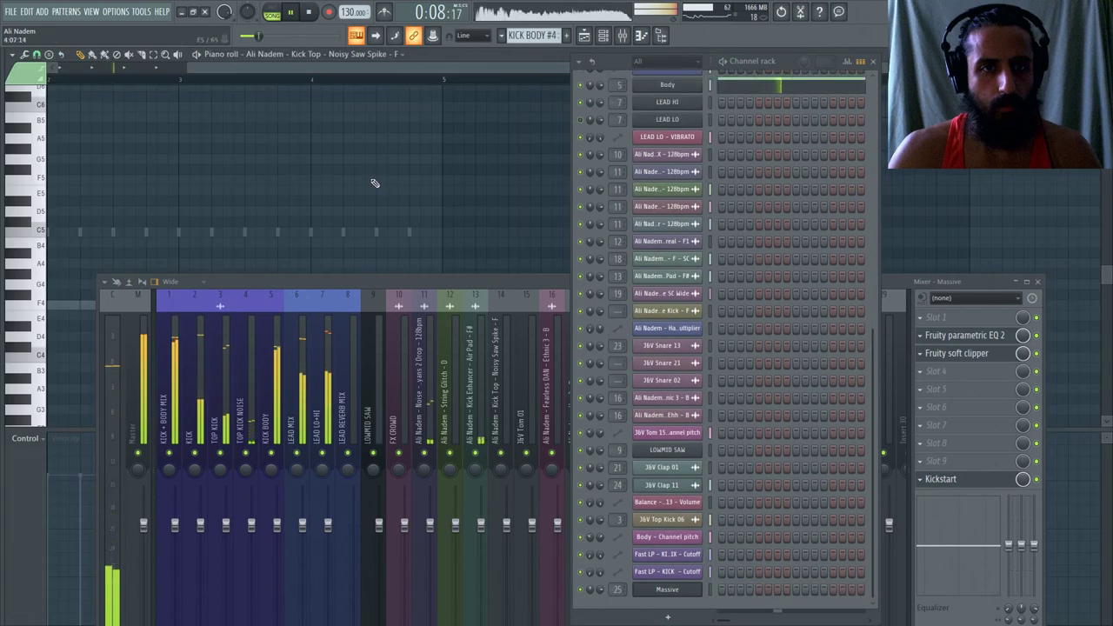
pyautogui.moveTo(380, 283); pyautogui.dragTo(715, 622)
pyautogui.scroll(3, 746, 259)
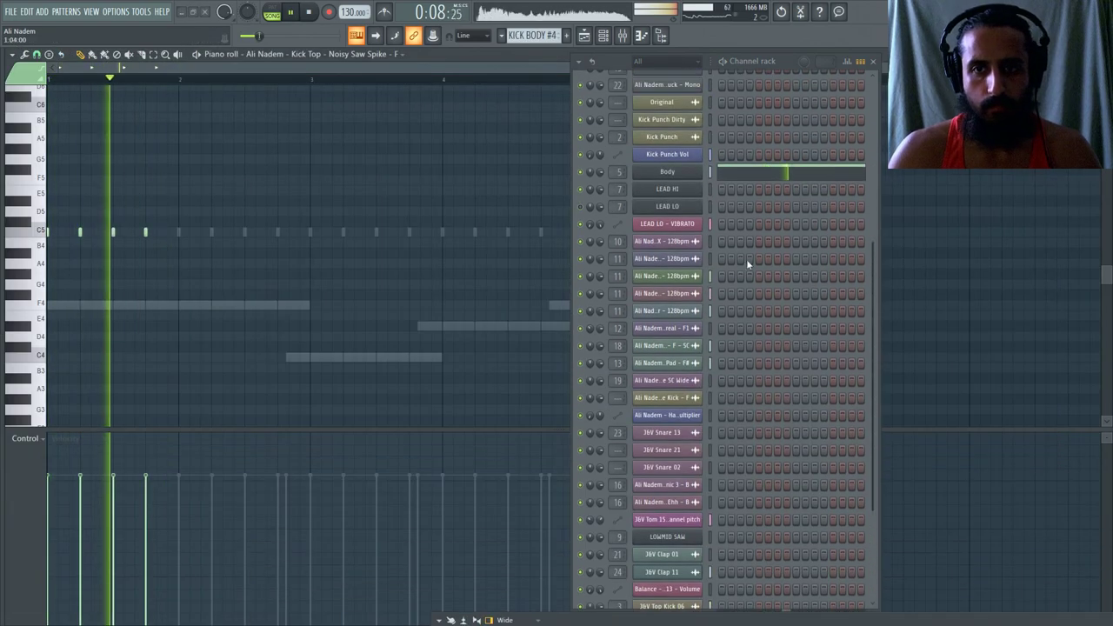
pyautogui.scroll(-1, 179, 171)
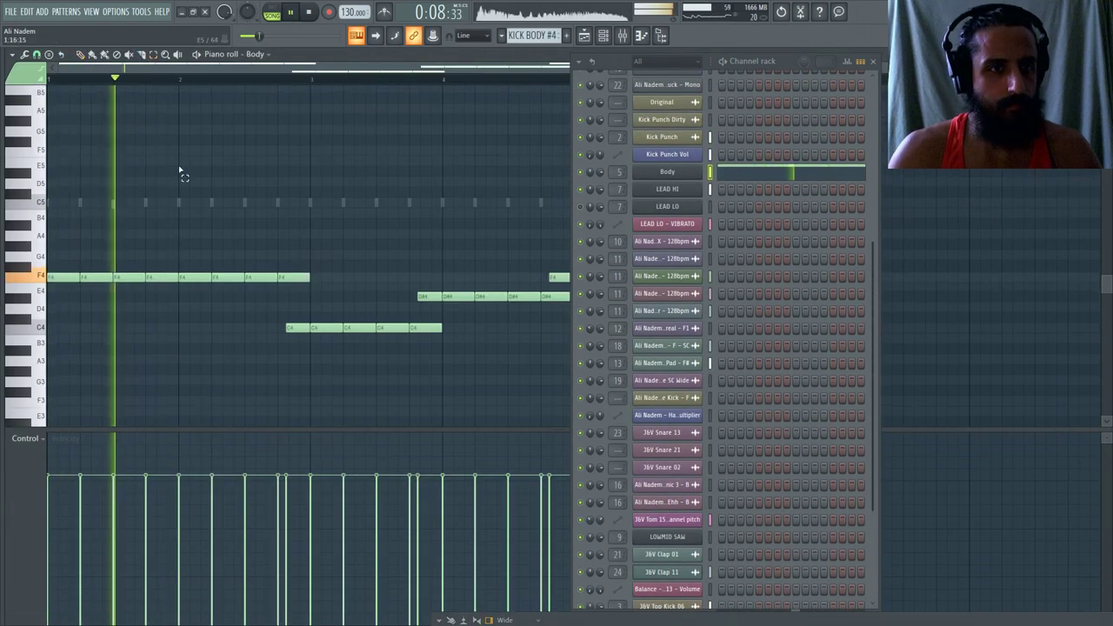
# Try lowering the first bar's four Body notes in KICK BODY #4 to C#4.
pyautogui.moveTo(157, 229); pyautogui.dragTo(47, 302)
pyautogui.press('Down')
pyautogui.press('Down')
pyautogui.press('Down')
pyautogui.press('Down')
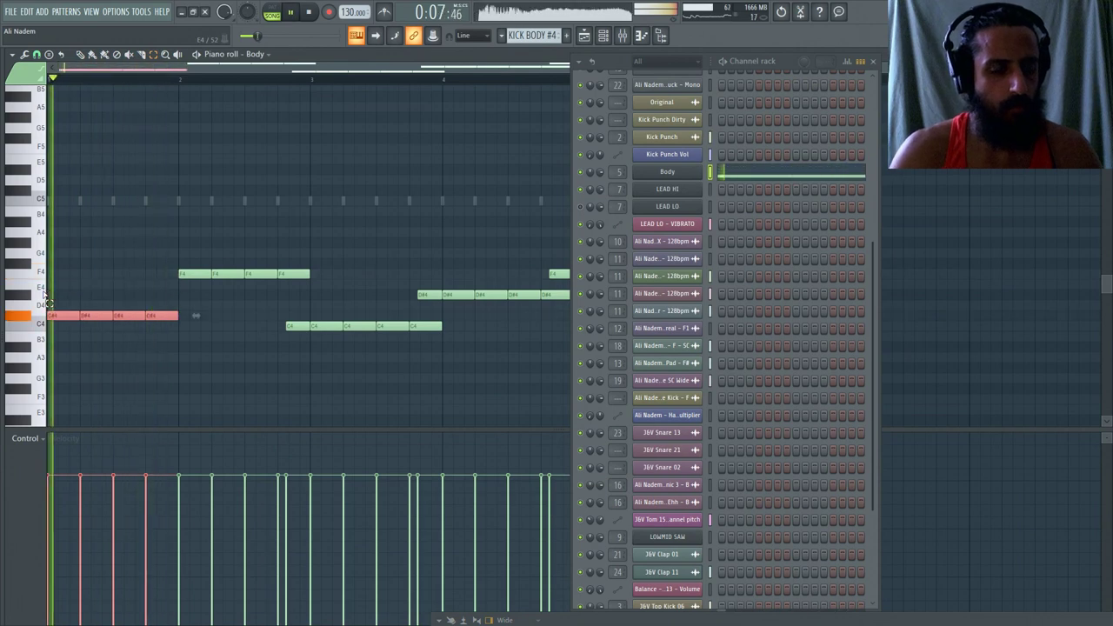
# Try lowering the second bar's four Body notes in KICK BODY #4 to E4 and D#4.
pyautogui.moveTo(117, 261); pyautogui.dragTo(331, 284)
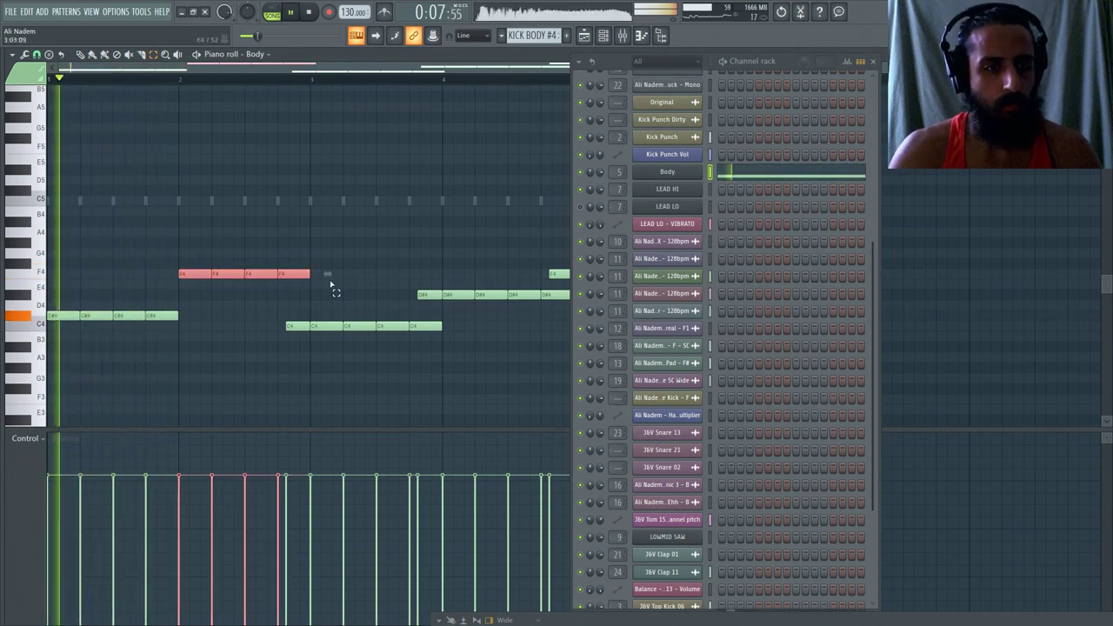
pyautogui.press('Down')
pyautogui.press('Down')
pyautogui.press('Up')
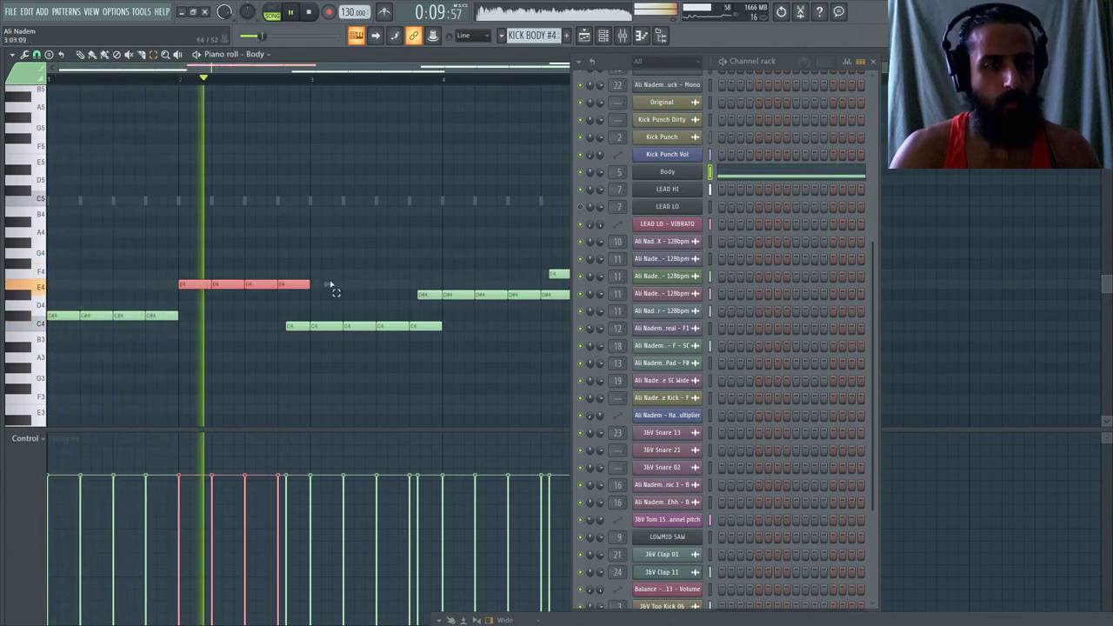
pyautogui.press('Down')
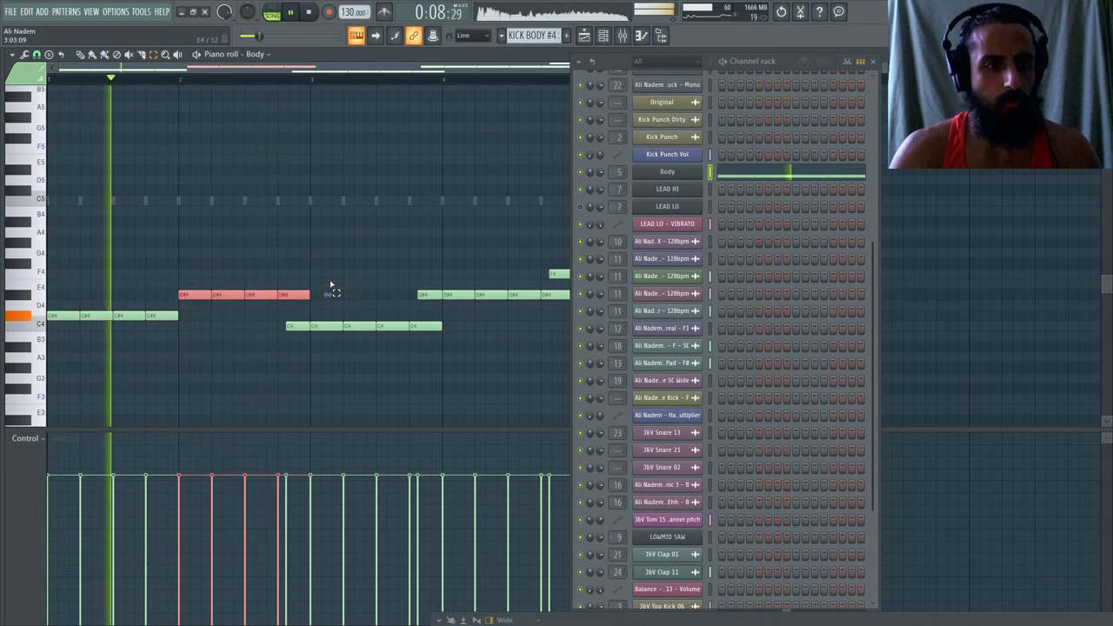
# Restore the first two bars of Body notes in KICK BODY #4 to F4 and clear the selection.
pyautogui.press('Up')
pyautogui.press('Up')
pyautogui.press('Left')
pyautogui.press('Up')
pyautogui.press('Up')
pyautogui.press('Up')
pyautogui.press('Up')
pyautogui.hotkey('ctrl', 'd')
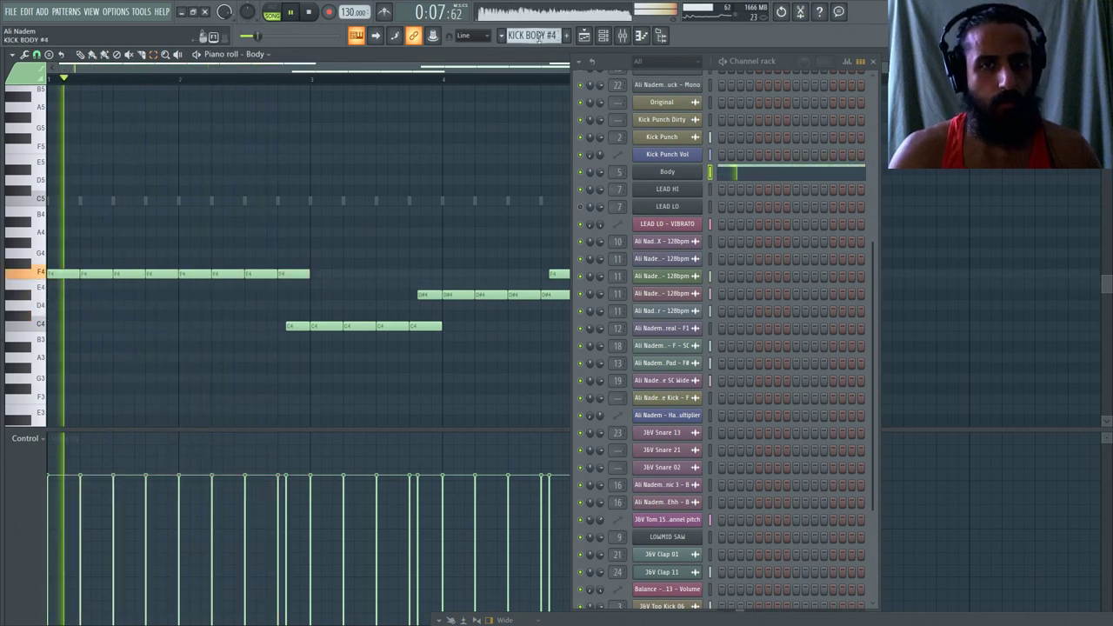
# Insert a playlist track above Track 15 and copy the KICK BODY #4 clip at bar 5 onto it.
pyautogui.click(583, 35)
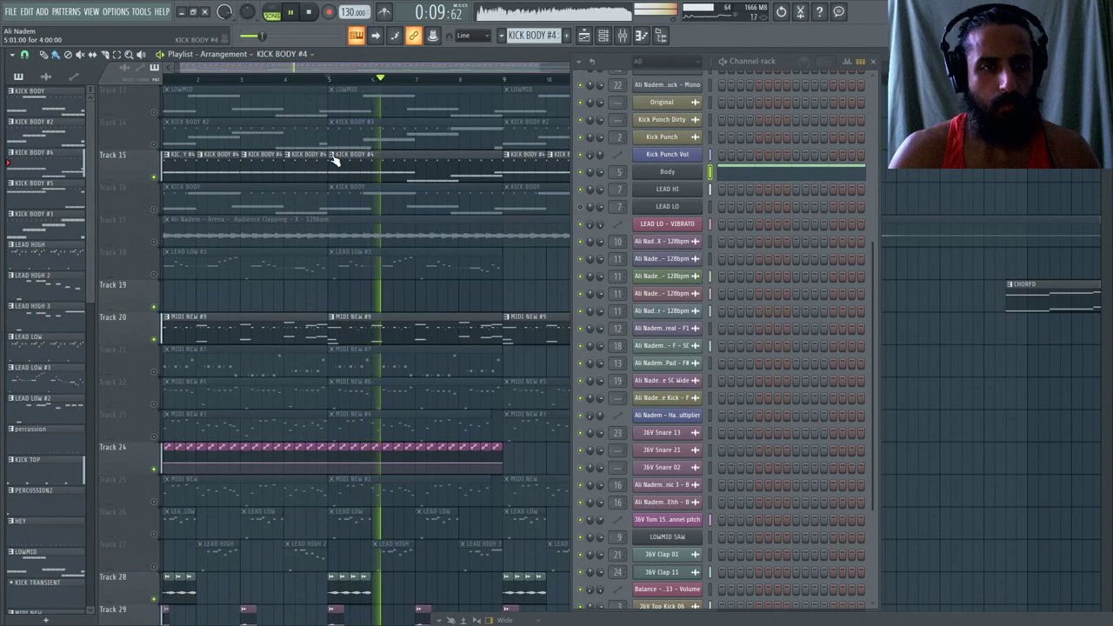
pyautogui.scroll(-2, 220, 170)
pyautogui.rightClick(127, 151)
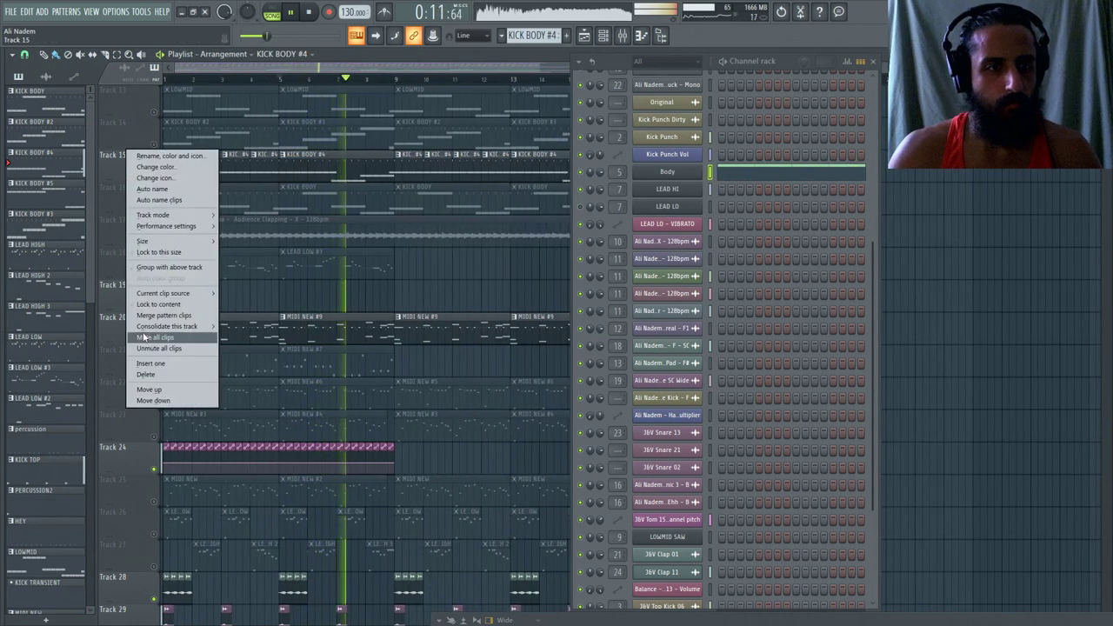
pyautogui.click(149, 363)
pyautogui.click(291, 164)
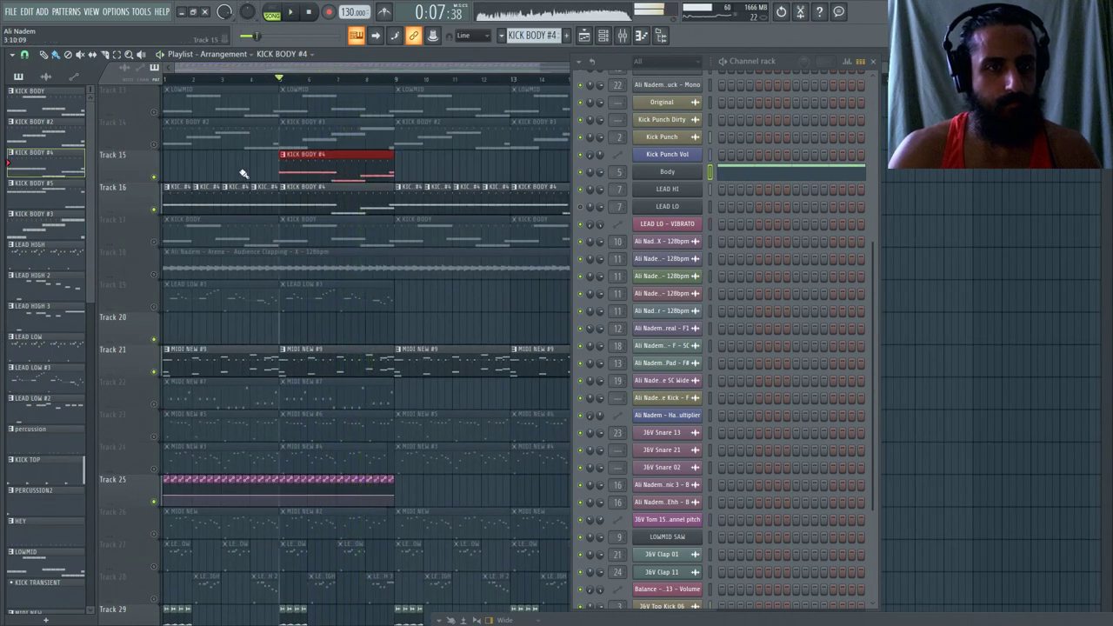
# Make the copied kick body clip unique, move it to bar 1, and mute the original kick body track below.
pyautogui.click(282, 155)
pyautogui.click(319, 224)
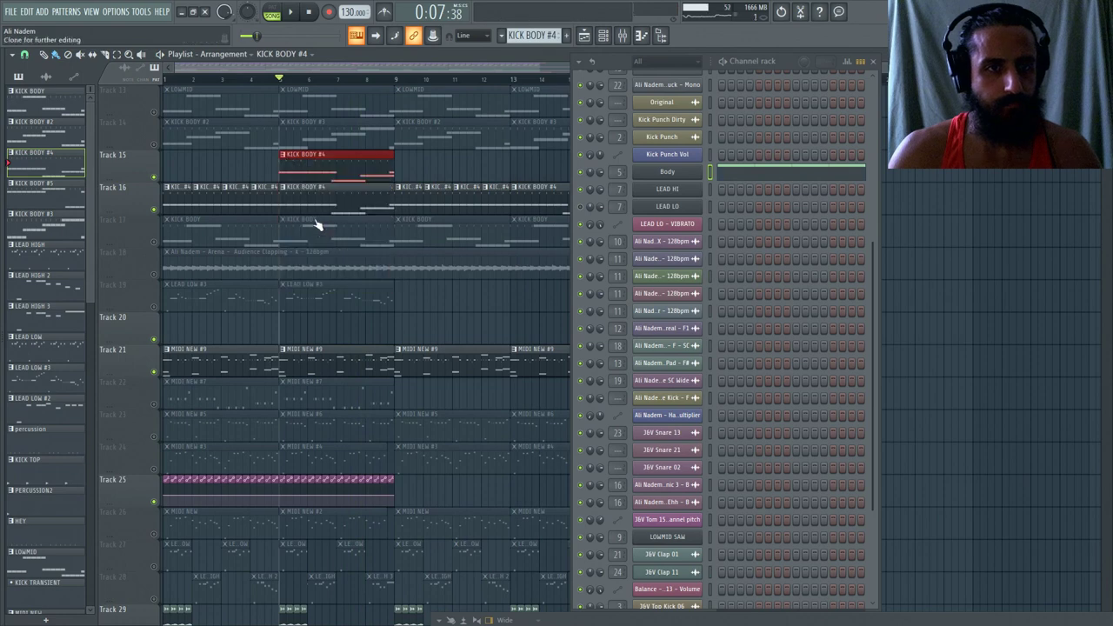
pyautogui.moveTo(300, 167); pyautogui.dragTo(184, 167)
pyautogui.click(154, 209)
# Open the new clip's Body notes in pattern mode and lower the first bar's four notes to C#4.
pyautogui.doubleClick(188, 161)
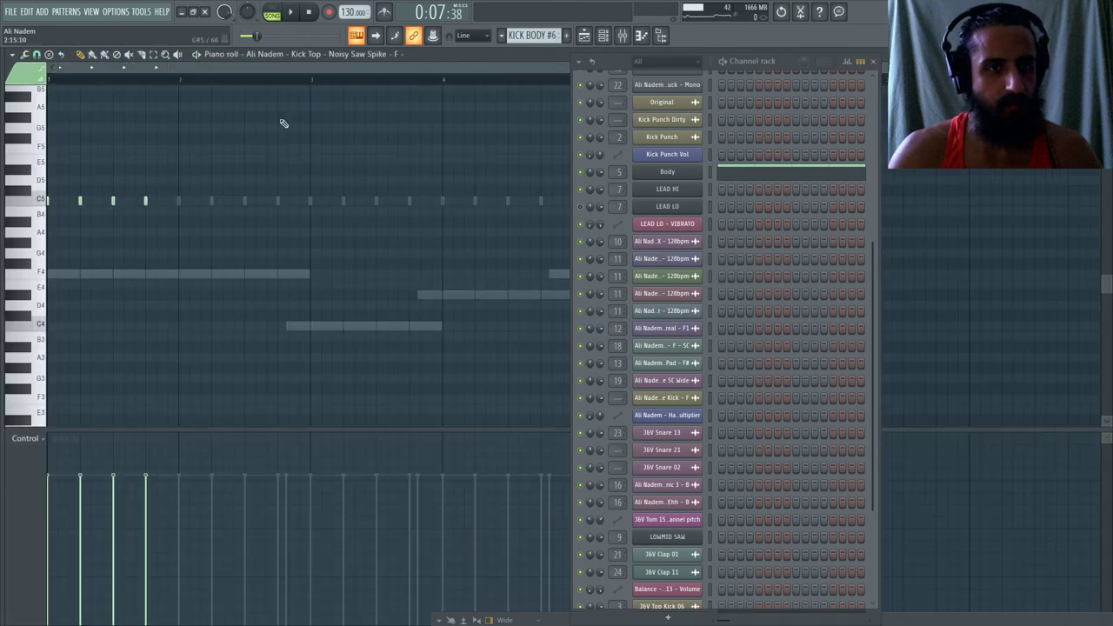
pyautogui.click(727, 176)
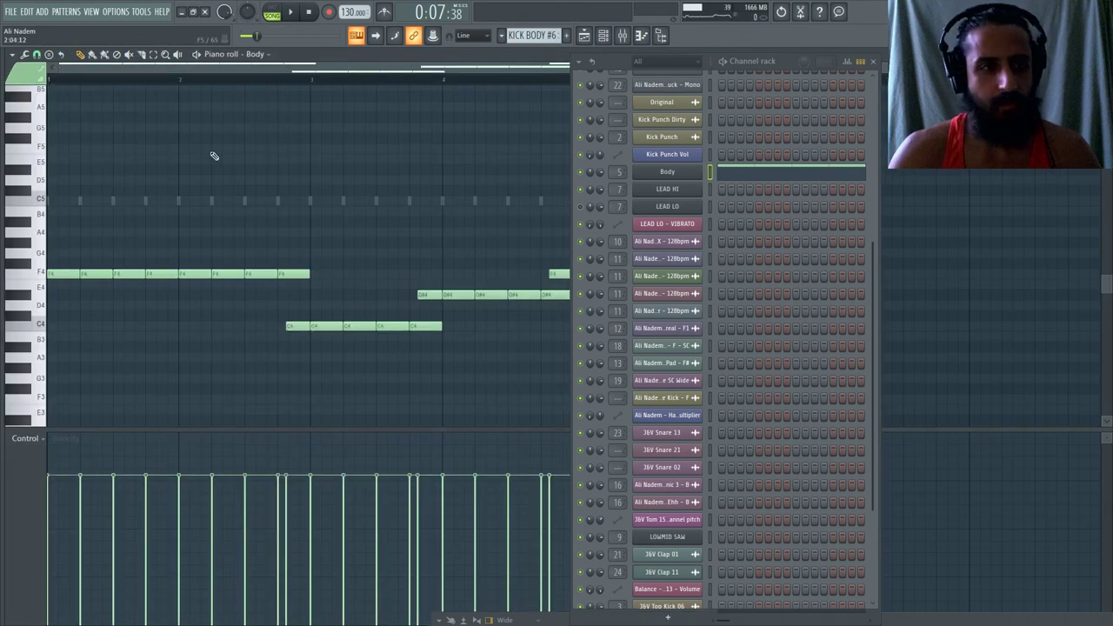
pyautogui.click(153, 55)
pyautogui.moveTo(169, 242); pyautogui.dragTo(3, 321)
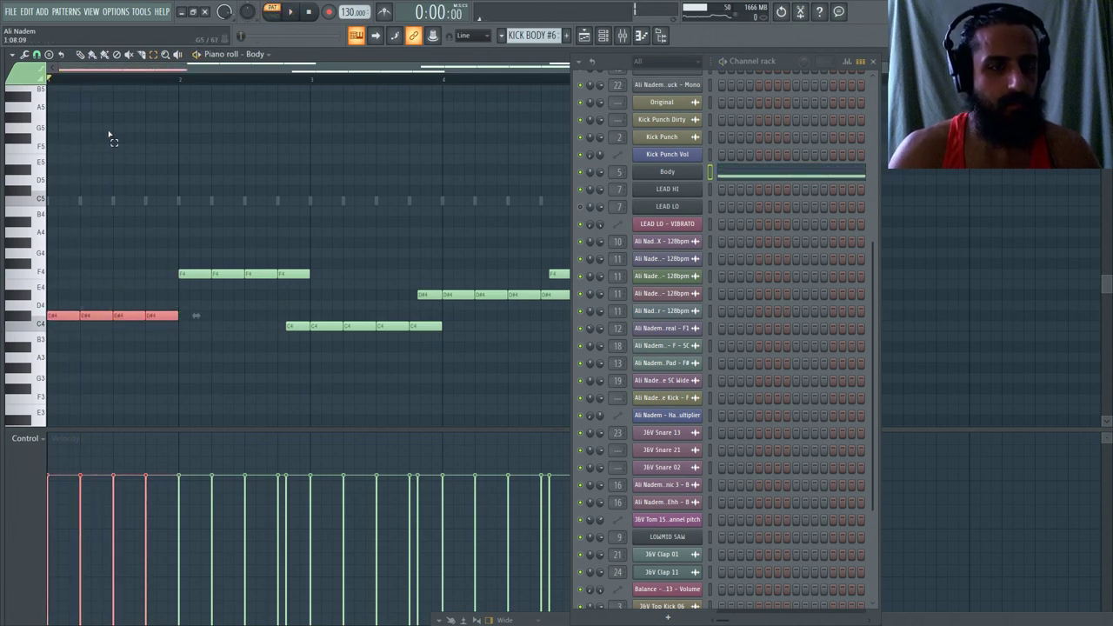
# Raise all Body notes in the new kick pattern by two octaves and play the pattern.
pyautogui.hotkey('ctrl', 'a')
pyautogui.scroll(5, 109, 139)
pyautogui.scroll(-1, 144, 168)
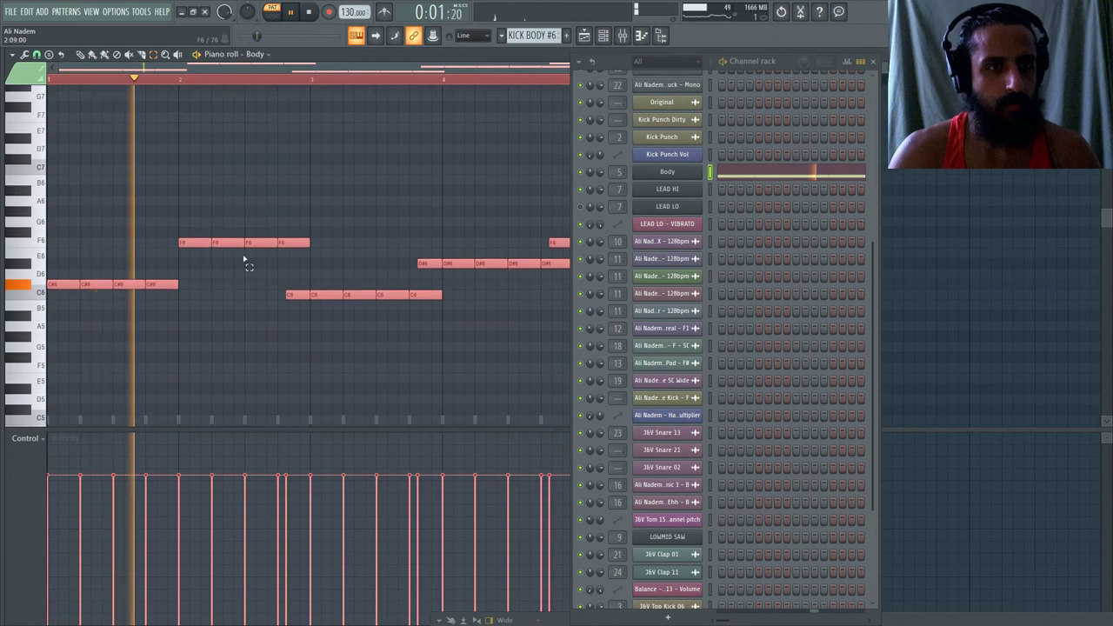
# Lower the second bar's four Body notes to D#6.
pyautogui.moveTo(323, 229); pyautogui.dragTo(150, 258)
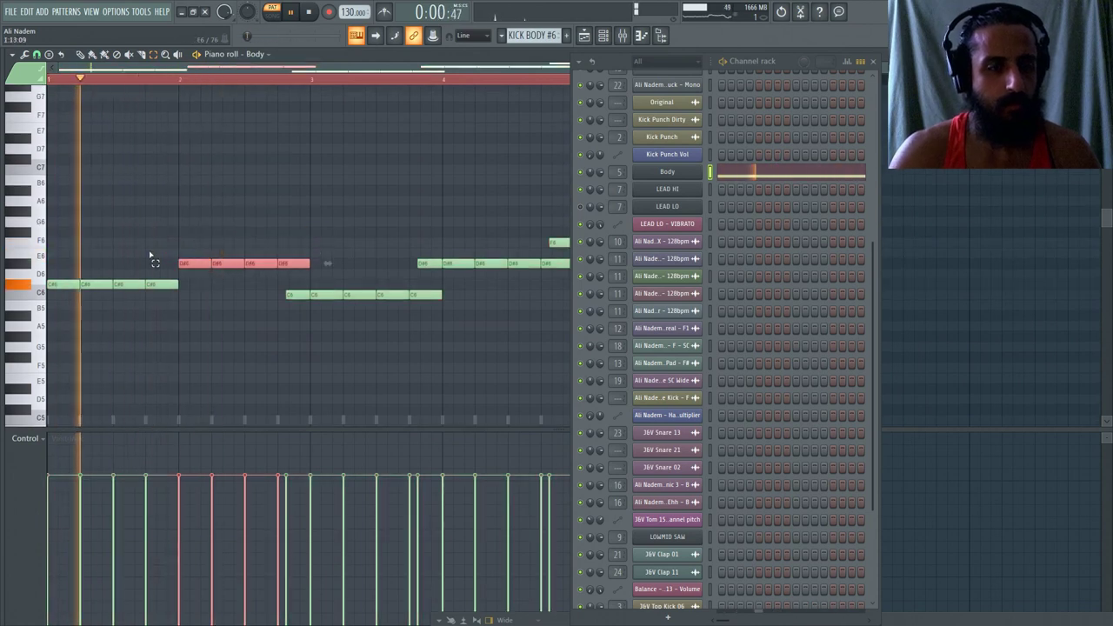
pyautogui.hotkey('shift', 'Down')
pyautogui.hotkey('shift', 'Down')
# Raise the five C6 Body notes leading into and through the third bar to F6.
pyautogui.moveTo(293, 301); pyautogui.dragTo(426, 301)
pyautogui.hotkey('shift', 'Up')
pyautogui.hotkey('shift', 'Up')
pyautogui.hotkey('shift', 'Up')
pyautogui.hotkey('shift', 'Up')
pyautogui.hotkey('shift', 'Up')
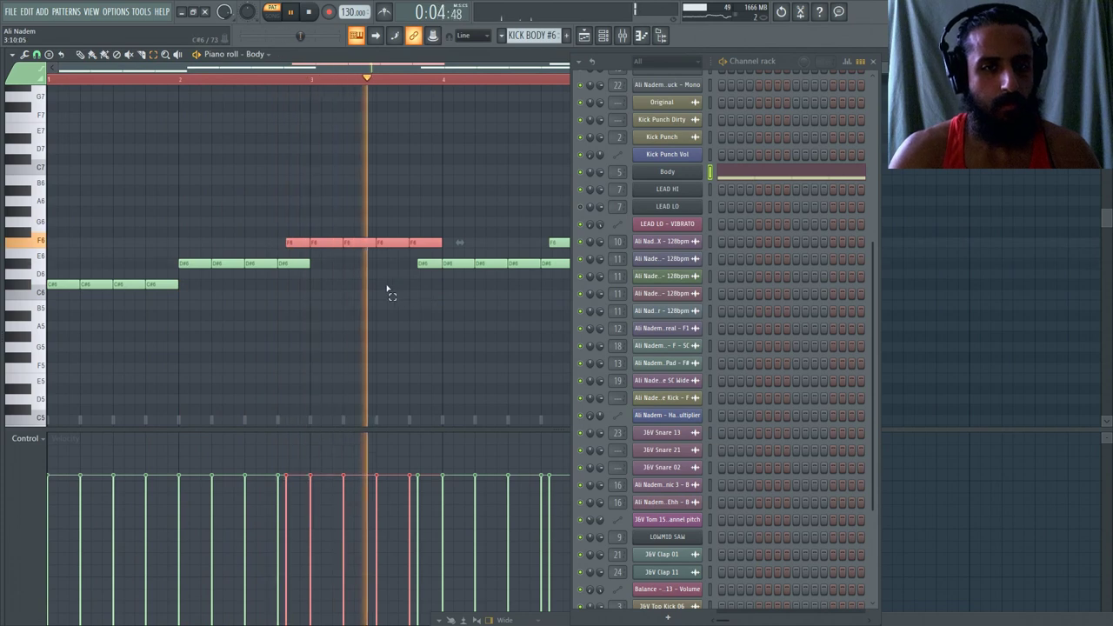
# Add a short D#6 note at the end of bar 1, leading into the D#6 run of bar 2.
pyautogui.click(247, 113)
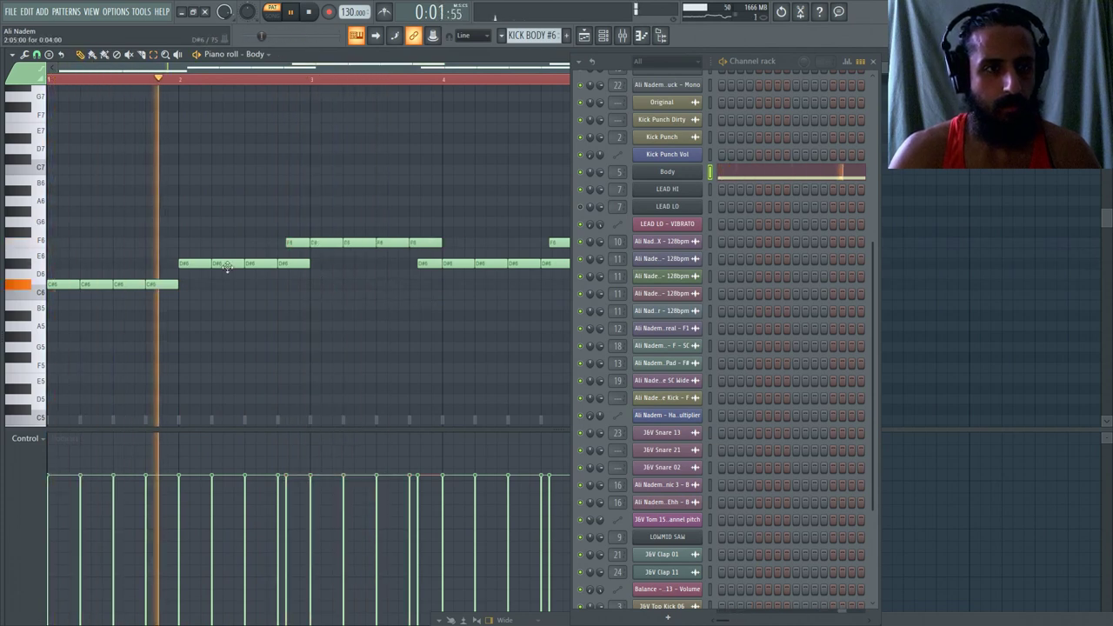
pyautogui.click(157, 263)
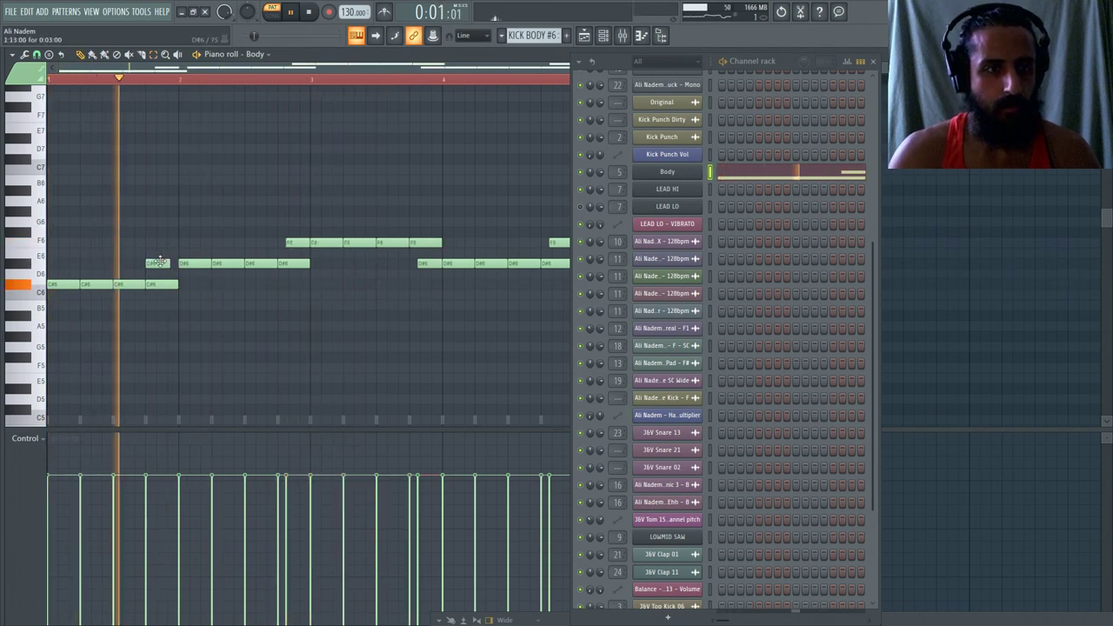
pyautogui.scroll(3, 148, 261)
pyautogui.press('space')
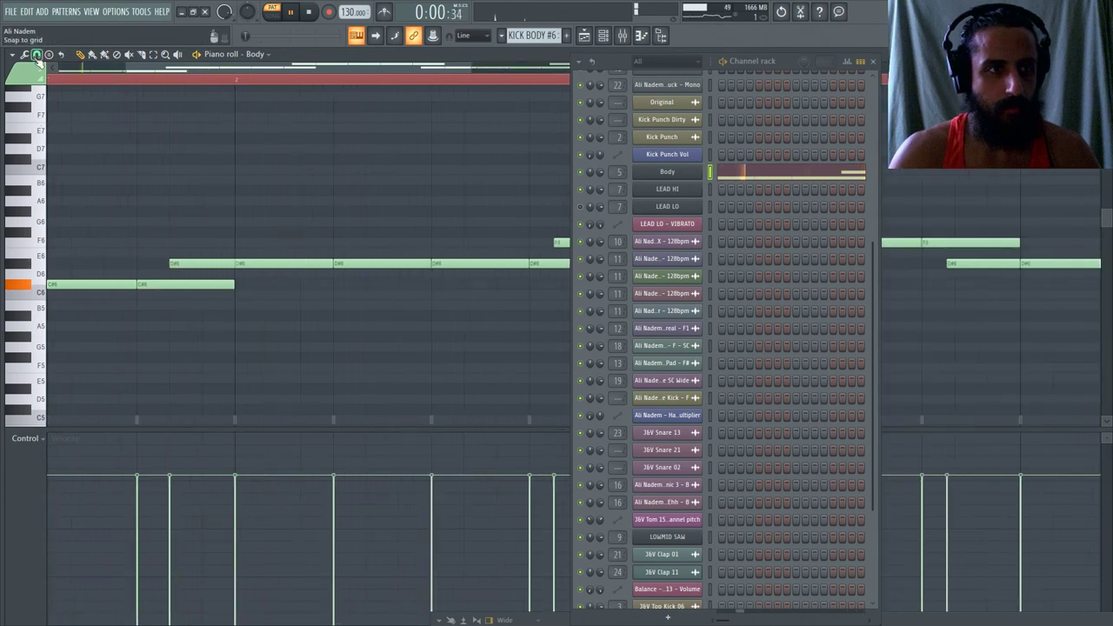
pyautogui.scroll(-3, 143, 265)
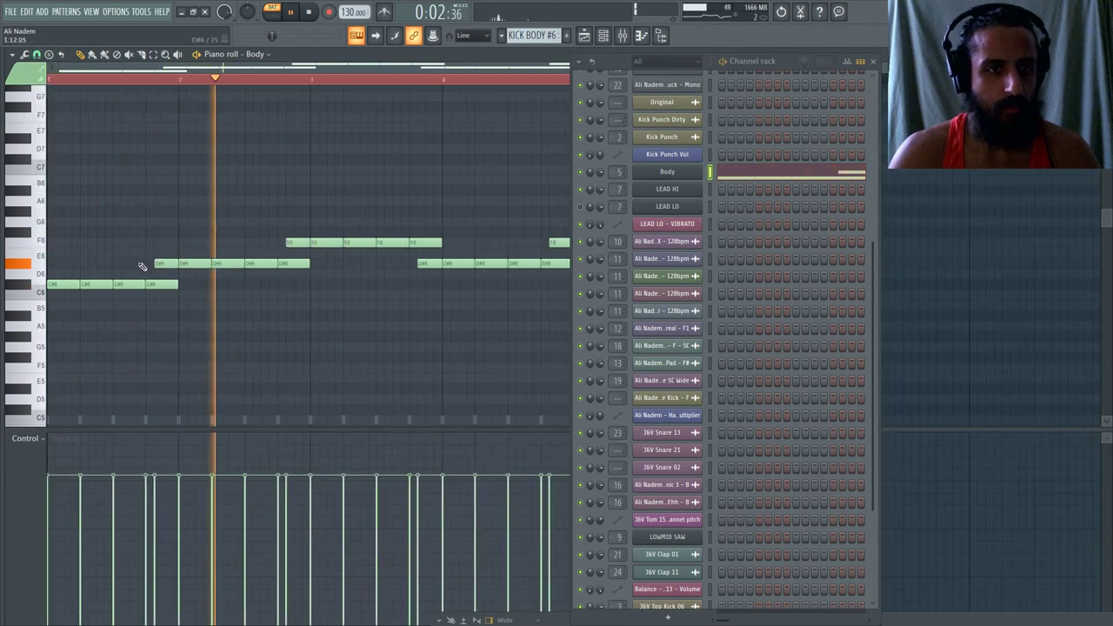
# Raise the second run of D#6 notes, which covers bar 4, to G#6.
pyautogui.hscroll(2, 488, 87)
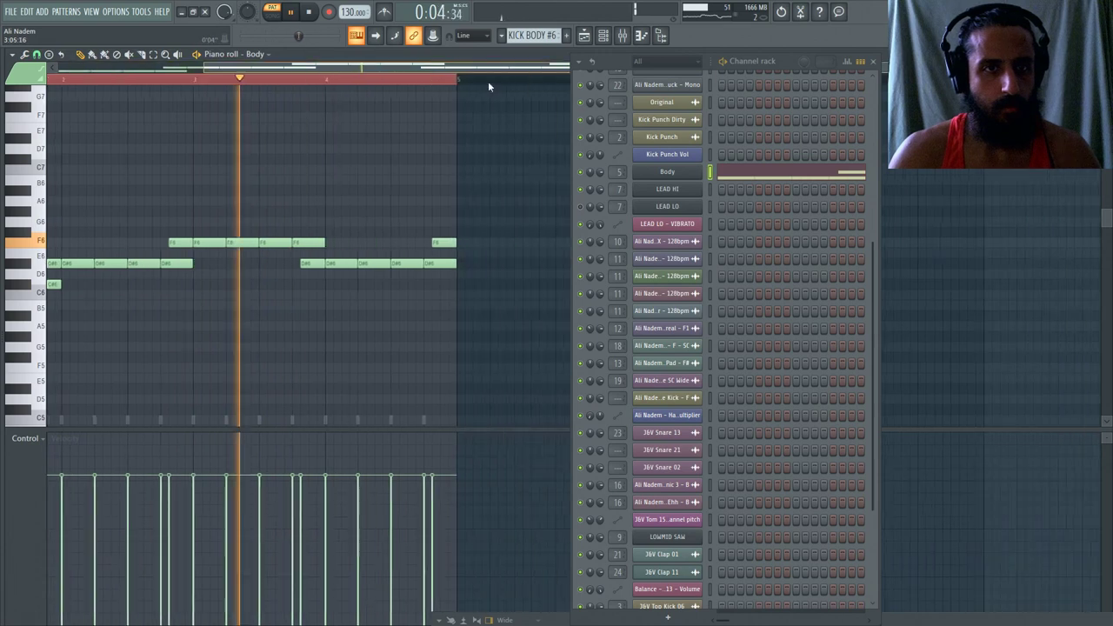
pyautogui.press('space')
pyautogui.moveTo(416, 251); pyautogui.dragTo(241, 276)
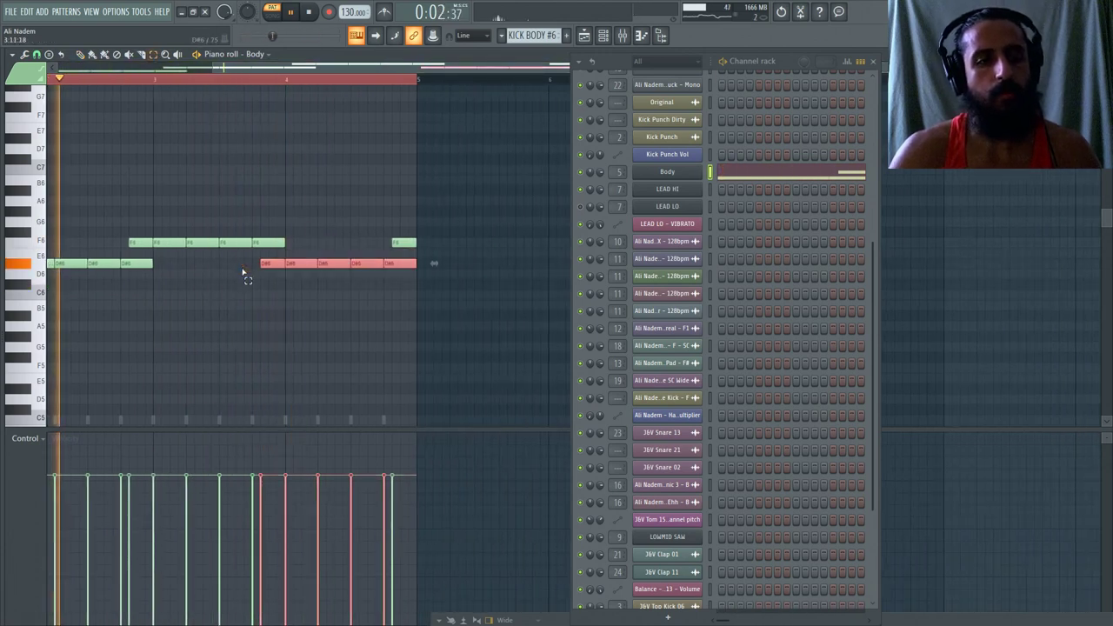
pyautogui.hotkey('shift', 'Up')
pyautogui.hotkey('shift', 'Up')
pyautogui.hotkey('shift', 'Up')
pyautogui.hotkey('shift', 'Up')
pyautogui.hotkey('shift', 'Up')
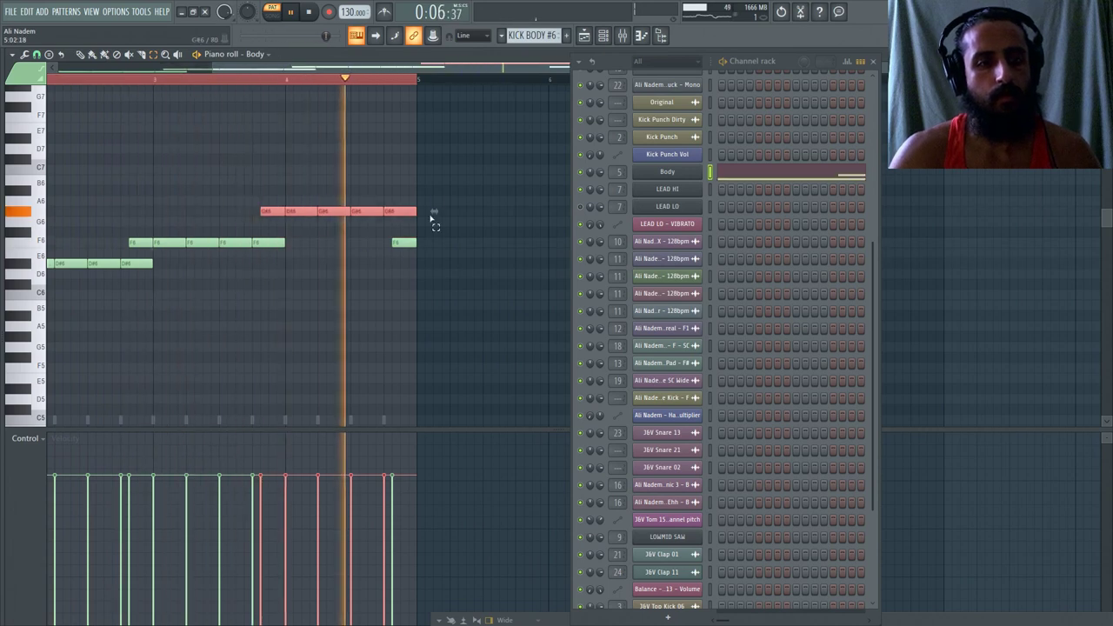
# Lower the last two notes of the G#6 run to G6 and clear the selection.
pyautogui.press('space')
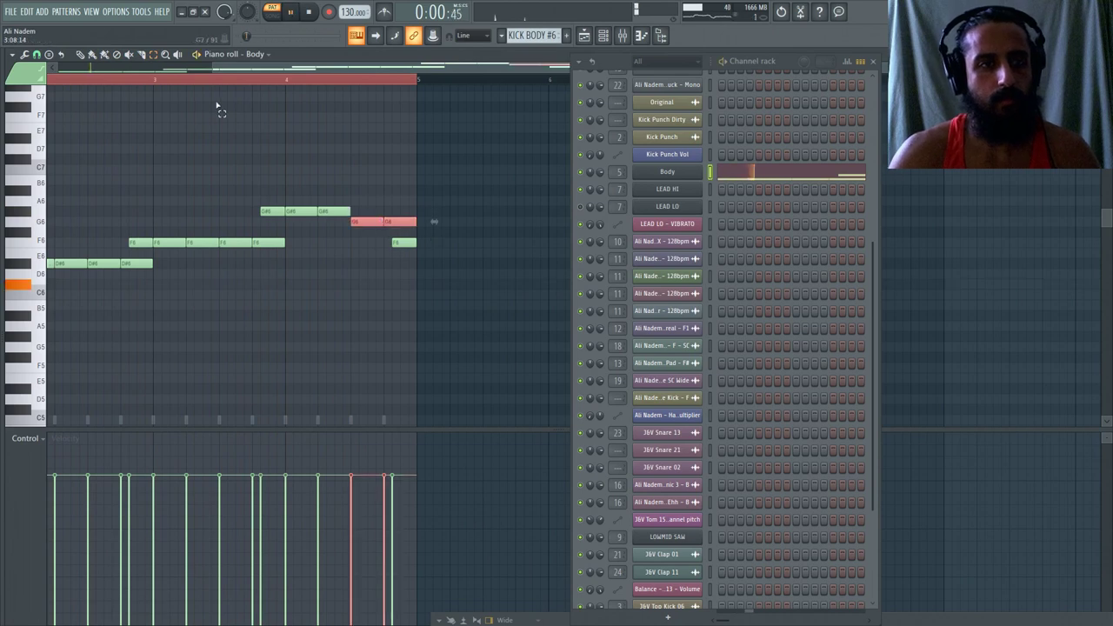
pyautogui.hotkey('ctrl', 'd')
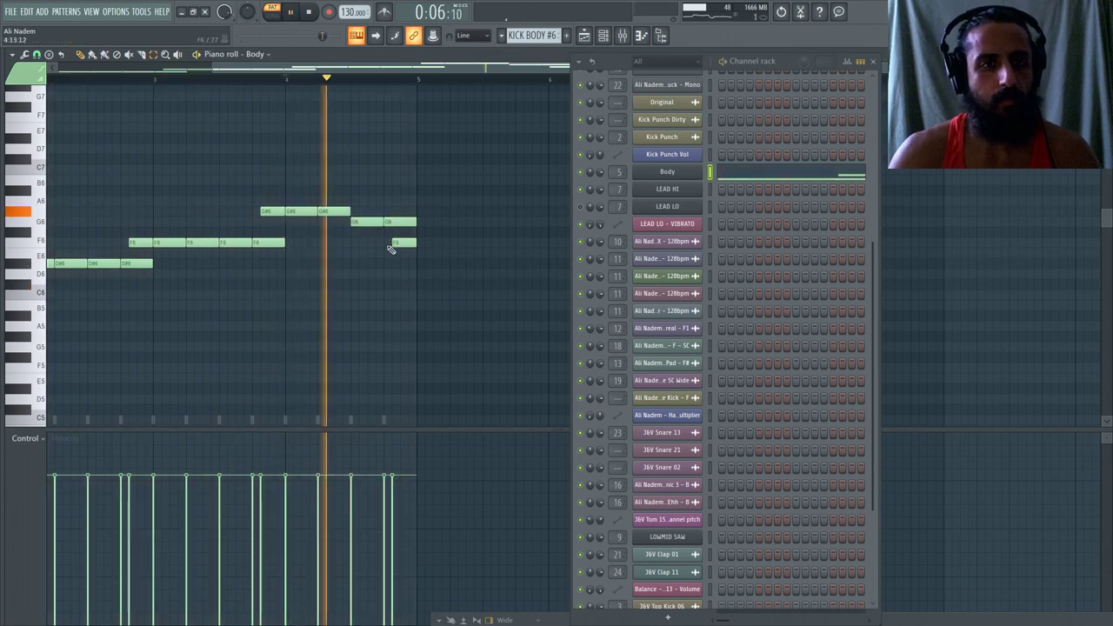
pyautogui.press('space')
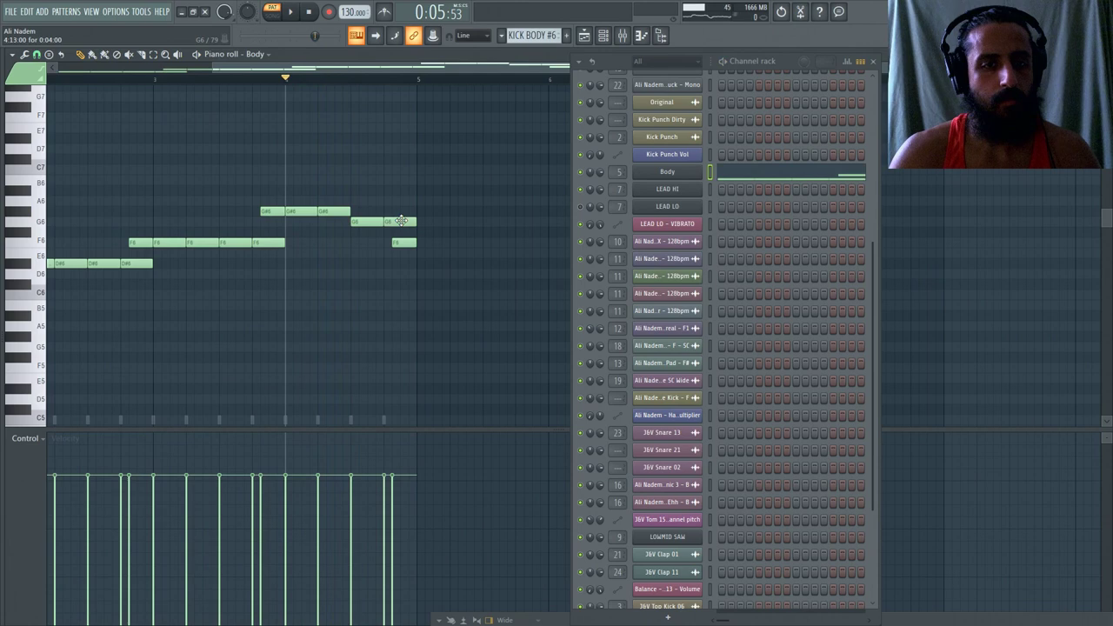
# Examine the Massive notes of the MIDI NEW #9 pattern as a reference for the kick body melody.
pyautogui.press('F5')
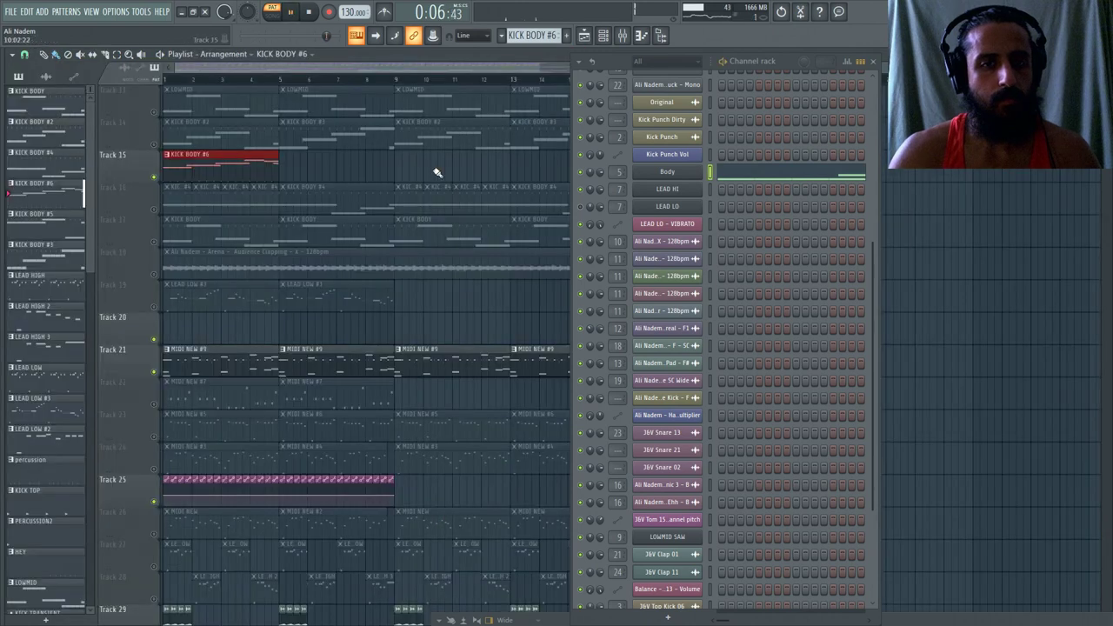
pyautogui.click(222, 364)
pyautogui.click(760, 206)
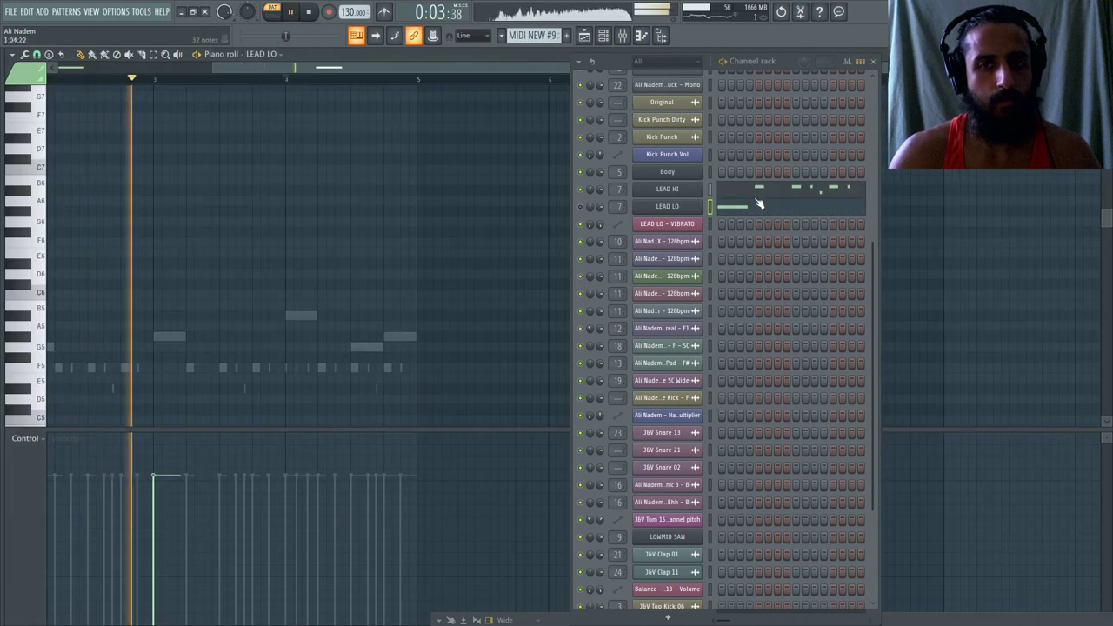
pyautogui.scroll(-5, 773, 478)
pyautogui.click(773, 589)
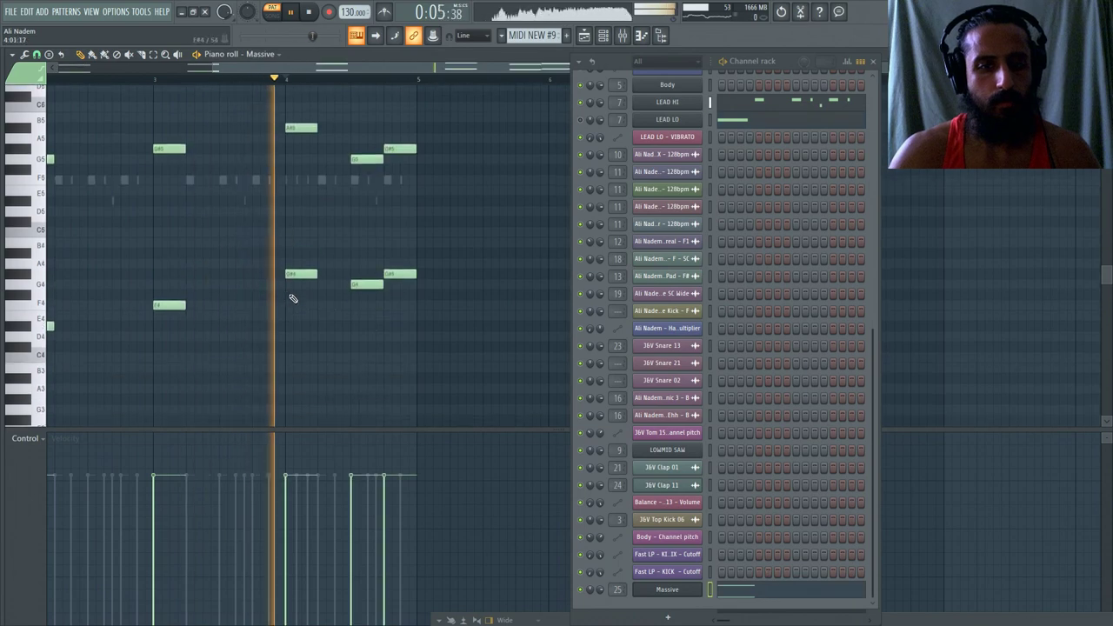
pyautogui.scroll(3, 293, 298)
pyautogui.press('space')
pyautogui.scroll(-3, 462, 245)
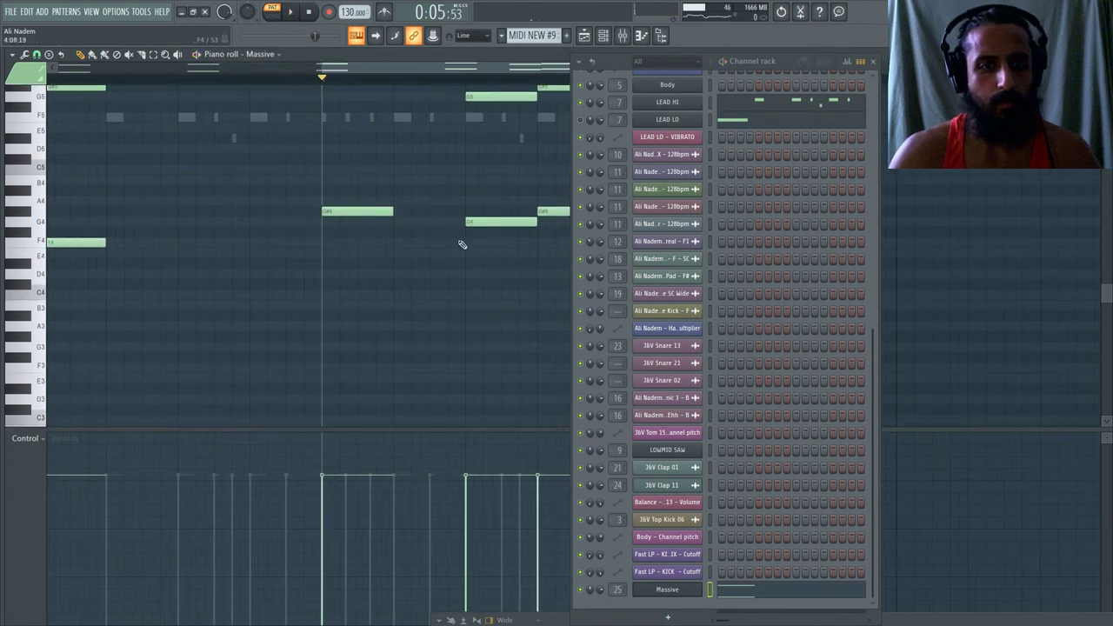
pyautogui.press('space')
# In the Body notes of KICK BODY #6, set the last upper note to G#6 and the short final note to C#6.
pyautogui.click(585, 34)
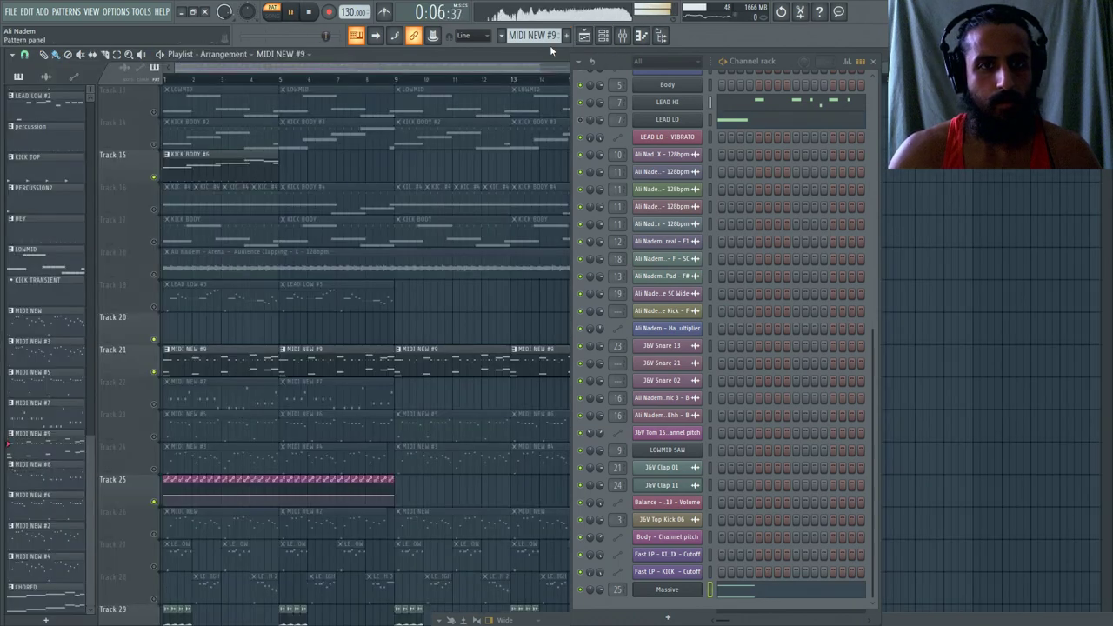
pyautogui.click(248, 239)
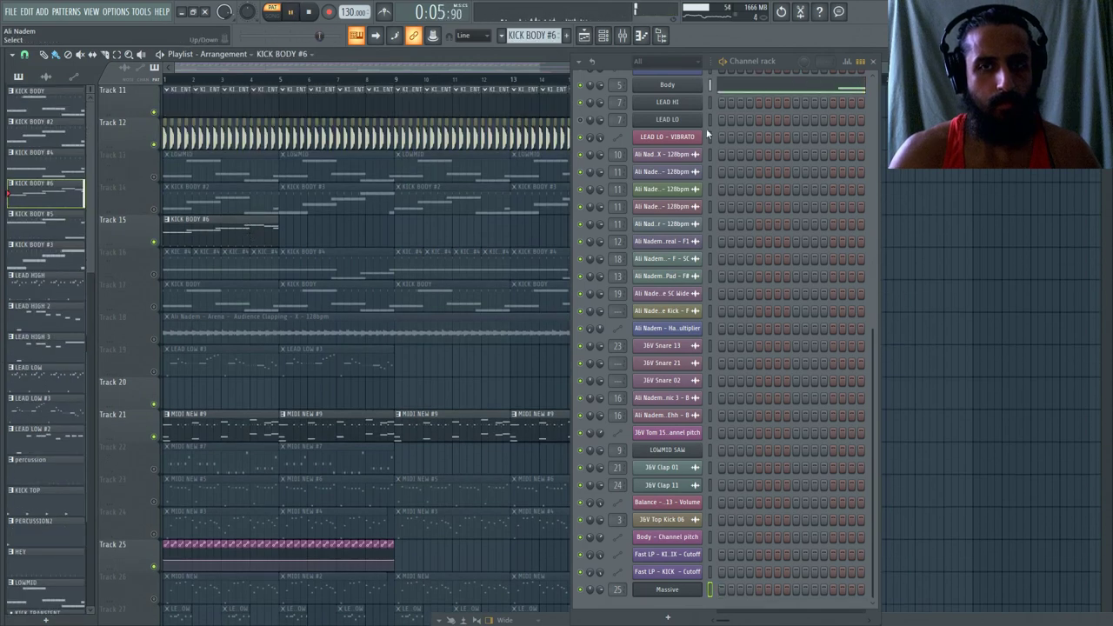
pyautogui.click(753, 88)
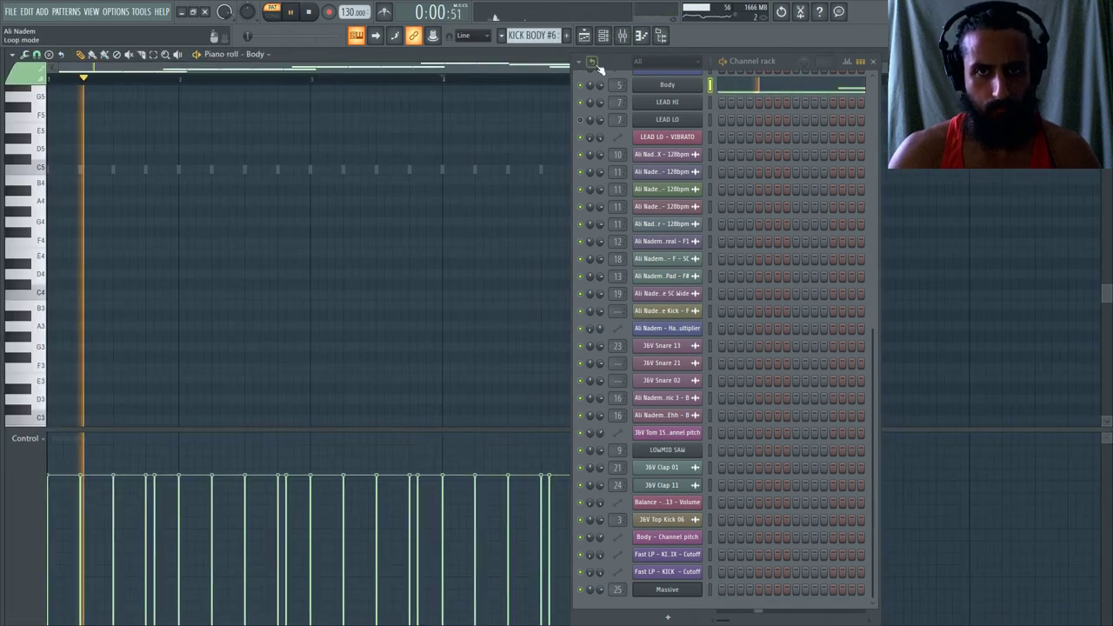
pyautogui.press('F6')
pyautogui.scroll(5, 609, 217)
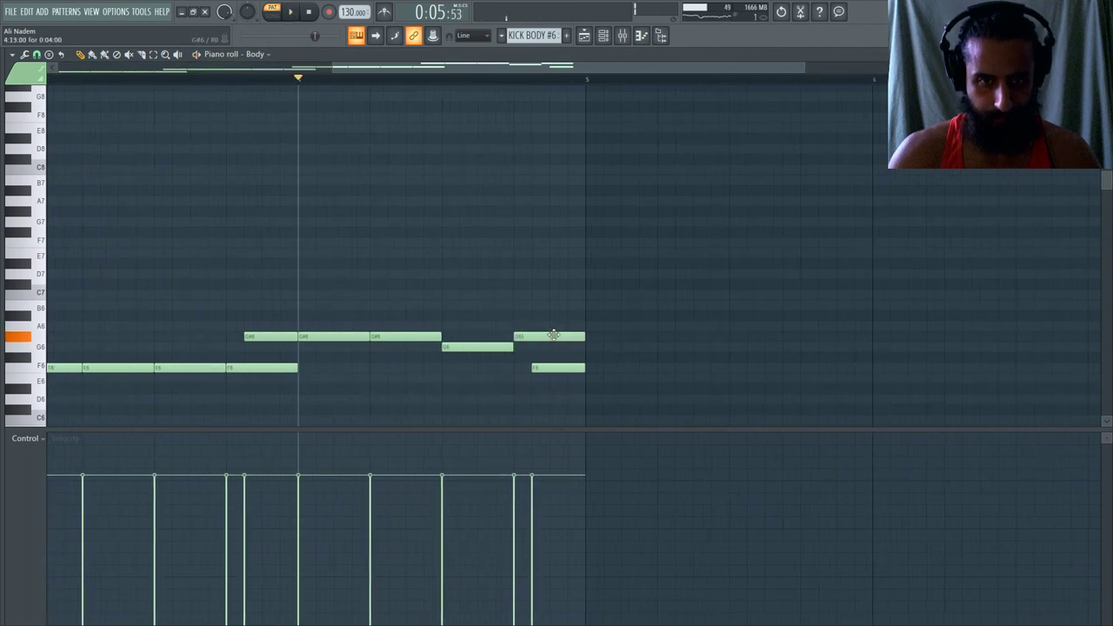
pyautogui.scroll(-2, 554, 334)
pyautogui.scroll(-4, 582, 308)
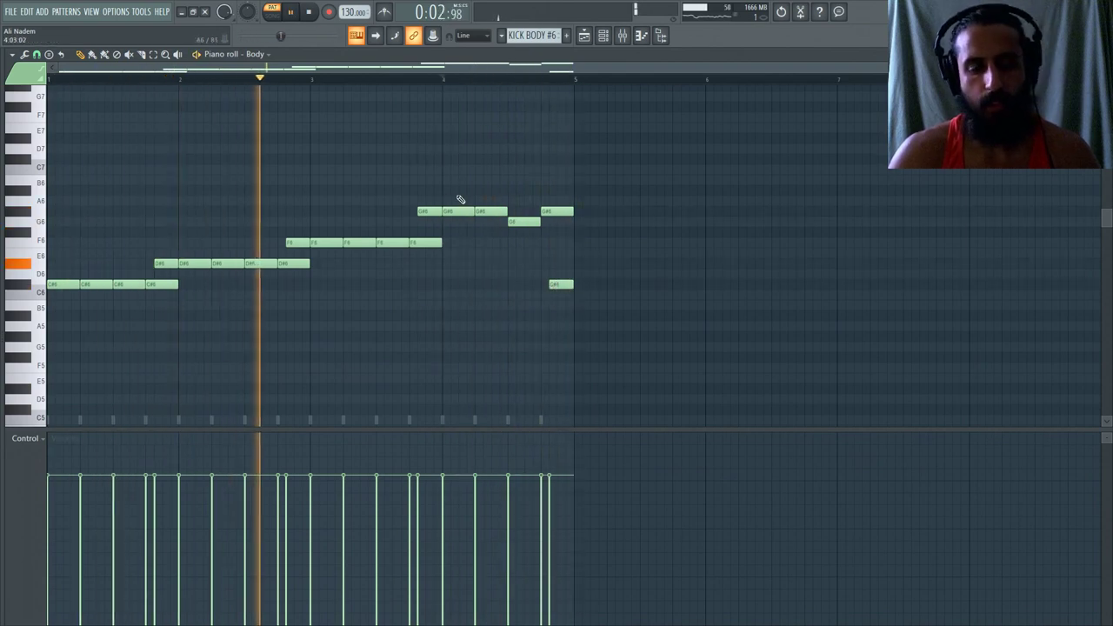
# Transpose all Body notes of KICK BODY #6 down one octave.
pyautogui.scroll(2, 424, 211)
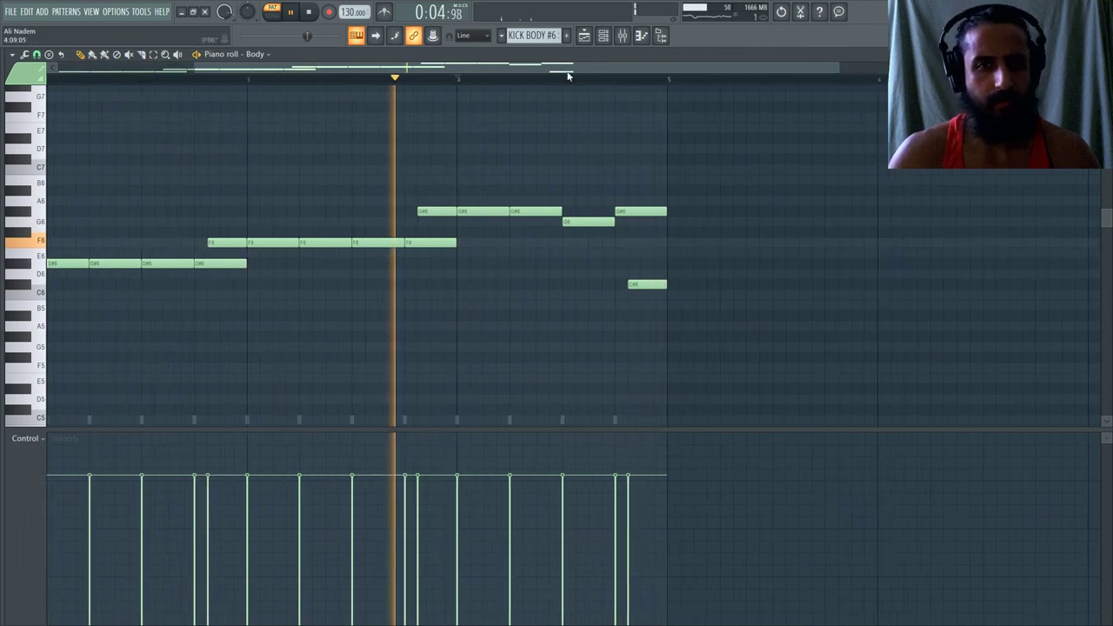
pyautogui.click(584, 37)
pyautogui.click(584, 36)
pyautogui.scroll(6, 532, 170)
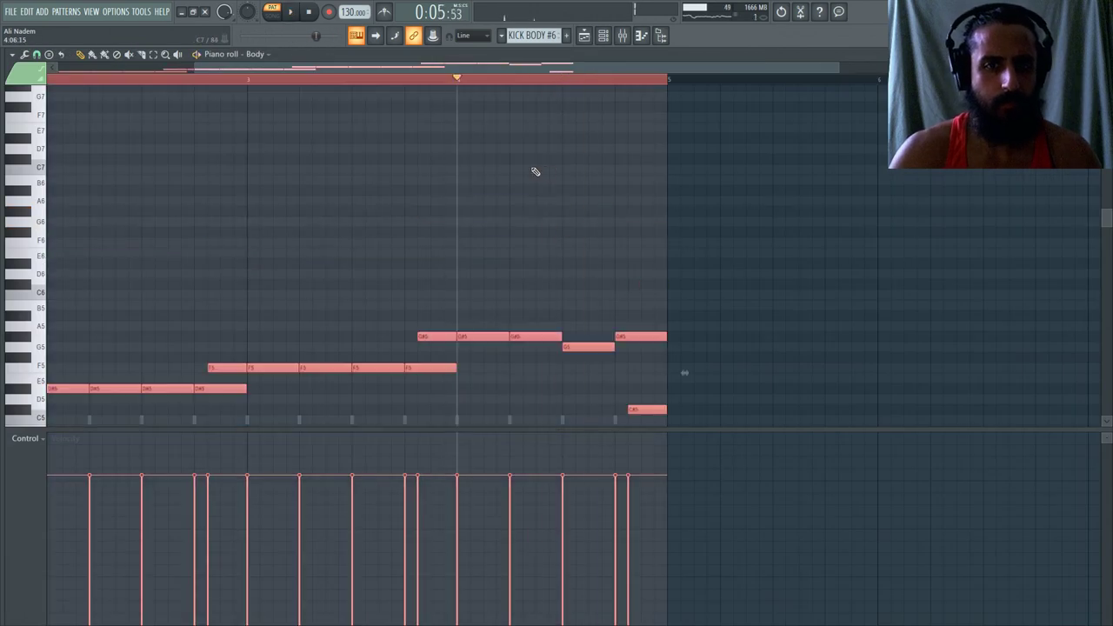
# Place a second KICK BODY #6 clip at bar 5 on Track 15 and play the arrangement in song mode.
pyautogui.press('F5')
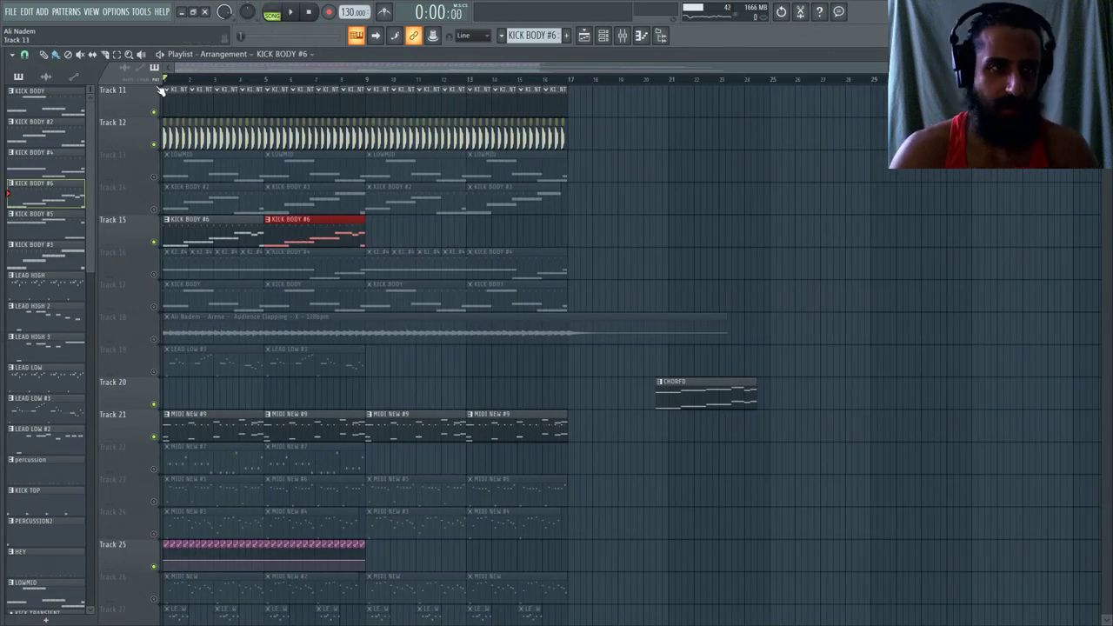
pyautogui.scroll(4, 191, 180)
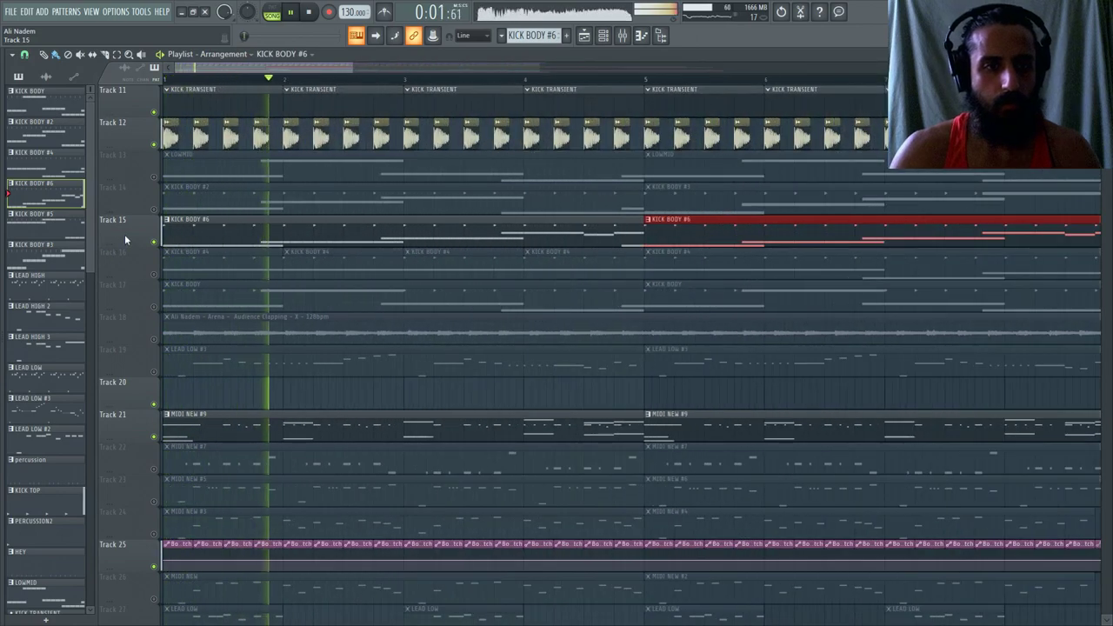
pyautogui.scroll(-2, 193, 271)
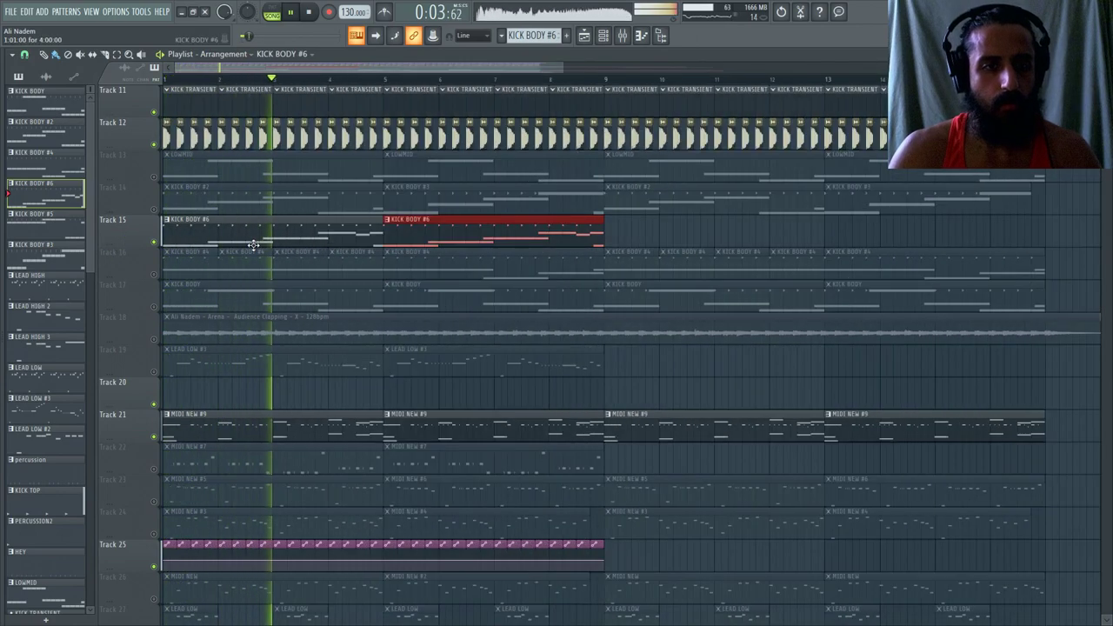
pyautogui.scroll(-1, 230, 231)
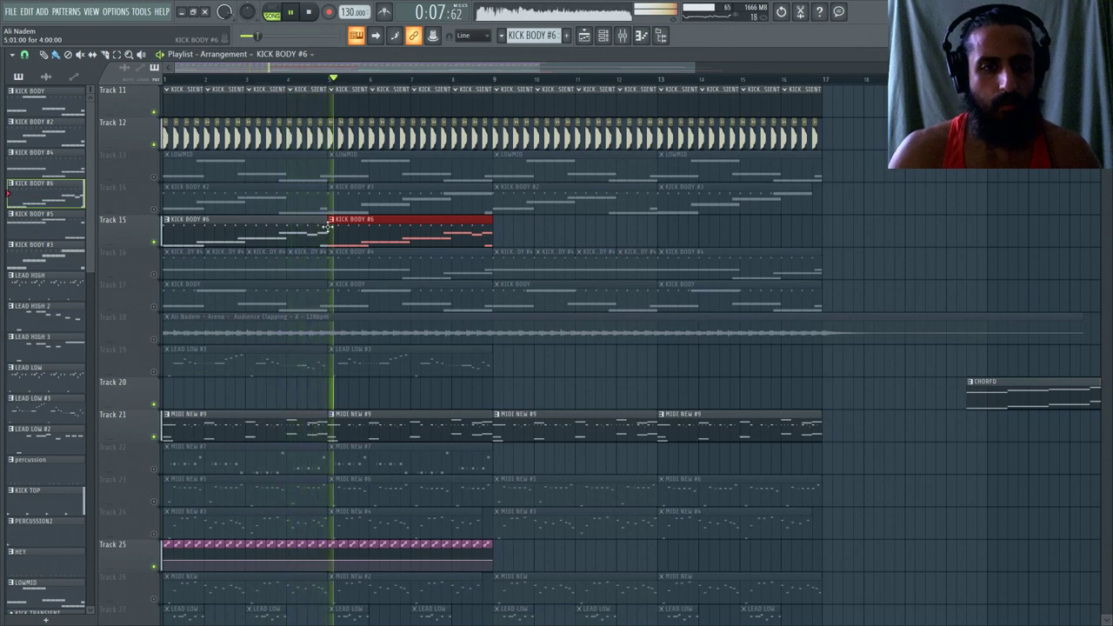
# Delete both KICK BODY #6 clips from Track 15 and unmute Track 16 with the KICK BODY #4 clips.
pyautogui.press('Delete')
pyautogui.press('space')
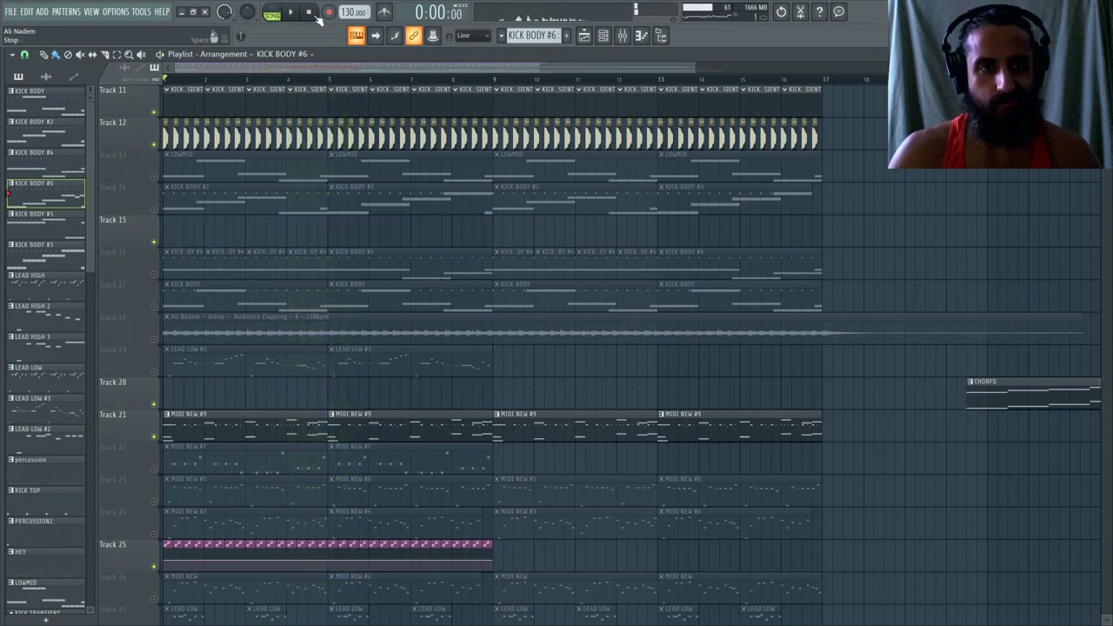
pyautogui.click(155, 274)
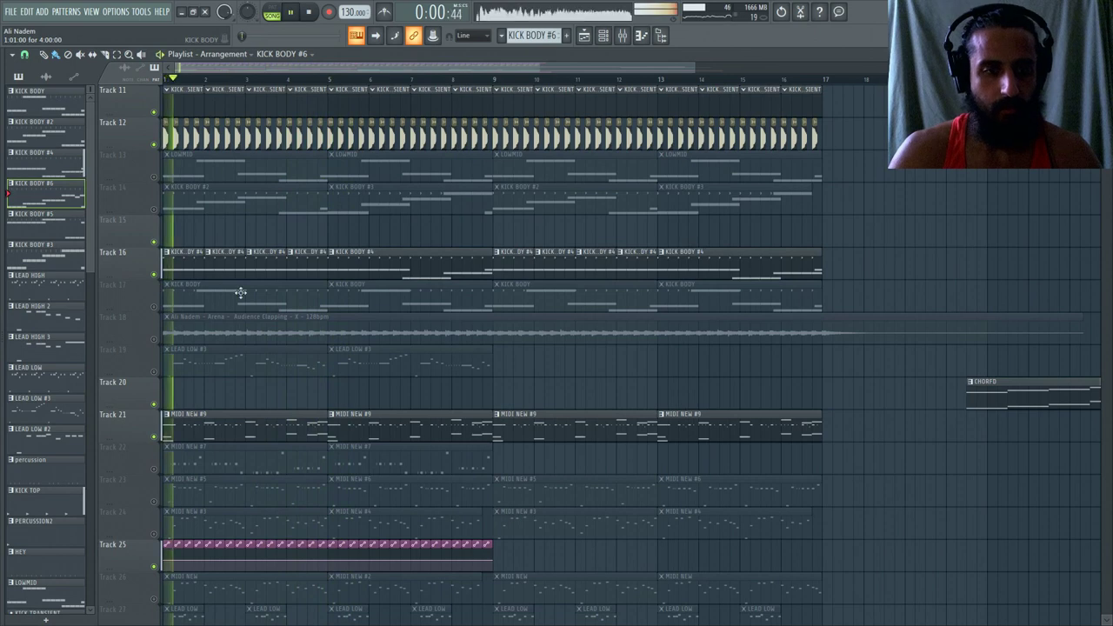
# Open the Massive notes of the MIDI NEW #9 pattern and move the channel rack aside.
pyautogui.doubleClick(235, 415)
pyautogui.click(604, 35)
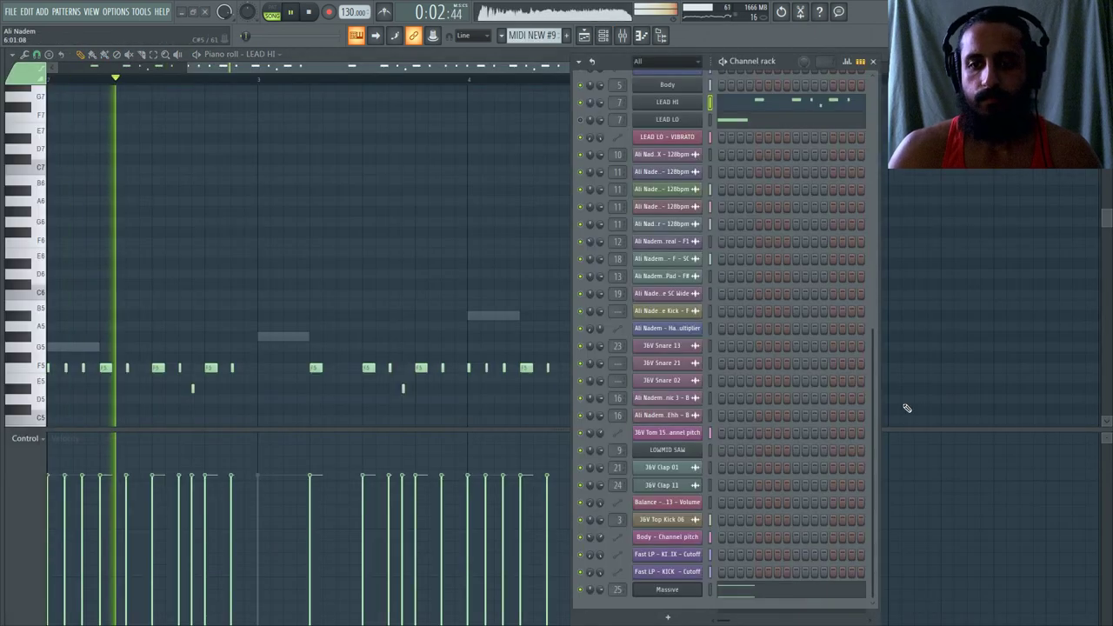
pyautogui.click(670, 589)
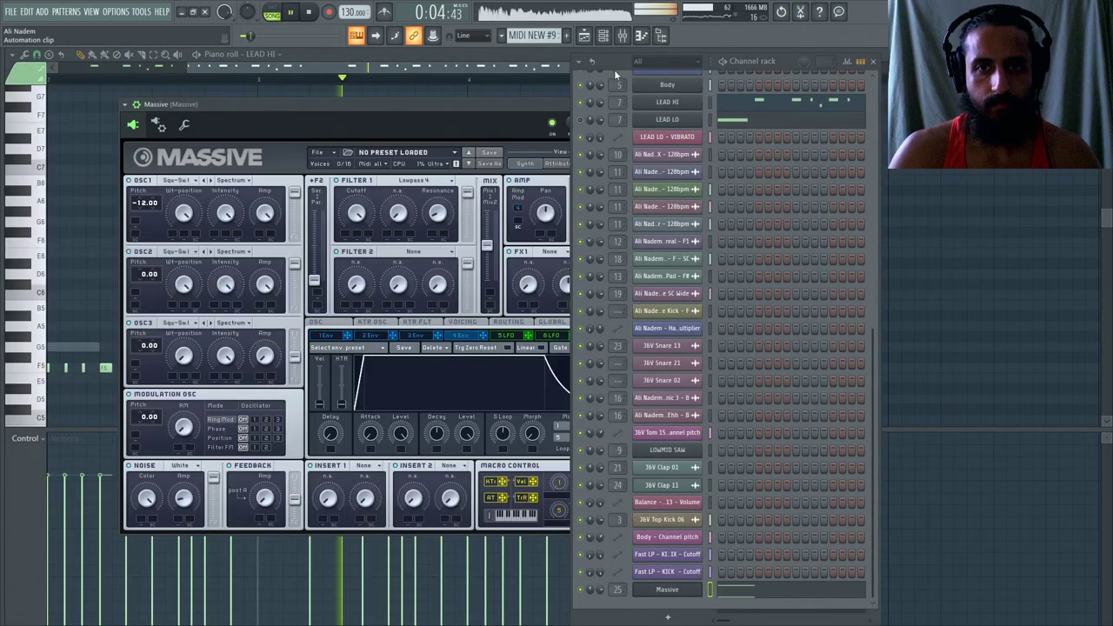
pyautogui.moveTo(616, 75); pyautogui.dragTo(809, 83)
pyautogui.press('space')
pyautogui.click(948, 604)
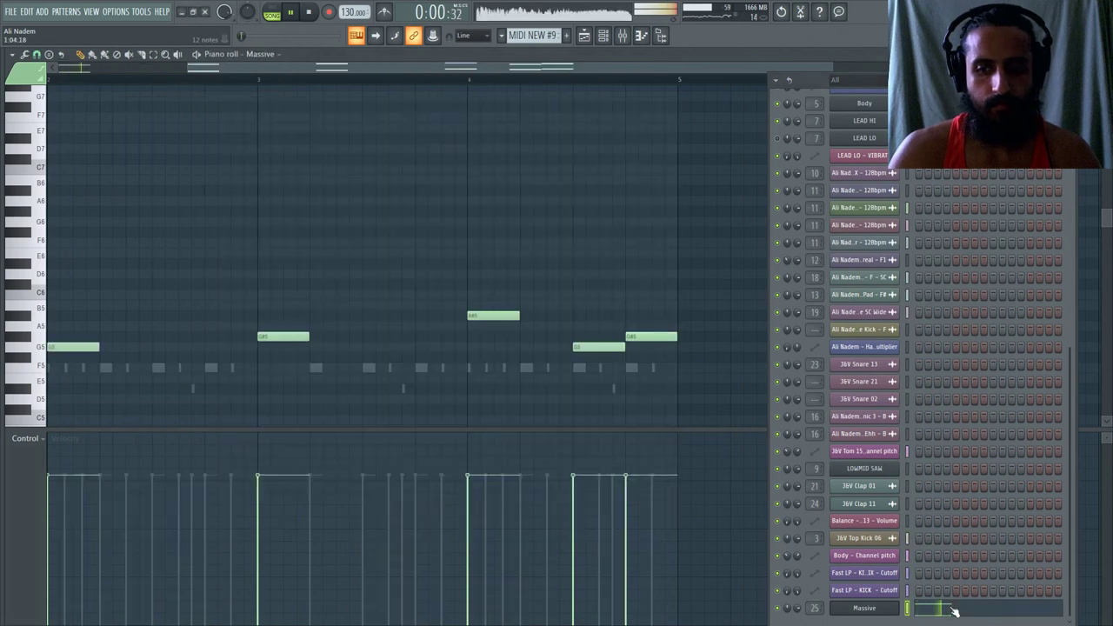
pyautogui.click(948, 604)
# Delete the upper Massive note in bar 1 and move the lower one to F4.
pyautogui.rightClick(105, 185)
pyautogui.scroll(-3, 94, 232)
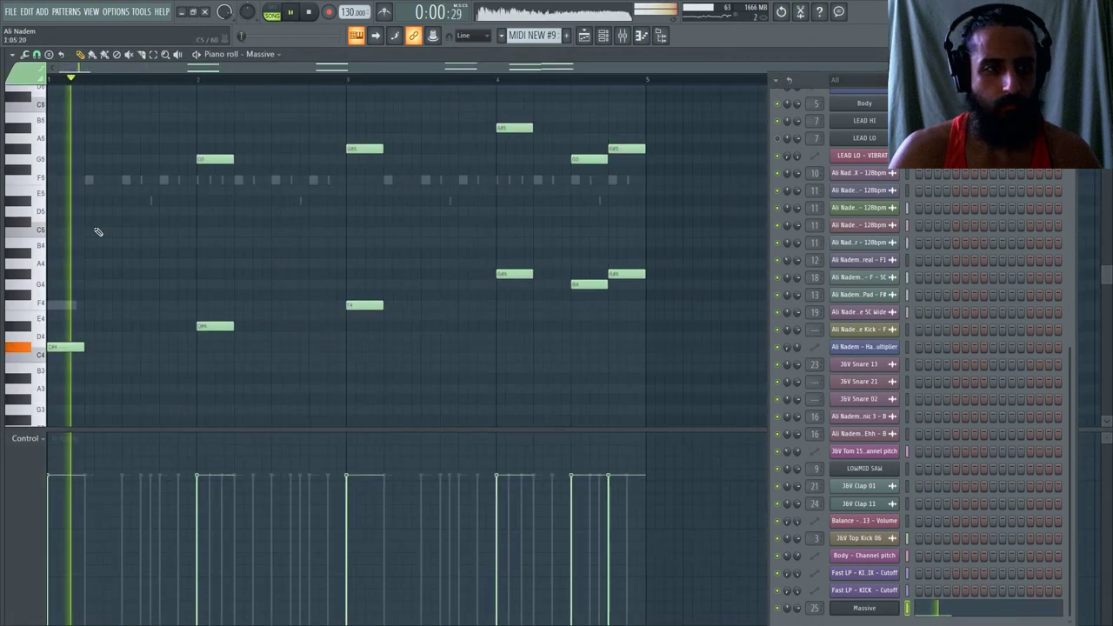
pyautogui.moveTo(75, 348); pyautogui.dragTo(63, 265)
pyautogui.press('space')
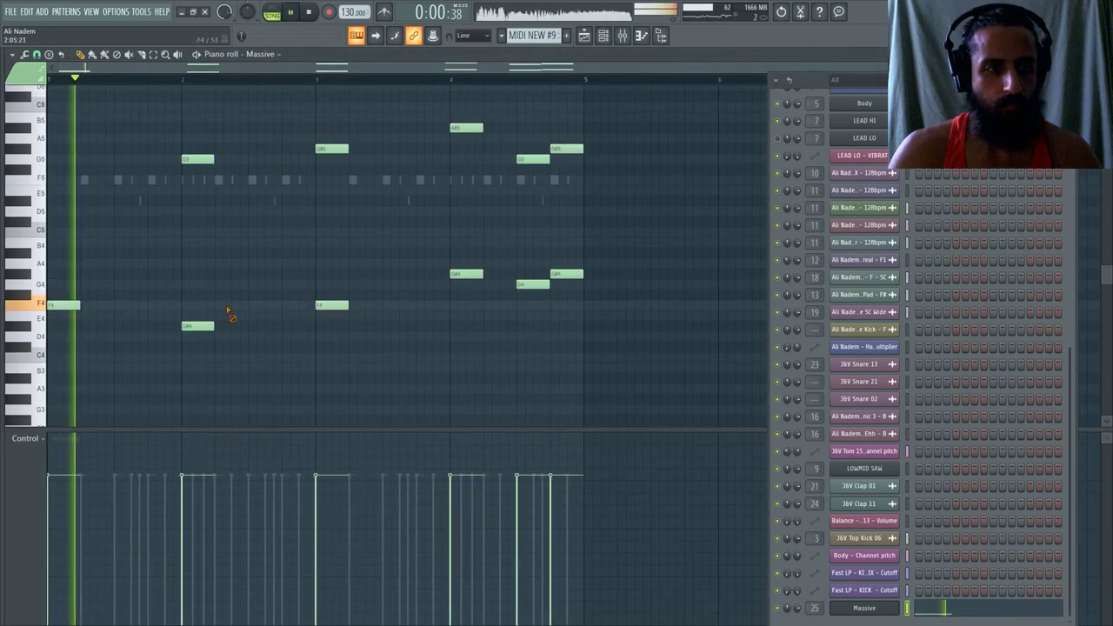
# Delete both Massive notes in bar 2 and the upper note in bar 3.
pyautogui.moveTo(193, 326); pyautogui.dragTo(185, 305)
pyautogui.rightClick(198, 158)
pyautogui.rightClick(341, 149)
pyautogui.rightClick(187, 306)
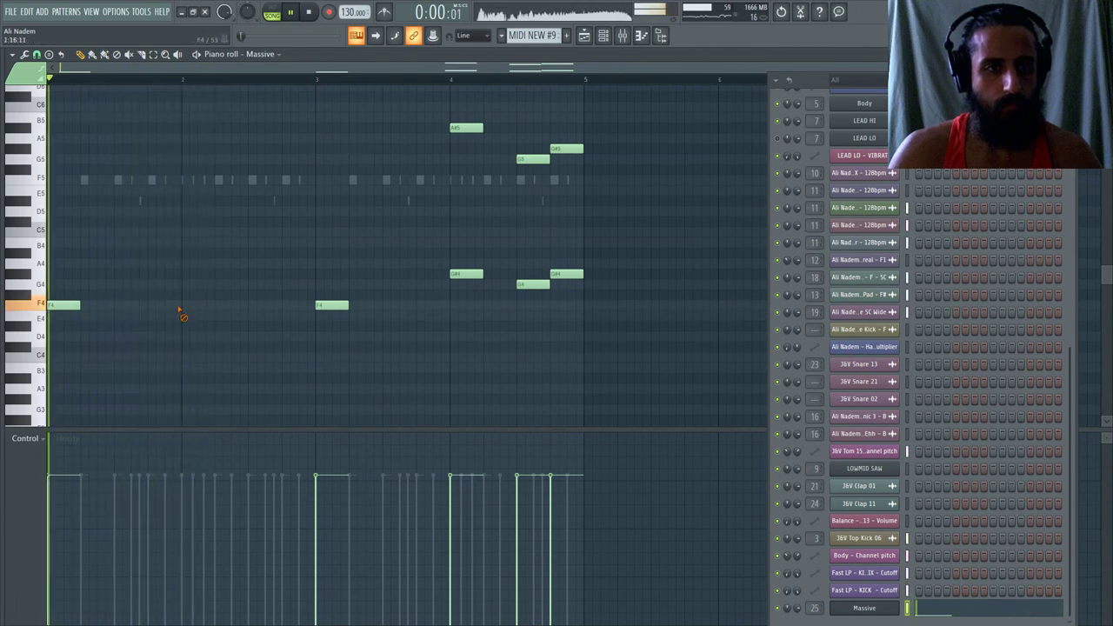
# Delete all upper and lower Massive notes in bar 4.
pyautogui.scroll(2, 418, 221)
pyautogui.rightClick(466, 159)
pyautogui.rightClick(532, 190)
pyautogui.rightClick(561, 183)
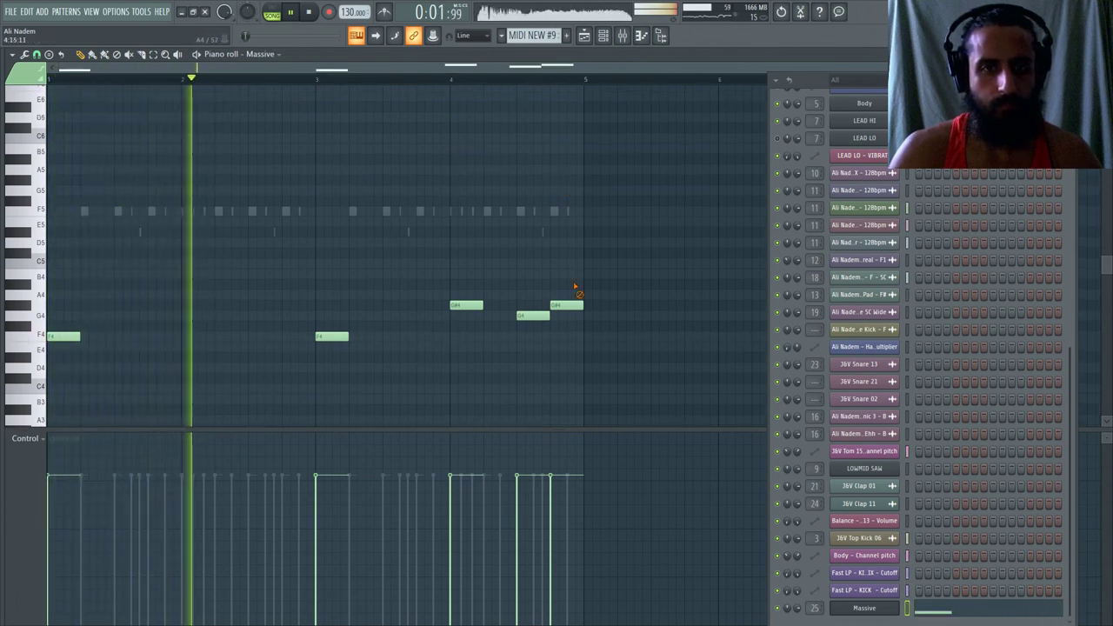
pyautogui.rightClick(566, 305)
pyautogui.rightClick(533, 314)
pyautogui.rightClick(466, 305)
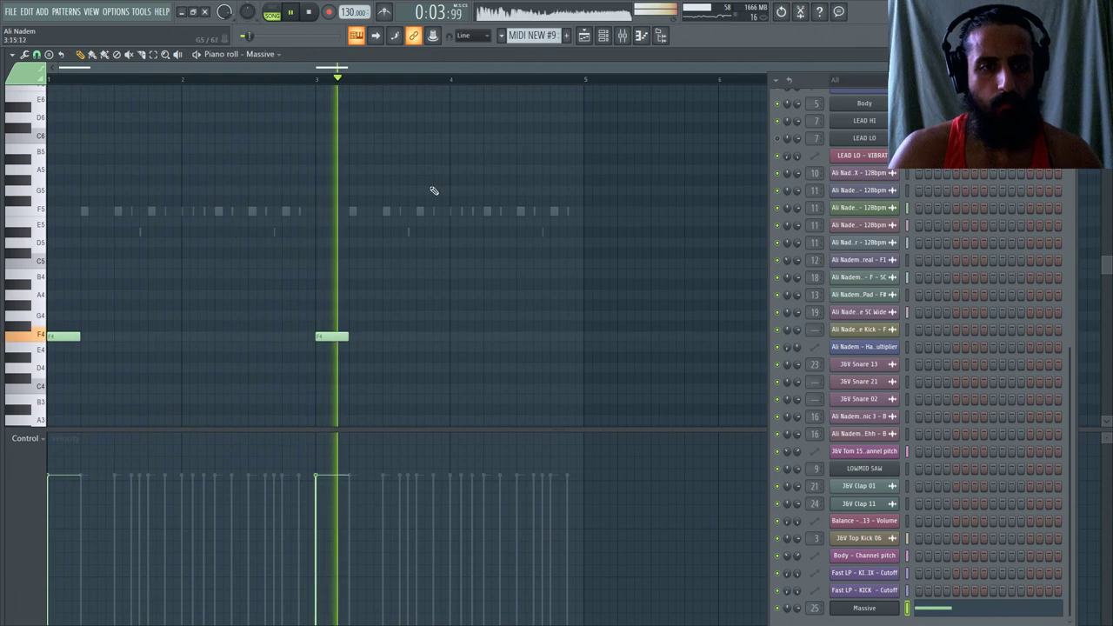
# Return to the playlist arrangement and cut the Massive notes from the MIDI NEW #9 pattern.
pyautogui.click(585, 37)
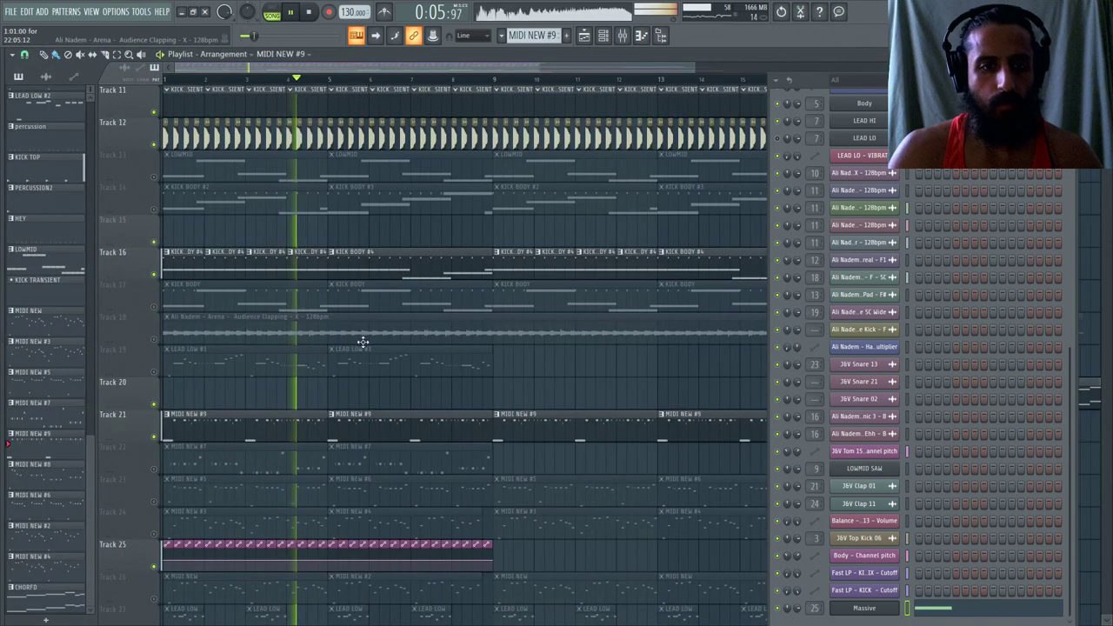
pyautogui.scroll(-2, 300, 273)
pyautogui.keyDown('ctrl'); pyautogui.scroll(-2, 294, 261); pyautogui.keyUp('ctrl')
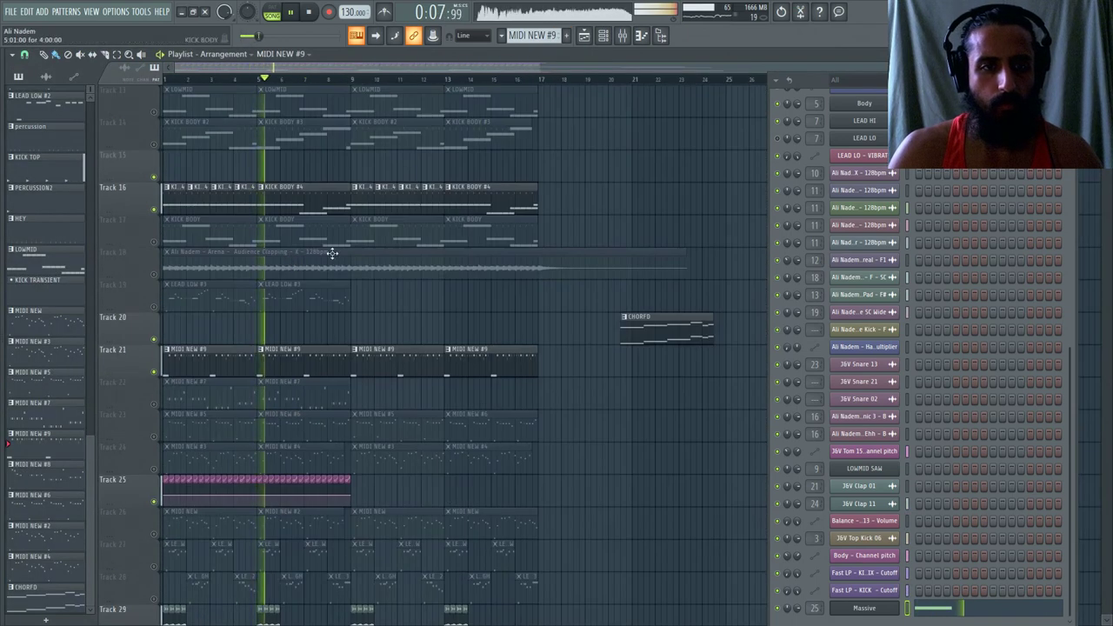
pyautogui.rightClick(884, 608)
pyautogui.click(1026, 518)
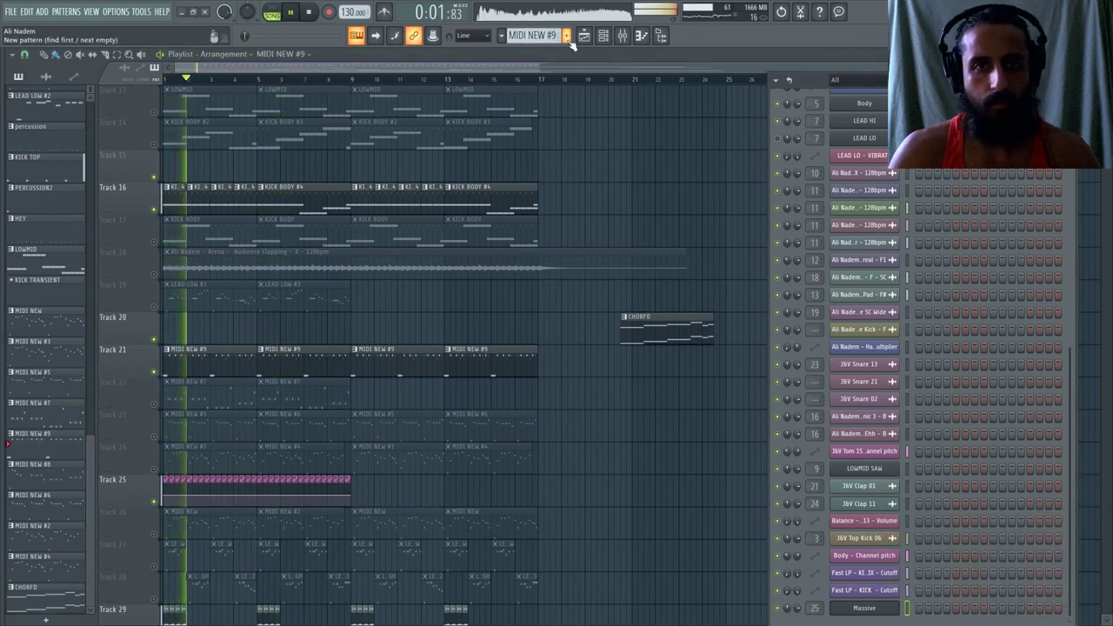
# Create a new pattern named SAW STABS and place four consecutive clips of it on Track 20, from bar 1 to bar 17.
pyautogui.click(566, 35)
pyautogui.write('SAW STABS')
pyautogui.press('Return')
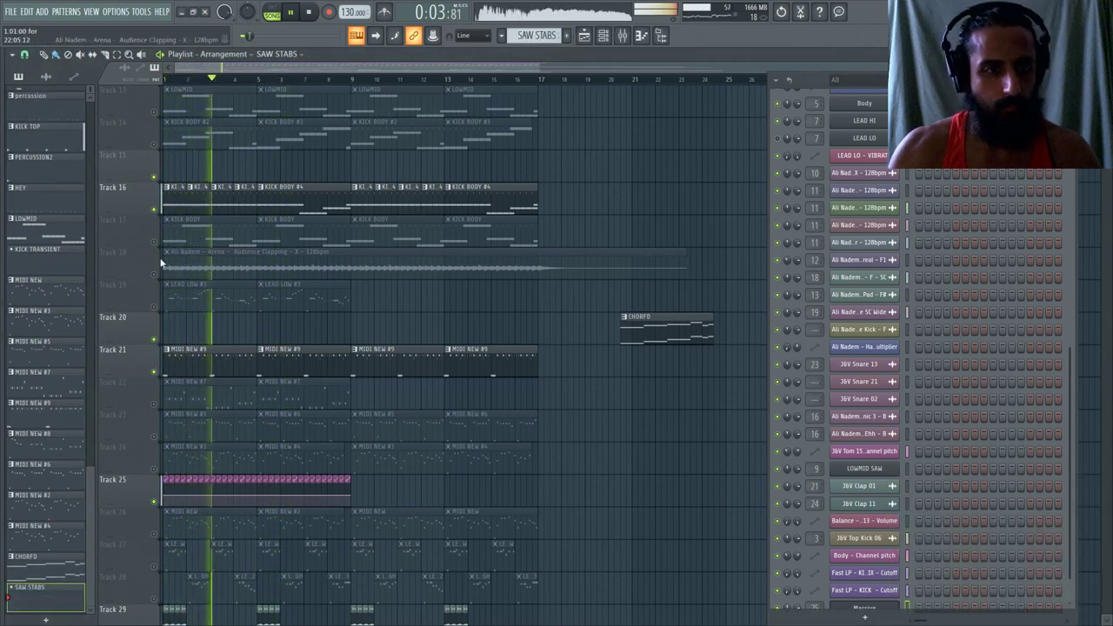
pyautogui.click(252, 320)
pyautogui.moveTo(182, 328); pyautogui.dragTo(496, 346)
# Add Massive F4 notes one beat long at the start of bars 1 and 3 in the SAW STABS pattern.
pyautogui.rightClick(885, 607)
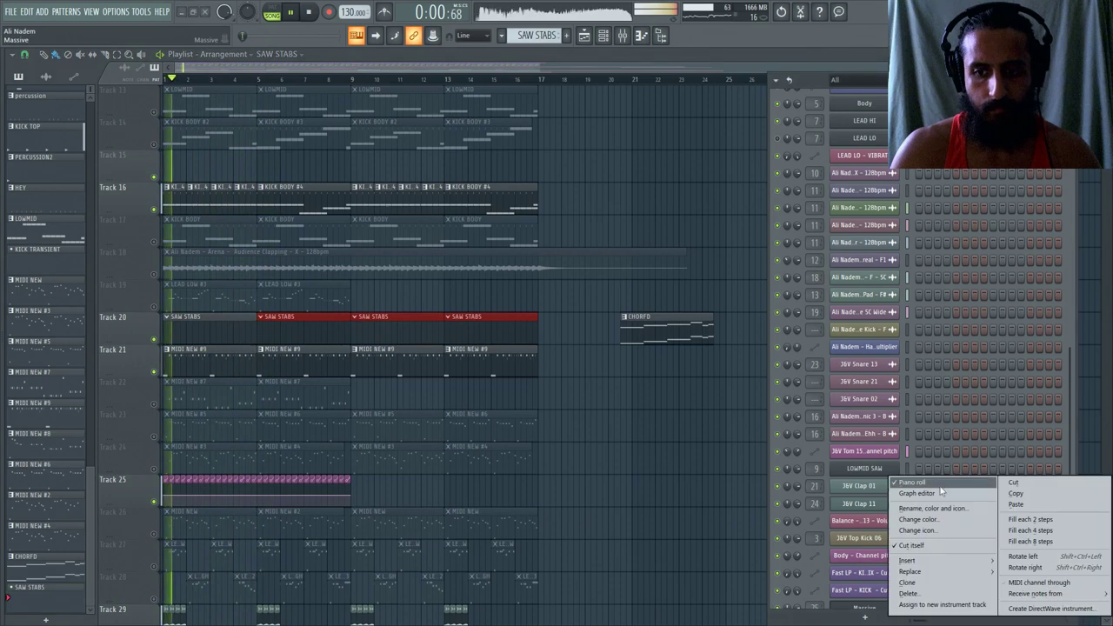
pyautogui.click(922, 550)
pyautogui.rightClick(900, 611)
pyautogui.click(918, 481)
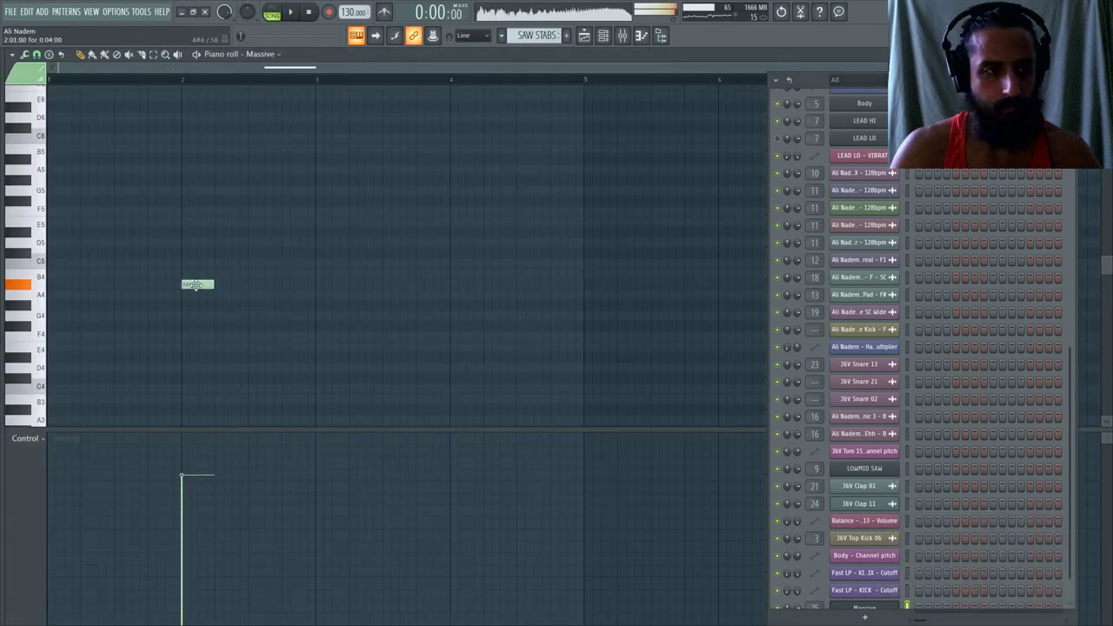
pyautogui.press('space')
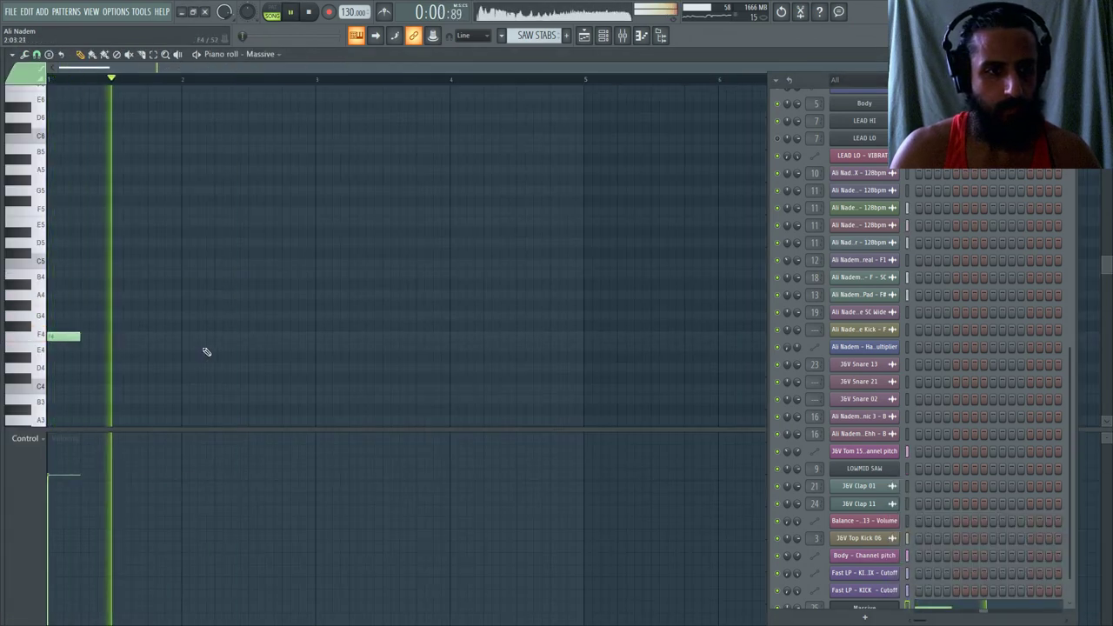
pyautogui.scroll(2, 375, 351)
pyautogui.click(476, 340)
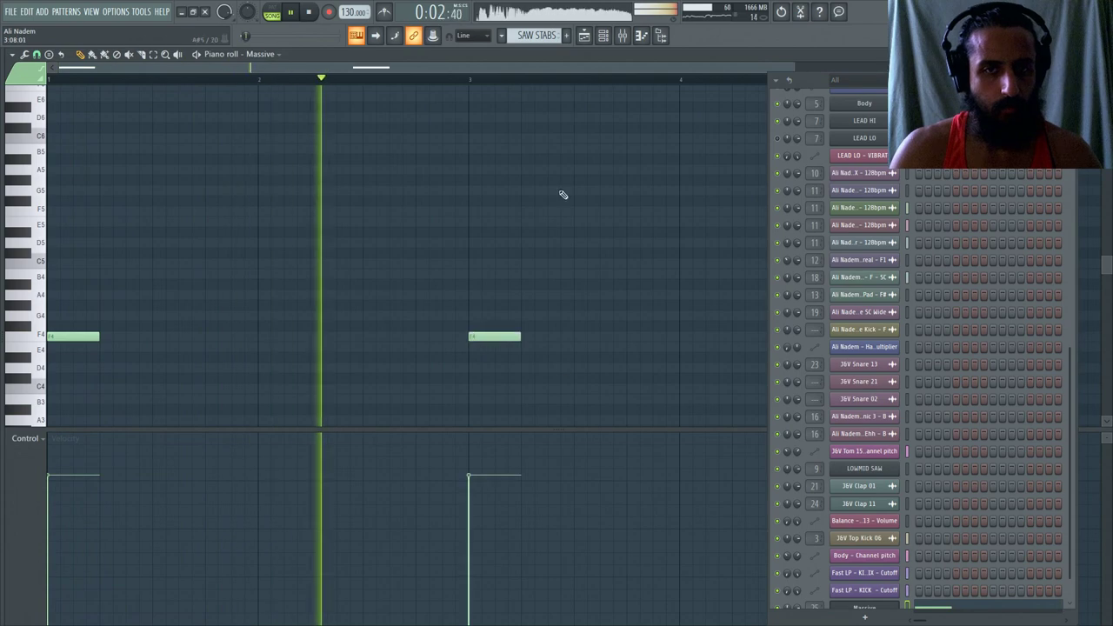
# Make the SAW STABS clip at bar 5 on Track 20 a unique pattern.
pyautogui.click(587, 37)
pyautogui.scroll(2, 385, 328)
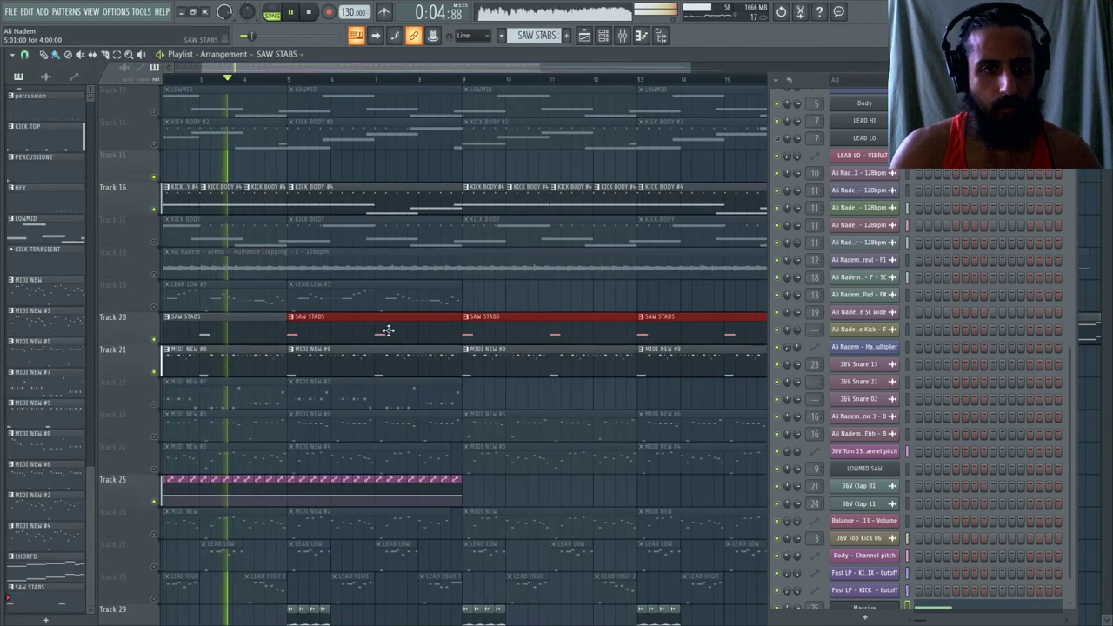
pyautogui.keyDown('ctrl'); pyautogui.click(298, 331); pyautogui.keyUp('ctrl')
pyautogui.click(300, 331)
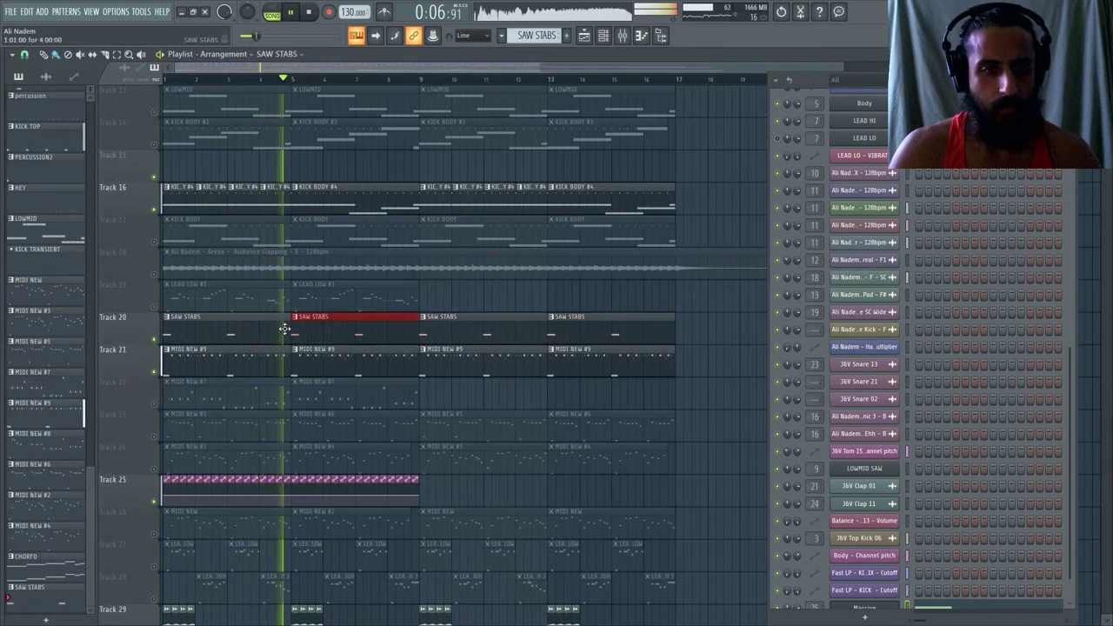
pyautogui.rightClick(298, 321)
pyautogui.click(322, 393)
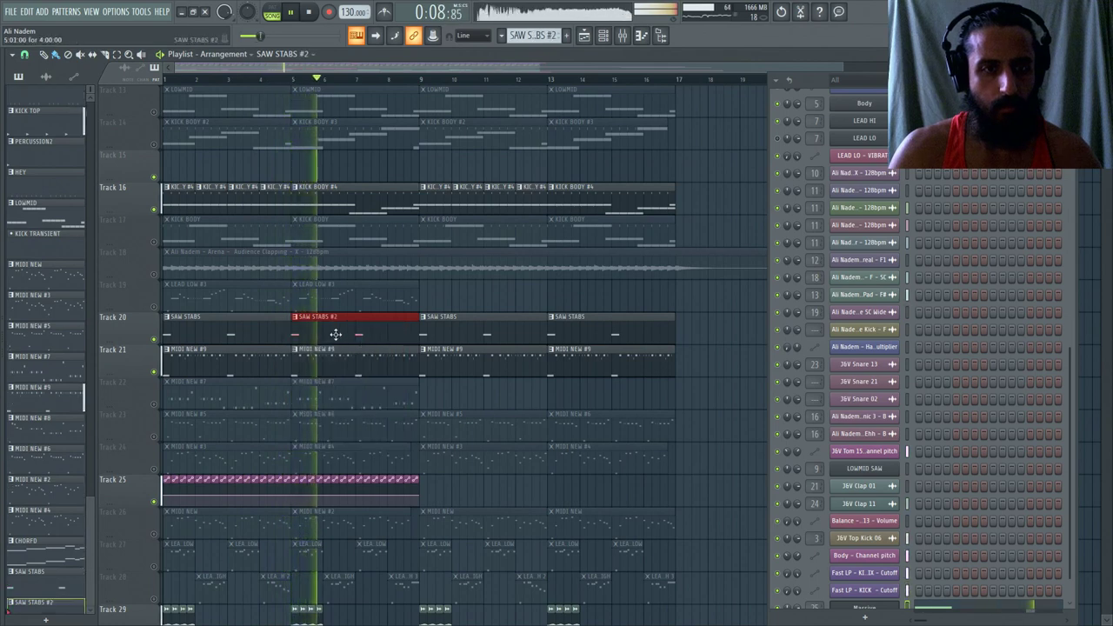
# Move the bar 3 note in the SAW STABS #2 pattern to C#4 and check it in the playlist.
pyautogui.doubleClick(333, 331)
pyautogui.press('space')
pyautogui.scroll(-1, 306, 286)
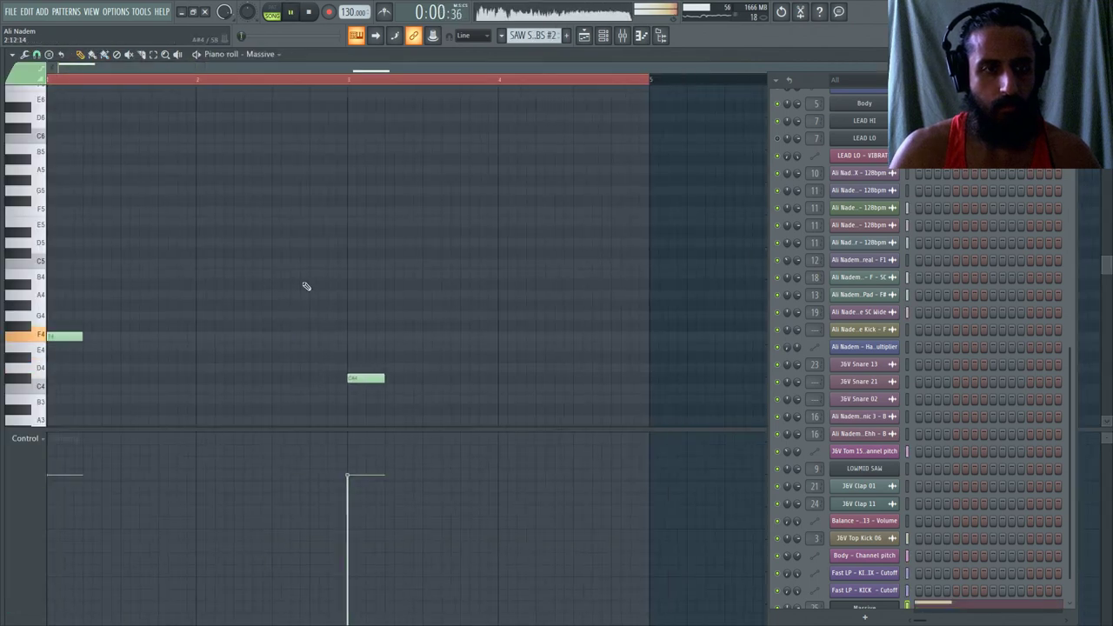
pyautogui.press('F5')
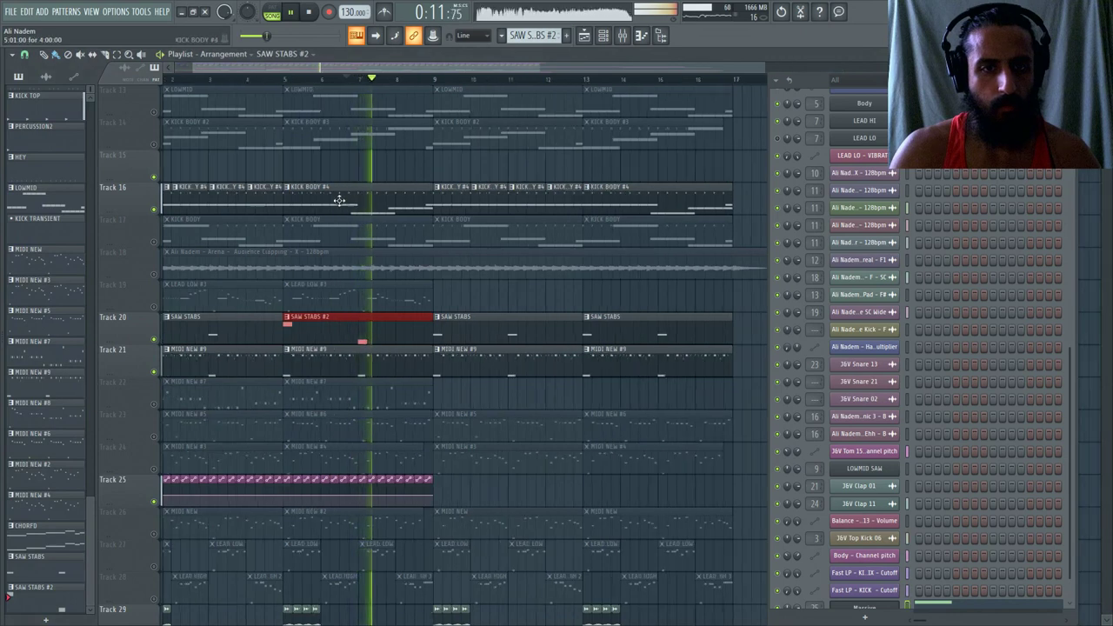
# Add an E4 note at the start of bar 4 in the SAW STABS #2 pattern.
pyautogui.doubleClick(396, 330)
pyautogui.press('space')
pyautogui.scroll(-1, 355, 318)
pyautogui.click(360, 377)
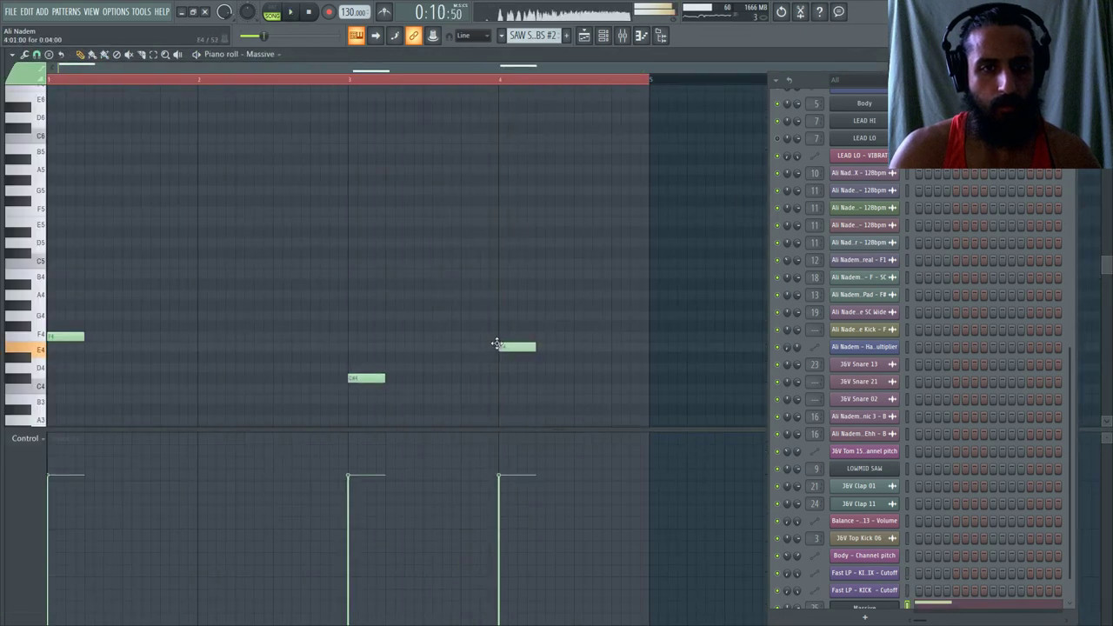
pyautogui.press('space')
pyautogui.press('F5')
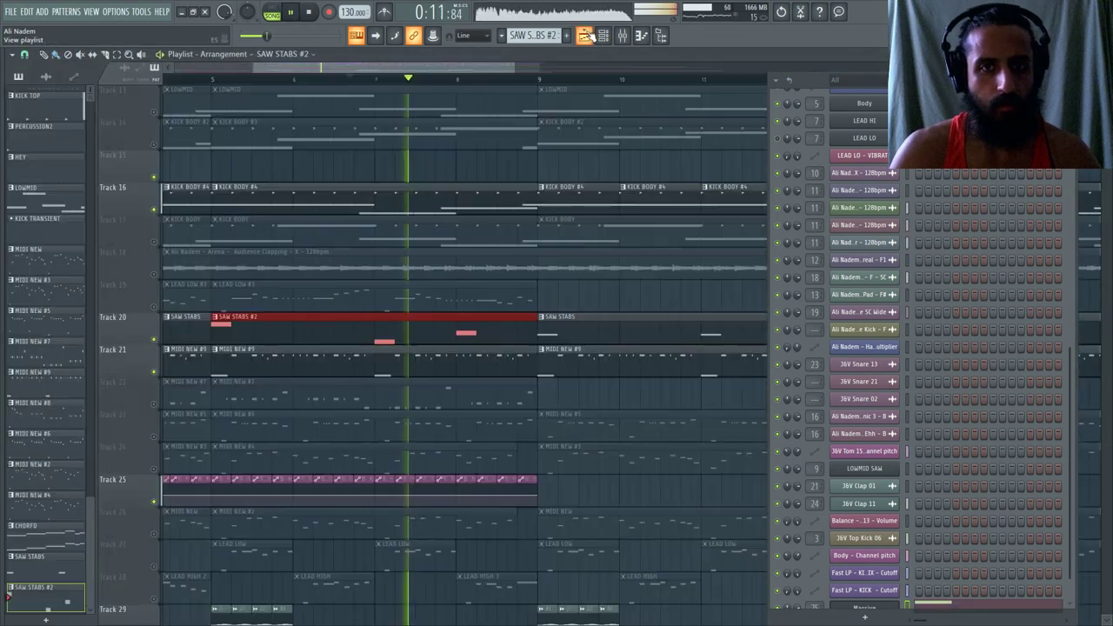
# Try extra F4 notes at the start of bars 2 and 4 in the SAW STABS pattern during playback, and delete them again.
pyautogui.moveTo(457, 65); pyautogui.dragTo(365, 67)
pyautogui.click(171, 79)
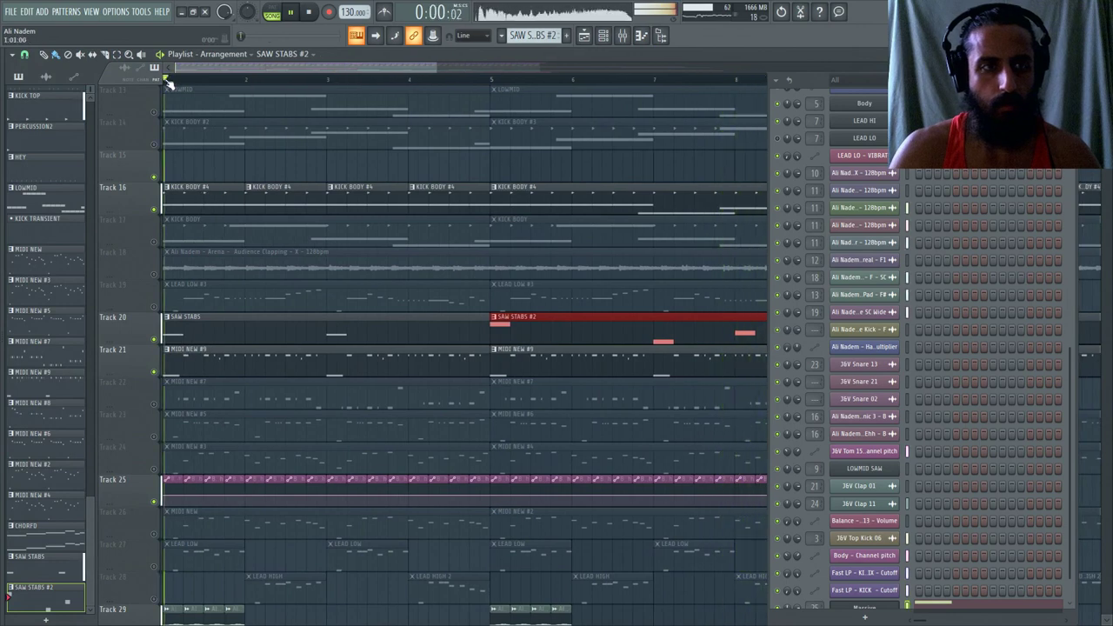
pyautogui.doubleClick(255, 323)
pyautogui.click(209, 335)
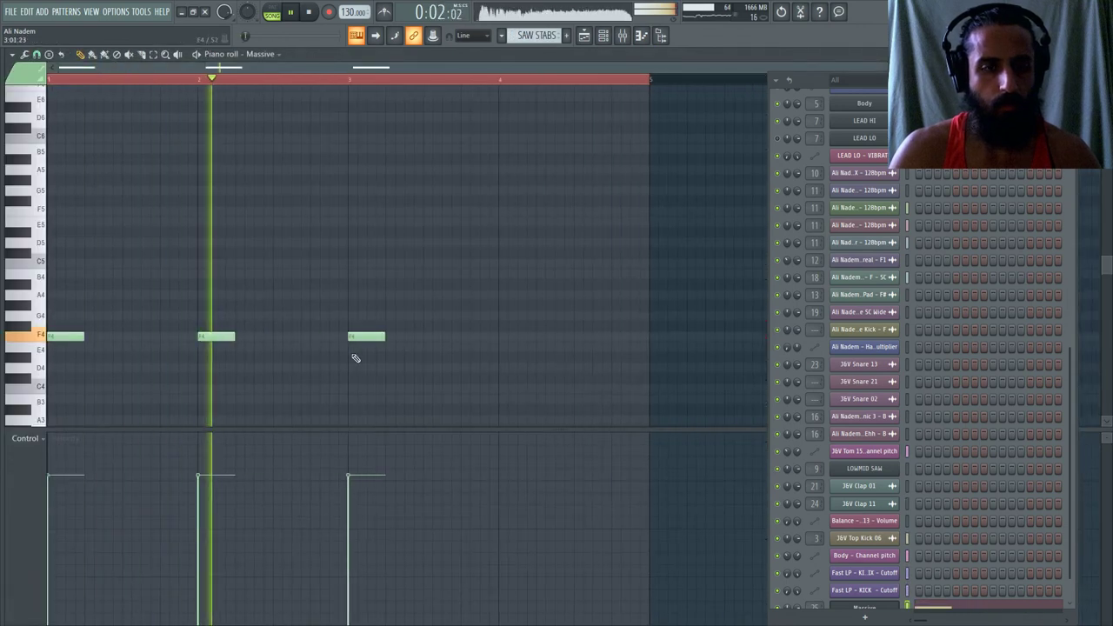
pyautogui.click(509, 336)
pyautogui.rightClick(219, 337)
pyautogui.rightClick(515, 335)
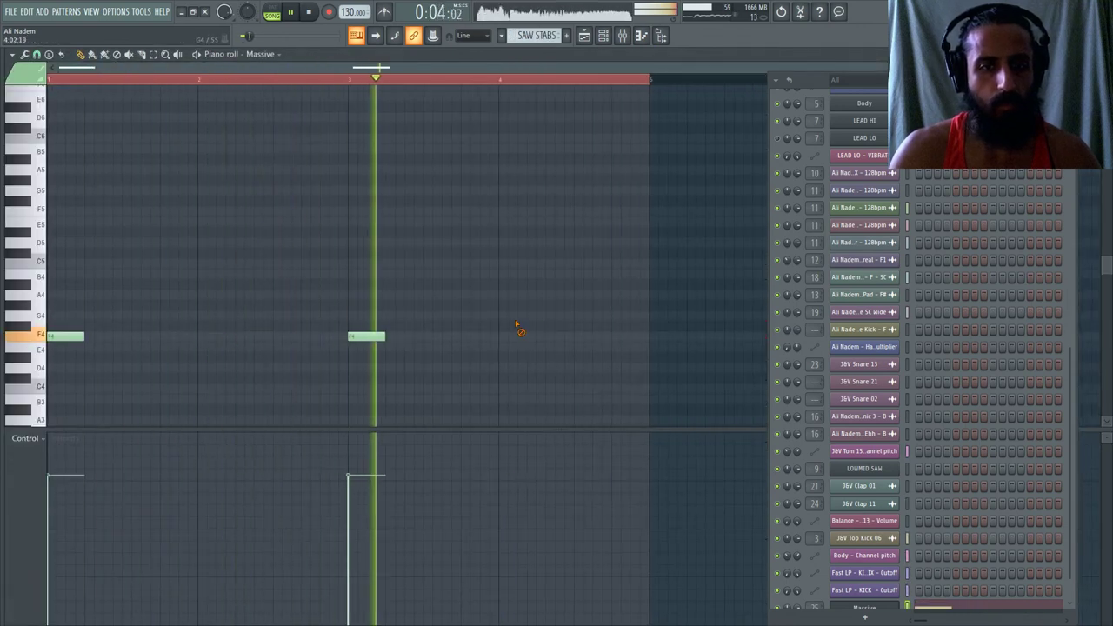
pyautogui.click(584, 35)
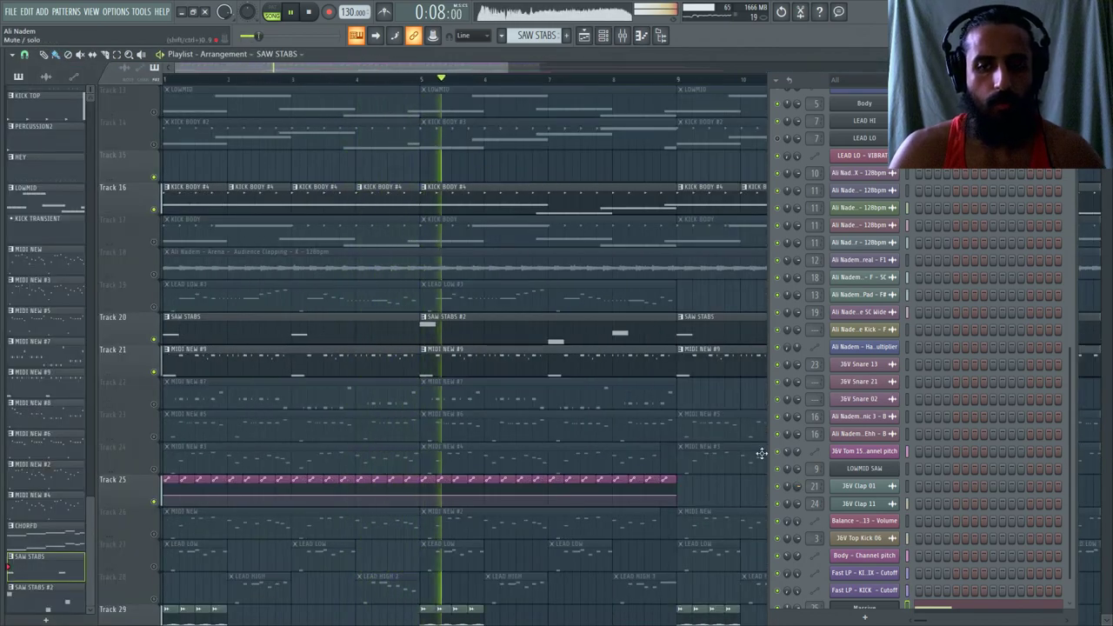
# Set the pitch of oscillator 3 to 12.00 in the Massive synth and listen to the arrangement.
pyautogui.click(880, 607)
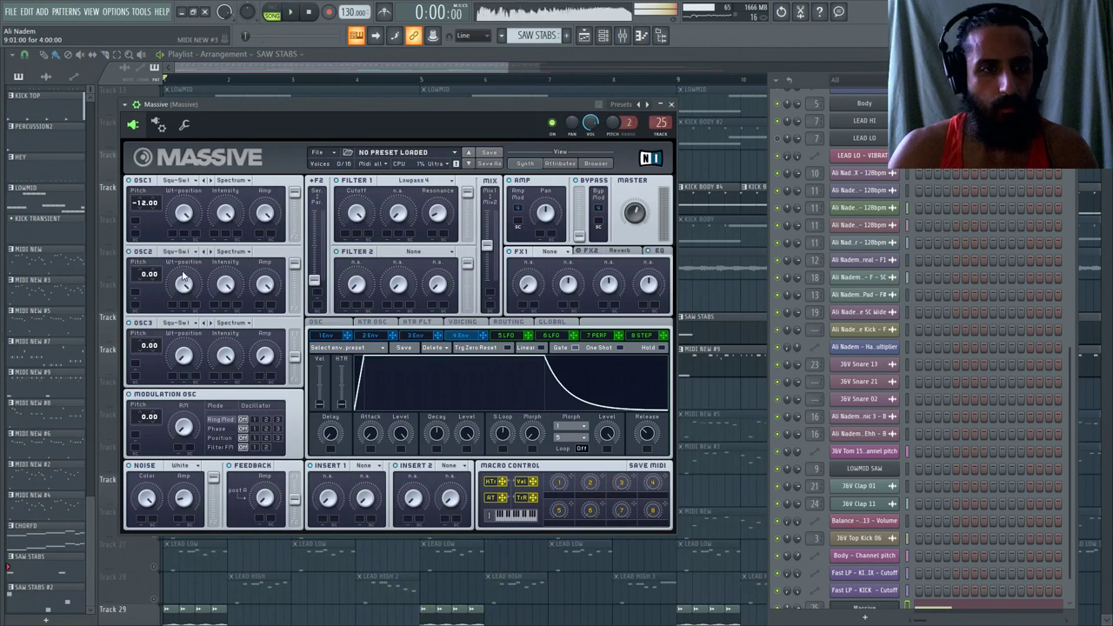
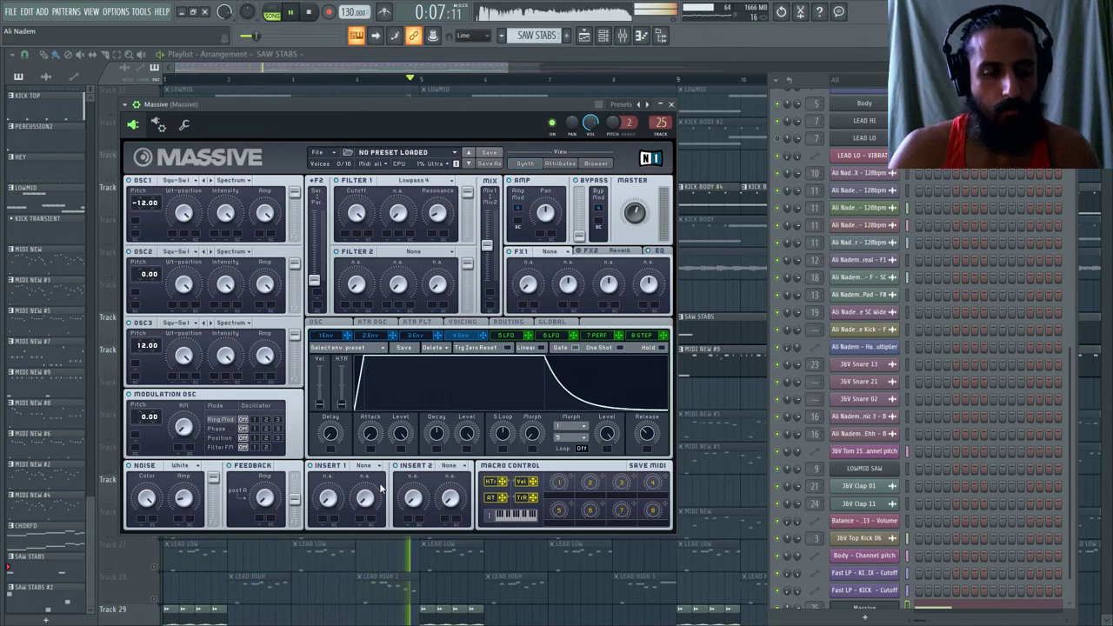
pyautogui.click(477, 81)
pyautogui.scroll(-4, 450, 132)
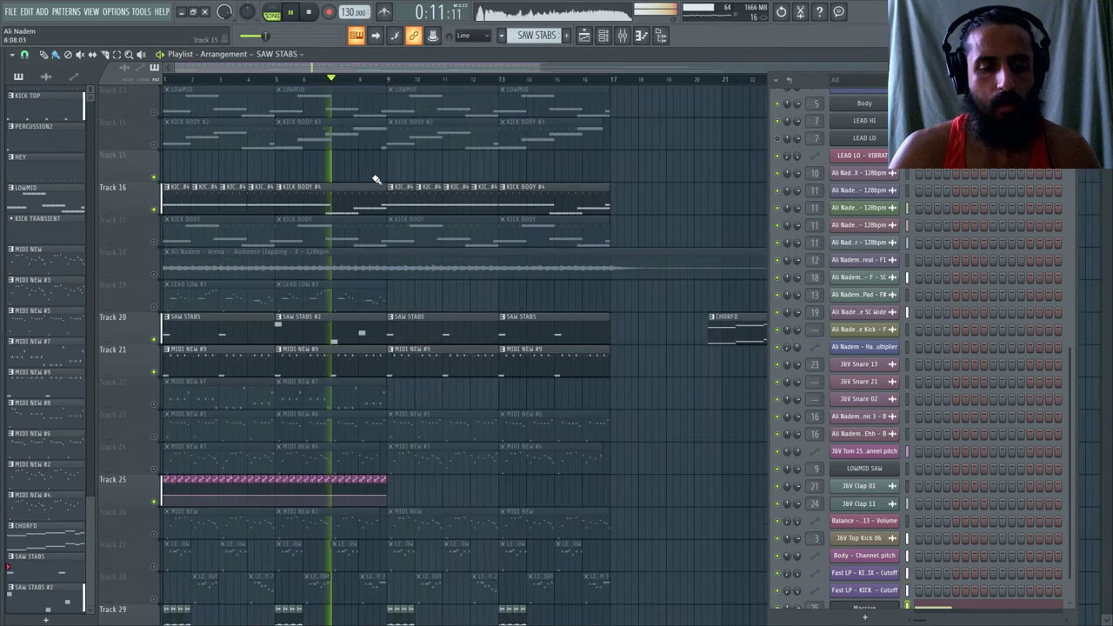
pyautogui.scroll(3, 323, 174)
pyautogui.scroll(-1, 330, 191)
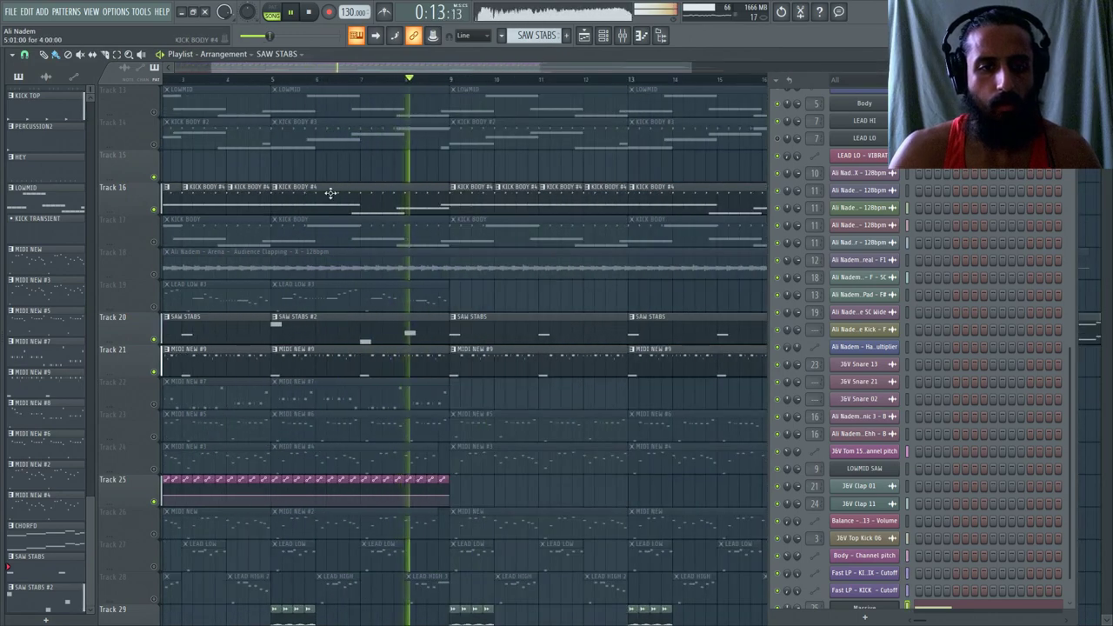
pyautogui.scroll(-3, 420, 227)
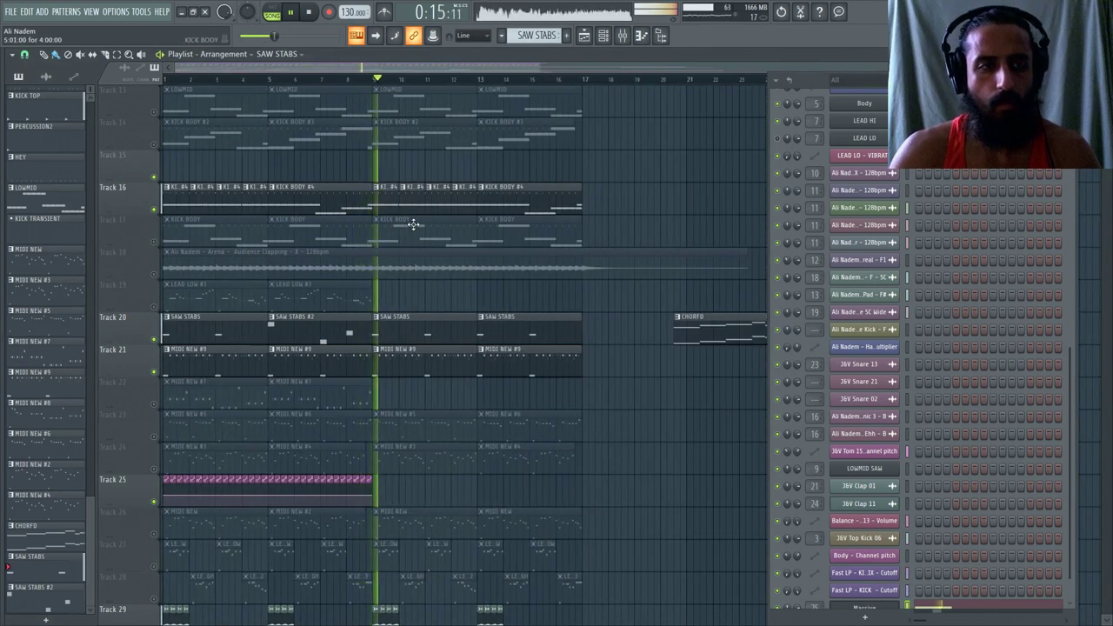
# Place another J&V Clap 11 clip on Track 10 at bar 9, filling the gap up to bar 13.
pyautogui.scroll(5, 380, 327)
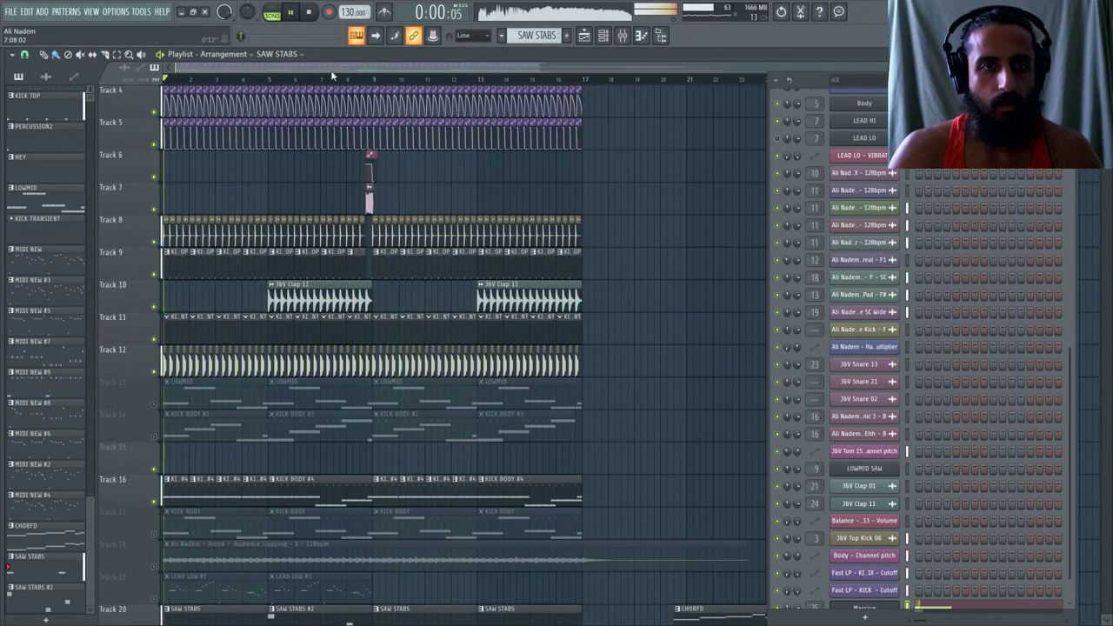
pyautogui.click(331, 70)
pyautogui.scroll(3, 330, 174)
pyautogui.click(394, 305)
pyautogui.click(446, 301)
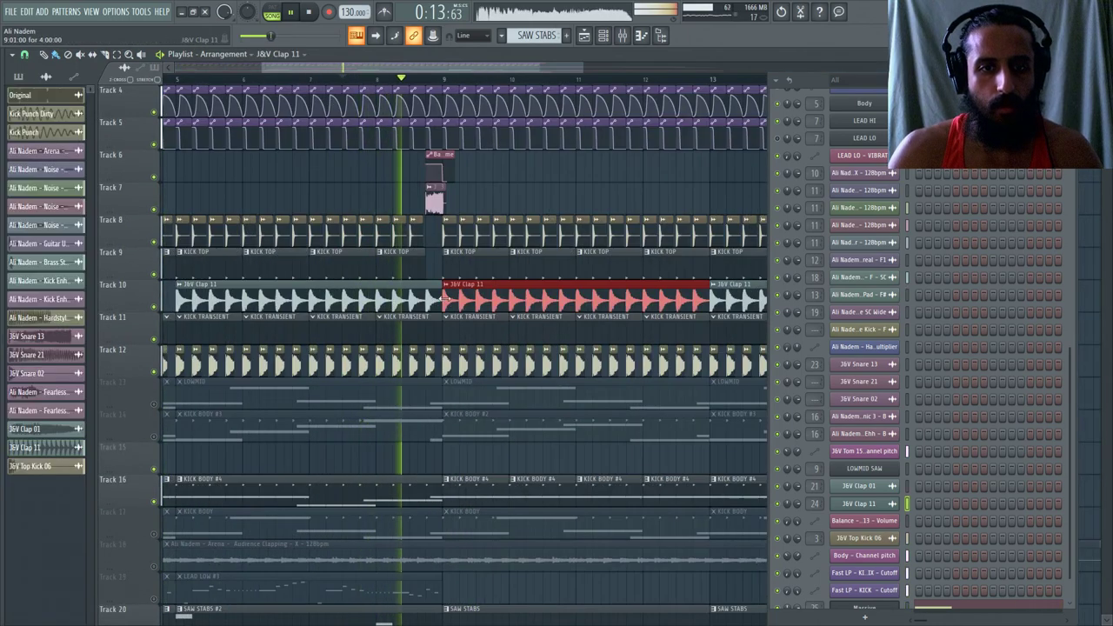
pyautogui.scroll(-3, 316, 233)
pyautogui.scroll(-2, 300, 225)
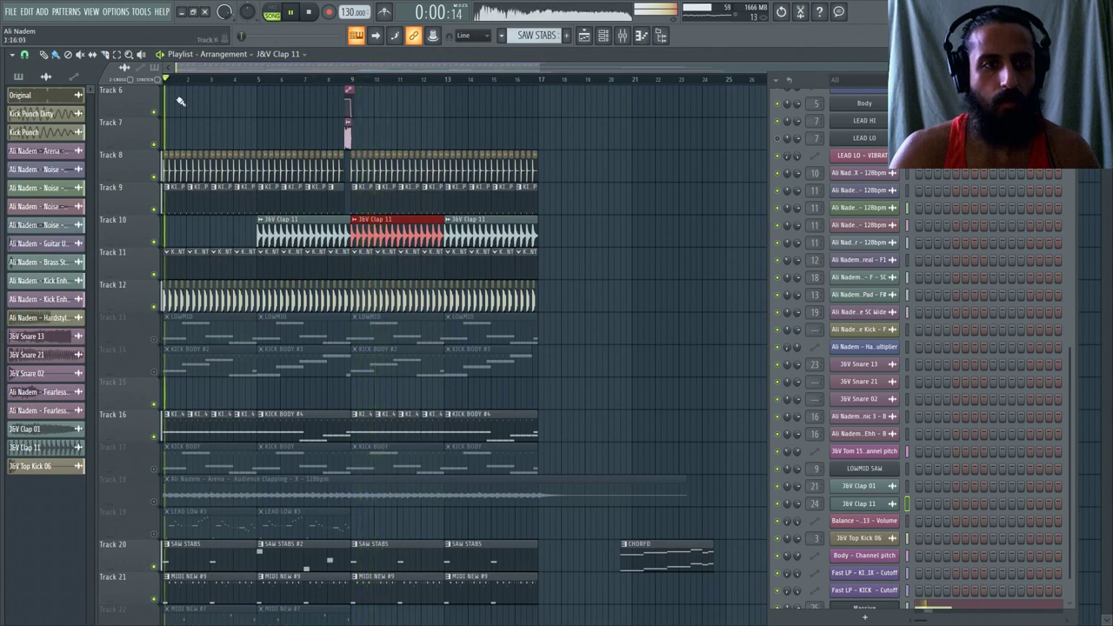
# Delete the F5 note on the fourth beat of bar 4 from the LEAD HI notes in the MIDI NEW #9 pattern.
pyautogui.scroll(3, 1009, 365)
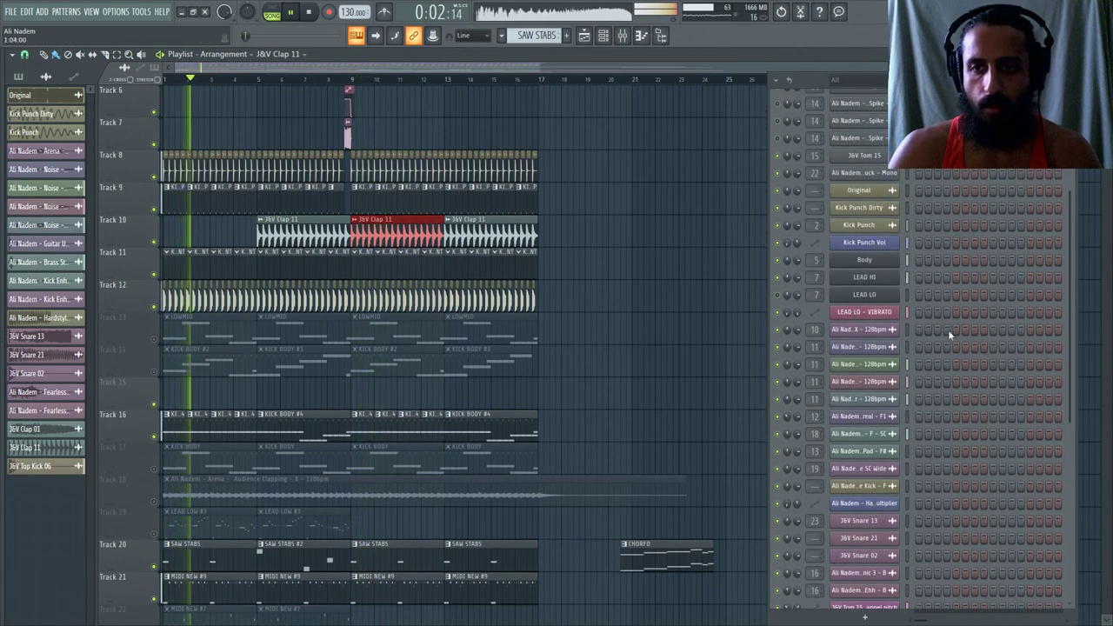
pyautogui.click(880, 274)
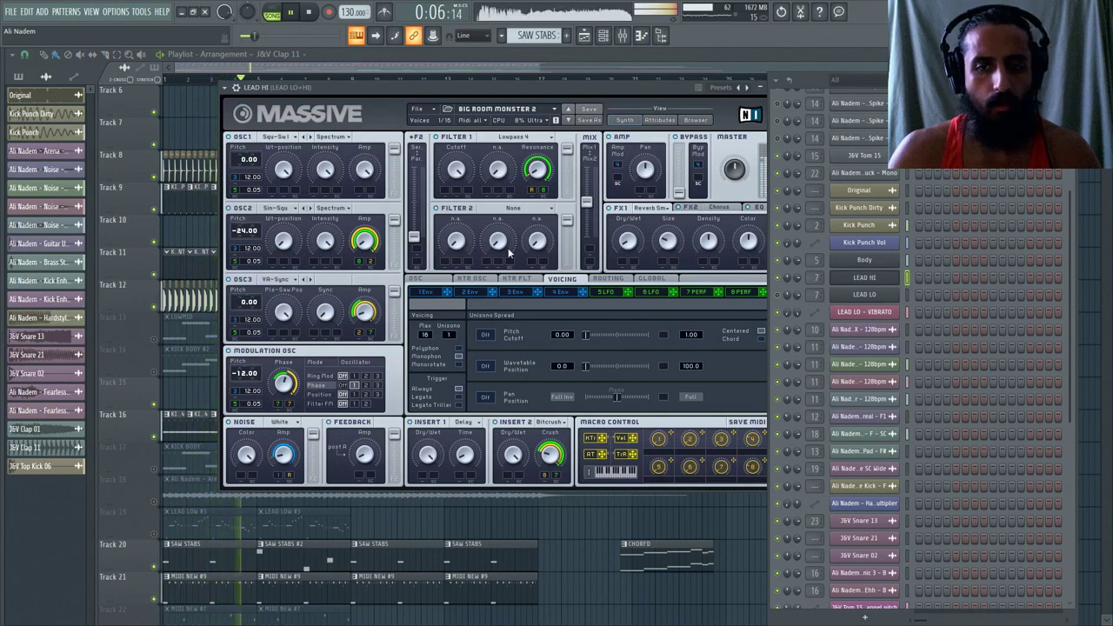
pyautogui.click(353, 80)
pyautogui.scroll(-1, 350, 348)
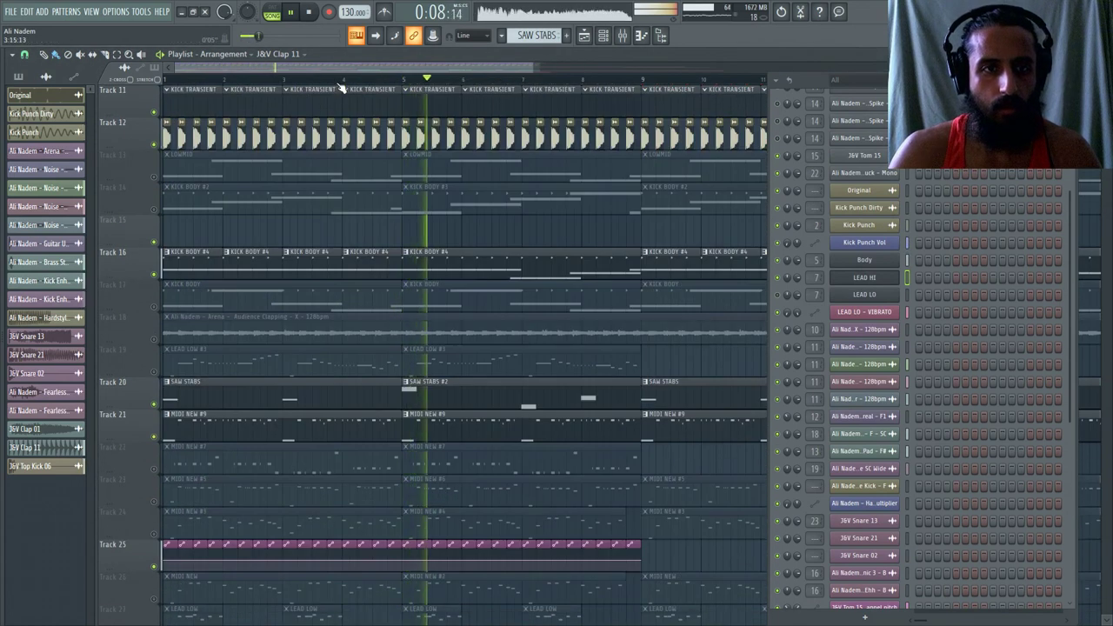
pyautogui.doubleClick(349, 422)
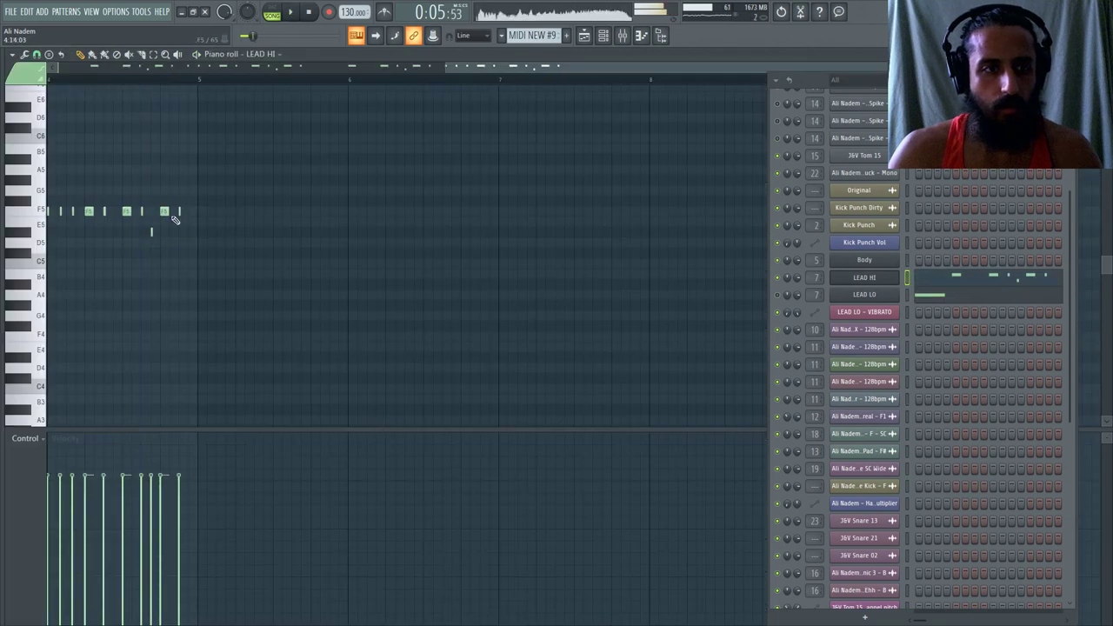
pyautogui.click(27, 71)
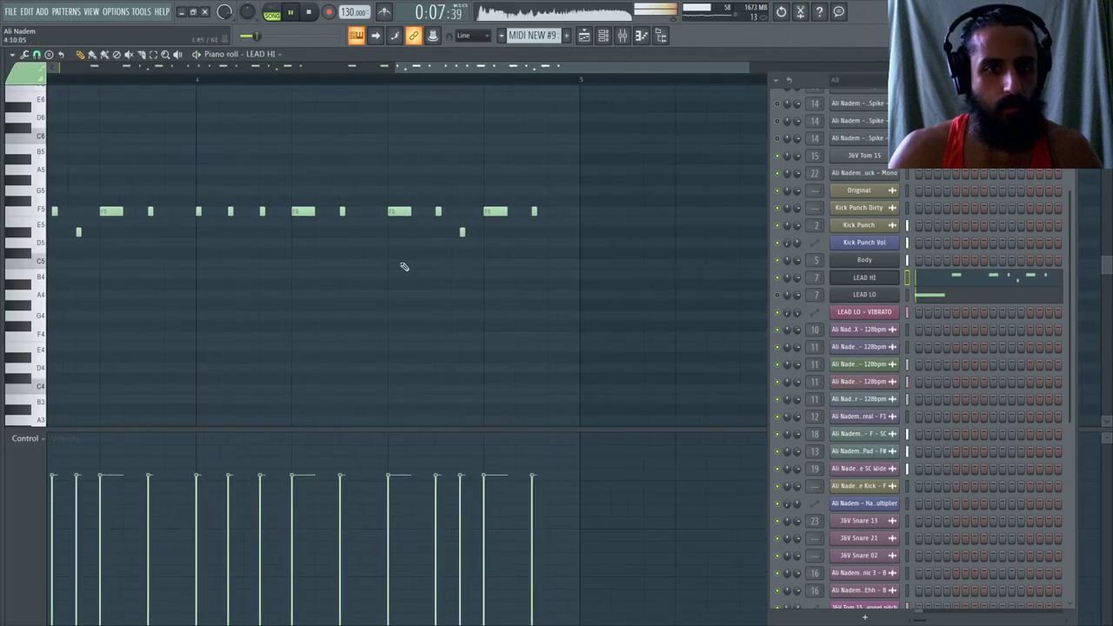
pyautogui.rightClick(503, 211)
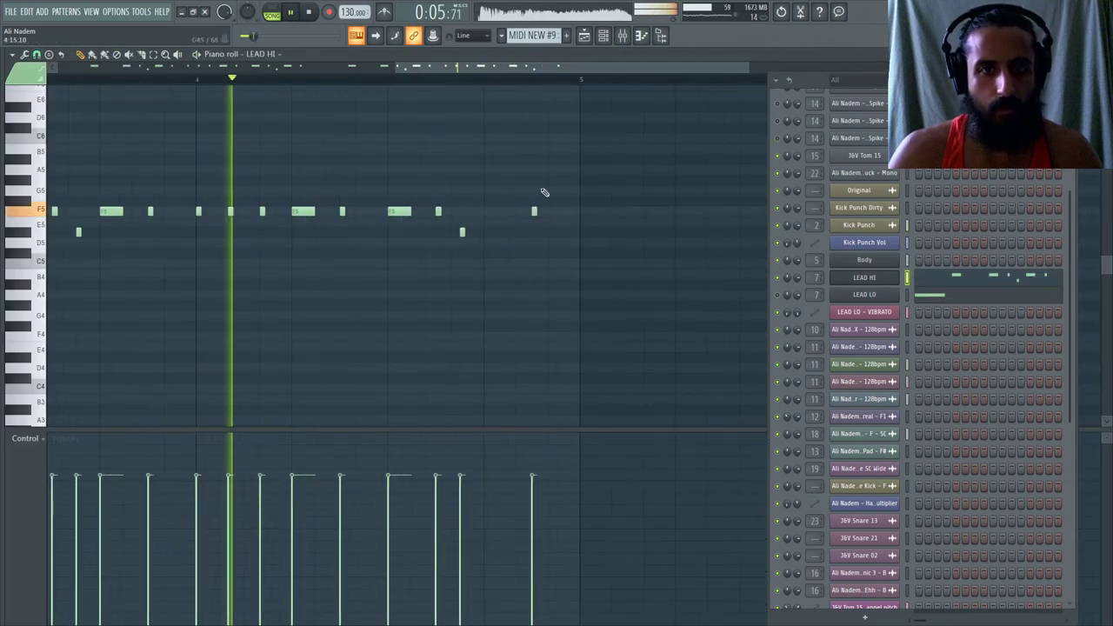
# Rename the MIDI NEW #9 pattern as NEW DROP and make its first clip on Track 21 a unique pattern.
pyautogui.click(587, 37)
pyautogui.scroll(-2, 249, 419)
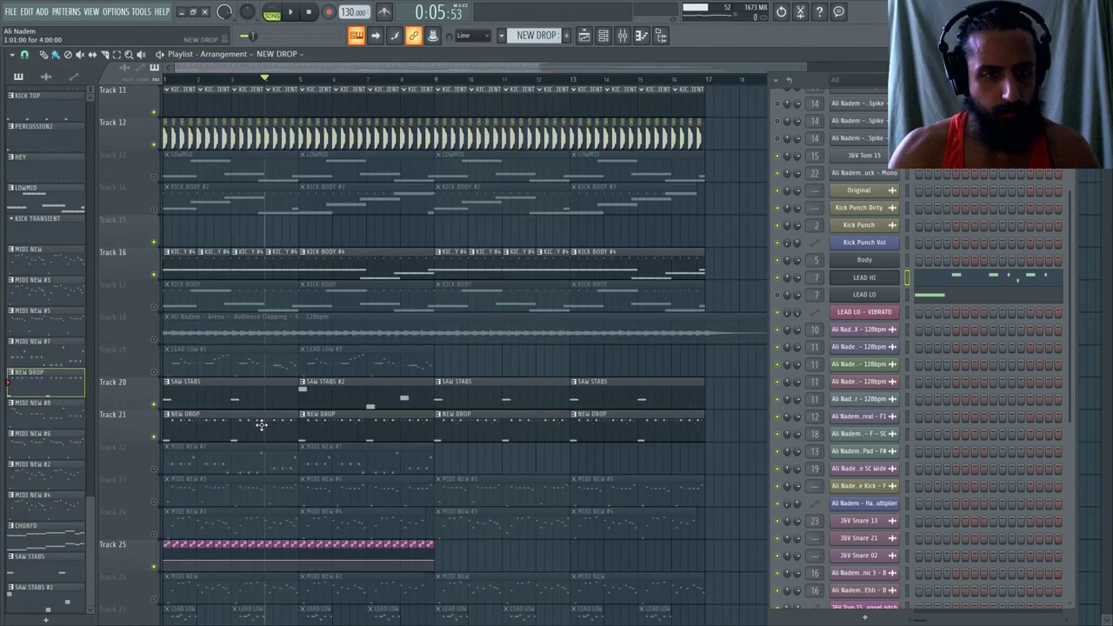
pyautogui.click(169, 417)
pyautogui.click(206, 491)
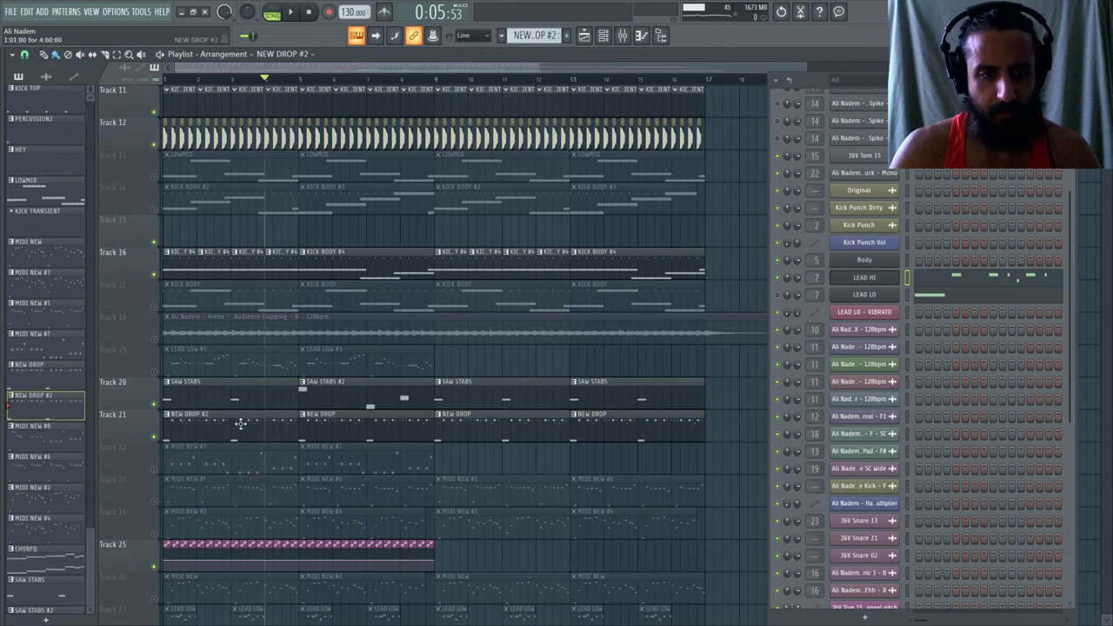
# In the LEAD HI notes of NEW DROP #2, replace the last two F5 notes of bar 4 with one short F5 note.
pyautogui.doubleClick(241, 423)
pyautogui.press('space')
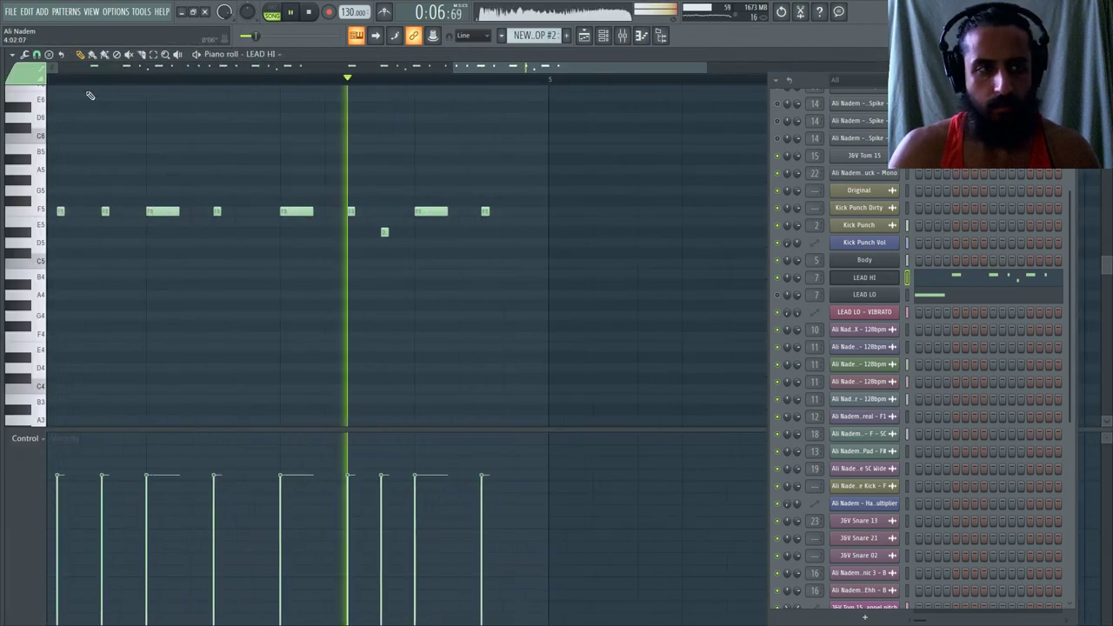
pyautogui.press('space')
pyautogui.click(37, 54)
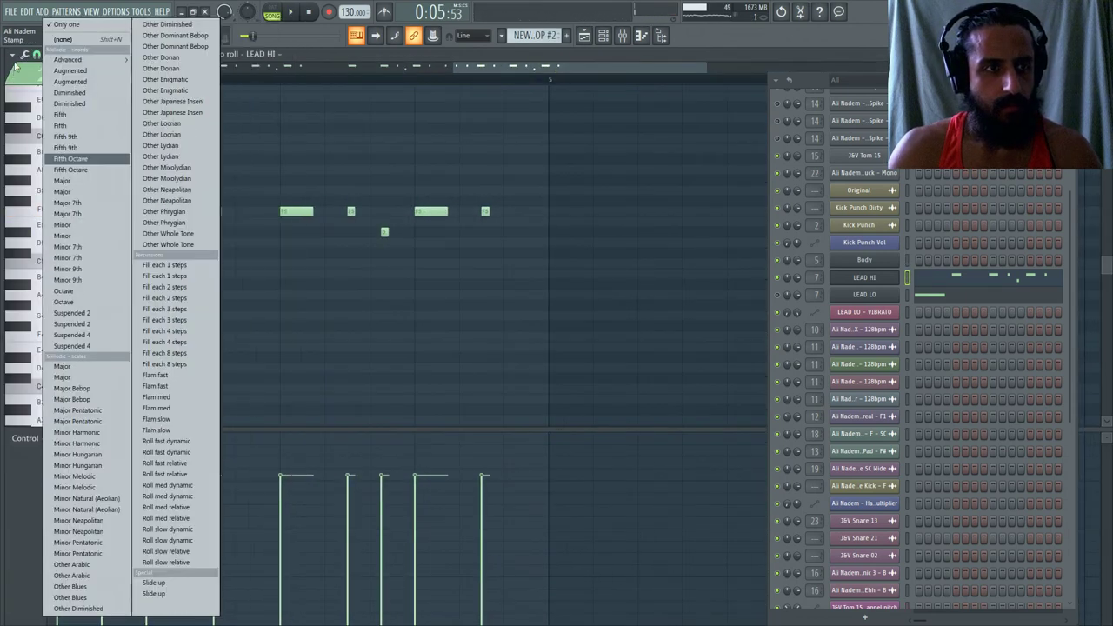
pyautogui.click(36, 54)
pyautogui.click(68, 187)
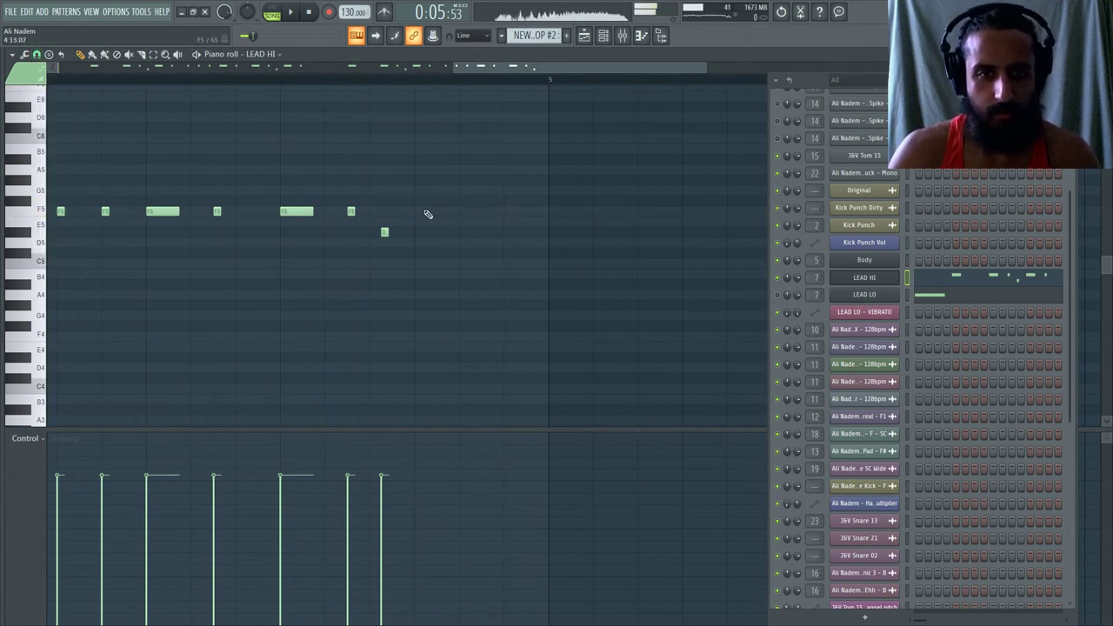
pyautogui.click(419, 212)
pyautogui.press('space')
pyautogui.press('space')
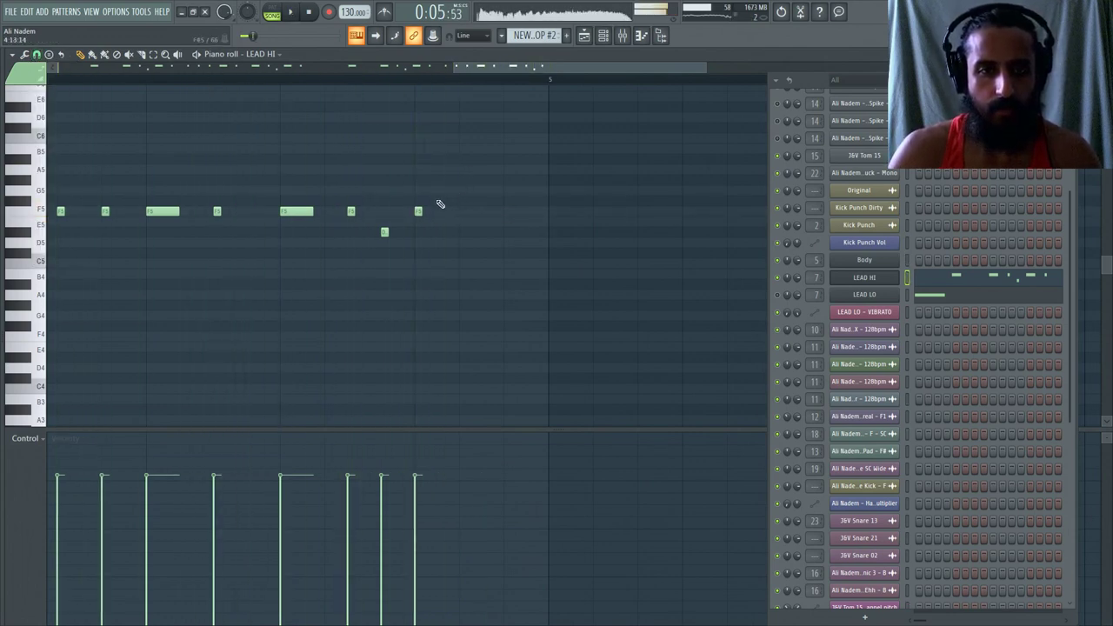
# End bar 4 of the LEAD HI line with short C6, G5 and G#5 notes and play it back.
pyautogui.rightClick(422, 150)
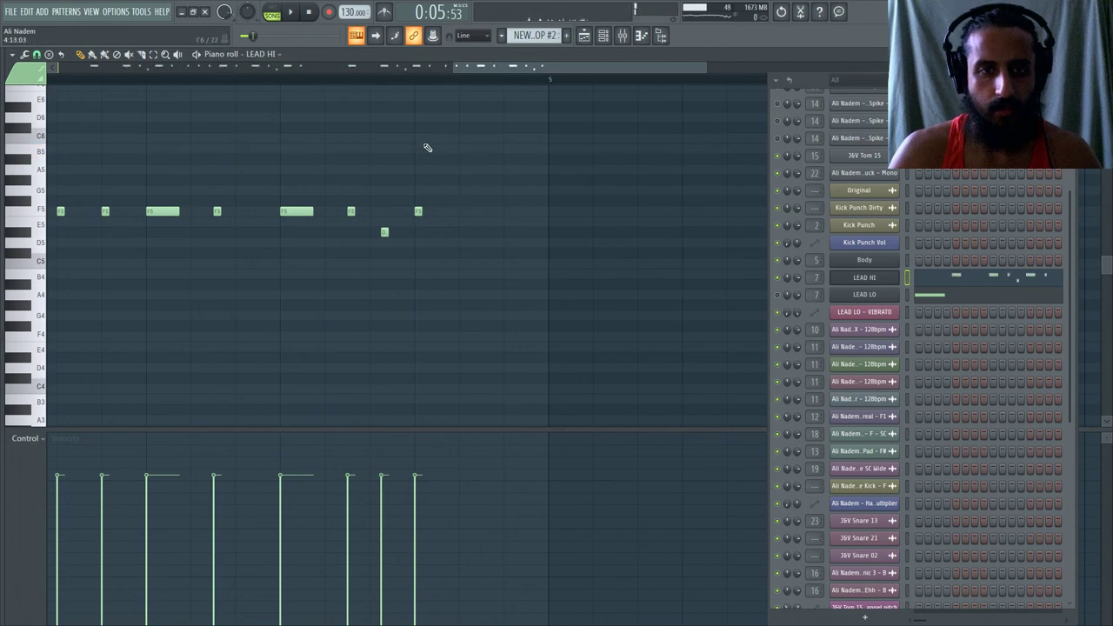
pyautogui.click(416, 133)
pyautogui.click(462, 190)
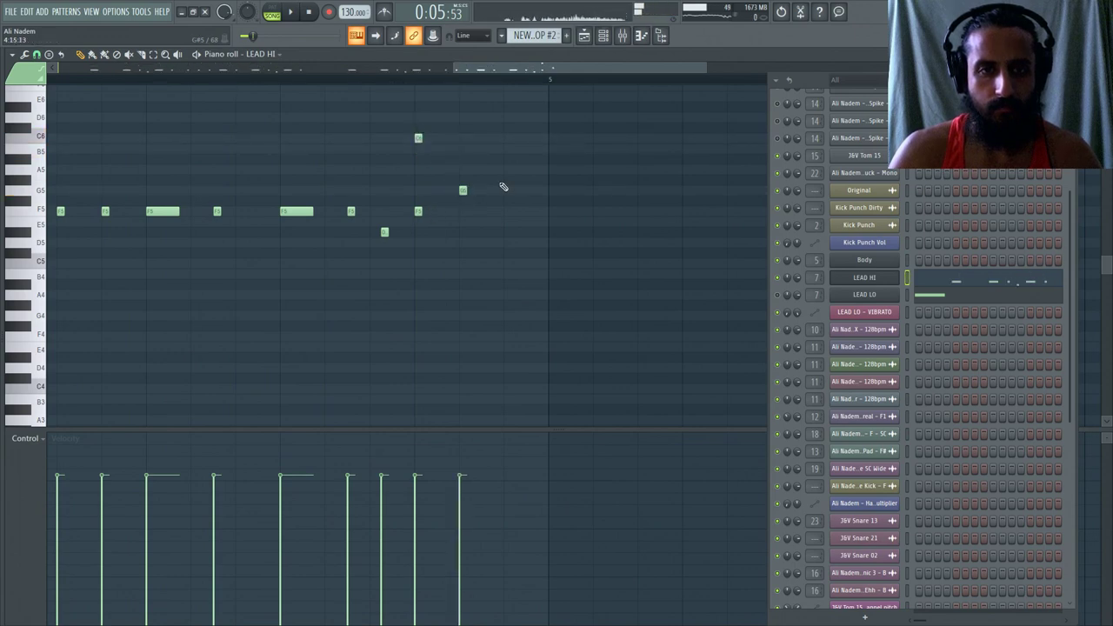
pyautogui.press('space')
pyautogui.scroll(-2, 368, 164)
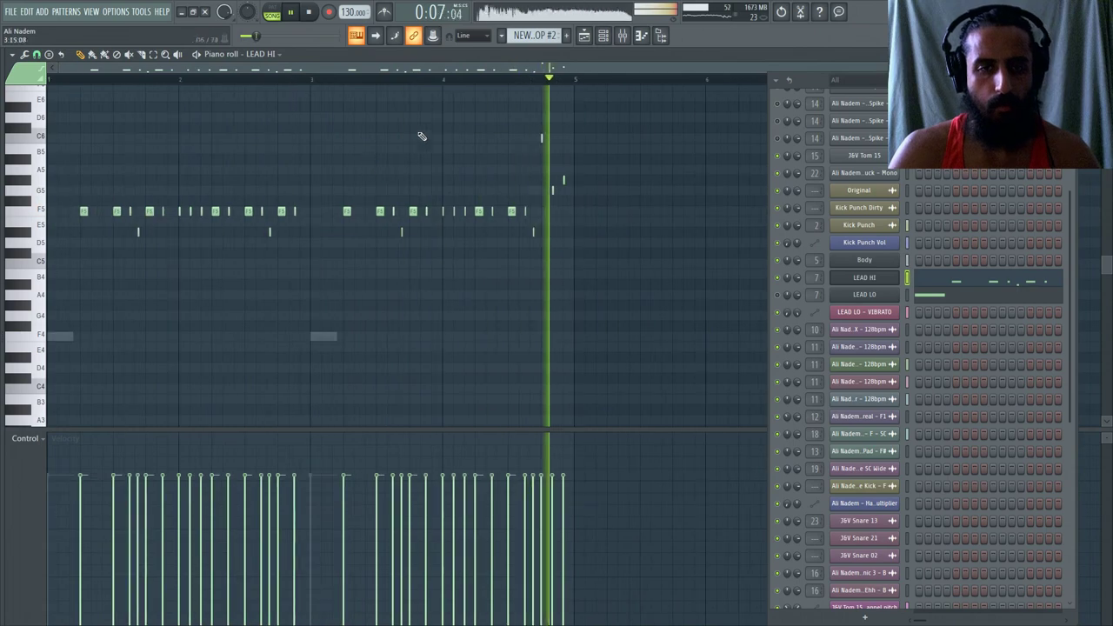
# Play the arrangement from bar 1 in the playlist and look over the Massive synth's settings.
pyautogui.press('F5')
pyautogui.scroll(-2, 174, 79)
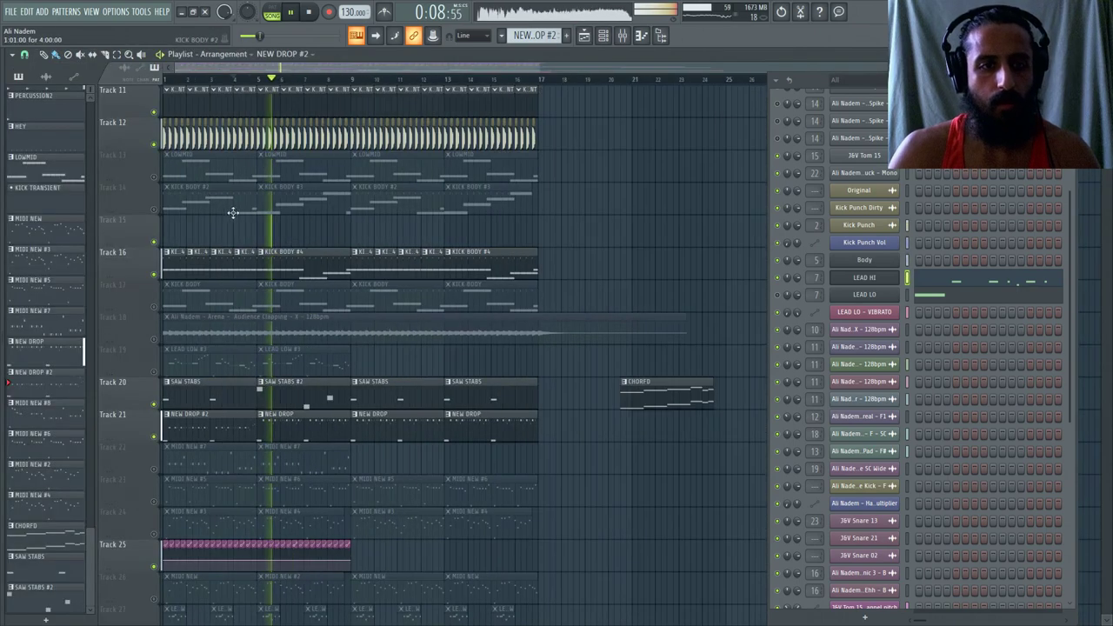
pyautogui.click(174, 79)
pyautogui.scroll(3, 174, 79)
pyautogui.scroll(-2, 140, 256)
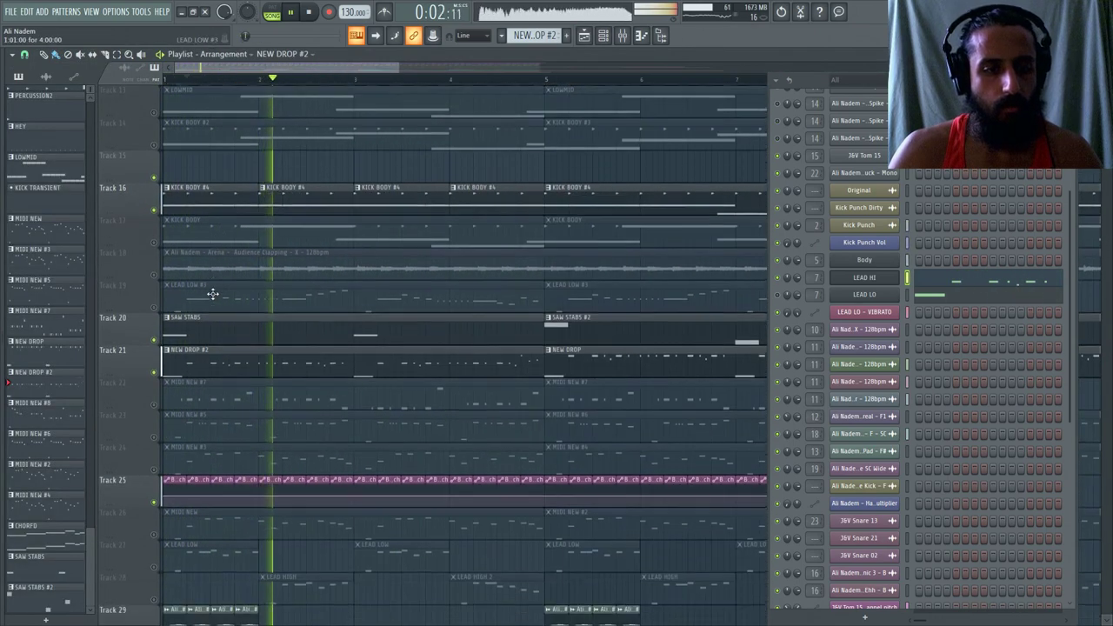
pyautogui.scroll(-2, 305, 253)
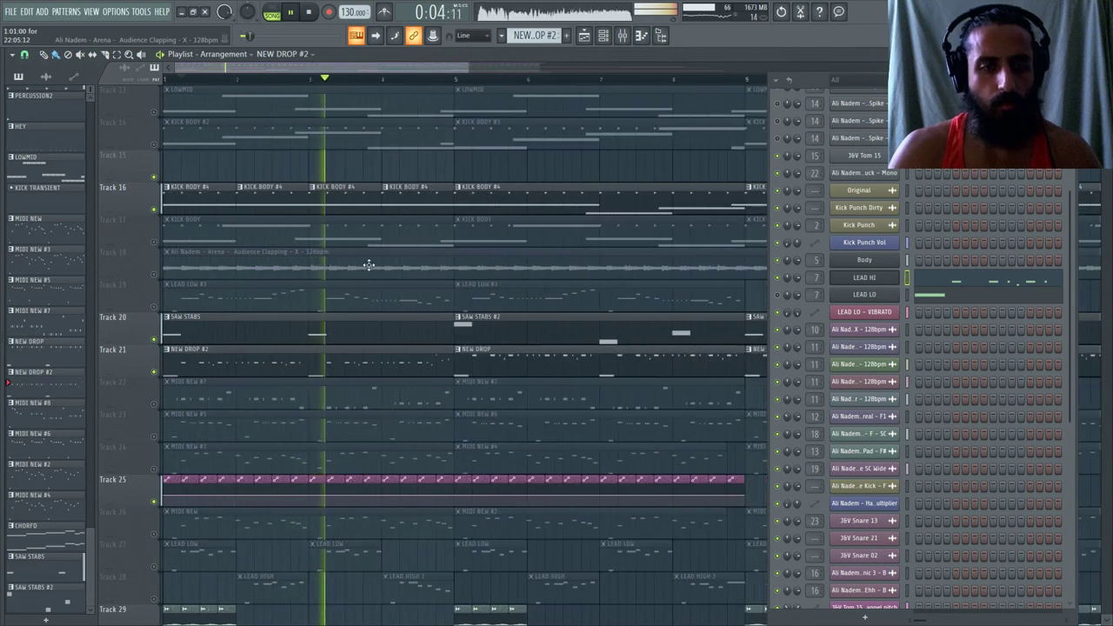
pyautogui.scroll(-5, 939, 382)
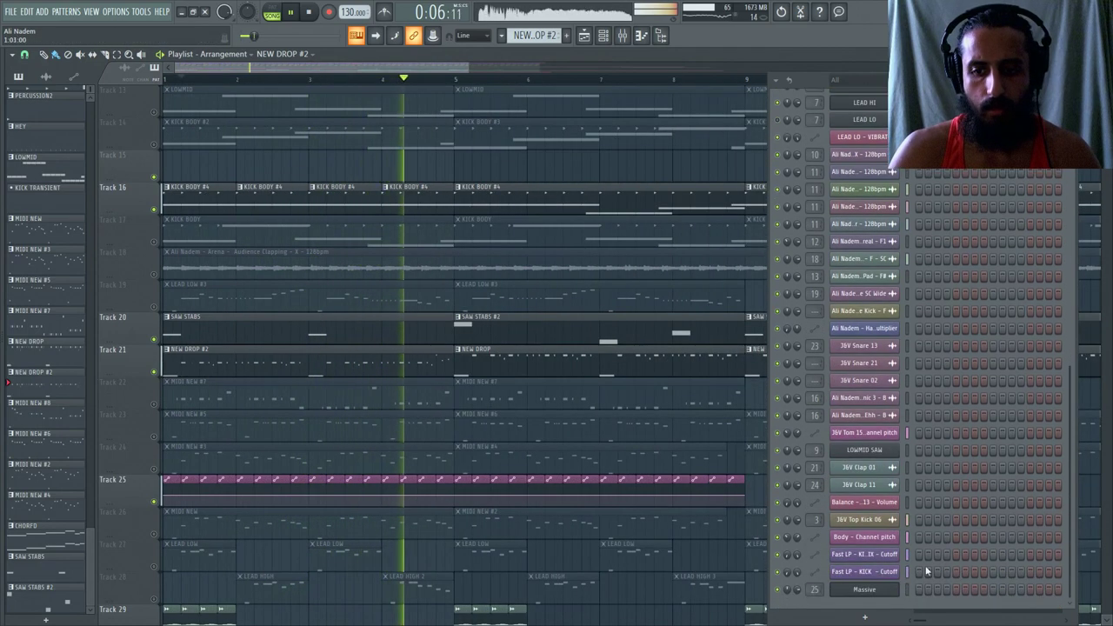
pyautogui.click(865, 589)
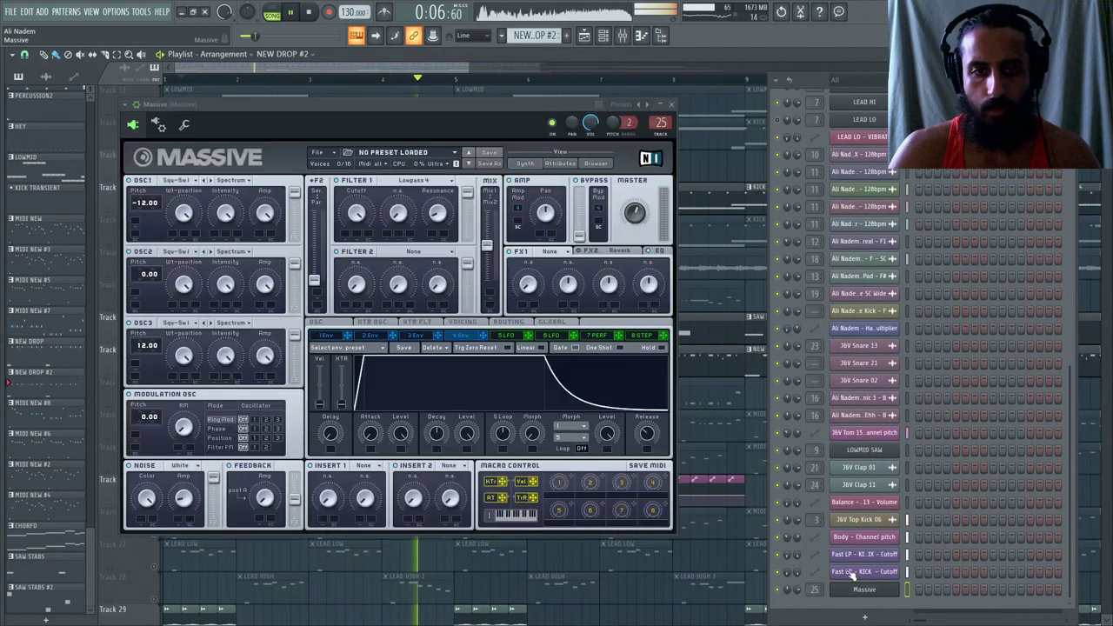
pyautogui.click(497, 91)
# Replace the NEW DROP clip at bar 9 on Track 21 with NEW DROP #2 and restart playback.
pyautogui.scroll(-3, 447, 218)
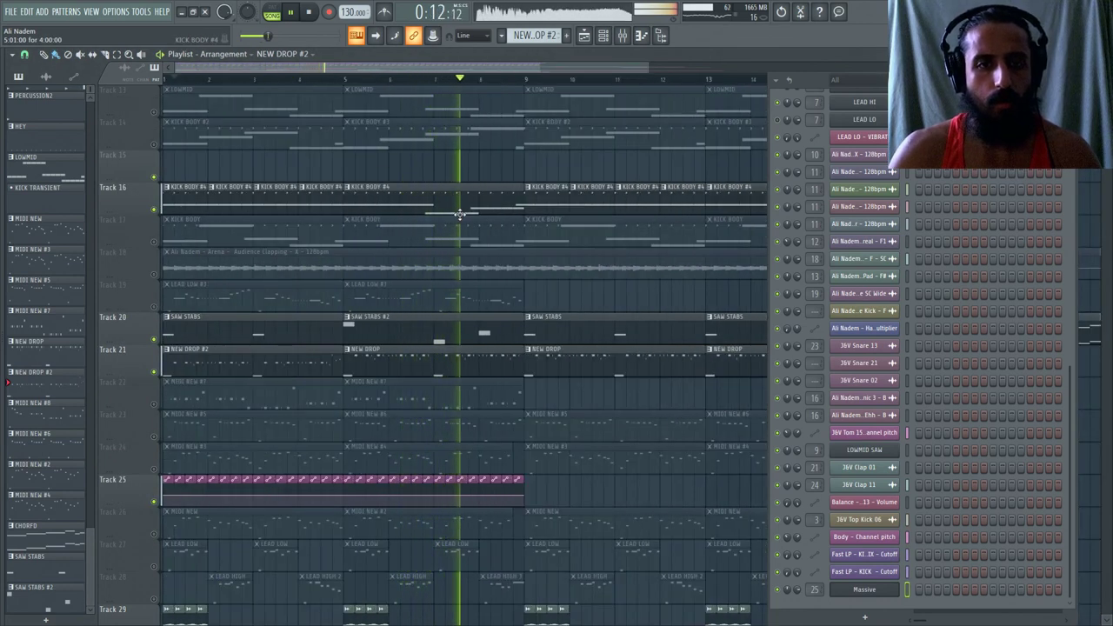
pyautogui.scroll(3, 434, 214)
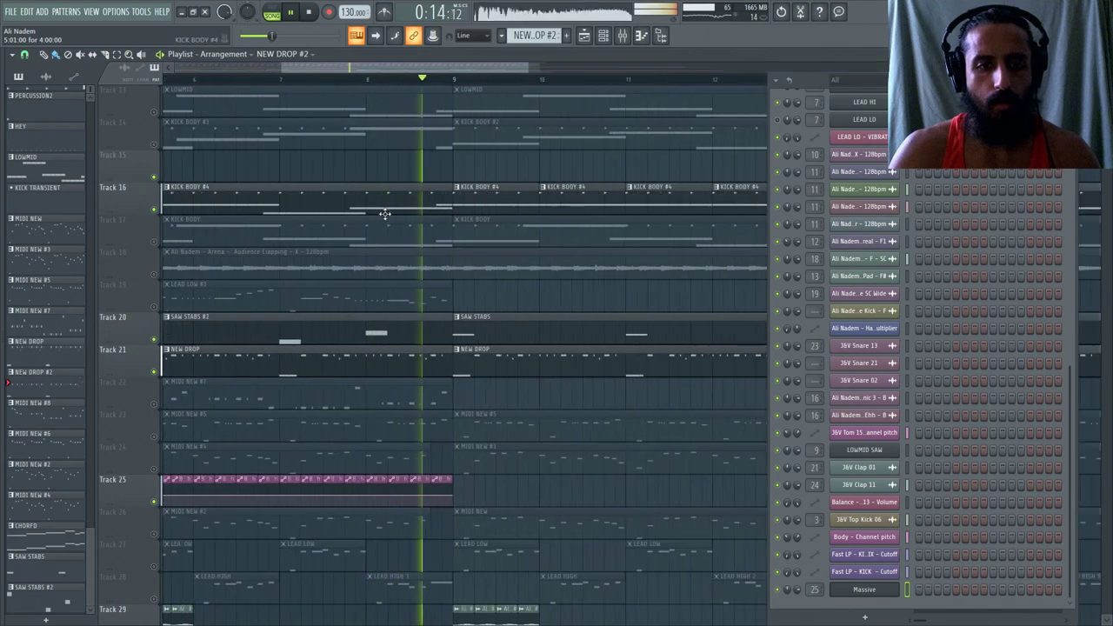
pyautogui.scroll(-3, 384, 214)
pyautogui.rightClick(421, 372)
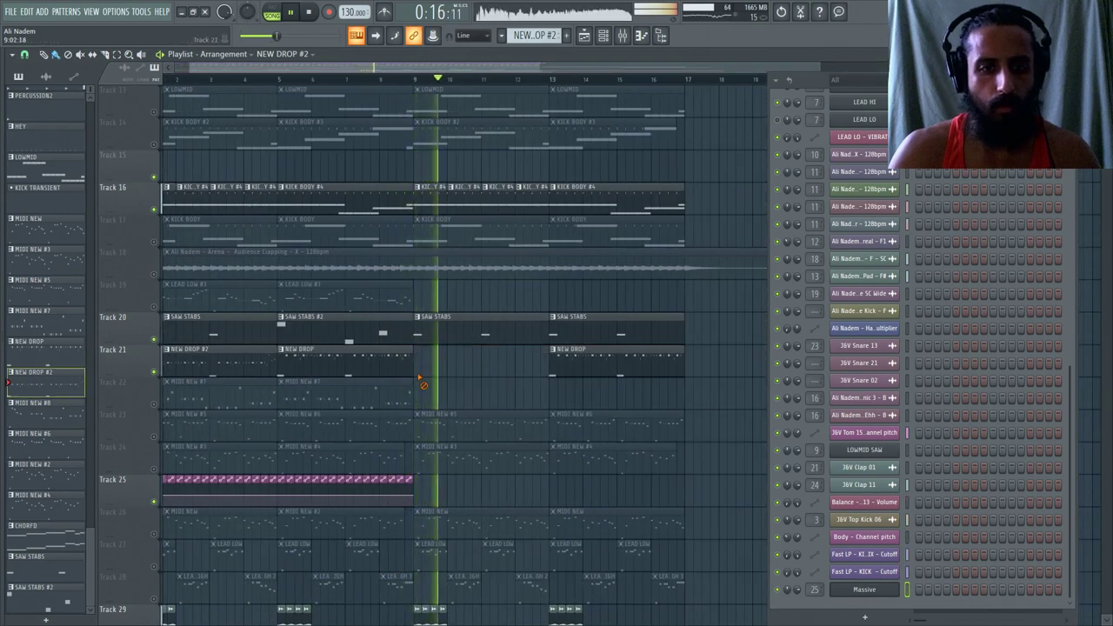
pyautogui.click(421, 375)
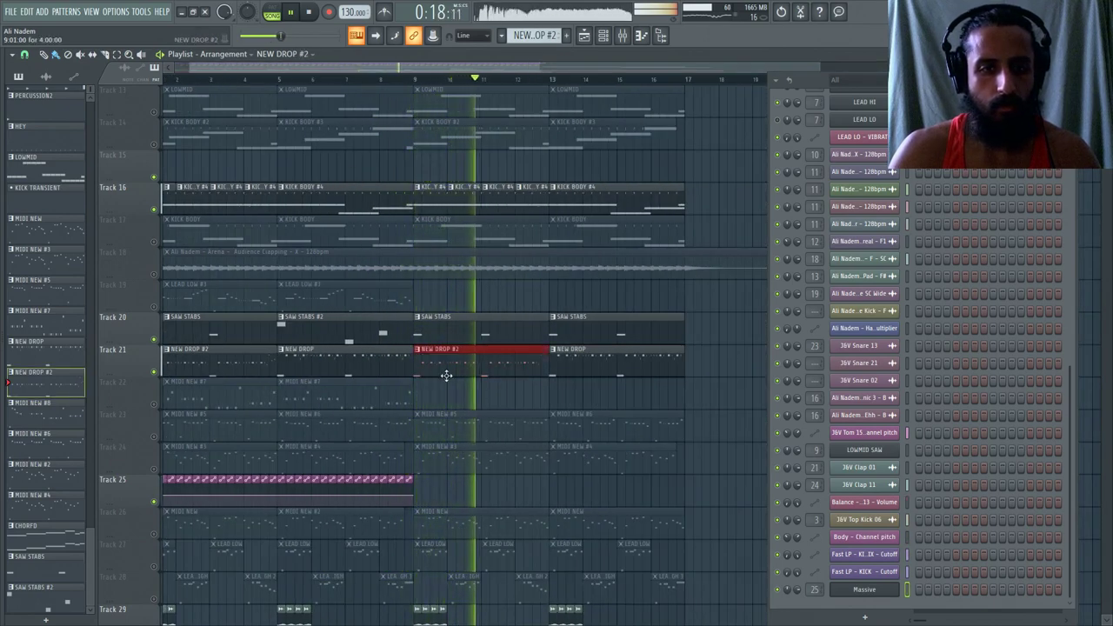
pyautogui.scroll(-2, 446, 376)
pyautogui.press('space')
pyautogui.press('space')
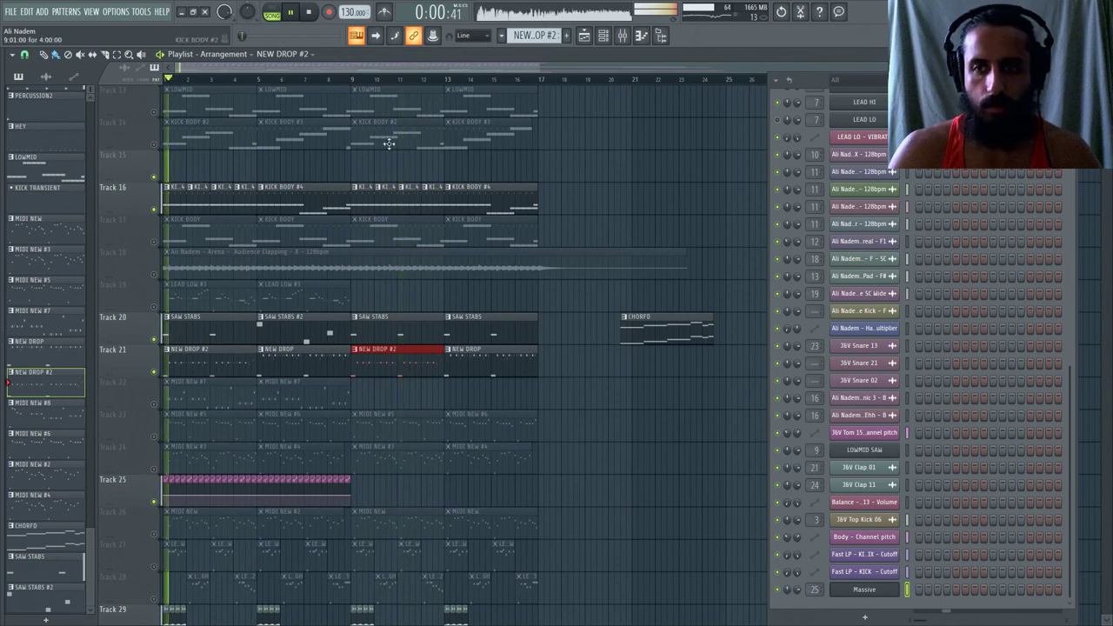
# Check the LEAD MIX, J&V Clap 11, TOP KICK, KICK, KICK + BODY MIX and Massive tracks in the mixer during playback.
pyautogui.press('F9')
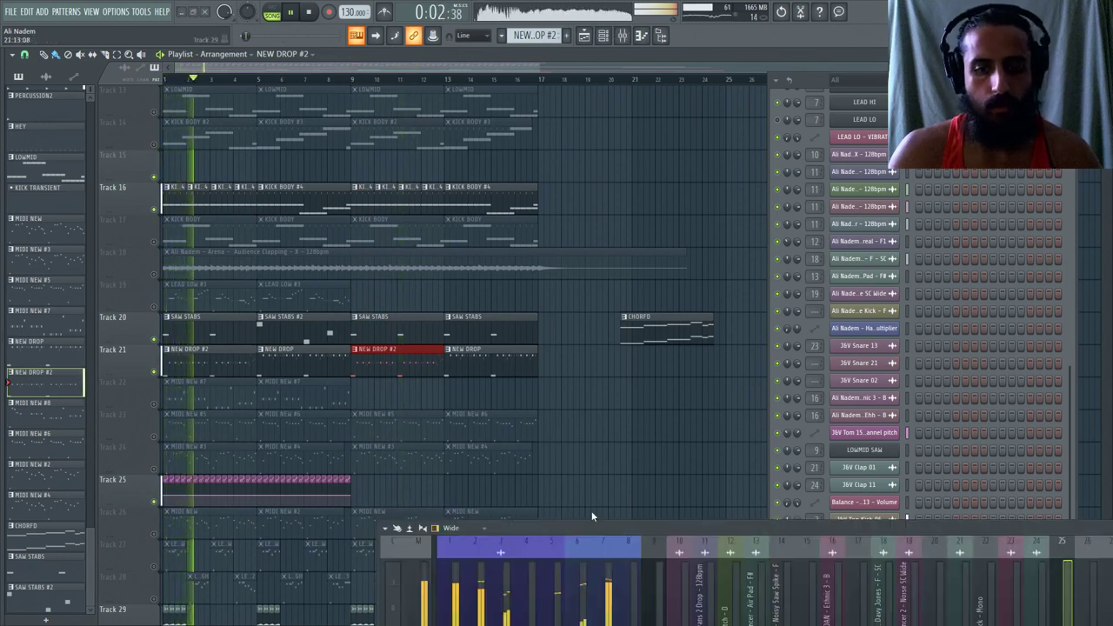
pyautogui.moveTo(591, 526); pyautogui.dragTo(412, 197)
pyautogui.click(372, 294)
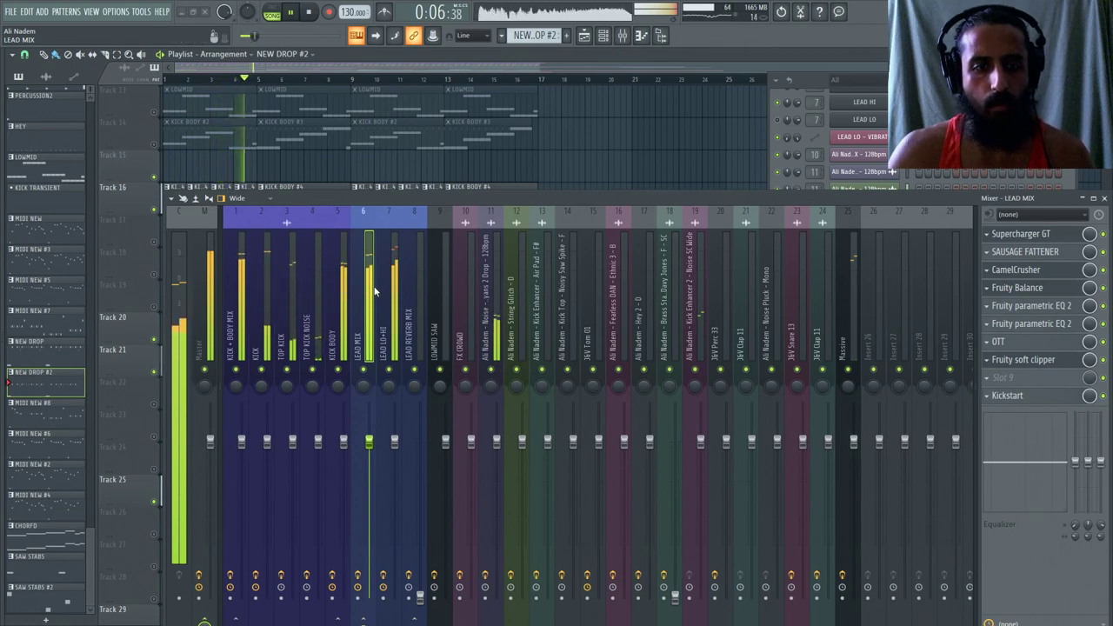
pyautogui.click(830, 324)
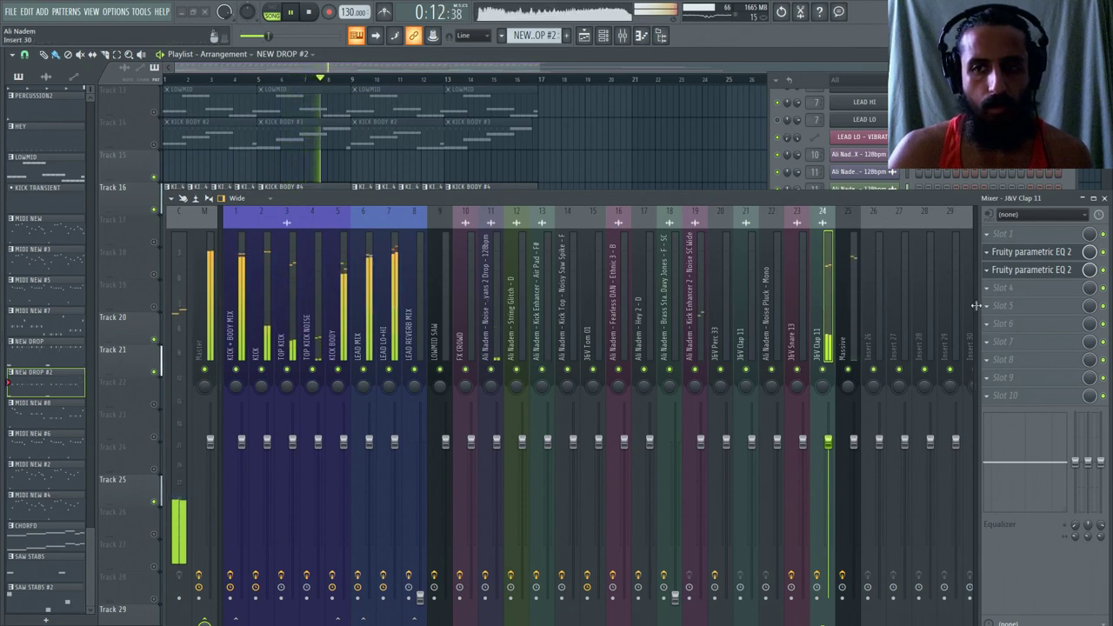
pyautogui.moveTo(413, 208); pyautogui.dragTo(420, 362)
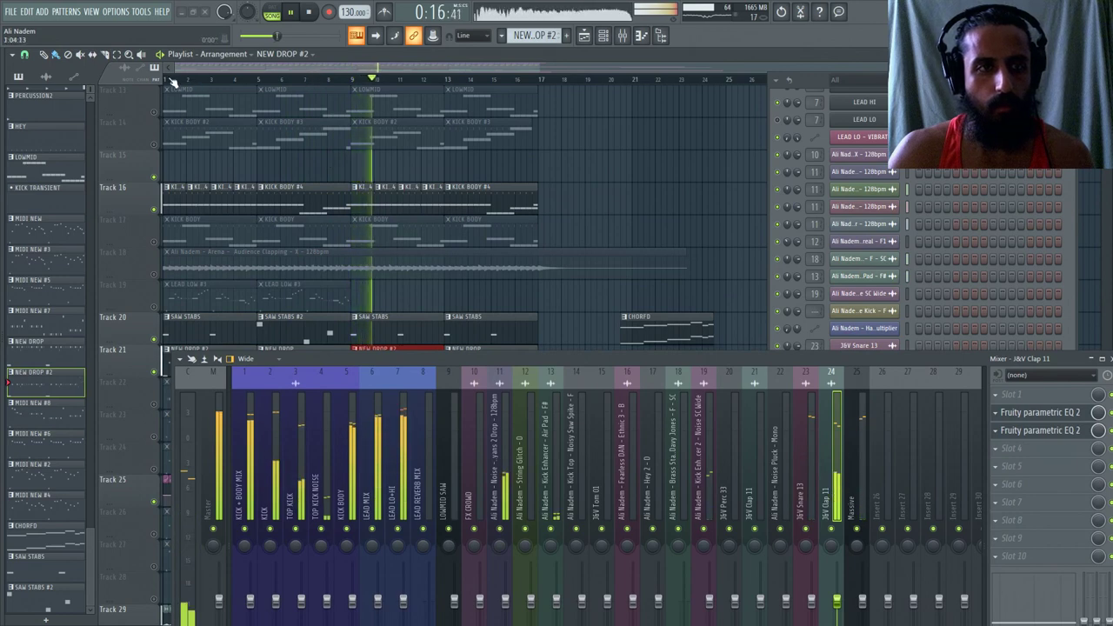
pyautogui.moveTo(620, 355); pyautogui.dragTo(577, 252)
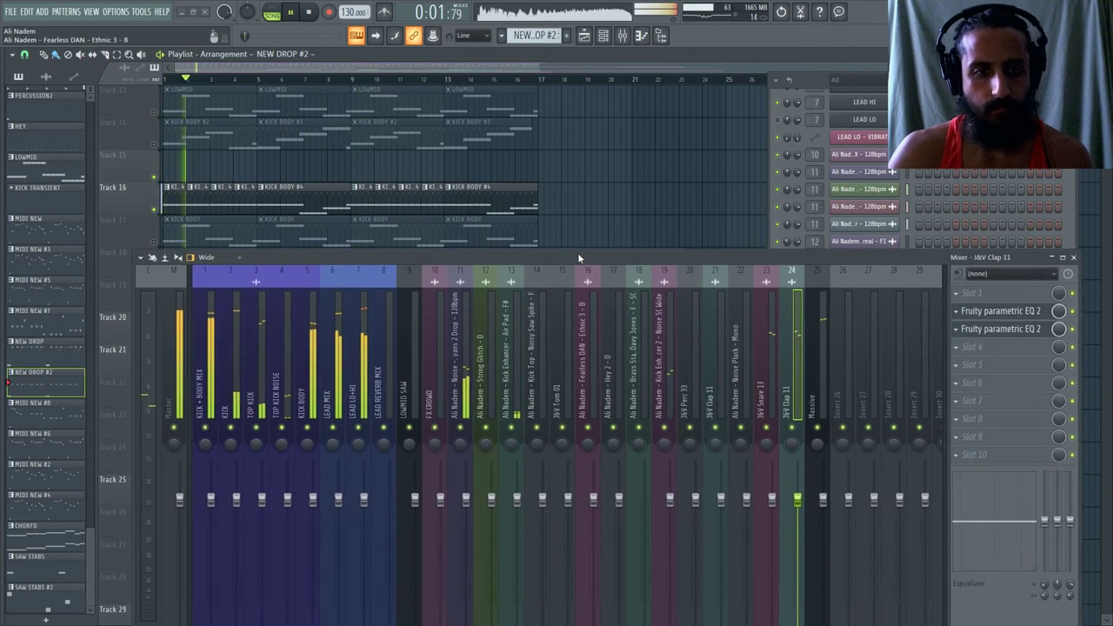
pyautogui.click(256, 383)
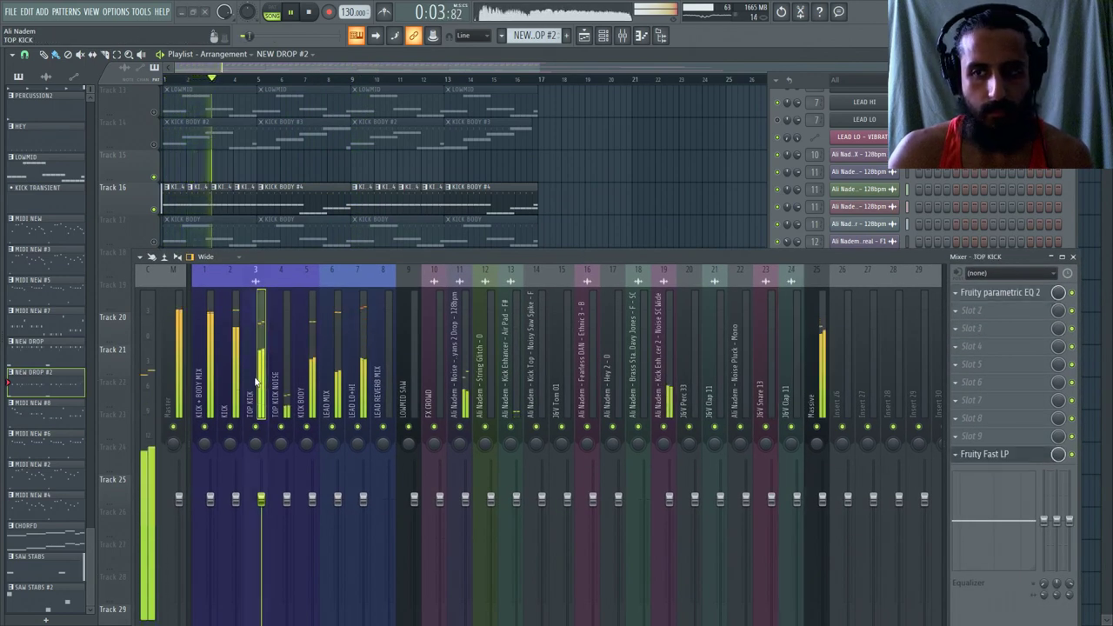
pyautogui.click(233, 374)
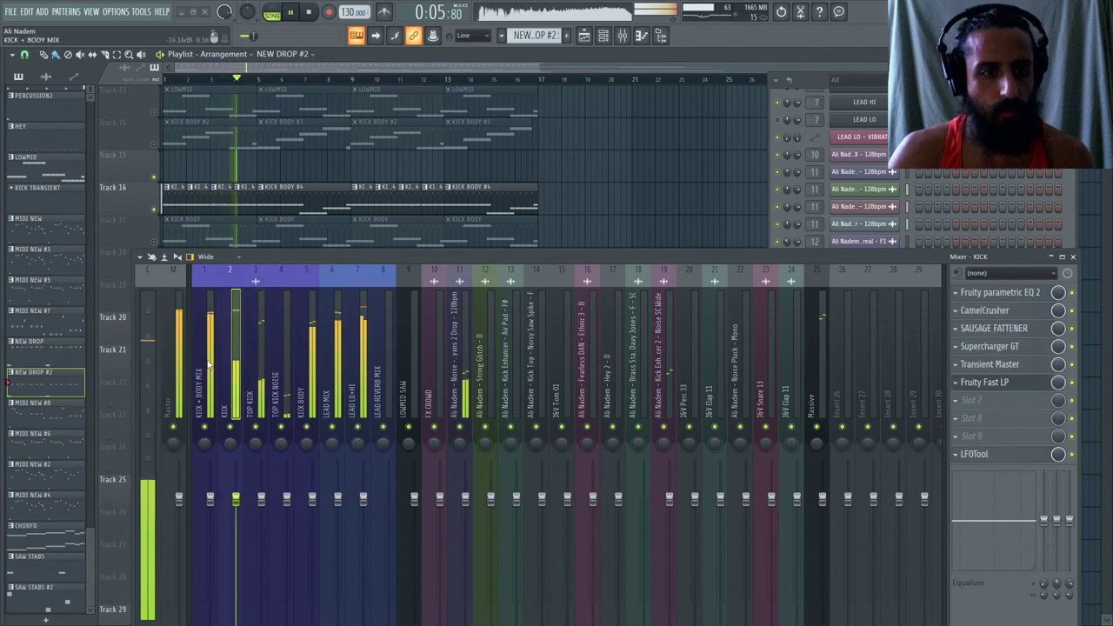
pyautogui.click(208, 365)
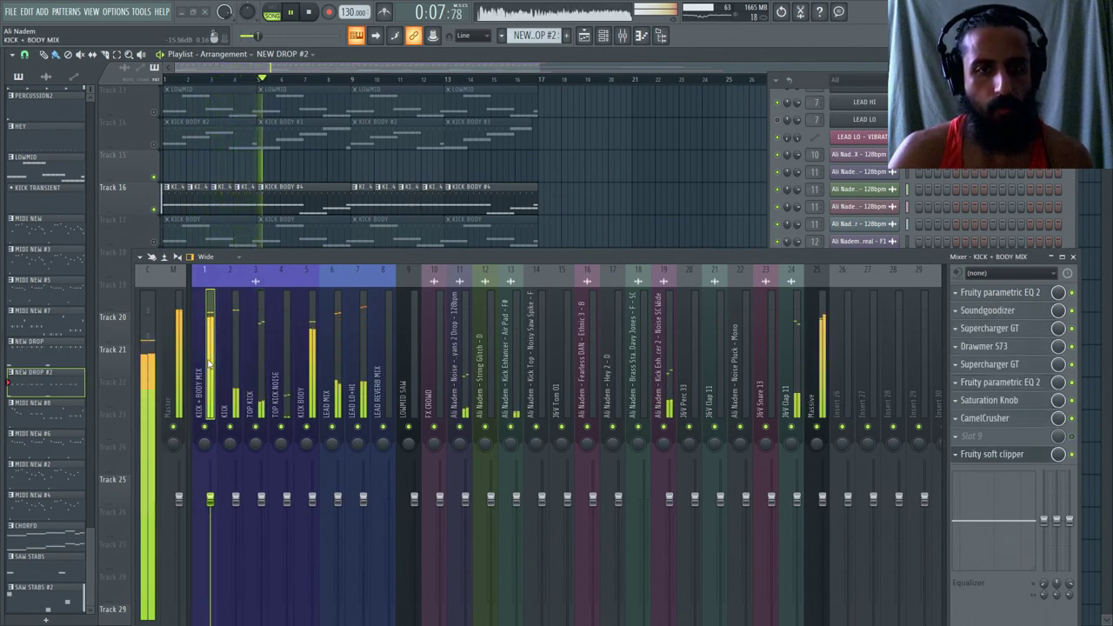
pyautogui.click(830, 398)
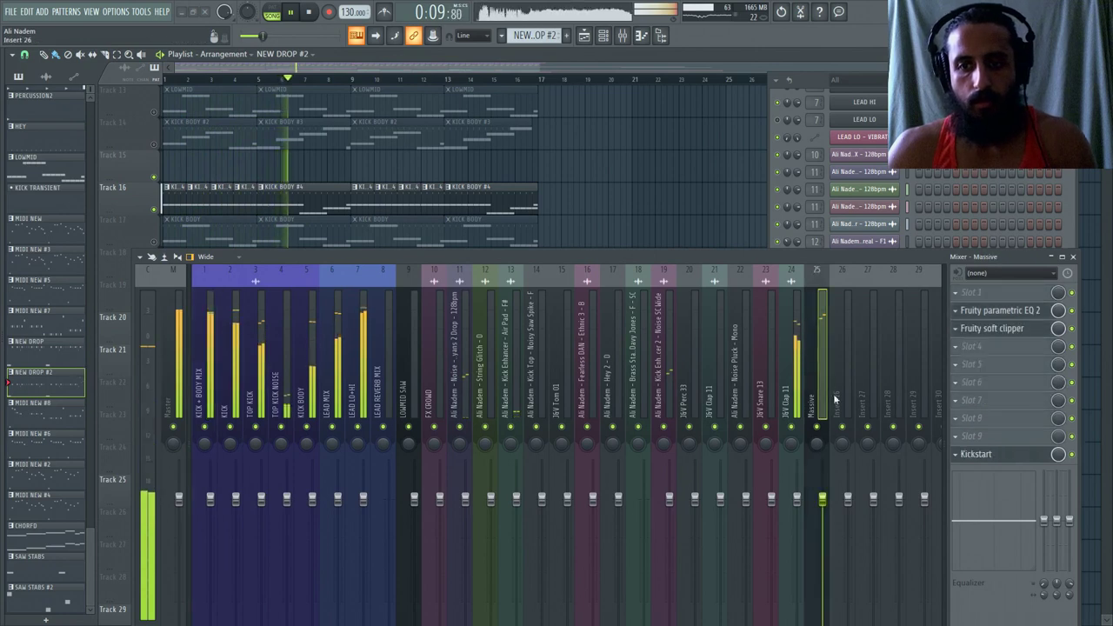
pyautogui.click(185, 80)
# Open the Massive track's Fruity parametric EQ 2, and set the high shelf boost in Massive's own EQ to about 58.
pyautogui.click(997, 313)
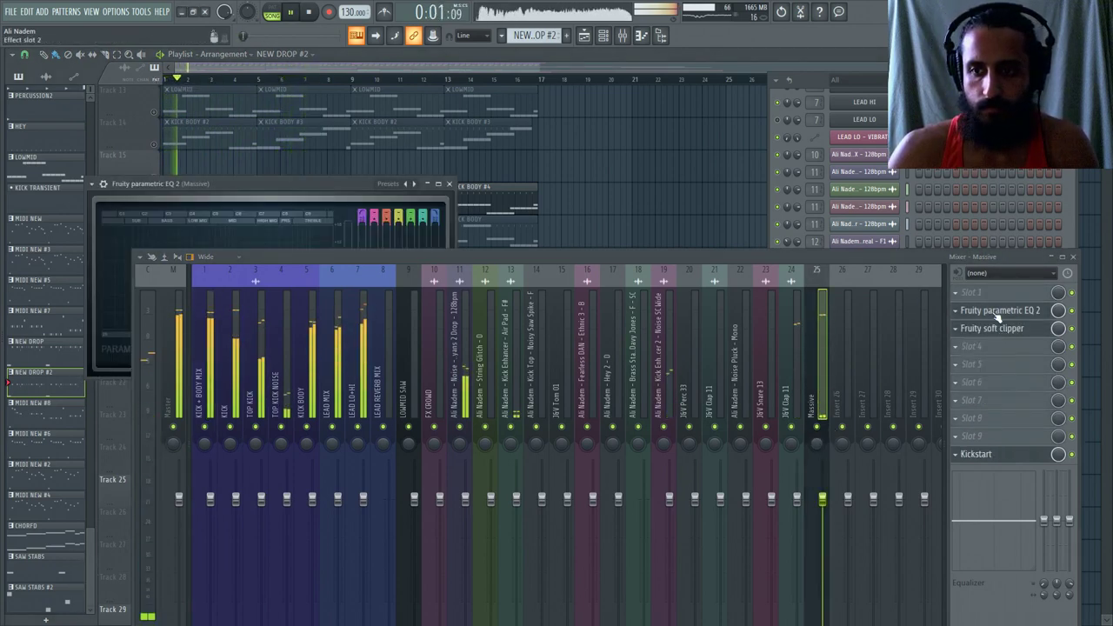
pyautogui.moveTo(600, 259); pyautogui.dragTo(243, 480)
pyautogui.click(864, 589)
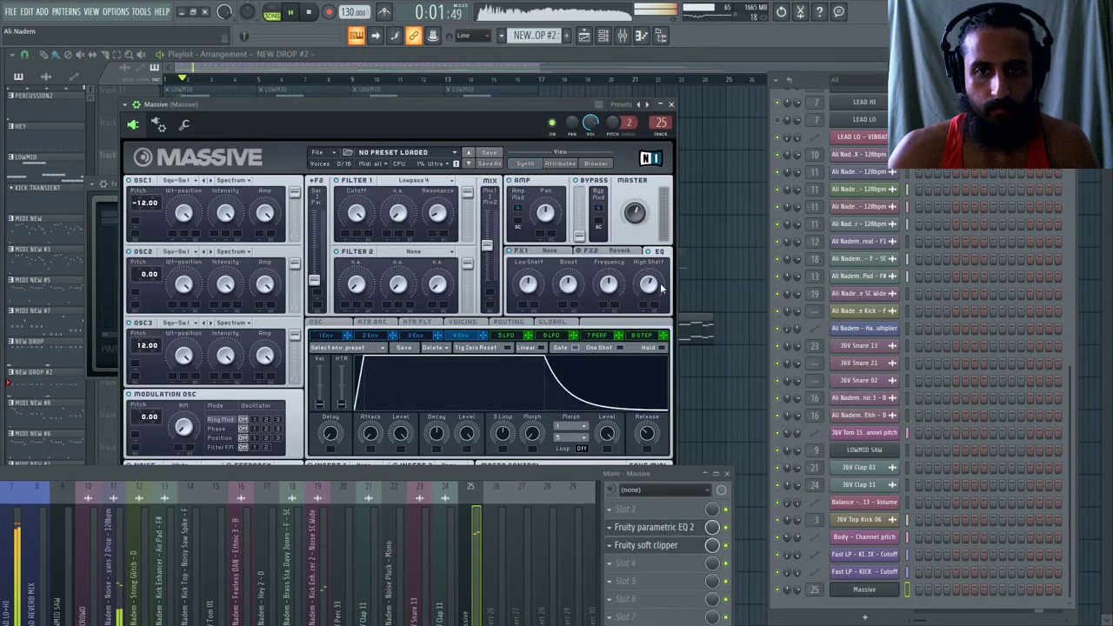
pyautogui.press('space')
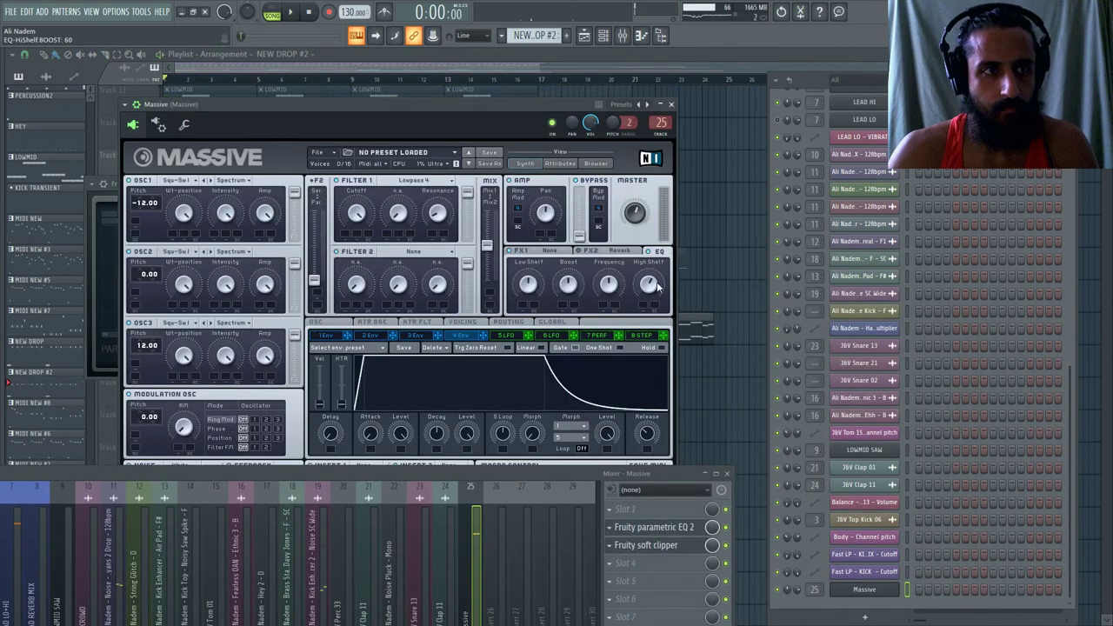
pyautogui.press('space')
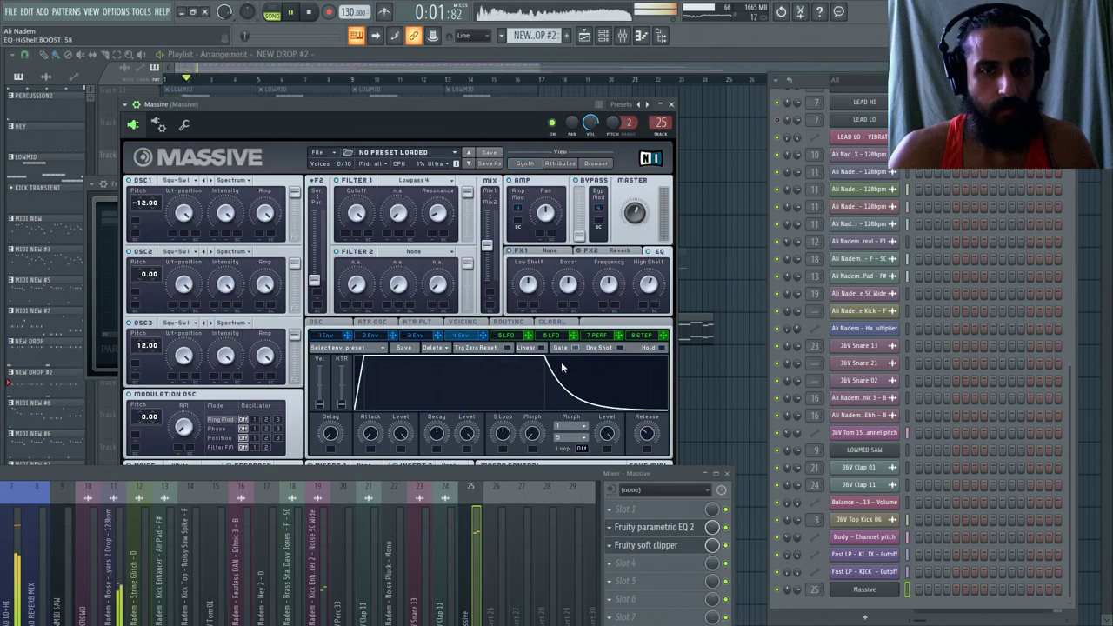
# Set Massive's Insert 1 effect to Bitcrush and listen to the arrangement with the mixer hidden.
pyautogui.press('F9')
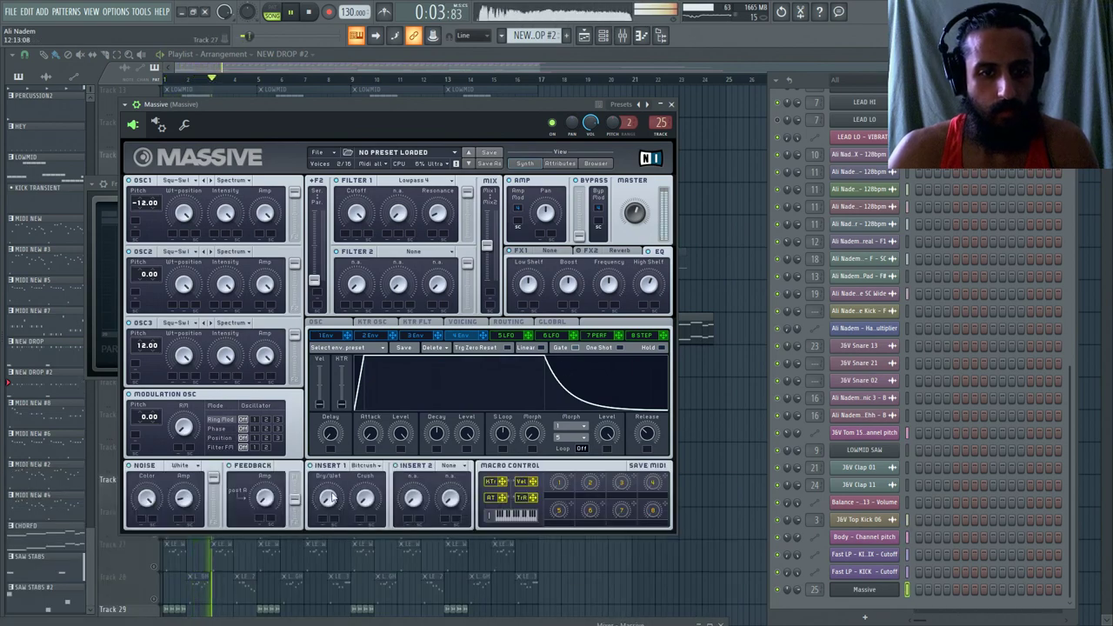
pyautogui.press('space')
pyautogui.press('space')
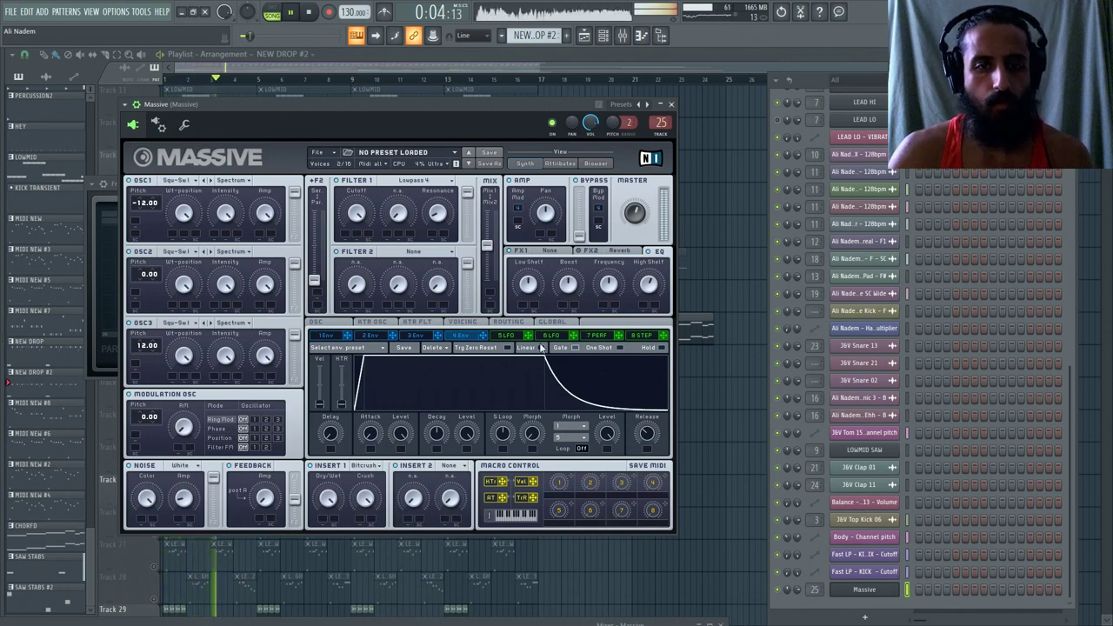
# Set the unison pan position spread to 100 in Massive's voicing settings and replay the arrangement to compare.
pyautogui.click(462, 321)
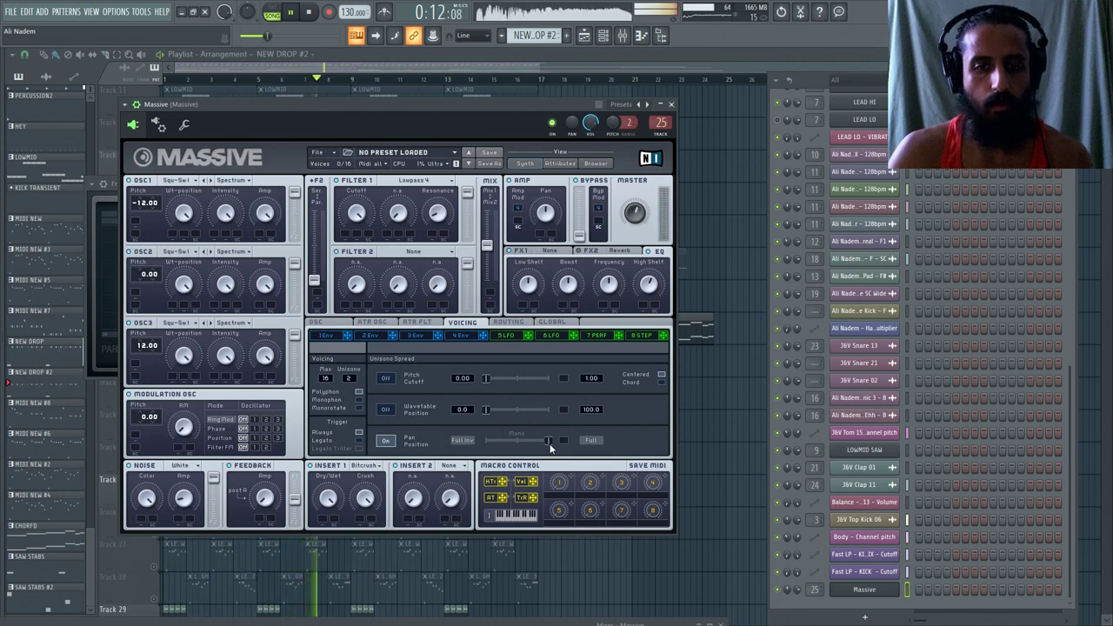
pyautogui.moveTo(550, 445)
pyautogui.mouseDown()
pyautogui.moveTo(520, 443)
pyautogui.moveTo(556, 443)
pyautogui.mouseUp()
pyautogui.press('space')
pyautogui.press('space')
pyautogui.press('space')
pyautogui.press('space')
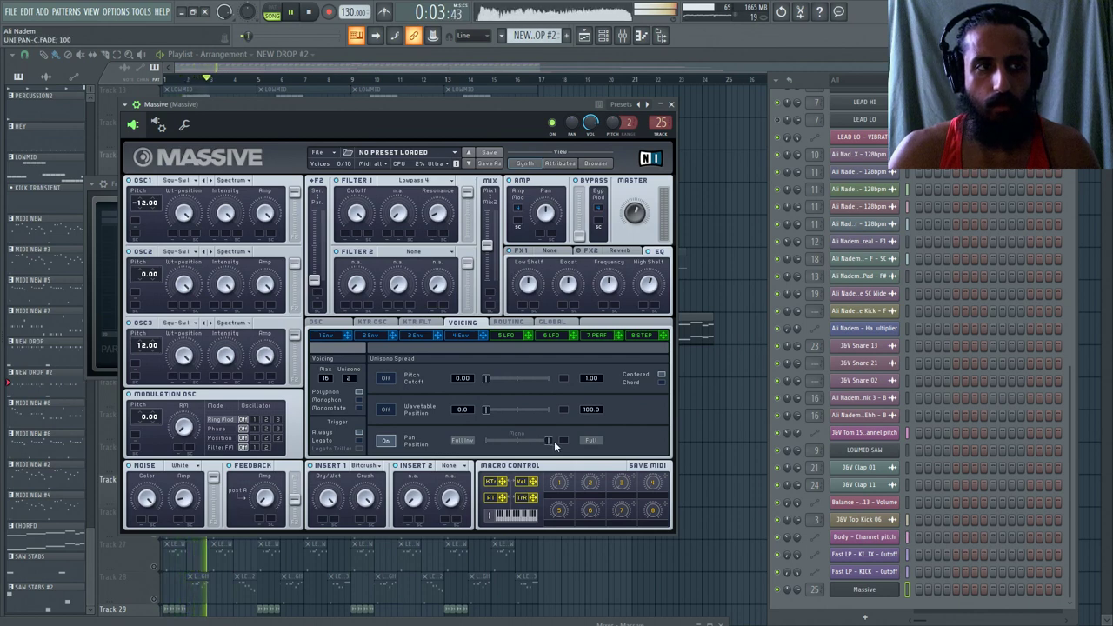
pyautogui.press('space')
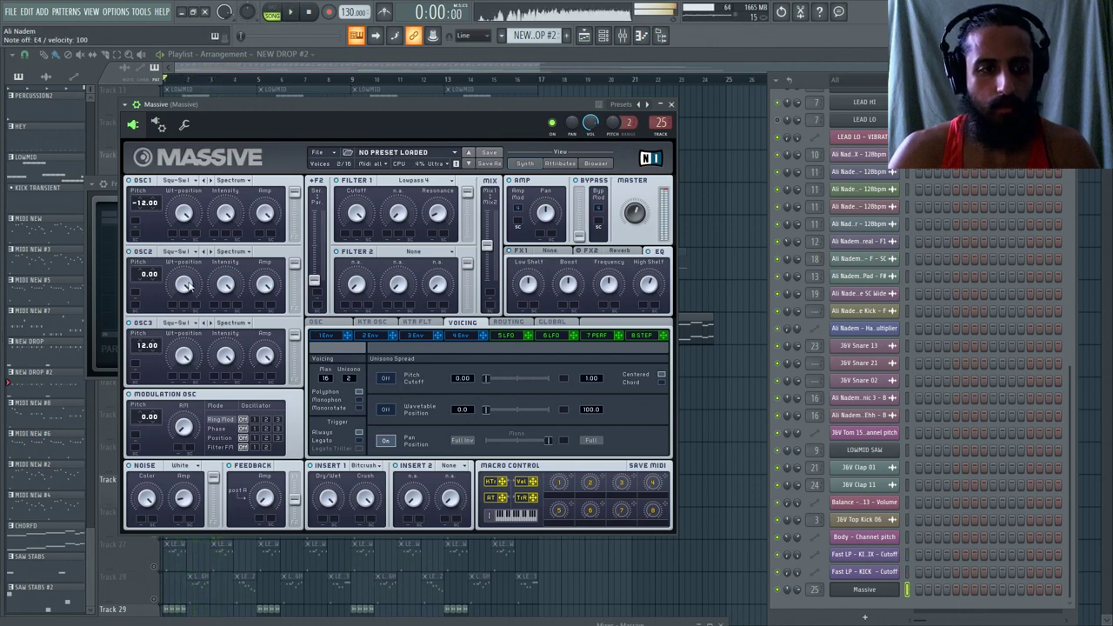
# Try shifted start phases for oscillators 1, 2 and 3 in Massive's oscillator settings, replaying the arrangement to compare.
pyautogui.click(327, 324)
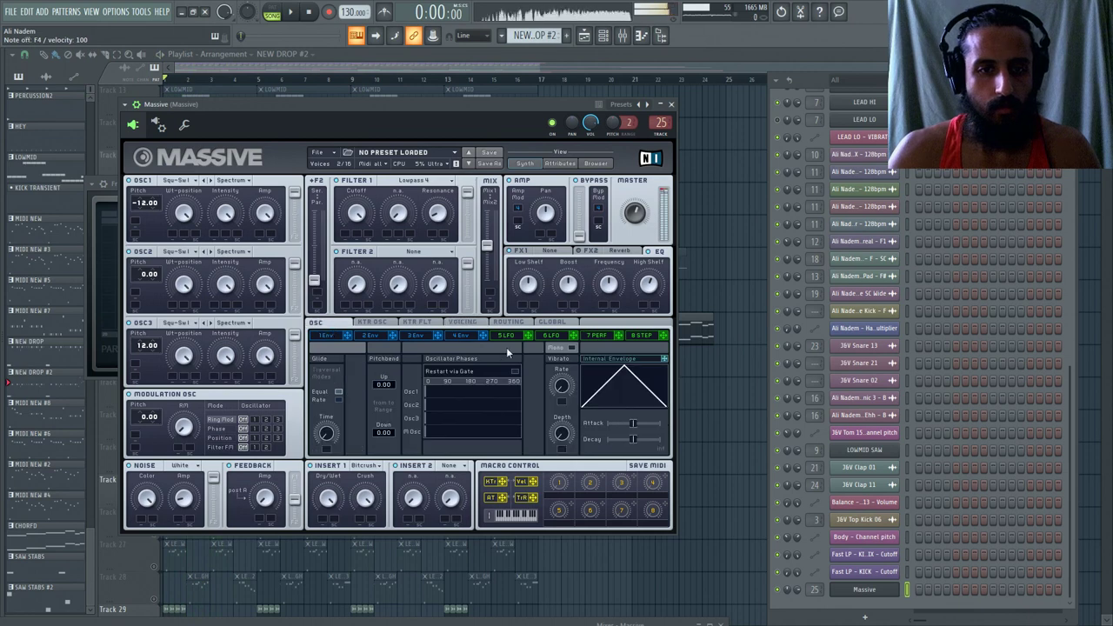
pyautogui.press('space')
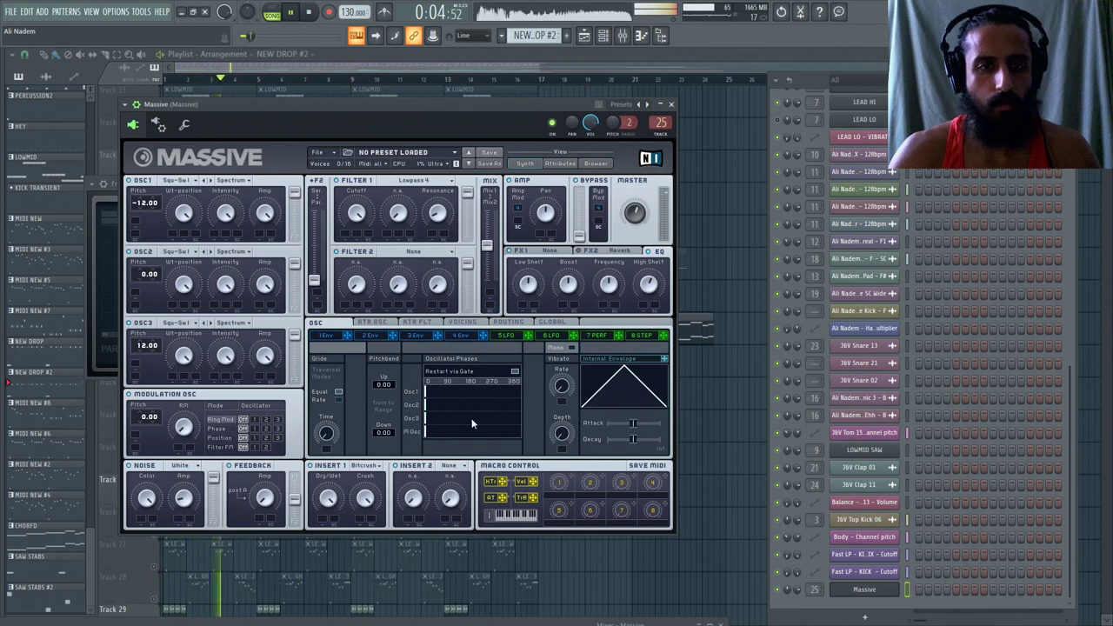
pyautogui.press('space')
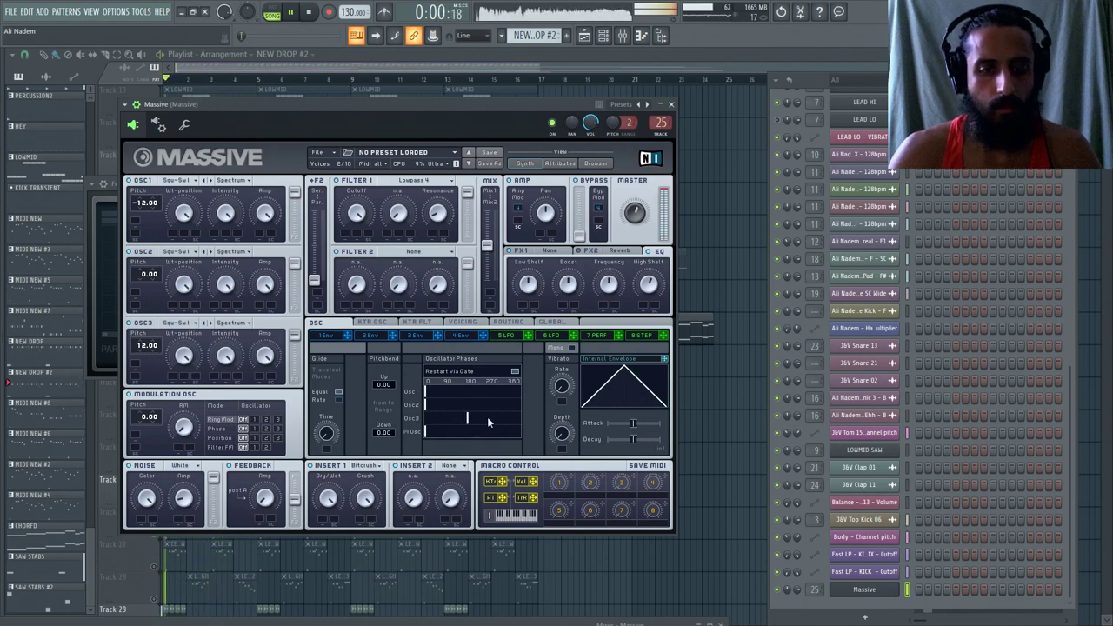
pyautogui.press('space')
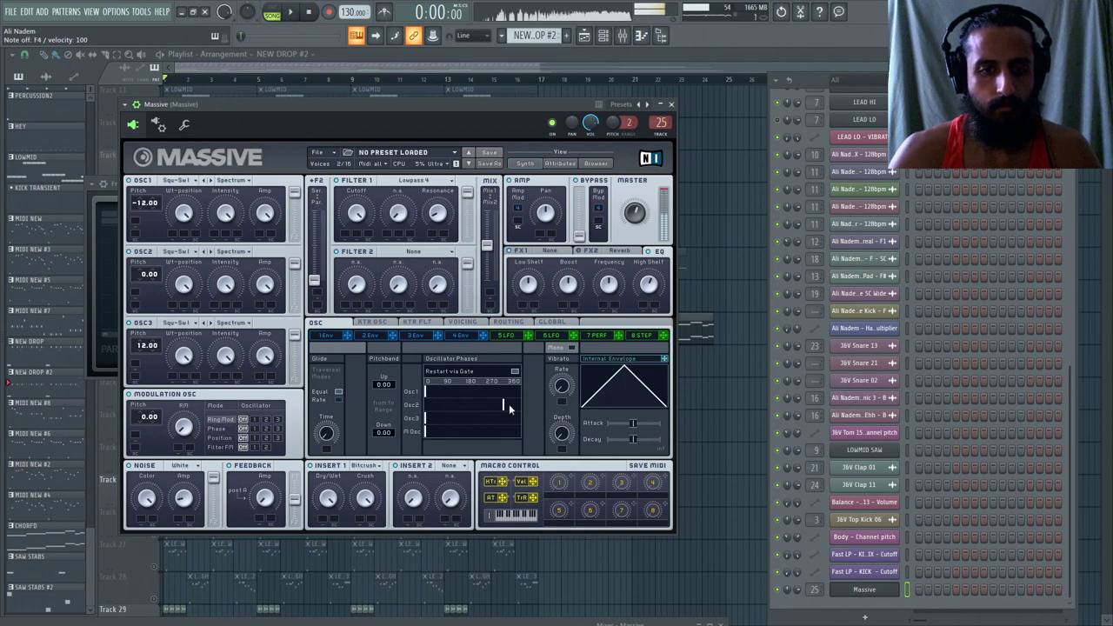
pyautogui.moveTo(509, 403); pyautogui.dragTo(472, 399)
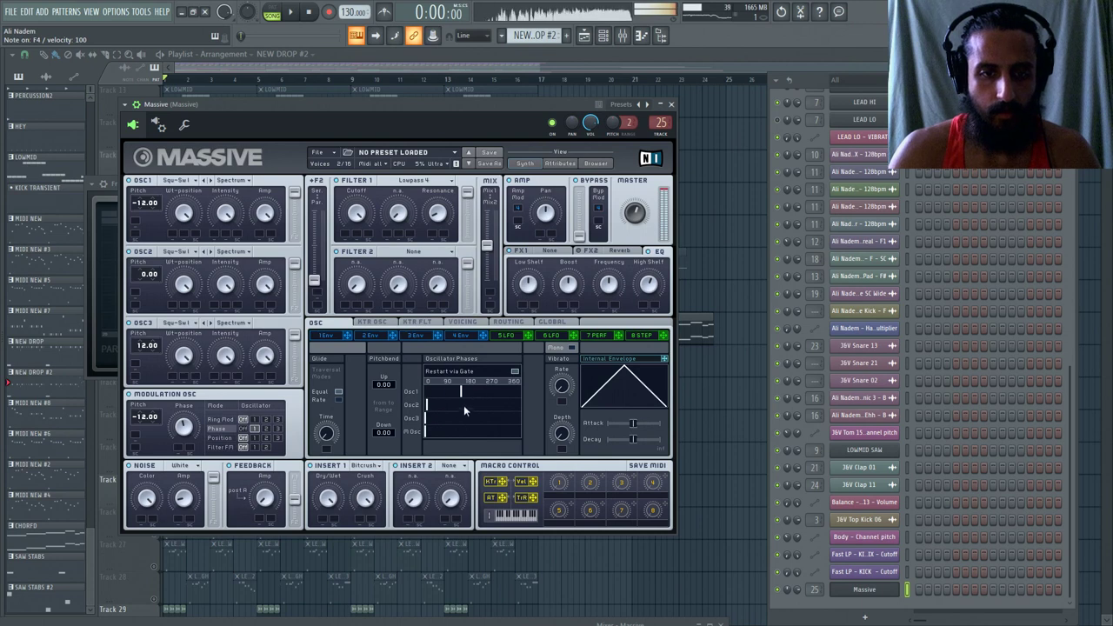
pyautogui.press('space')
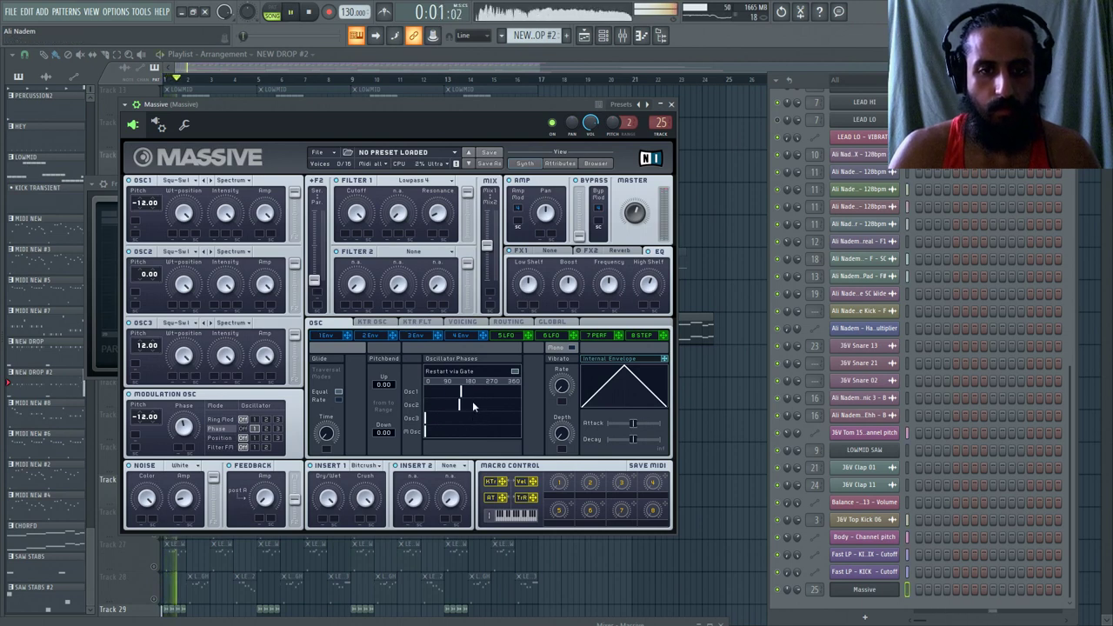
pyautogui.moveTo(469, 403); pyautogui.dragTo(403, 408)
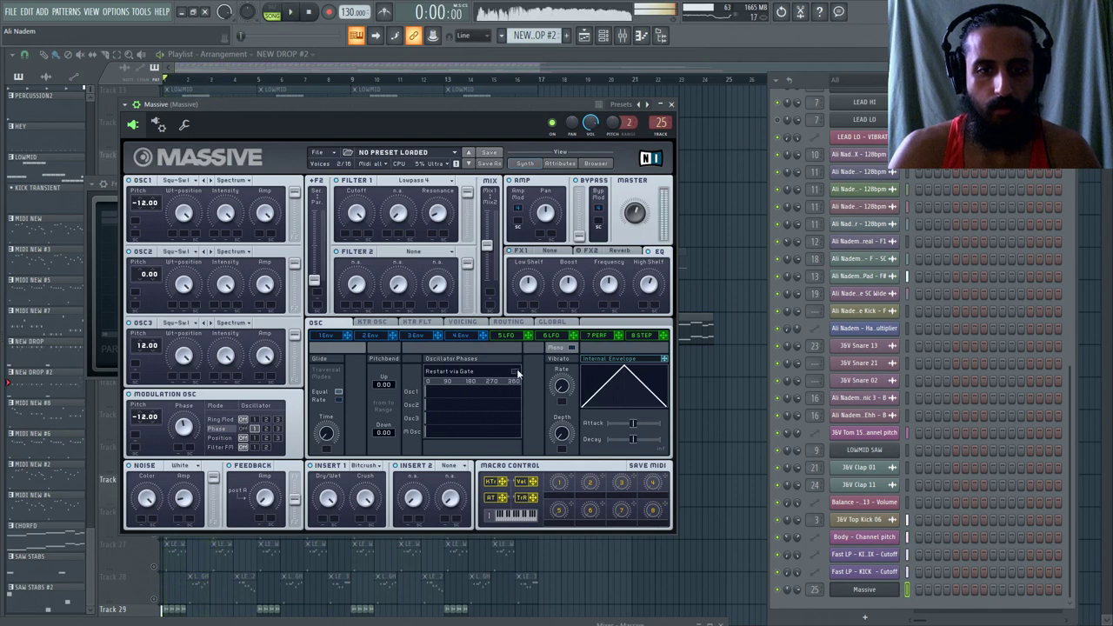
pyautogui.press('space')
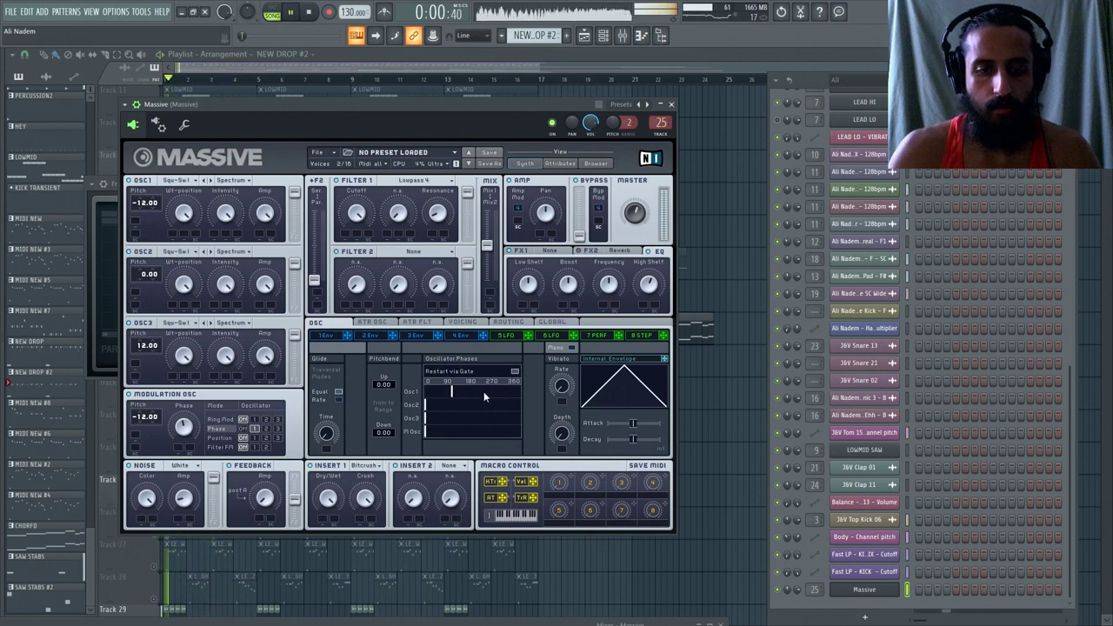
# Set the modulation oscillator's start phase to about 200 degrees, and set OSC3's pitch to 19.00 with Ring Mod off.
pyautogui.click(476, 432)
pyautogui.press('space')
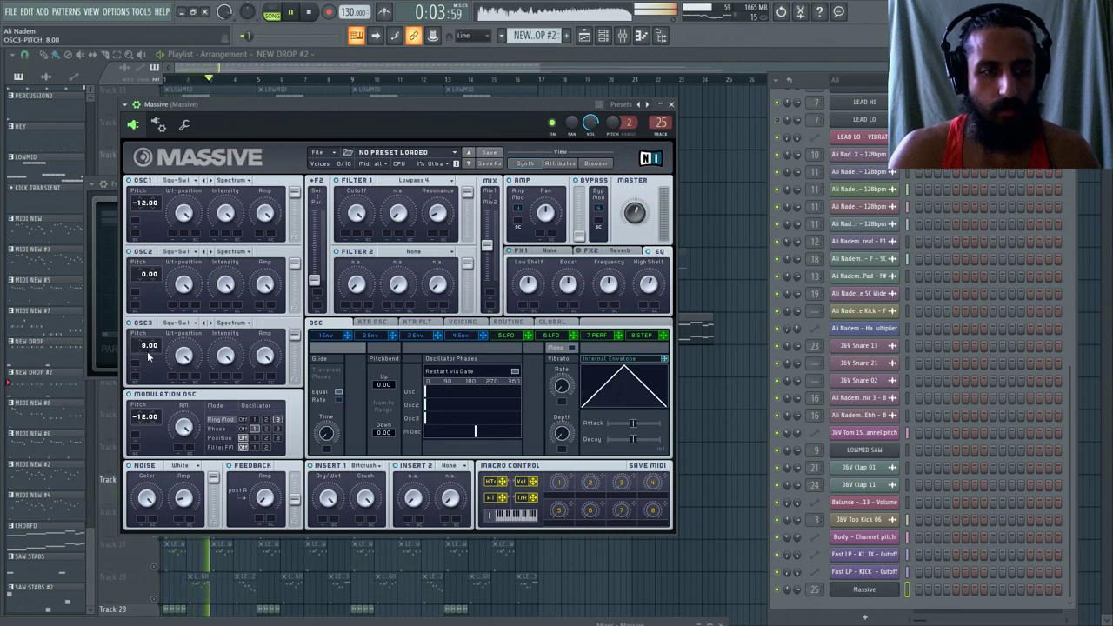
pyautogui.moveTo(149, 355); pyautogui.dragTo(151, 344)
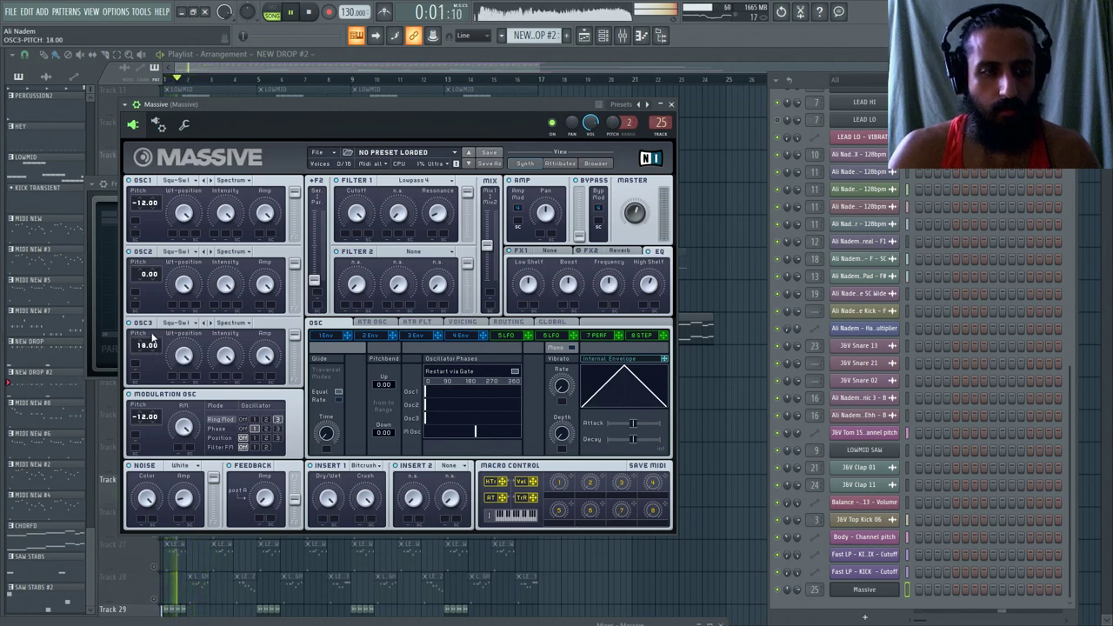
pyautogui.click(243, 421)
pyautogui.press('space')
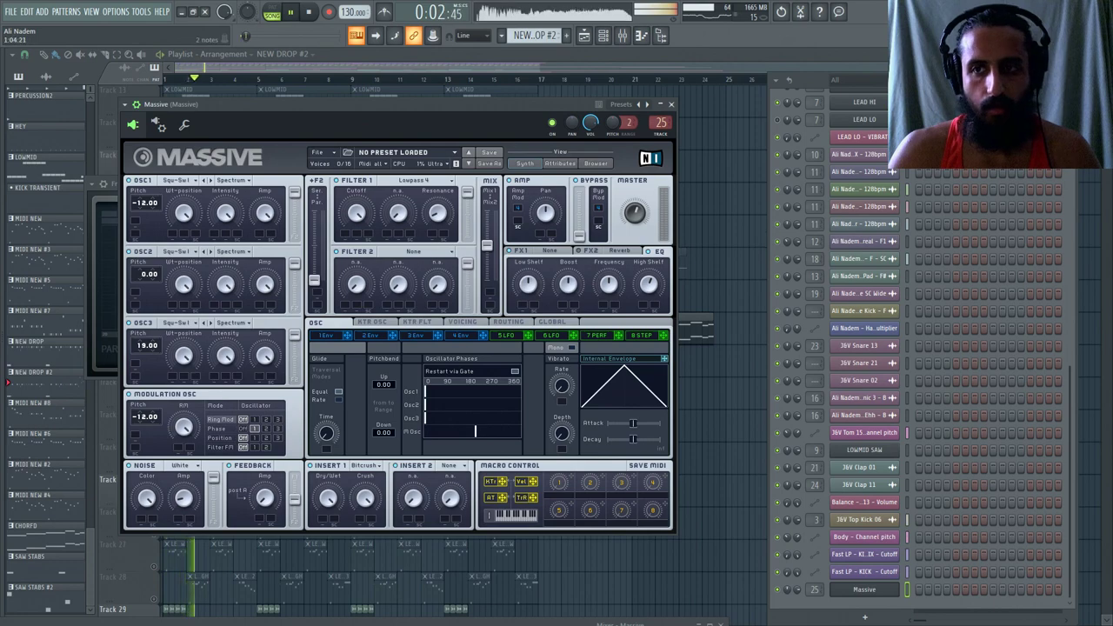
# Check the playlist arrangement during playback and reopen the Massive channel's plugin window.
pyautogui.press('F7')
pyautogui.press('F5')
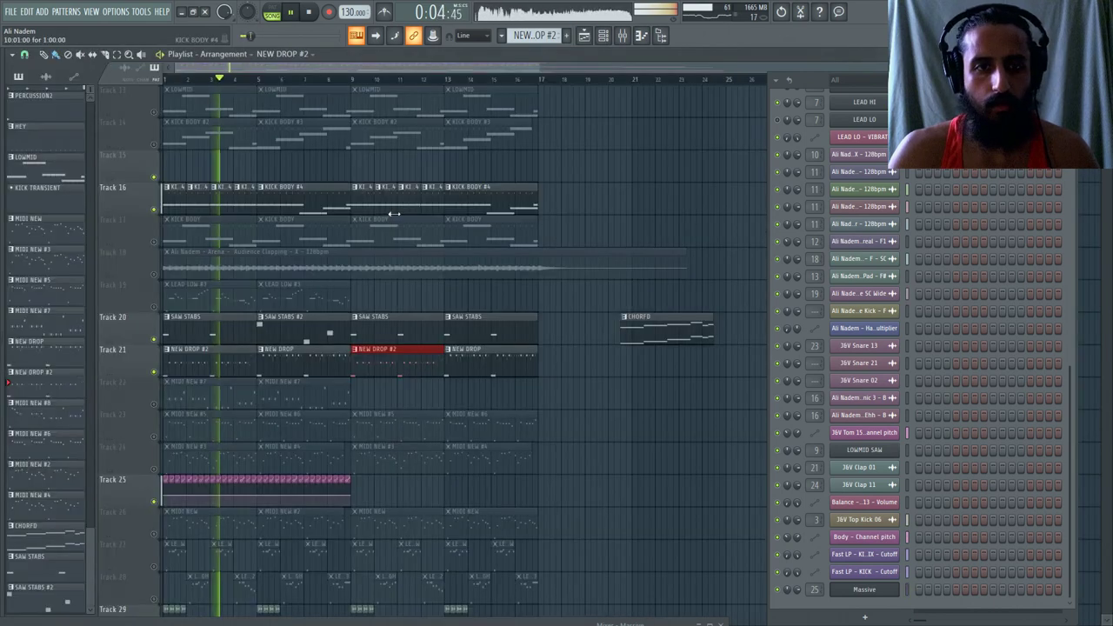
pyautogui.scroll(2, 217, 290)
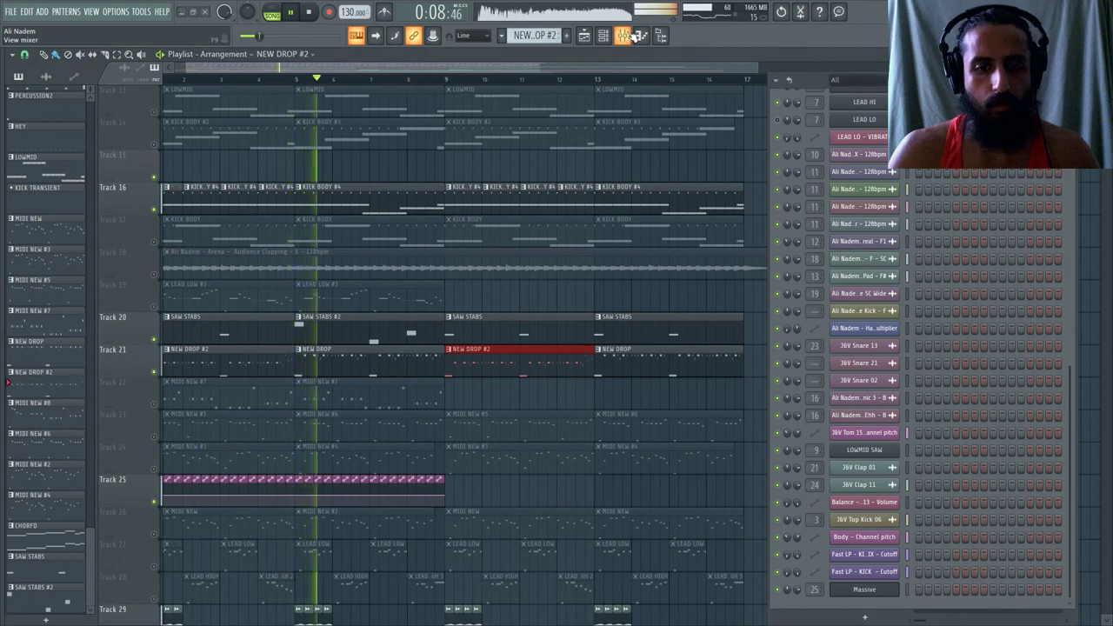
pyautogui.click(887, 590)
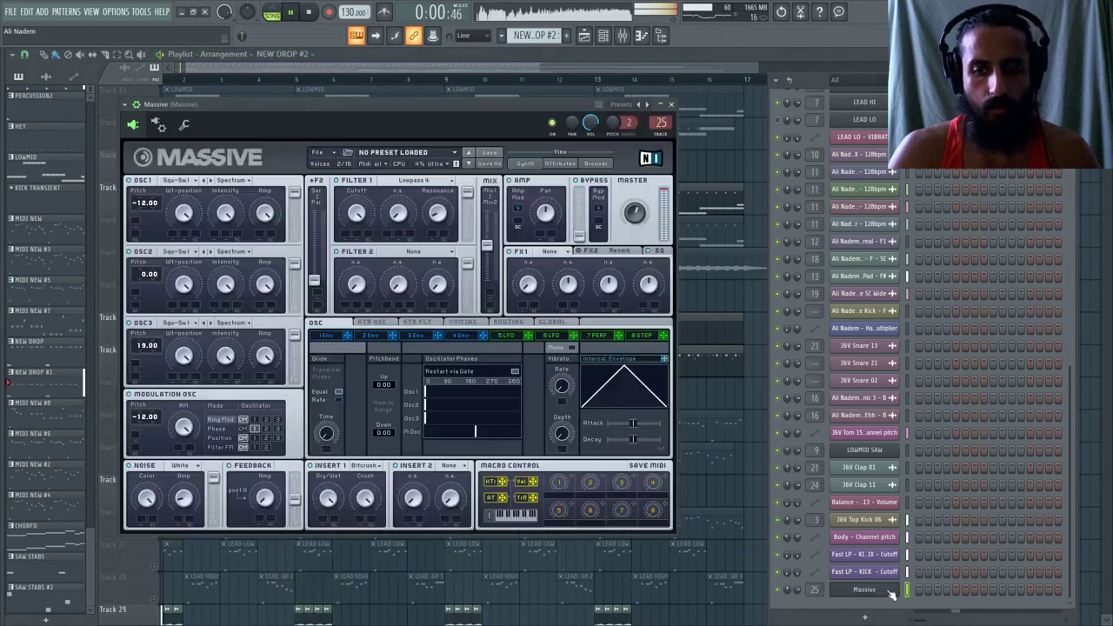
# Check Massive's Insert 2 effect options and signal routing, and assign Ring Mod to oscillator 3 while replaying the arrangement.
pyautogui.click(449, 465)
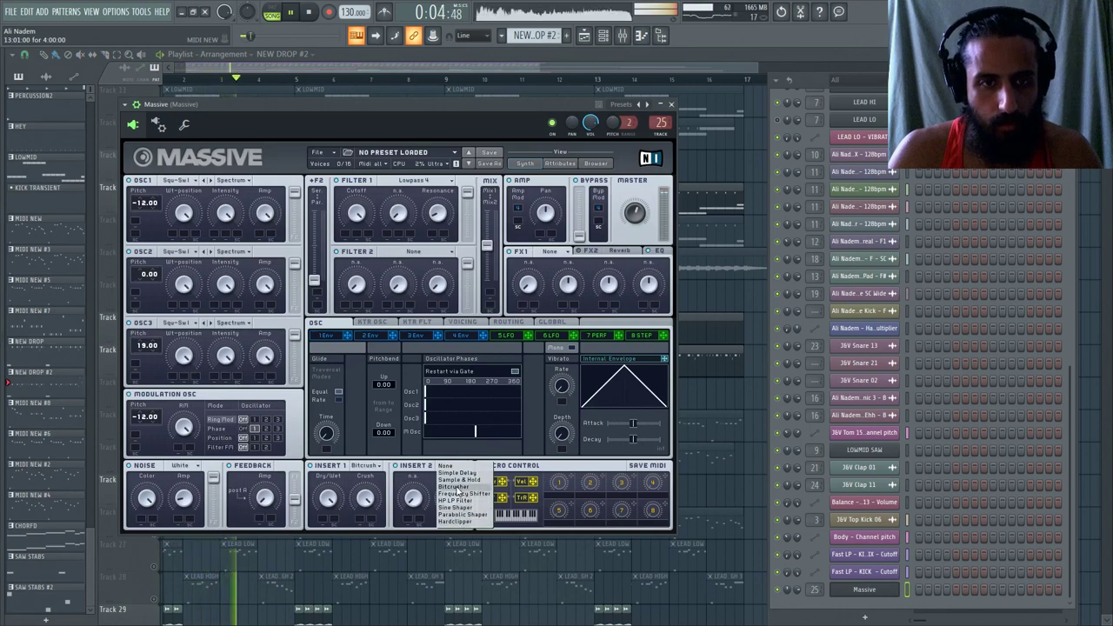
pyautogui.click(444, 465)
pyautogui.click(509, 322)
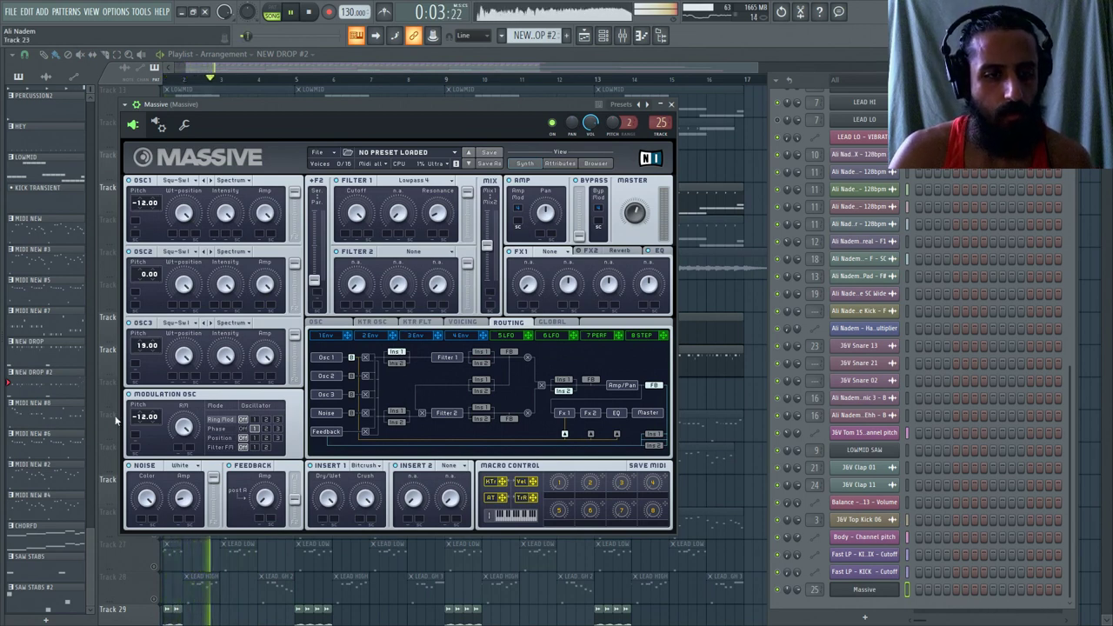
pyautogui.click(277, 420)
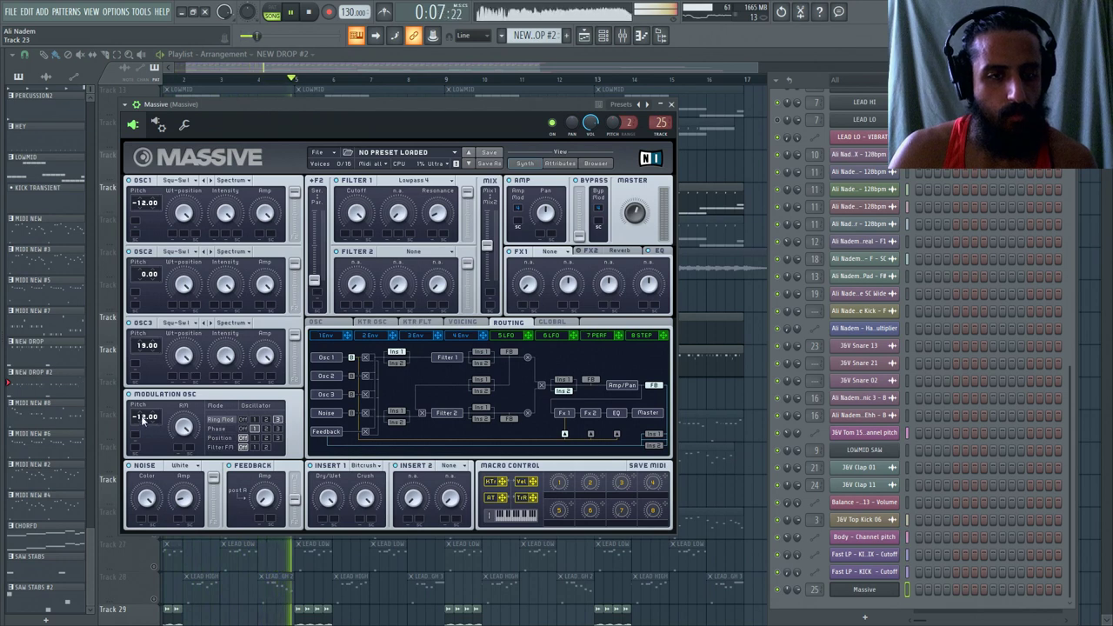
pyautogui.press('space')
pyautogui.press('space')
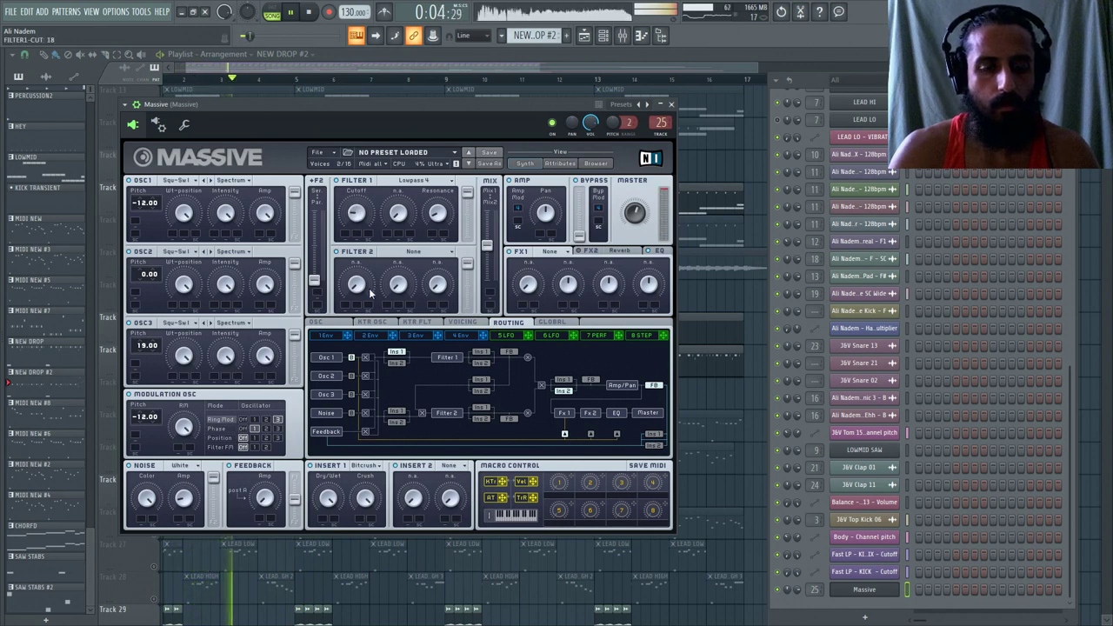
# Modulate Filter 1's cutoff with tempo-synced LFO 5 at a 1/4 ratio, shifting the LFO waveforms' phase and adjusting the modulation depth.
pyautogui.press('space')
pyautogui.click(522, 338)
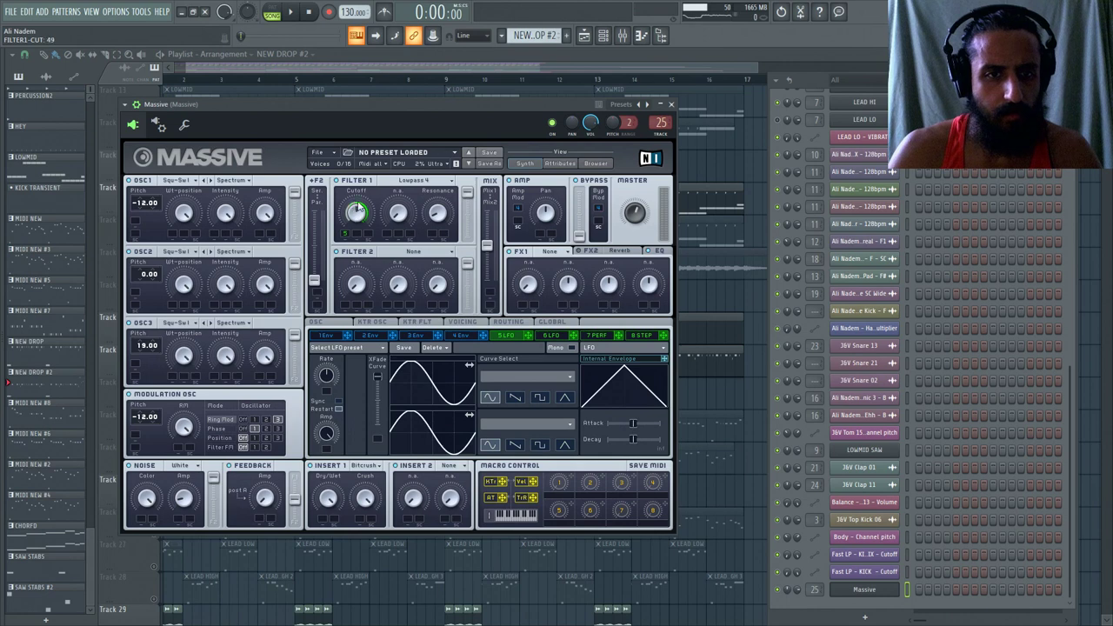
pyautogui.press('space')
pyautogui.click(338, 401)
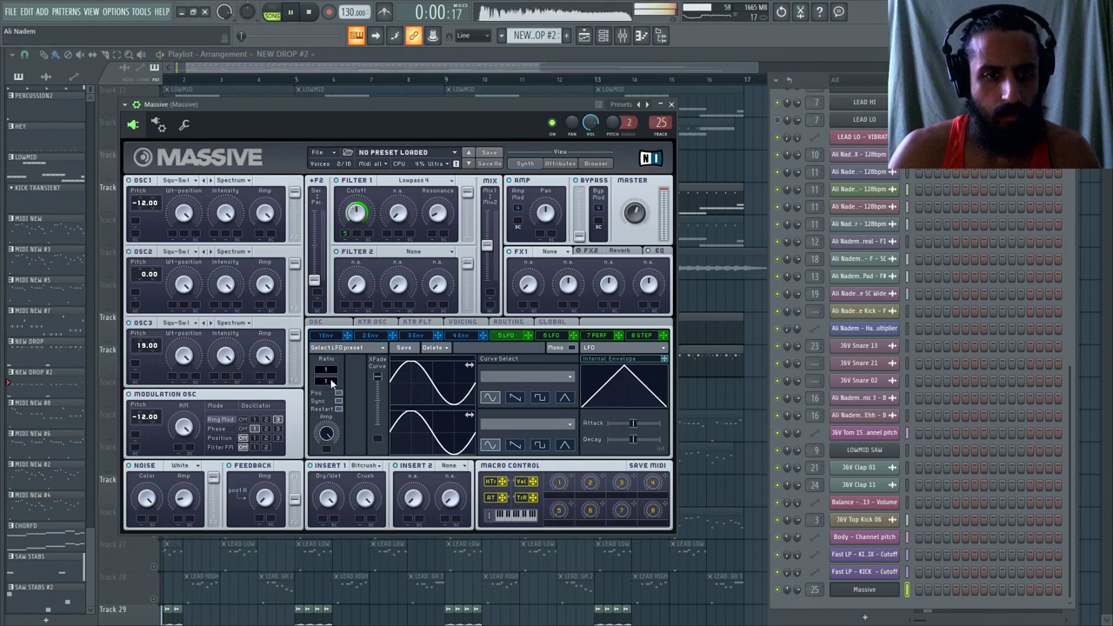
pyautogui.moveTo(332, 383); pyautogui.dragTo(335, 392)
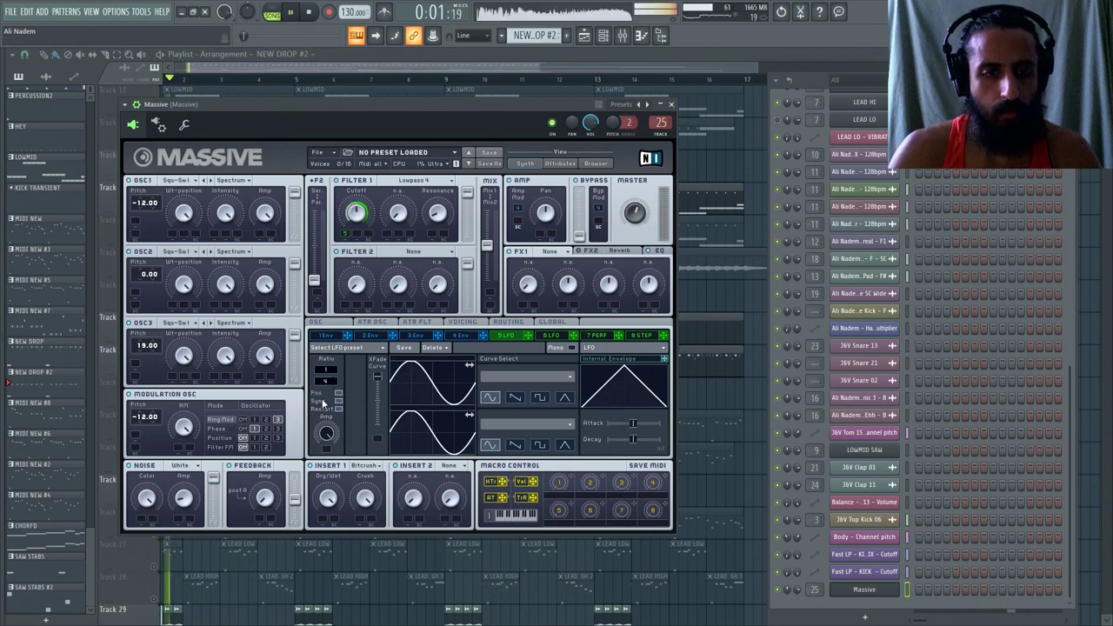
pyautogui.moveTo(417, 382); pyautogui.dragTo(462, 374)
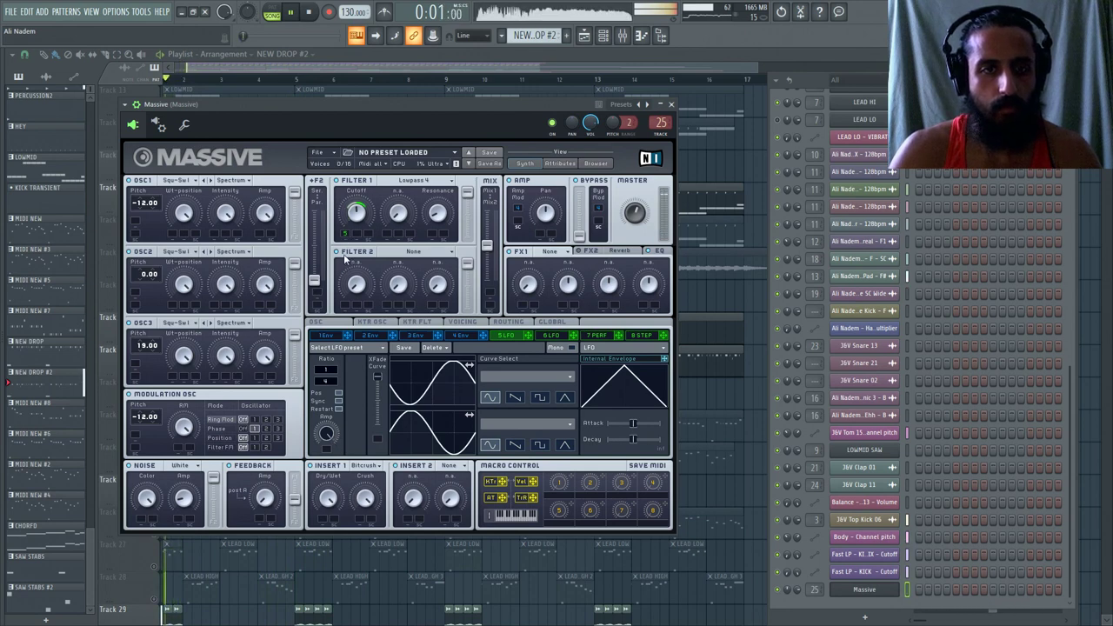
pyautogui.moveTo(345, 233); pyautogui.dragTo(346, 224)
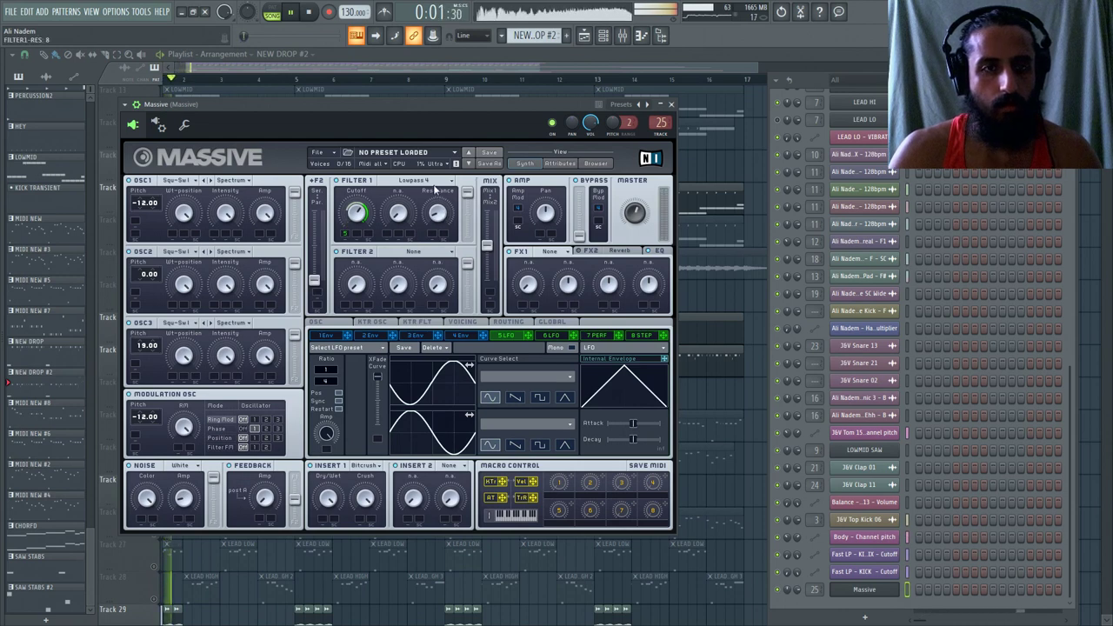
# Switch Filter 1 to the Scream type, adjust its Scream amount with the cutoff at 65, and replay the arrangement.
pyautogui.click(382, 180)
pyautogui.click(390, 242)
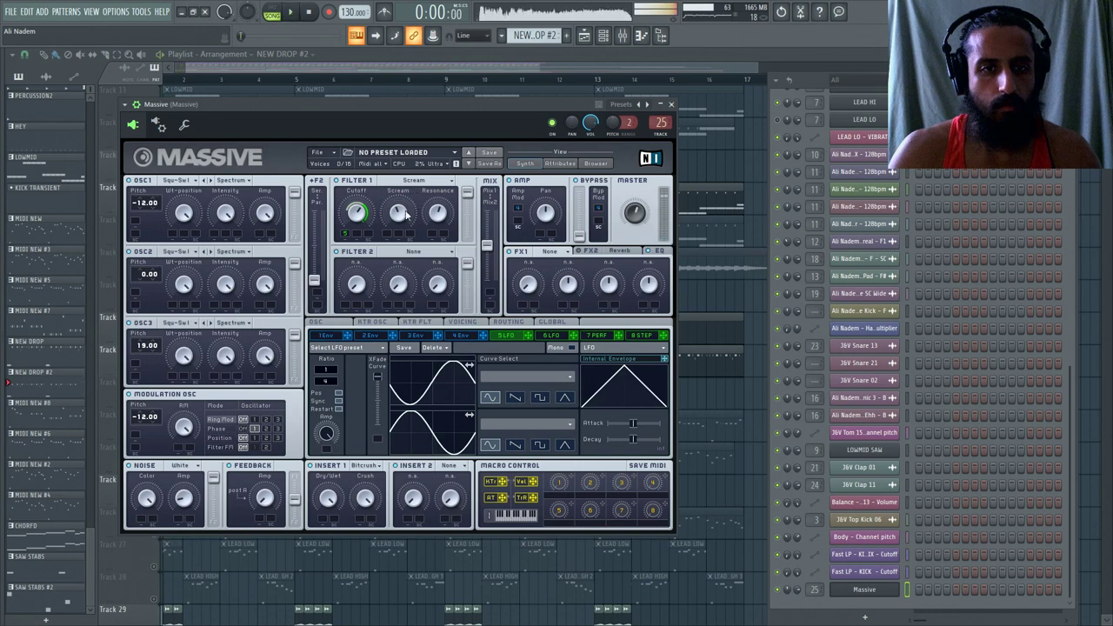
pyautogui.press('space')
pyautogui.moveTo(400, 218); pyautogui.dragTo(440, 233)
pyautogui.press('space')
pyautogui.press('space')
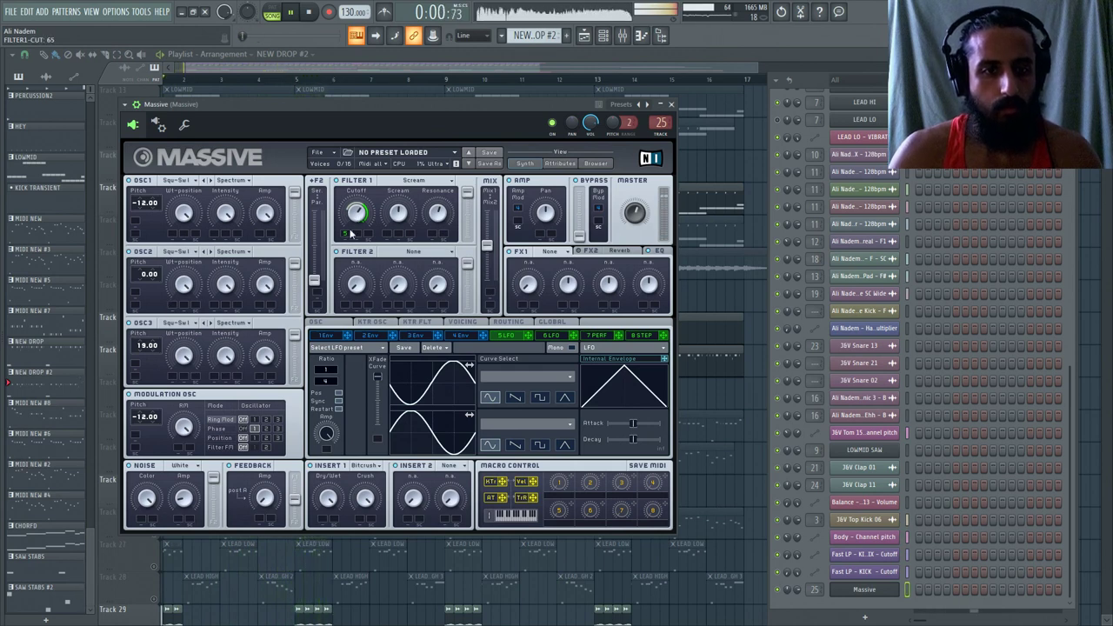
pyautogui.press('space')
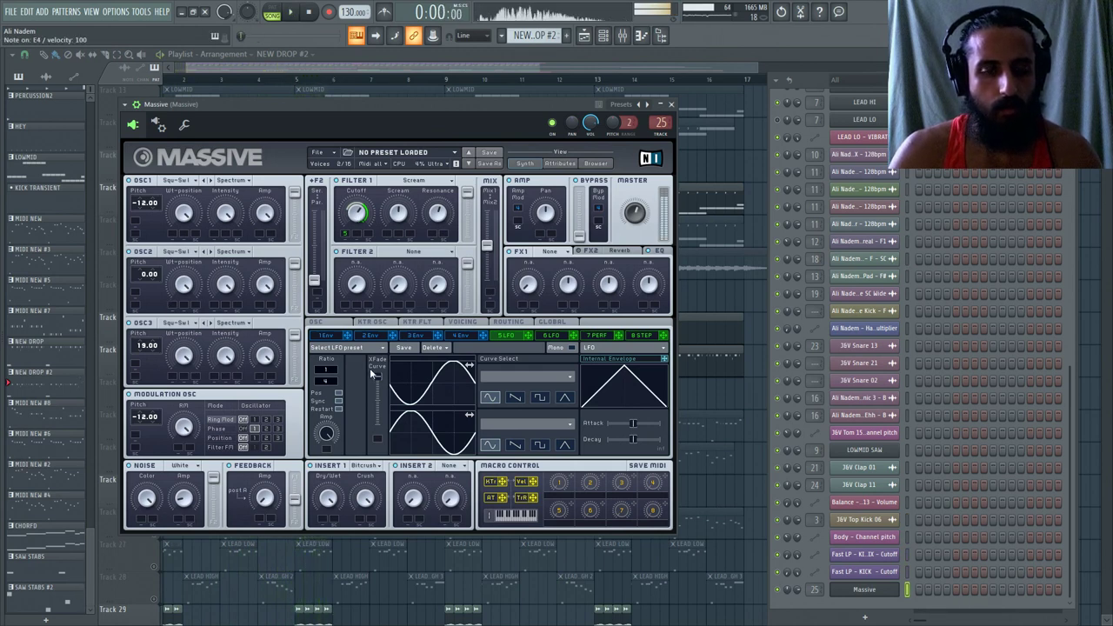
# Try placing Insert 1 after Filter 1 in Massive's routing and listen to the arrangement.
pyautogui.click(510, 321)
pyautogui.press('space')
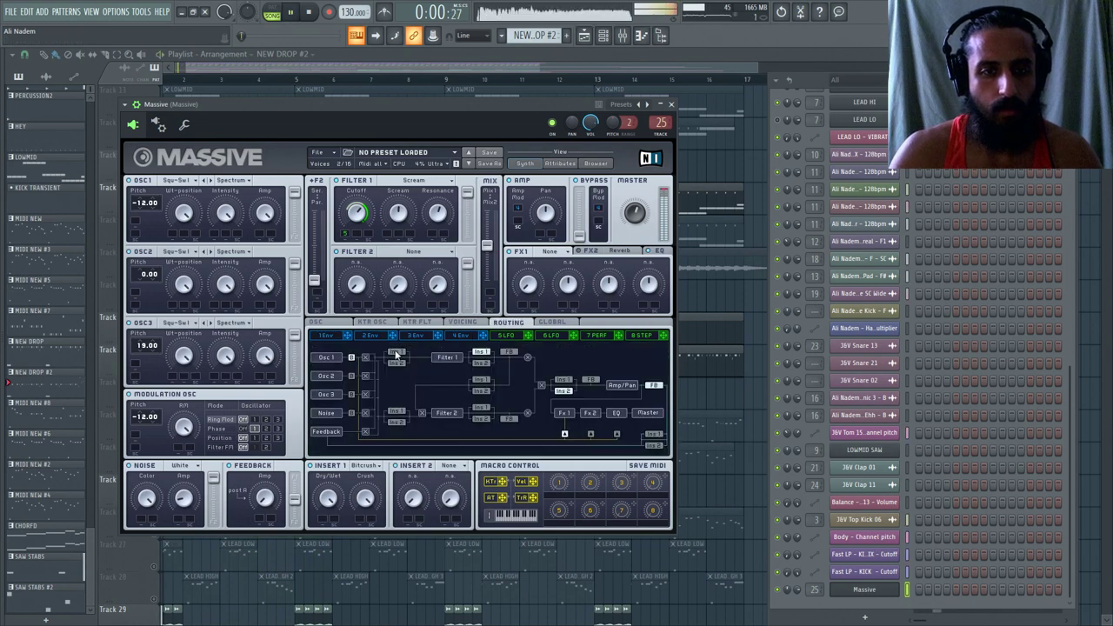
pyautogui.press('space')
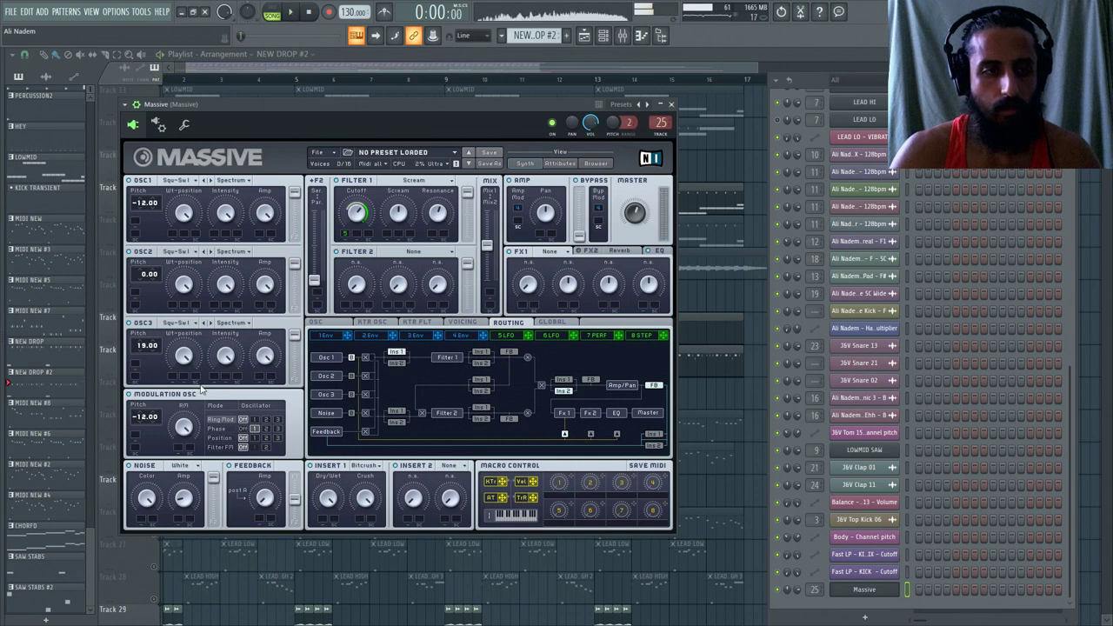
# Audition OSC3 pitches around 19.00, and assign the modulation oscillator's Ring Mod to oscillator 3 and Position to oscillator 2.
pyautogui.moveTo(146, 345); pyautogui.dragTo(151, 343)
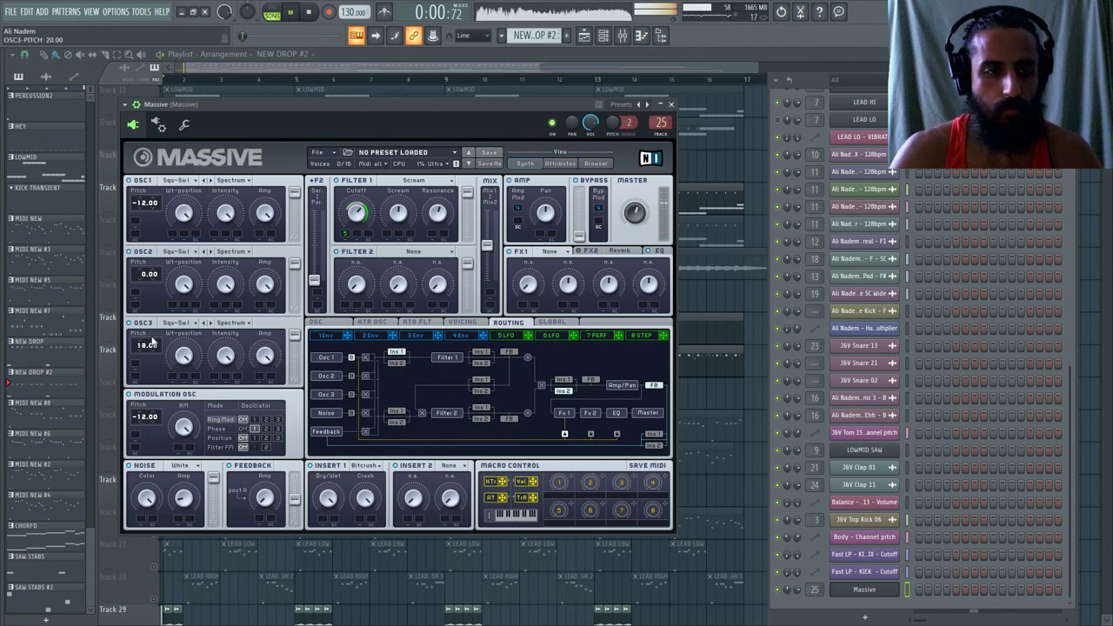
pyautogui.click(277, 421)
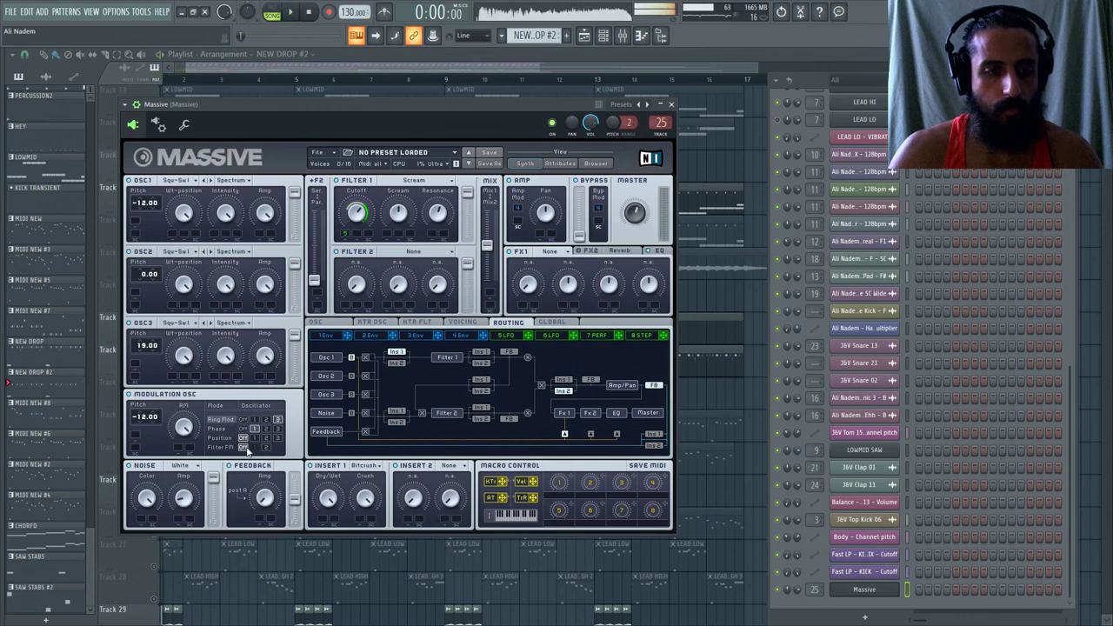
pyautogui.click(266, 438)
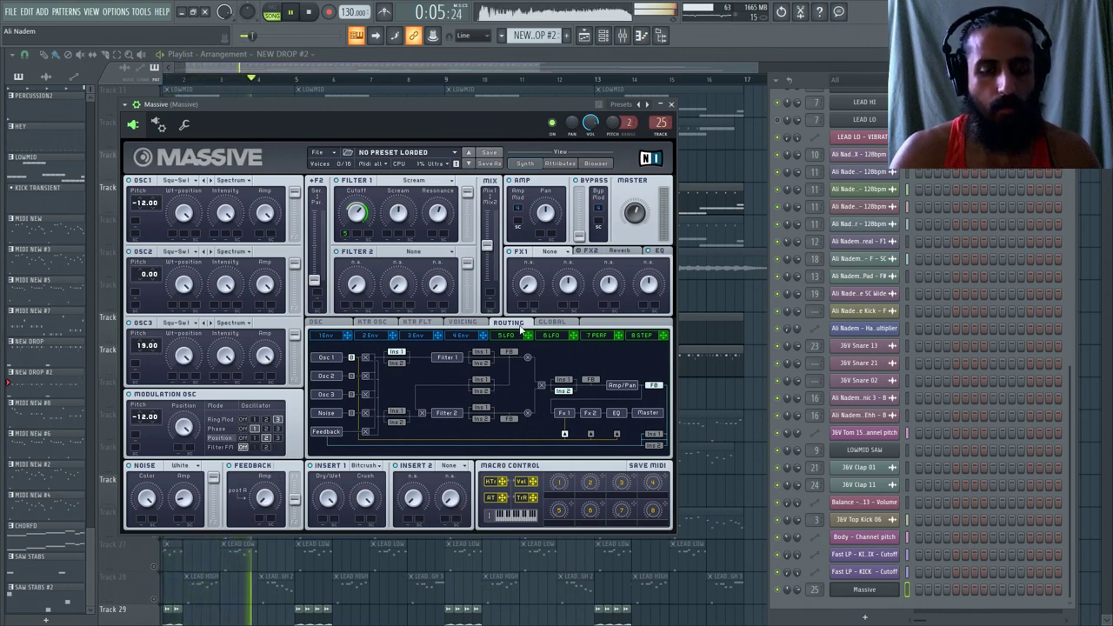
# Try different start phases for oscillators 2 and 3 with the new modulation settings during playback.
pyautogui.click(315, 322)
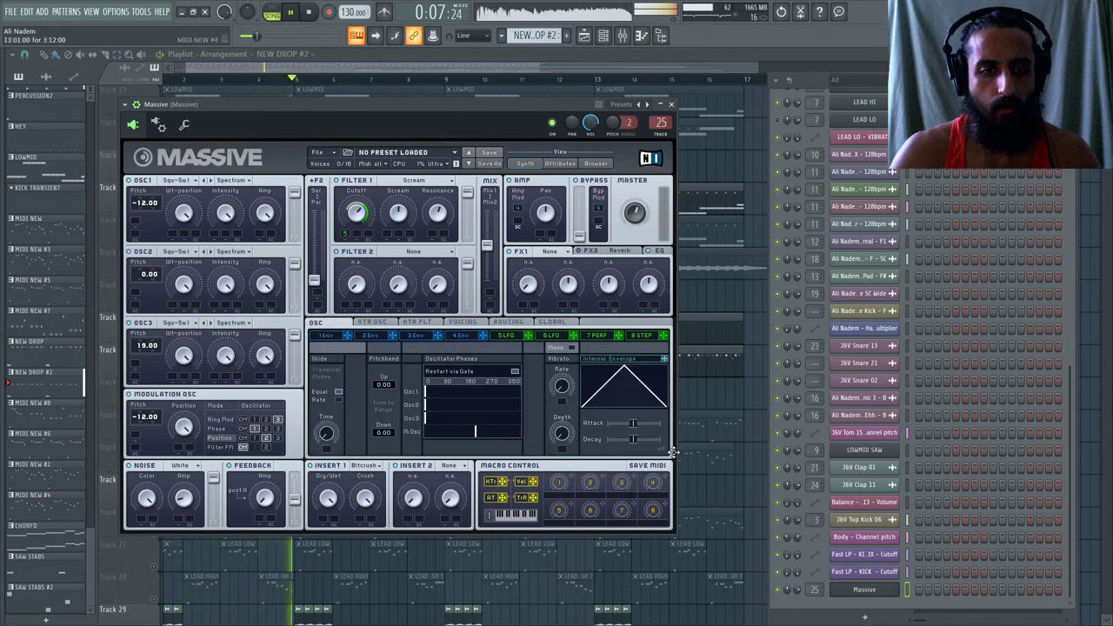
pyautogui.press('space')
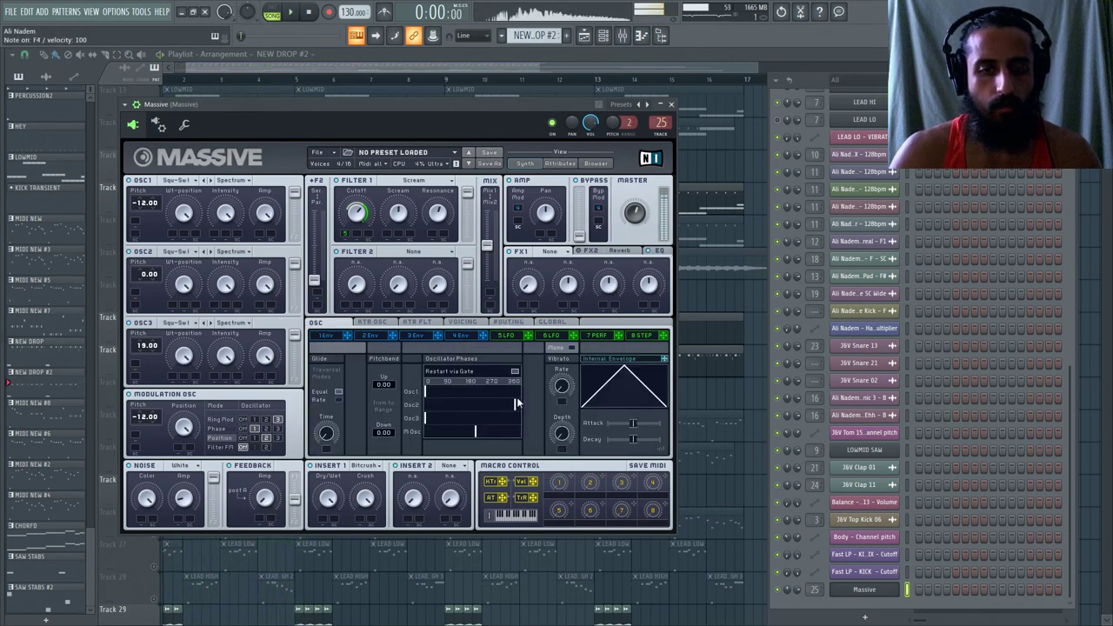
pyautogui.click(453, 418)
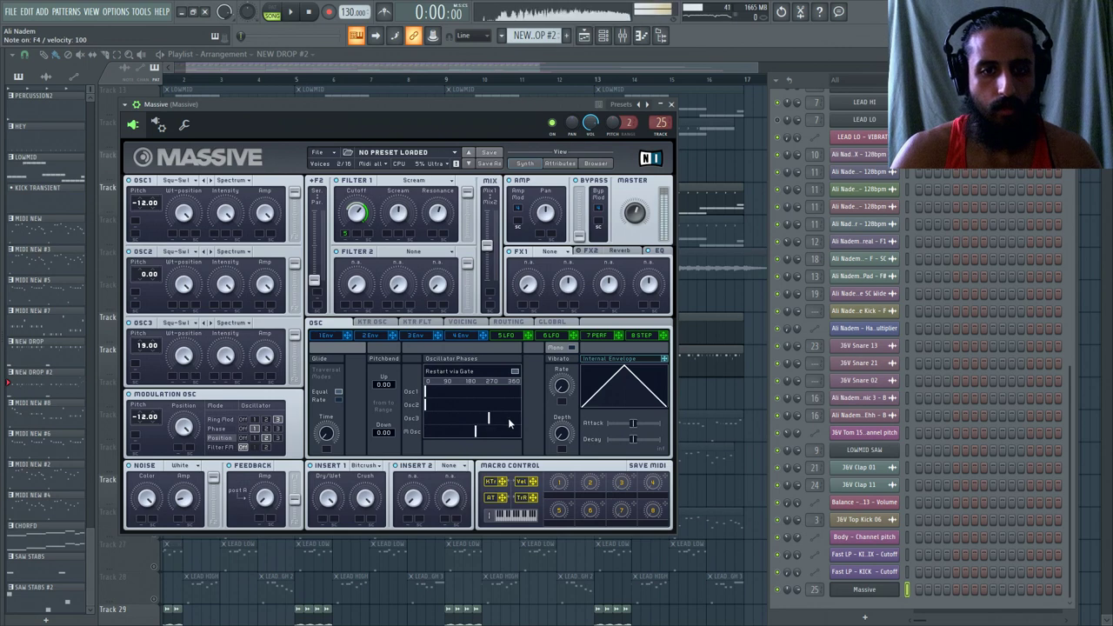
pyautogui.click(519, 418)
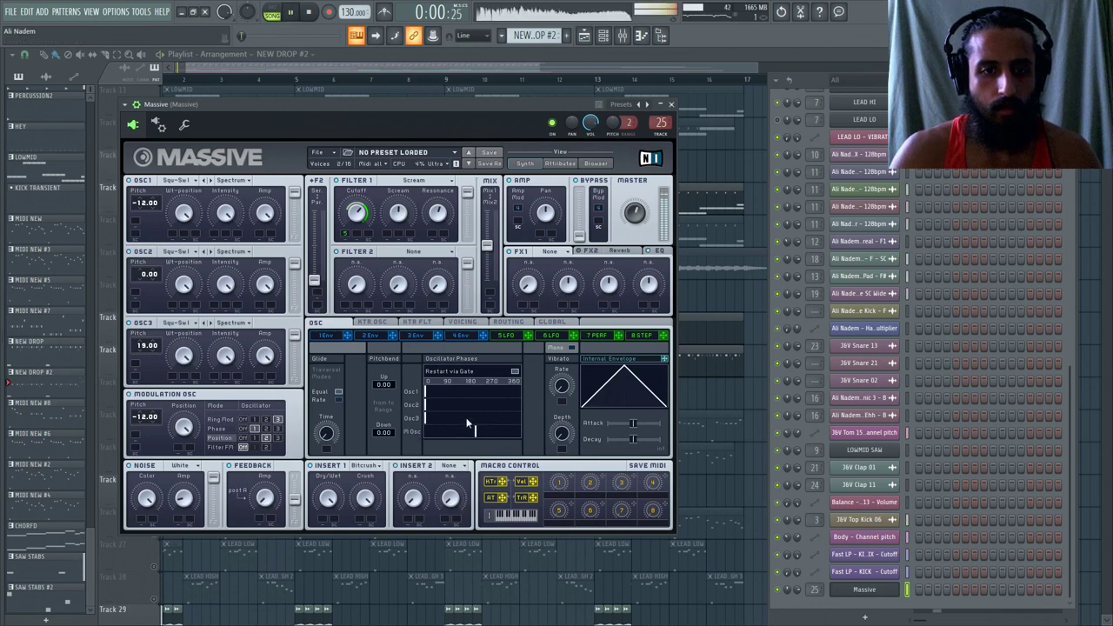
# Try shifted start phases for oscillator 1 in Massive while replaying the arrangement.
pyautogui.click(475, 417)
pyautogui.press('space')
pyautogui.moveTo(509, 414); pyautogui.dragTo(394, 420)
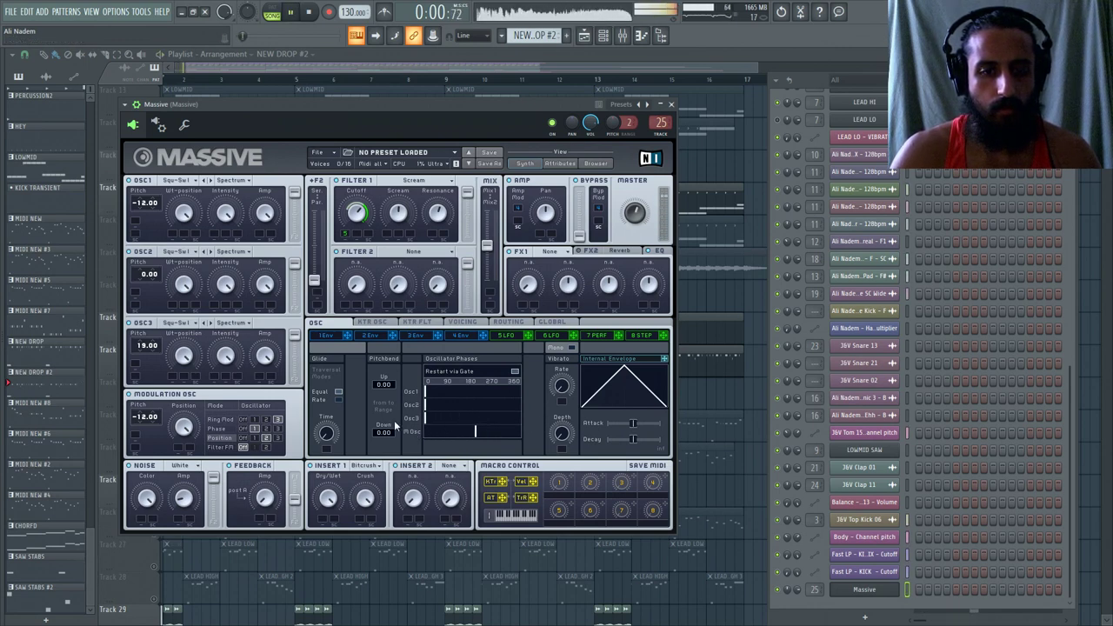
pyautogui.click(475, 393)
pyautogui.click(450, 392)
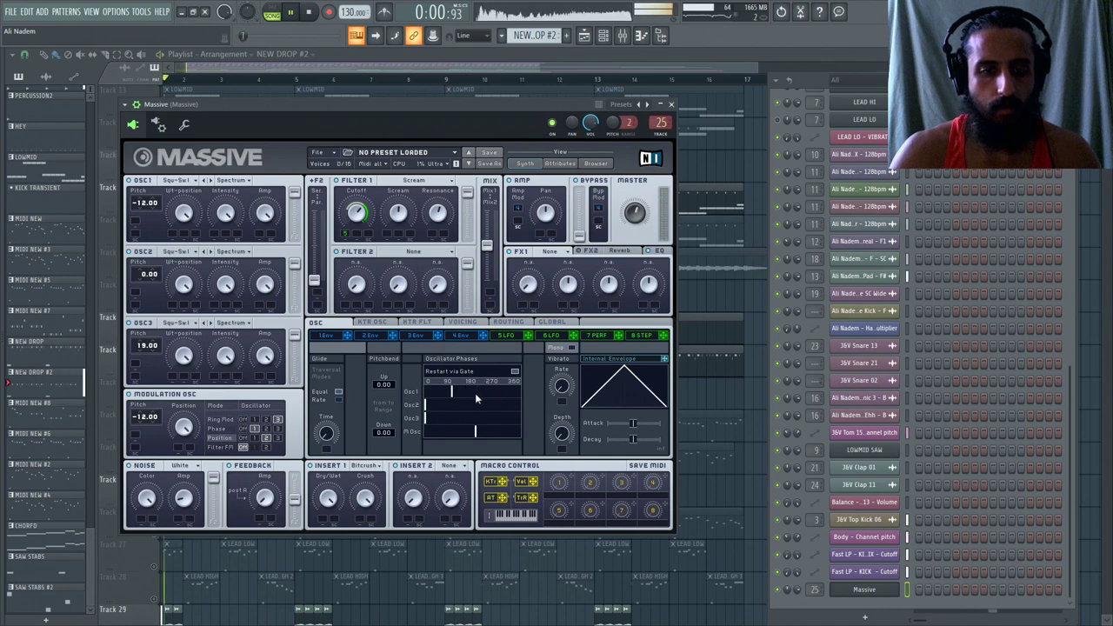
pyautogui.press('space')
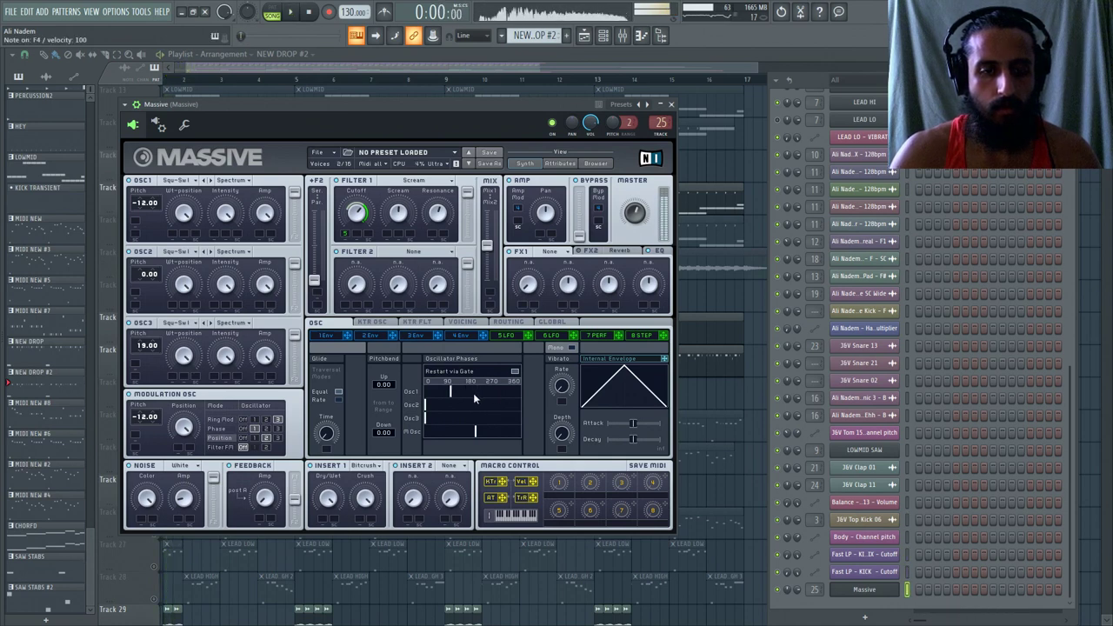
pyautogui.click(453, 393)
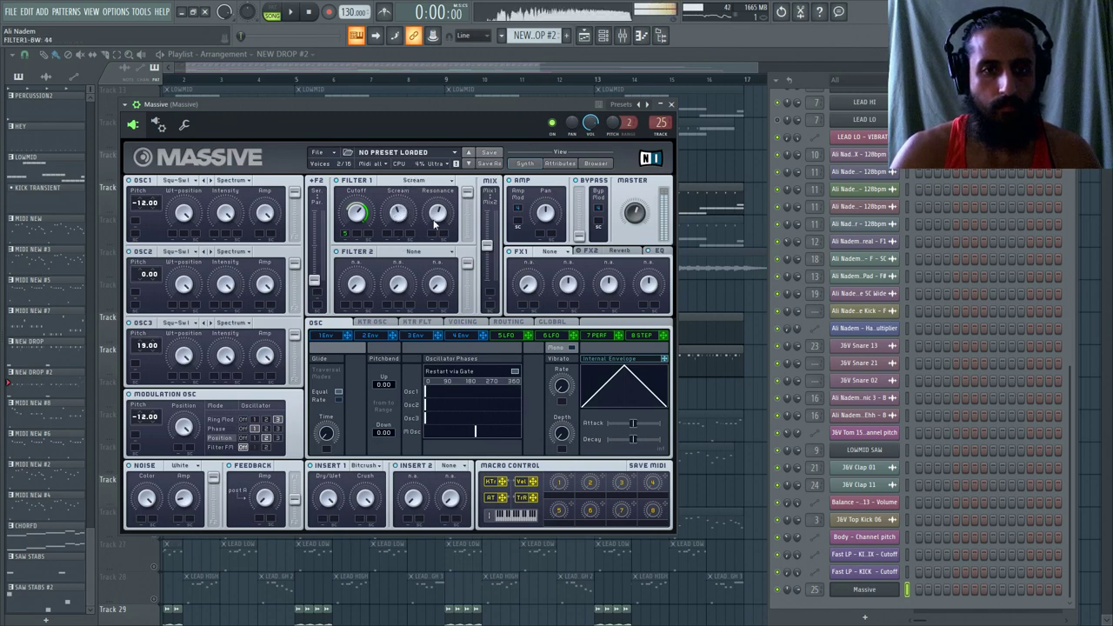
# Load the Dimension Expander in FX1, reduce its Dry/Wet and set Size to 13 while listening to the arrangement.
pyautogui.press('space')
pyautogui.click(462, 322)
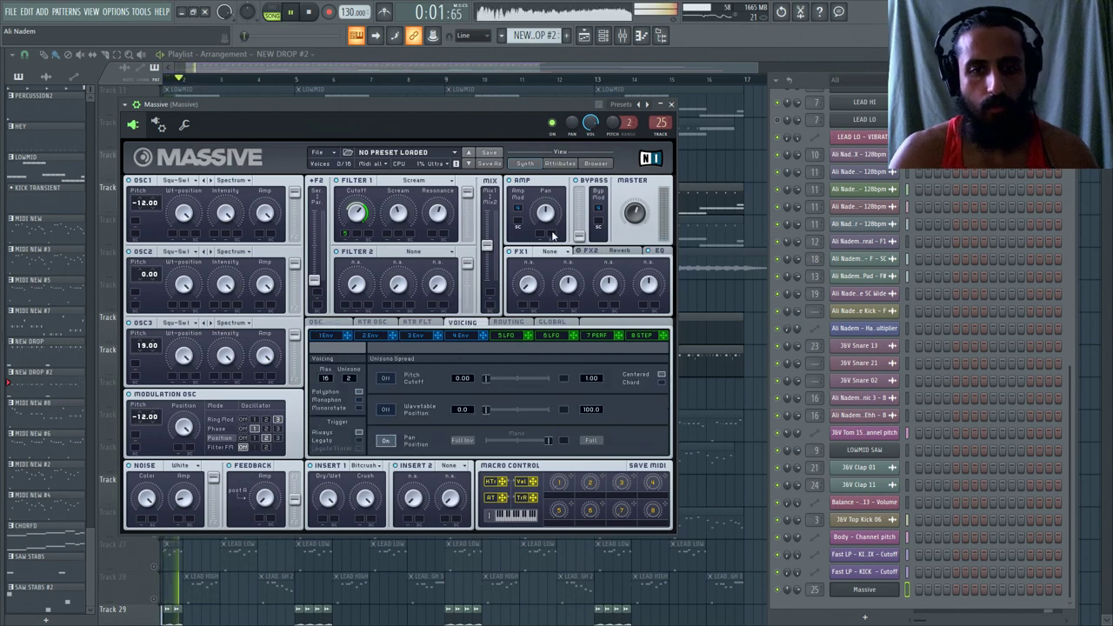
pyautogui.click(549, 250)
pyautogui.click(534, 300)
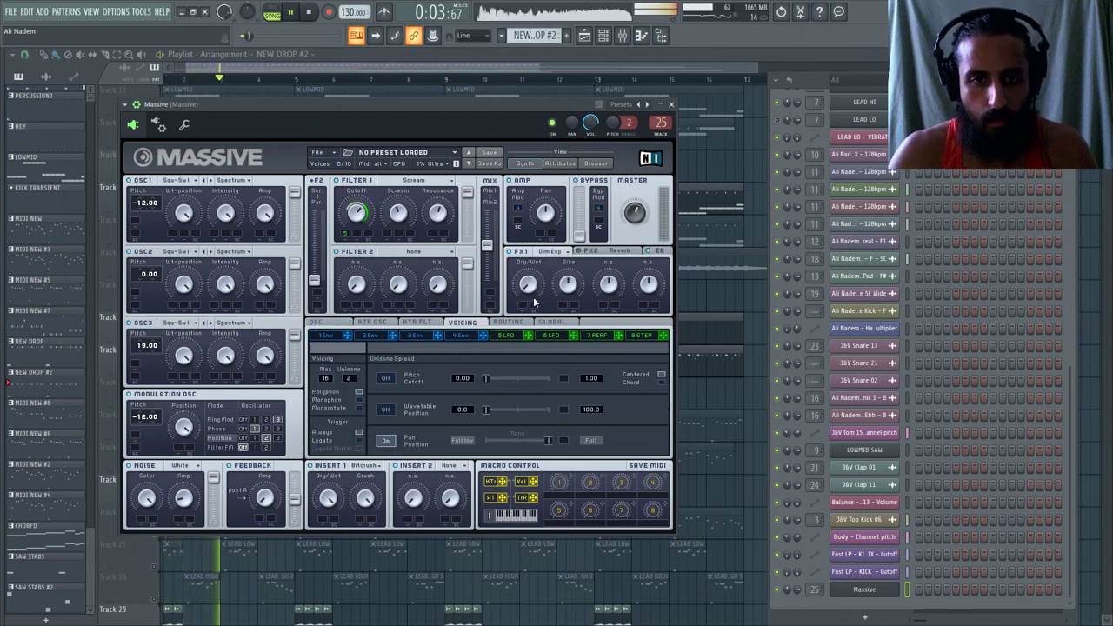
pyautogui.press('space')
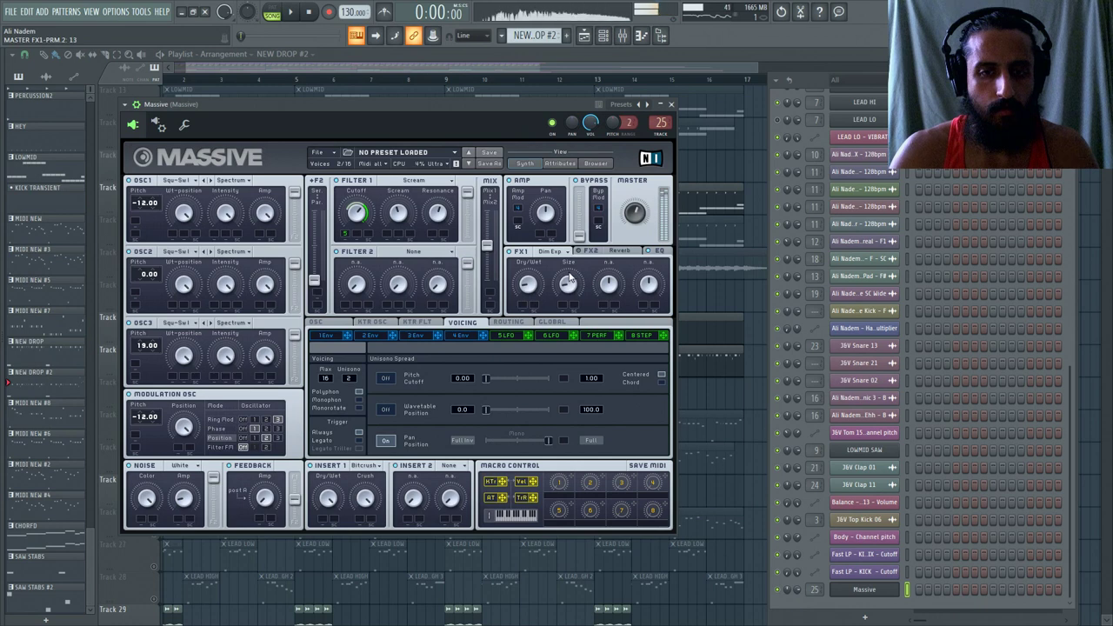
pyautogui.press('space')
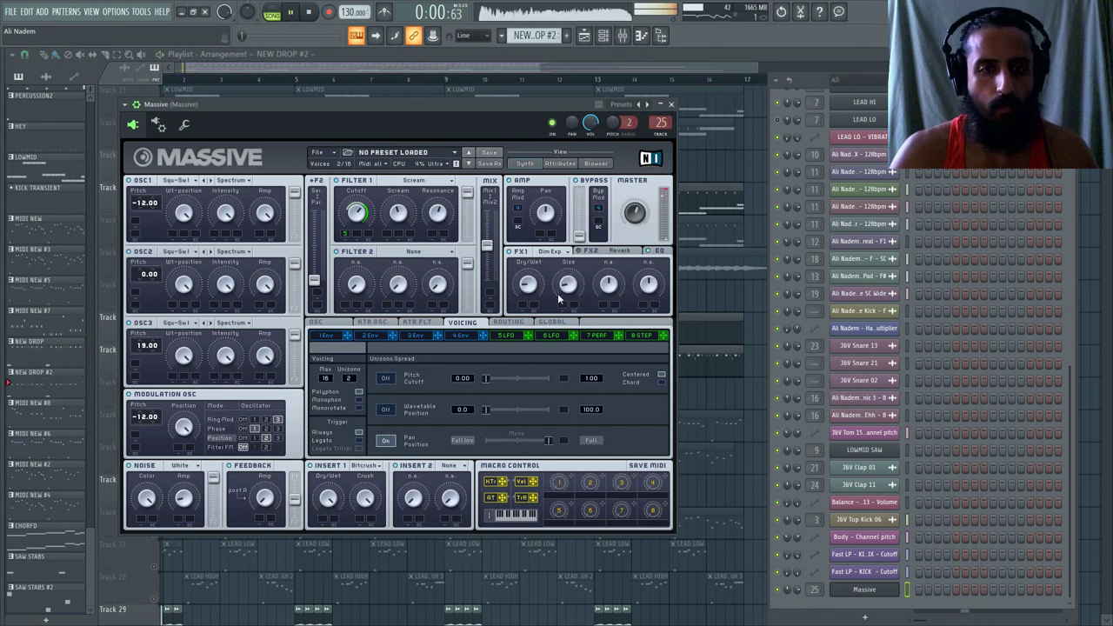
# Set the FX2 reverb's Dry/Wet to 23 during playback, and audition OSC2 pitches around 0.00.
pyautogui.click(591, 251)
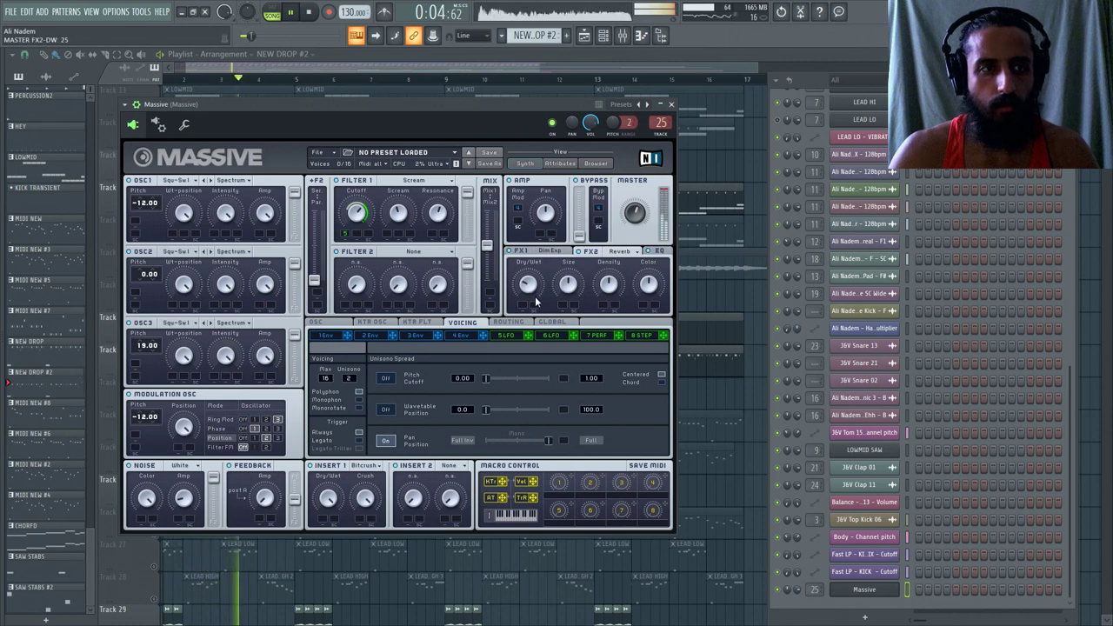
pyautogui.moveTo(528, 284); pyautogui.dragTo(538, 304)
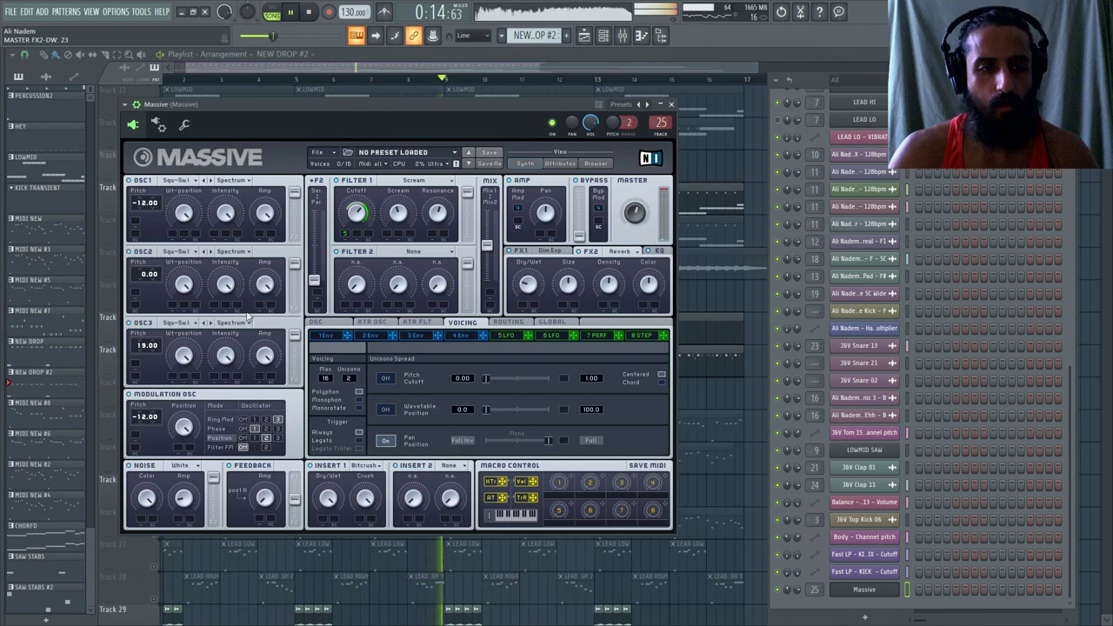
pyautogui.moveTo(148, 280); pyautogui.dragTo(146, 266)
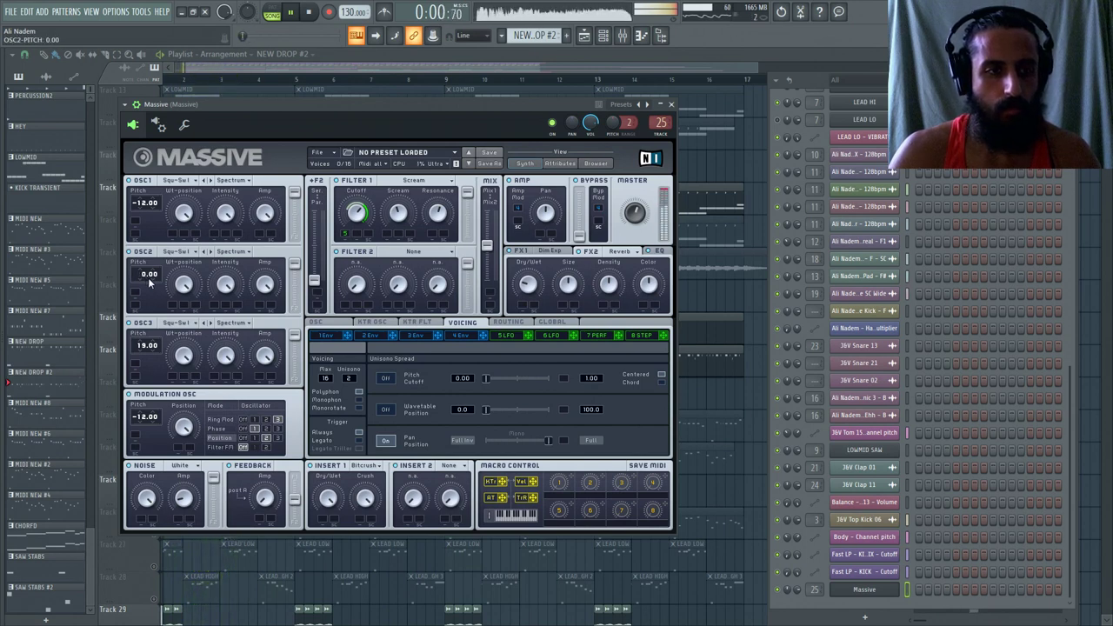
# Switch OSC2 to the Squ-Sw II wavetable, audition the same wavetable on OSC1, and replay the arrangement.
pyautogui.press('space')
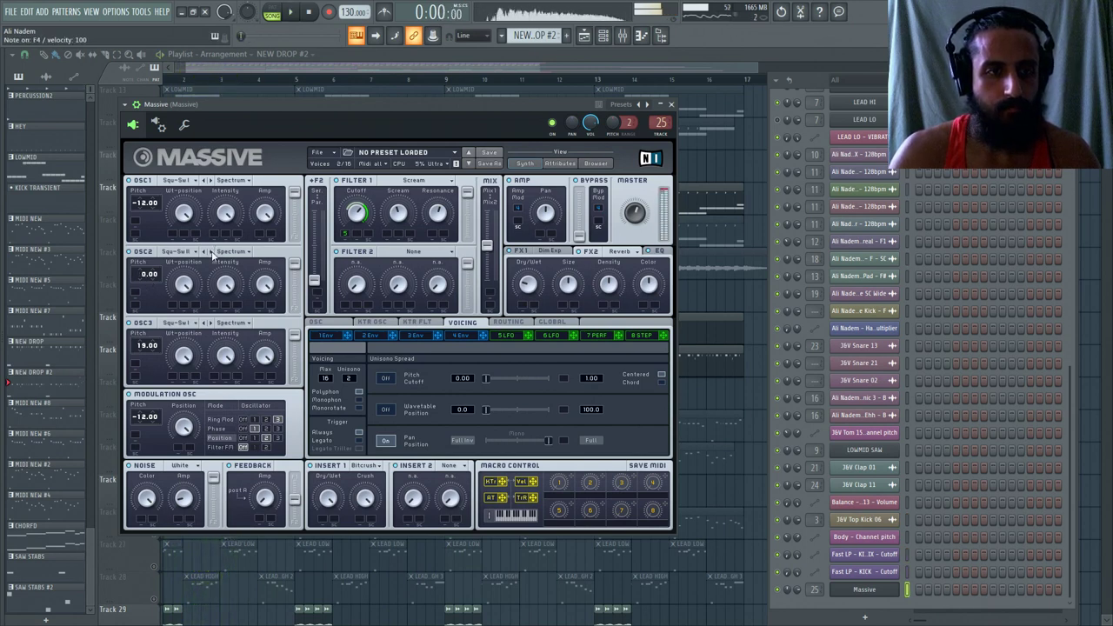
pyautogui.press('space')
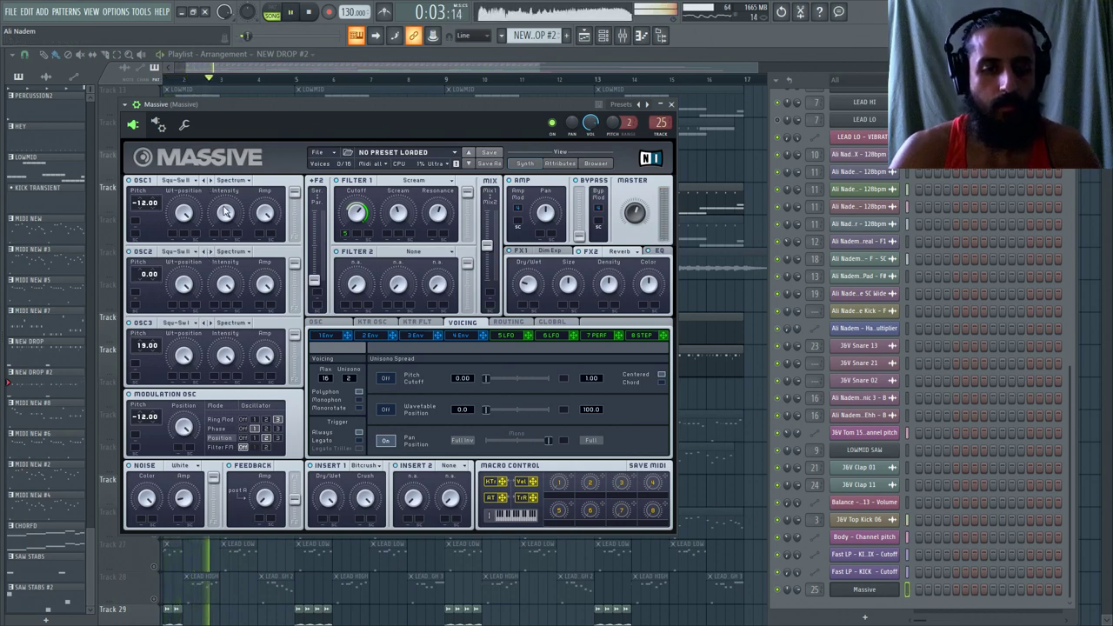
pyautogui.press('space')
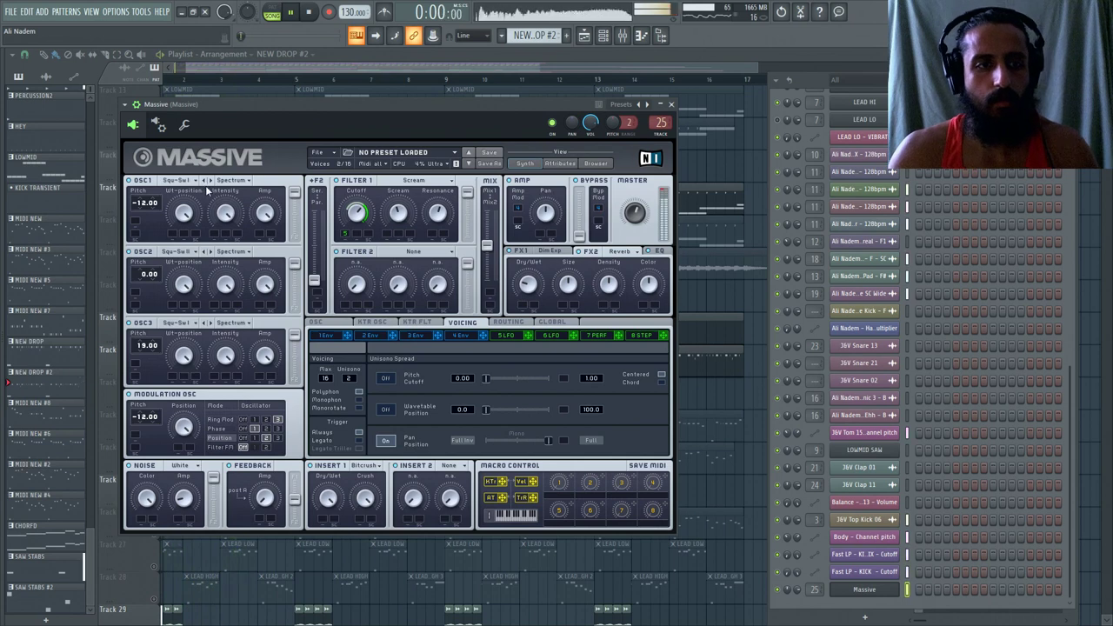
pyautogui.press('space')
pyautogui.press('space')
pyautogui.press('space')
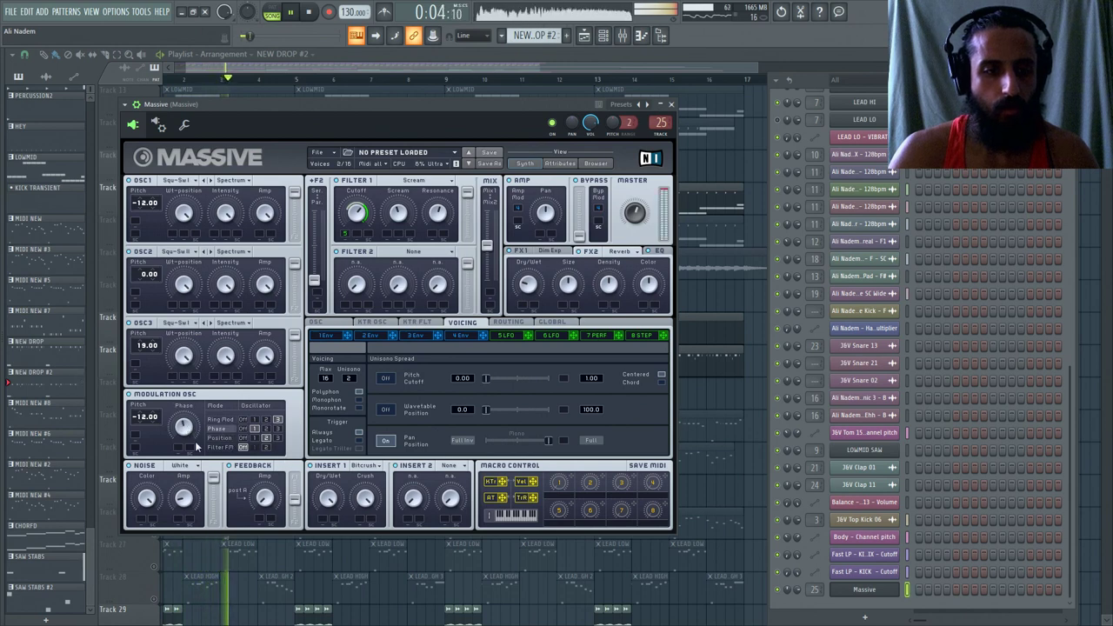
pyautogui.press('space')
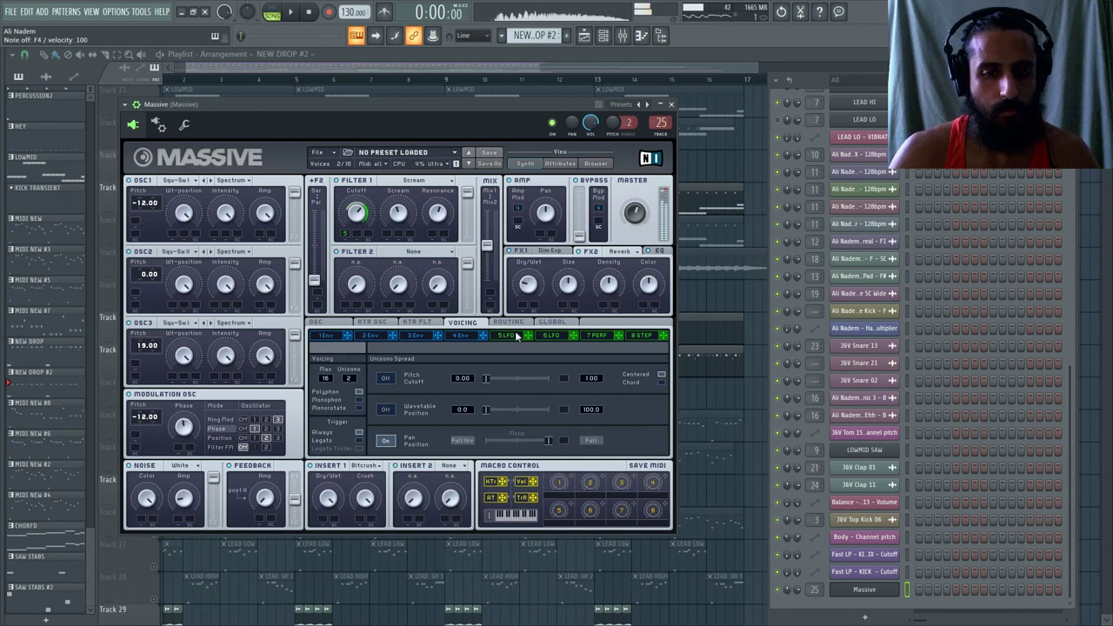
# Load a Bitcrusher in Insert 2, and shift the modulation oscillator's start phase to slightly below 180 degrees during playback.
pyautogui.click(449, 466)
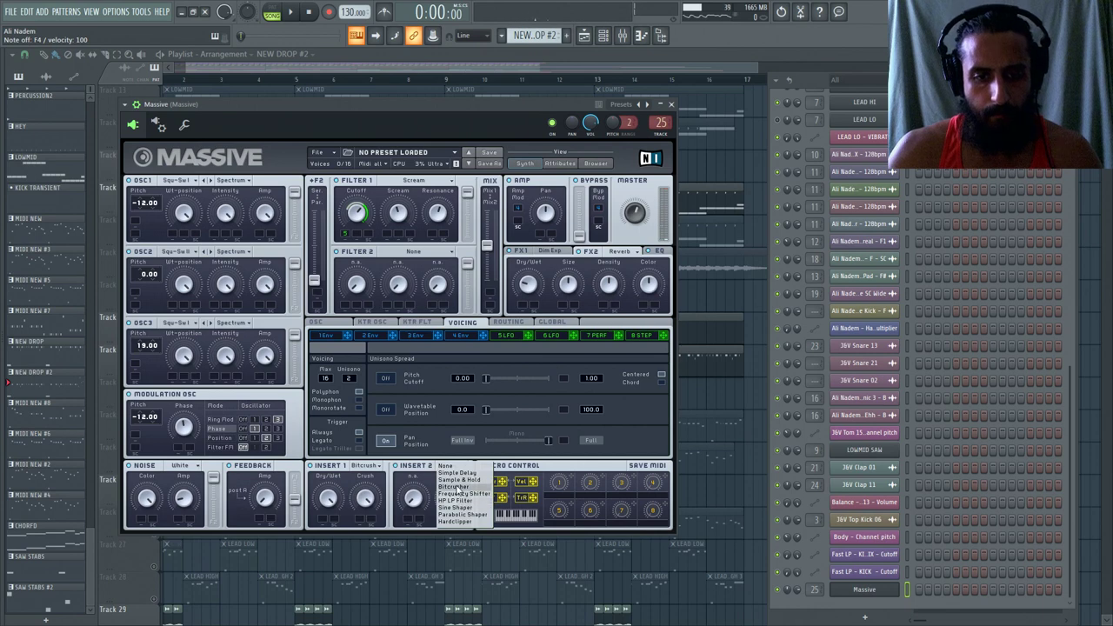
pyautogui.click(459, 493)
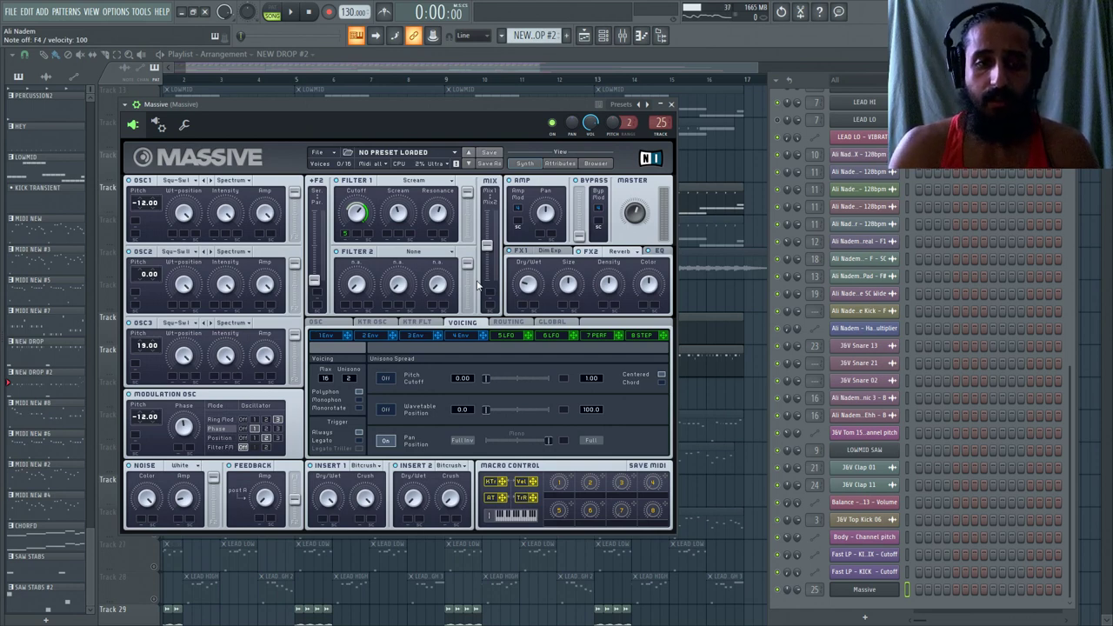
pyautogui.click(316, 322)
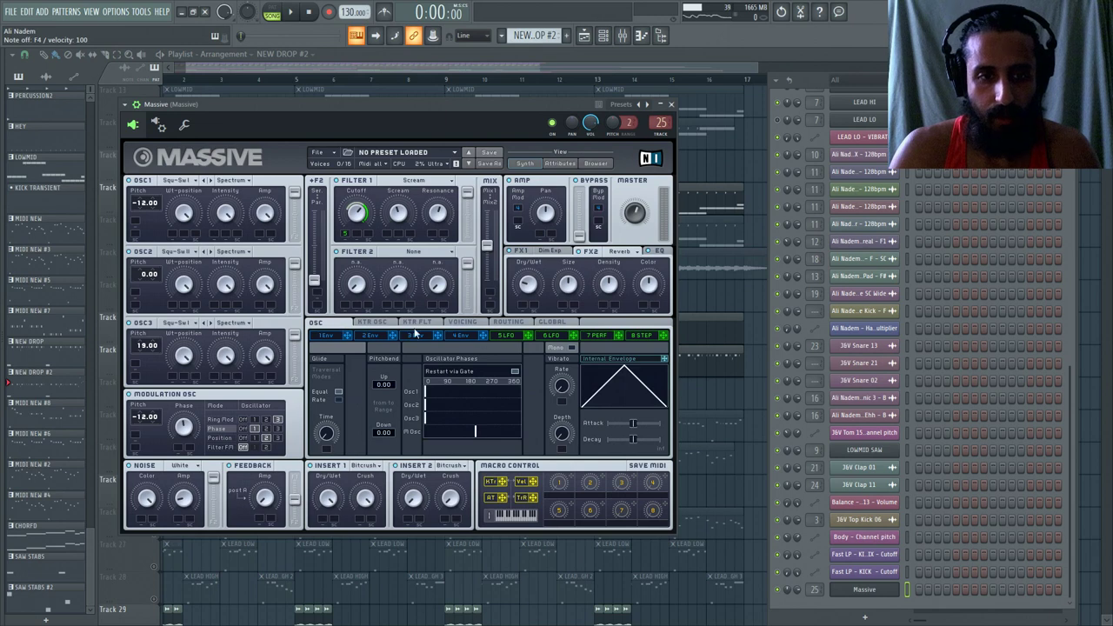
pyautogui.moveTo(457, 429); pyautogui.dragTo(509, 430)
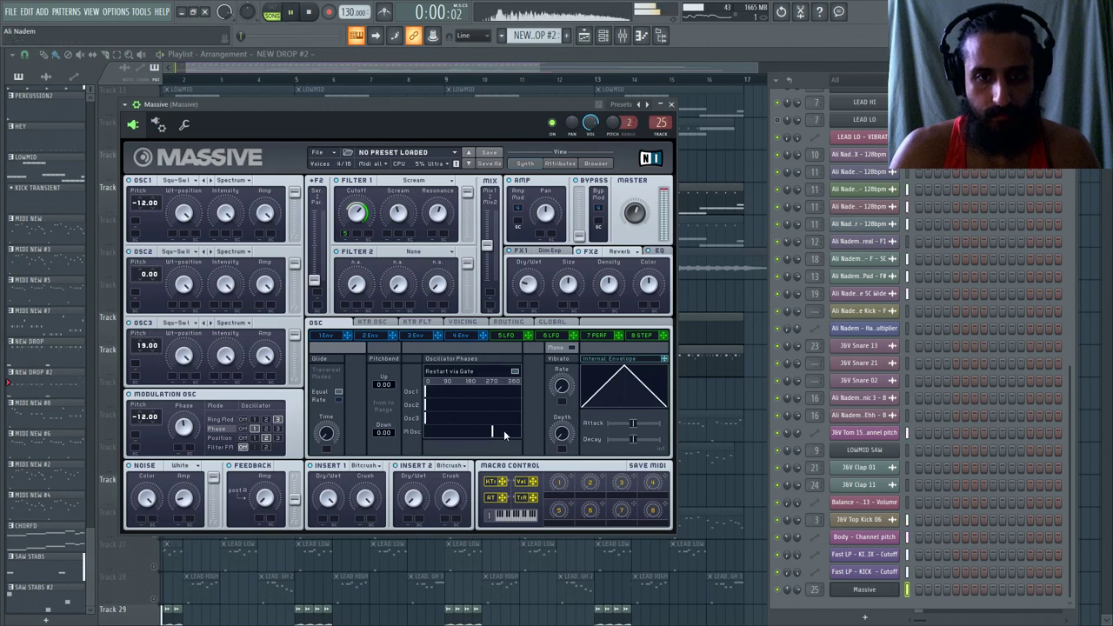
pyautogui.moveTo(506, 430); pyautogui.dragTo(485, 432)
pyautogui.press('space')
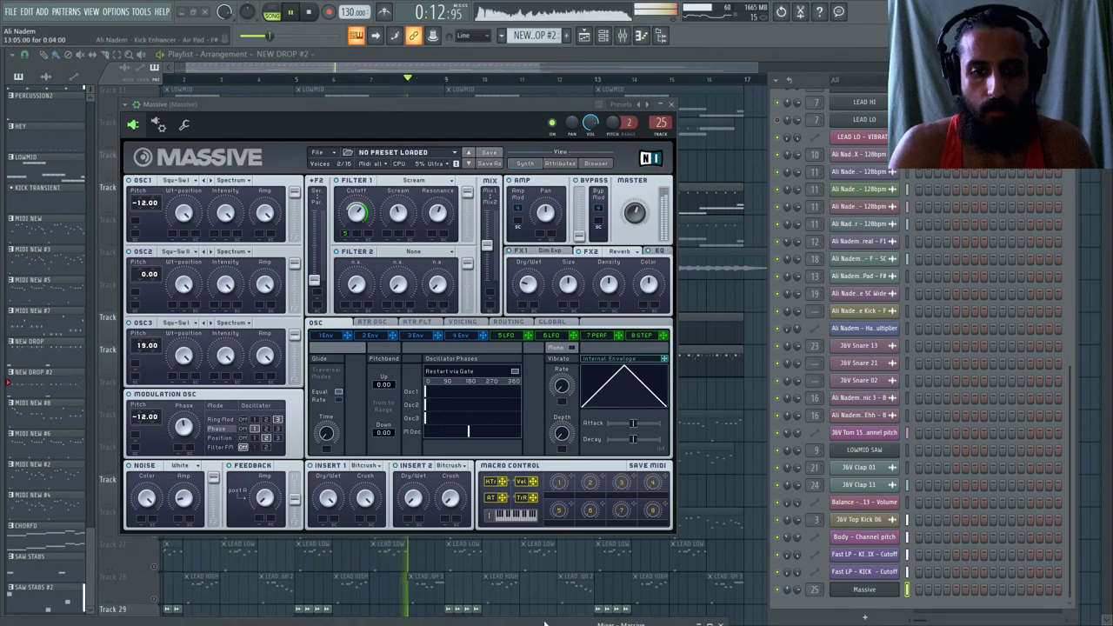
# Show the mixer and place it low enough to keep Massive's oscillator controls visible.
pyautogui.press('F9')
pyautogui.moveTo(617, 374); pyautogui.dragTo(842, 333)
pyautogui.moveTo(668, 327); pyautogui.dragTo(639, 509)
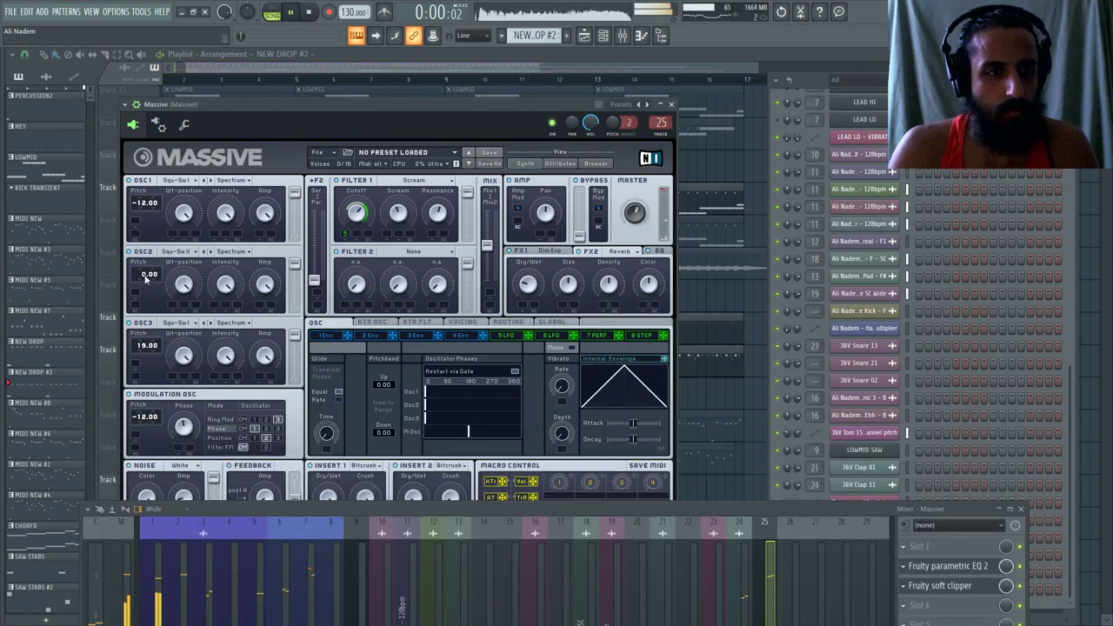
# Audition other OSC2 pitches around 0.00 during playback, and move the mixer clear of Massive.
pyautogui.scroll(-10, 144, 275)
pyautogui.press('space')
pyautogui.scroll(-1, 157, 278)
pyautogui.press('c')
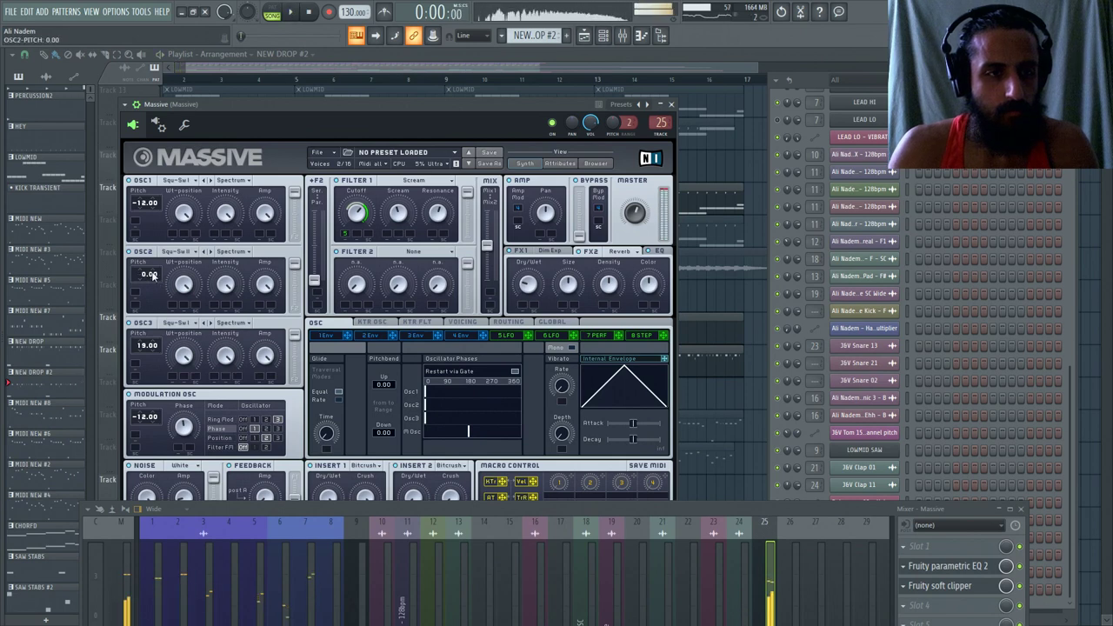
pyautogui.moveTo(296, 513); pyautogui.dragTo(319, 587)
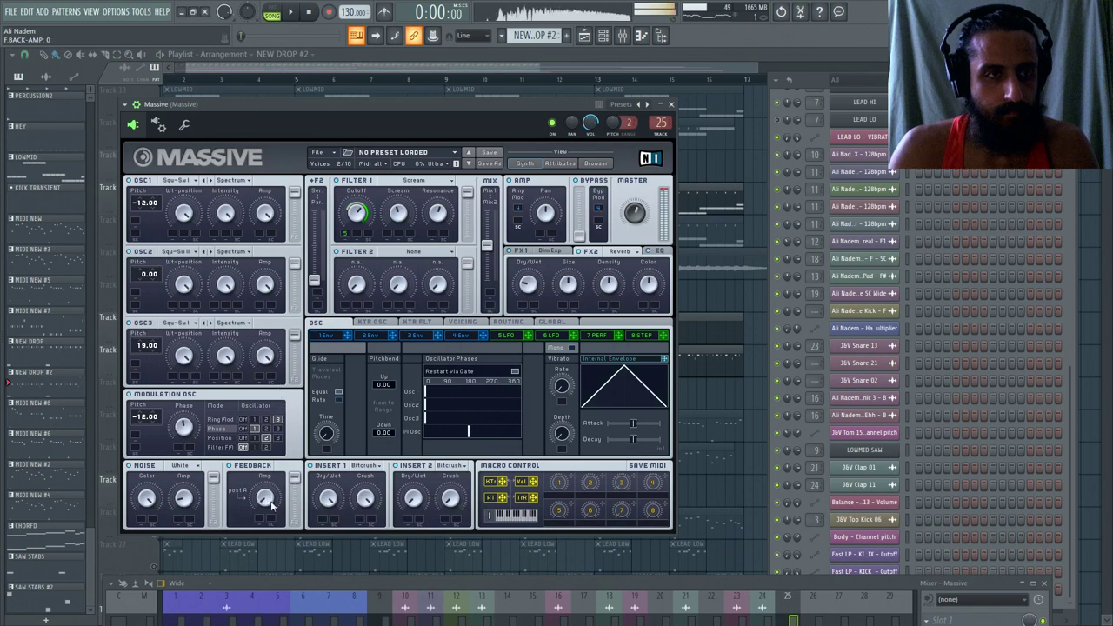
# Randomize Massive's oscillator types repeatedly at 30% with Type Sel in the global settings, and play the arrangement with the result.
pyautogui.click(510, 322)
pyautogui.click(552, 322)
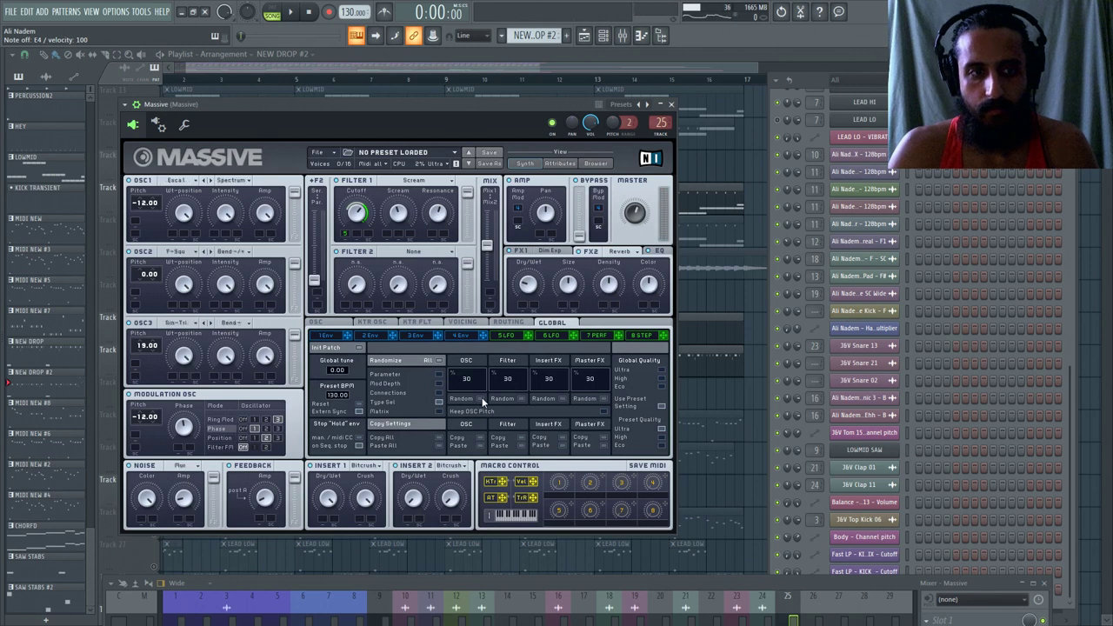
pyautogui.click(483, 402)
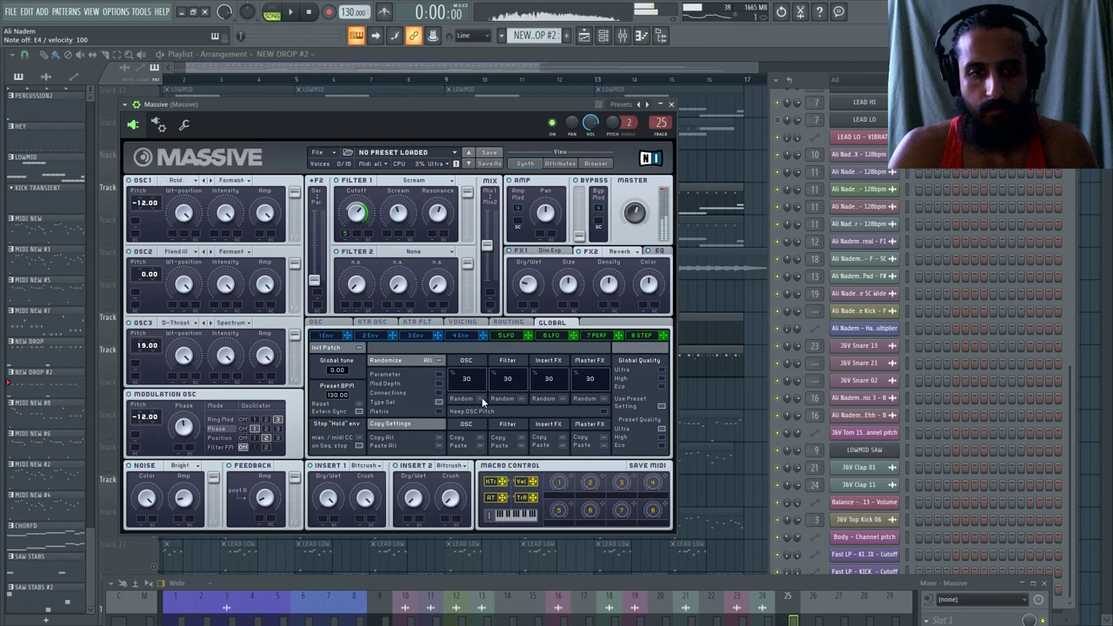
pyautogui.click(483, 402)
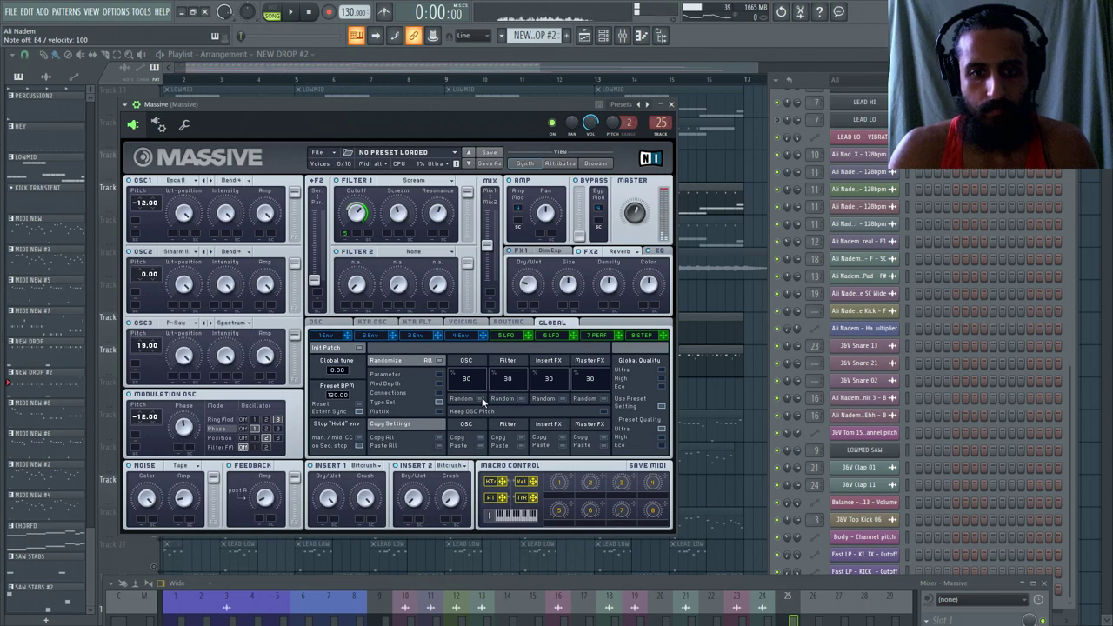
pyautogui.click(482, 402)
pyautogui.press('space')
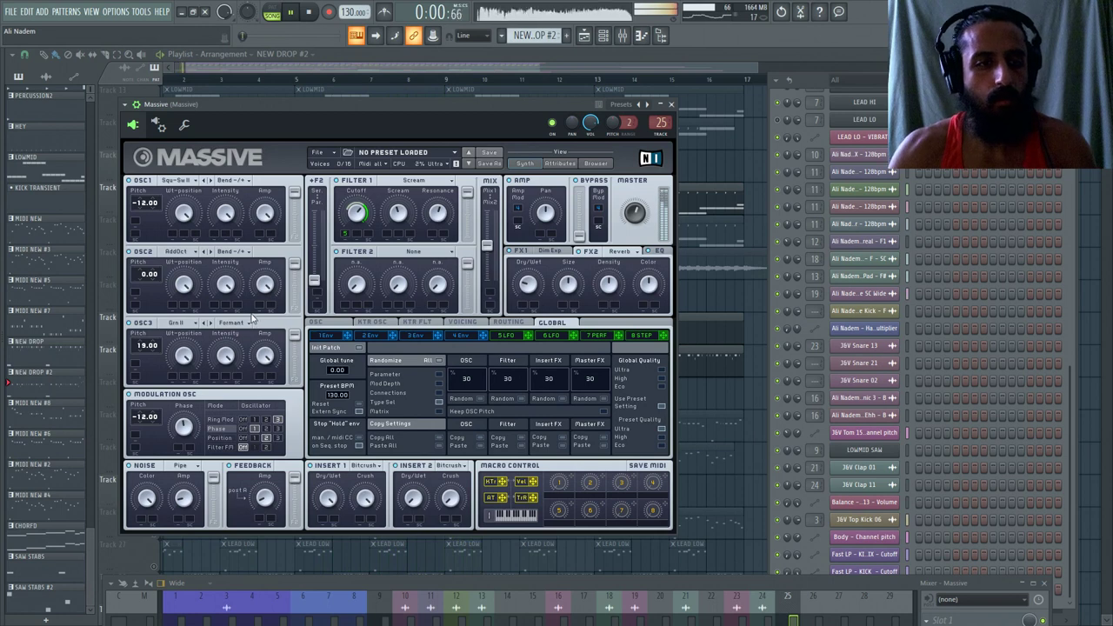
# Audition OSC3 at pitch 20.00, and adjust Insert 2's Crush amount while replaying the arrangement.
pyautogui.press('space')
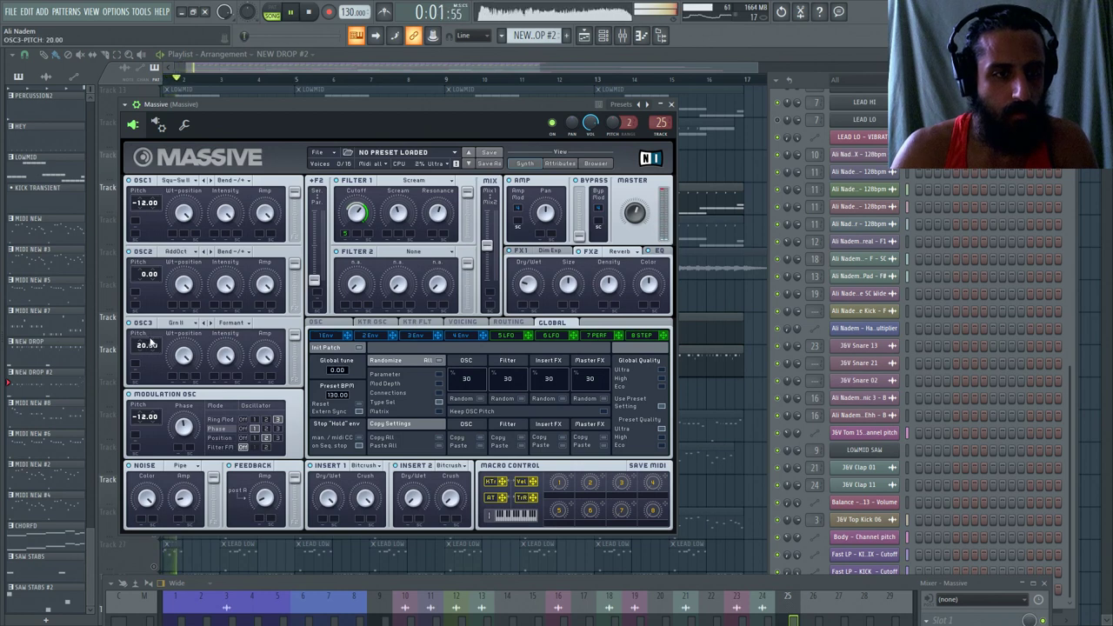
pyautogui.press('space')
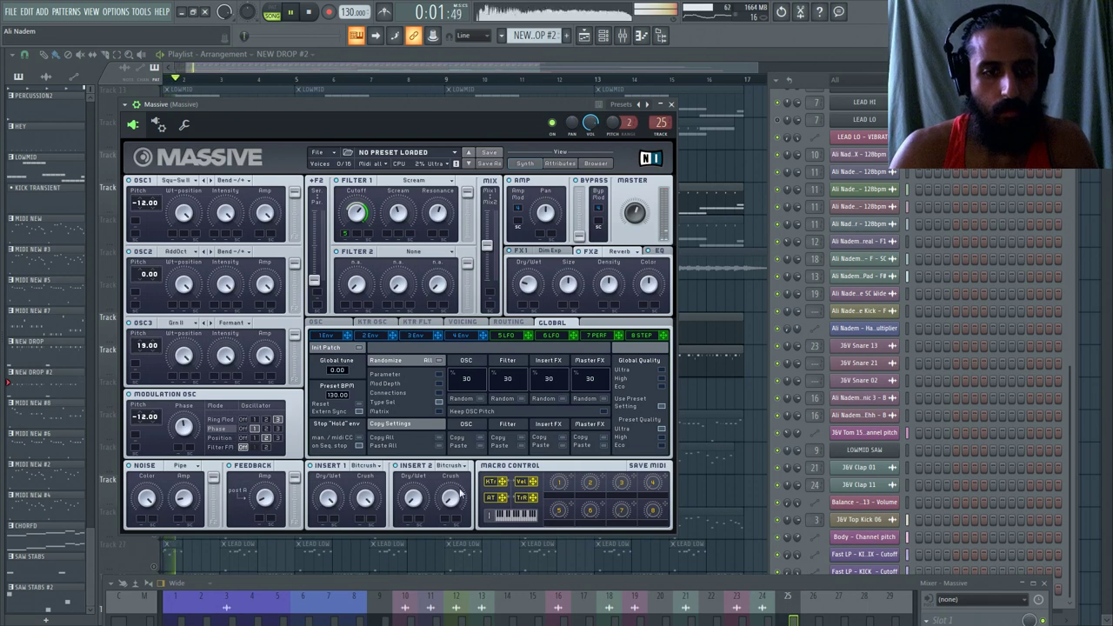
pyautogui.moveTo(449, 494); pyautogui.dragTo(451, 502)
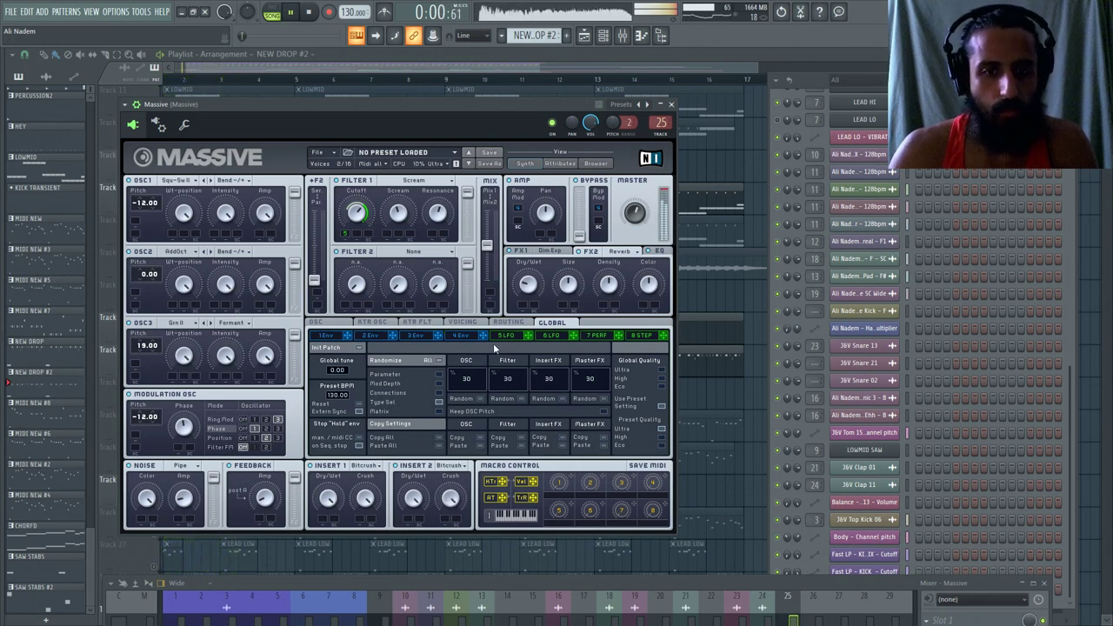
pyautogui.moveTo(448, 494); pyautogui.dragTo(452, 487)
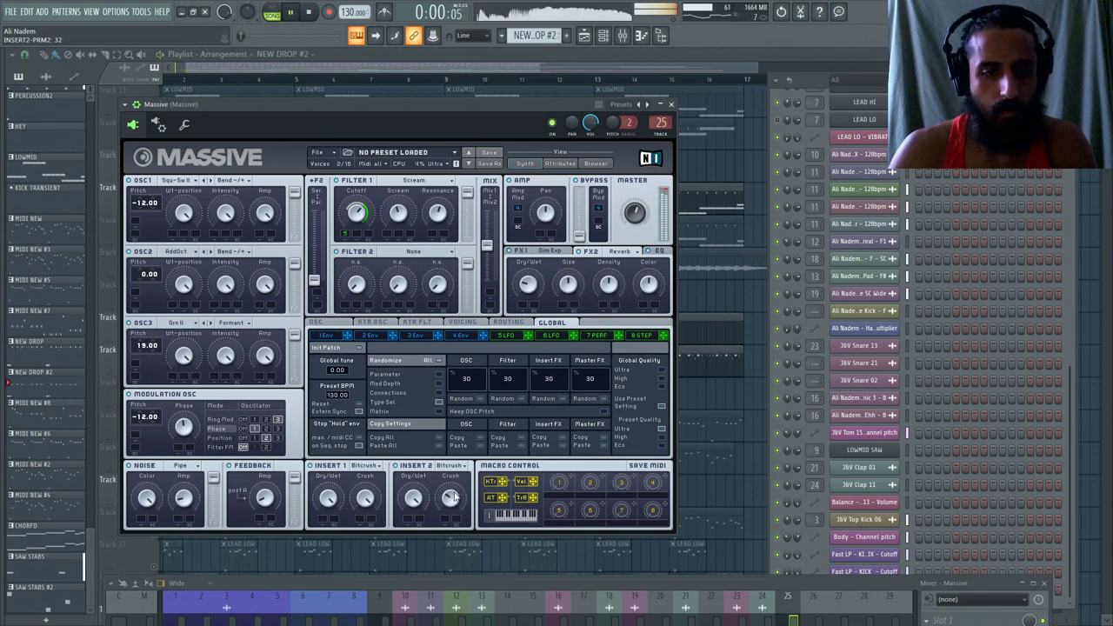
pyautogui.moveTo(453, 498); pyautogui.dragTo(453, 503)
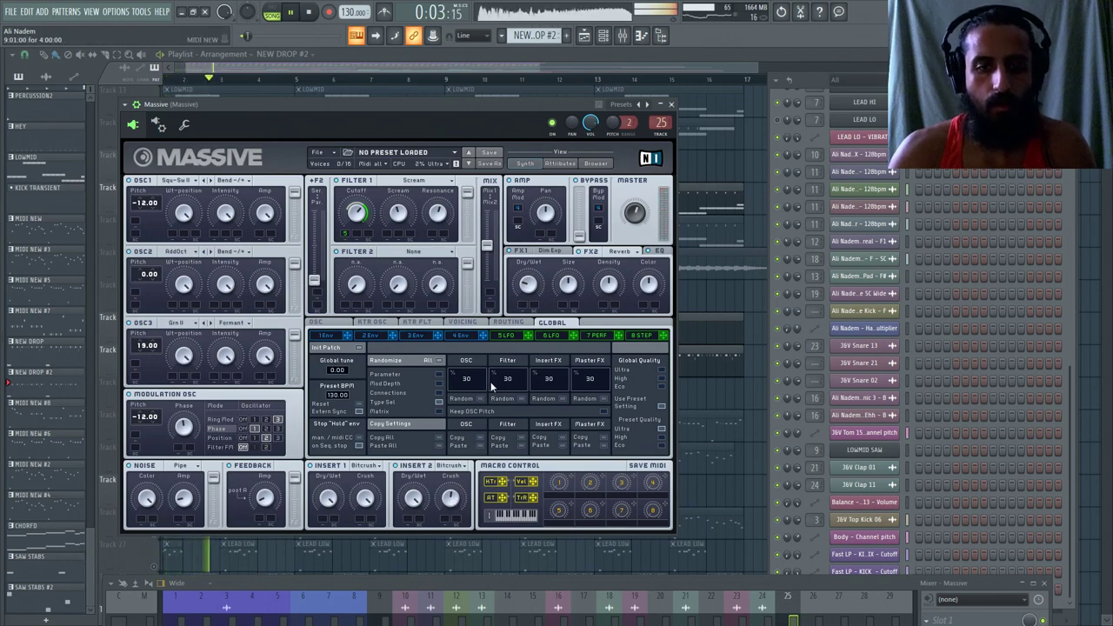
# Bring the mixer to the front and select the LEAD MIX track to examine its effects chain.
pyautogui.press('F9')
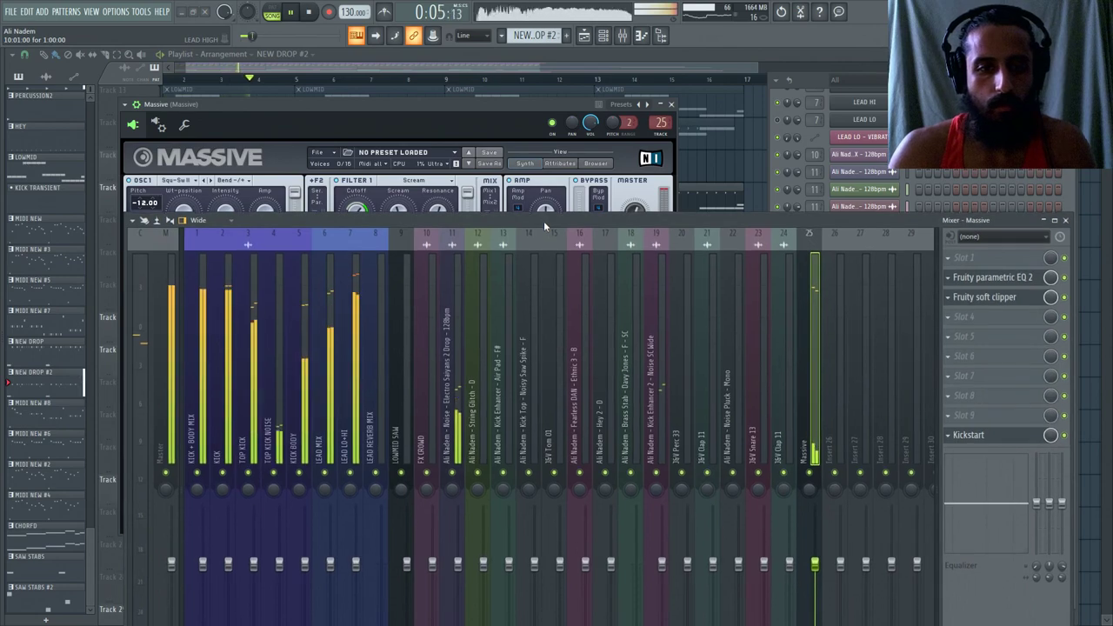
pyautogui.click(374, 331)
pyautogui.click(315, 357)
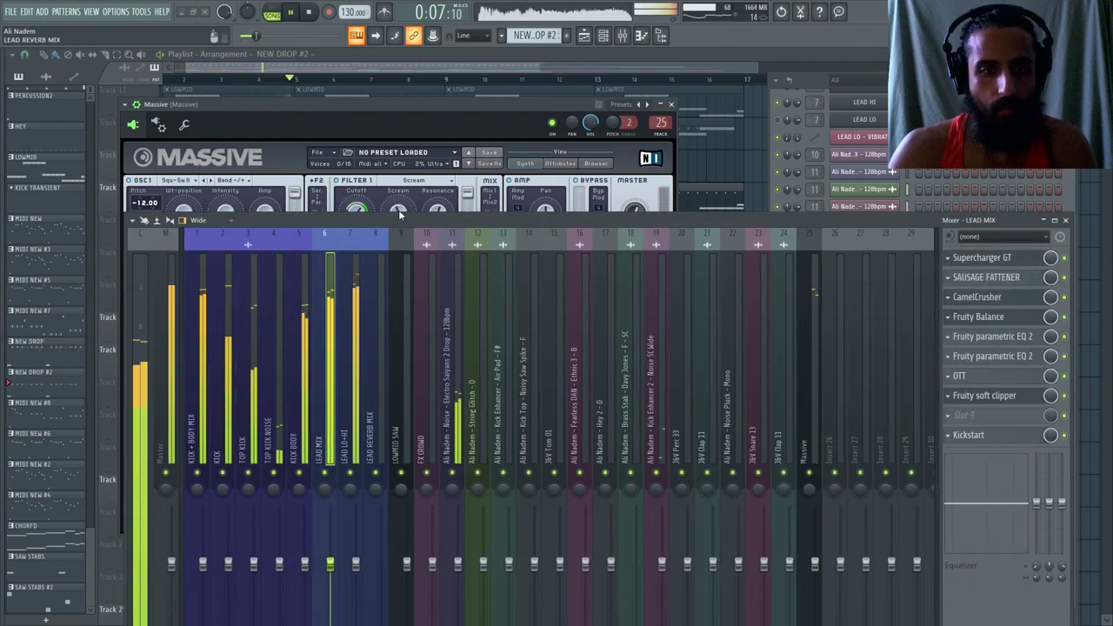
# Stop playback and sidechain the LEAD MIX mixer track to the Massive track.
pyautogui.moveTo(400, 225); pyautogui.dragTo(379, 65)
pyautogui.press('space')
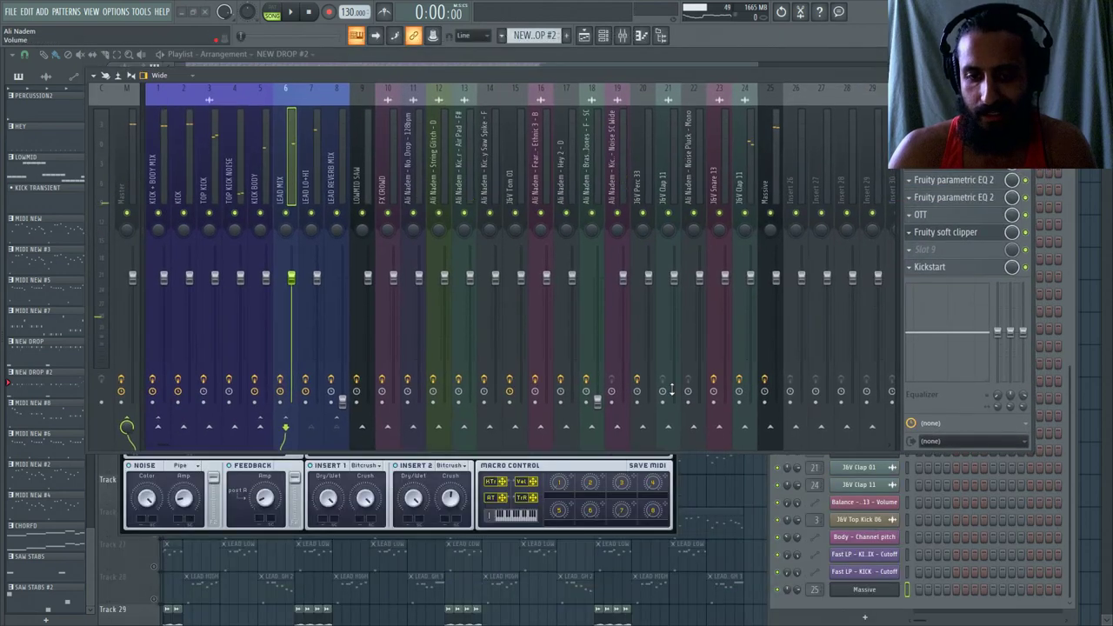
pyautogui.rightClick(772, 436)
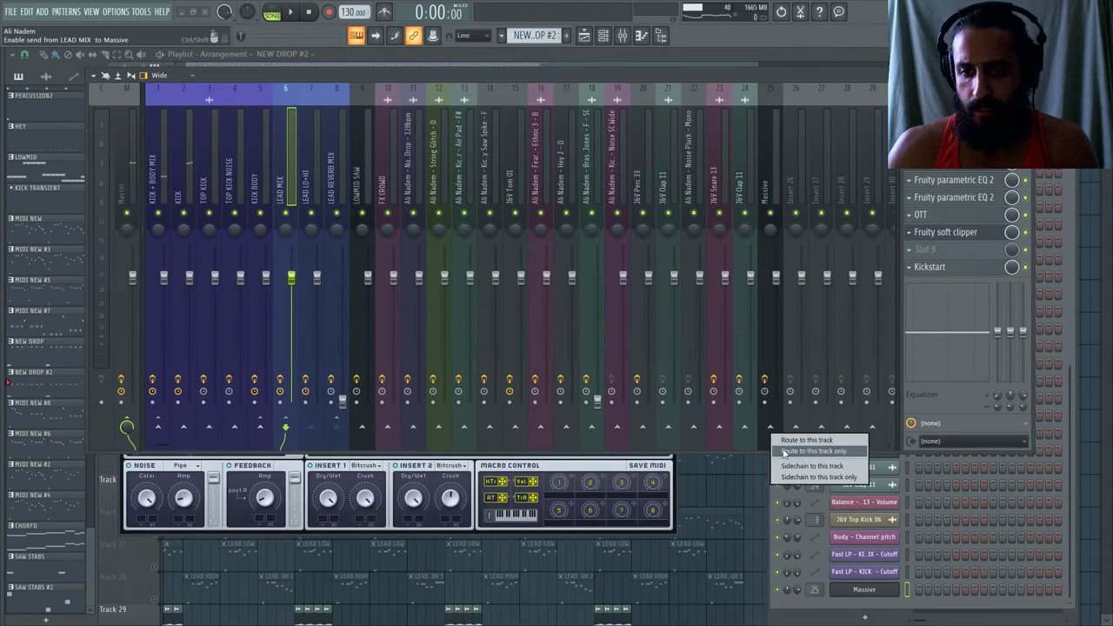
pyautogui.click(794, 468)
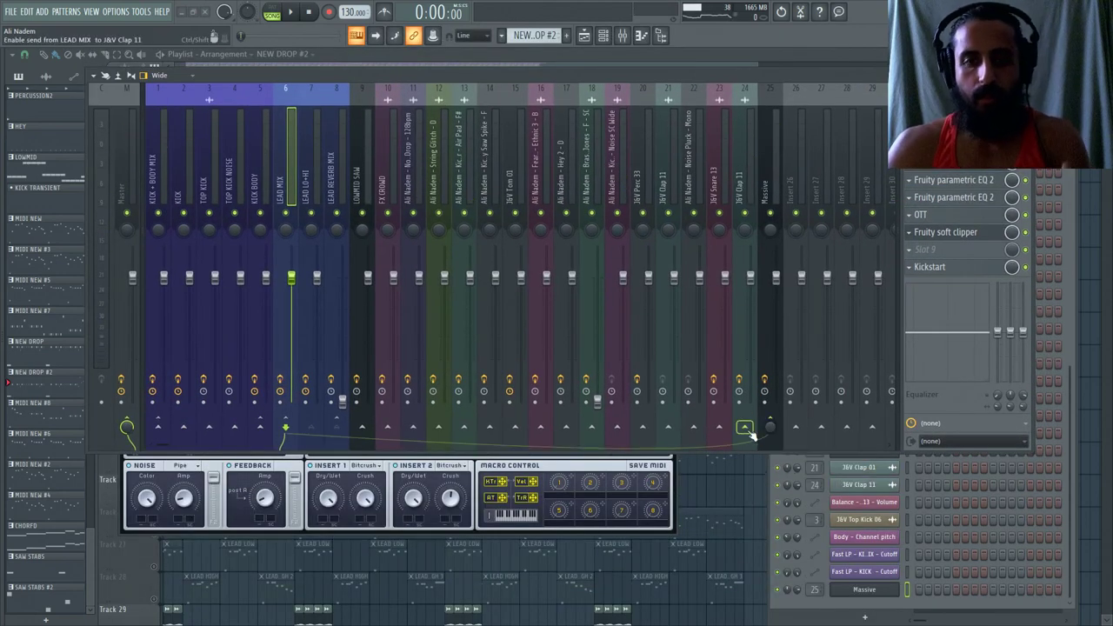
# Move the Massive mixer track from insert 25 to insert 6, between KICK BODY and LEAD MIX.
pyautogui.click(779, 180)
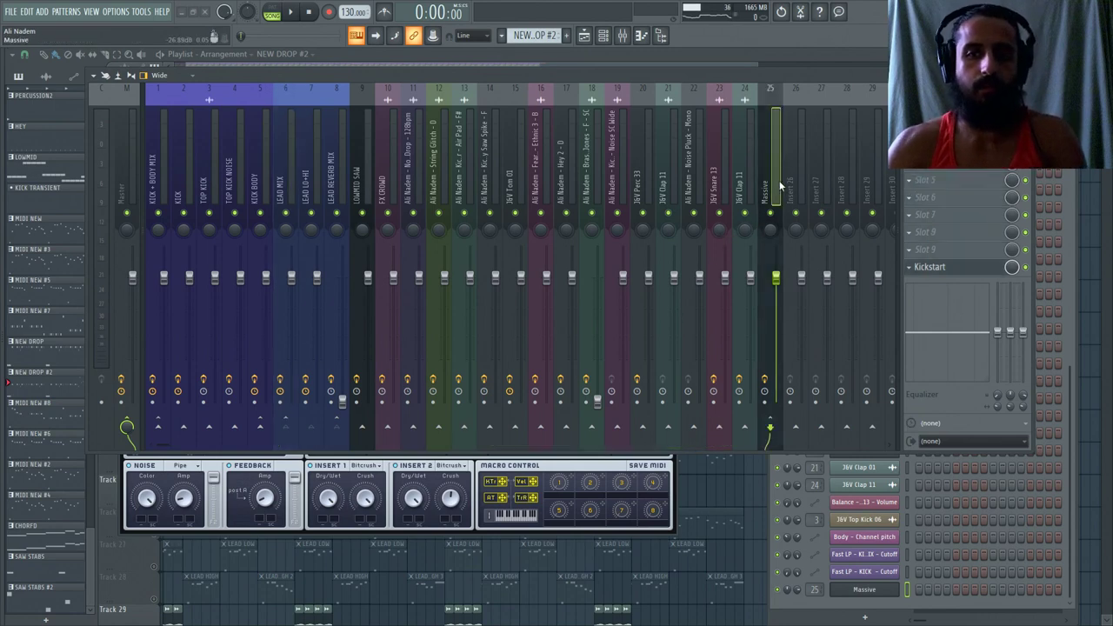
pyautogui.hotkey('alt', 'Left')
pyautogui.hotkey('alt', 'Left')
pyautogui.hotkey('alt', 'Left')
pyautogui.hotkey('alt', 'Left')
pyautogui.hotkey('alt', 'Left')
pyautogui.hotkey('alt', 'Left')
pyautogui.hotkey('alt', 'Left')
pyautogui.hotkey('alt', 'Left')
pyautogui.hotkey('alt', 'Left')
pyautogui.hotkey('alt', 'Left')
pyautogui.hotkey('alt', 'Left')
pyautogui.hotkey('alt', 'Left')
pyautogui.hotkey('alt', 'Left')
pyautogui.hotkey('alt', 'Left')
pyautogui.hotkey('alt', 'Left')
pyautogui.hotkey('alt', 'Left')
pyautogui.hotkey('alt', 'Left')
pyautogui.hotkey('alt', 'Left')
pyautogui.hotkey('alt', 'Left')
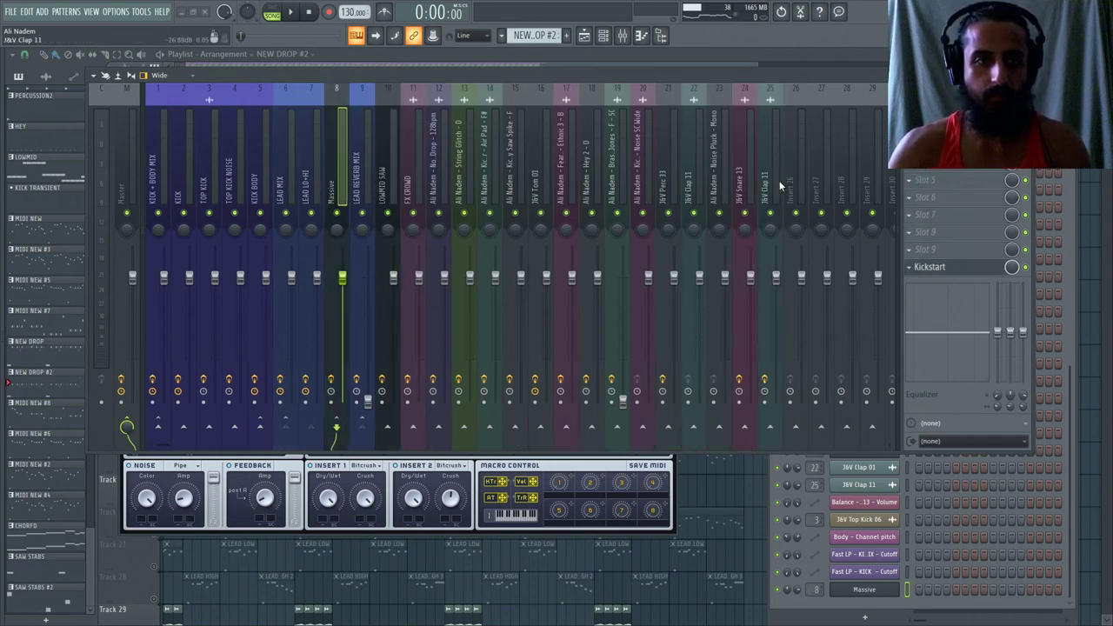
# Rename the moved Massive mixer track as STAB and recolour it blue.
pyautogui.press('F2')
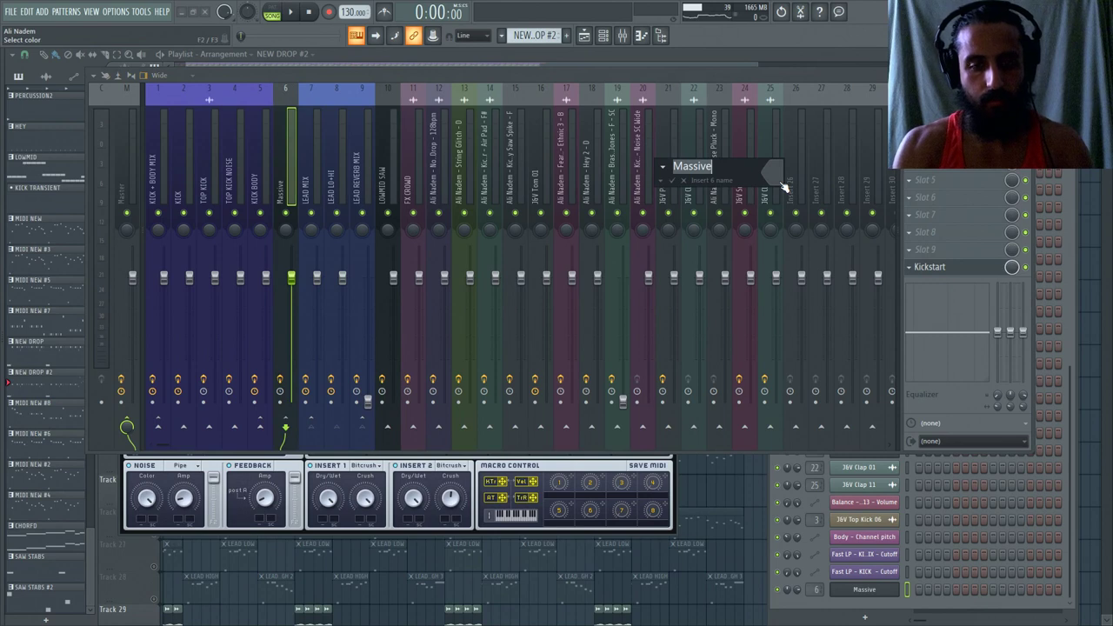
pyautogui.write('STAB')
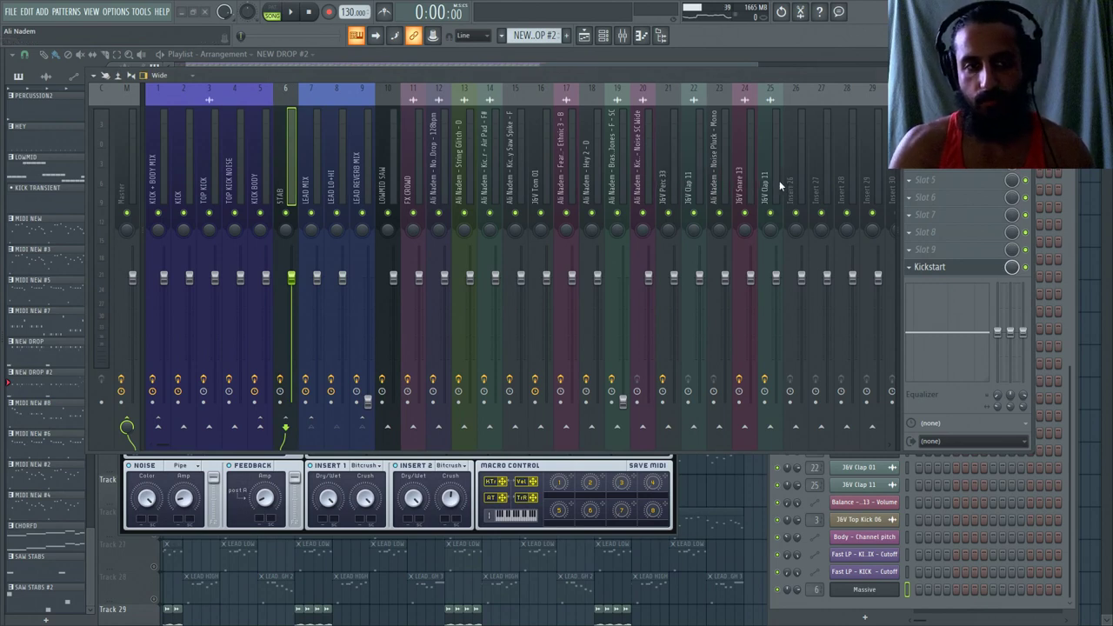
pyautogui.click(773, 183)
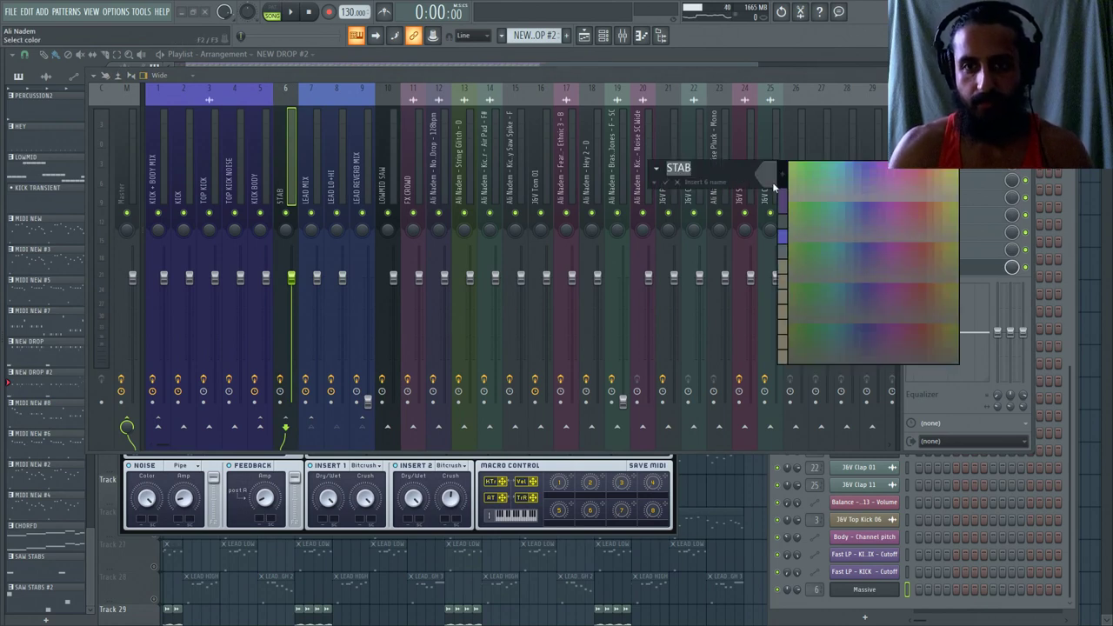
pyautogui.click(856, 170)
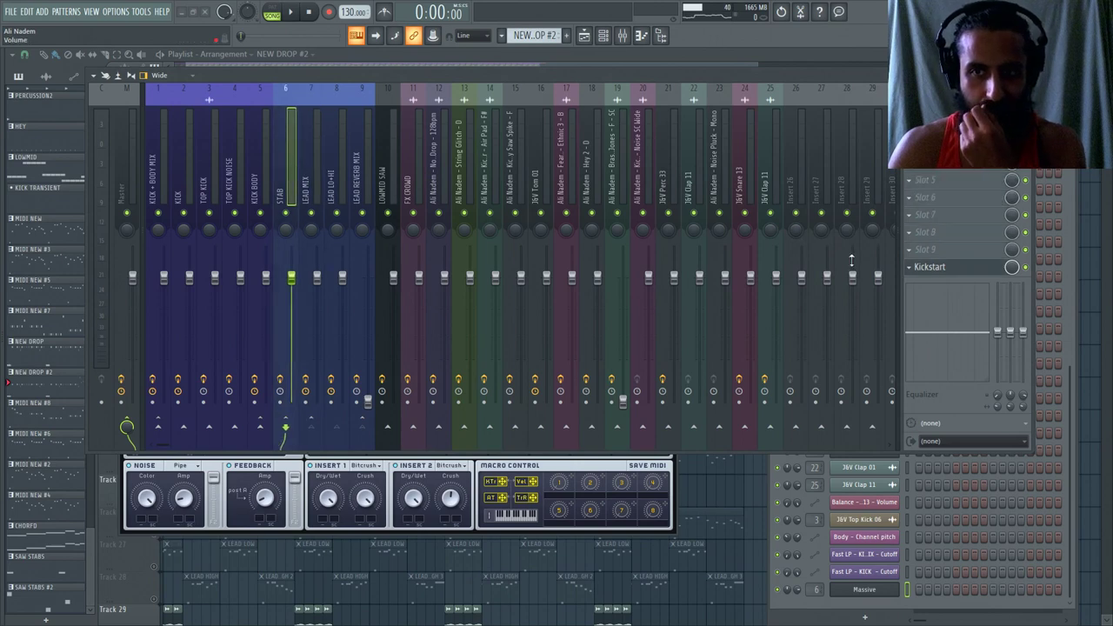
# Load FabFilter Pro-C 2 in slot 9 of the STAB track, and map its stereo side chain input to 1.
pyautogui.click(915, 250)
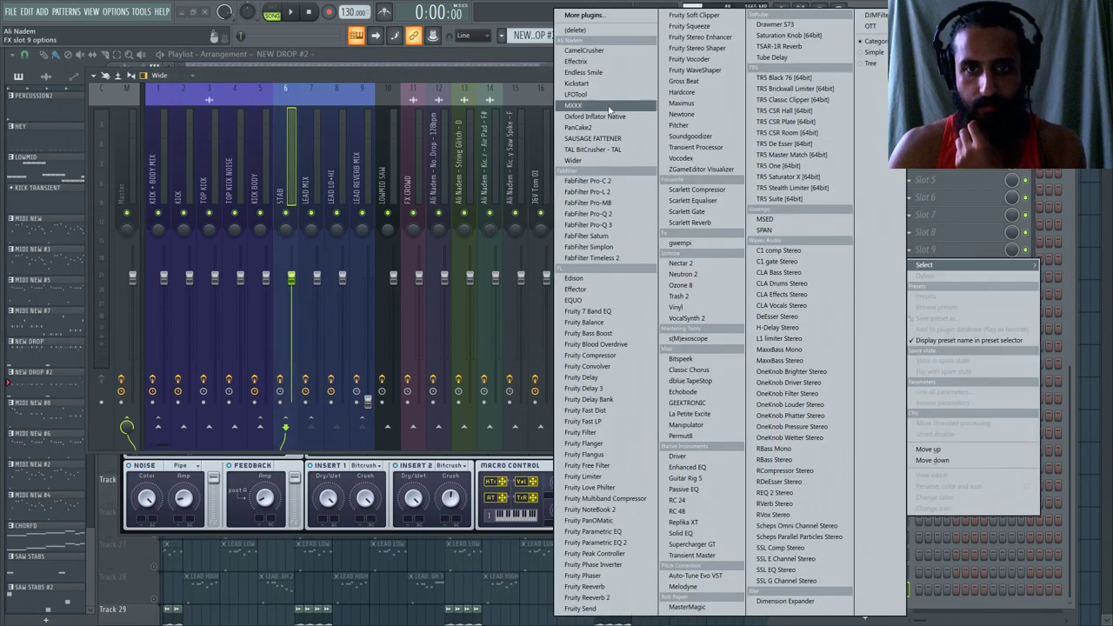
pyautogui.click(628, 180)
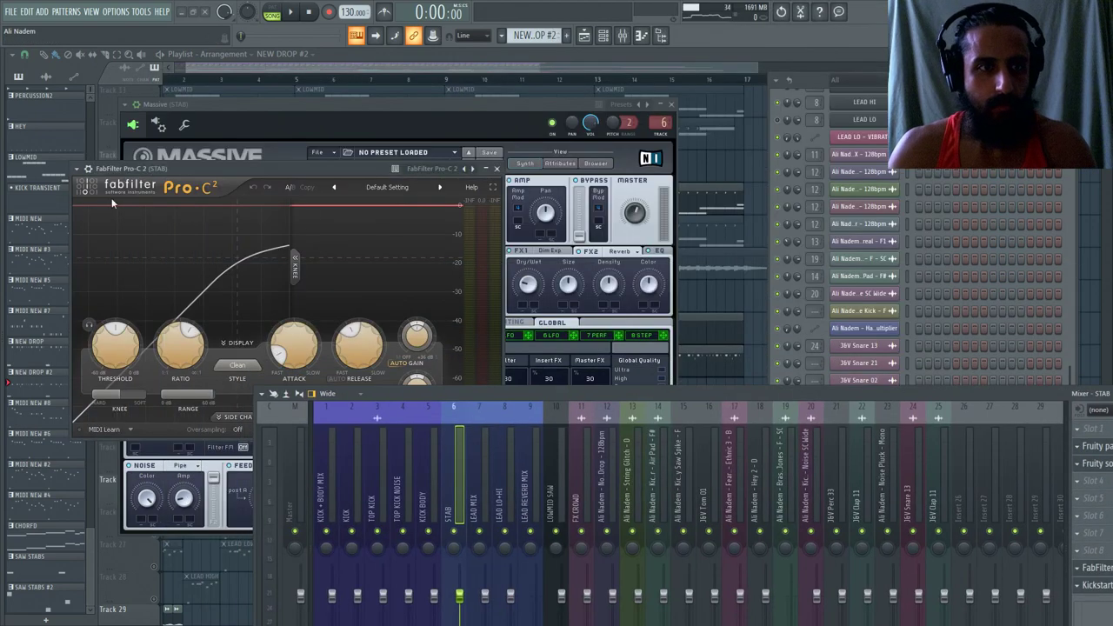
pyautogui.click(88, 169)
pyautogui.moveTo(139, 106); pyautogui.dragTo(310, 105)
pyautogui.click(294, 150)
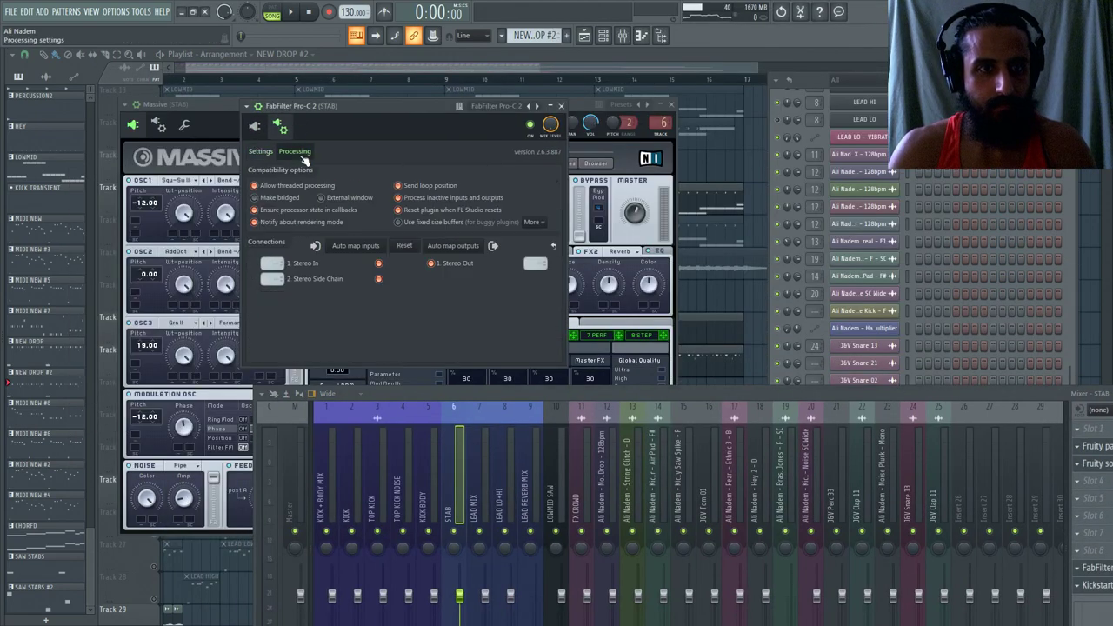
pyautogui.click(273, 276)
pyautogui.click(302, 276)
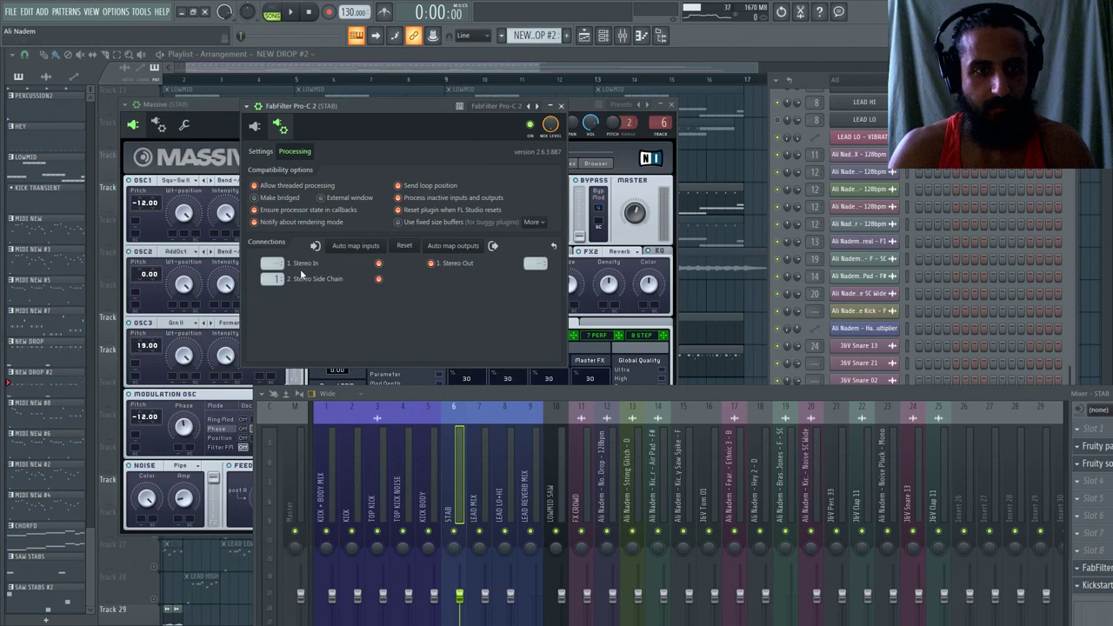
pyautogui.click(271, 279)
pyautogui.click(255, 126)
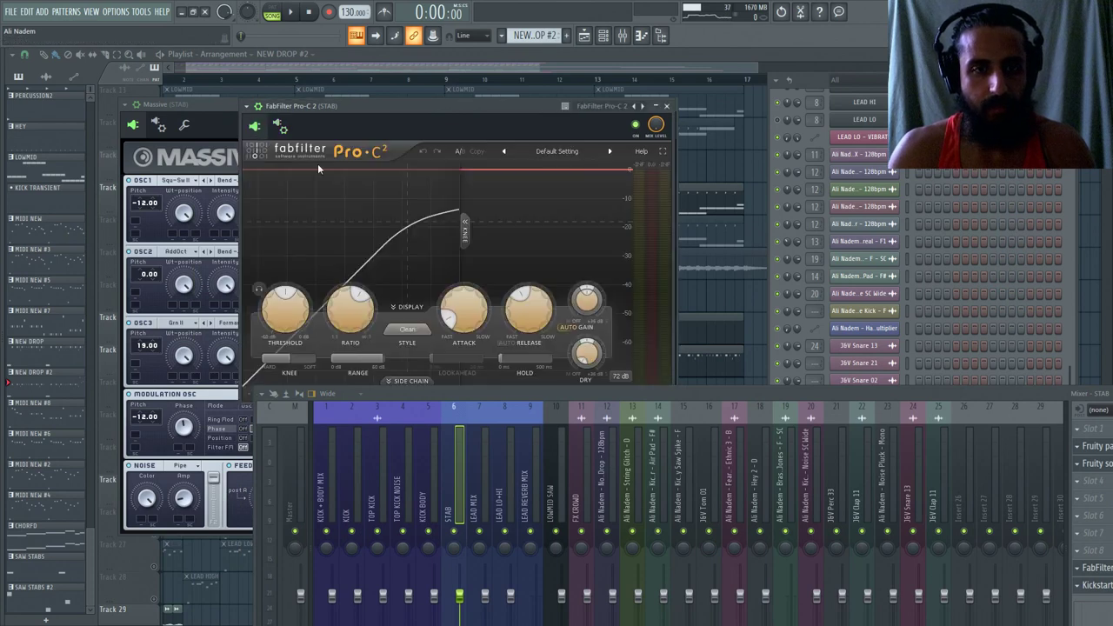
# Set Pro-C 2 to external side chain with 0 dB knee and fastest attack and release, threshold -60 dB and maximum ratio.
pyautogui.click(551, 152)
pyautogui.click(409, 179)
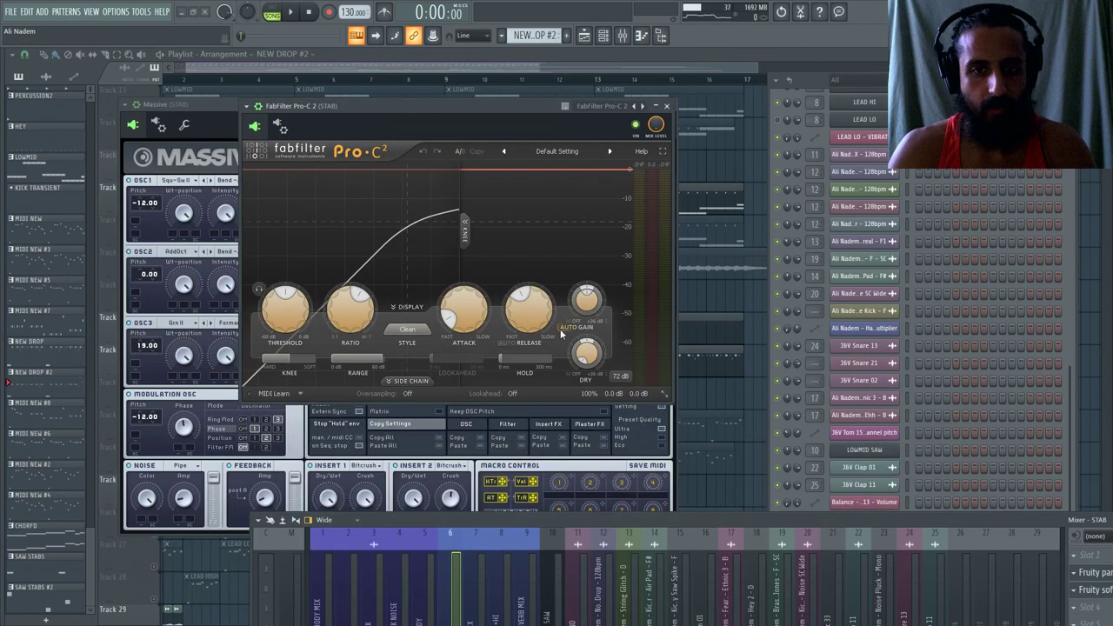
pyautogui.click(410, 381)
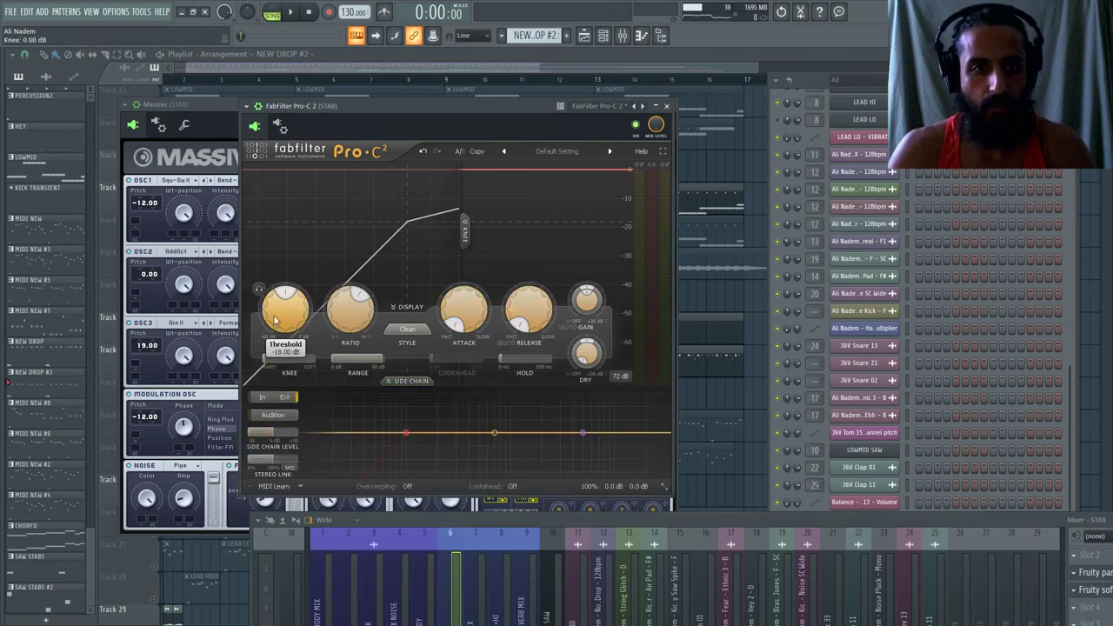
pyautogui.moveTo(285, 310); pyautogui.dragTo(295, 477)
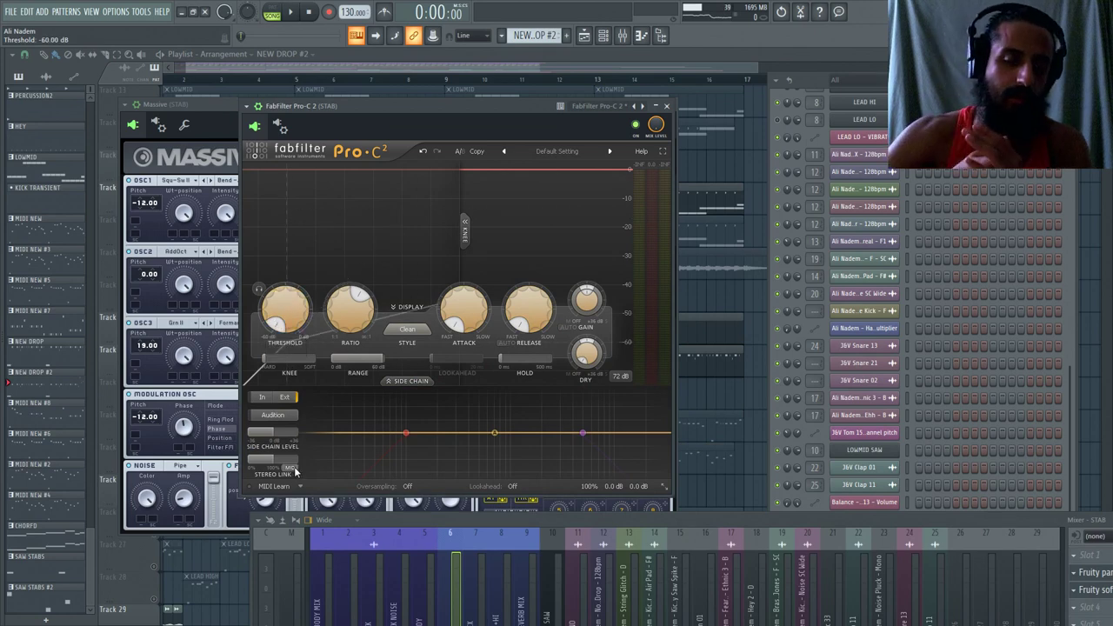
pyautogui.moveTo(295, 471)
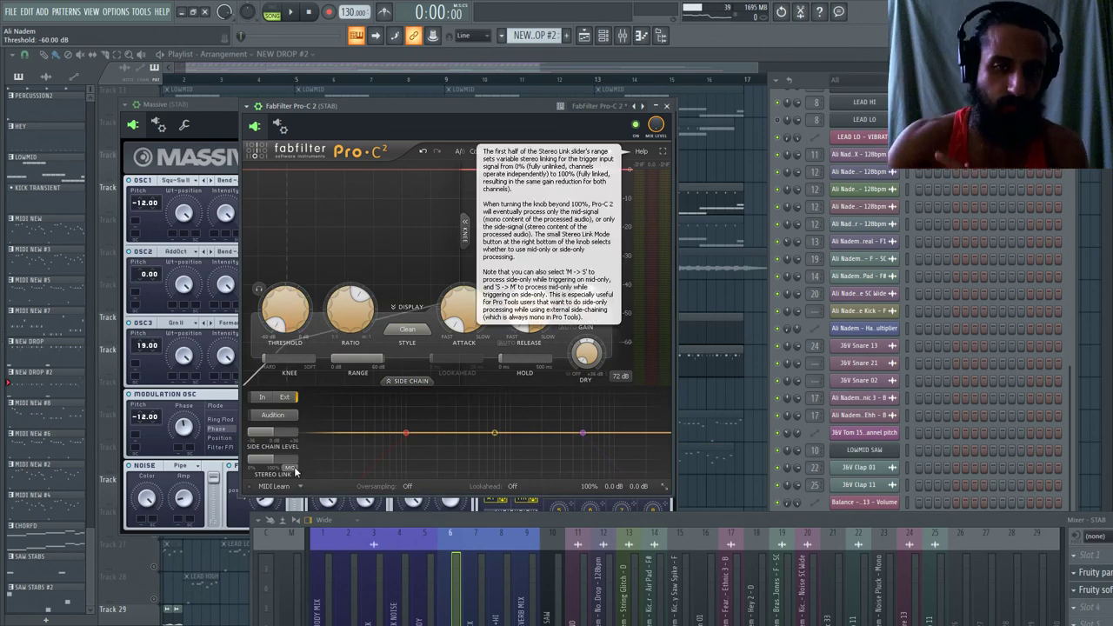
pyautogui.moveTo(374, 341); pyautogui.dragTo(369, 200)
# Compare Pro-C 2 thresholds of -17.14 dB and -60 dB during playback, leave it near -17 dB, and close the compressor.
pyautogui.press('space')
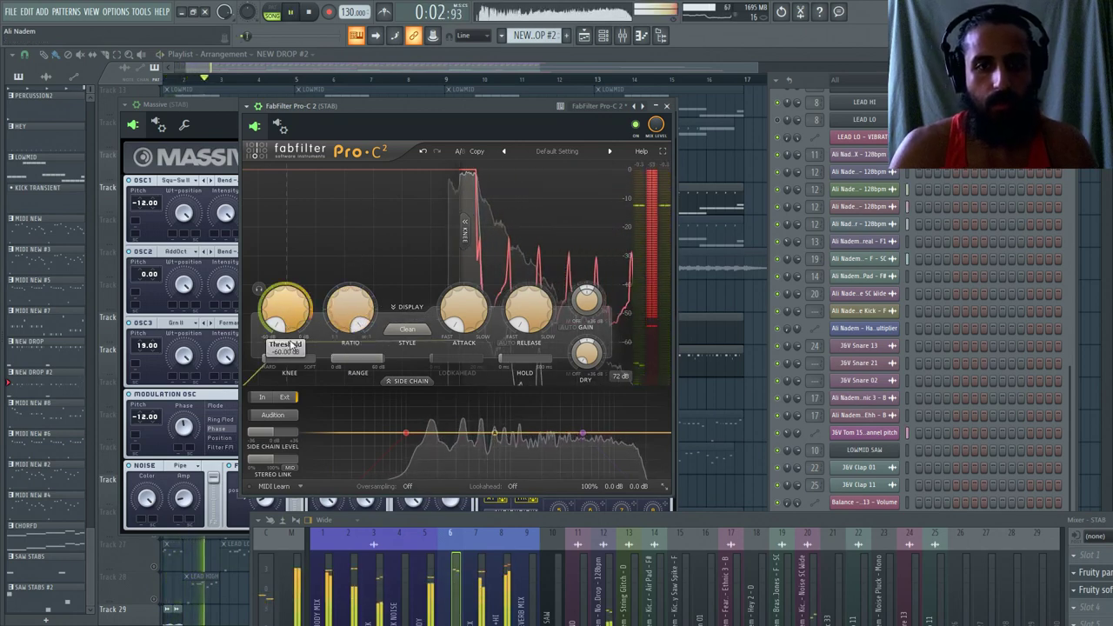
pyautogui.moveTo(291, 345); pyautogui.dragTo(303, 225)
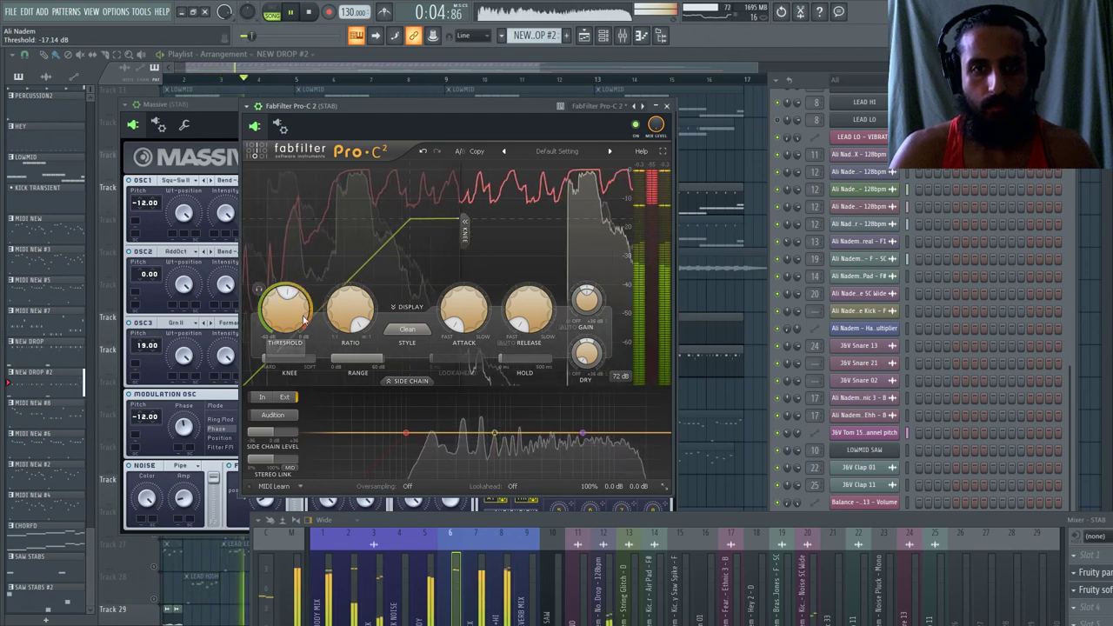
pyautogui.moveTo(285, 319)
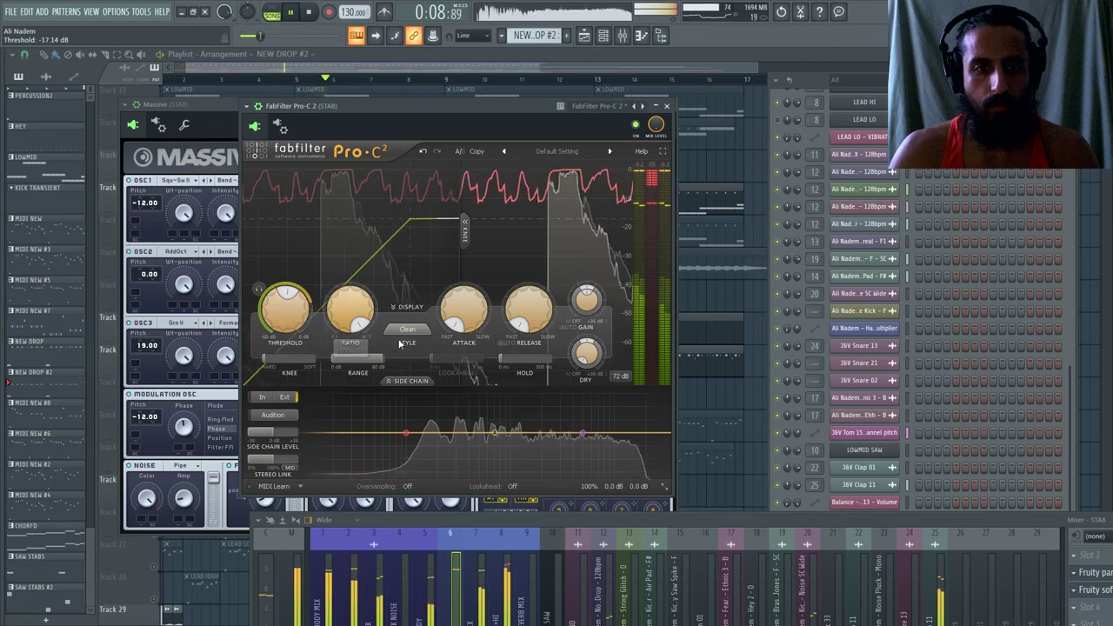
pyautogui.moveTo(292, 319); pyautogui.dragTo(294, 400)
pyautogui.press('space')
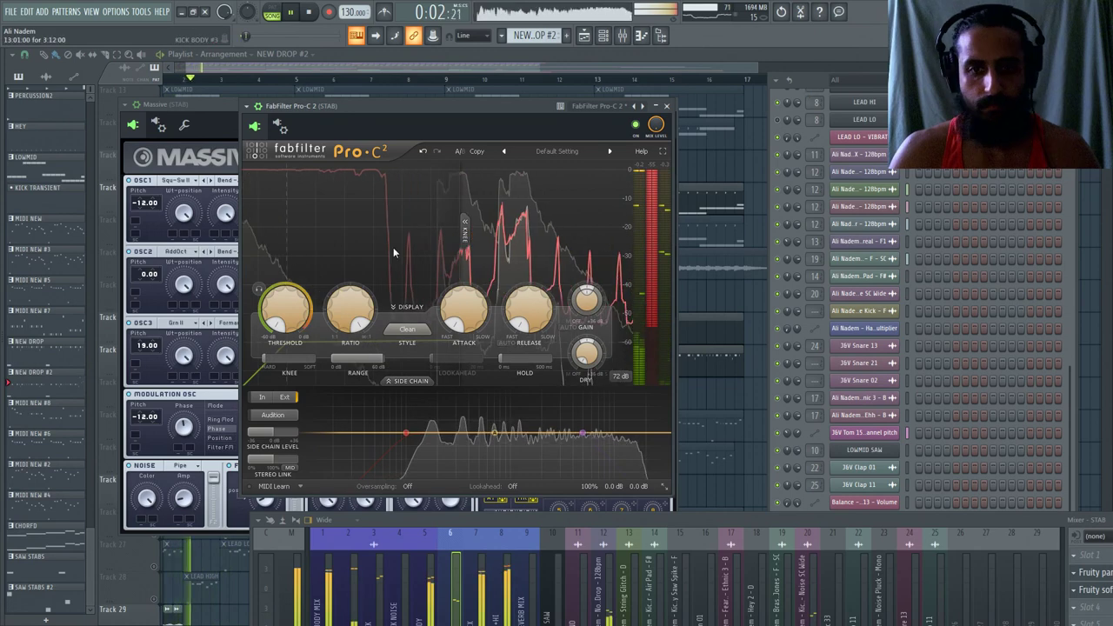
pyautogui.moveTo(293, 326); pyautogui.dragTo(302, 228)
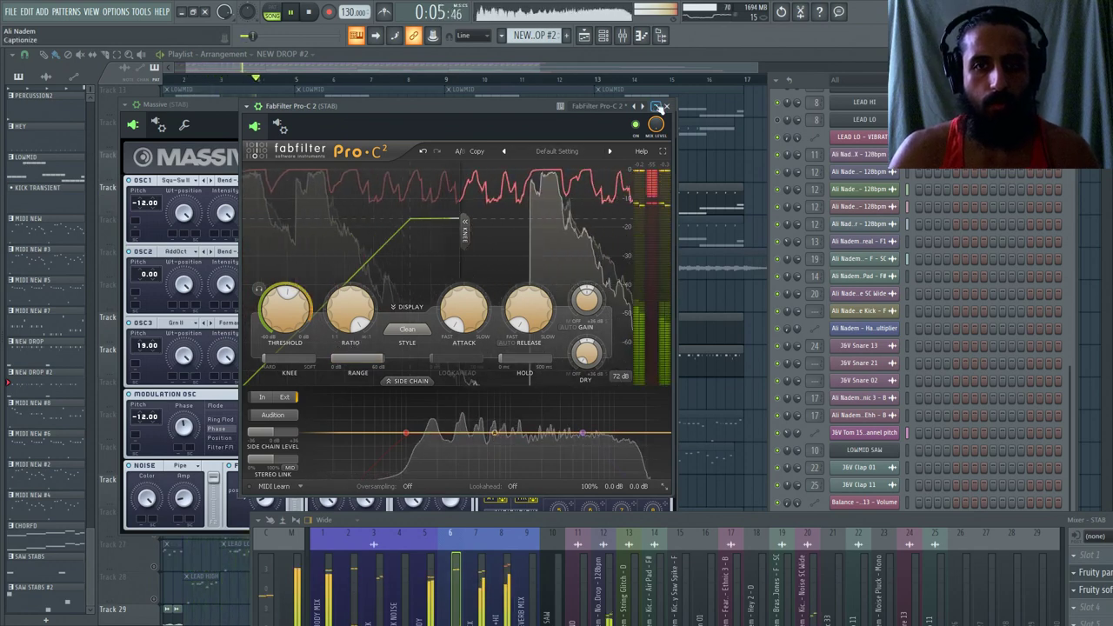
pyautogui.click(667, 107)
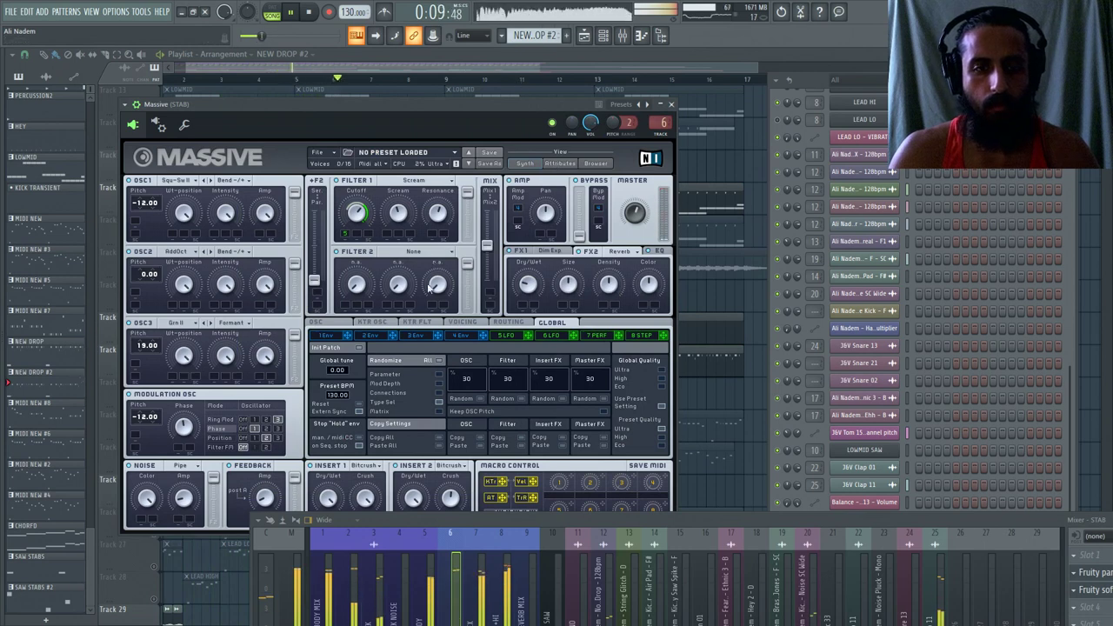
# Try a saw curve for Massive's LFO 5 during playback, and reposition the Massive window.
pyautogui.click(506, 336)
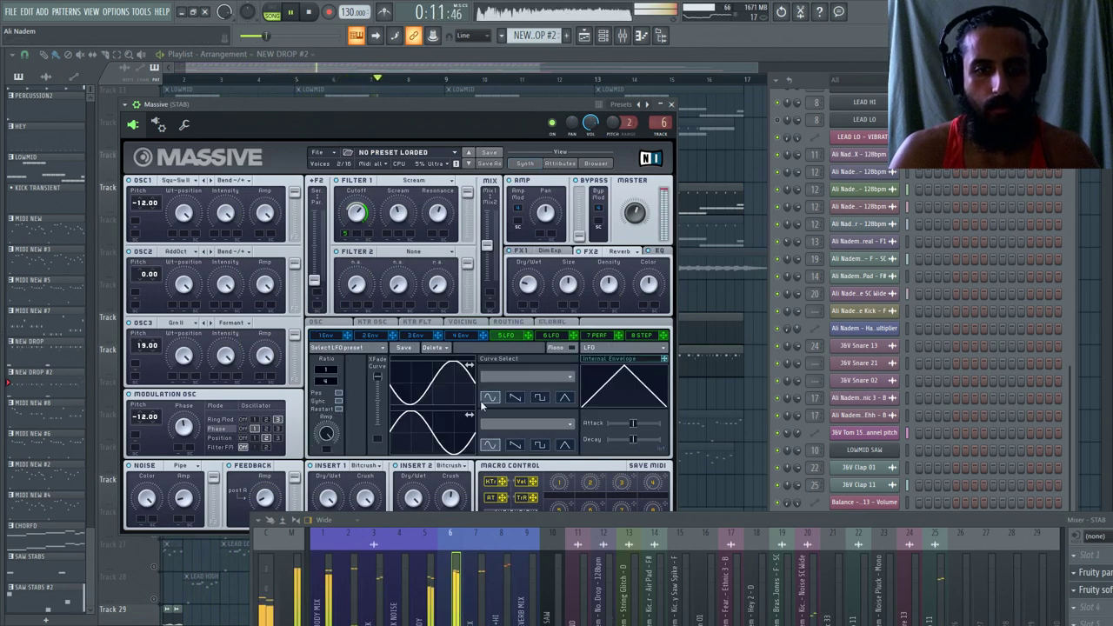
pyautogui.click(515, 398)
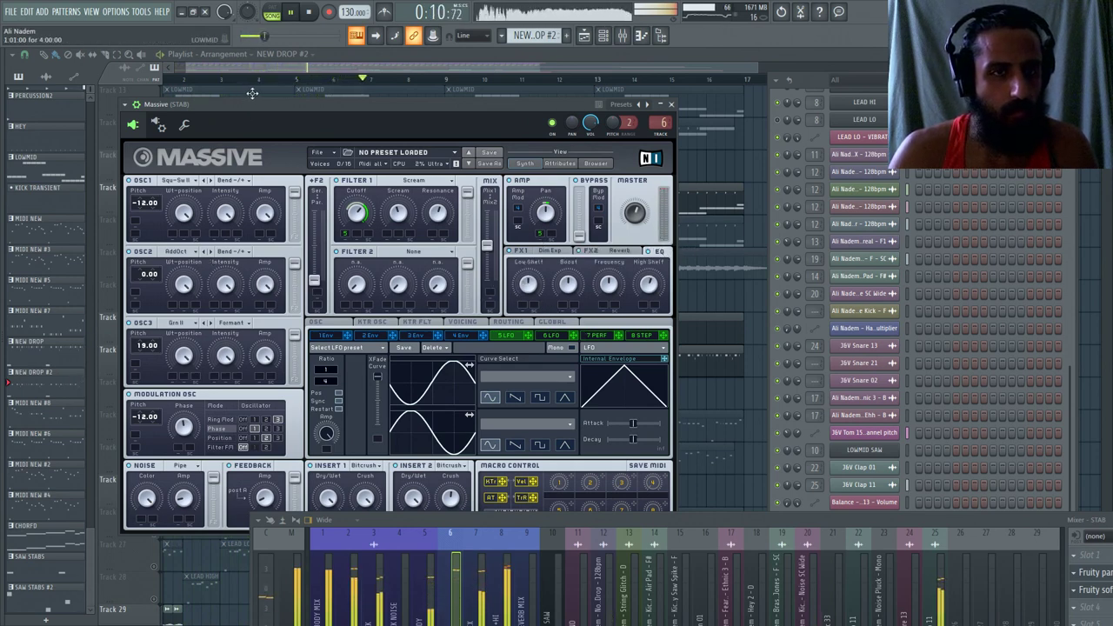
pyautogui.moveTo(252, 93); pyautogui.dragTo(321, 35)
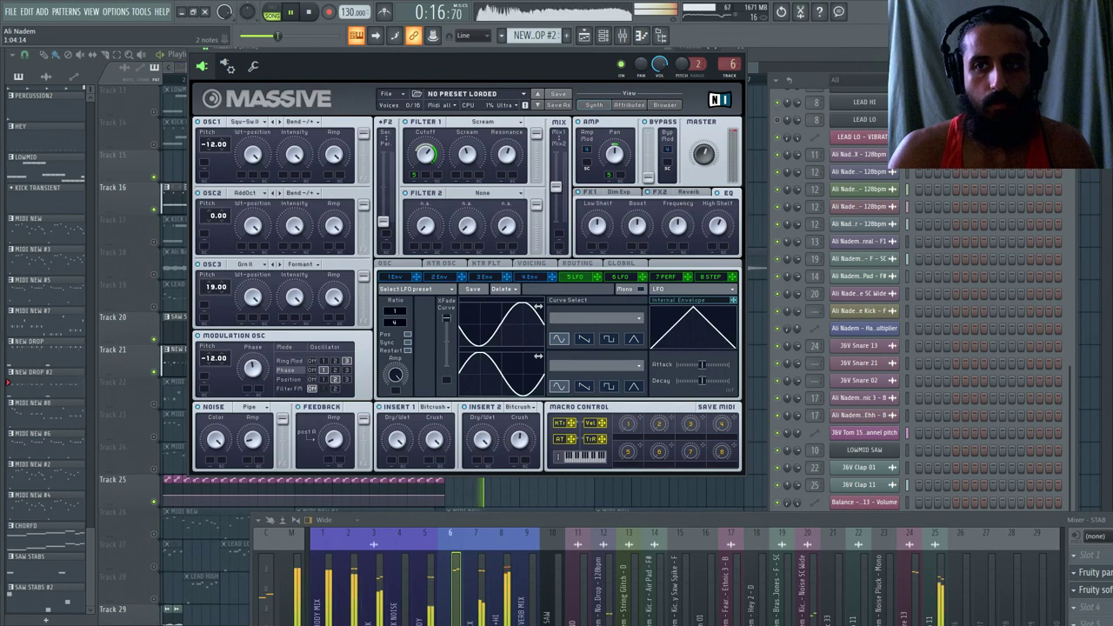
# Open the LEAD LO piano roll, and rearrange the channel rack and mixer to expose the STAB track's effects slots.
pyautogui.press('F7')
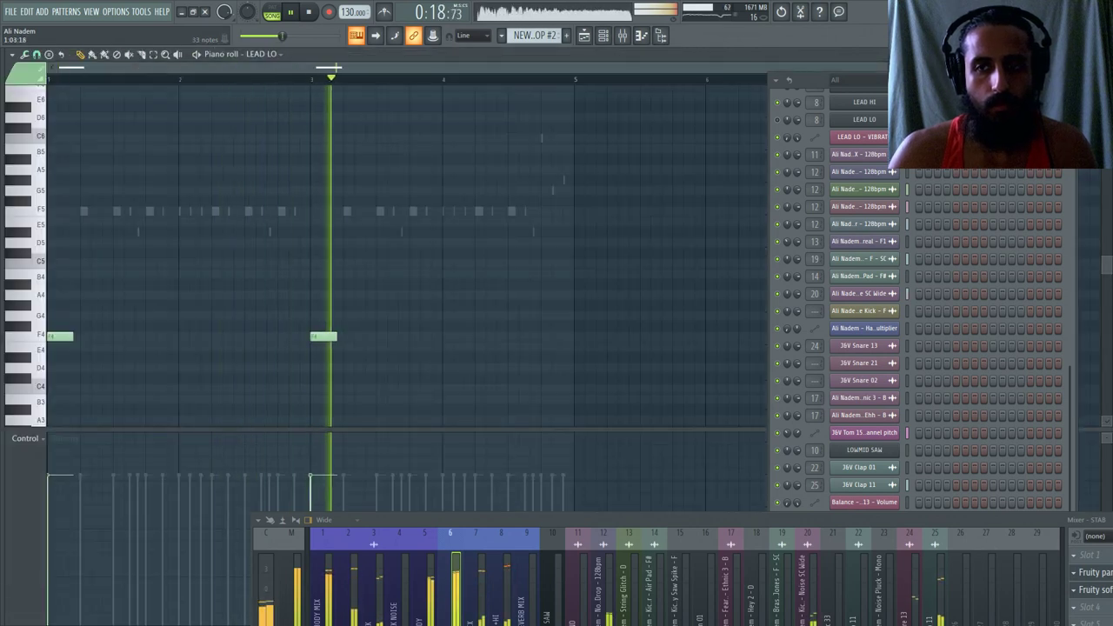
pyautogui.moveTo(821, 75); pyautogui.dragTo(373, 84)
pyautogui.moveTo(737, 524); pyautogui.dragTo(586, 284)
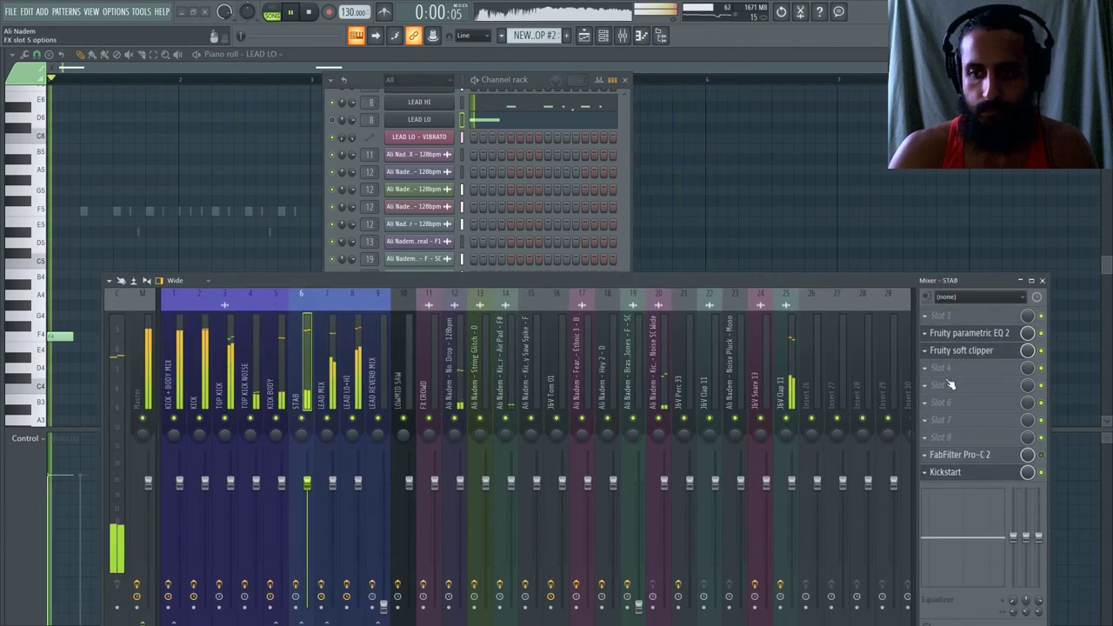
# Add a second Fruity Parametric EQ 2 to the STAB track and place it above Fruity soft clipper.
pyautogui.rightClick(956, 348)
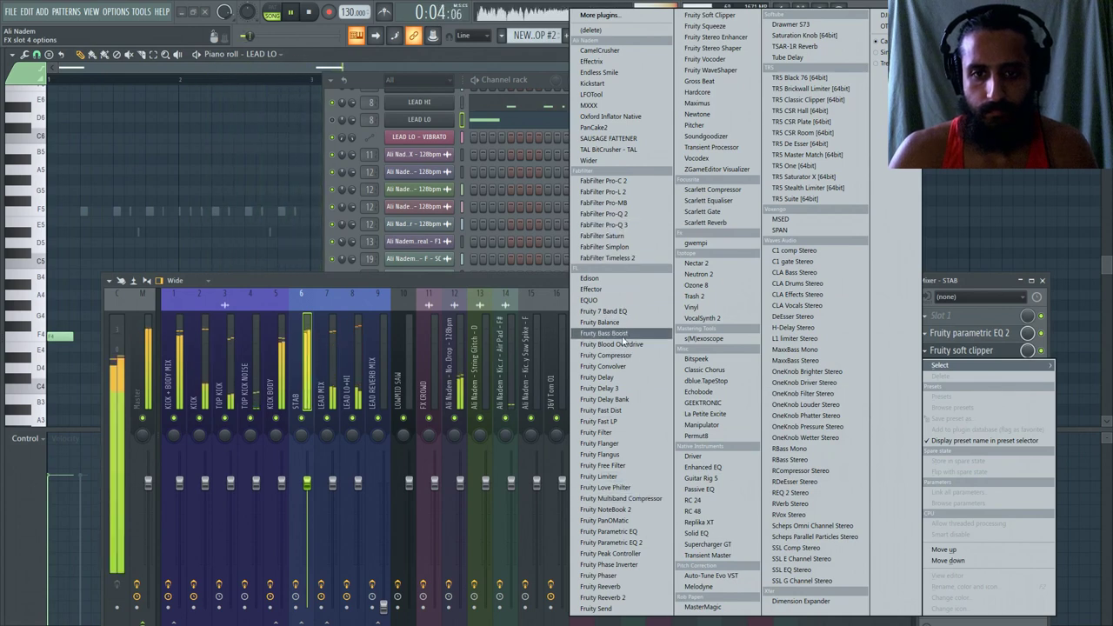
pyautogui.click(645, 543)
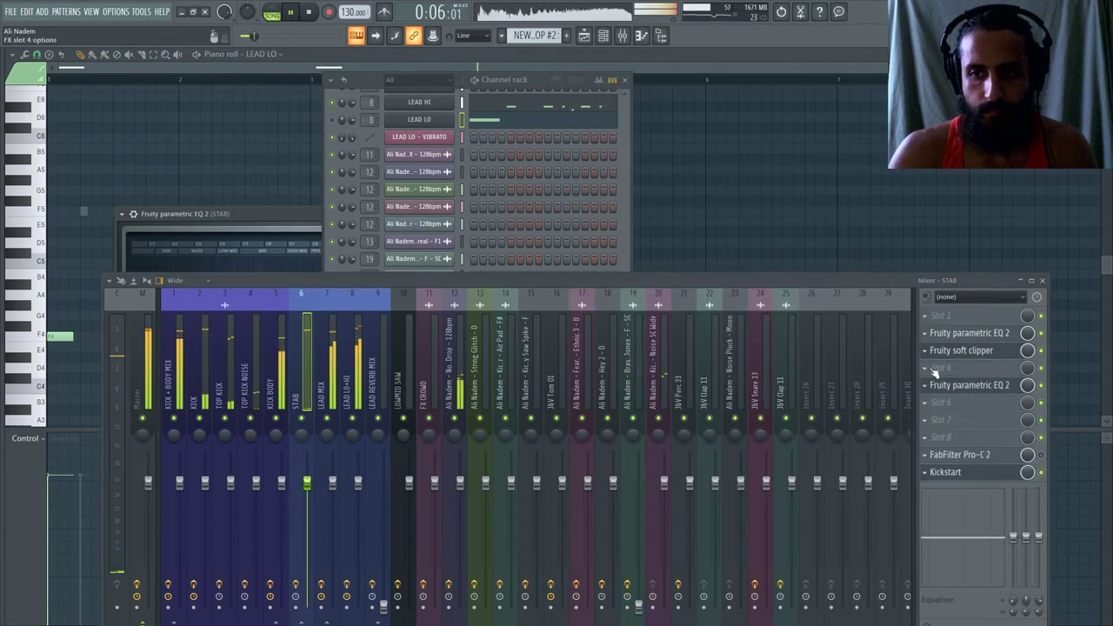
pyautogui.moveTo(942, 372); pyautogui.dragTo(942, 351)
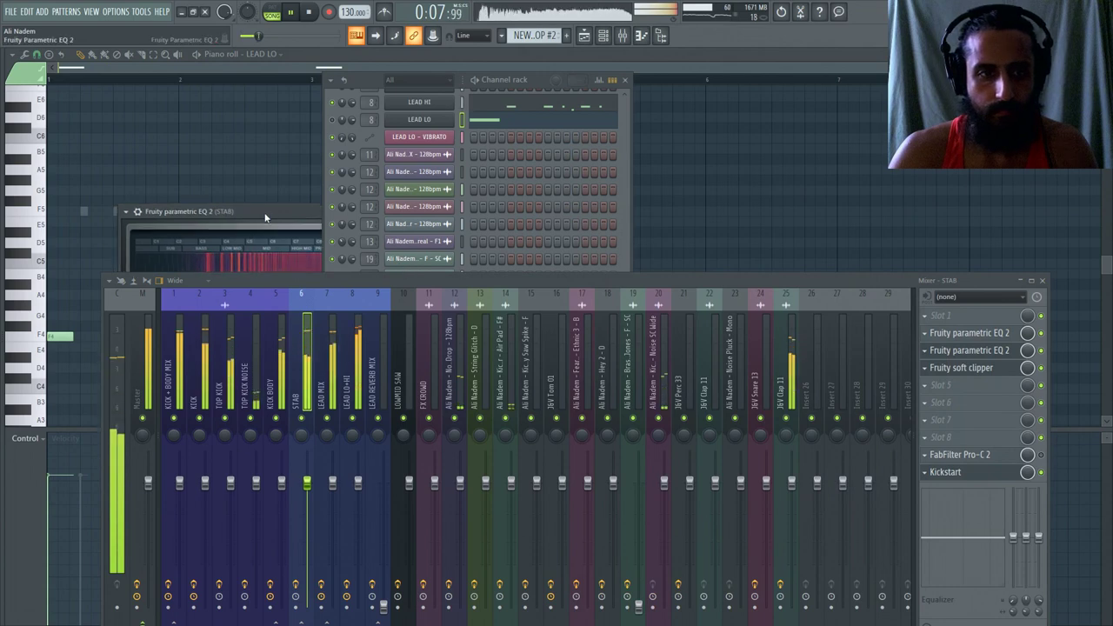
# Uncover the STAB track's equalizer, raise its high shelf by 1.4 dB at 5889 Hz, and cut its low shelf by 18 dB at 67 Hz.
pyautogui.moveTo(266, 213); pyautogui.dragTo(692, 90)
pyautogui.moveTo(530, 79); pyautogui.dragTo(337, 162)
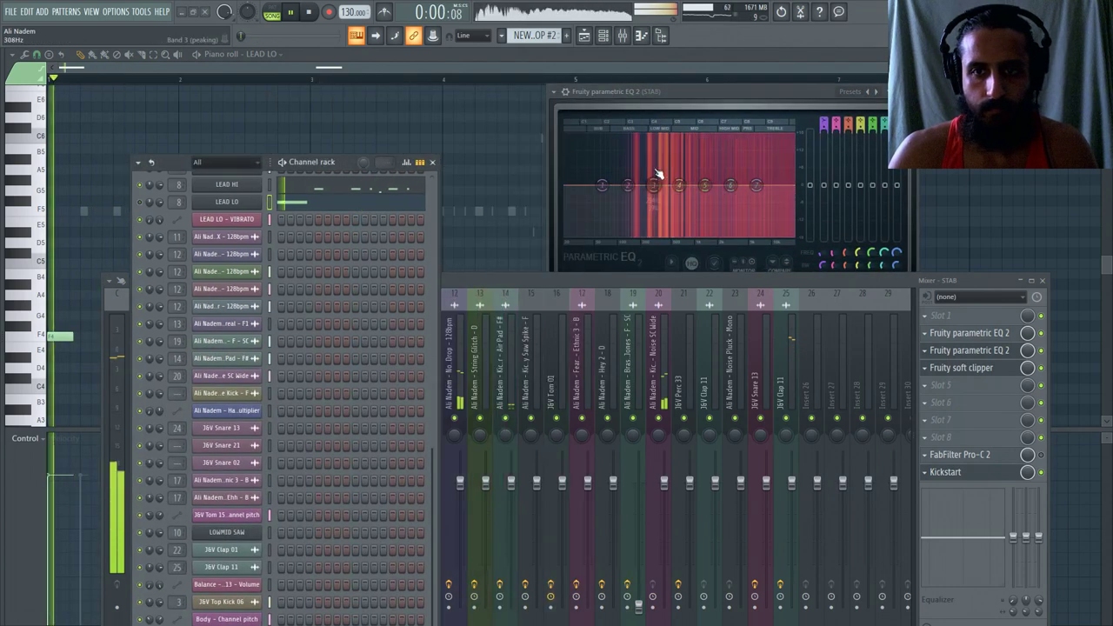
pyautogui.moveTo(756, 184); pyautogui.dragTo(753, 181)
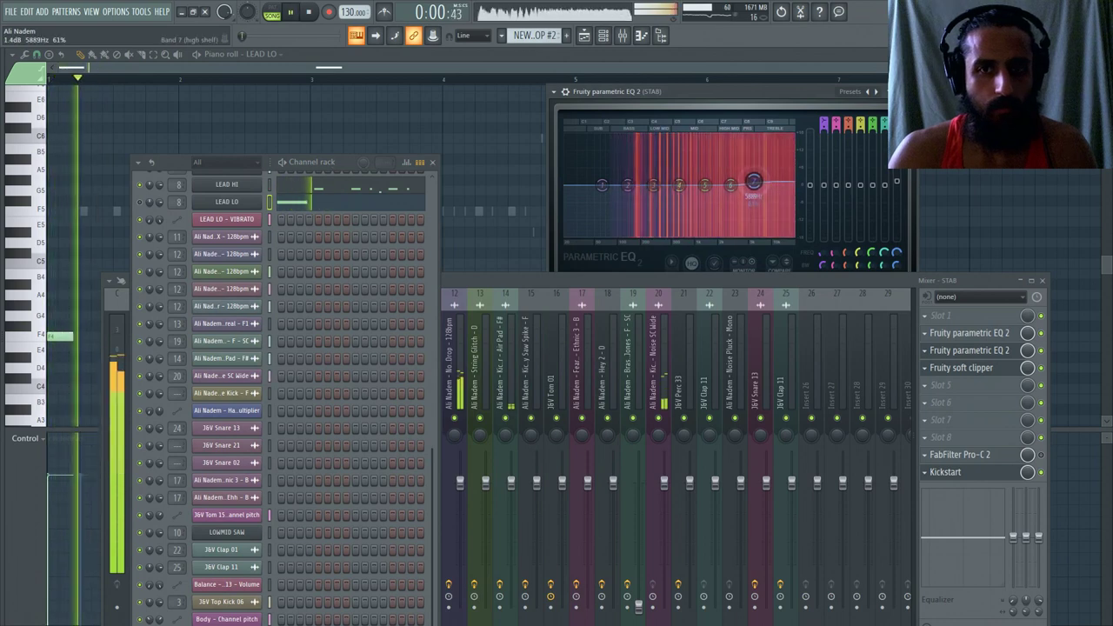
pyautogui.moveTo(612, 188); pyautogui.dragTo(679, 233)
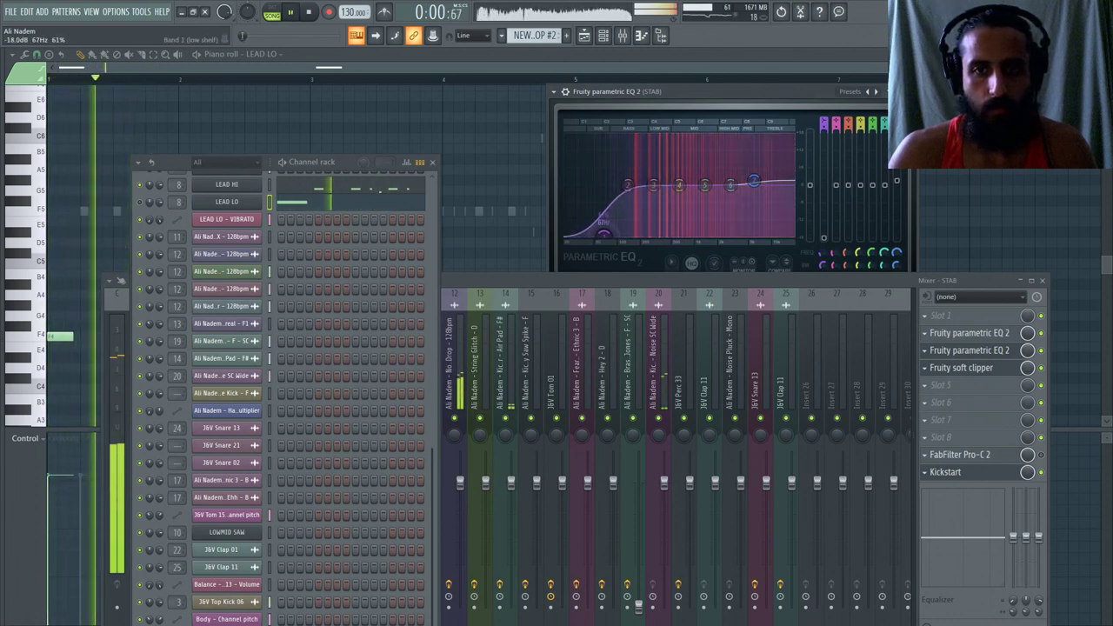
# Sweep a narrow 18 dB boost on band 4 of the STAB equalizer up into the treble, and remove the boost.
pyautogui.moveTo(611, 232); pyautogui.dragTo(604, 235)
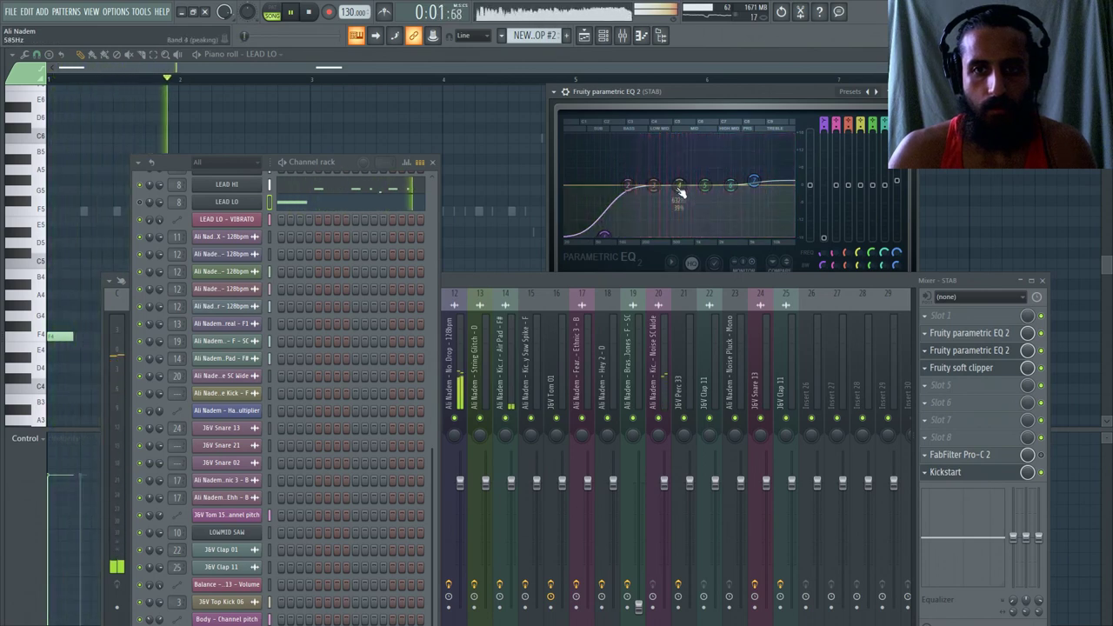
pyautogui.moveTo(680, 187)
pyautogui.mouseDown()
pyautogui.moveTo(703, 190)
pyautogui.moveTo(644, 188)
pyautogui.moveTo(666, 187)
pyautogui.moveTo(651, 144)
pyautogui.mouseUp()
pyautogui.press('space')
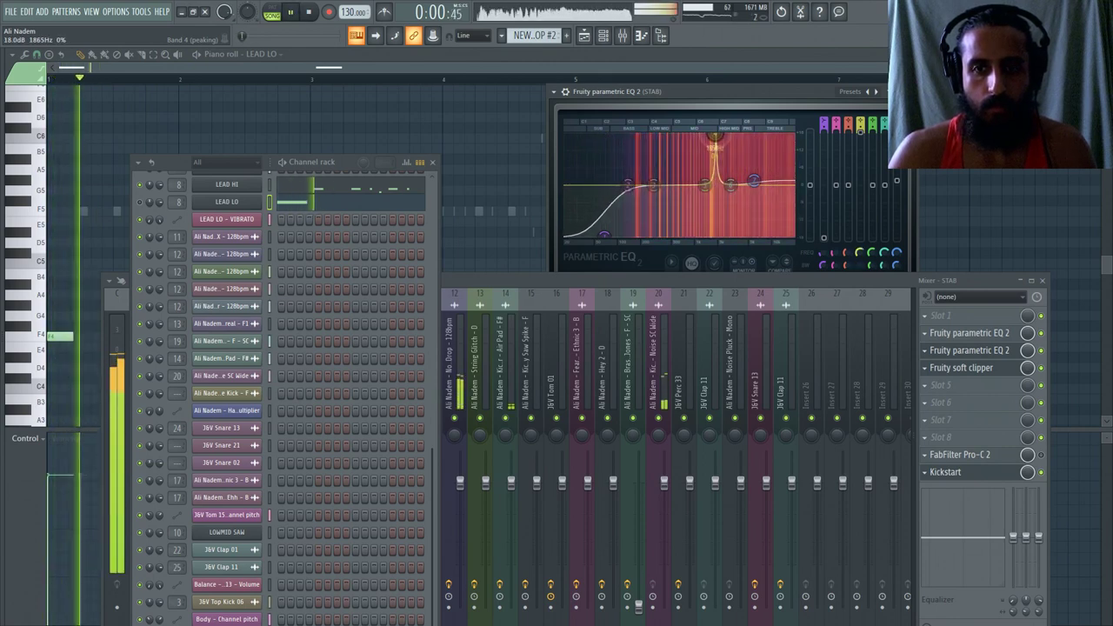
pyautogui.moveTo(747, 136); pyautogui.dragTo(787, 139)
pyautogui.rightClick(787, 139)
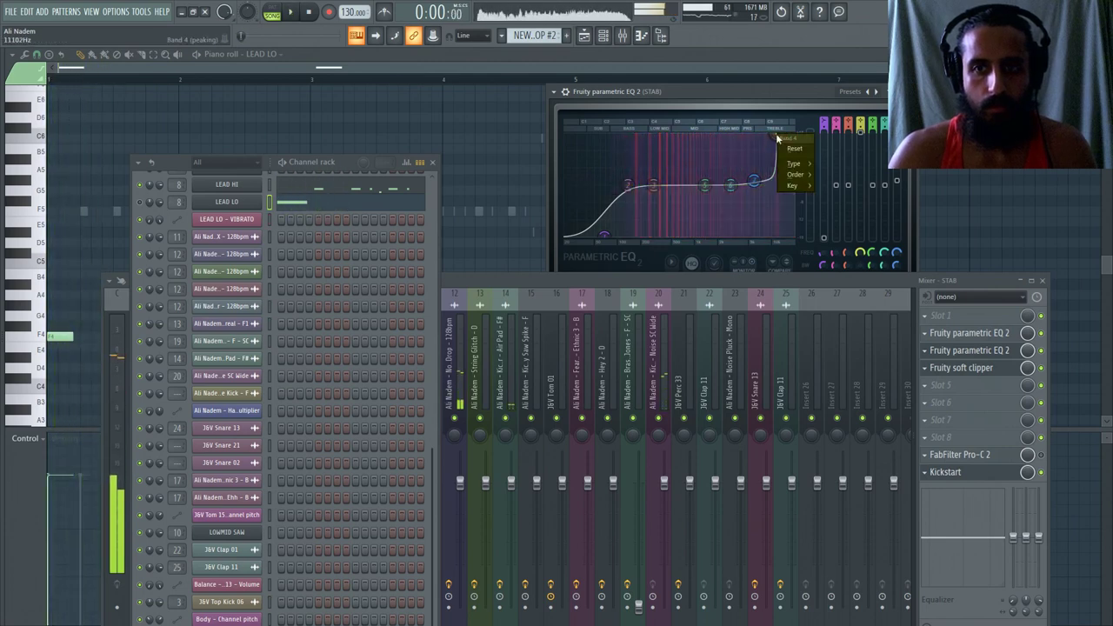
pyautogui.click(776, 210)
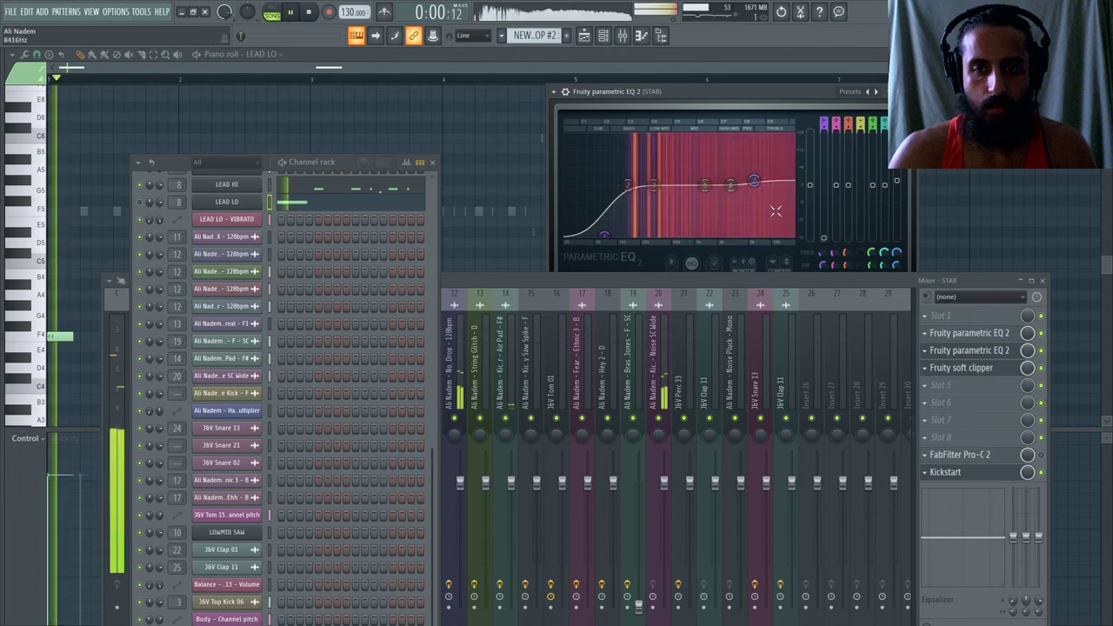
# Load the LEAD preset into the STAB track's Fruity soft clipper, uncover the plugin window during playback, and close it.
pyautogui.click(972, 386)
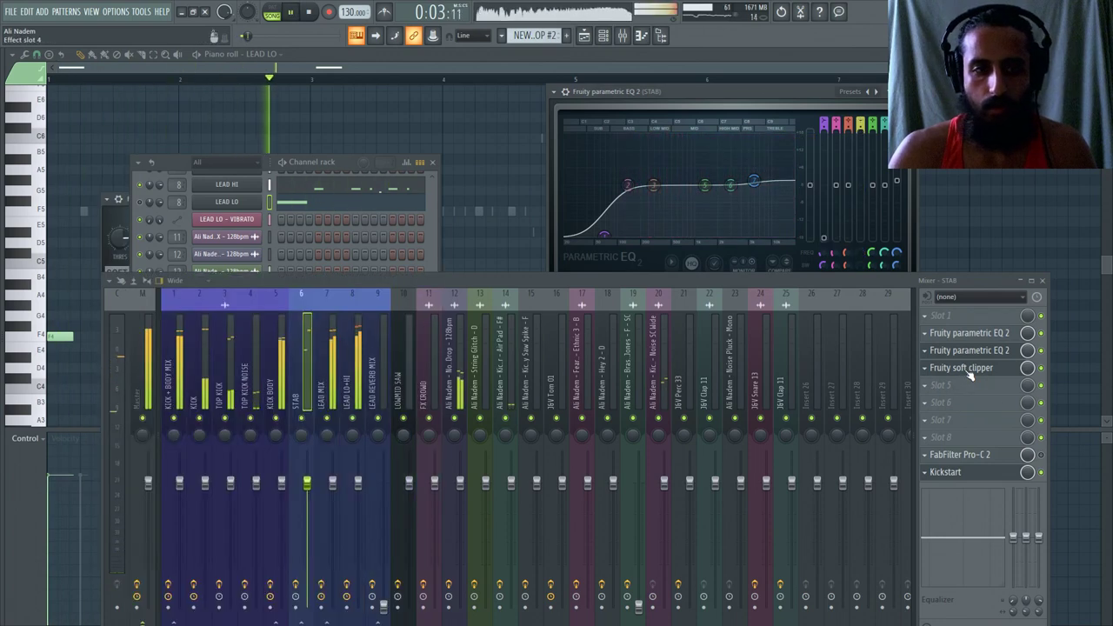
pyautogui.click(106, 200)
pyautogui.moveTo(129, 244)
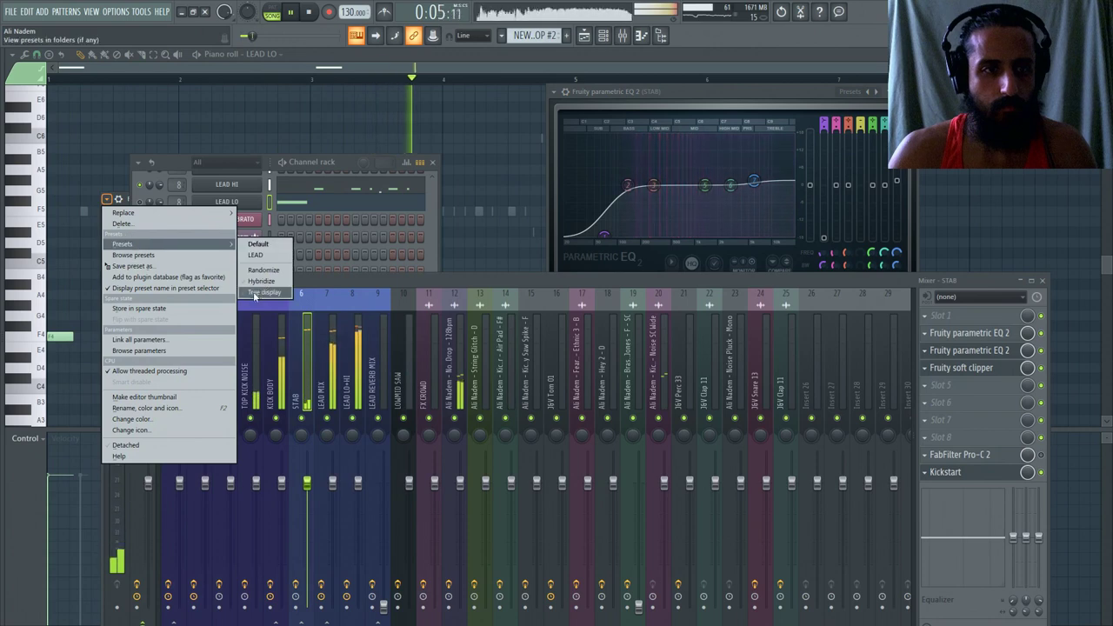
pyautogui.click(261, 245)
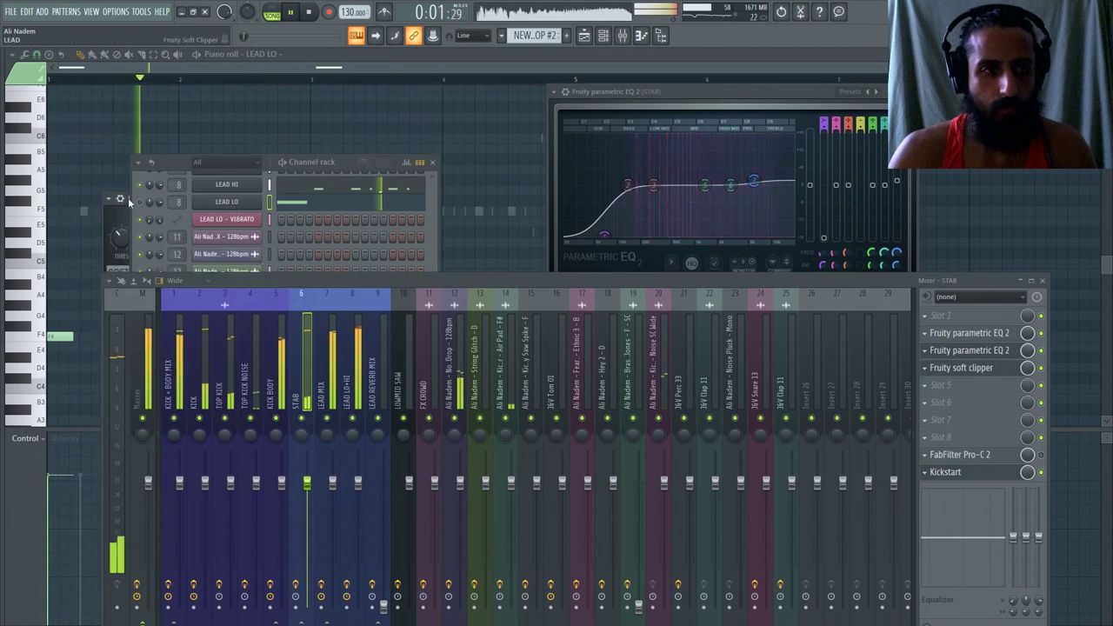
pyautogui.moveTo(124, 200); pyautogui.dragTo(315, 118)
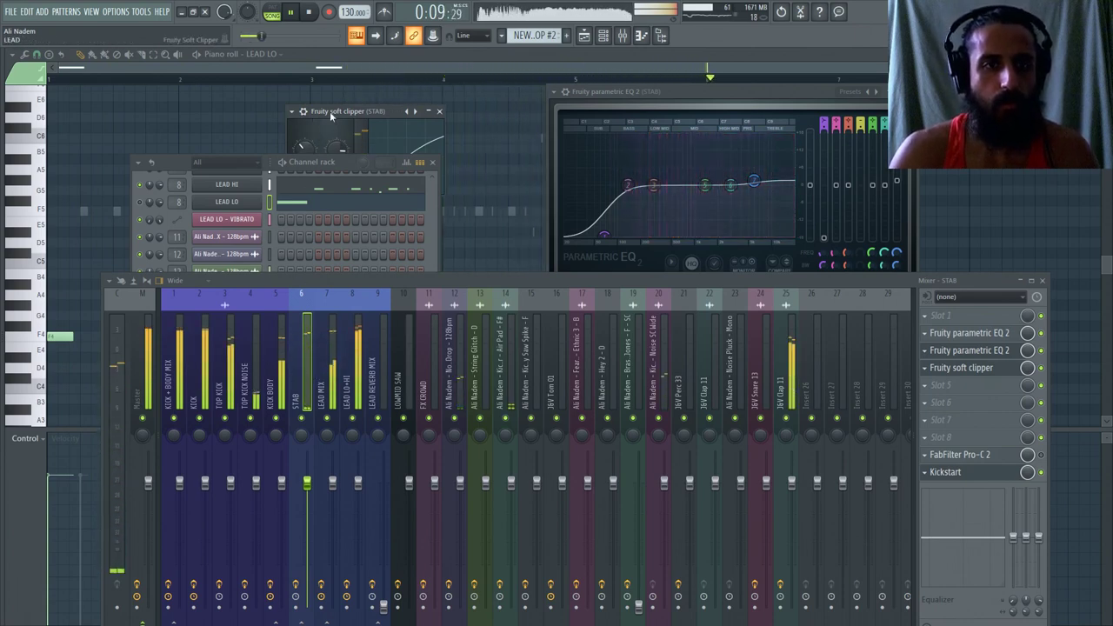
pyautogui.moveTo(331, 115); pyautogui.dragTo(338, 109)
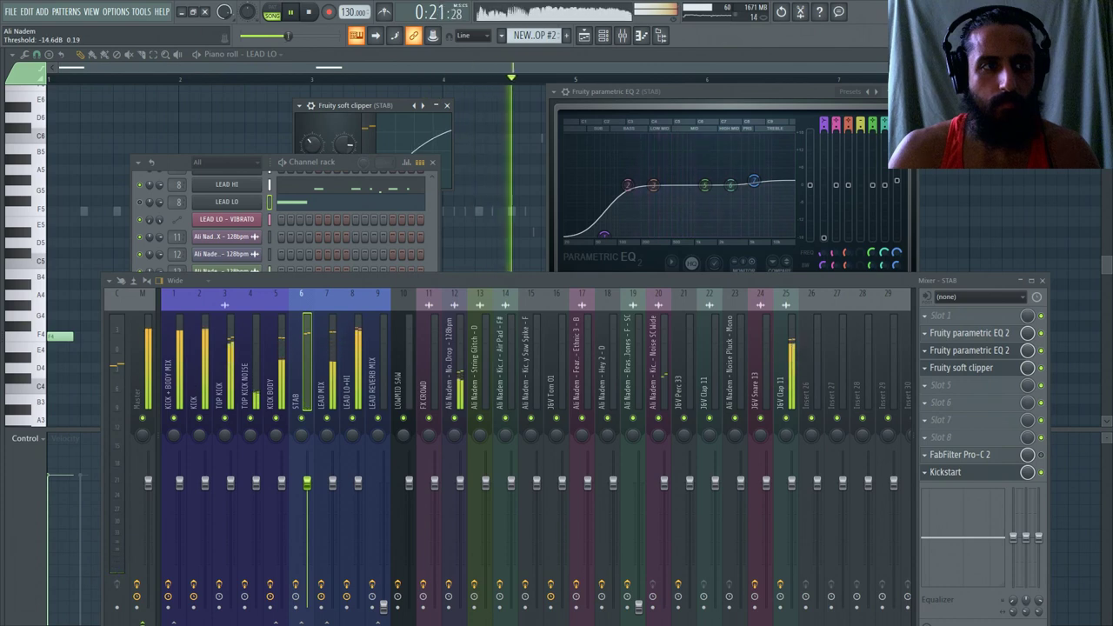
pyautogui.click(446, 105)
# Try Sausage Fattener in slot 5 of the STAB track, uncovering its window and adjusting its Fatness.
pyautogui.click(936, 397)
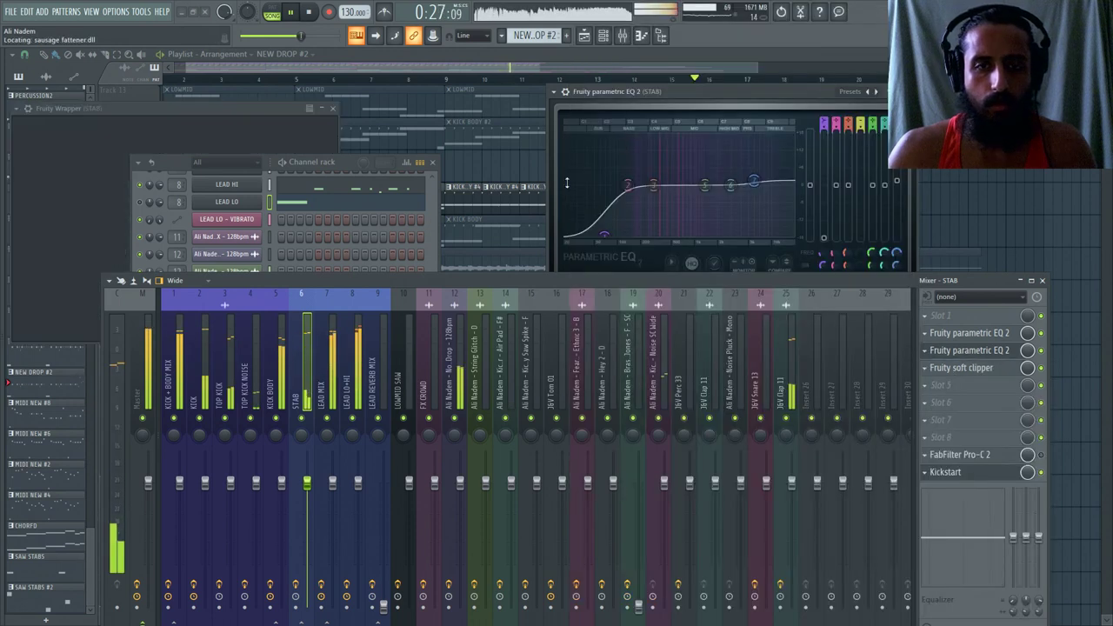
pyautogui.moveTo(209, 108); pyautogui.dragTo(278, 75)
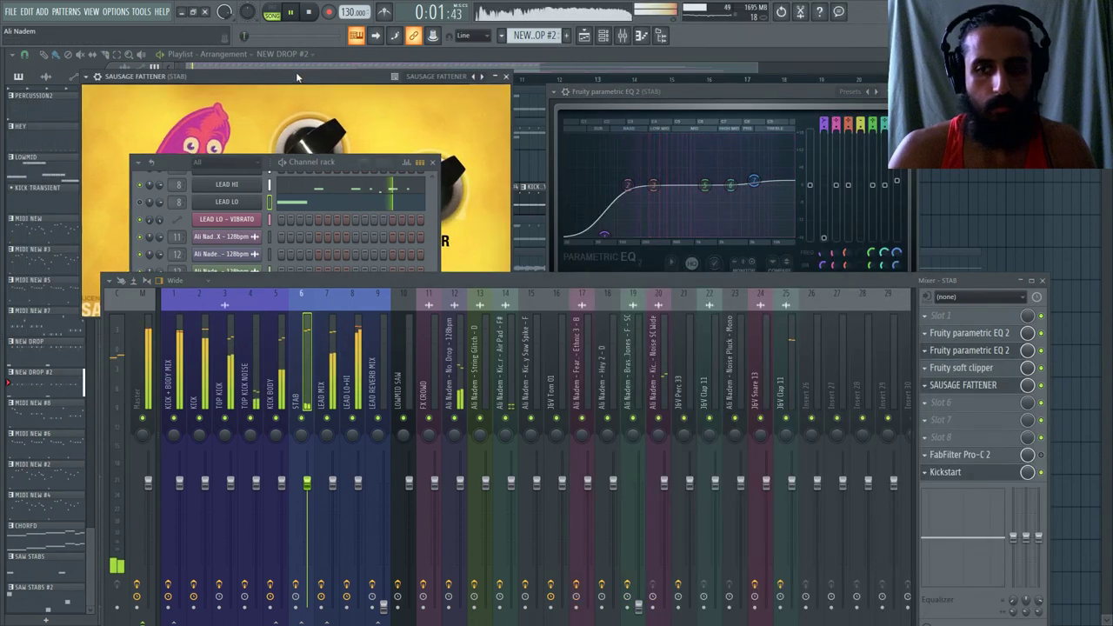
pyautogui.moveTo(177, 164); pyautogui.dragTo(184, 210)
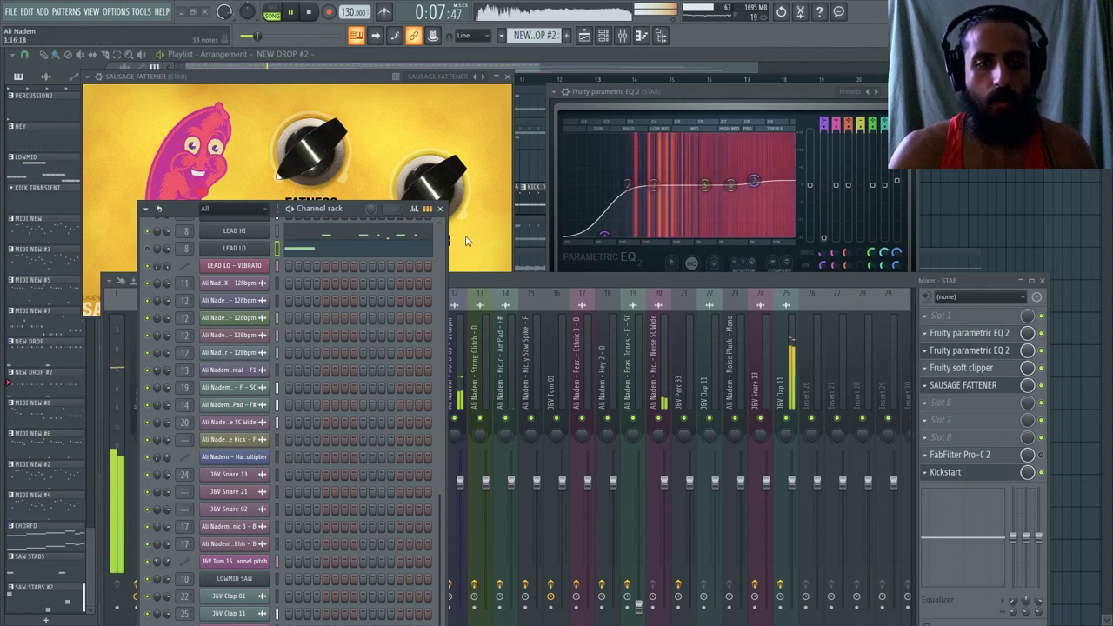
pyautogui.click(350, 156)
pyautogui.moveTo(335, 143); pyautogui.dragTo(336, 153)
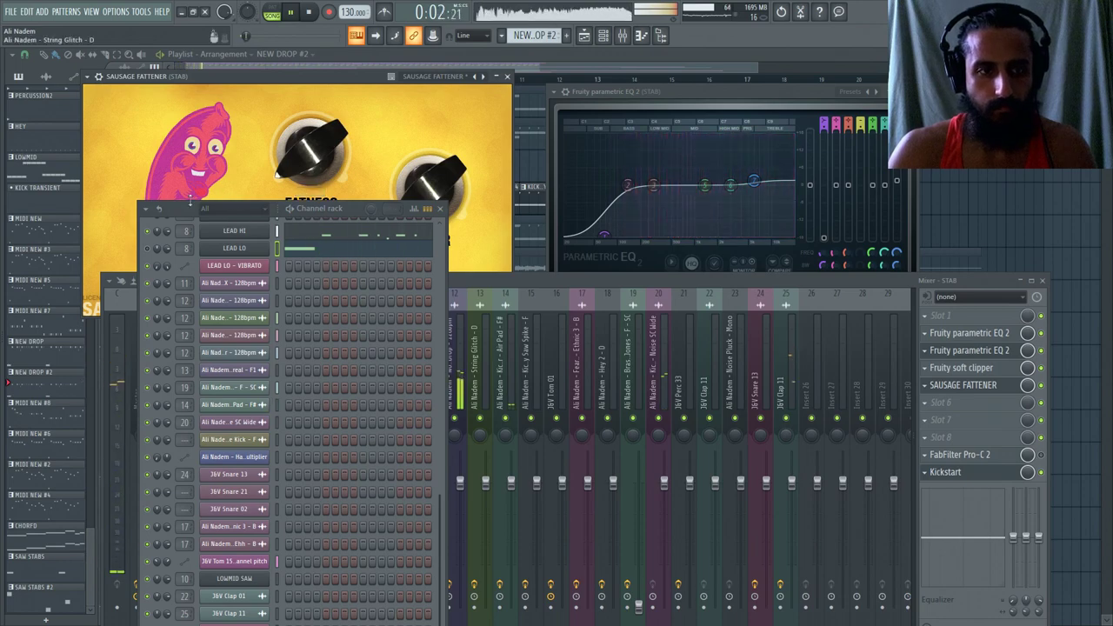
# Clear the channel rack and mixer off the plugin, and replace Sausage Fattener with CamelCrusher on the STAB track.
pyautogui.moveTo(189, 207); pyautogui.dragTo(612, 451)
pyautogui.moveTo(318, 286); pyautogui.dragTo(317, 493)
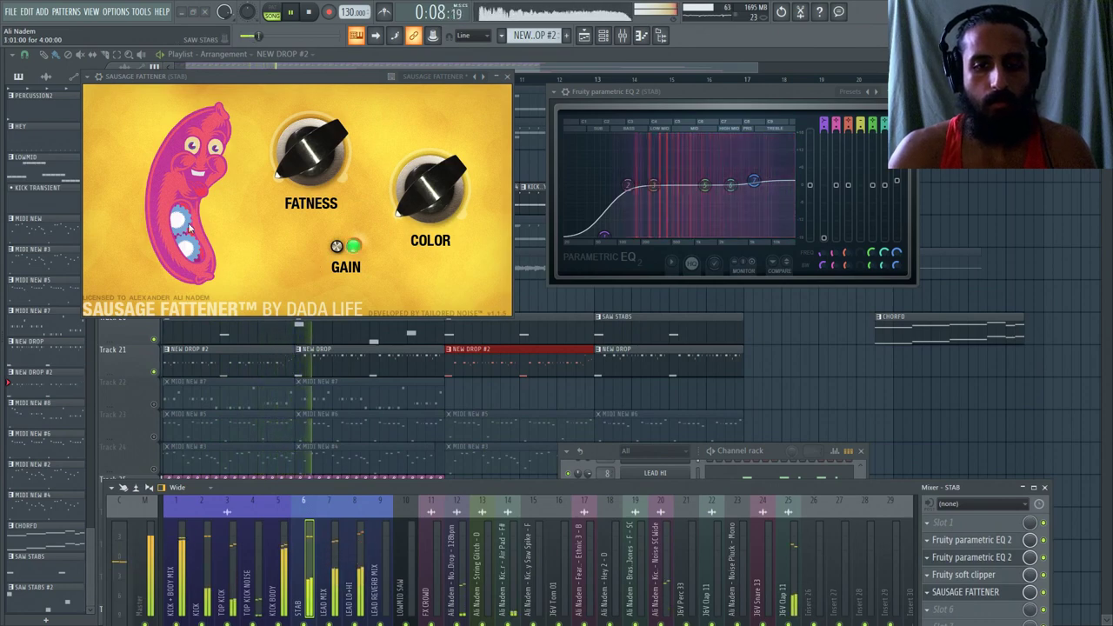
pyautogui.click(850, 556)
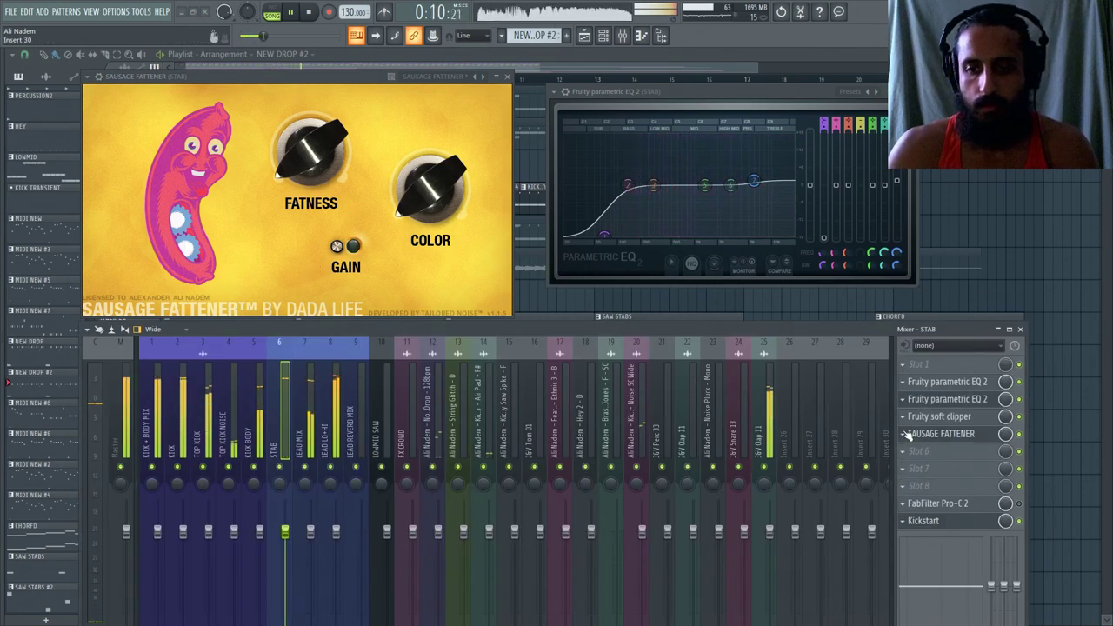
pyautogui.click(908, 436)
pyautogui.moveTo(922, 365)
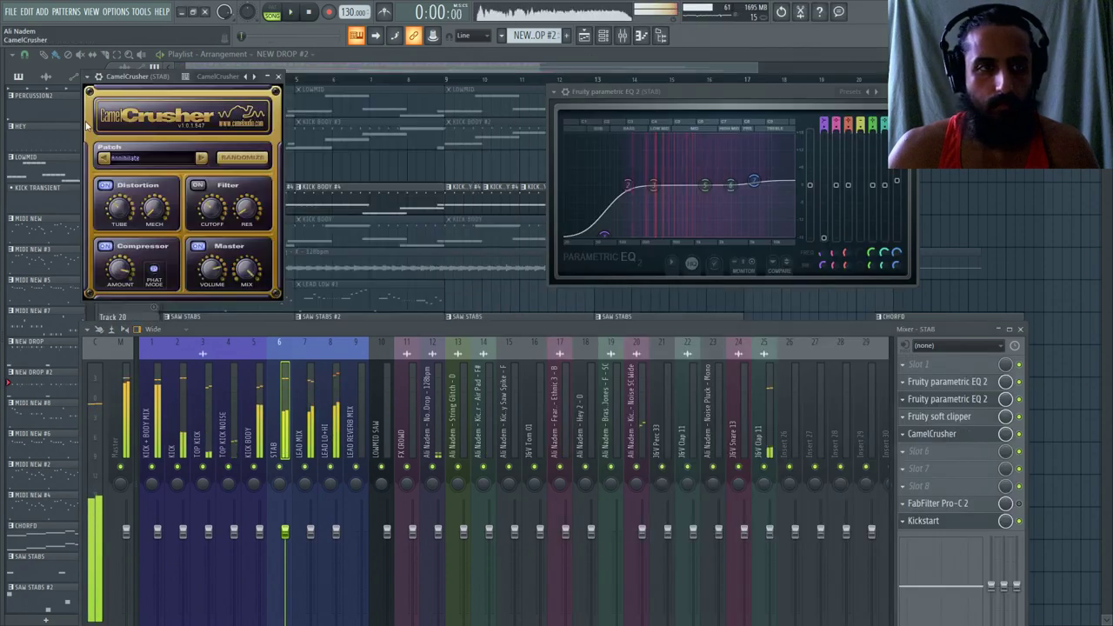
# Load CamelCrusher's Filter preset on the STAB track, and restart playback to audition it.
pyautogui.click(86, 78)
pyautogui.press('Escape')
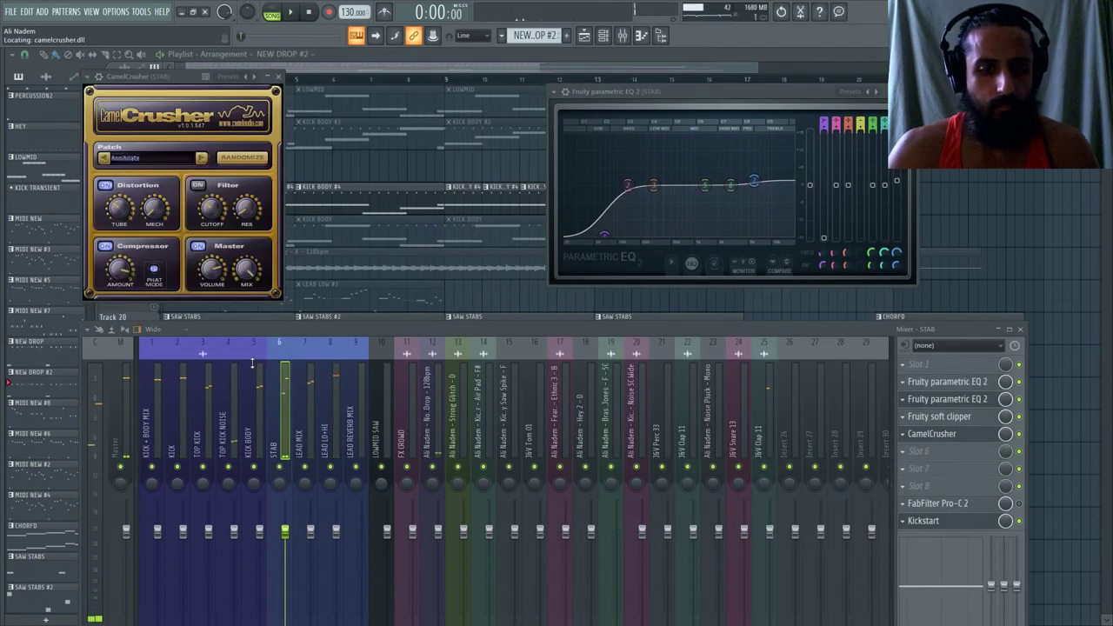
pyautogui.press('space')
pyautogui.press('space')
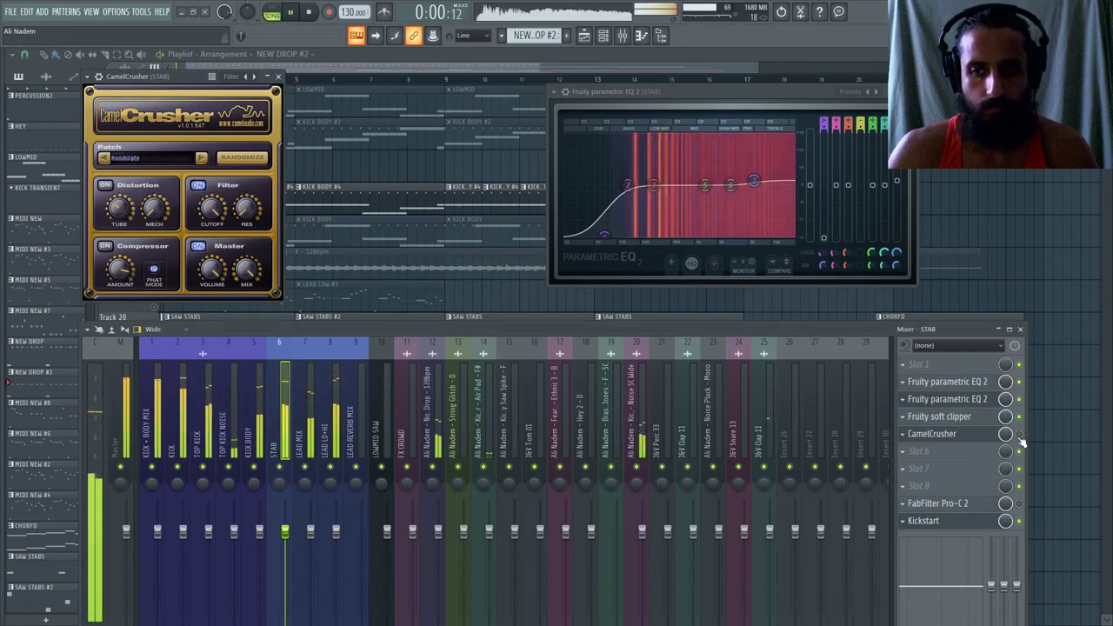
pyautogui.press('space')
# Delete FabFilter Pro-C 2 from slot 9 of the STAB track, and check the LEAD MIX track's effects chain for comparison.
pyautogui.rightClick(922, 503)
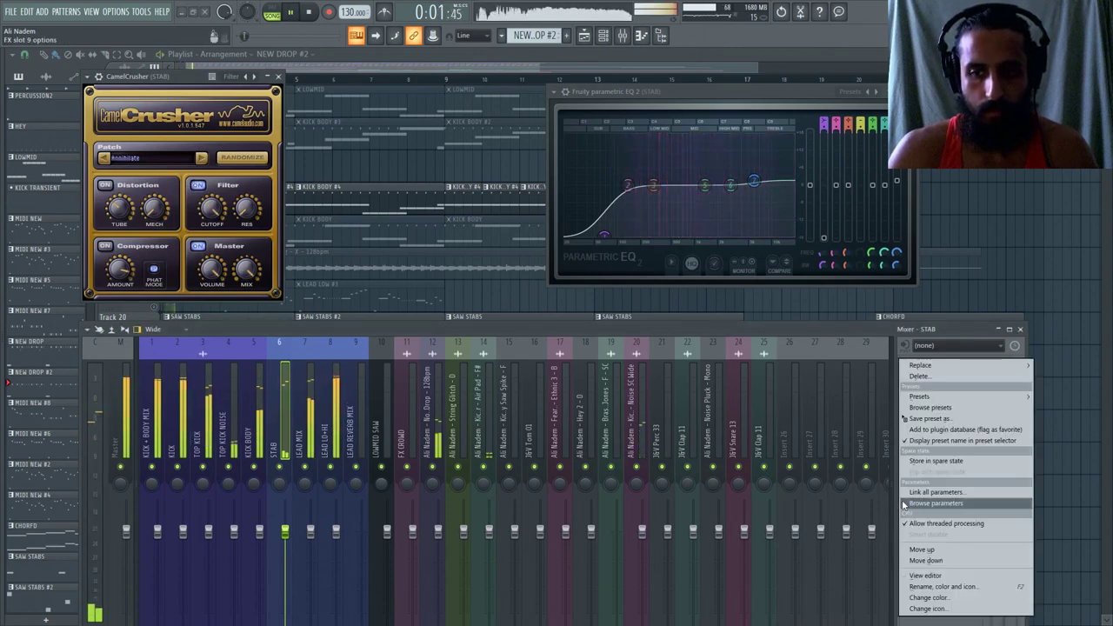
pyautogui.moveTo(922, 365)
pyautogui.click(570, 83)
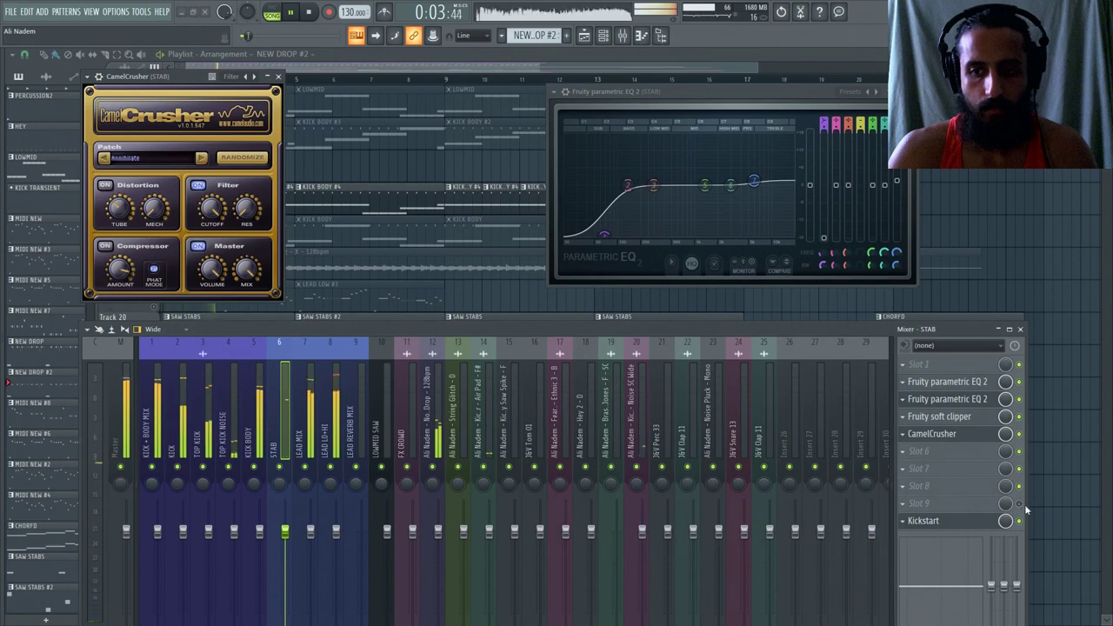
pyautogui.moveTo(677, 331); pyautogui.dragTo(690, 205)
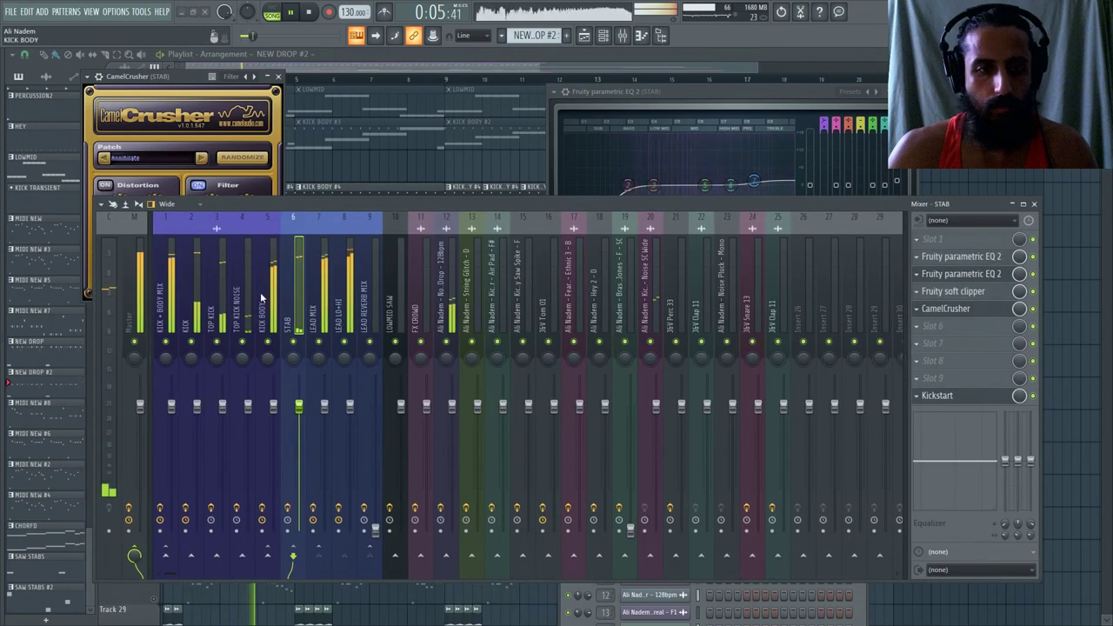
pyautogui.click(319, 384)
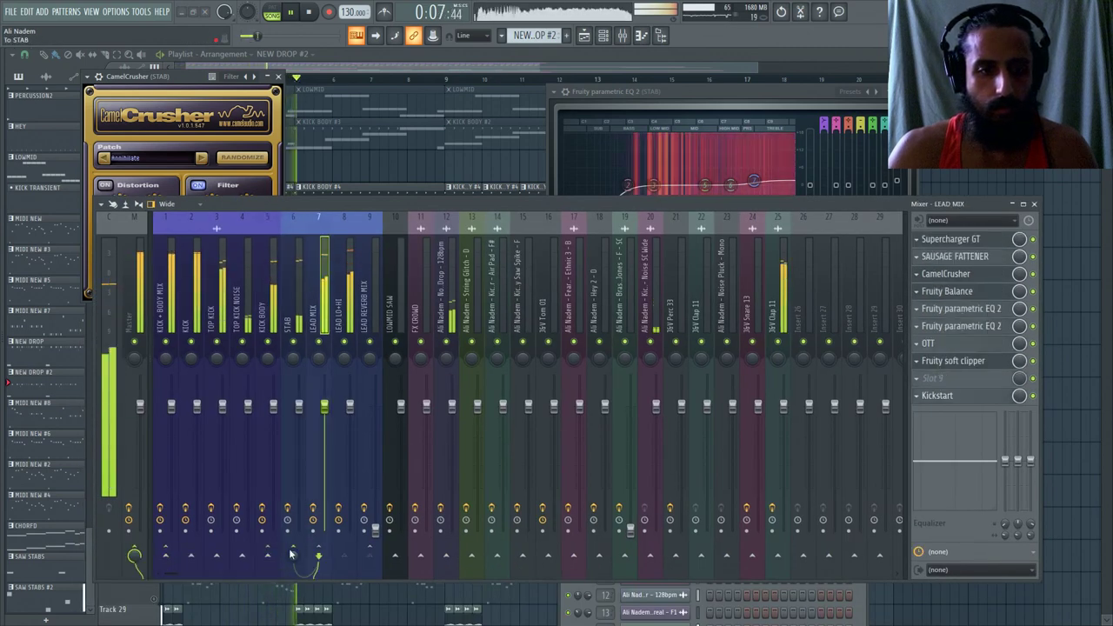
pyautogui.click(291, 554)
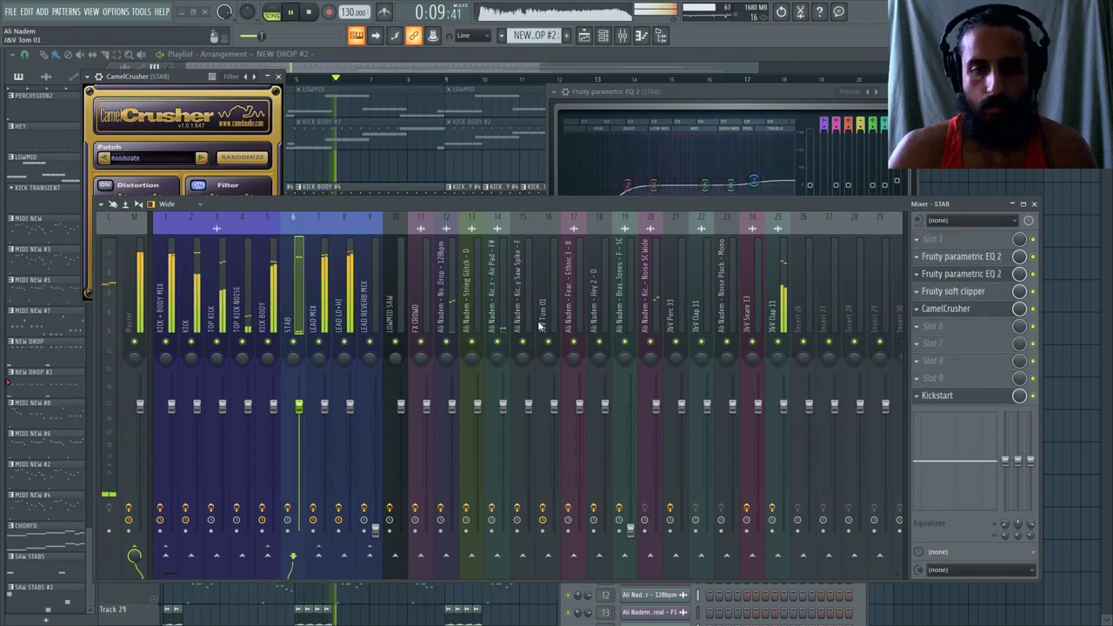
# Open the Massive synth of the SAW STABS #2 pattern, uncover its window, and set its OSC2 pitch to 4.00.
pyautogui.moveTo(517, 203); pyautogui.dragTo(543, 527)
pyautogui.click(599, 445)
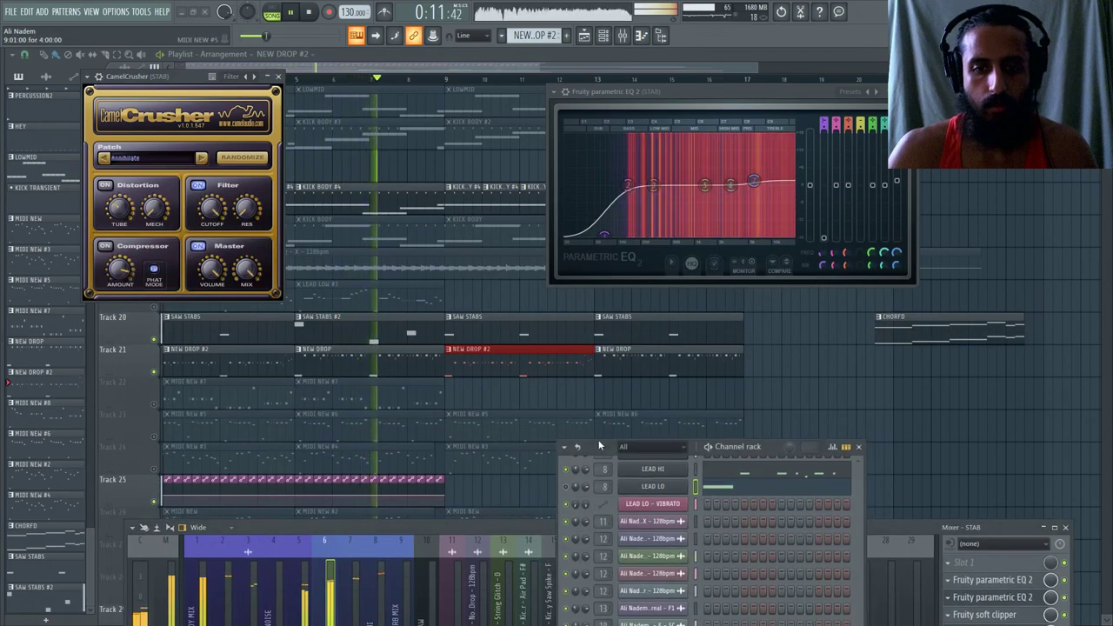
pyautogui.moveTo(600, 446); pyautogui.dragTo(511, 128)
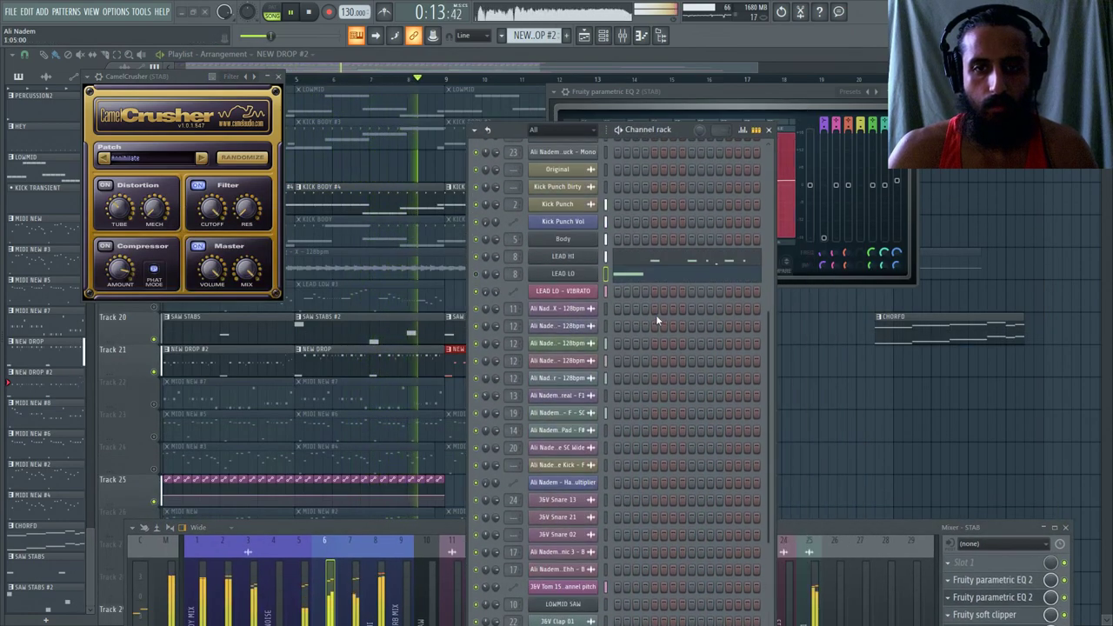
pyautogui.scroll(-3, 658, 331)
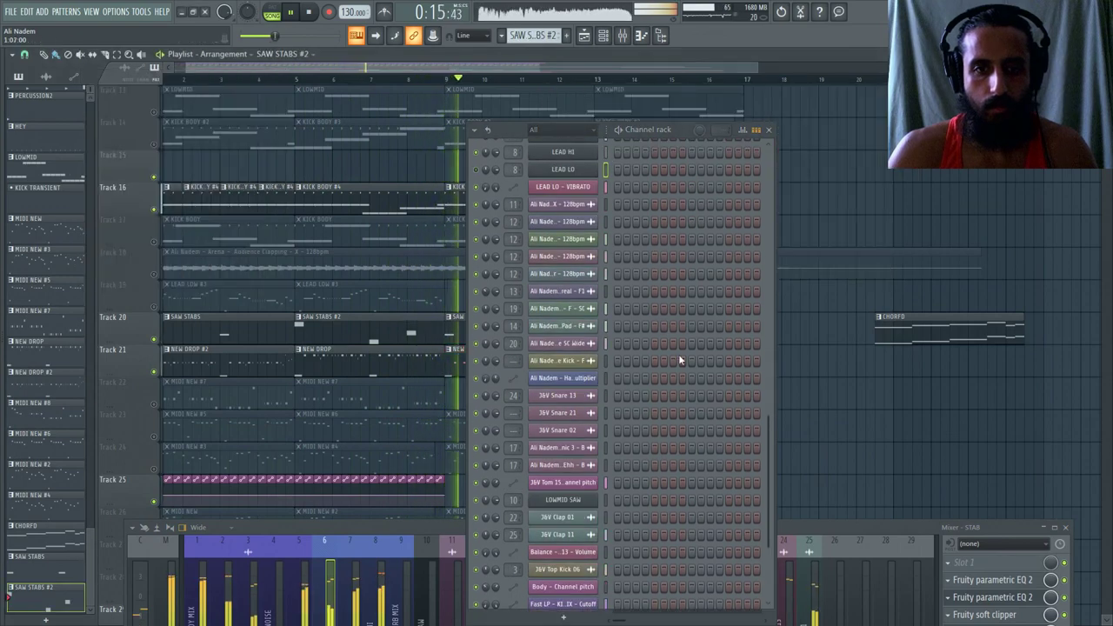
pyautogui.scroll(-2, 679, 354)
pyautogui.click(563, 588)
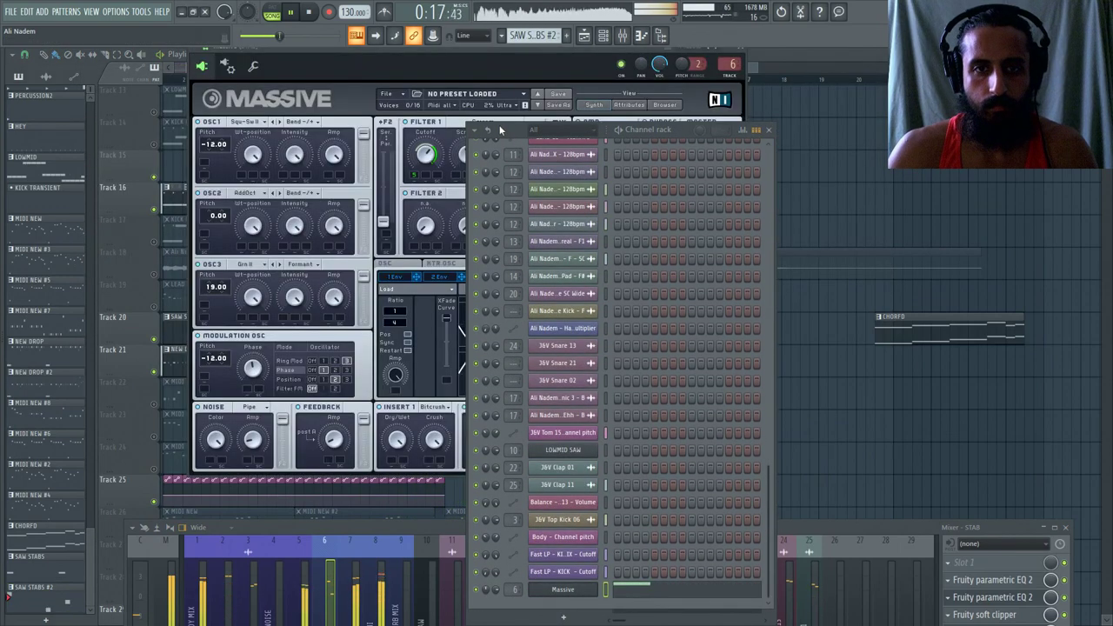
pyautogui.moveTo(500, 128); pyautogui.dragTo(863, 161)
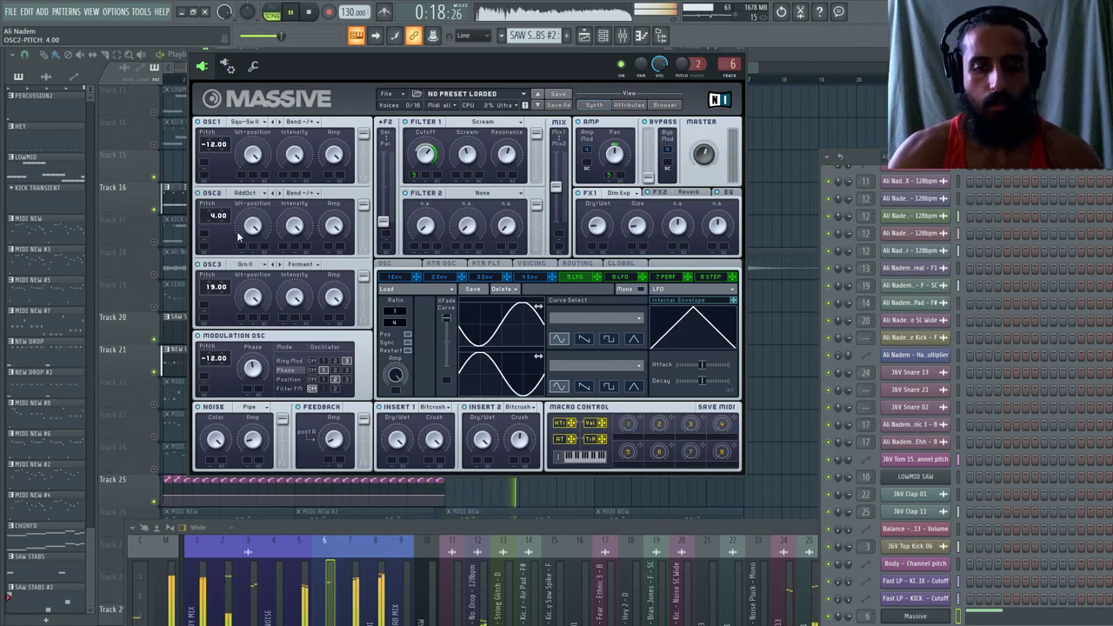
# Bring the mixer back into view, select the LEAD LO+HI track, and open its TSAR-1R Reverb.
pyautogui.moveTo(497, 522); pyautogui.dragTo(519, 198)
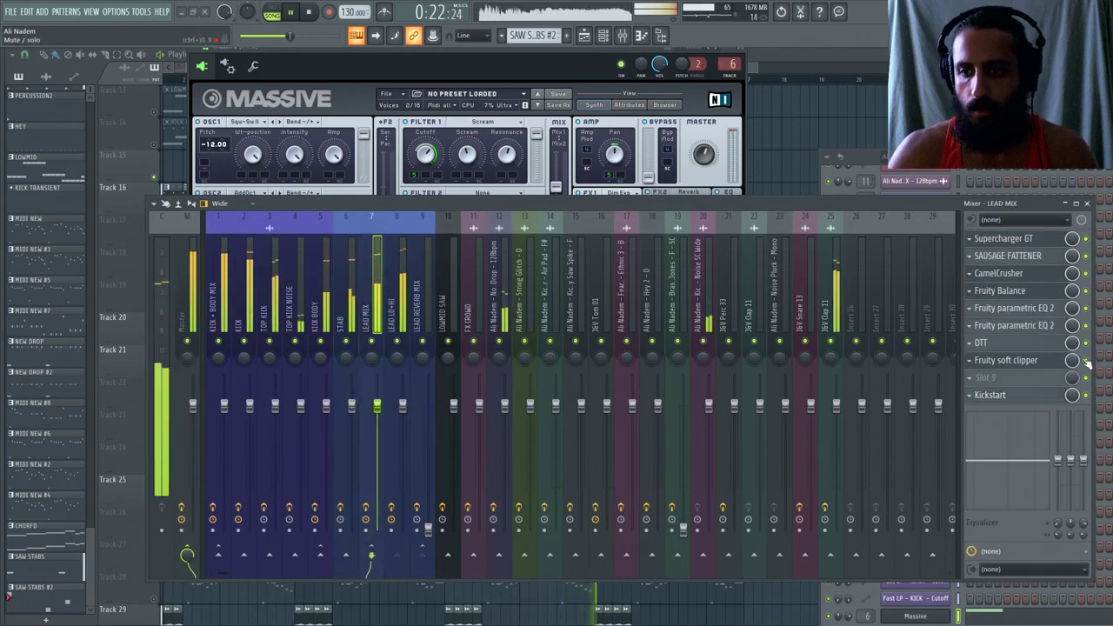
pyautogui.click(401, 268)
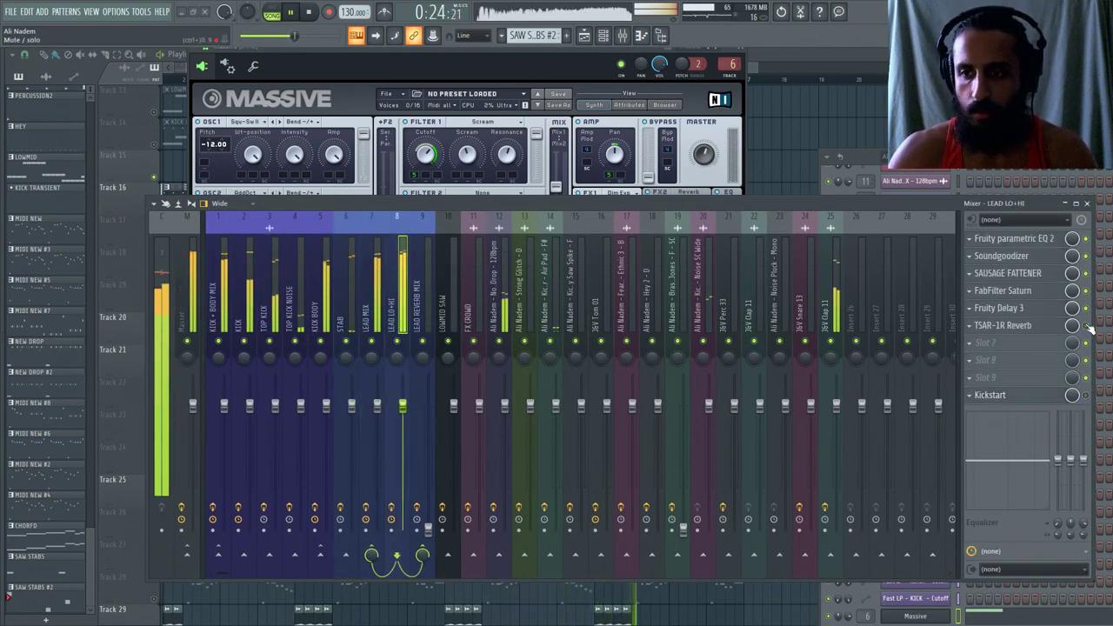
pyautogui.press('space')
pyautogui.press('space')
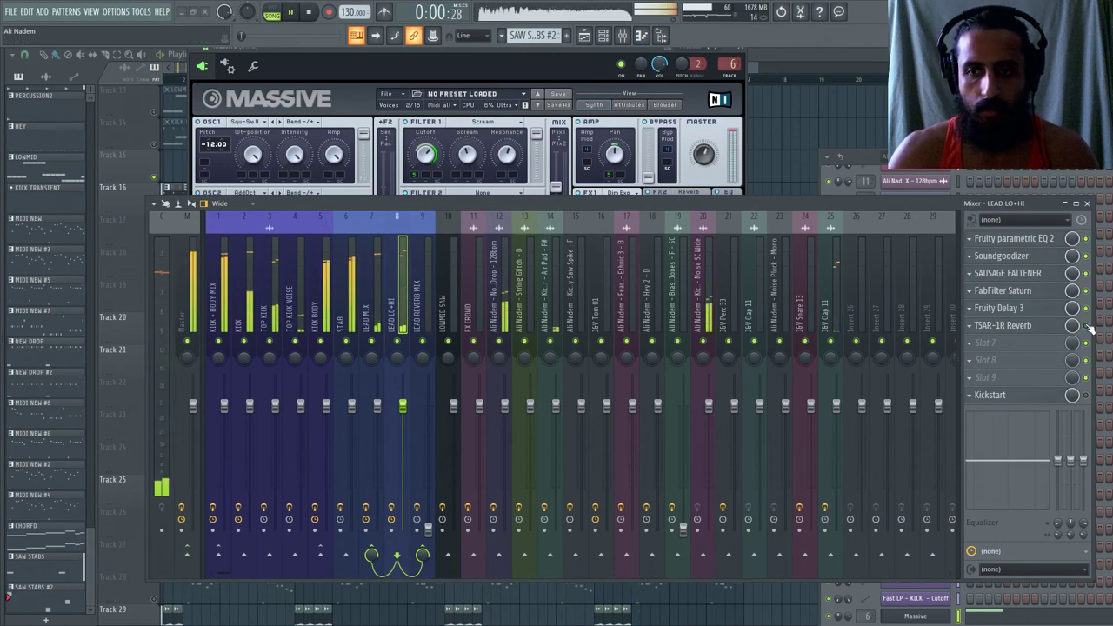
pyautogui.click(1008, 325)
# Solo the lead in the mixer, and turn the TSAR-1R Reverb slot's mix level on LEAD LO+HI down to 0%.
pyautogui.moveTo(559, 206); pyautogui.dragTo(528, 272)
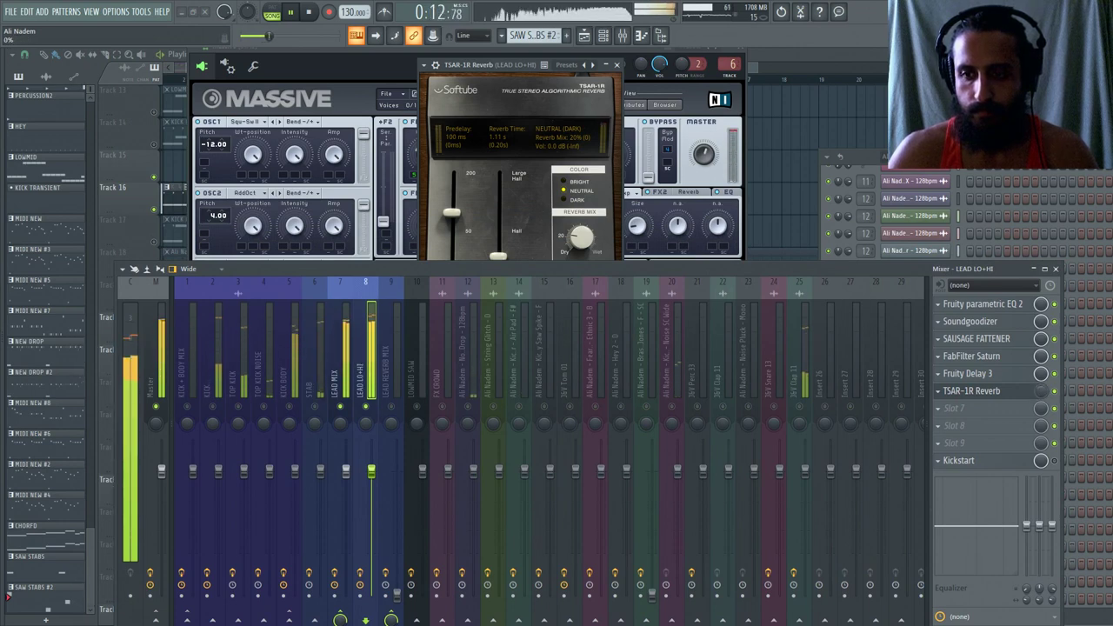
pyautogui.press('space')
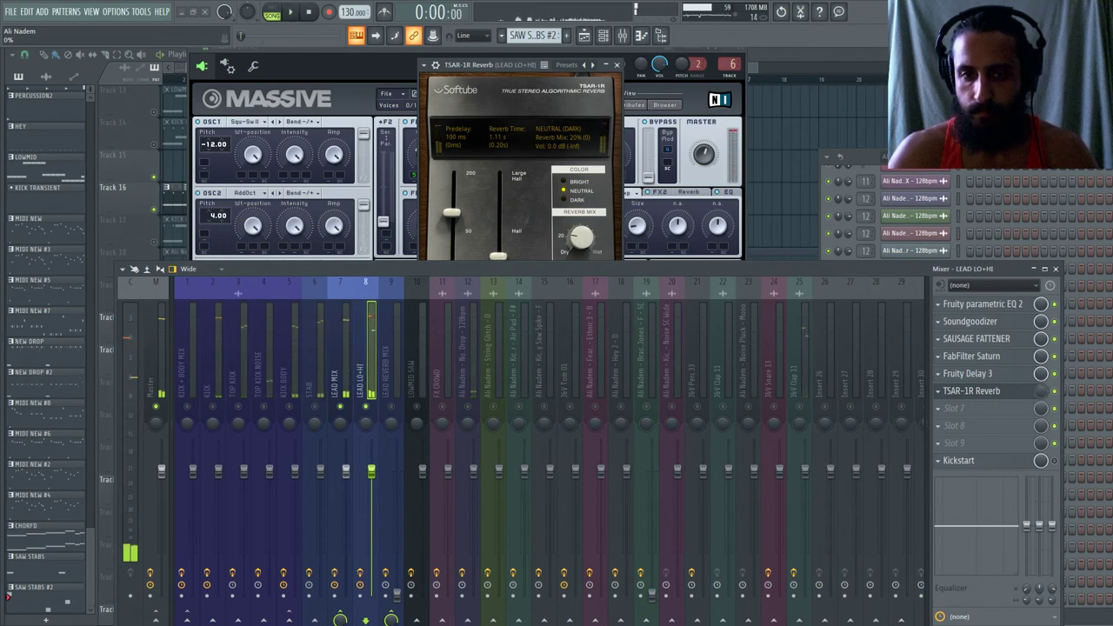
pyautogui.click(954, 424)
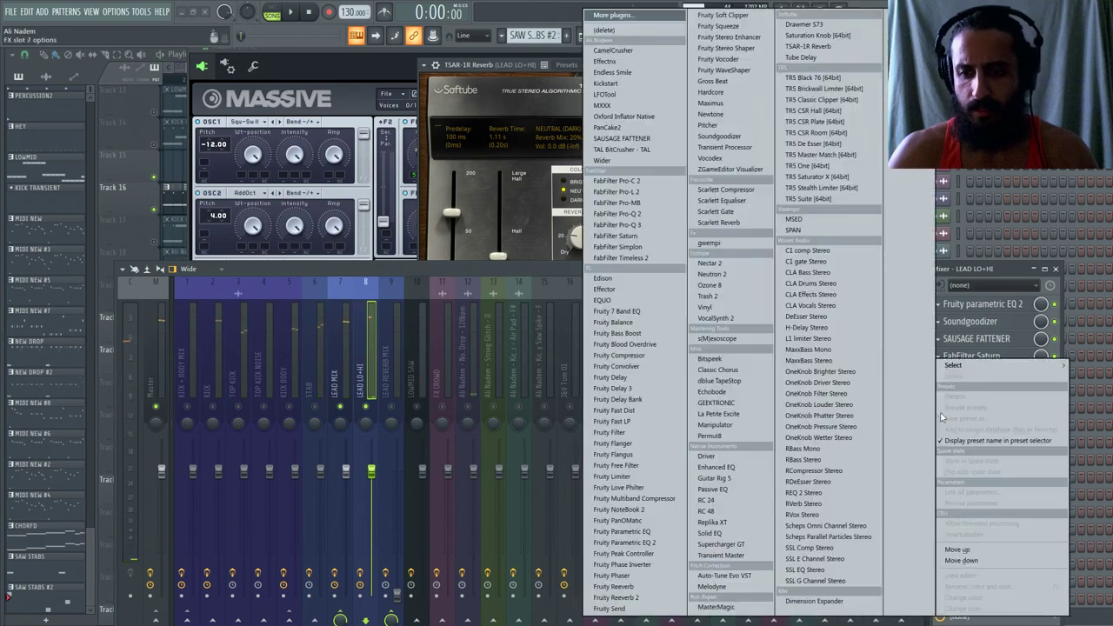
pyautogui.click(524, 270)
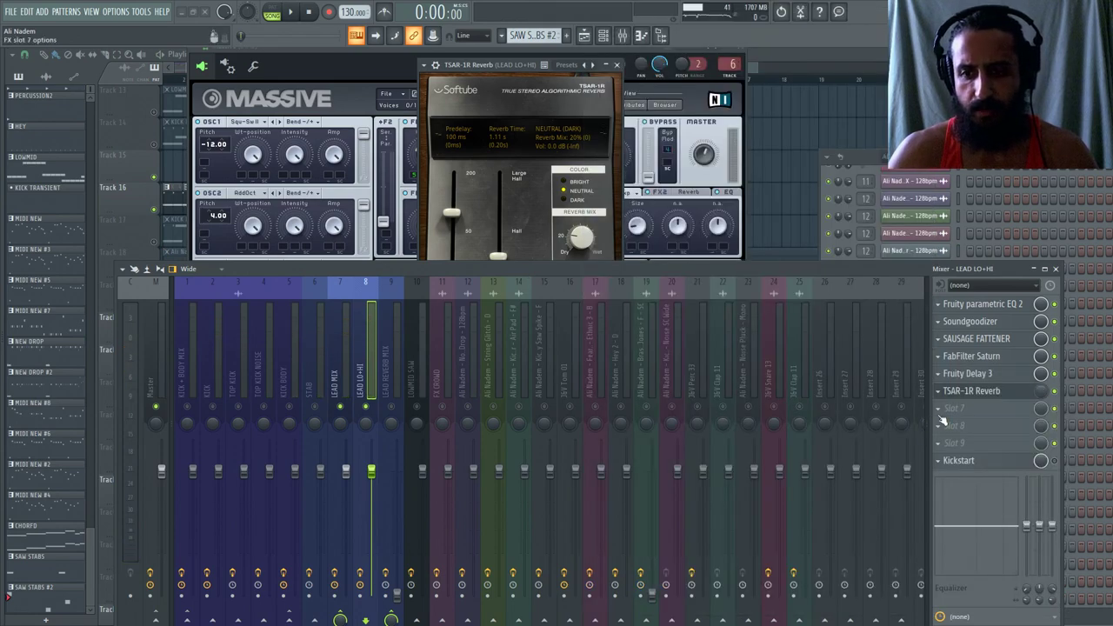
# Load Fruity peak controller on the LEAD LO+HI track and move it to the first slot of the effects chain.
pyautogui.click(942, 417)
pyautogui.write('peak')
pyautogui.click(417, 265)
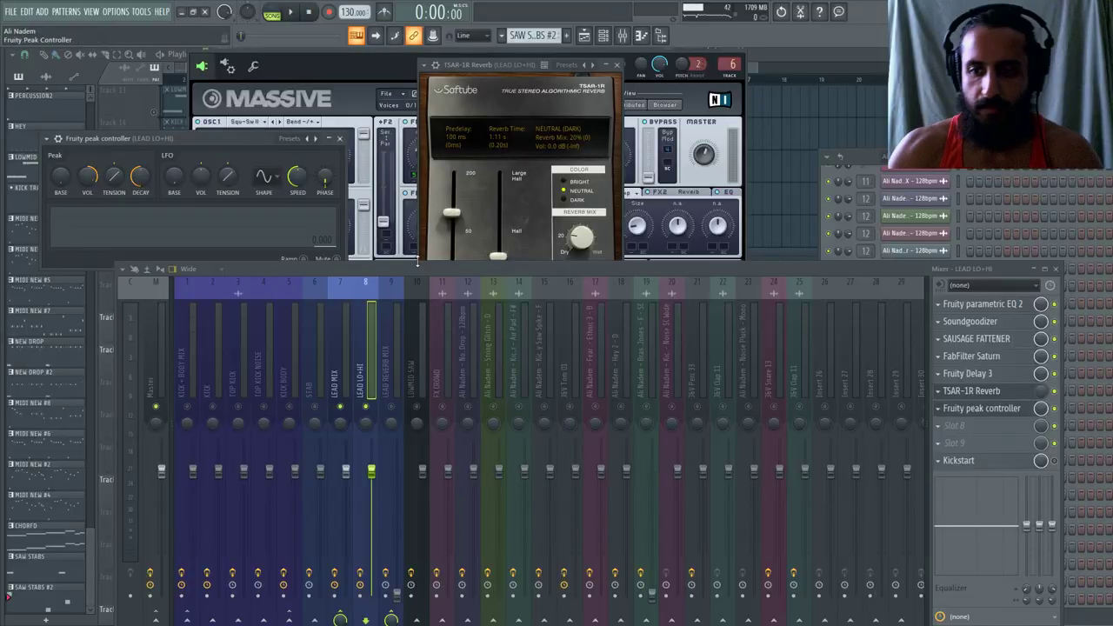
pyautogui.moveTo(943, 417); pyautogui.dragTo(946, 304)
# Link the TSAR-1R Reverb slot's mix level to the Peak ctrl - Peak controller and audition the result.
pyautogui.rightClick(1044, 410)
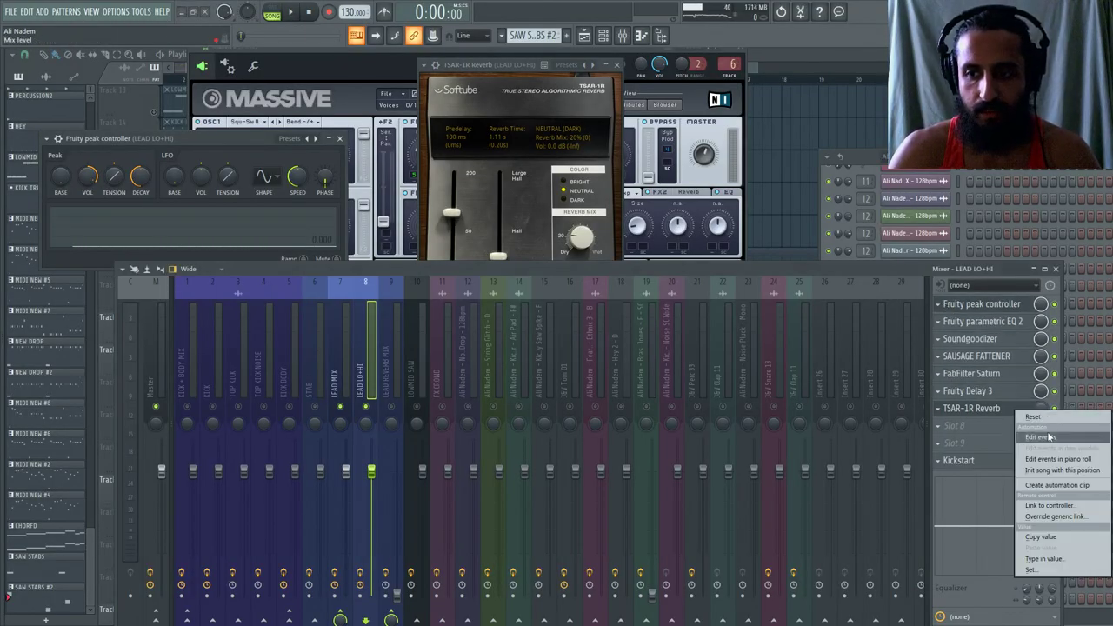
pyautogui.click(1045, 505)
pyautogui.click(526, 291)
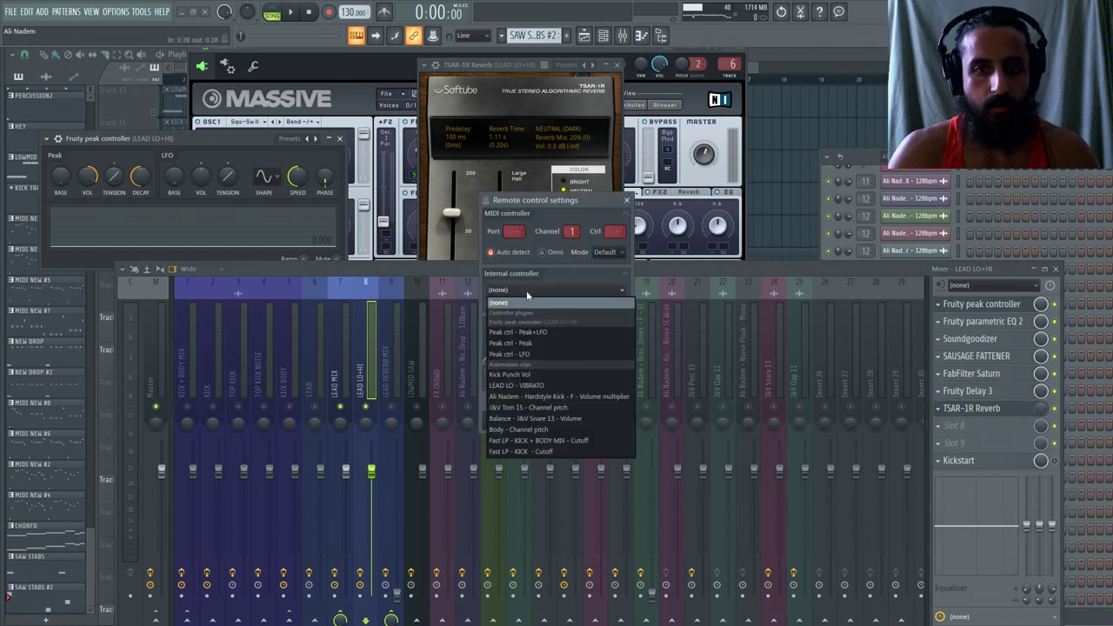
pyautogui.click(516, 344)
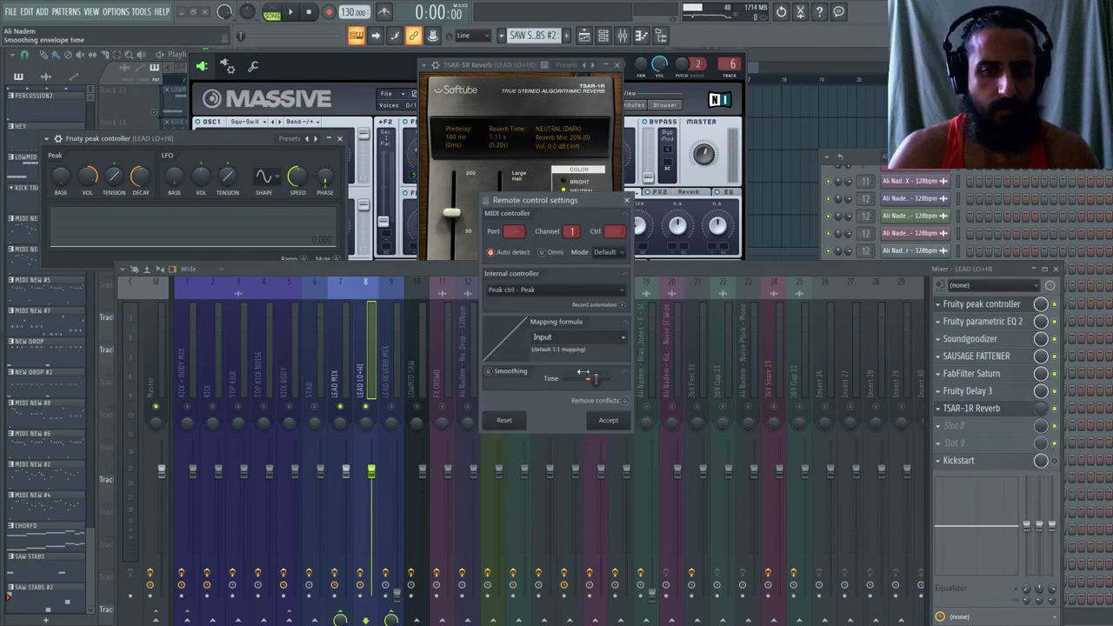
pyautogui.click(608, 421)
pyautogui.press('space')
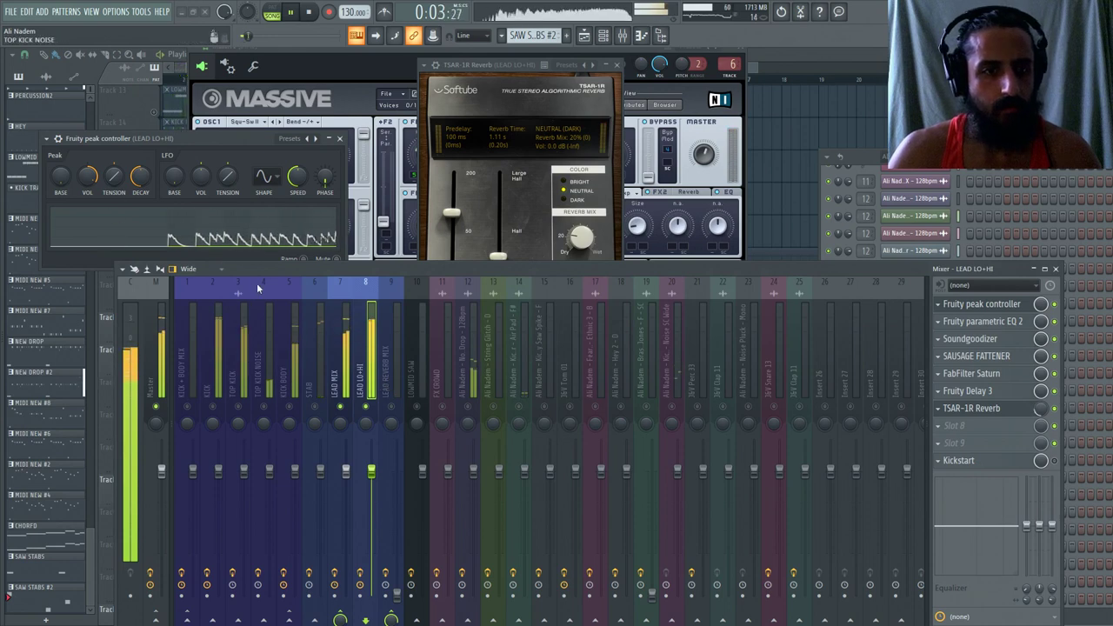
pyautogui.moveTo(318, 267); pyautogui.dragTo(316, 296)
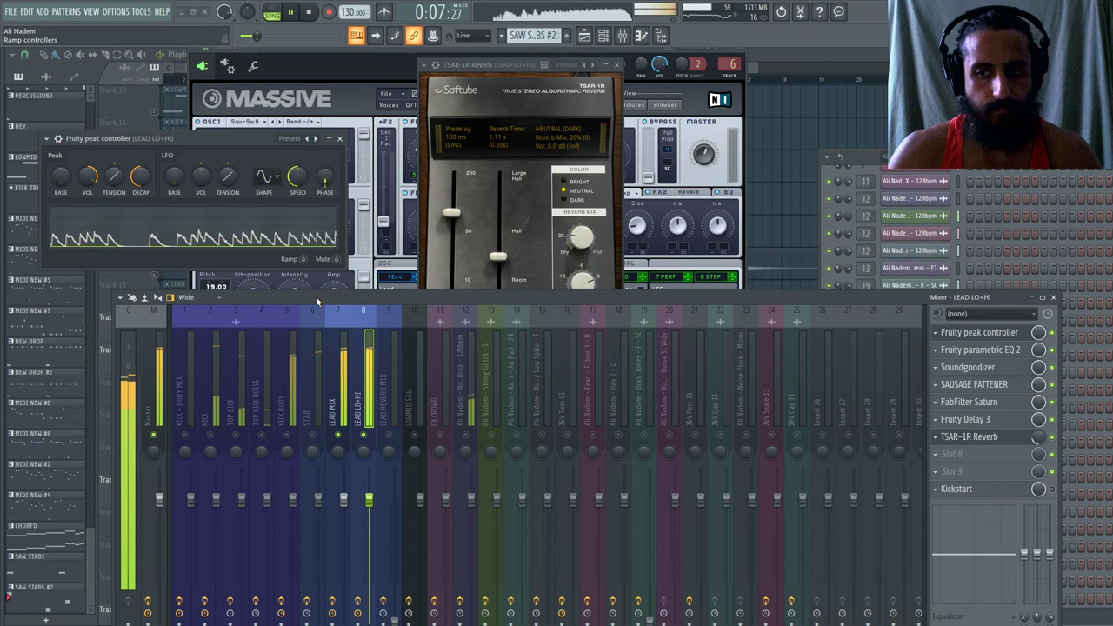
pyautogui.press('space')
# Set the mapping formula of the reverb mix level's controller link to Inverted.
pyautogui.rightClick(1039, 441)
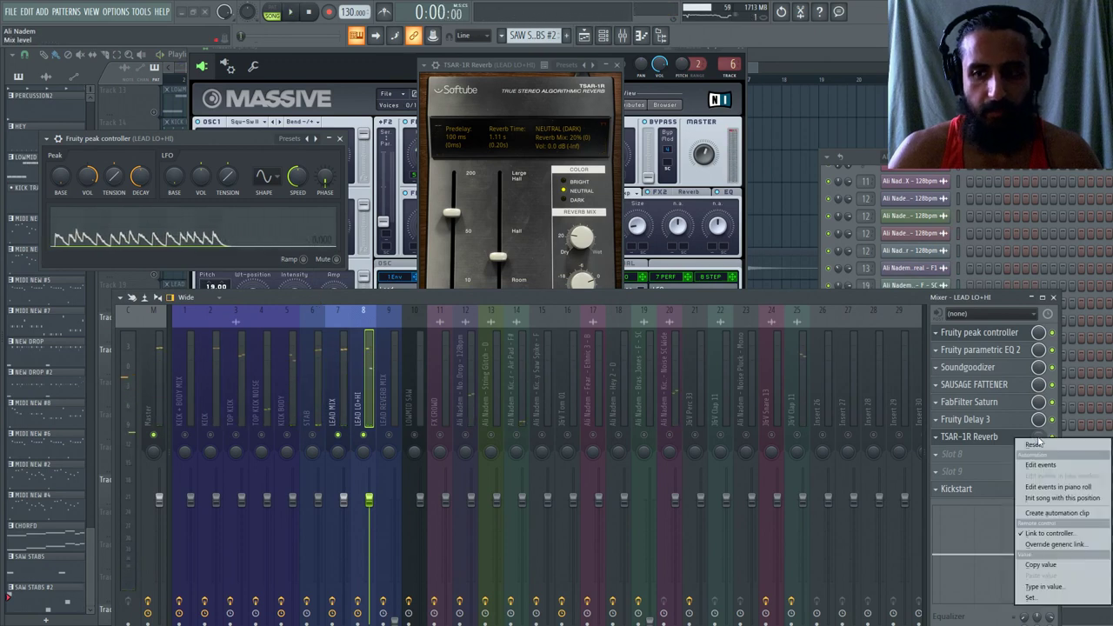
pyautogui.click(1044, 536)
pyautogui.click(623, 346)
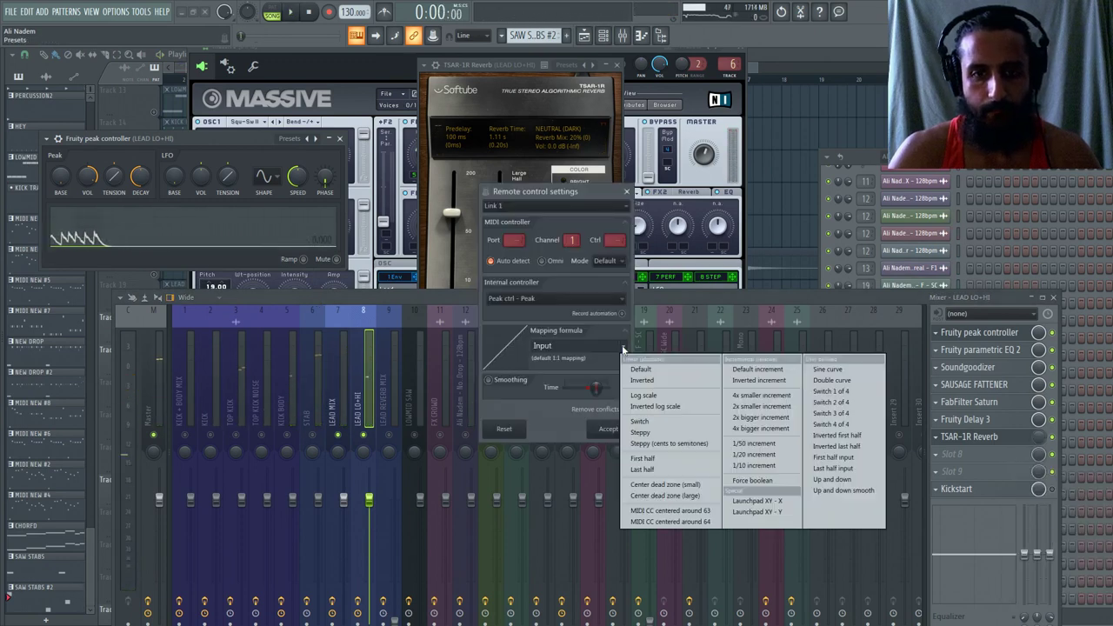
pyautogui.click(665, 382)
pyautogui.click(609, 428)
# During playback, raise the peak tension and peak volume in Fruity peak controller.
pyautogui.press('space')
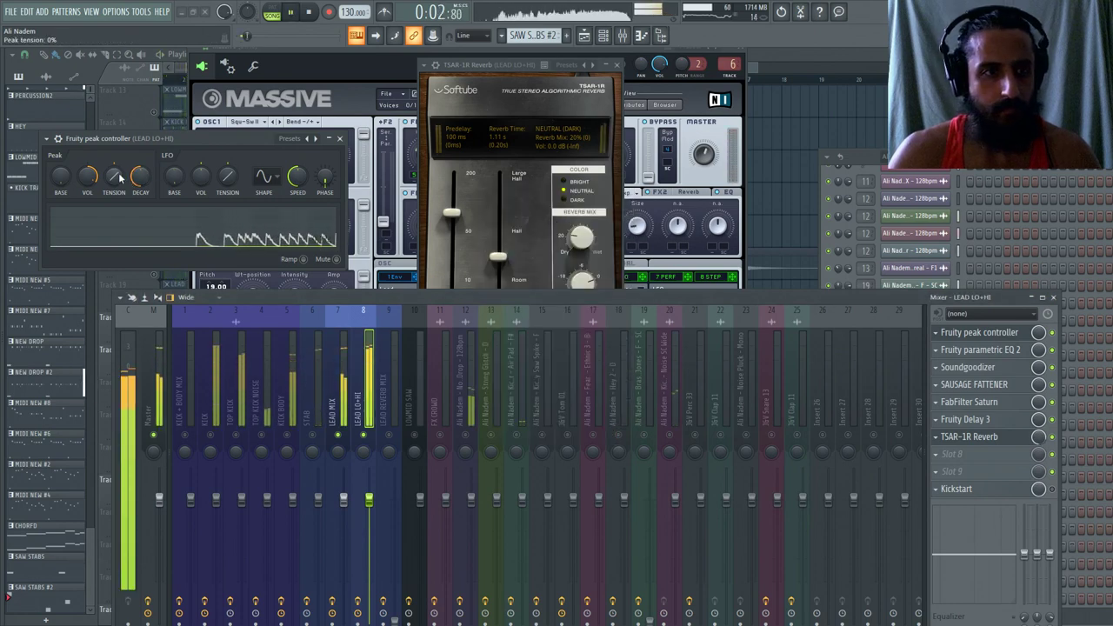
pyautogui.moveTo(120, 177); pyautogui.dragTo(120, 130)
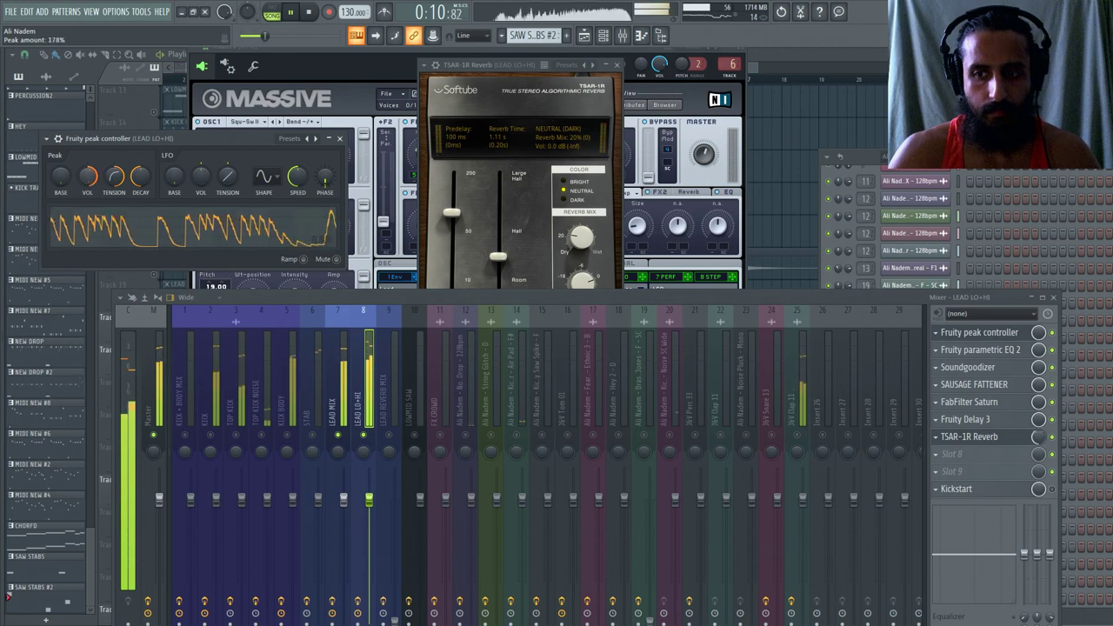
pyautogui.moveTo(86, 176); pyautogui.dragTo(87, 165)
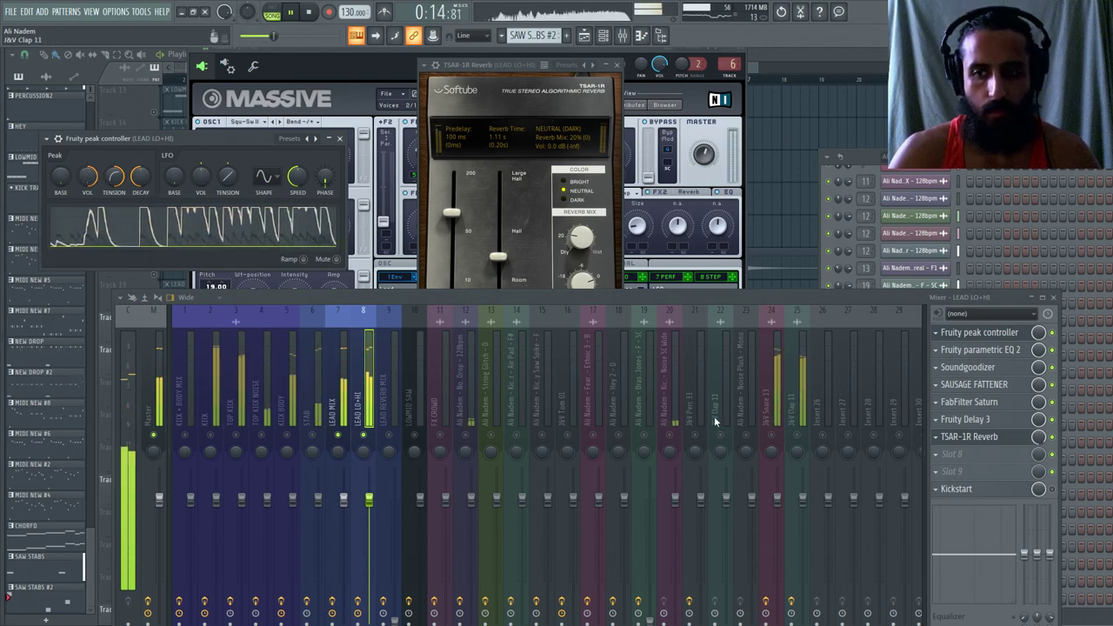
# Take the lead out of solo, clear the view of the TSAR-1R Reverb, and set its reverb time to 1.40 s.
pyautogui.rightClick(516, 436)
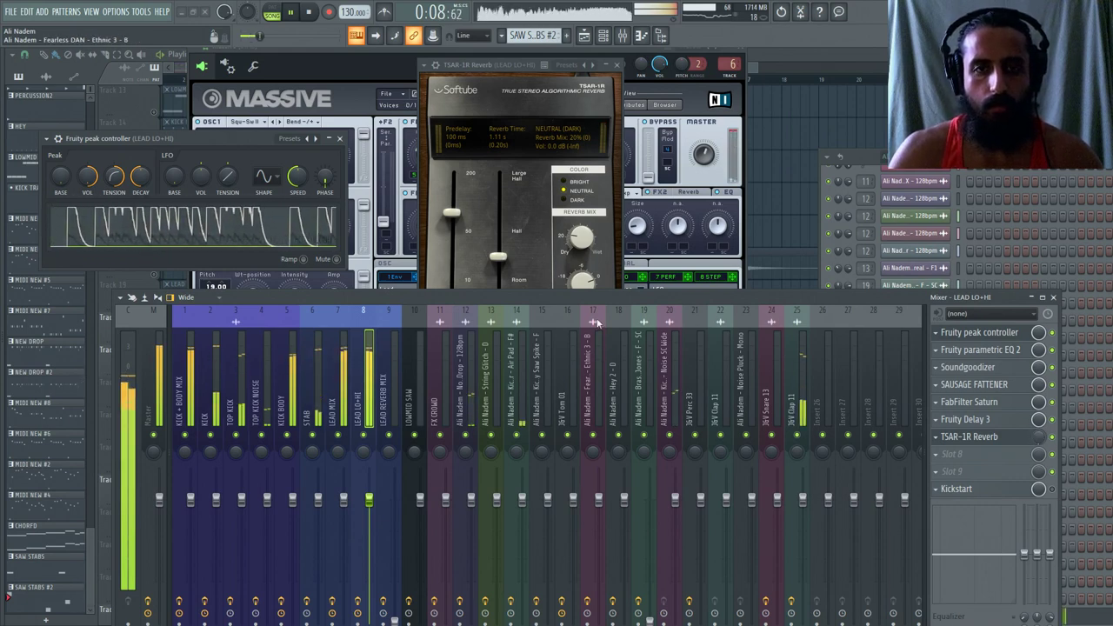
pyautogui.press('F6')
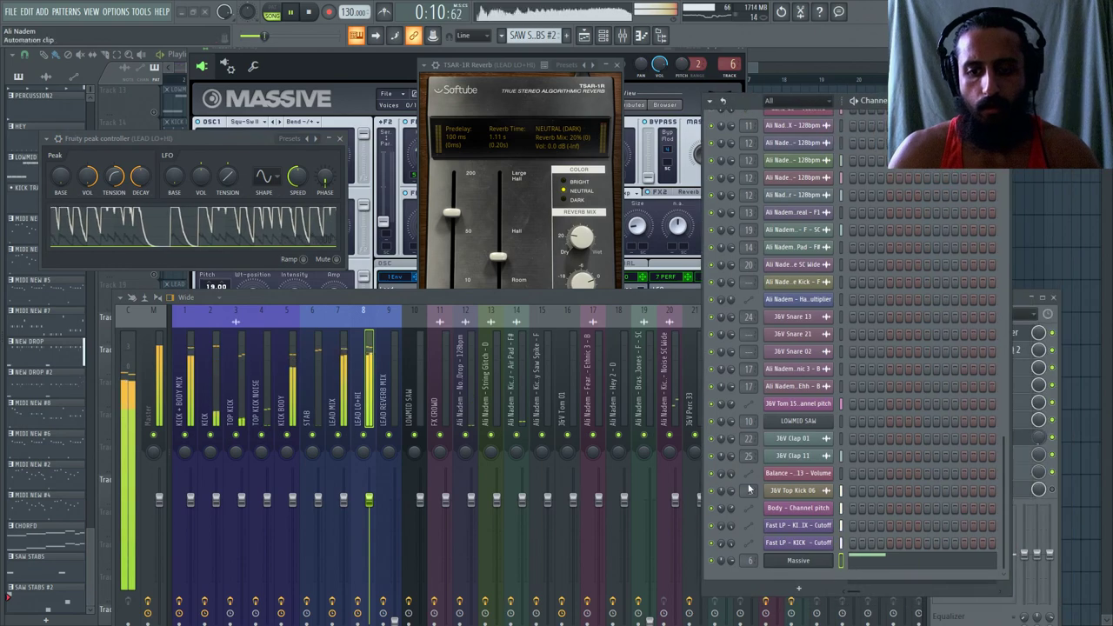
pyautogui.press('space')
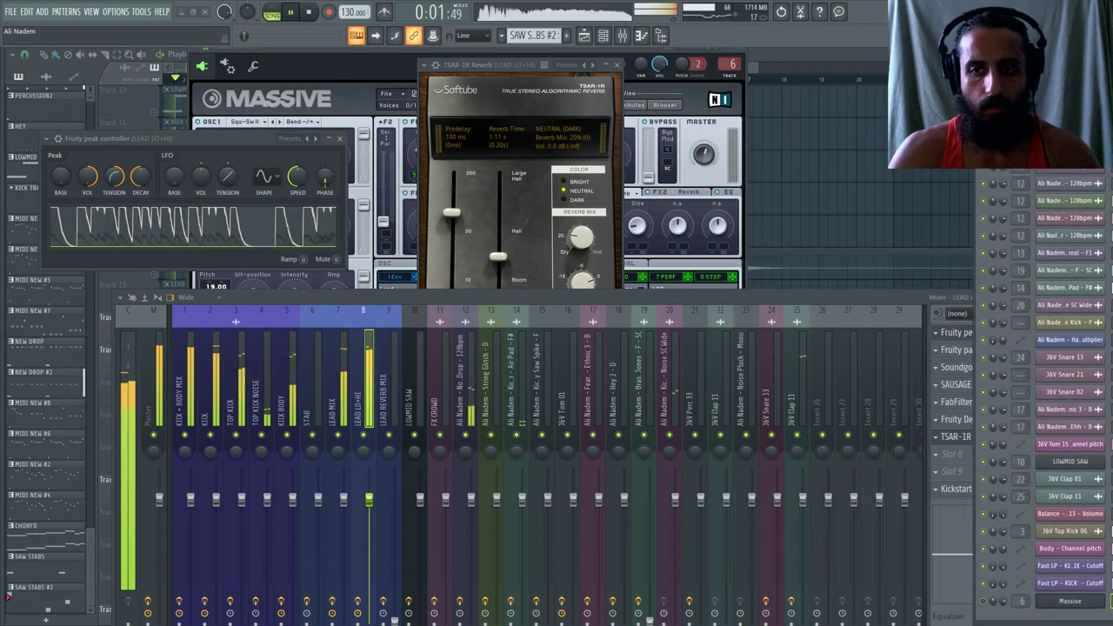
pyautogui.moveTo(780, 297); pyautogui.dragTo(685, 386)
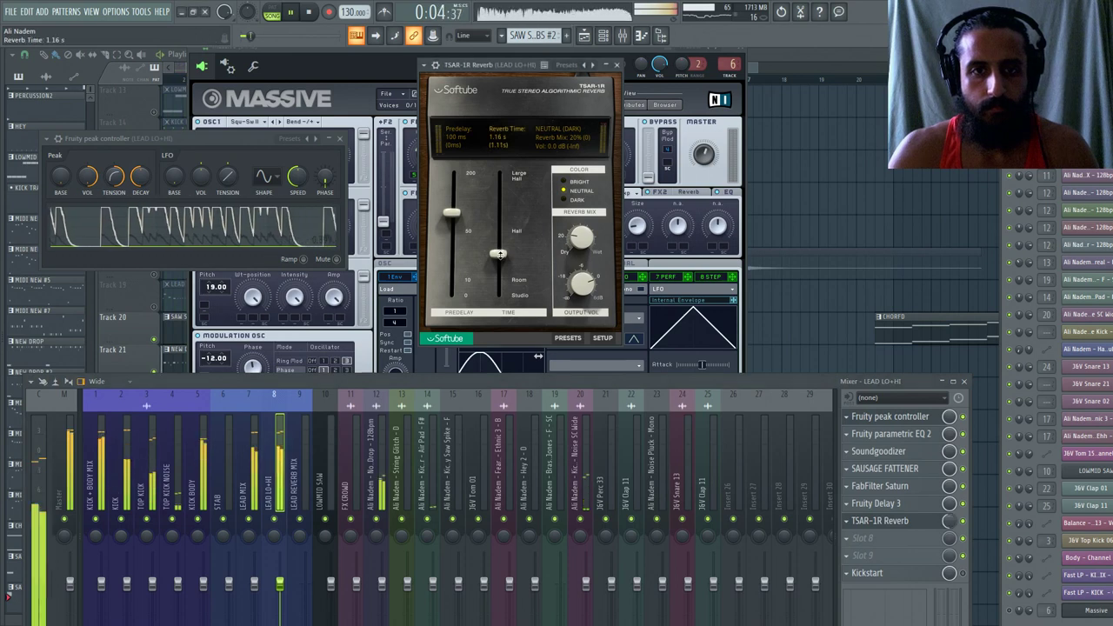
pyautogui.moveTo(498, 258); pyautogui.dragTo(498, 233)
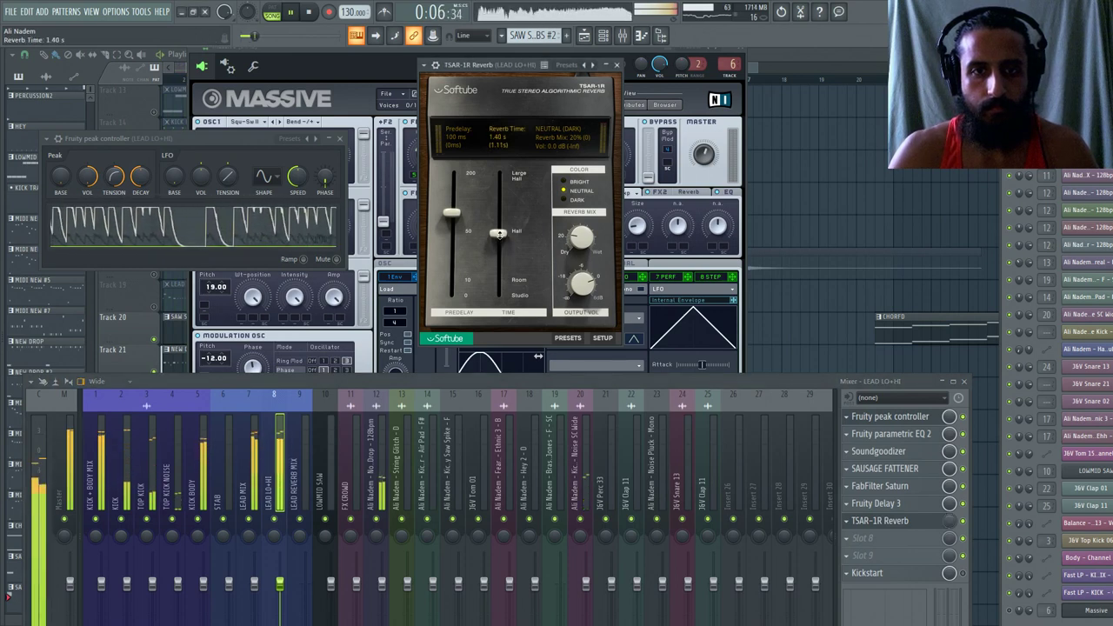
pyautogui.moveTo(489, 63); pyautogui.dragTo(495, 63)
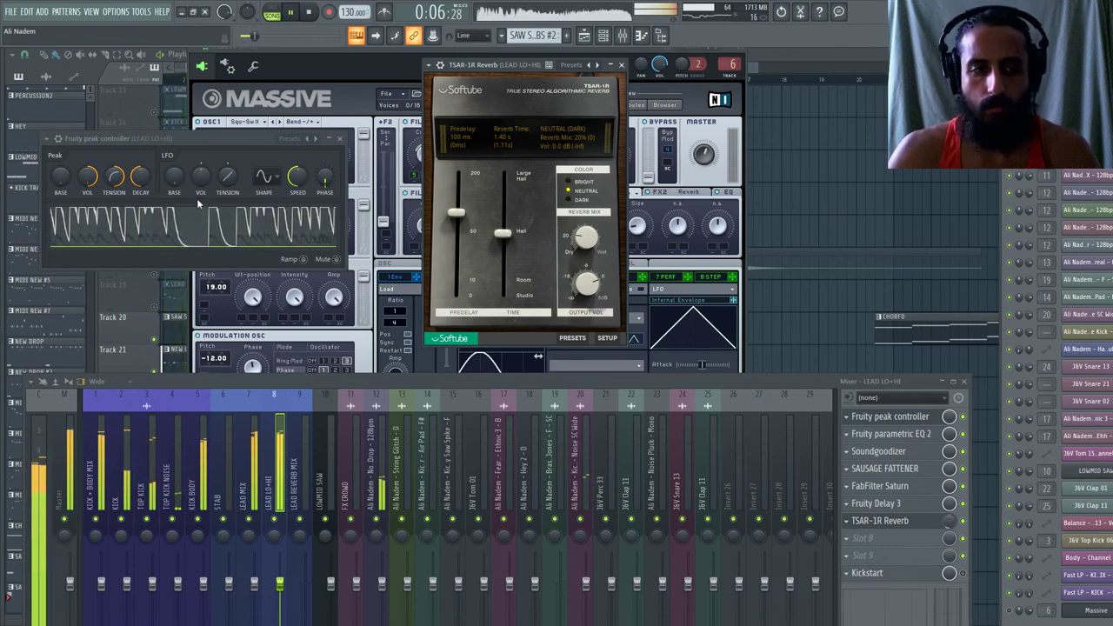
# Try a different peak decay in Fruity peak controller and return the peak tension to its default.
pyautogui.moveTo(140, 177); pyautogui.dragTo(140, 160)
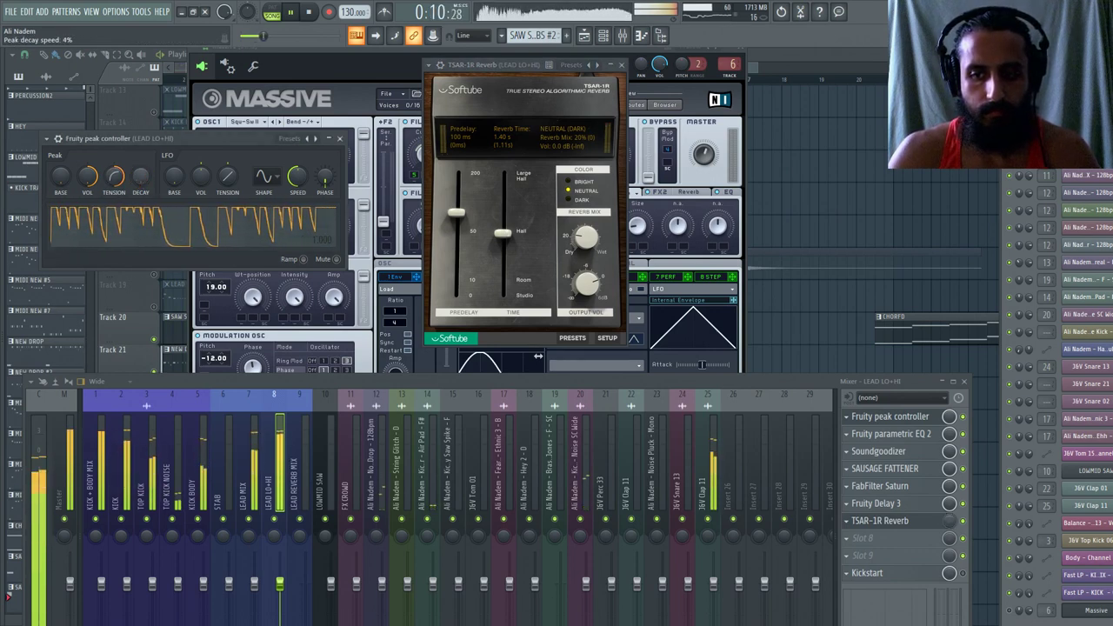
pyautogui.moveTo(140, 177); pyautogui.dragTo(113, 209)
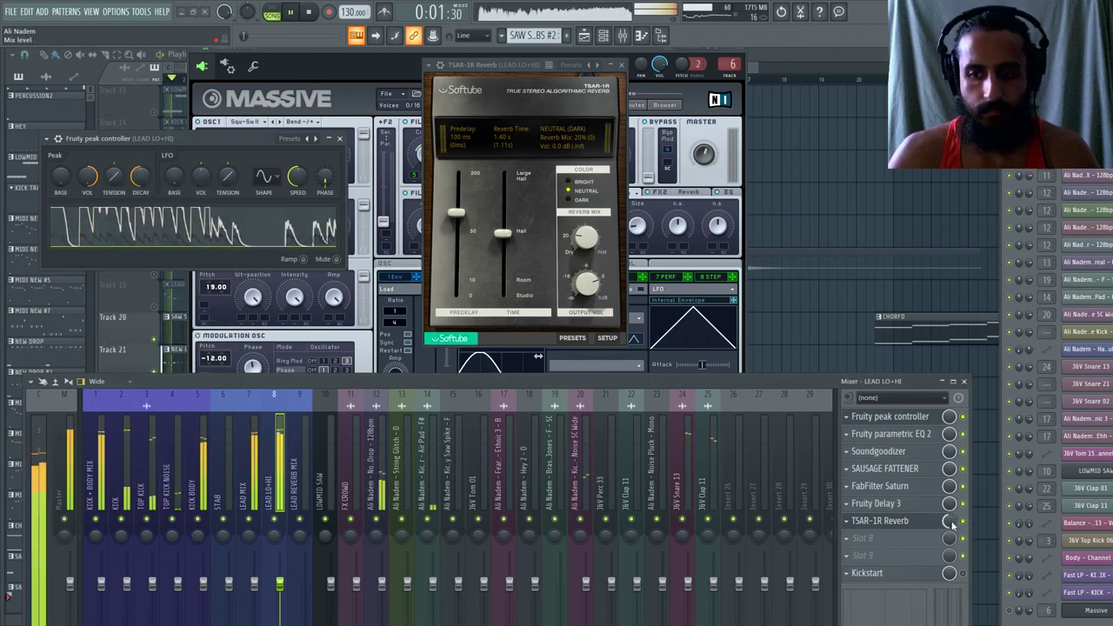
# Remove the controller link from the TSAR-1R Reverb slot's mix level by choosing (none), and reset the mix level.
pyautogui.rightClick(950, 521)
pyautogui.click(1000, 544)
pyautogui.click(605, 300)
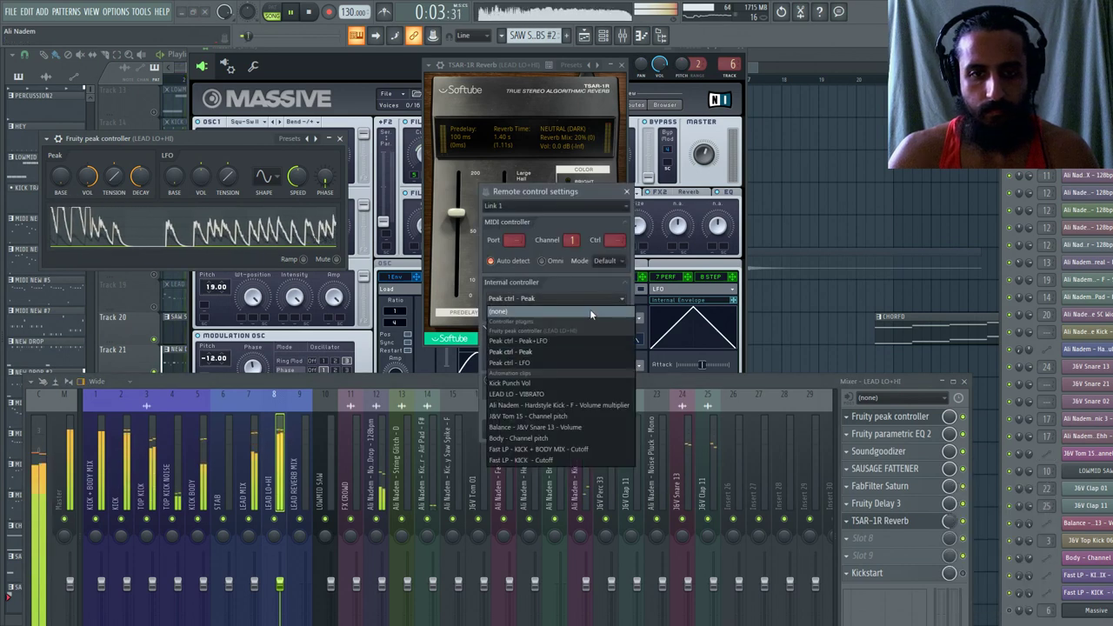
pyautogui.click(590, 313)
pyautogui.click(608, 429)
pyautogui.rightClick(950, 521)
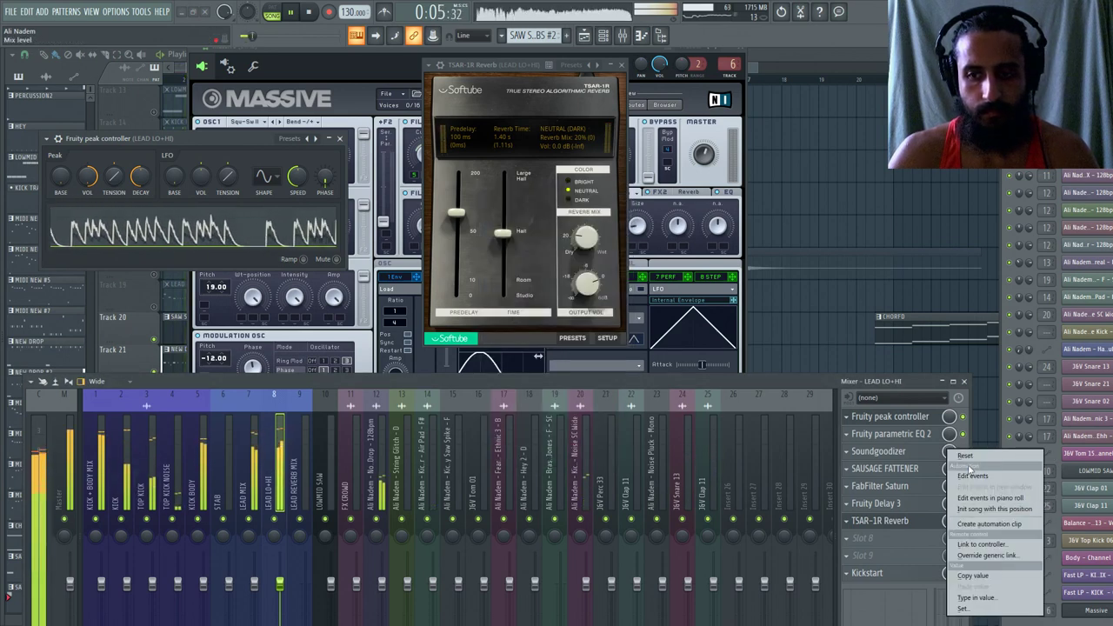
pyautogui.click(971, 461)
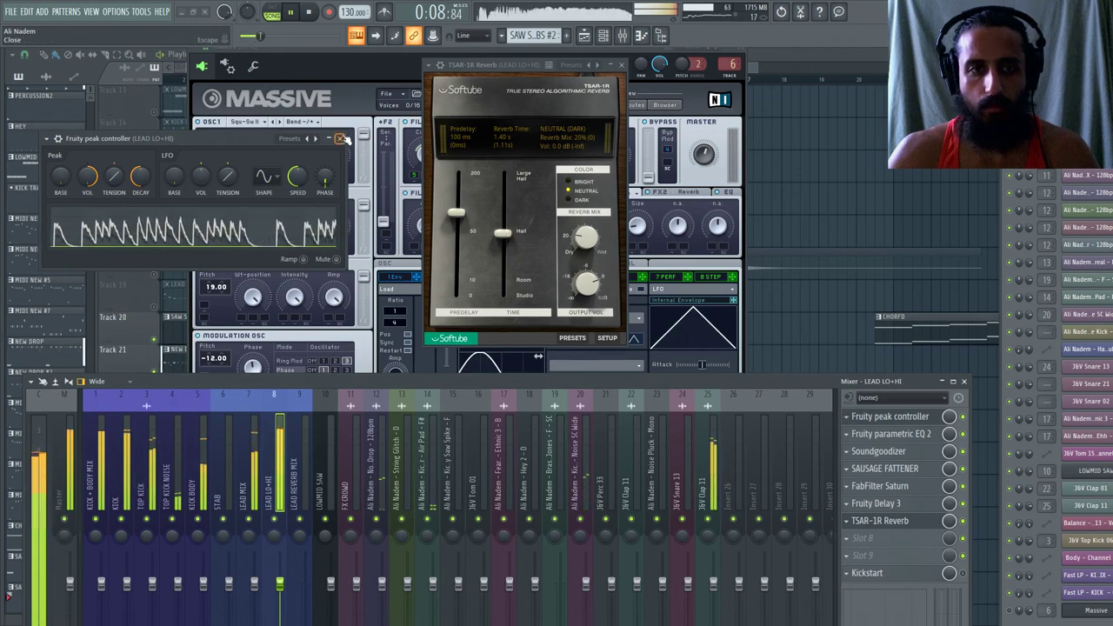
# Bring up the playlist, add Fruity Parametric EQ 2 in slot 8 of LEAD LO+HI, and stop playback.
pyautogui.press('F5')
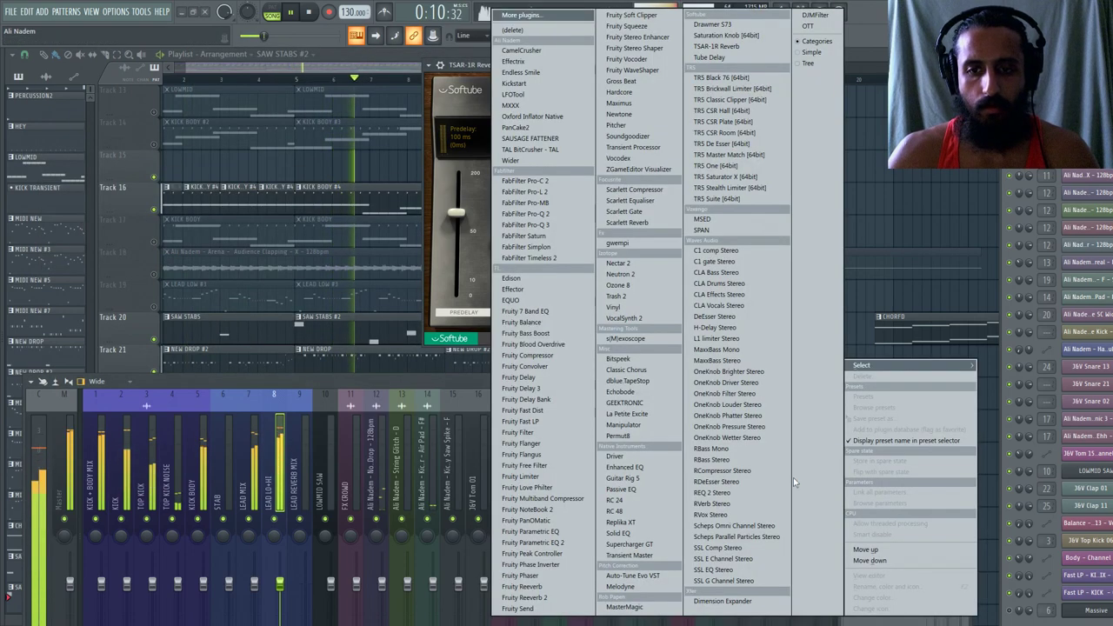
pyautogui.click(848, 538)
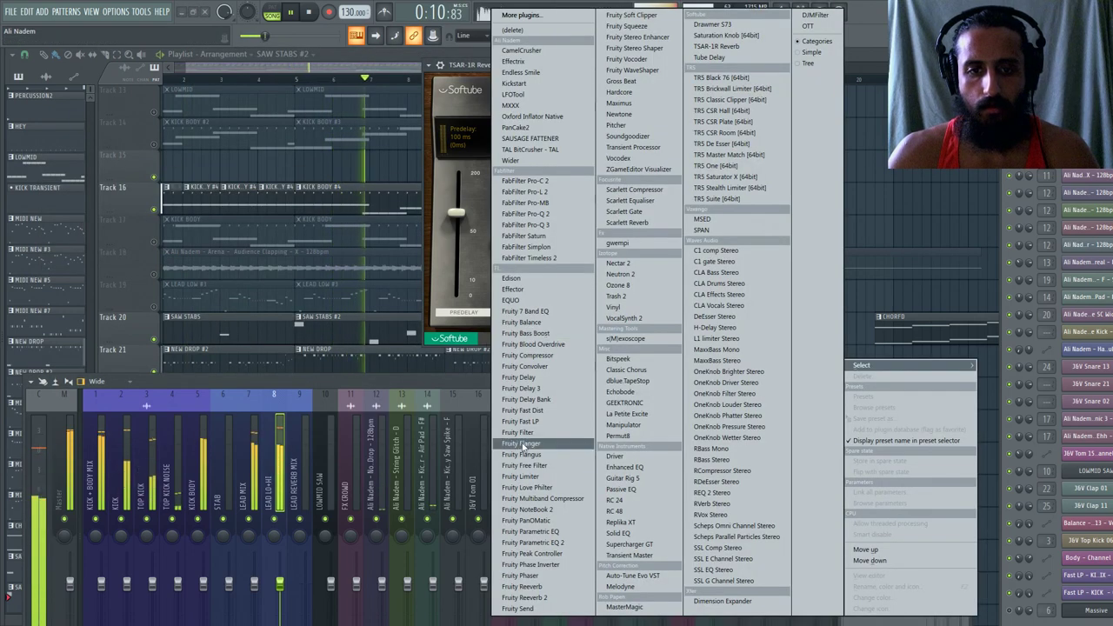
pyautogui.click(548, 543)
pyautogui.press('space')
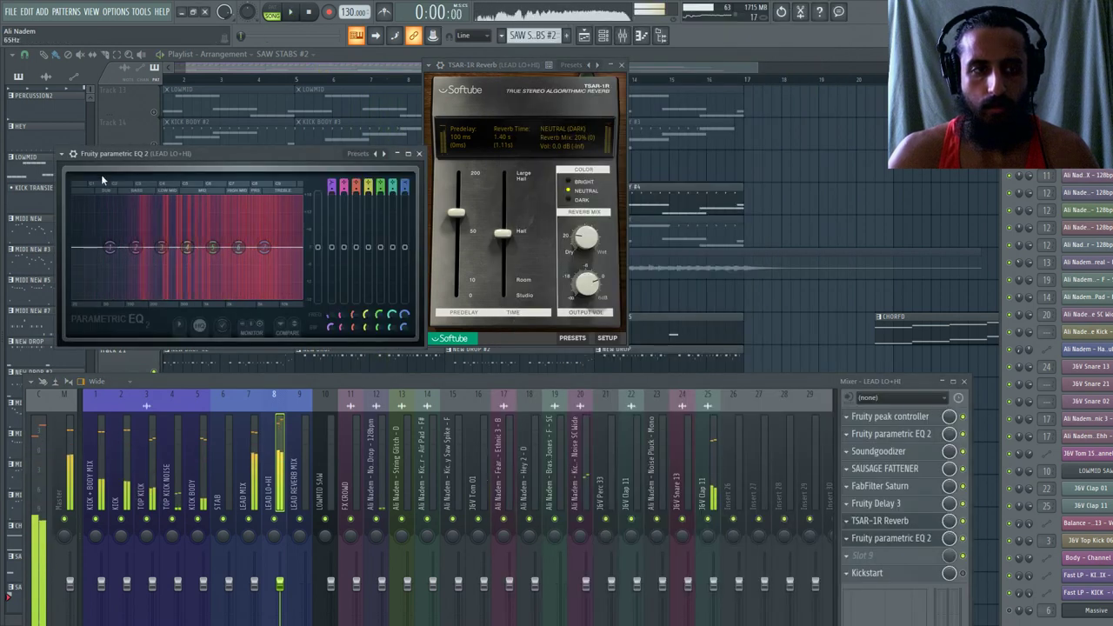
# Load the "20Hz - 18kHz cut" preset in the new EQ, remove band 7's high cut, and keep band 1's high-pass at 20 Hz.
pyautogui.click(60, 154)
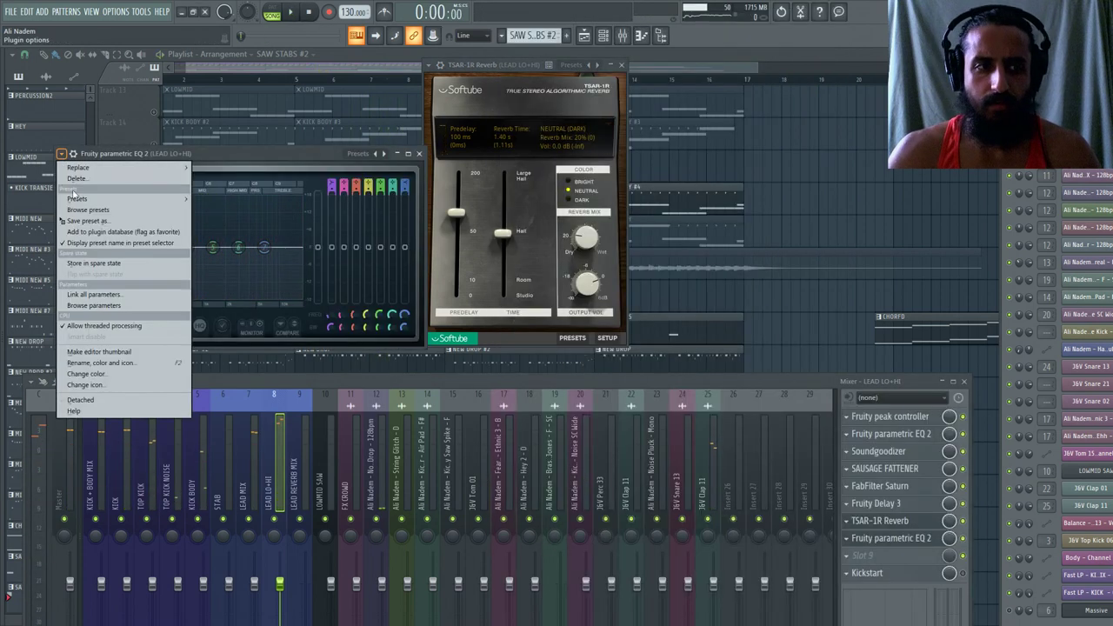
pyautogui.moveTo(86, 201)
pyautogui.click(227, 241)
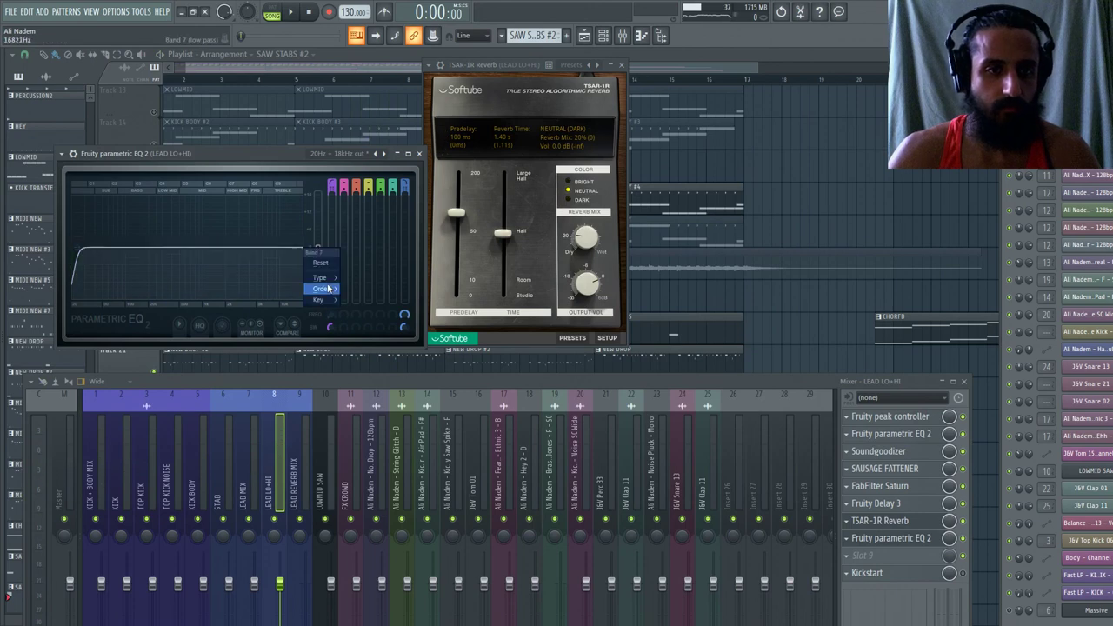
pyautogui.click(165, 249)
pyautogui.moveTo(84, 248); pyautogui.dragTo(73, 248)
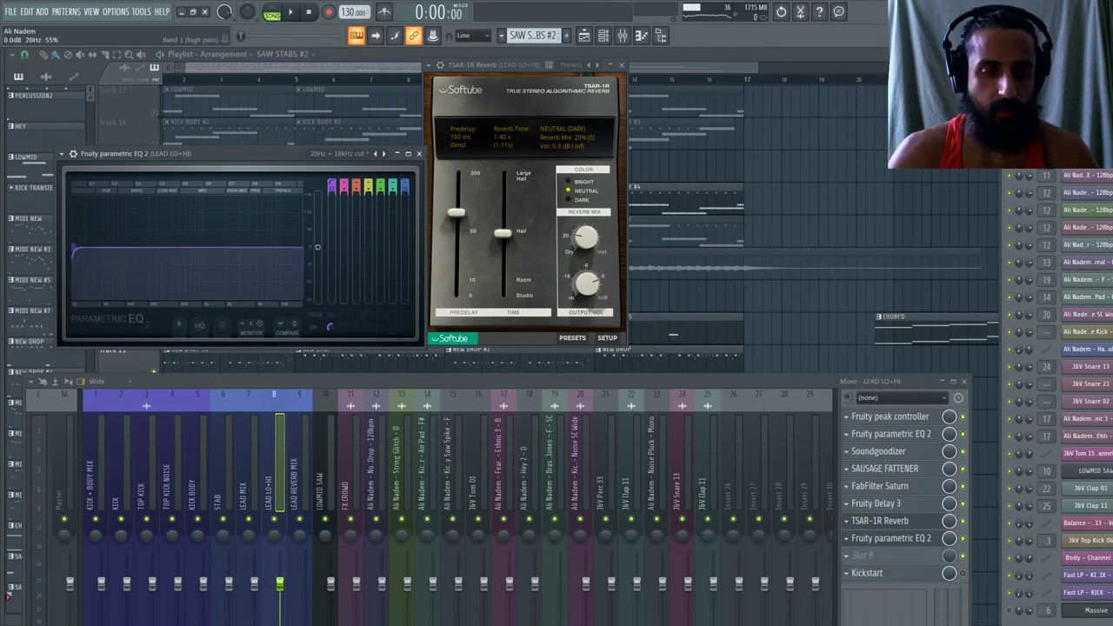
# Link the EQ's band 1 frequency to Peak ctrl - Peak with the Default mapping formula, and audition the filter movement.
pyautogui.rightClick(331, 318)
pyautogui.click(350, 412)
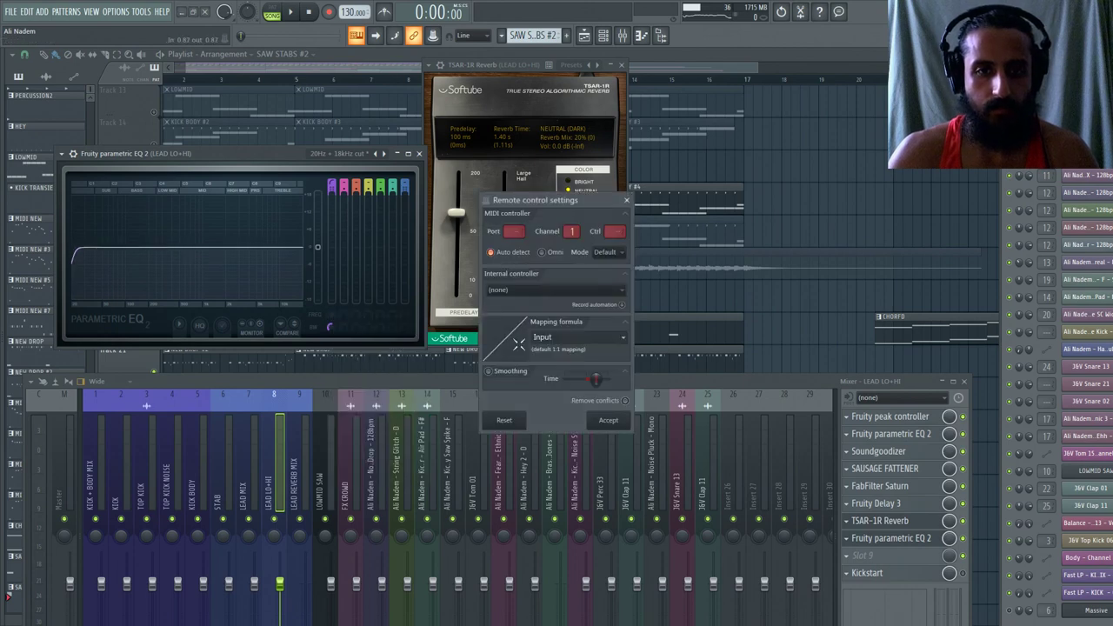
pyautogui.click(539, 292)
pyautogui.click(608, 348)
pyautogui.click(623, 341)
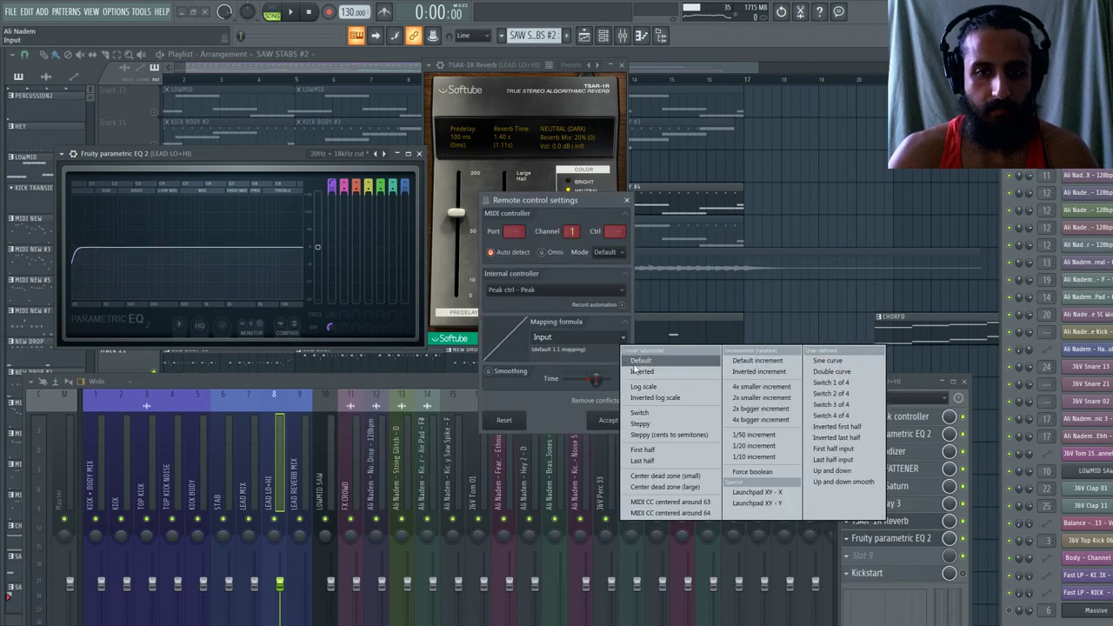
pyautogui.click(640, 360)
pyautogui.click(606, 421)
pyautogui.press('space')
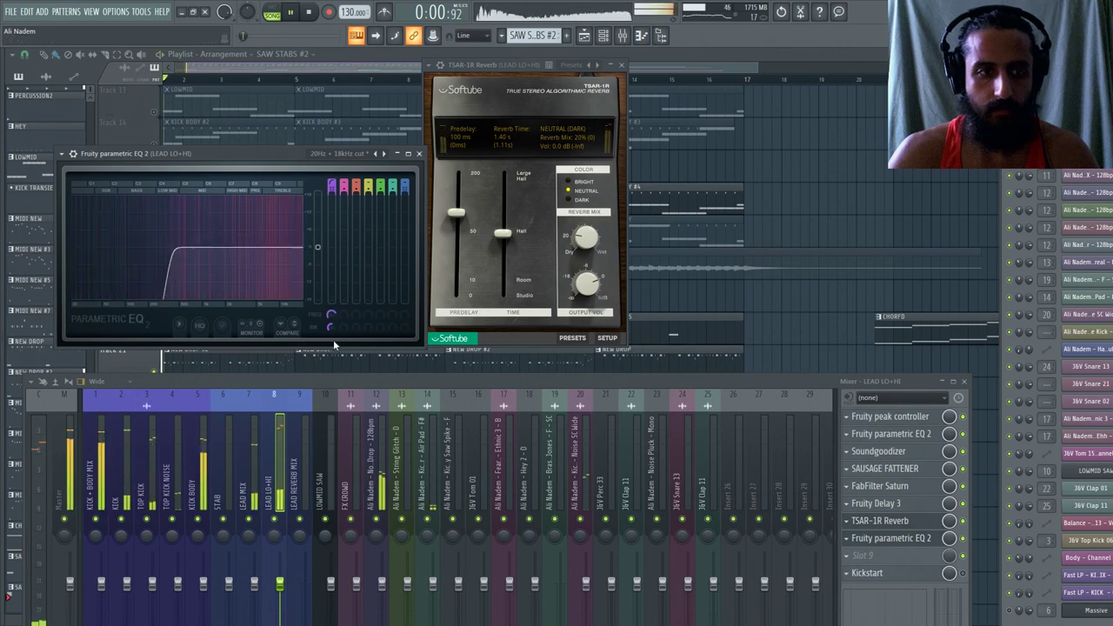
pyautogui.press('space')
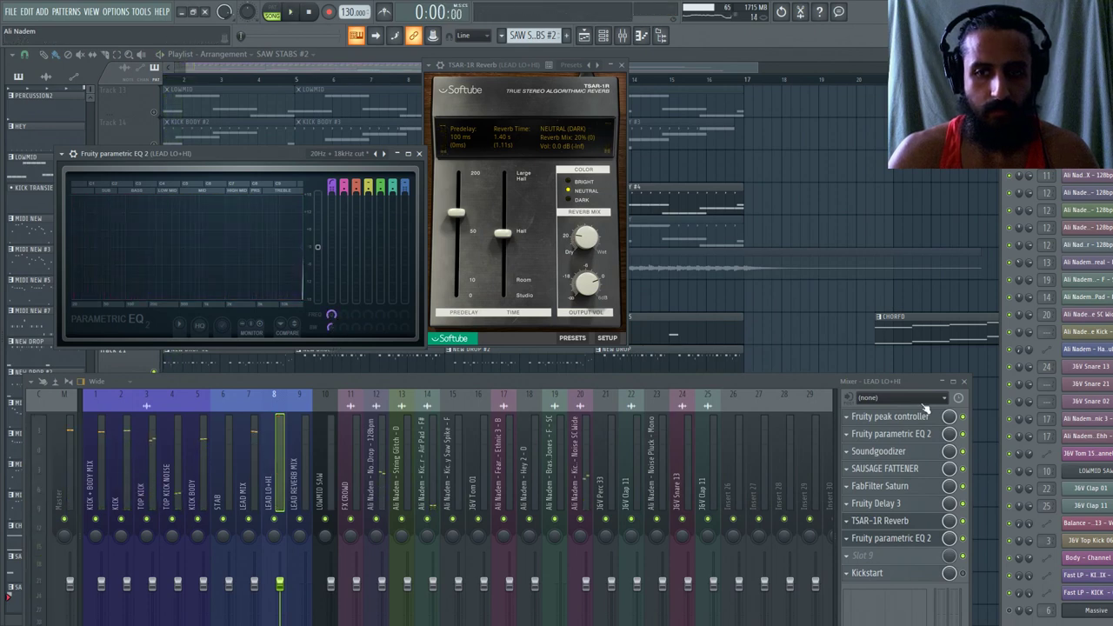
# Open Fruity peak controller beside the EQ, lower its peak volume, and play the song to hear the filter.
pyautogui.click(908, 417)
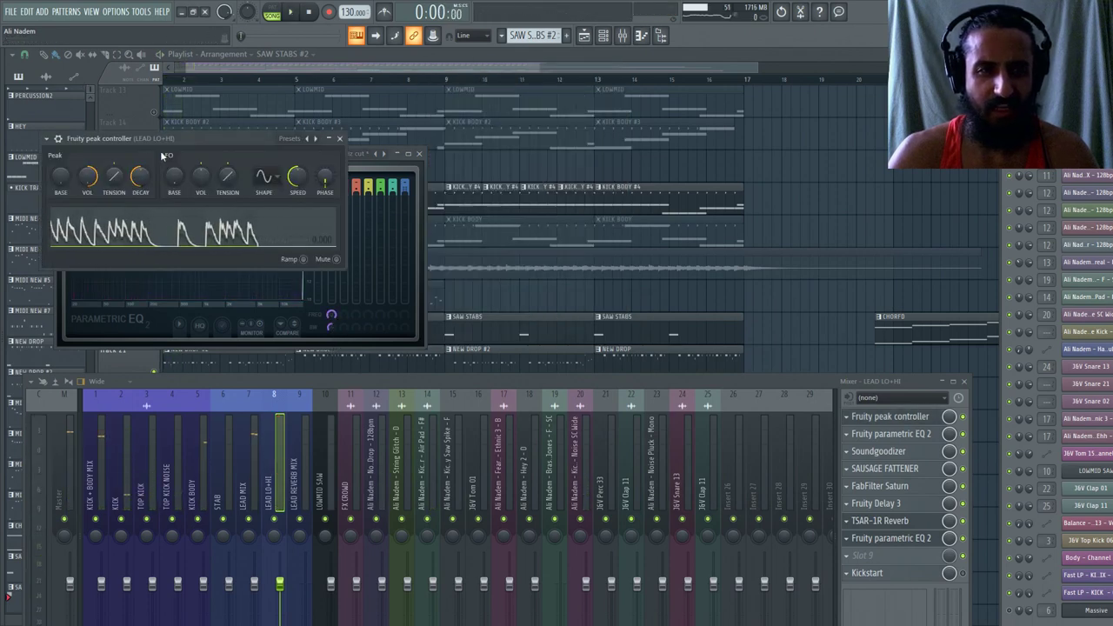
pyautogui.moveTo(162, 155); pyautogui.dragTo(597, 175)
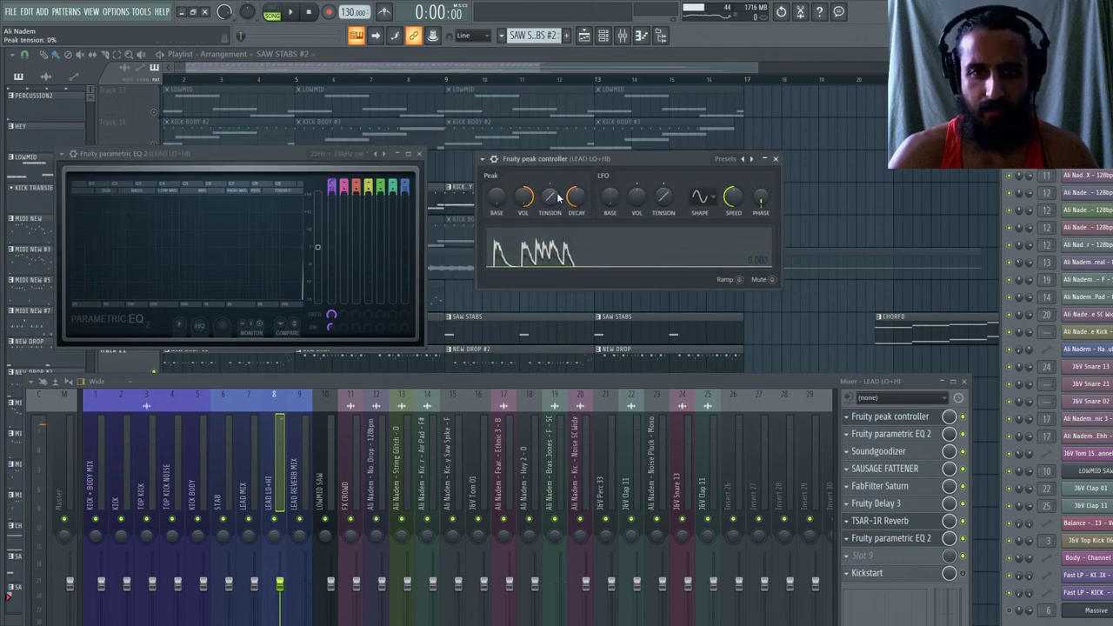
pyautogui.moveTo(524, 196); pyautogui.dragTo(523, 261)
pyautogui.press('space')
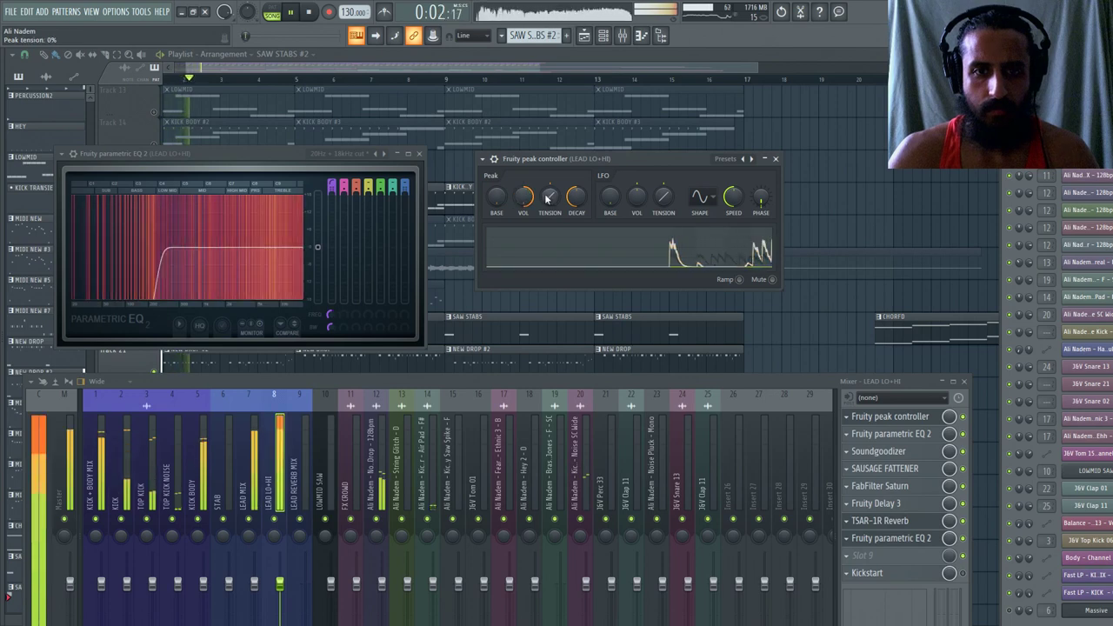
# Try a different peak tension and a peak volume of -200% in Fruity peak controller, ending with the volume reset to 0%.
pyautogui.moveTo(561, 206); pyautogui.dragTo(561, 174)
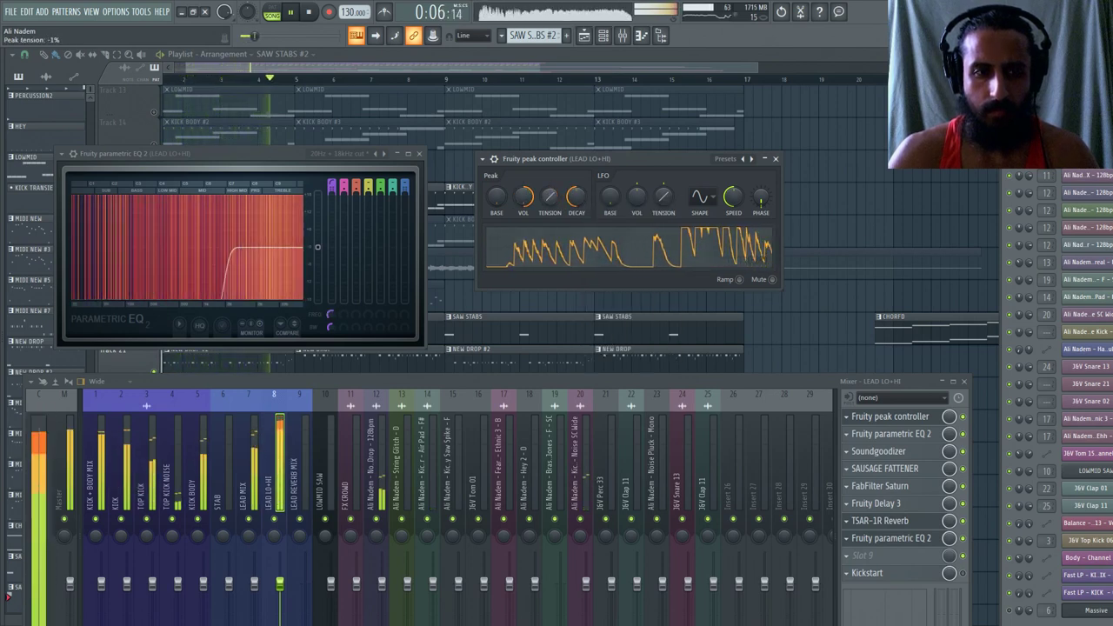
pyautogui.moveTo(534, 206); pyautogui.dragTo(534, 165)
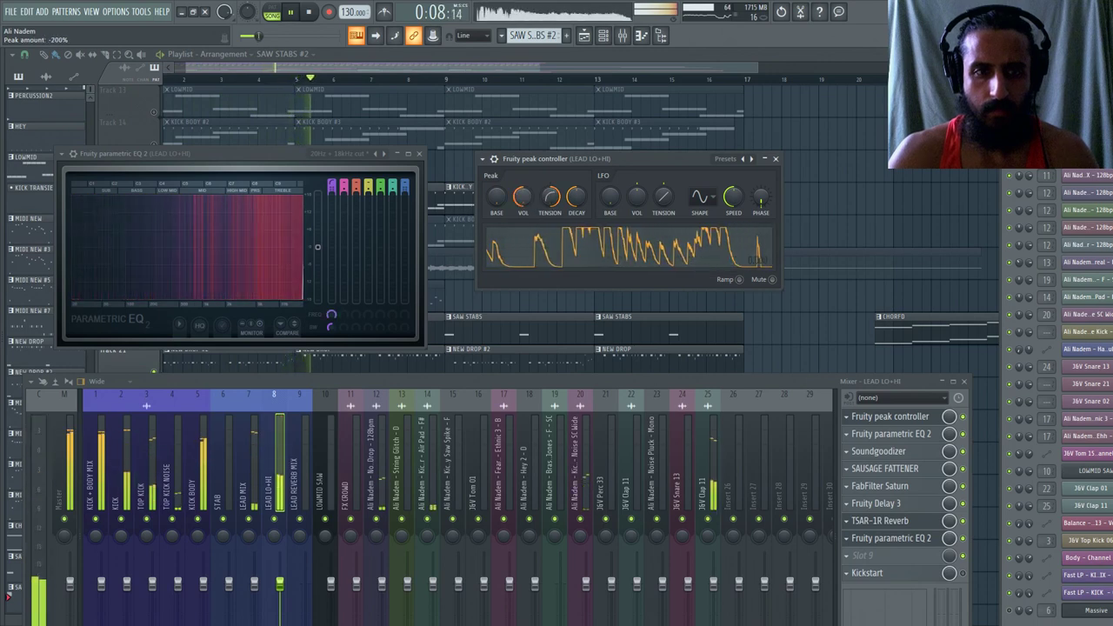
pyautogui.moveTo(534, 206); pyautogui.dragTo(534, 252)
pyautogui.rightClick(525, 203)
pyautogui.click(526, 203)
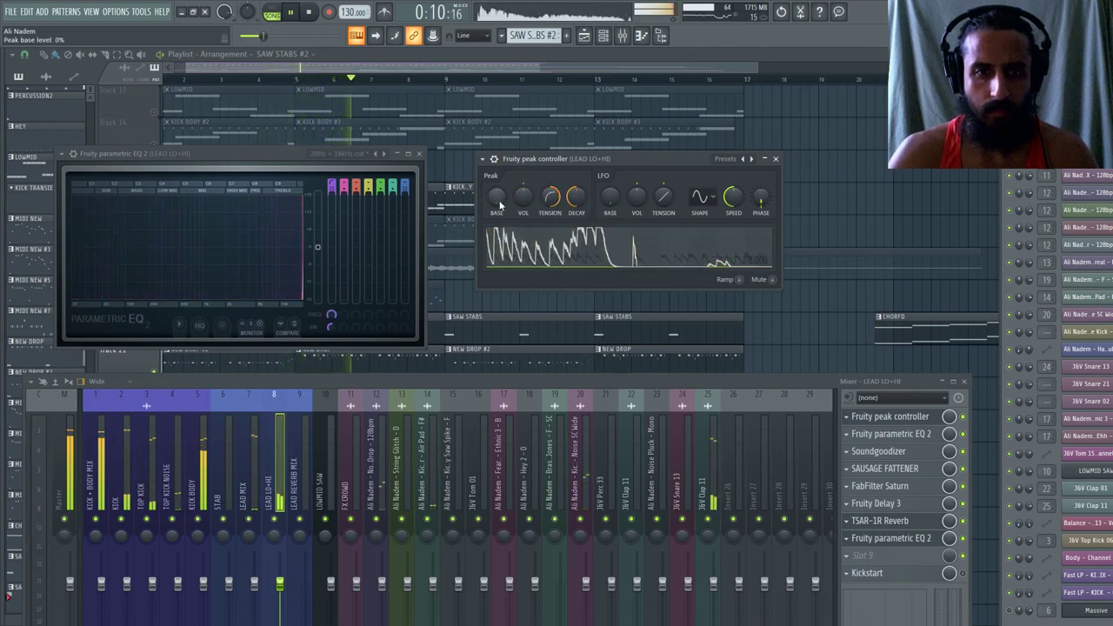
# Reset the peak tension to 0% and try a peak base level of 100% before resetting it.
pyautogui.moveTo(496, 197)
pyautogui.mouseDown()
pyautogui.moveTo(496, 170)
pyautogui.moveTo(496, 191)
pyautogui.mouseUp()
pyautogui.rightClick(556, 212)
pyautogui.click(495, 198)
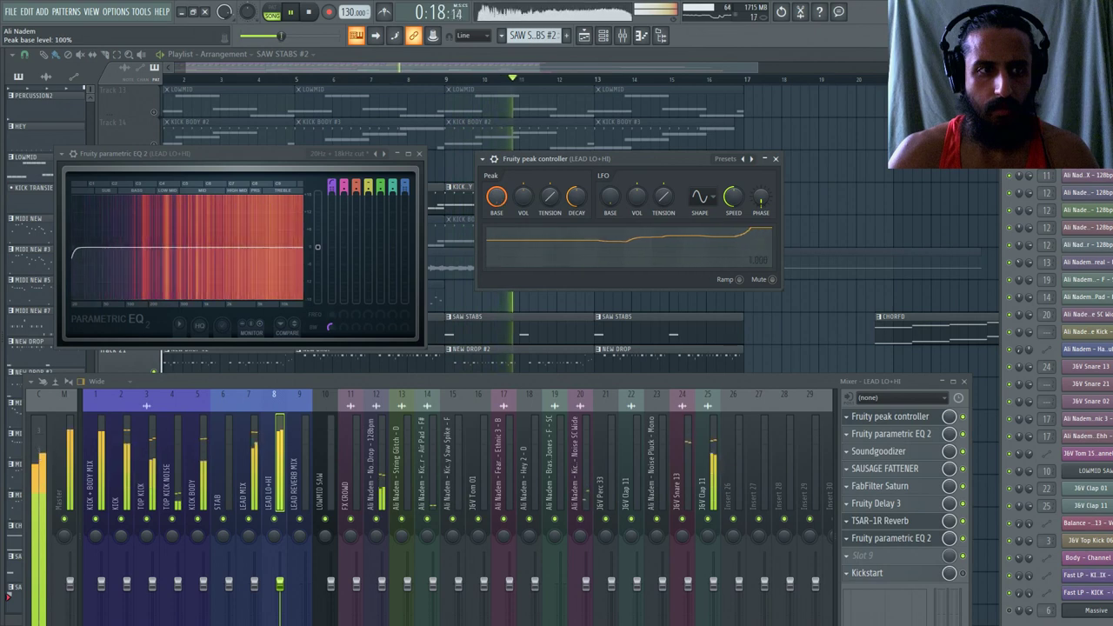
pyautogui.moveTo(496, 195); pyautogui.dragTo(496, 191)
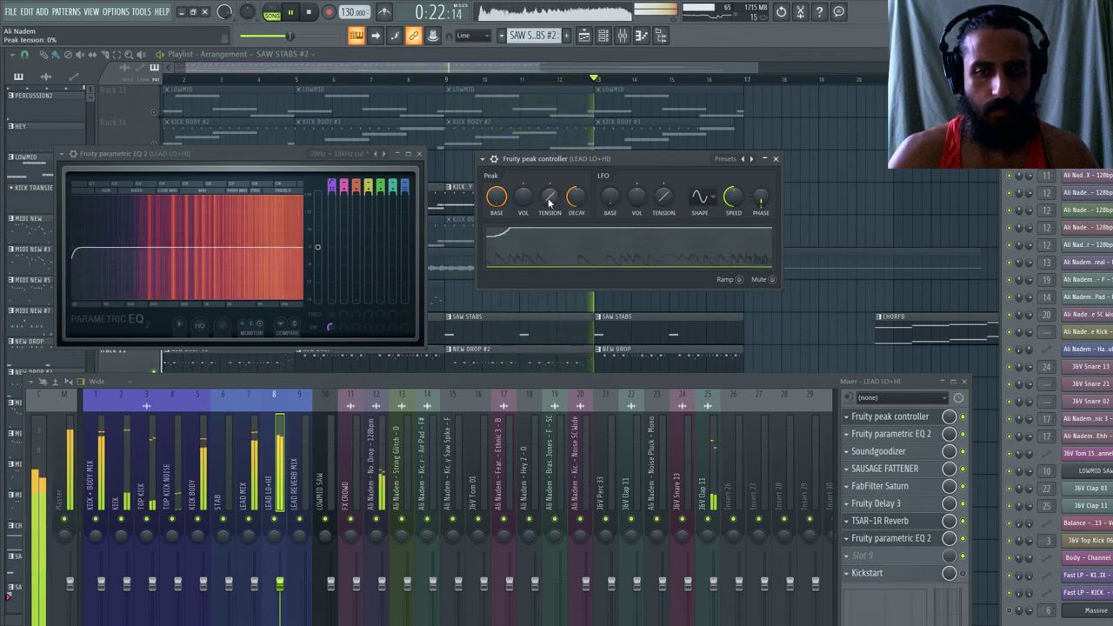
pyautogui.rightClick(493, 198)
pyautogui.click(513, 212)
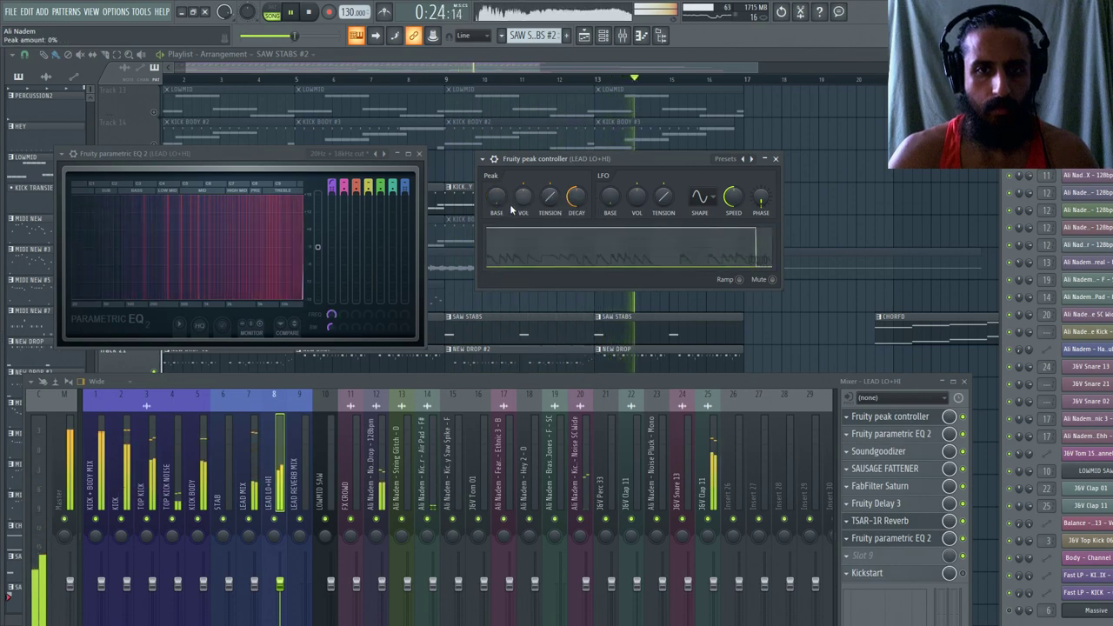
# Restart playback, raise the peak base level to full, and lower the peak volume to about -73%.
pyautogui.press('space')
pyautogui.rightClick(505, 206)
pyautogui.click(530, 344)
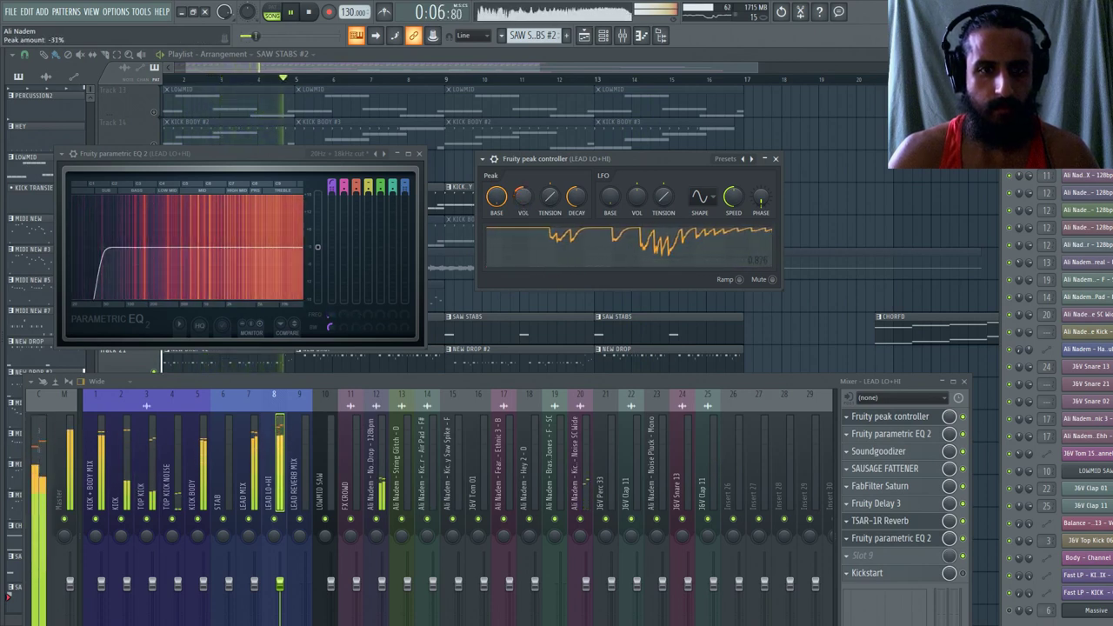
pyautogui.moveTo(523, 196); pyautogui.dragTo(523, 202)
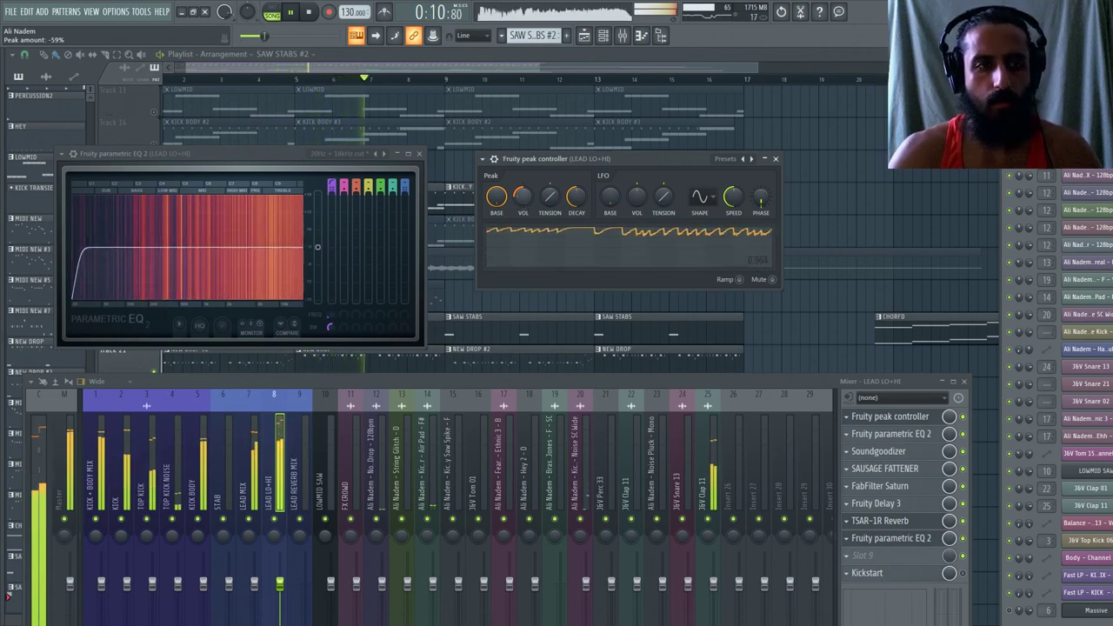
pyautogui.moveTo(523, 196); pyautogui.dragTo(522, 200)
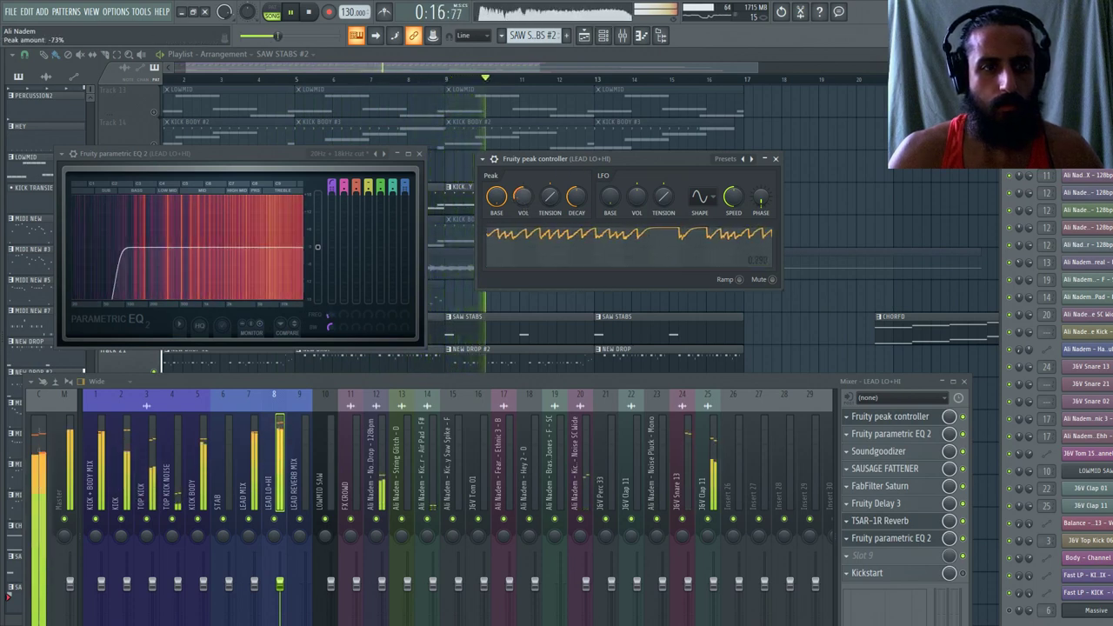
pyautogui.moveTo(523, 196); pyautogui.dragTo(522, 193)
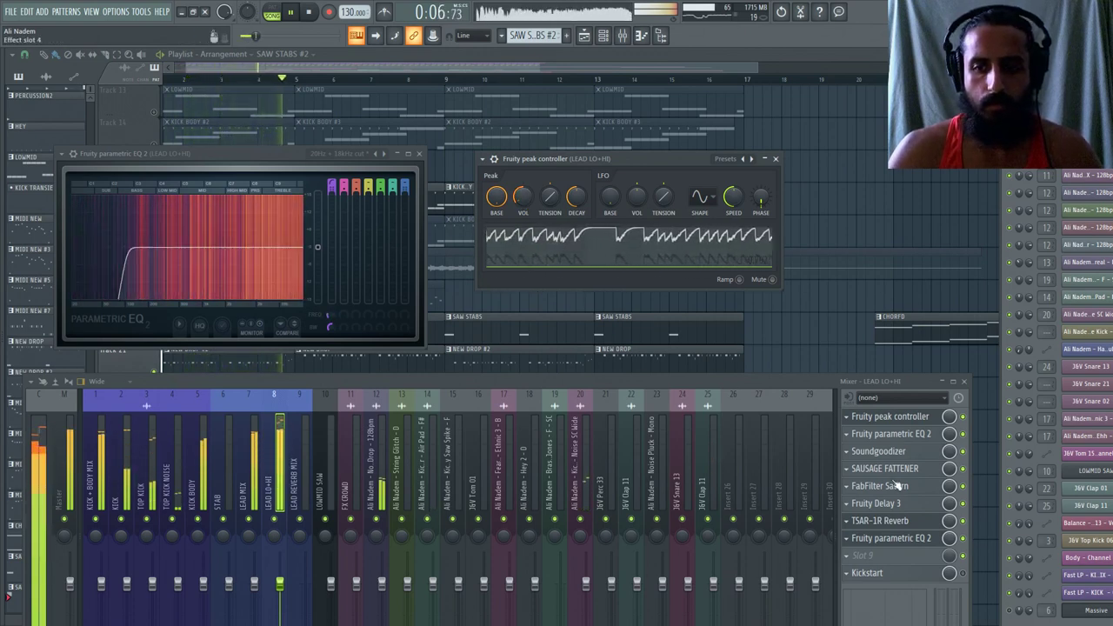
# Change the mapping formula of the EQ's band 1 frequency link from Inverted to Default, keeping Peak ctrl - Peak as controller.
pyautogui.rightClick(331, 320)
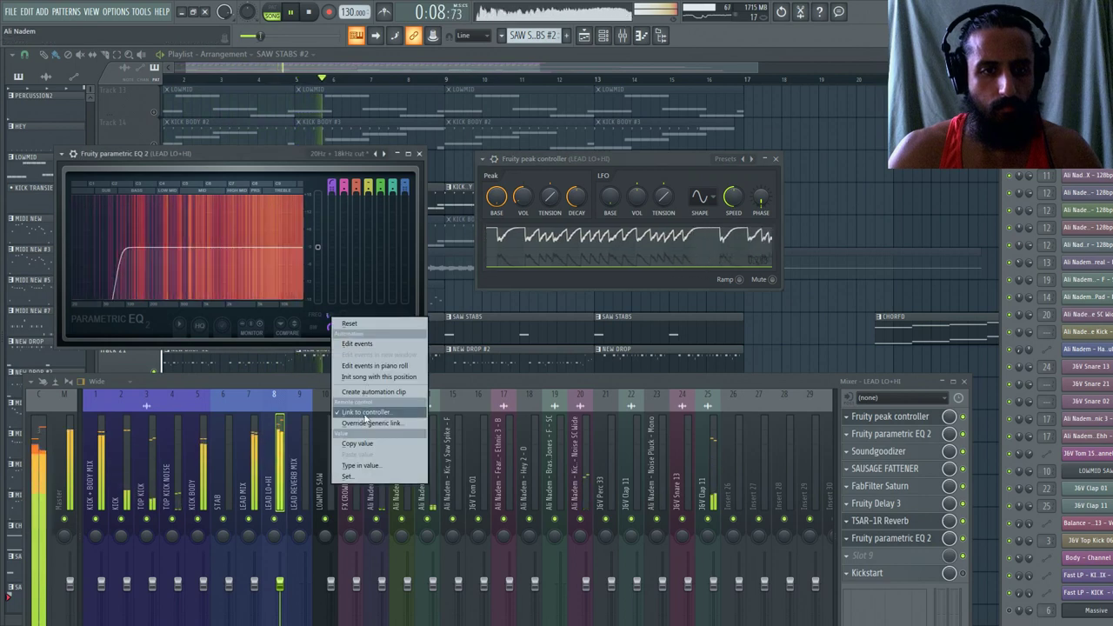
pyautogui.click(356, 413)
pyautogui.click(623, 346)
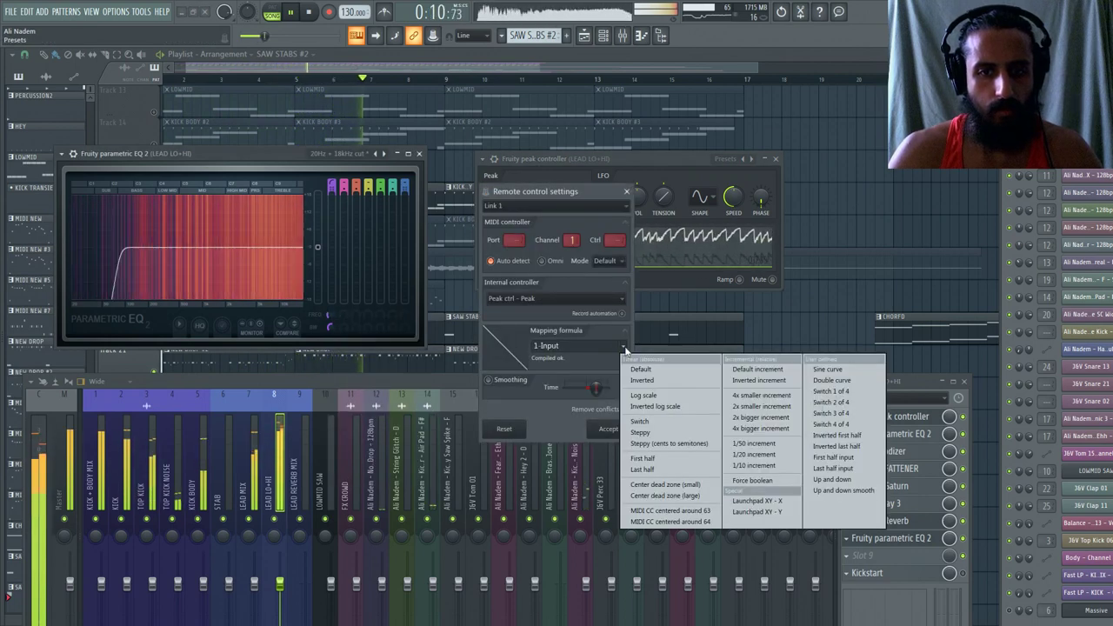
pyautogui.click(652, 381)
pyautogui.click(622, 346)
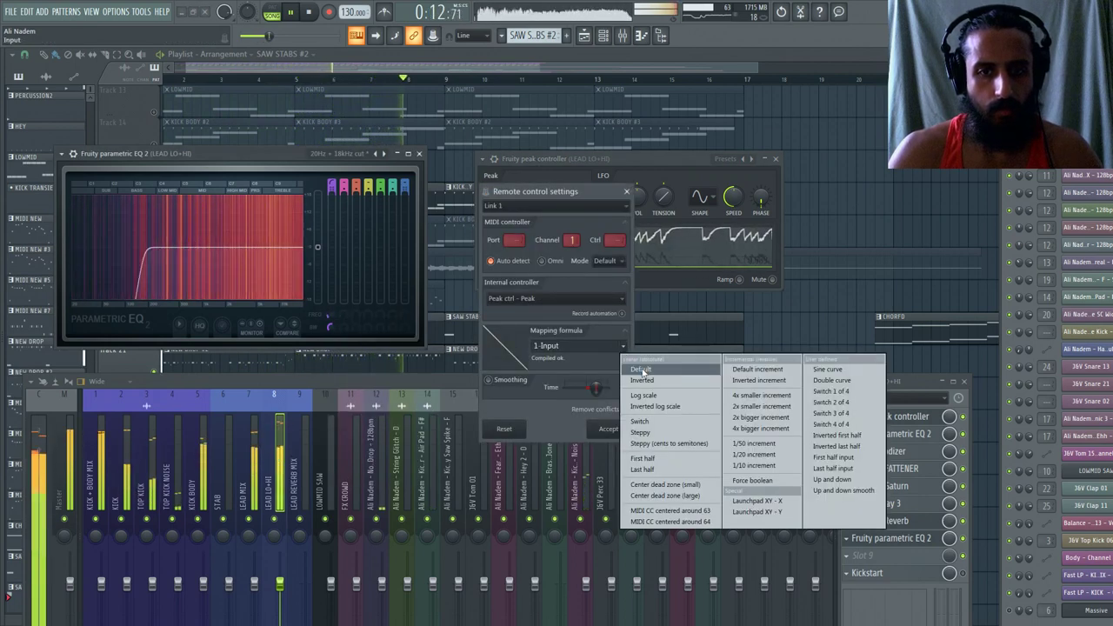
pyautogui.click(651, 381)
pyautogui.click(608, 429)
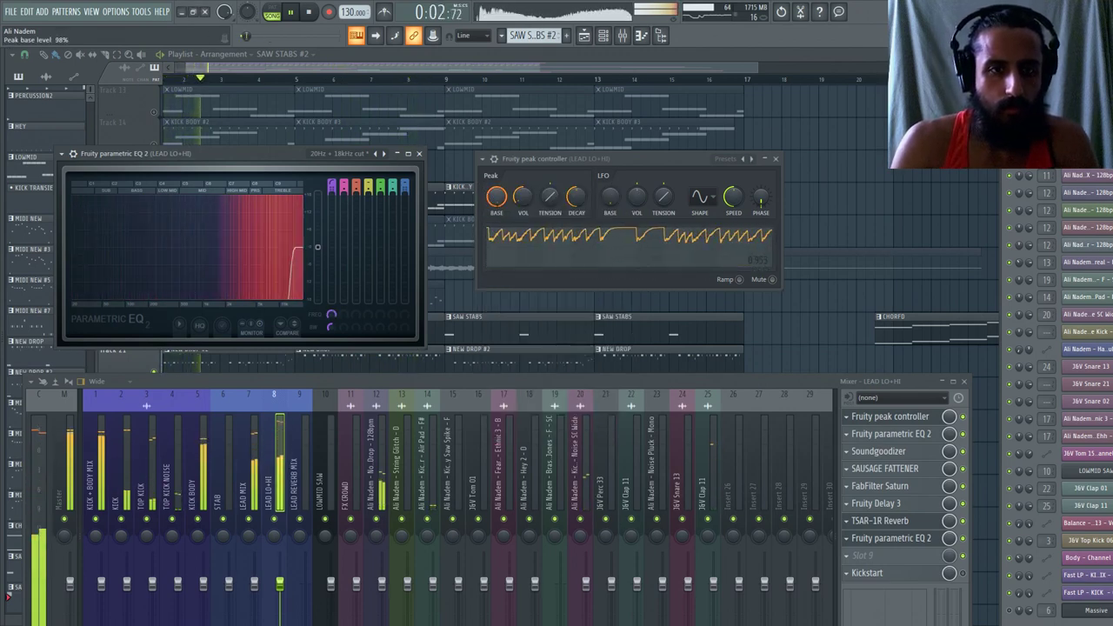
# Audition the peak base level between 0% and 40% while the song plays, and stop playback.
pyautogui.moveTo(496, 198); pyautogui.dragTo(496, 209)
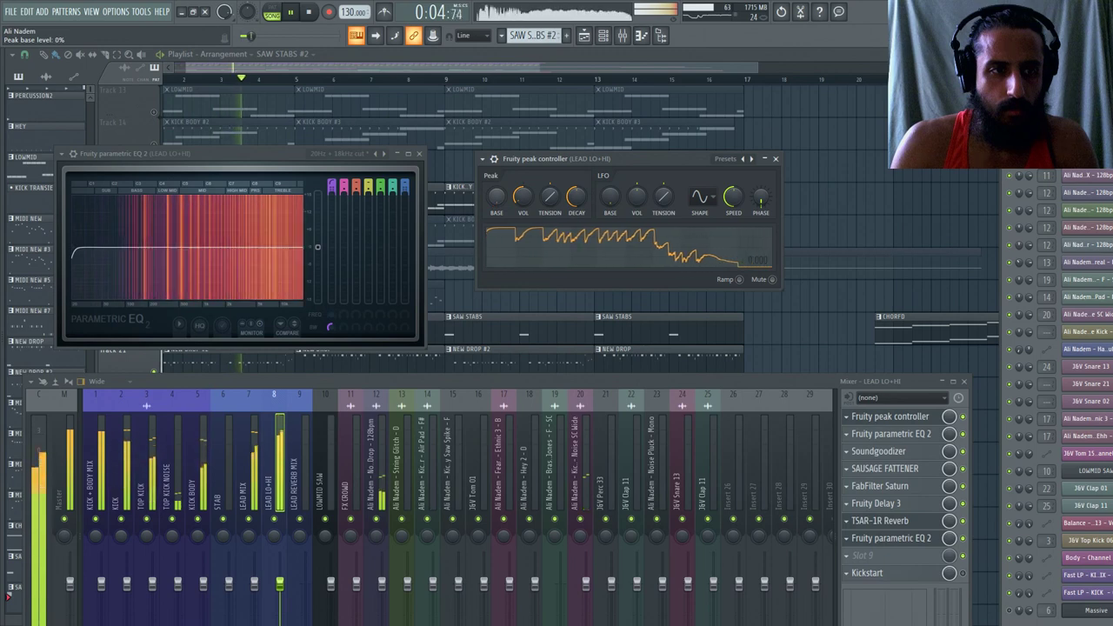
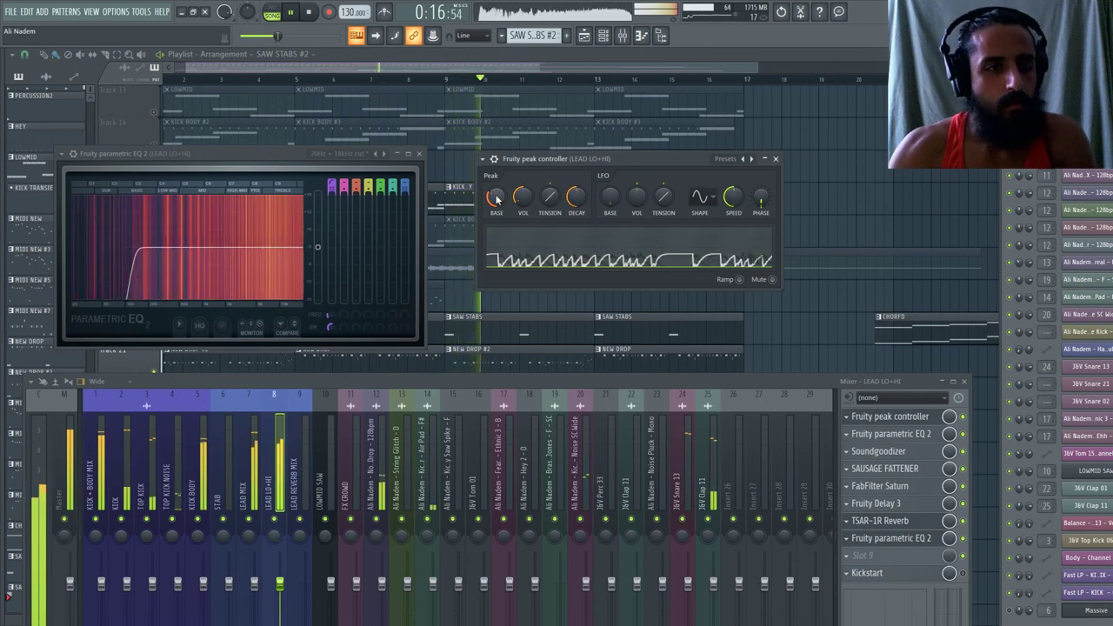
pyautogui.press('space')
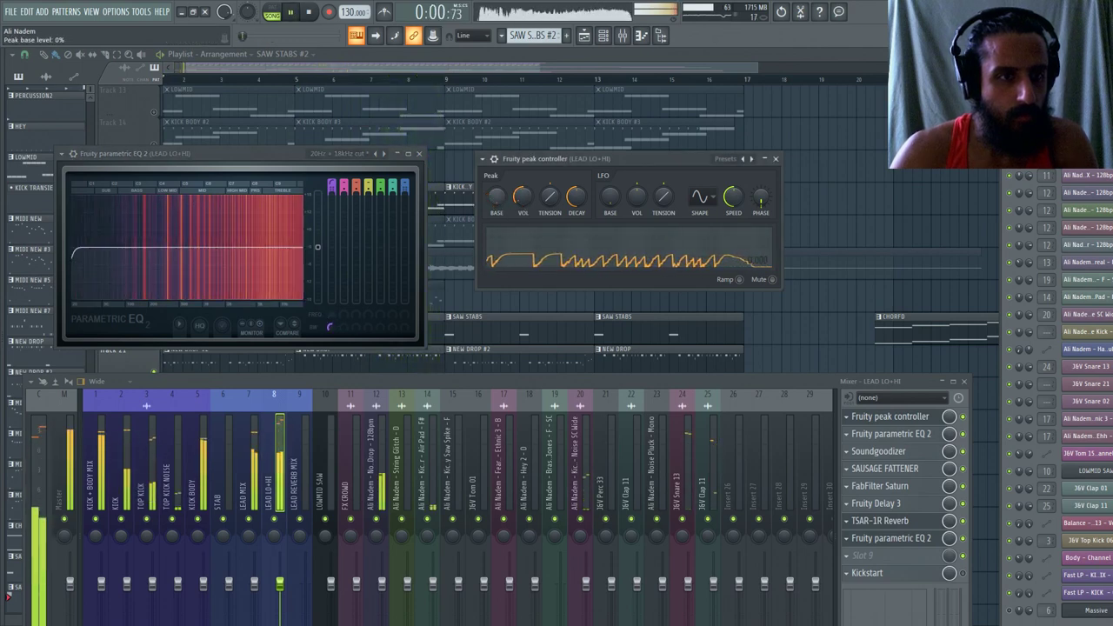
pyautogui.scroll(3, 495, 197)
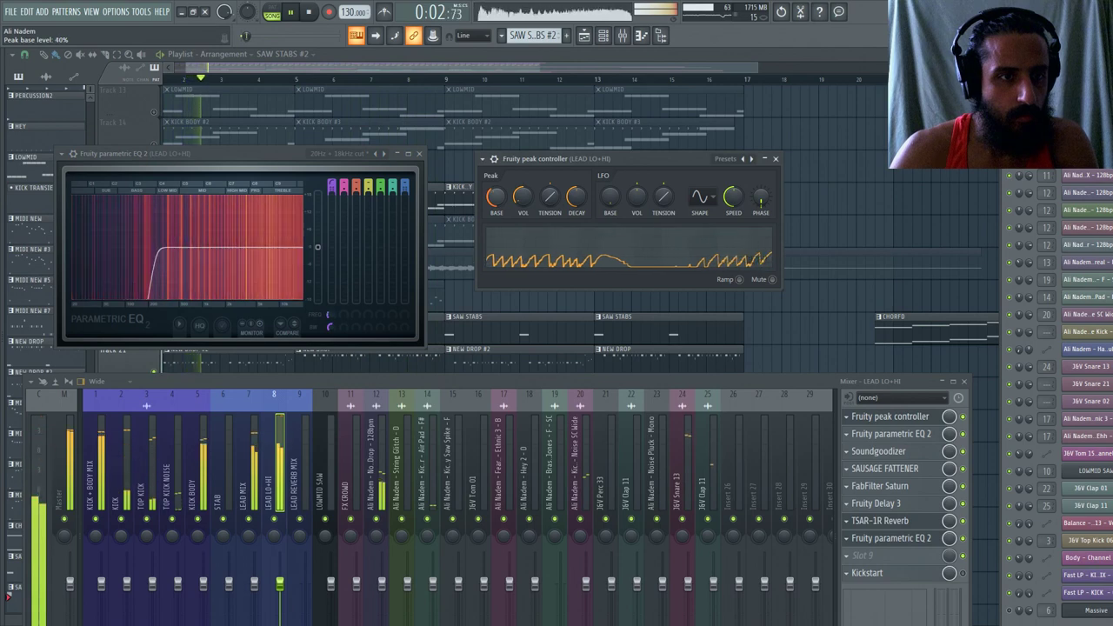
pyautogui.press('space')
# Sweep the peak base level through its range with playback stopped and set it to 31%.
pyautogui.scroll(-4, 496, 198)
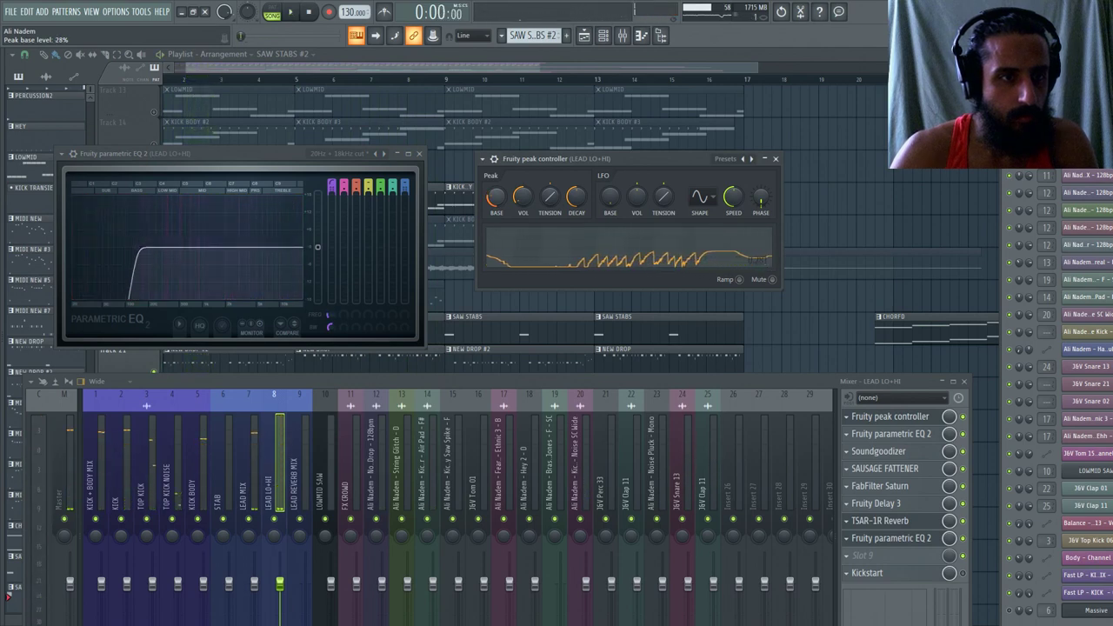
pyautogui.scroll(-8, 495, 197)
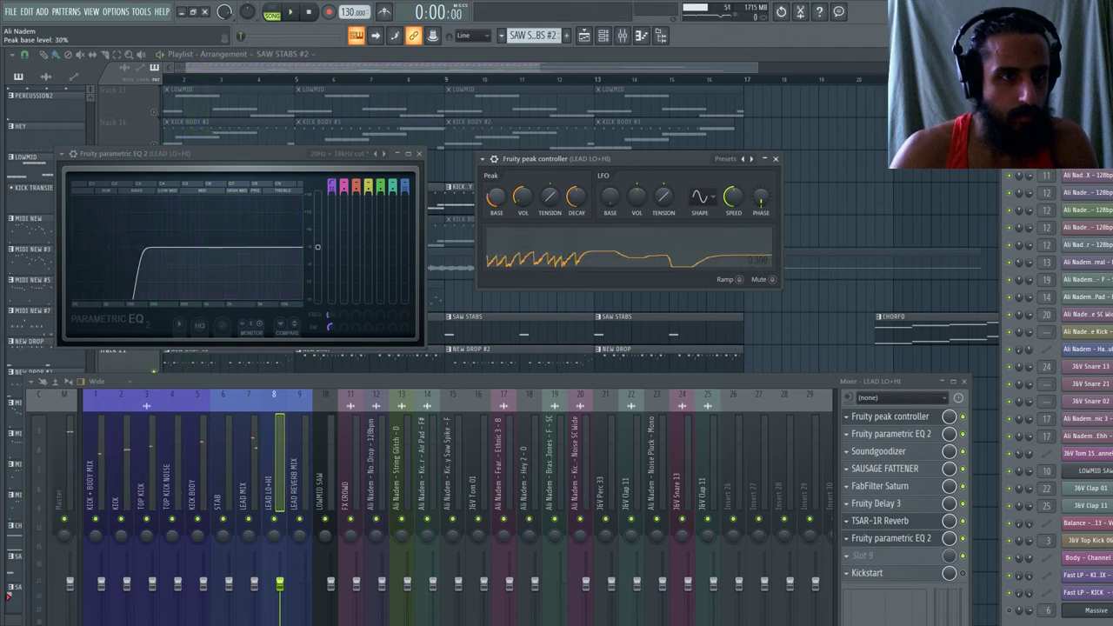
pyautogui.scroll(10, 495, 198)
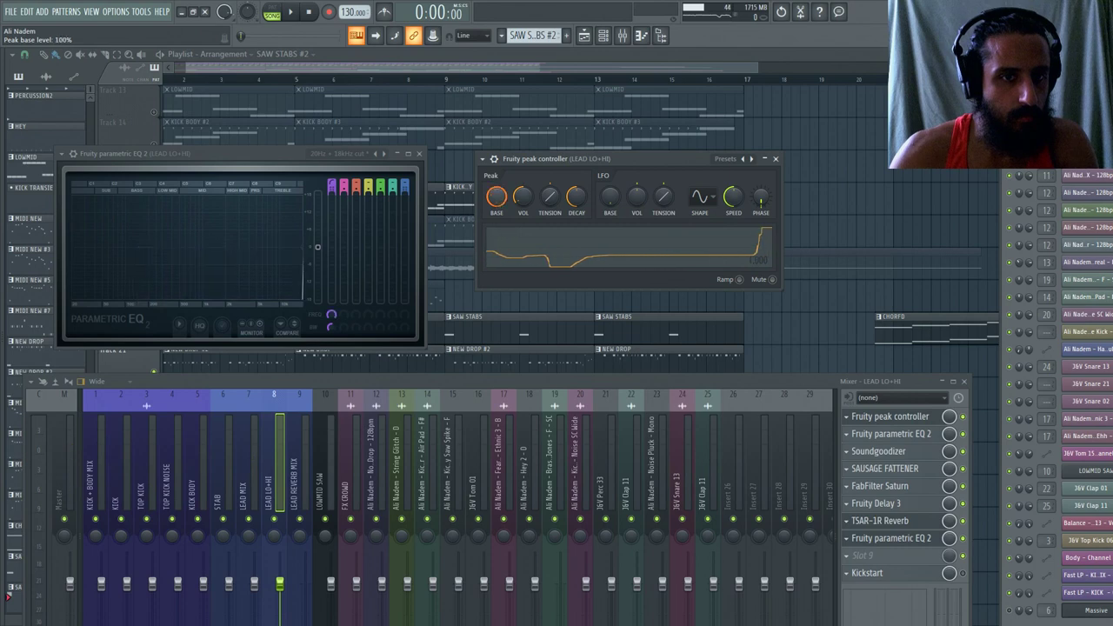
pyautogui.scroll(-14, 496, 197)
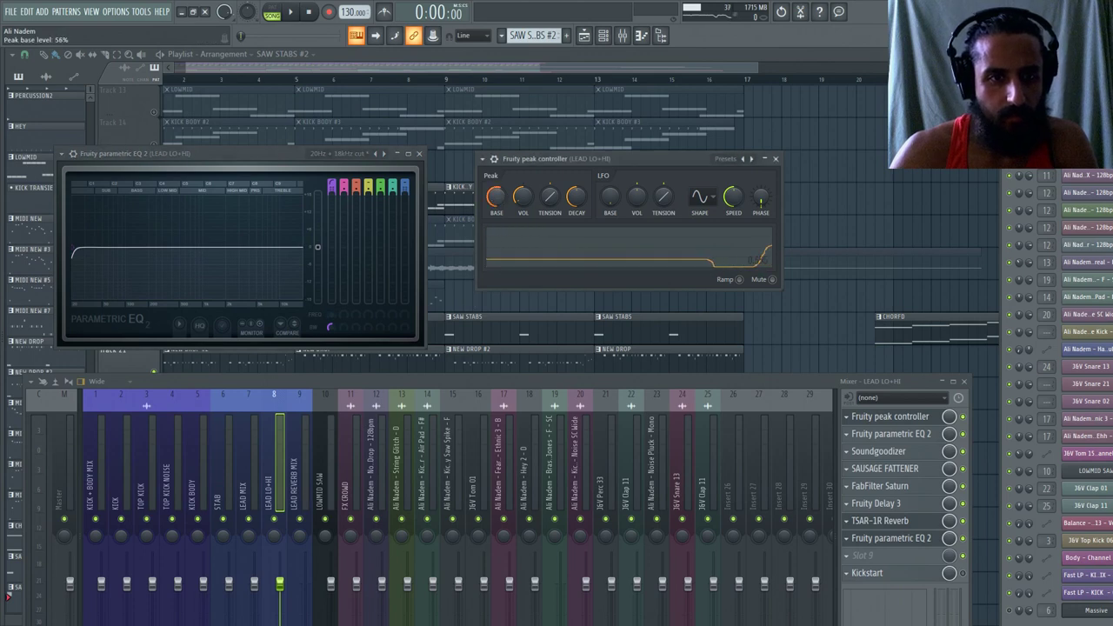
pyautogui.scroll(-10, 495, 197)
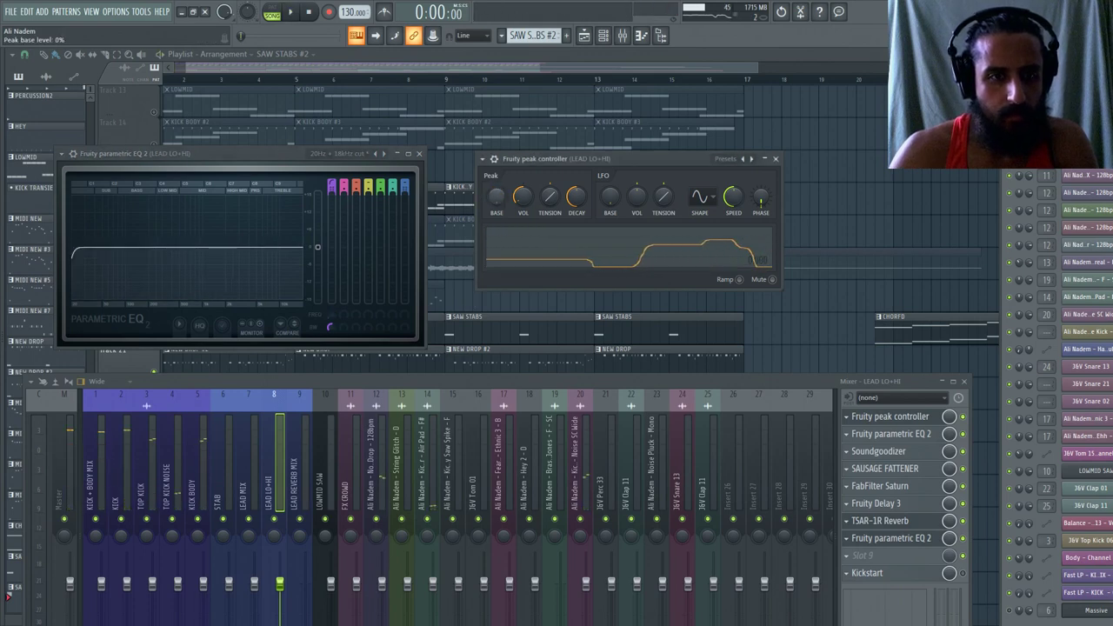
pyautogui.scroll(3, 495, 198)
pyautogui.scroll(-5, 496, 197)
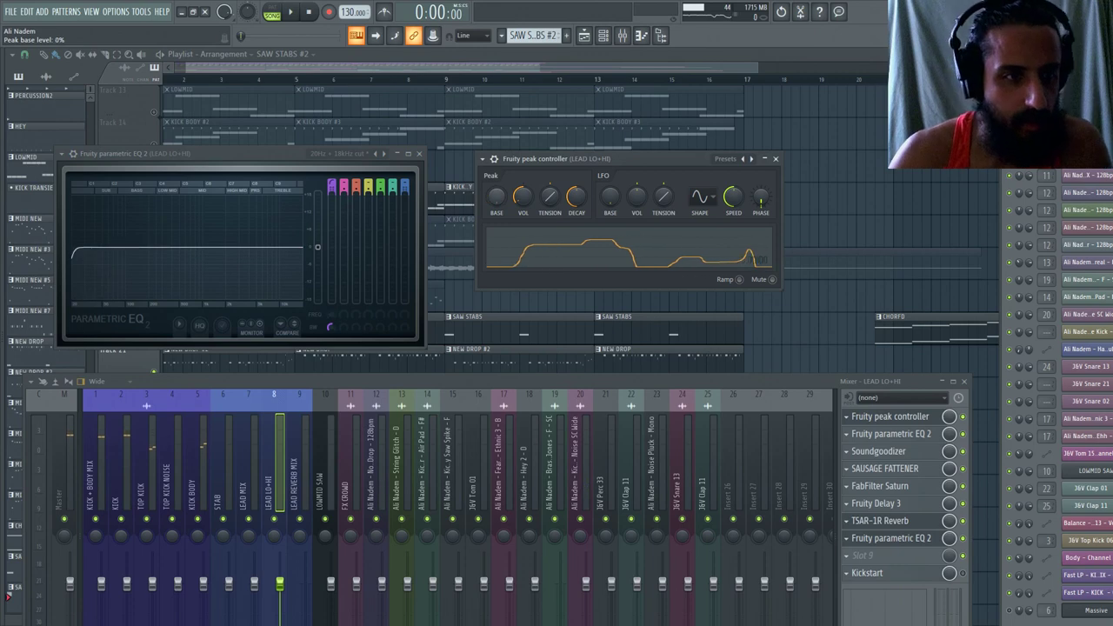
pyautogui.scroll(-3, 496, 198)
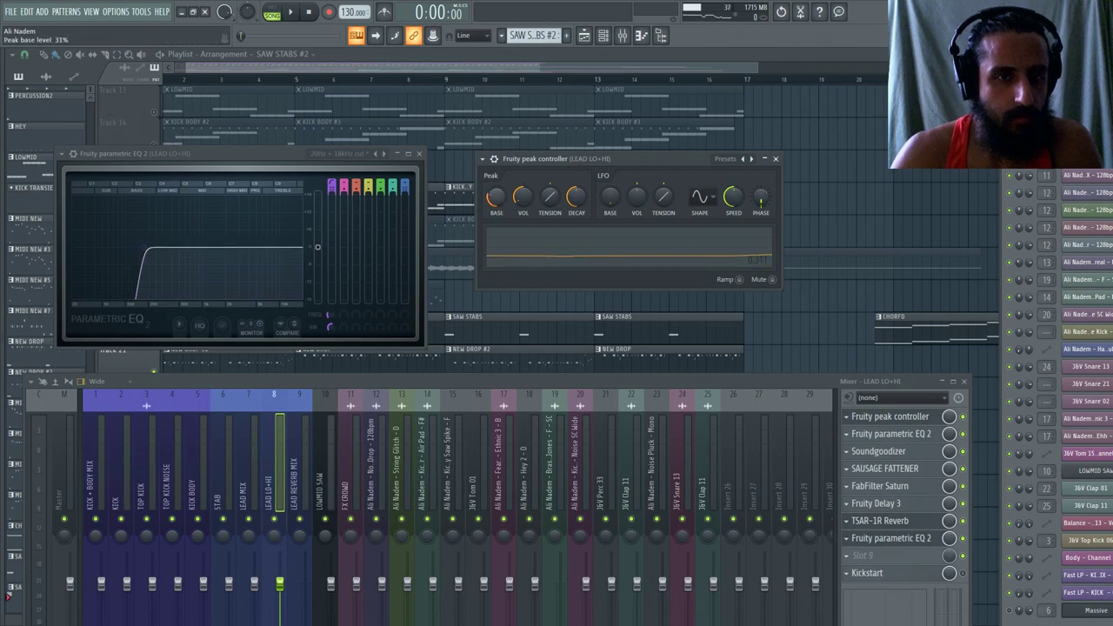
# Add FabFilter Pro-Q 2 in slot 9 of LEAD LO+HI and place a boost band of about 2.7 dB at F3.
pyautogui.click(849, 560)
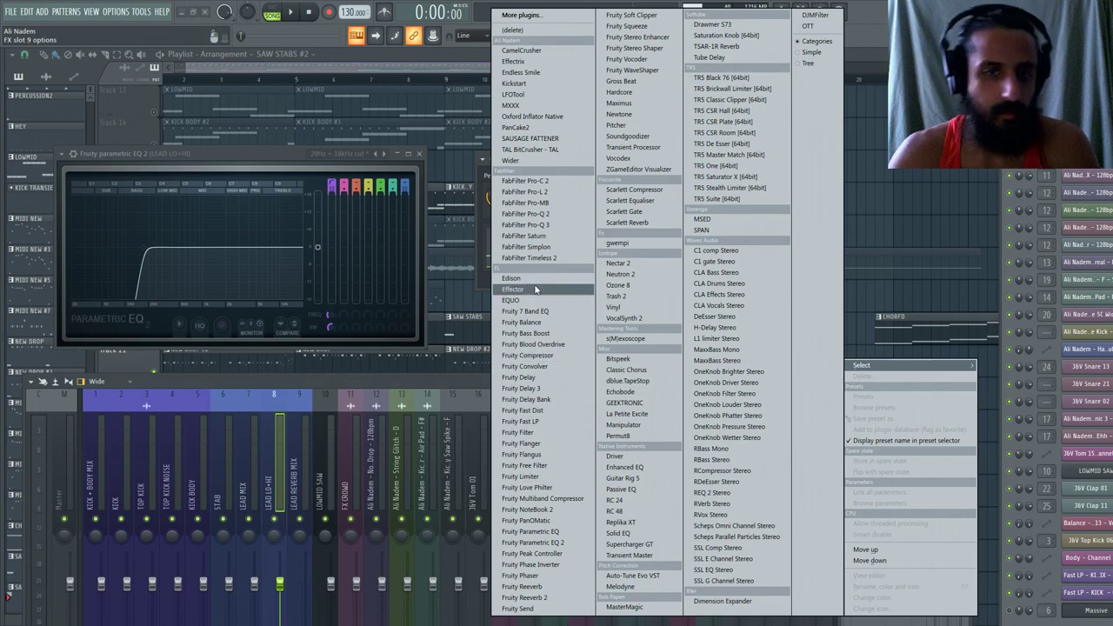
pyautogui.click(554, 214)
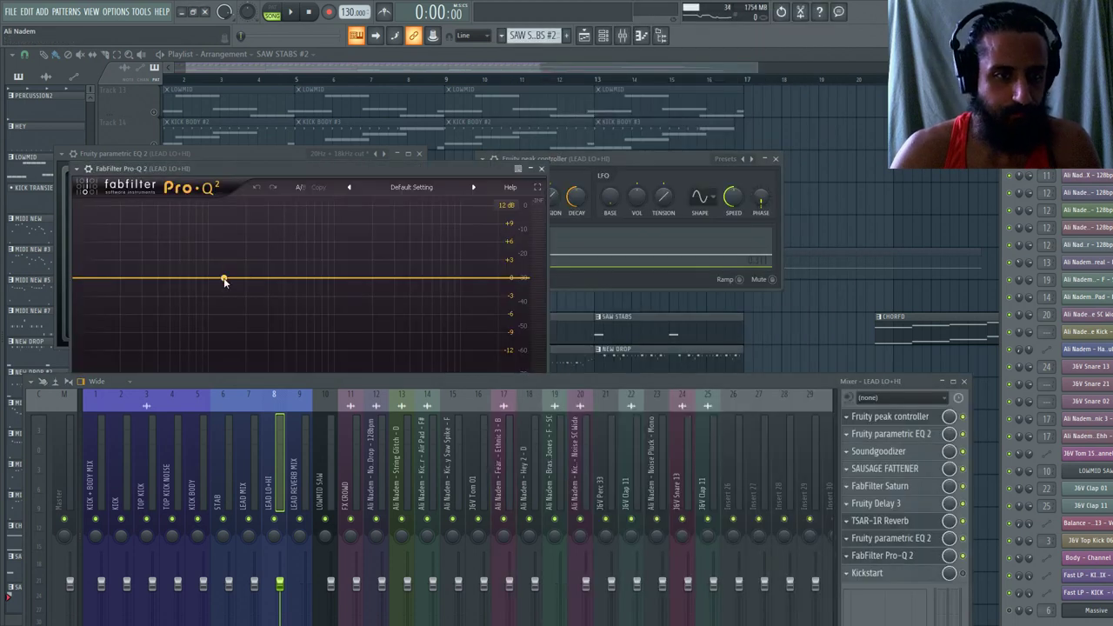
pyautogui.moveTo(224, 278); pyautogui.dragTo(225, 267)
pyautogui.press('Left')
pyautogui.press('Left')
pyautogui.press('Left')
pyautogui.press('Left')
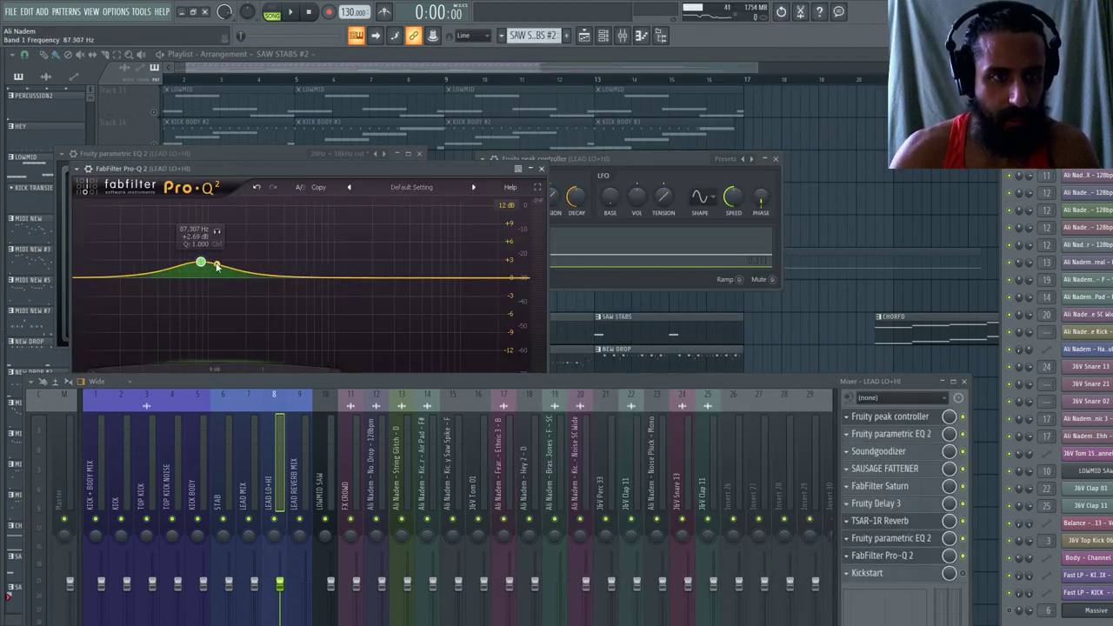
pyautogui.write('F3')
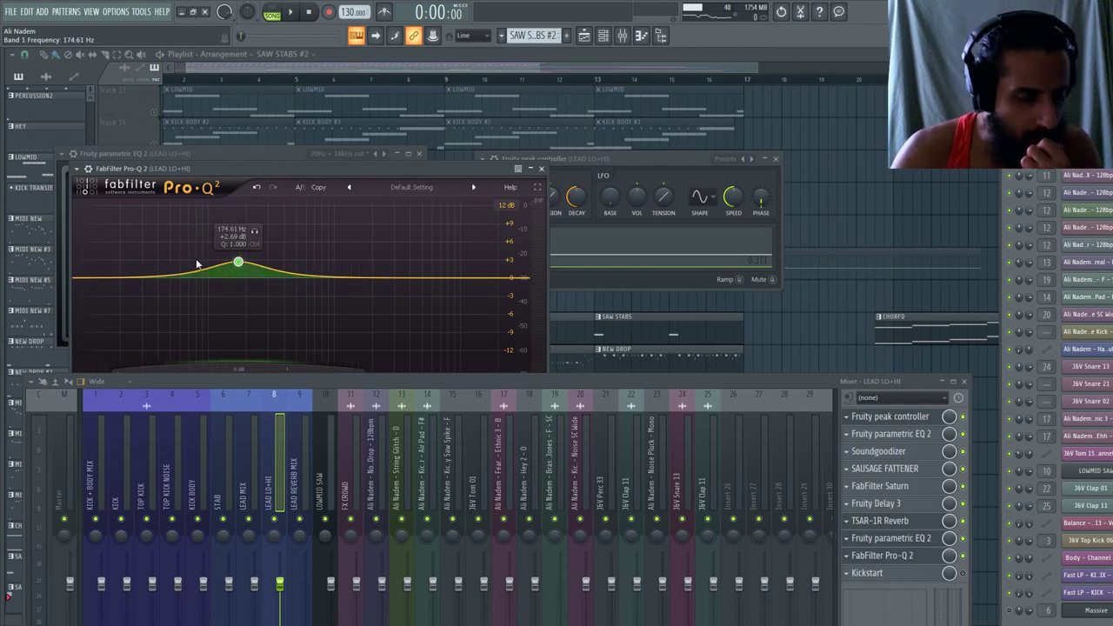
# Close and remove FabFilter Pro-Q 2 from LEAD LO+HI, and reopen Fruity parametric EQ 2 in slot 8.
pyautogui.click(542, 169)
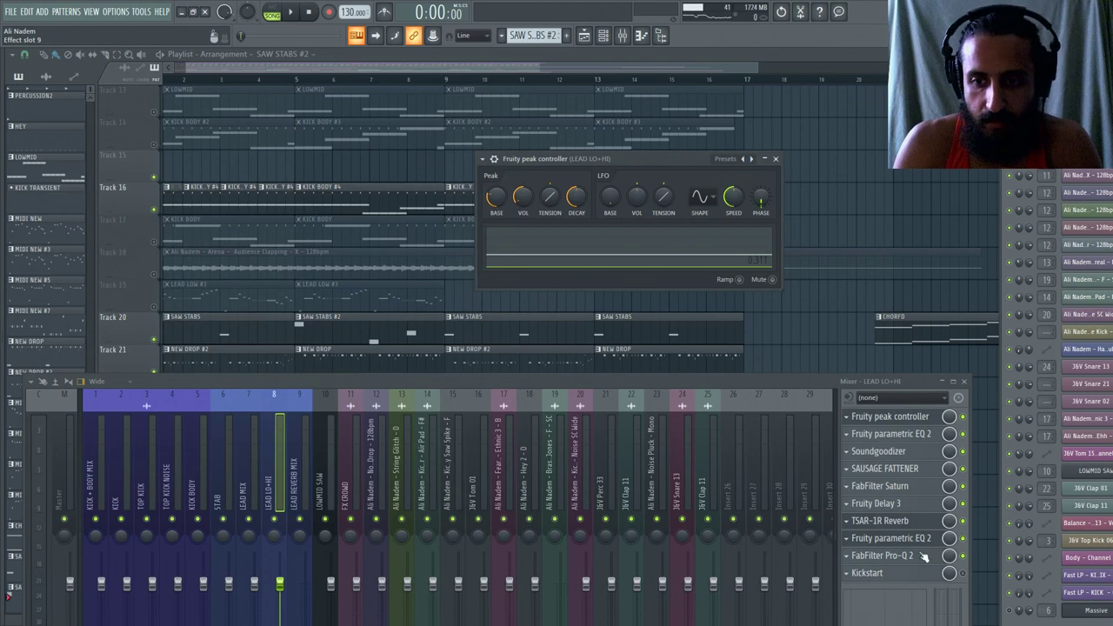
pyautogui.click(847, 557)
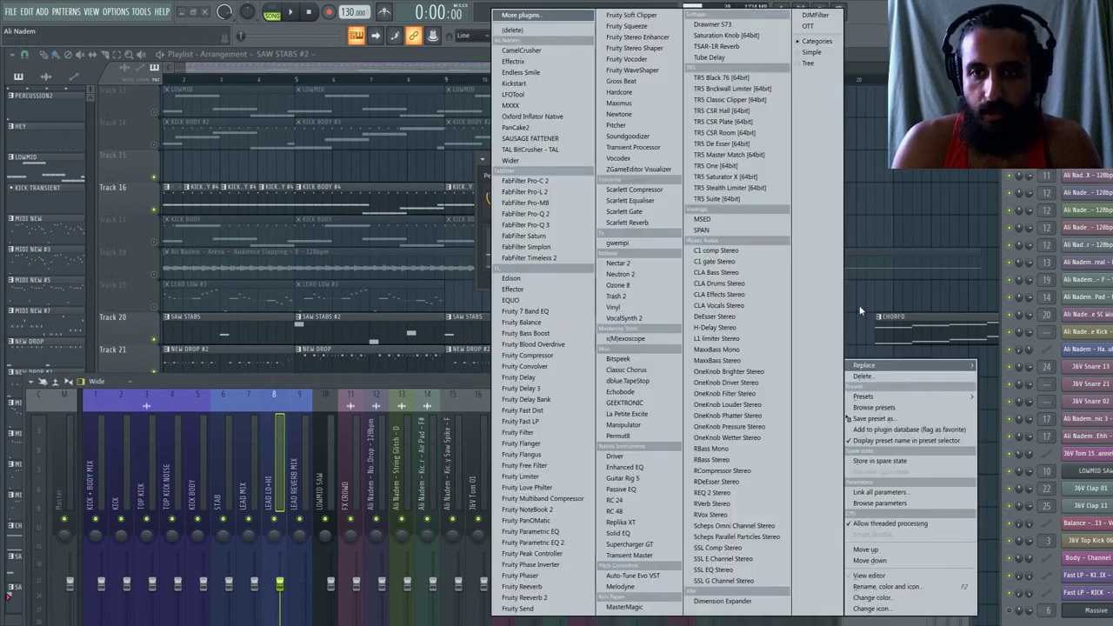
pyautogui.click(491, 36)
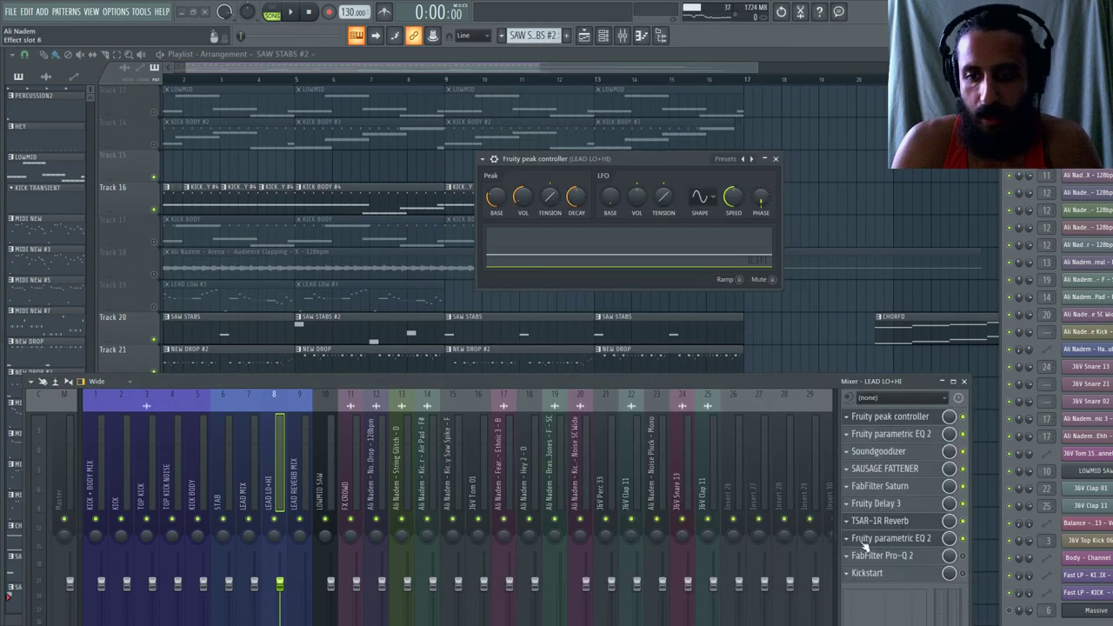
pyautogui.moveTo(849, 558); pyautogui.dragTo(869, 538)
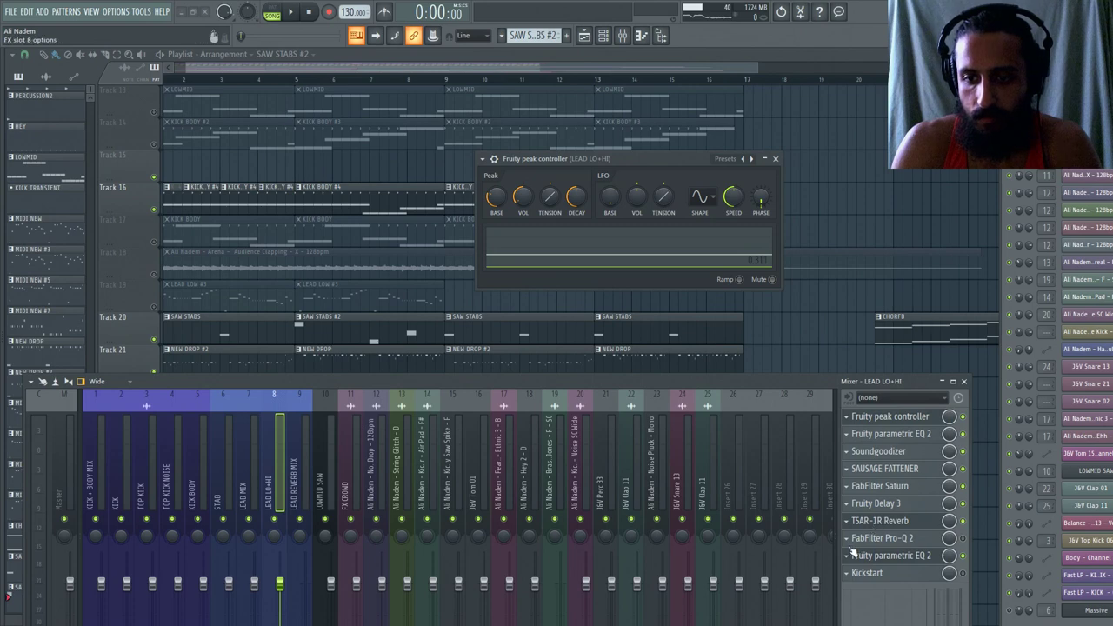
pyautogui.click(848, 555)
pyautogui.moveTo(870, 365)
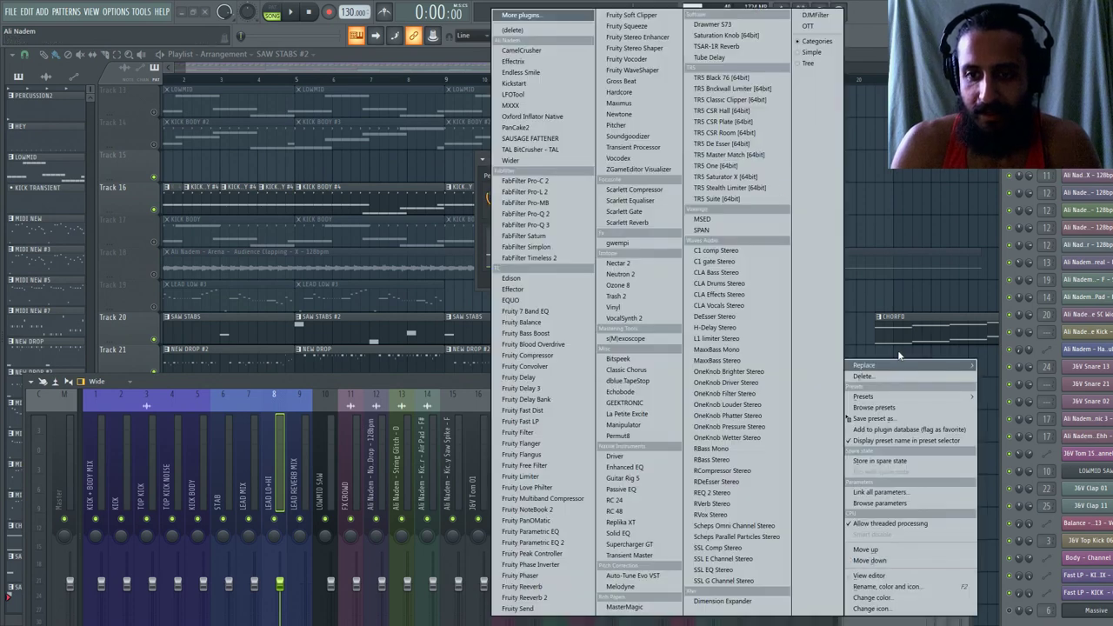
pyautogui.click(547, 30)
pyautogui.click(890, 540)
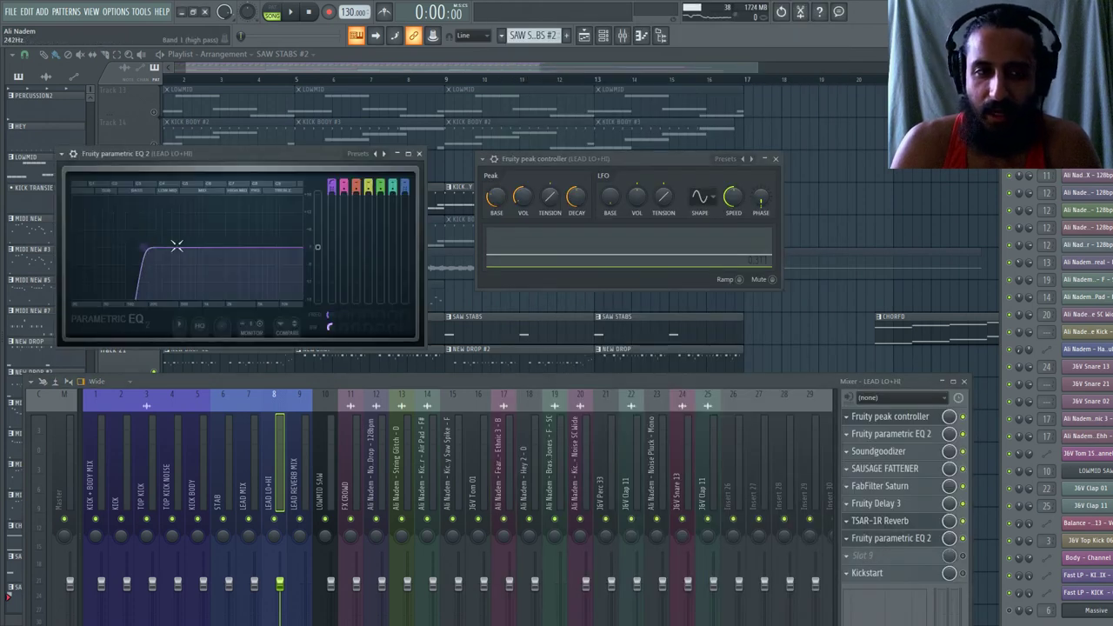
# Lower and readjust the peak base level of the LEAD LO+HI peak controller while playing the song, and restart playback.
pyautogui.click(902, 419)
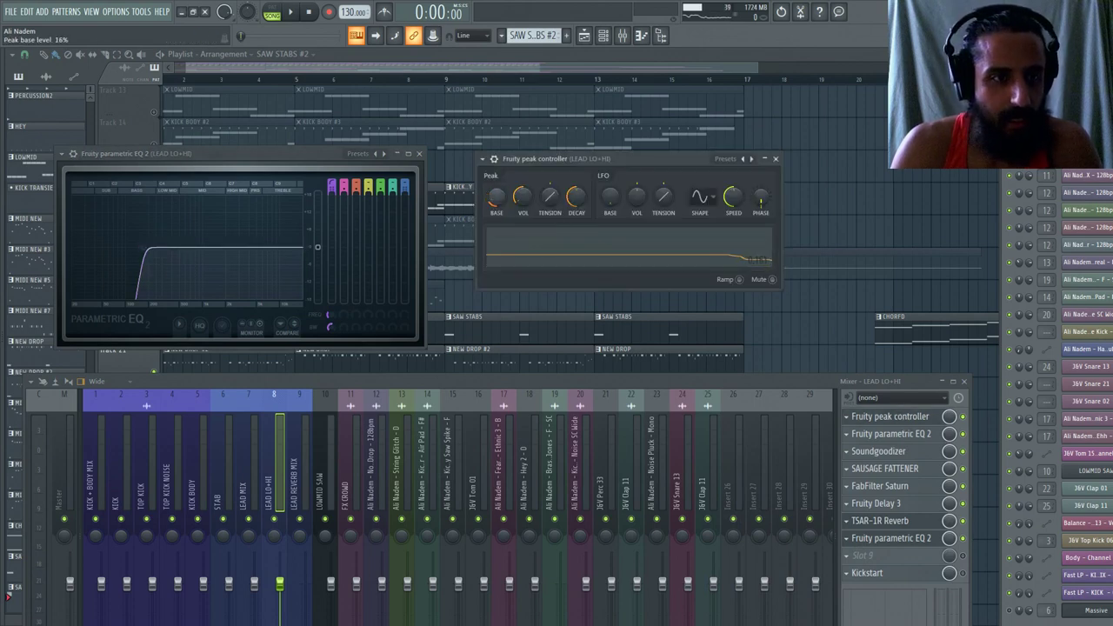
pyautogui.press('space')
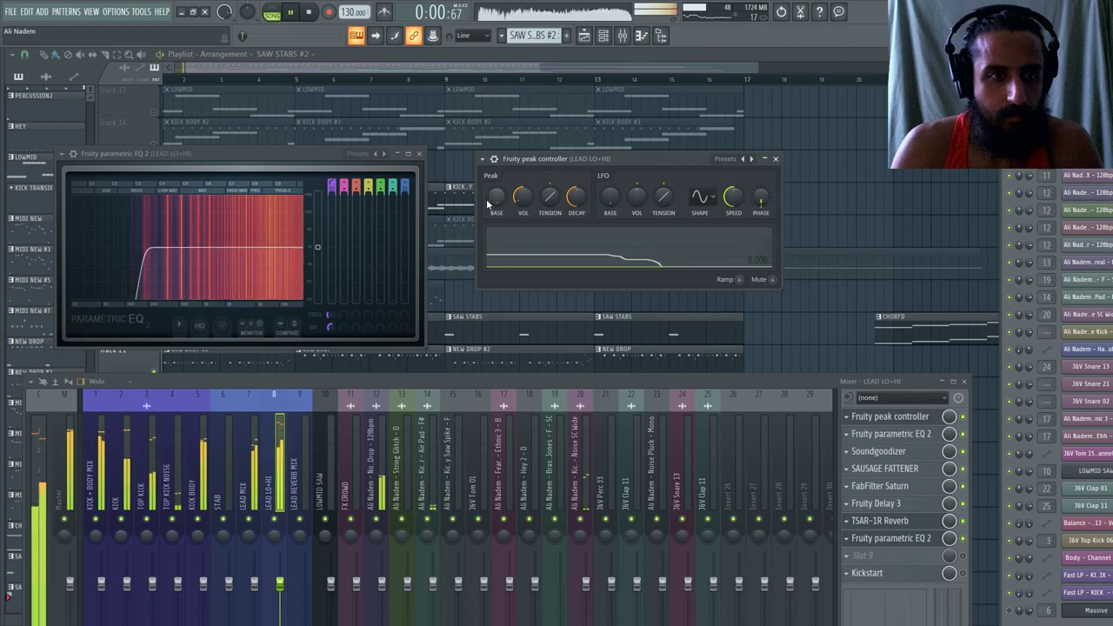
pyautogui.moveTo(493, 202); pyautogui.dragTo(493, 201)
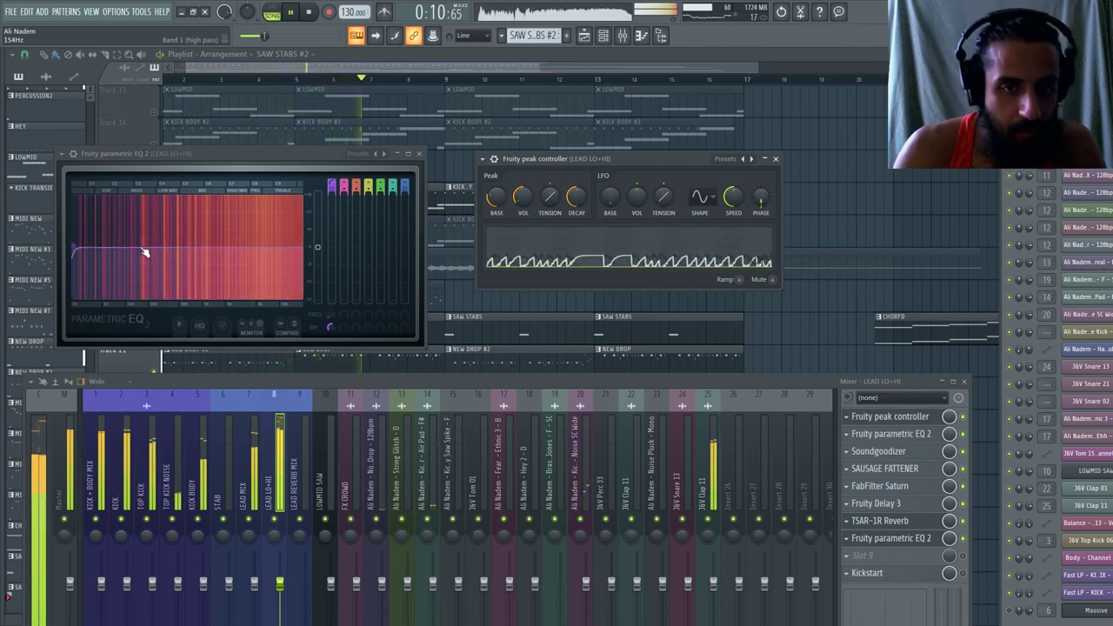
pyautogui.press('space')
pyautogui.press('space')
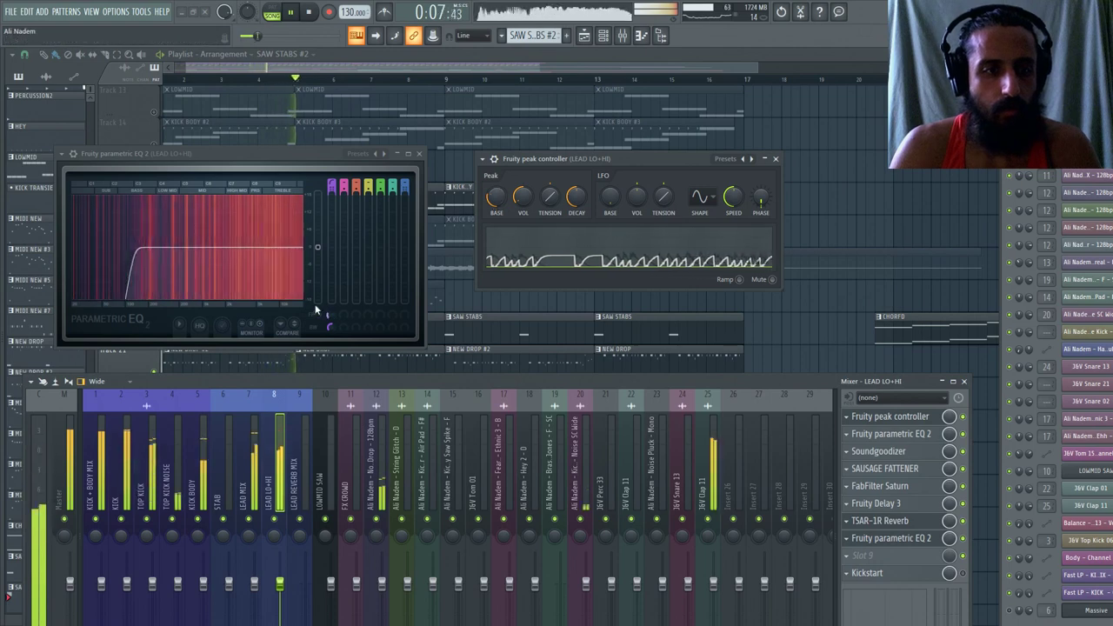
pyautogui.press('Left')
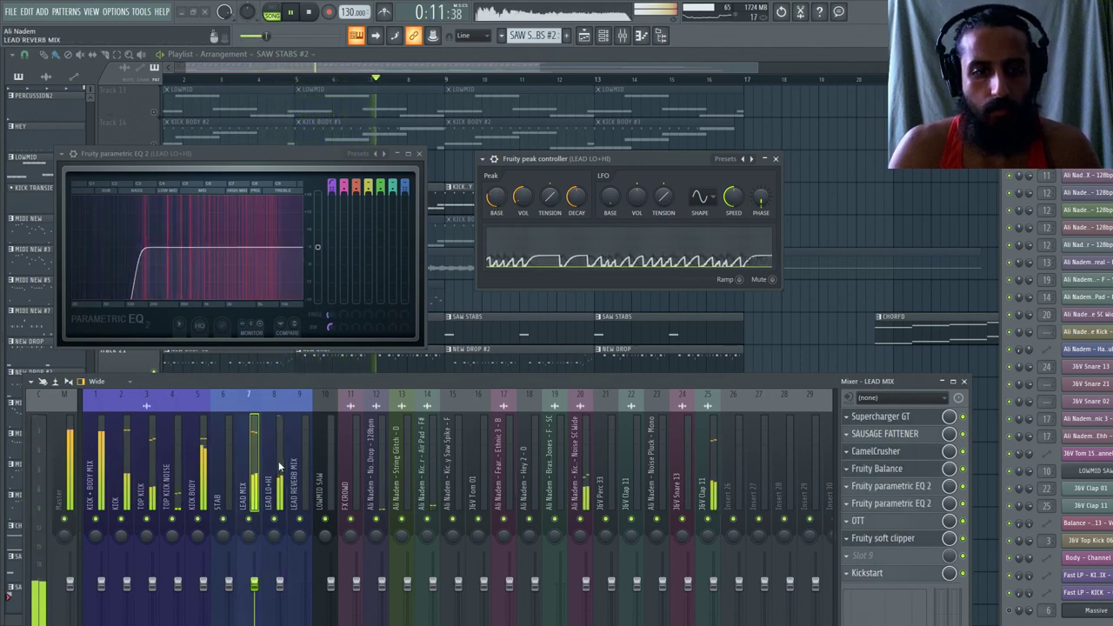
pyautogui.press('Right')
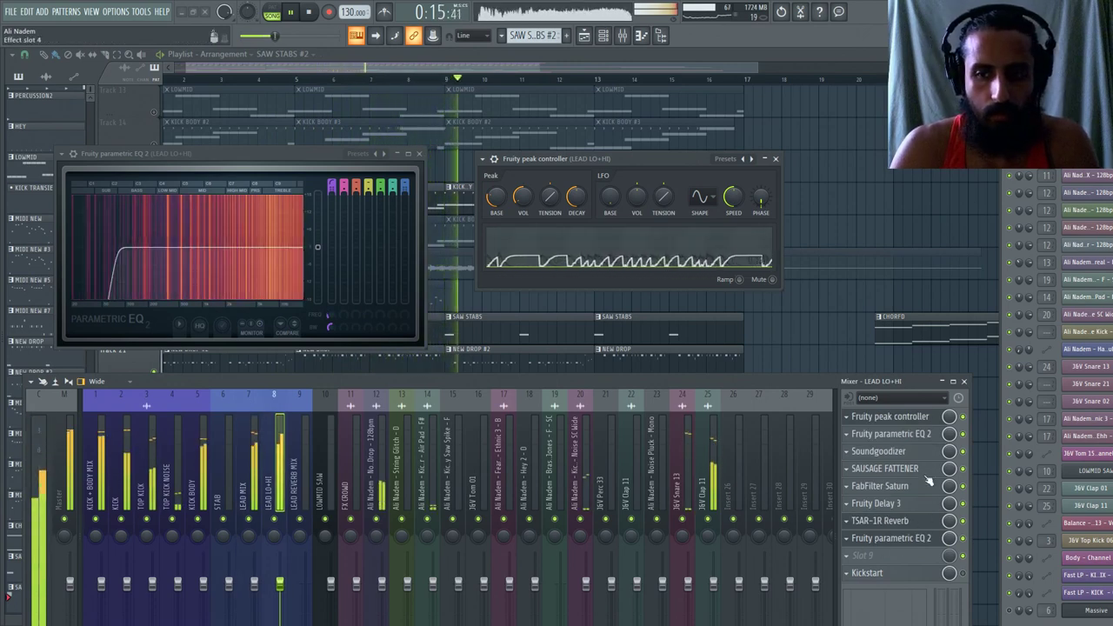
pyautogui.click(922, 434)
pyautogui.click(922, 434)
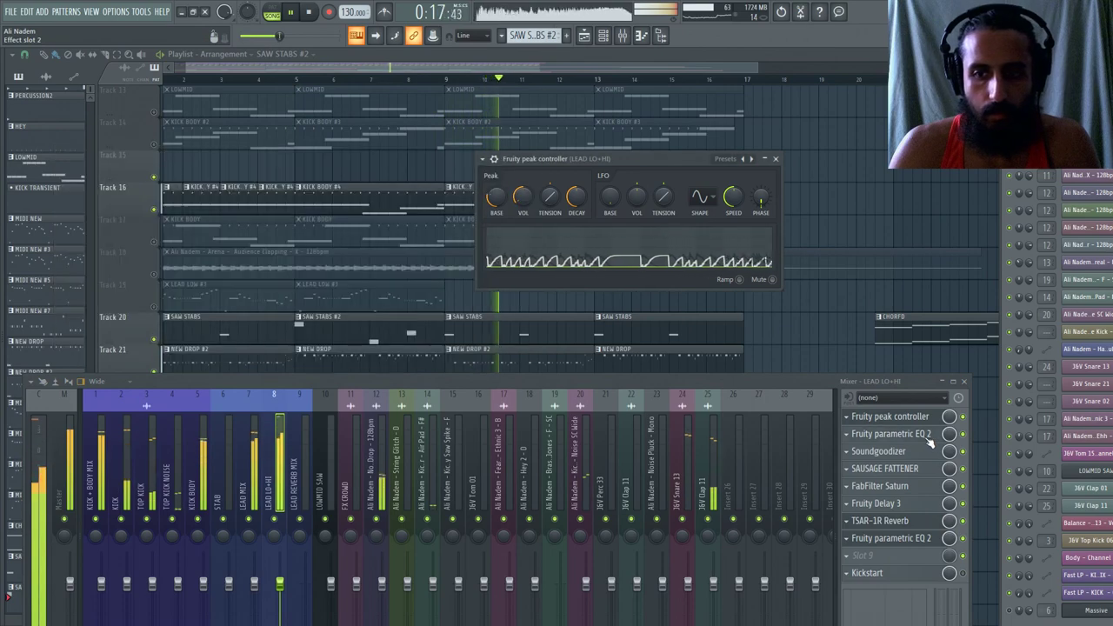
# Reopen Fruity parametric EQ 2 in slot 8 of LEAD LO+HI and remove Kickstart from slot 10.
pyautogui.click(904, 539)
pyautogui.click(904, 553)
pyautogui.moveTo(869, 372)
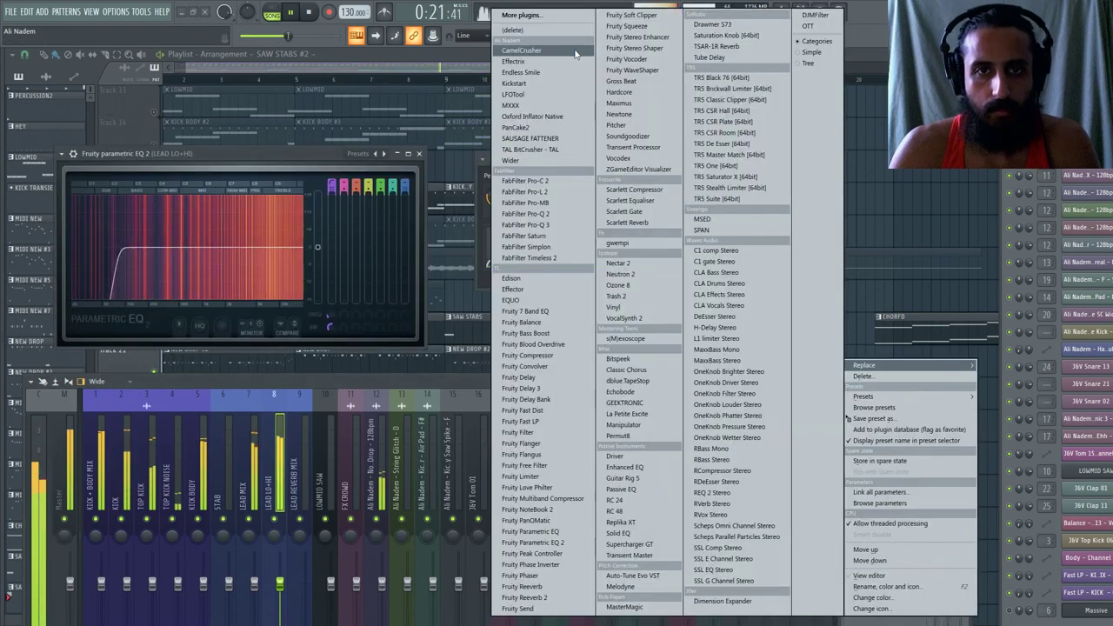
pyautogui.click(546, 26)
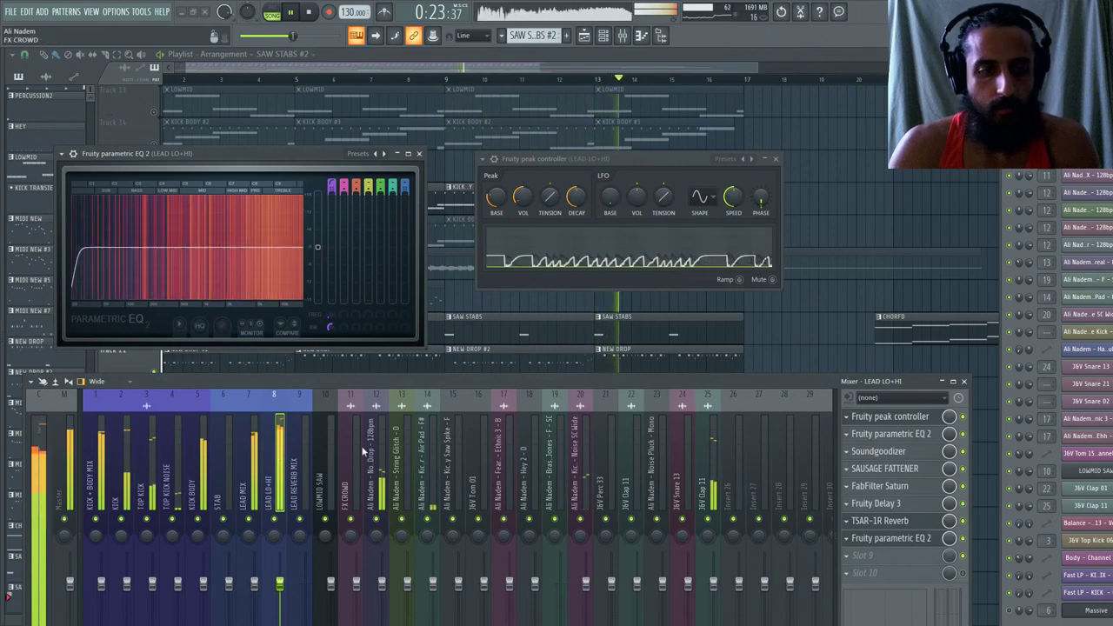
pyautogui.moveTo(315, 382); pyautogui.dragTo(330, 367)
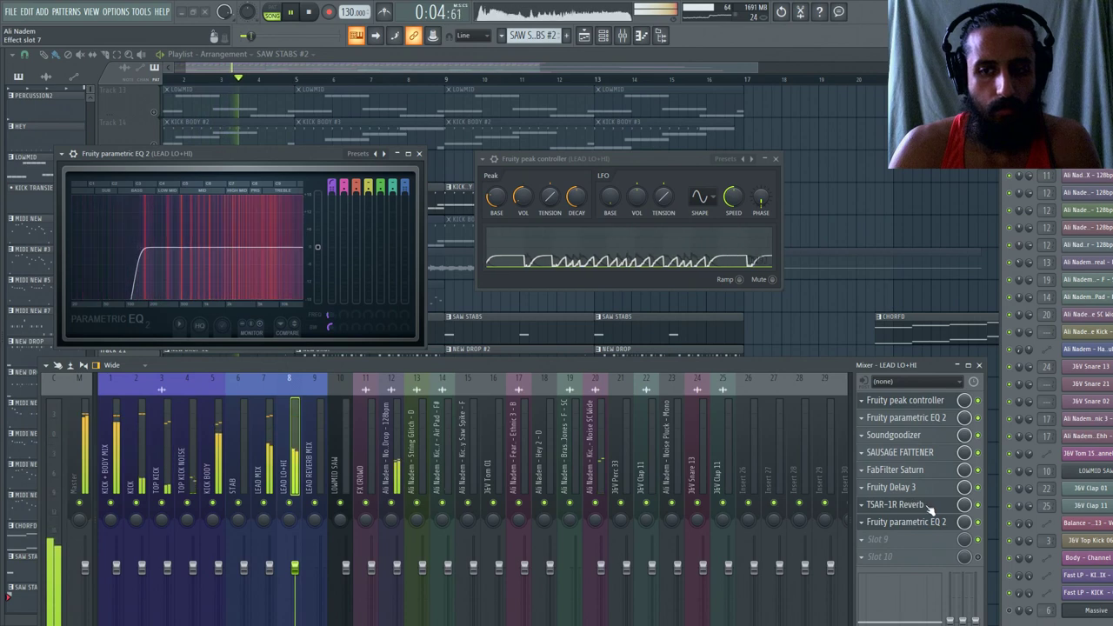
# Shorten the TSAR-1R Reverb time on LEAD LO+HI to 1.11 s, close the reverb, and reopen the peak controller.
pyautogui.click(900, 504)
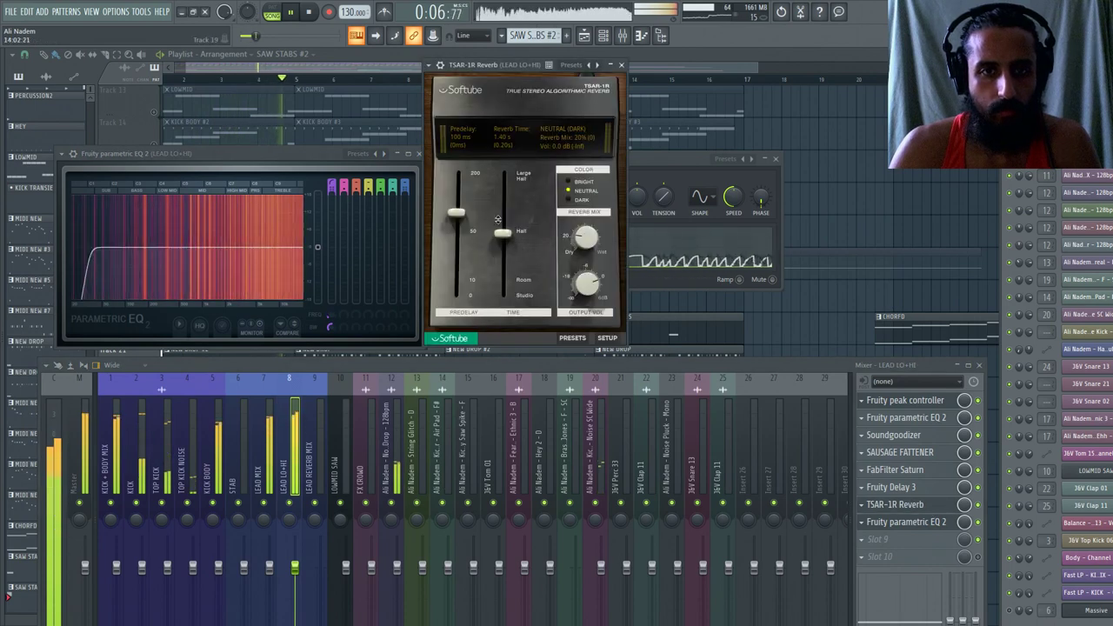
pyautogui.moveTo(505, 238); pyautogui.dragTo(503, 259)
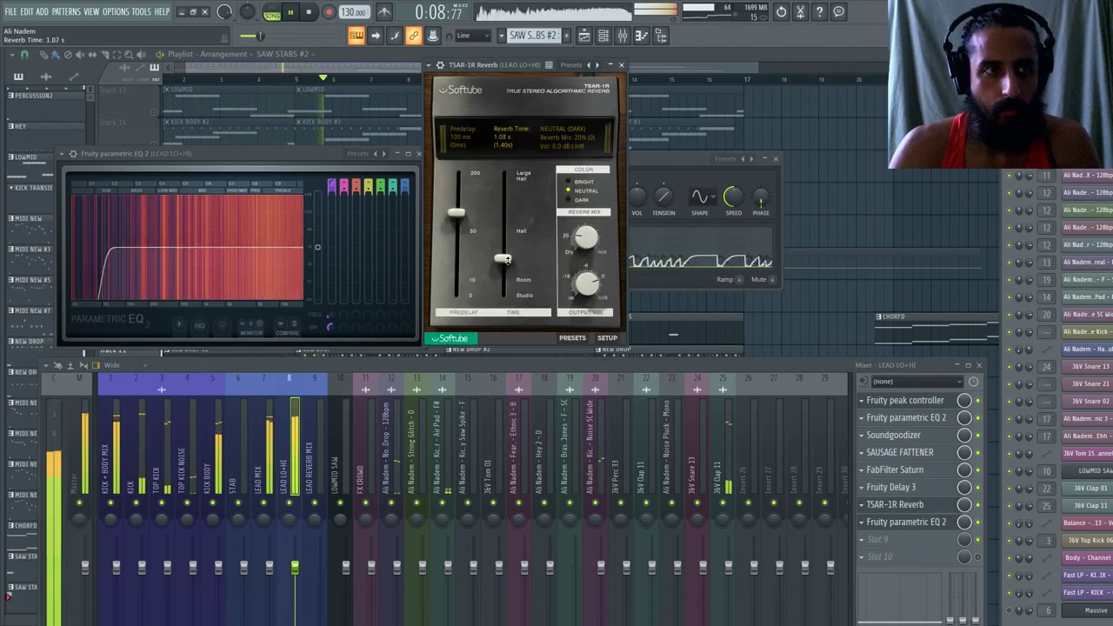
pyautogui.moveTo(479, 70); pyautogui.dragTo(487, 67)
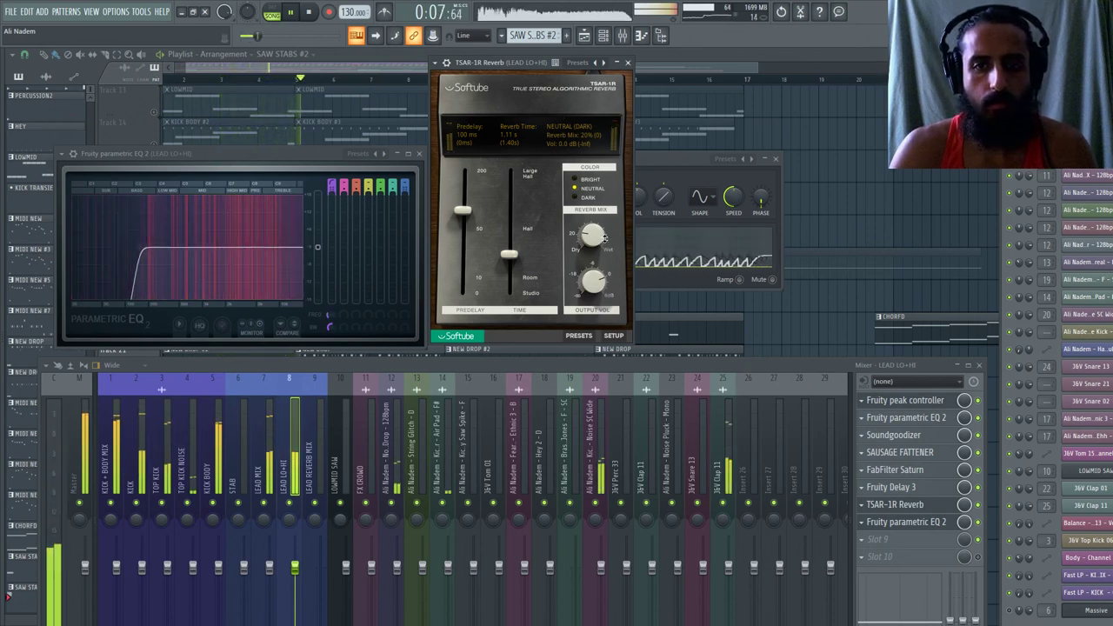
pyautogui.click(628, 62)
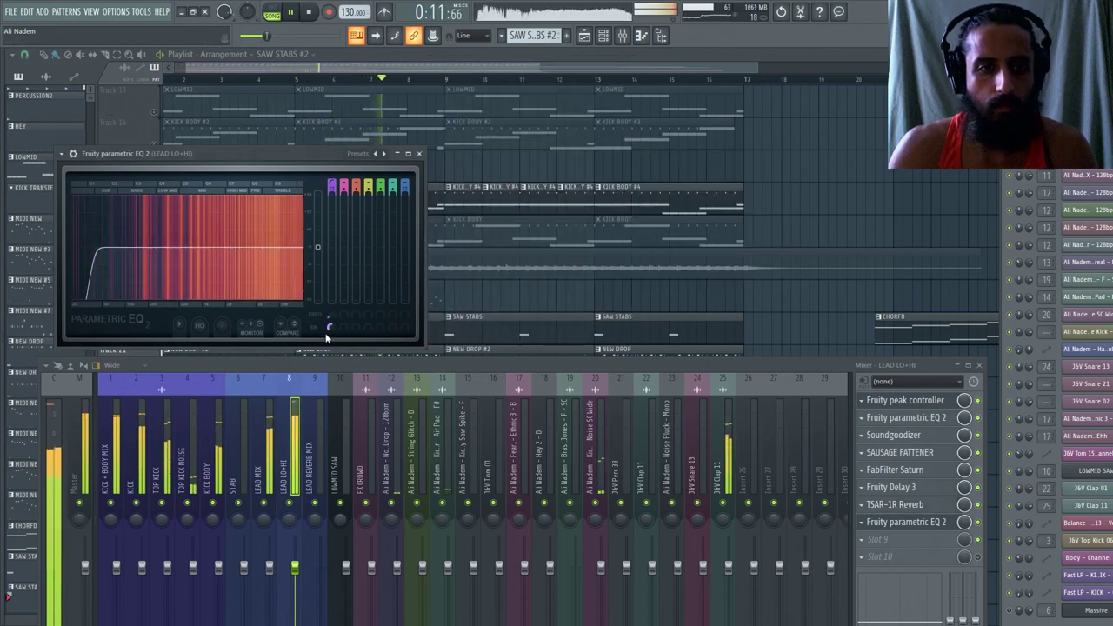
pyautogui.click(904, 400)
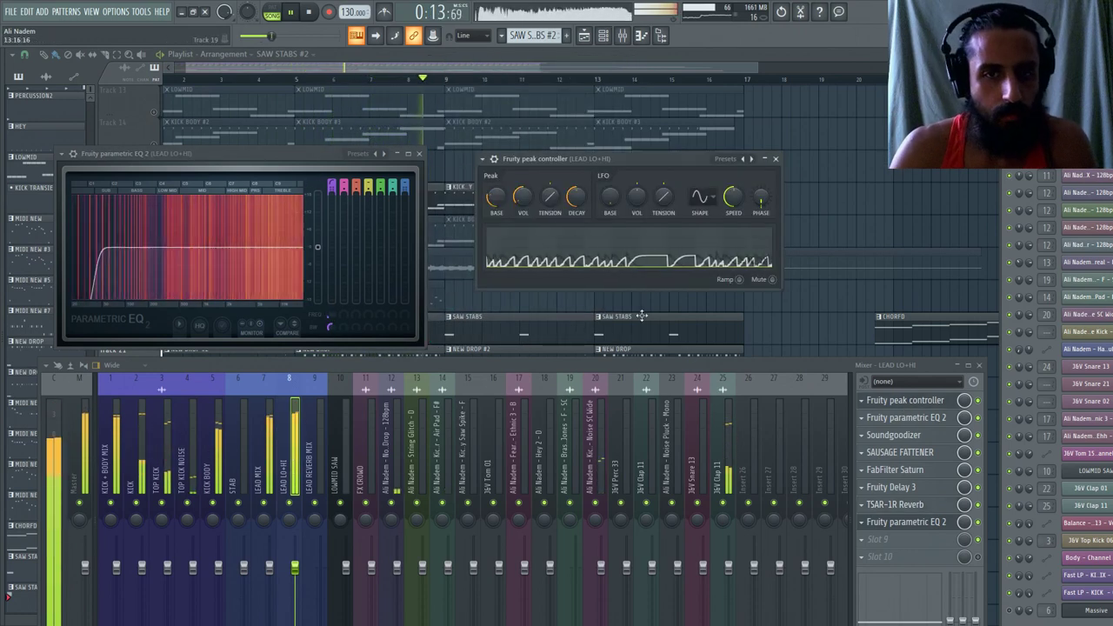
# Restart playback and close the equalizer and peak controller windows of the LEAD LO+HI mixer track.
pyautogui.press('space')
pyautogui.press('space')
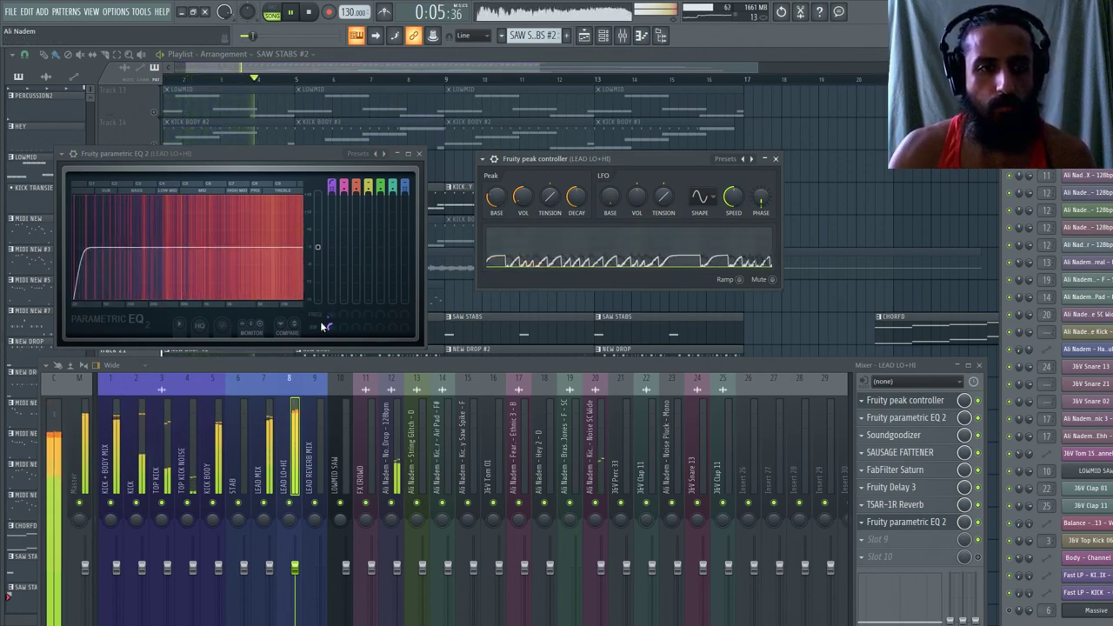
pyautogui.click(904, 521)
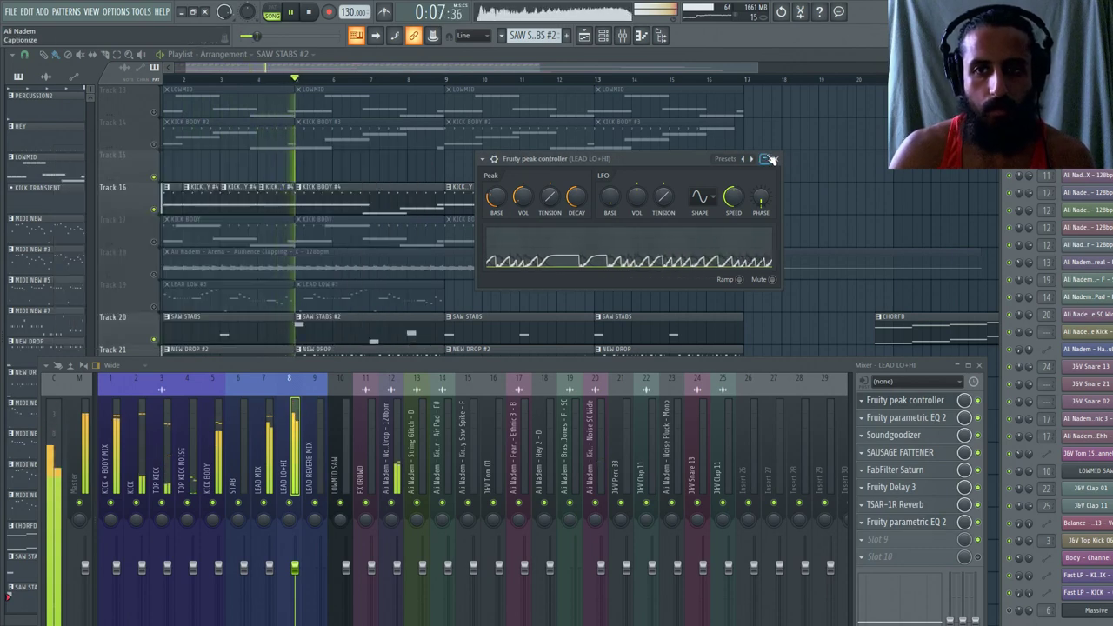
pyautogui.click(775, 159)
# Check the Fruity Fast LP filter settings on the KICK BODY mixer track.
pyautogui.click(223, 443)
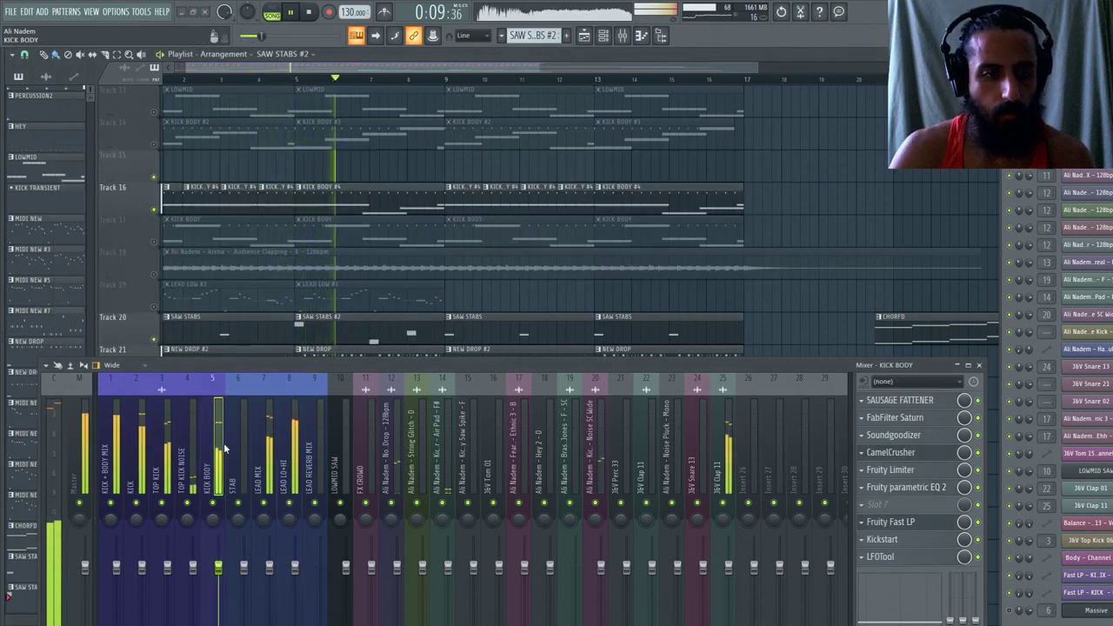
pyautogui.click(906, 522)
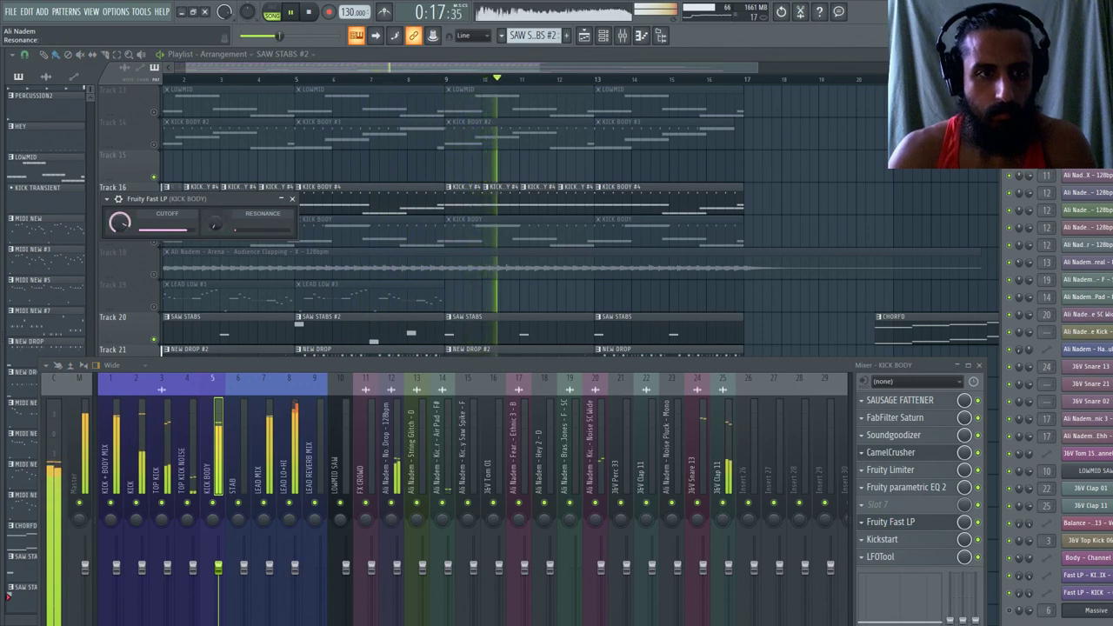
pyautogui.click(292, 198)
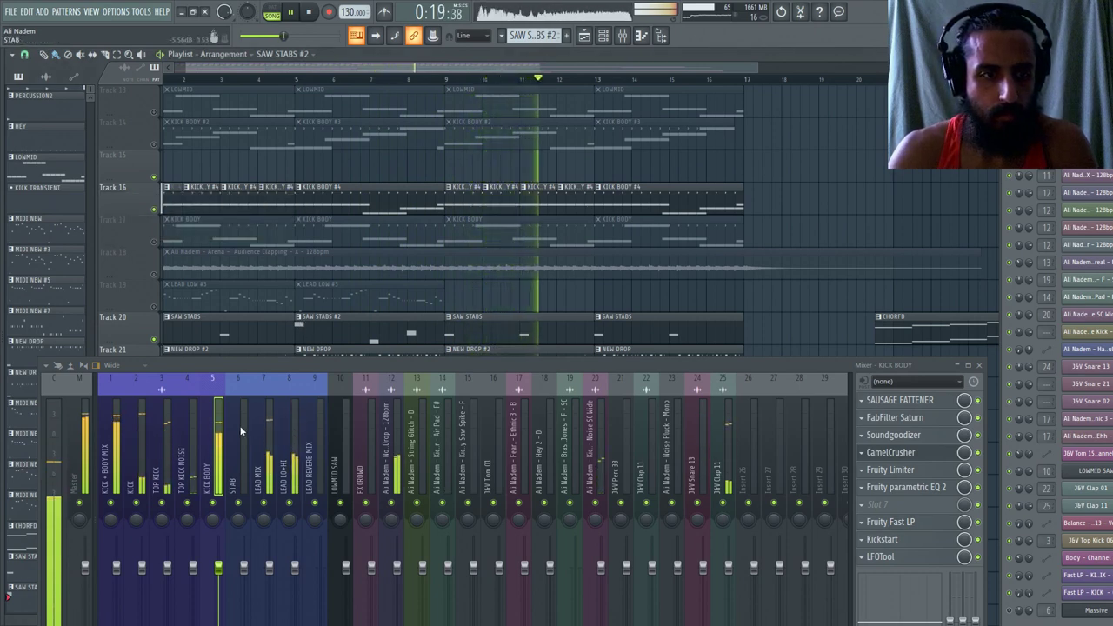
# Replay the song and review the effects on the mixer tracks from KICK + BODY MIX to LEAD MIX, including LEAD MIX's OTT.
pyautogui.press('space')
pyautogui.press('space')
pyautogui.click(106, 470)
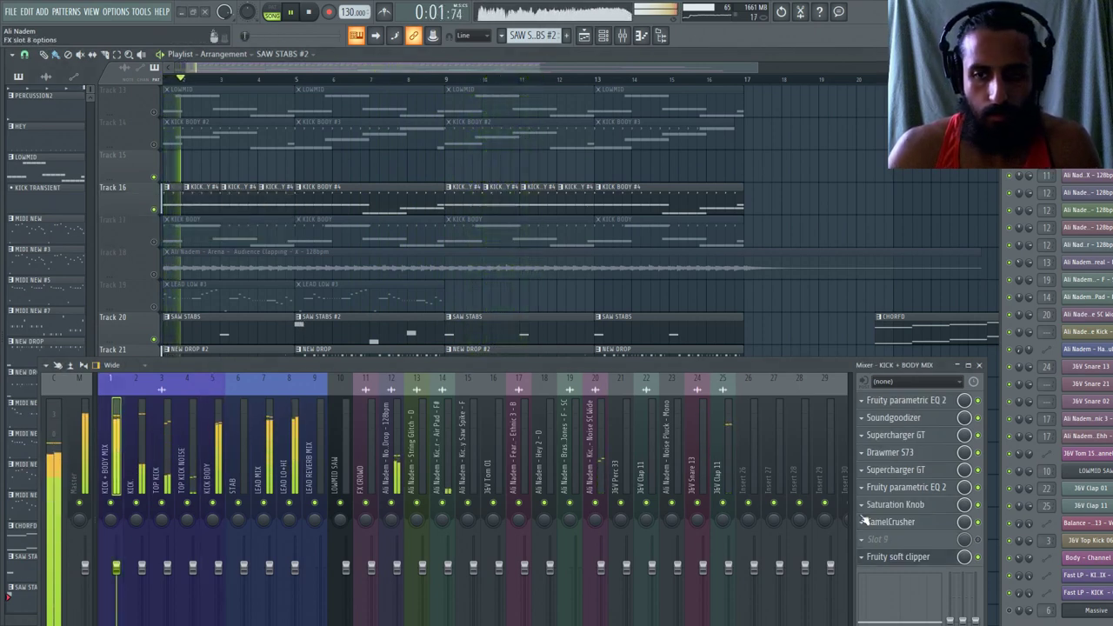
pyautogui.press('Right')
pyautogui.press('Right')
pyautogui.press('Right')
pyautogui.press('Right')
pyautogui.press('Right')
pyautogui.press('Right')
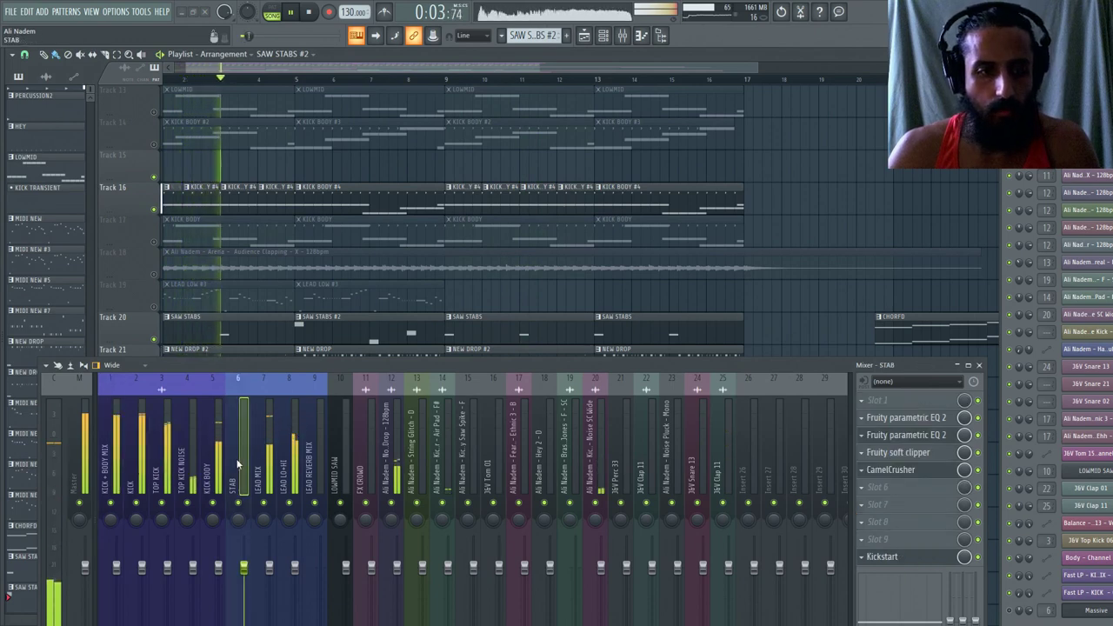
pyautogui.click(873, 504)
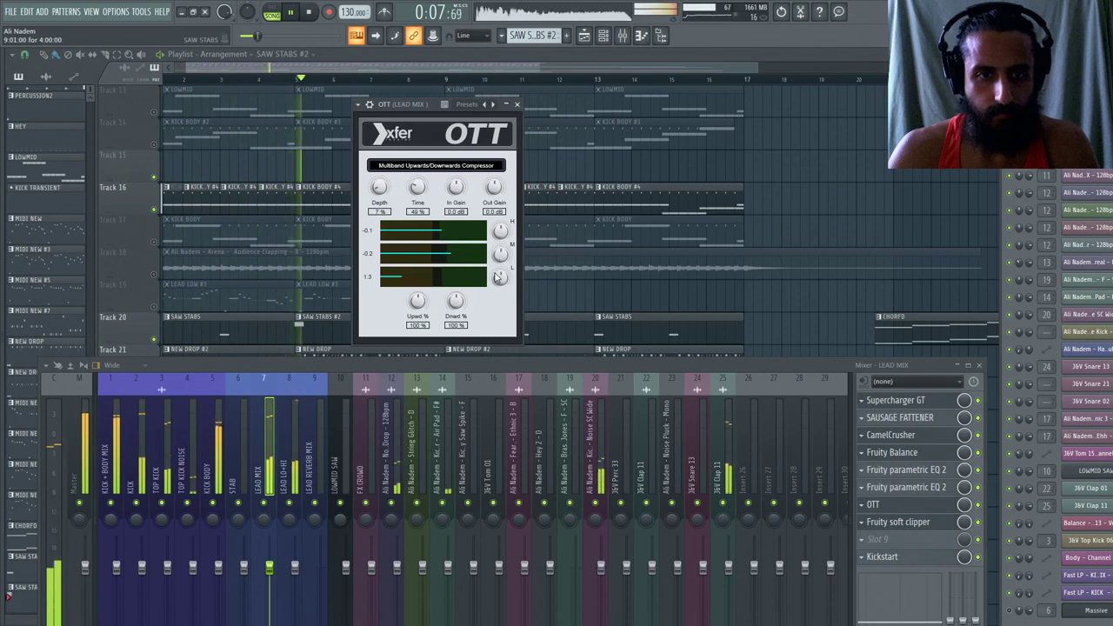
pyautogui.click(516, 105)
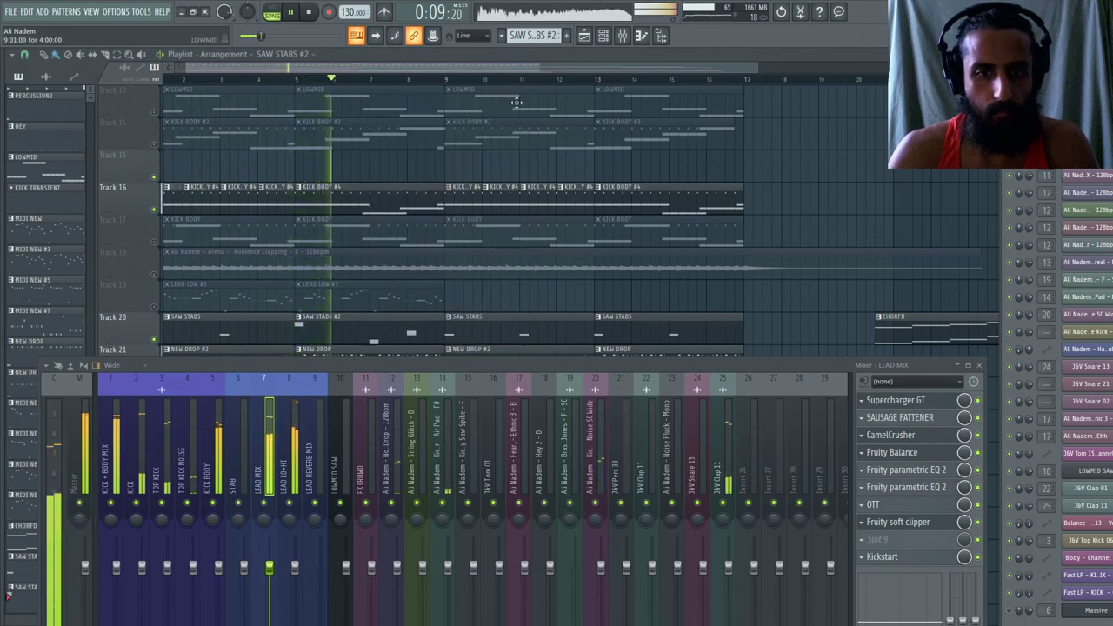
# Rename the clap mixer track on insert 25 as DROP CLAP.
pyautogui.click(721, 443)
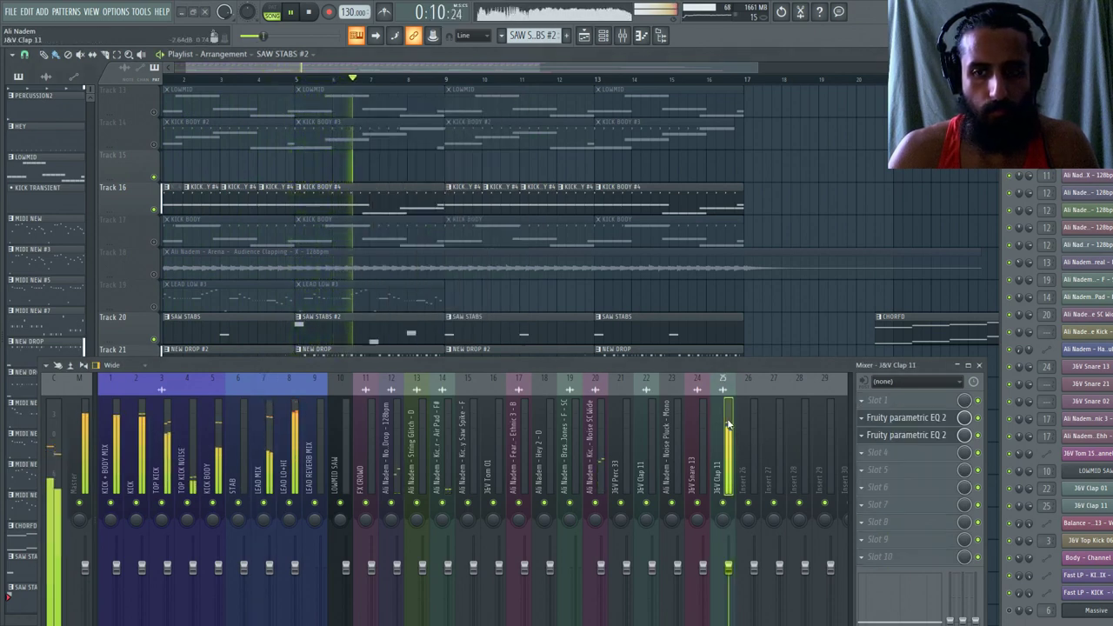
pyautogui.press('space')
pyautogui.doubleClick(729, 473)
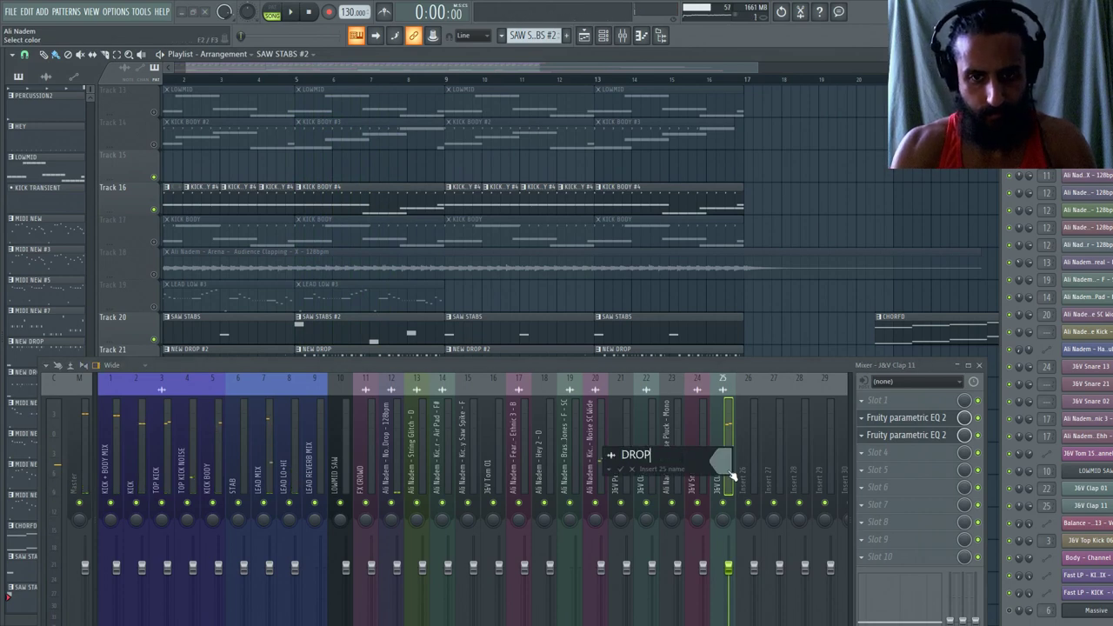
pyautogui.write('DROP CLAP')
pyautogui.press('Return')
# Move the DROP CLAP mixer track to insert 6, directly after KICK BODY.
pyautogui.hotkey('alt', 'Left')
pyautogui.hotkey('alt', 'Left')
pyautogui.hotkey('alt', 'Left')
pyautogui.hotkey('alt', 'Left')
pyautogui.hotkey('alt', 'Left')
pyautogui.hotkey('alt', 'Left')
pyautogui.hotkey('alt', 'Left')
pyautogui.hotkey('alt', 'Left')
pyautogui.hotkey('alt', 'Left')
pyautogui.hotkey('alt', 'Left')
pyautogui.hotkey('alt', 'Left')
pyautogui.hotkey('alt', 'Left')
pyautogui.hotkey('alt', 'Left')
pyautogui.hotkey('alt', 'Left')
pyautogui.hotkey('alt', 'Left')
pyautogui.hotkey('alt', 'Left')
pyautogui.hotkey('alt', 'Left')
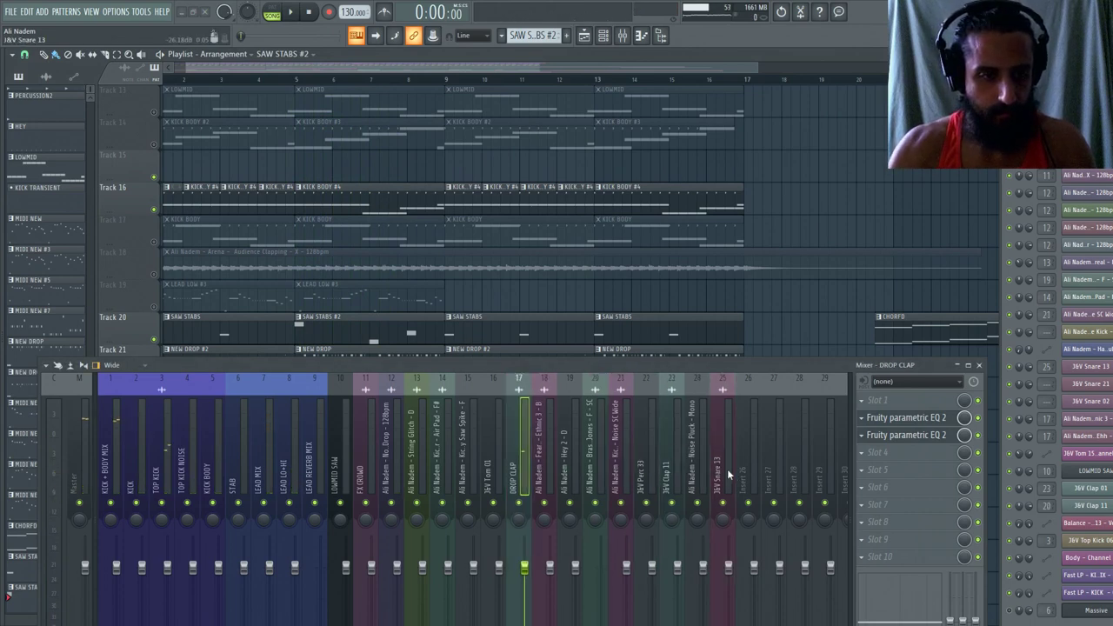
pyautogui.hotkey('alt', 'Left')
pyautogui.hotkey('alt', 'Left')
# Recolor the DROP CLAP mixer track purple to match the neighbouring kick tracks.
pyautogui.press('F2')
pyautogui.click(721, 461)
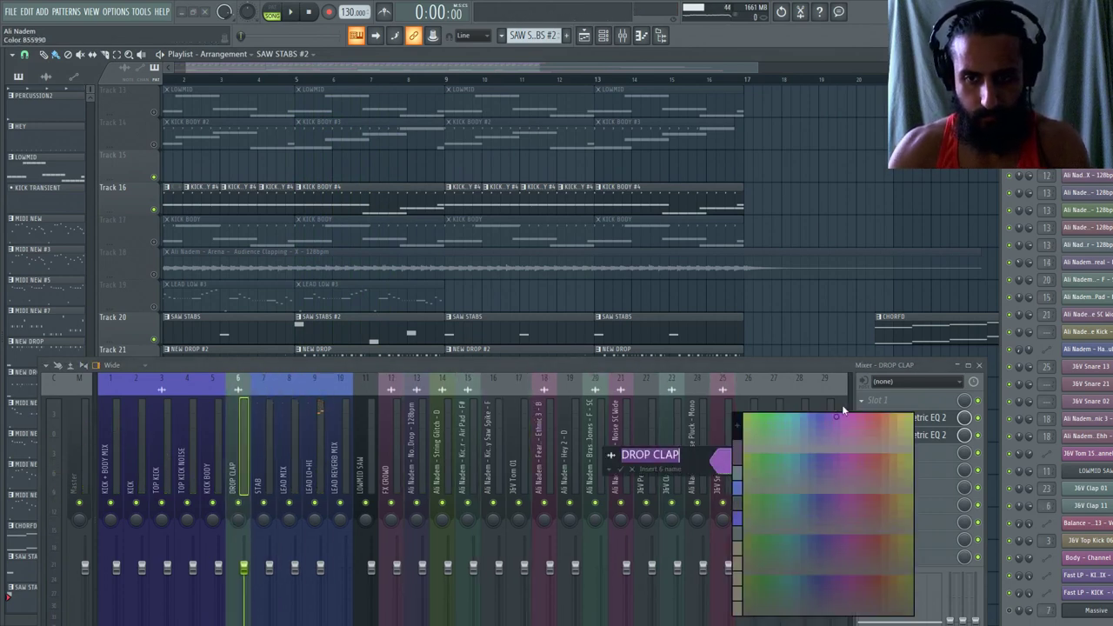
pyautogui.press('Return')
# Play the song and examine the levels and routing of the LEAD MIX, LEAD LO+HI and LEAD REVERB MIX tracks.
pyautogui.press('space')
pyautogui.click(418, 455)
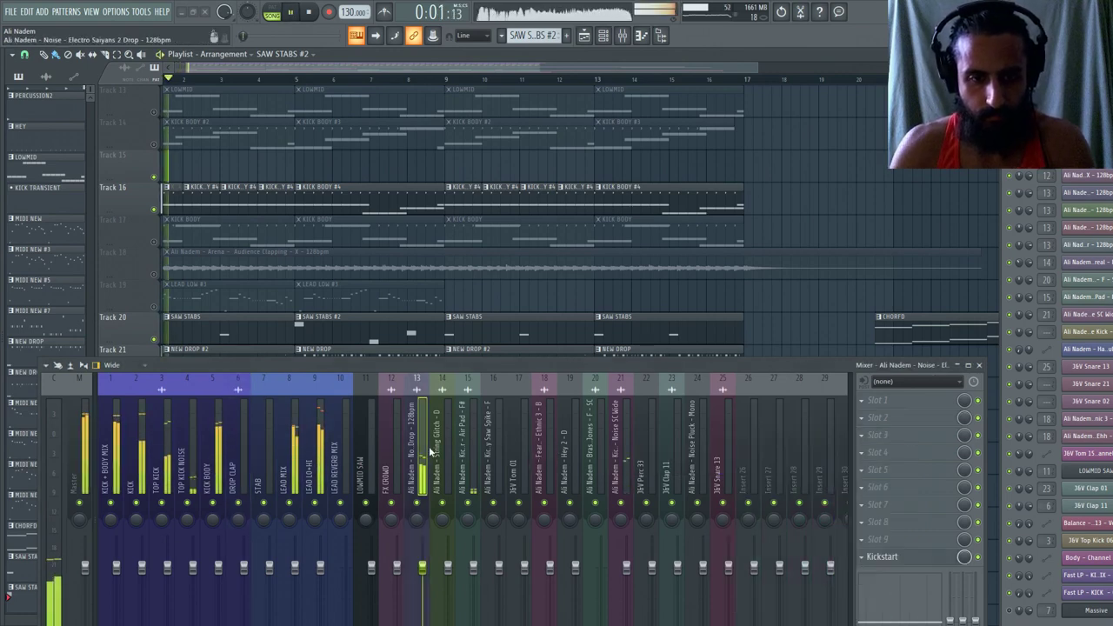
pyautogui.click(359, 453)
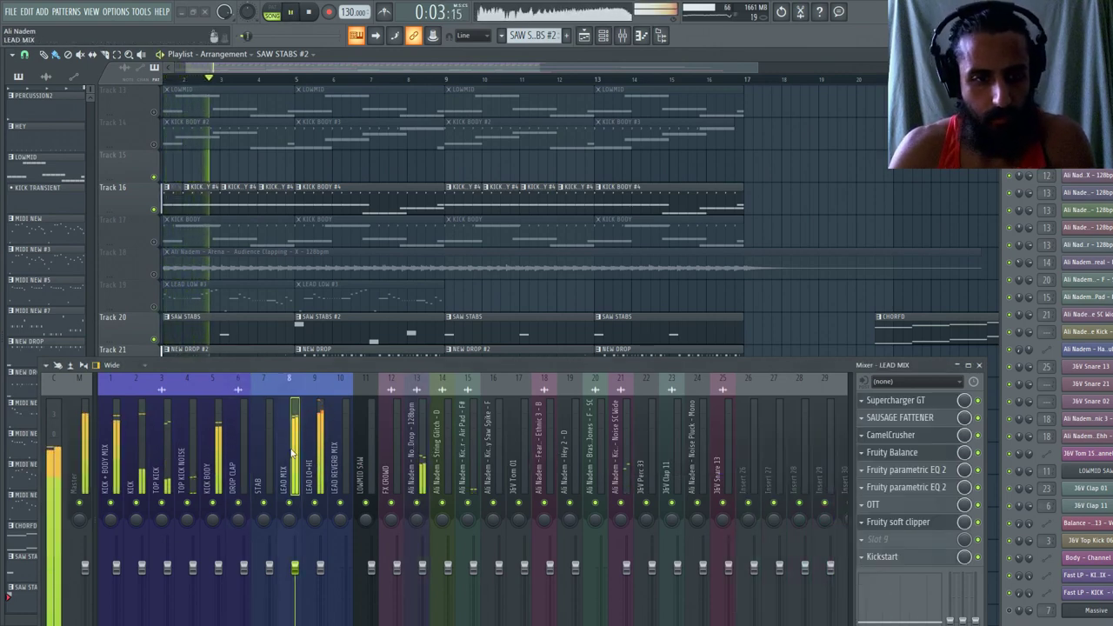
pyautogui.click(334, 452)
pyautogui.moveTo(347, 364); pyautogui.dragTo(423, 90)
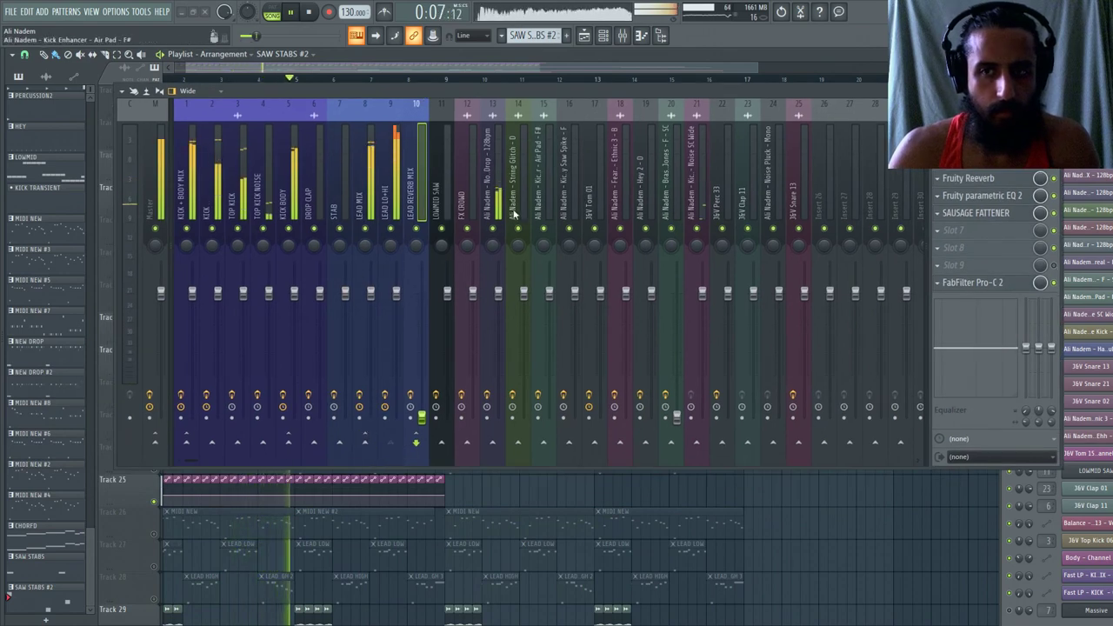
pyautogui.click(385, 167)
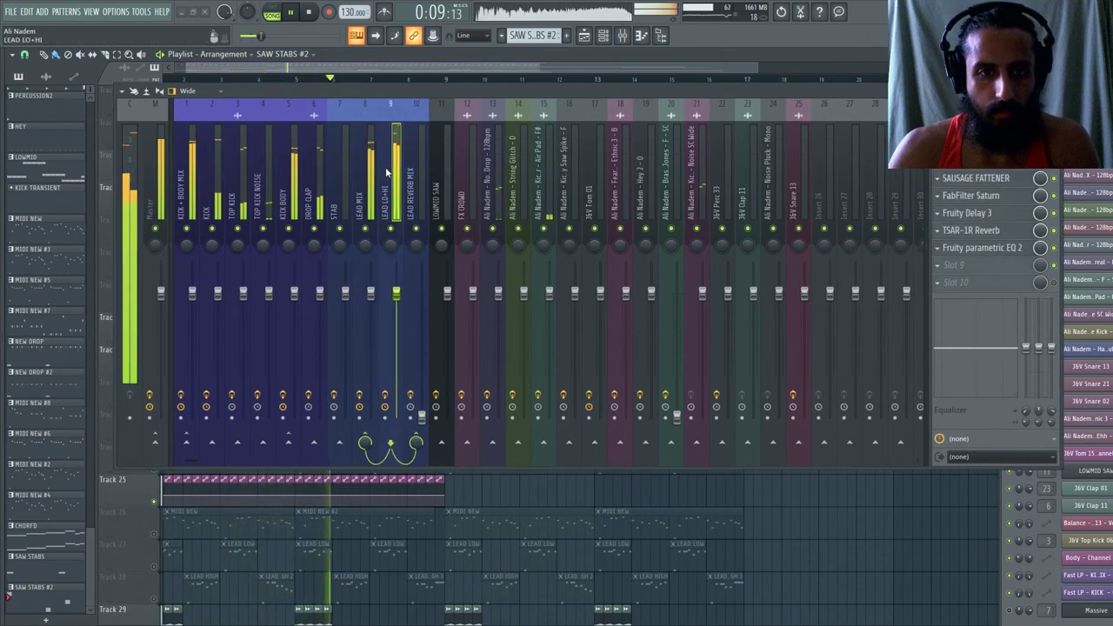
pyautogui.click(359, 261)
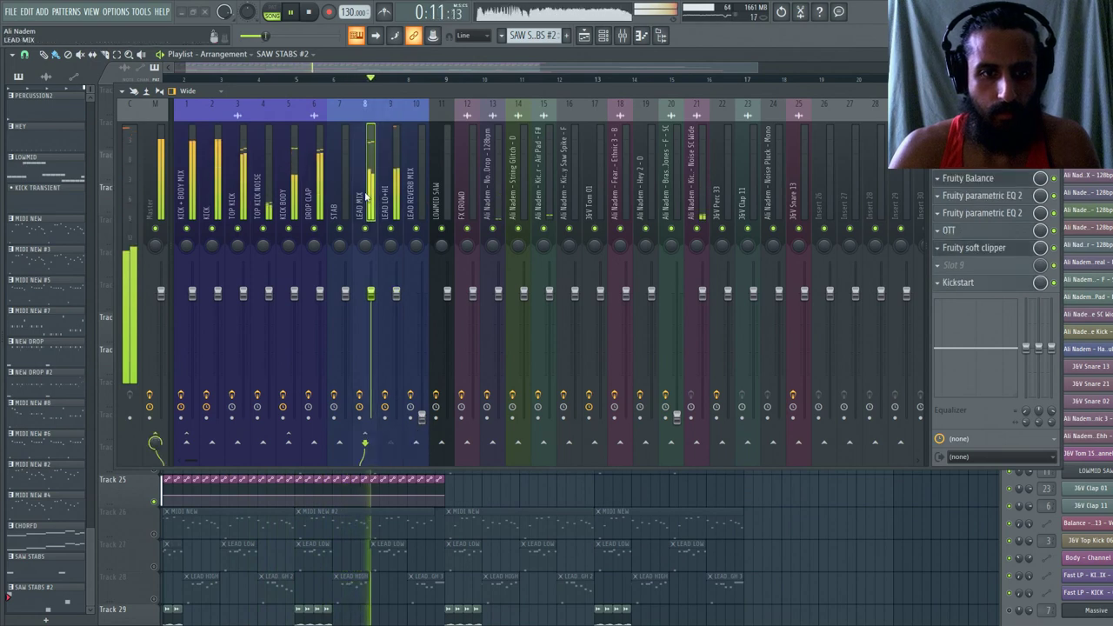
pyautogui.click(385, 193)
pyautogui.click(410, 199)
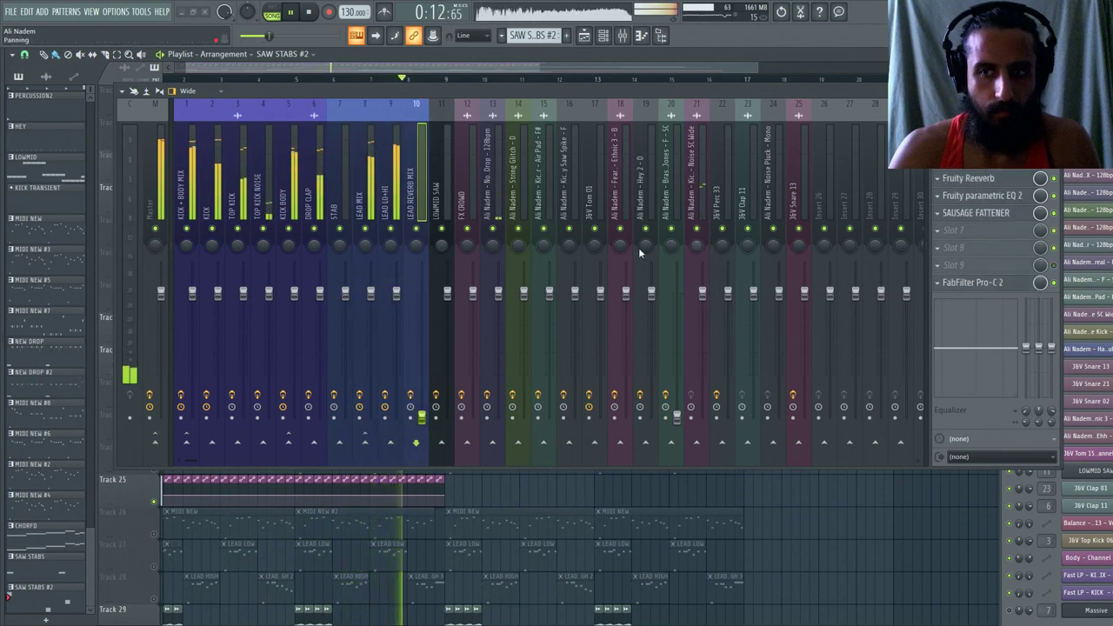
# Remove the effects from the LEAD REVERB MIX track, including FabFilter Pro-C 2, SAUSAGE FATTENER, Fruity parametric EQ 2 and Fruity Reeverb.
pyautogui.click(935, 289)
pyautogui.click(609, 10)
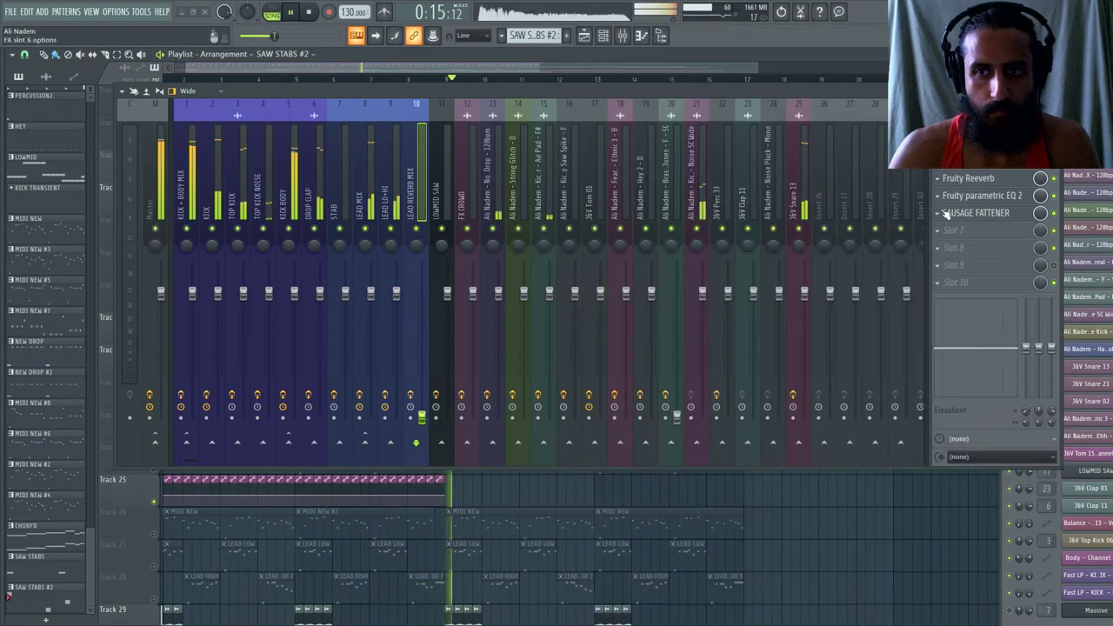
pyautogui.click(946, 213)
pyautogui.moveTo(955, 228)
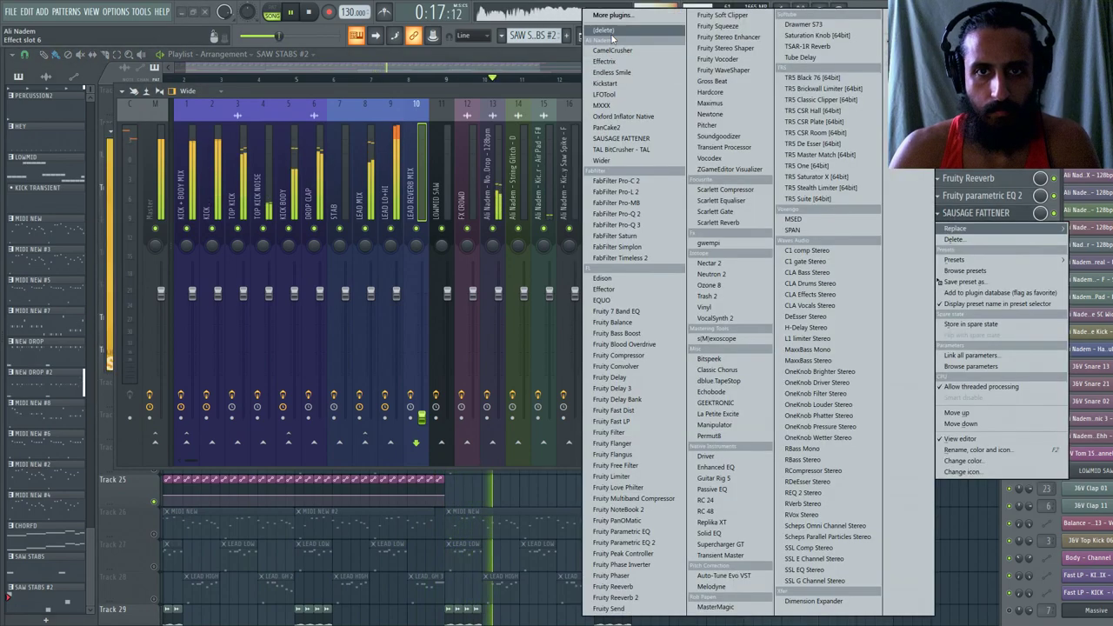
pyautogui.click(611, 32)
pyautogui.click(956, 213)
pyautogui.click(637, 35)
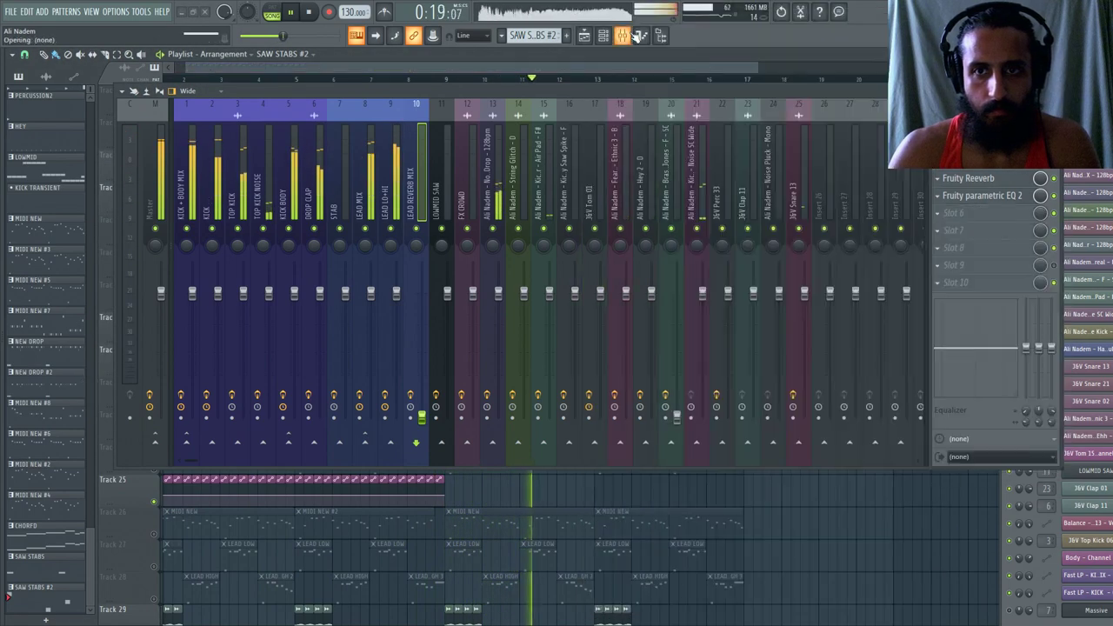
pyautogui.click(956, 178)
pyautogui.moveTo(955, 196)
pyautogui.click(611, 32)
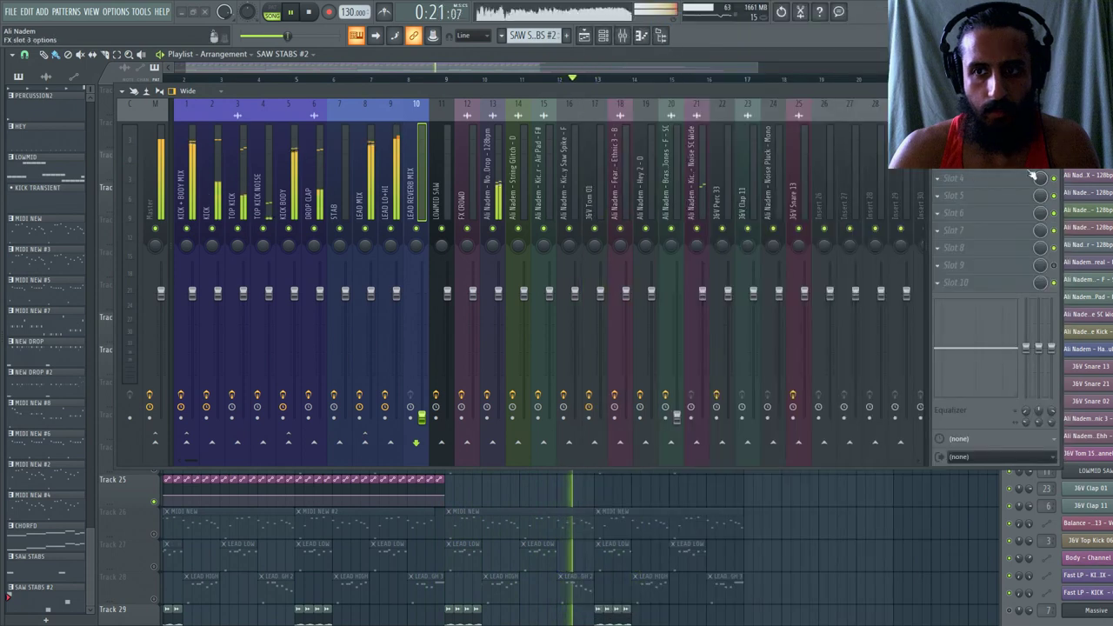
# Set the peak base level of the Fruity peak controller on the LEAD LO+HI track to 35%.
pyautogui.click(395, 139)
pyautogui.moveTo(402, 89); pyautogui.dragTo(402, 251)
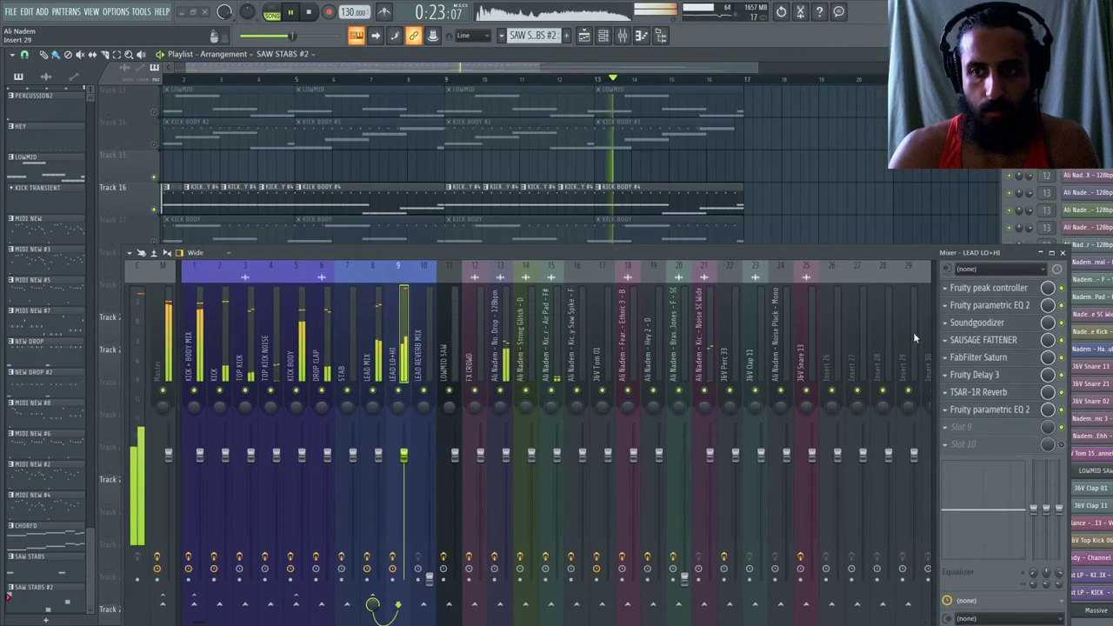
pyautogui.click(985, 289)
pyautogui.moveTo(609, 252); pyautogui.dragTo(574, 355)
pyautogui.moveTo(496, 198)
pyautogui.mouseDown()
pyautogui.moveTo(496, 178)
pyautogui.moveTo(496, 195)
pyautogui.mouseUp()
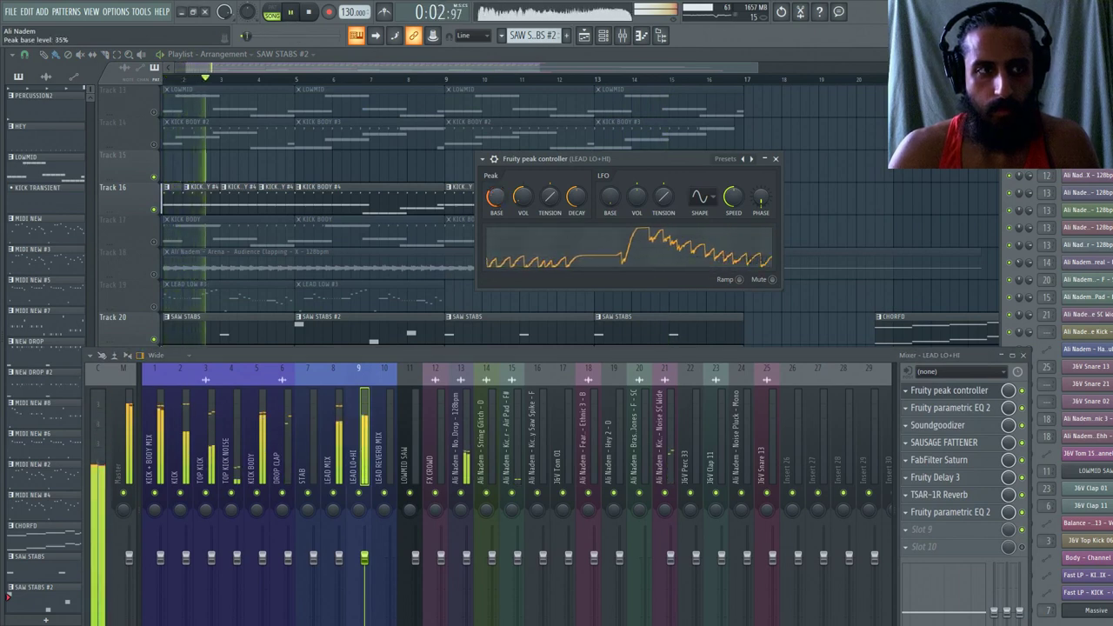
# Adjust the high-pass band in the last Fruity parametric EQ 2 on the LEAD LO+HI track.
pyautogui.click(950, 512)
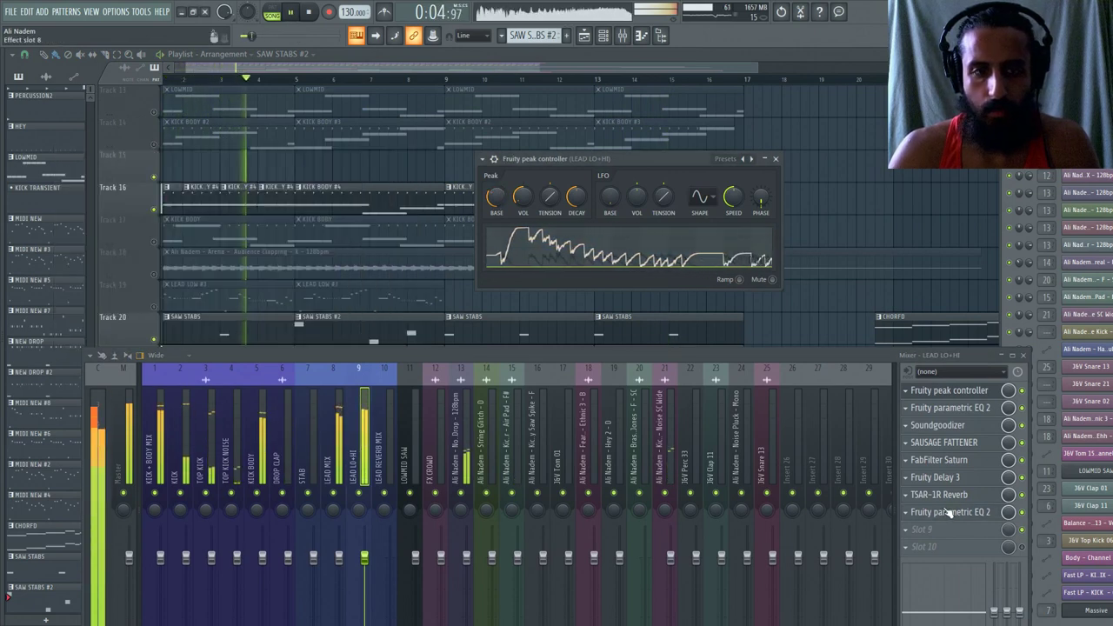
pyautogui.click(949, 512)
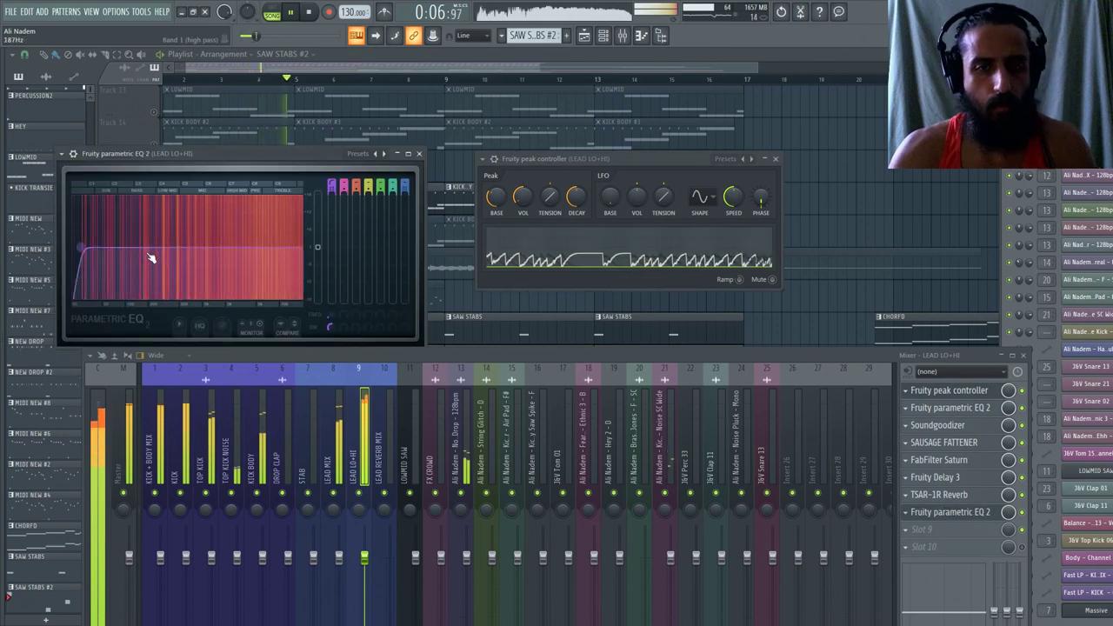
pyautogui.moveTo(148, 256); pyautogui.dragTo(141, 252)
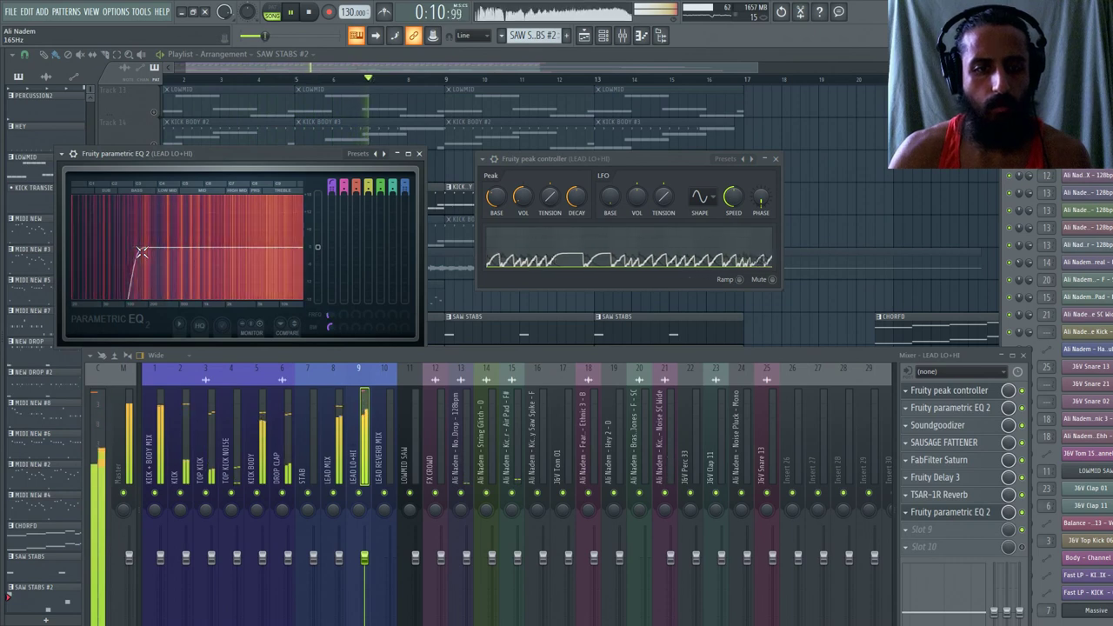
pyautogui.moveTo(140, 252); pyautogui.dragTo(156, 248)
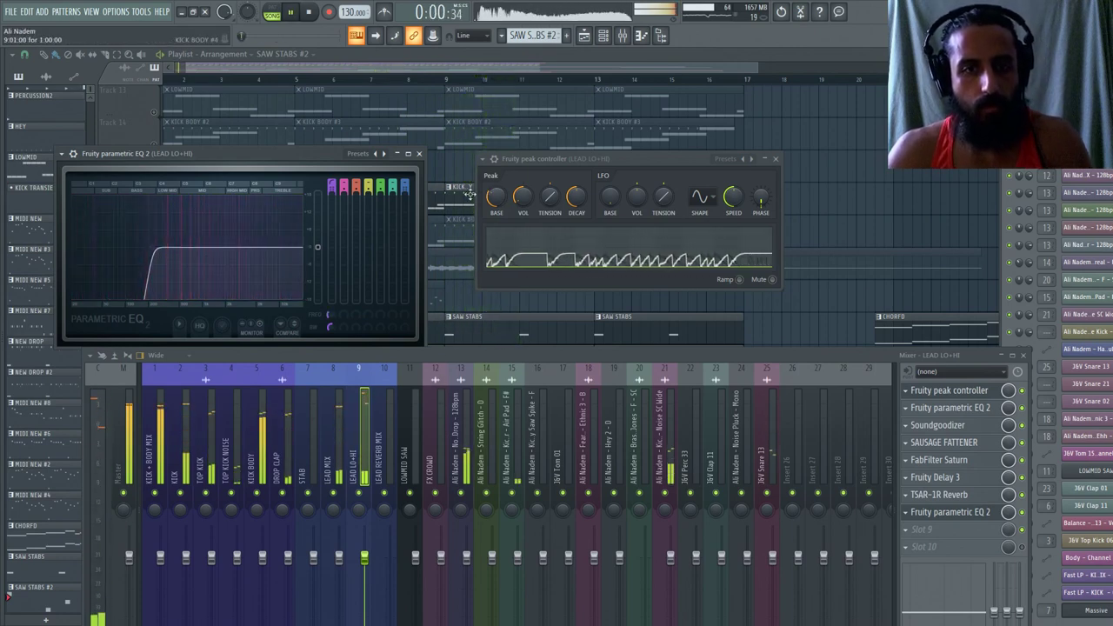
# Fine-tune the equalizer's high-pass sweep during playback and readjust the peak controller's base level.
pyautogui.scroll(-1, 494, 196)
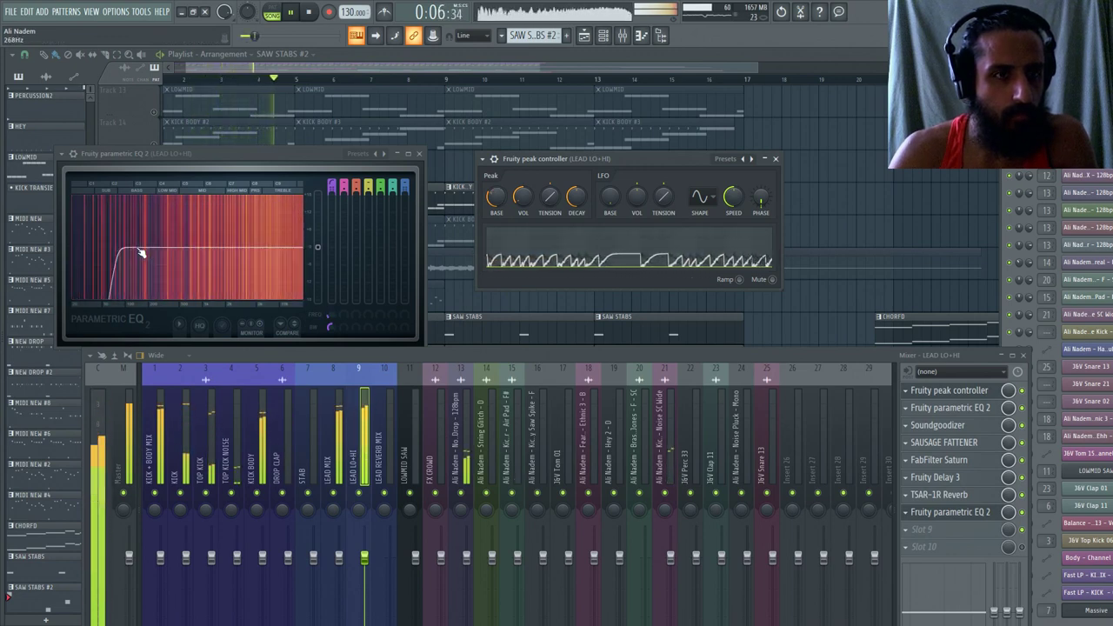
pyautogui.scroll(-1, 496, 196)
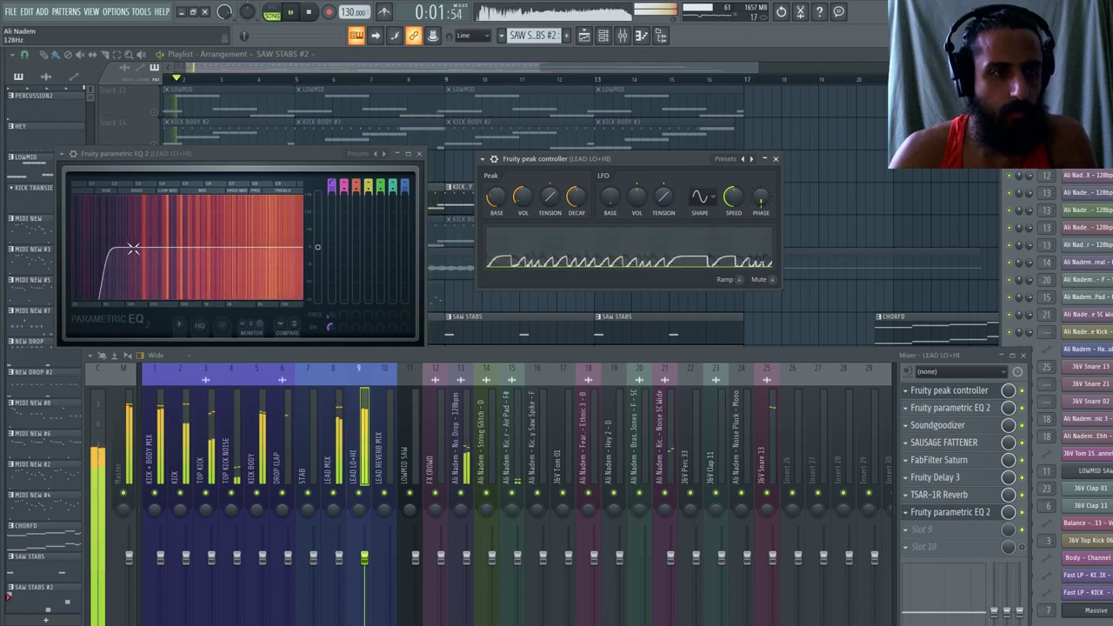
pyautogui.press('space')
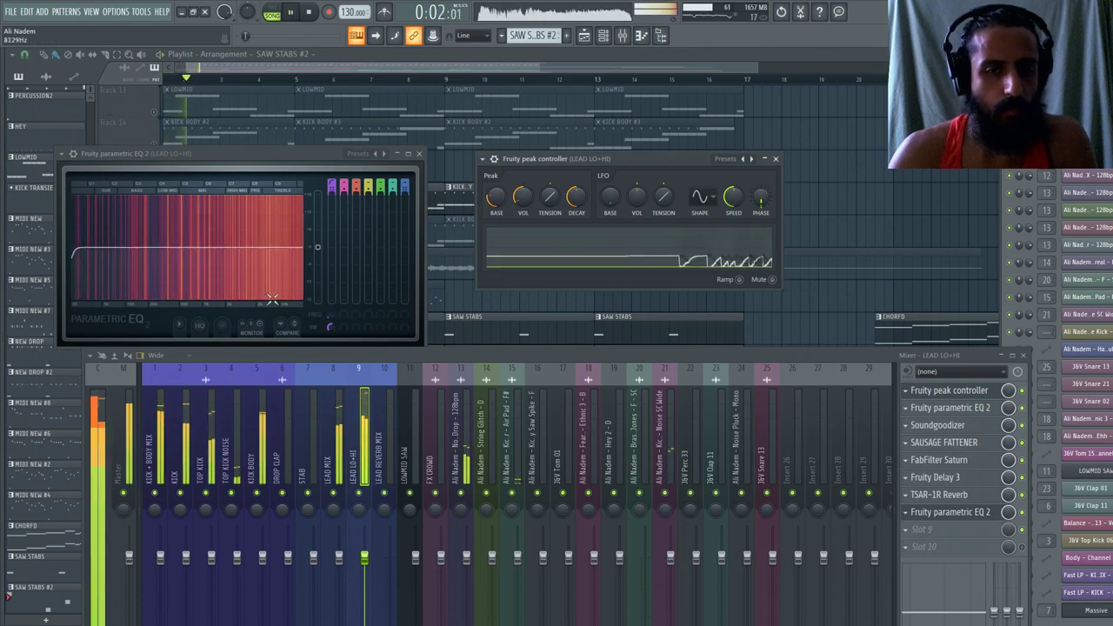
pyautogui.moveTo(496, 198); pyautogui.dragTo(496, 183)
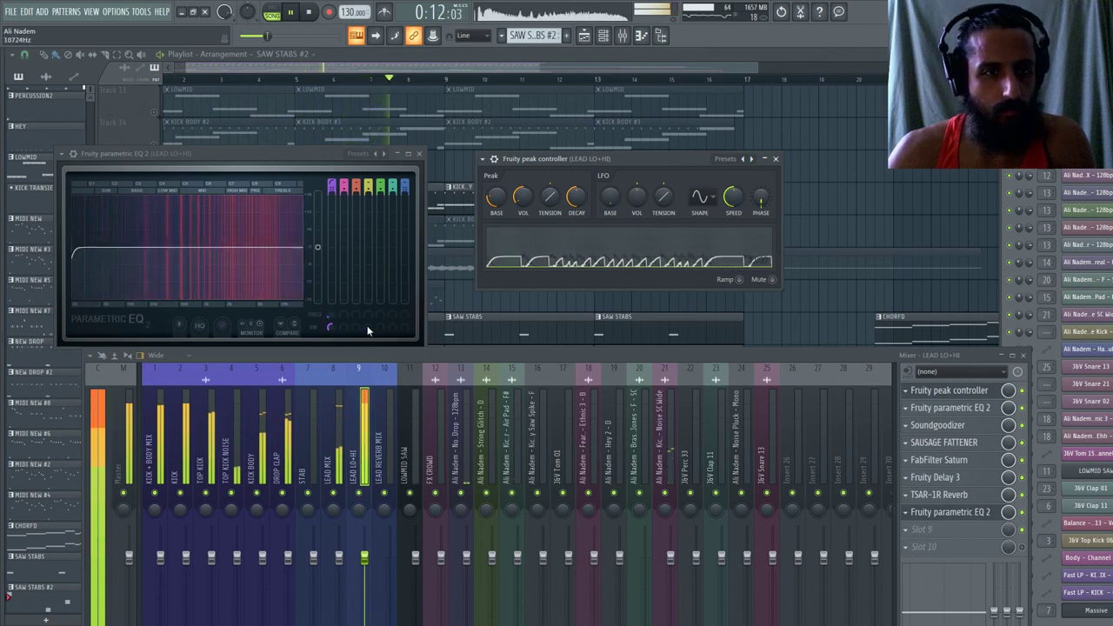
# Link the low-pass band's frequency in the last LEAD LO+HI equalizer to Peak ctrl - Peak with an Inverted mapping, and audition it.
pyautogui.press('space')
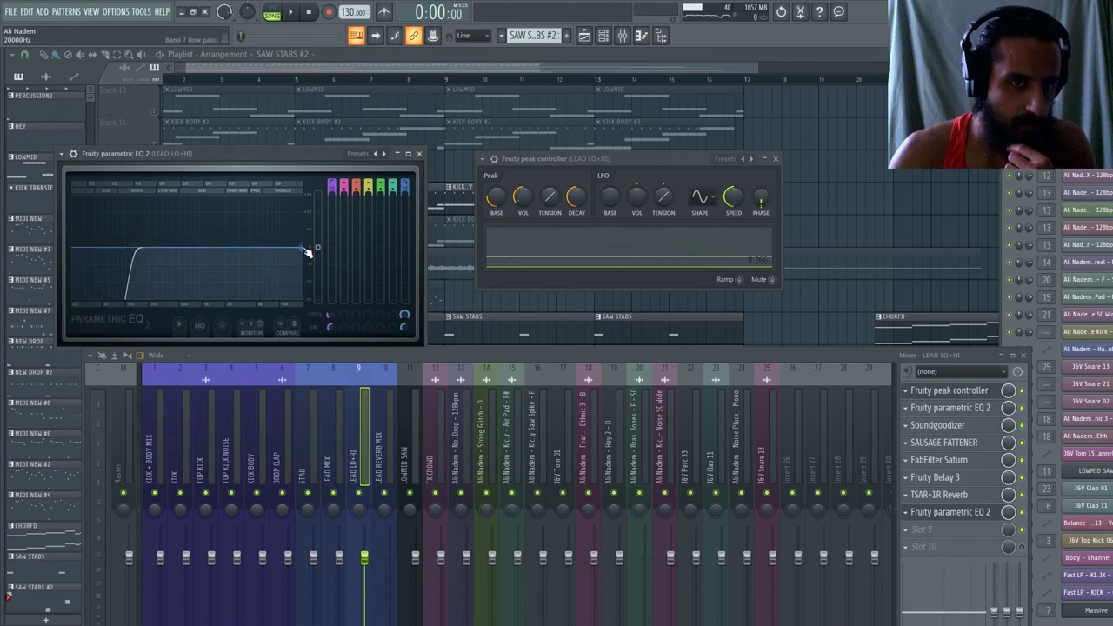
pyautogui.rightClick(406, 320)
pyautogui.click(450, 414)
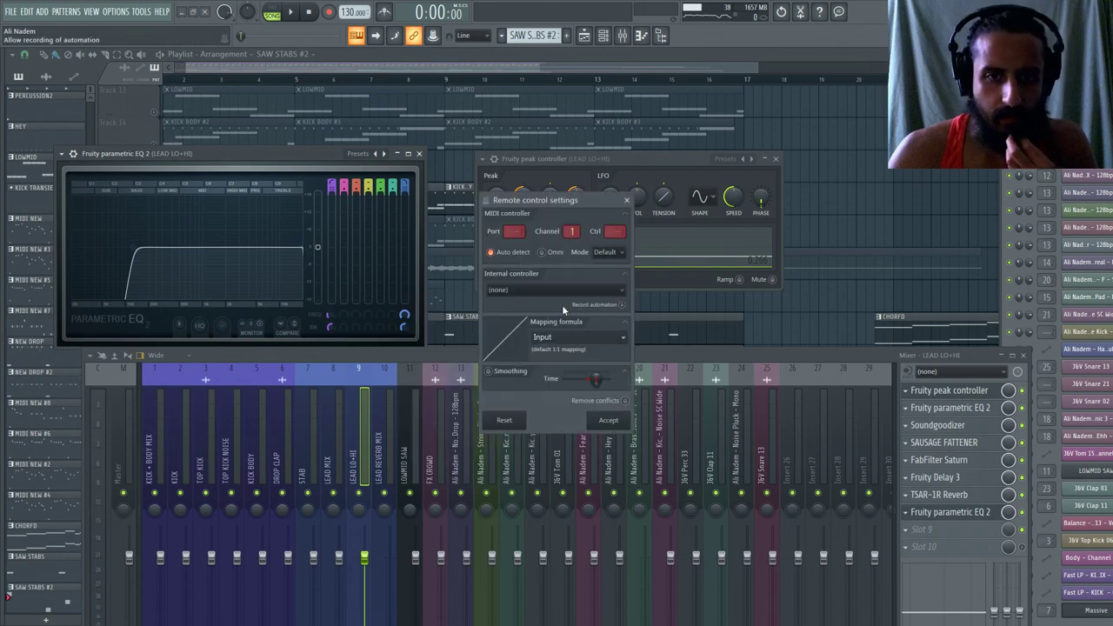
pyautogui.click(562, 295)
pyautogui.click(569, 318)
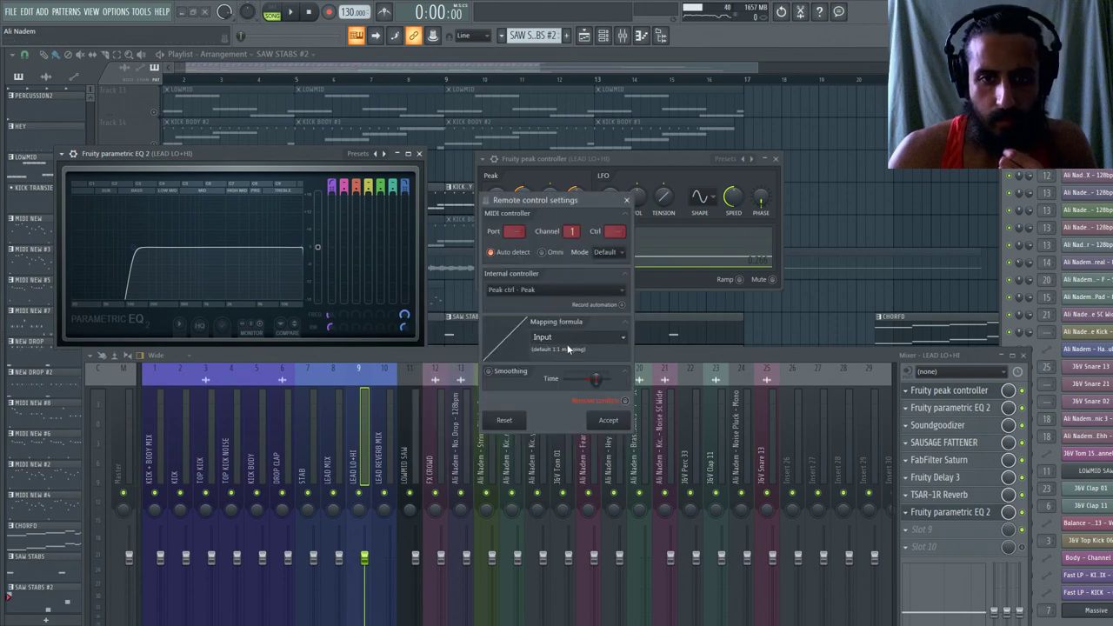
pyautogui.click(623, 337)
pyautogui.click(638, 351)
pyautogui.click(608, 420)
pyautogui.press('space')
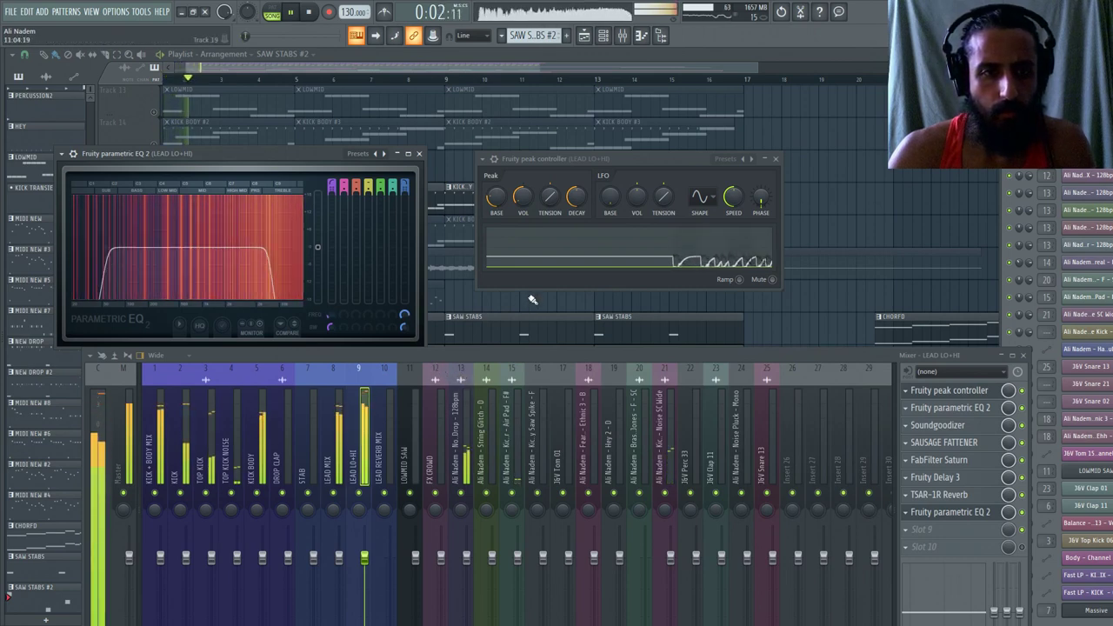
pyautogui.press('space')
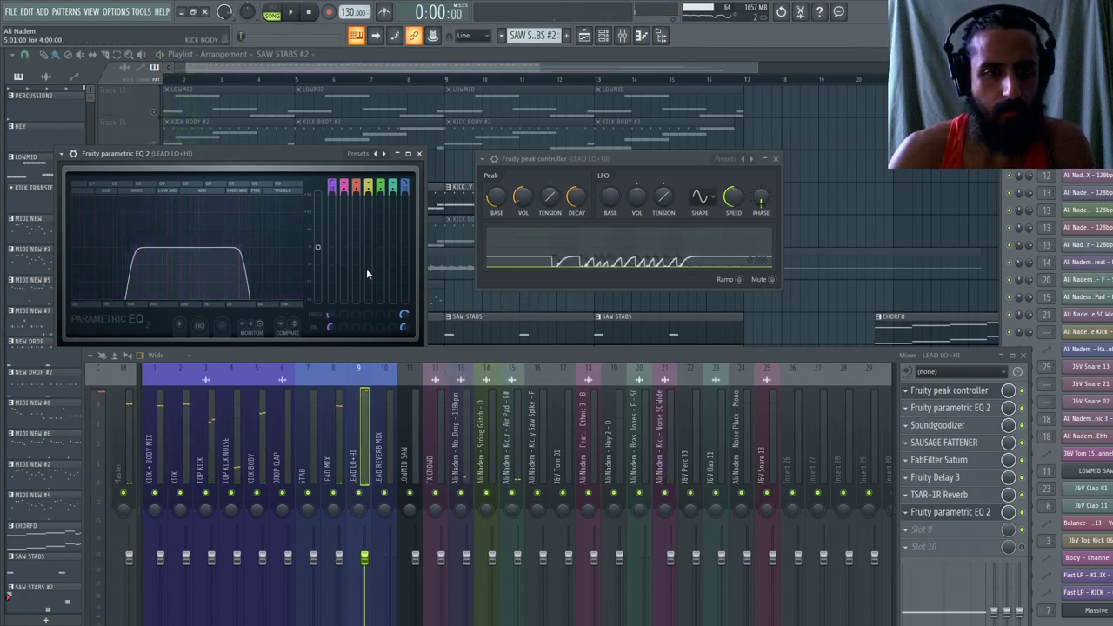
# Change the low-pass frequency link's mapping formula to Default and audition the filter movement.
pyautogui.rightClick(404, 317)
pyautogui.click(440, 388)
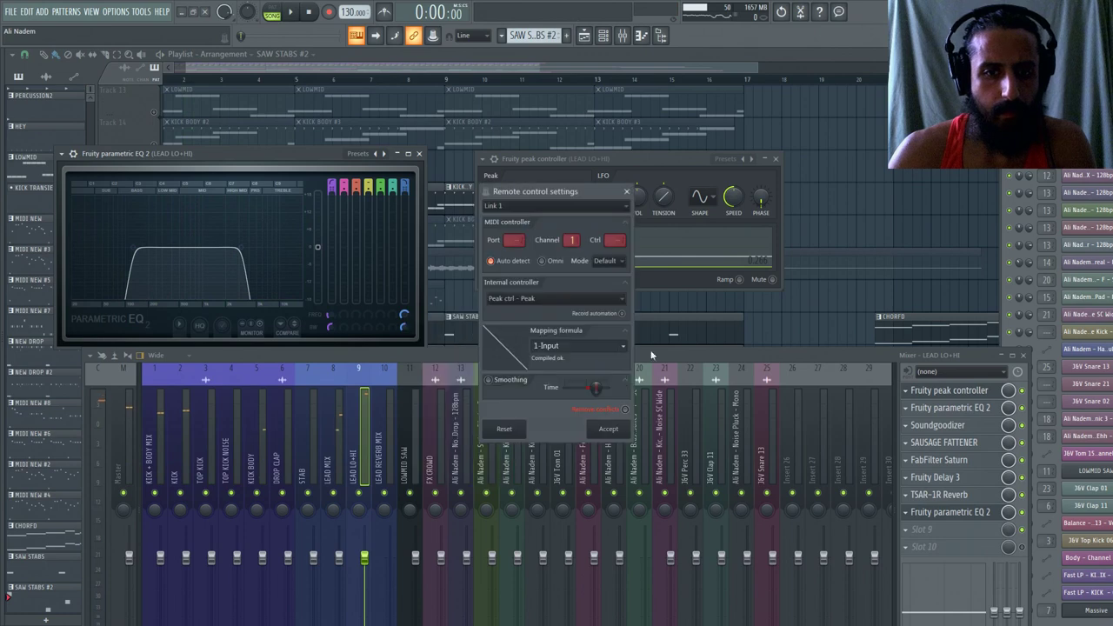
pyautogui.click(621, 345)
pyautogui.click(646, 375)
pyautogui.click(608, 429)
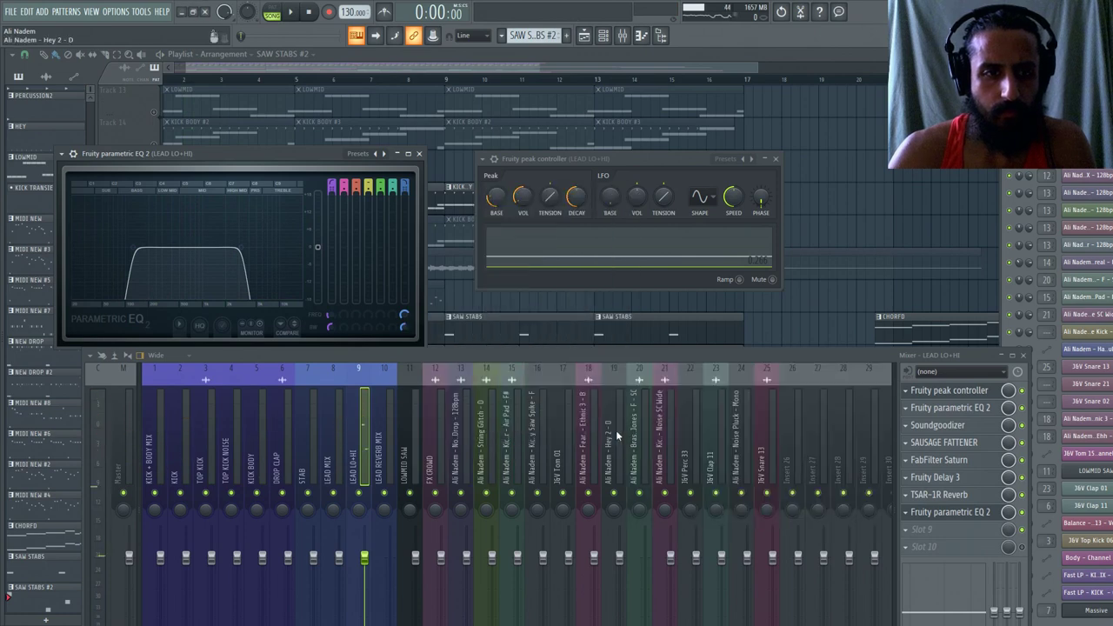
pyautogui.press('space')
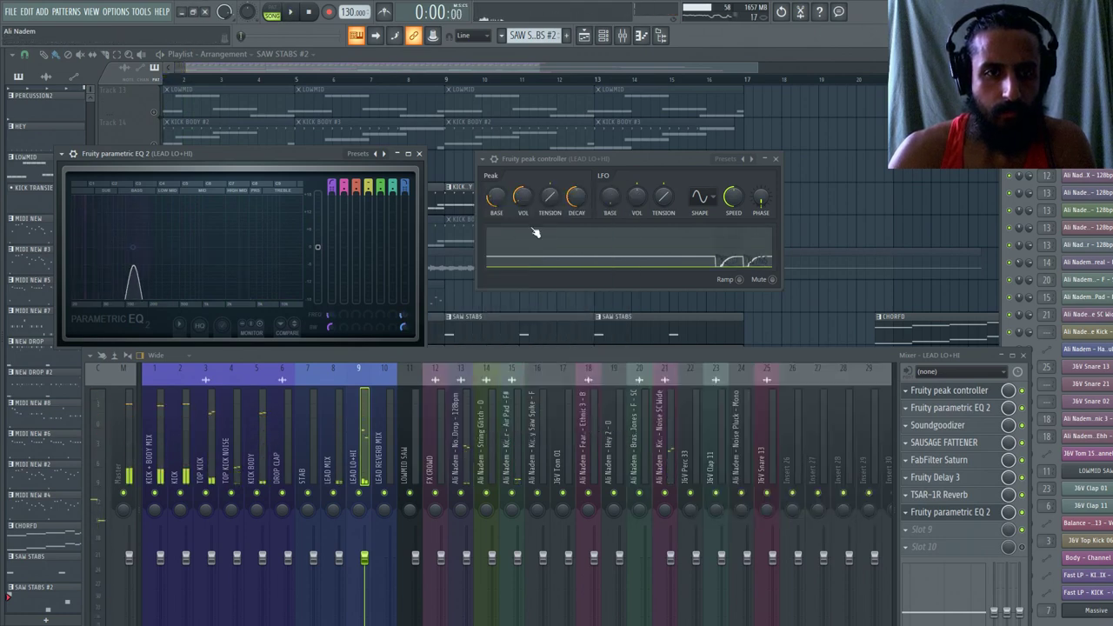
# Switch the low-pass frequency link's mapping formula back to Inverted and play the drop again.
pyautogui.rightClick(407, 315)
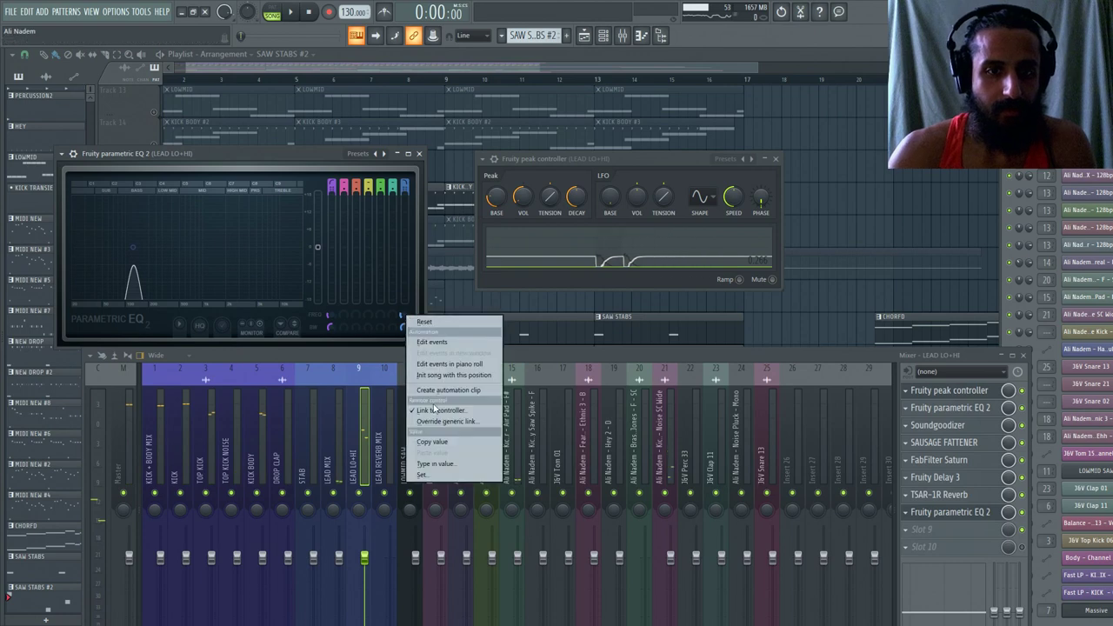
pyautogui.click(439, 391)
pyautogui.click(623, 347)
pyautogui.click(640, 370)
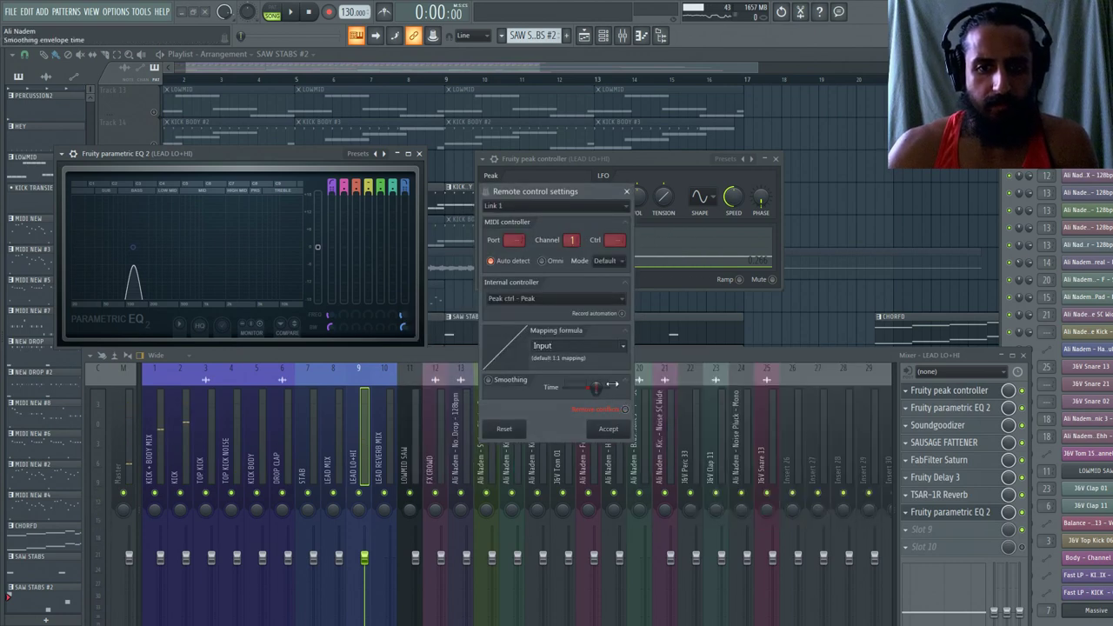
pyautogui.click(623, 347)
pyautogui.click(641, 383)
pyautogui.click(608, 428)
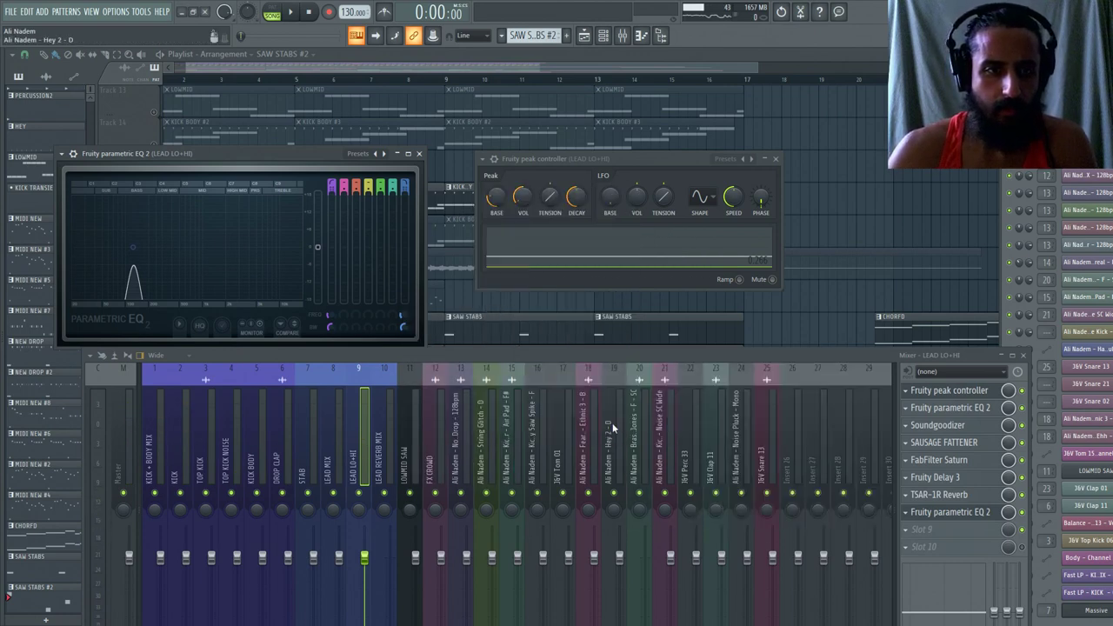
pyautogui.press('space')
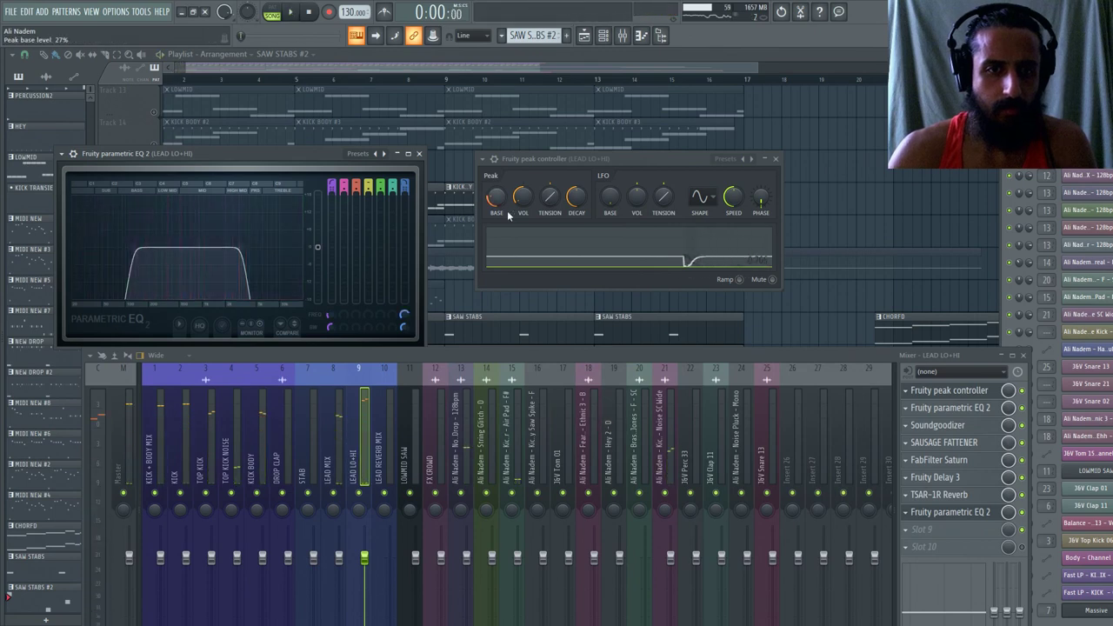
pyautogui.rightClick(509, 217)
pyautogui.click(536, 300)
pyautogui.click(623, 340)
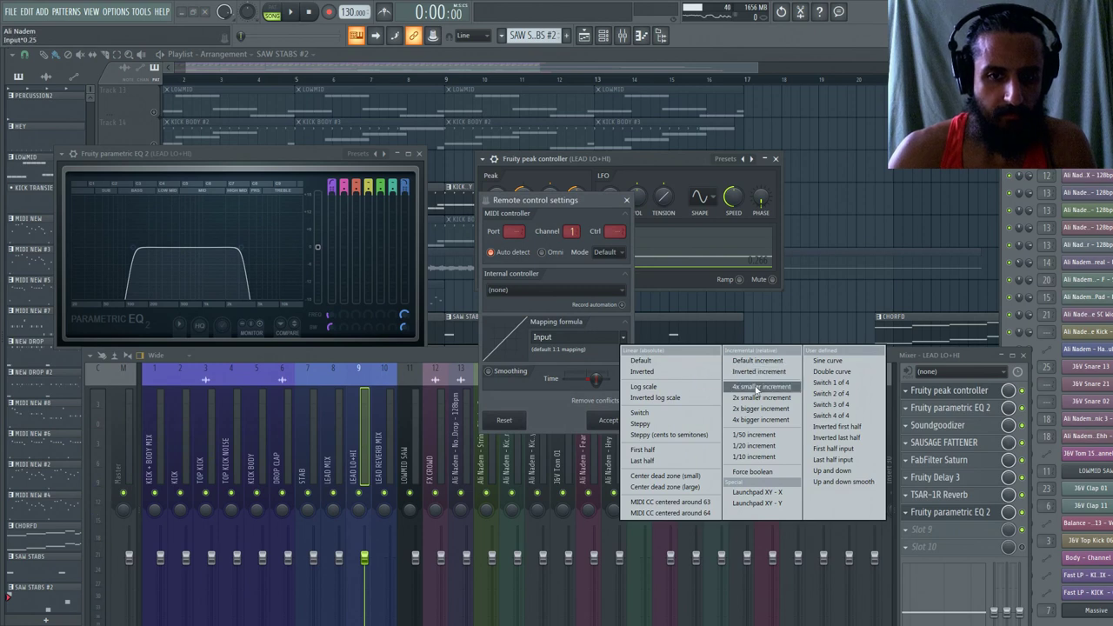
pyautogui.click(685, 373)
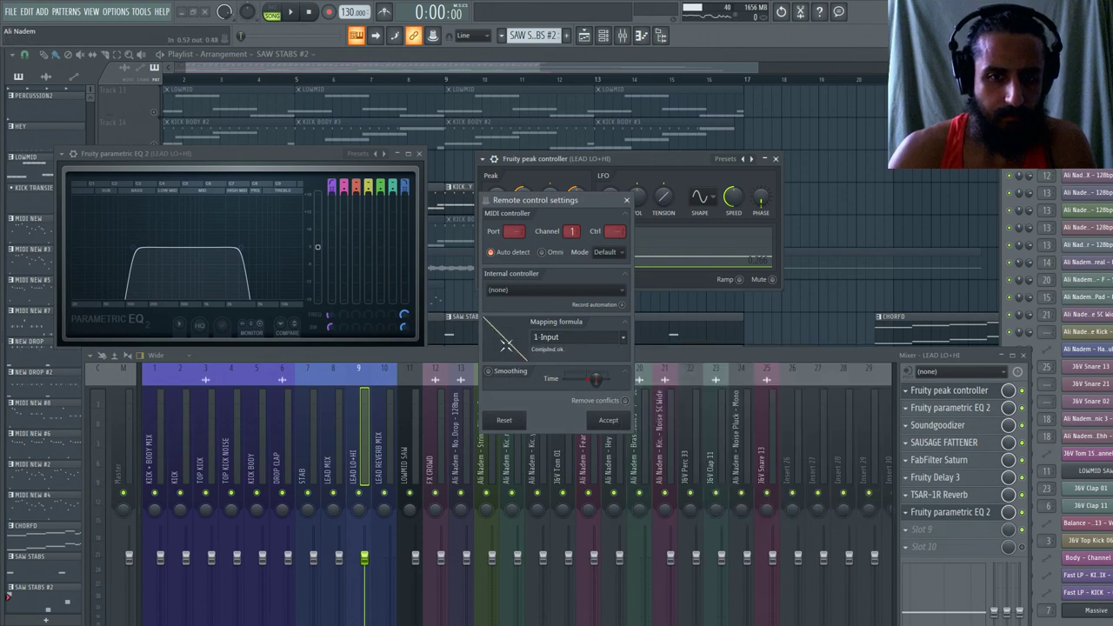
pyautogui.click(623, 339)
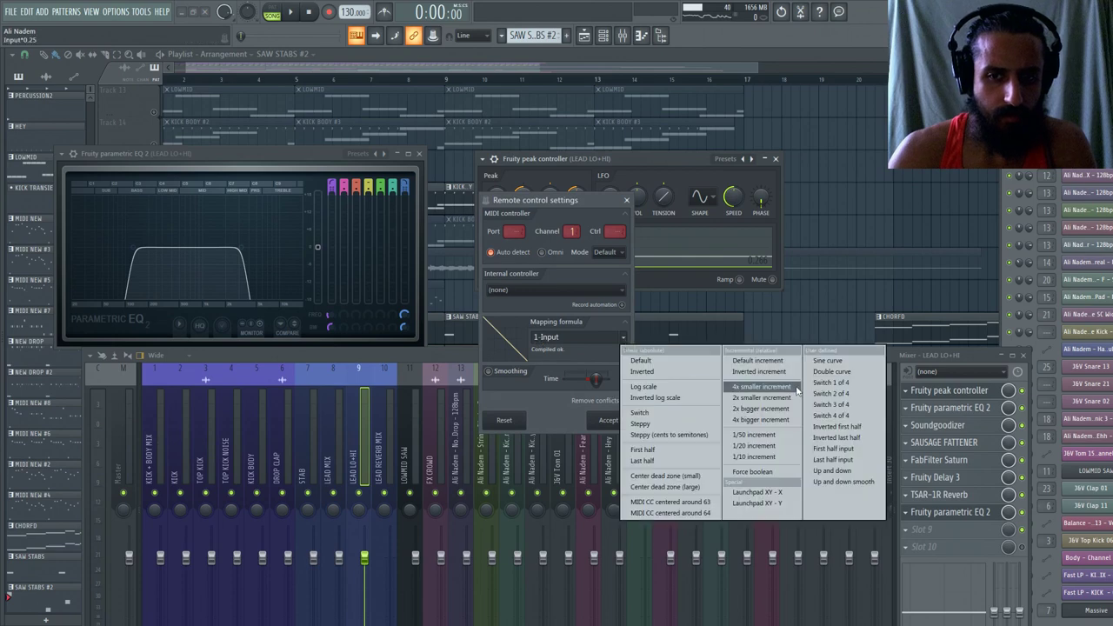
pyautogui.click(823, 363)
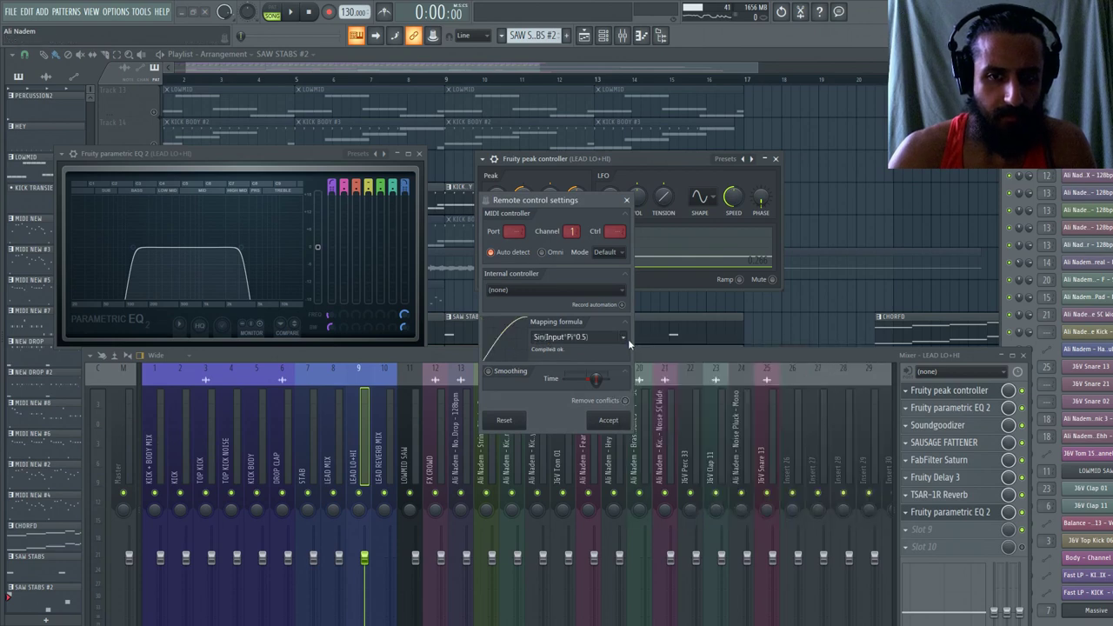
pyautogui.click(626, 339)
pyautogui.click(648, 373)
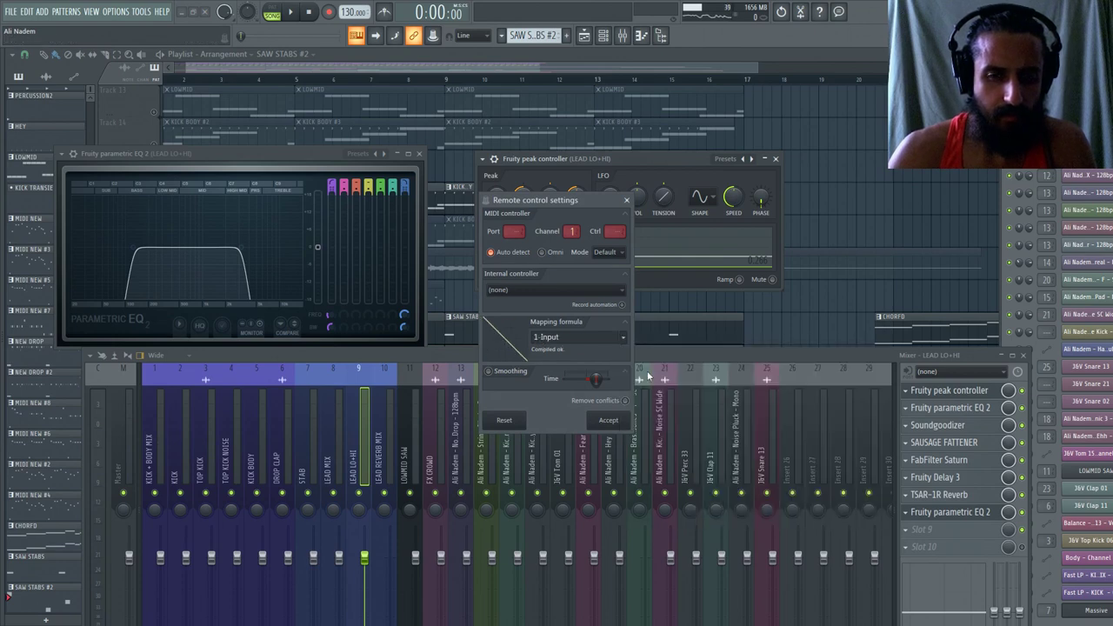
pyautogui.click(627, 201)
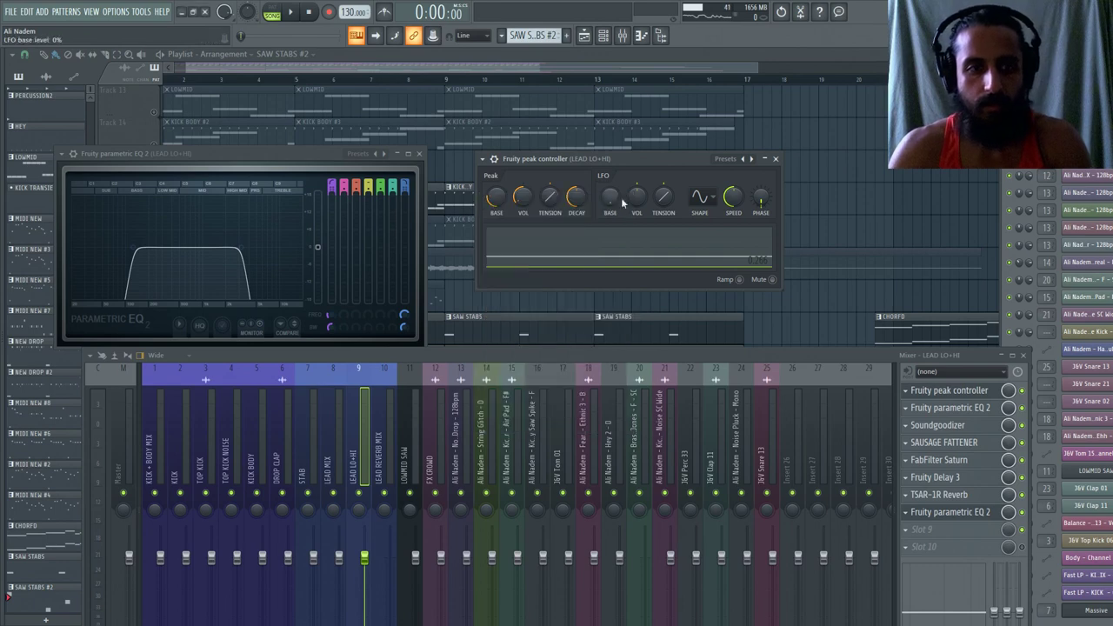
# Remove the peak controller link from the low-pass band's frequency, disable that band, and restart playback.
pyautogui.rightClick(402, 318)
pyautogui.click(404, 317)
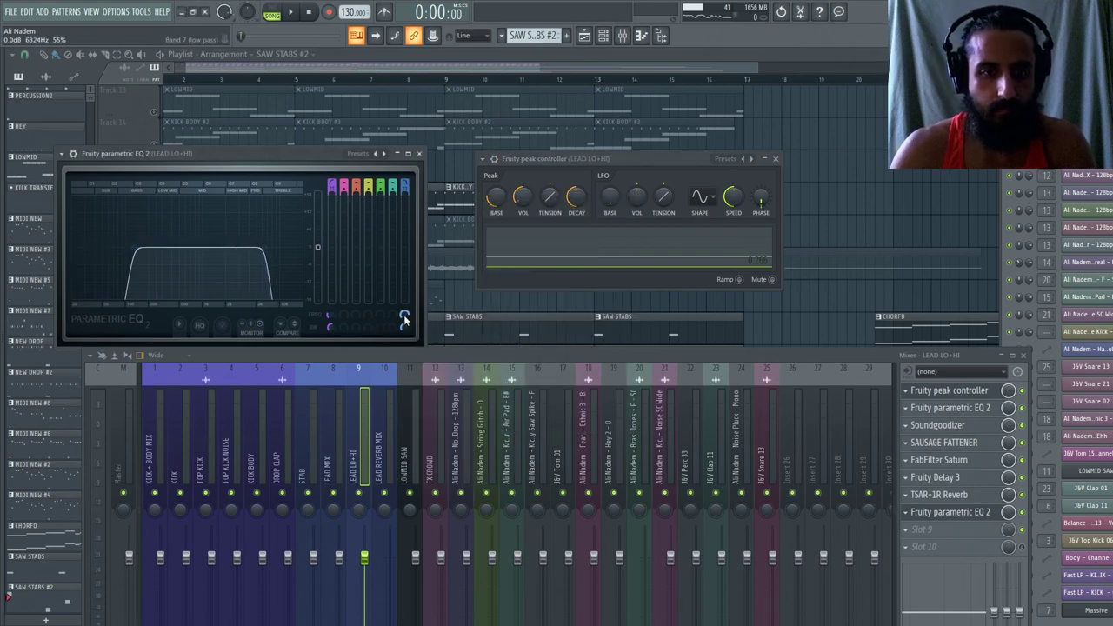
pyautogui.rightClick(405, 318)
pyautogui.click(440, 420)
pyautogui.click(576, 309)
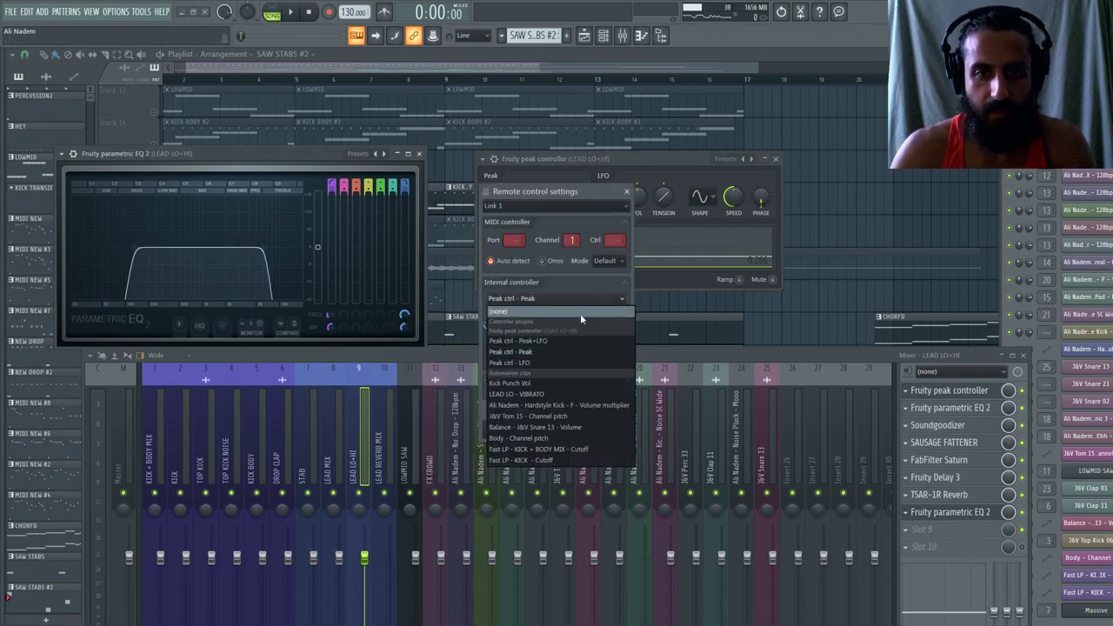
pyautogui.click(580, 313)
pyautogui.click(612, 431)
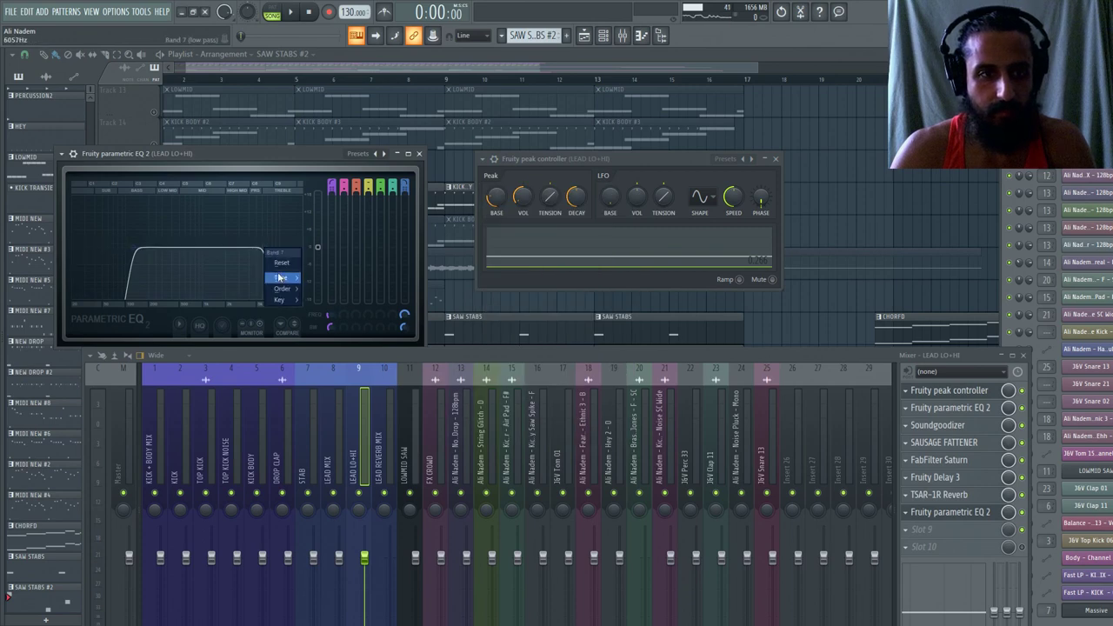
pyautogui.click(322, 278)
pyautogui.press('space')
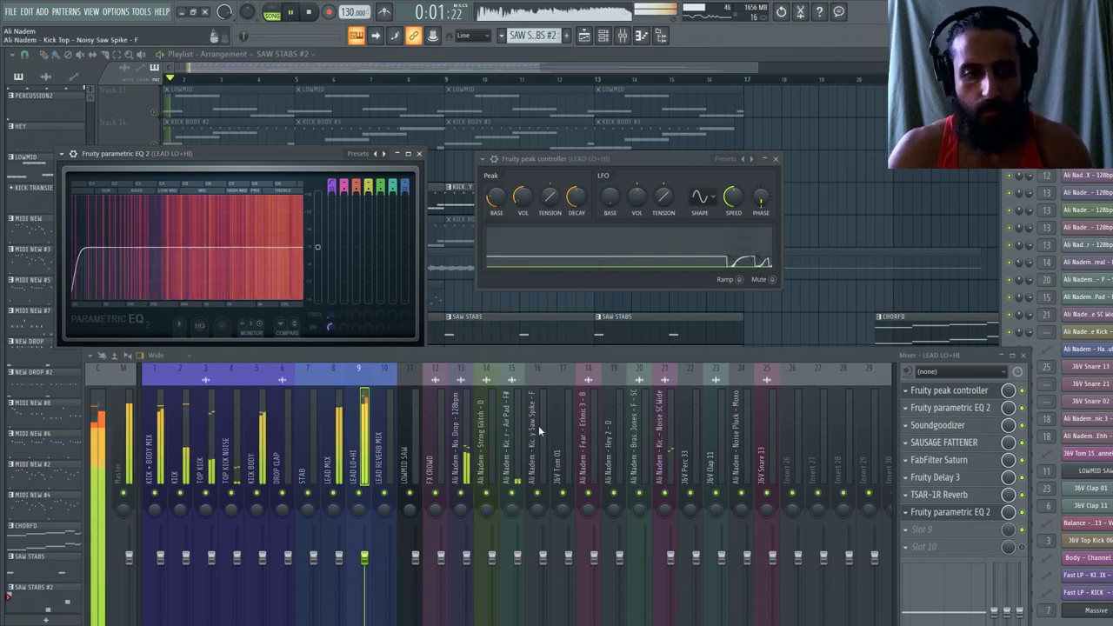
# Close the equalizer and add the Wider effect to slot 9 of the LEAD MIX track.
pyautogui.click(420, 154)
pyautogui.press('Left')
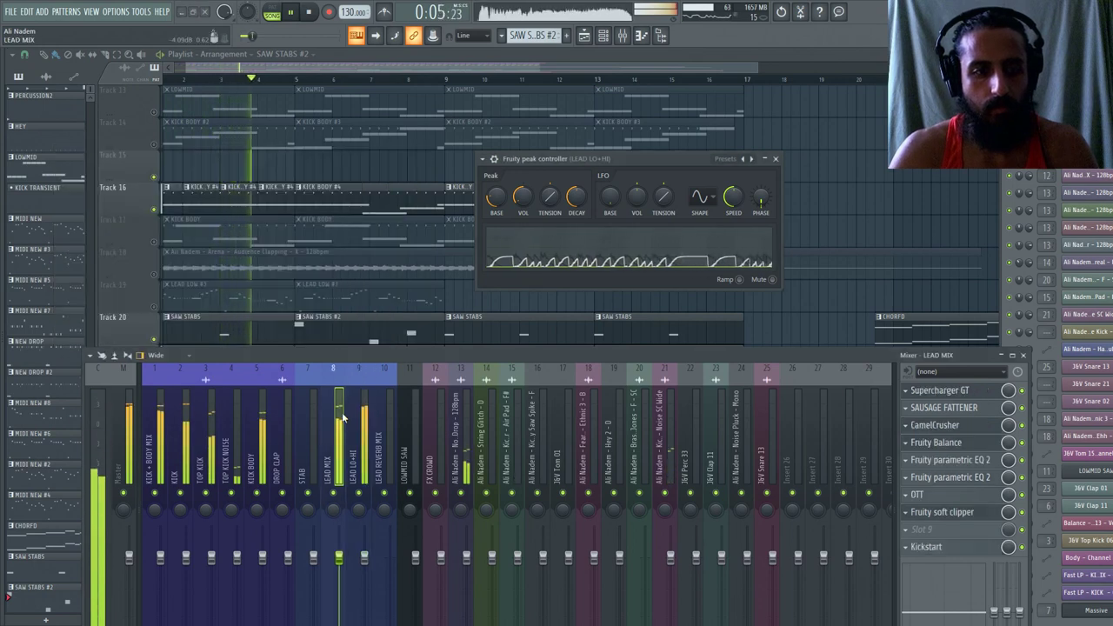
pyautogui.press('Right')
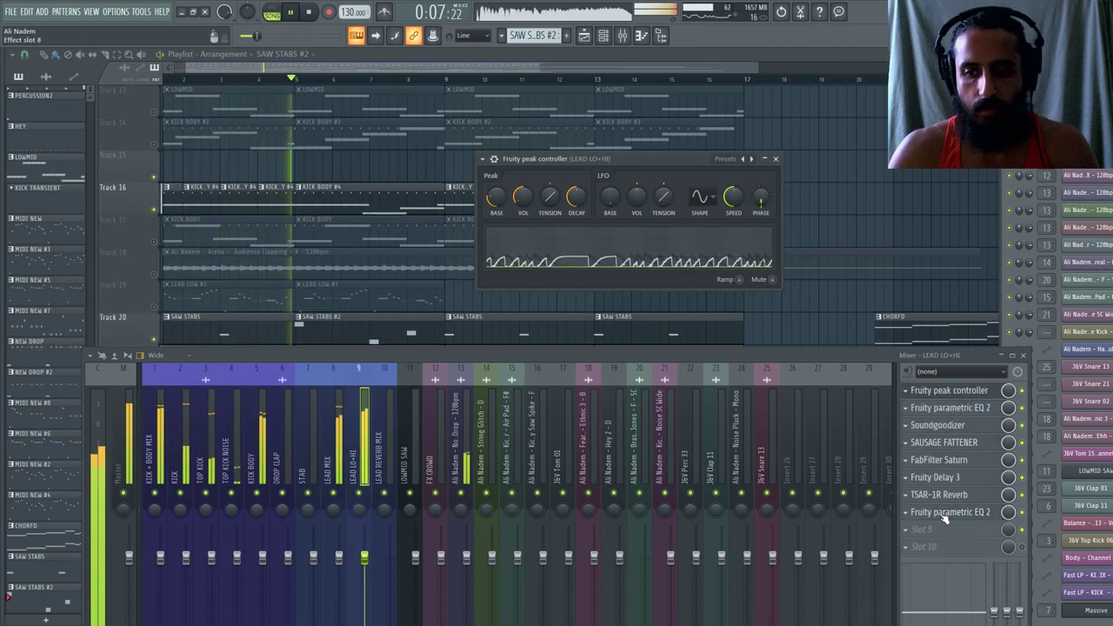
pyautogui.moveTo(261, 356); pyautogui.dragTo(251, 260)
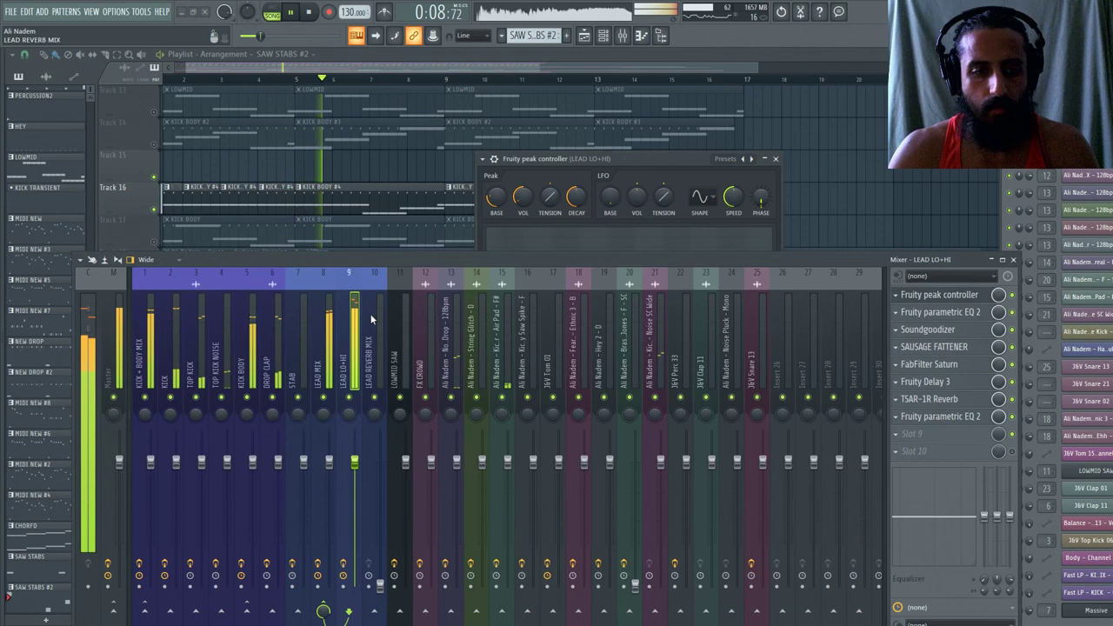
pyautogui.click(246, 353)
pyautogui.click(328, 348)
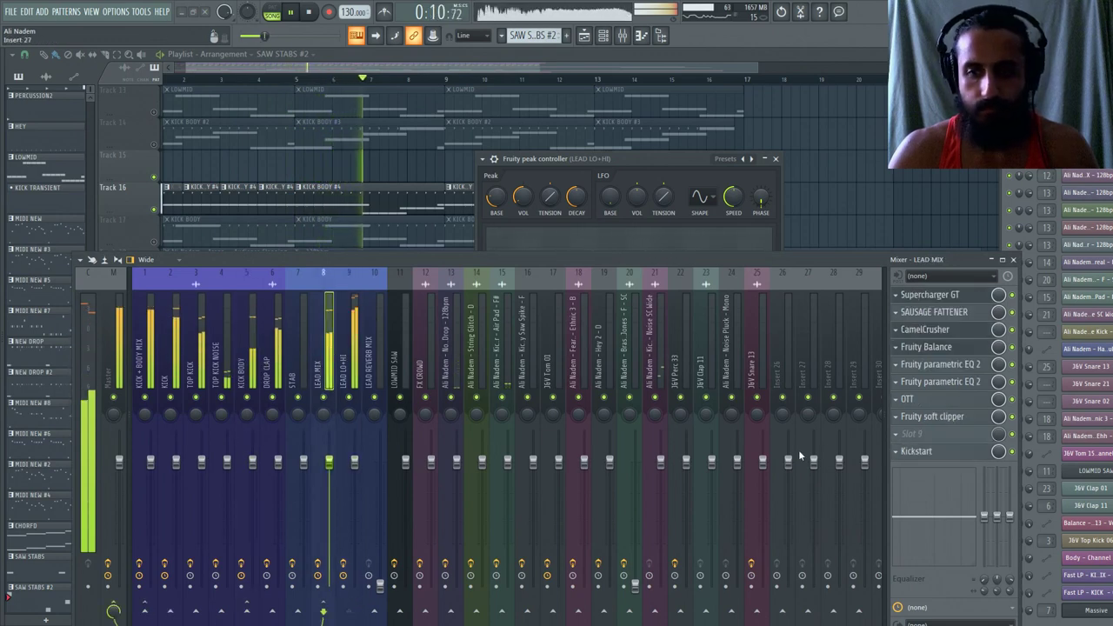
pyautogui.click(899, 442)
pyautogui.click(559, 160)
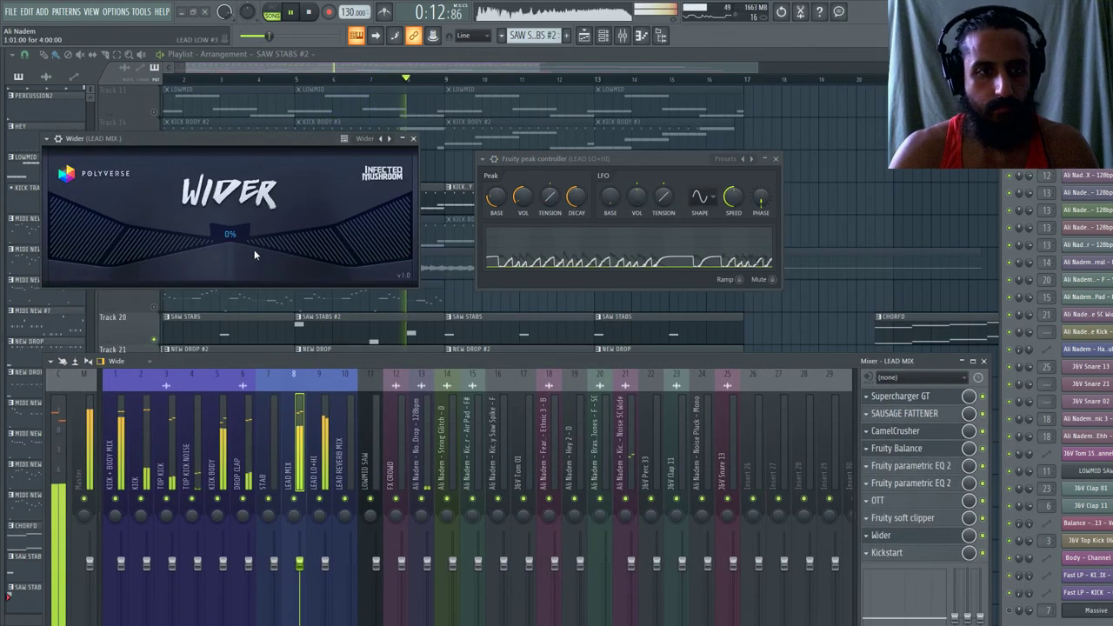
# Restart playback and set the Wider amount on the LEAD MIX track to about 7%.
pyautogui.press('space')
pyautogui.press('space')
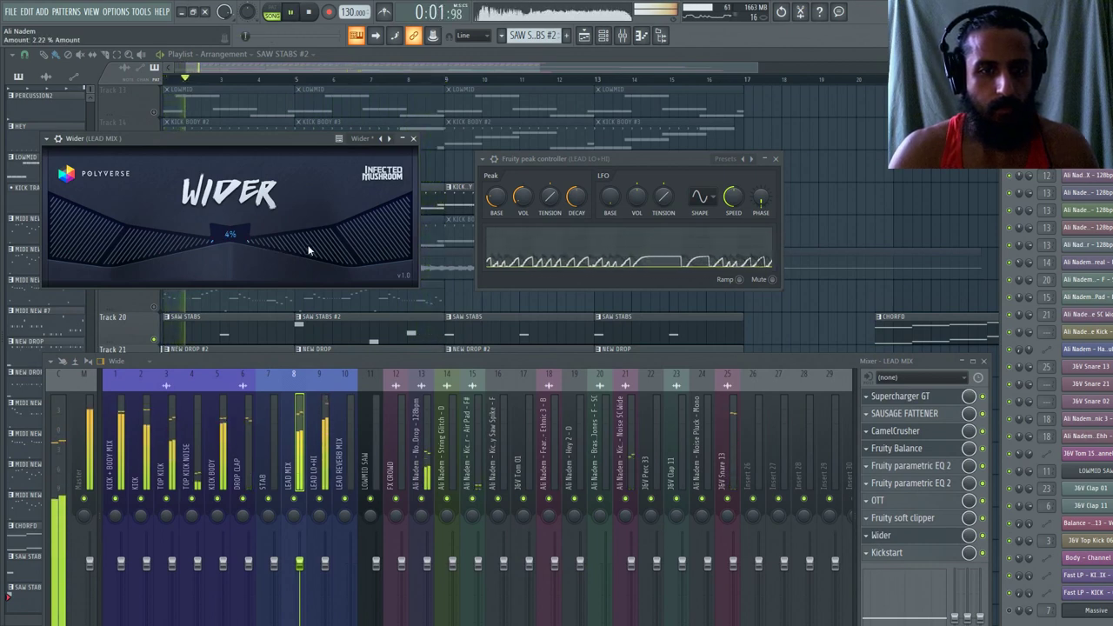
pyautogui.moveTo(266, 137); pyautogui.dragTo(436, 132)
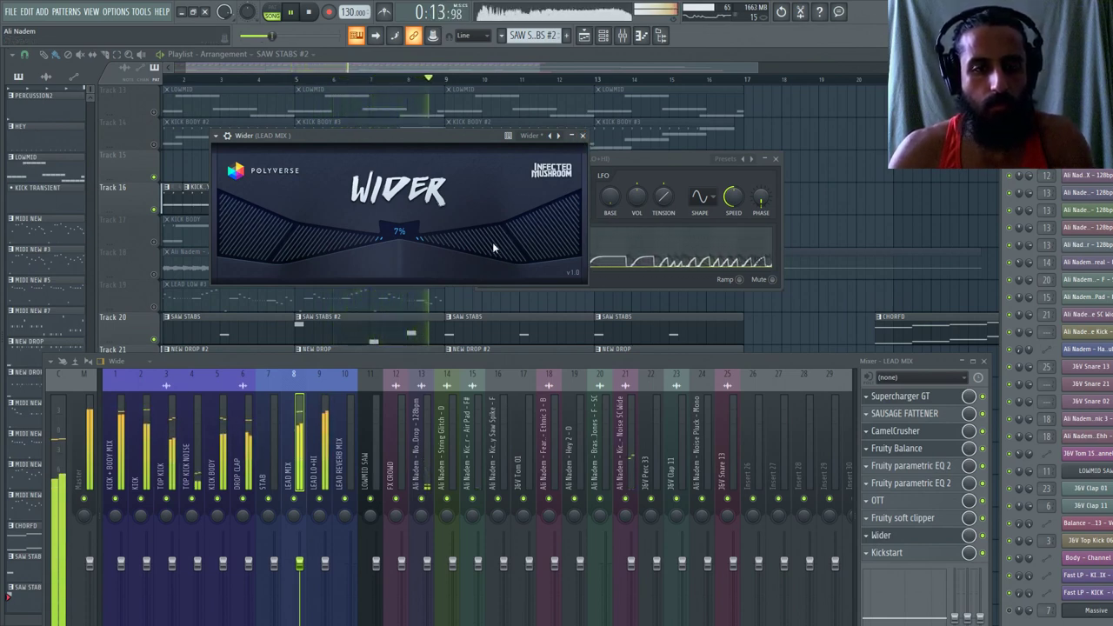
# Open the LEAD HI channel's Massive synth from the channel rack and move the rack out of the way.
pyautogui.click(458, 94)
pyautogui.scroll(-5, 287, 139)
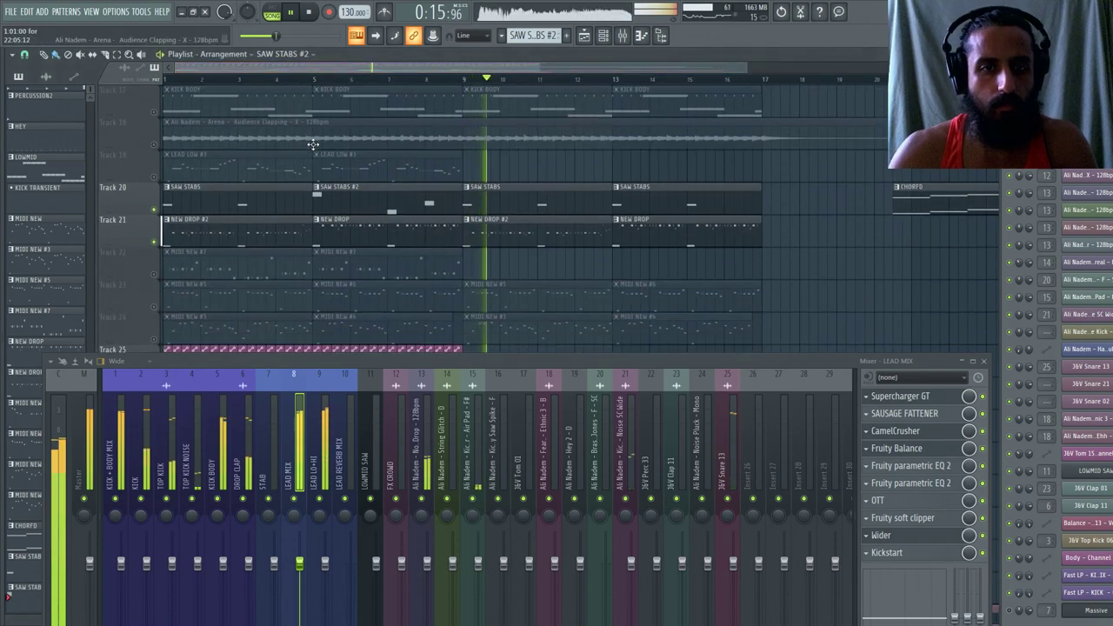
pyautogui.press('F6')
pyautogui.scroll(6, 878, 275)
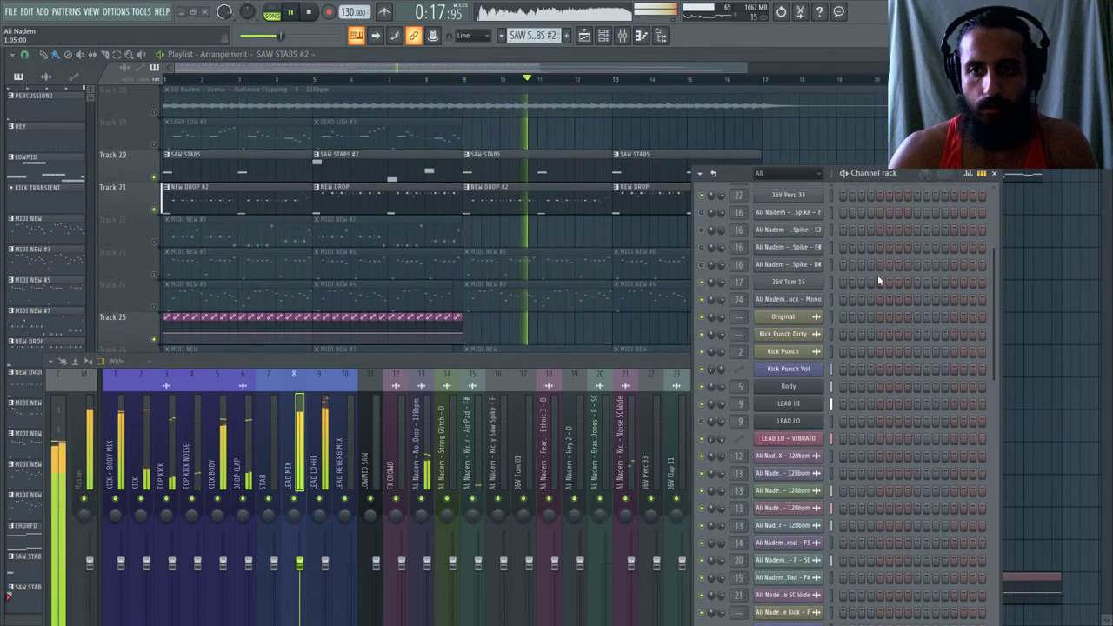
pyautogui.click(788, 461)
pyautogui.moveTo(869, 172); pyautogui.dragTo(1088, 157)
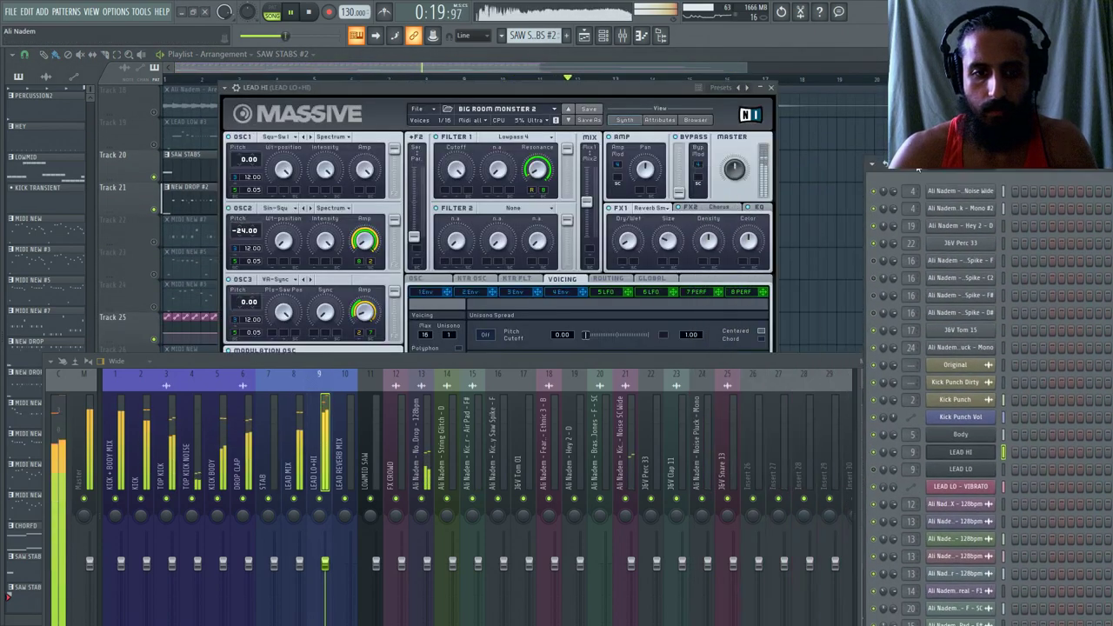
# Compare the LEAD MIX and LEAD LO+HI effects, then move Wider above Fruity soft clipper on LEAD MIX and set it to 21%.
pyautogui.click(295, 424)
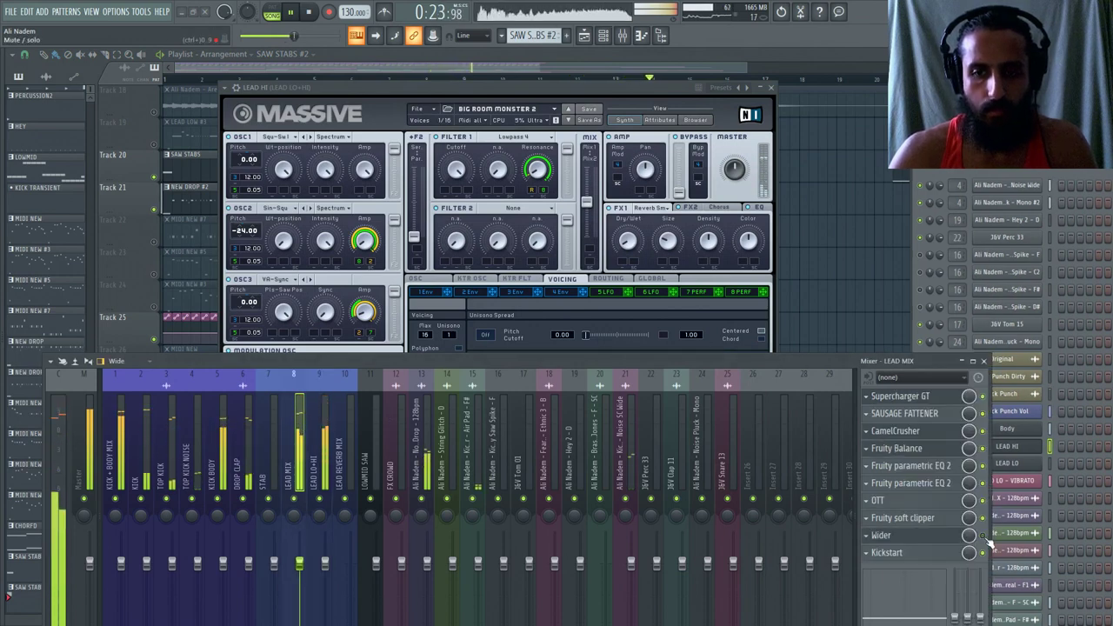
pyautogui.click(319, 439)
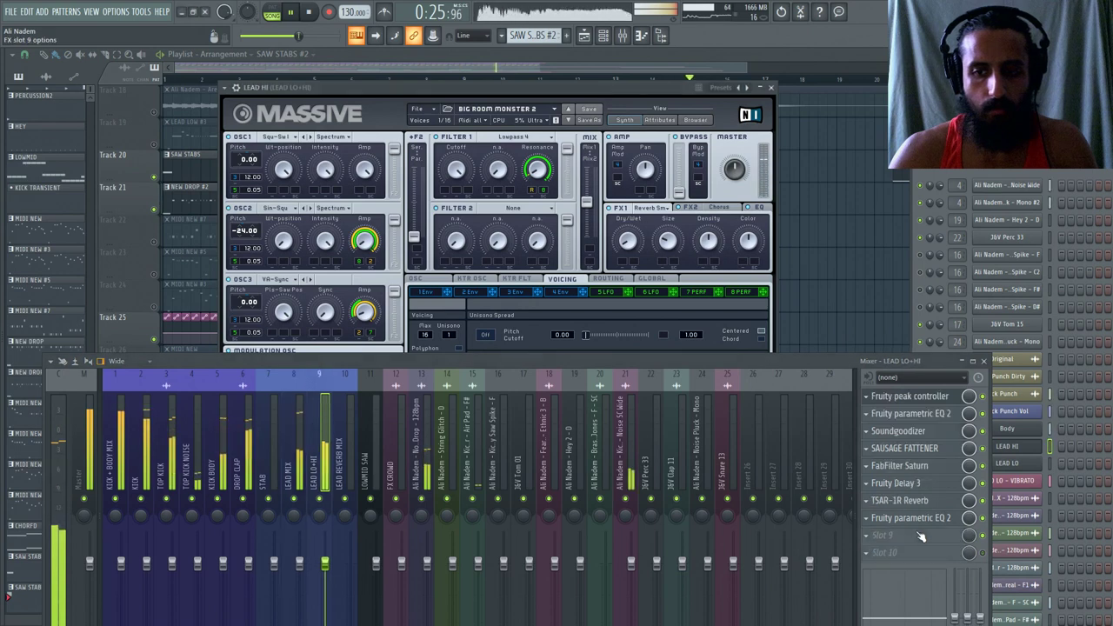
pyautogui.click(306, 455)
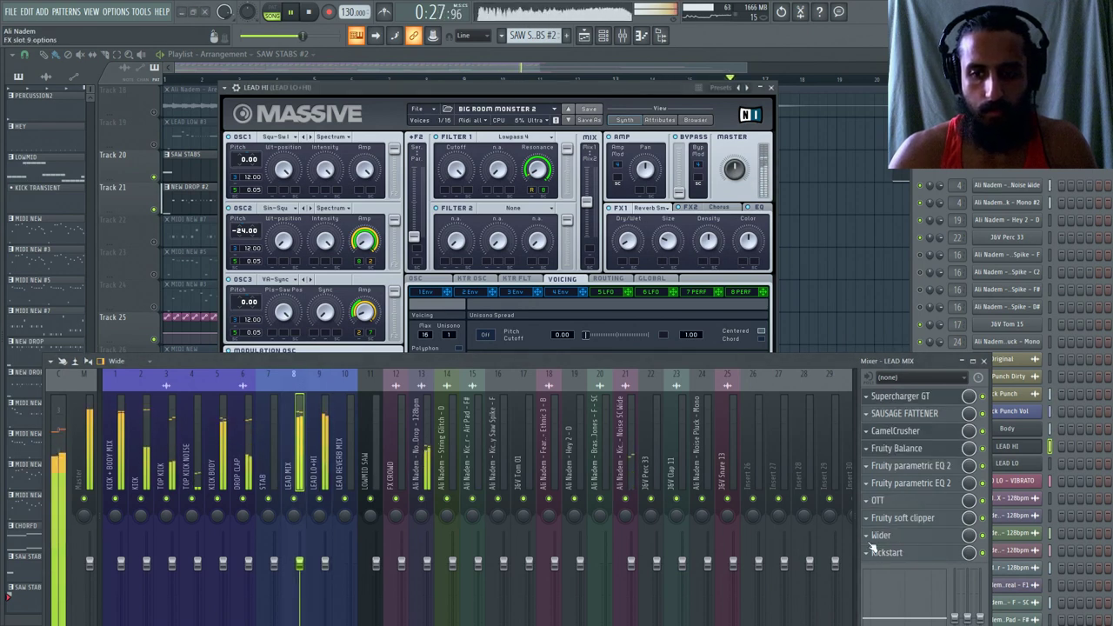
pyautogui.click(883, 518)
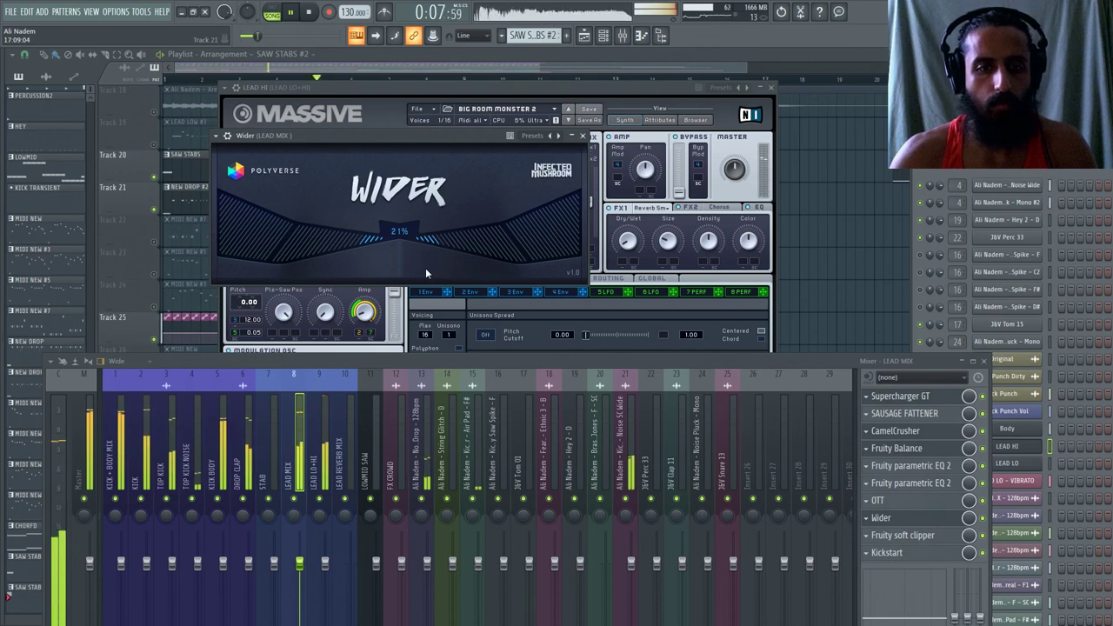
pyautogui.click(583, 138)
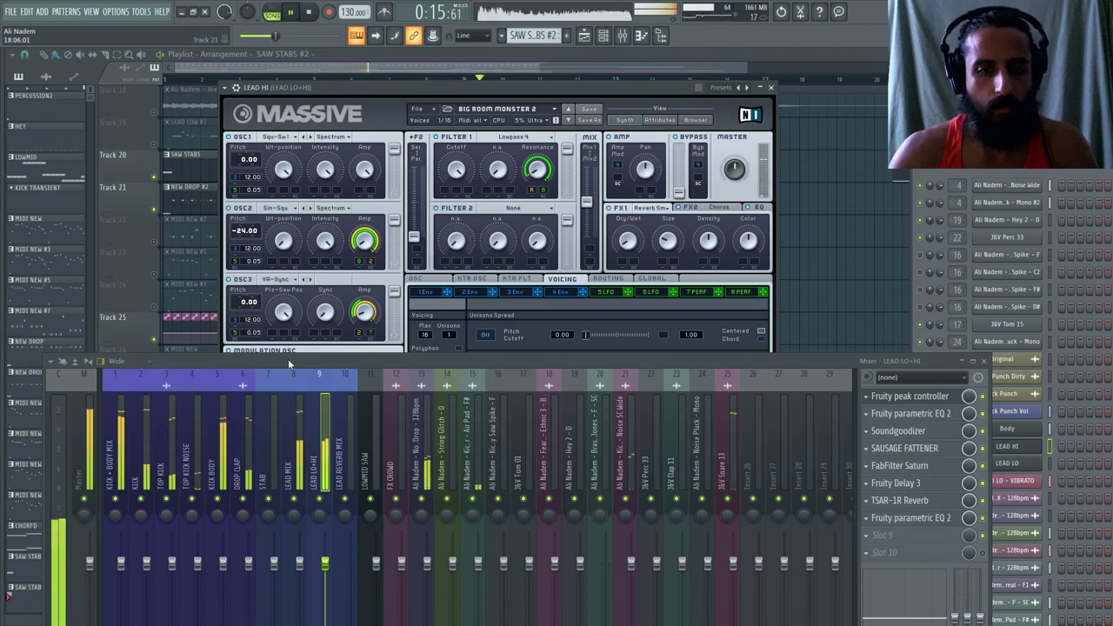
# Solo the lead tracks and replace Wider in slot 8 of LEAD MIX with FabFilter Pro-Q 2.
pyautogui.moveTo(333, 367); pyautogui.dragTo(284, 252)
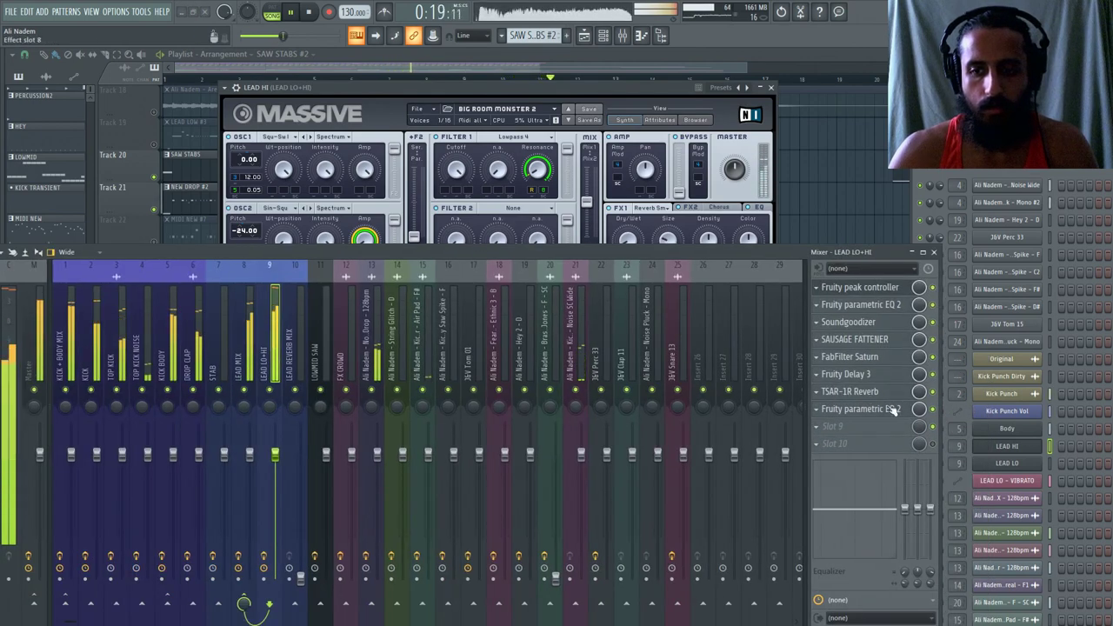
pyautogui.click(238, 322)
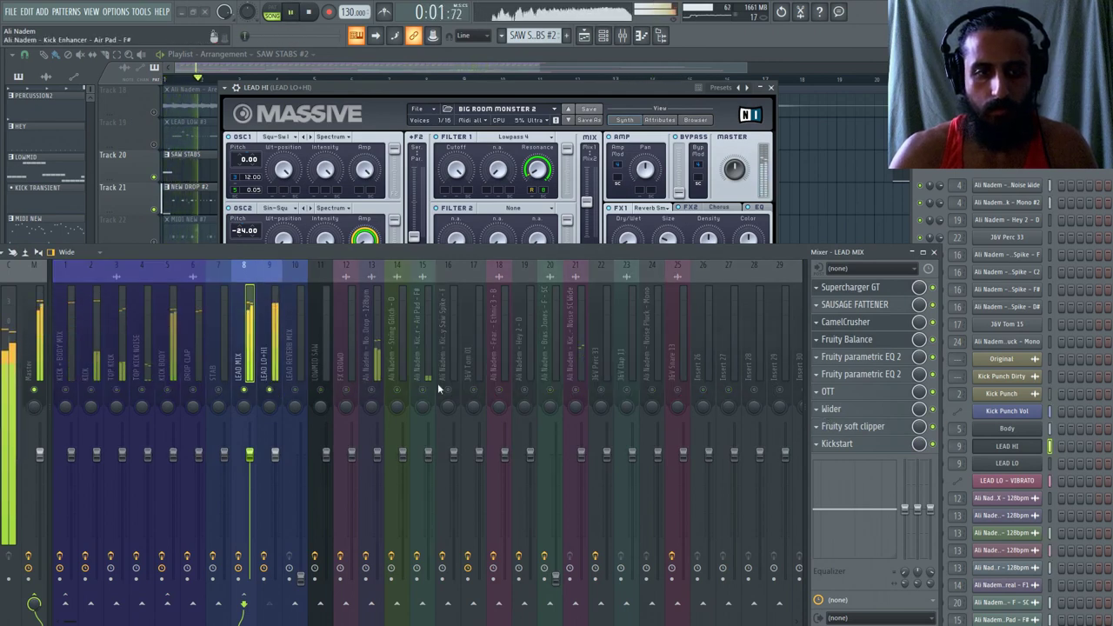
pyautogui.click(823, 414)
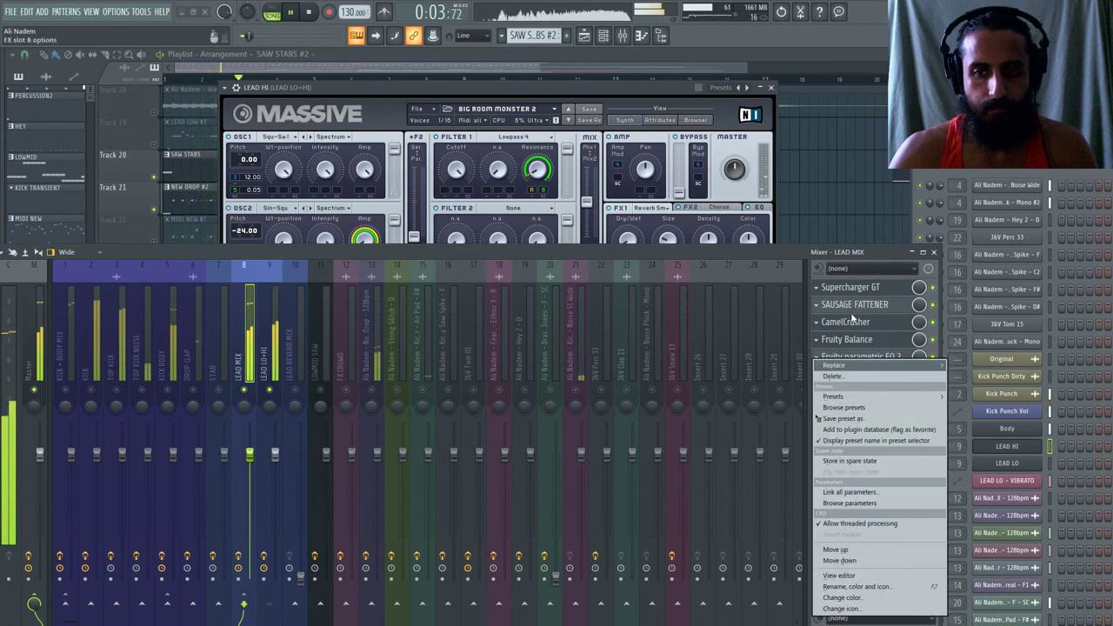
pyautogui.moveTo(835, 365)
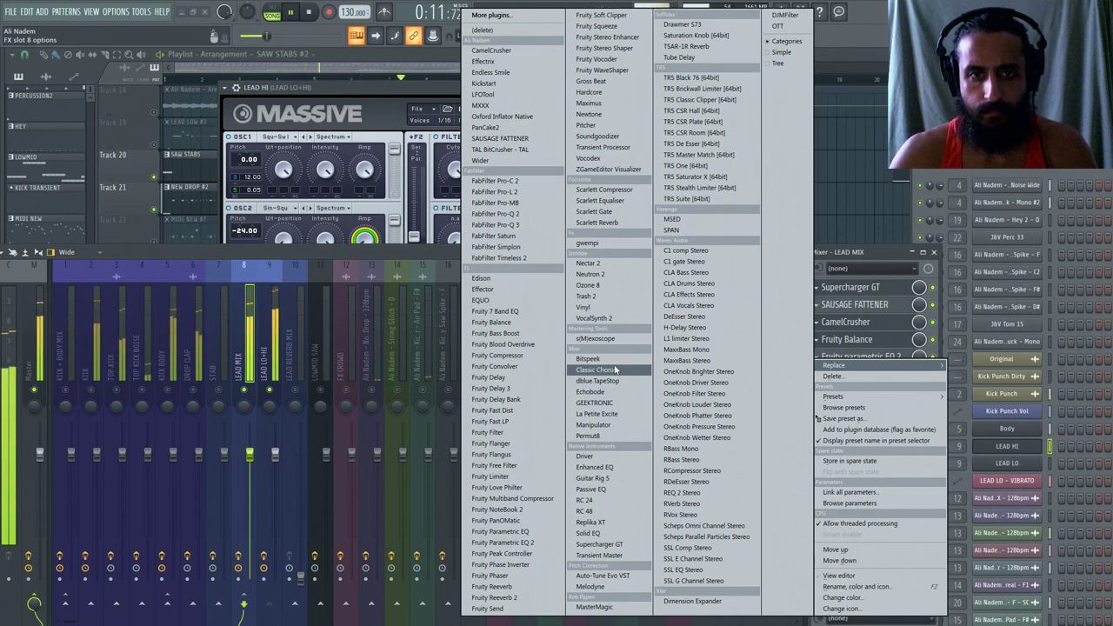
pyautogui.press('Up')
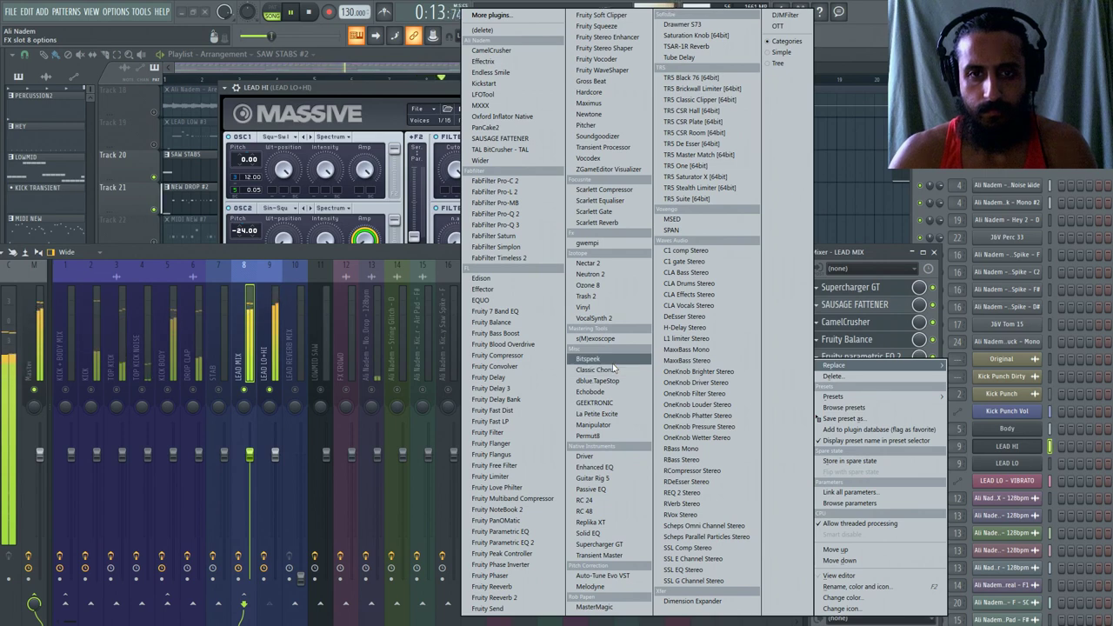
pyautogui.click(519, 216)
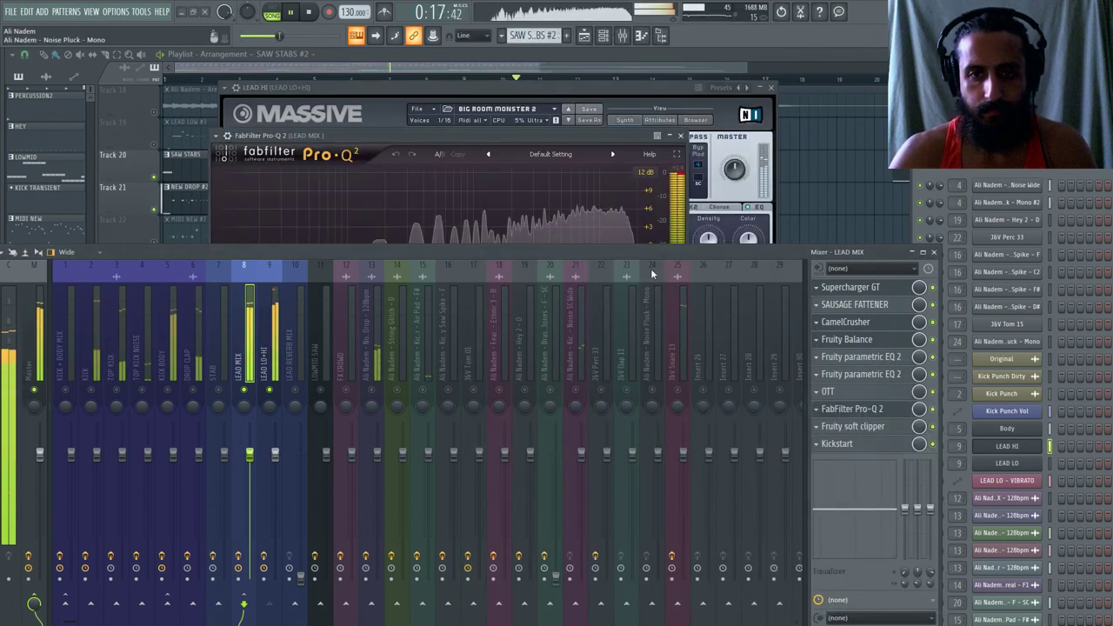
pyautogui.moveTo(630, 252); pyautogui.dragTo(609, 450)
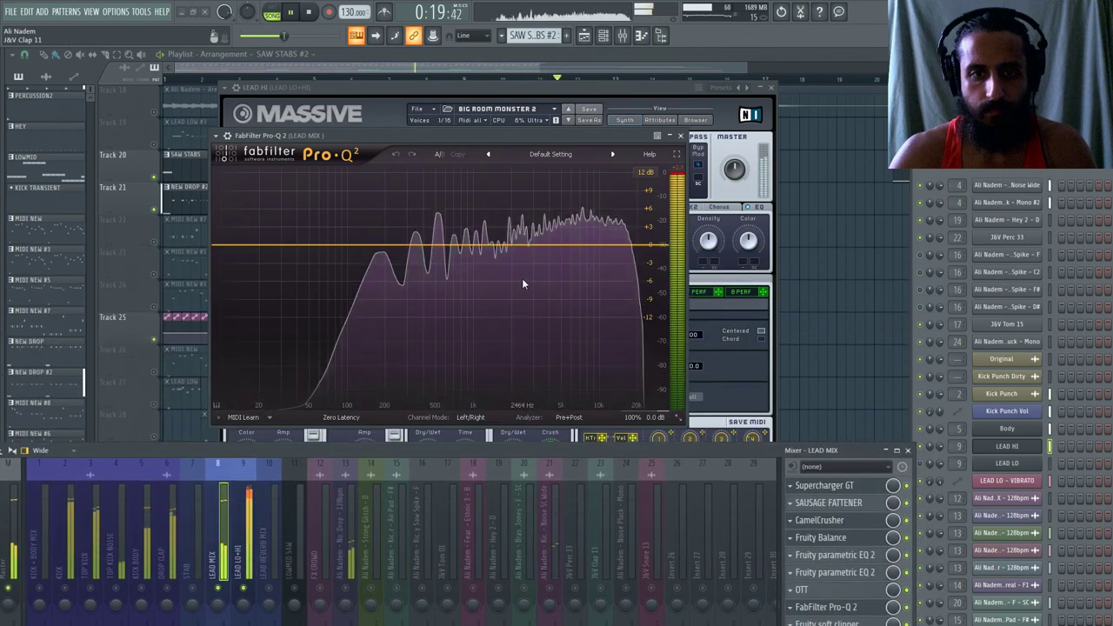
# Stop playback and add a narrow bell band at 10 Hz with +30 dB gain, using a 30 dB display range.
pyautogui.press('space')
pyautogui.moveTo(452, 246); pyautogui.dragTo(417, 224)
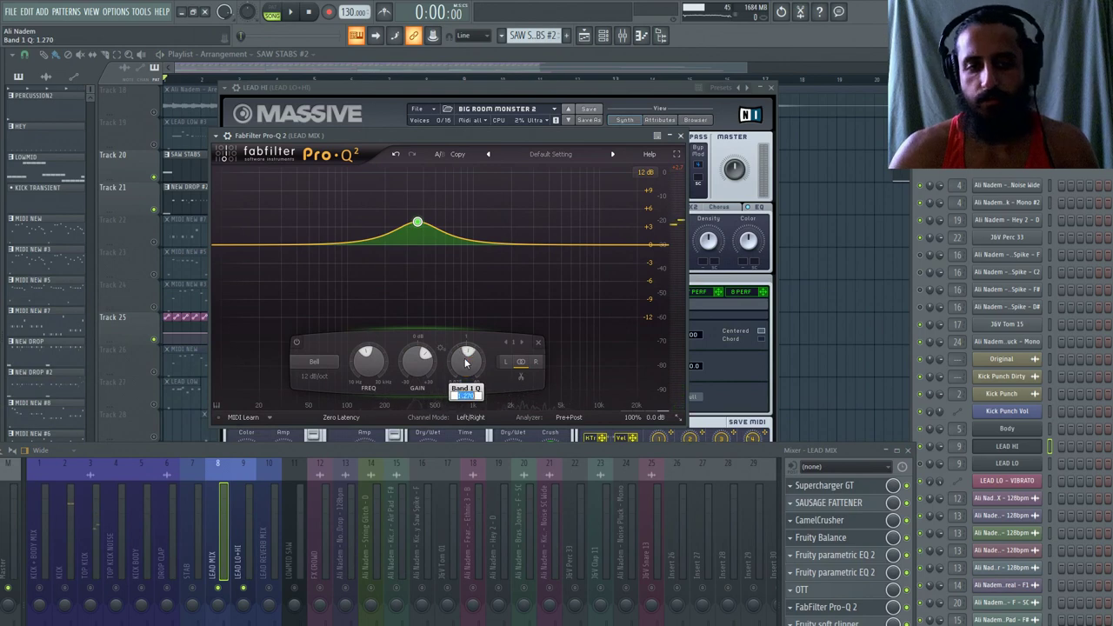
pyautogui.moveTo(466, 357); pyautogui.dragTo(409, 320)
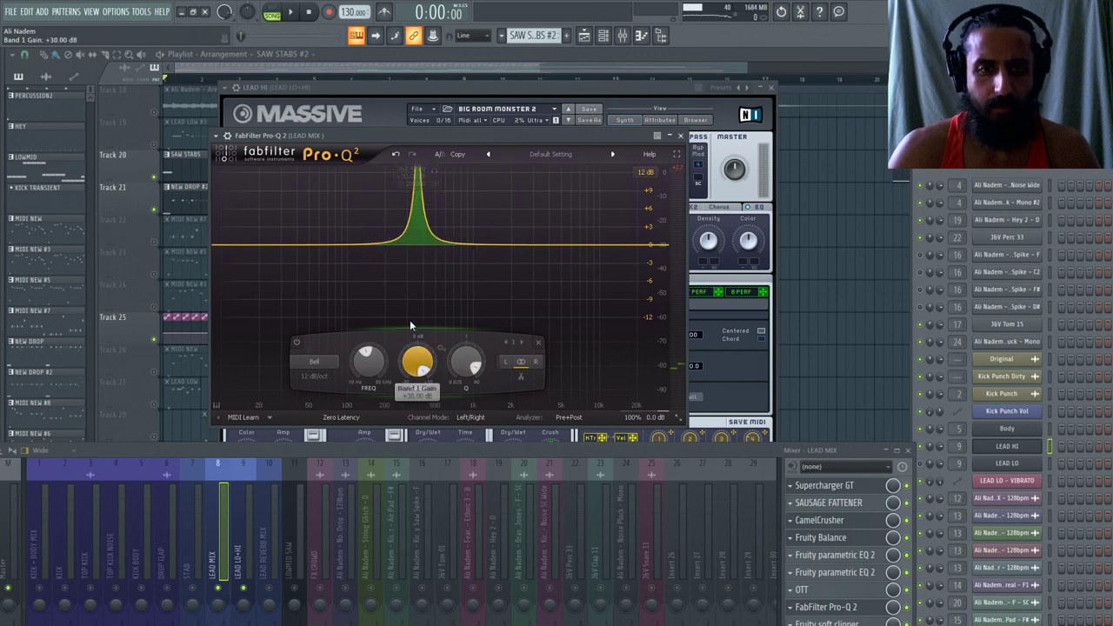
pyautogui.moveTo(368, 359); pyautogui.dragTo(368, 384)
pyautogui.click(647, 173)
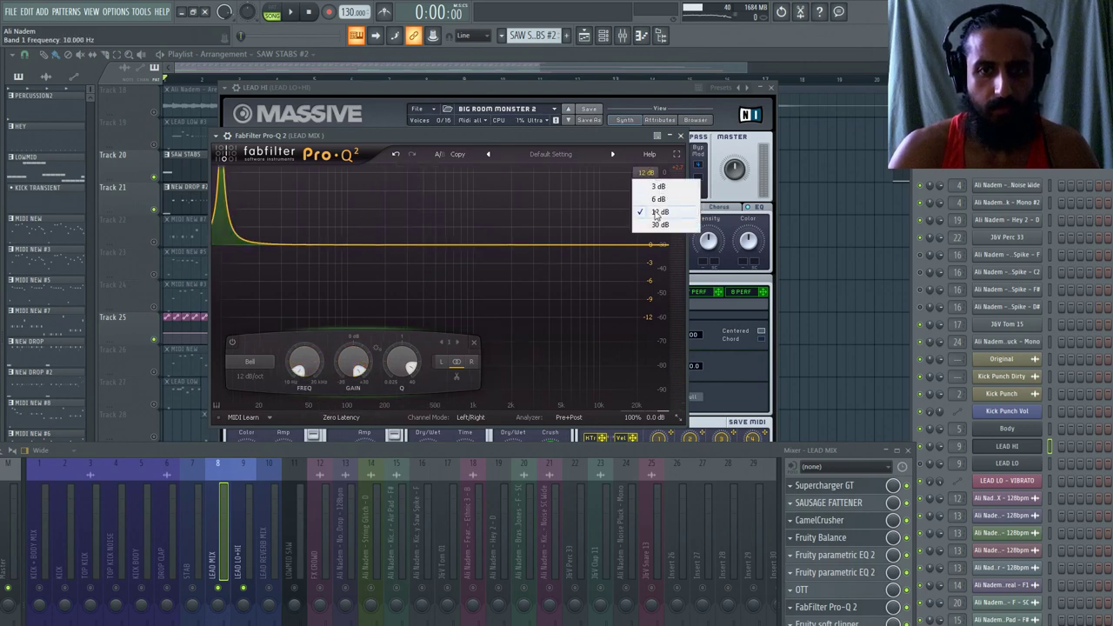
pyautogui.click(657, 221)
# Restart playback and sweep the boosted first band to about 350 Hz, with its Q at 20.
pyautogui.press('space')
pyautogui.moveTo(308, 363); pyautogui.dragTo(368, 273)
pyautogui.moveTo(396, 368); pyautogui.dragTo(401, 362)
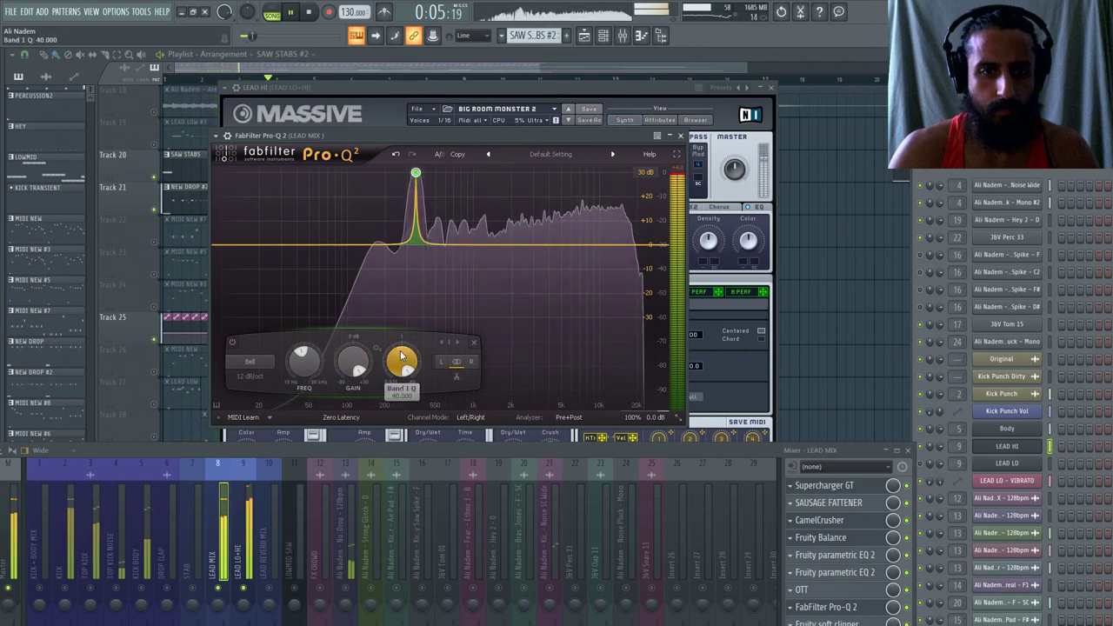
pyautogui.moveTo(310, 369); pyautogui.dragTo(308, 358)
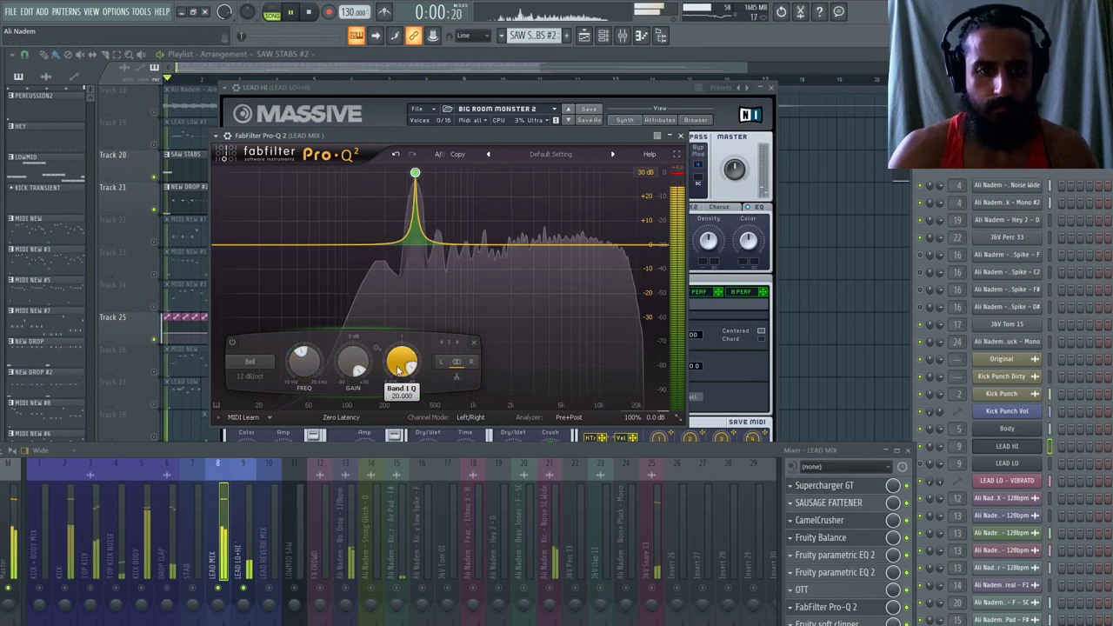
pyautogui.moveTo(309, 359); pyautogui.dragTo(312, 358)
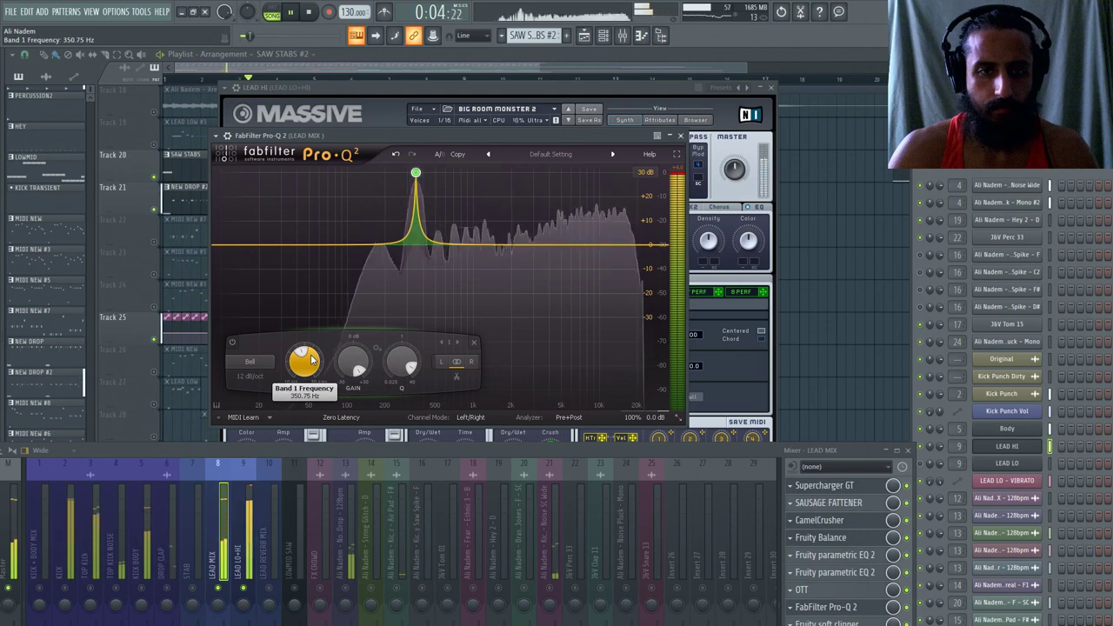
# Turn the first band into a cut, trying different depths and settling on a gain of about -10.4 dB.
pyautogui.moveTo(353, 361); pyautogui.dragTo(369, 557)
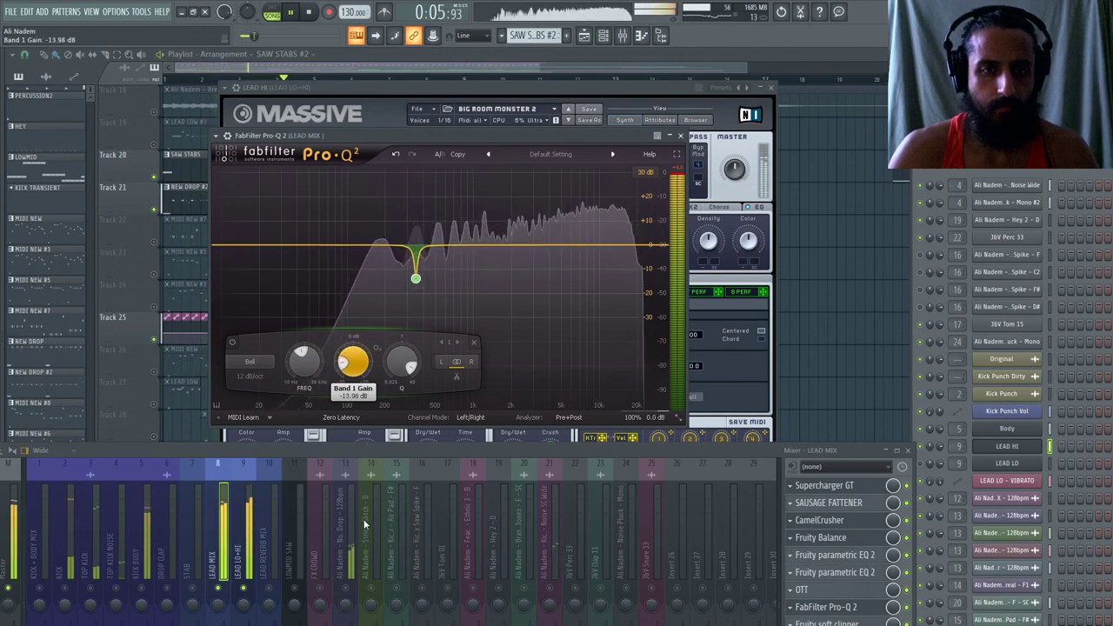
pyautogui.moveTo(360, 506); pyautogui.dragTo(358, 495)
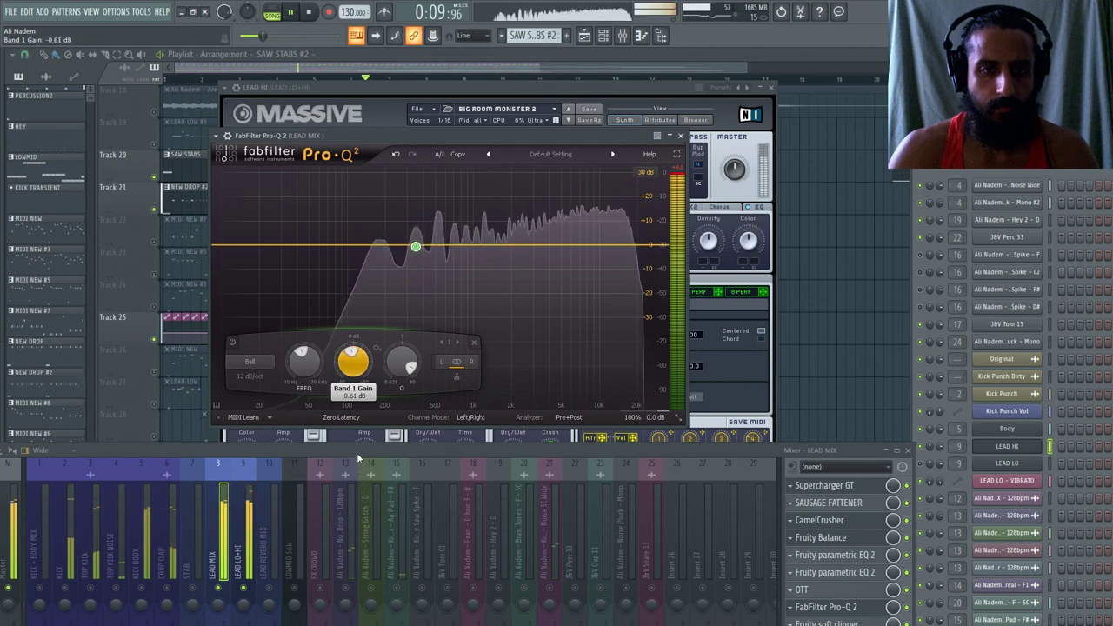
pyautogui.moveTo(357, 459); pyautogui.dragTo(357, 515)
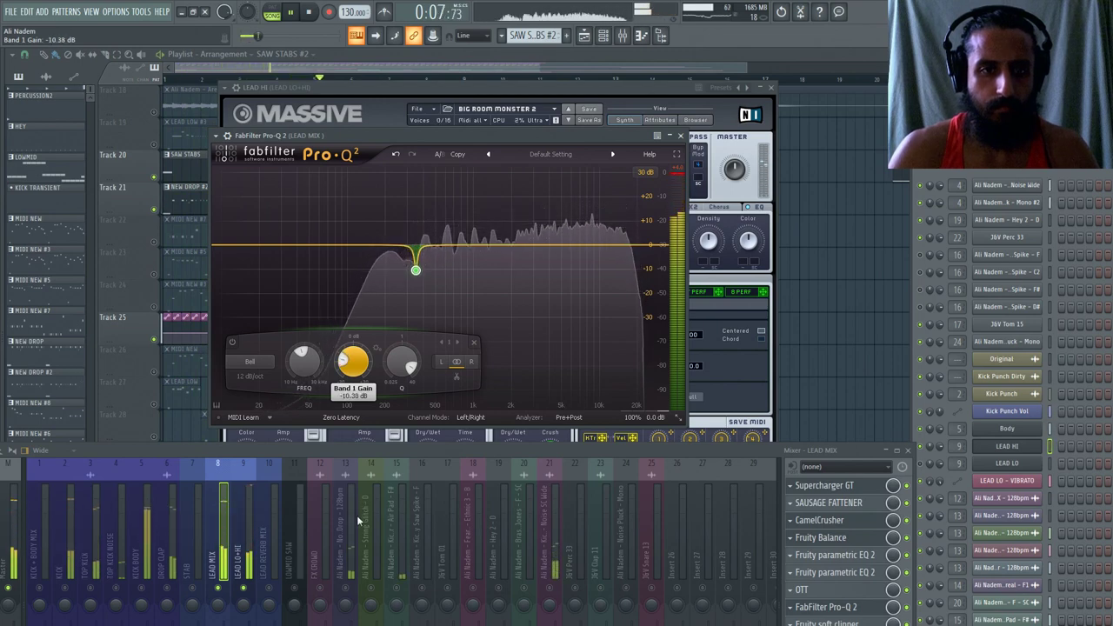
# Add a second bell band with a Q of 20, sweep it to about 534 Hz and cut it by about 6.7 dB.
pyautogui.moveTo(539, 248); pyautogui.dragTo(539, 236)
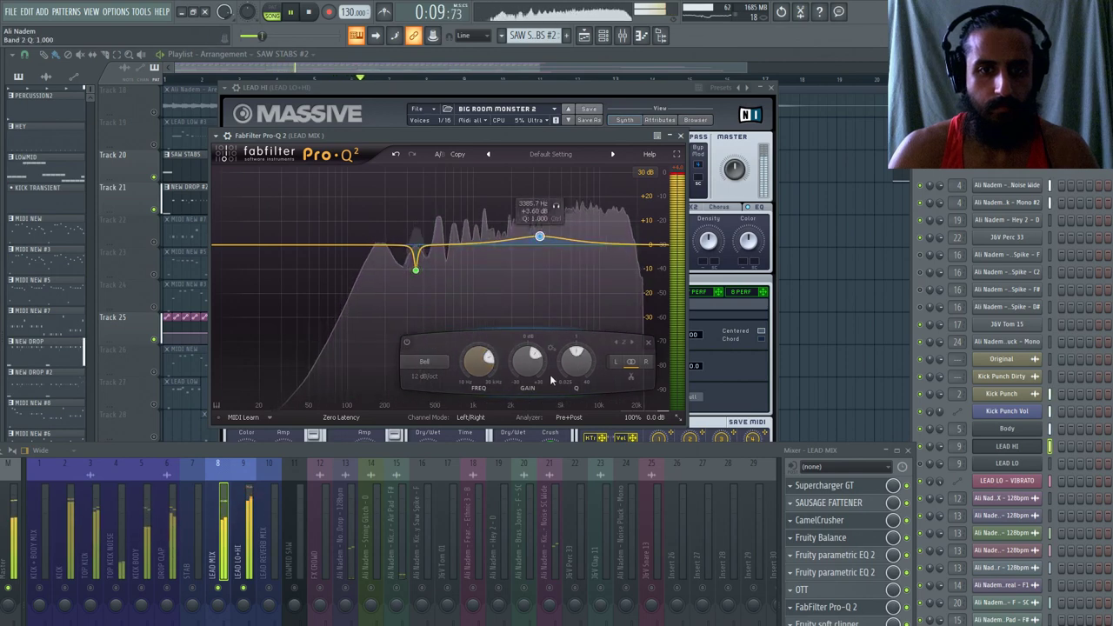
pyautogui.press('space')
pyautogui.doubleClick(576, 359)
pyautogui.write('2')
pyautogui.press('Return')
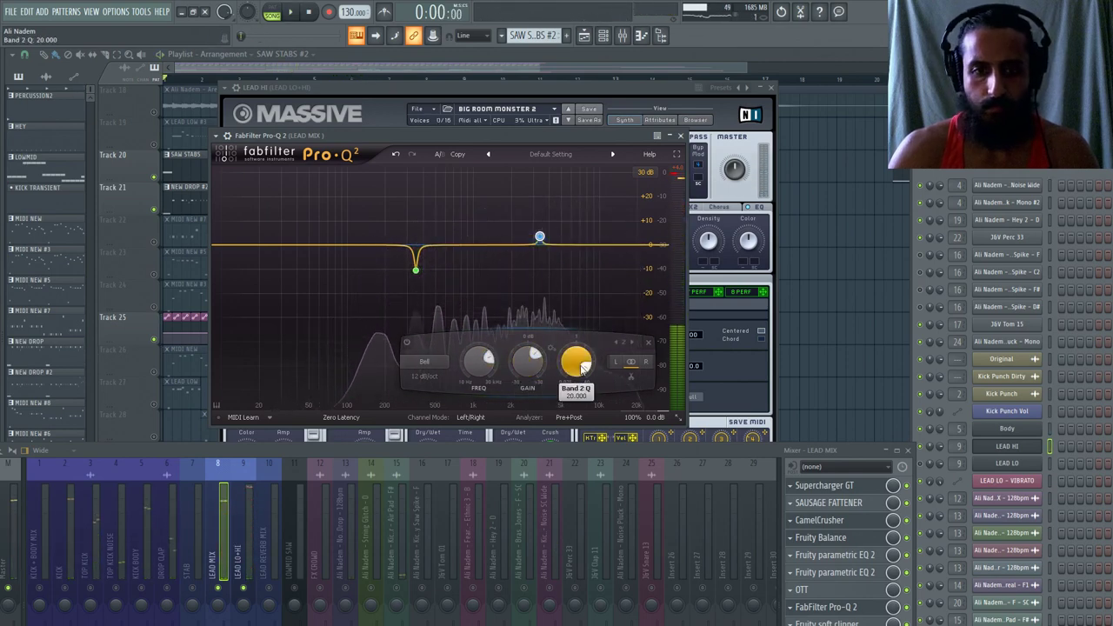
pyautogui.moveTo(529, 359); pyautogui.dragTo(566, 232)
pyautogui.moveTo(479, 361); pyautogui.dragTo(533, 507)
pyautogui.press('space')
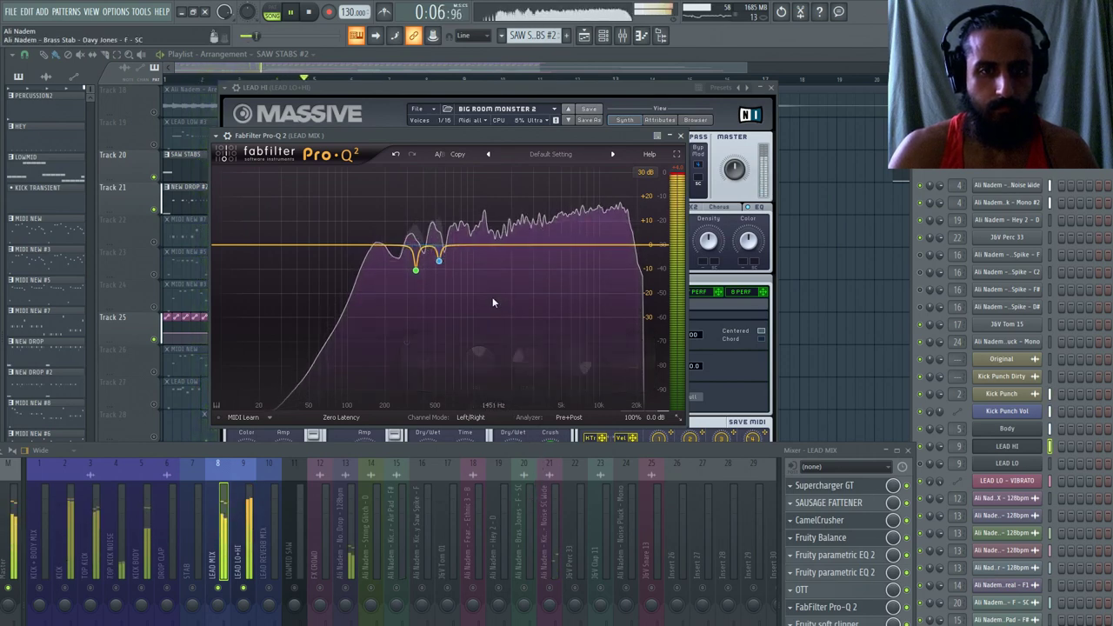
# Add a third bell band with a Q of 20, sweep it boosted to about 702 Hz and set its gain to about -1 dB.
pyautogui.moveTo(312, 248); pyautogui.dragTo(312, 236)
pyautogui.moveTo(401, 364); pyautogui.dragTo(361, 280)
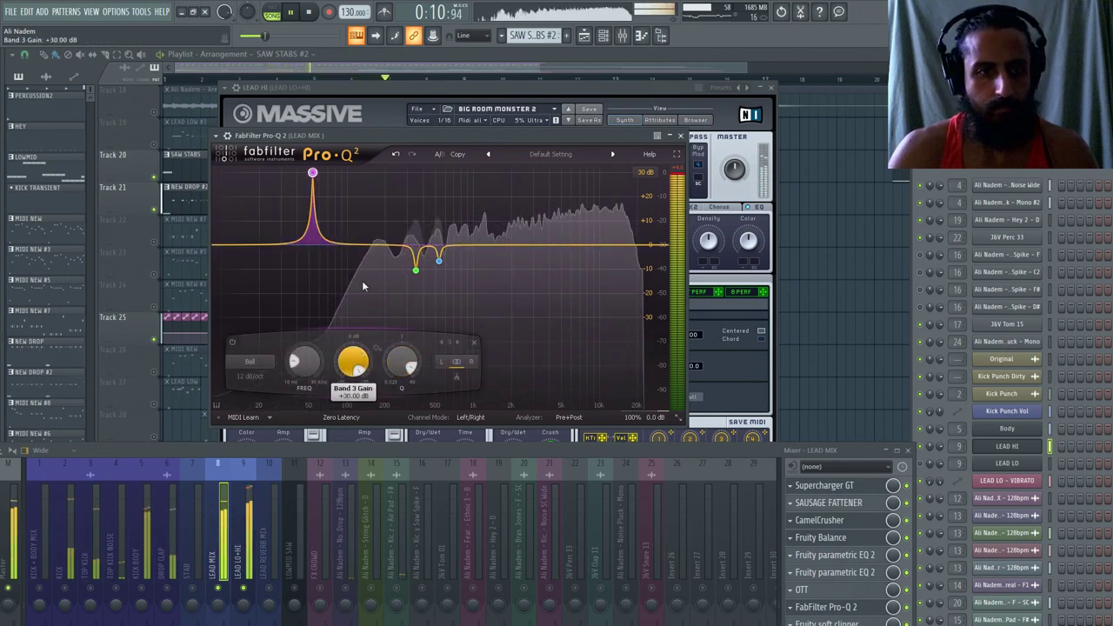
pyautogui.moveTo(304, 363); pyautogui.dragTo(338, 307)
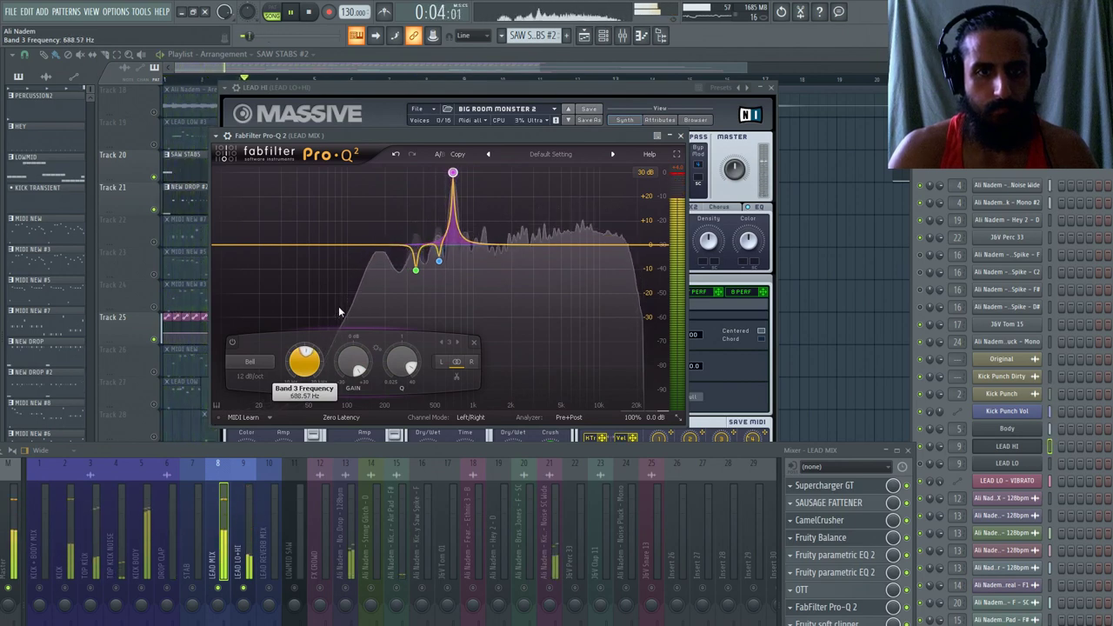
pyautogui.moveTo(338, 306)
pyautogui.mouseDown()
pyautogui.moveTo(339, 294)
pyautogui.moveTo(337, 310)
pyautogui.mouseUp()
pyautogui.moveTo(353, 363); pyautogui.dragTo(384, 520)
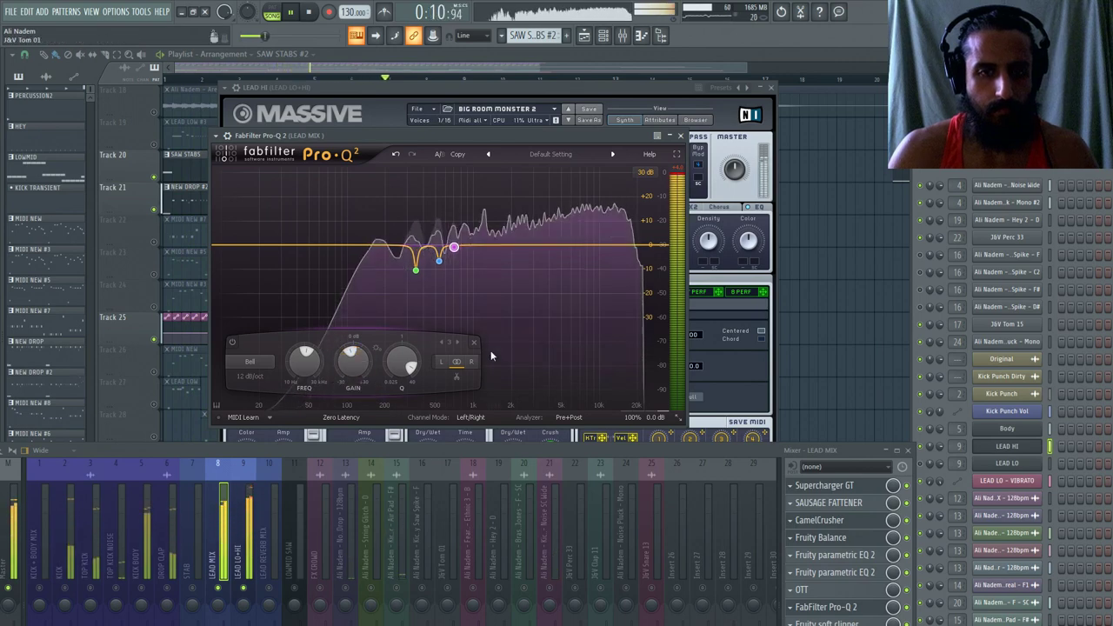
# Restart playback with the full mix unsoloed and switch Pro-Q 2 on LEAD MIX off and on to compare.
pyautogui.press('space')
pyautogui.moveTo(591, 446); pyautogui.dragTo(596, 305)
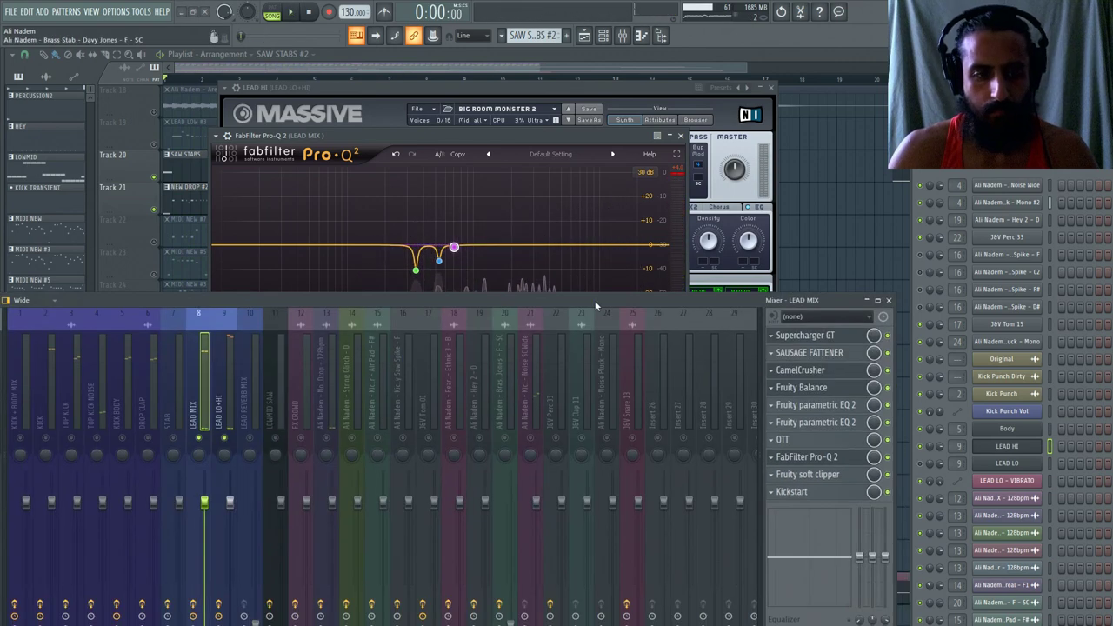
pyautogui.press('space')
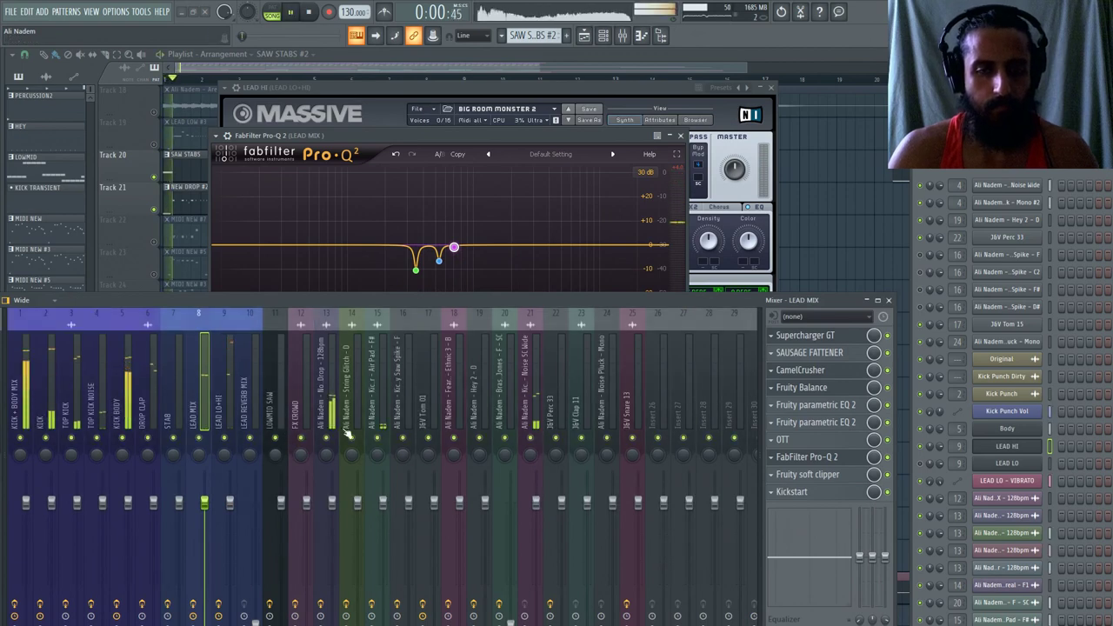
pyautogui.moveTo(475, 300); pyautogui.dragTo(487, 234)
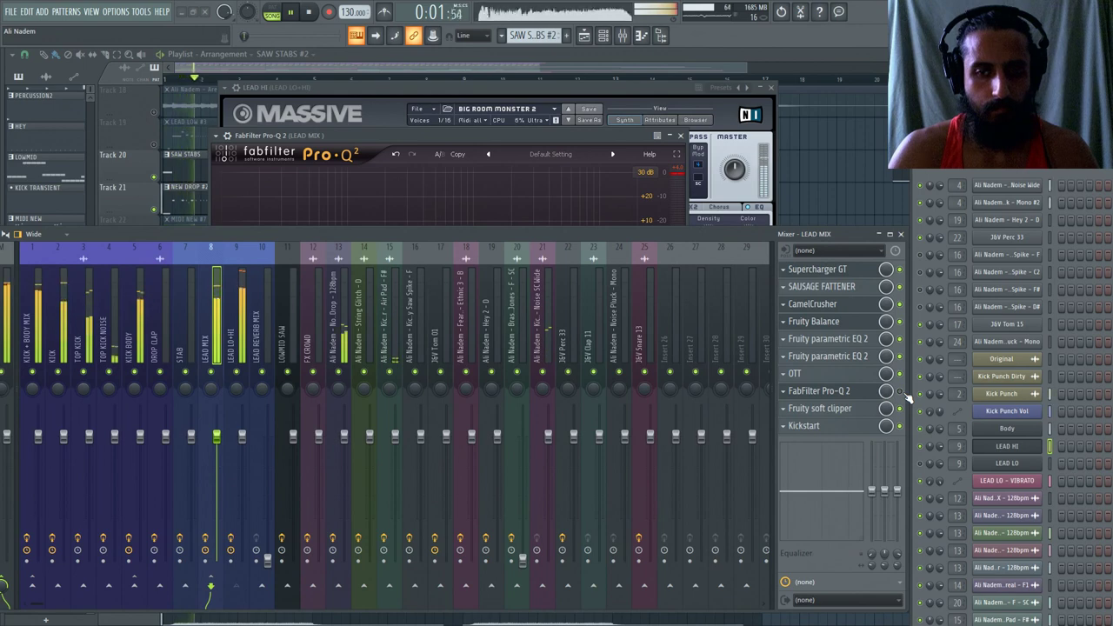
pyautogui.moveTo(662, 232); pyautogui.dragTo(627, 364)
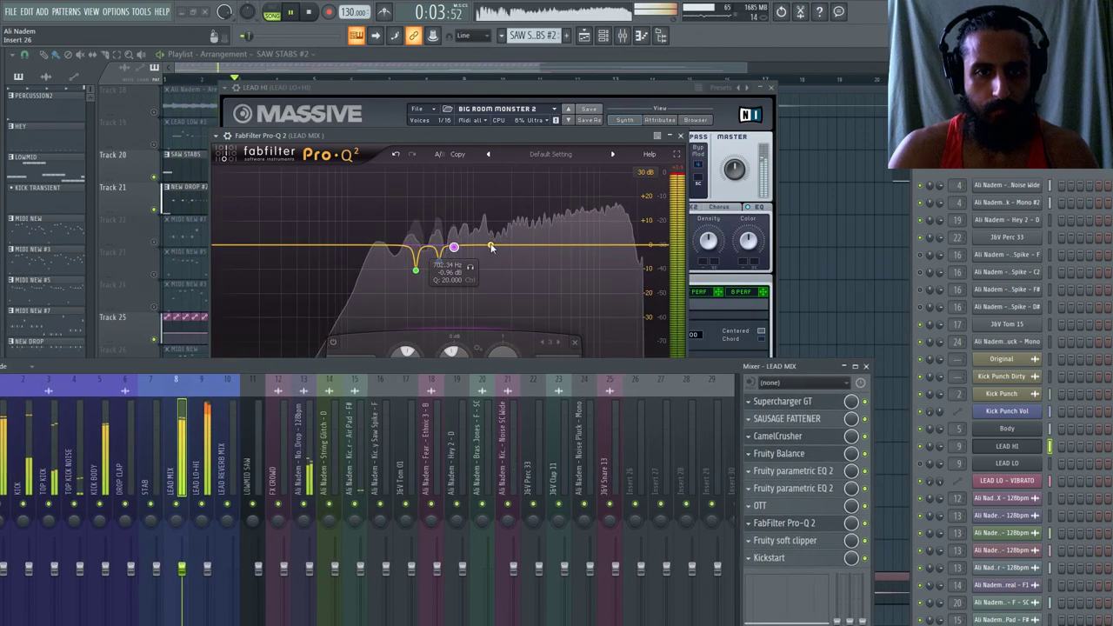
# Add a fourth bell band as a gentle boost between the first two cuts with a Q of about 1.66, and restart playback.
pyautogui.moveTo(492, 248); pyautogui.dragTo(435, 234)
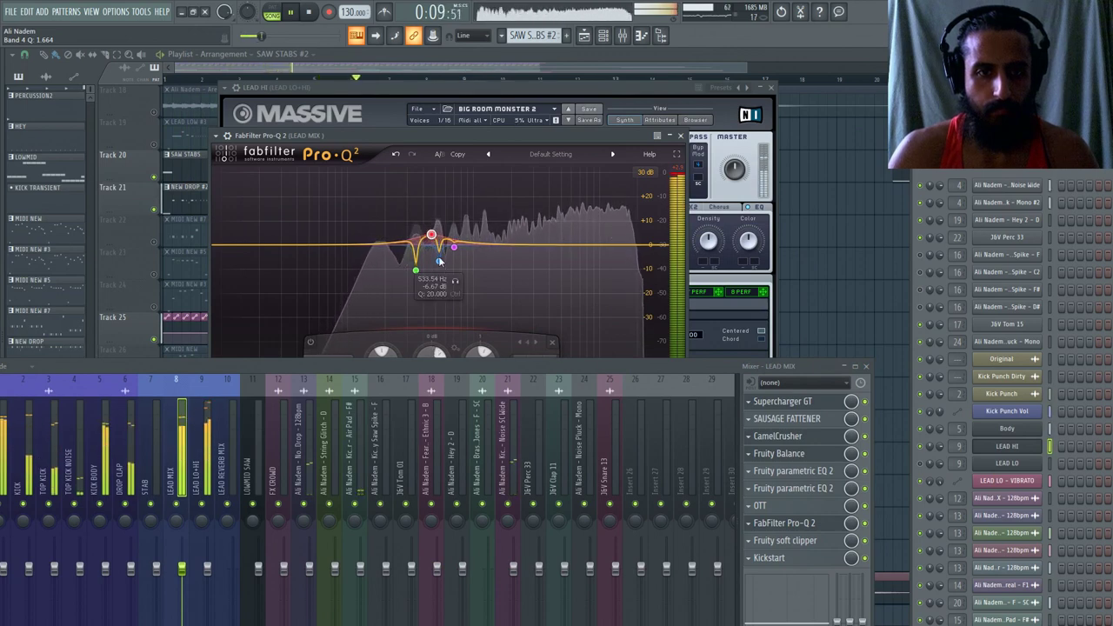
pyautogui.press('space')
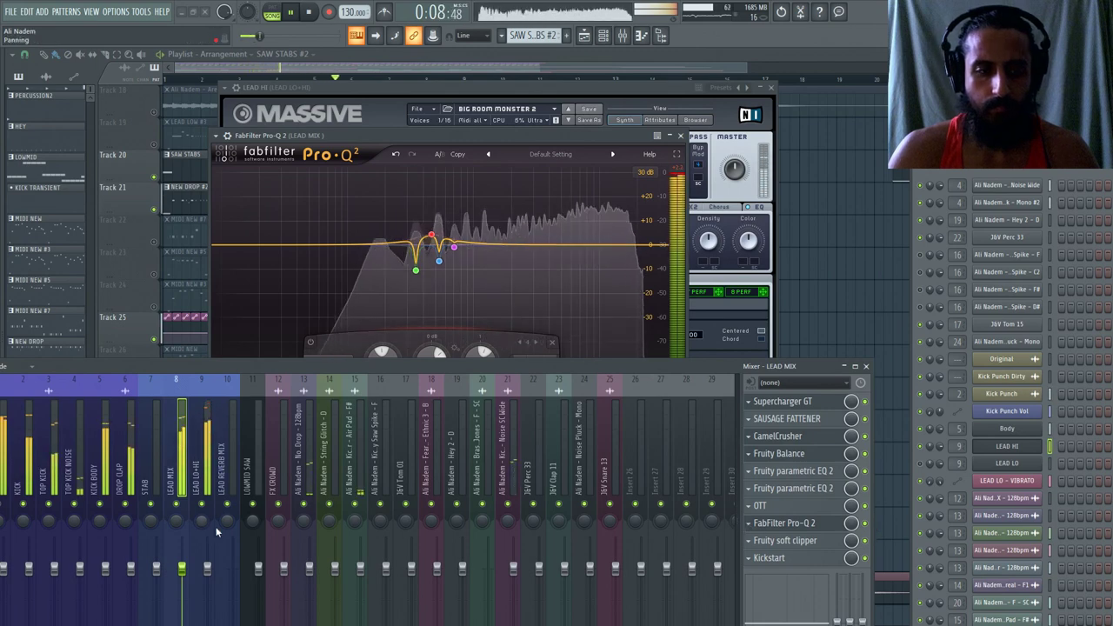
# Move the mixer so its first tracks and routing show, and bring the playlist in front of the plugin windows.
pyautogui.moveTo(260, 365); pyautogui.dragTo(371, 263)
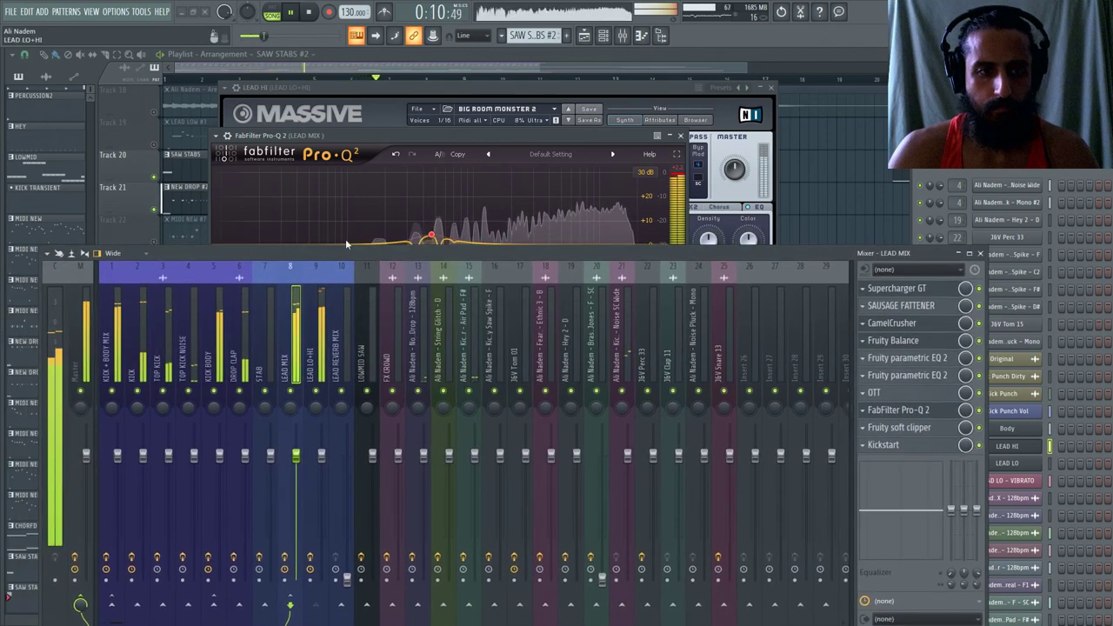
pyautogui.click(217, 357)
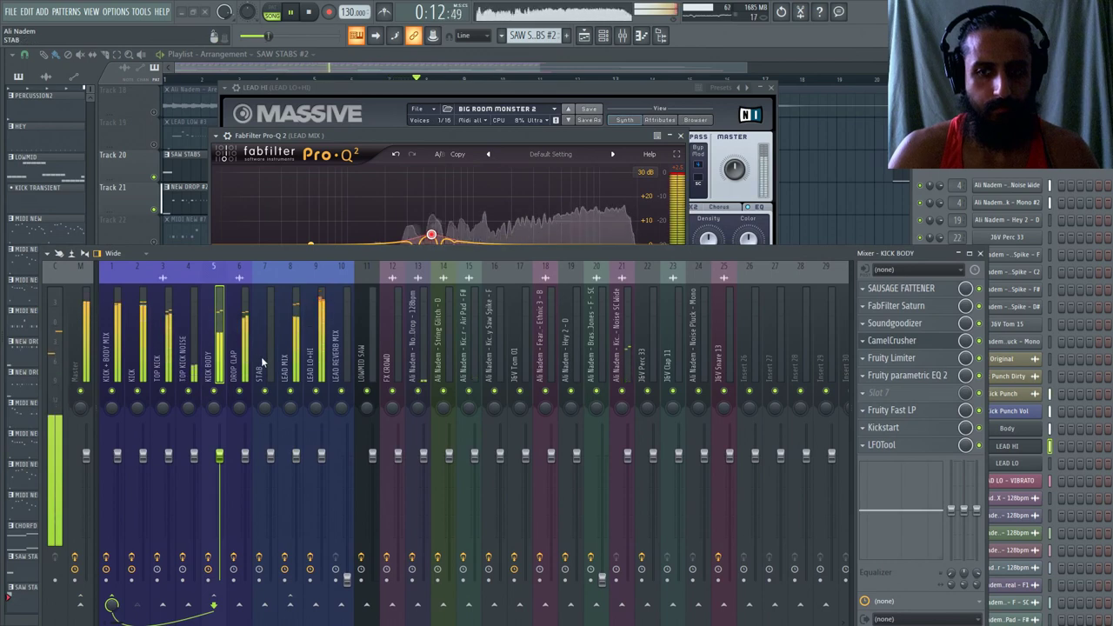
pyautogui.click(502, 73)
pyautogui.scroll(8, 328, 136)
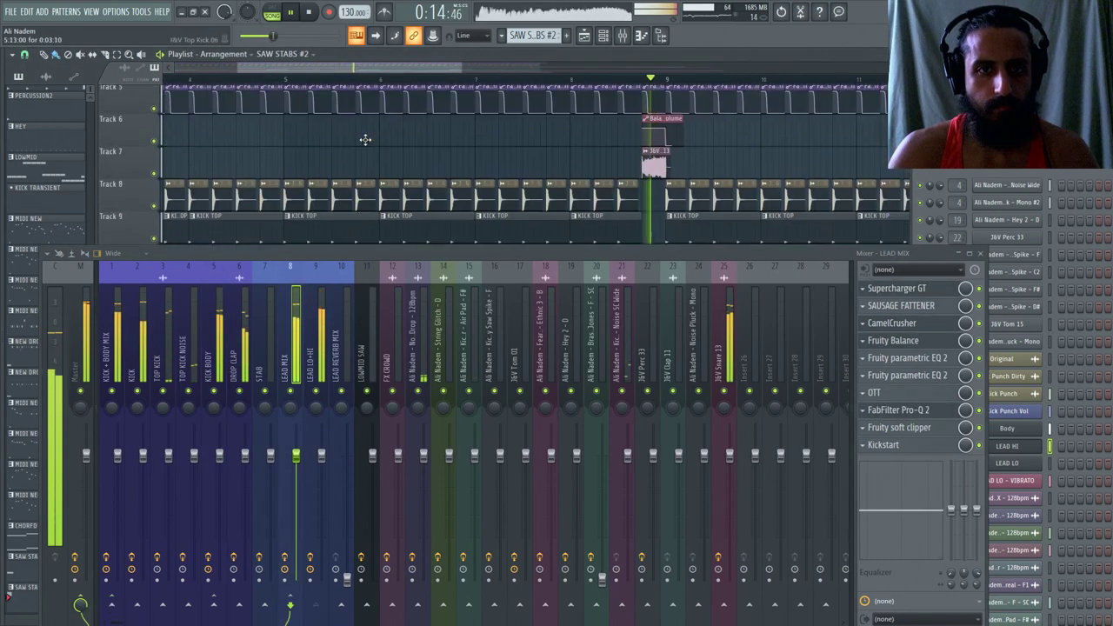
pyautogui.scroll(3, 365, 139)
pyautogui.scroll(3, 495, 229)
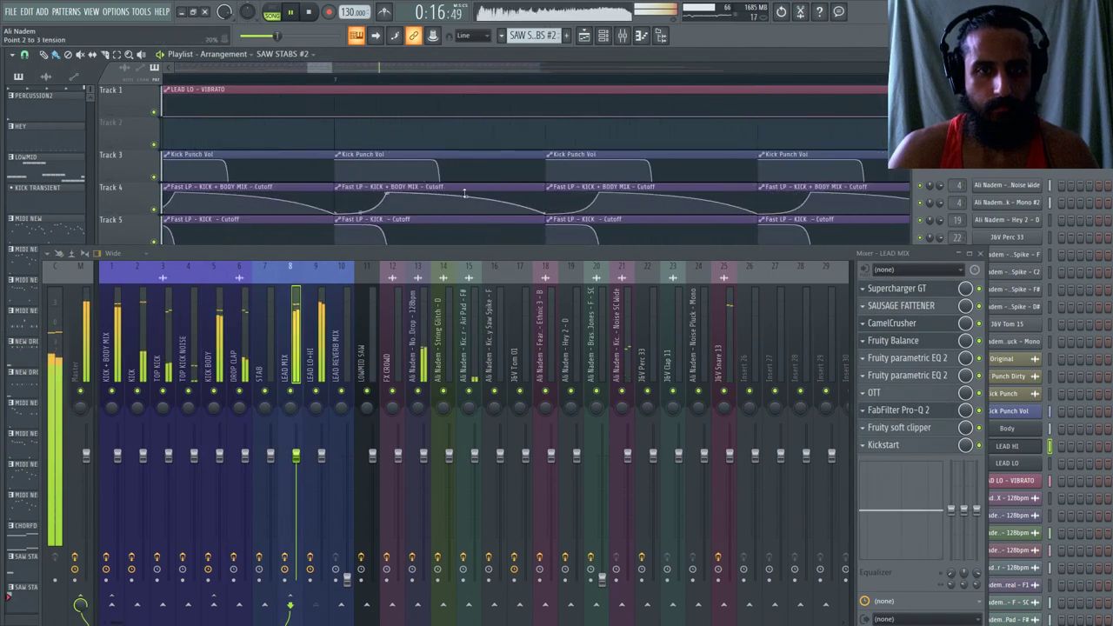
# Straighten the falling slope of the Fast LP - KICK + BODY MIX - Cutoff automation on Track 4, lower the mixer window and restart playback.
pyautogui.moveTo(464, 193); pyautogui.dragTo(466, 210)
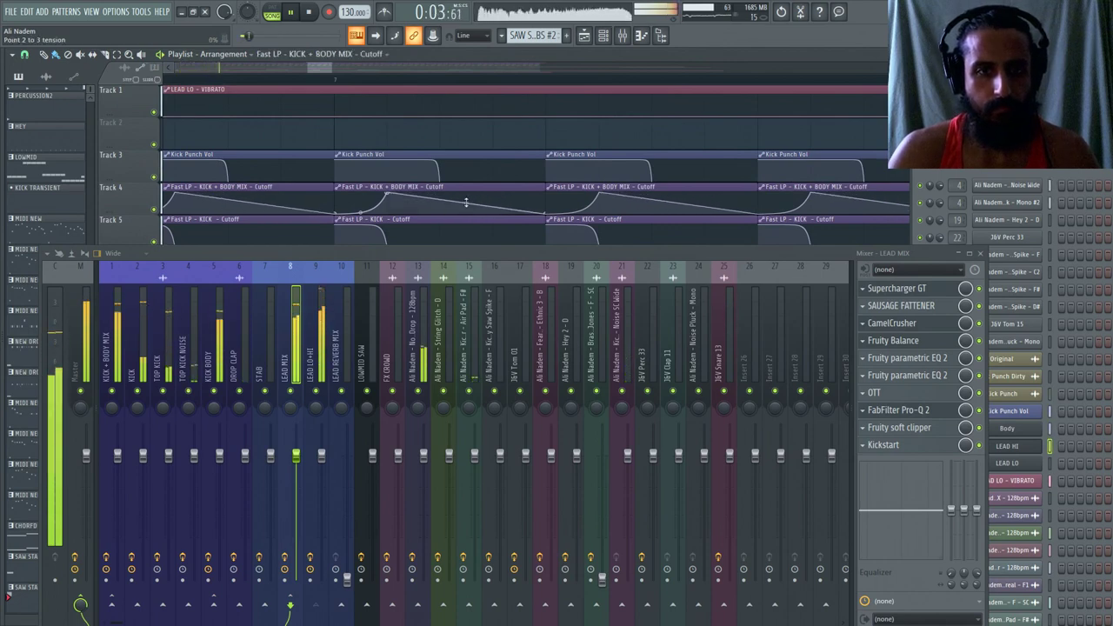
pyautogui.scroll(-8, 466, 202)
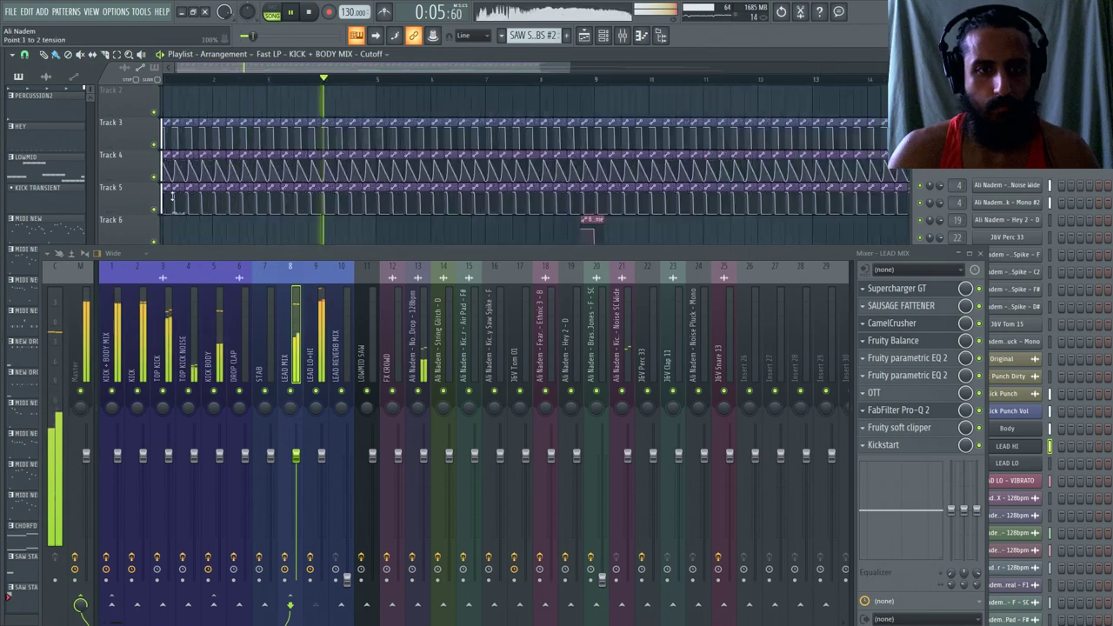
pyautogui.moveTo(301, 252); pyautogui.dragTo(314, 386)
pyautogui.scroll(3, 296, 218)
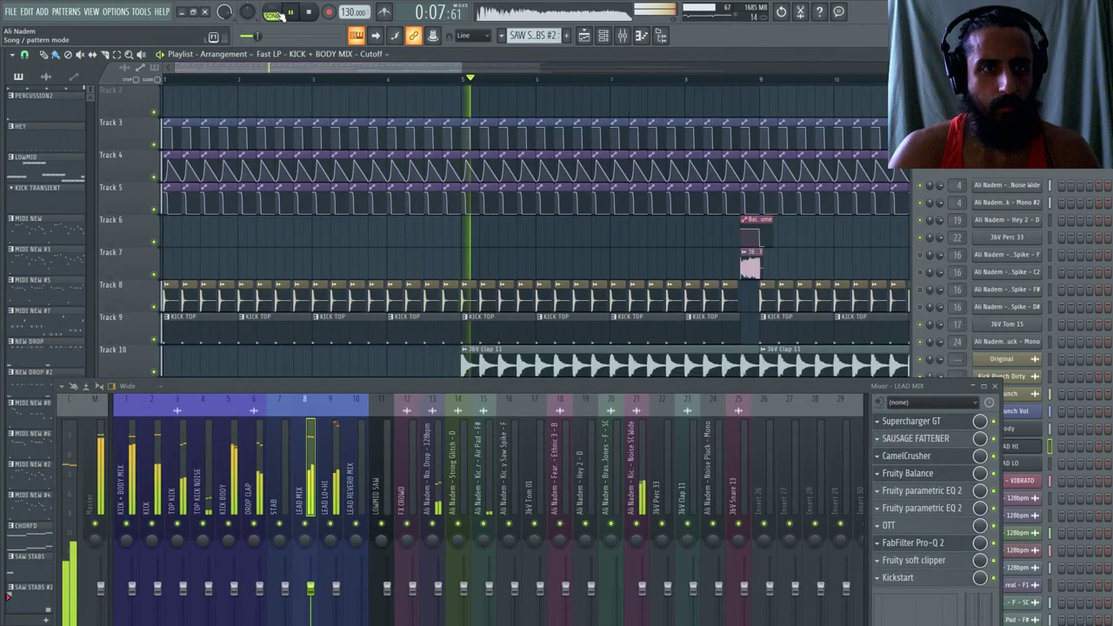
pyautogui.press('space')
pyautogui.press('space')
# Bow the falling slope of the KICK + BODY MIX cutoff automation outward and restart playback to hear it.
pyautogui.scroll(4, 339, 181)
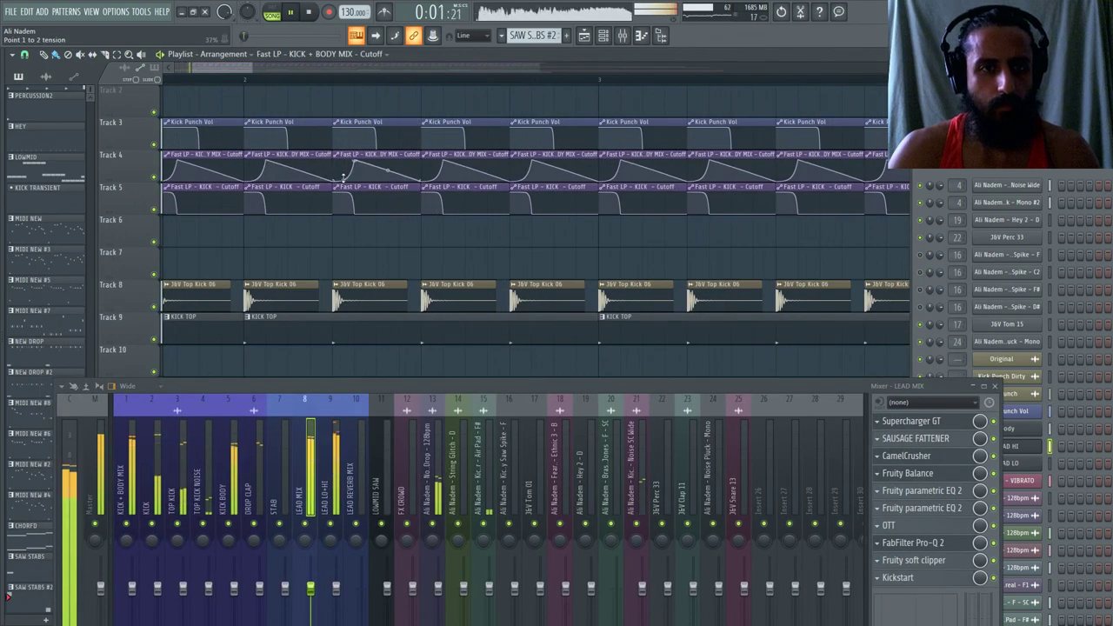
pyautogui.scroll(-4, 360, 182)
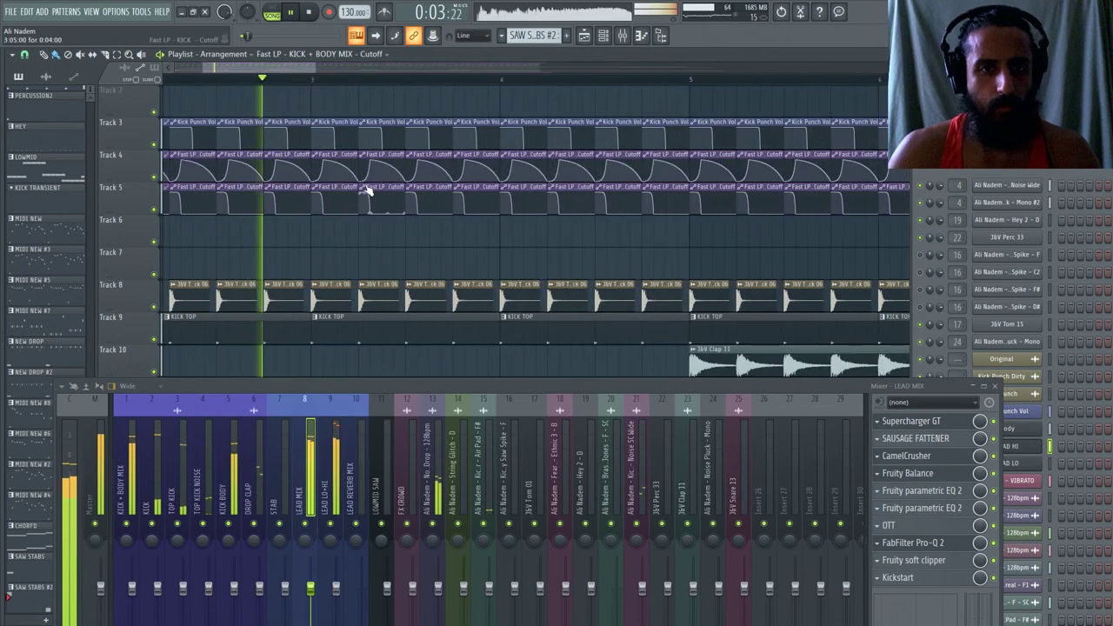
pyautogui.scroll(-2, 382, 232)
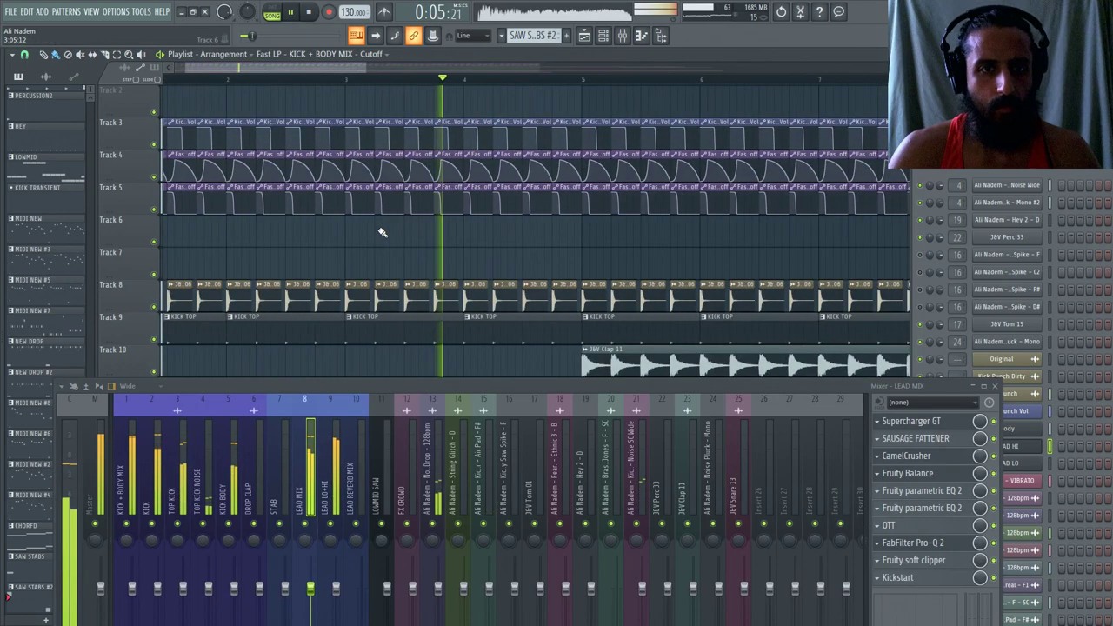
pyautogui.press('space')
pyautogui.press('space')
pyautogui.scroll(5, 359, 217)
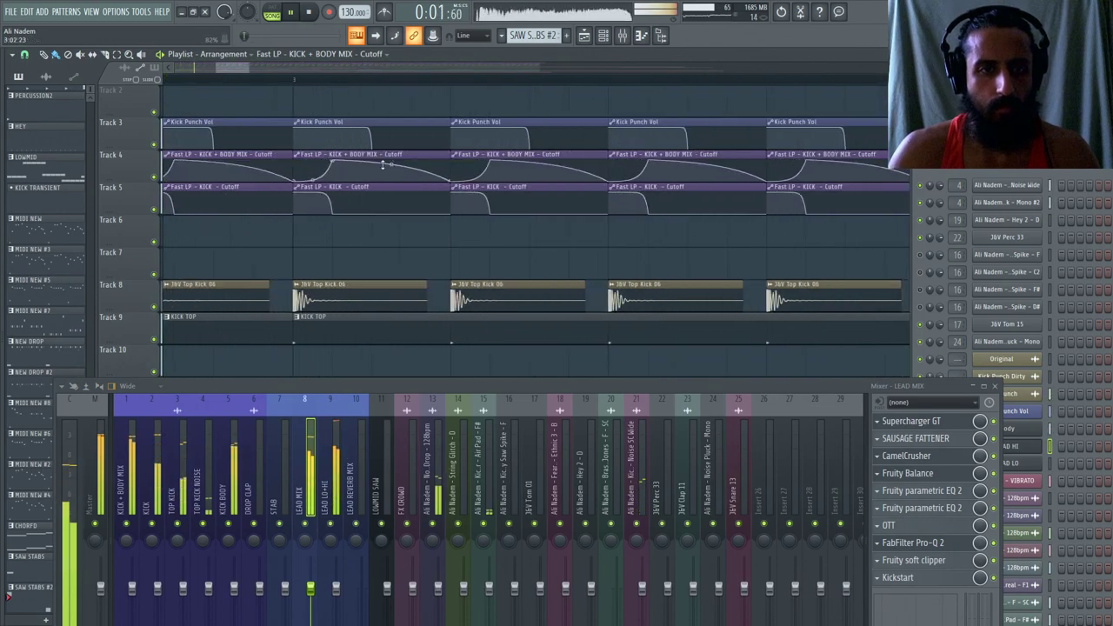
# Lower the peak point of the KICK + BODY MIX cutoff automation to about 87% and restart playback.
pyautogui.moveTo(334, 162); pyautogui.dragTo(334, 171)
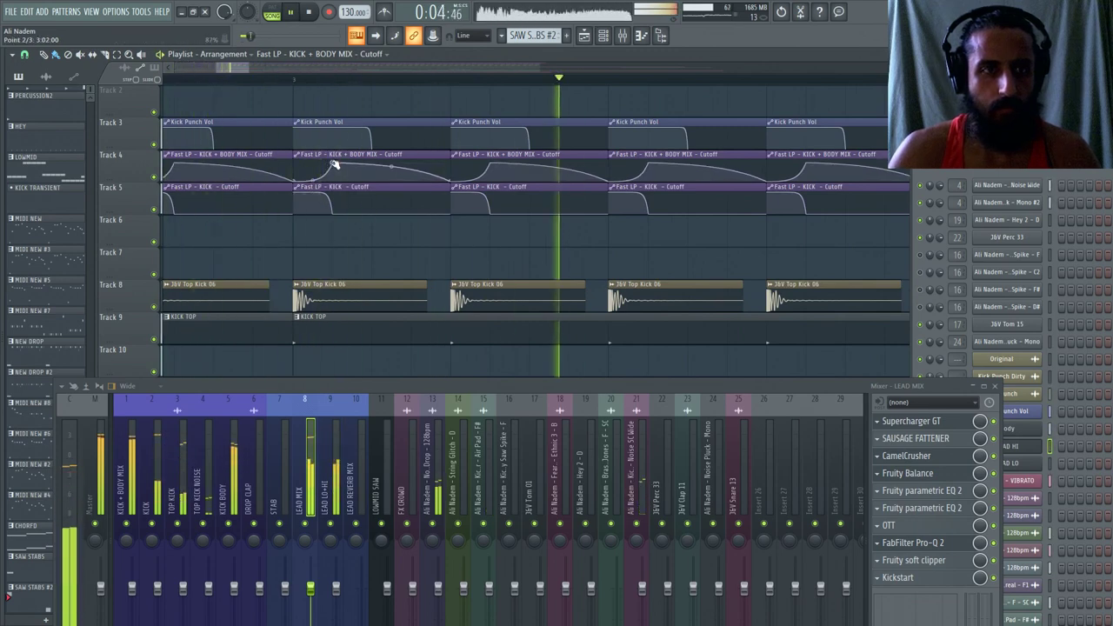
pyautogui.press('space')
pyautogui.scroll(-4, 273, 194)
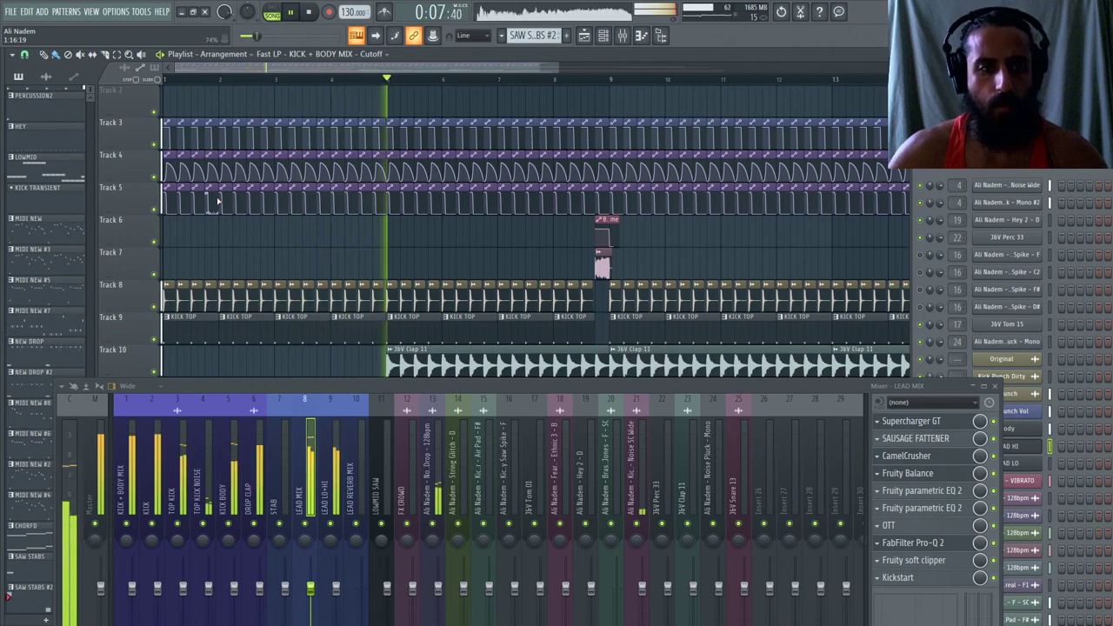
pyautogui.scroll(4, 377, 171)
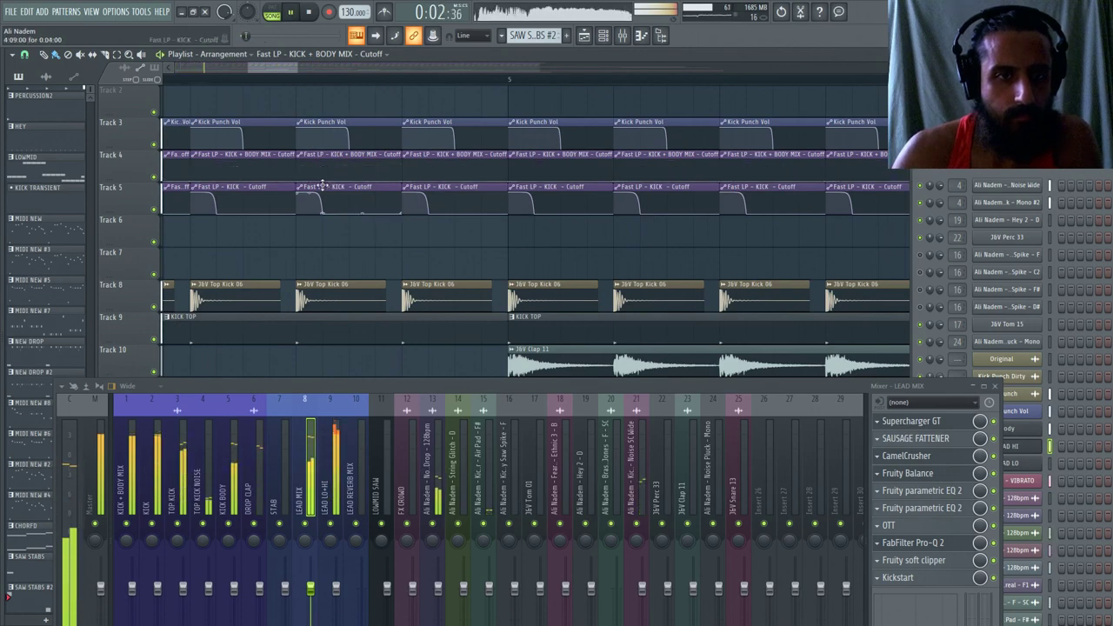
# Set the peak point of the KICK + BODY MIX cutoff automation to 100%.
pyautogui.moveTo(324, 180); pyautogui.dragTo(324, 177)
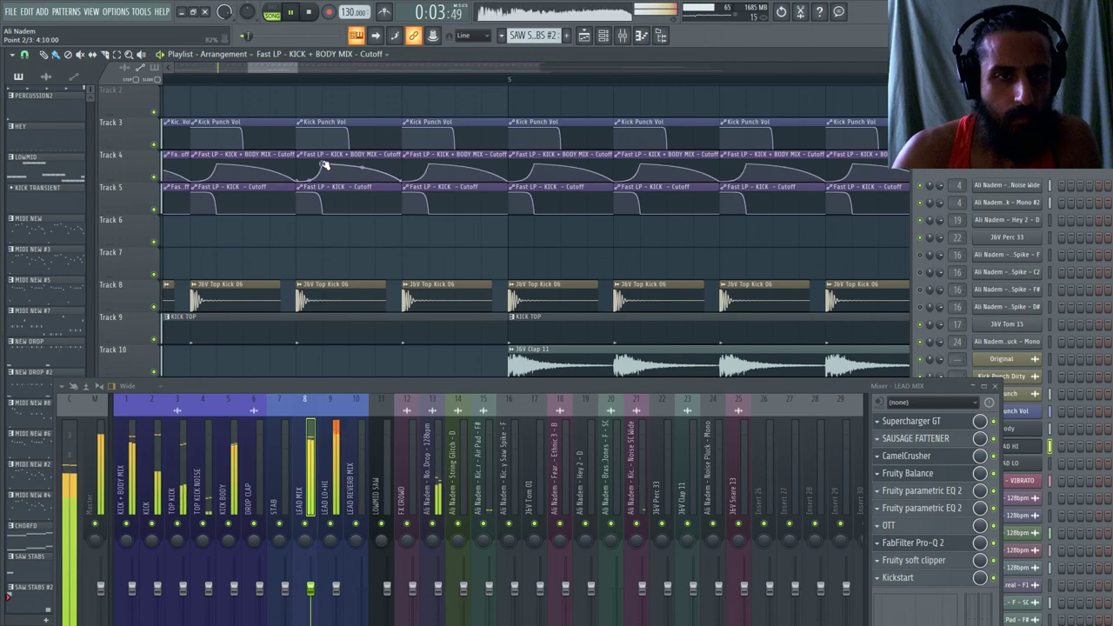
pyautogui.scroll(-2, 323, 166)
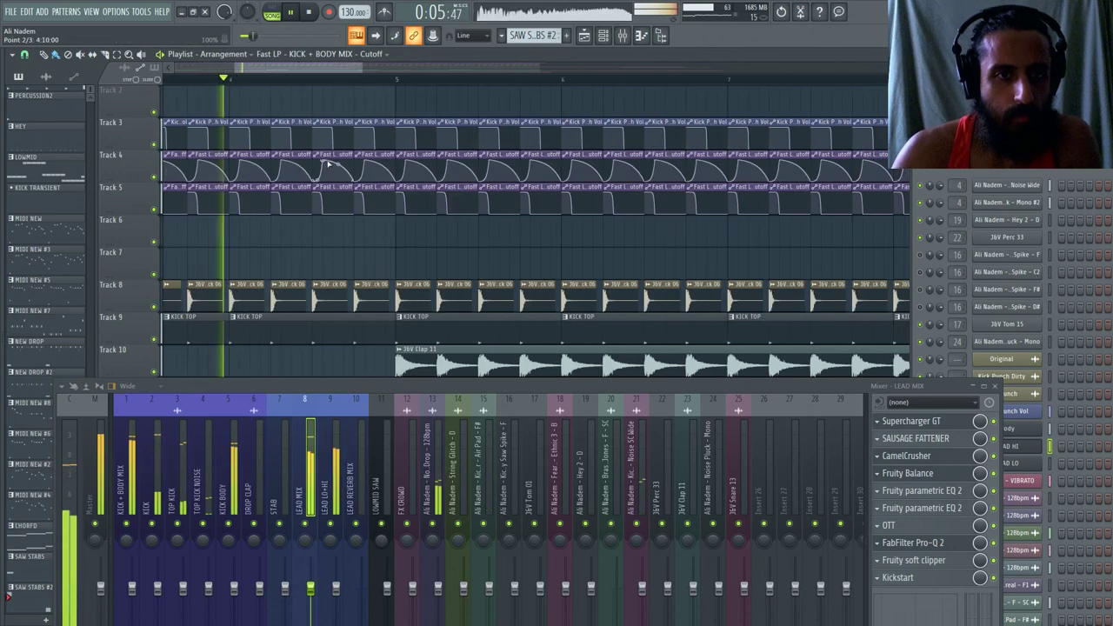
pyautogui.scroll(5, 427, 194)
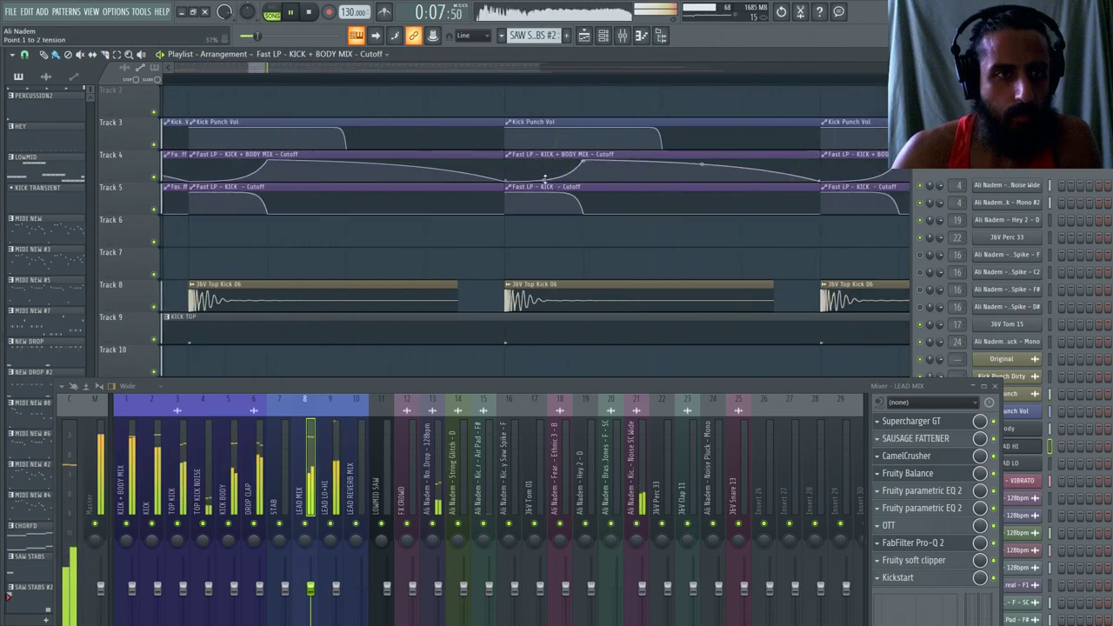
# Examine the shape and timing of the KICK + BODY MIX cutoff automation against the kick clips during playback.
pyautogui.scroll(-3, 527, 164)
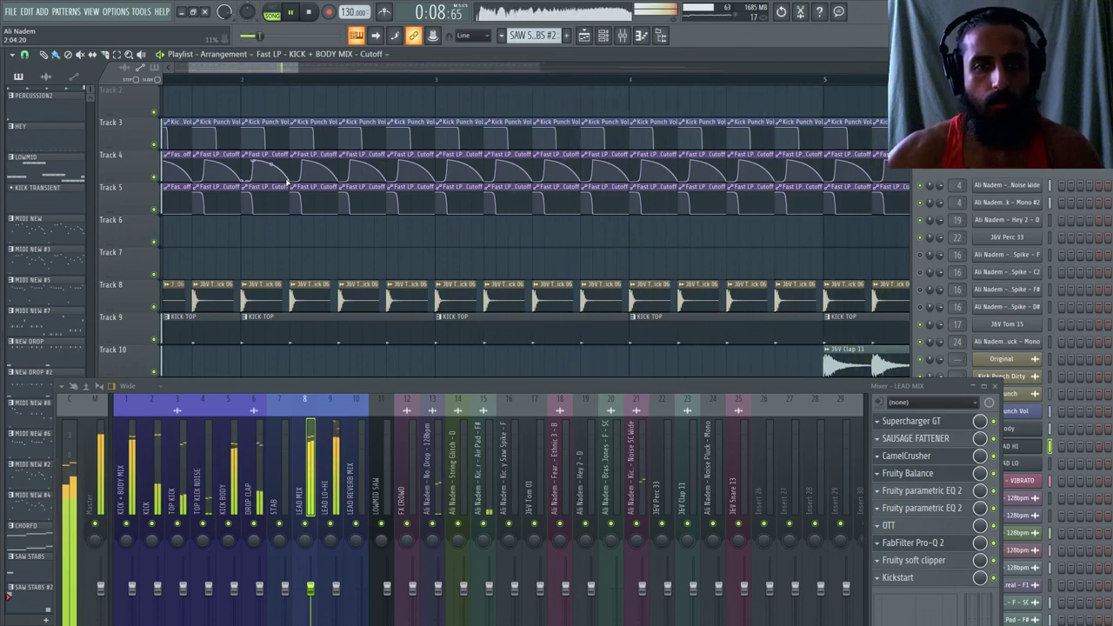
pyautogui.scroll(3, 370, 181)
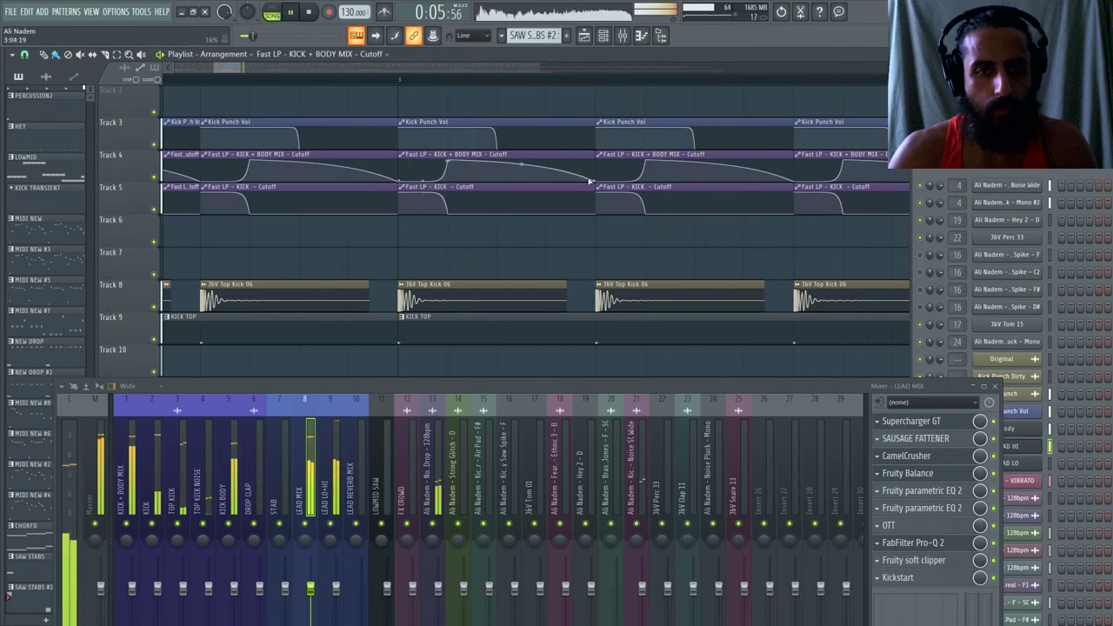
pyautogui.scroll(-5, 539, 186)
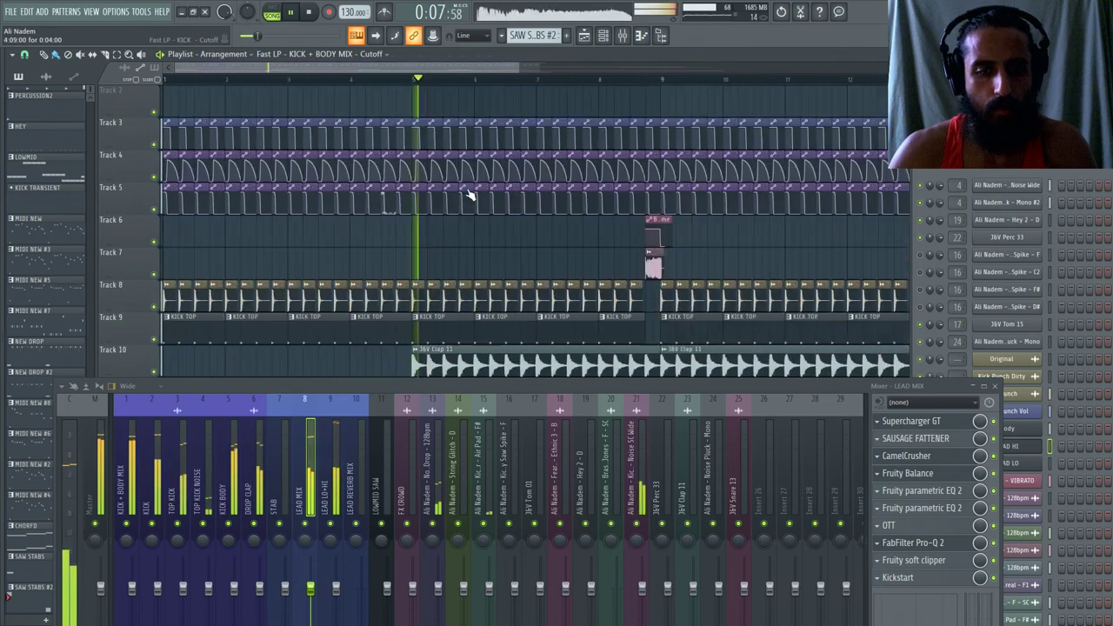
pyautogui.scroll(3, 468, 194)
pyautogui.scroll(-3, 368, 179)
pyautogui.scroll(4, 413, 264)
pyautogui.scroll(-3, 300, 249)
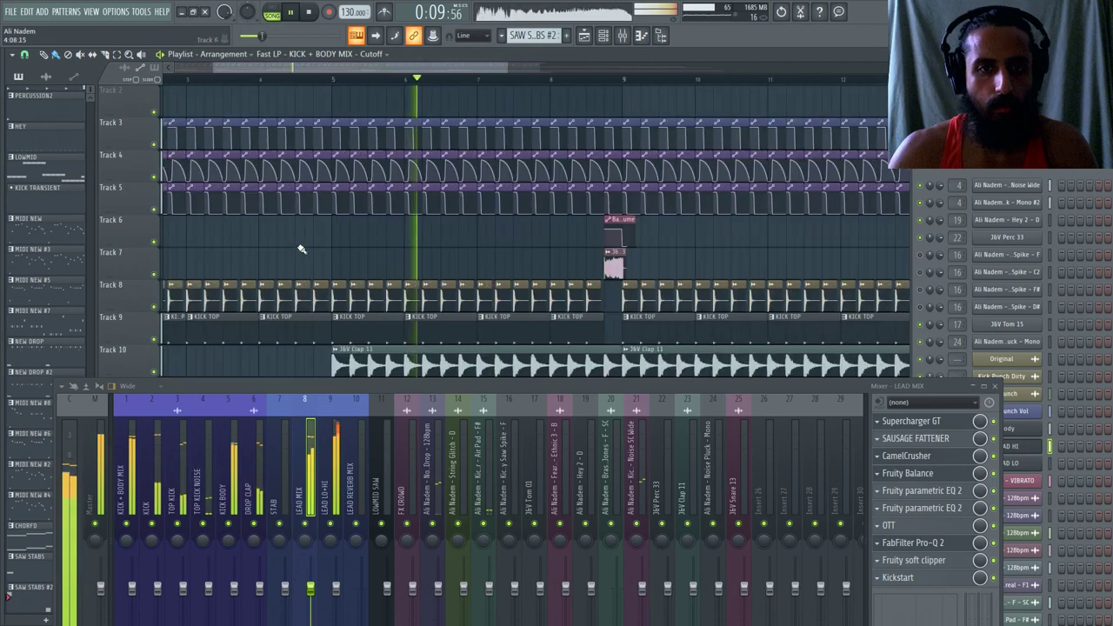
pyautogui.scroll(5, 264, 241)
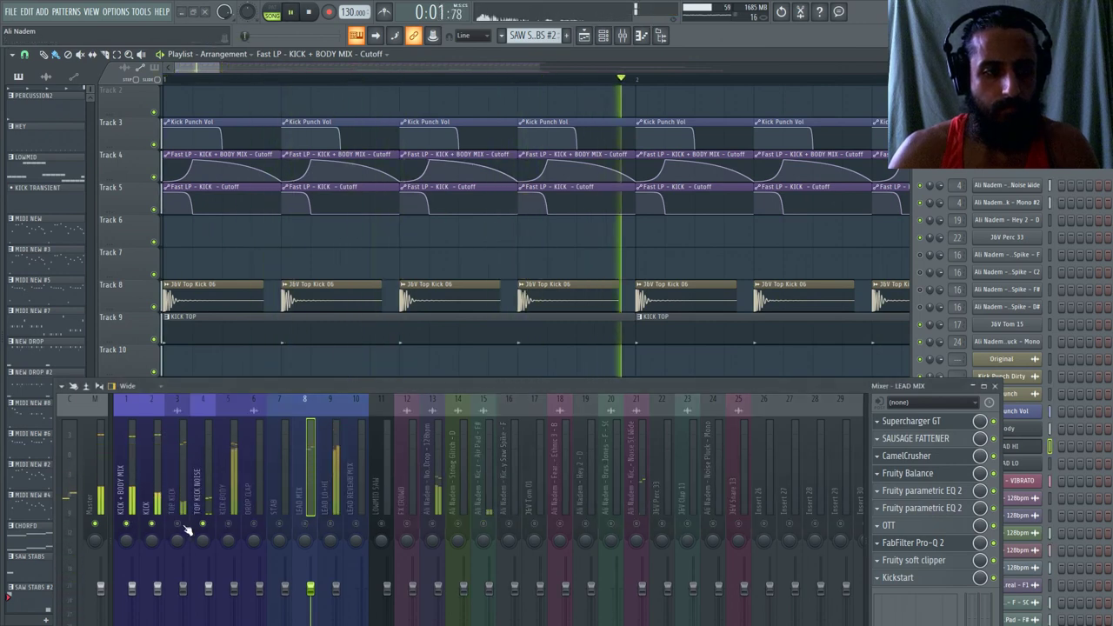
# Restart playback with only the kick mixer tracks soloed and check the rise of the KICK + BODY MIX cutoff automation.
pyautogui.press('space')
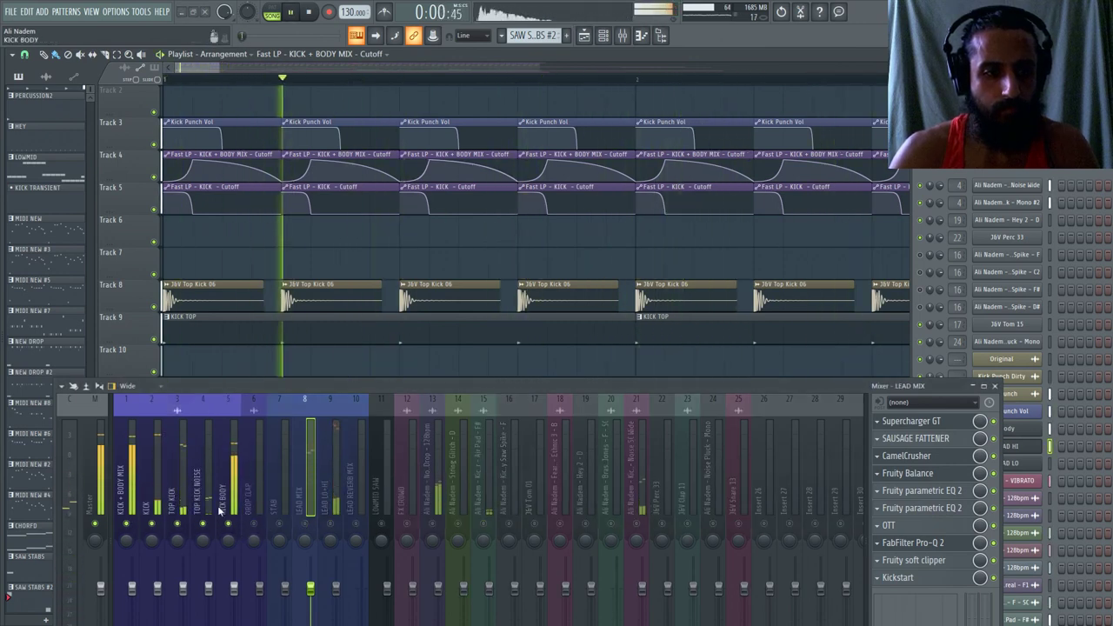
pyautogui.scroll(-3, 461, 259)
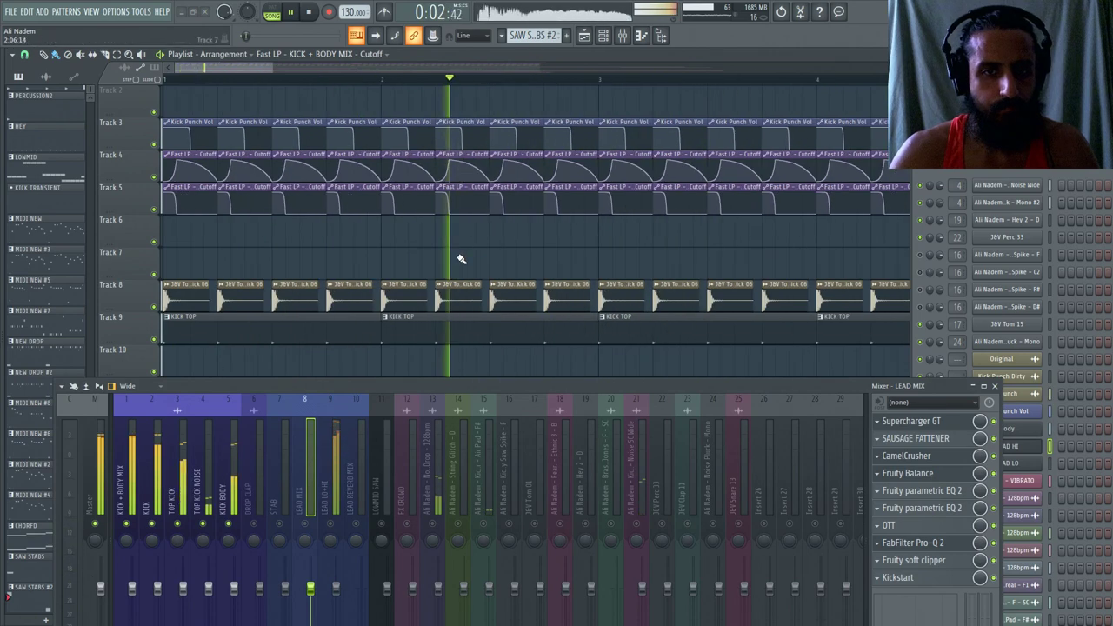
pyautogui.scroll(3, 495, 241)
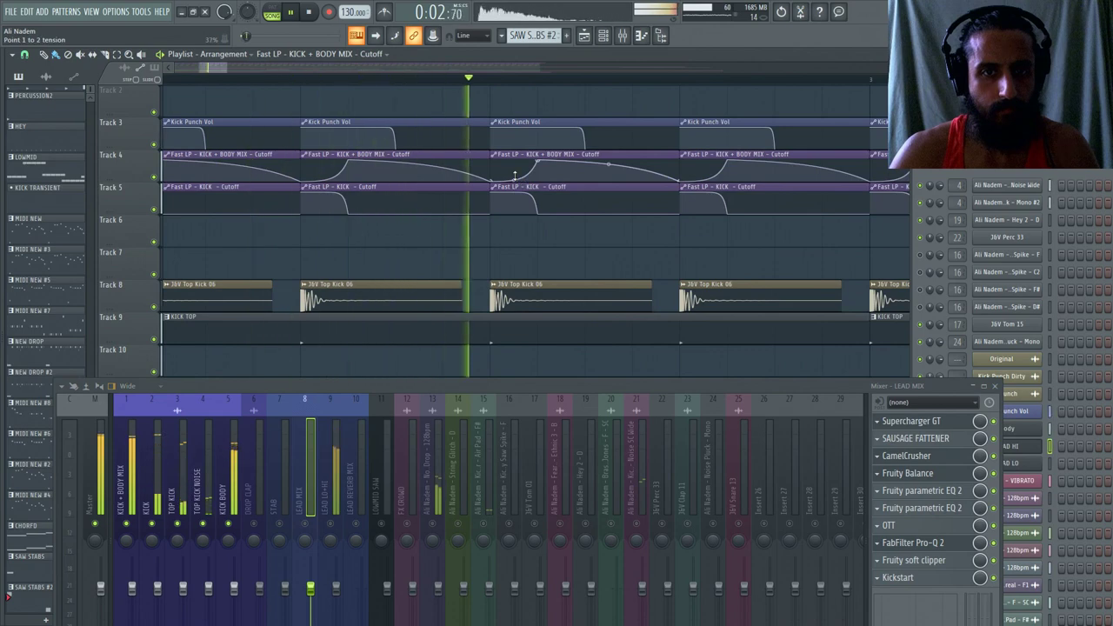
pyautogui.scroll(2, 541, 218)
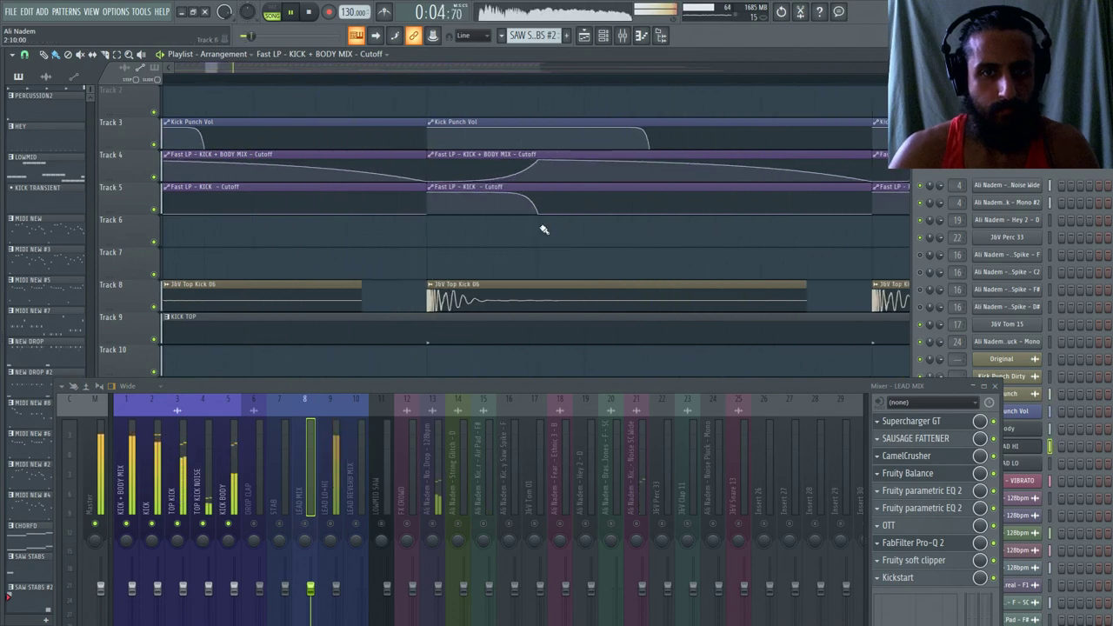
# Compare the Kick Punch clips on Track 12 with the Top Kick clips and the cutoff automation curves above them.
pyautogui.scroll(-4, 532, 221)
pyautogui.scroll(-3, 504, 224)
pyautogui.scroll(2, 473, 228)
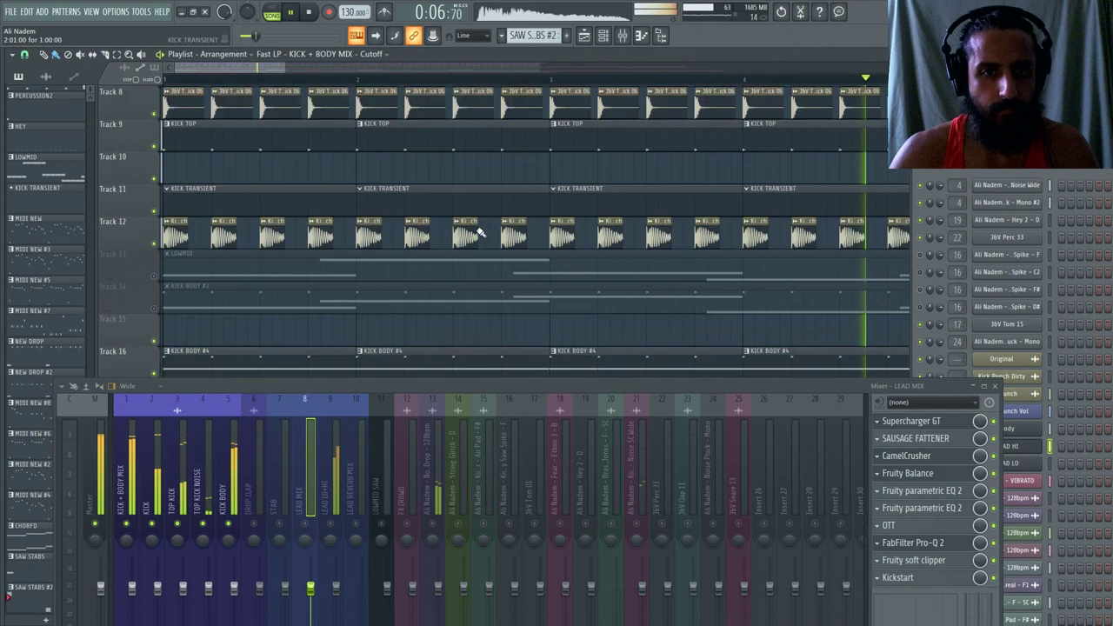
pyautogui.scroll(2, 473, 228)
pyautogui.scroll(4, 438, 220)
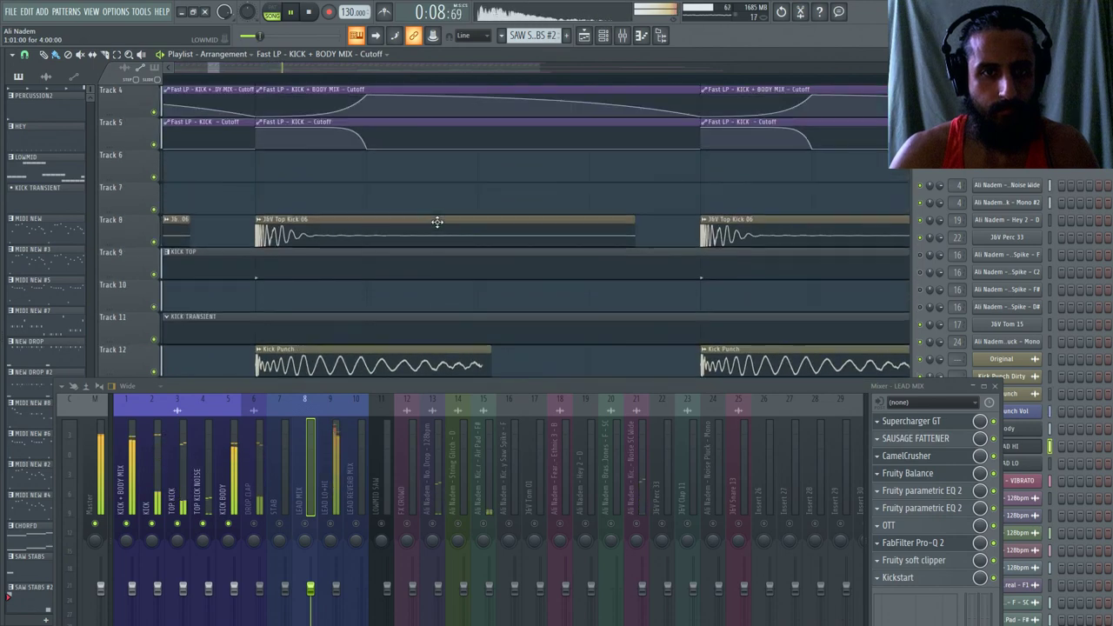
pyautogui.click(356, 362)
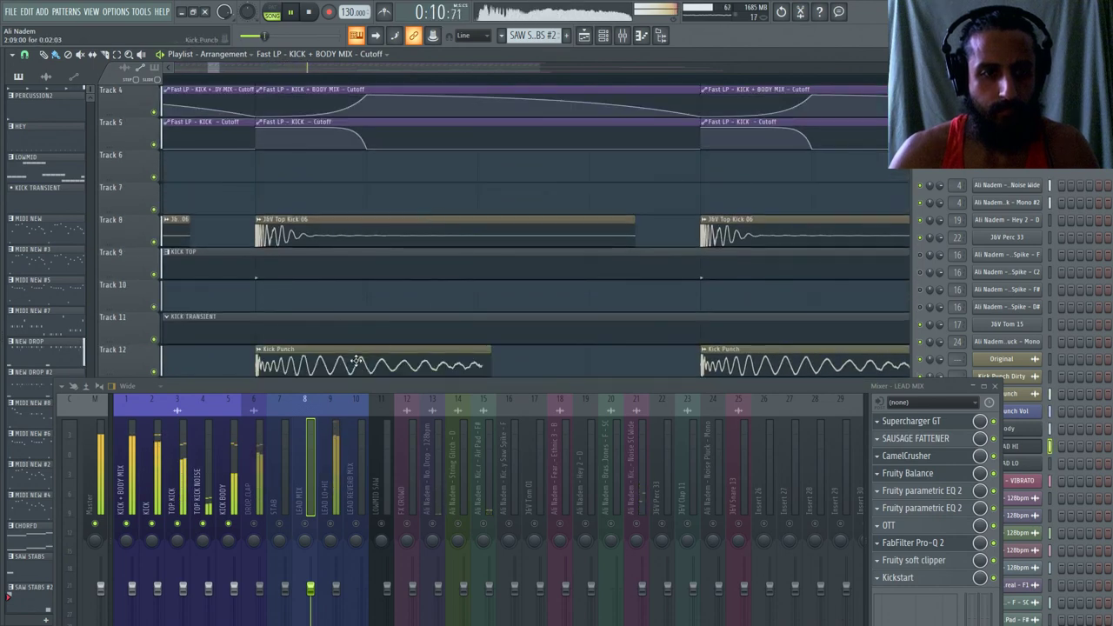
pyautogui.scroll(-2, 271, 323)
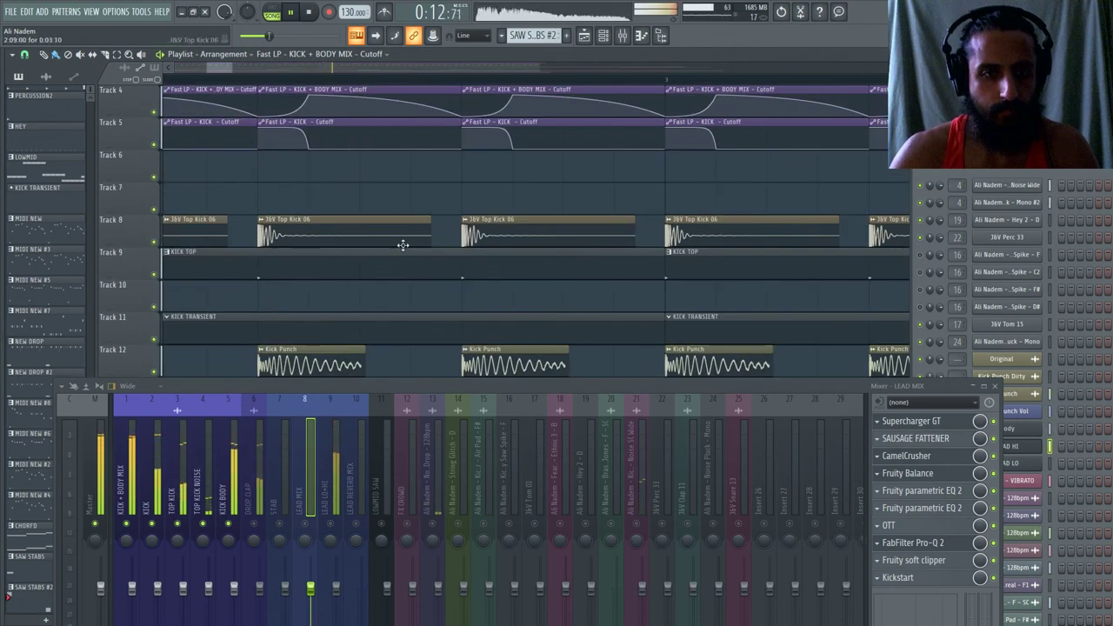
pyautogui.scroll(-3, 403, 244)
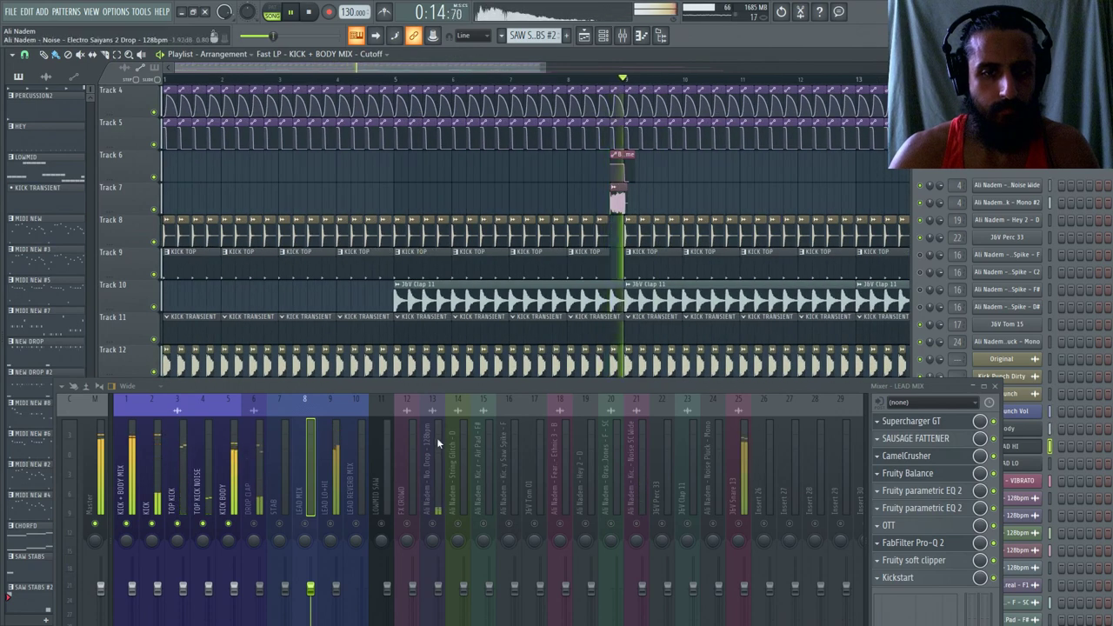
# Restart playback with all mixer tracks unsoloed and look through the playlist tracks down to Track 25.
pyautogui.press('space')
pyautogui.press('space')
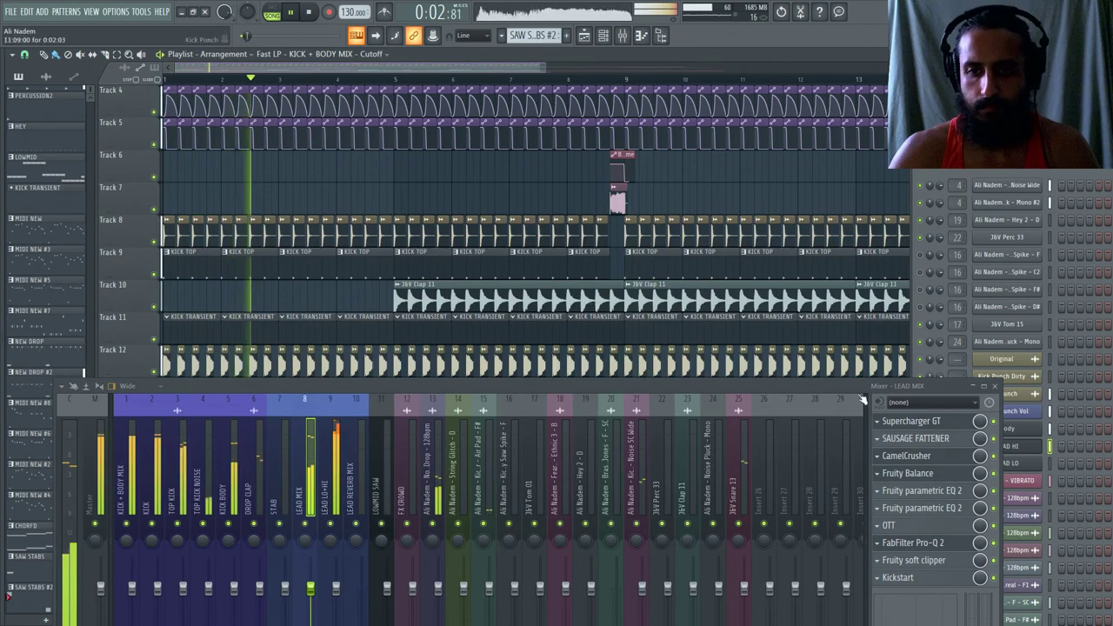
pyautogui.scroll(-2, 193, 251)
pyautogui.scroll(-2, 193, 251)
pyautogui.scroll(3, 193, 251)
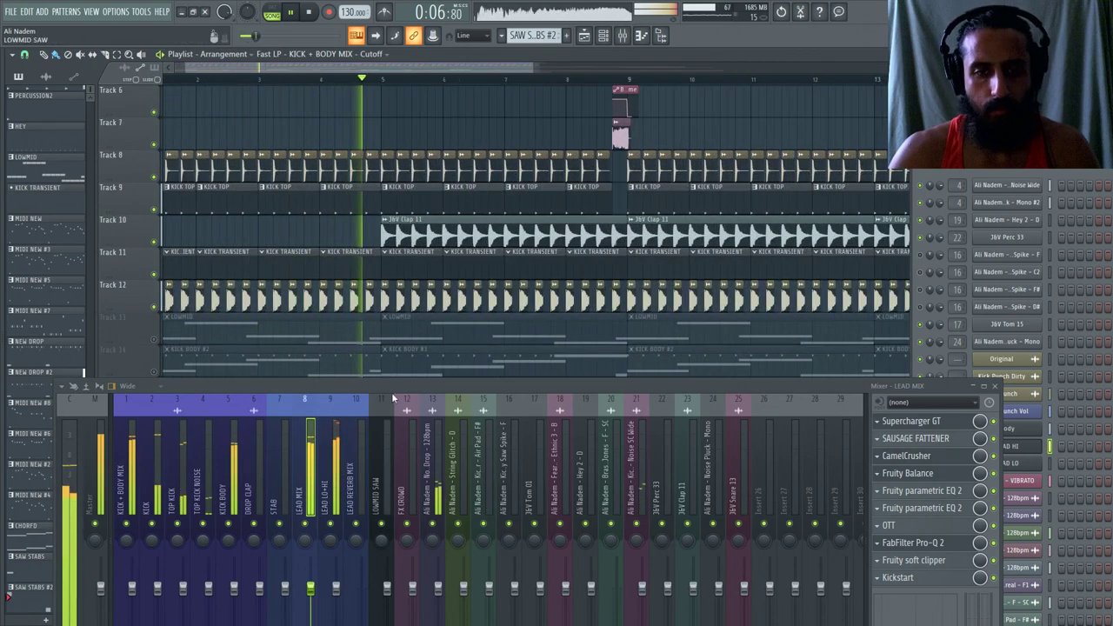
pyautogui.scroll(-7, 331, 291)
pyautogui.scroll(-2, 331, 290)
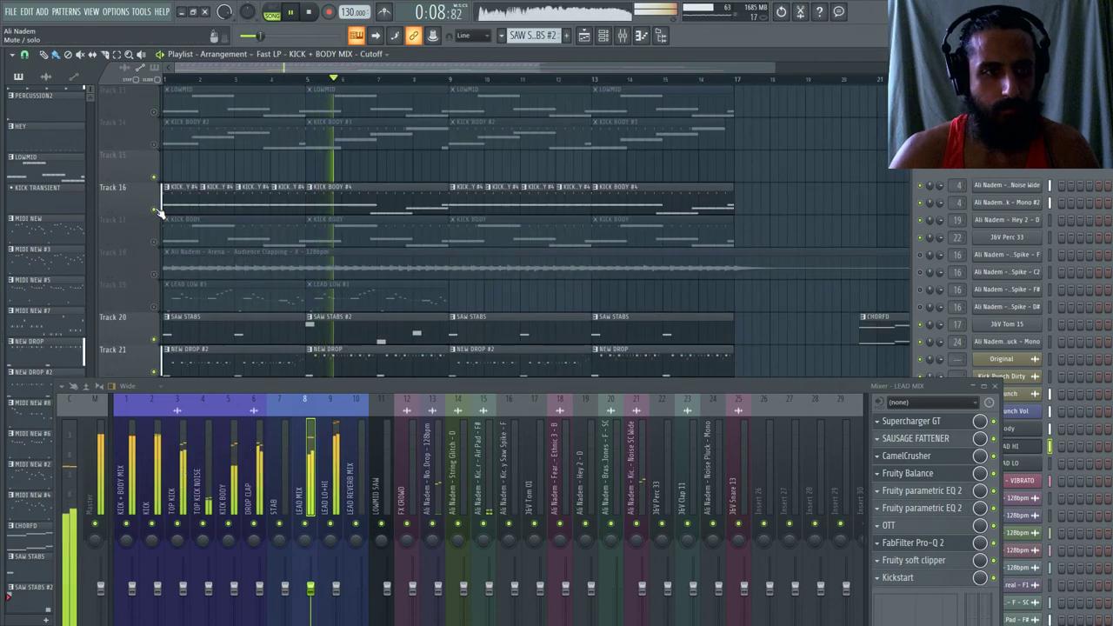
pyautogui.scroll(-4, 156, 211)
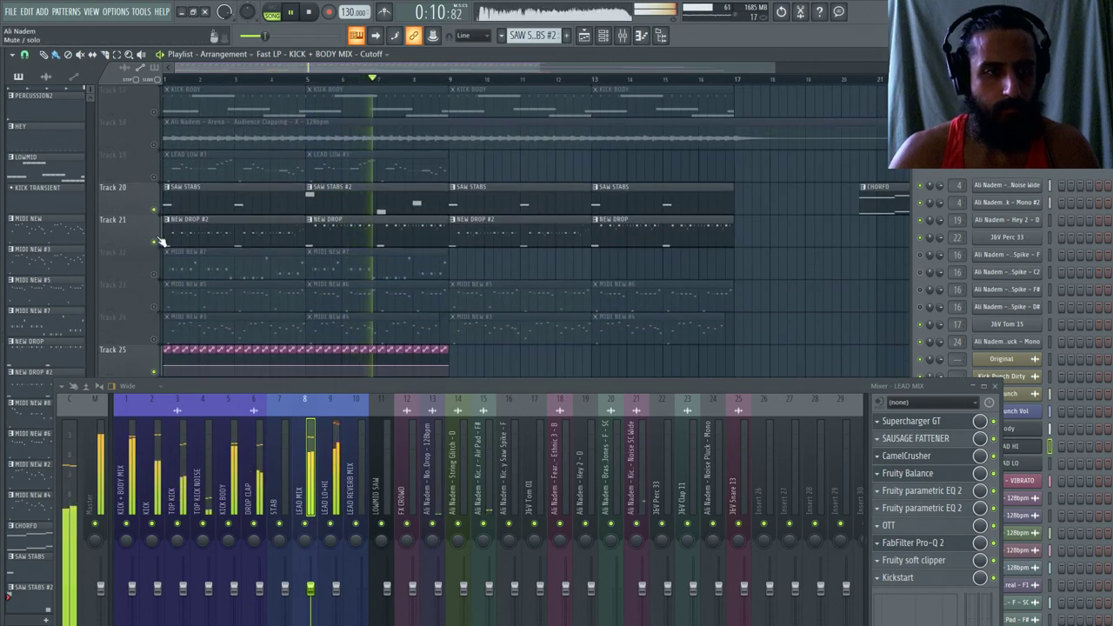
# Mute Tracks 20 and 21 and audition the MIDI NEW clips on Tracks 22, 23 and 24 one track at a time.
pyautogui.click(159, 242)
pyautogui.click(158, 211)
pyautogui.click(157, 276)
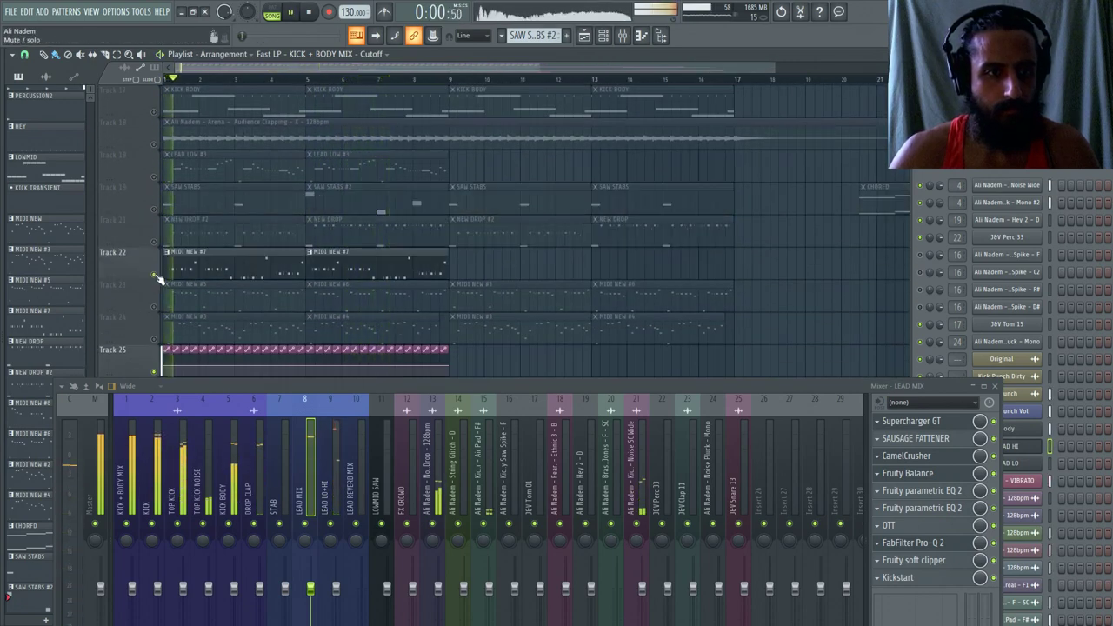
pyautogui.click(155, 275)
pyautogui.click(157, 308)
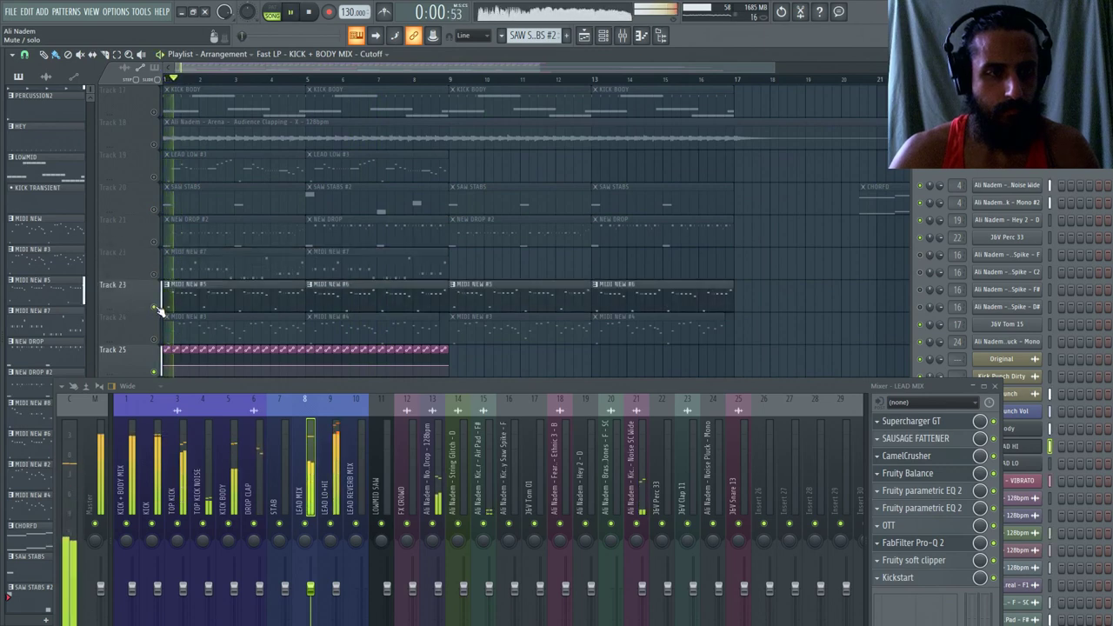
pyautogui.click(155, 307)
pyautogui.click(155, 340)
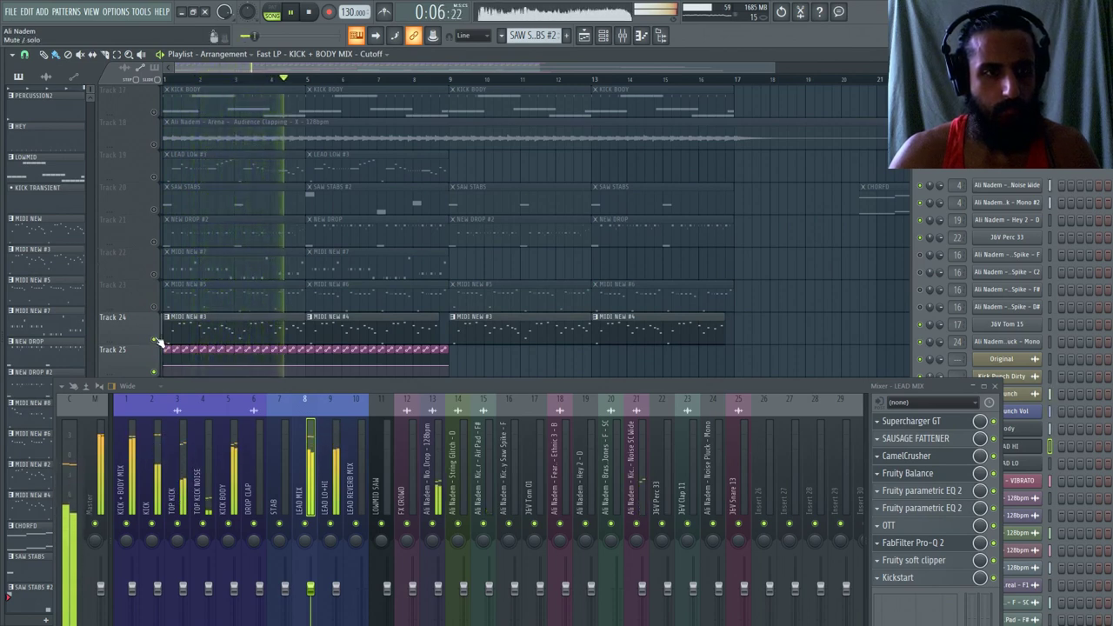
pyautogui.click(155, 339)
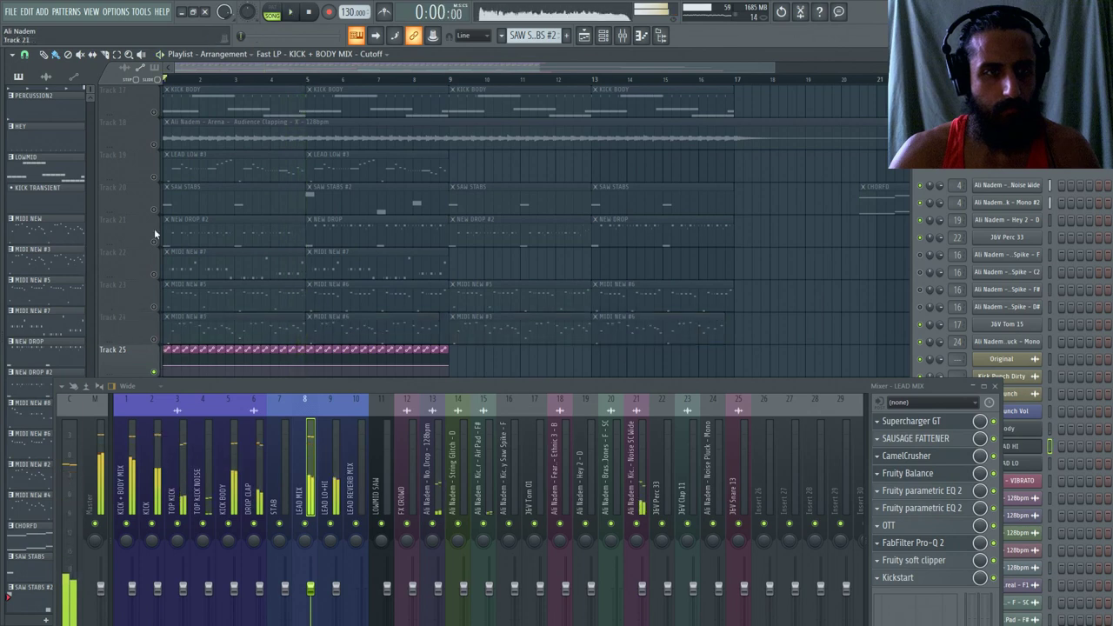
# Unmute Track 19 and add two more LEAD LOW #3 clips to it at bars 9 and 13.
pyautogui.click(155, 177)
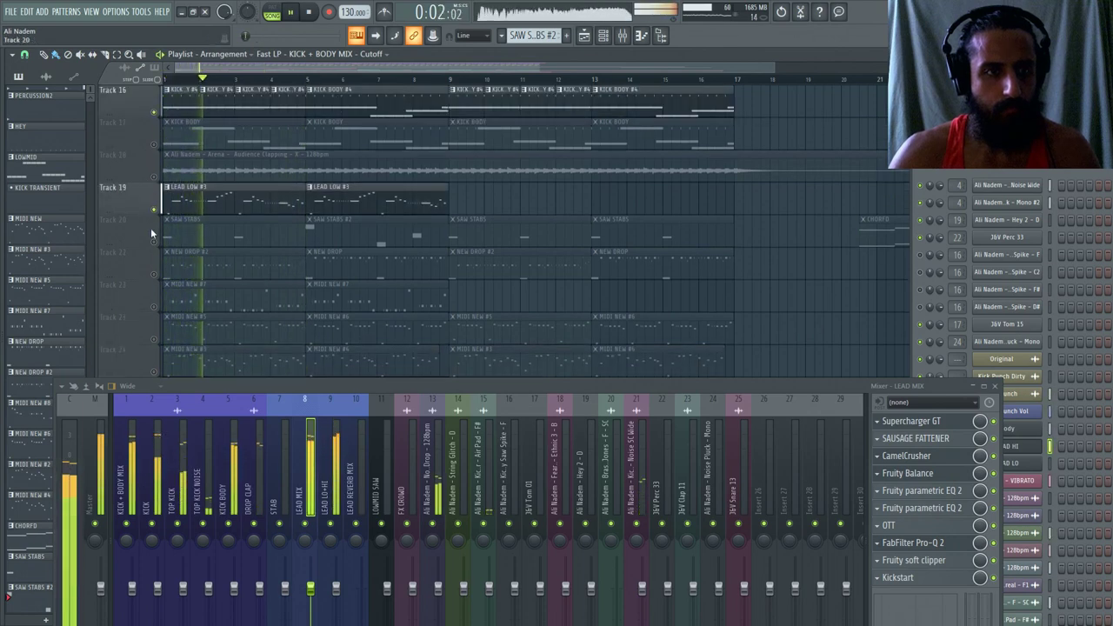
pyautogui.scroll(1, 148, 228)
pyautogui.scroll(-1, 144, 227)
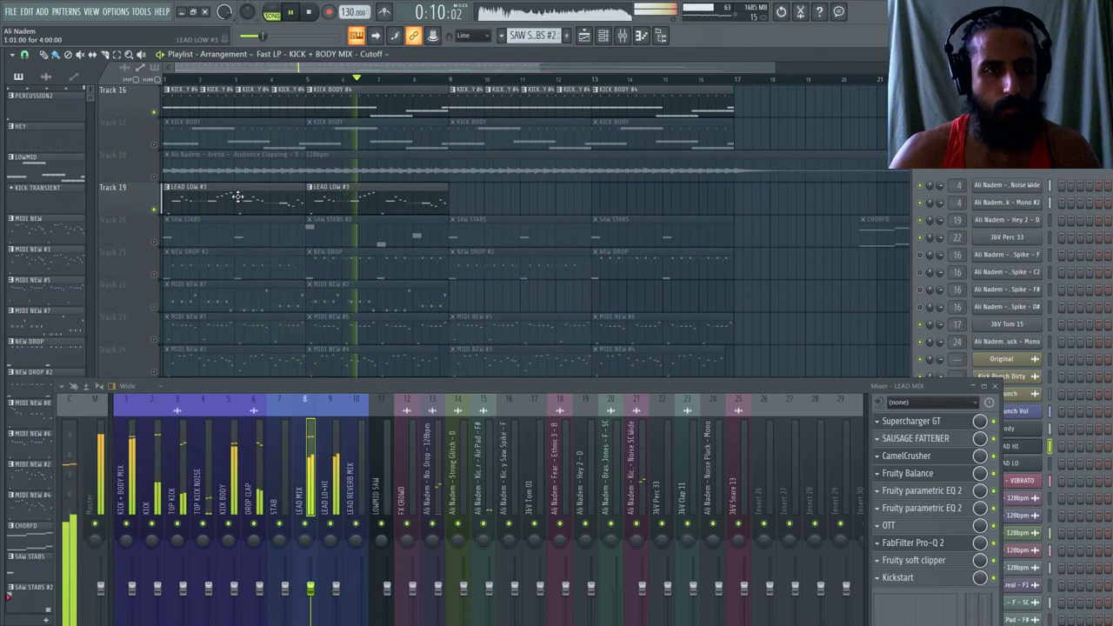
pyautogui.scroll(1, 238, 196)
pyautogui.click(228, 235)
pyautogui.click(462, 230)
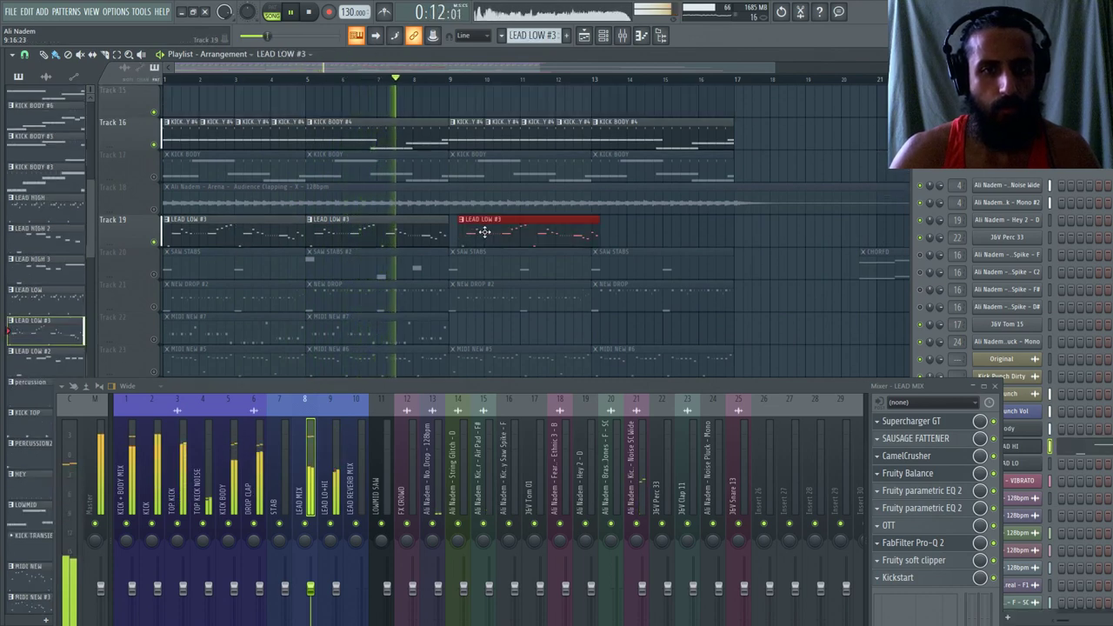
pyautogui.scroll(3, 400, 183)
pyautogui.scroll(-2, 393, 180)
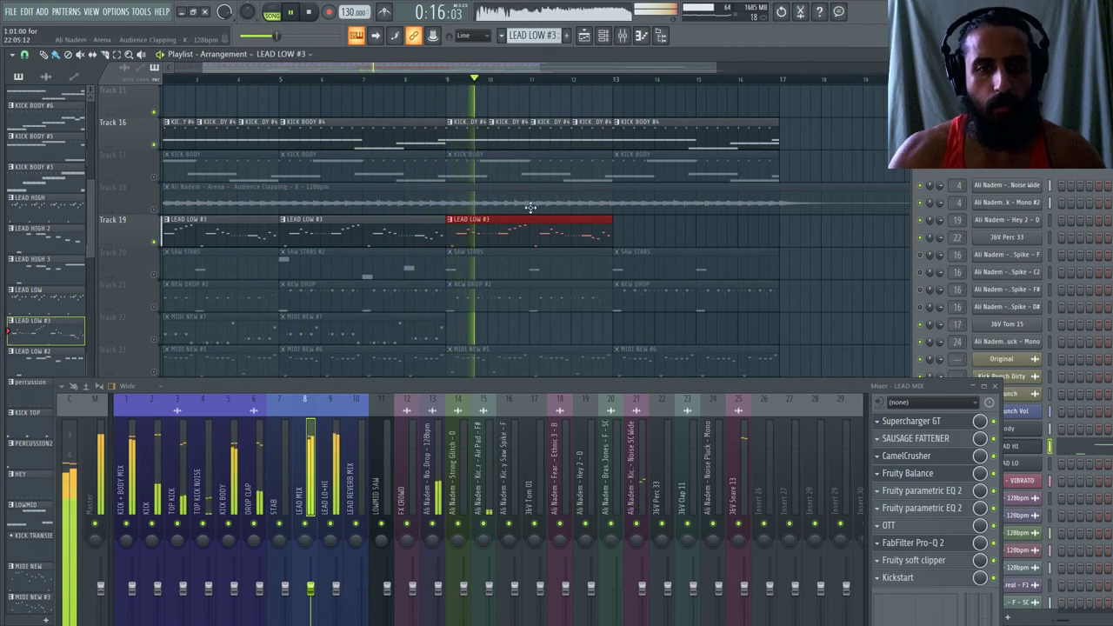
pyautogui.scroll(1, 529, 207)
pyautogui.click(621, 261)
# Check the kick and body tracks above the extended LEAD LOW #3 part and restart playback from the beginning.
pyautogui.scroll(7, 617, 257)
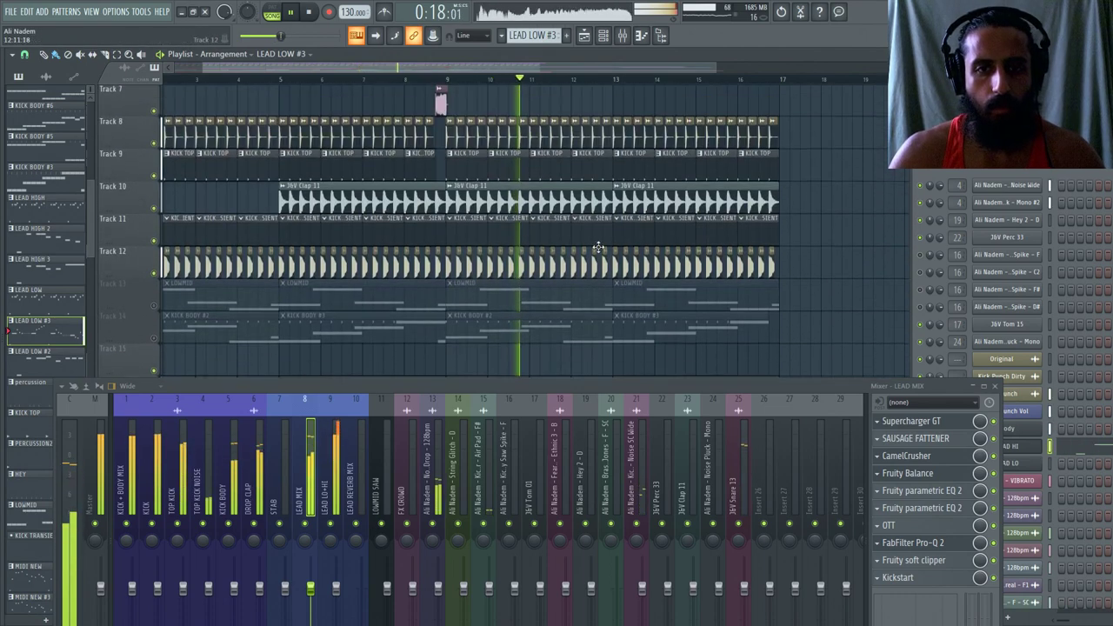
pyautogui.scroll(-7, 599, 248)
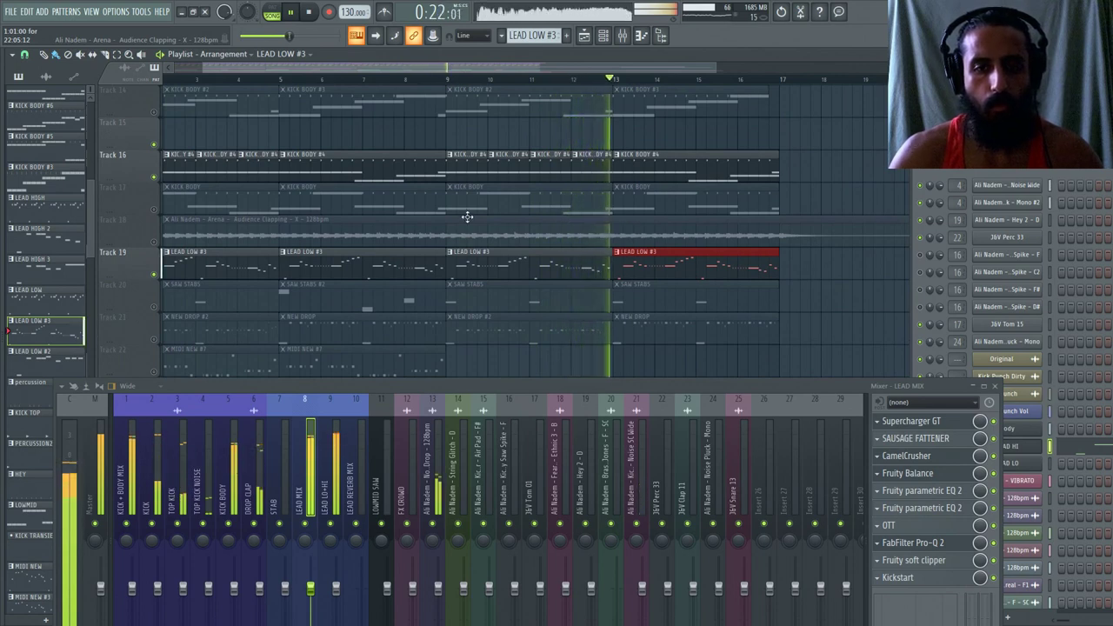
pyautogui.hscroll(2, 522, 178)
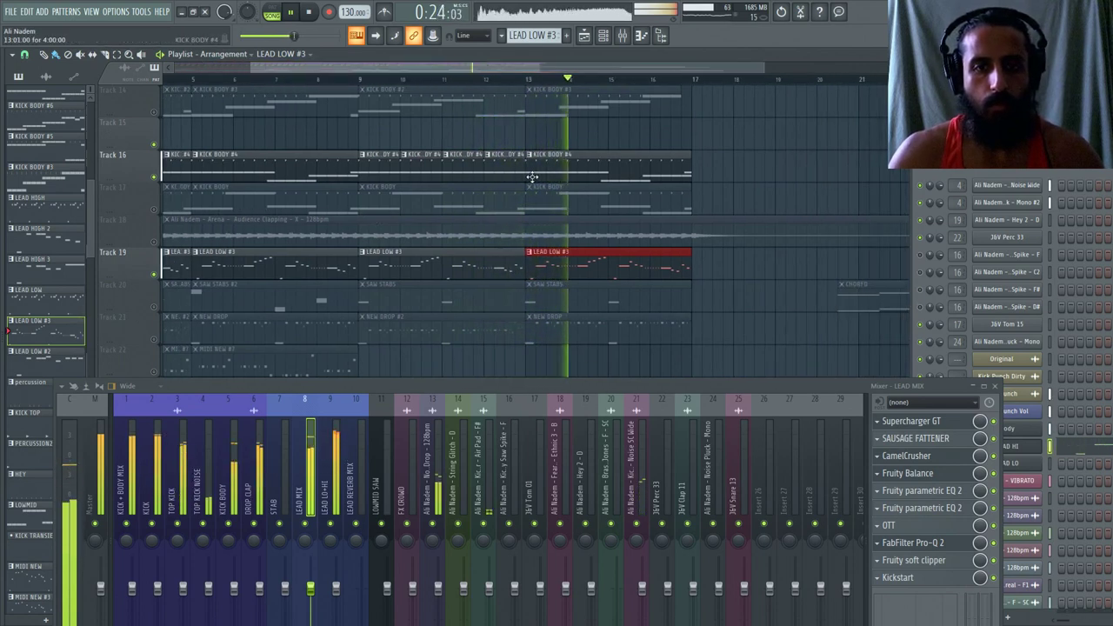
pyautogui.press('space')
pyautogui.press('space')
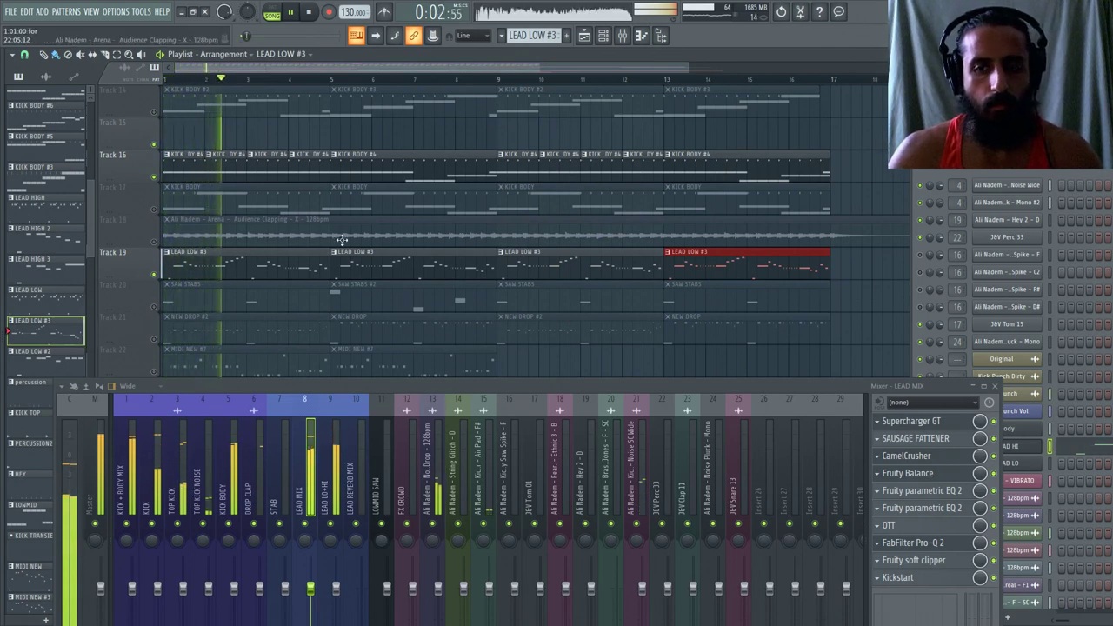
# Inspect the last Fruity parametric EQ 2 on the LEAD LO+HI mixer track and close it.
pyautogui.click(330, 460)
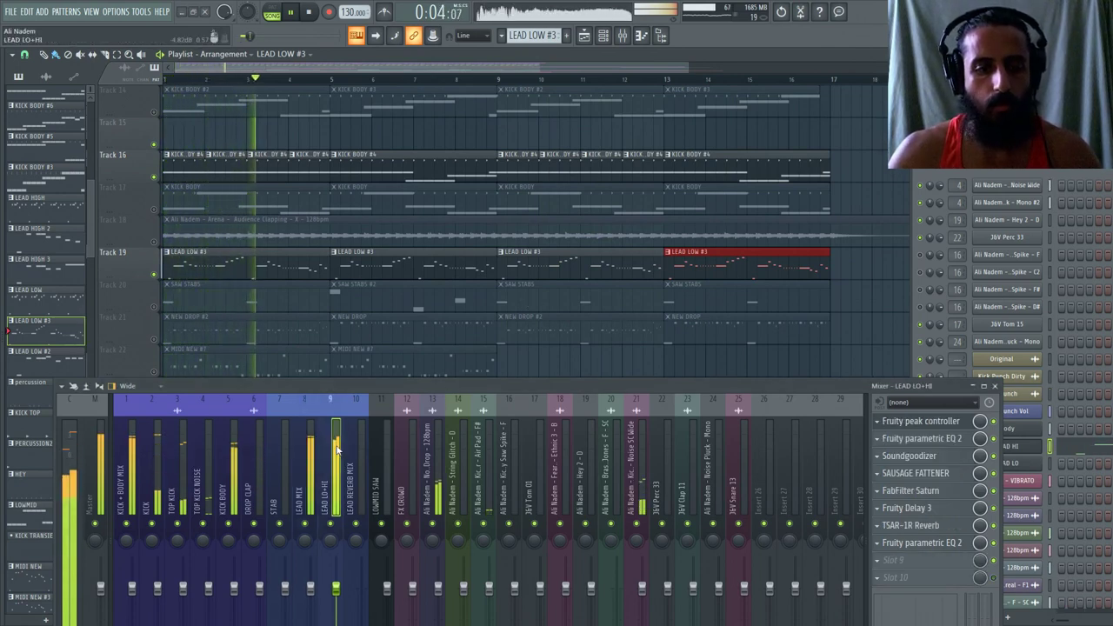
pyautogui.click(911, 541)
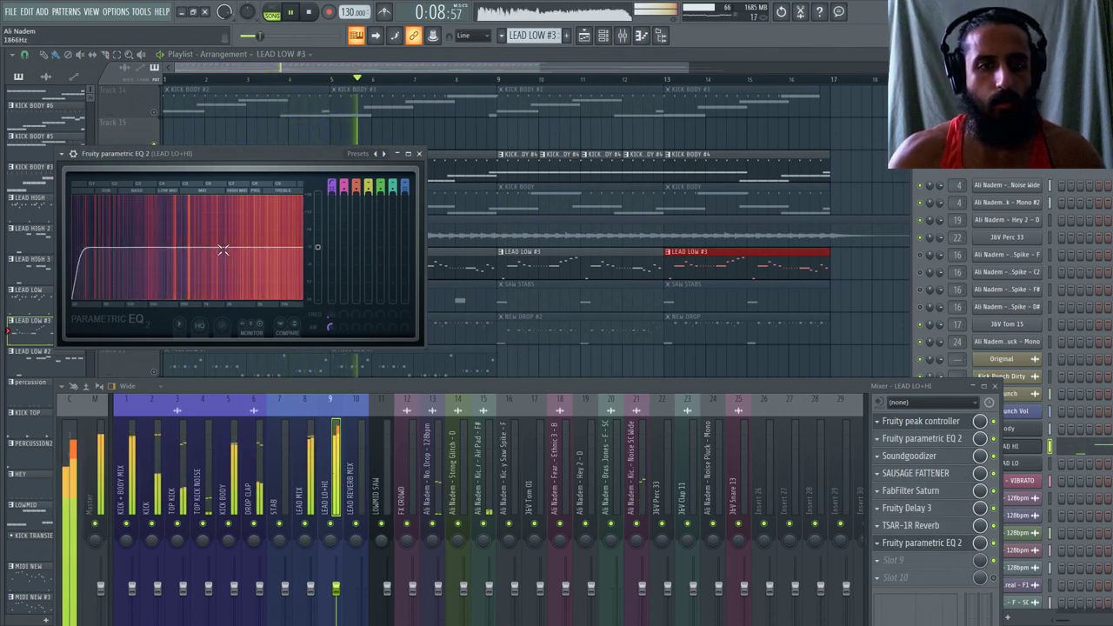
pyautogui.click(419, 155)
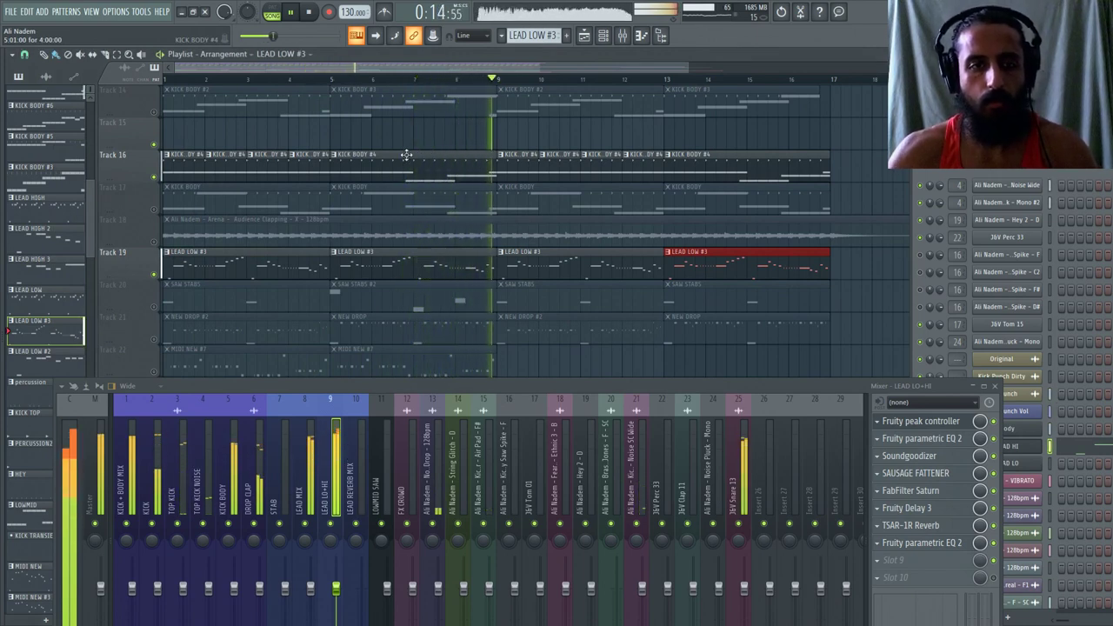
# Try one full-length KICK BODY #4 clip at bar 1 of Track 16 in place of the four short clips, and undo it.
pyautogui.click(412, 161)
pyautogui.rightClick(203, 165)
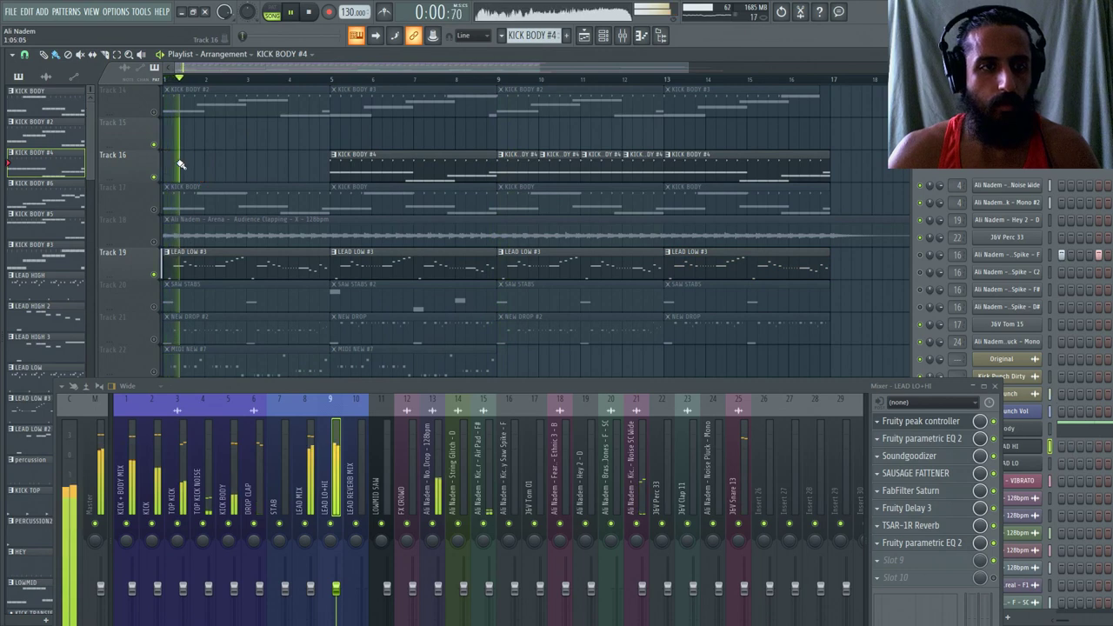
pyautogui.click(181, 165)
pyautogui.scroll(3, 166, 162)
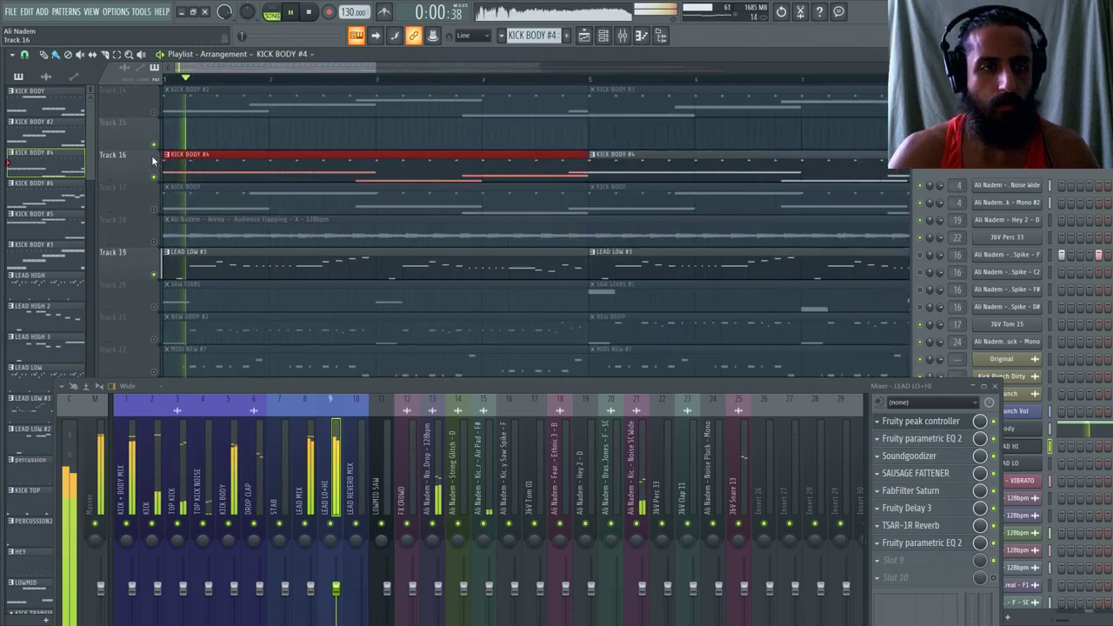
pyautogui.scroll(-2, 153, 161)
pyautogui.scroll(-1, 157, 168)
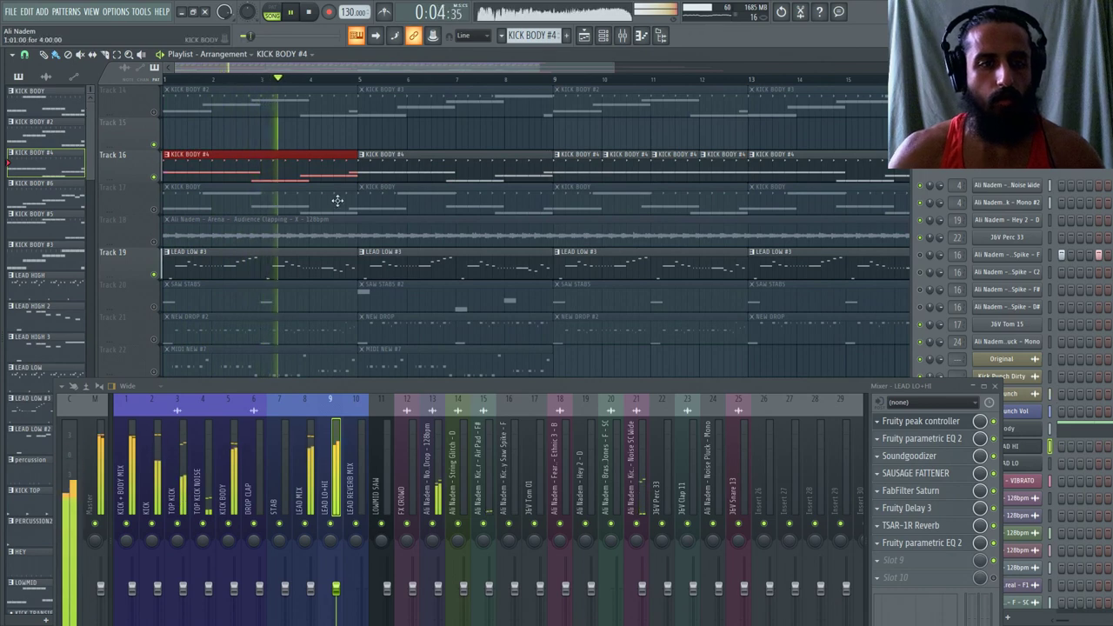
pyautogui.hotkey('ctrl', 'z')
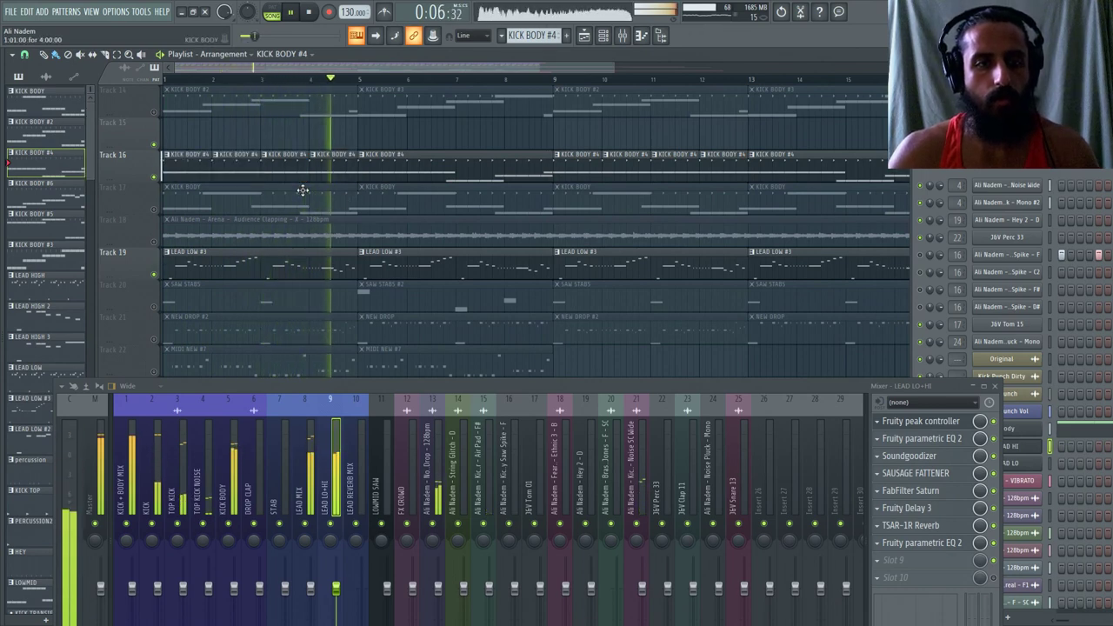
# Mute the LEAD LOW #3 part on Track 19 and play the opening without it.
pyautogui.press('space')
pyautogui.scroll(-1, 206, 278)
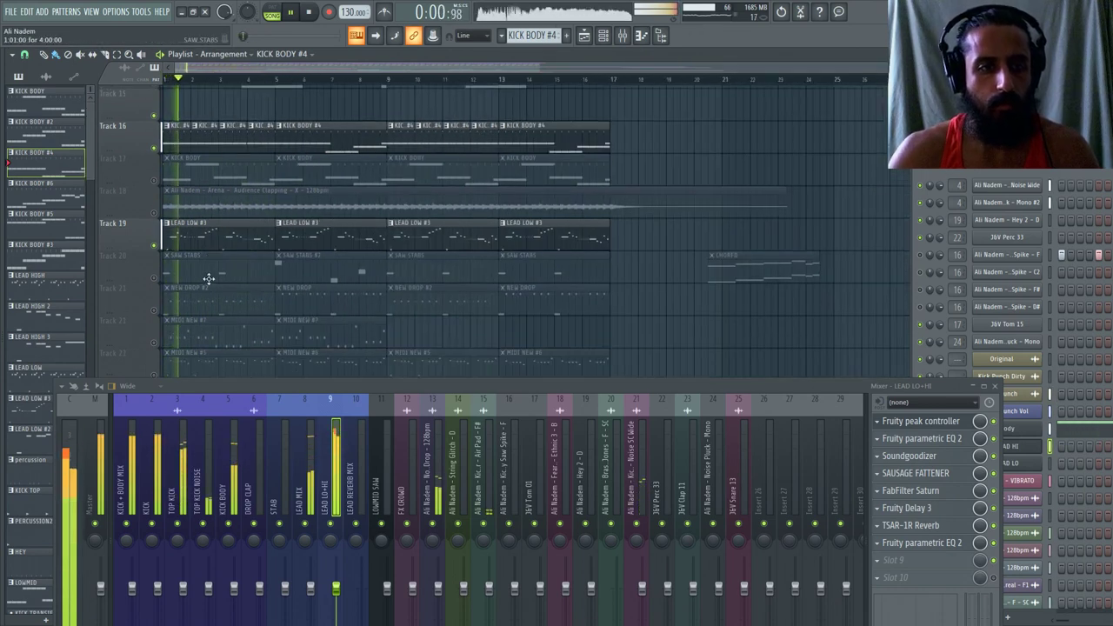
pyautogui.click(155, 240)
pyautogui.press('space')
pyautogui.press('space')
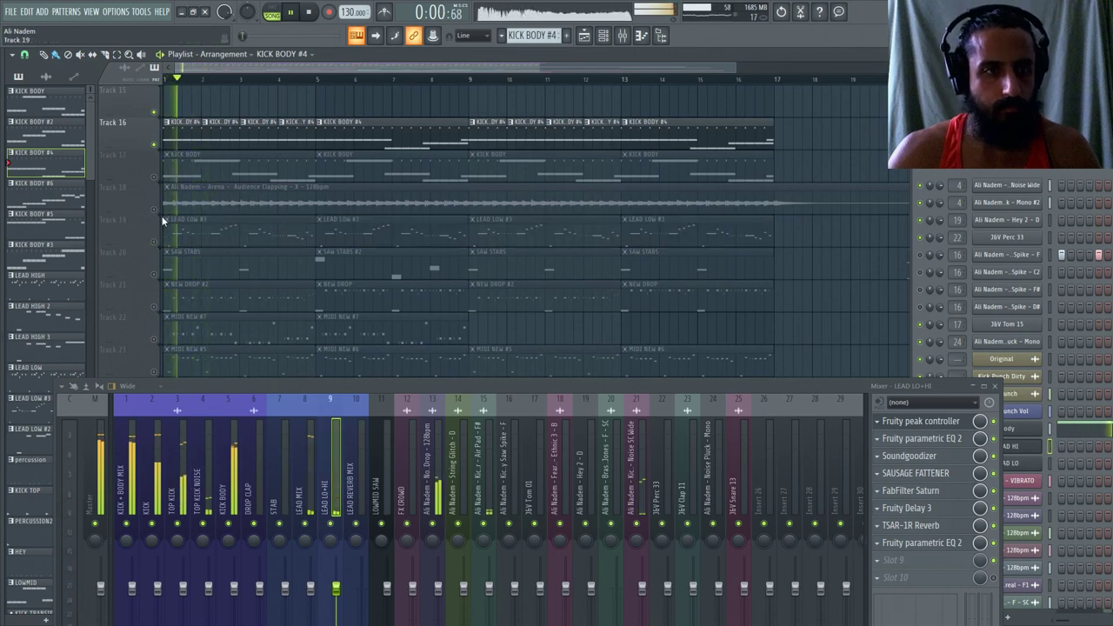
pyautogui.press('space')
# Unmute the NEW DROP clips on Track 21 and restart playback.
pyautogui.scroll(3, 155, 205)
pyautogui.scroll(-5, 160, 208)
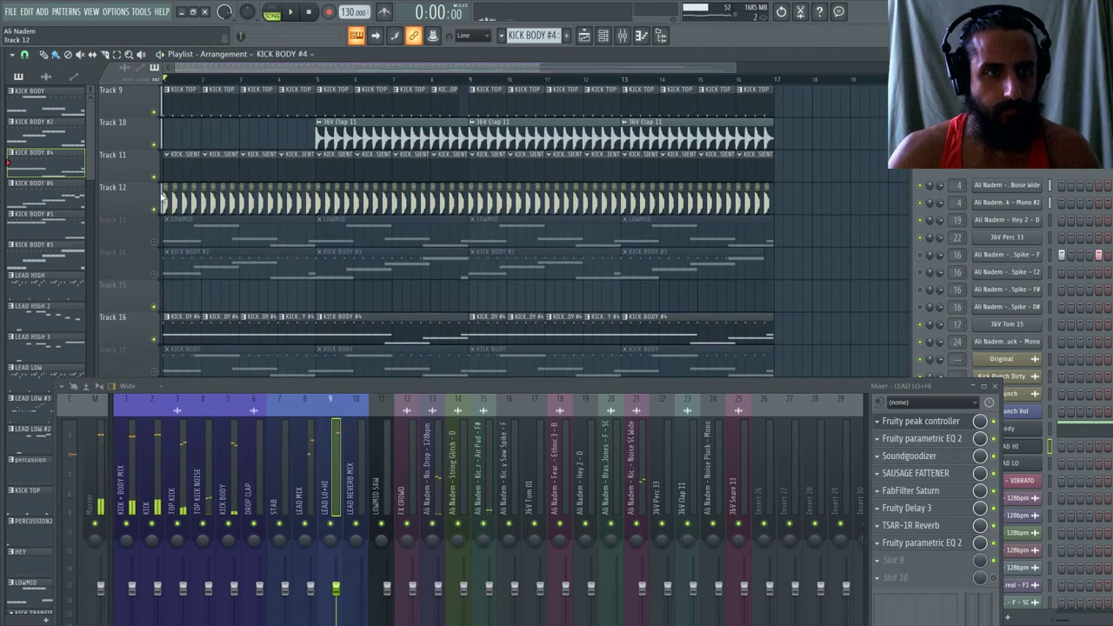
pyautogui.click(161, 243)
pyautogui.press('space')
pyautogui.press('space')
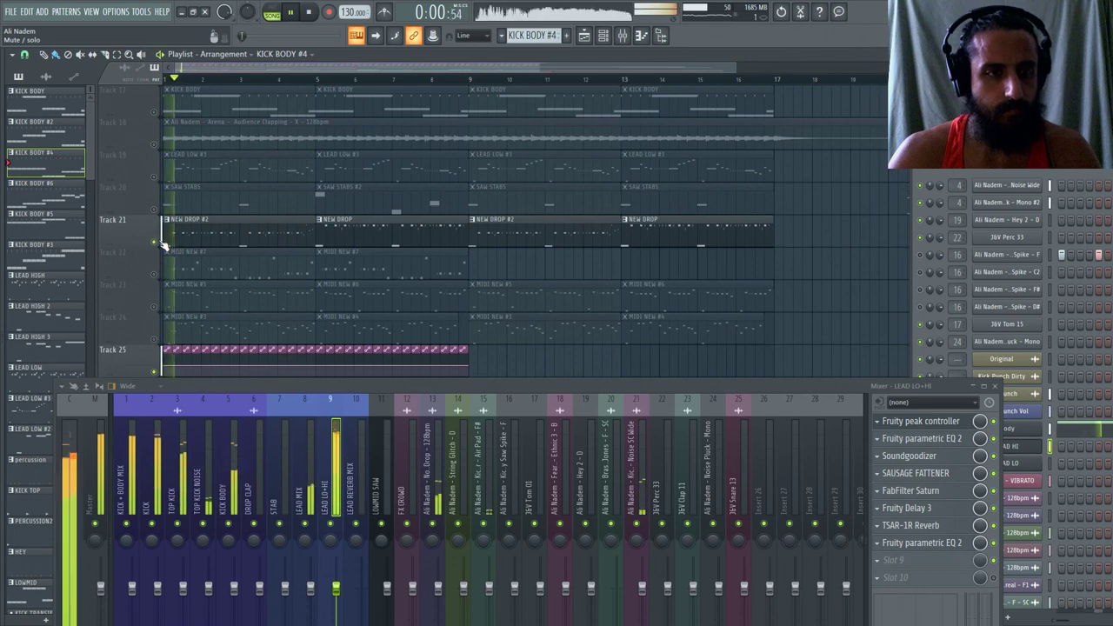
# Find the Massive channel at the end of the channel rack and open its synth while restarting playback.
pyautogui.scroll(4, 160, 243)
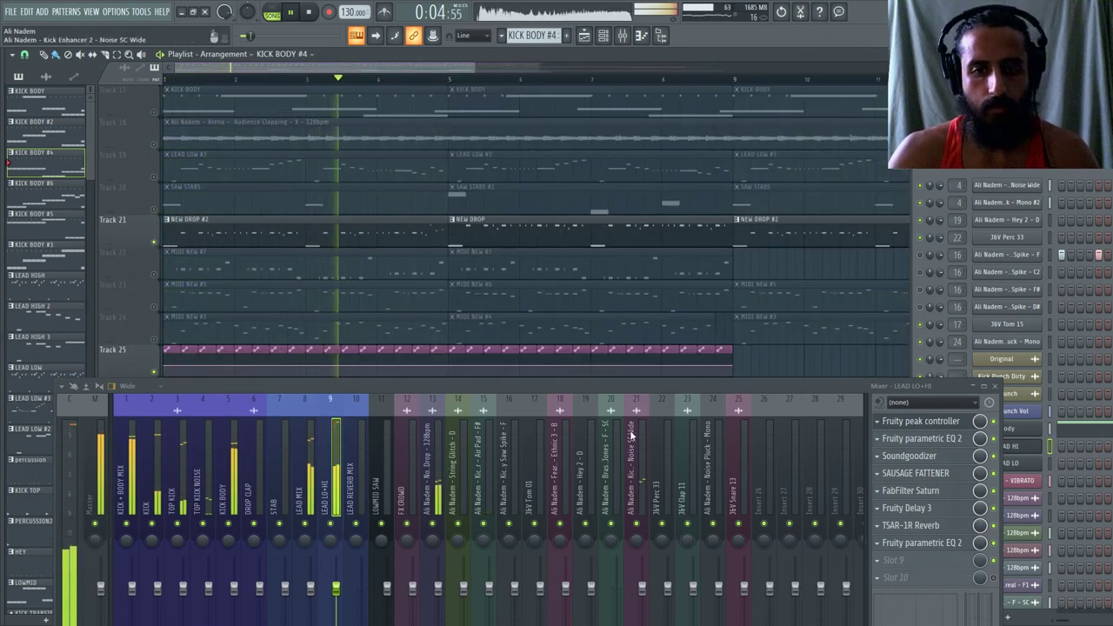
pyautogui.click(910, 232)
pyautogui.scroll(-6, 887, 313)
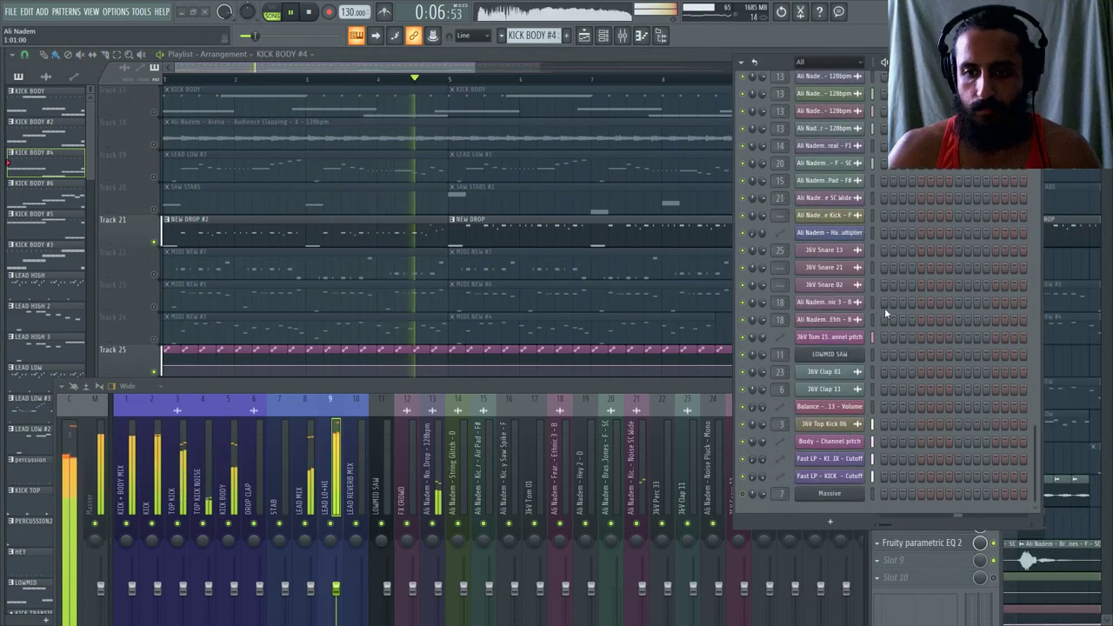
pyautogui.press('space')
pyautogui.press('space')
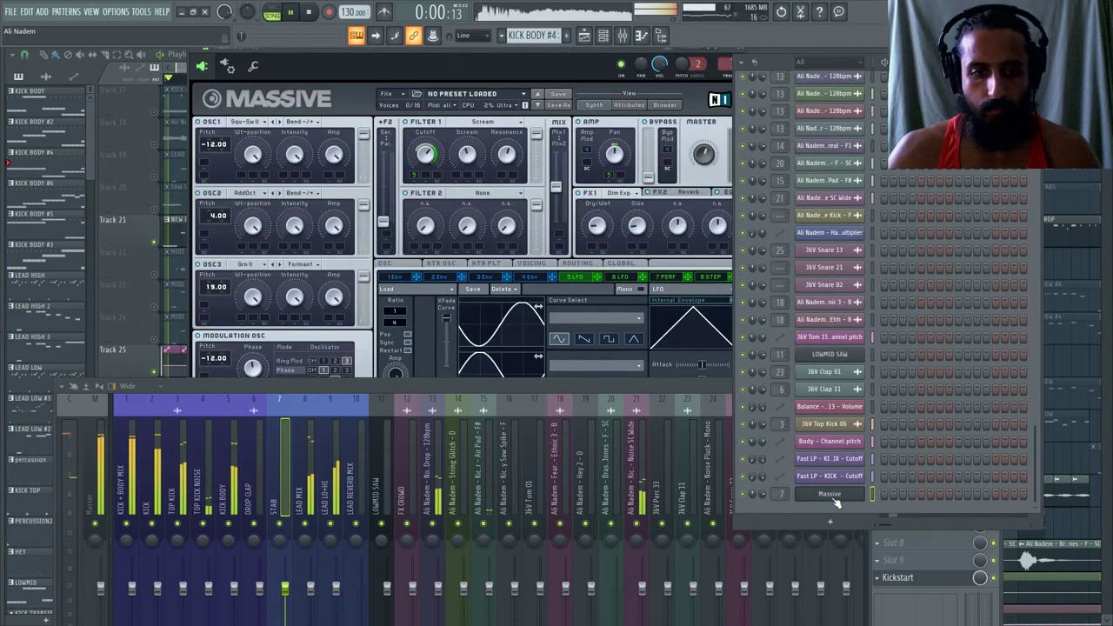
pyautogui.click(829, 494)
pyautogui.click(829, 494)
# Unmute the SAW STABS on Track 20 and hide the mixer.
pyautogui.click(693, 445)
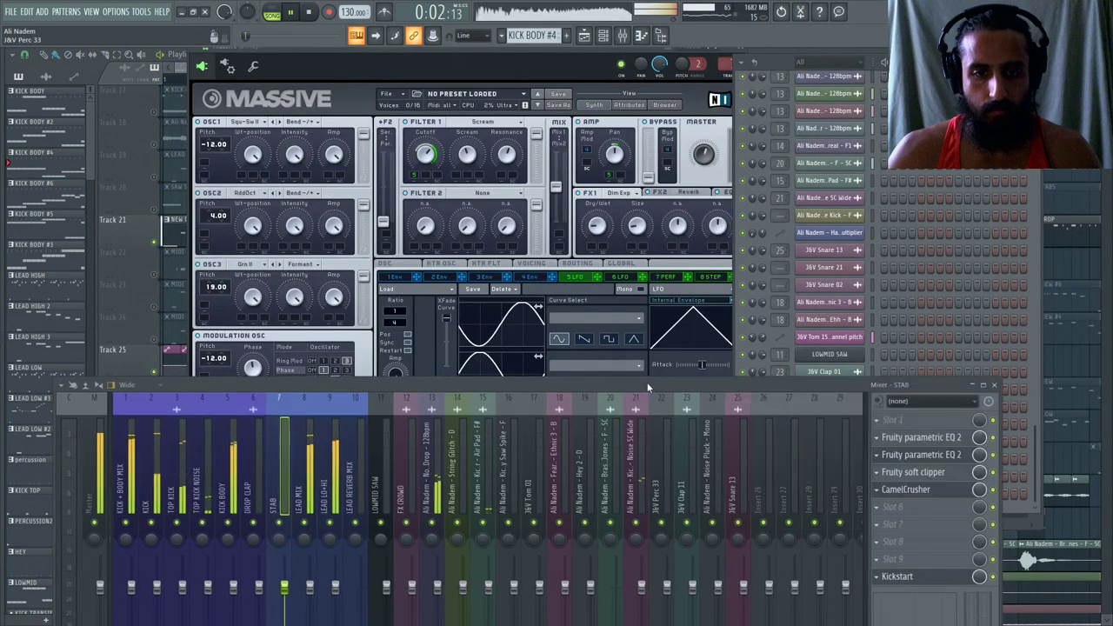
pyautogui.moveTo(648, 388); pyautogui.dragTo(630, 402)
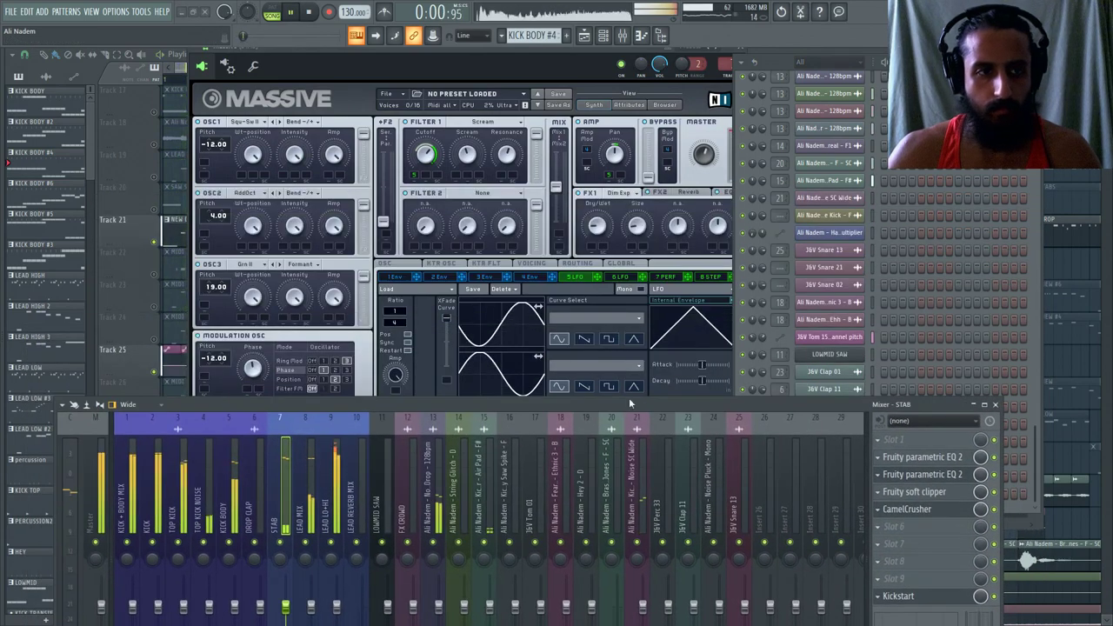
pyautogui.click(171, 219)
pyautogui.scroll(-3, 261, 261)
pyautogui.scroll(2, 287, 235)
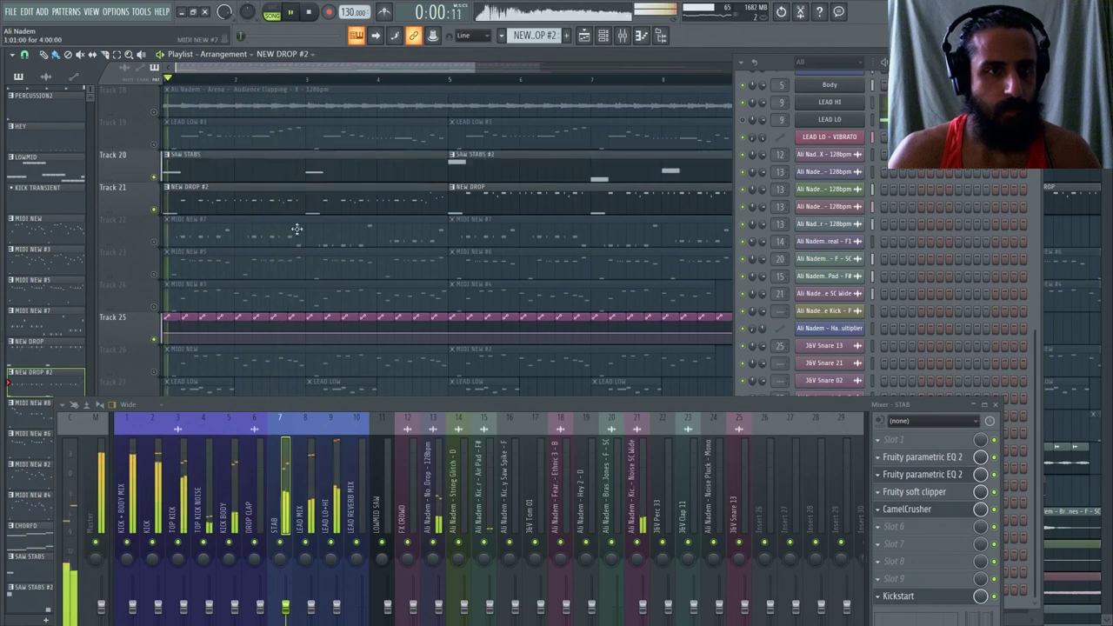
pyautogui.press('F9')
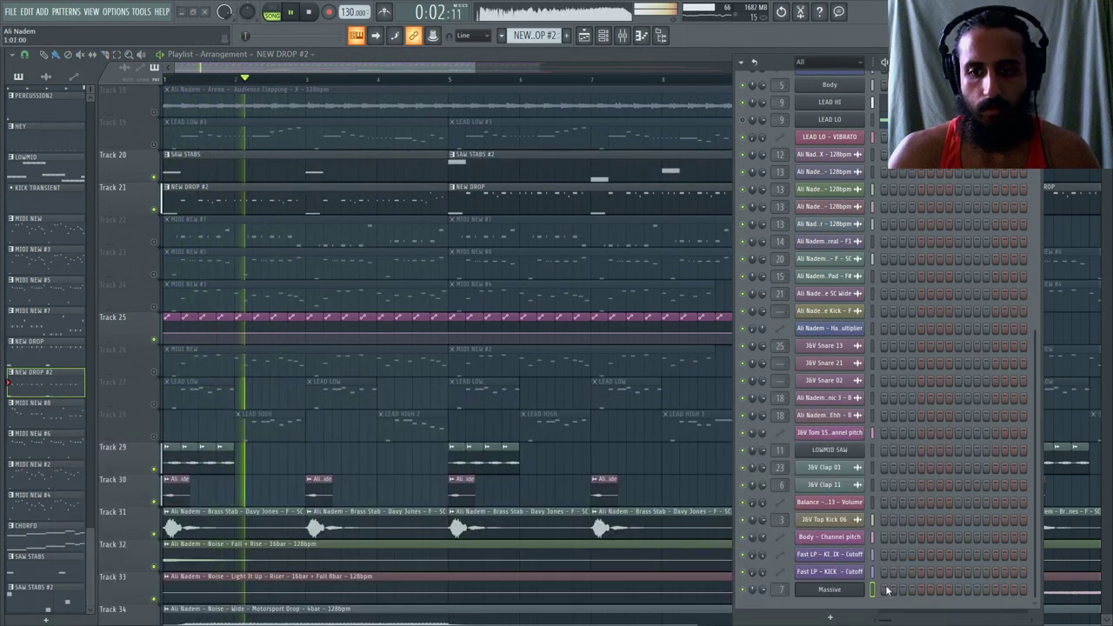
# Open the Massive synth and adjust the upper curve of LFO 5 for the stab sound.
pyautogui.click(829, 589)
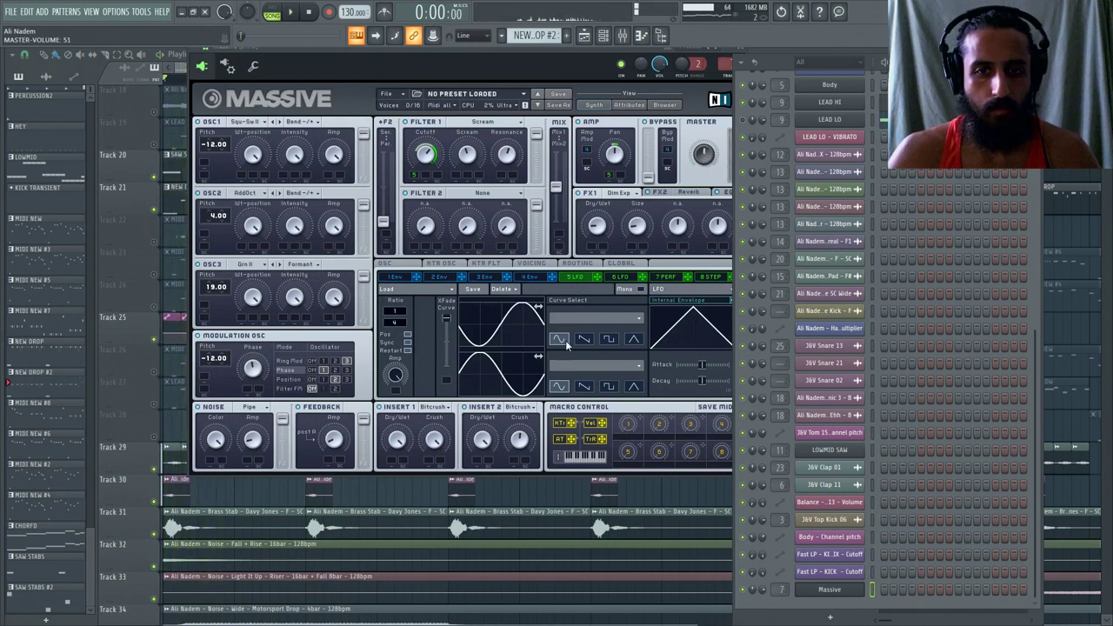
pyautogui.press('space')
pyautogui.click(634, 339)
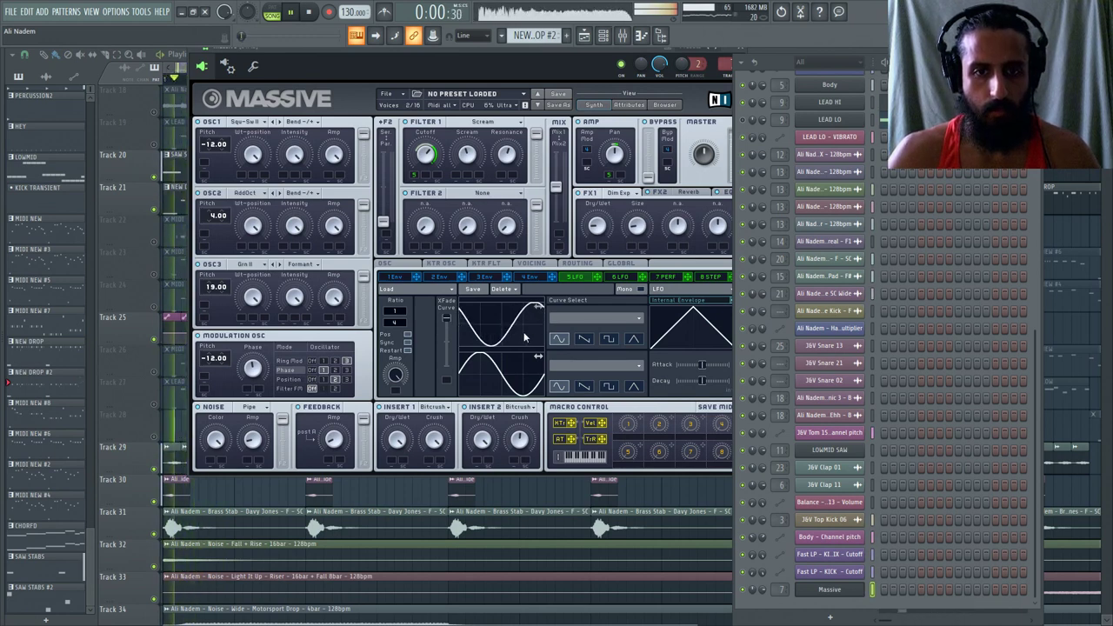
# Restart playback and return to the playlist to check the SAW STABS against the NEW DROP clips.
pyautogui.press('space')
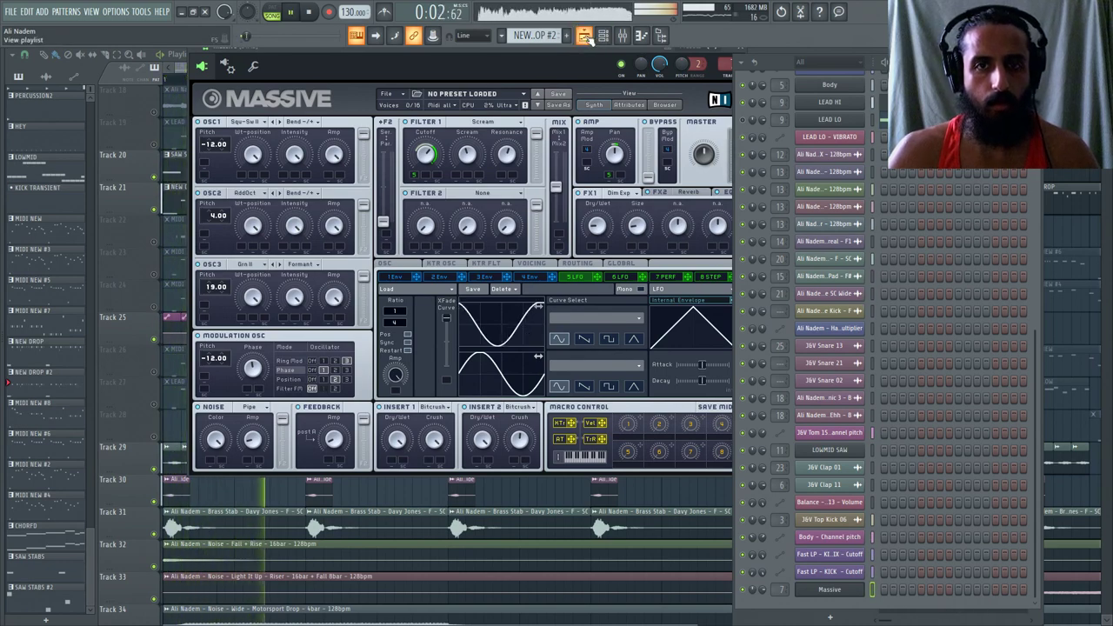
pyautogui.click(587, 37)
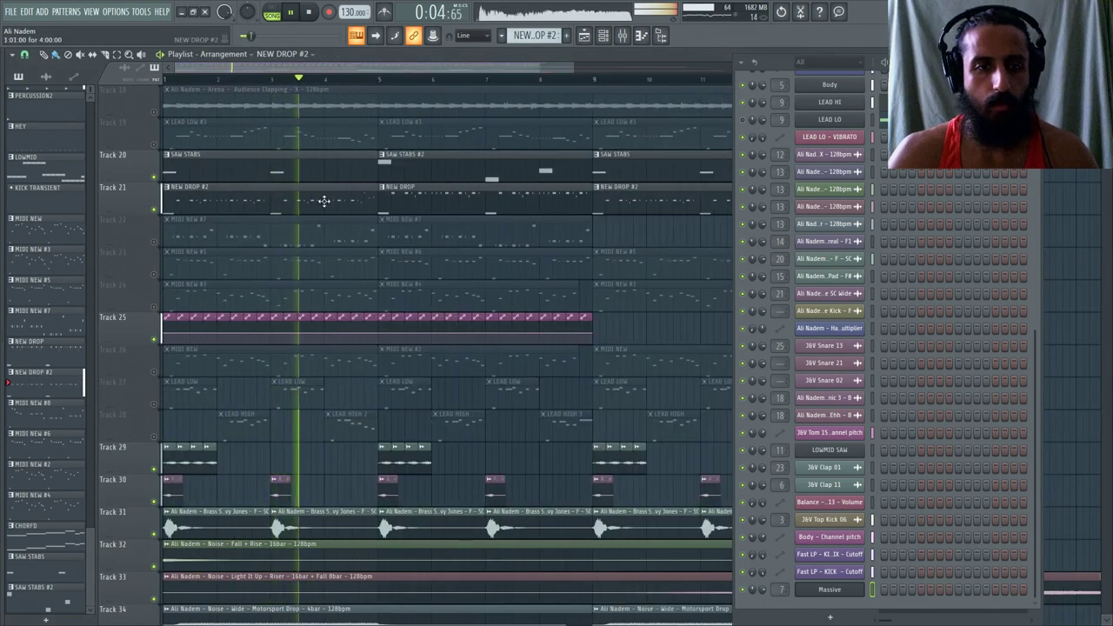
pyautogui.scroll(-1, 312, 192)
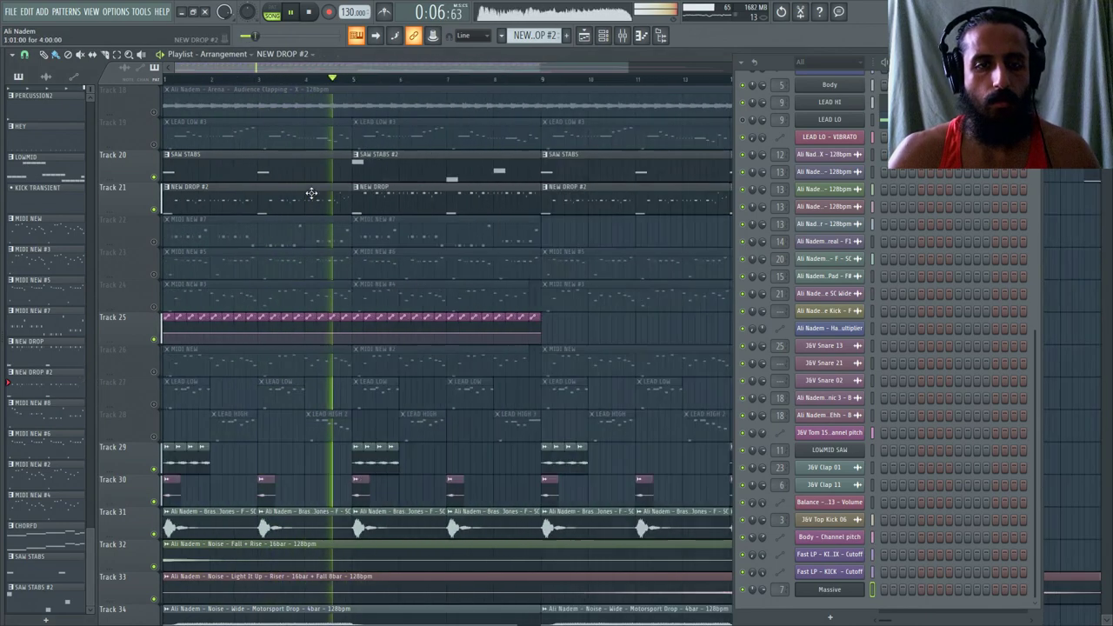
# Play through the drop and examine how the kick, clap, SAW STABS and NEW DROP clips line up across the arrangement.
pyautogui.scroll(-1, 311, 192)
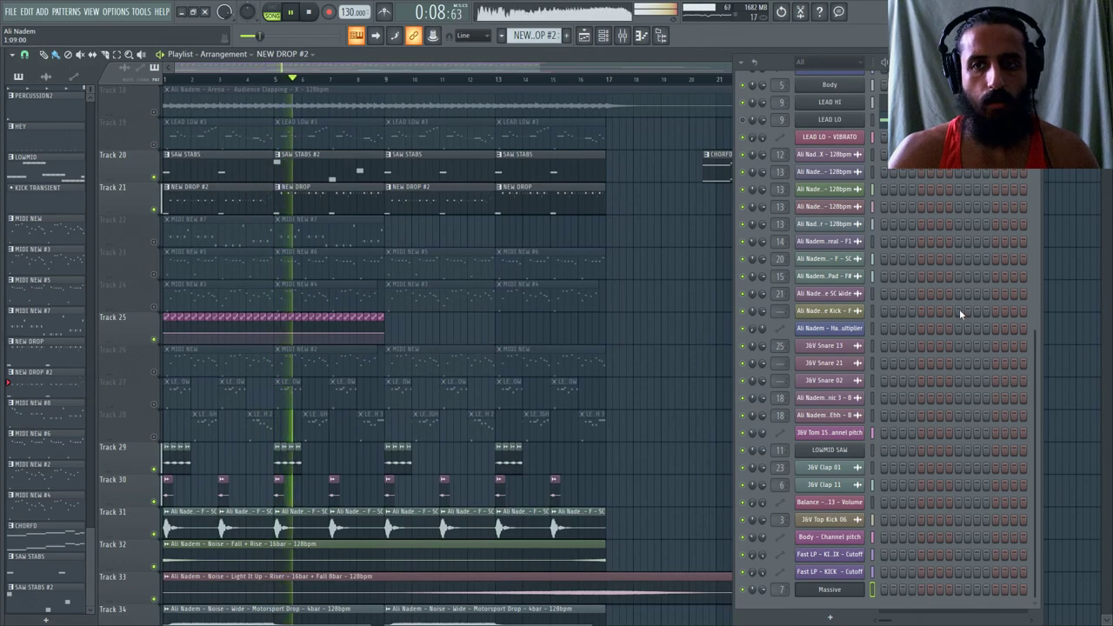
pyautogui.scroll(6, 961, 311)
pyautogui.scroll(4, 370, 176)
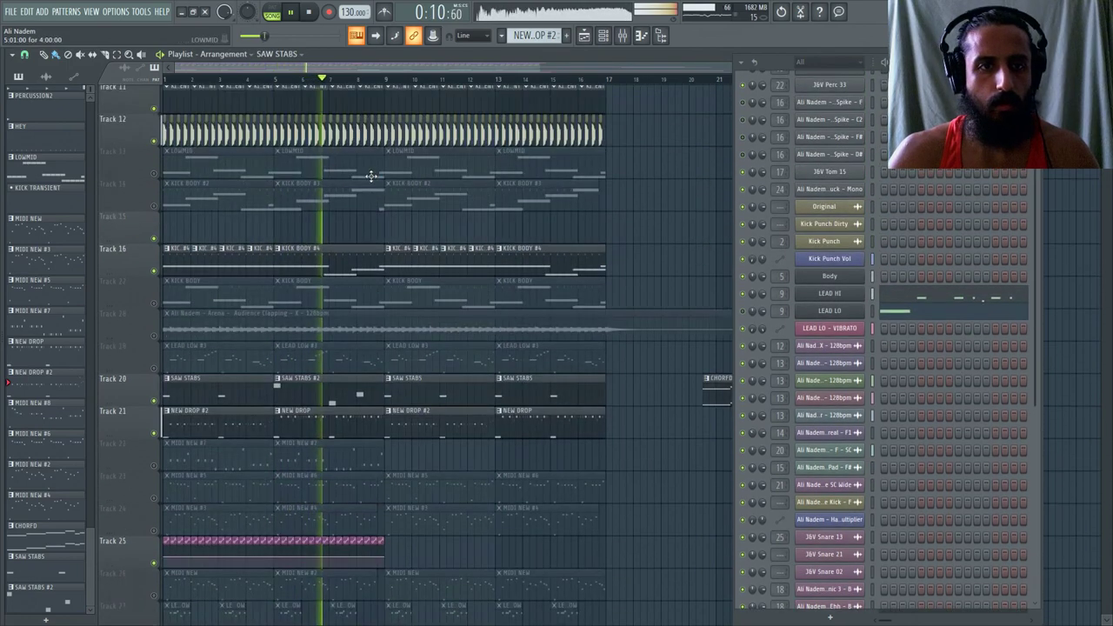
pyautogui.scroll(5, 370, 177)
pyautogui.scroll(2, 338, 188)
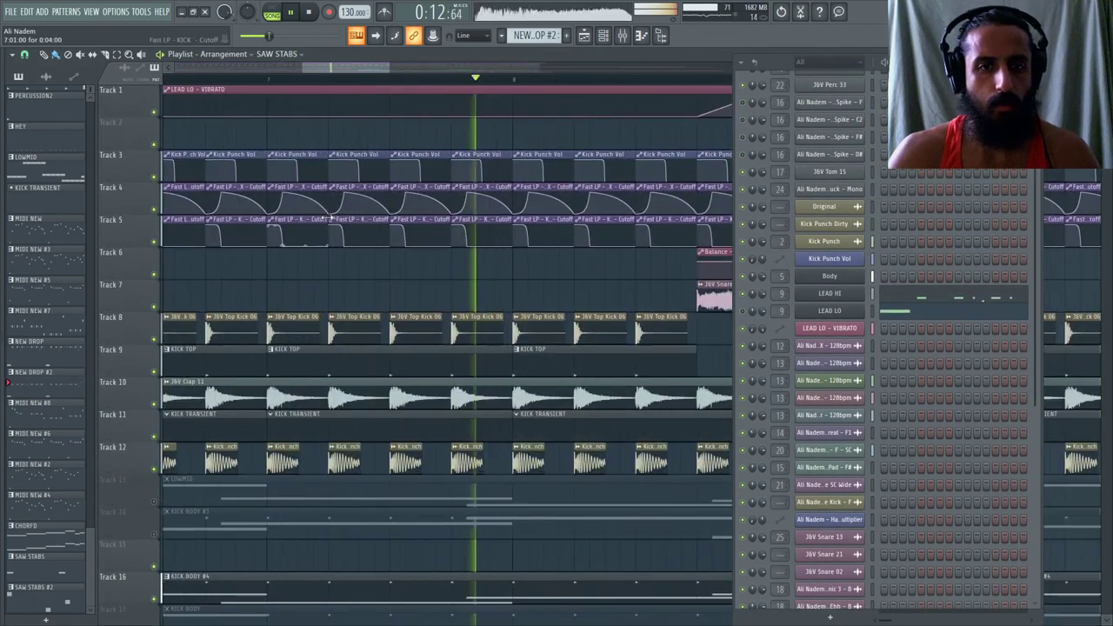
pyautogui.scroll(-1, 328, 220)
pyautogui.scroll(-2, 329, 221)
pyautogui.scroll(-1, 330, 223)
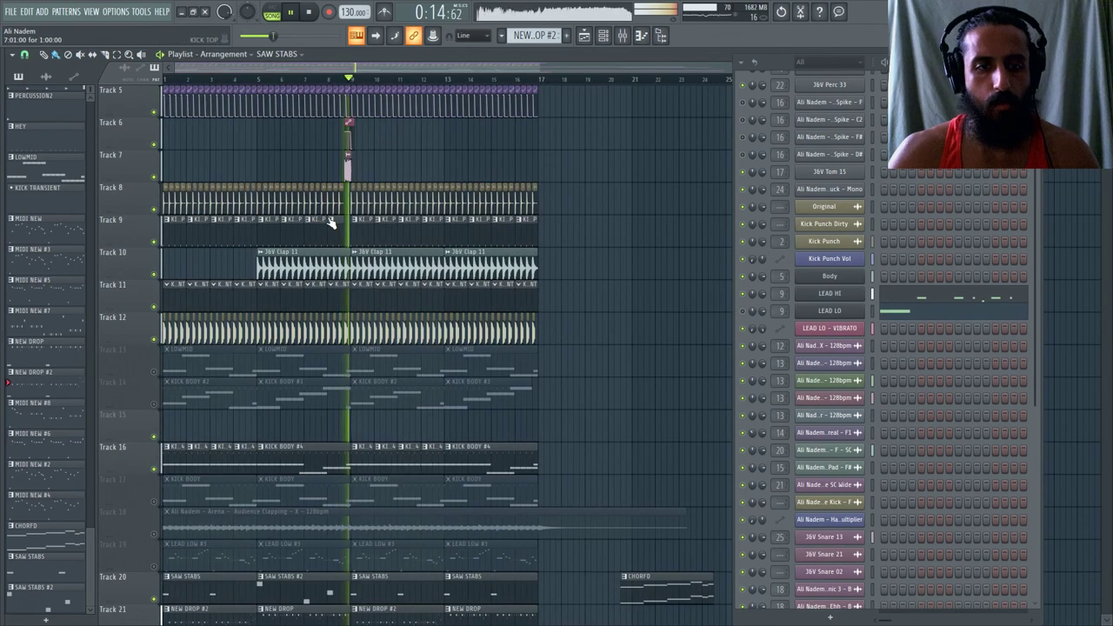
pyautogui.scroll(-3, 332, 221)
pyautogui.scroll(3, 365, 278)
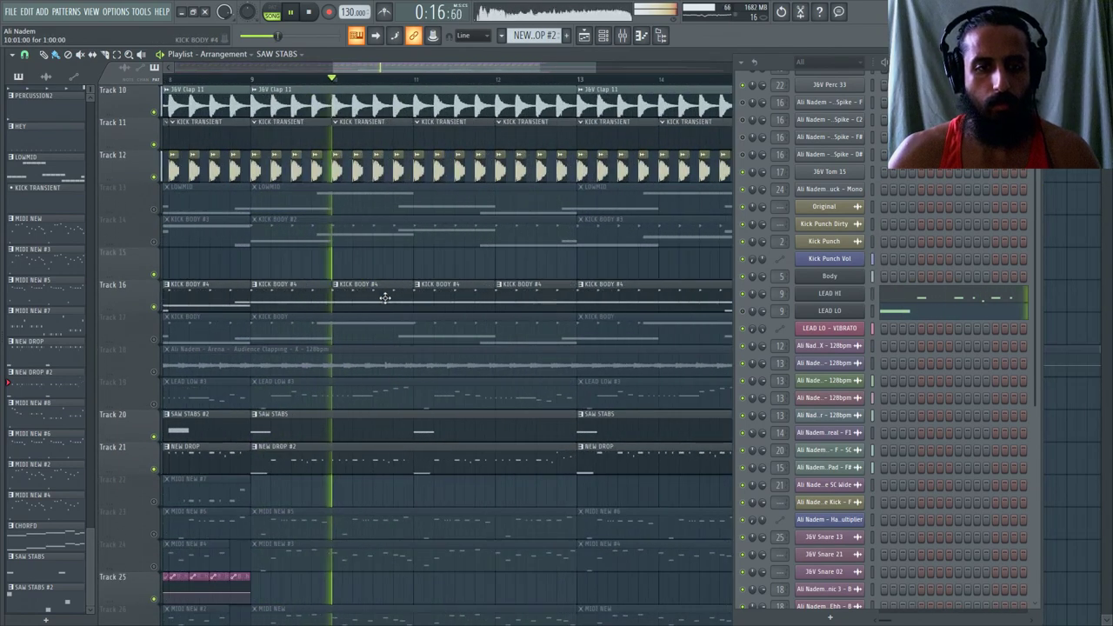
pyautogui.scroll(-2, 374, 293)
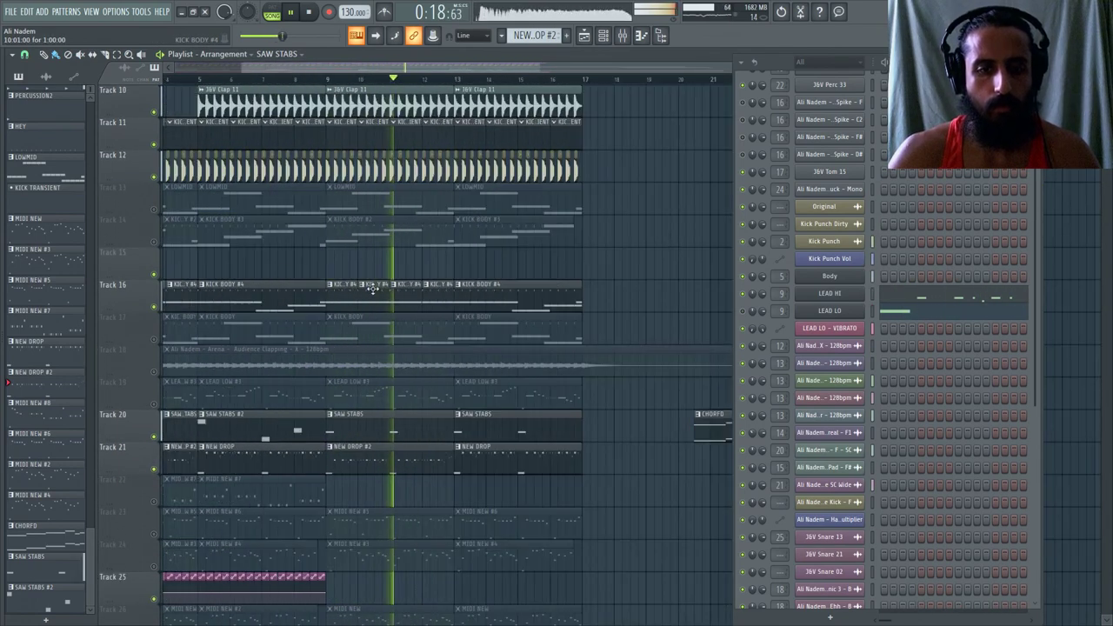
pyautogui.scroll(-3, 374, 292)
pyautogui.scroll(3, 392, 296)
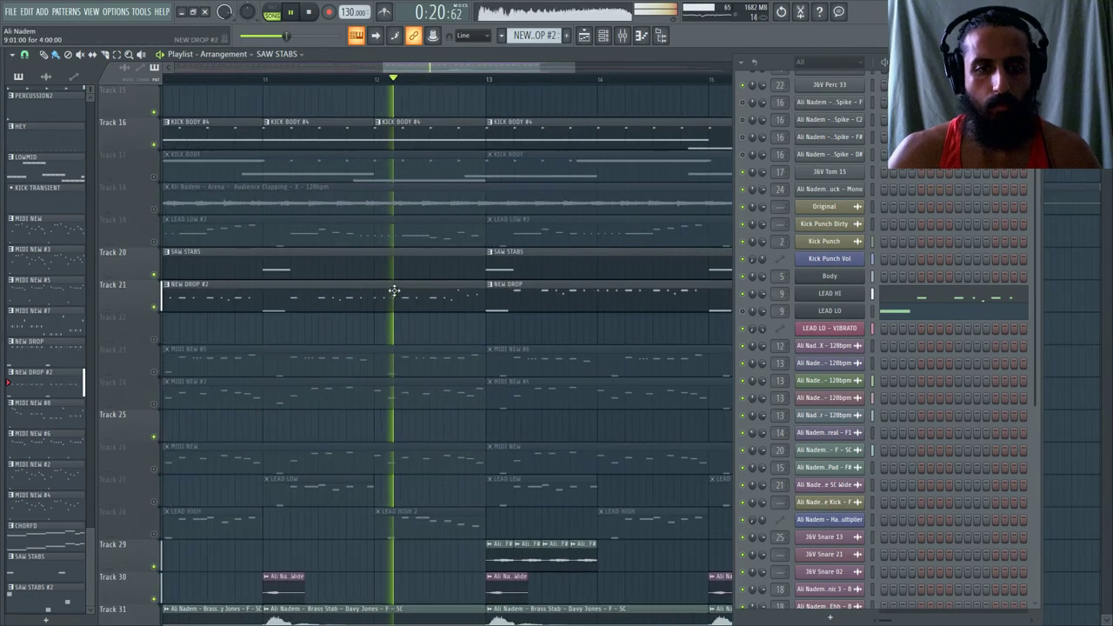
# Open the LEAD HI Massive synth, inspect its FX2 Chorus settings, and return to the full playlist view.
pyautogui.scroll(2, 954, 323)
pyautogui.click(837, 329)
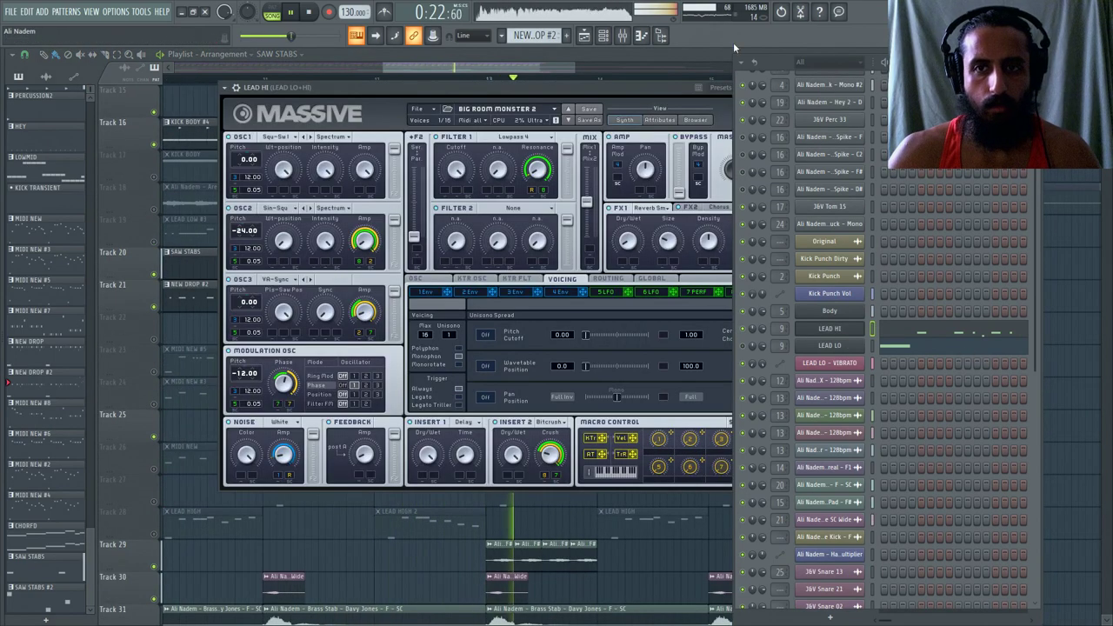
pyautogui.click(603, 35)
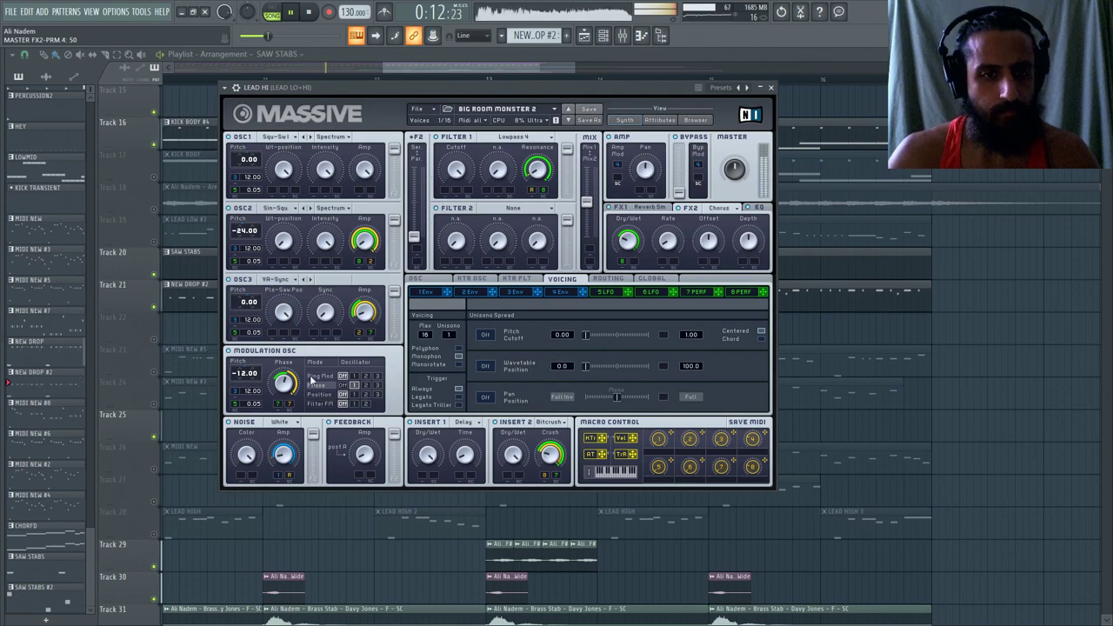
pyautogui.click(476, 68)
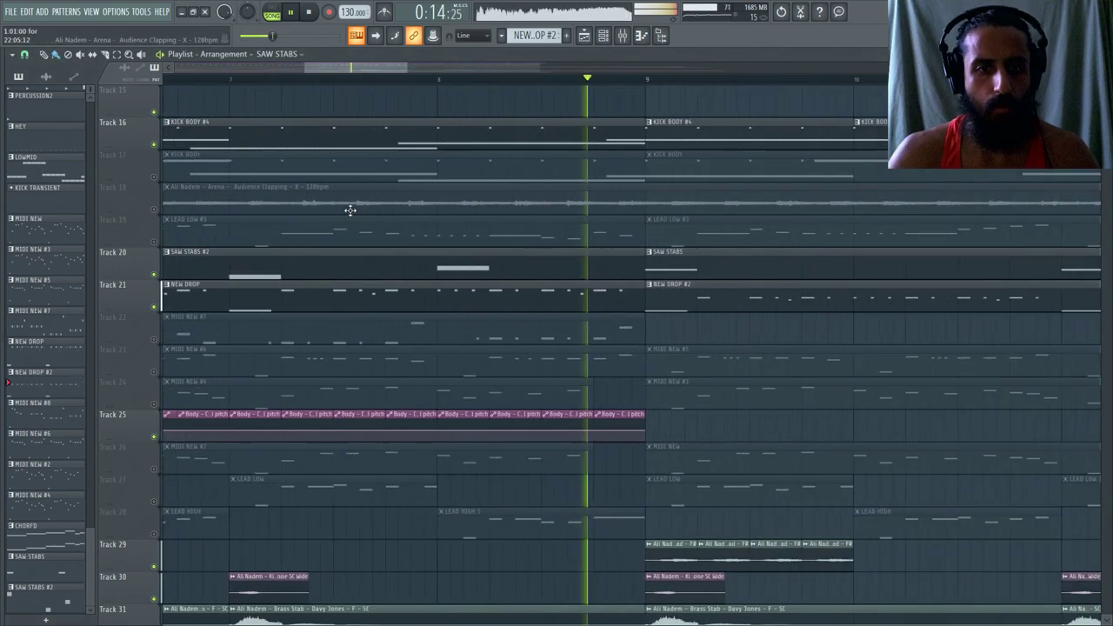
# Restart the drop and shorten the KICK TOP clip on Track 9 so it ends one beat before bar 5.
pyautogui.click(166, 80)
pyautogui.scroll(-3, 196, 200)
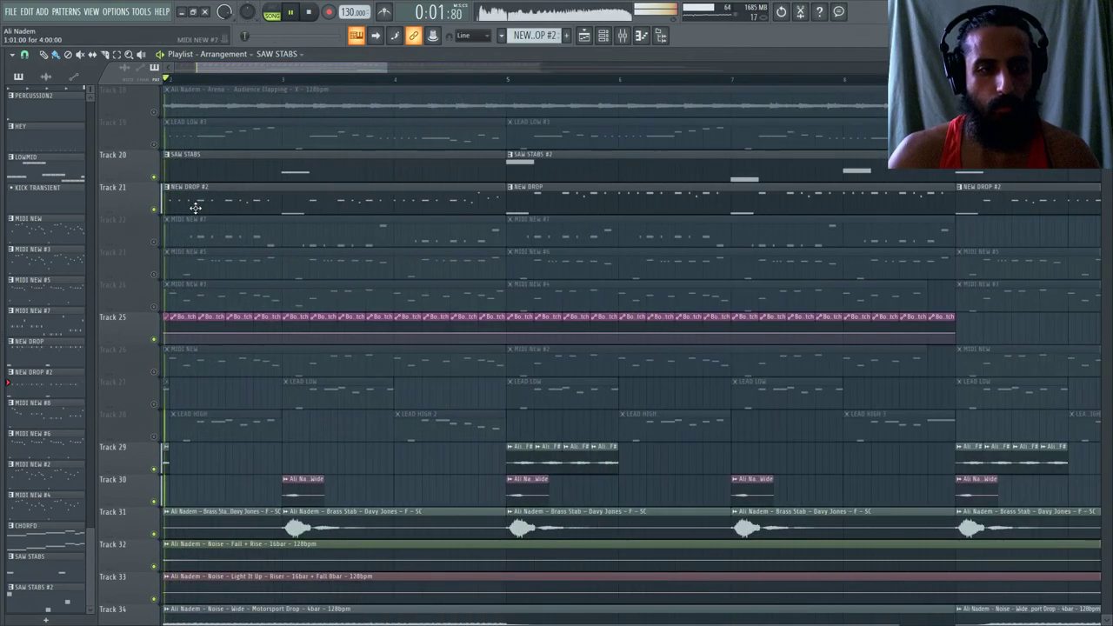
pyautogui.scroll(-3, 203, 240)
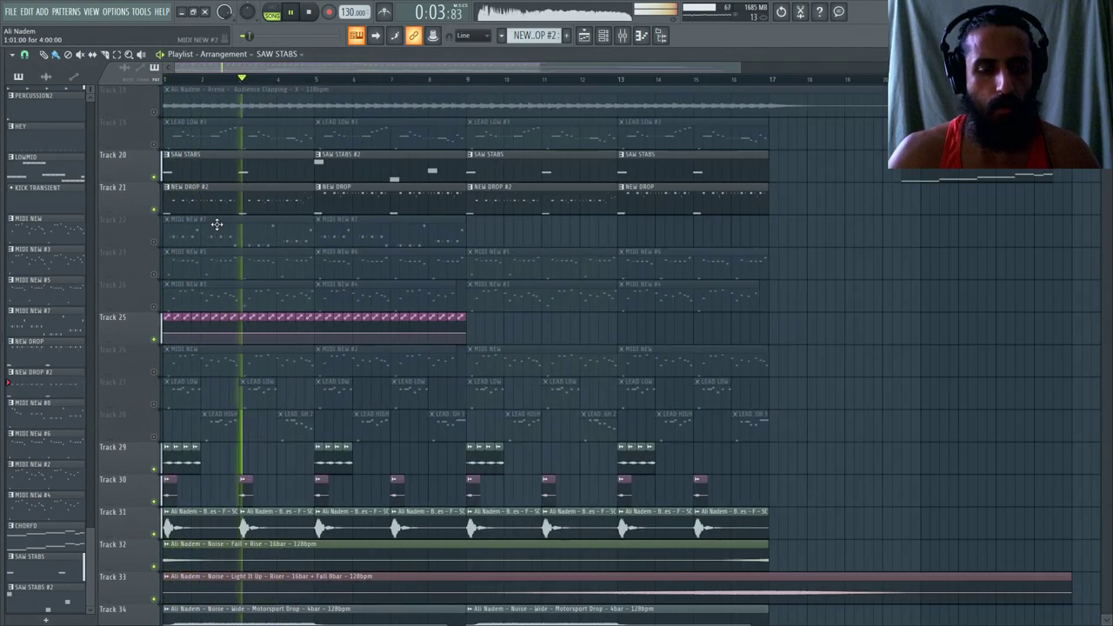
pyautogui.scroll(3, 216, 225)
pyautogui.scroll(4, 157, 232)
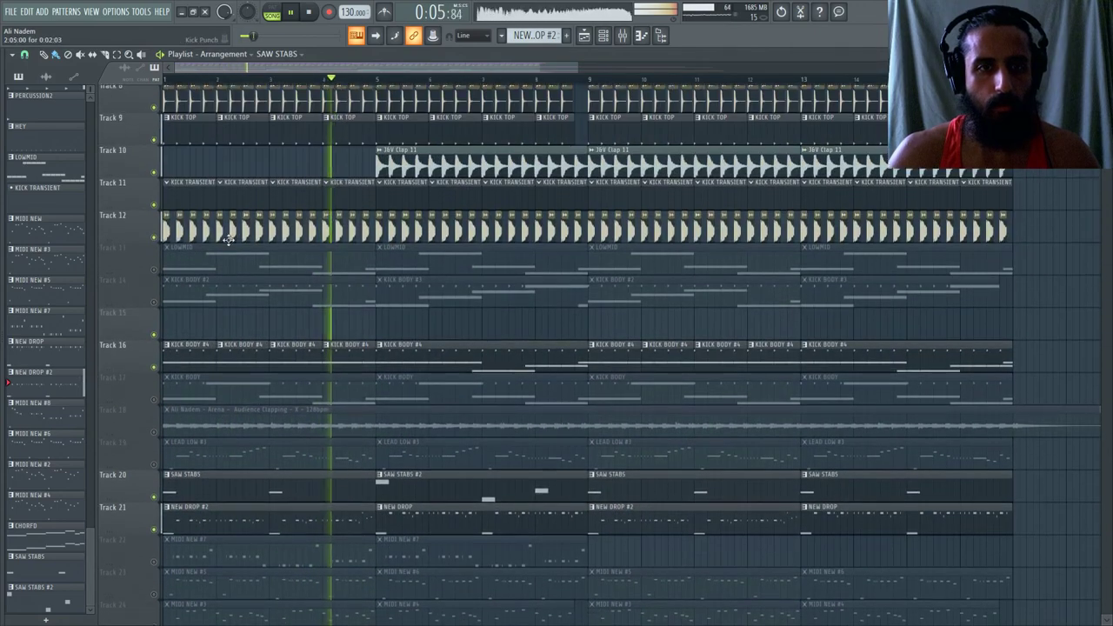
pyautogui.scroll(2, 405, 238)
pyautogui.press('space')
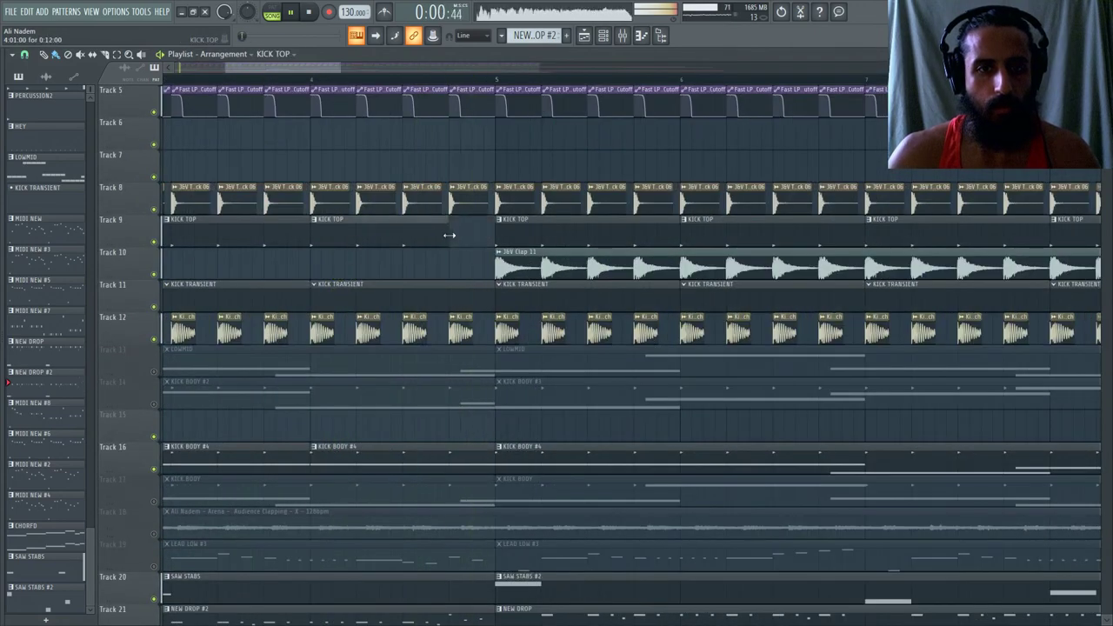
# Delete the last J&V Top Kick 06 clip on Track 8 and the last kick punch clip on Track 12 before bar 5.
pyautogui.scroll(3, 466, 208)
pyautogui.click(348, 76)
pyautogui.scroll(-3, 447, 311)
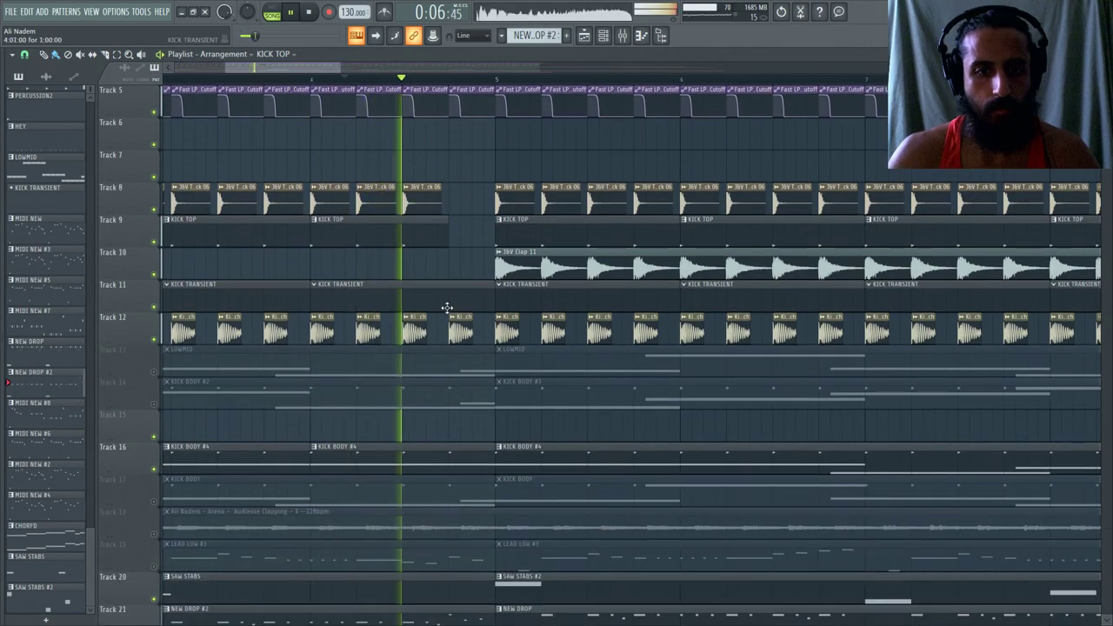
pyautogui.scroll(-6, 454, 329)
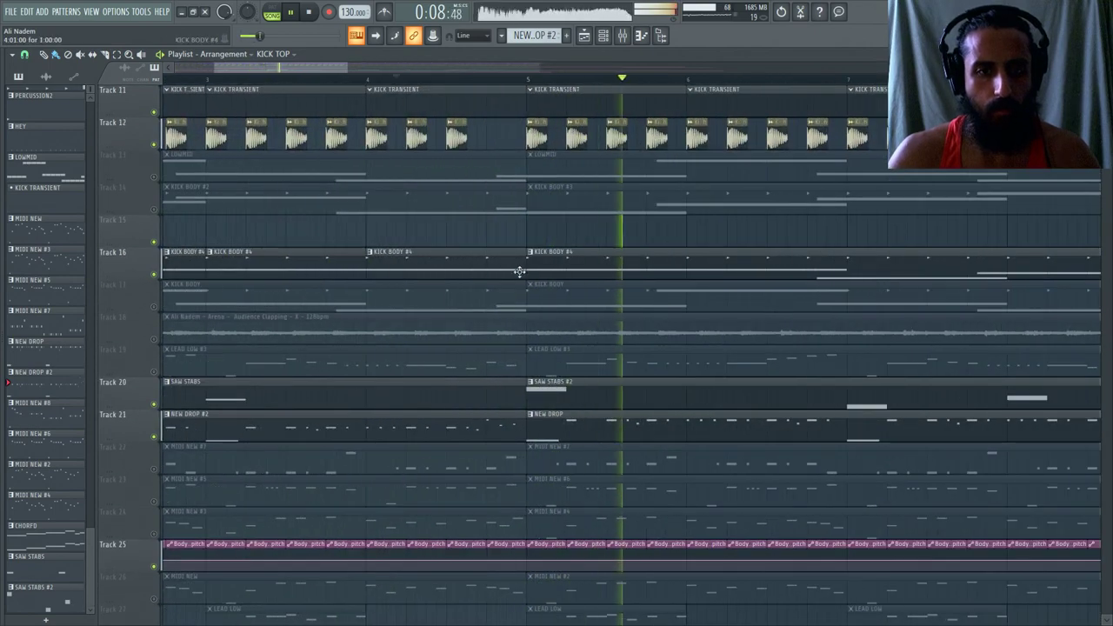
# Shorten the KICK BODY #4 clip on Track 16 to end one beat before bar 5 and listen to the gap.
pyautogui.scroll(-3, 385, 255)
pyautogui.scroll(-4, 261, 248)
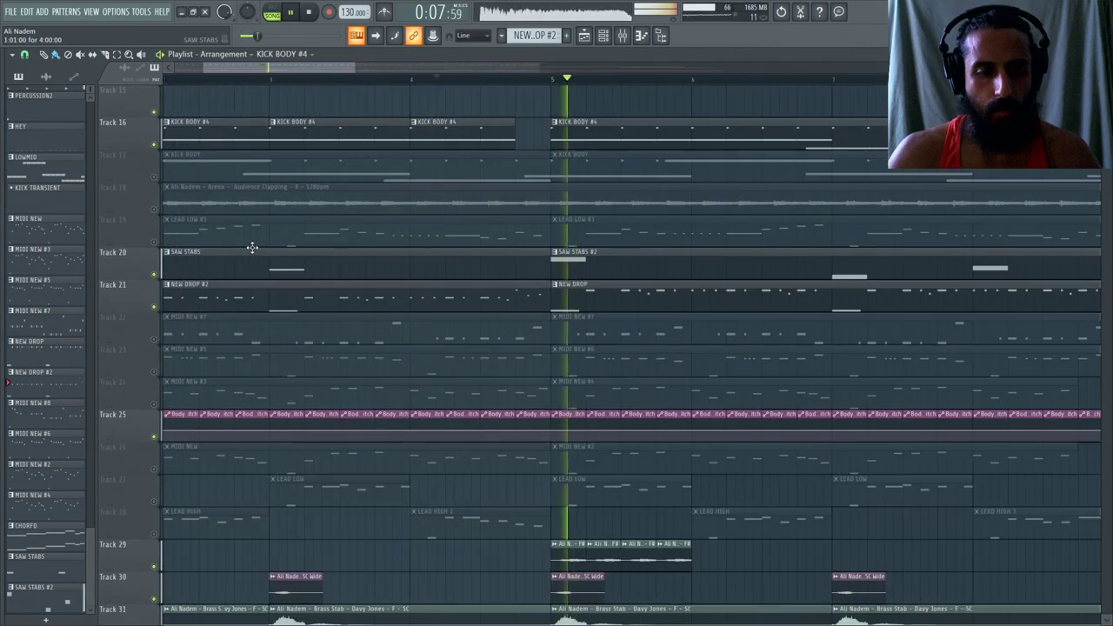
pyautogui.scroll(5, 357, 248)
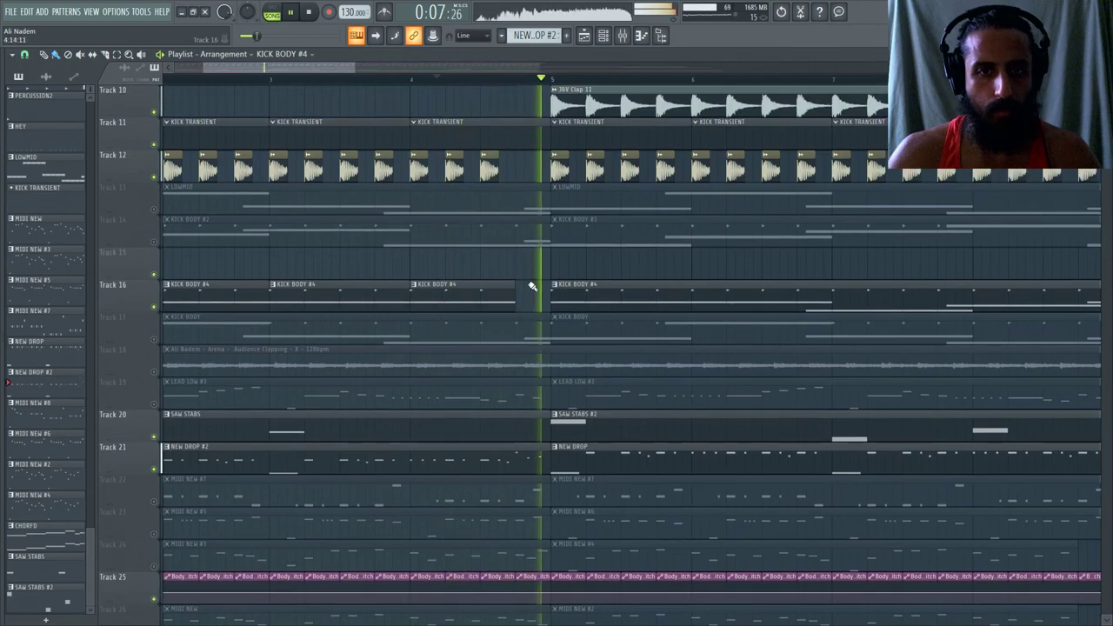
pyautogui.scroll(3, 496, 303)
pyautogui.scroll(-5, 510, 290)
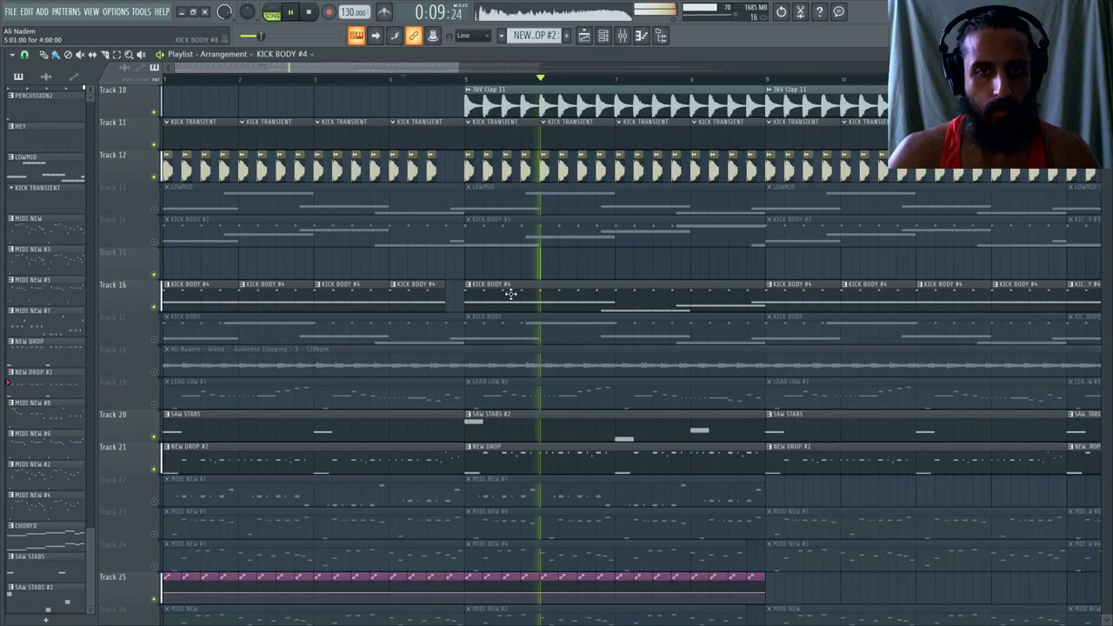
# Open Kickstart on the LEAD MIX mixer track and call up the options of its last tweaked Mix parameter.
pyautogui.click(638, 36)
pyautogui.click(309, 489)
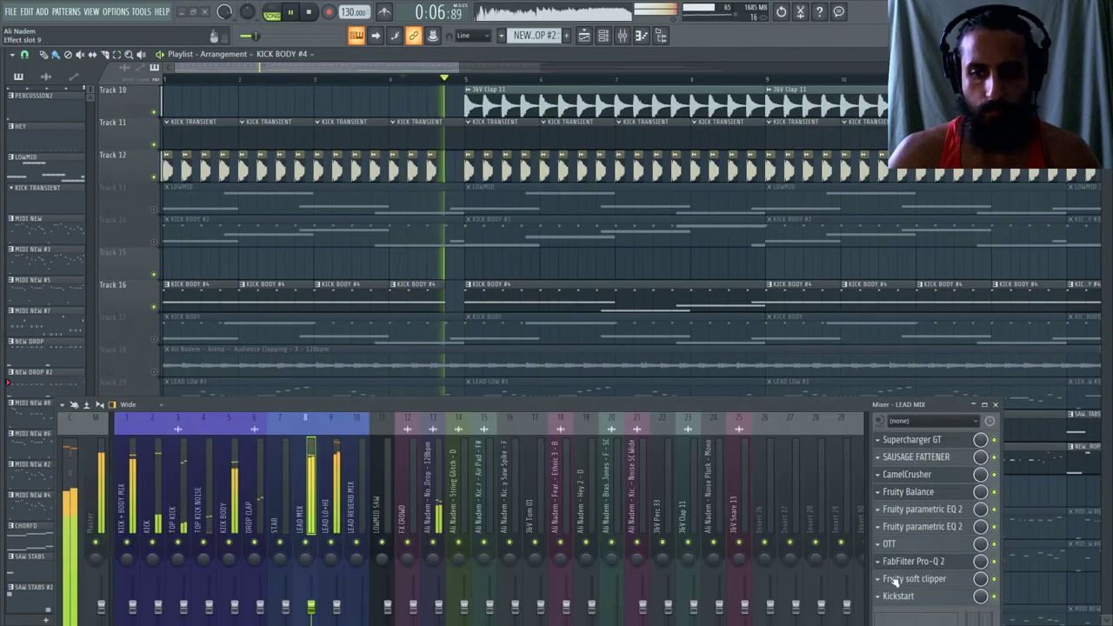
pyautogui.click(898, 596)
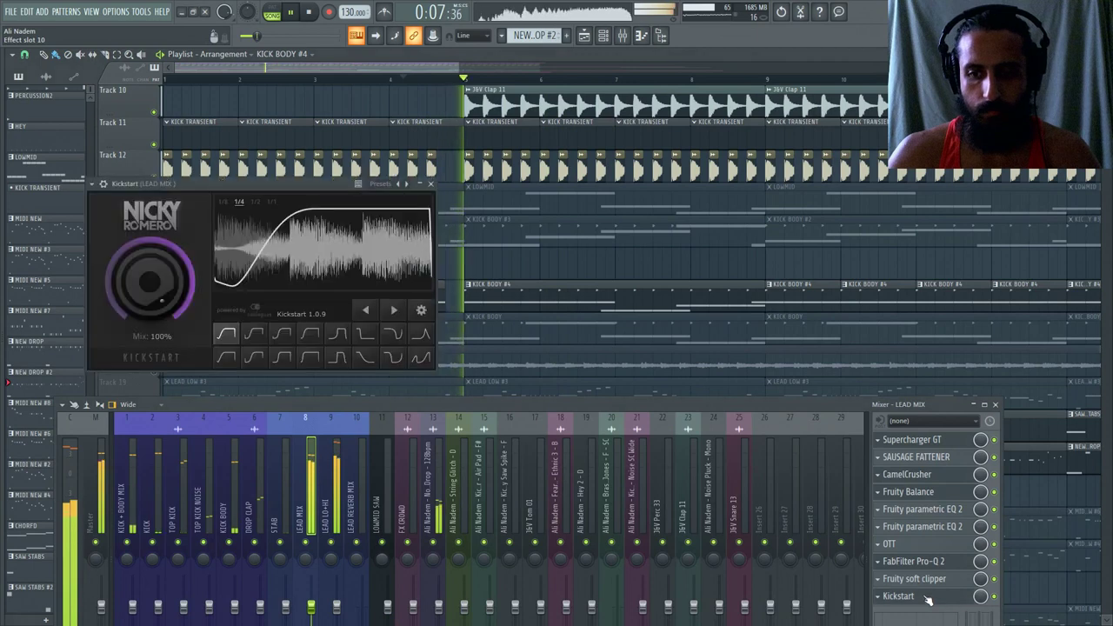
pyautogui.click(141, 12)
pyautogui.moveTo(204, 155)
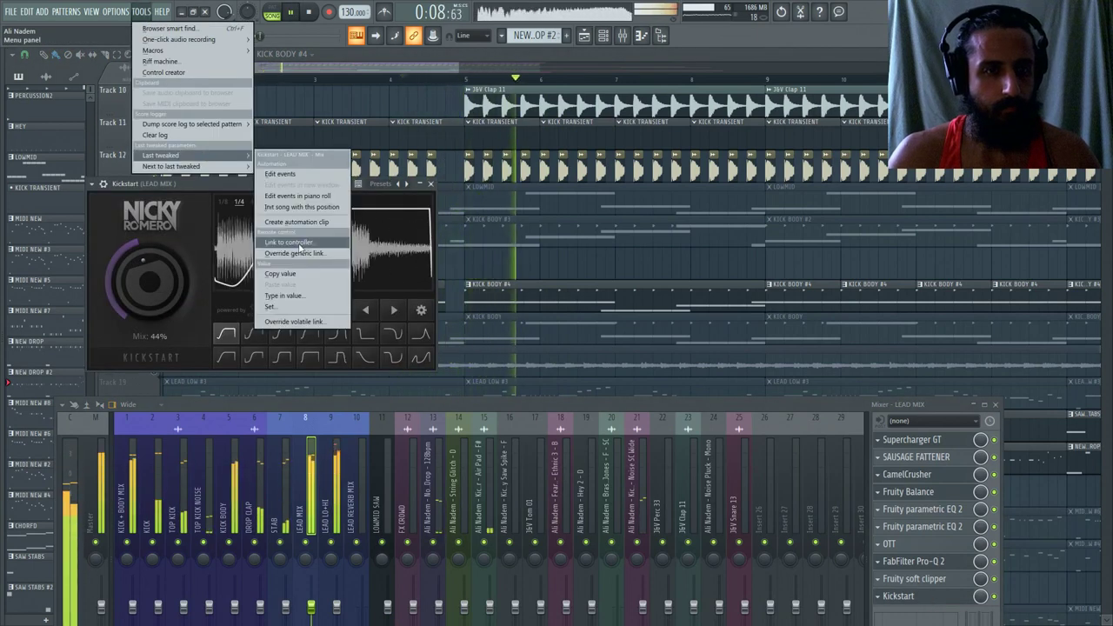
pyautogui.click(224, 270)
# Set the Kickstart mix on the LEAD MIX track to 96% and close the plugin.
pyautogui.moveTo(150, 280); pyautogui.dragTo(149, 276)
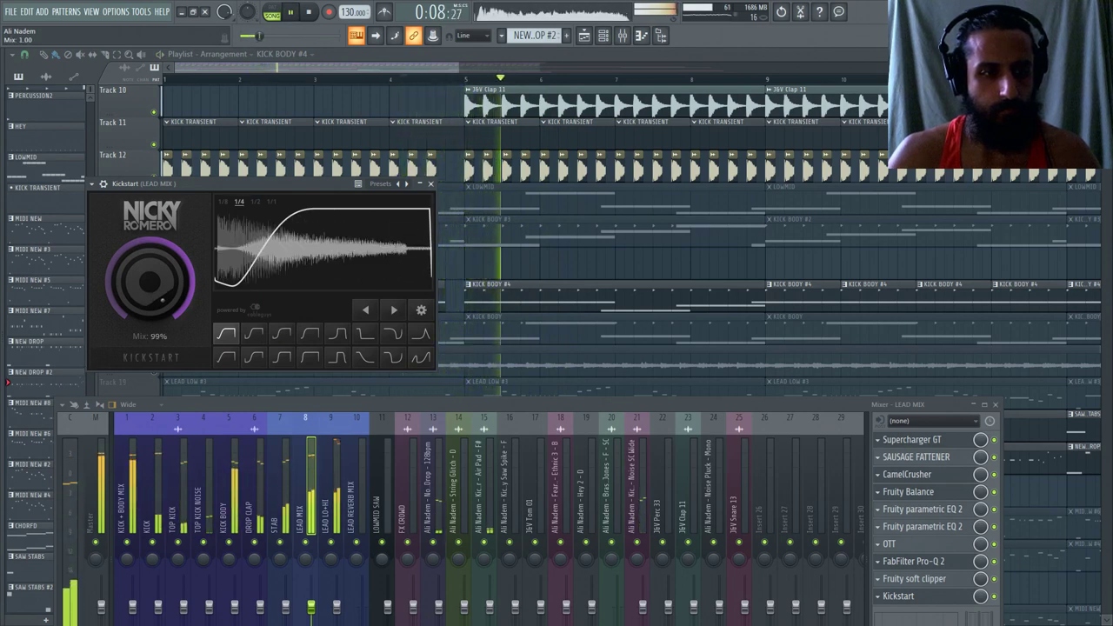
pyautogui.moveTo(150, 280); pyautogui.dragTo(150, 283)
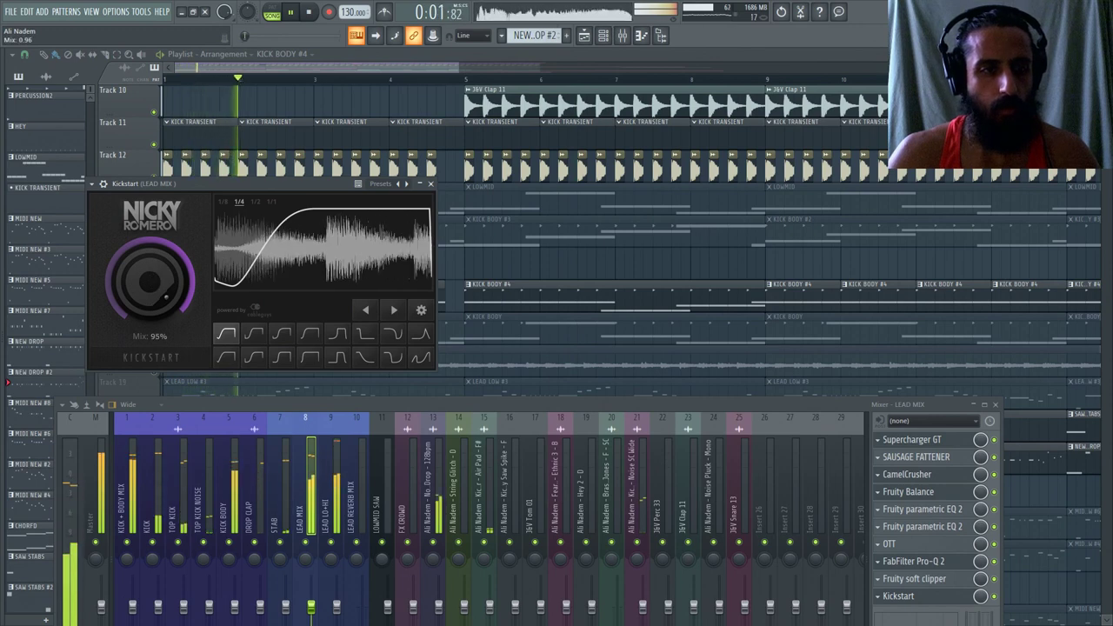
pyautogui.moveTo(150, 280); pyautogui.dragTo(150, 281)
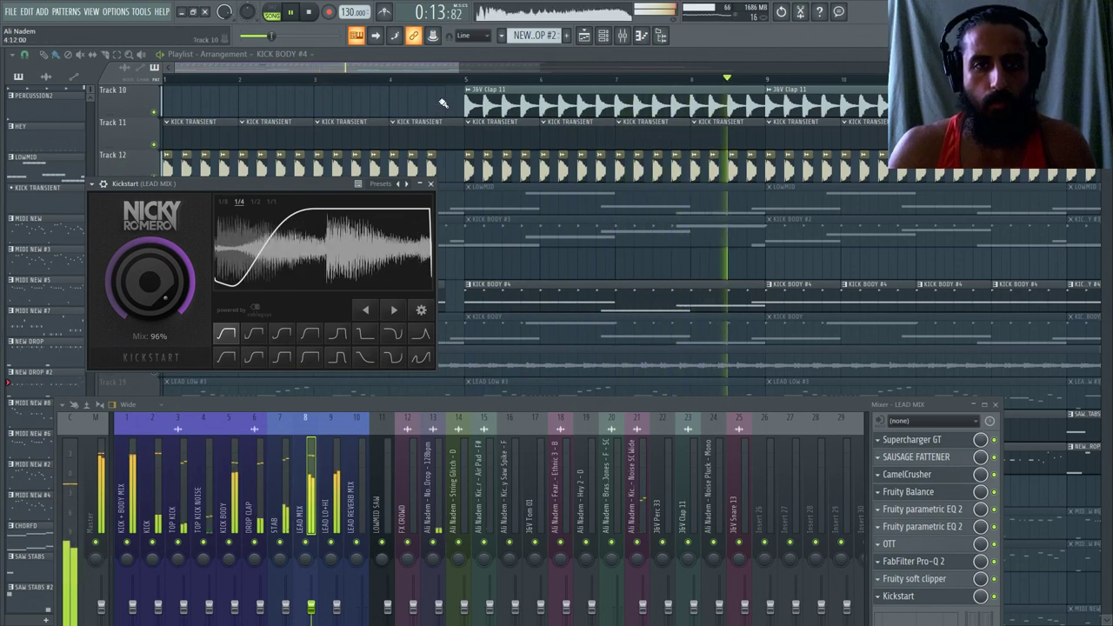
pyautogui.click(429, 183)
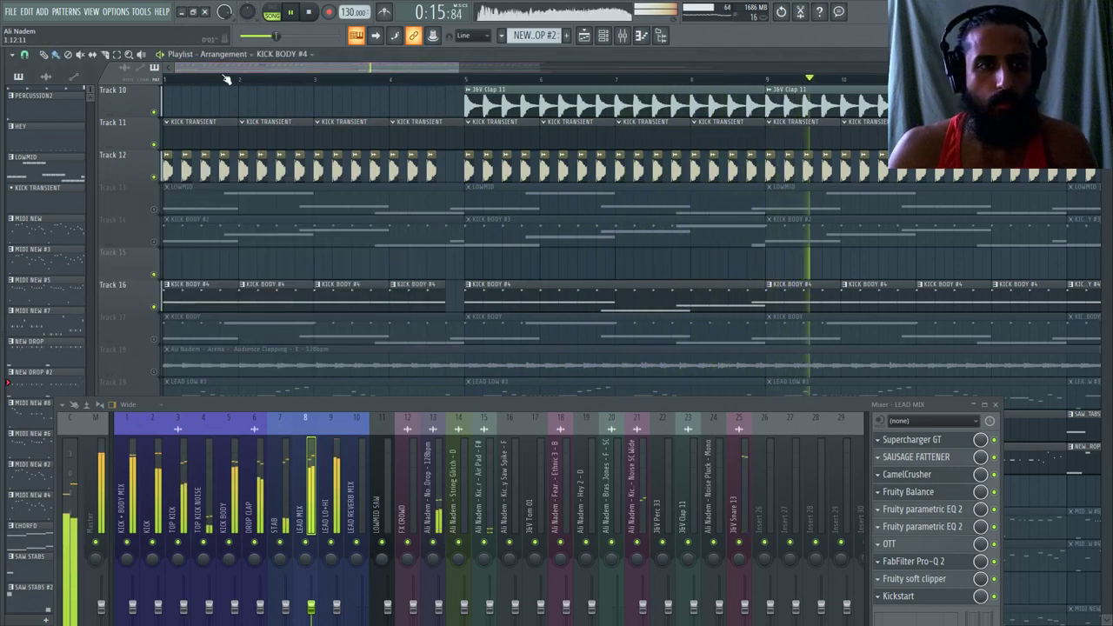
# Restart playback, add Wider to slot 6 of the STAB mixer track, set its width to 48% and close it.
pyautogui.click(170, 78)
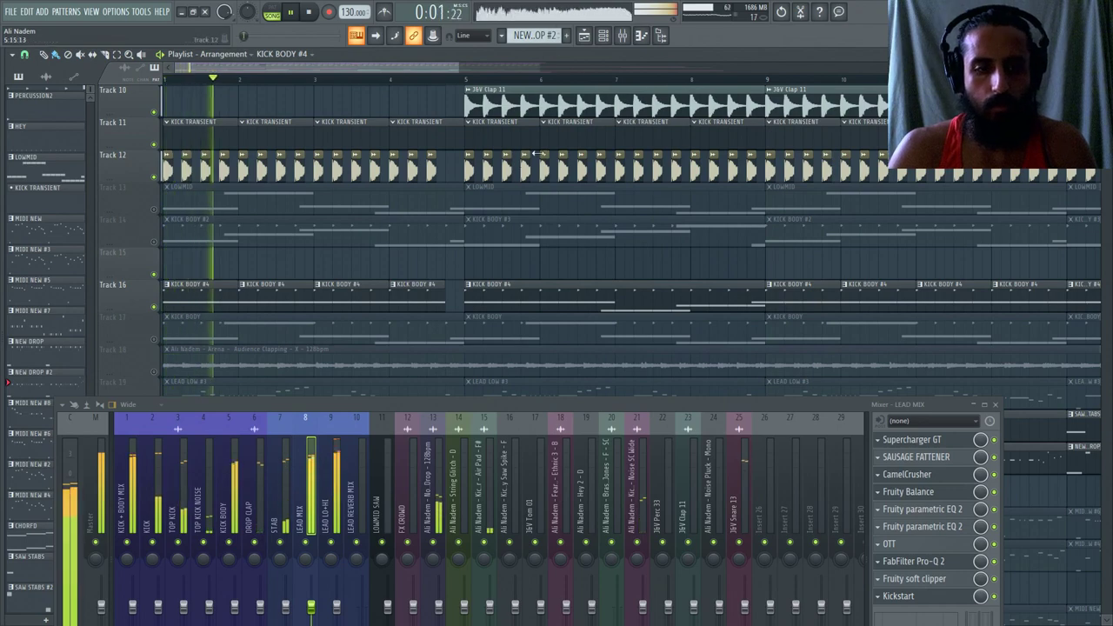
pyautogui.press('Left')
pyautogui.click(832, 523)
pyautogui.click(869, 557)
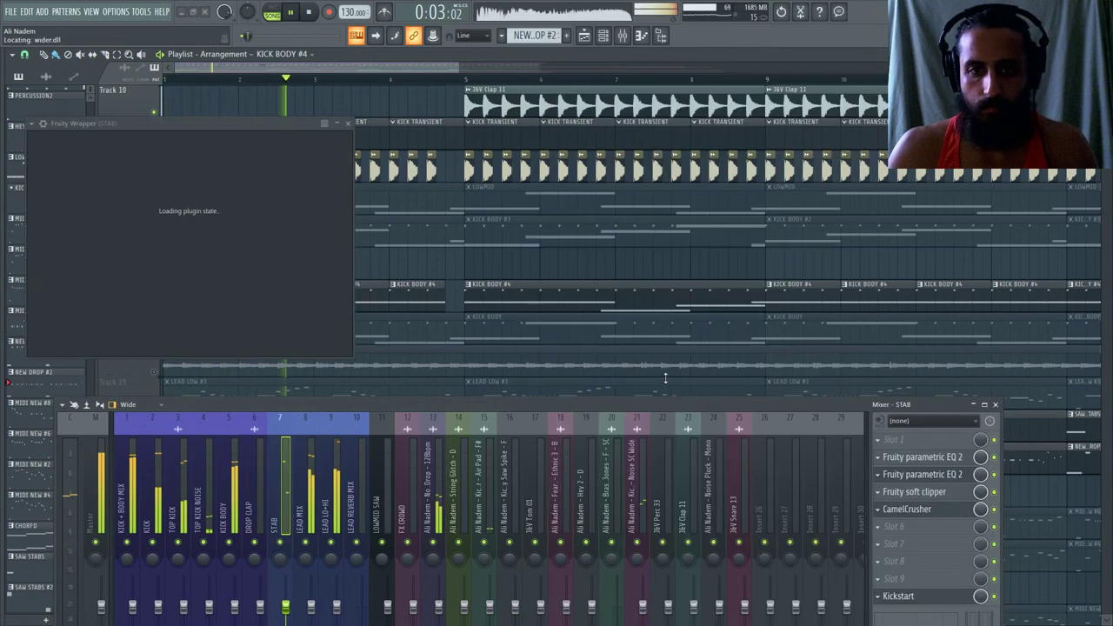
pyautogui.moveTo(290, 241)
pyautogui.mouseDown()
pyautogui.moveTo(329, 242)
pyautogui.moveTo(307, 245)
pyautogui.mouseUp()
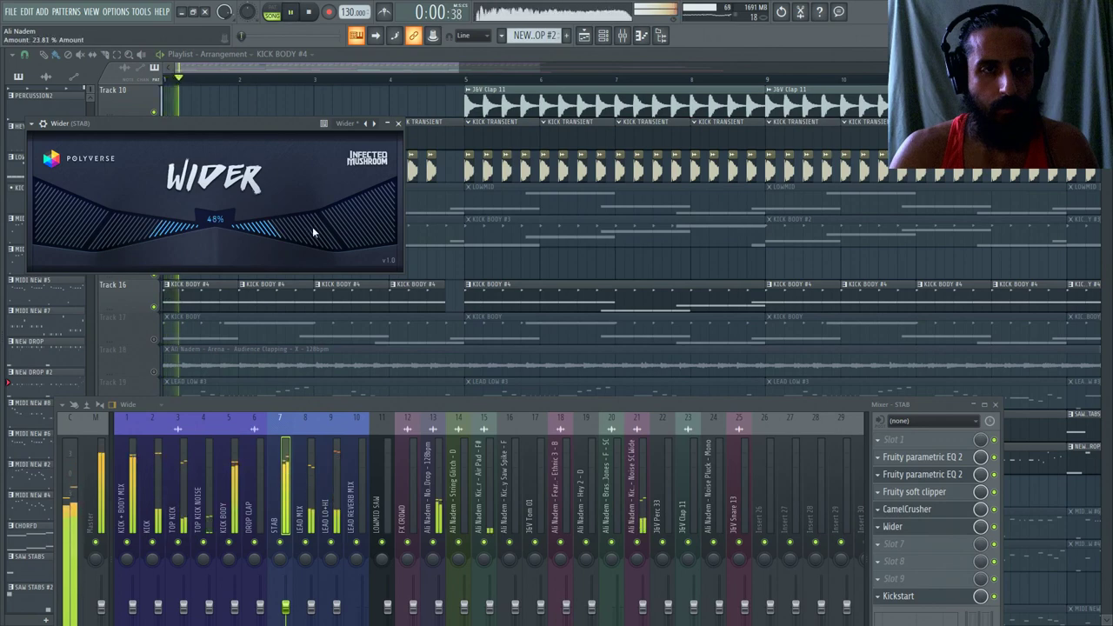
pyautogui.moveTo(293, 119); pyautogui.dragTo(327, 141)
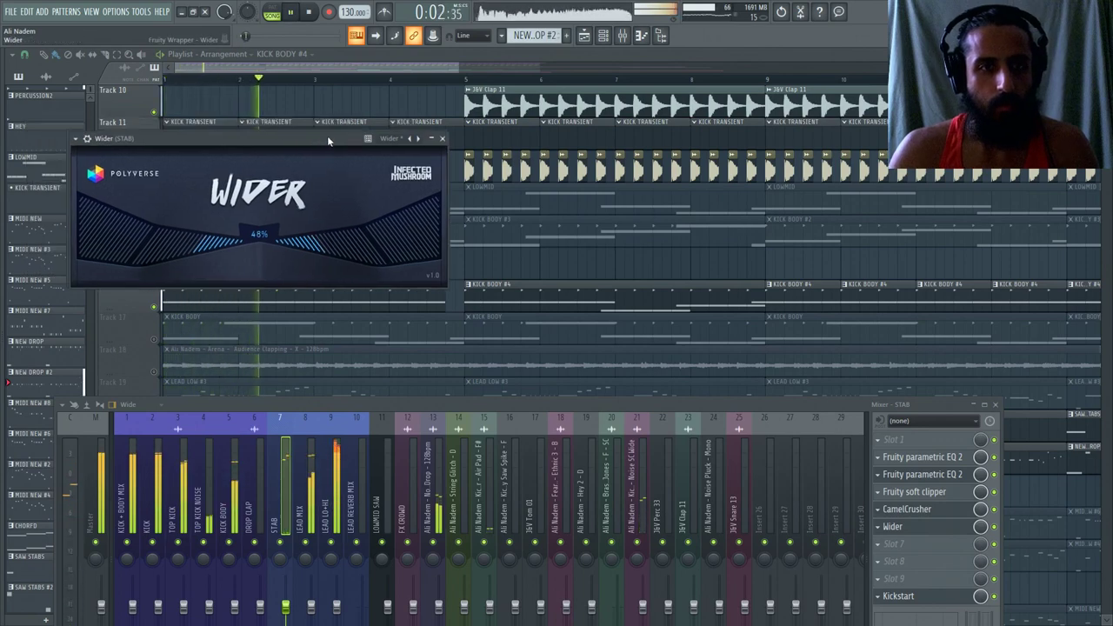
pyautogui.click(442, 138)
# Shorten the J&V Clap 11 clip on Track 10 so it ends one beat before bar 9.
pyautogui.scroll(-3, 213, 236)
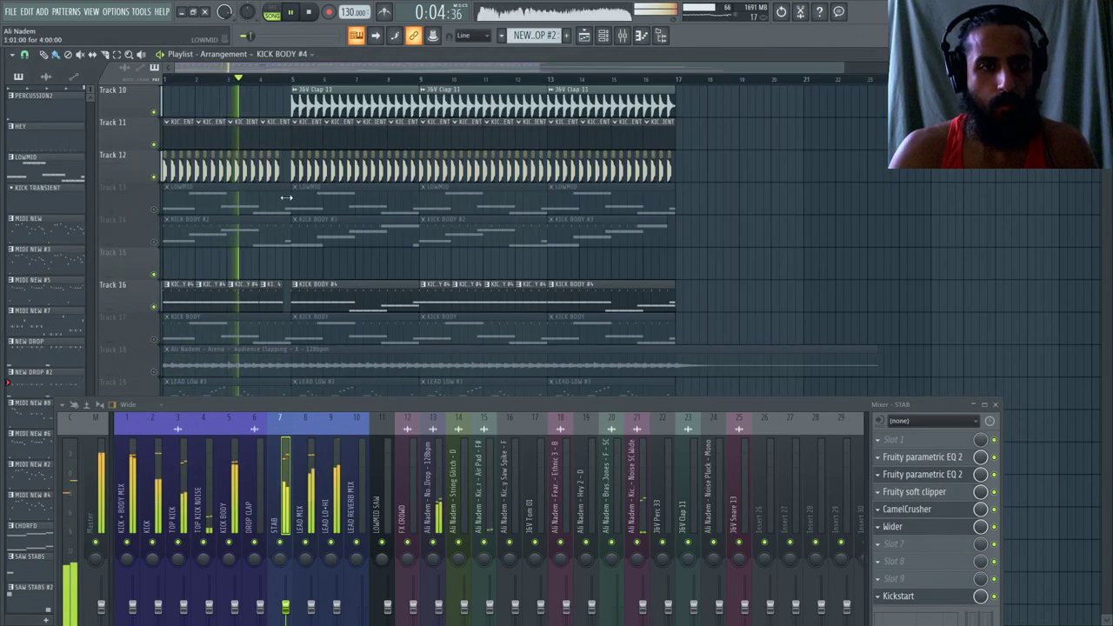
pyautogui.scroll(4, 213, 237)
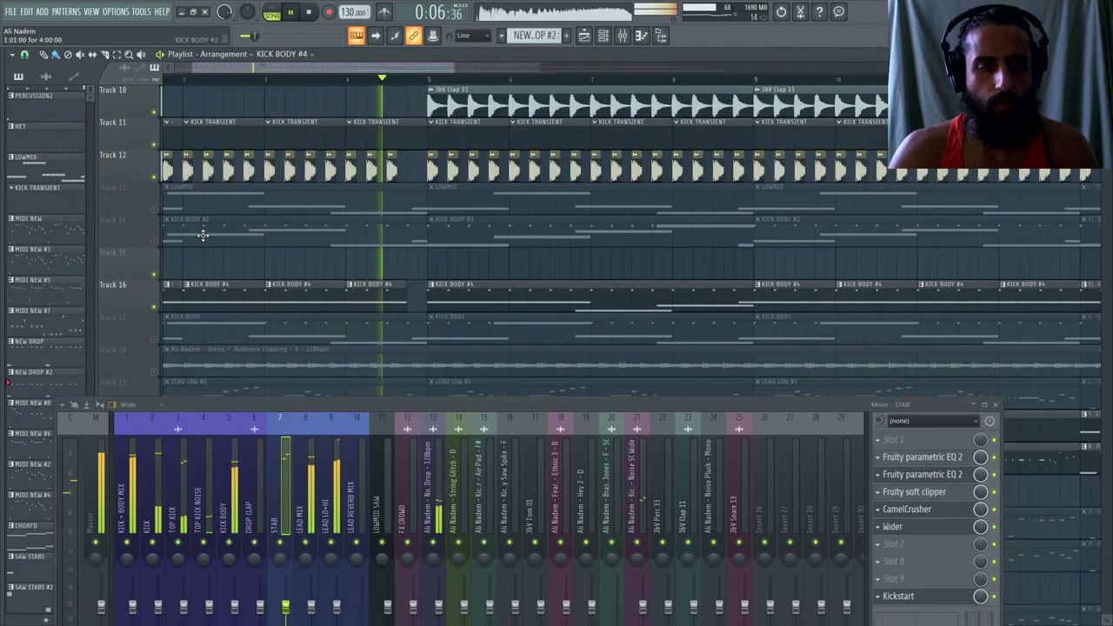
pyautogui.scroll(-3, 427, 273)
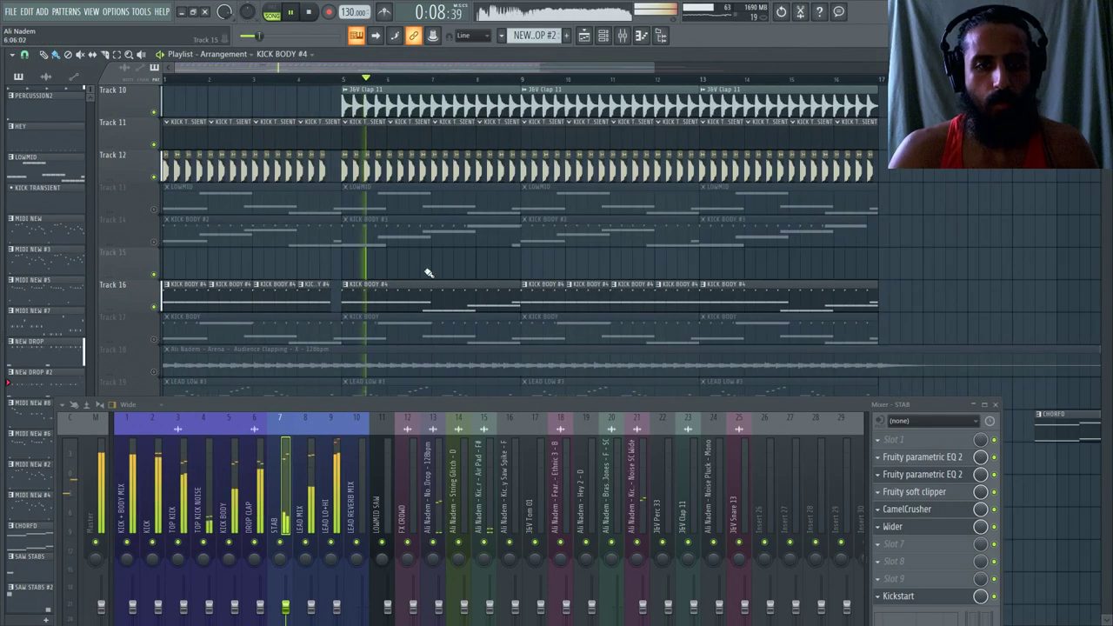
pyautogui.scroll(4, 258, 273)
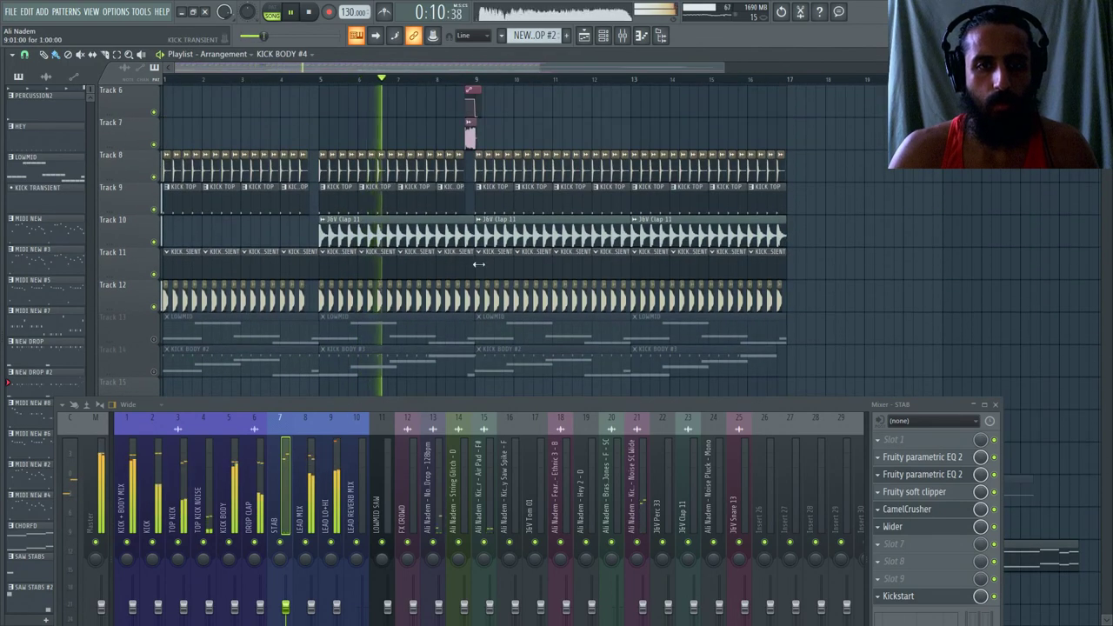
pyautogui.scroll(4, 259, 273)
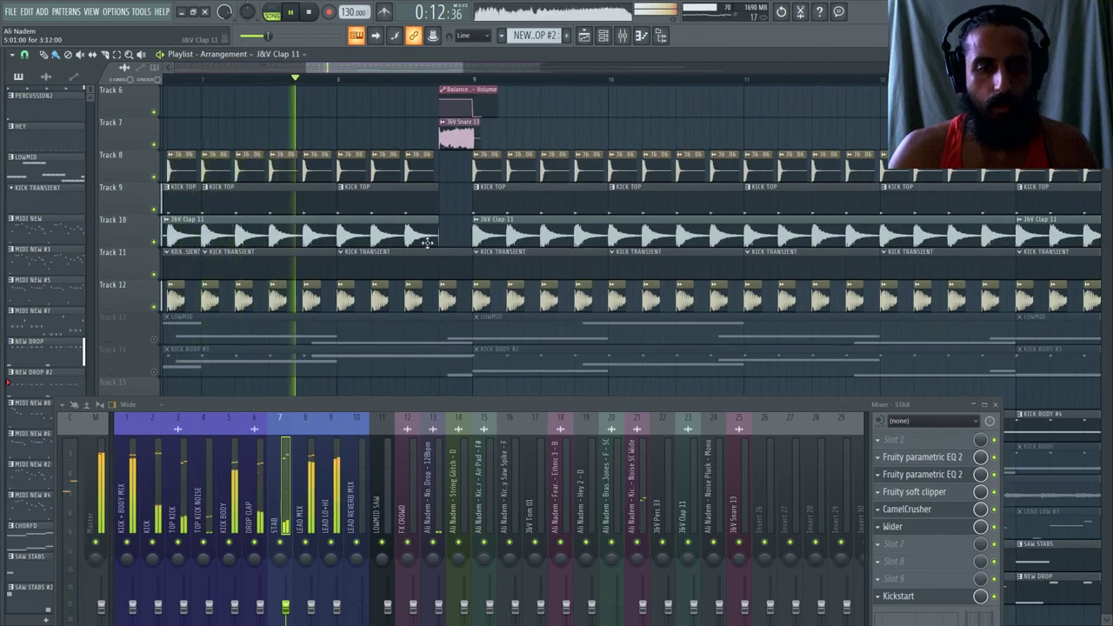
# Restart playback from the beginning, look over the drum, saw stab and lead tracks, and close the mixer.
pyautogui.scroll(5, 423, 226)
pyautogui.scroll(-3, 356, 226)
pyautogui.scroll(-3, 352, 209)
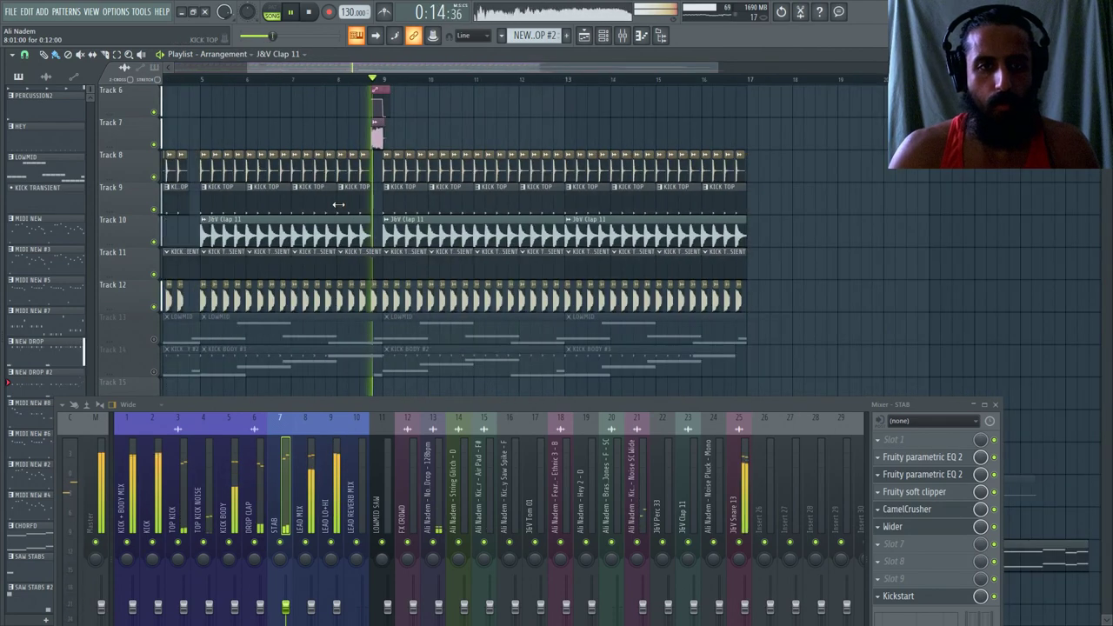
pyautogui.scroll(-2, 357, 207)
pyautogui.scroll(3, 360, 207)
pyautogui.scroll(2, 360, 207)
pyautogui.scroll(-5, 261, 198)
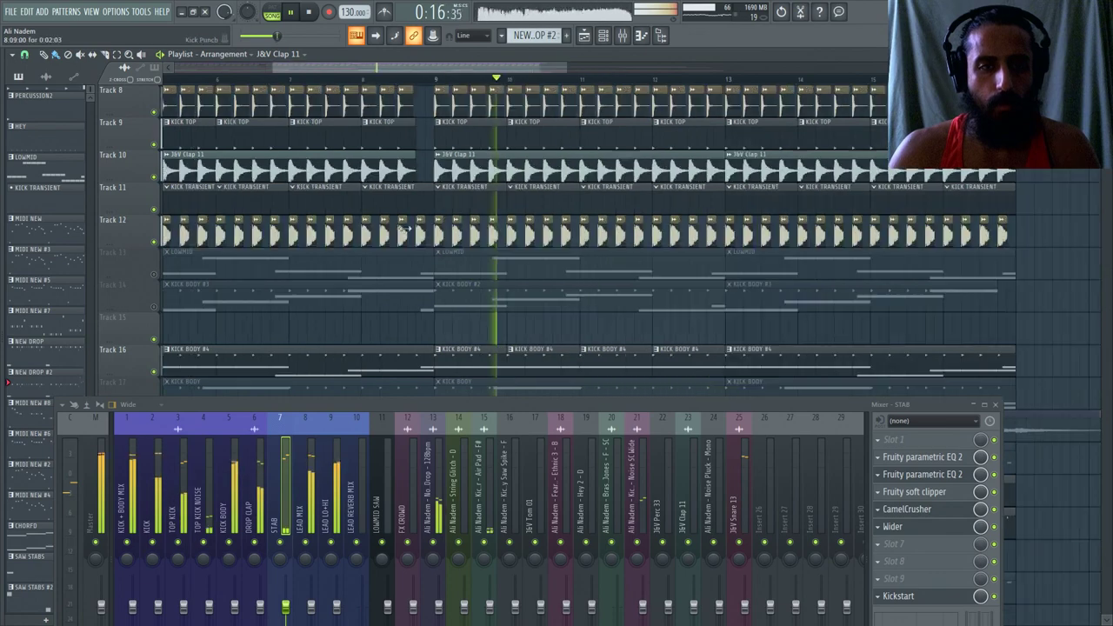
pyautogui.scroll(2, 251, 69)
pyautogui.press('space')
pyautogui.press('space')
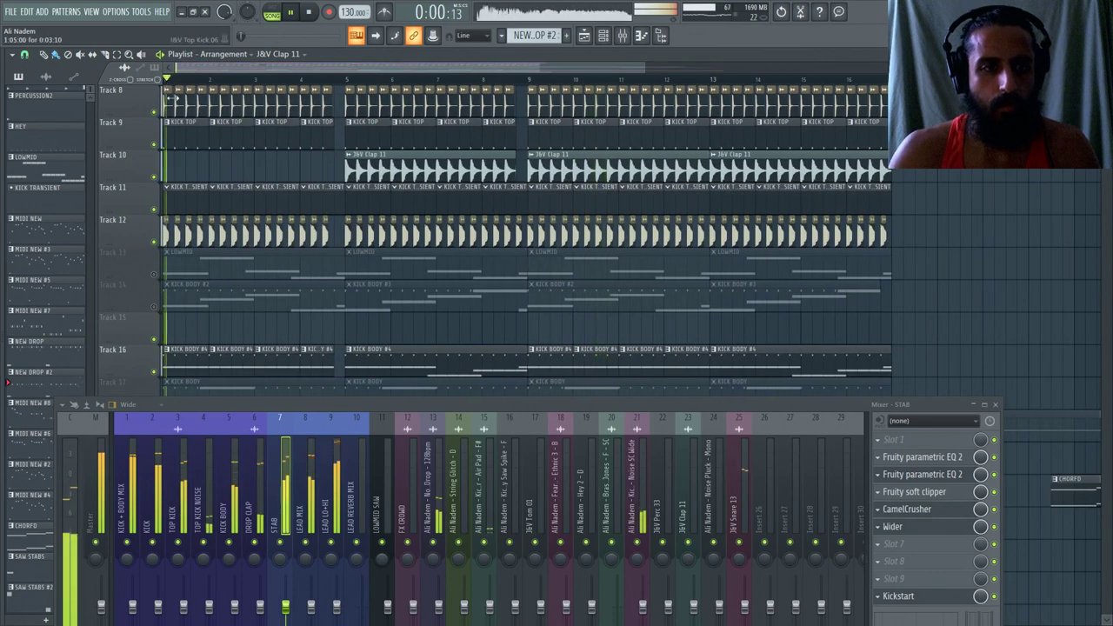
pyautogui.scroll(-4, 224, 228)
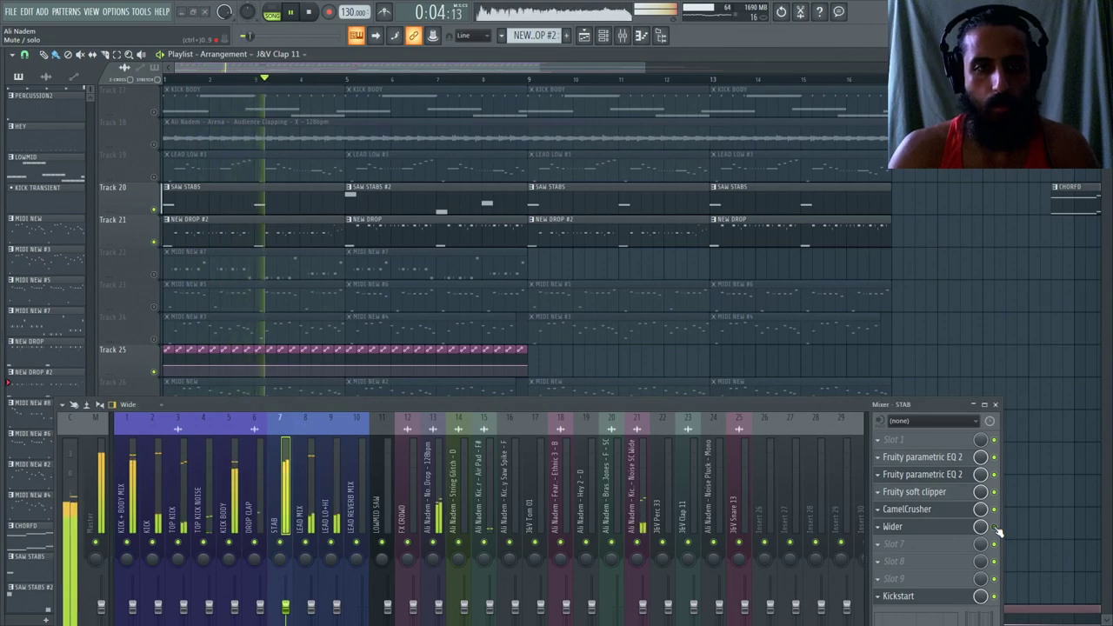
pyautogui.click(998, 406)
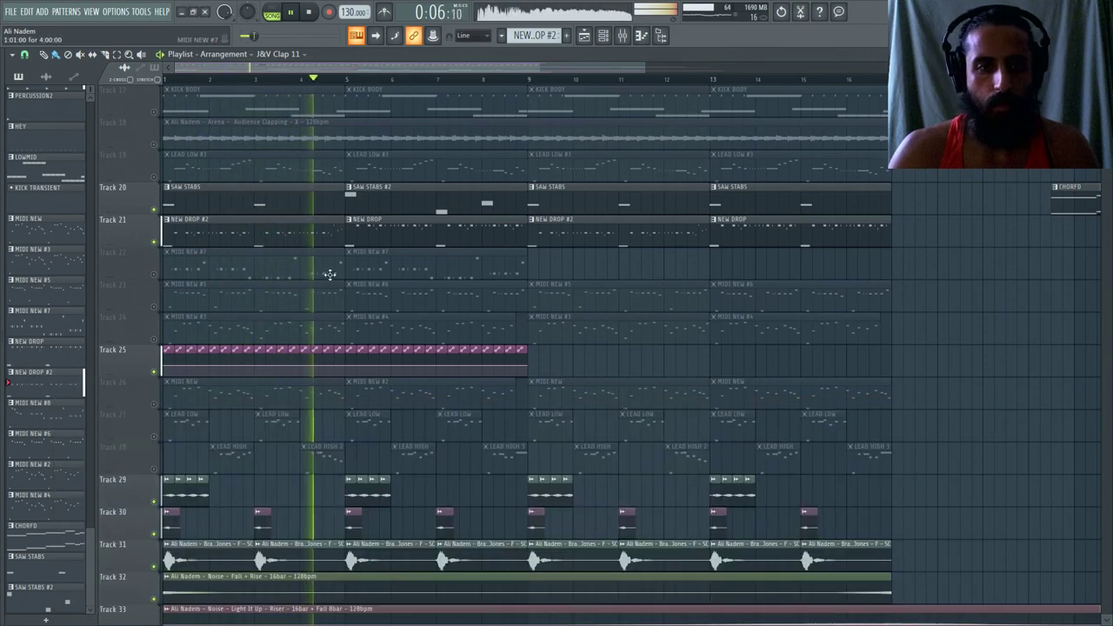
# Play the lead-in to bar 5, make the NEW DROP clip on Track 21 at bar 5 unique, and open its LEAD HI notes.
pyautogui.scroll(6, 328, 273)
pyautogui.scroll(-6, 274, 266)
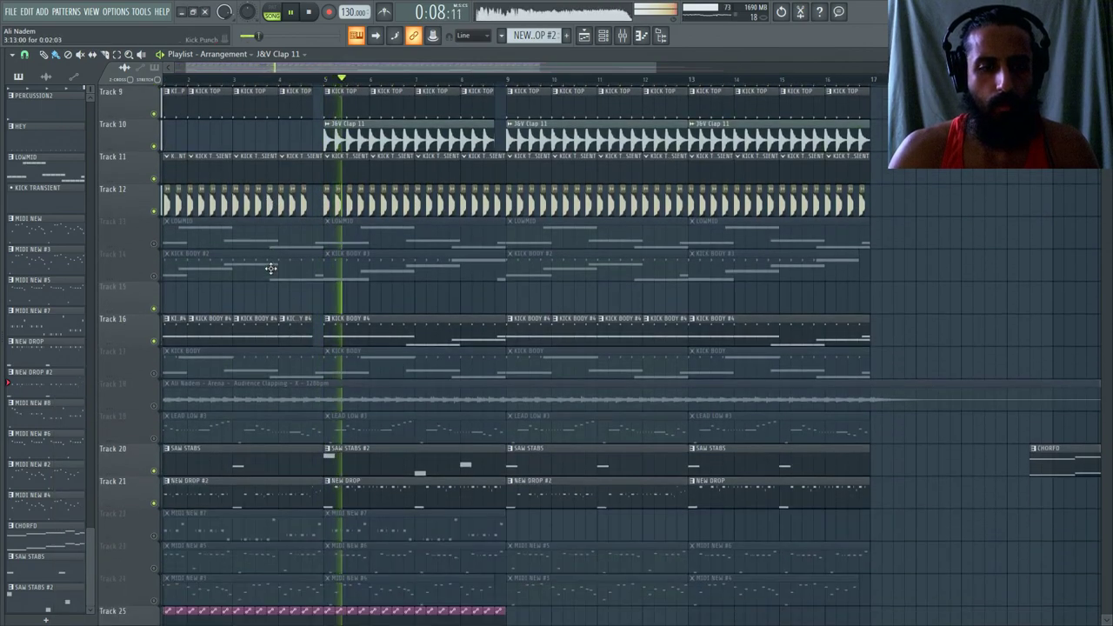
pyautogui.scroll(3, 346, 129)
pyautogui.click(424, 81)
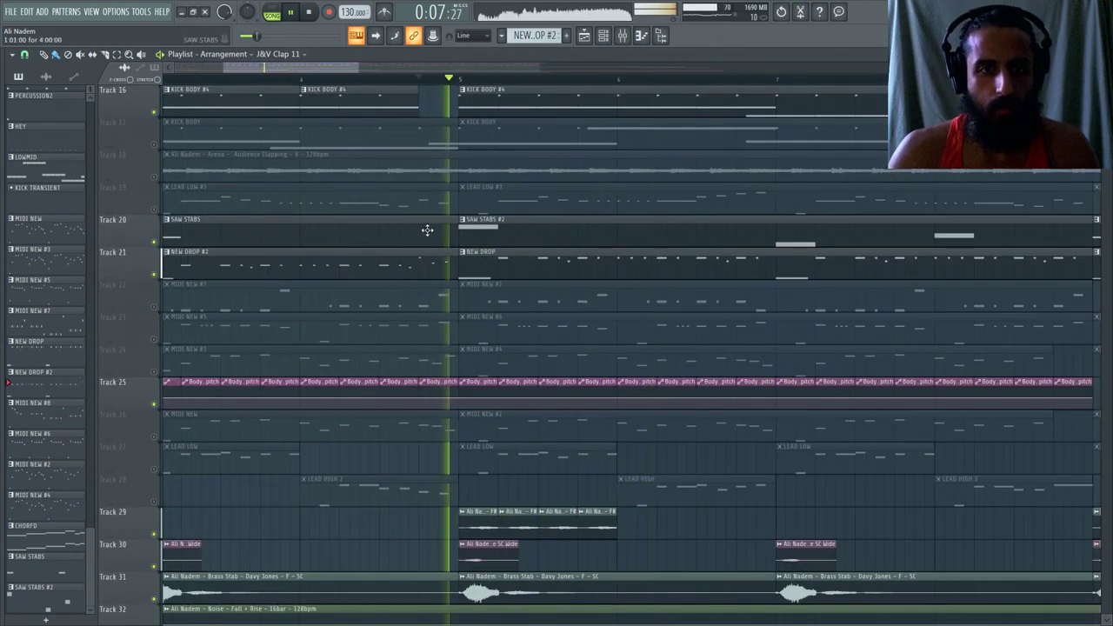
pyautogui.scroll(-3, 467, 261)
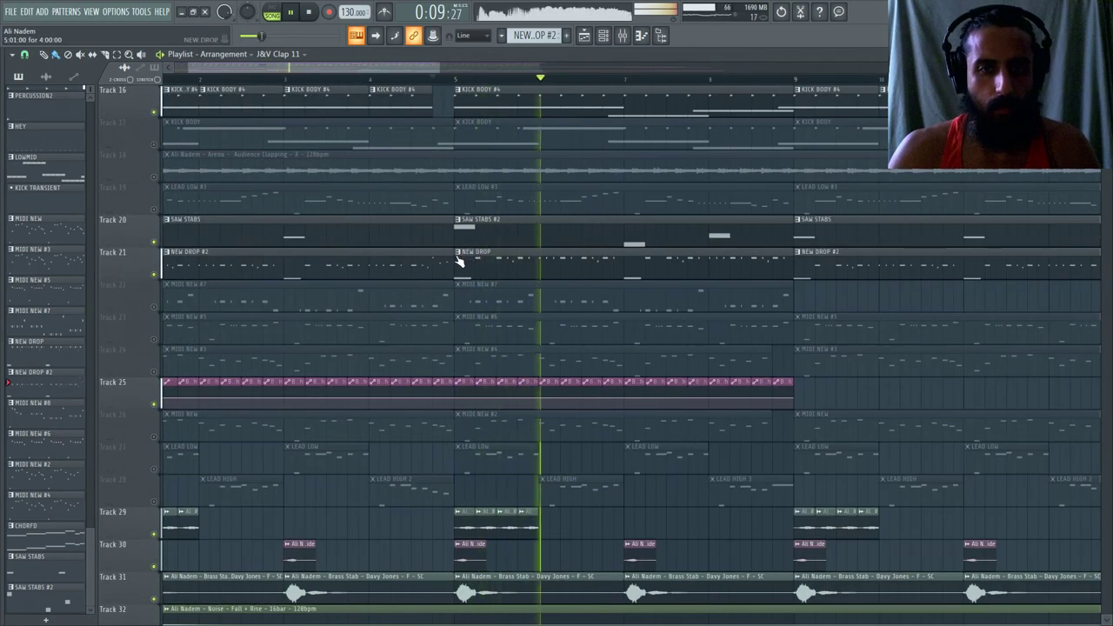
pyautogui.click(457, 252)
pyautogui.click(482, 310)
pyautogui.doubleClick(479, 261)
pyautogui.scroll(4, 64, 241)
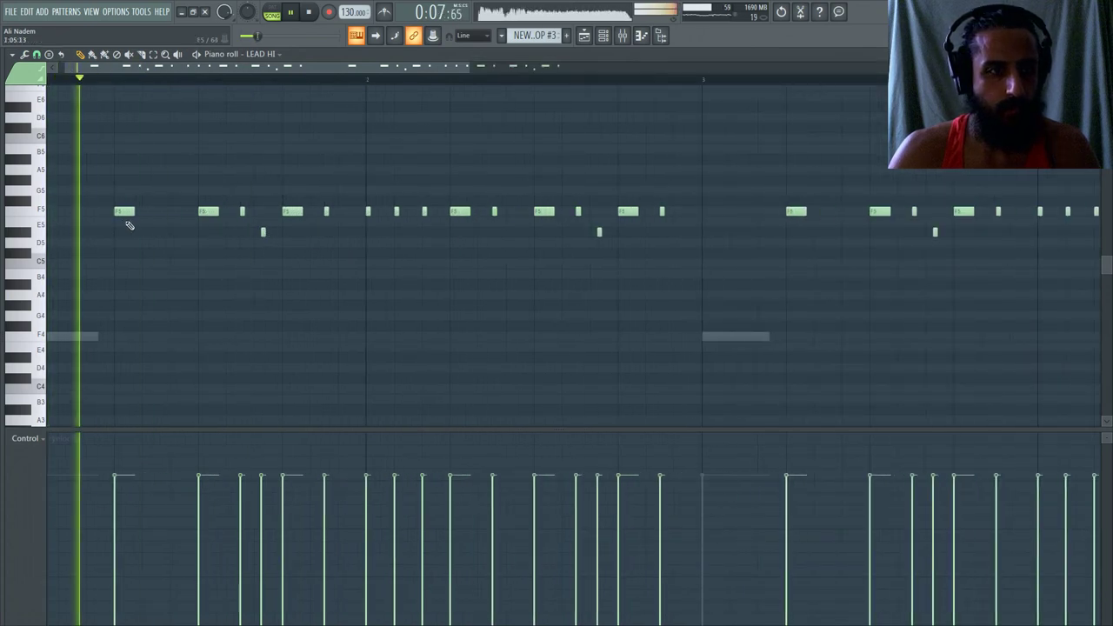
# Try three short F5 notes in place of the copy's first F5 note and play the transition into bar 5 in the playlist.
pyautogui.press('space')
pyautogui.click(144, 211)
pyautogui.click(173, 211)
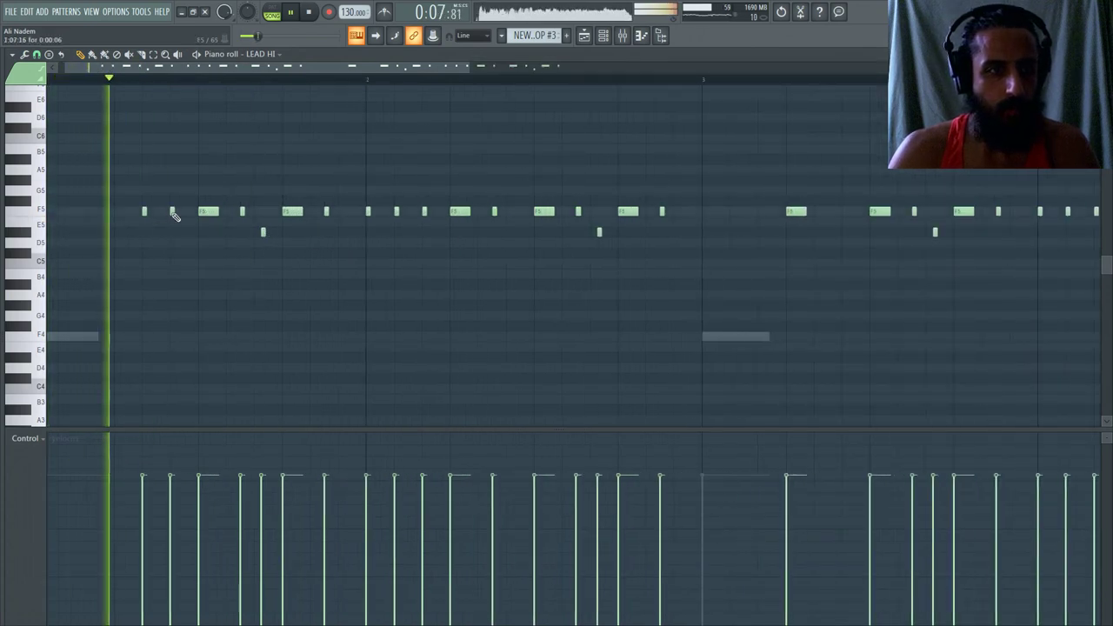
pyautogui.click(117, 212)
pyautogui.press('space')
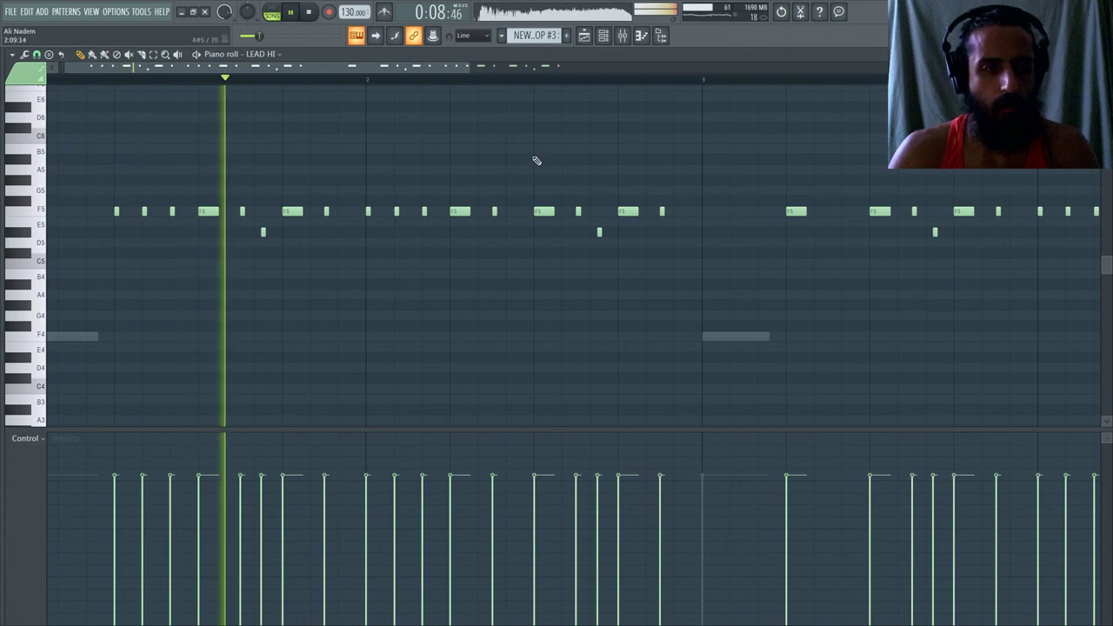
pyautogui.click(584, 36)
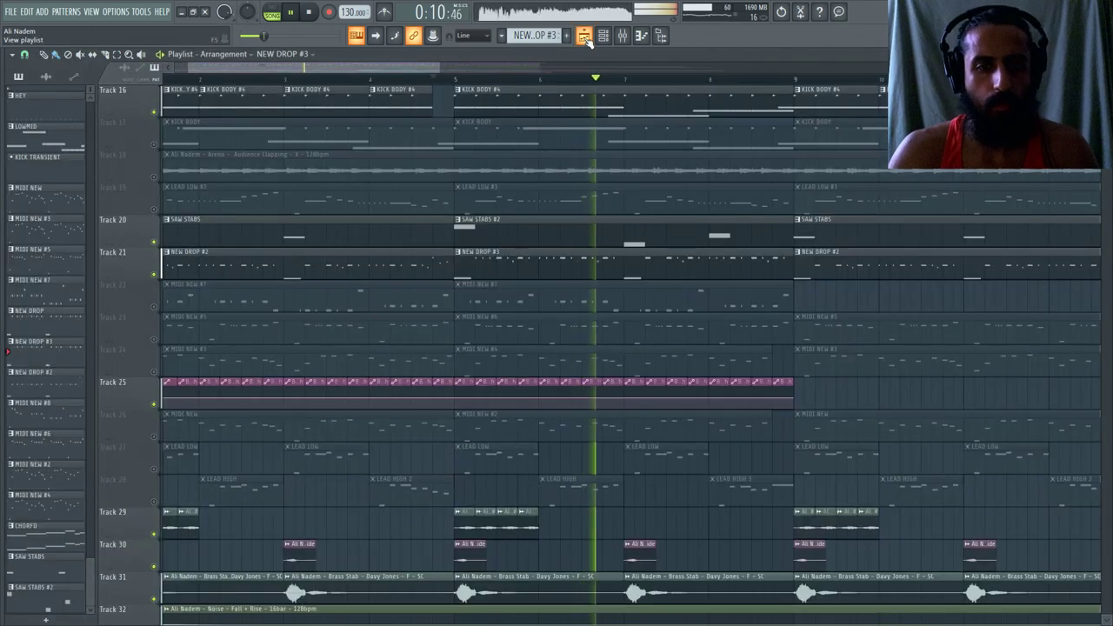
pyautogui.click(387, 78)
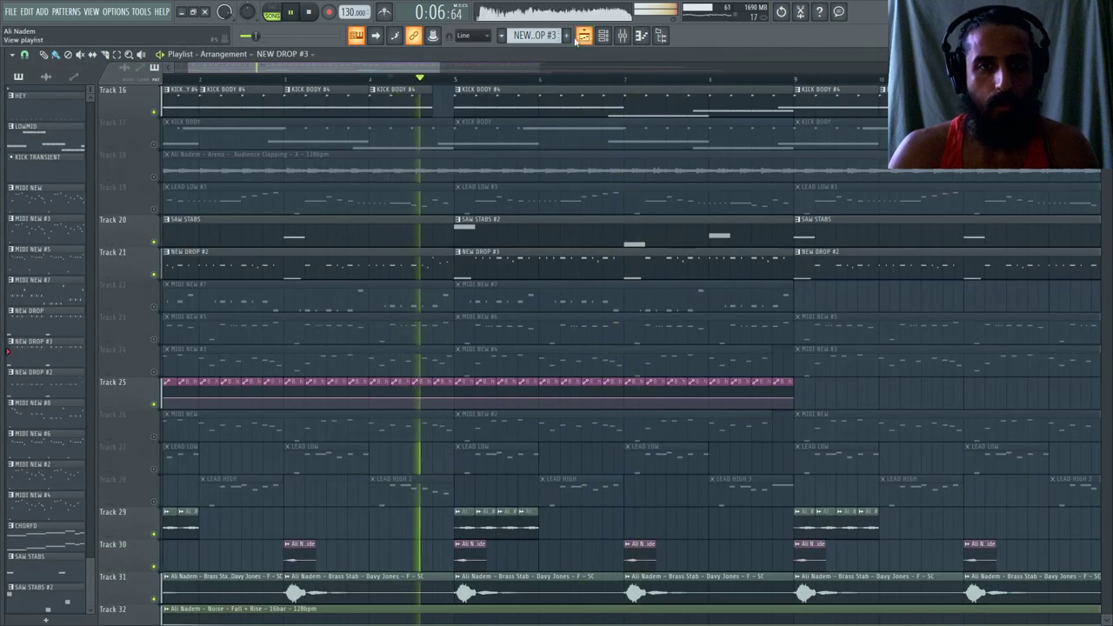
# Try a single long F5 note in place of the copy's three short opening notes and listen to it in the playlist.
pyautogui.press('F7')
pyautogui.rightClick(230, 212)
pyautogui.rightClick(169, 211)
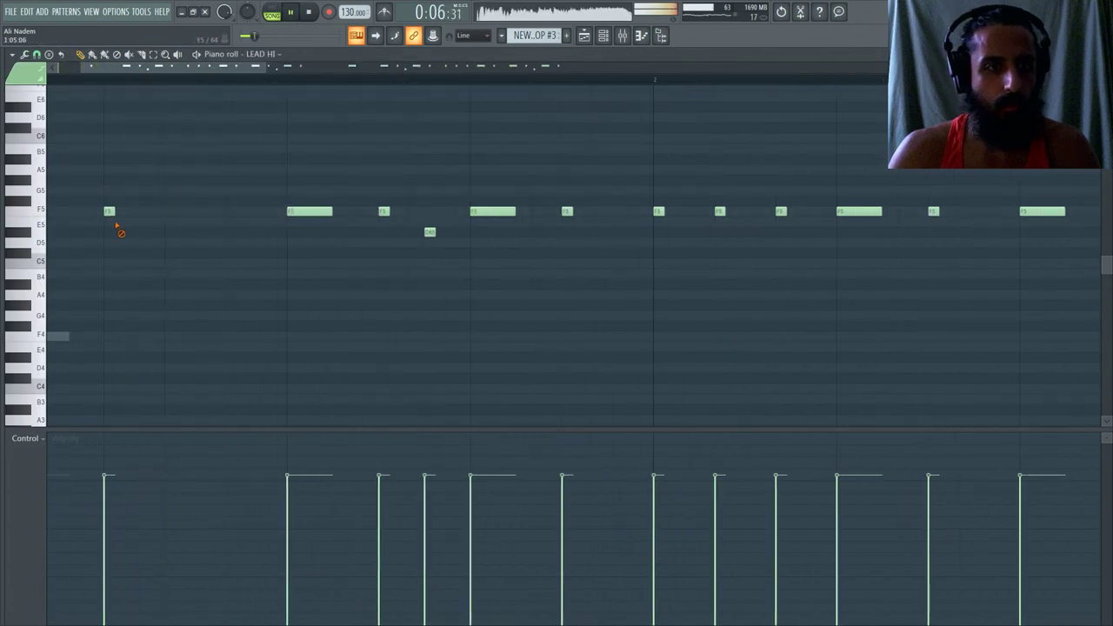
pyautogui.scroll(-4, 184, 197)
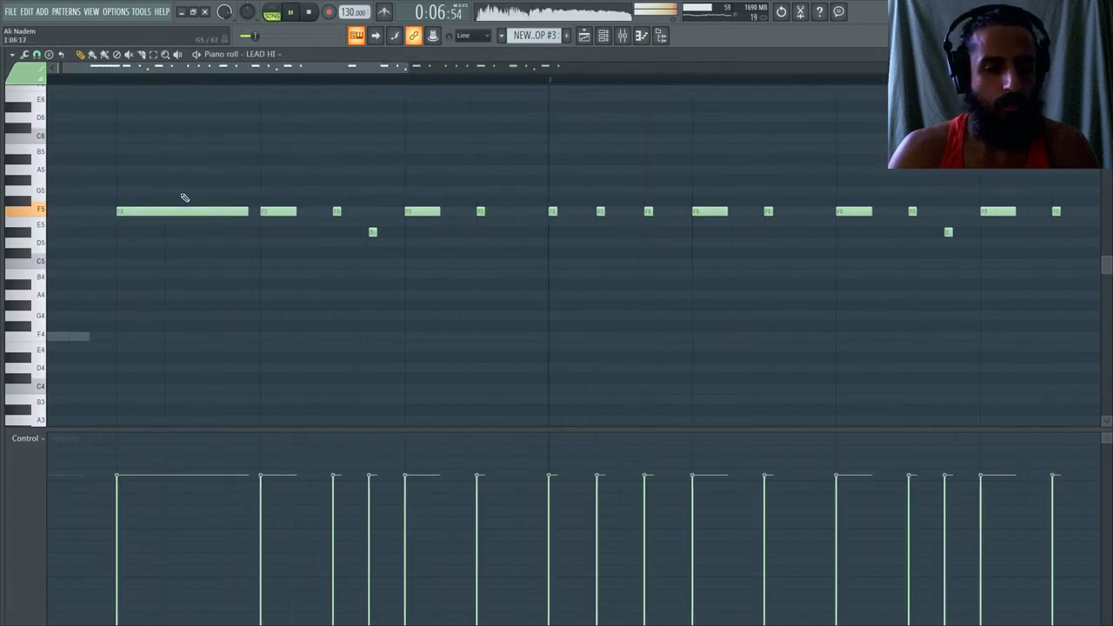
pyautogui.click(583, 35)
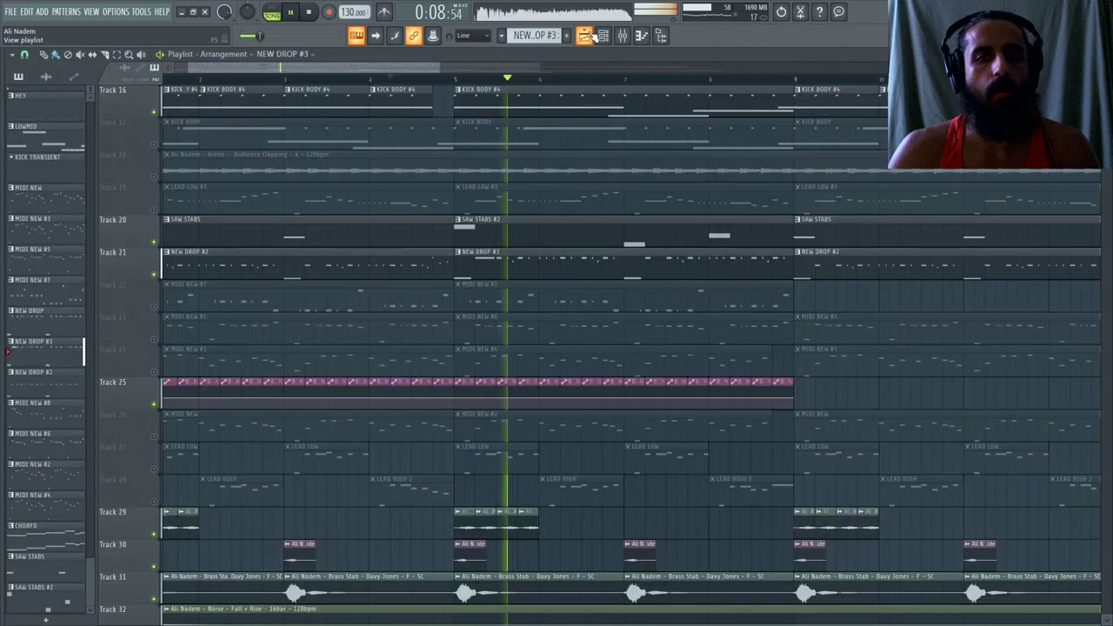
# Replace the edited clip on Track 21 at bar 5 with the original NEW DROP pattern.
pyautogui.click(869, 277)
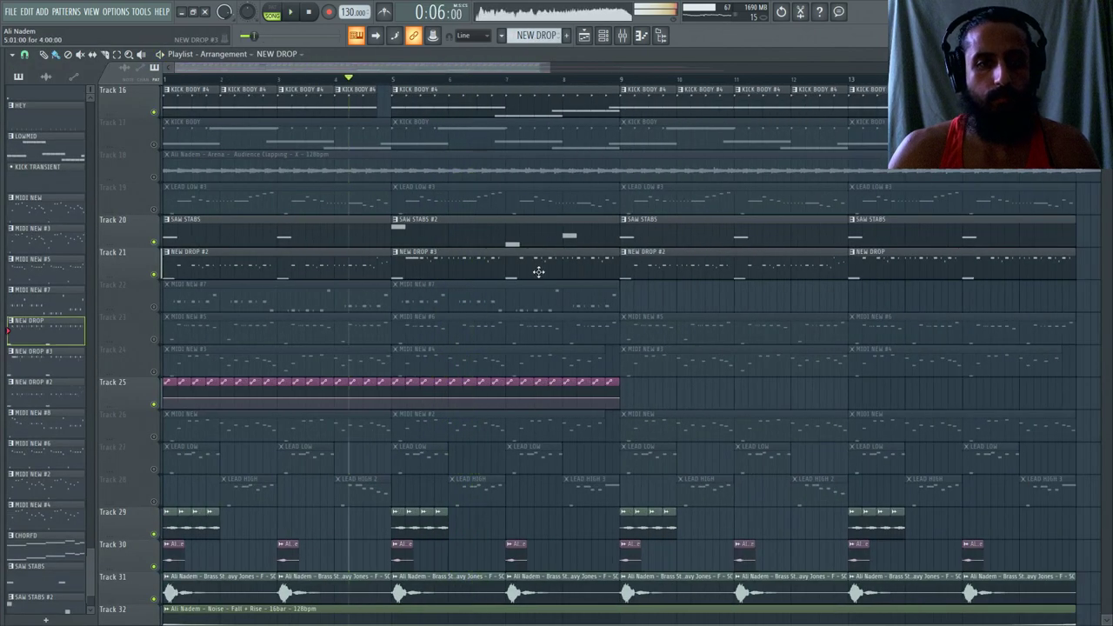
pyautogui.rightClick(487, 271)
pyautogui.click(403, 273)
pyautogui.scroll(-3, 360, 269)
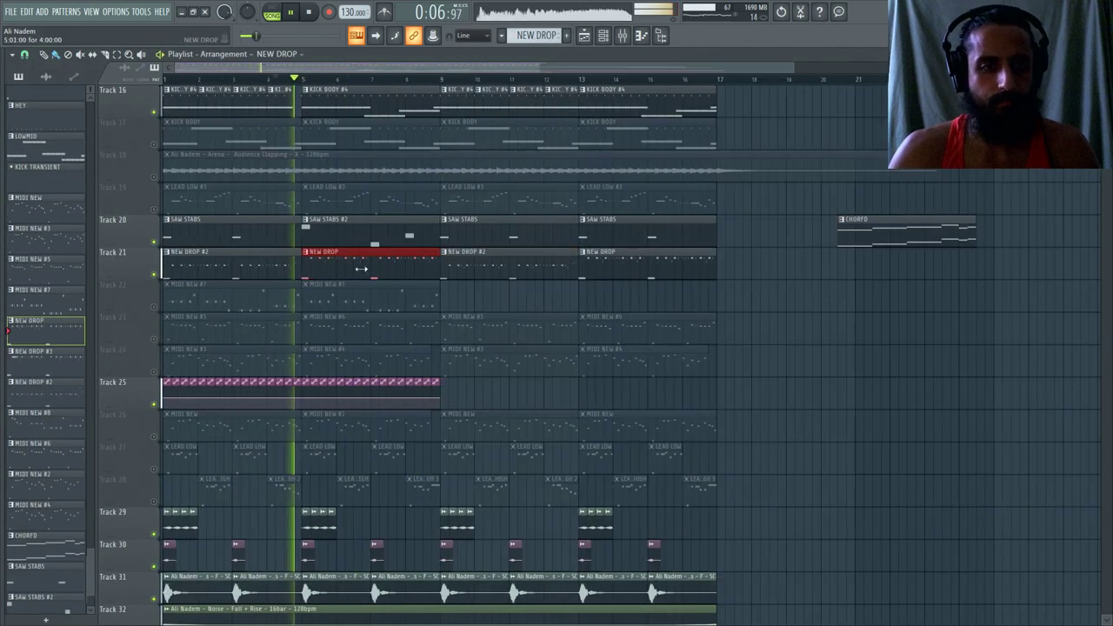
# Restart playback at bar 1 and open the LEAD HI channel's Massive synth.
pyautogui.click(174, 78)
pyautogui.click(613, 43)
pyautogui.click(861, 331)
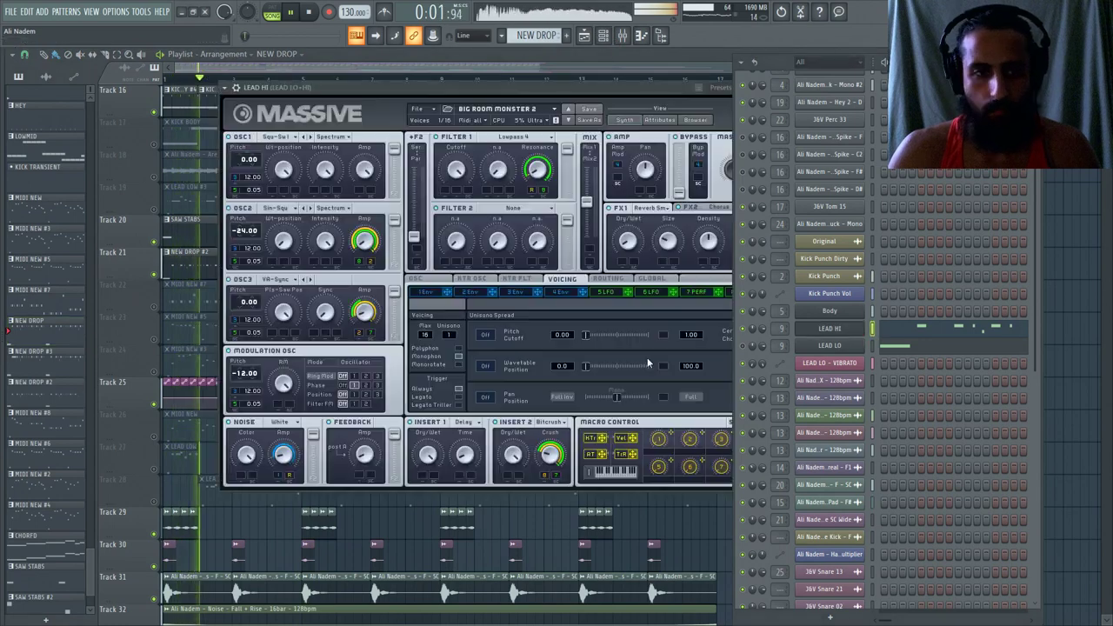
pyautogui.moveTo(256, 233)
pyautogui.mouseDown()
pyautogui.moveTo(260, 212)
pyautogui.moveTo(264, 231)
pyautogui.mouseUp()
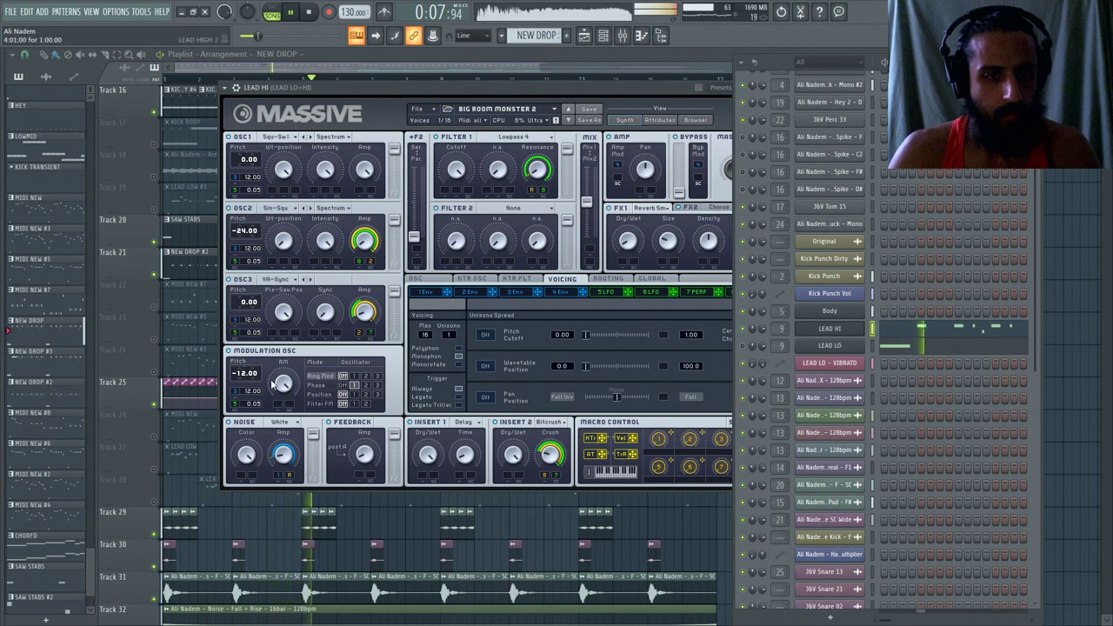
# Try ring modulation on oscillator 3 and filter FM on filter 2 in LEAD HI's modulation oscillator, and view its oscillator settings.
pyautogui.click(378, 376)
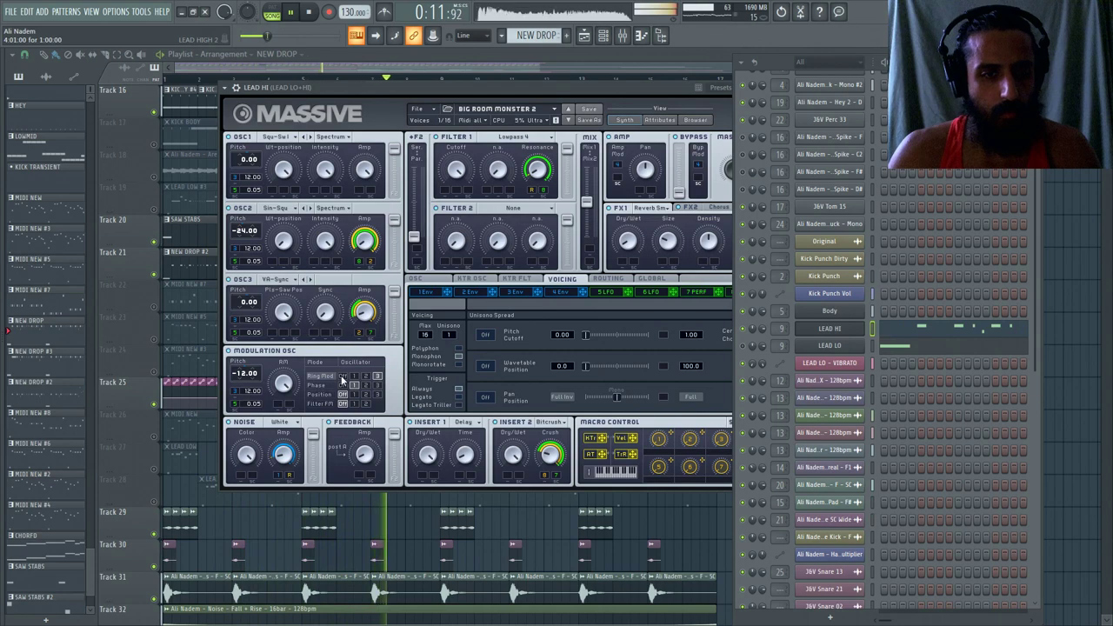
pyautogui.moveTo(335, 88); pyautogui.dragTo(259, 74)
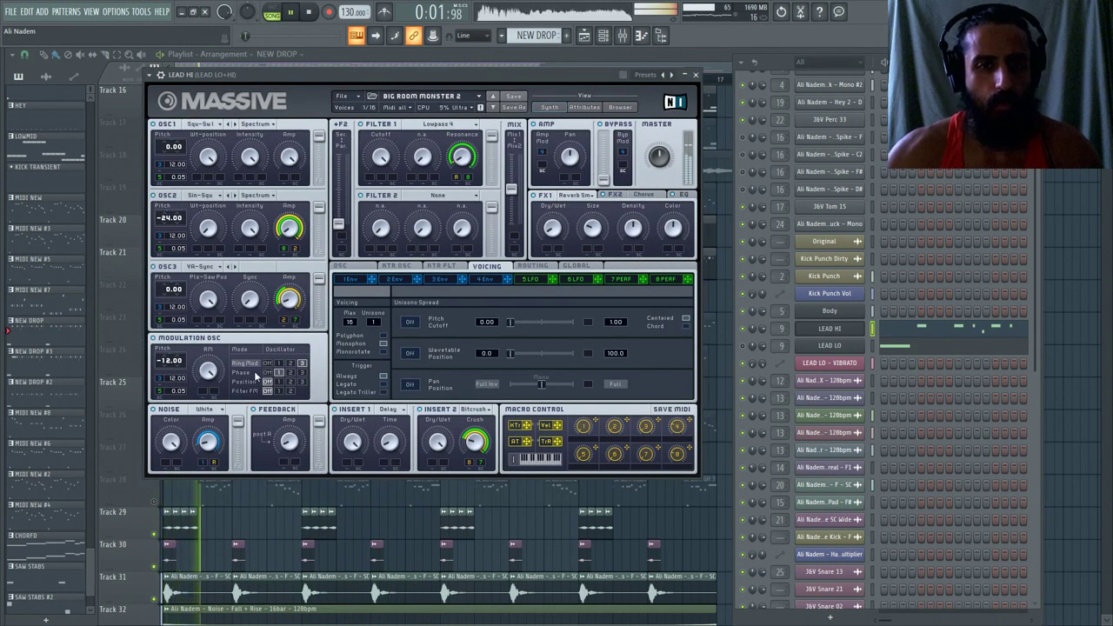
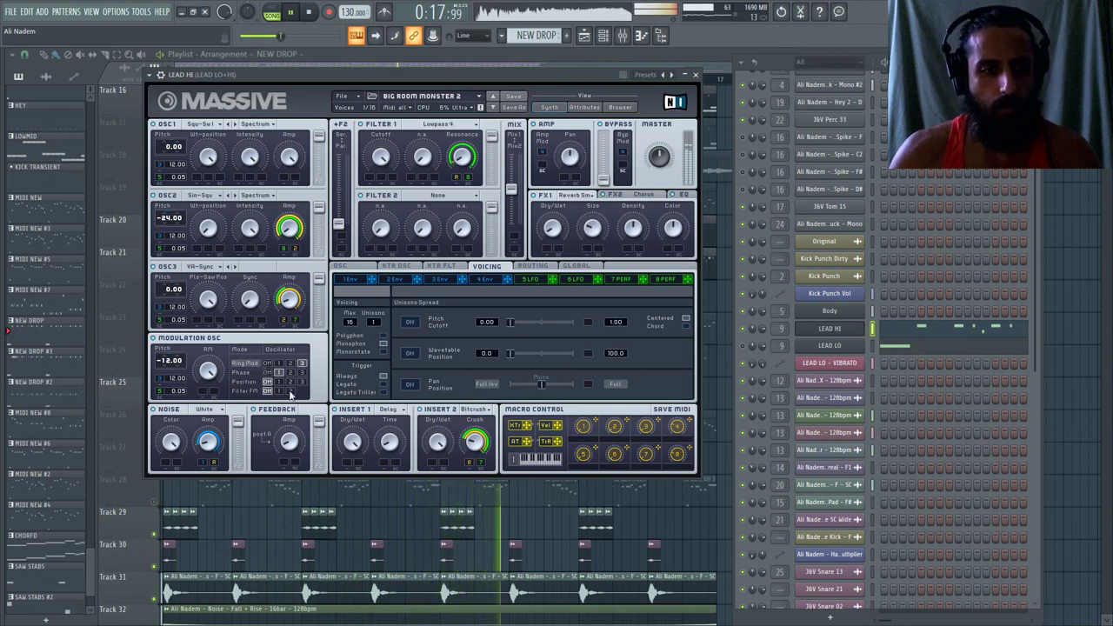
pyautogui.click(290, 391)
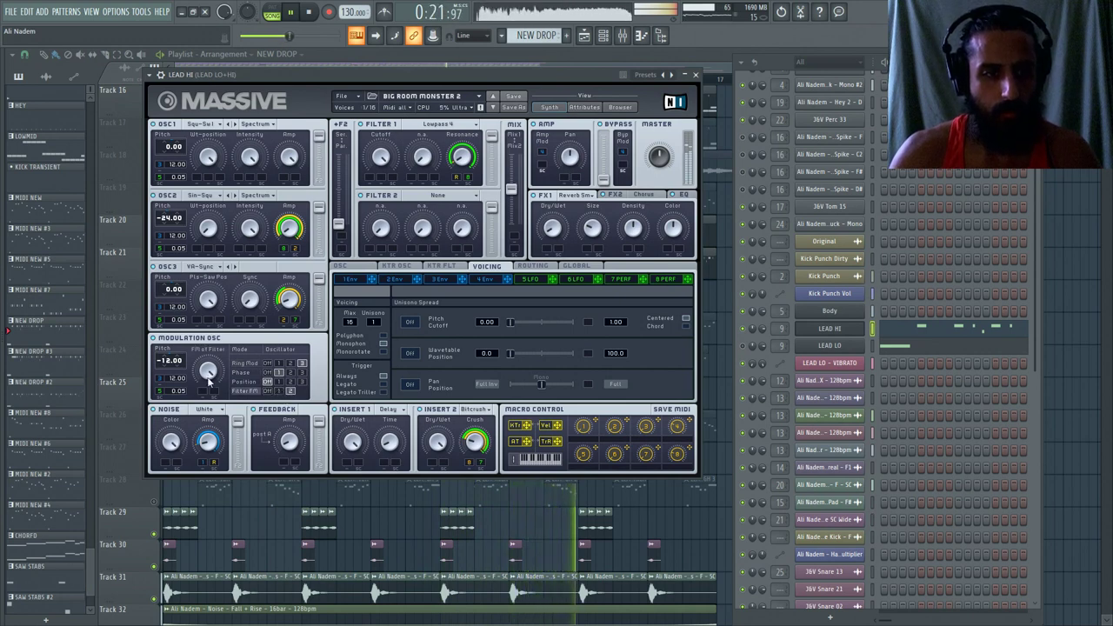
pyautogui.moveTo(208, 380); pyautogui.dragTo(209, 374)
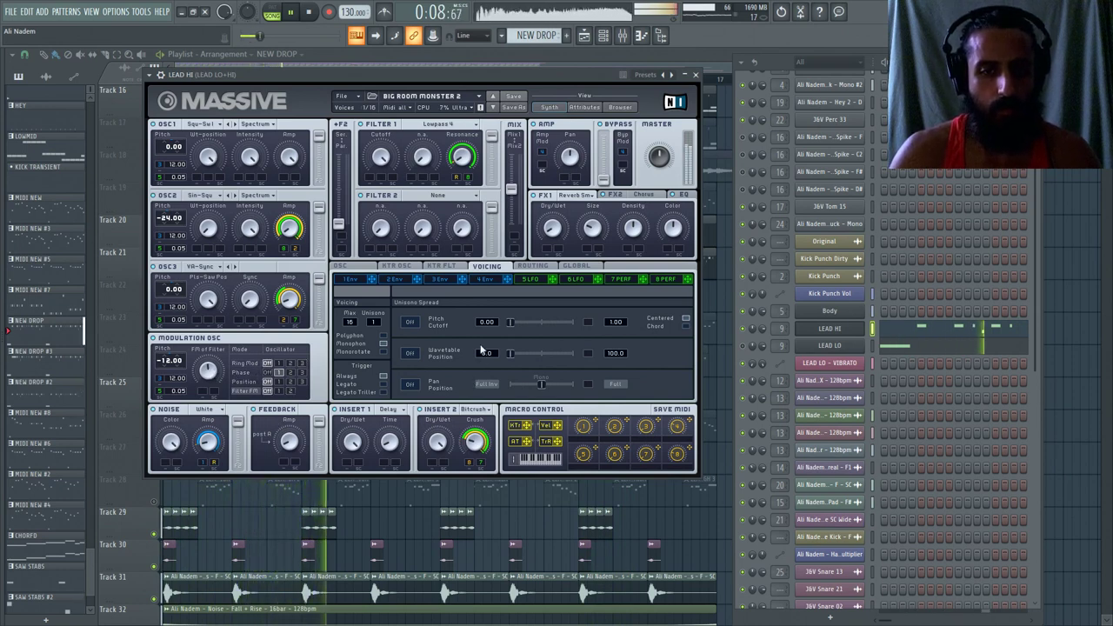
pyautogui.click(369, 268)
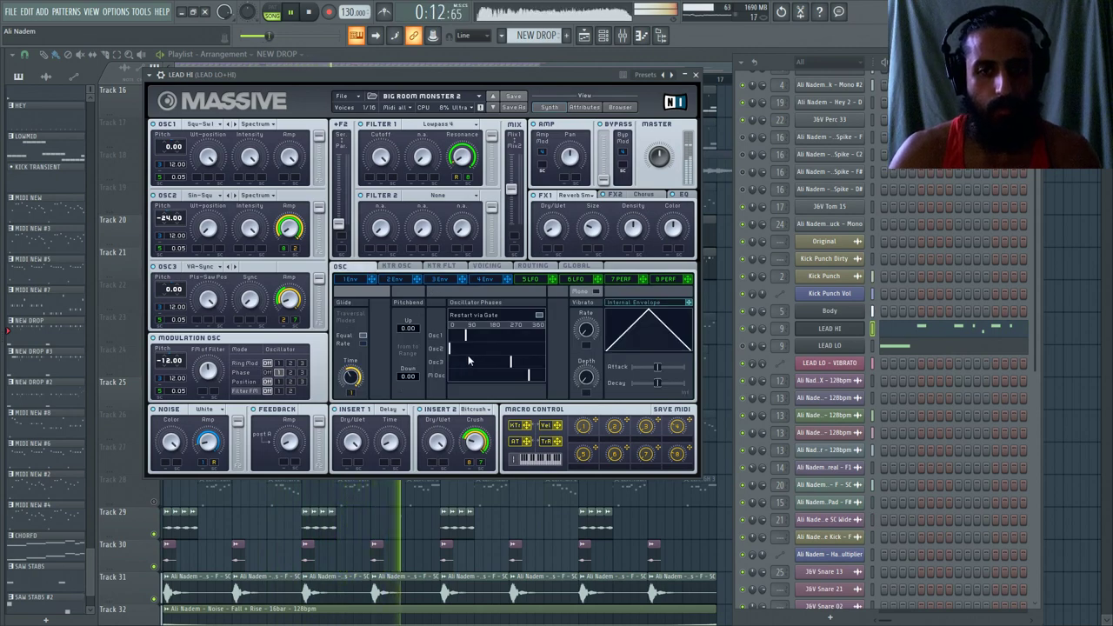
# Open the stab's Massive channel, set its OSC1 pitch to 7.00 and restart playback.
pyautogui.scroll(-5, 1022, 391)
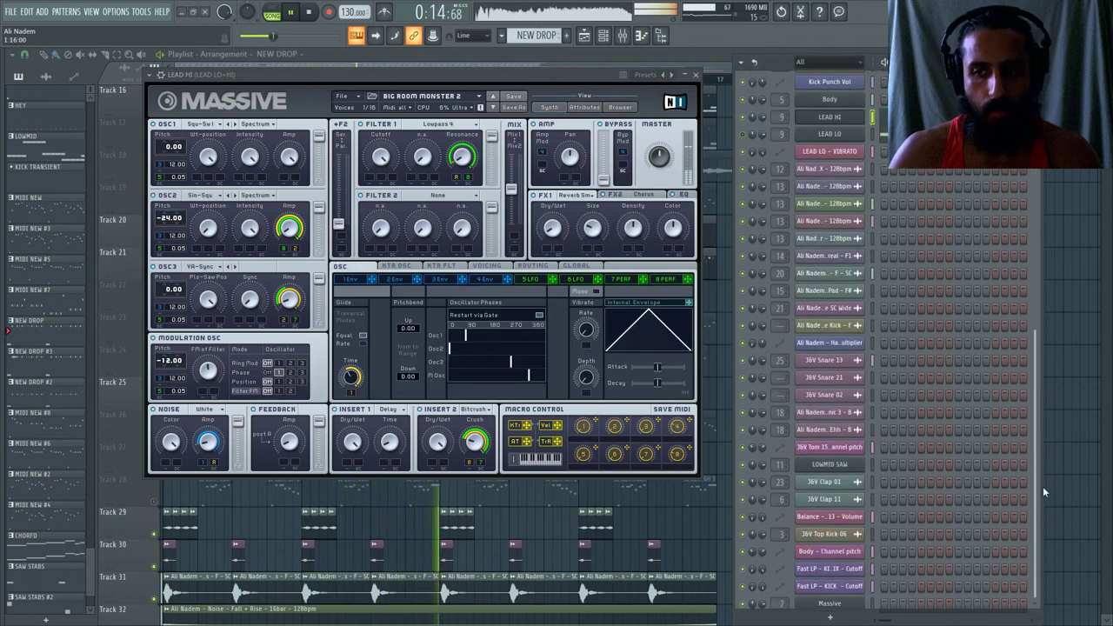
pyautogui.click(829, 588)
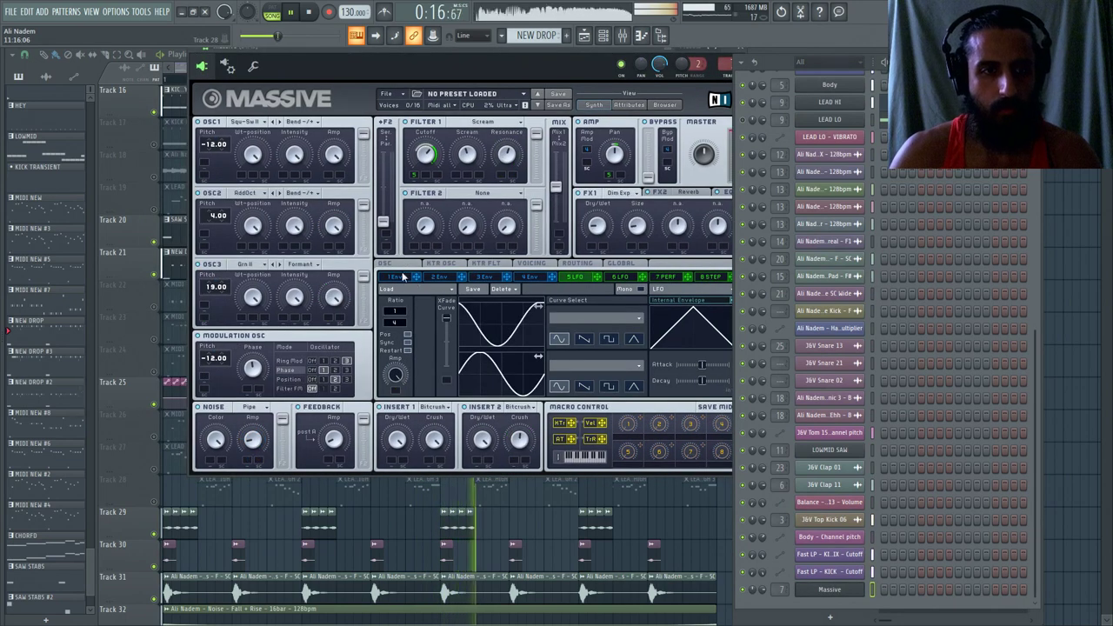
pyautogui.moveTo(215, 150); pyautogui.dragTo(220, 139)
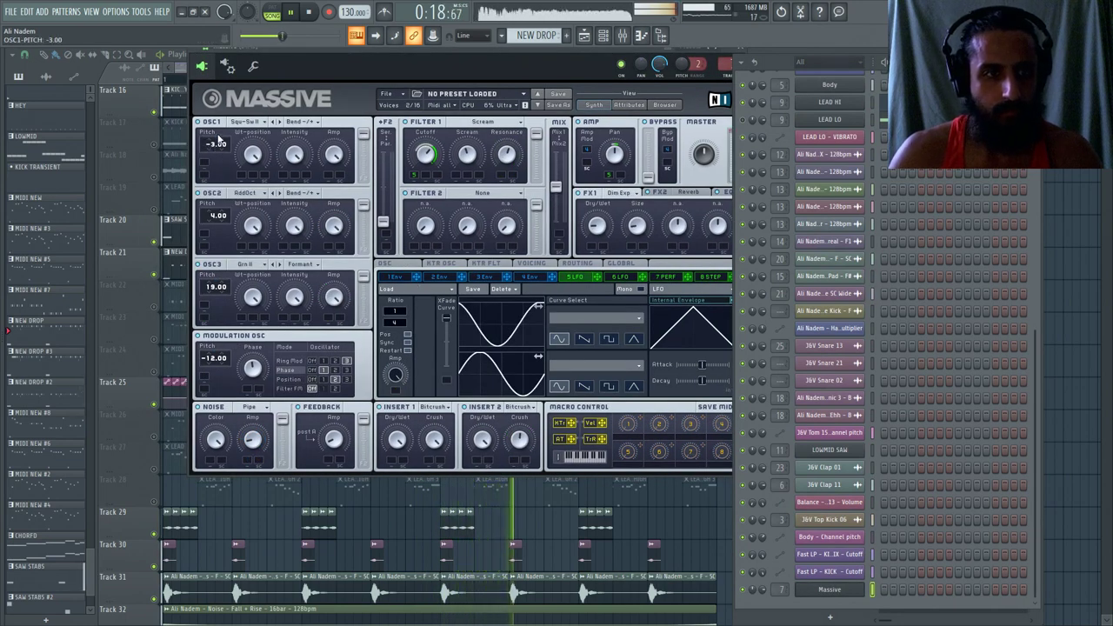
pyautogui.doubleClick(218, 143)
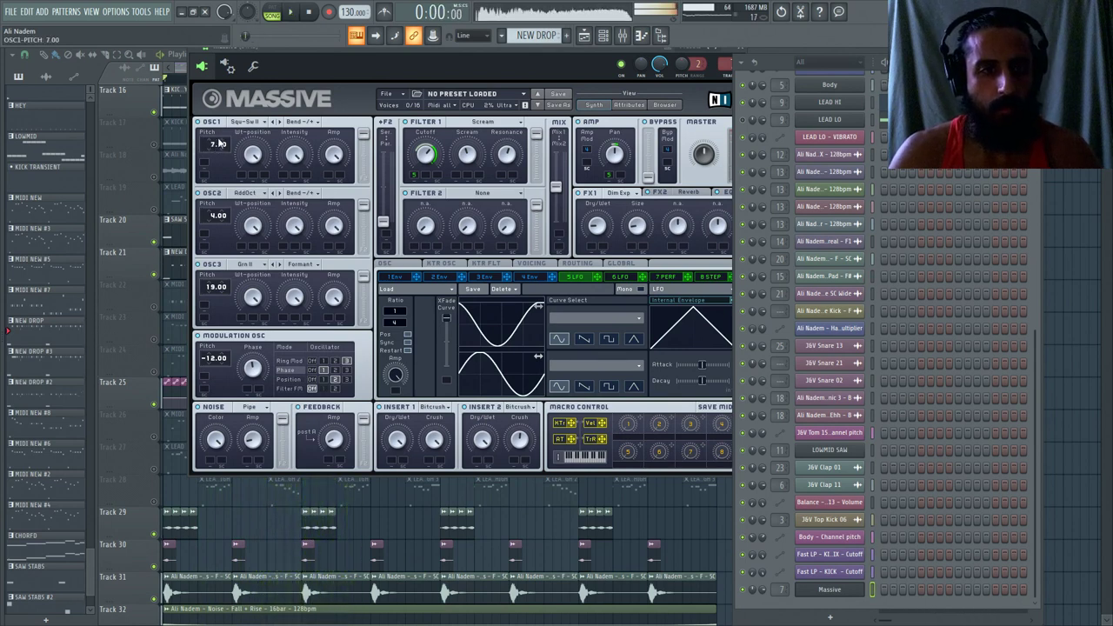
pyautogui.press('space')
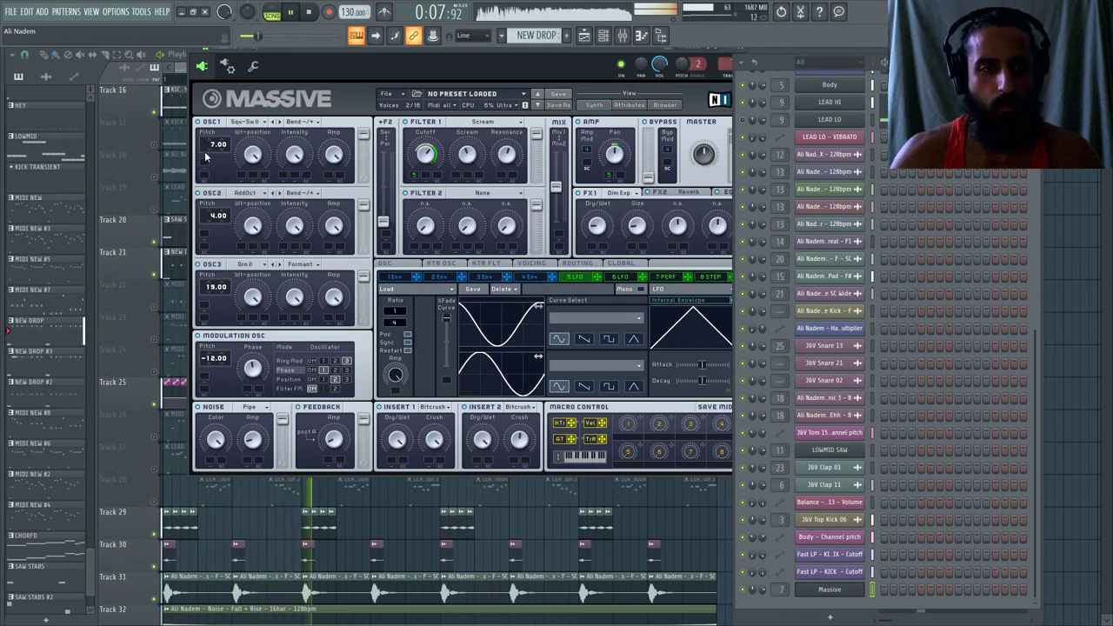
# Compare OSC1 pitches of -12.00 and 7.00 on the stab synth during playback, and reset the pitch to 0.00.
pyautogui.moveTo(207, 149); pyautogui.dragTo(216, 165)
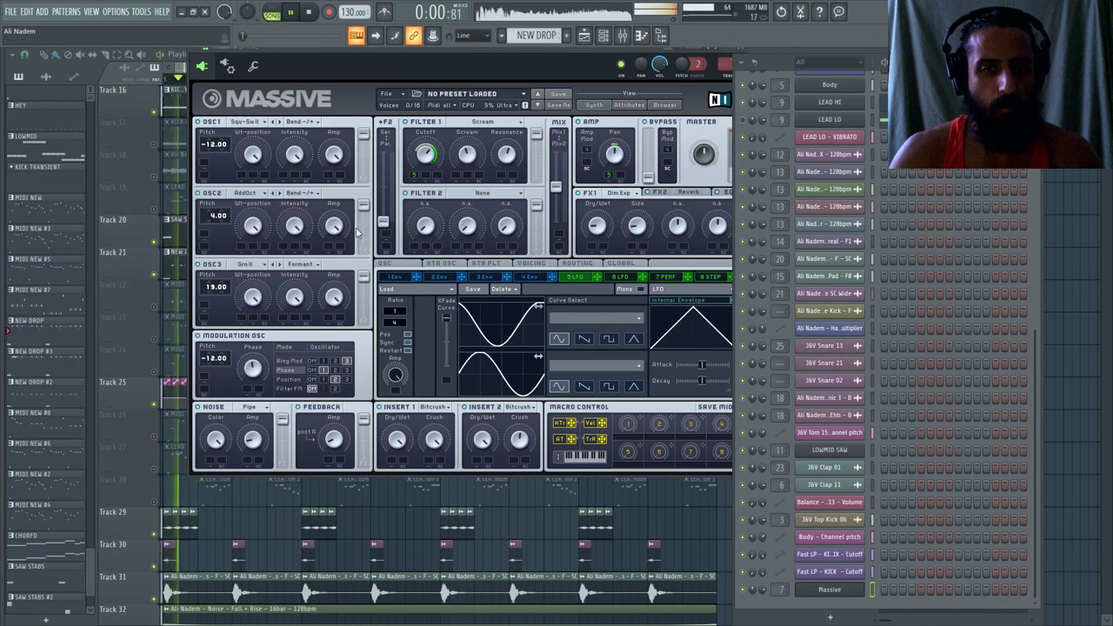
pyautogui.moveTo(215, 150); pyautogui.dragTo(221, 140)
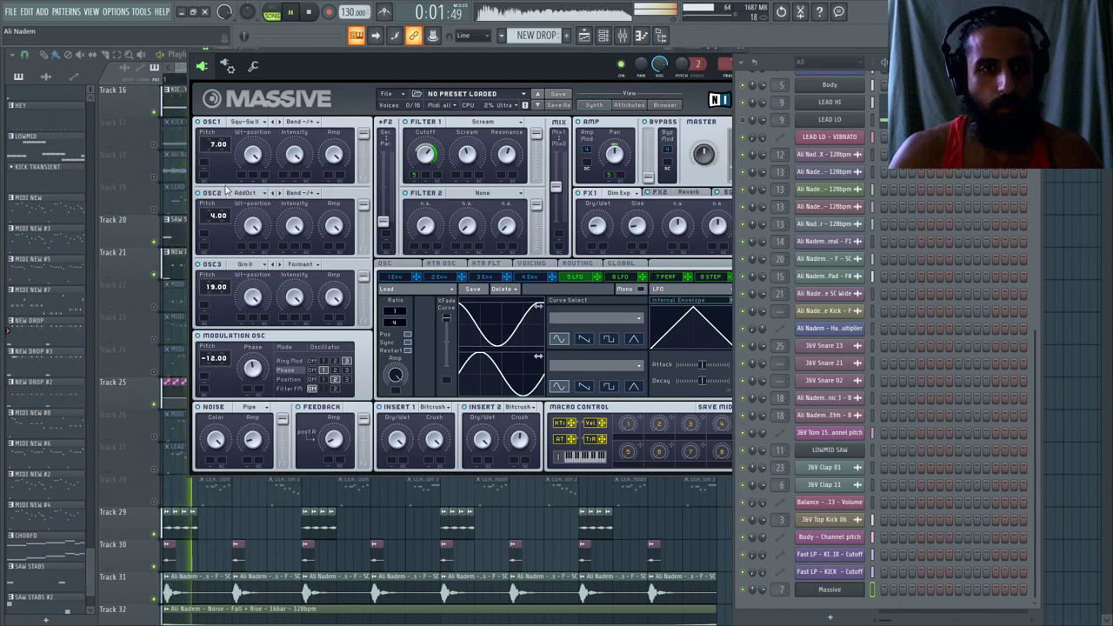
pyautogui.press('space')
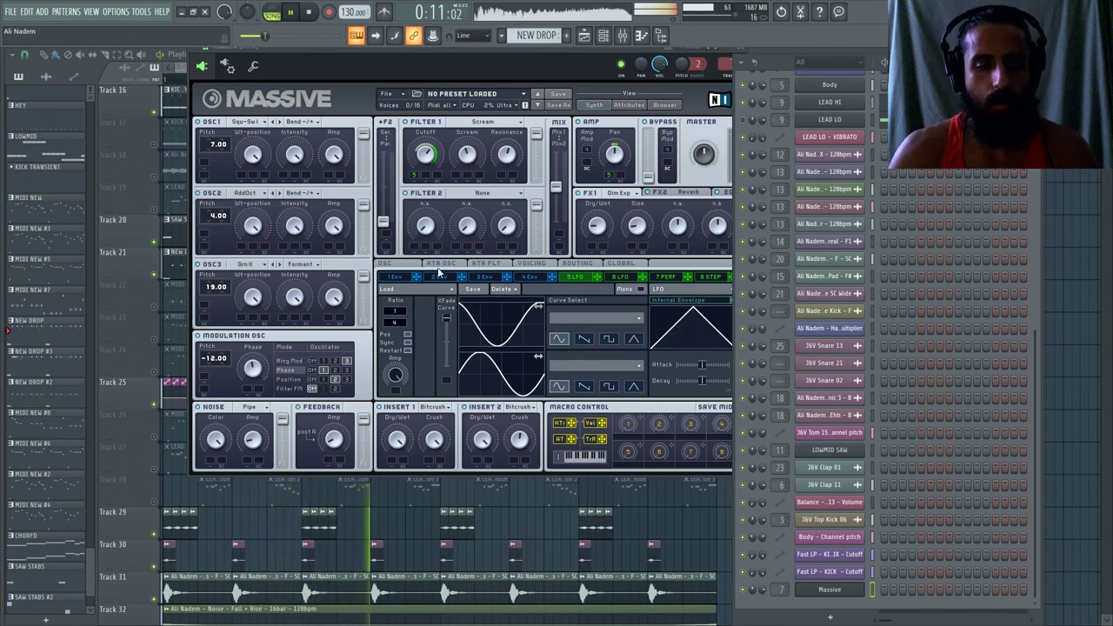
pyautogui.doubleClick(213, 146)
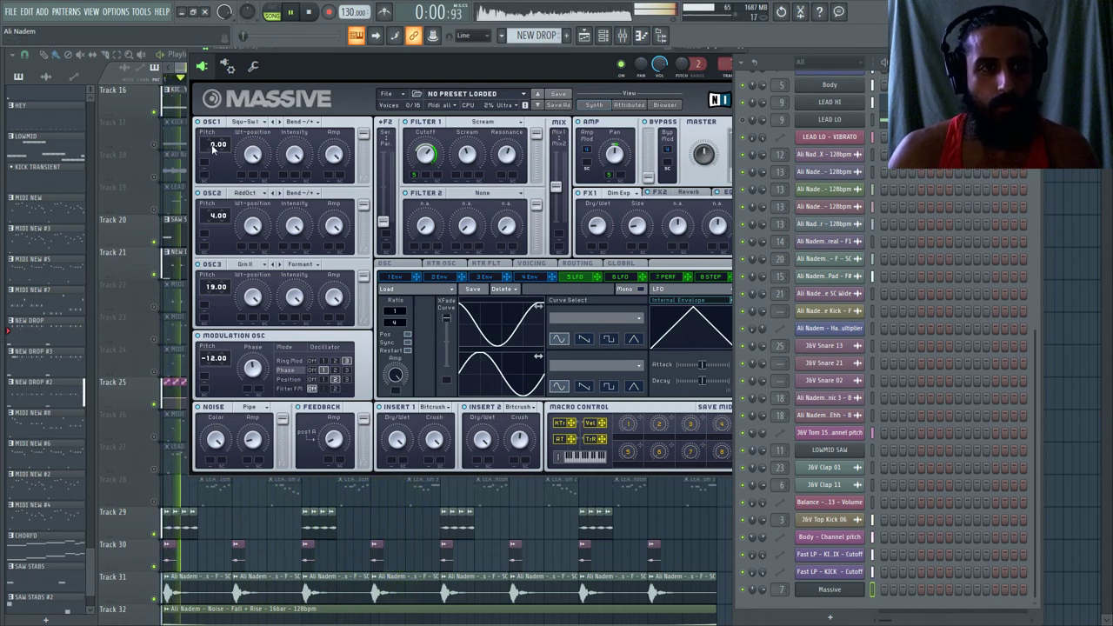
# Set the stab's OSC1 pitch to -12.00, audition the Sin-Squ and Carbon wavetables, and return to the Squ-Swl wavetable.
pyautogui.moveTo(211, 148); pyautogui.dragTo(216, 163)
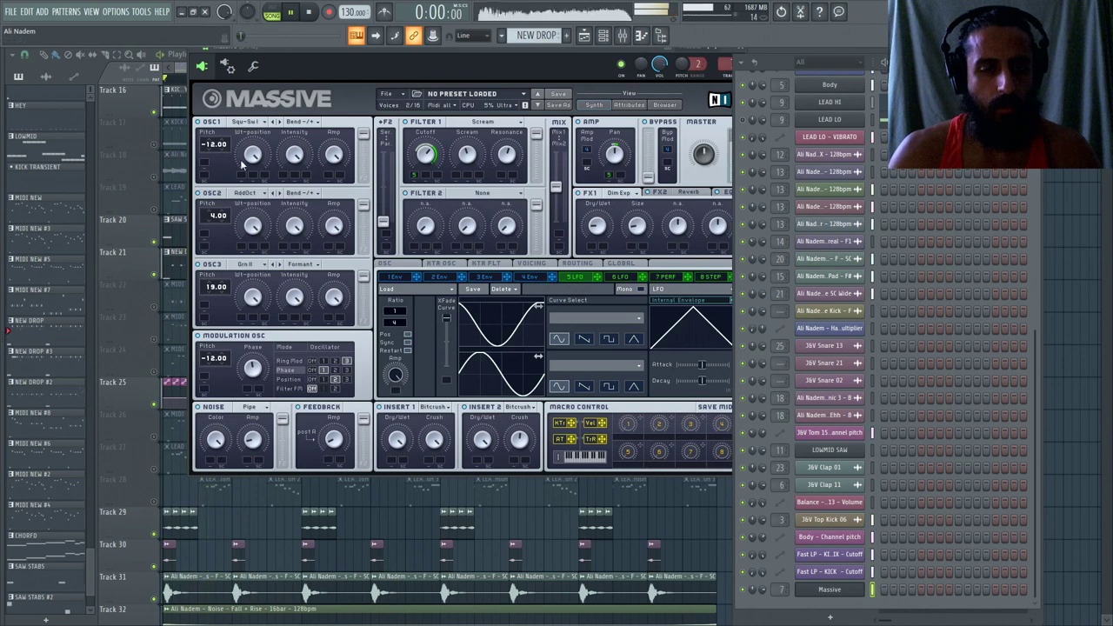
pyautogui.click(278, 122)
pyautogui.click(278, 122)
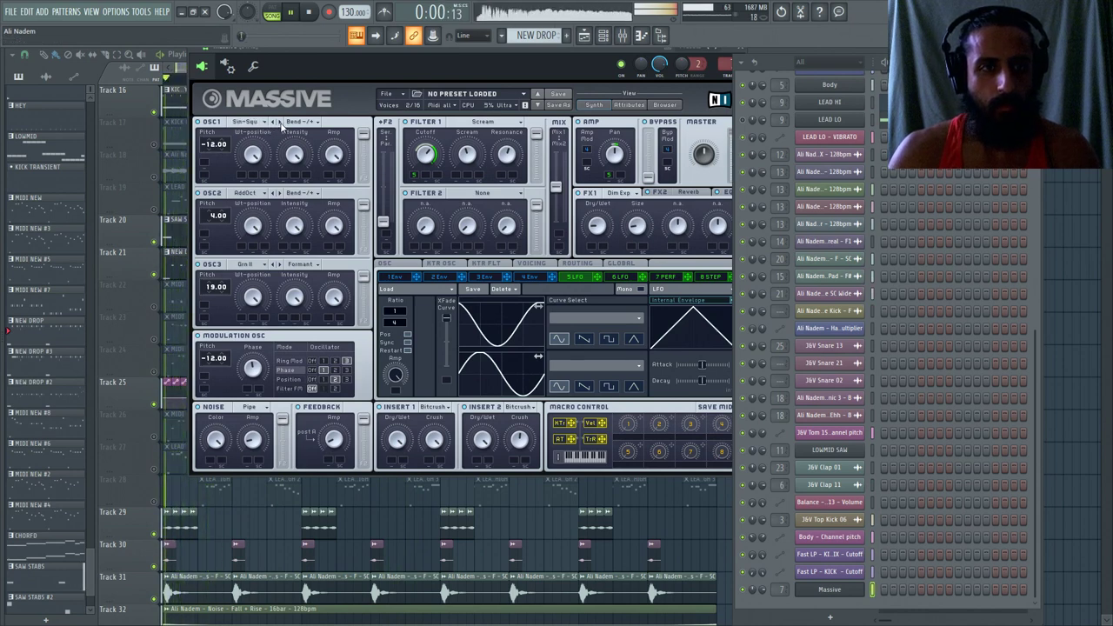
pyautogui.press('space')
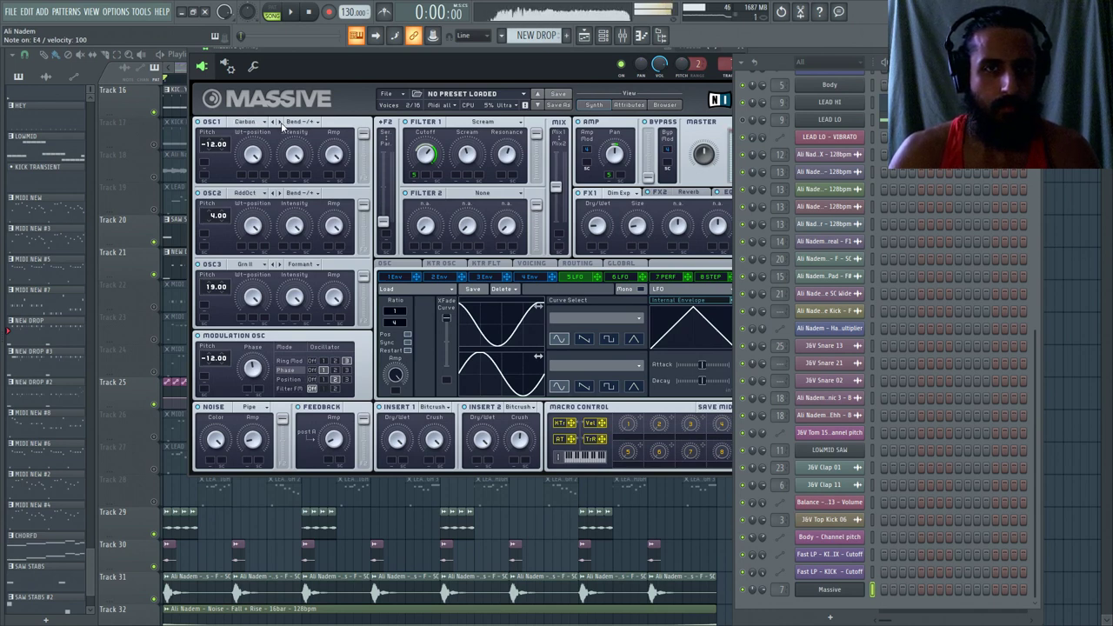
pyautogui.click(282, 126)
pyautogui.click(294, 143)
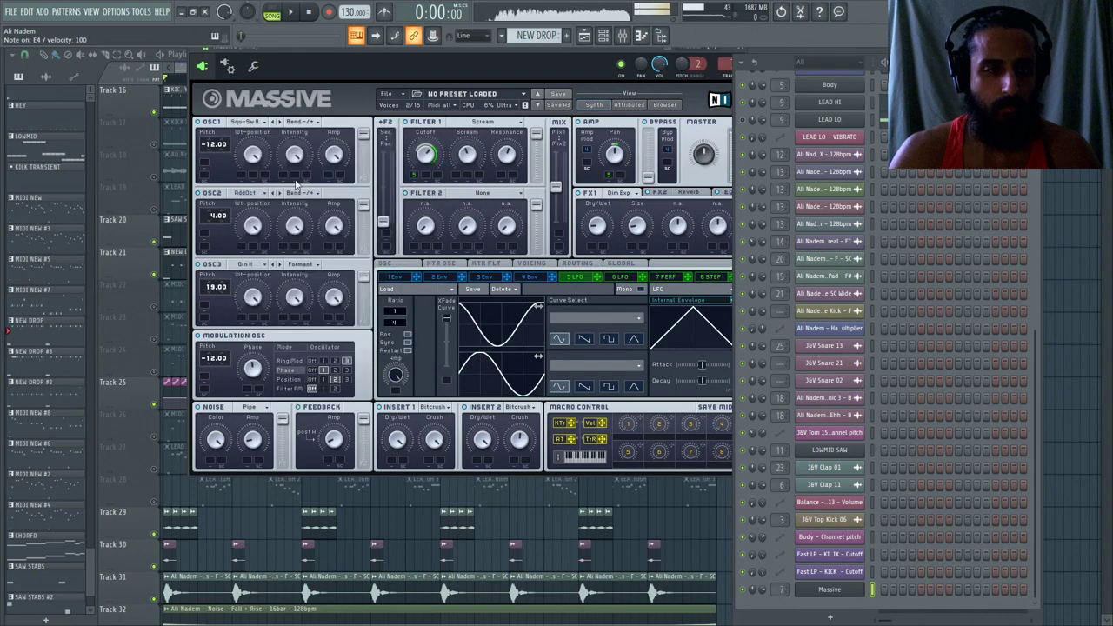
# Play the drop and view the stab synth's routing and fourth envelope settings.
pyautogui.press('space')
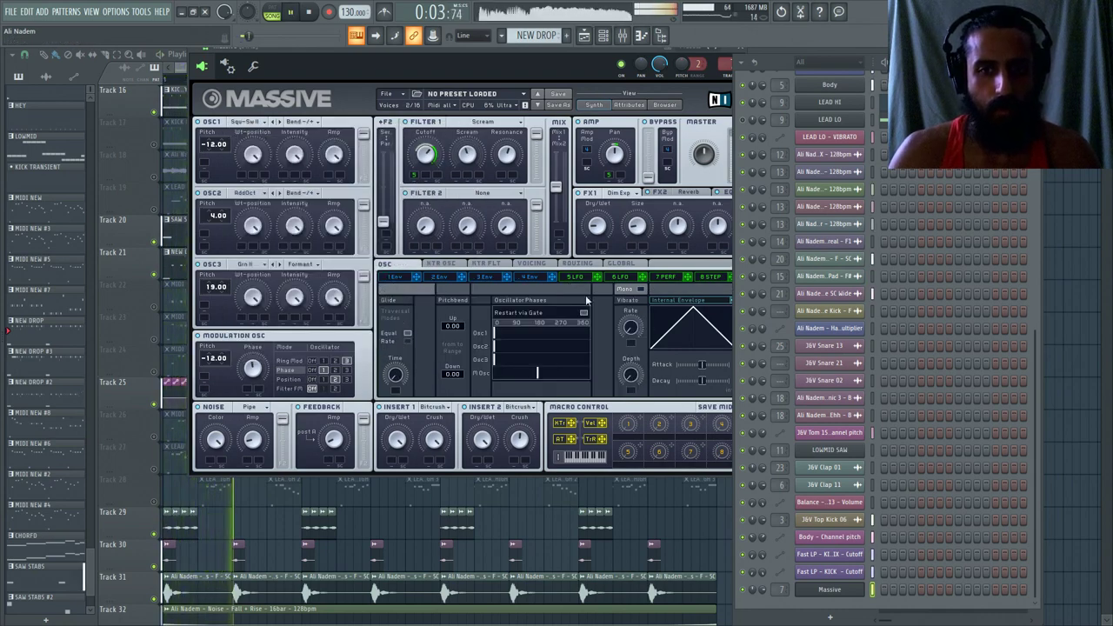
pyautogui.click(576, 263)
pyautogui.click(527, 277)
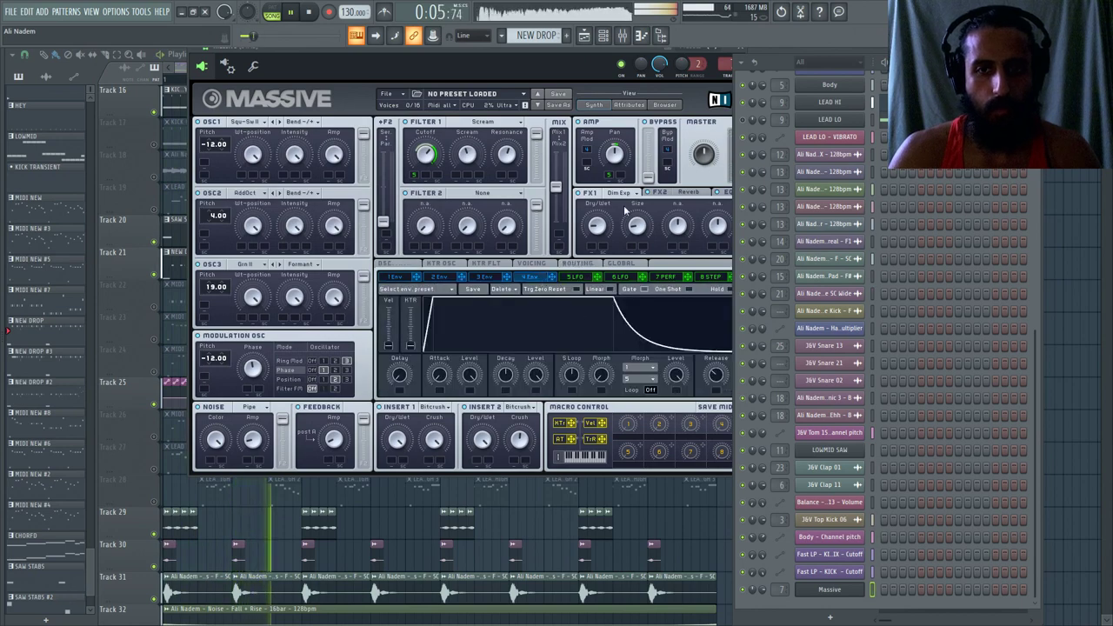
# Replace the disabled Wider effect on the STAB mixer track with Fruity Balance, enable it, and stop playback.
pyautogui.press('F9')
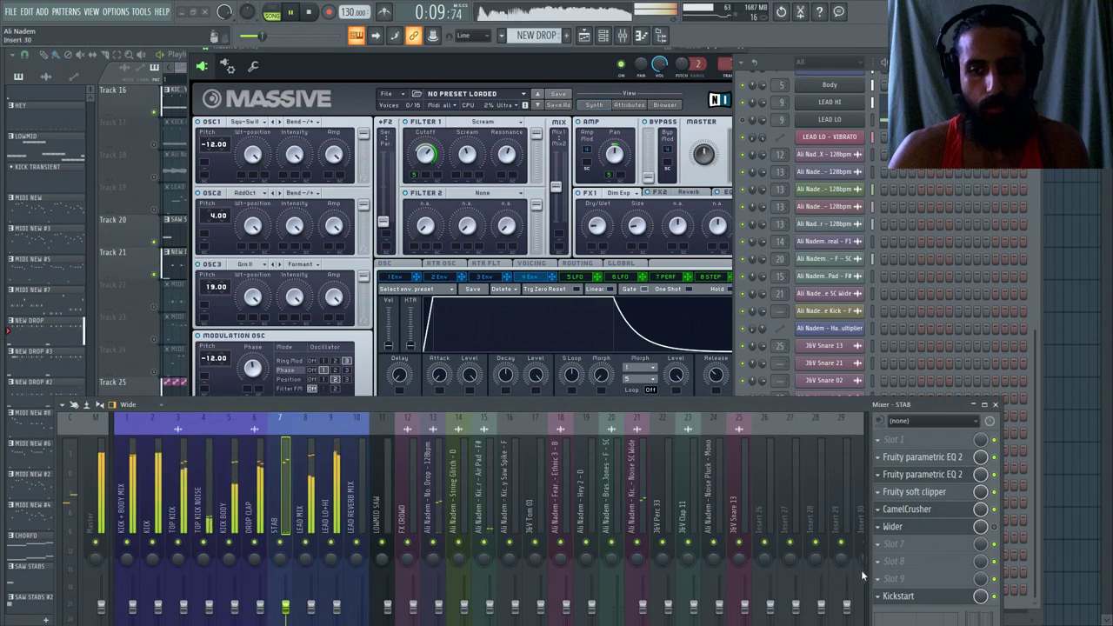
pyautogui.click(884, 548)
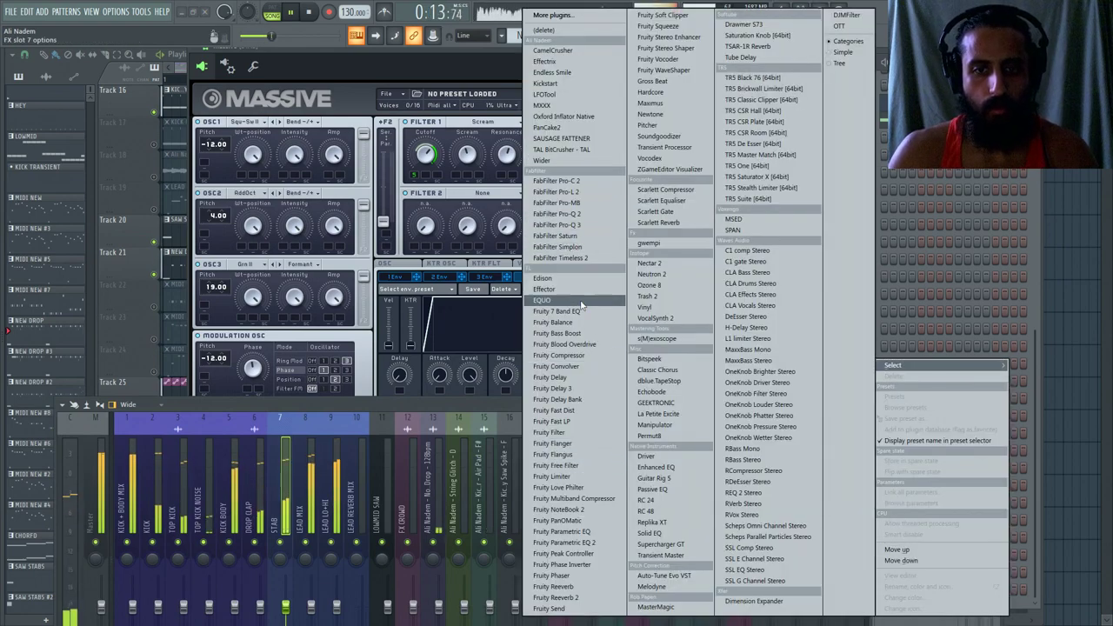
pyautogui.click(440, 406)
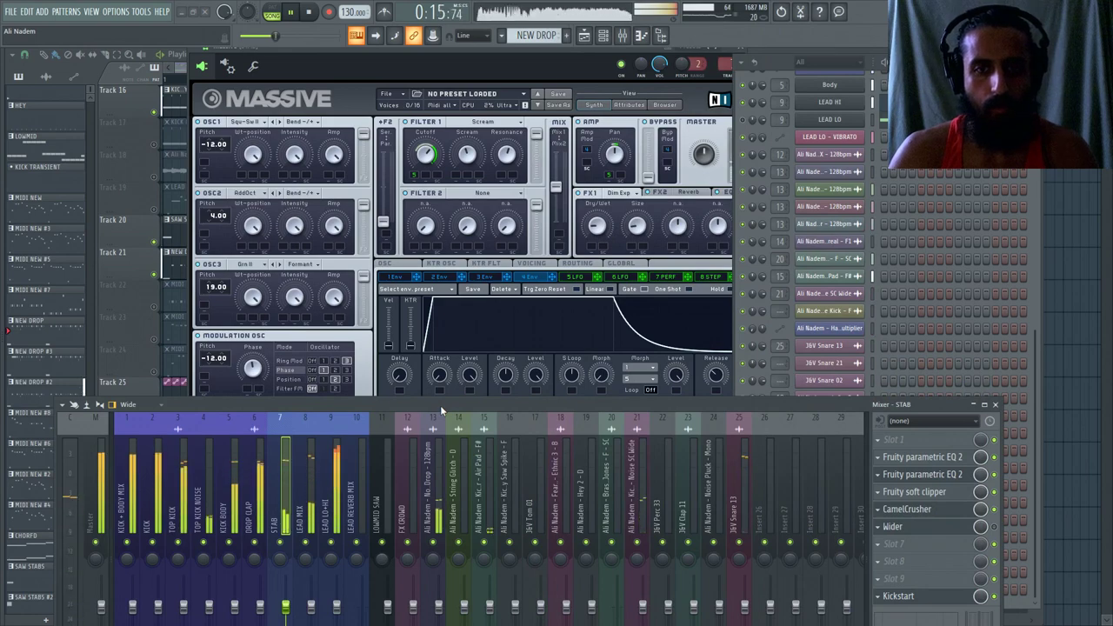
pyautogui.moveTo(440, 406); pyautogui.dragTo(420, 305)
pyautogui.click(296, 406)
pyautogui.moveTo(316, 306); pyautogui.dragTo(340, 229)
pyautogui.click(294, 300)
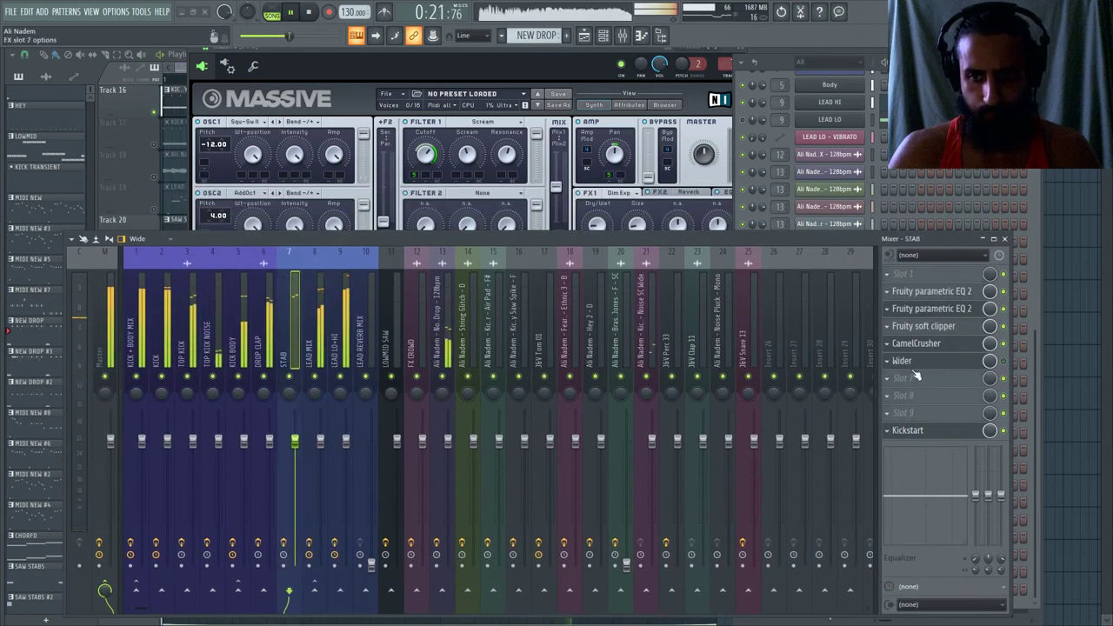
pyautogui.rightClick(907, 344)
pyautogui.moveTo(904, 366)
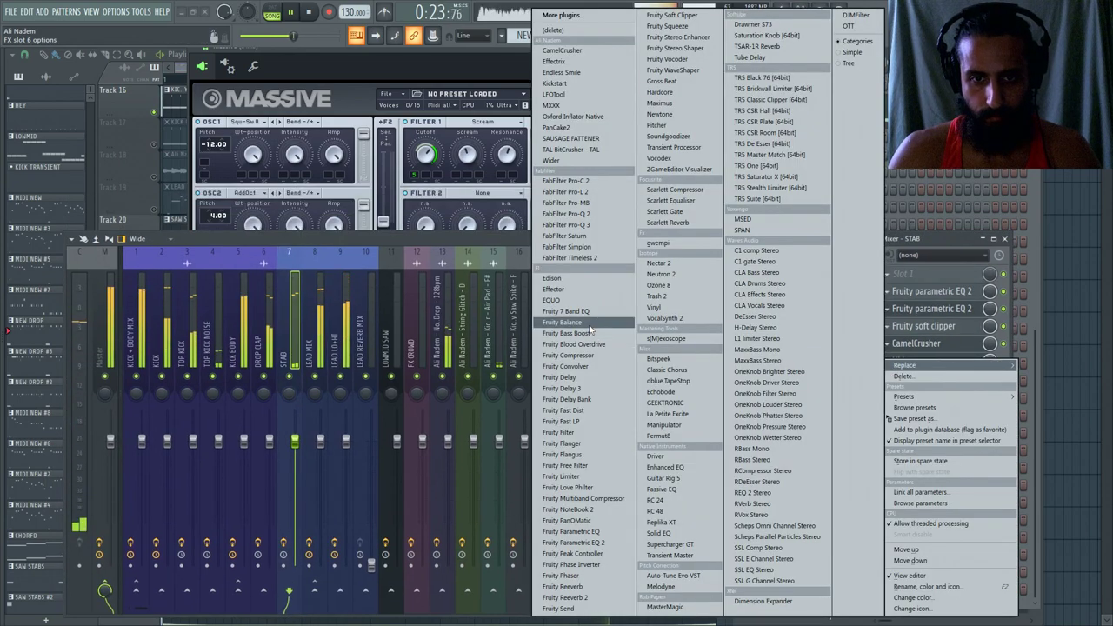
pyautogui.click(578, 322)
pyautogui.click(290, 14)
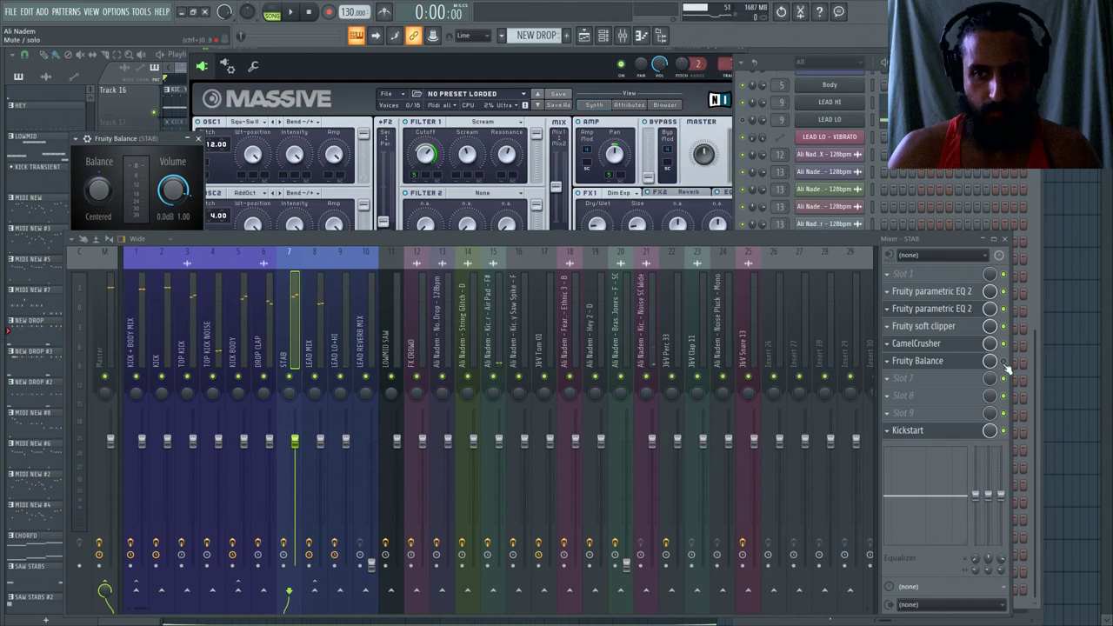
pyautogui.moveTo(291, 239); pyautogui.dragTo(306, 322)
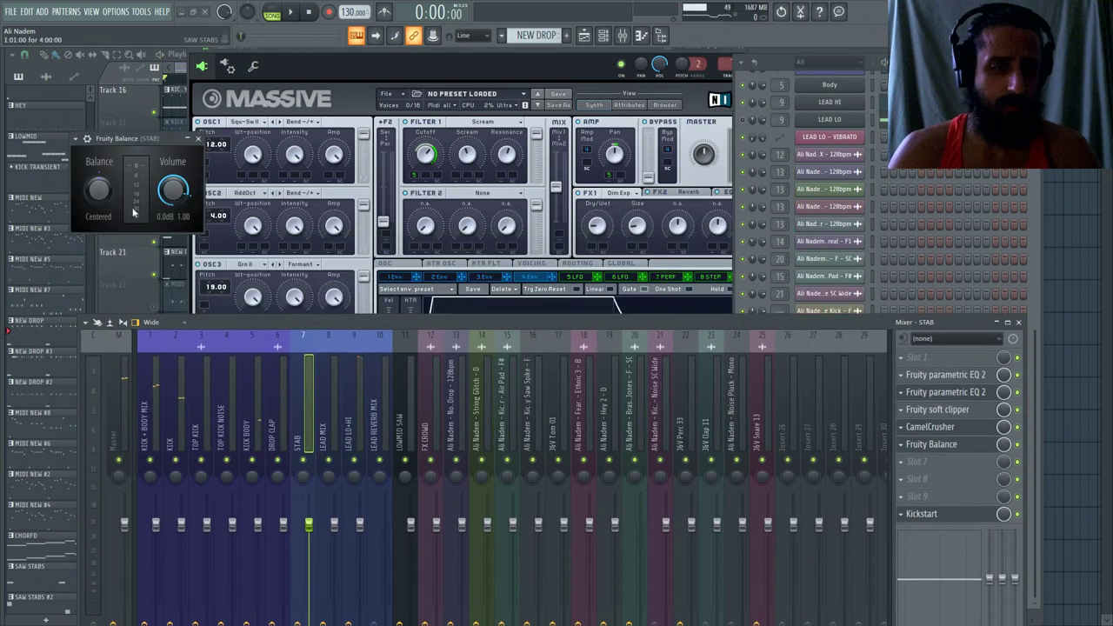
# Create an automation clip for the STAB Fruity Balance volume and bring its playlist track into view.
pyautogui.rightClick(172, 188)
pyautogui.click(208, 265)
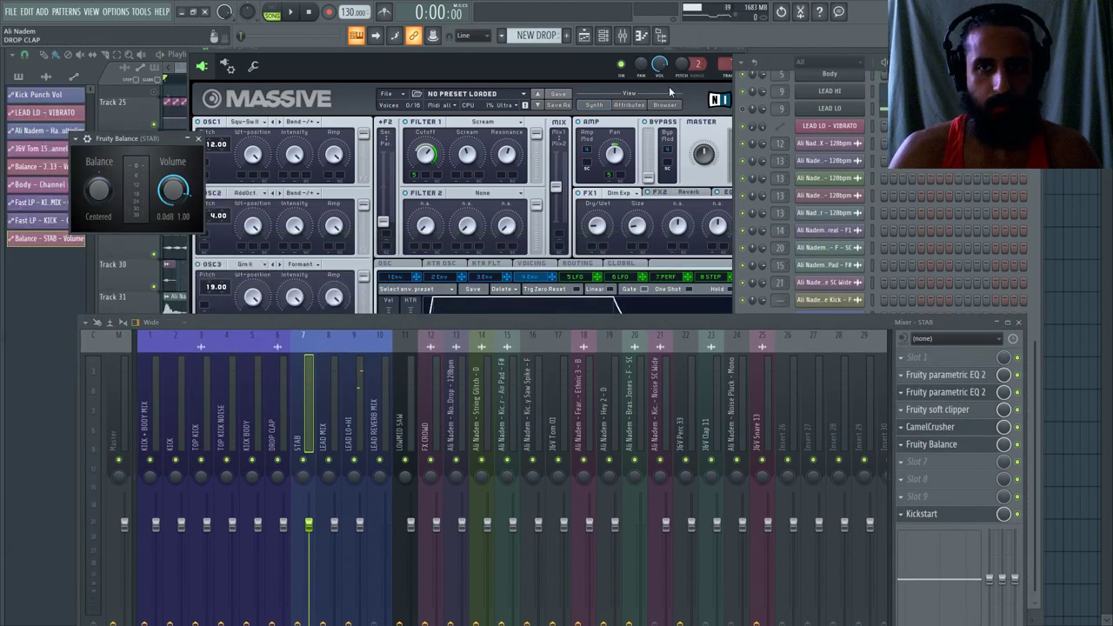
pyautogui.press('F5')
pyautogui.scroll(-5, 380, 226)
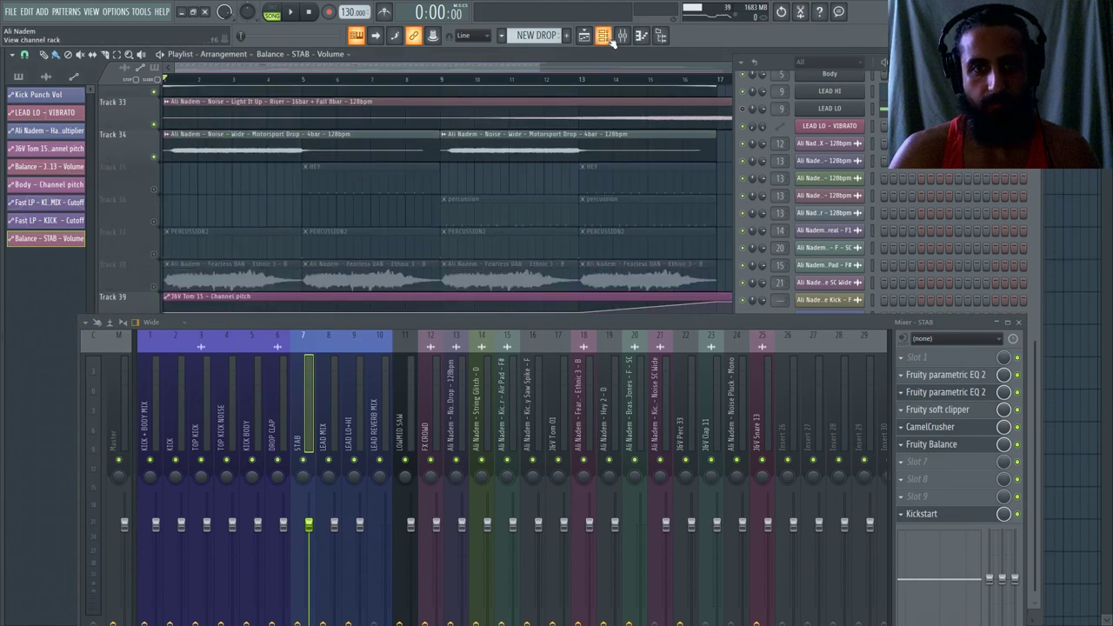
# Add a Hold-mode point to the STAB volume automation that drops the volume to zero, and place it at beat 2 of bar 1.
pyautogui.press('F6')
pyautogui.moveTo(204, 143); pyautogui.dragTo(206, 160)
pyautogui.rightClick(205, 160)
pyautogui.click(228, 208)
pyautogui.scroll(3, 185, 79)
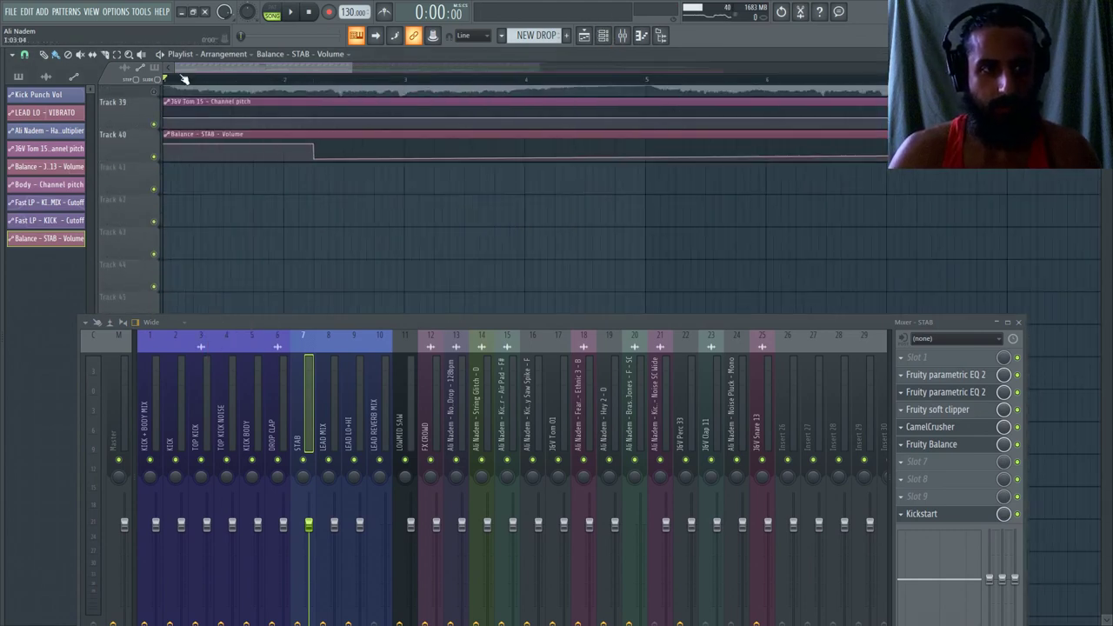
pyautogui.press('space')
pyautogui.press('space')
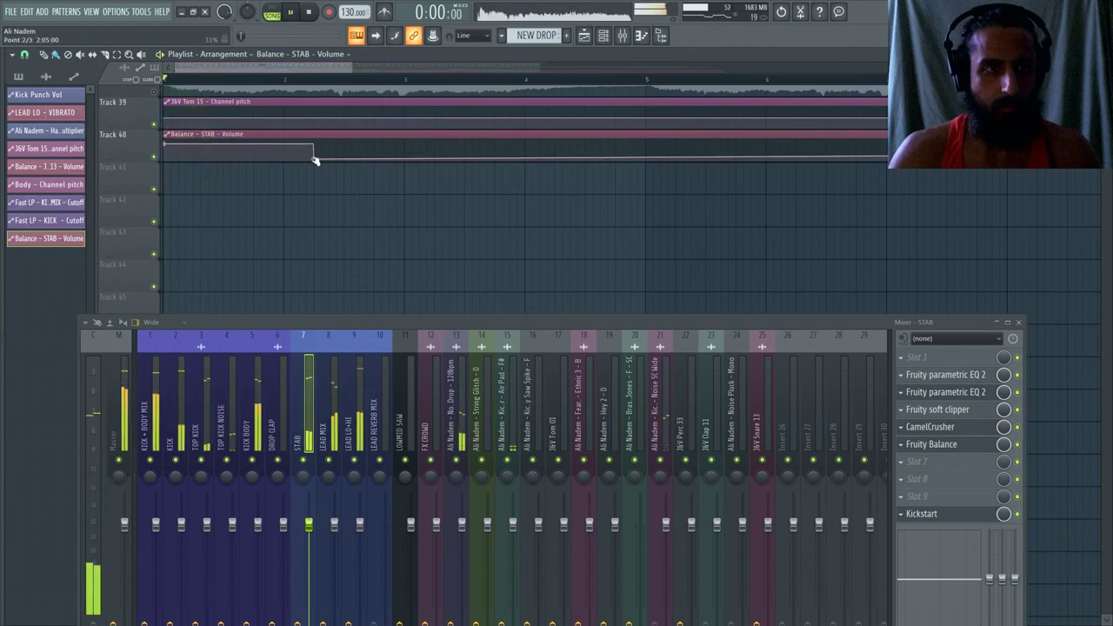
pyautogui.press('space')
pyautogui.moveTo(313, 159); pyautogui.dragTo(183, 179)
# Add a STAB volume automation point at 3:01:00 with value .8 and drop the volume to 0% at 3:05:00.
pyautogui.scroll(2, 249, 189)
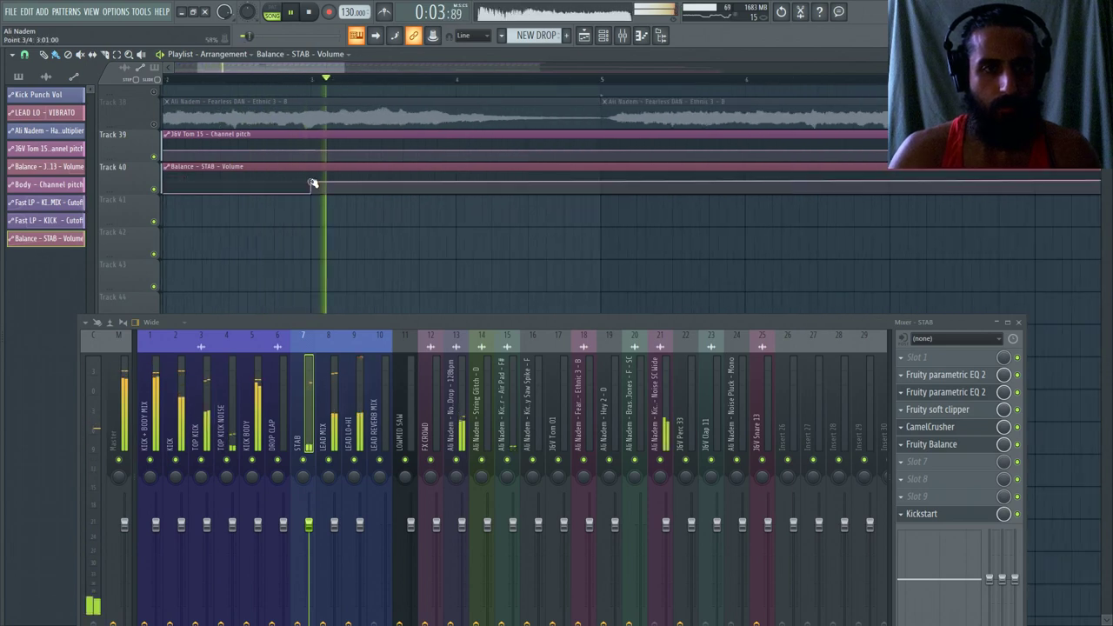
pyautogui.press('space')
pyautogui.rightClick(313, 182)
pyautogui.click(341, 387)
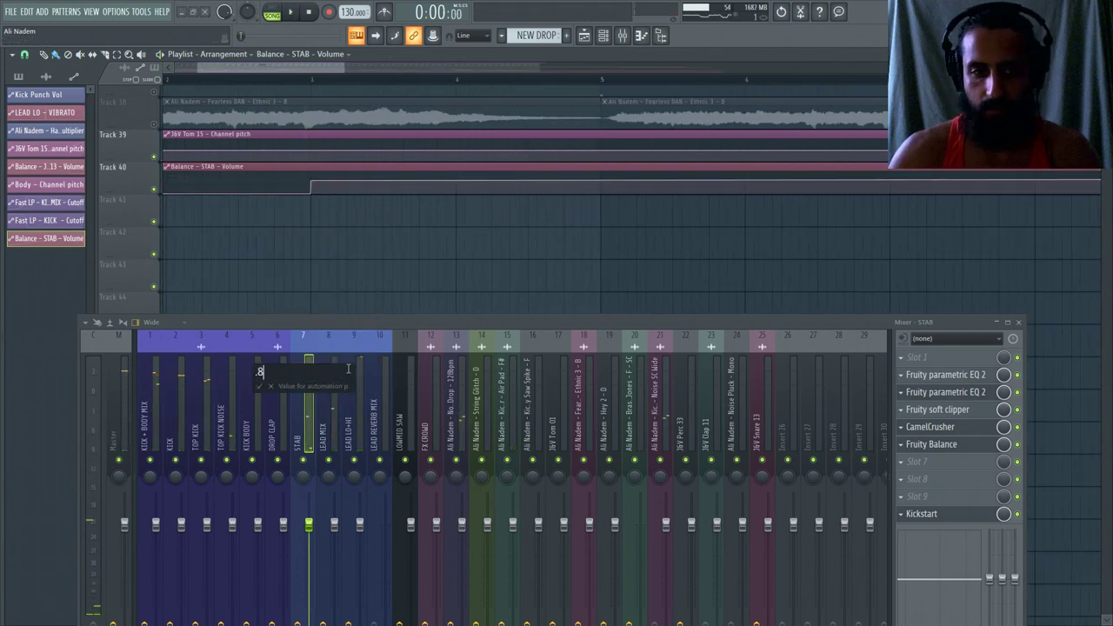
pyautogui.write('.8')
pyautogui.press('Return')
pyautogui.press('Return')
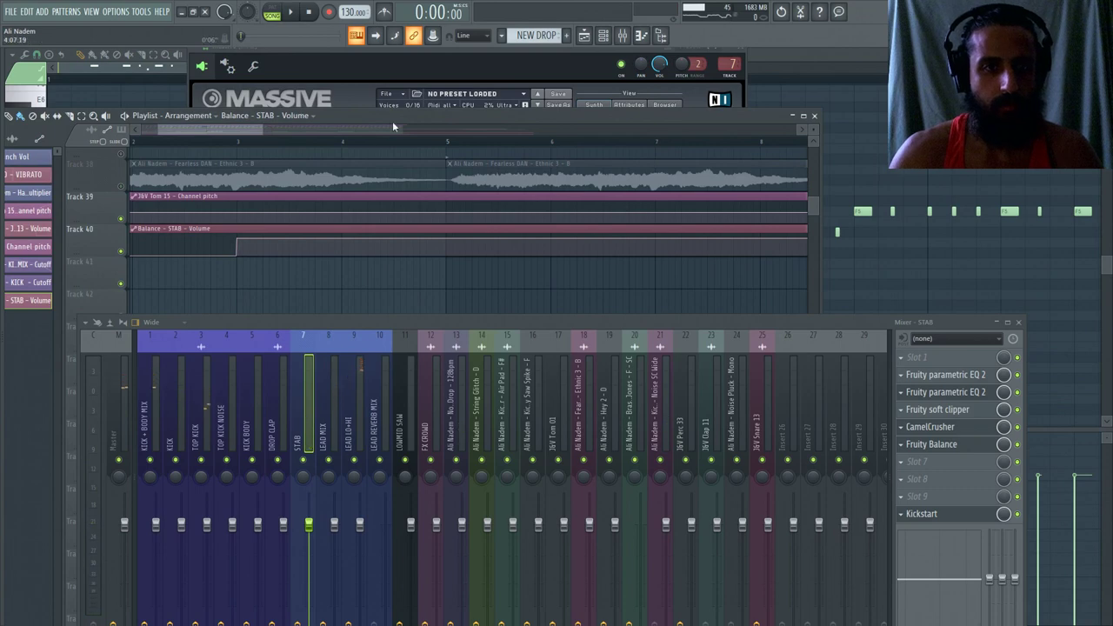
pyautogui.doubleClick(499, 116)
pyautogui.moveTo(347, 179); pyautogui.dragTo(348, 201)
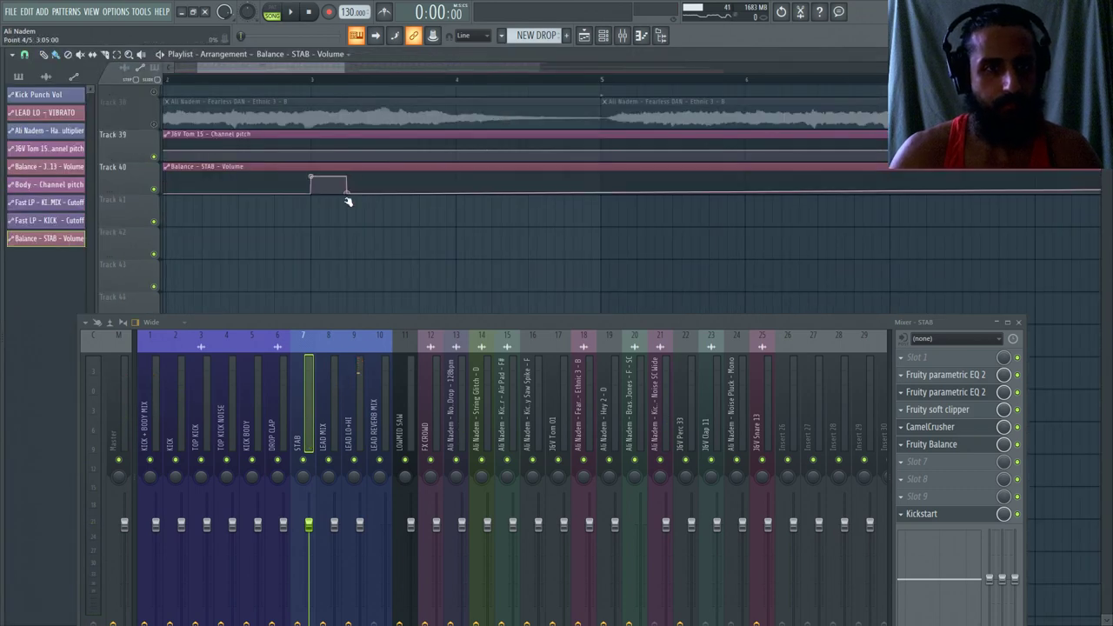
# During playback, add a one-beat STAB volume pulse at bar 5, set to 80% at 5:01:00 and dropping to zero at 5:05:00.
pyautogui.click(294, 78)
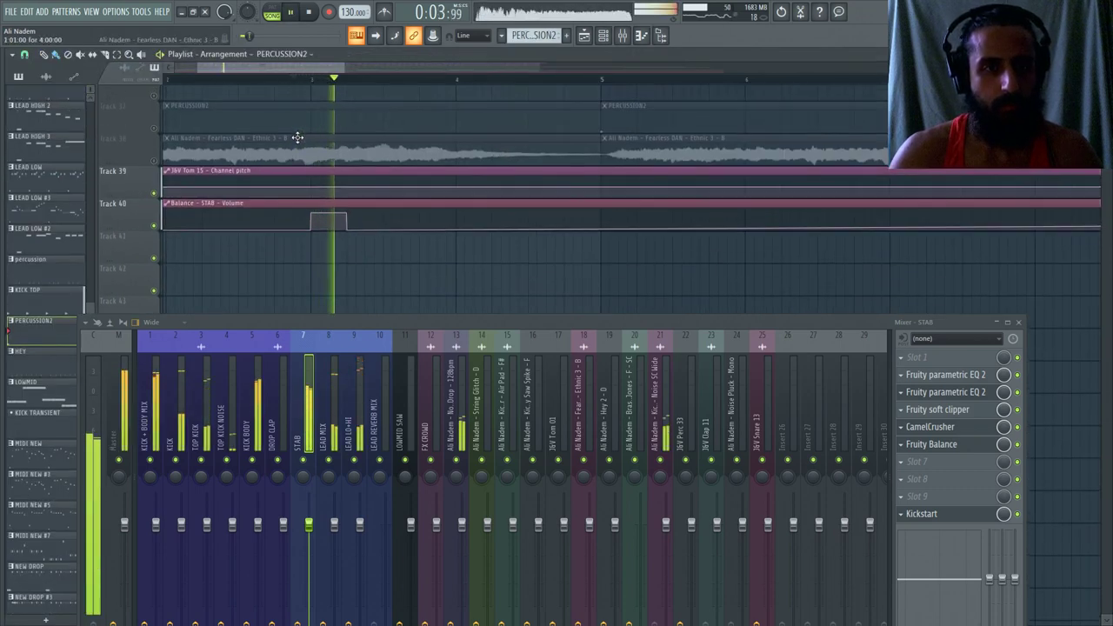
pyautogui.scroll(1, 408, 231)
pyautogui.scroll(-2, 408, 232)
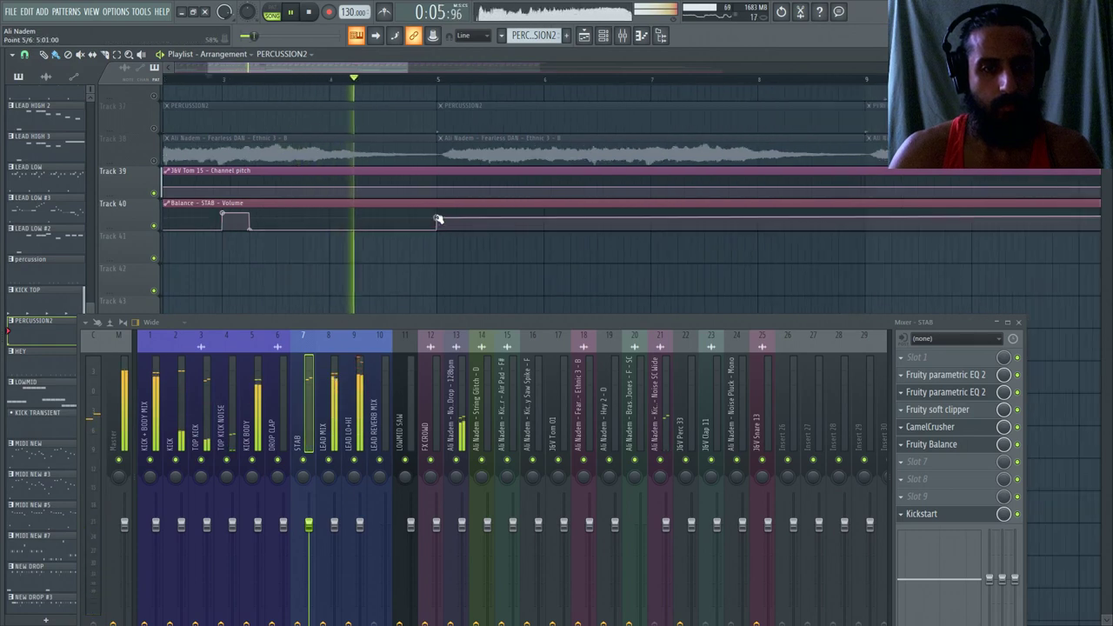
pyautogui.moveTo(436, 224); pyautogui.dragTo(437, 218)
pyautogui.rightClick(437, 217)
pyautogui.click(481, 421)
pyautogui.press('Return')
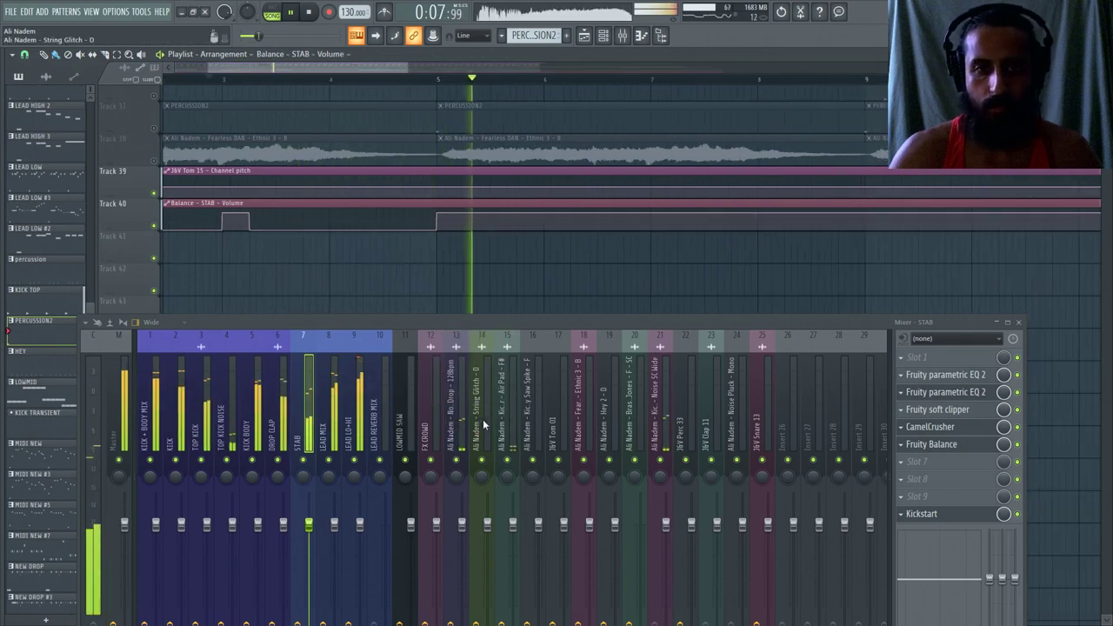
pyautogui.rightClick(463, 228)
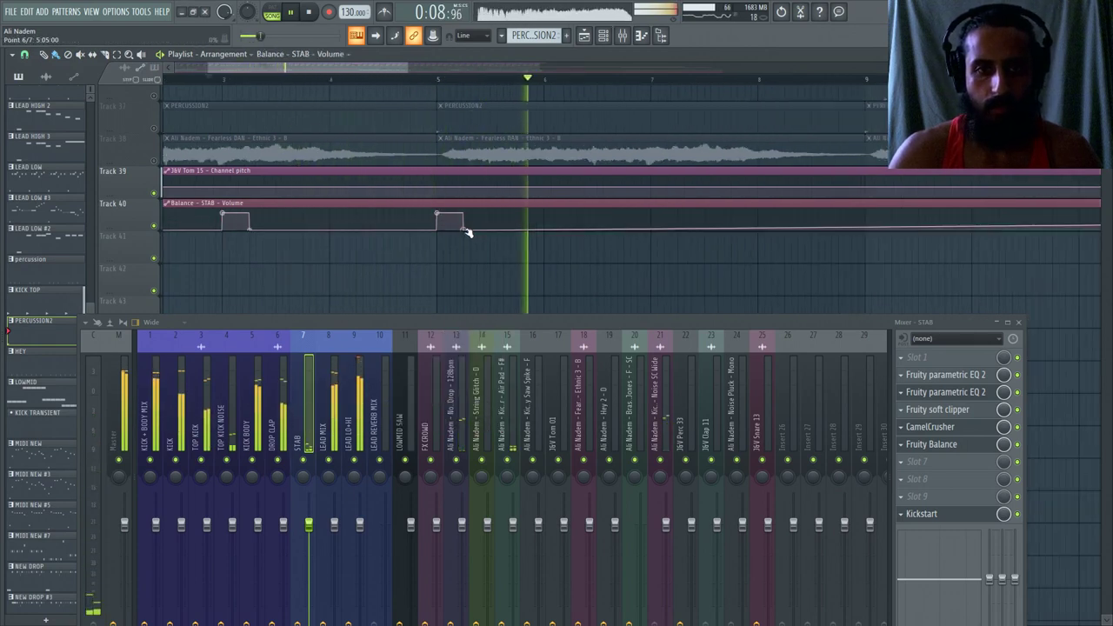
# Add one-beat STAB volume pulses at bars 7 and 8, dropping to zero at 7:05:00 and 8:05:00.
pyautogui.moveTo(655, 227); pyautogui.dragTo(653, 214)
pyautogui.rightClick(676, 229)
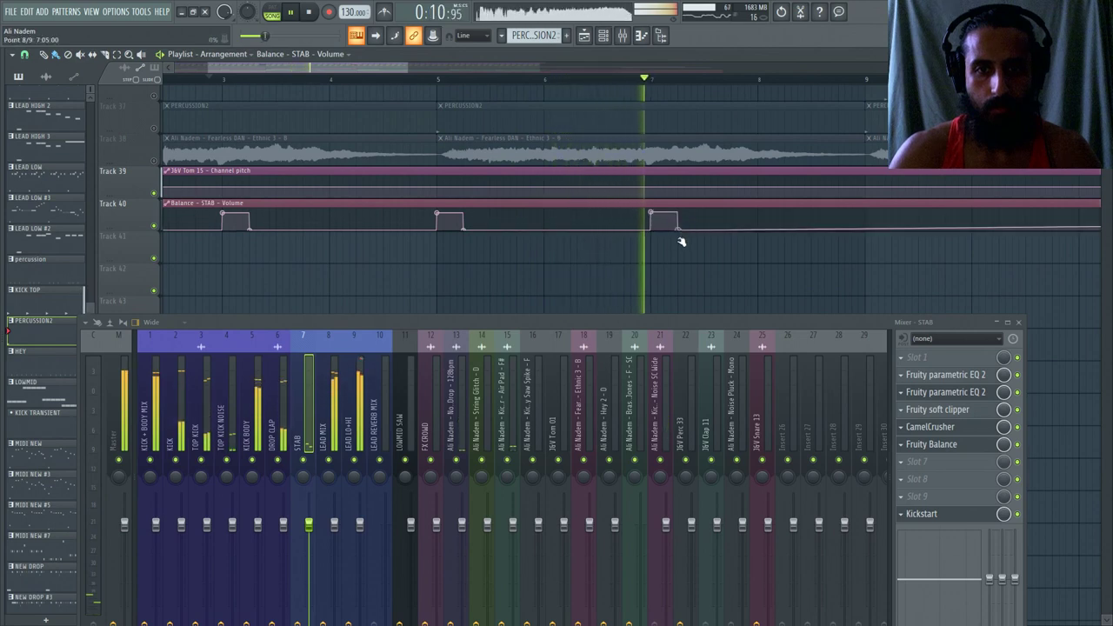
pyautogui.moveTo(759, 228); pyautogui.dragTo(758, 215)
pyautogui.rightClick(783, 229)
# Set the STAB volume automation point at 8:01:00 to .8 and copy that value to the start point of the bar 7 pulse.
pyautogui.rightClick(758, 217)
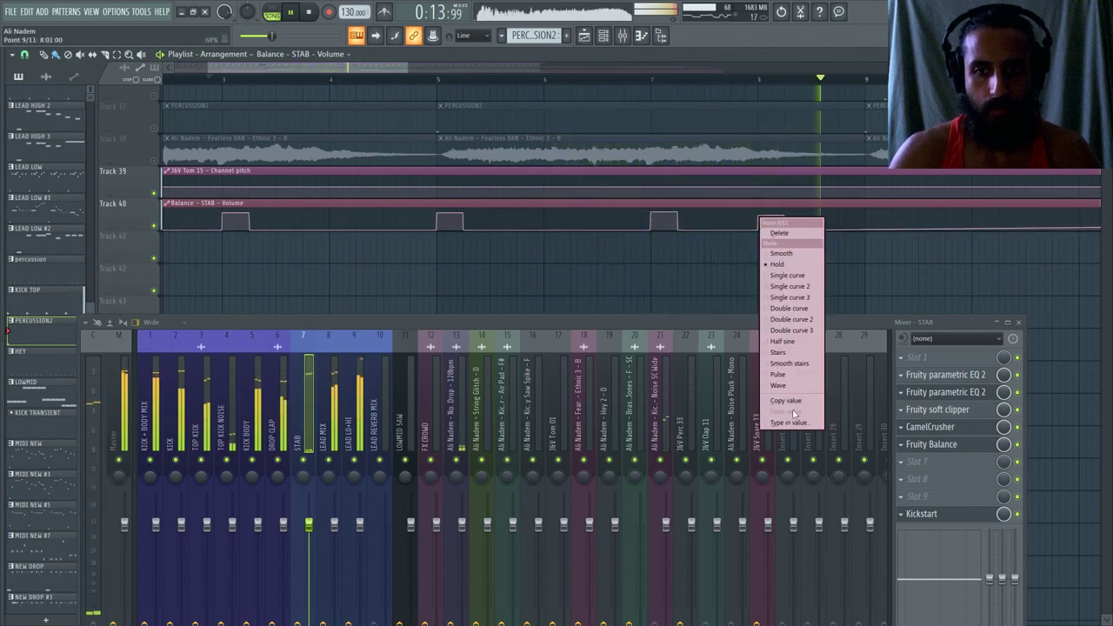
pyautogui.click(777, 230)
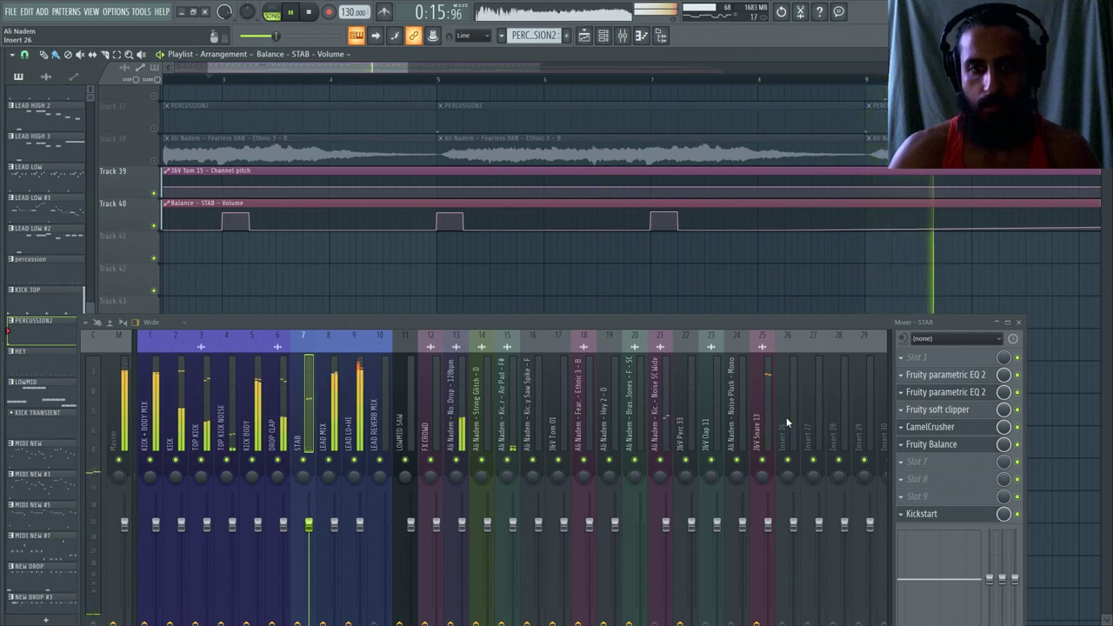
pyautogui.rightClick(765, 232)
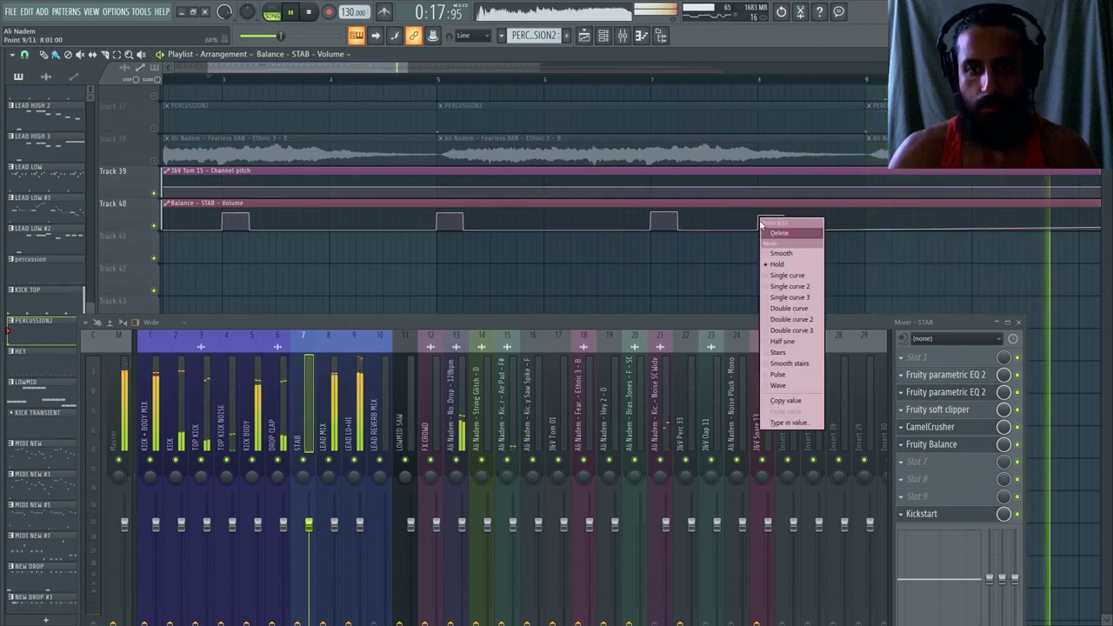
pyautogui.click(776, 423)
pyautogui.write('.8')
pyautogui.press('Return')
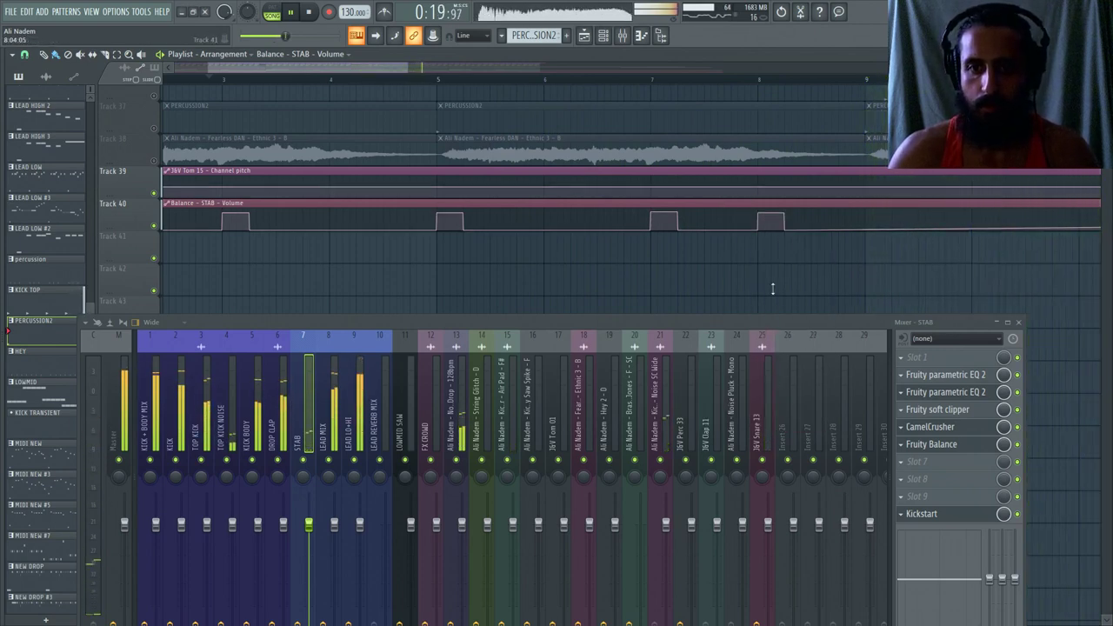
pyautogui.rightClick(762, 221)
pyautogui.click(787, 396)
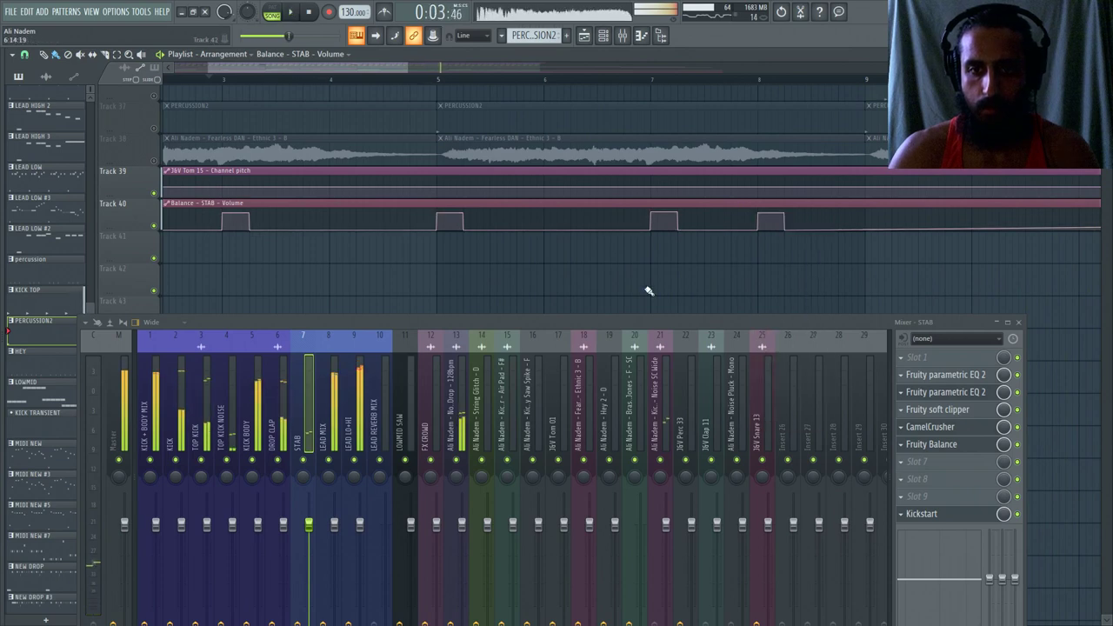
pyautogui.rightClick(654, 216)
pyautogui.click(699, 406)
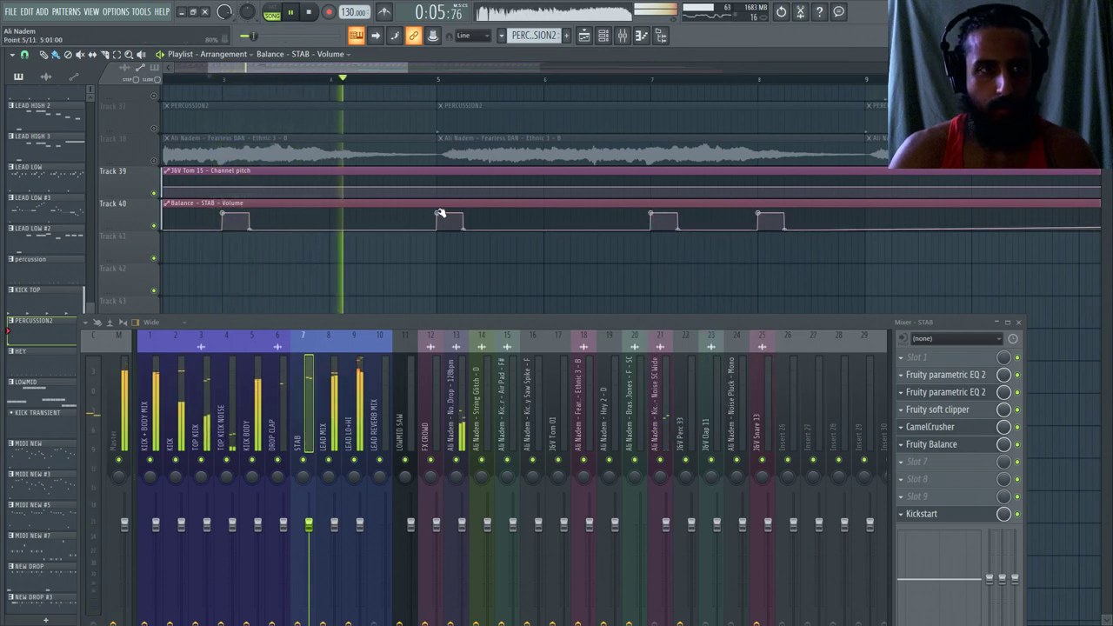
# Shorten the STAB volume automation clip to end at 9:01:00 and duplicate it so the copy starts at bar 9.
pyautogui.scroll(-2, 261, 218)
pyautogui.scroll(-2, 252, 218)
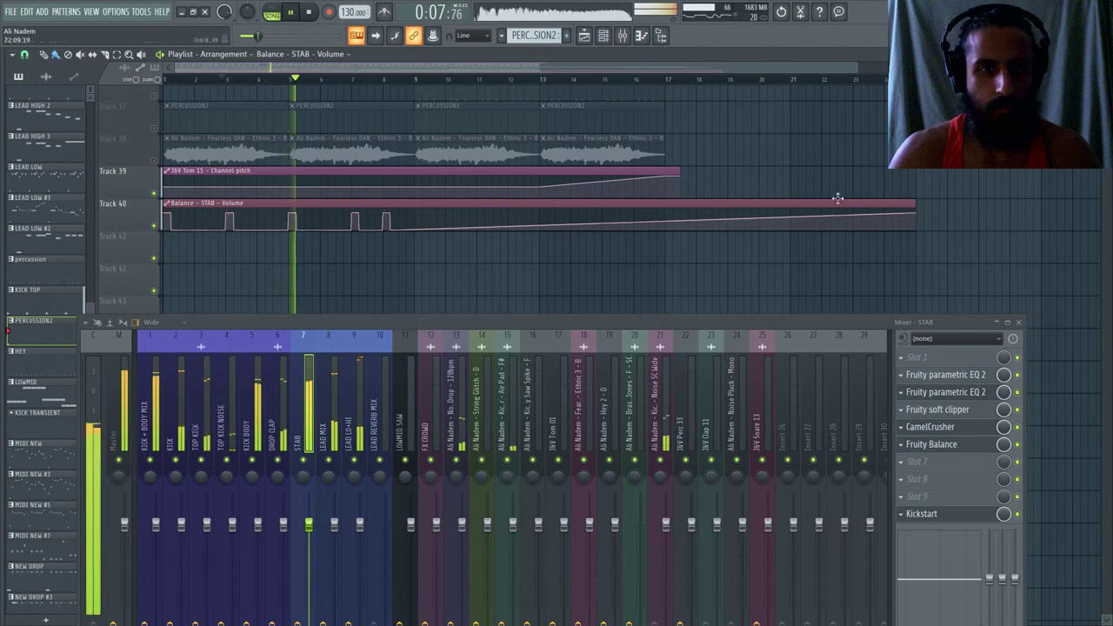
pyautogui.moveTo(925, 217); pyautogui.dragTo(415, 290)
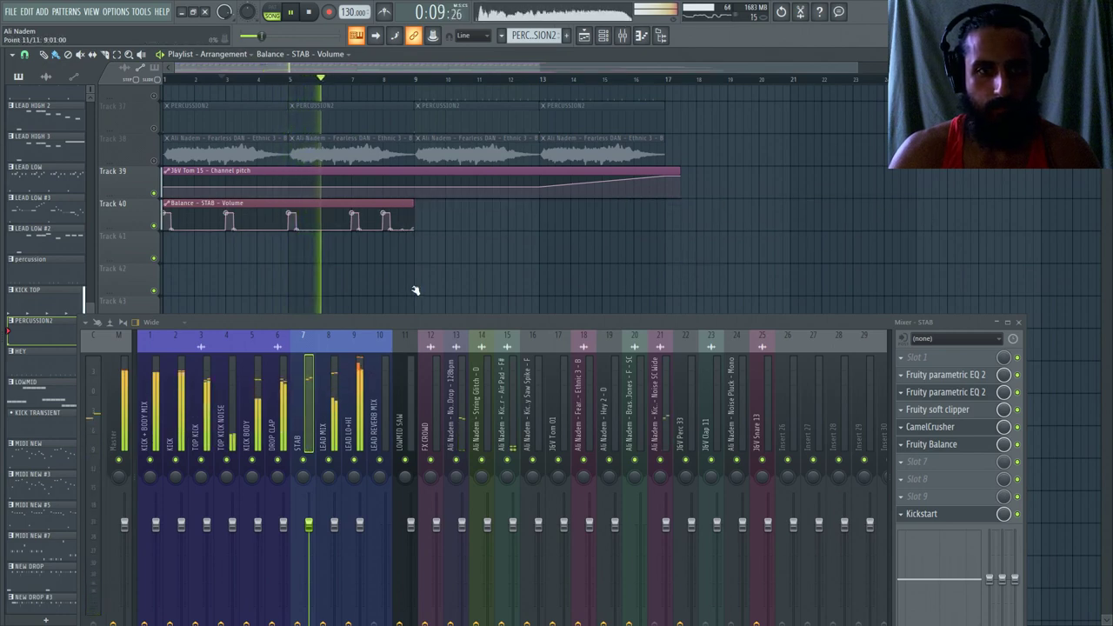
pyautogui.click(445, 209)
pyautogui.moveTo(458, 203); pyautogui.dragTo(435, 202)
pyautogui.scroll(4, 355, 226)
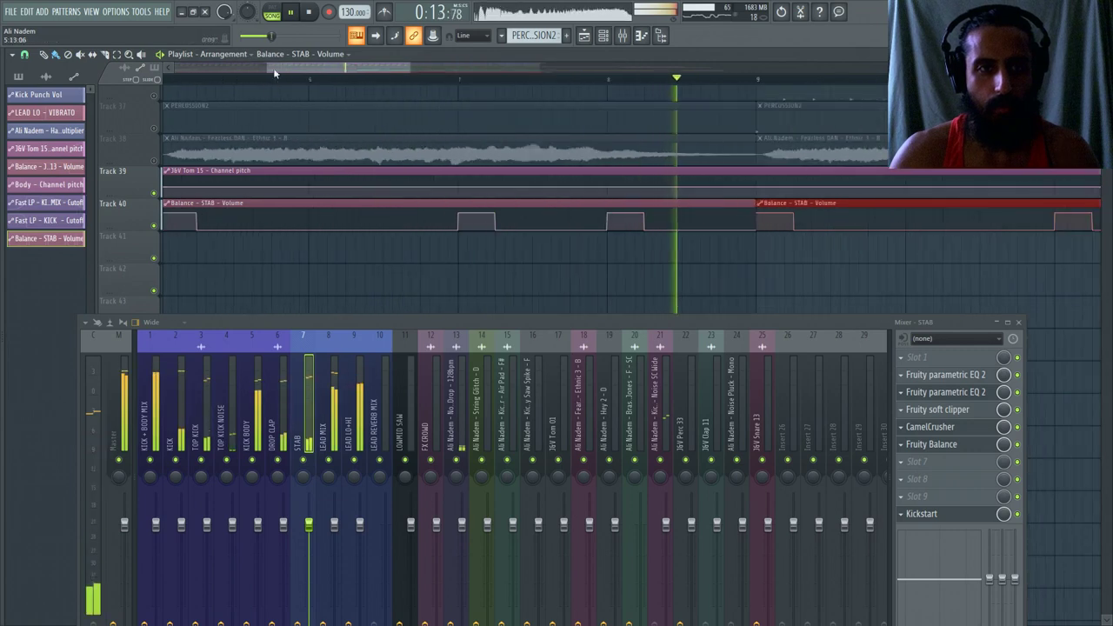
# Replay the drop from the start and delete the STAB volume automation point at 1:05:00.
pyautogui.click(311, 12)
pyautogui.press('space')
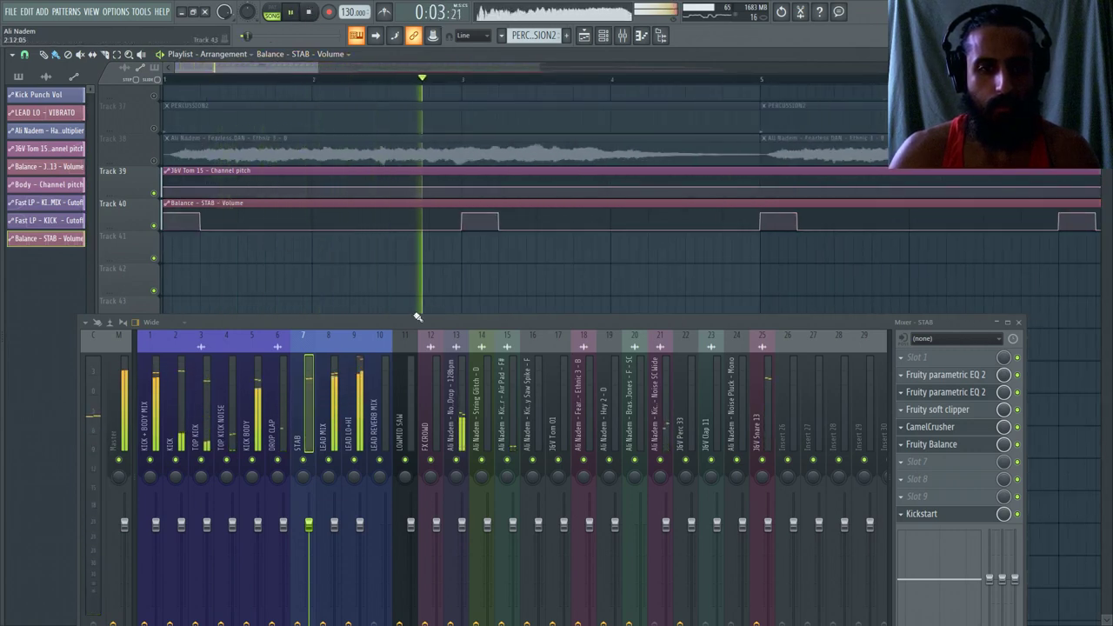
pyautogui.press('space')
pyautogui.press('space')
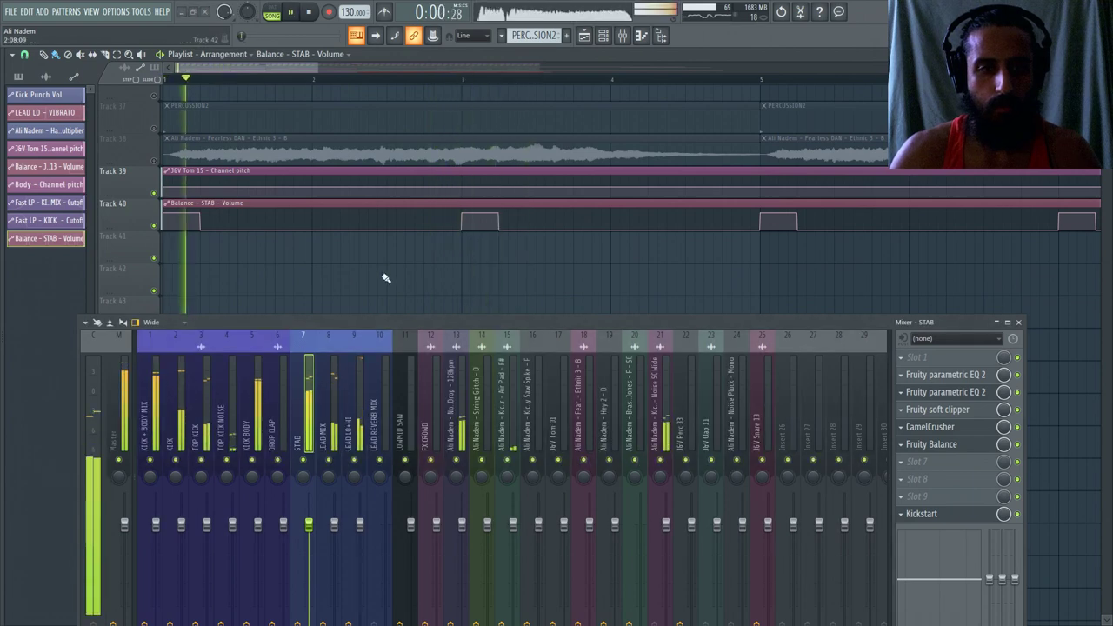
pyautogui.press('space')
pyautogui.rightClick(199, 229)
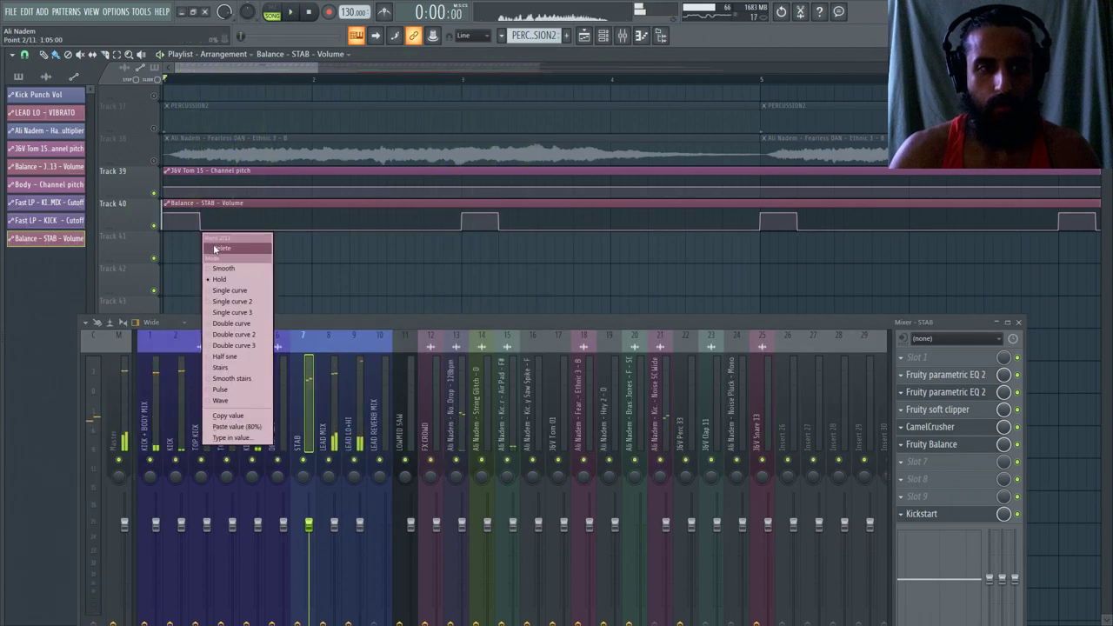
pyautogui.click(213, 246)
# Disable Fruity Balance on the STAB mixer track, solo the track, and audition the opening bar.
pyautogui.press('space')
pyautogui.press('space')
pyautogui.press('space')
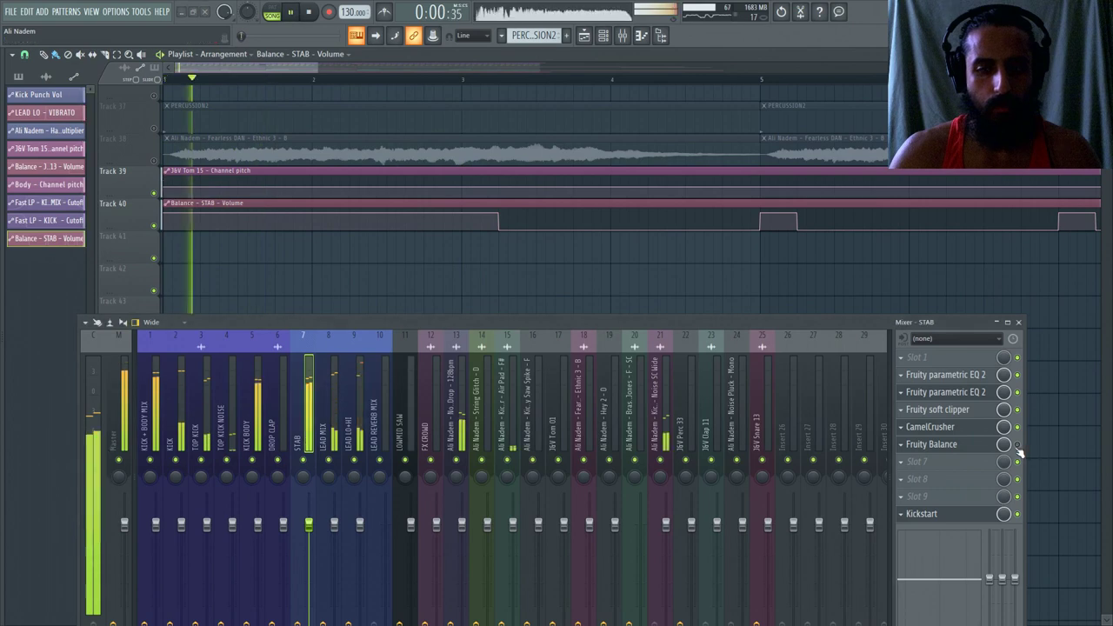
pyautogui.press('space')
pyautogui.press('space')
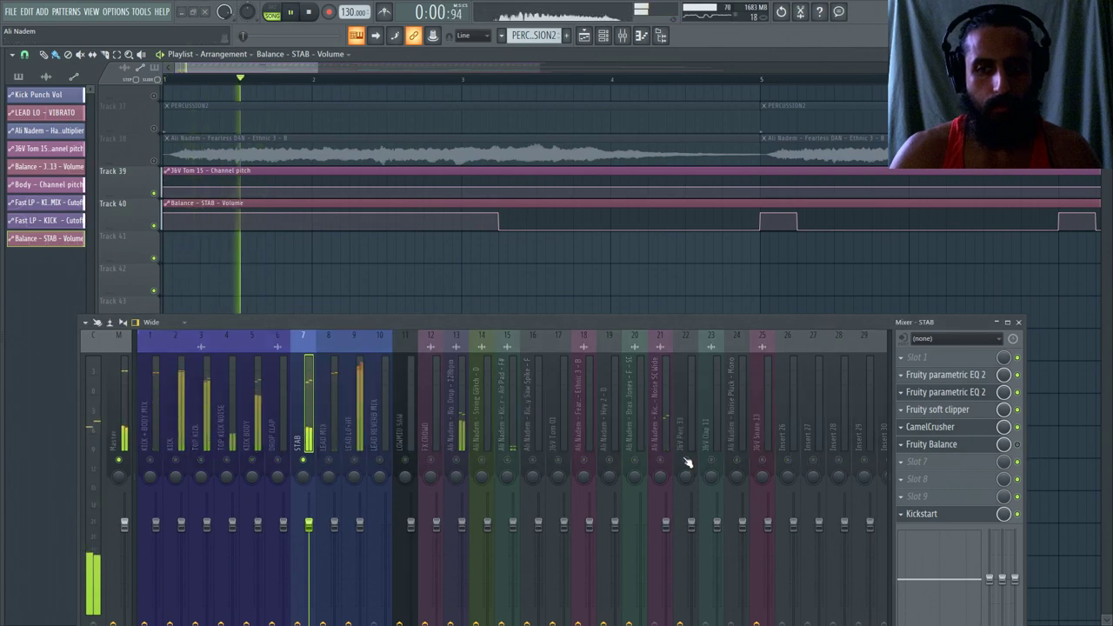
pyautogui.press('space')
pyautogui.press('space')
pyautogui.press('space')
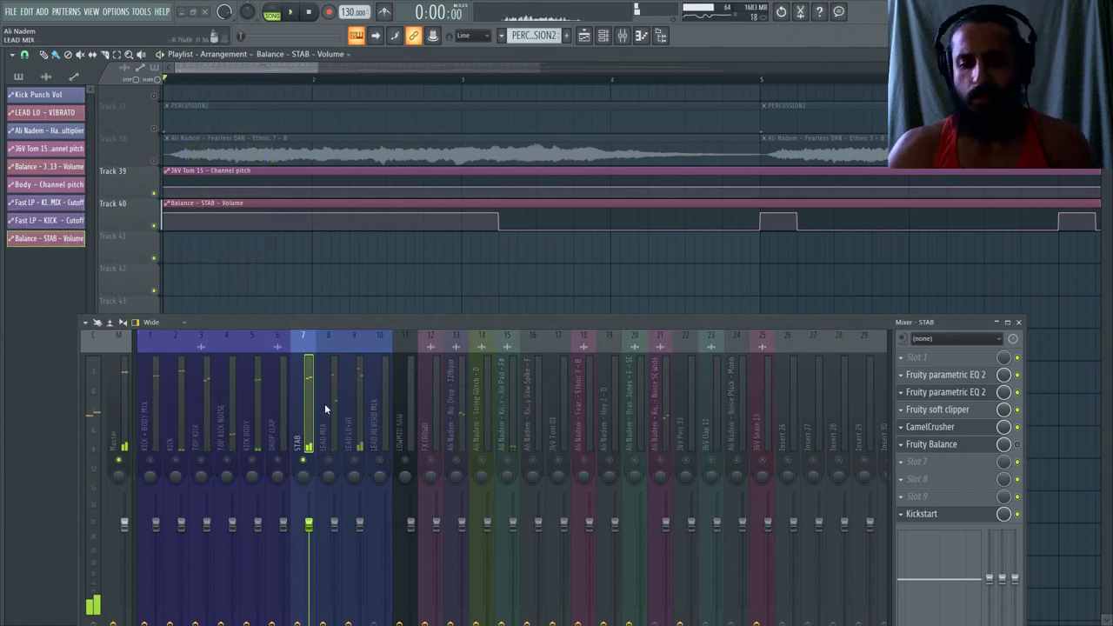
# Mute the playlist track holding the STAB volume automation and delete Fruity Balance from the STAB effects chain.
pyautogui.click(160, 229)
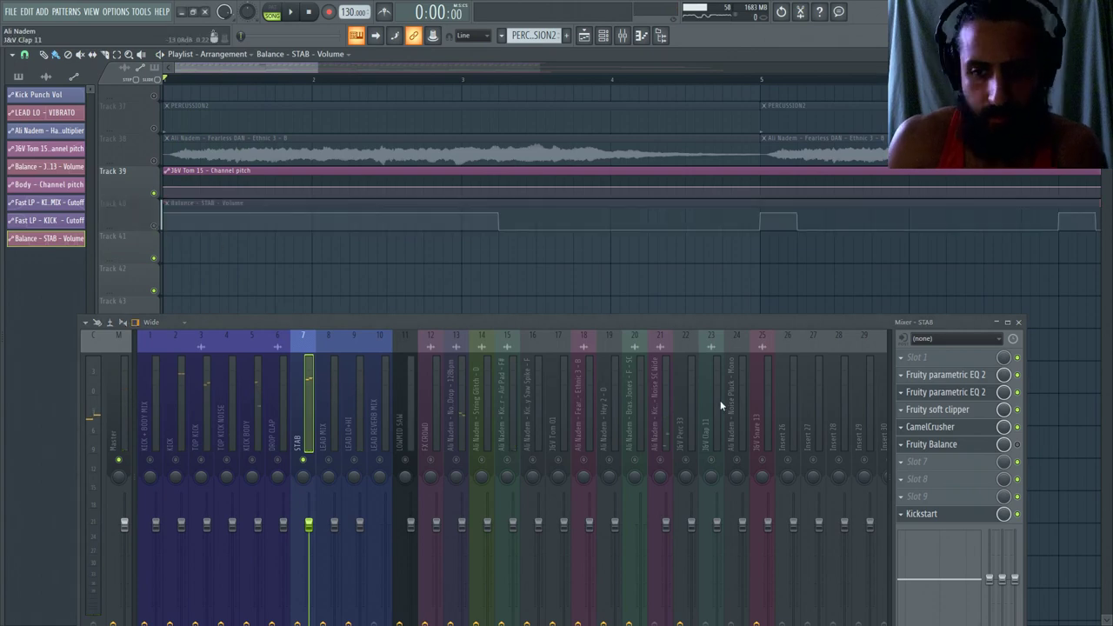
pyautogui.click(904, 445)
pyautogui.moveTo(920, 350)
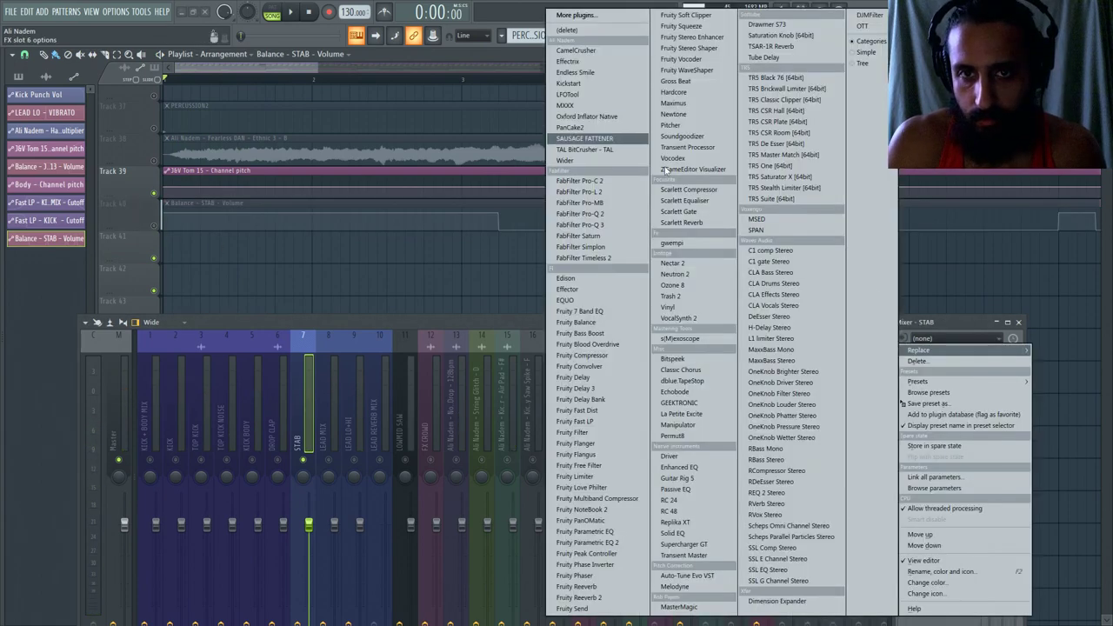
pyautogui.click(599, 30)
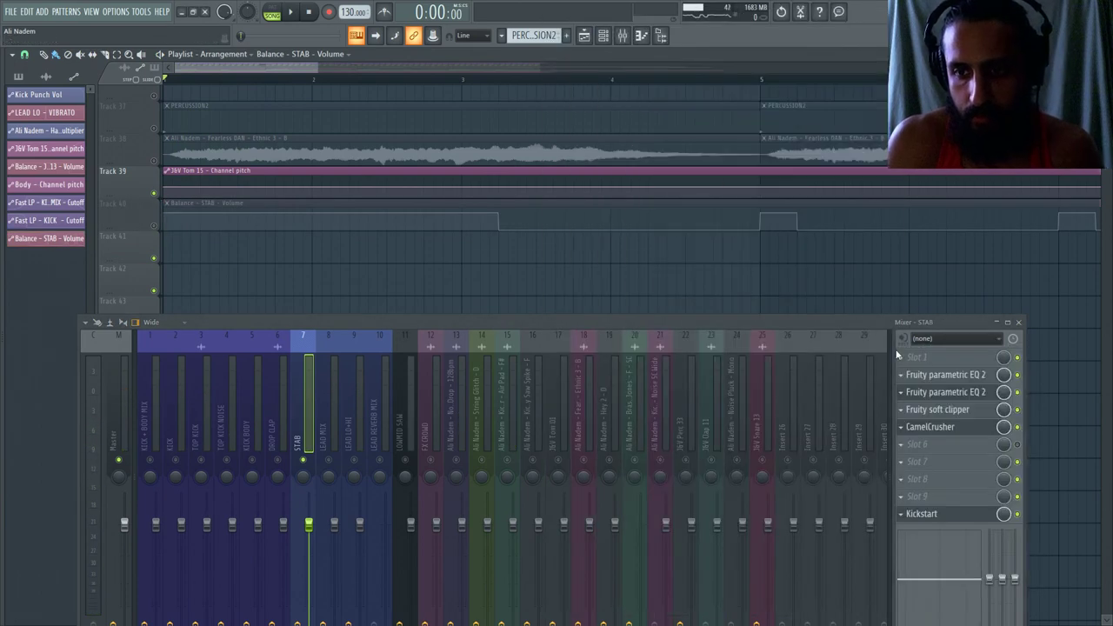
pyautogui.hotkey('alt', 'p')
pyautogui.write('peakj')
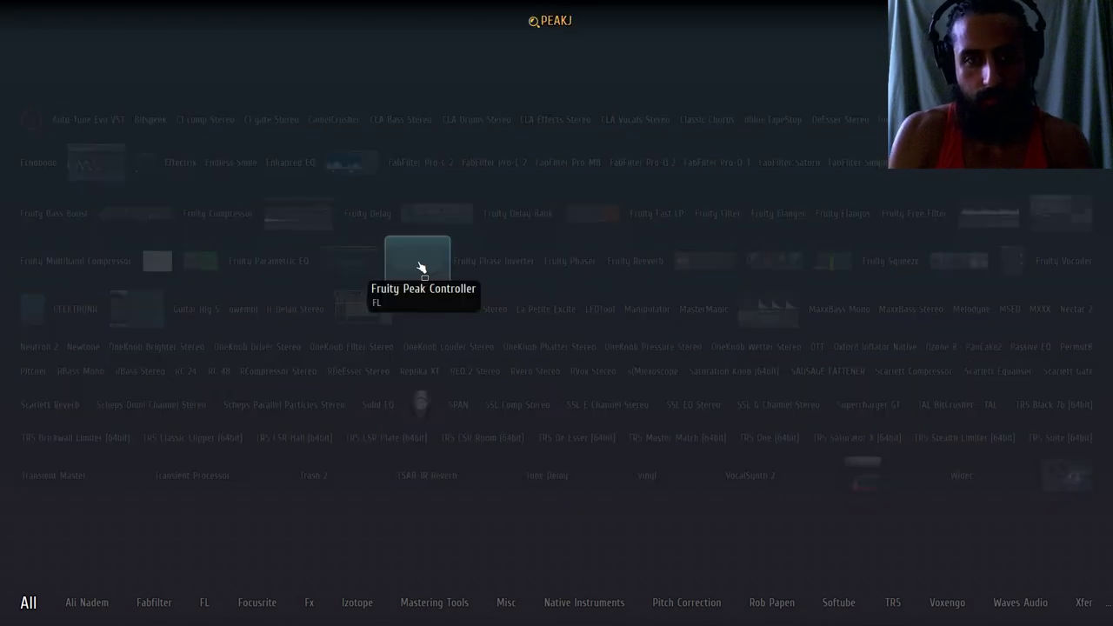
pyautogui.press('BackSpace')
pyautogui.press('Return')
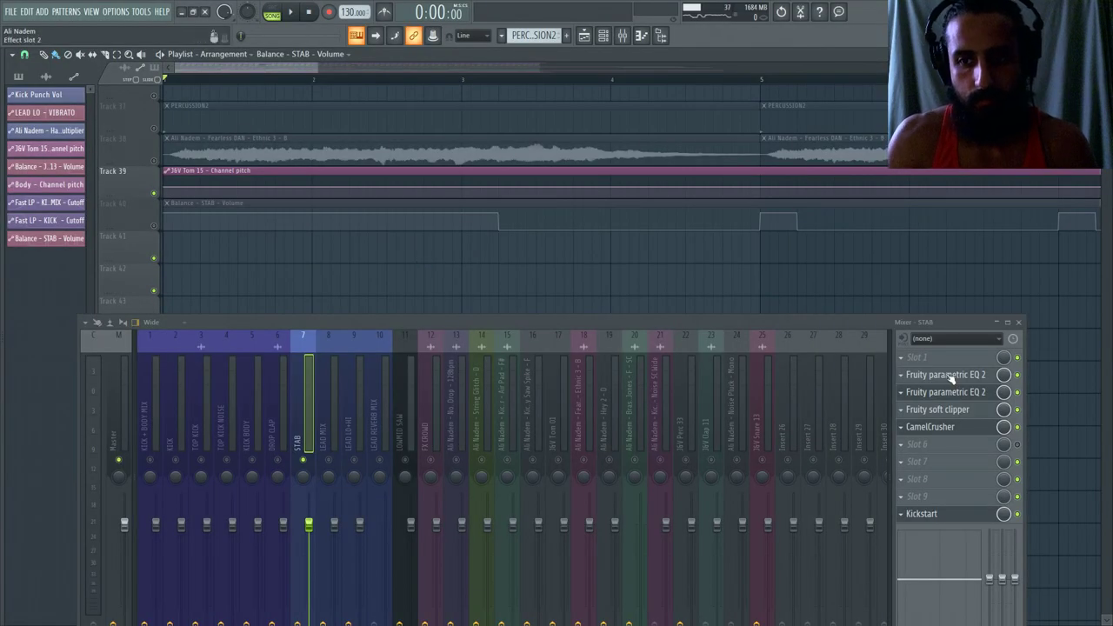
# Load Fruity Peak Controller into slot 1 of STAB and add another Fruity Parametric EQ 2 before the soft clipper.
pyautogui.click(902, 357)
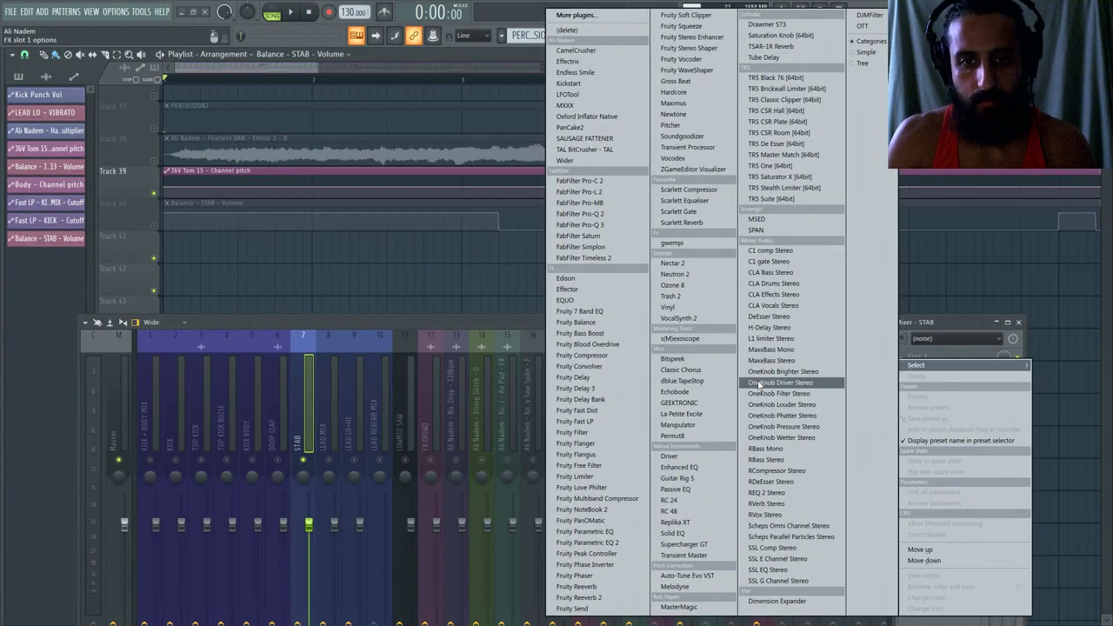
pyautogui.click(607, 554)
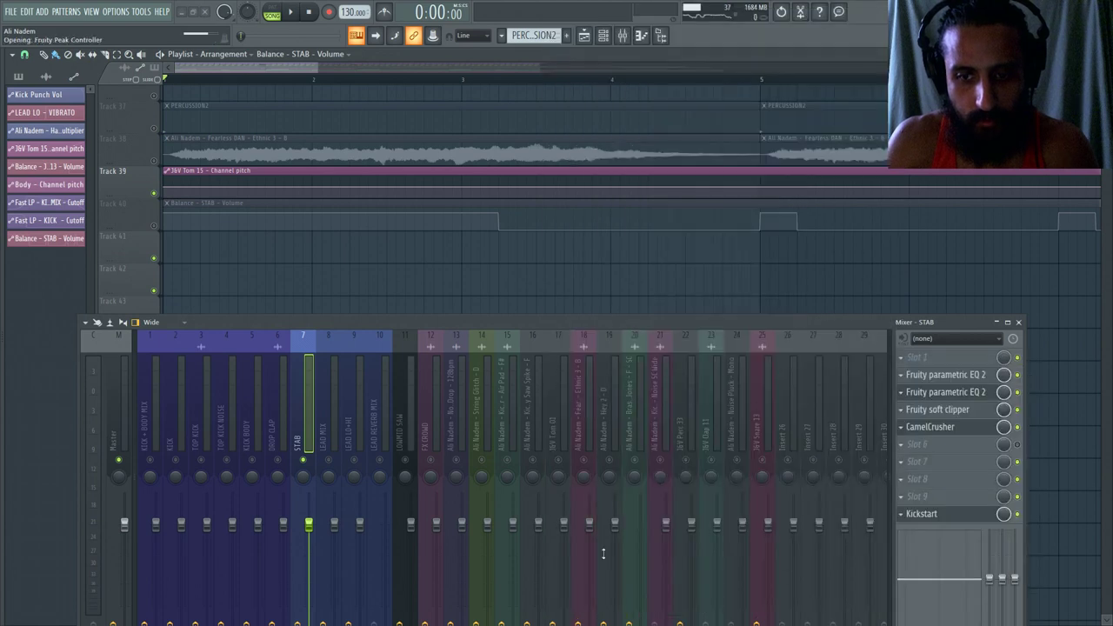
pyautogui.click(953, 377)
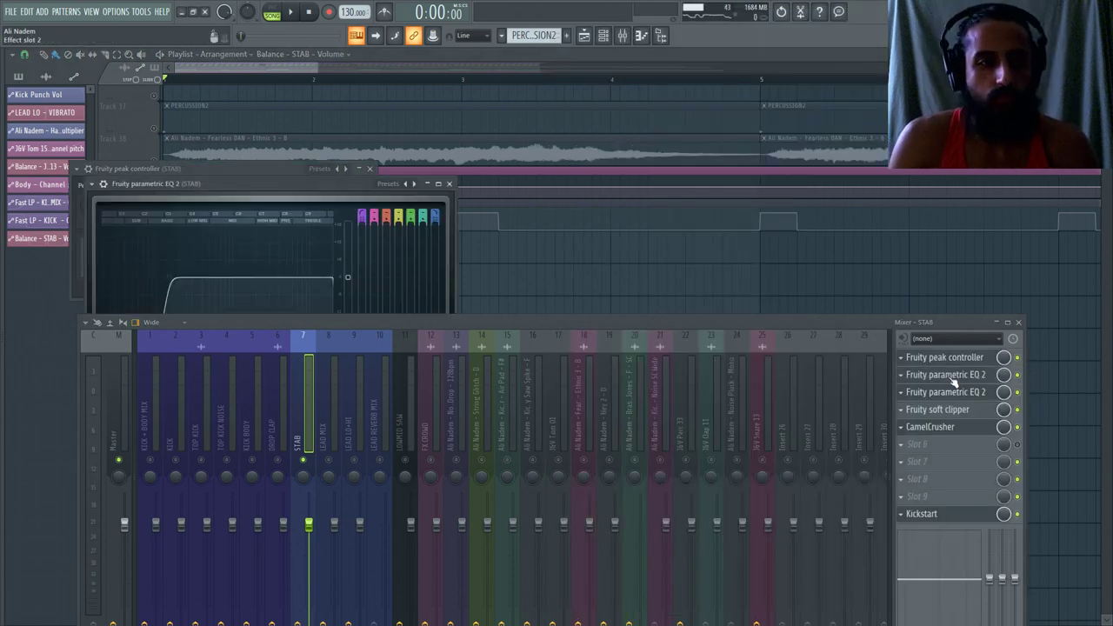
pyautogui.click(1009, 449)
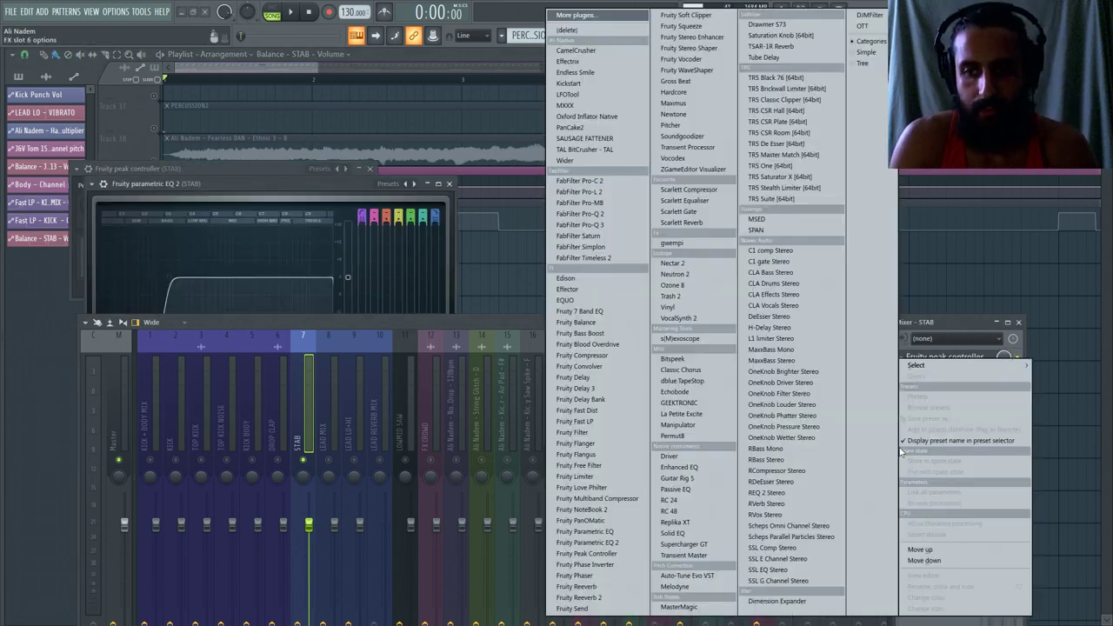
pyautogui.click(598, 544)
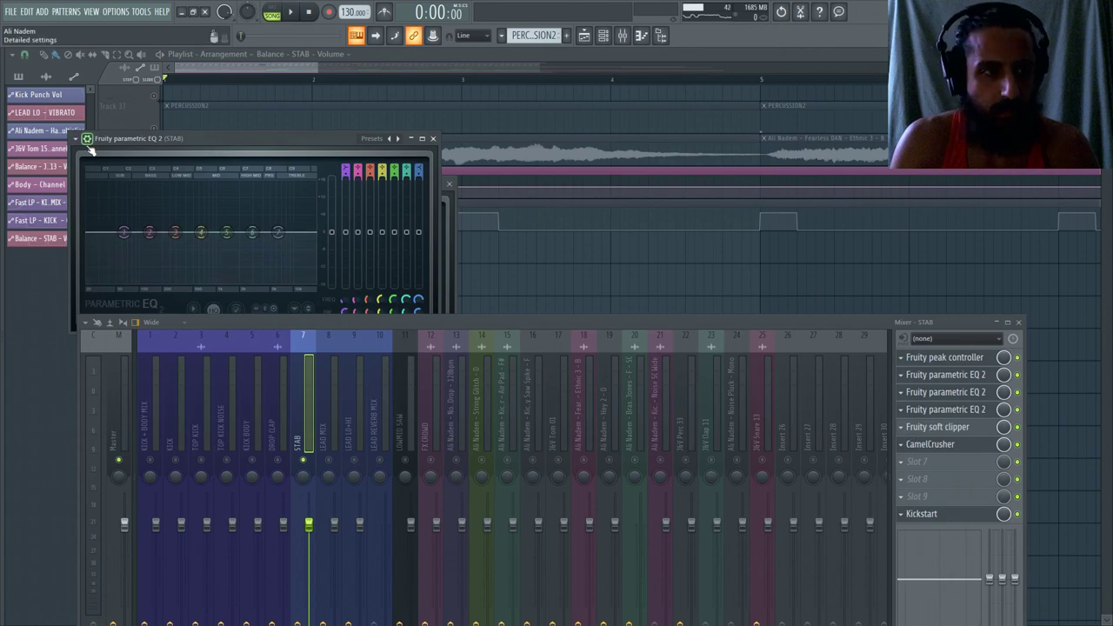
# Apply the 20Hz + 18kHz cut preset to the new STAB EQ and move its window clear of the others.
pyautogui.click(80, 139)
pyautogui.moveTo(157, 183)
pyautogui.click(251, 225)
pyautogui.moveTo(235, 186); pyautogui.dragTo(682, 146)
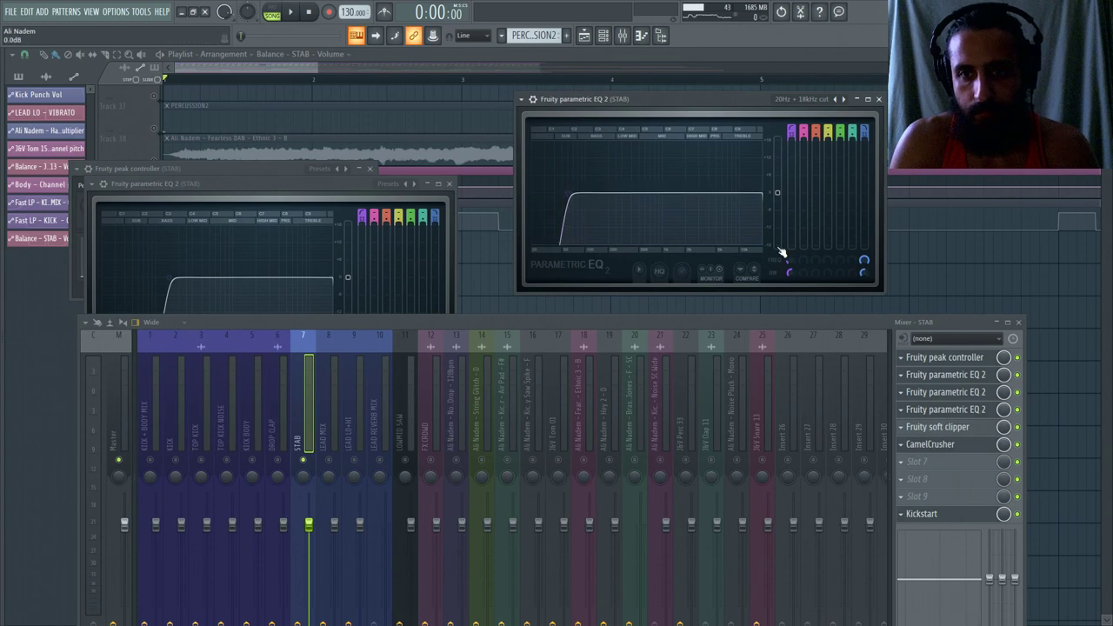
# Link the new EQ's band 1 frequency to the STAB peak controller's Peak ctrl - Peak output and audition it.
pyautogui.rightClick(794, 277)
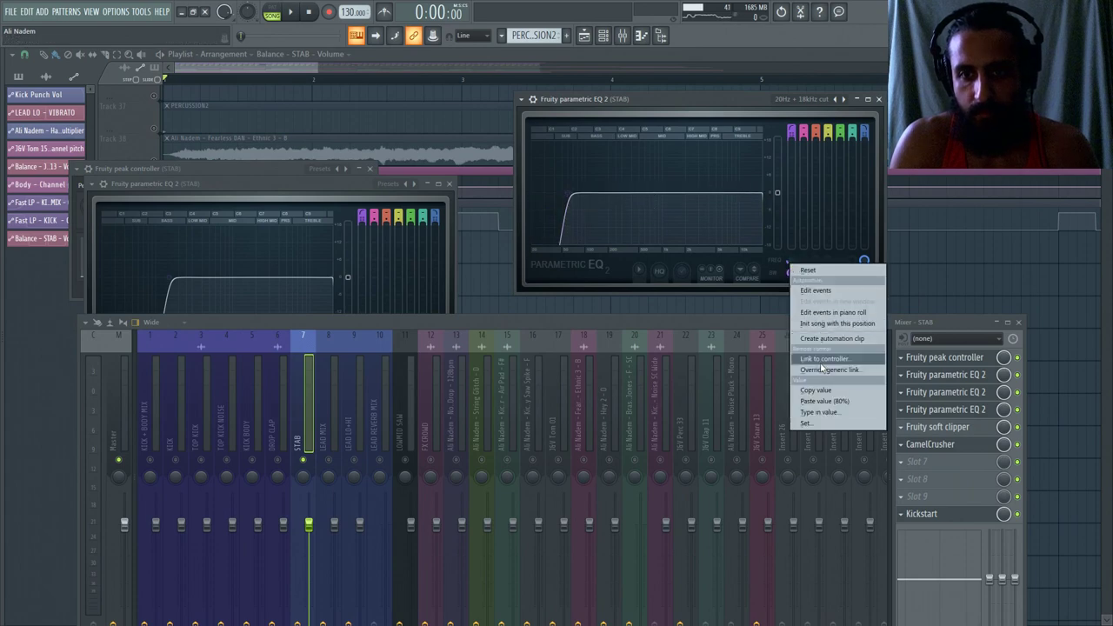
pyautogui.click(821, 361)
pyautogui.click(573, 291)
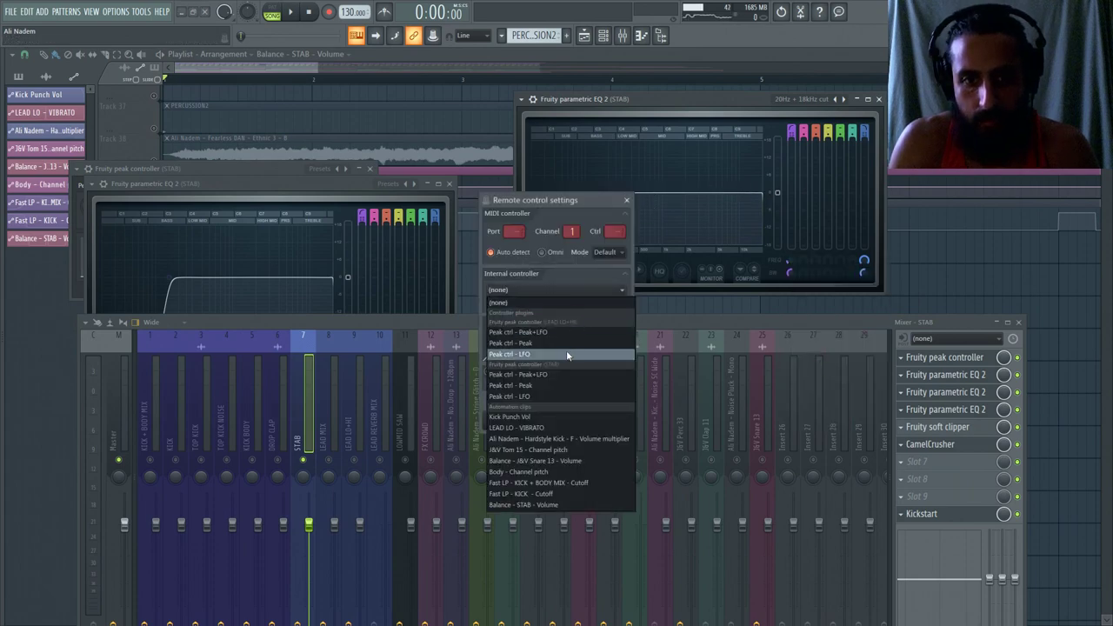
pyautogui.click(553, 385)
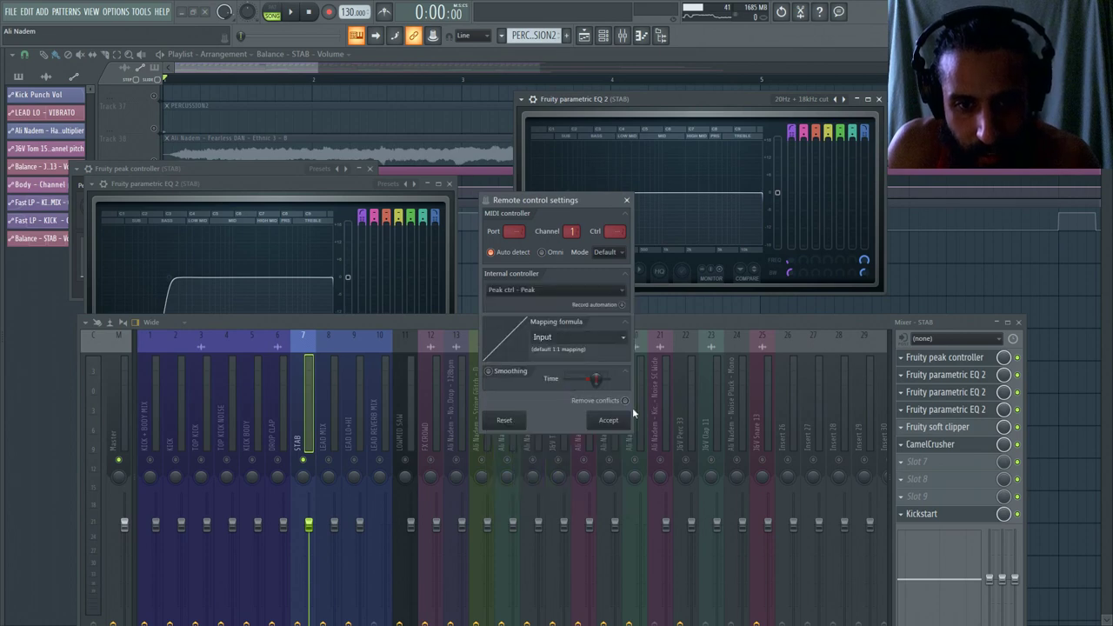
pyautogui.click(620, 419)
pyautogui.press('space')
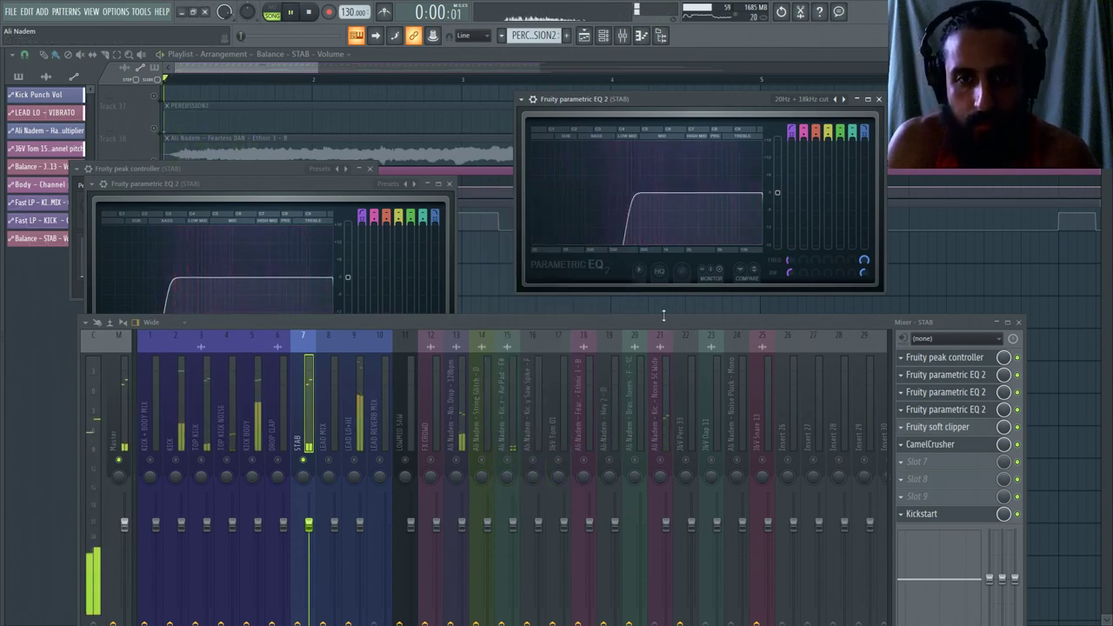
pyautogui.press('space')
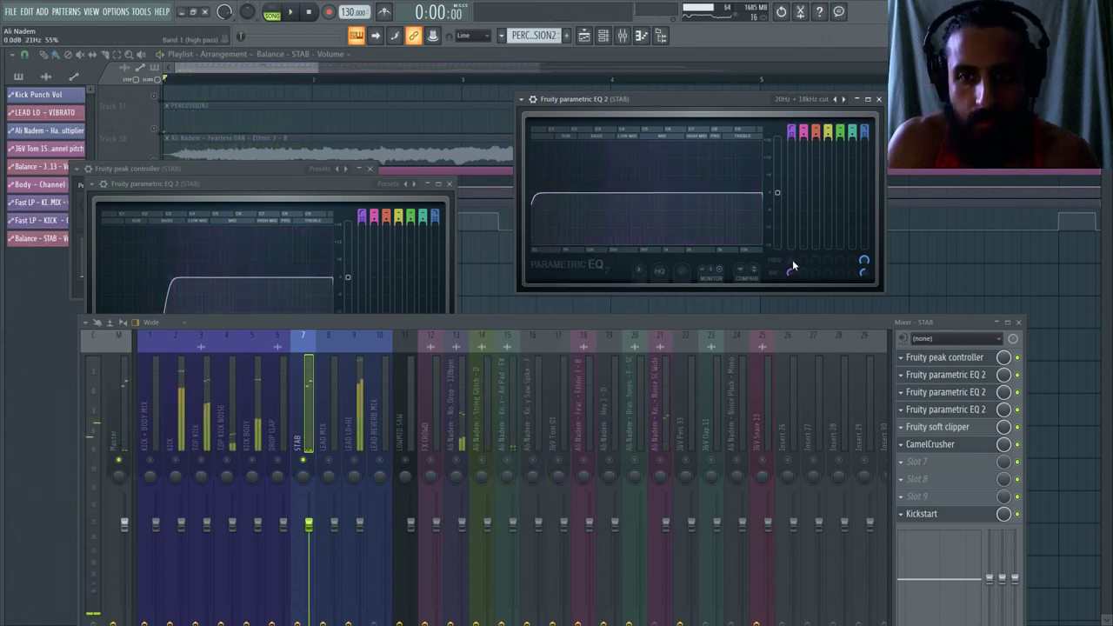
# Change the band 1 frequency link's mapping formula to Inverted and audition the filter movement.
pyautogui.rightClick(793, 265)
pyautogui.click(809, 356)
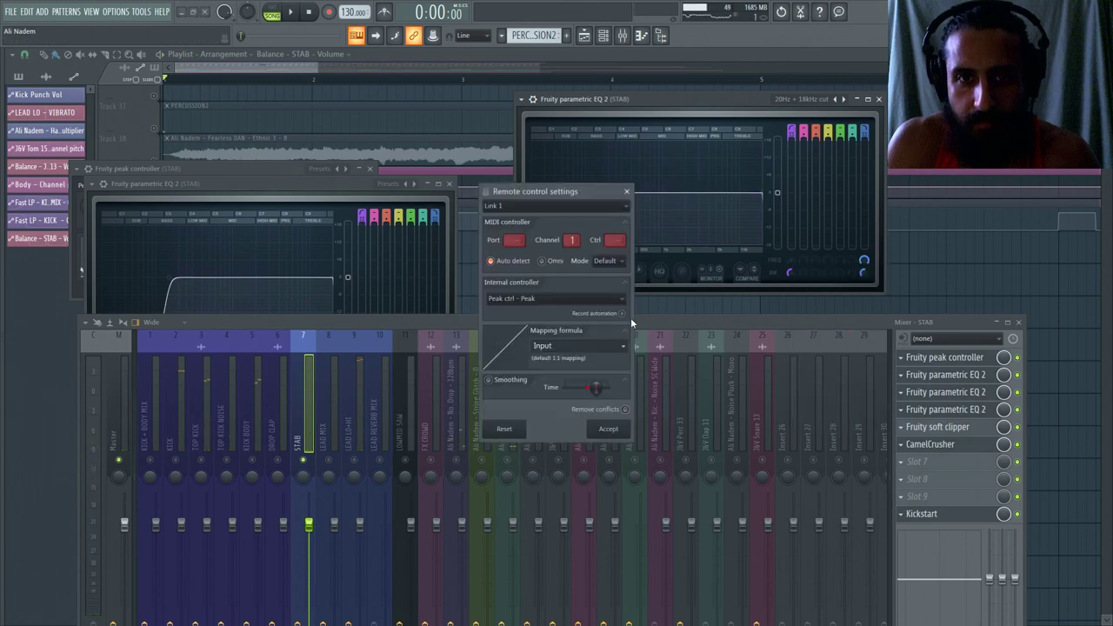
pyautogui.click(622, 346)
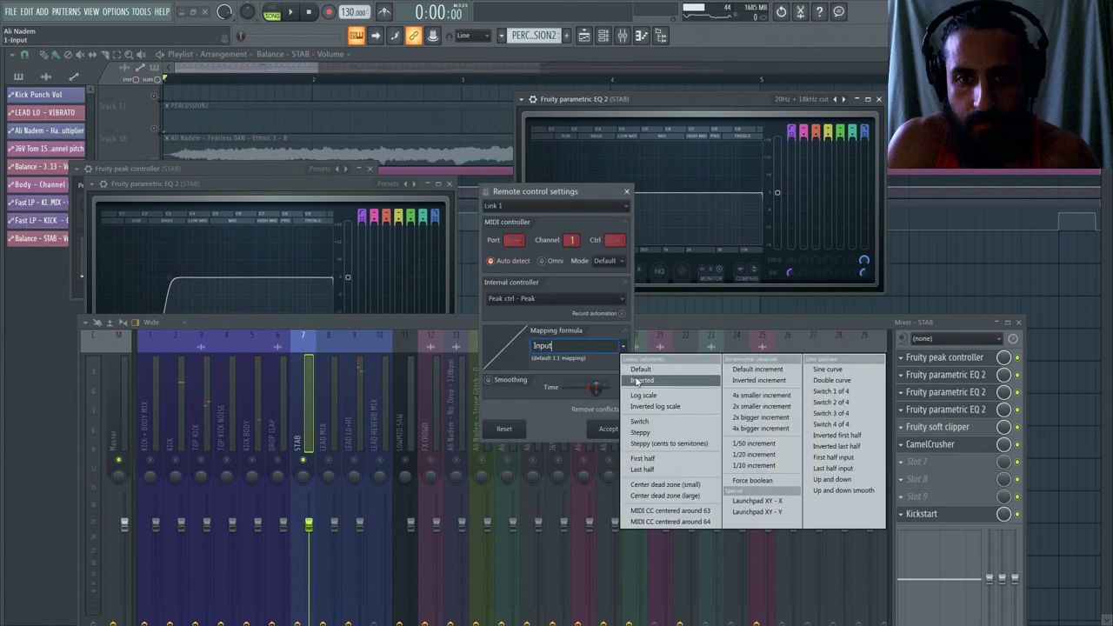
pyautogui.click(638, 381)
pyautogui.click(617, 430)
pyautogui.press('space')
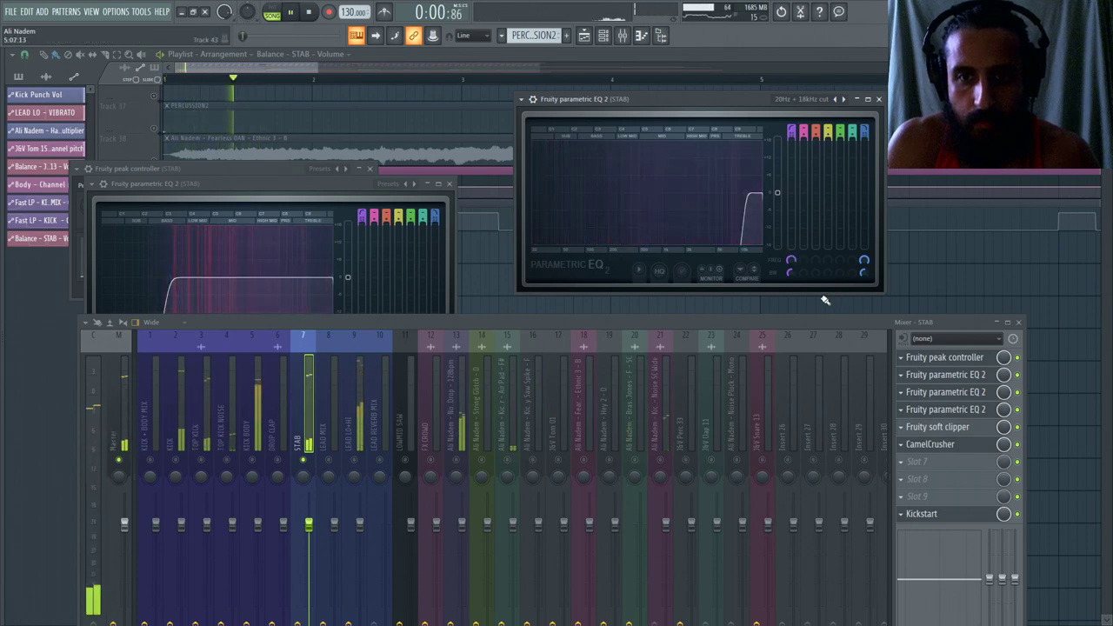
pyautogui.press('space')
# Raise the STAB peak controller's peak base level to 100% and audition the stabs.
pyautogui.click(174, 169)
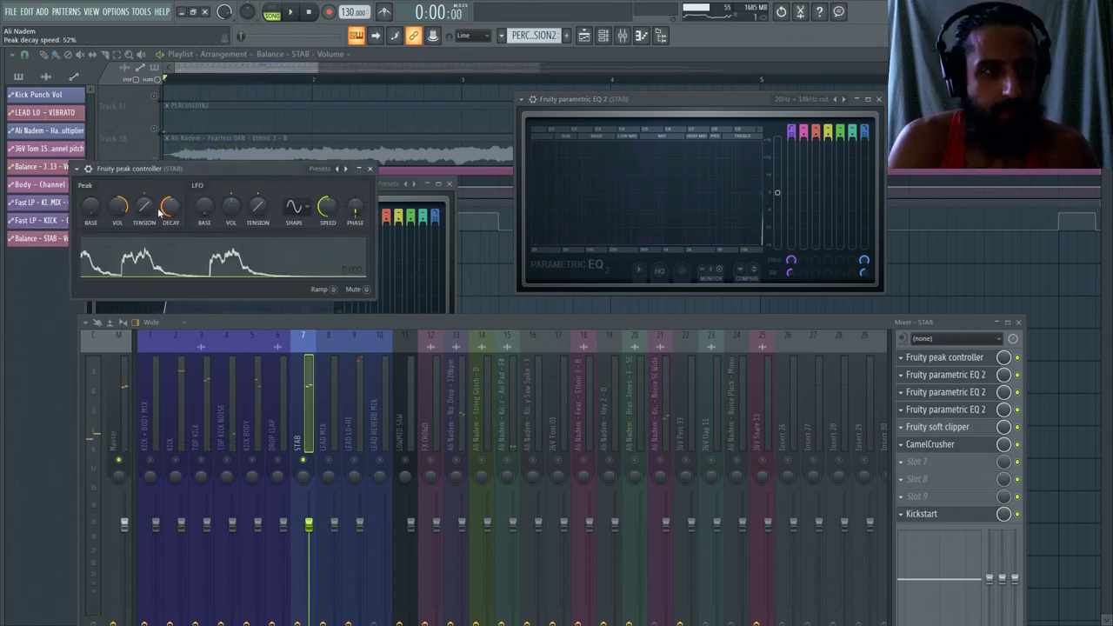
pyautogui.moveTo(90, 206); pyautogui.dragTo(91, 161)
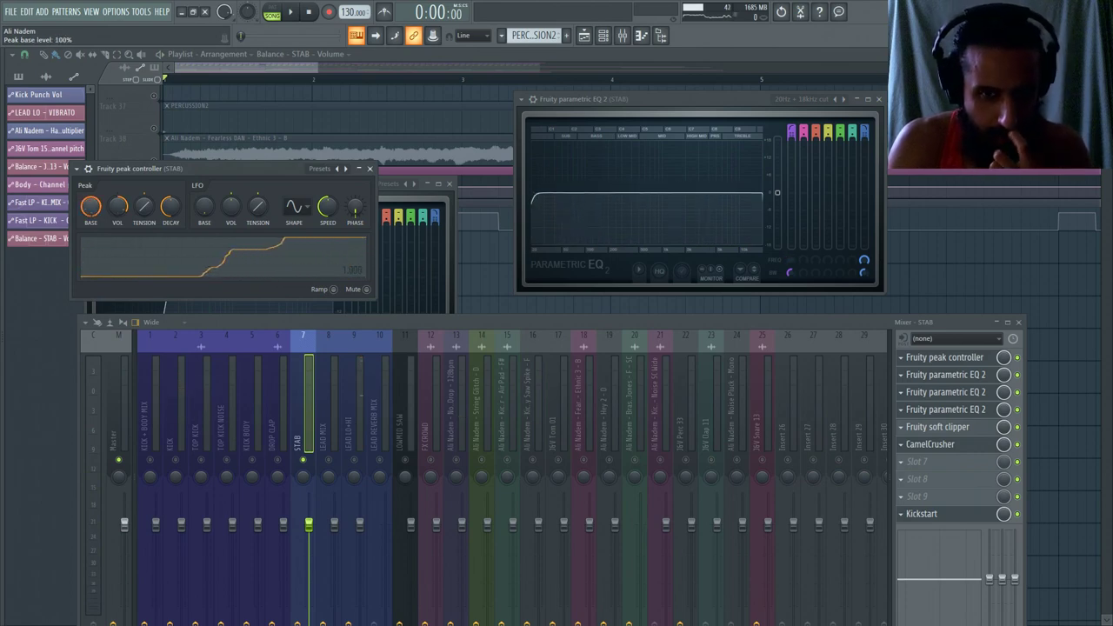
pyautogui.press('space')
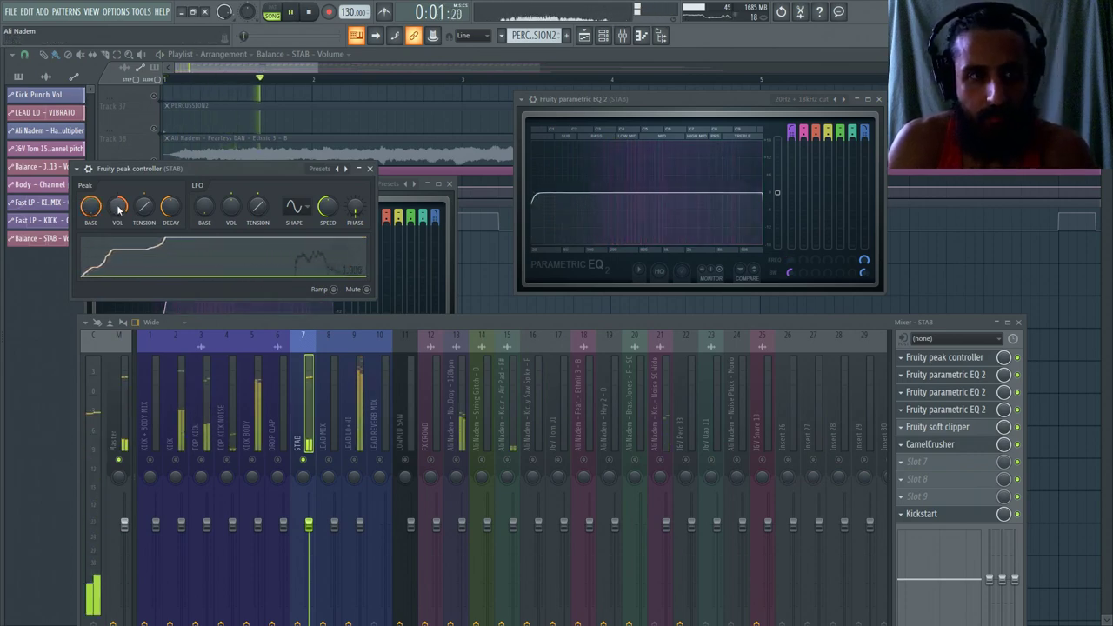
pyautogui.press('space')
pyautogui.press('space')
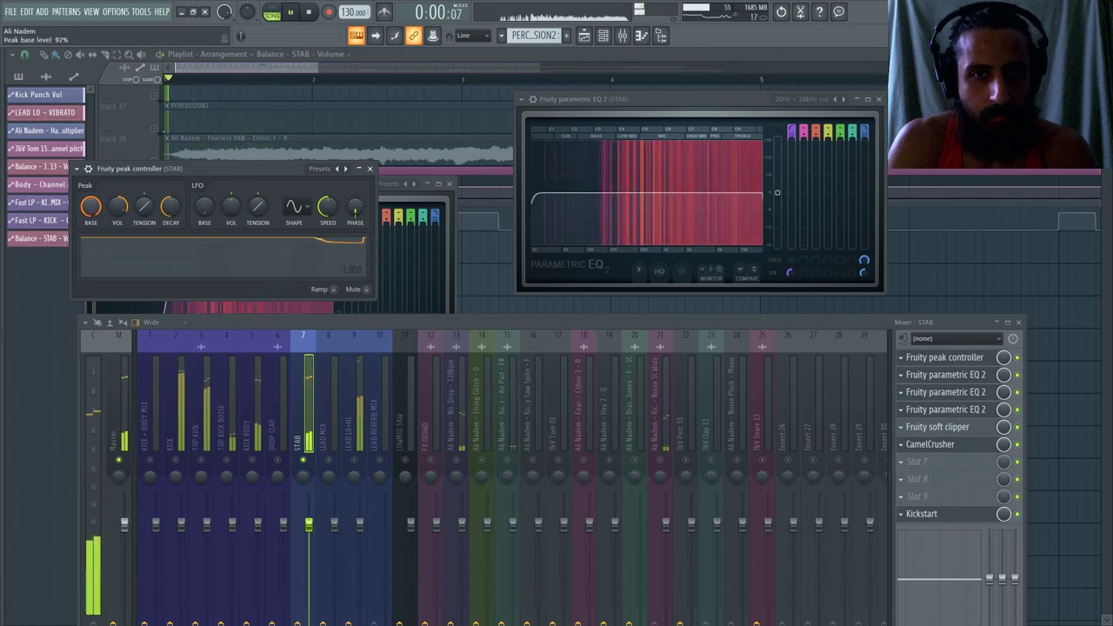
# Lower the STAB peak controller's peak base level to around 43% during playback, then nudge it slightly higher.
pyautogui.scroll(-2, 91, 208)
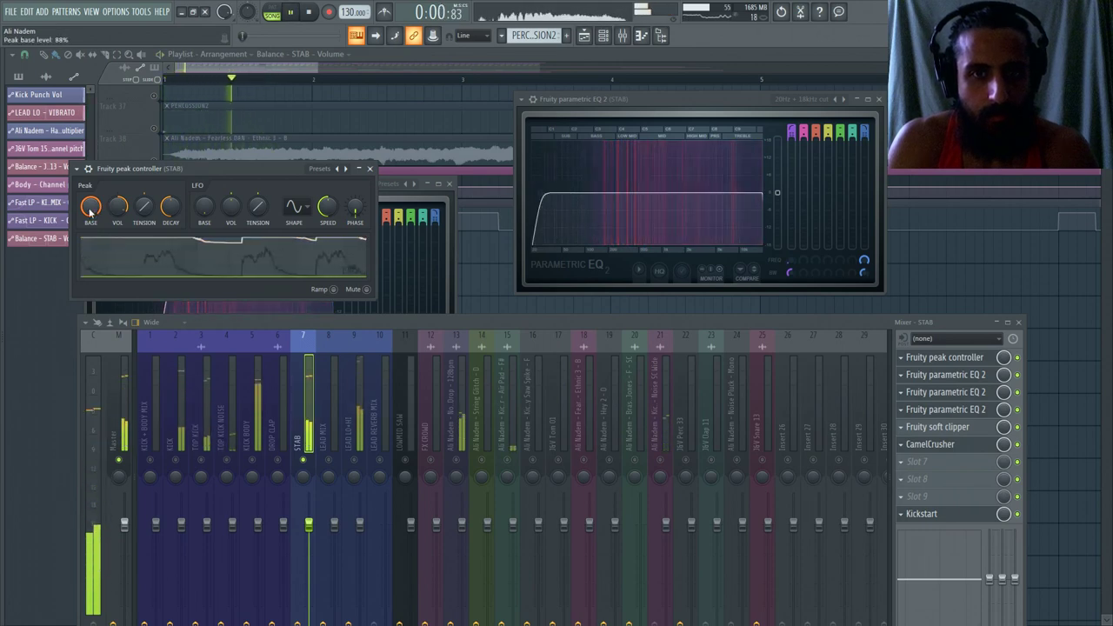
pyautogui.scroll(-5, 91, 209)
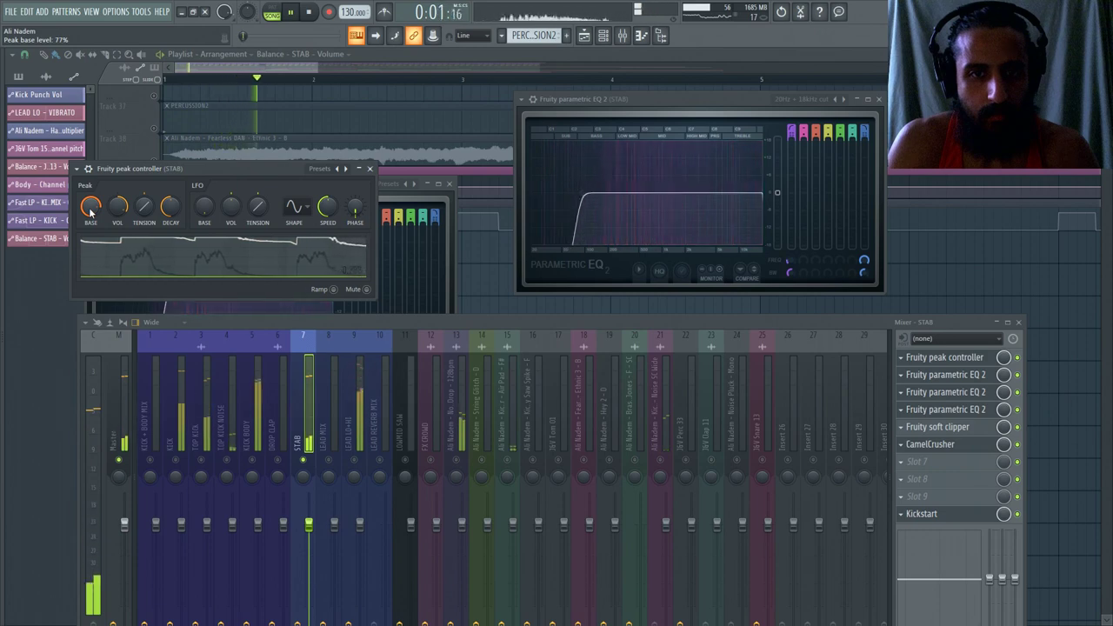
pyautogui.scroll(-15, 90, 209)
pyautogui.press('space')
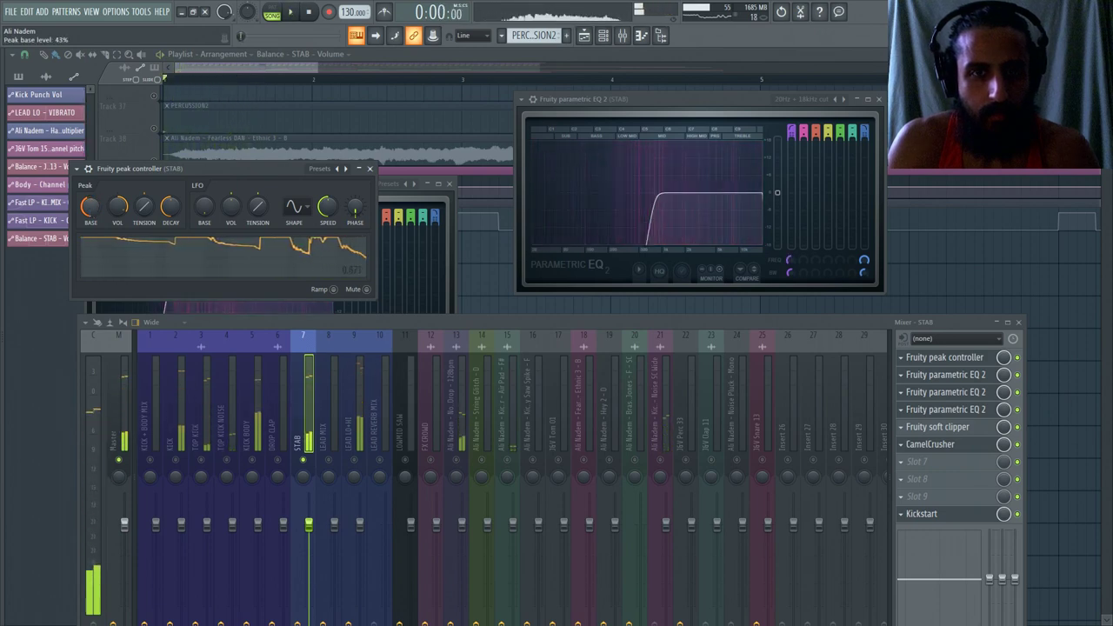
pyautogui.press('space')
pyautogui.scroll(2, 90, 209)
# Set the linked EQ's band 1 high-pass order to 2 and lower the peak controller's base level during playback.
pyautogui.press('space')
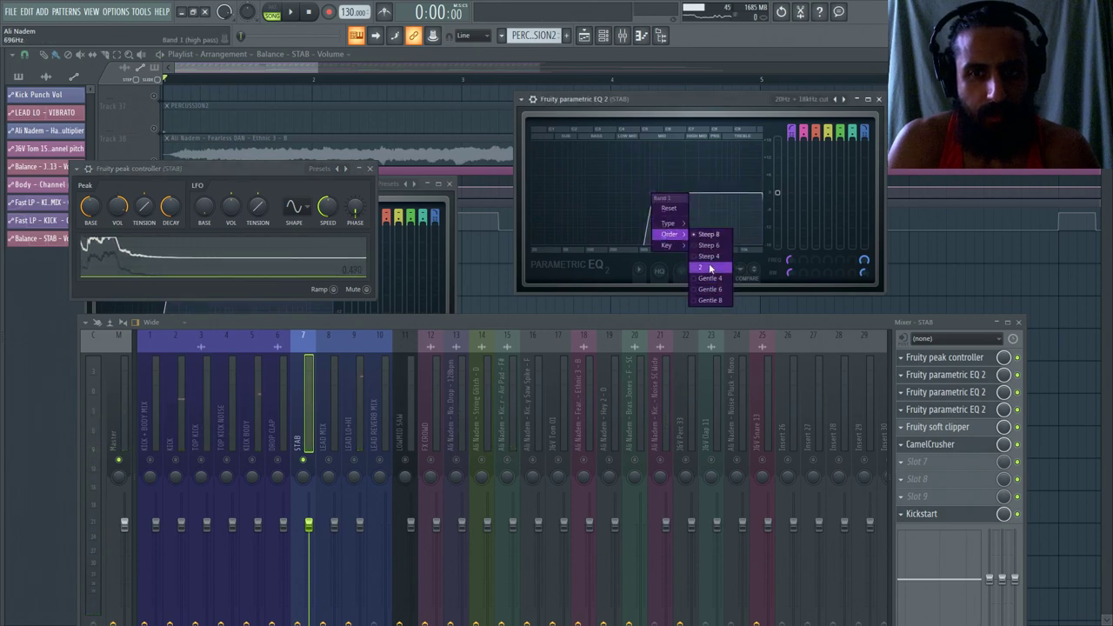
pyautogui.press('space')
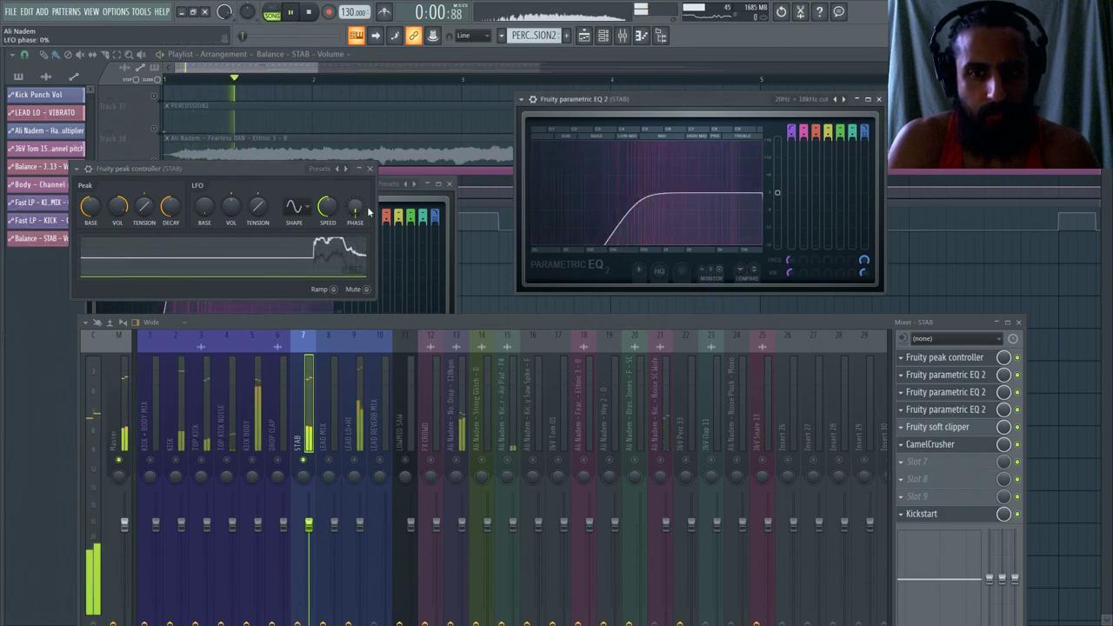
pyautogui.moveTo(88, 207); pyautogui.dragTo(88, 240)
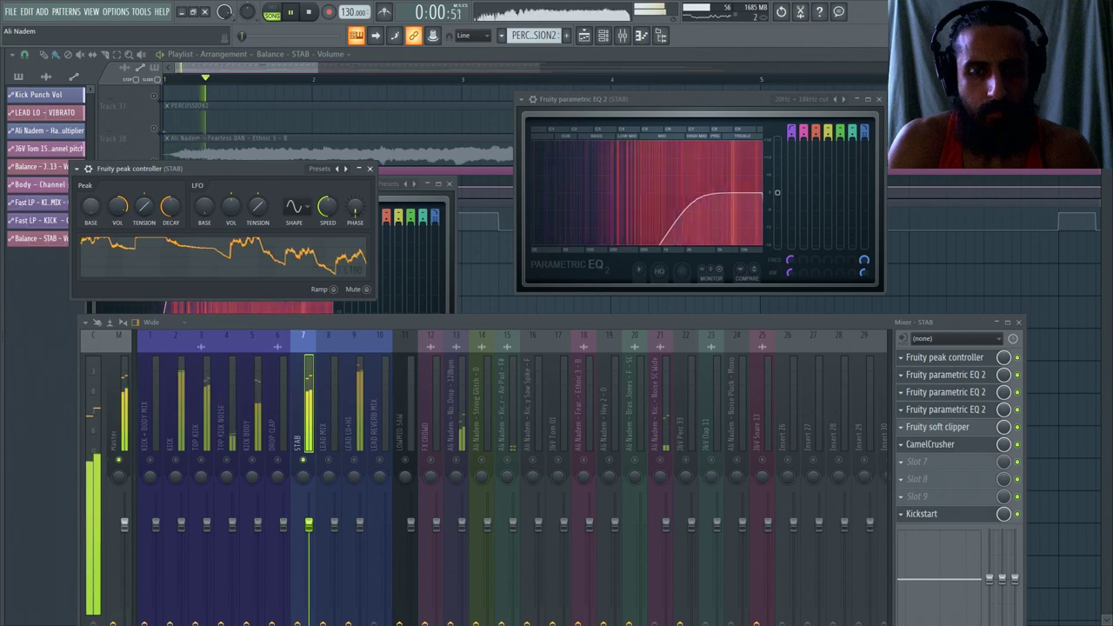
# Stop playback, disable the STAB track's Fruity peak controller and the linked slot 4 EQ, and close their plugin windows.
pyautogui.press('space')
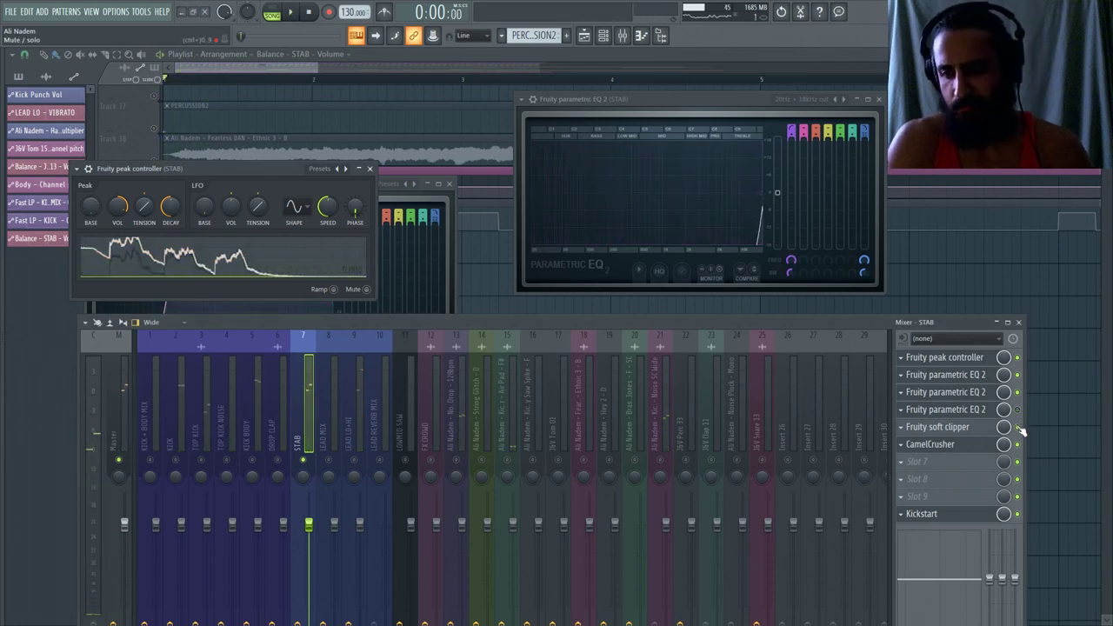
pyautogui.click(1017, 410)
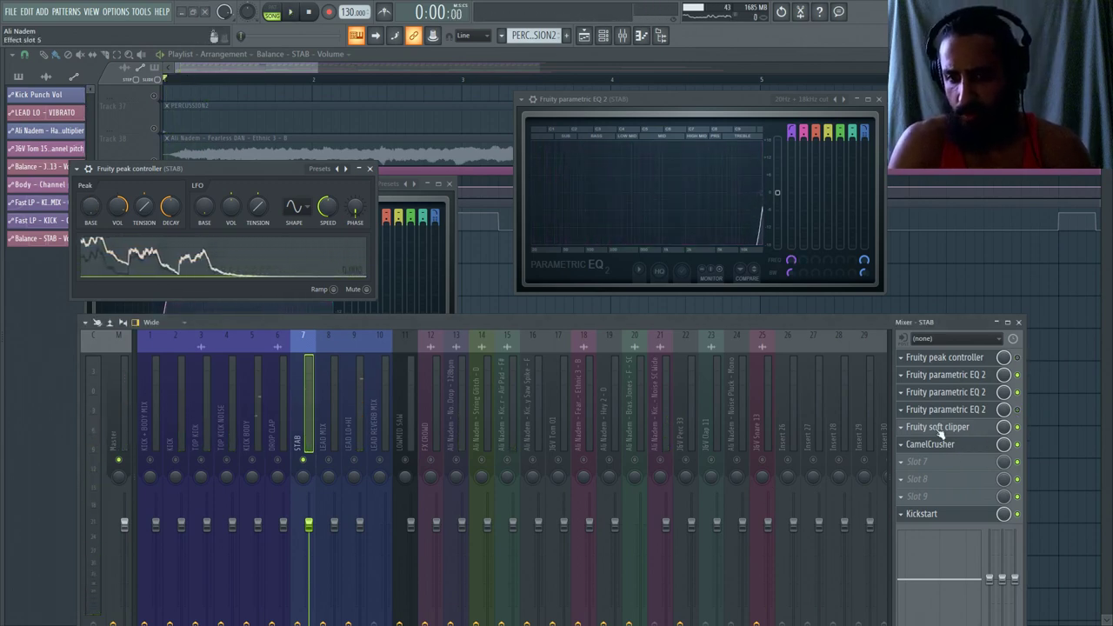
pyautogui.click(878, 100)
pyautogui.click(370, 169)
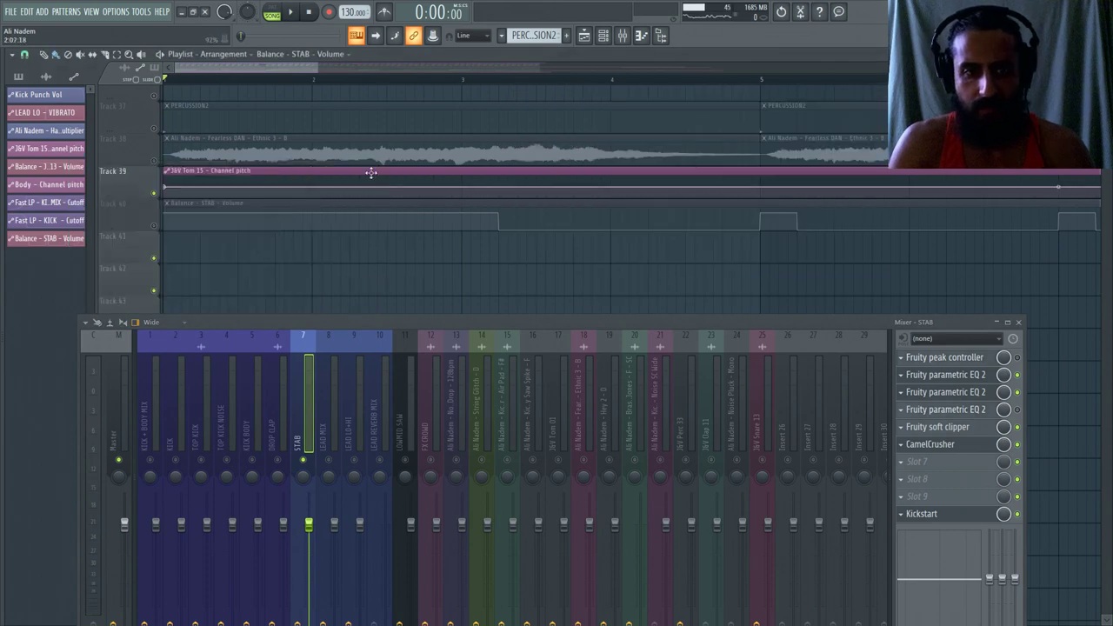
# Unsolo the STAB track so all mixer tracks are active again, and close the mixer.
pyautogui.rightClick(621, 461)
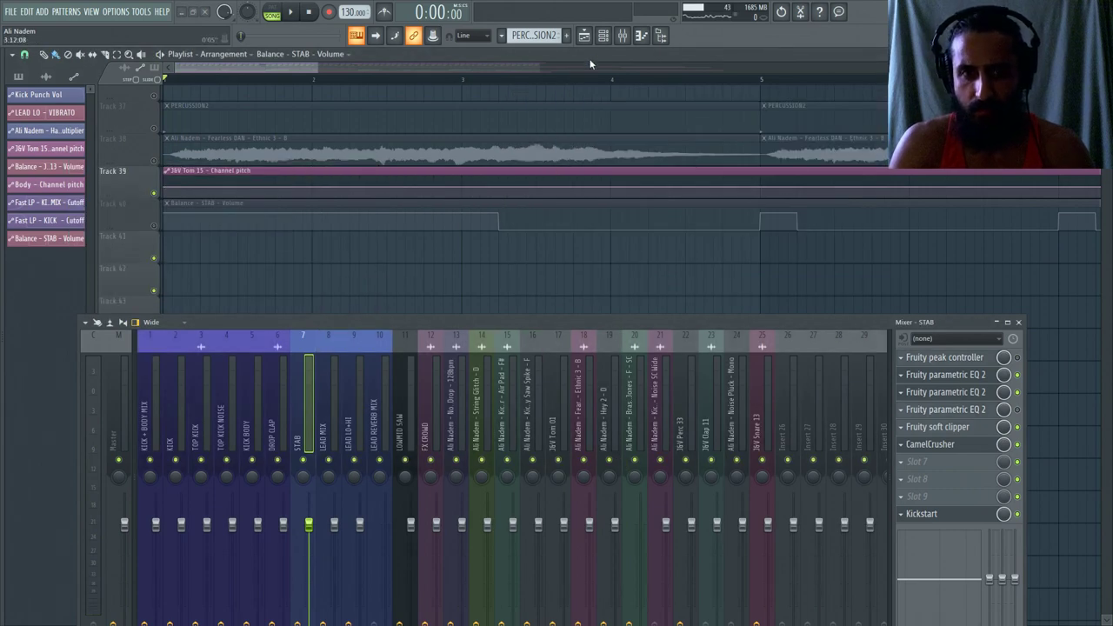
pyautogui.click(602, 36)
pyautogui.click(602, 35)
pyautogui.click(603, 36)
pyautogui.click(602, 36)
pyautogui.scroll(-2, 594, 190)
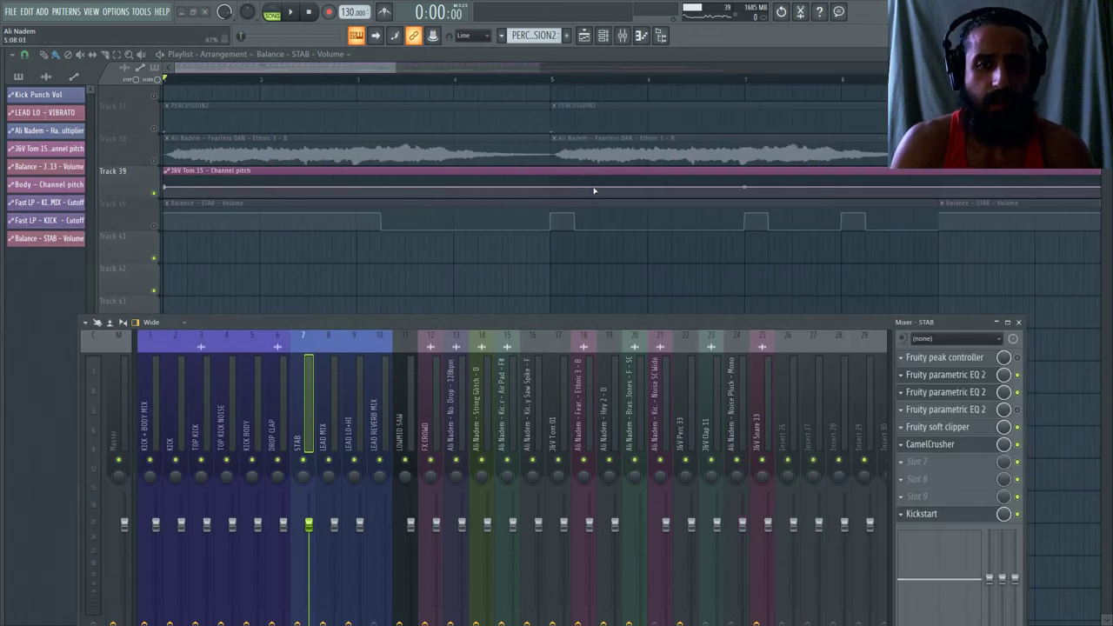
pyautogui.scroll(-3, 595, 189)
pyautogui.scroll(3, 286, 170)
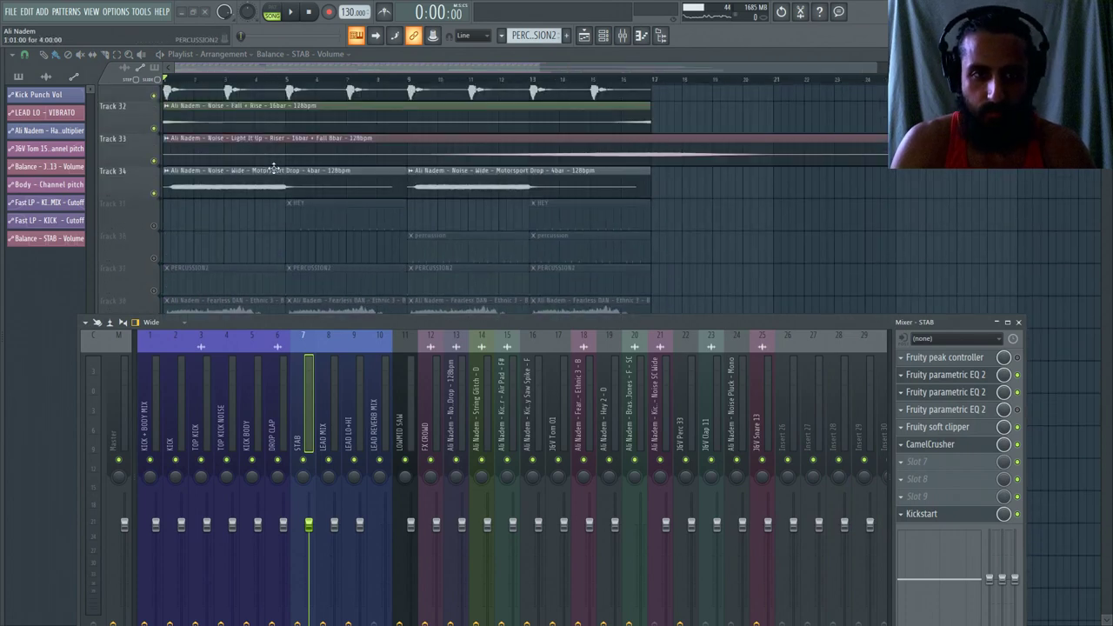
pyautogui.click(1018, 323)
# Audition the full mix of the drop from just after bar 4 and stop playback.
pyautogui.scroll(3, 100, 330)
pyautogui.scroll(2, 100, 330)
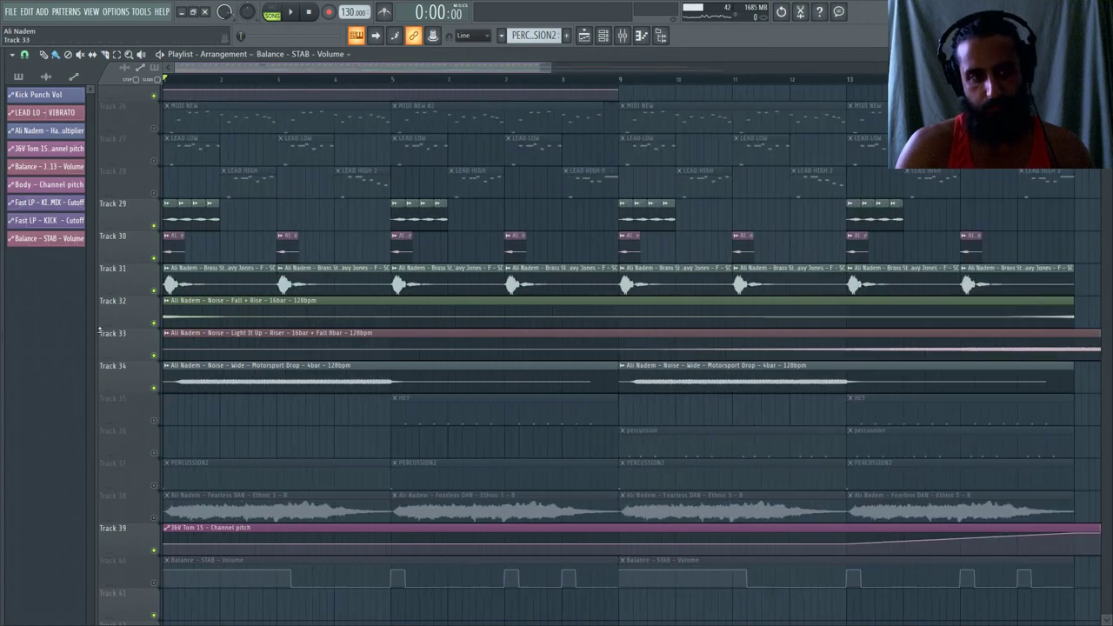
pyautogui.scroll(9, 100, 331)
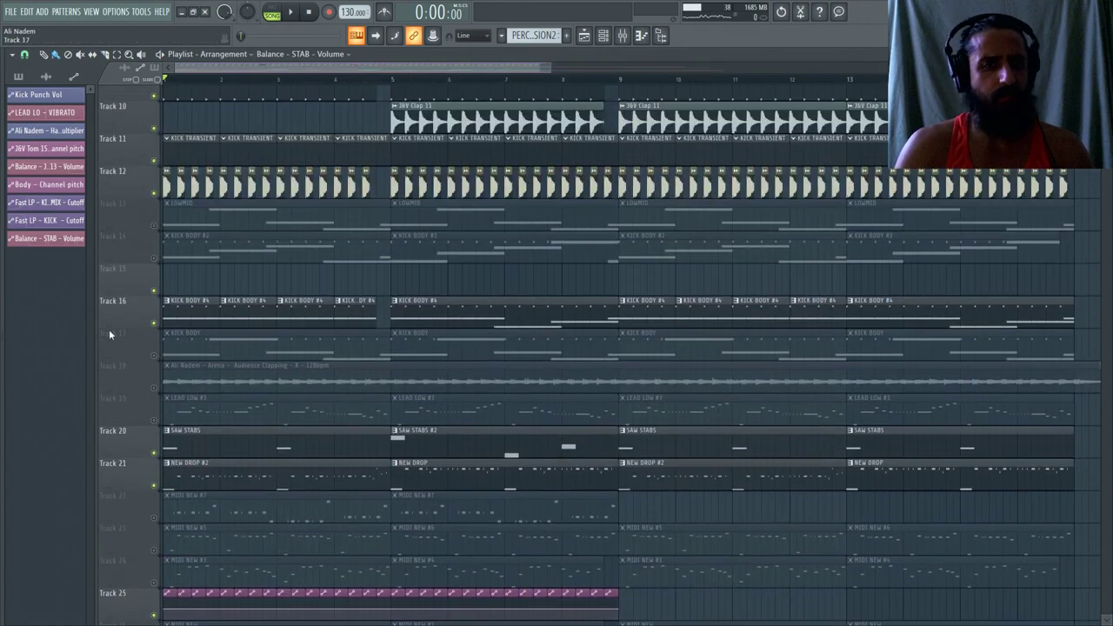
pyautogui.scroll(4, 112, 330)
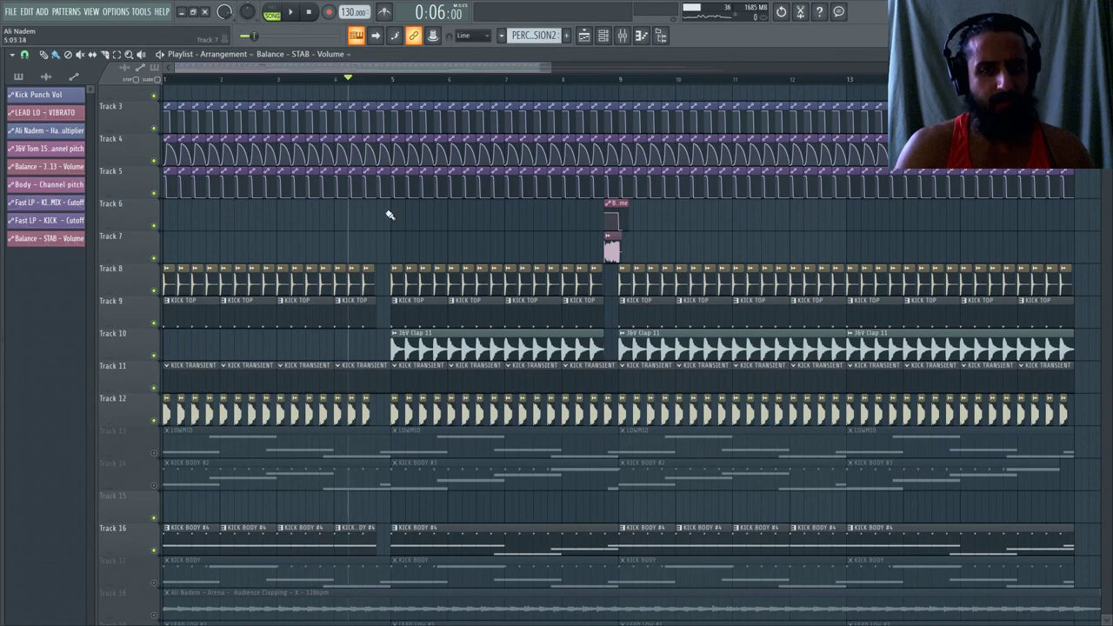
pyautogui.press('space')
pyautogui.scroll(-3, 365, 226)
pyautogui.scroll(2, 331, 241)
pyautogui.scroll(-2, 327, 246)
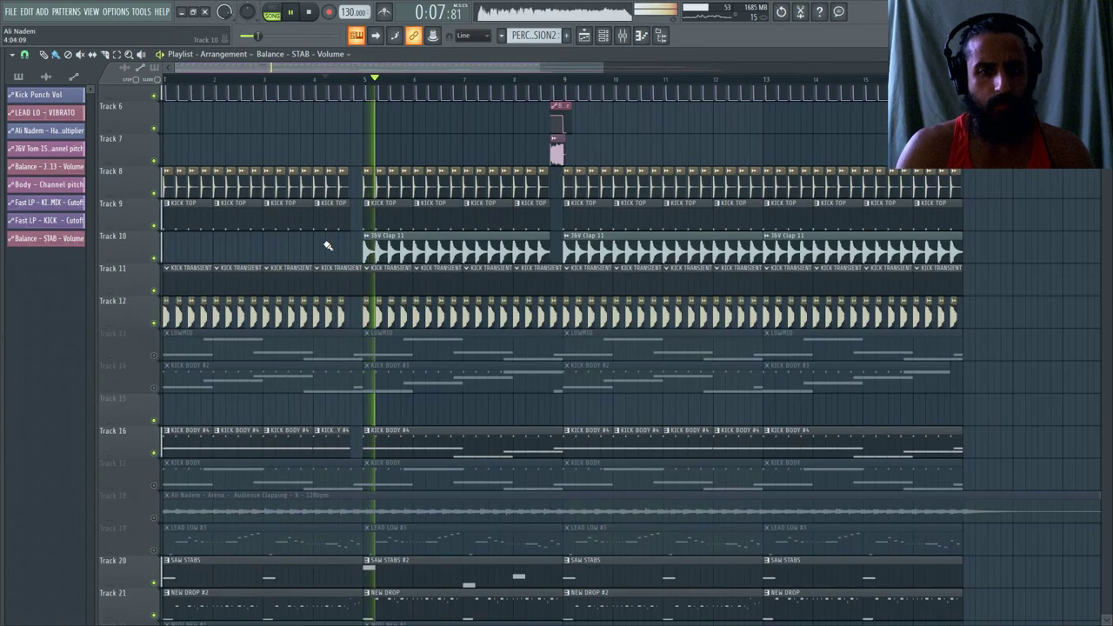
pyautogui.scroll(-2, 334, 209)
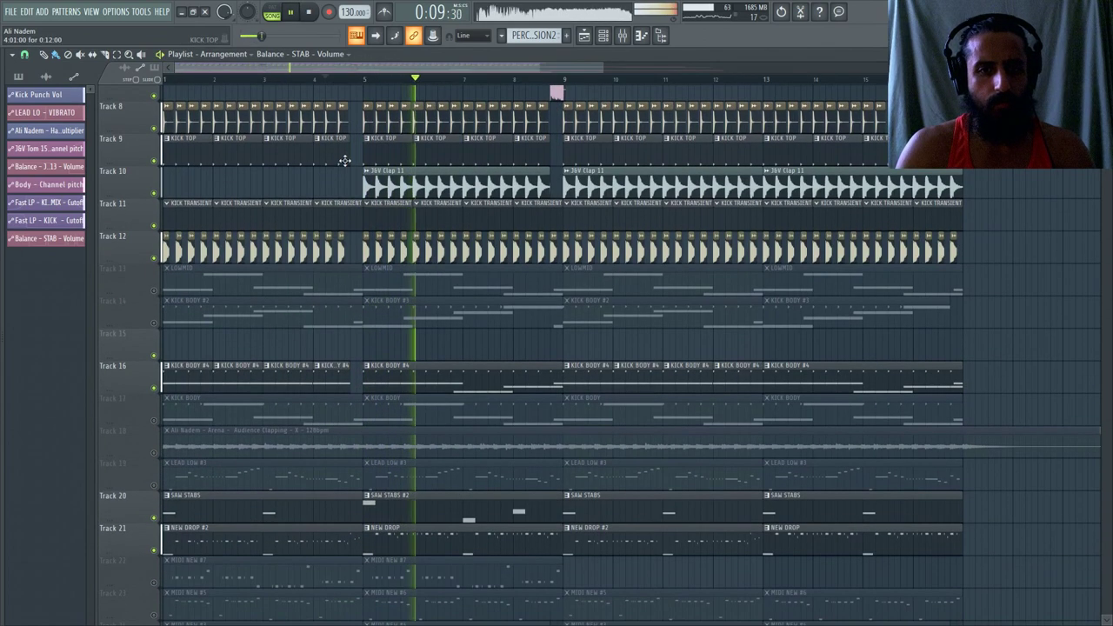
pyautogui.click(311, 14)
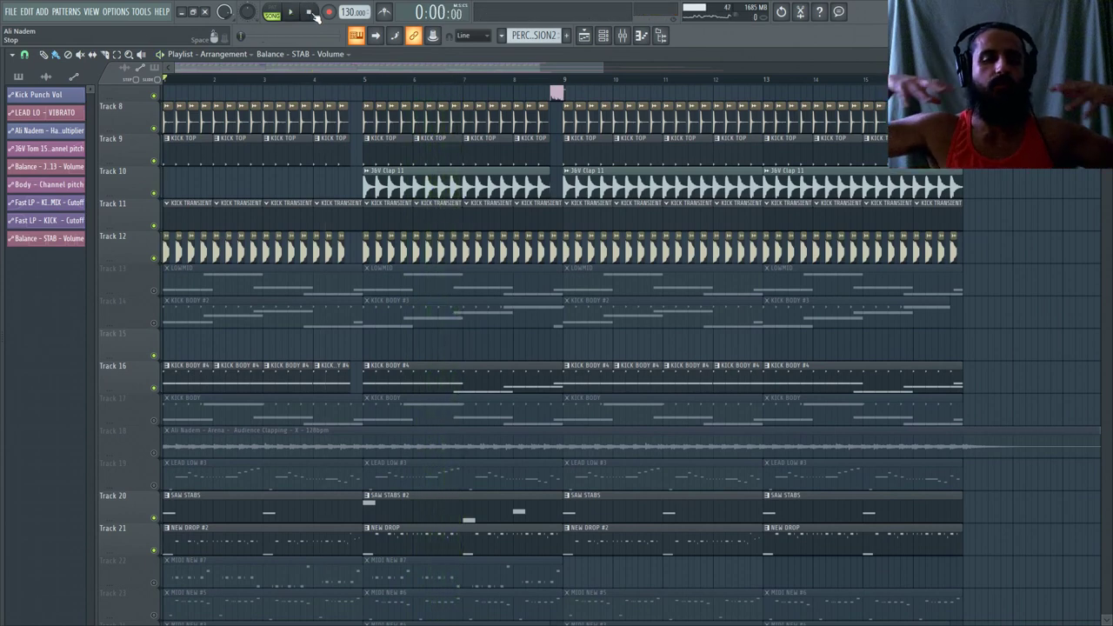
# Show the drop's arrangement in a wider playlist view and play it with all active tracks to review the result.
pyautogui.click(627, 38)
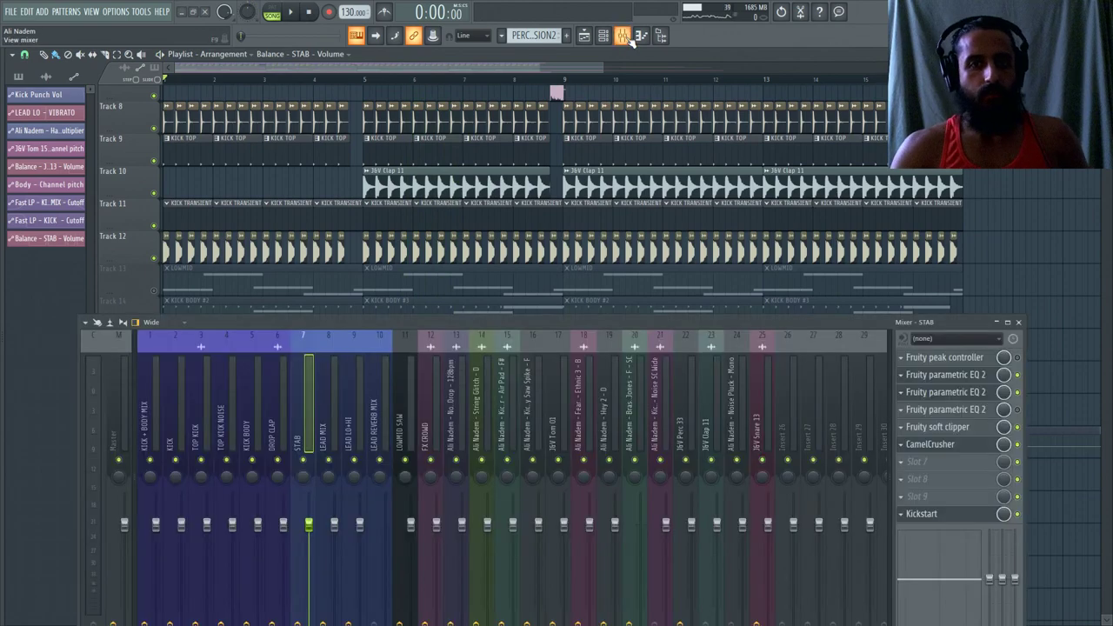
pyautogui.click(1020, 322)
pyautogui.scroll(3, 726, 324)
pyautogui.scroll(-2, 393, 217)
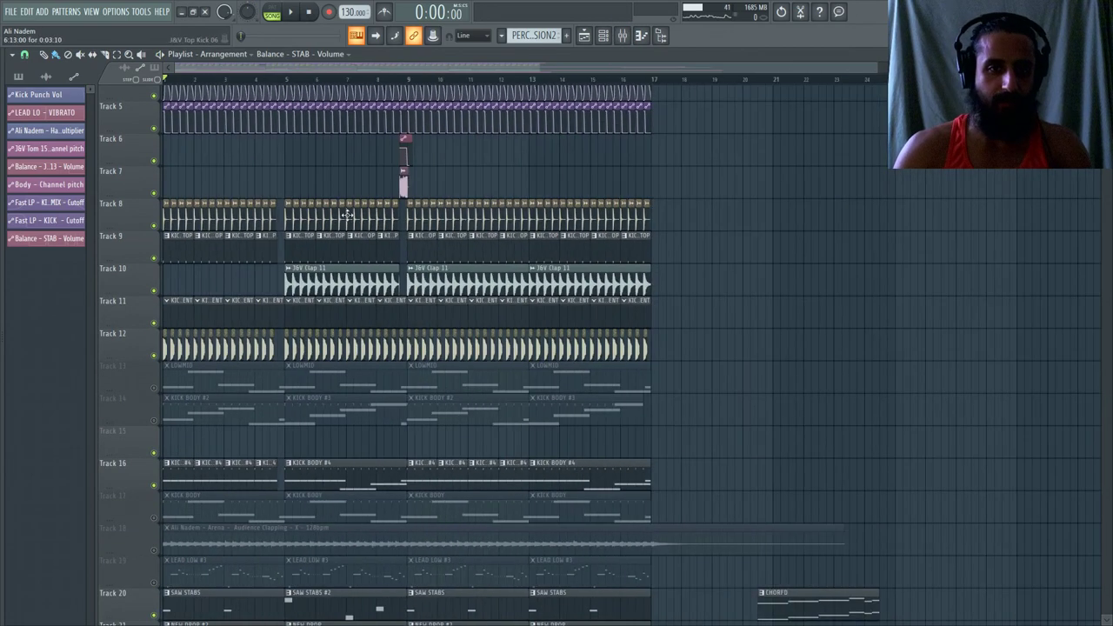
pyautogui.scroll(-1, 393, 217)
pyautogui.scroll(-4, 393, 217)
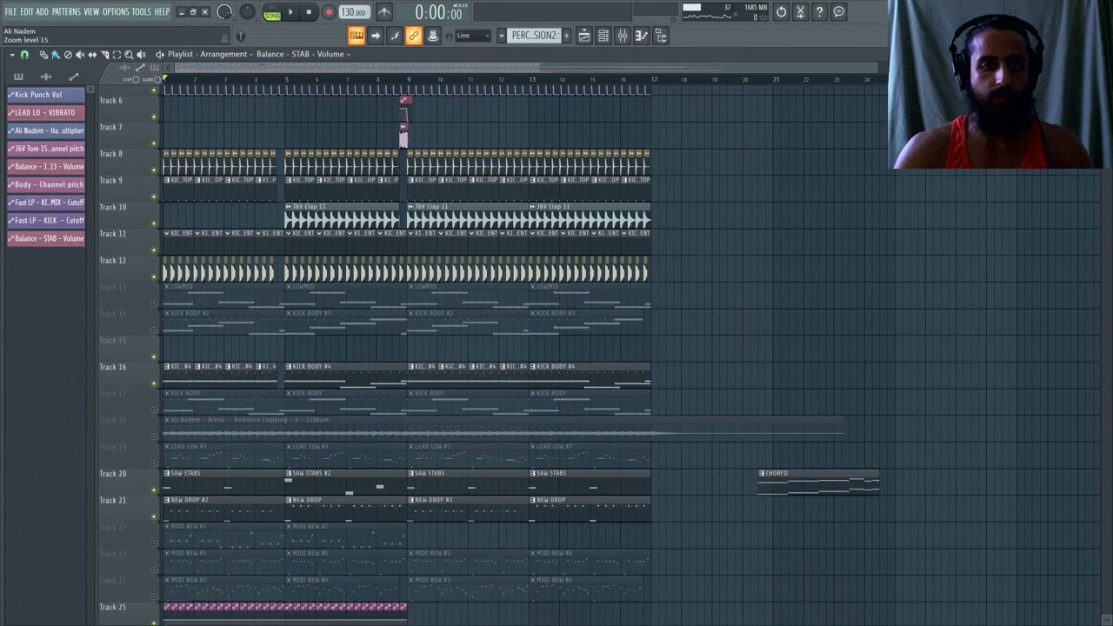
pyautogui.scroll(-4, 393, 217)
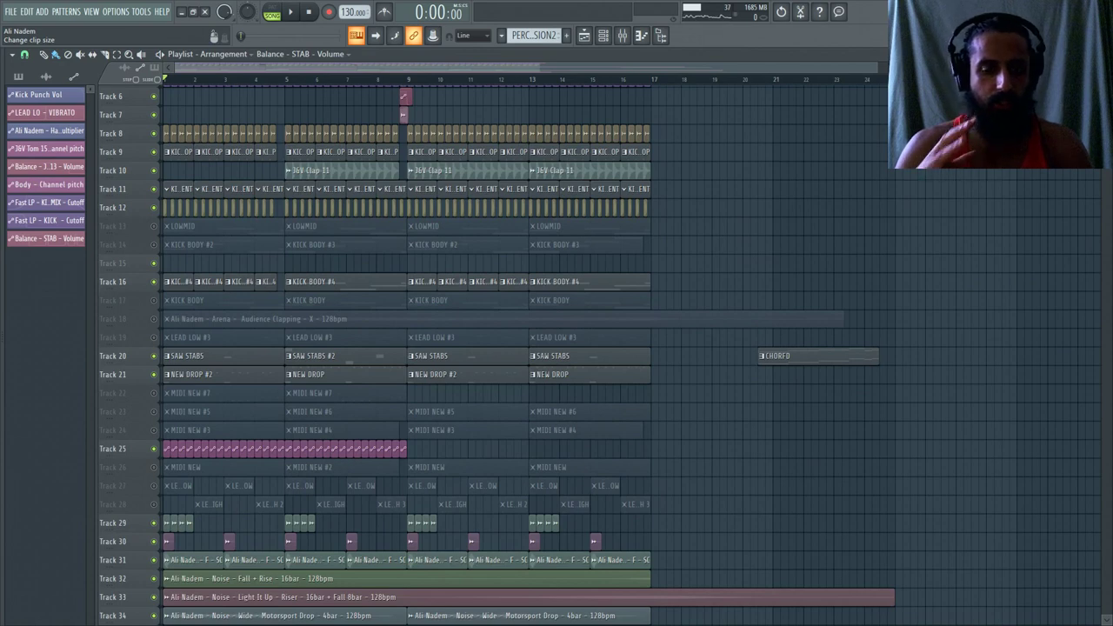
pyautogui.scroll(8, 393, 216)
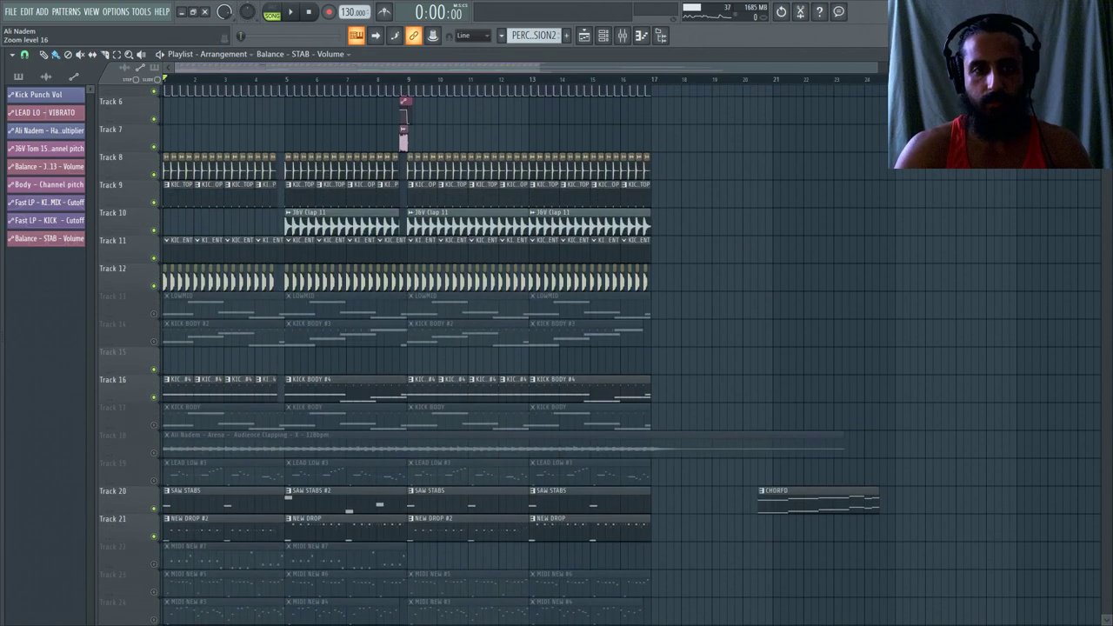
pyautogui.scroll(5, 865, 159)
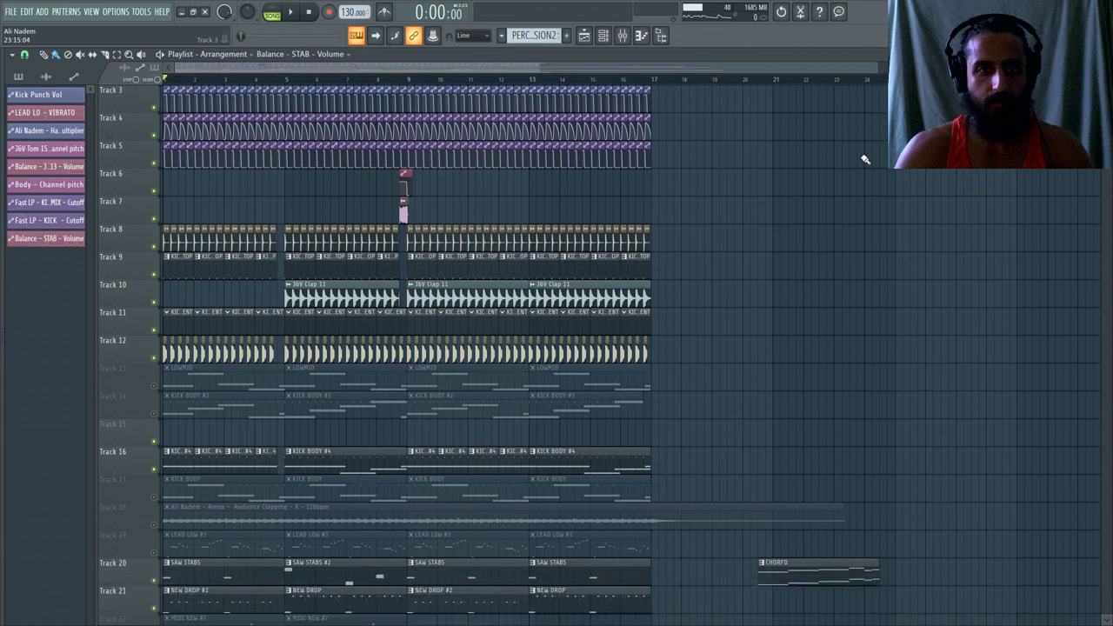
pyautogui.press('space')
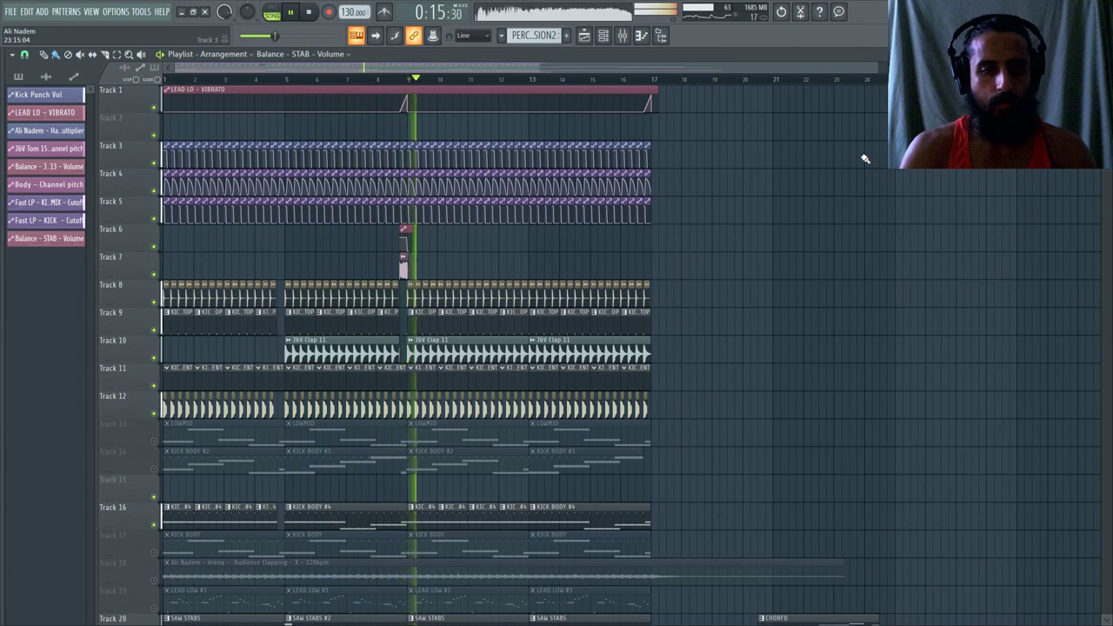
pyautogui.press('space')
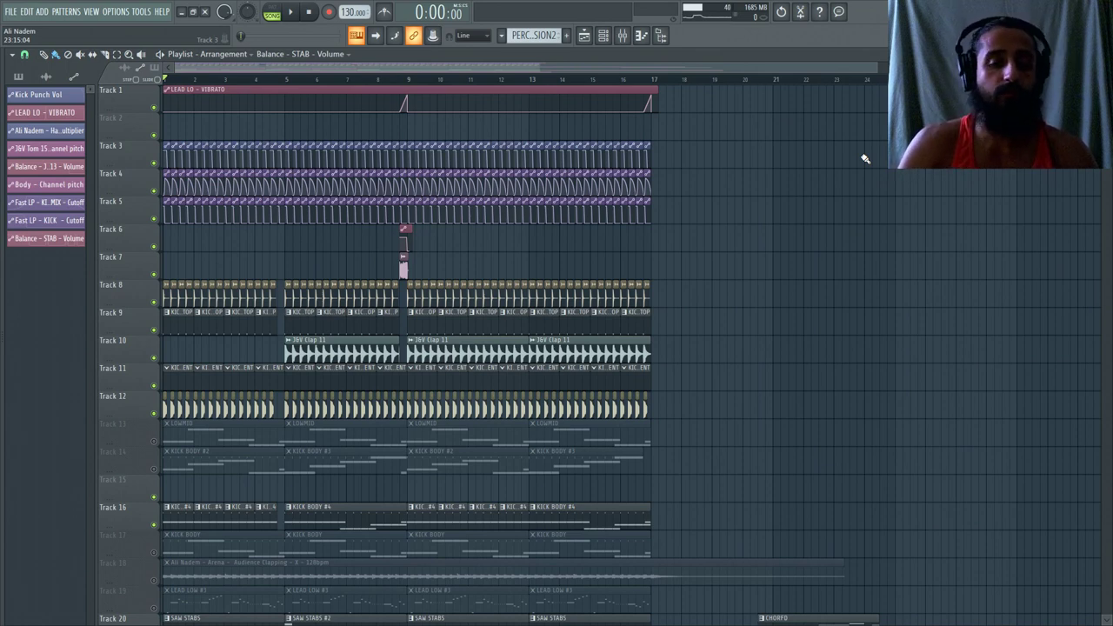
pyautogui.scroll(-5, 865, 159)
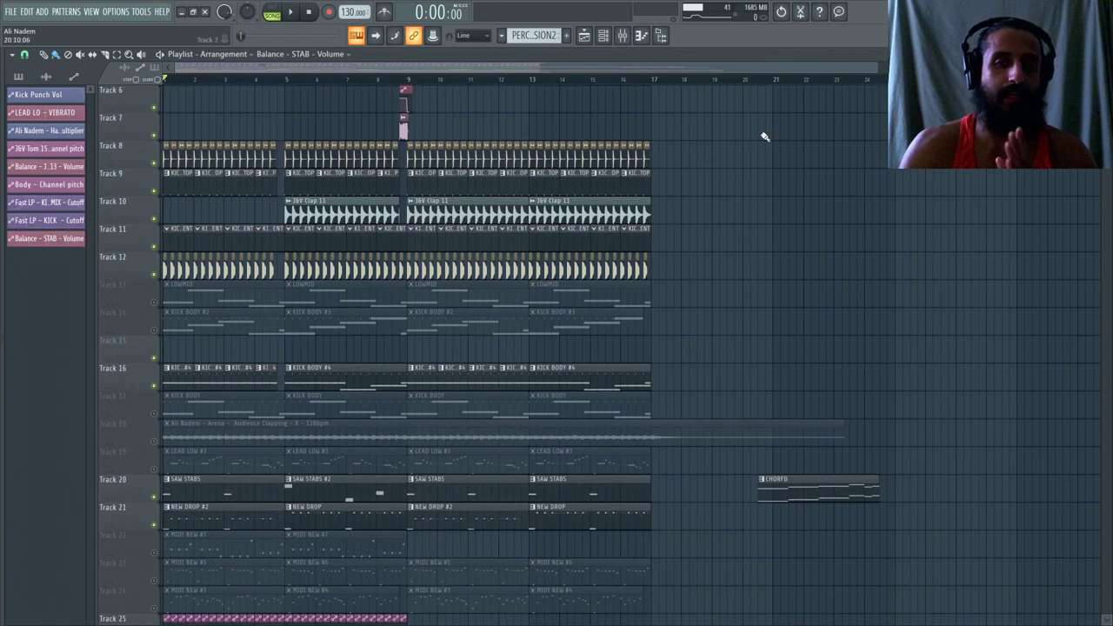
pyautogui.moveTo(742, 69)
pyautogui.mouseDown()
pyautogui.moveTo(813, 76)
pyautogui.moveTo(748, 77)
pyautogui.mouseUp()
pyautogui.scroll(4, 740, 224)
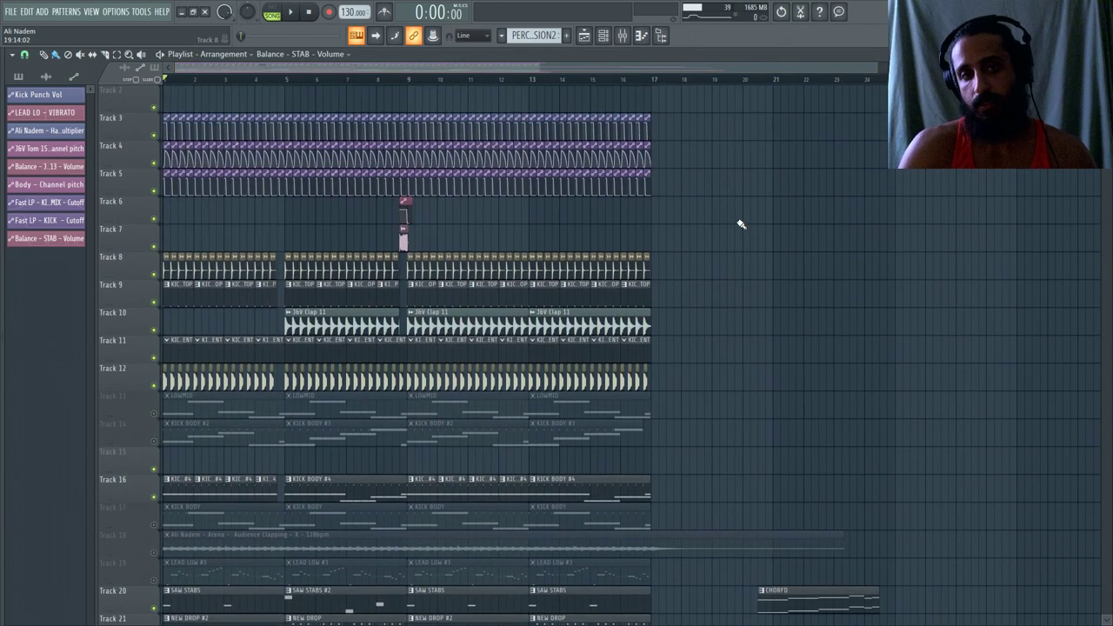